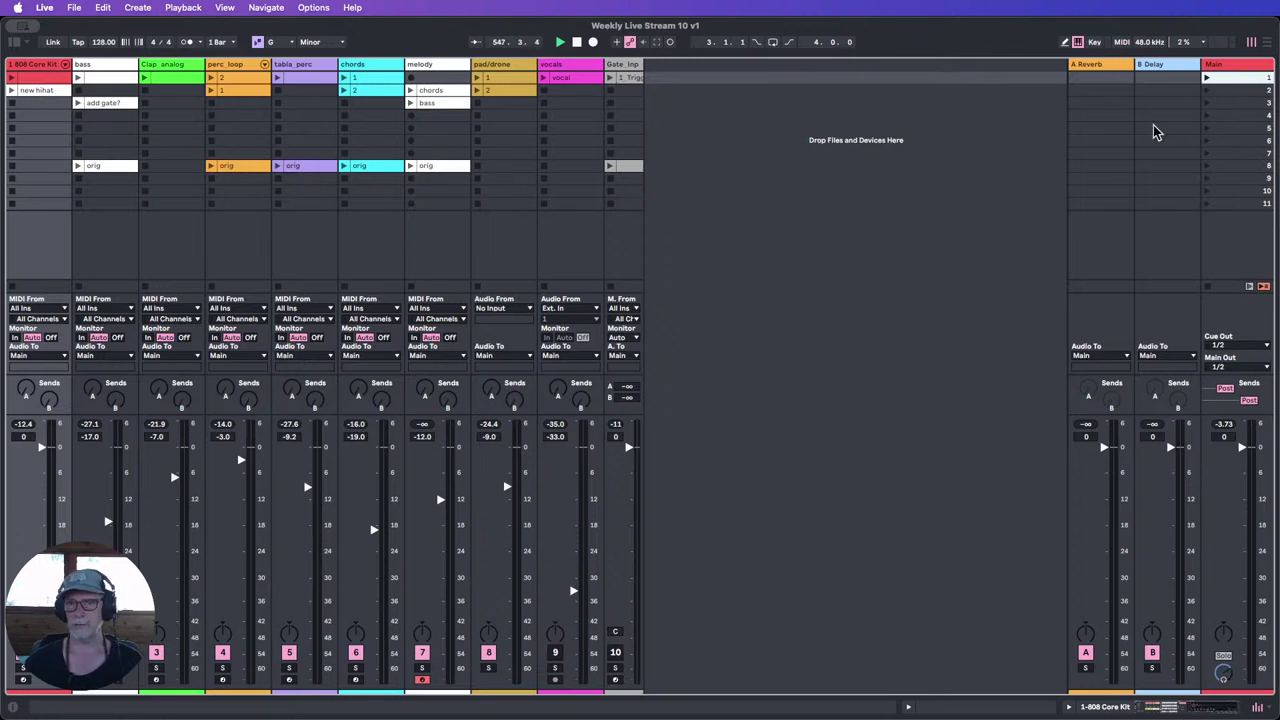
Step: Play through scene 1, stop all clips, and launch the scene again
click(1207, 78)
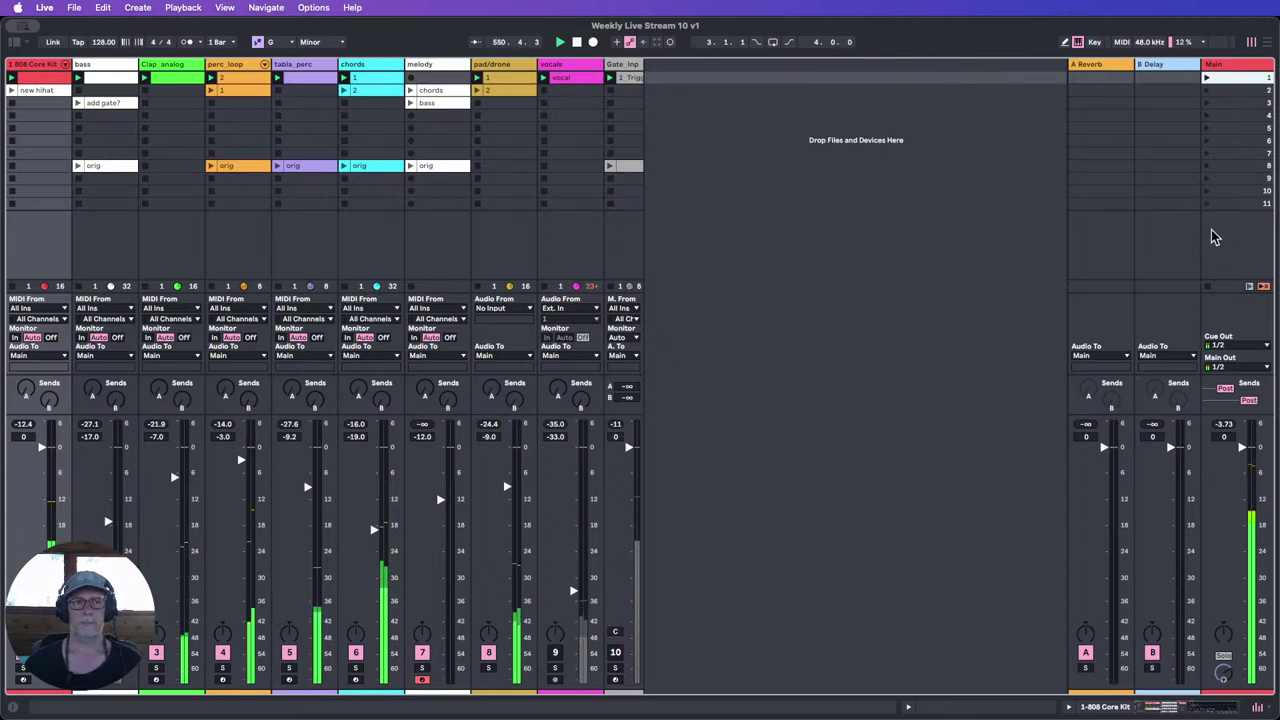
click(1207, 286)
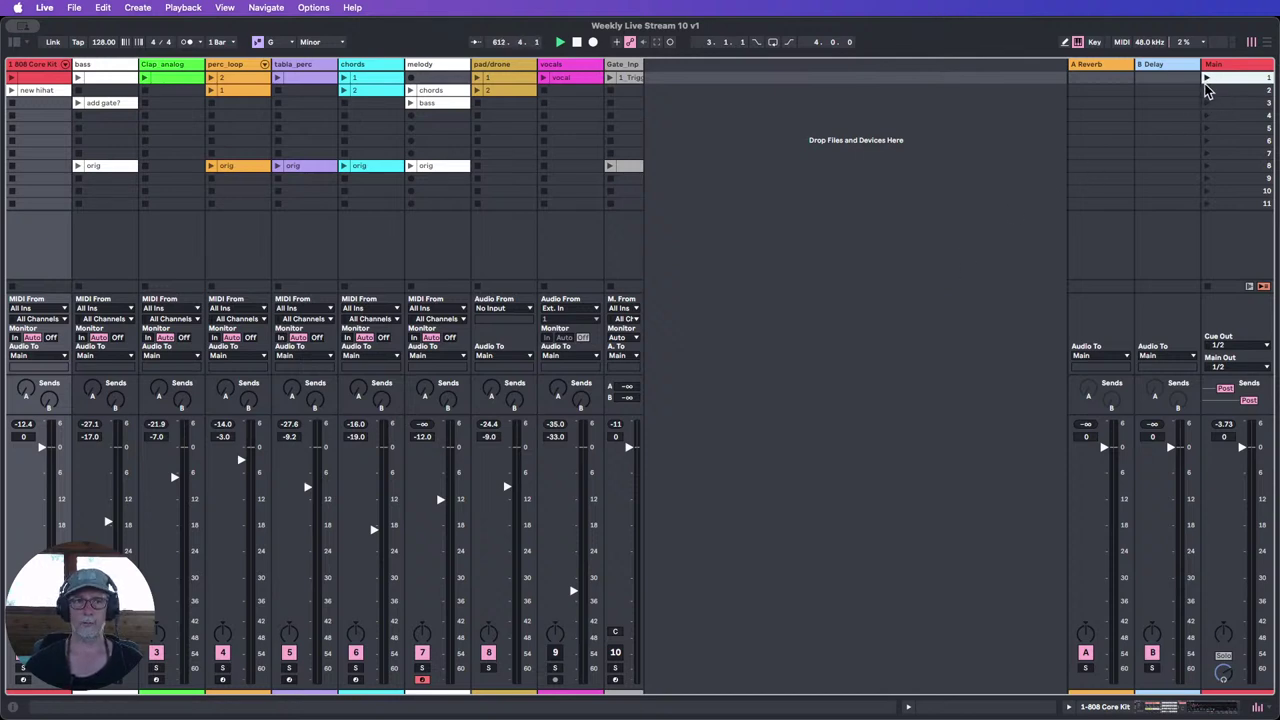
click(40, 78)
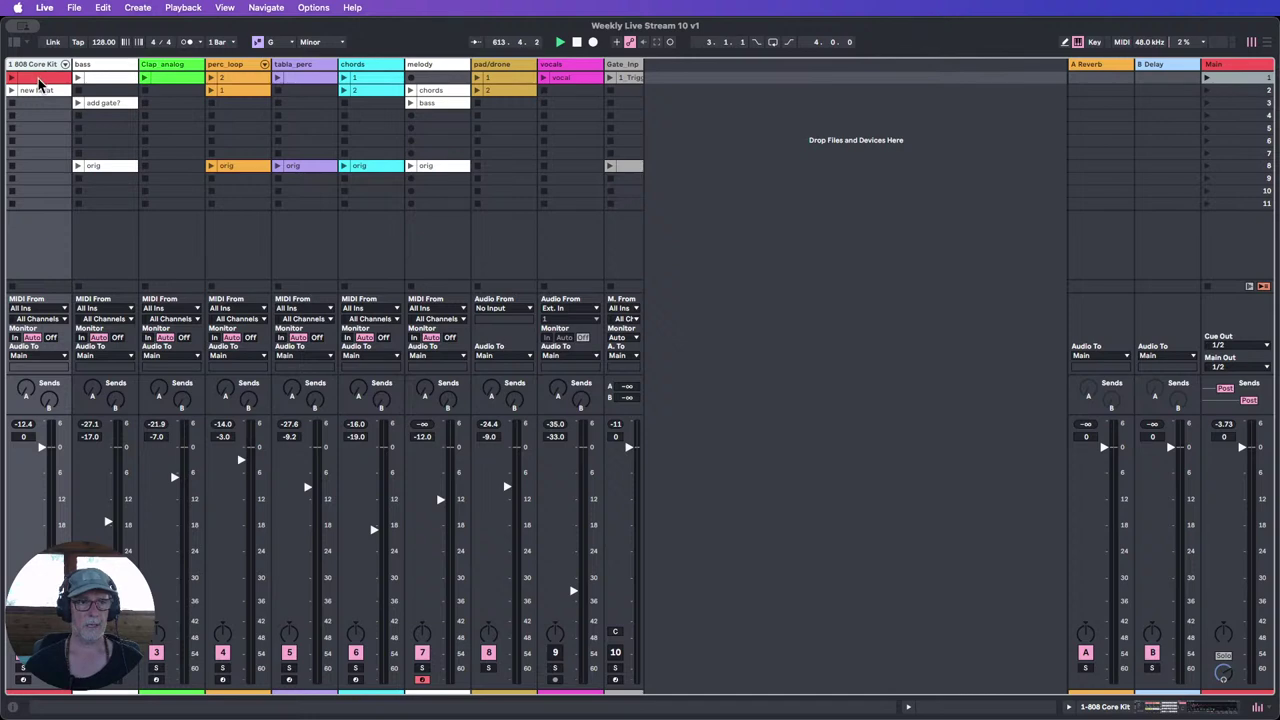
click(1205, 80)
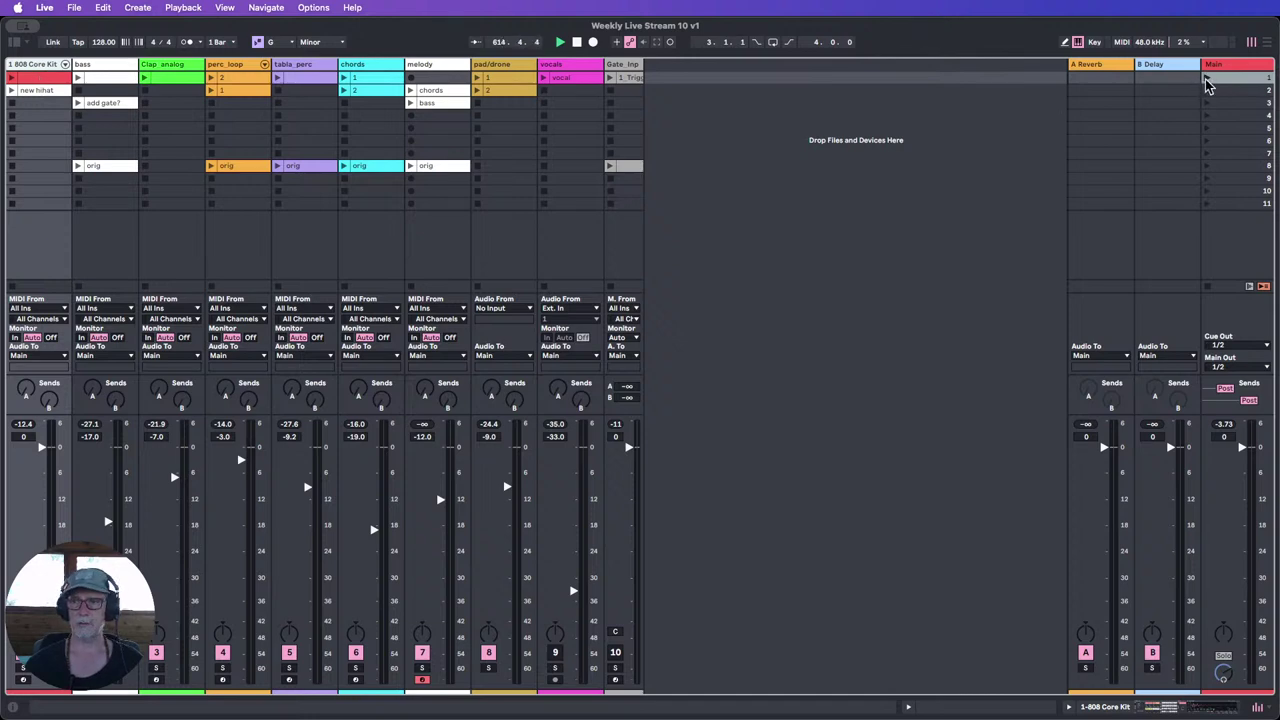
click(1206, 78)
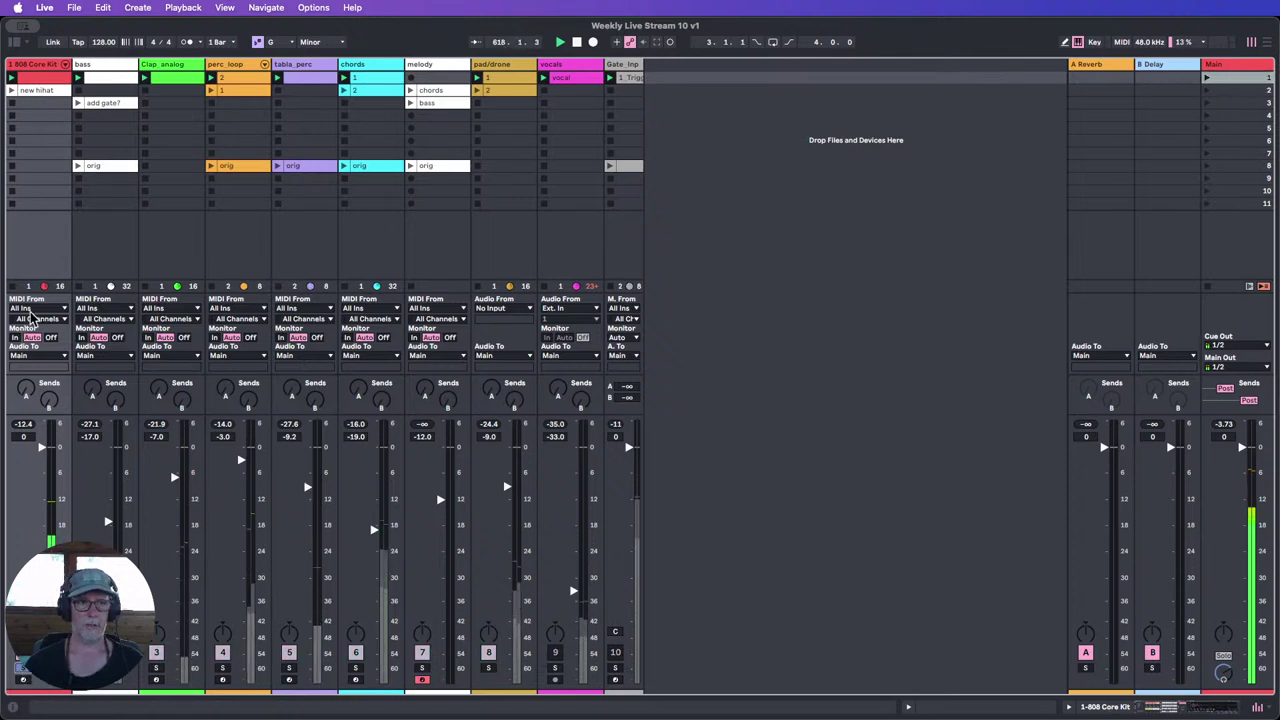
Step: Solo the 808 Core Kit, Clap_analog, perc_loop and tabla_perc tracks one at a time to hear each part
click(156, 652)
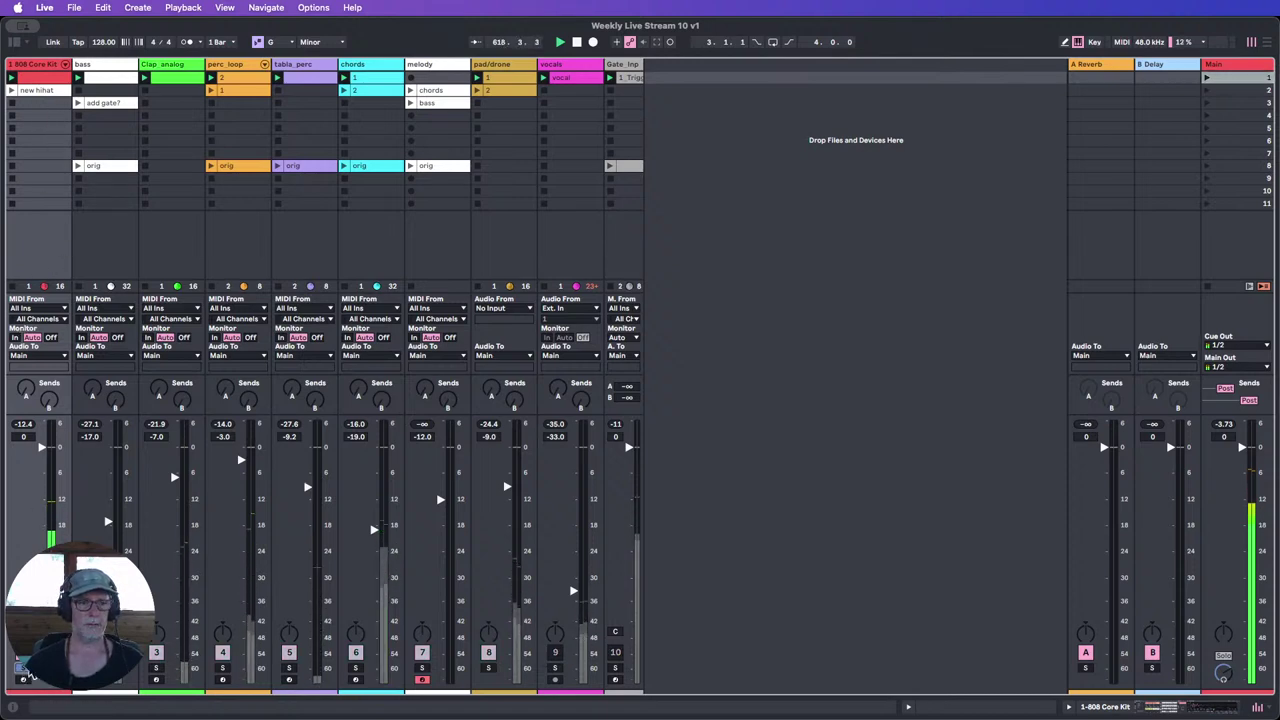
click(156, 668)
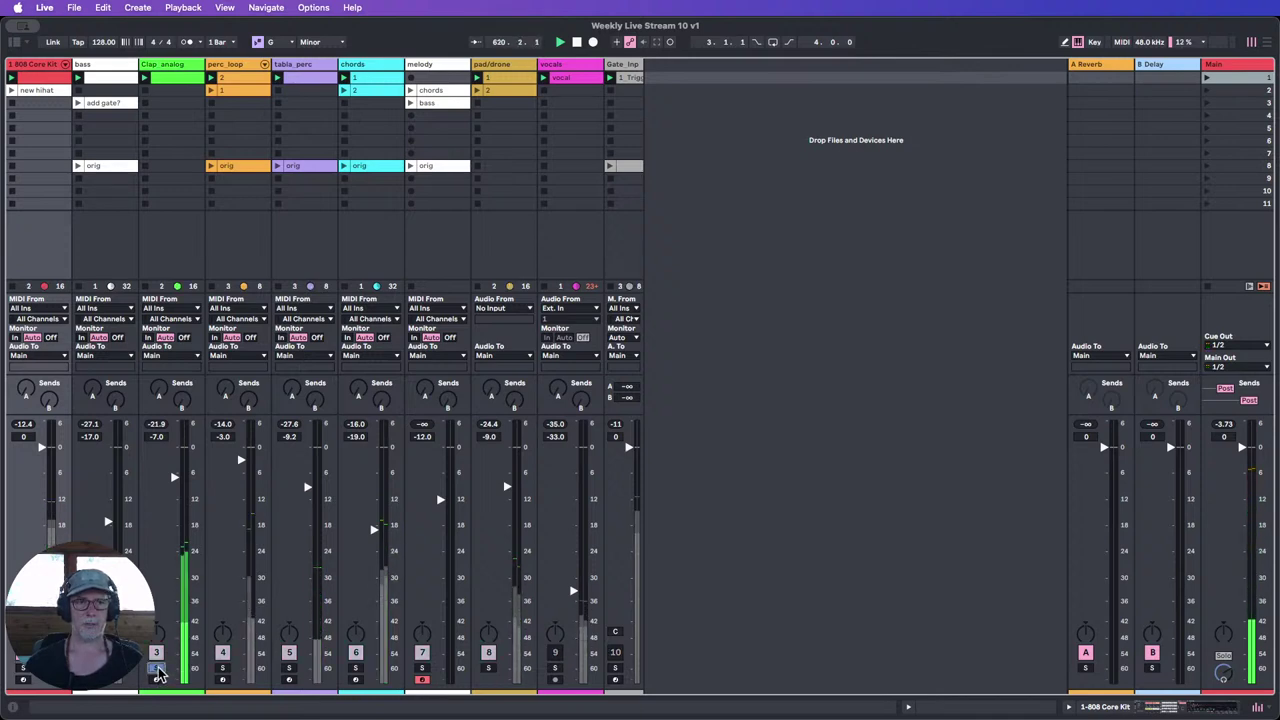
click(156, 668)
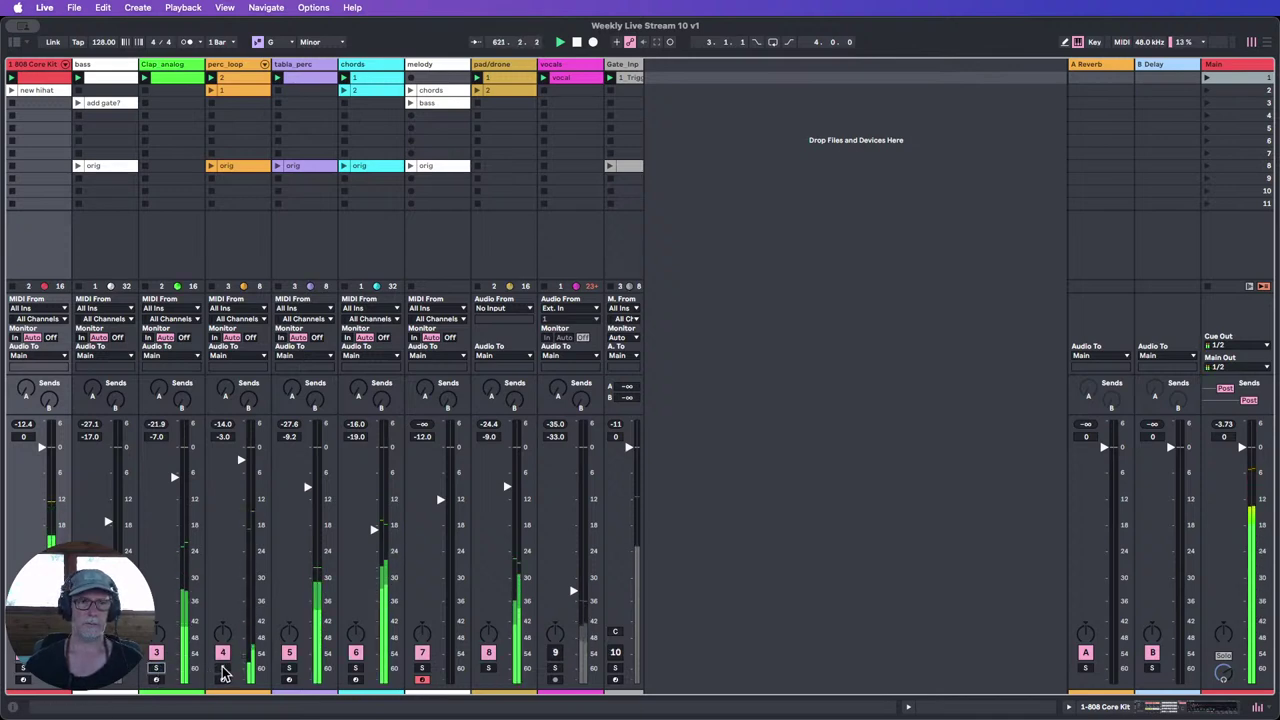
click(222, 668)
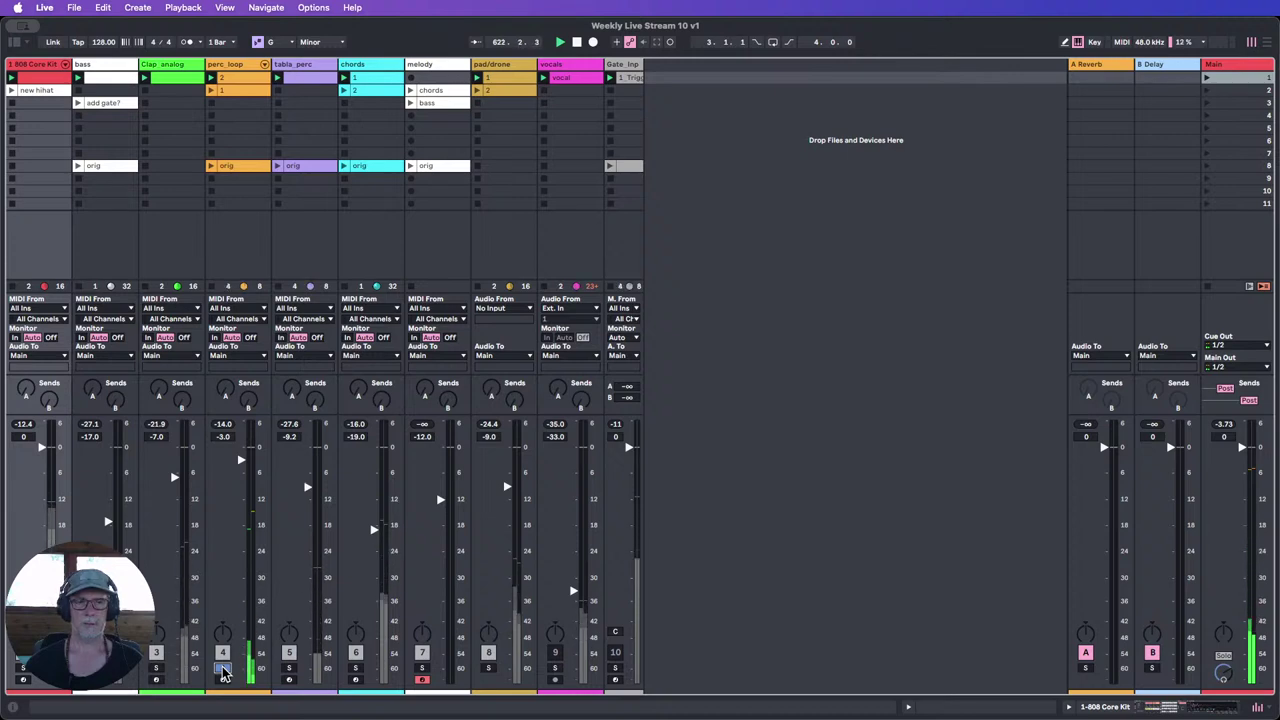
click(222, 668)
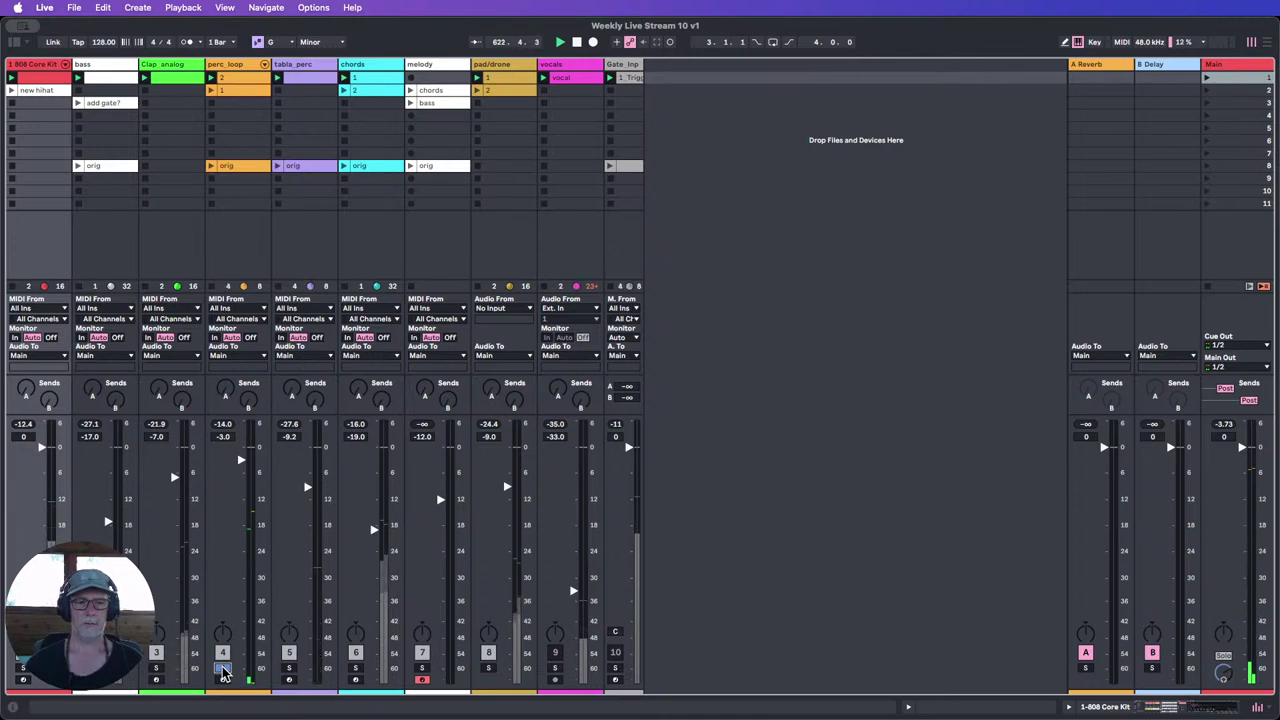
click(288, 668)
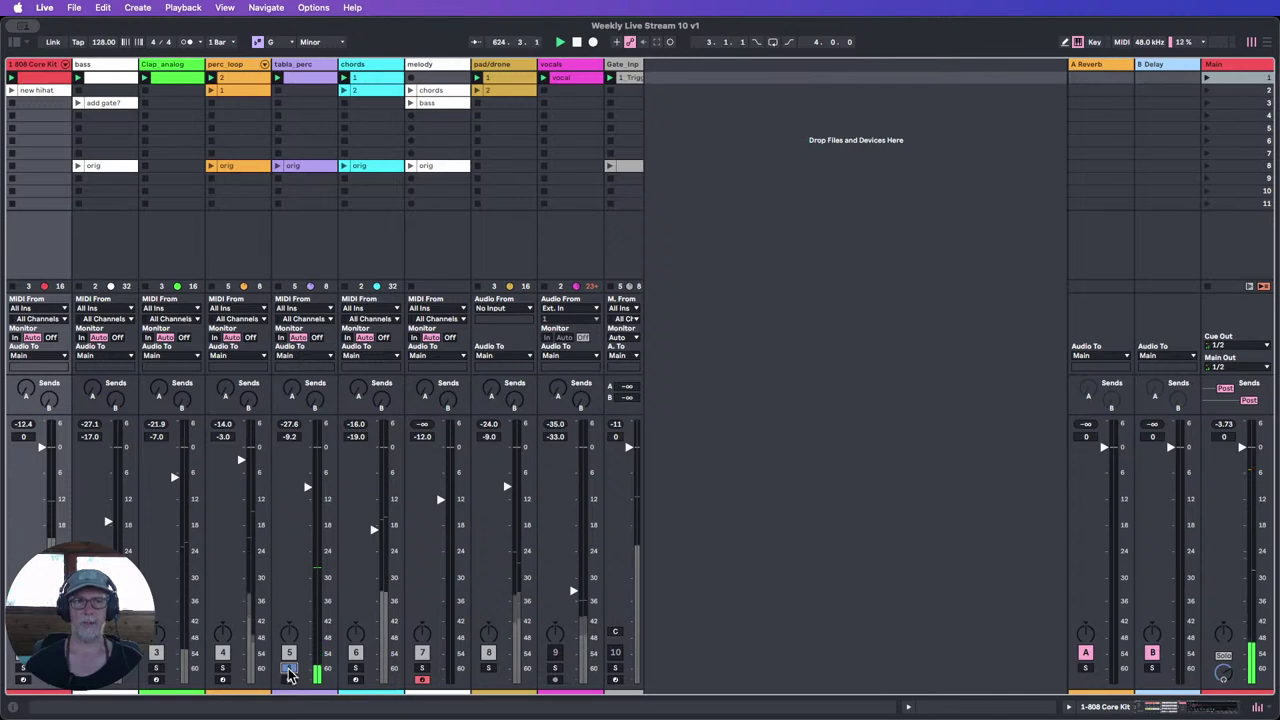
click(288, 668)
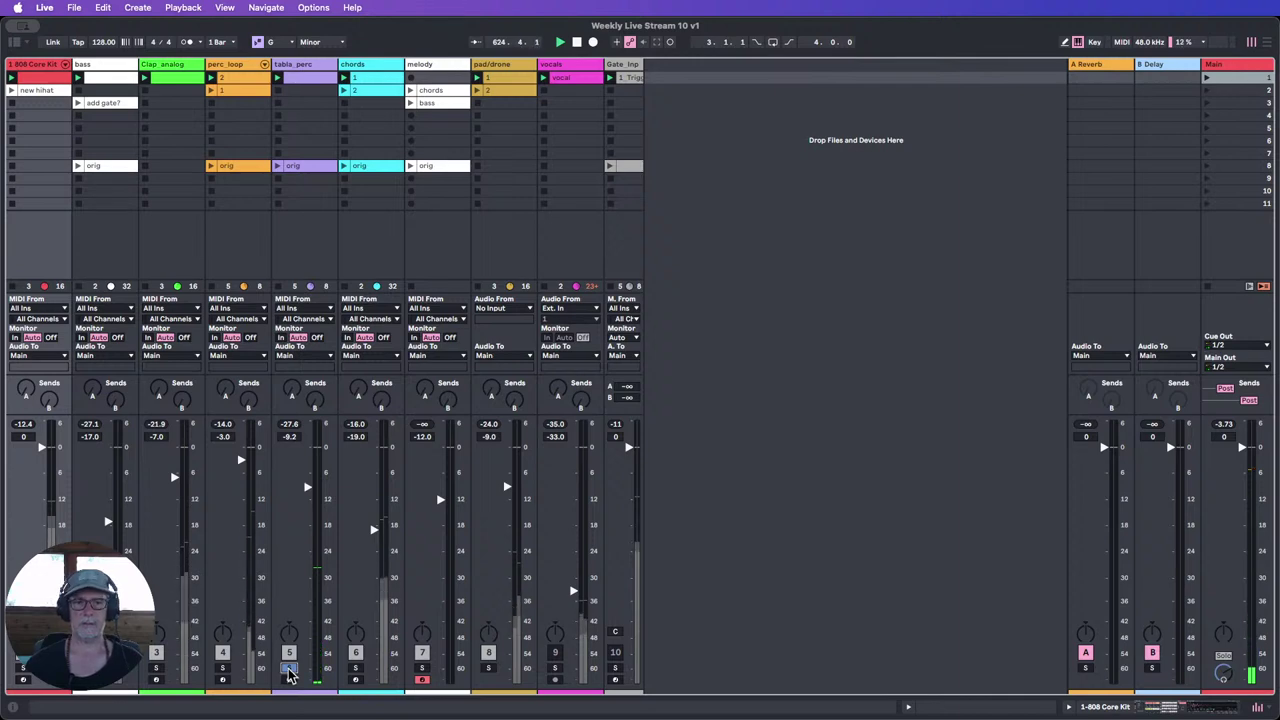
Step: Solo the chords track and the pad/drone track in turn, releasing each solo after listening
click(354, 669)
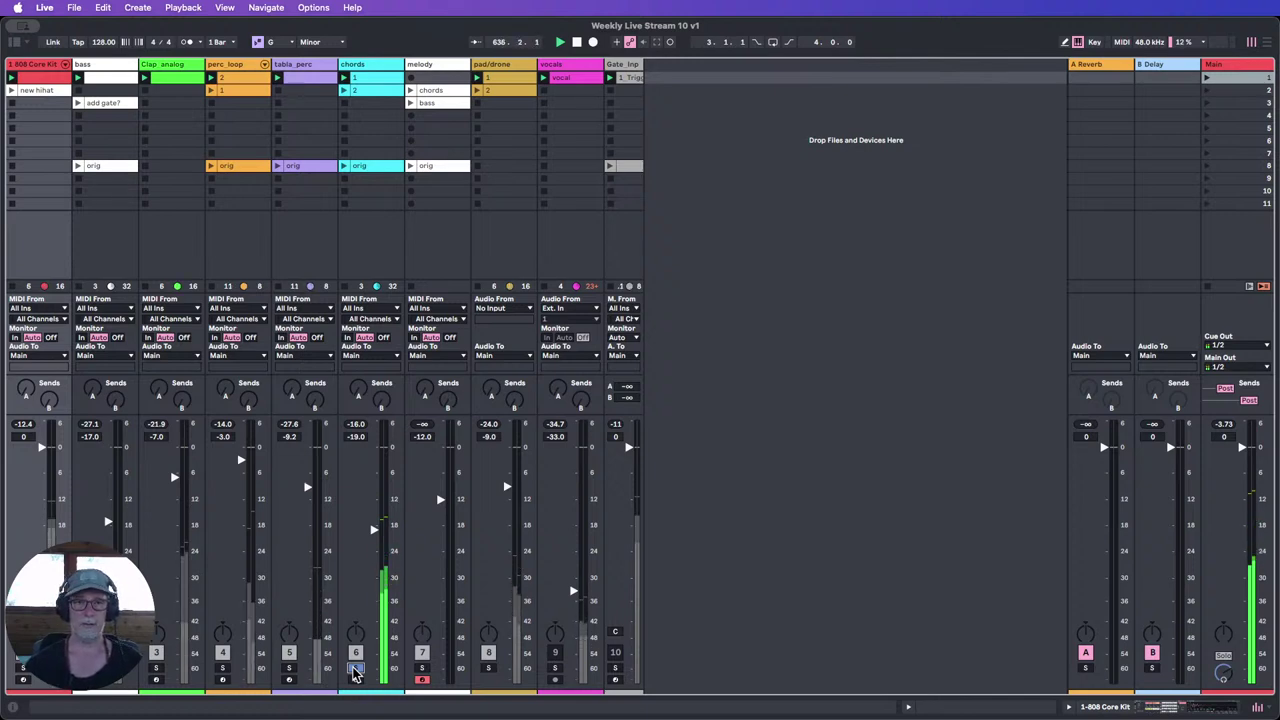
click(355, 669)
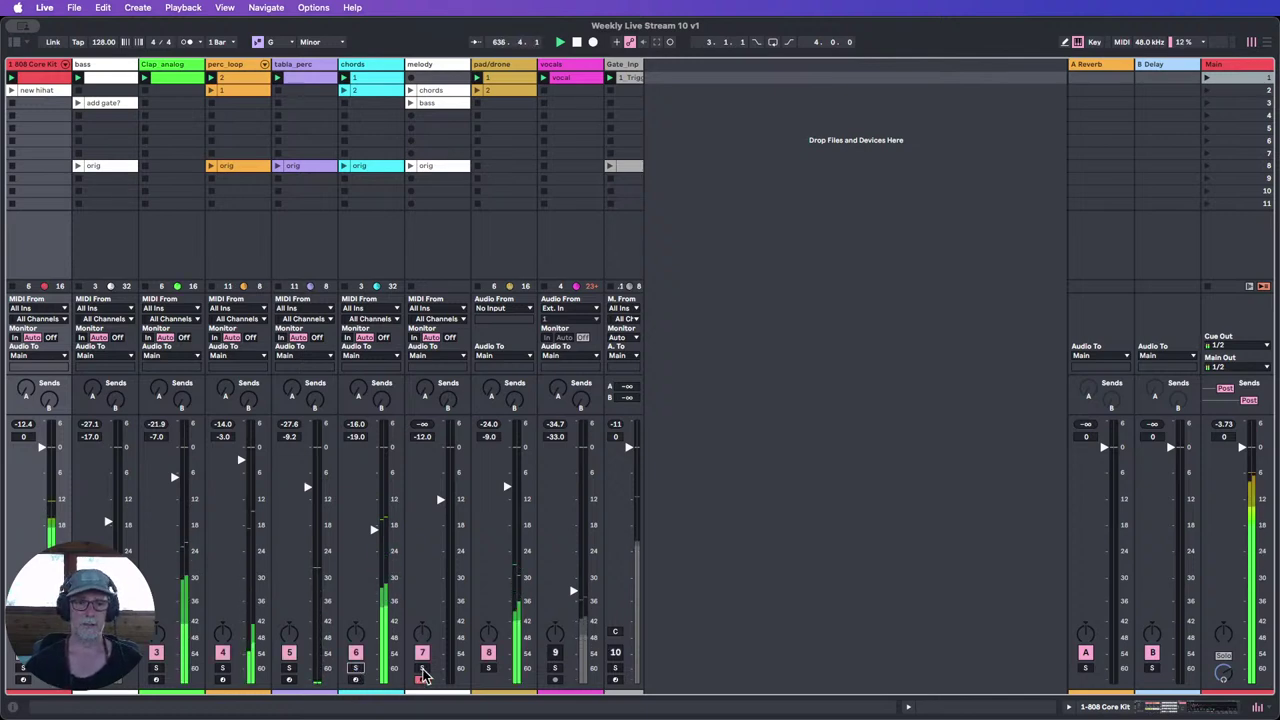
click(489, 669)
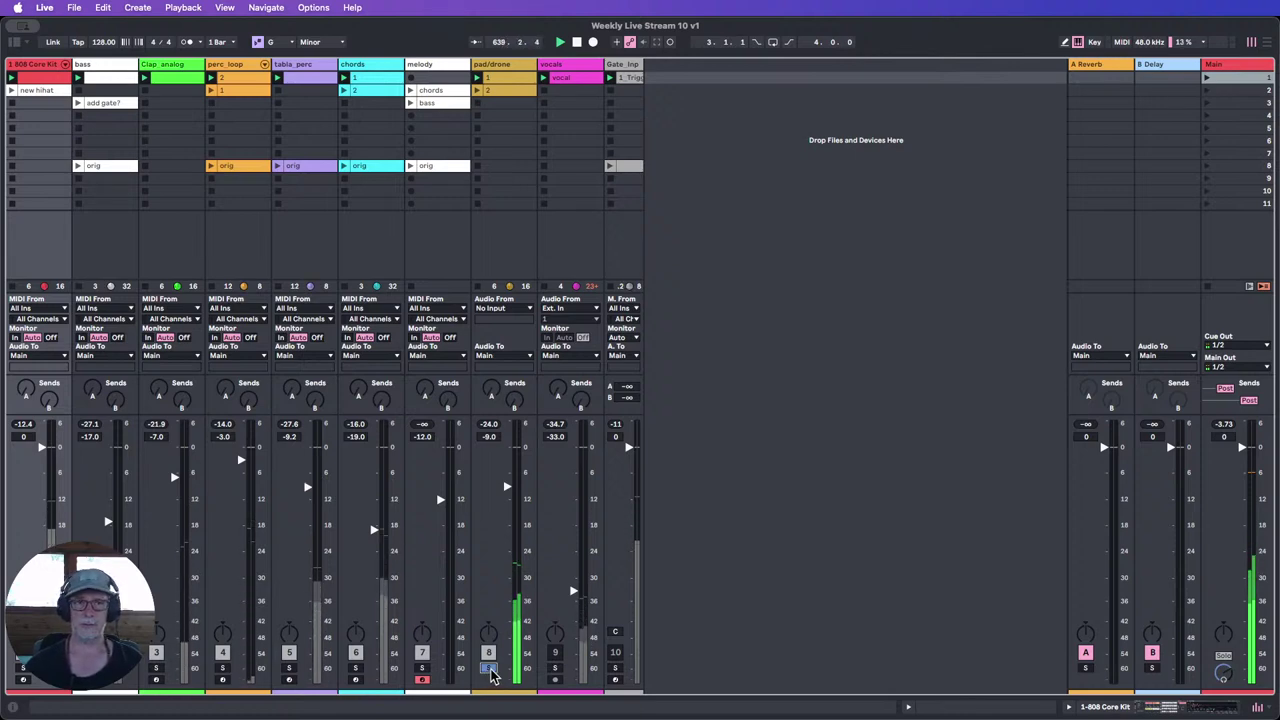
click(489, 669)
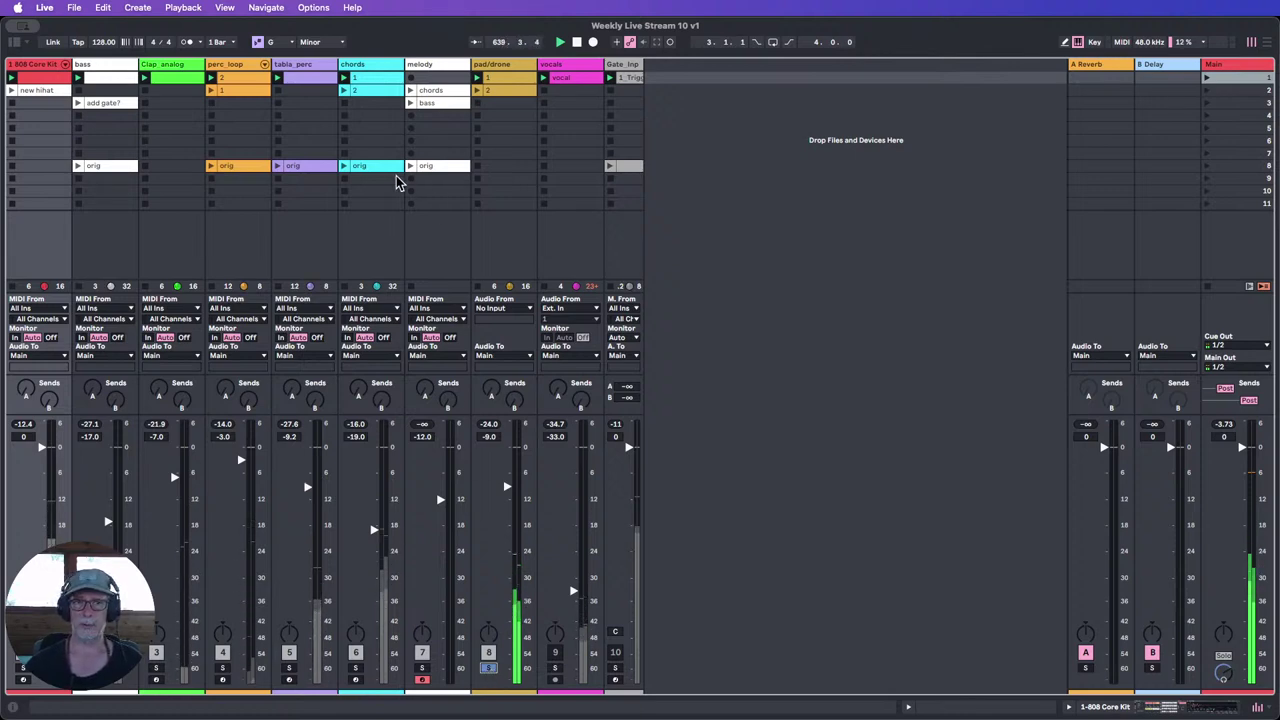
click(489, 669)
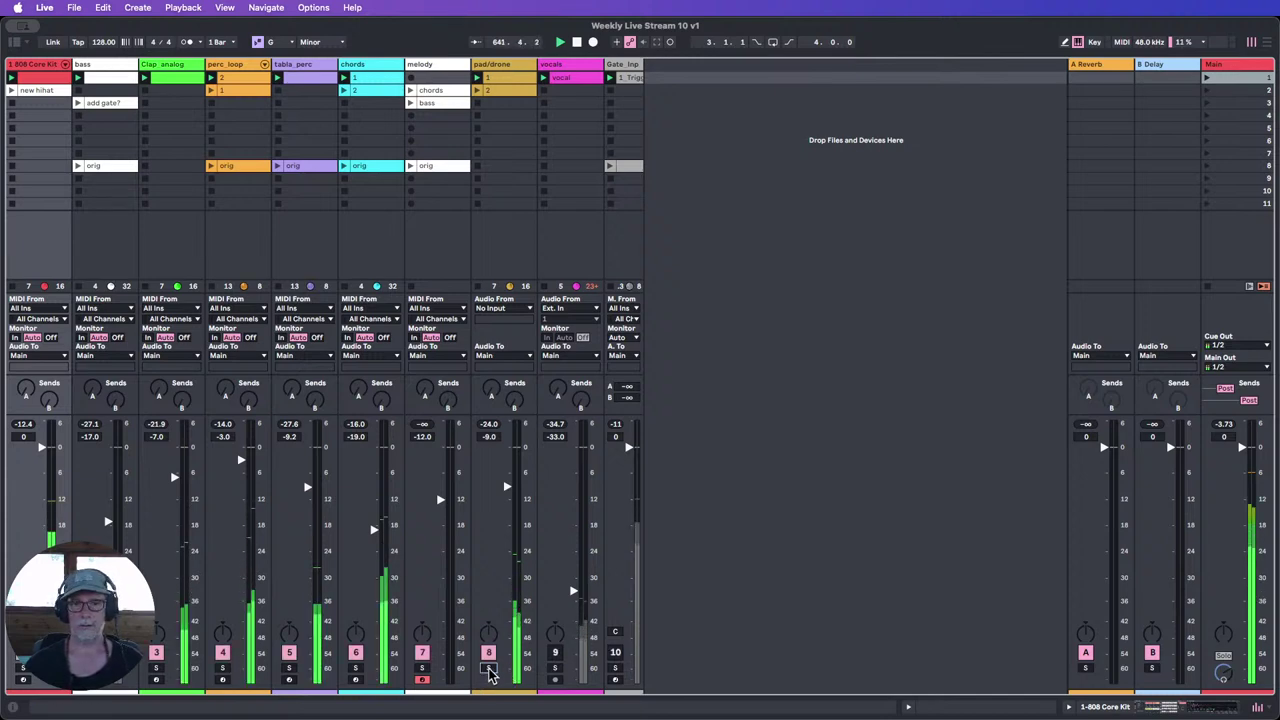
Step: Activate the vocals track, solo it to compare it with the full mix, and deactivate it again before stopping playback
click(556, 658)
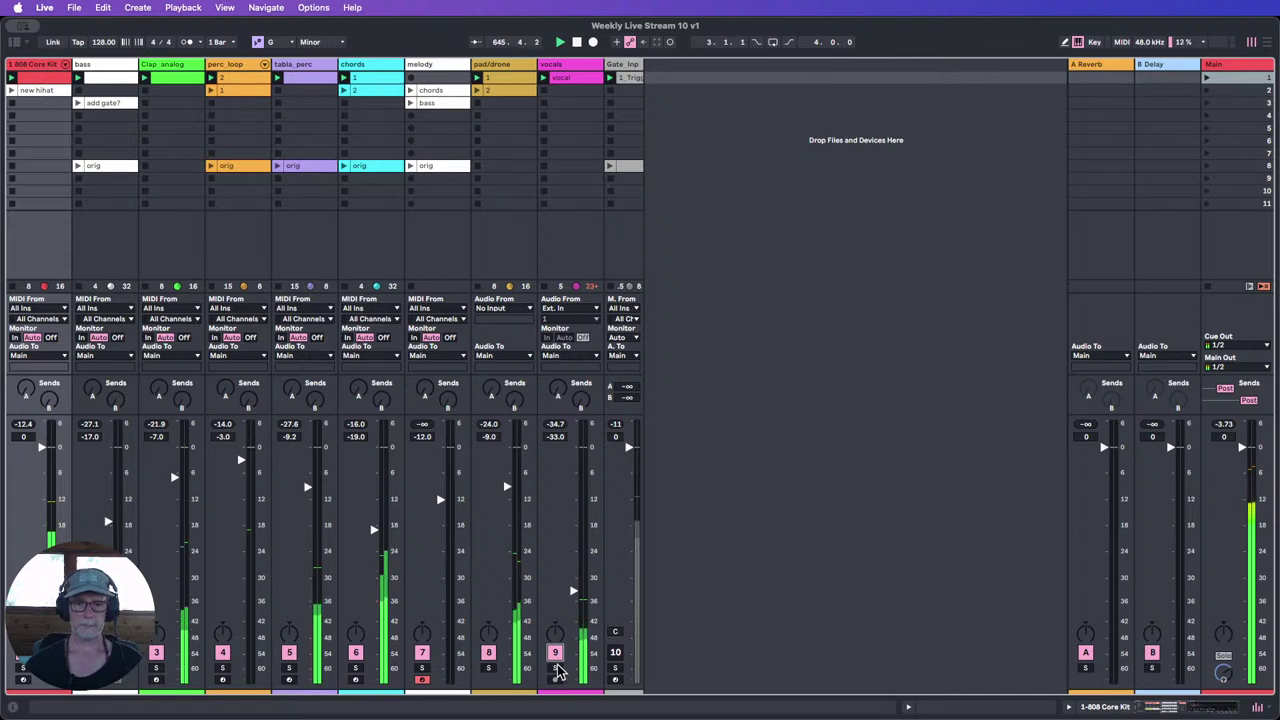
click(556, 668)
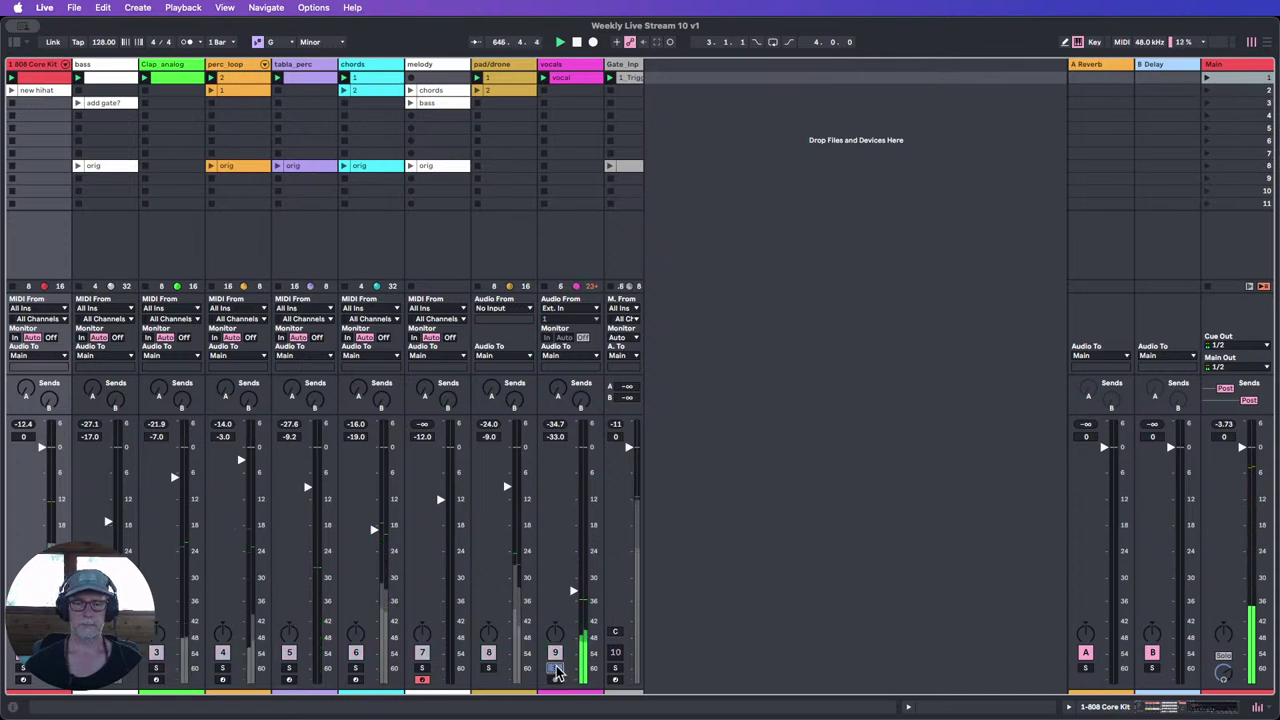
click(556, 669)
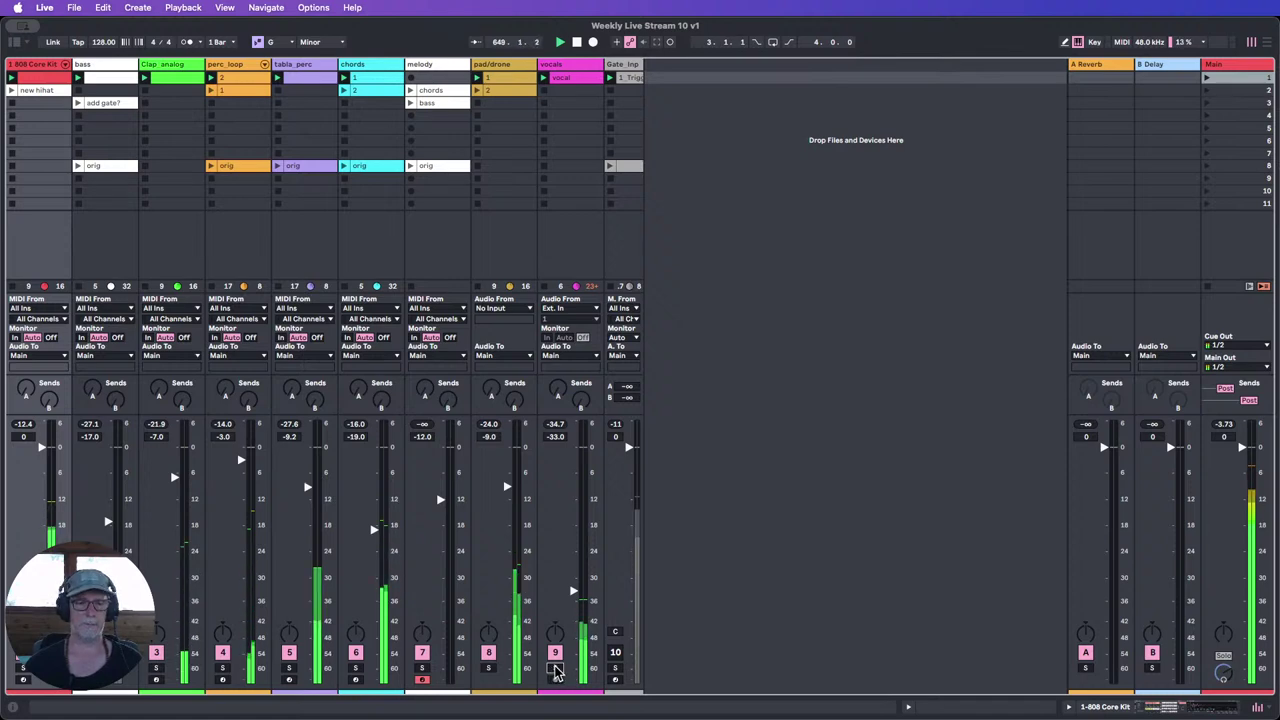
click(556, 669)
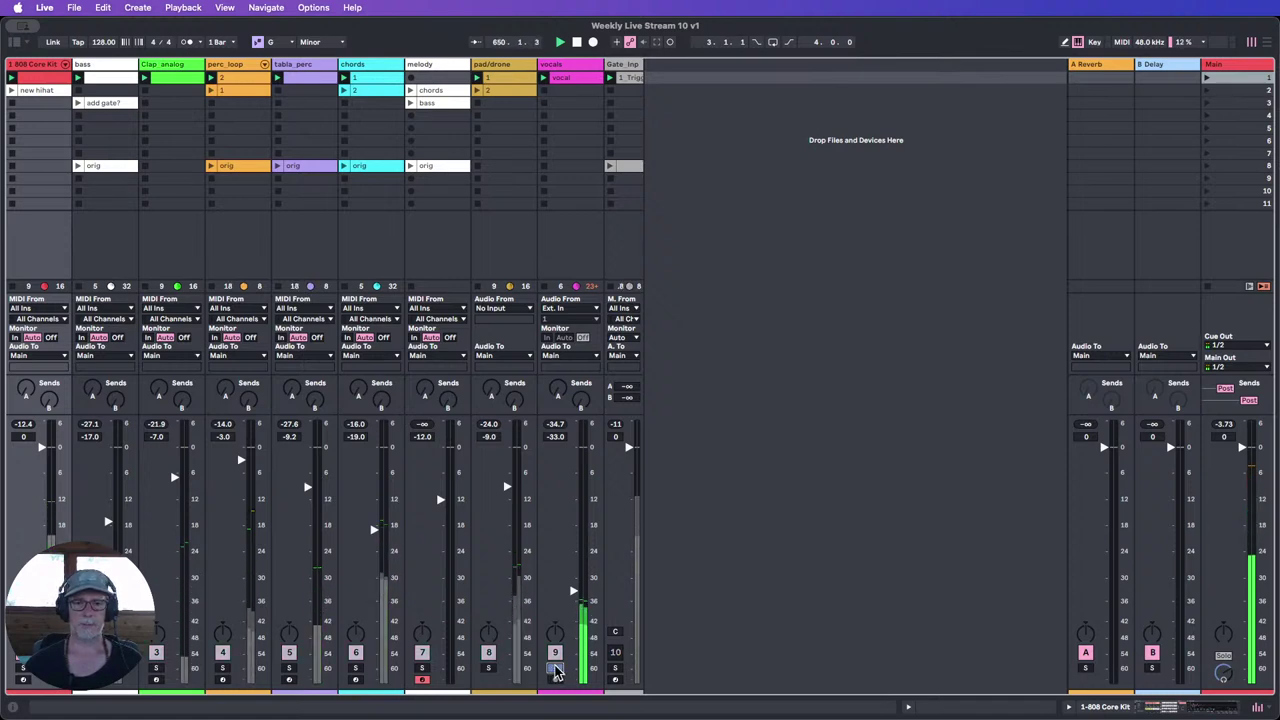
click(556, 669)
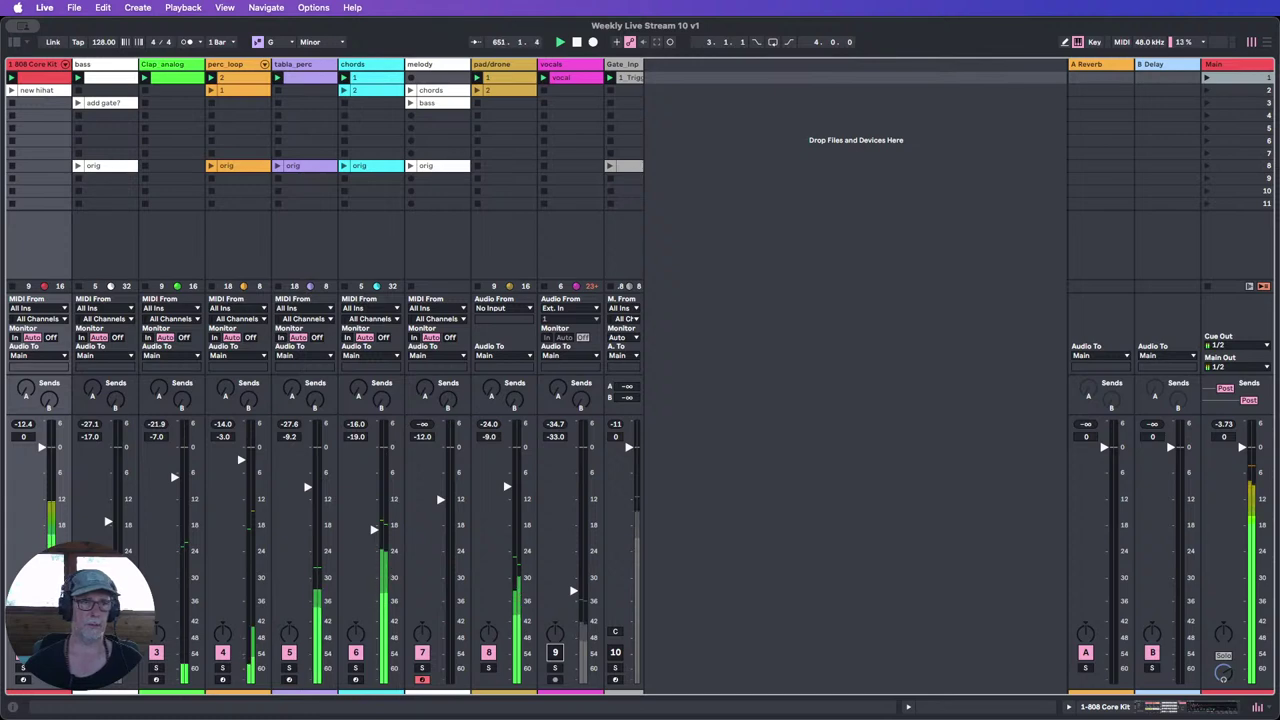
click(577, 42)
Step: Open clip 1 on the chords track and examine its chord notes and the empty pitch range around them
click(98, 77)
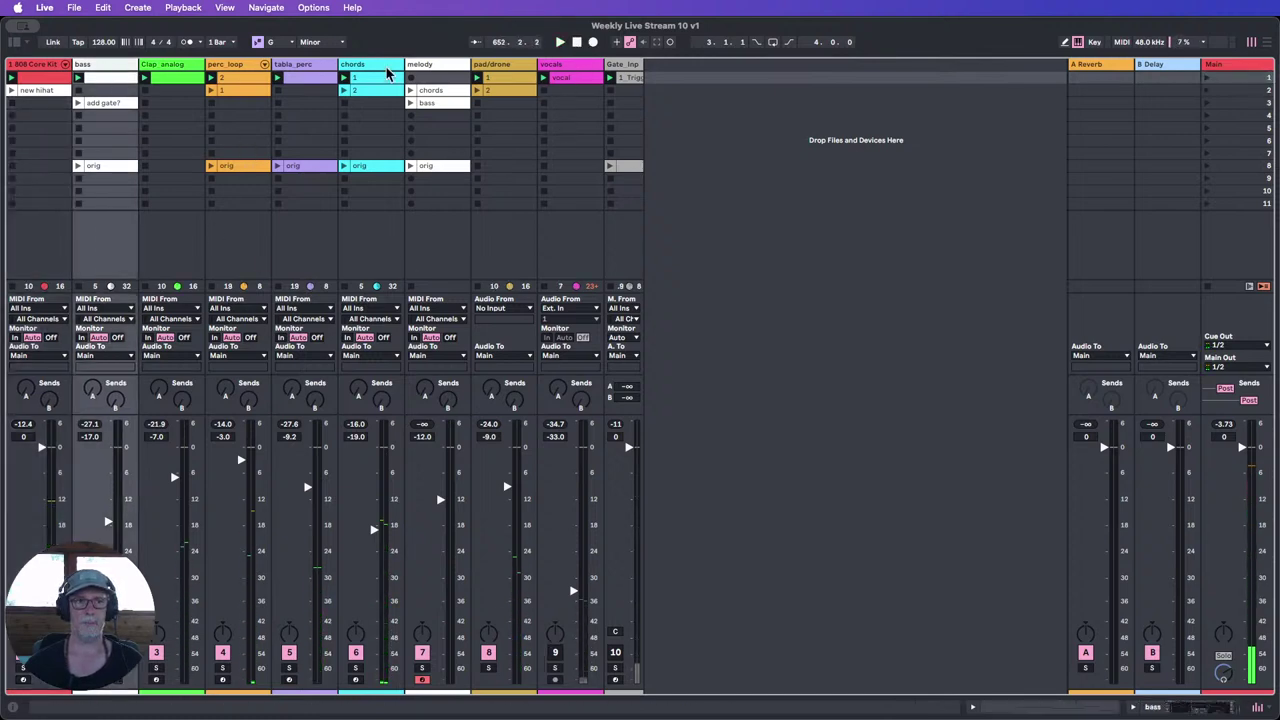
click(450, 67)
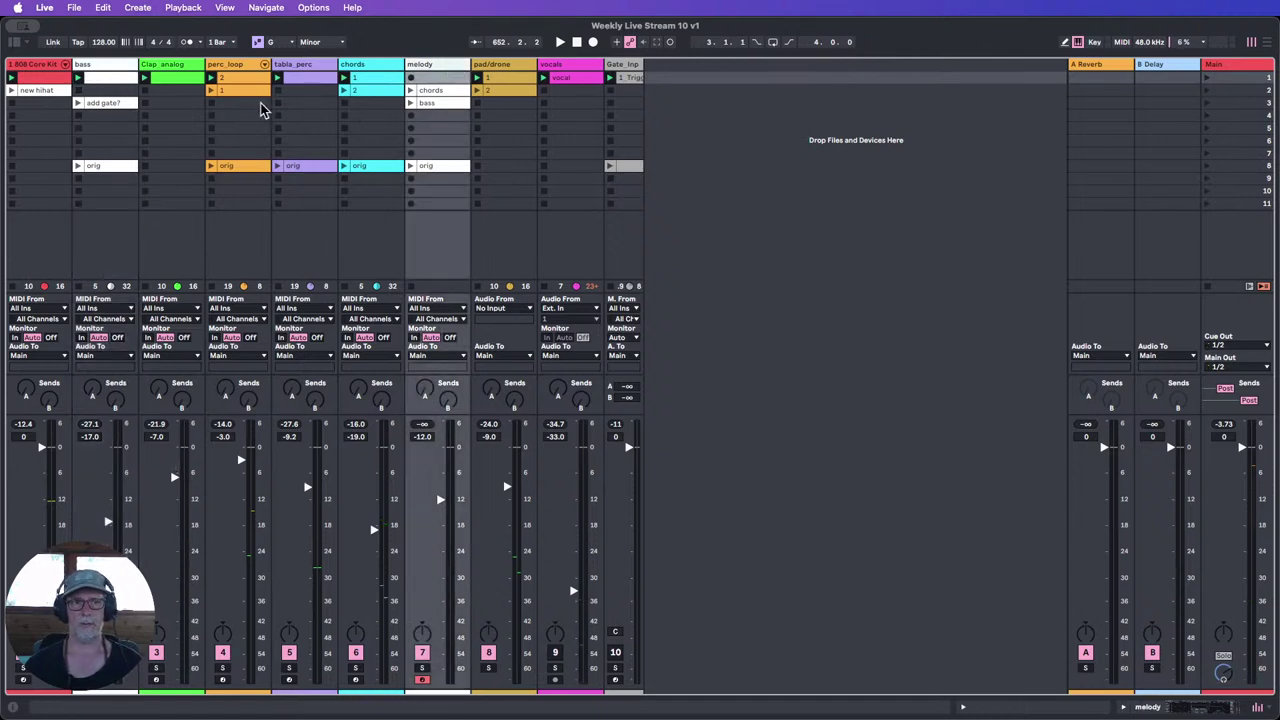
double_click(366, 78)
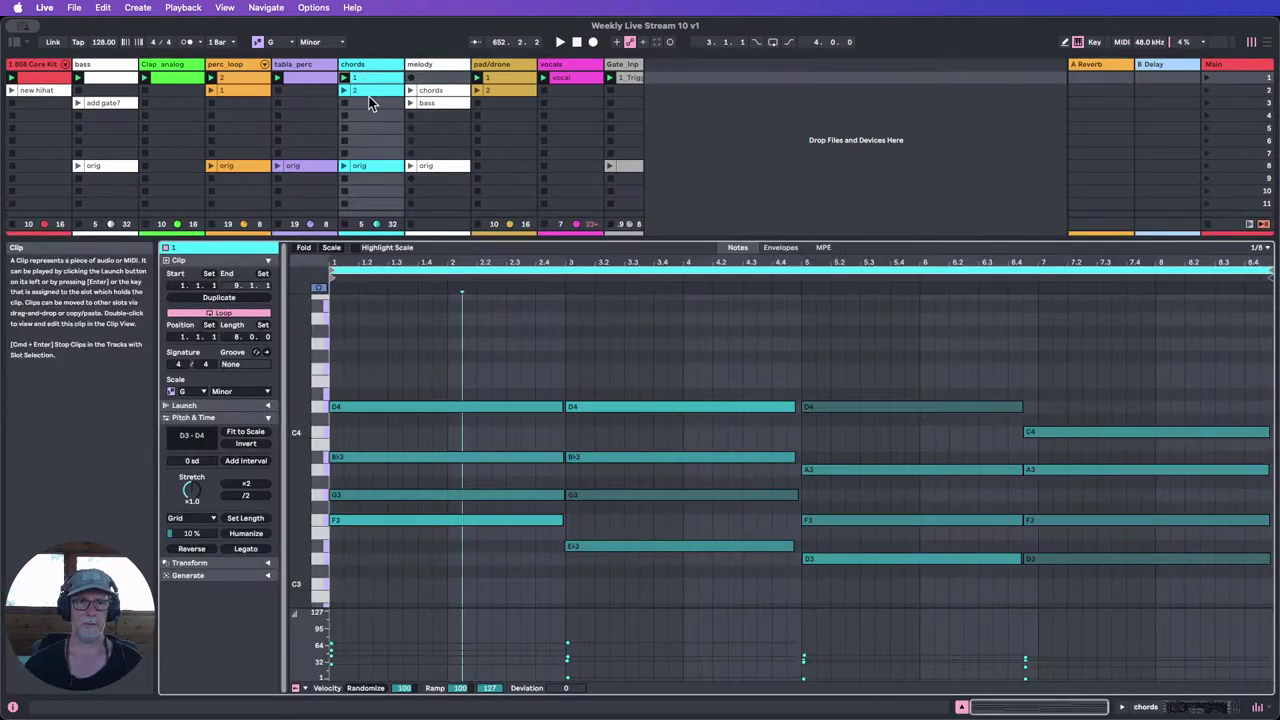
click(563, 368)
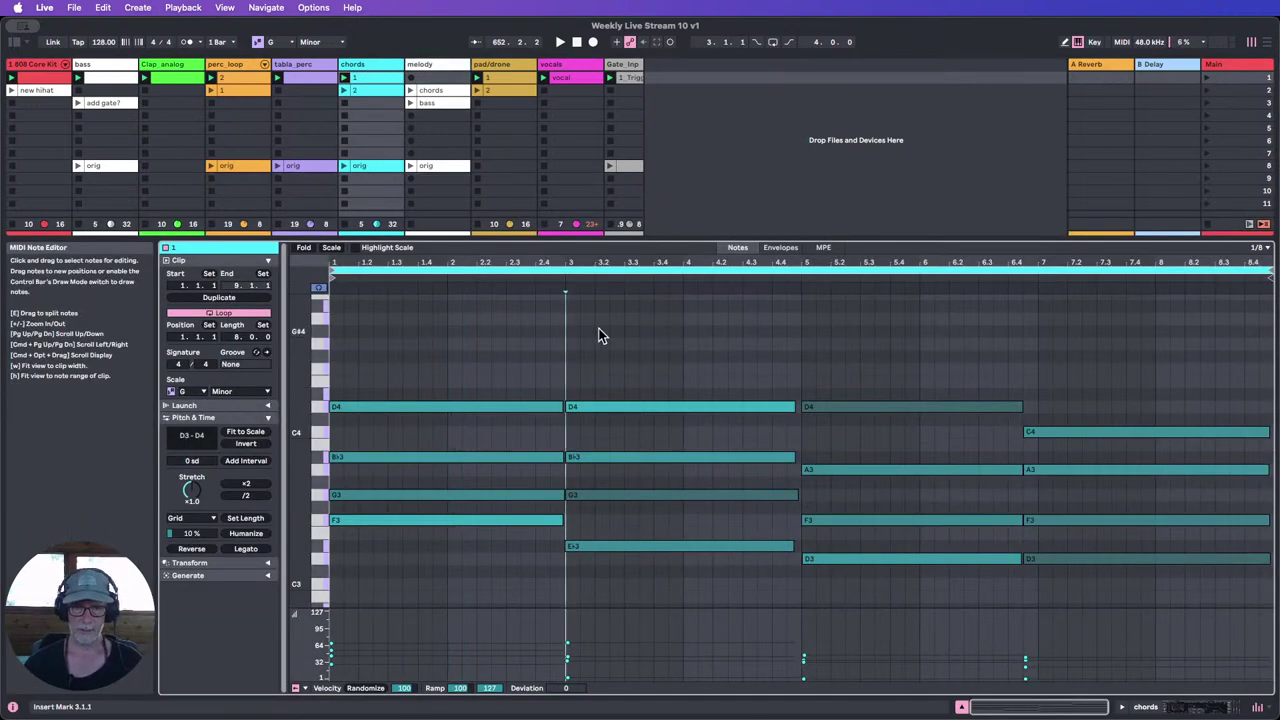
scroll(574, 347, down, 2)
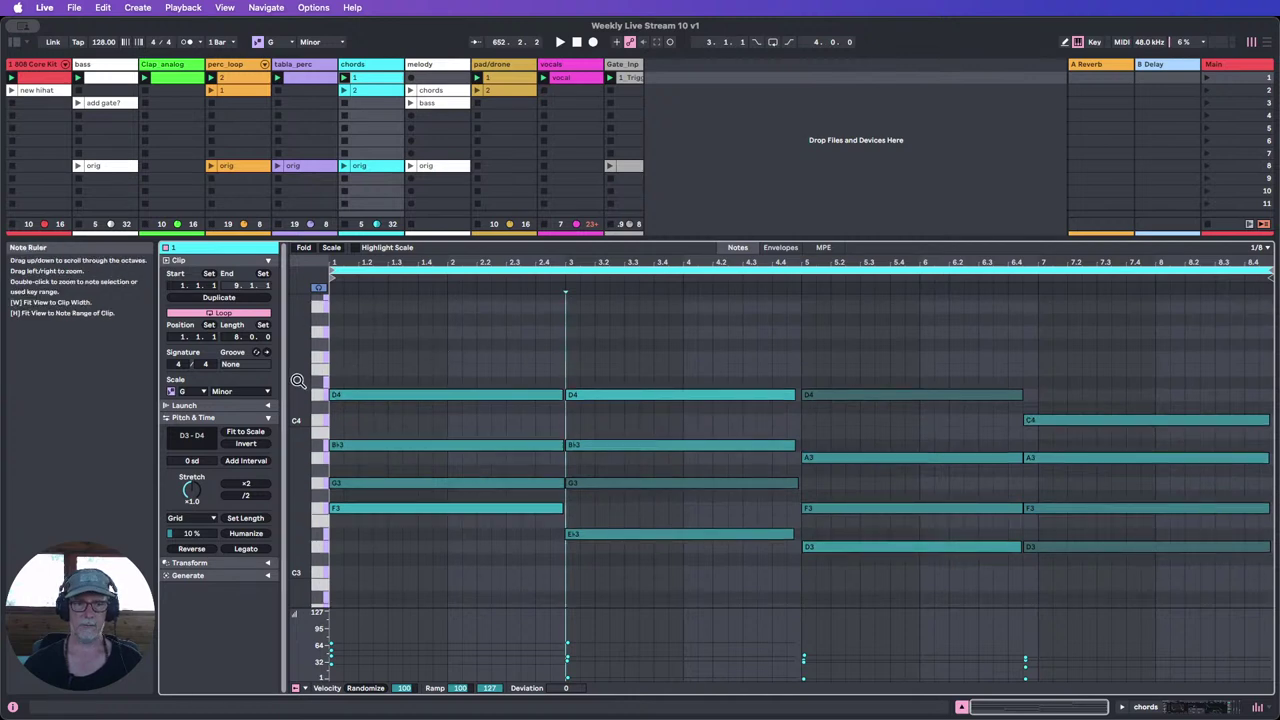
drag(298, 382, 260, 382)
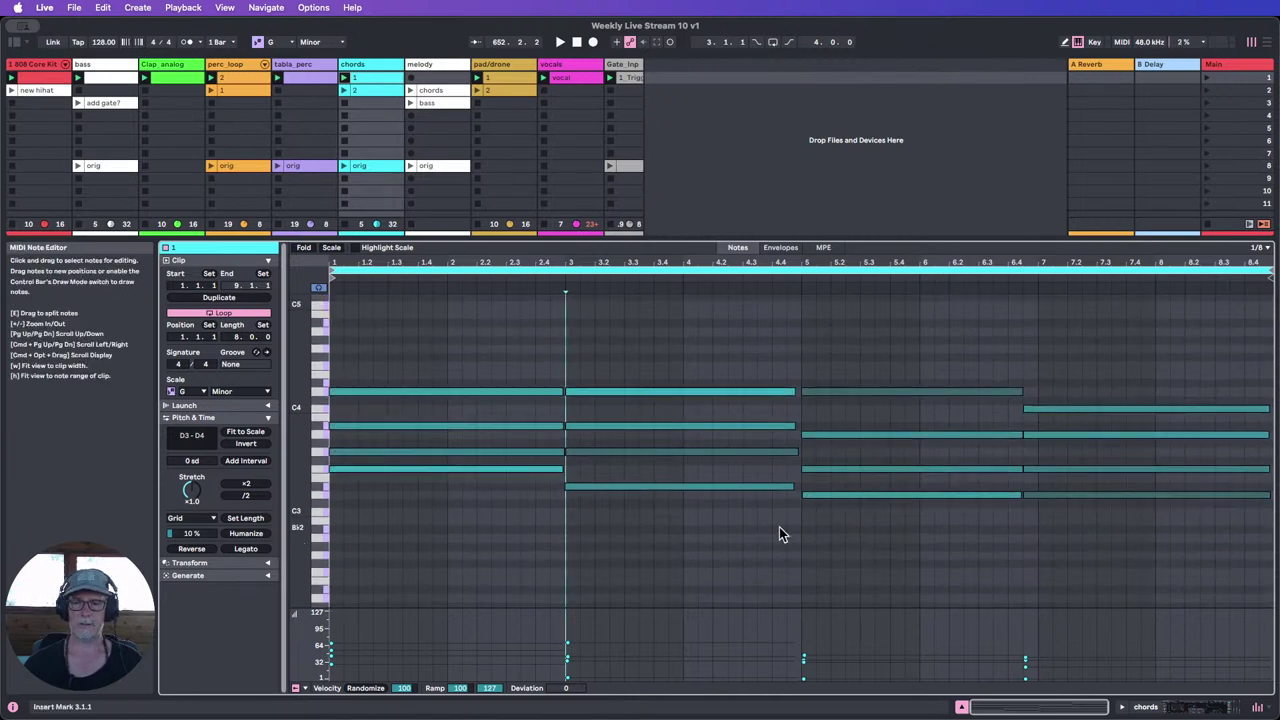
mouse_move(310, 432)
mouse_down()
mouse_move(276, 432)
mouse_move(324, 440)
mouse_up()
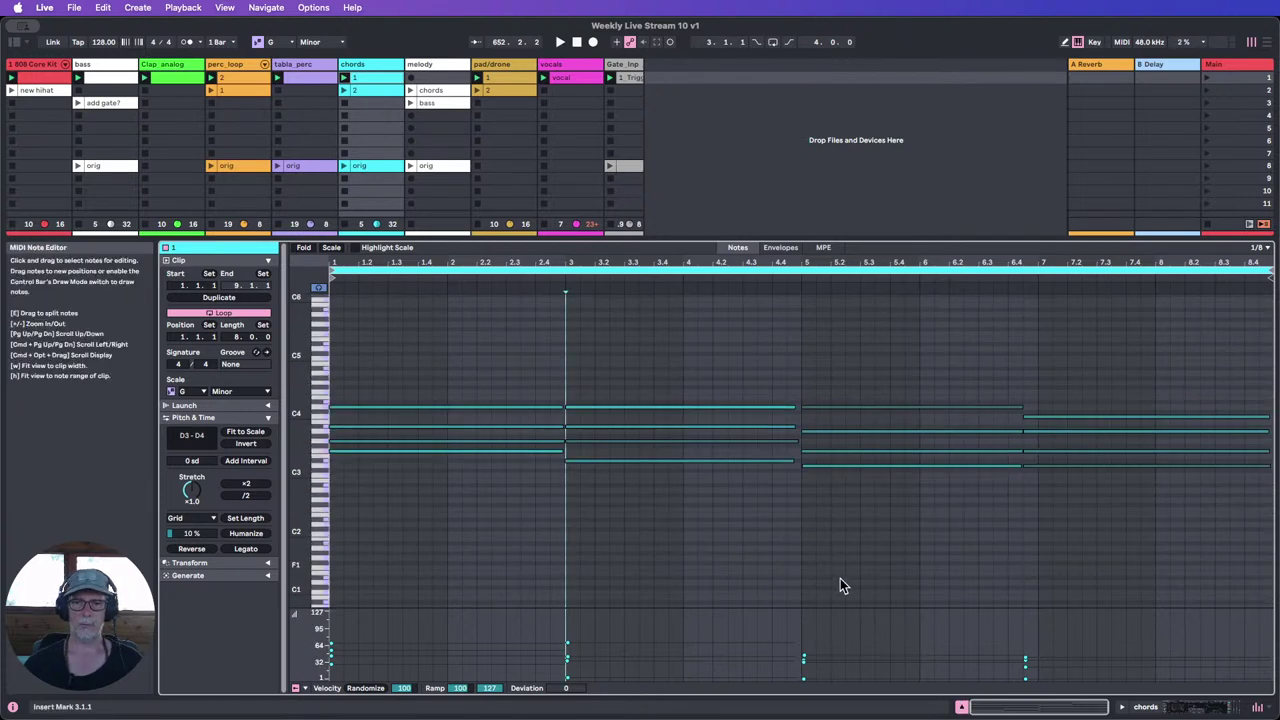
scroll(891, 551, down, 2)
scroll(474, 526, down, 4)
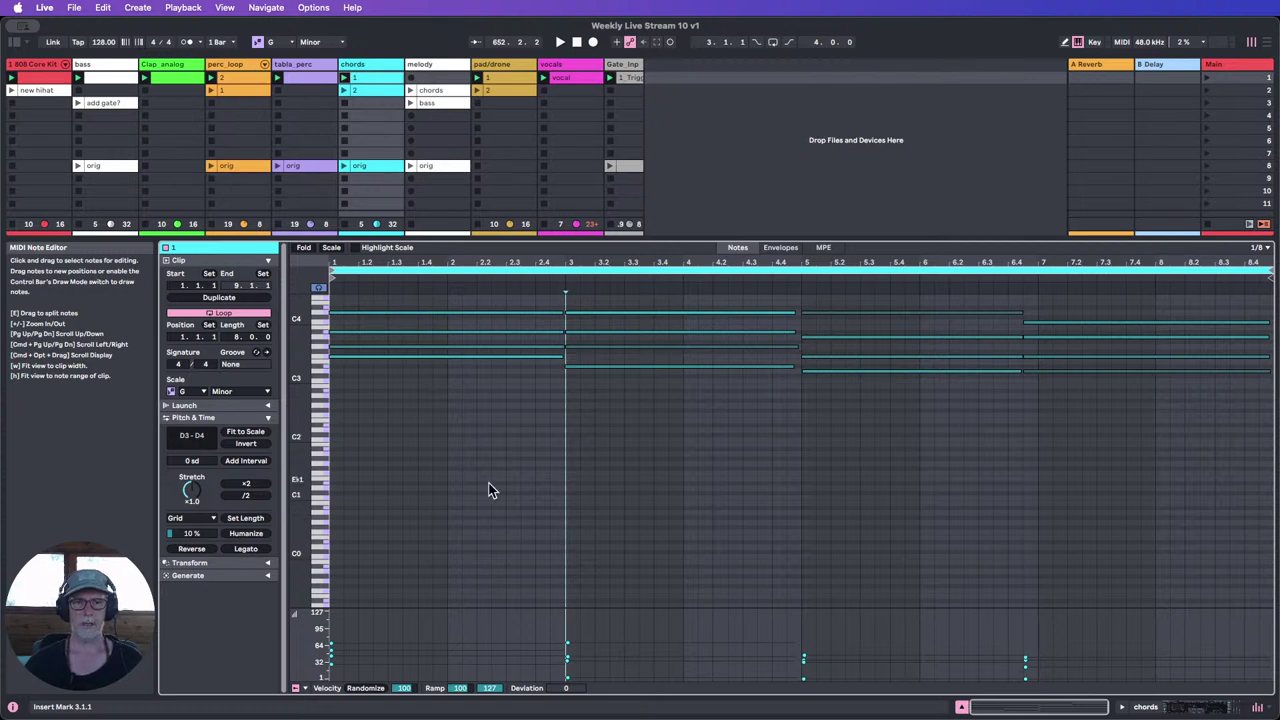
scroll(491, 489, up, 3)
scroll(447, 365, up, 2)
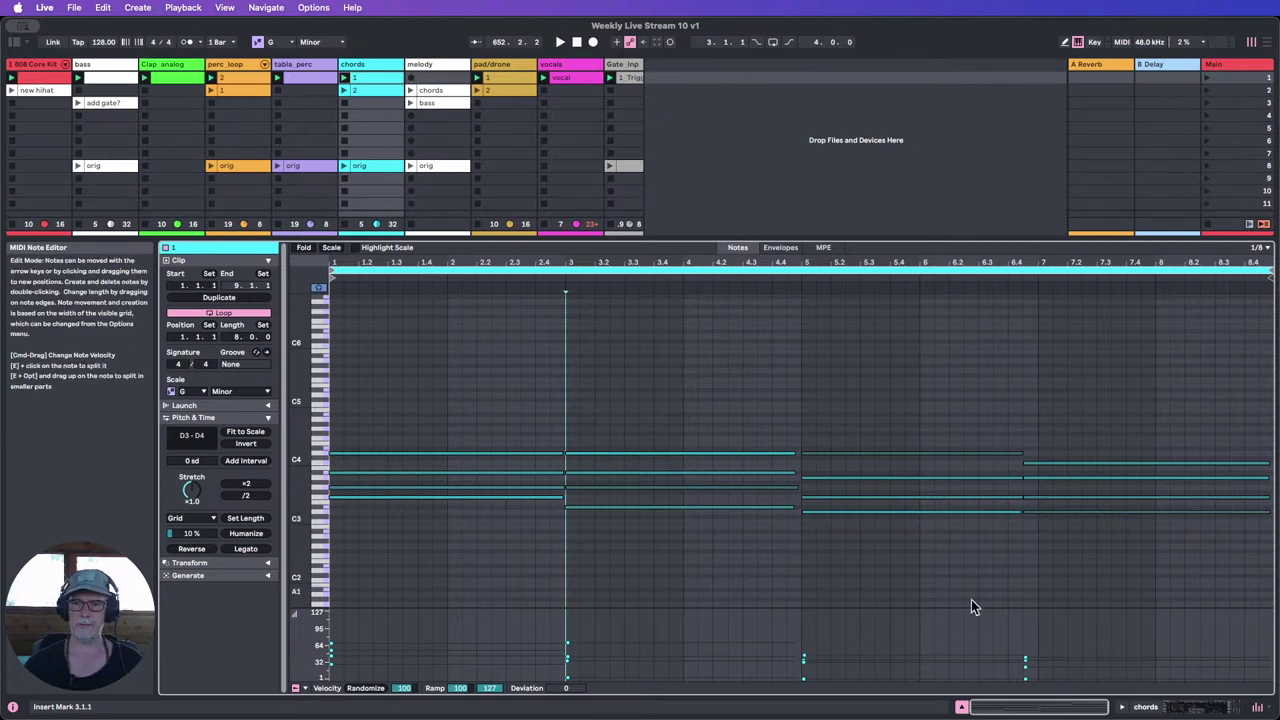
Step: Move clip 1 from the chords track to the second slot of the bass track and open its notes
click(963, 708)
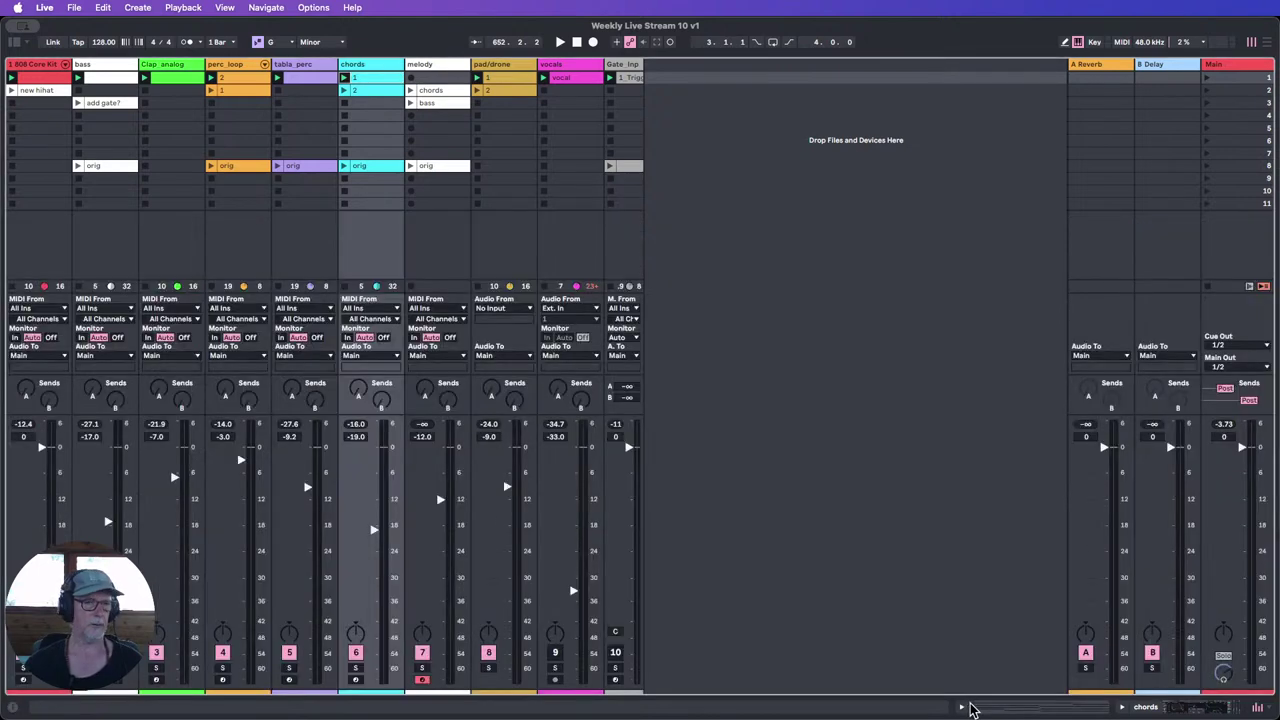
double_click(376, 80)
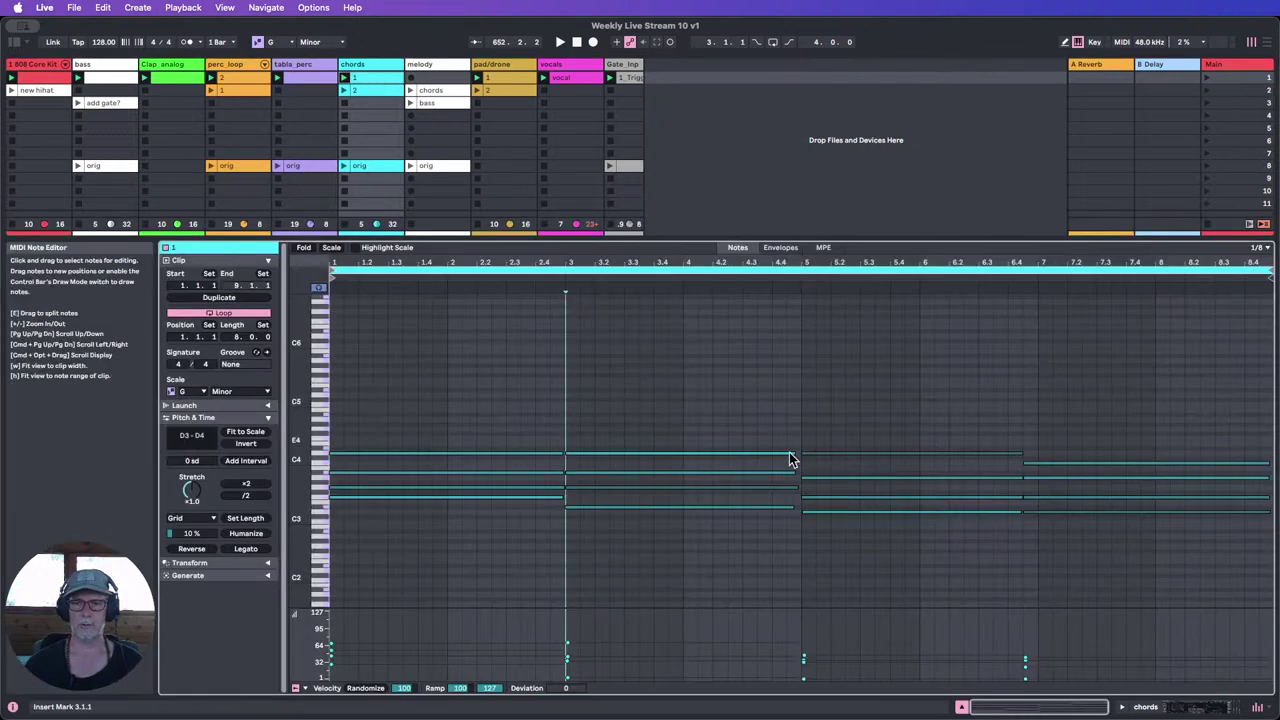
click(963, 707)
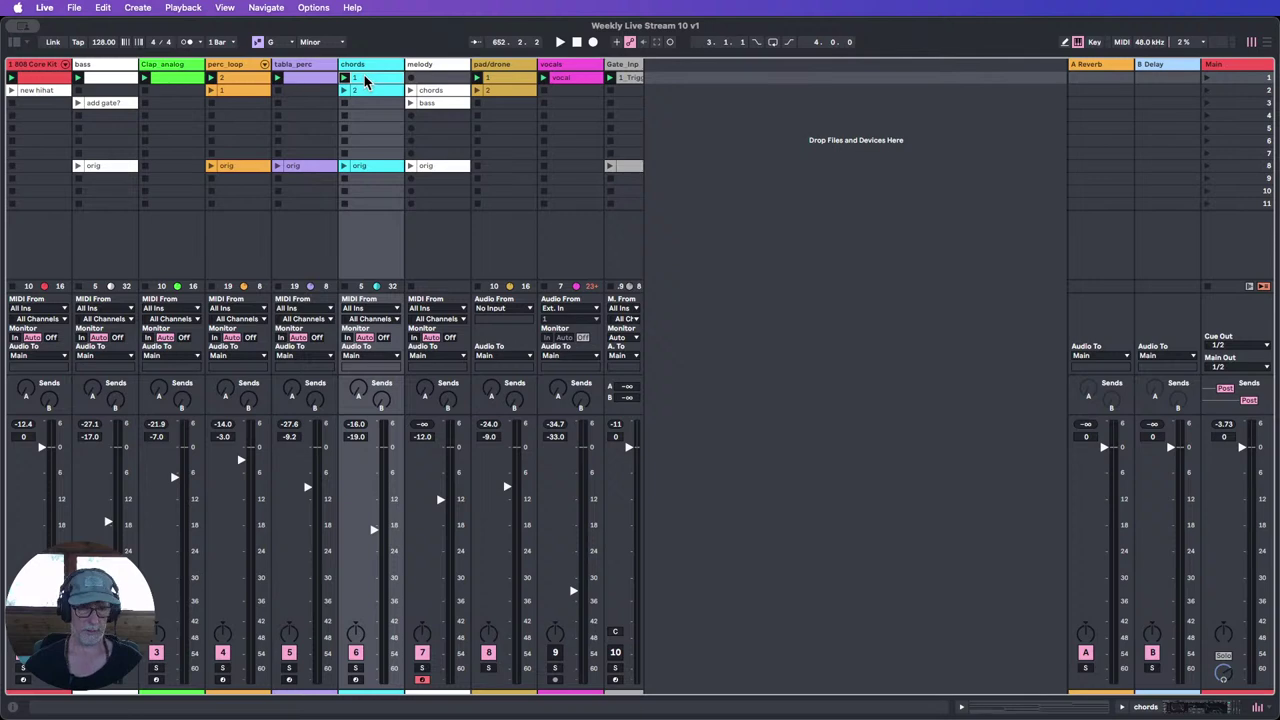
drag(366, 82, 100, 93)
double_click(100, 93)
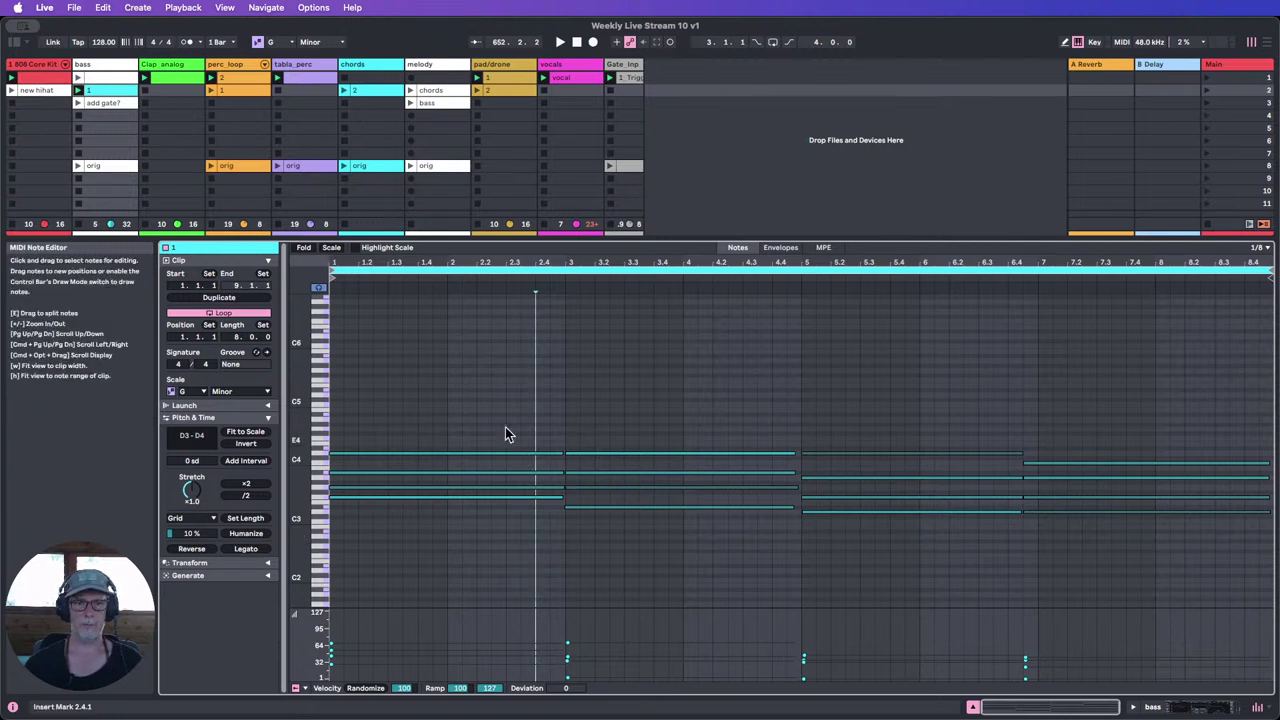
drag(474, 392, 463, 491)
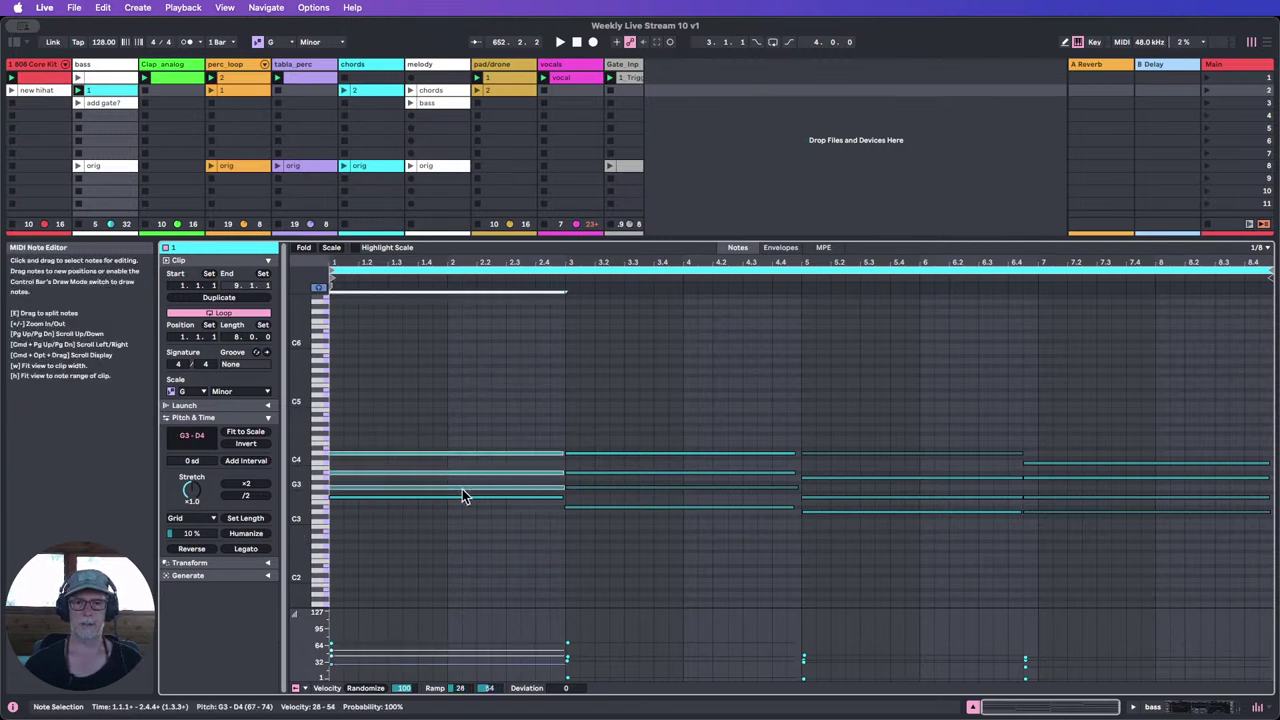
click(688, 406)
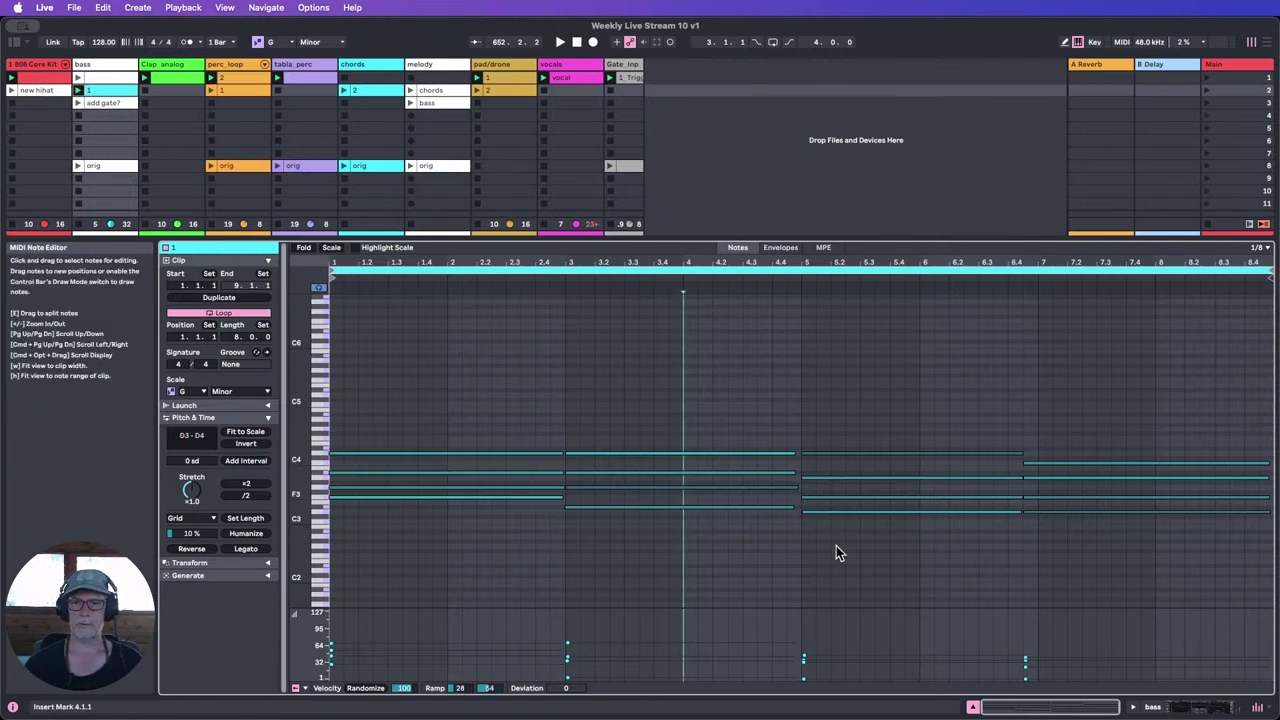
Step: Open the first clip on the bass track and delete the three deactivated chord notes above its first bass note
click(973, 707)
double_click(98, 90)
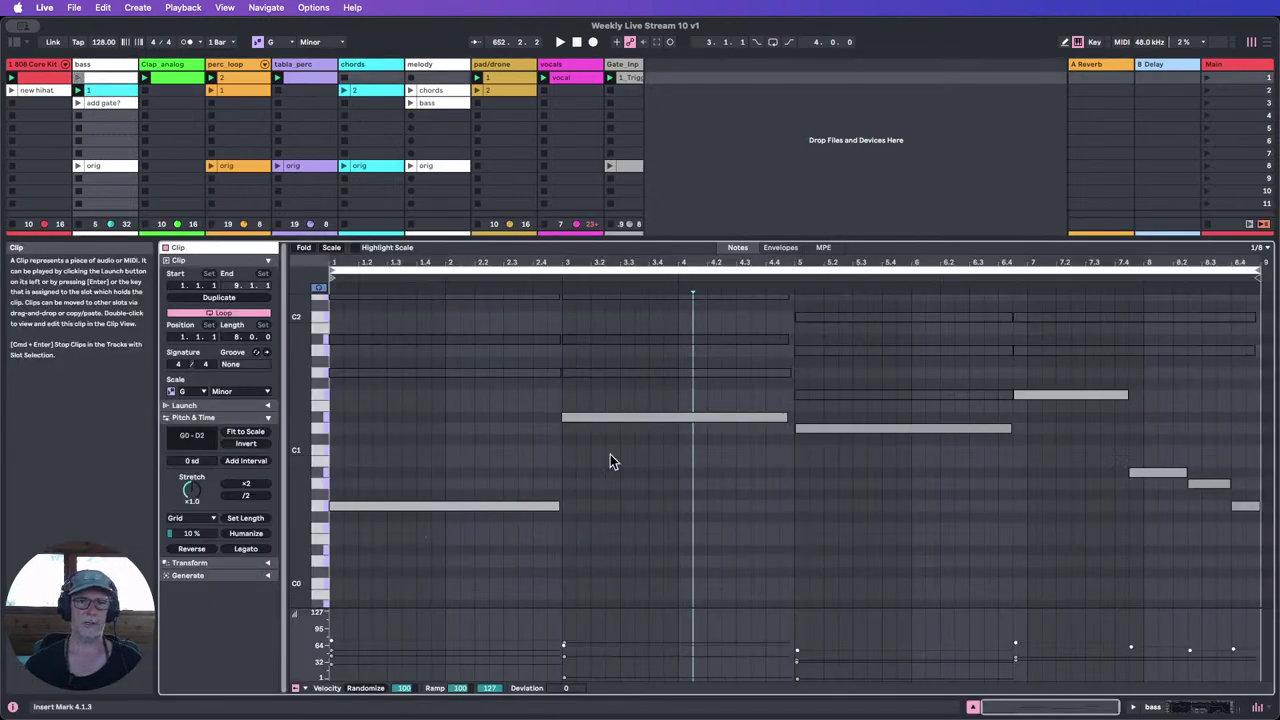
mouse_move(298, 453)
mouse_down()
mouse_move(268, 462)
mouse_move(295, 476)
mouse_move(268, 501)
mouse_move(300, 467)
mouse_up()
drag(458, 360, 465, 488)
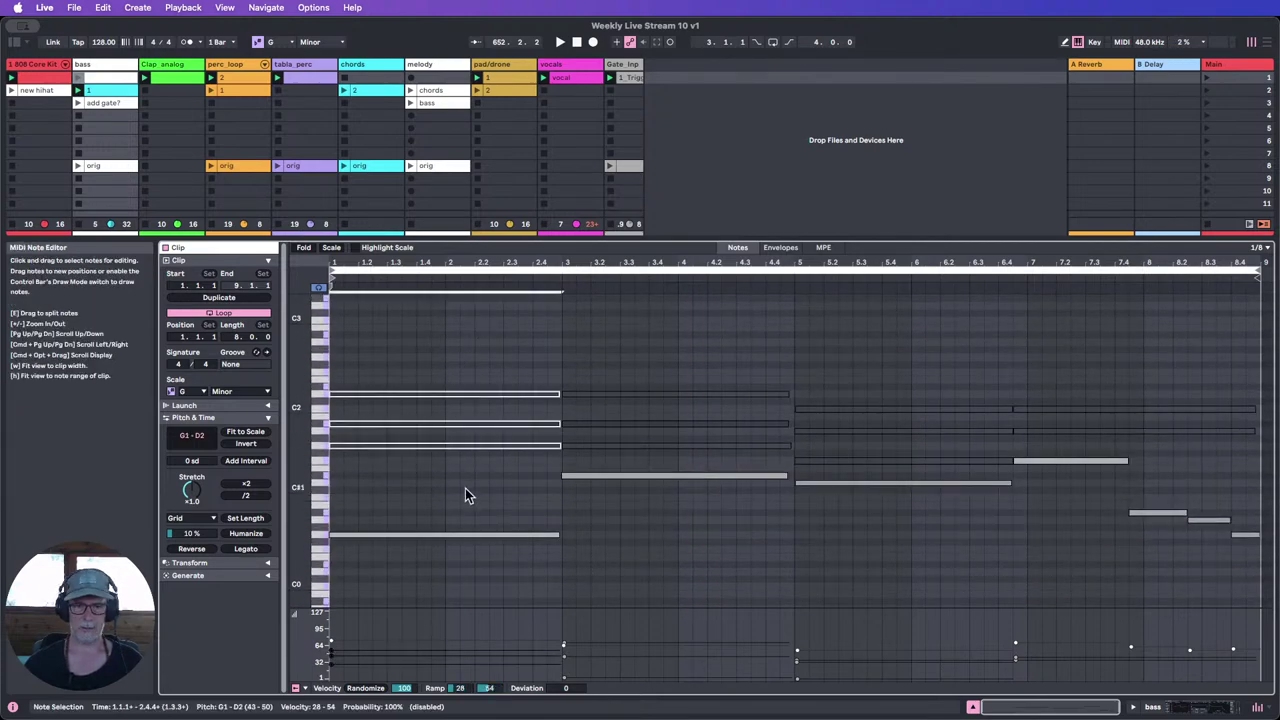
key(Delete)
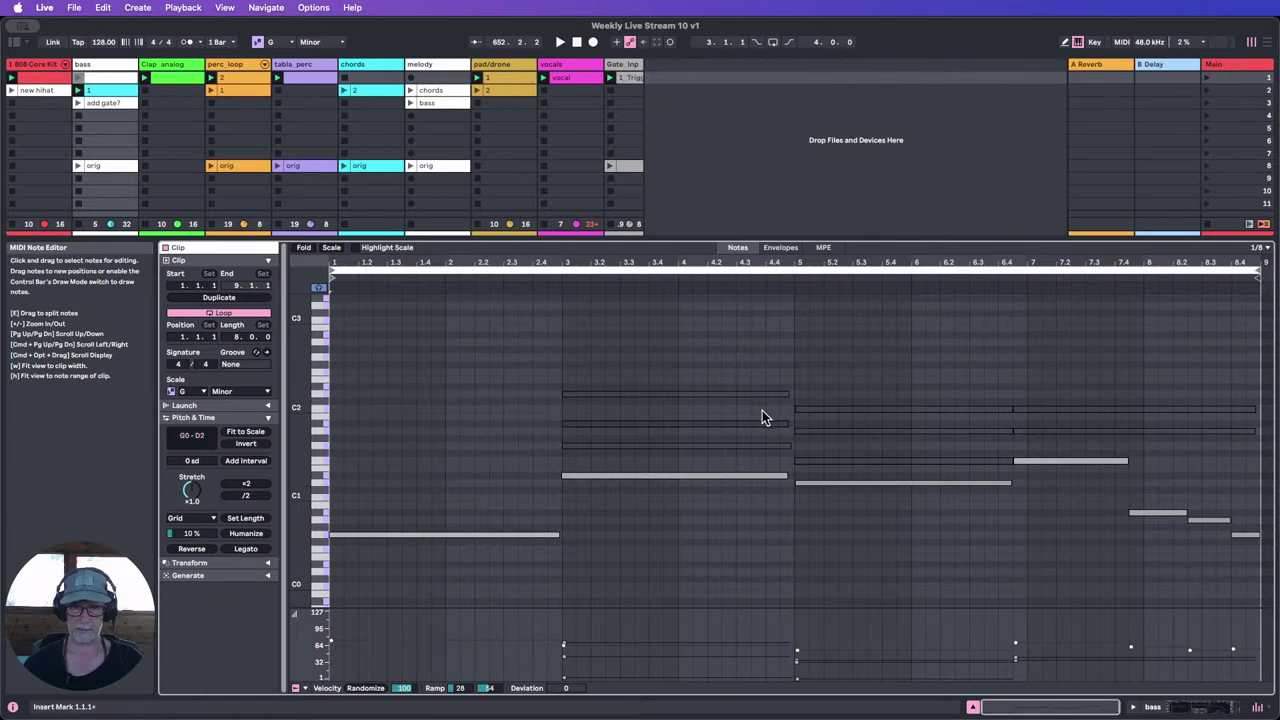
Step: Delete the remaining deactivated chord notes above the bass notes from bar 3 to the end of the clip
drag(729, 357, 716, 458)
key(Delete)
drag(938, 366, 940, 475)
key(Delete)
drag(1165, 364, 1143, 436)
key(Delete)
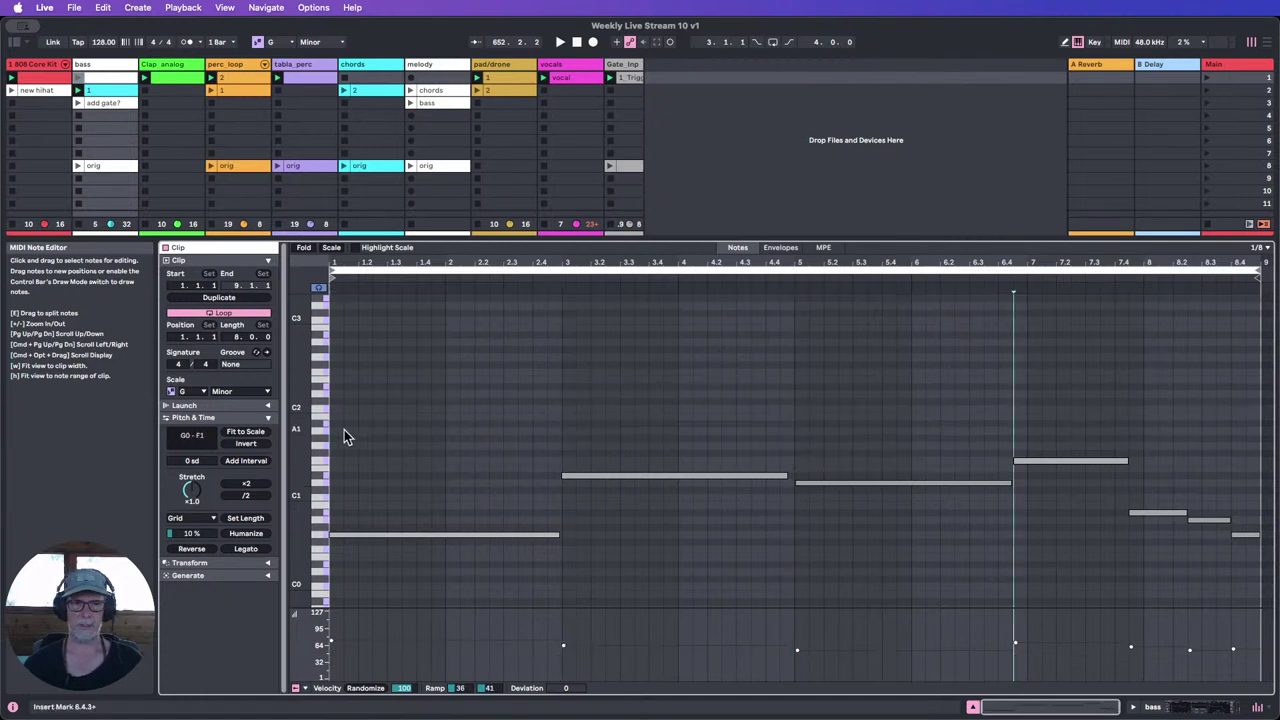
Step: Copy all chord notes from clip 1 and paste them at the start of the bass track's first clip
drag(306, 435, 301, 436)
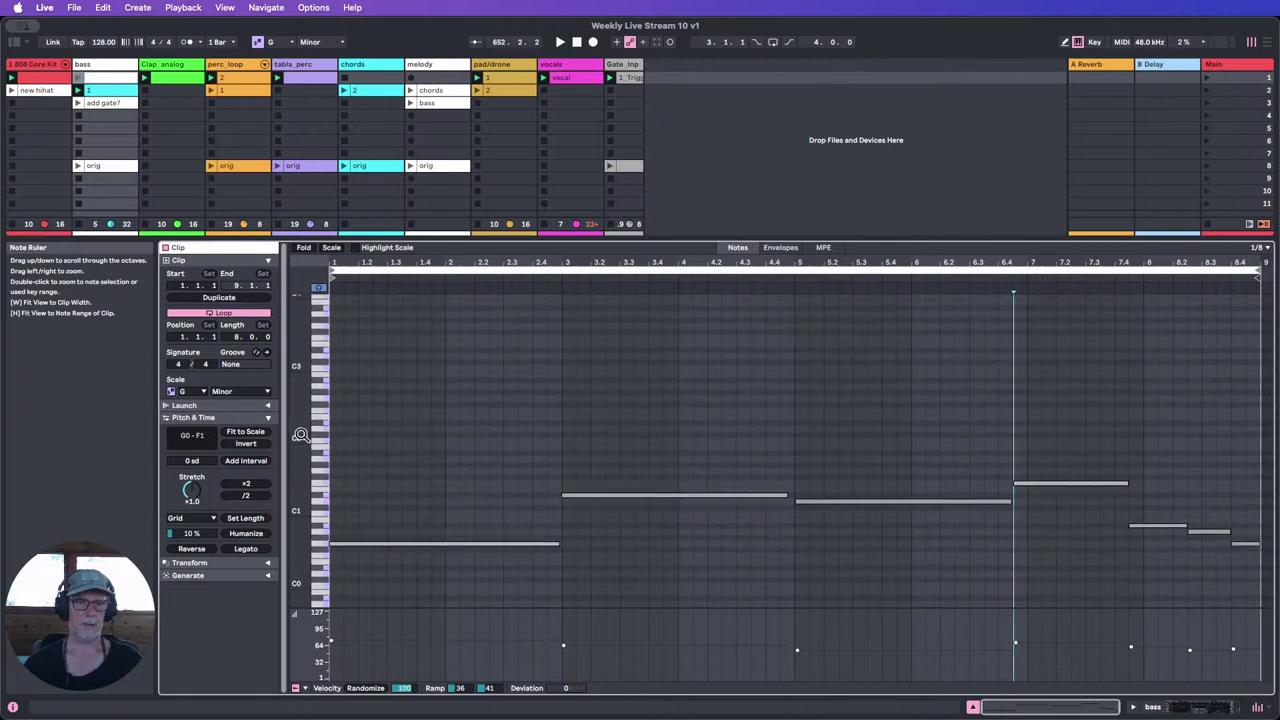
click(110, 93)
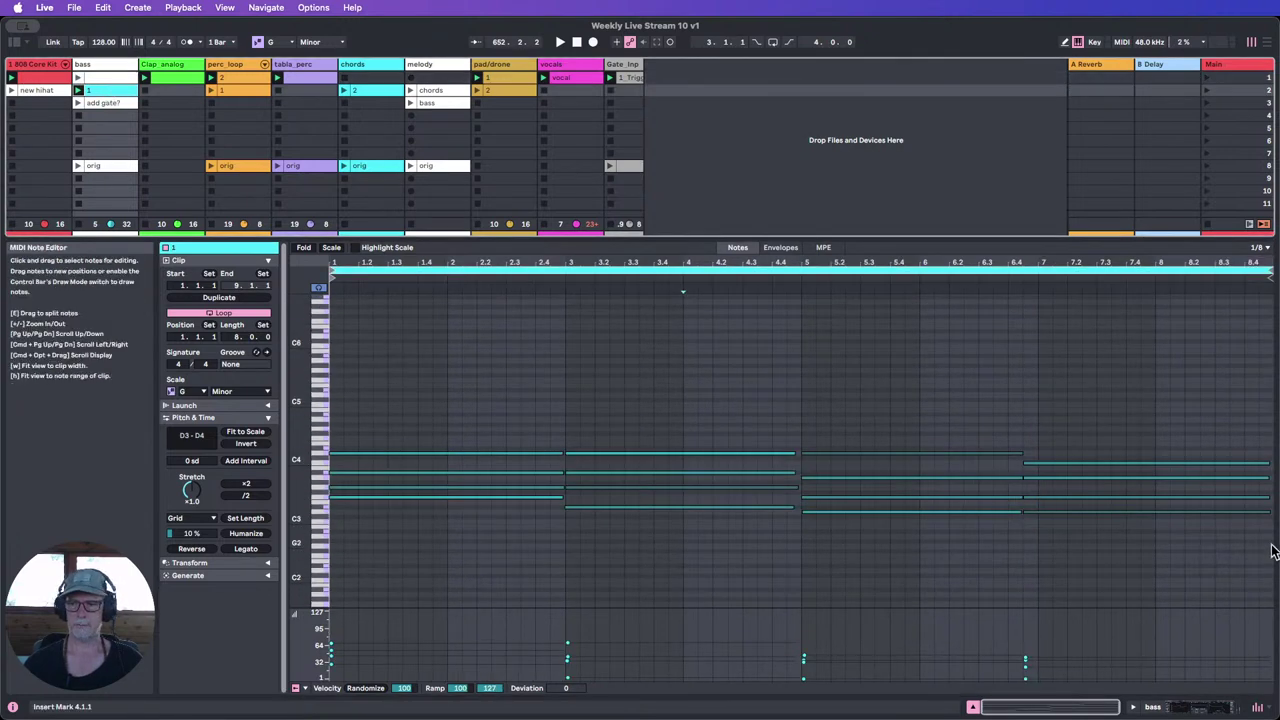
drag(1272, 550, 301, 396)
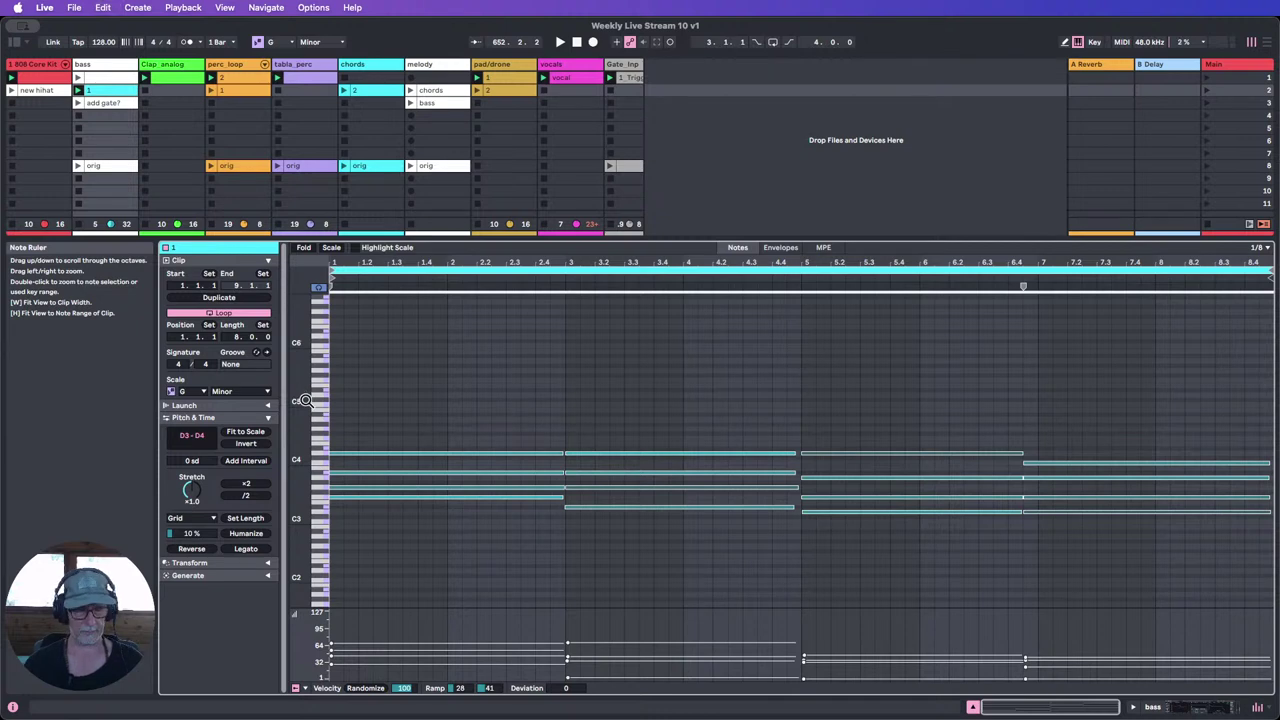
click(95, 79)
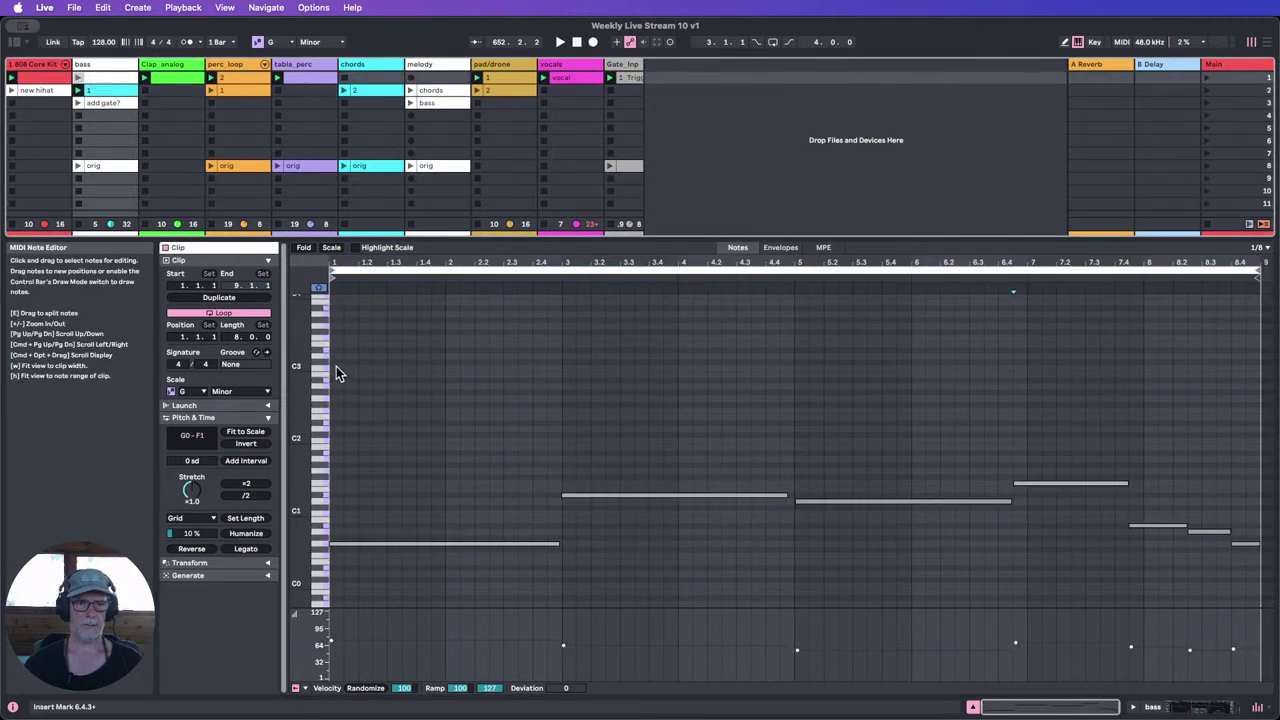
click(336, 372)
key(super+v)
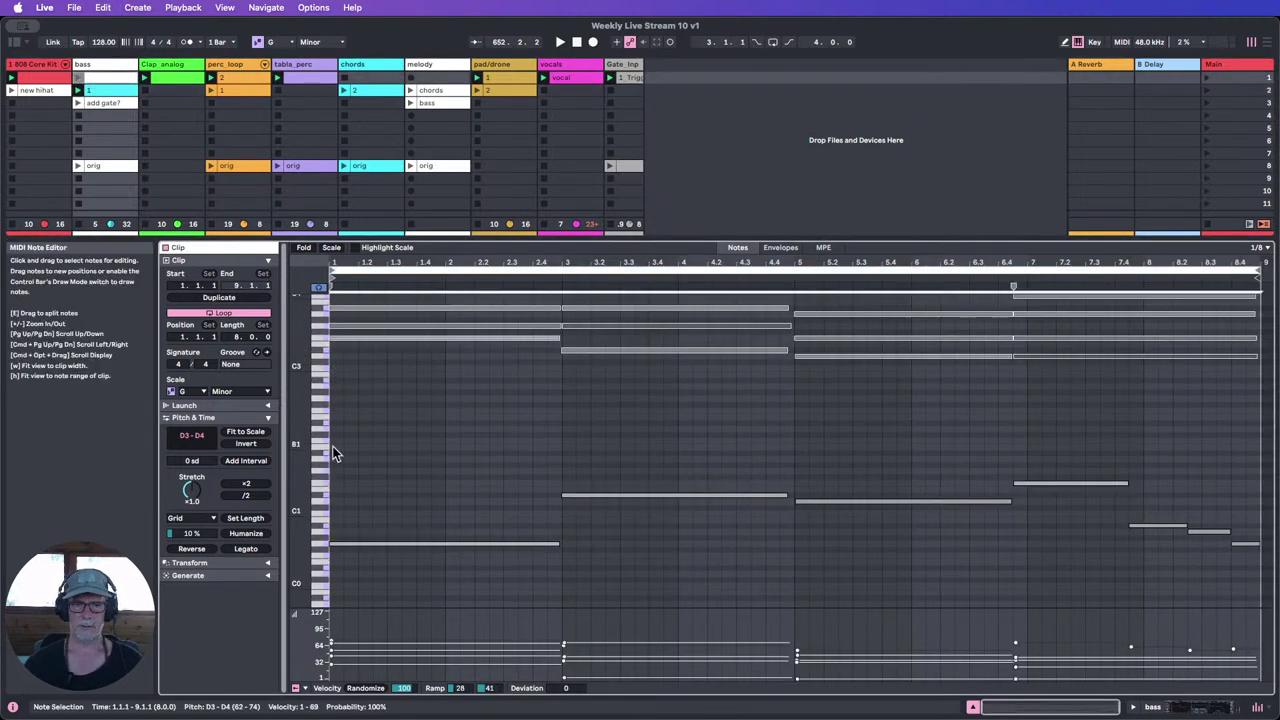
Step: Deactivate all the original low bass notes, G0 to F1, beneath the pasted chords
scroll(300, 460, up, 3)
click(438, 445)
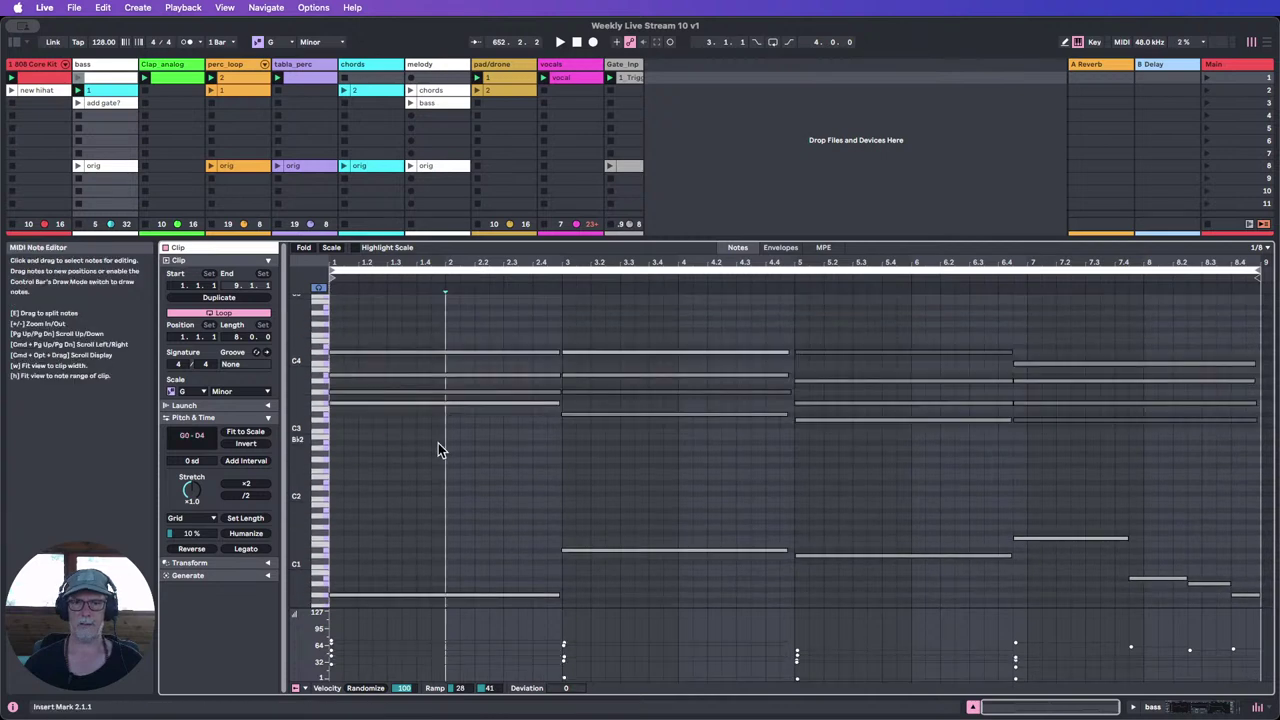
mouse_move(300, 497)
mouse_down()
mouse_move(335, 497)
mouse_move(303, 504)
mouse_move(310, 486)
mouse_up()
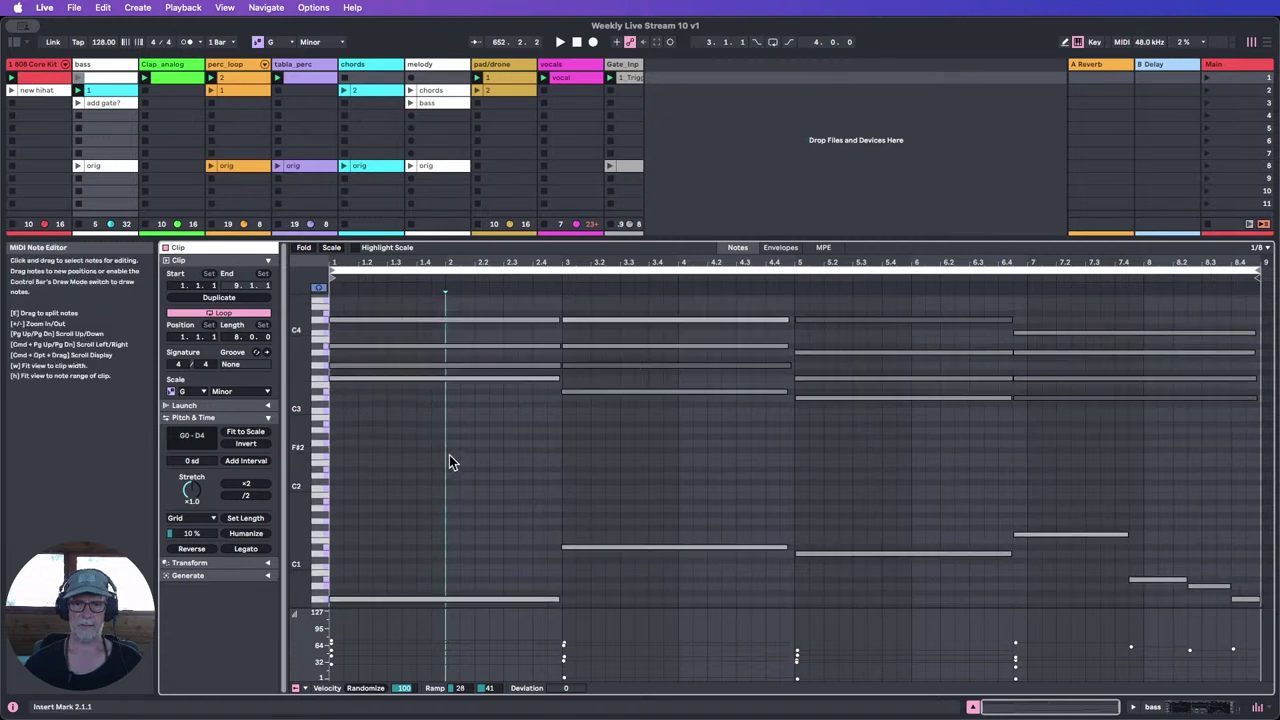
scroll(449, 462, down, 1)
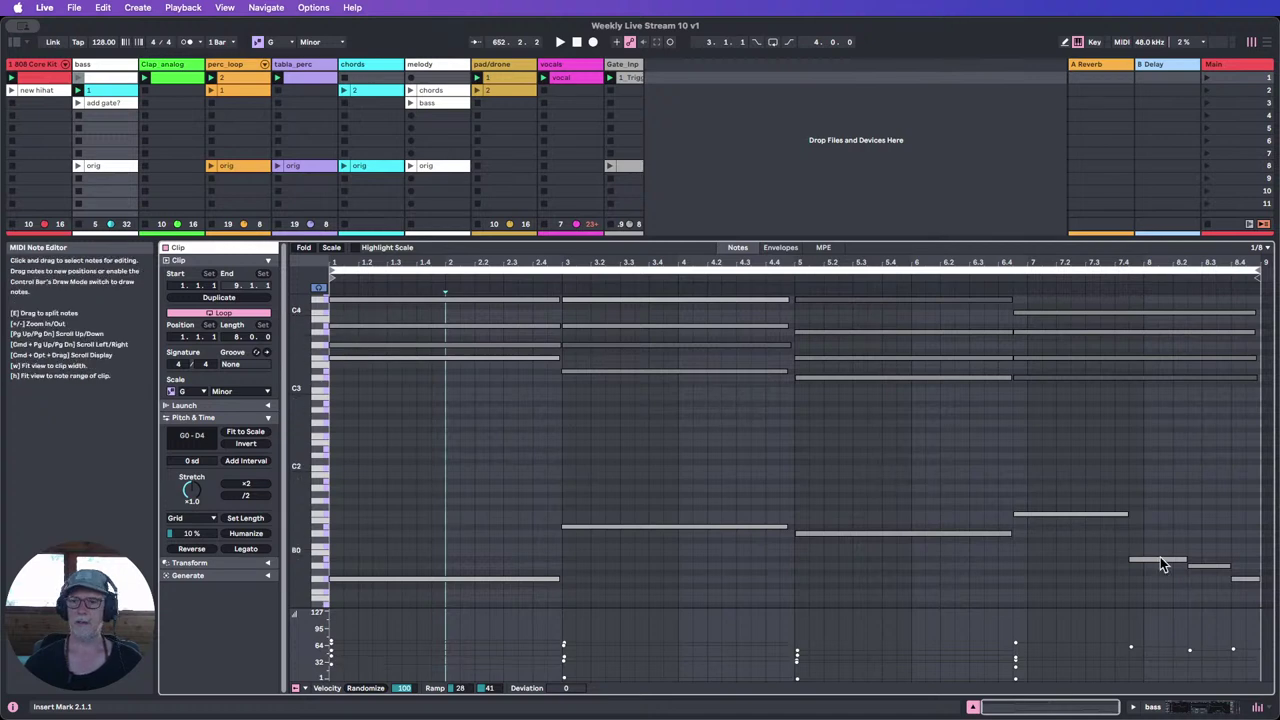
drag(1252, 606, 1045, 478)
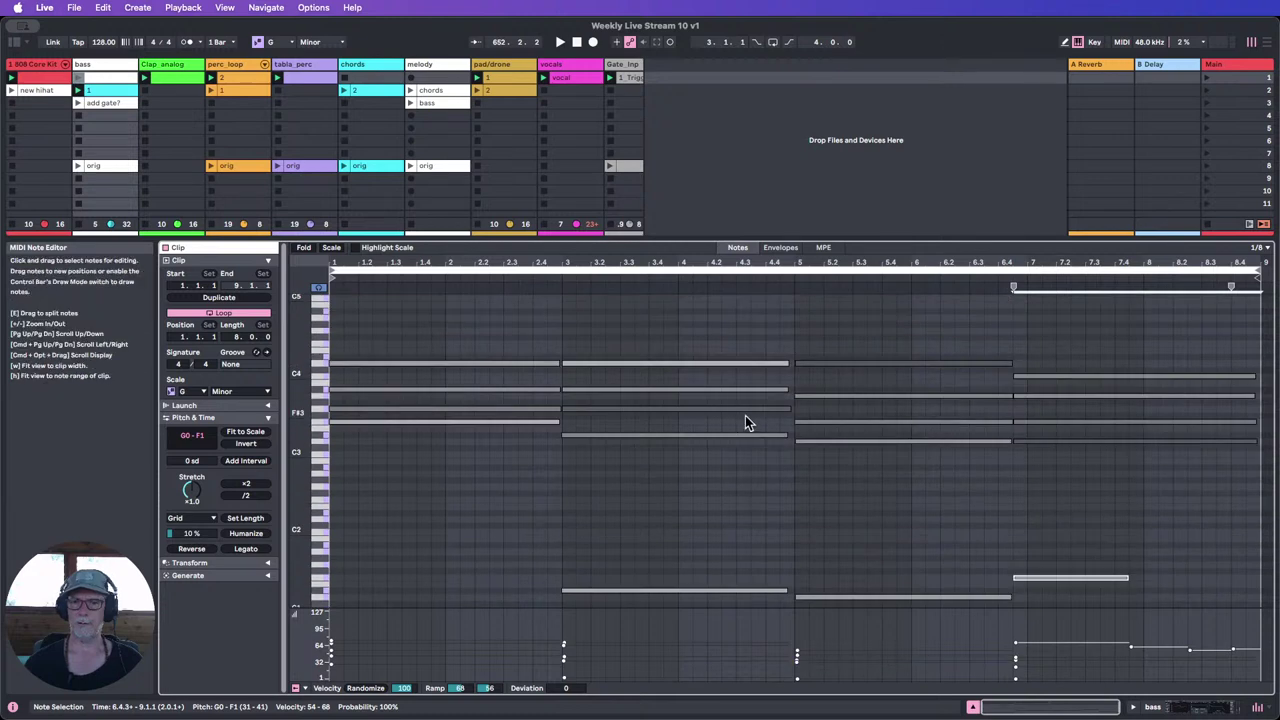
scroll(745, 415, down, 2)
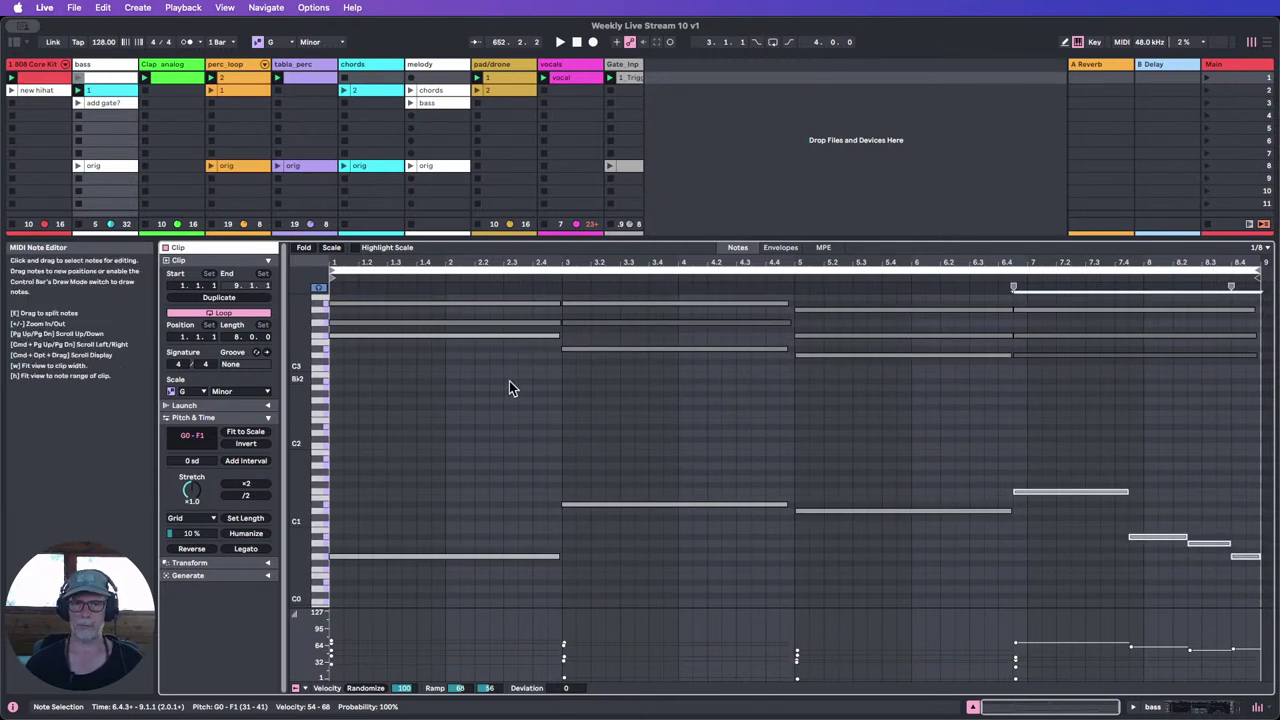
drag(446, 490, 1237, 567)
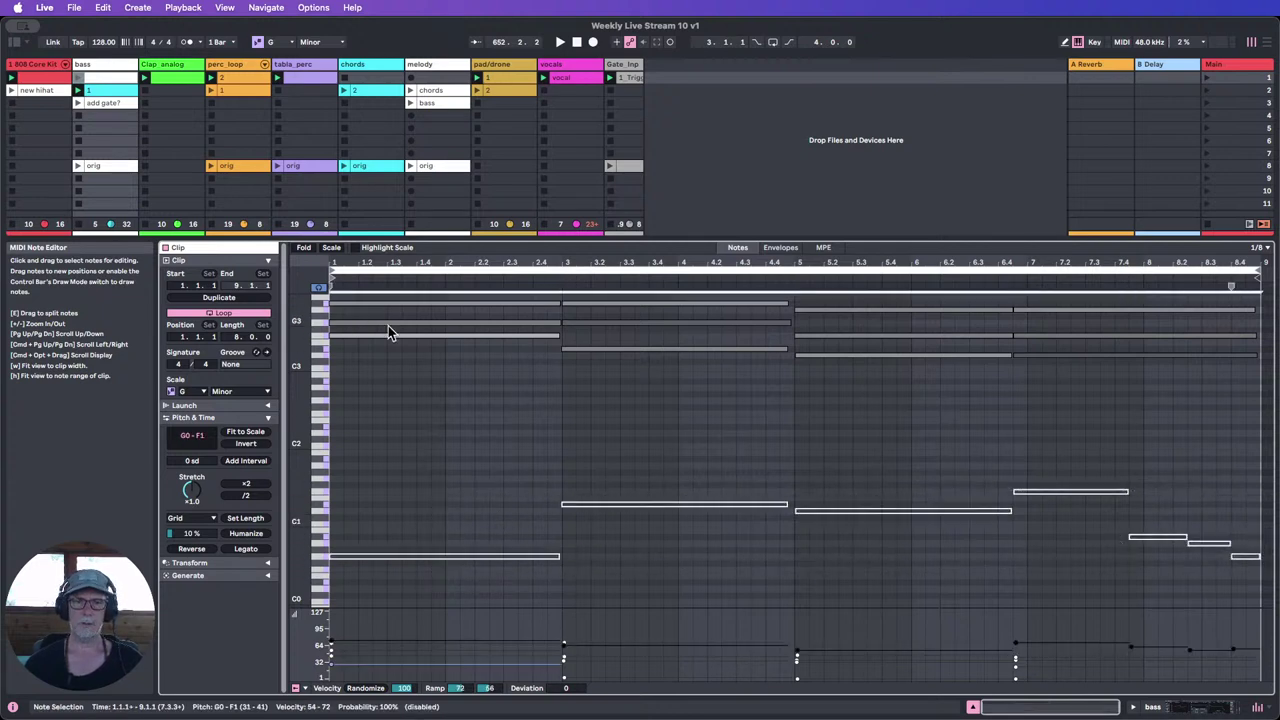
Step: Deactivate the upper three notes of each of the four pasted chords, leaving only the lowest note of each active
scroll(490, 328, up, 3)
drag(479, 338, 479, 425)
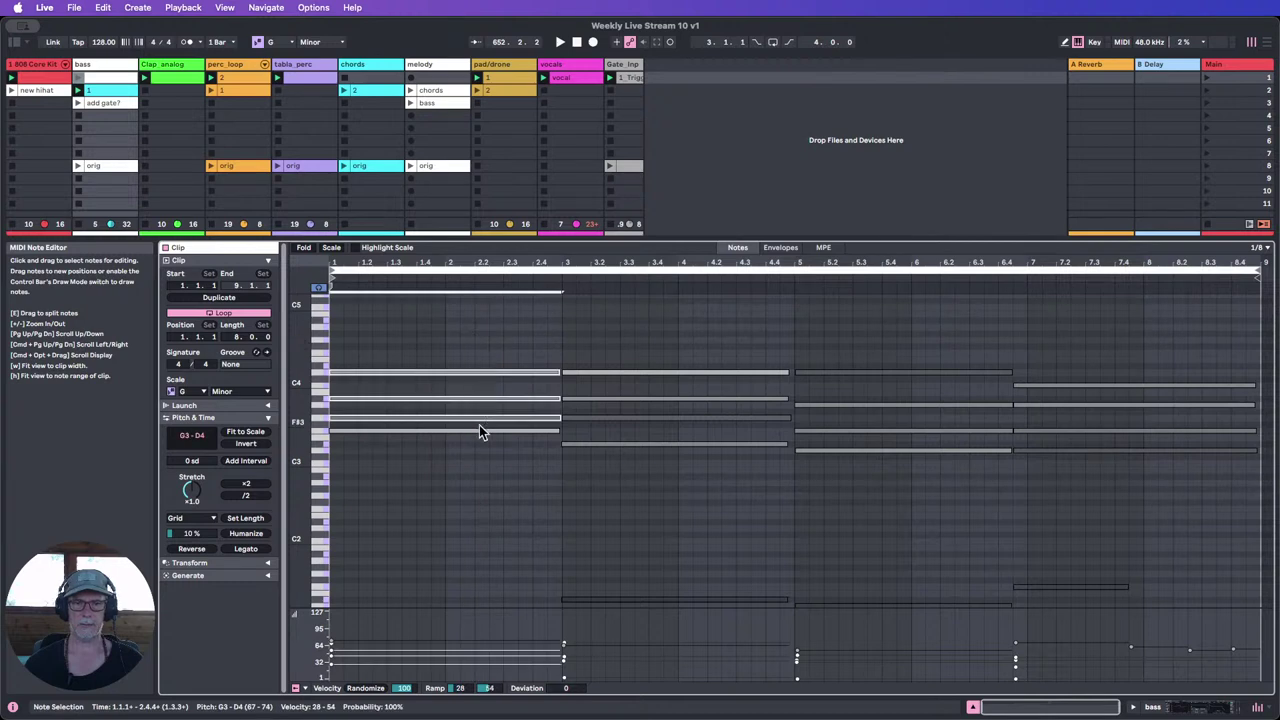
key(0)
drag(609, 337, 619, 433)
key(0)
drag(911, 342, 920, 443)
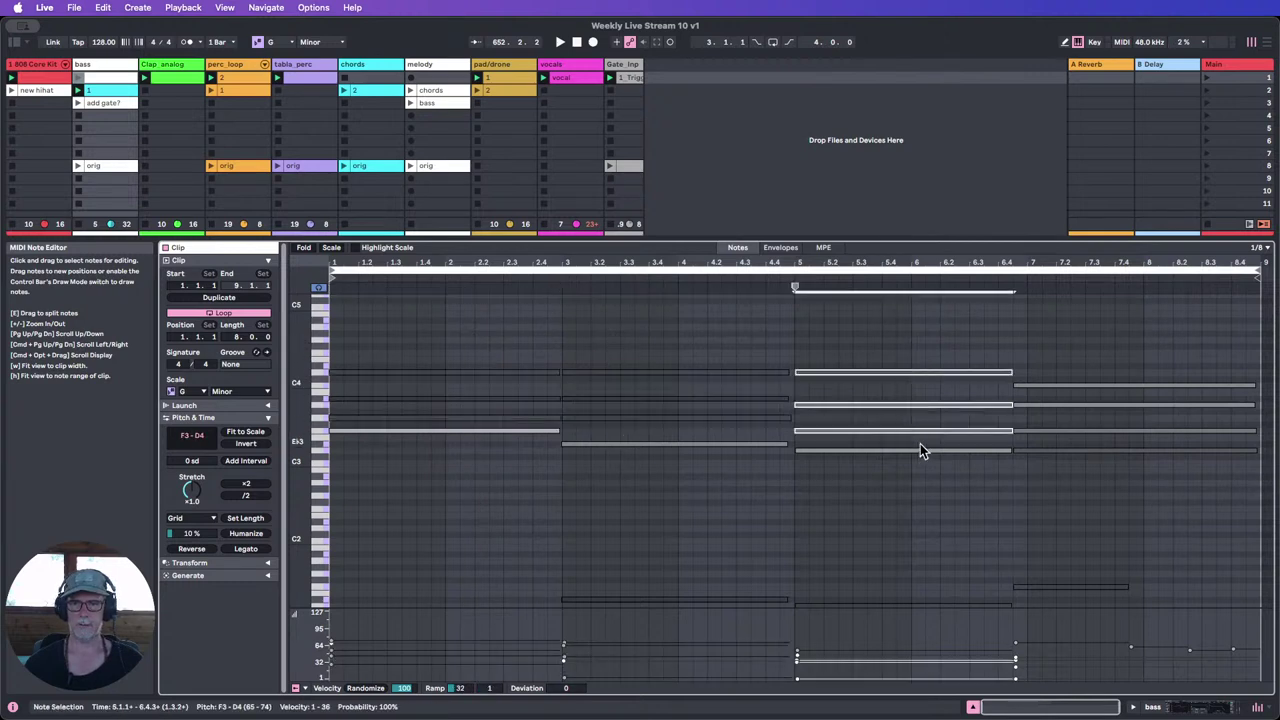
key(0)
drag(1091, 345, 1101, 454)
key(0)
scroll(880, 470, down, 3)
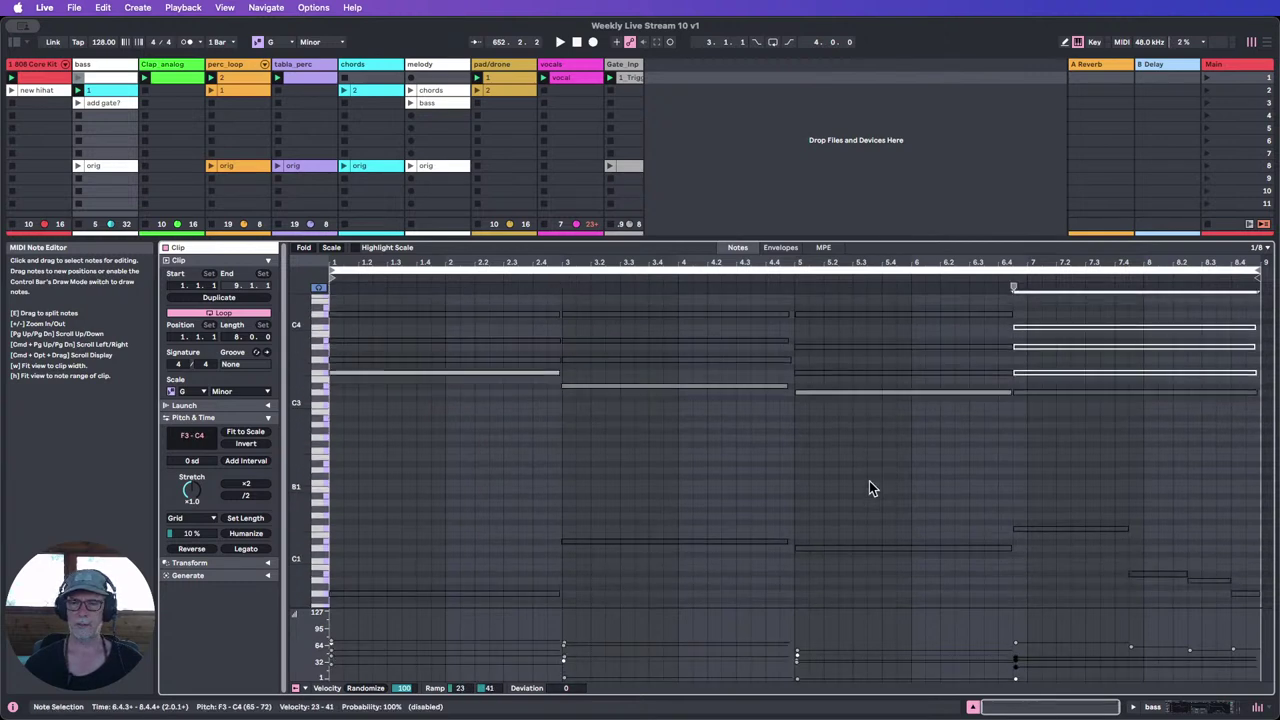
scroll(1073, 432, down, 2)
scroll(1074, 423, up, 2)
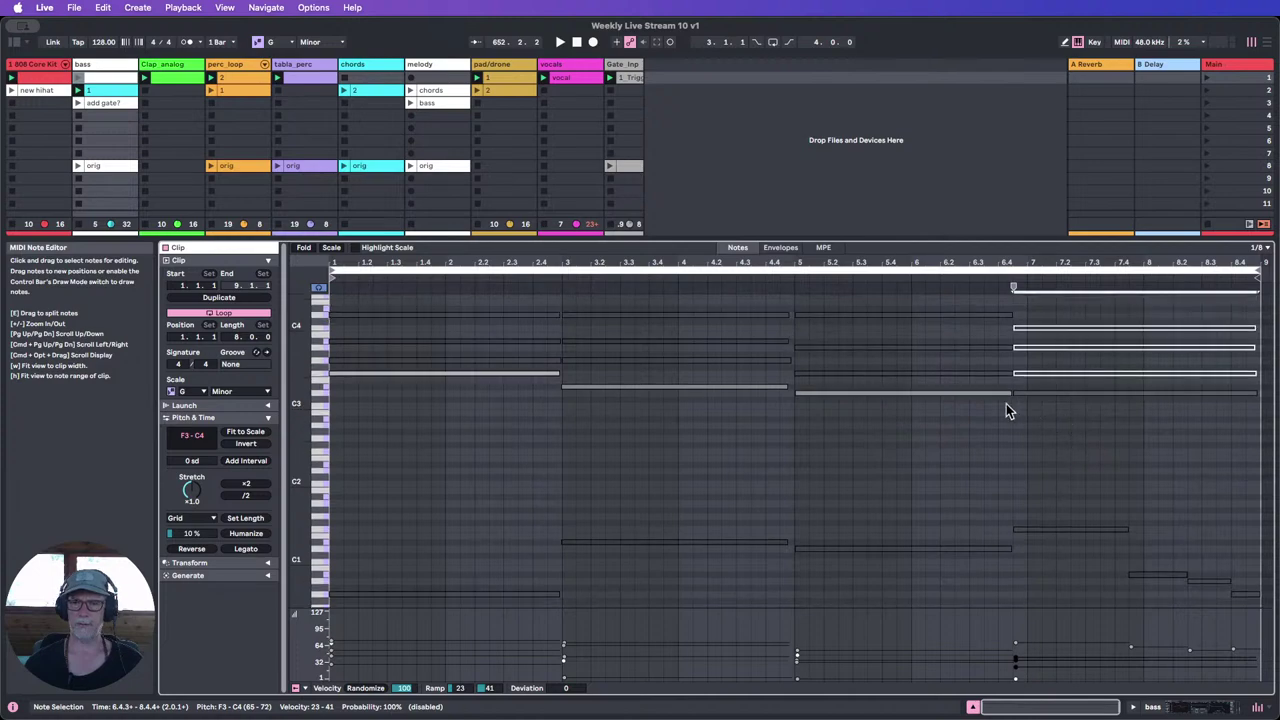
Step: Move the "add gate?" clip to the fifth slot and clip 1 to the fourth slot of the bass track
click(972, 707)
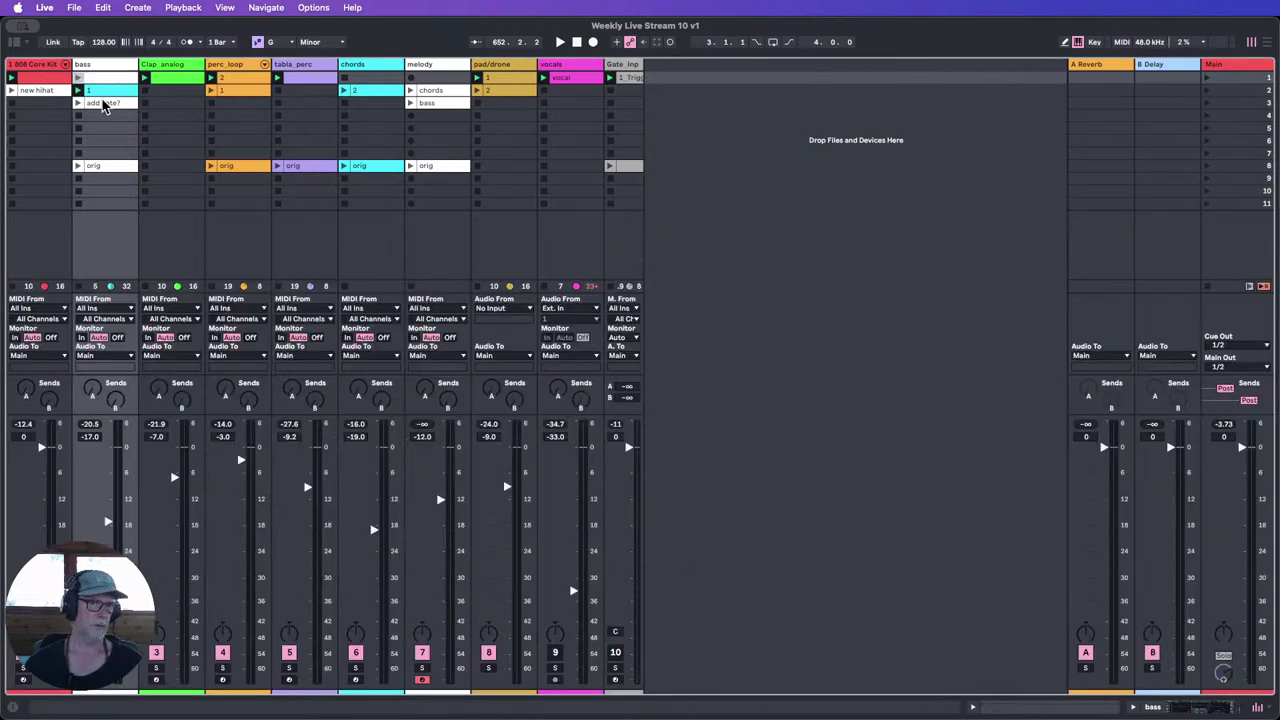
mouse_move(103, 107)
mouse_down()
mouse_move(102, 128)
mouse_move(102, 104)
mouse_up()
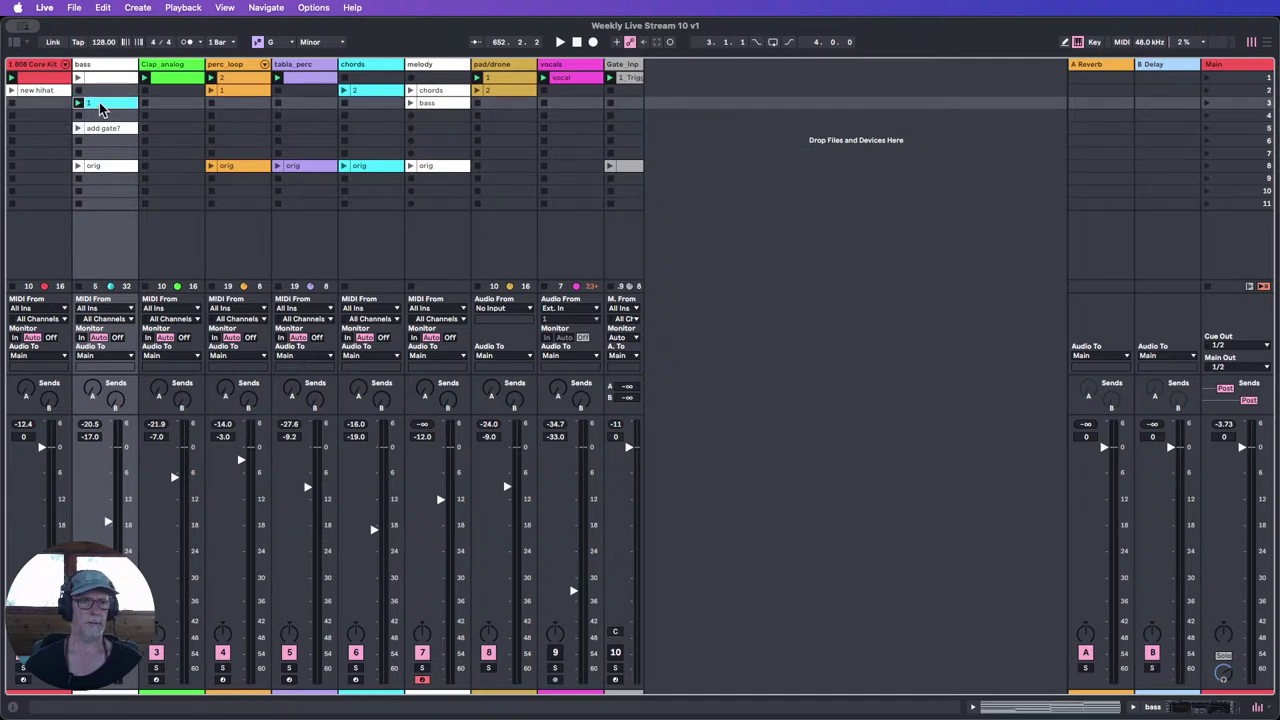
double_click(100, 104)
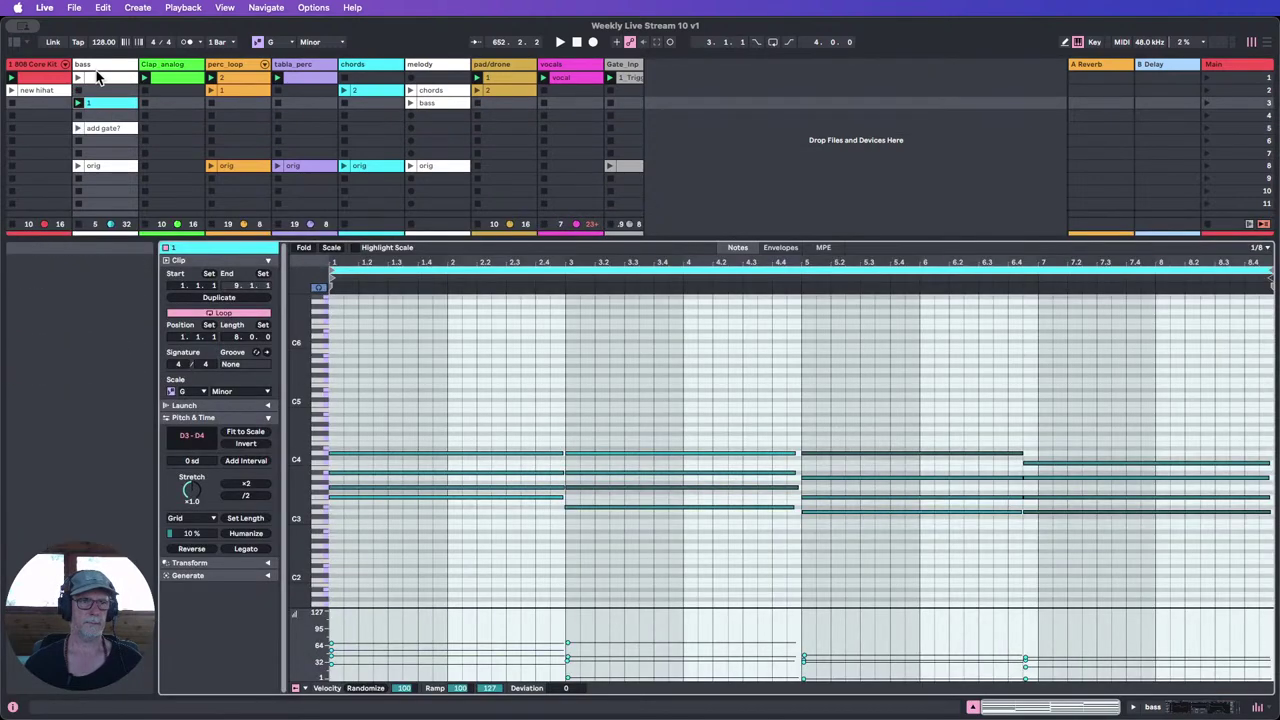
click(98, 77)
scroll(541, 324, up, 5)
scroll(537, 327, down, 1)
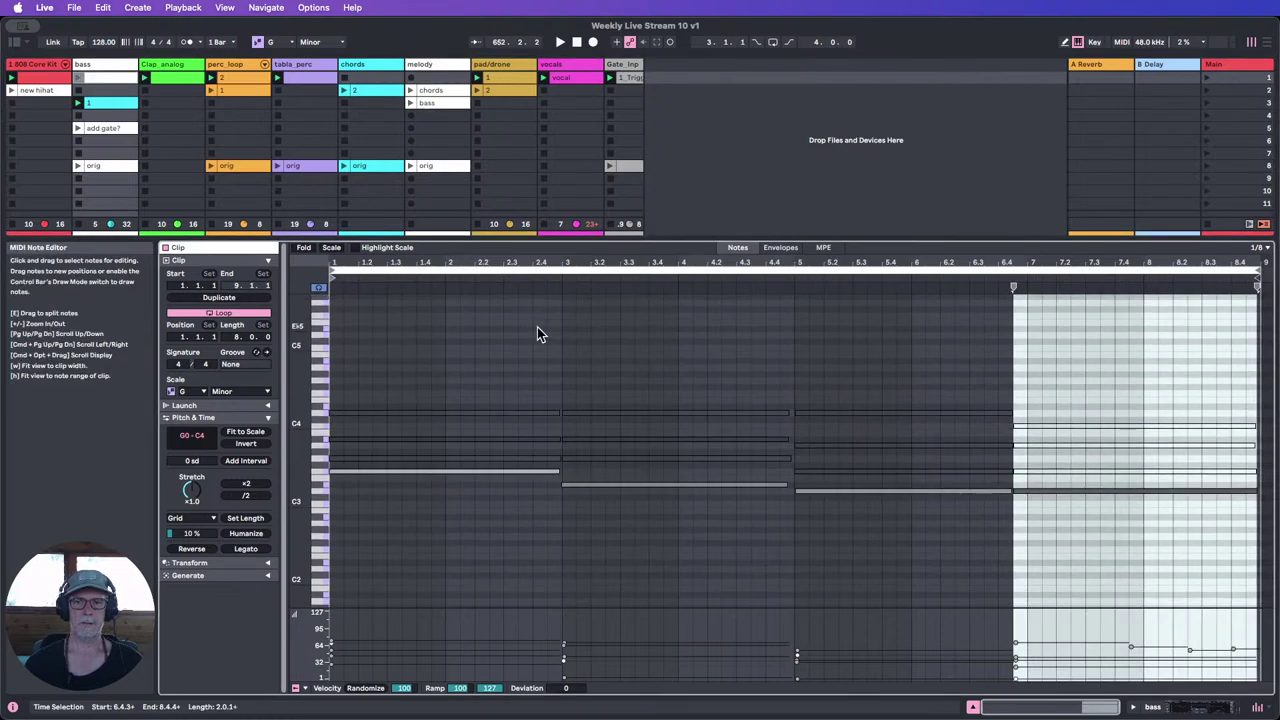
scroll(537, 330, down, 3)
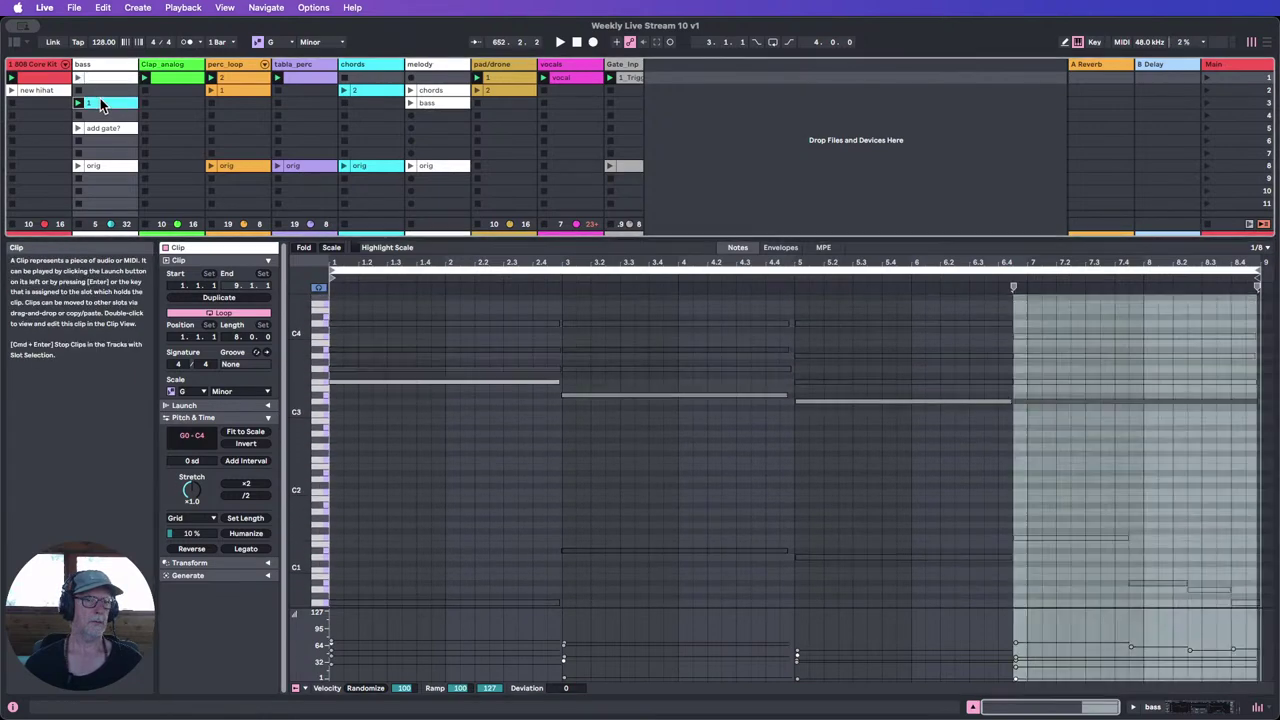
drag(100, 98, 128, 112)
Step: Duplicate the bass track's first clip into the second slot and colour the copy Sky Blue
click(96, 78)
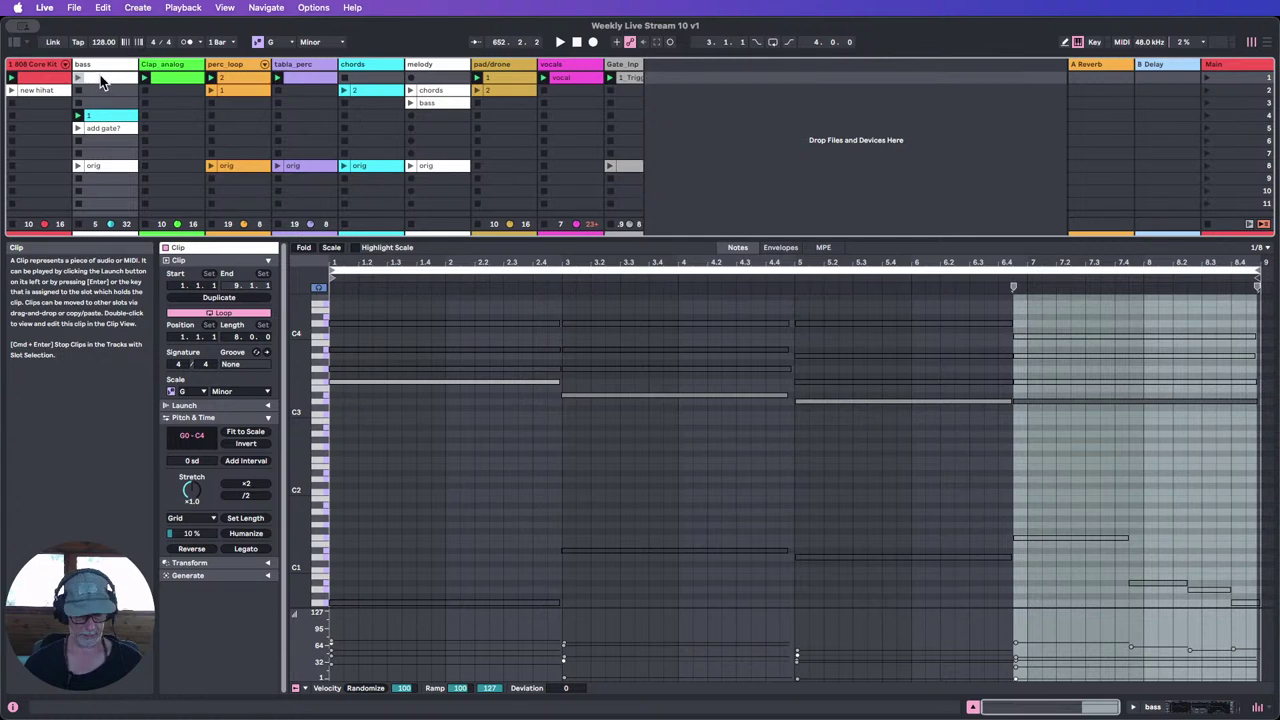
right_click(97, 86)
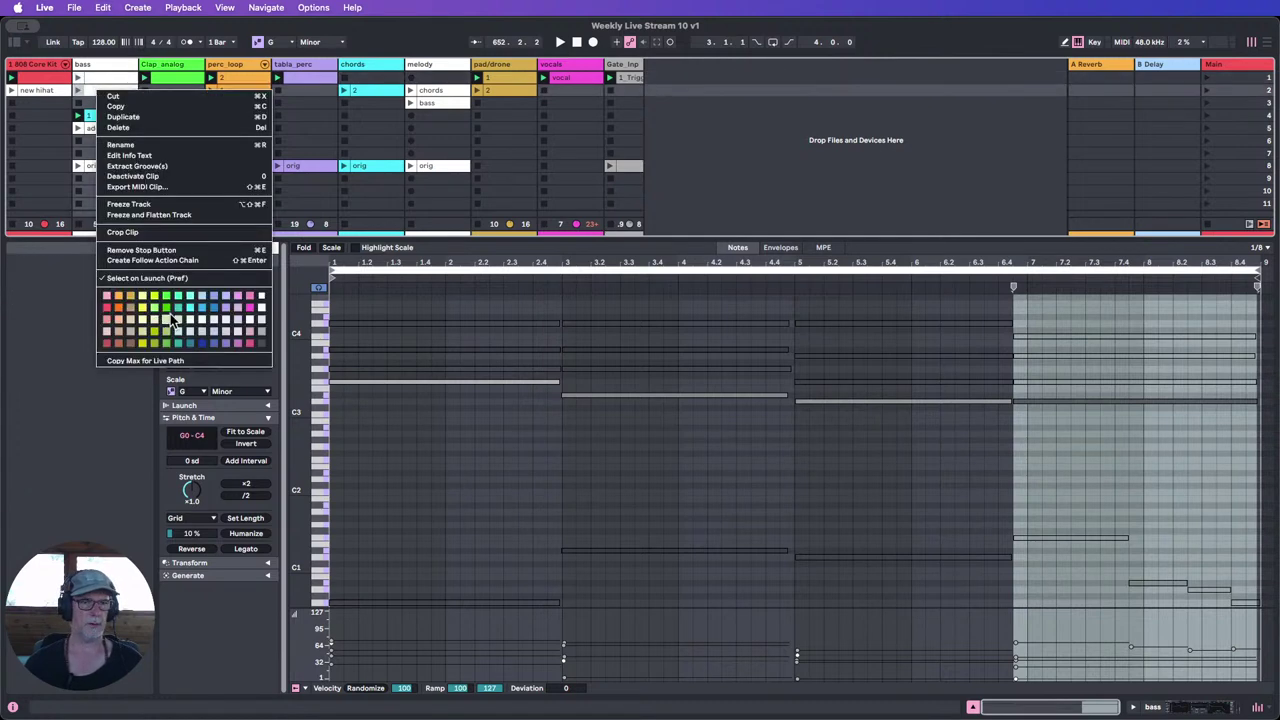
click(203, 302)
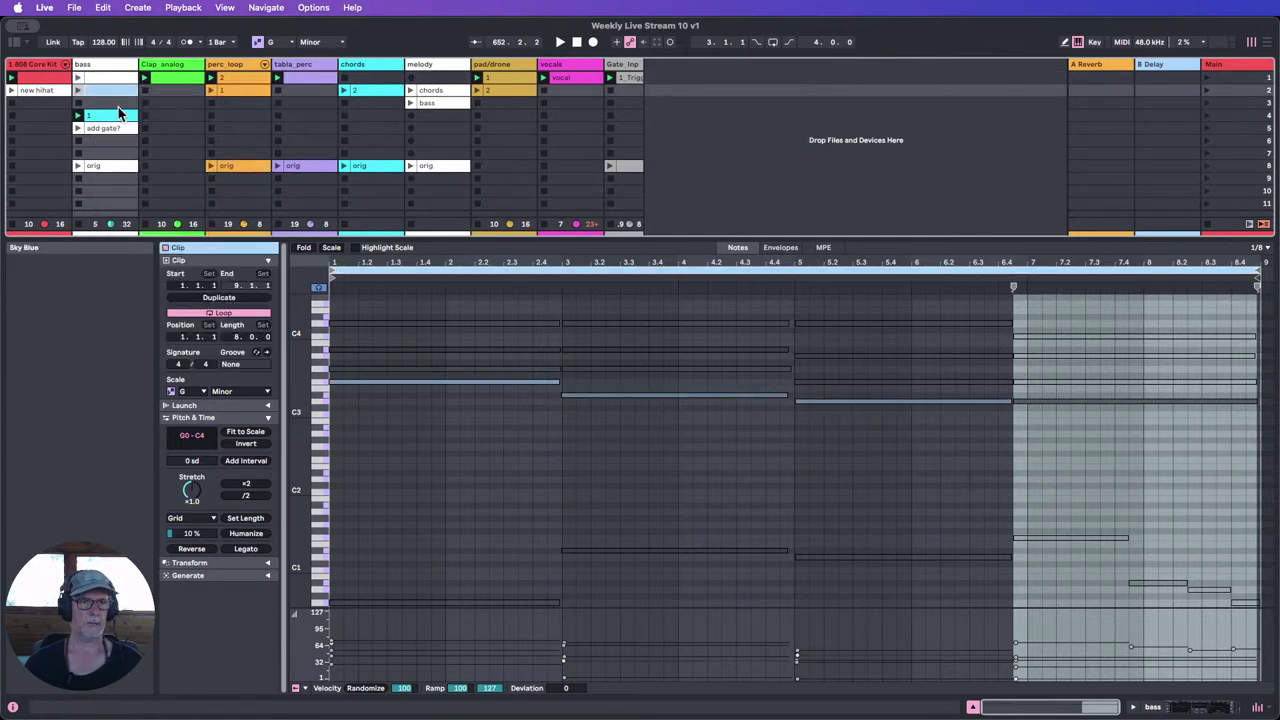
Step: Delete all the deactivated low bass notes, G0 to F1, from the Sky Blue clip
scroll(387, 481, up, 2)
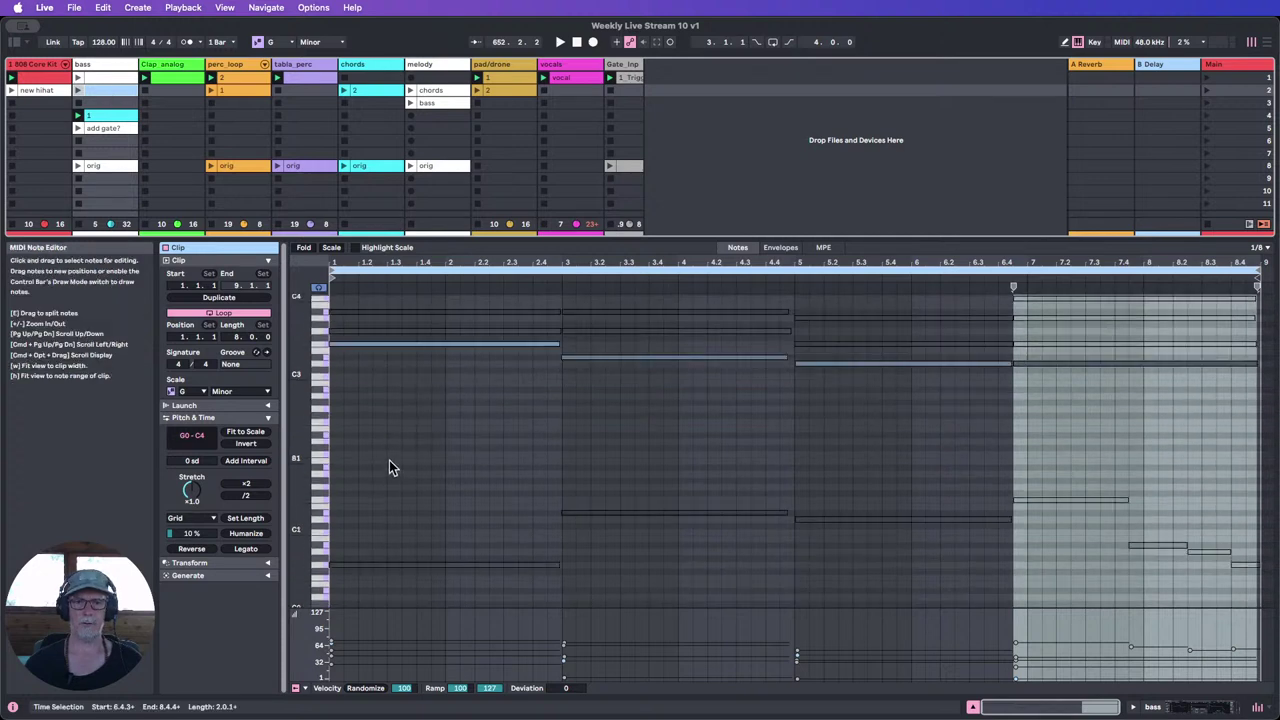
scroll(389, 460, down, 5)
click(1246, 584)
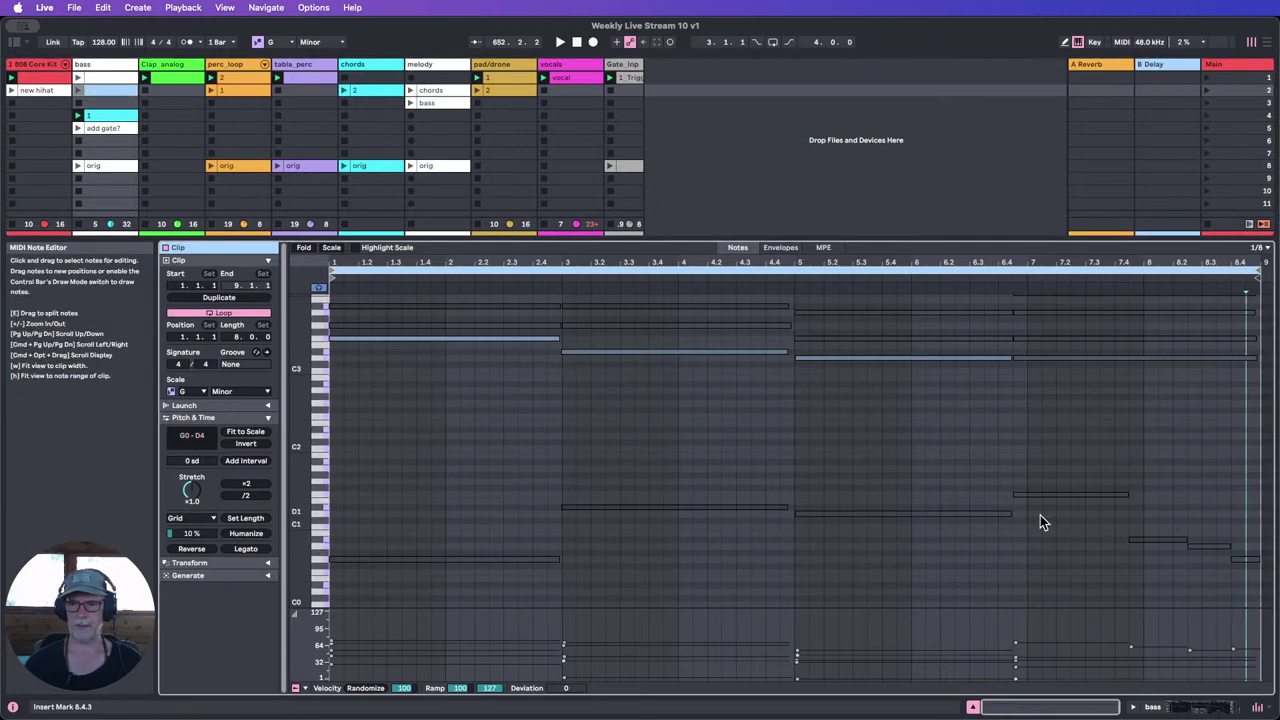
scroll(1100, 433, up, 2)
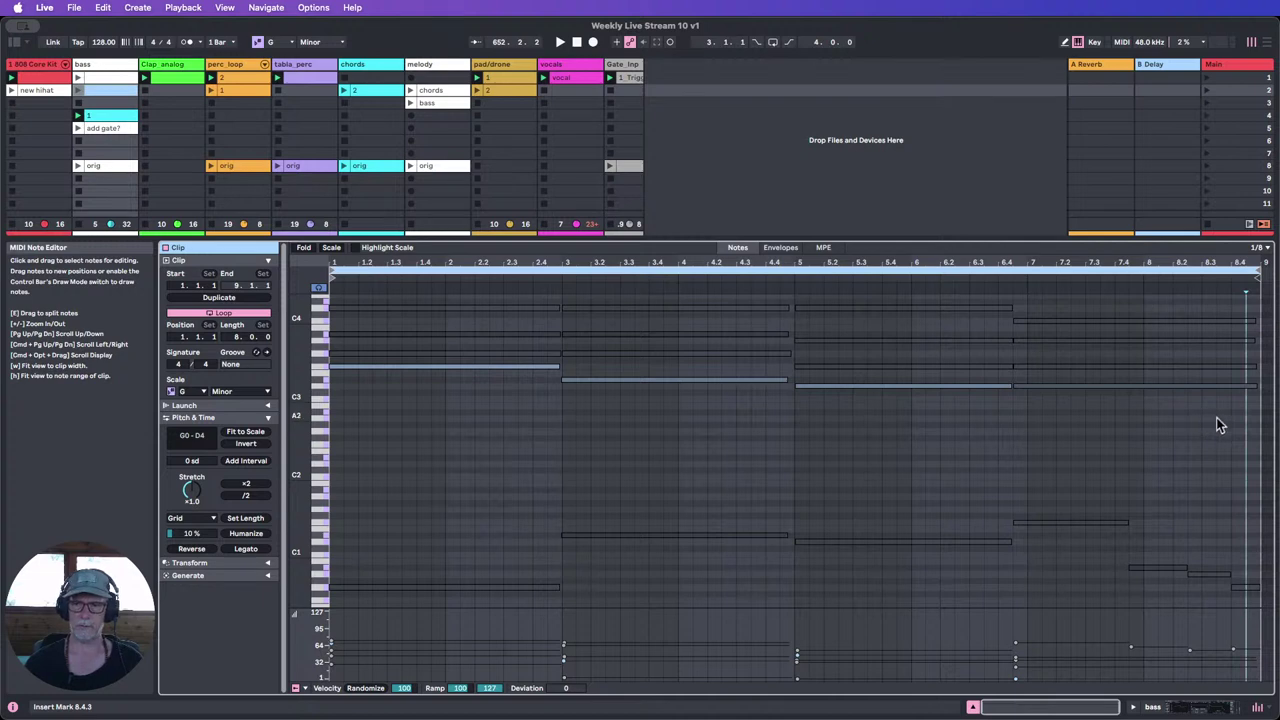
drag(1262, 602, 393, 509)
key(Delete)
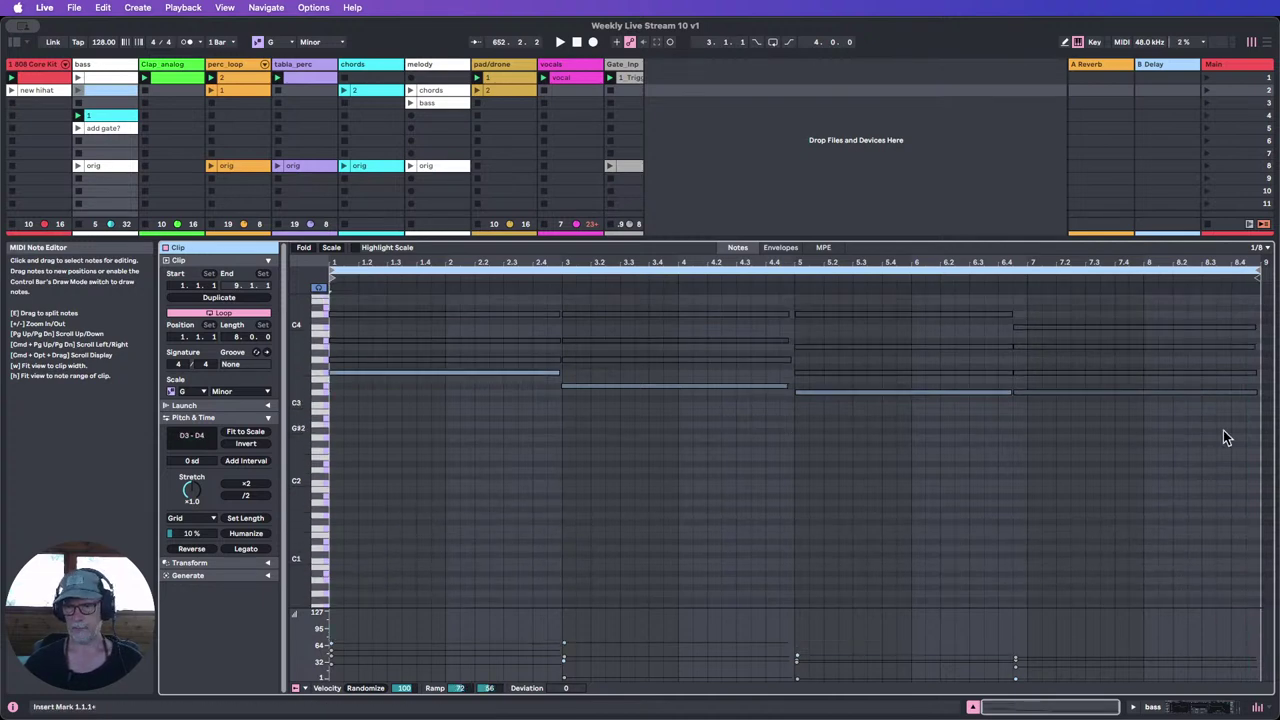
Step: Select all the remaining chord notes in the Sky Blue clip and transpose them down two octaves
scroll(1233, 423, up, 2)
drag(1216, 435, 335, 320)
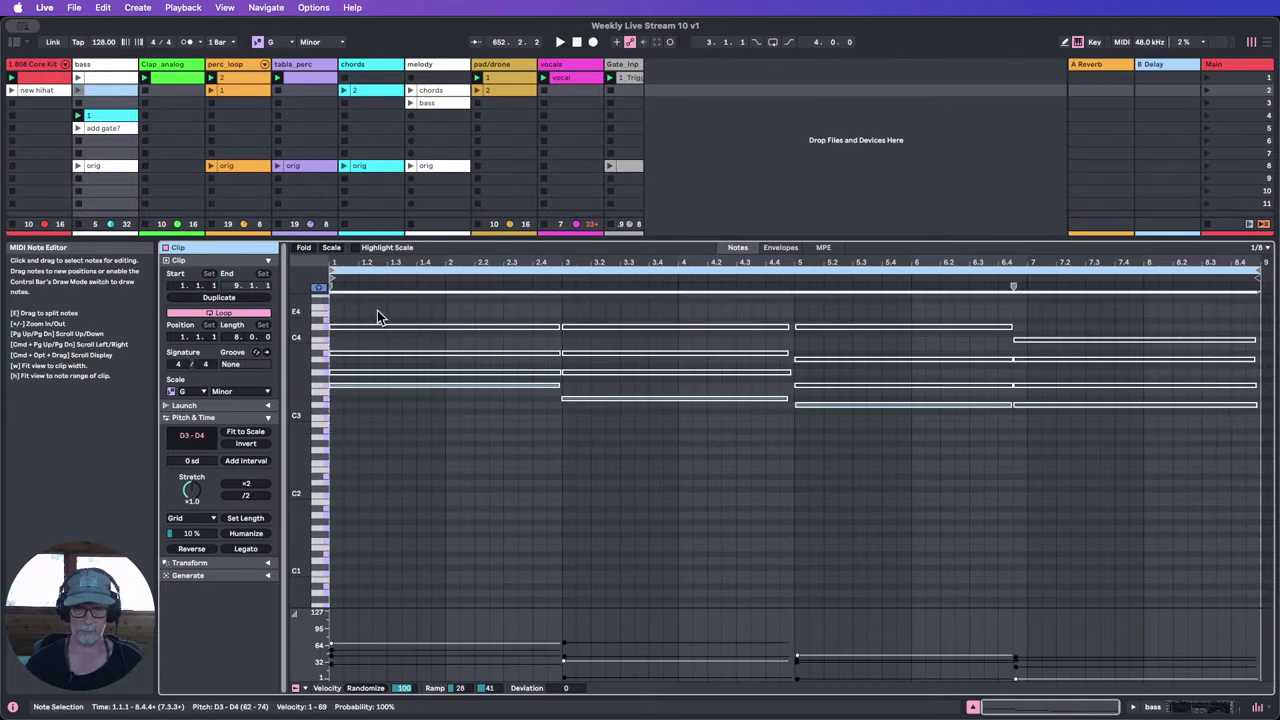
key(shift+Down)
key(shift+Down)
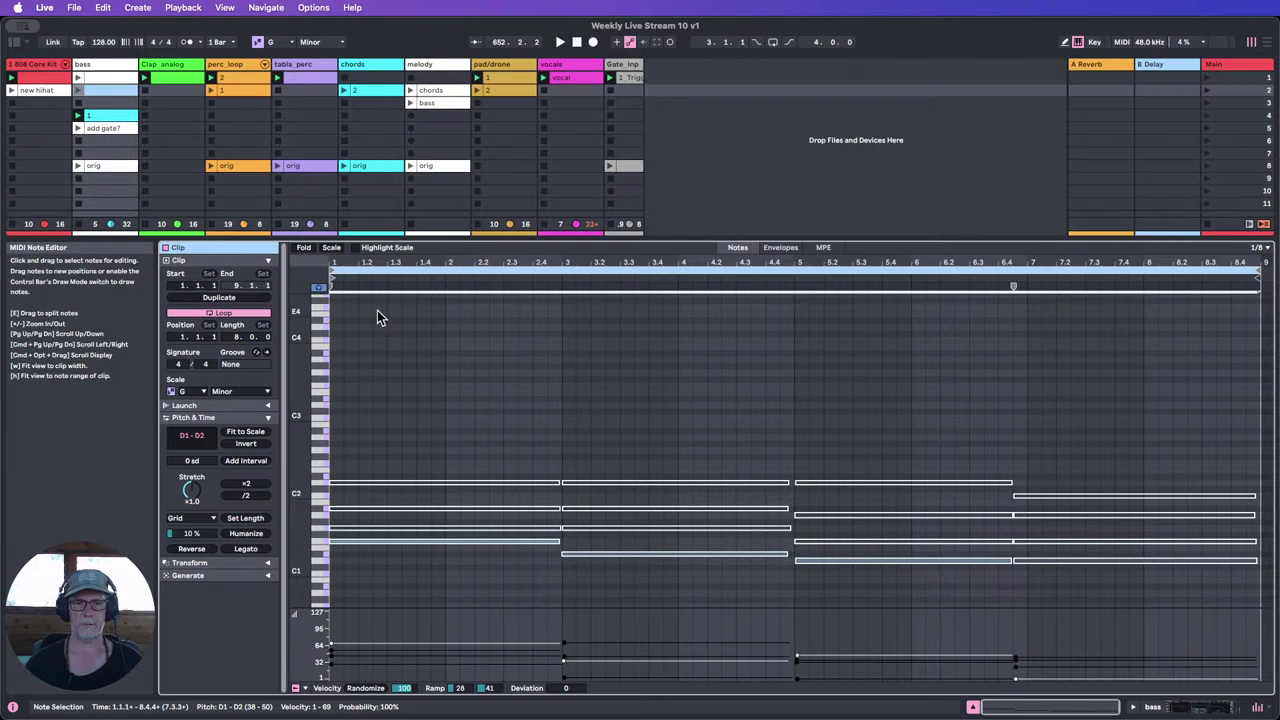
Step: Start the set playing from the Session mixer and mute the perc_loop, tabla_perc and pad/drone tracks
scroll(377, 318, down, 1)
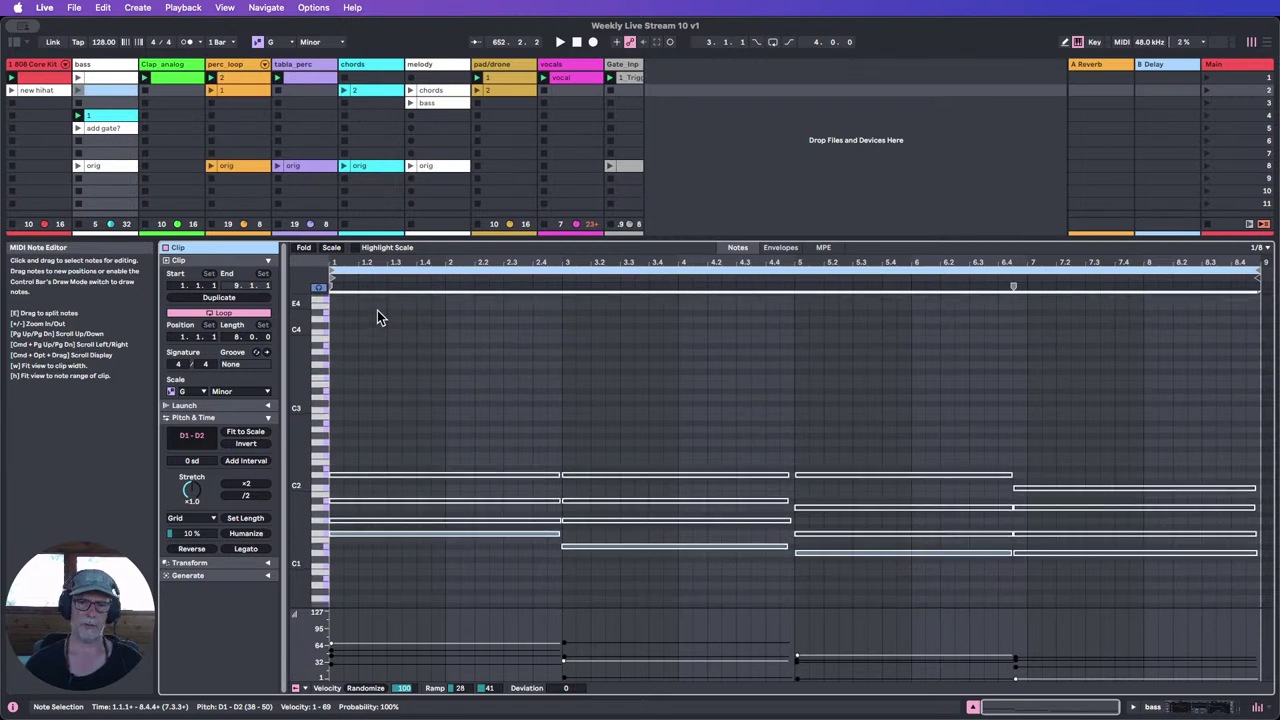
click(972, 707)
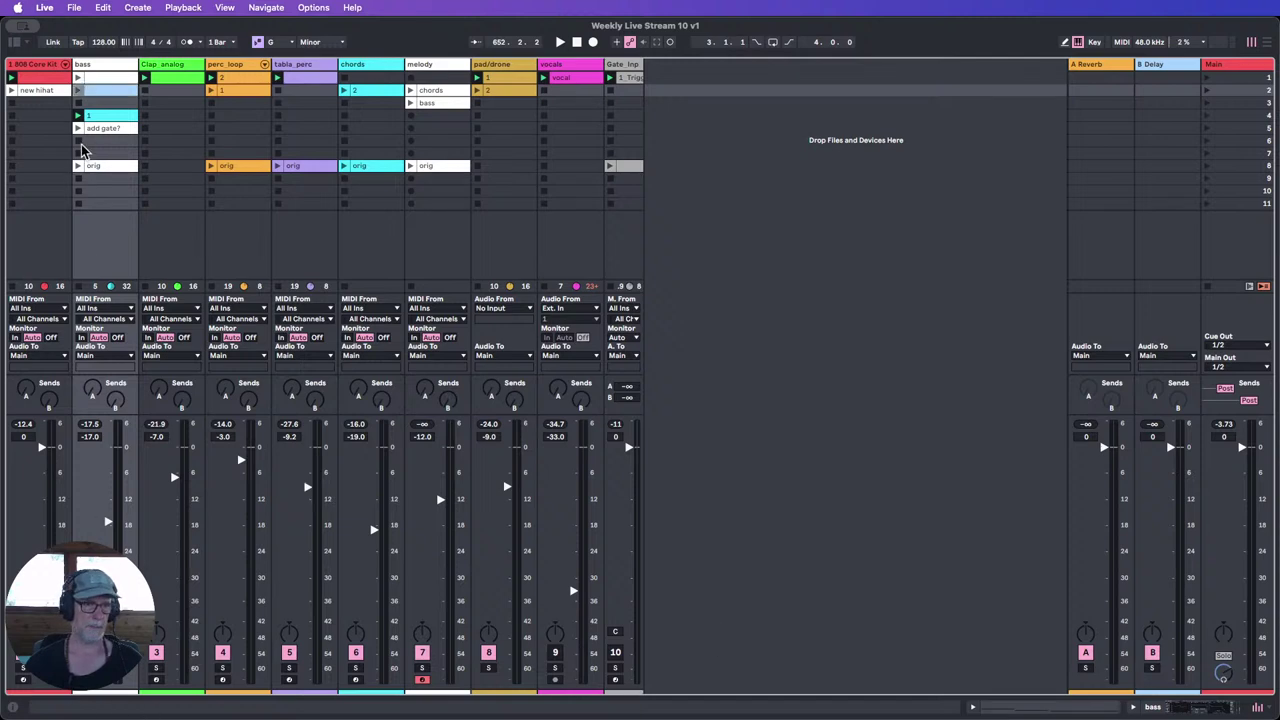
click(10, 89)
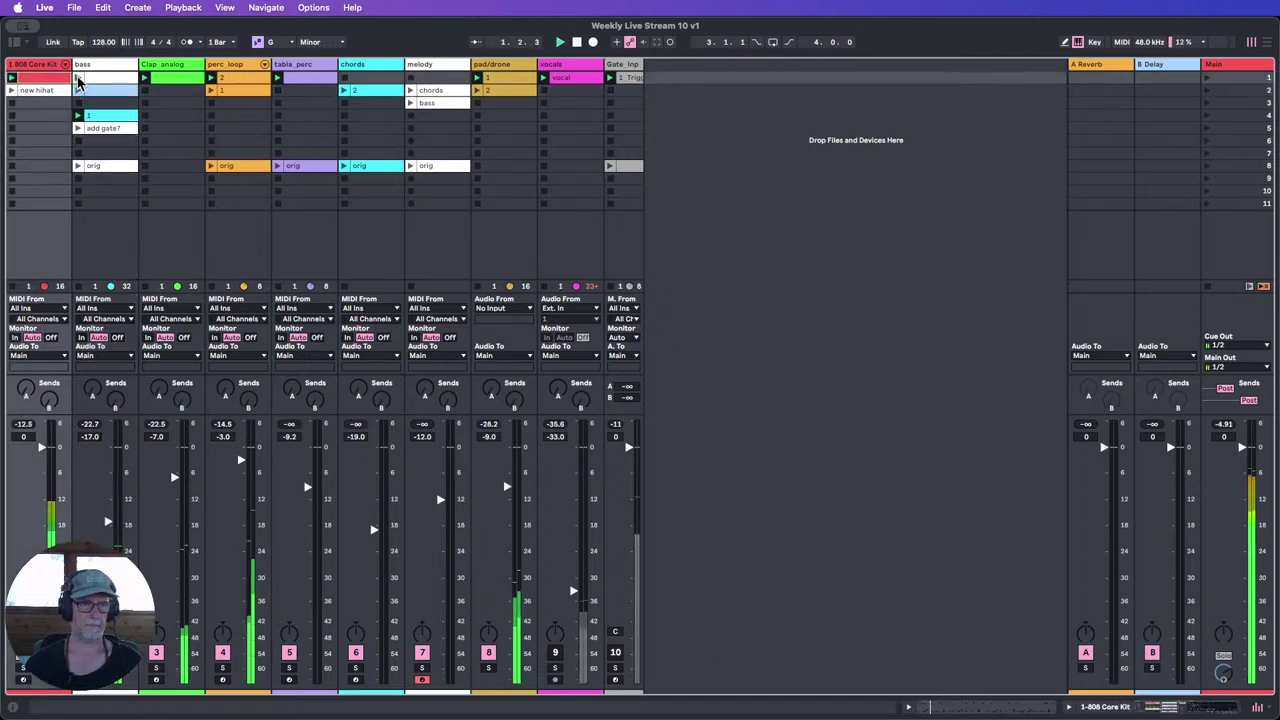
click(79, 116)
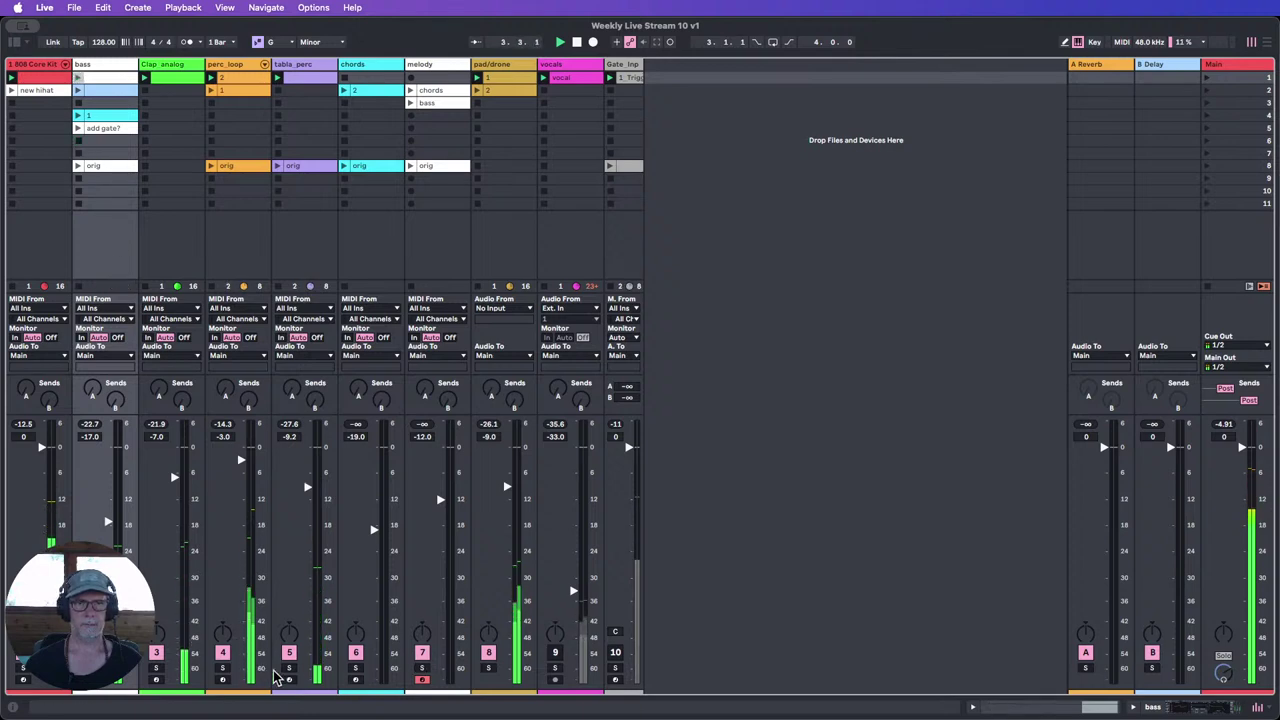
click(222, 652)
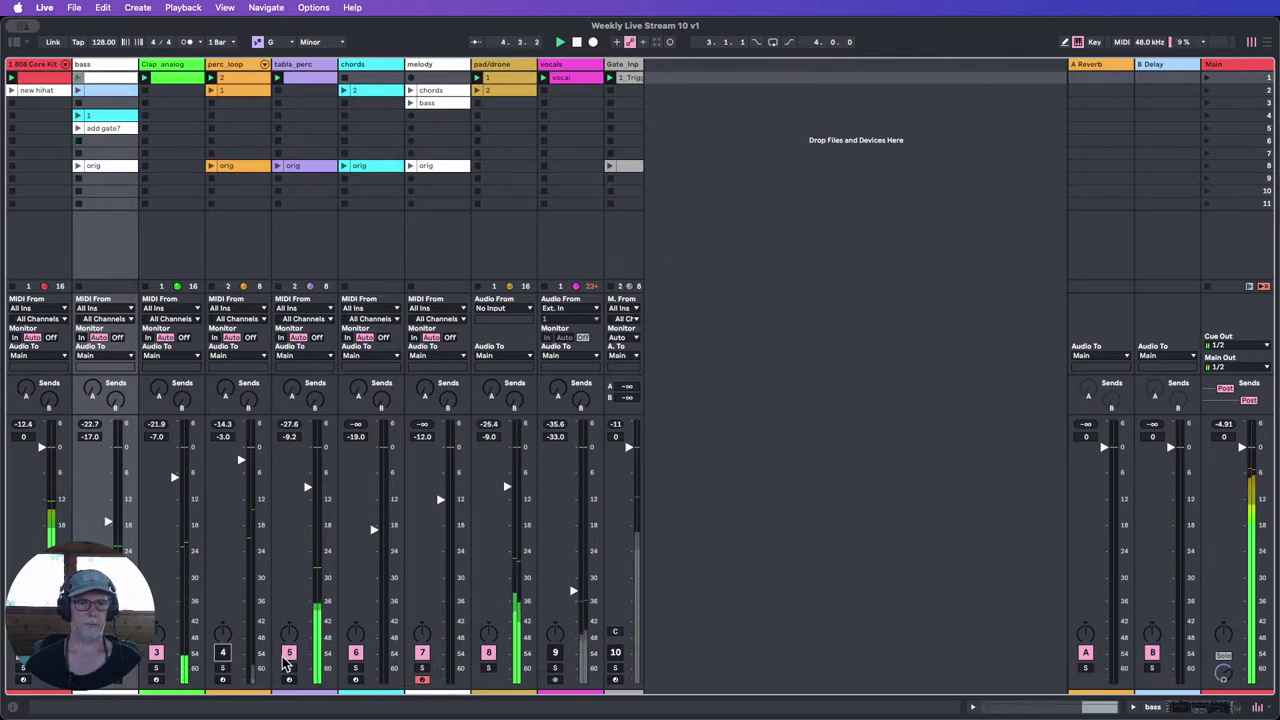
click(289, 652)
click(488, 652)
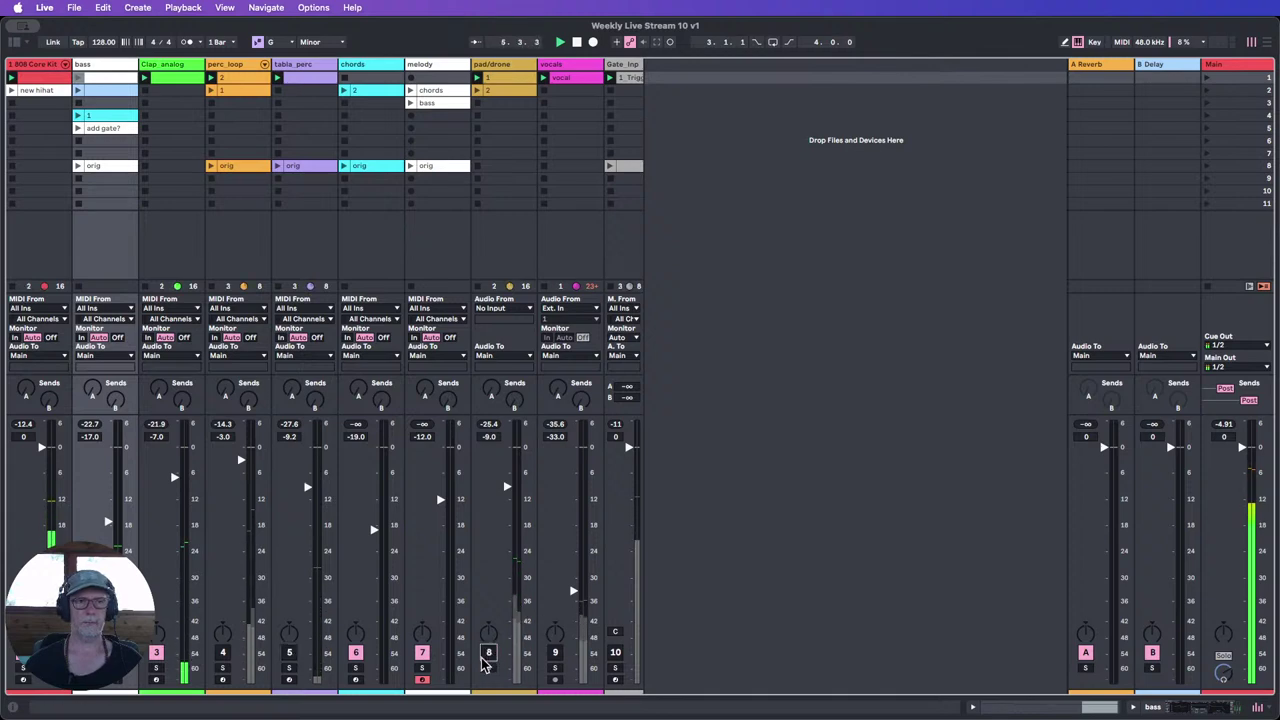
Step: Launch the Sky Blue bass clip, listen to its lowest chord notes as a bass line, and stop playback
click(80, 90)
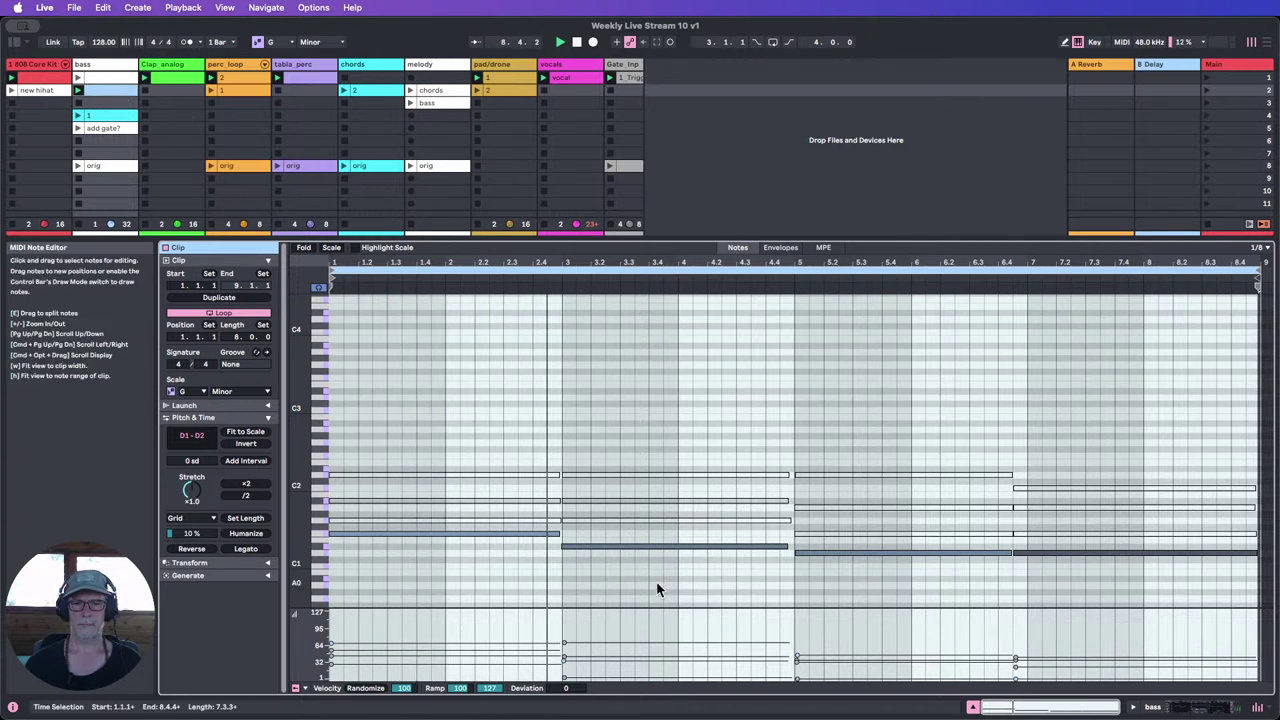
click(707, 588)
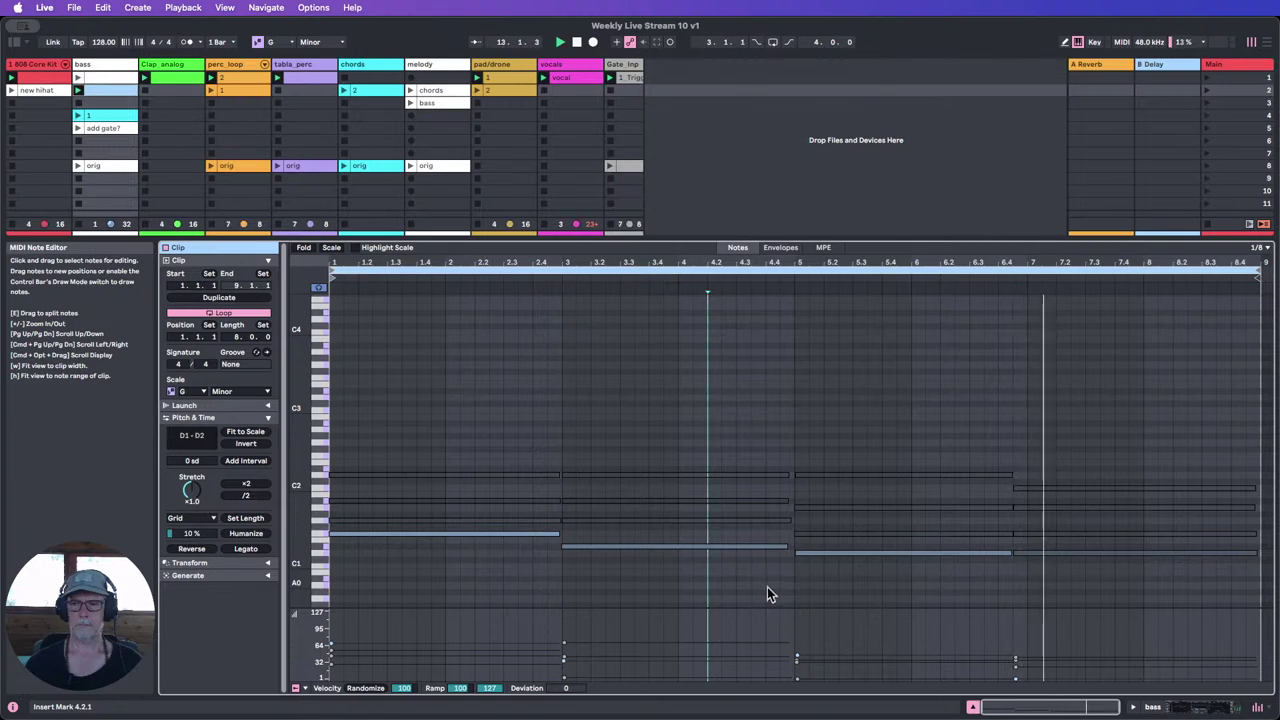
click(576, 43)
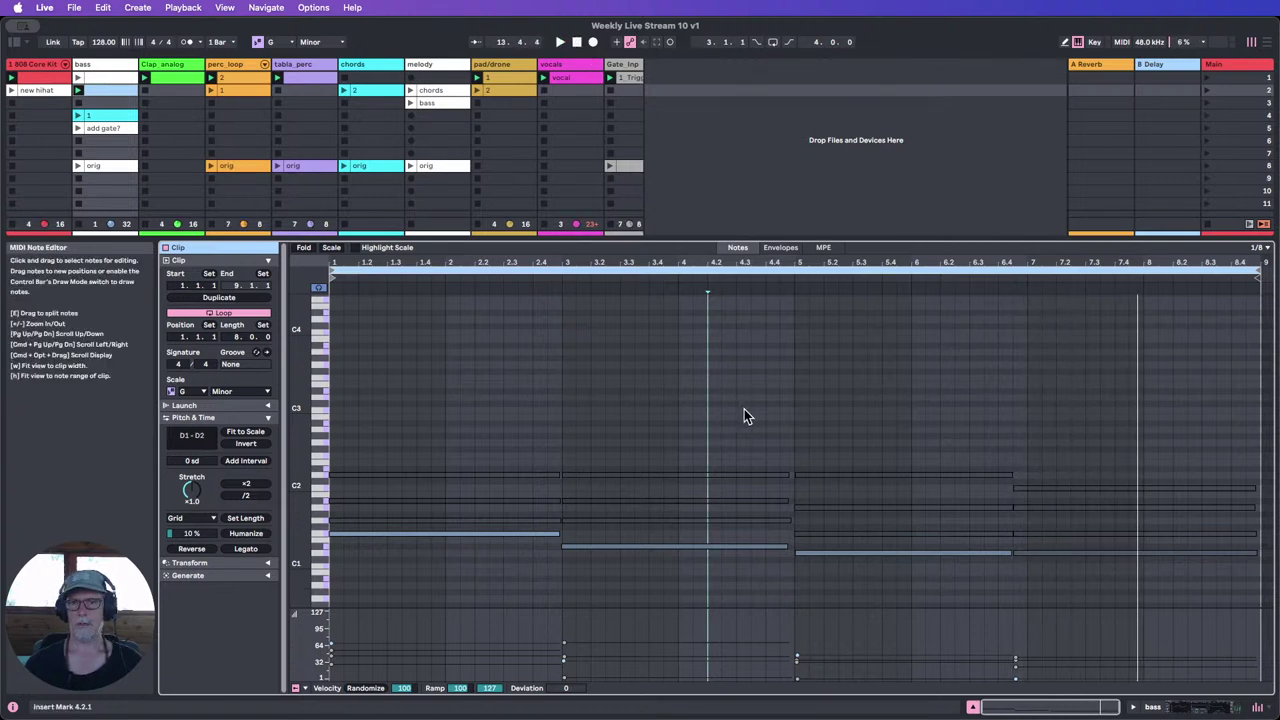
Step: Try activating A1 instead of D1 as the bass note of the last chord in the Sky Blue clip
click(1097, 600)
drag(1070, 590, 988, 545)
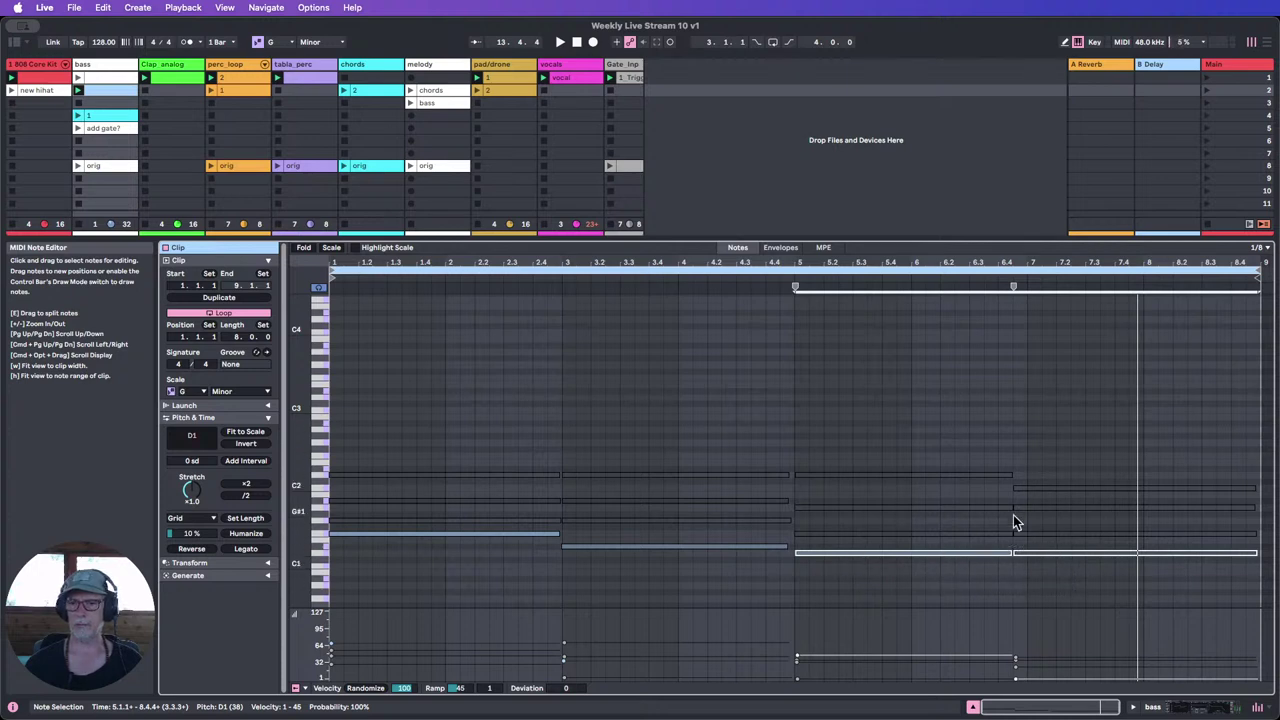
click(1044, 587)
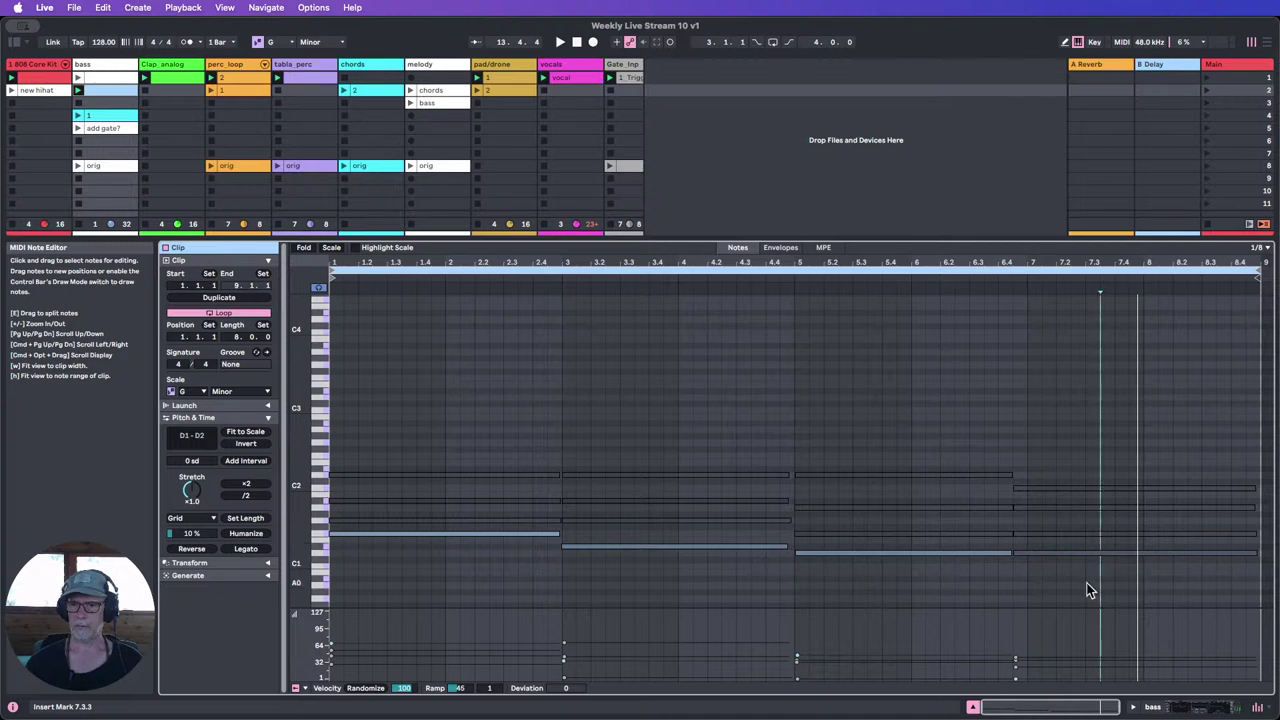
click(1082, 551)
drag(1073, 543, 1069, 491)
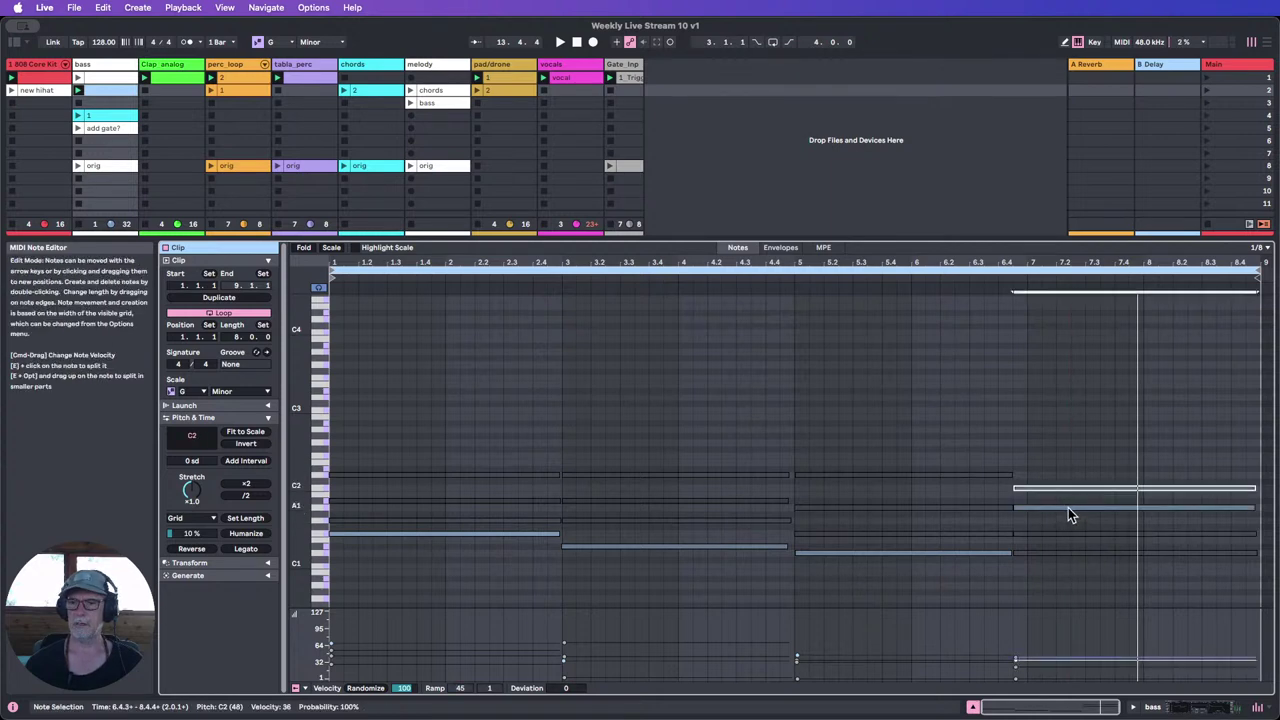
click(1065, 515)
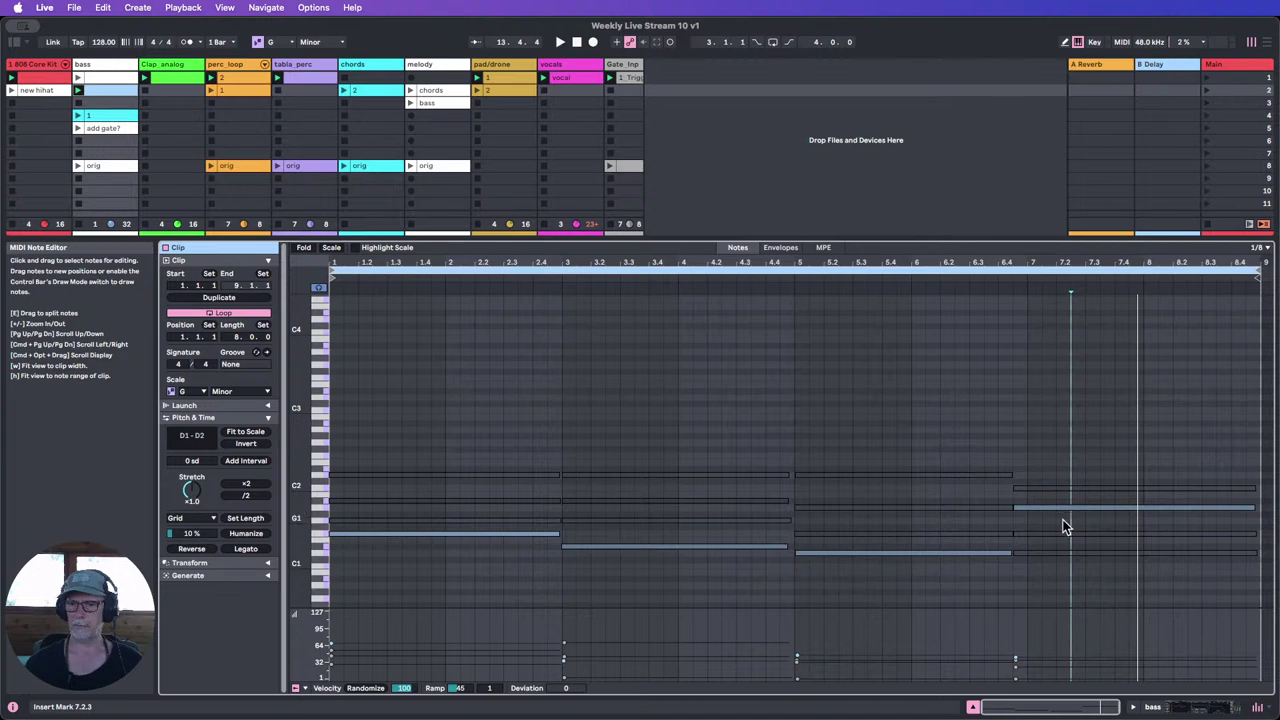
click(1065, 508)
click(1047, 575)
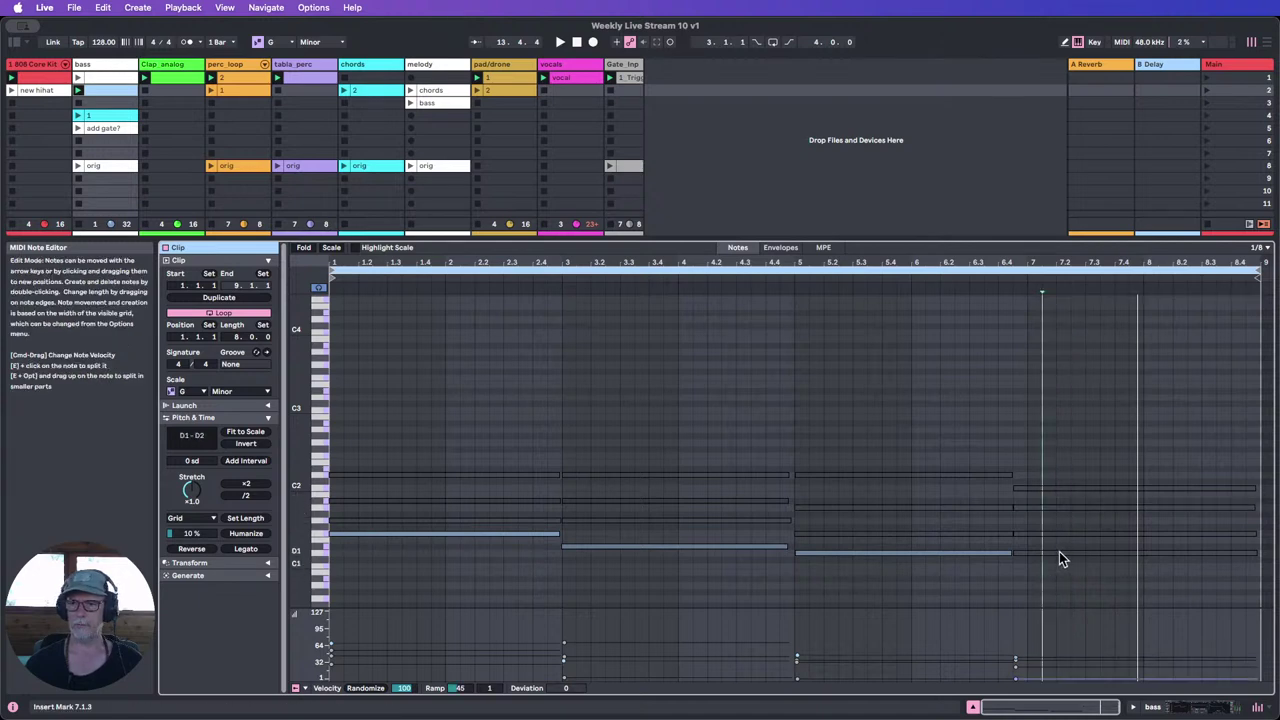
Step: Select the last chord's D1 note as its bass note and fold the note editor to the G Minor scale
click(1059, 552)
drag(297, 567, 327, 556)
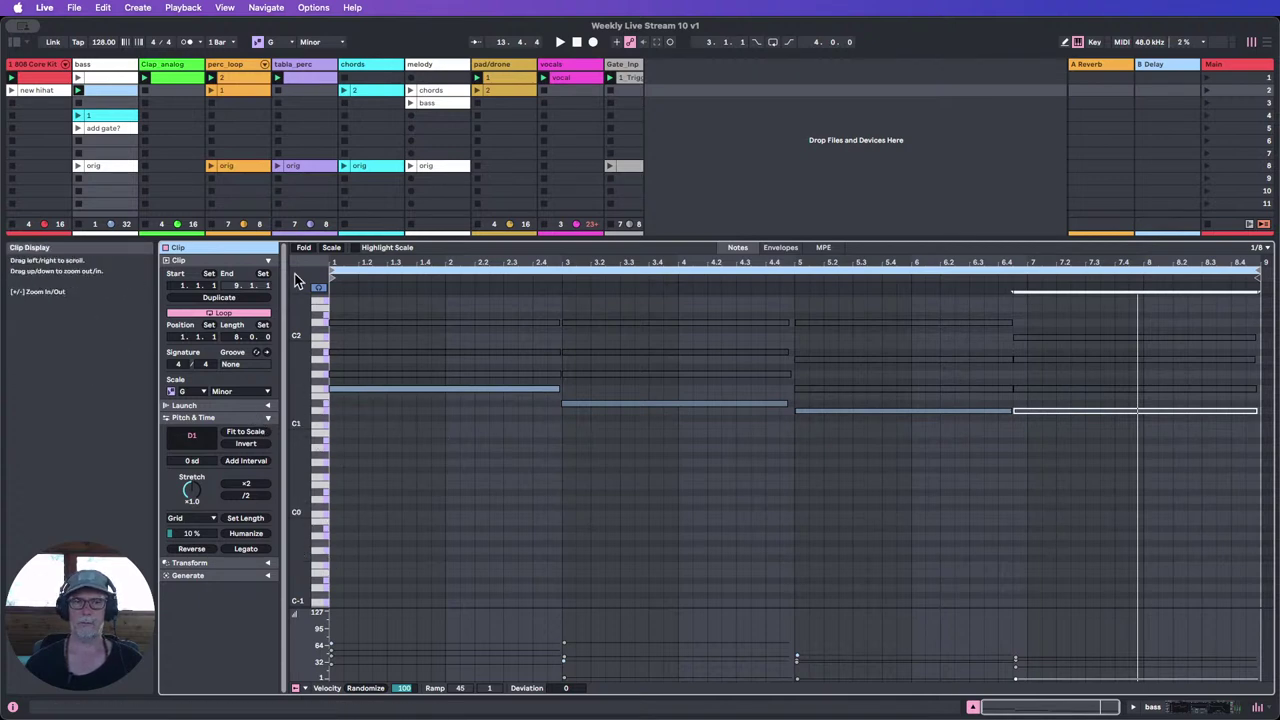
click(331, 249)
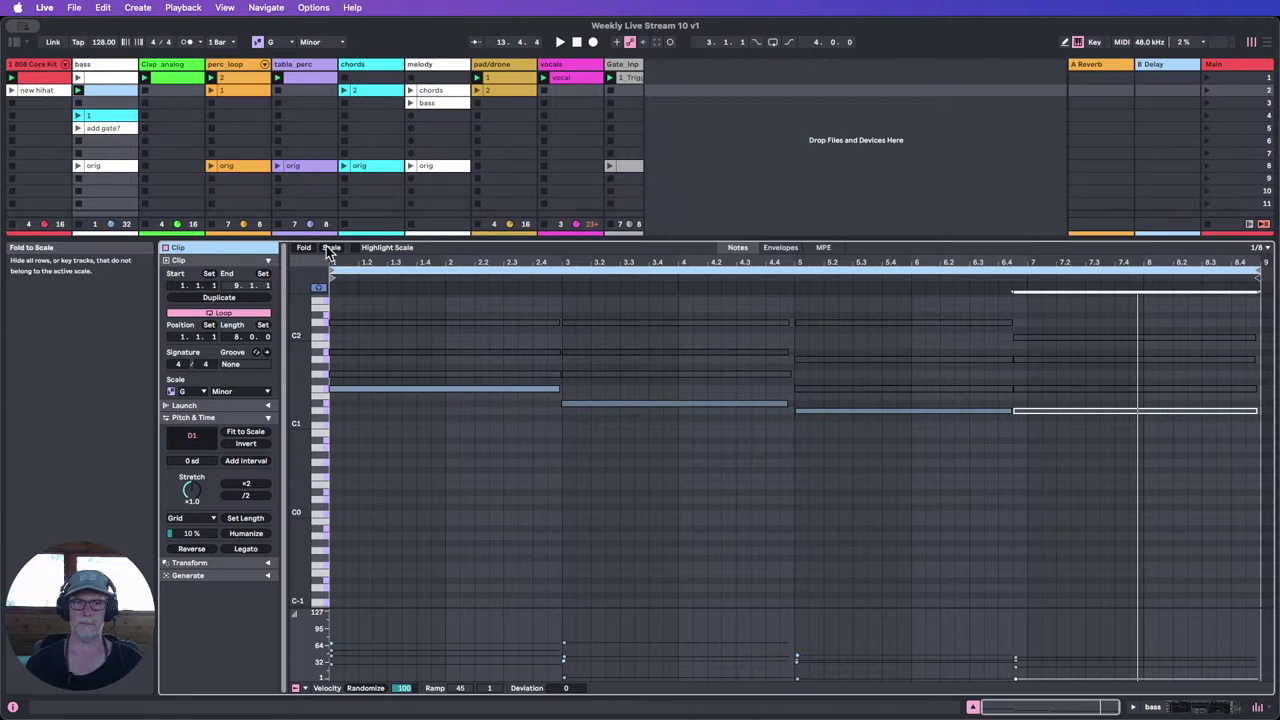
drag(305, 484, 350, 484)
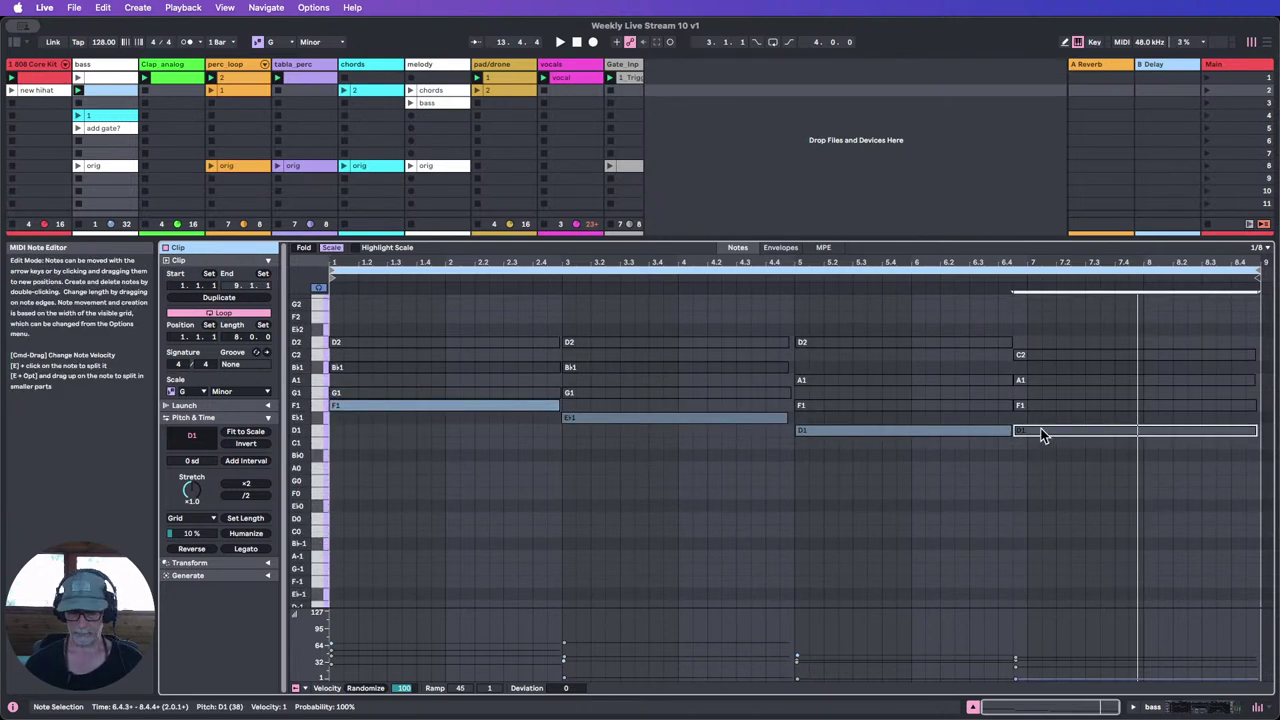
Step: Transpose the last chord's selected D1 note down to C1, trying lower scale notes such as B♭0 and A0 on the way
key(Down)
key(Down)
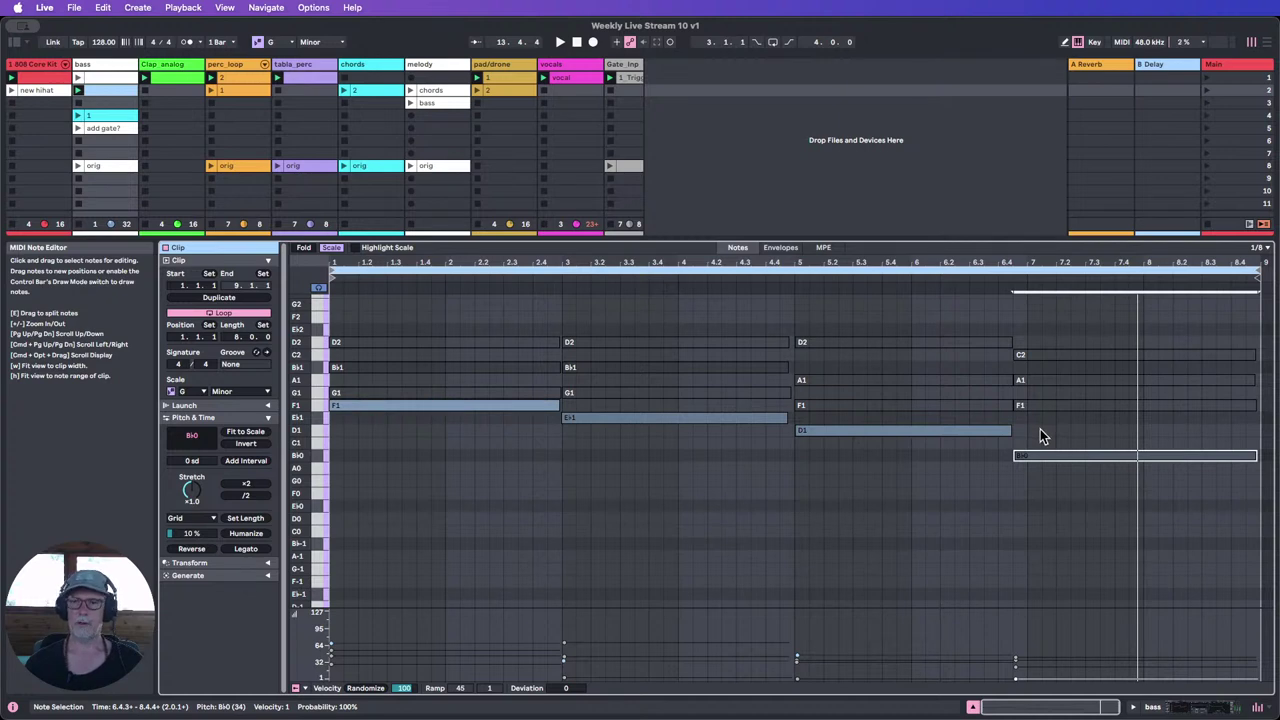
key(Up)
key(Down)
key(Down)
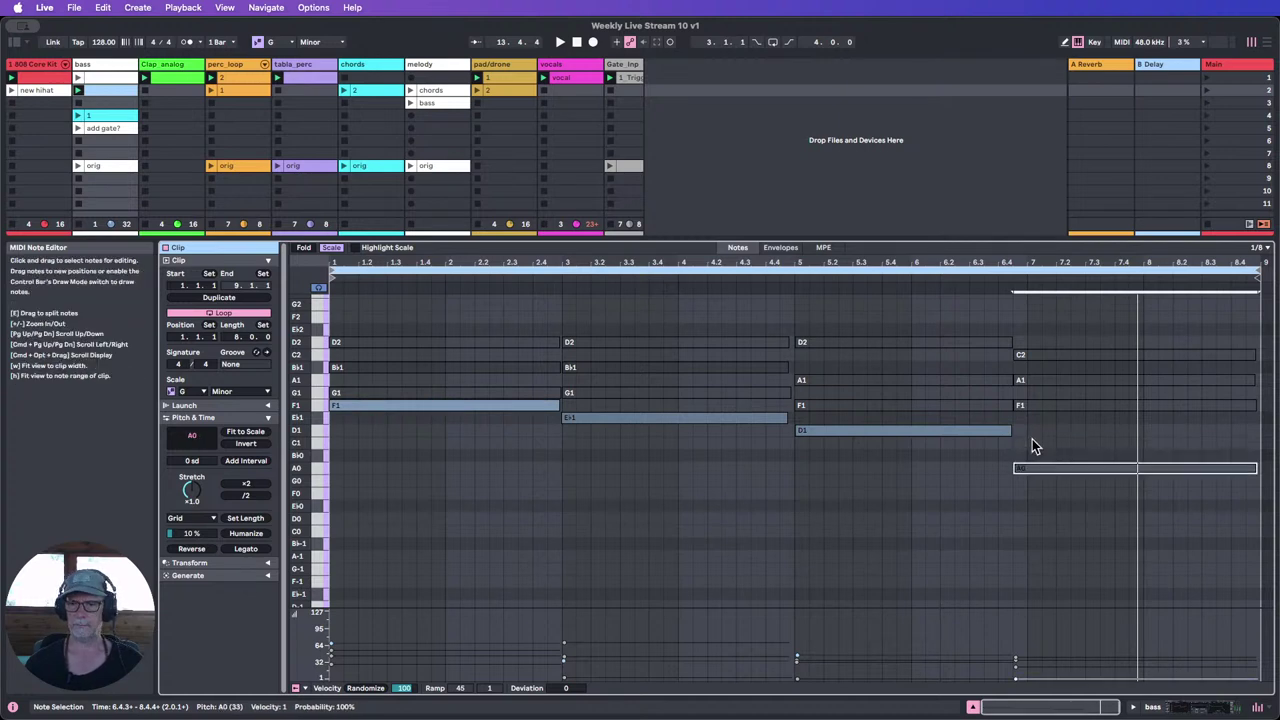
key(Down)
key(Down)
key(Up)
key(Up)
key(Up)
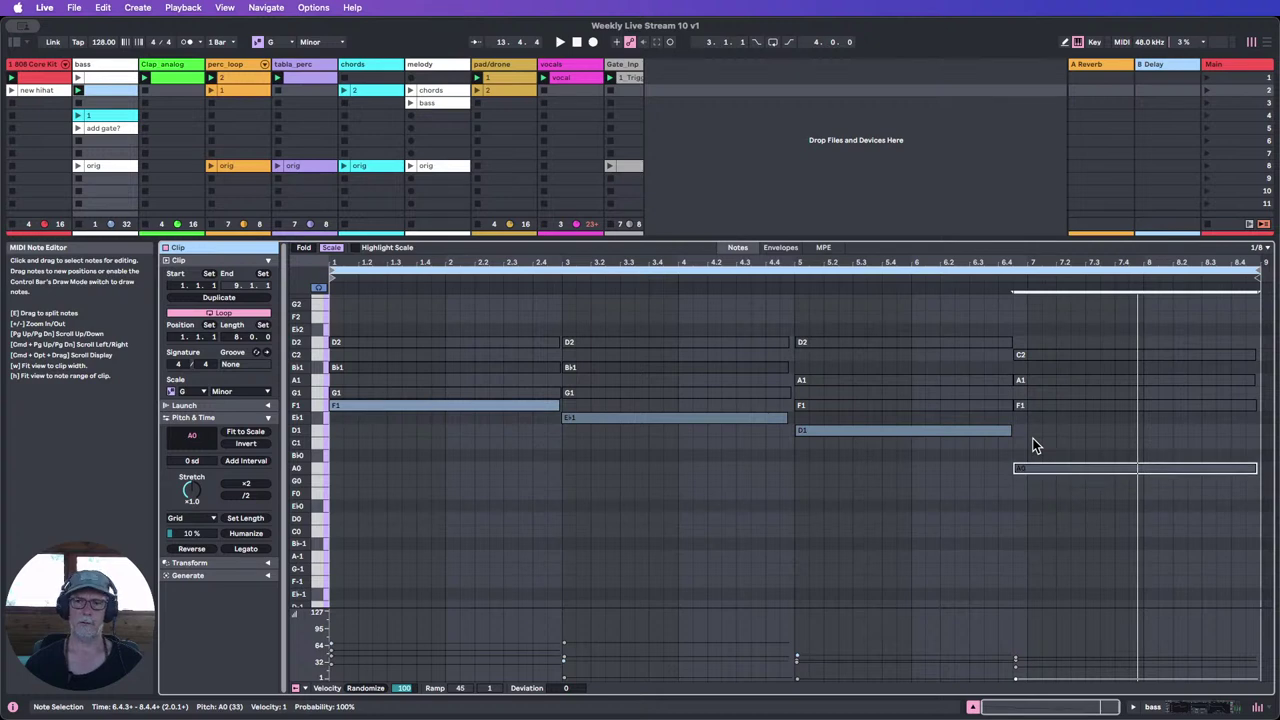
key(Up)
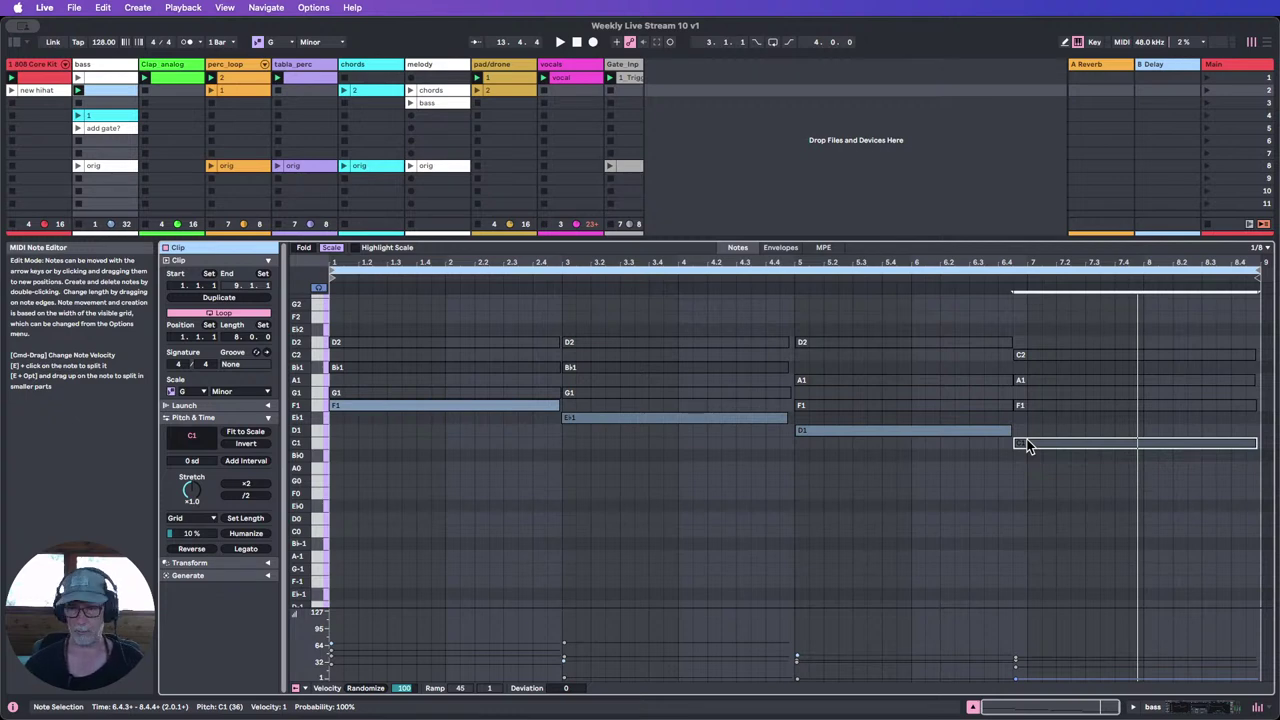
key(Down)
key(Up)
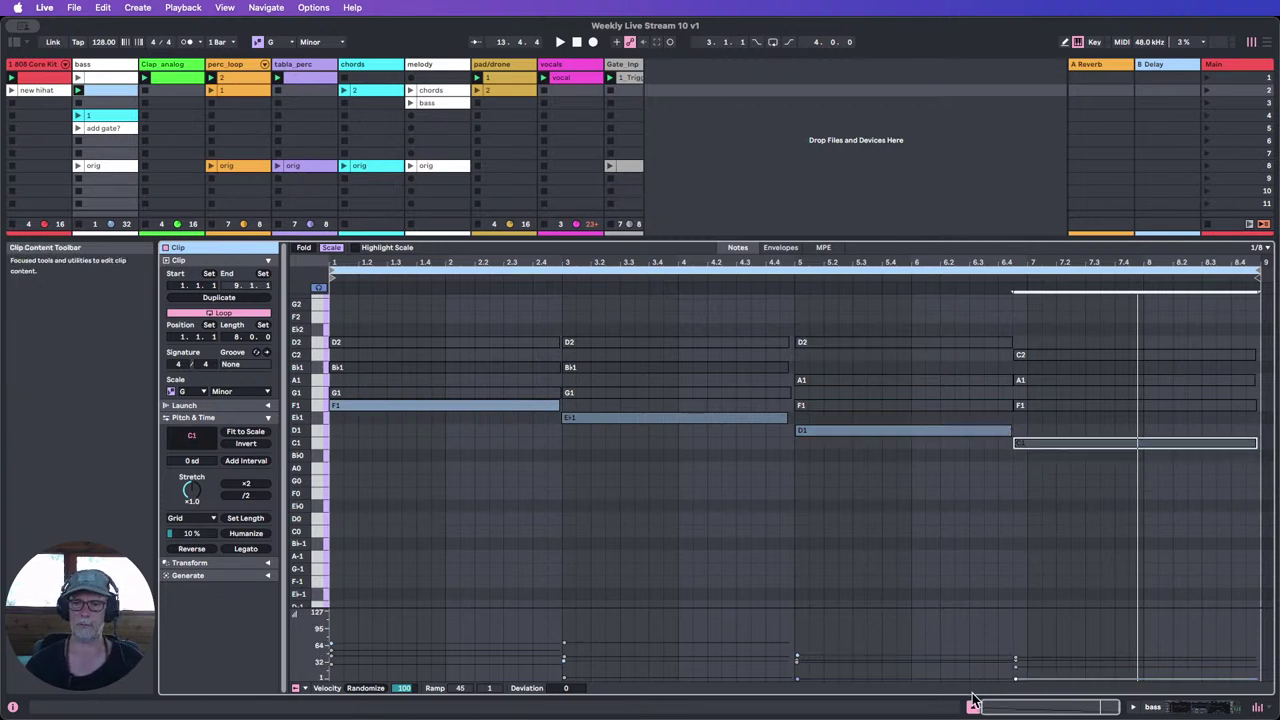
Step: Open the bass track's first clip and deactivate all its upper chord notes, D3 to D4
click(972, 707)
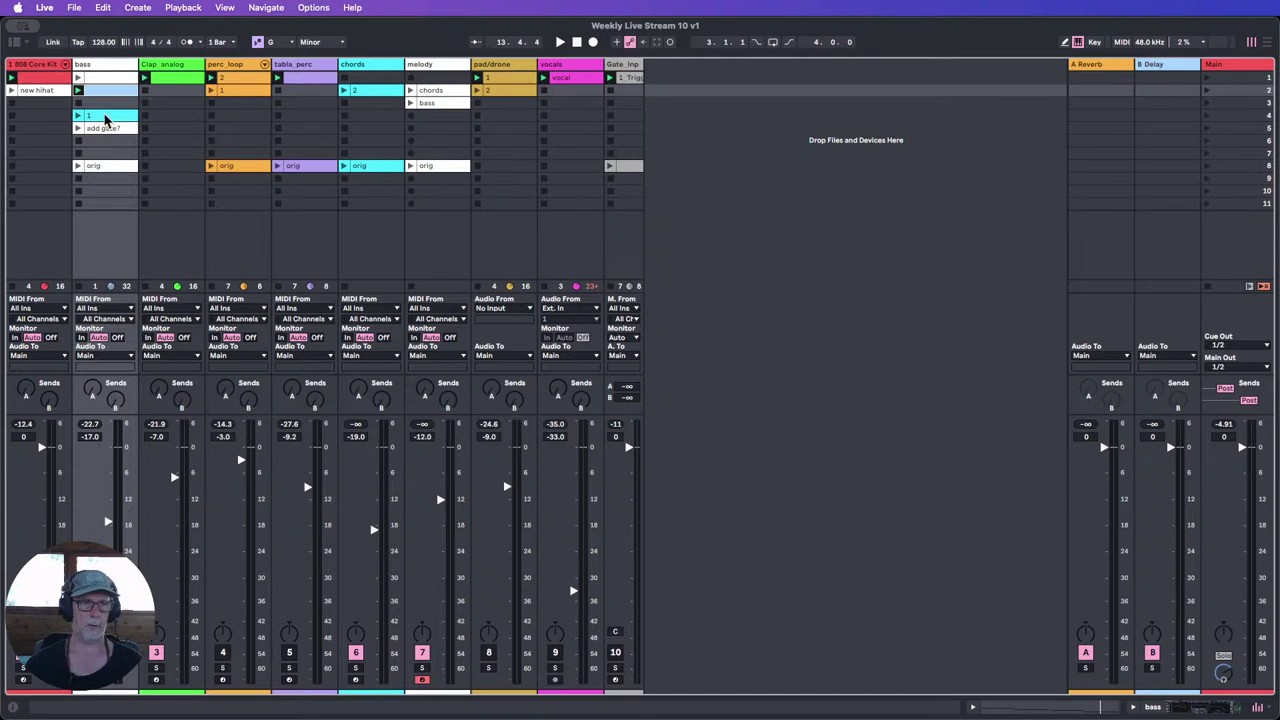
double_click(97, 78)
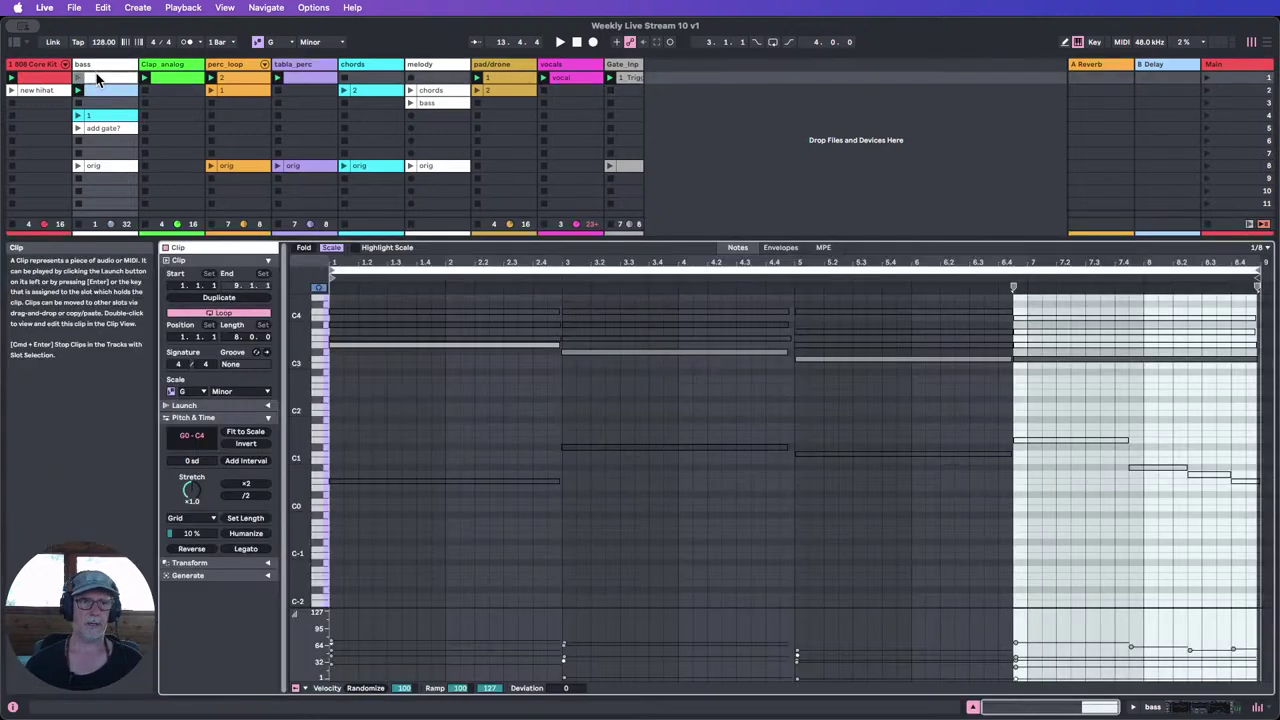
scroll(724, 439, up, 4)
click(946, 516)
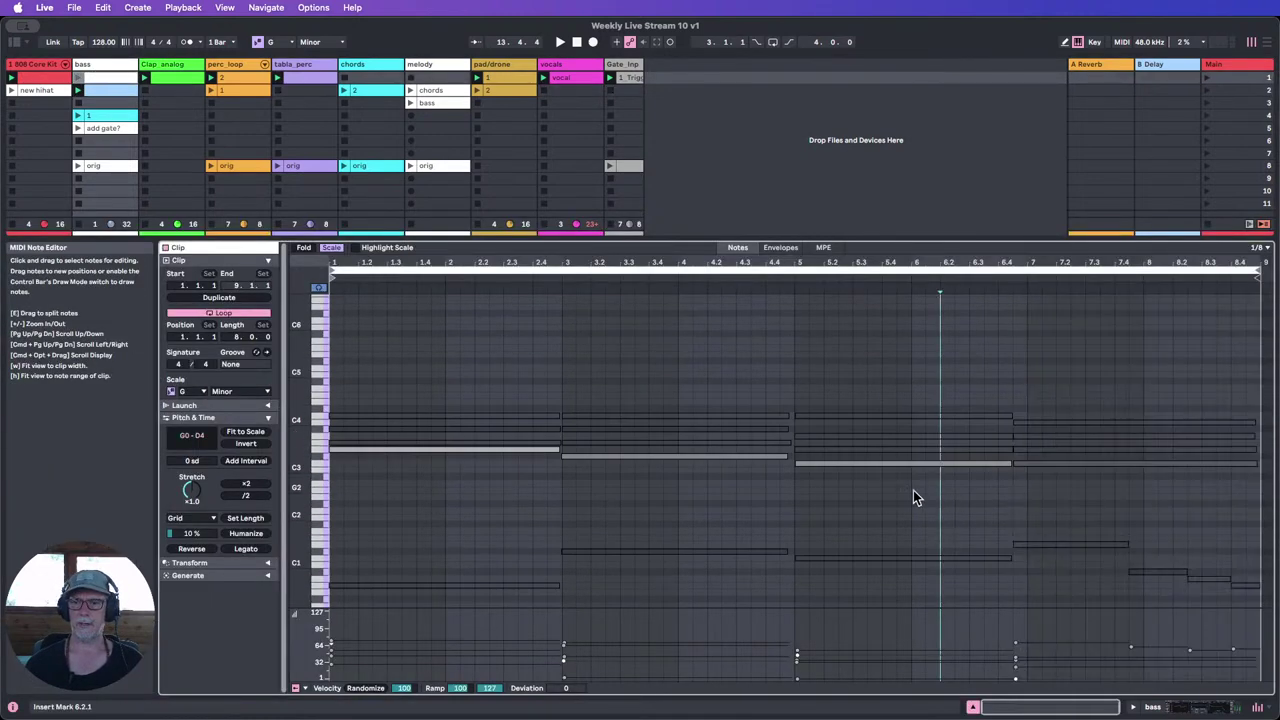
scroll(920, 488, down, 3)
drag(1222, 434, 337, 340)
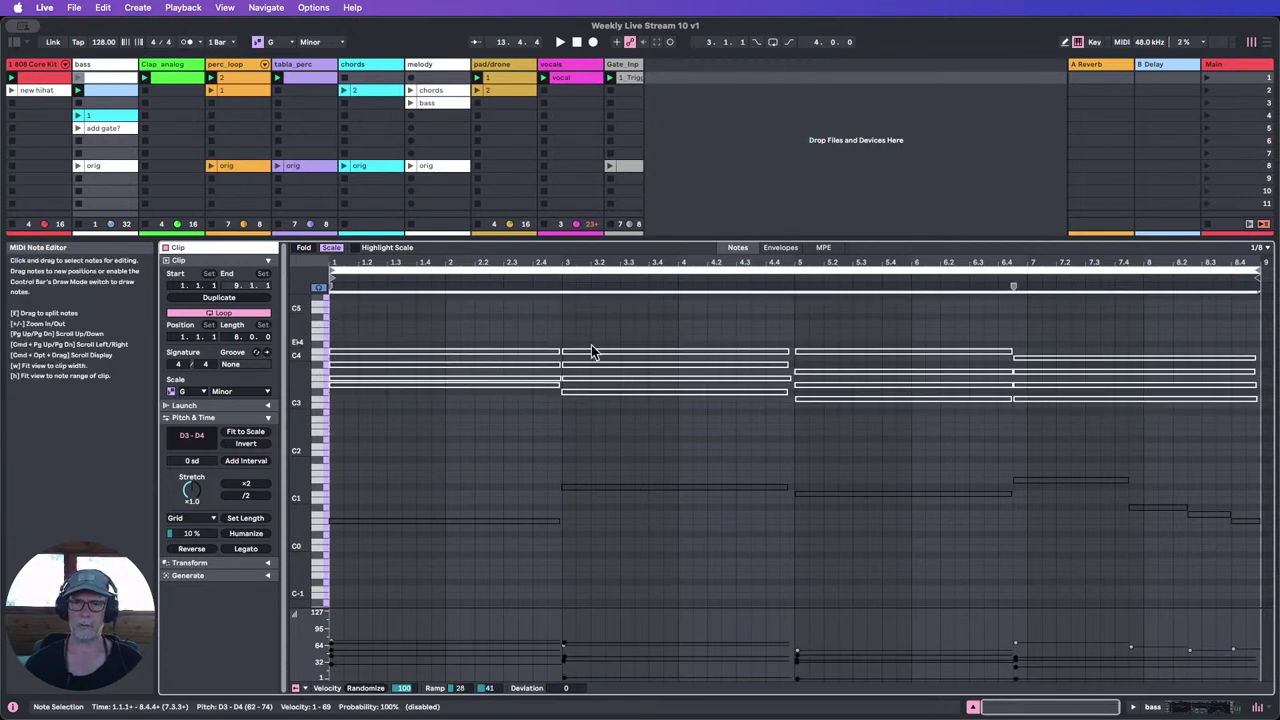
Step: Reactivate all the low bass notes, G0 to F1, in the bass track's first clip
click(617, 433)
mouse_move(1262, 558)
mouse_down()
mouse_move(330, 500)
mouse_move(314, 455)
mouse_up()
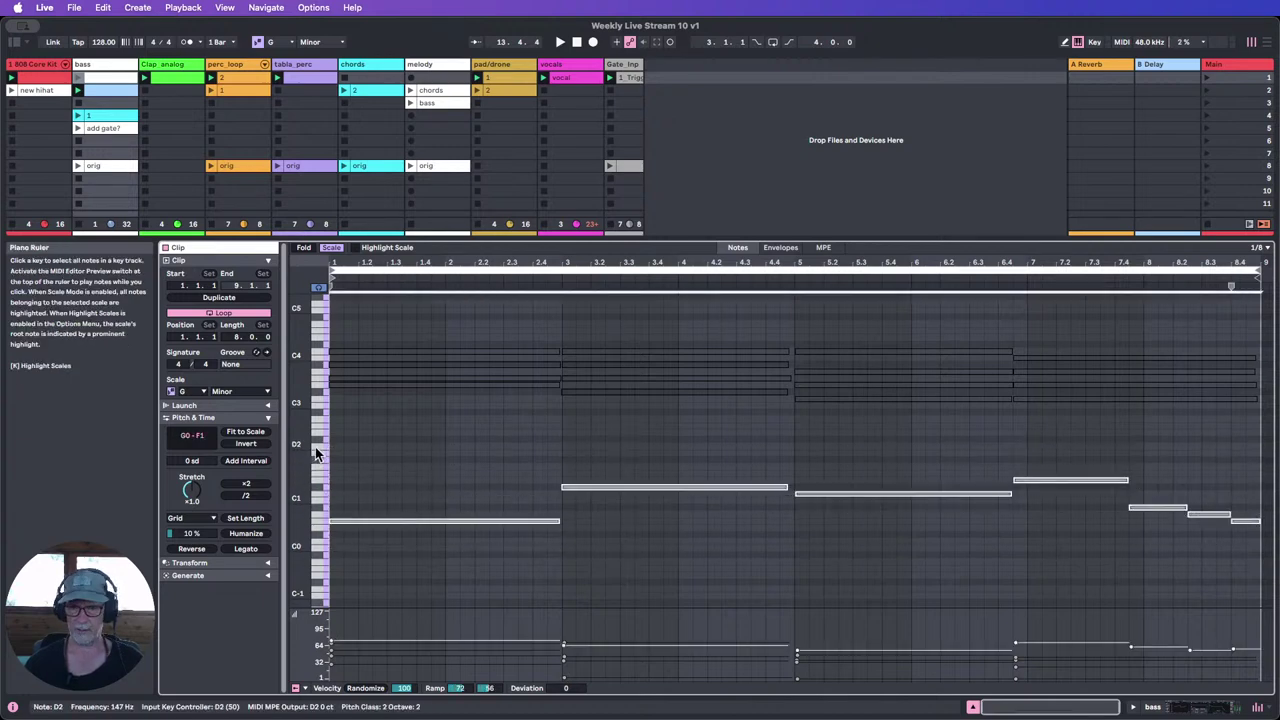
click(635, 594)
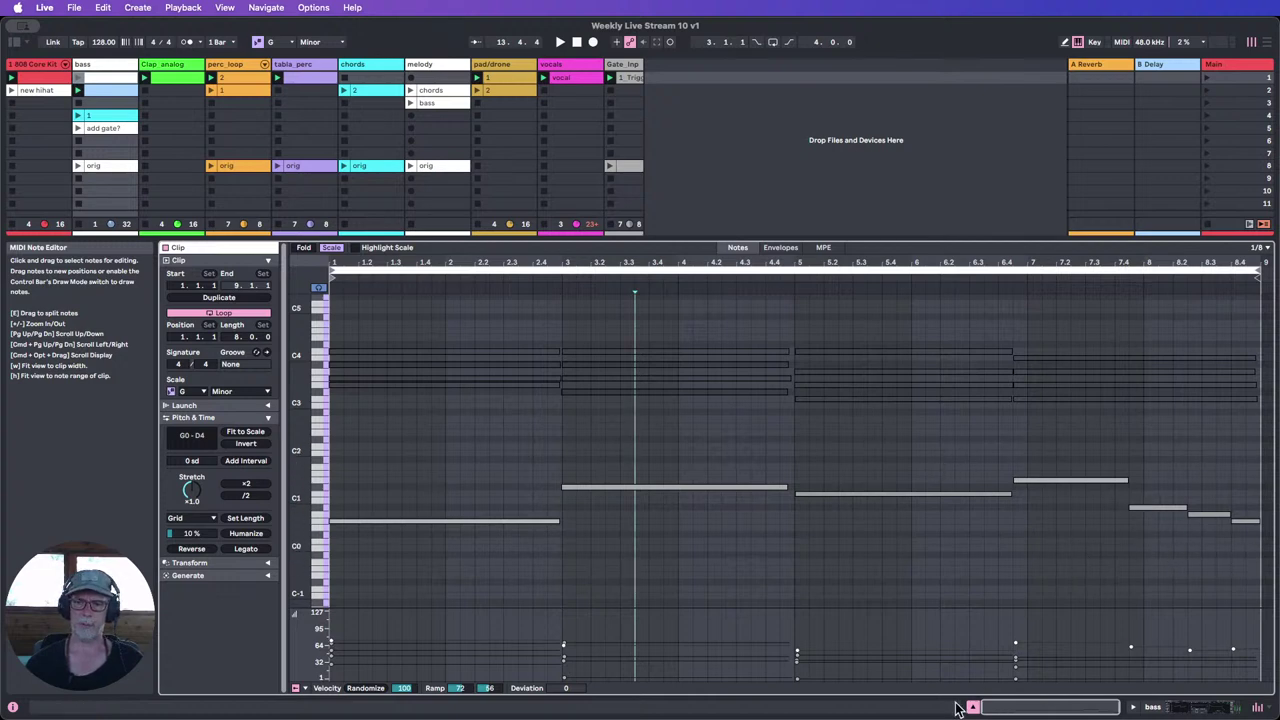
Step: Compare the bass parts in playback by launching the Sky Blue clip, clip 1 and the track's first clip in turn
click(97, 88)
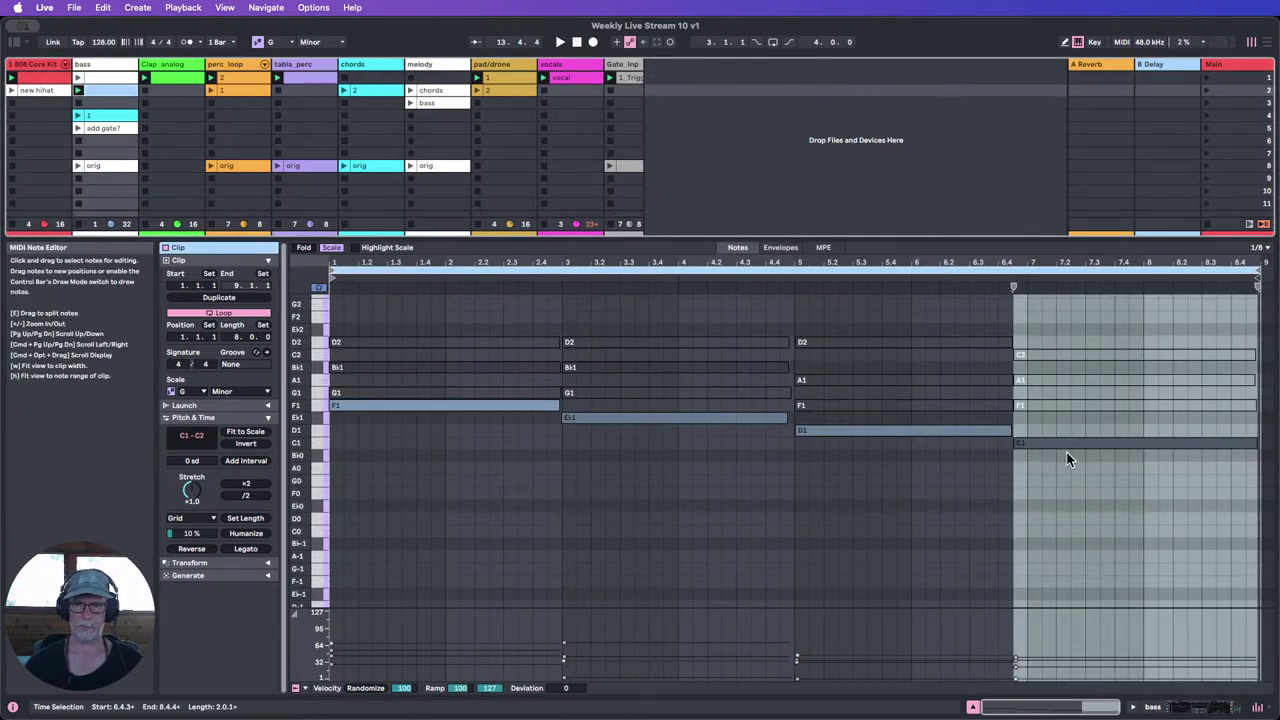
click(973, 708)
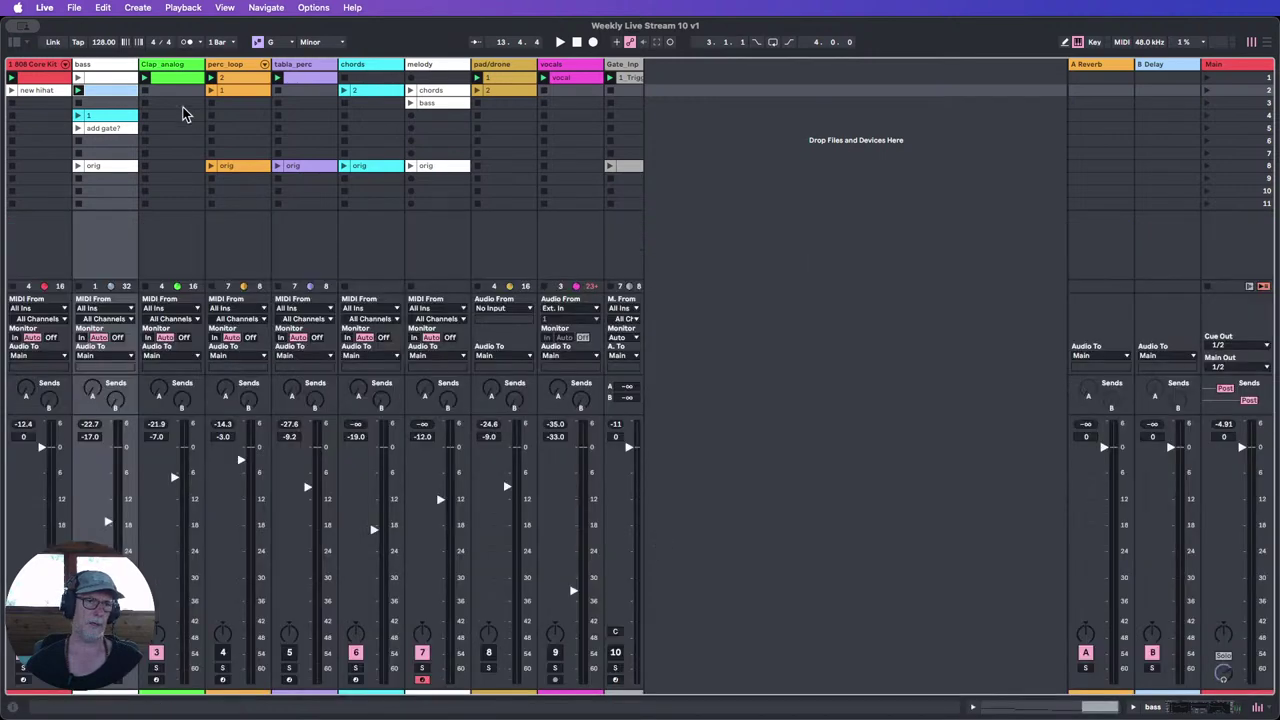
click(79, 90)
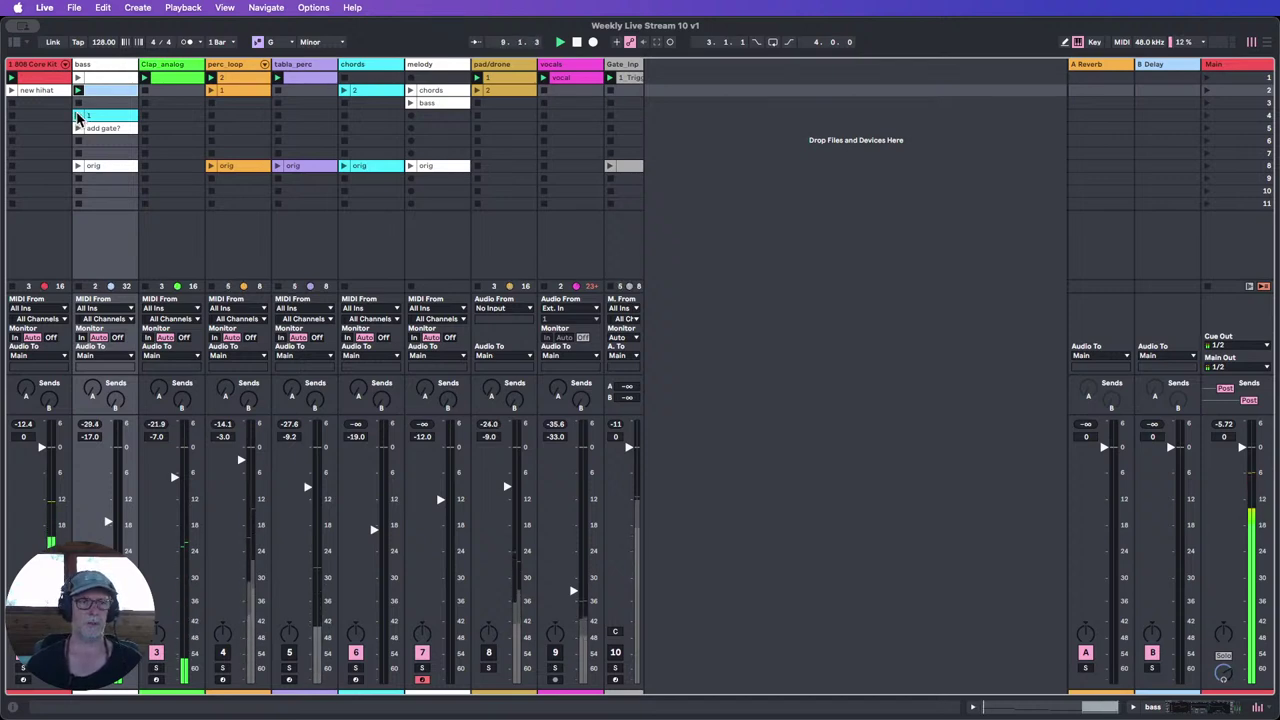
click(79, 117)
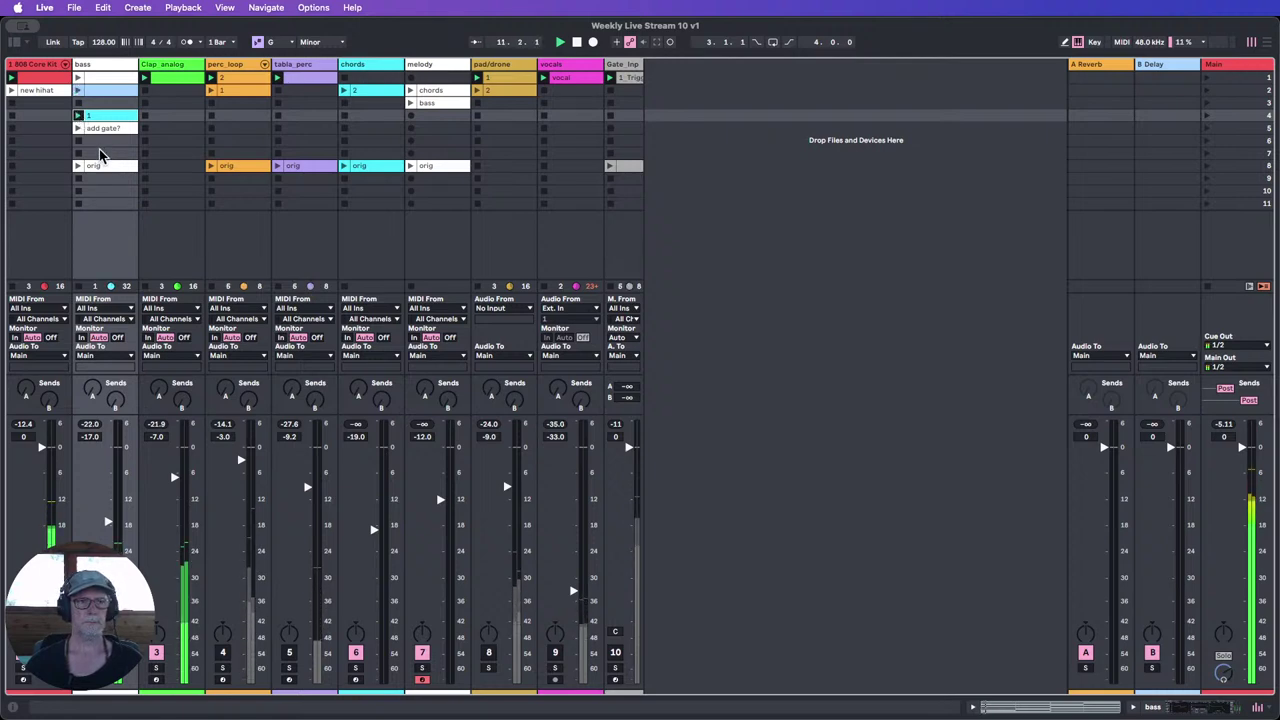
click(79, 84)
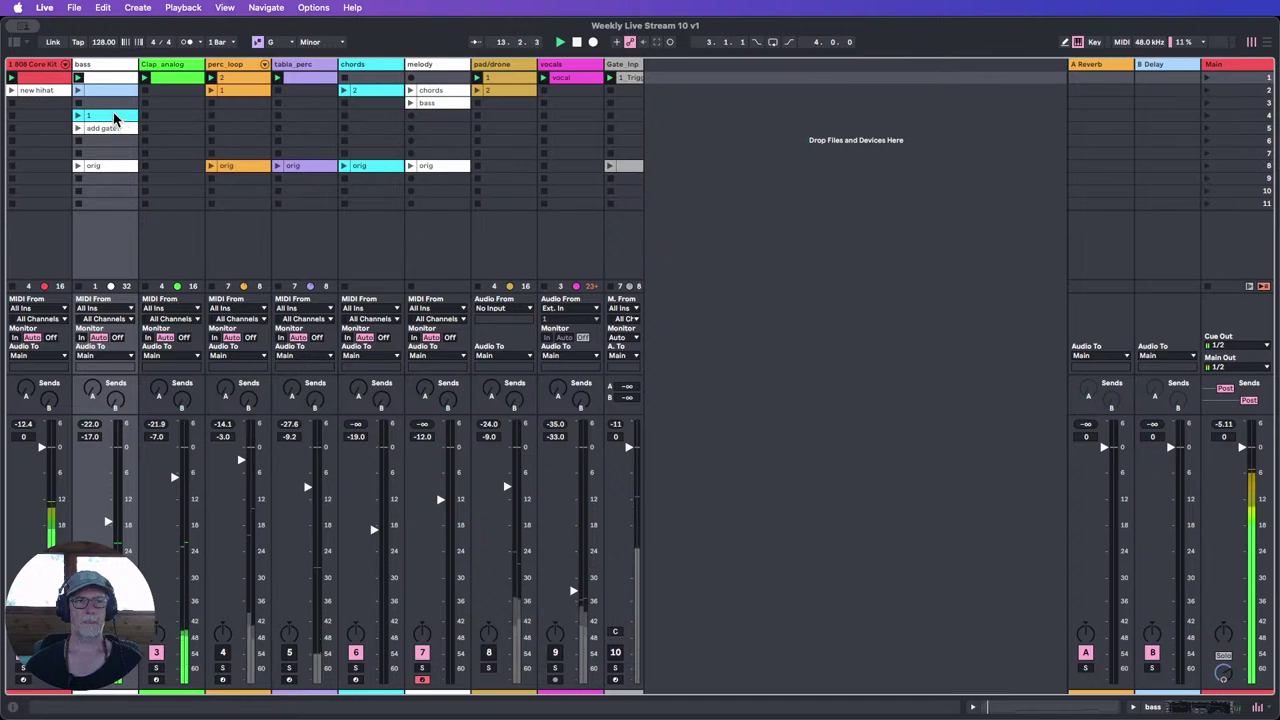
Step: Delete clip 1 from the fourth slot of the bass track
click(113, 117)
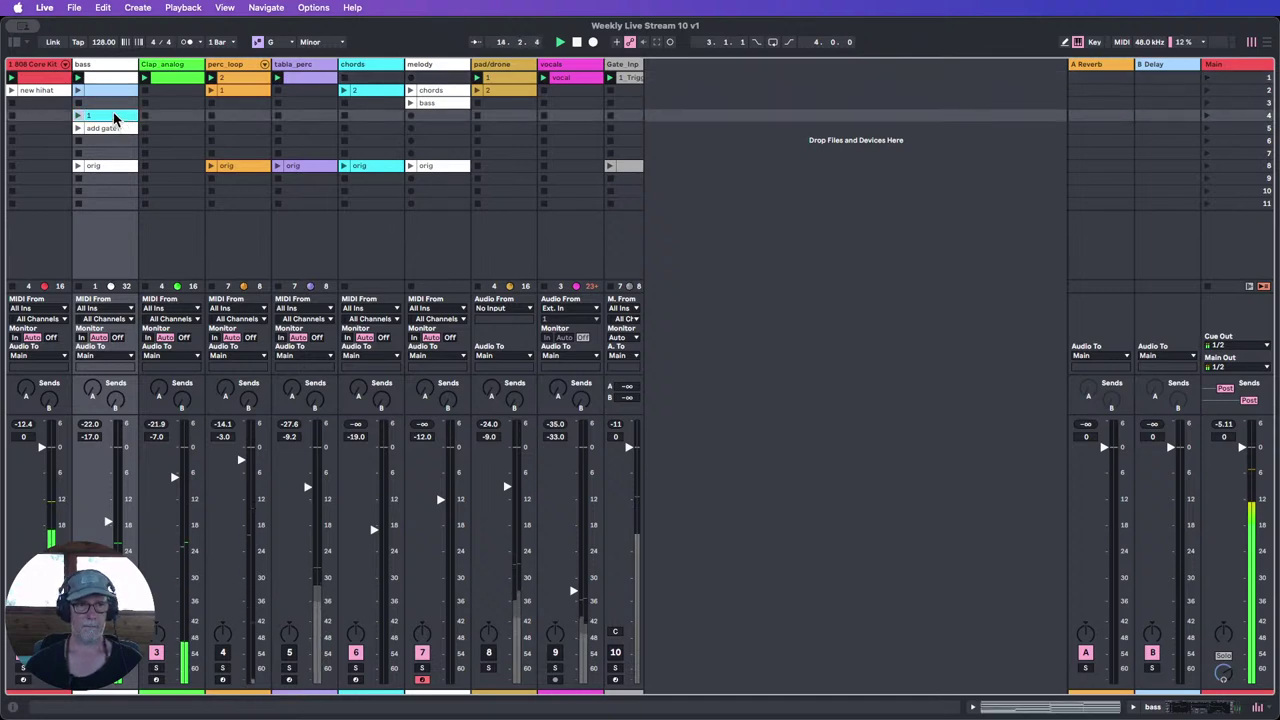
key(Delete)
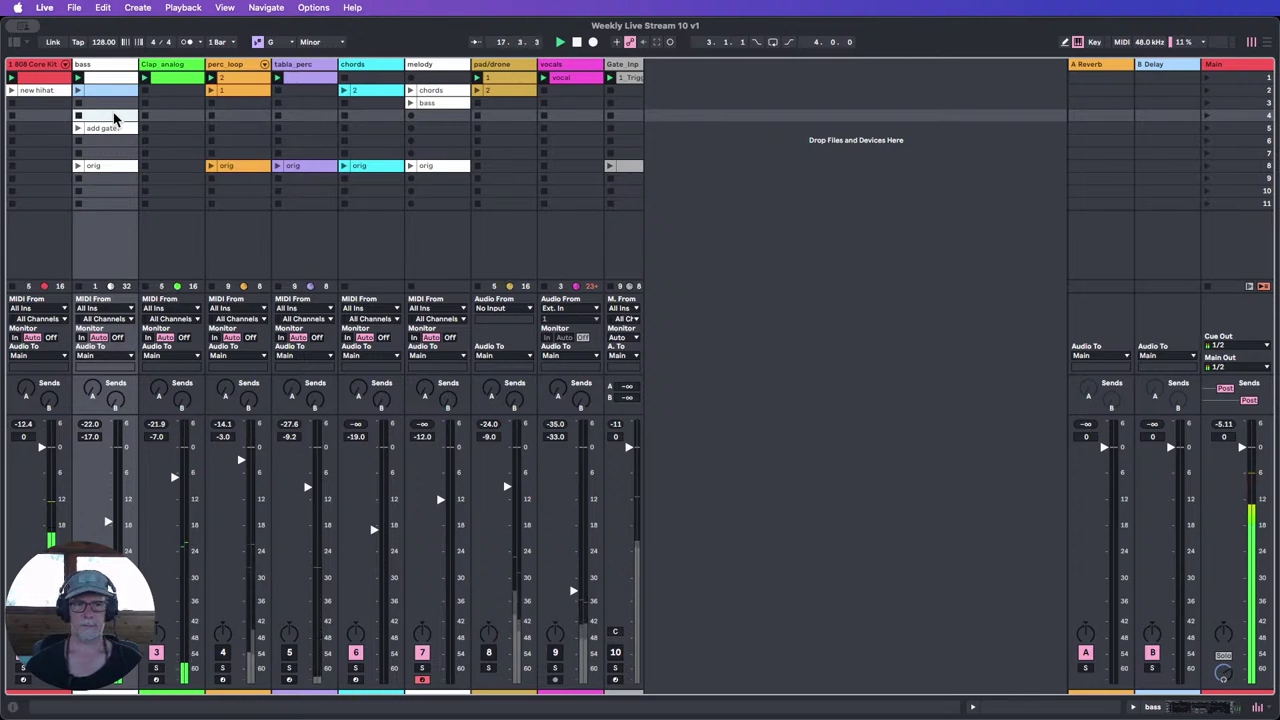
Step: Stop playback, restore clip 1 in the bass track's fourth slot, and copy it into the chords track's first slot
click(577, 44)
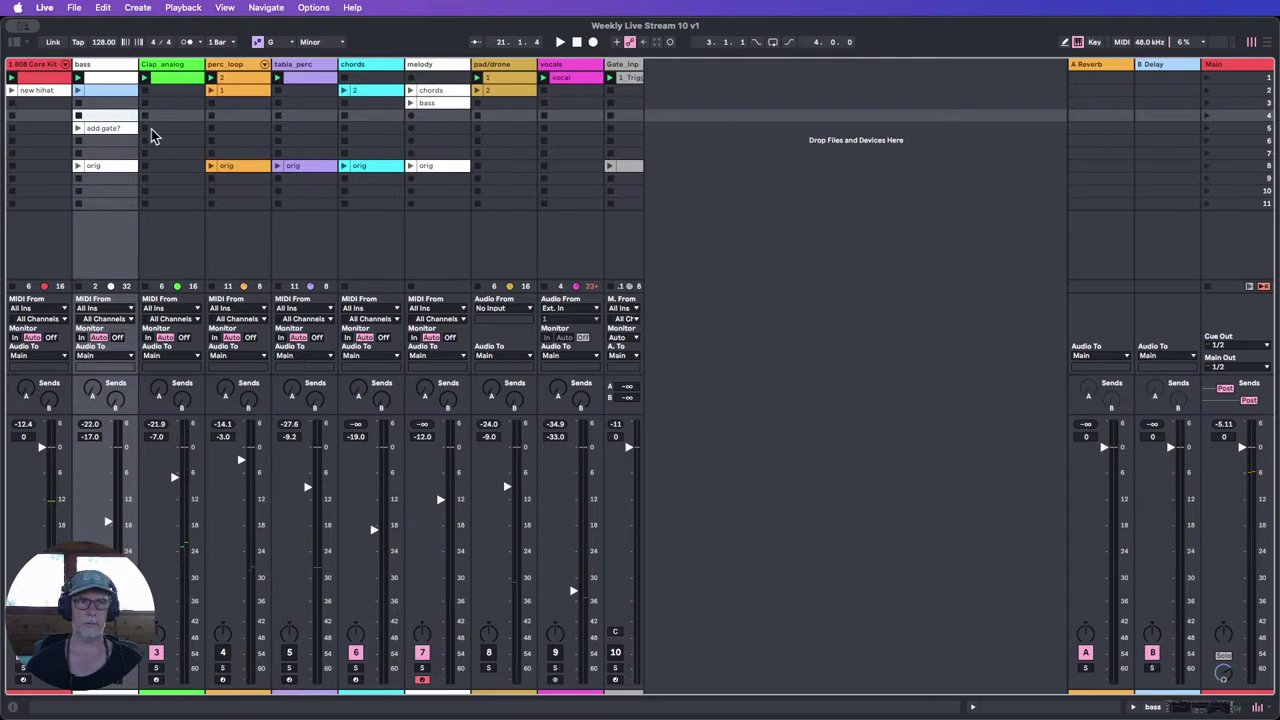
key(super+v)
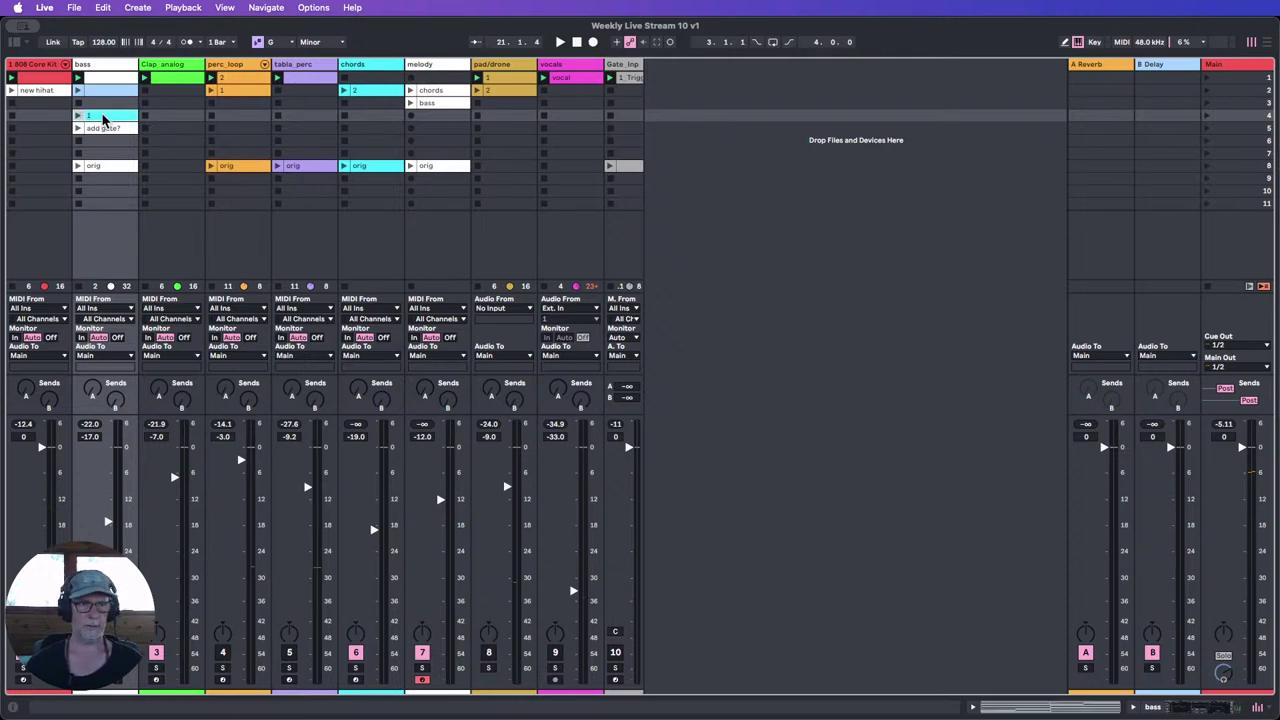
drag(100, 119, 370, 80)
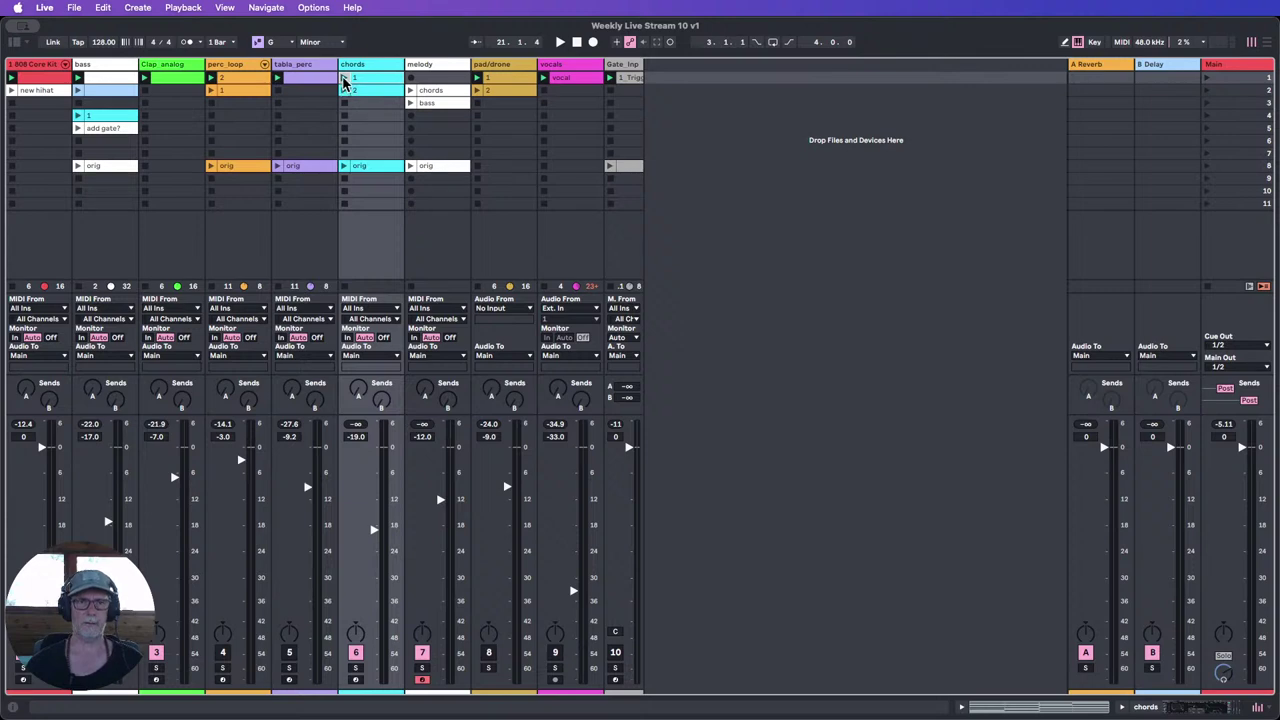
Step: Launch clip 1 on the chords track and switch the bass track to the Sky Blue clip in its second slot
click(343, 78)
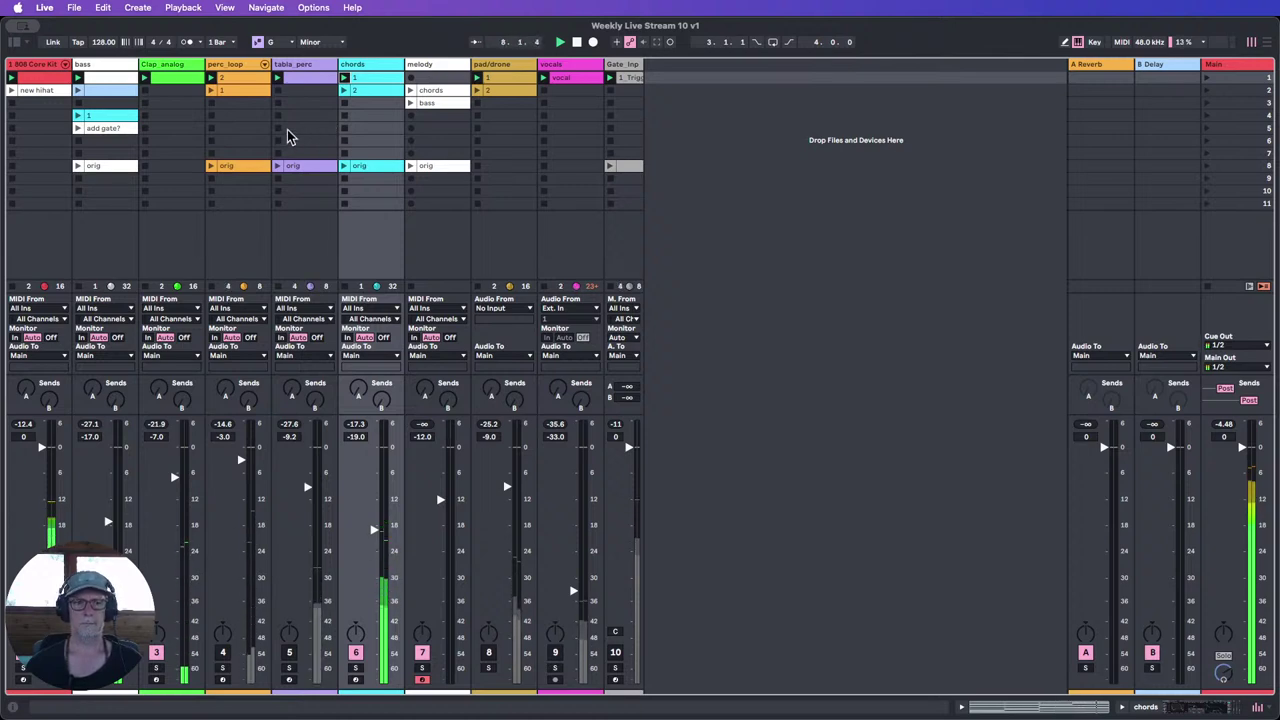
click(100, 92)
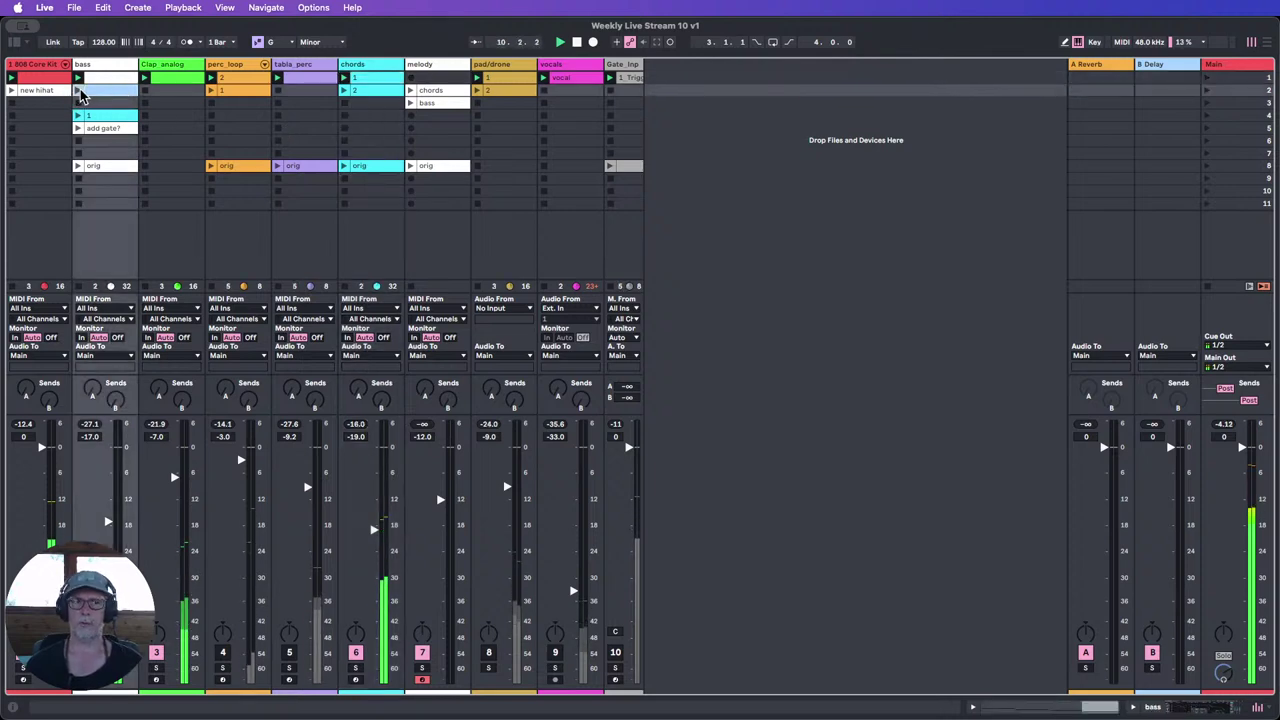
click(78, 91)
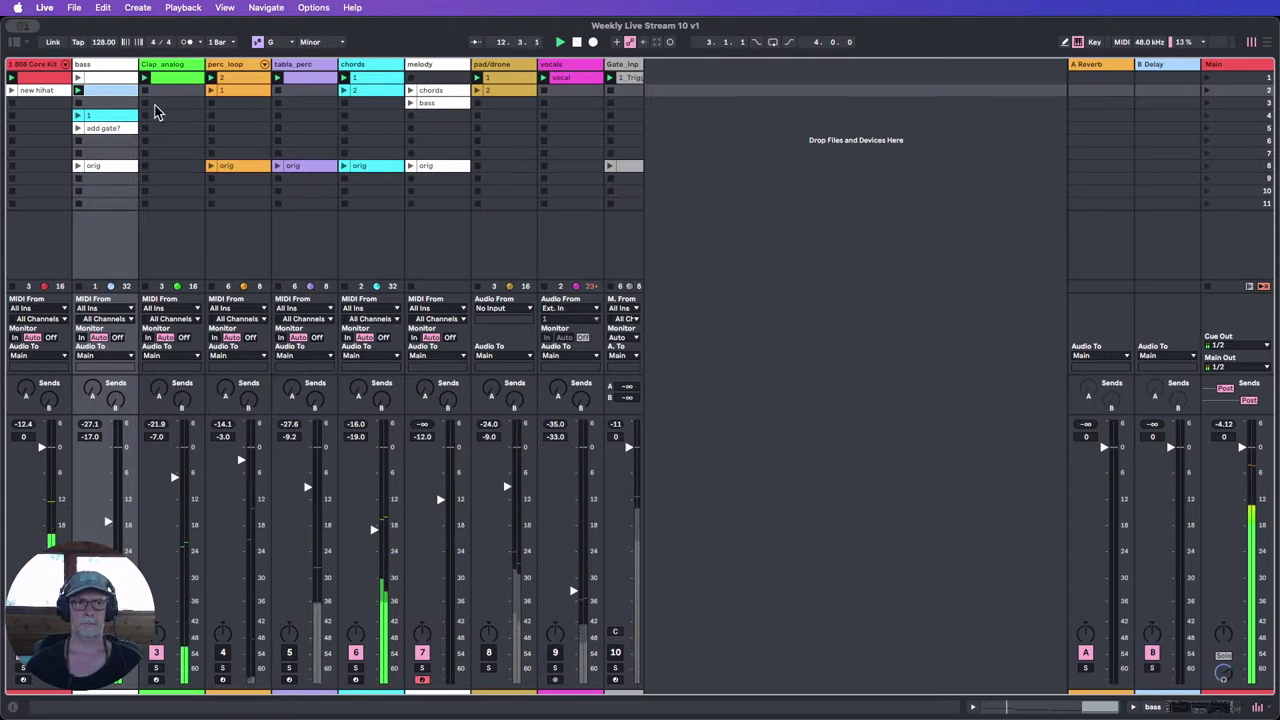
Step: Compare the notes of the Sky Blue bass clip with those of clip 1 on the chords track
double_click(106, 93)
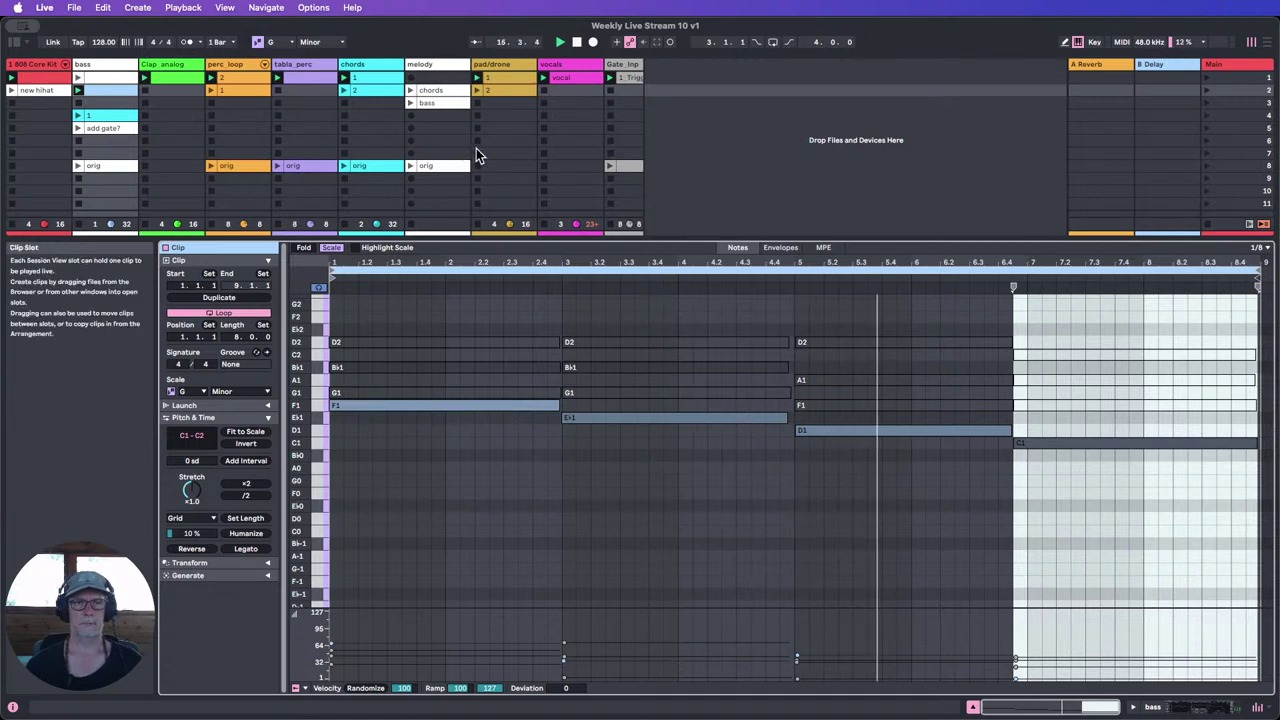
click(378, 80)
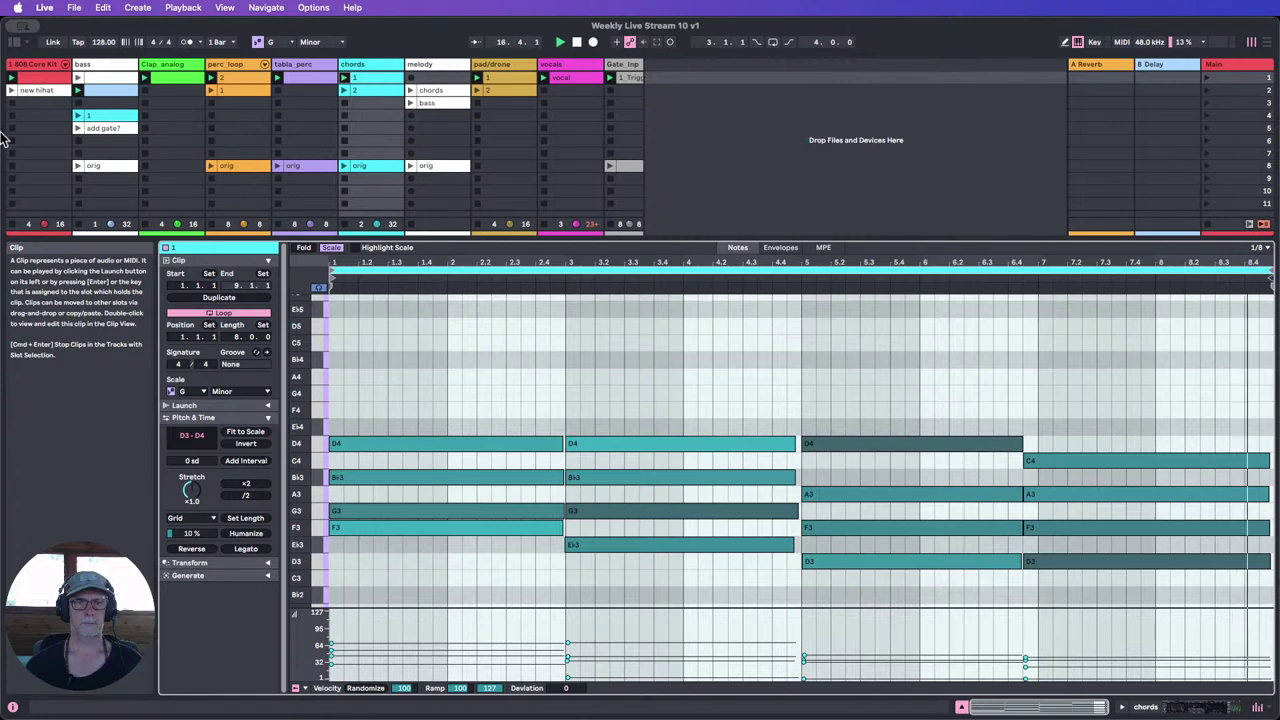
click(95, 90)
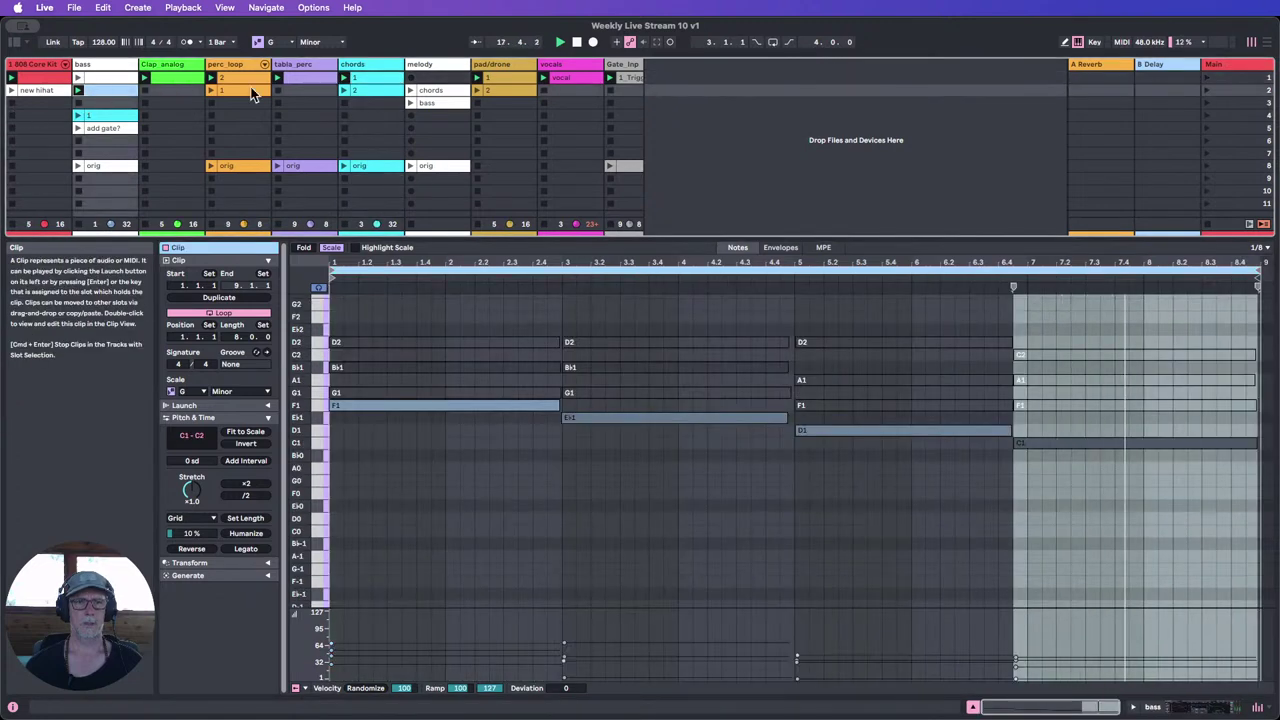
Step: Move the bass track's first clip to the third slot and the Sky Blue clip to the first, and audition scene 1
click(107, 100)
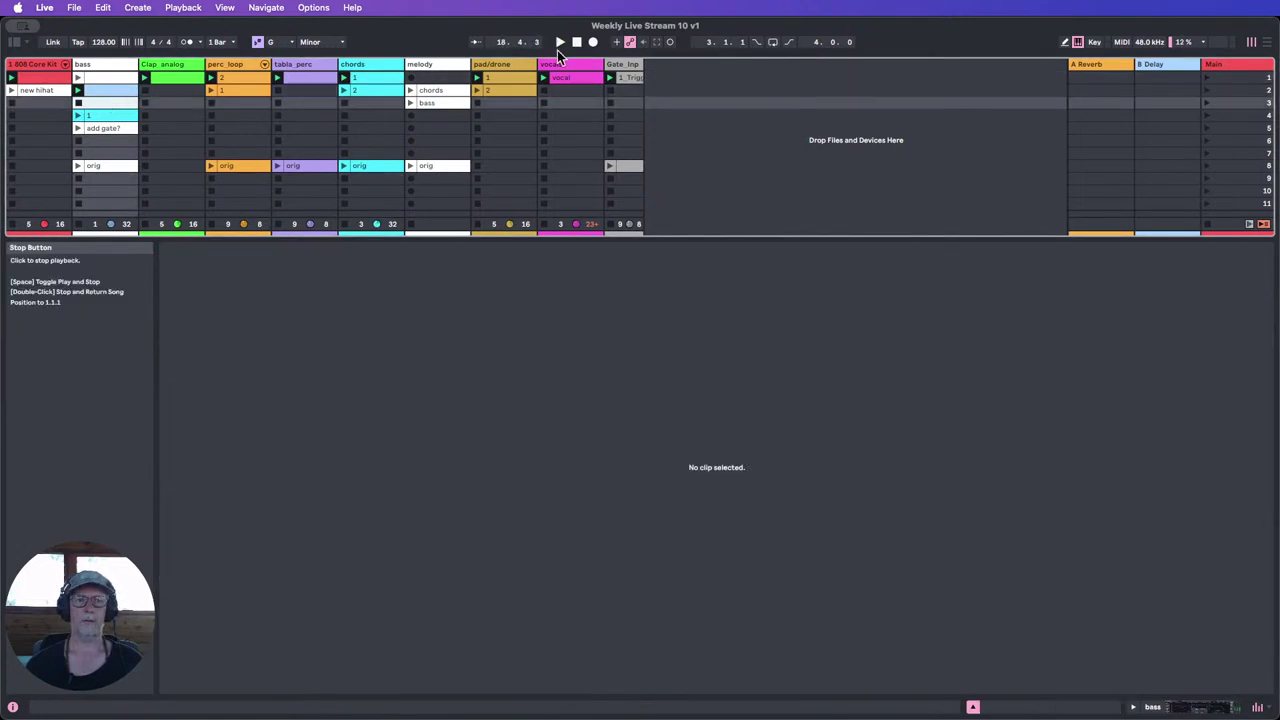
click(103, 80)
mouse_move(104, 83)
mouse_down()
mouse_move(102, 97)
mouse_move(99, 86)
mouse_up()
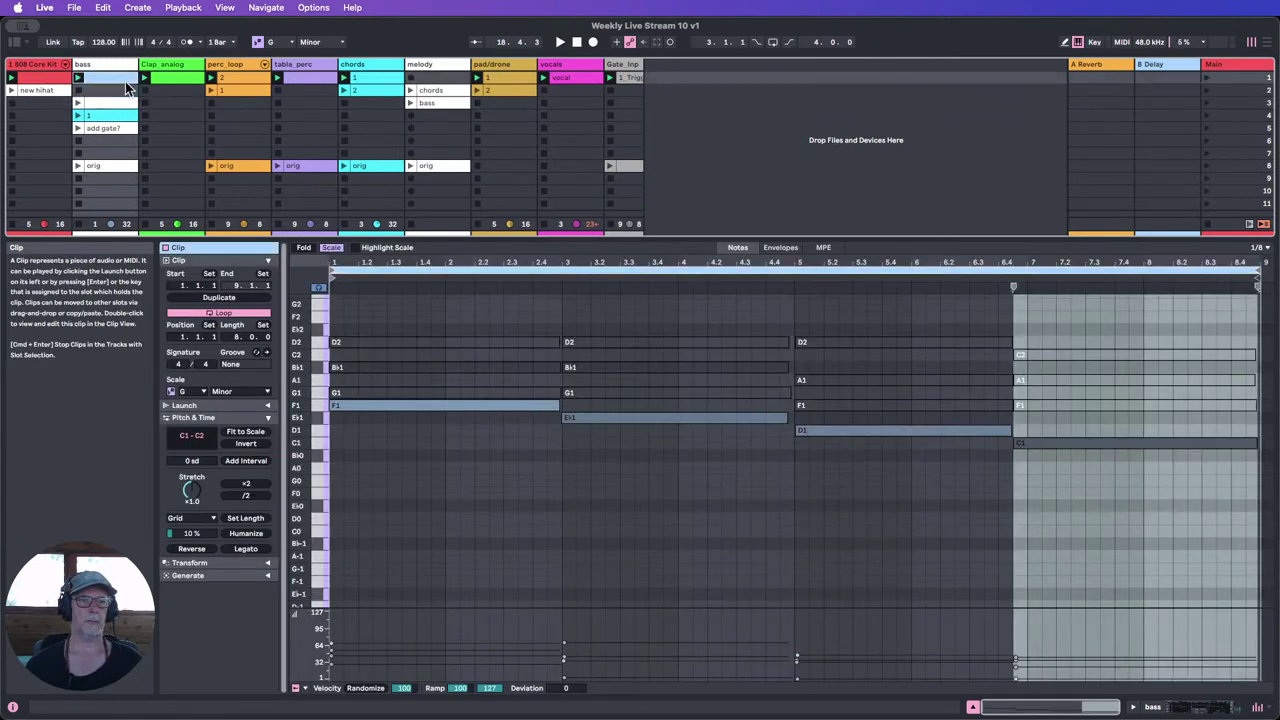
click(1208, 80)
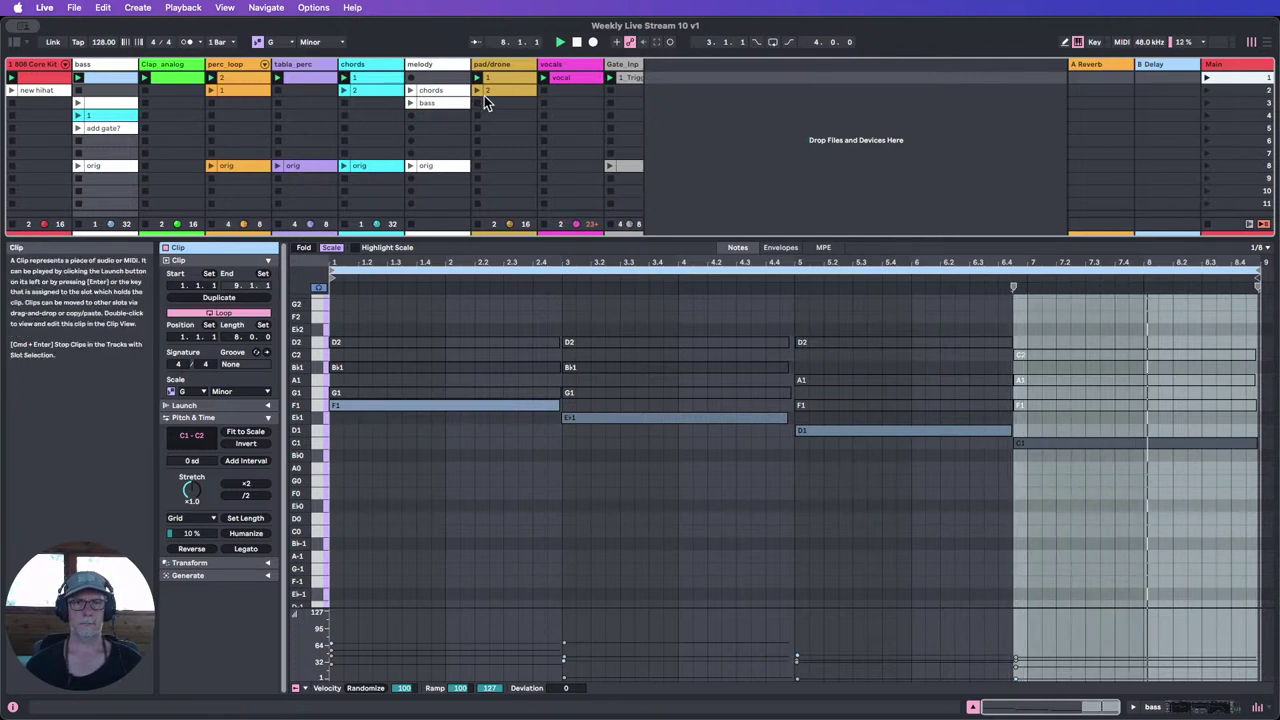
click(577, 42)
Step: Delete the deactivated upper notes above each of the four bass notes in the Sky Blue clip, keeping F1, Eb1, D1 and C1
drag(1256, 472, 379, 329)
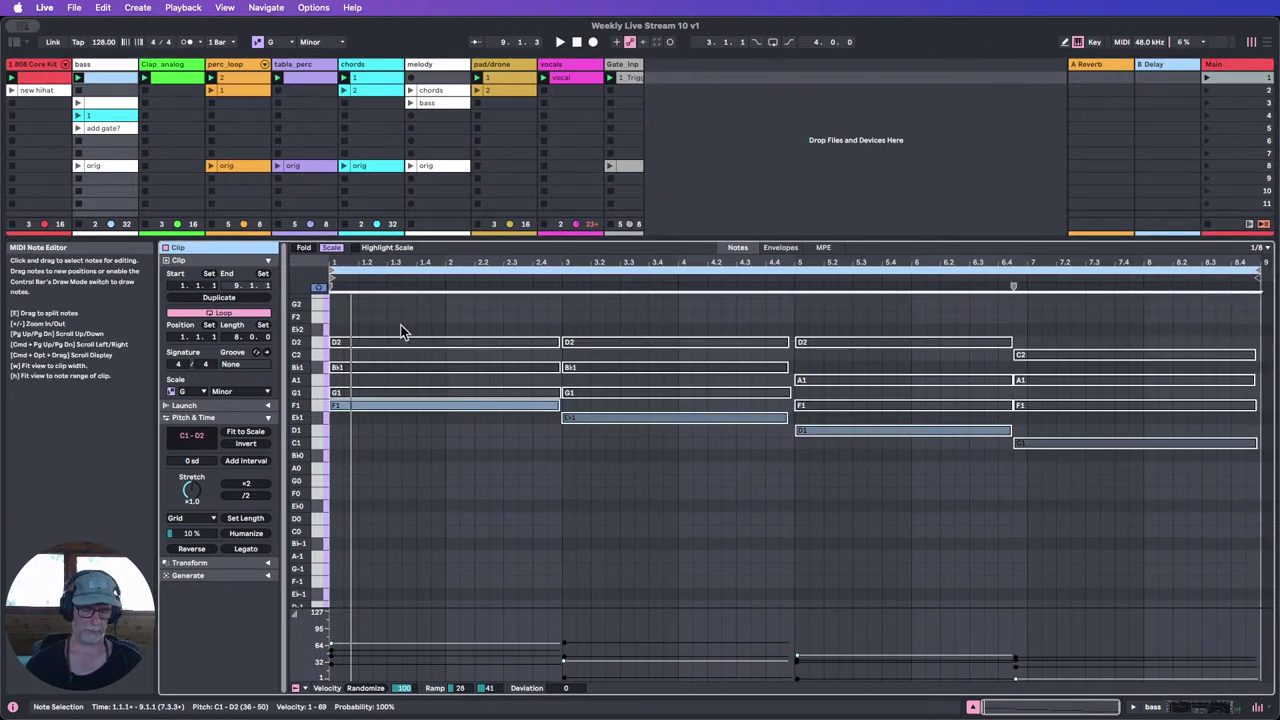
drag(508, 320, 516, 389)
key(Delete)
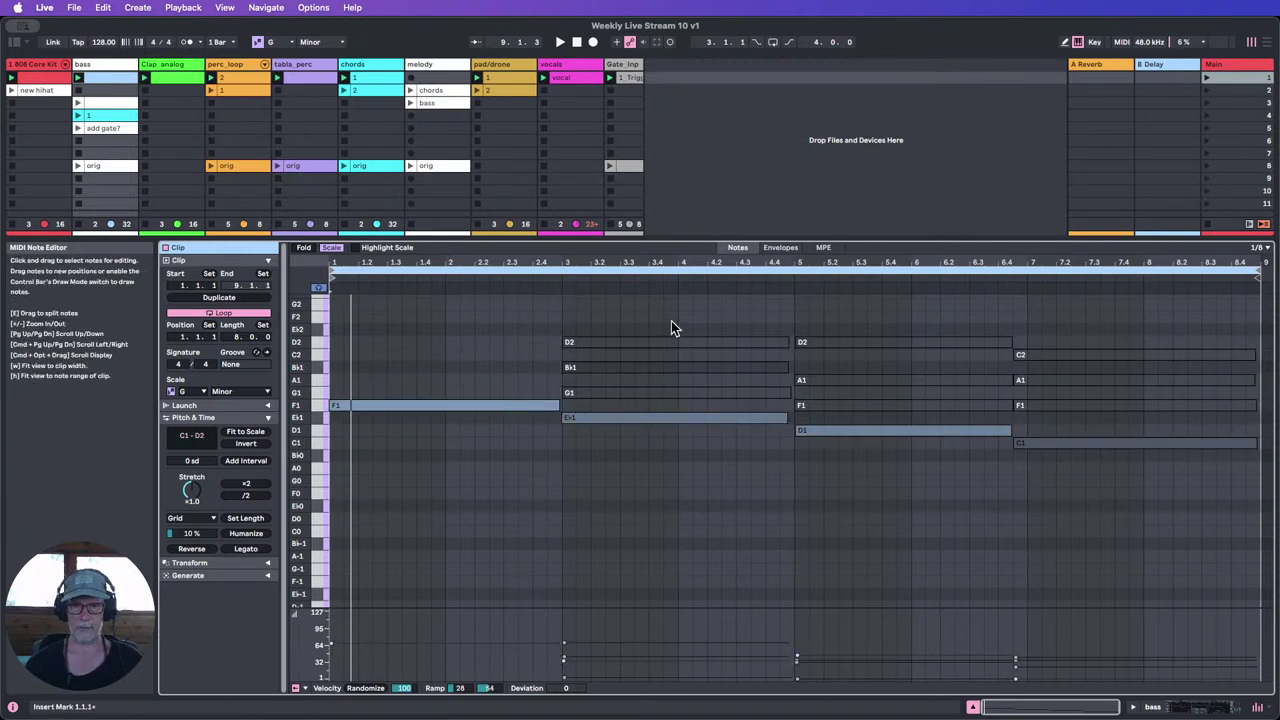
drag(671, 322, 671, 397)
key(Delete)
drag(857, 326, 859, 392)
key(Delete)
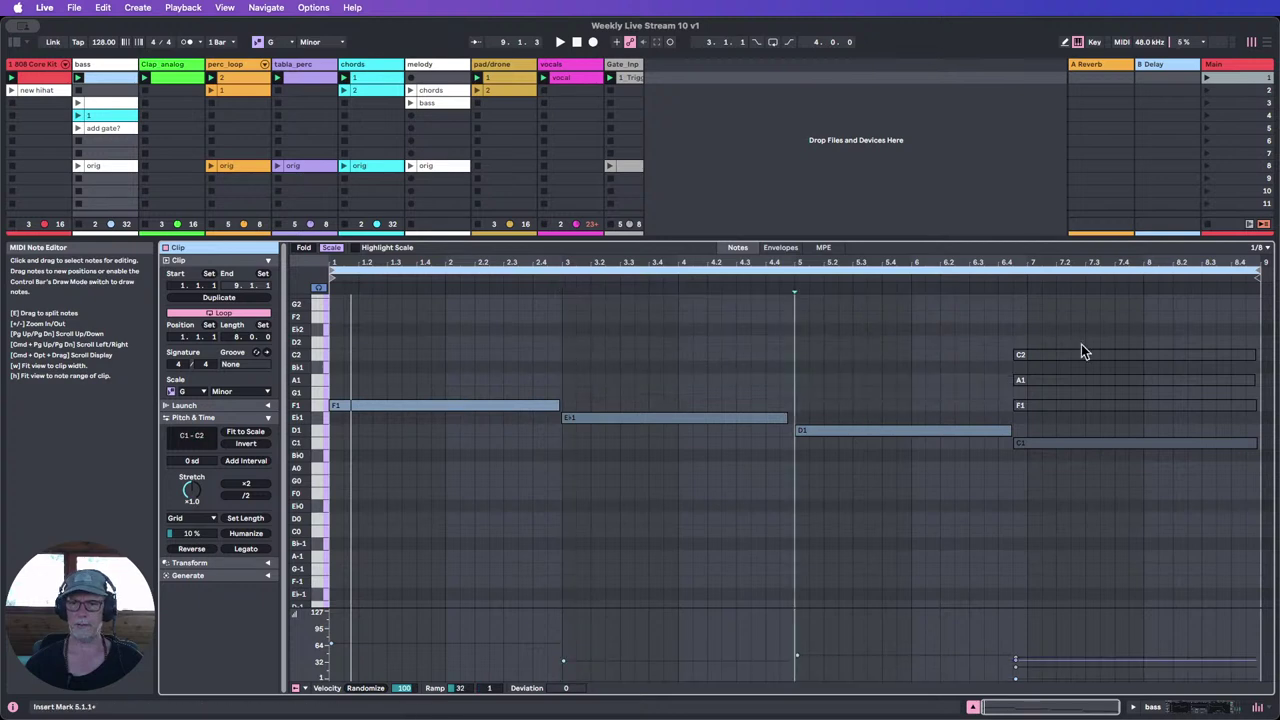
drag(1113, 322, 1126, 414)
key(Delete)
Step: Split each of the Sky Blue clip's four long notes into four parts, audition the clip, and divide them further into eight
drag(1220, 485, 366, 381)
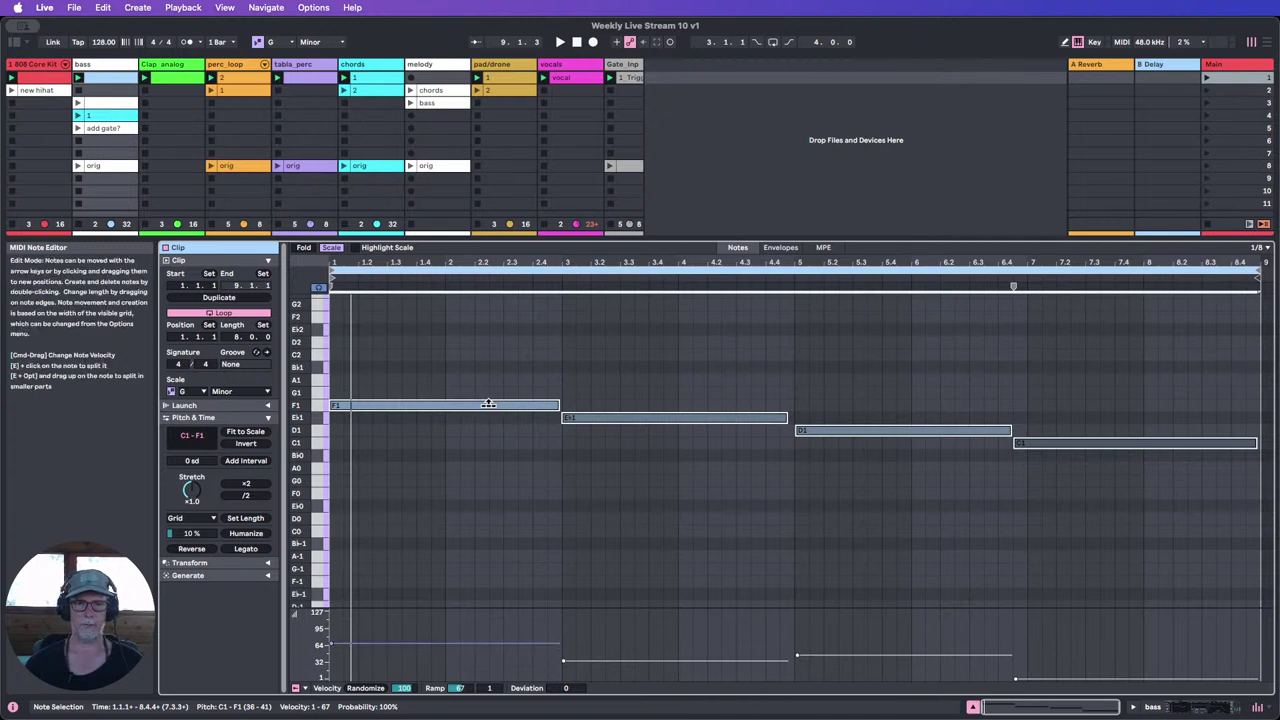
drag(497, 402, 488, 396)
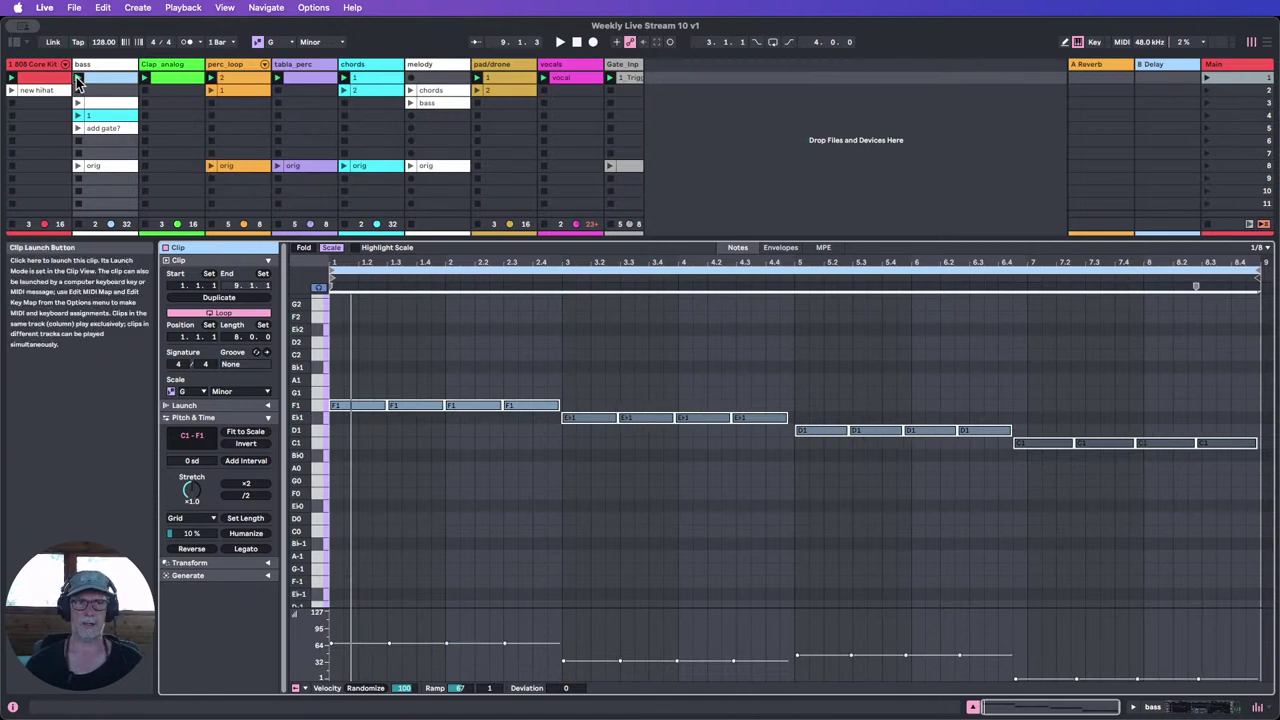
click(77, 78)
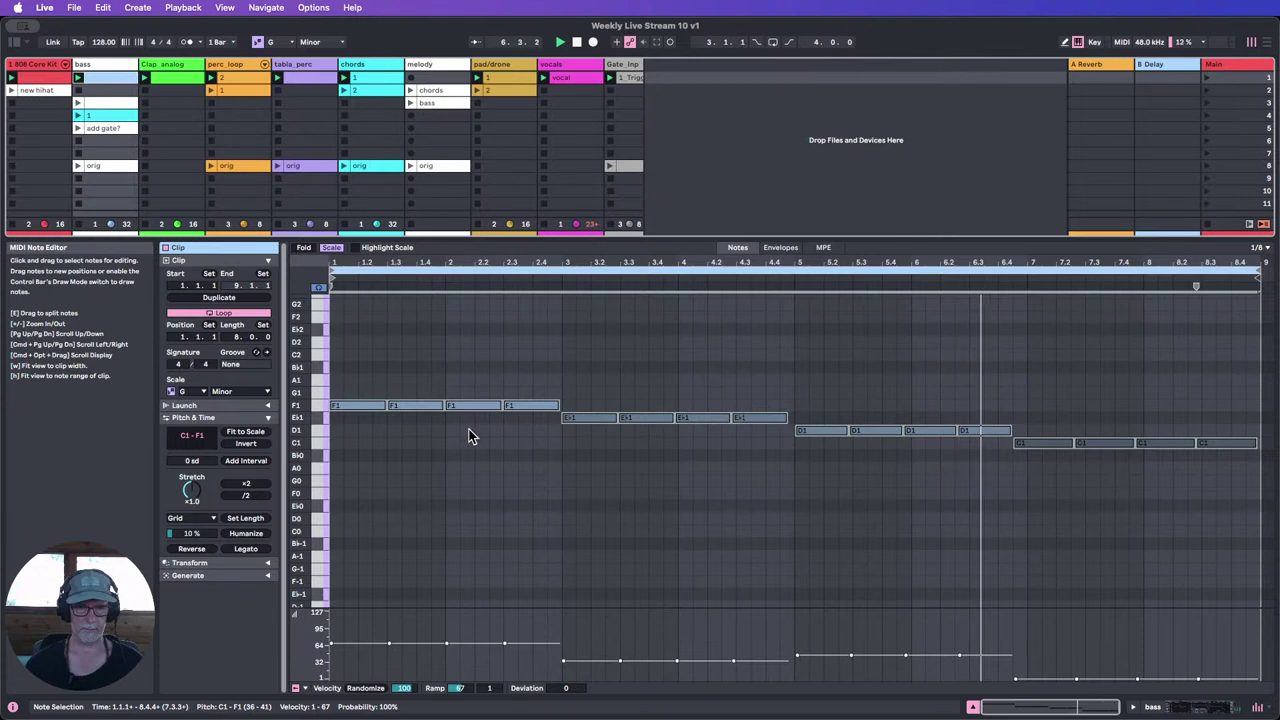
drag(462, 405, 459, 393)
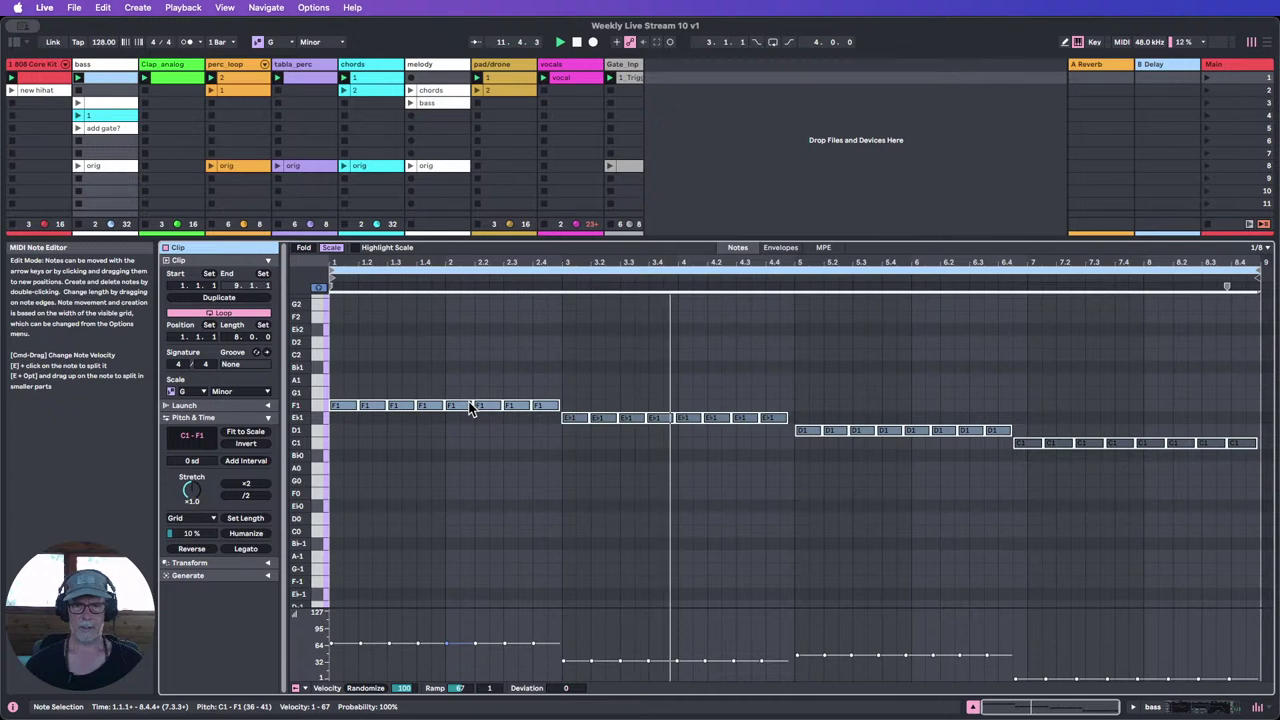
Step: Join the third to fifth Eb1 notes into one long note, and likewise the second to sixth F1 notes
drag(682, 441, 630, 418)
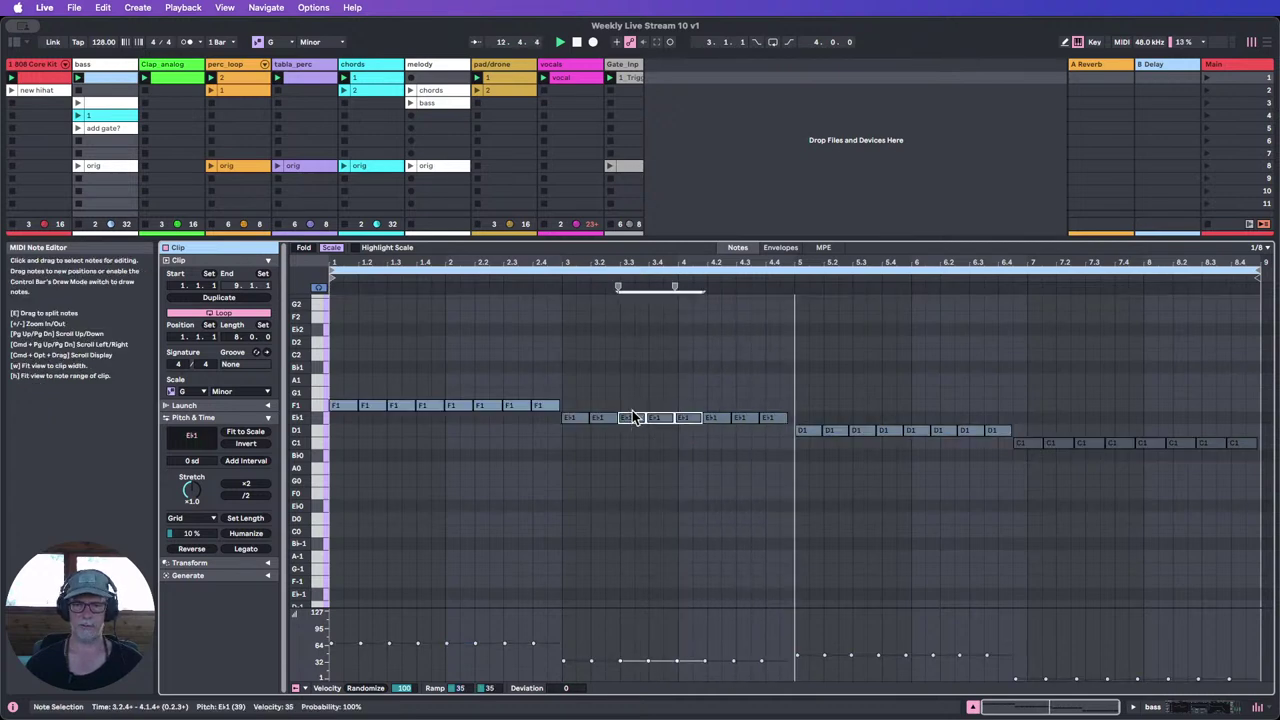
key(super+j)
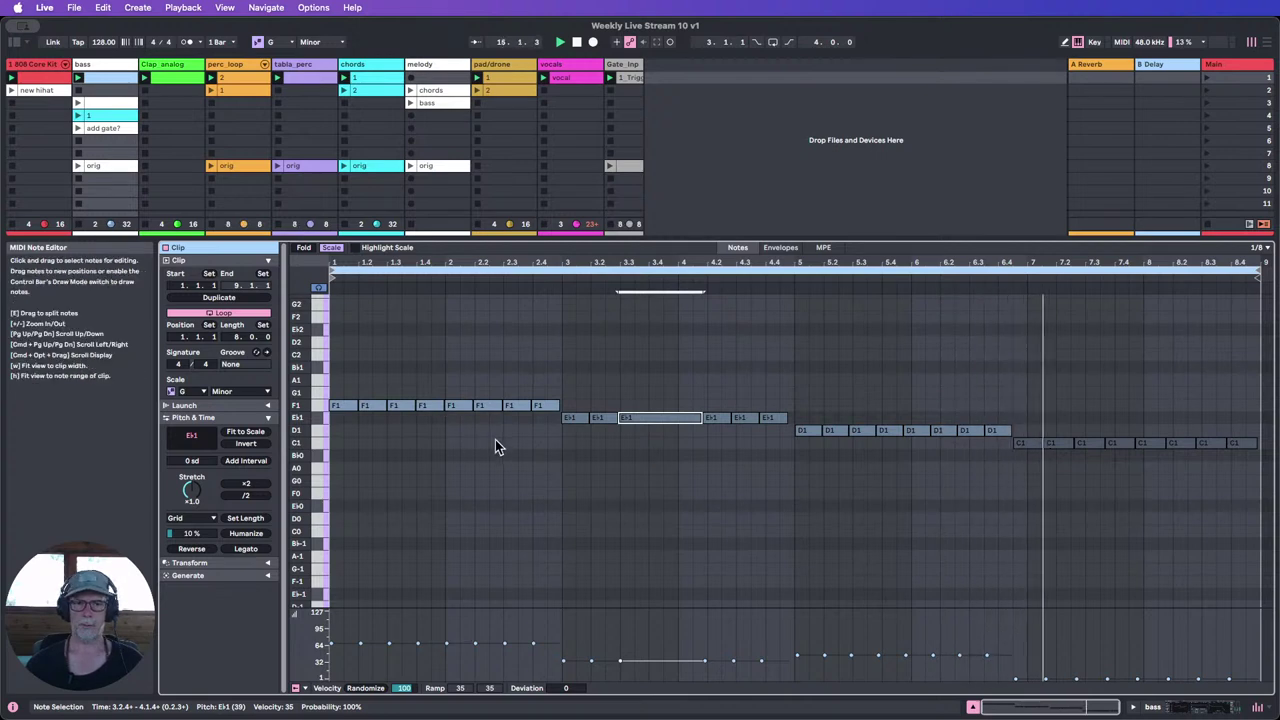
drag(495, 439, 378, 402)
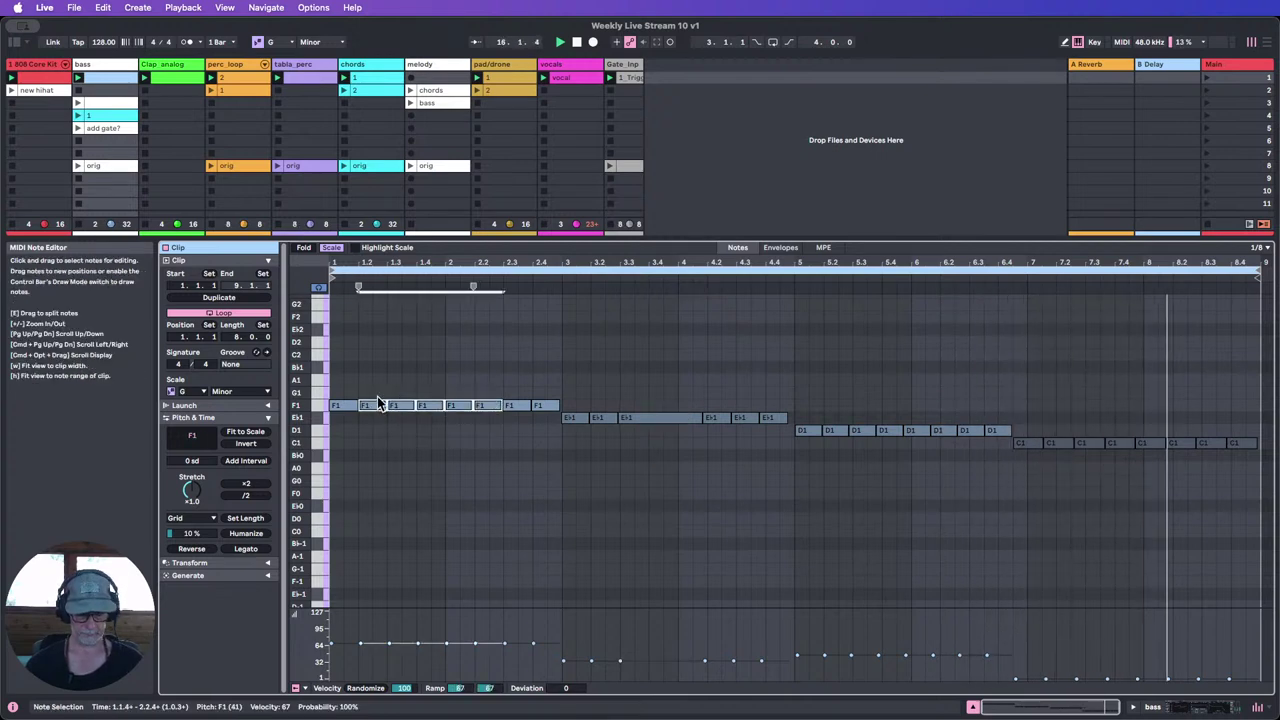
key(super+j)
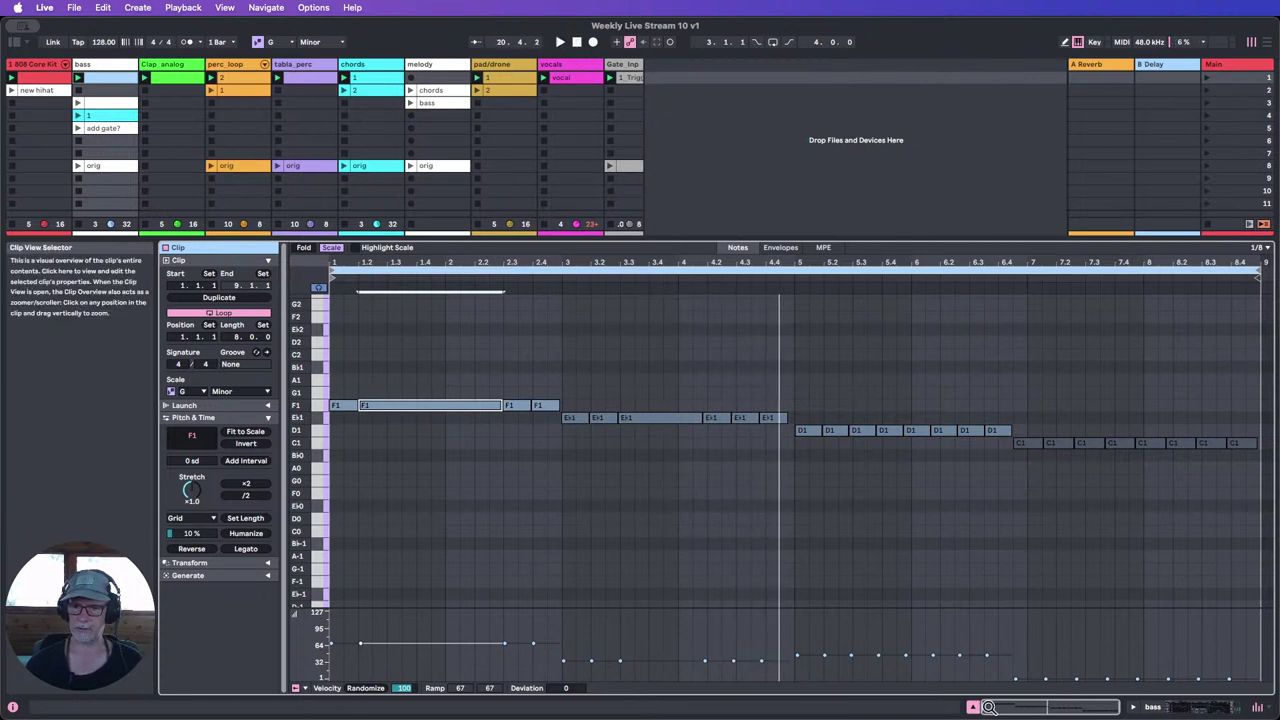
Step: Move the Sky Blue clip to the bass track's tenth slot and return the white clip from the third slot to the first
click(973, 707)
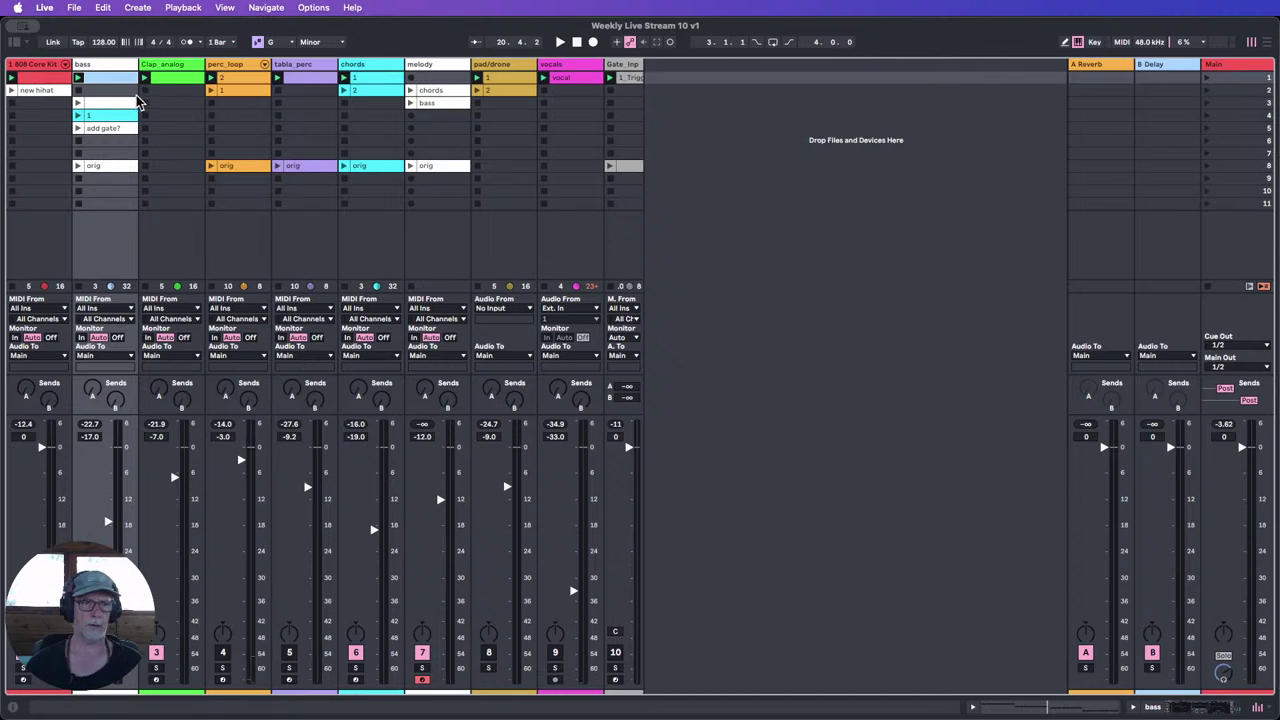
drag(105, 84, 108, 192)
drag(97, 108, 101, 79)
double_click(101, 78)
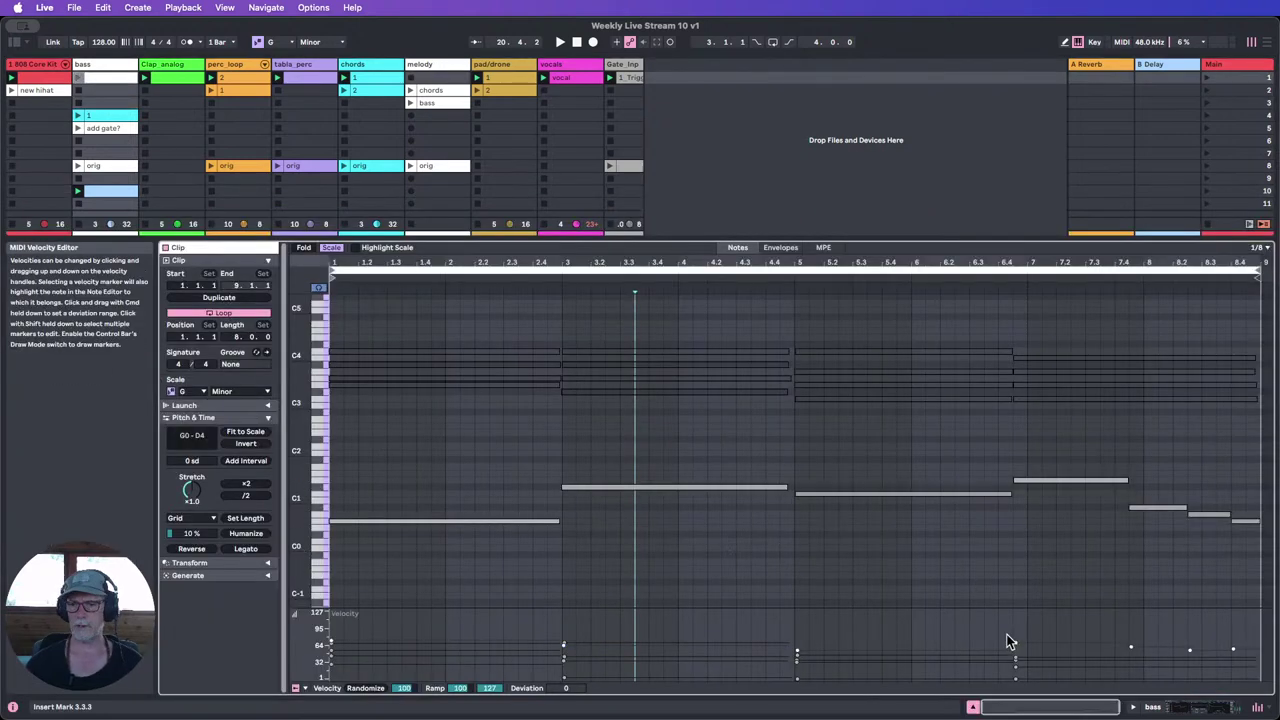
click(976, 707)
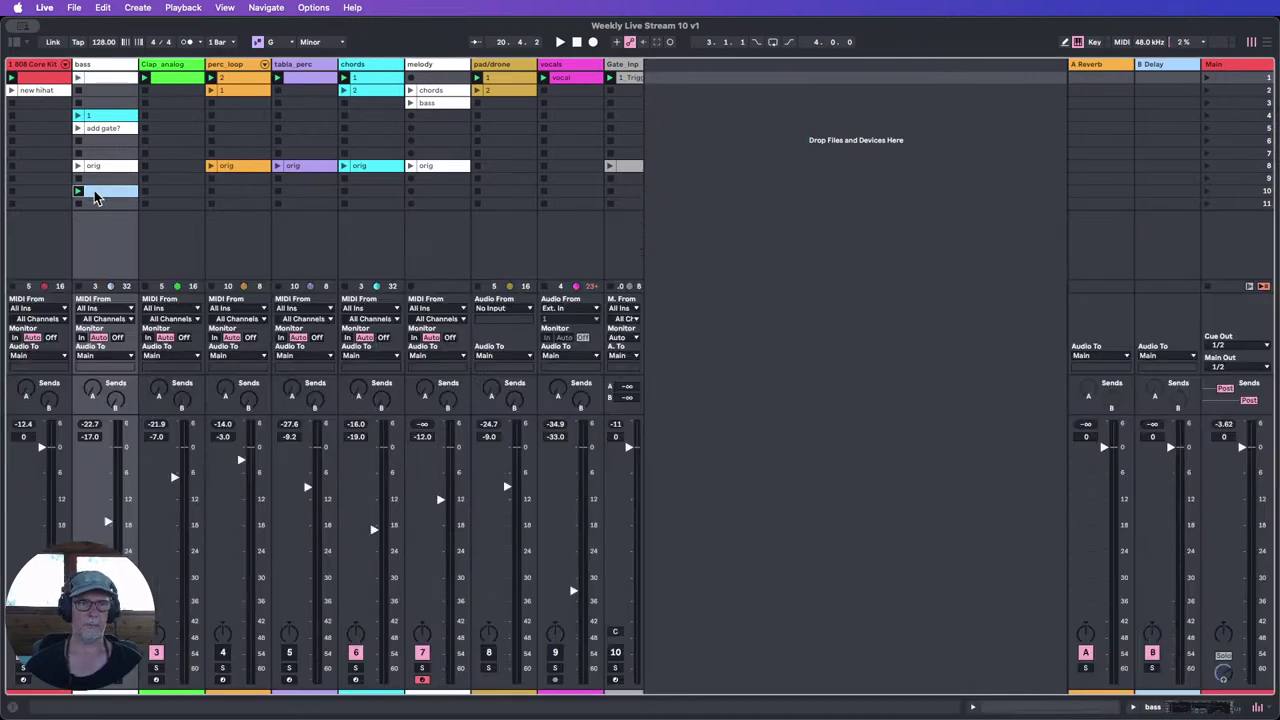
drag(95, 193, 94, 191)
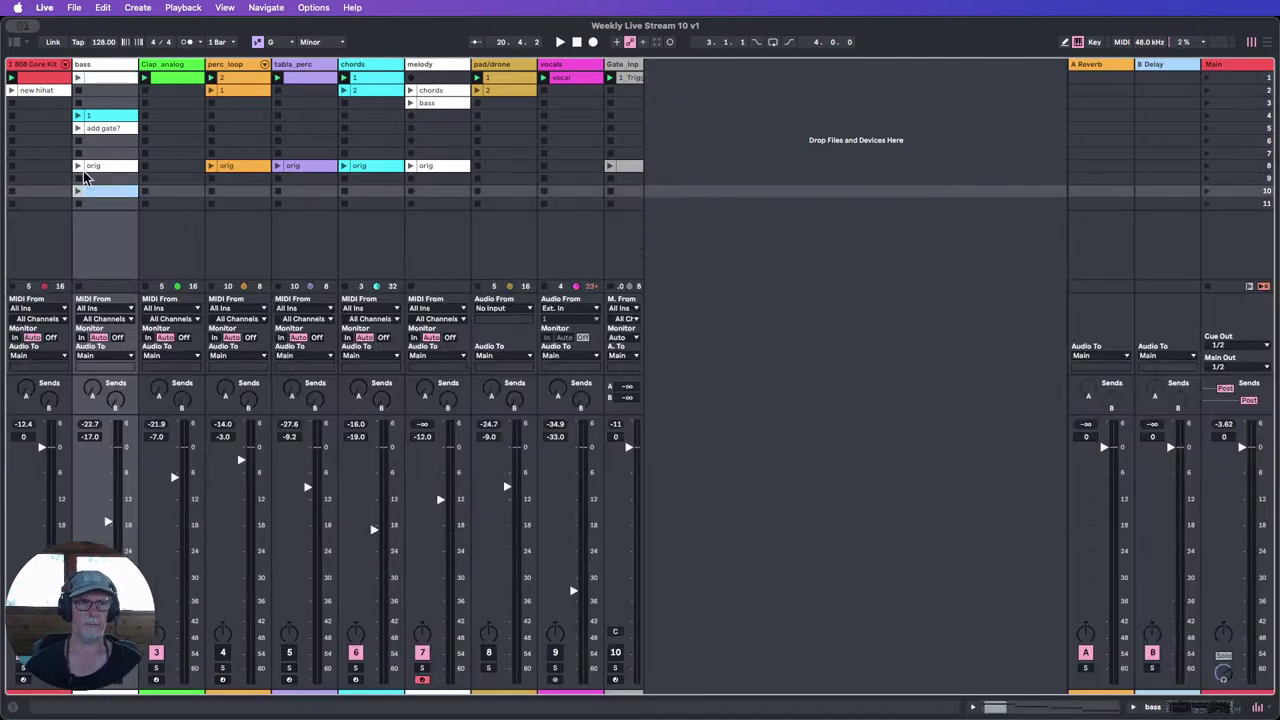
Step: Show the bass track's devices and play the set with the track's first clip
double_click(100, 62)
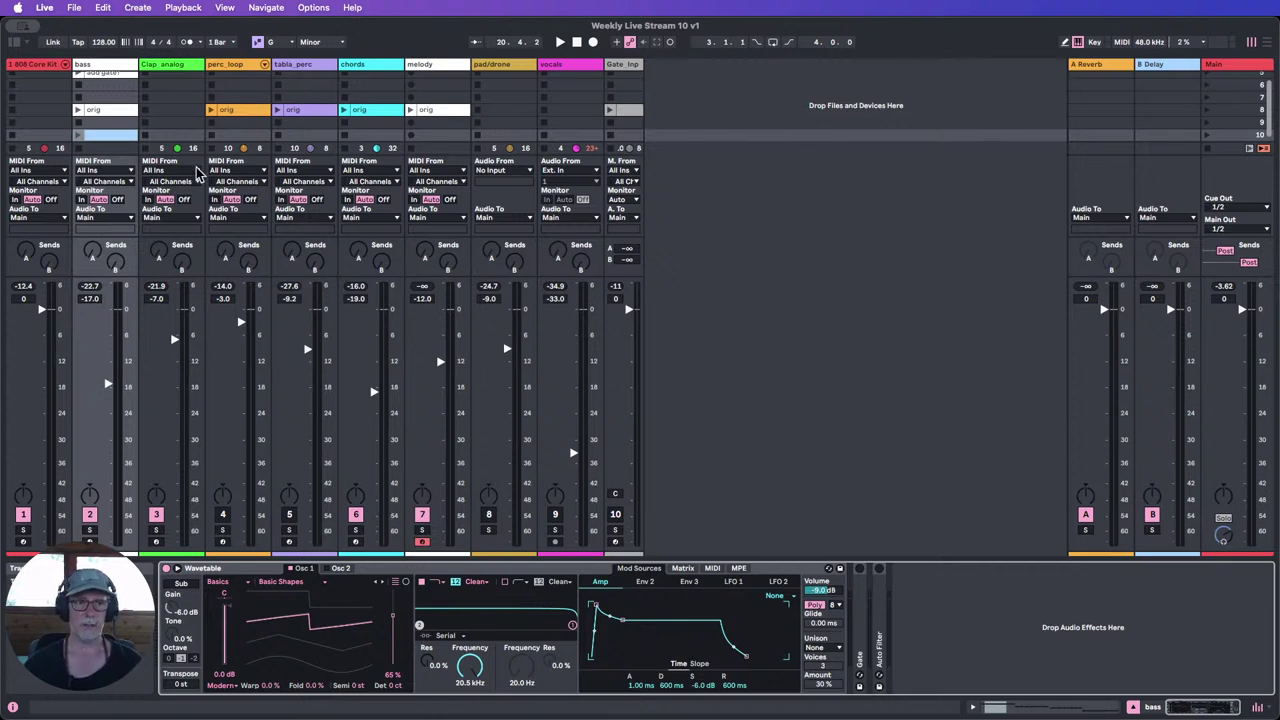
scroll(120, 105, up, 3)
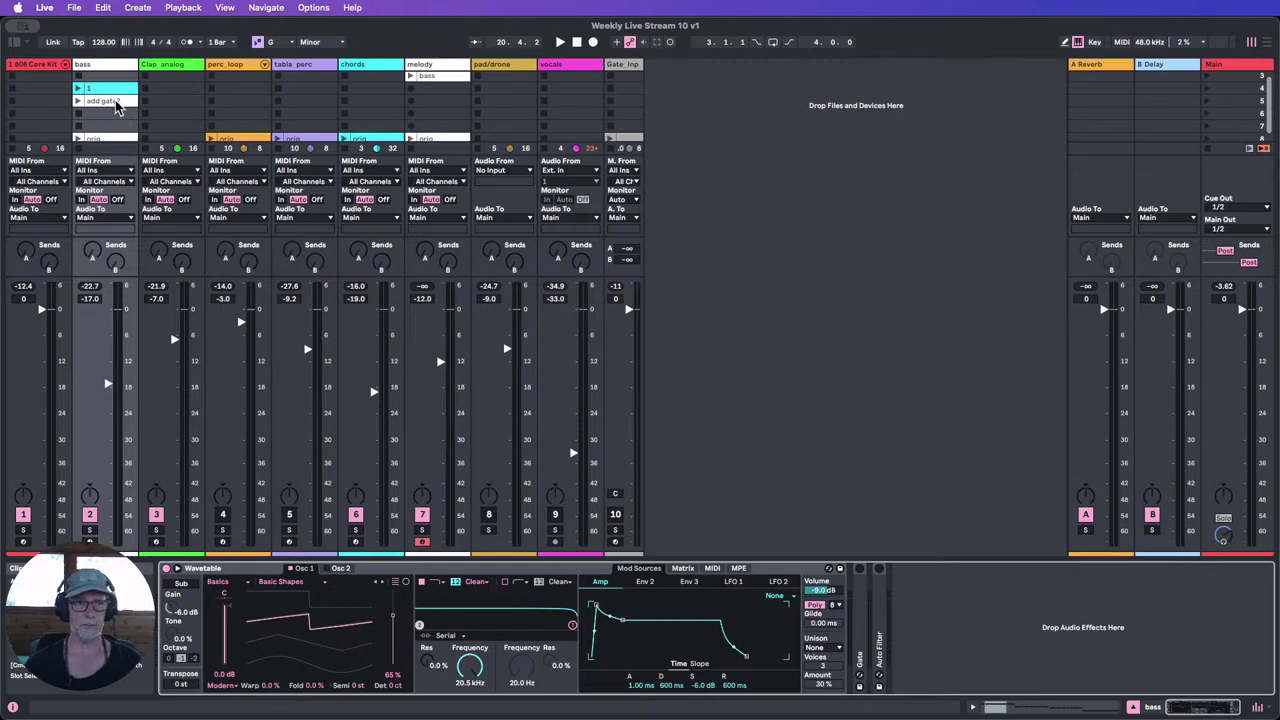
scroll(118, 107, up, 3)
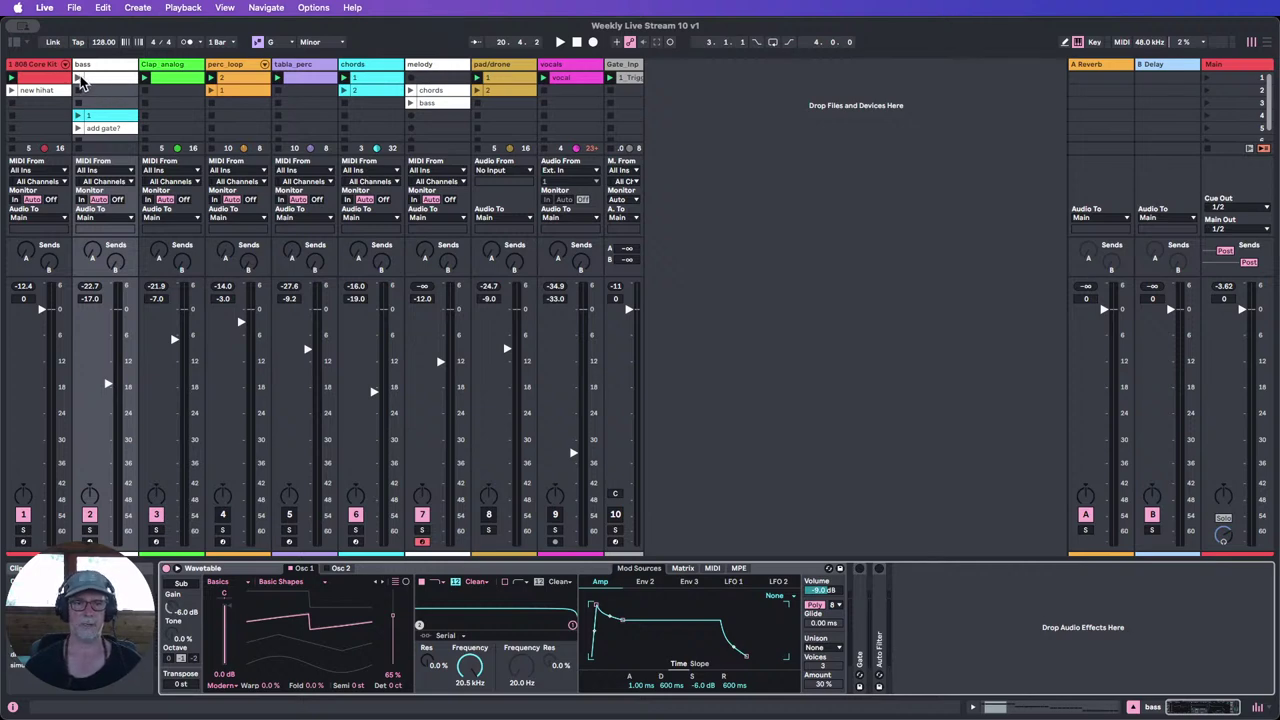
key(space)
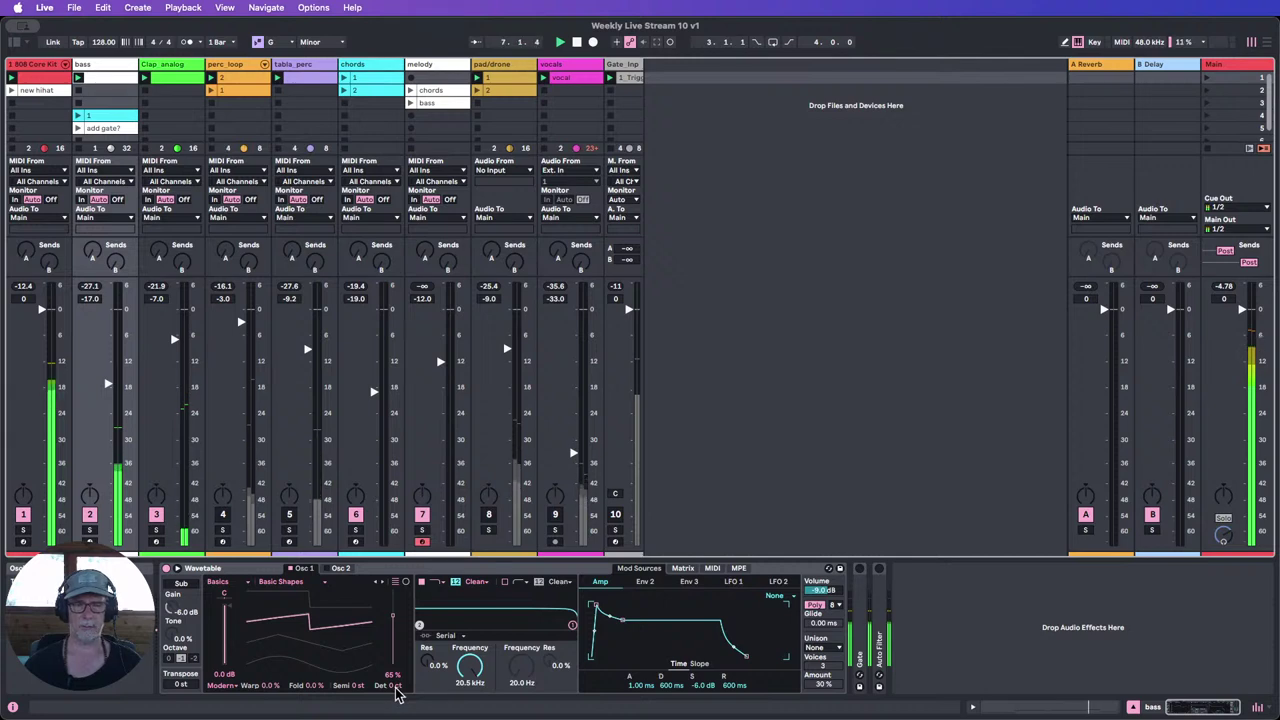
Step: Enable Osc 2 in the bass track's Wavetable and set its wavetable position to 65%
drag(396, 688, 389, 681)
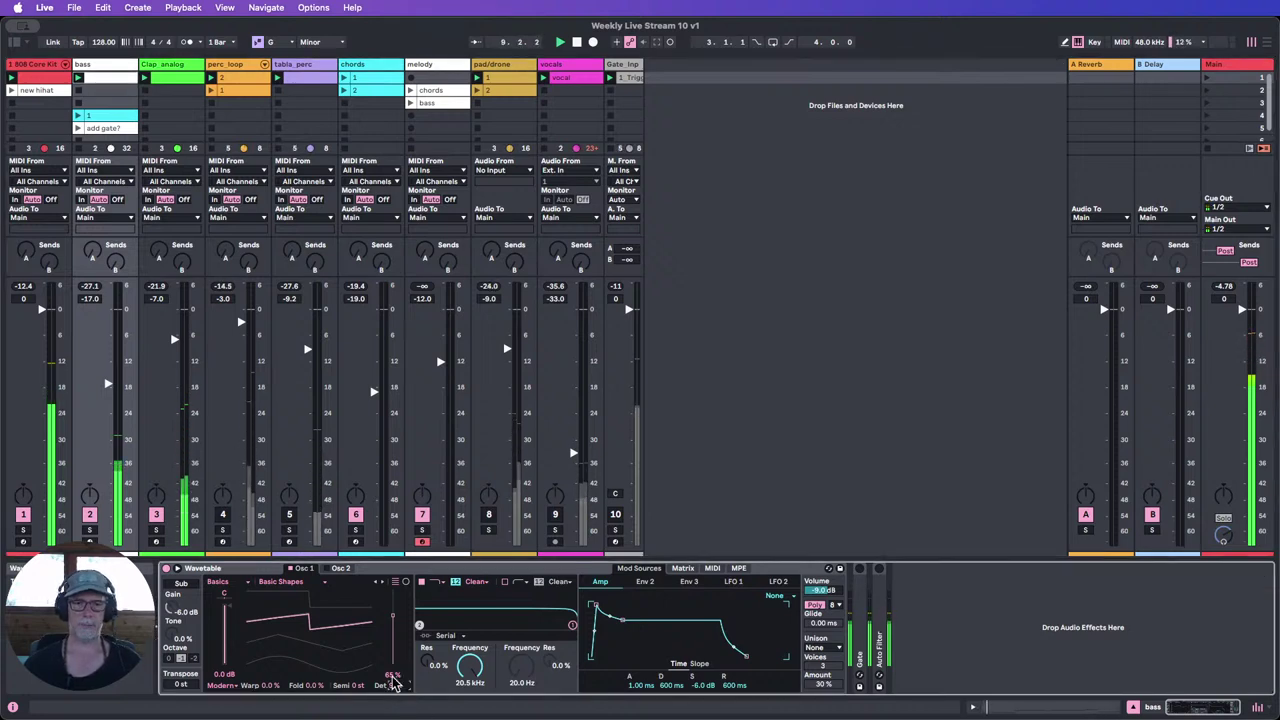
click(339, 569)
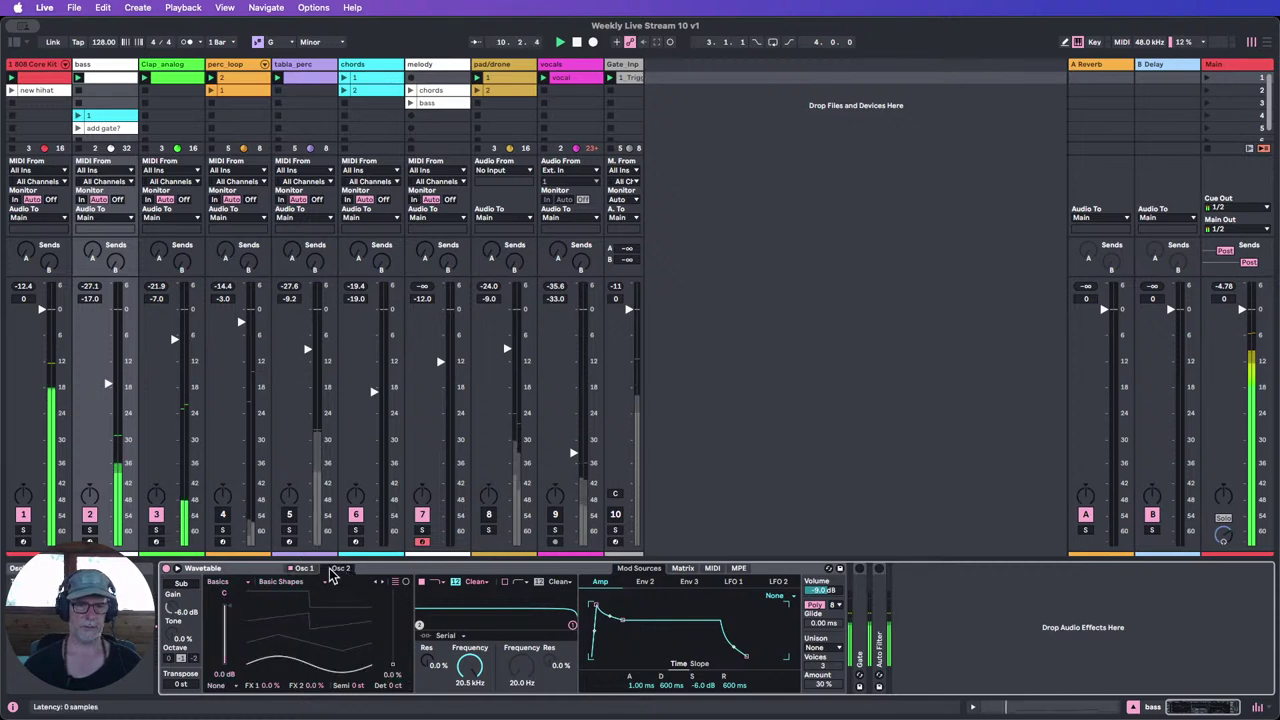
click(330, 568)
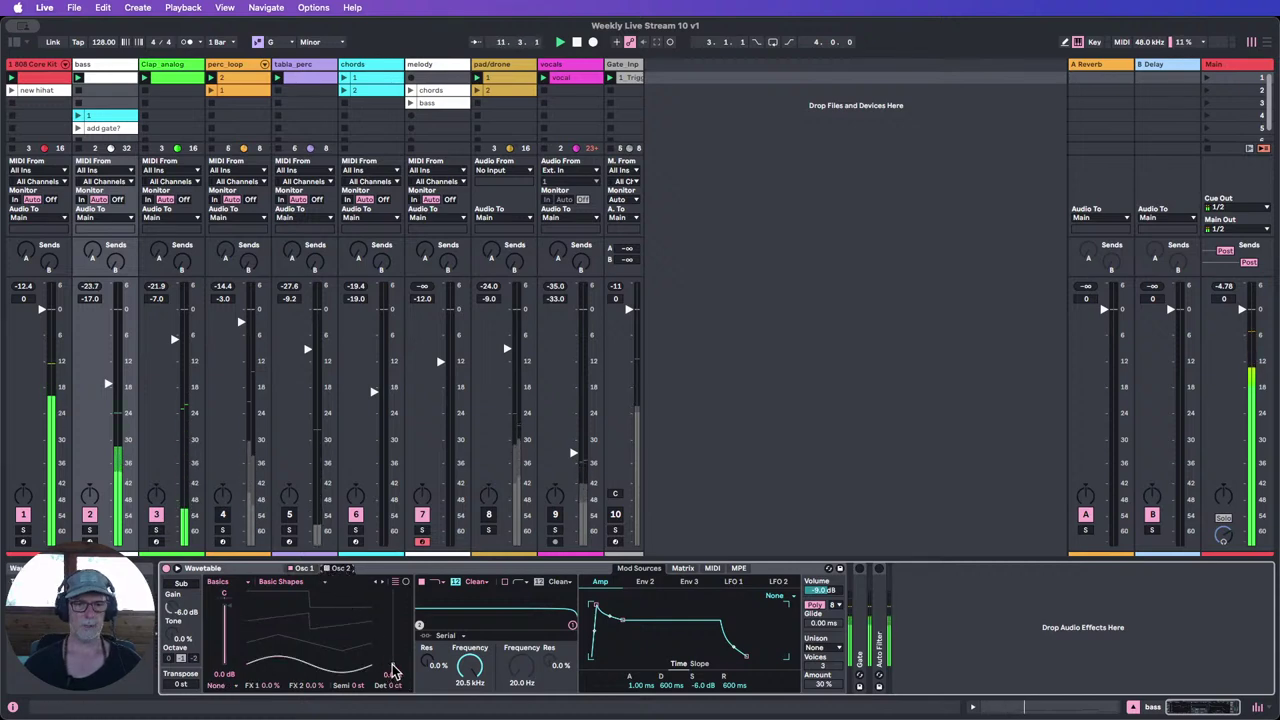
drag(394, 674, 394, 628)
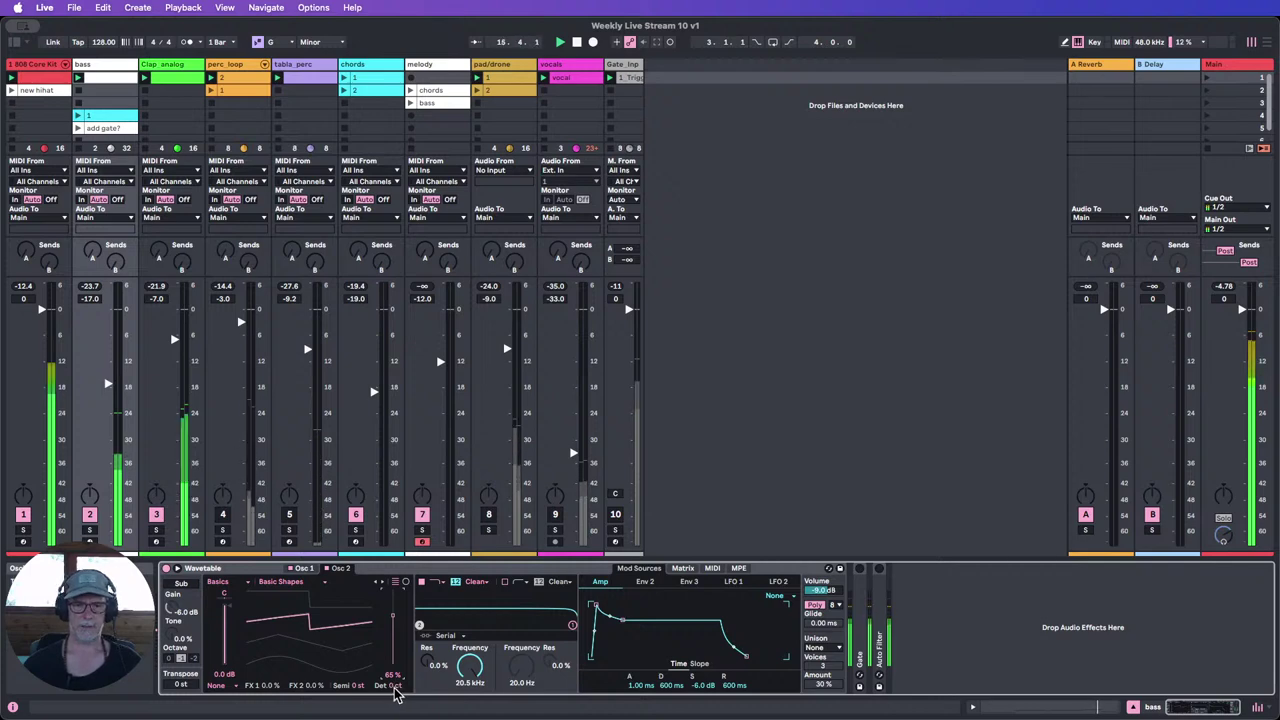
Step: Detune the bass Wavetable's Osc 2 to -11 ct and switch the instrument to Mono while the clip plays
drag(396, 693, 396, 713)
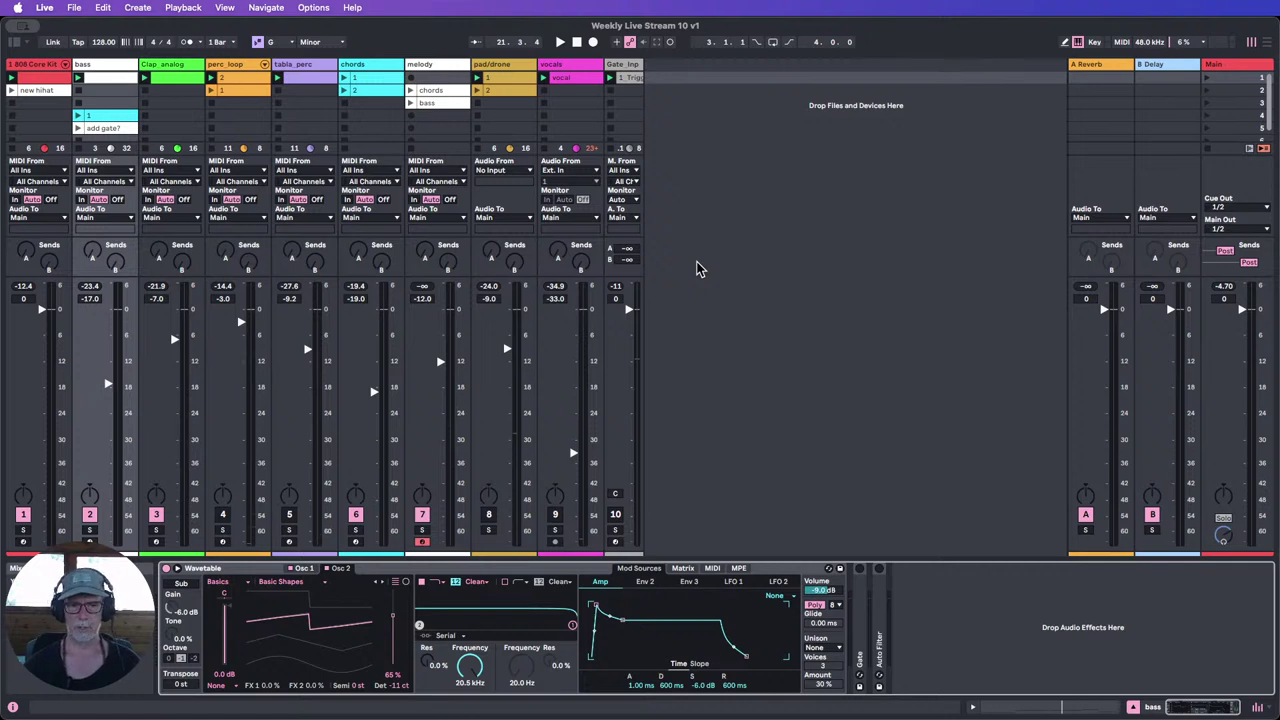
click(90, 80)
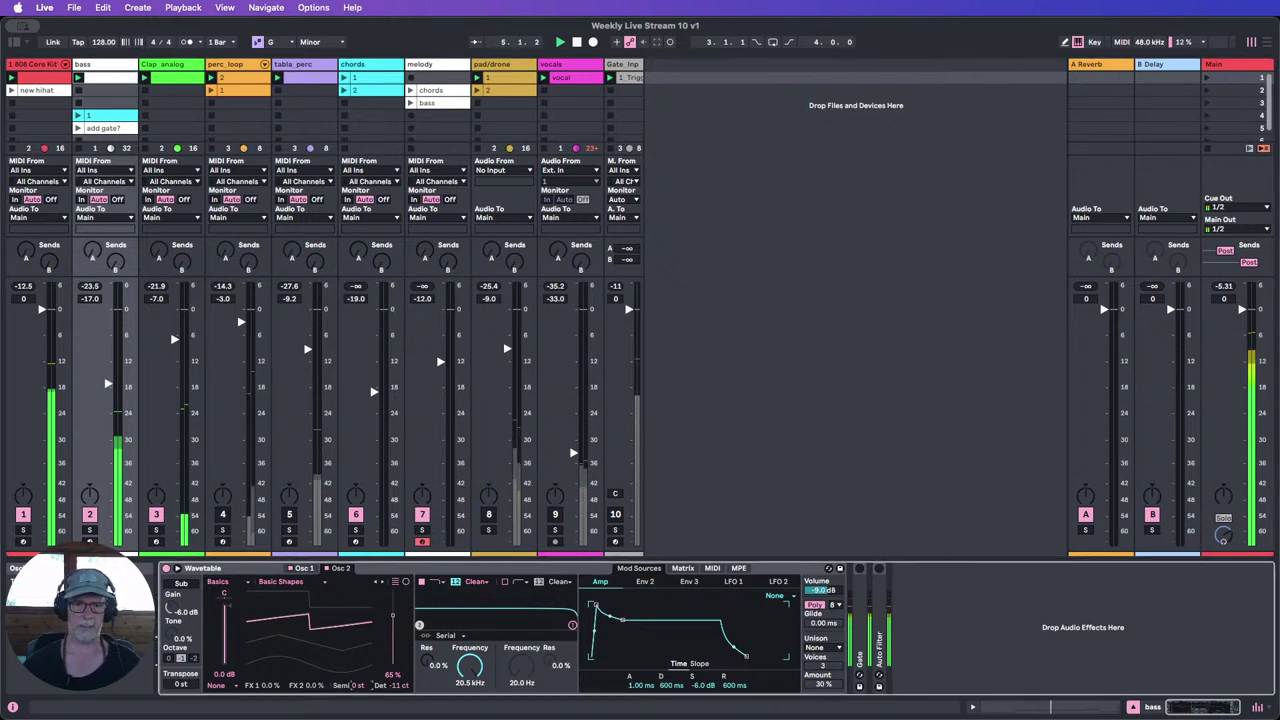
drag(357, 686, 357, 678)
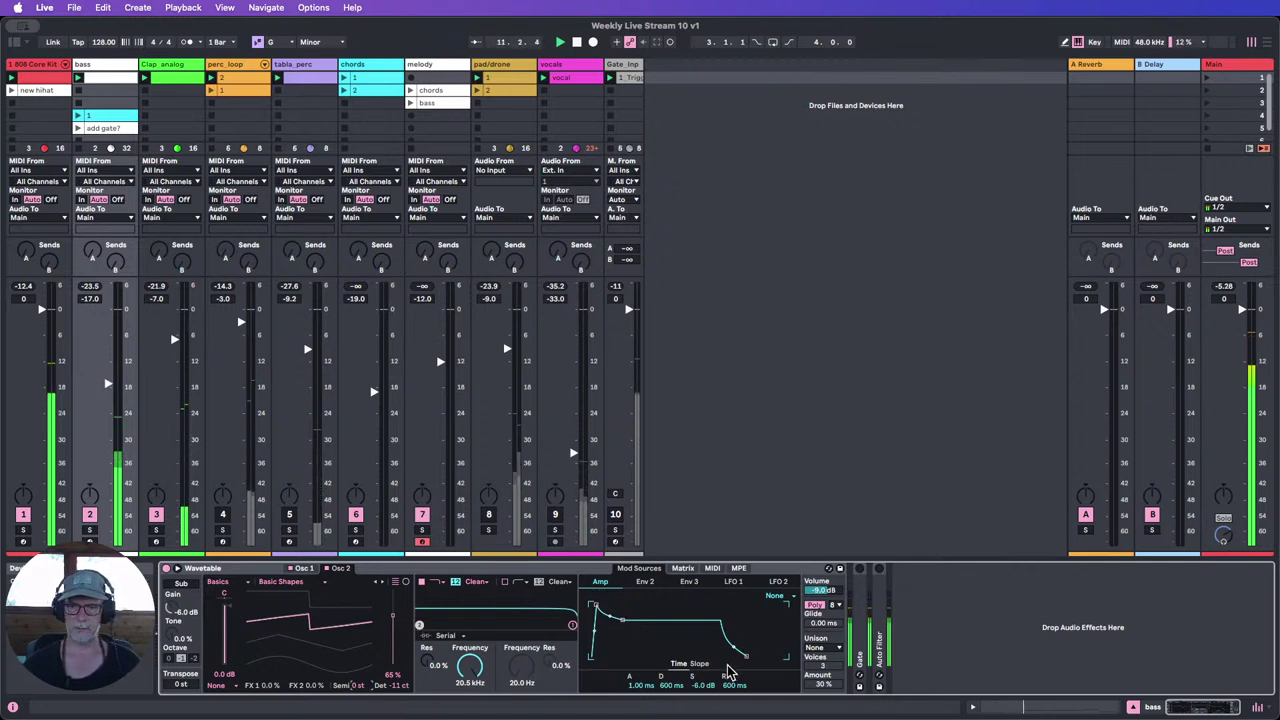
click(815, 605)
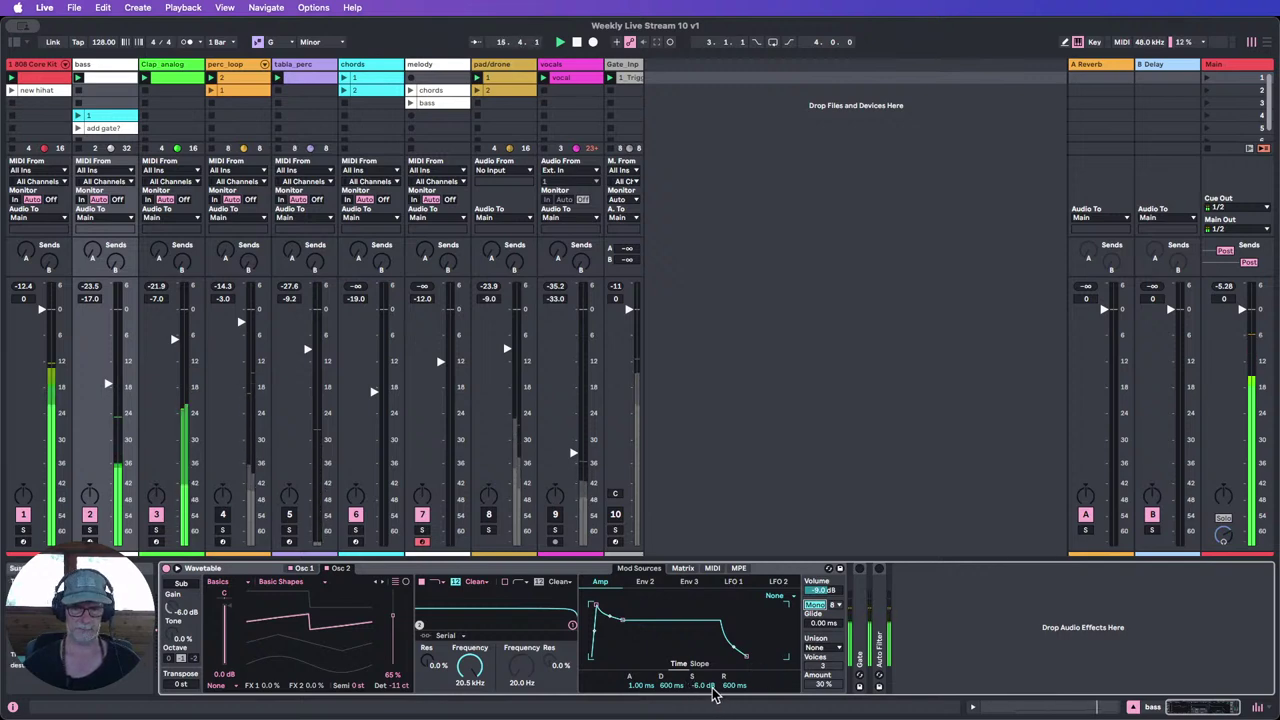
Step: Set Wavetable's Filter 1 to the notch type with 26% resonance and a frequency of 890 Hz
drag(469, 667, 469, 719)
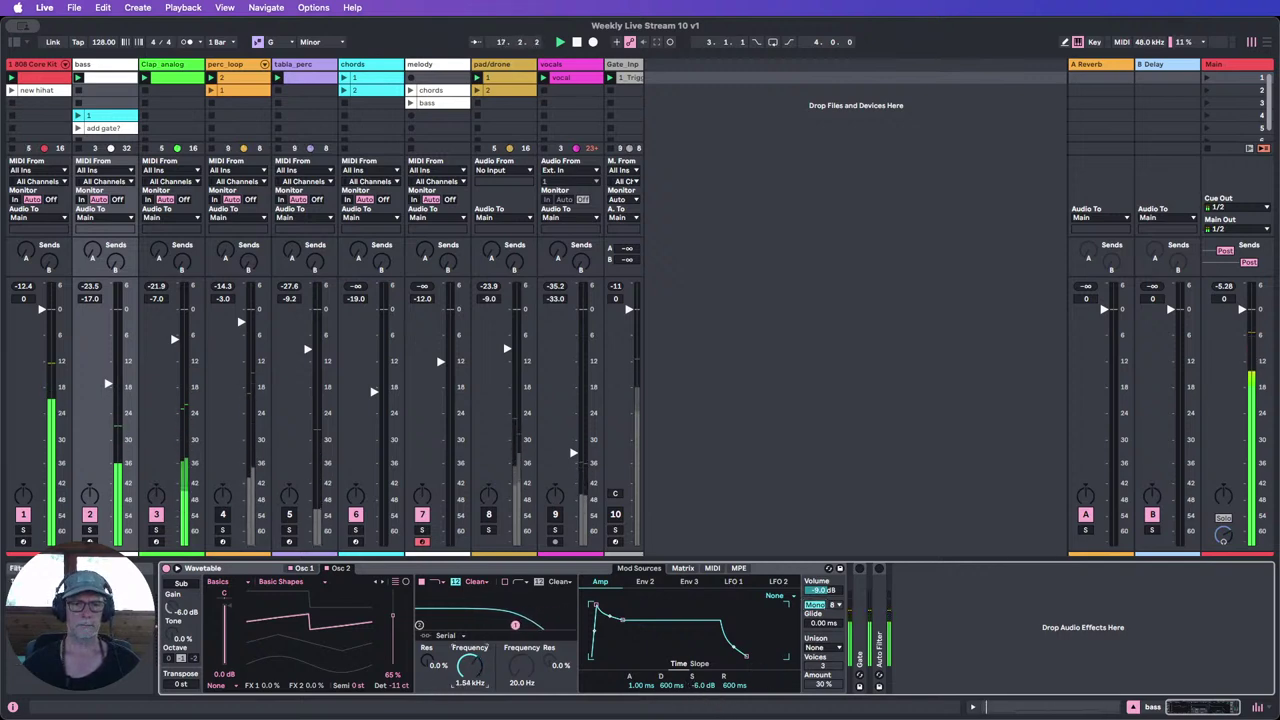
click(433, 582)
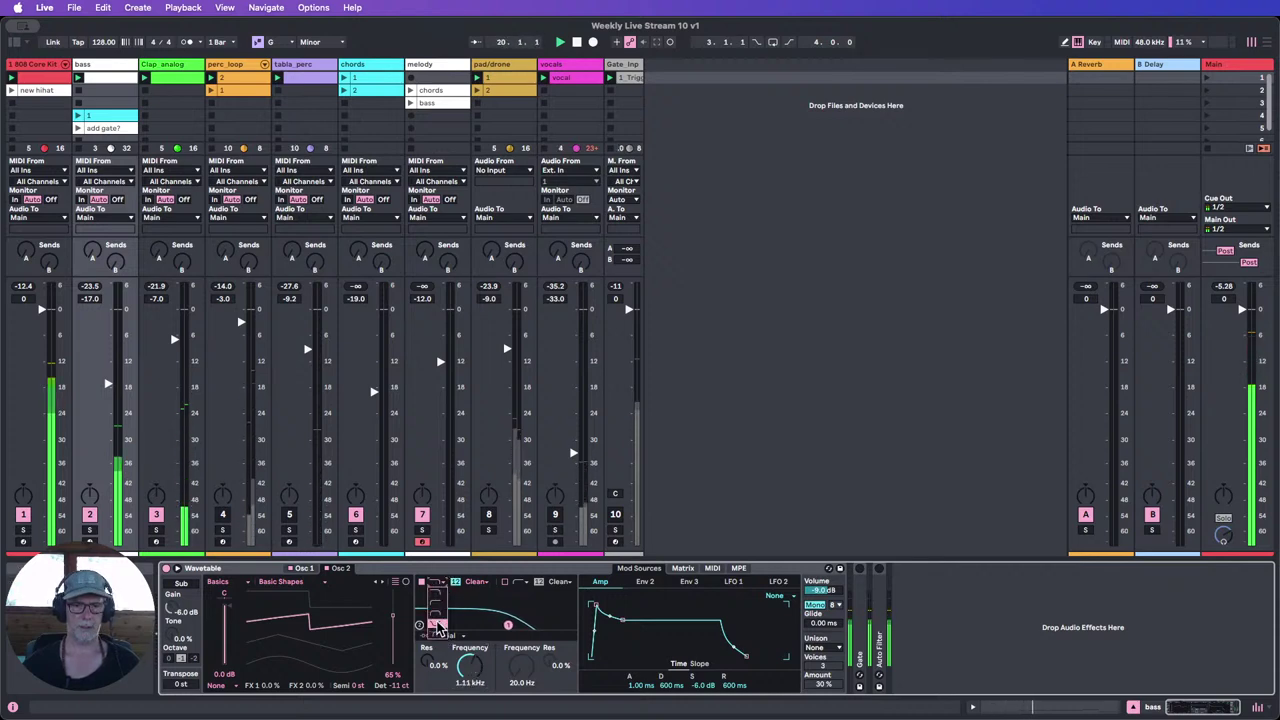
click(437, 626)
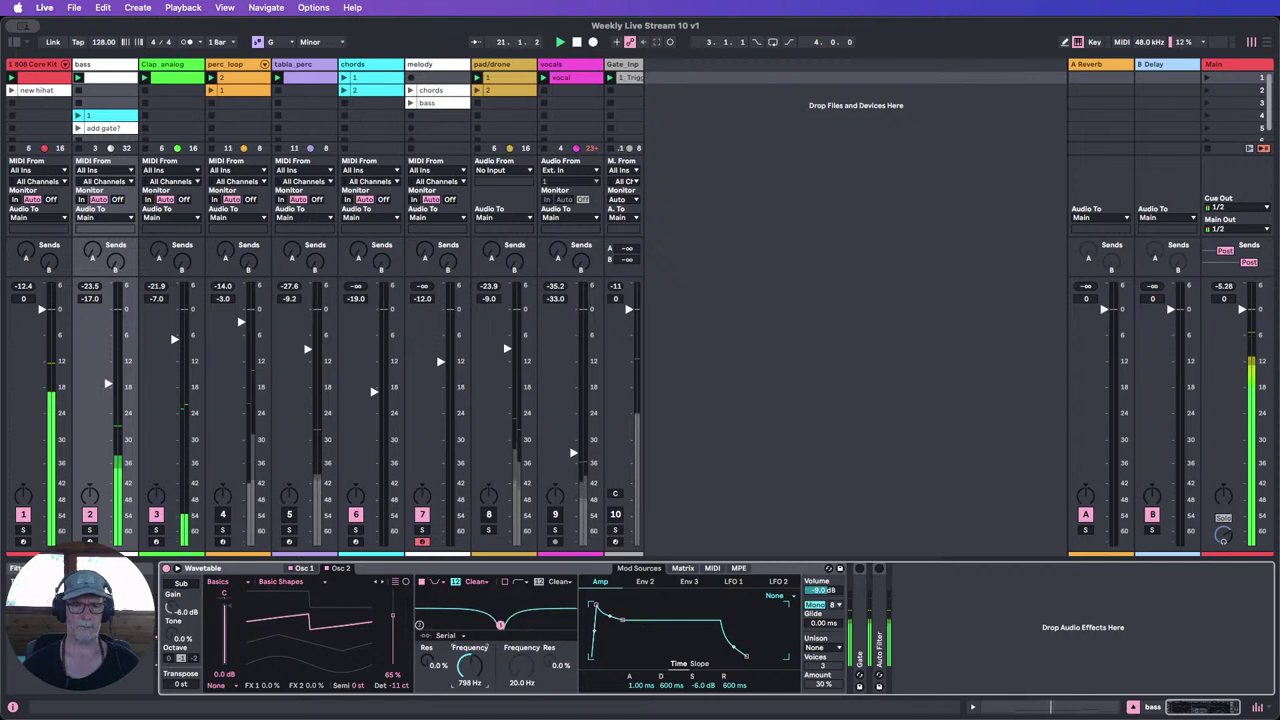
mouse_move(470, 666)
mouse_down()
mouse_move(470, 704)
mouse_move(470, 640)
mouse_move(470, 684)
mouse_move(470, 651)
mouse_up()
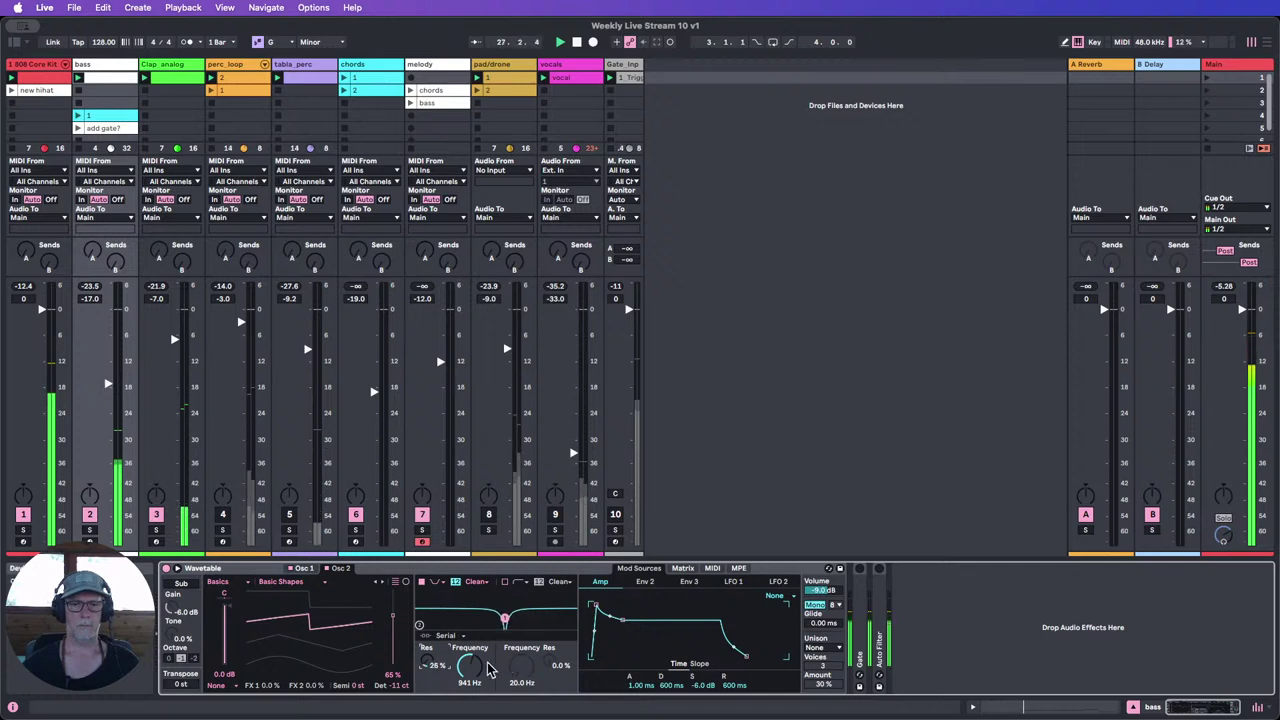
mouse_move(470, 666)
mouse_down()
mouse_move(470, 680)
mouse_move(470, 658)
mouse_move(475, 670)
mouse_up()
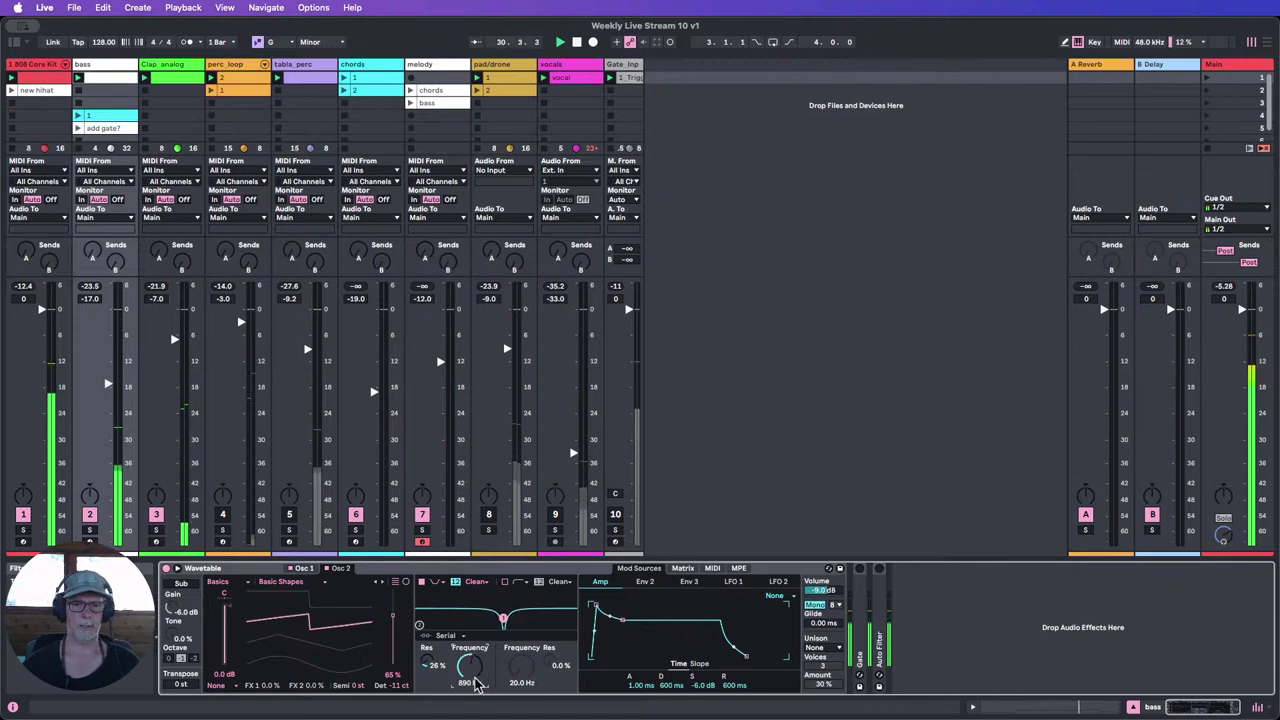
Step: Modulate Filter 1 Freq with LFO 1 by 20 and set LFO 1's rate to 2.26 Hz
click(694, 569)
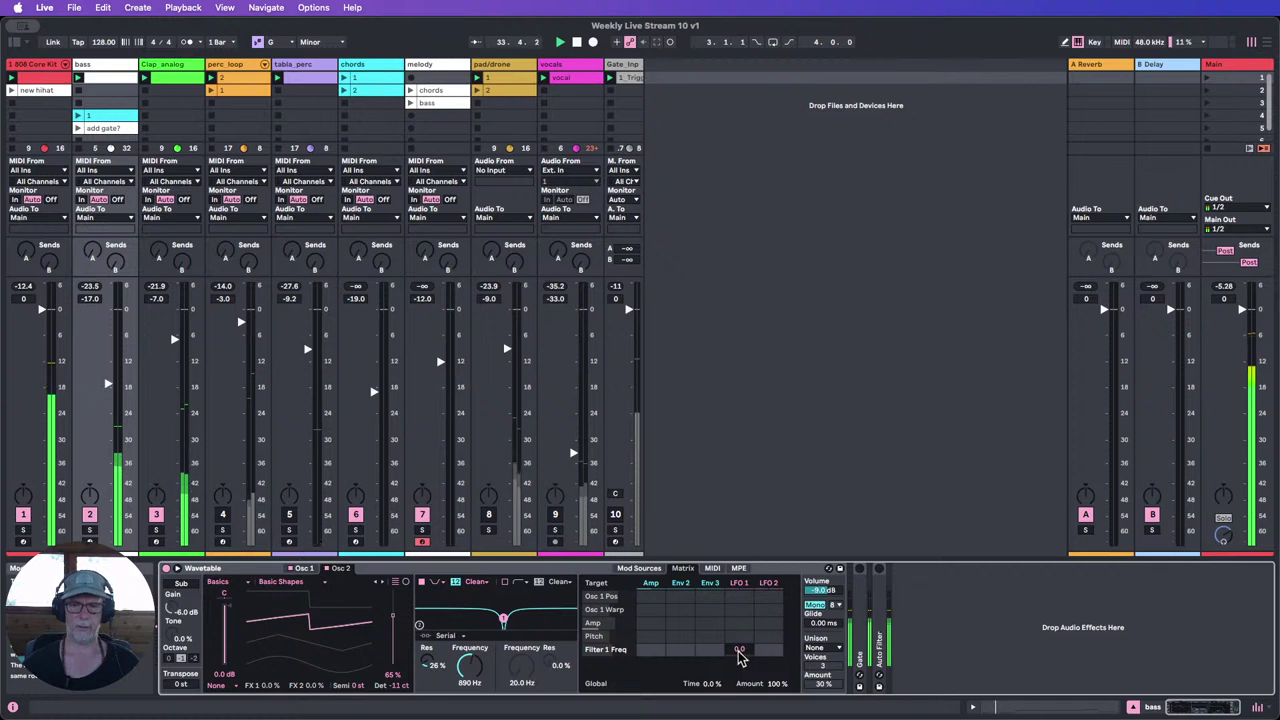
drag(739, 649, 739, 643)
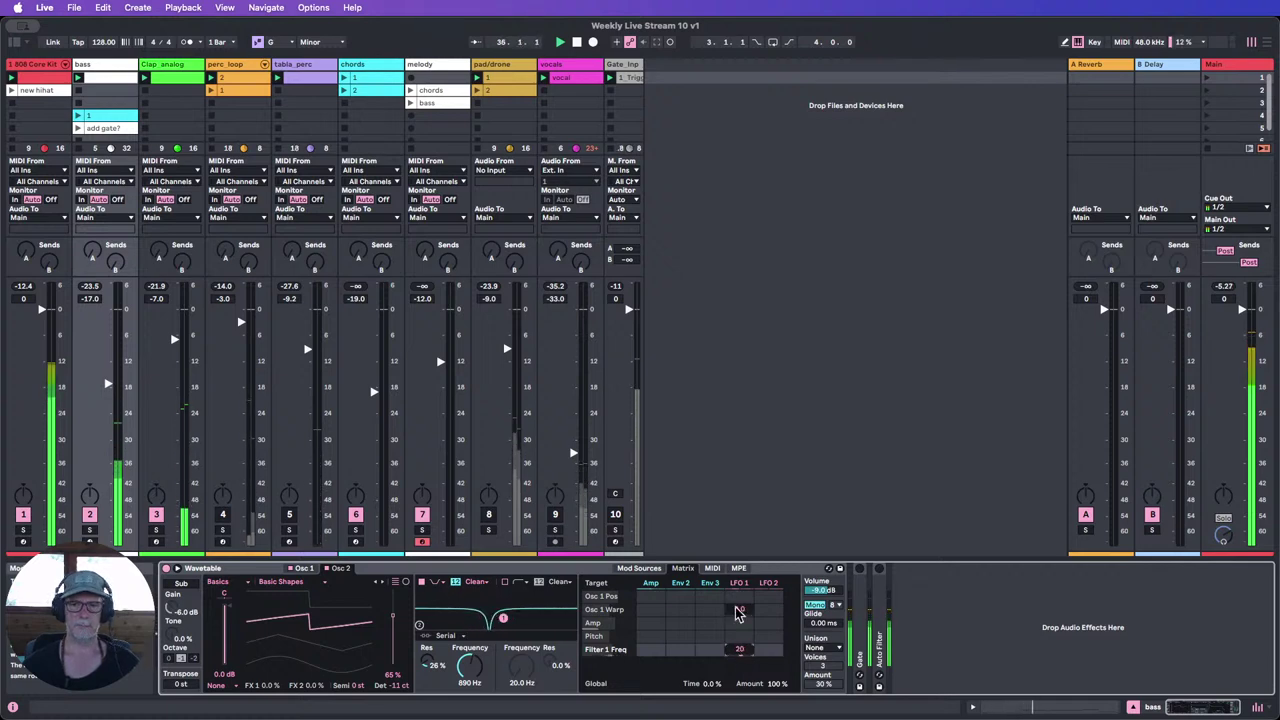
click(739, 582)
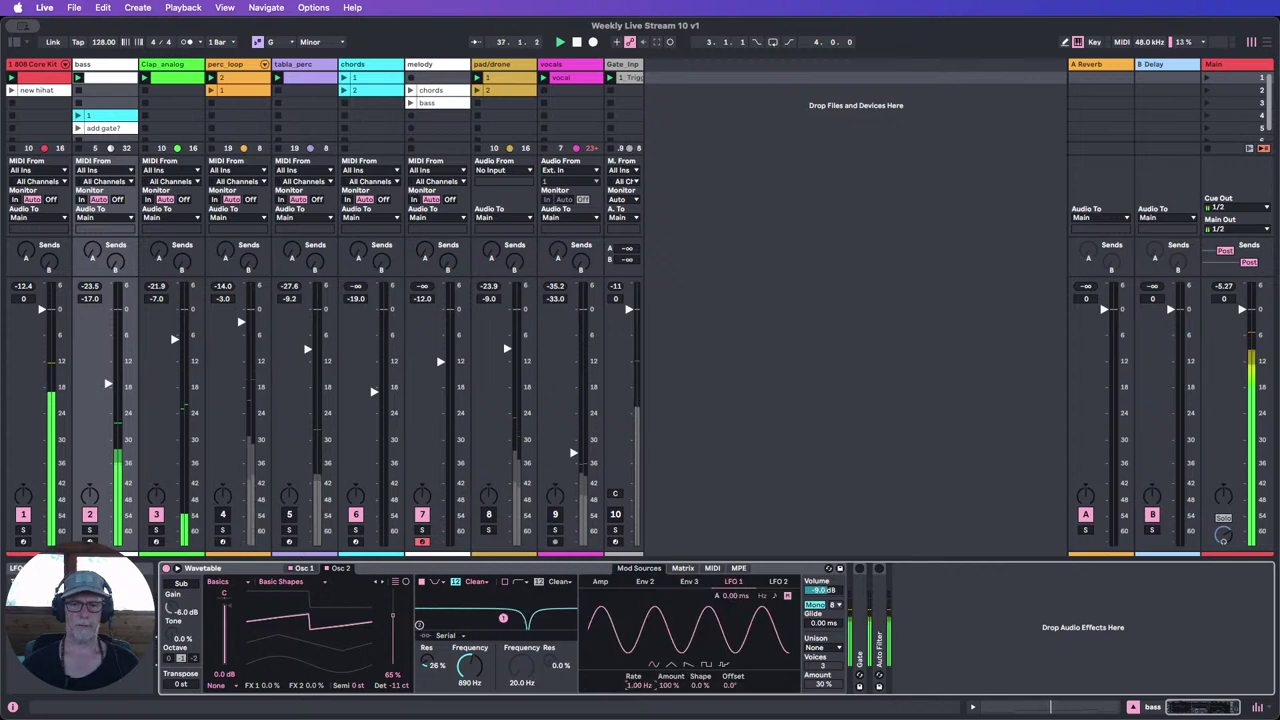
mouse_move(638, 685)
mouse_down()
mouse_move(638, 645)
mouse_move(638, 671)
mouse_up()
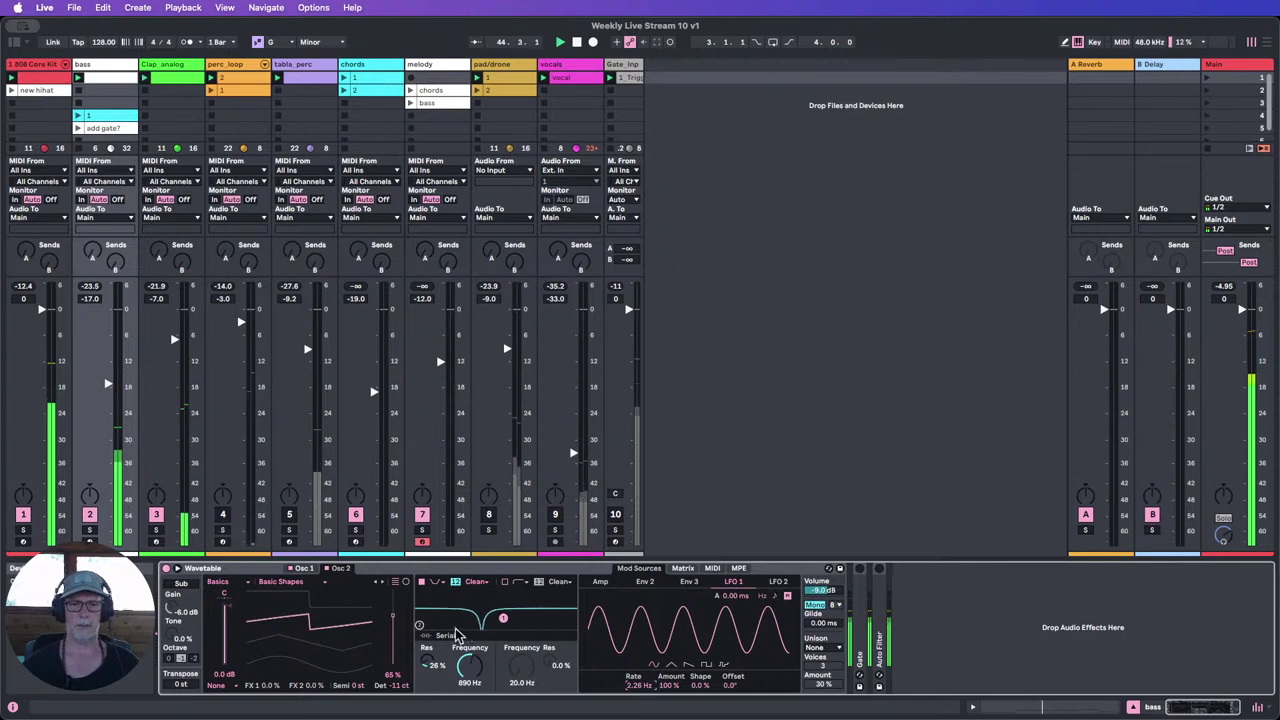
Step: Try a tempo-synced 1/4 rate for LFO 1 and compare it with the free-running rate in Hz
click(775, 597)
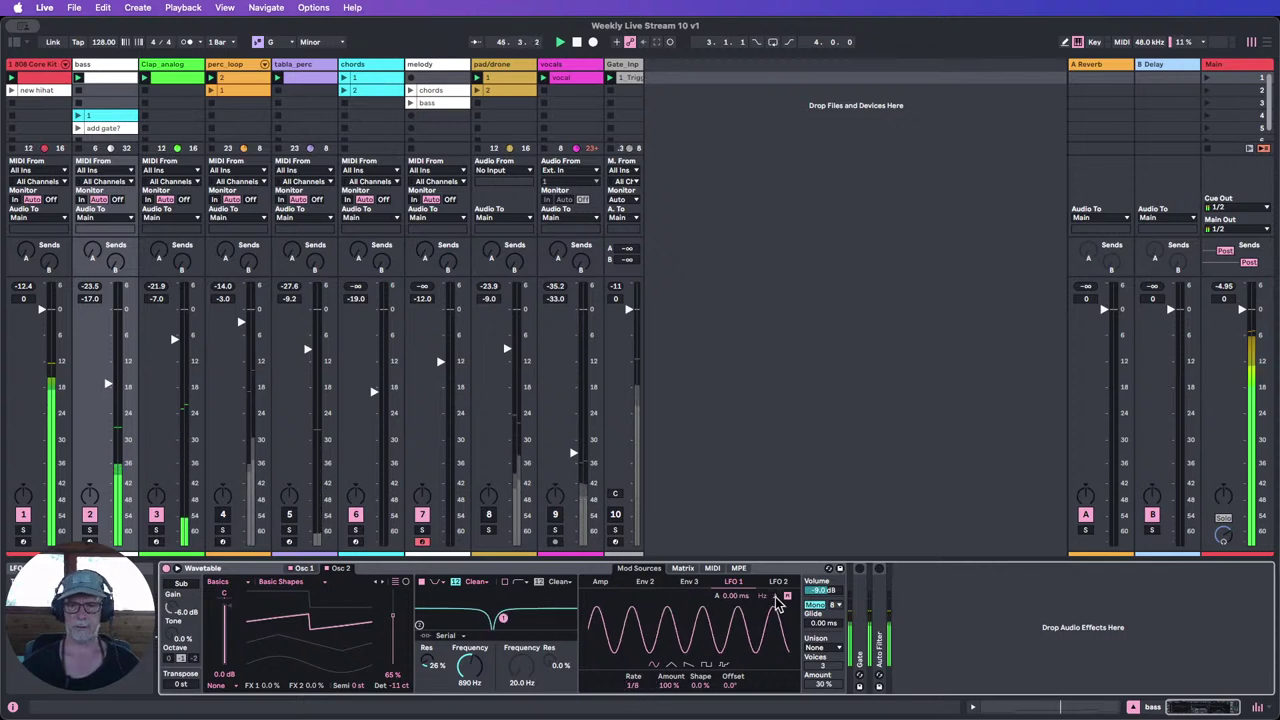
mouse_move(637, 685)
mouse_down()
mouse_move(637, 668)
mouse_move(637, 698)
mouse_up()
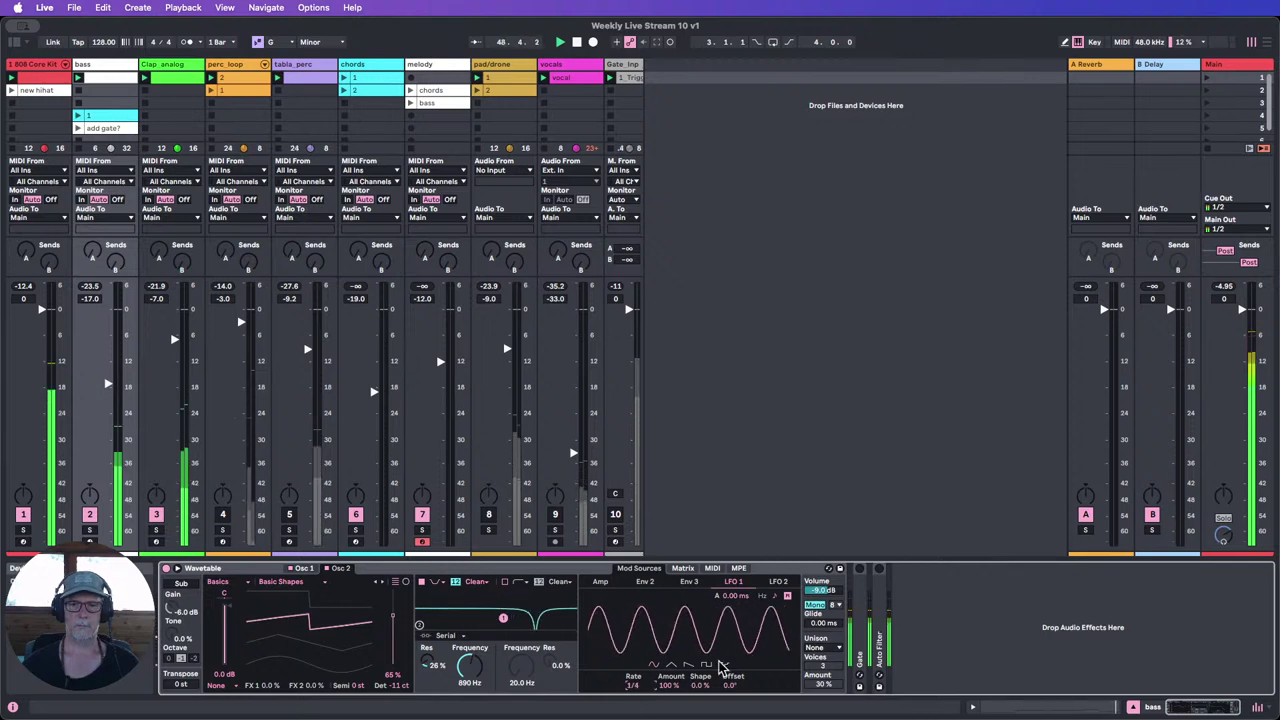
click(763, 597)
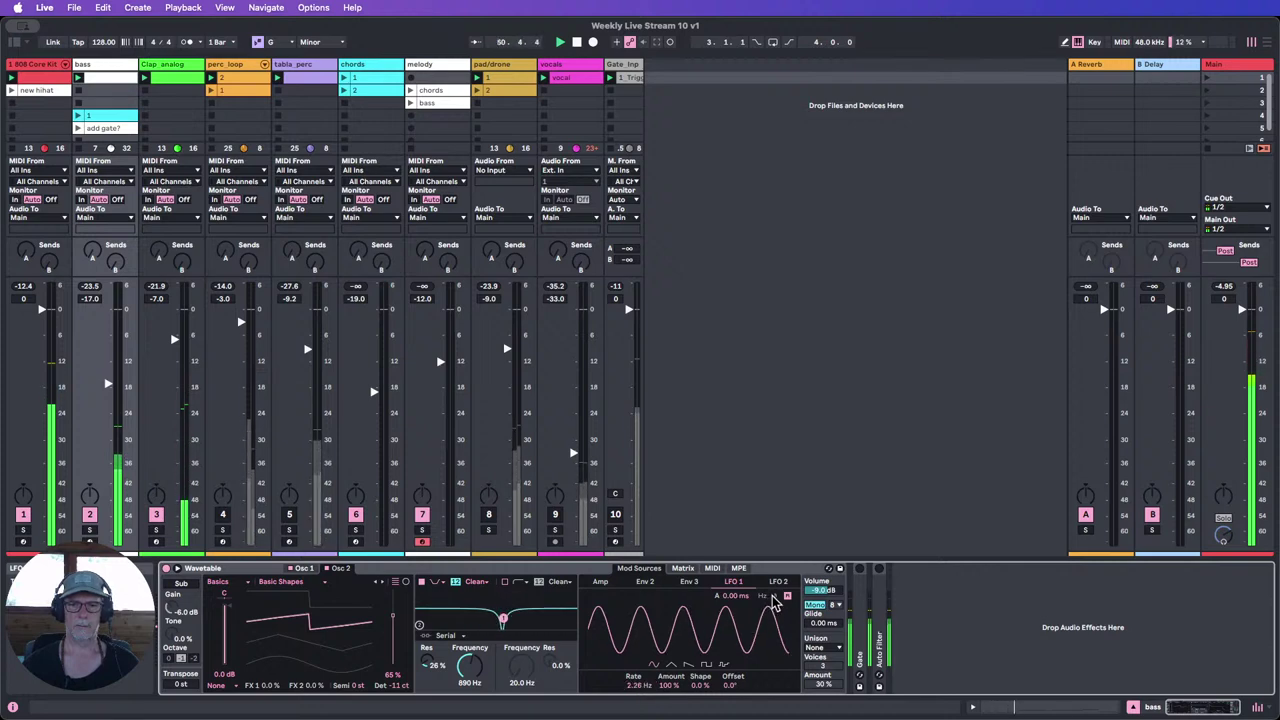
click(770, 598)
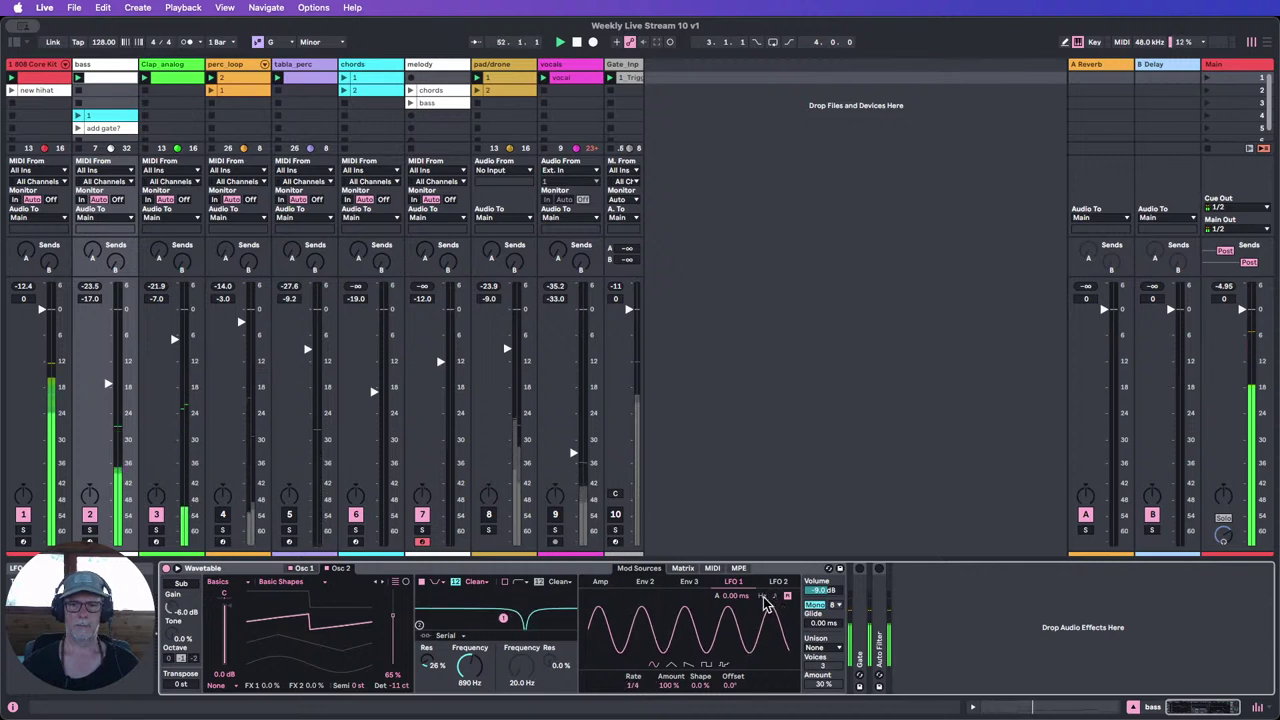
click(765, 599)
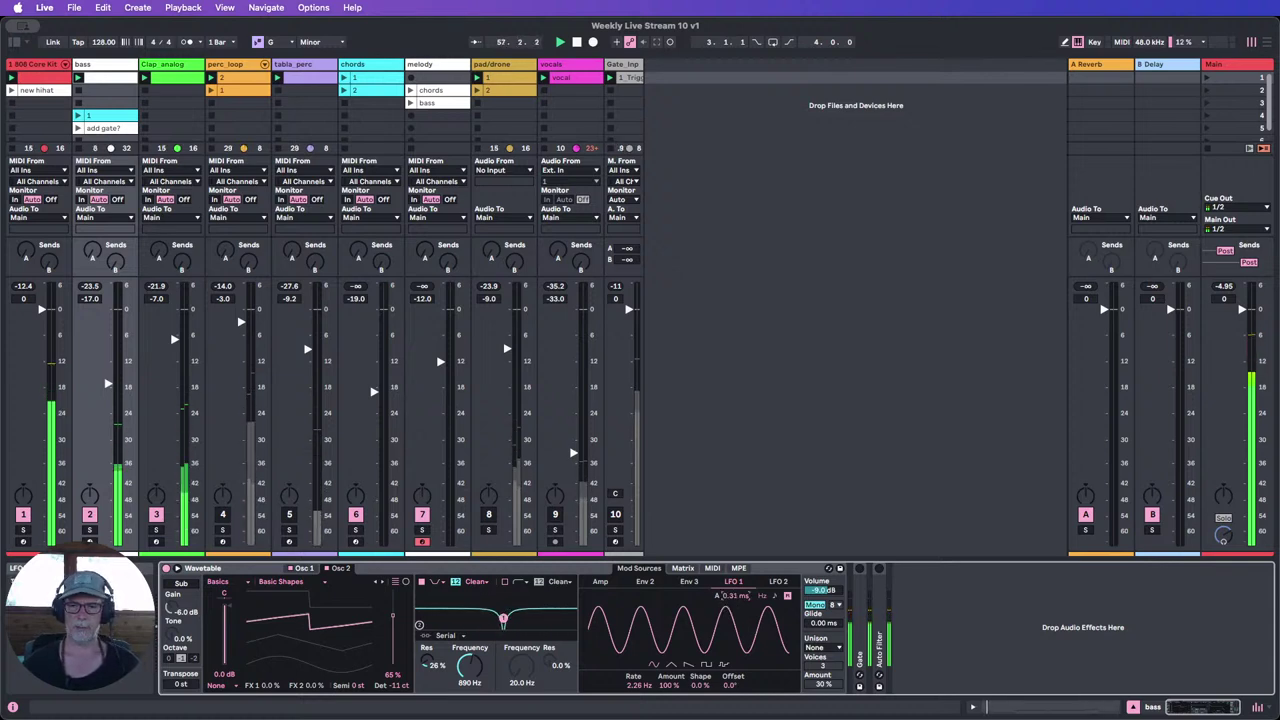
Step: Set LFO 1's attack time to 504 ms and Filter 1's frequency to 486 Hz
drag(735, 596, 735, 552)
drag(735, 596, 735, 604)
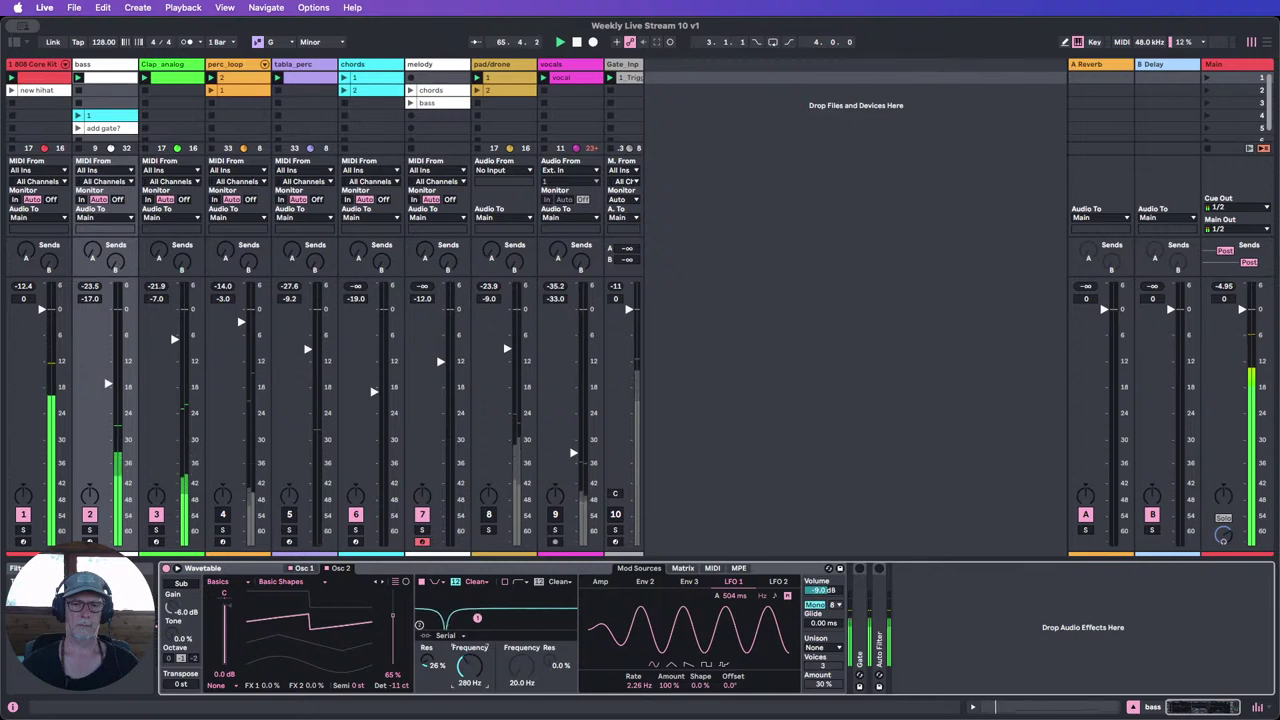
drag(469, 665, 469, 672)
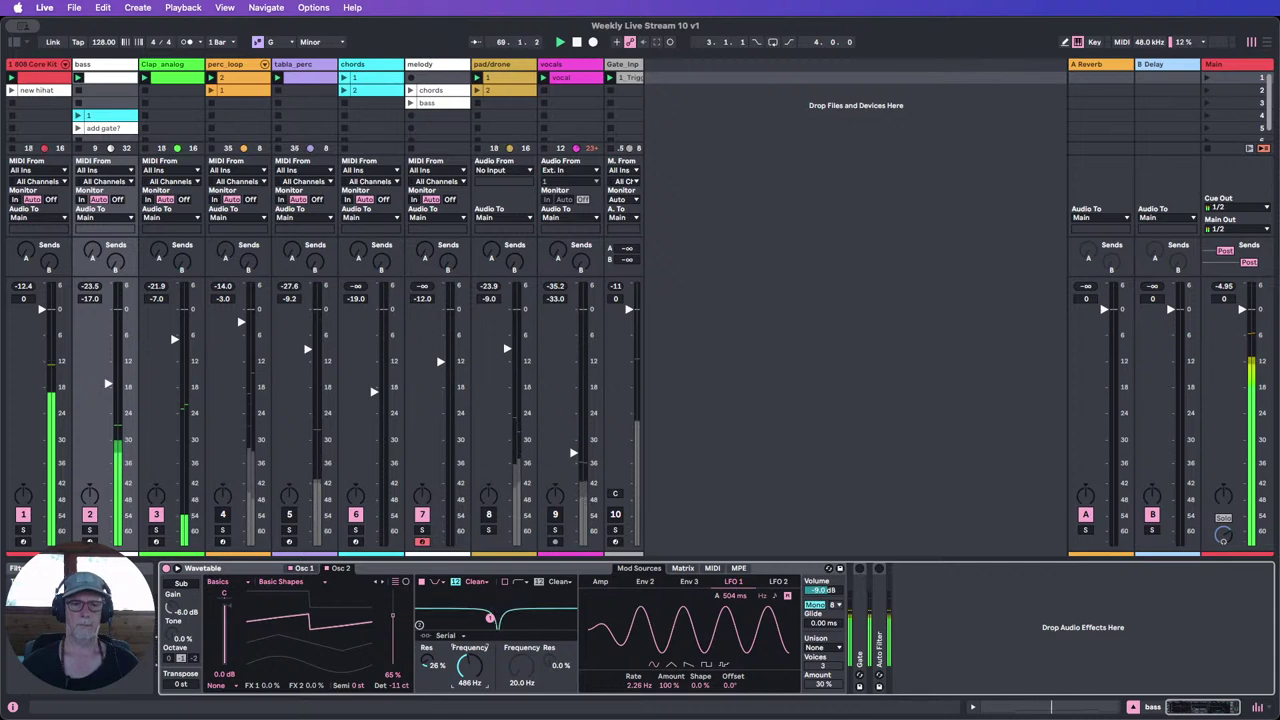
Step: Set Wavetable's unison mode to Phase Sync, after trying Classic, with 2 voices and an amount of 12%
click(820, 647)
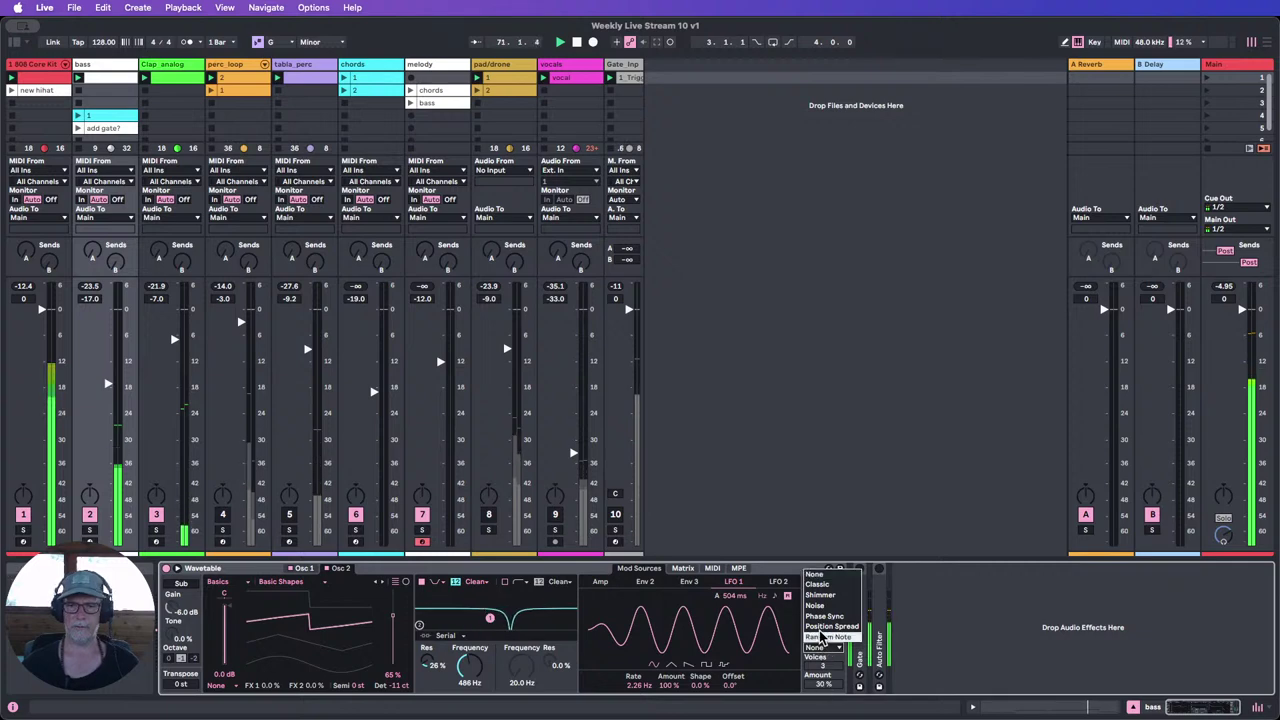
click(820, 617)
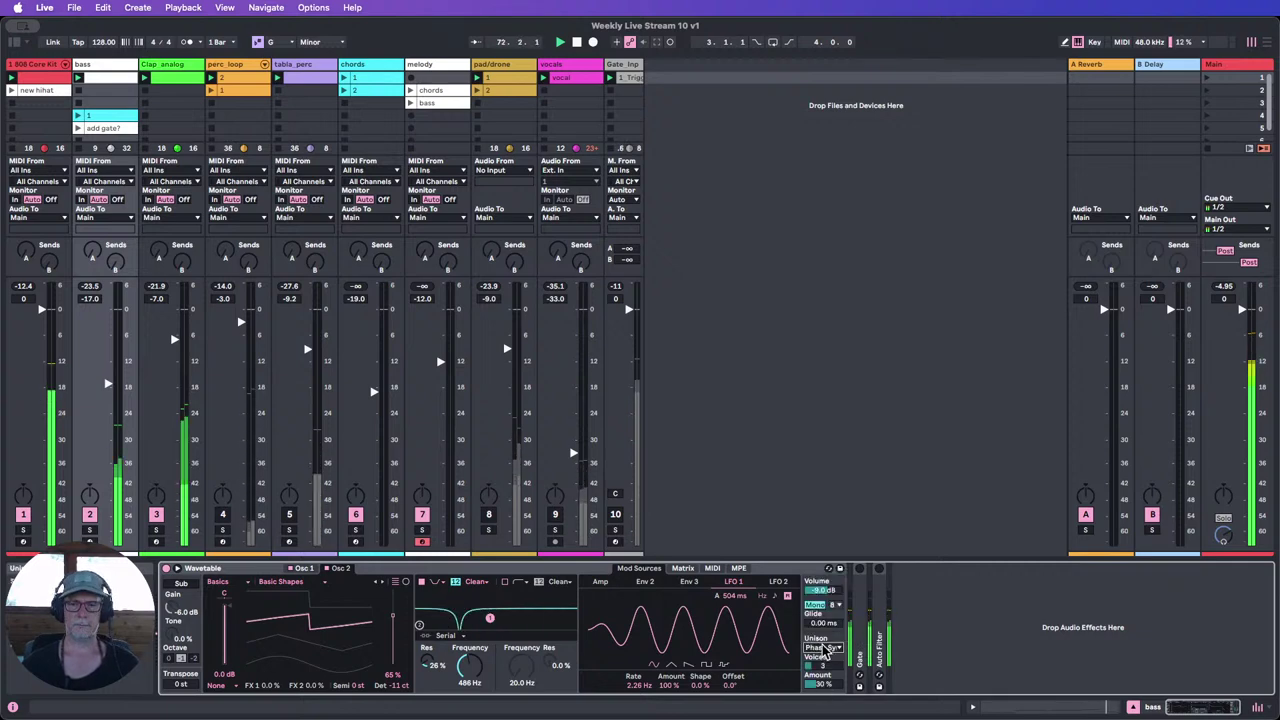
click(822, 648)
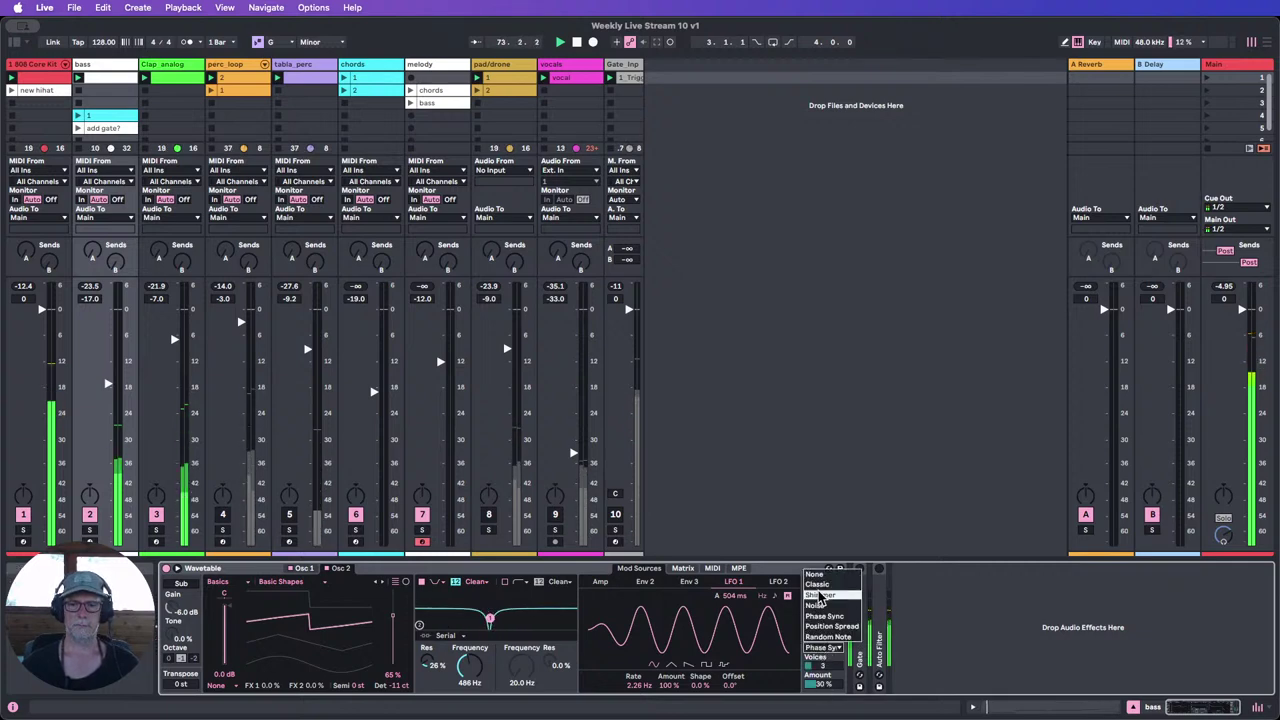
click(826, 612)
click(822, 648)
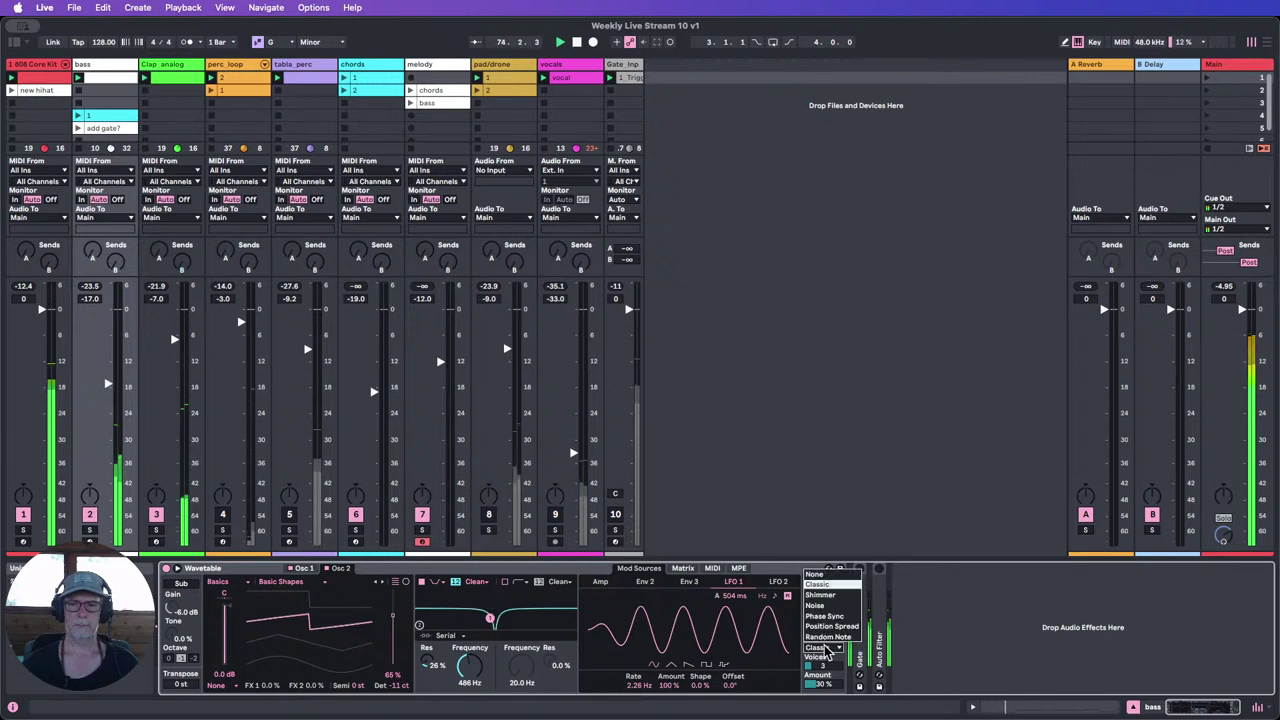
click(825, 618)
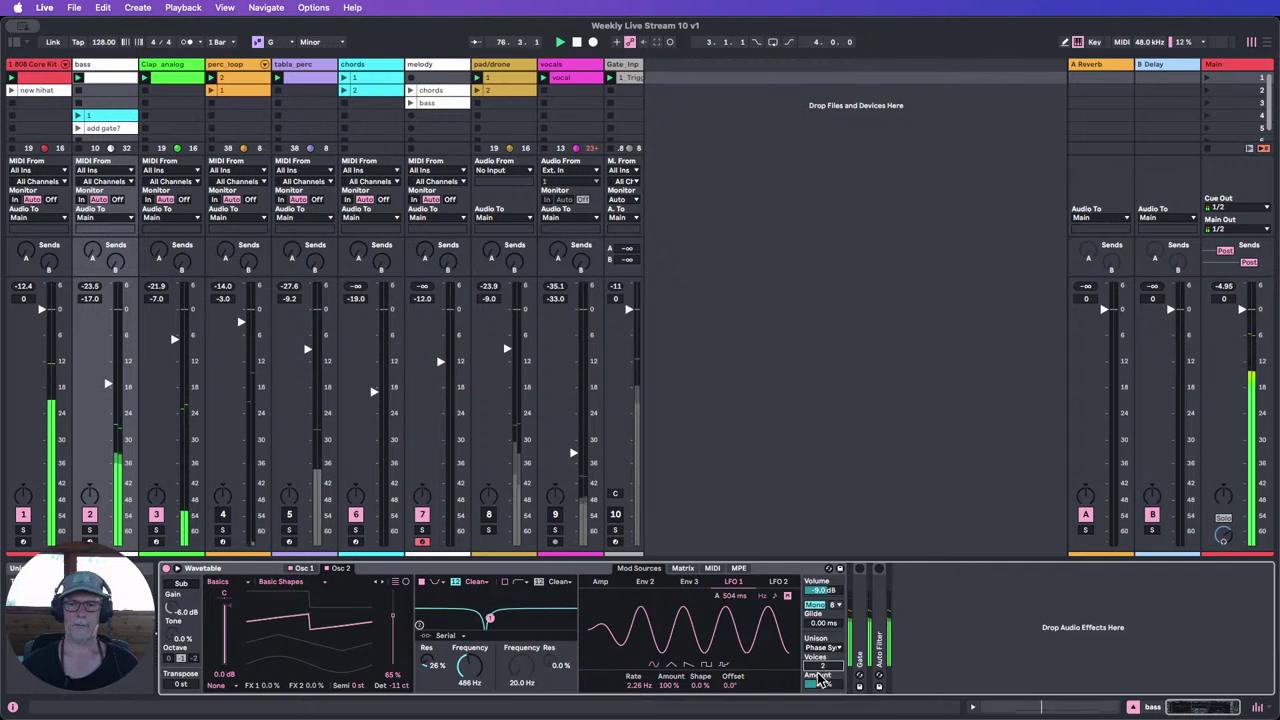
mouse_move(823, 684)
mouse_down()
mouse_move(823, 712)
mouse_move(823, 698)
mouse_up()
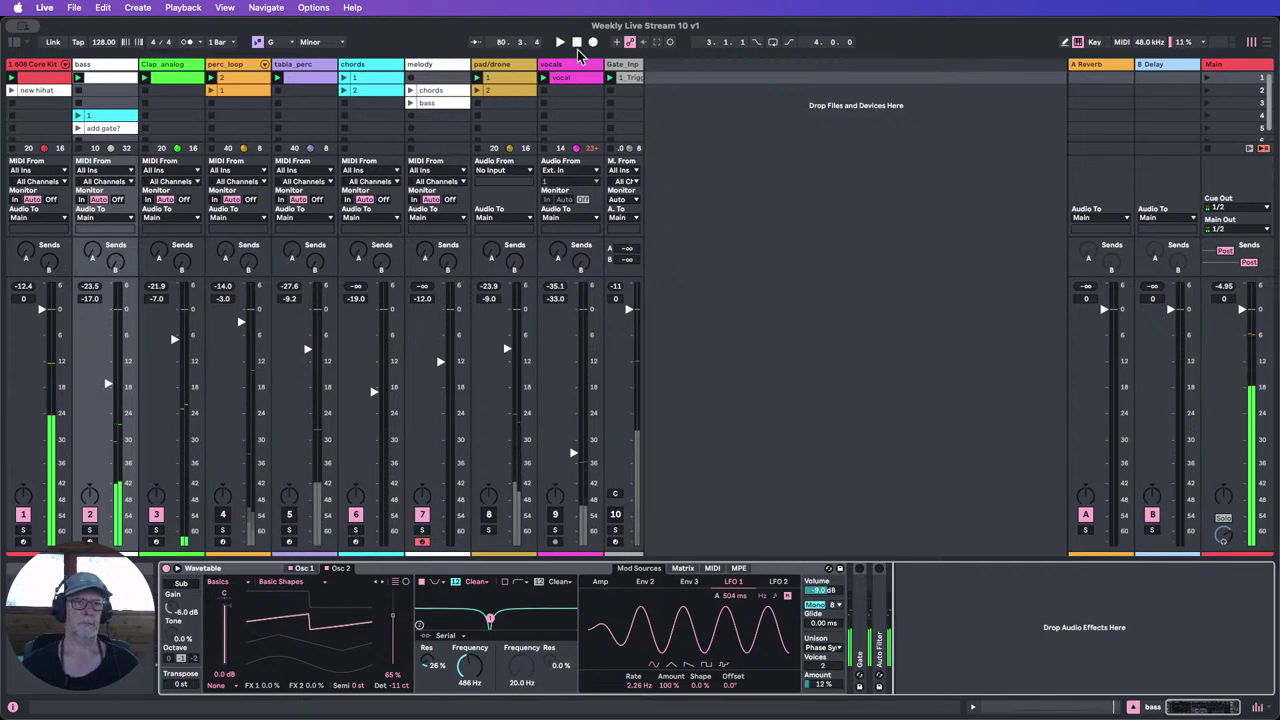
Step: Add Ozone Imager 2 from the Mixing collection after Auto Filter on the bass track
click(15, 43)
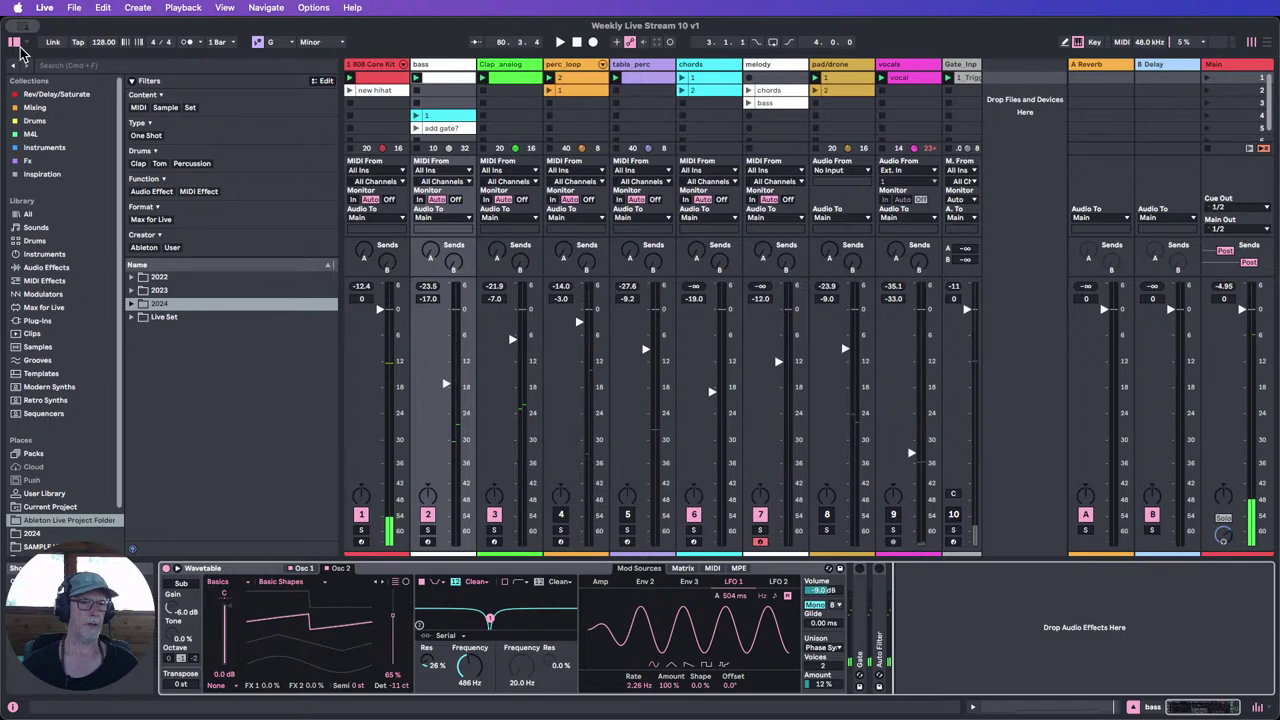
click(26, 110)
scroll(220, 380, down, 5)
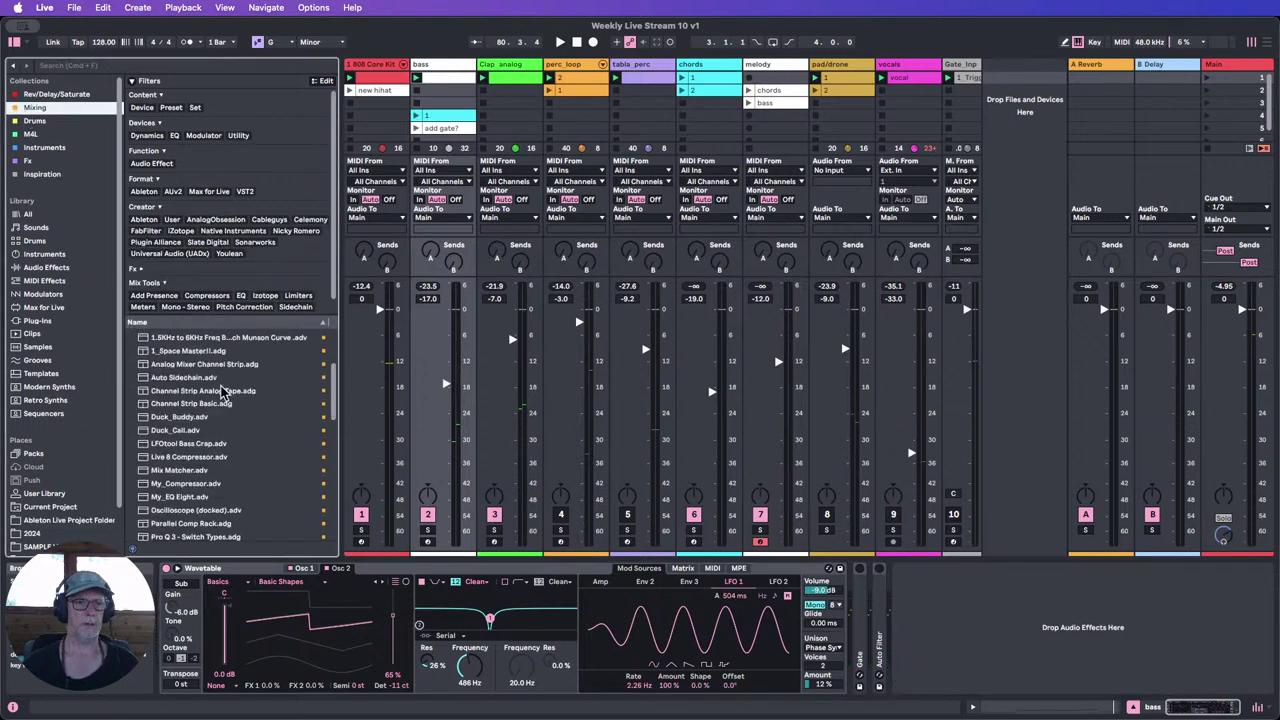
scroll(222, 392, down, 4)
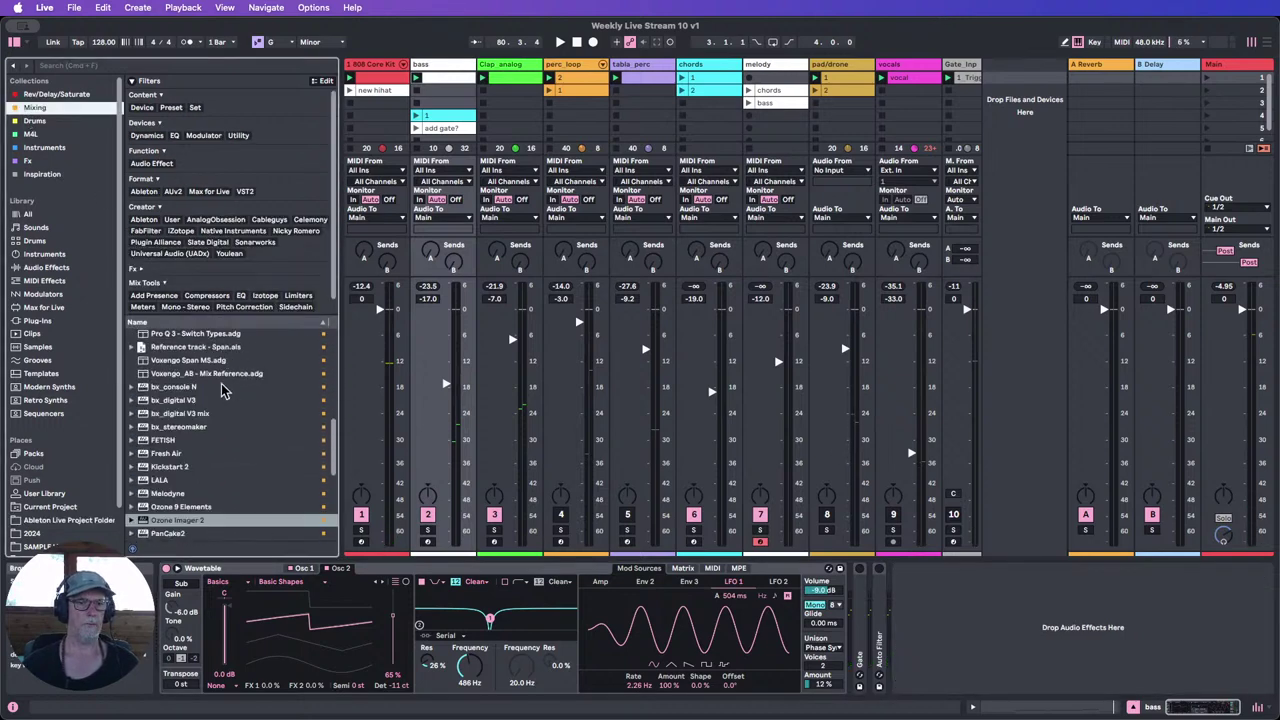
drag(160, 450, 912, 625)
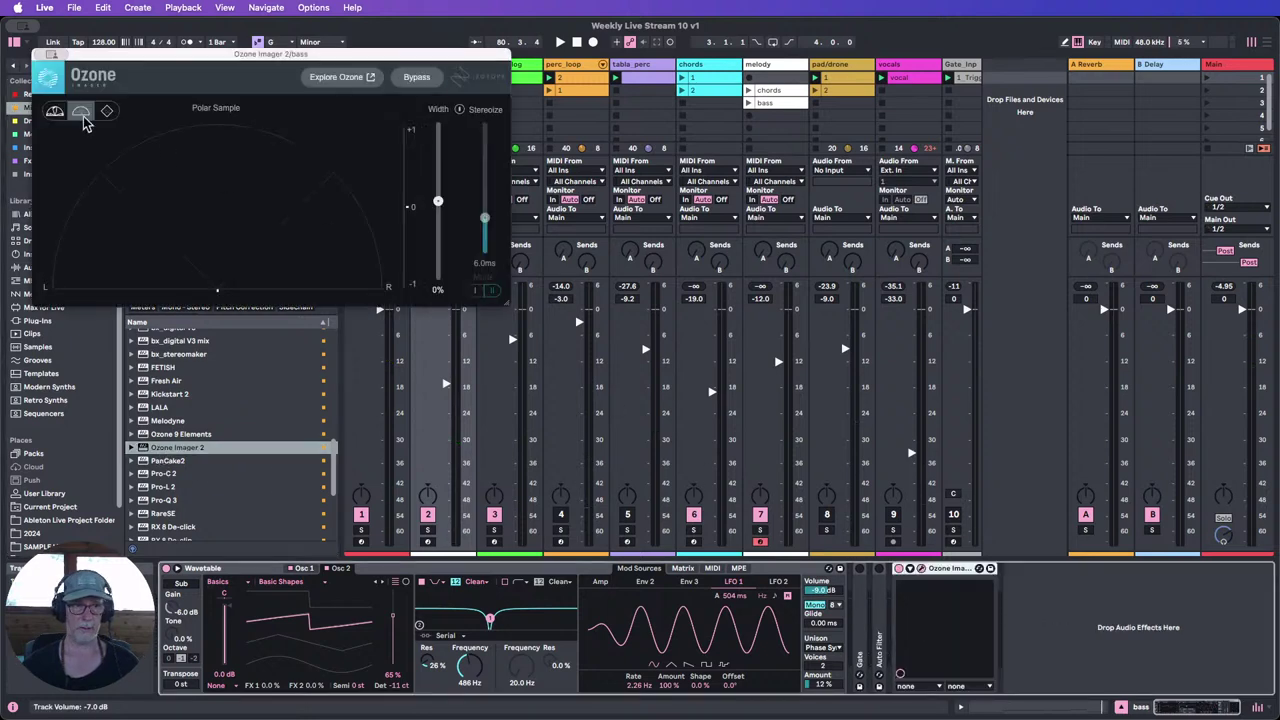
Step: Hide the browser, move the Ozone Imager window clear of the bass clips and play the track's first clip
click(13, 44)
click(13, 44)
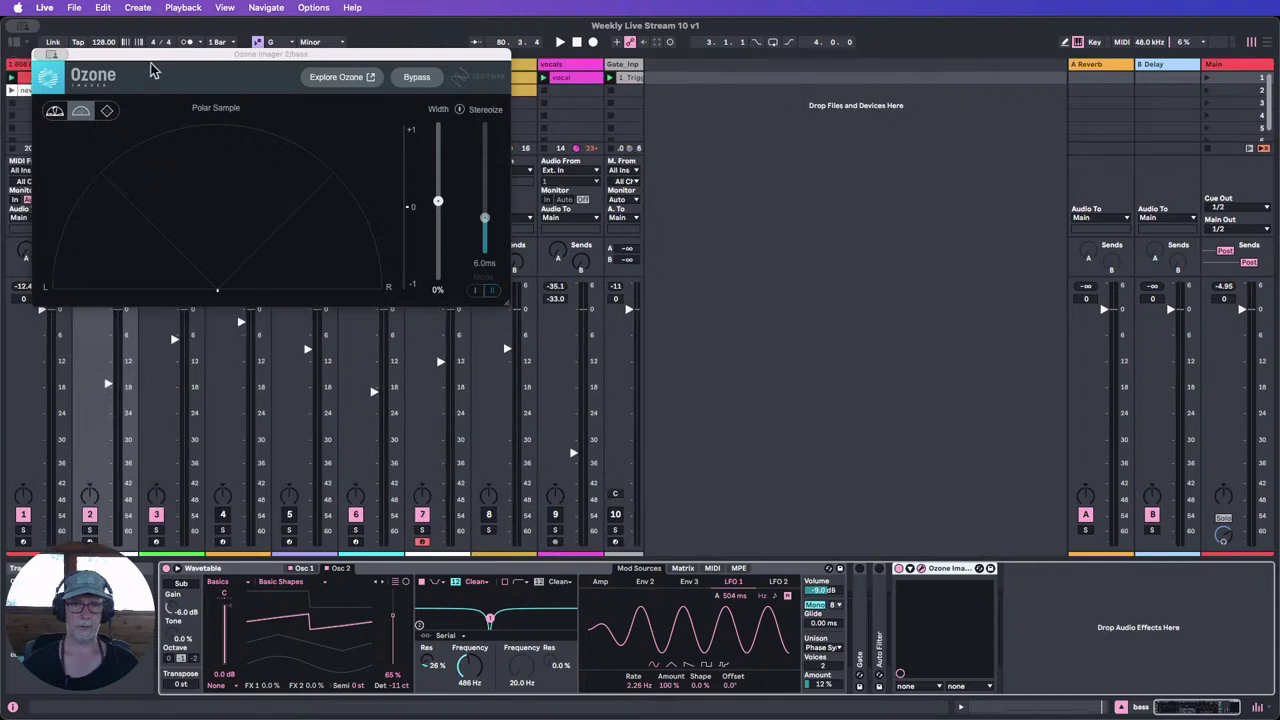
drag(155, 70, 692, 104)
click(79, 79)
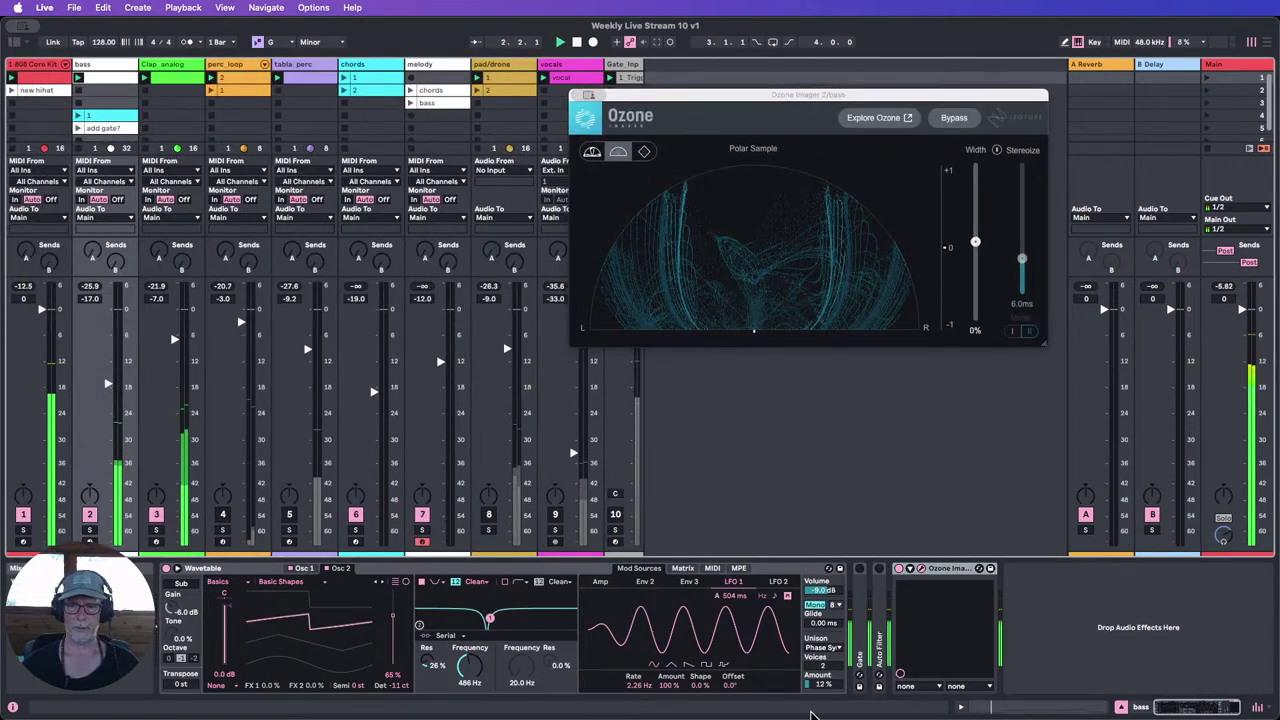
Step: Check the bass's stereo image with Wavetable's unison mode on None, and set the mode to Classic
click(820, 648)
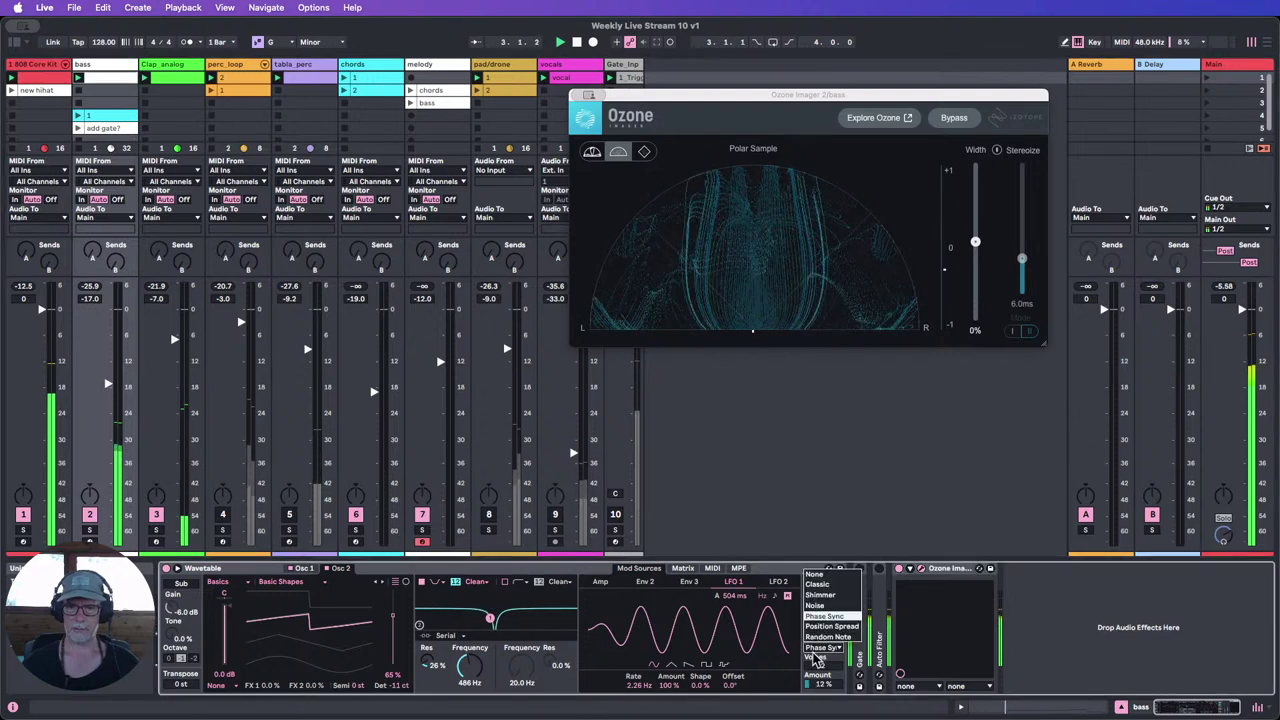
click(815, 575)
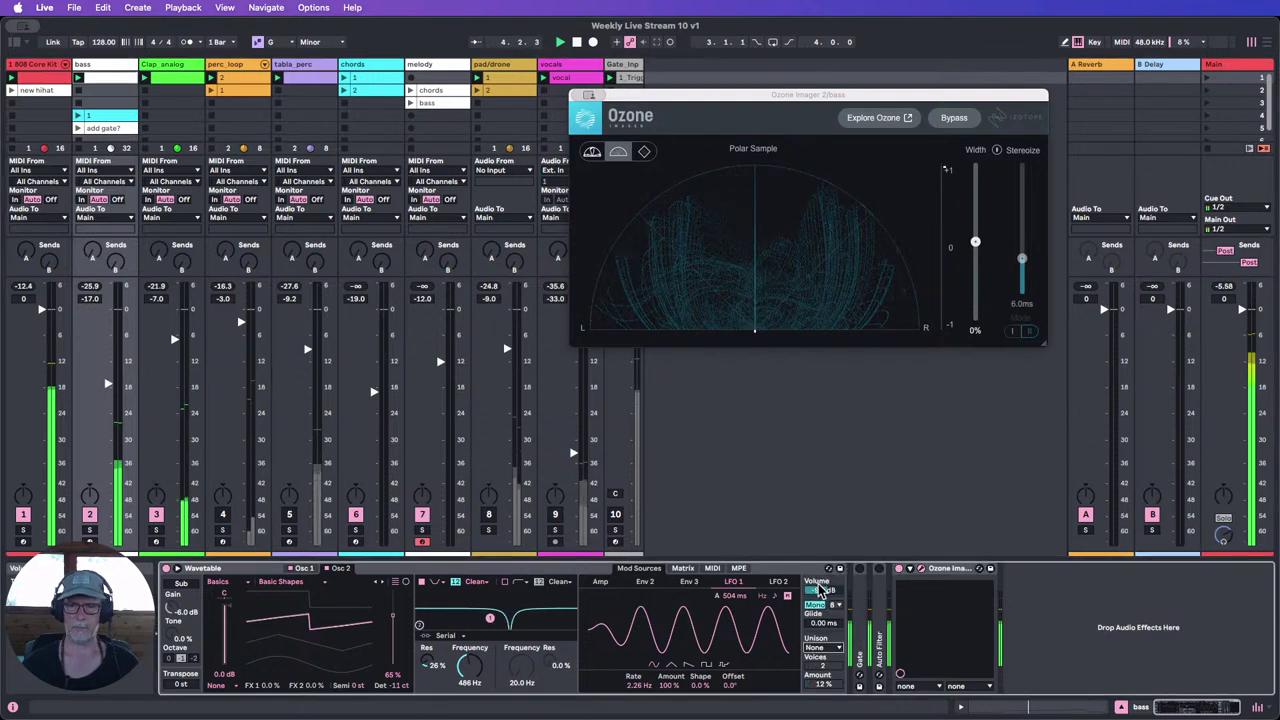
click(824, 650)
click(815, 587)
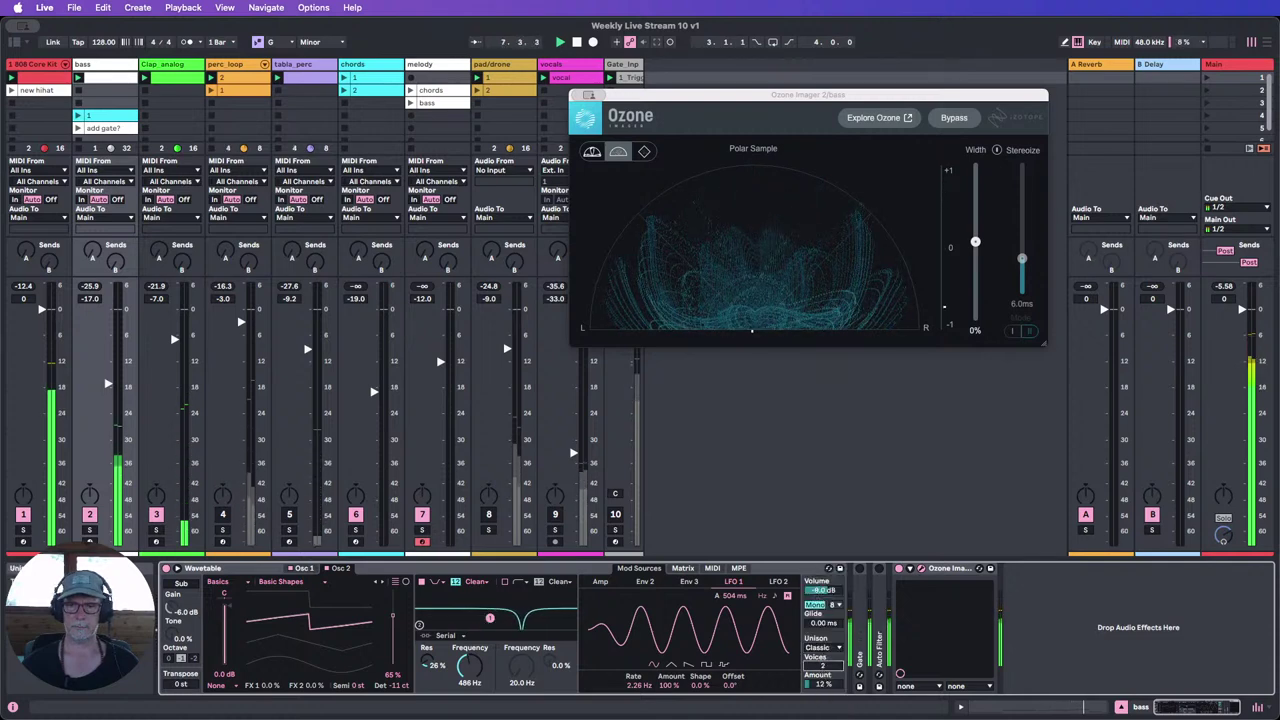
Step: Lower Wavetable's unison amount on the bass track to 6.2% and set the unison mode to None
drag(825, 684, 817, 637)
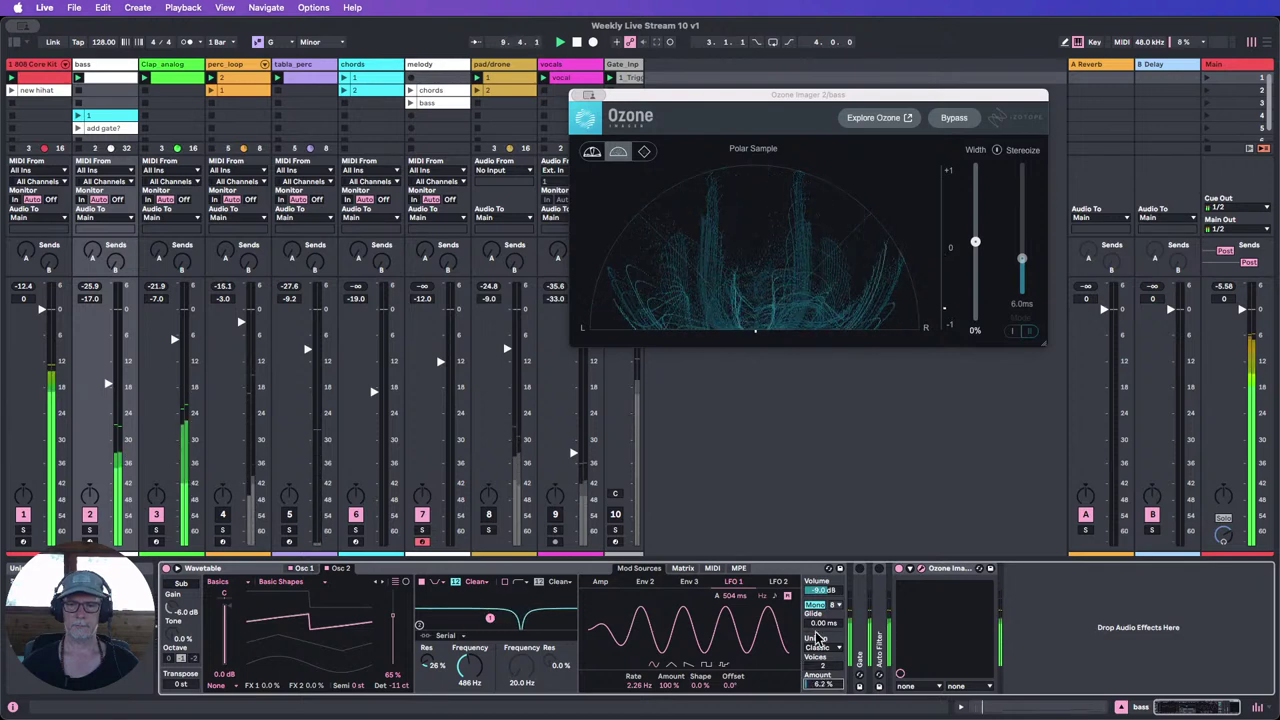
click(819, 646)
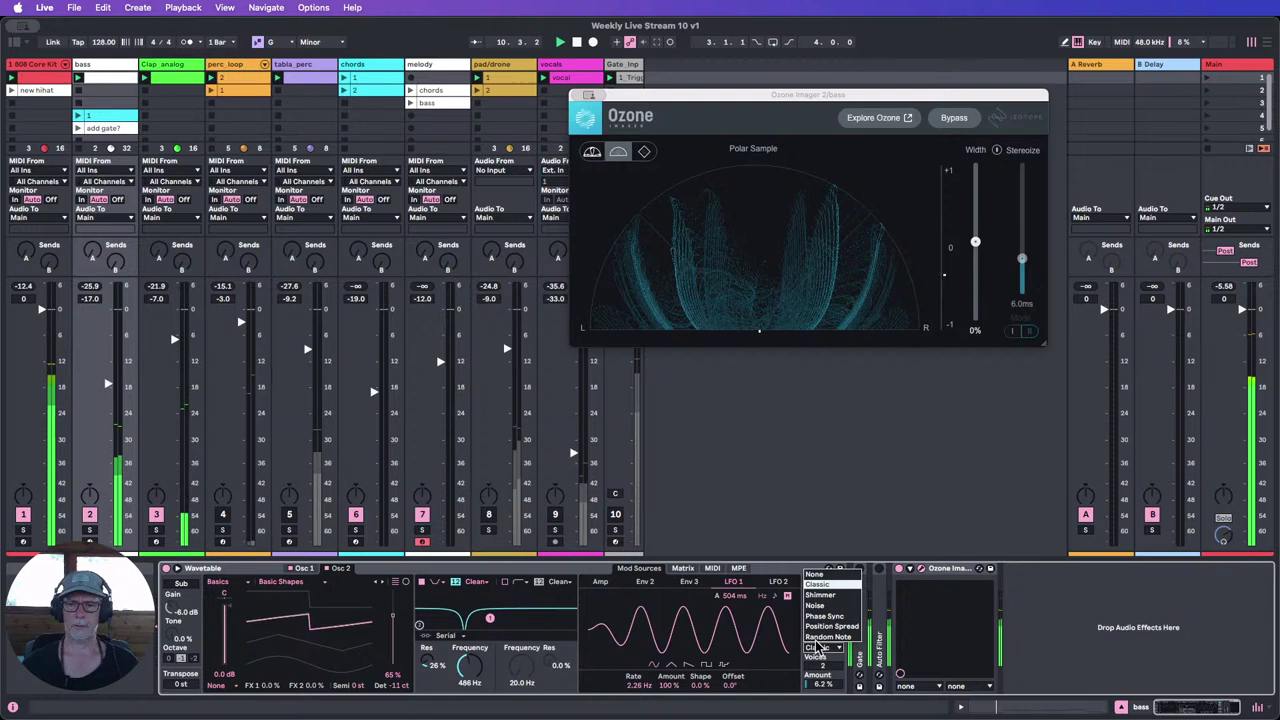
click(816, 575)
Step: Switch off Ozone Imager 2, move its window clear of the track mixer, and show Wavetable's modulation matrix
click(898, 568)
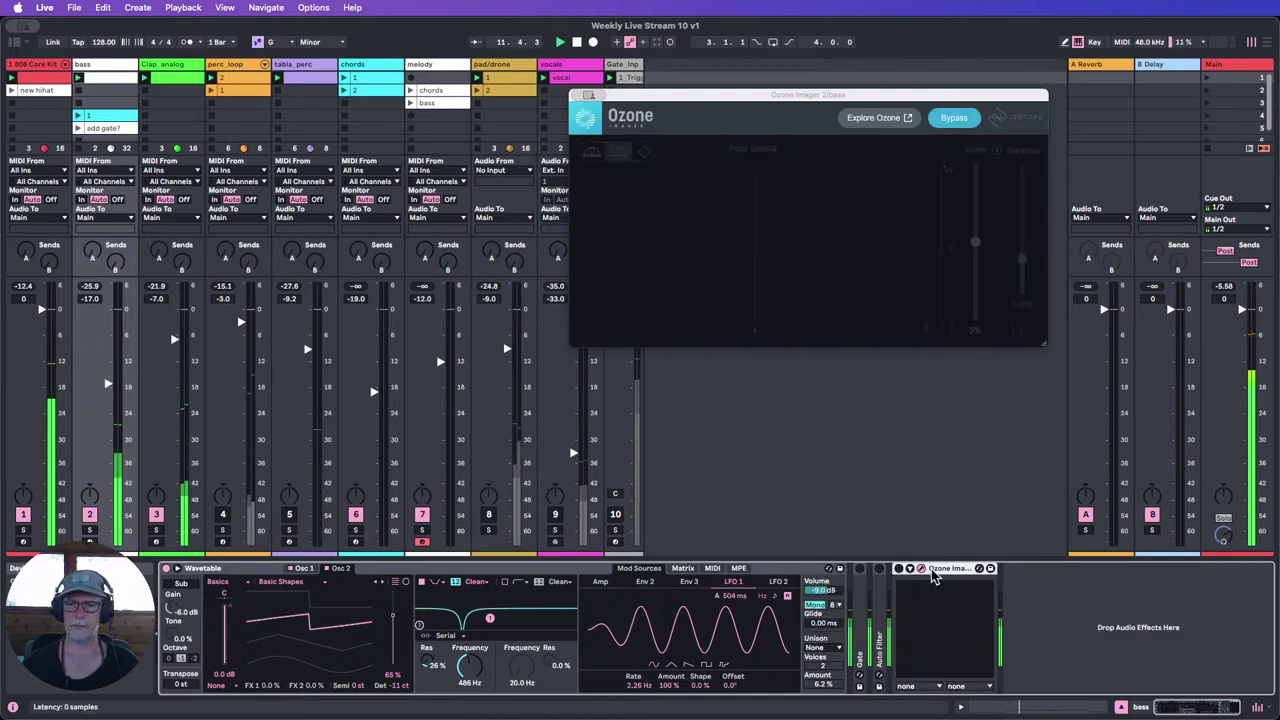
drag(759, 99, 879, 100)
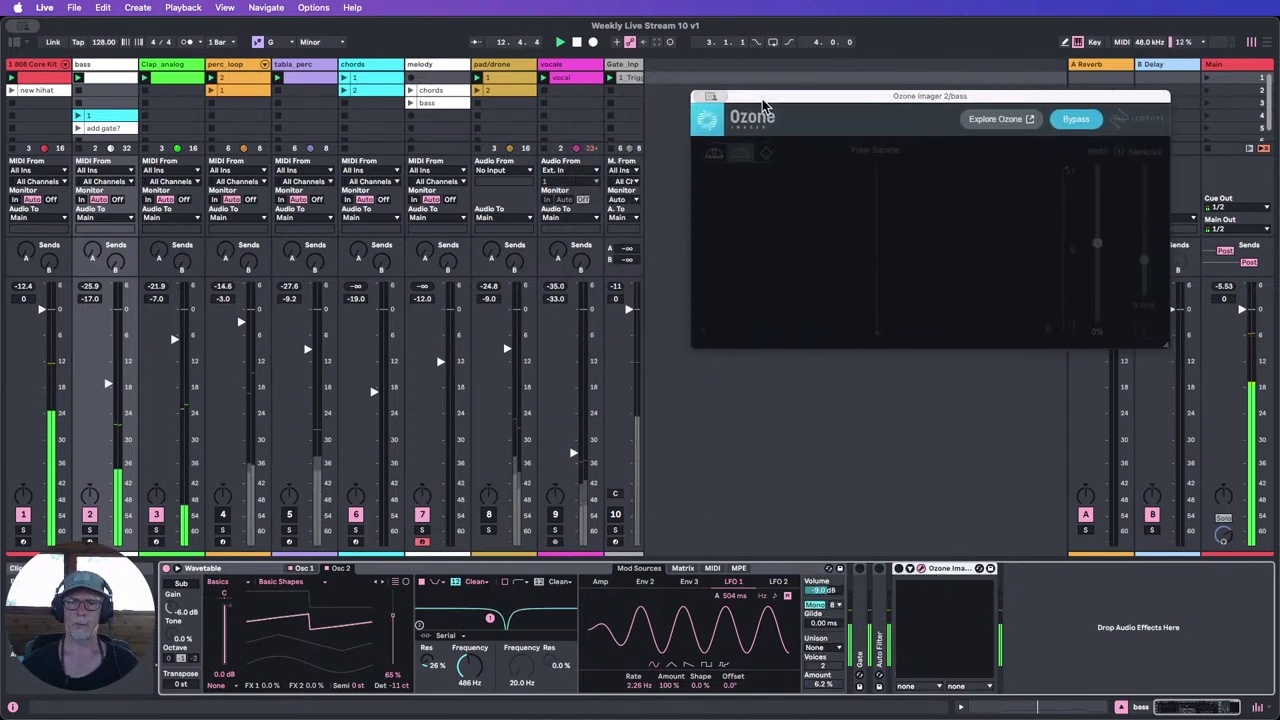
click(684, 569)
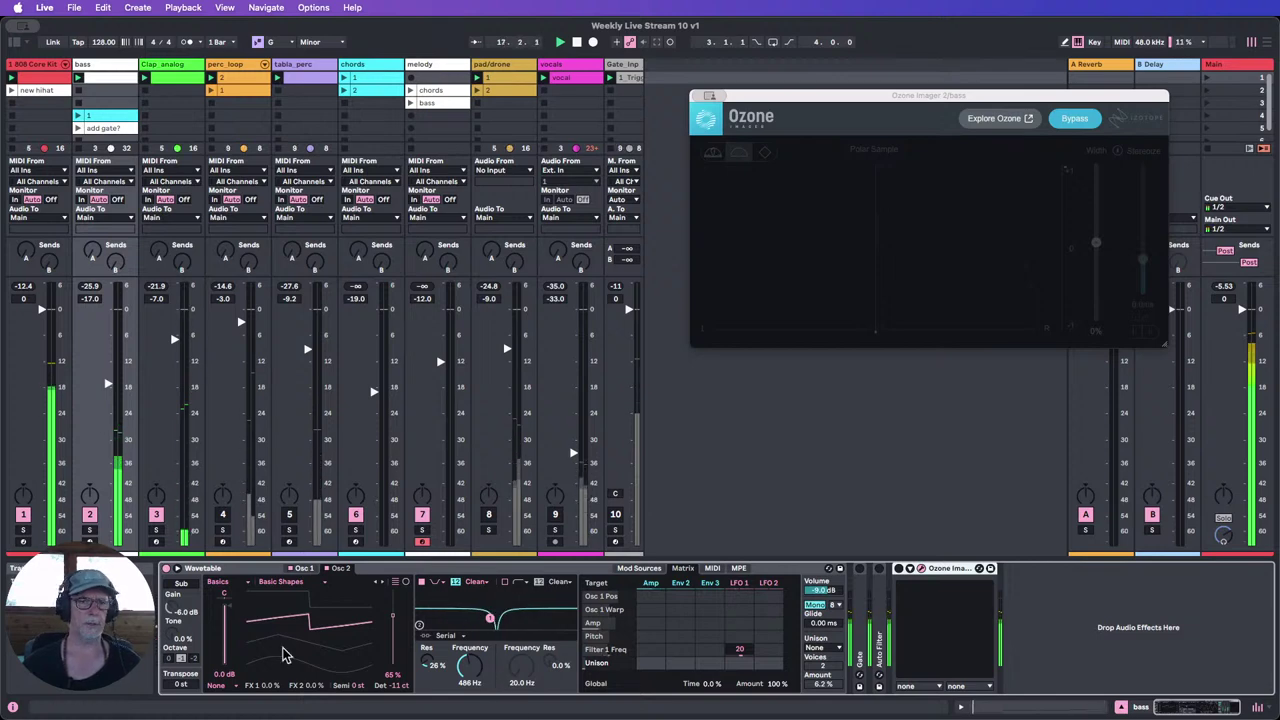
Step: Play the first chords clip and lower the bass track's volume to -19 dB
click(345, 84)
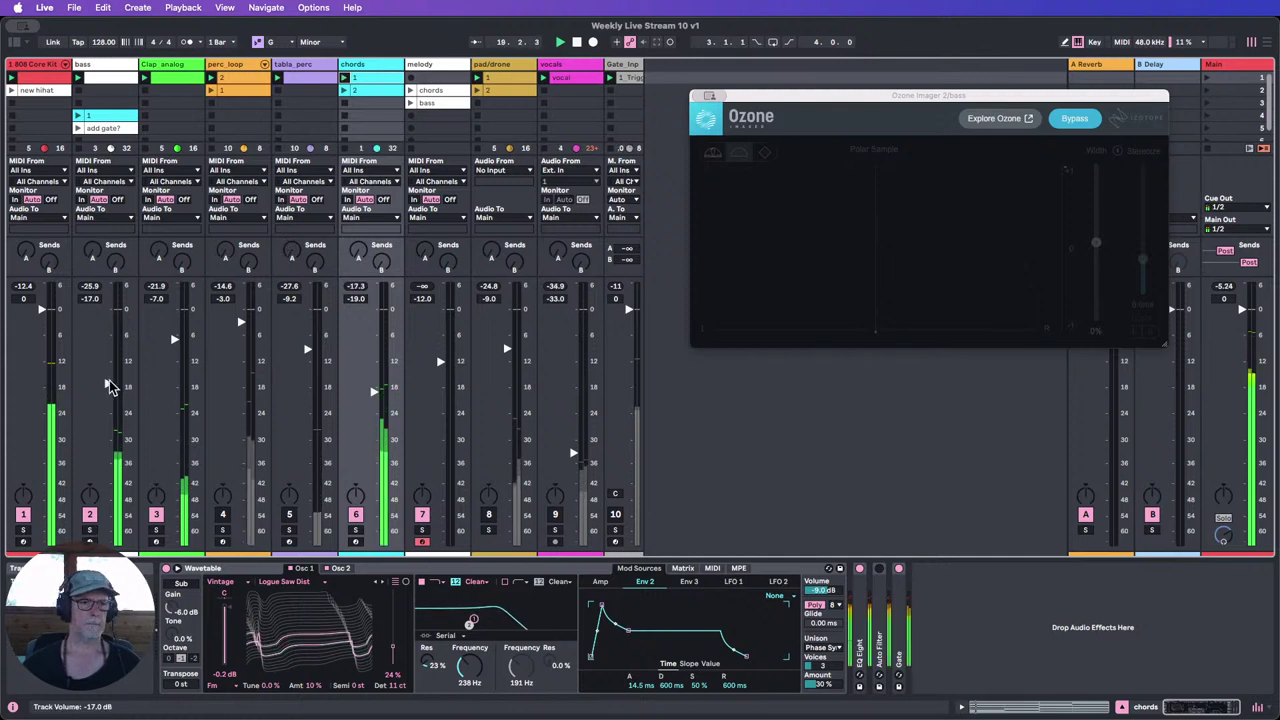
mouse_move(108, 383)
mouse_down()
mouse_move(108, 541)
mouse_move(108, 394)
mouse_up()
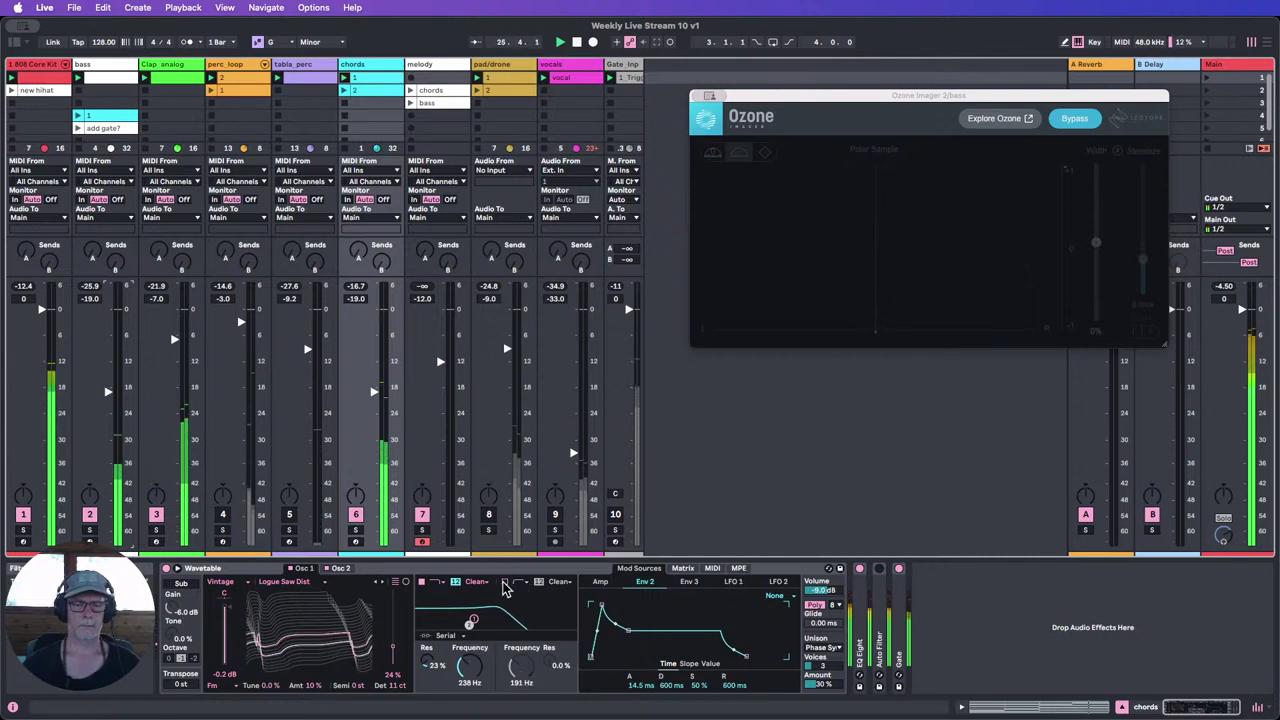
Step: Enable the second filter in the chords track's Wavetable as a low-pass at 191 Hz, keeping the filter routing on Serial
click(505, 583)
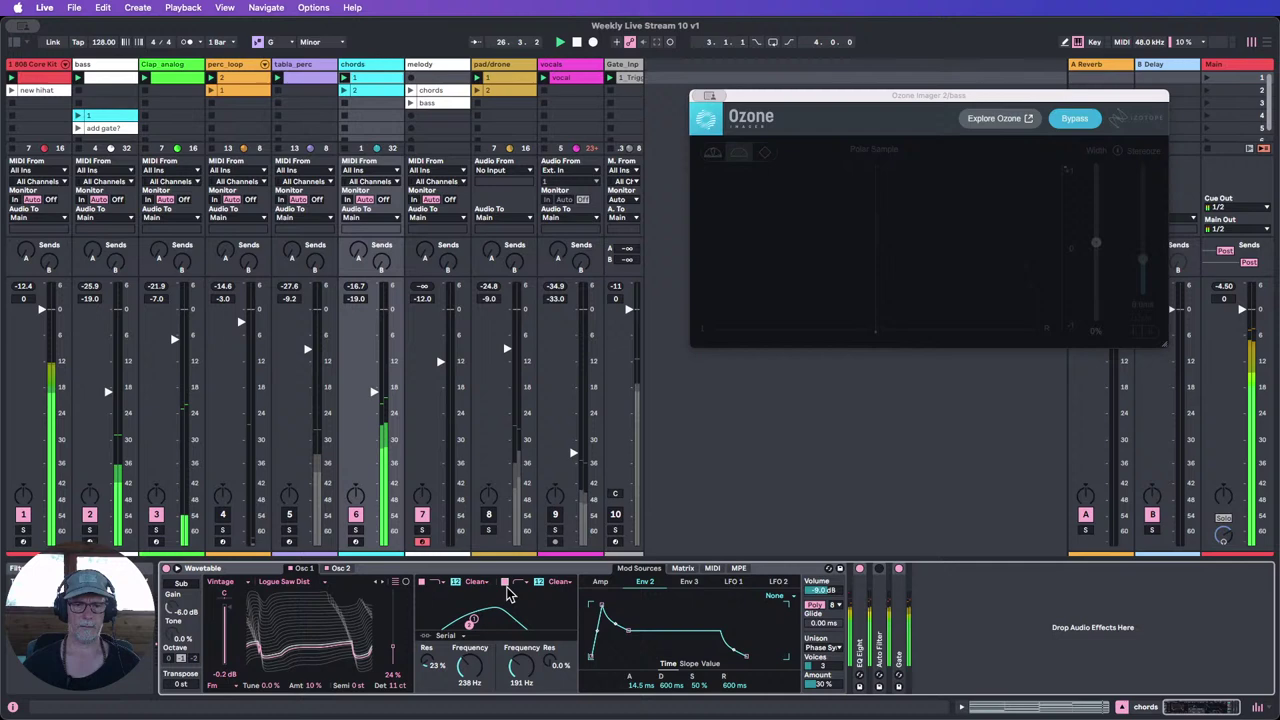
click(447, 635)
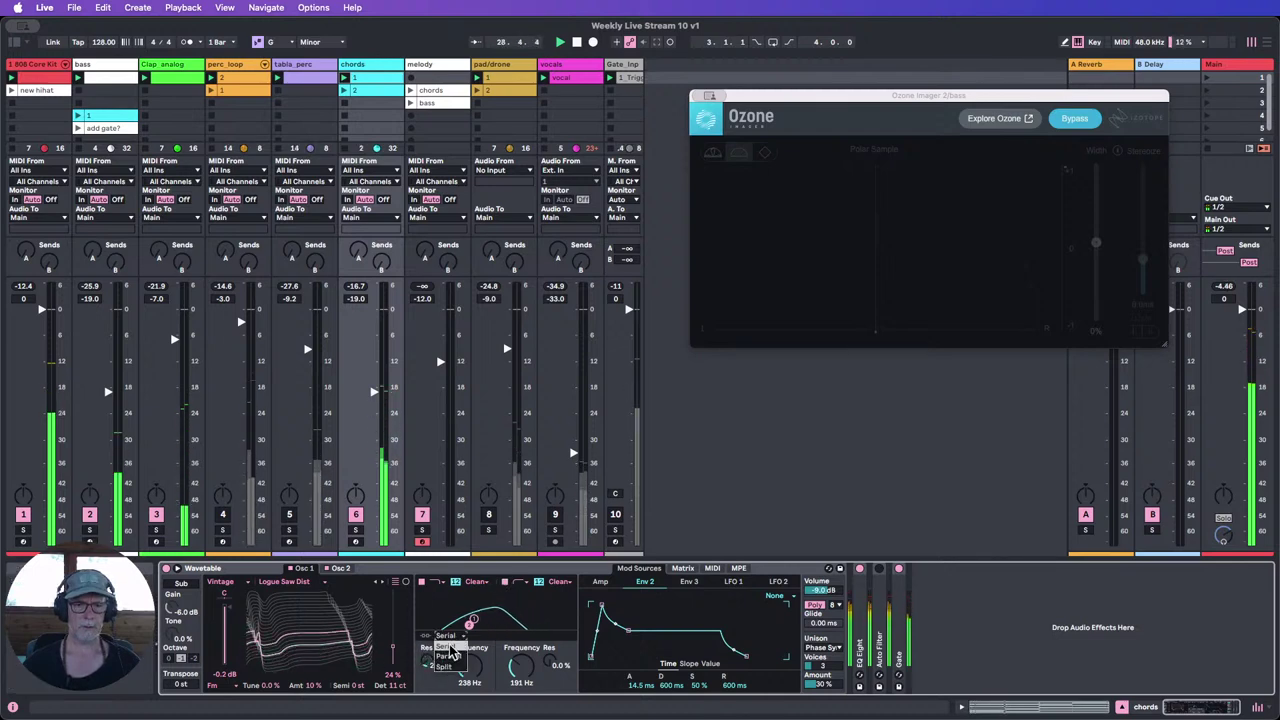
click(449, 645)
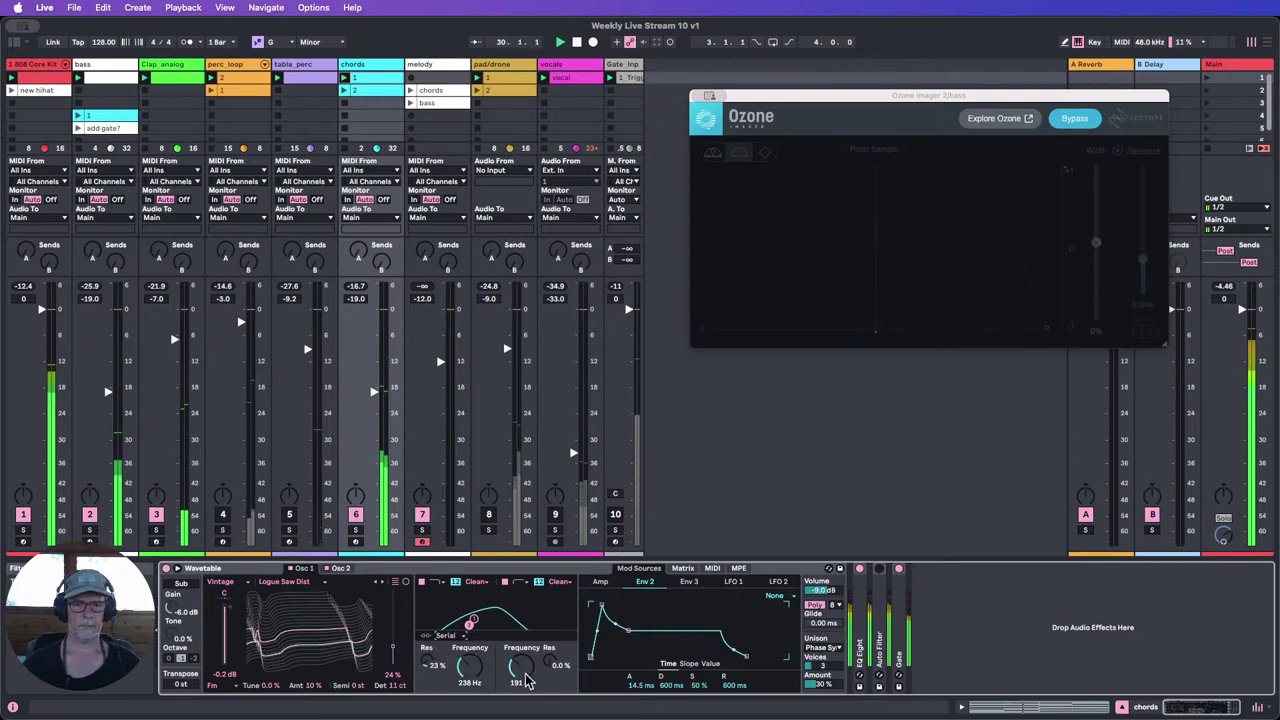
click(518, 582)
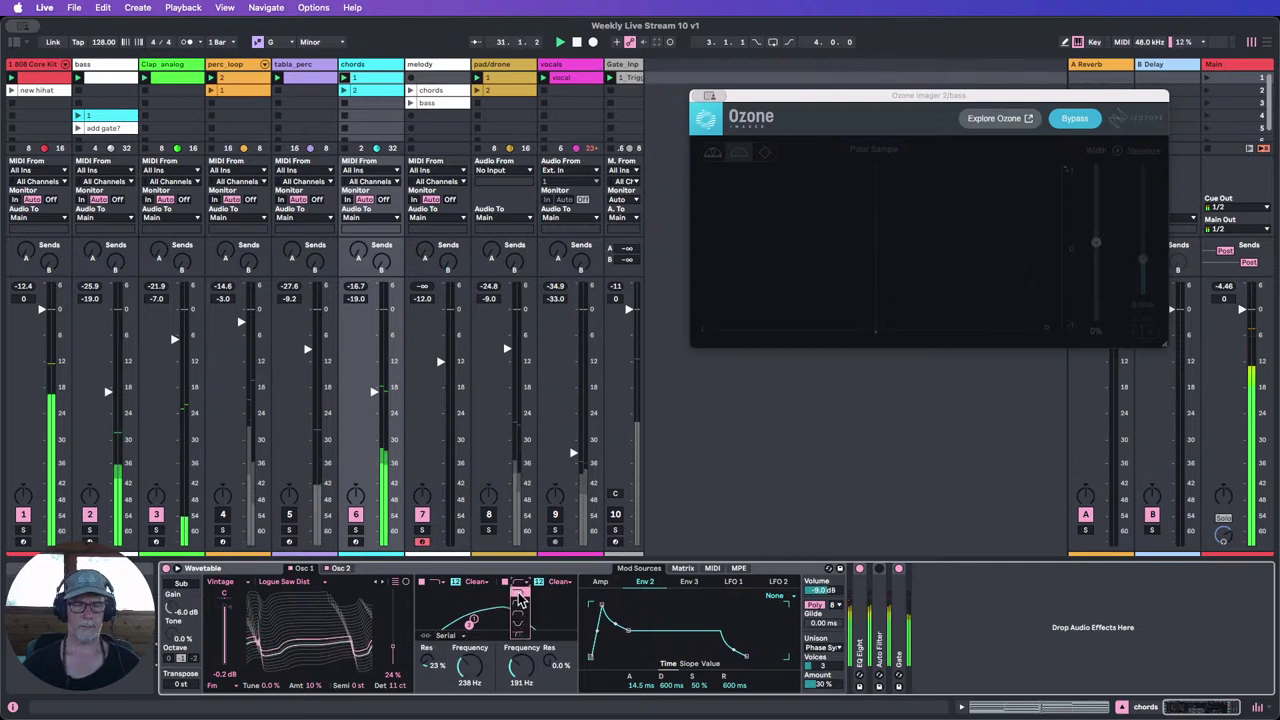
click(518, 594)
mouse_move(513, 673)
mouse_down()
mouse_move(513, 604)
mouse_move(520, 686)
mouse_up()
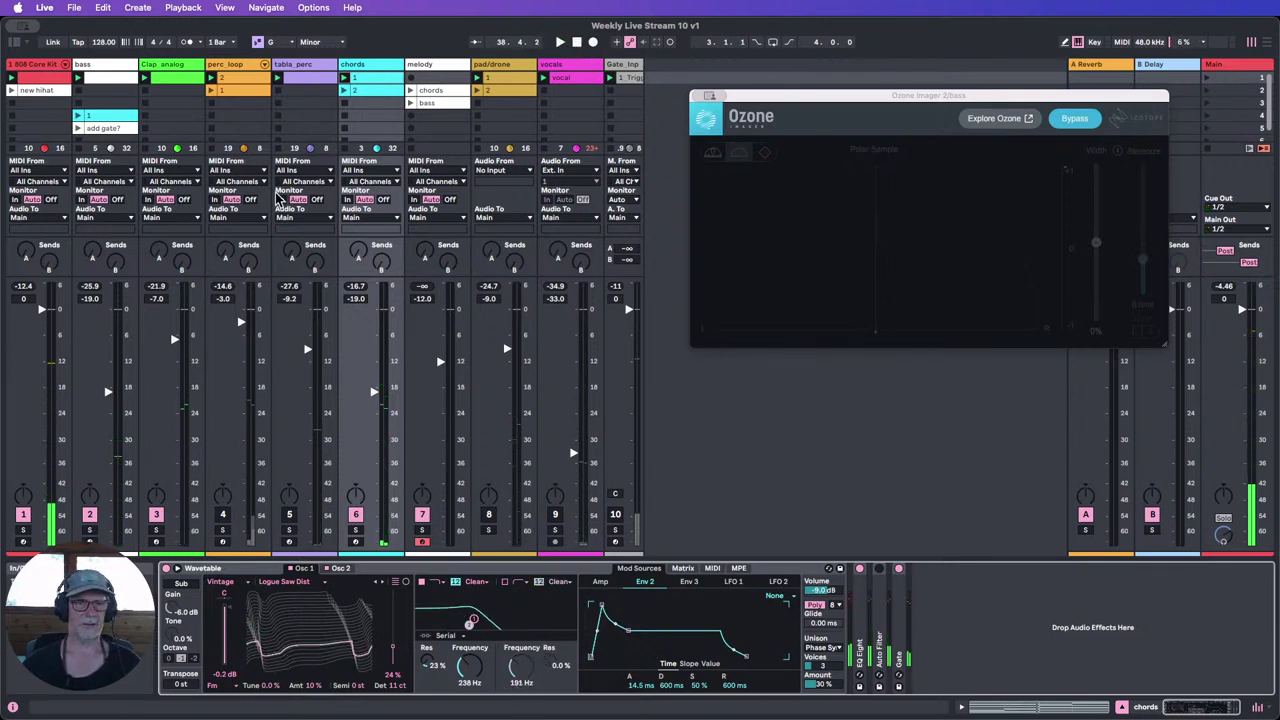
Step: Enable the second filter in the bass track's Wavetable as a low-pass and set its frequency to 20.5 kHz
click(111, 68)
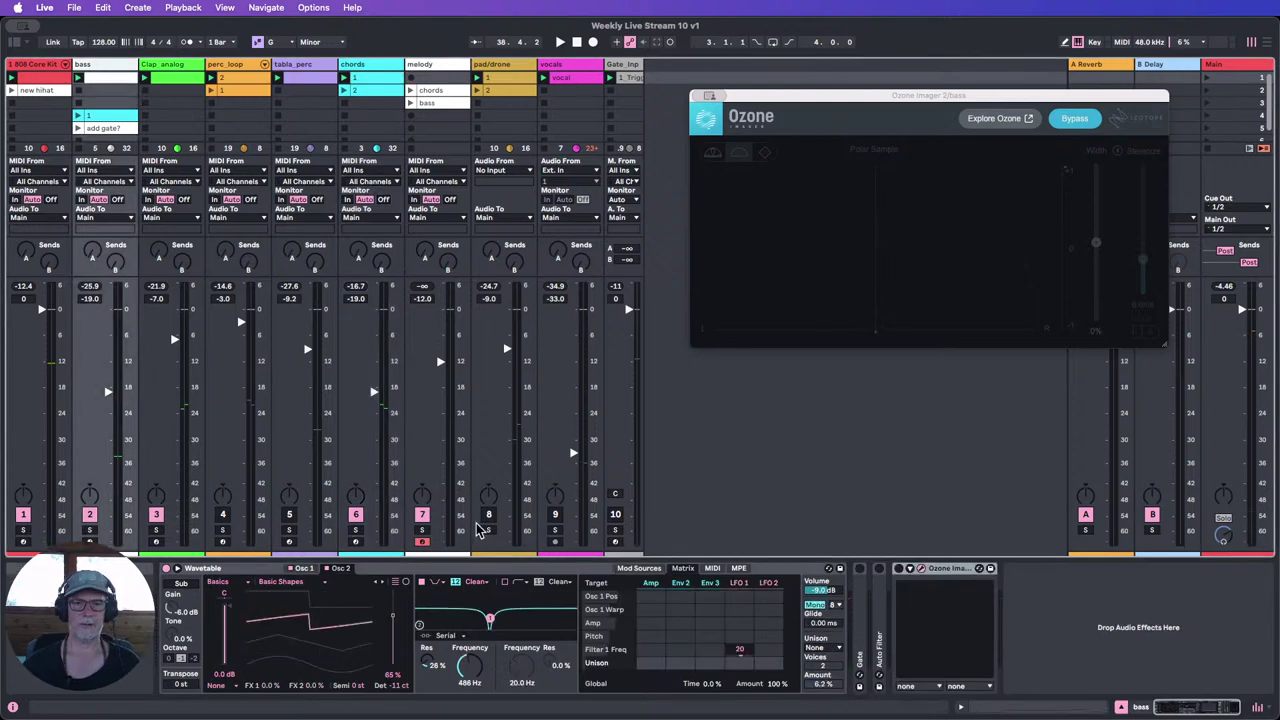
click(506, 583)
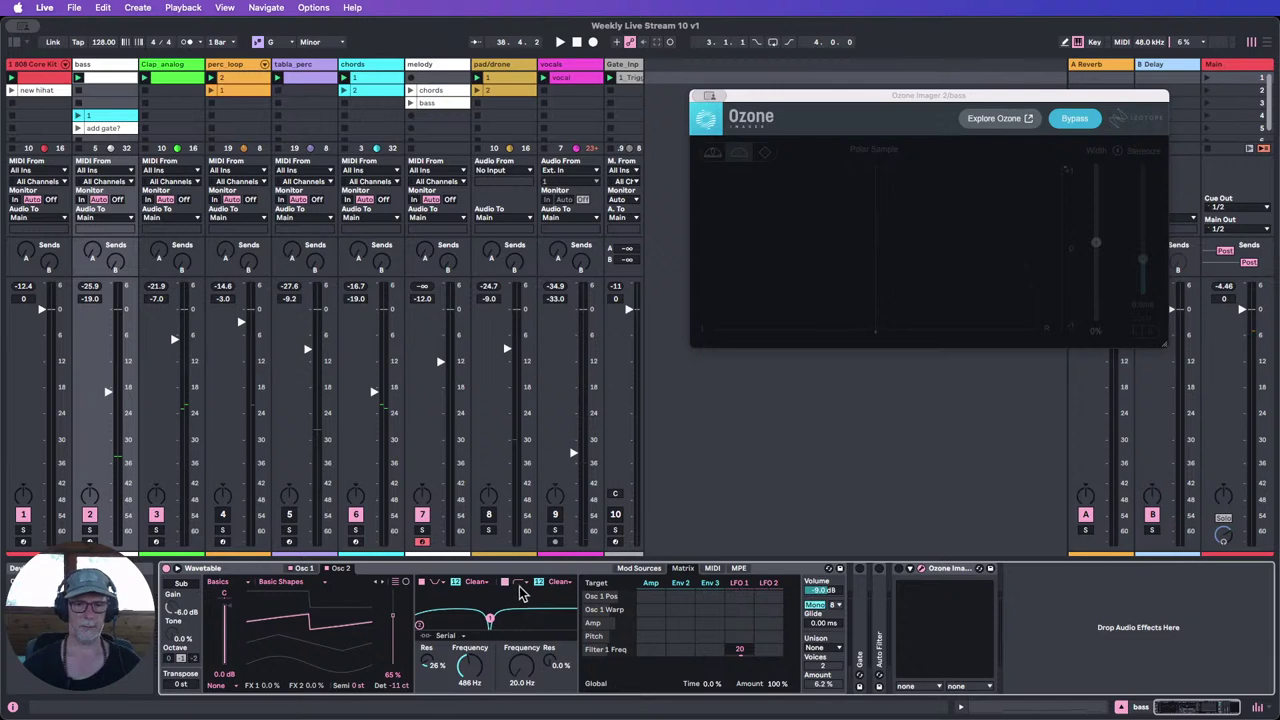
click(521, 584)
click(518, 598)
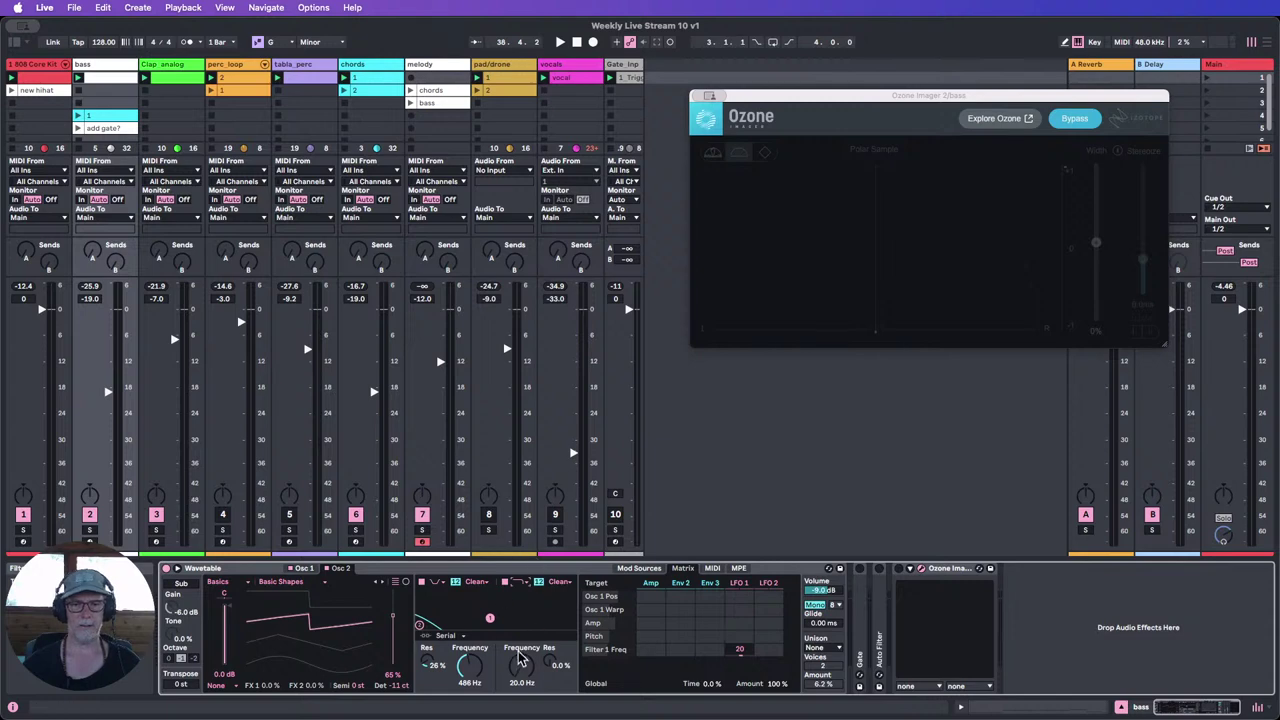
drag(522, 683, 522, 680)
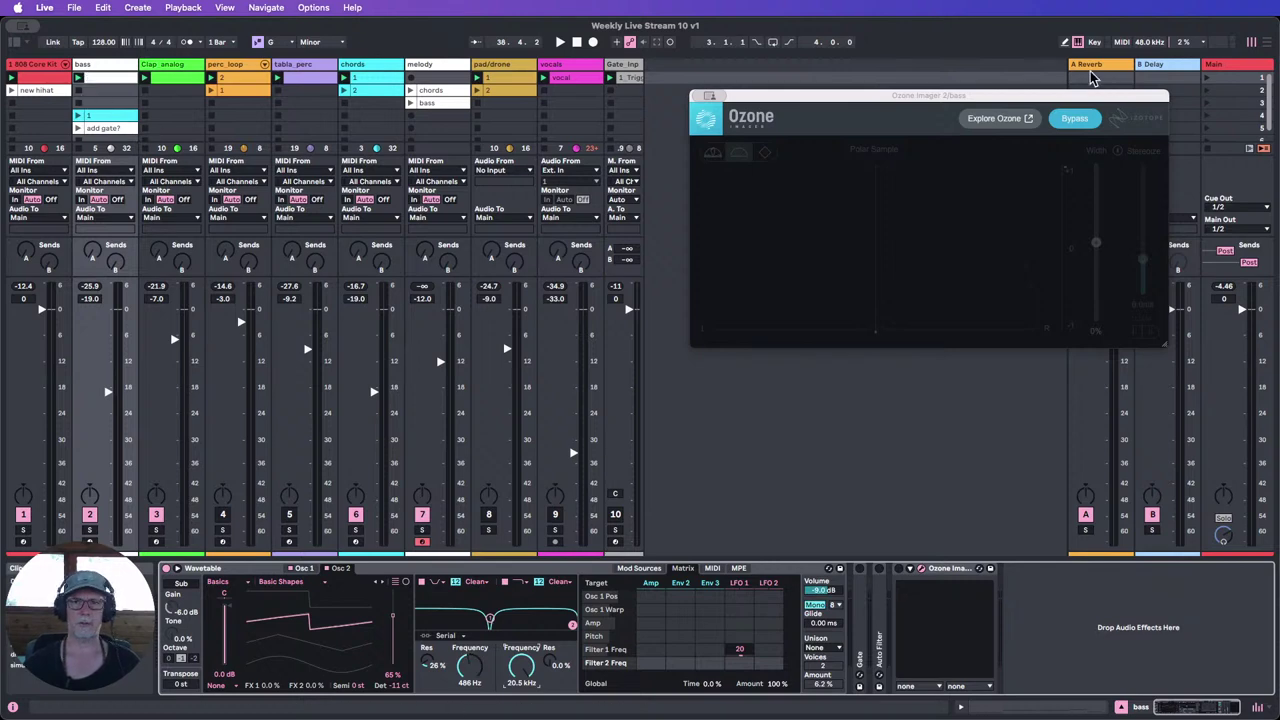
Step: With the first scene playing, set the bass's second filter frequency to 2.15 kHz and modulate it with Env 2 at 14
click(1206, 78)
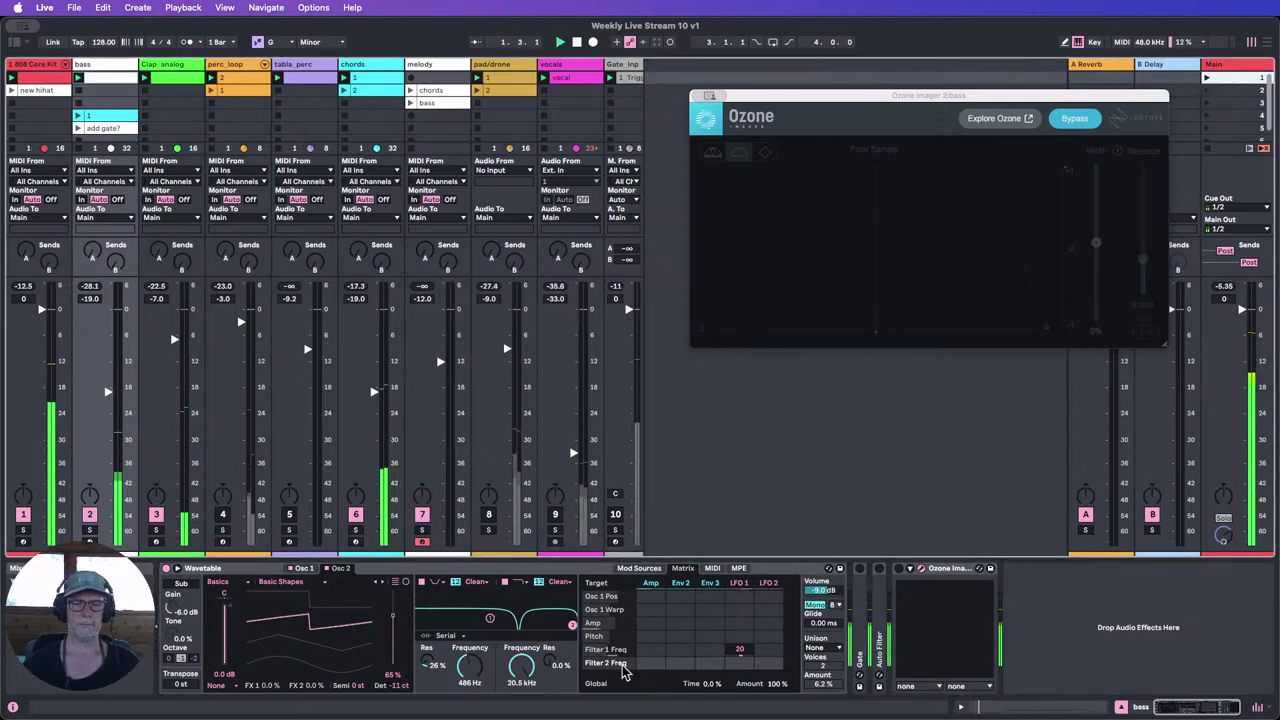
mouse_move(521, 667)
mouse_down()
mouse_move(521, 719)
mouse_move(521, 688)
mouse_up()
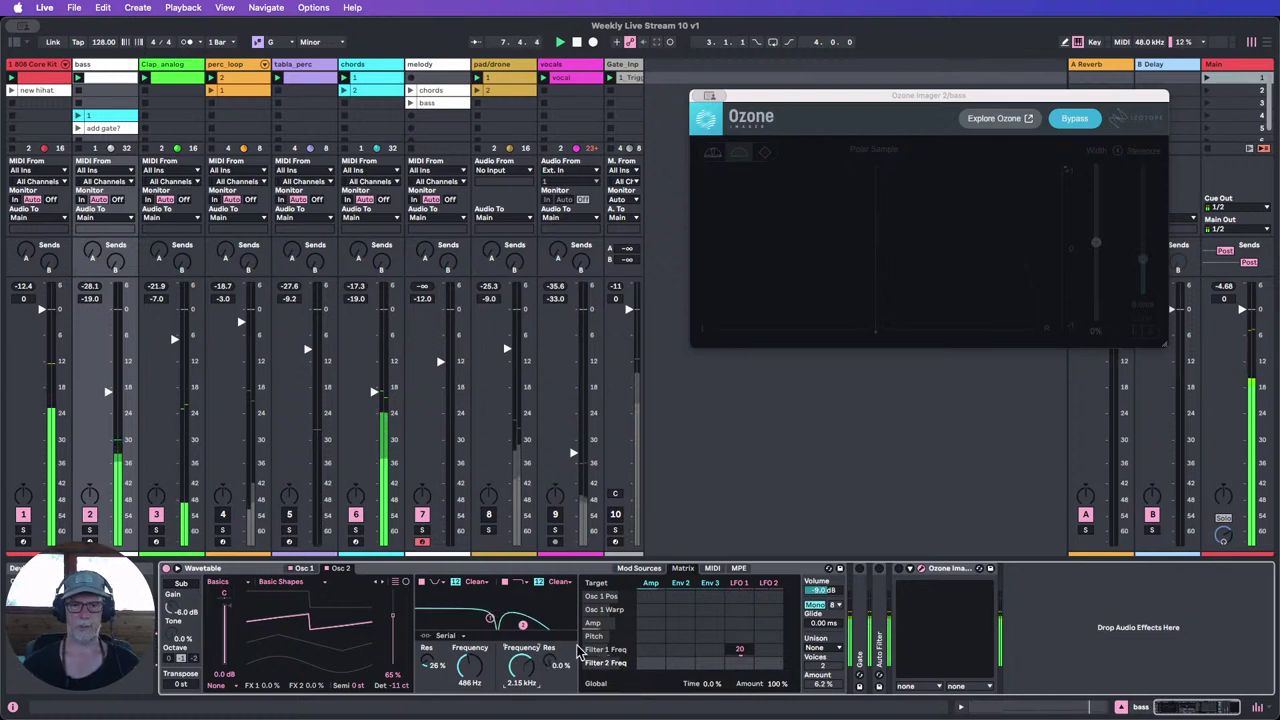
mouse_move(680, 662)
mouse_down()
mouse_move(680, 642)
mouse_move(680, 657)
mouse_up()
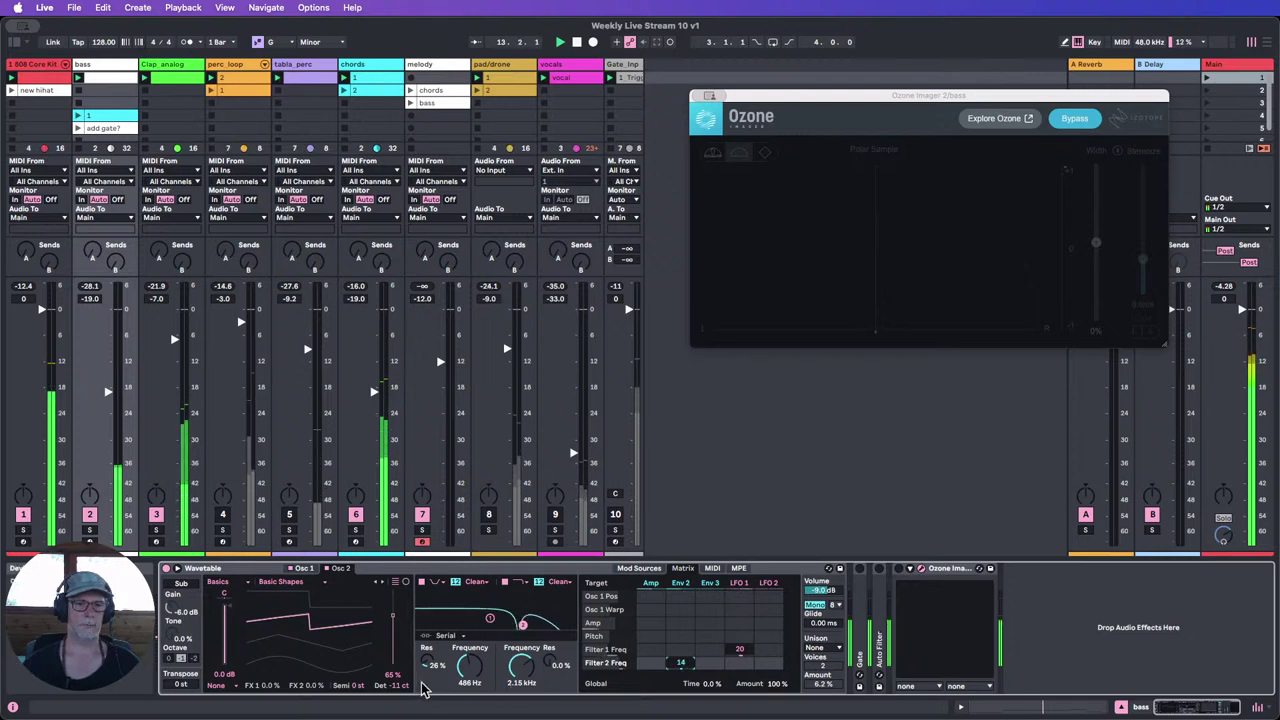
Step: Set the bass's second filter frequency to 2.40 kHz, after trying 1.05 kHz and restarting playback
drag(521, 667, 521, 673)
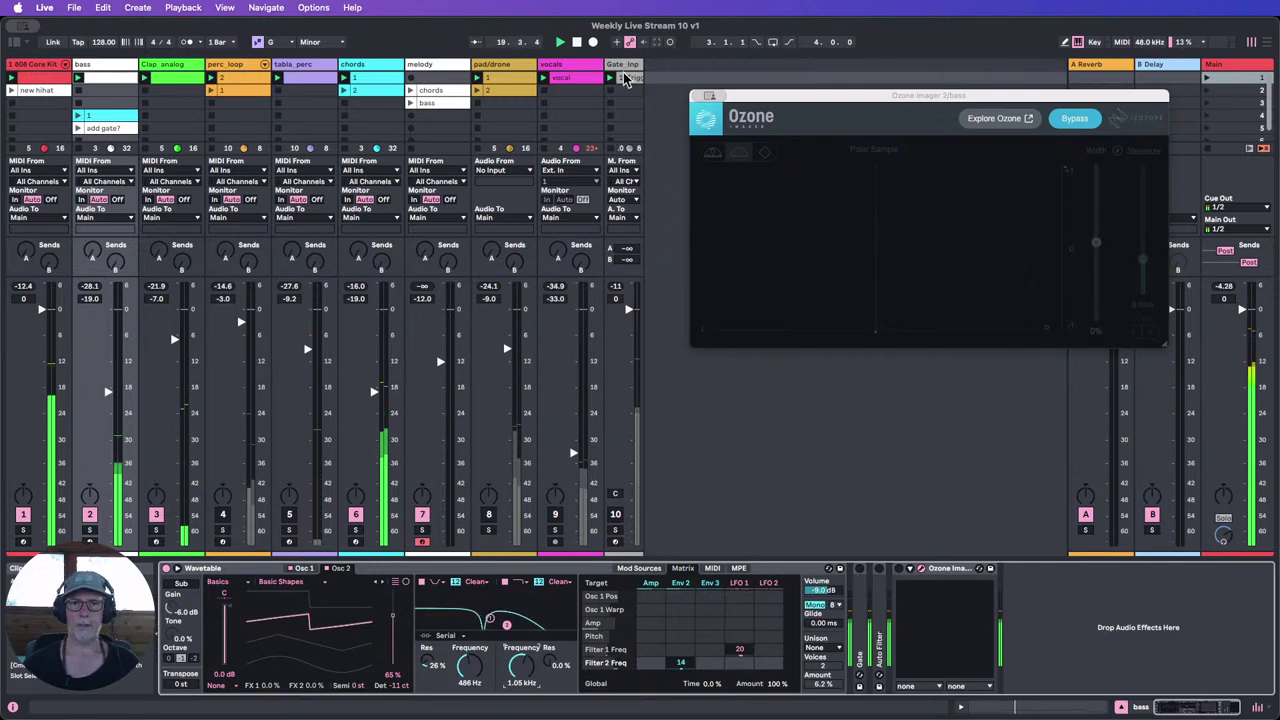
click(577, 43)
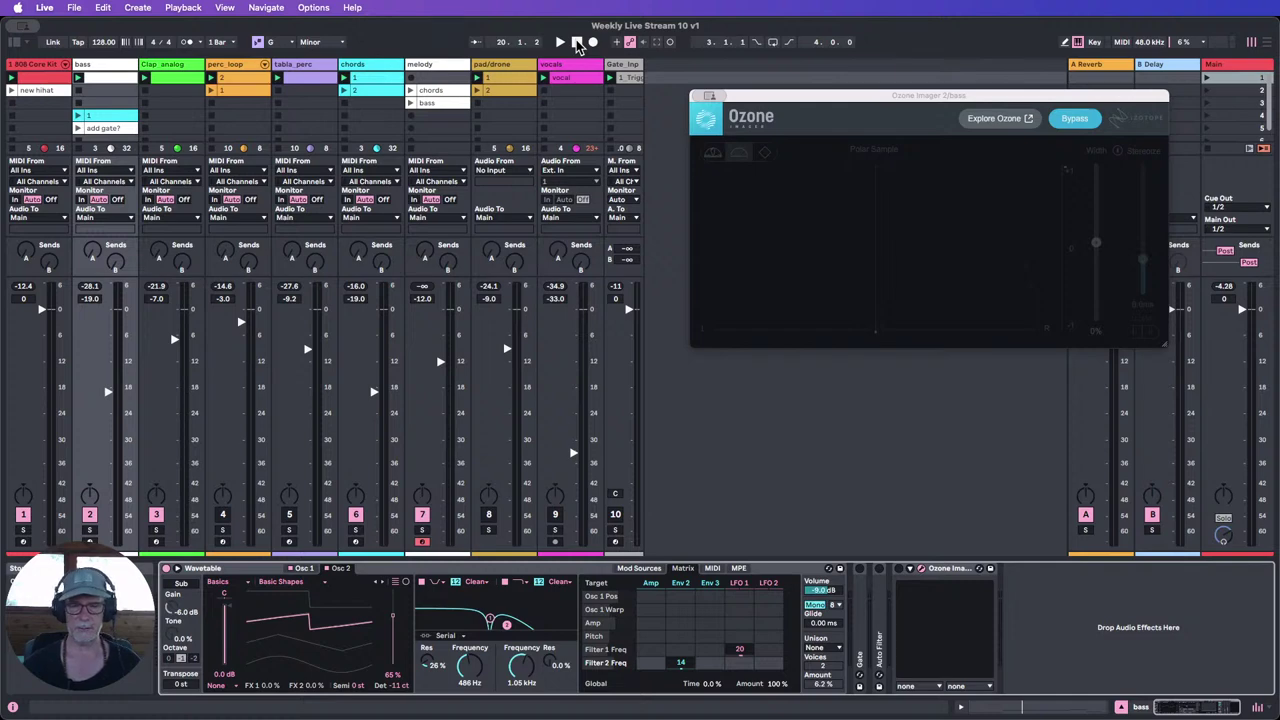
click(560, 42)
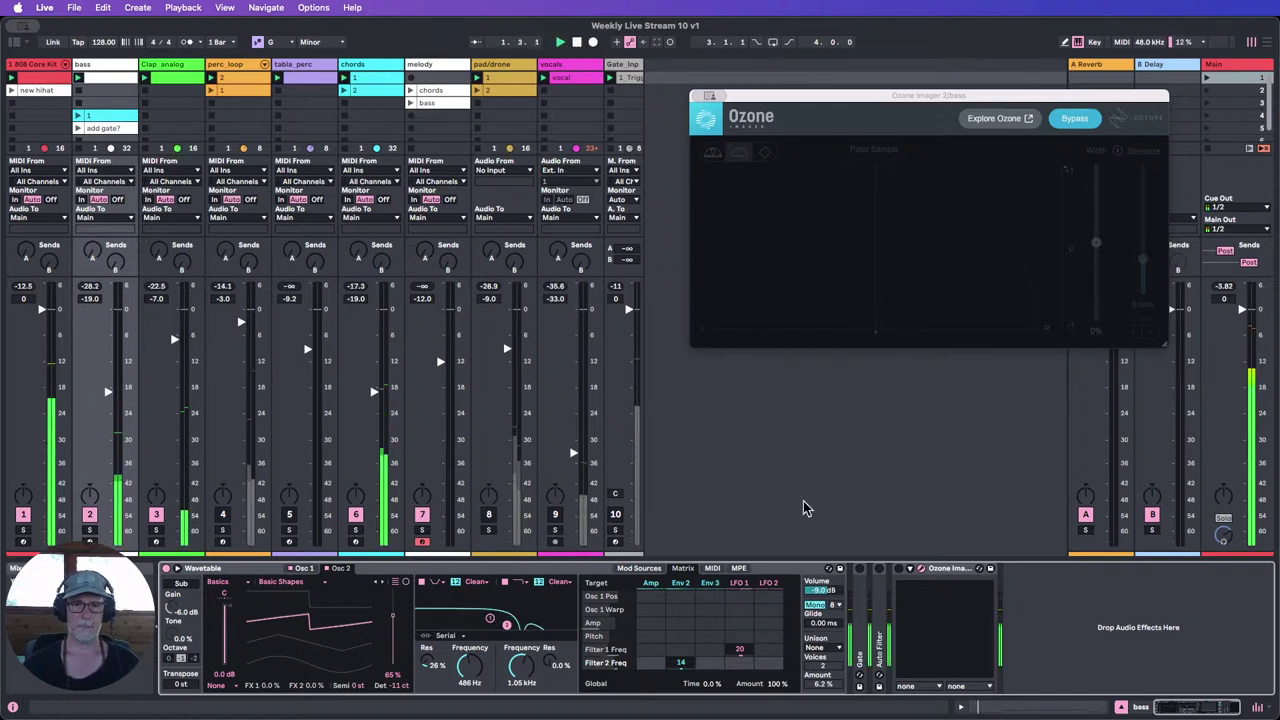
drag(521, 668, 521, 645)
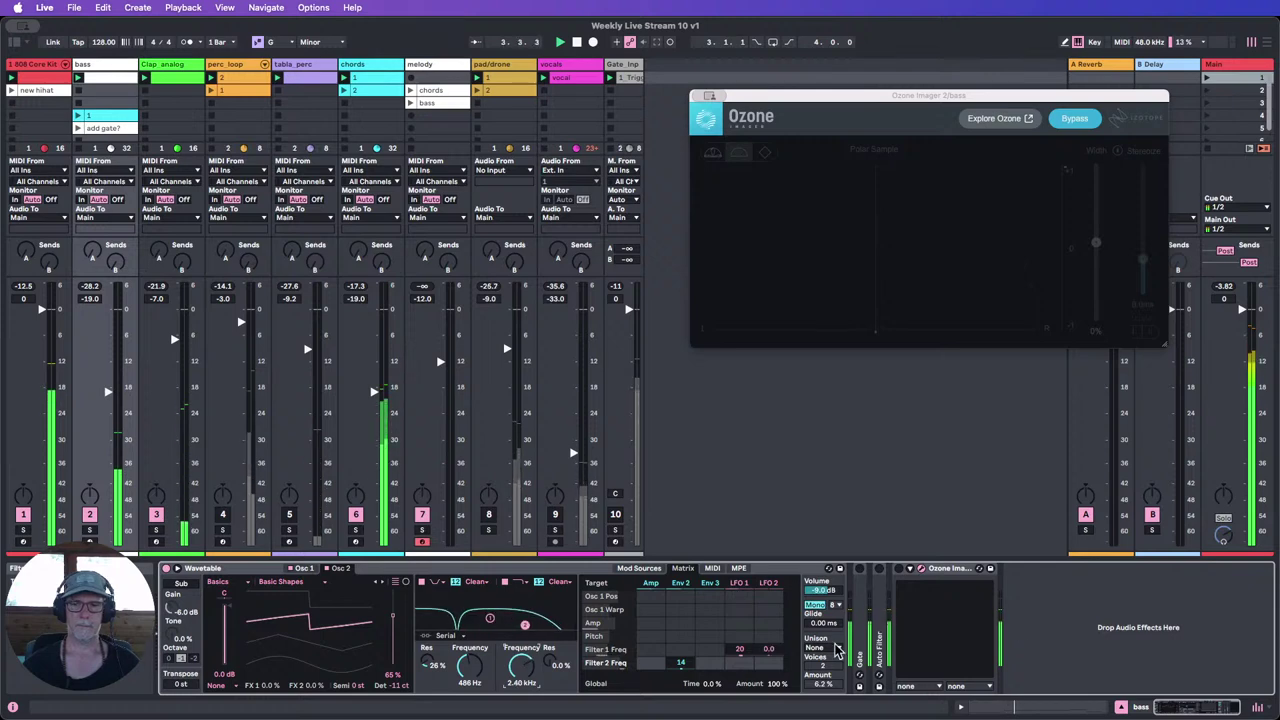
Step: Add Chorus-Ensemble from the Audio Effects library directly after Wavetable on the bass track and set its Warmth to 1.2%
click(955, 570)
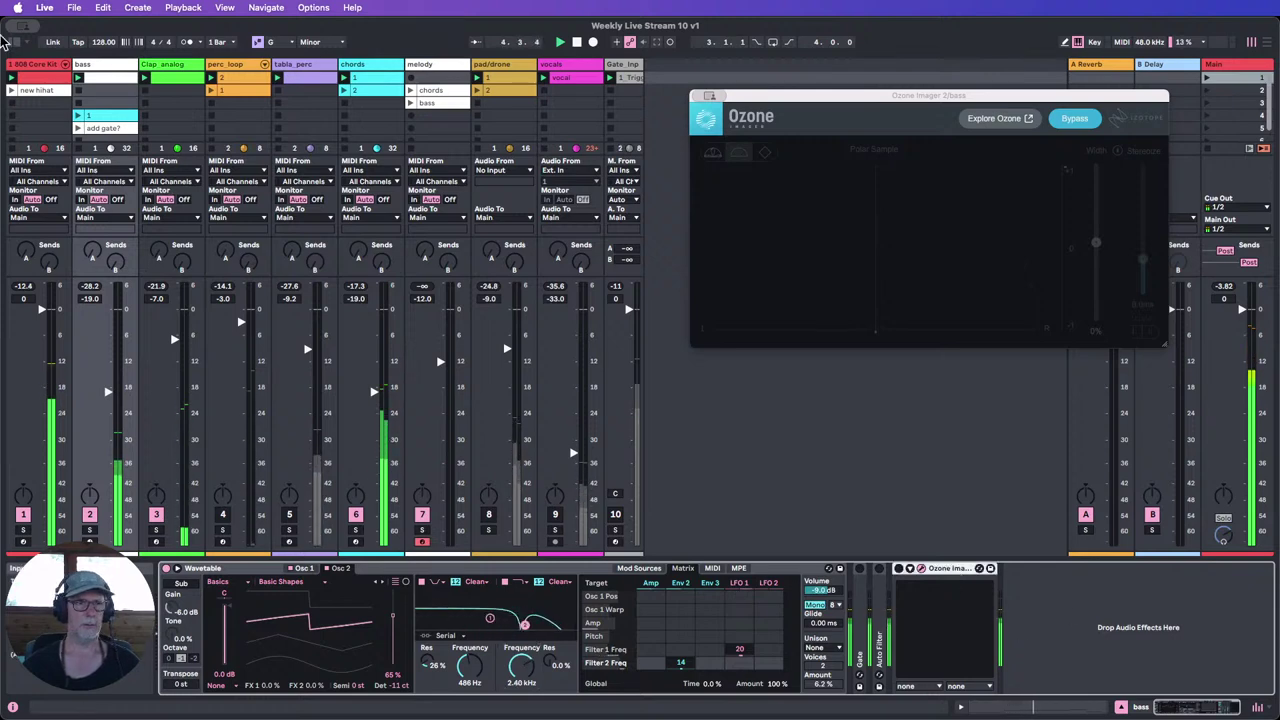
click(14, 42)
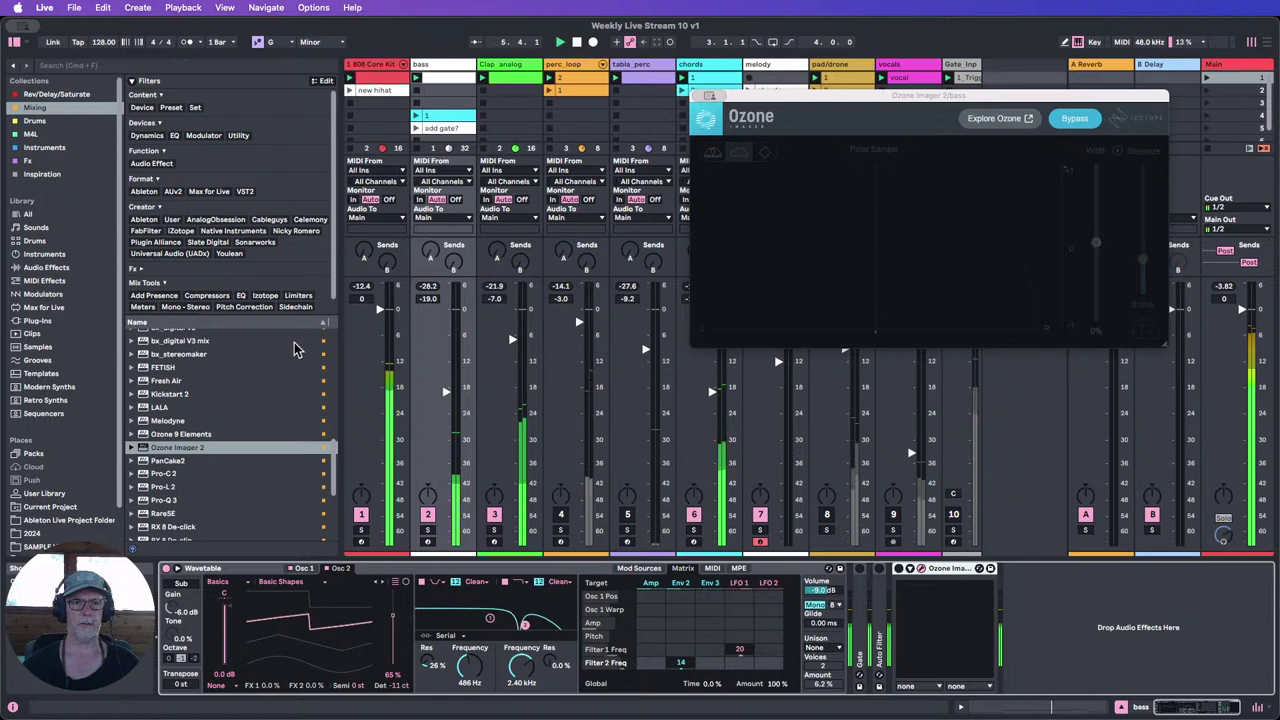
click(62, 267)
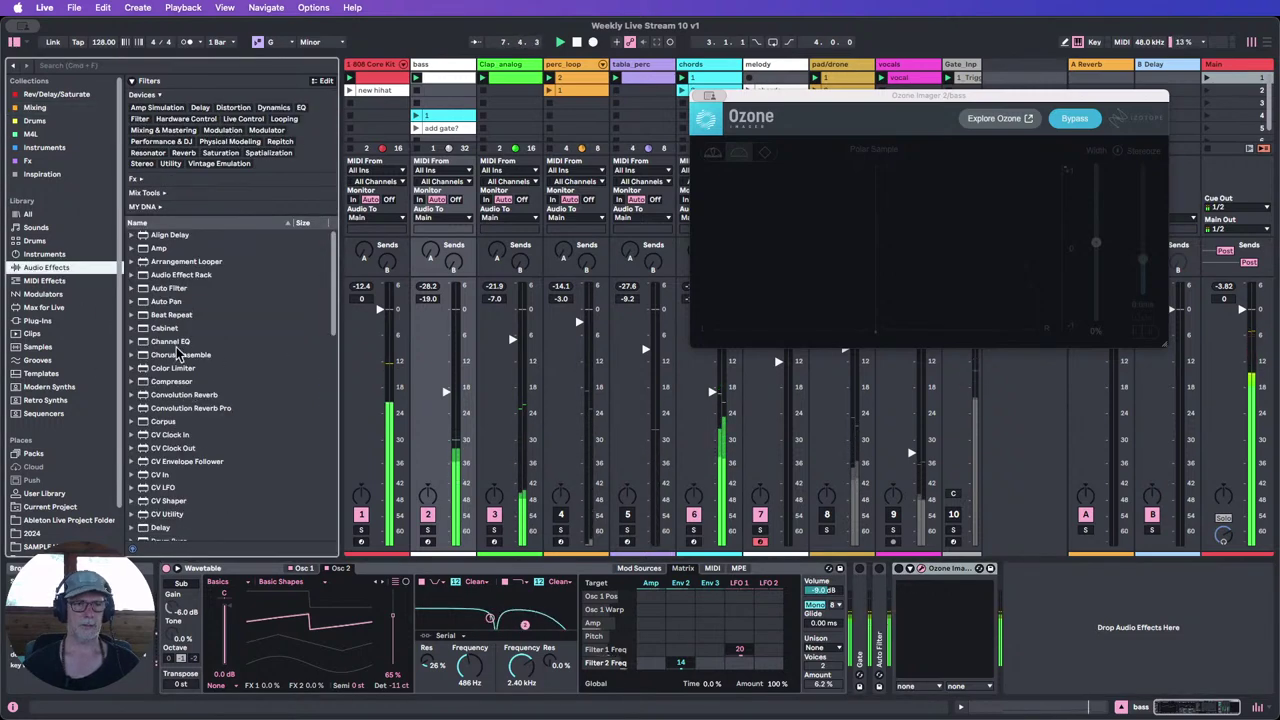
drag(178, 355, 852, 636)
drag(1004, 634, 1004, 628)
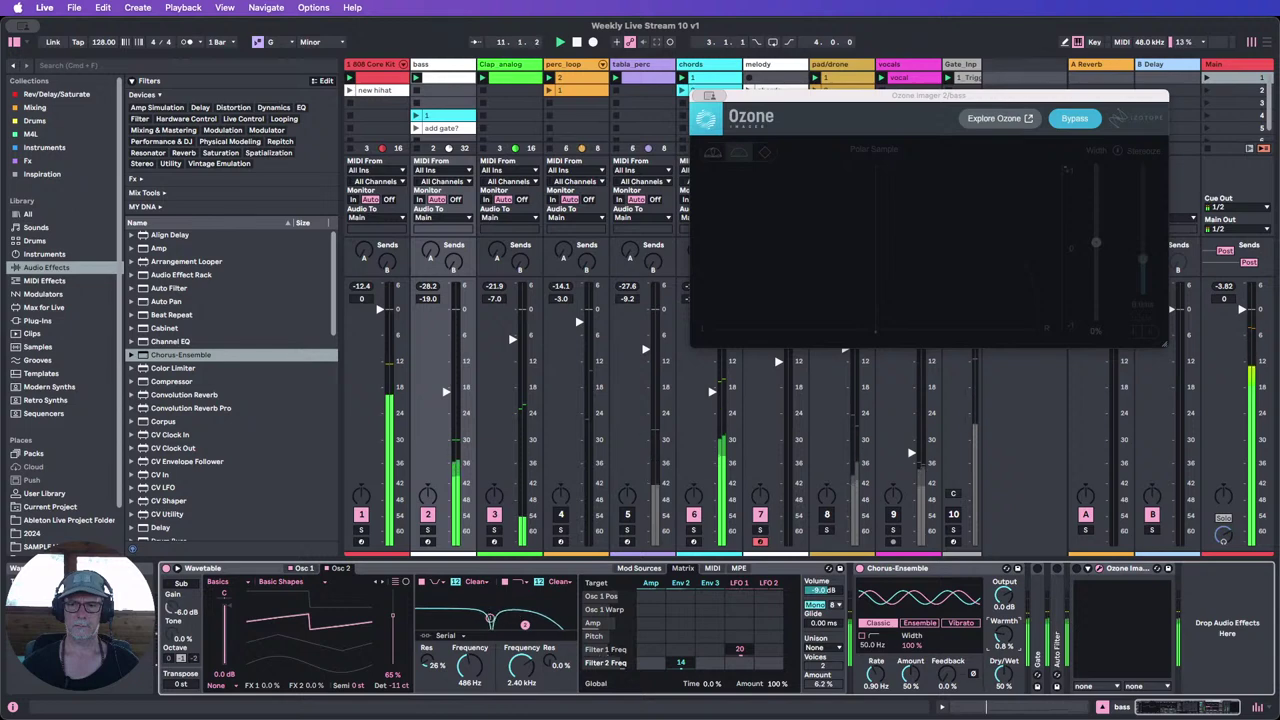
drag(1004, 634, 1004, 630)
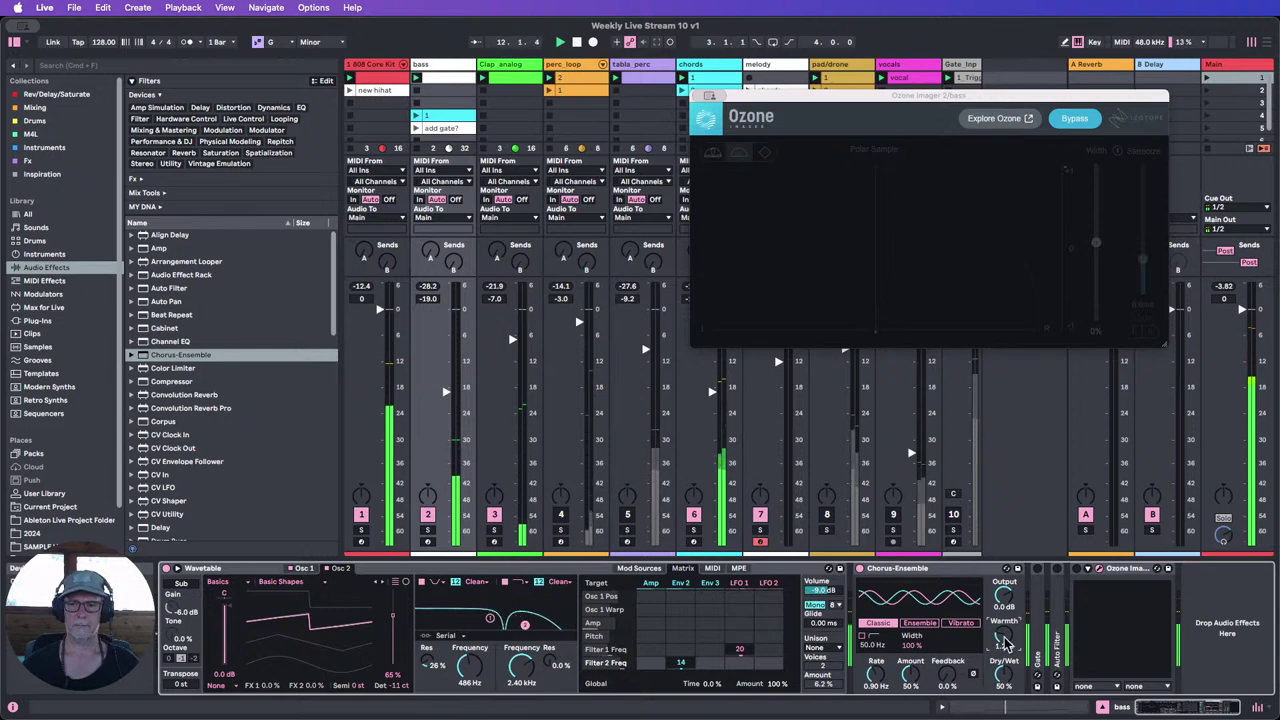
Step: Switch Ozone Imager 2 back on and set Chorus-Ensemble's Dry/Wet to 33% and Feedback to 85%
click(1076, 568)
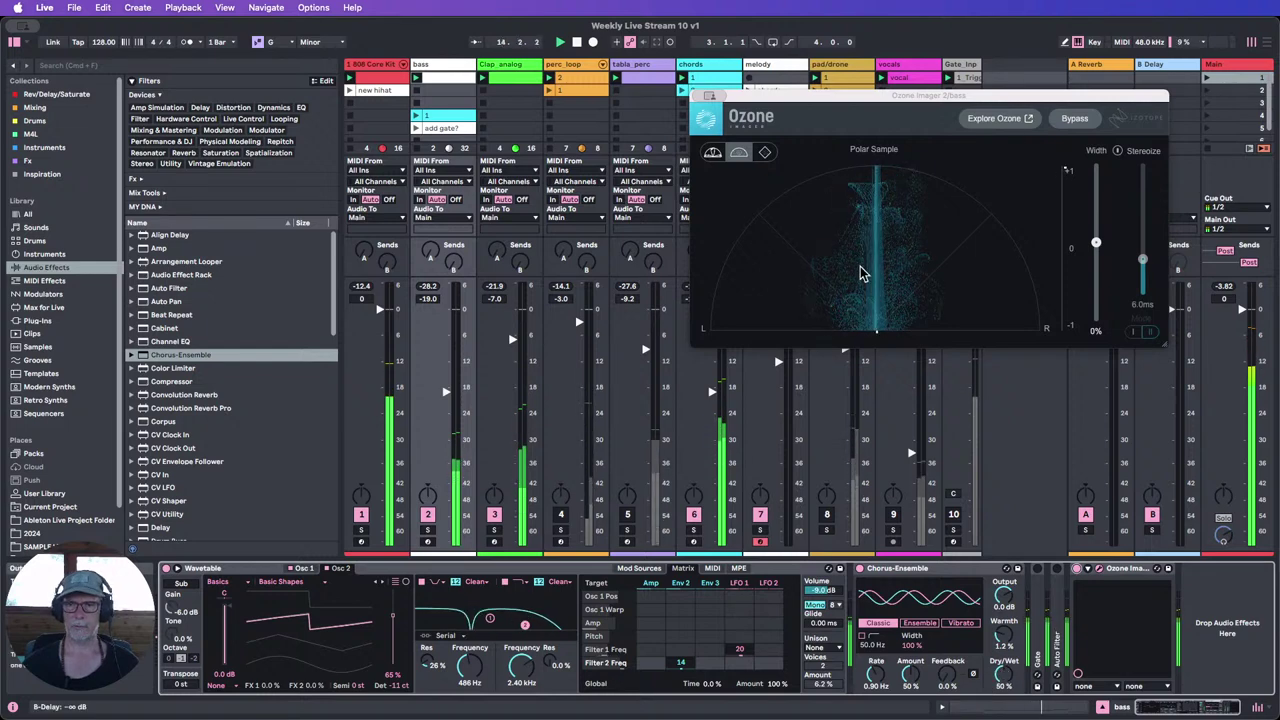
mouse_move(1004, 672)
mouse_down()
mouse_move(1004, 702)
mouse_move(1004, 690)
mouse_up()
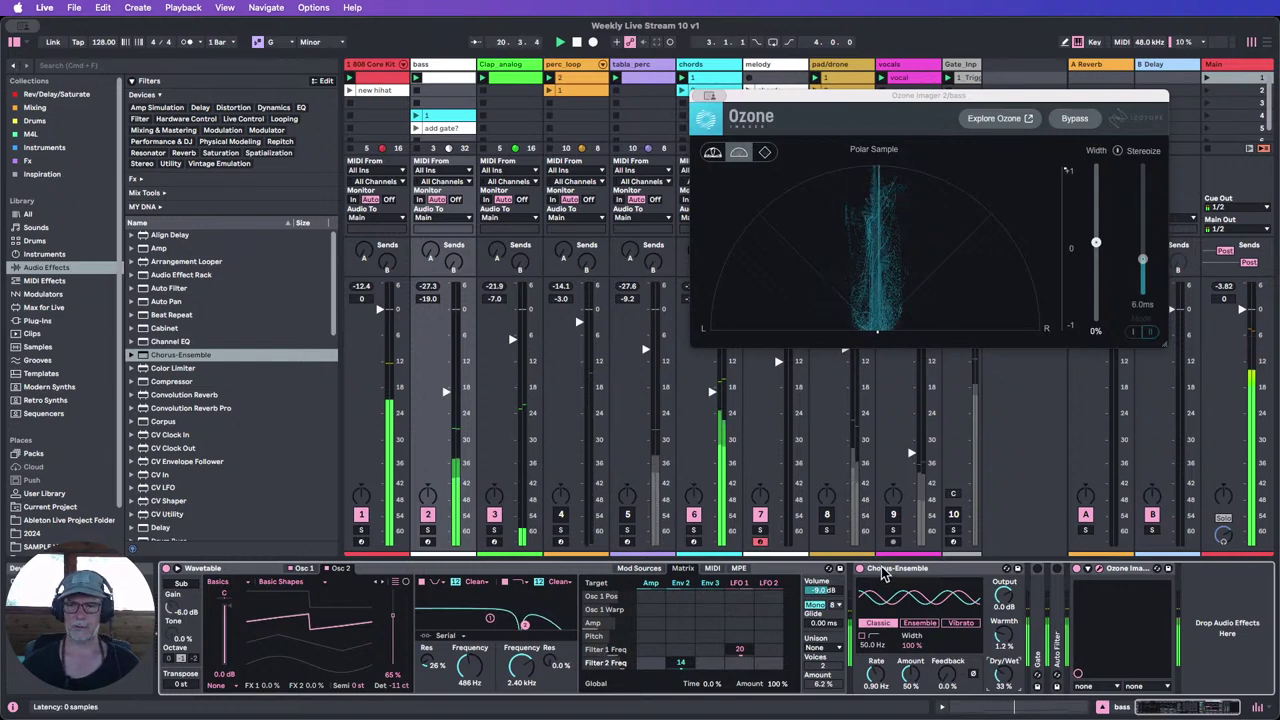
drag(947, 675, 947, 594)
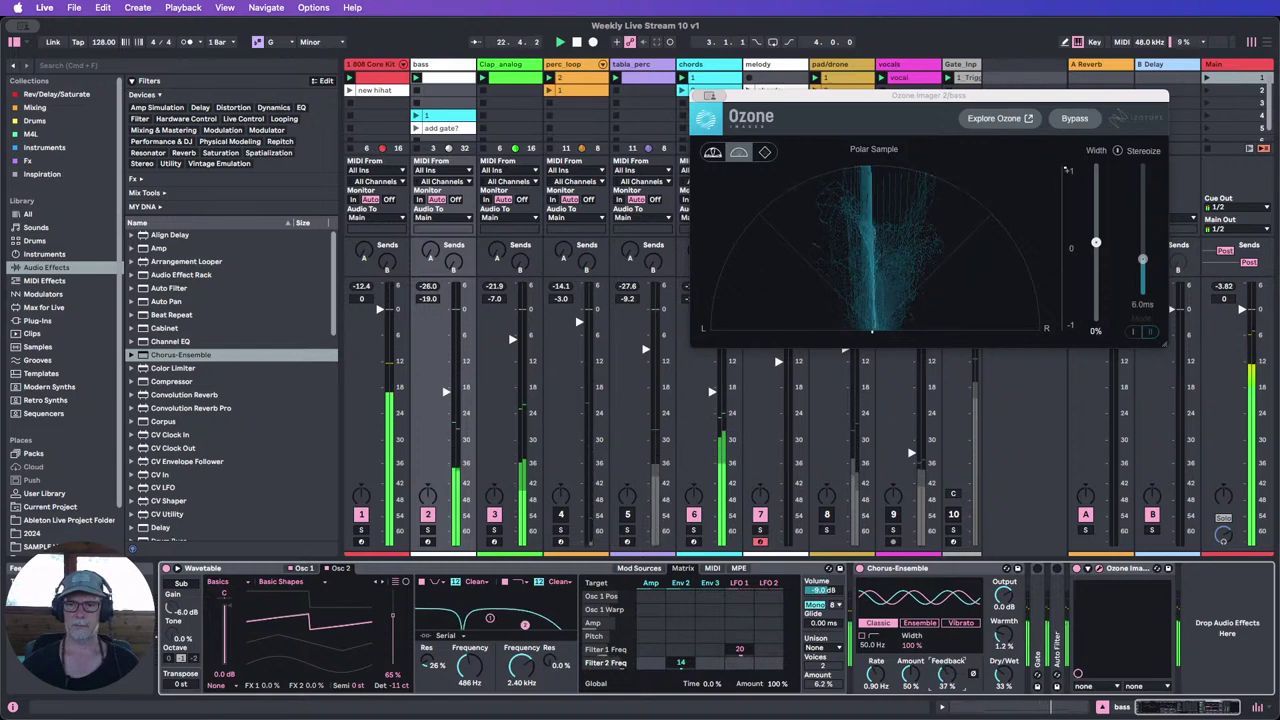
drag(947, 653, 947, 632)
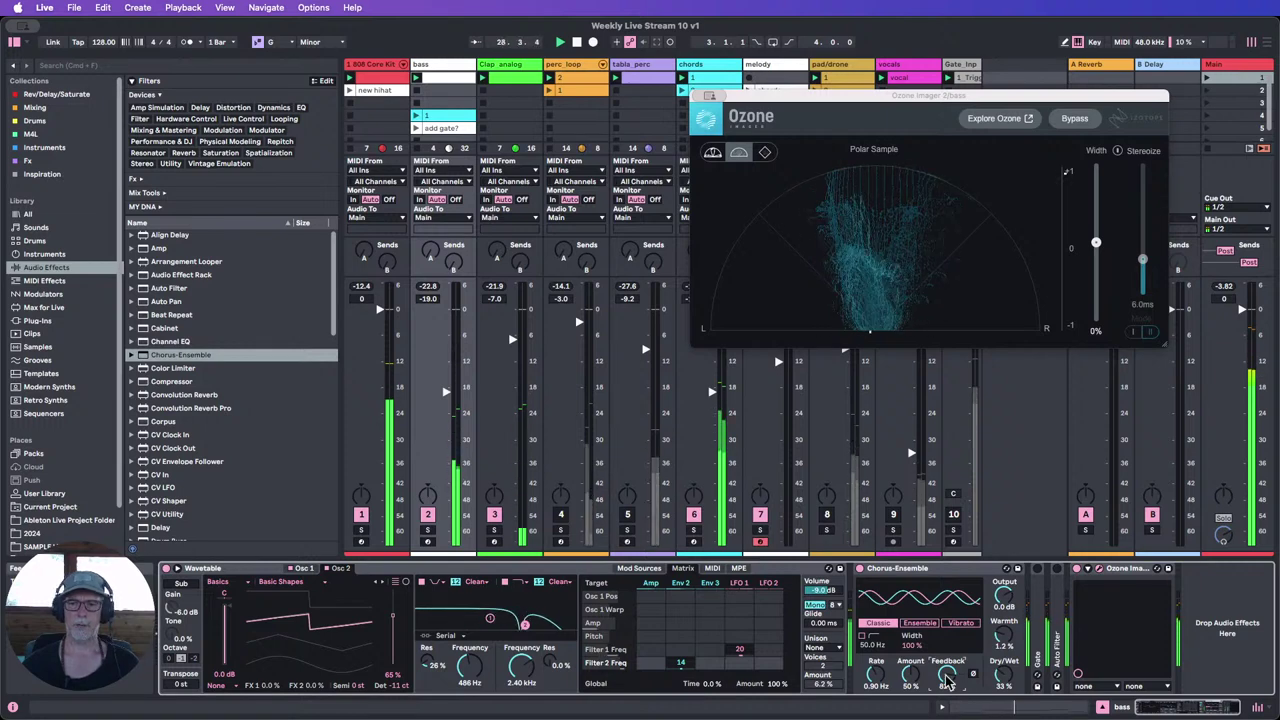
Step: Set Chorus-Ensemble's Dry/Wet to 32% with the chords track muted, and unmute the chords
click(699, 520)
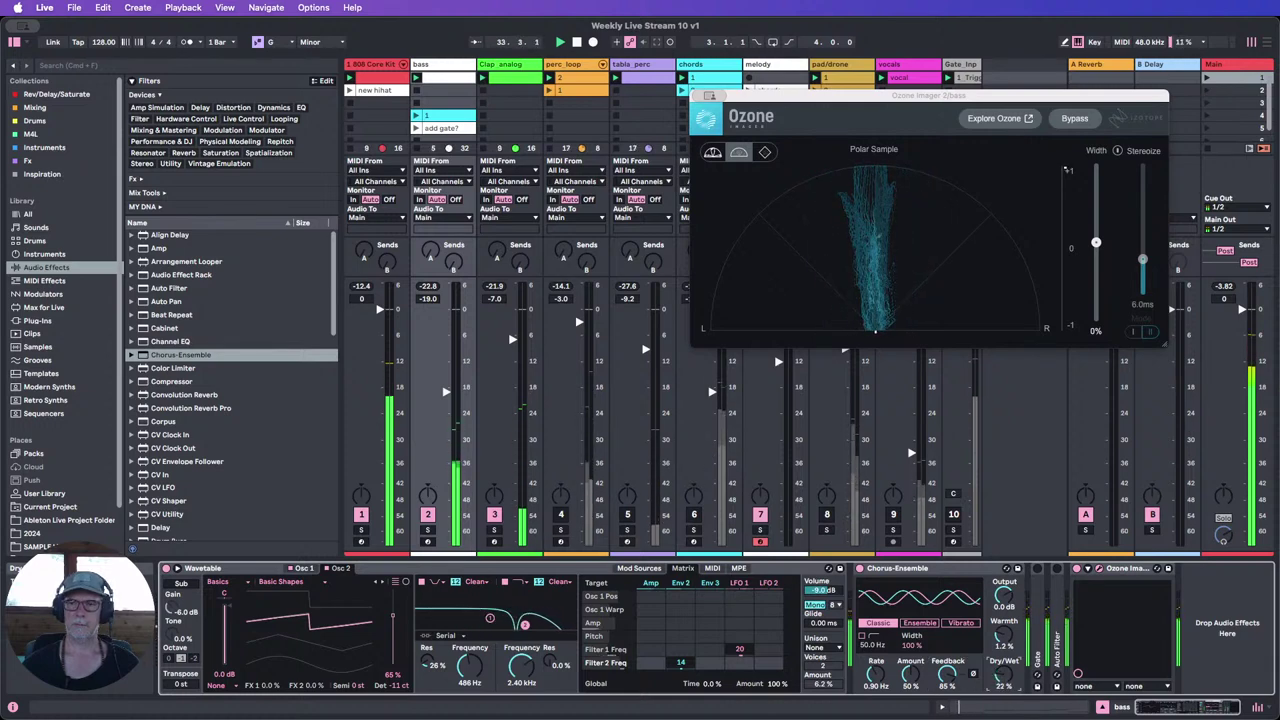
drag(1003, 673, 1003, 666)
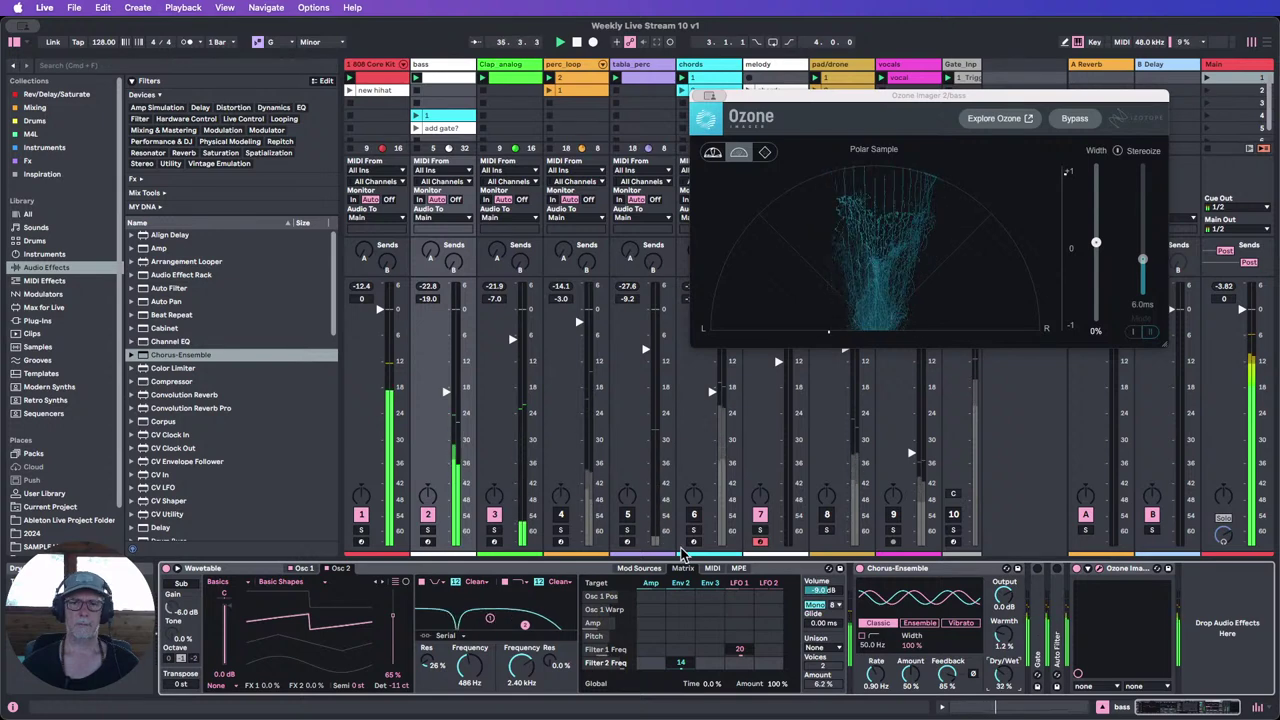
click(694, 515)
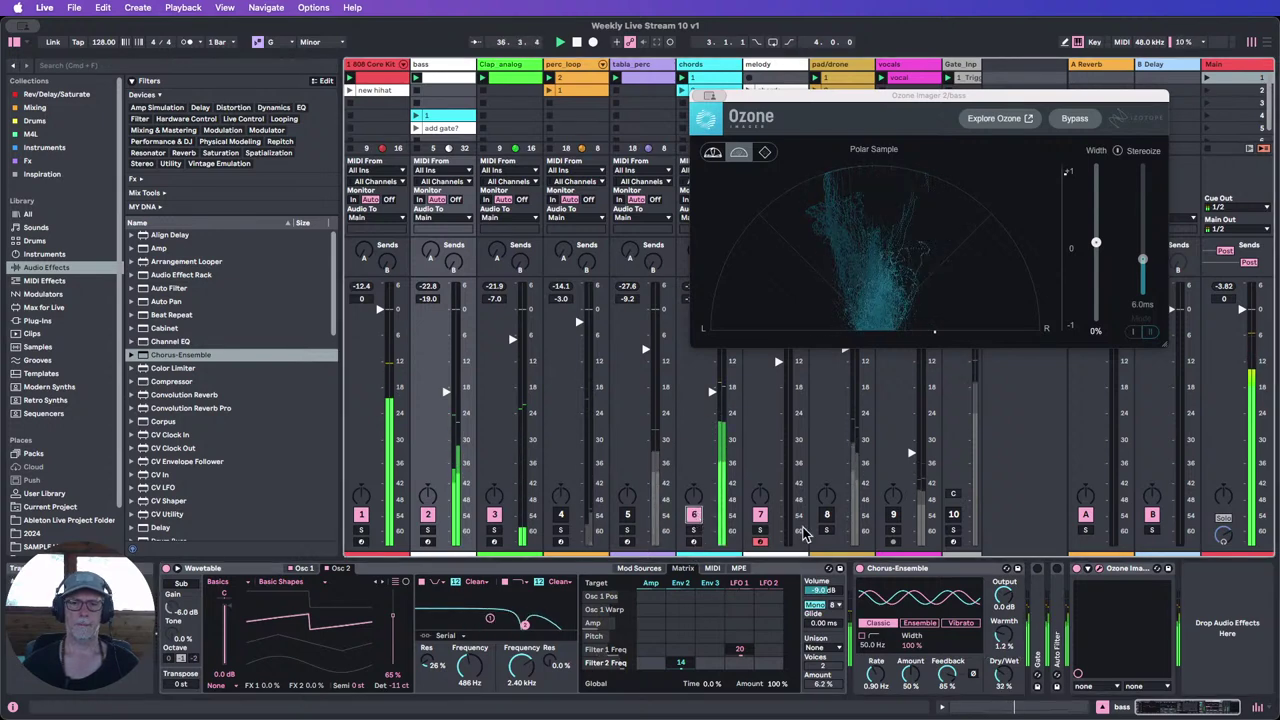
Step: Fold Chorus-Ensemble and add Overdrive from the Audio Effects library directly after it, with its Dry/Wet at 14%
double_click(922, 575)
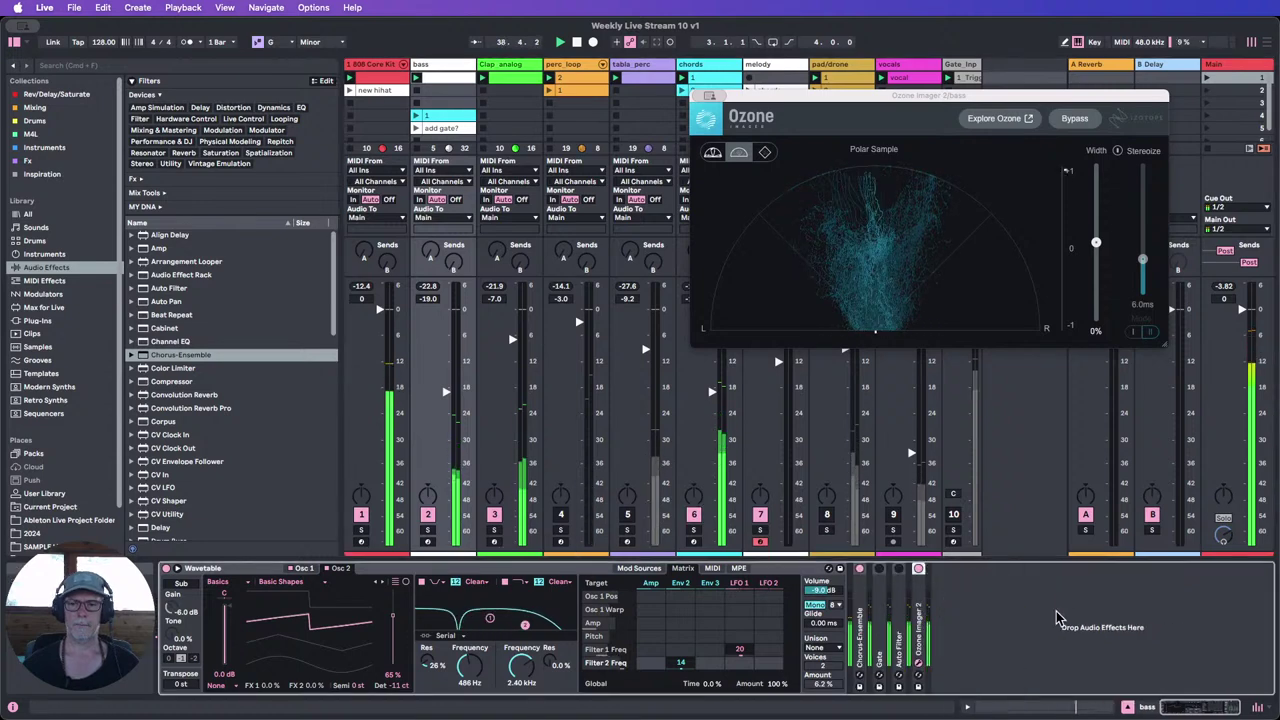
scroll(216, 390, down, 5)
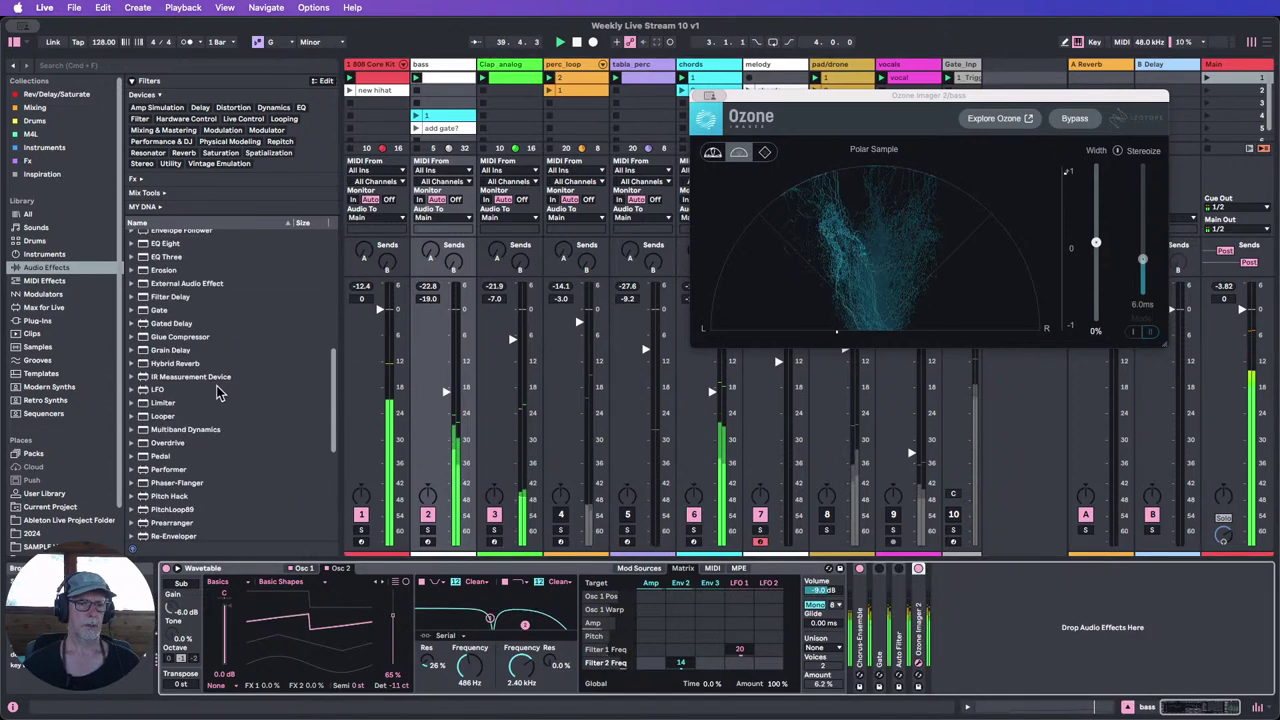
scroll(218, 391, down, 5)
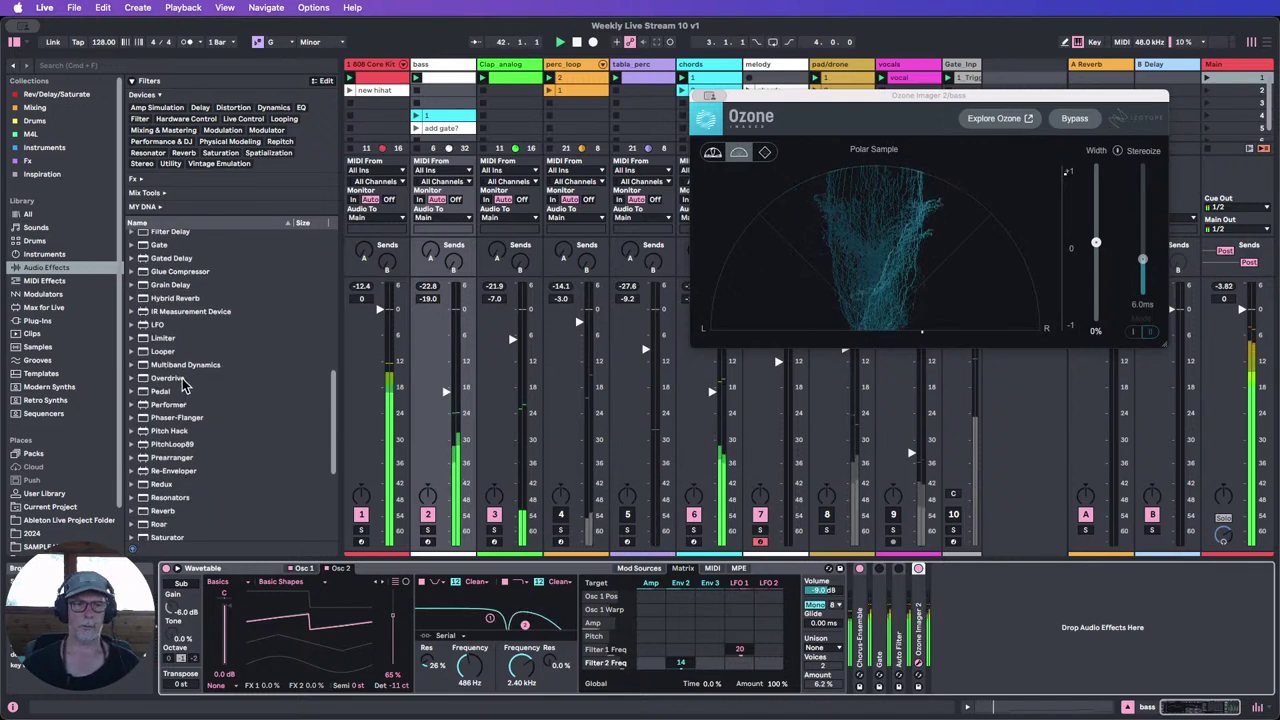
scroll(165, 390, up, 3)
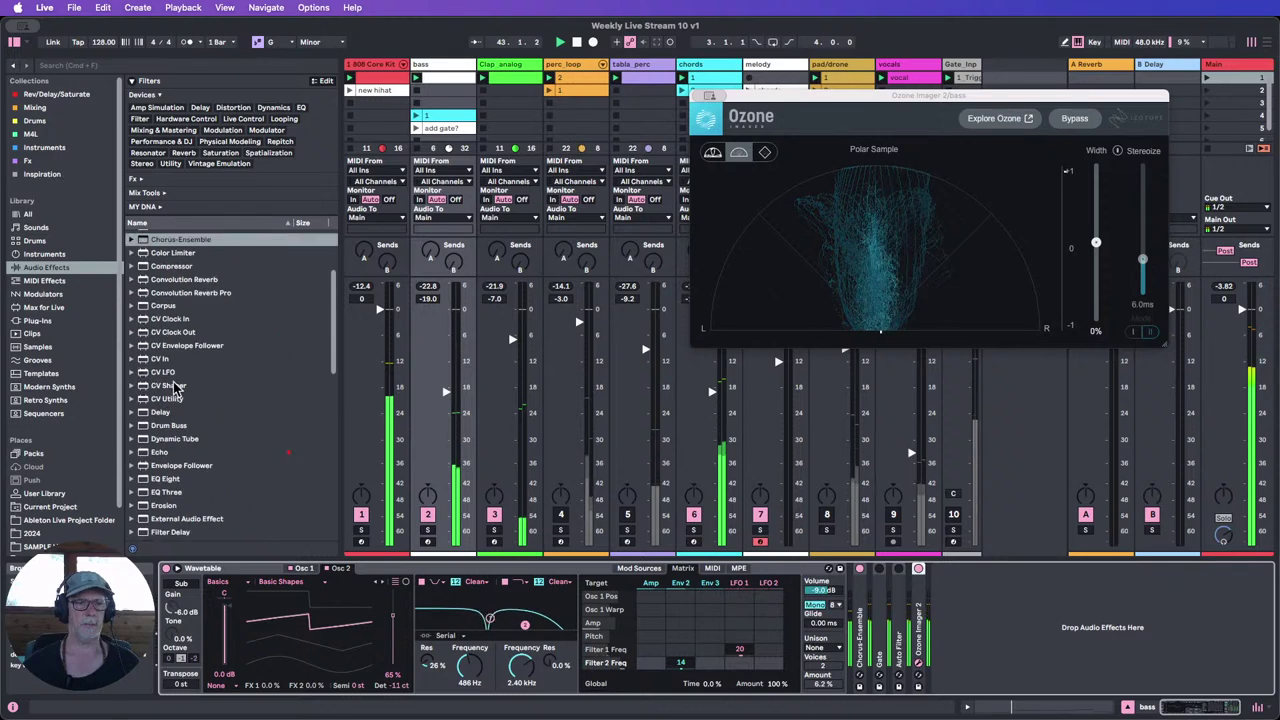
drag(166, 410, 868, 625)
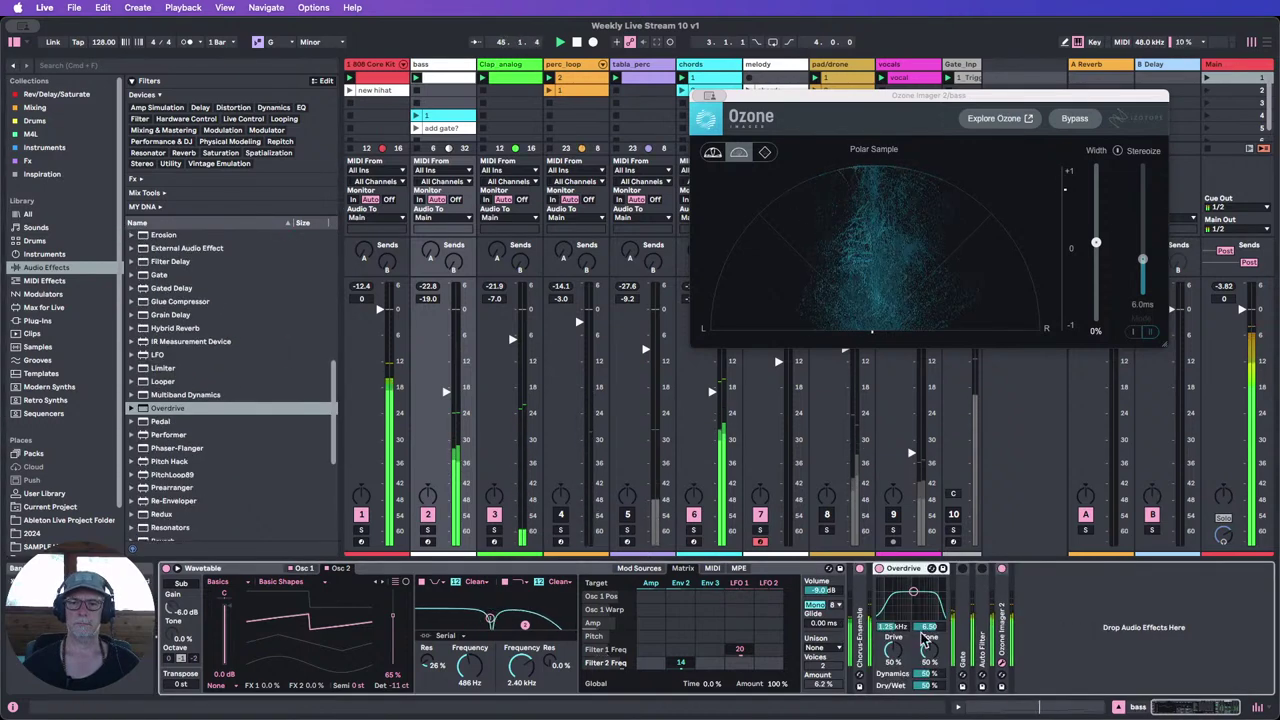
drag(930, 686, 930, 692)
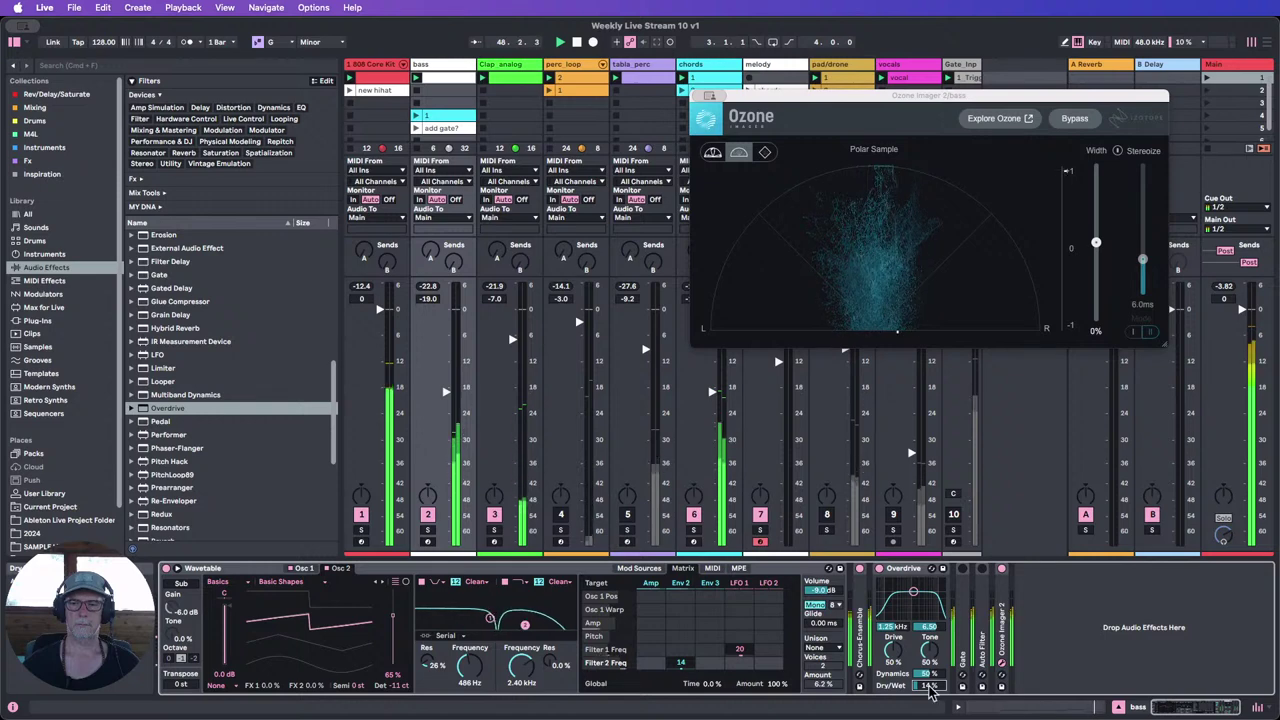
Step: Try Overdrive ahead of Chorus-Ensemble on the bass track, fold it, and return it to directly after Chorus-Ensemble
drag(904, 569, 880, 572)
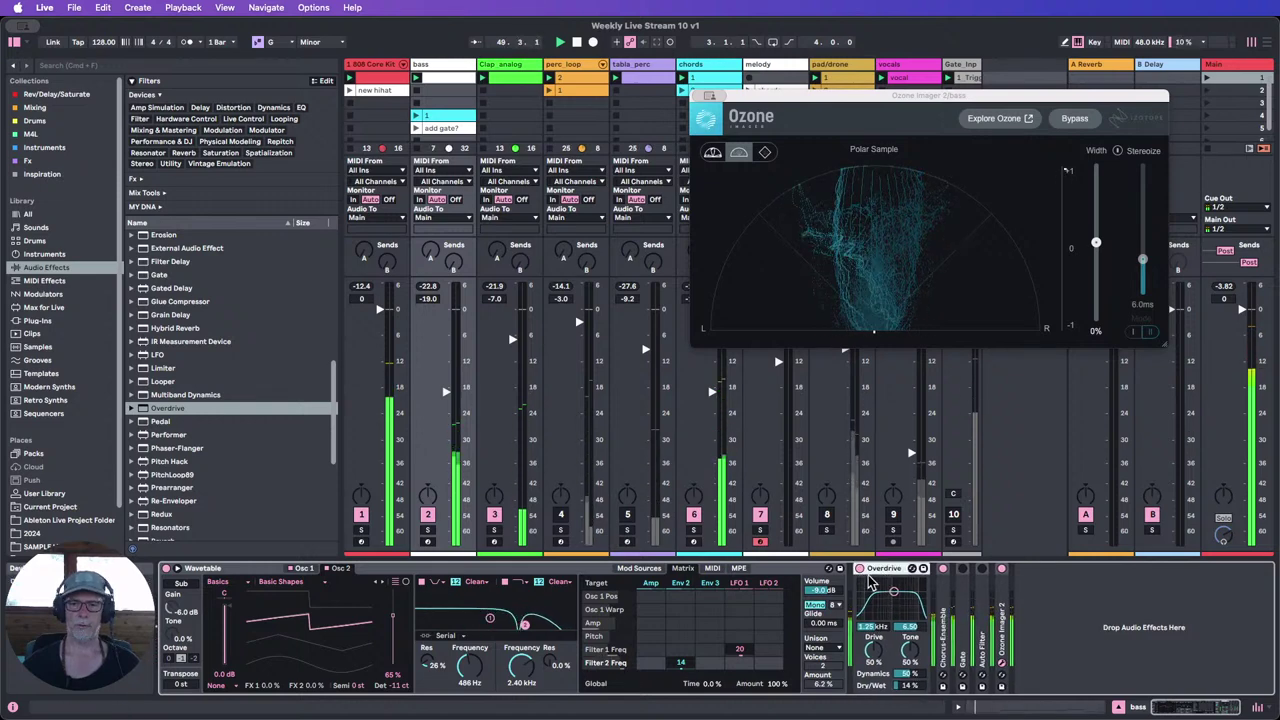
double_click(880, 571)
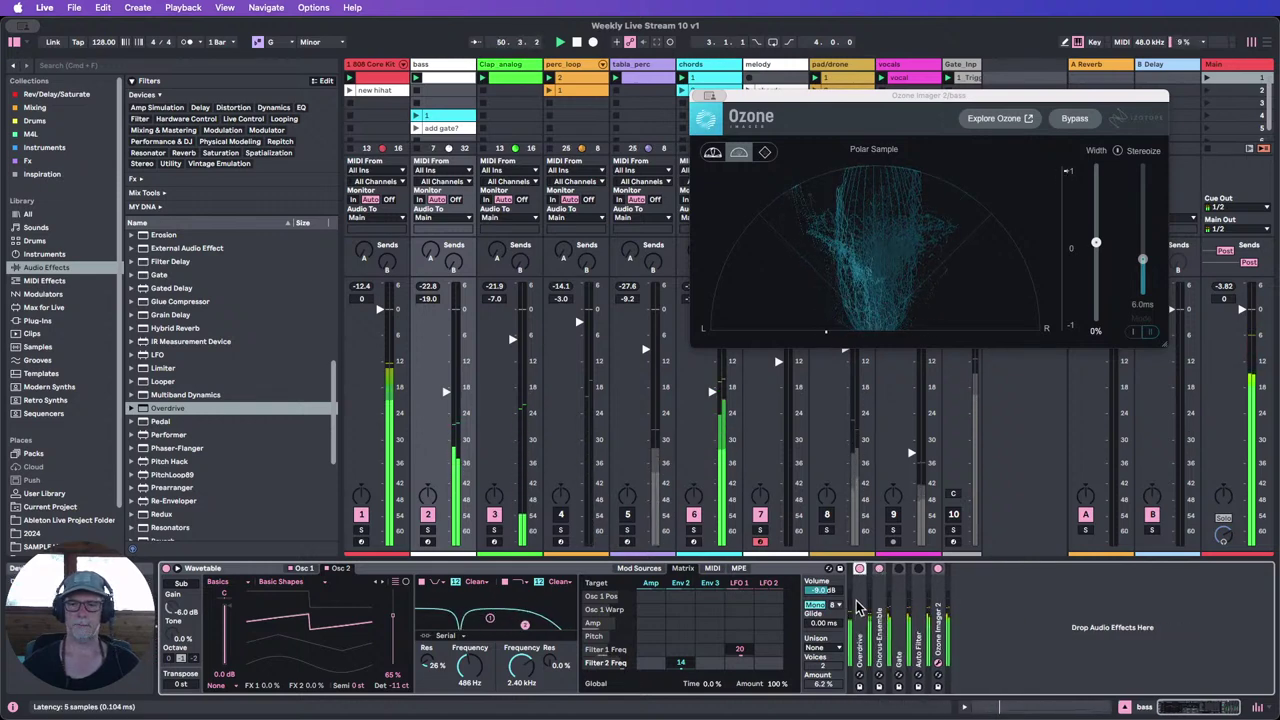
drag(858, 606, 880, 603)
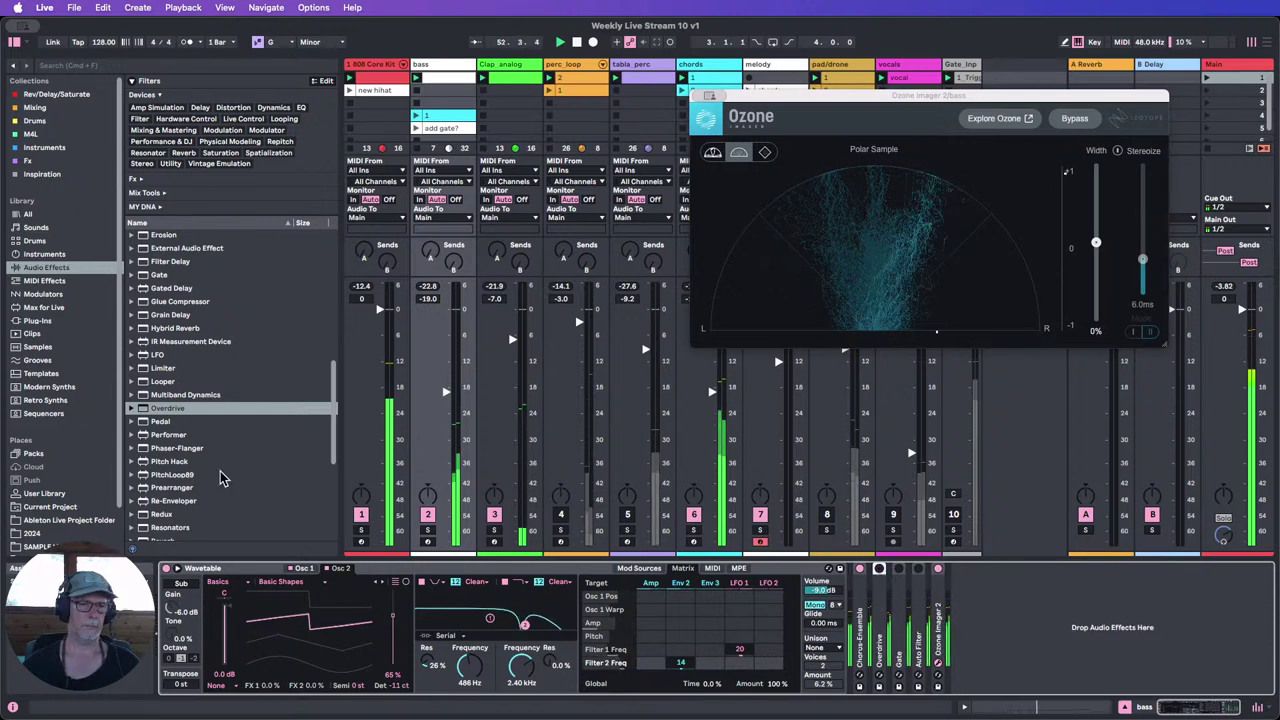
Step: Add Roar directly after Chorus-Ensemble and set its Amount to 17%, Drive to 5.0 dB and Dry/Wet to 20%
scroll(202, 472, down, 2)
drag(160, 525, 872, 625)
drag(998, 618, 998, 600)
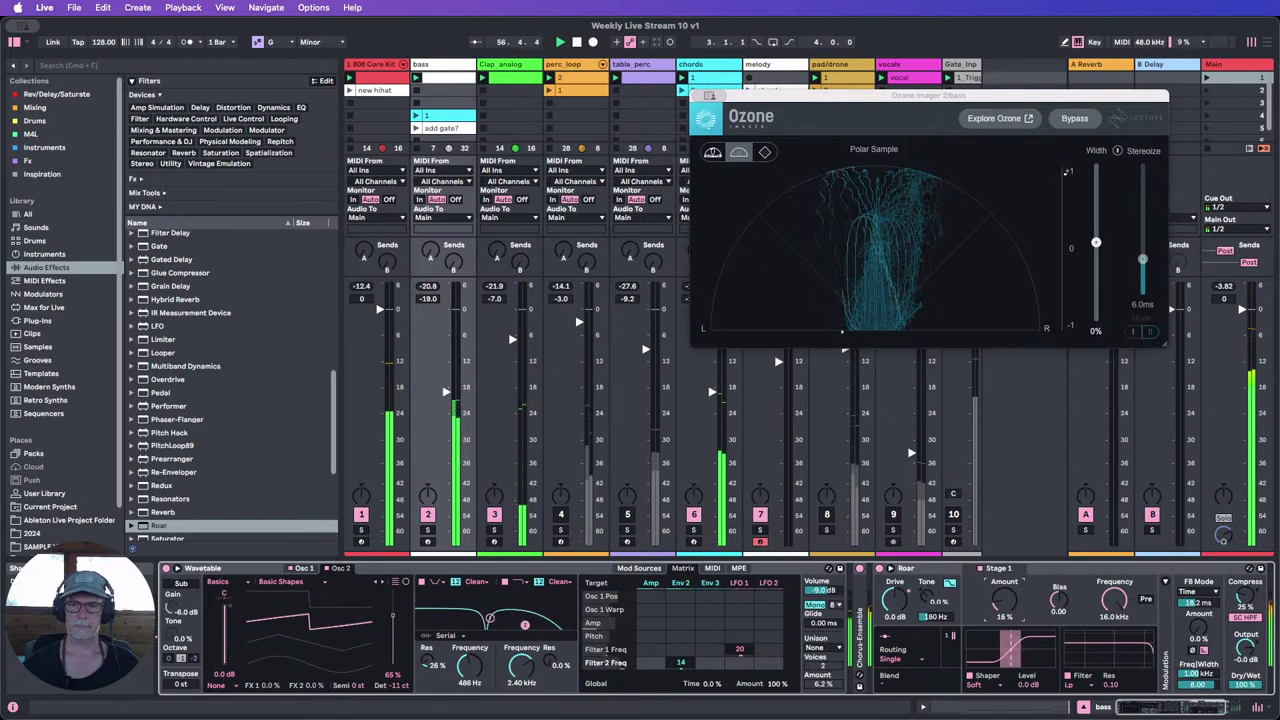
drag(895, 600, 895, 587)
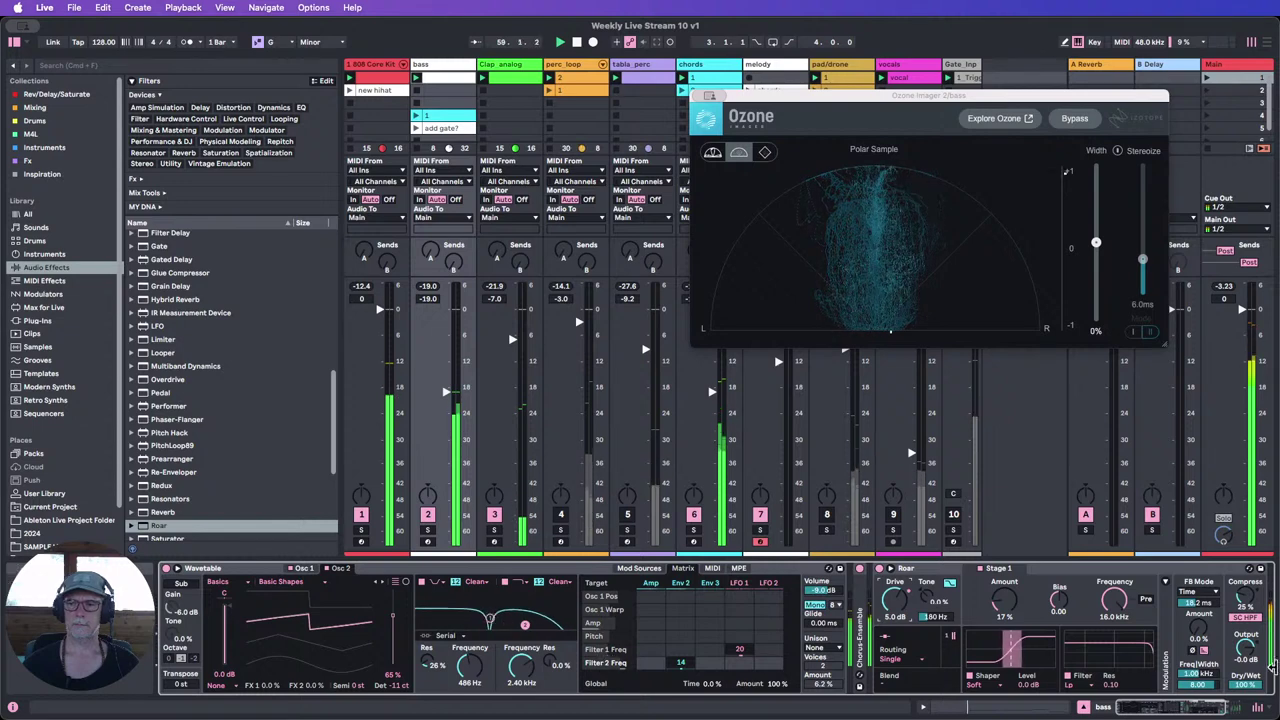
mouse_move(1244, 685)
mouse_down()
mouse_move(1244, 713)
mouse_move(1244, 682)
mouse_up()
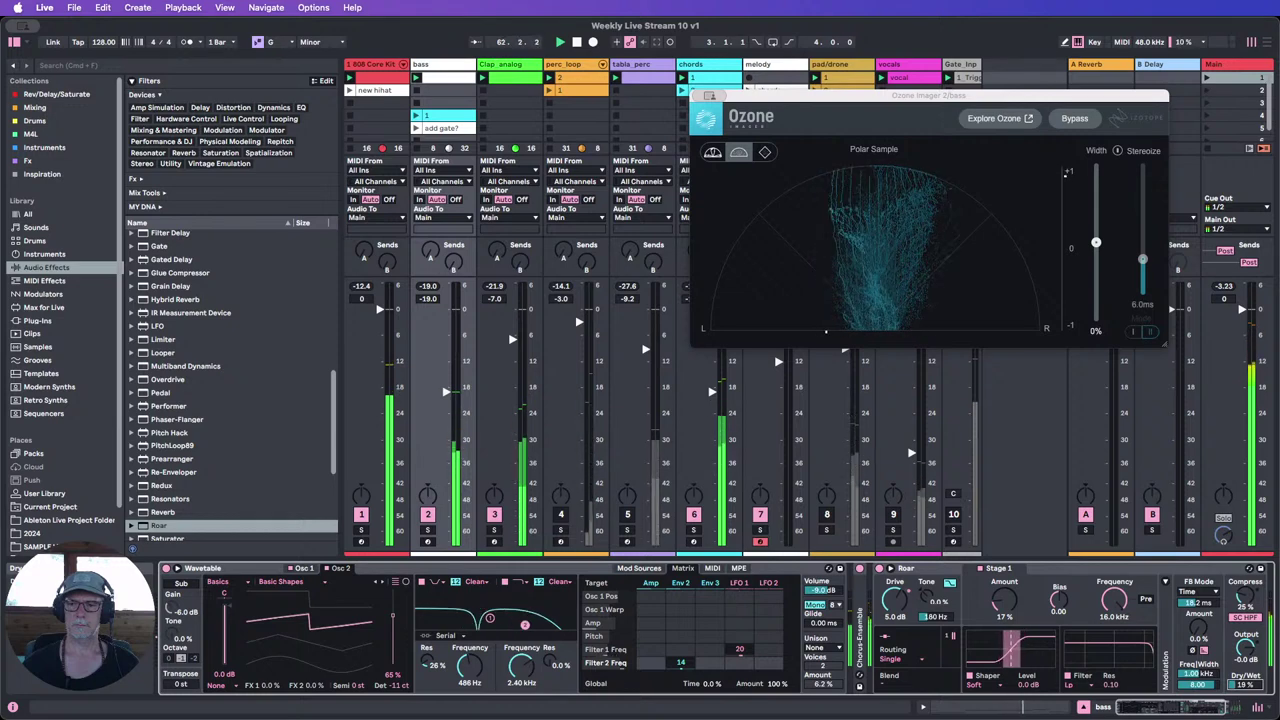
Step: Audition the Full Wave Rectifier, Half Wave Rectifier, Shards and Noise Injection shapers in Roar's Stage 1
click(978, 685)
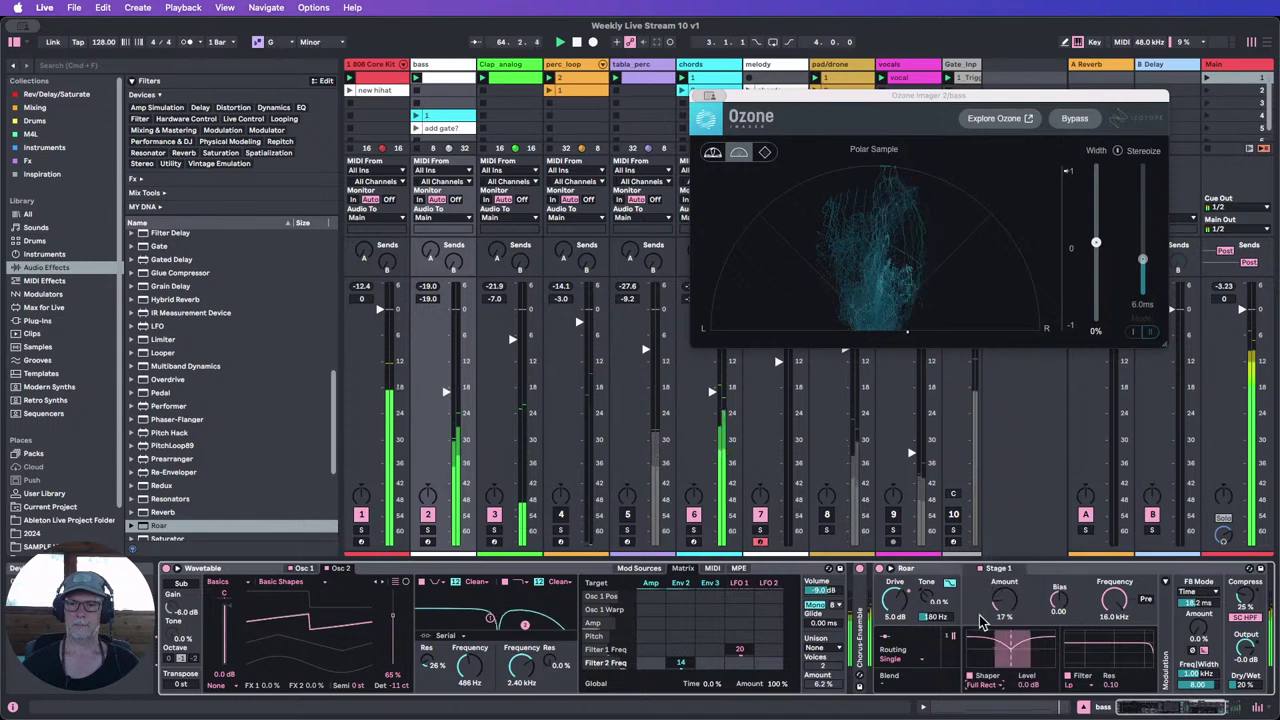
click(992, 611)
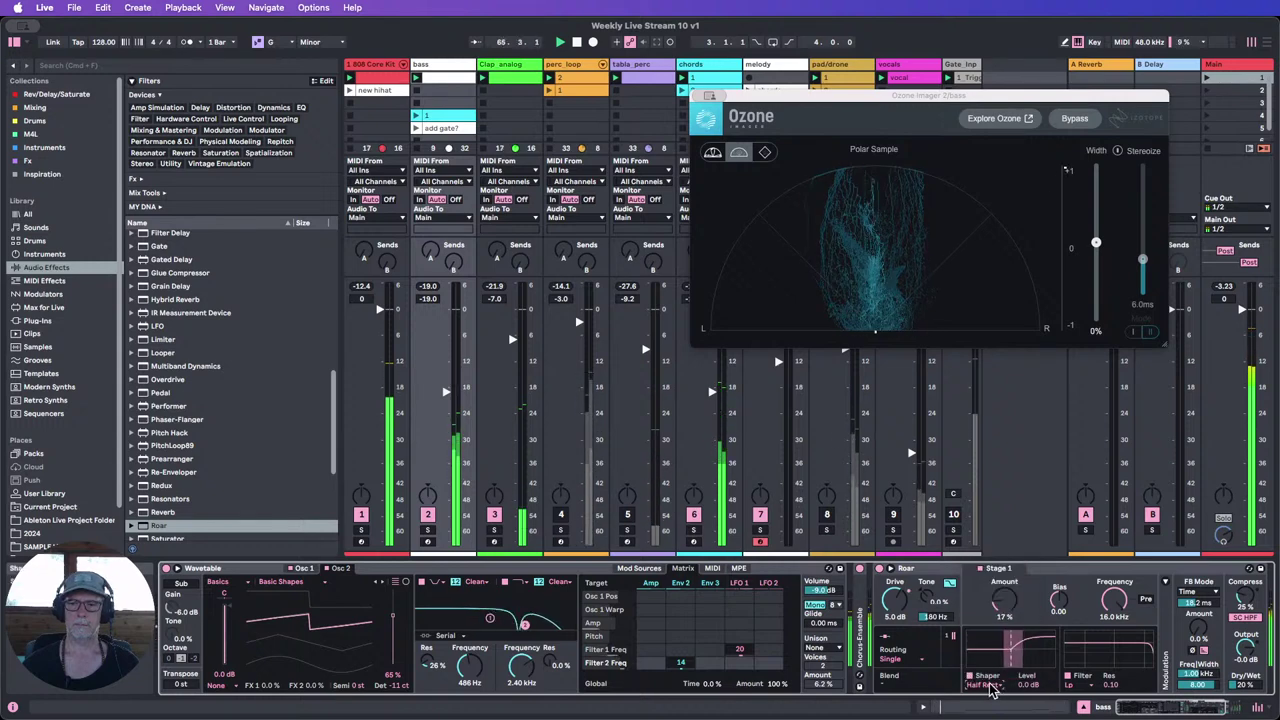
click(985, 685)
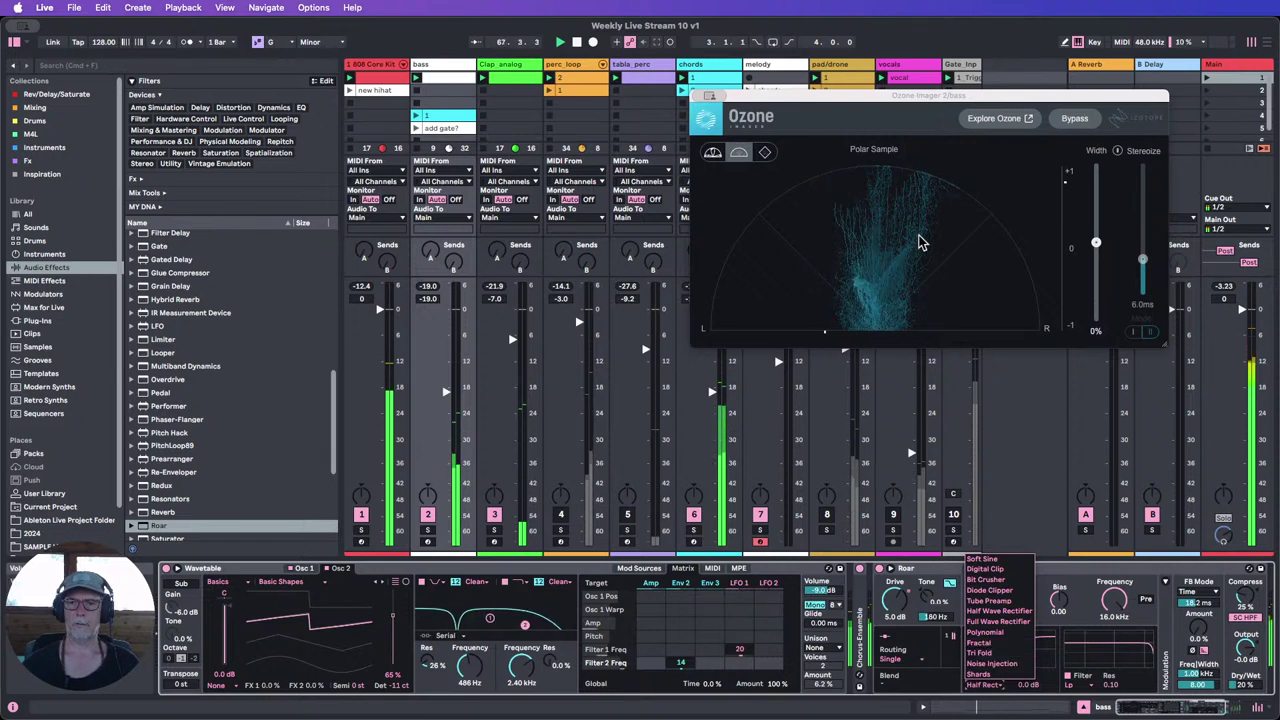
click(983, 675)
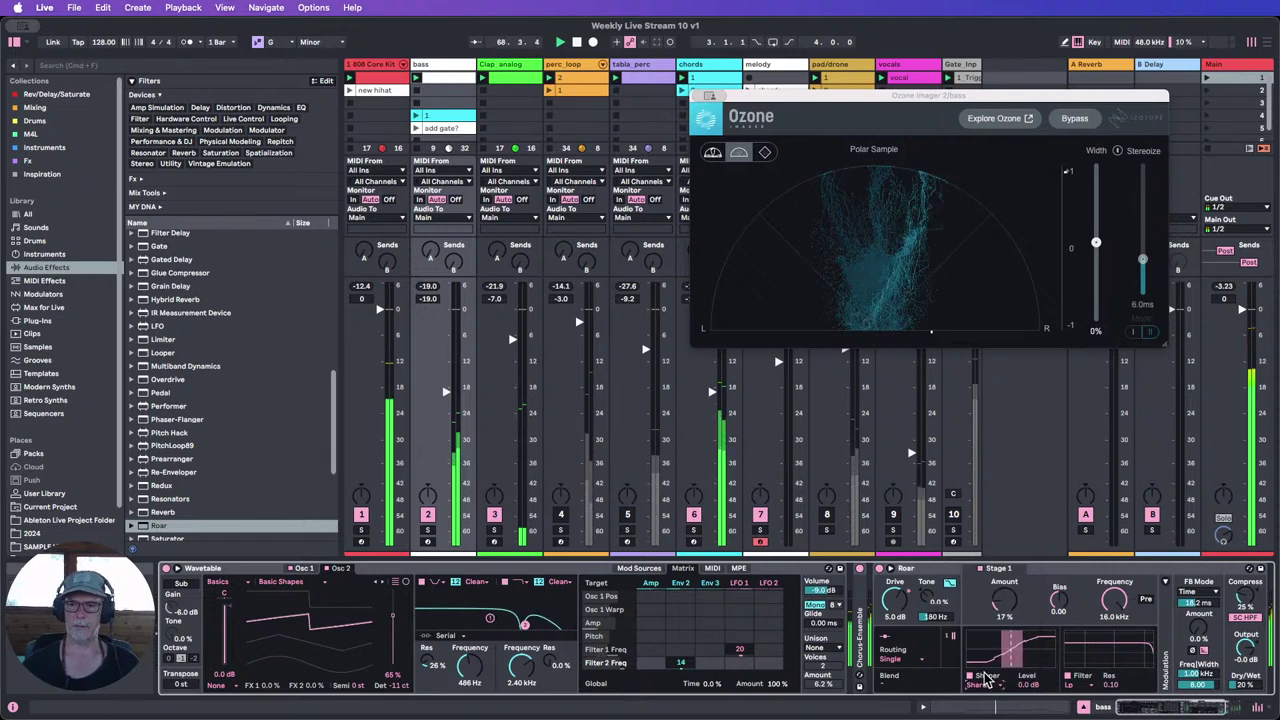
click(980, 685)
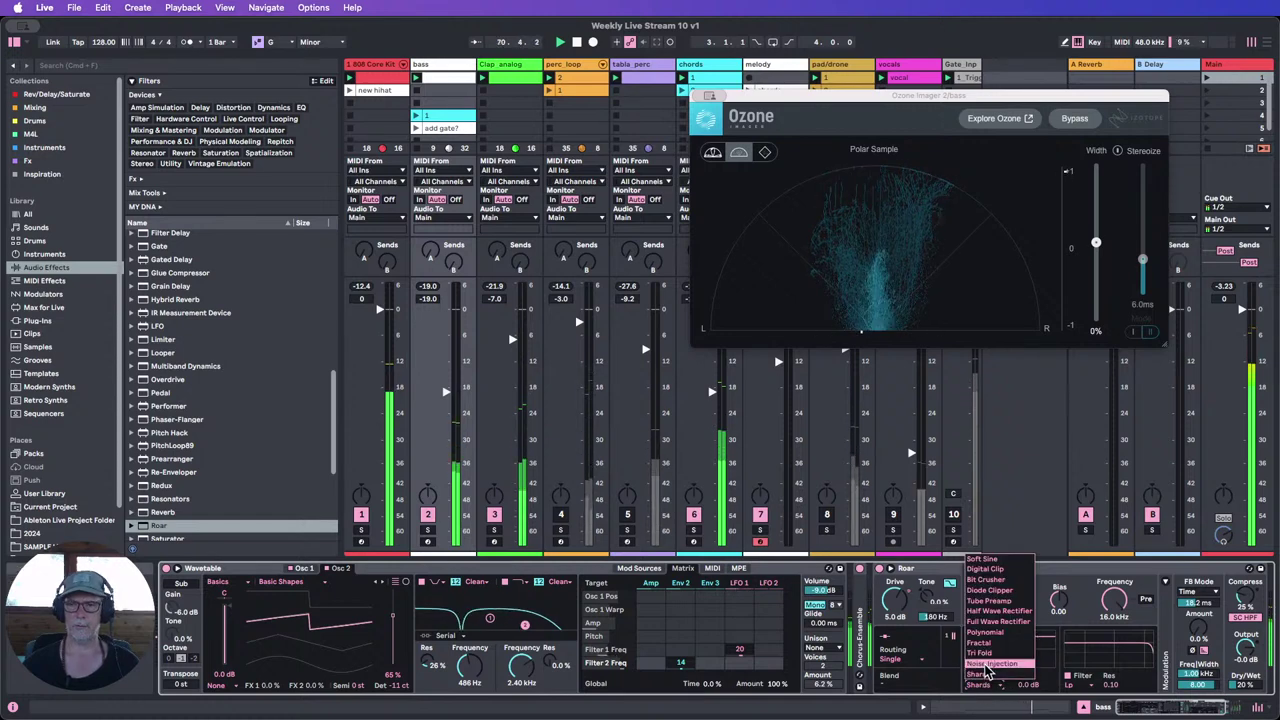
click(986, 664)
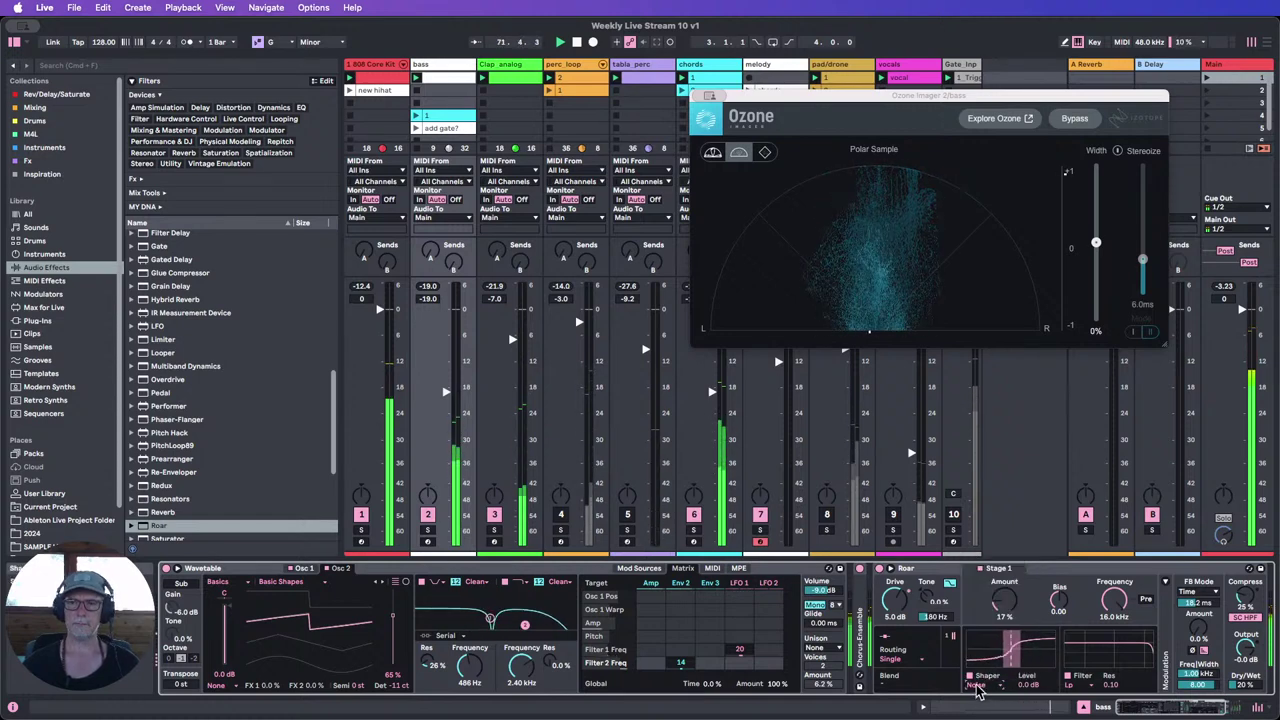
Step: Audition the Tri Fold, Fractal and Polynomial shapers in Roar's Stage 1
click(980, 687)
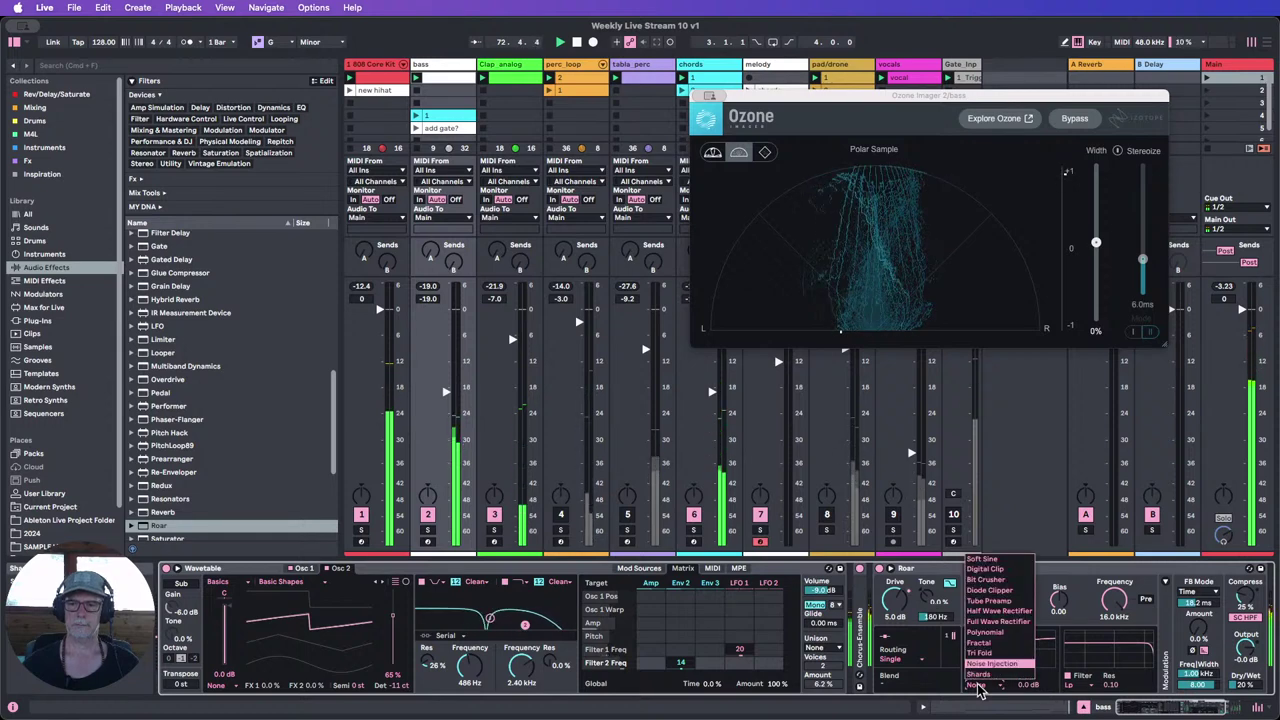
click(984, 690)
click(984, 690)
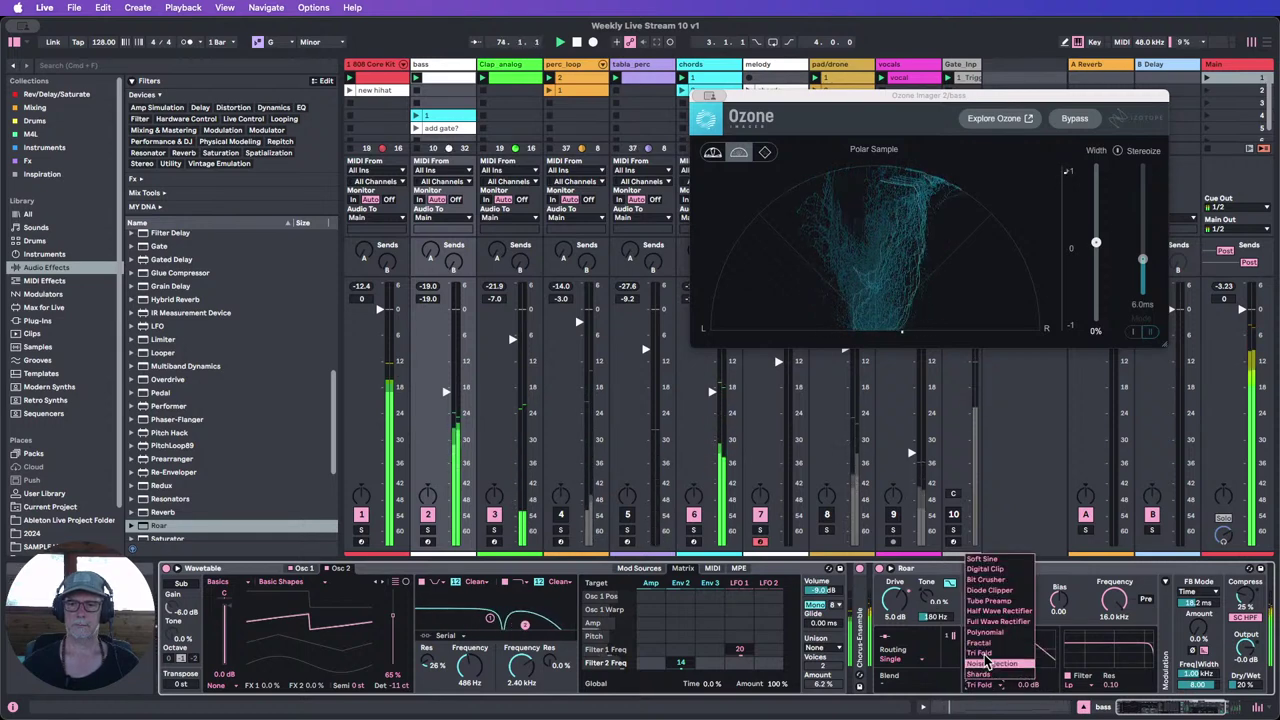
click(985, 688)
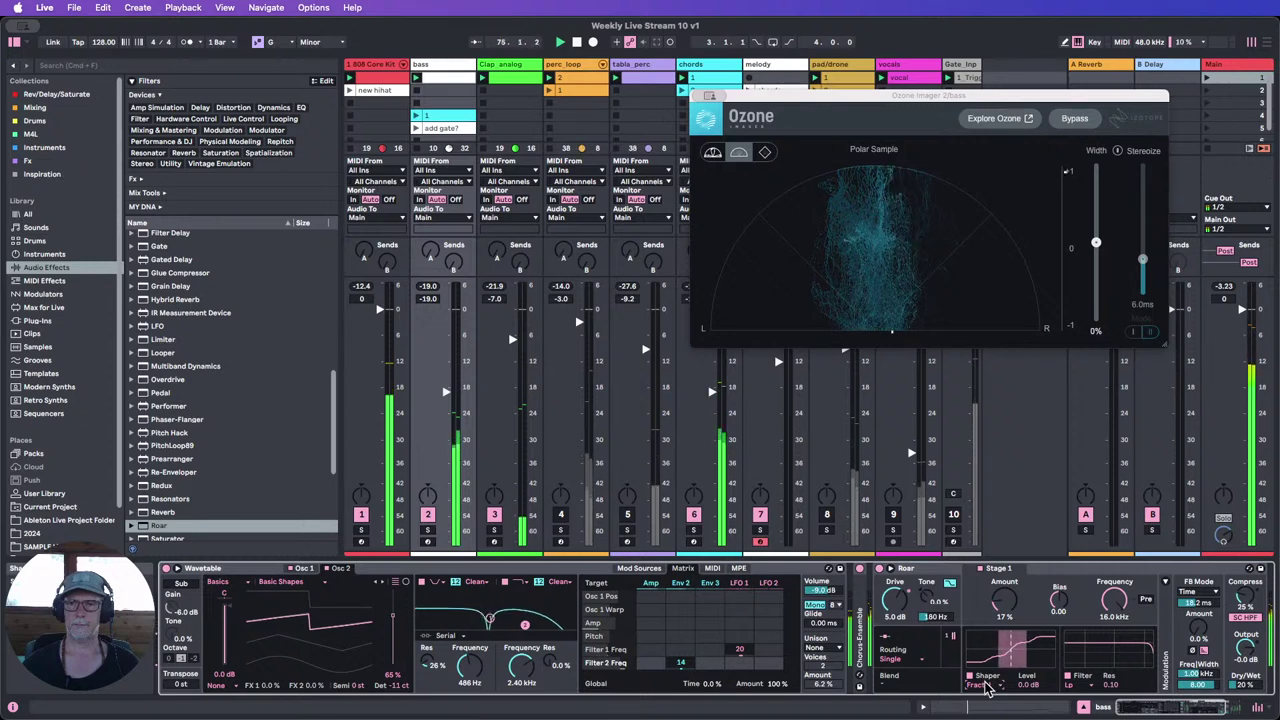
click(985, 687)
click(980, 647)
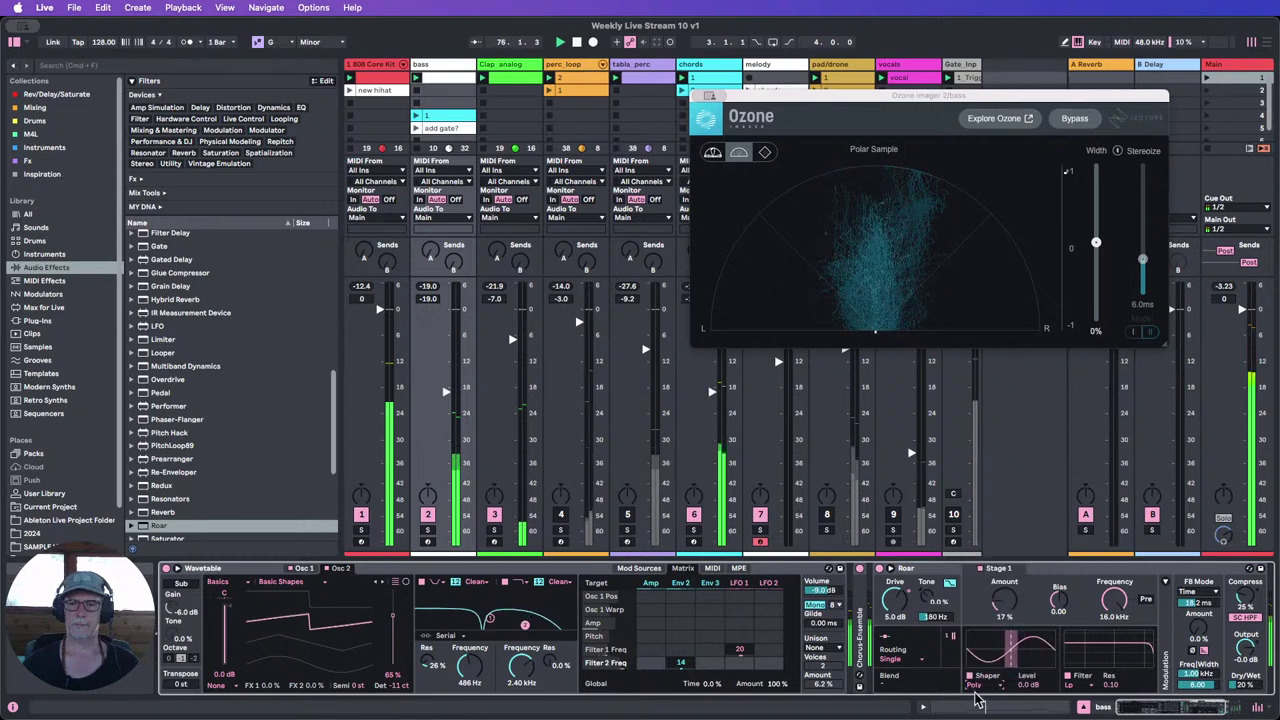
click(978, 688)
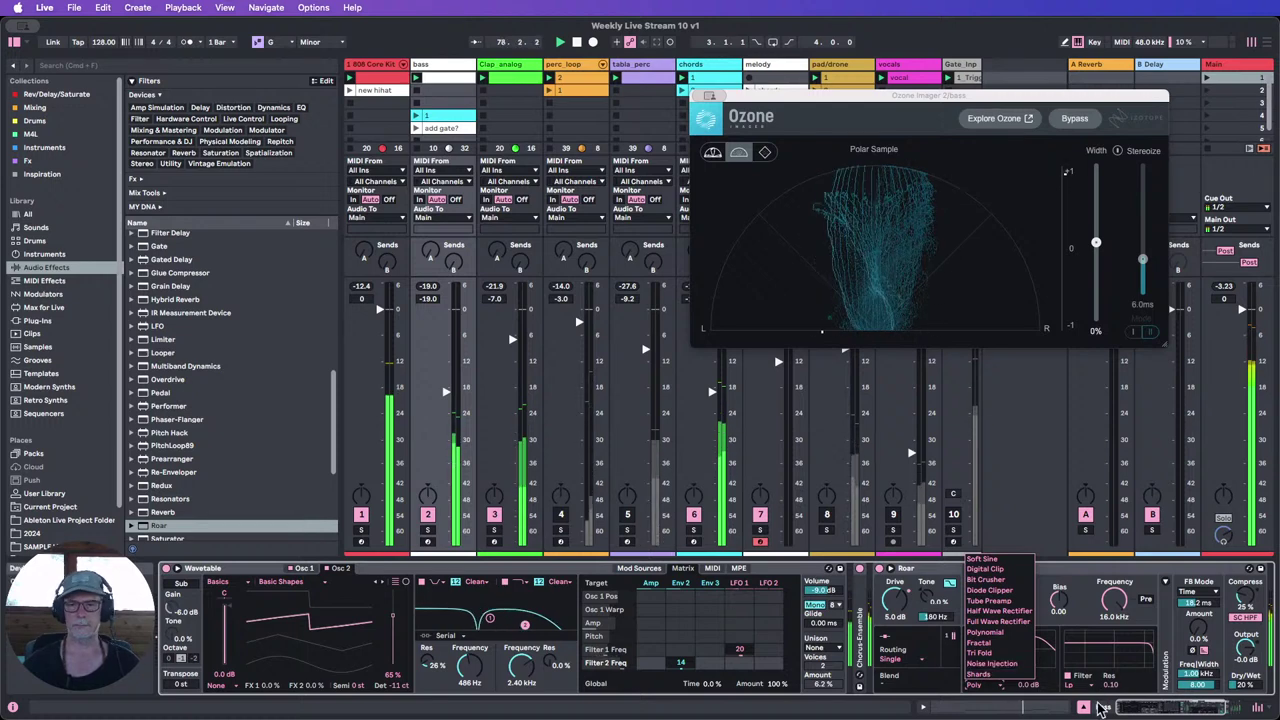
click(1152, 712)
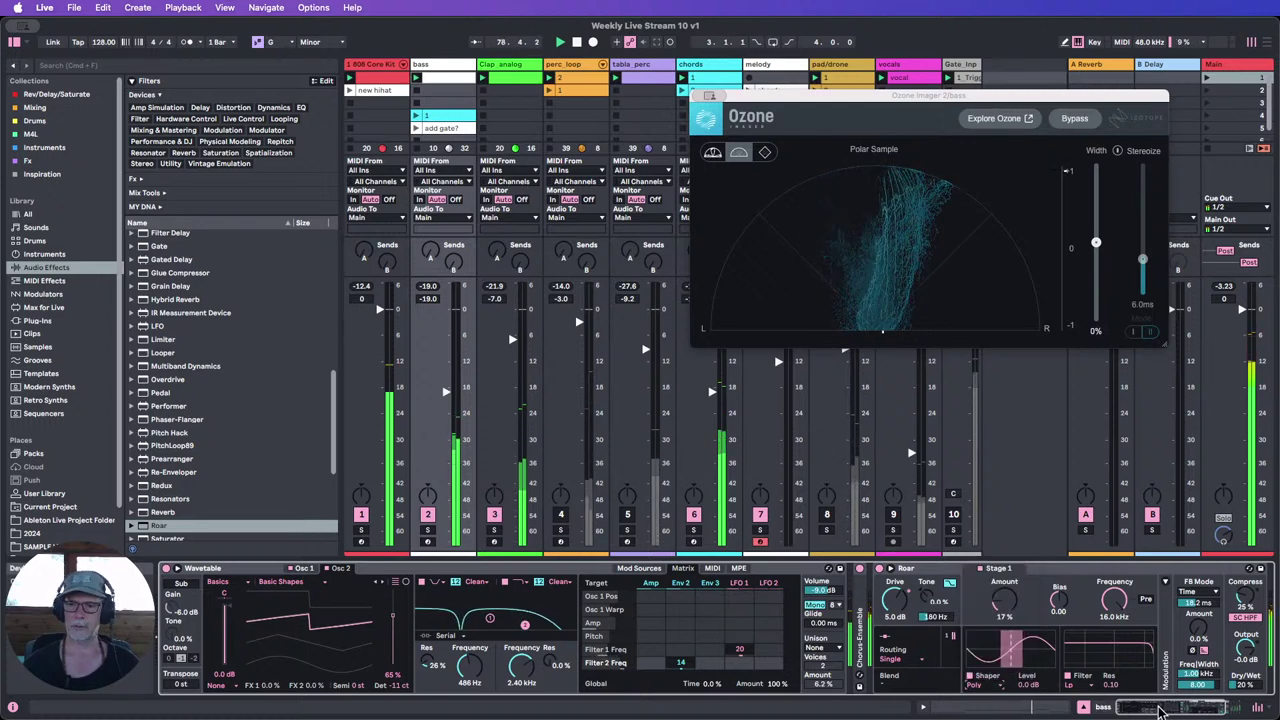
Step: Compare the Full Wave Rectifier and Half Wave Rectifier shapers again in Roar, and try Tube Preamp
click(988, 686)
click(988, 622)
click(986, 685)
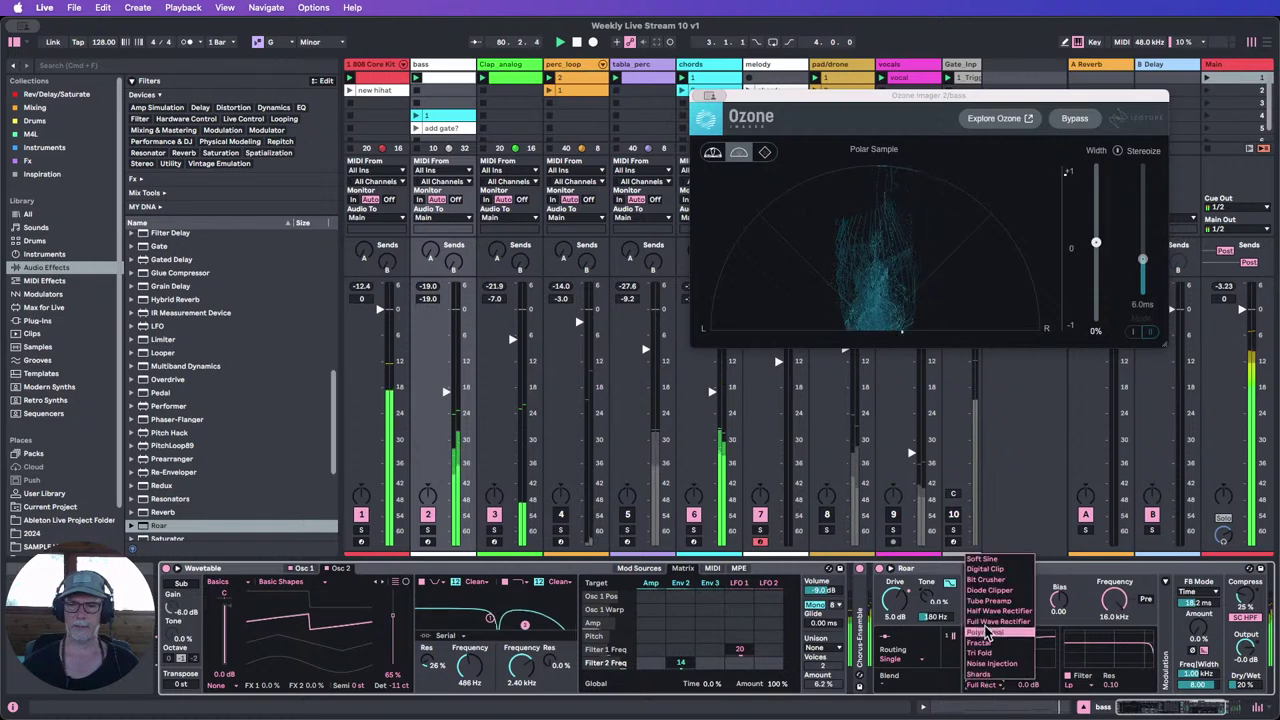
click(995, 611)
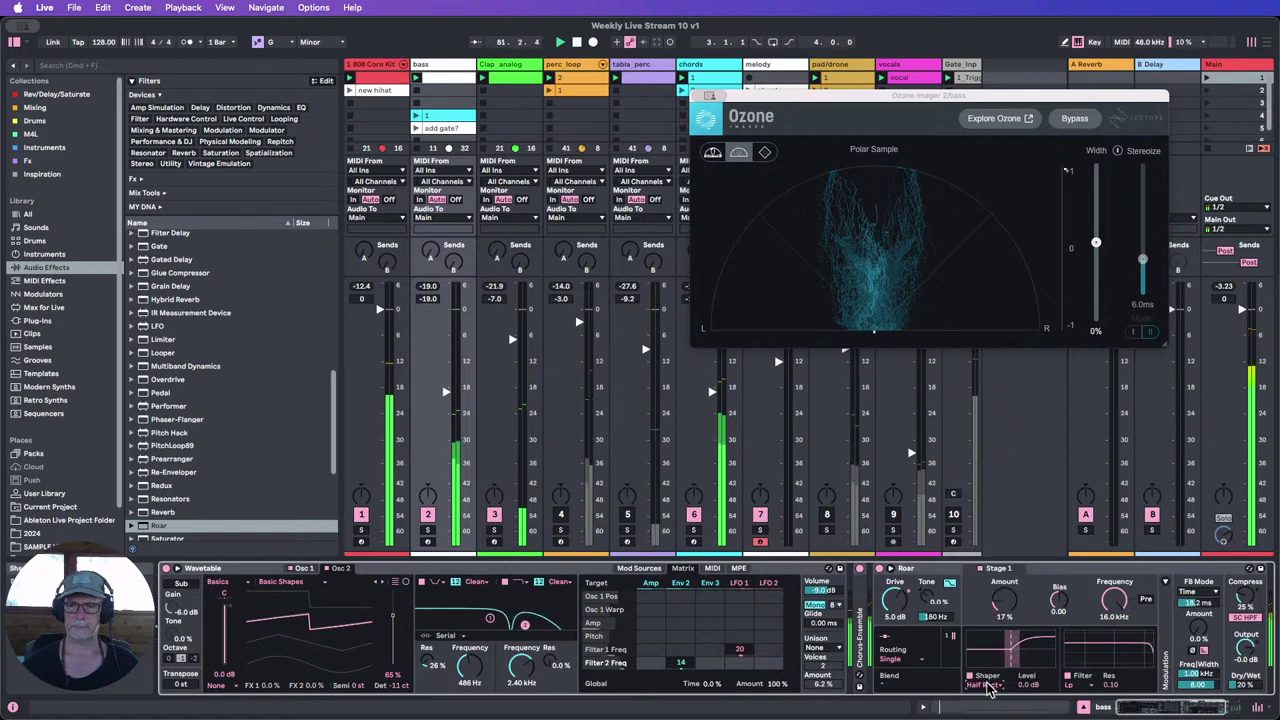
click(988, 686)
click(988, 600)
Step: Audition Roar's Diode Clipper, Bit Crusher and Digital Clip shapers, and settle on Noise Injection
click(986, 685)
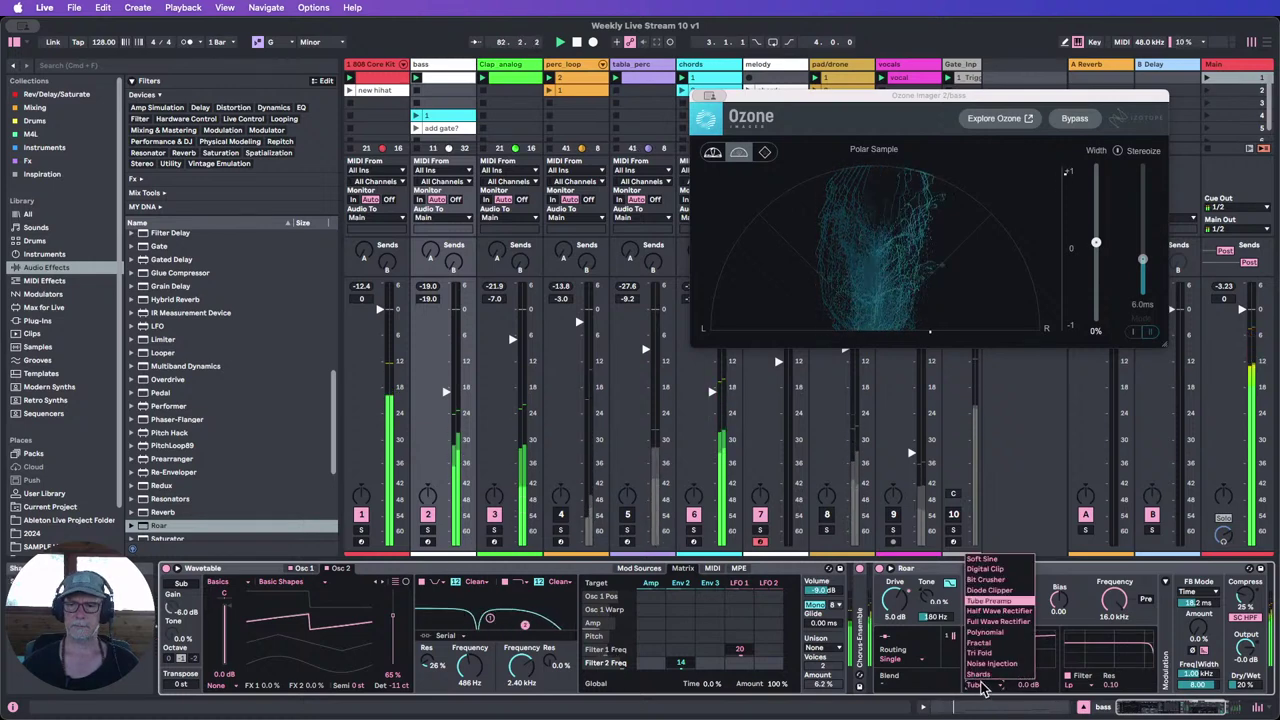
click(981, 591)
click(990, 686)
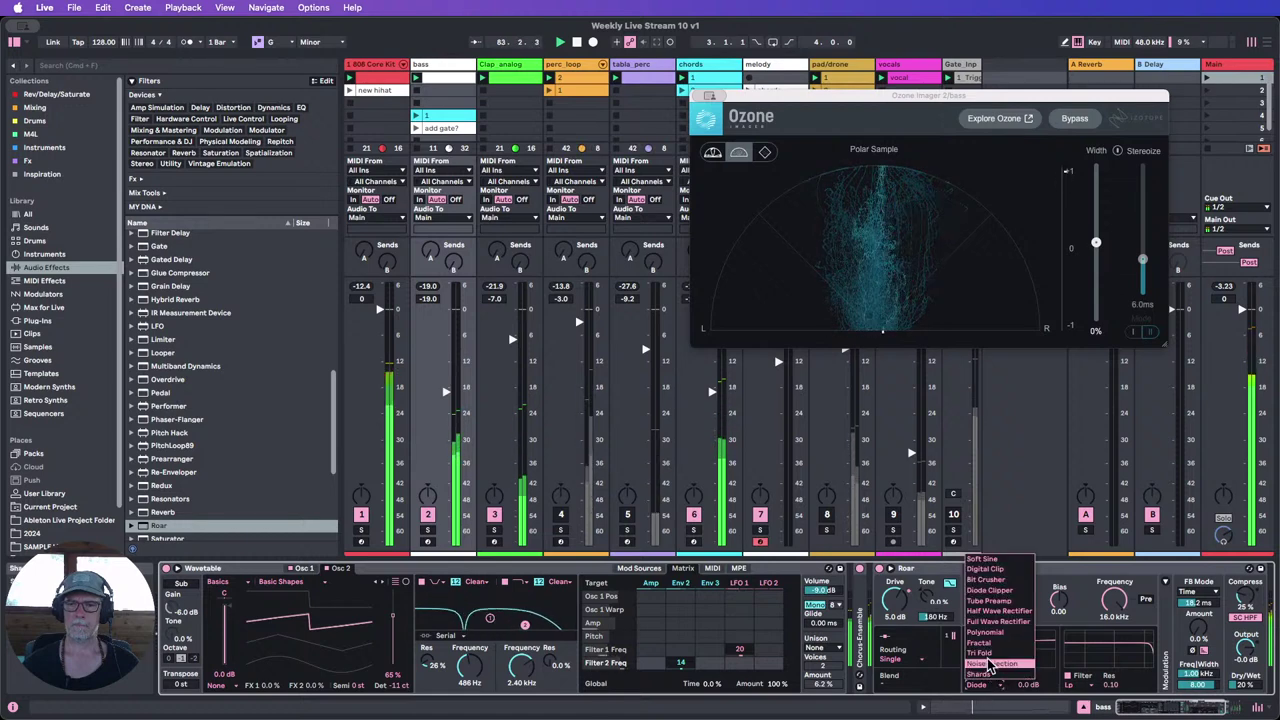
click(984, 582)
click(988, 683)
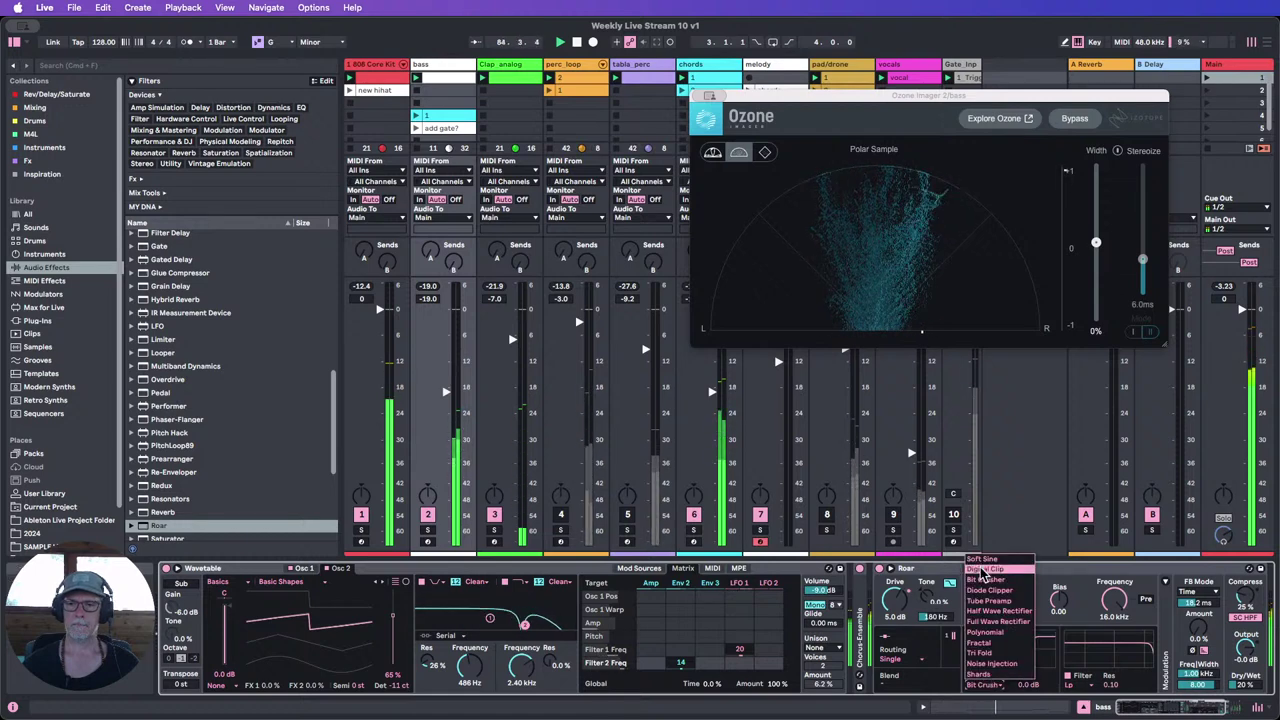
click(985, 569)
click(982, 686)
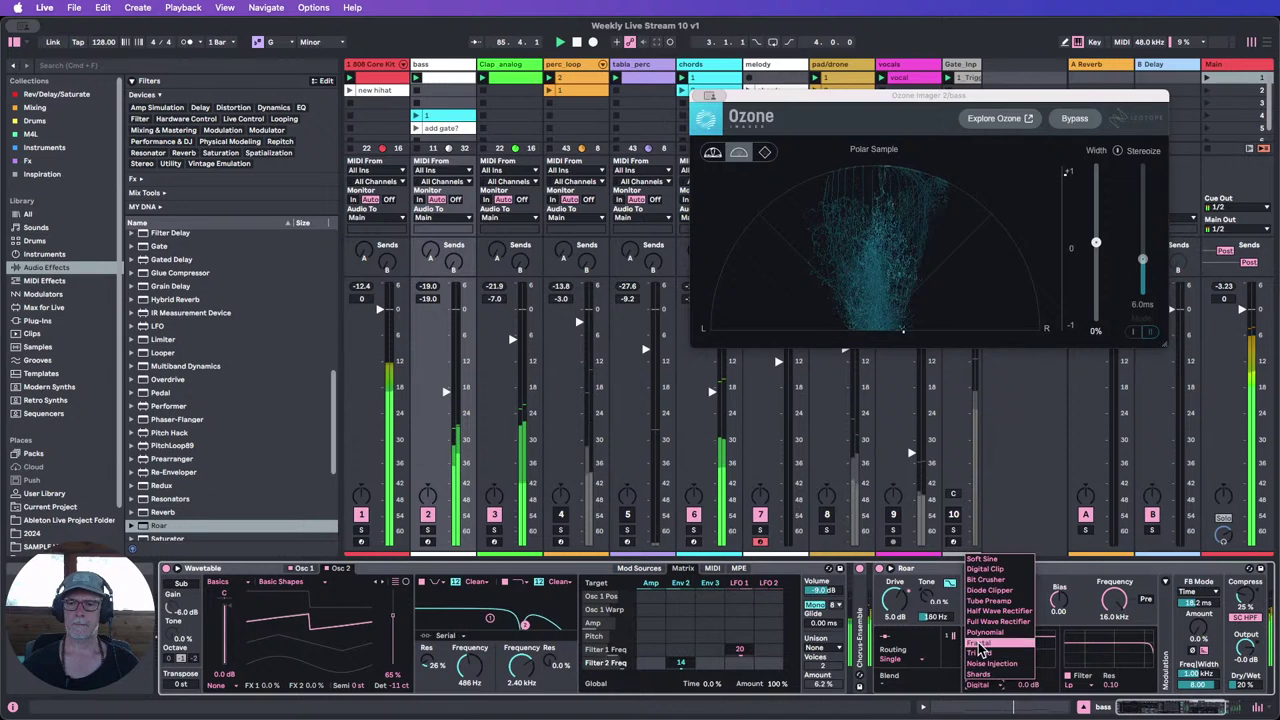
click(983, 666)
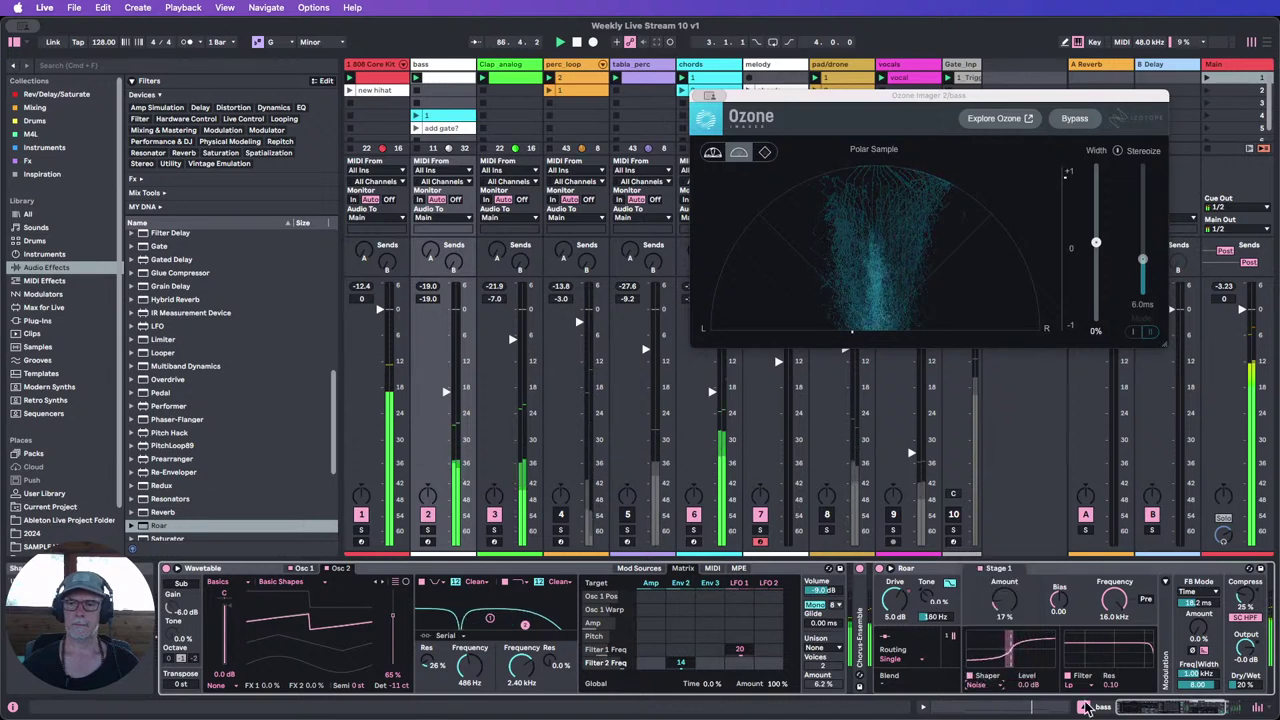
Step: Fold Roar and move Overdrive ahead of it, between Chorus-Ensemble and Roar in the bass chain
click(1175, 710)
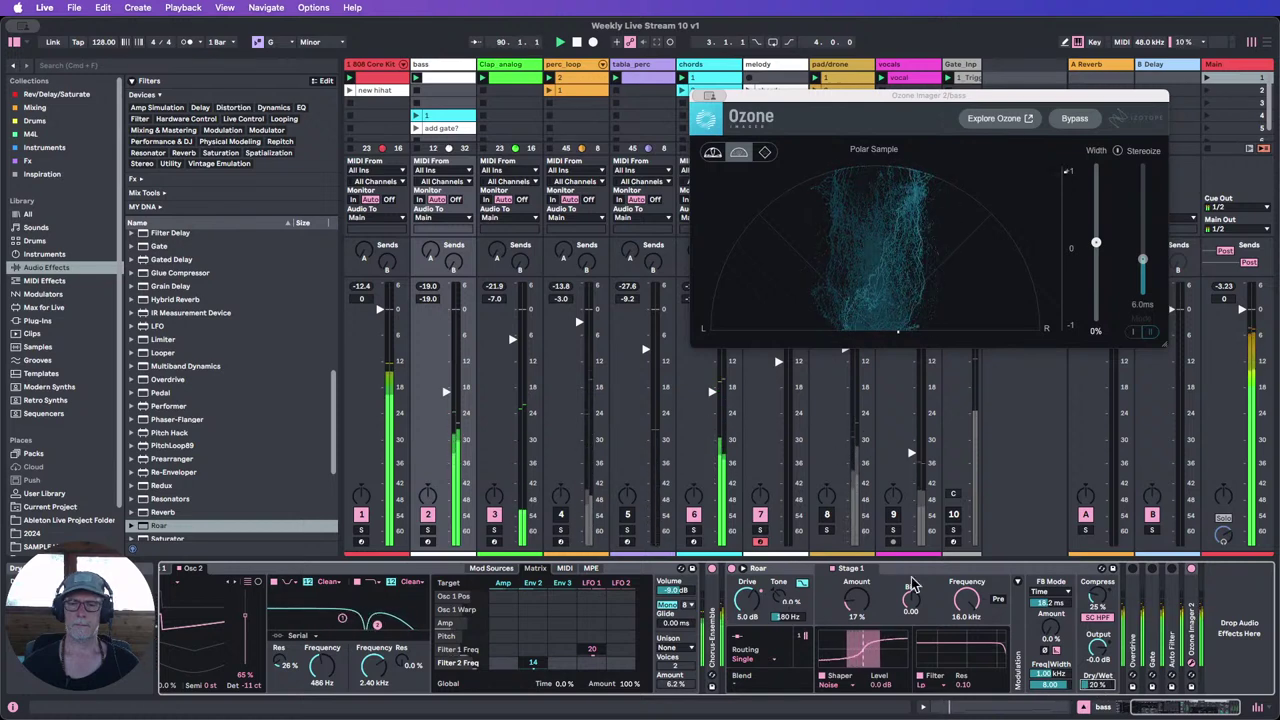
double_click(760, 569)
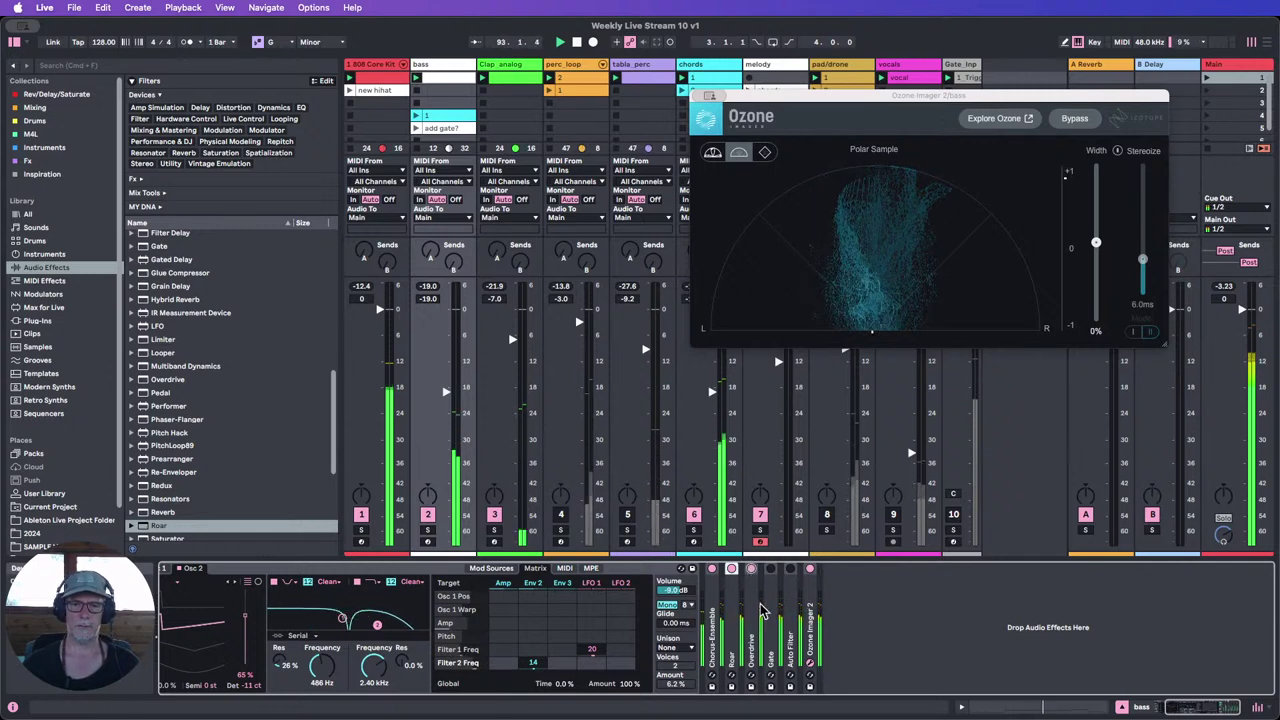
mouse_move(753, 608)
mouse_down()
mouse_move(708, 603)
mouse_move(745, 606)
mouse_up()
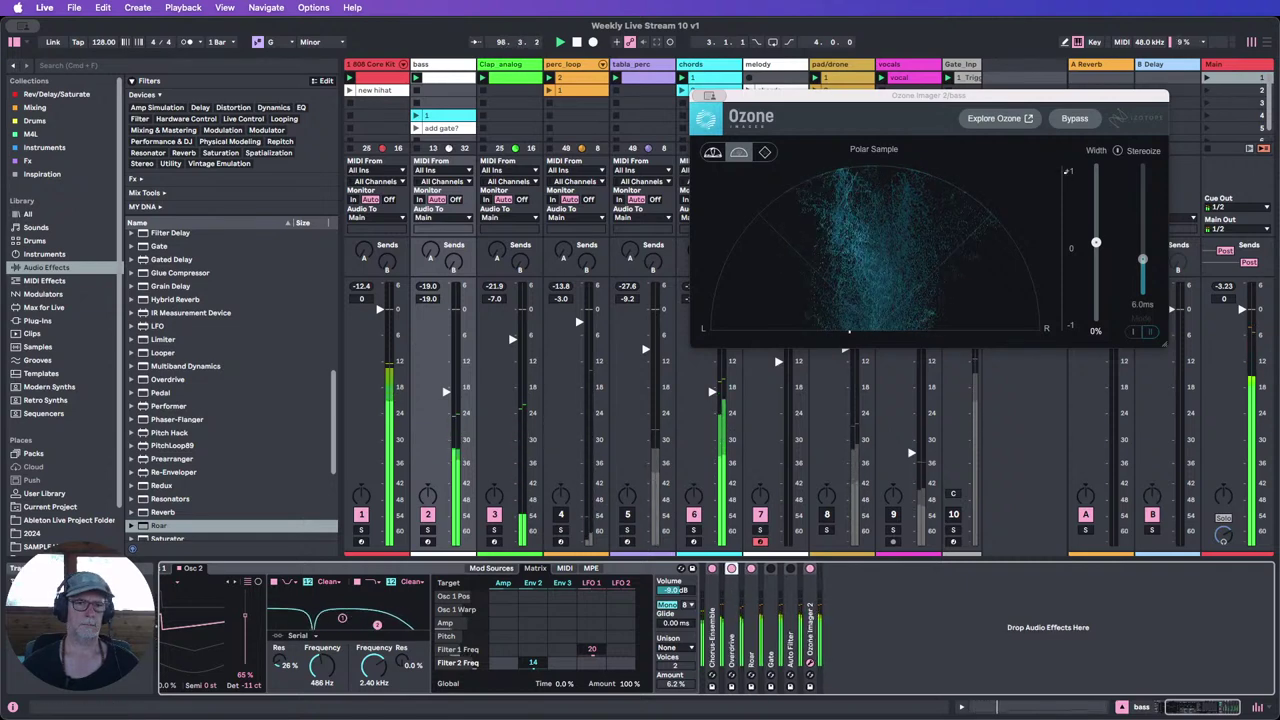
Step: Lower the bass track's volume to -24.2 dB
drag(445, 391, 446, 437)
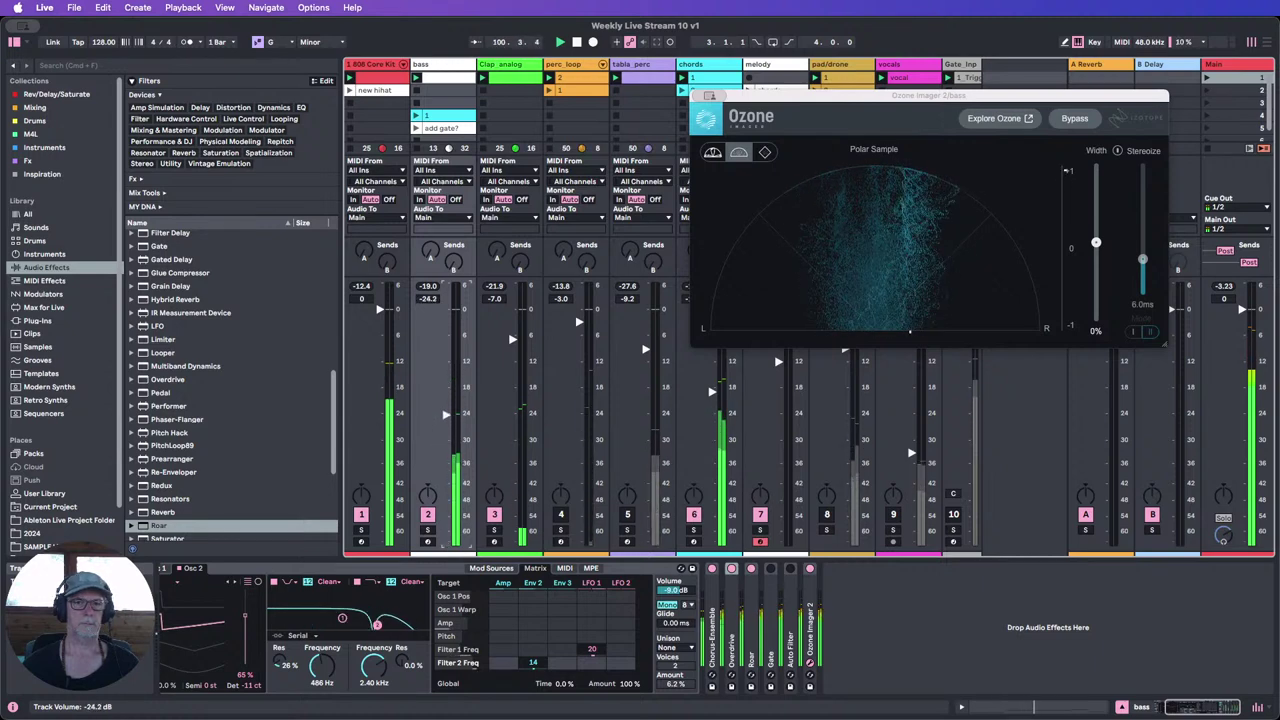
Step: Check Overdrive's effect on the bass at a track volume of -22.6 dB, and switch Roar off
click(731, 569)
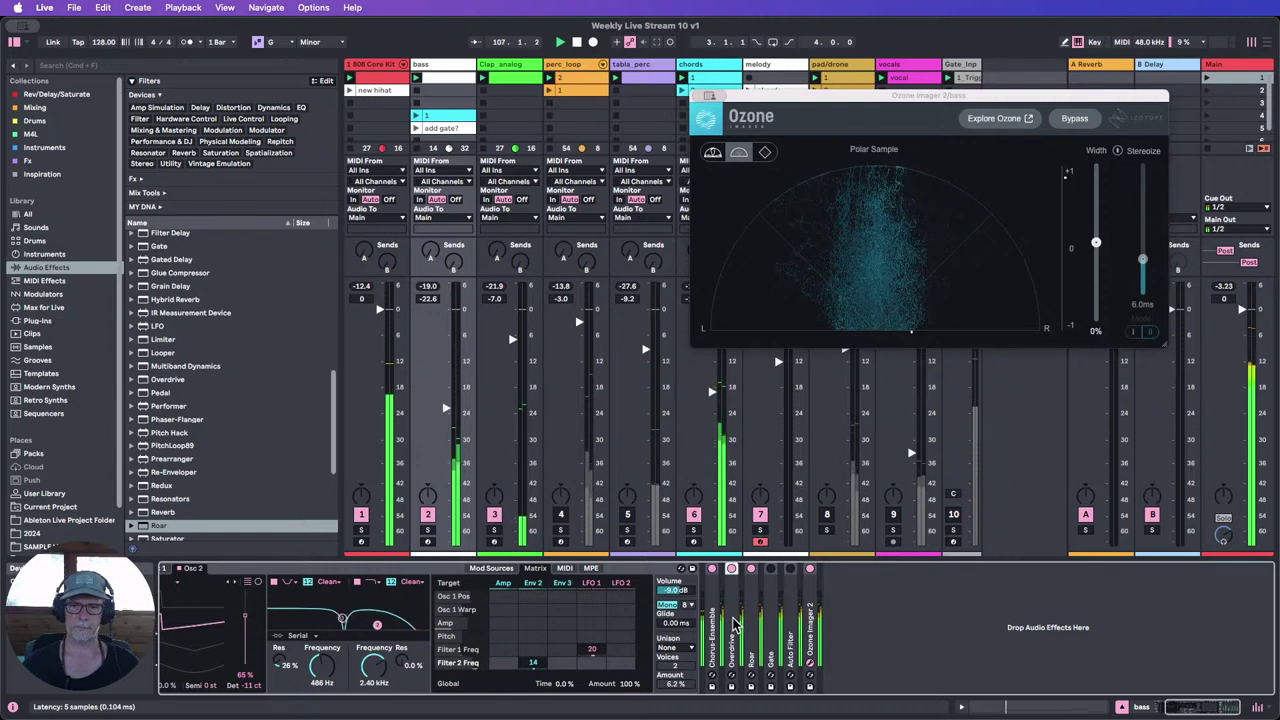
click(751, 569)
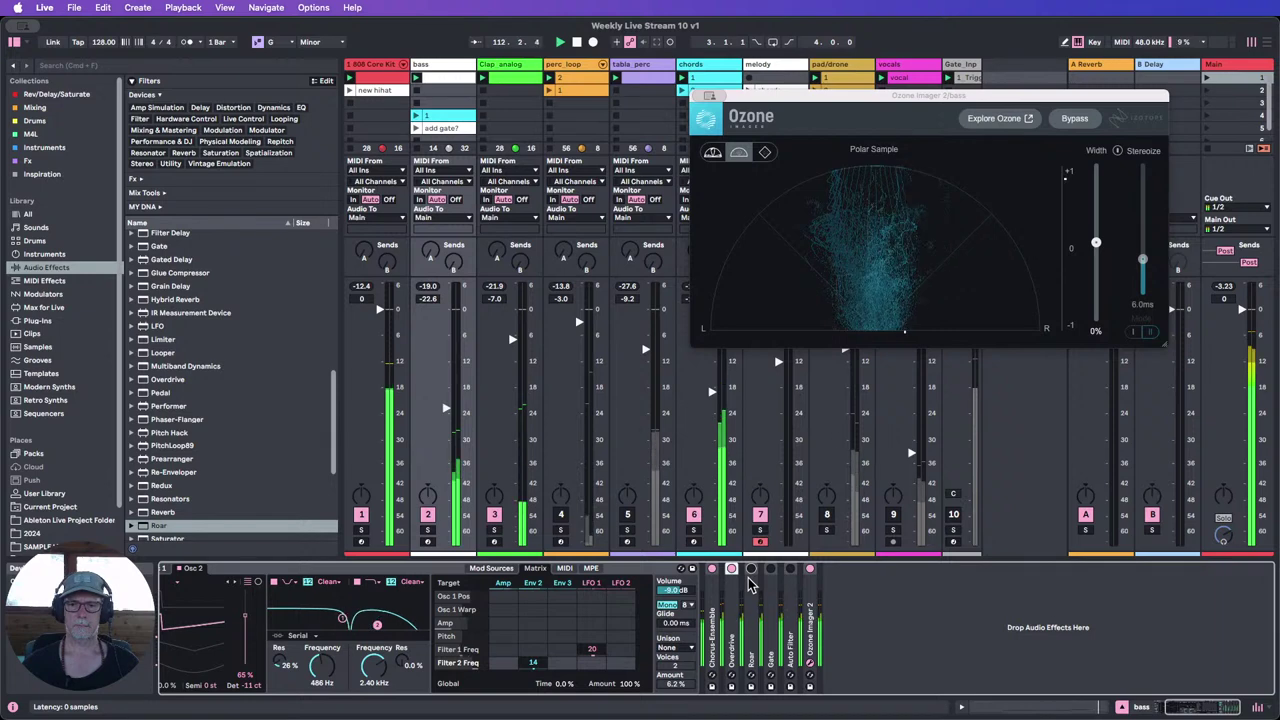
Step: Stop playback and look through the audio effects list for a compressor to use on the bass
scroll(262, 441, down, 5)
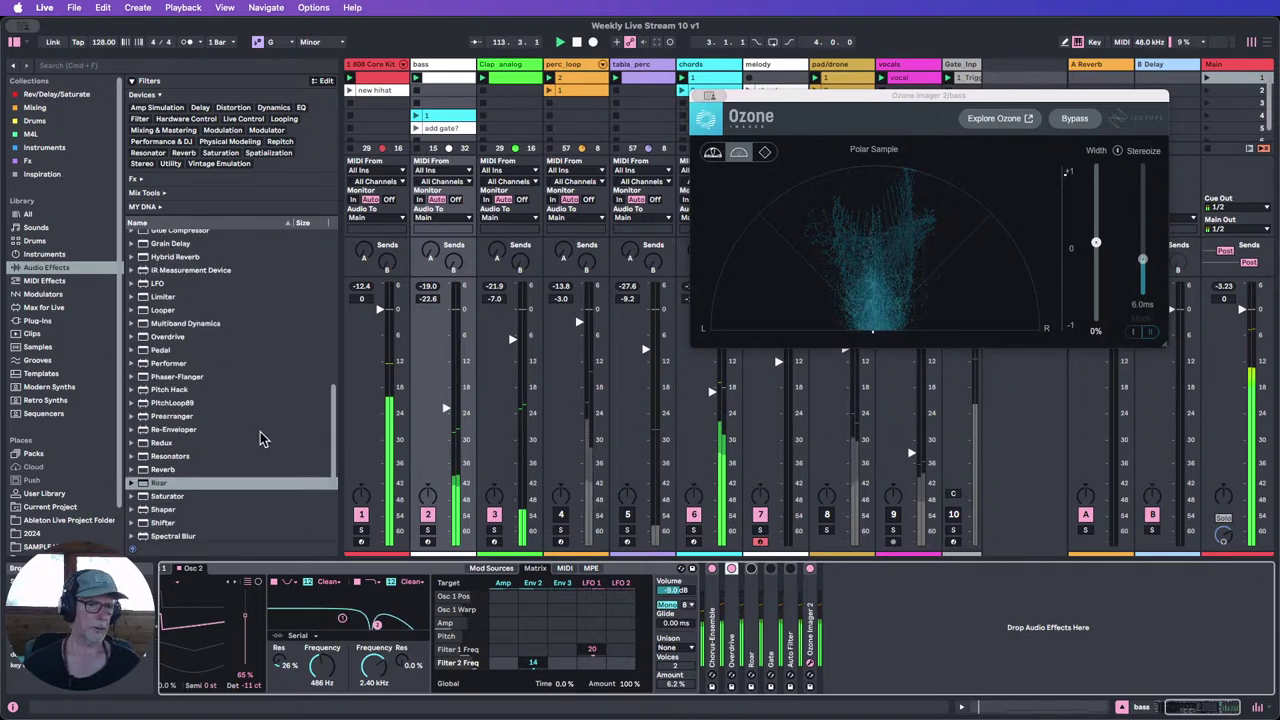
scroll(255, 438, down, 3)
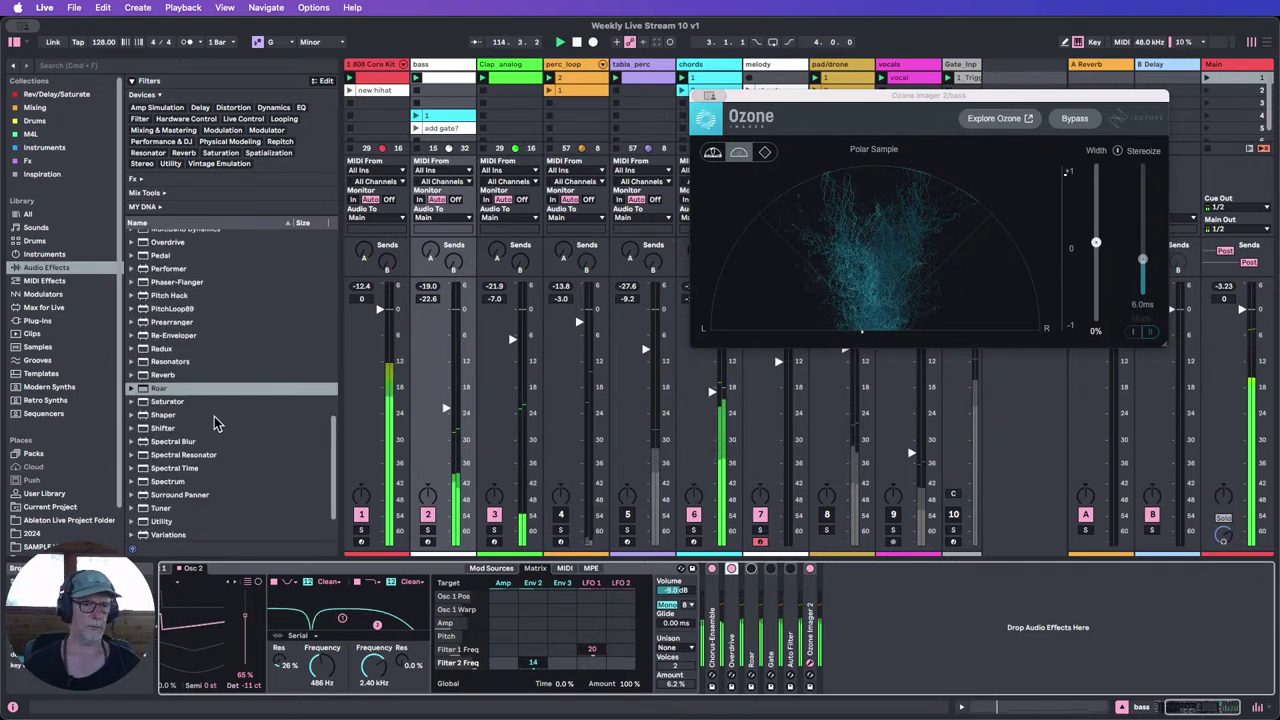
scroll(220, 430, down, 1)
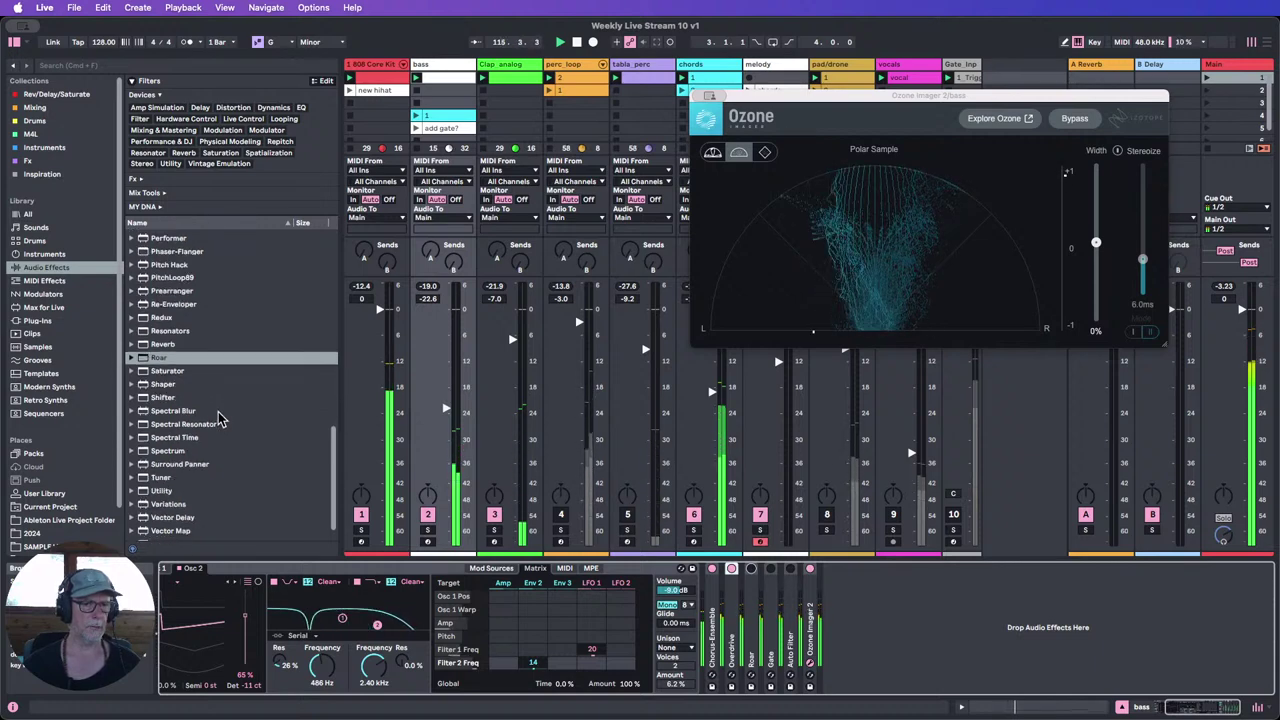
click(573, 43)
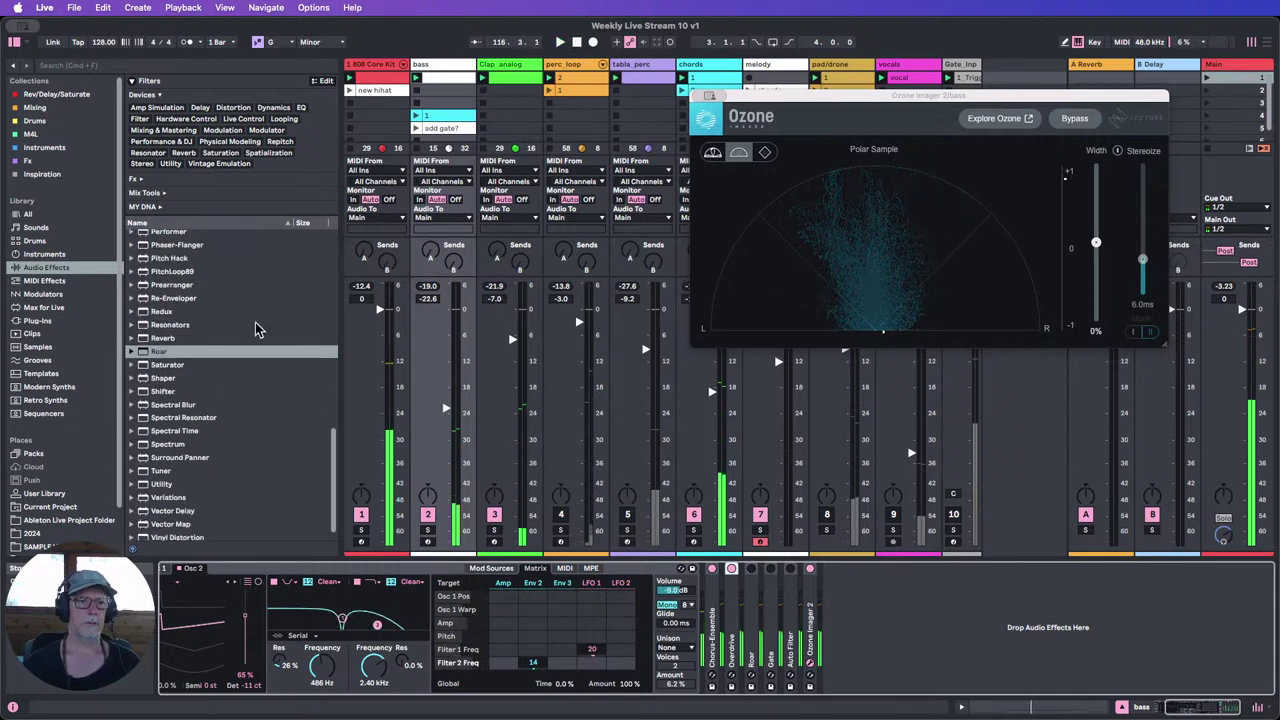
scroll(255, 322, up, 12)
scroll(254, 322, up, 8)
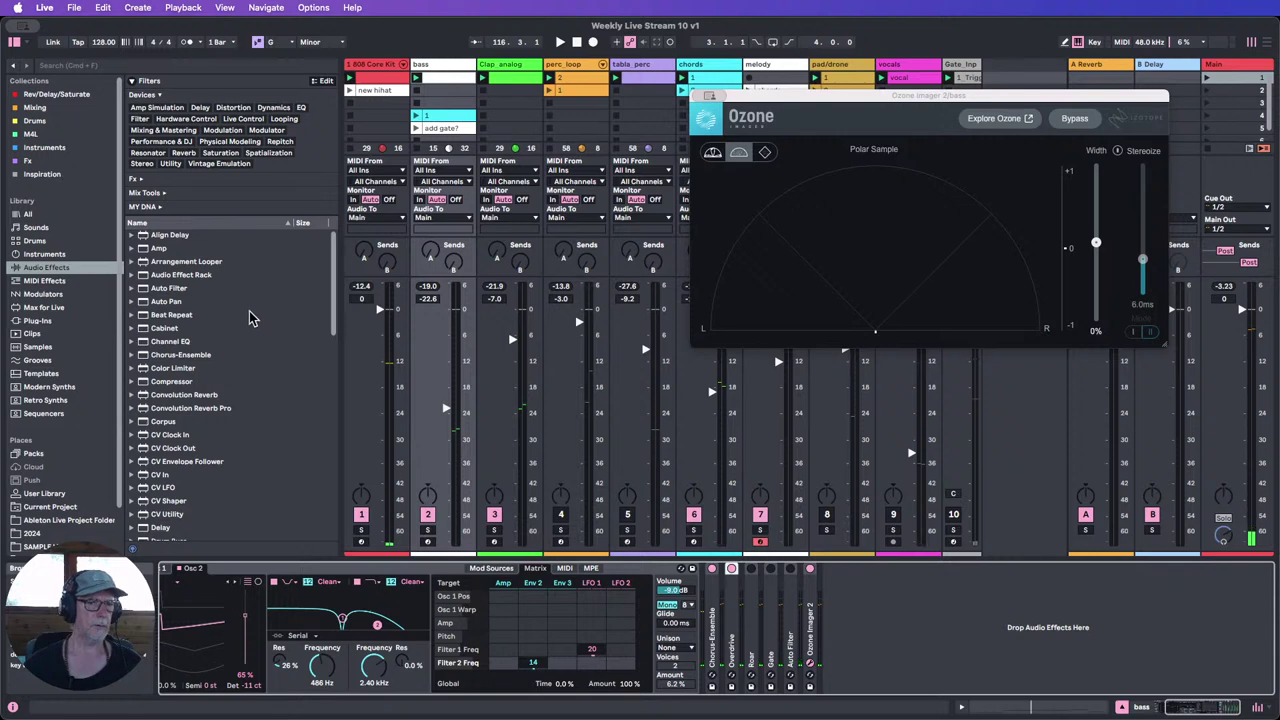
scroll(251, 318, down, 1)
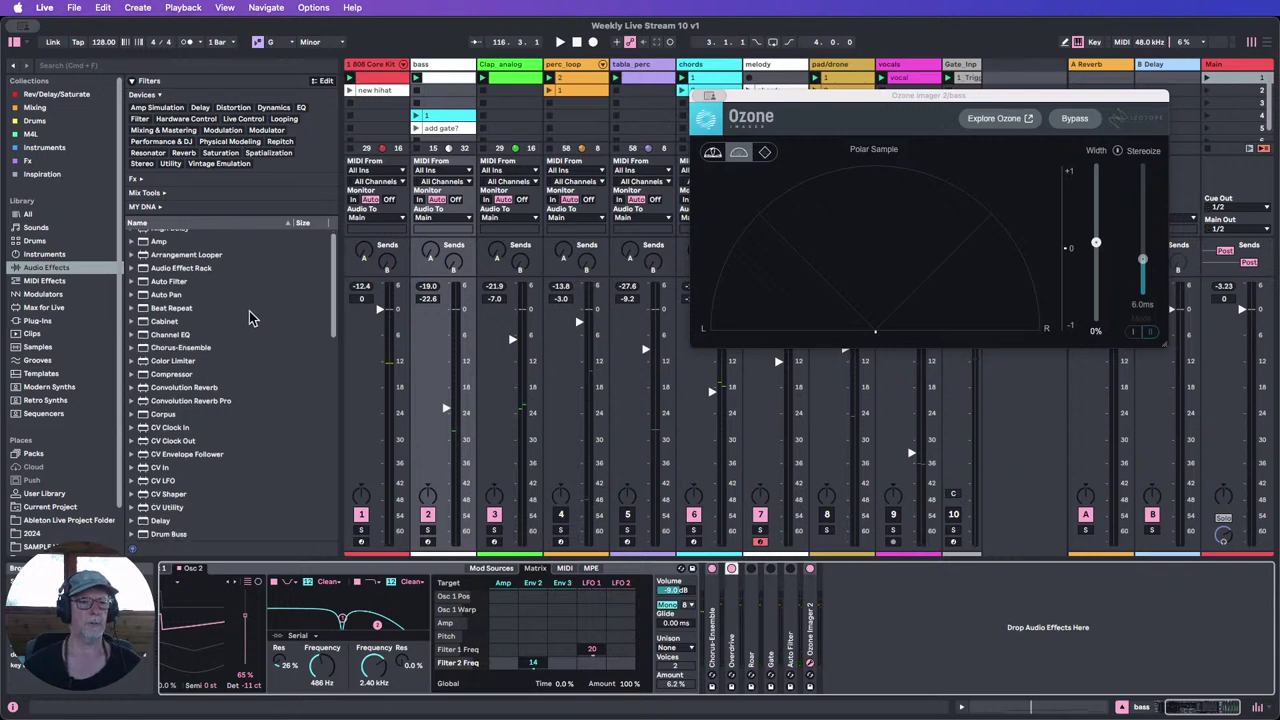
scroll(252, 319, down, 1)
scroll(252, 318, down, 1)
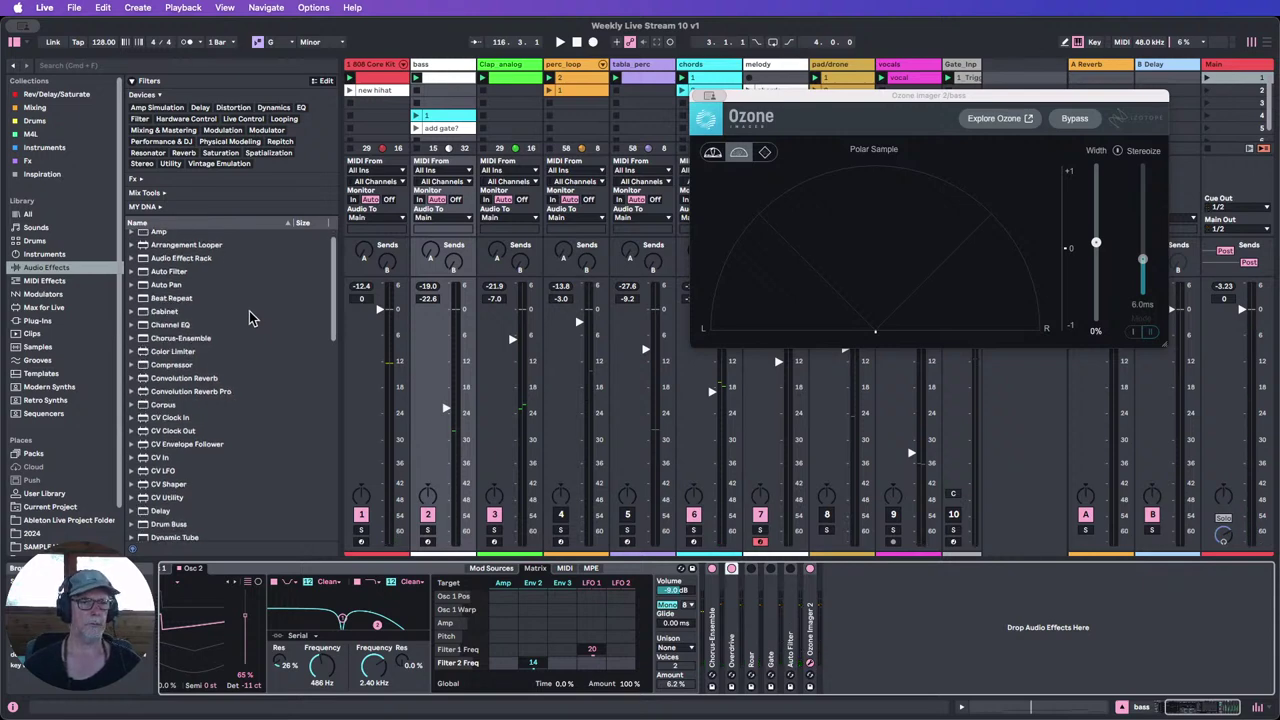
scroll(250, 326, down, 1)
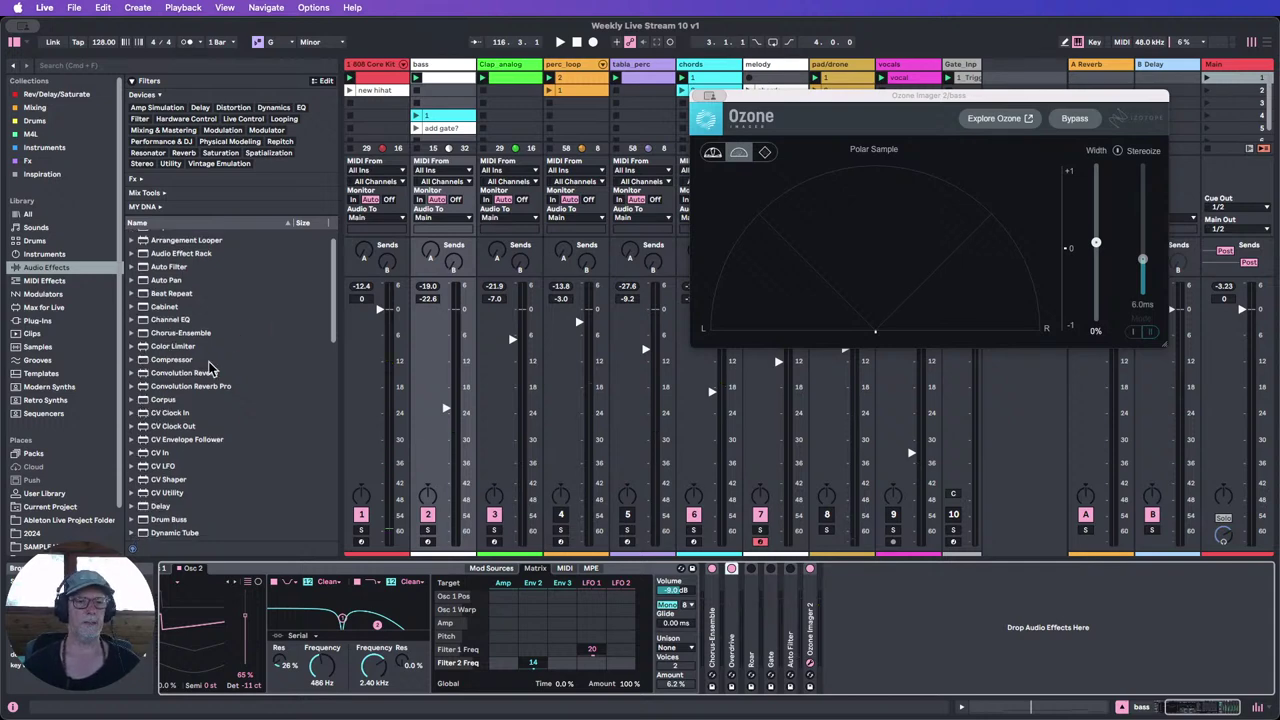
scroll(208, 368, down, 5)
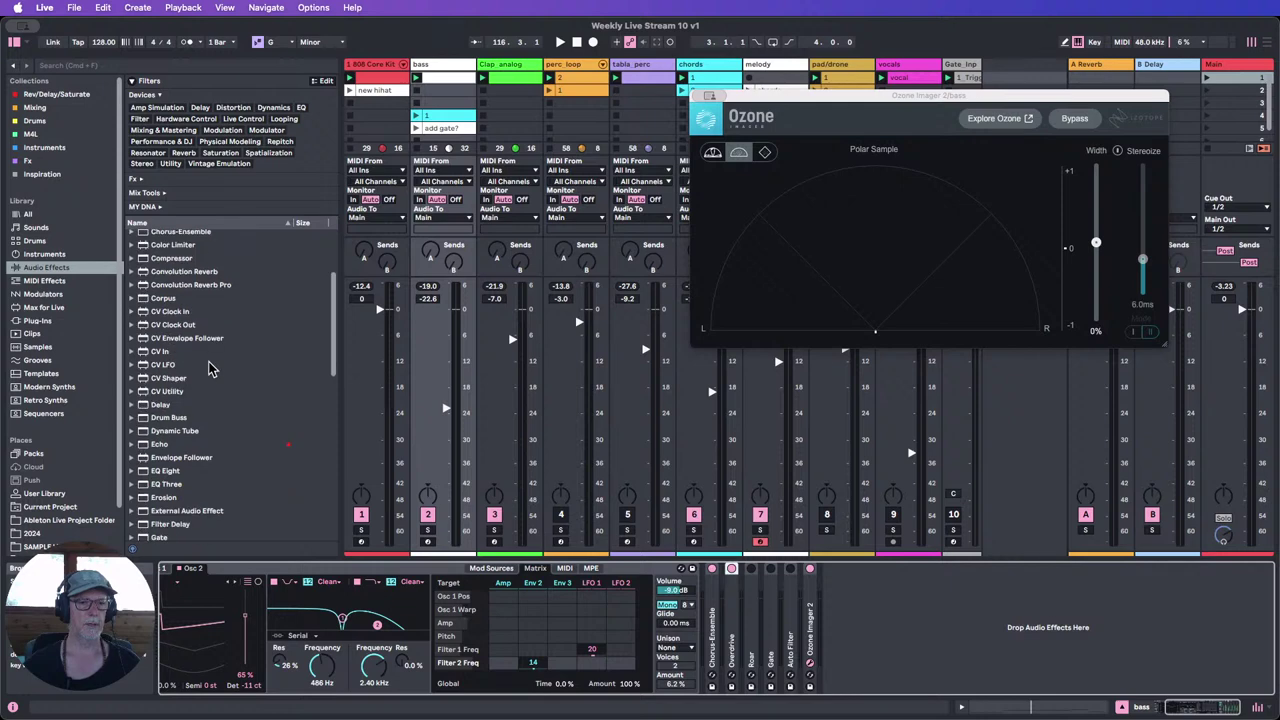
scroll(208, 368, down, 2)
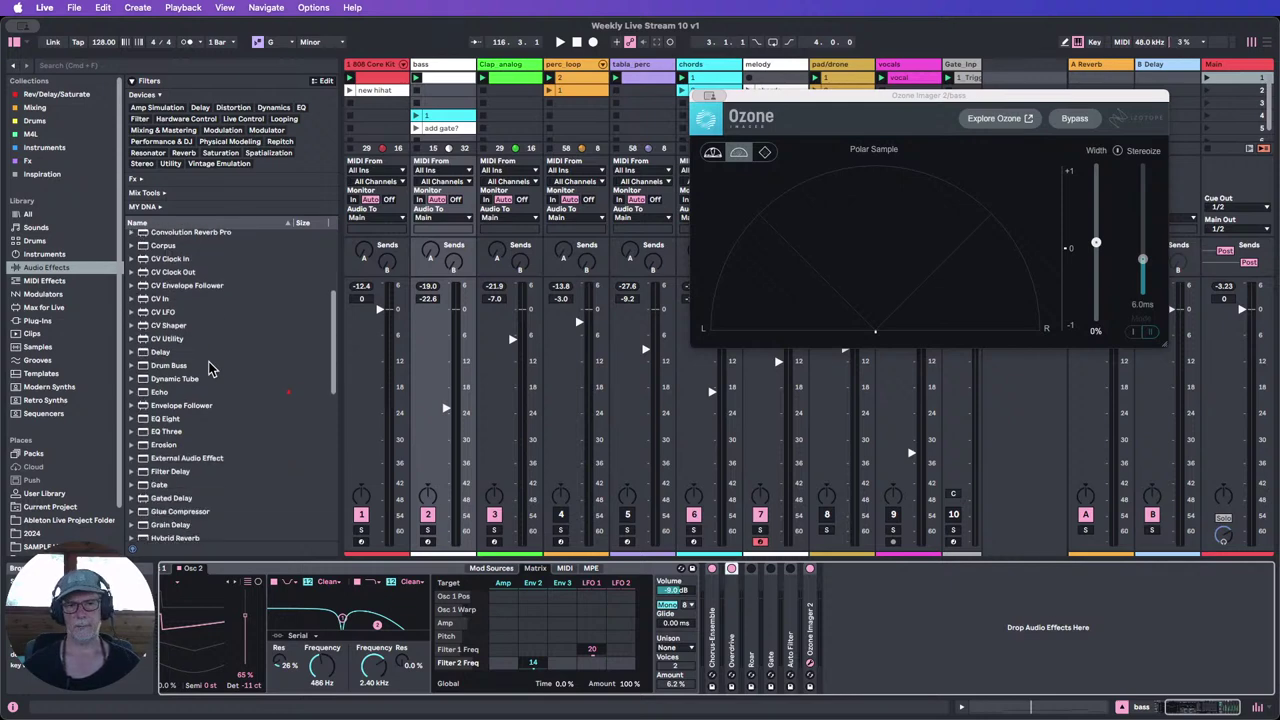
Step: Return to the bass track's devices and insert a Glue Compressor between Overdrive and Roar
double_click(430, 80)
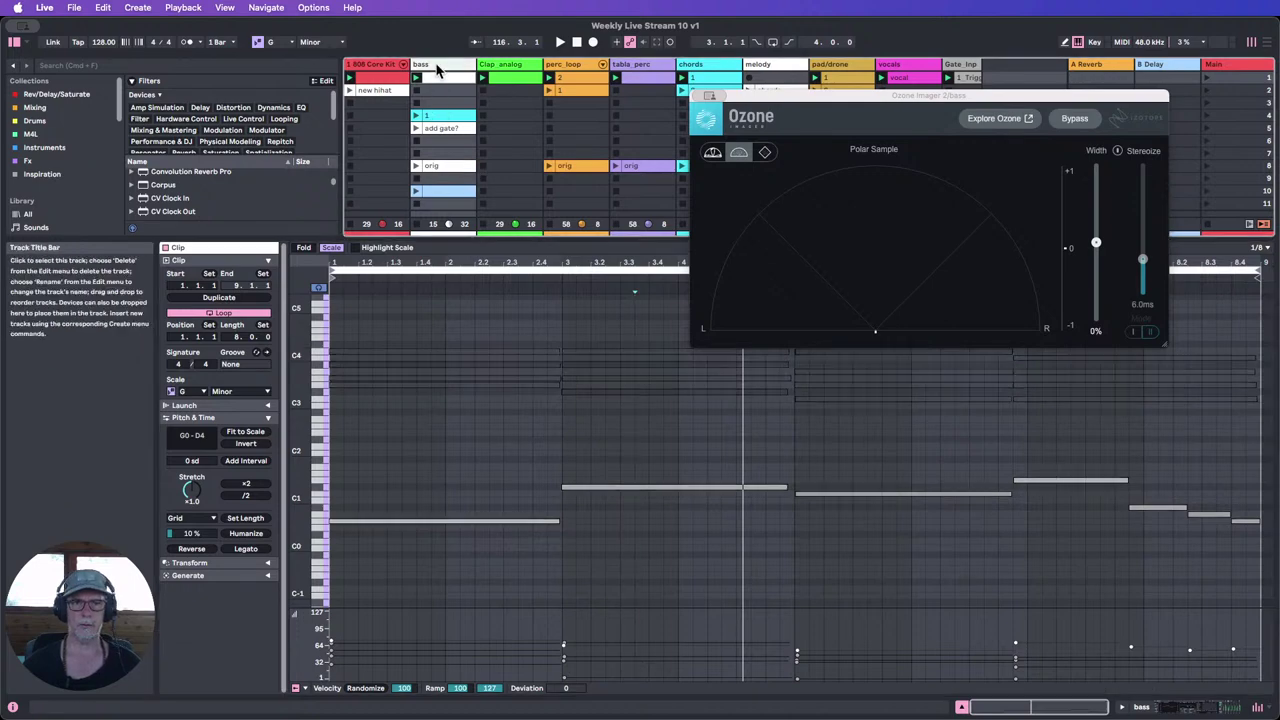
click(436, 94)
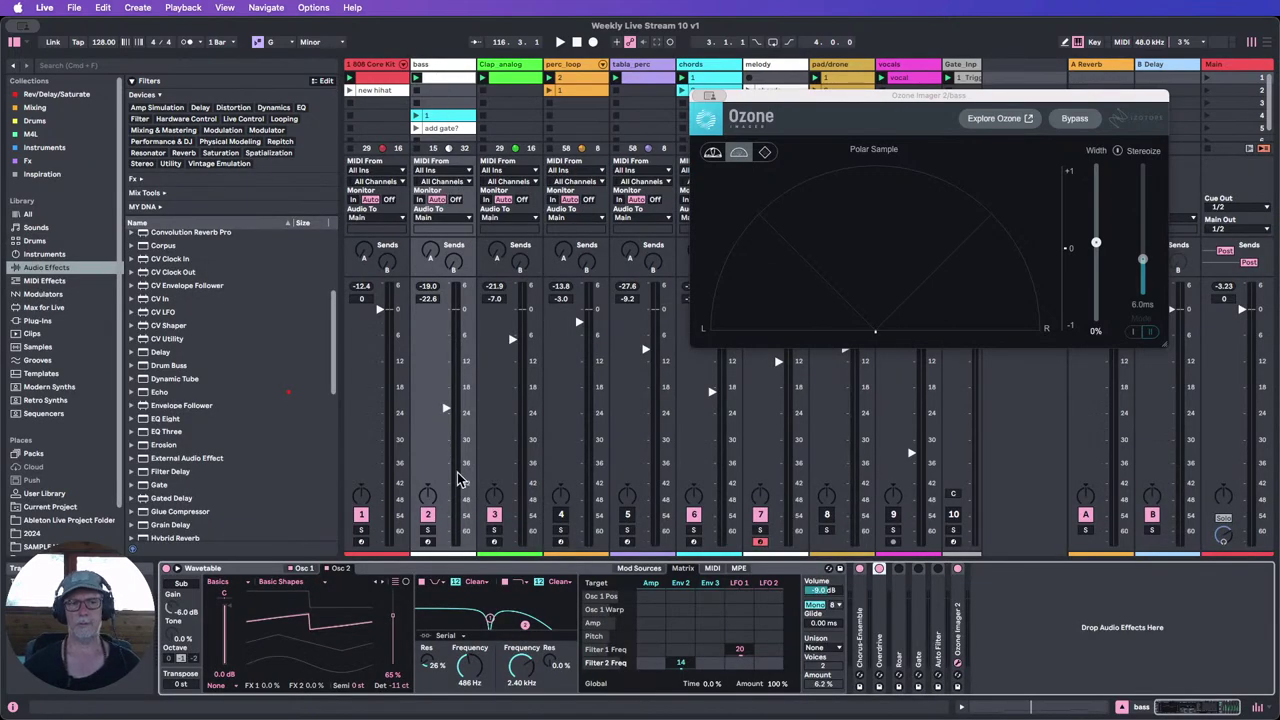
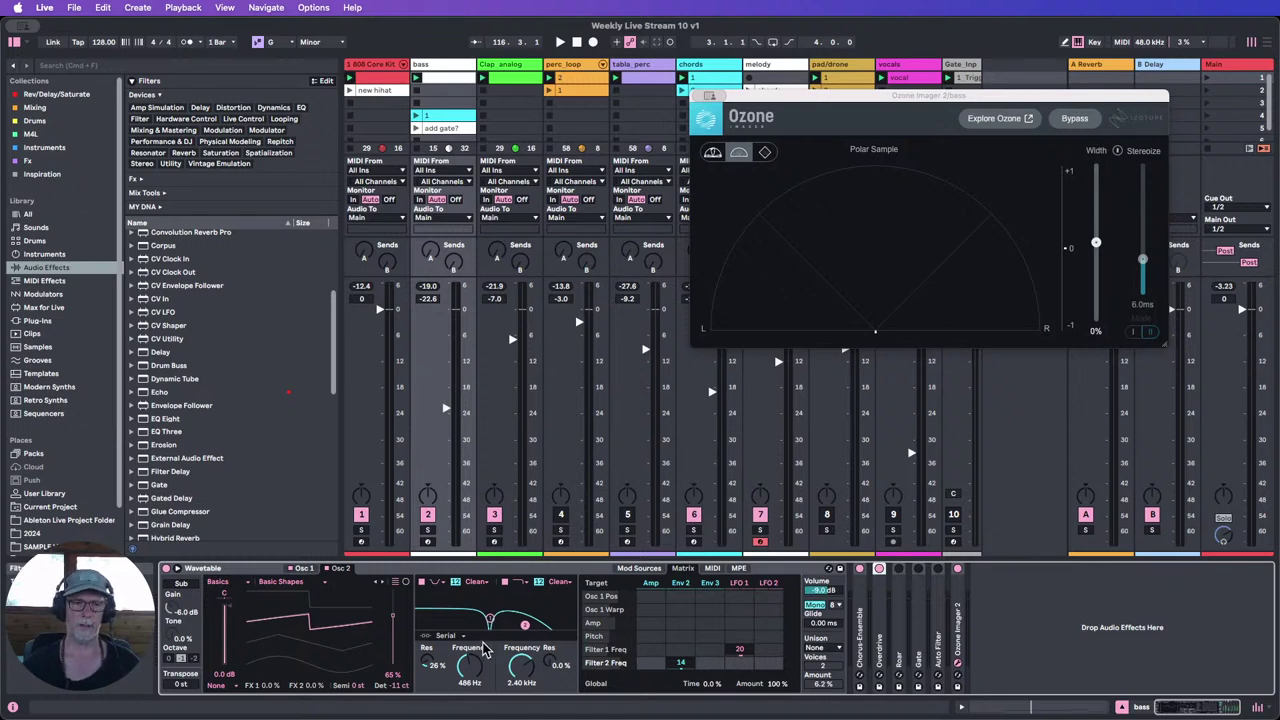
scroll(229, 423, down, 2)
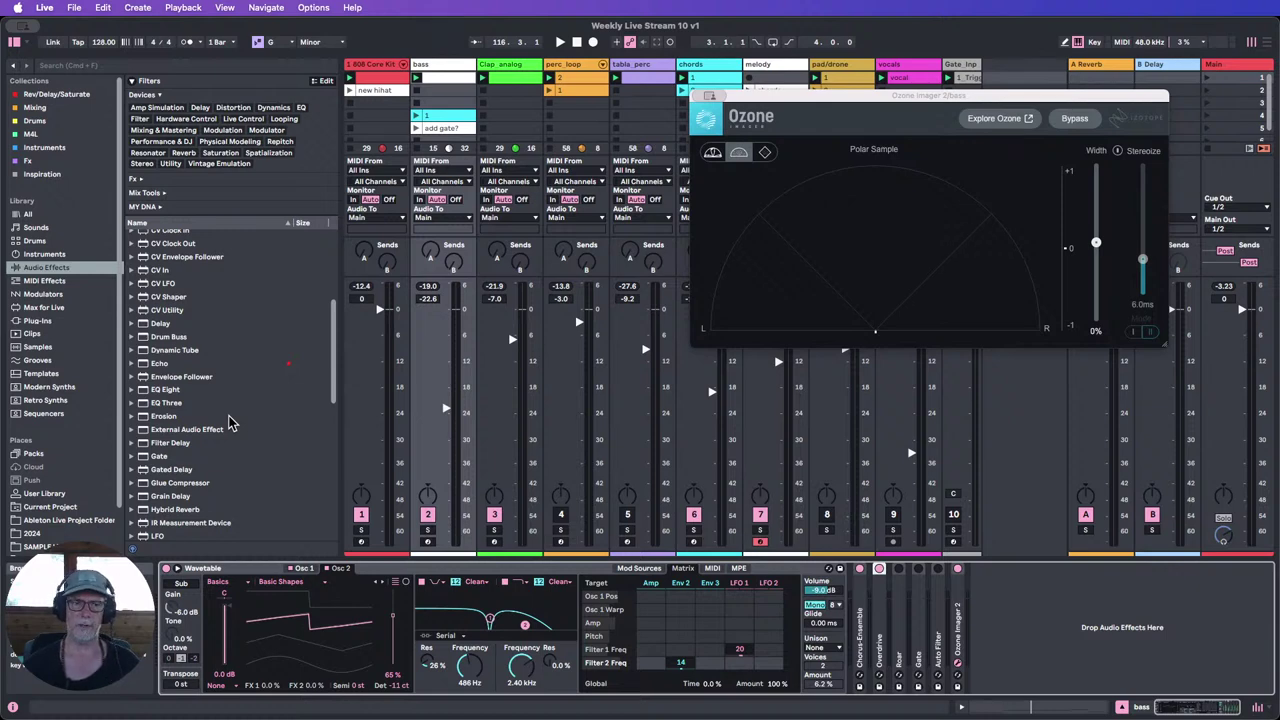
scroll(229, 421, down, 1)
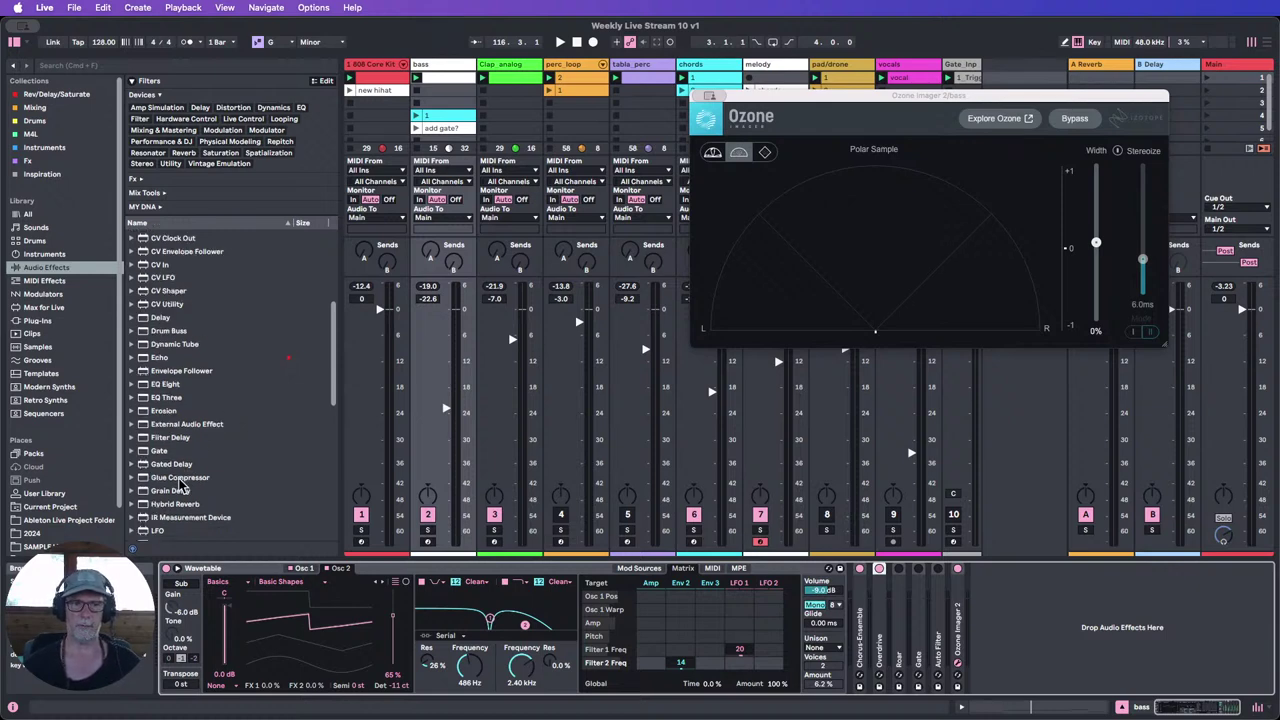
drag(181, 487, 889, 636)
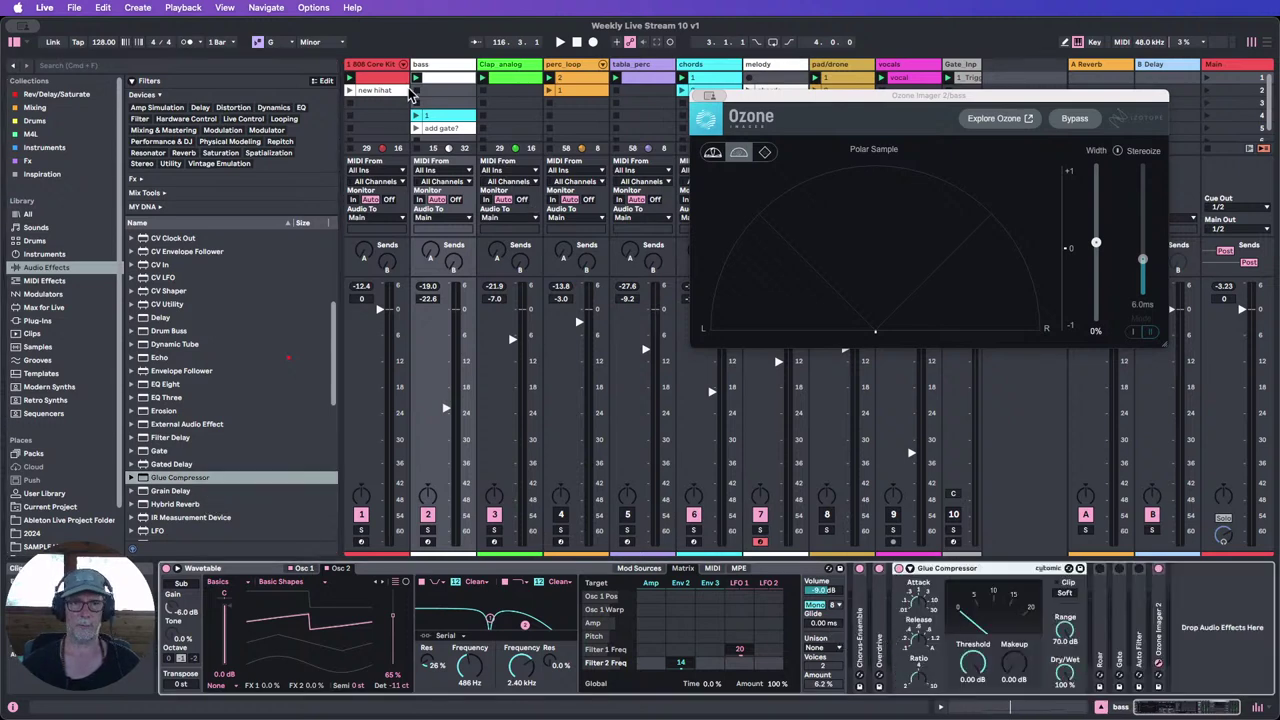
Step: With the set playing, set the Glue Compressor's Threshold to -12.1 dB and Makeup to 0.79 dB, and fold the device
key(space)
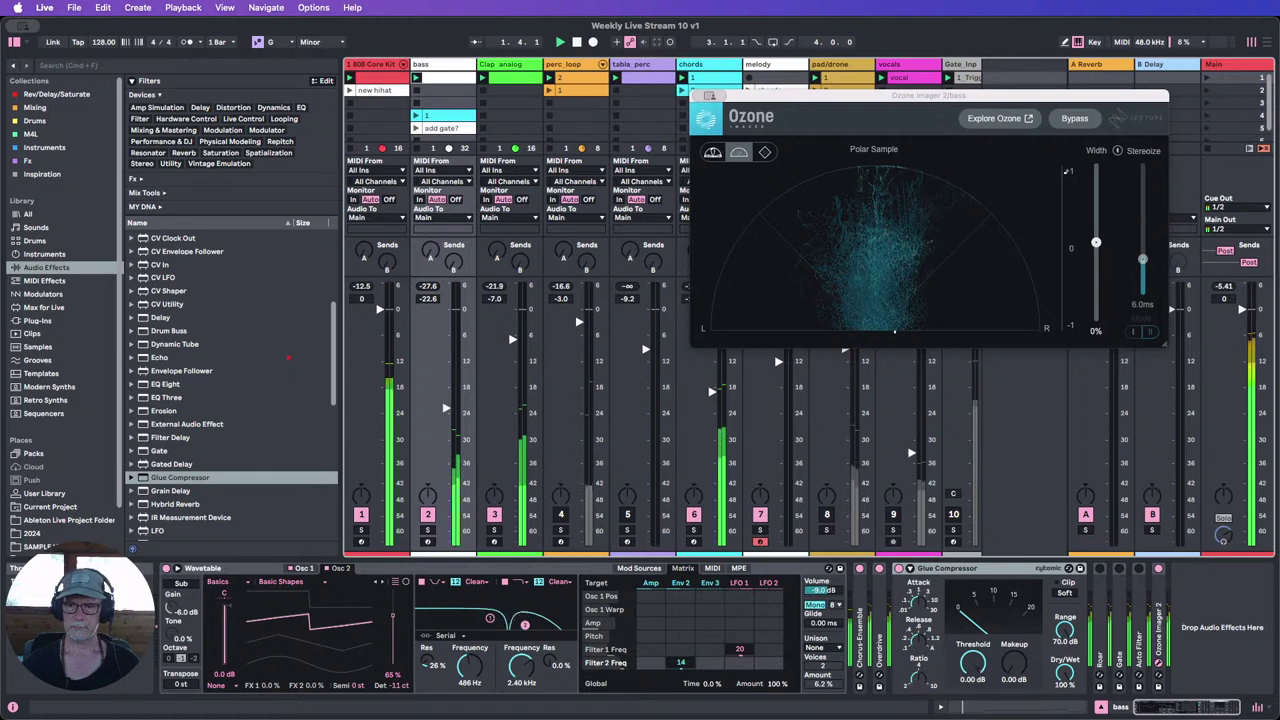
mouse_move(972, 662)
mouse_down()
mouse_move(972, 698)
mouse_move(950, 665)
mouse_up()
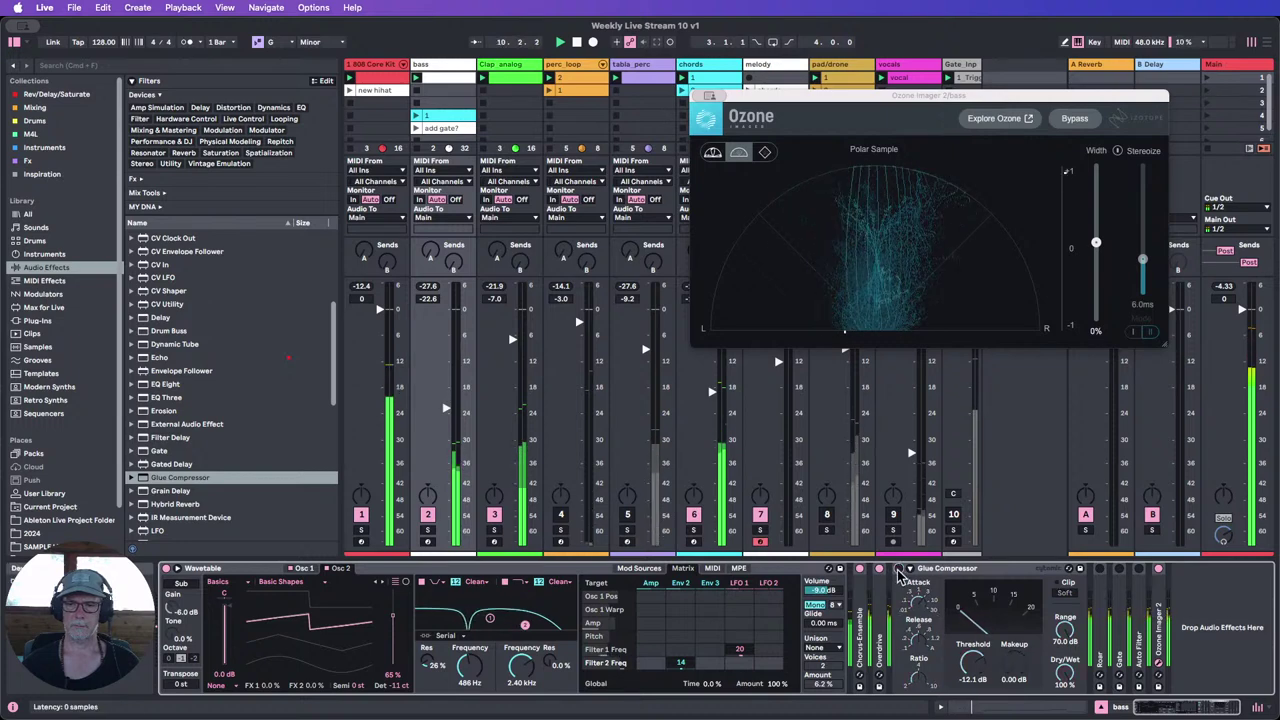
drag(1013, 662, 1013, 654)
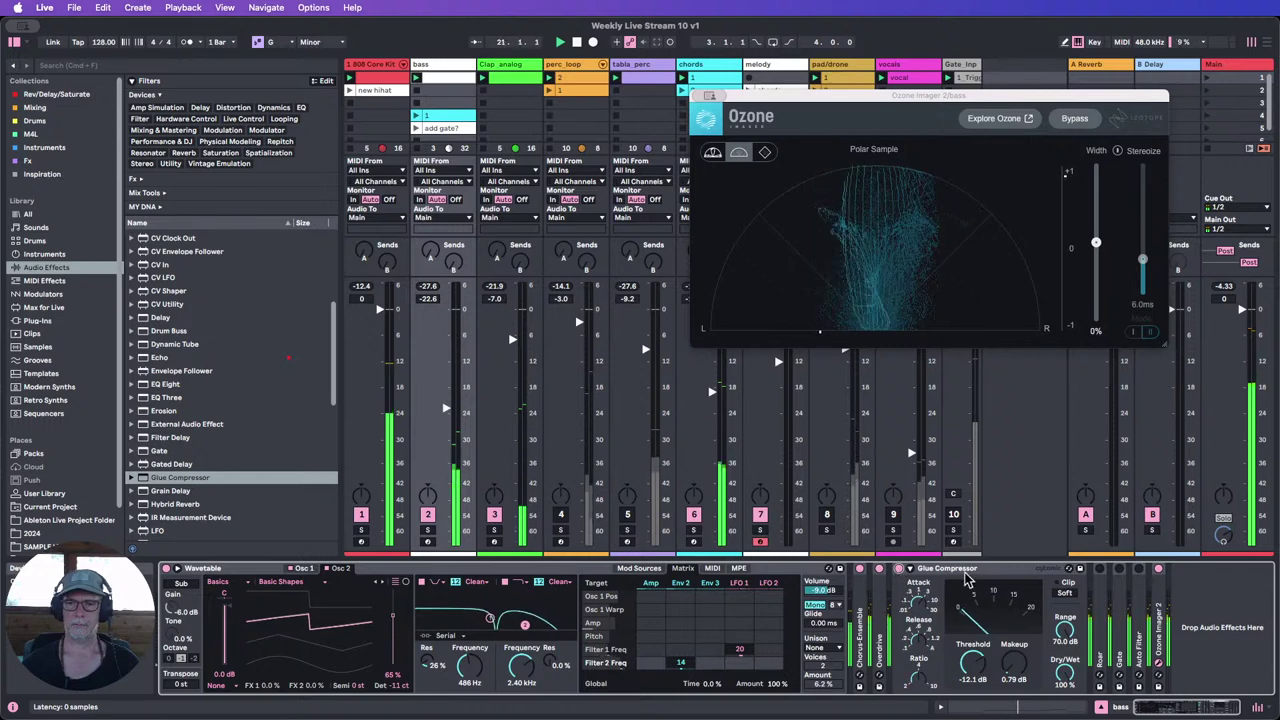
click(909, 568)
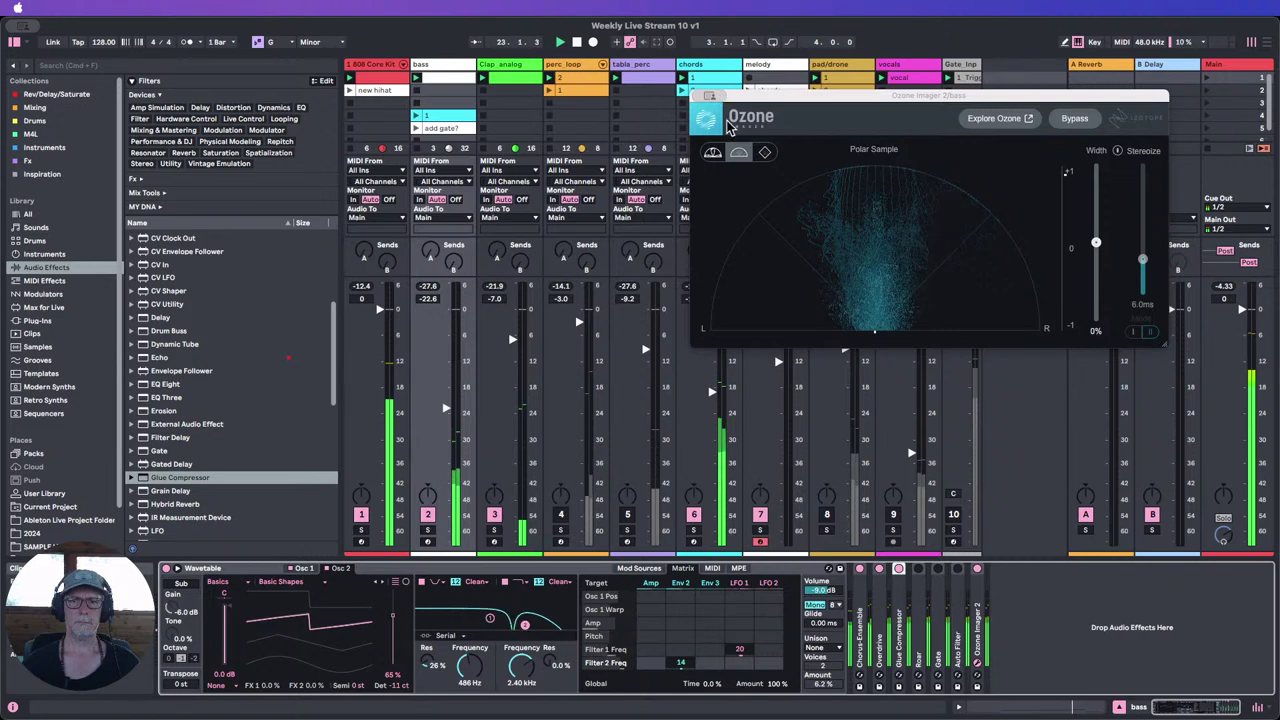
Step: Close the Ozone Imager window, and bring in the perc_loop and tabla_perc tracks while muting chords
click(699, 96)
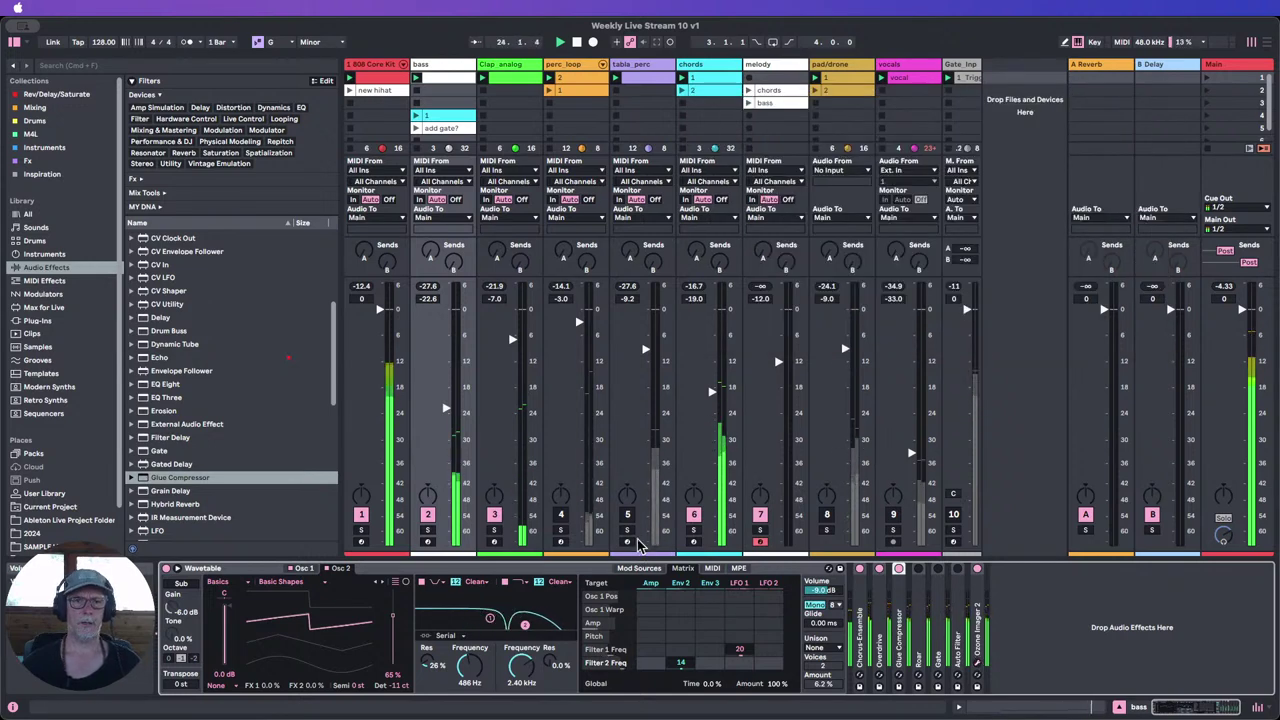
click(561, 515)
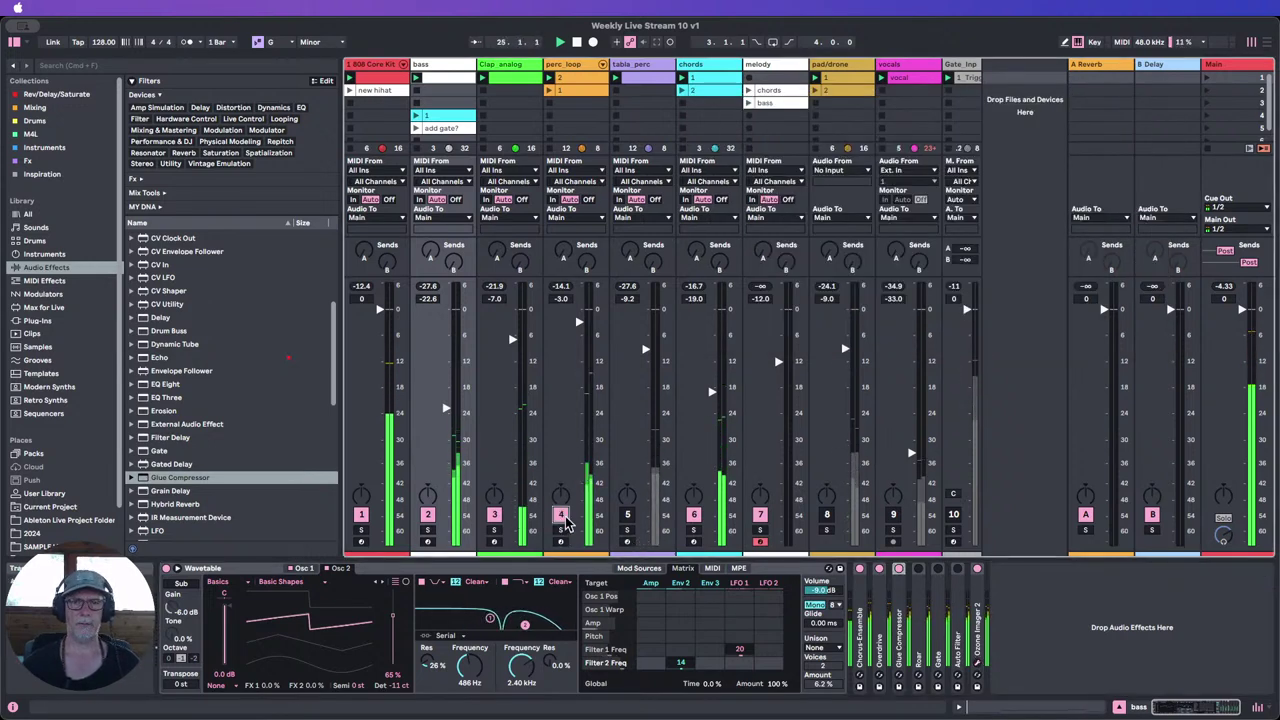
click(627, 515)
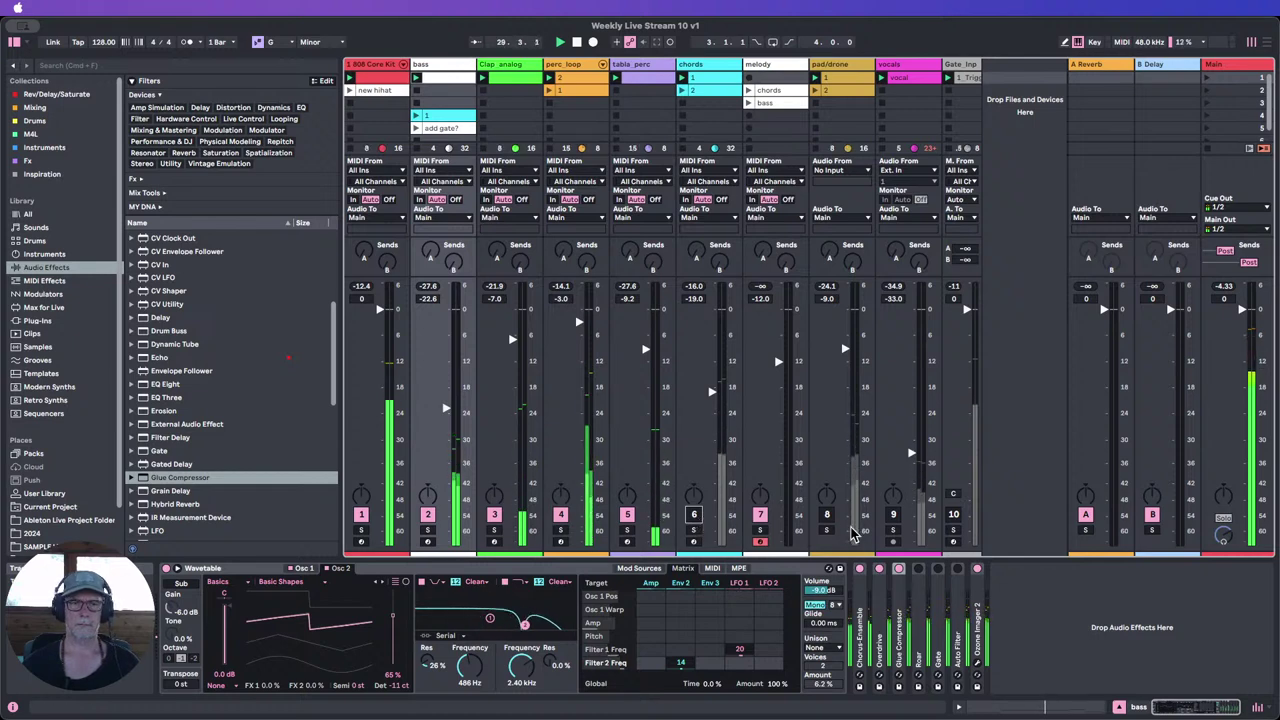
Step: Hide the browser, unmute the pad/drone track and lower its volume to -13.8 dB
click(15, 45)
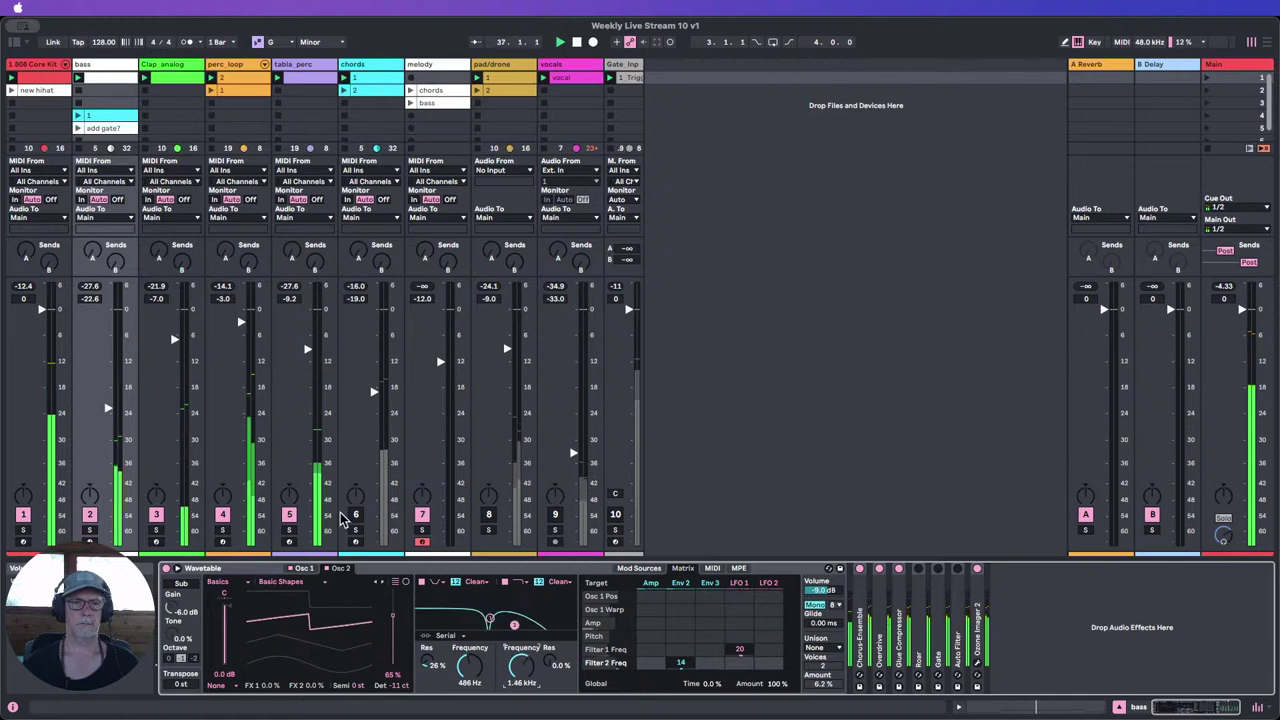
click(488, 516)
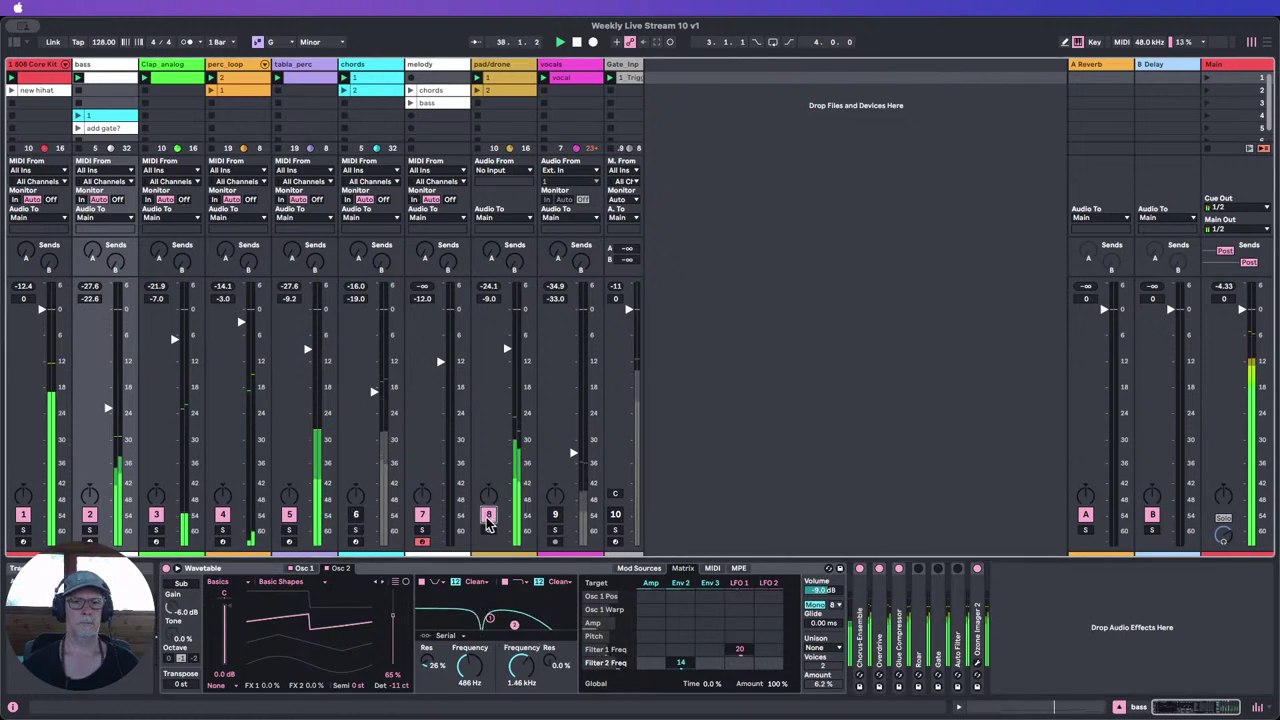
click(513, 403)
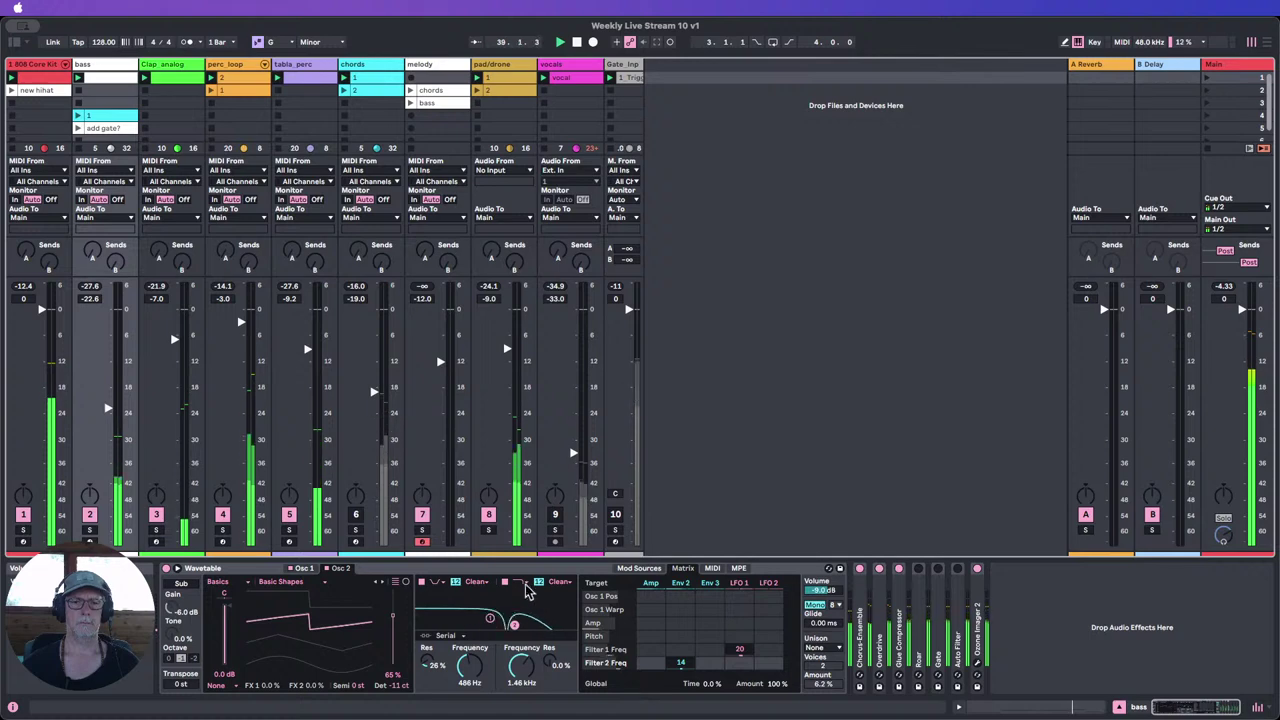
mouse_move(506, 351)
mouse_down()
mouse_move(506, 383)
mouse_move(506, 369)
mouse_up()
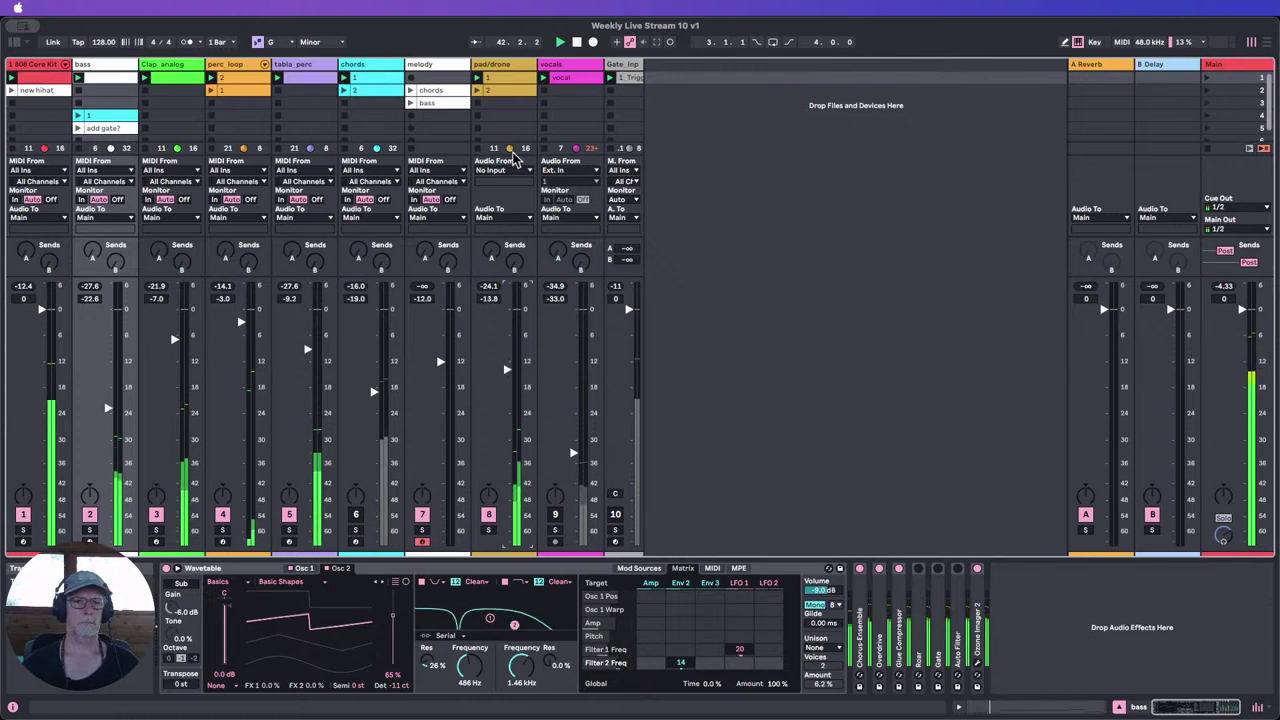
Step: Slightly raise the low-cut frequency in the pad/drone track's EQ Eight, and fold EQ Eight and Auto Pan
click(490, 67)
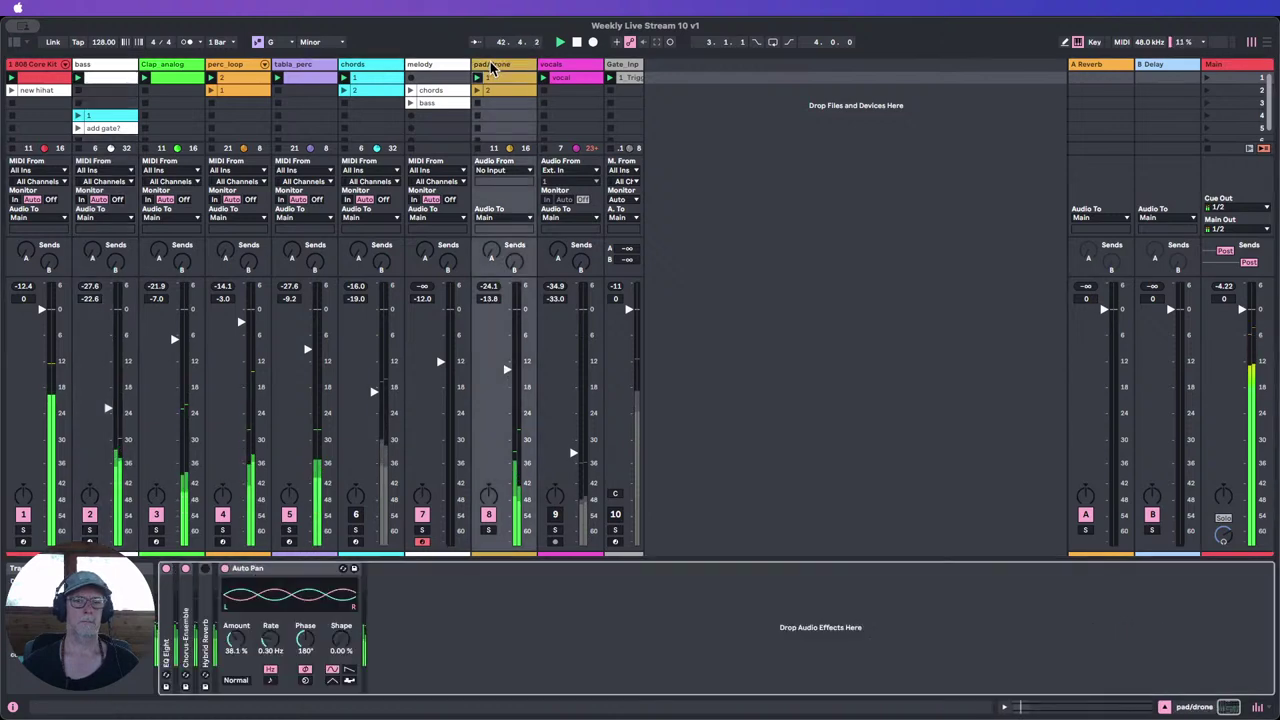
double_click(166, 605)
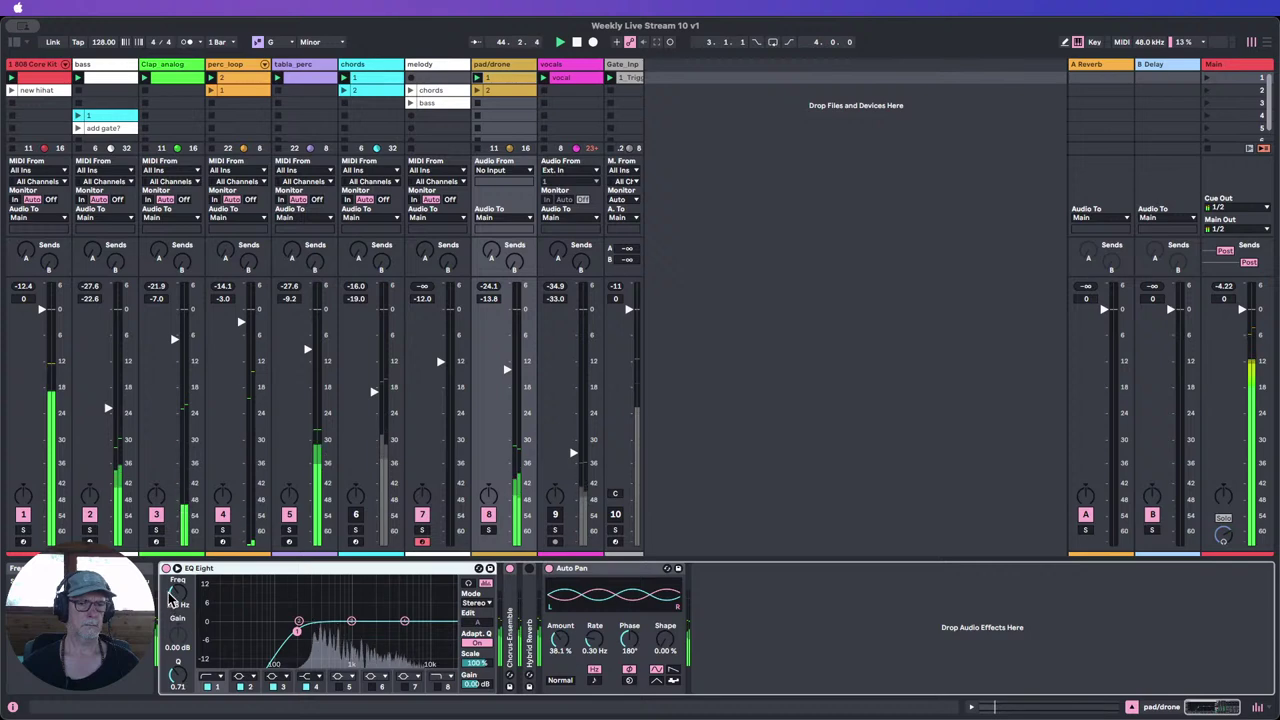
drag(178, 593, 178, 589)
click(193, 570)
double_click(193, 570)
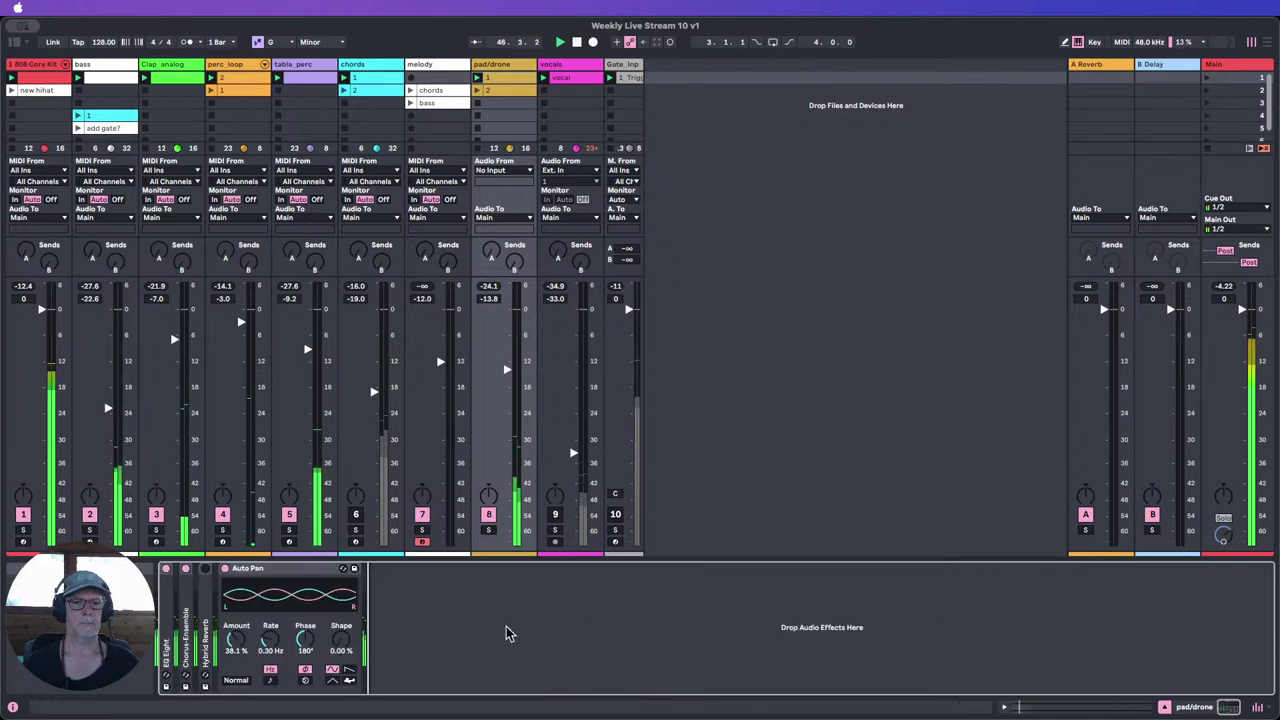
double_click(287, 568)
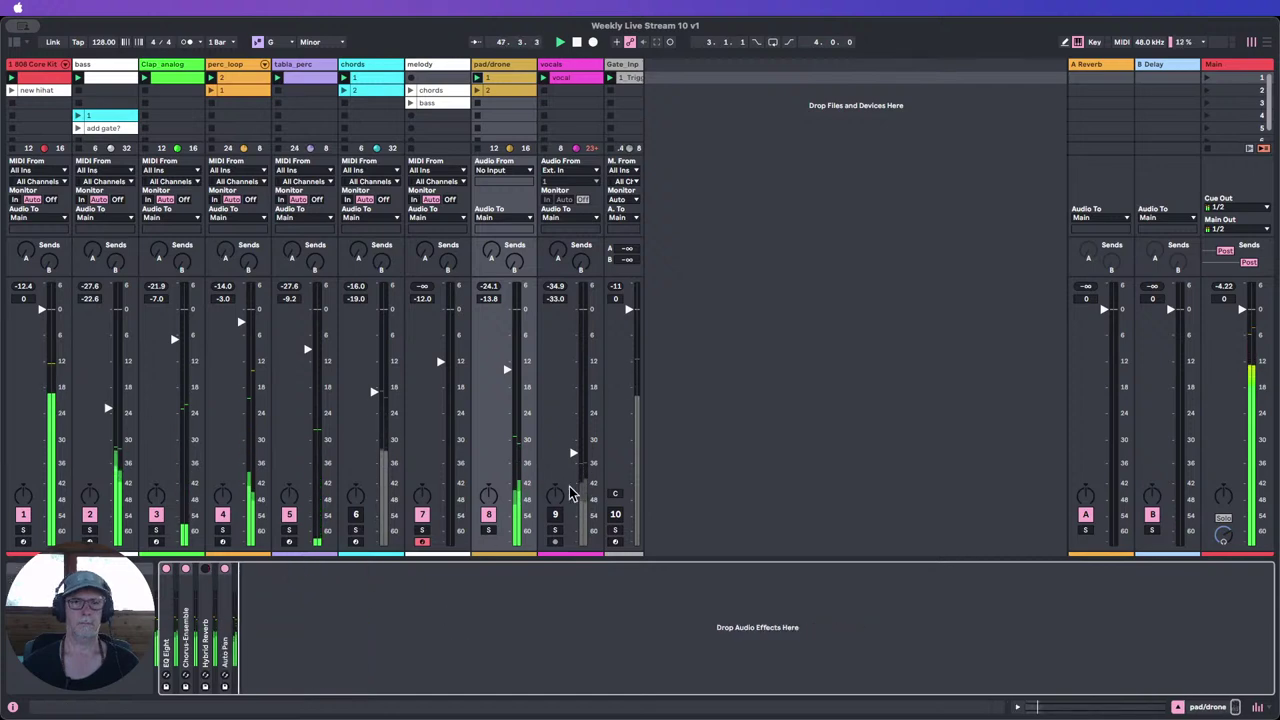
Step: Unmute the vocals and chords tracks to hear them with the rest of the mix
click(556, 515)
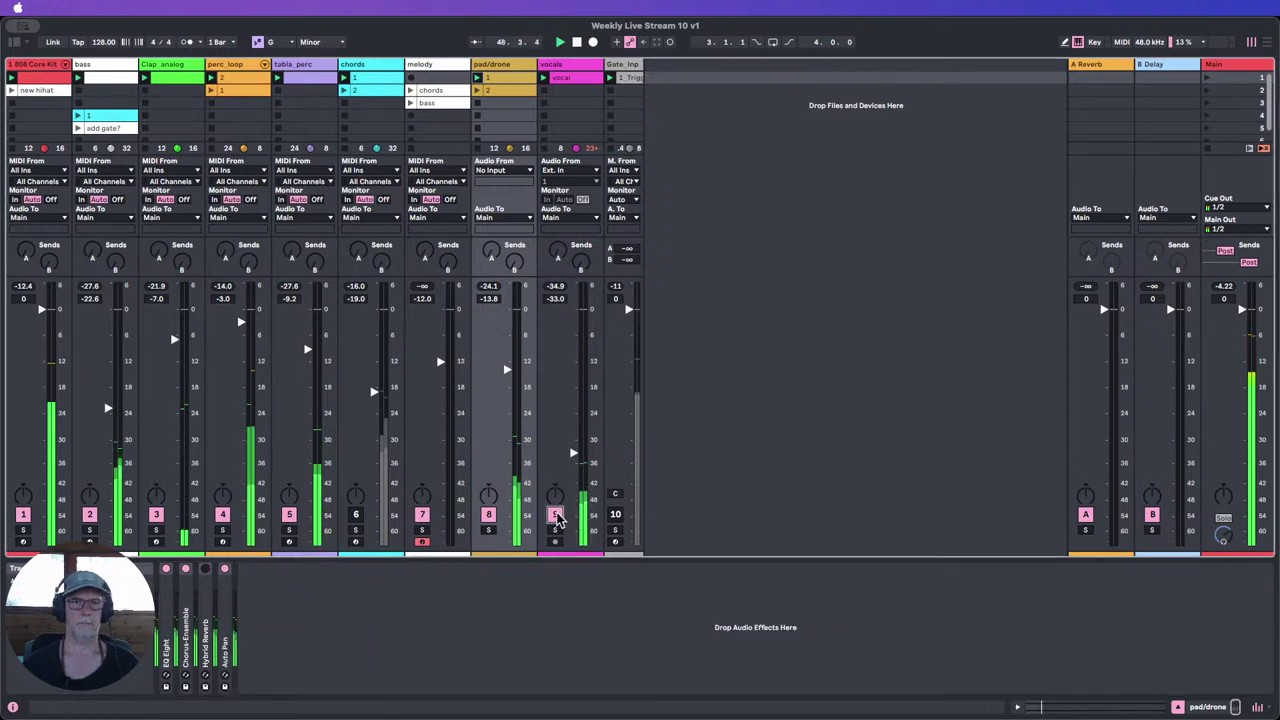
click(358, 517)
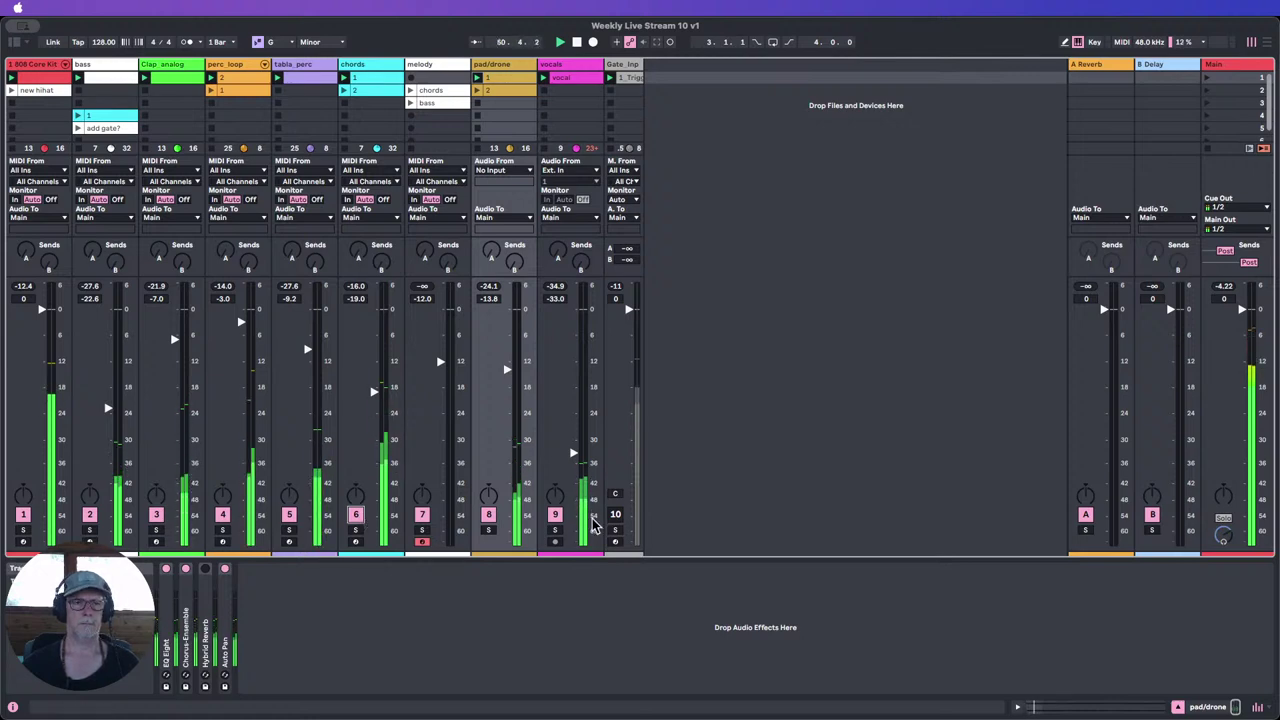
Step: Raise the bass track's volume to -20.7 dB and briefly mute pad/drone to compare the mix without it
drag(108, 408, 108, 402)
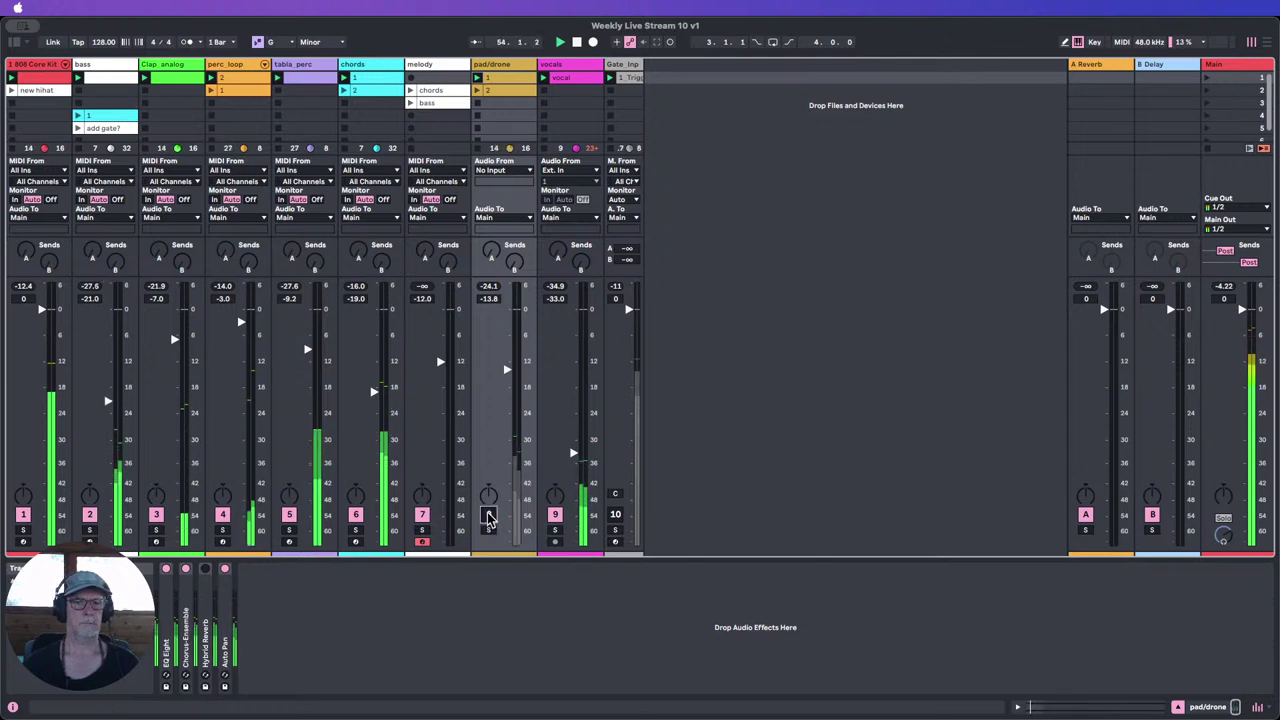
drag(108, 405, 108, 400)
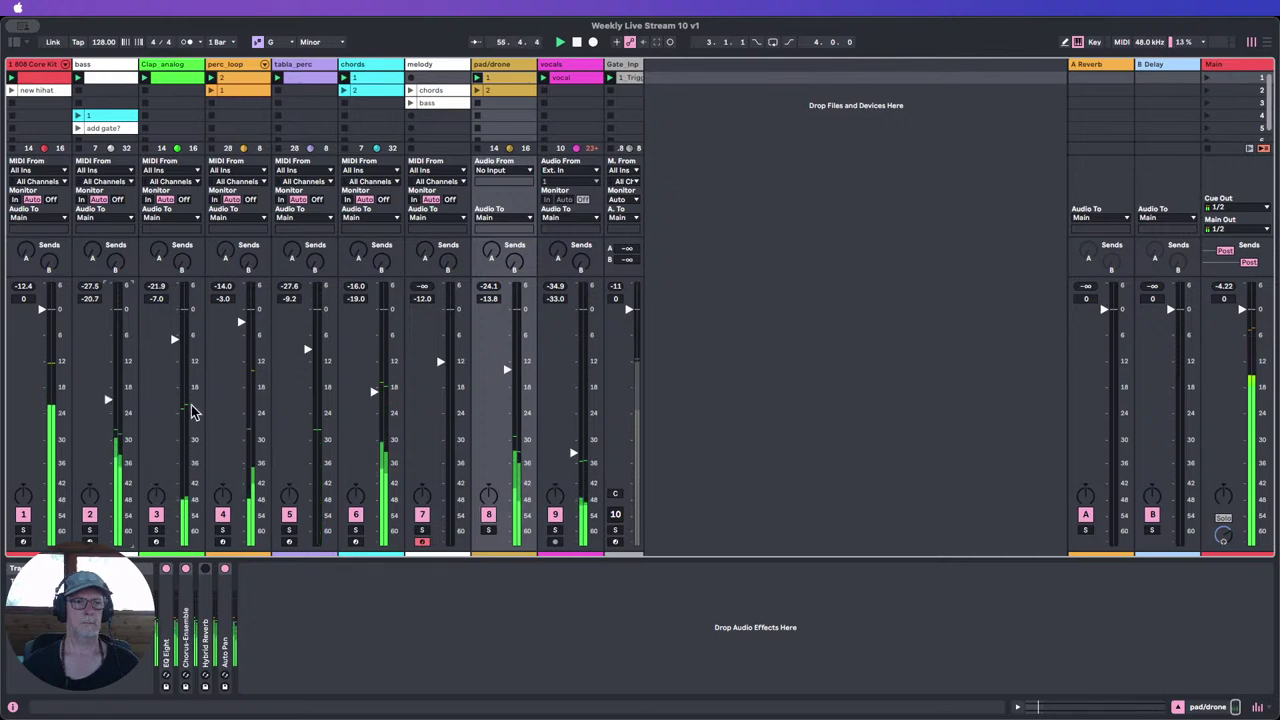
click(488, 515)
click(488, 515)
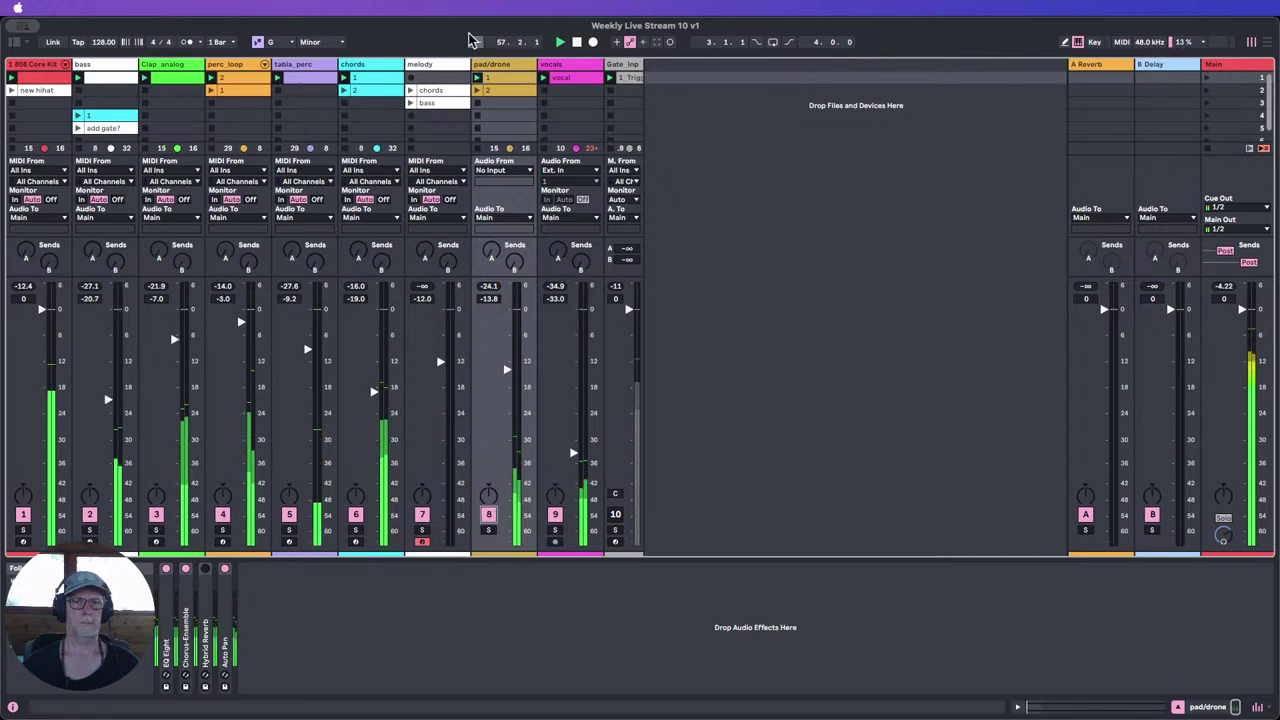
Step: Enable a high cut at 5.40 kHz in the pad/drone track's EQ Eight, compare it bypassed, and fold the device
click(200, 632)
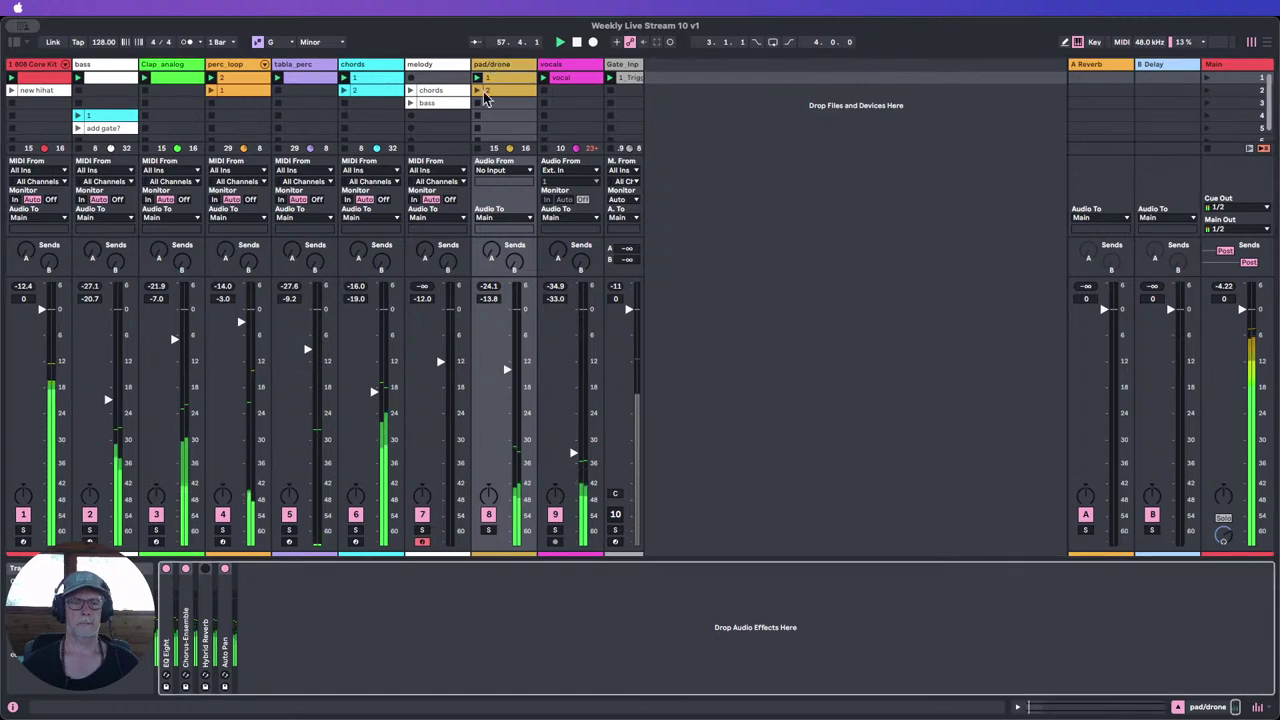
double_click(168, 619)
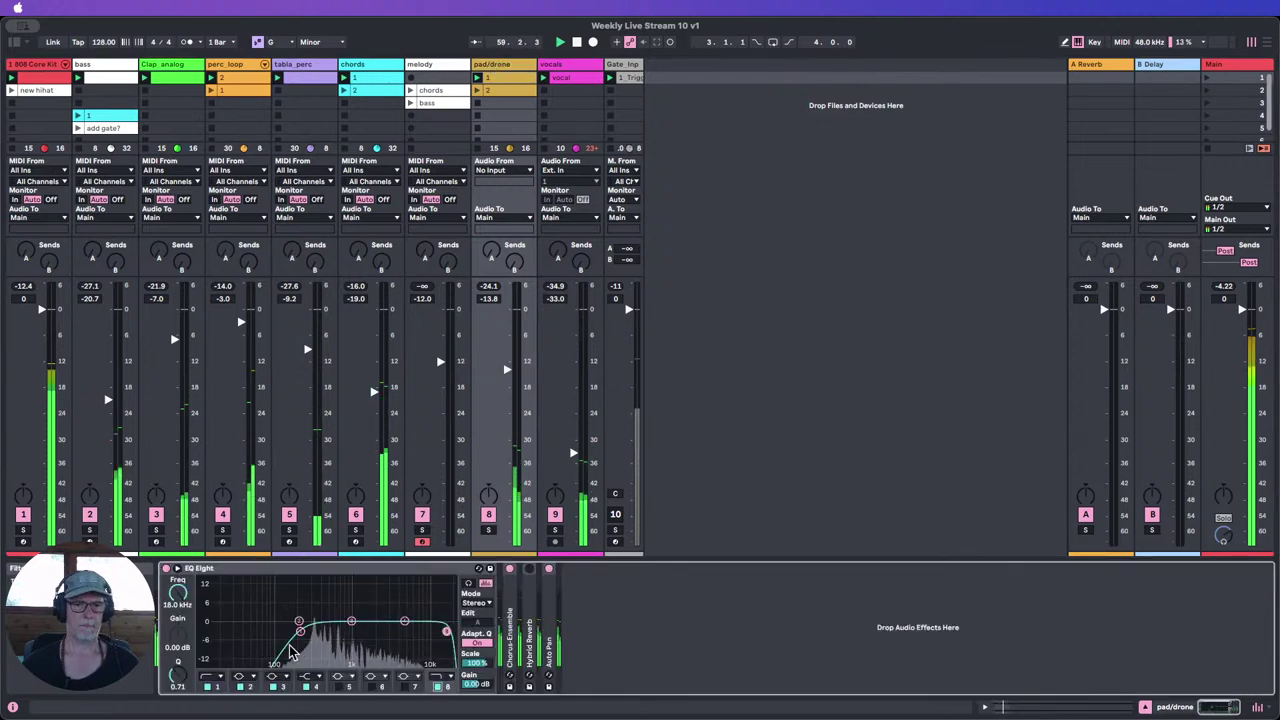
click(436, 688)
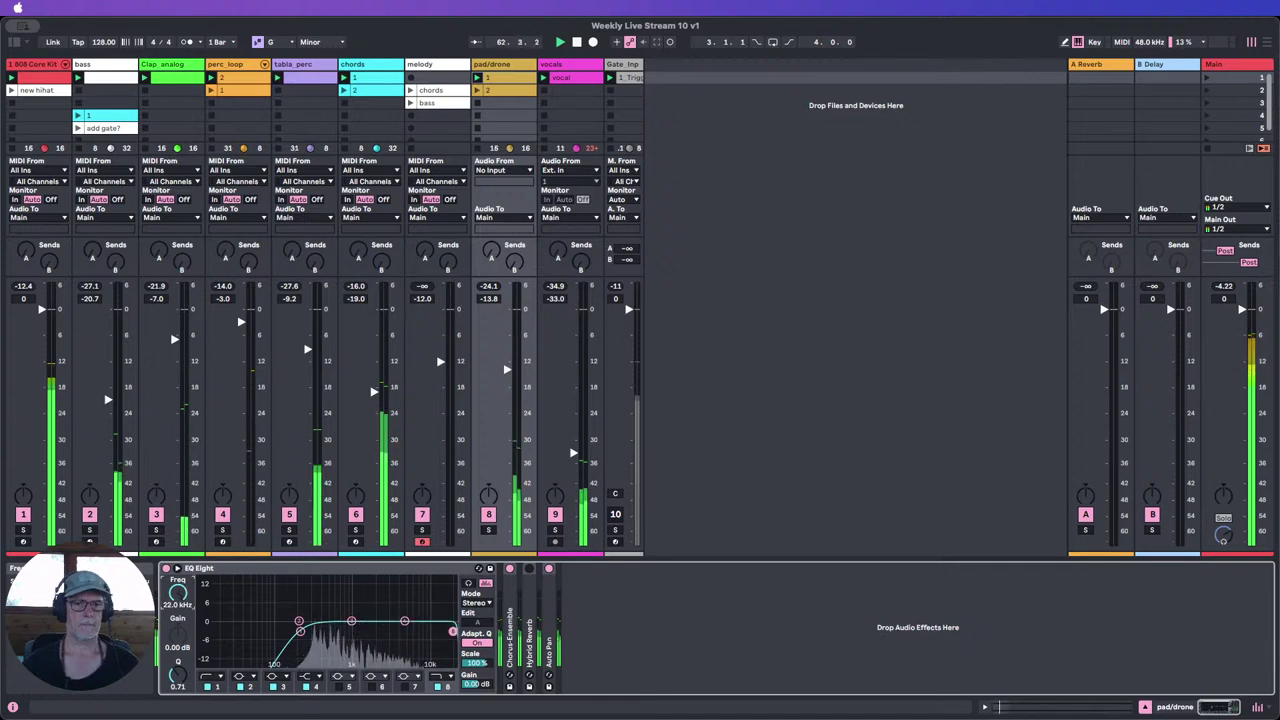
drag(430, 631, 407, 629)
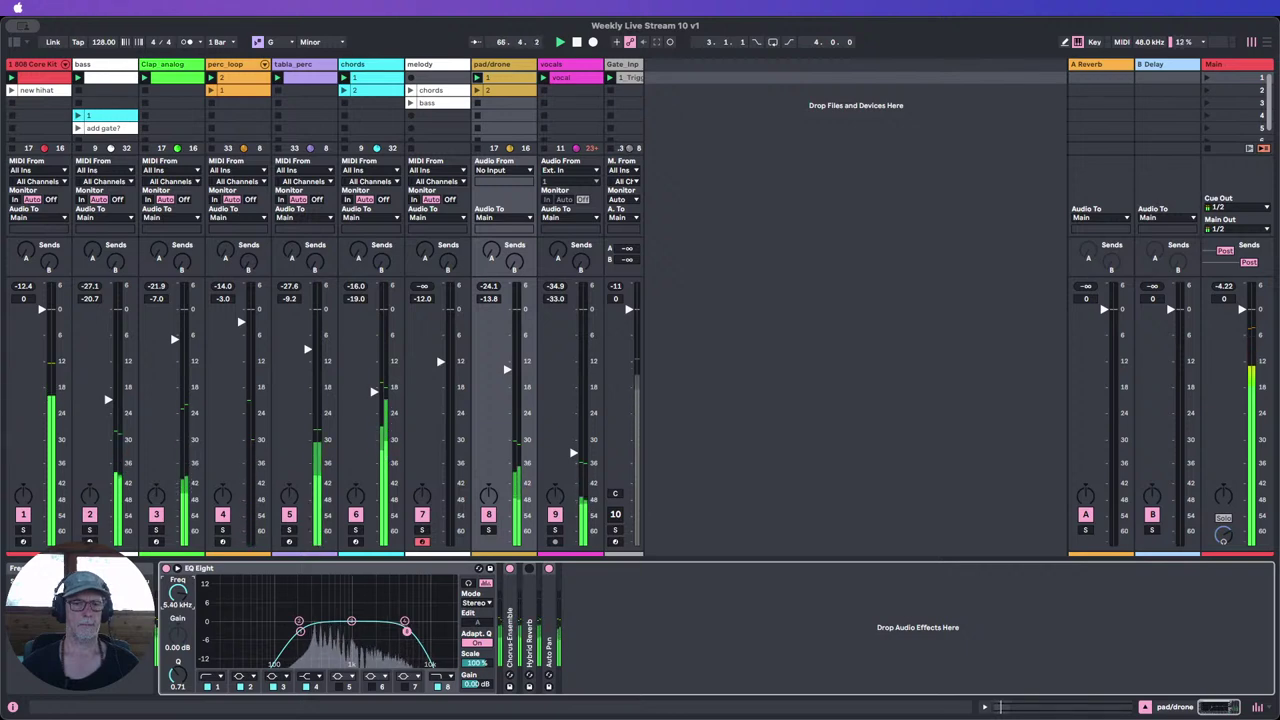
click(166, 568)
click(166, 568)
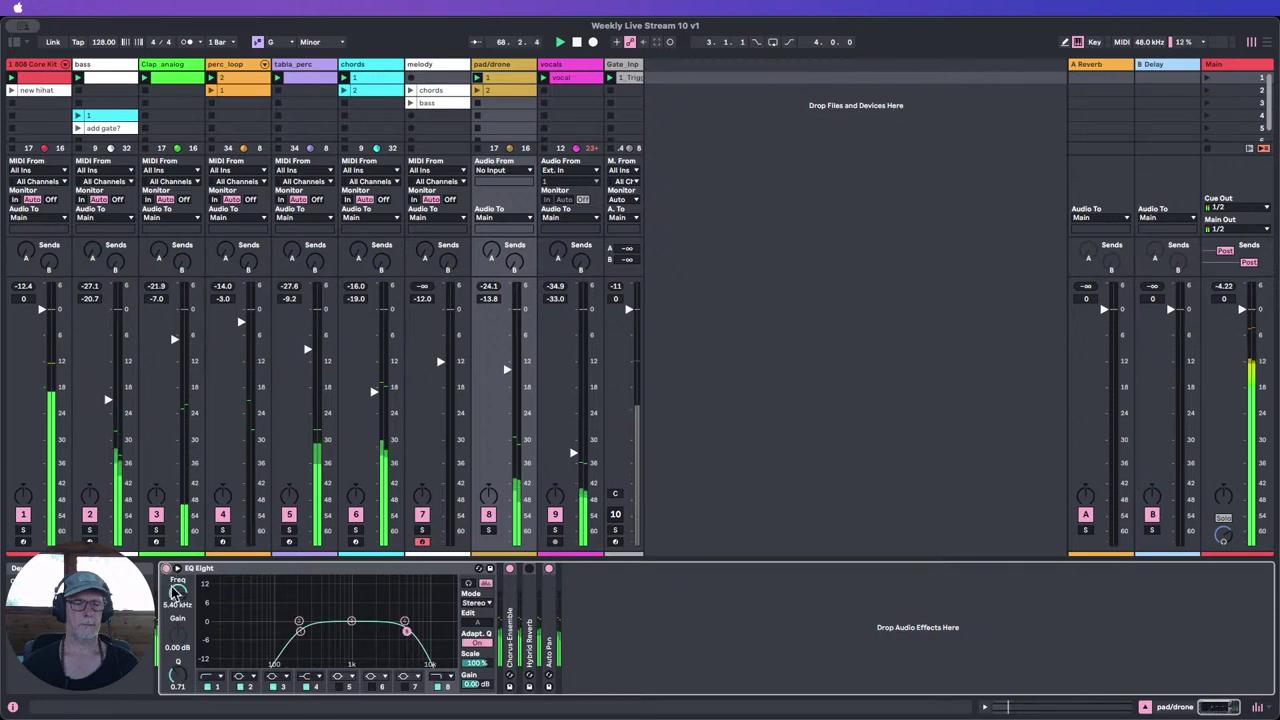
double_click(300, 568)
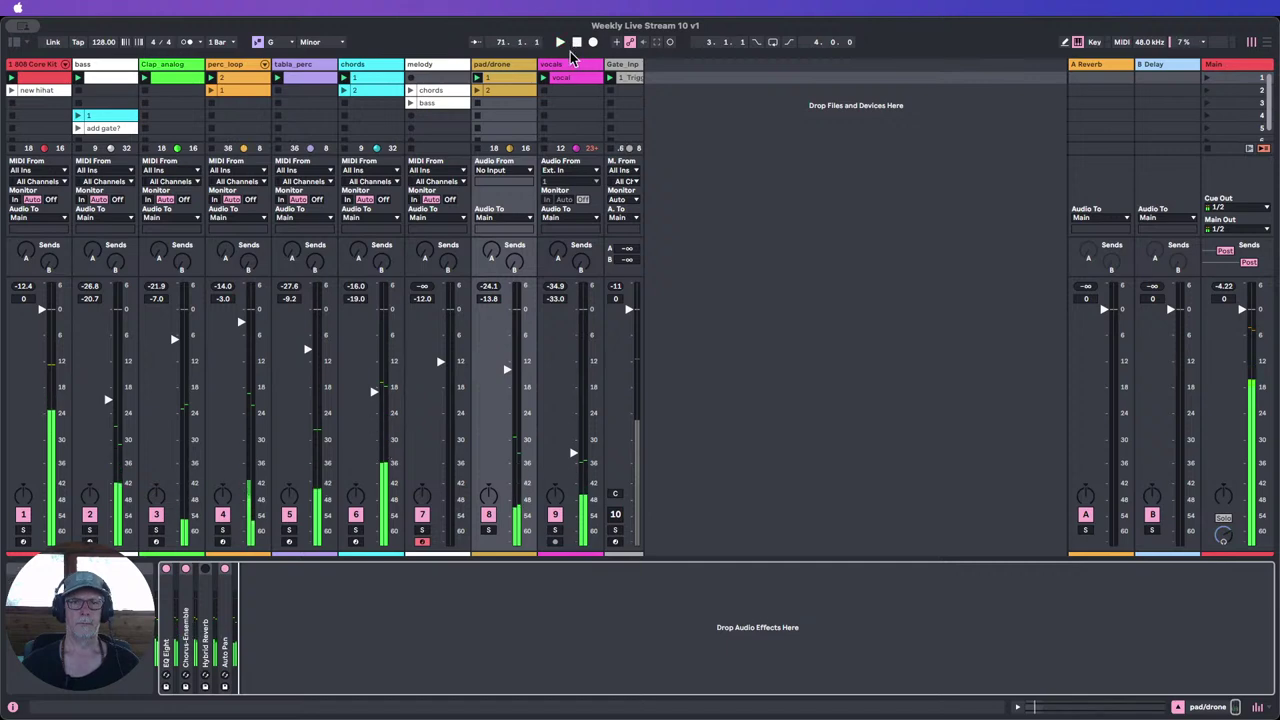
Step: Stop playback and delete the clip named 1 in the bass track's fourth slot
click(576, 43)
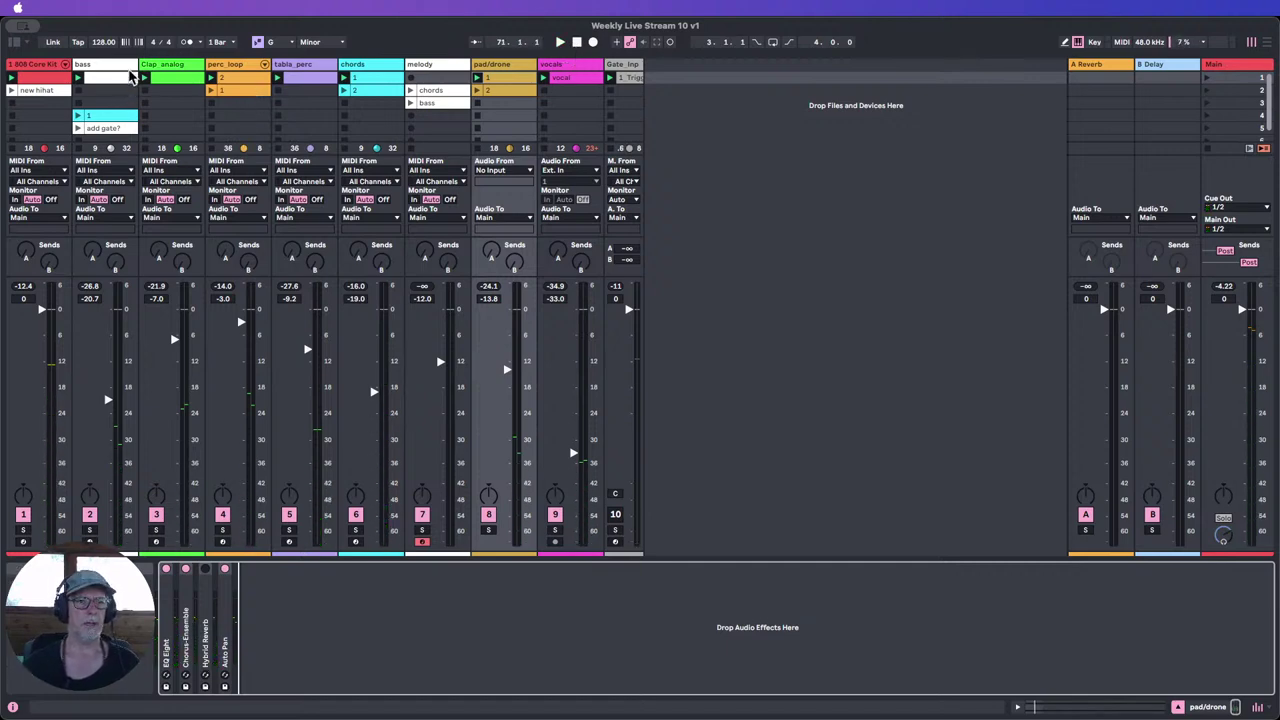
click(100, 140)
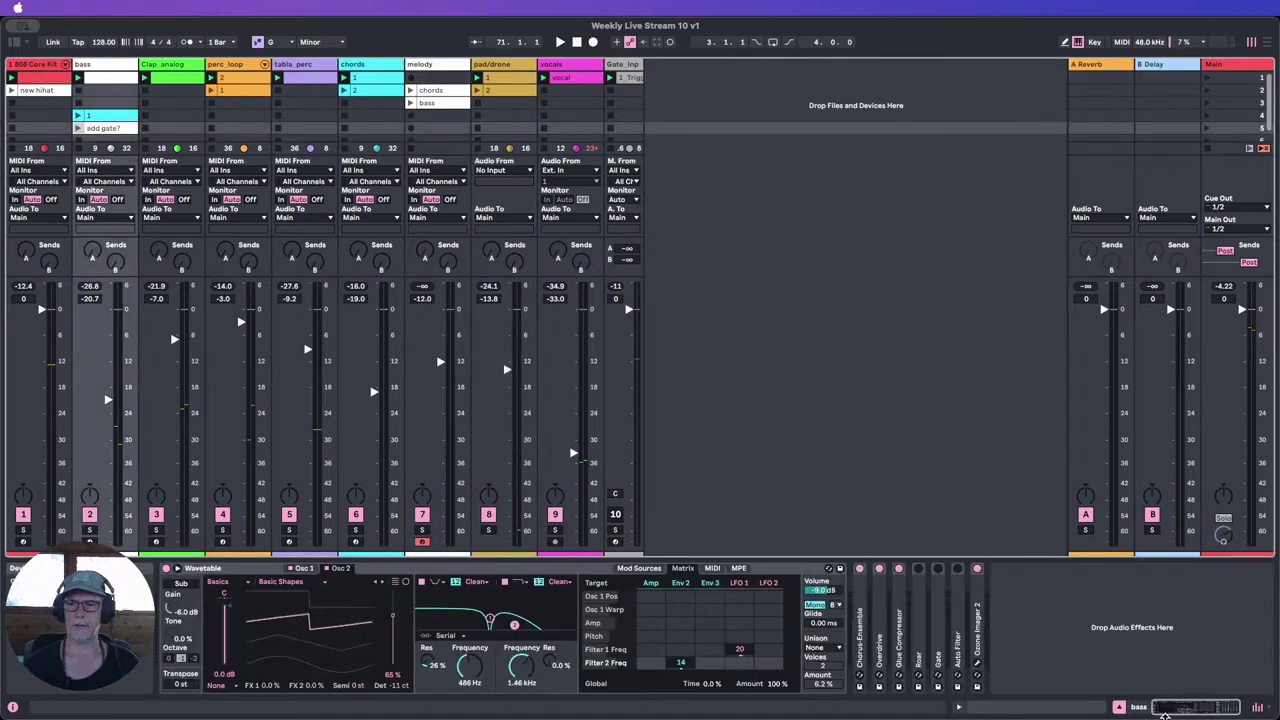
click(1121, 707)
key(Up)
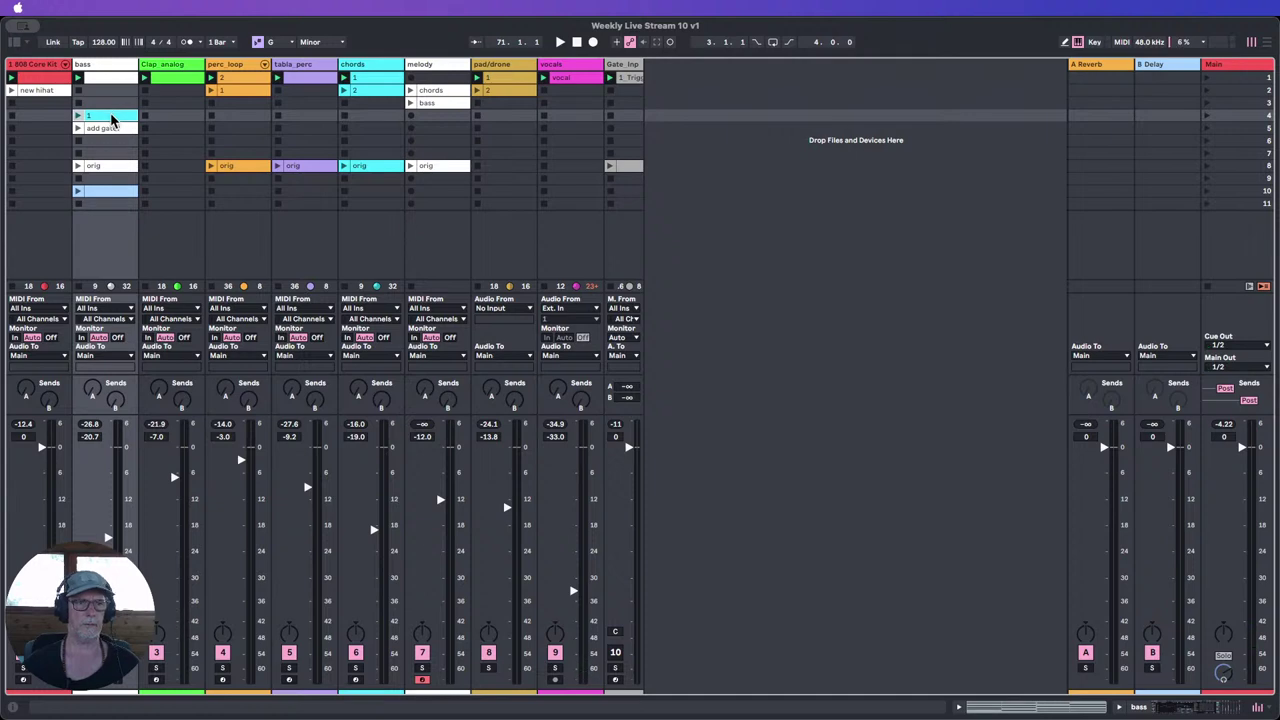
key(Delete)
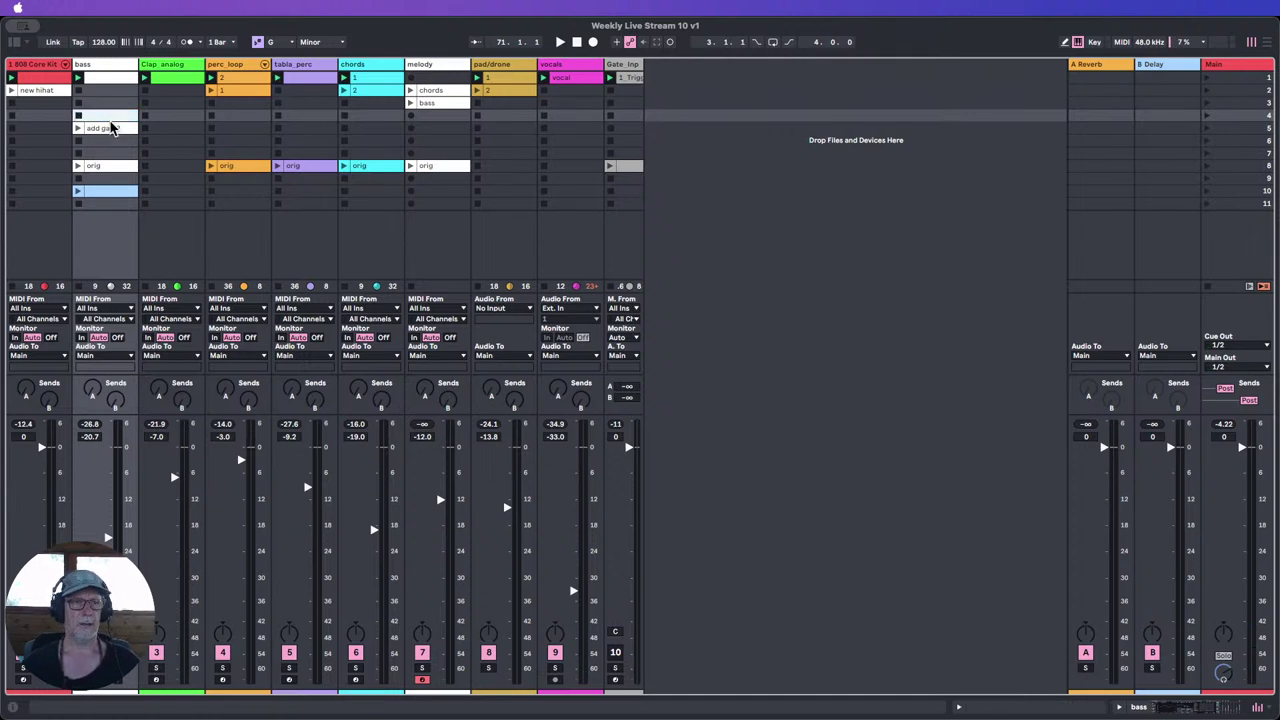
click(110, 126)
Step: Bypass the Gate on the chords track and listen to the ungated chords in the mix with the vocals muted
double_click(356, 67)
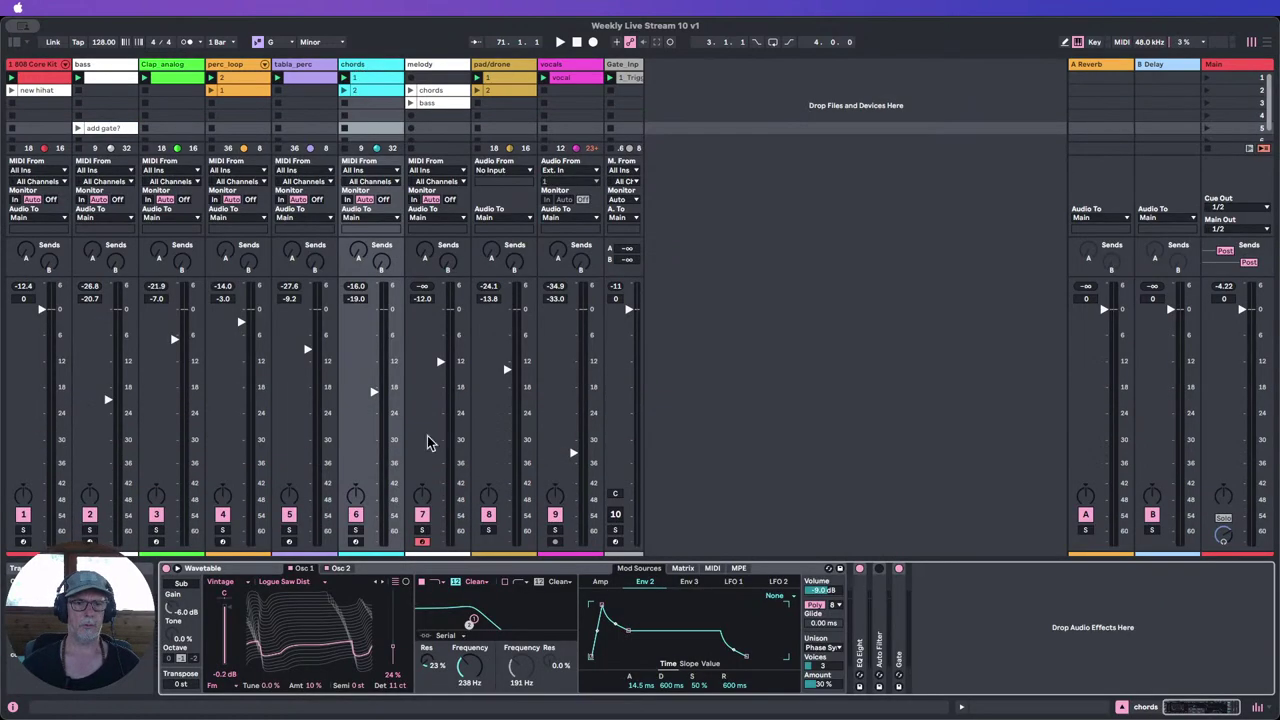
double_click(902, 617)
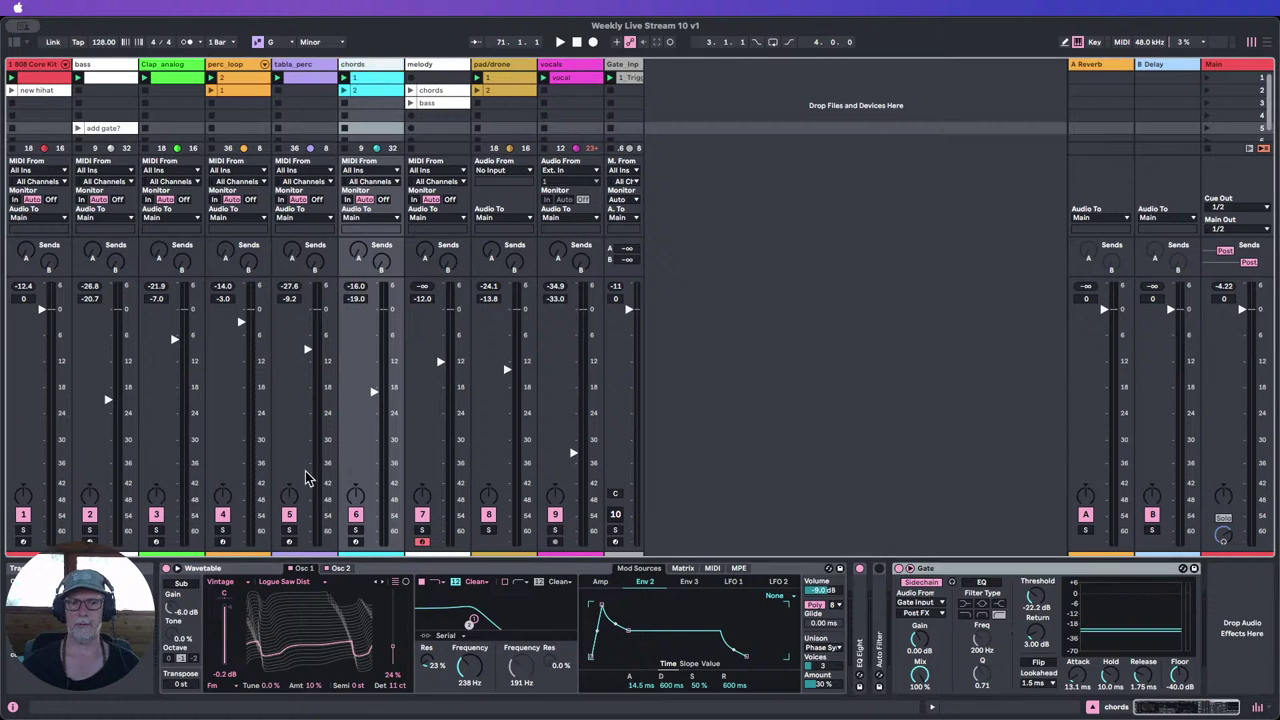
click(899, 569)
click(343, 79)
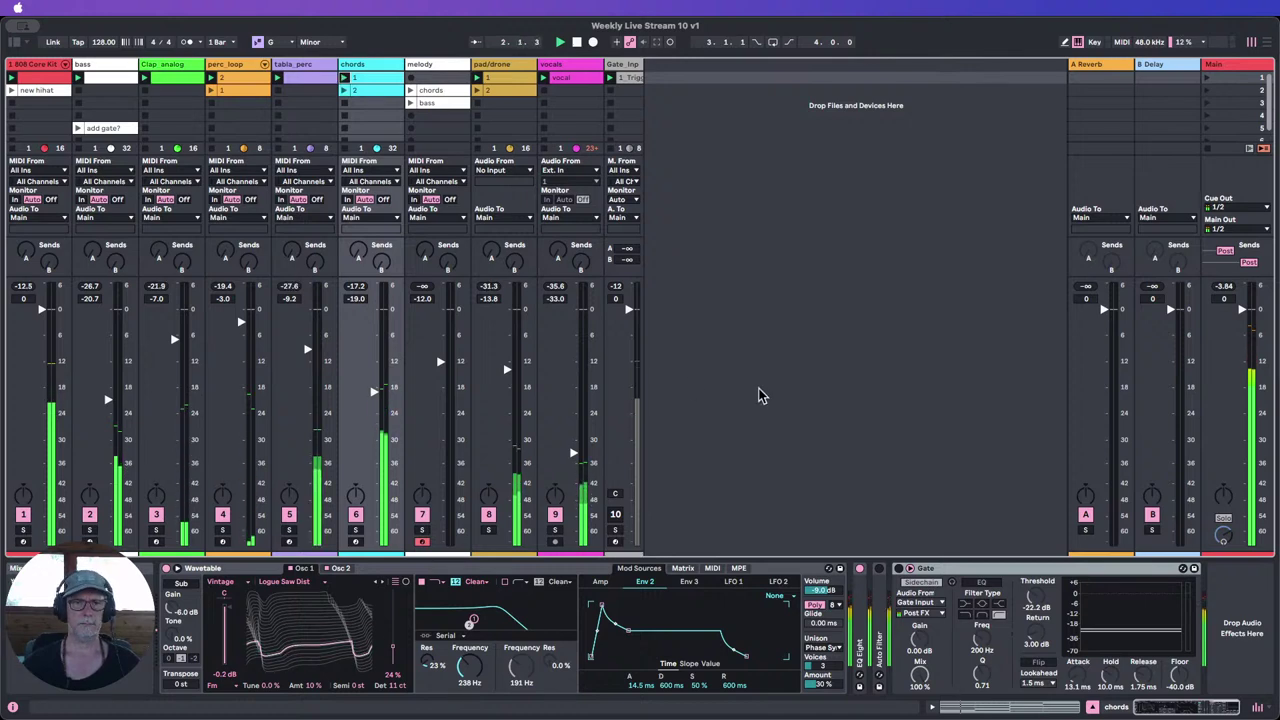
click(555, 514)
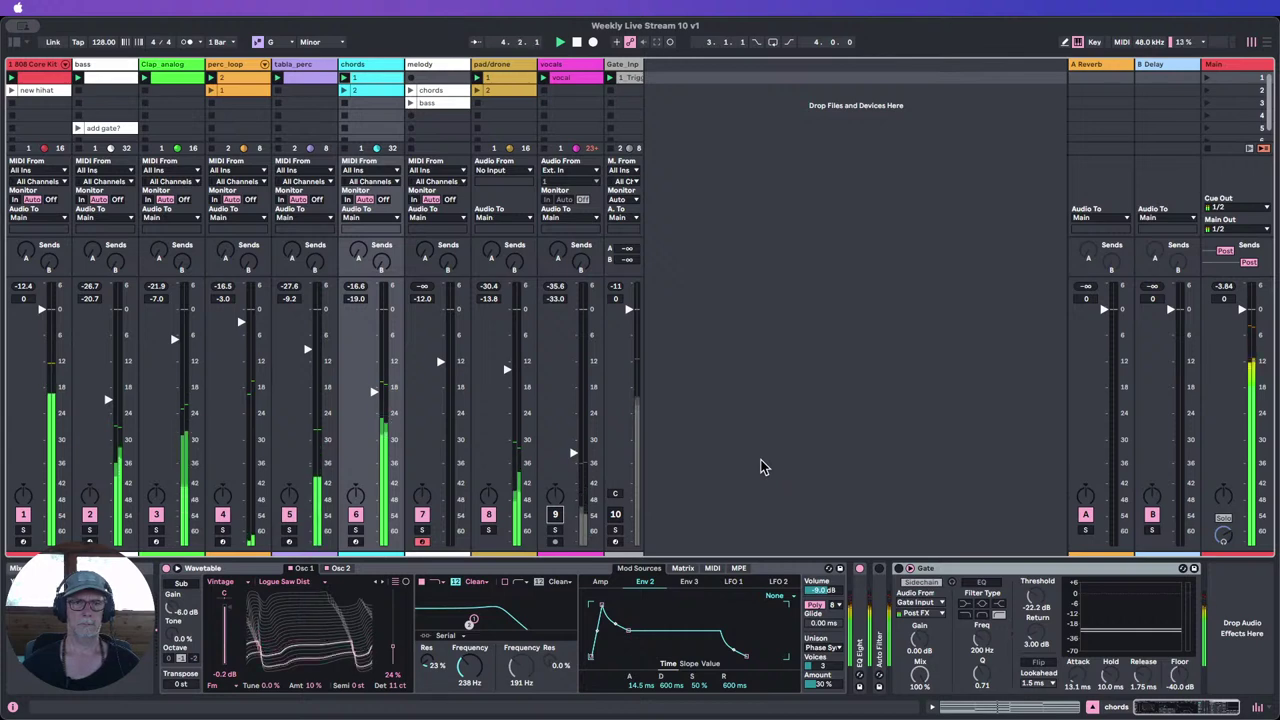
click(577, 43)
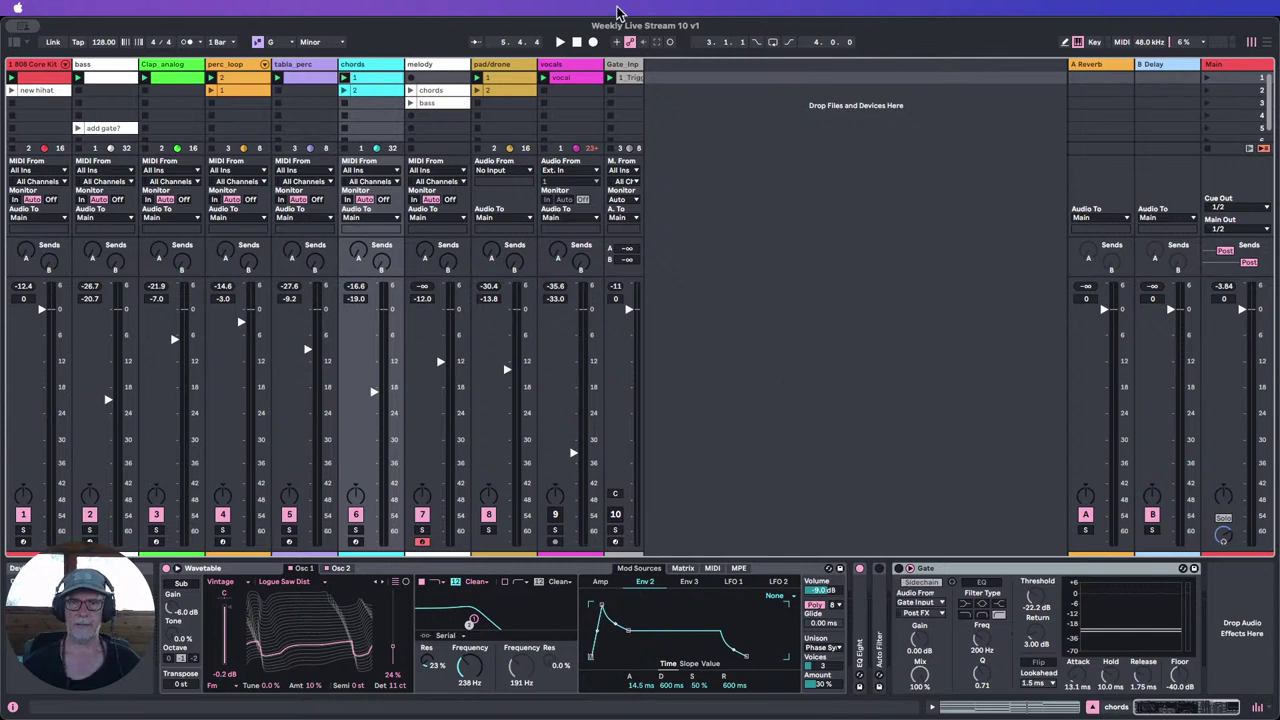
Step: Examine the Gate_Input track's devices and the notes in its Trigger clip
click(626, 65)
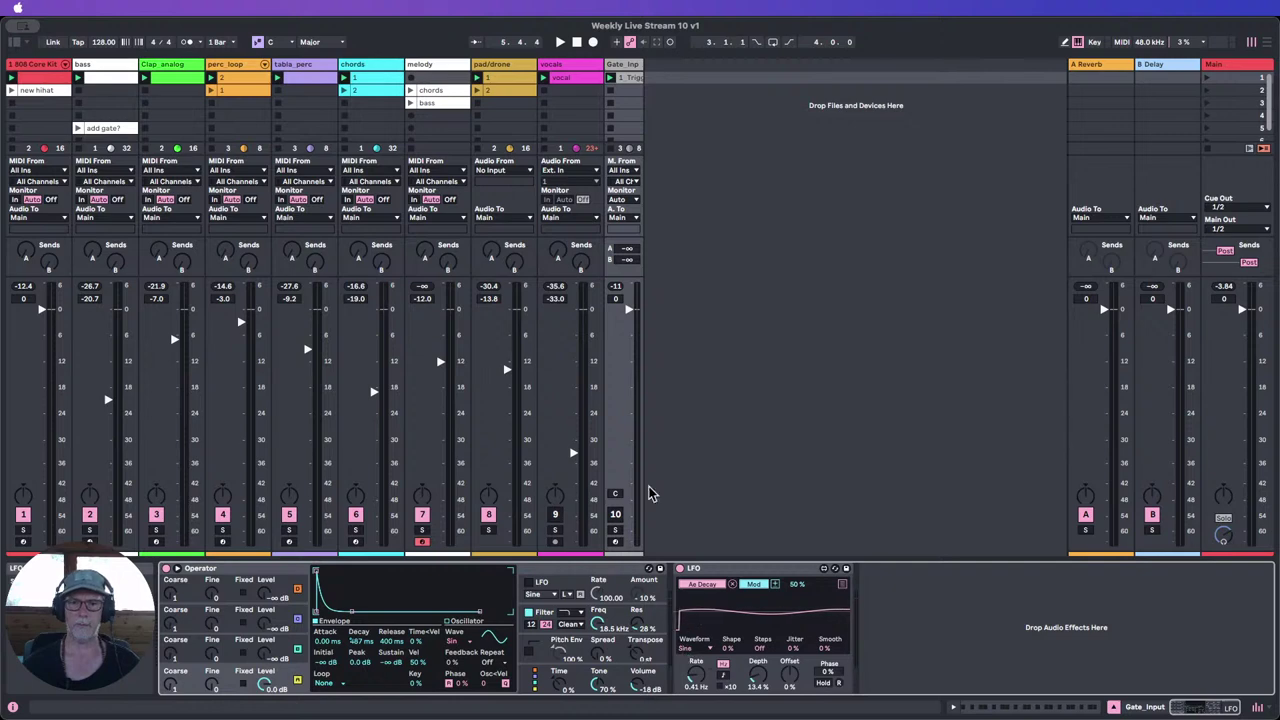
double_click(624, 79)
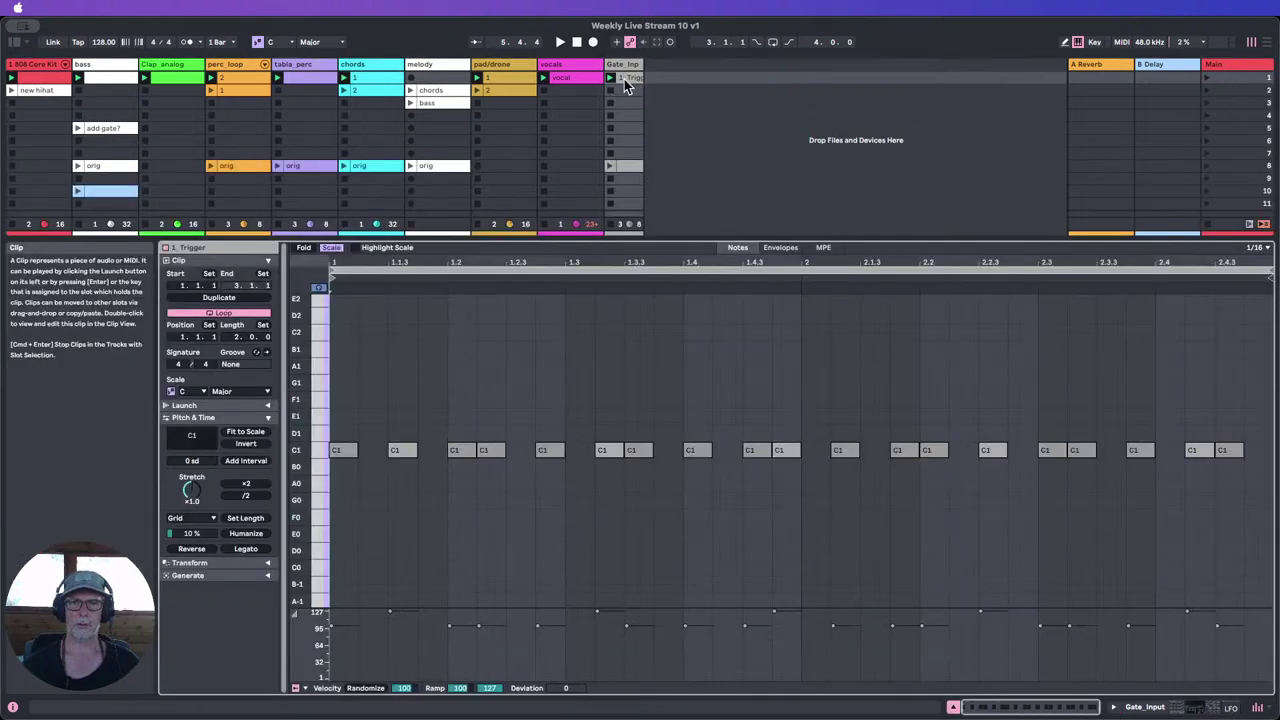
click(954, 707)
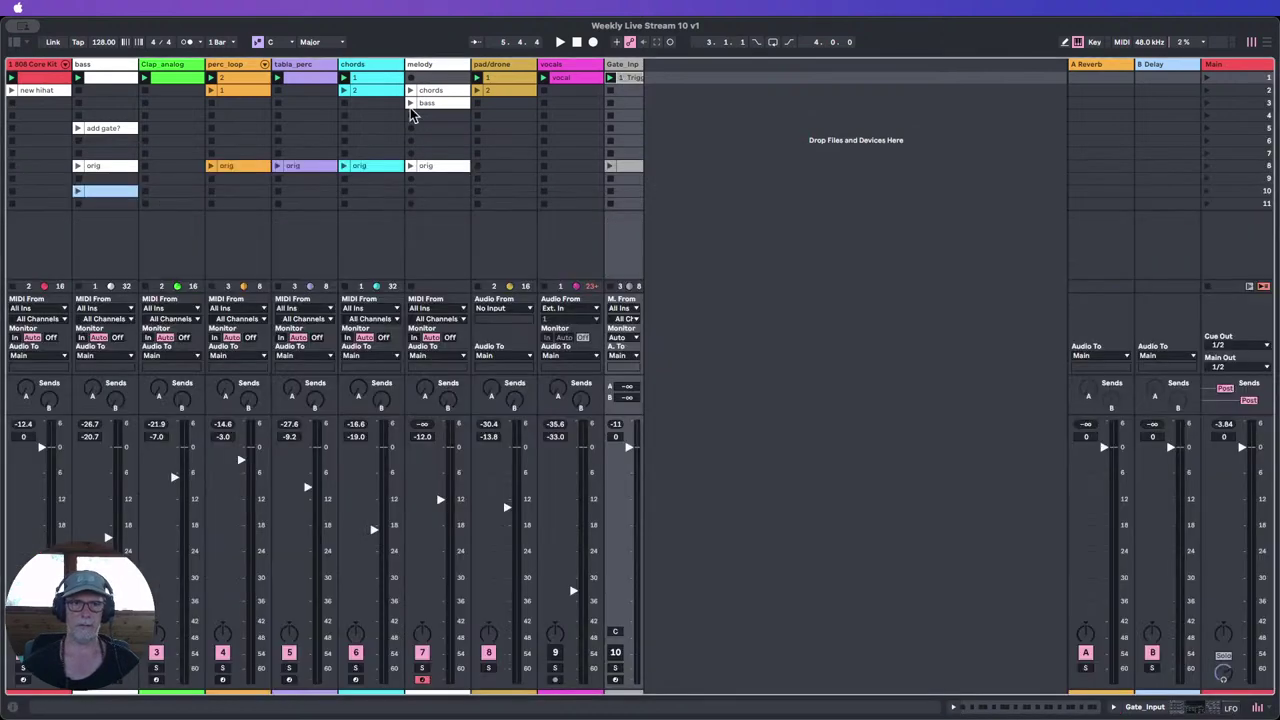
Step: Play the set with the chords track's Gate turned back on, fold the Gate and stop playback
double_click(380, 66)
click(352, 80)
click(345, 78)
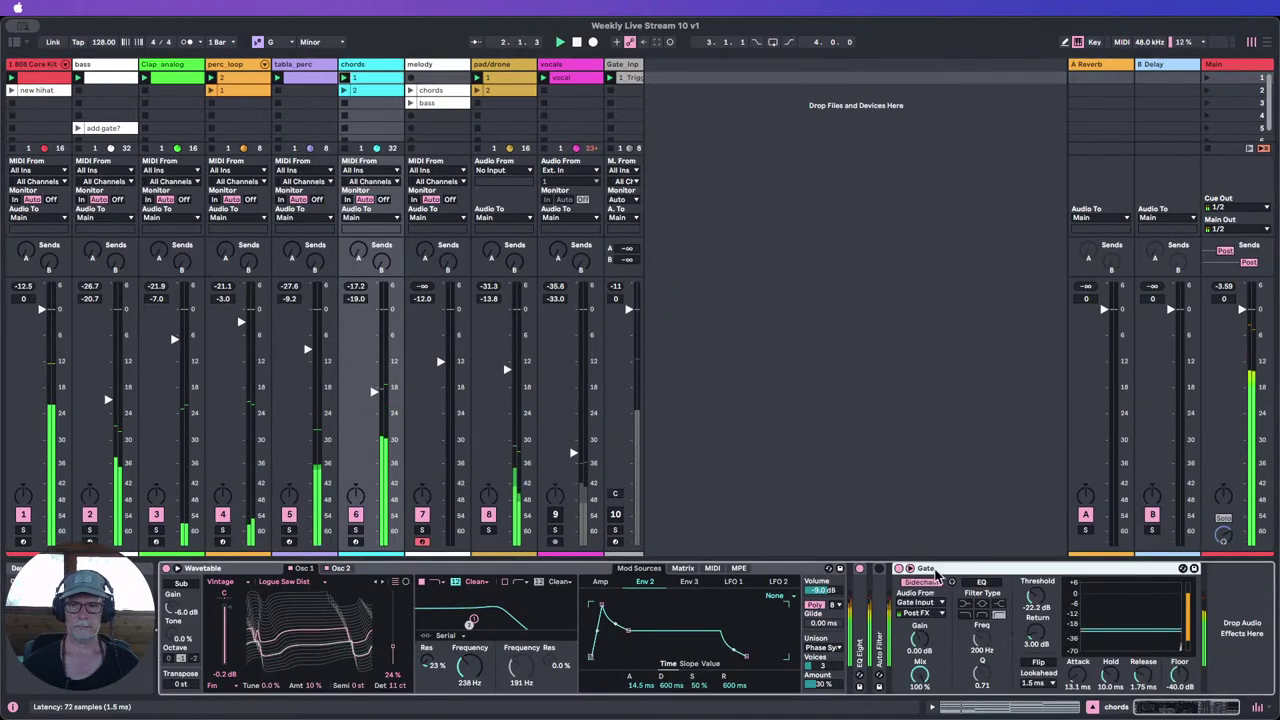
double_click(912, 568)
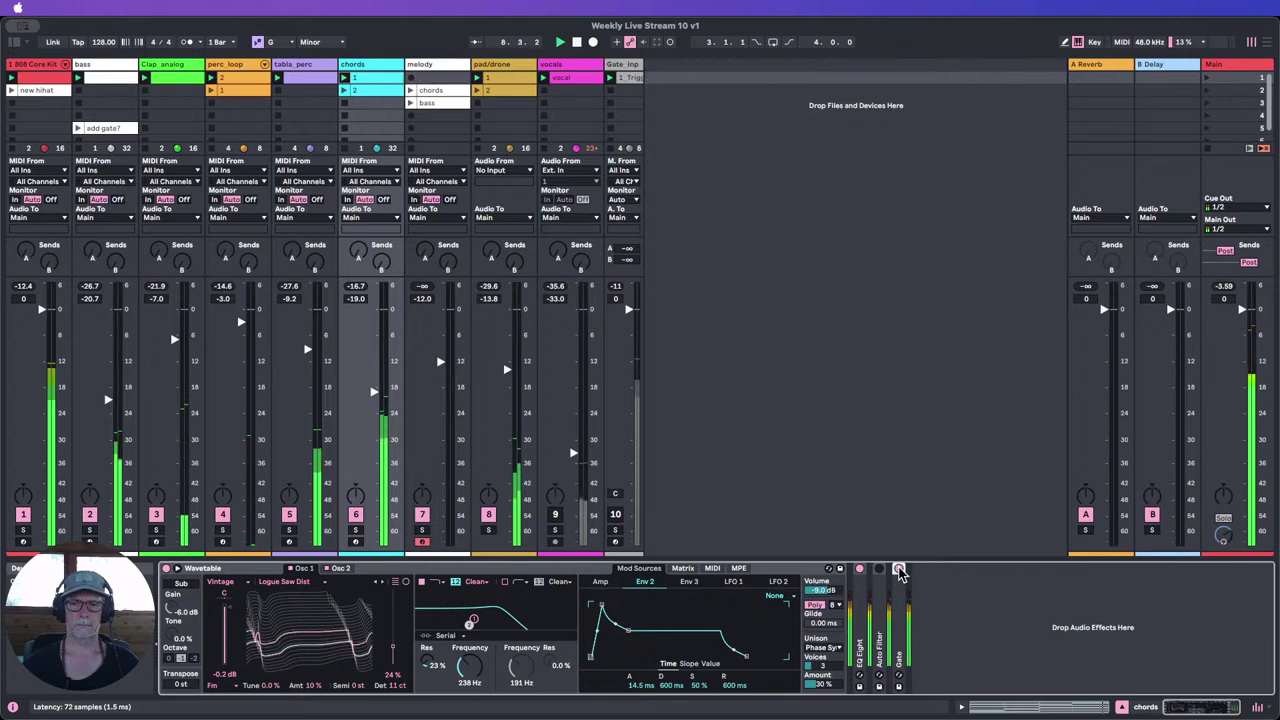
click(577, 43)
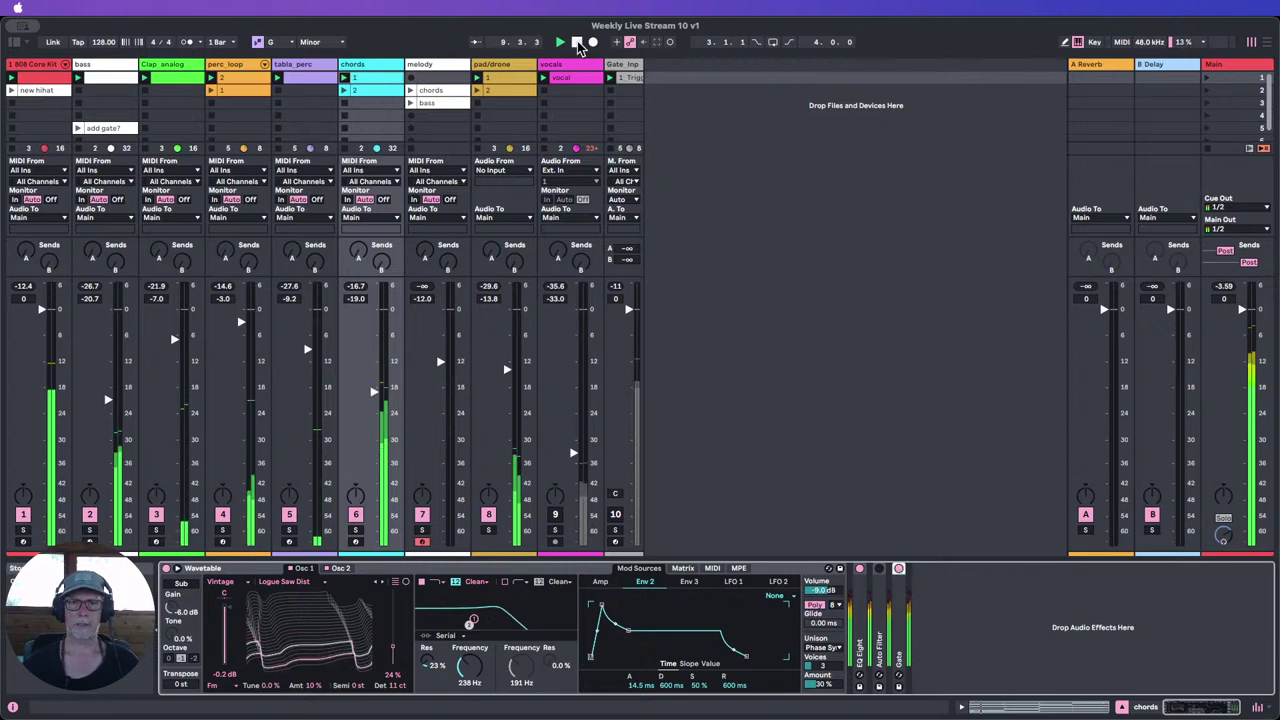
Step: In the first bass clip, shorten the opening G0 note to about one beat and duplicate it repeatedly across its original length
click(90, 68)
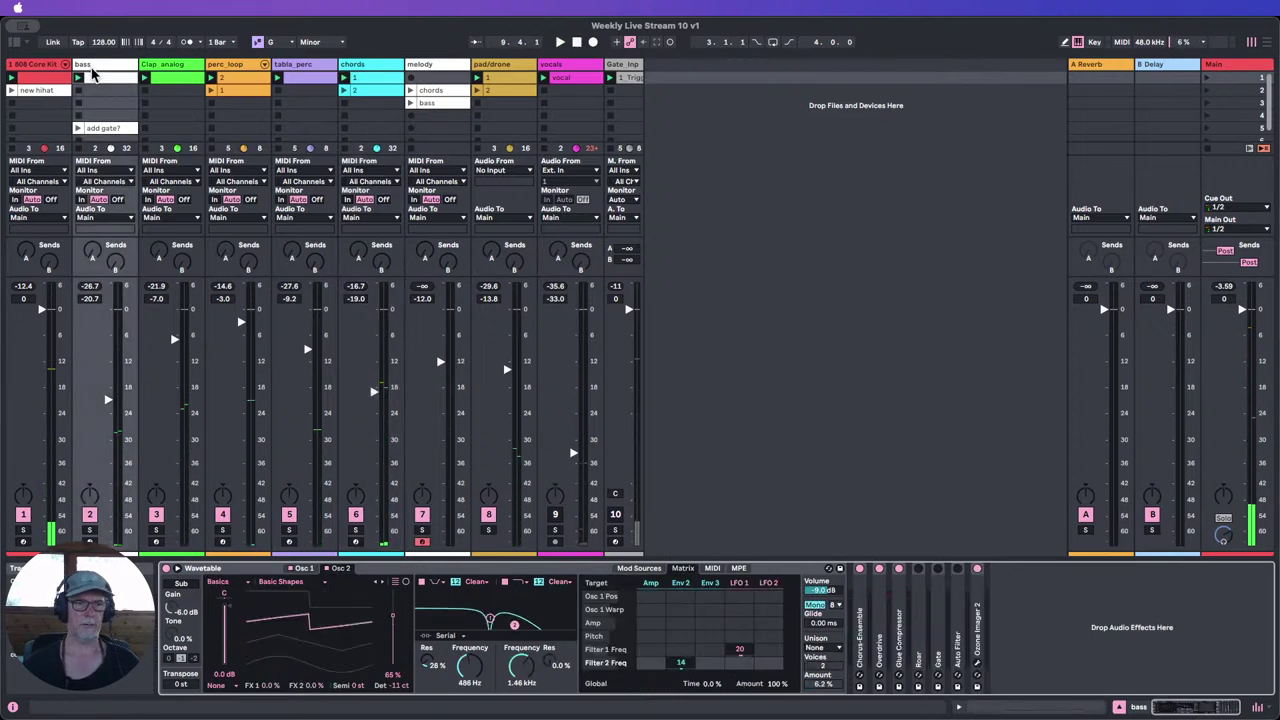
double_click(110, 78)
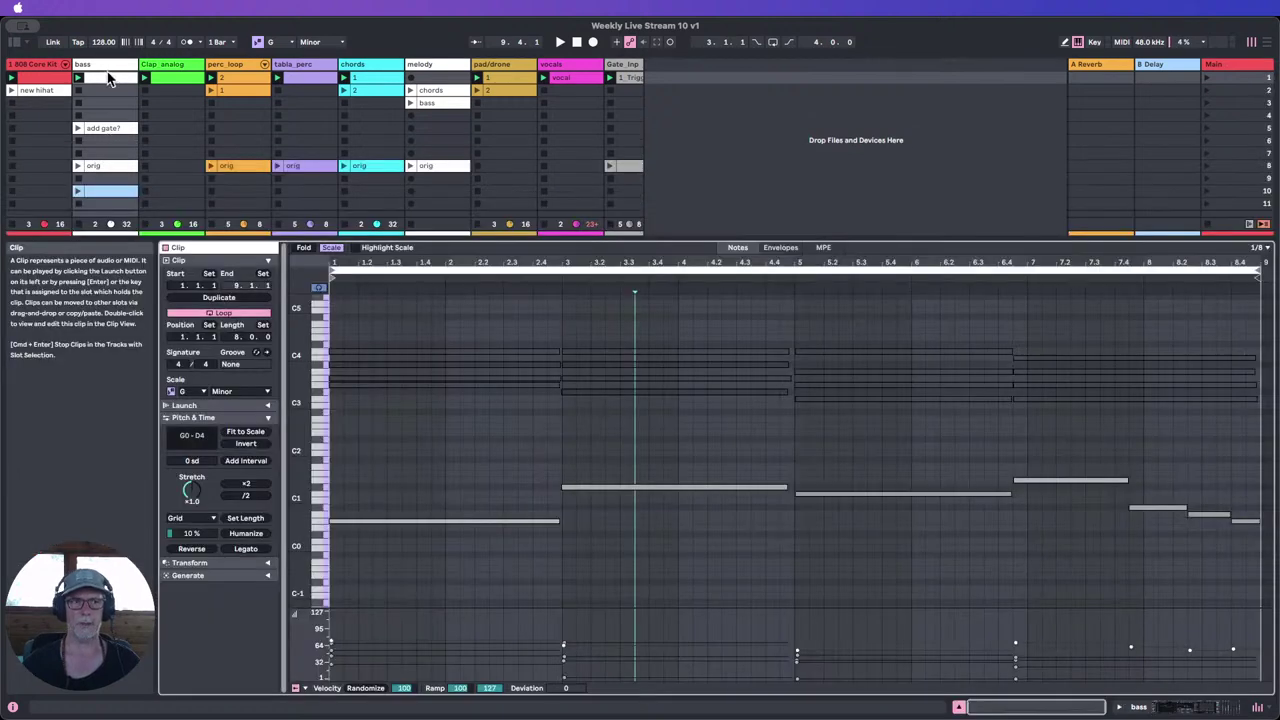
drag(547, 550, 388, 490)
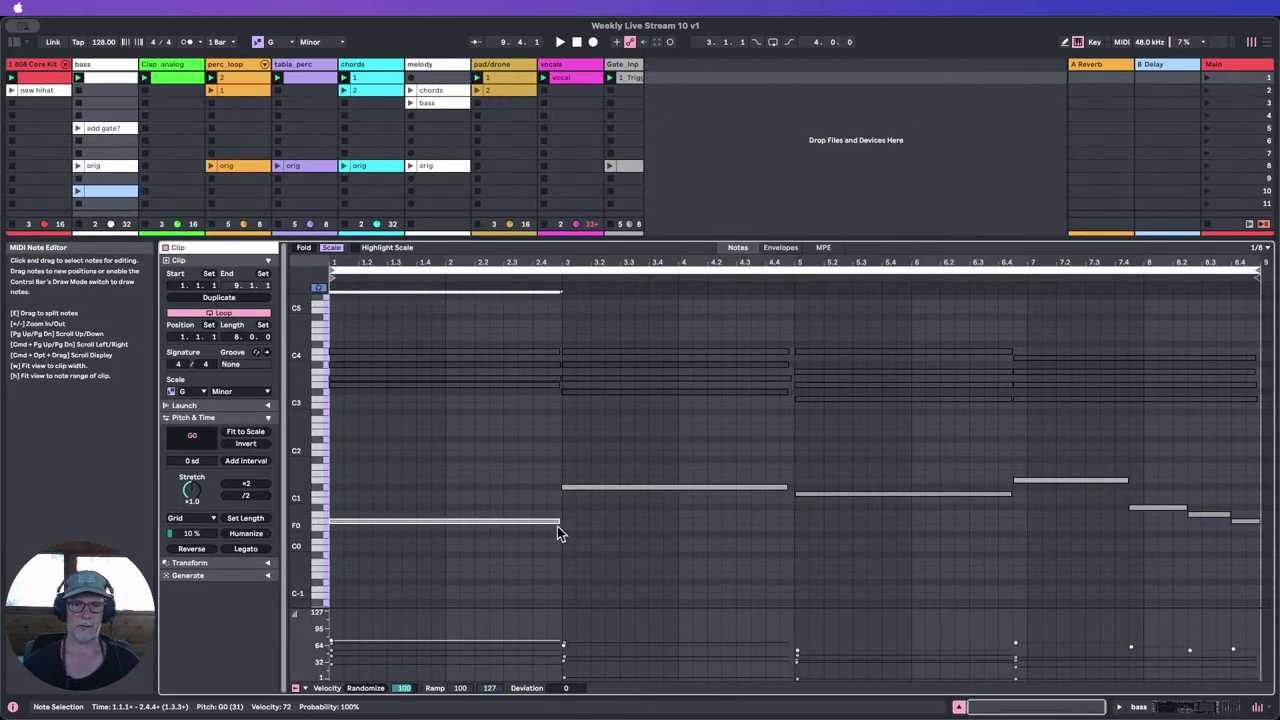
drag(560, 520, 345, 517)
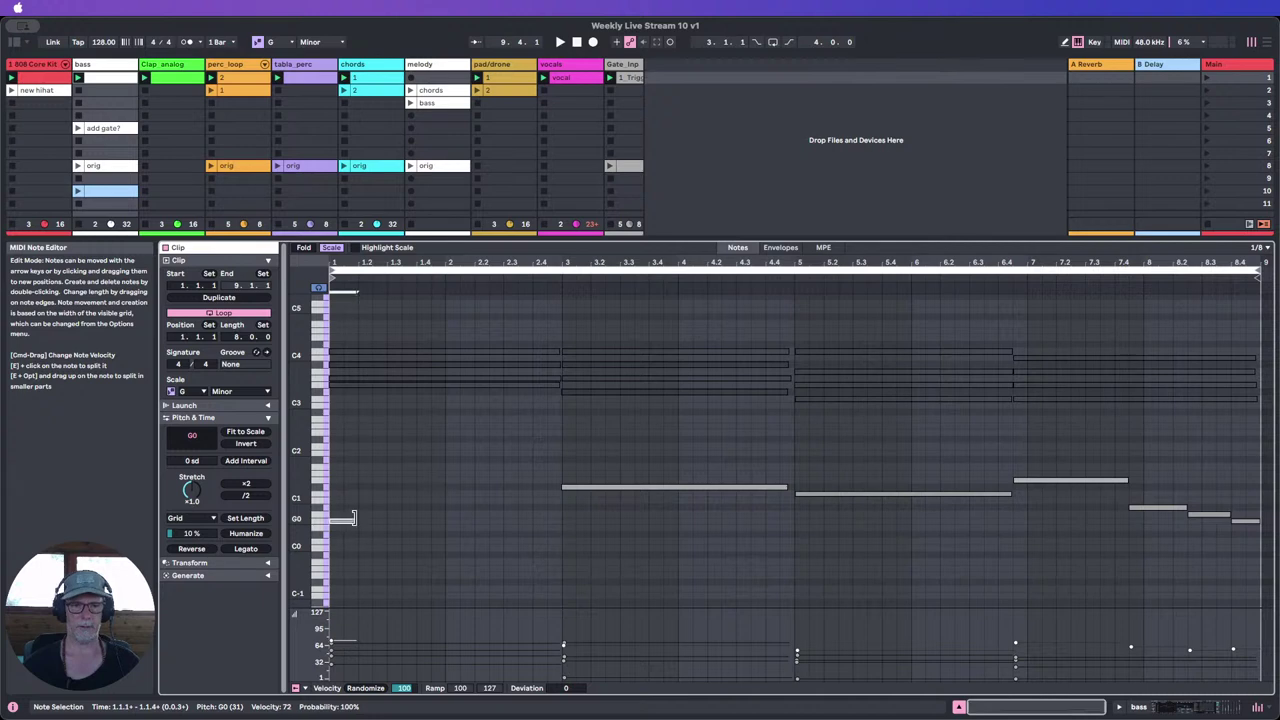
key(super+d)
key(super+d)
key(super+d)
key(super+d)
key(super+d)
key(super+d)
key(super+d)
key(super+d)
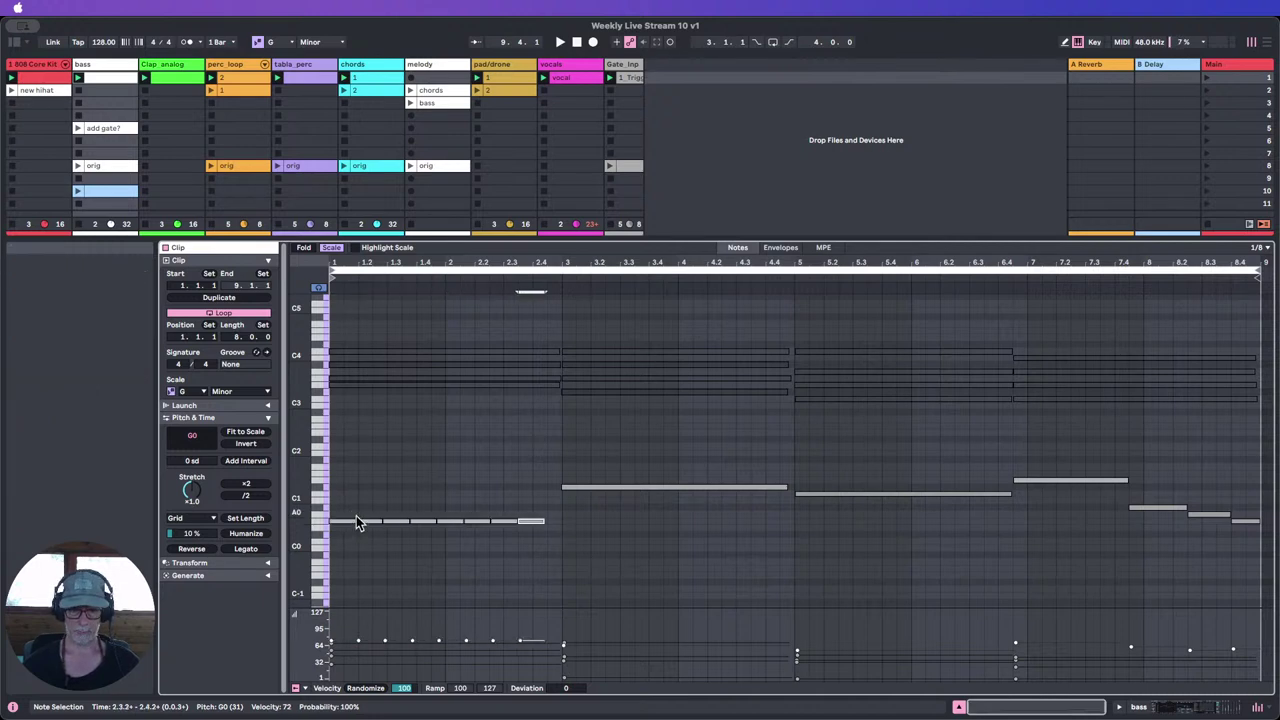
Step: Undo the duplications and the shortening of the opening bass note
key(super+z)
key(super+z)
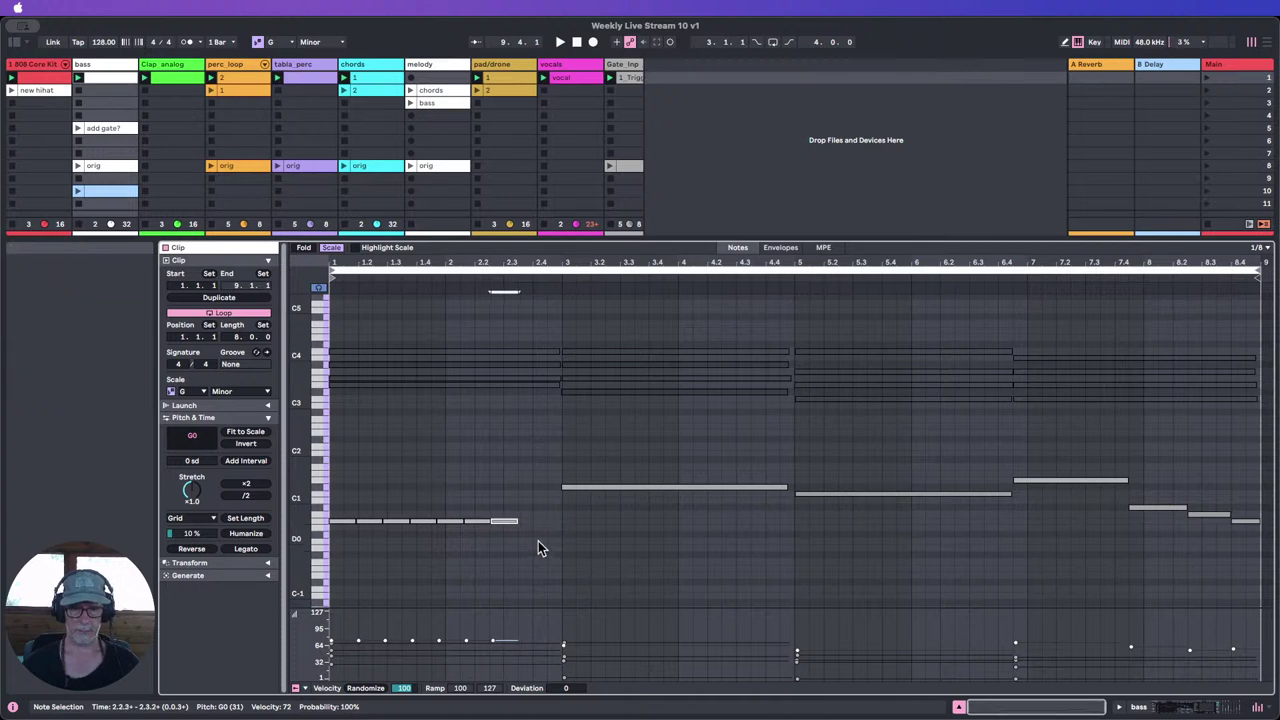
key(super+z)
key(super+z)
key(super+z)
key(super+z)
key(super+z)
key(super+z)
key(super+z)
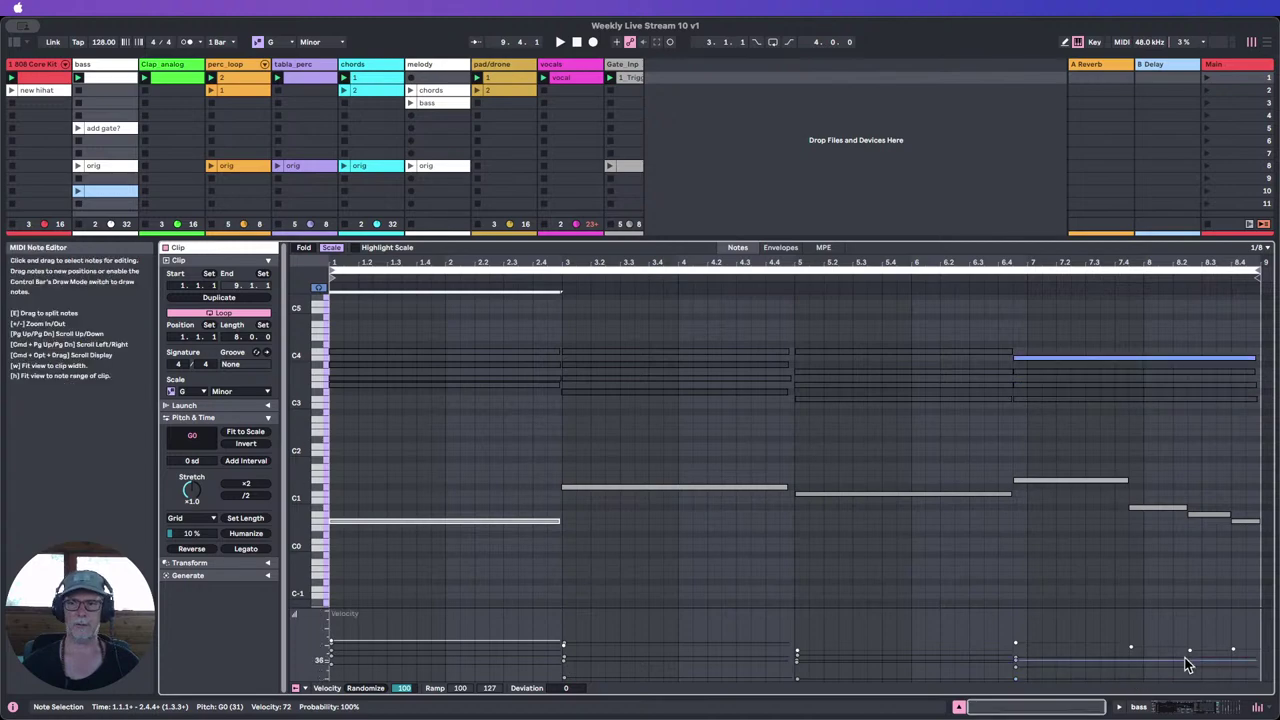
Step: Review the bass track's devices, and unfold Gate and Auto Filter on the chords track to examine their sidechain settings
click(1162, 710)
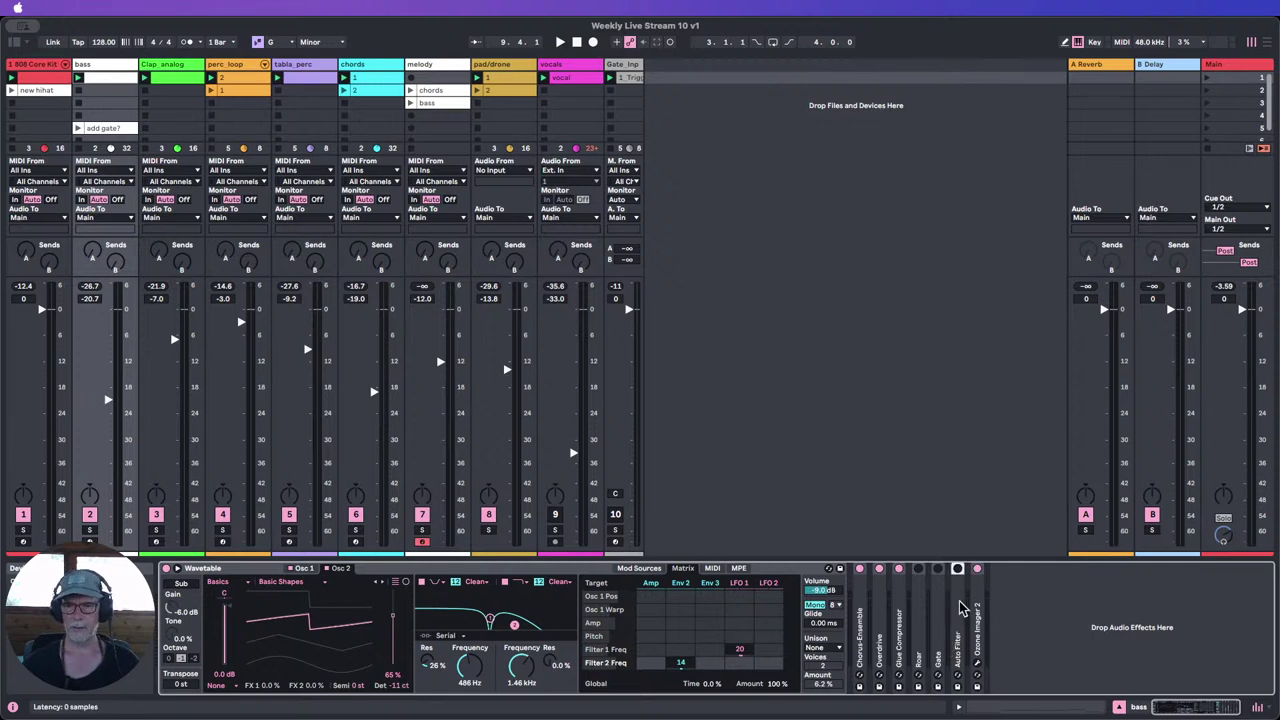
click(356, 66)
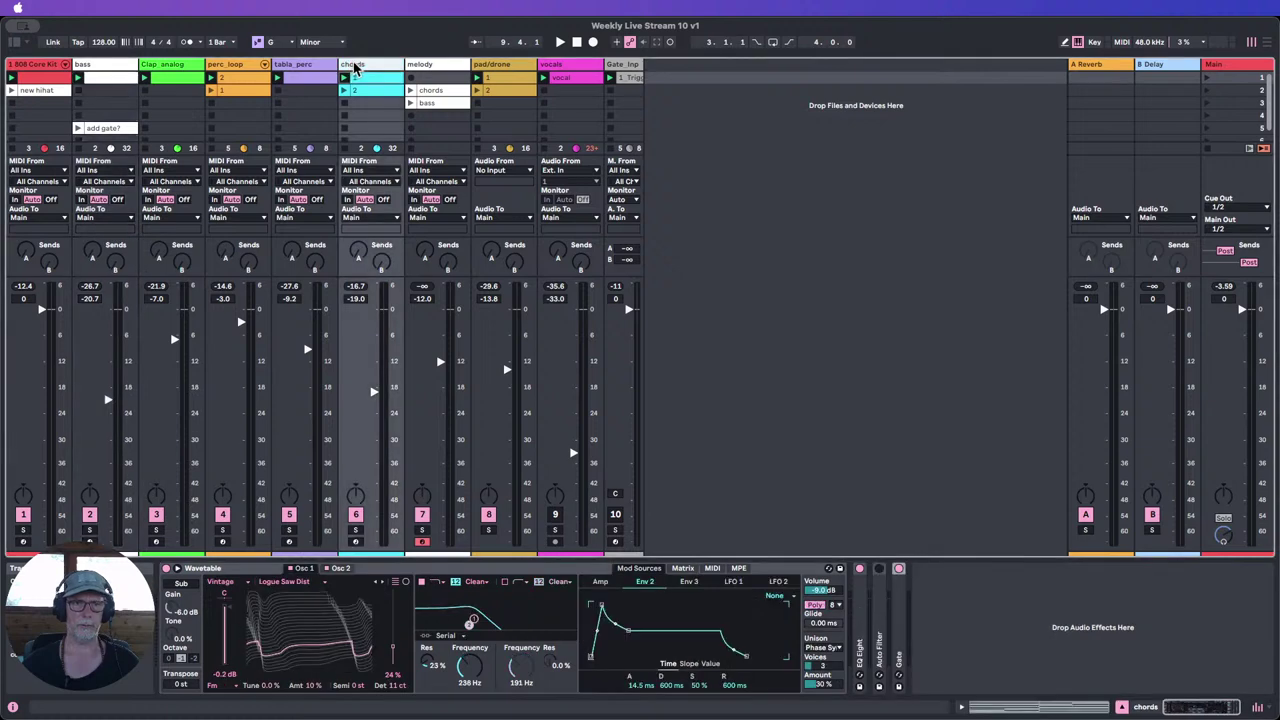
double_click(900, 613)
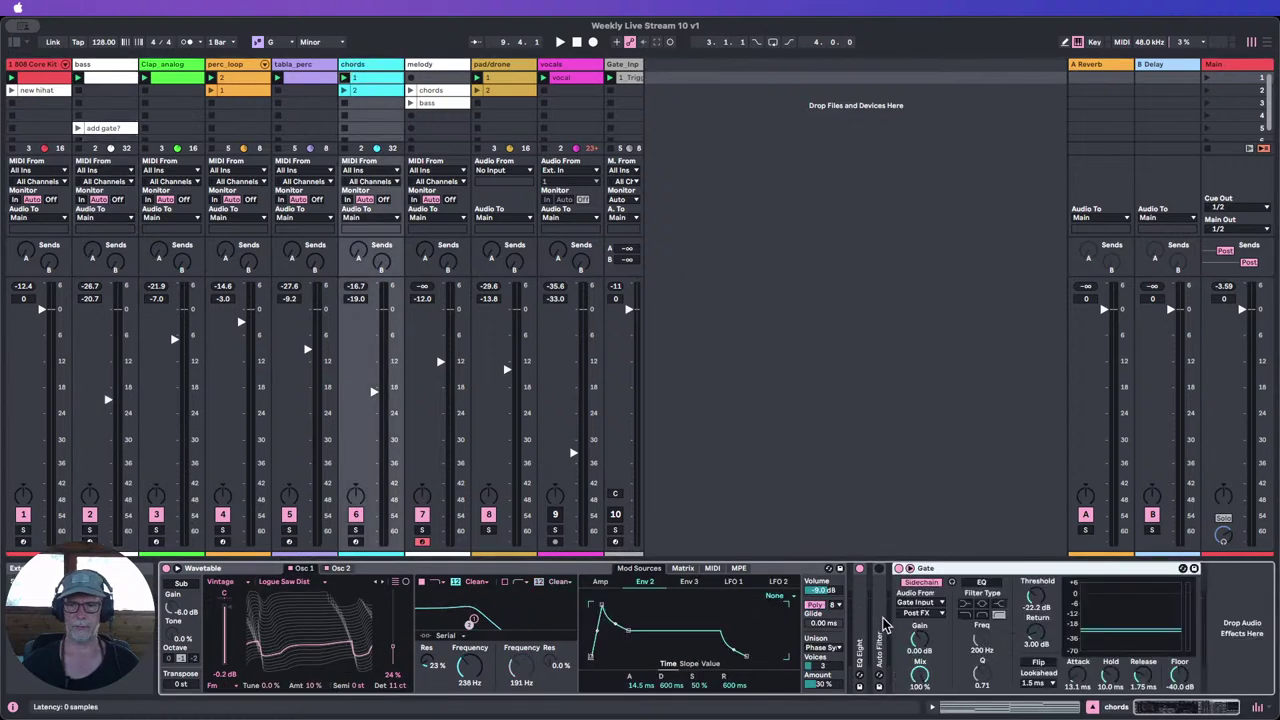
double_click(880, 612)
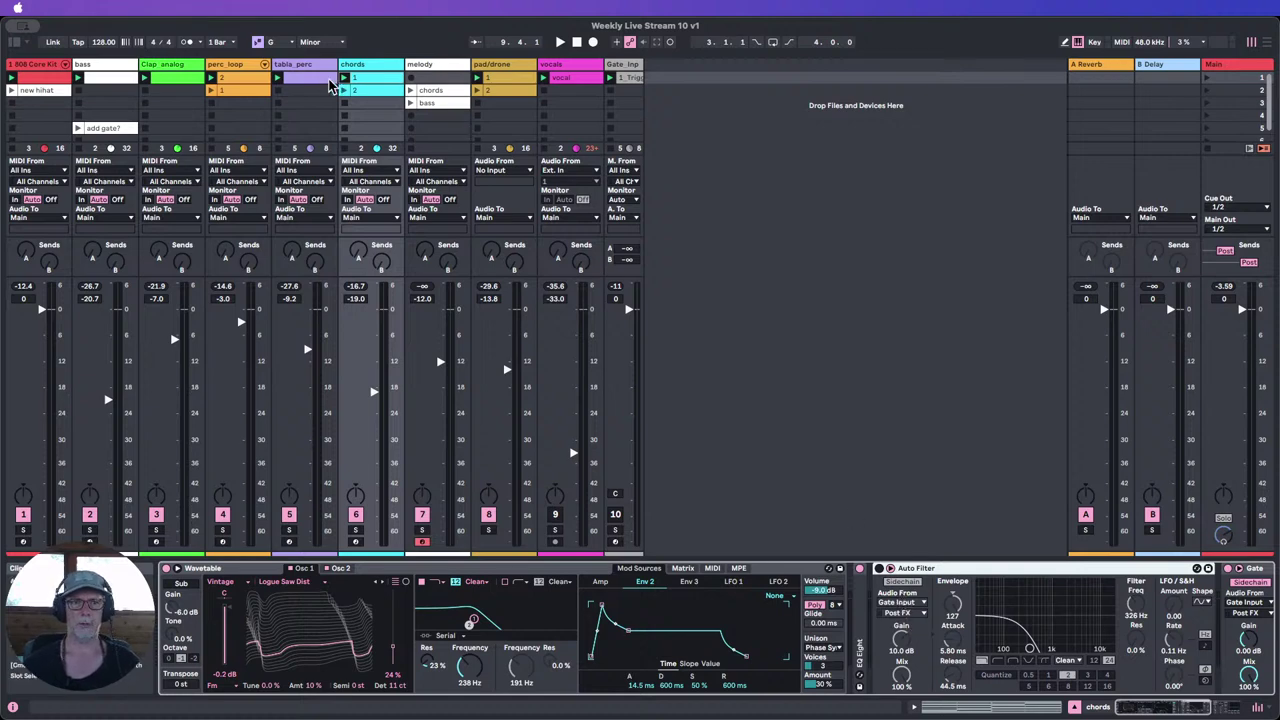
Step: Play the set, compare the chords track's Auto Filter against its Gate, leave Auto Filter enabled with both devices folded, and stop playback
key(space)
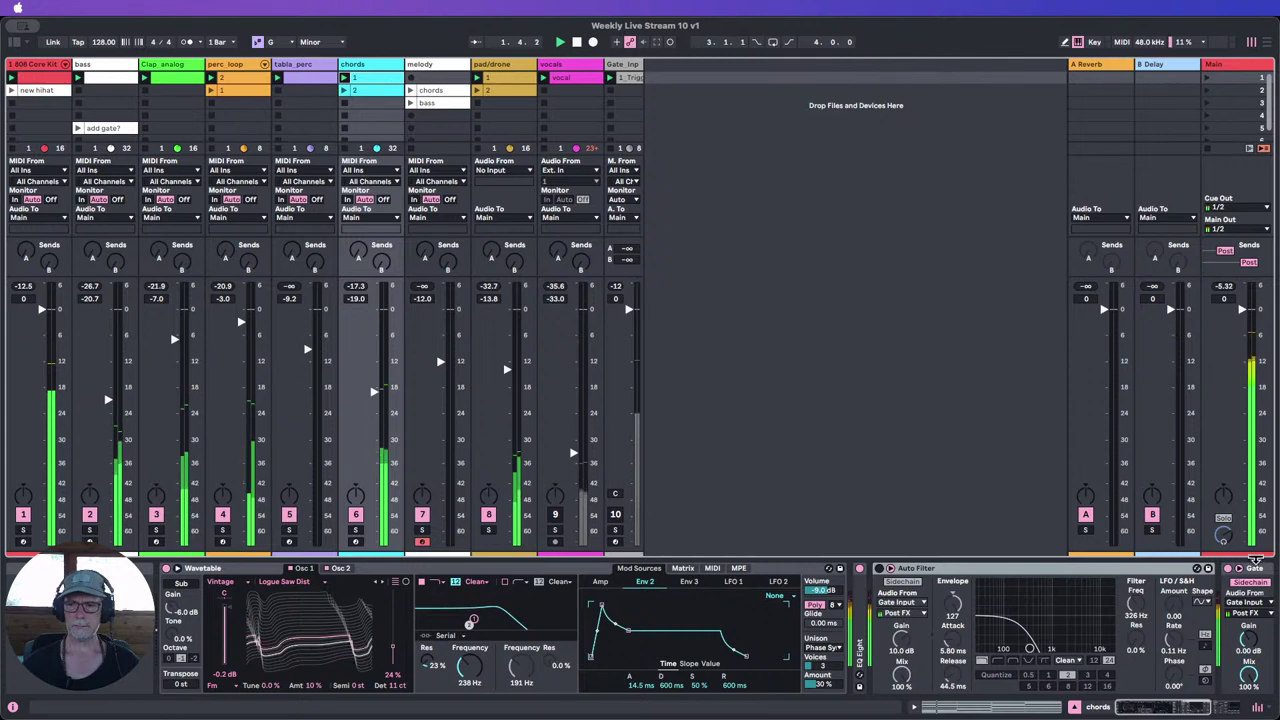
click(878, 572)
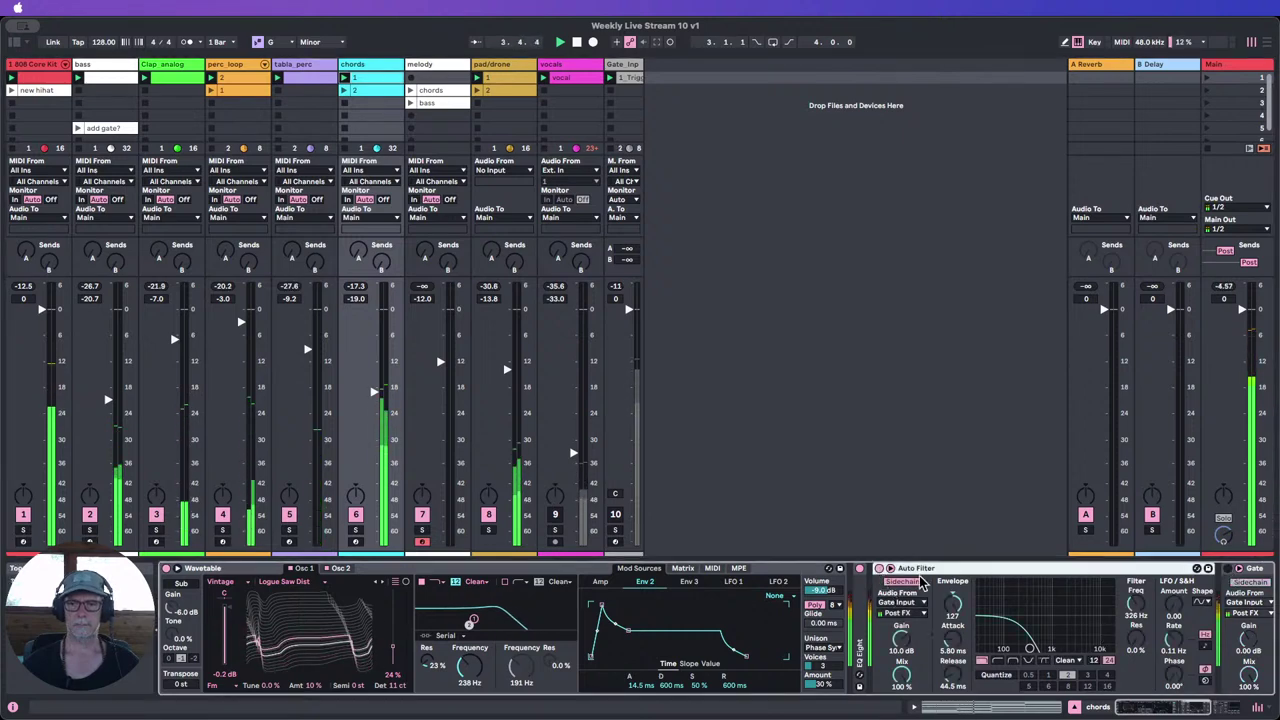
double_click(914, 569)
double_click(980, 569)
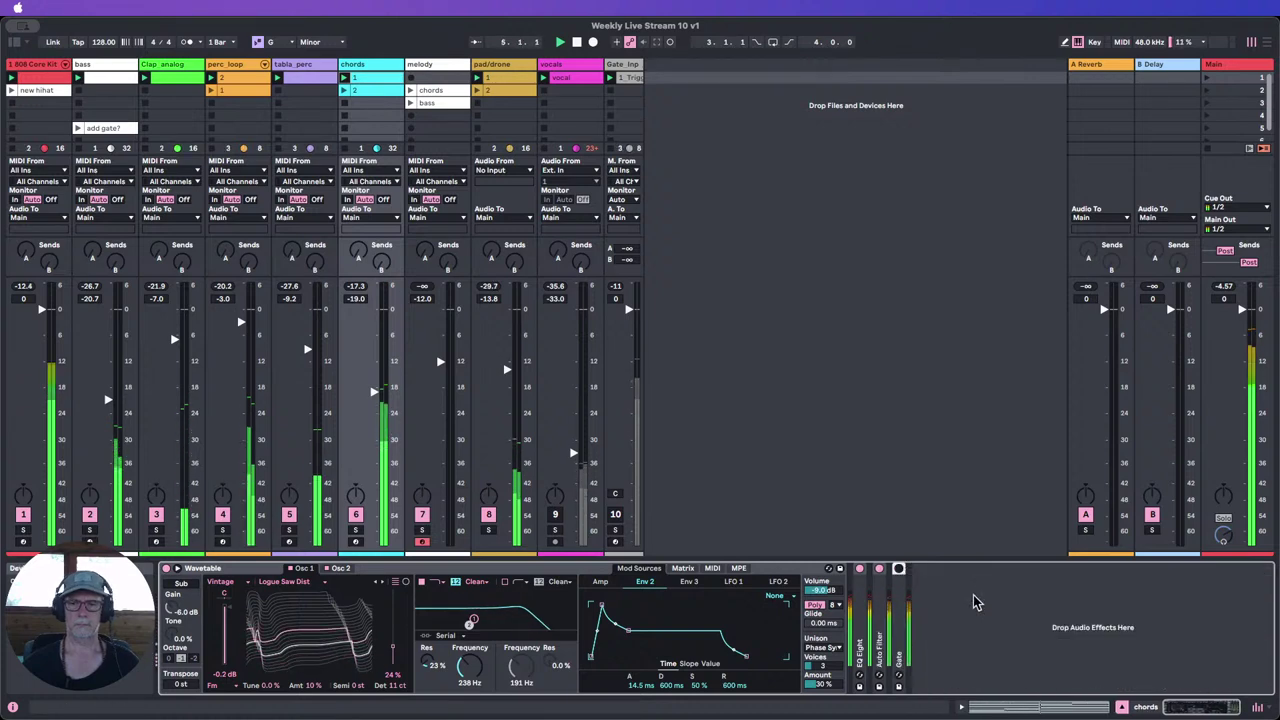
click(899, 569)
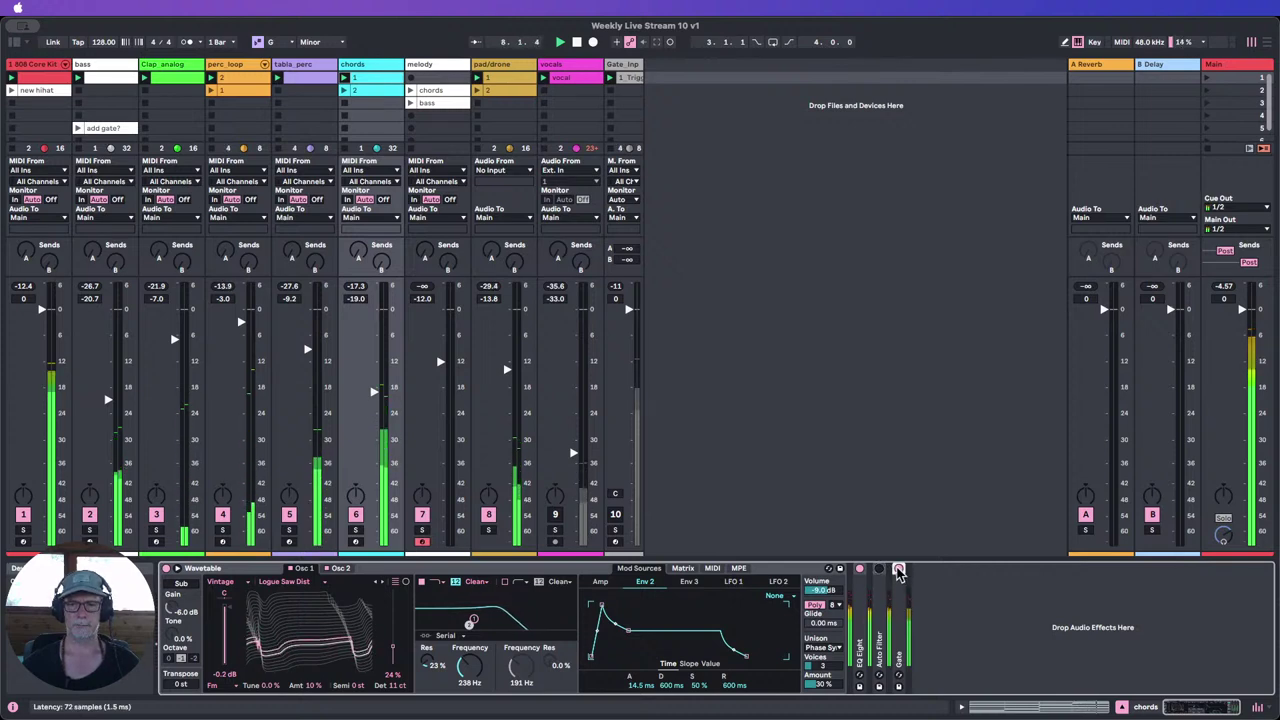
click(880, 569)
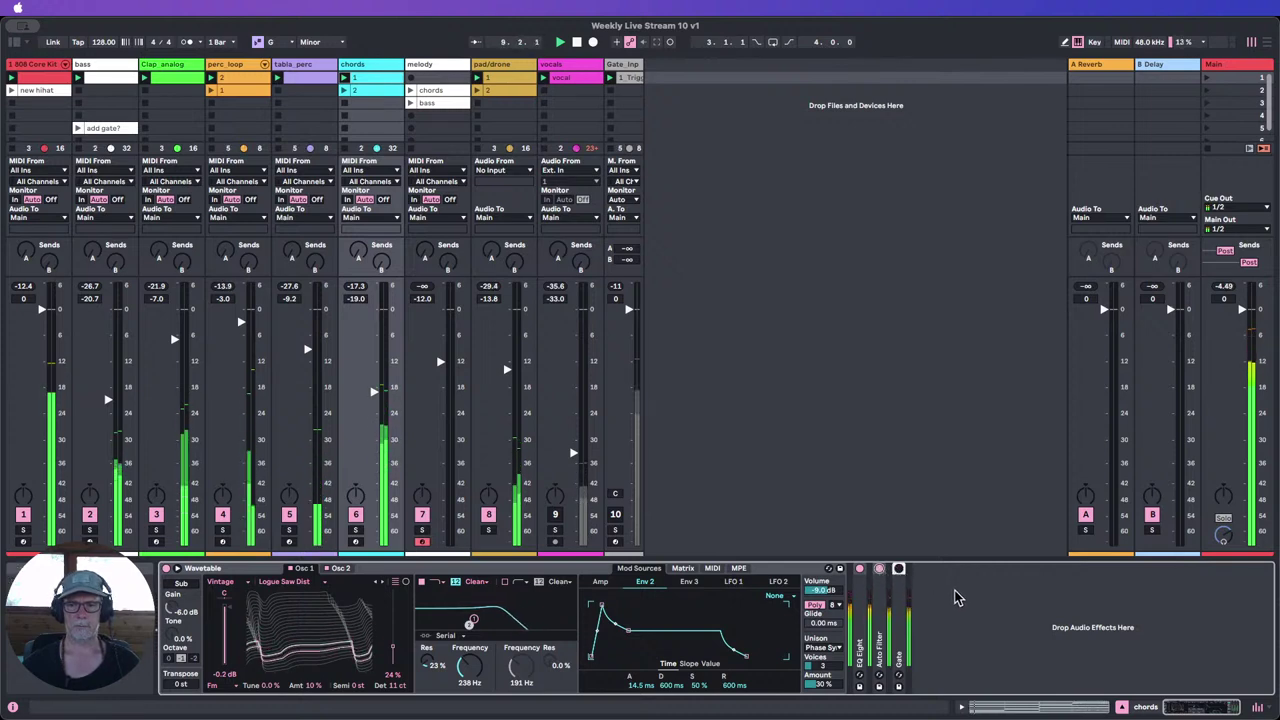
click(578, 44)
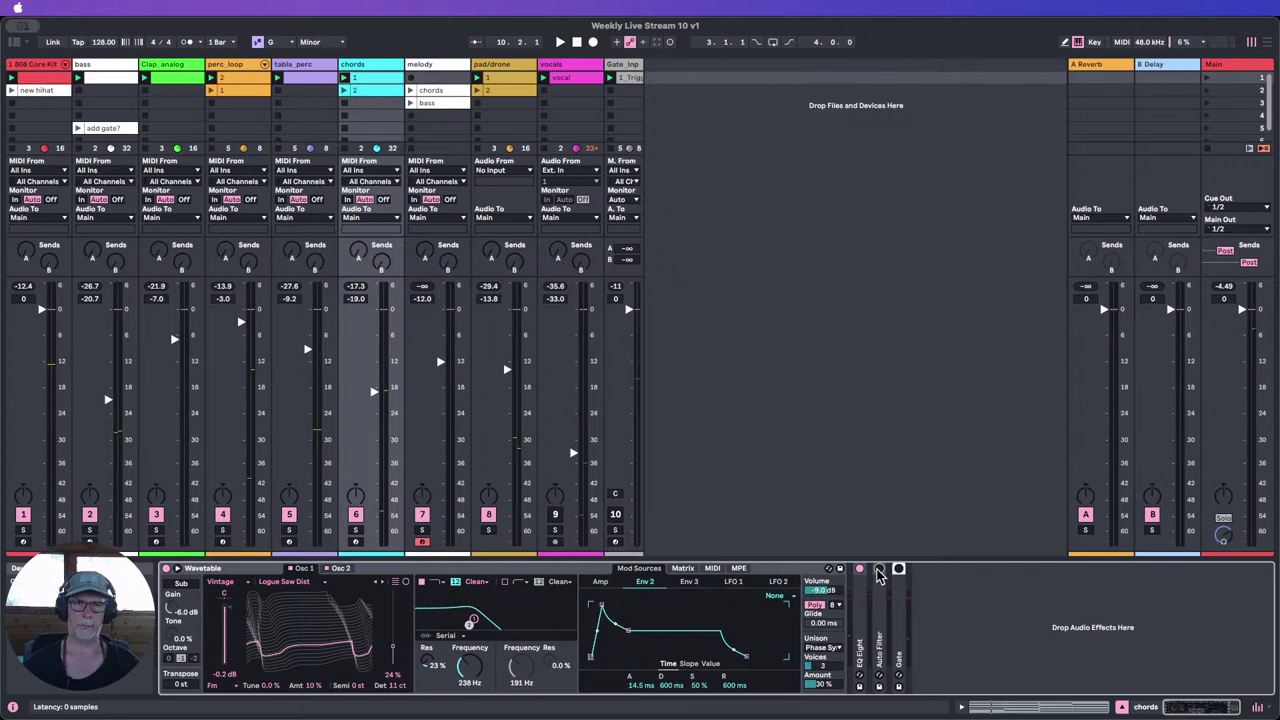
Step: Play the set with the chords track muted, audition the bass track's Gate, and leave it switched off and folded
click(118, 90)
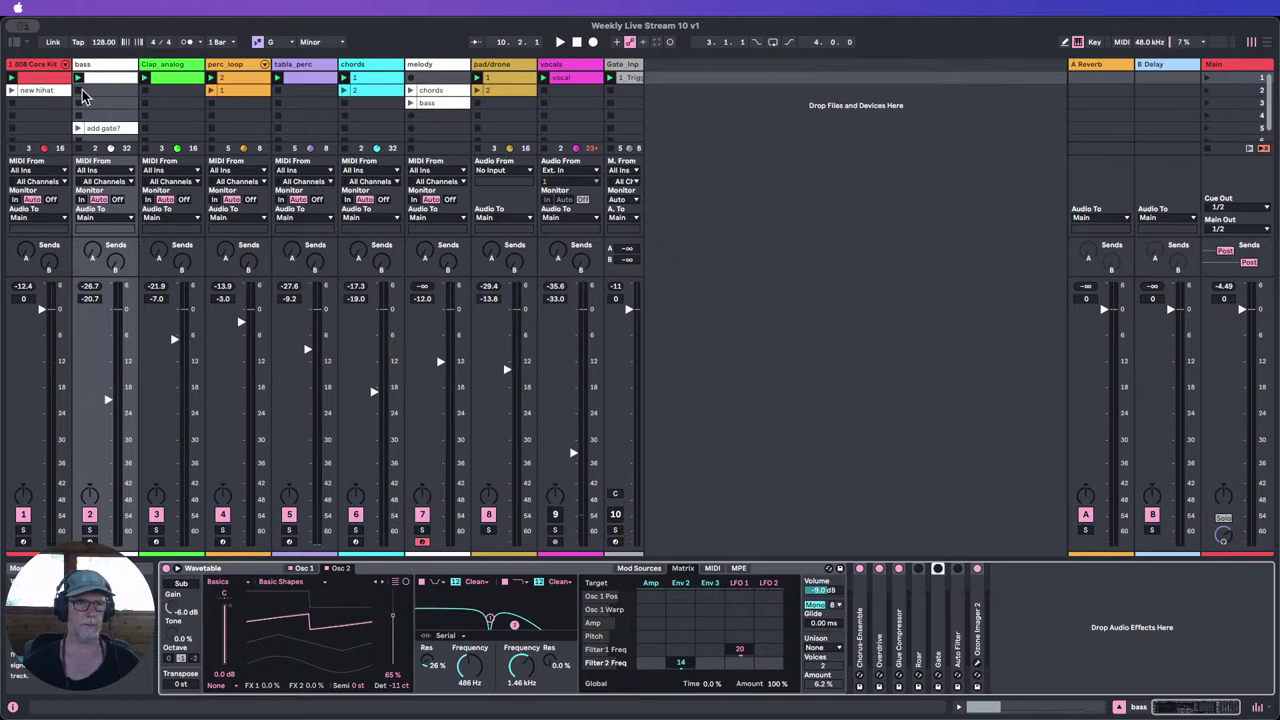
key(space)
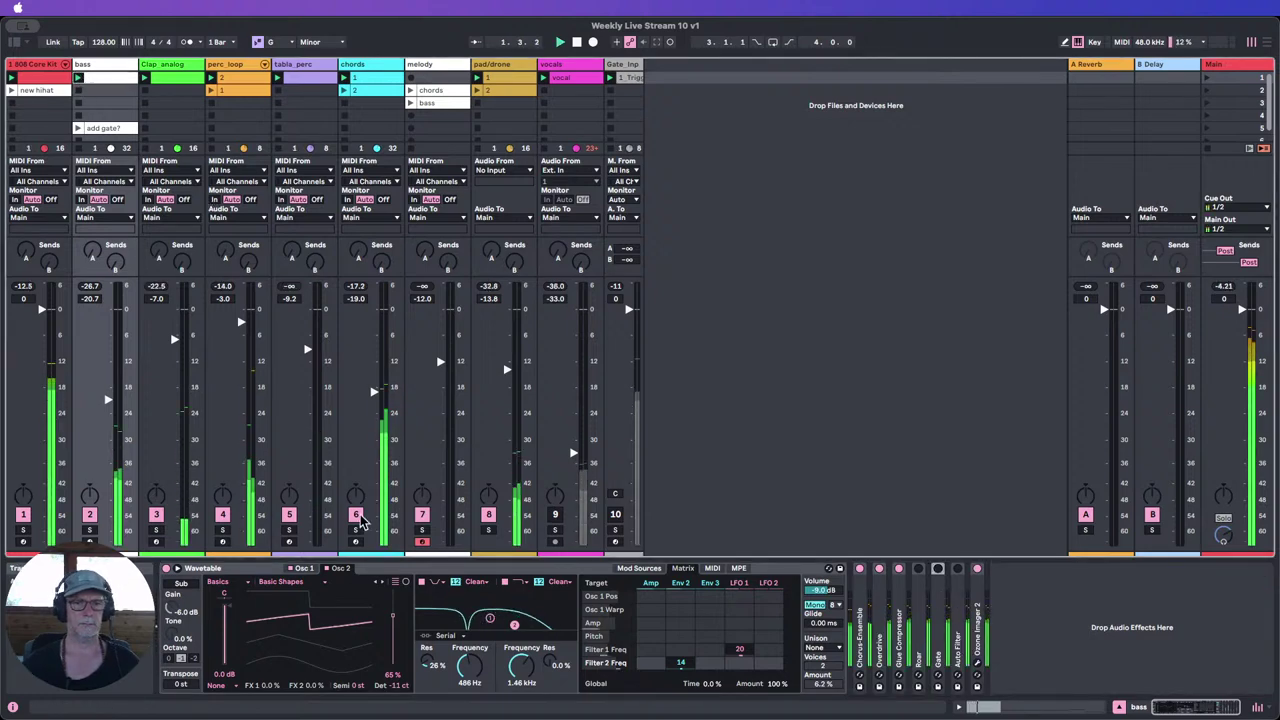
double_click(941, 612)
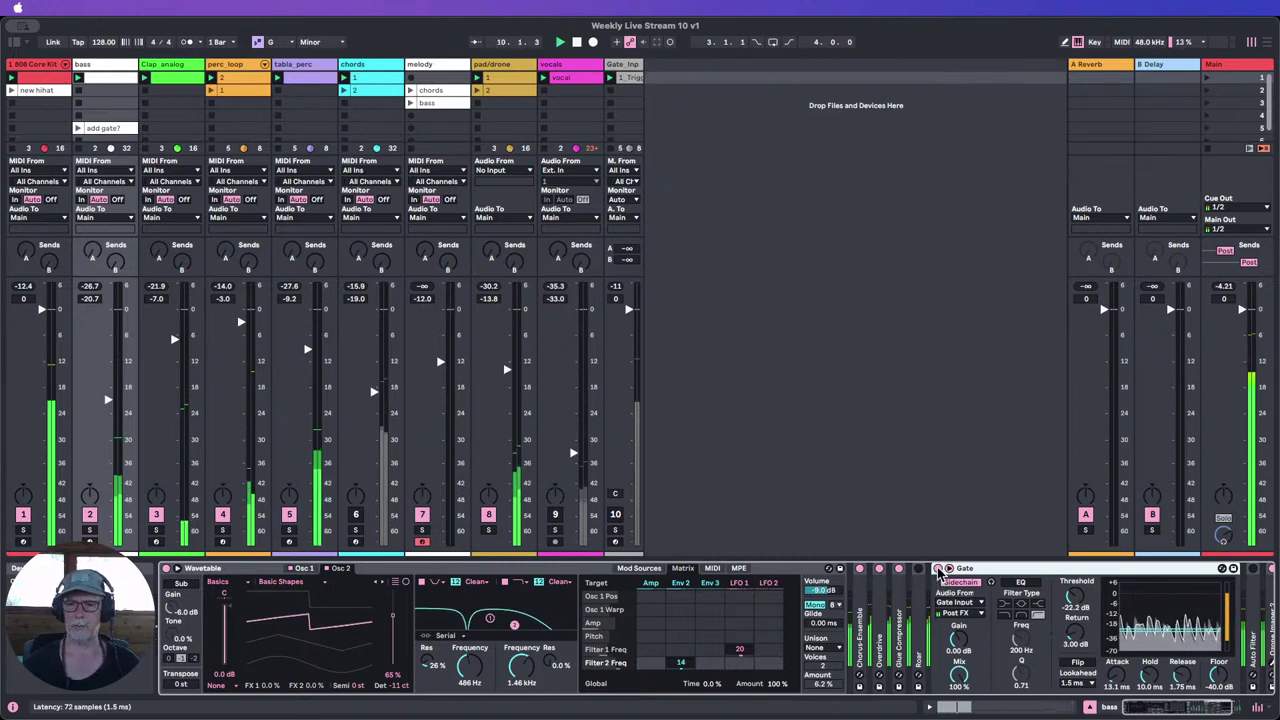
double_click(940, 572)
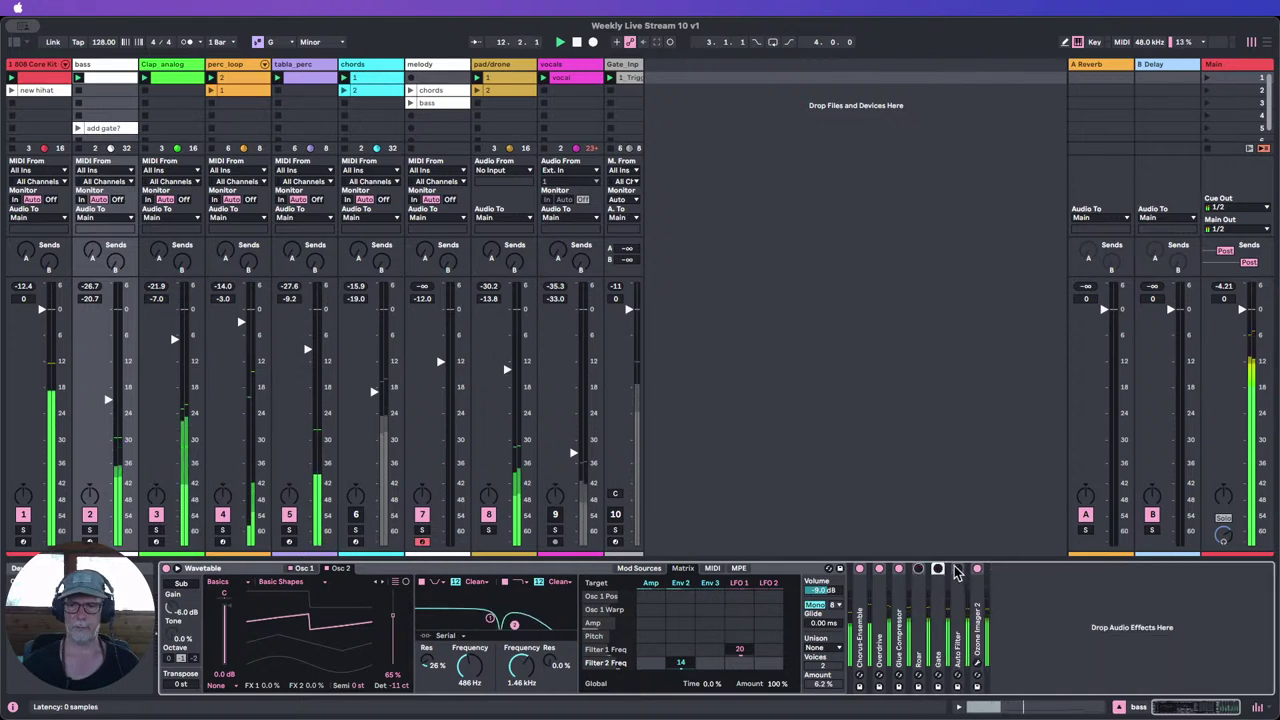
Step: Unfold and enable the bass track's Auto Filter, set its envelope release to 47.7 ms and try its filter frequency
double_click(957, 601)
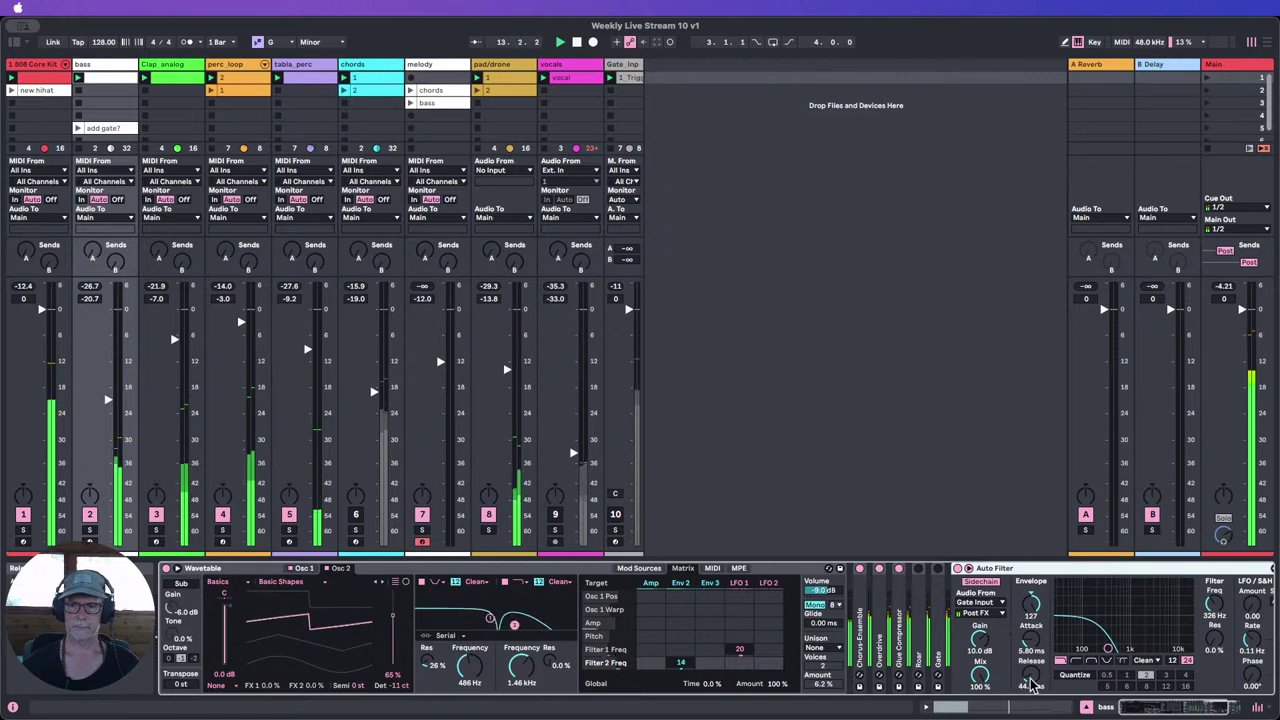
drag(1031, 679, 1031, 678)
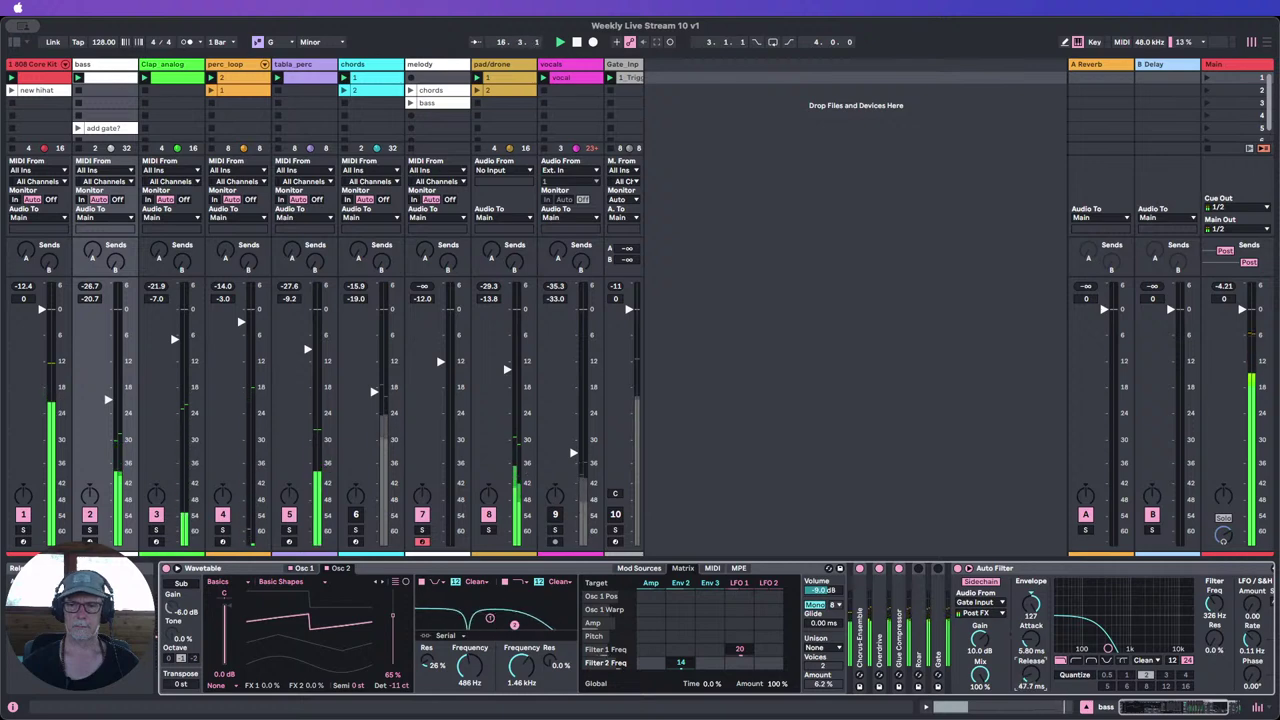
mouse_move(1214, 604)
mouse_down()
mouse_move(1214, 546)
mouse_move(1214, 594)
mouse_up()
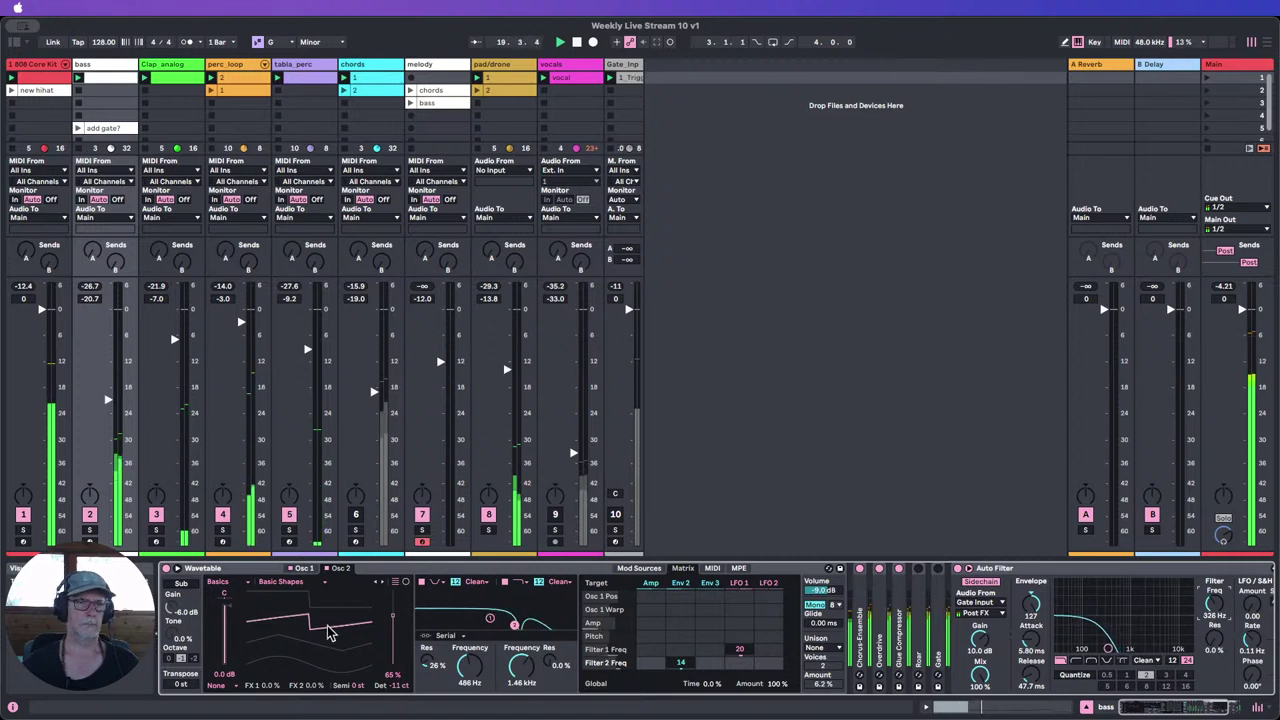
Step: Mute the pad/drone, perc_loop and tabla_perc tracks
click(488, 517)
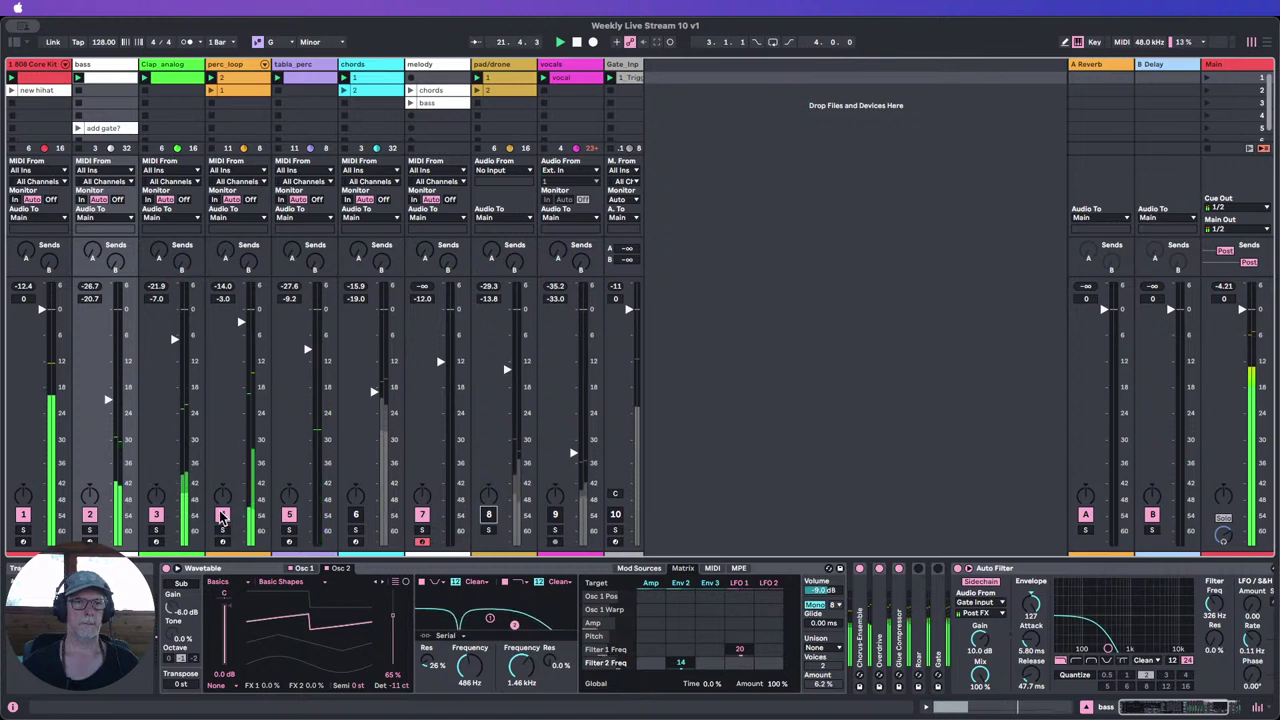
click(222, 515)
click(289, 515)
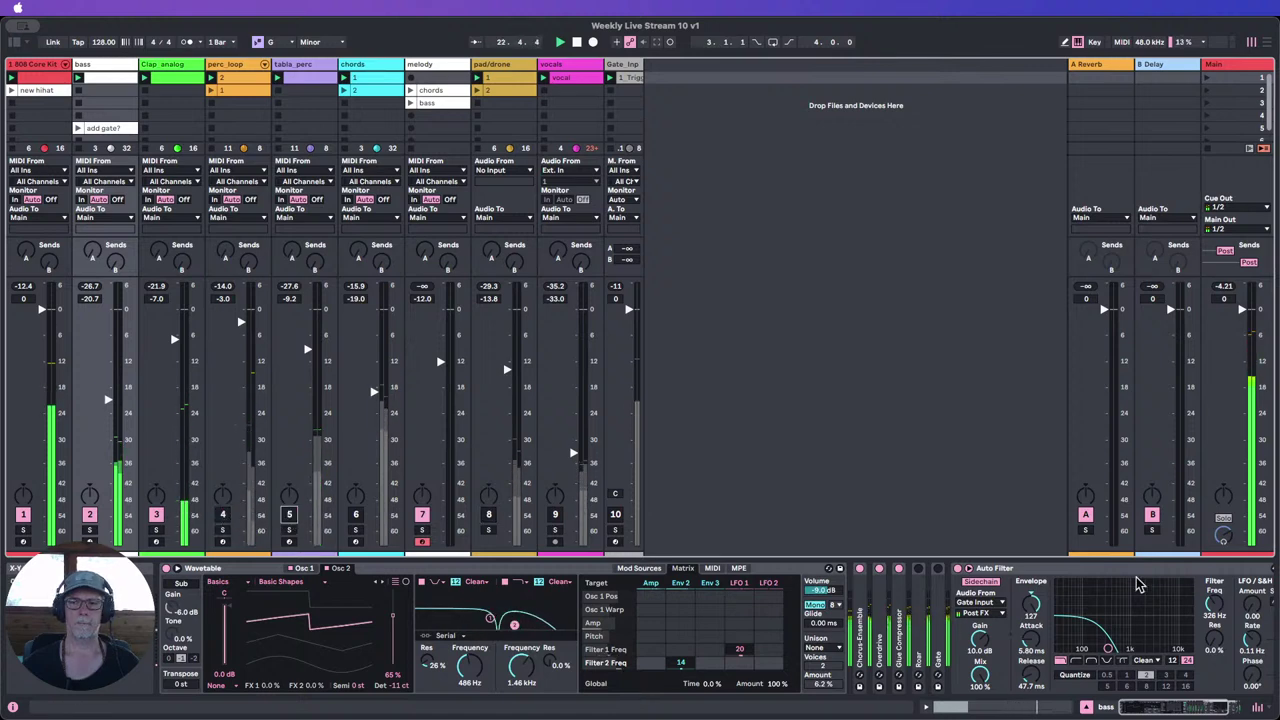
Step: Switch the bass track from Auto Filter to Gate, raise the Gate's threshold slightly, and leave both devices folded
drag(1140, 710, 1165, 708)
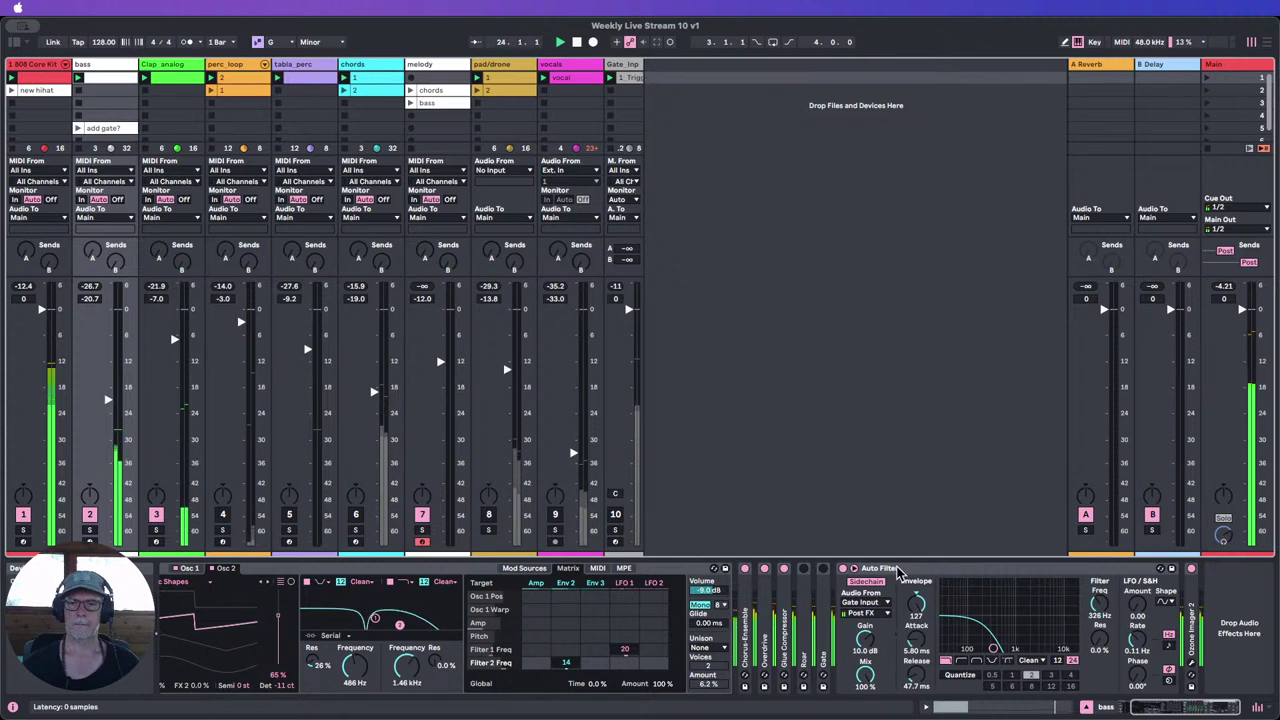
double_click(865, 569)
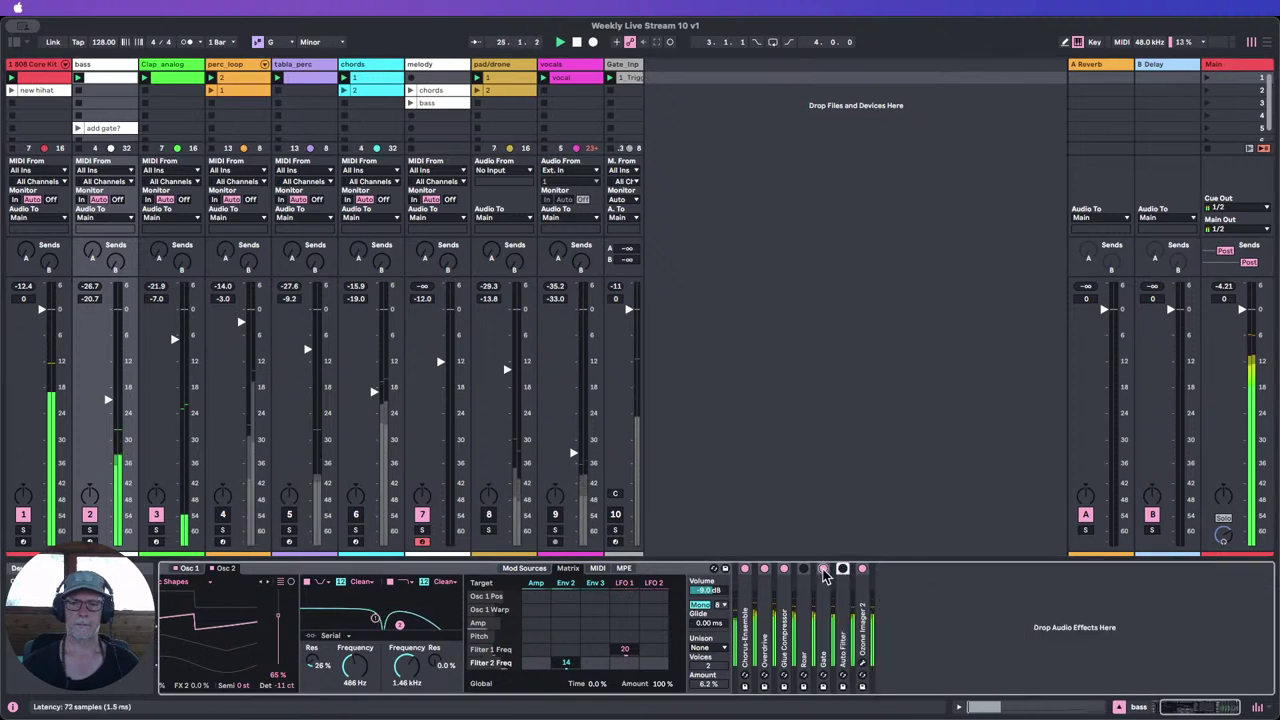
double_click(824, 569)
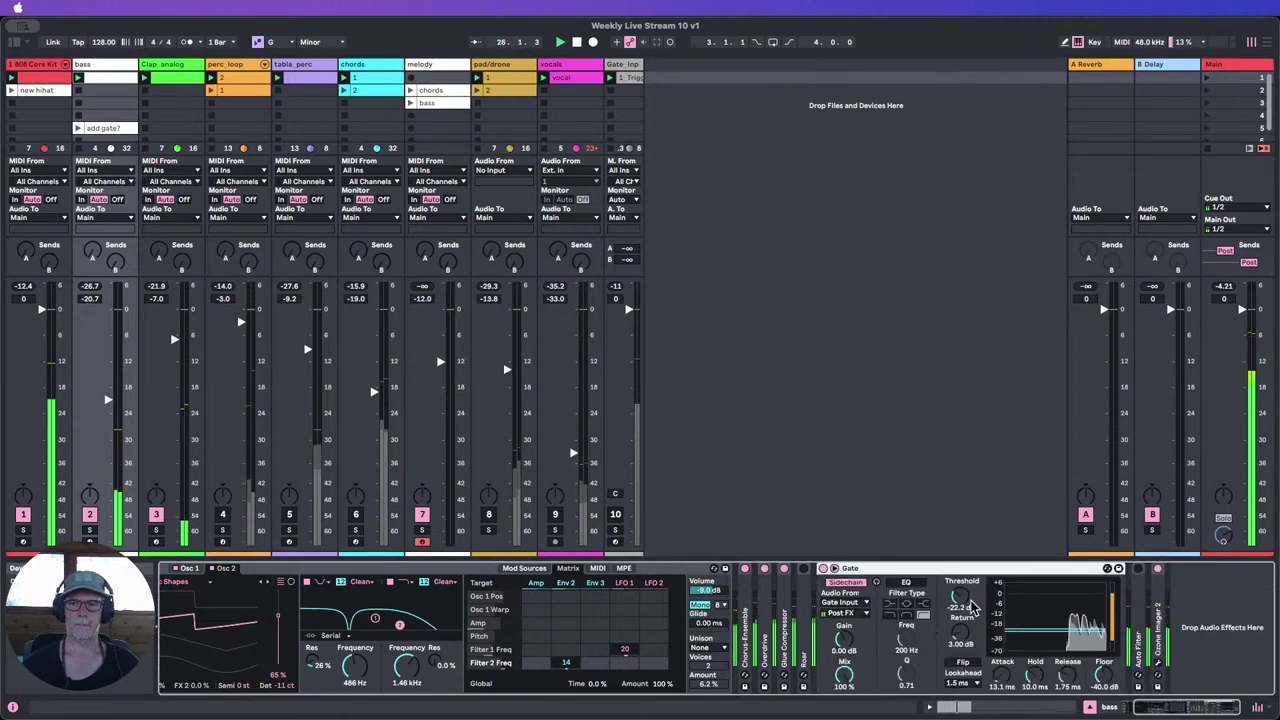
mouse_move(963, 598)
mouse_down()
mouse_move(963, 626)
mouse_move(963, 579)
mouse_move(963, 594)
mouse_up()
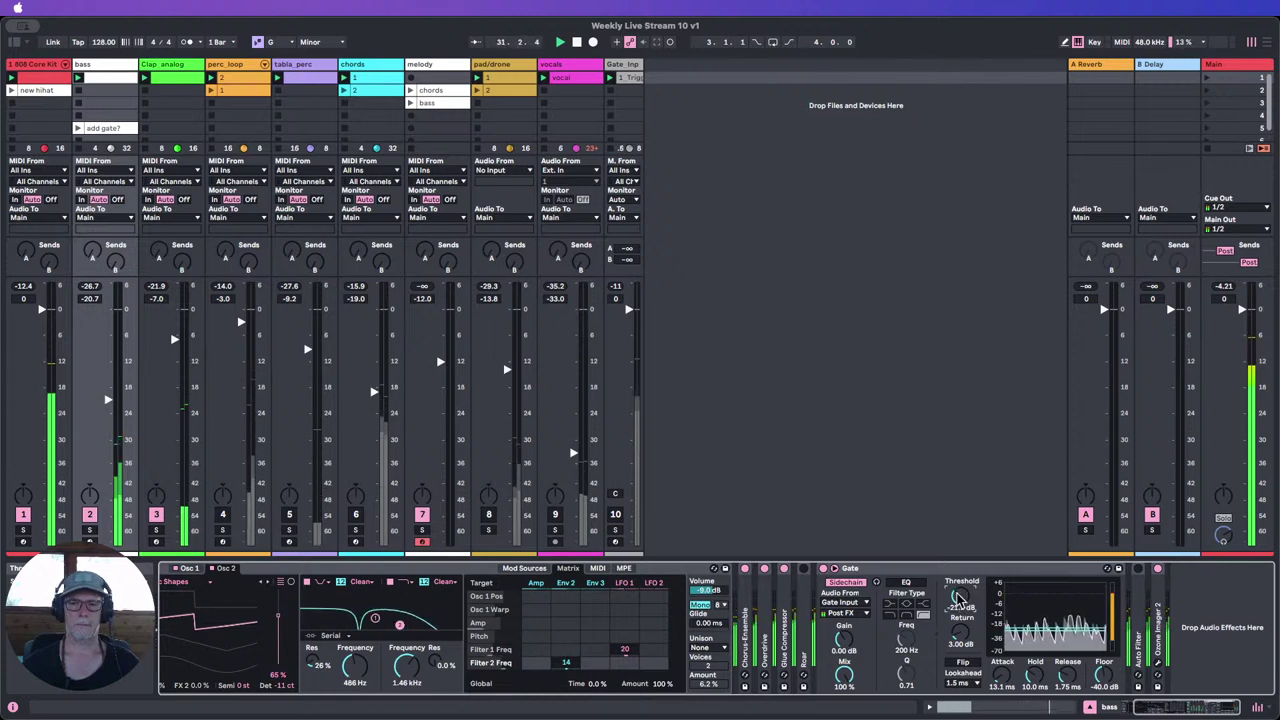
double_click(880, 569)
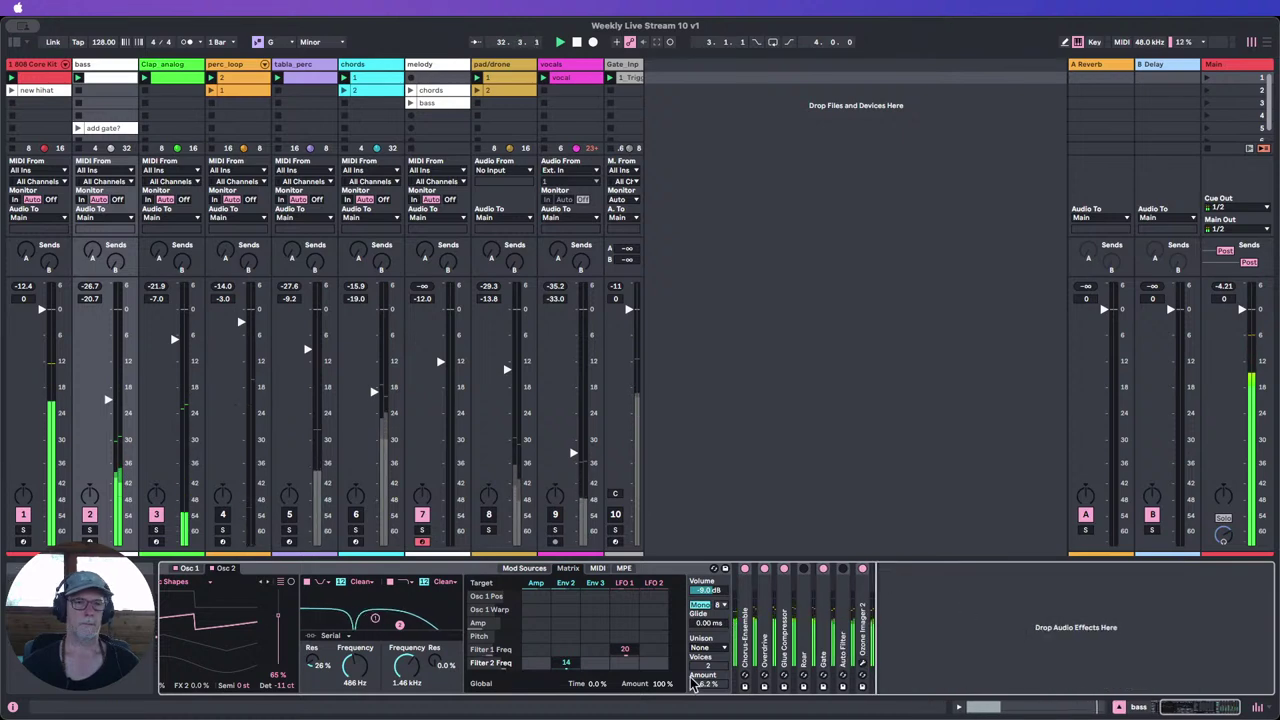
Step: Unmute tabla_perc, perc_loop and pad/drone, and set the pad/drone volume to -18.0 dB and the bass volume to -20.4 dB
click(289, 518)
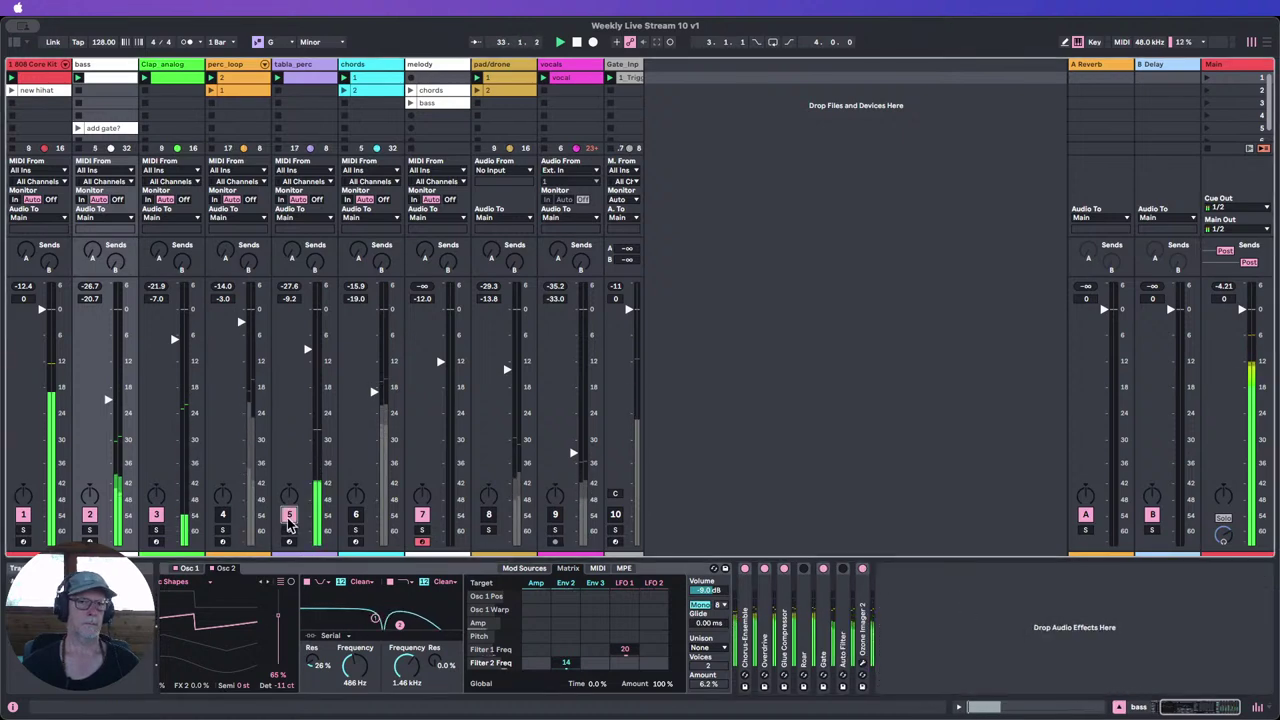
click(227, 515)
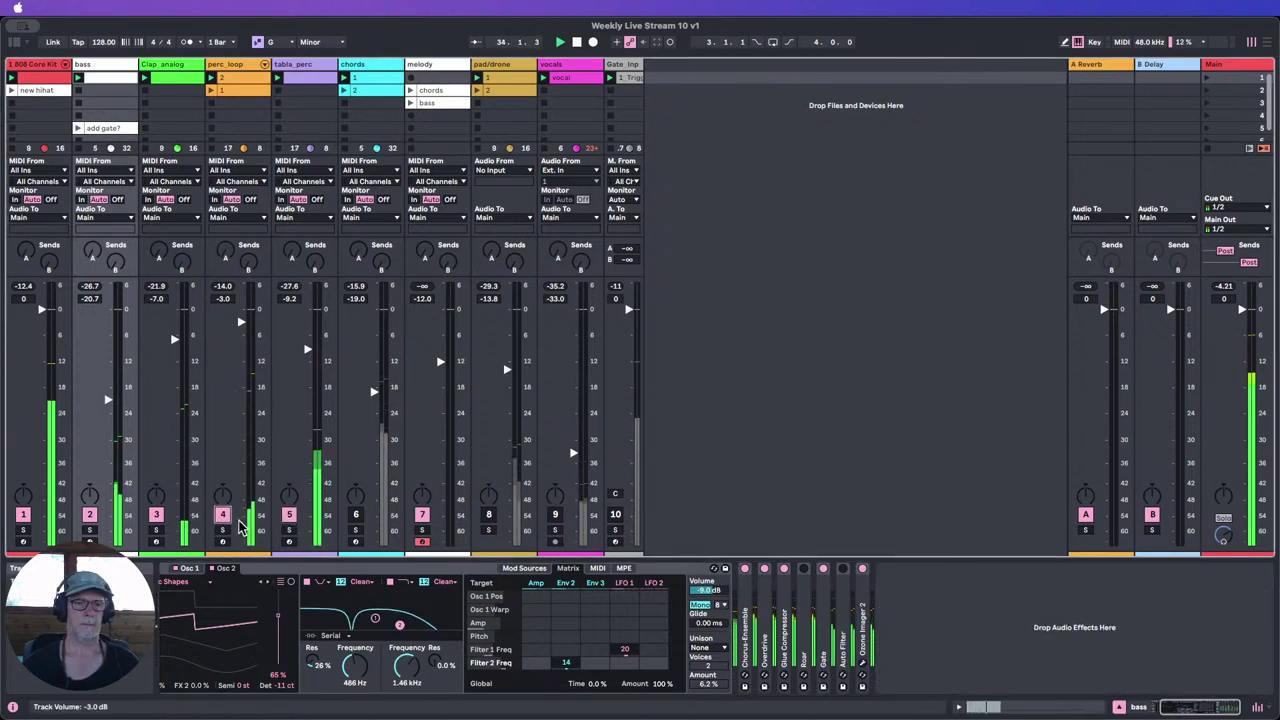
click(490, 516)
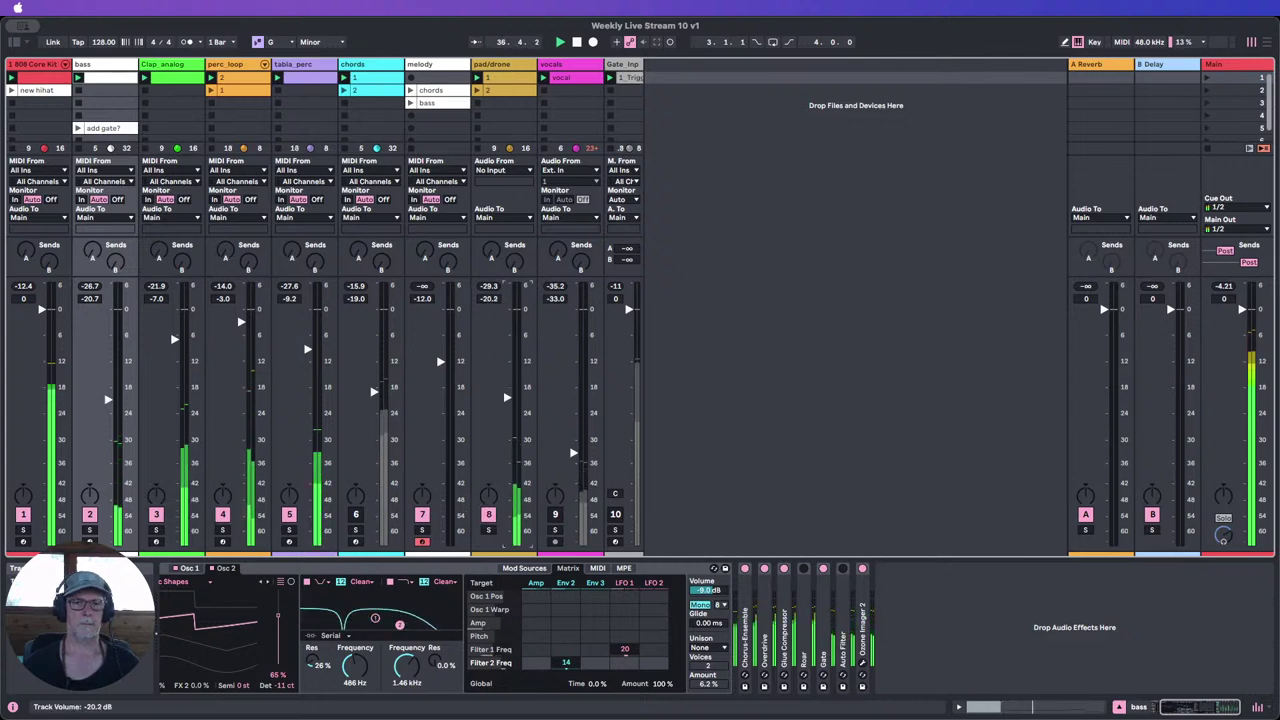
drag(507, 397, 507, 388)
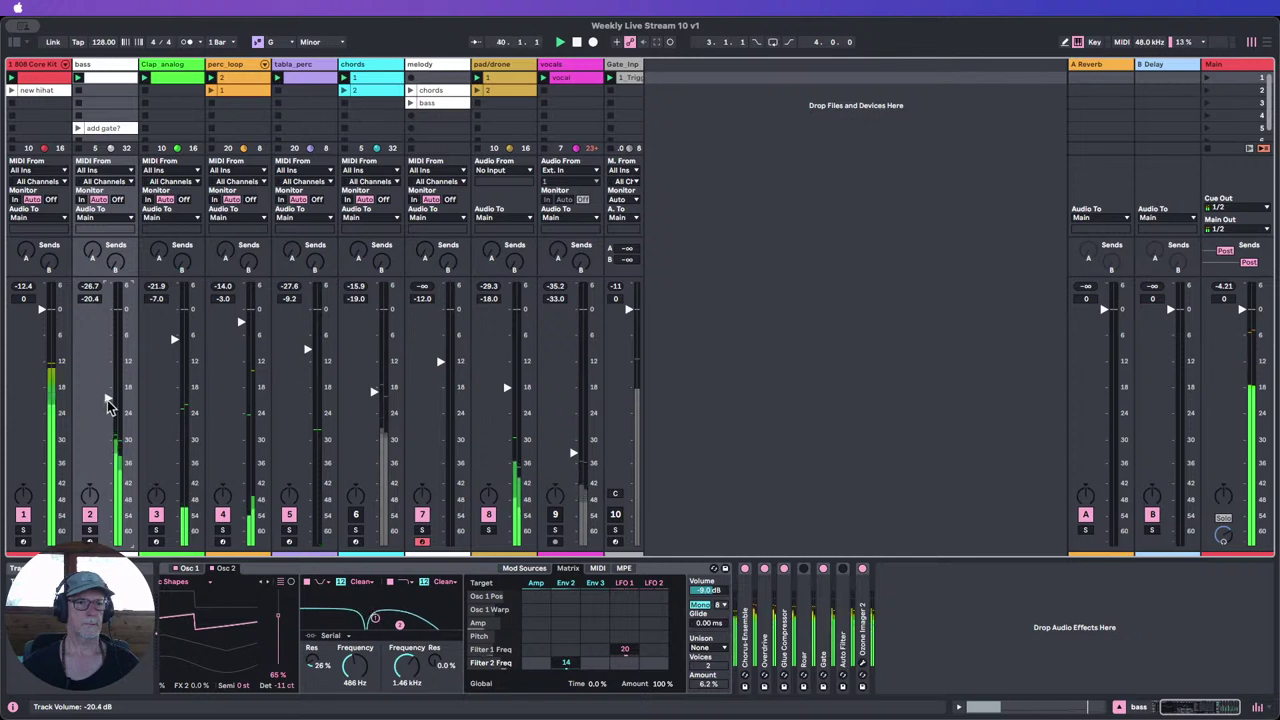
Step: Unmute the vocals and chords tracks, audition the chords track's Auto Filter in the full mix, and stop playback
click(555, 515)
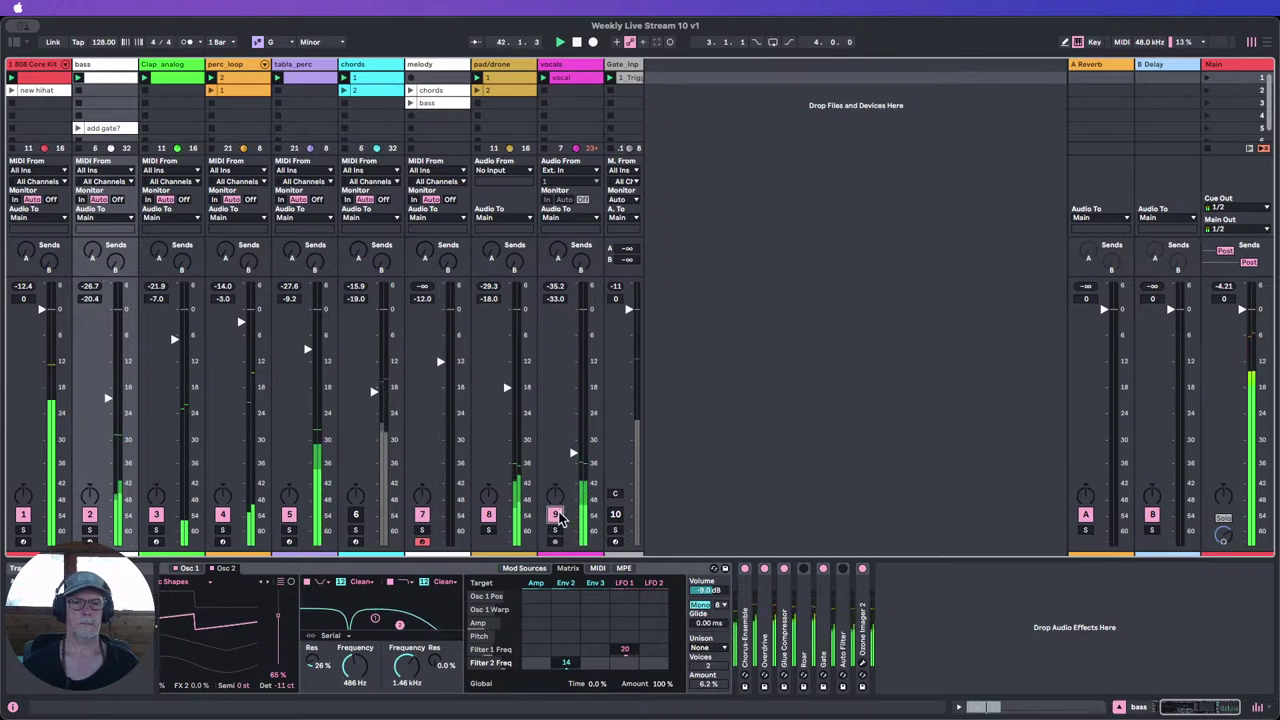
click(358, 515)
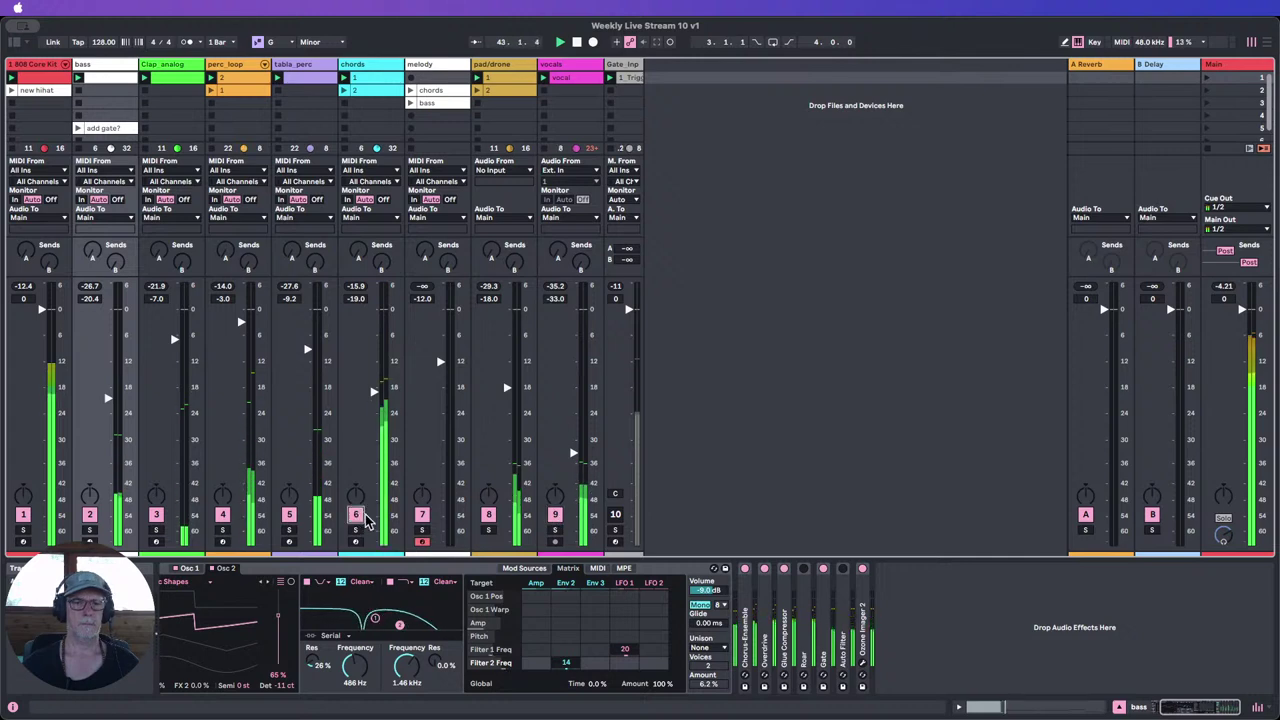
click(366, 66)
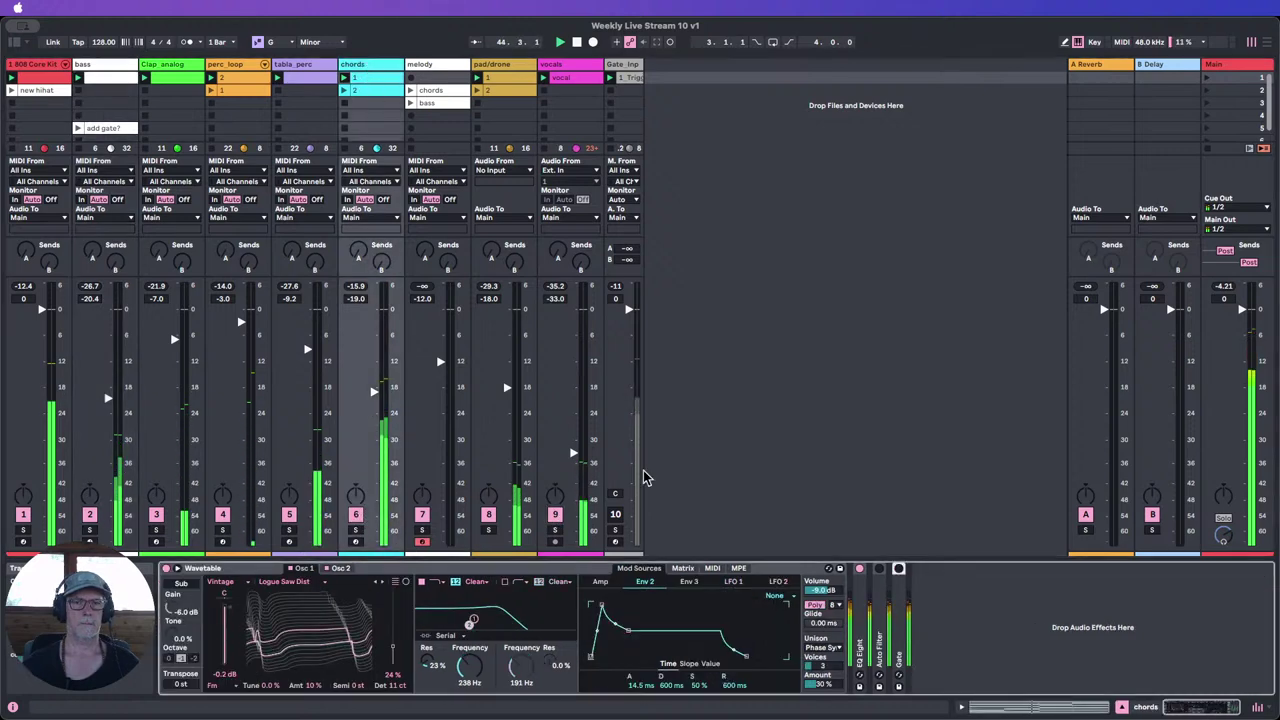
click(879, 569)
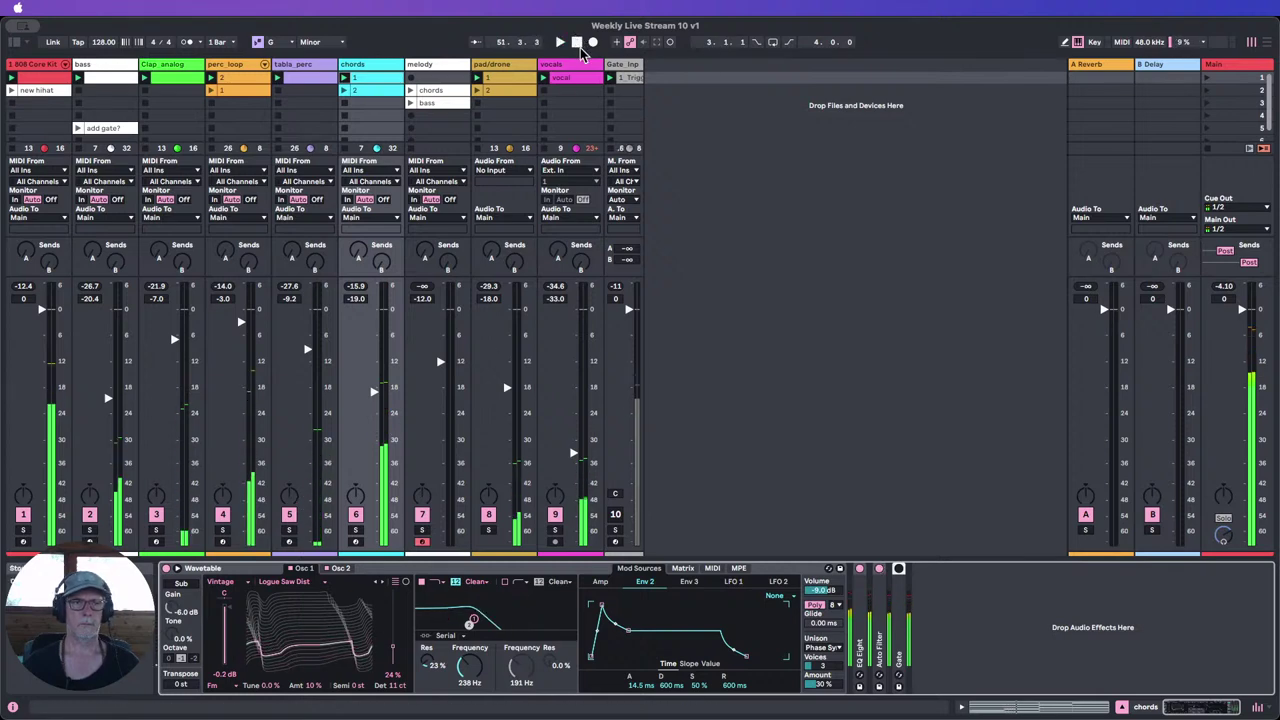
Step: Launch the first scene, switch the chords track from Auto Filter to Gate, stop playback and display the bass track's devices
click(110, 92)
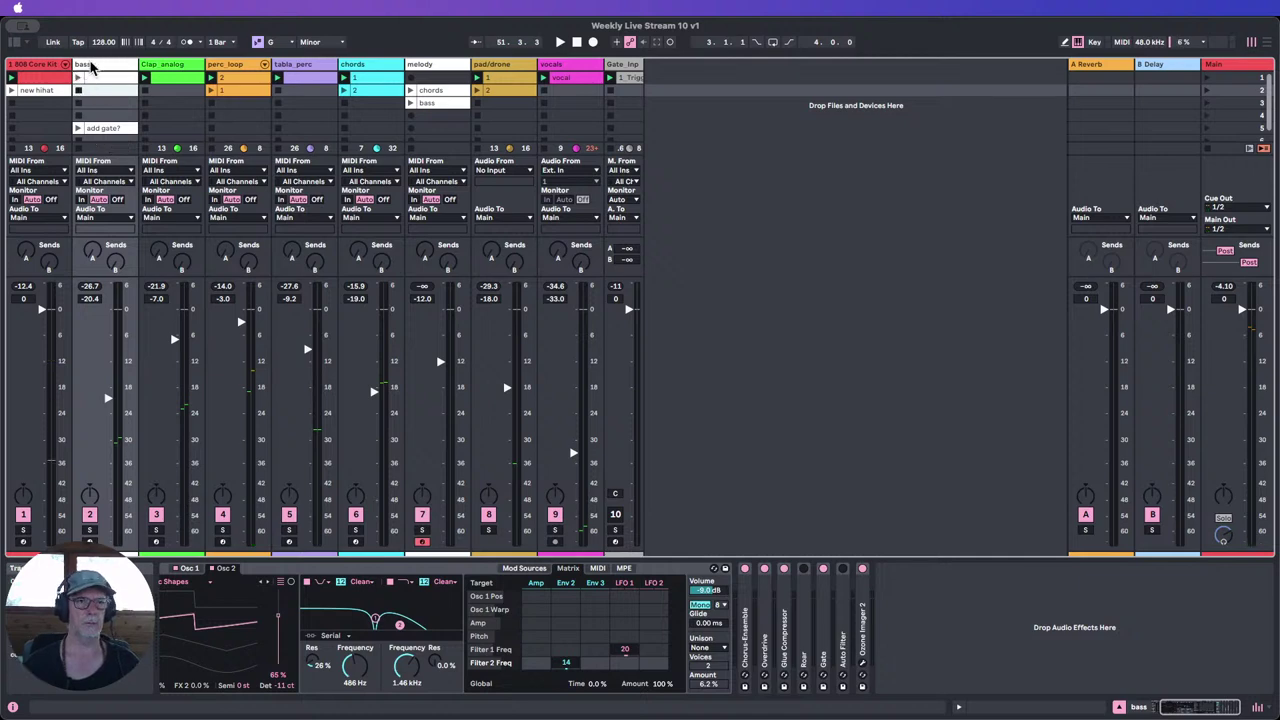
double_click(91, 67)
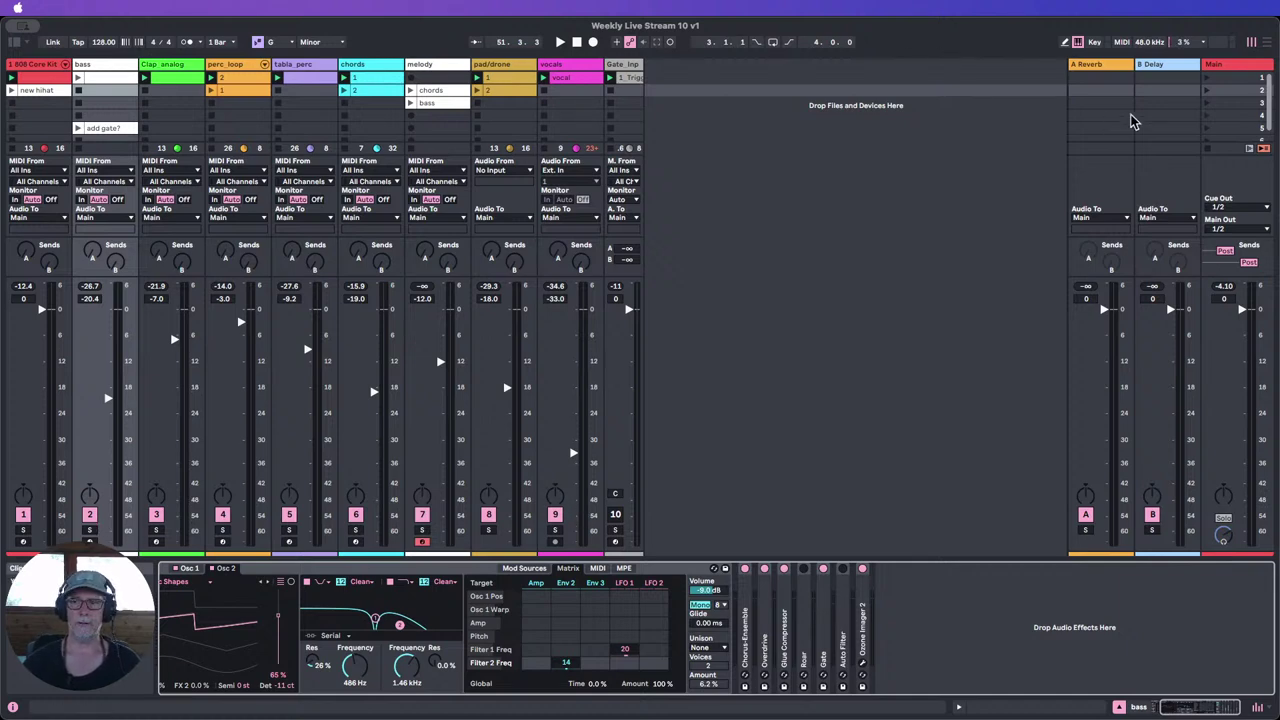
click(1205, 88)
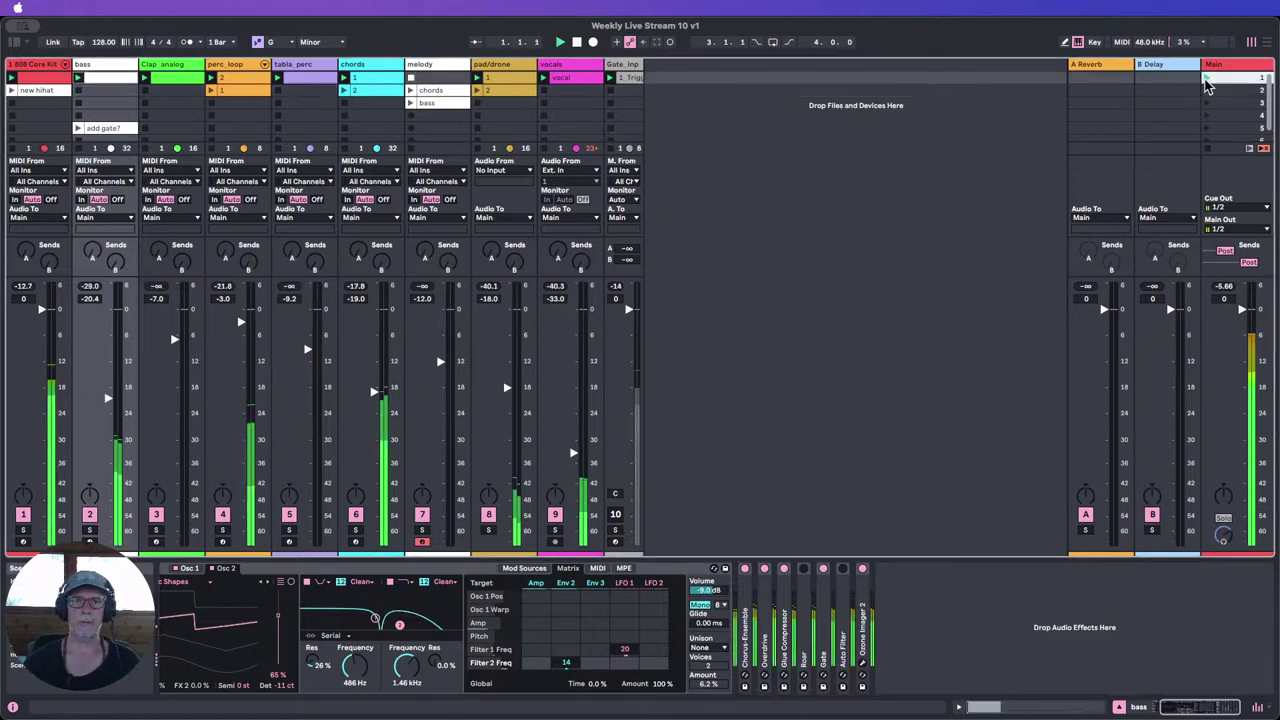
click(374, 67)
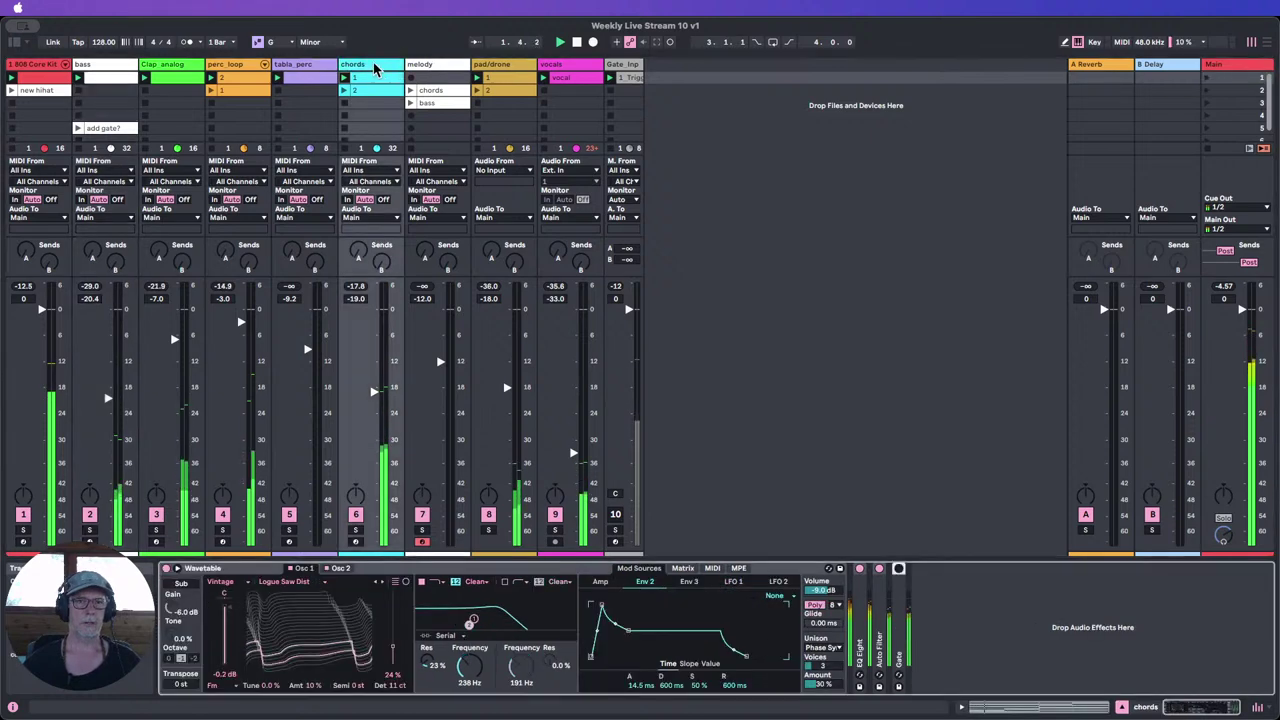
click(879, 569)
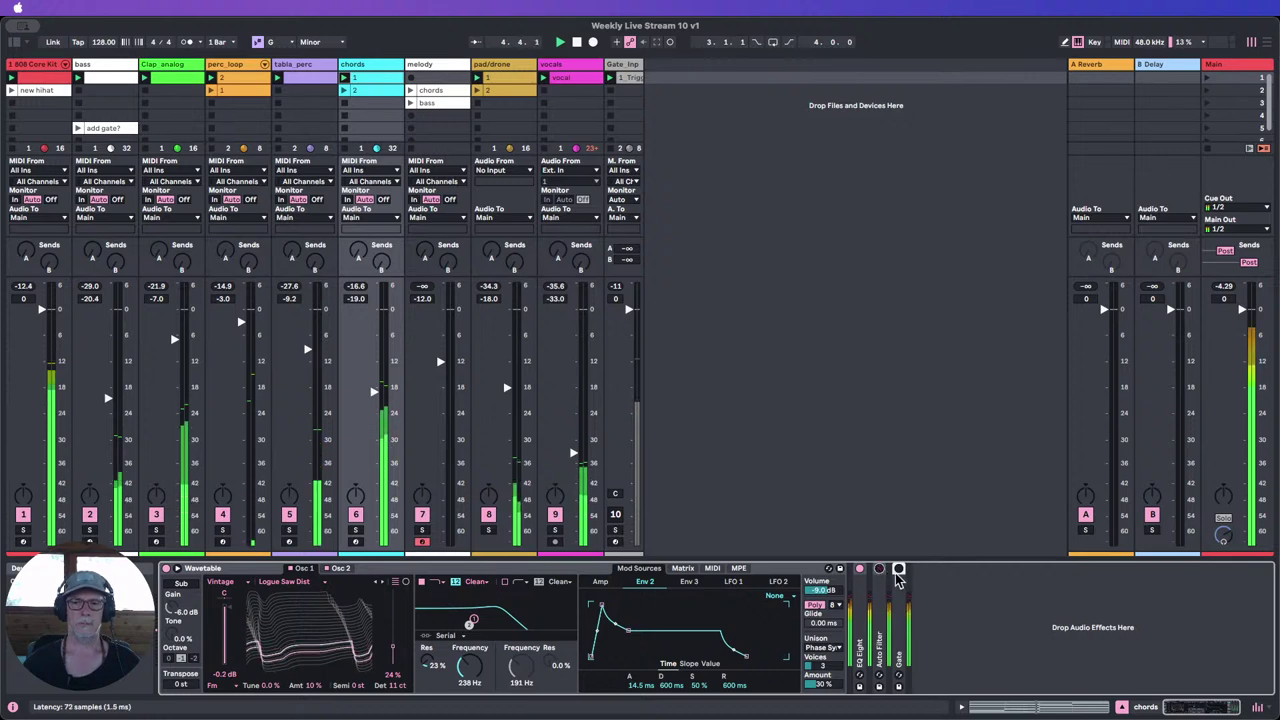
click(898, 569)
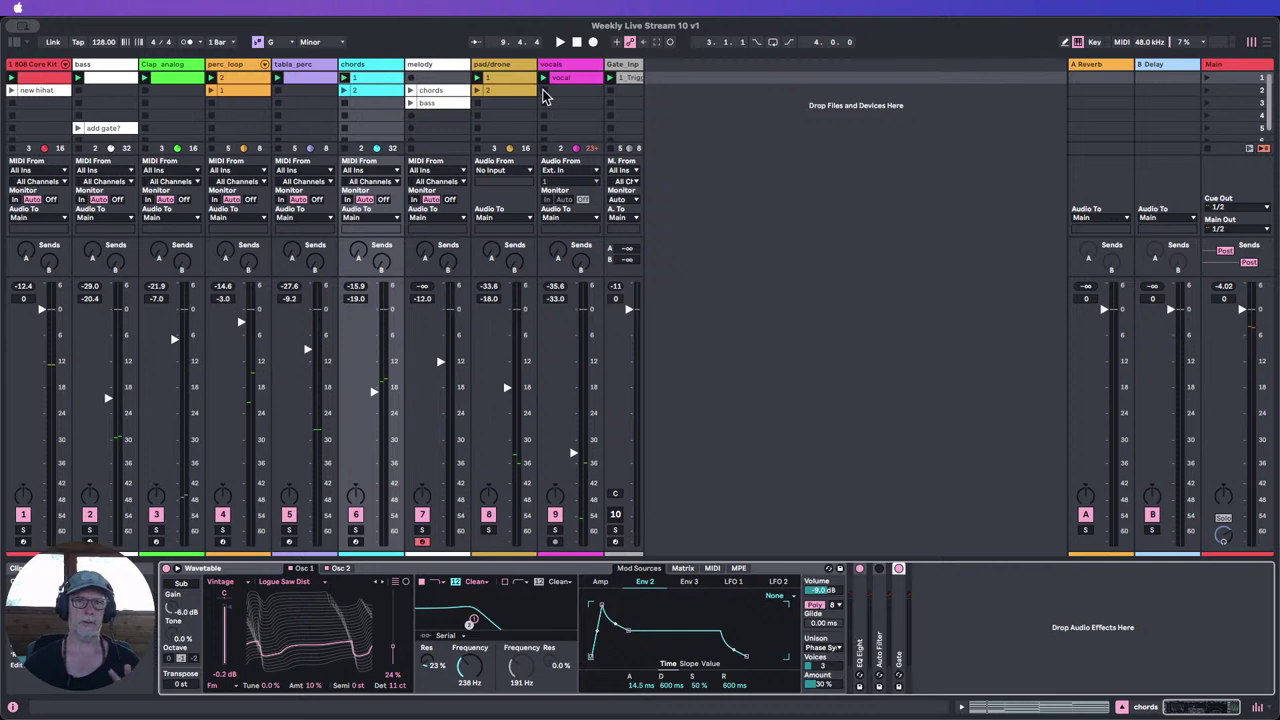
click(101, 95)
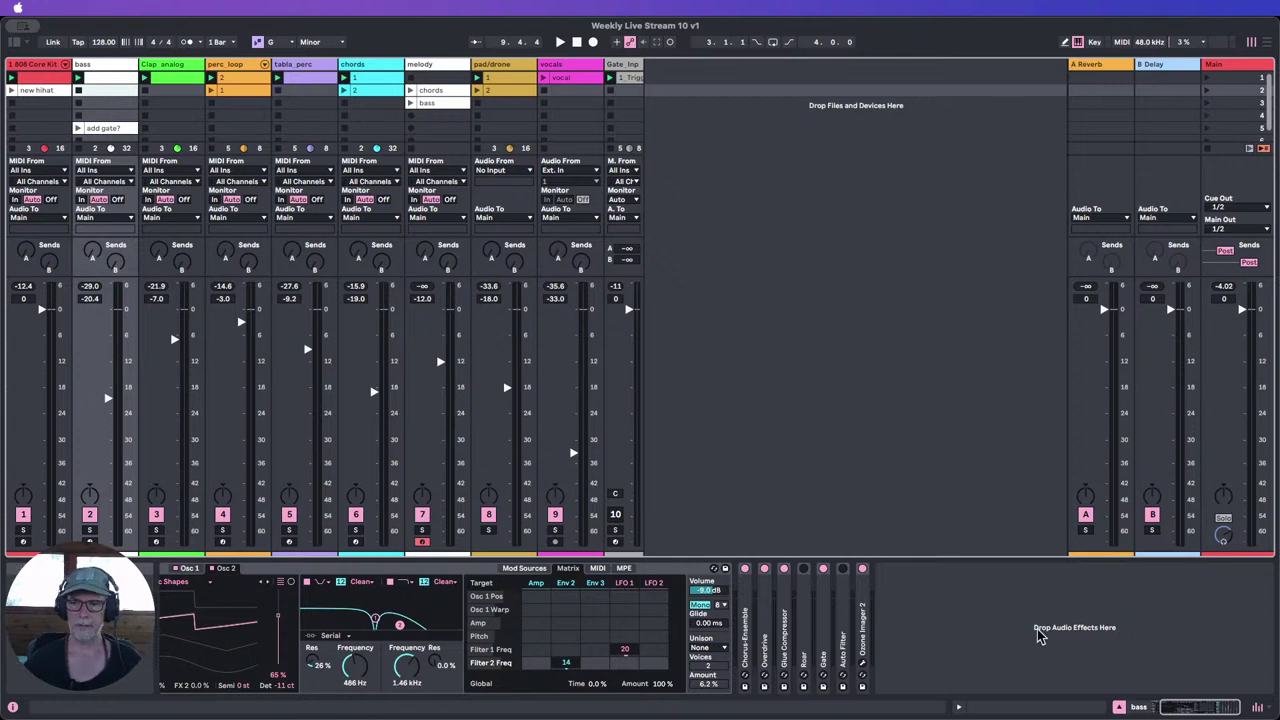
Step: Hide the bass track's devices and display the melody track's device chain with its Wetavetable instrument
click(1117, 707)
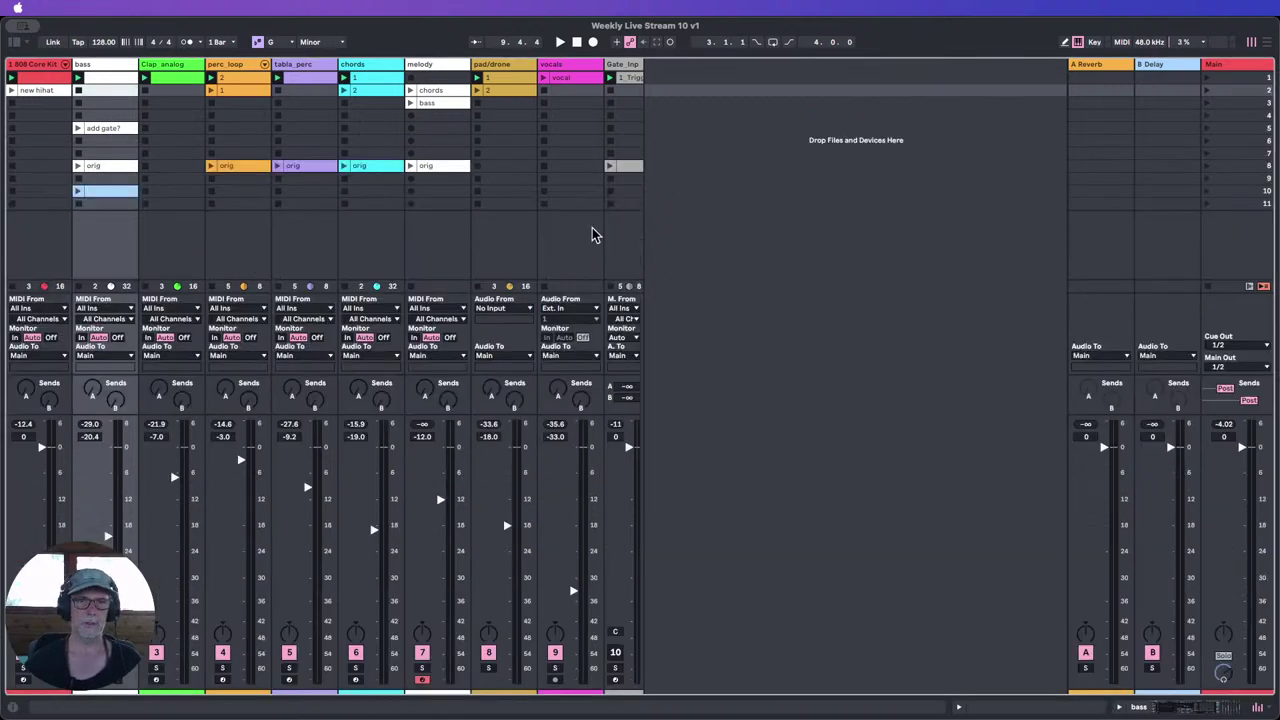
click(431, 70)
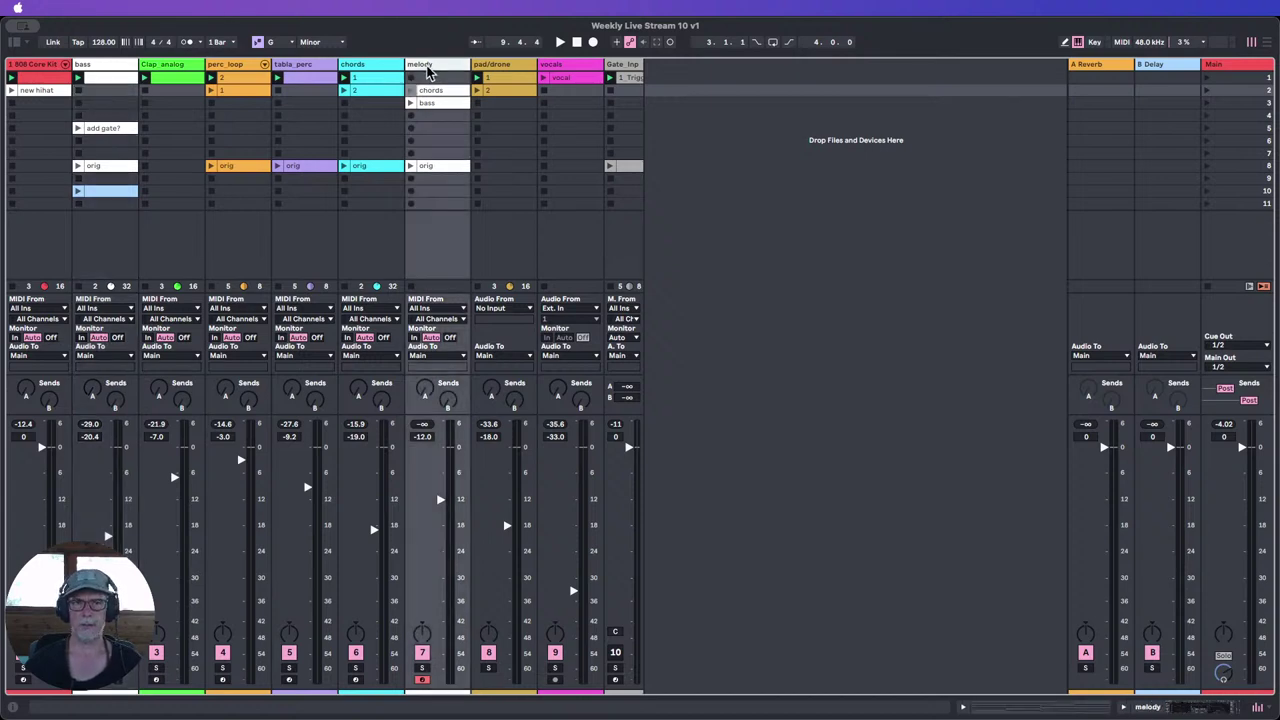
click(84, 68)
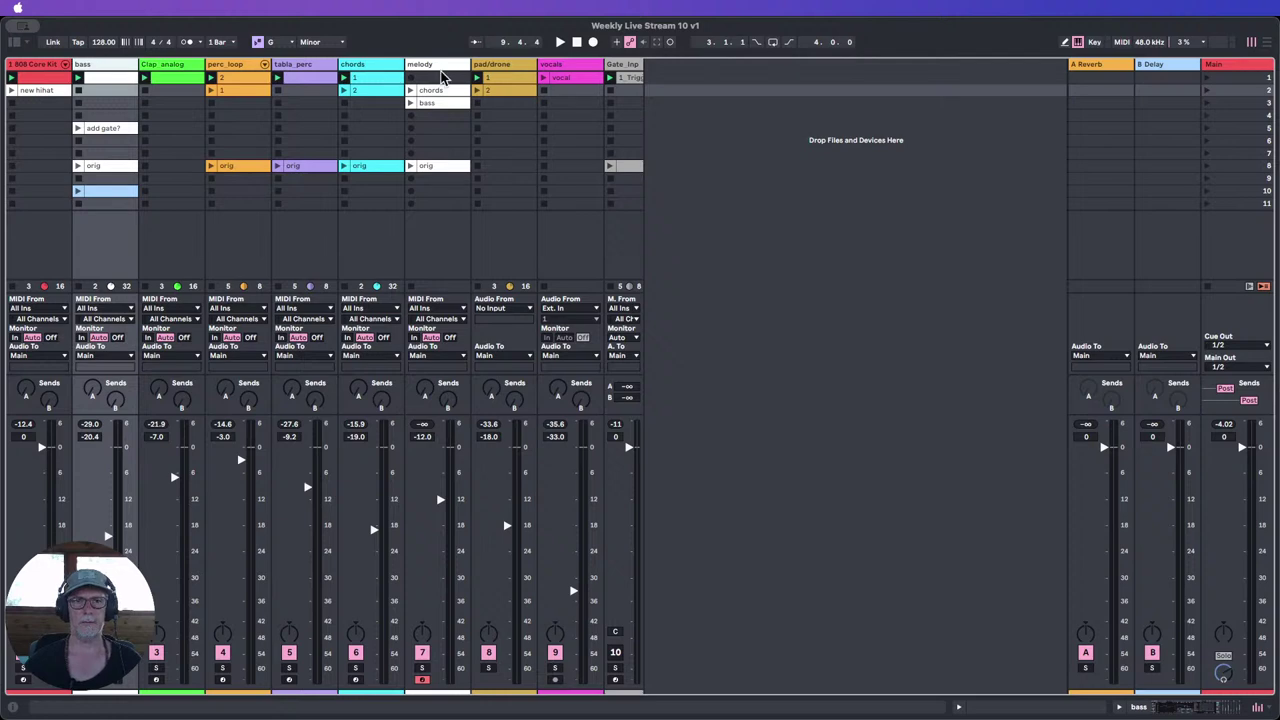
double_click(440, 72)
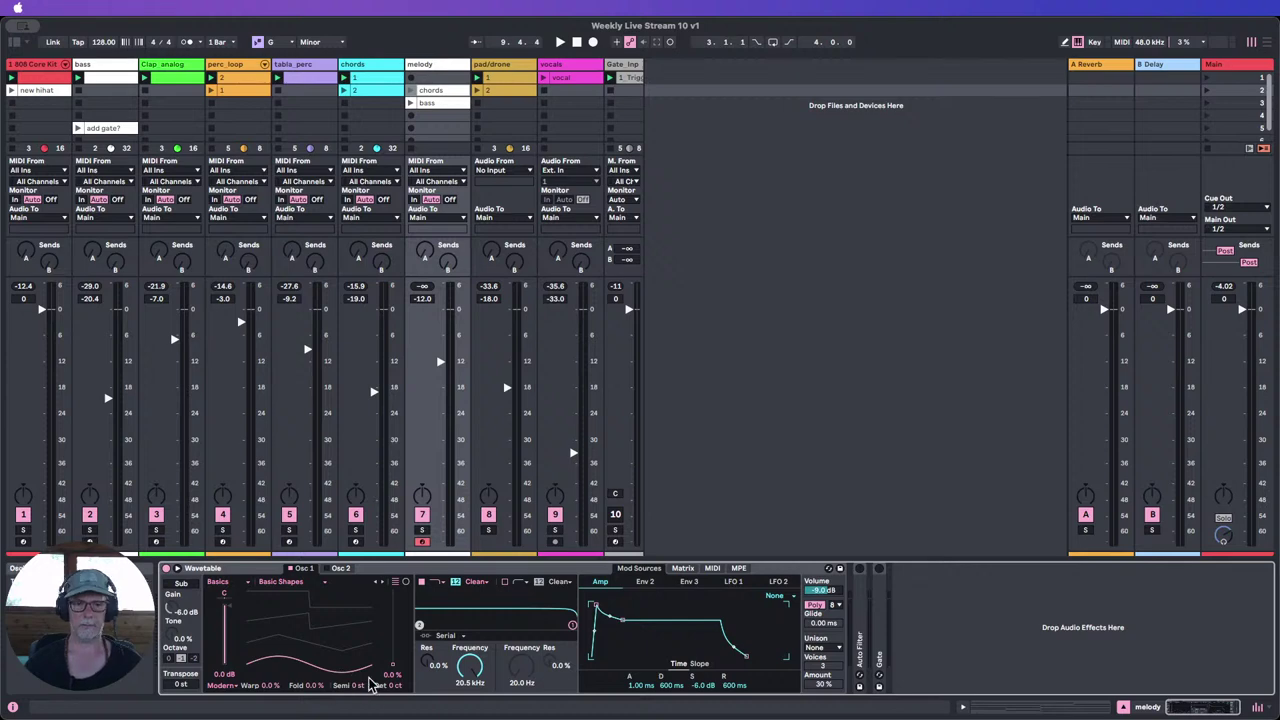
Step: Examine the notes of the melody track's chords and bass clips, and close the clip editor
double_click(430, 91)
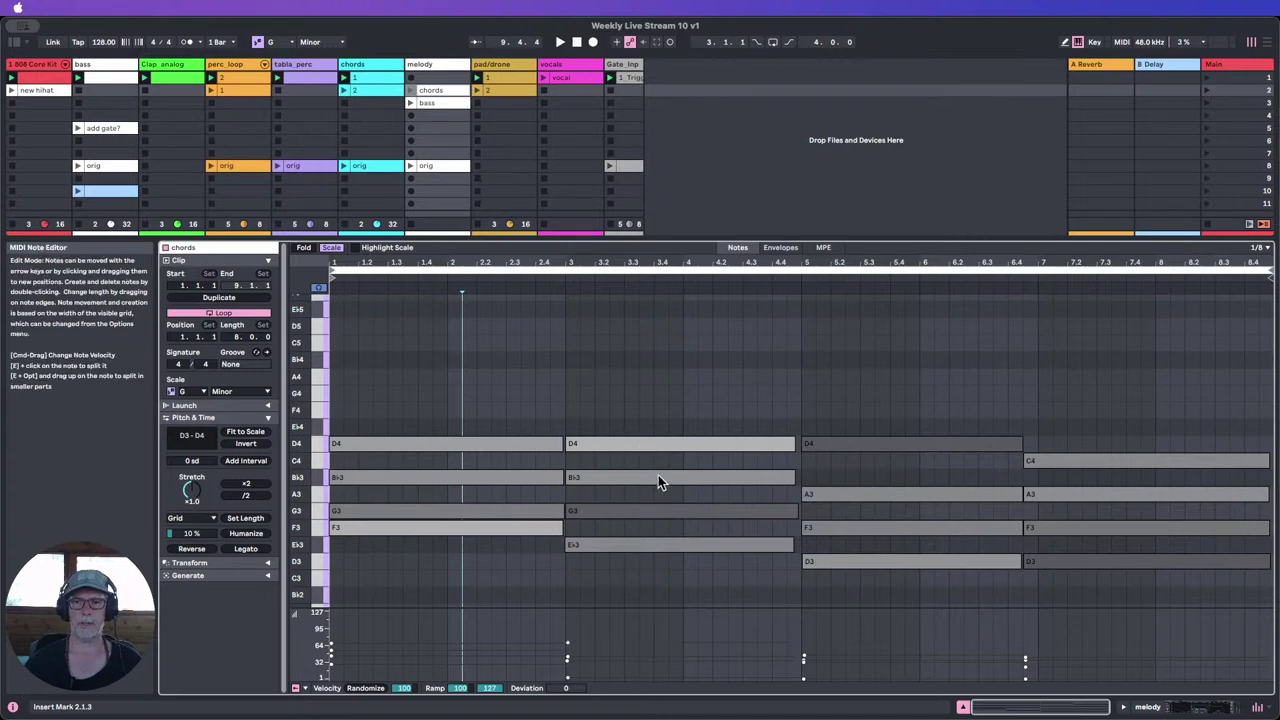
click(964, 707)
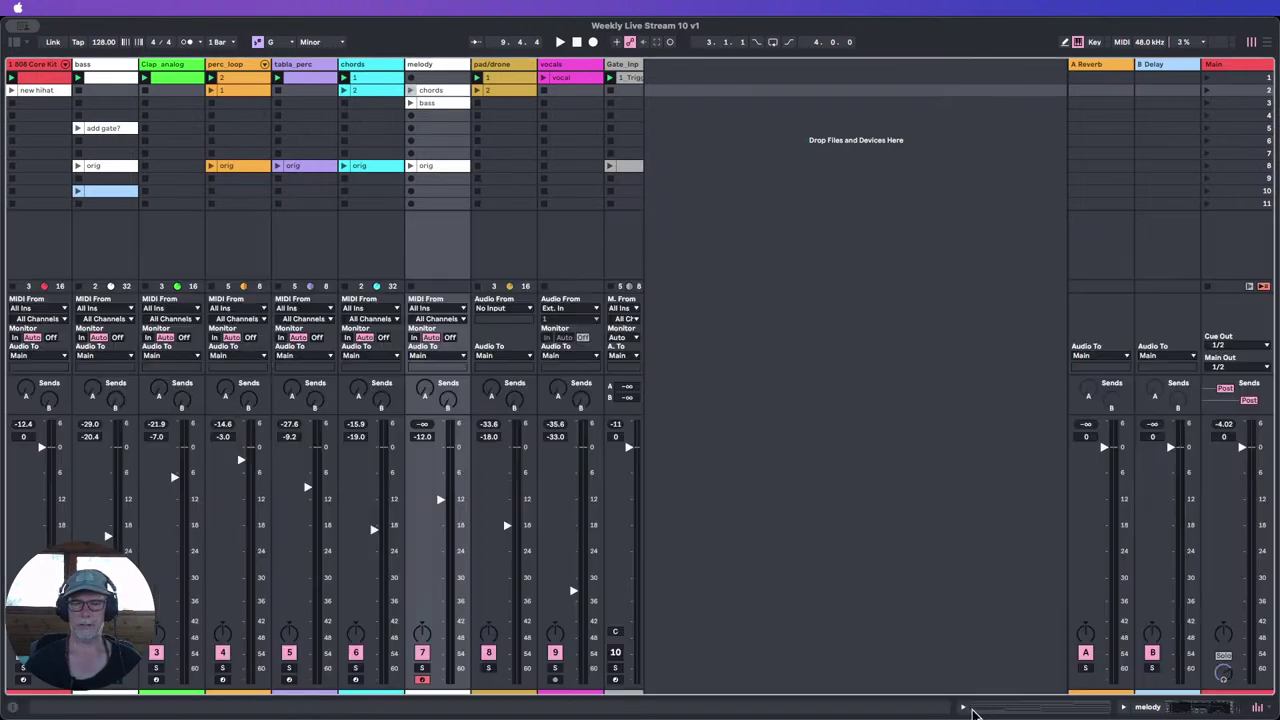
double_click(440, 103)
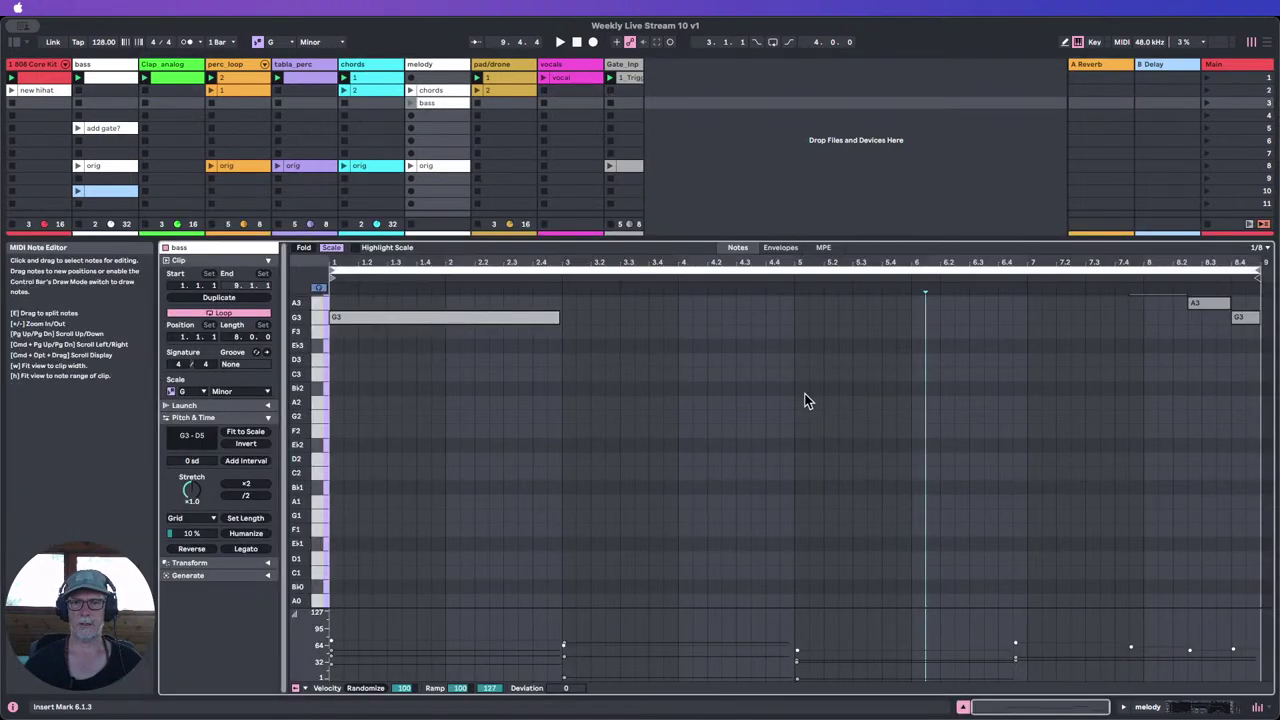
click(964, 707)
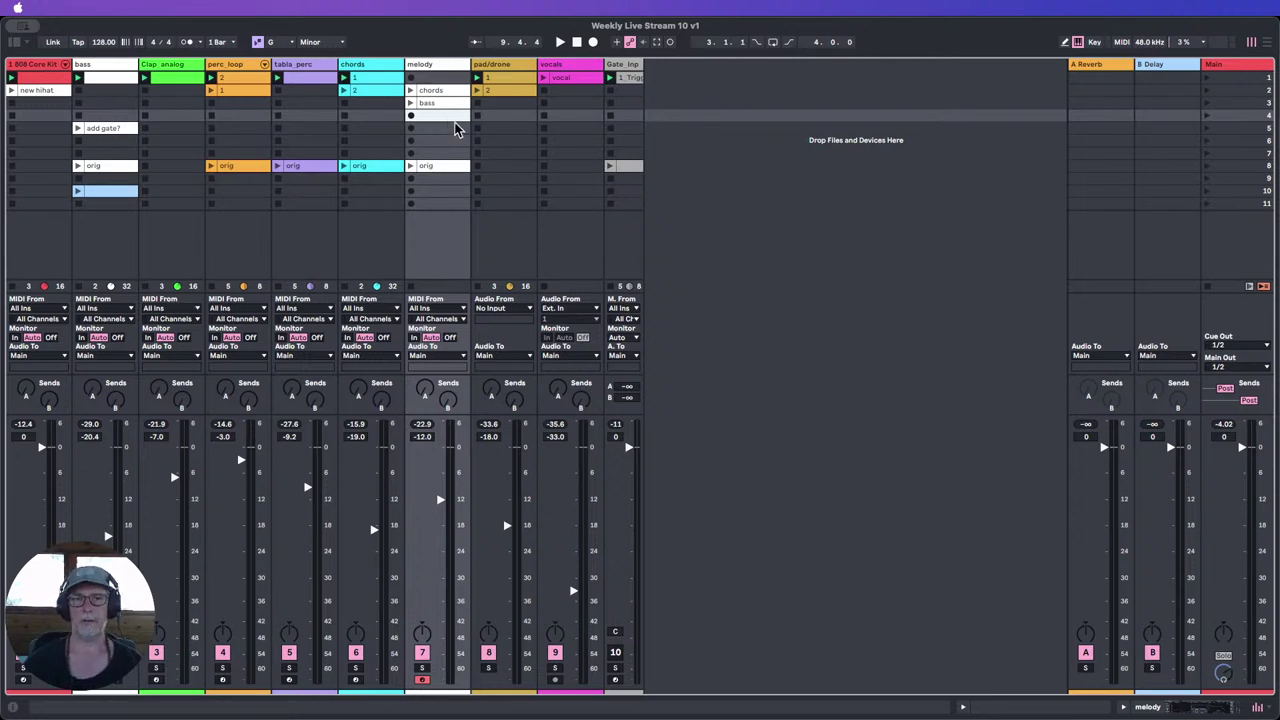
click(440, 91)
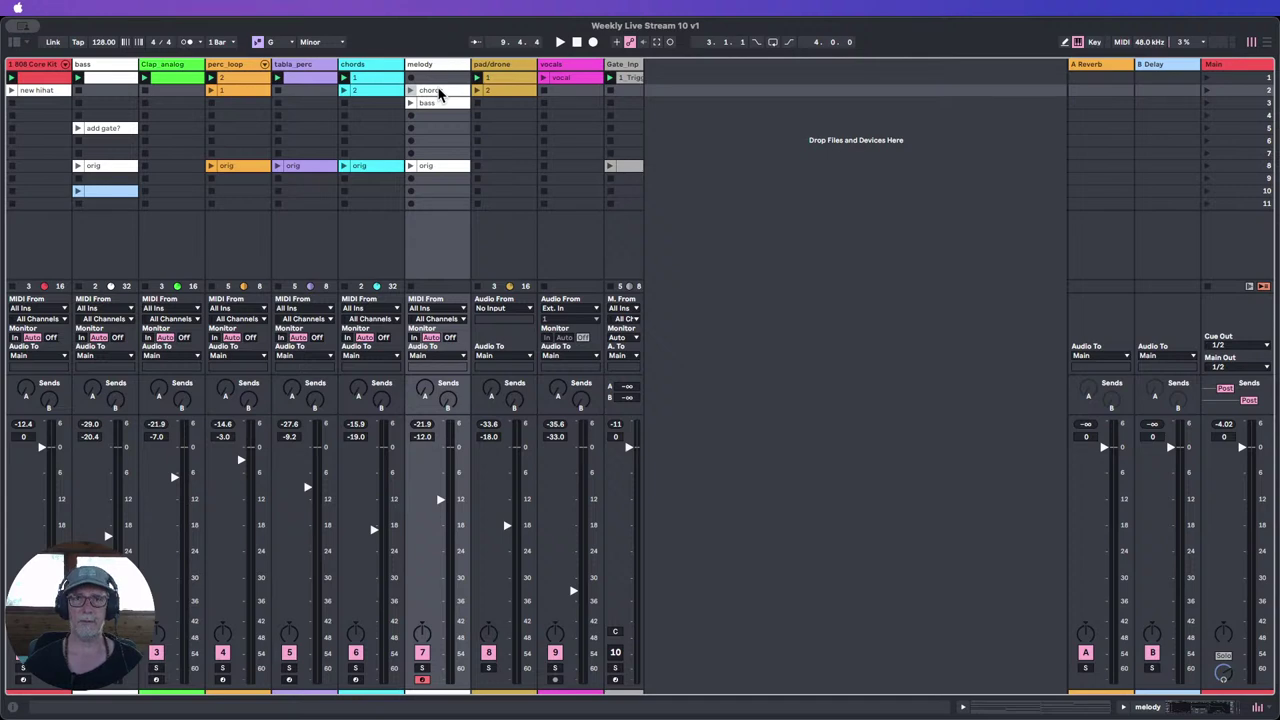
Step: Launch the first scene, mute the vocals, tabla_perc, perc_loop and Clap_analog tracks during playback, and stop playback
click(1208, 78)
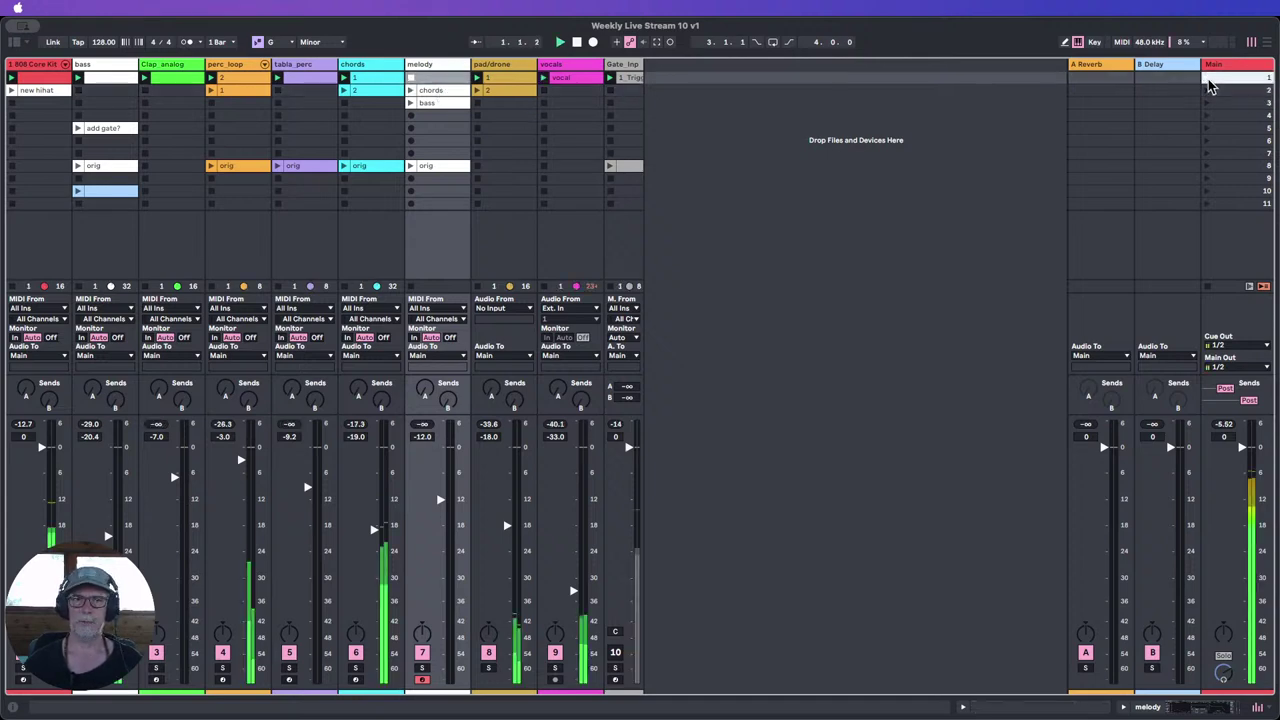
click(555, 652)
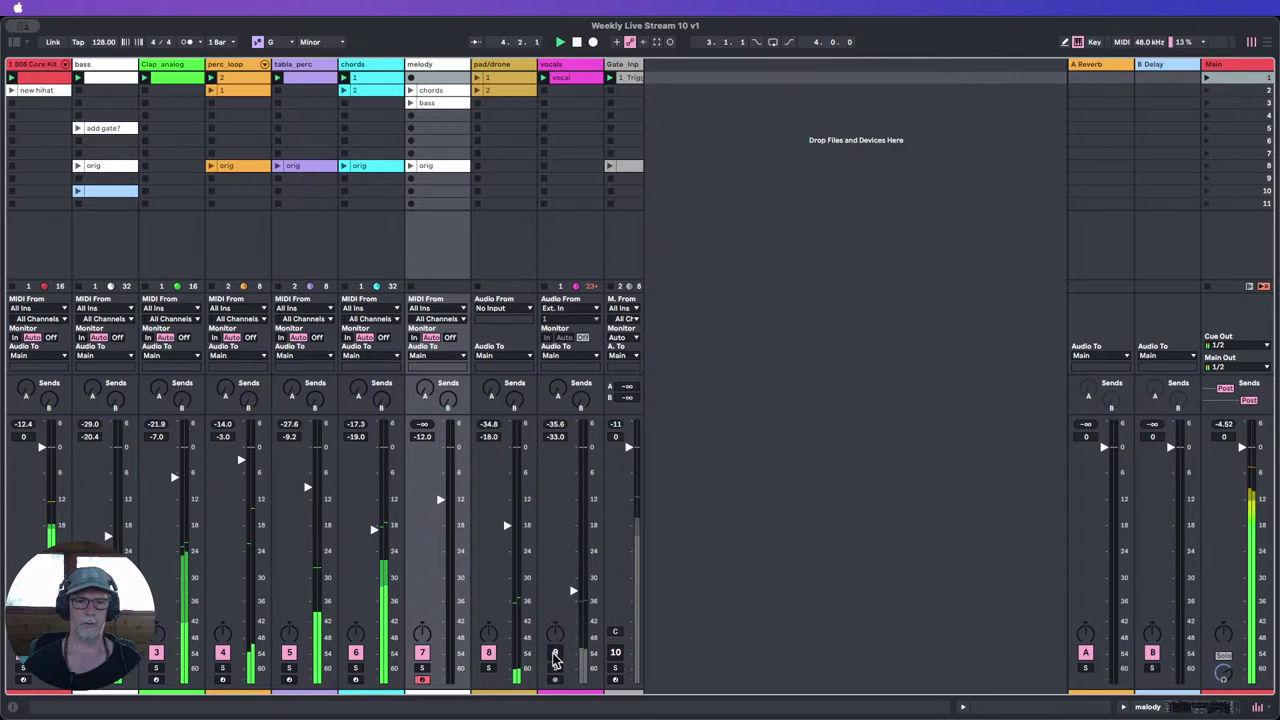
click(555, 652)
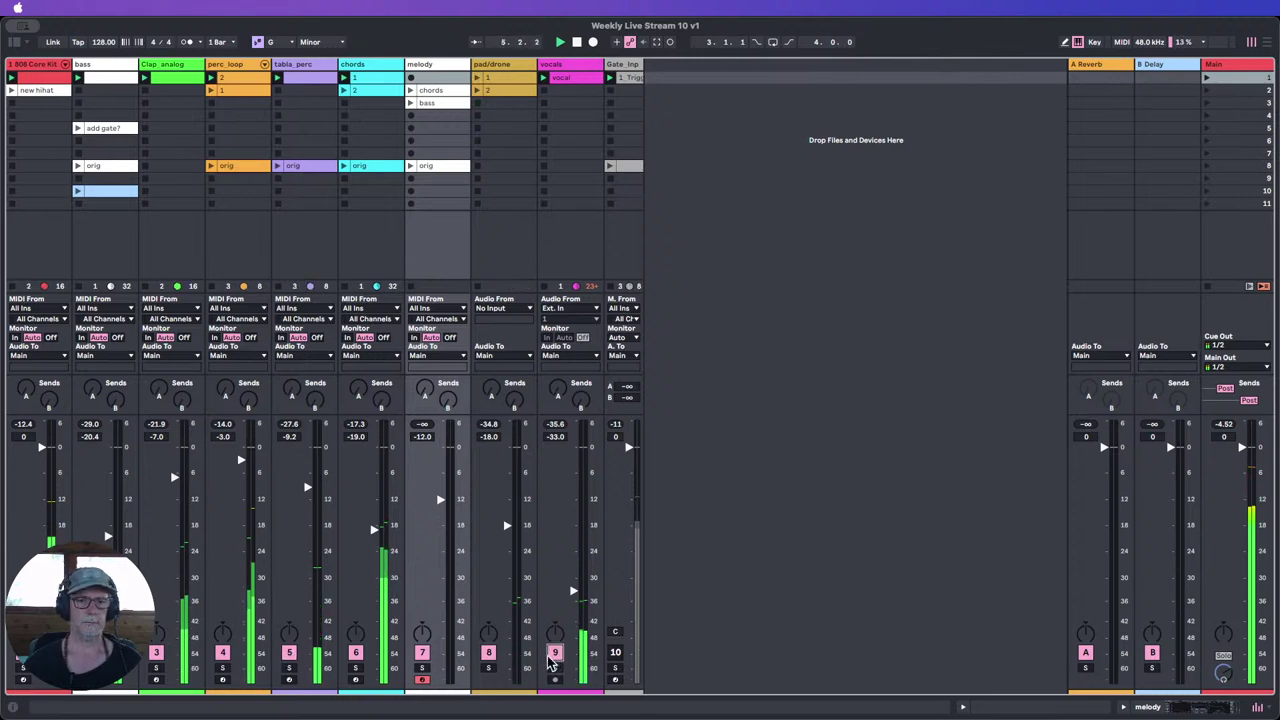
click(290, 653)
click(223, 653)
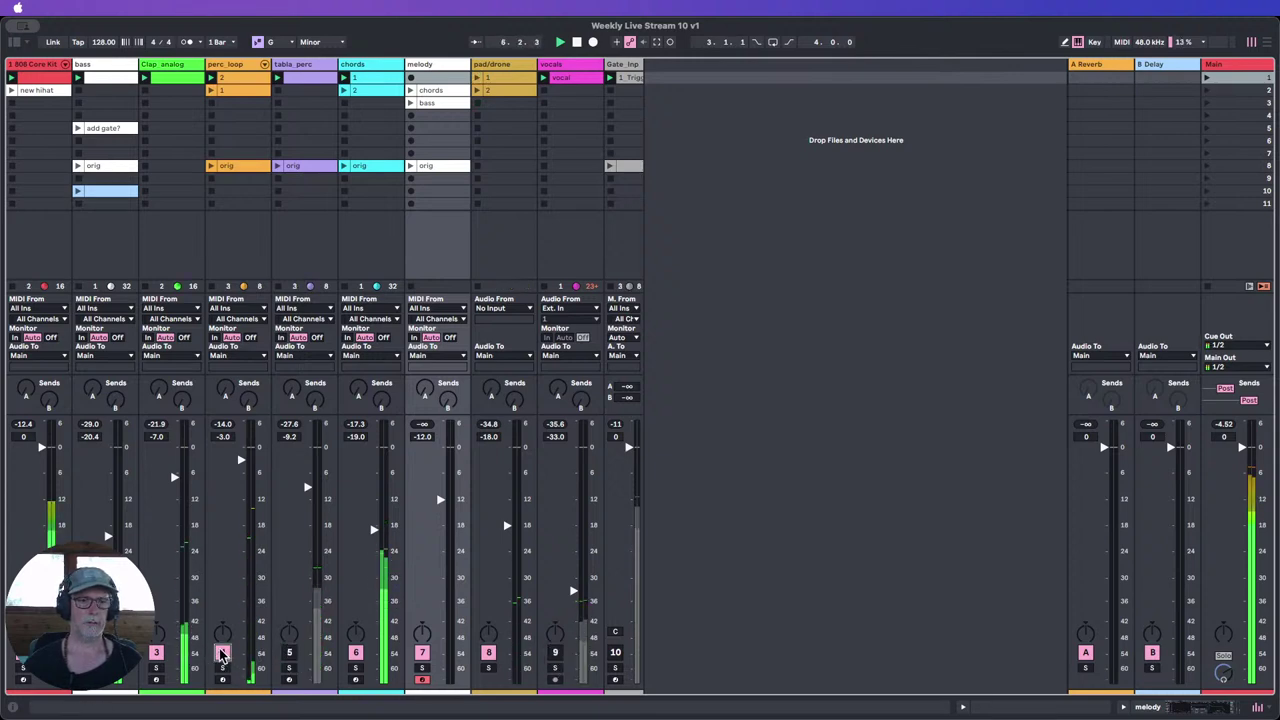
click(156, 653)
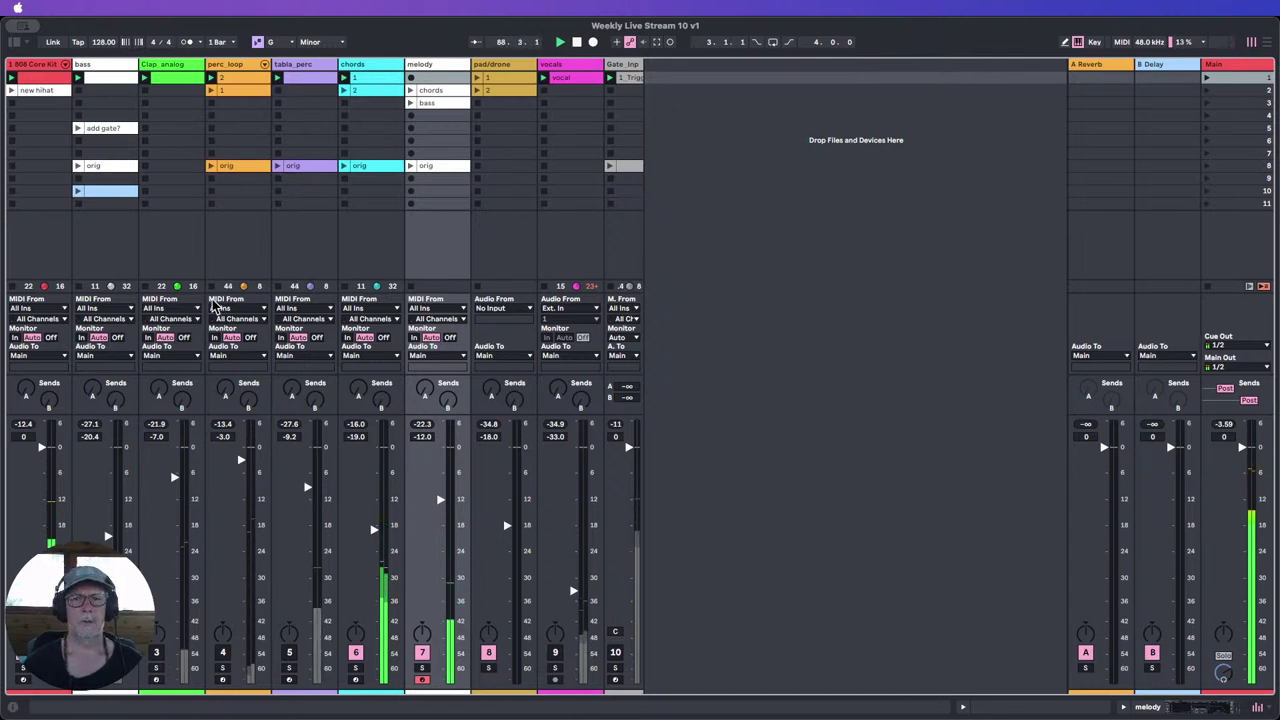
click(578, 43)
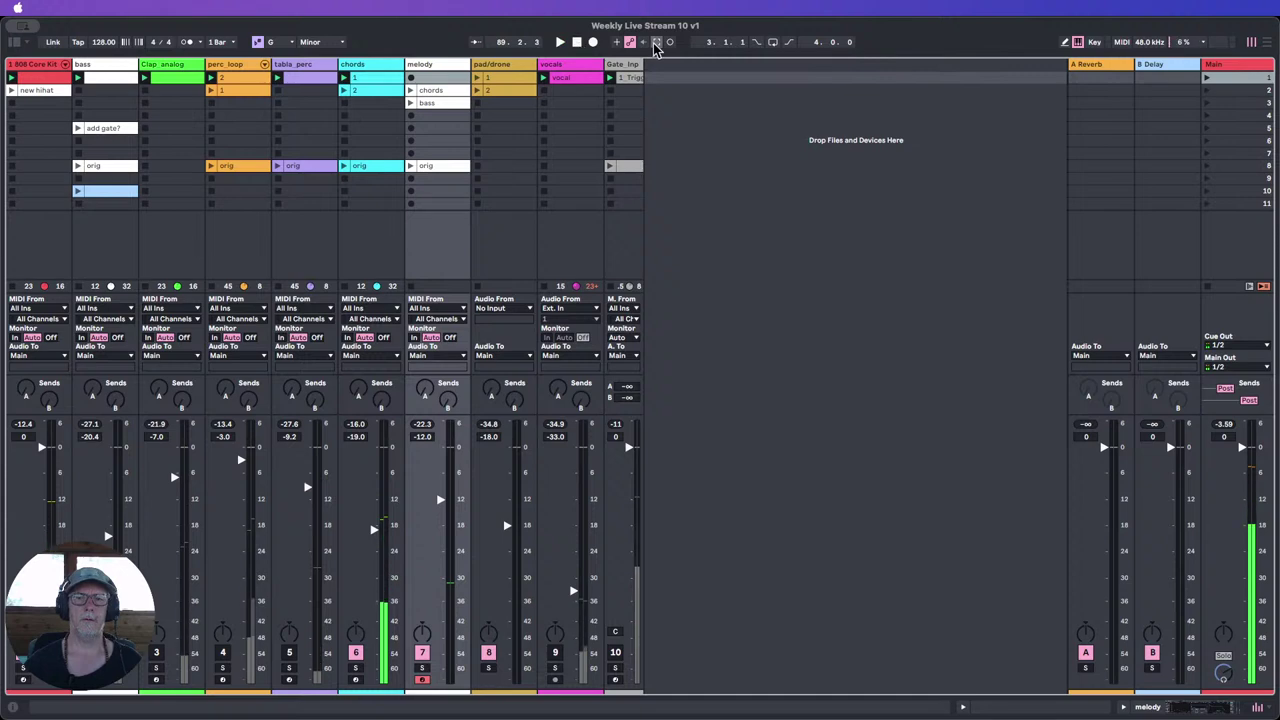
Step: Capture the played melody as a MIDI clip, move its eight-bar loop to 66.3.1 while listening, and stop playback
click(656, 42)
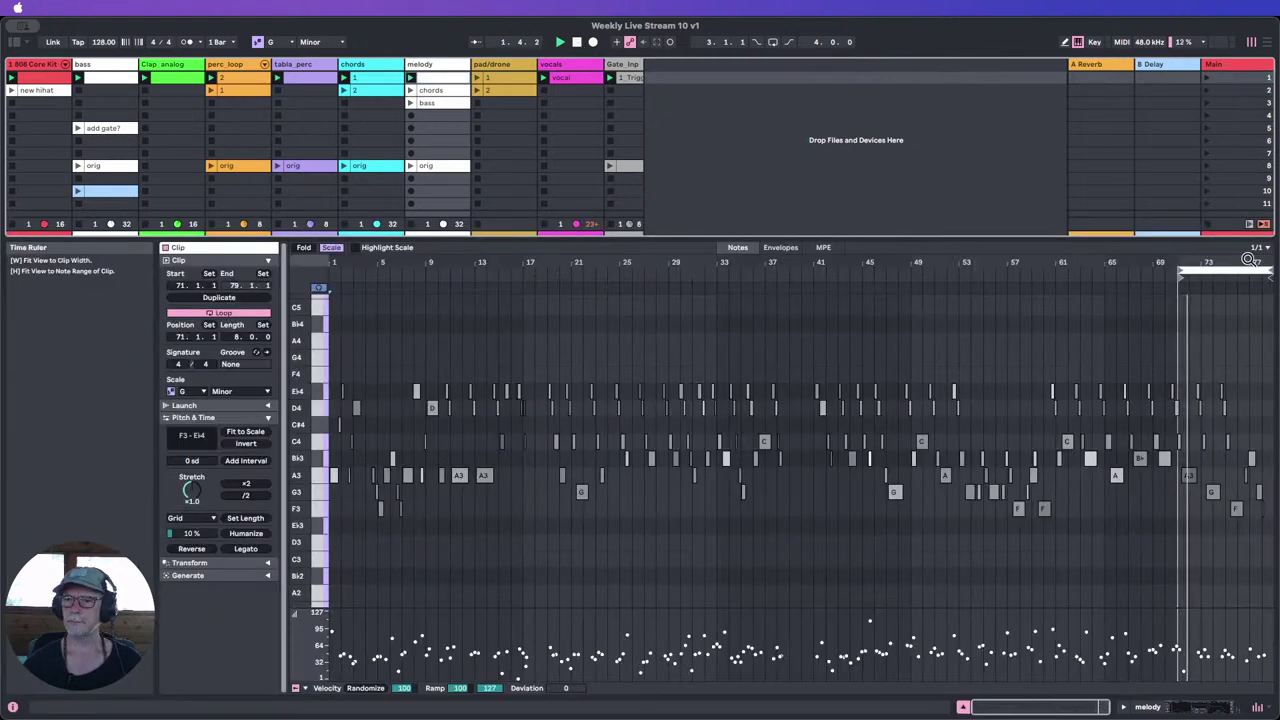
drag(1249, 261, 1088, 271)
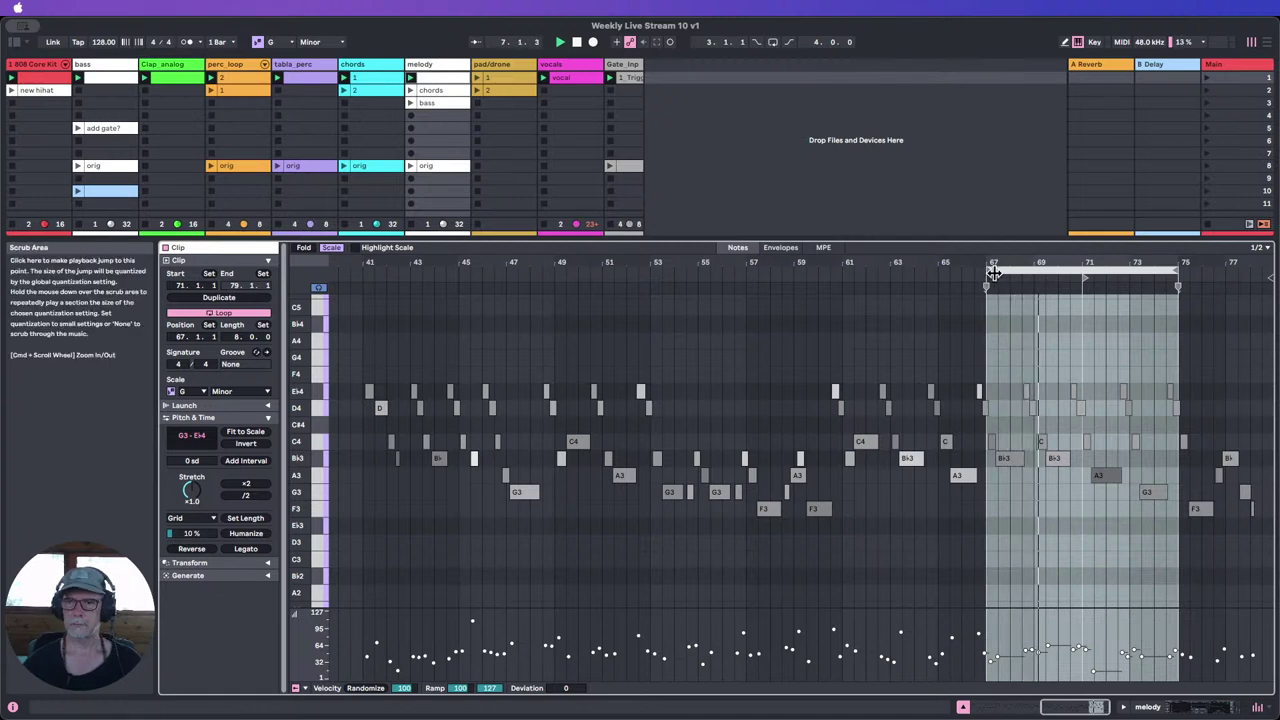
drag(1002, 268, 990, 268)
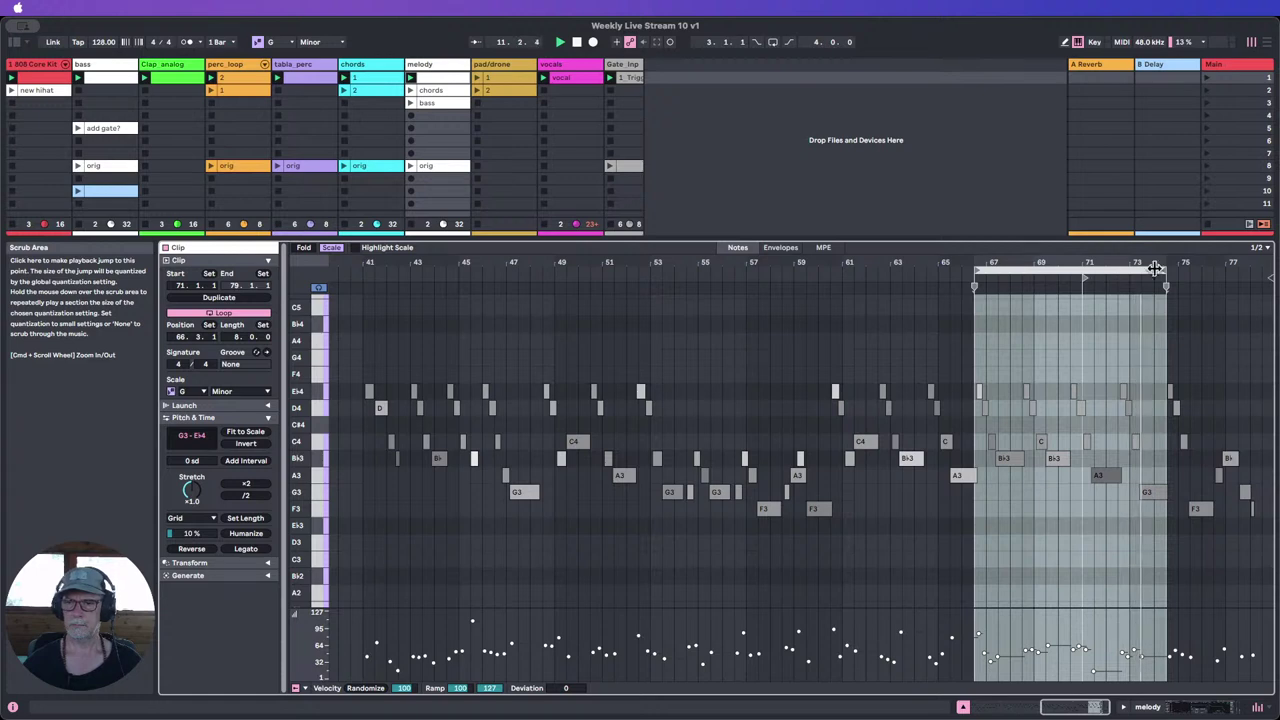
drag(1171, 263, 1171, 303)
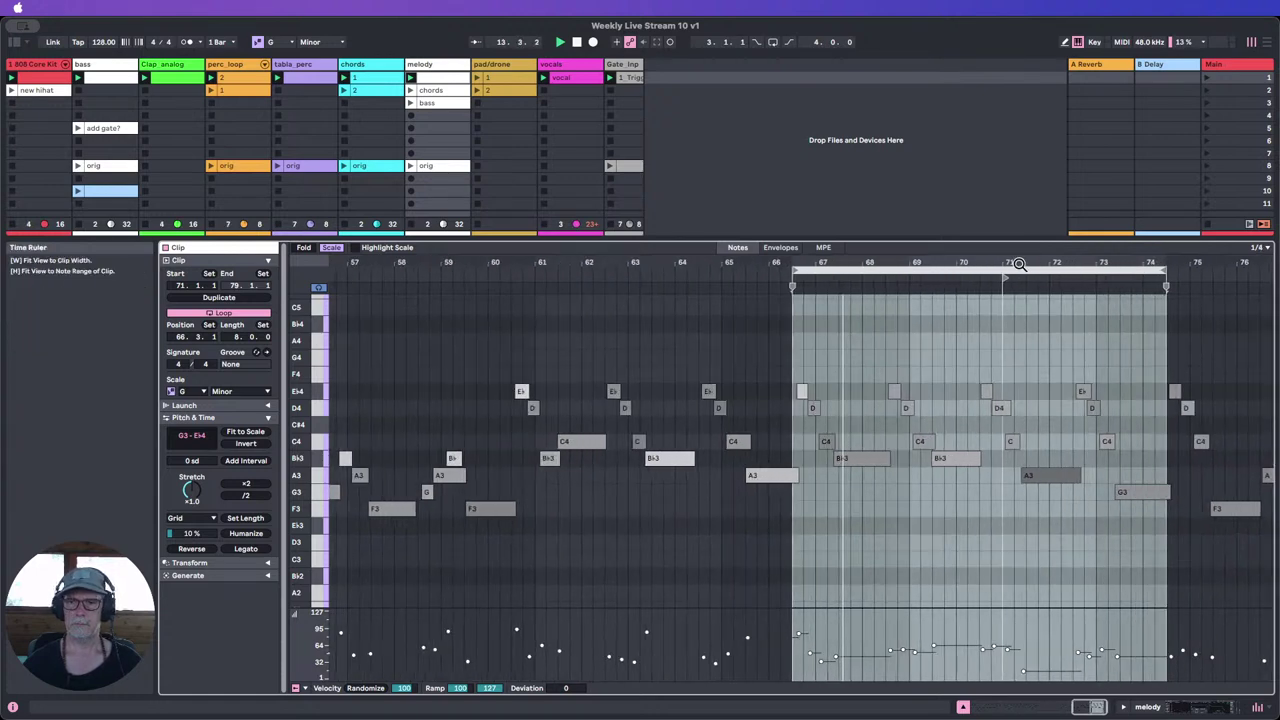
drag(1017, 263, 1116, 232)
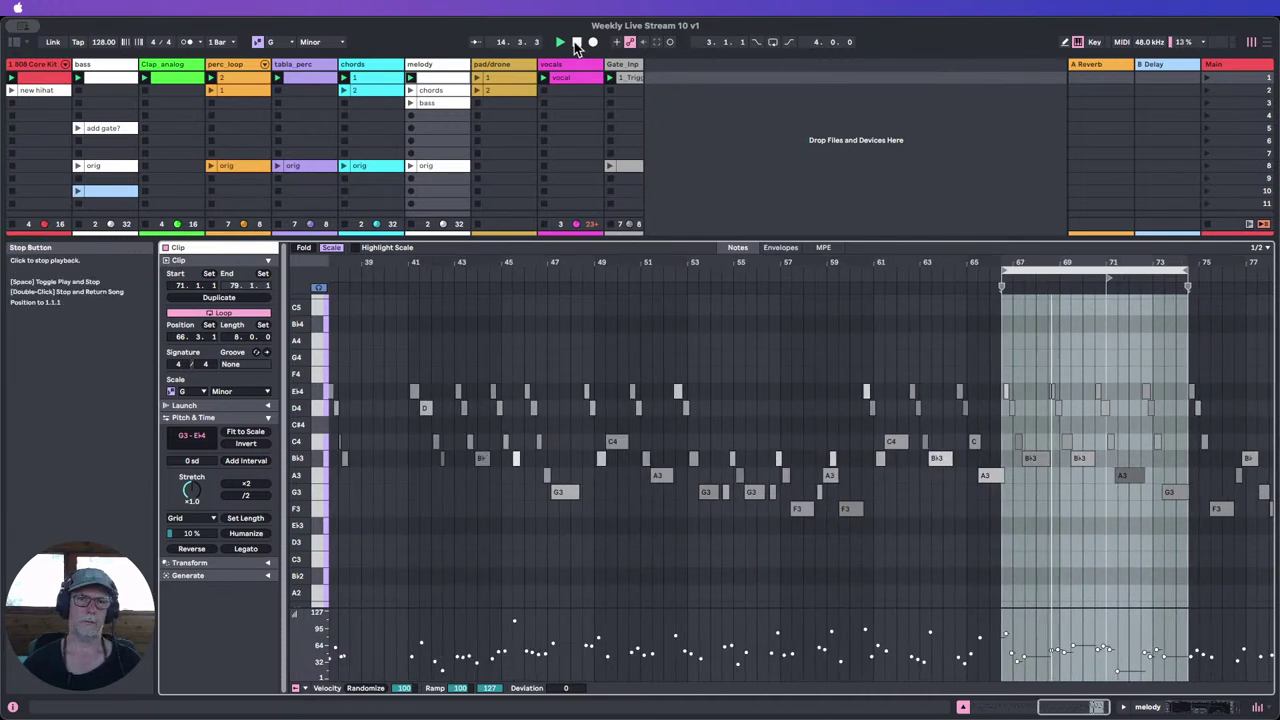
click(577, 43)
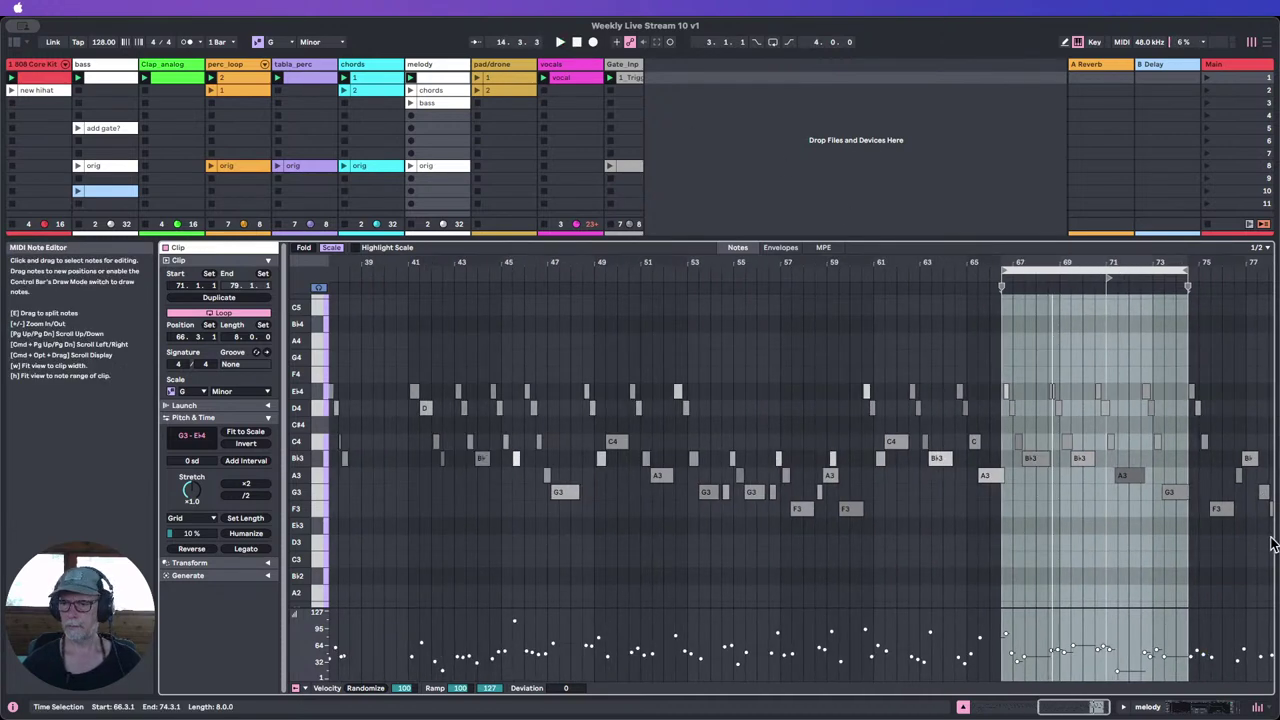
Step: Try to shift the A3 note before the loop and all following notes slightly later, and undo the shift
drag(1272, 543, 998, 374)
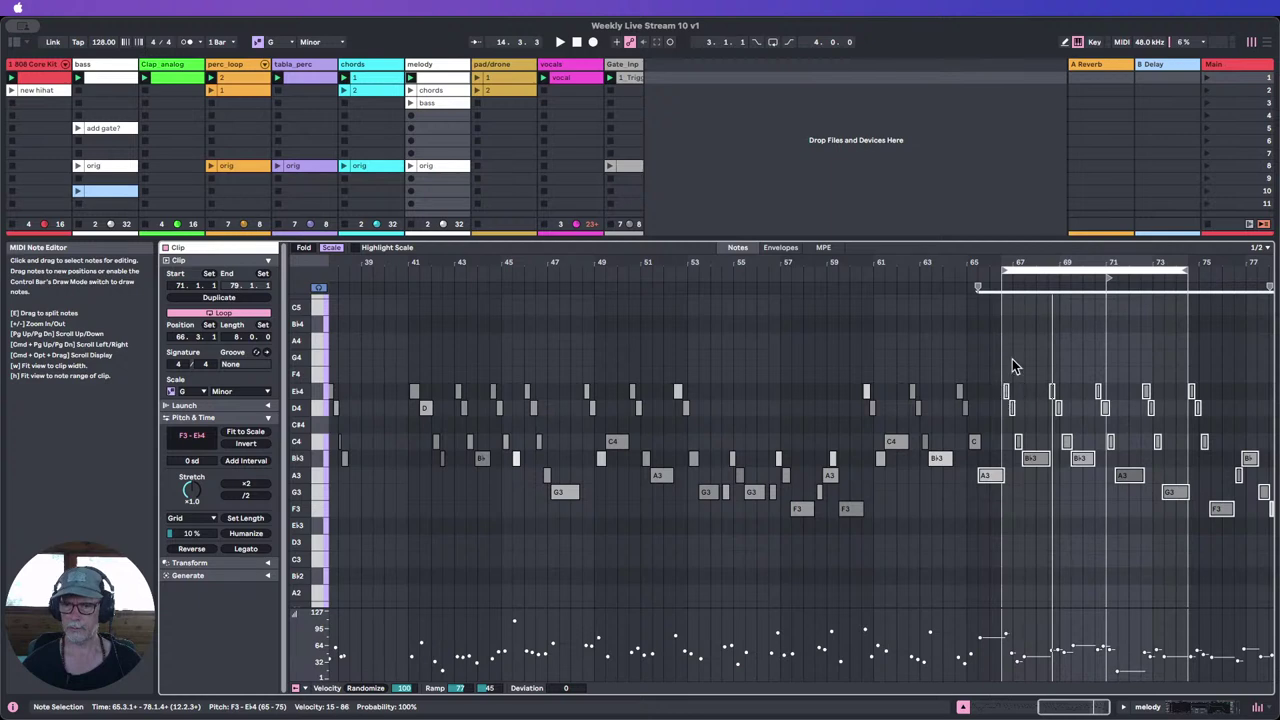
drag(1052, 263, 828, 298)
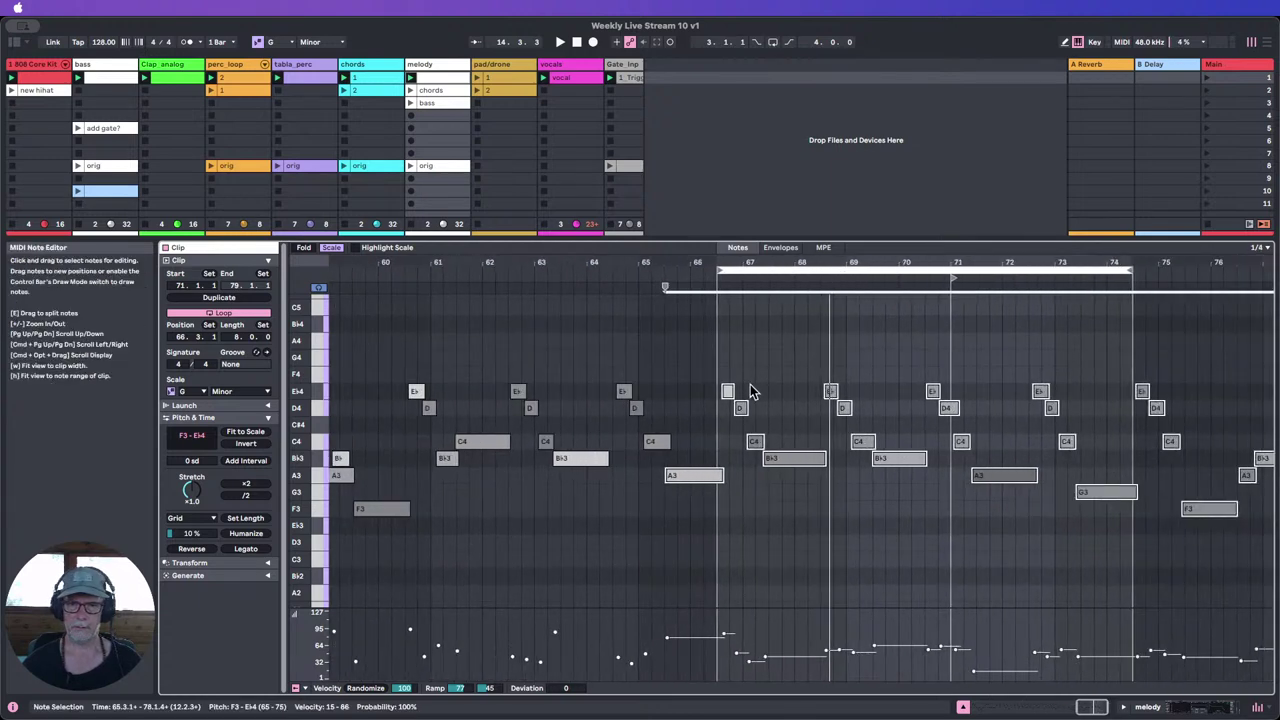
drag(730, 391, 751, 394)
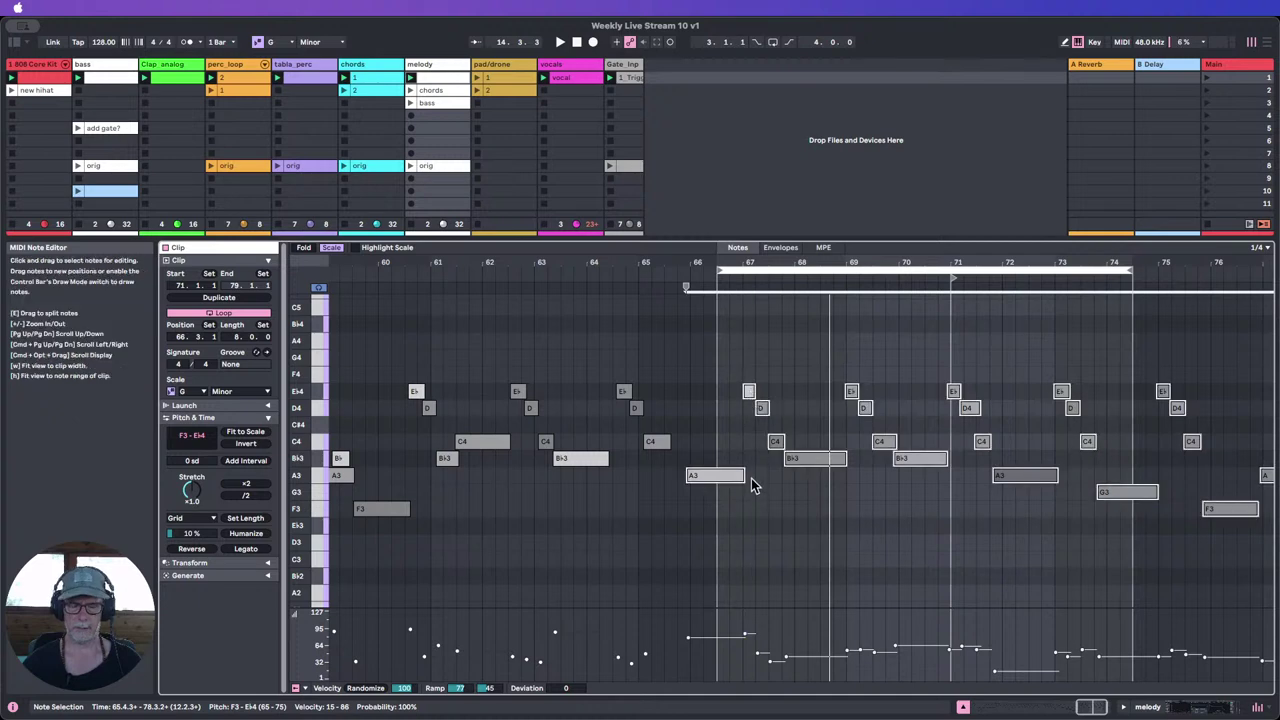
key(super+z)
click(732, 518)
click(702, 511)
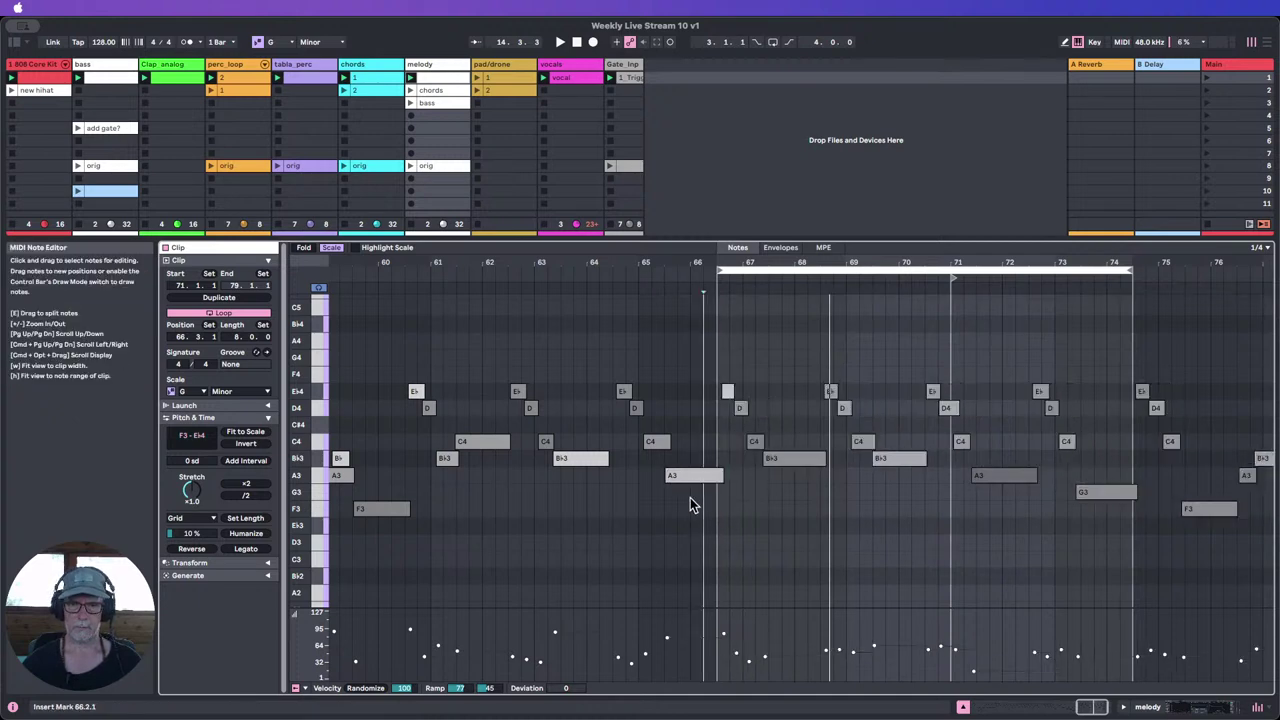
Step: Shift the notes from the loop's first E♭4 onward later so they begin at bar 67, and move the loop position to 67.1.1
click(693, 476)
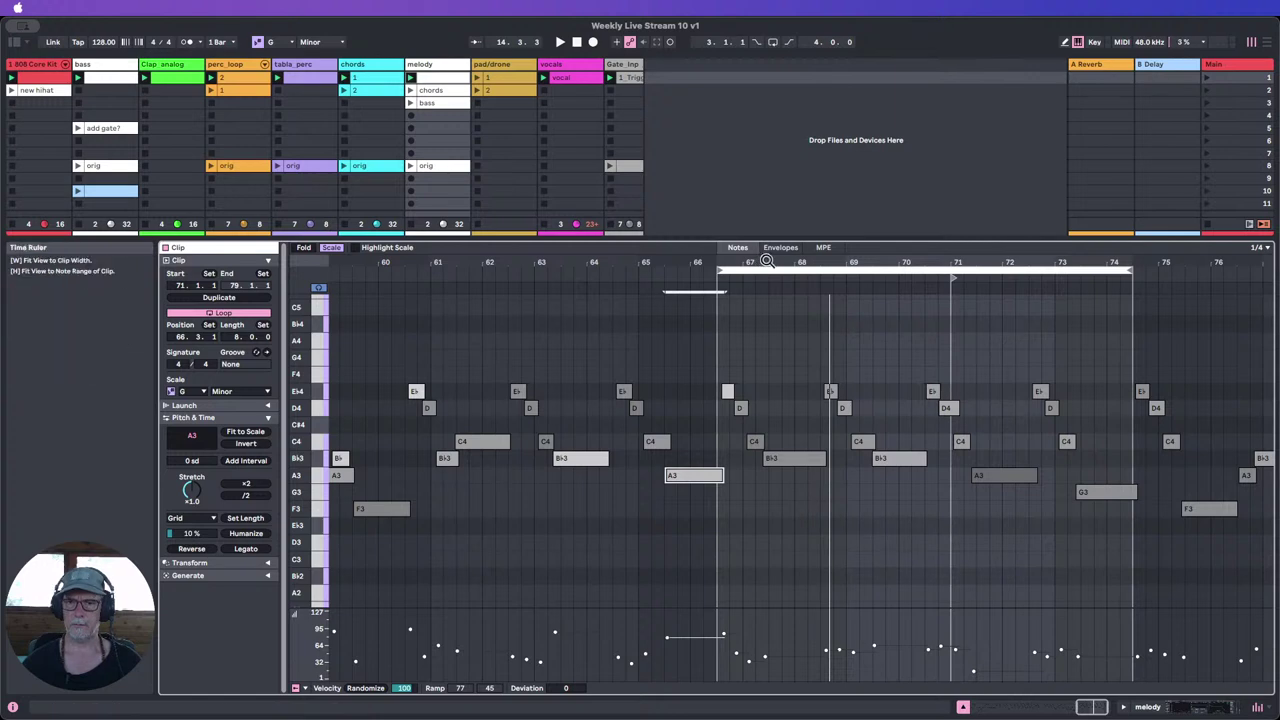
drag(767, 261, 685, 264)
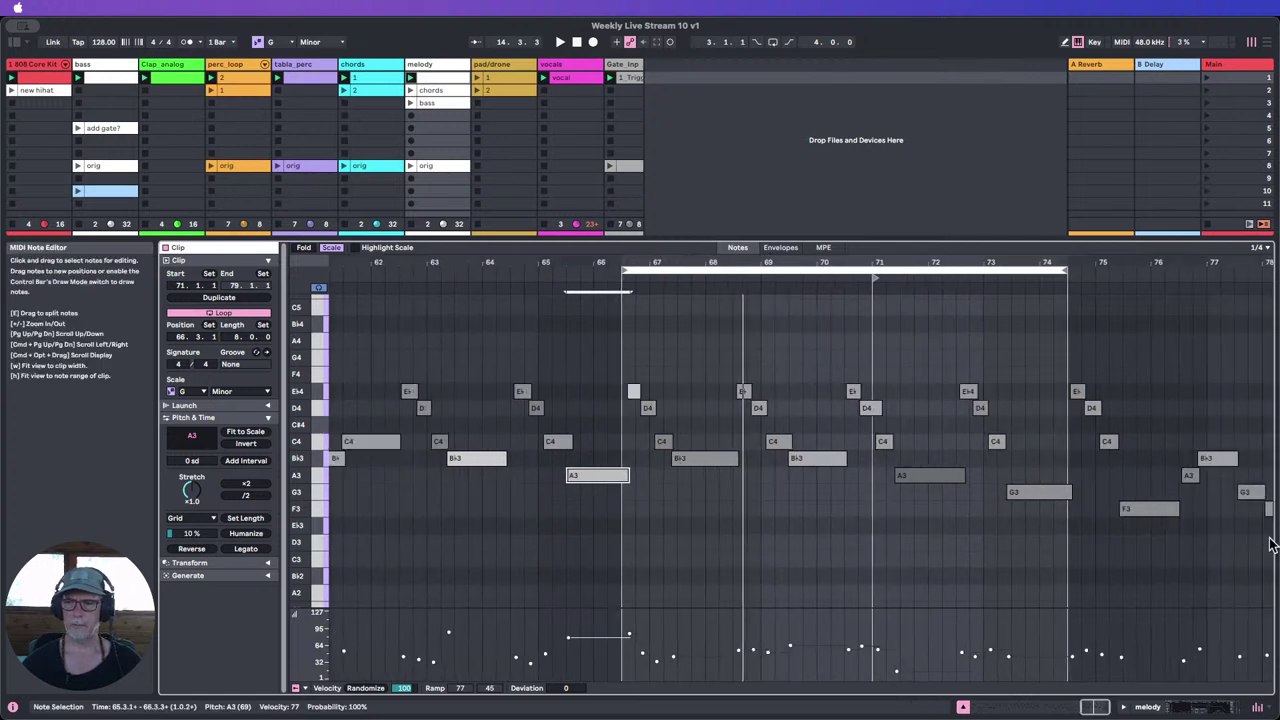
mouse_move(1272, 545)
mouse_down()
mouse_move(794, 443)
mouse_move(634, 349)
mouse_move(656, 393)
mouse_up()
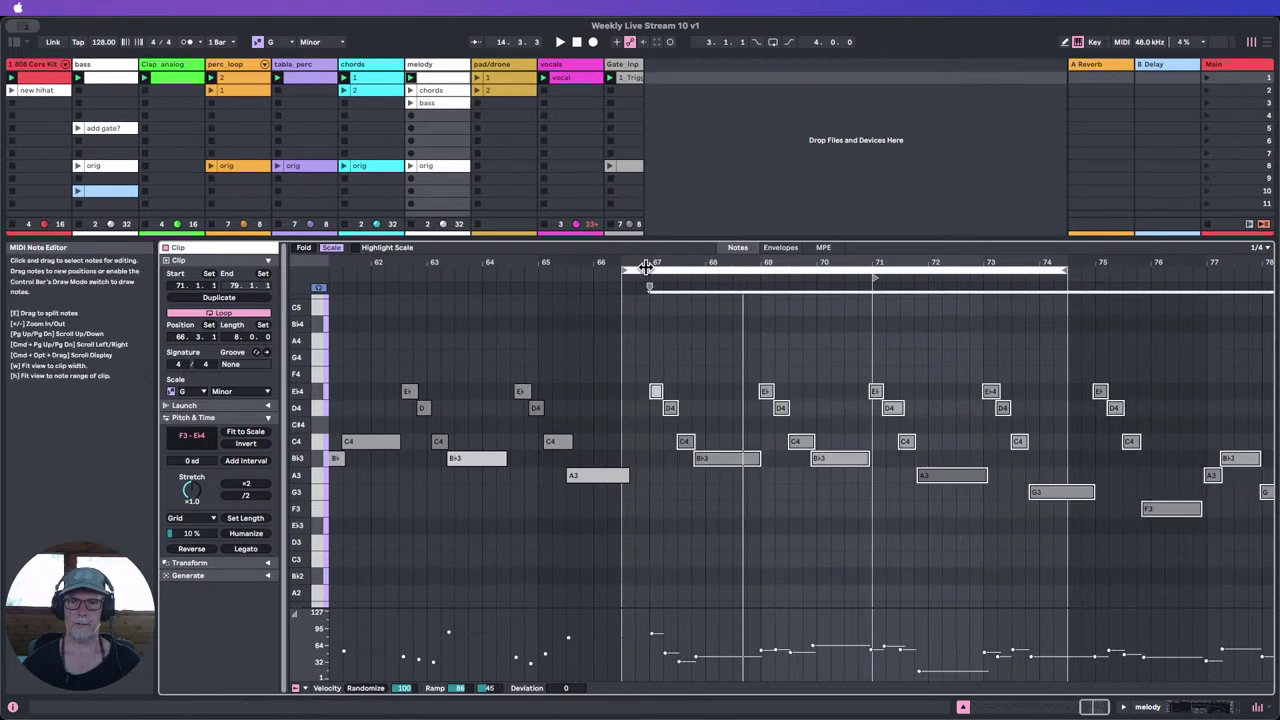
drag(646, 267, 675, 268)
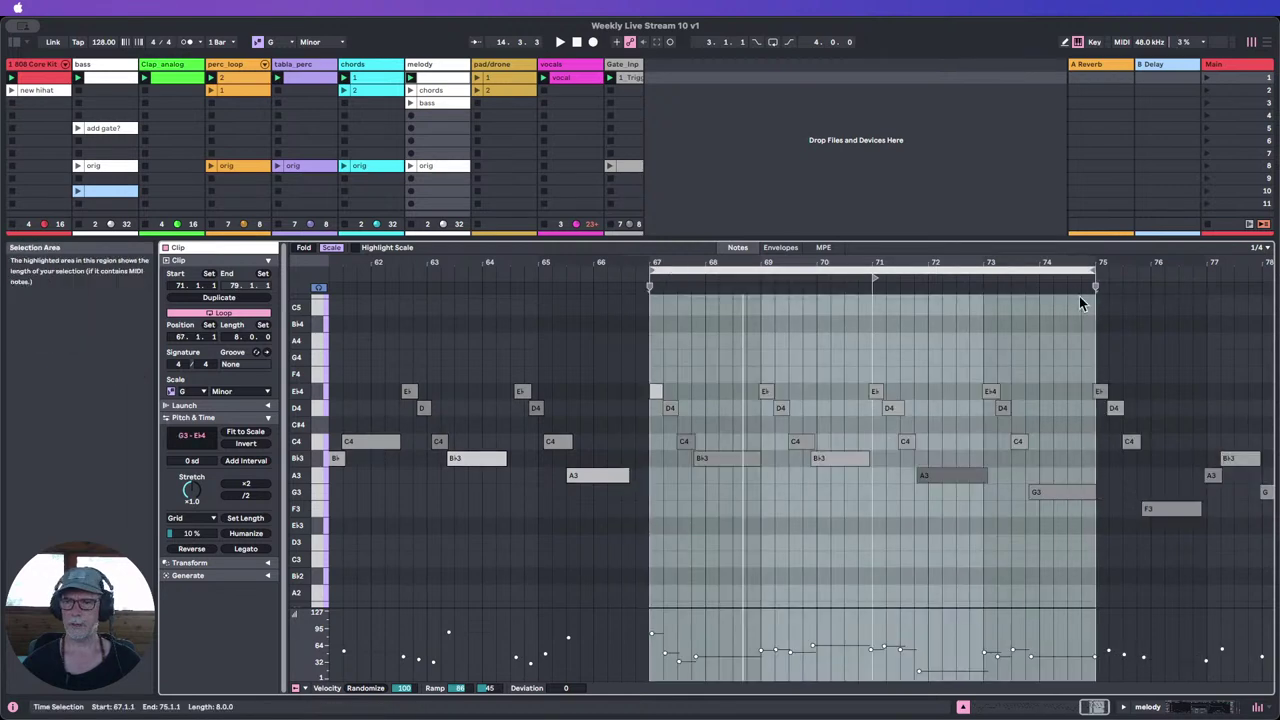
drag(1091, 363, 1100, 408)
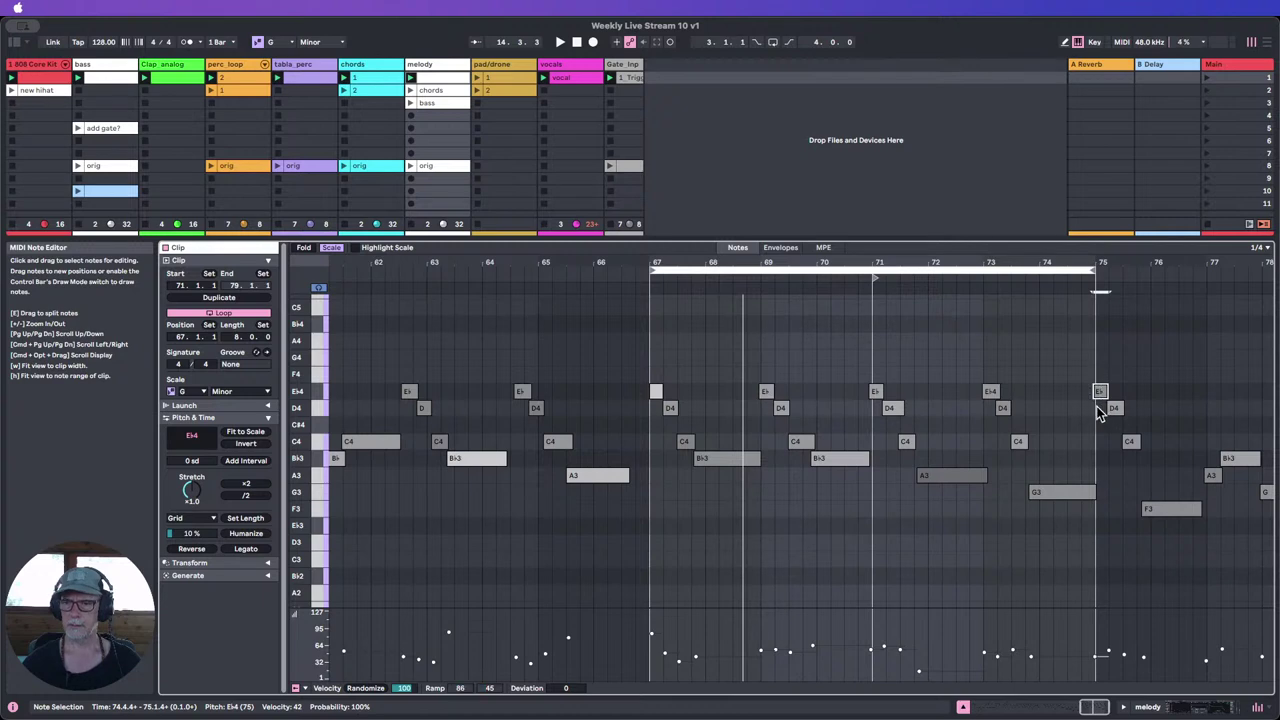
Step: Set the captured melody clip's start marker to 67.1.1 and launch the first scene to audition the loop
click(409, 79)
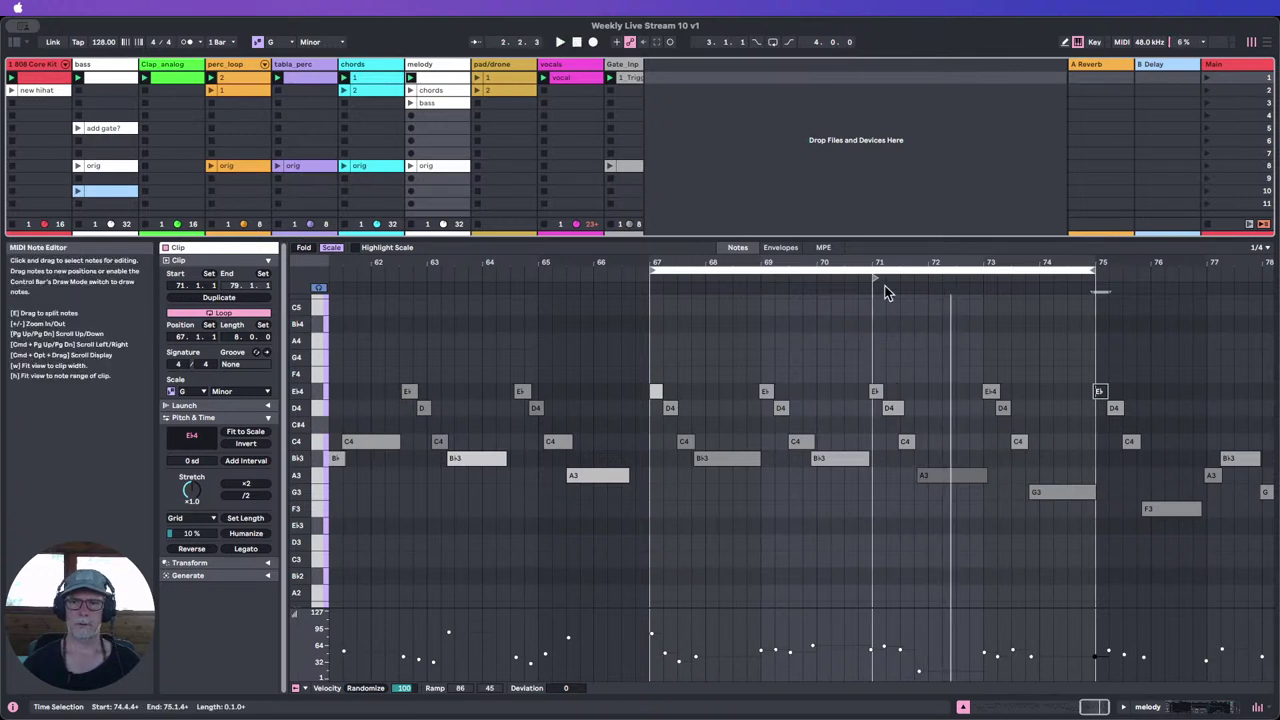
drag(875, 278, 655, 280)
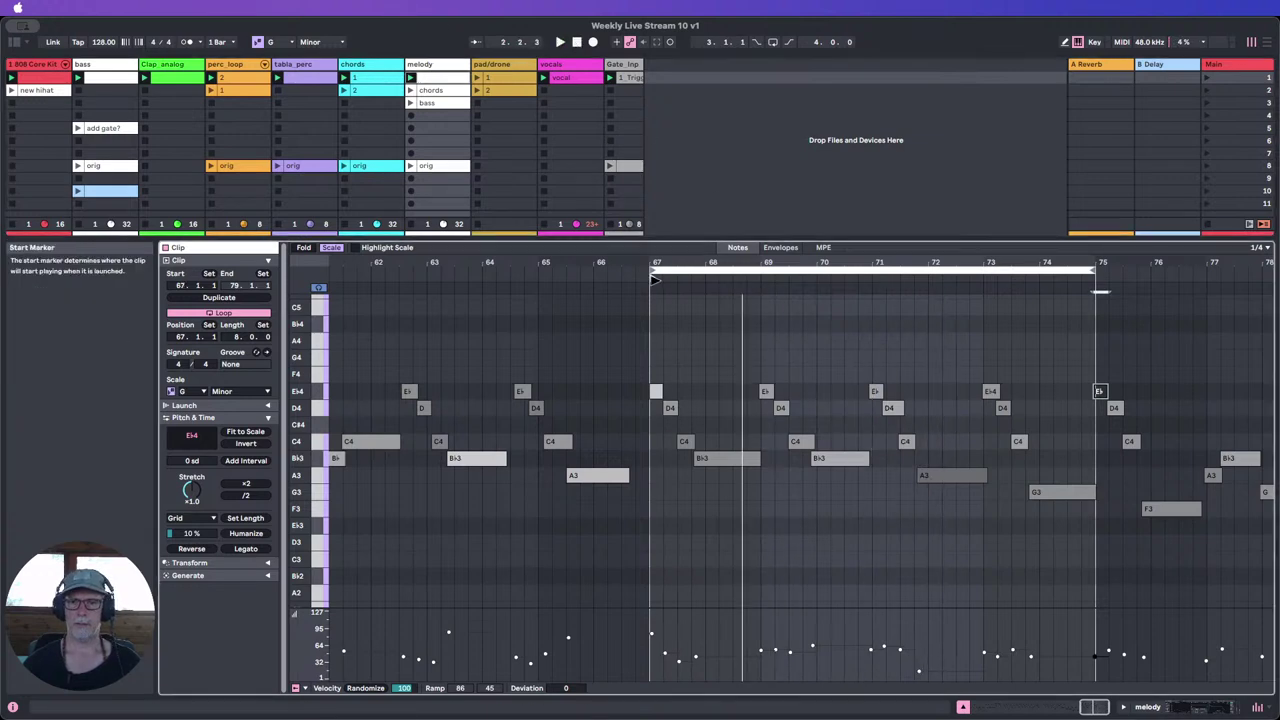
click(410, 78)
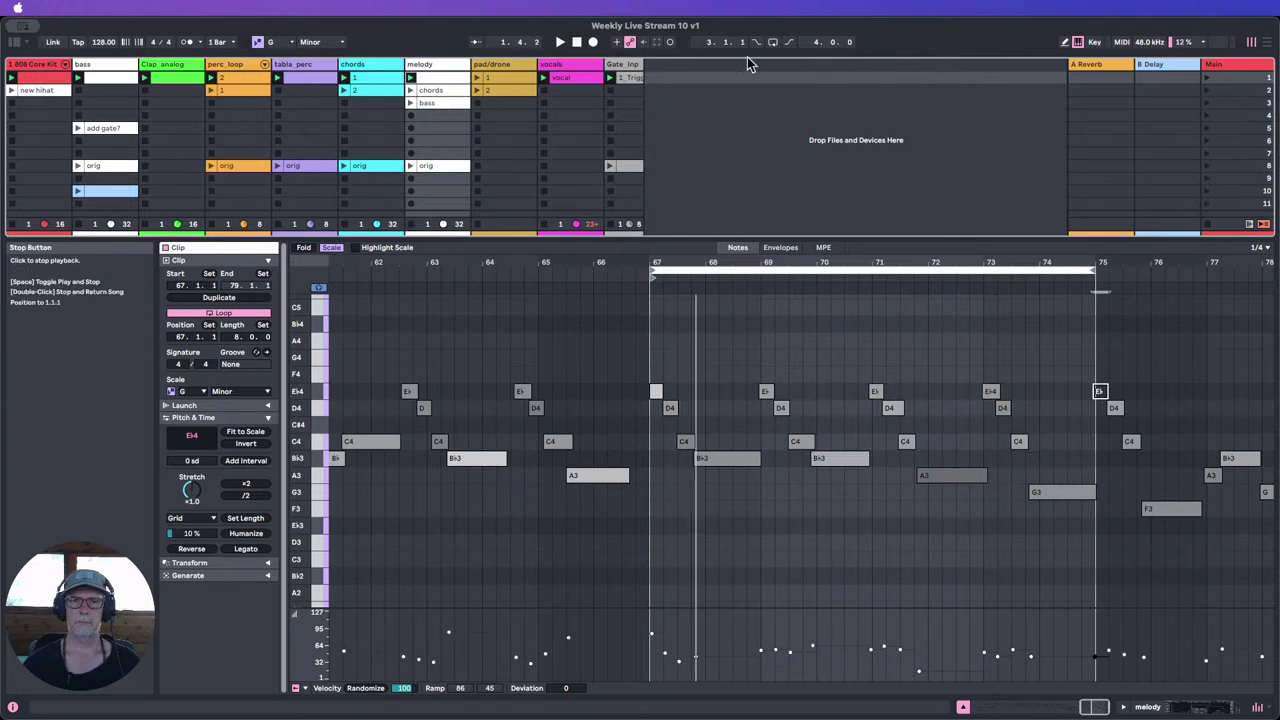
click(1205, 78)
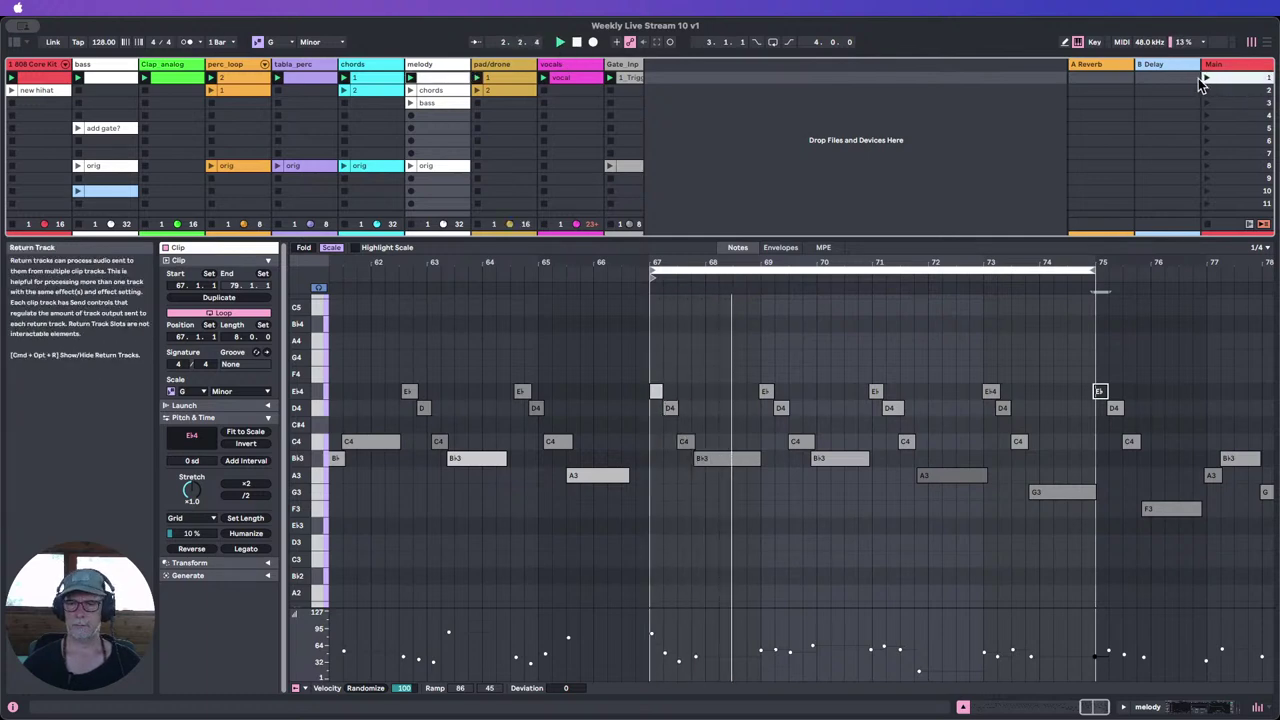
drag(798, 264, 770, 225)
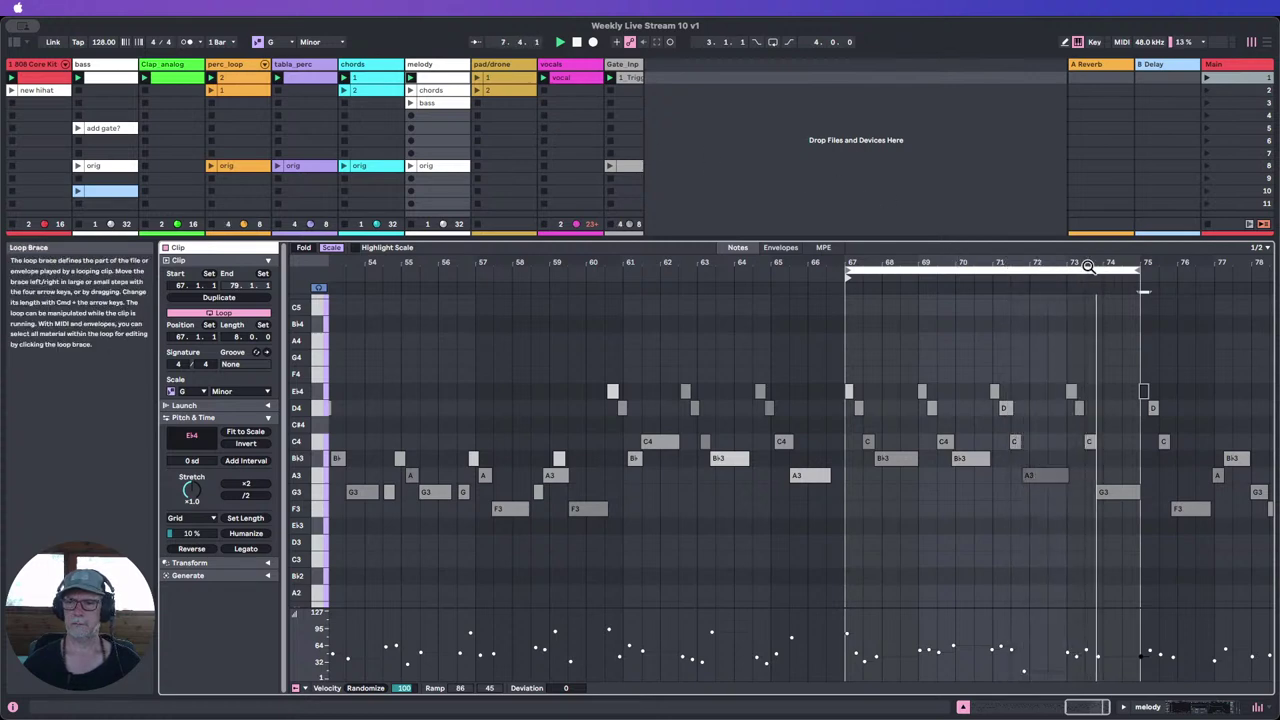
Step: Unmute the Clap_analog, perc_loop and tabla_perc tracks to hear them with the looping melody, and stop playback
drag(1099, 265, 1157, 265)
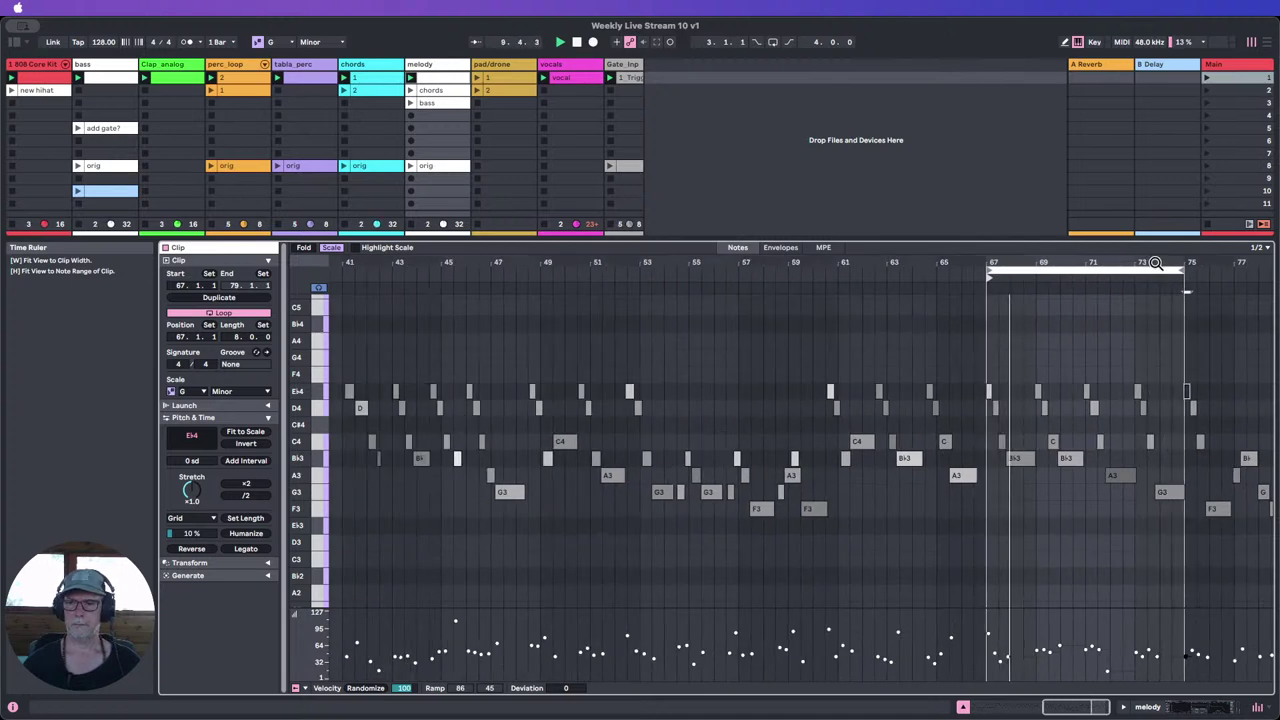
click(964, 707)
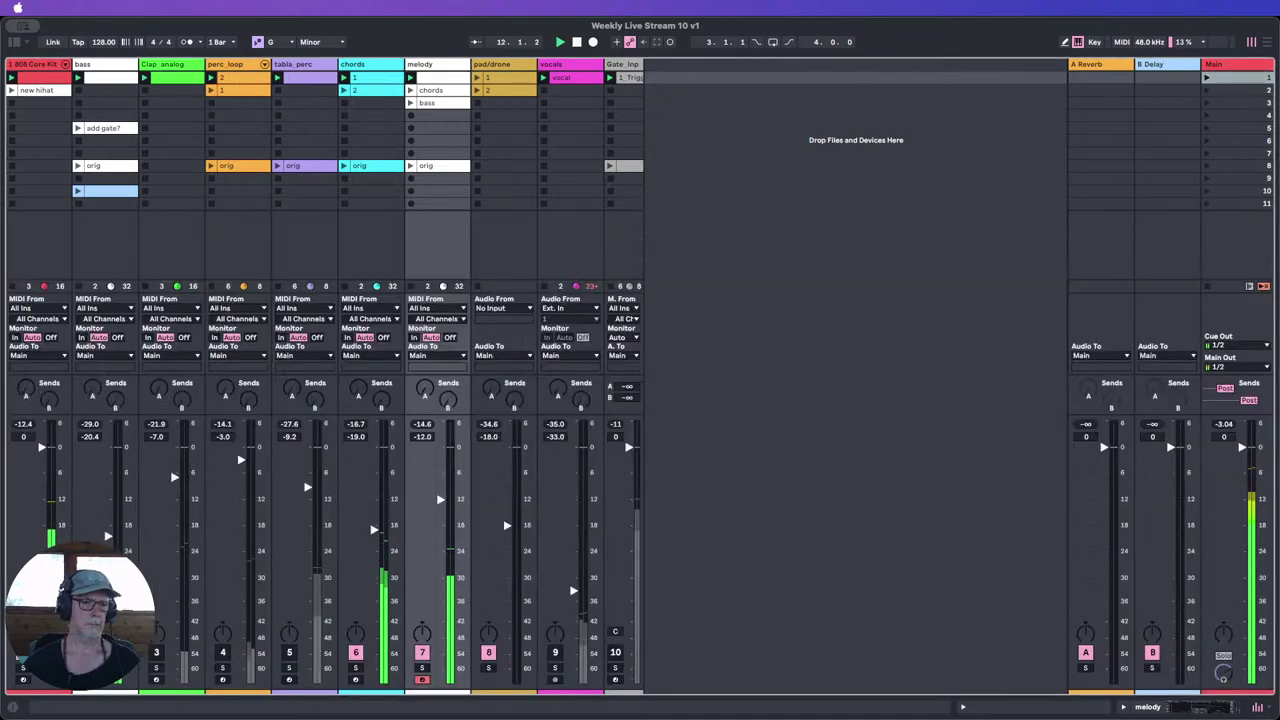
click(157, 653)
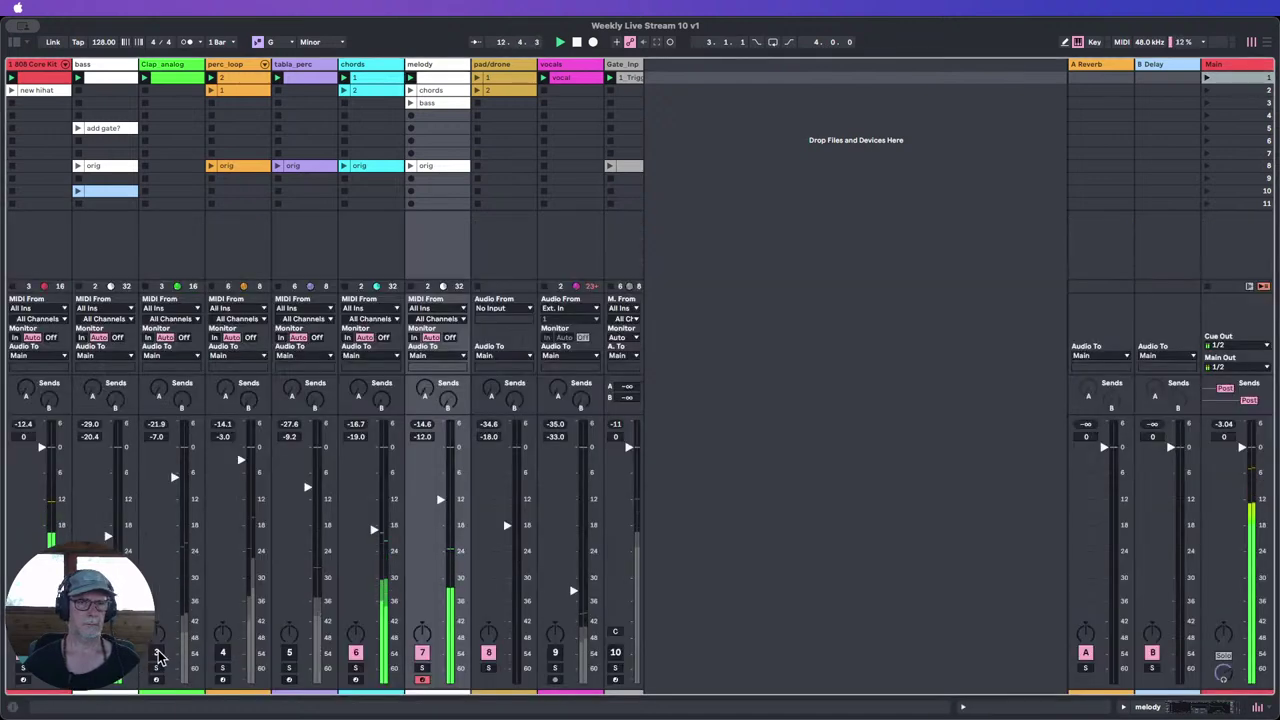
click(222, 653)
click(289, 653)
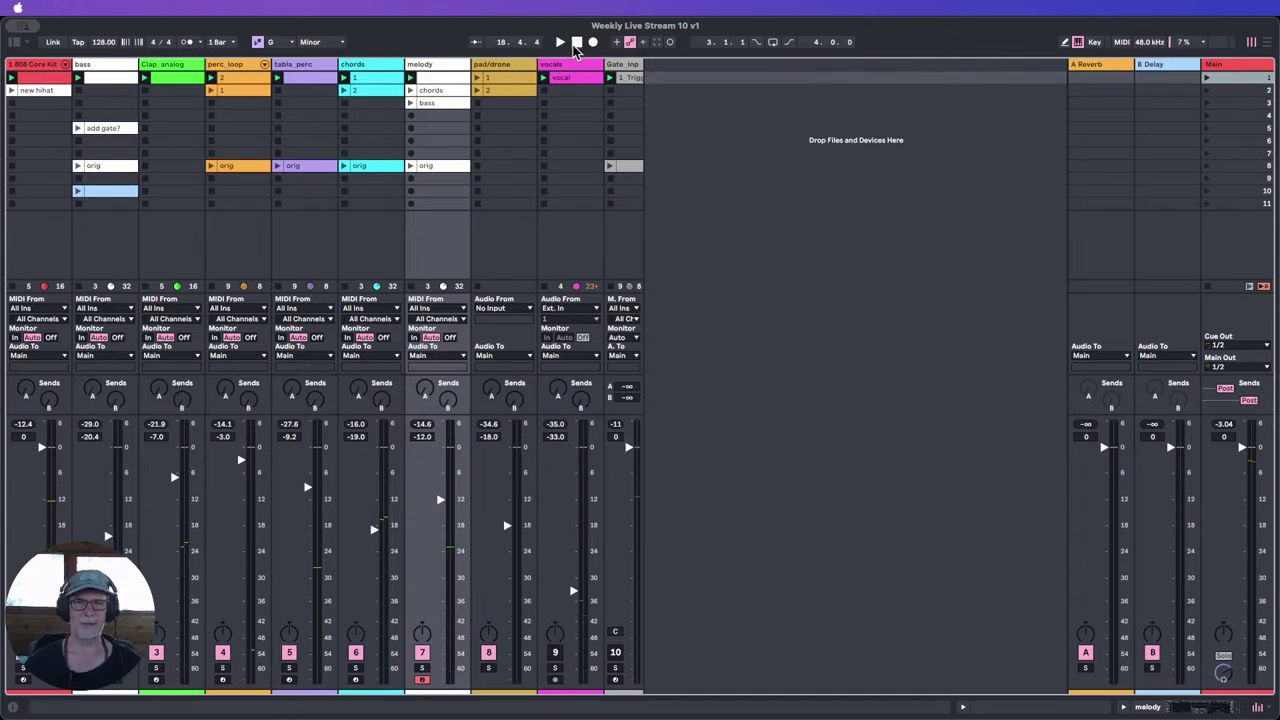
click(576, 43)
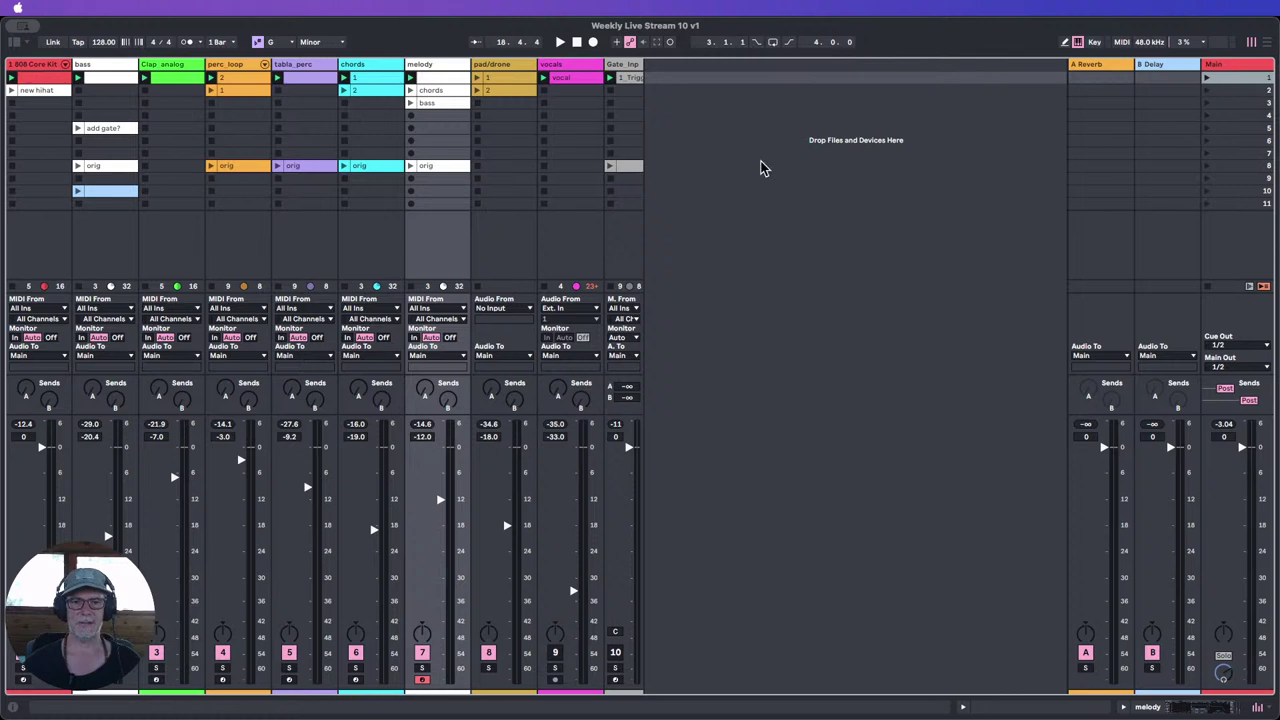
Step: Open the melody track's clip in the first scene and examine its recorded notes from bar 1 to the loop
double_click(429, 80)
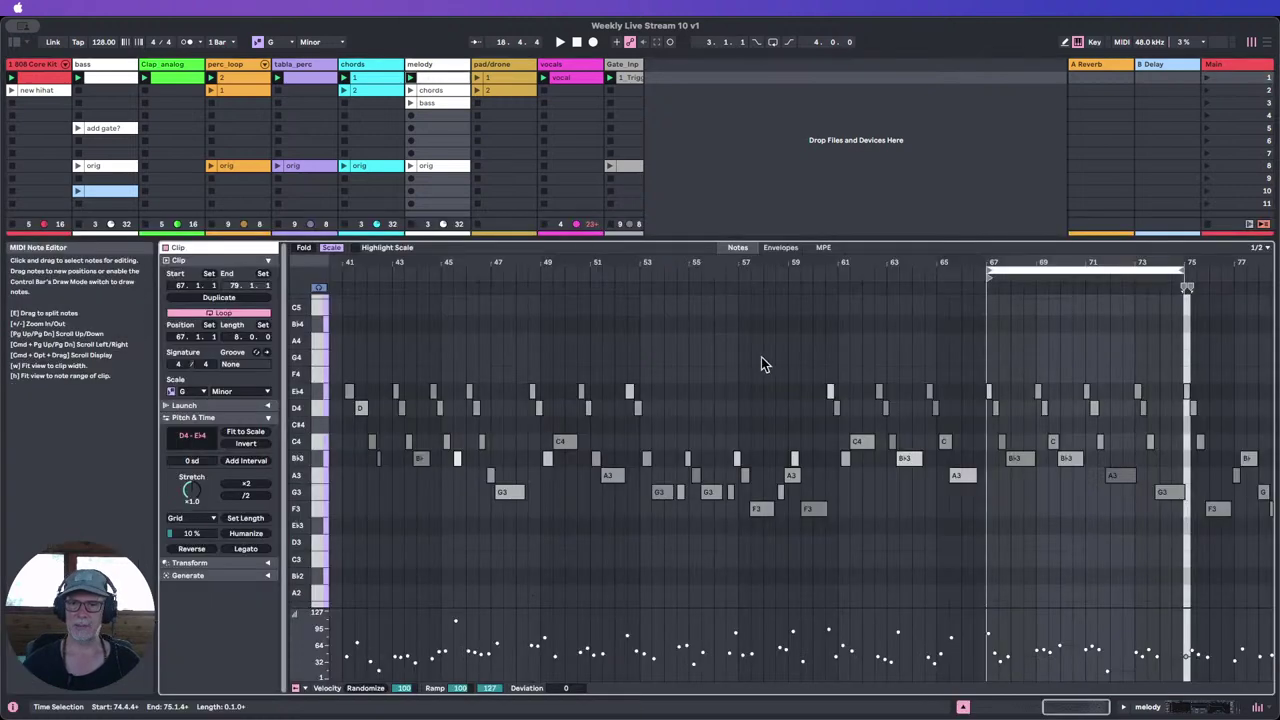
drag(1019, 263, 1019, 215)
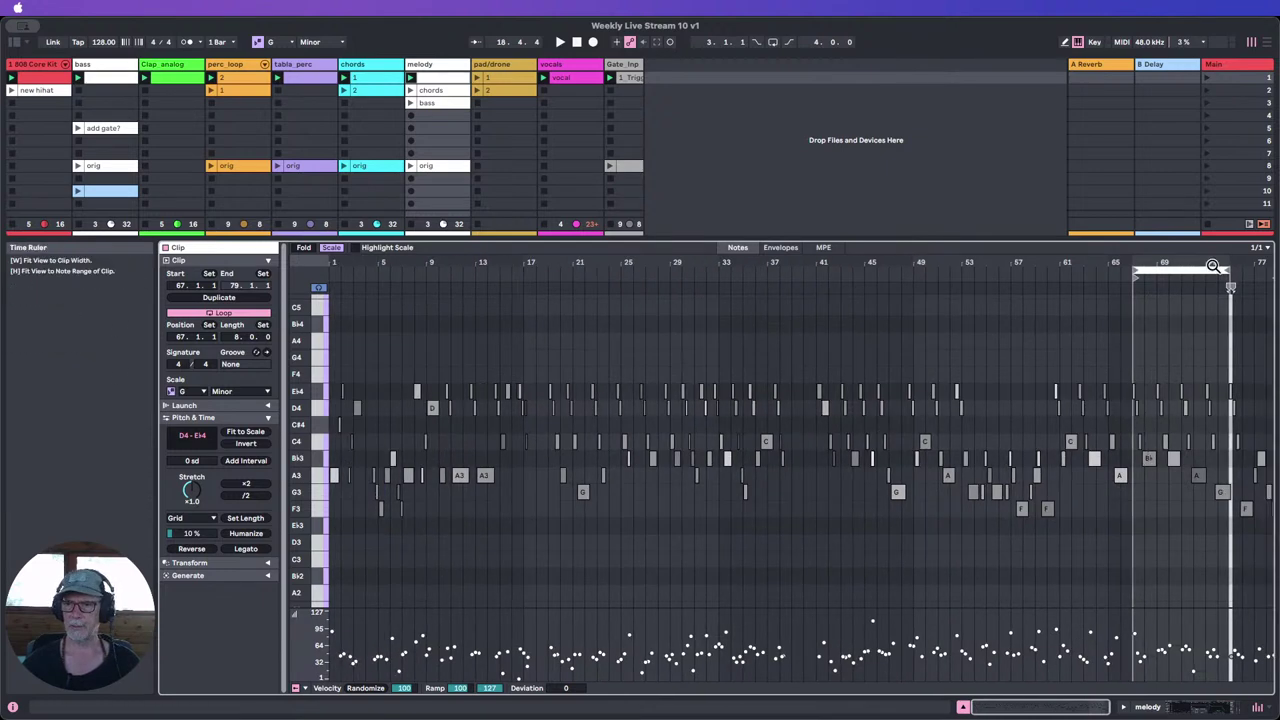
Step: Launch the melody clip to check its bar 67–75 loop, then restart playback with scene 1
drag(1212, 263, 1162, 308)
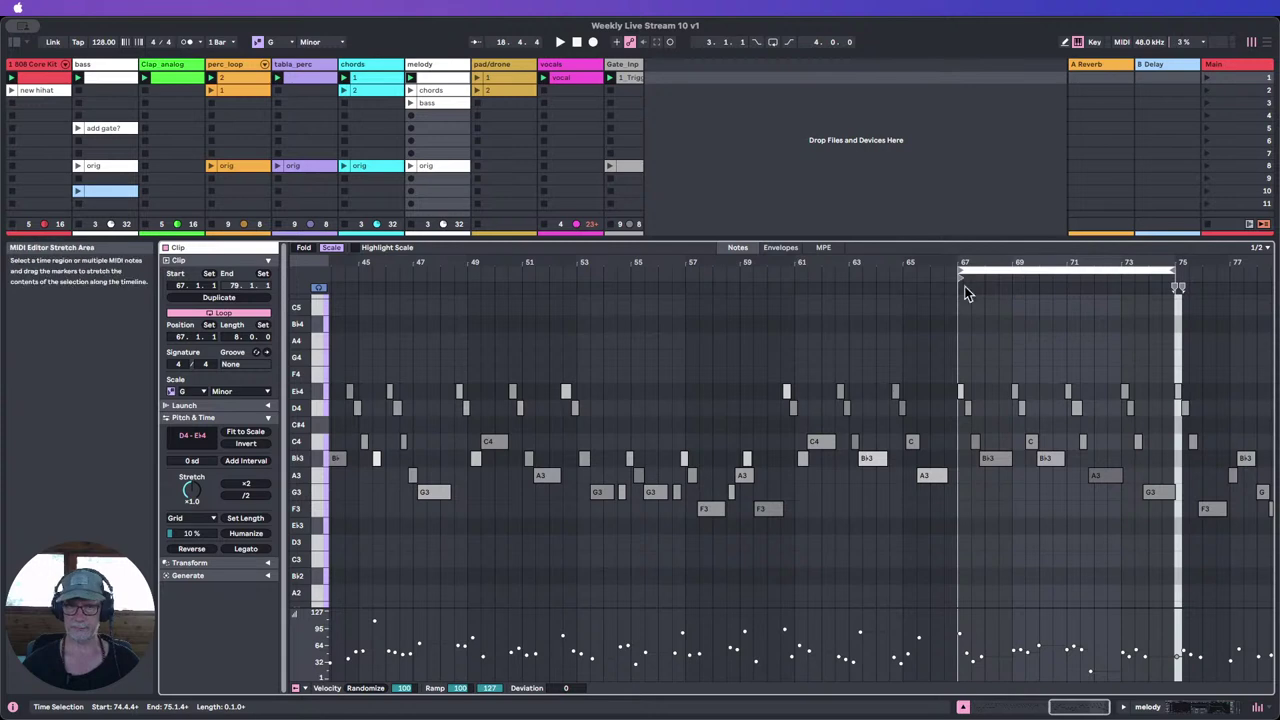
click(409, 79)
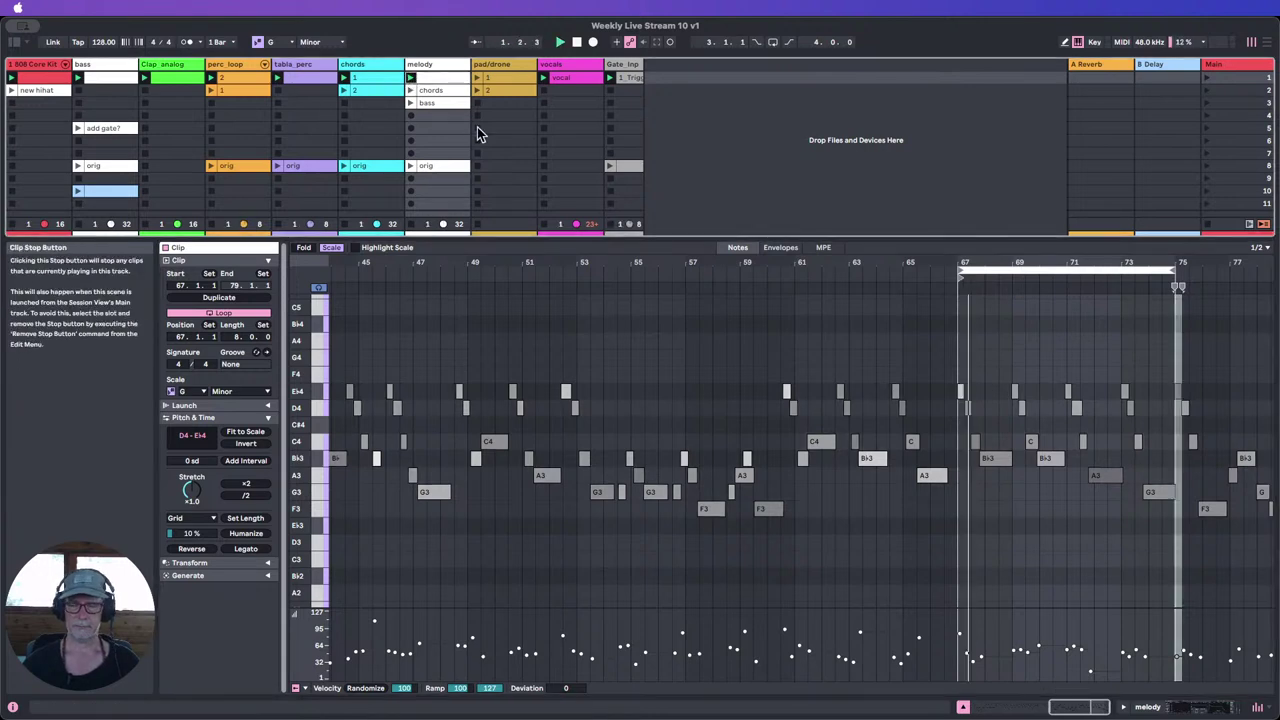
drag(1100, 263, 980, 312)
click(578, 43)
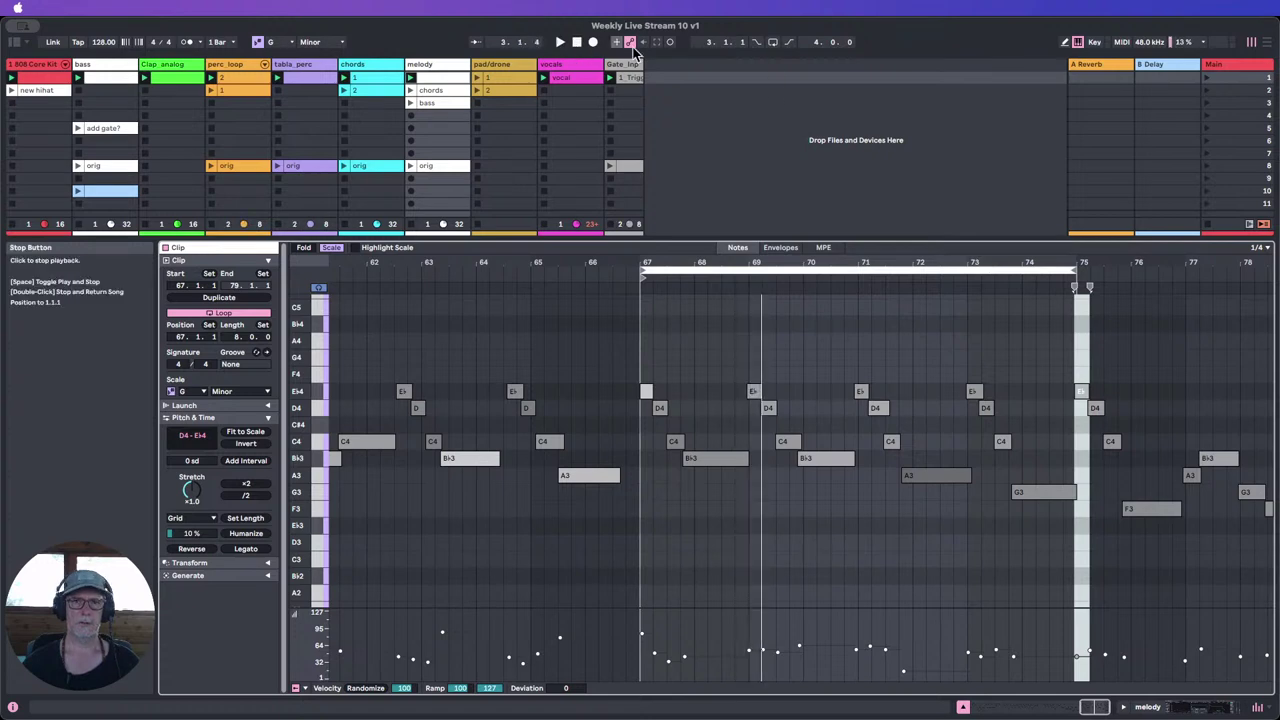
click(1208, 77)
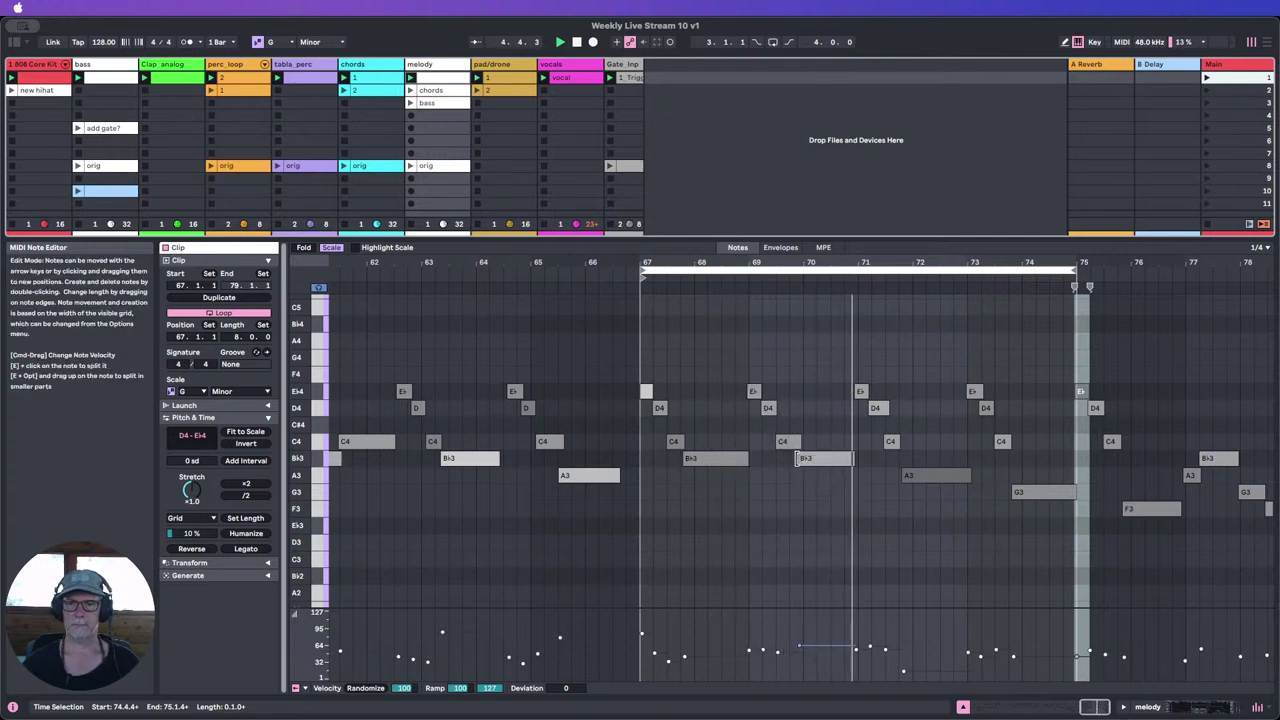
Step: Tighten the timing of the notes in bars 70–73, starting B♭3 at 70.1.1 and E♭4 at 71.1.1, and ending D4 at 71.3.1
click(800, 460)
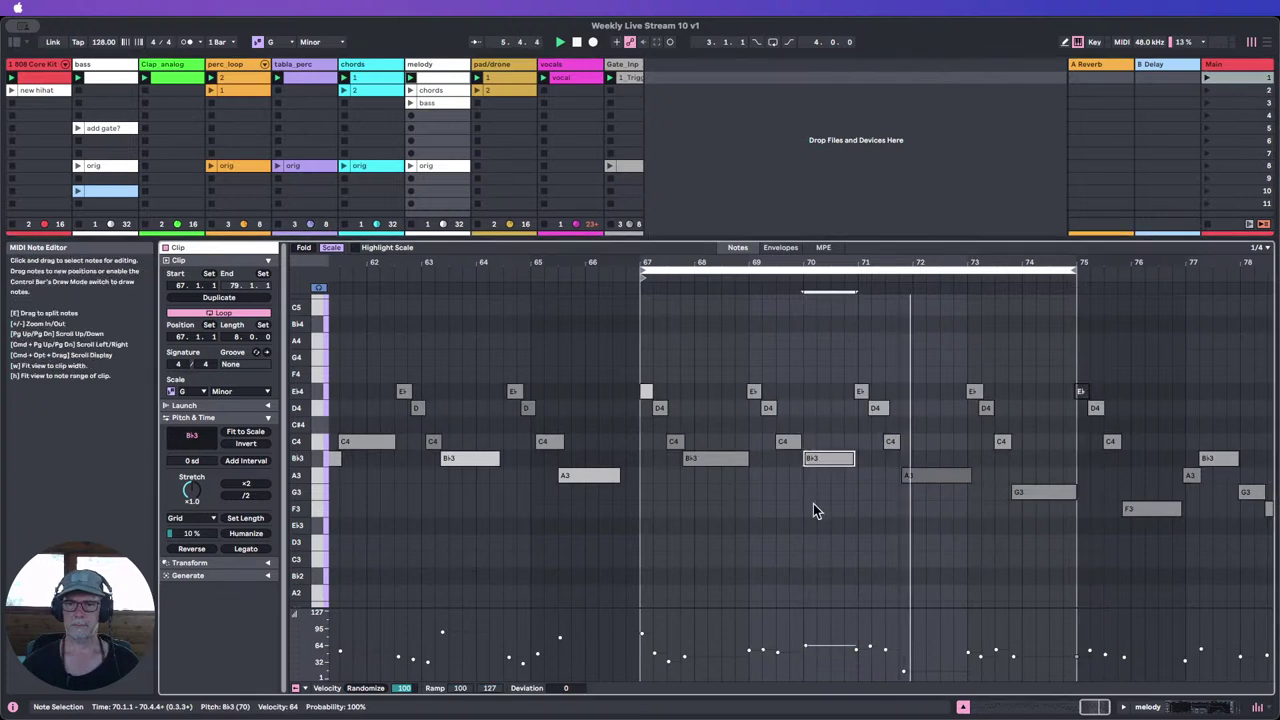
click(866, 391)
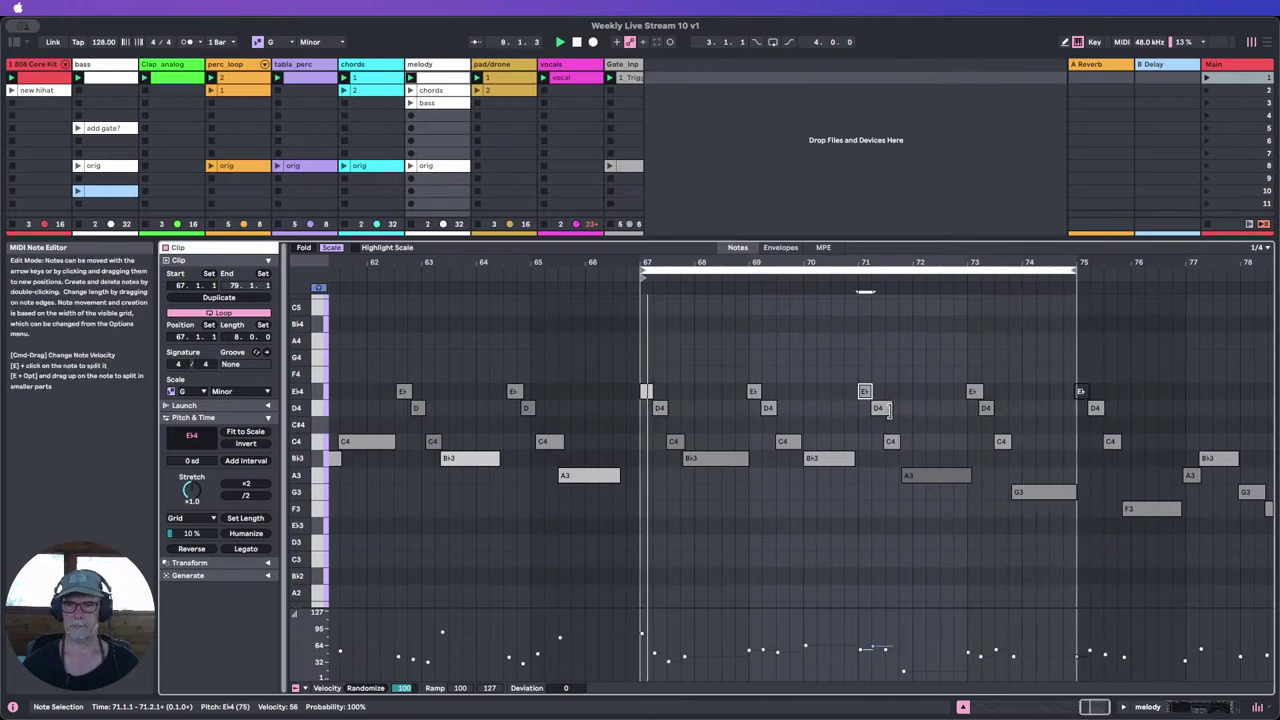
drag(891, 408, 883, 408)
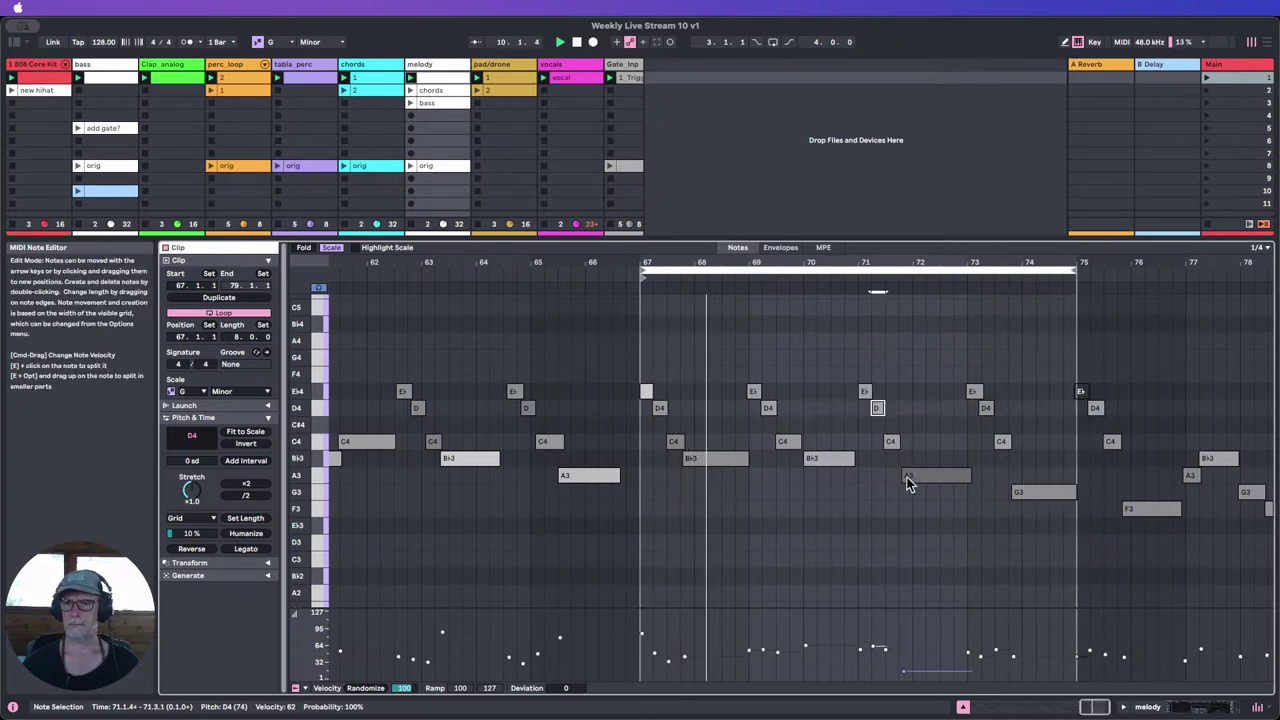
click(975, 391)
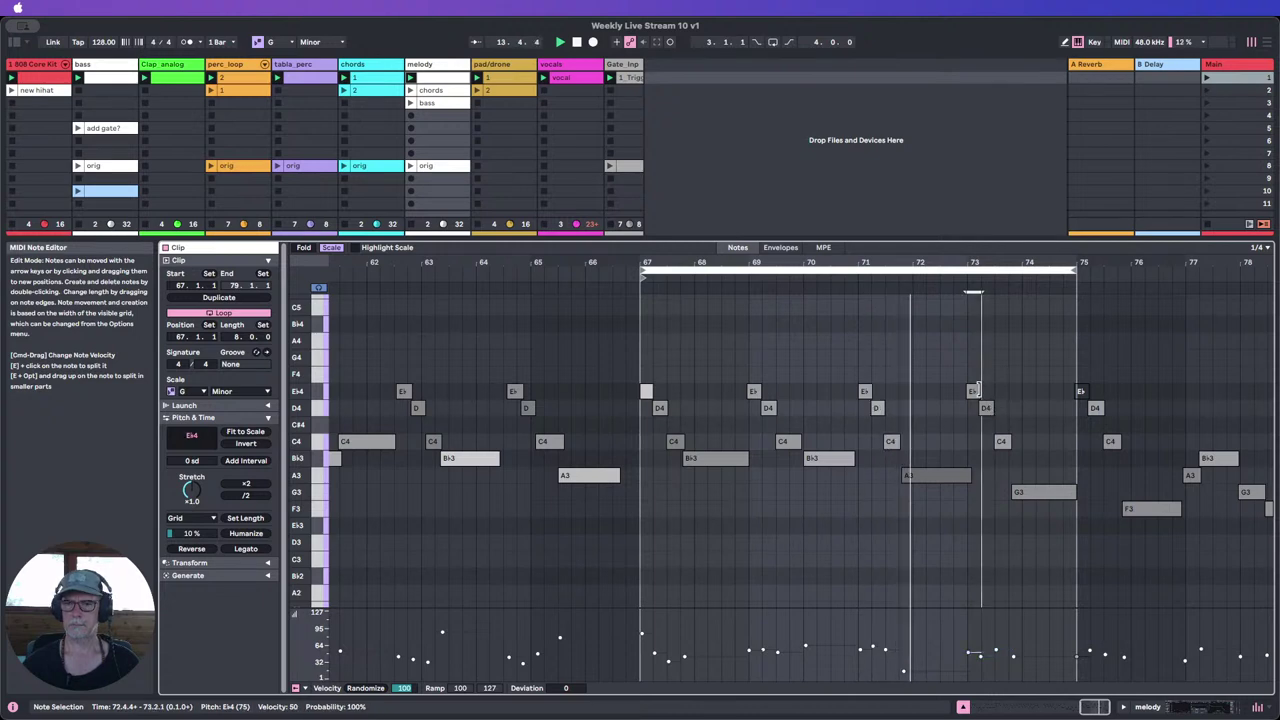
Step: Adjust loop note timing, starting G3 at 73.4.1, A3 at 71.4.1 and B♭3 at 67.4.1, plus the E♭4 at bar 69 and D4 in bar 73
click(1014, 491)
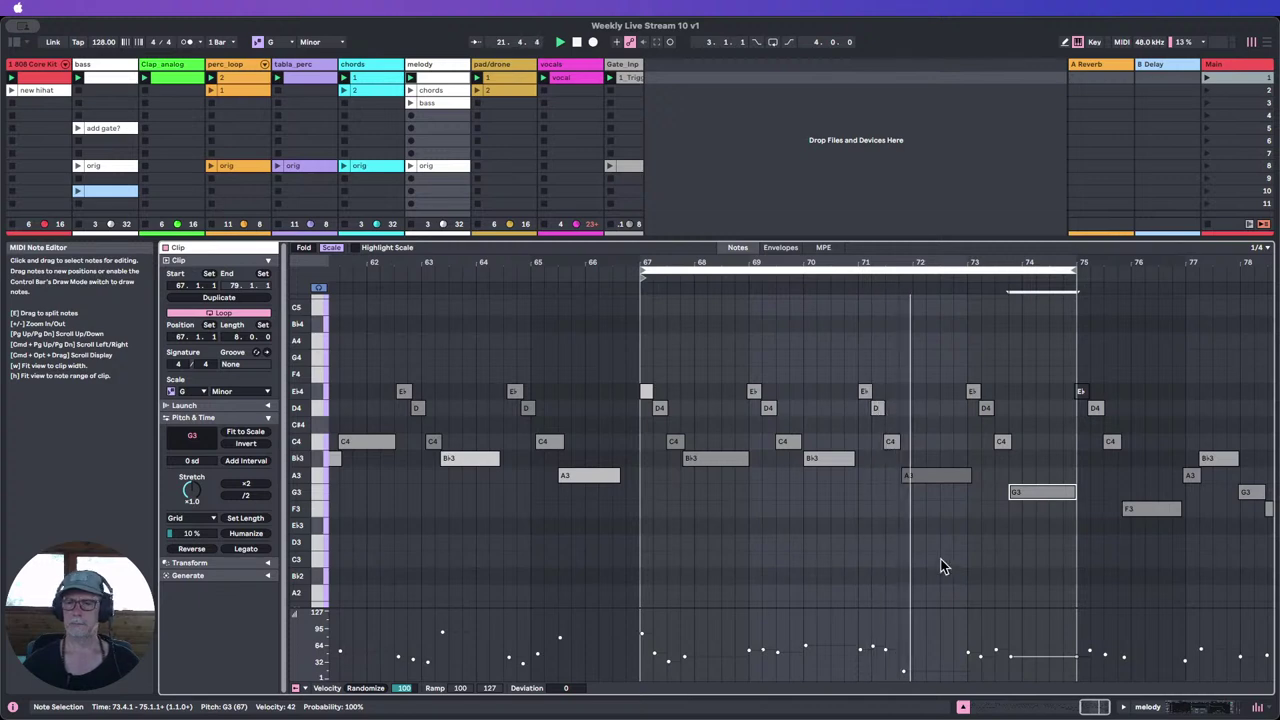
click(907, 477)
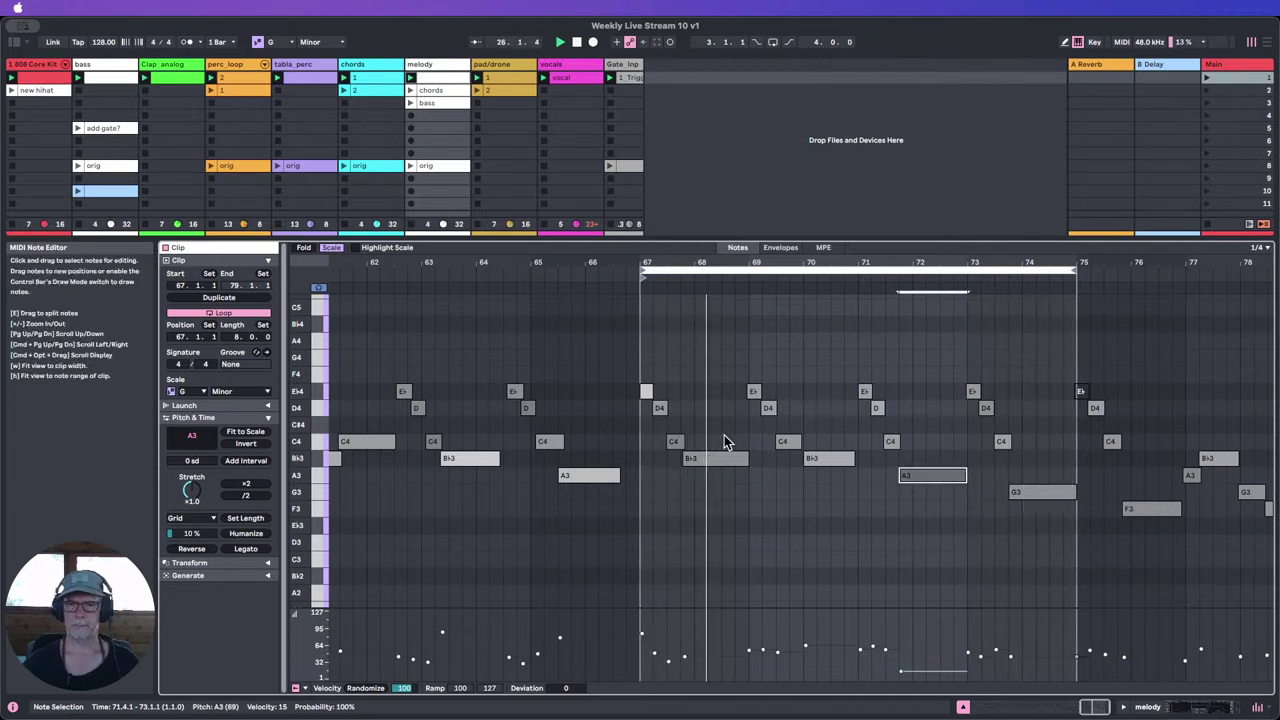
click(695, 458)
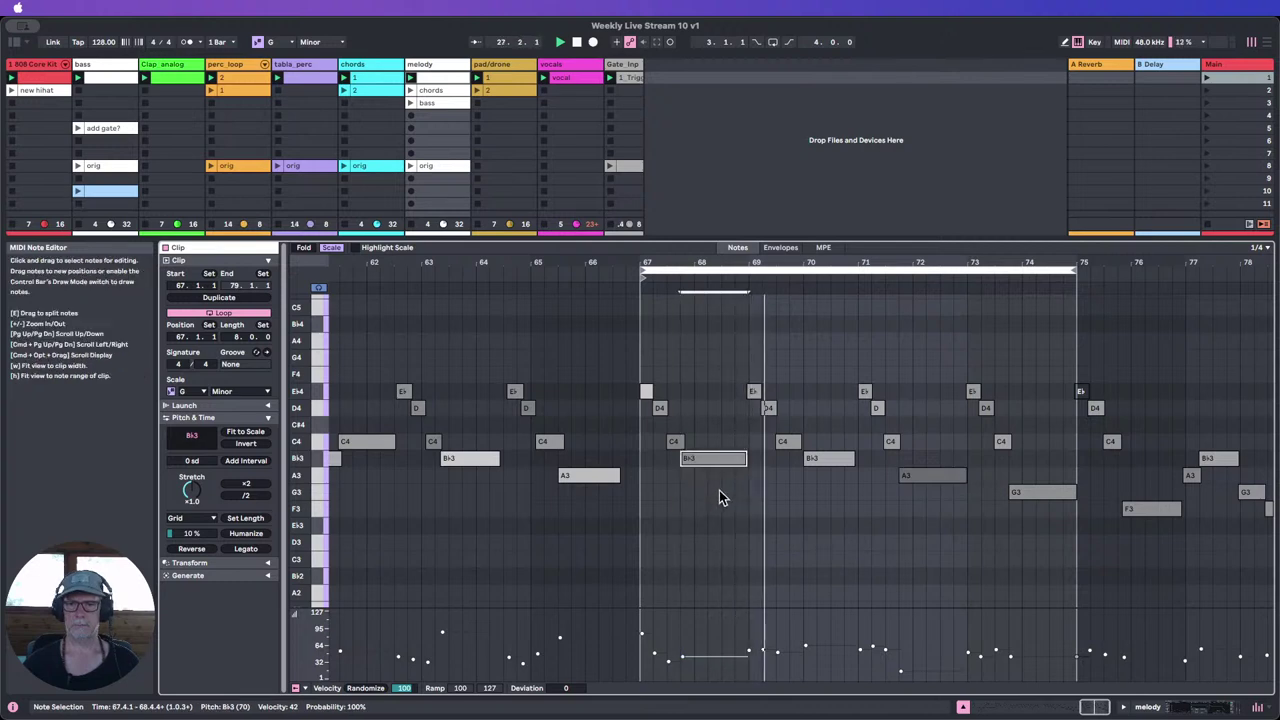
click(753, 391)
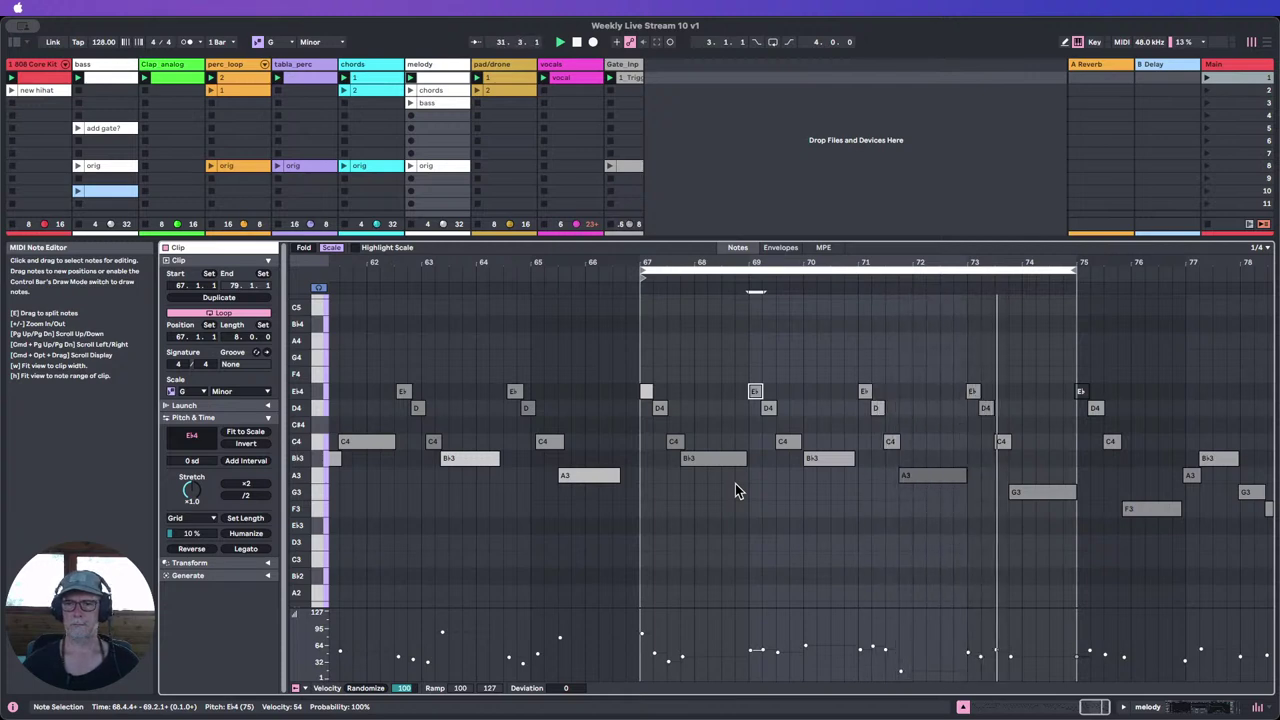
click(986, 409)
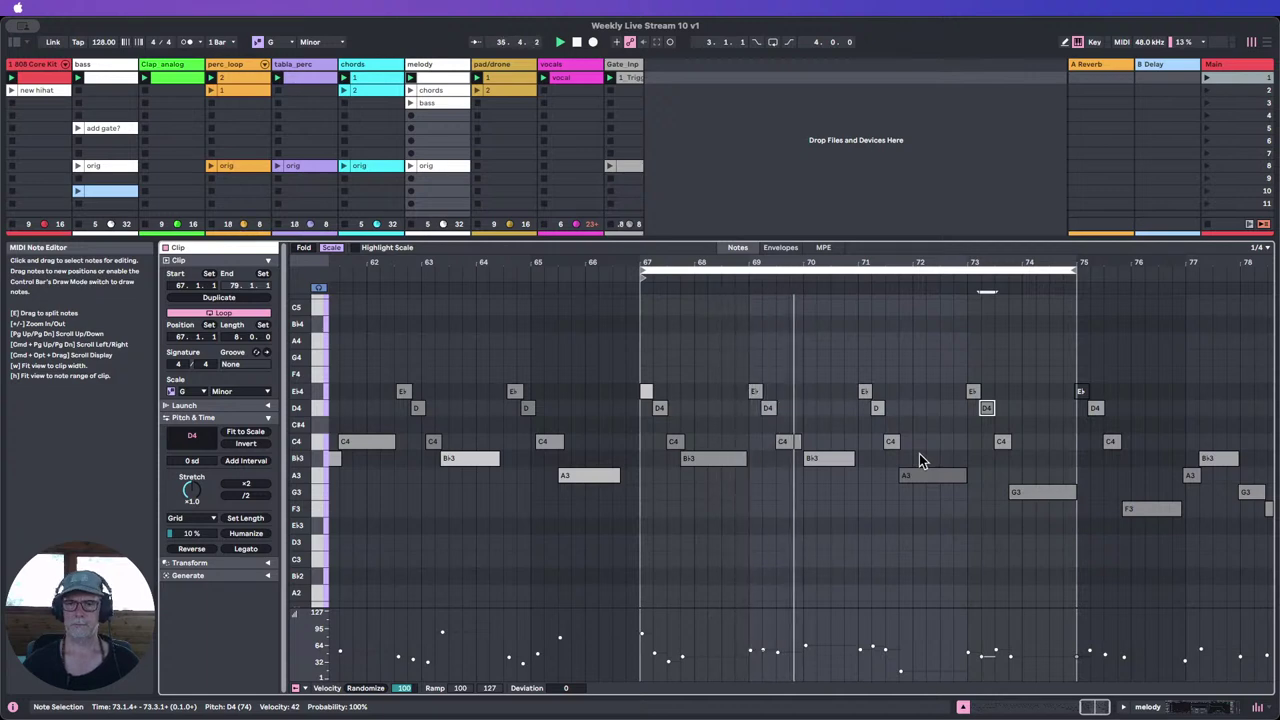
Step: Move the B♭3 at bar 70 about one beat earlier, shorten the C4 before it, and stop playback
drag(814, 460, 789, 441)
click(799, 441)
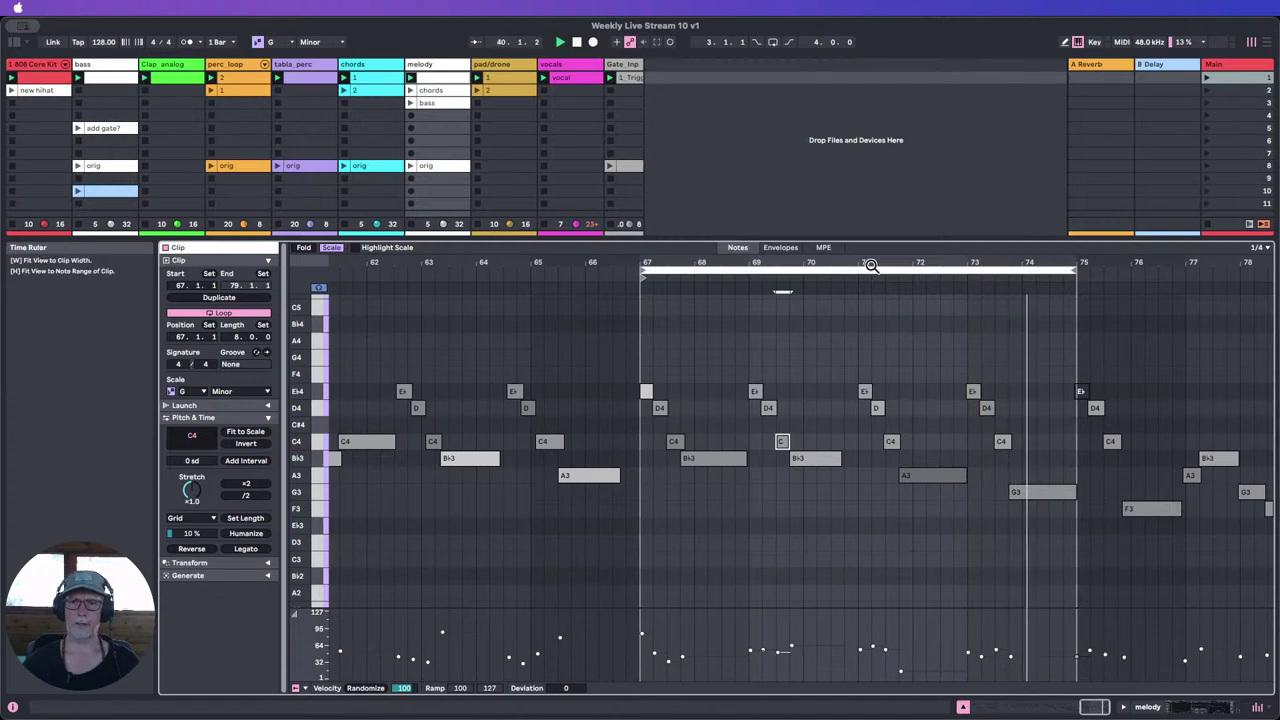
drag(871, 263, 1182, 92)
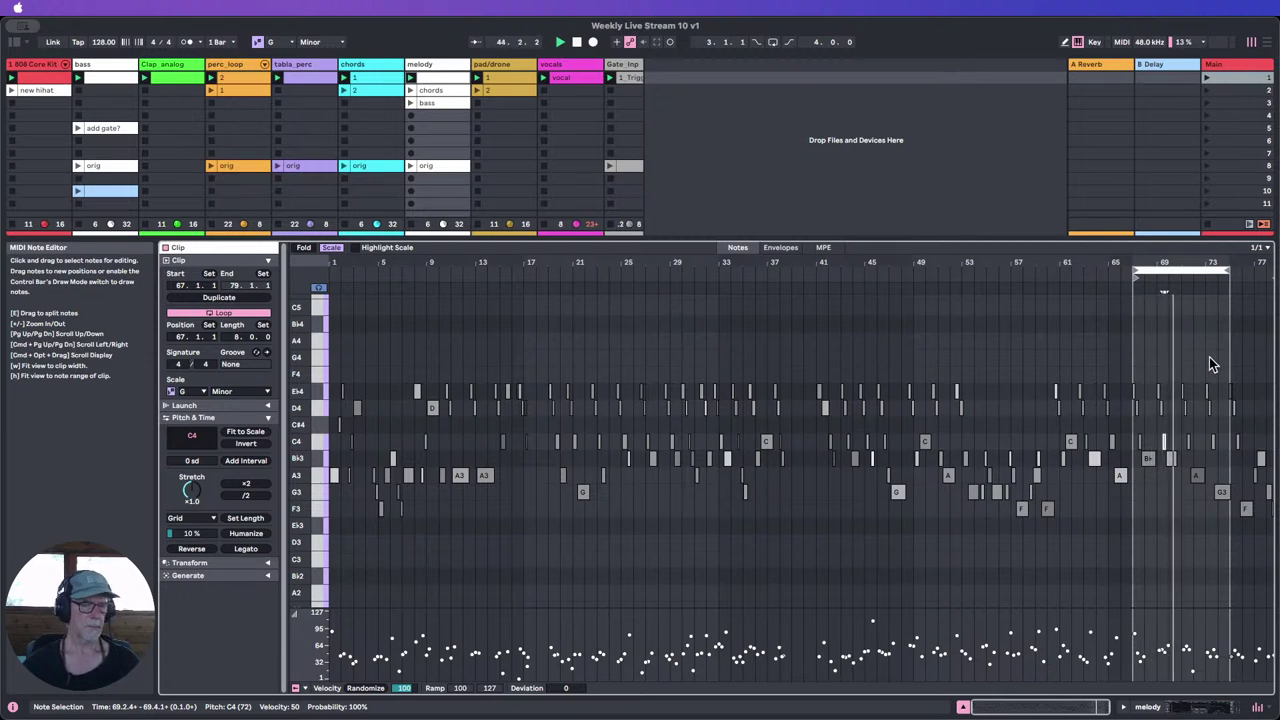
click(577, 42)
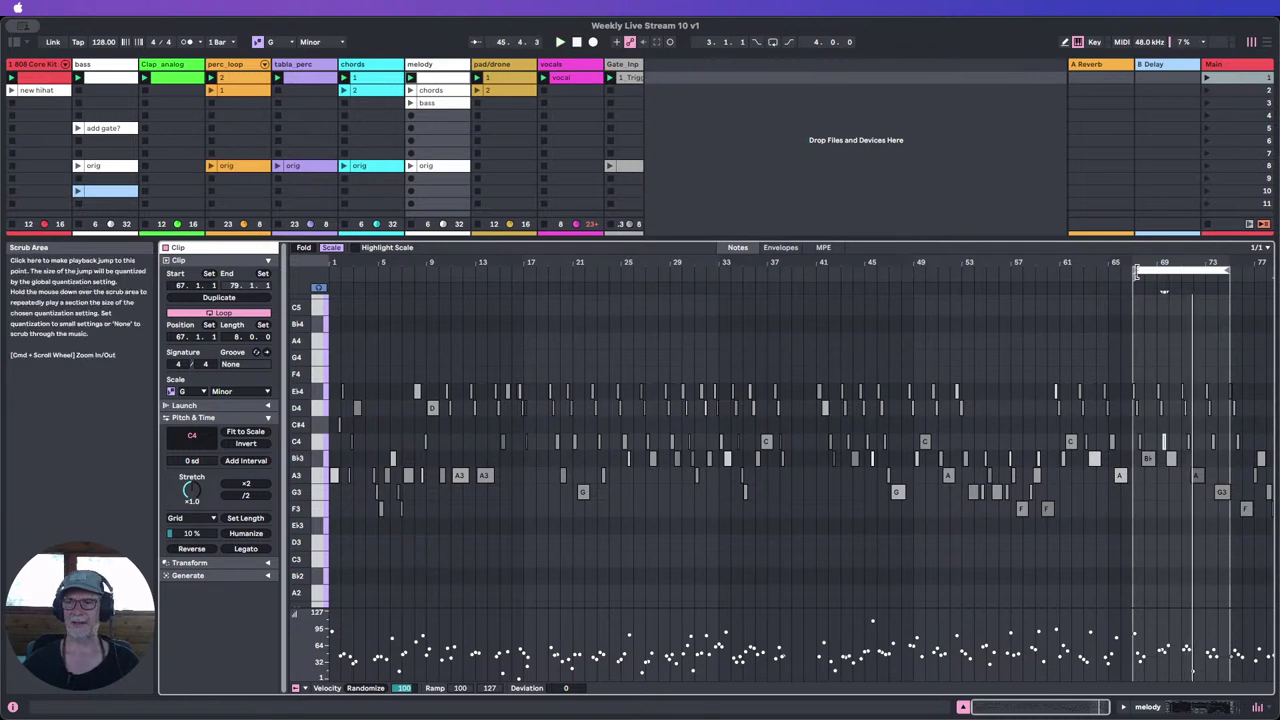
drag(1214, 263, 1132, 320)
drag(1015, 292, 1020, 289)
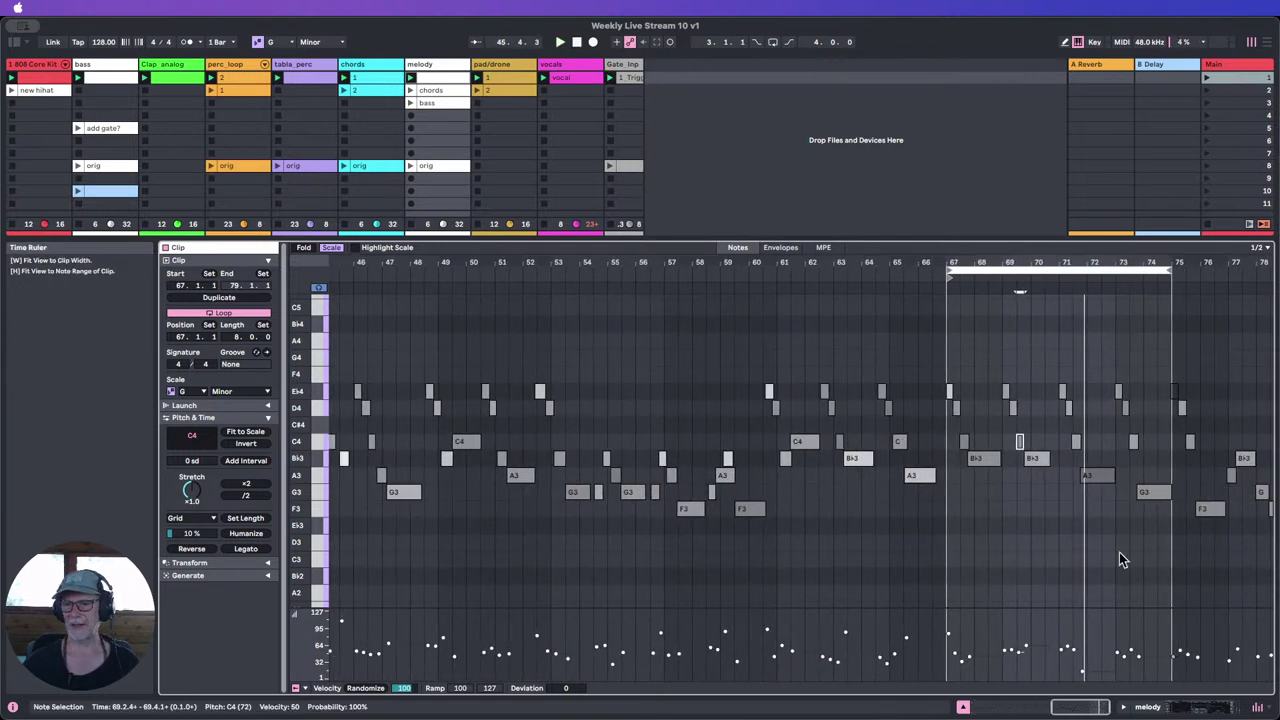
click(1095, 584)
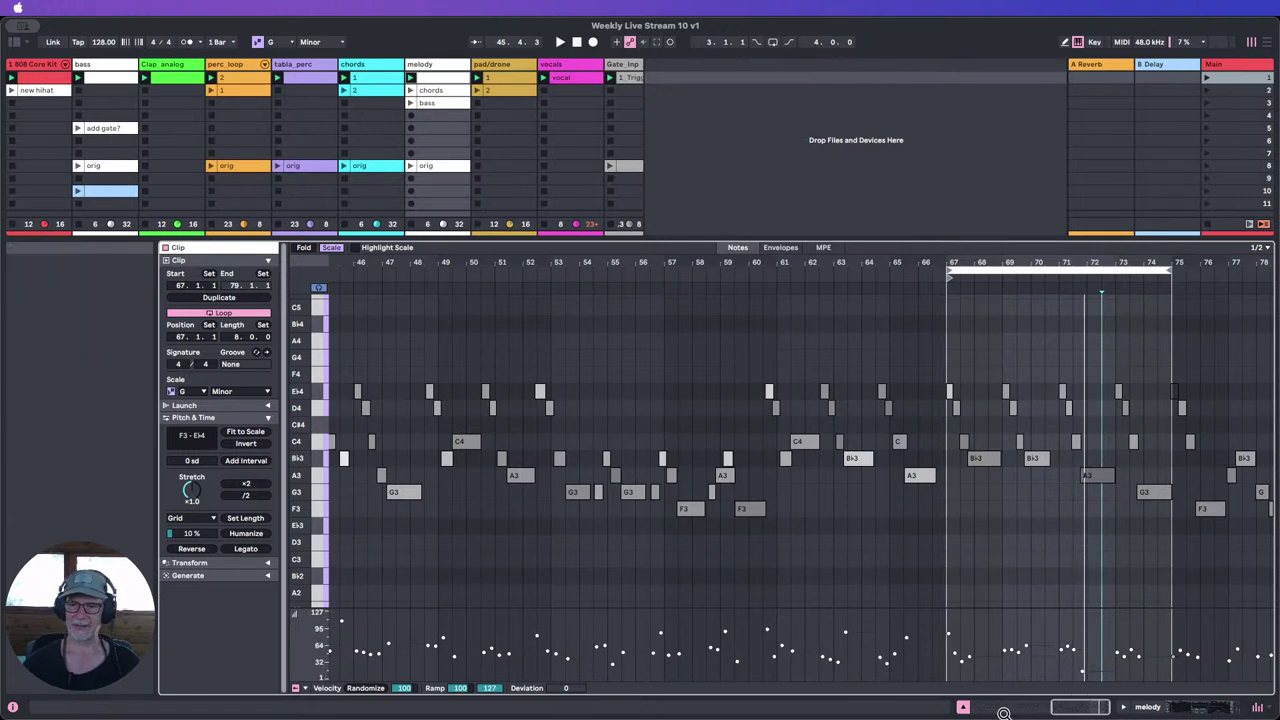
Step: Delete the chords and bass clips from the melody track
click(963, 707)
click(431, 92)
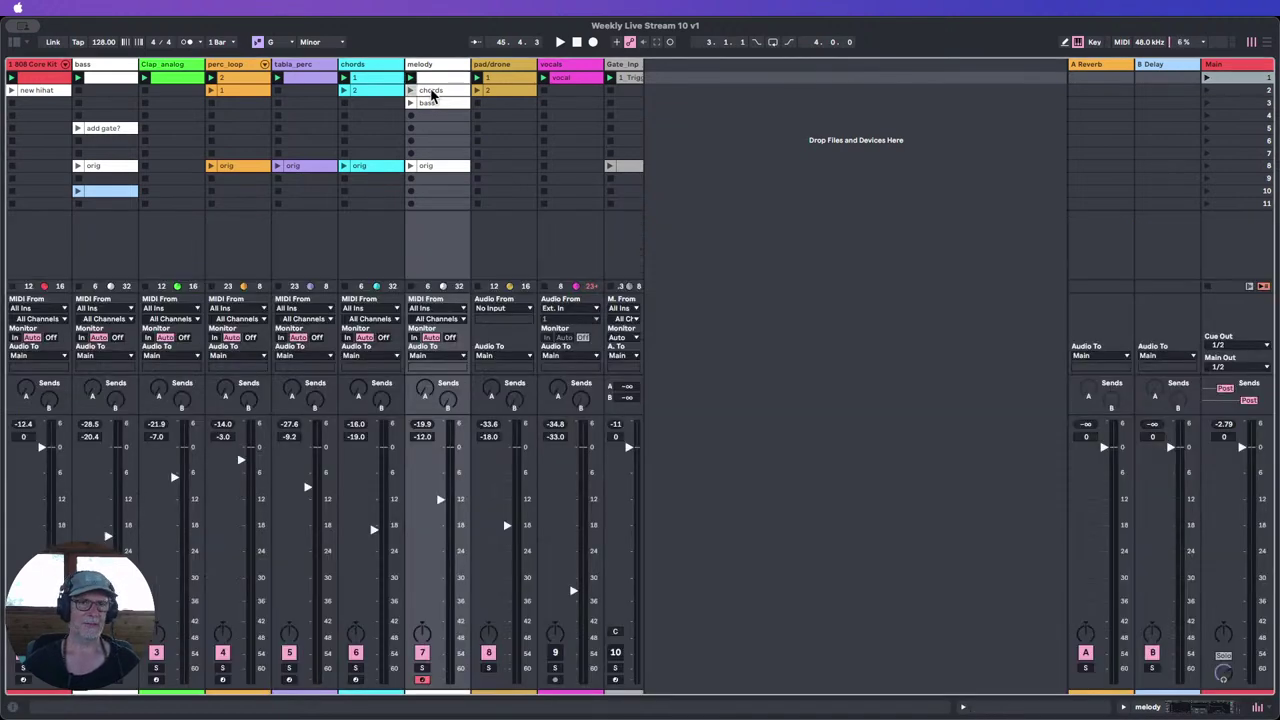
shift+click(434, 104)
key(Delete)
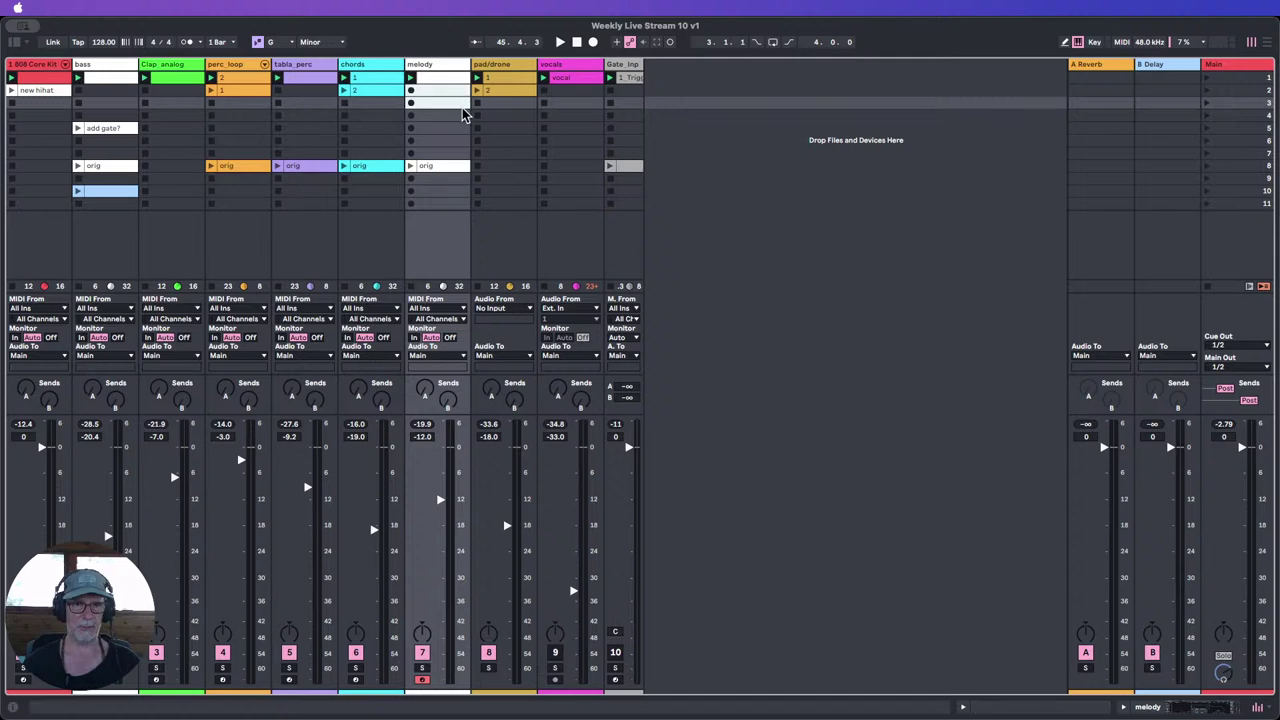
Step: Move the unnamed melody clip from scene 1 to scene 2 and open its notes
click(427, 79)
drag(428, 78, 431, 91)
double_click(430, 90)
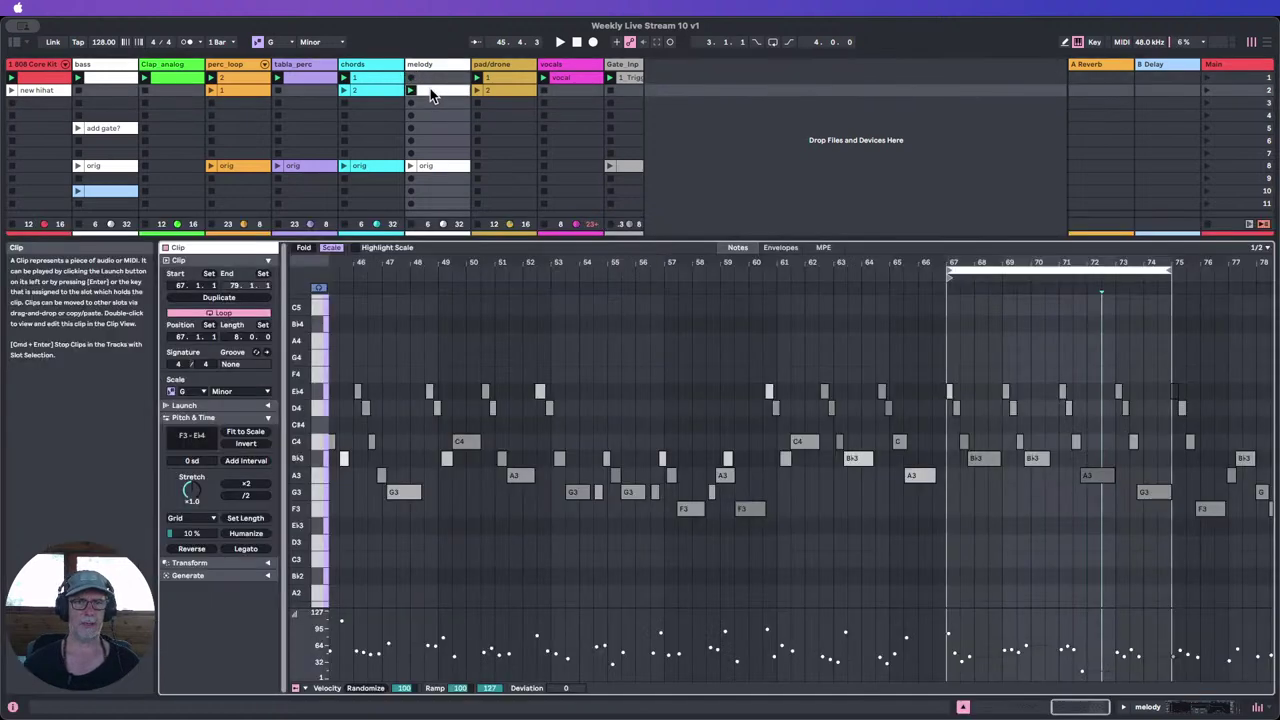
Step: Replace the melody track's old orig clip in scene 8 with the unnamed clip from scene 2
click(431, 164)
key(Delete)
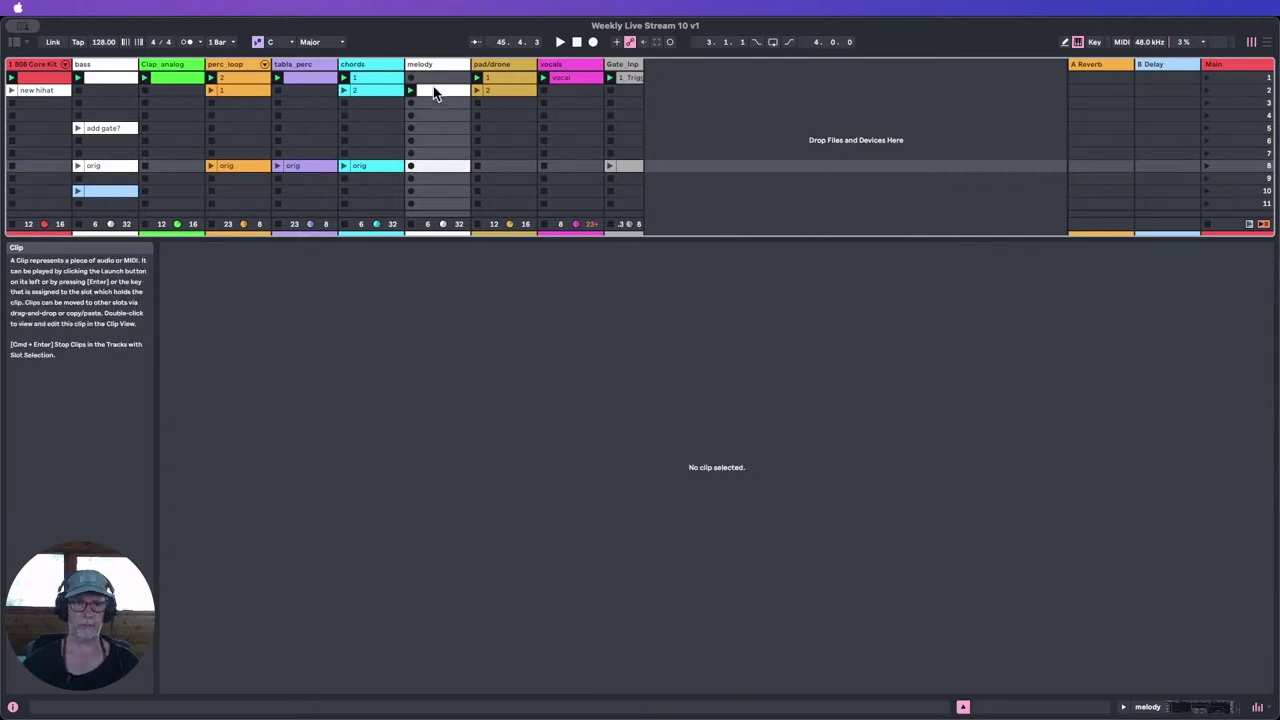
drag(433, 86, 428, 170)
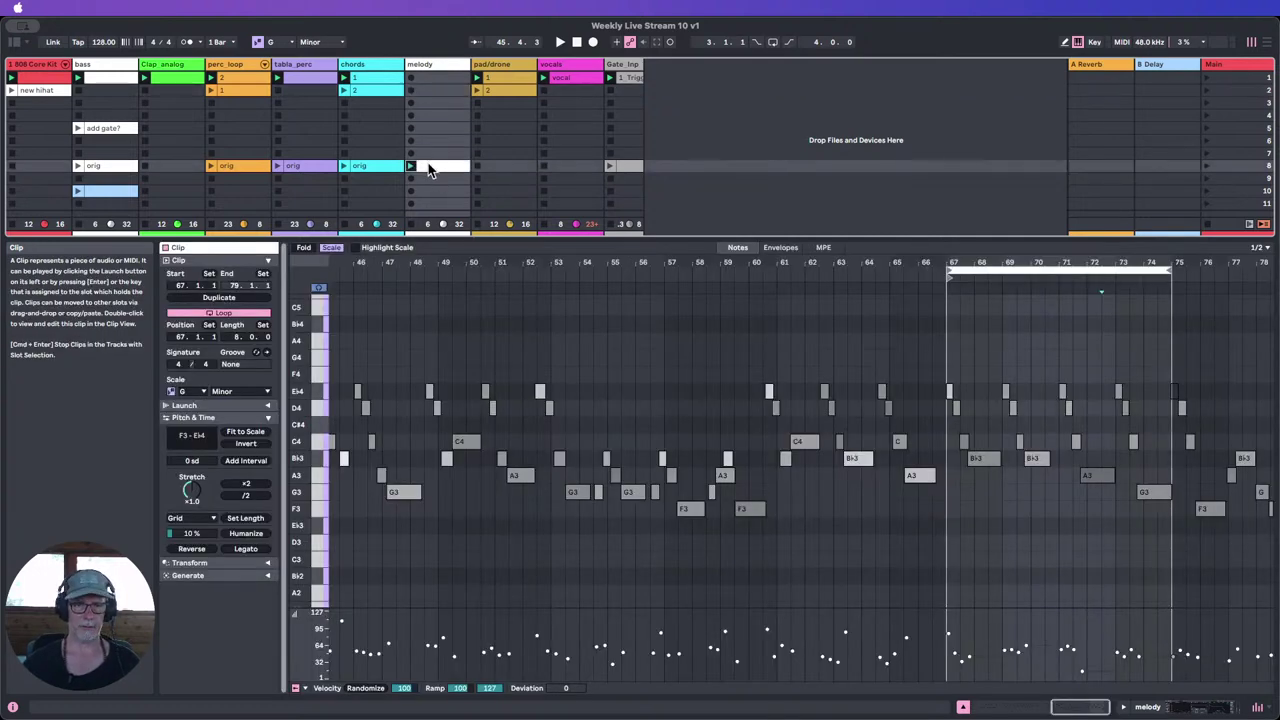
Step: Rename the melody clip in scene 8 as orig
key(super+r)
text(or)
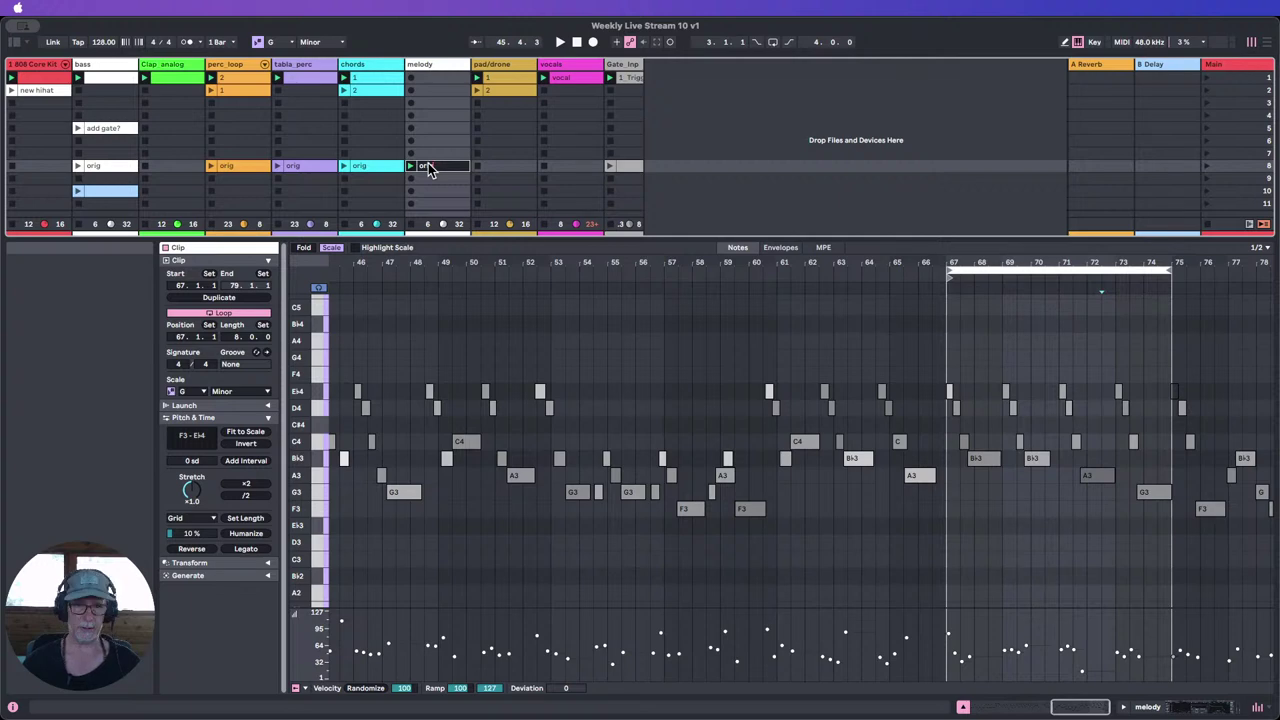
text(ig)
click(447, 138)
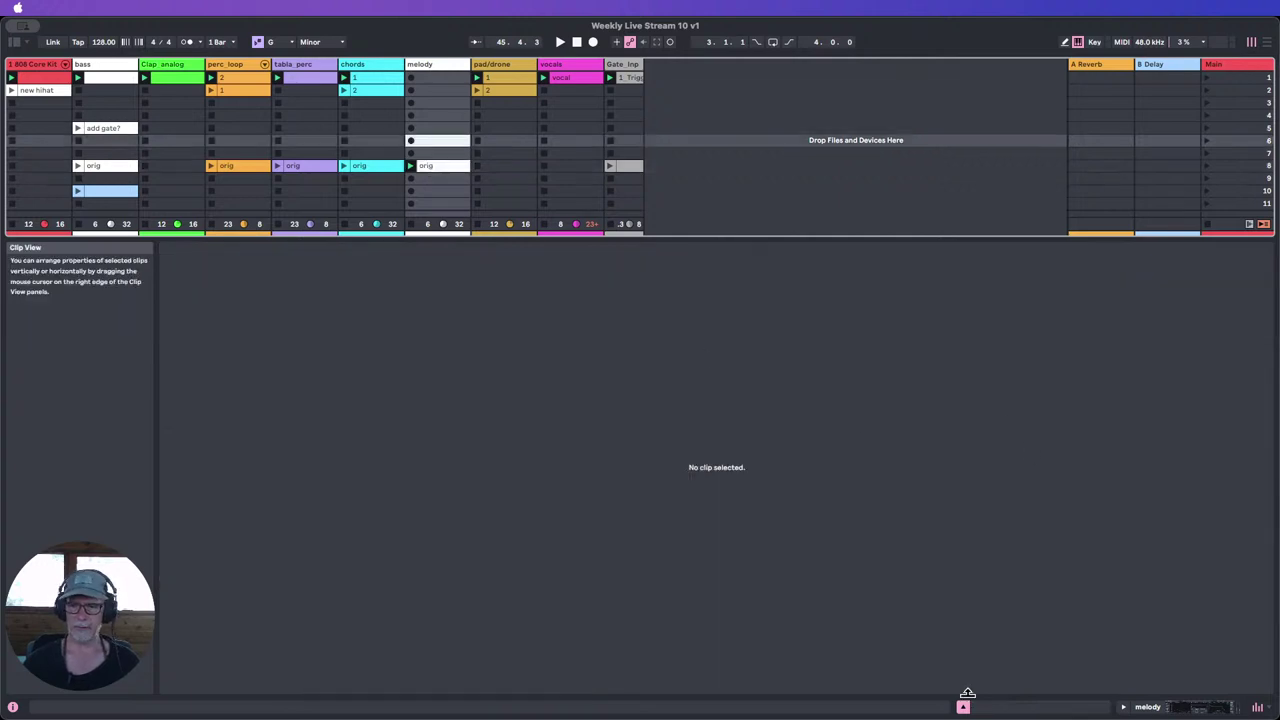
Step: Copy the melody track's orig clip from scene 8 into its scene 1 slot
click(963, 706)
click(440, 167)
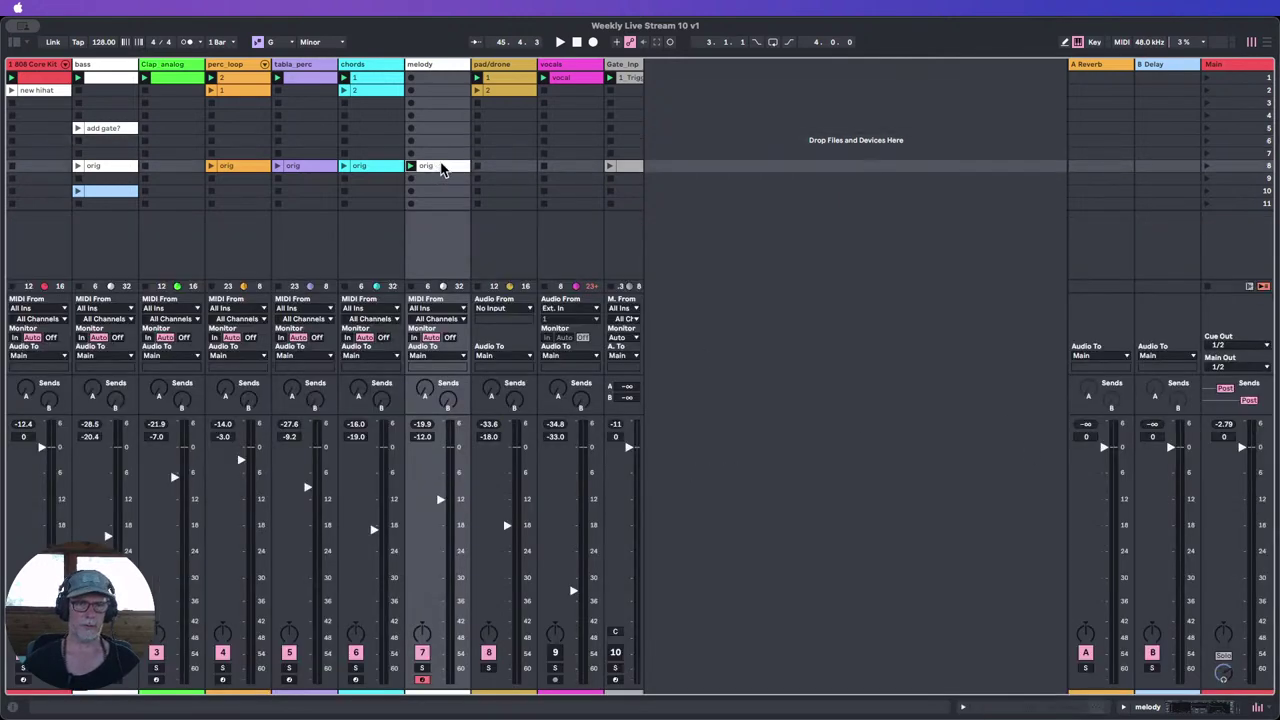
drag(440, 170, 434, 80)
Step: Open the scene 1 melody copy and crop it to its loop range, 67.1.1 to 75.1.1
double_click(435, 82)
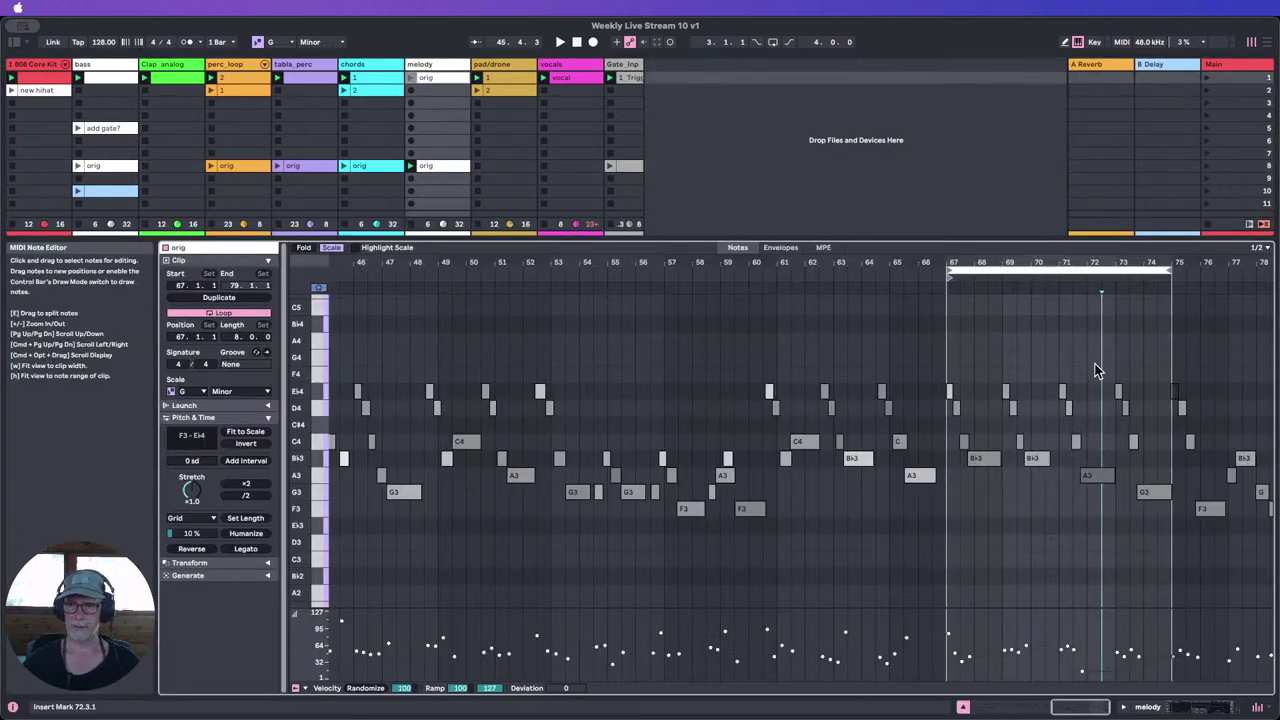
click(1031, 318)
click(1040, 268)
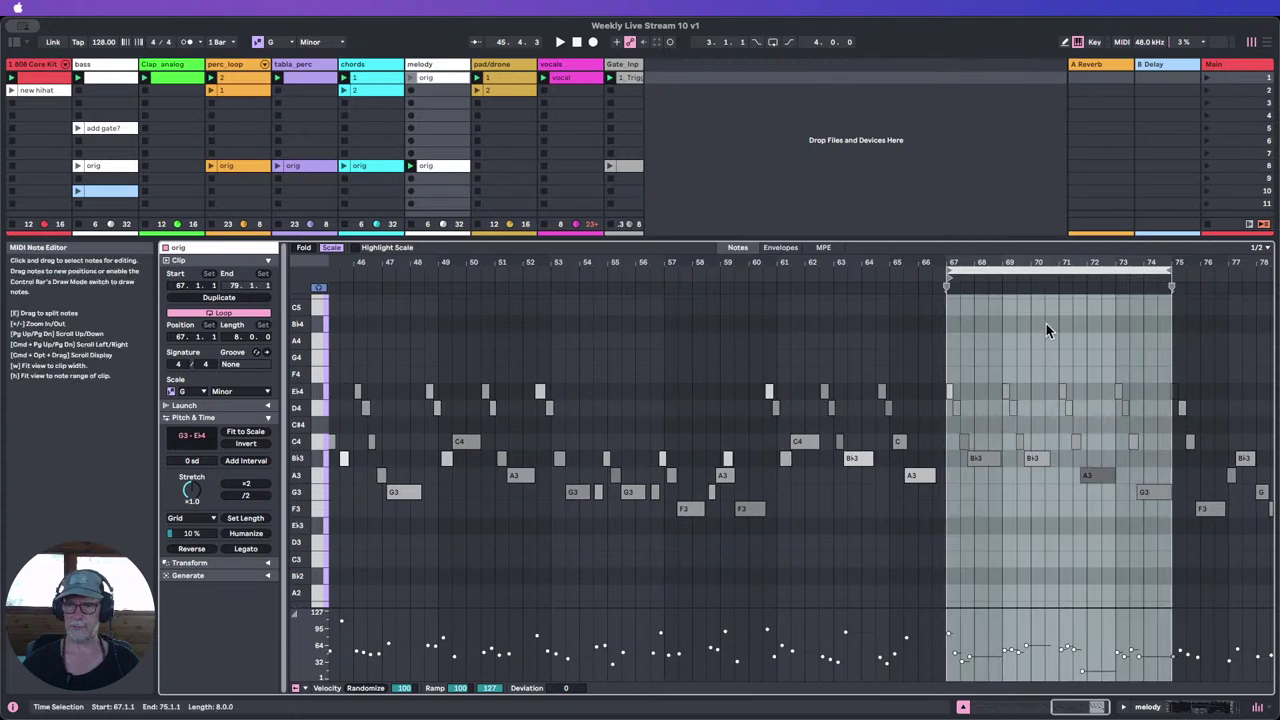
right_click(1047, 318)
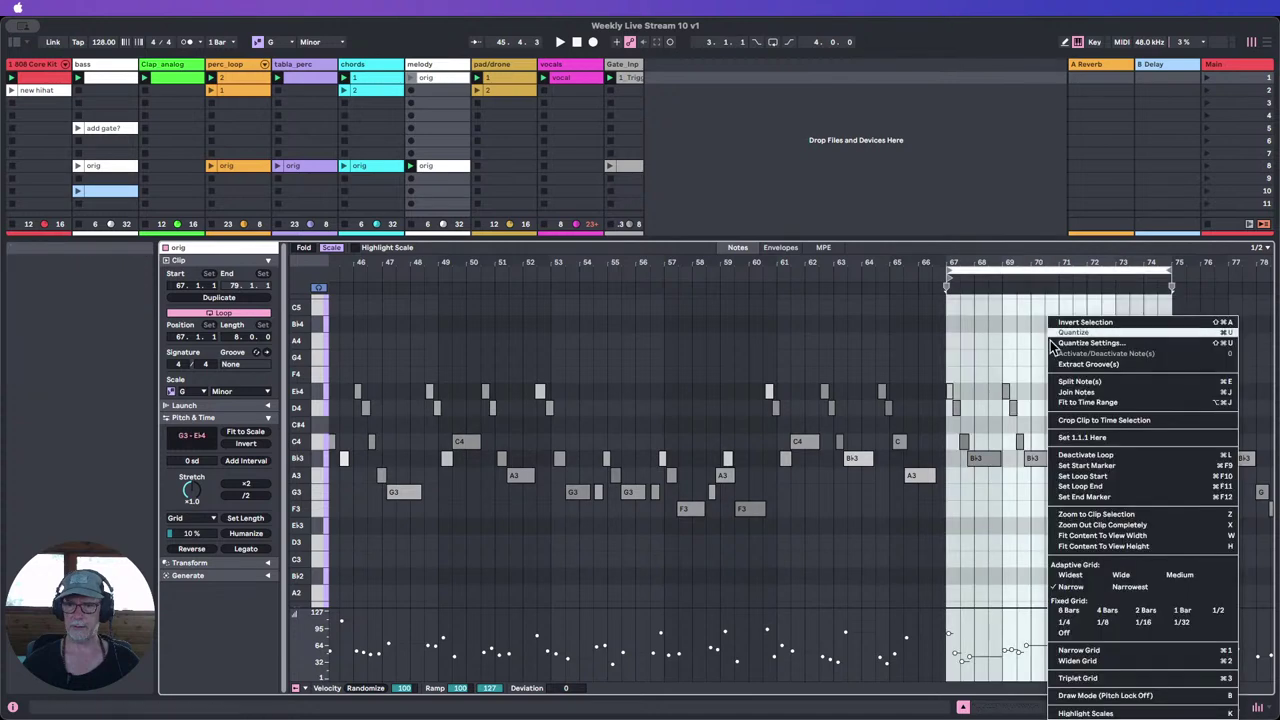
click(1085, 421)
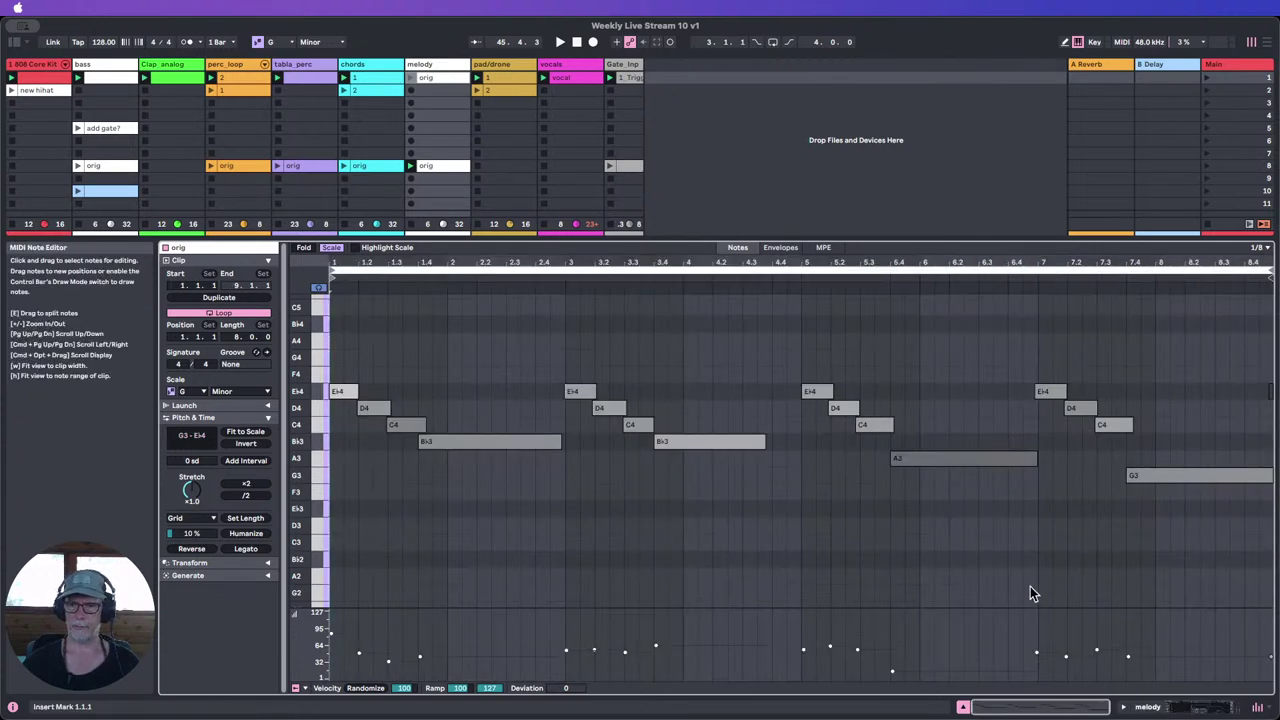
Step: Play the cropped melody clip in scene 1 and show the melody track's devices
click(964, 707)
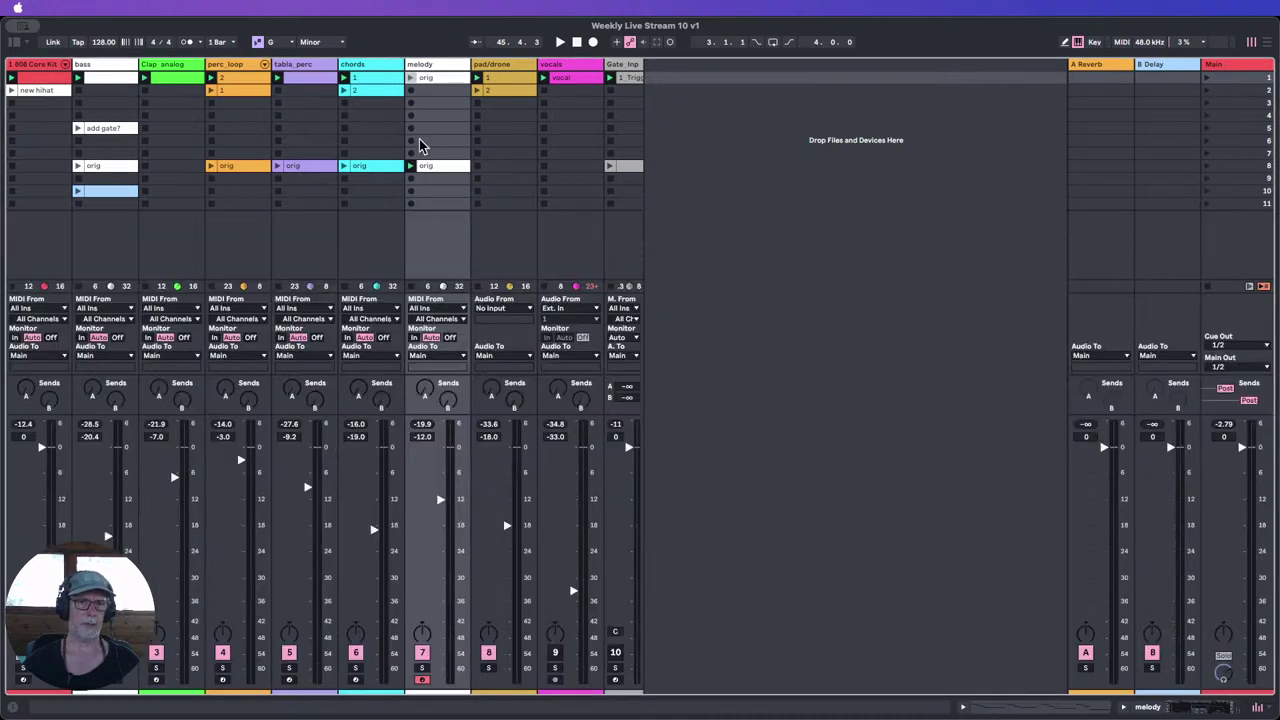
click(410, 80)
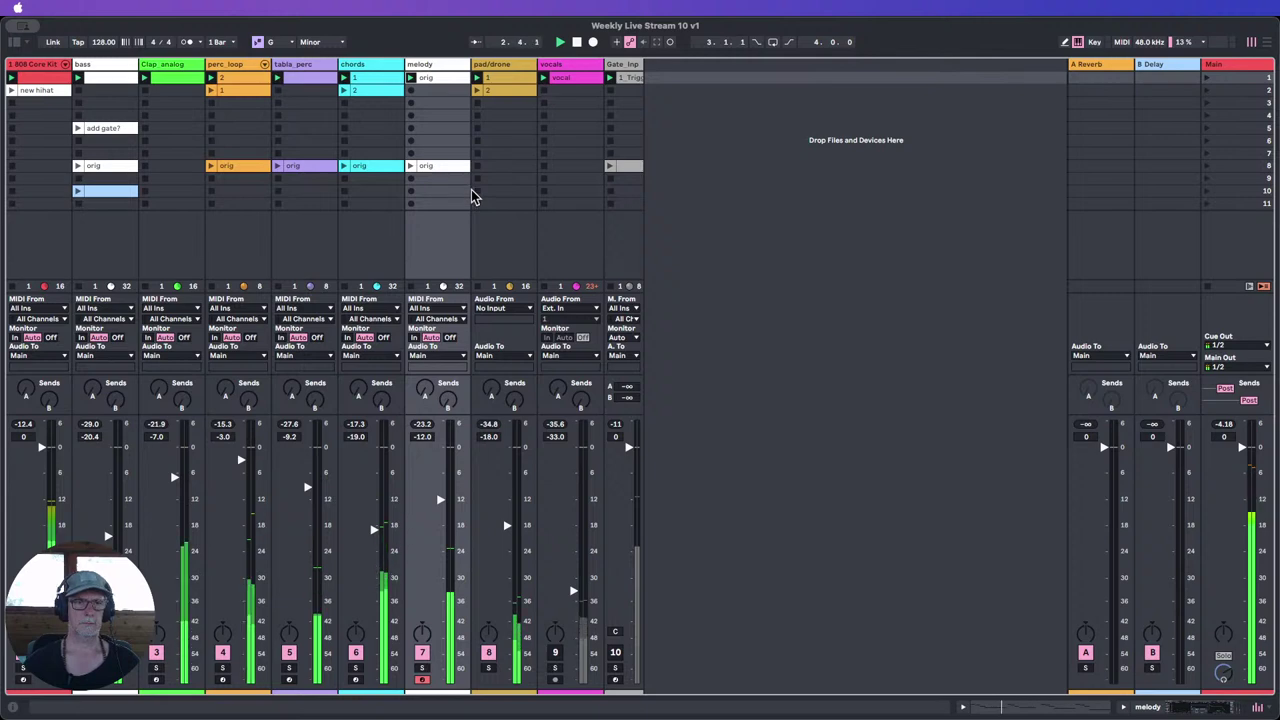
double_click(429, 66)
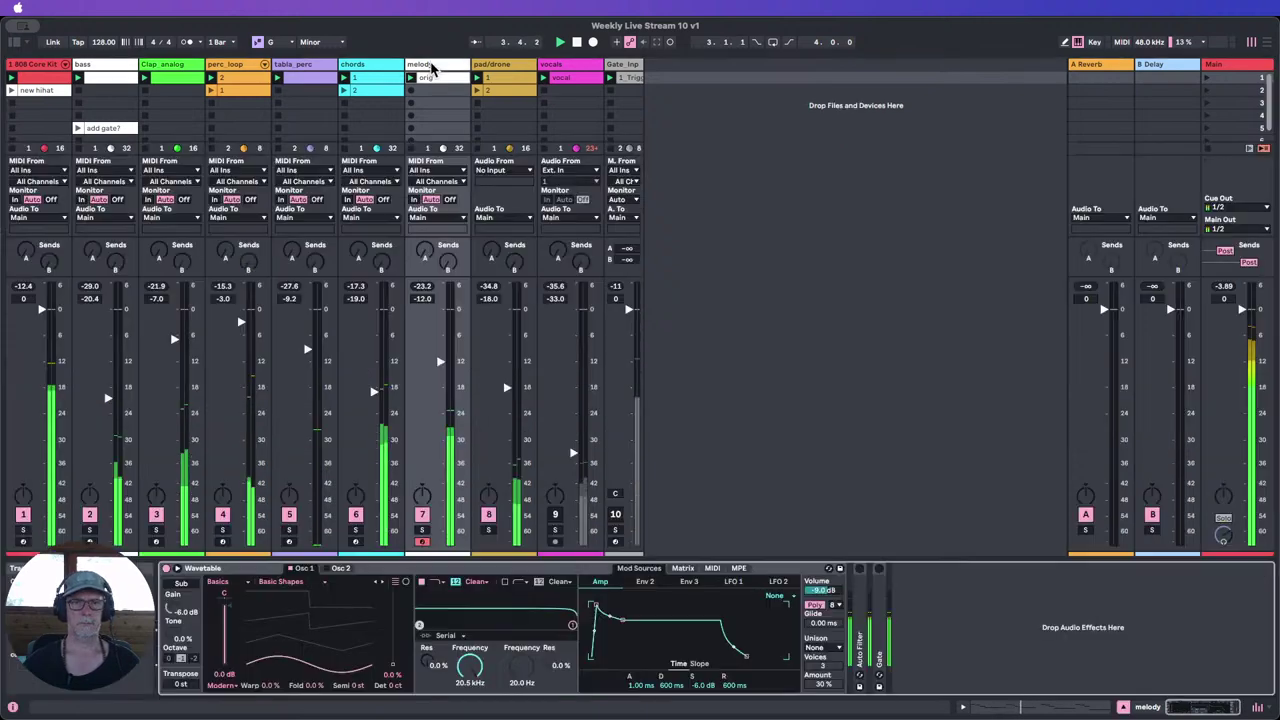
Step: Transpose all notes of the scene 1 melody clip up one octave
double_click(430, 80)
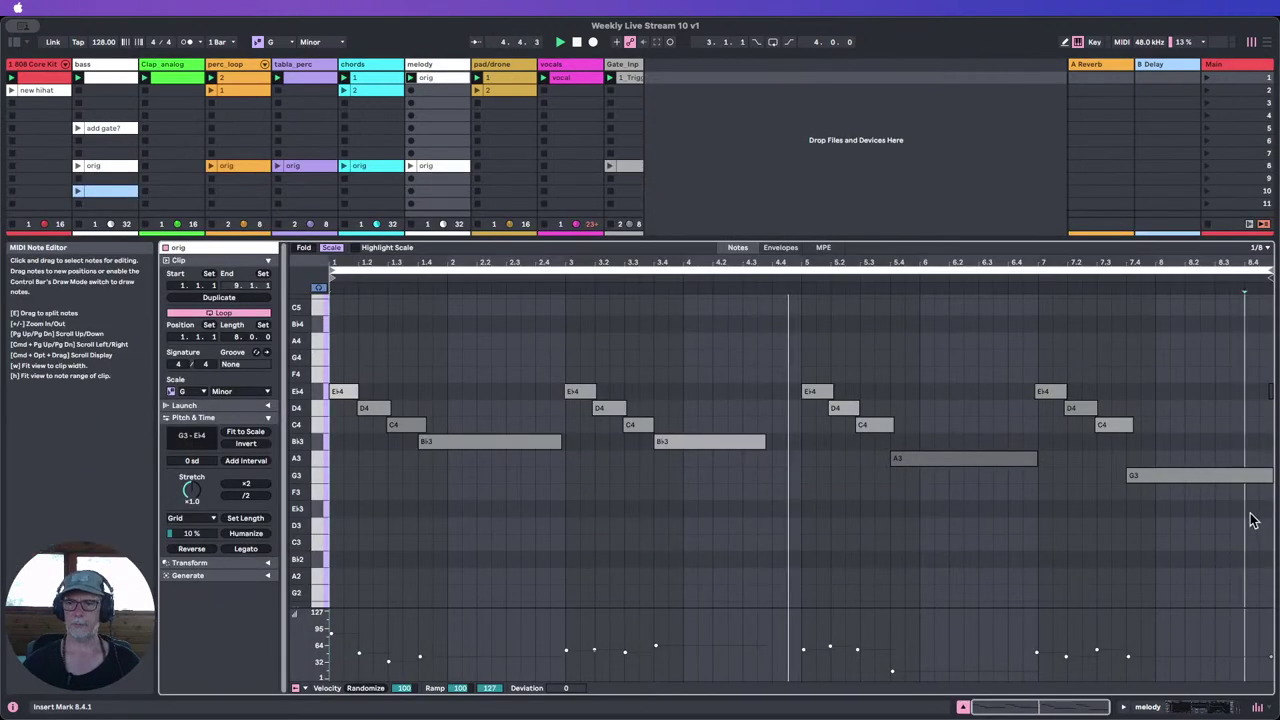
drag(1249, 517, 343, 336)
key(shift+Up)
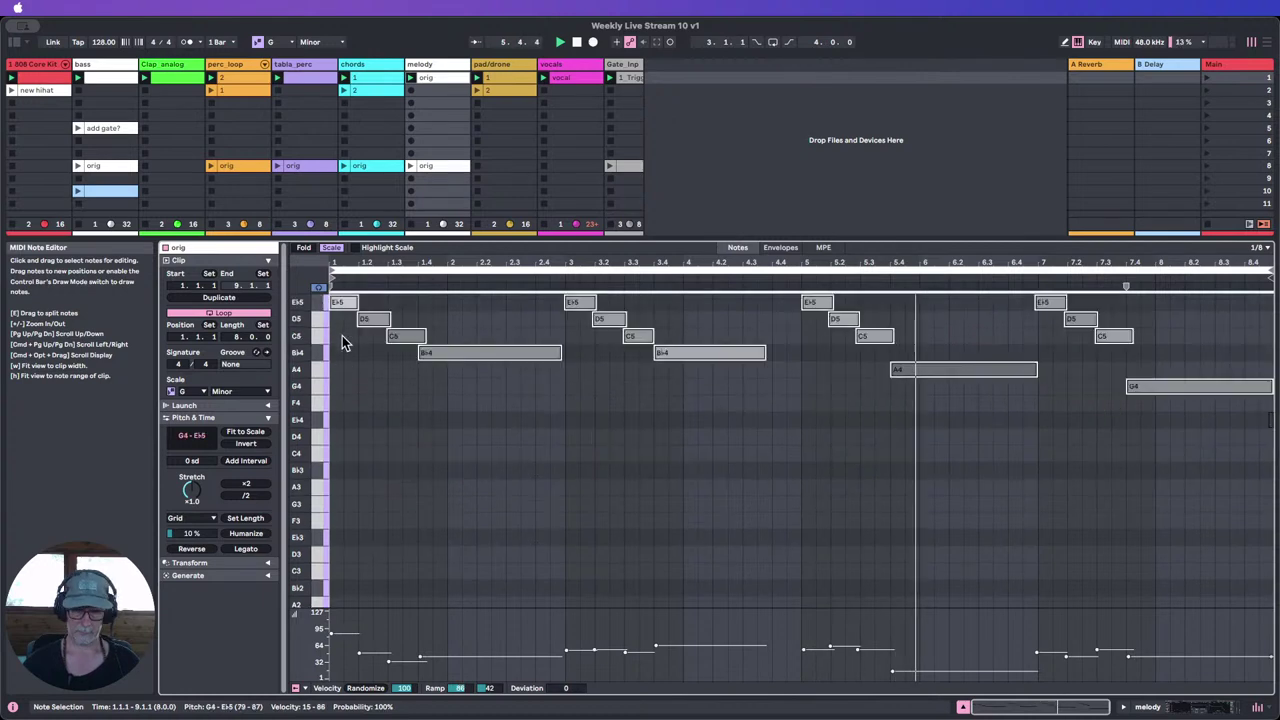
Step: Hide the clip editor and lower the melody track's volume to -15.1 dB
click(965, 708)
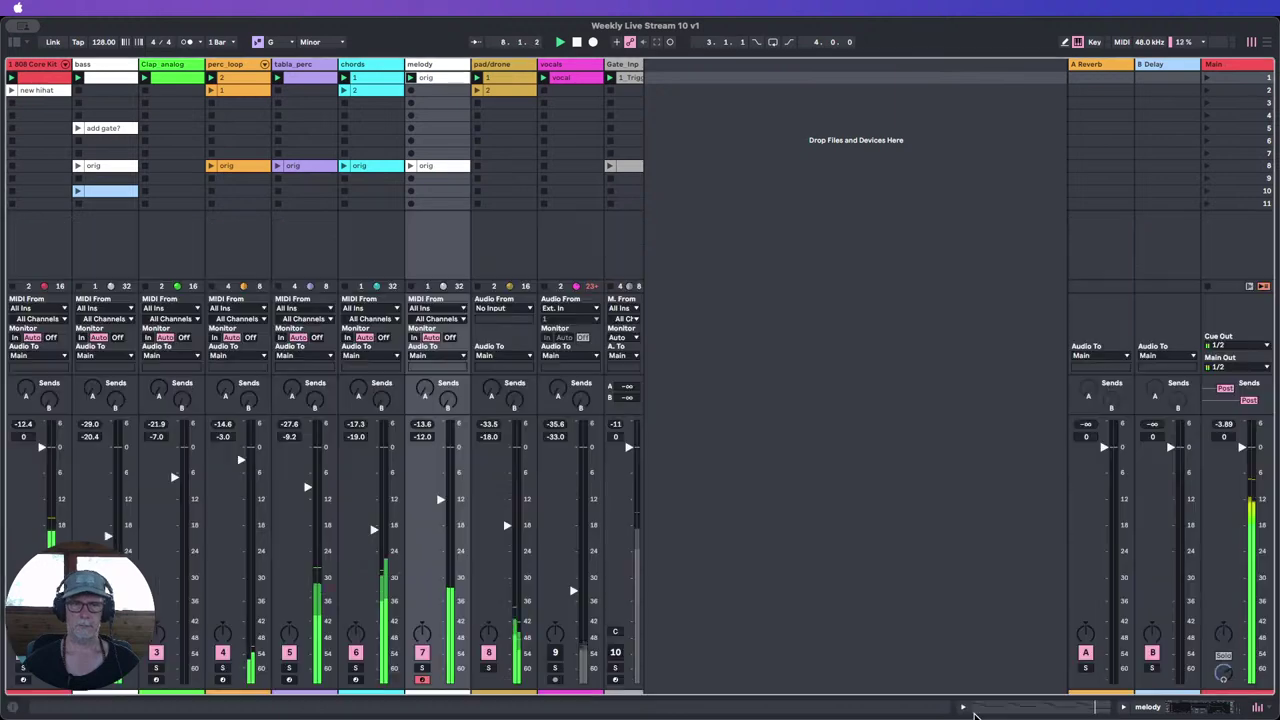
drag(432, 530, 432, 546)
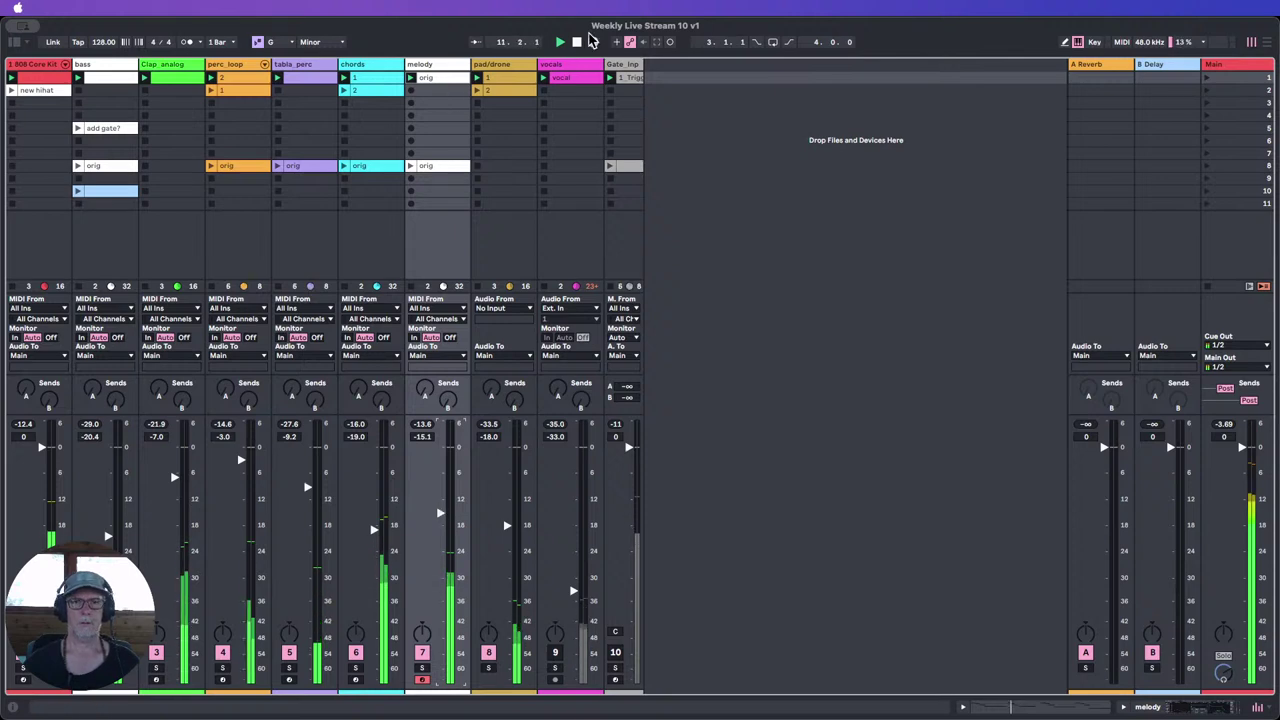
Step: Show the melody track's devices and delete its Wavetable instrument
double_click(432, 64)
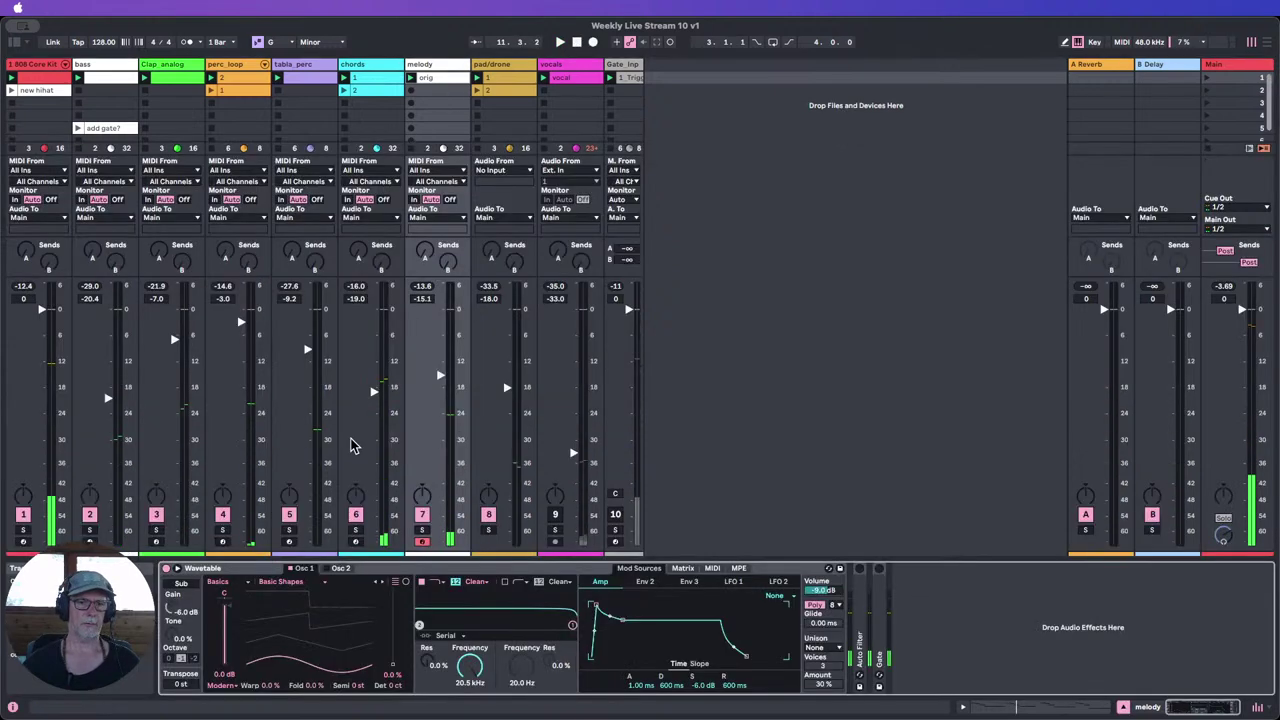
click(234, 569)
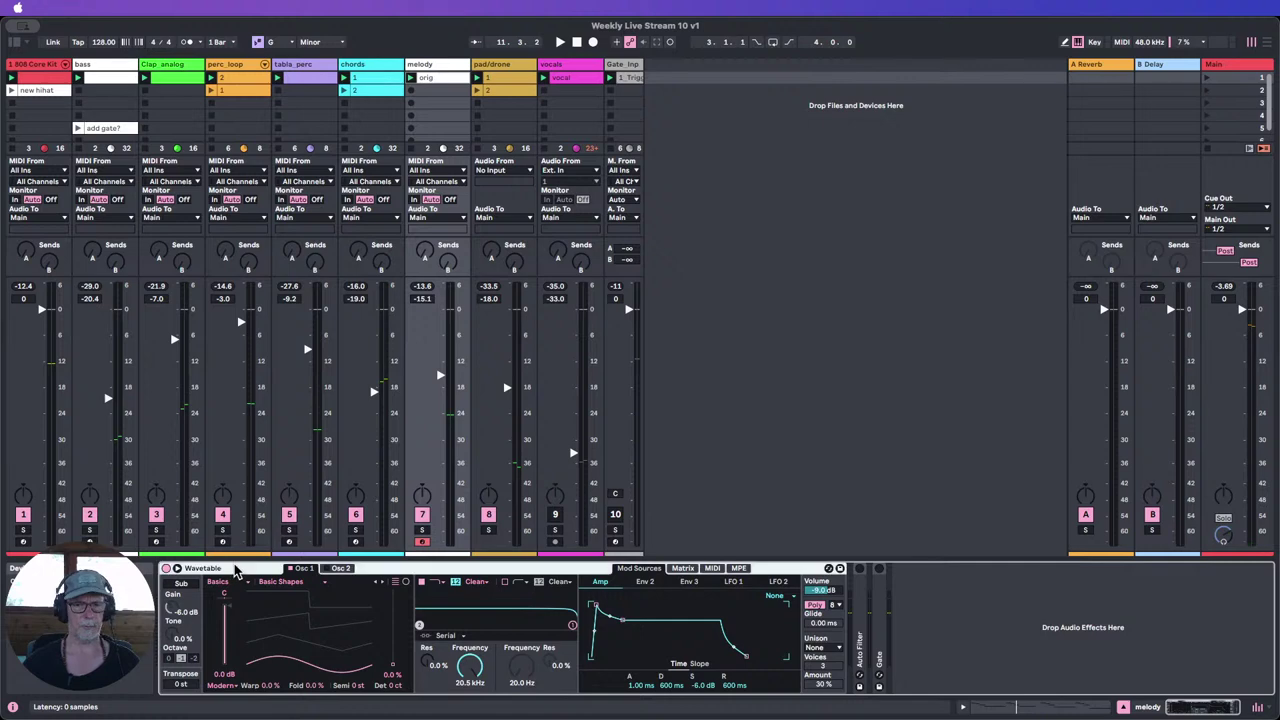
key(Delete)
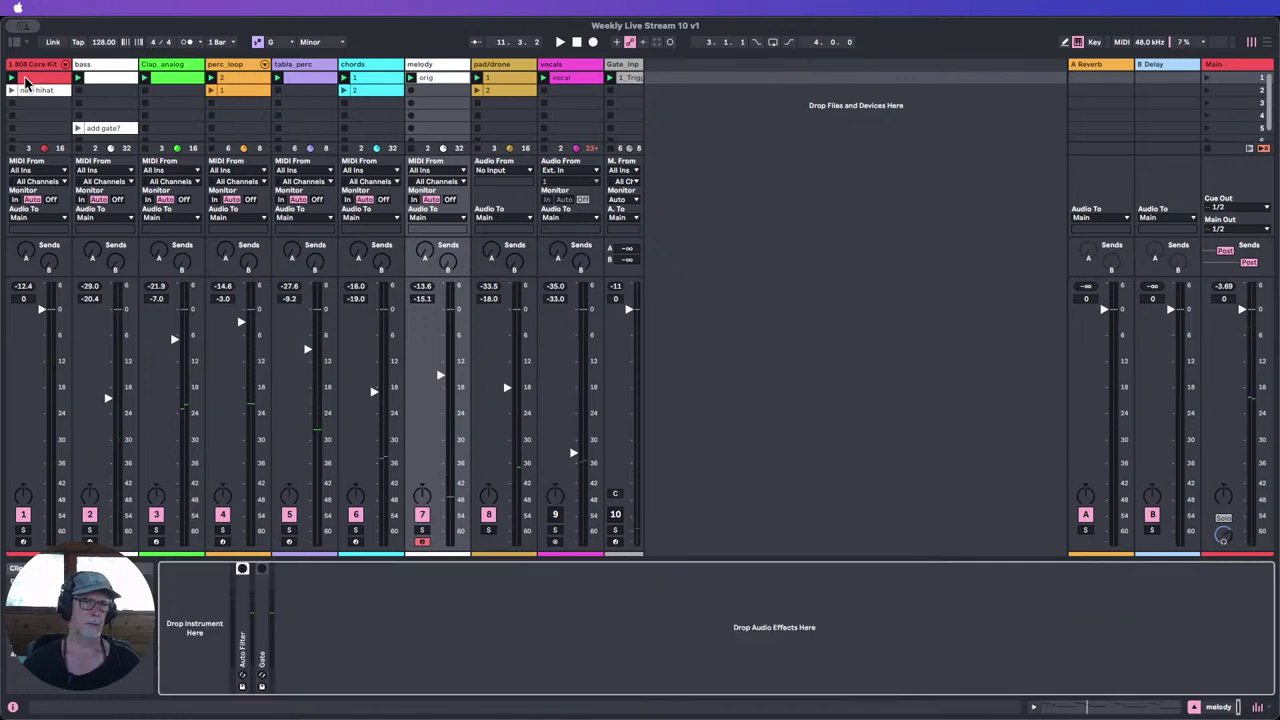
Step: Load the Analog instrument onto the melody track and turn off its second oscillator
click(14, 42)
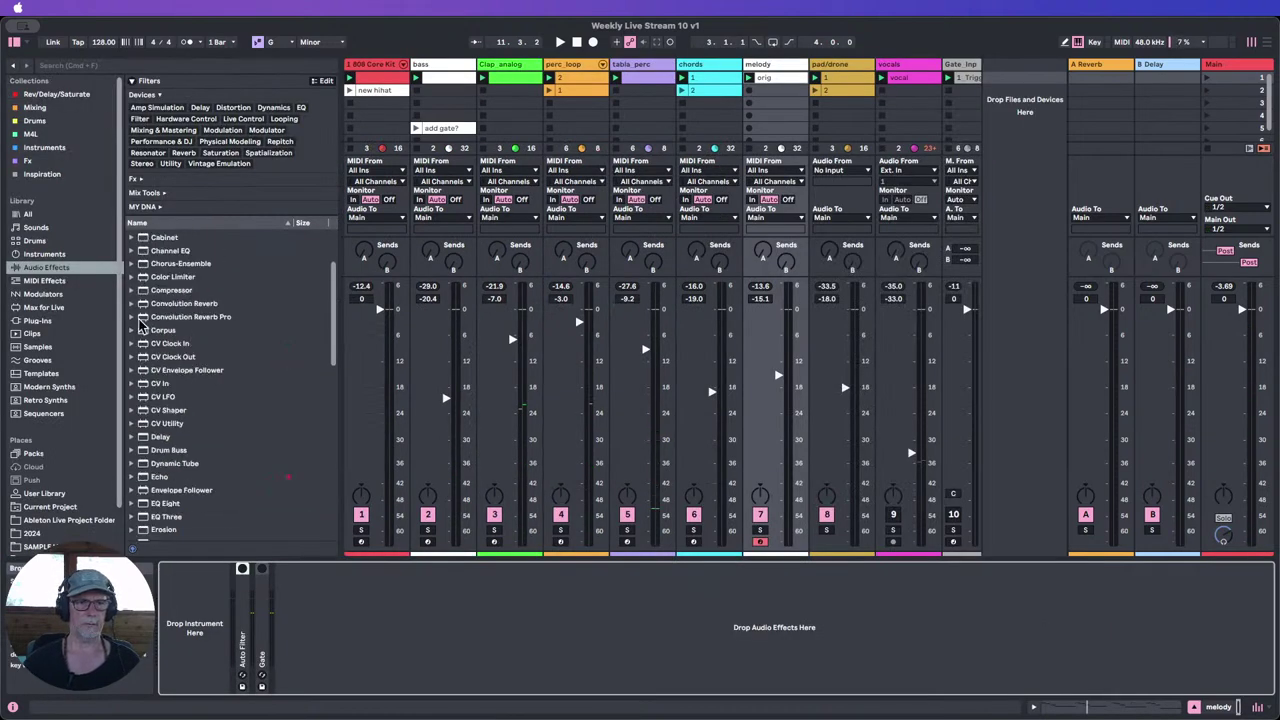
click(58, 256)
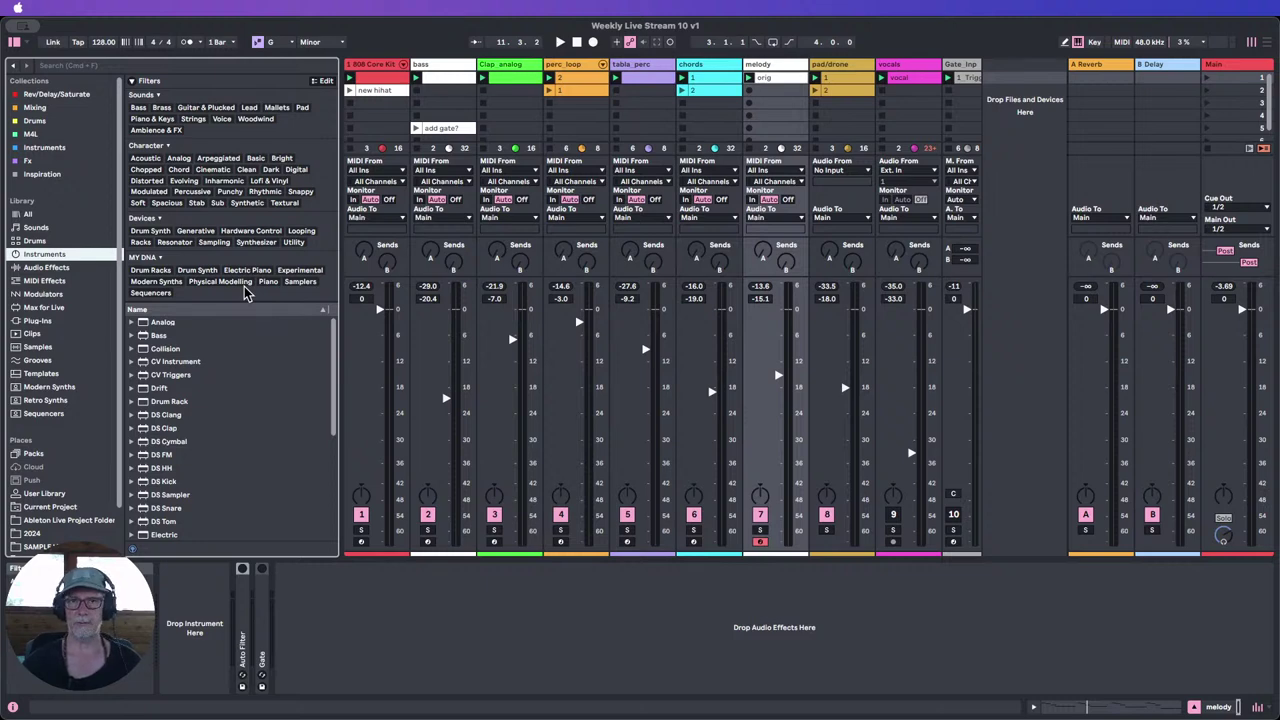
click(166, 324)
drag(163, 327, 180, 592)
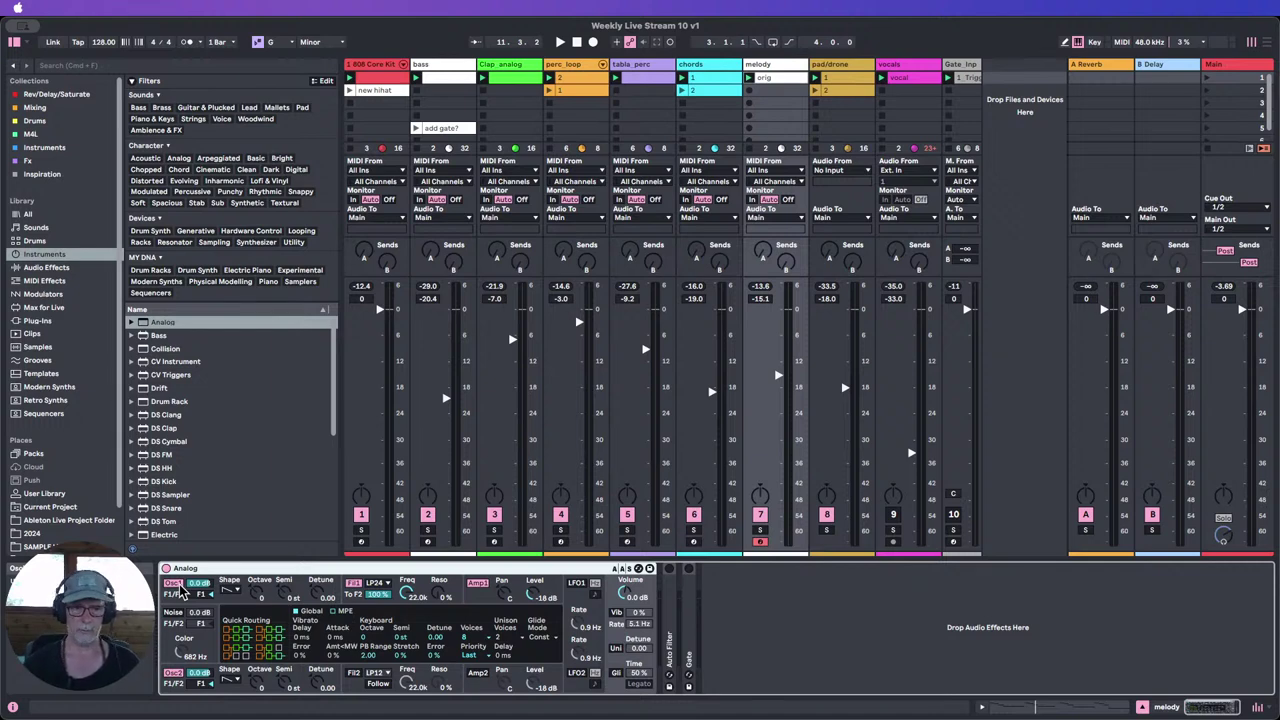
click(175, 675)
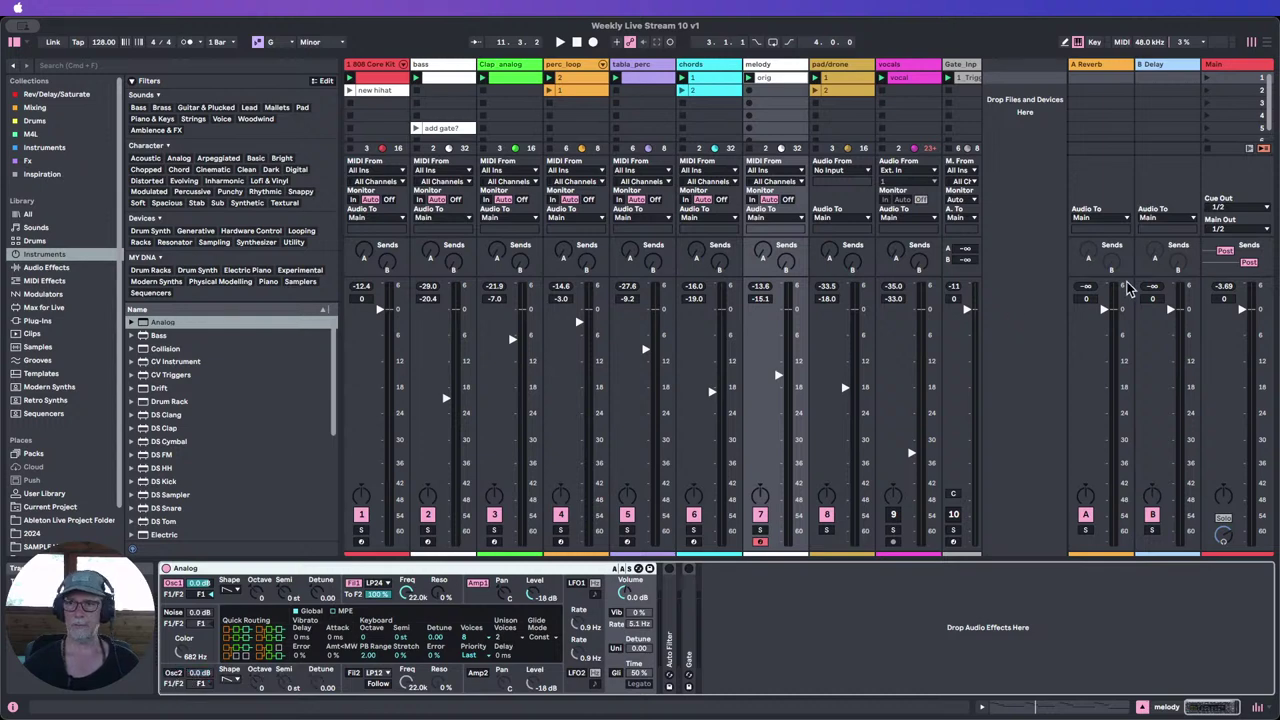
Step: Launch scene 1 with the browser hidden and show the settings of Analog's first oscillator
click(1207, 78)
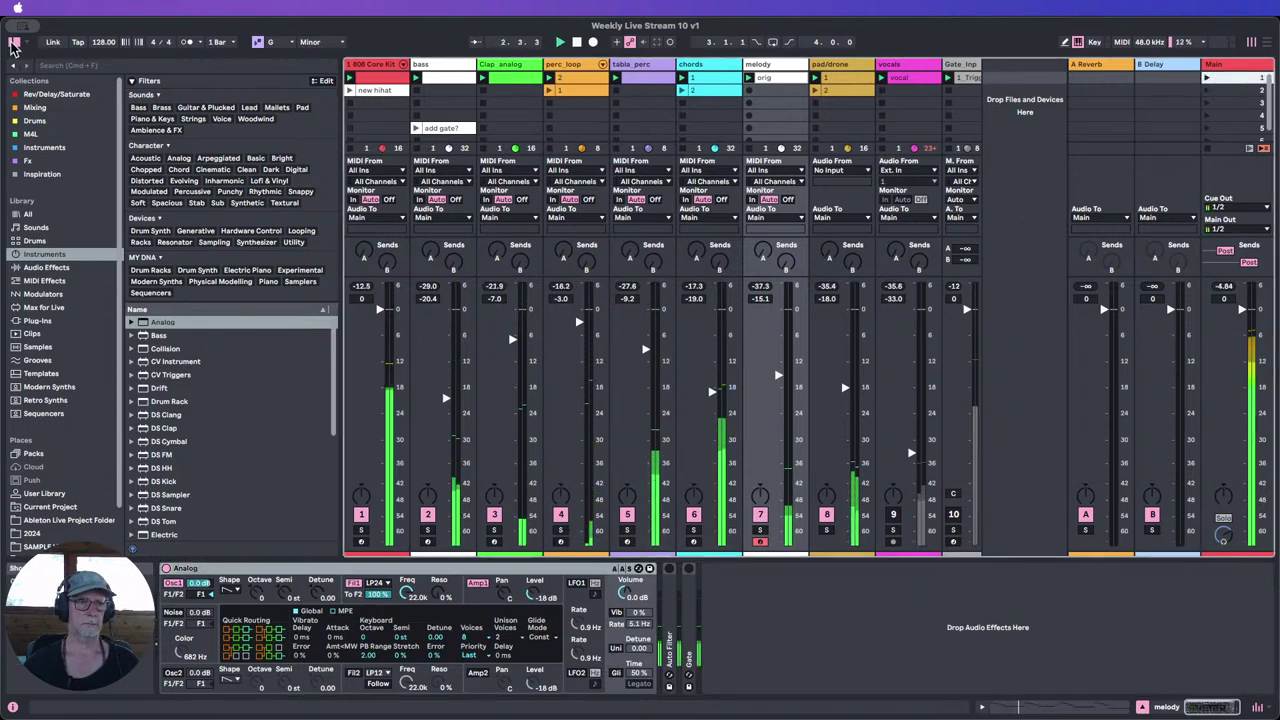
key(super+alt+b)
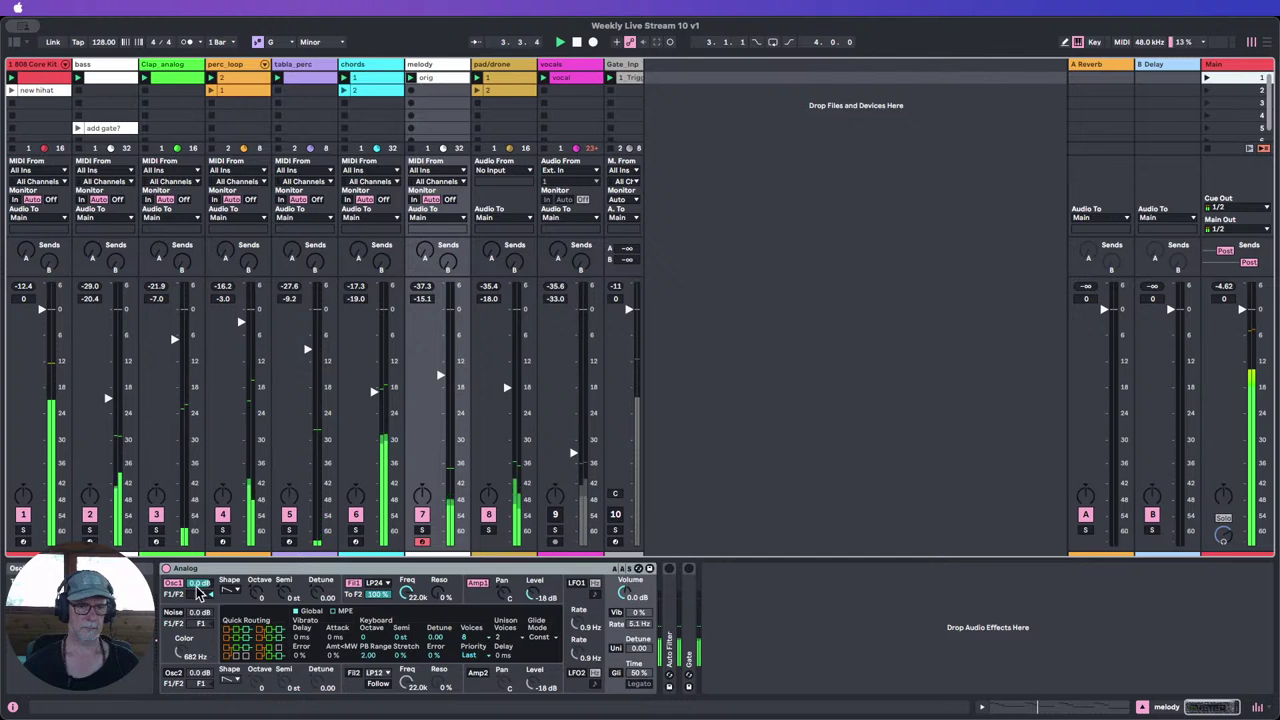
click(257, 594)
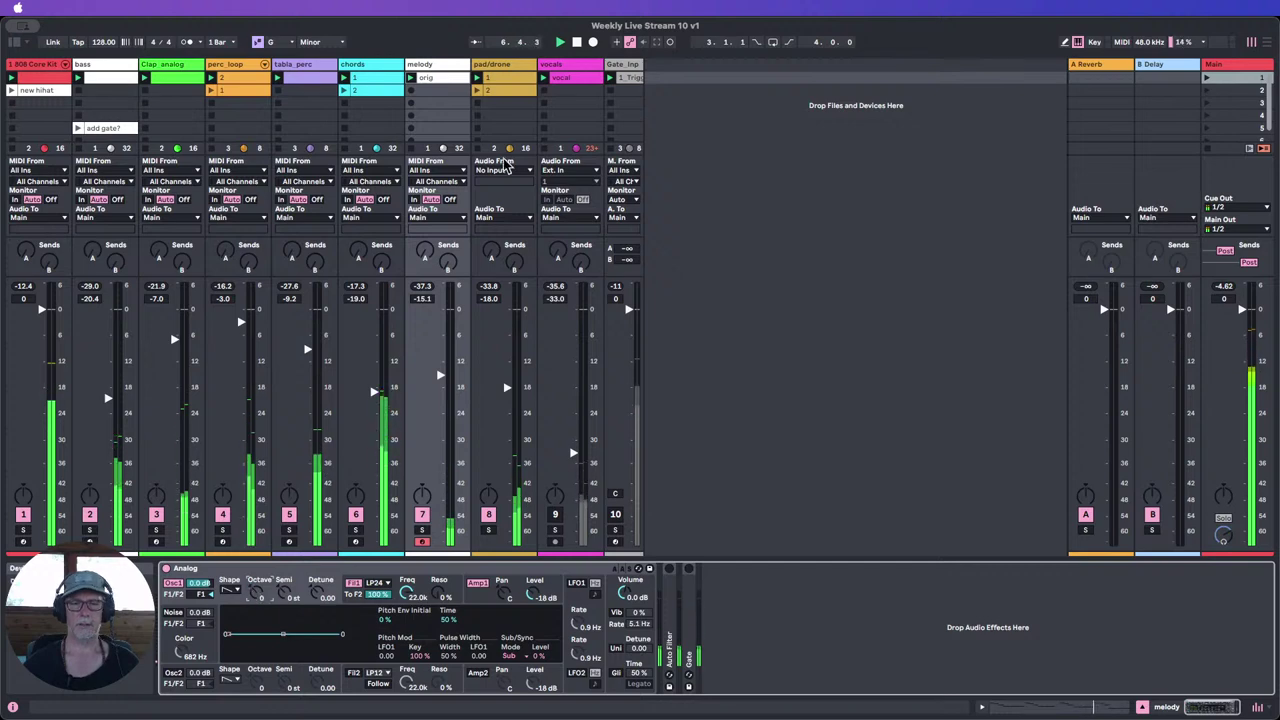
Step: Open the scene 1 melody clip and transpose all of its notes down one octave
double_click(431, 78)
scroll(1200, 460, up, 2)
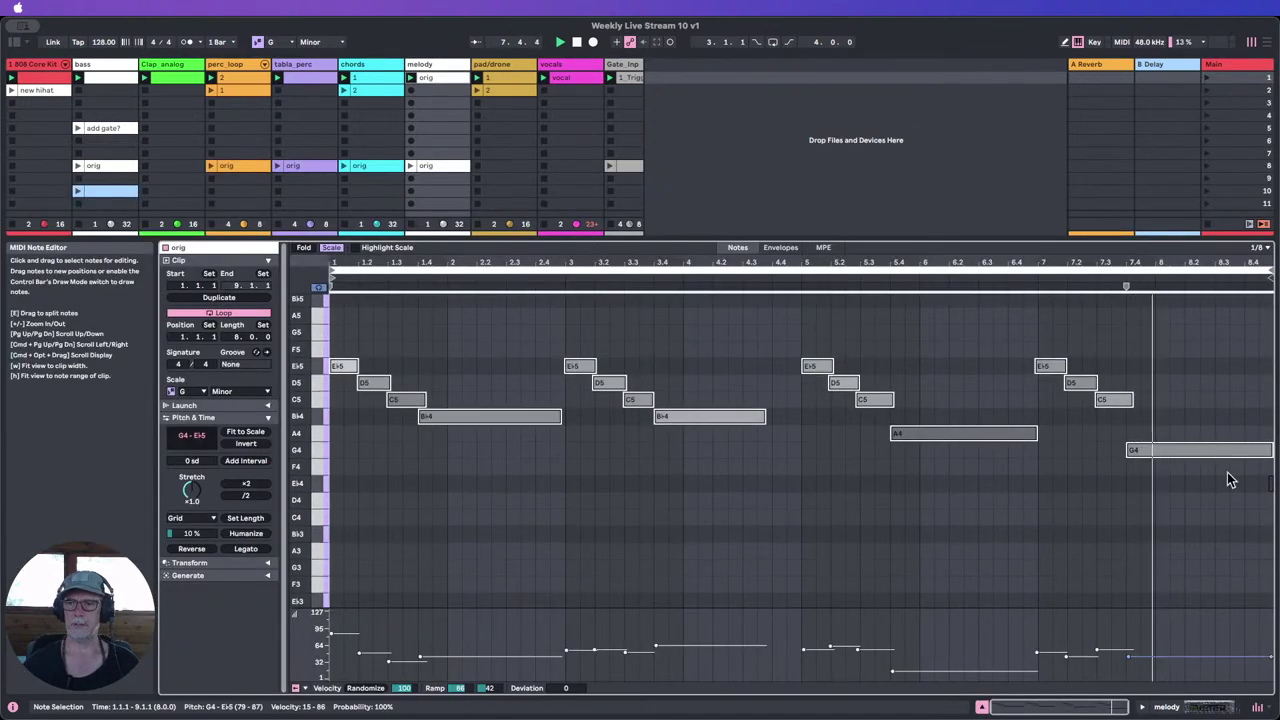
key(shift+Down)
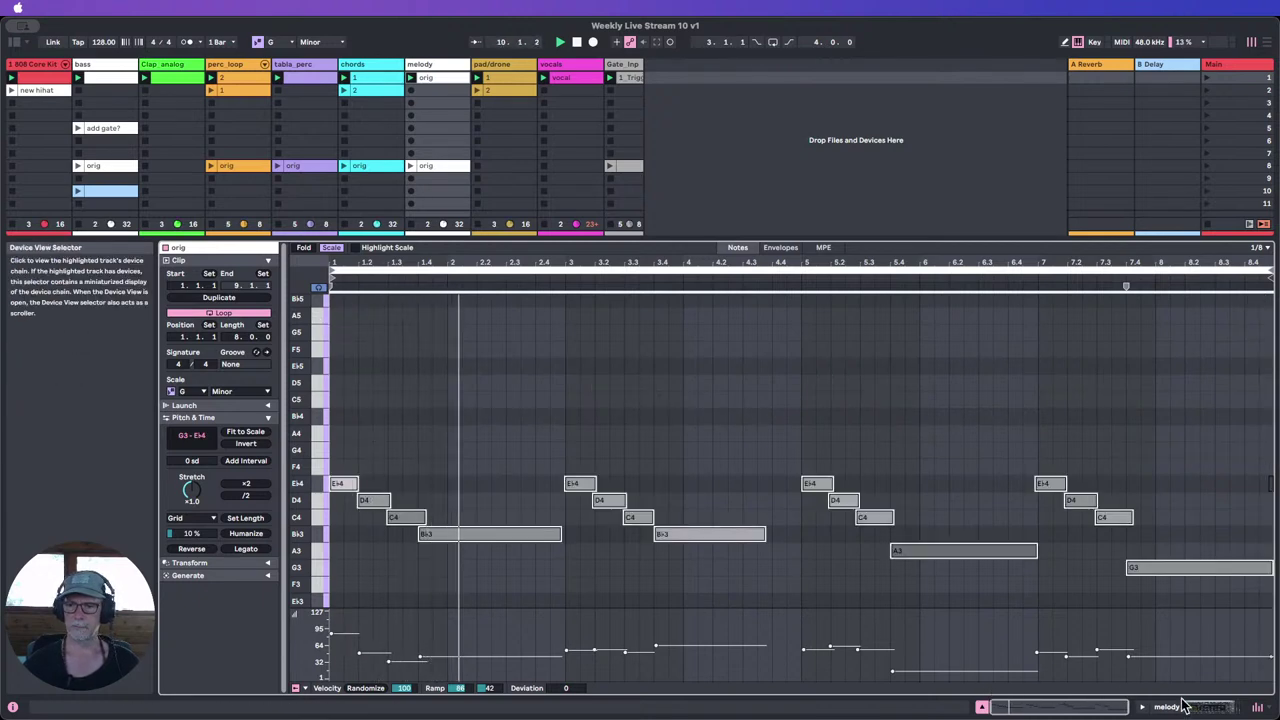
Step: Shape Analog's Amp1 envelope with sustain 1.00, attack 150 ms and a longer release
click(1142, 707)
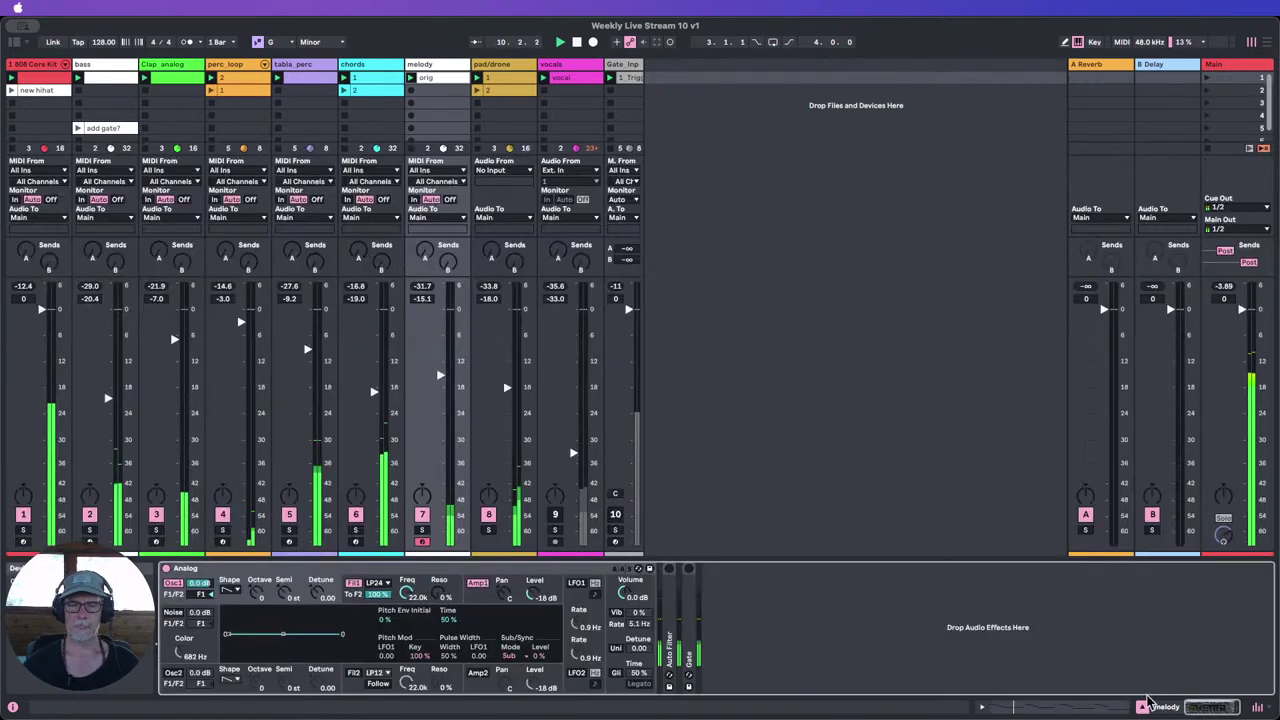
click(478, 608)
drag(447, 619, 447, 590)
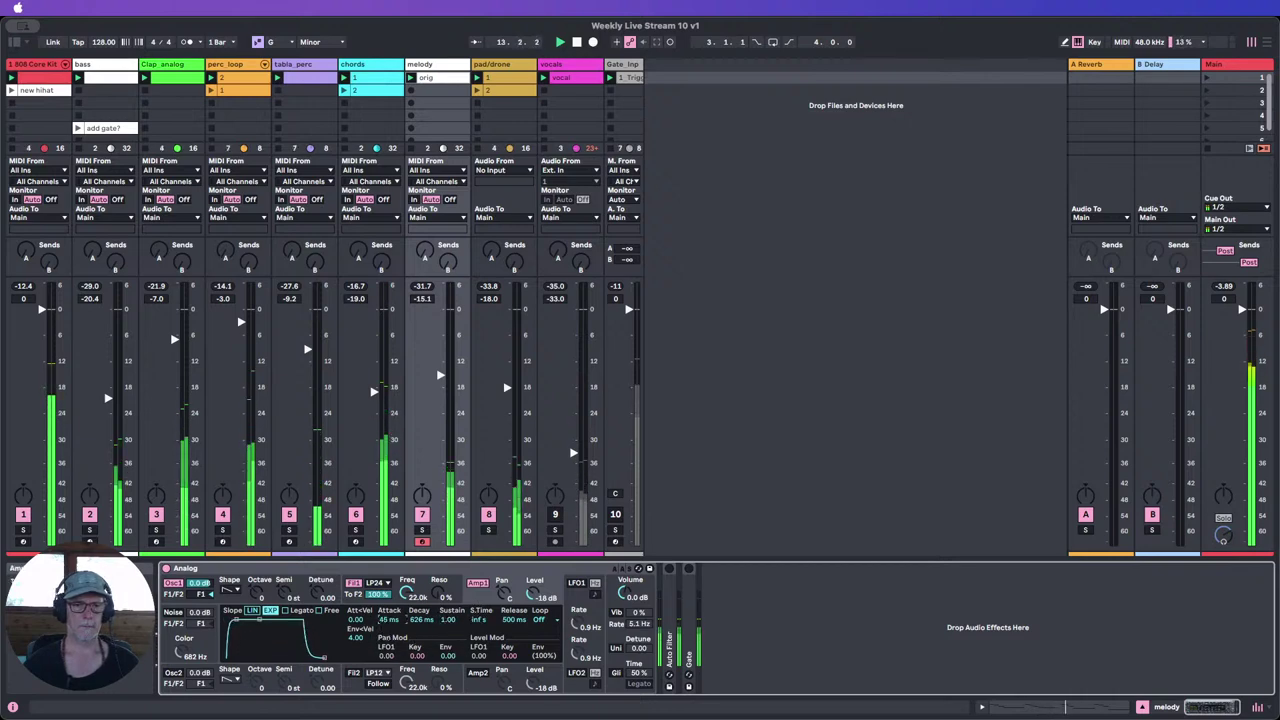
mouse_move(389, 619)
mouse_down()
mouse_move(389, 600)
mouse_move(389, 625)
mouse_up()
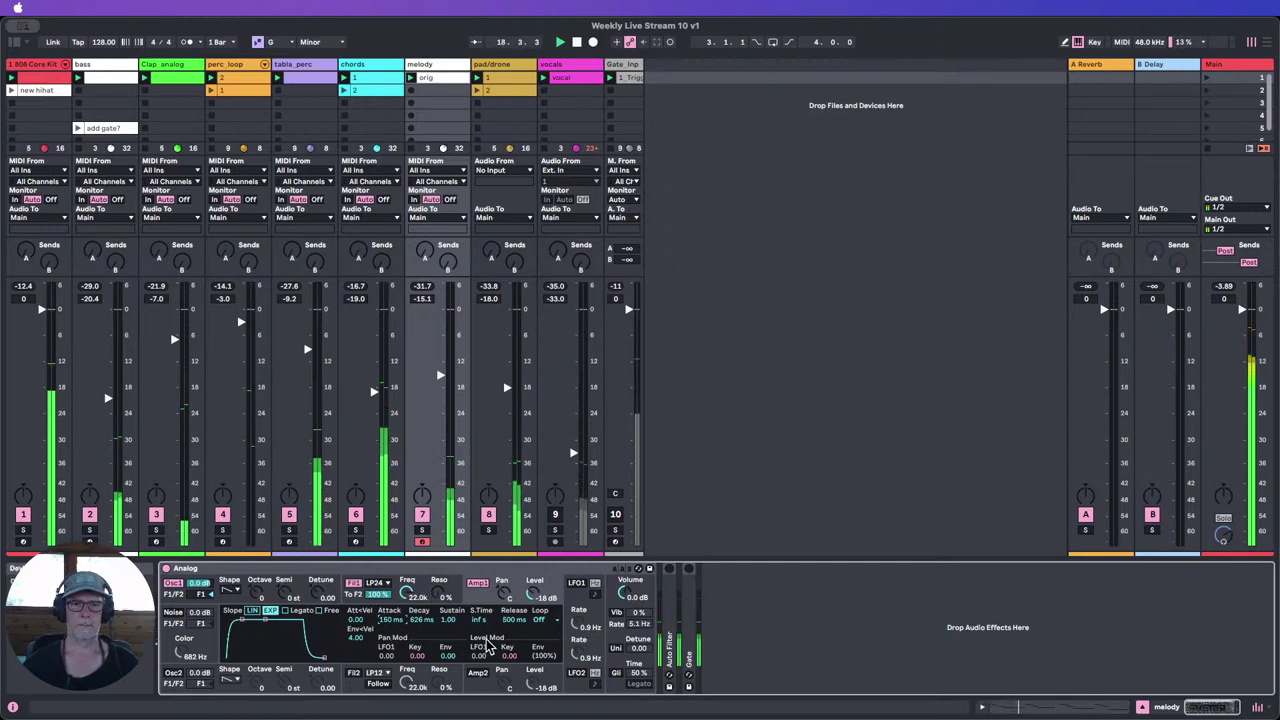
drag(512, 619, 512, 612)
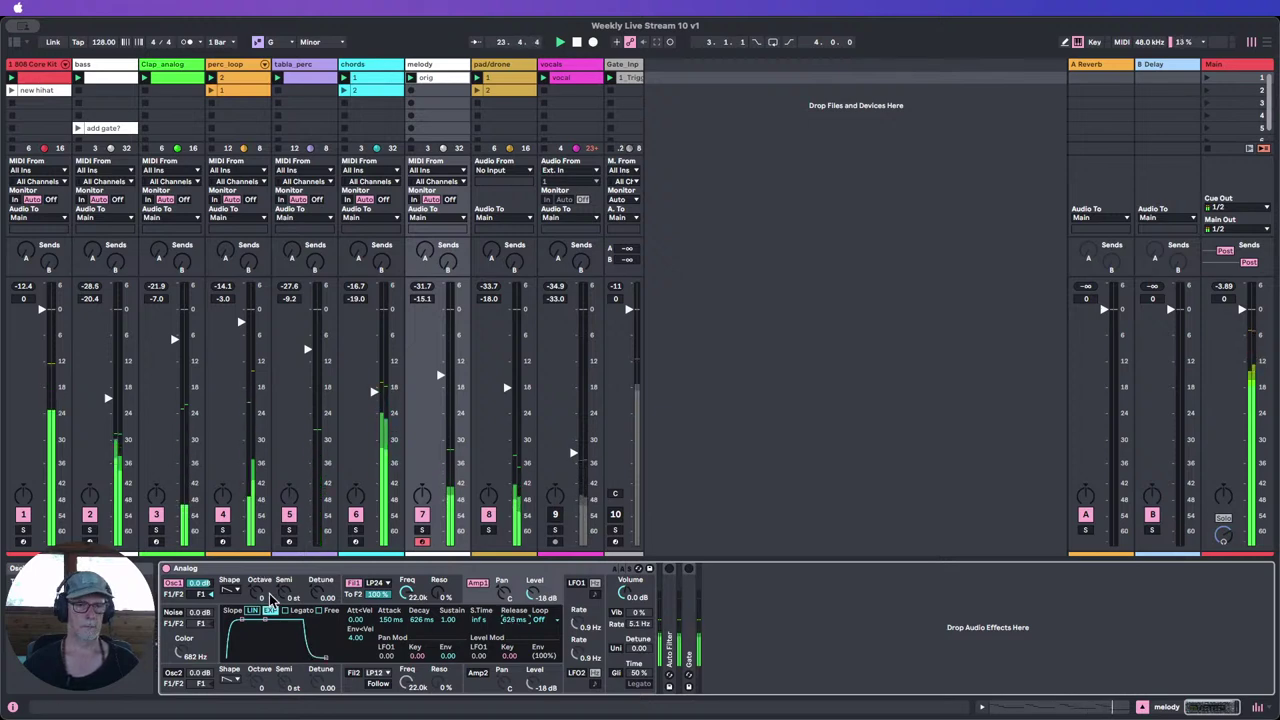
Step: Thicken the Analog sound with Osc1 detune 0.09, unison enabled at 10.16 detune, and the voices set to Mono
drag(322, 597, 322, 592)
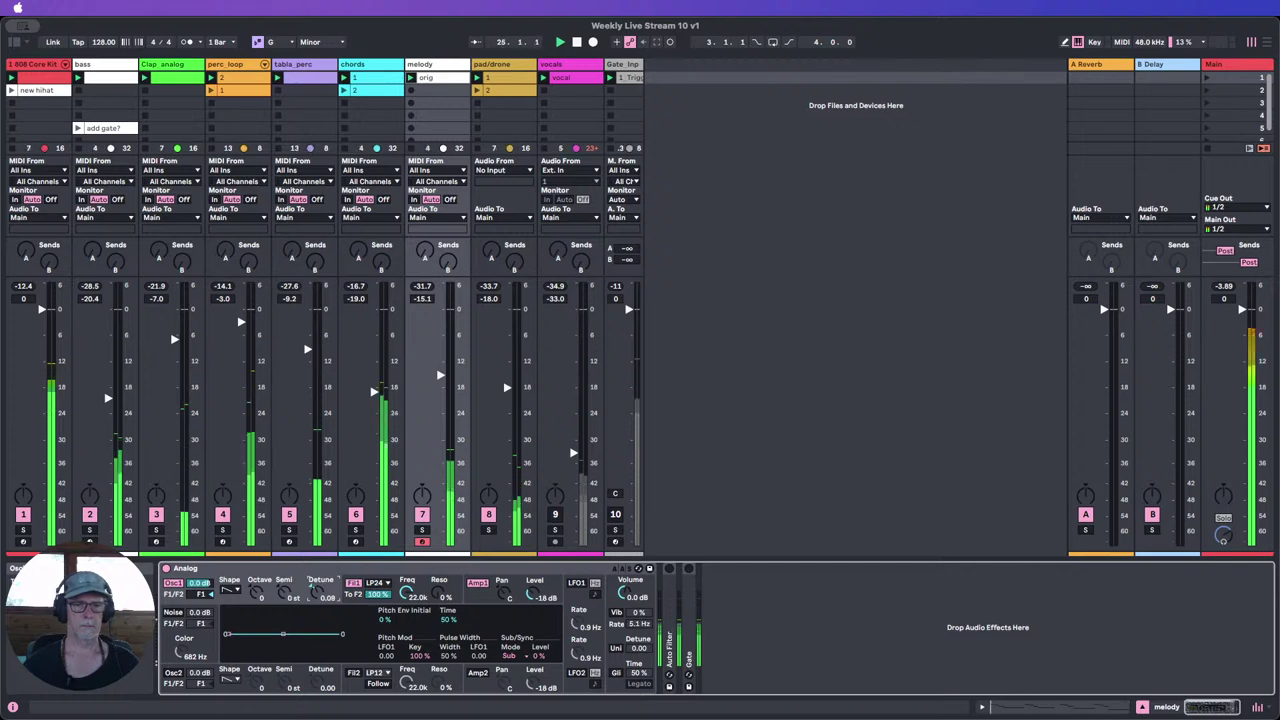
click(612, 648)
drag(638, 648, 638, 640)
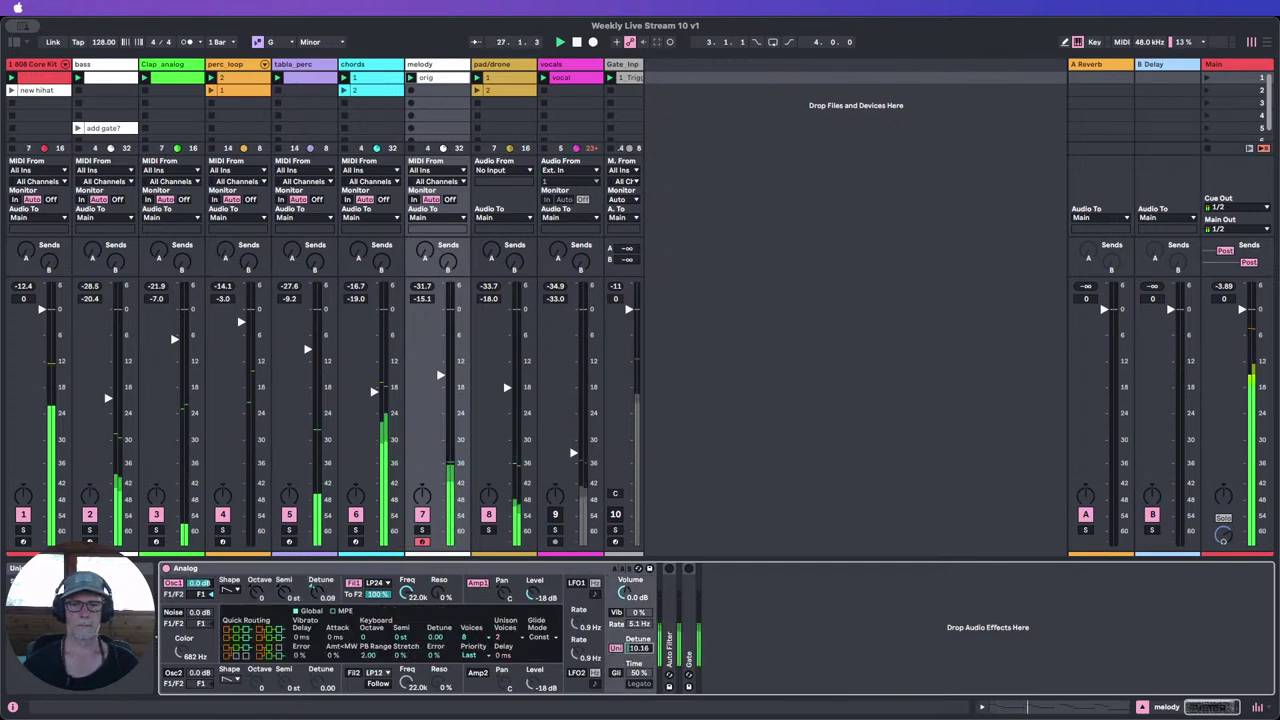
click(486, 637)
click(472, 540)
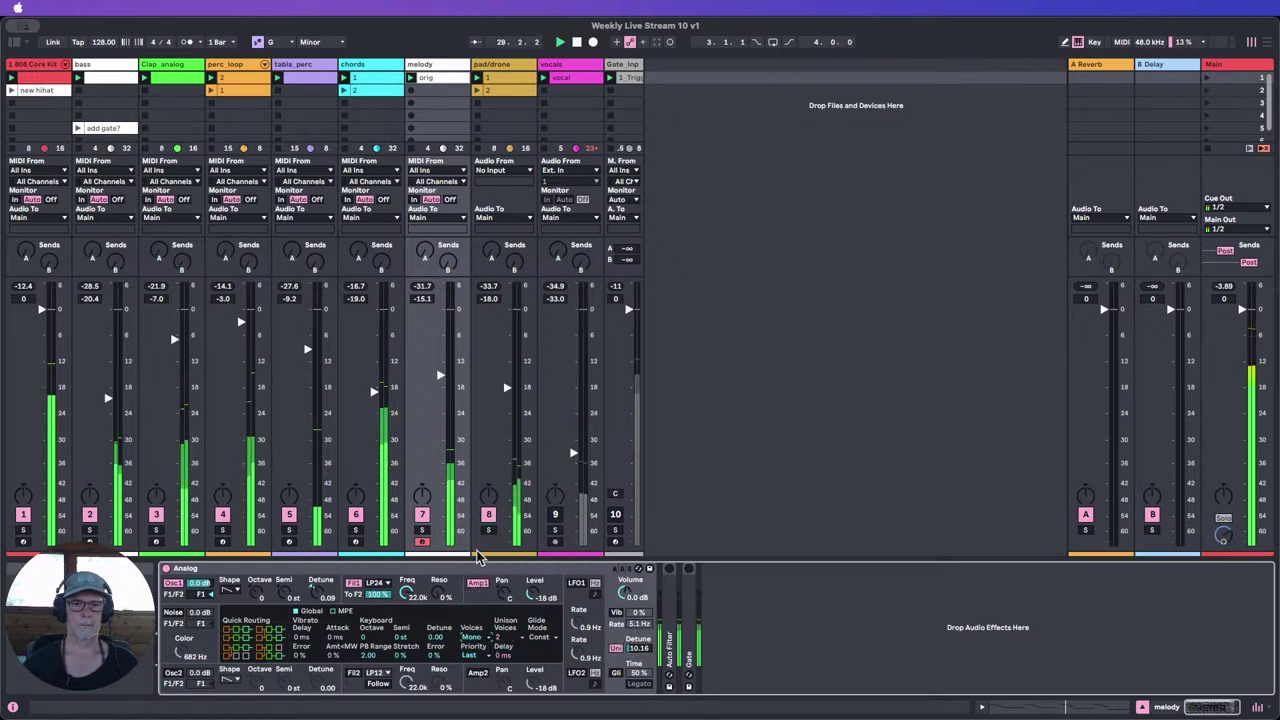
Step: Try Analog's second oscillator with a sine shape and a detune of -0.11
click(230, 680)
click(228, 646)
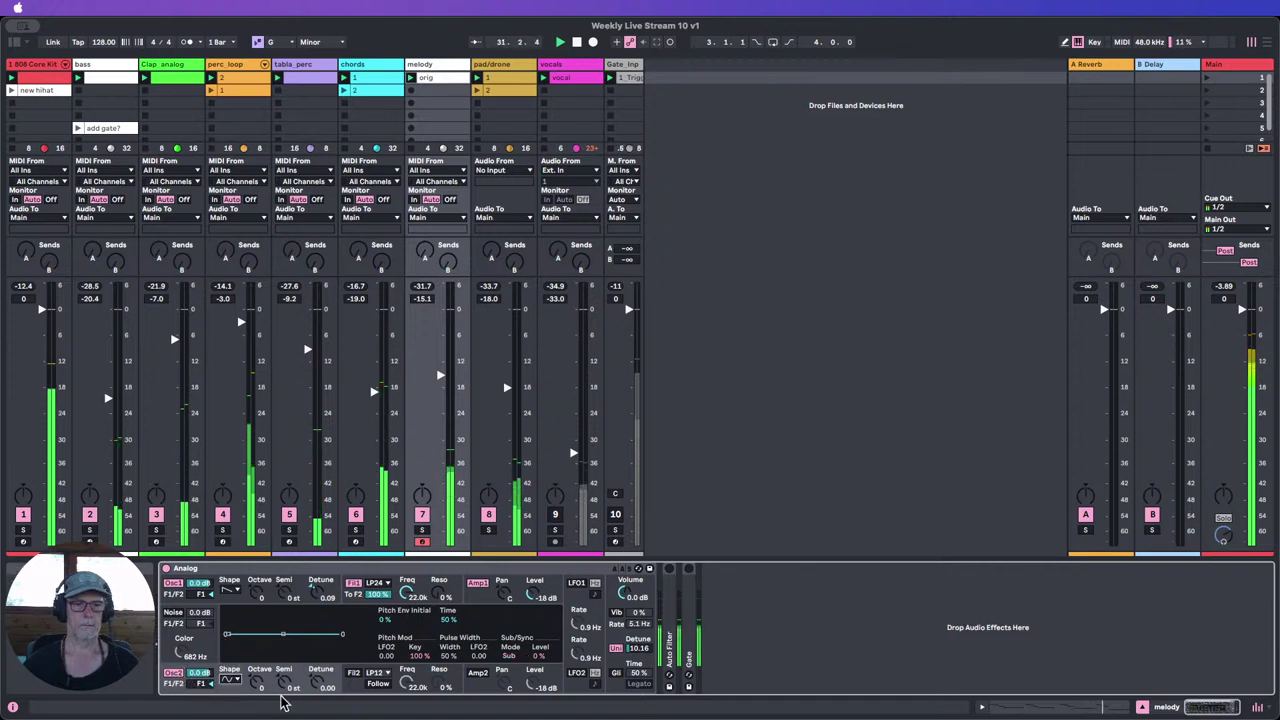
drag(312, 678, 314, 681)
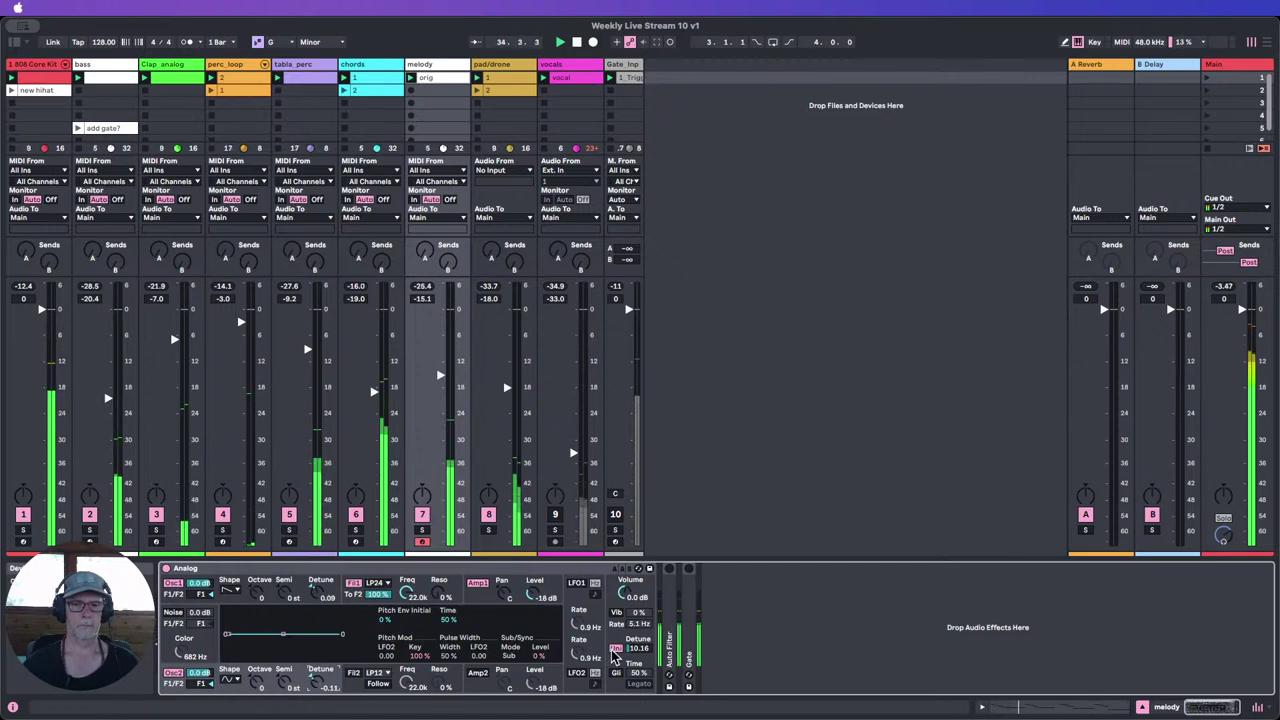
Step: Try a rectangle wave on the second oscillator with its octave set to -1
click(230, 681)
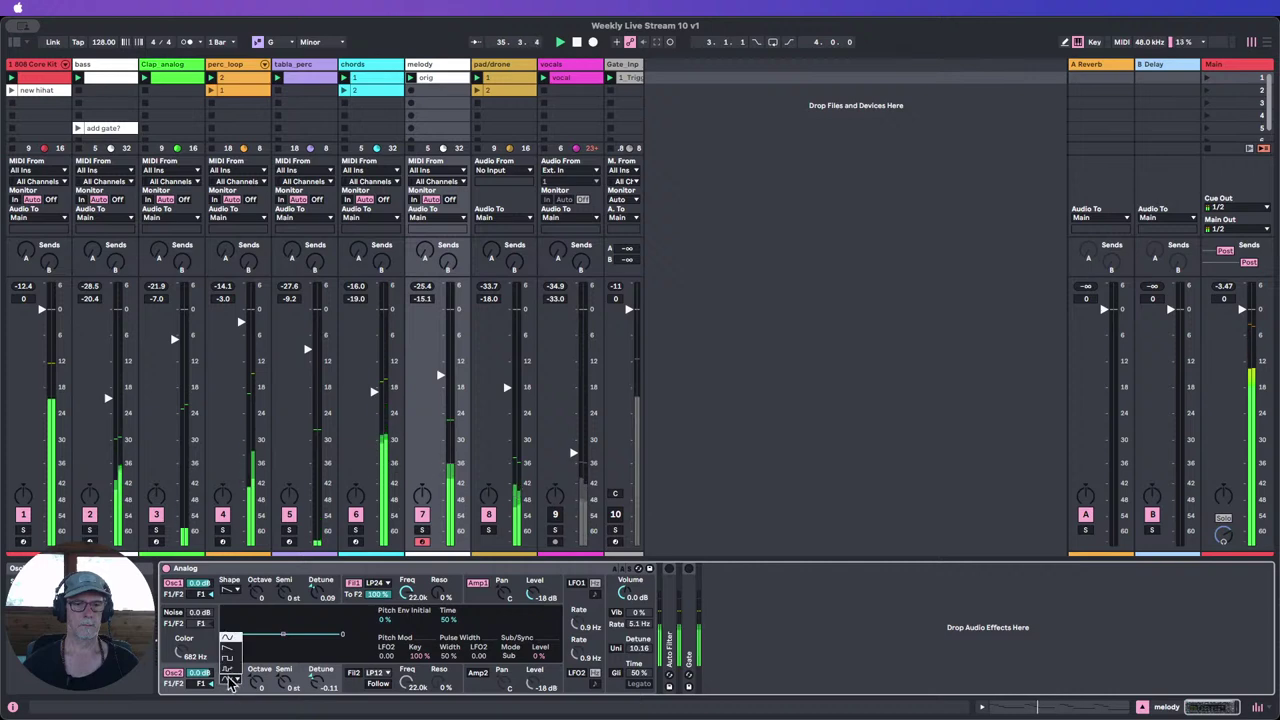
click(230, 681)
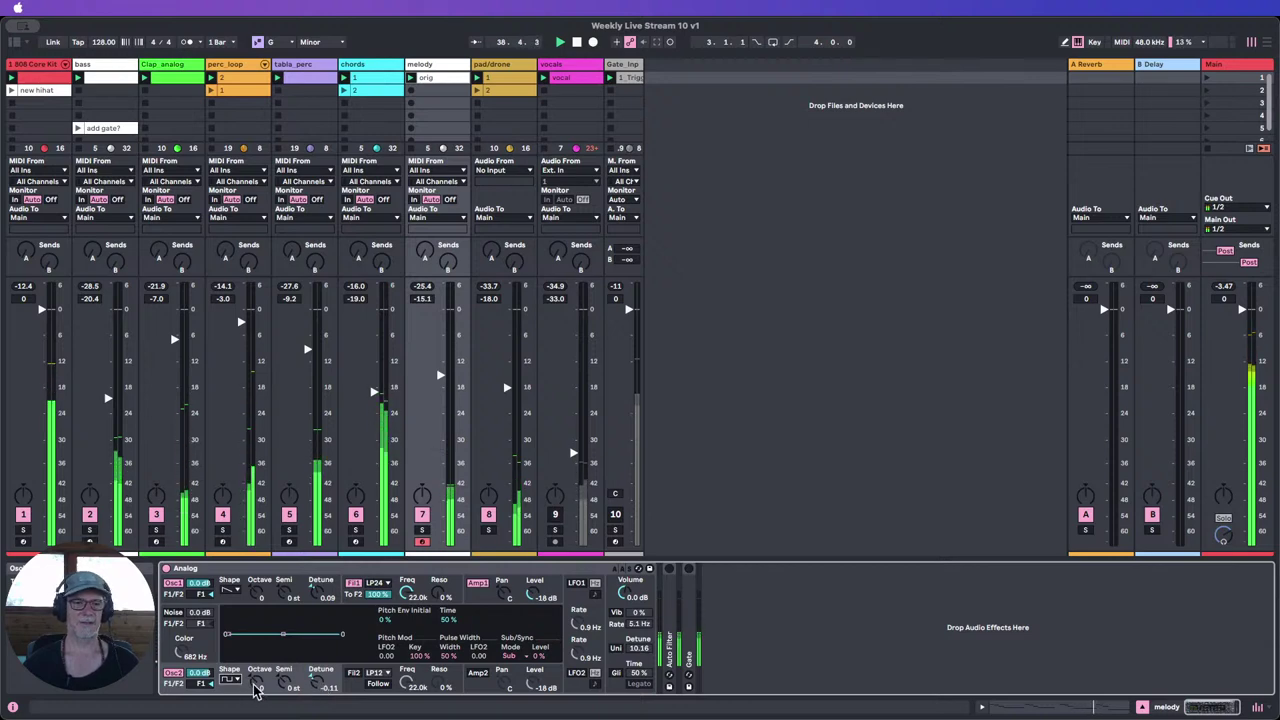
drag(257, 683, 257, 697)
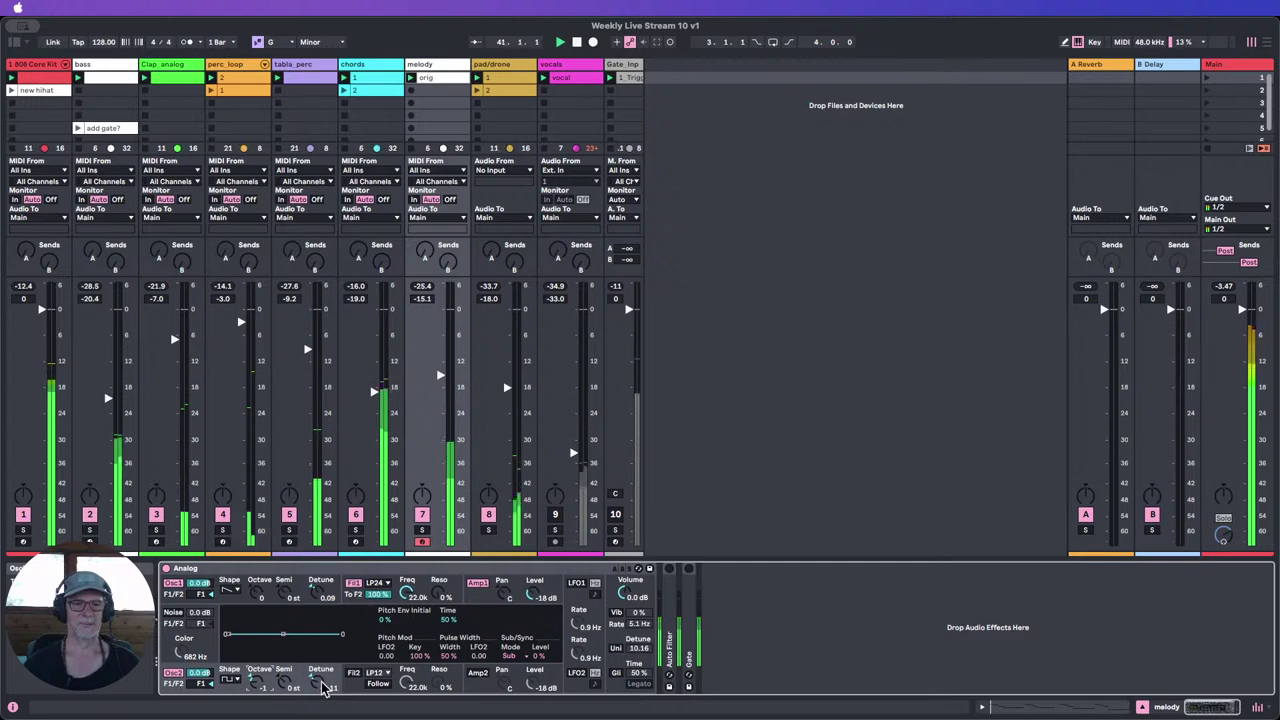
Step: Return the second oscillator to a sine at octave 0, with a -5 st offset and a detune of -0.19
click(232, 683)
click(230, 648)
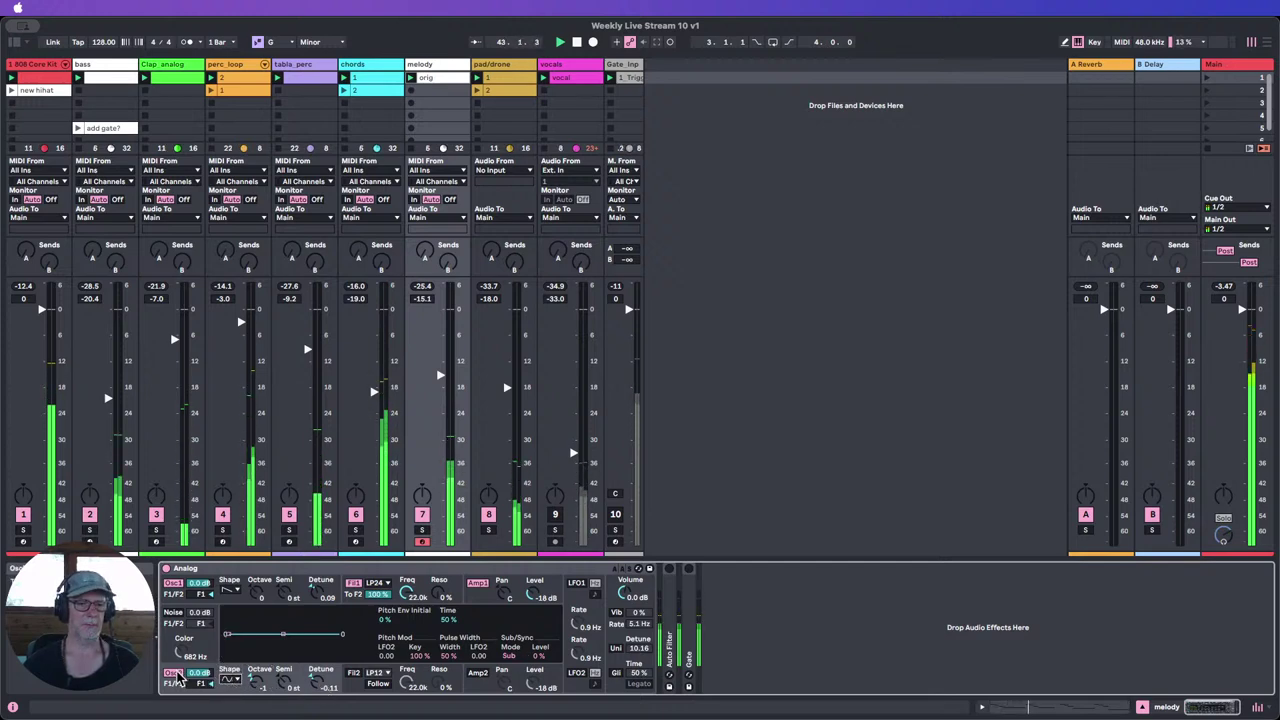
double_click(257, 682)
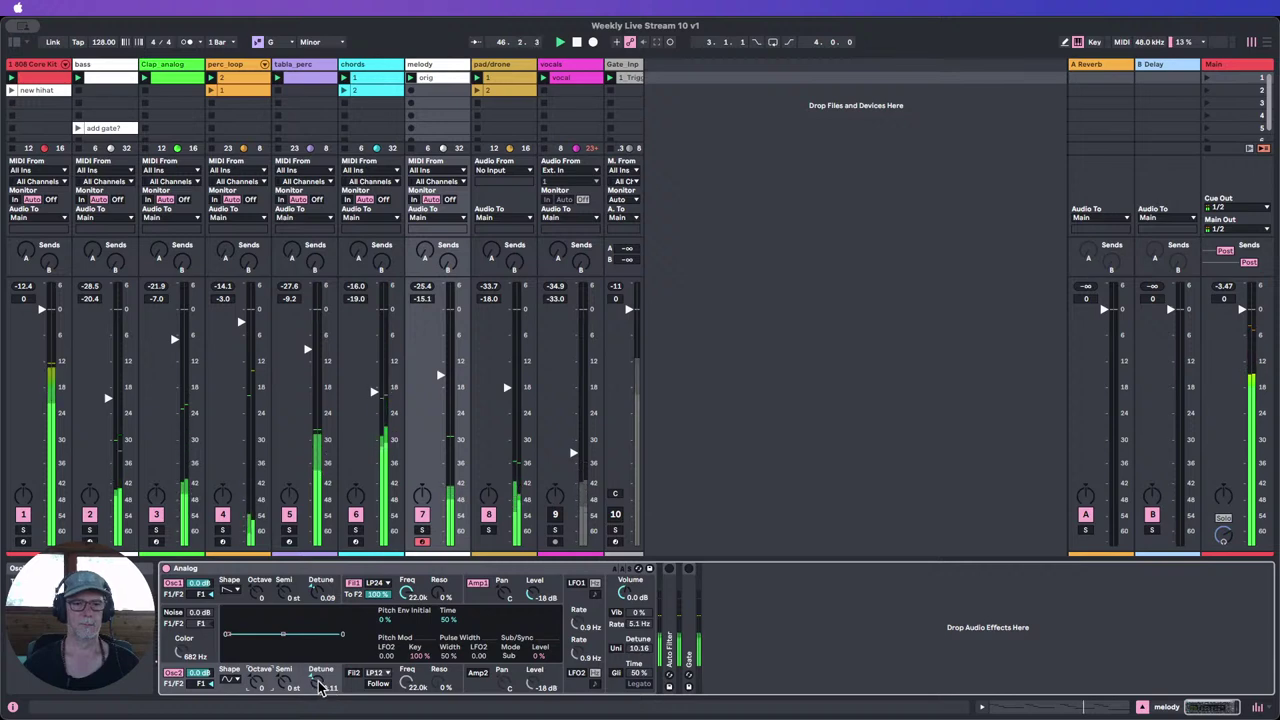
drag(317, 683, 317, 690)
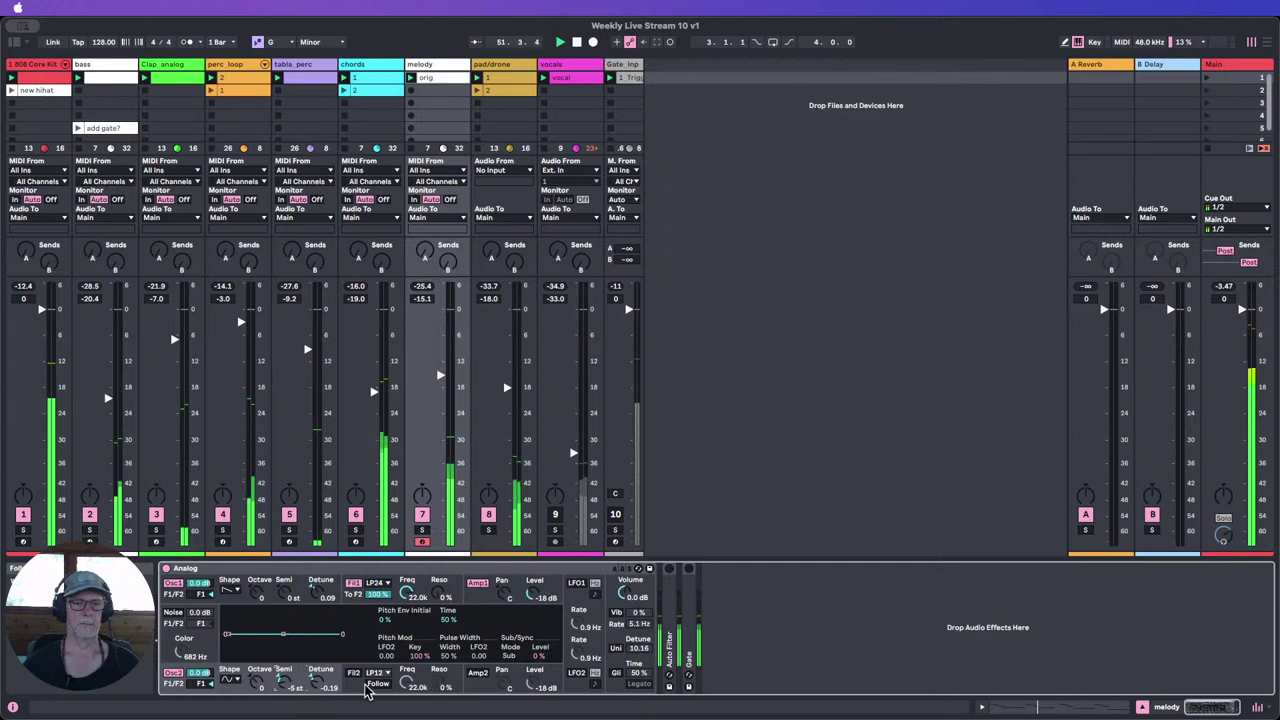
Step: Try the second oscillator as a sawtooth at -3 st and 0 st, and switch the oscillator off
click(237, 680)
click(231, 648)
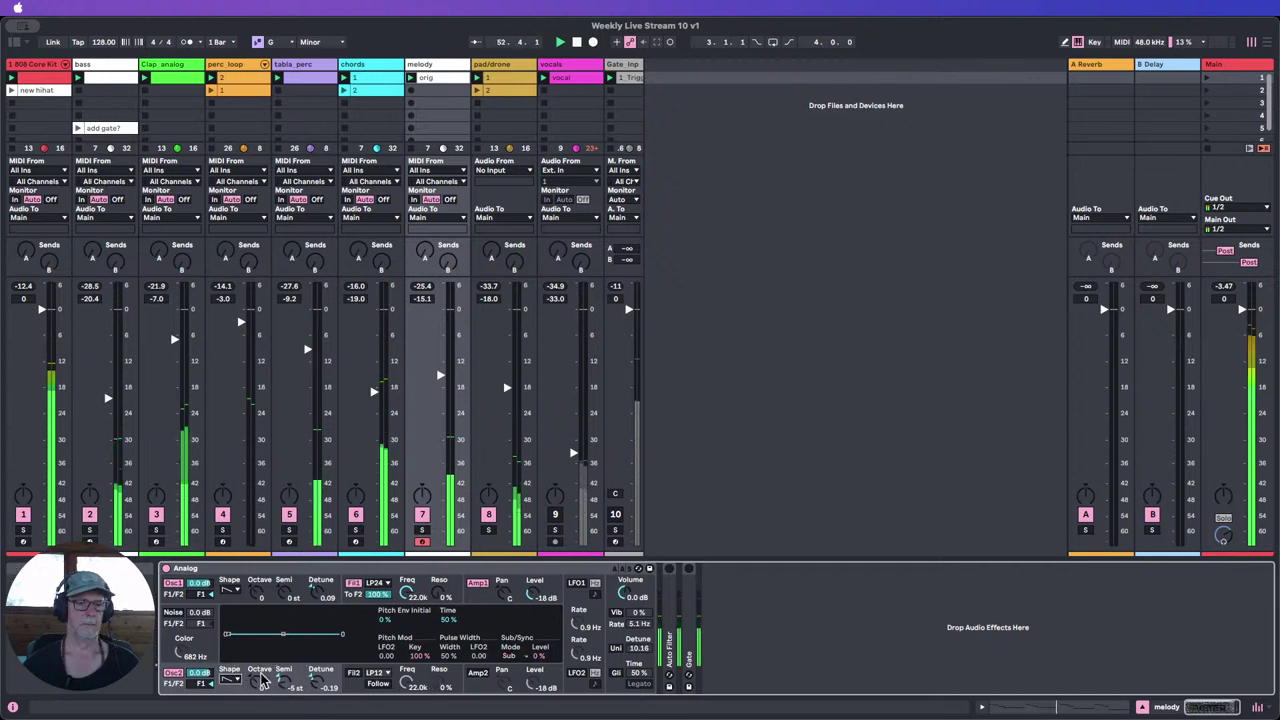
drag(288, 692, 288, 704)
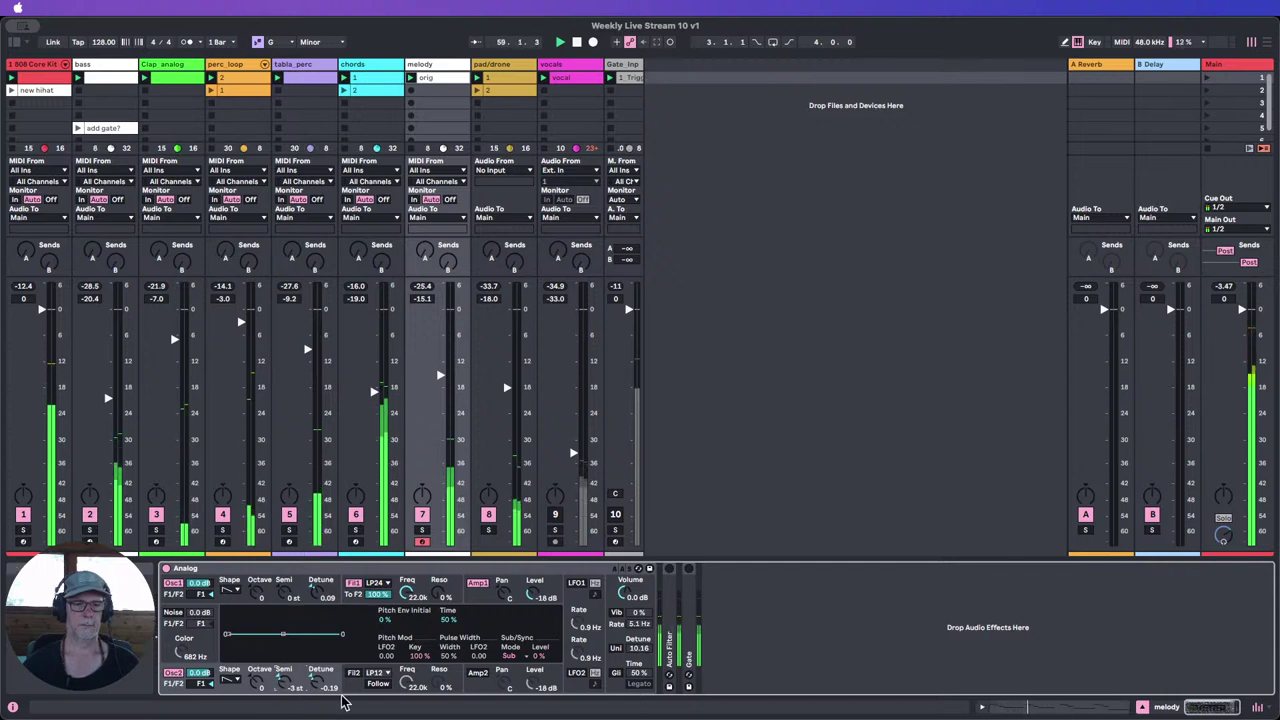
drag(277, 674, 277, 665)
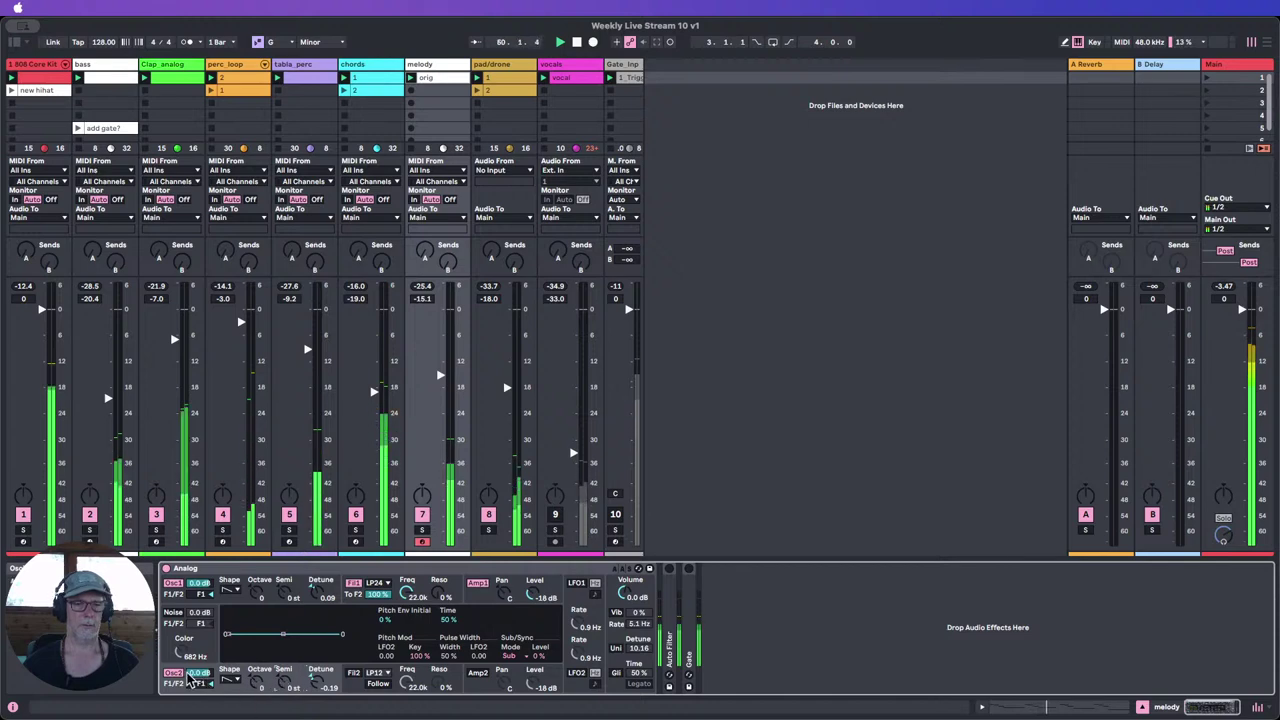
click(175, 673)
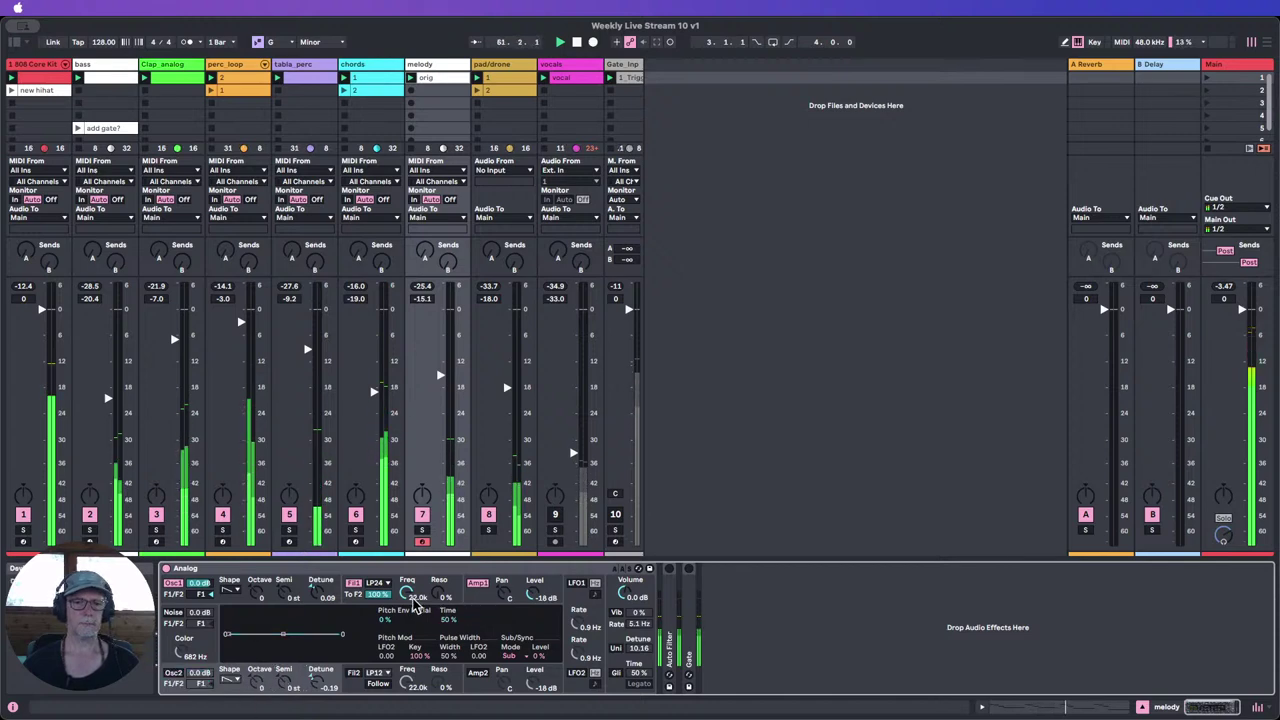
Step: Lower Analog's Fil1 frequency to 290 Hz with resonance at 28%, and stop playback
drag(406, 592, 407, 624)
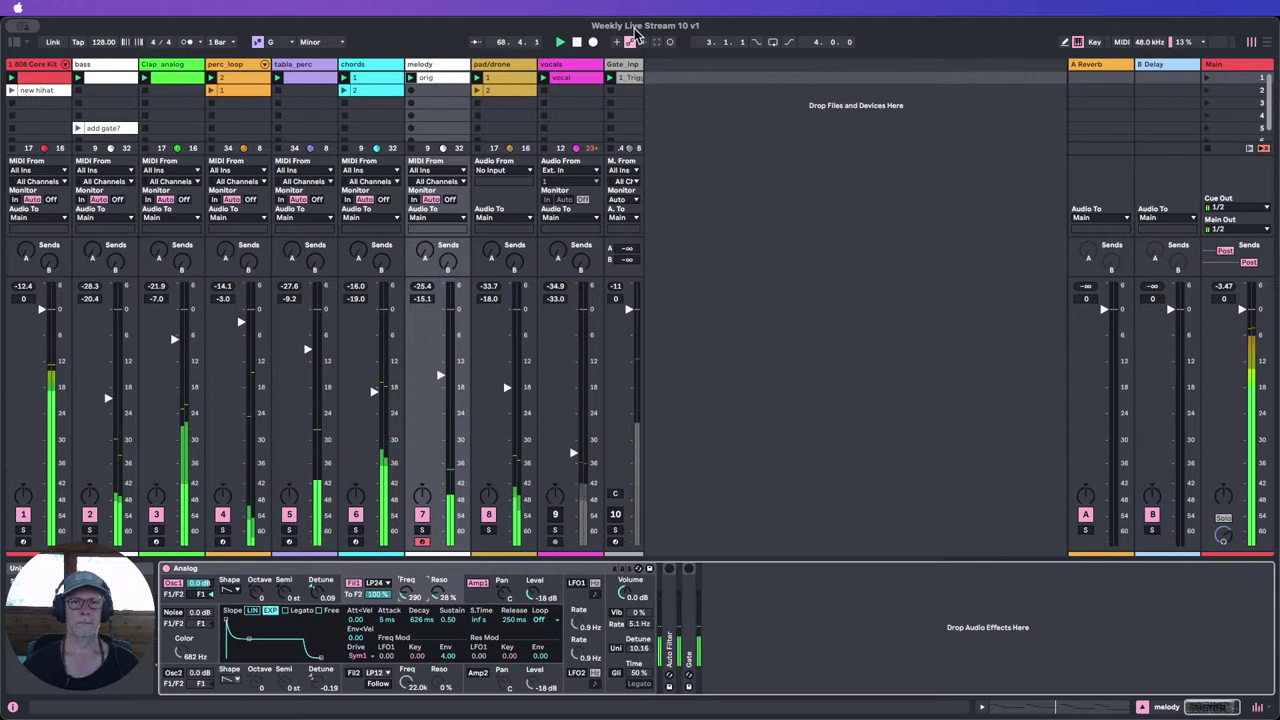
click(576, 45)
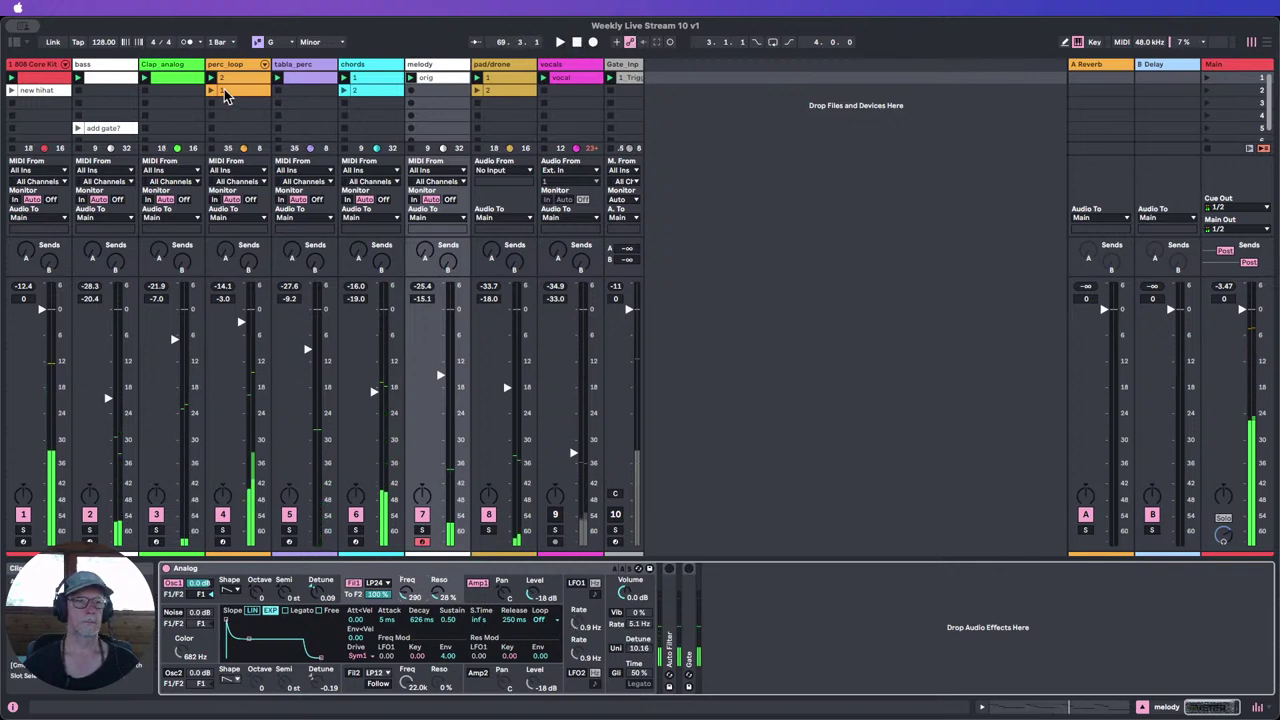
Step: Replace Analog on the melody track with the Wavetable instrument and start playback of the orig clip
click(15, 43)
scroll(308, 515, down, 4)
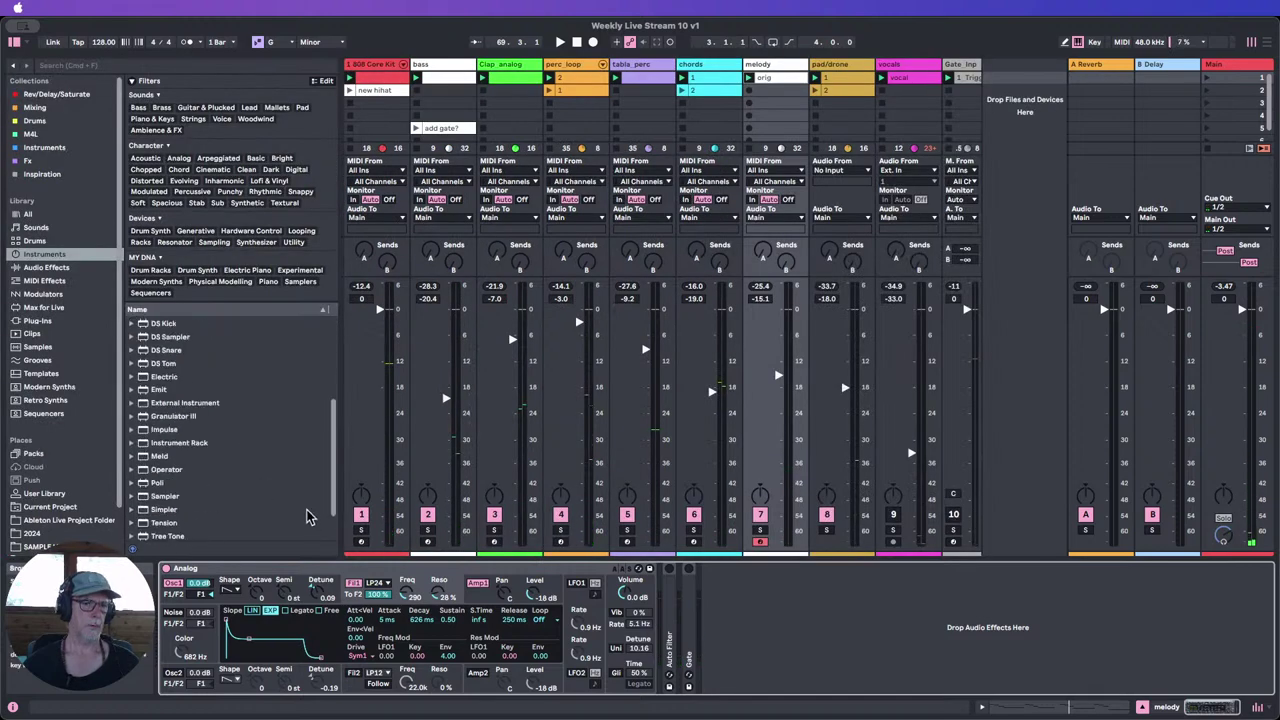
drag(170, 537, 285, 585)
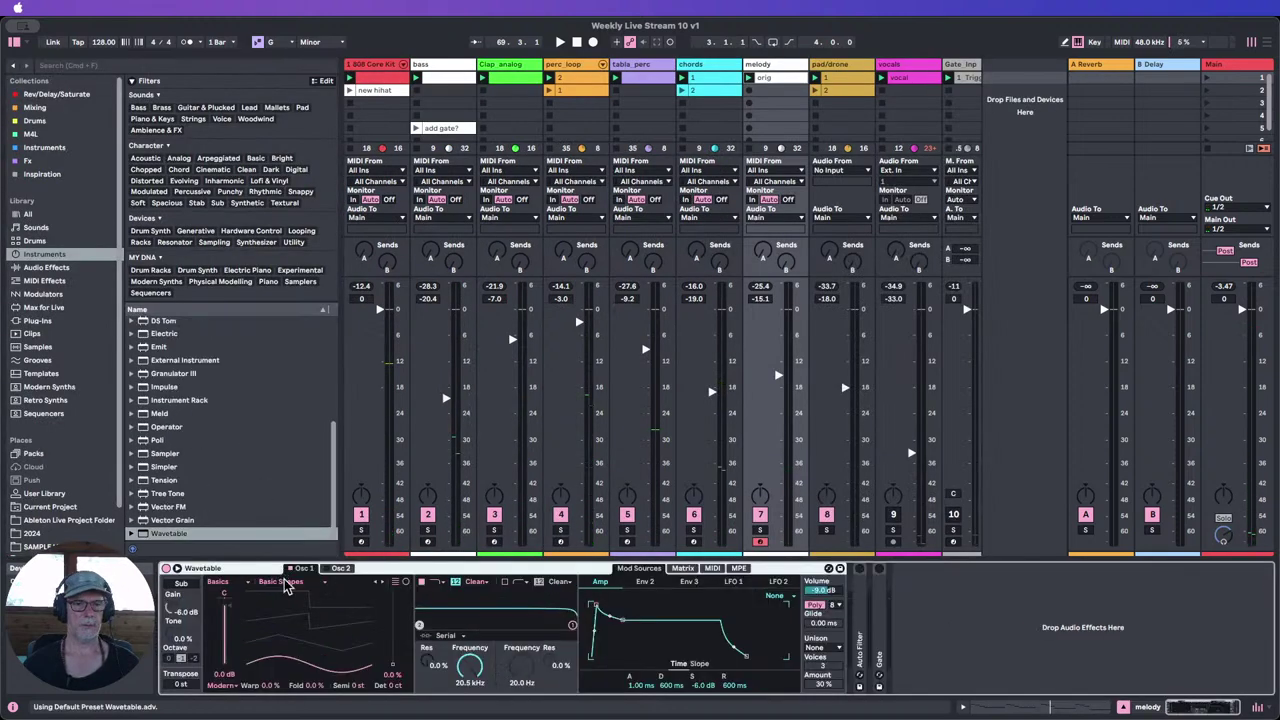
click(15, 43)
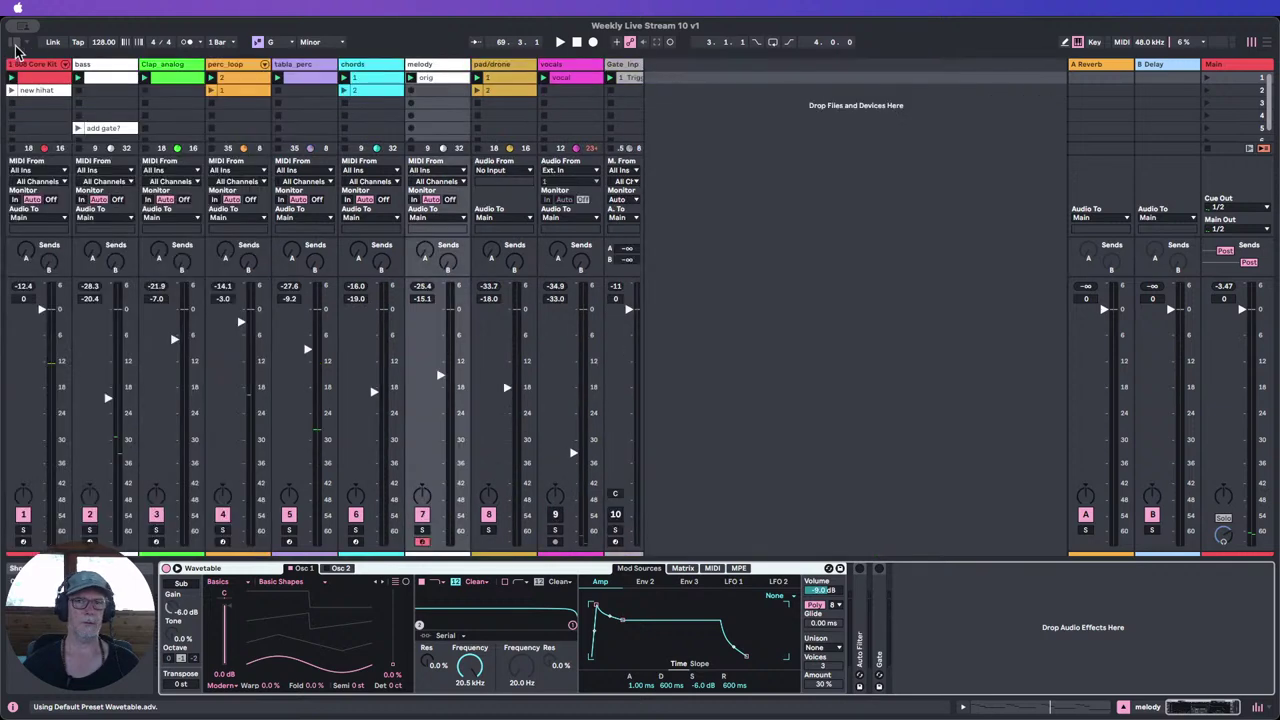
click(413, 80)
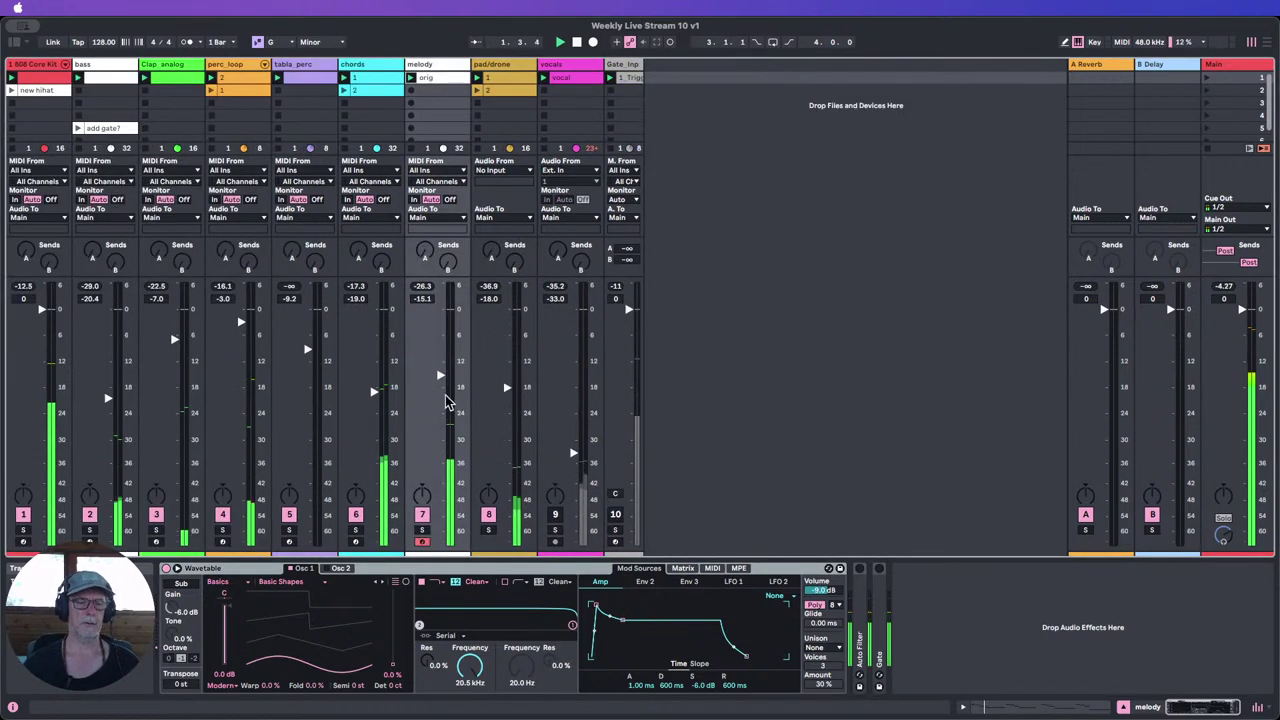
Step: Set the first oscillator's wavetable position to 66%, and the amp envelope's attack to 20.8 ms and sustain to 0.0 dB
drag(380, 673, 380, 605)
drag(703, 686, 703, 640)
drag(641, 686, 641, 652)
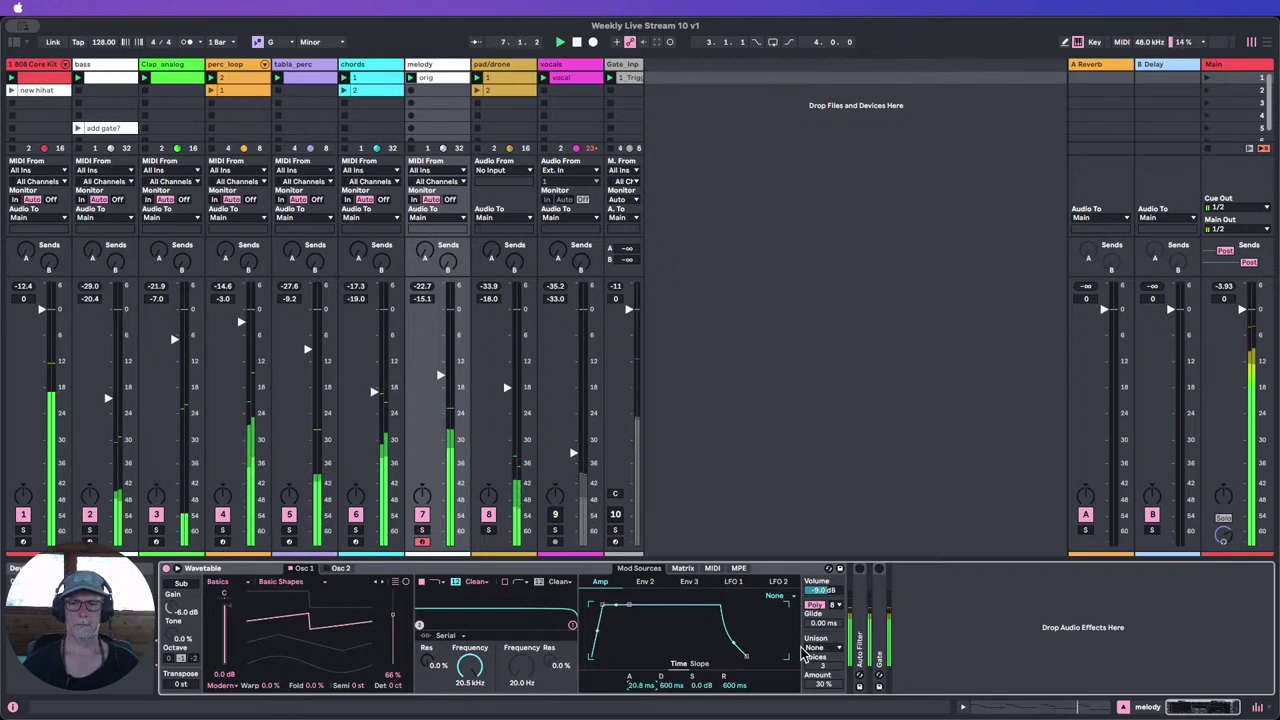
Step: Apply Shimmer unison with an amount of 20%, trying Mono voicing and returning to Poly
click(814, 605)
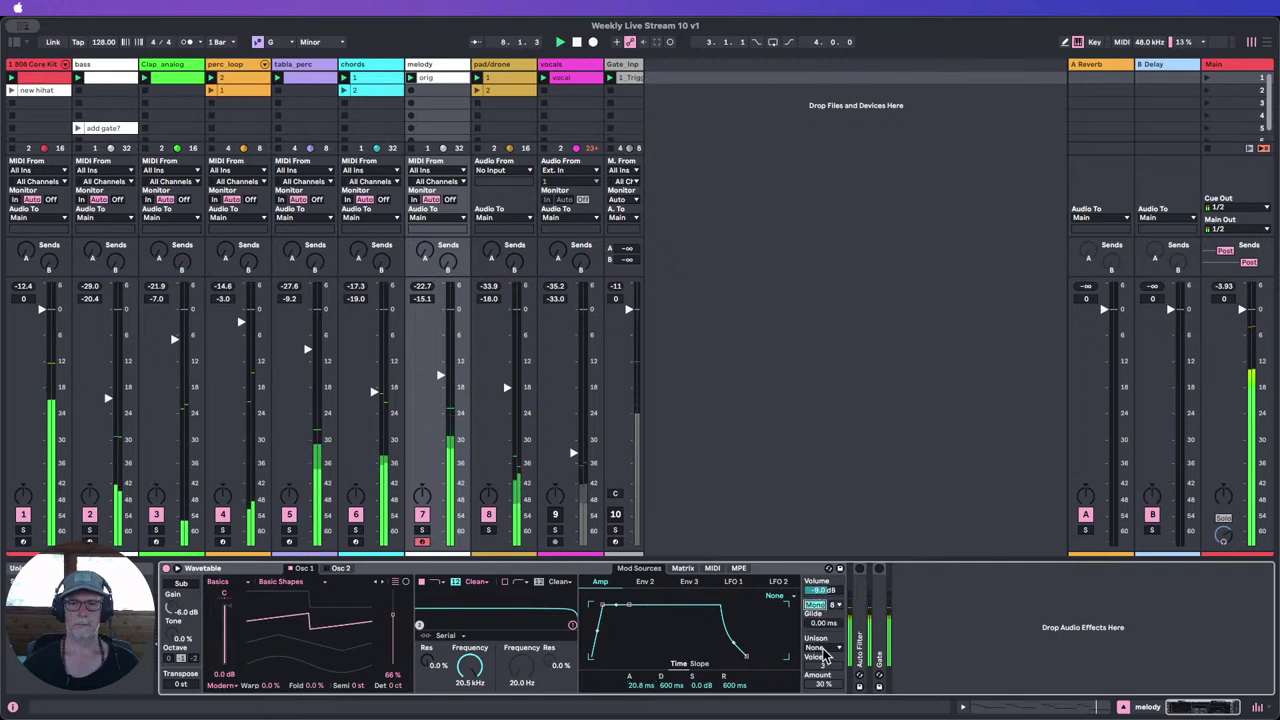
click(820, 648)
click(825, 600)
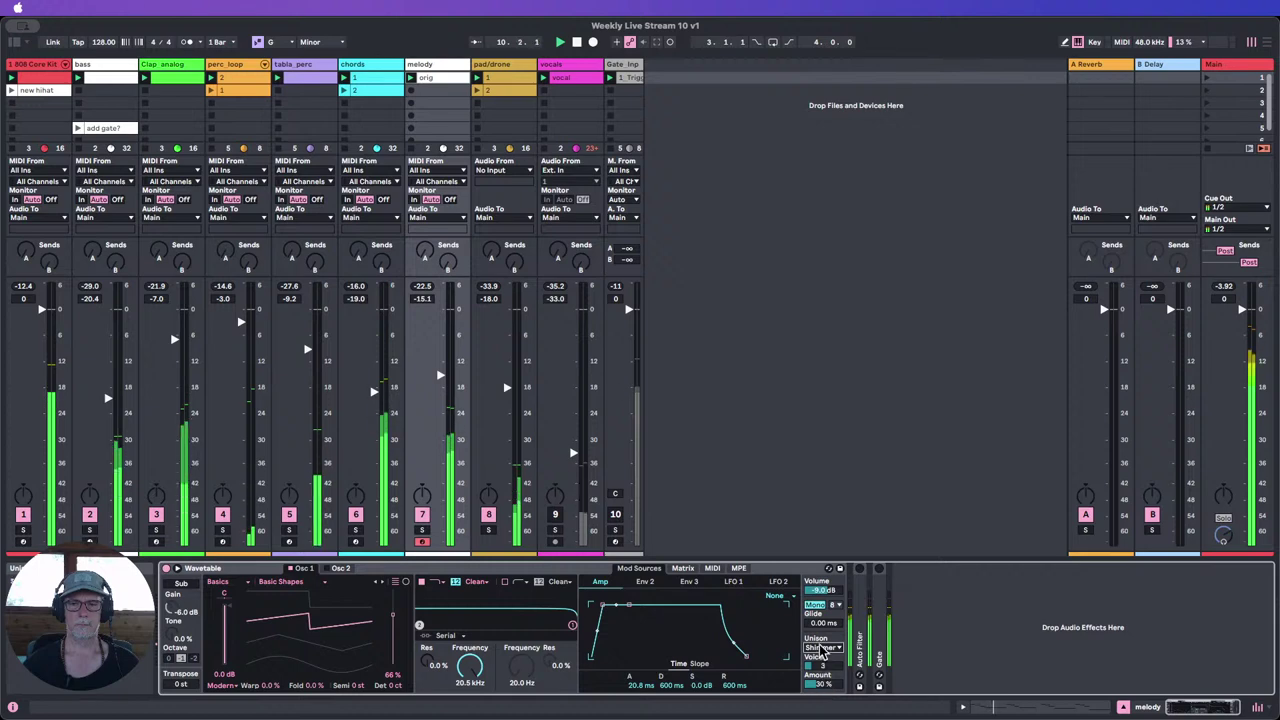
click(822, 650)
click(954, 617)
click(816, 606)
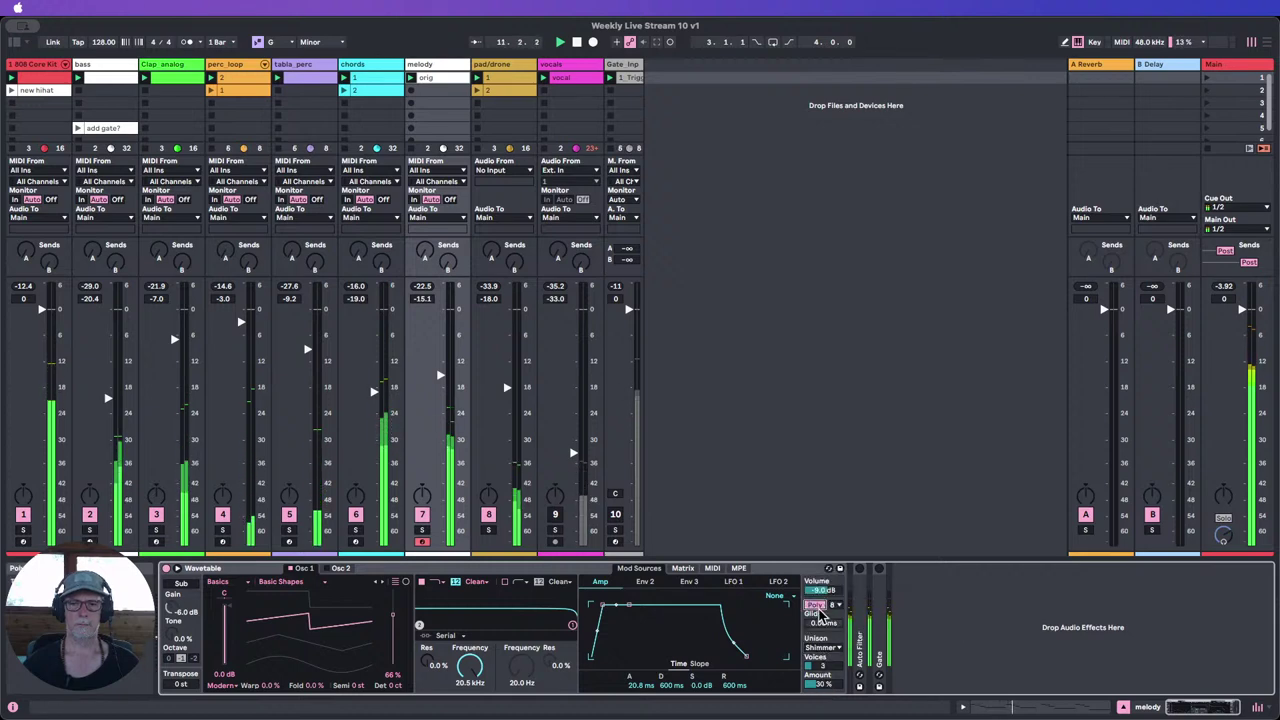
drag(815, 685, 815, 694)
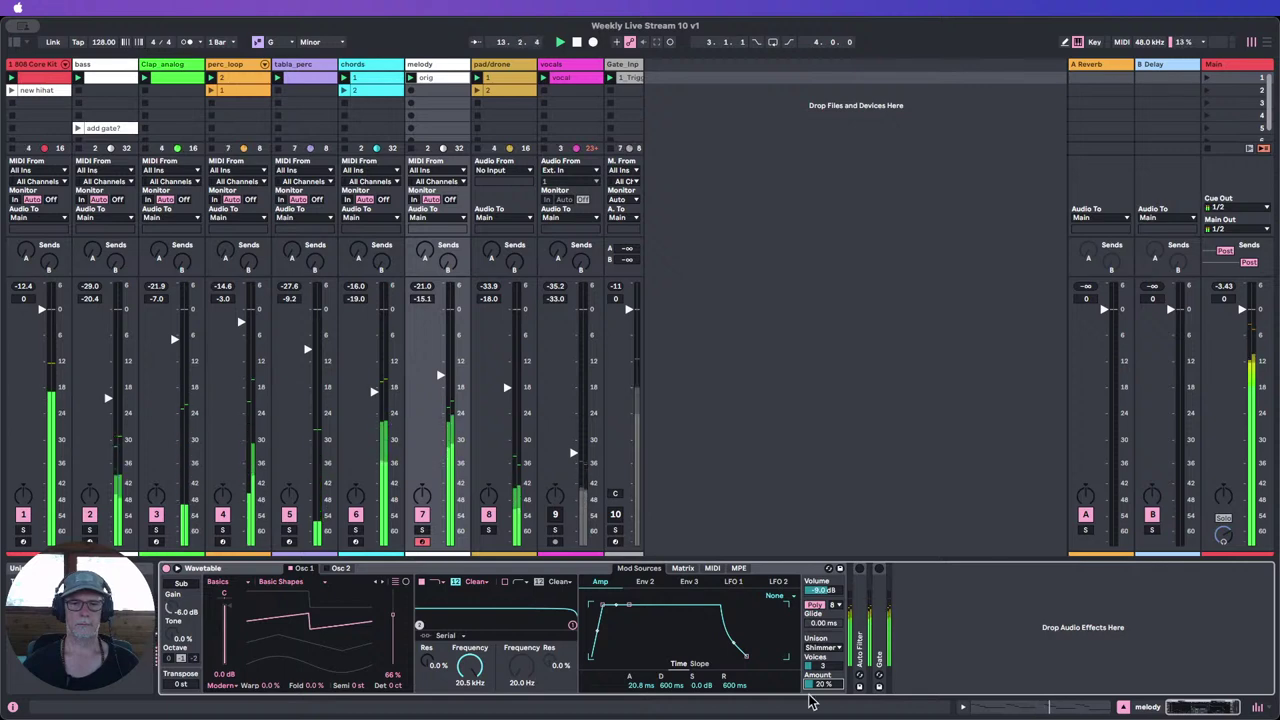
Step: Shape the amp envelope to 281 ms decay and -13 dB sustain, and lower the first filter's frequency to 1.54 kHz
drag(695, 690, 713, 658)
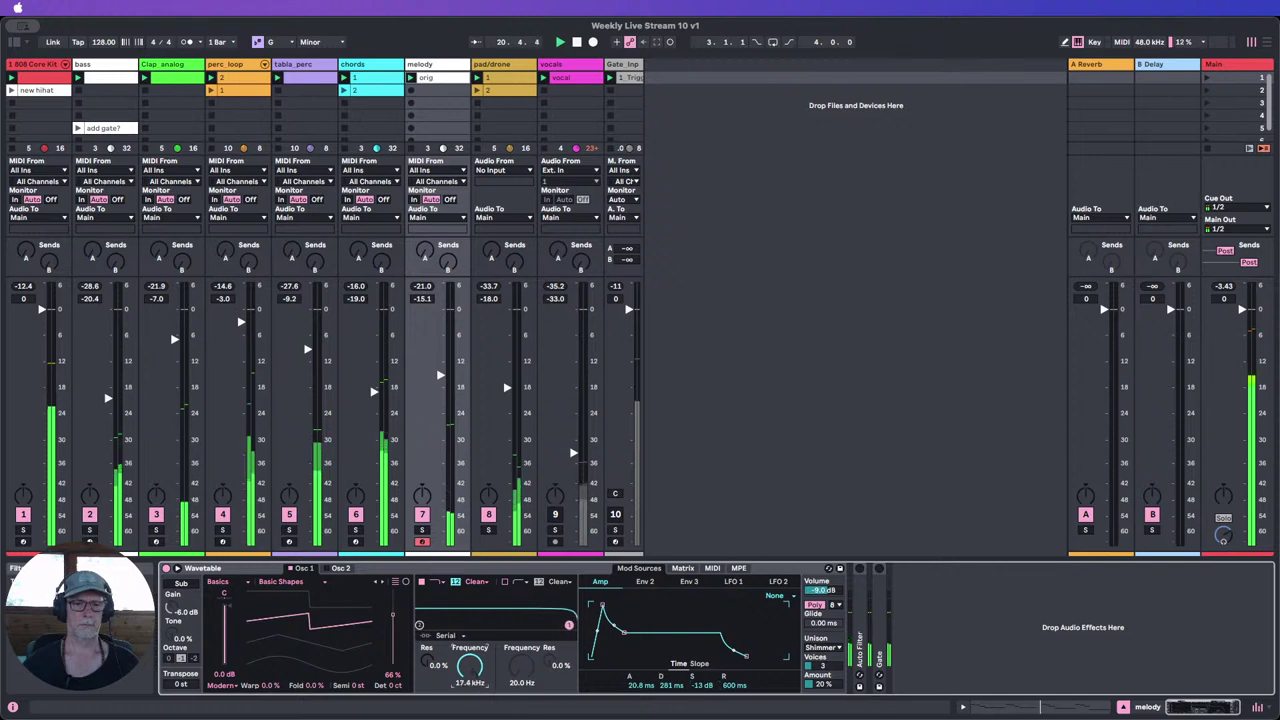
drag(470, 667, 470, 716)
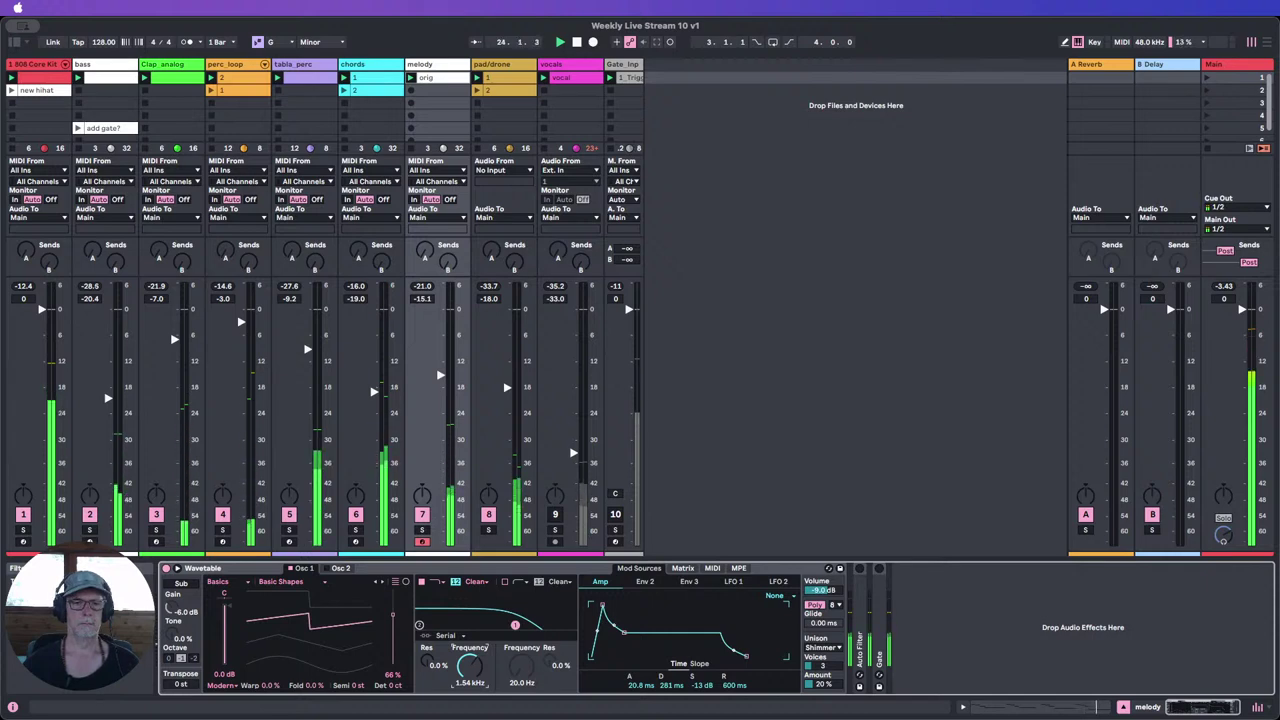
Step: Switch on Wavetable's second oscillator and choose its wavetable from the Collection category
click(220, 582)
click(228, 590)
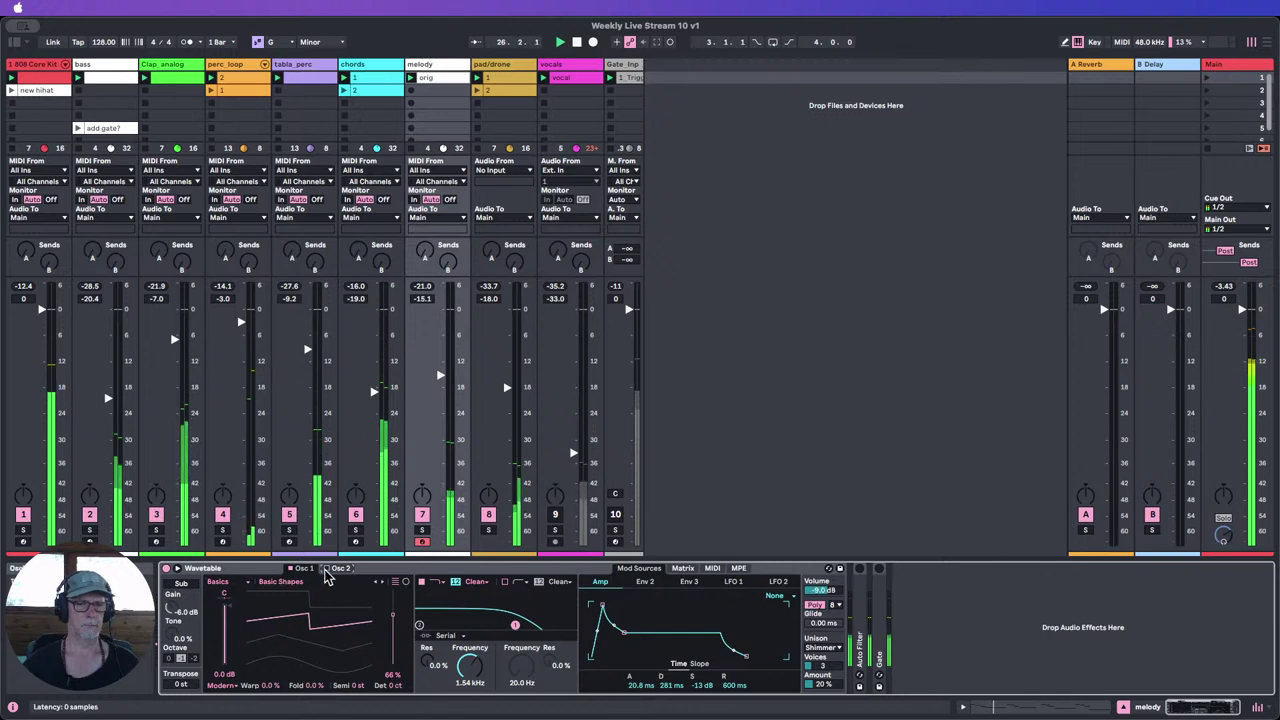
click(340, 568)
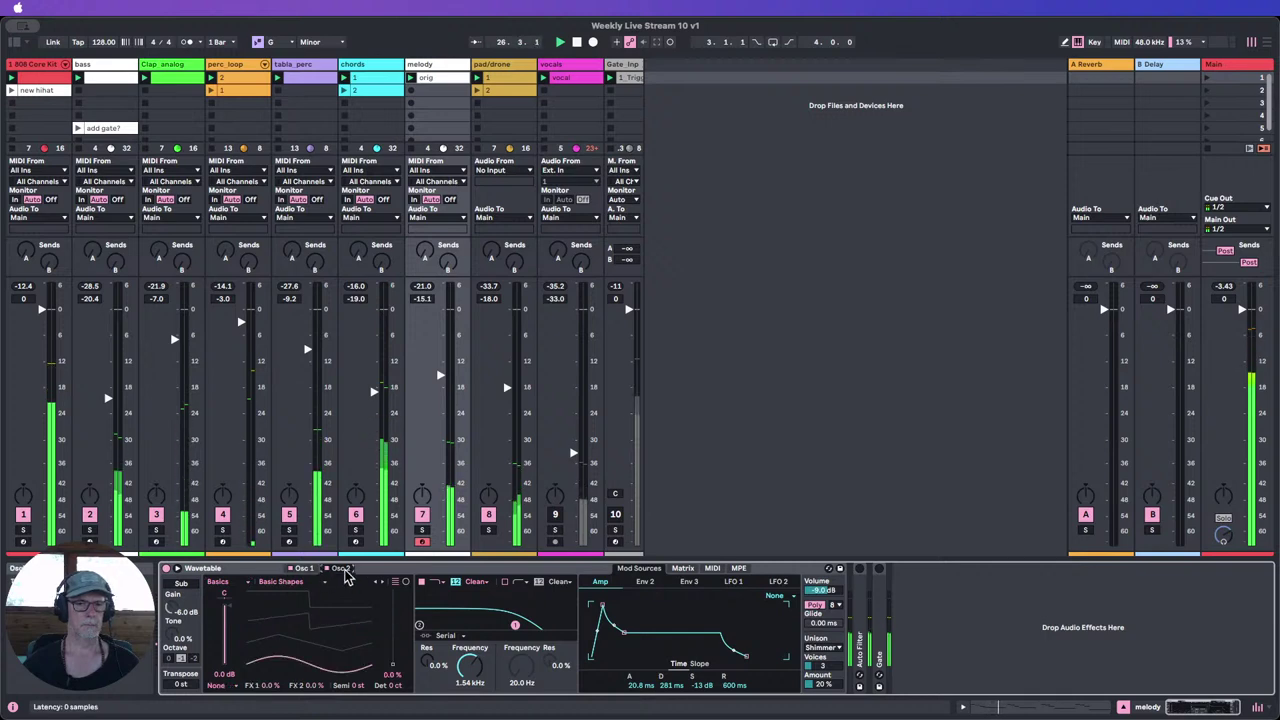
click(220, 582)
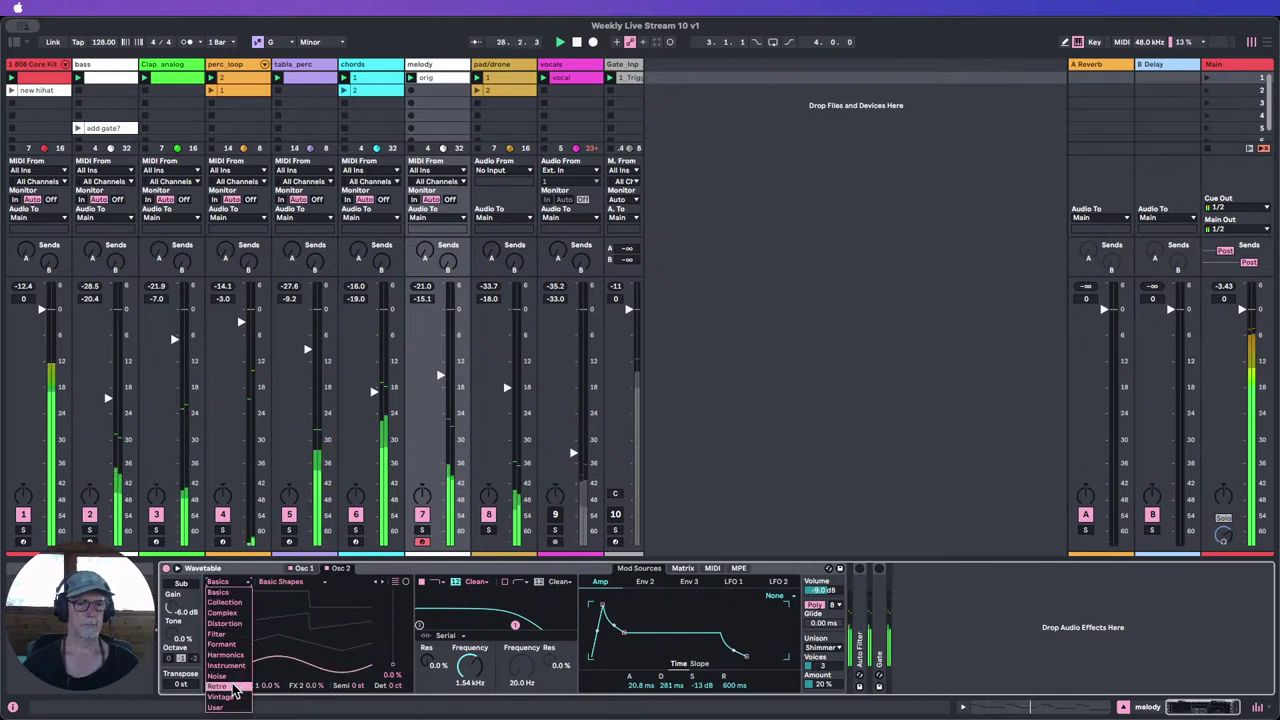
click(226, 603)
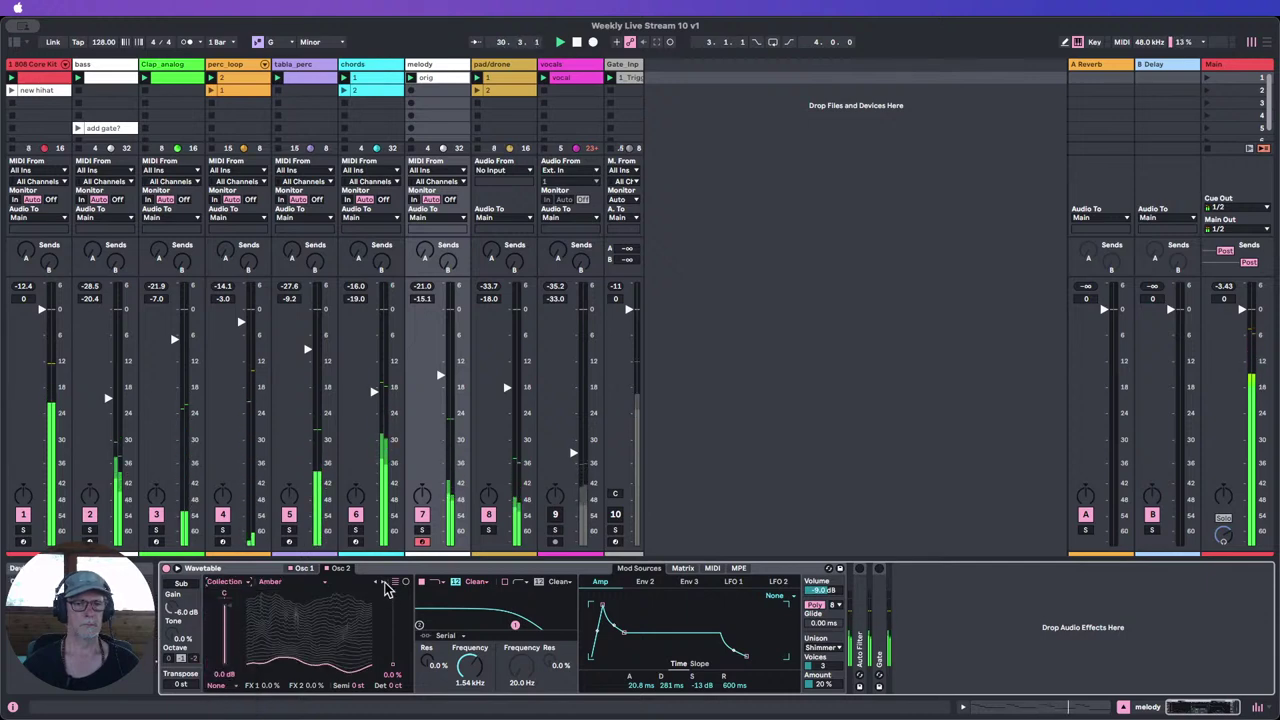
Step: Switch off the first oscillator and change the second oscillator's wavetable to Charcoal with its position at 13%
click(386, 582)
click(290, 568)
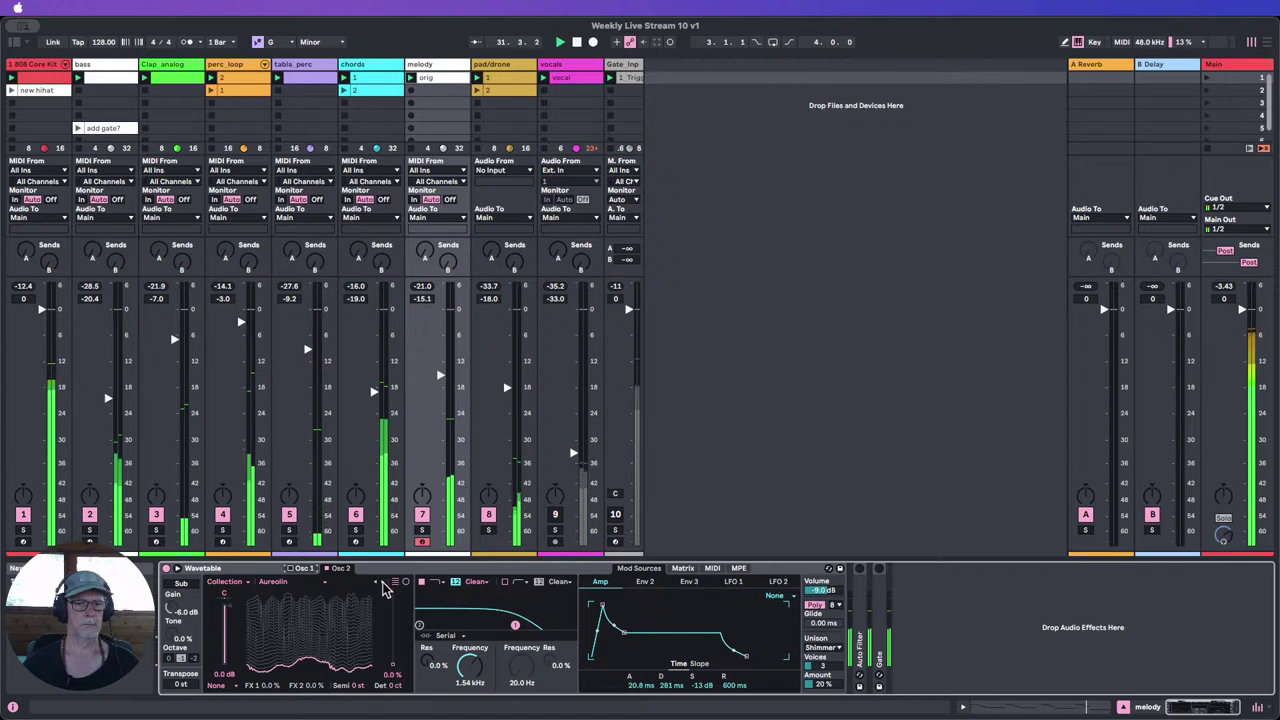
click(383, 582)
click(381, 585)
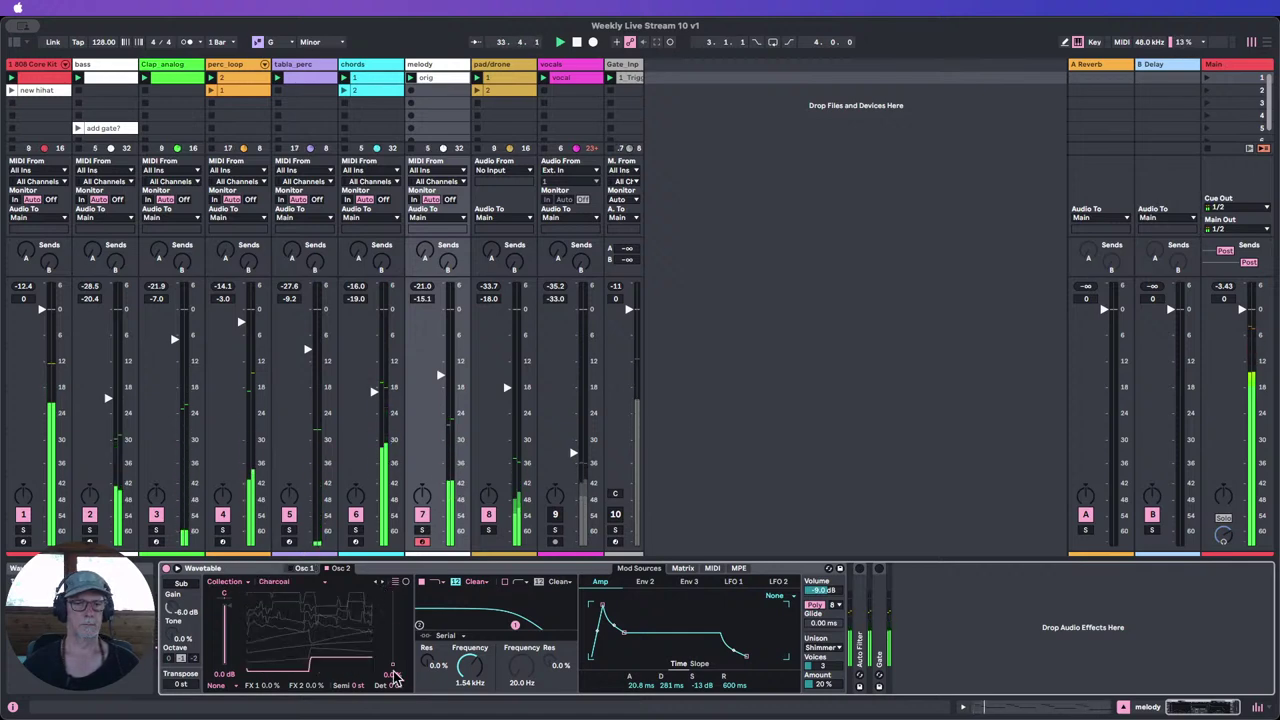
mouse_move(390, 668)
mouse_down()
mouse_move(390, 615)
mouse_move(390, 662)
mouse_up()
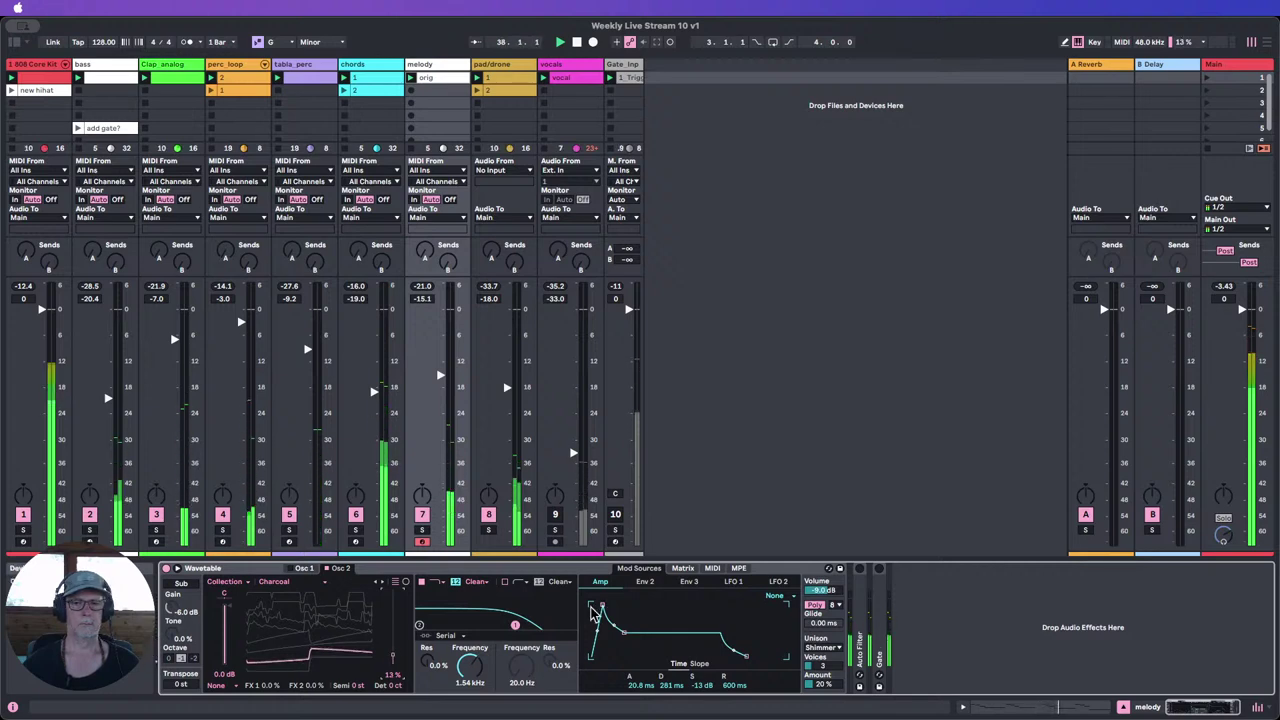
Step: Modulate the second oscillator's position with LFO 1 by 20 and set LFO 1's rate to 3.59 Hz
click(683, 568)
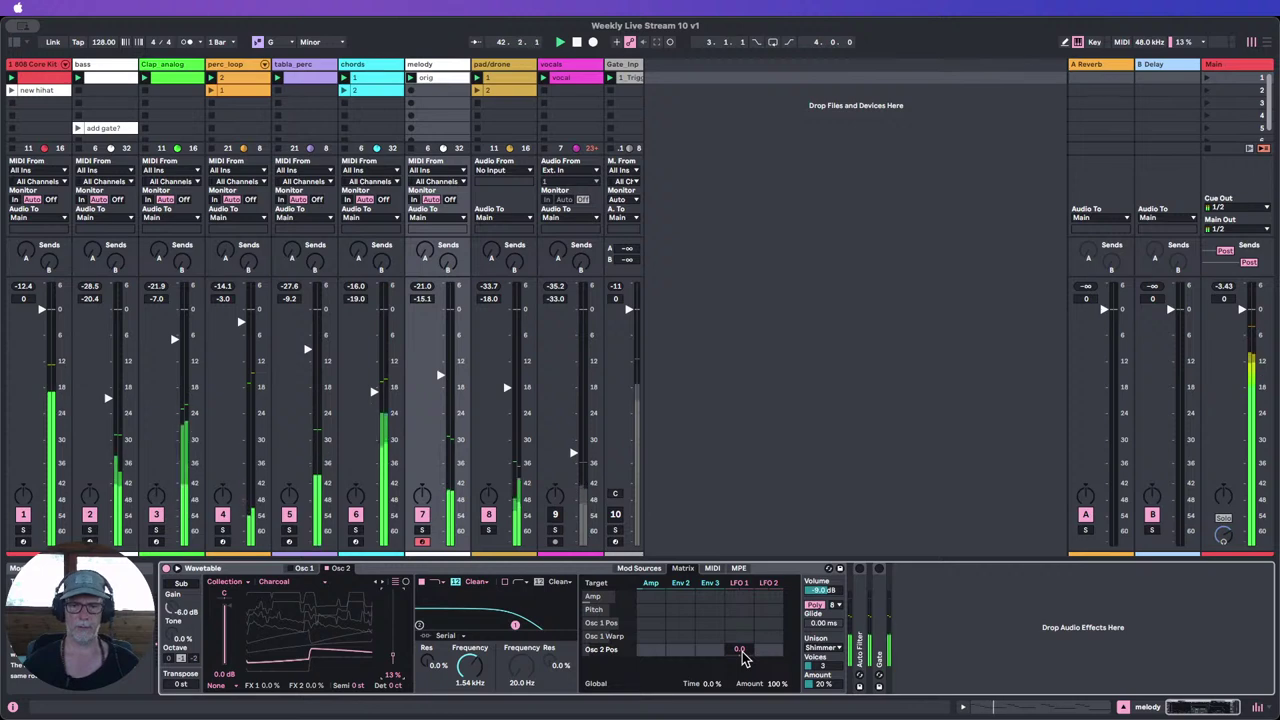
drag(740, 651, 740, 640)
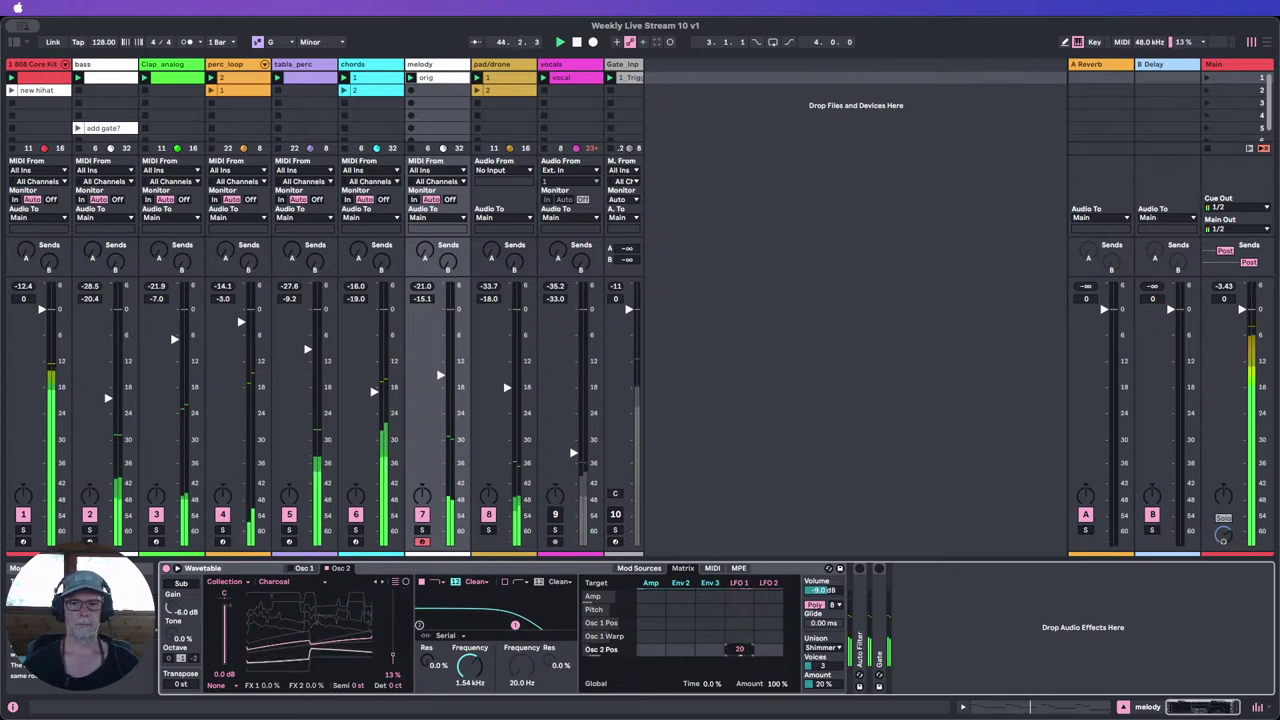
click(739, 583)
drag(639, 686, 639, 658)
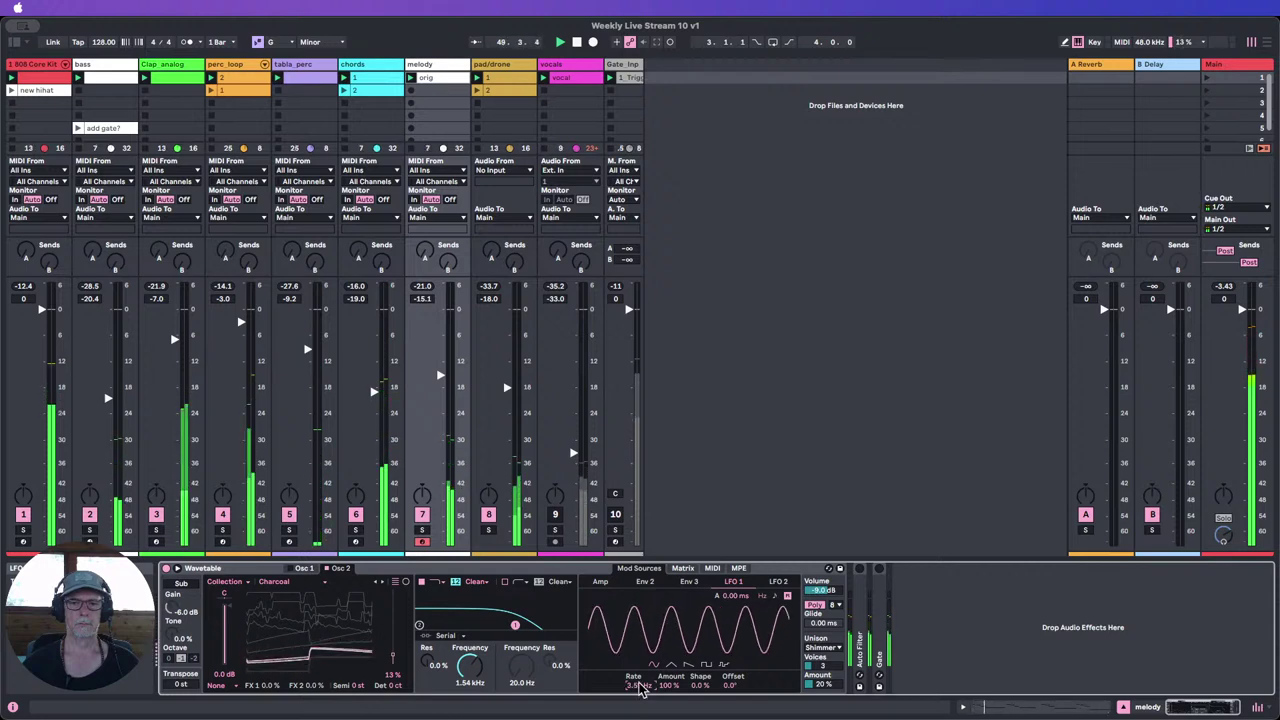
Step: Switch the first oscillator back on and set the second oscillator's gain to -1.0 dB
click(291, 568)
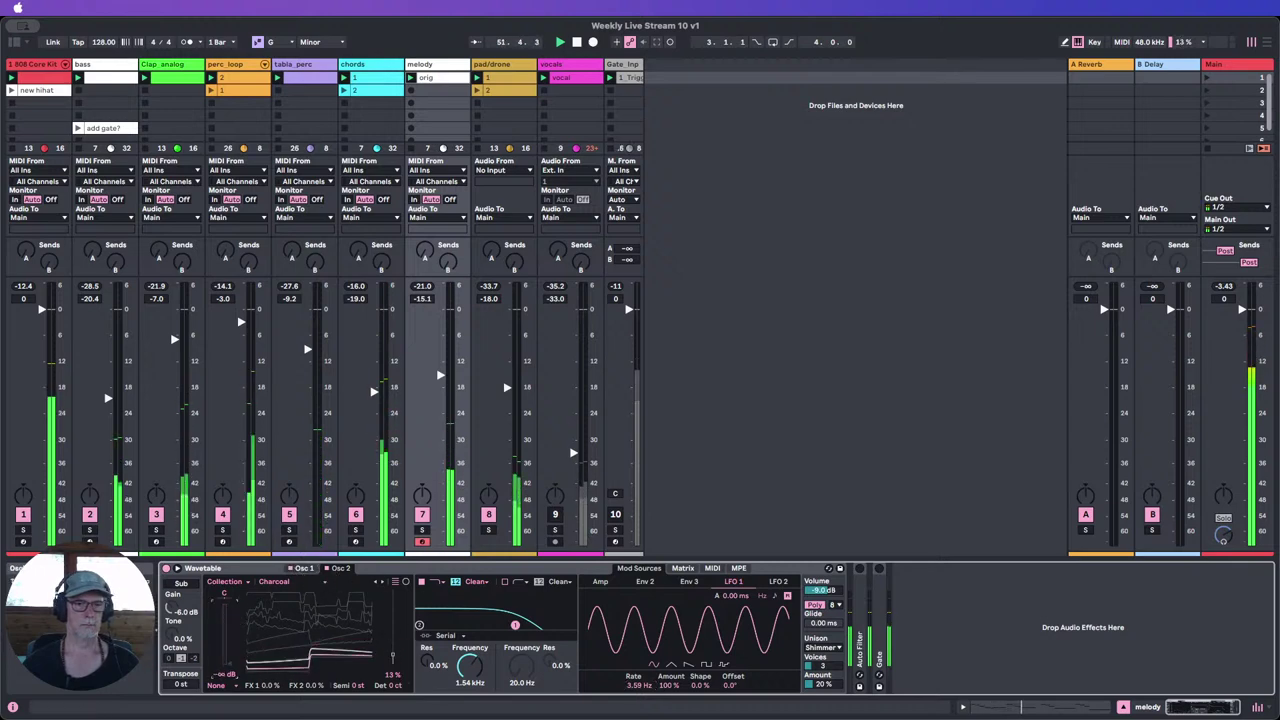
drag(224, 664, 224, 611)
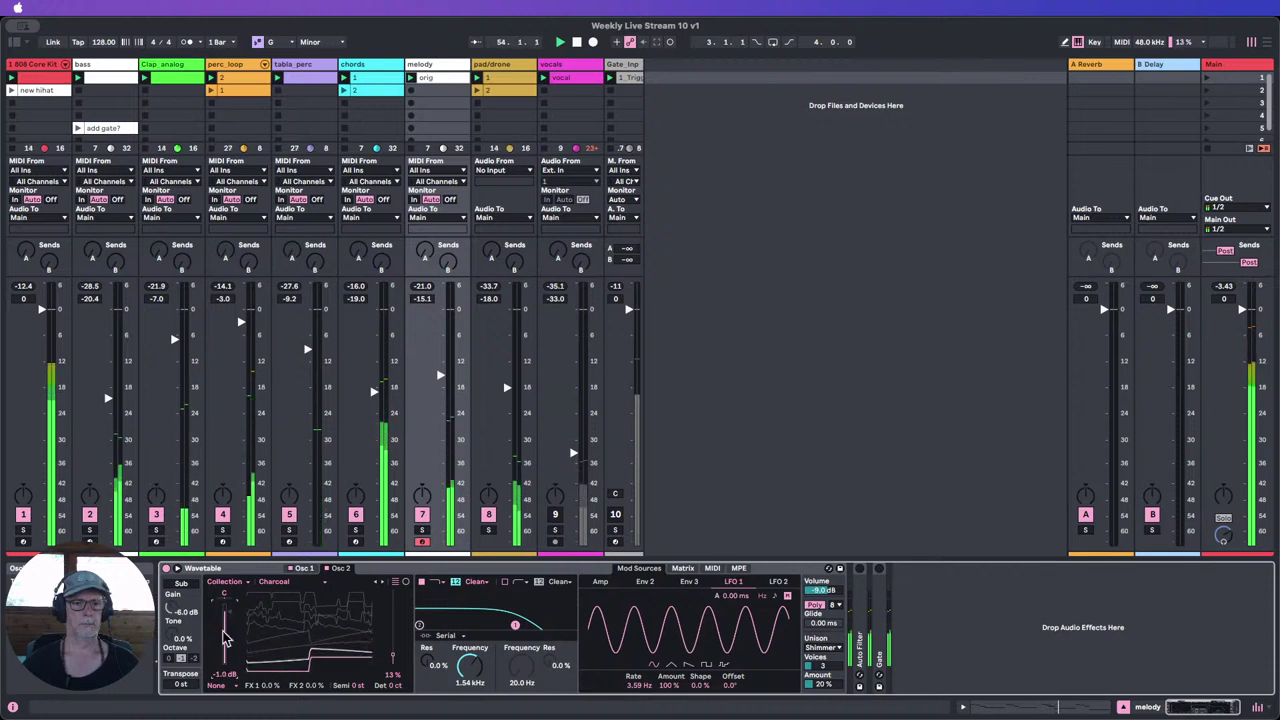
Step: Try the sub oscillator with tone at 50% and octave 0, and switch it off
click(181, 583)
drag(172, 644, 172, 613)
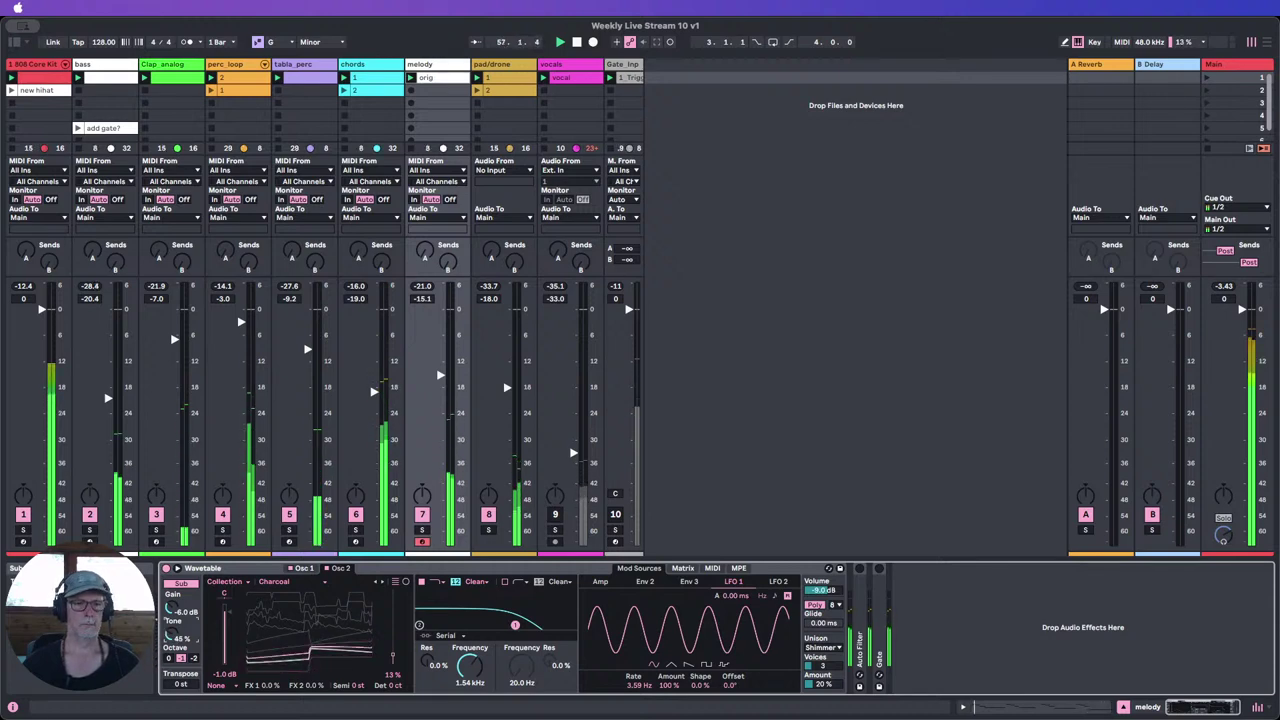
drag(172, 613, 172, 609)
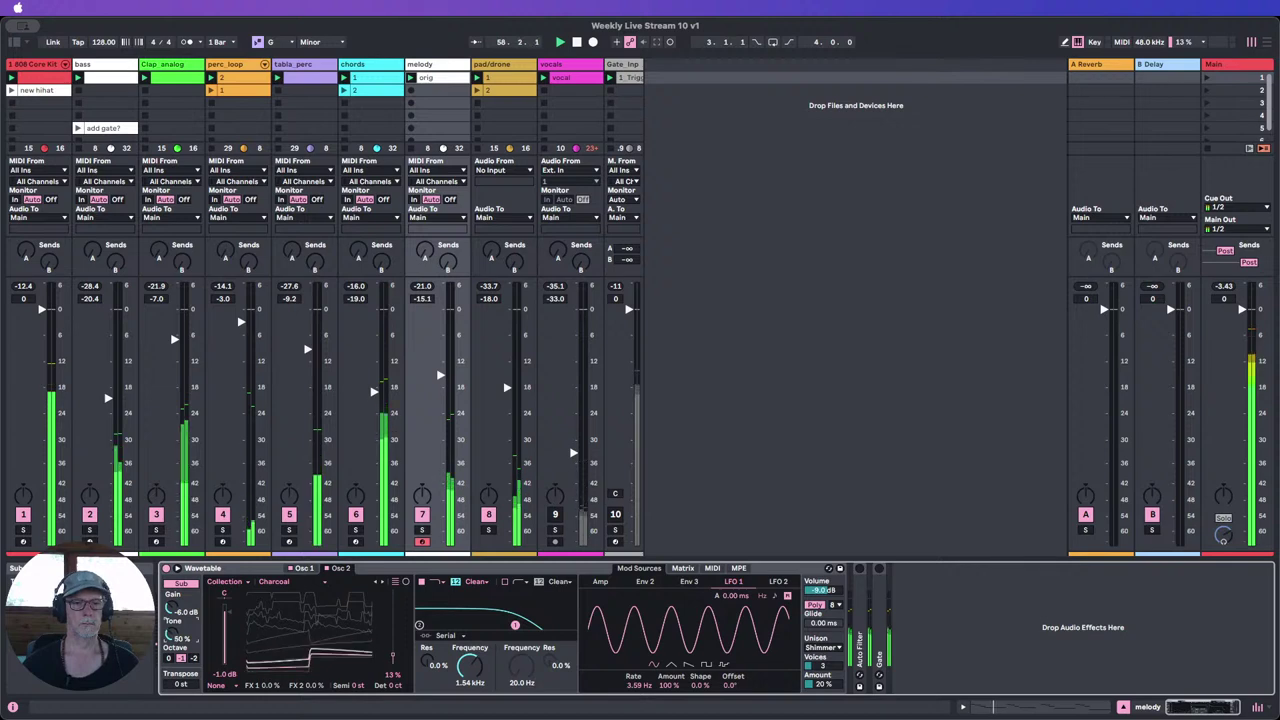
click(169, 658)
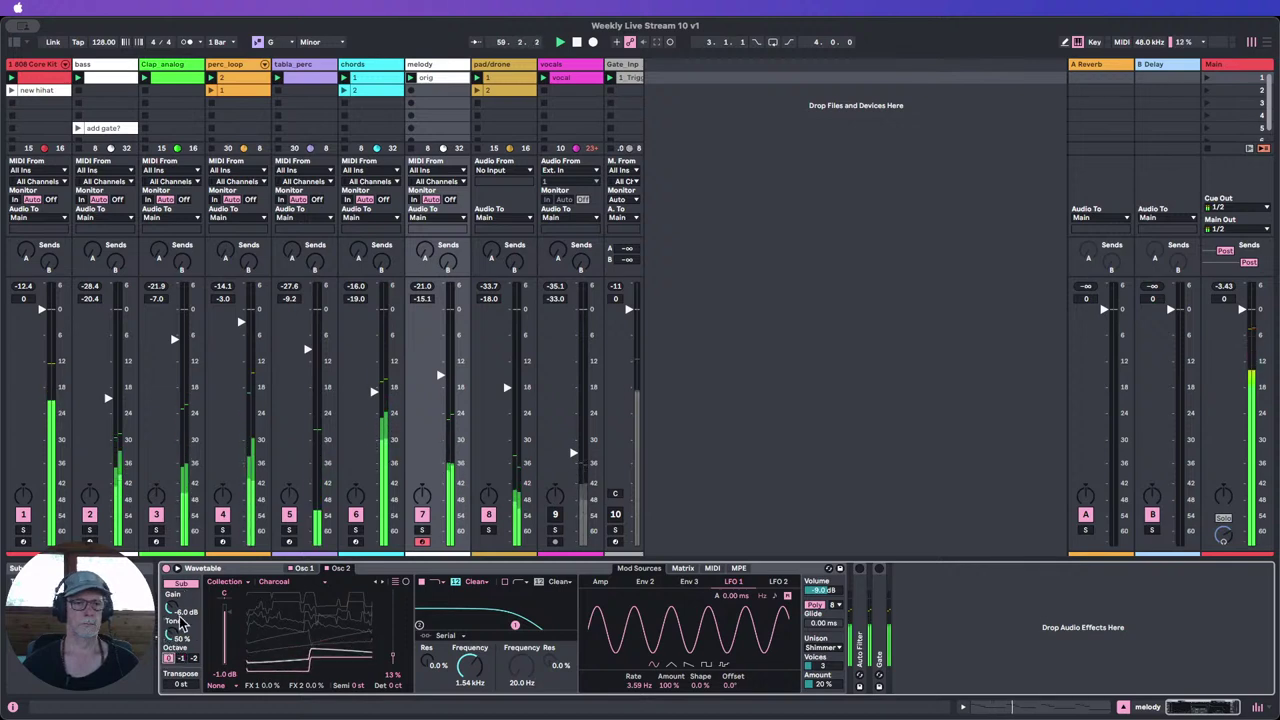
click(180, 584)
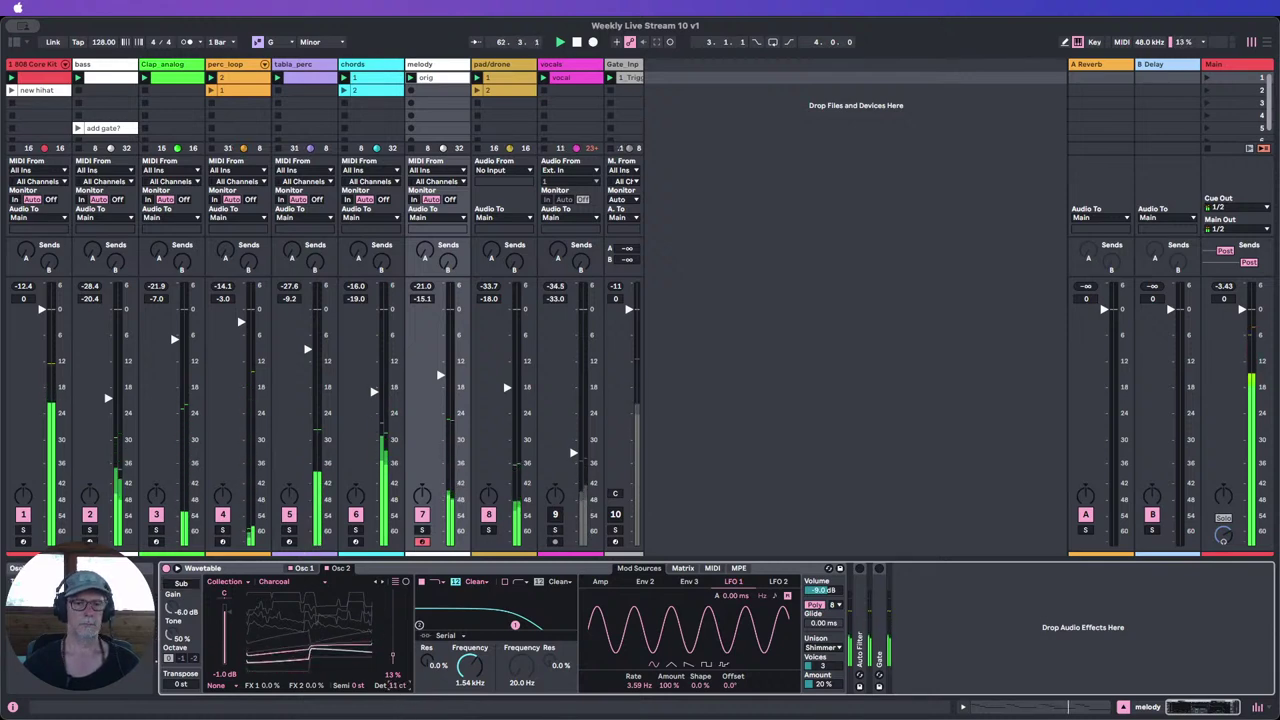
Step: Detune the first oscillator by -10 ct and give it the Fm effect with an amount of 10%
drag(403, 695, 403, 712)
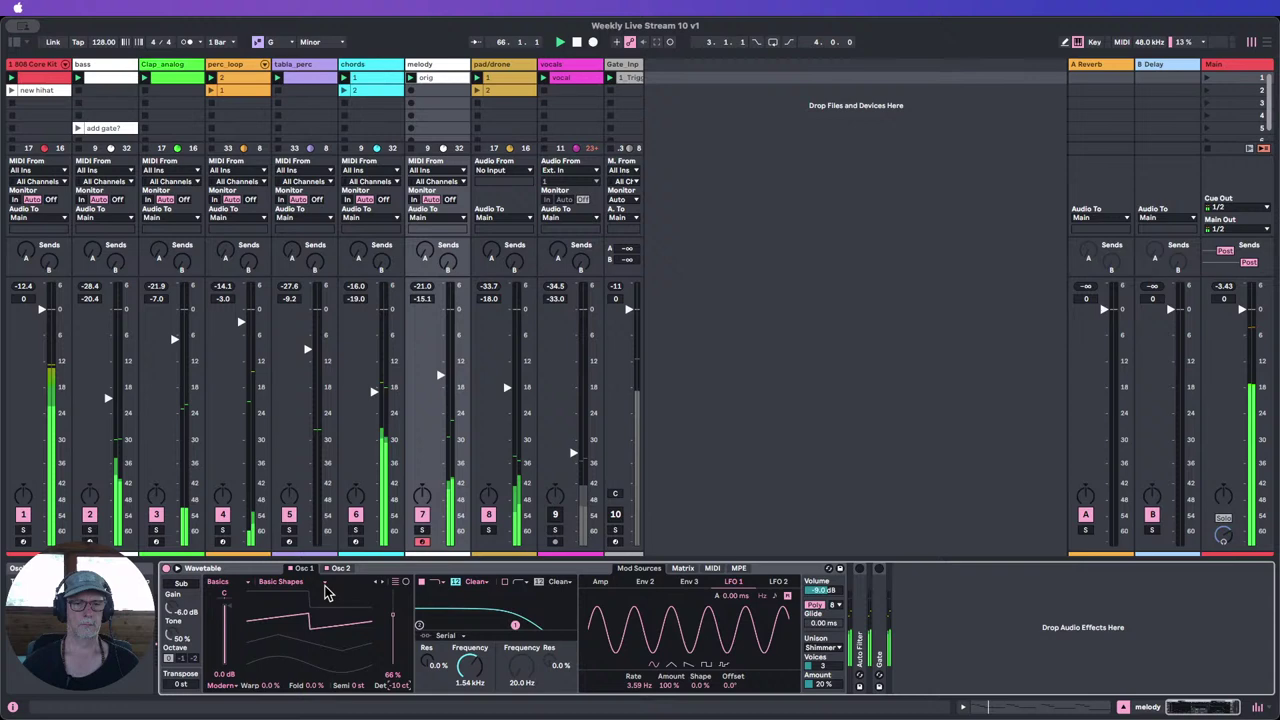
click(226, 686)
click(216, 653)
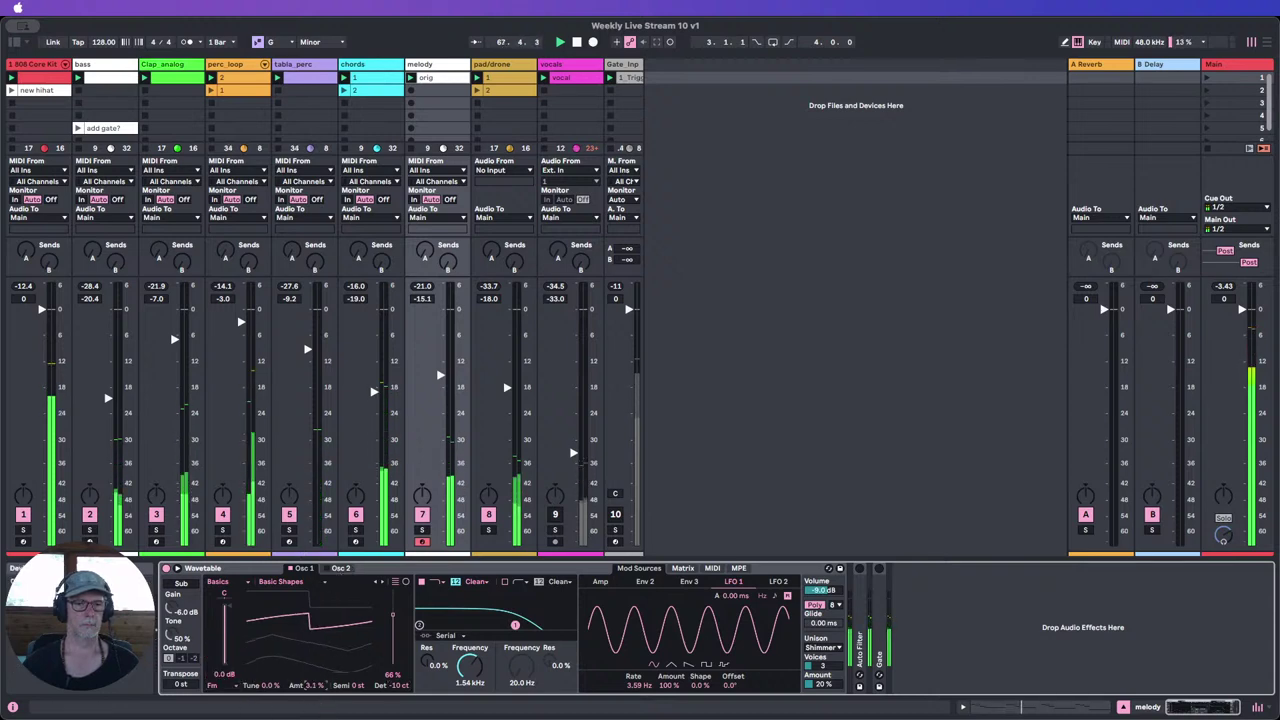
drag(314, 686, 314, 686)
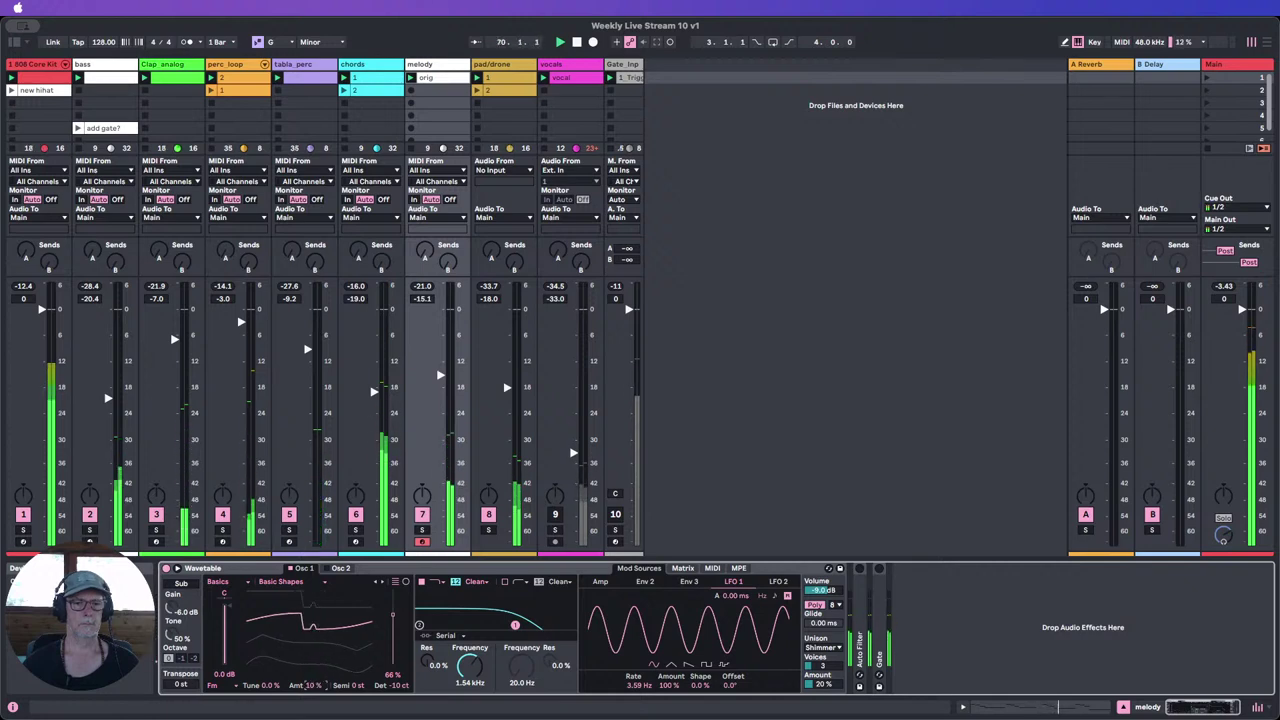
Step: Try the Classic effect on the first oscillator with different pulse width and sync amounts, and reset both to 0.0%
click(222, 690)
click(222, 690)
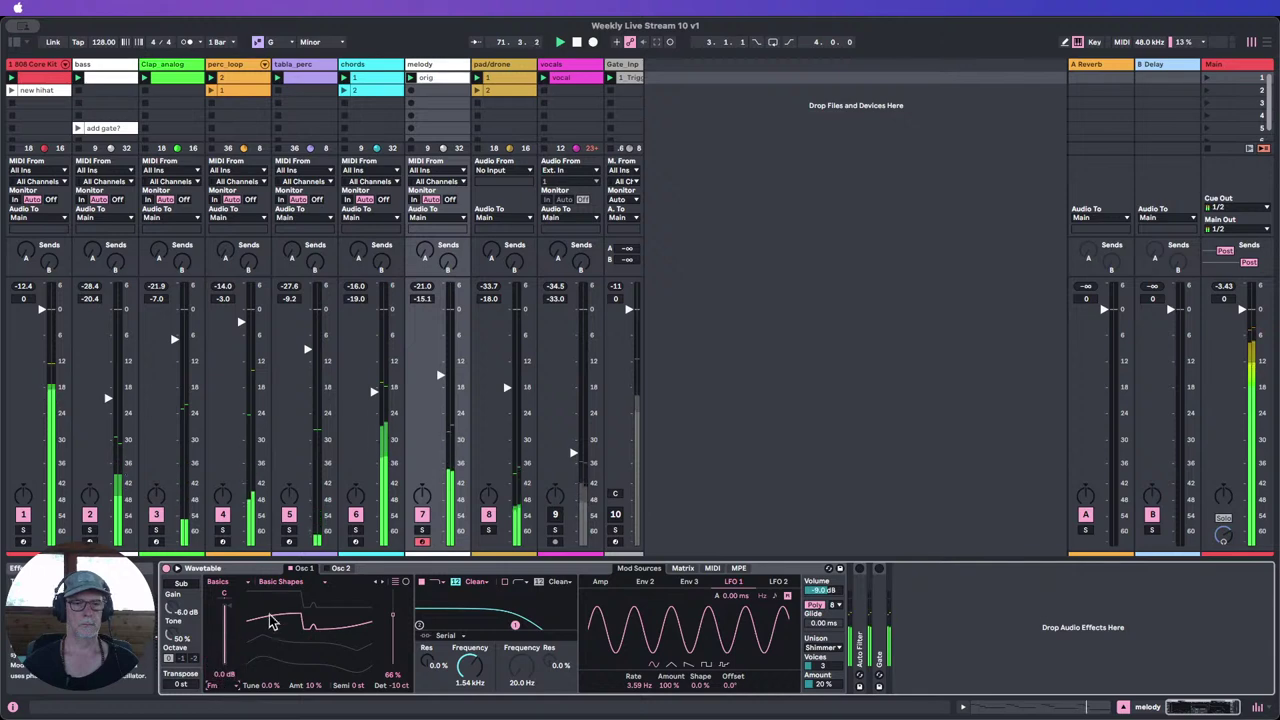
click(222, 690)
click(222, 668)
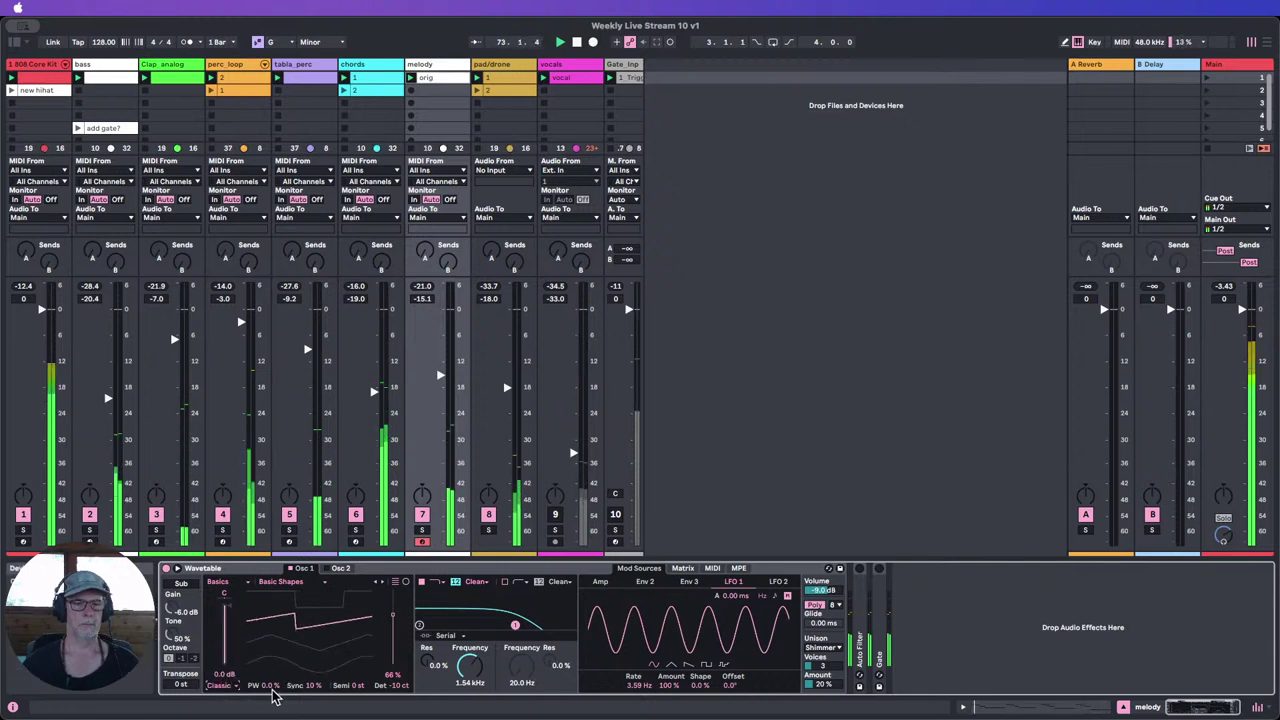
drag(271, 690, 315, 650)
drag(315, 688, 270, 707)
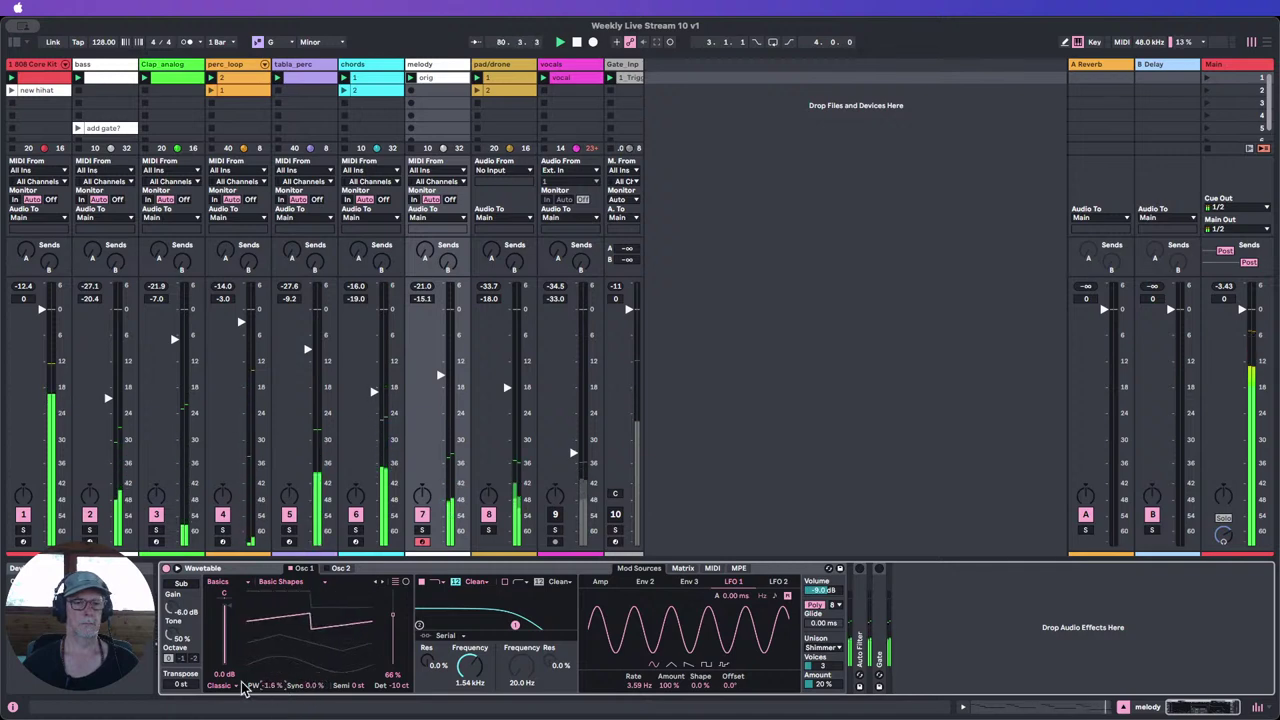
double_click(275, 686)
Step: Return the first oscillator's effect to Fm with an amount of 10%
click(220, 686)
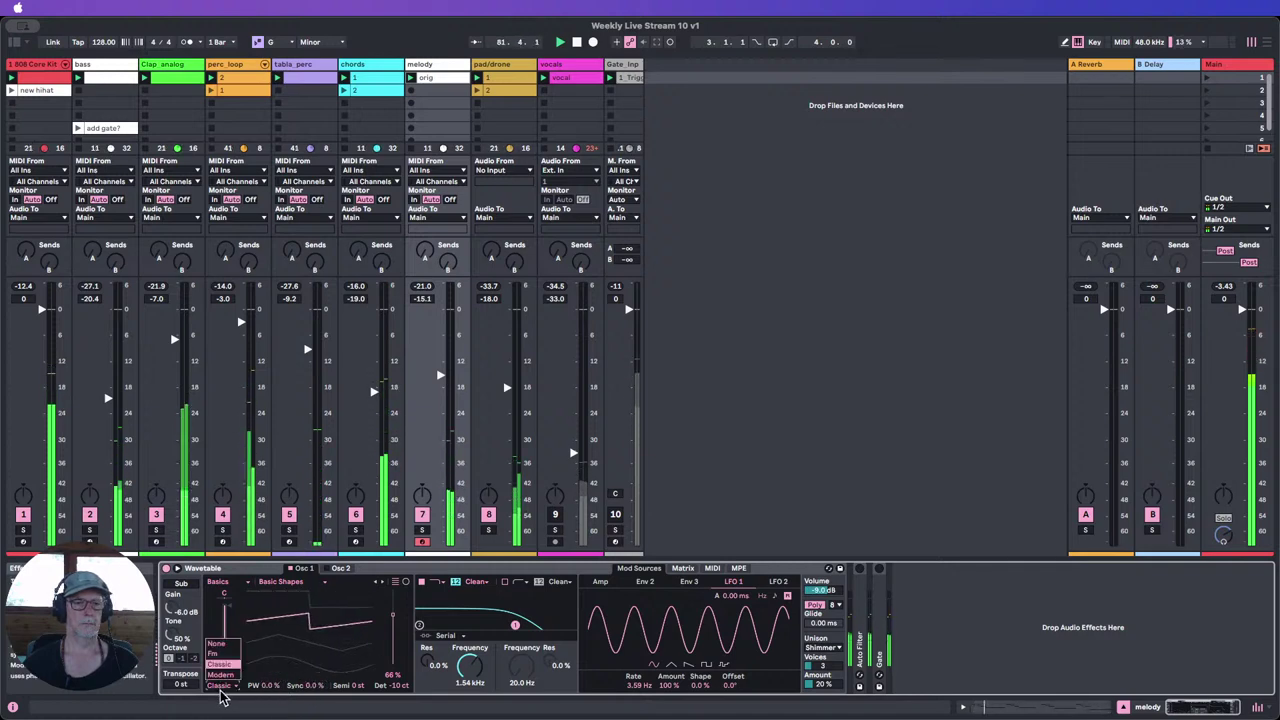
click(214, 653)
drag(313, 686, 313, 676)
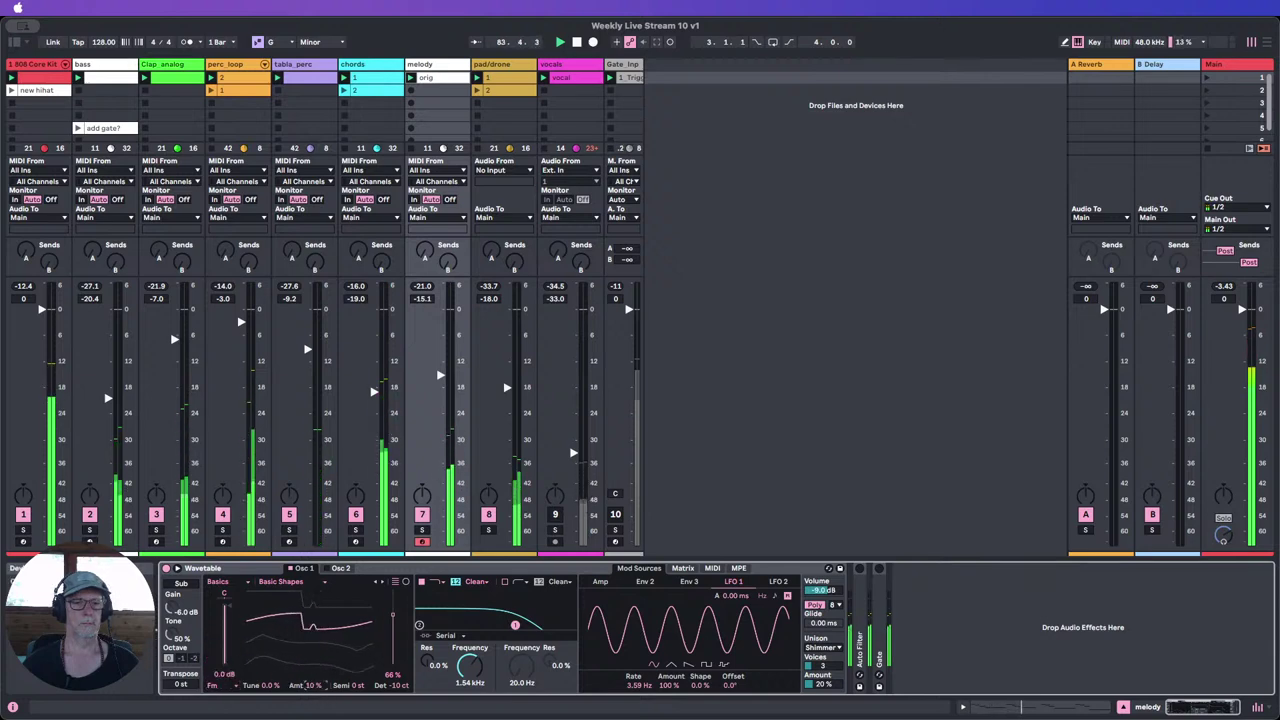
Step: Modulate filter 1's frequency with Env 2 by 16, and set the filter's cutoff to 296 Hz and resonance to 30%
drag(460, 670, 460, 670)
click(683, 568)
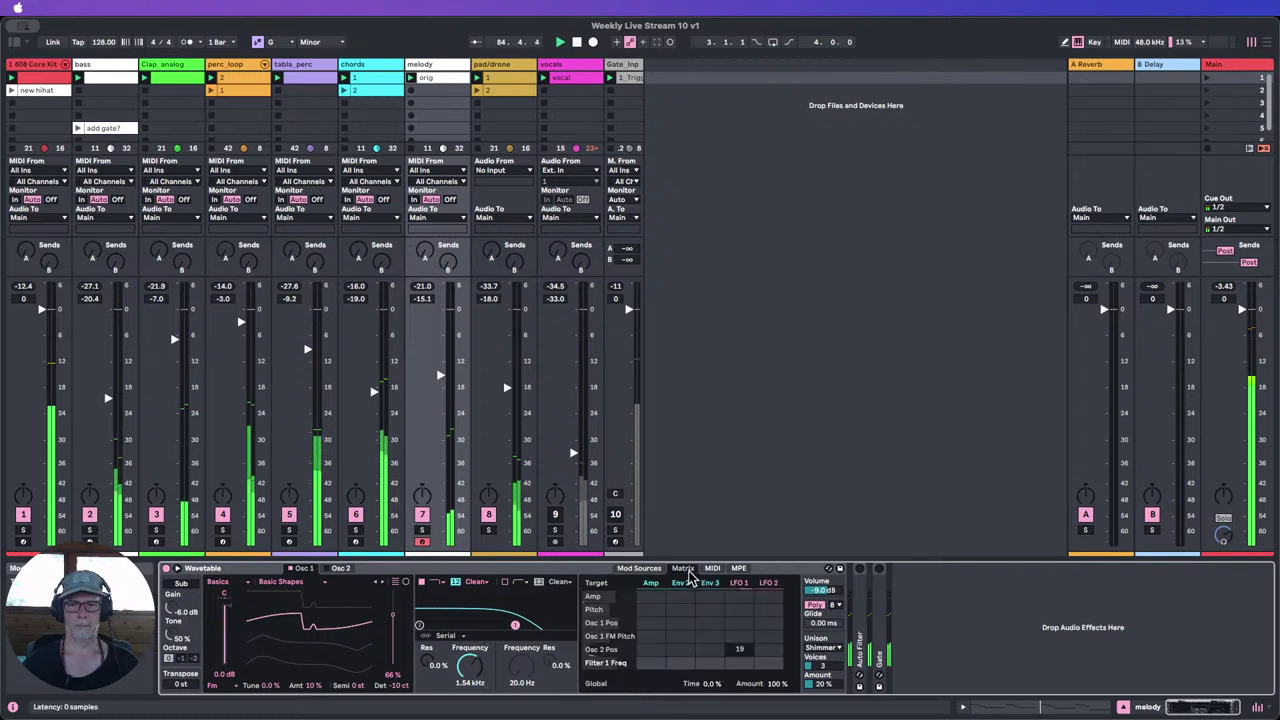
drag(680, 662, 680, 662)
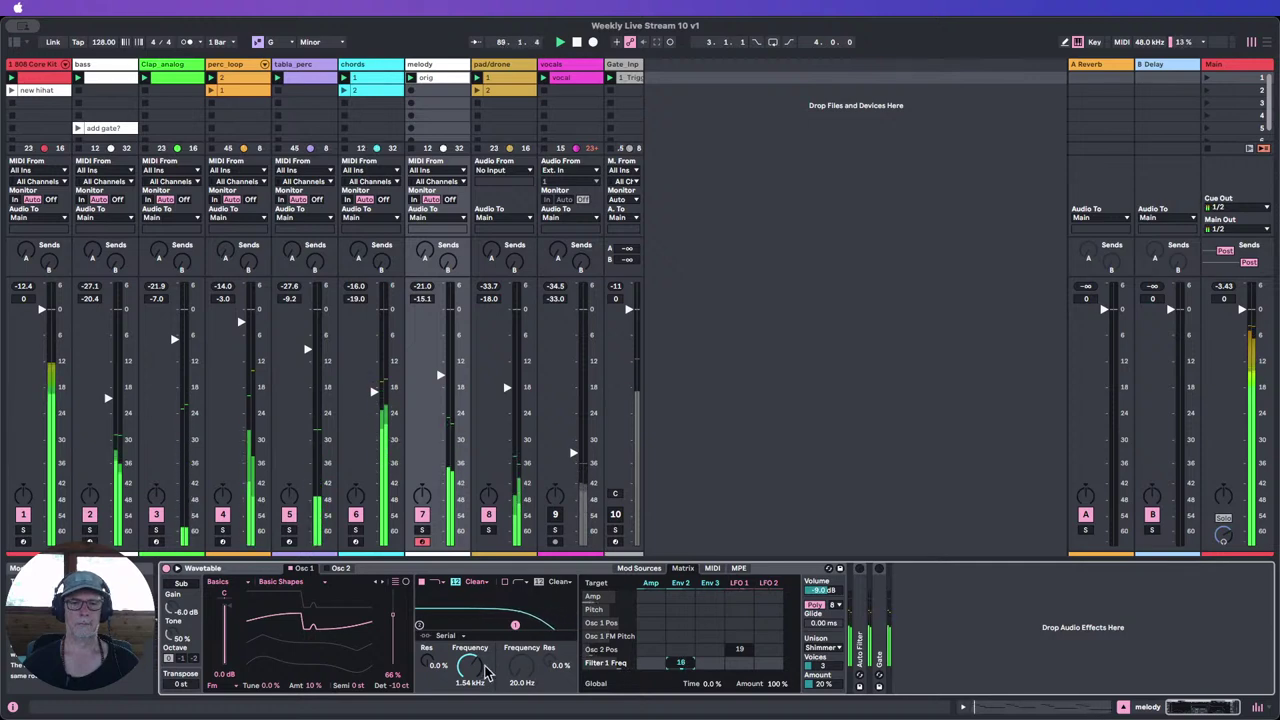
mouse_move(437, 666)
mouse_down()
mouse_move(466, 666)
mouse_move(432, 662)
mouse_up()
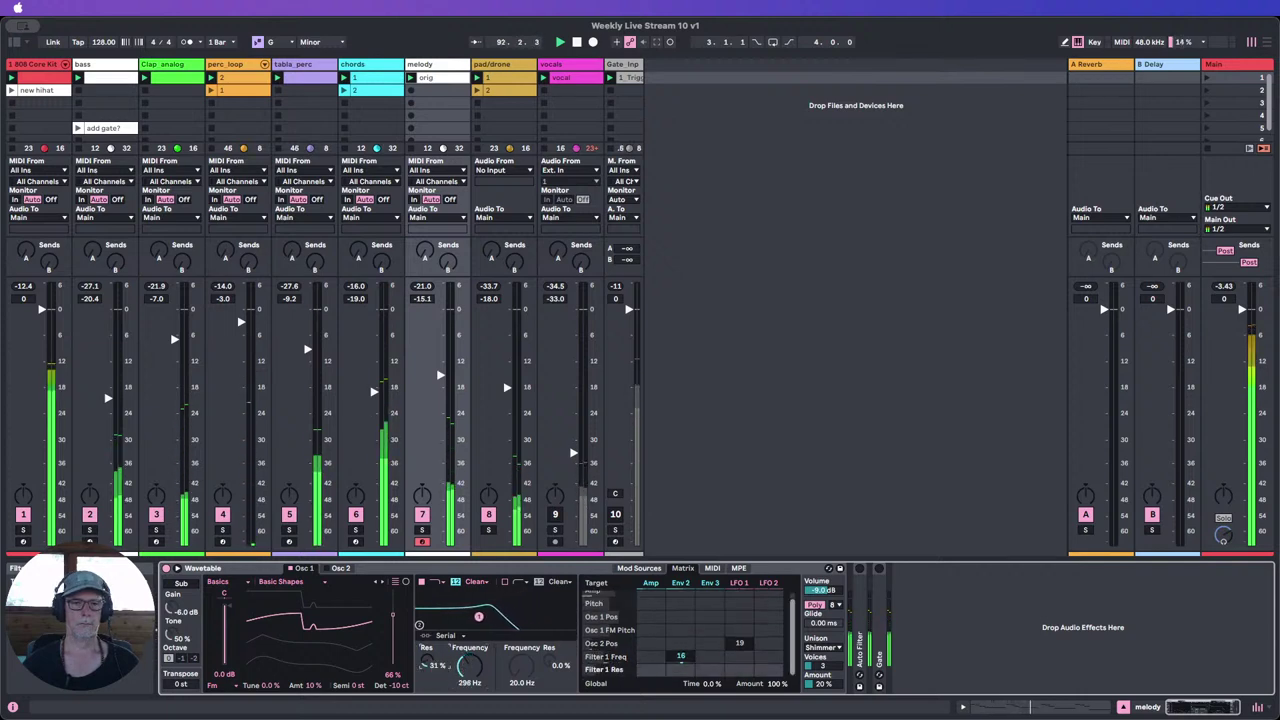
click(739, 583)
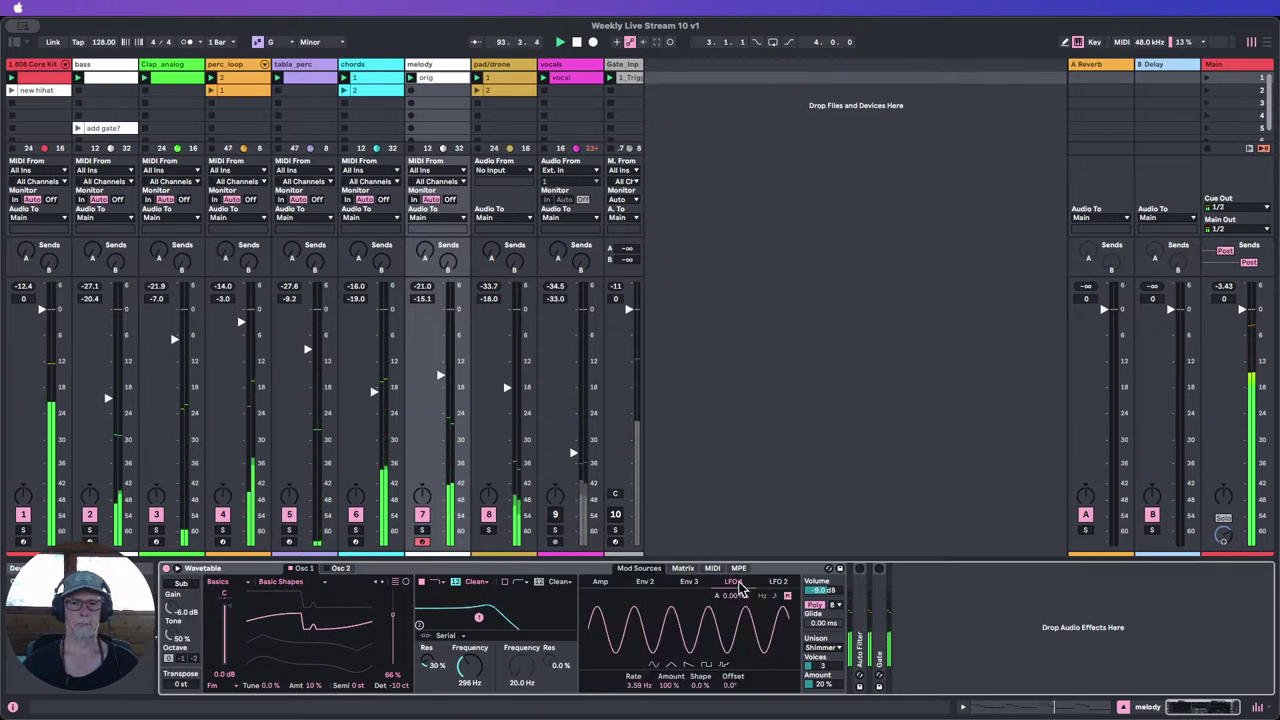
Step: Audition the Collection wavetables on the second oscillator one by one from Amber onward and settle on Slate
click(340, 569)
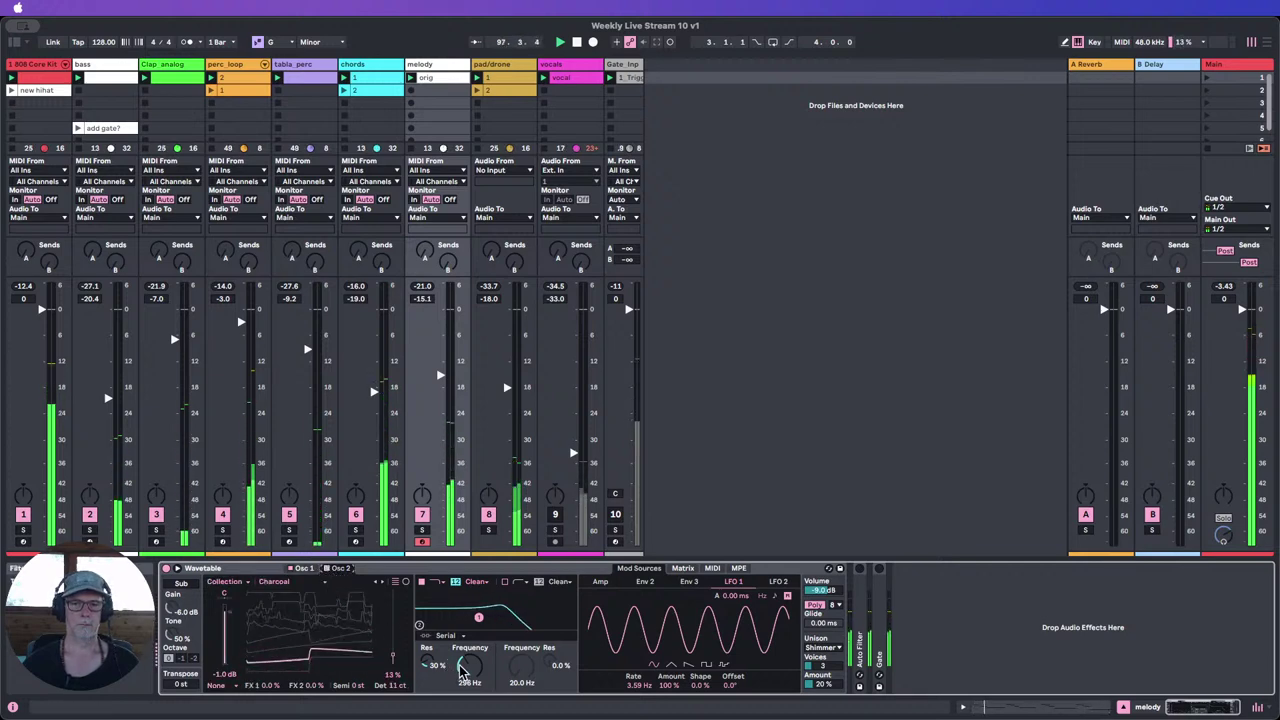
click(302, 569)
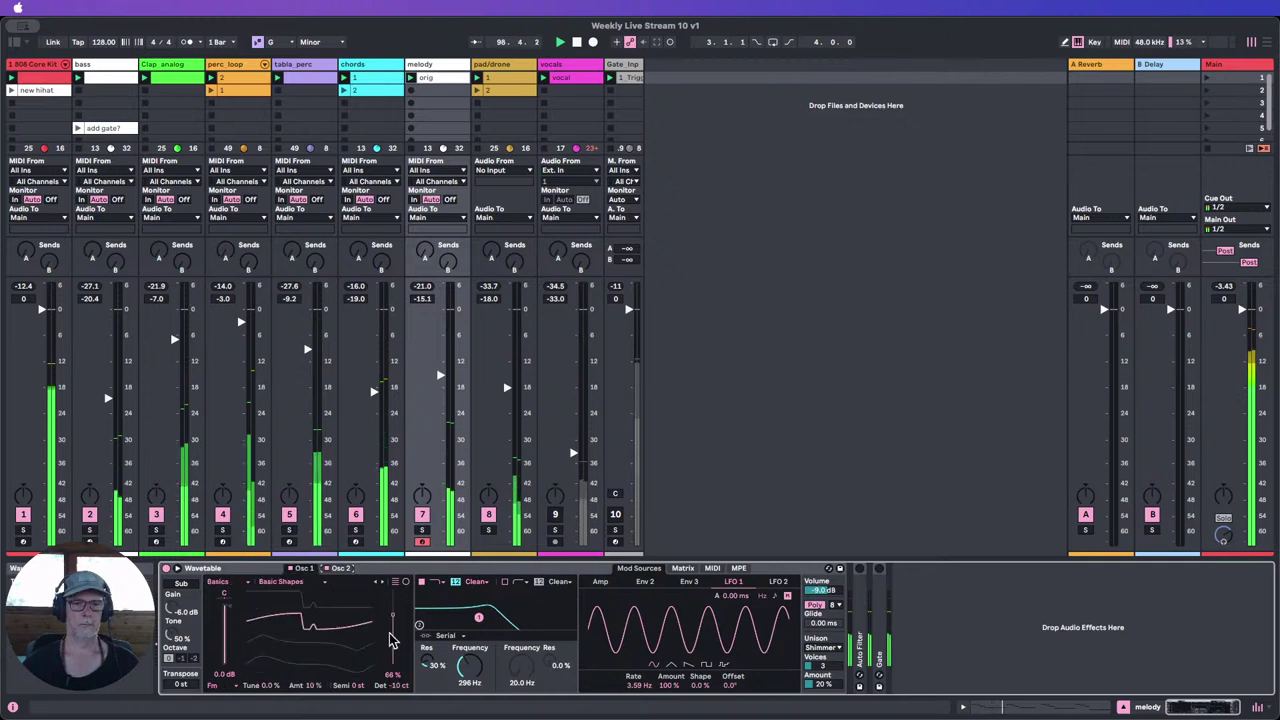
click(340, 569)
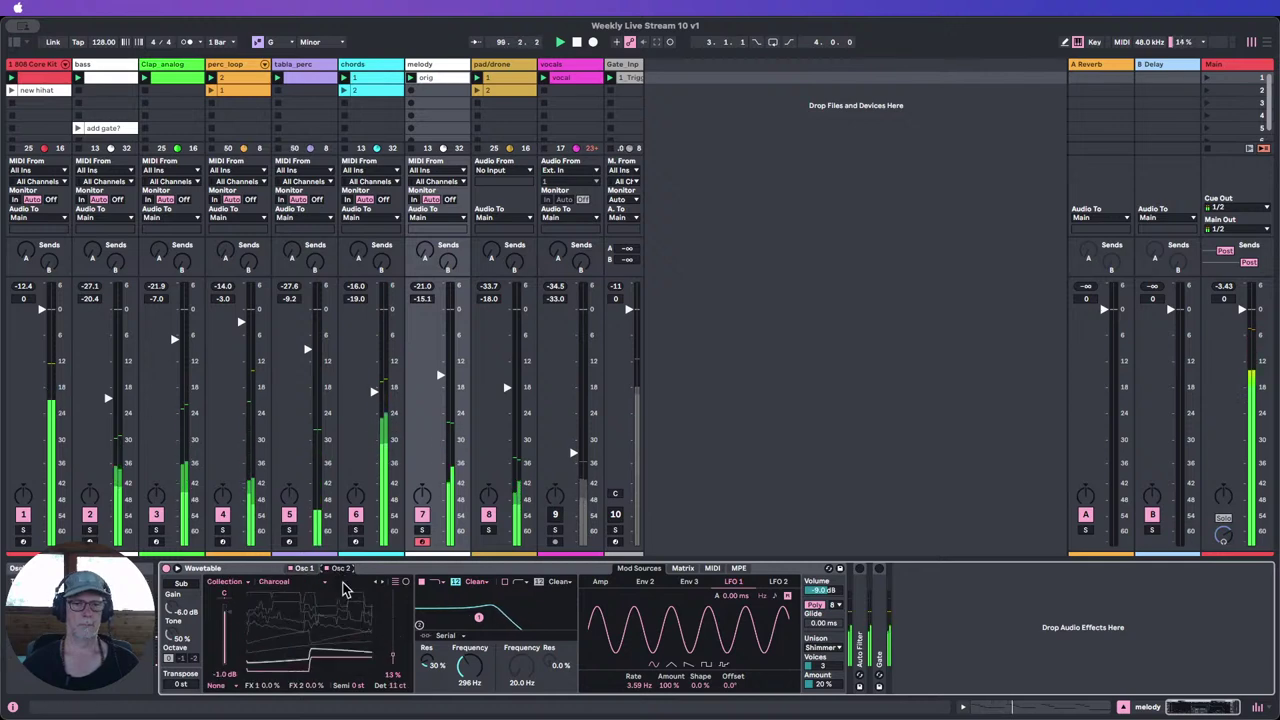
click(273, 582)
click(283, 455)
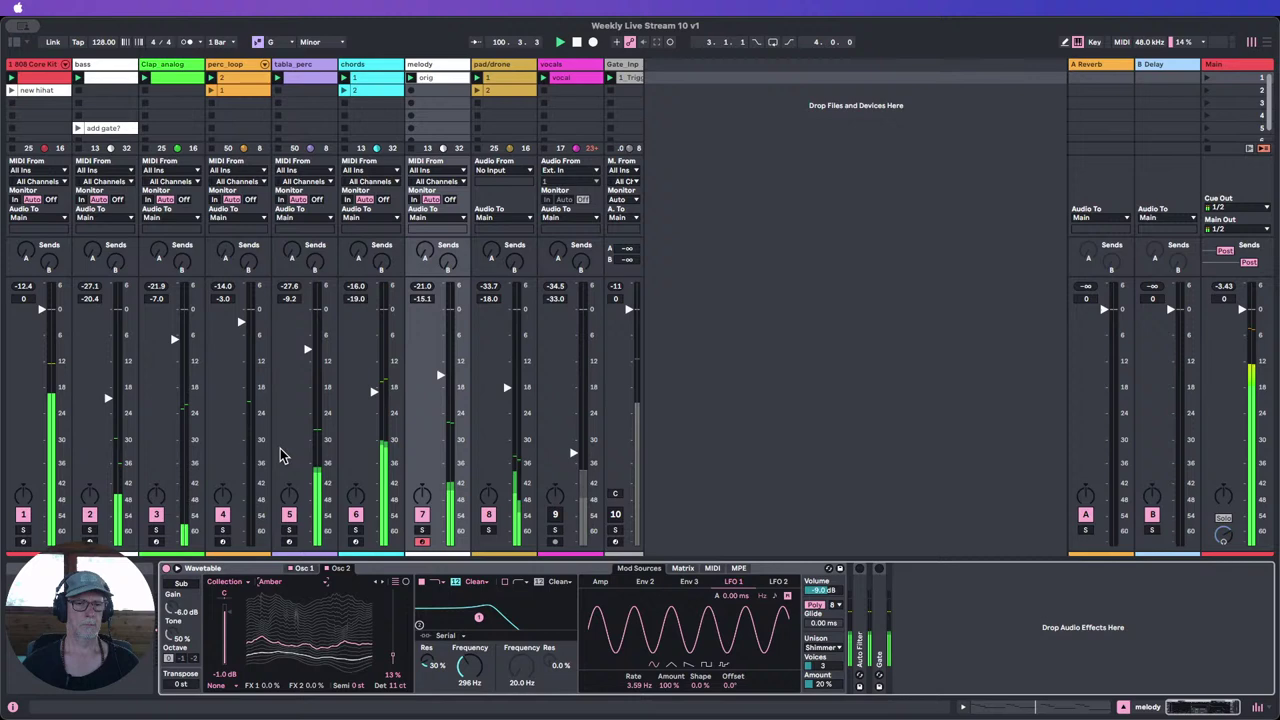
click(382, 582)
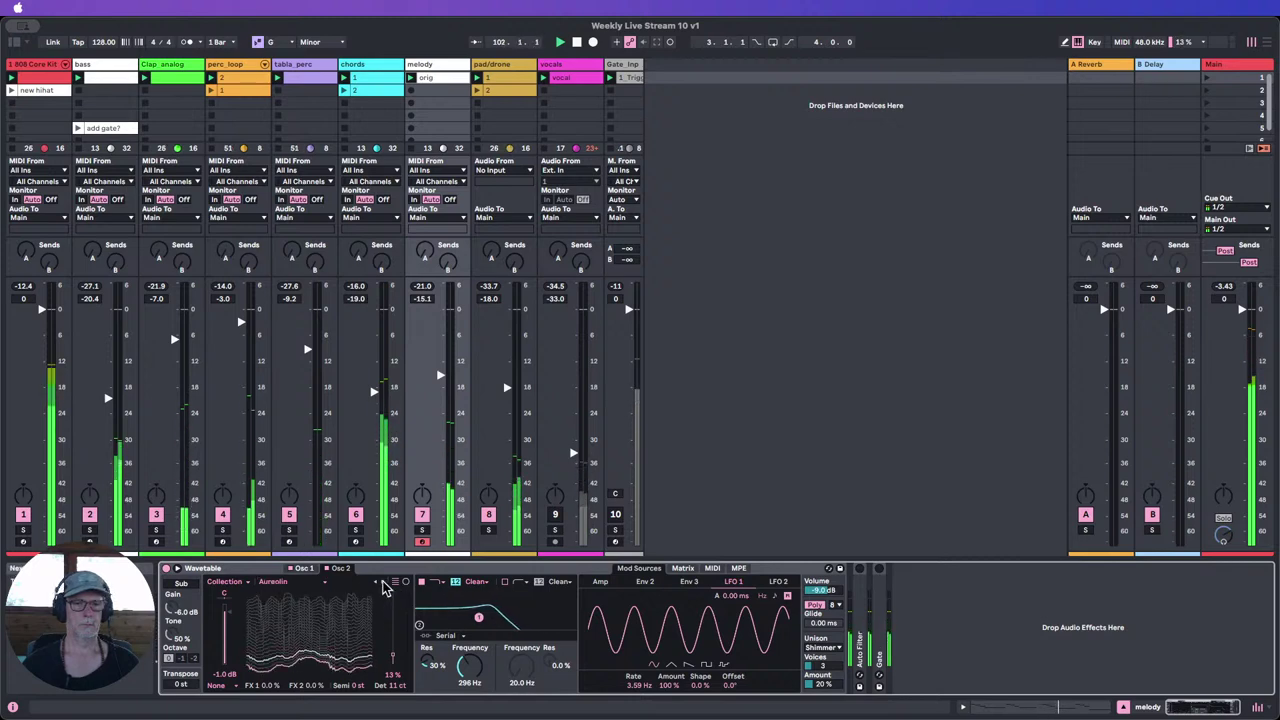
click(382, 582)
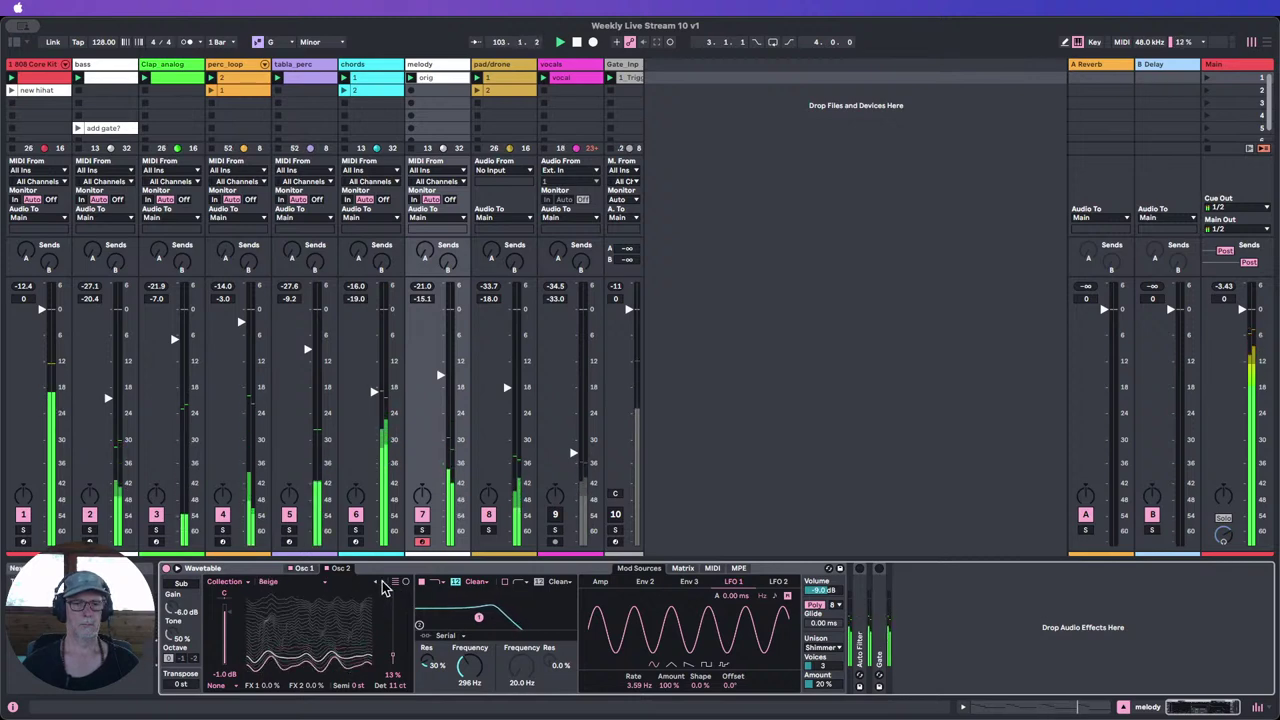
click(382, 581)
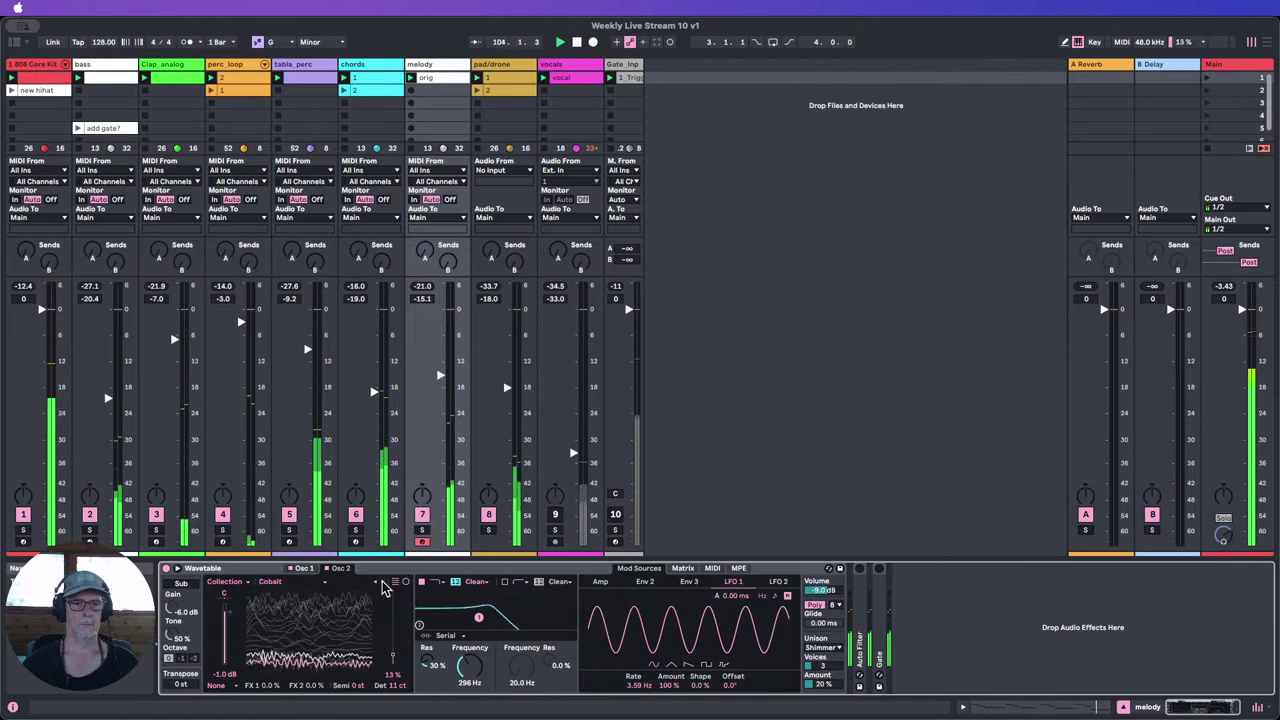
click(382, 581)
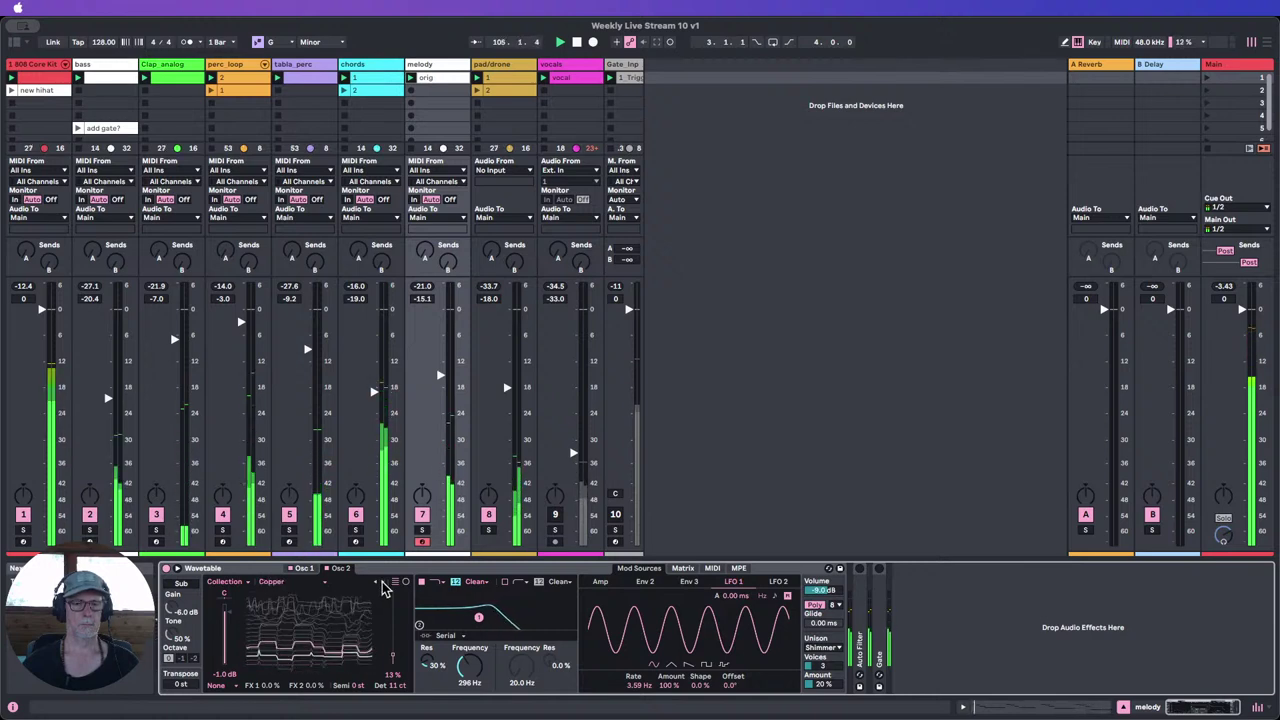
click(382, 581)
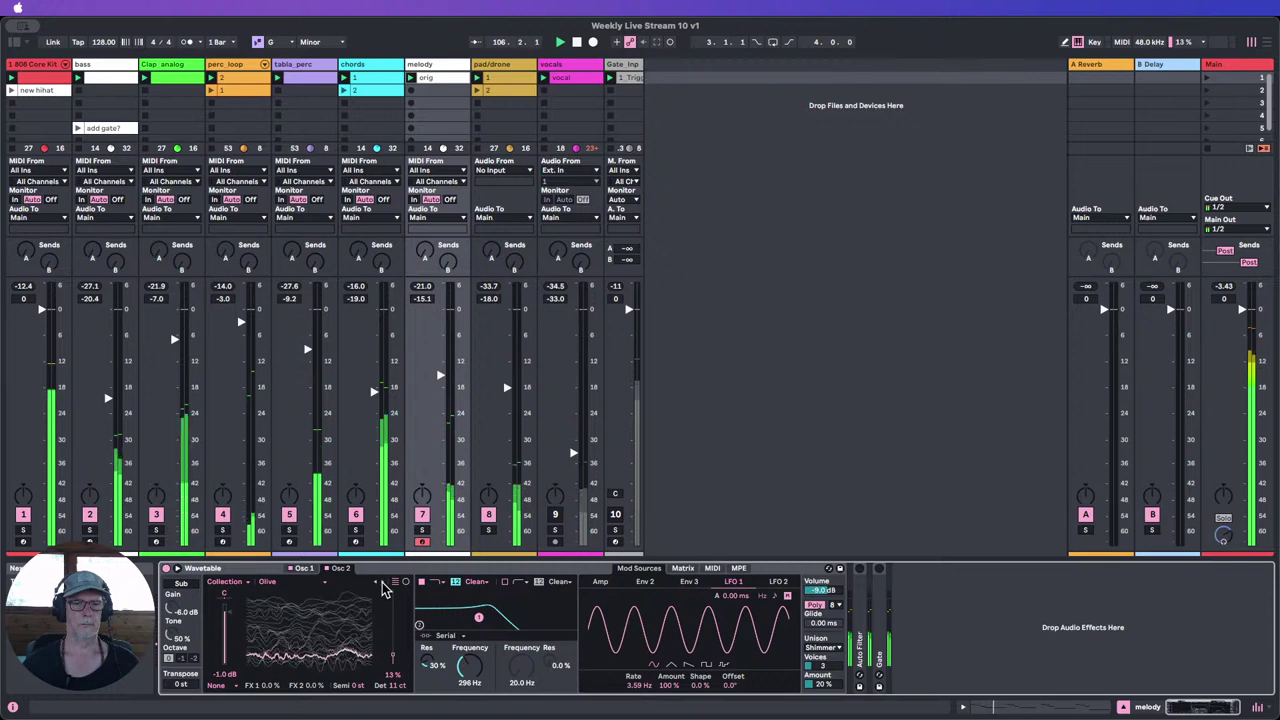
click(382, 581)
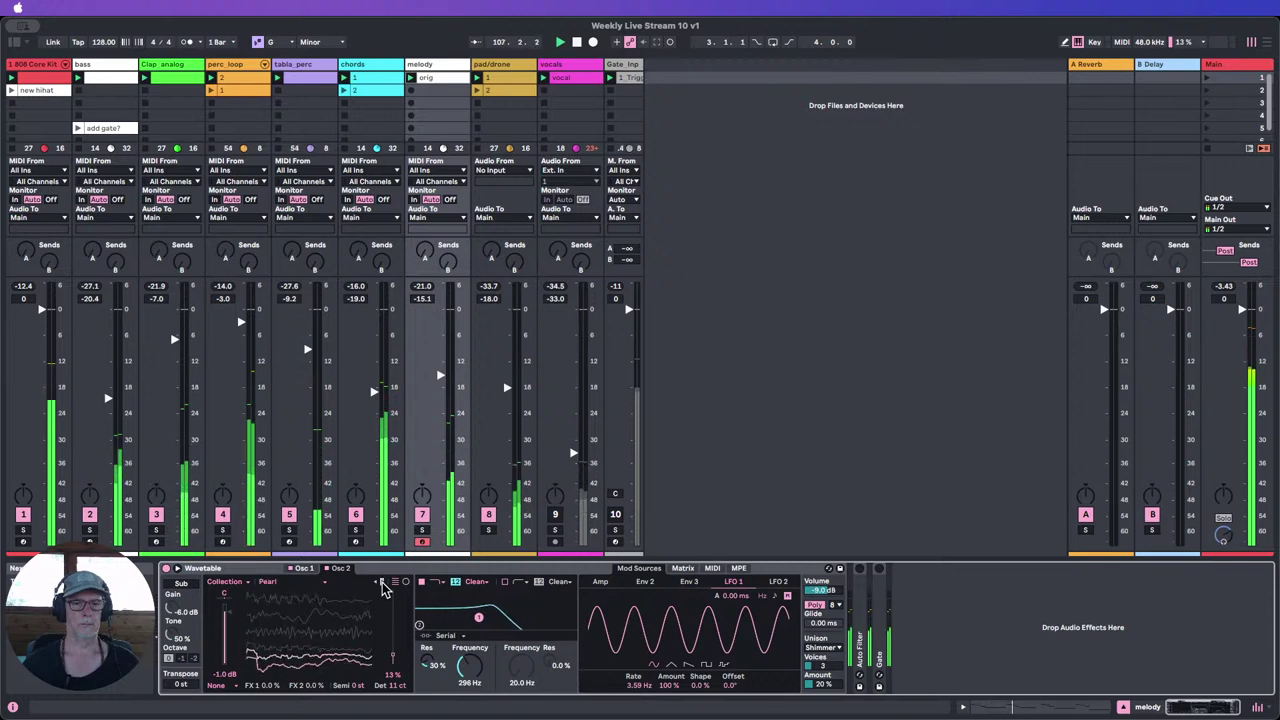
click(382, 581)
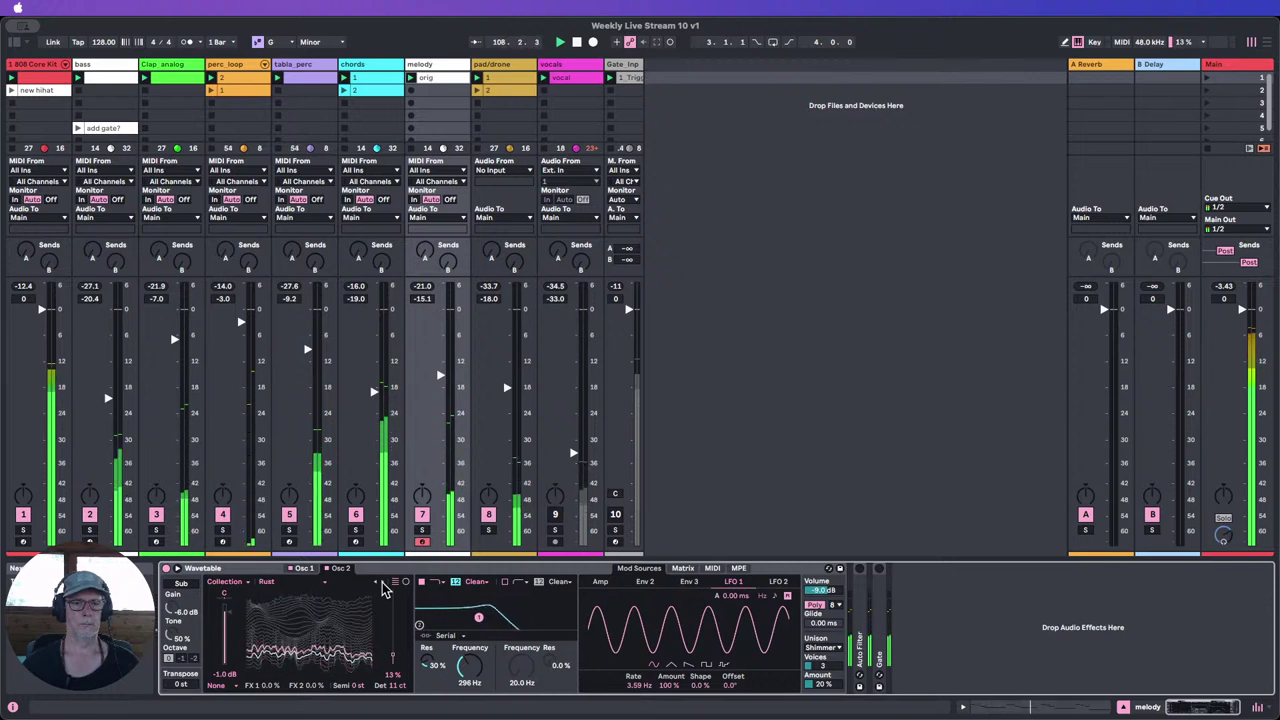
click(382, 582)
click(382, 582)
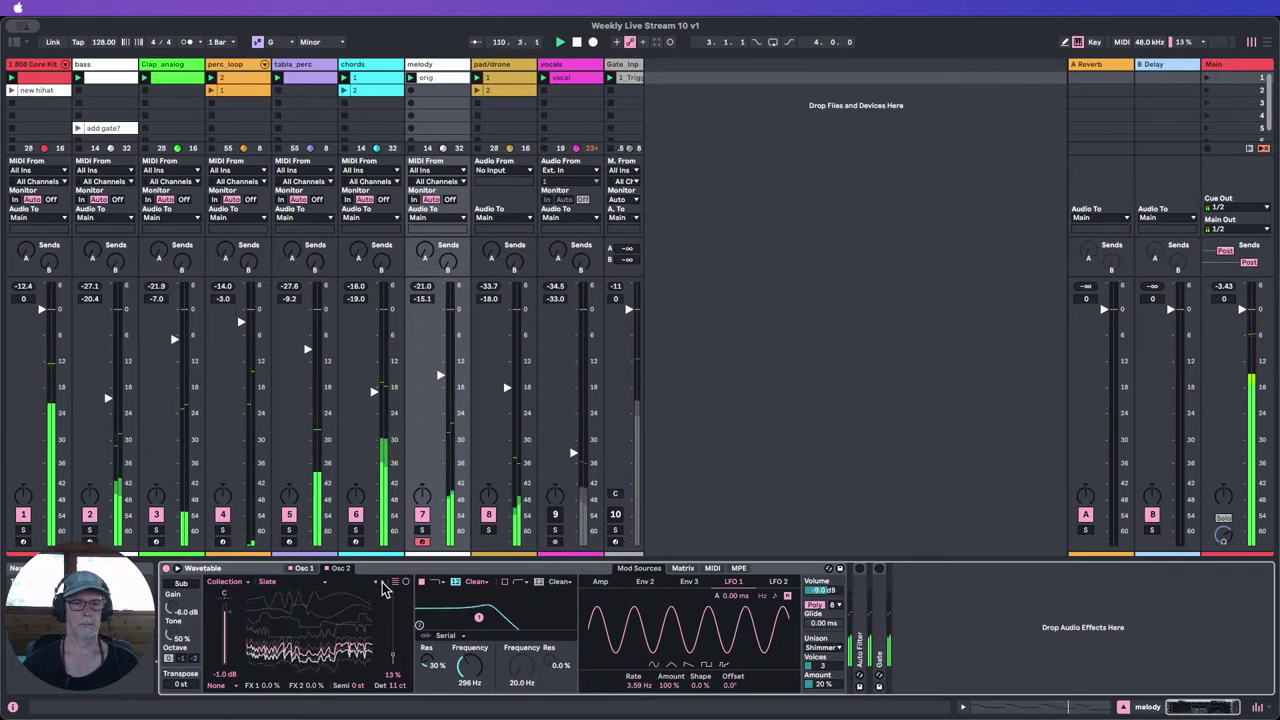
Step: Modulate filter 1's frequency with LFO 2 by an amount of 22 in the modulation matrix
click(300, 570)
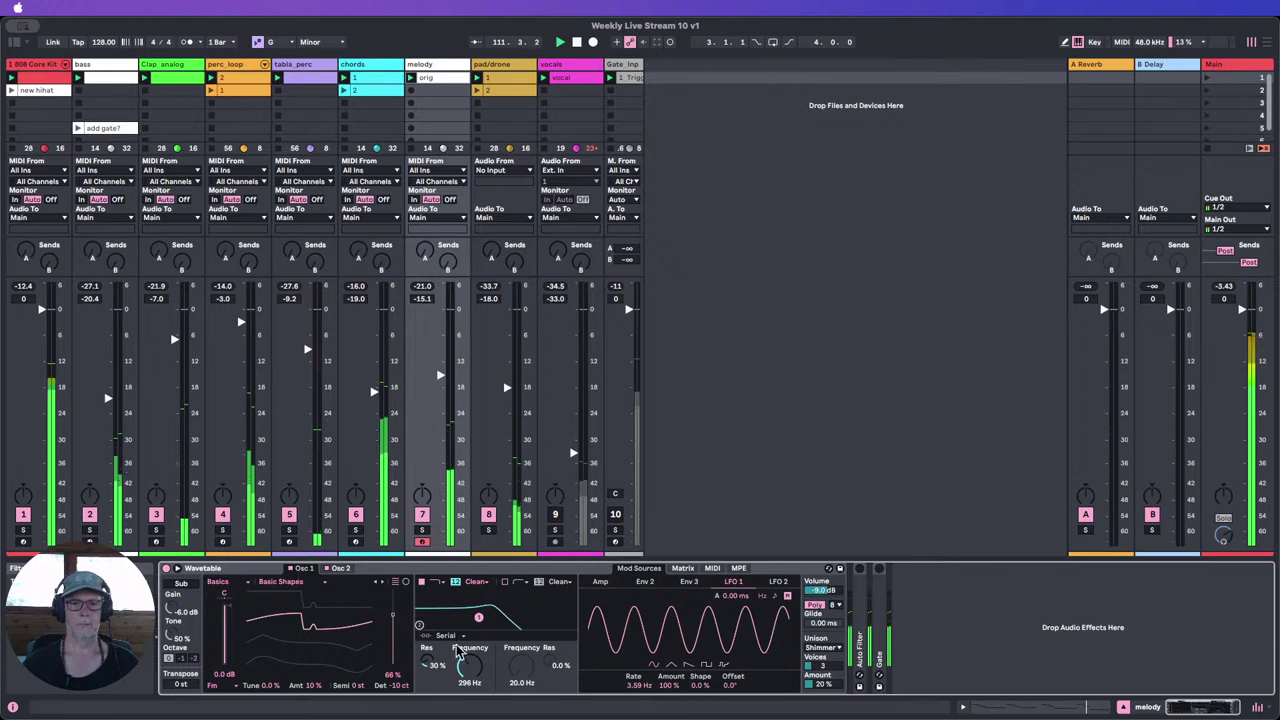
click(683, 568)
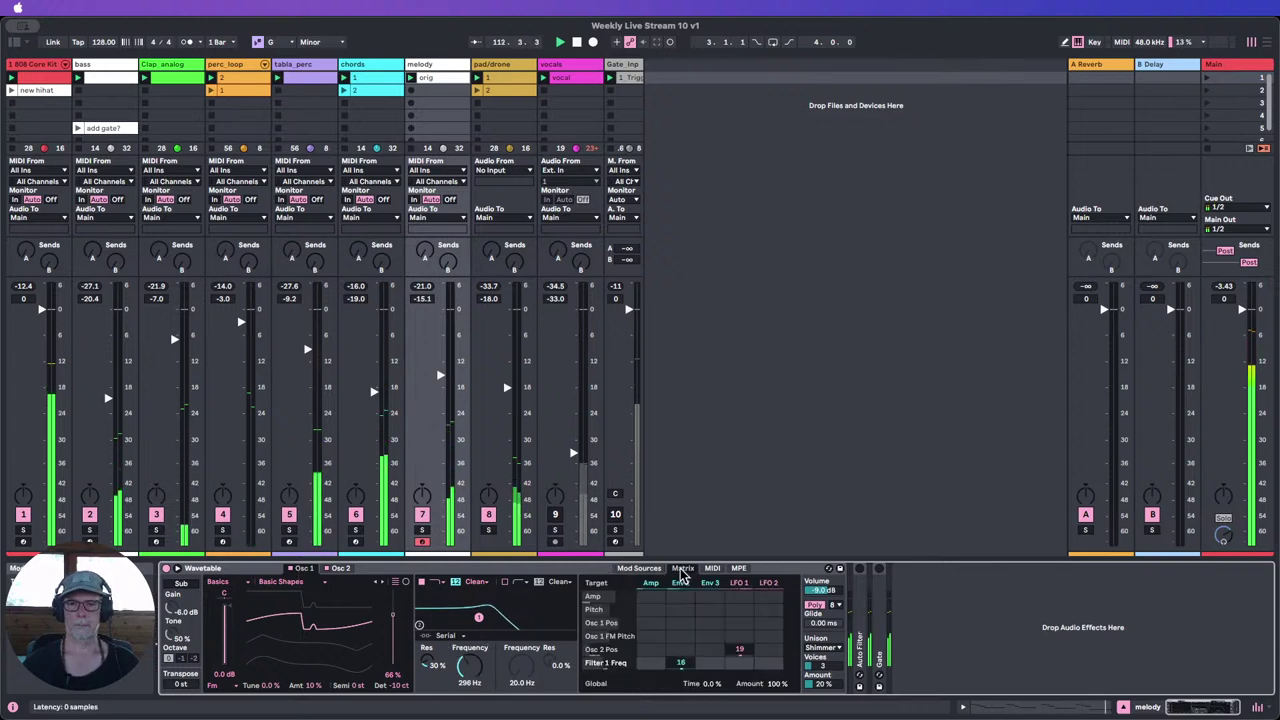
drag(769, 662, 769, 640)
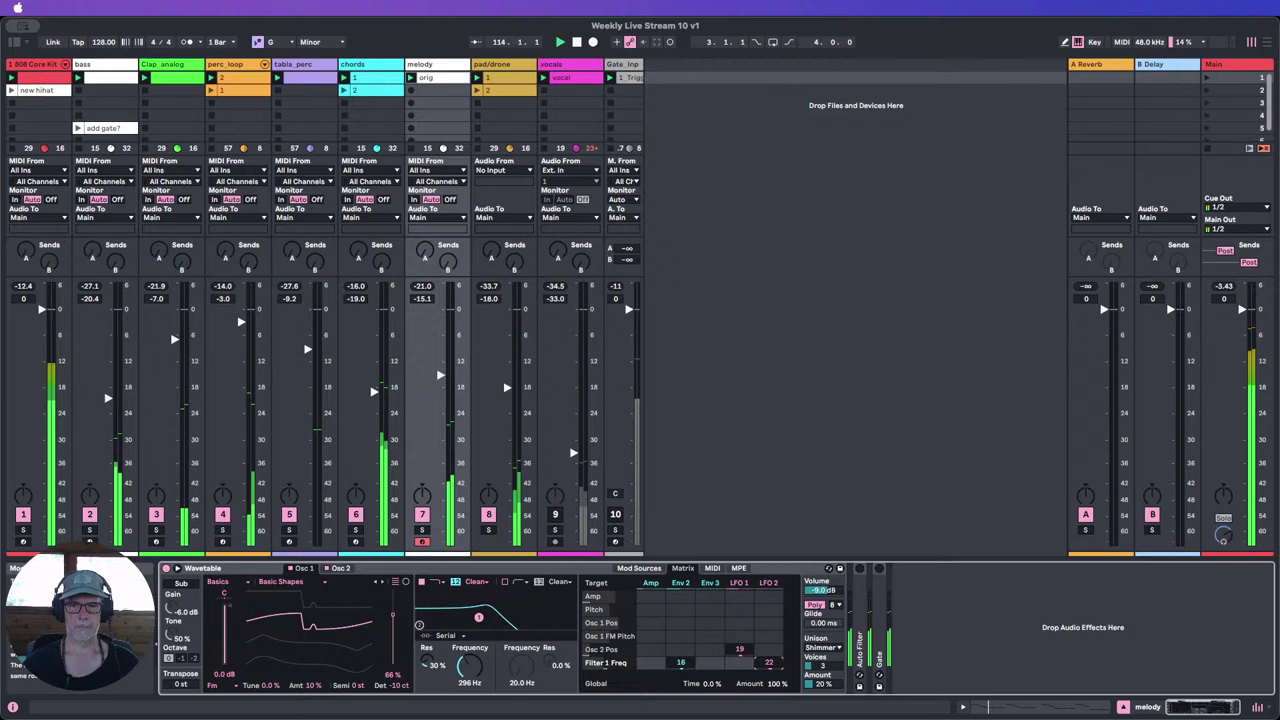
Step: Give LFO 2 a sawtooth shape with a tempo-synced rate of 1/16 and an amount of 39%
click(768, 582)
click(687, 665)
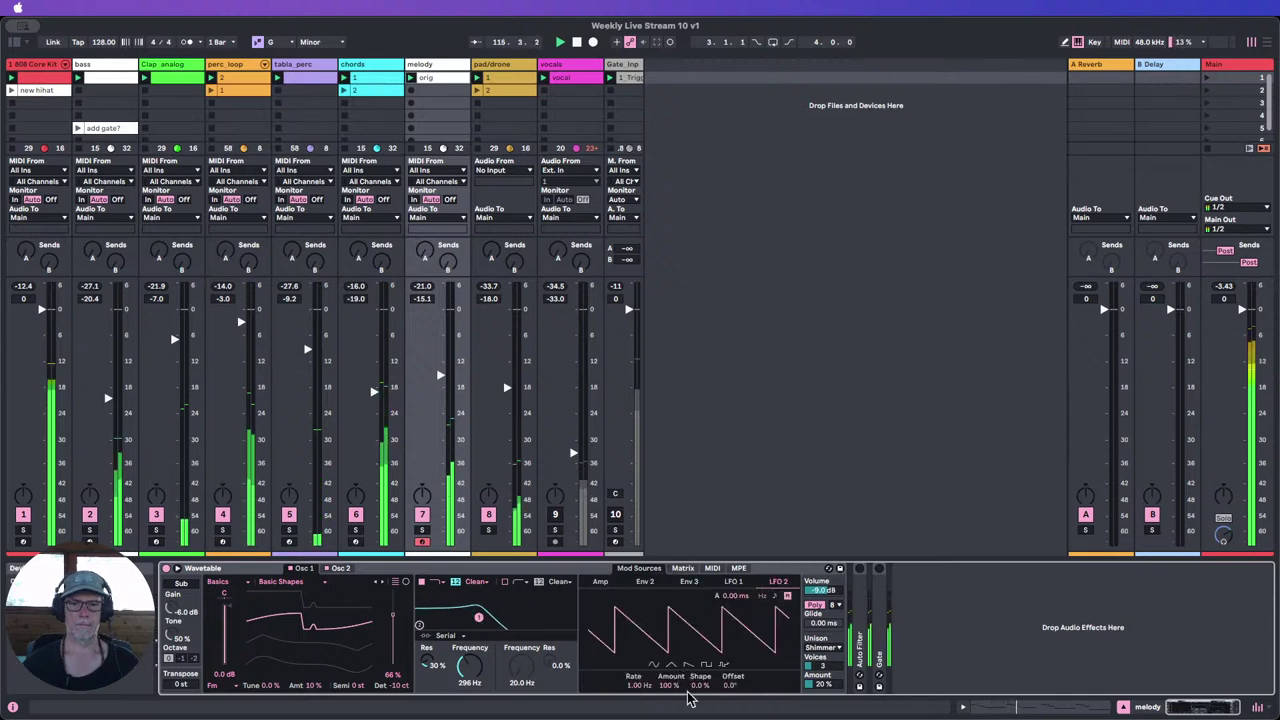
click(776, 596)
drag(634, 686, 670, 712)
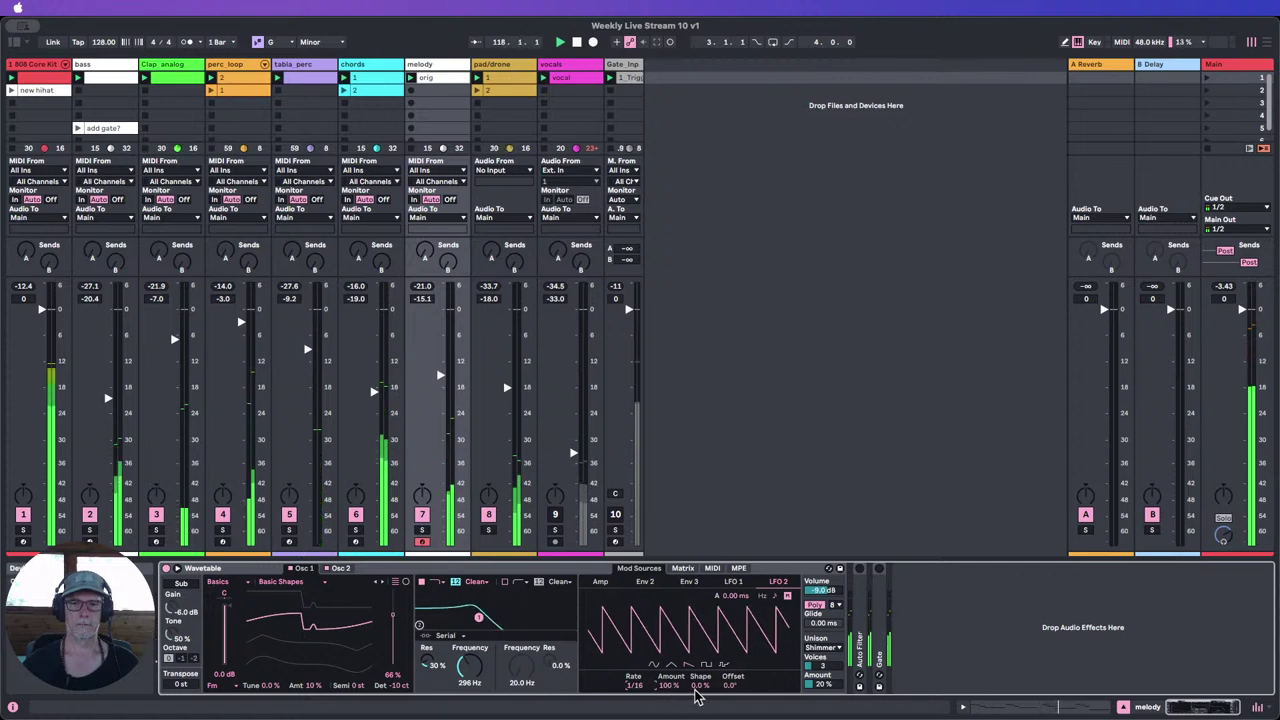
drag(667, 692, 667, 705)
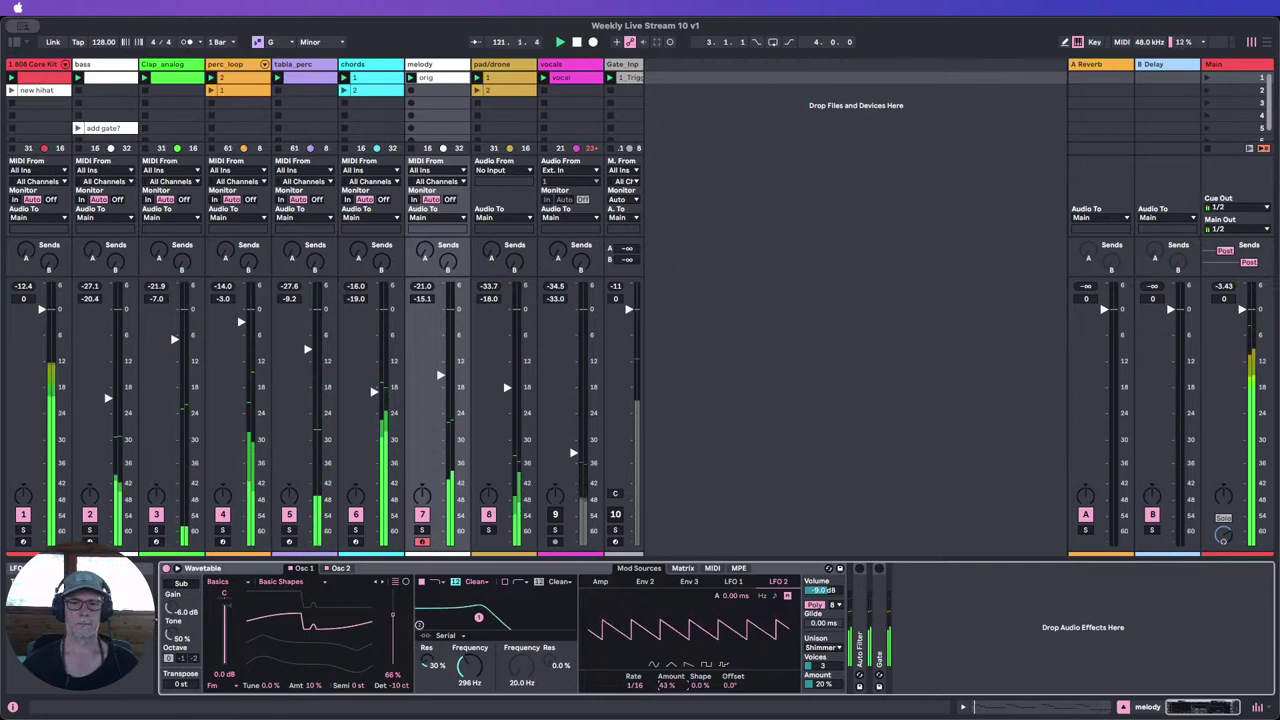
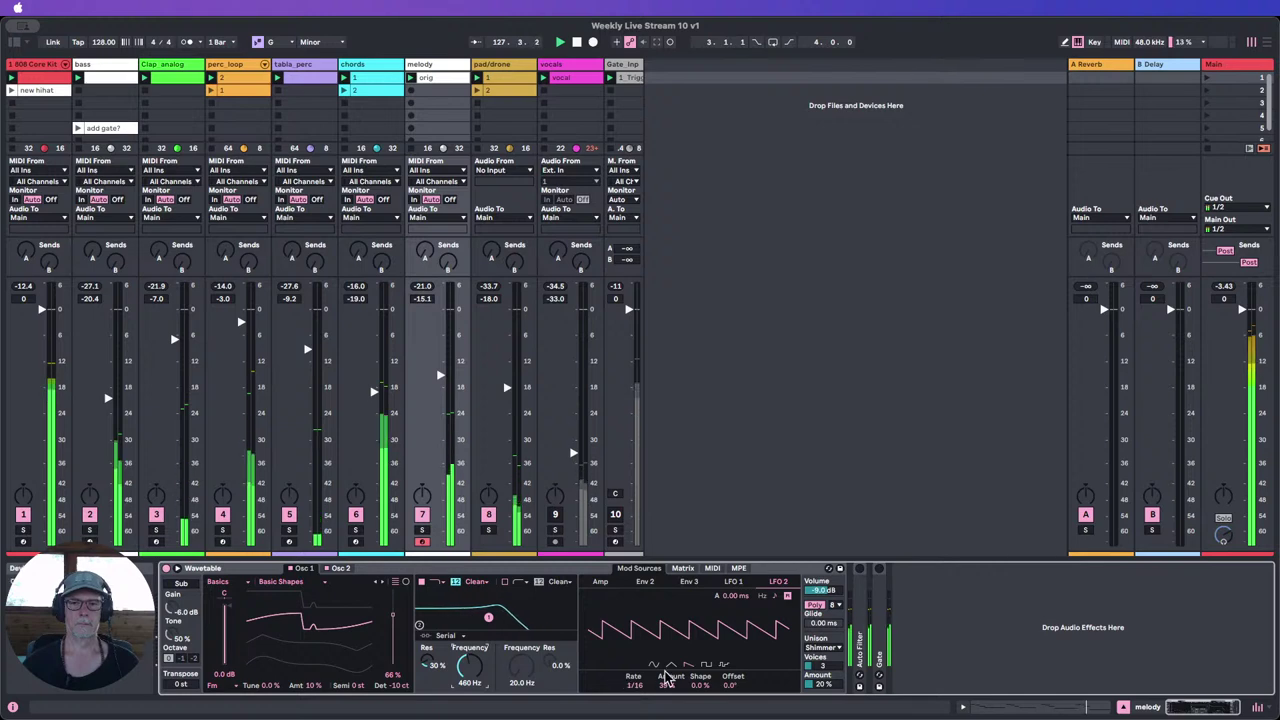
Step: Change LFO 2 to a square wave with an amount of 41%, and set filter 1's frequency to 369 Hz
click(705, 665)
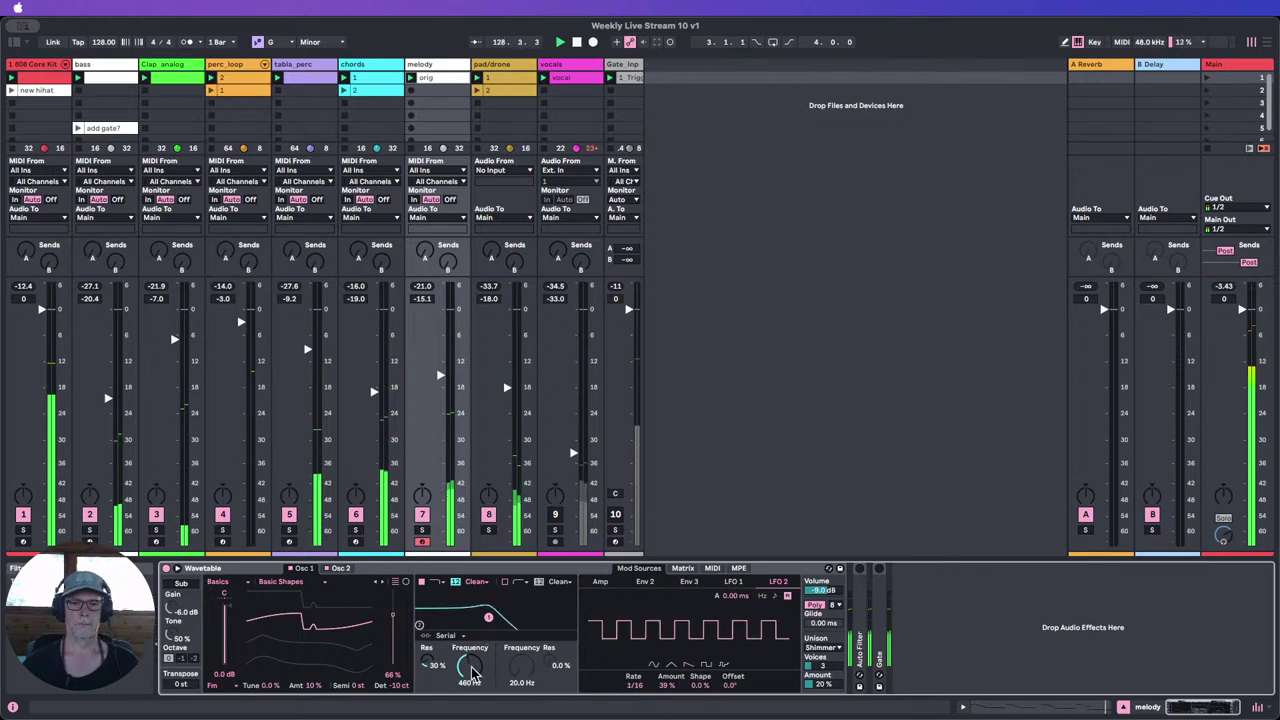
drag(472, 668, 472, 675)
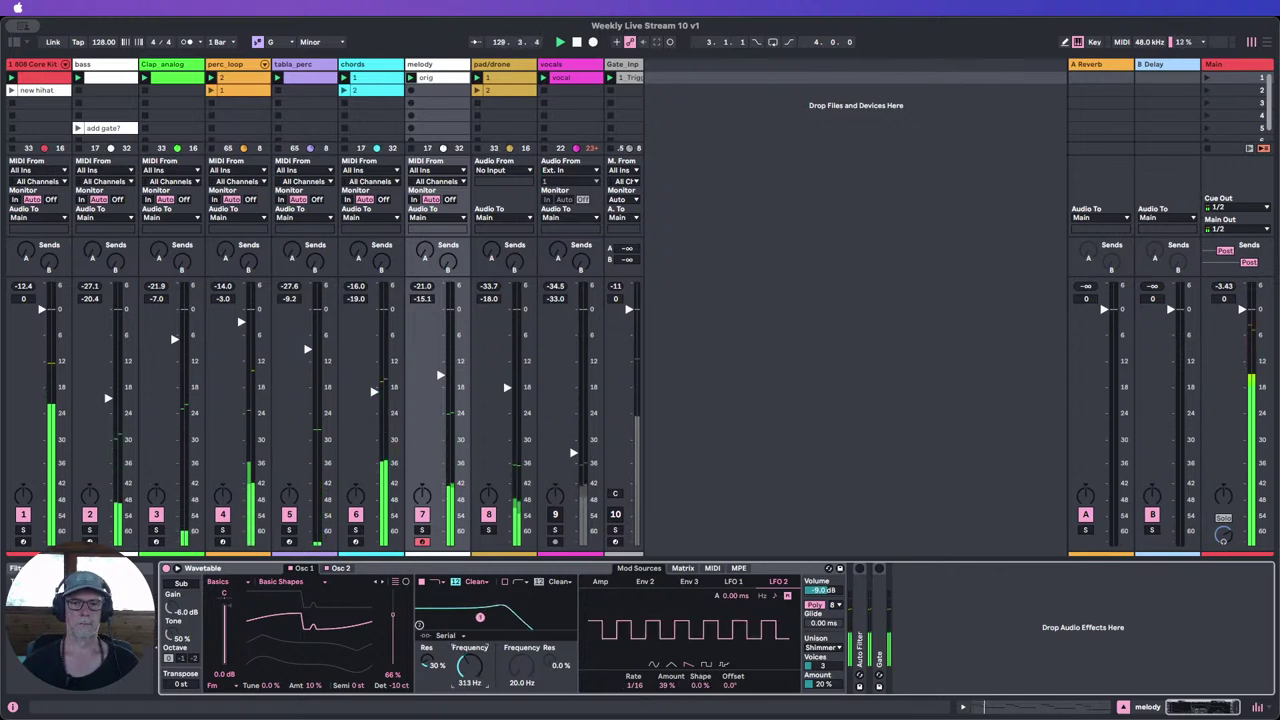
drag(670, 684, 670, 640)
drag(670, 684, 670, 712)
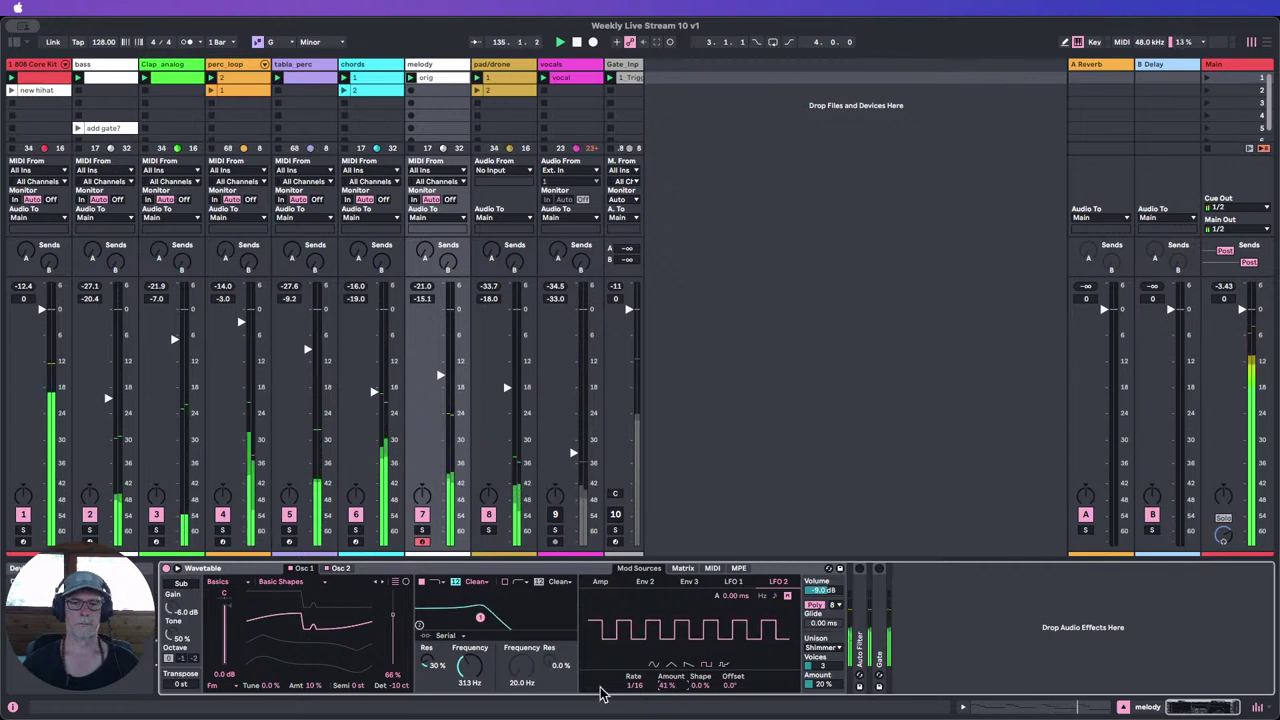
drag(466, 670, 466, 695)
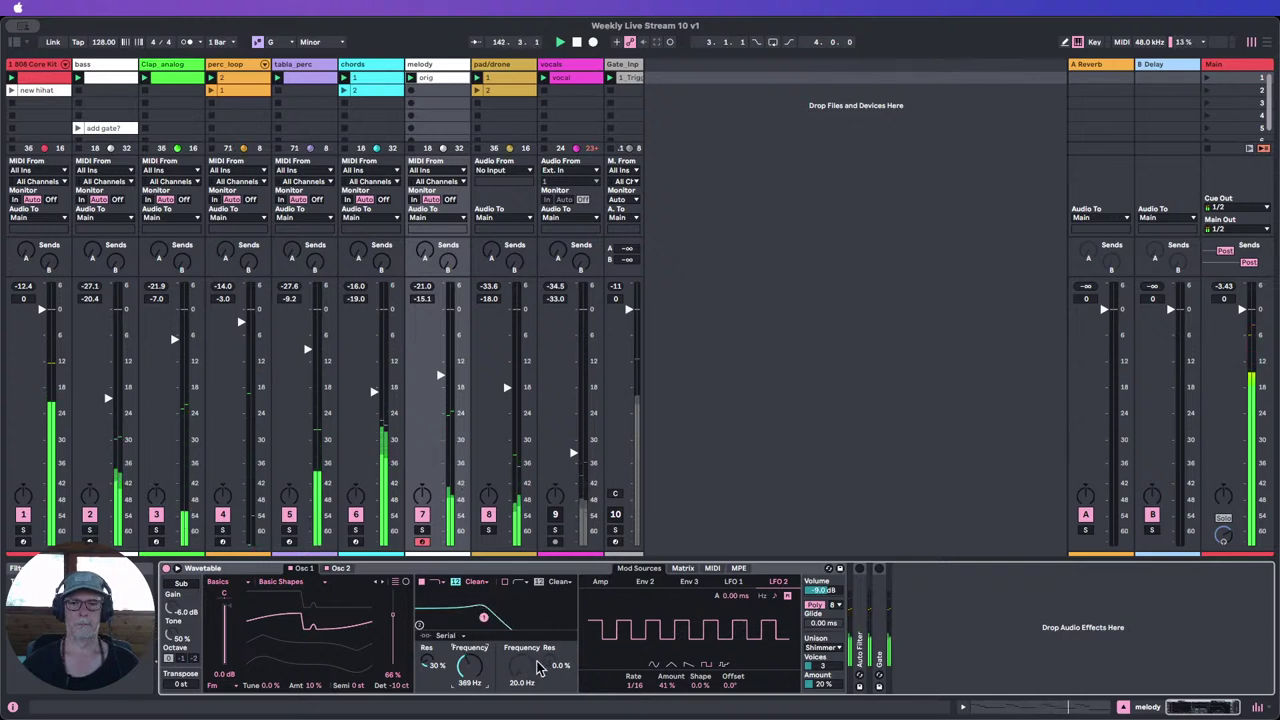
Step: Set the amp envelope's sustain to -16 dB and its attack to 9.71 ms
click(600, 581)
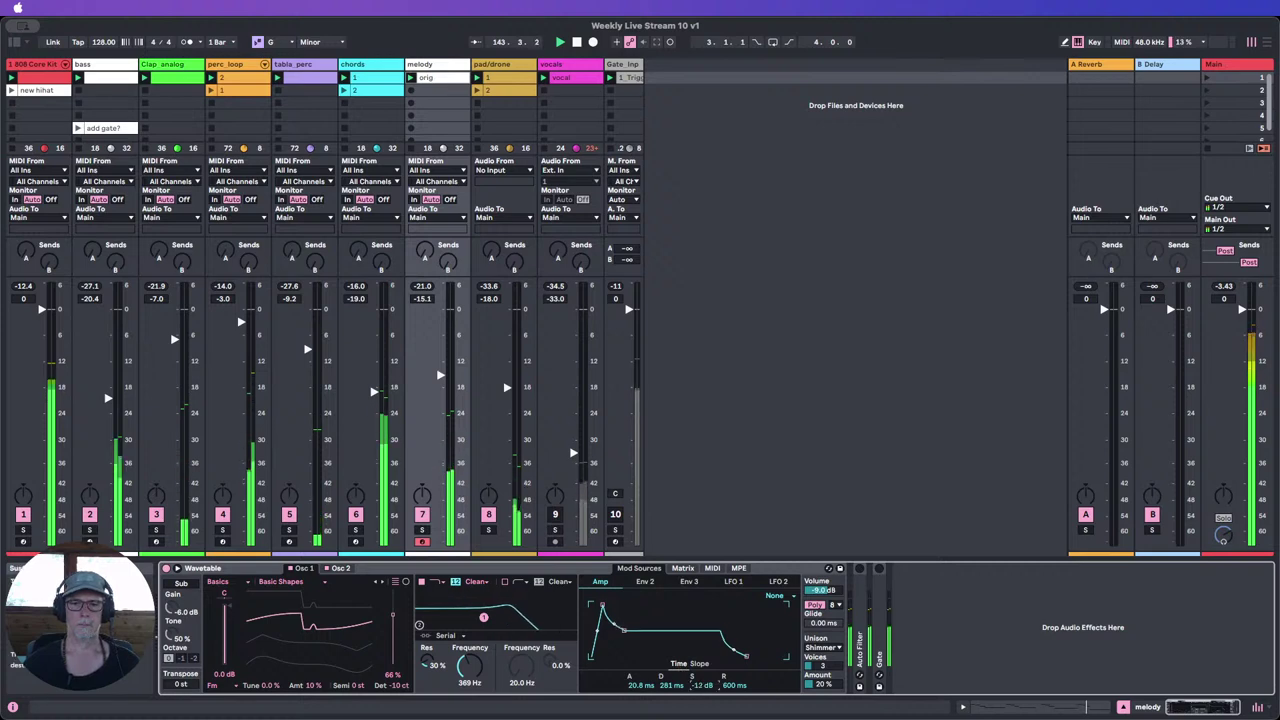
drag(702, 685, 642, 692)
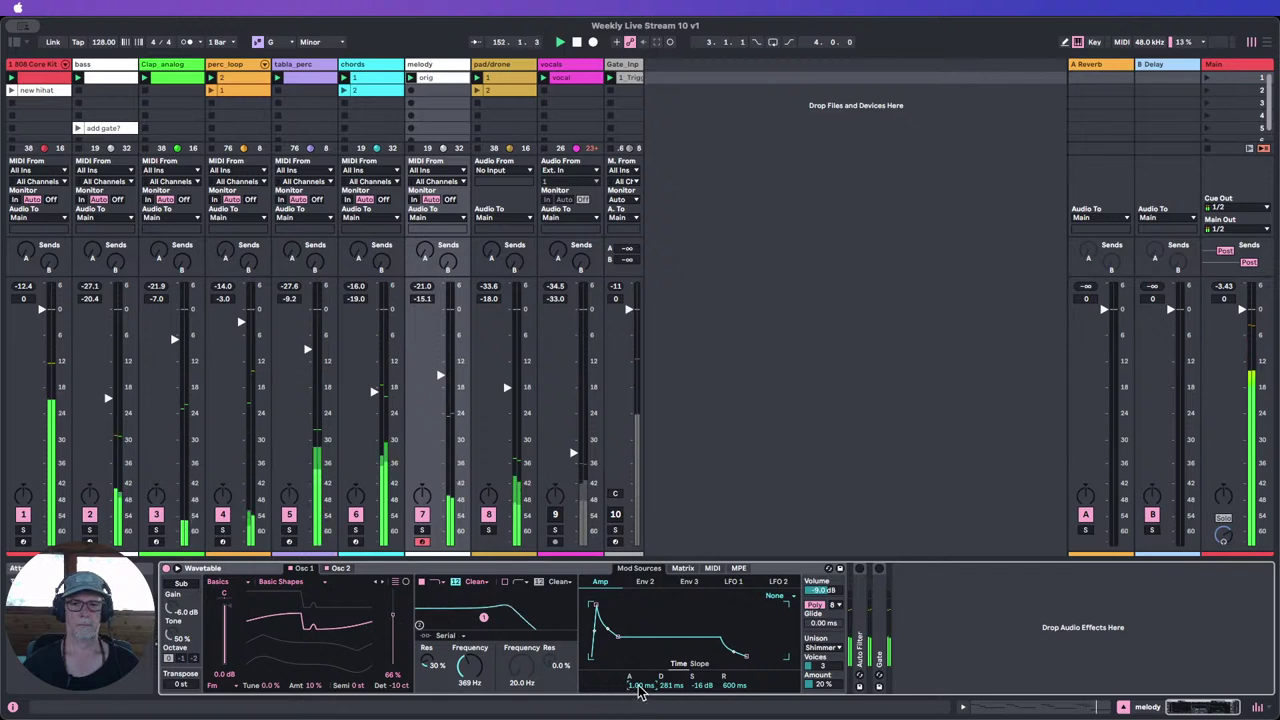
drag(640, 692, 640, 683)
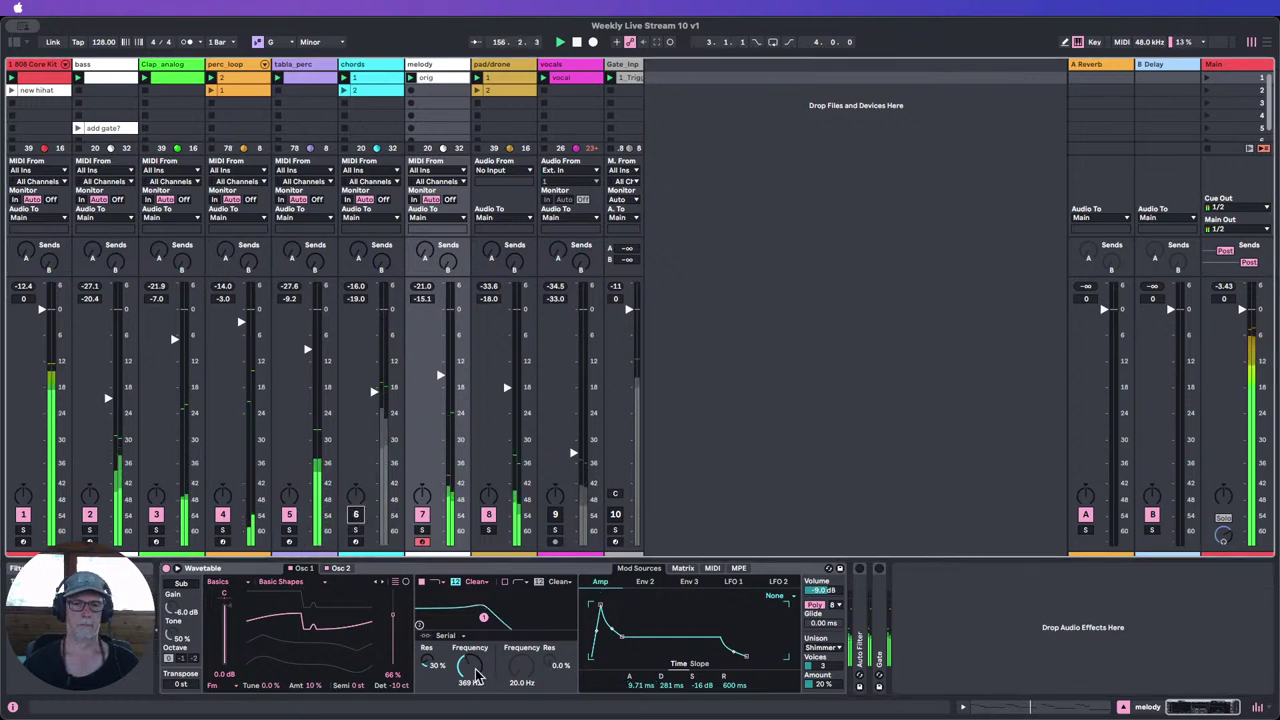
Step: Set filter 1's frequency to 202 Hz, its circuit type to MS2 and its drive to 2.62 dB
drag(468, 668, 468, 674)
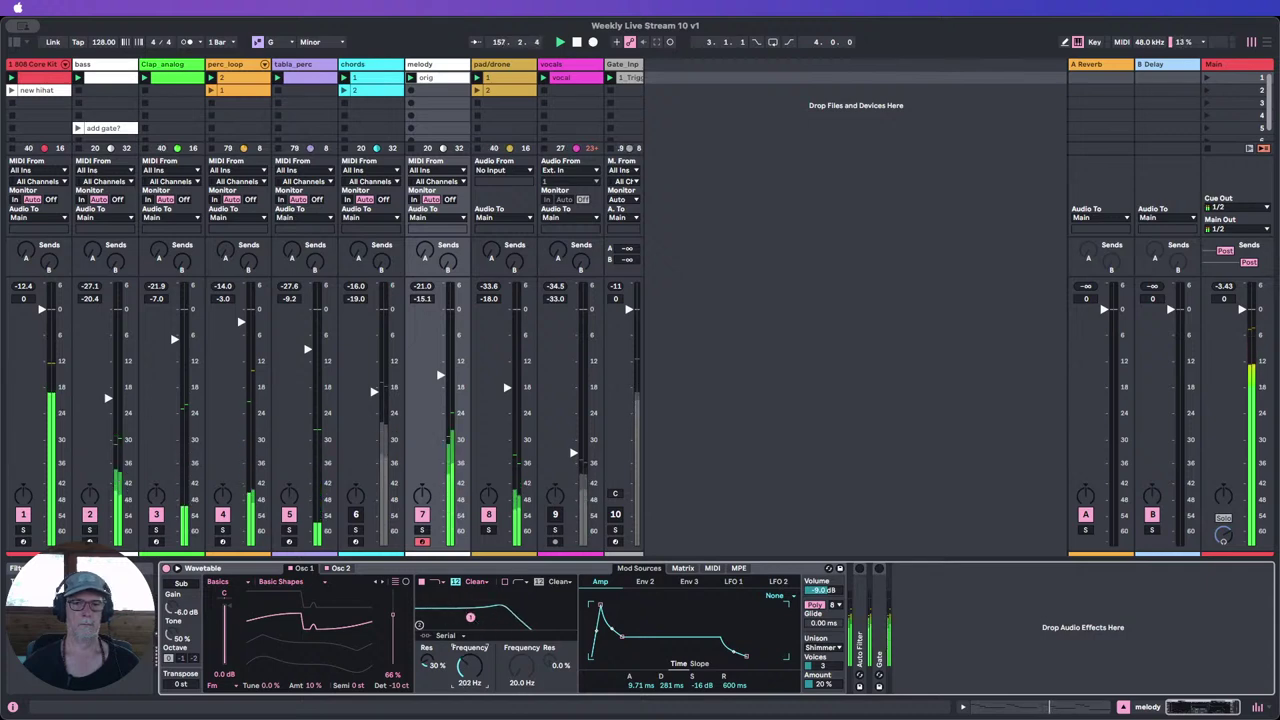
click(476, 581)
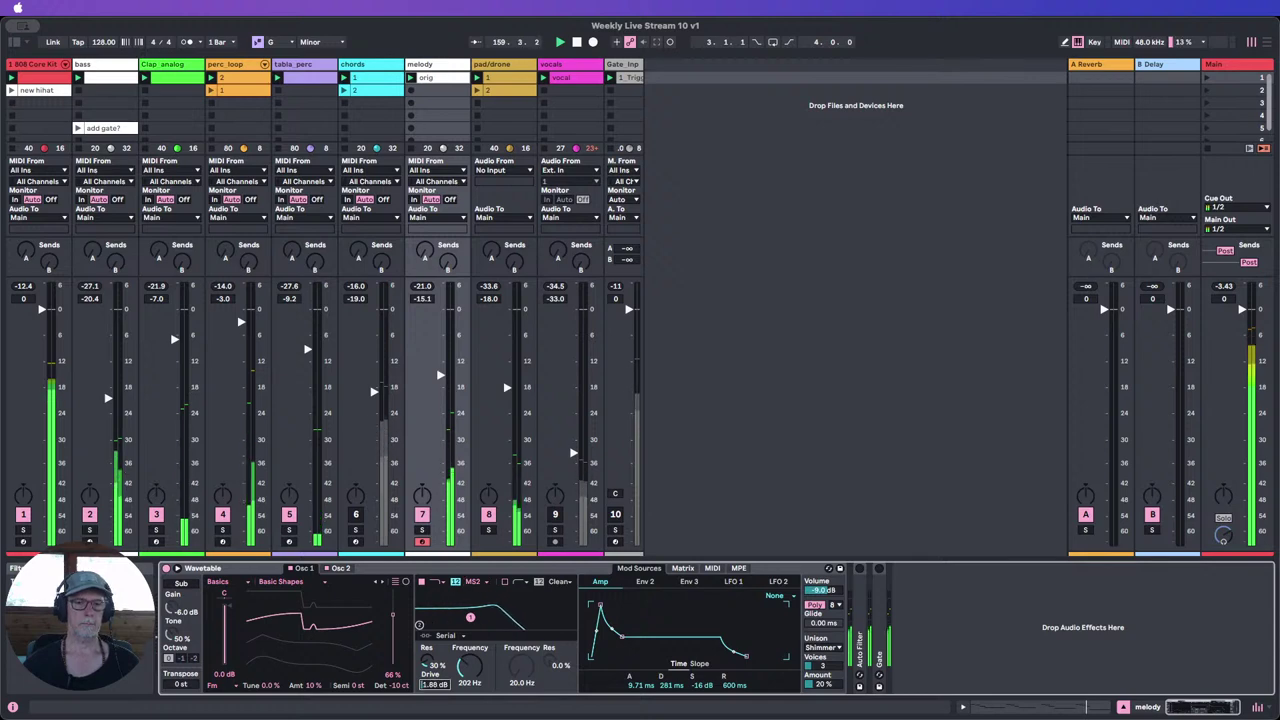
drag(435, 685, 435, 684)
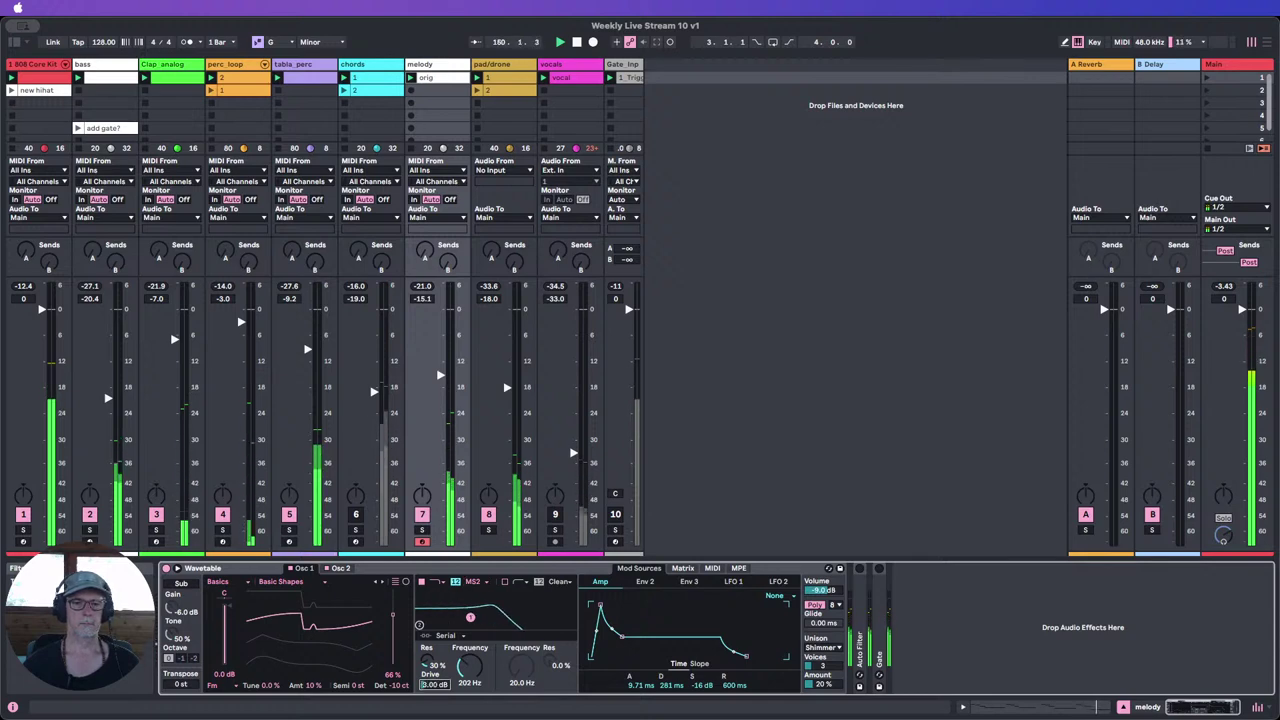
click(472, 584)
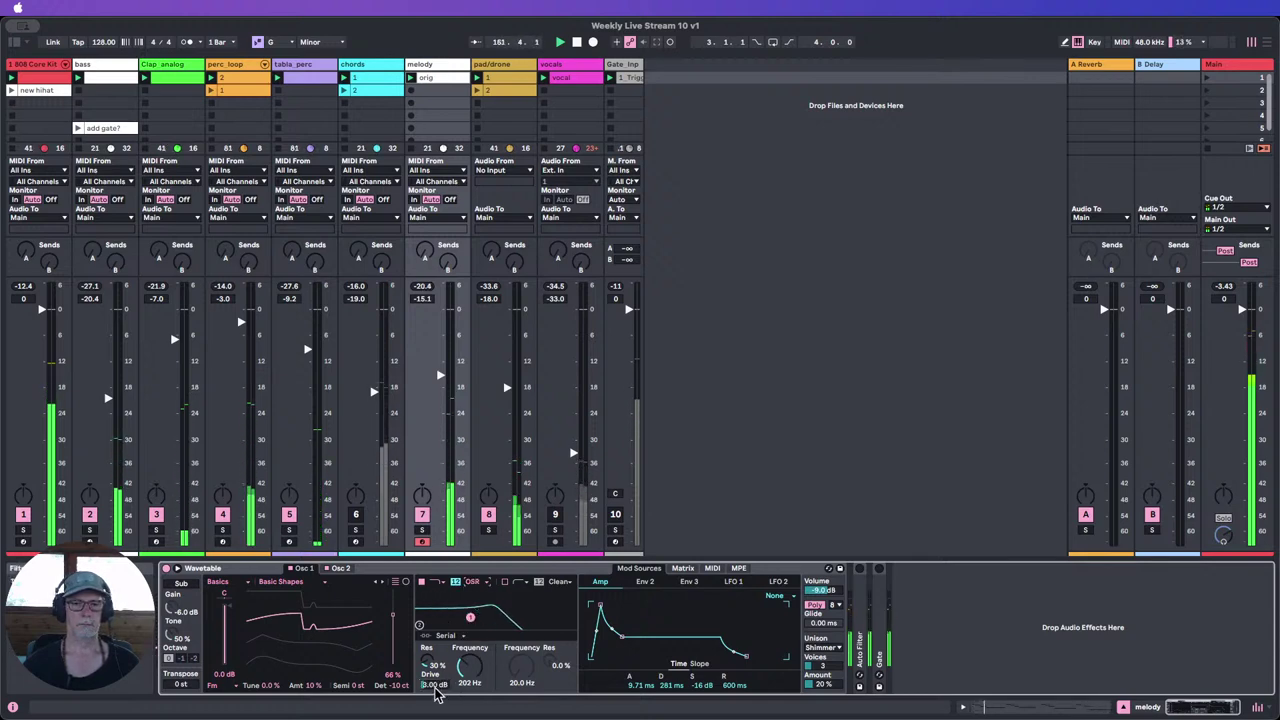
click(472, 582)
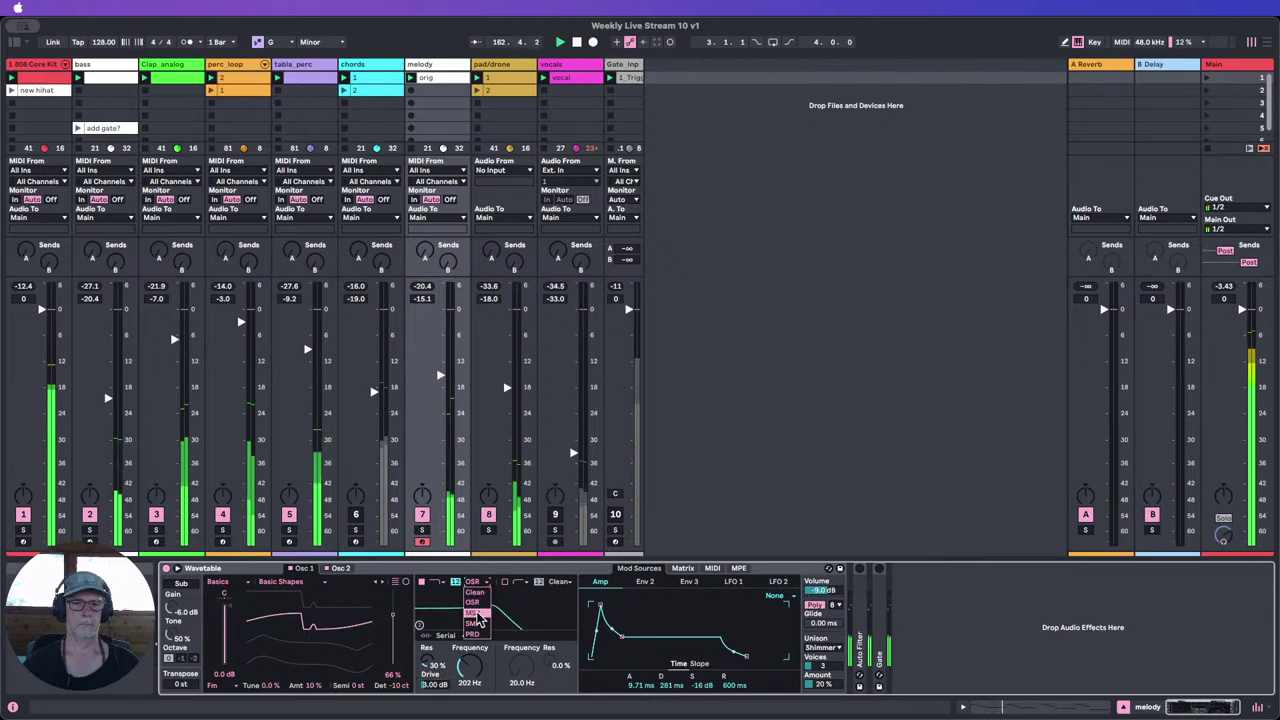
click(474, 613)
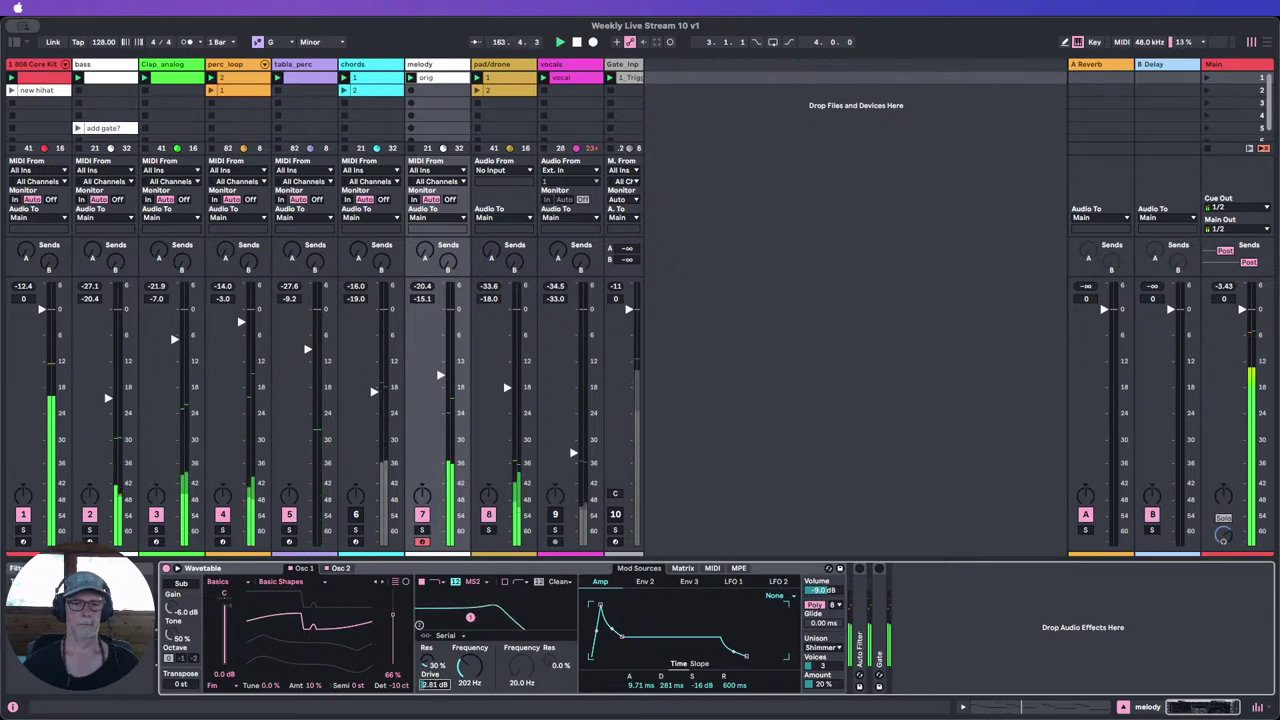
drag(434, 685, 434, 686)
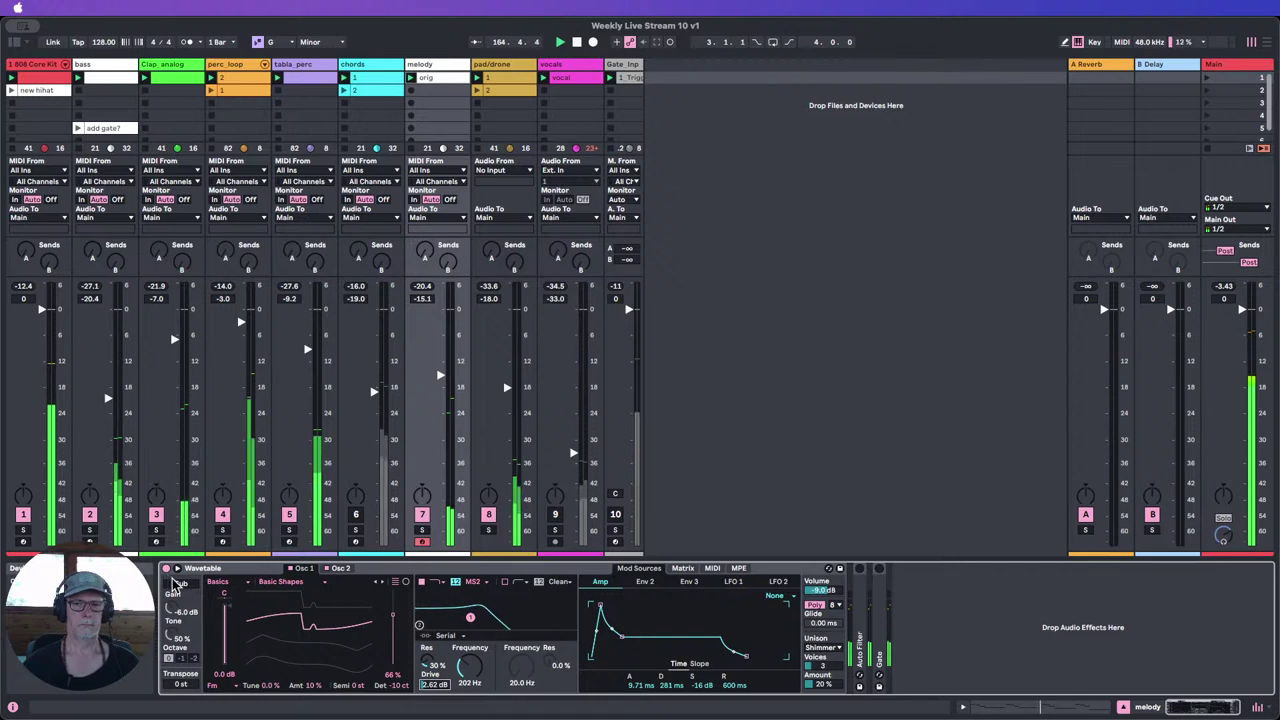
Step: Try several unison modes on the melody's synth, including Phase Sync, Noise and Shimmer, and settle on Classic
click(821, 647)
click(820, 633)
click(822, 648)
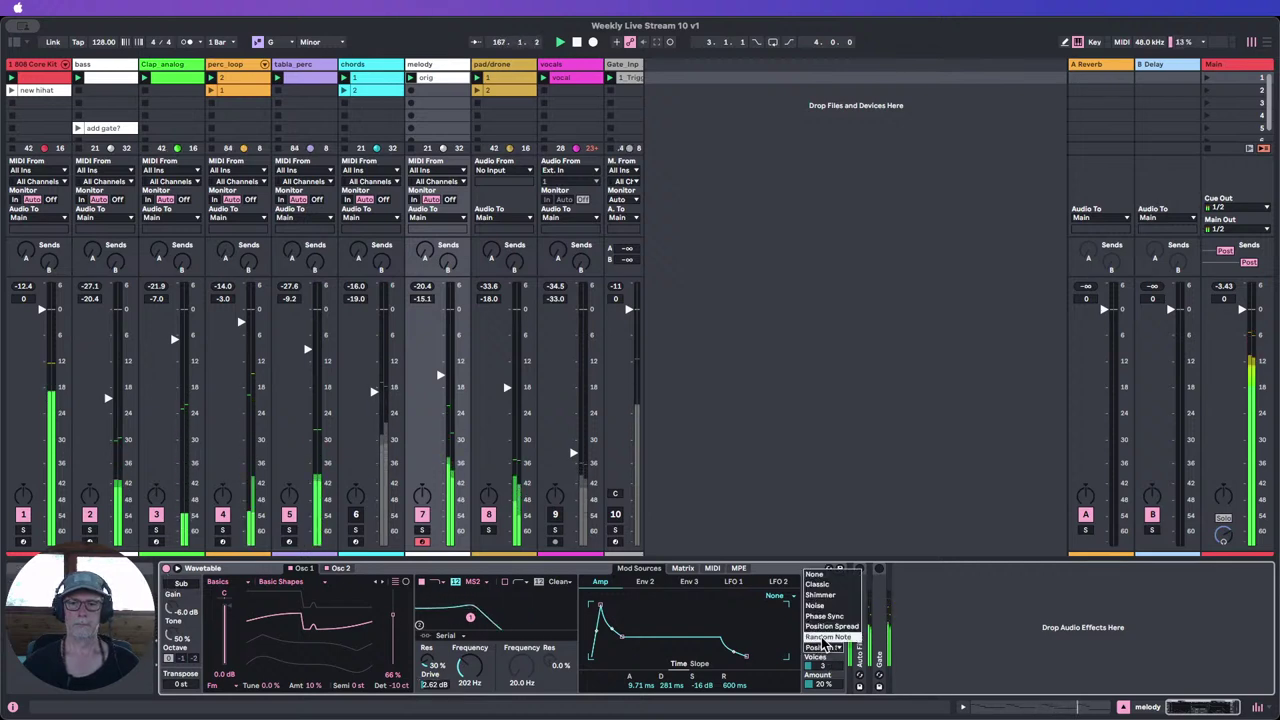
click(825, 637)
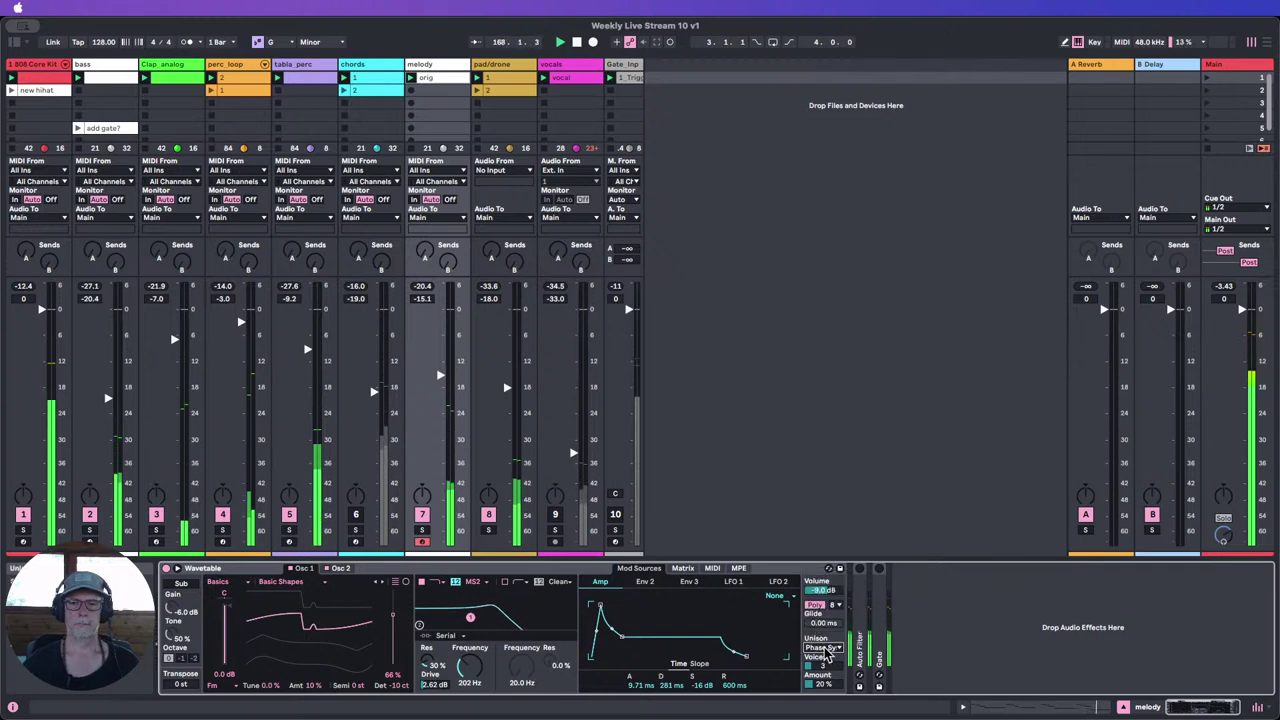
click(825, 648)
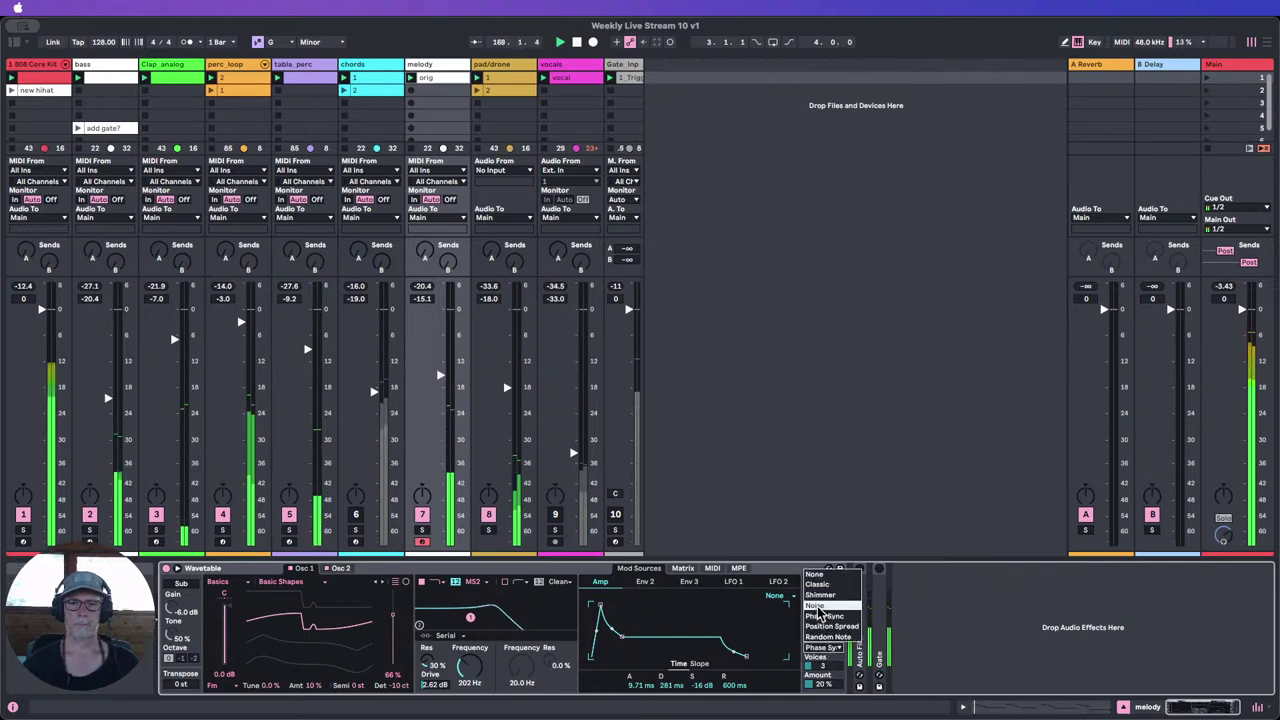
click(818, 606)
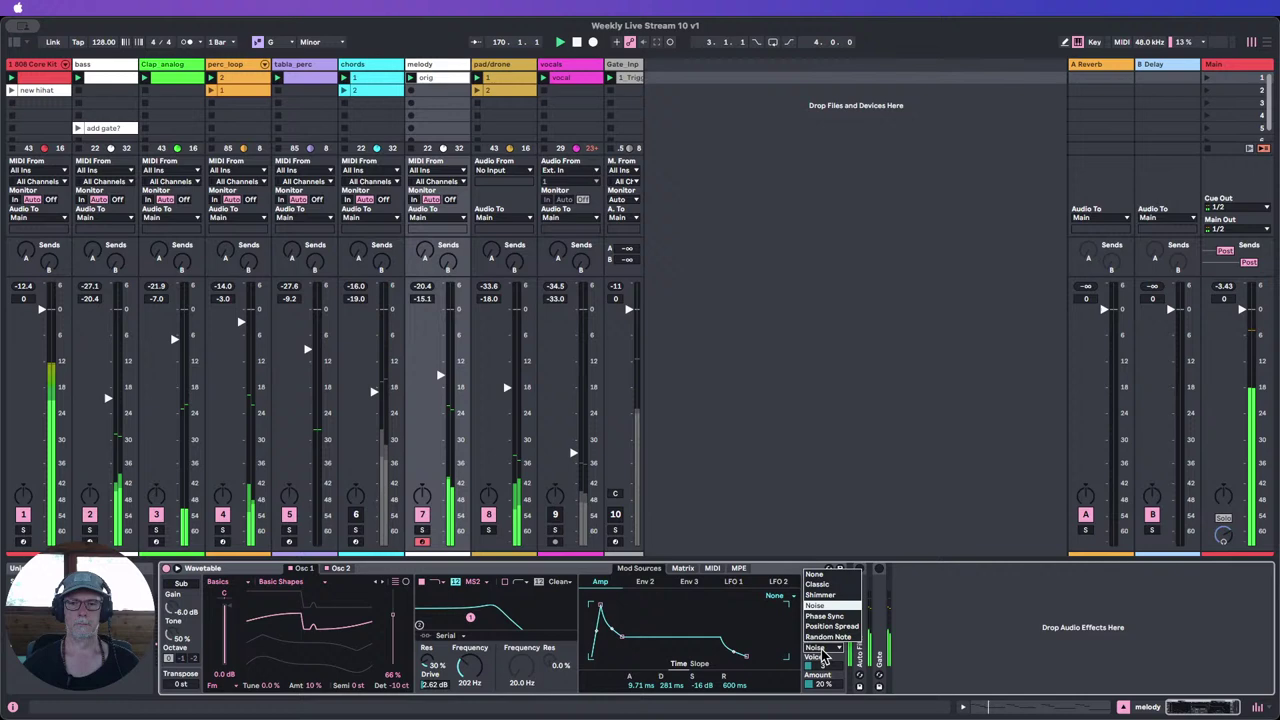
click(820, 594)
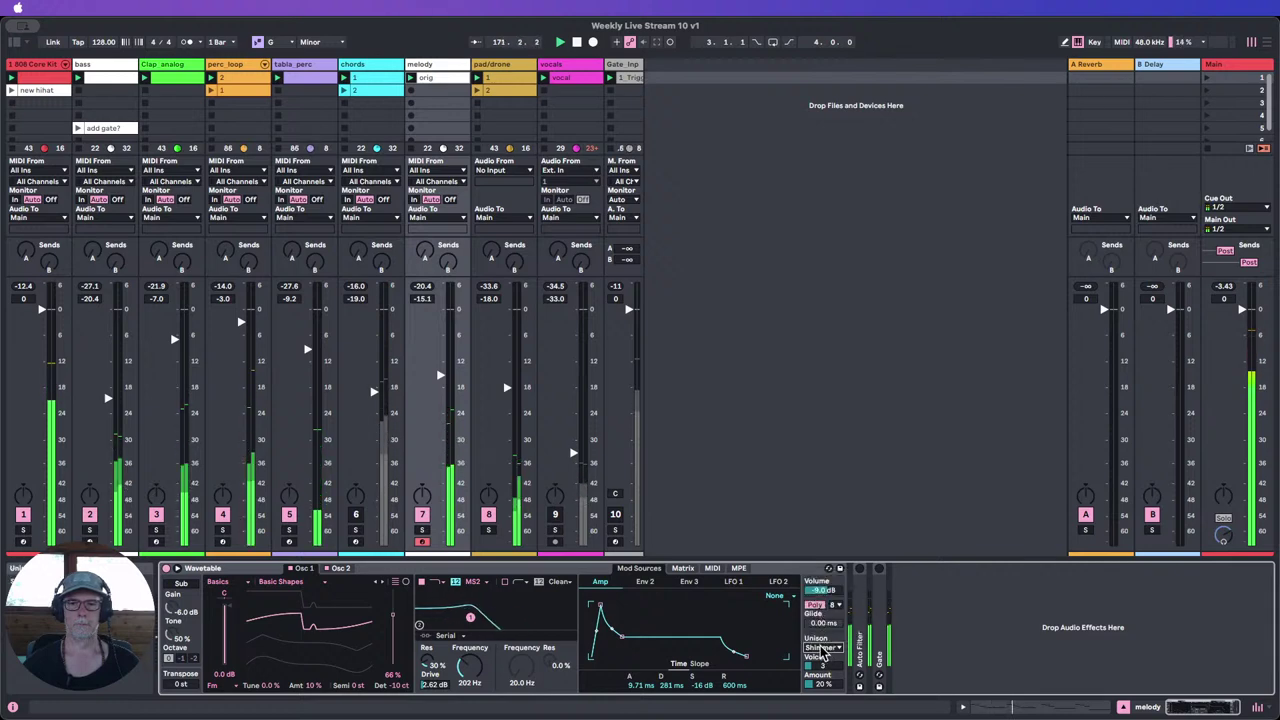
click(822, 648)
click(820, 585)
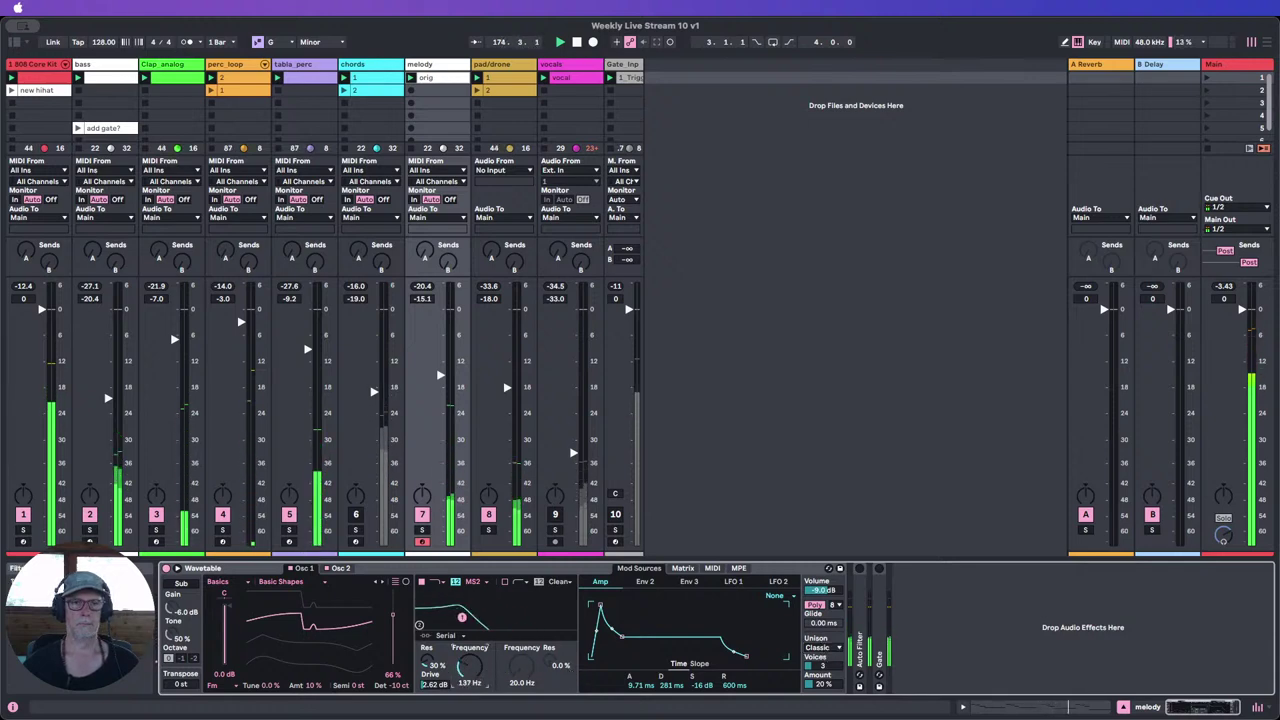
Step: Mute the 808 Core Kit and pad/drone tracks, unmute chords, and set the melody's filter 1 frequency to 130 Hz
click(23, 515)
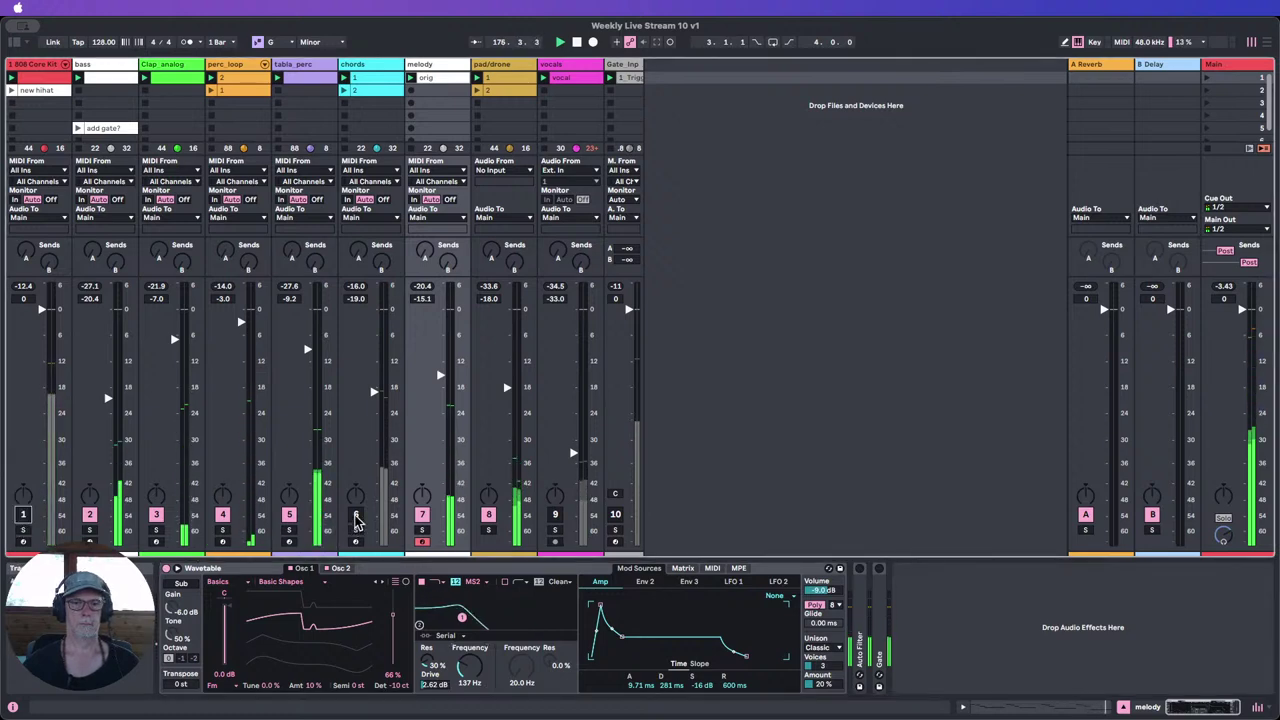
click(355, 516)
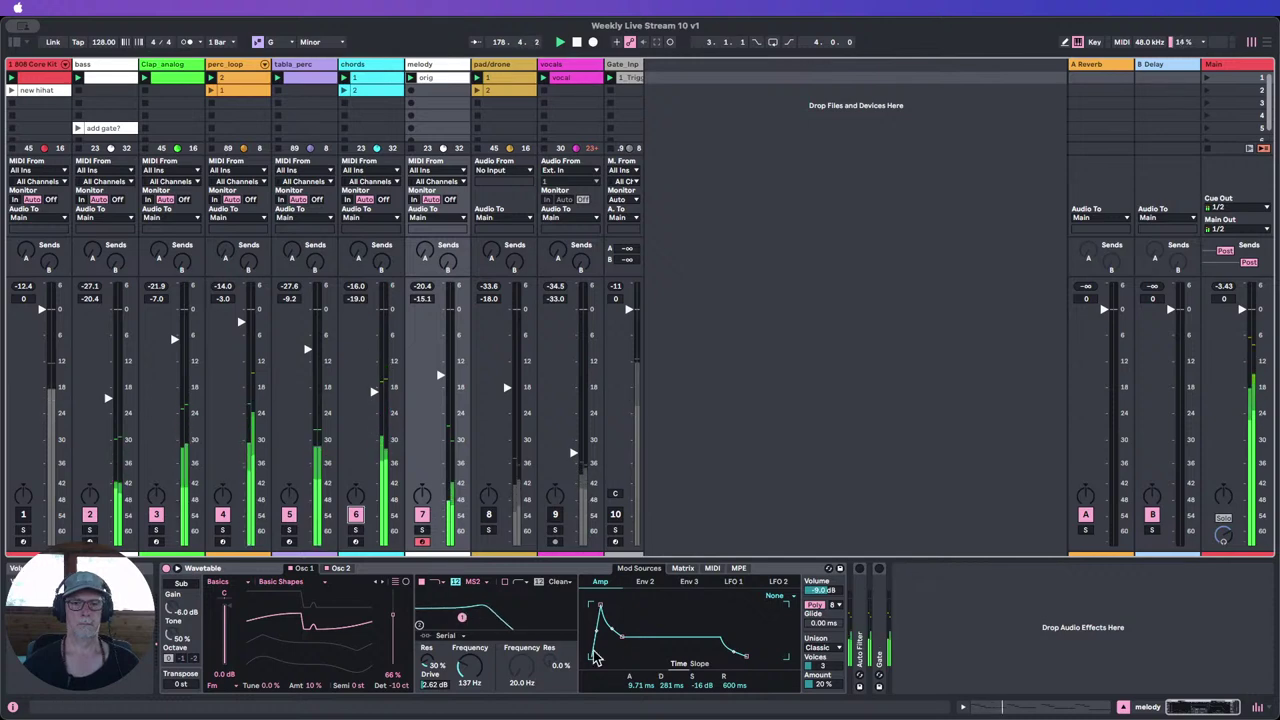
drag(463, 670, 463, 674)
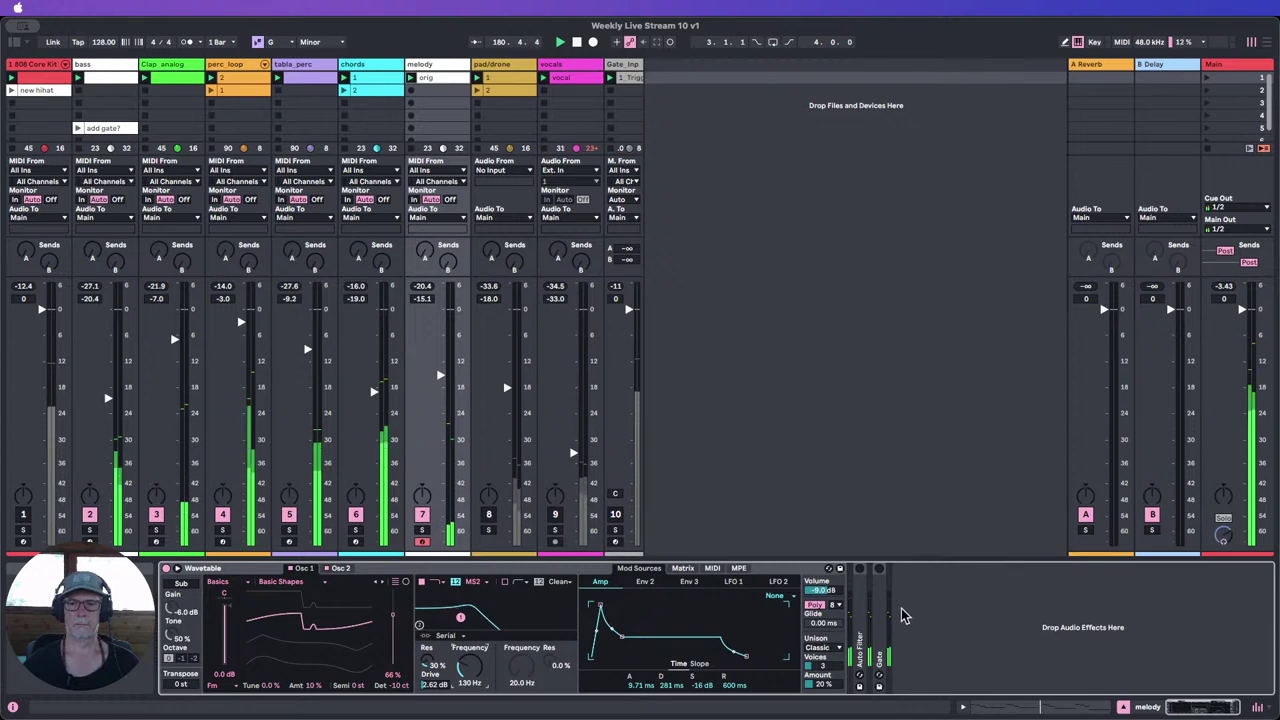
Step: Set LFO 2's amount to 38% and modulate that amount with LFO 1 by 70 in the modulation matrix
click(683, 568)
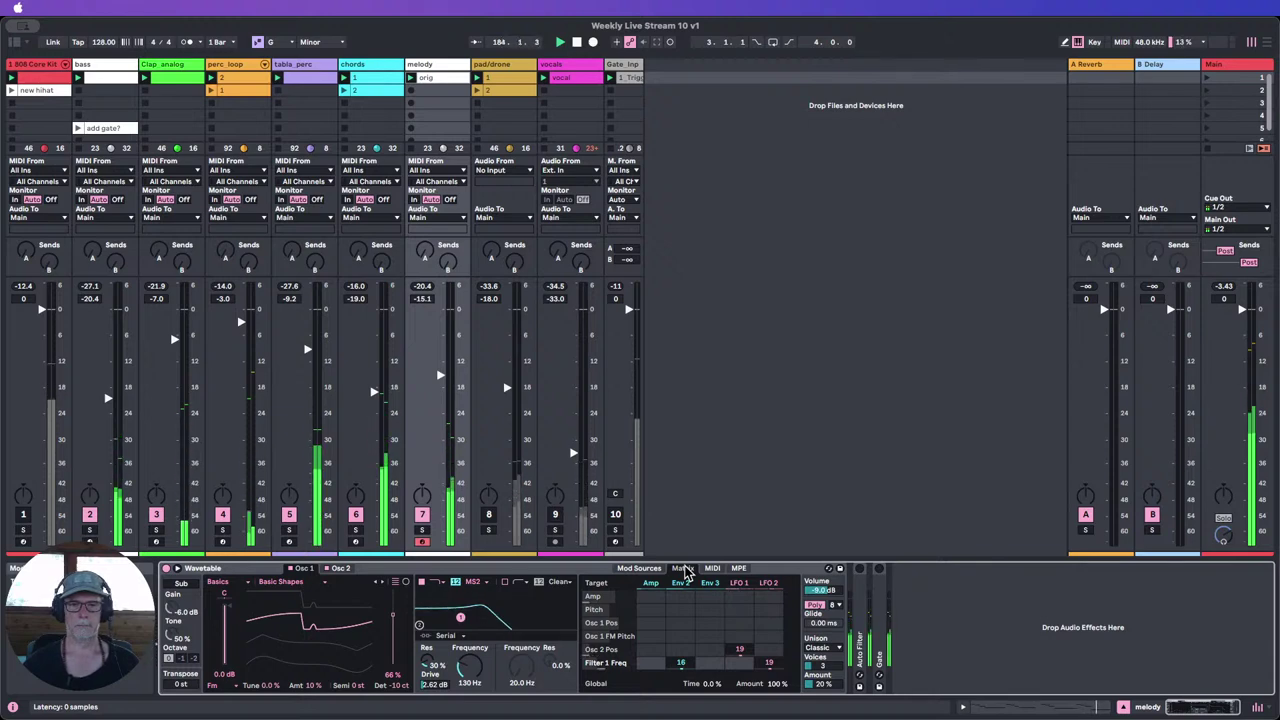
click(739, 584)
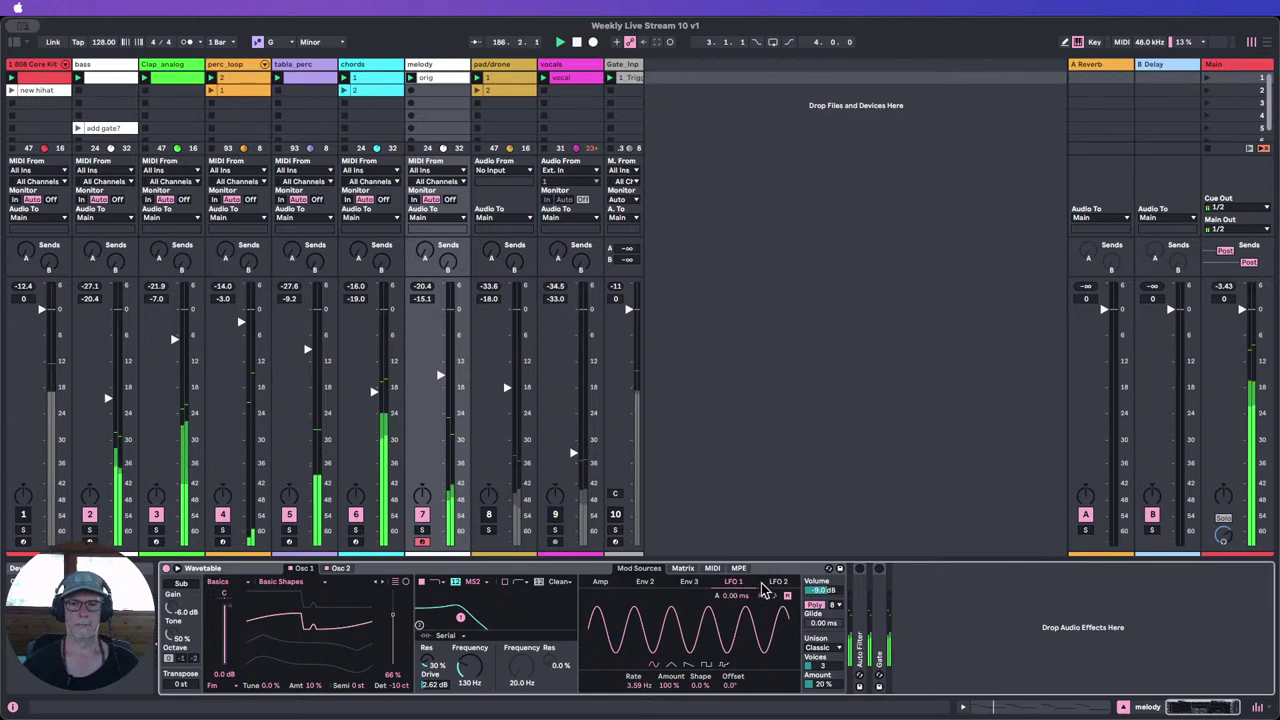
click(777, 582)
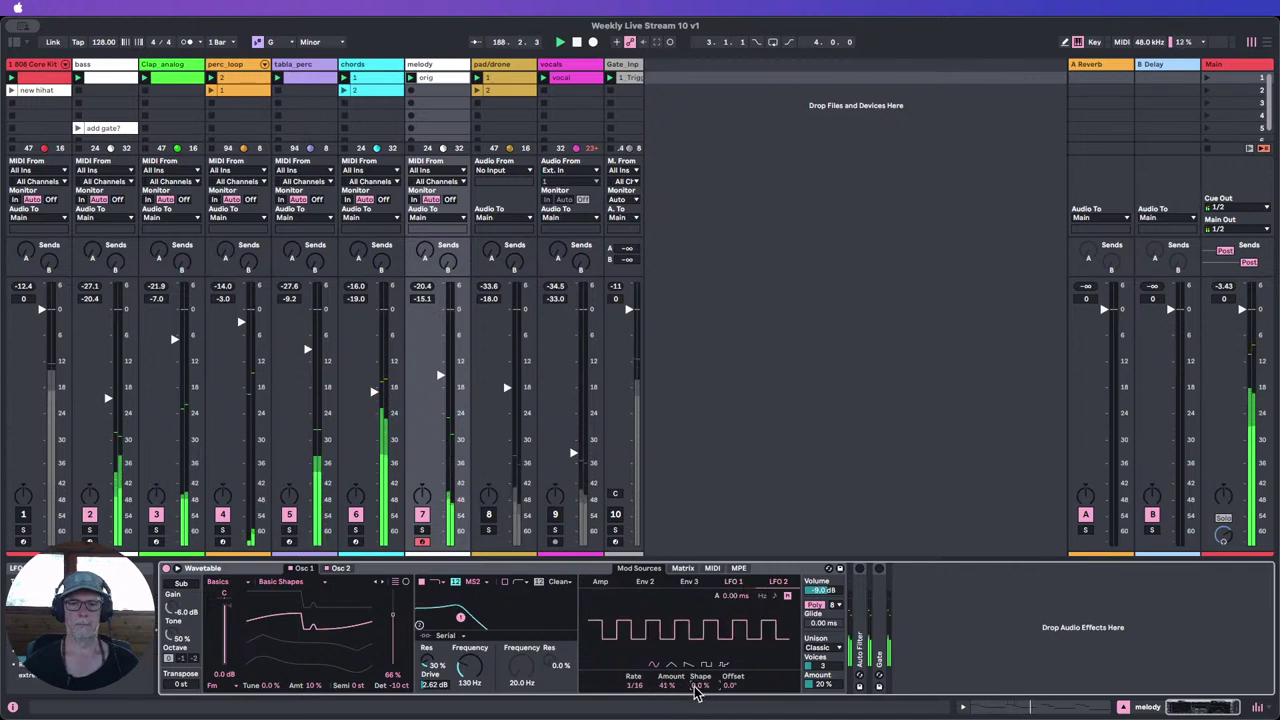
mouse_move(668, 686)
mouse_down()
mouse_move(668, 620)
mouse_move(668, 684)
mouse_up()
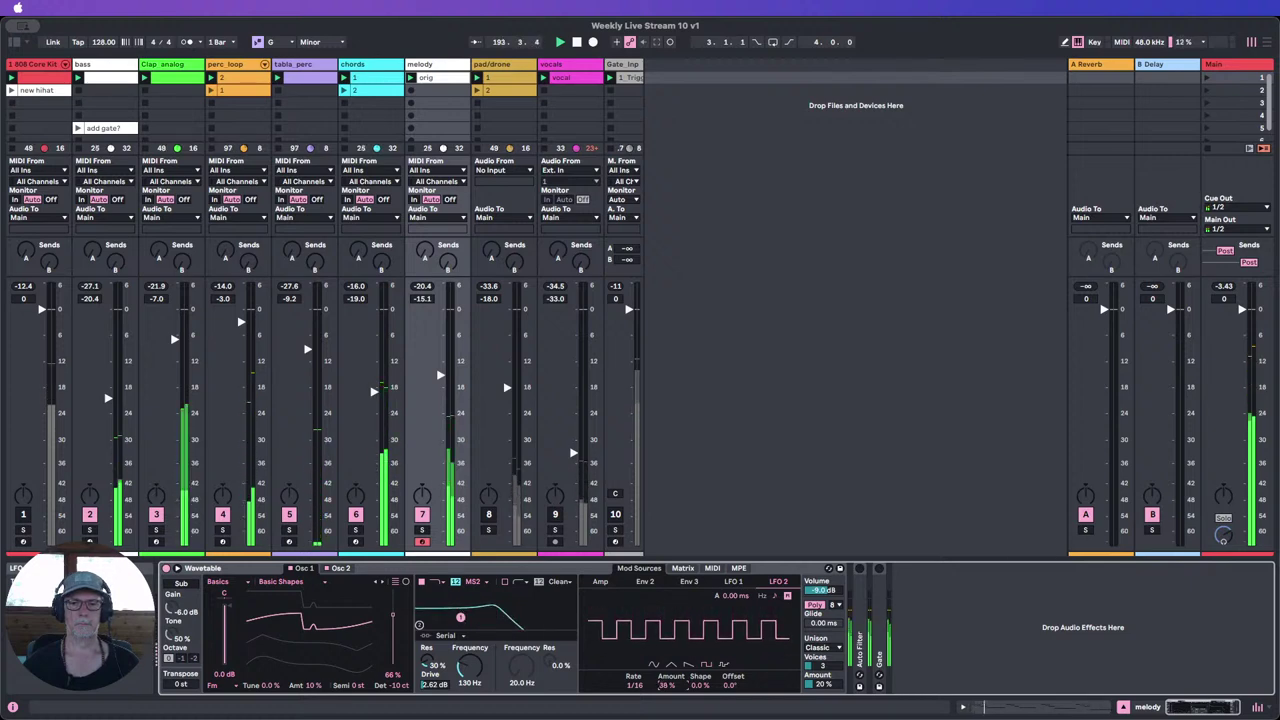
click(683, 568)
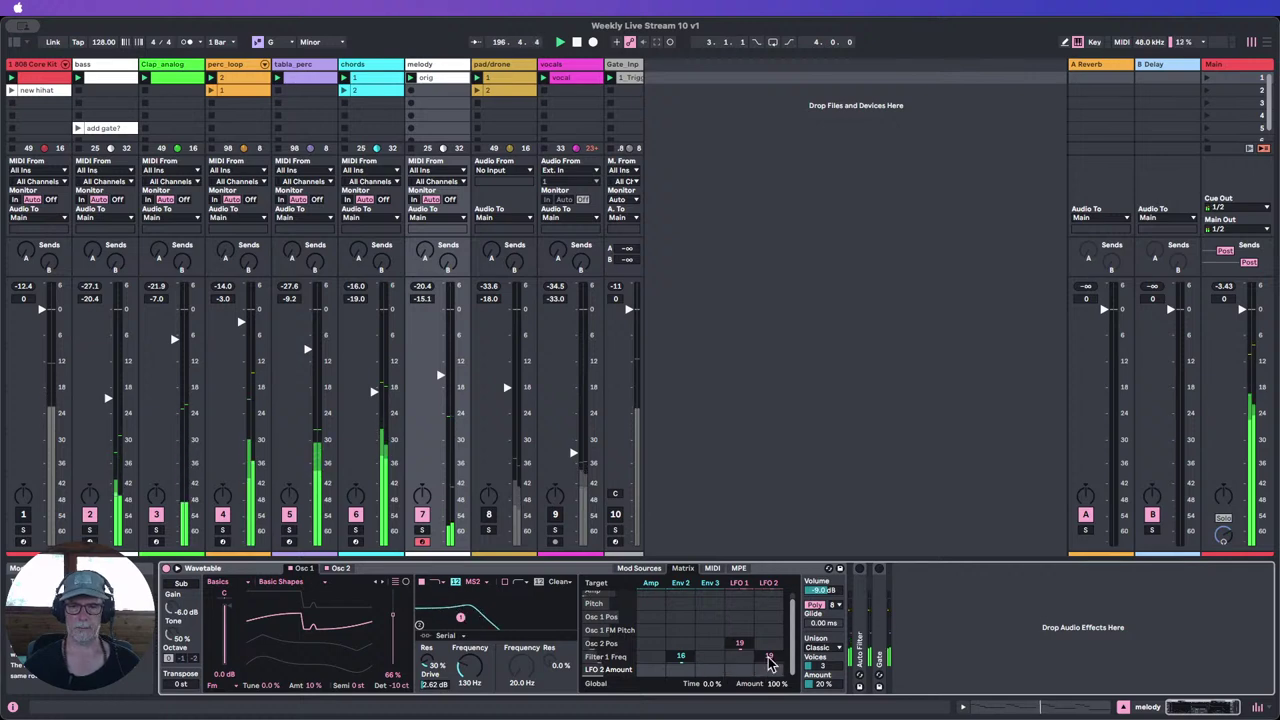
drag(741, 669, 741, 625)
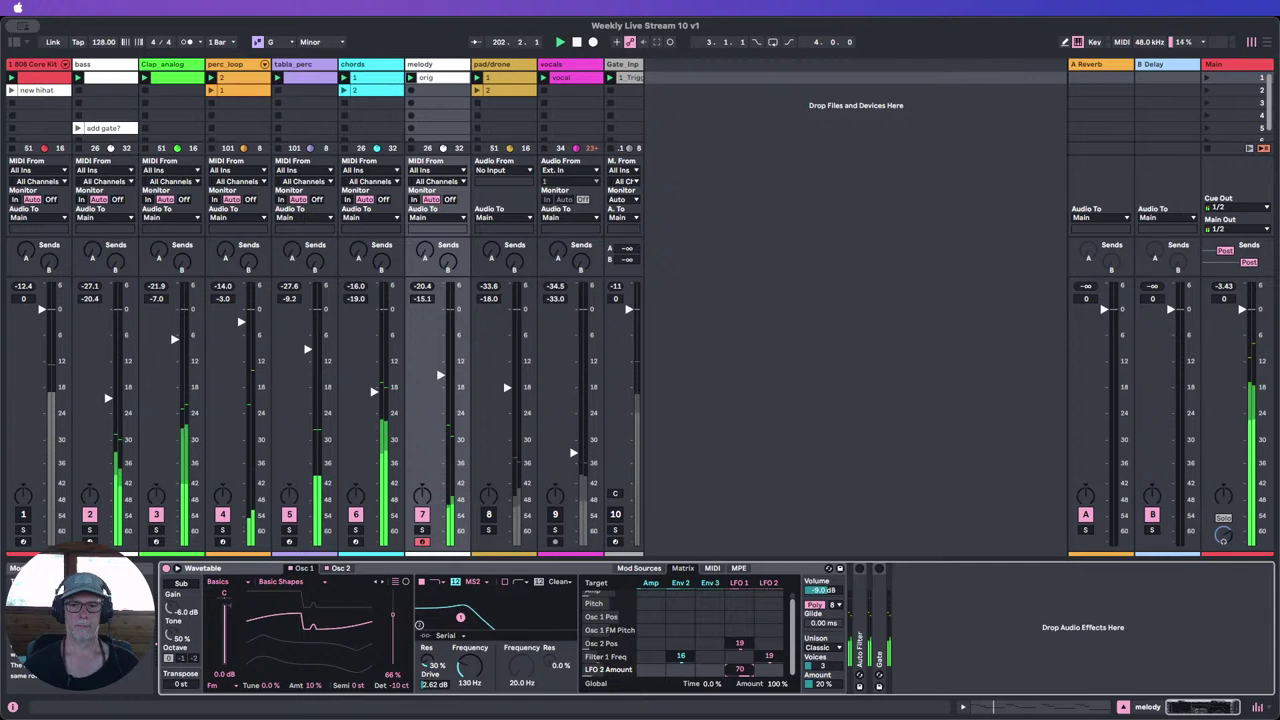
Step: Add a Hybrid Reverb from the audio effects library to the melody track after Wavetable, with dry/wet at 25%
click(14, 42)
scroll(170, 345, up, 5)
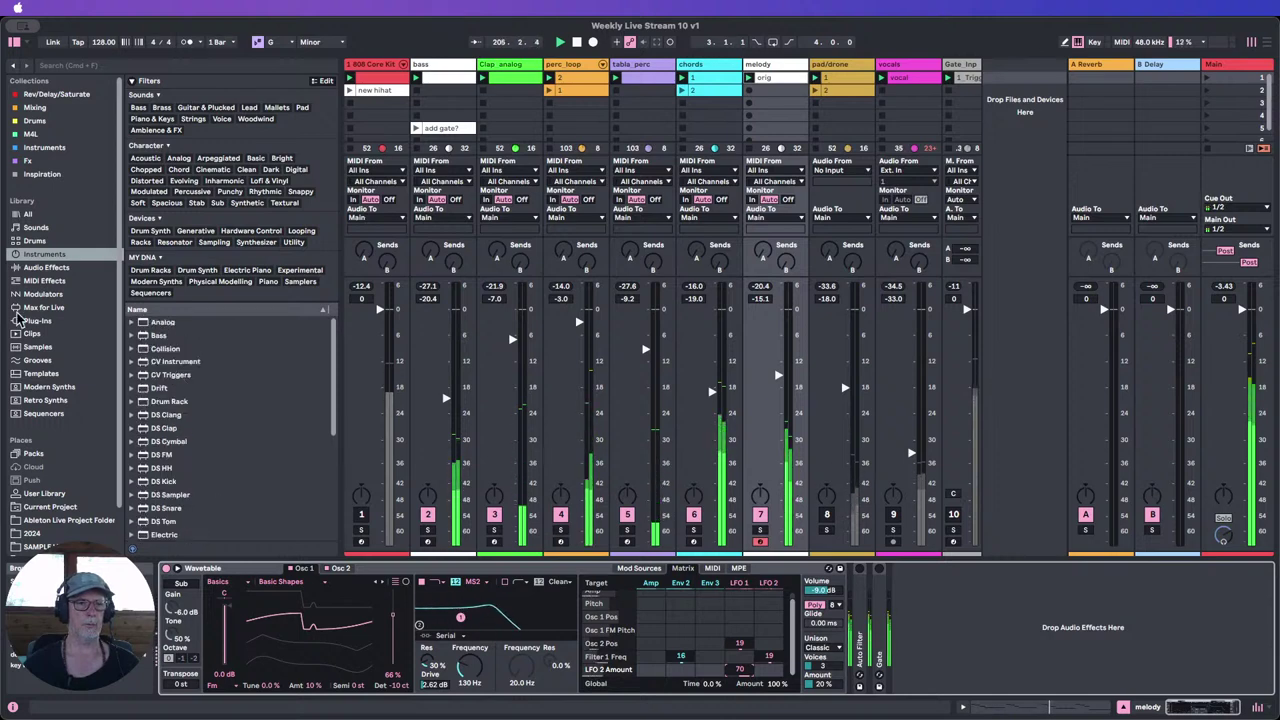
click(50, 267)
scroll(197, 382, up, 3)
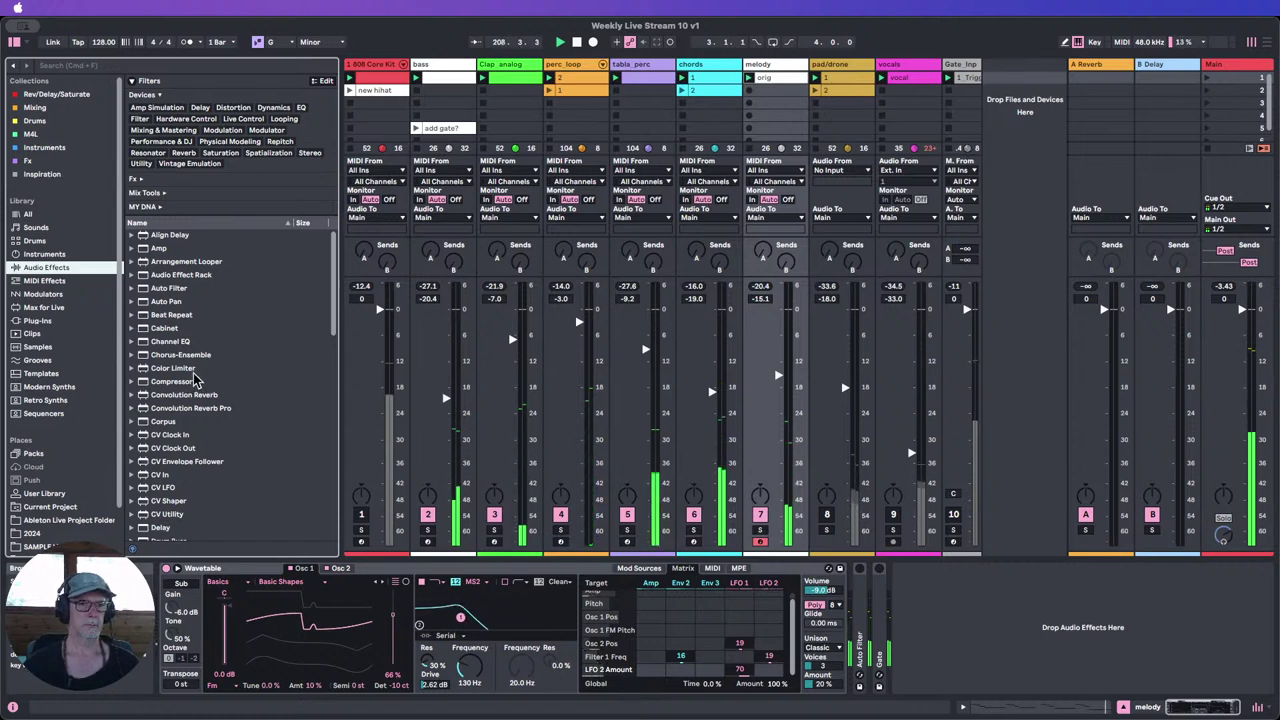
scroll(195, 381, down, 1)
scroll(195, 381, up, 1)
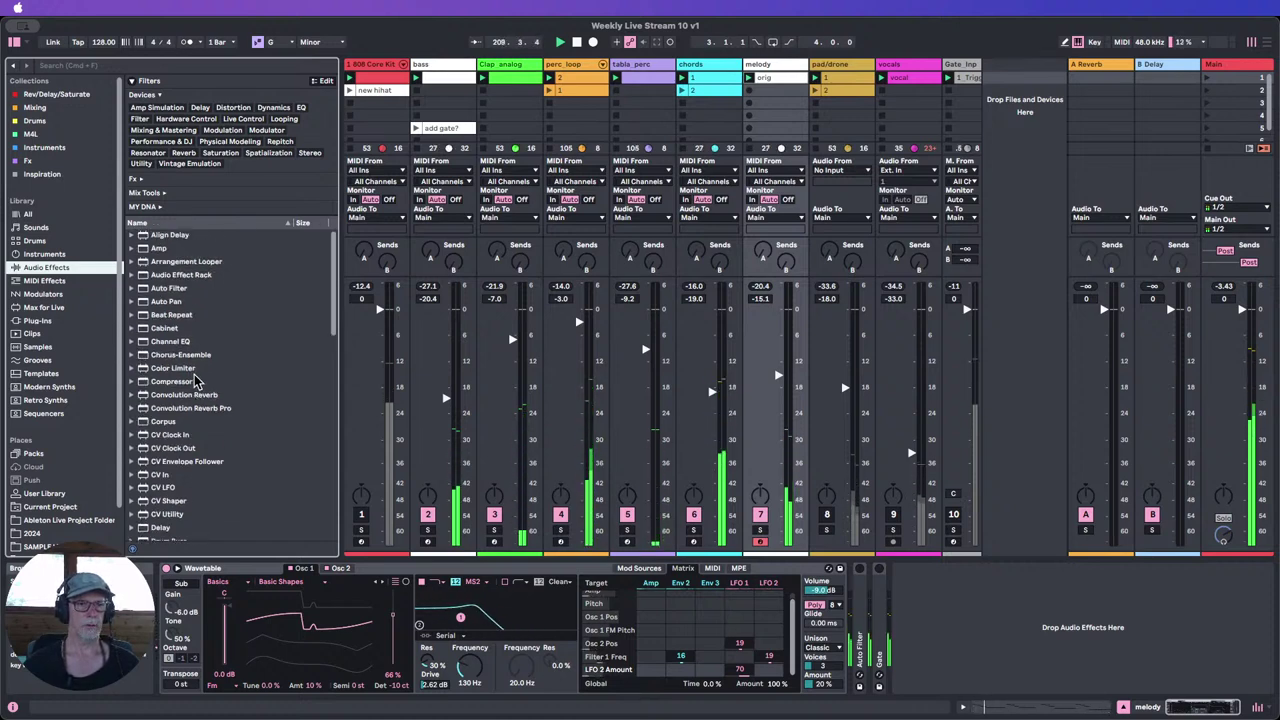
scroll(197, 381, down, 6)
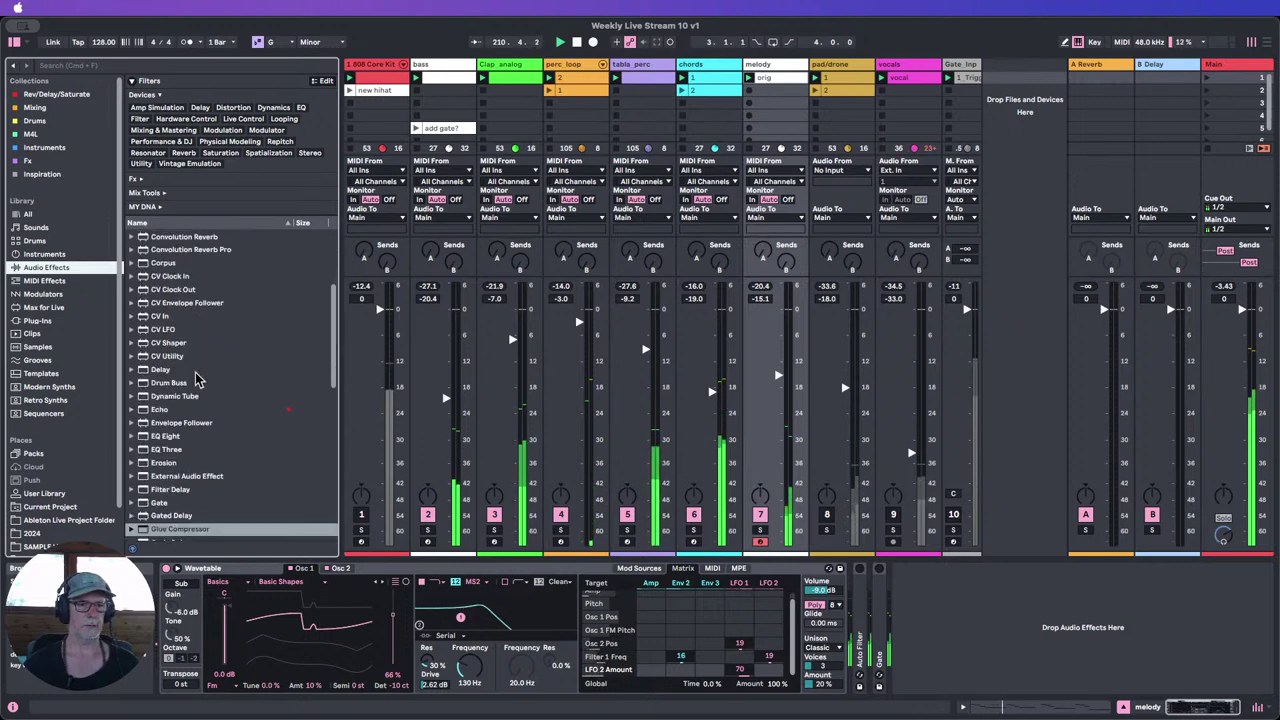
scroll(197, 381, down, 4)
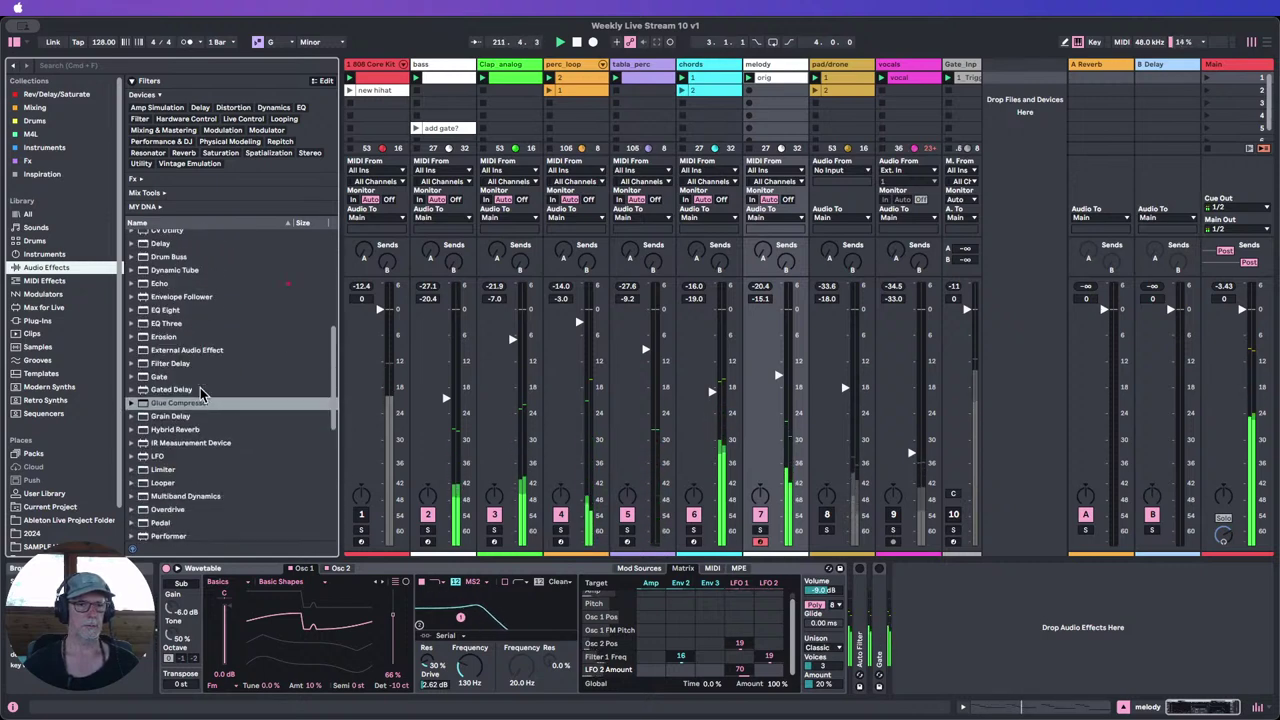
drag(181, 432, 857, 627)
drag(1248, 672, 1248, 699)
Step: Insert the Roar audio effect between Wavetable and Hybrid Reverb on the melody track
scroll(185, 440, down, 4)
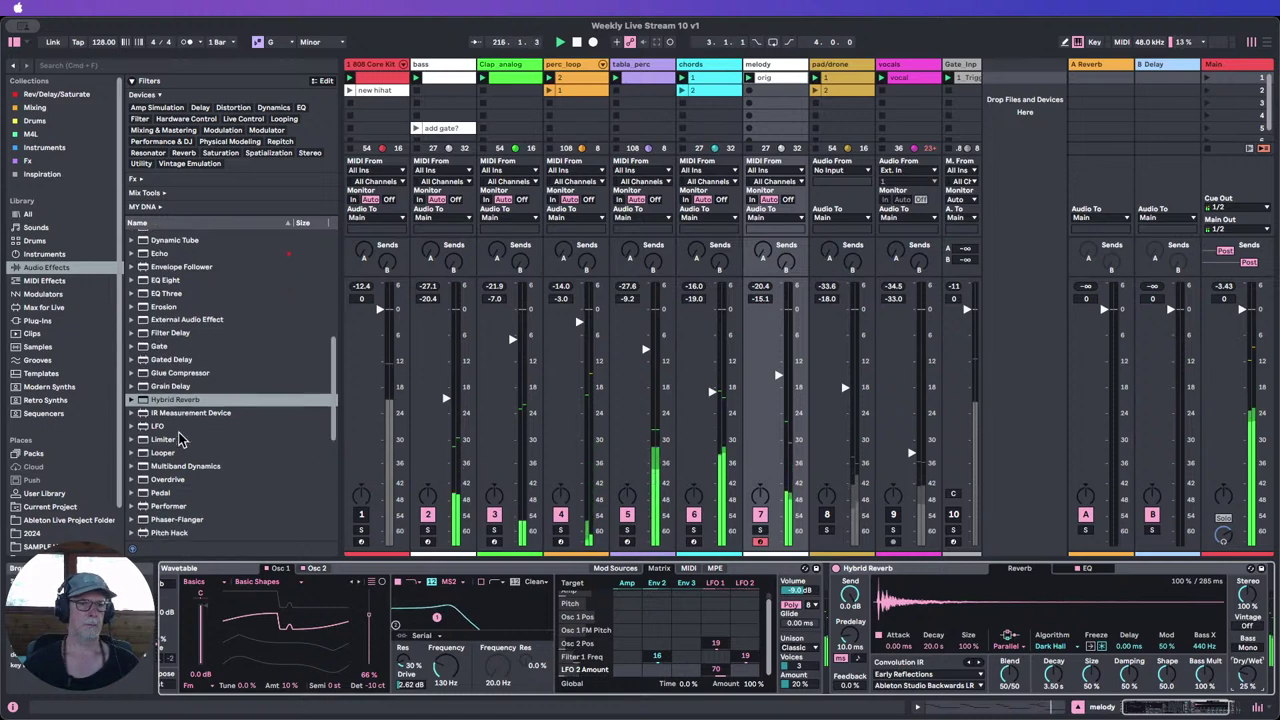
scroll(185, 440, down, 5)
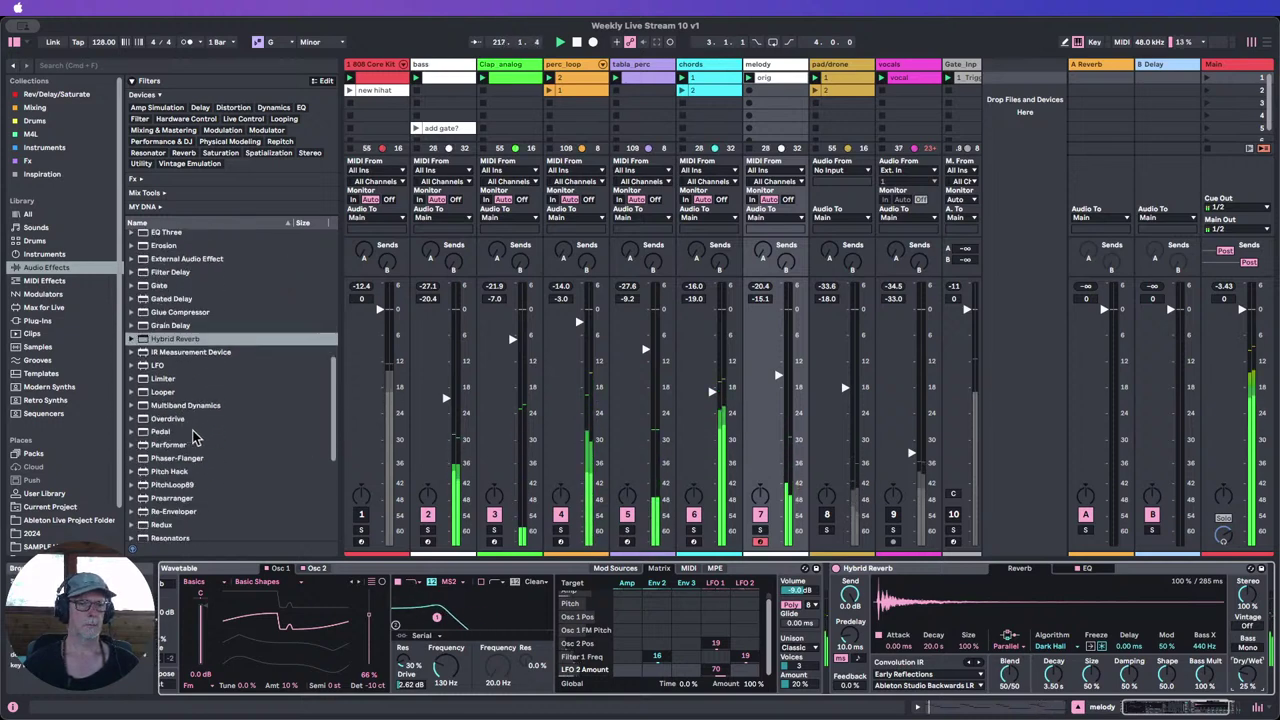
click(170, 537)
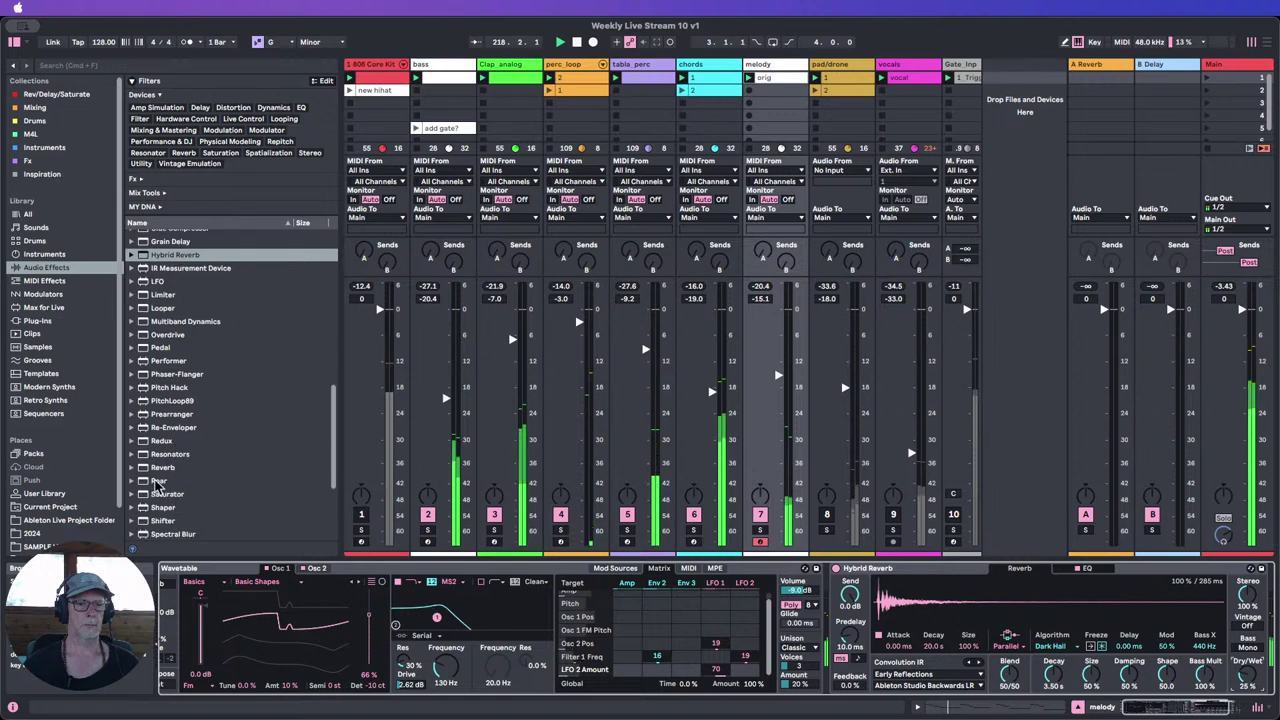
key(Return)
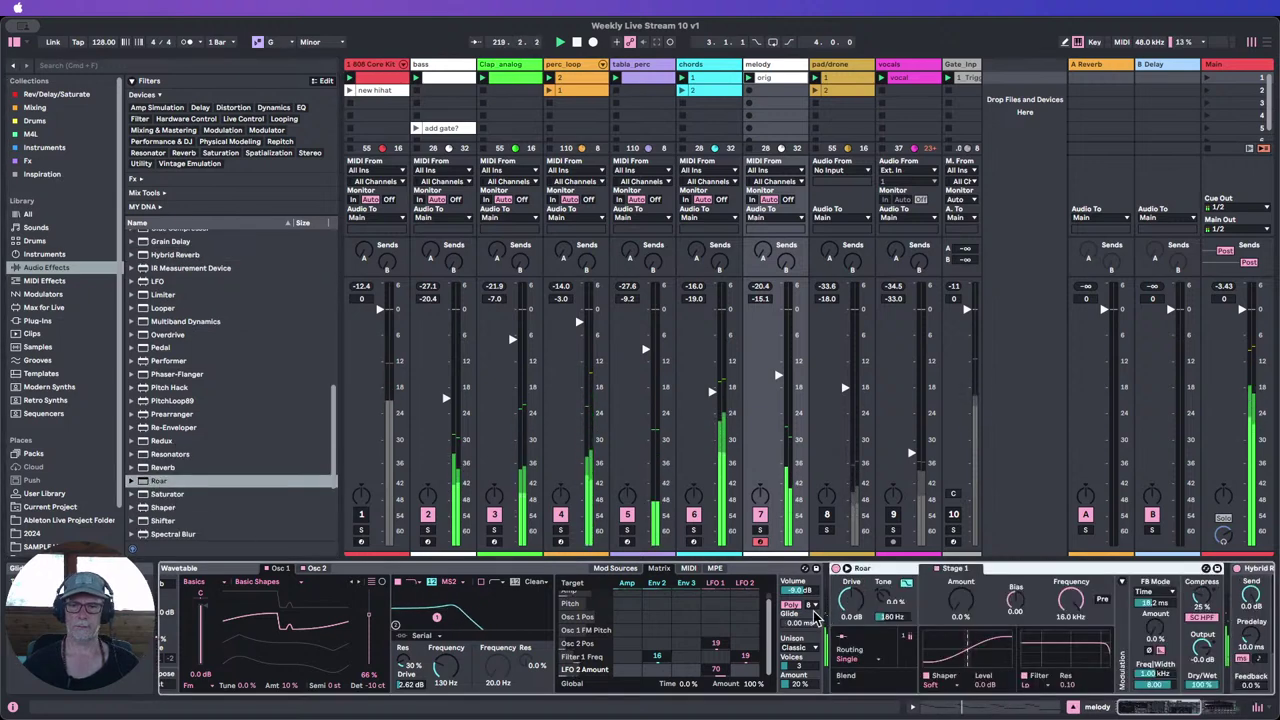
Step: Set Roar's drive to 6.9 dB, amount to 25%, dry/wet to 41% and bias to -0.59, and expand its modulation section
drag(960, 600, 960, 586)
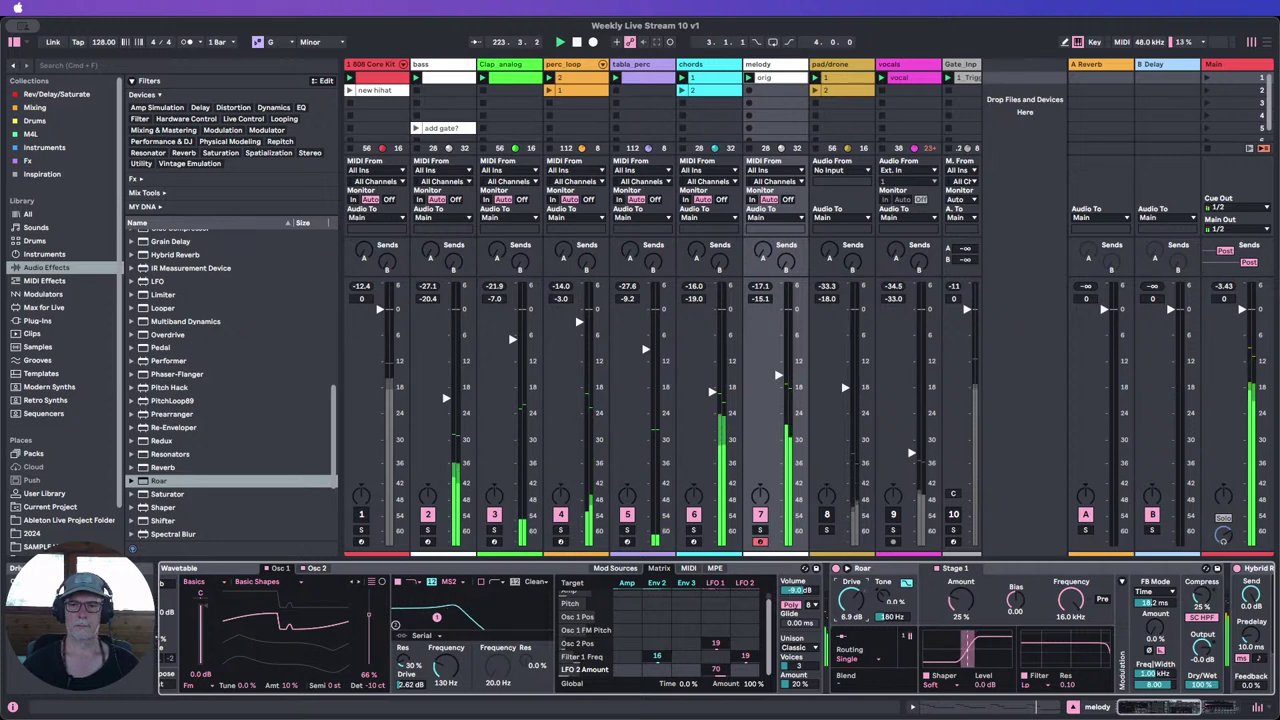
mouse_move(1208, 685)
mouse_down()
mouse_move(1208, 716)
mouse_move(1202, 690)
mouse_up()
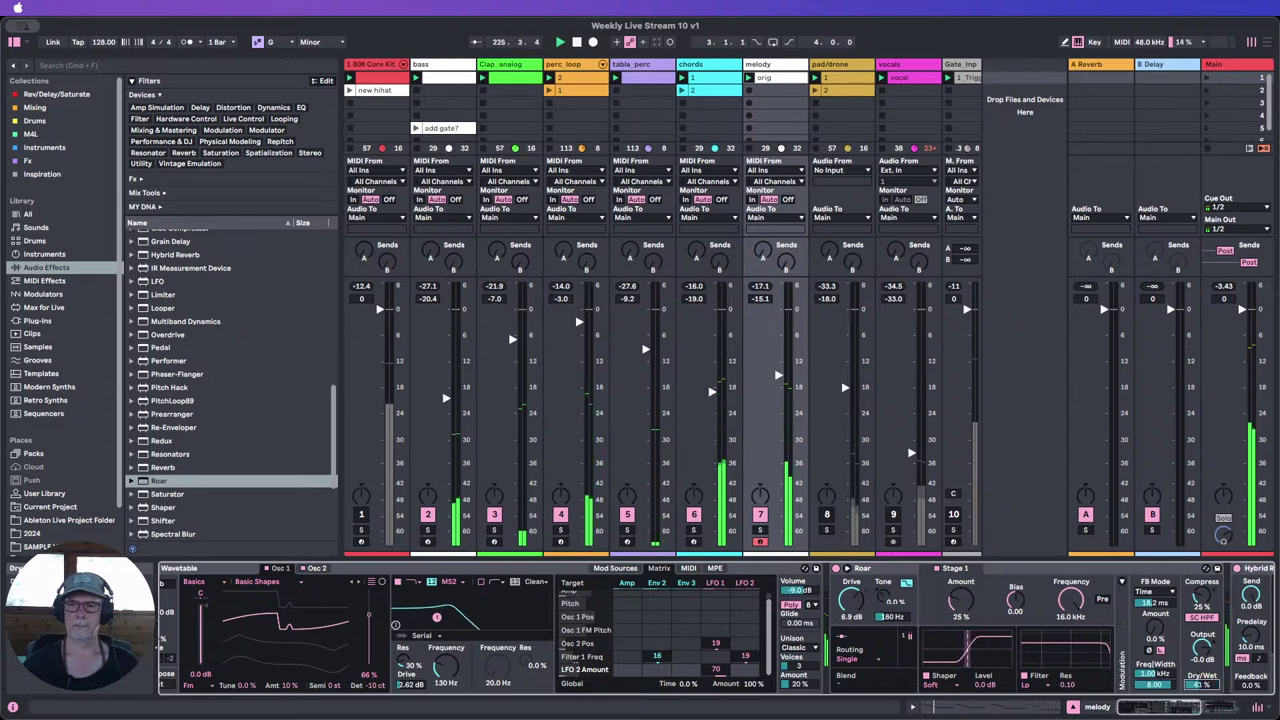
mouse_move(1018, 598)
mouse_down()
mouse_move(1018, 622)
mouse_move(1018, 594)
mouse_move(1018, 608)
mouse_up()
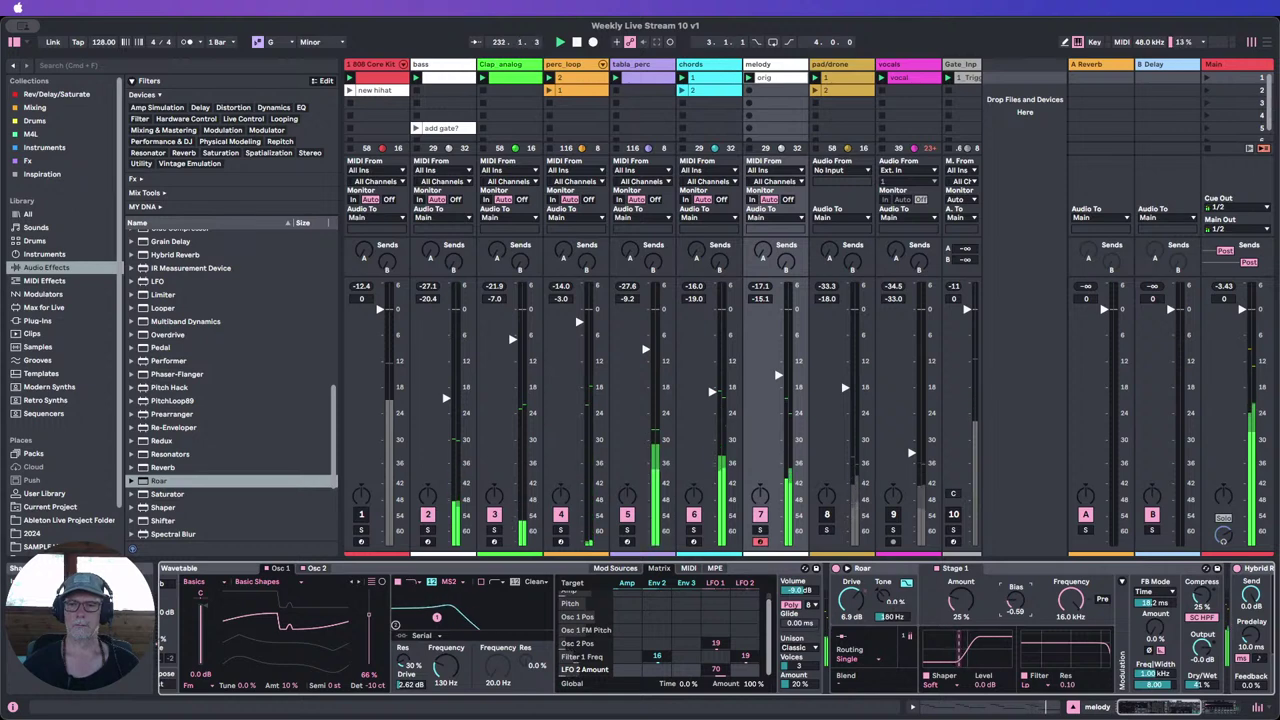
click(1121, 582)
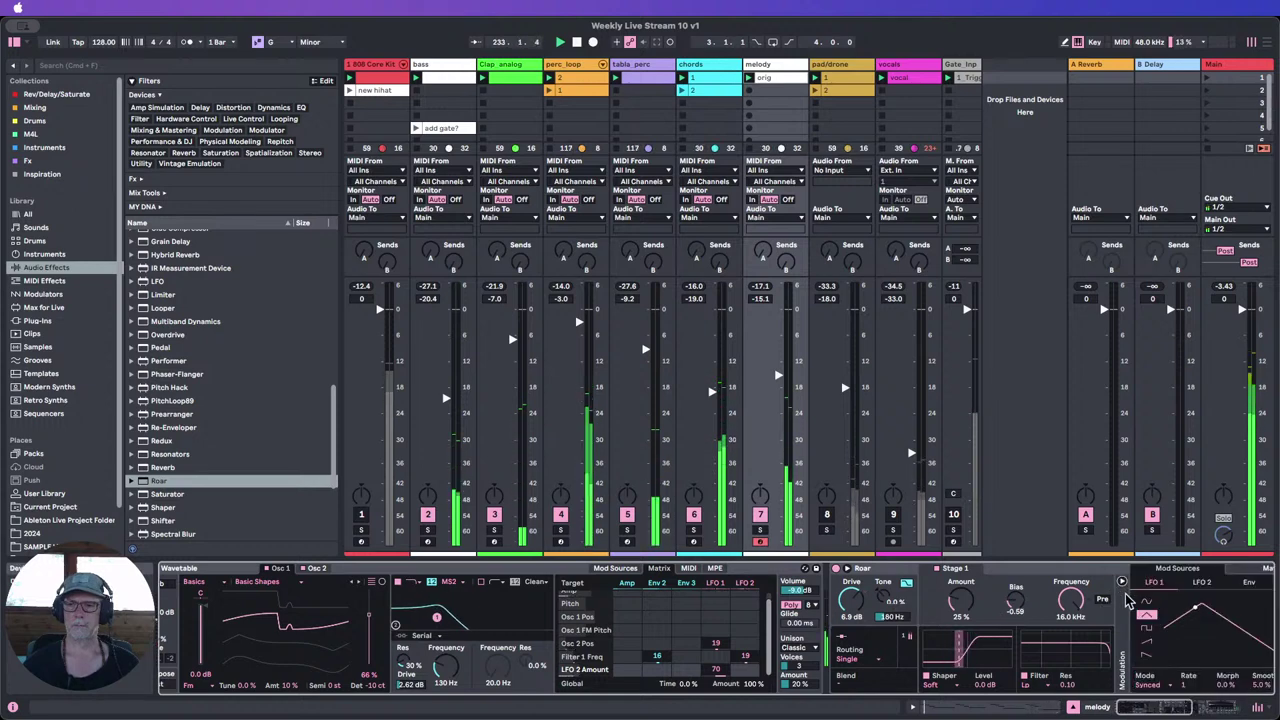
Step: Modulate Roar's Shaper 1 Bias with LFO 1 by 81 and set that LFO's rate to 1/8
drag(1160, 712, 1190, 712)
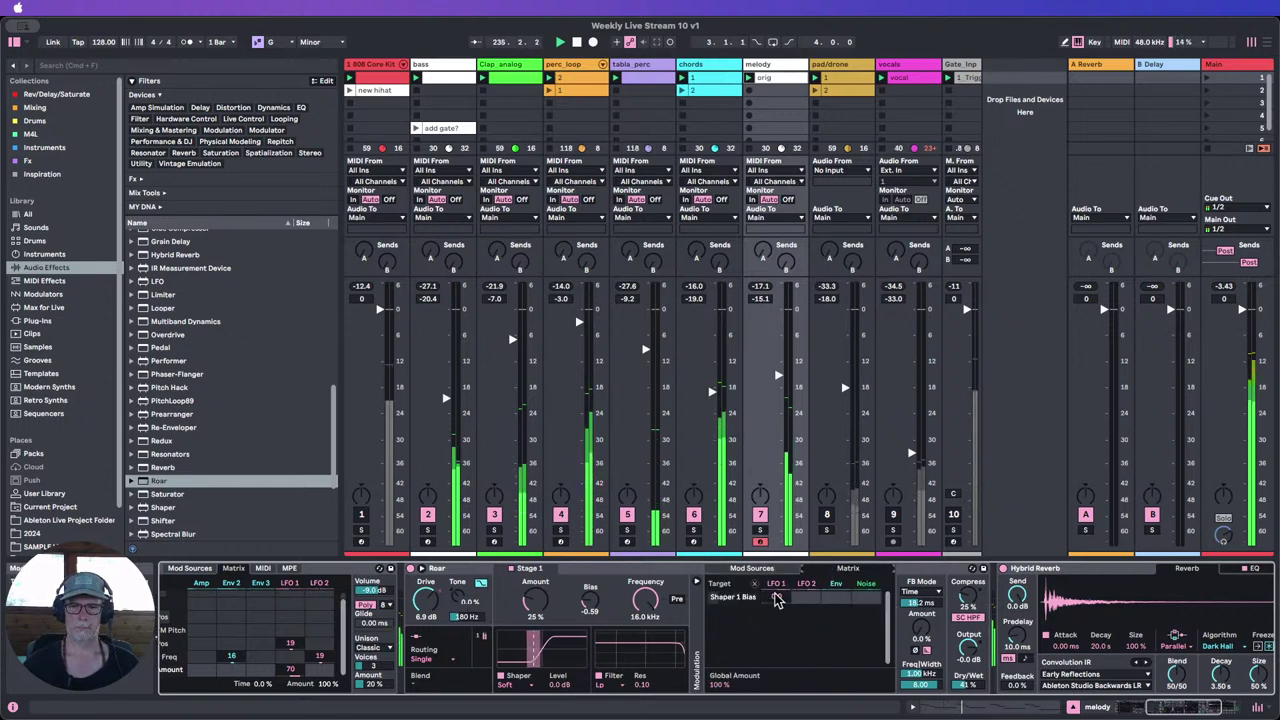
mouse_move(776, 598)
mouse_down()
mouse_move(776, 560)
mouse_move(776, 608)
mouse_up()
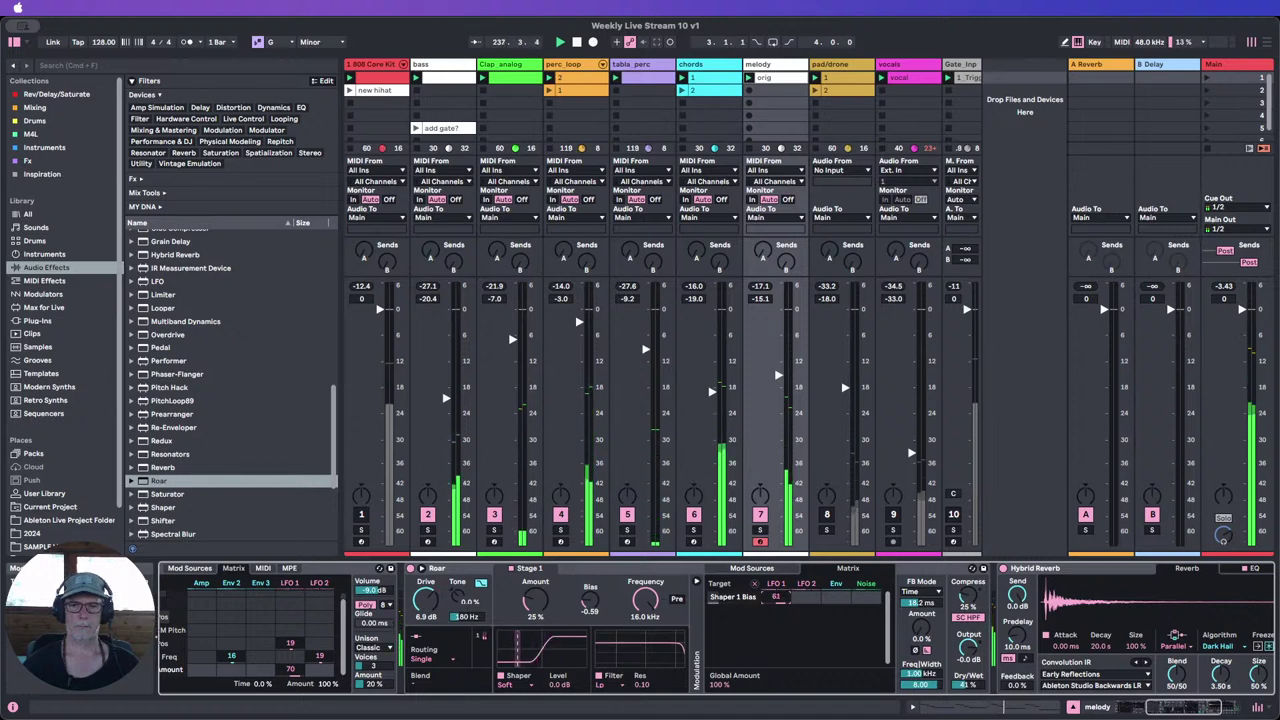
click(774, 584)
drag(764, 686, 764, 697)
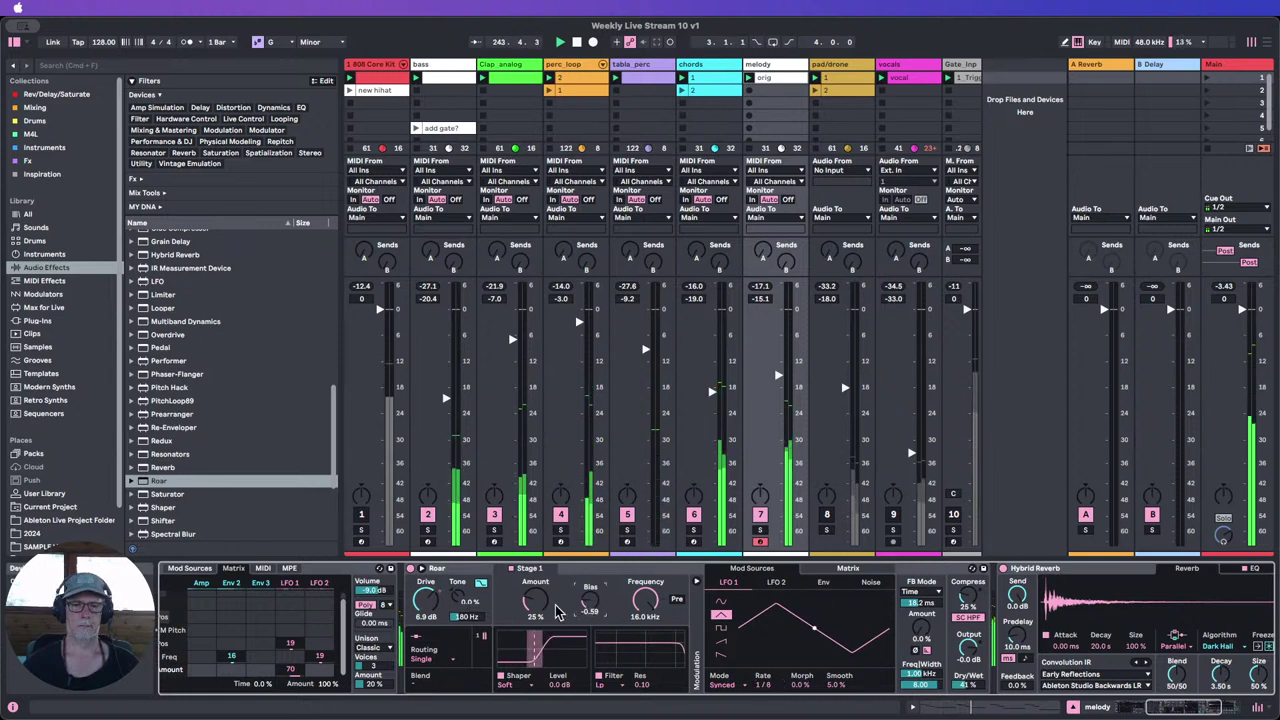
Step: Try the Digital Clip and Bit Crusher curves for Roar's shaper
click(518, 684)
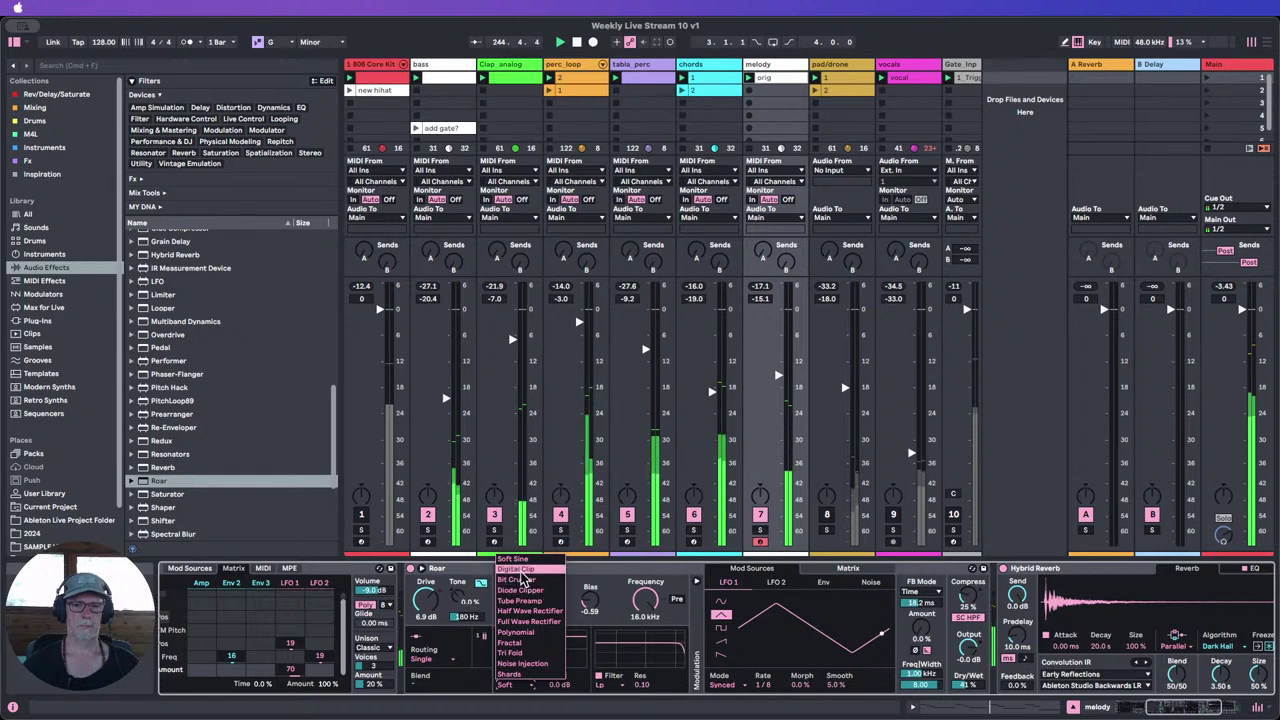
click(516, 569)
click(527, 687)
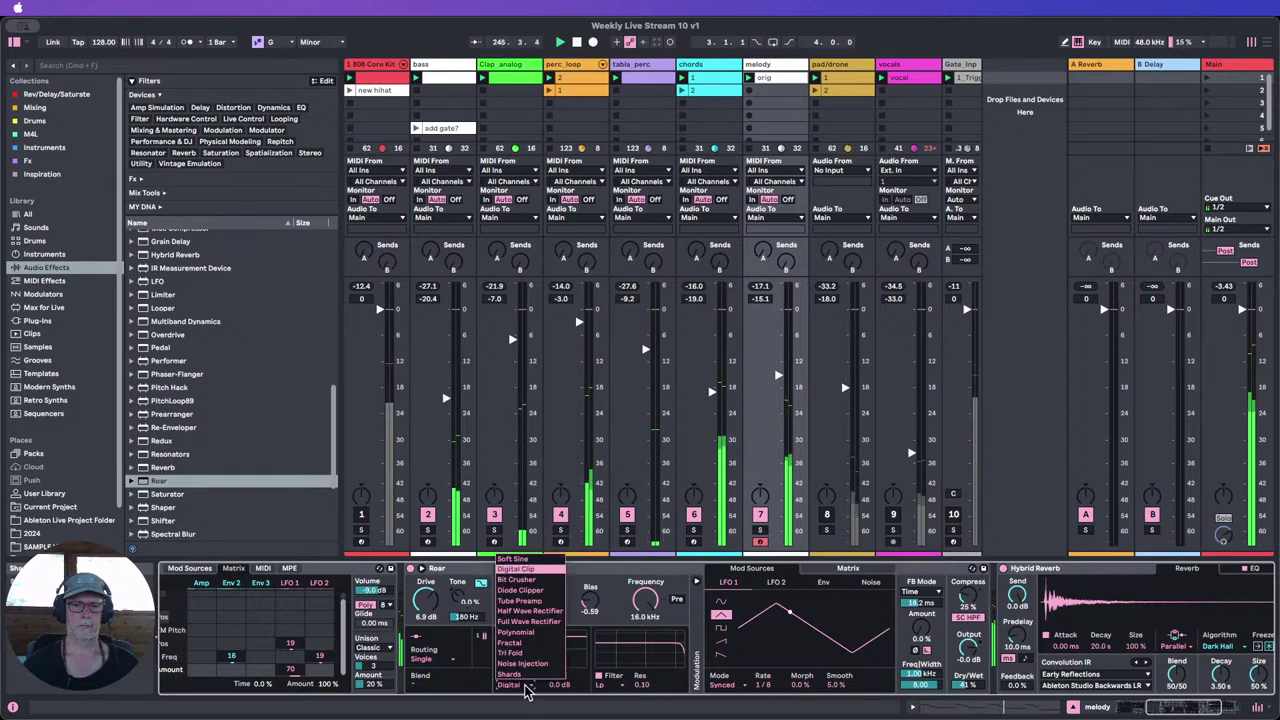
click(516, 579)
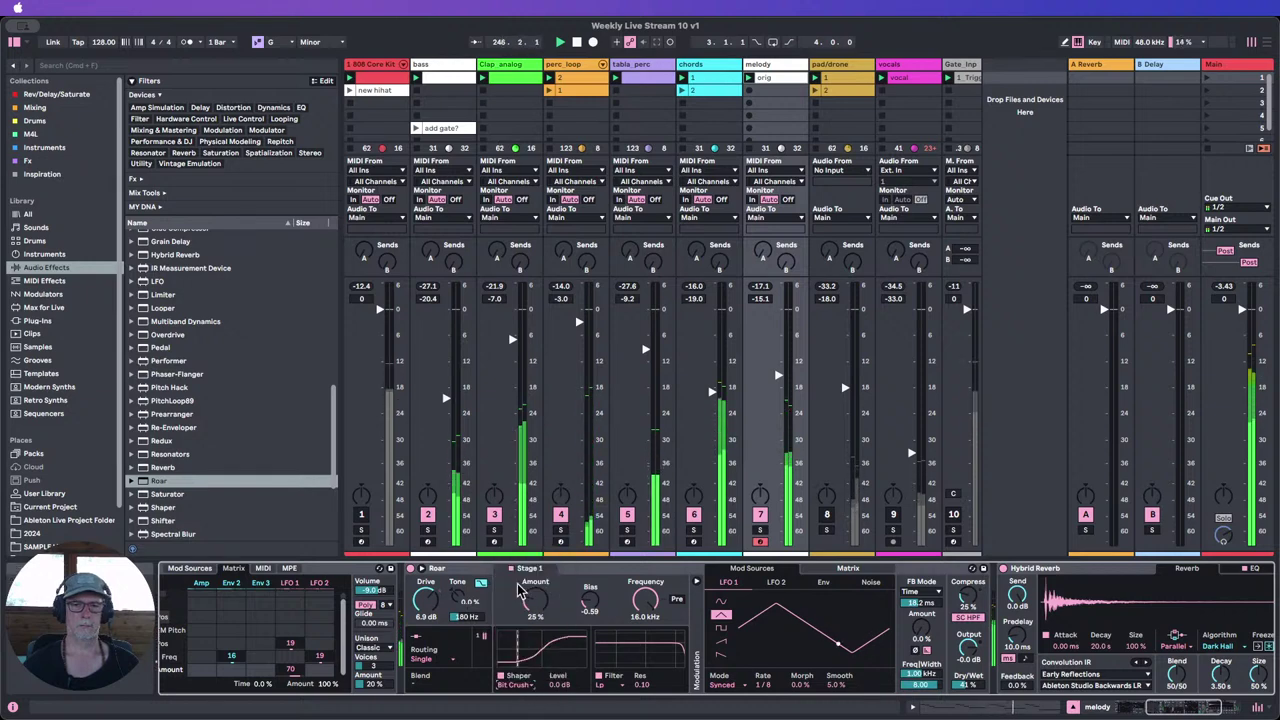
click(532, 687)
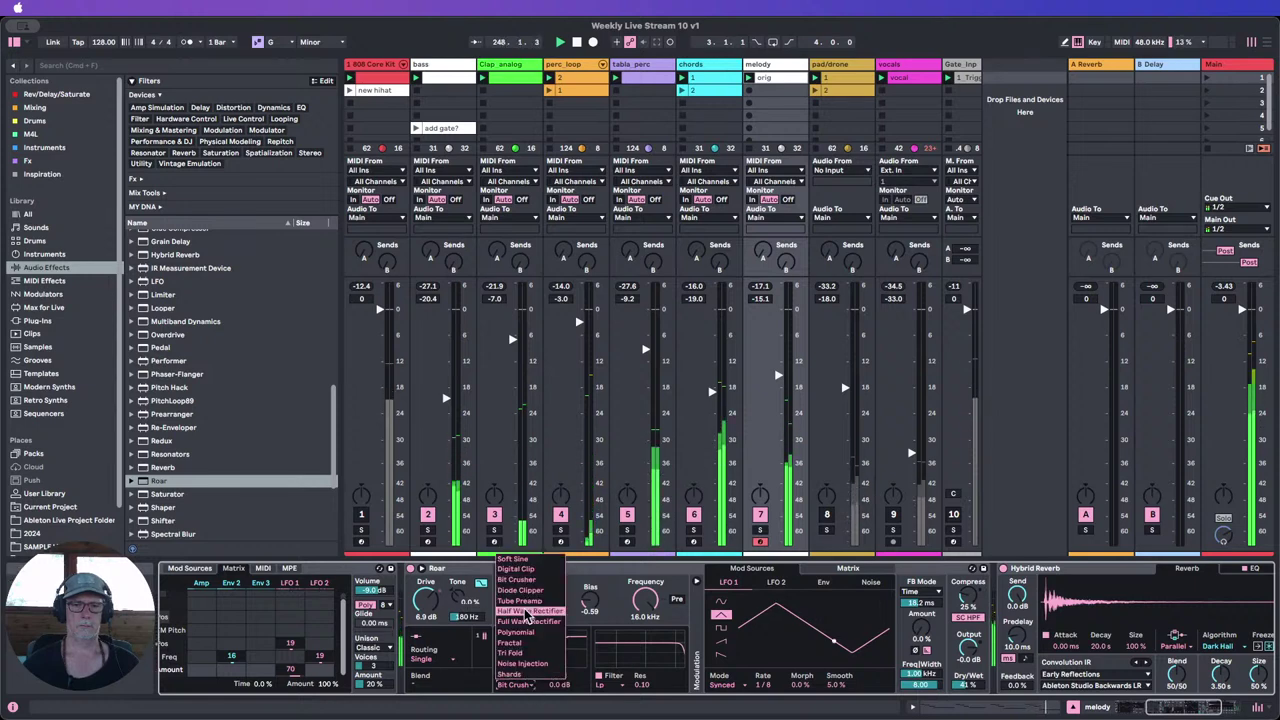
click(778, 690)
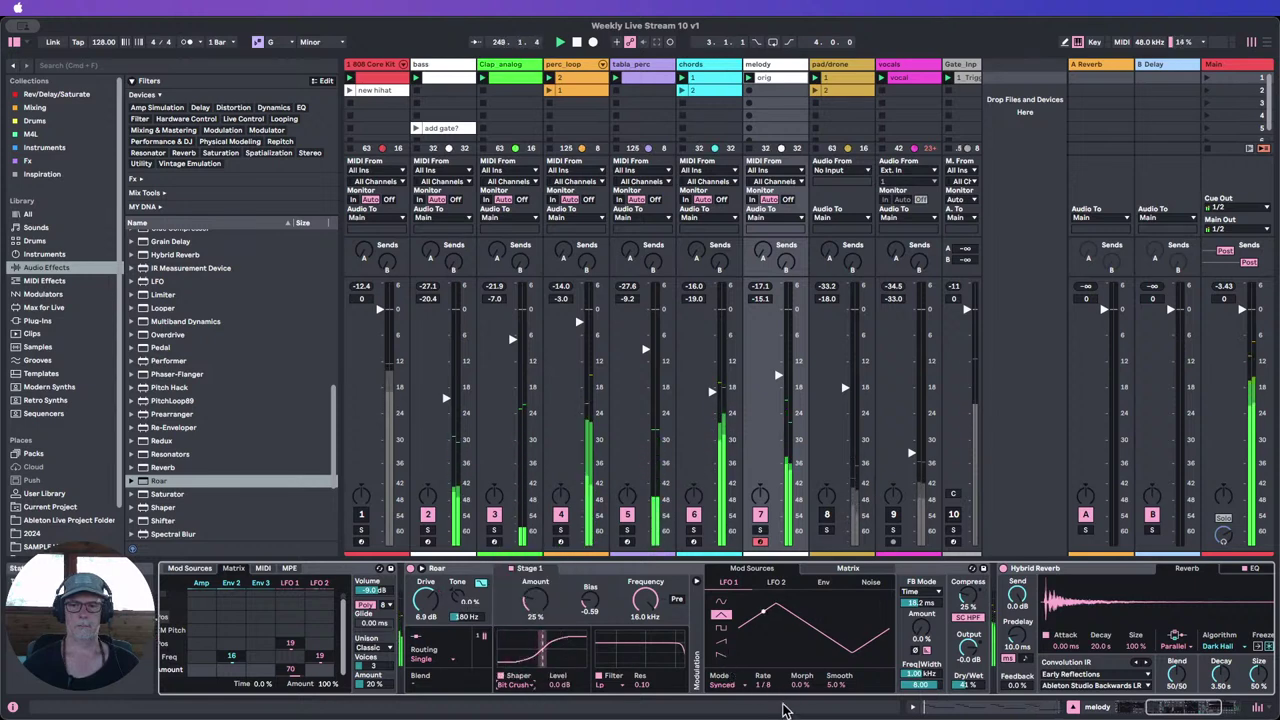
Step: Set LFO 1's modulation of Shaper 1 Bias to 28 and its rate to 1/2 in Roar
click(847, 568)
drag(784, 607, 784, 660)
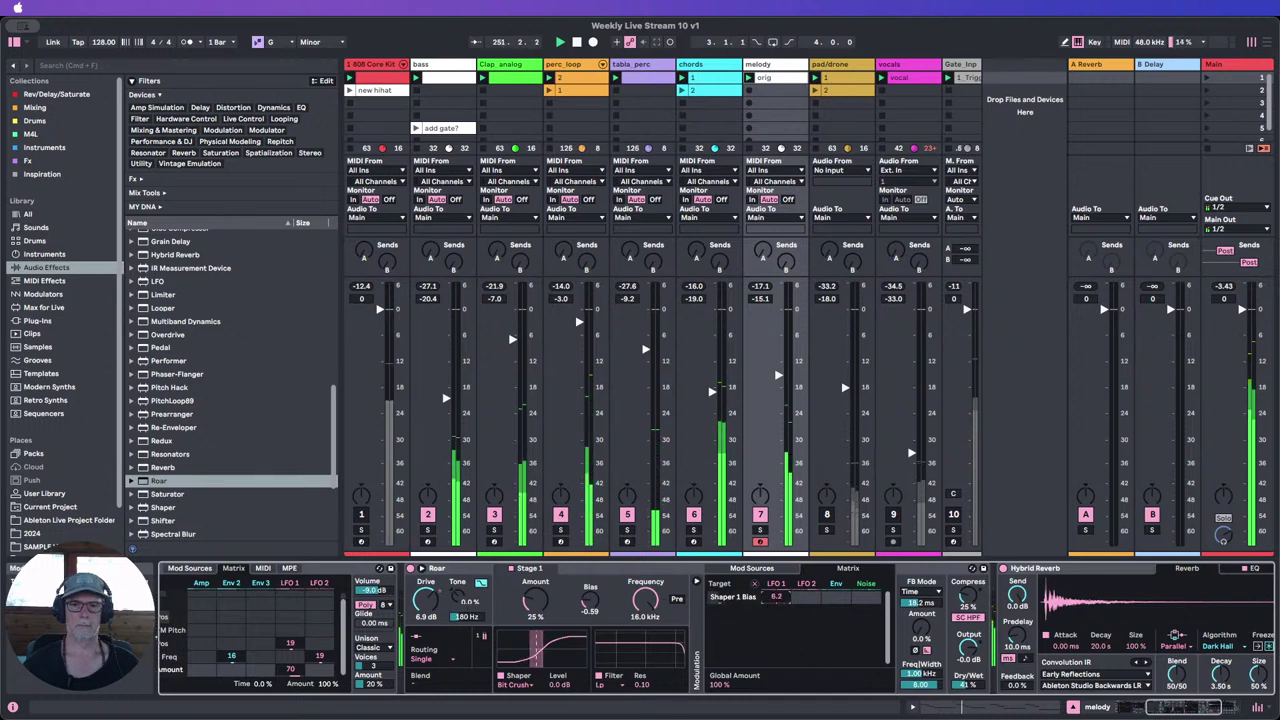
drag(776, 596, 776, 525)
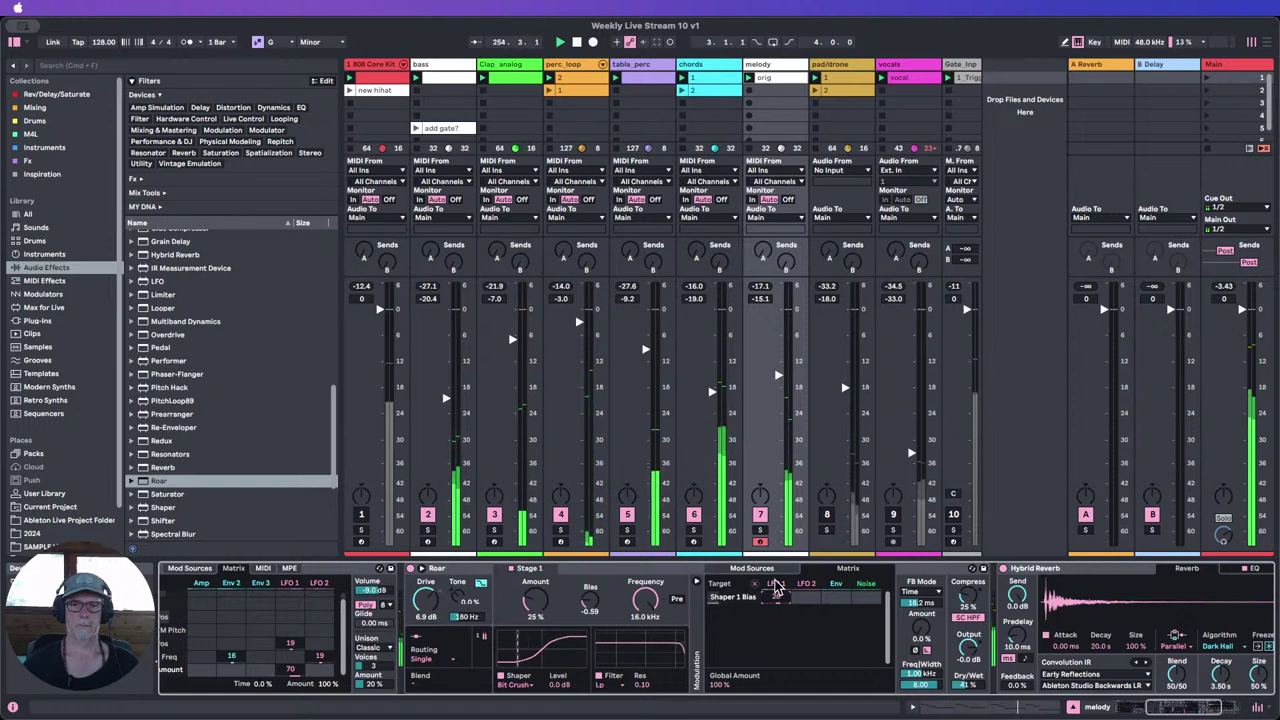
click(775, 585)
drag(783, 683, 783, 668)
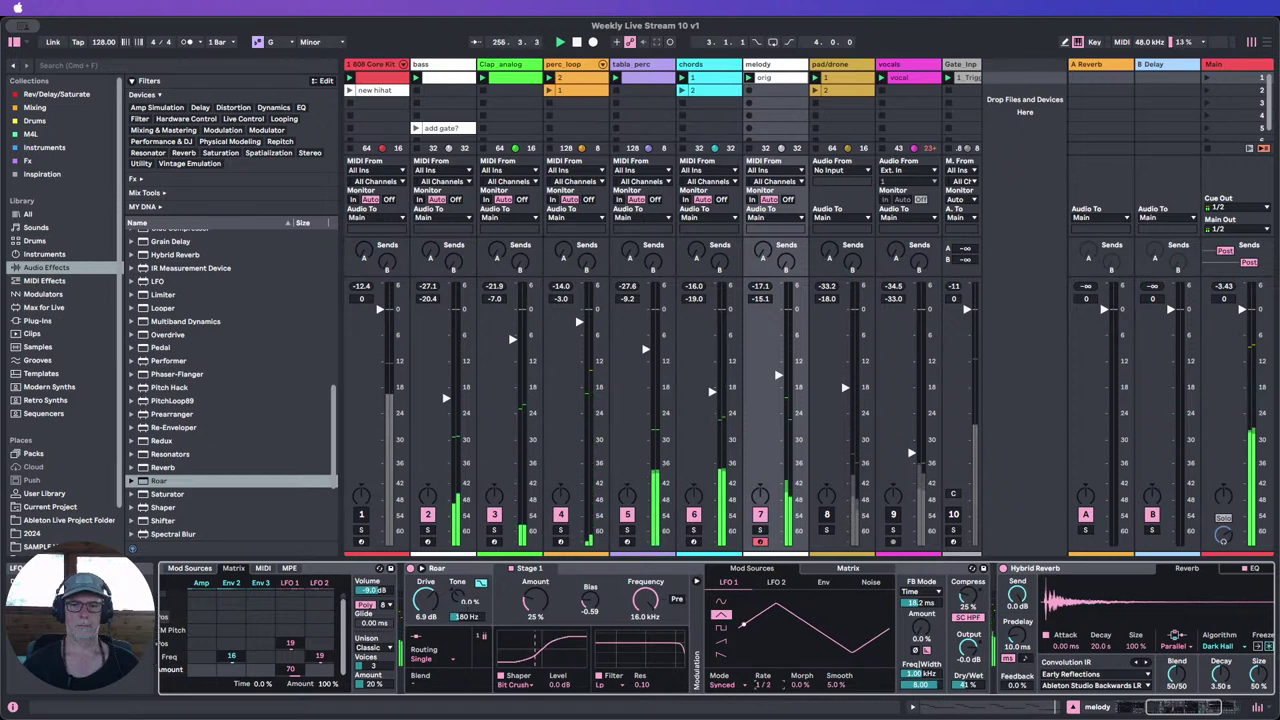
Step: Try the Noise Injection and Shards curves, settle on Fractal for Roar's shaper, and set LFO 1's rate to 1/4
click(518, 688)
click(528, 630)
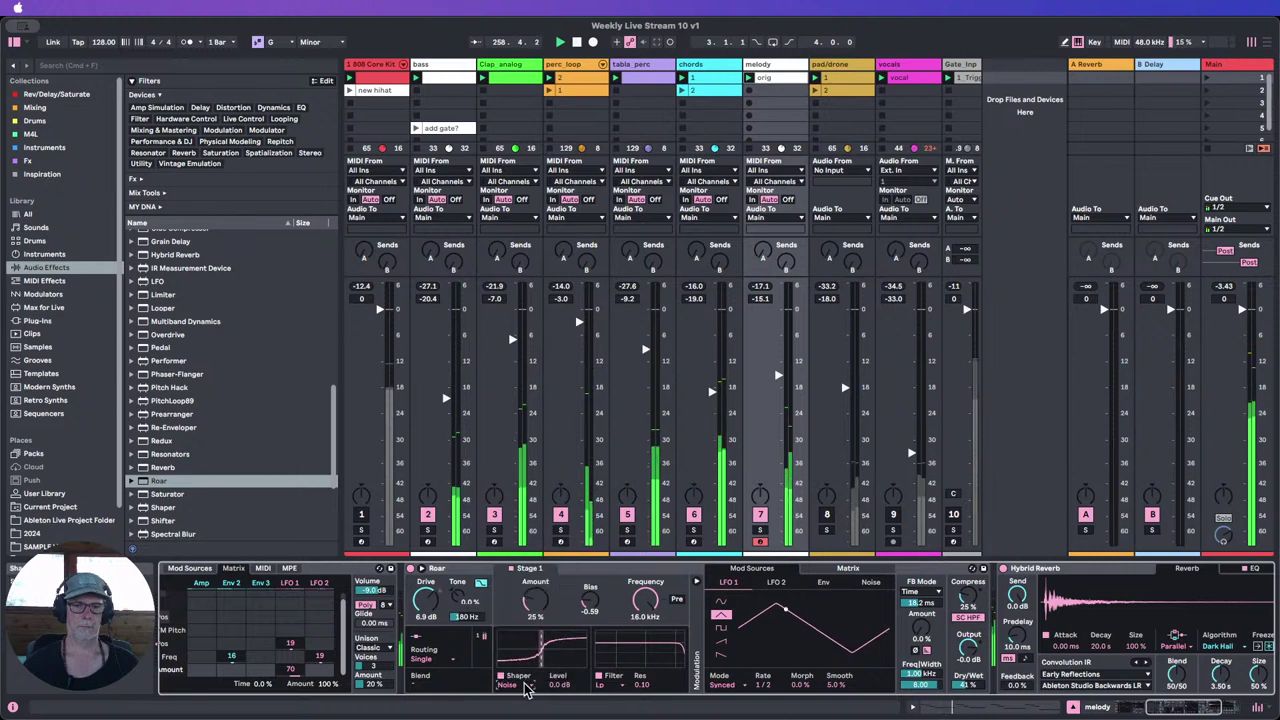
click(528, 688)
click(528, 697)
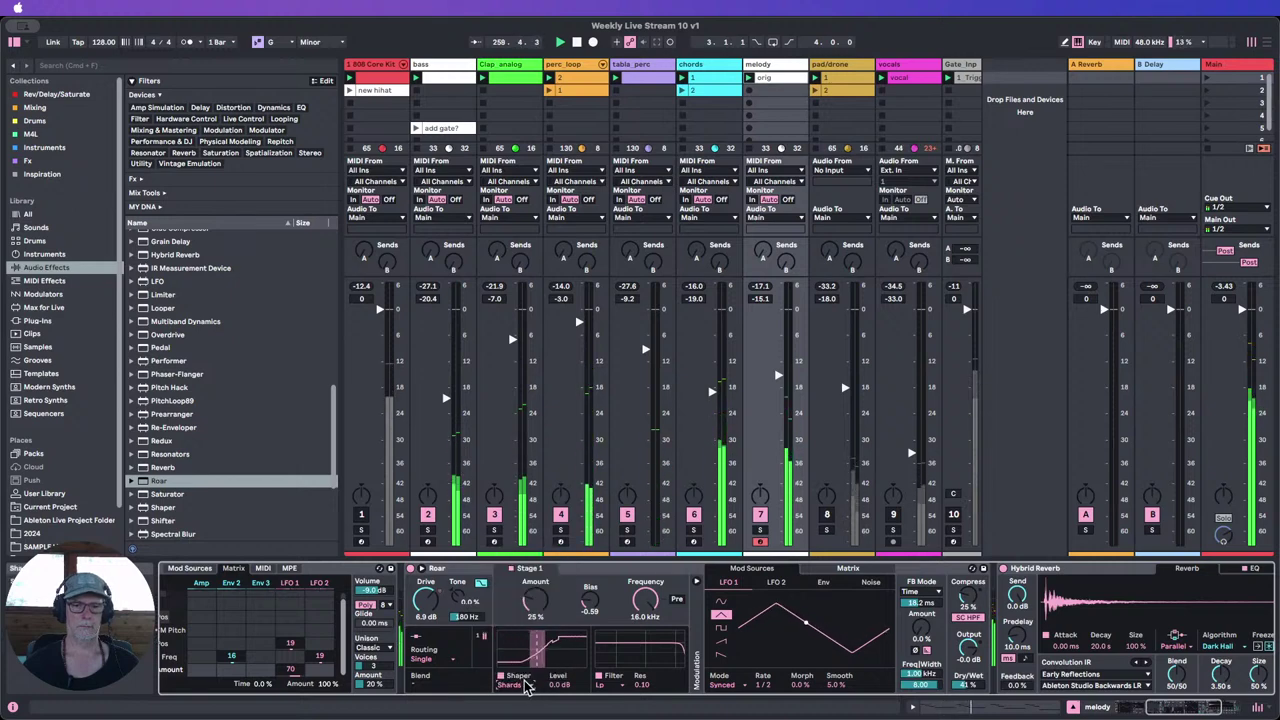
click(527, 686)
click(524, 660)
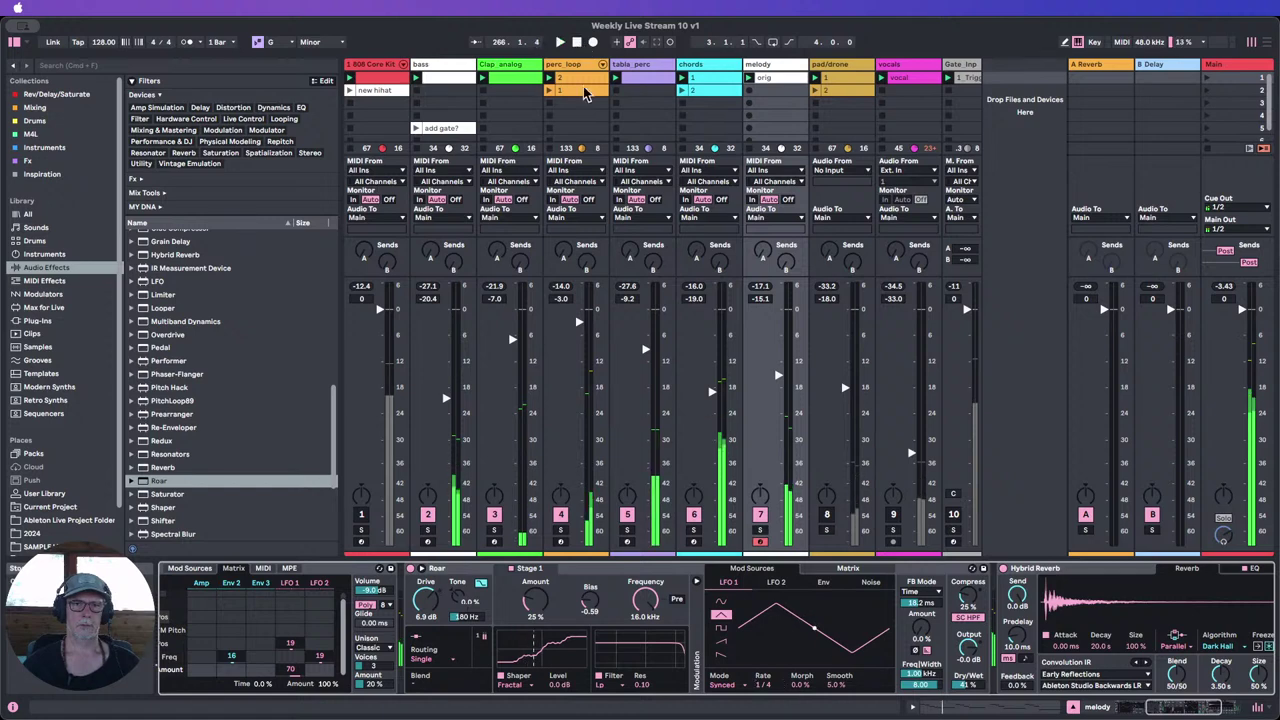
Step: Review Roar's bias modulation in the matrix and return to the LFO 1 settings
click(471, 568)
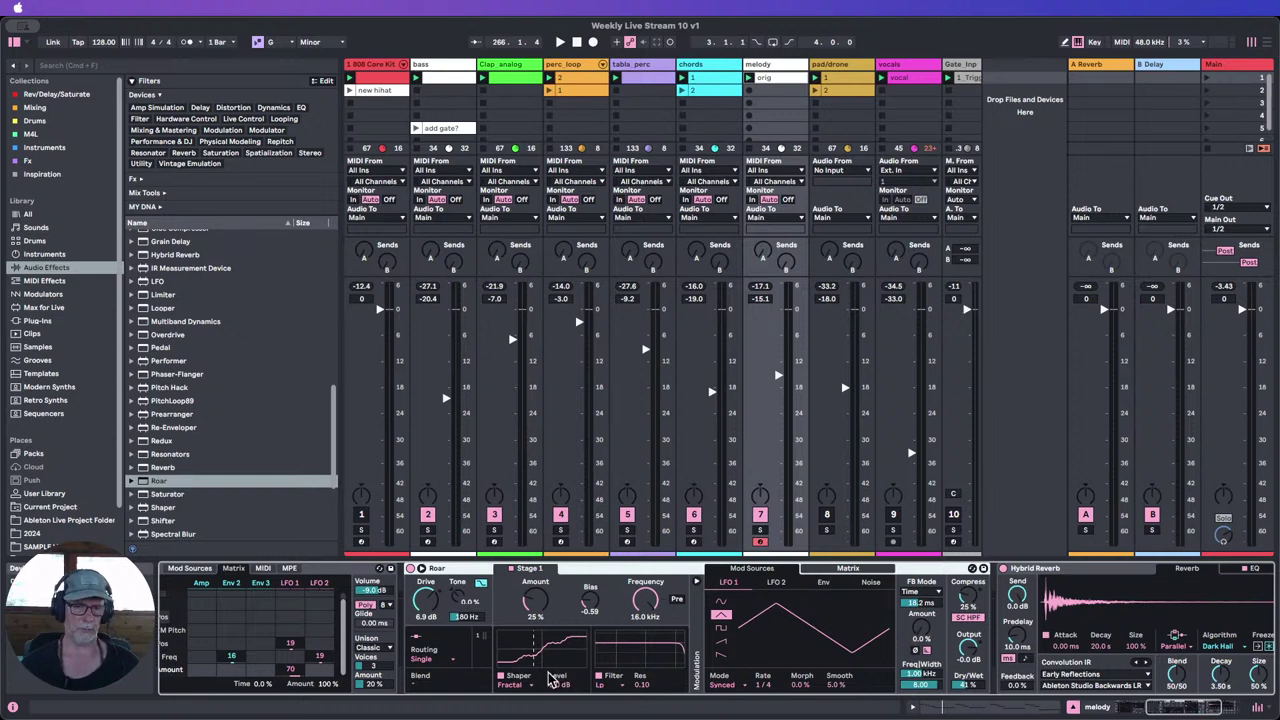
click(590, 607)
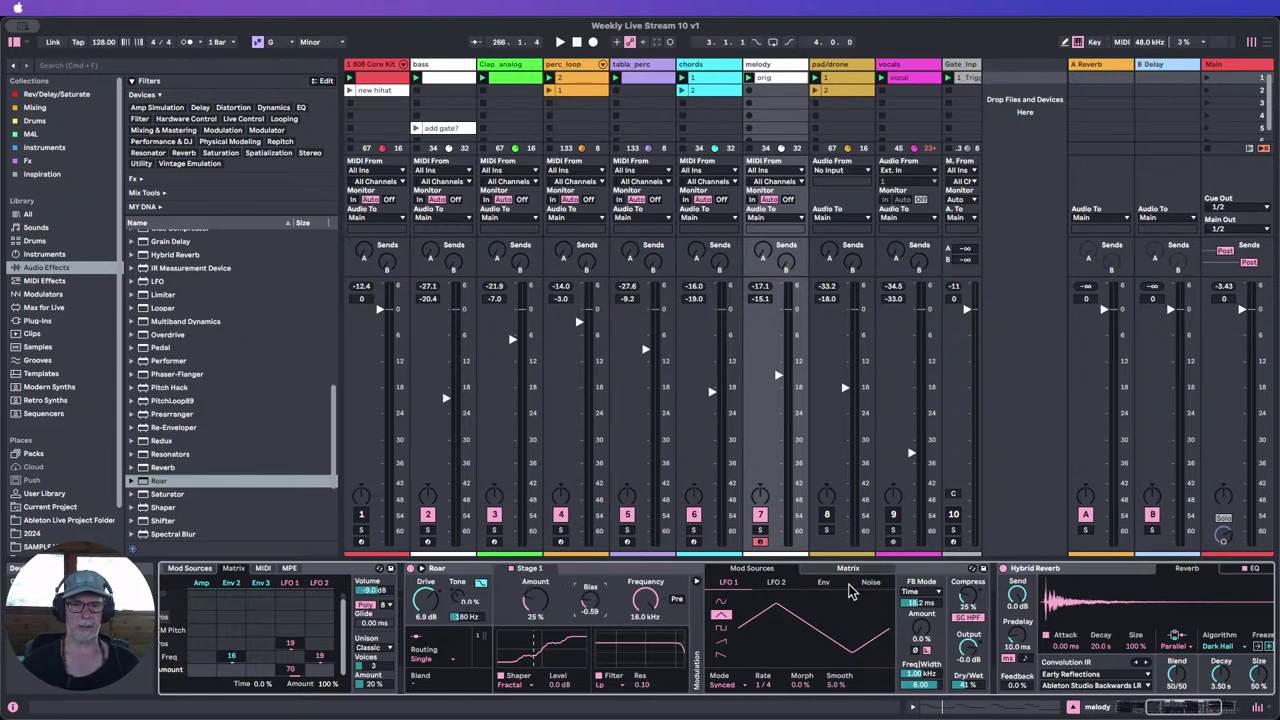
click(831, 568)
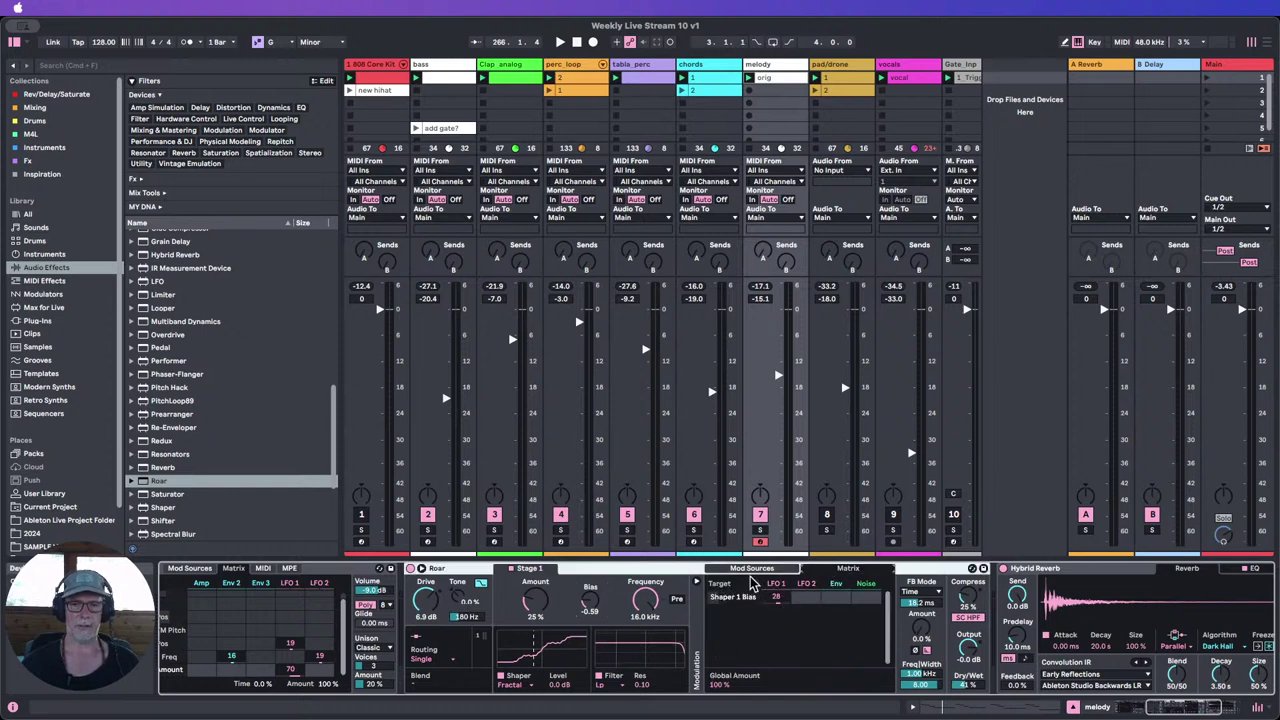
click(774, 588)
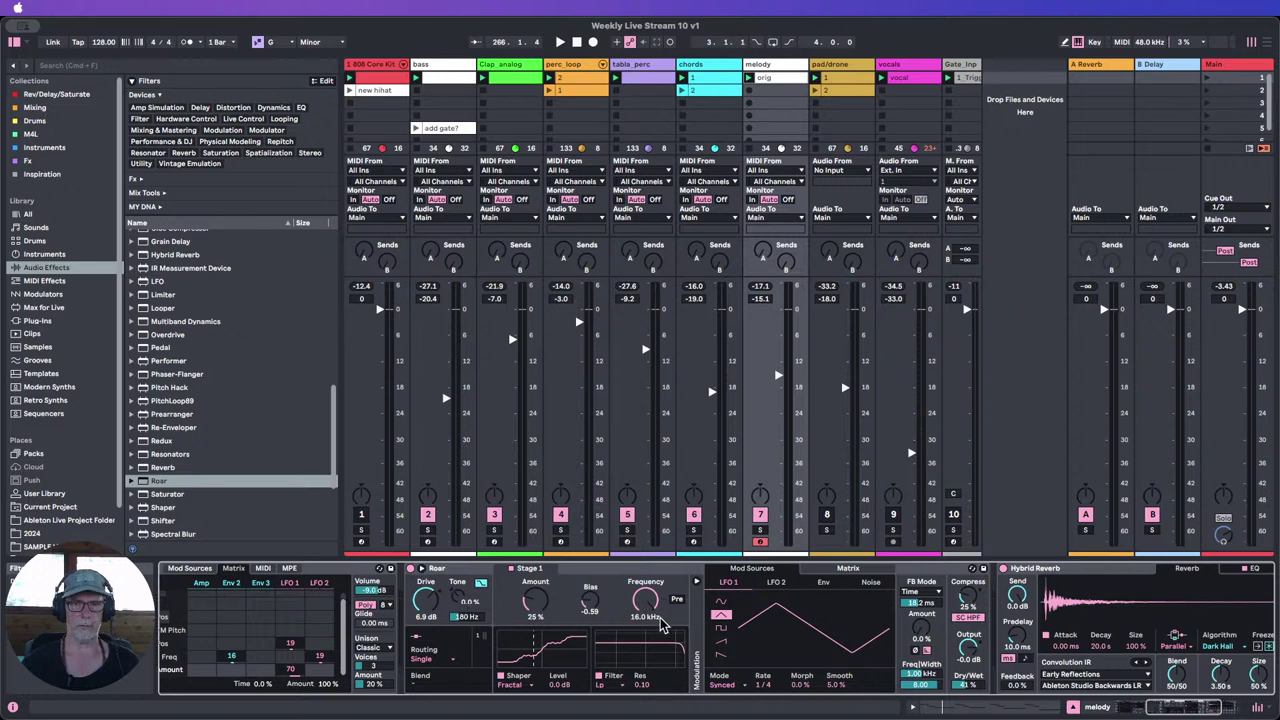
Step: Play the melody track soloed and sweep Roar's bias, leaving it at -0.62
click(748, 80)
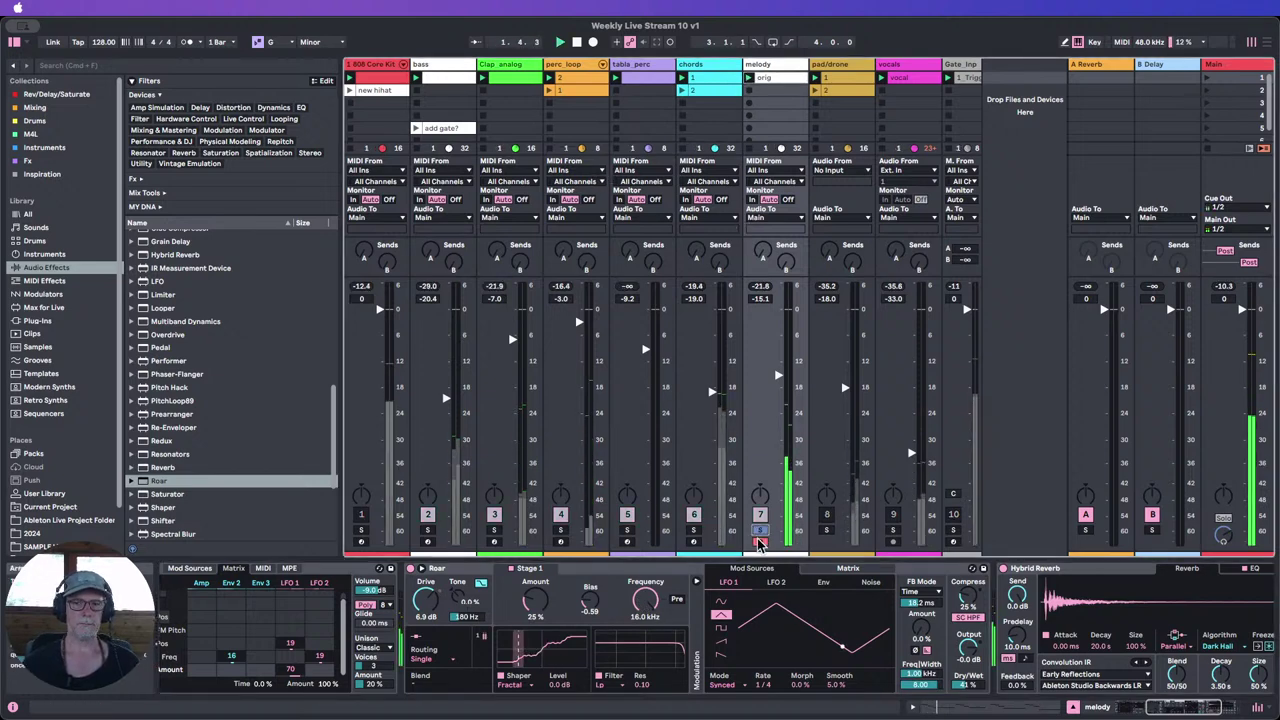
drag(590, 602, 590, 502)
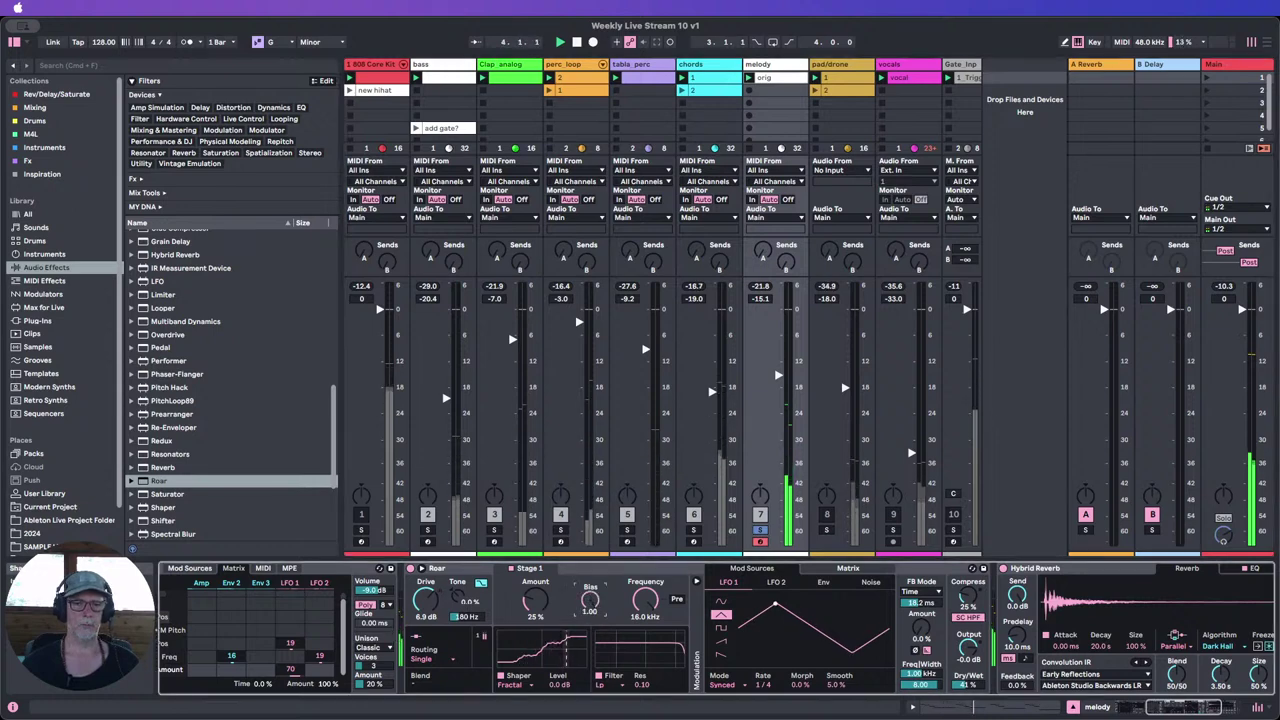
drag(546, 641, 527, 648)
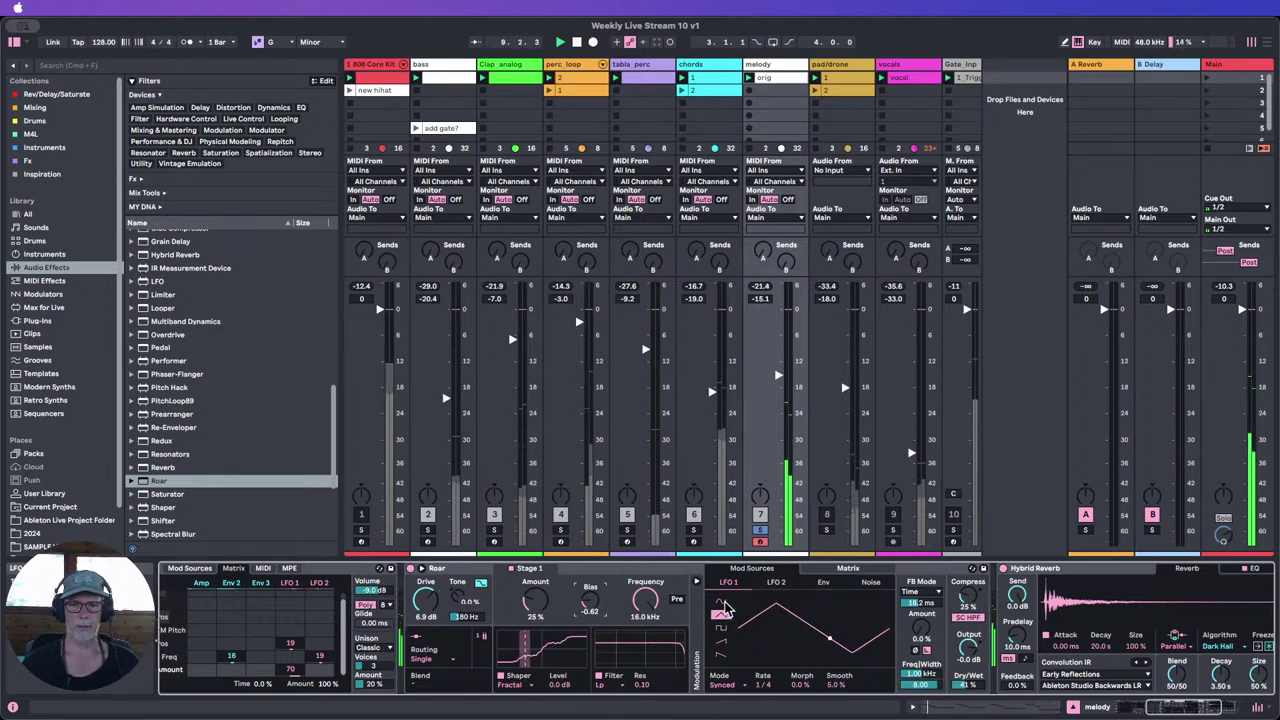
Step: Try the sine, square and ramp waveforms for Roar's LFO 1 and return it to the triangle
click(722, 603)
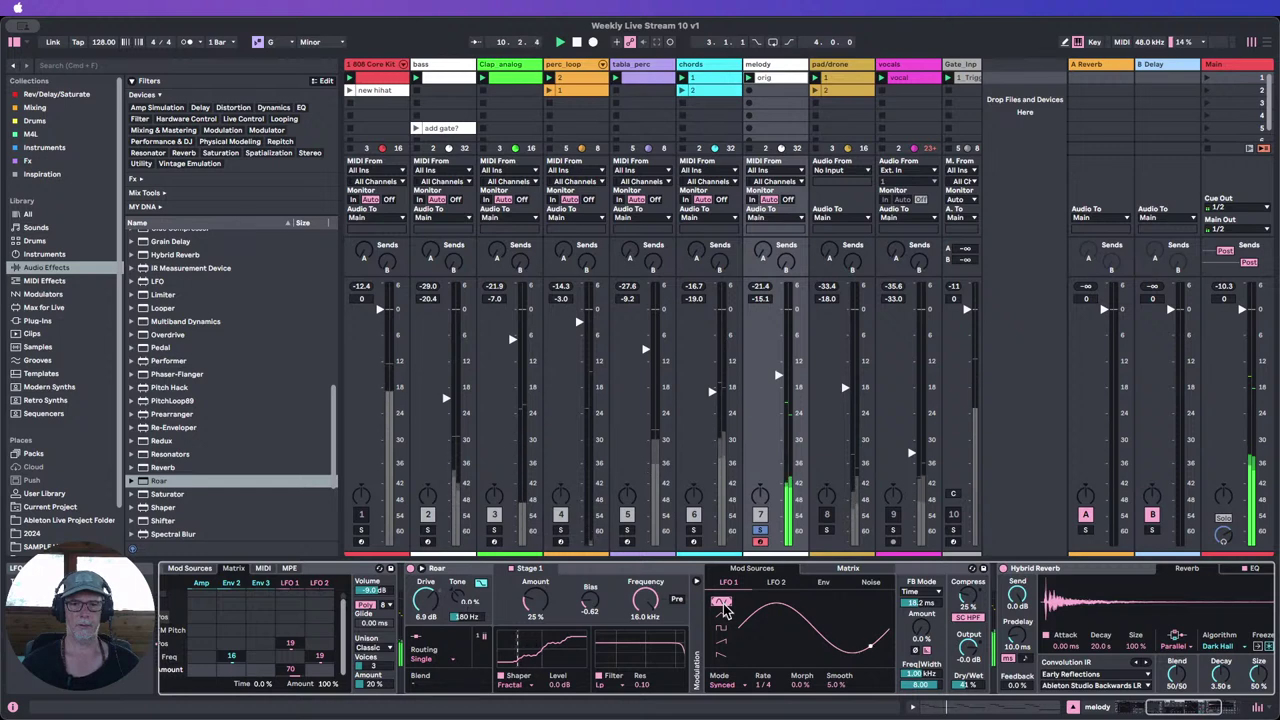
click(721, 629)
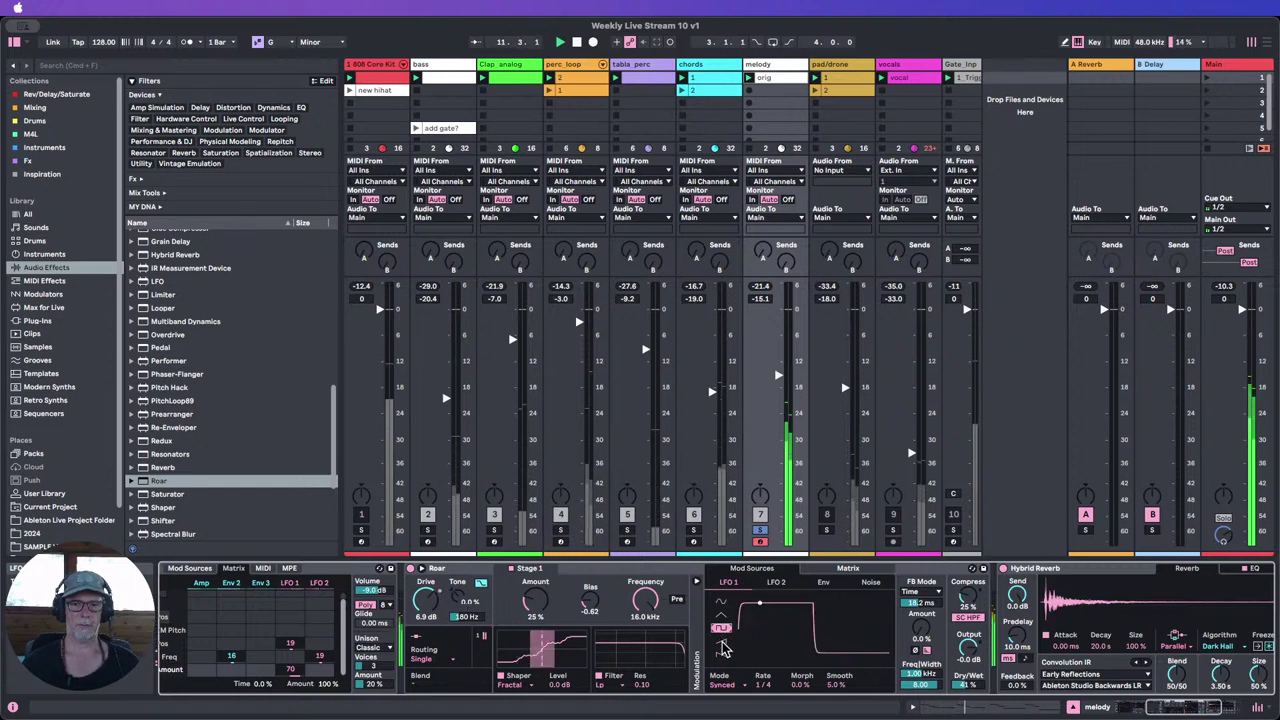
click(722, 641)
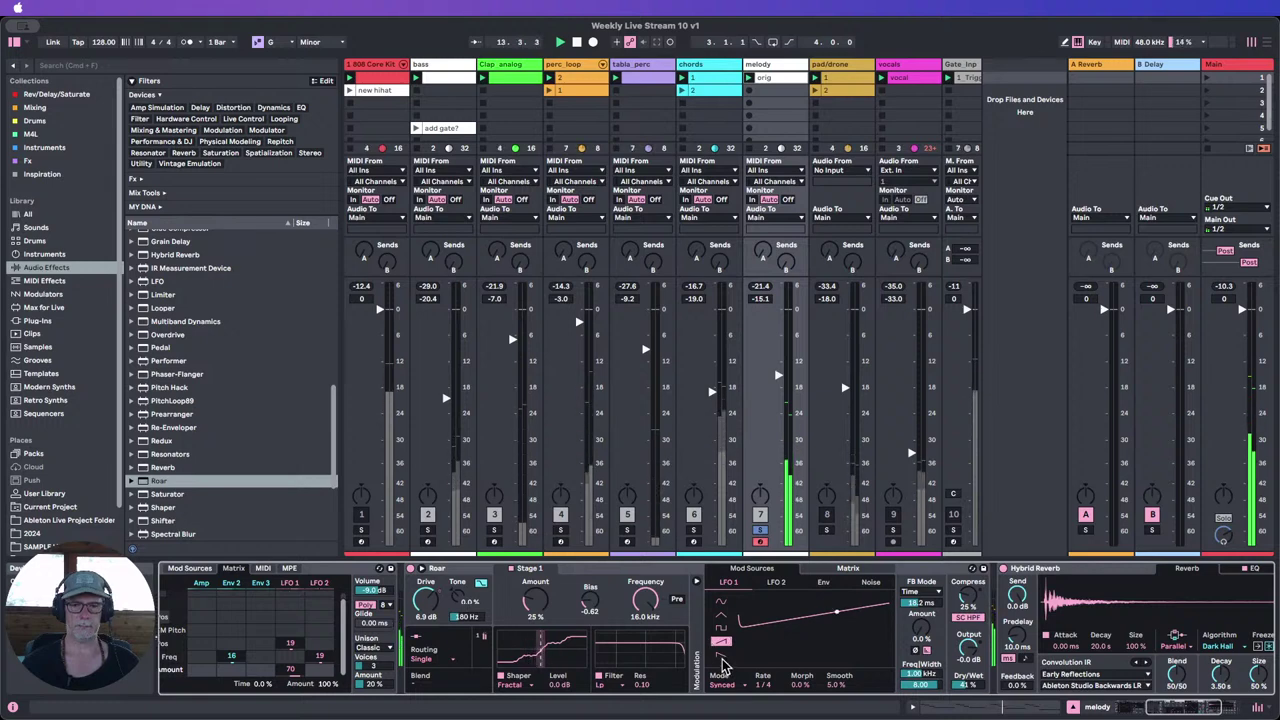
click(722, 614)
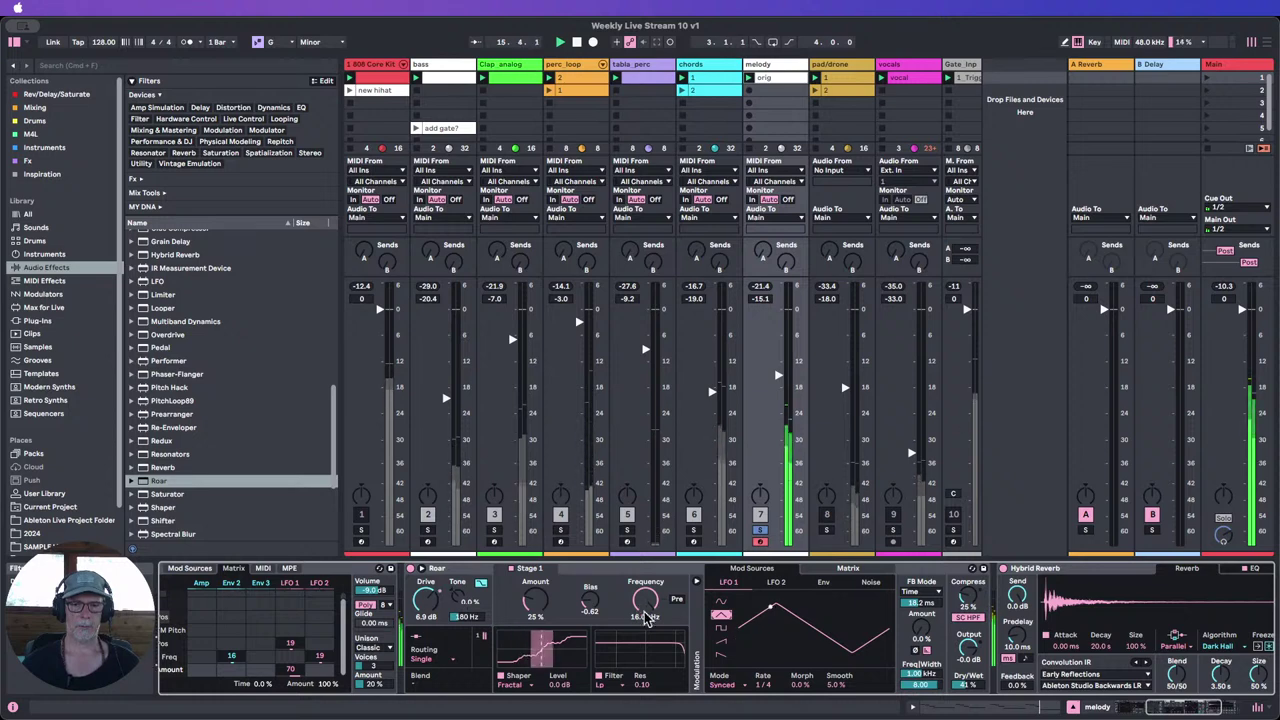
Step: Set Roar's filter frequency to 20.0 kHz, hide its modulation section and fold the device
mouse_move(647, 598)
mouse_down()
mouse_move(647, 650)
mouse_move(647, 590)
mouse_move(648, 614)
mouse_up()
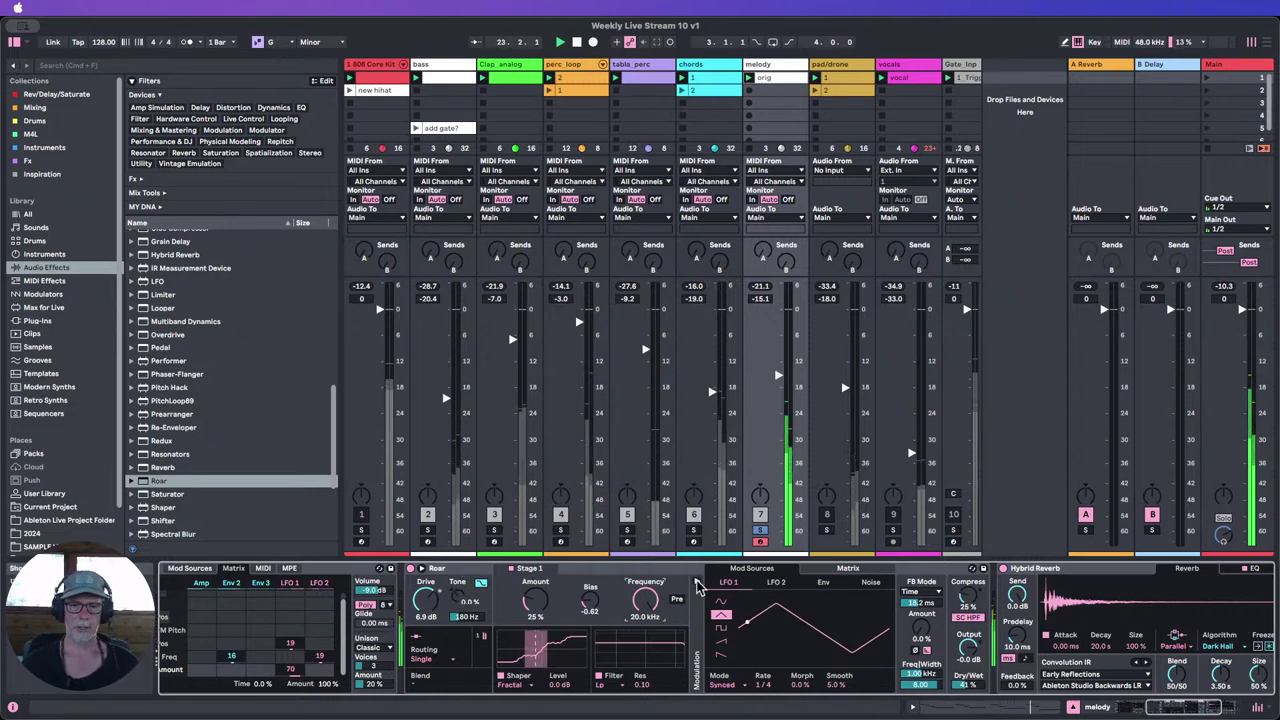
click(696, 581)
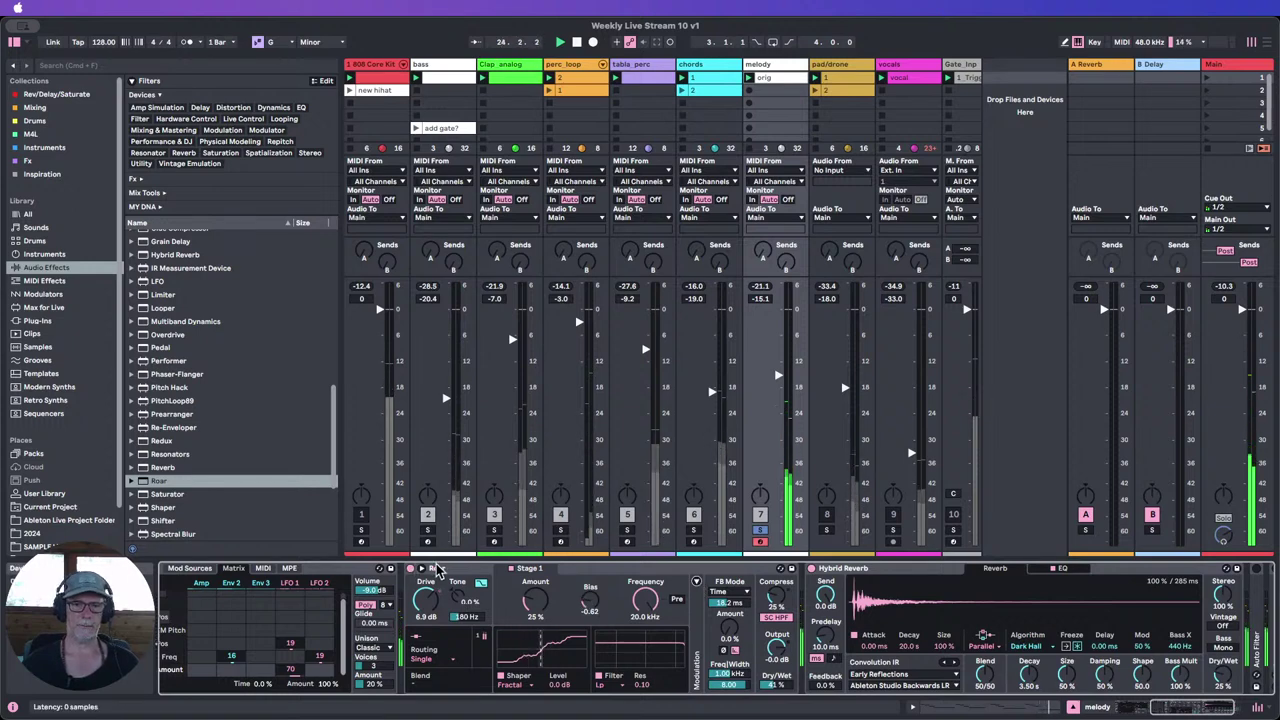
double_click(437, 568)
Step: Unsolo the melody track, fold its Hybrid Reverb and unmute the 808 Core Kit track
click(760, 530)
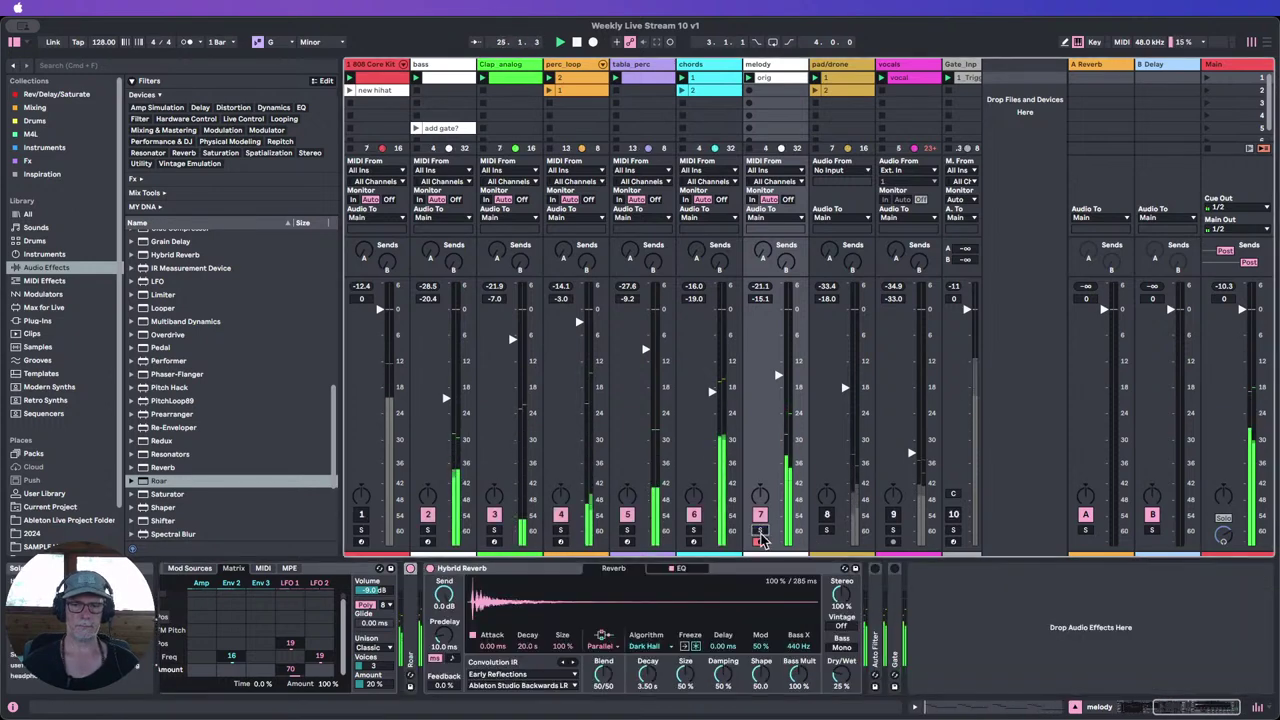
double_click(529, 570)
click(362, 515)
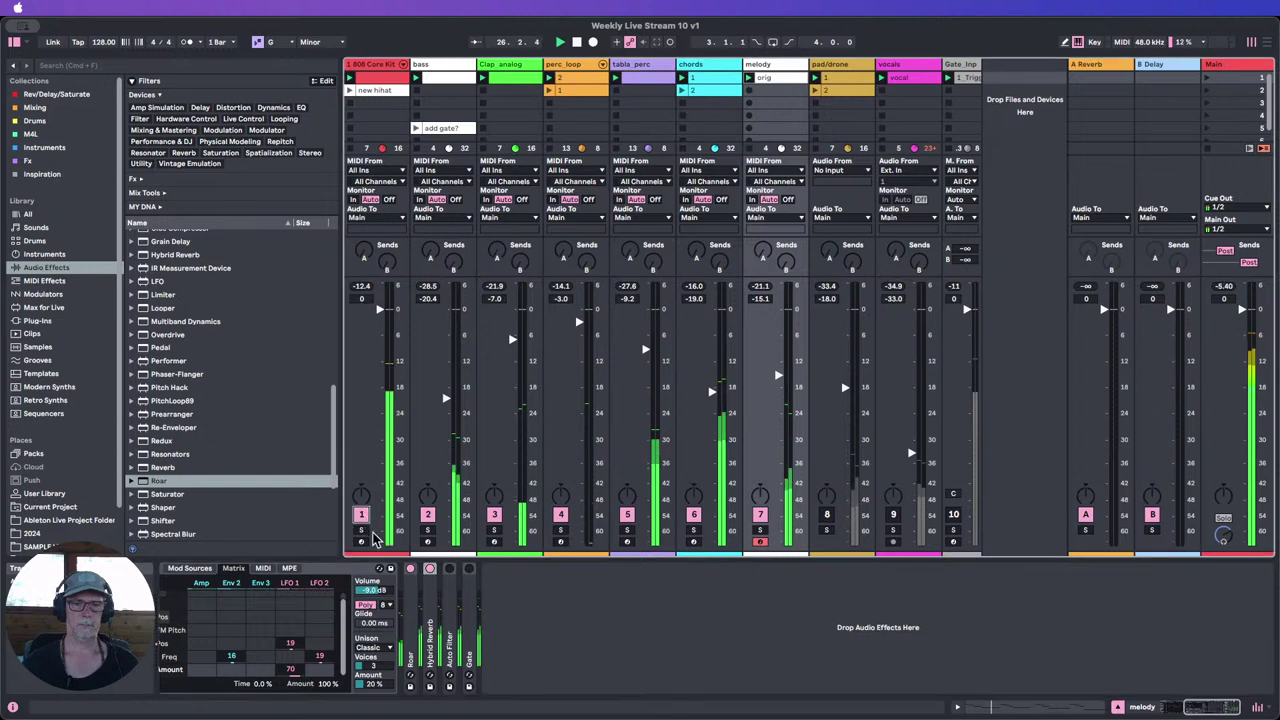
Step: Bring Wavetable into view, restart playback from scene 1 and unmute the vocals track
drag(1200, 709, 1170, 706)
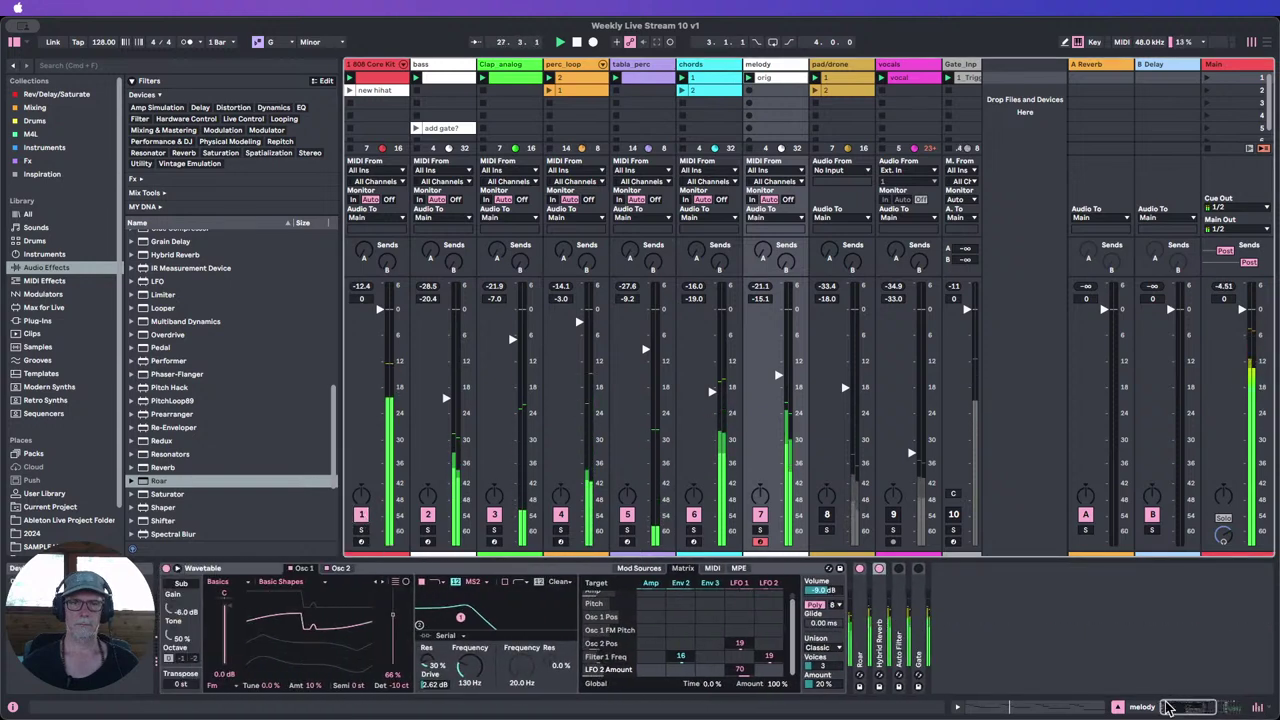
click(577, 42)
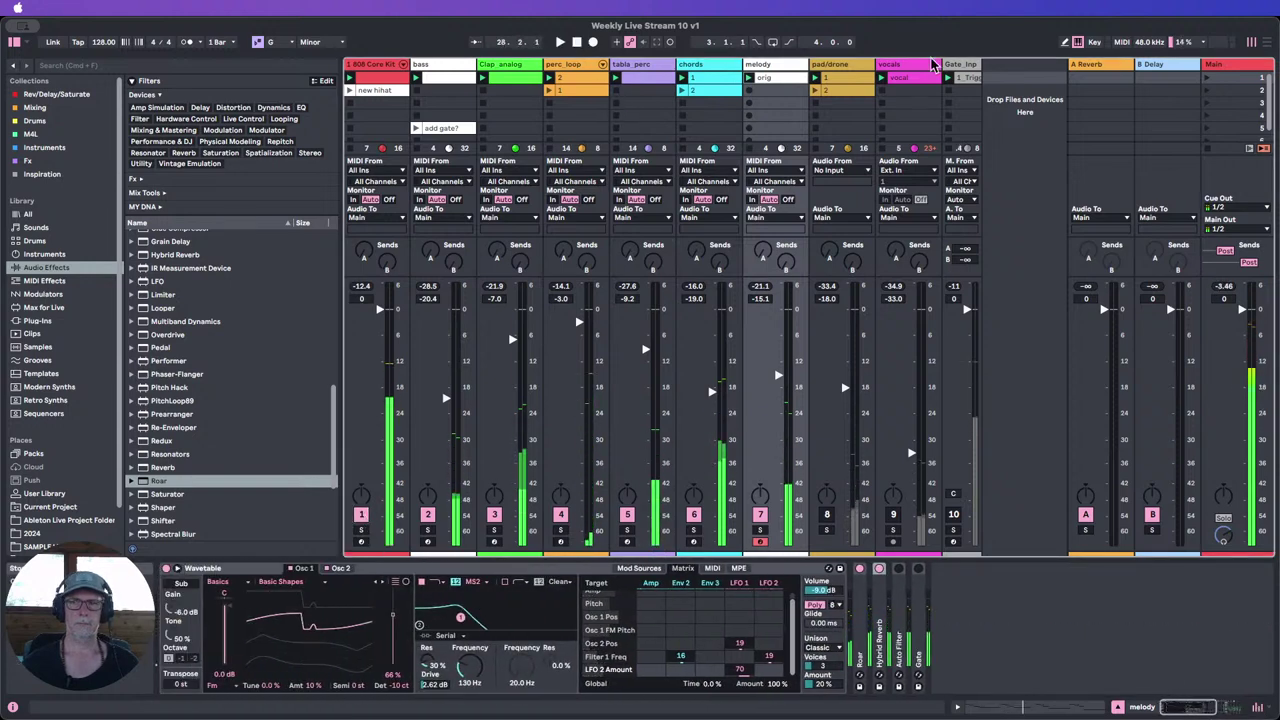
click(1207, 79)
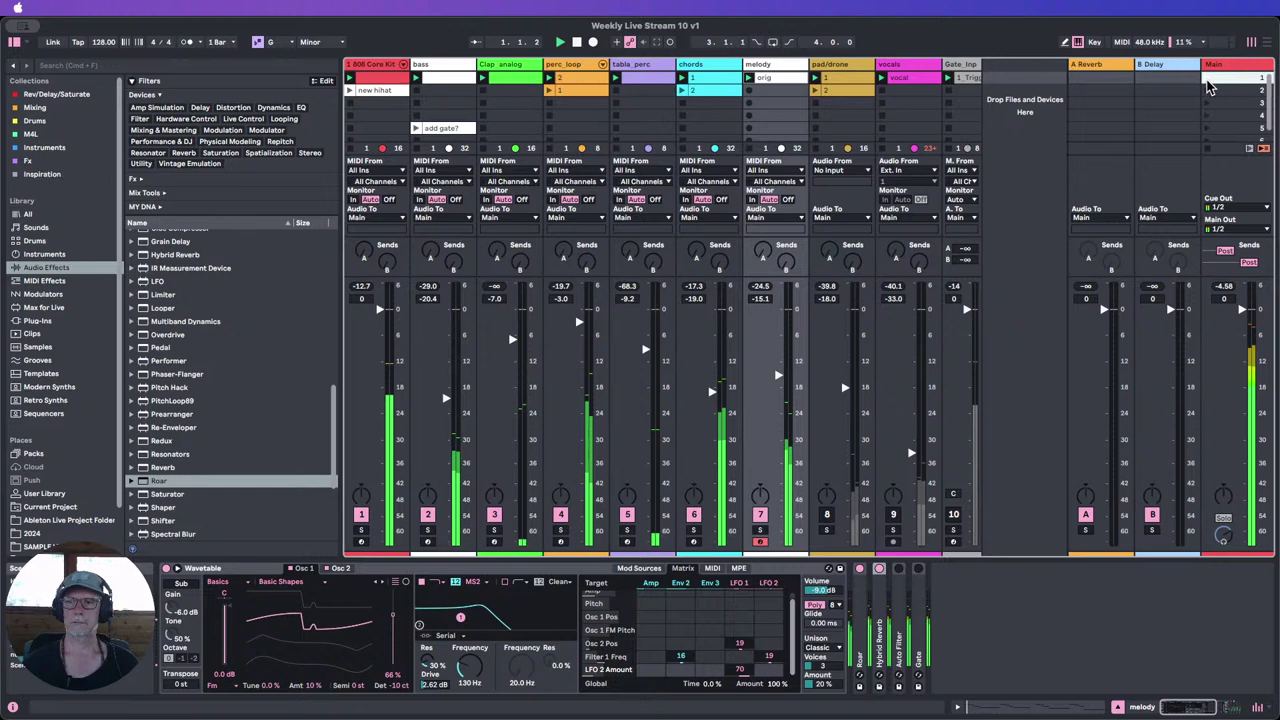
click(893, 514)
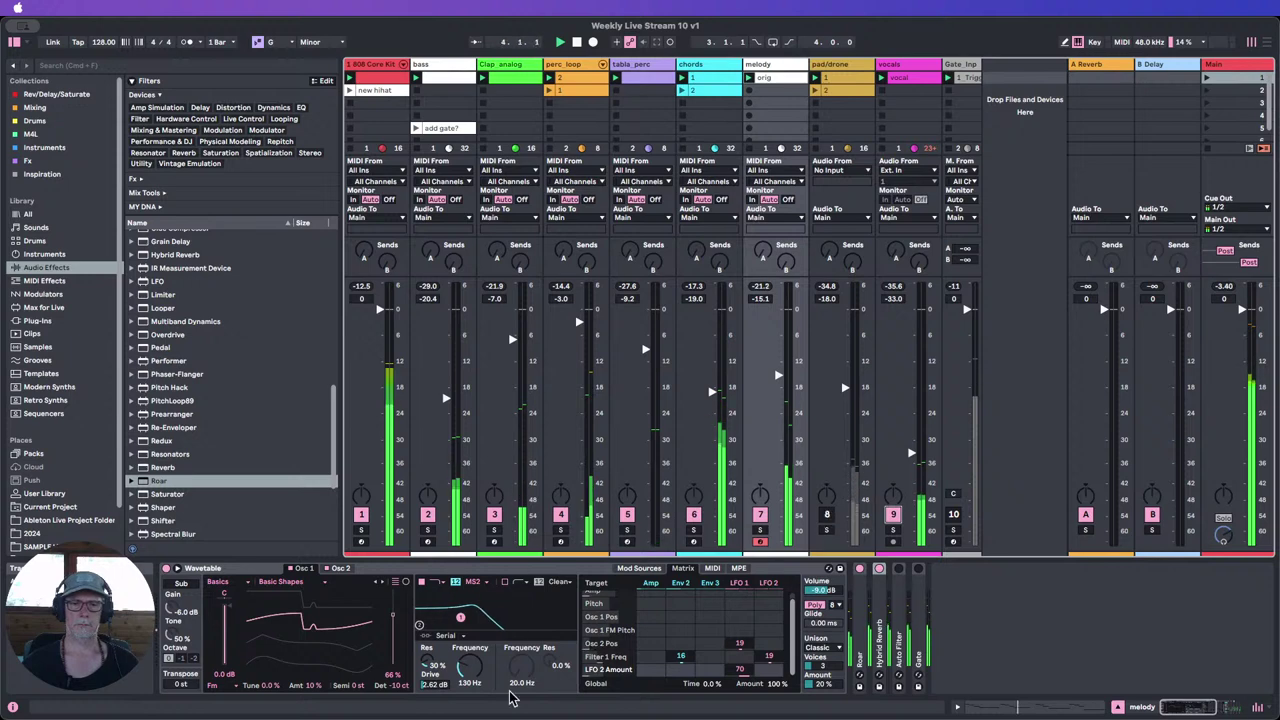
Step: Set Wavetable's first filter frequency to 486 Hz and unfold Roar with its modulation section expanded
drag(469, 668, 469, 632)
double_click(857, 614)
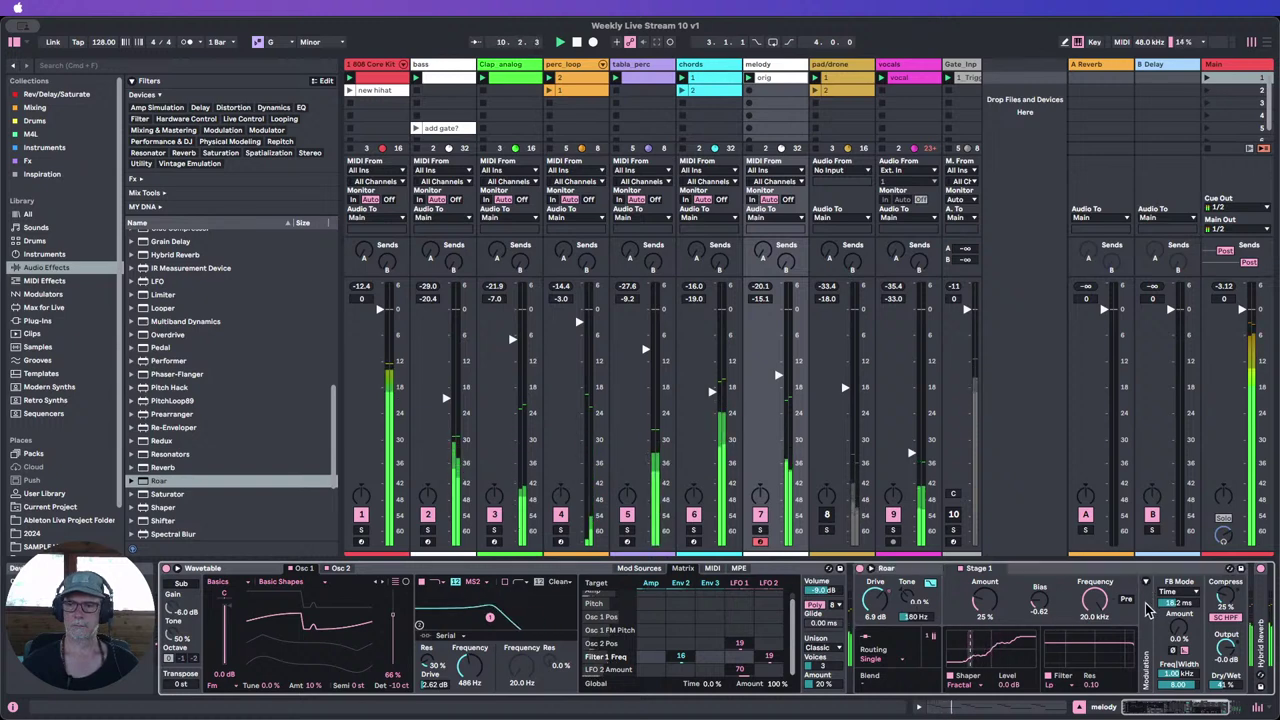
click(1148, 672)
scroll(1150, 676, right, 5)
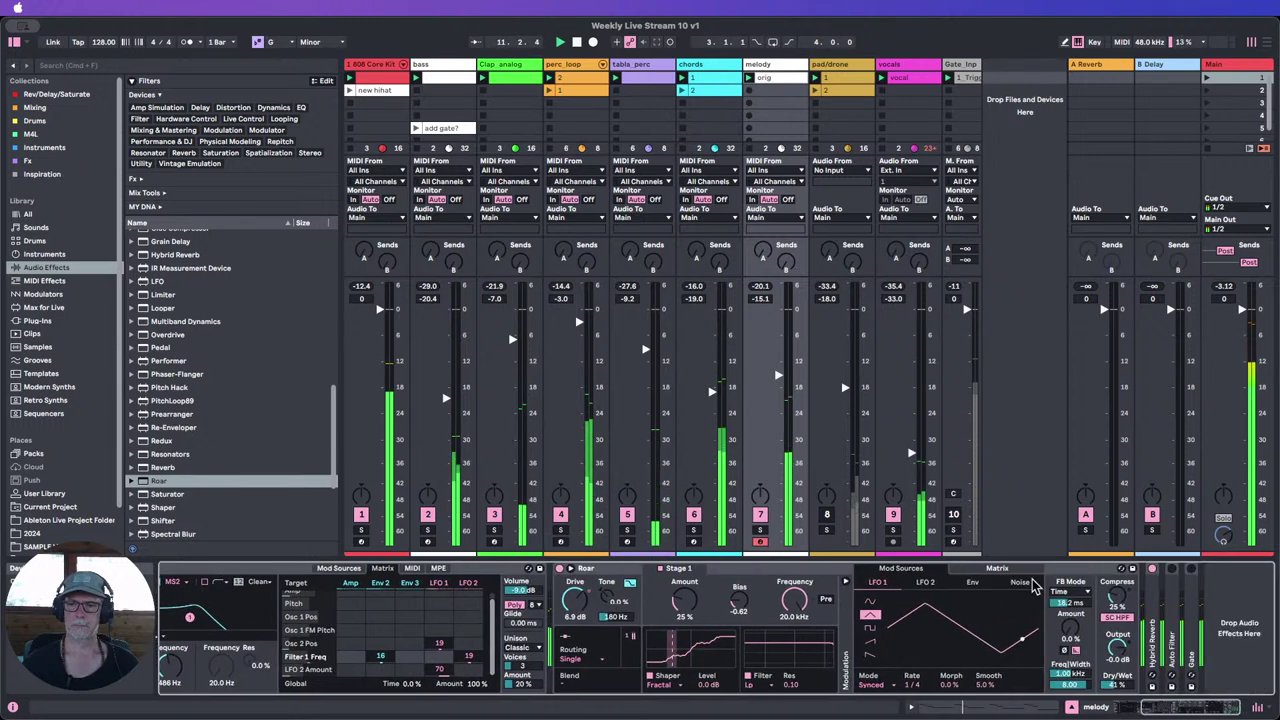
Step: Set LFO 1's amount on Shaper 1 Bias to 6.2 and its synced rate to 1 in Roar's modulation section
click(997, 569)
drag(925, 597, 925, 619)
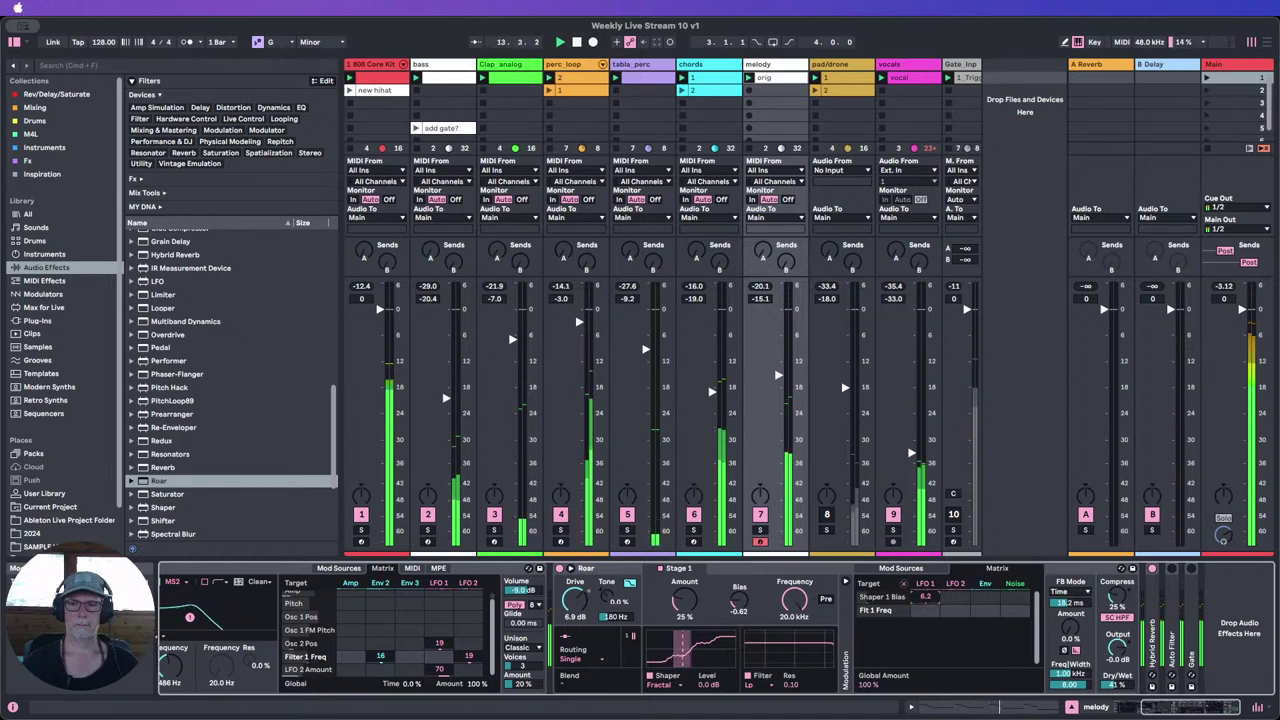
click(925, 583)
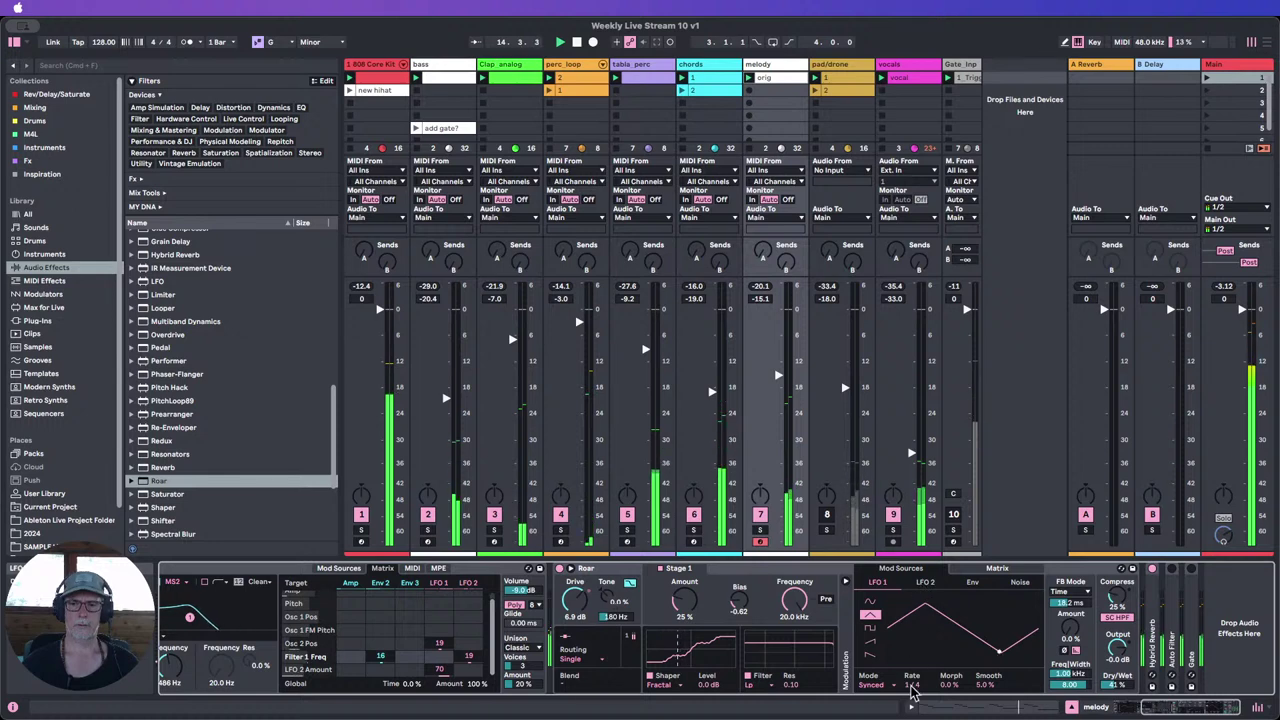
drag(918, 687, 918, 686)
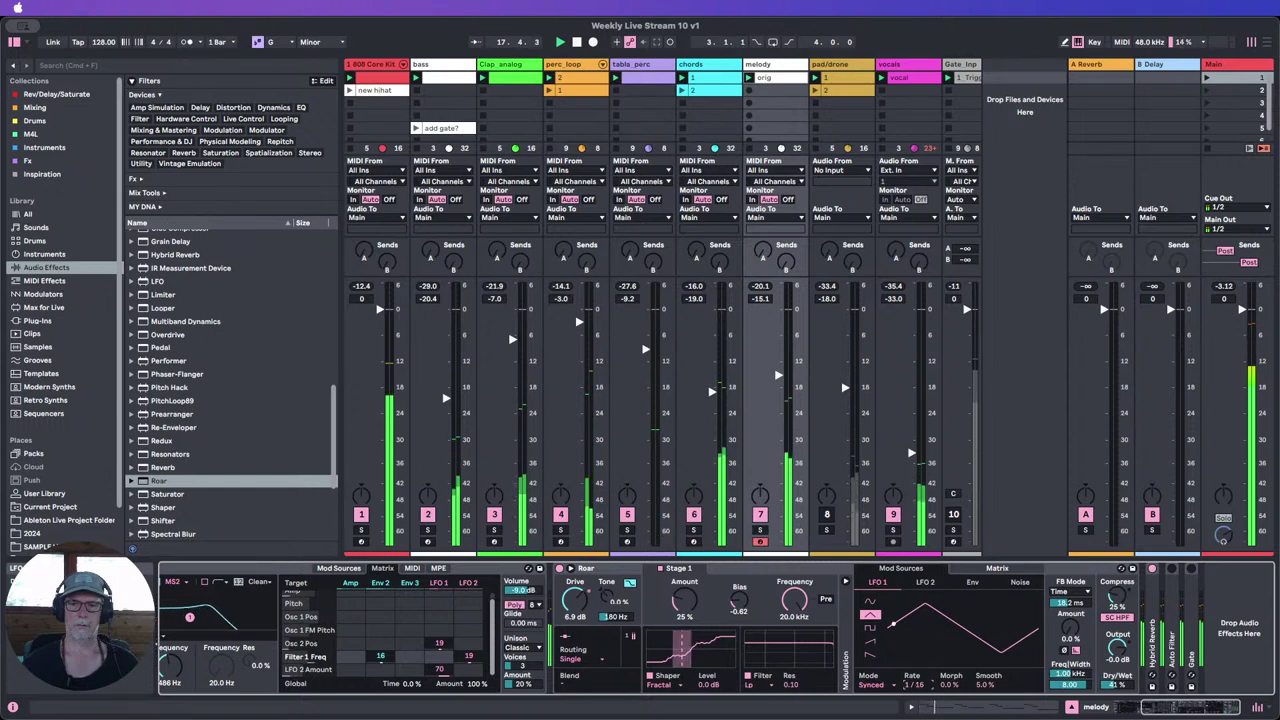
drag(918, 686, 918, 680)
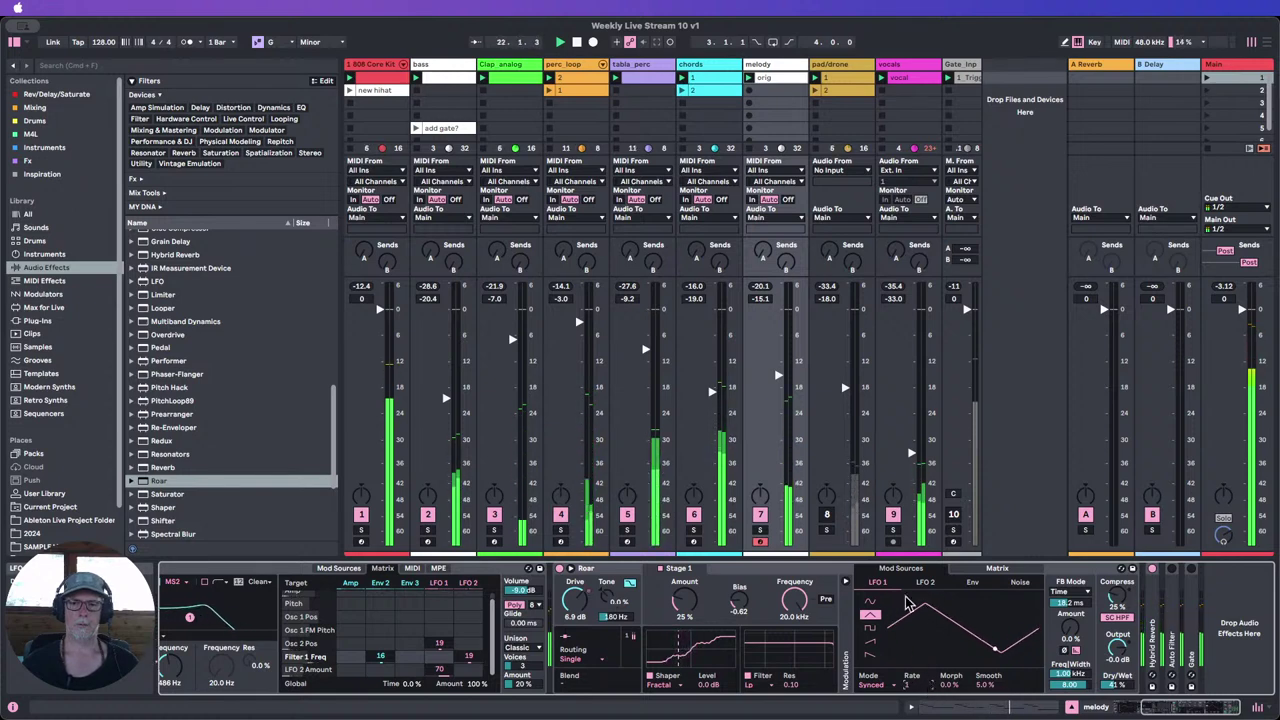
click(845, 582)
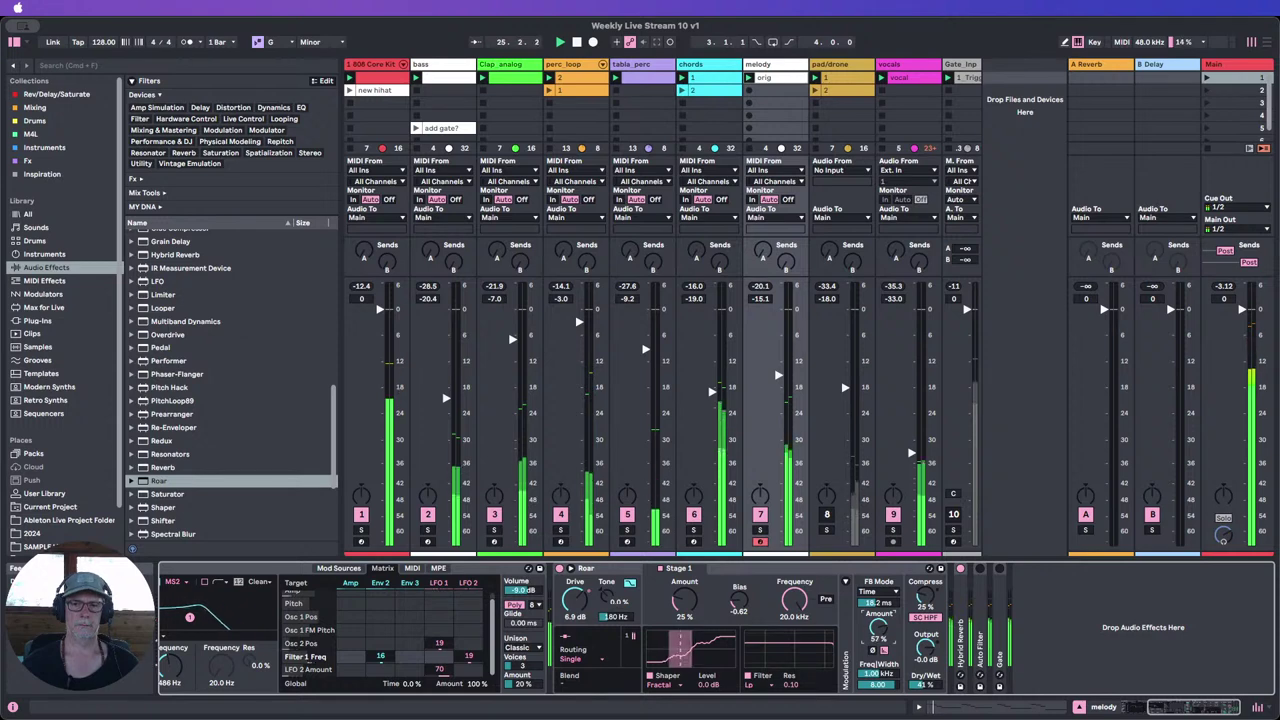
Step: Mute the vocals track, unmute the pad/drone track and lower the melody track's volume to -20.0 dB
click(893, 514)
click(826, 515)
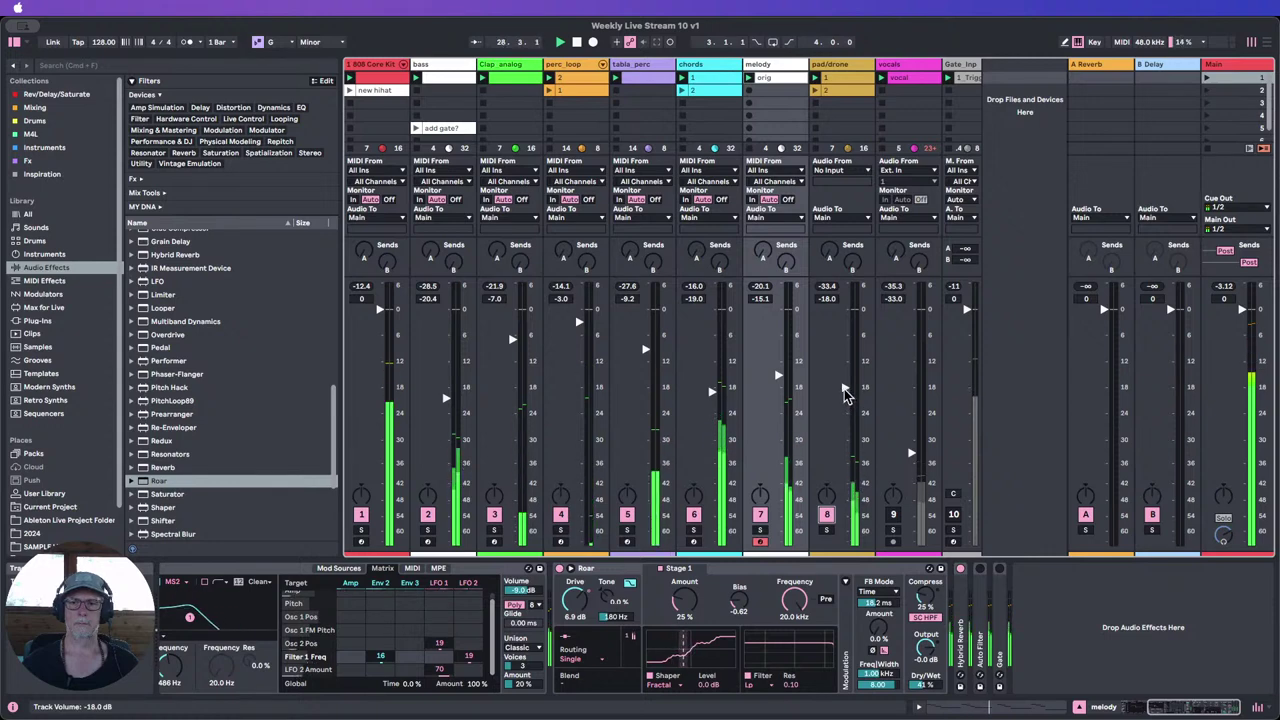
click(893, 515)
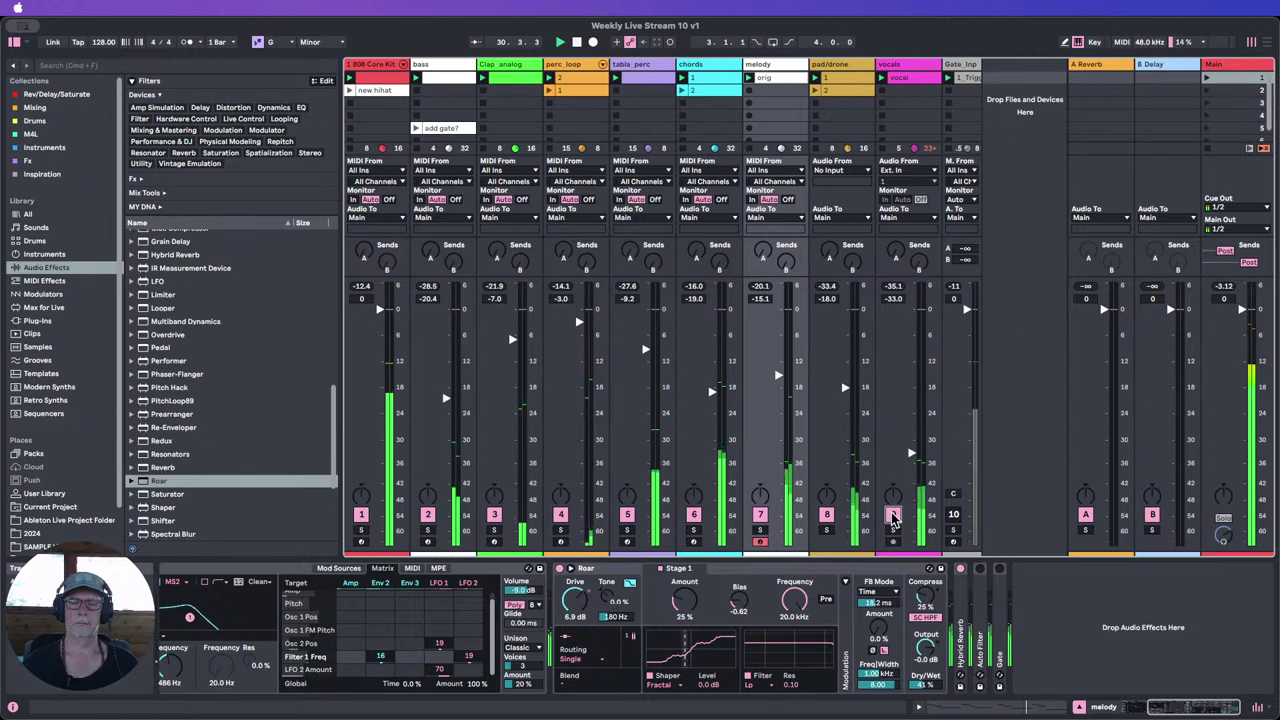
click(893, 515)
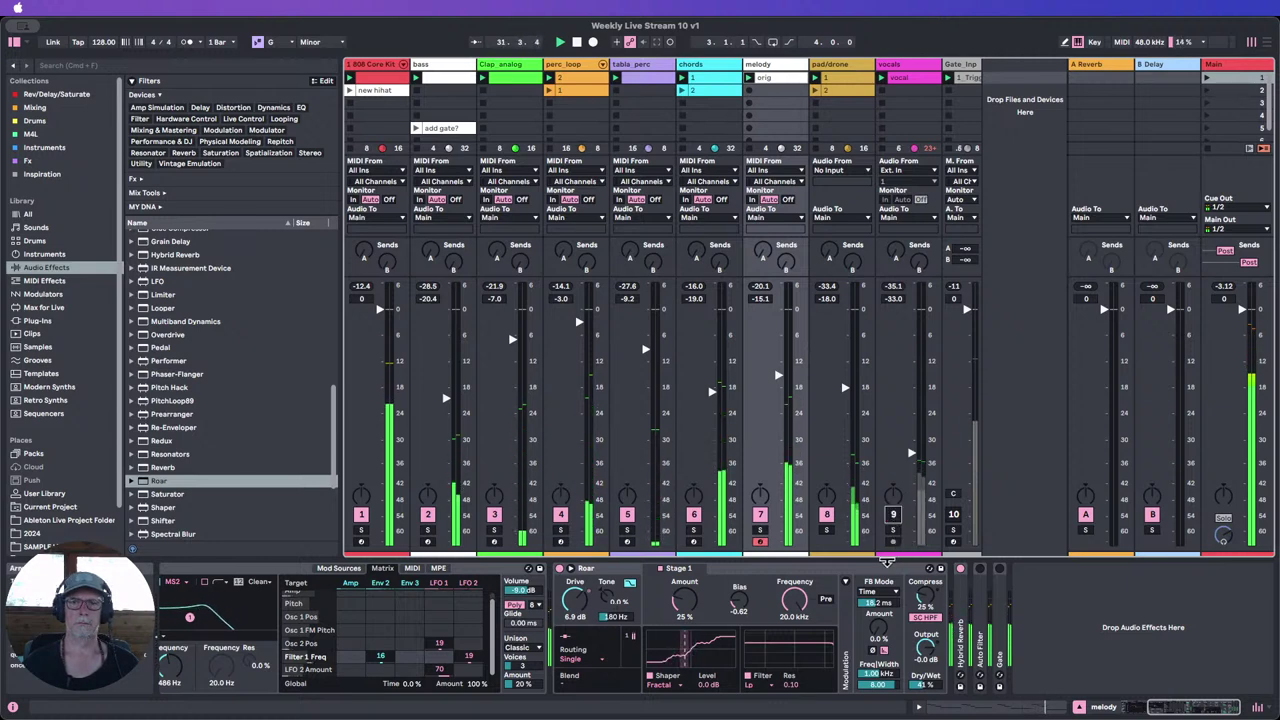
mouse_move(779, 373)
mouse_down()
mouse_move(778, 488)
mouse_move(778, 396)
mouse_up()
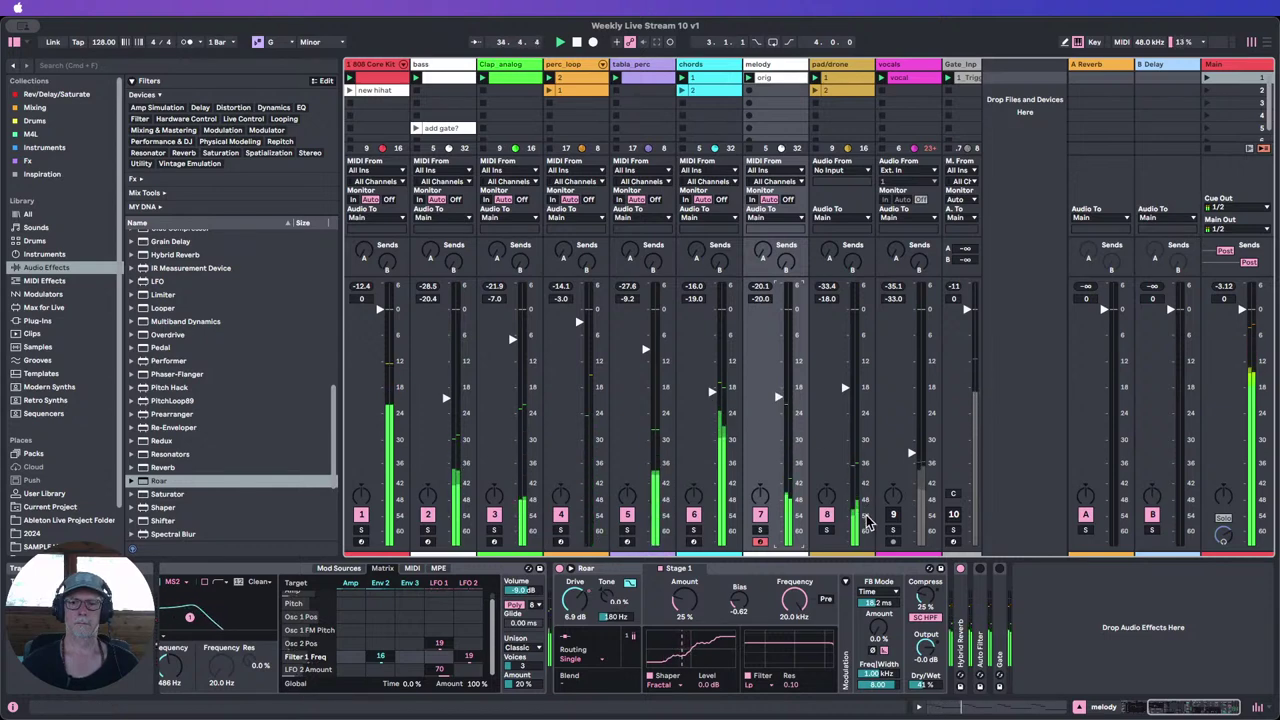
Step: Fold Roar and insert the Echo audio effect between Roar and Hybrid Reverb on the melody track
double_click(590, 568)
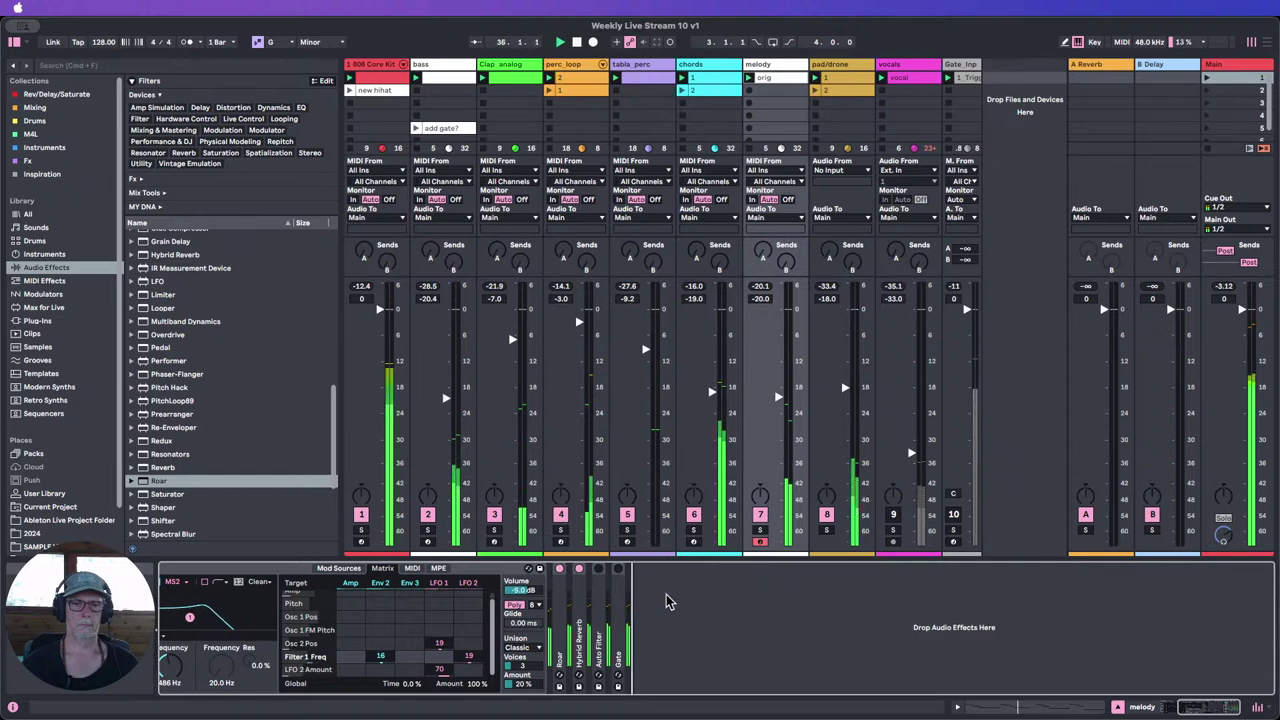
scroll(165, 368, up, 3)
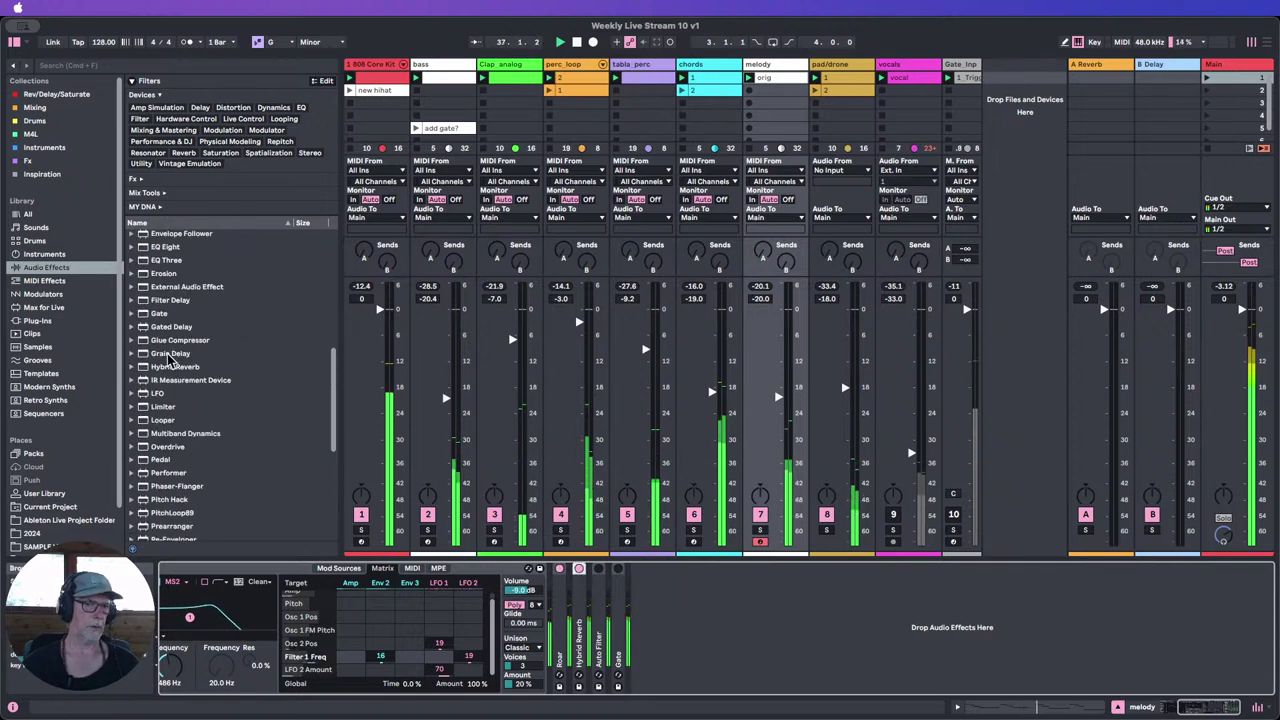
scroll(155, 305, up, 3)
click(158, 285)
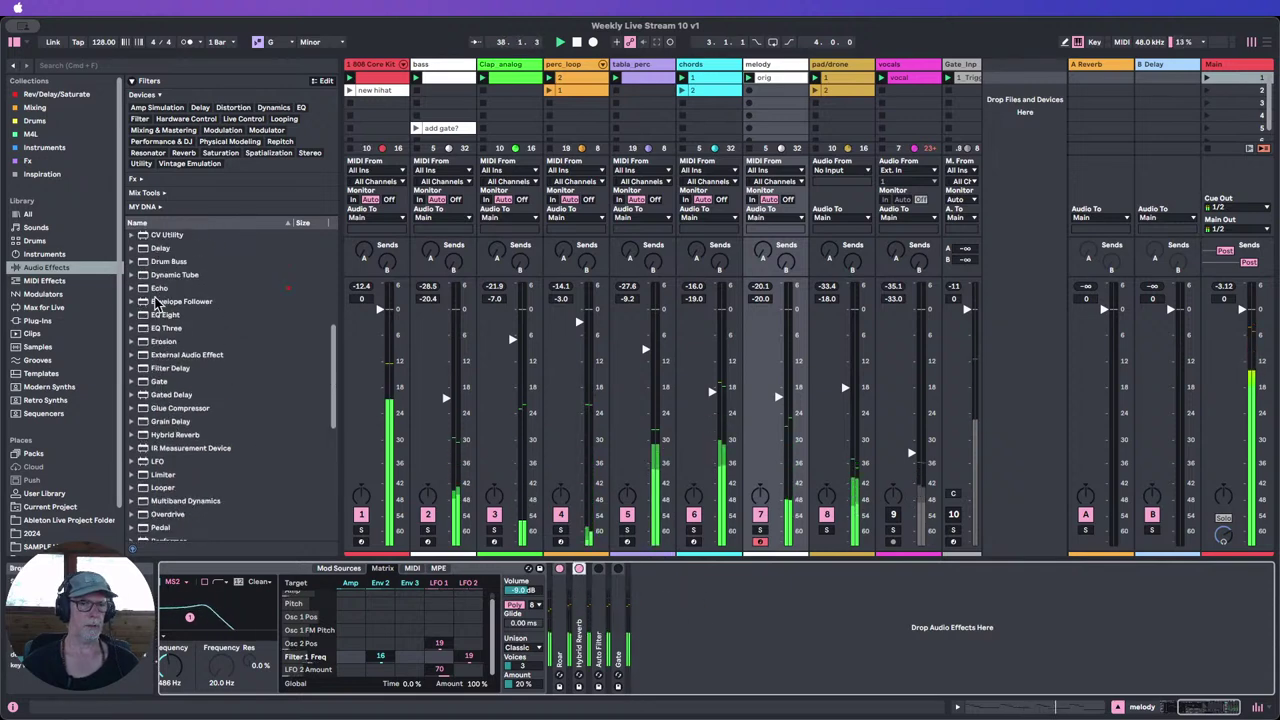
drag(158, 285, 575, 649)
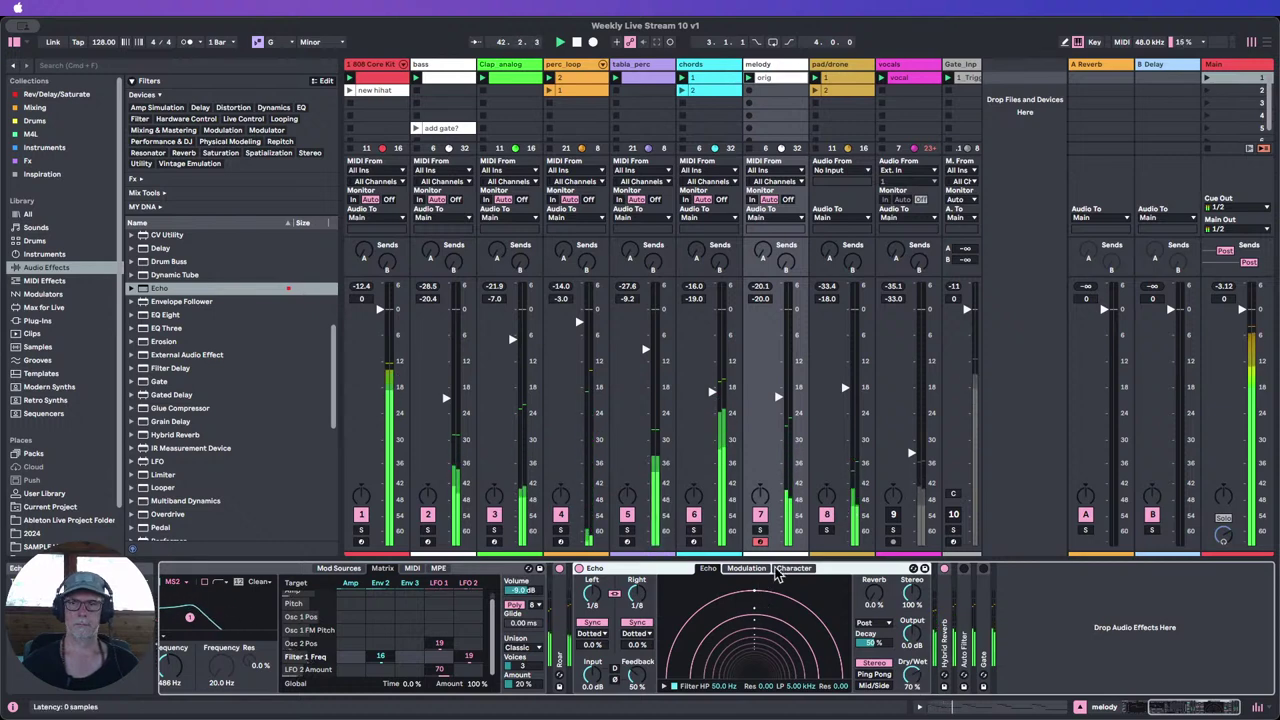
Step: Mute the chords track and set Echo's linked left and right delay times to 3 in 16th mode
click(693, 514)
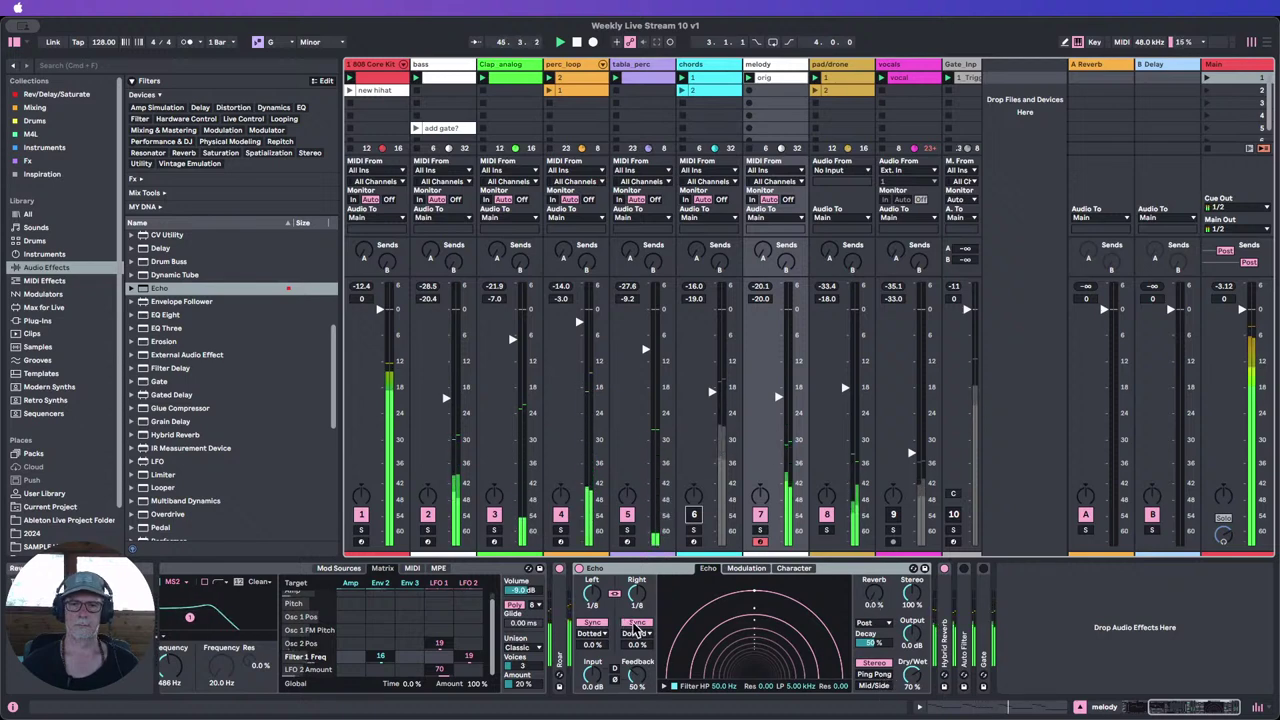
drag(638, 600, 638, 615)
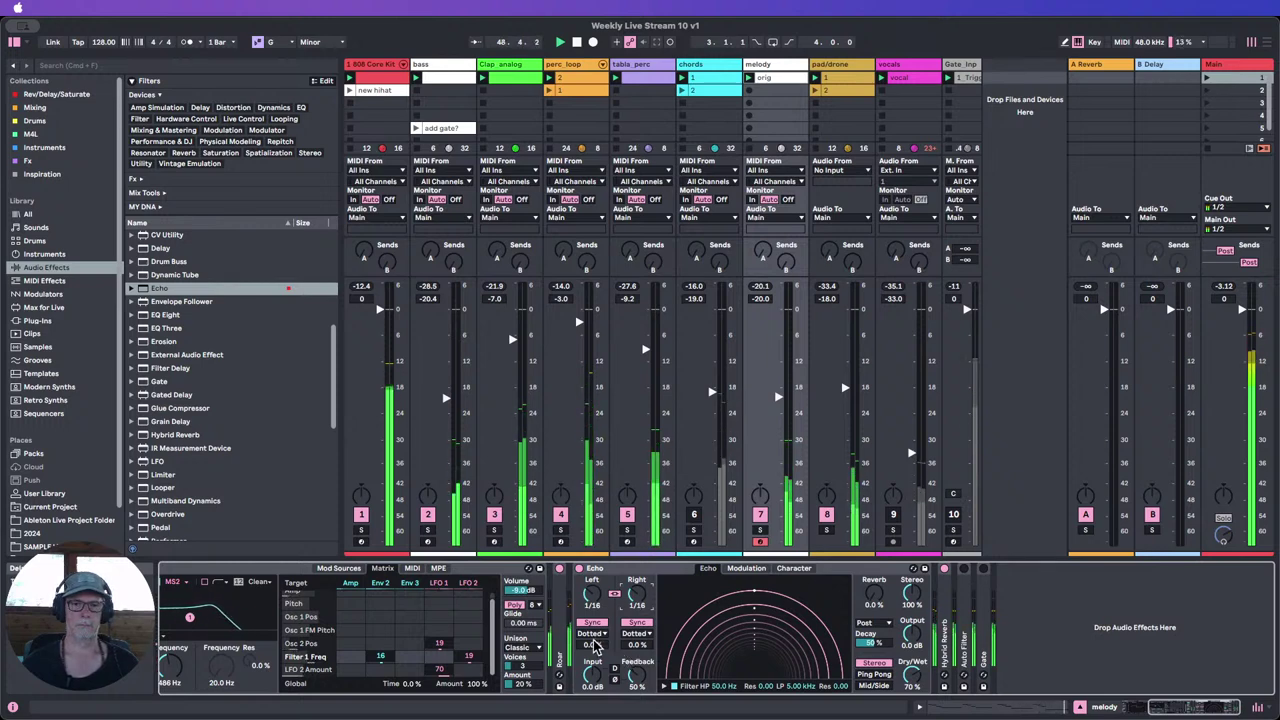
click(592, 634)
click(592, 678)
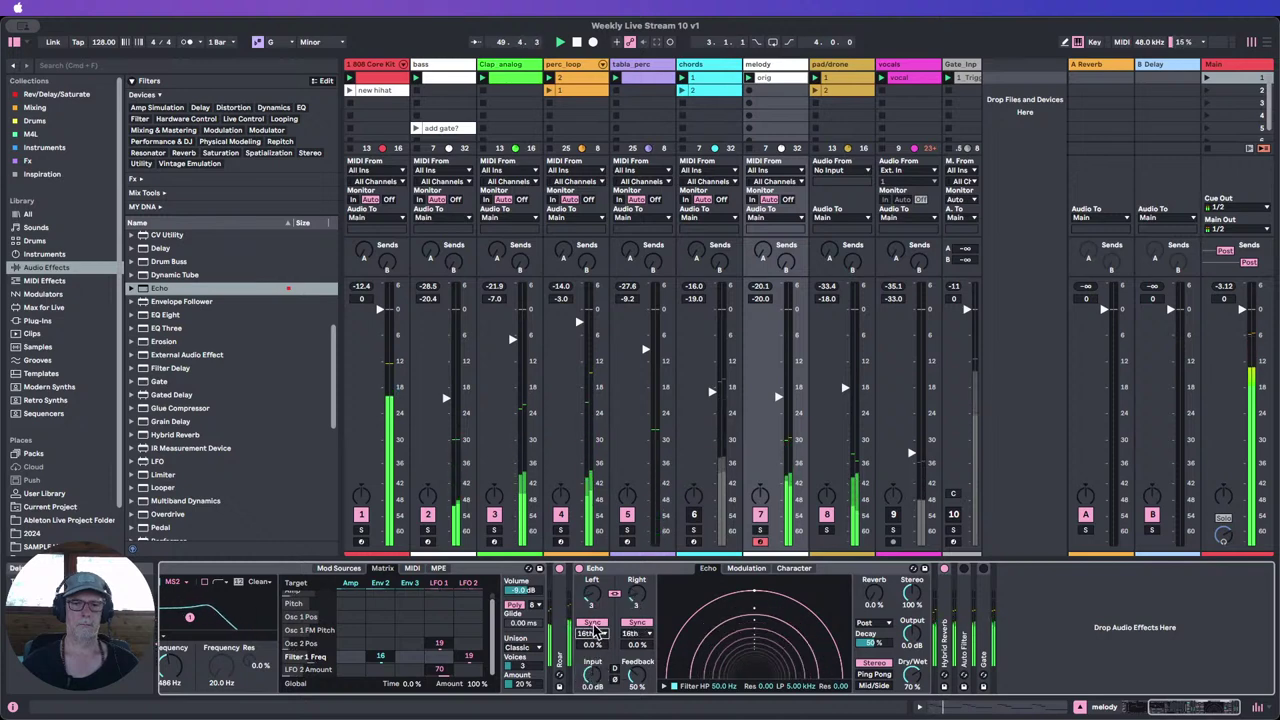
drag(594, 599, 594, 603)
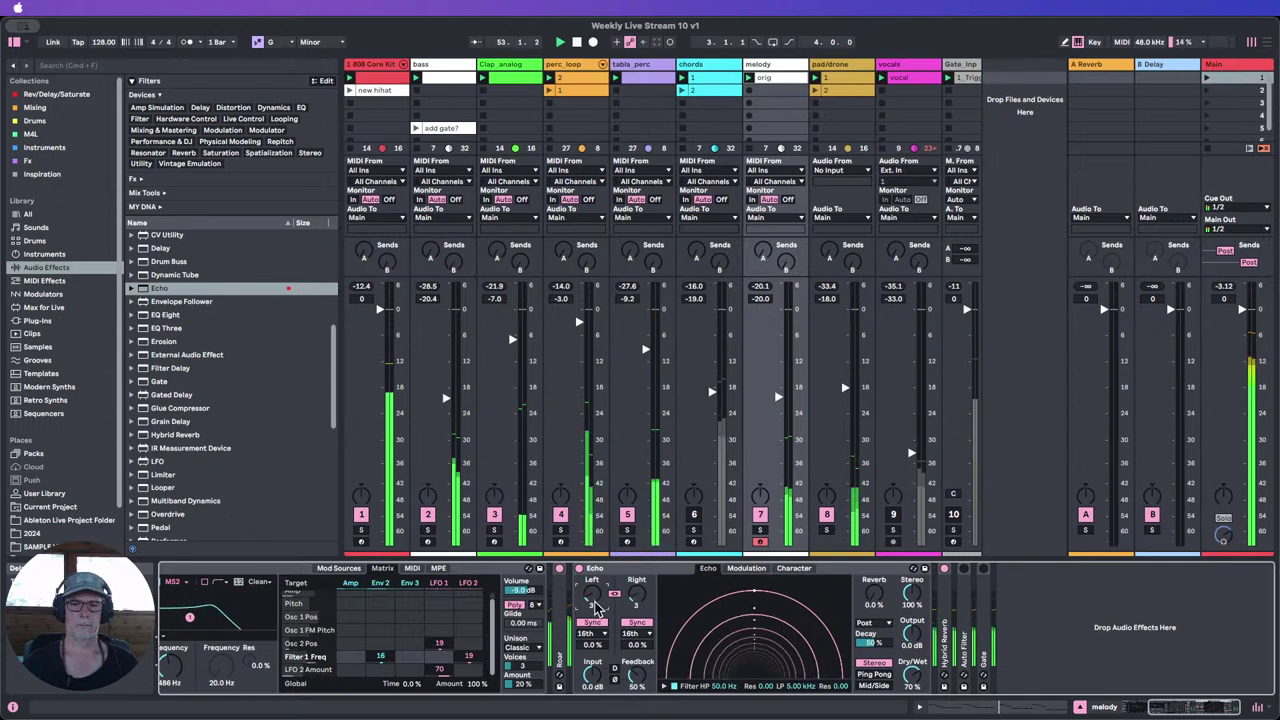
drag(594, 603, 594, 608)
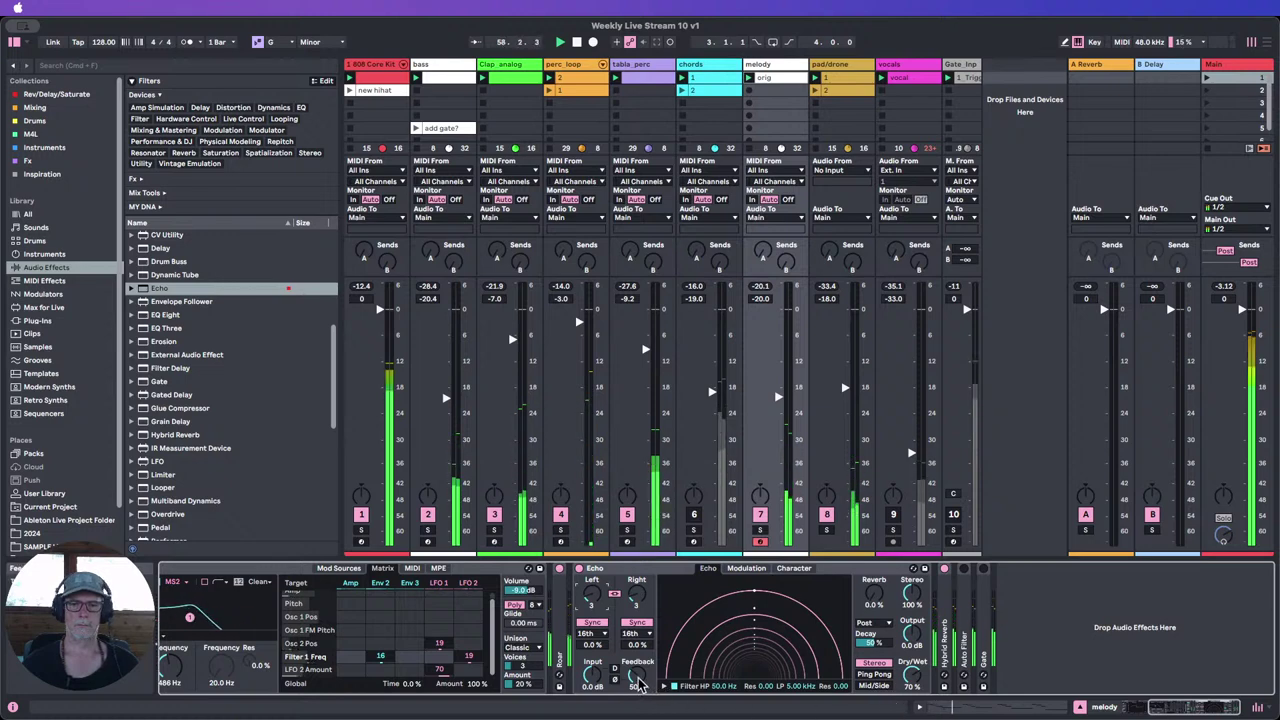
Step: Set Echo's feedback to 70% and its dry/wet mix to 50%, and fold the device
drag(636, 676, 636, 670)
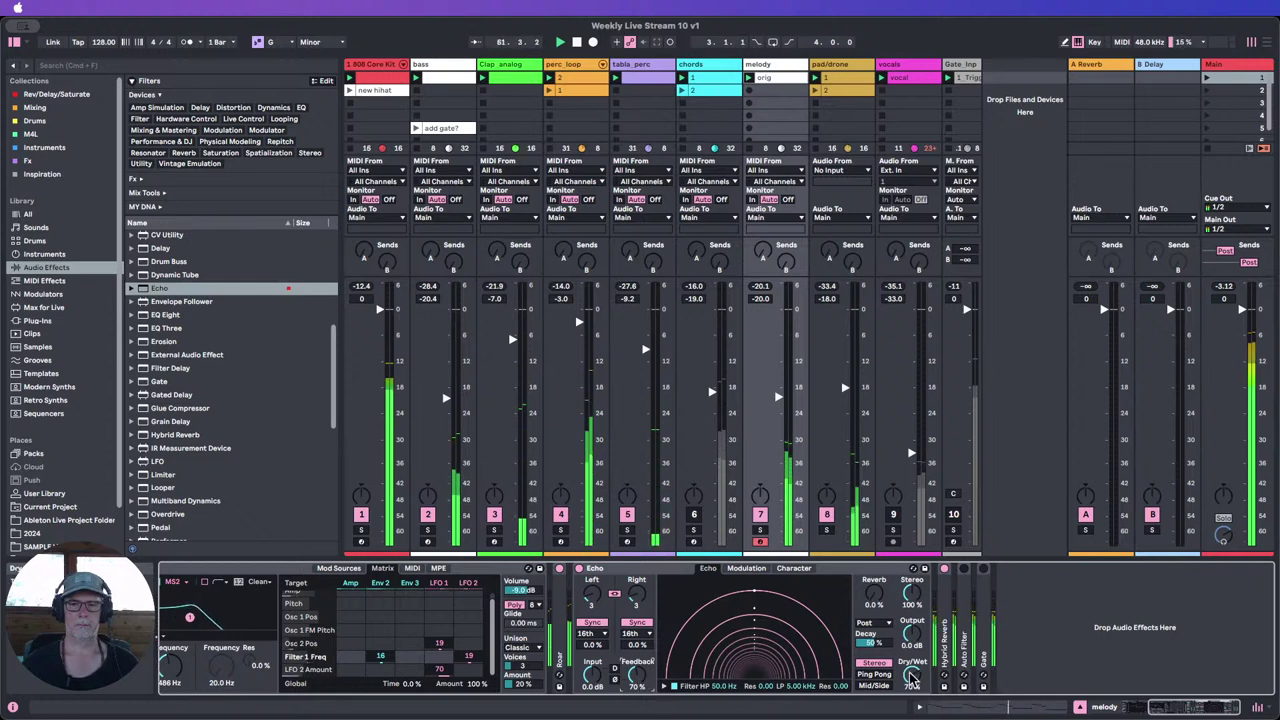
mouse_move(912, 668)
mouse_down()
mouse_move(912, 690)
mouse_move(912, 669)
mouse_up()
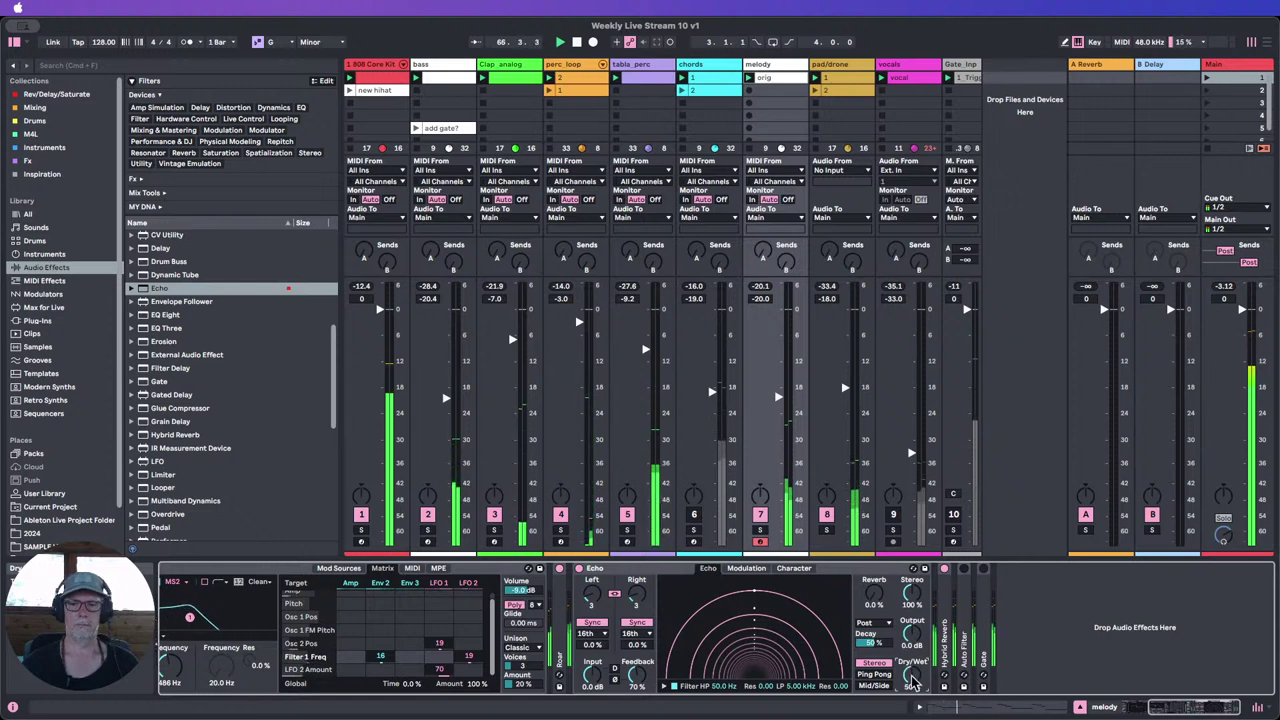
double_click(607, 570)
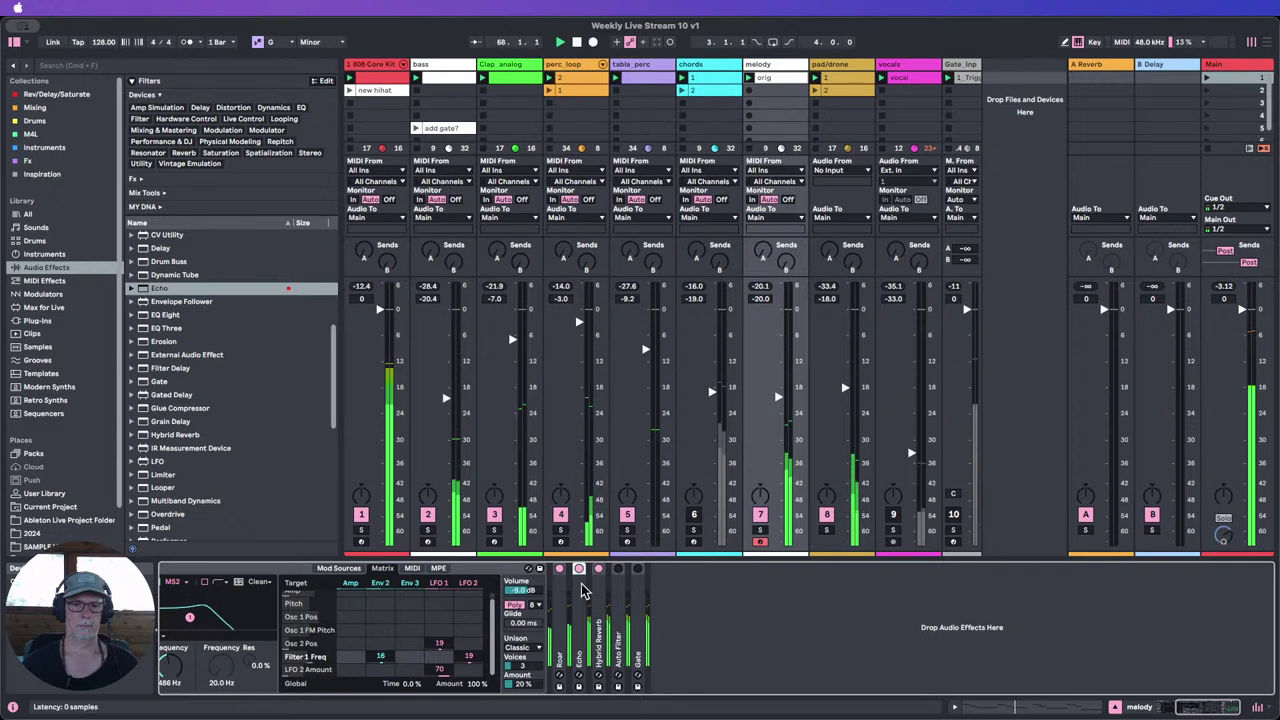
double_click(585, 591)
double_click(641, 570)
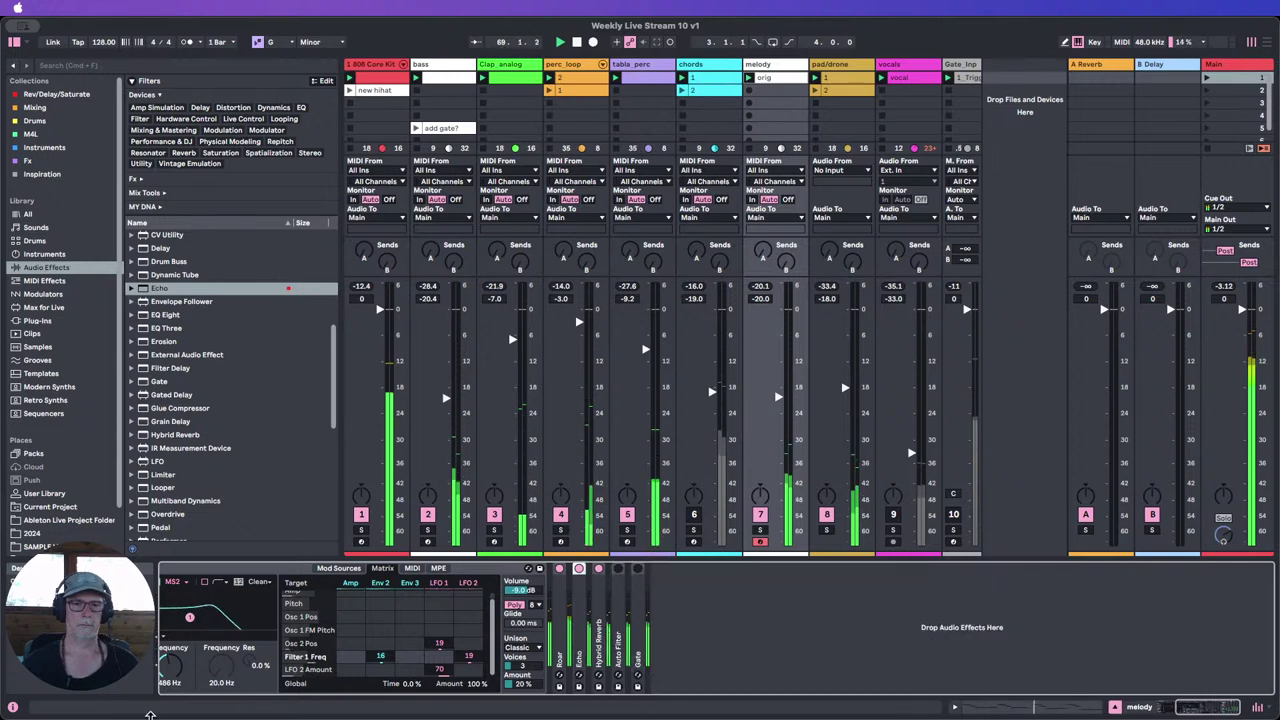
Step: Set Wavetable's first filter frequency to 714 Hz
scroll(650, 640, left, 5)
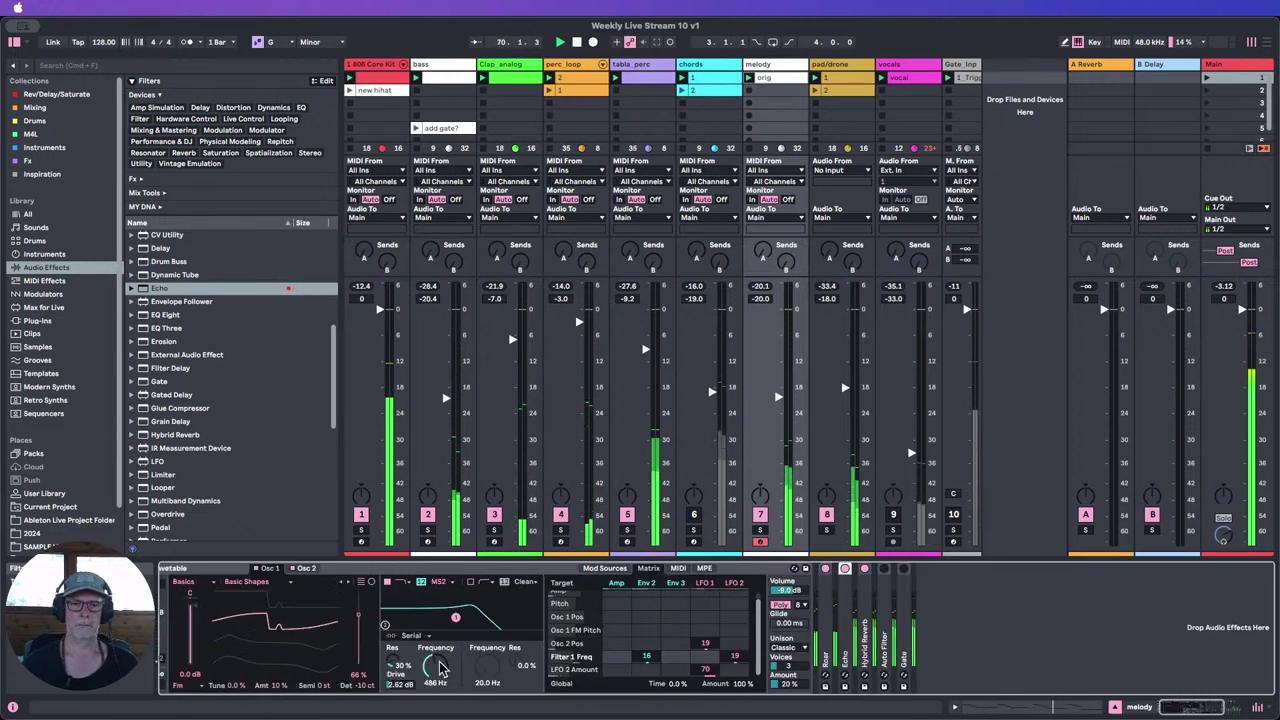
mouse_move(436, 668)
mouse_down()
mouse_move(436, 694)
mouse_move(436, 650)
mouse_move(436, 669)
mouse_up()
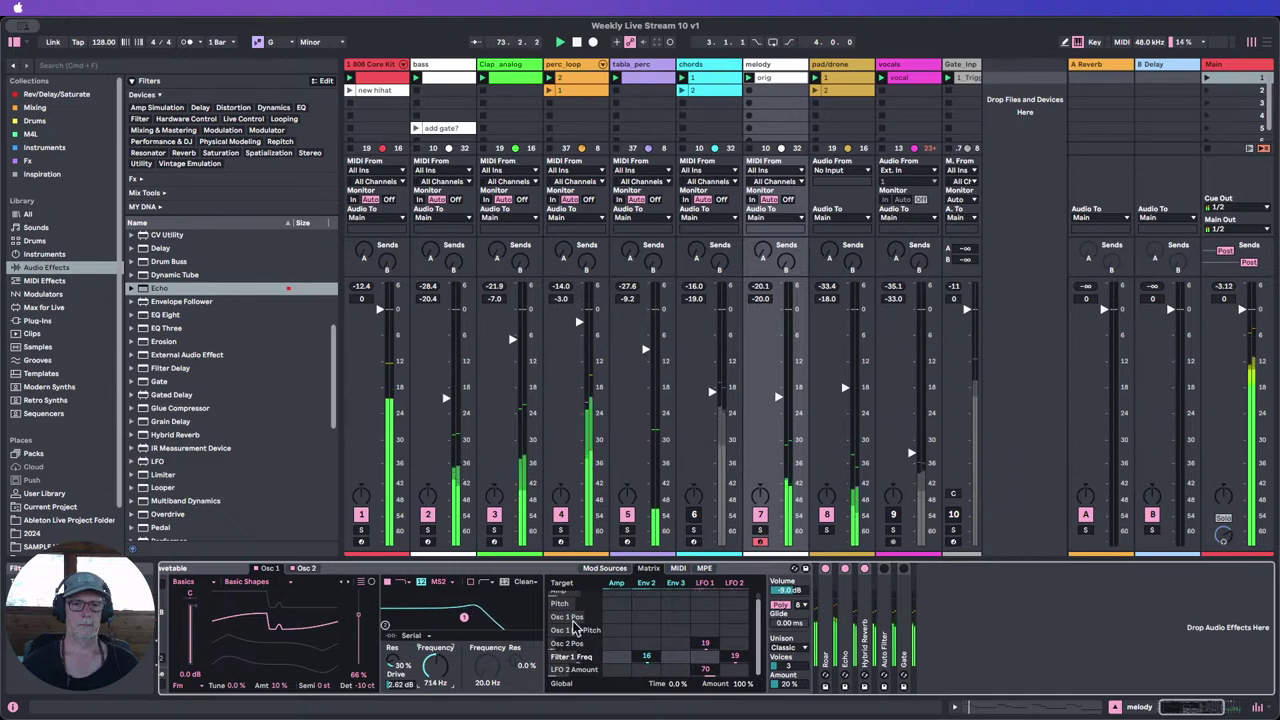
Step: Unfold Roar, show its modulation matrix and try an amount of 0.0 for LFO 1 on Shaper 1 Bias
double_click(822, 603)
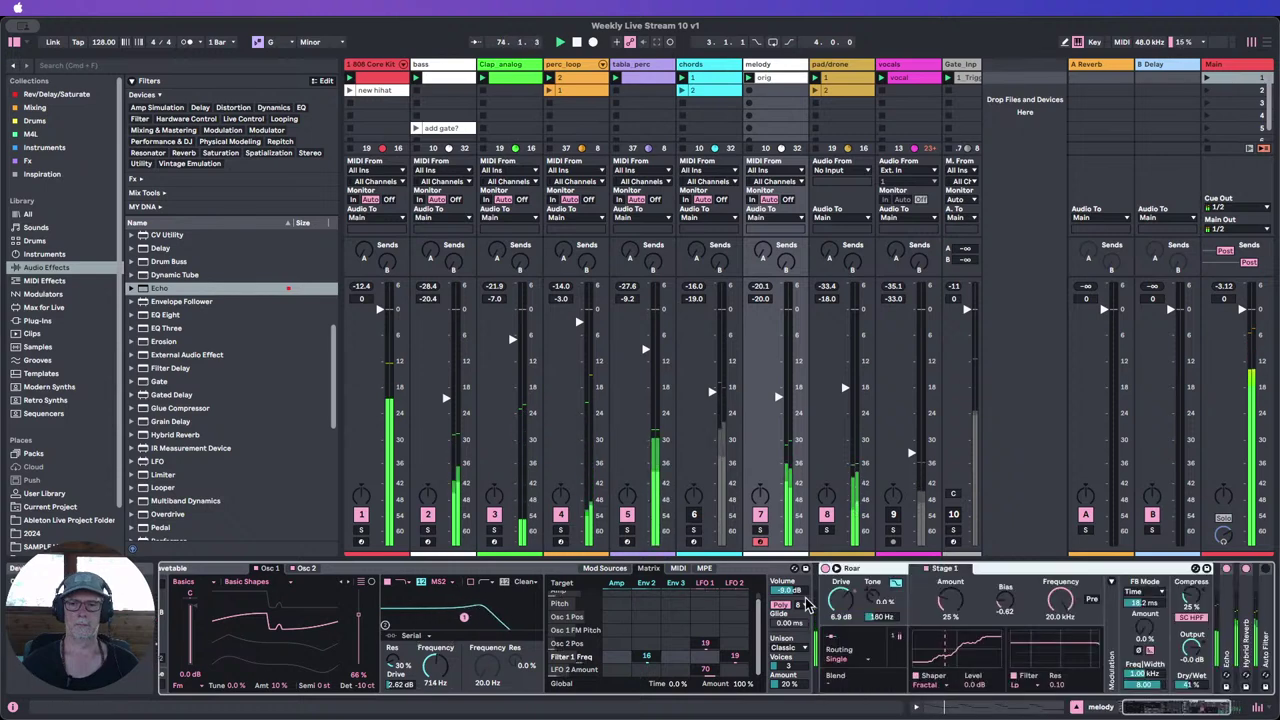
click(1111, 581)
drag(1134, 709, 1164, 709)
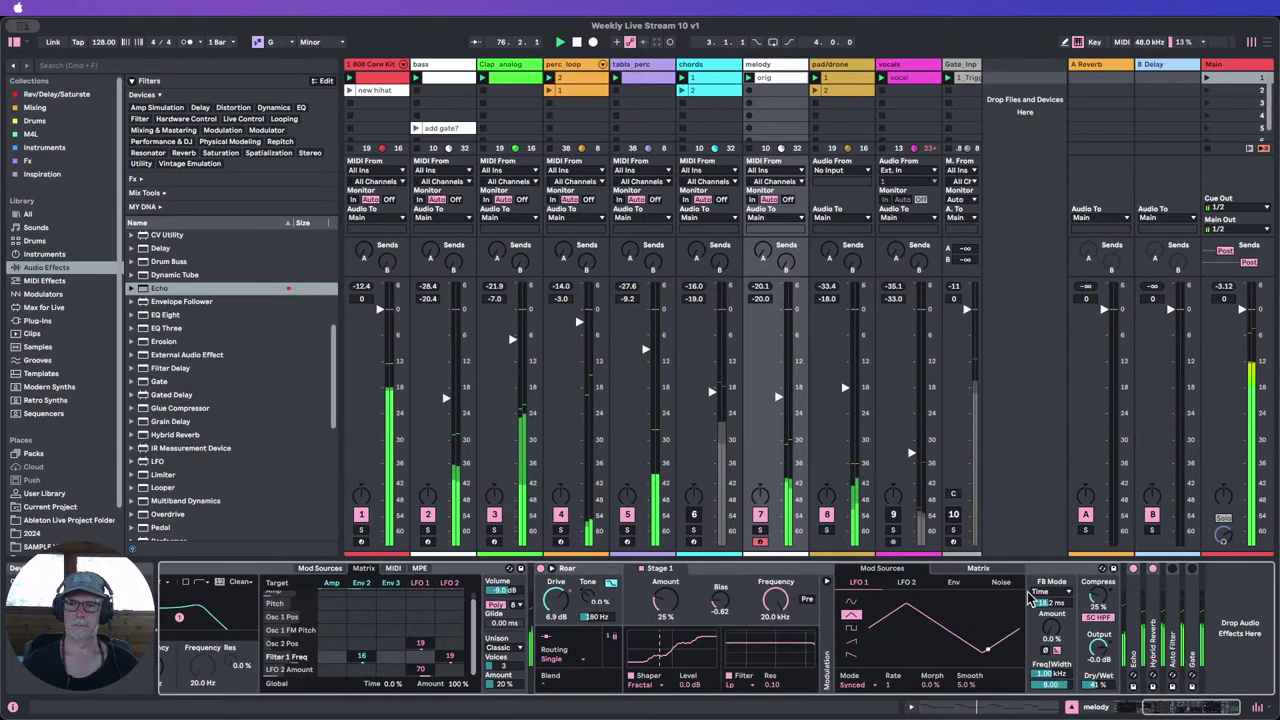
click(950, 569)
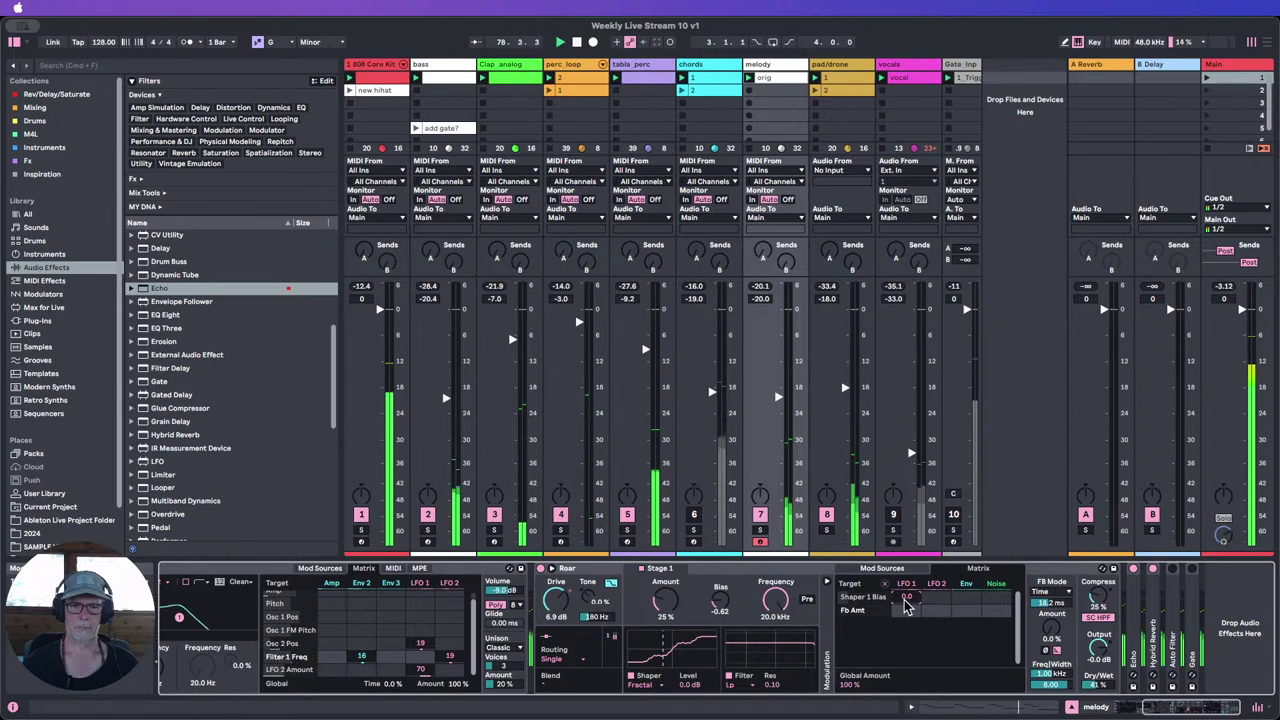
Step: Open Wavetable's LFO 1 settings and try a tempo-synced rate of 1/8
click(420, 584)
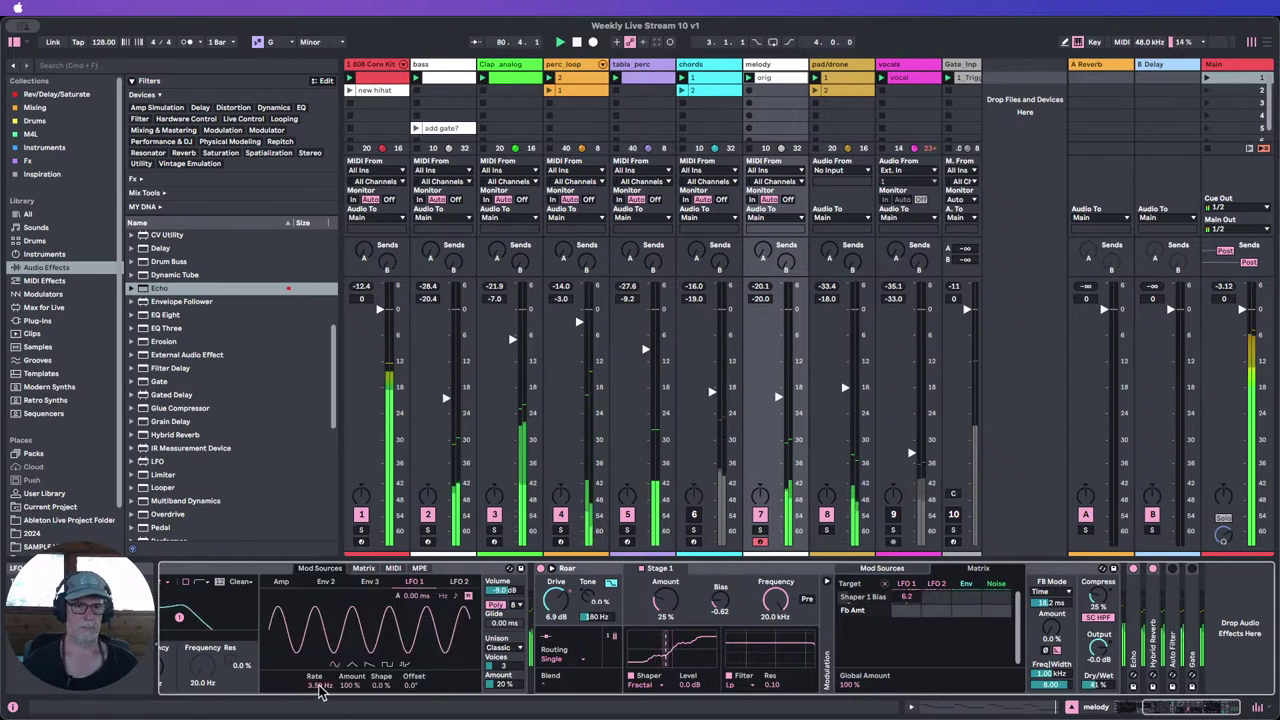
click(466, 596)
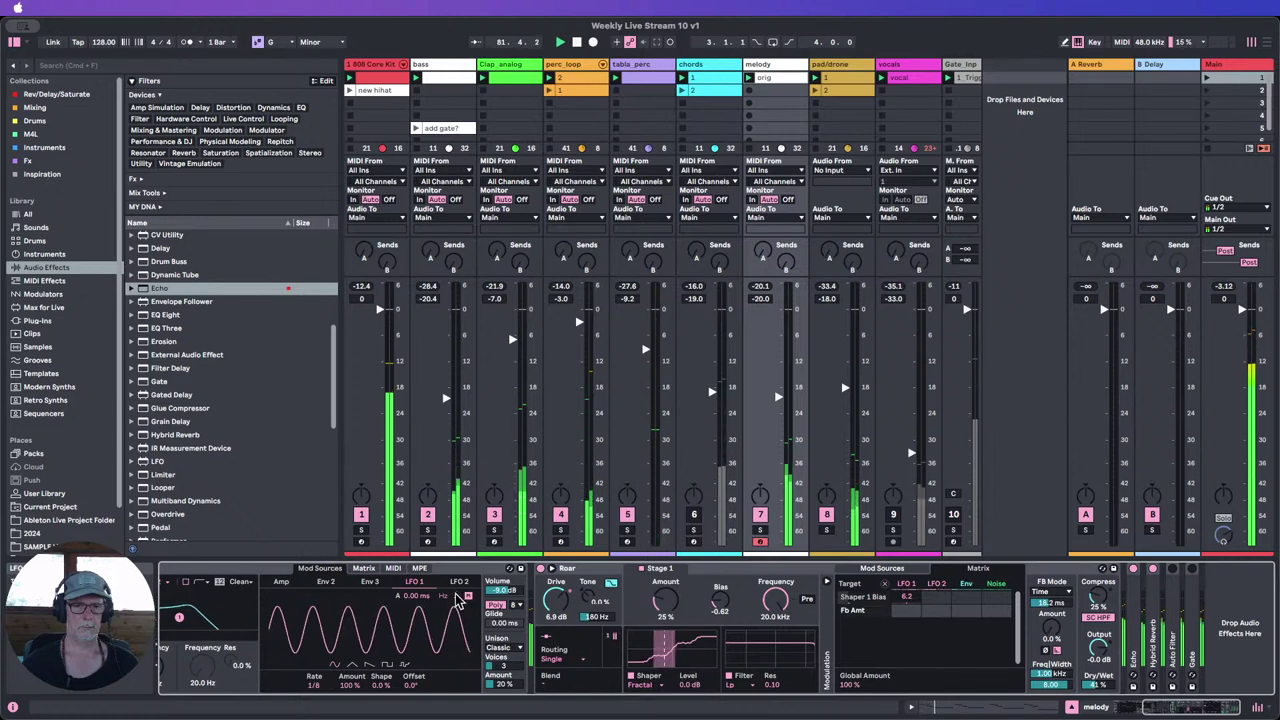
drag(312, 686, 316, 694)
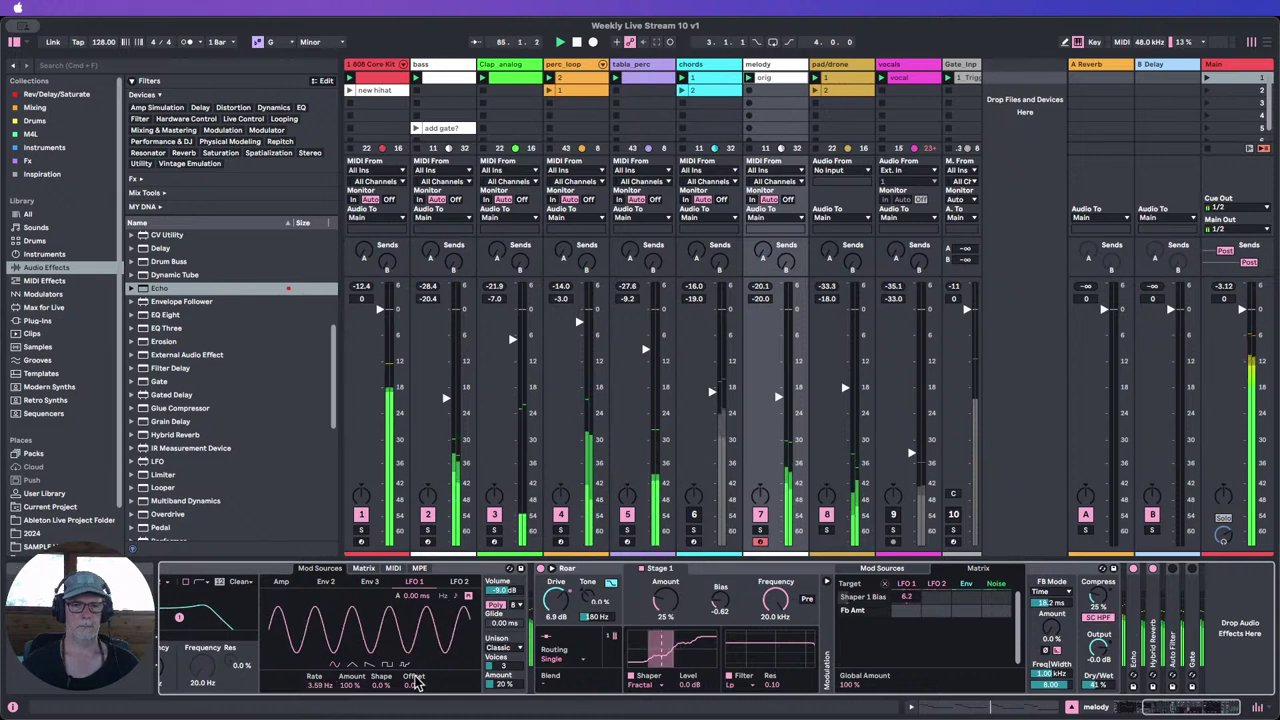
Step: Set Wavetable's first filter frequency to 251 Hz and its unison mode to None
drag(1202, 711, 1128, 709)
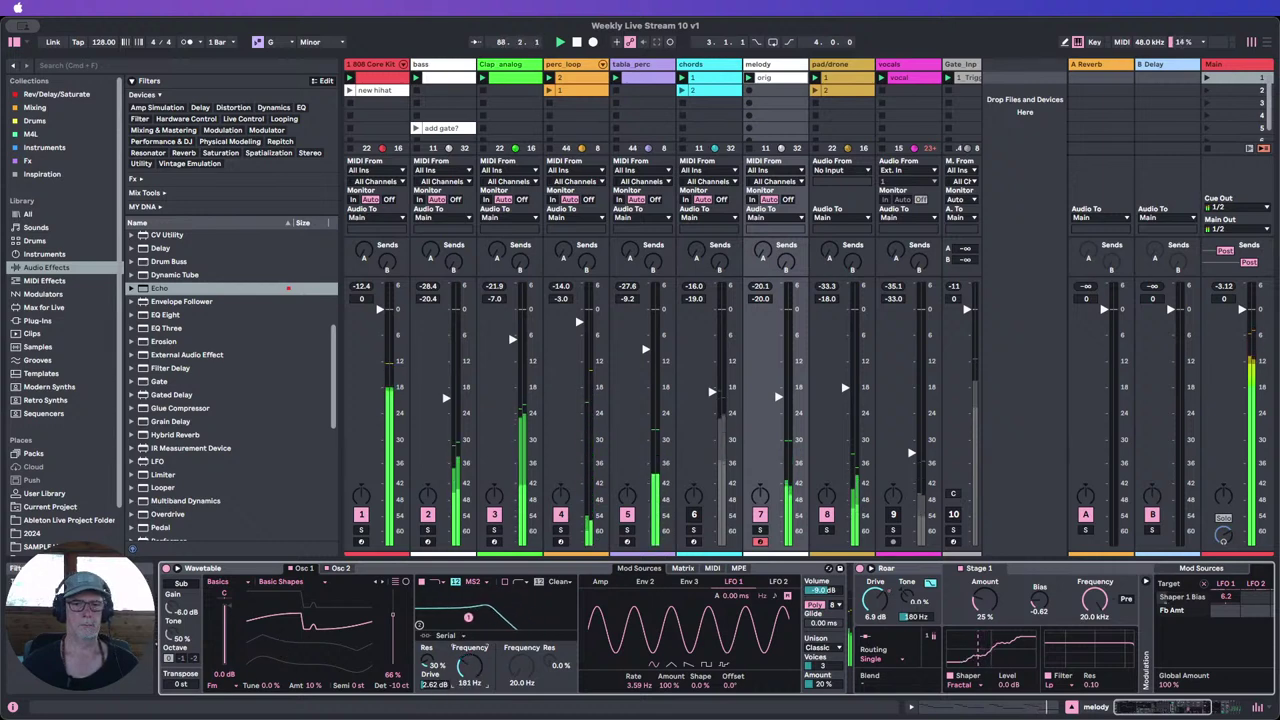
drag(469, 668, 469, 671)
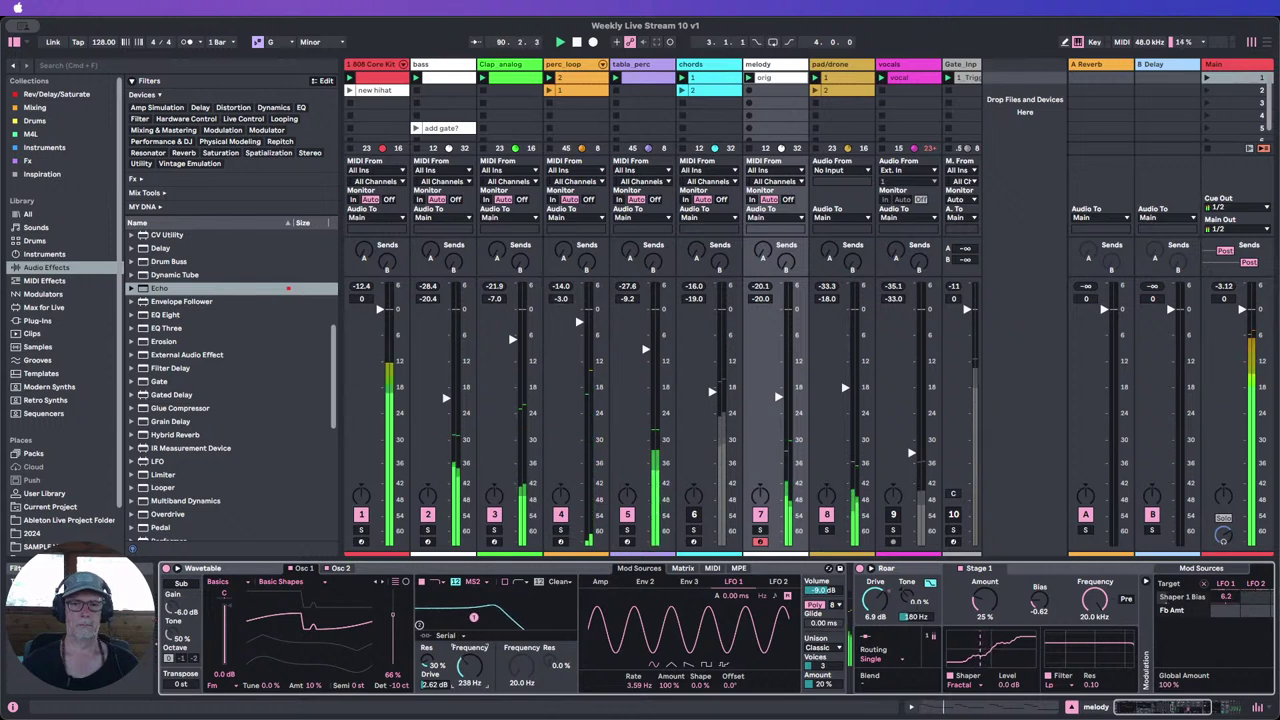
click(682, 568)
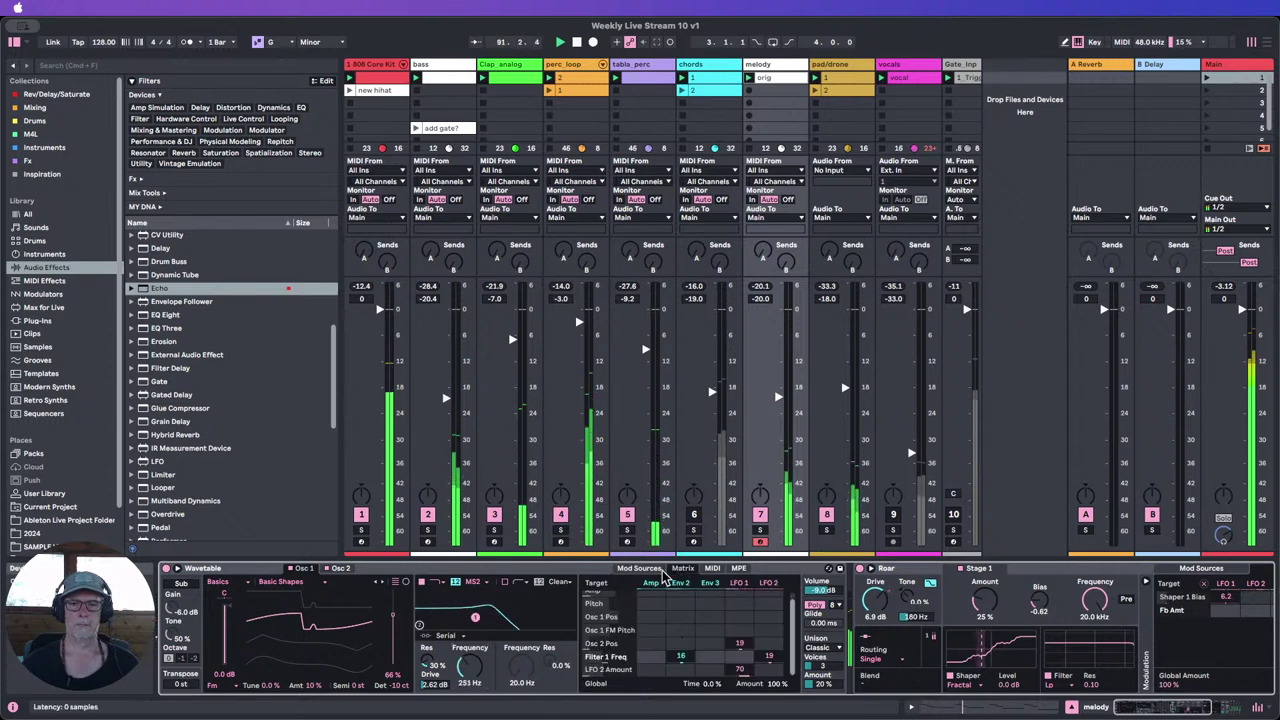
click(822, 648)
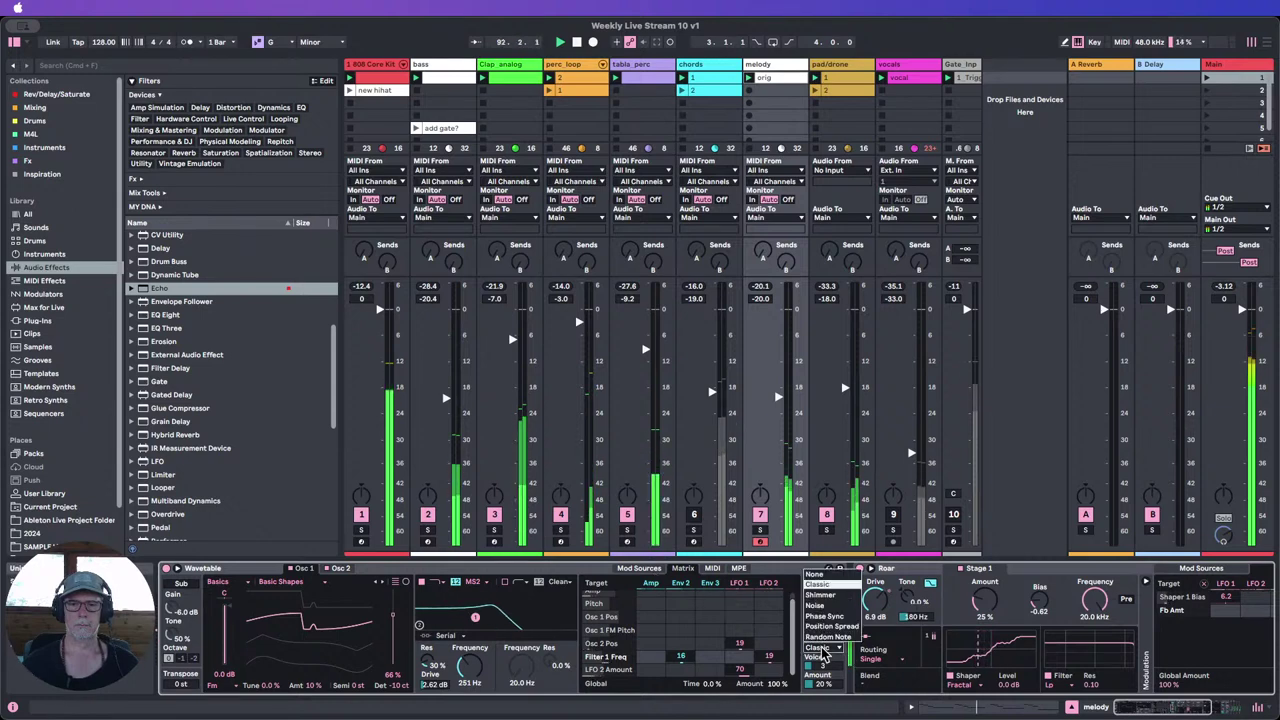
click(815, 576)
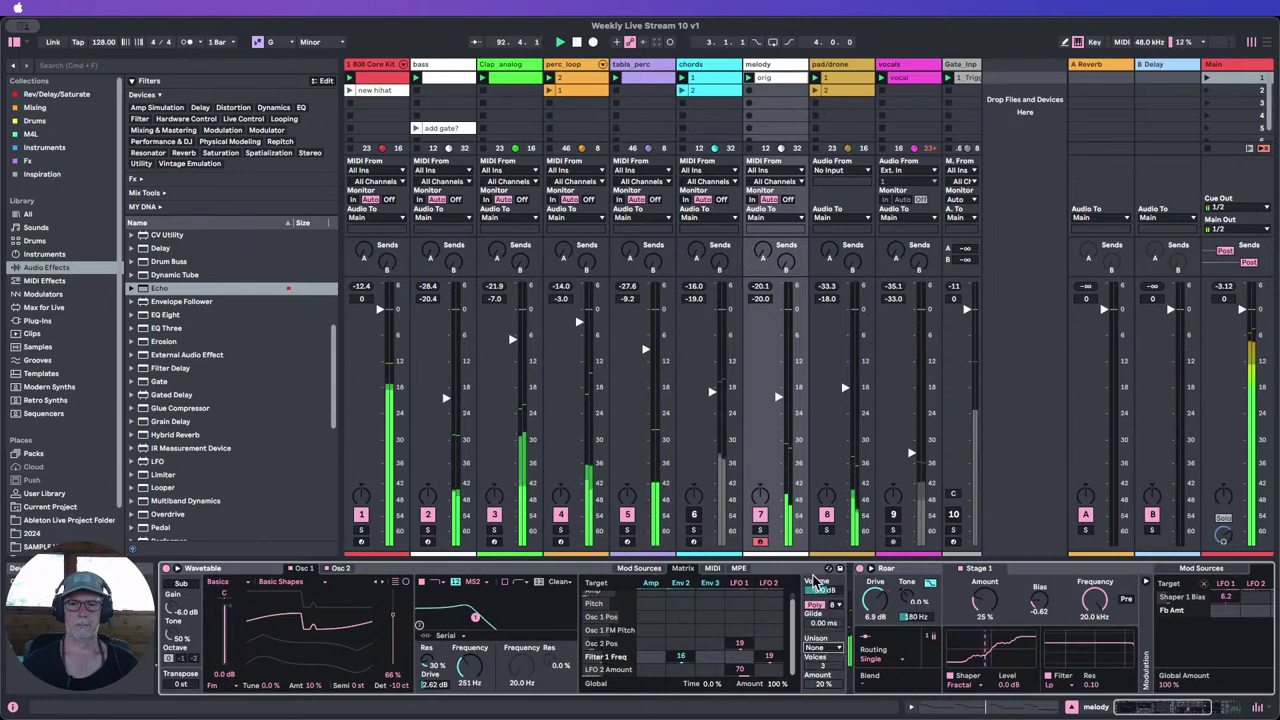
Step: Set Wavetable's unison mode to Classic and raise the amount of LFO 2 to 100%
click(822, 650)
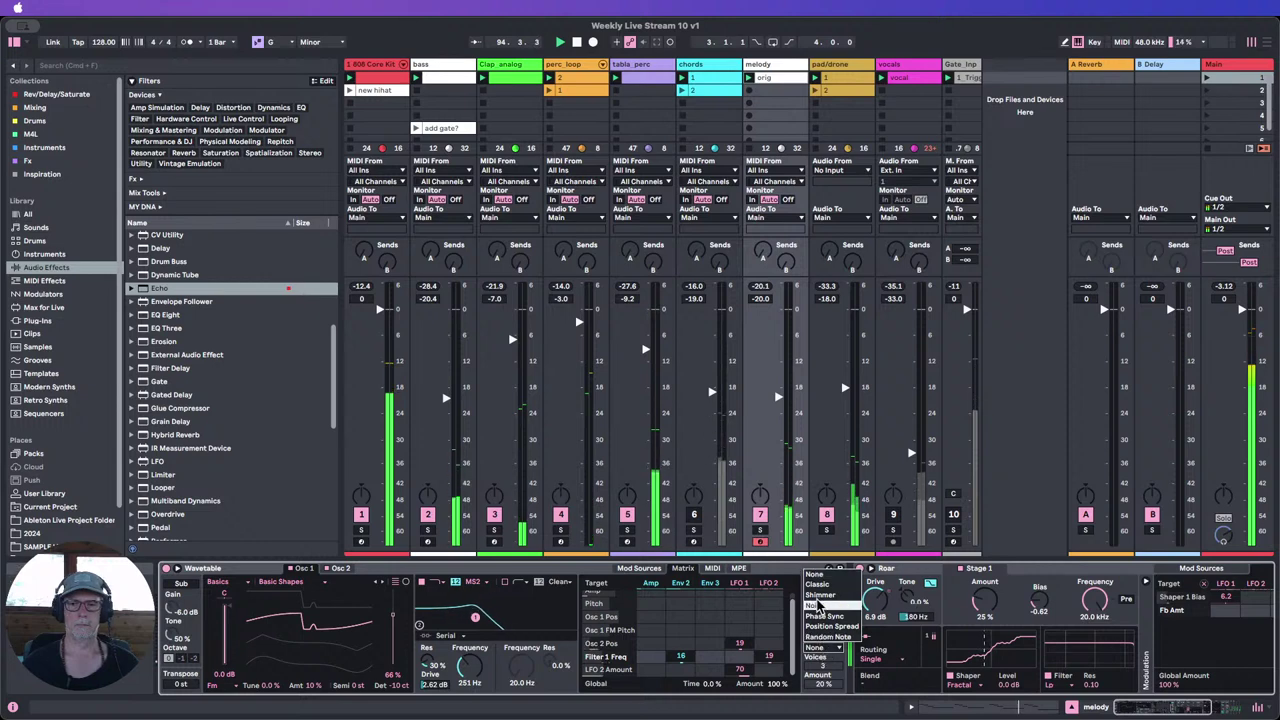
click(818, 587)
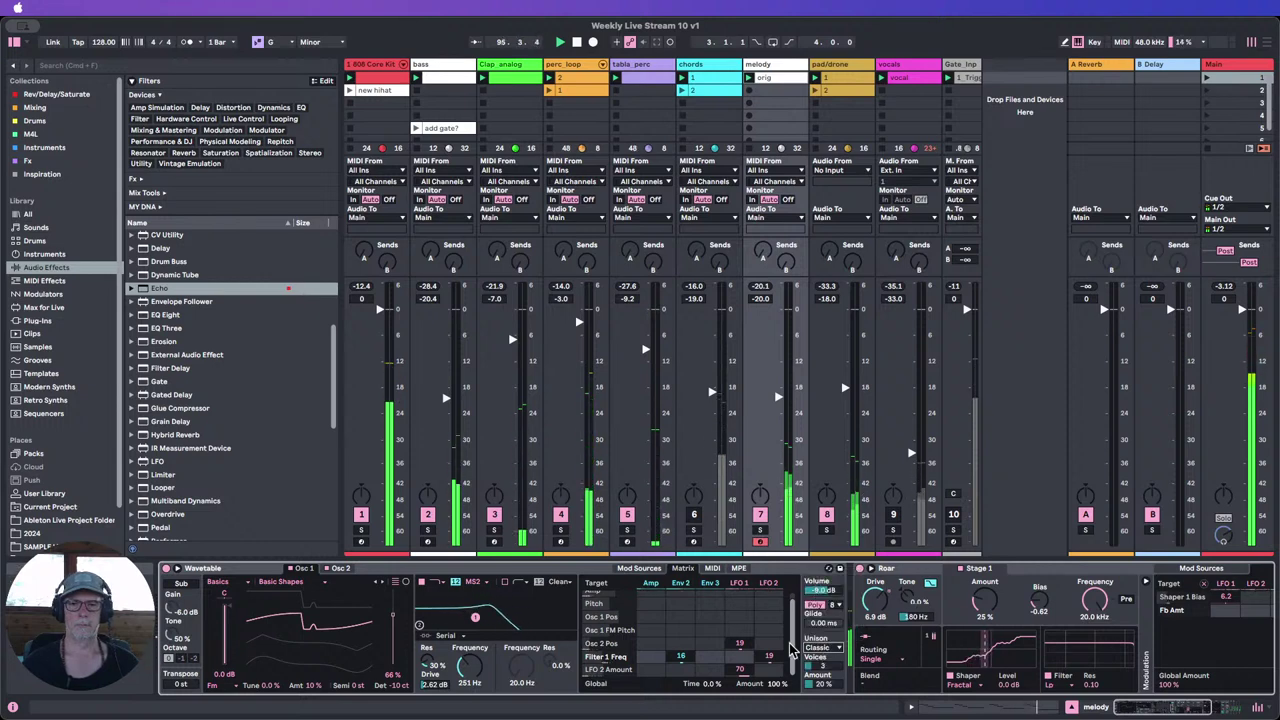
click(740, 584)
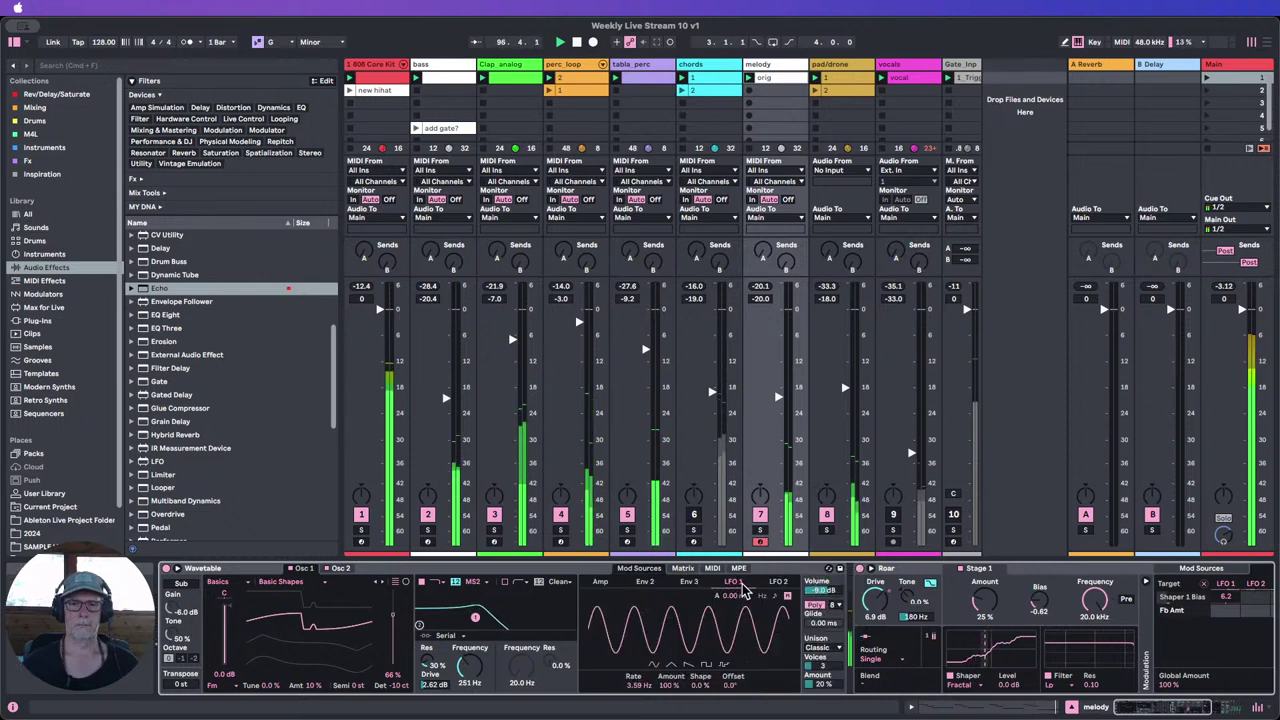
click(776, 582)
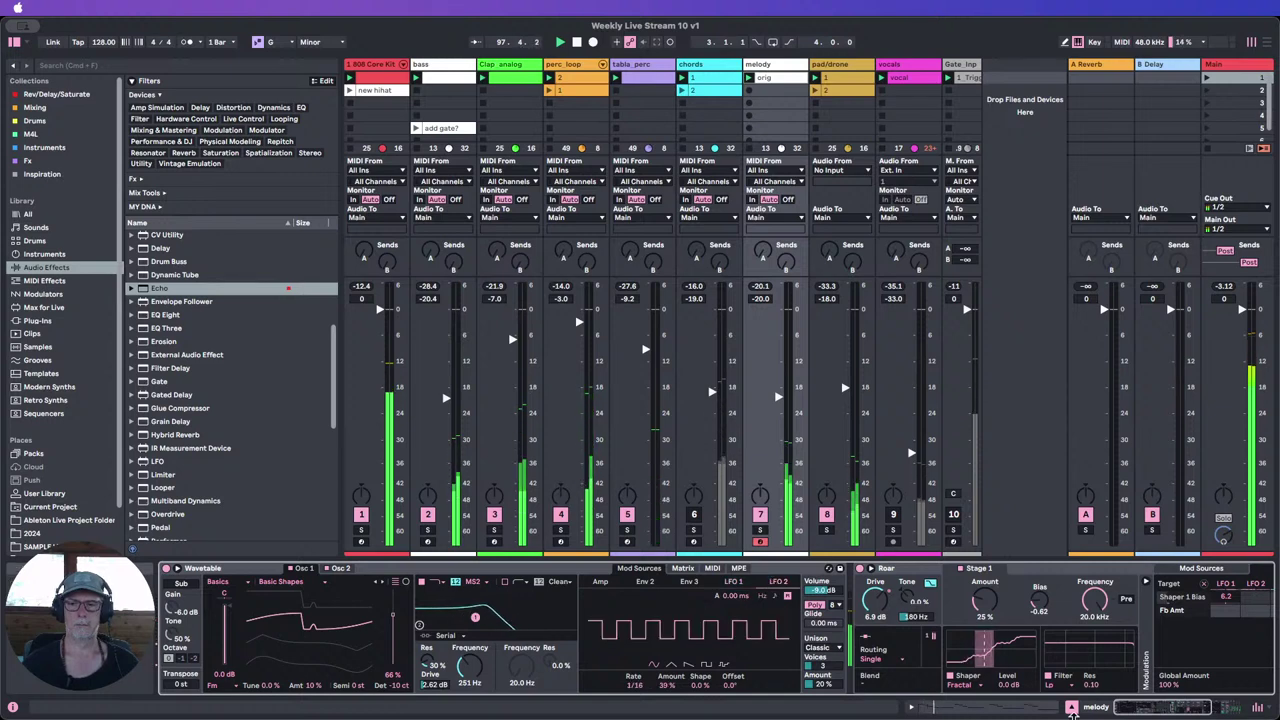
drag(663, 687, 663, 625)
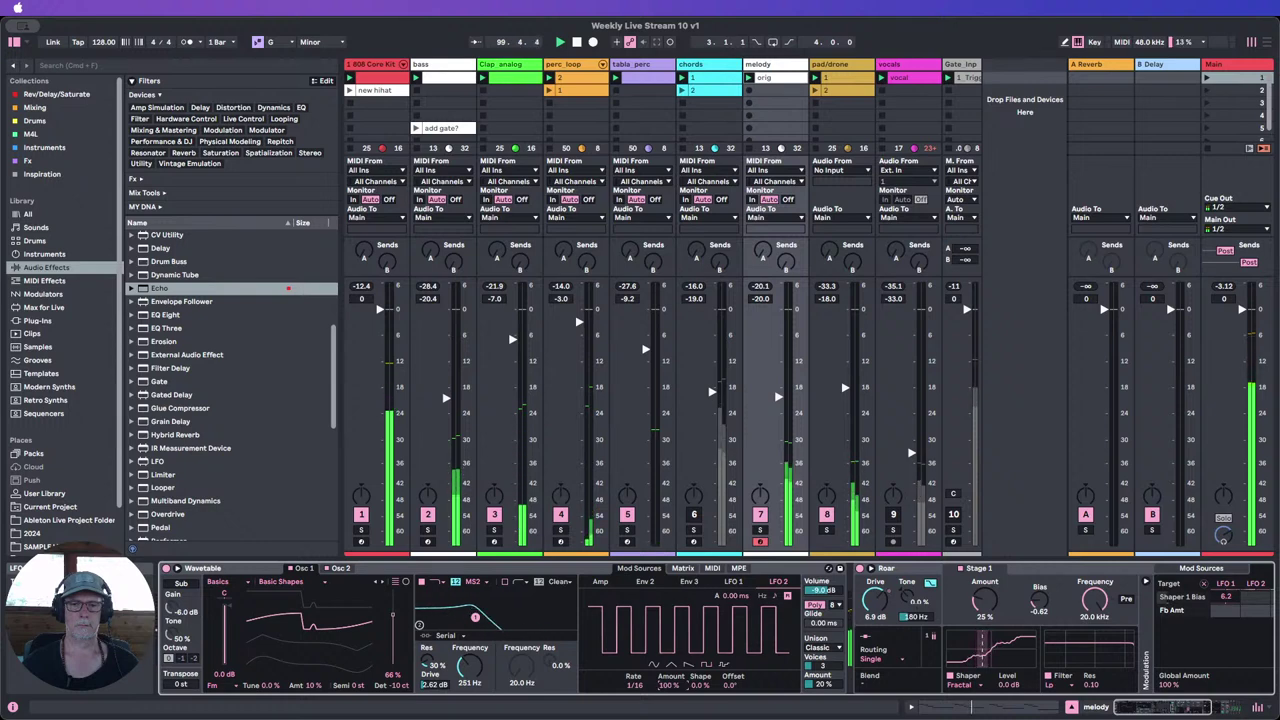
Step: Set Wavetable's first filter frequency to 145 Hz, and hide the browser and the device view
mouse_move(469, 668)
mouse_down()
mouse_move(469, 594)
mouse_move(469, 654)
mouse_up()
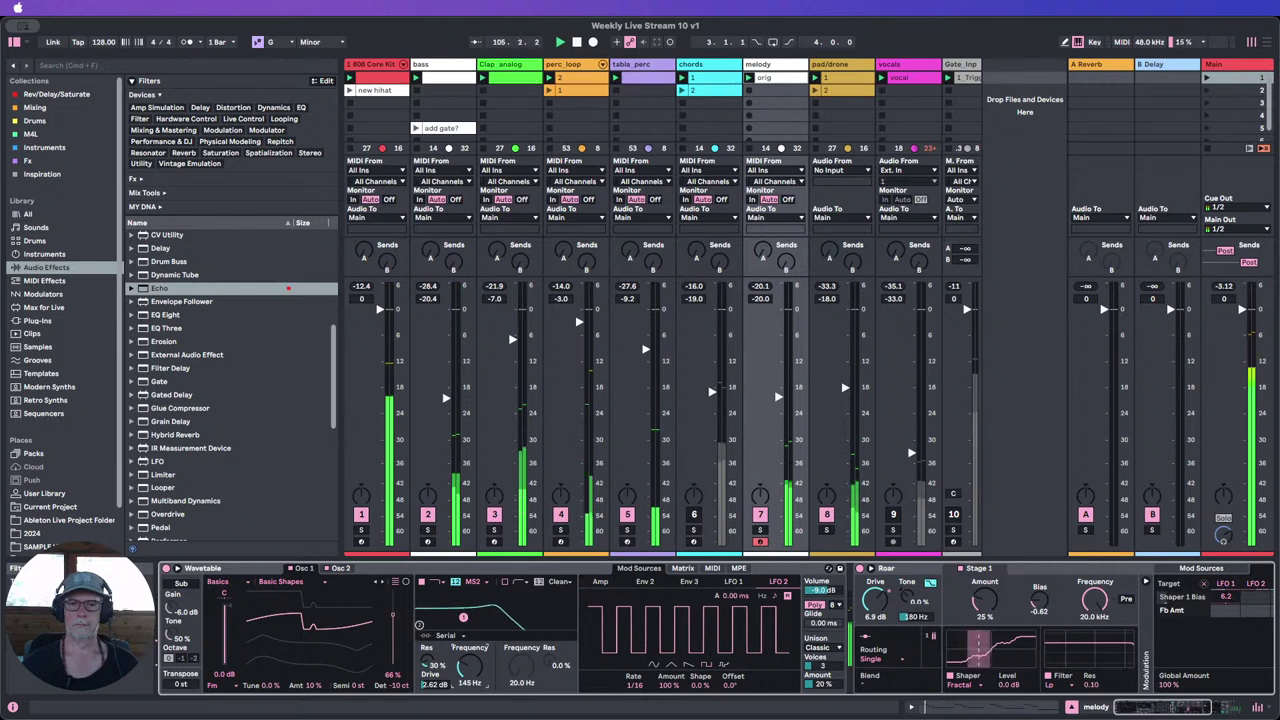
click(14, 43)
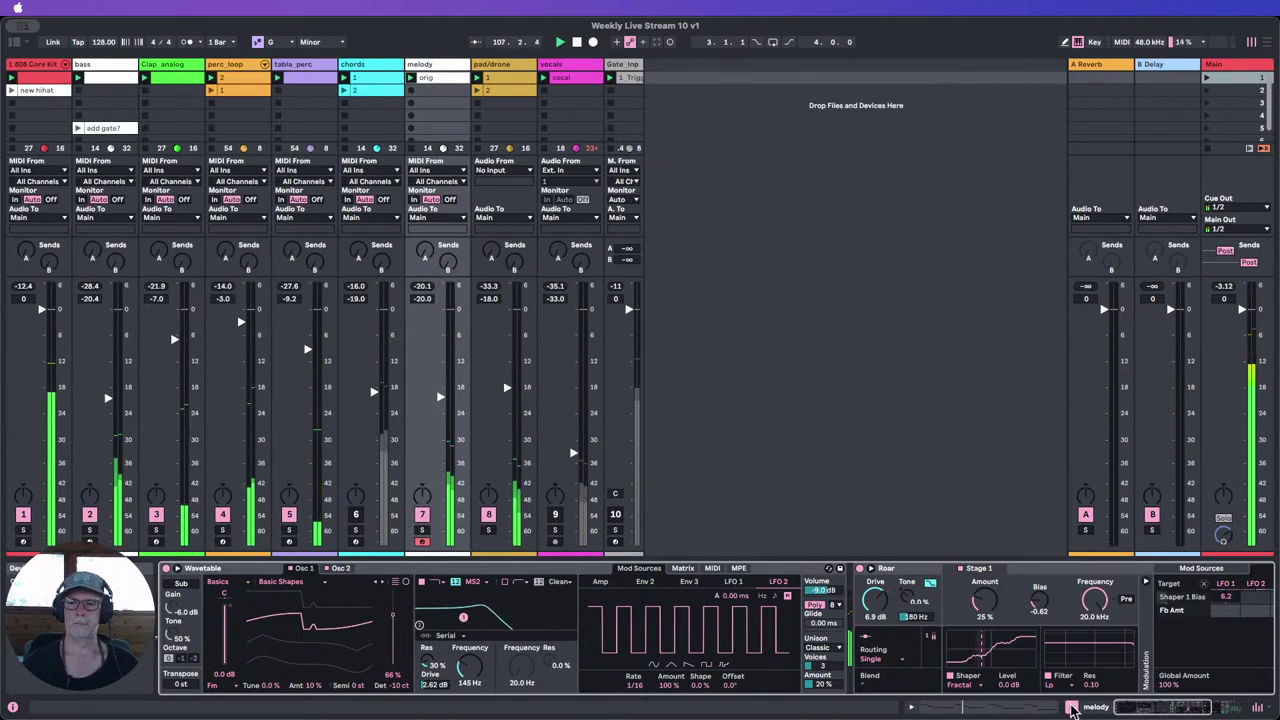
click(1071, 707)
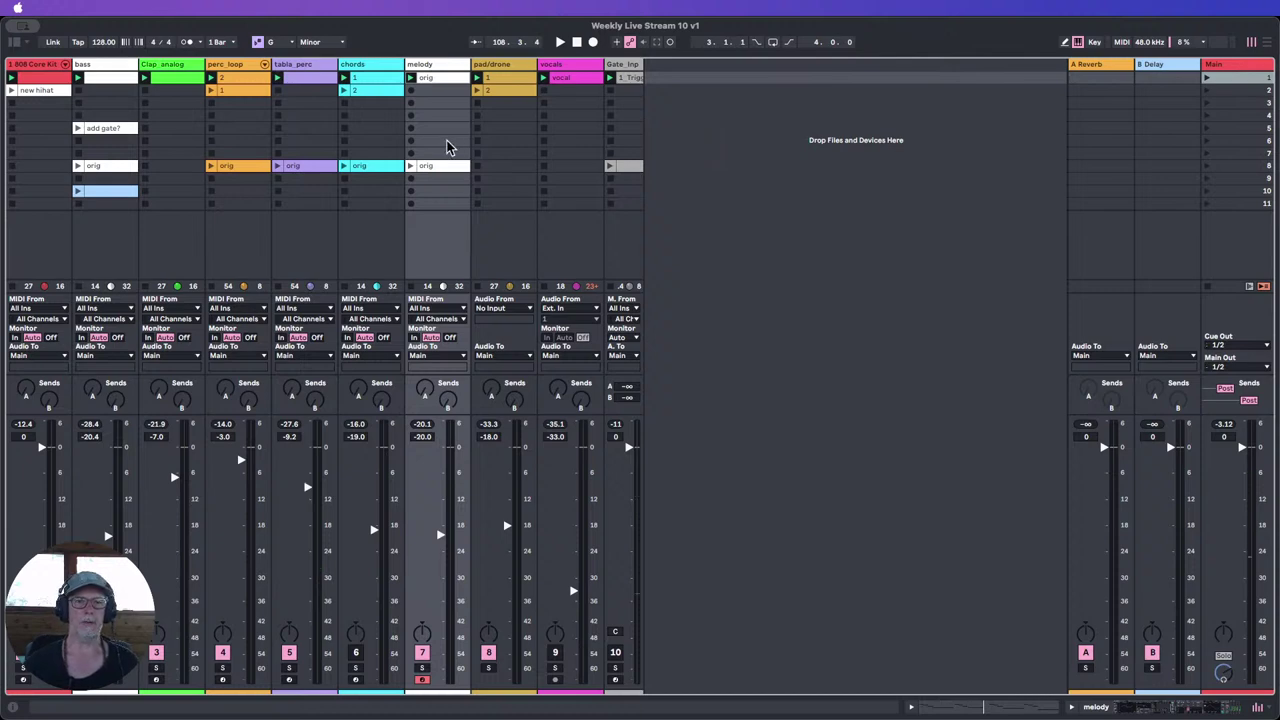
Step: Relaunch scene 1 and set the melody track's volume to -16.0 dB
click(435, 93)
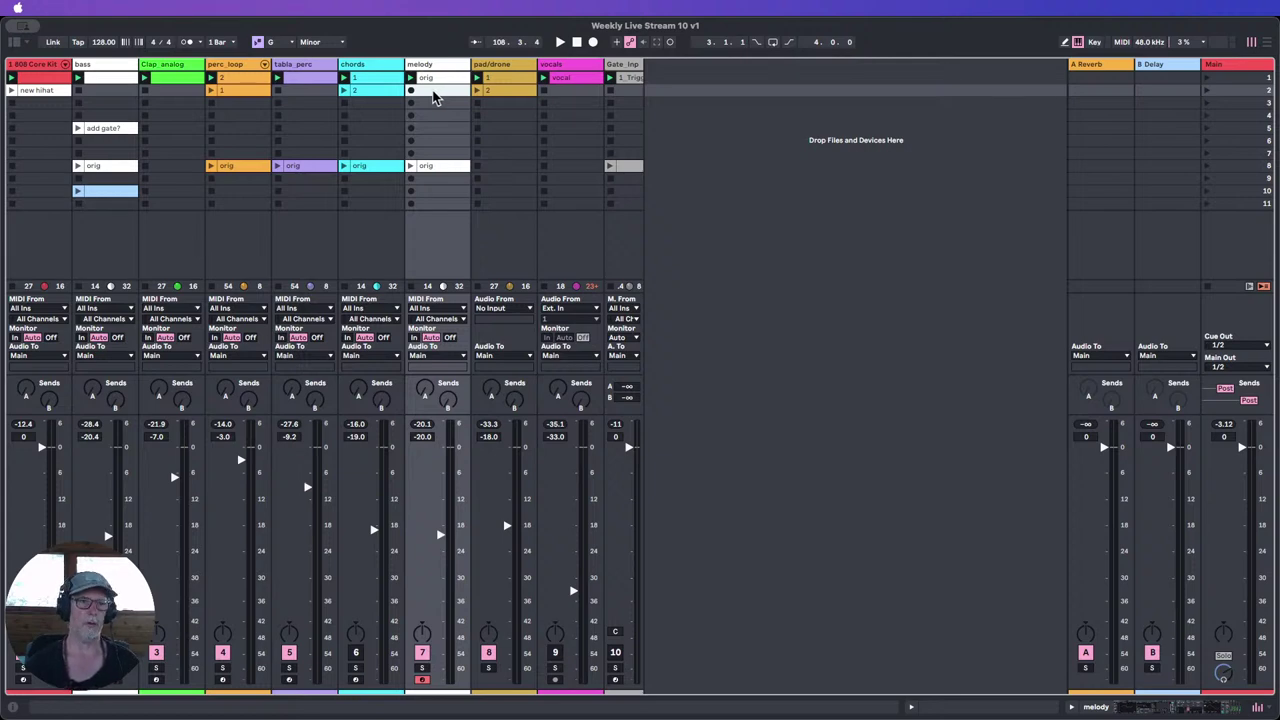
click(165, 116)
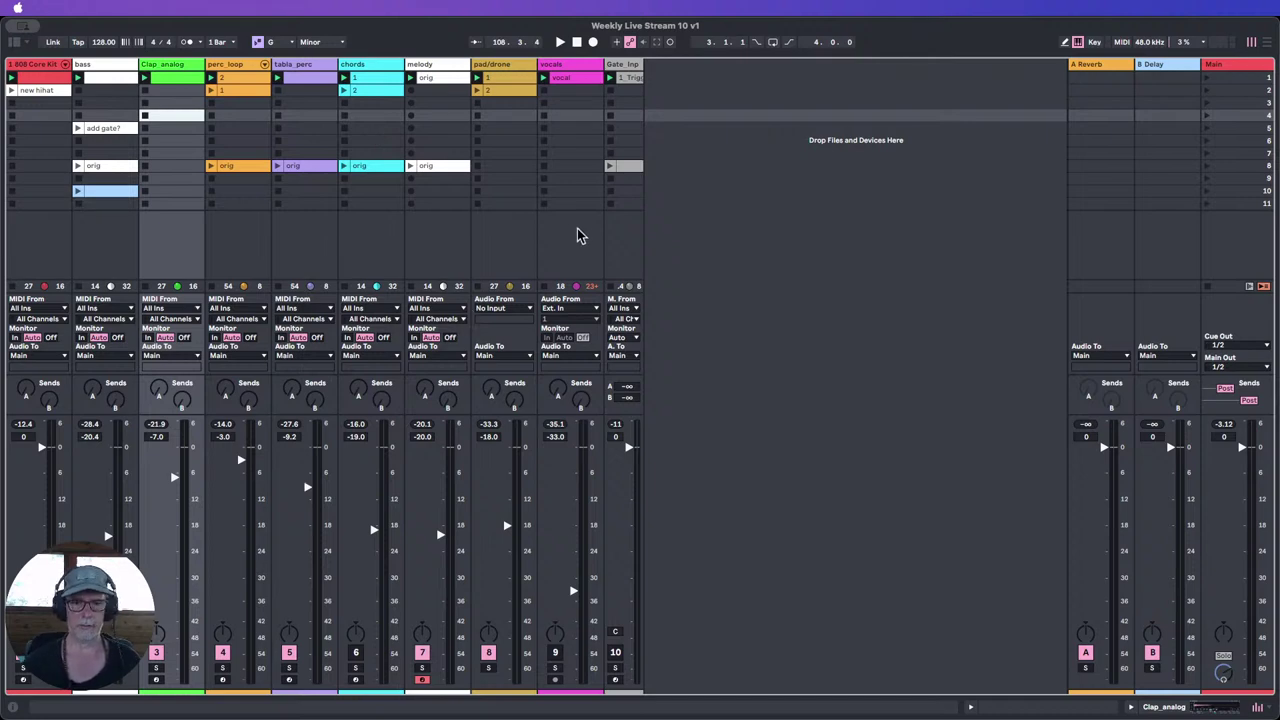
click(1208, 80)
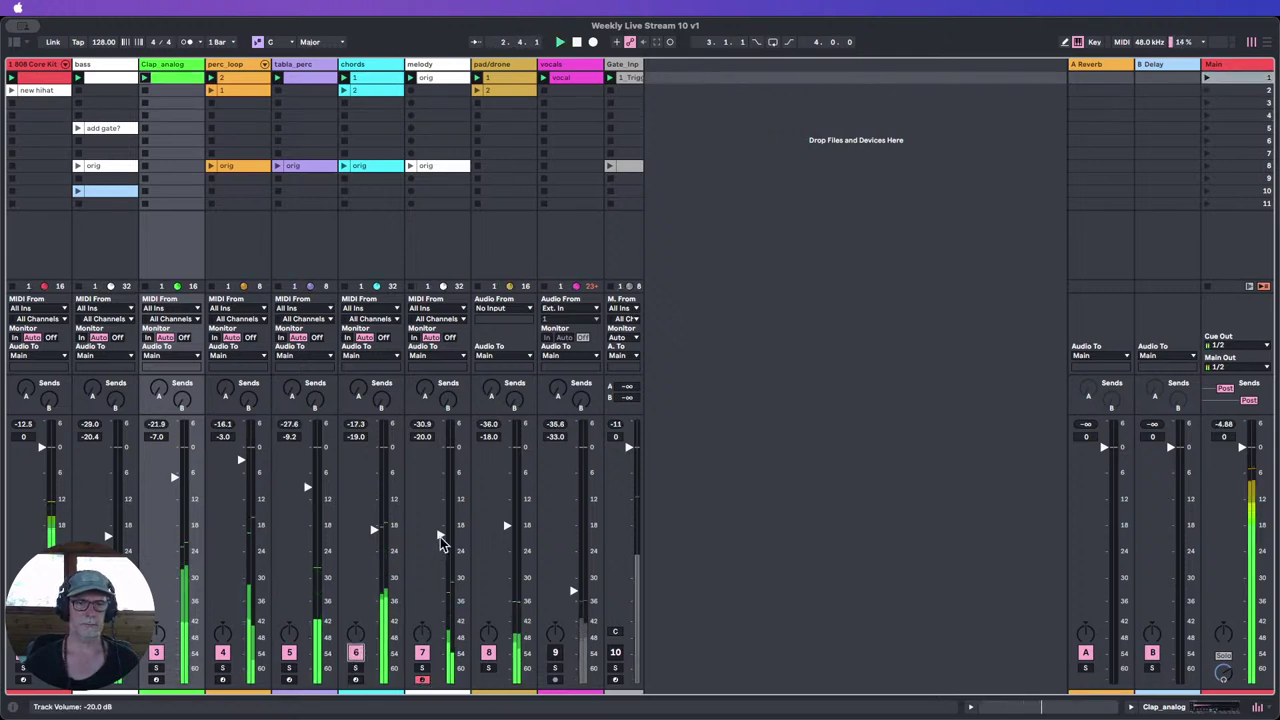
drag(443, 543, 439, 517)
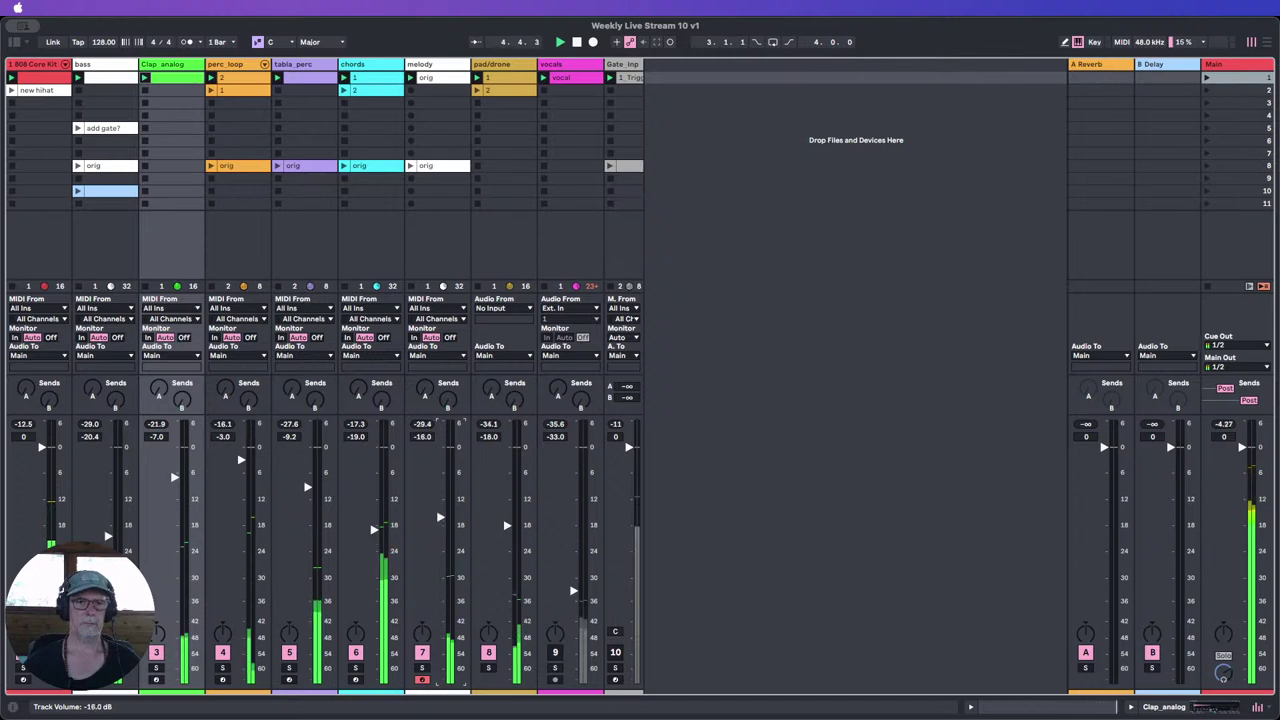
Step: Insert EQ Eight from the audio effects between Wavetable and Roar on the melody track
double_click(426, 65)
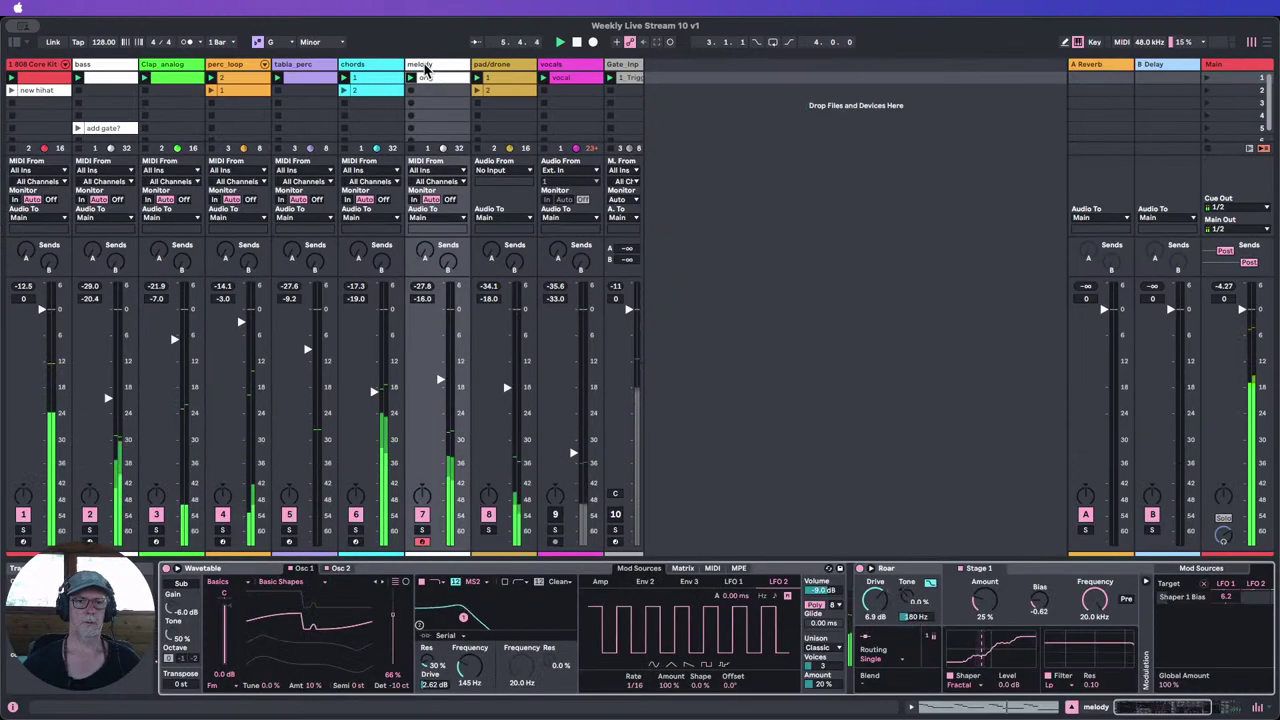
click(14, 42)
scroll(210, 500, up, 4)
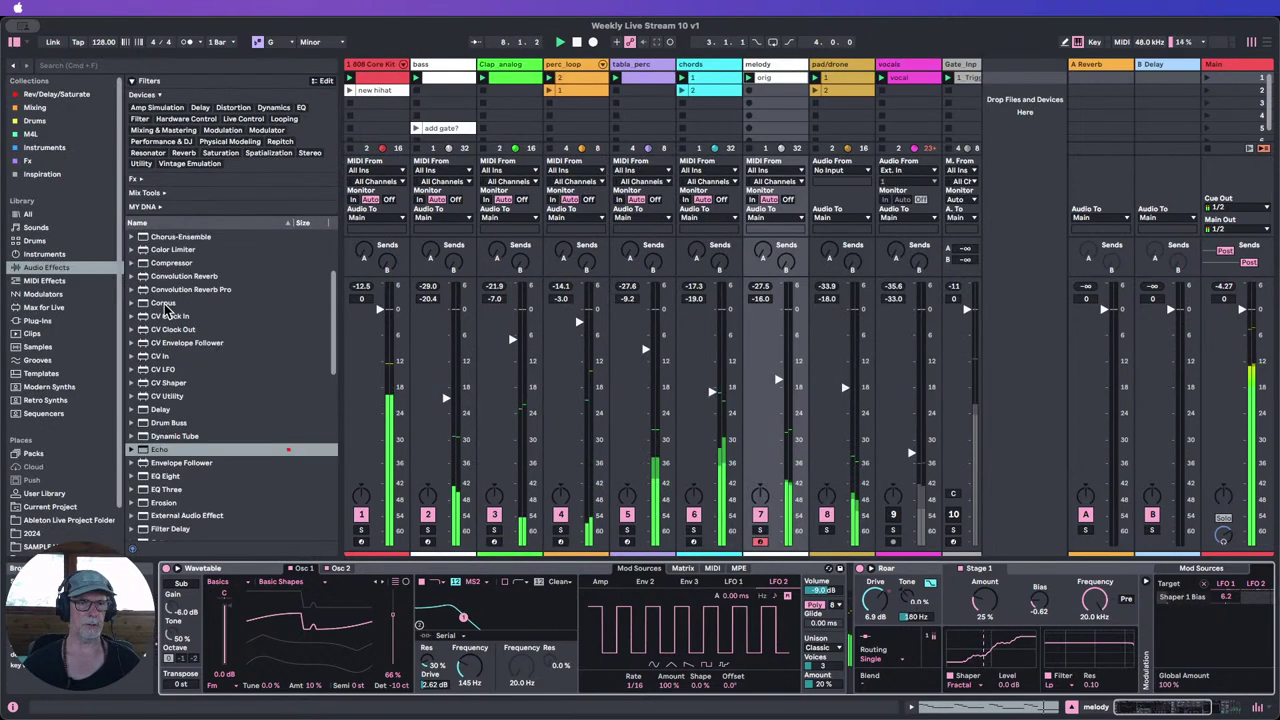
drag(179, 480, 845, 607)
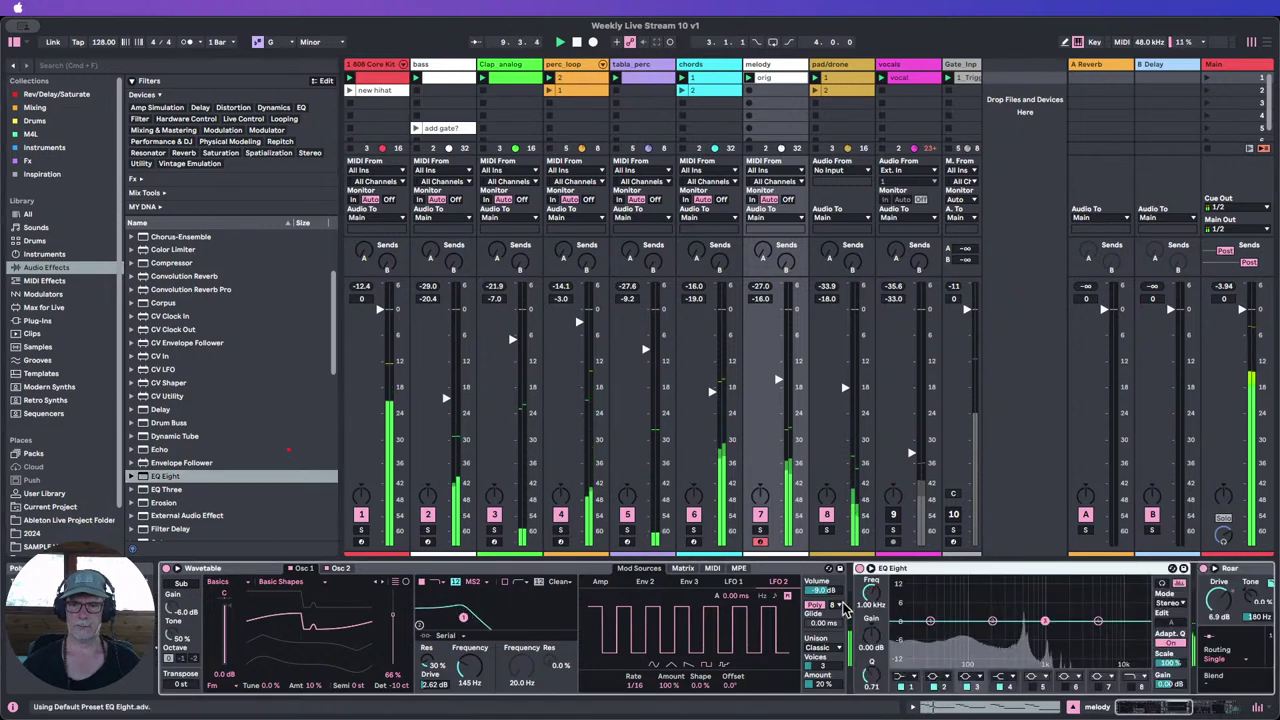
Step: Shape a low cut at 306 Hz in the melody's EQ Eight
click(904, 675)
click(901, 612)
drag(930, 621, 1006, 632)
Step: Fold Roar and compare the melody's sound with EQ Eight switched off and on
scroll(1006, 620, right, 5)
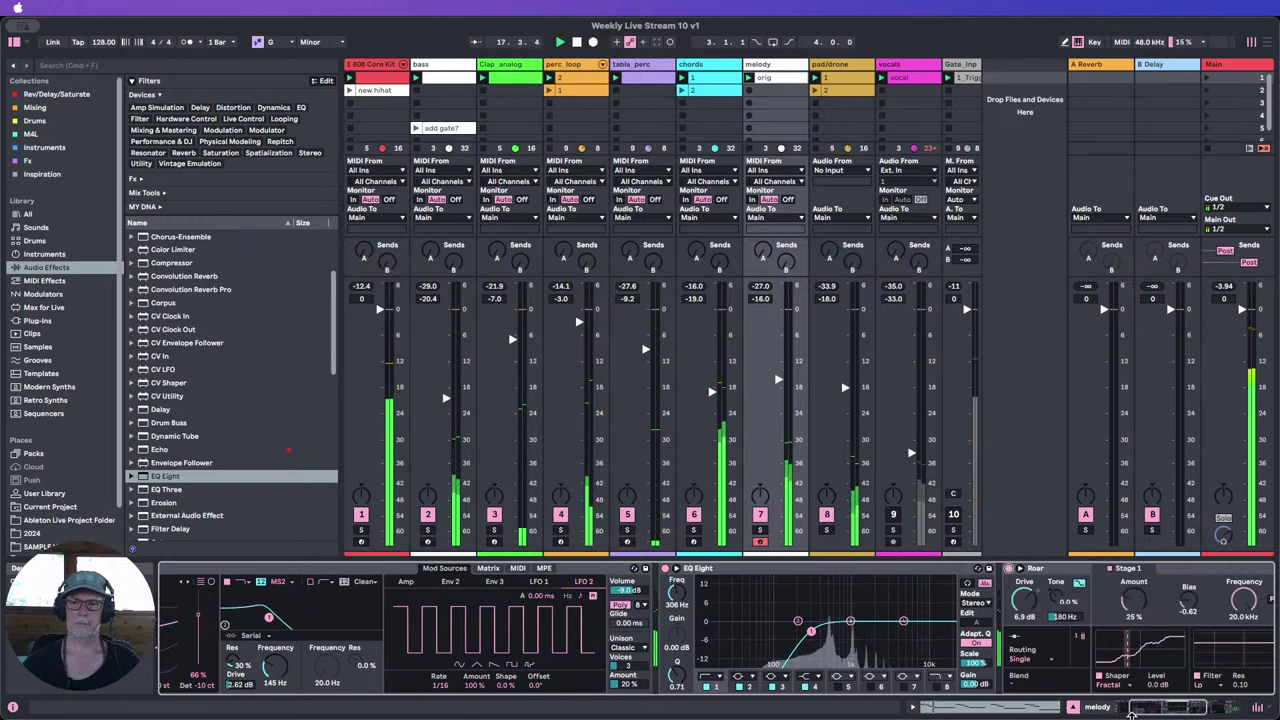
scroll(1085, 690, right, 5)
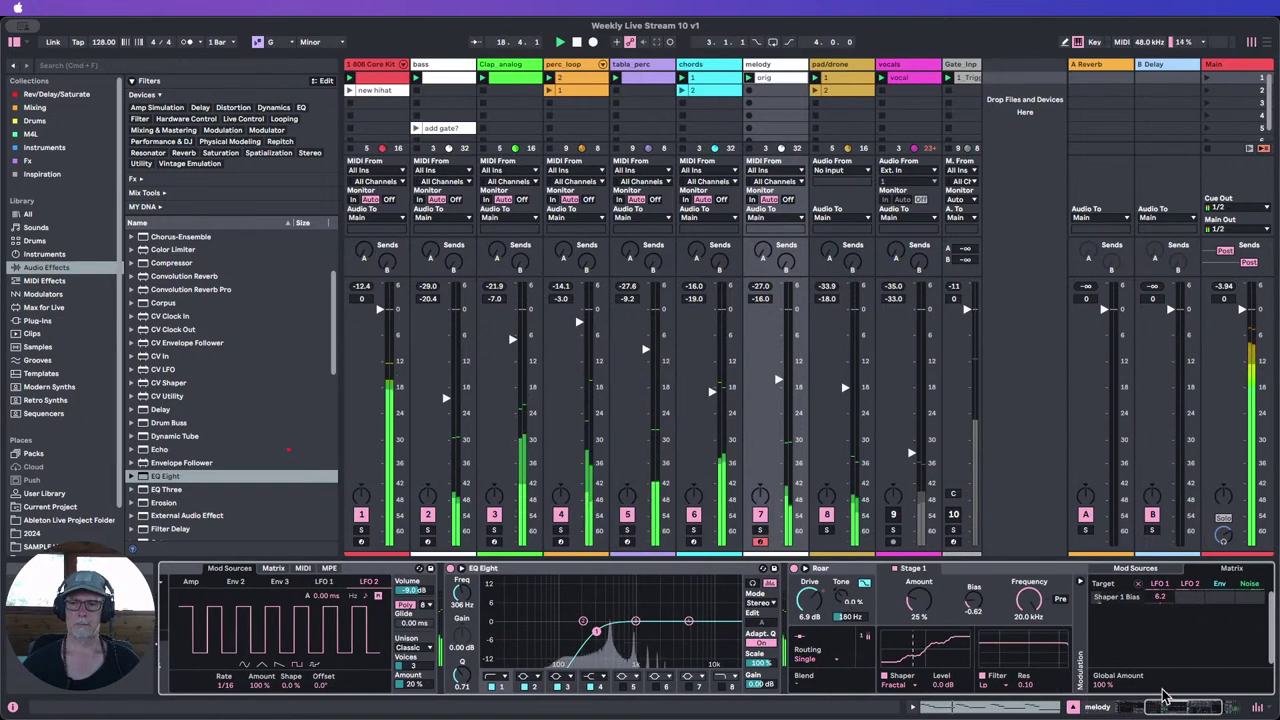
scroll(1162, 700, right, 3)
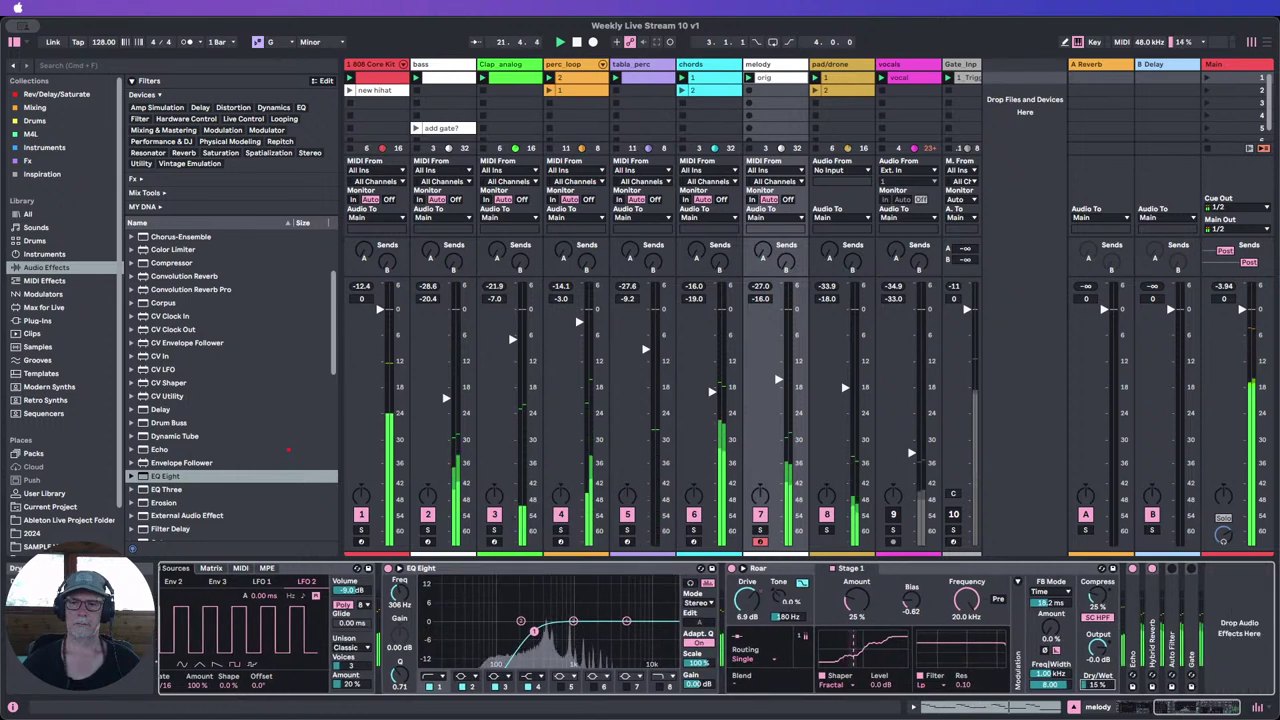
double_click(785, 569)
click(388, 568)
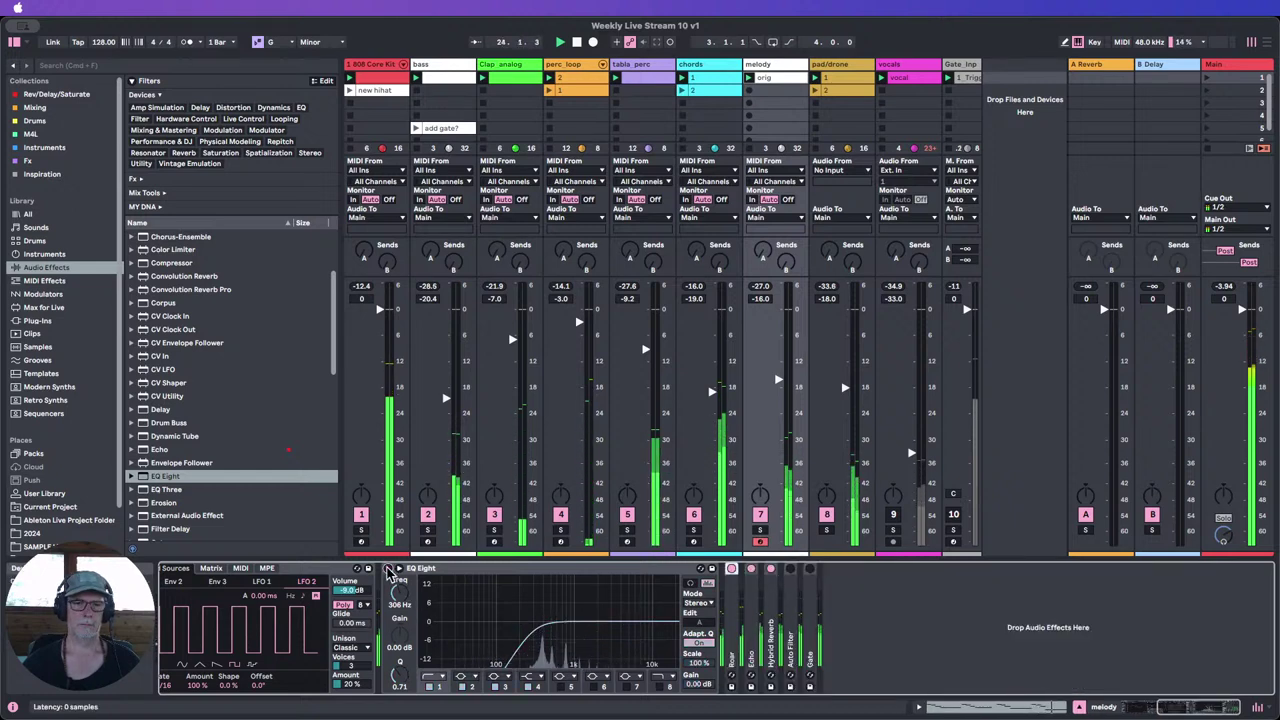
click(388, 568)
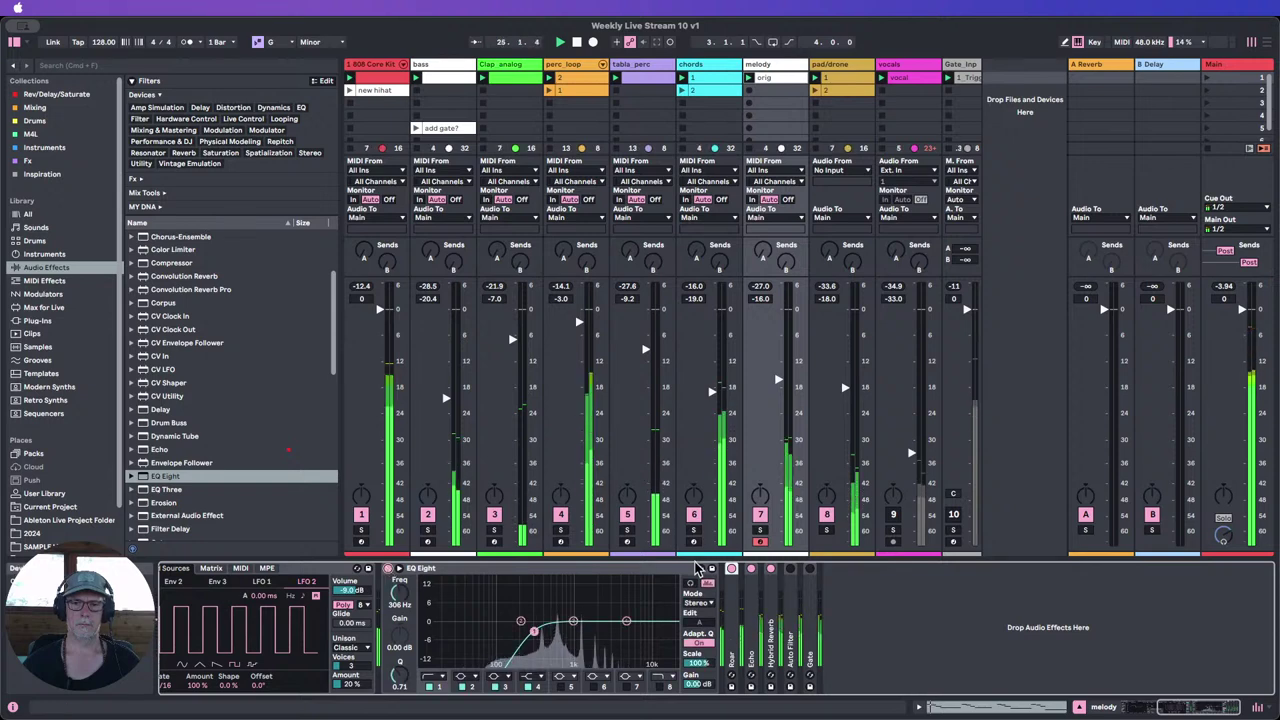
Step: Unfold Echo on the melody track, set its Dry/Wet to 43%, and fold it again
click(752, 571)
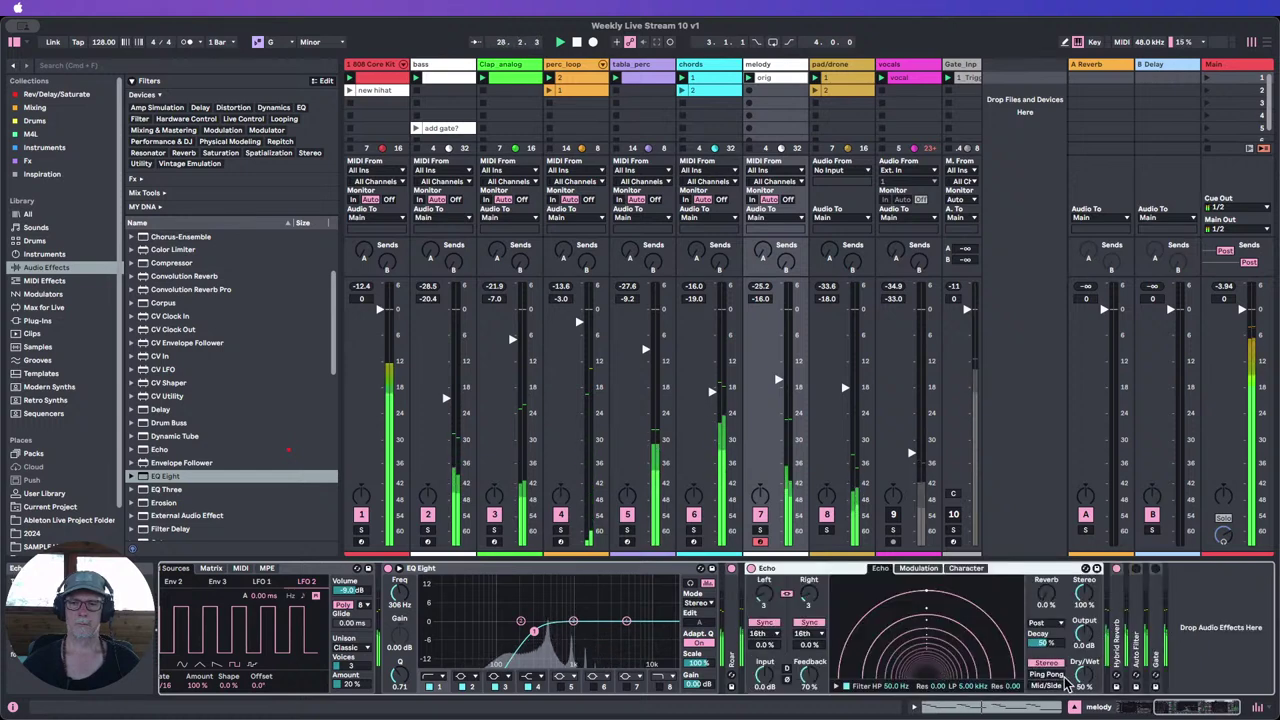
drag(1084, 679, 1084, 691)
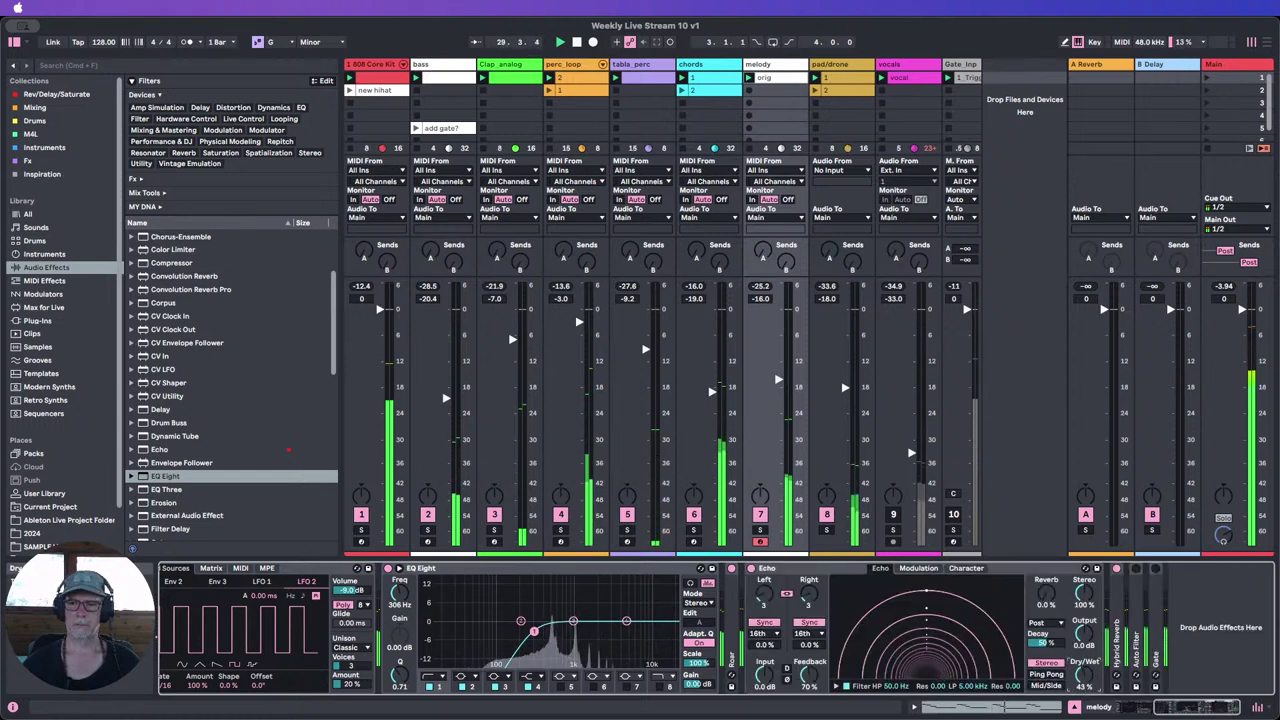
double_click(790, 568)
Step: Hide the browser, view the notes of the playing melody clip "orig", and return to the track's devices
key(super+alt+l)
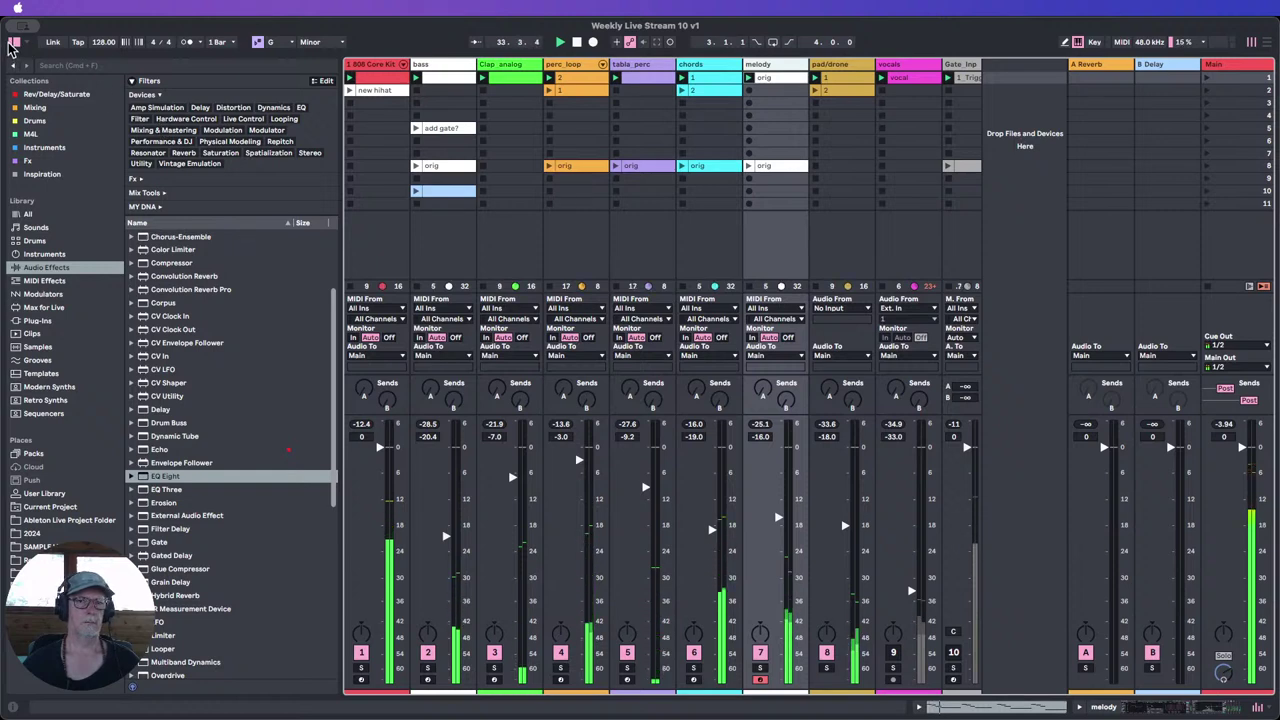
key(super+alt+b)
double_click(441, 77)
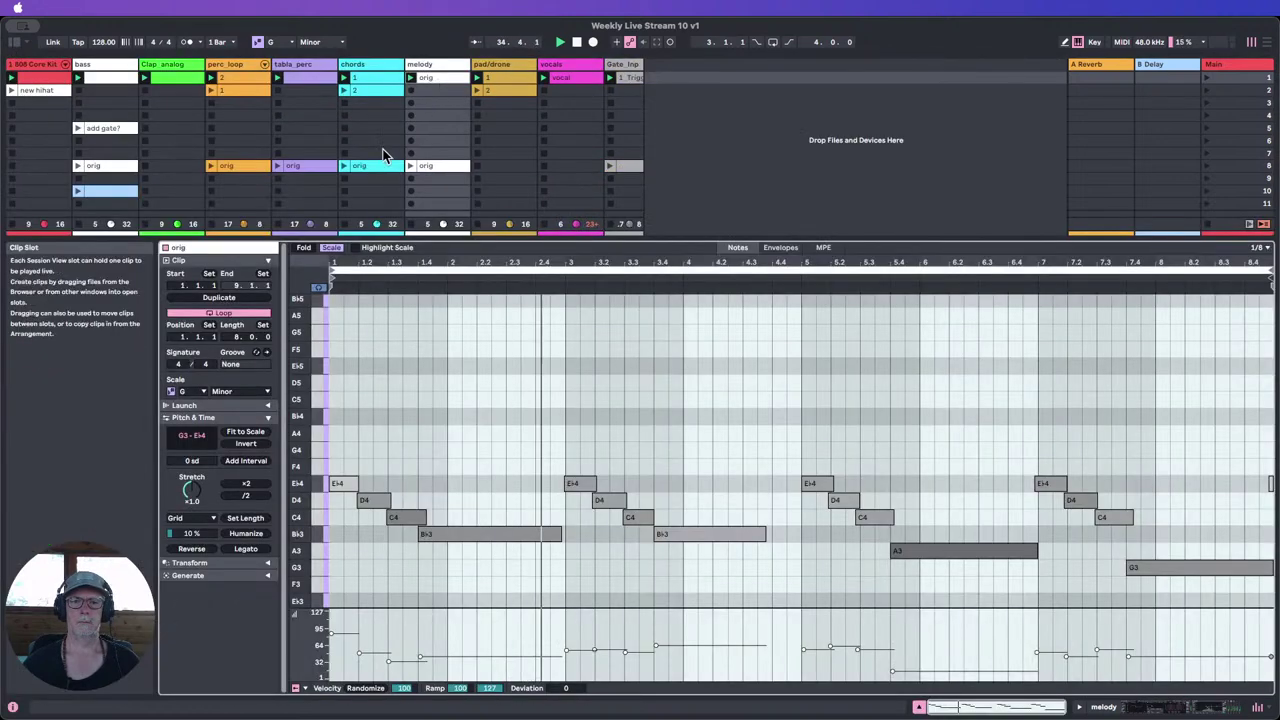
click(551, 407)
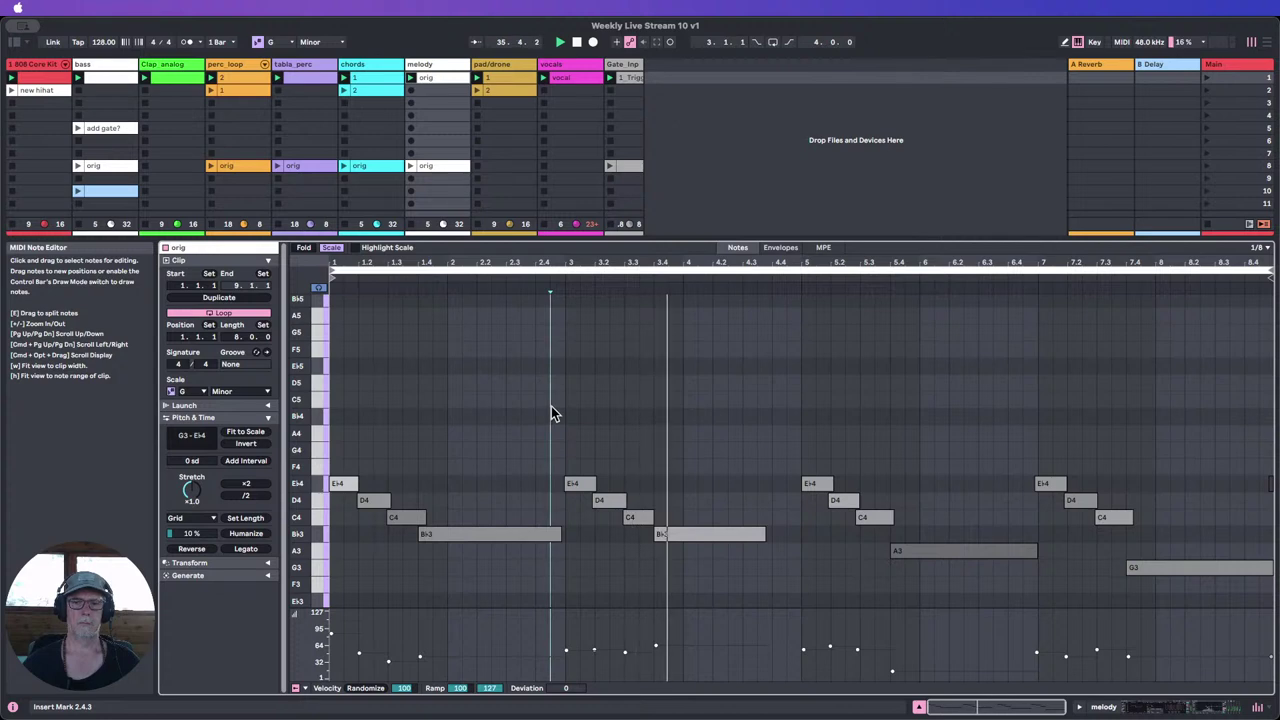
click(1134, 708)
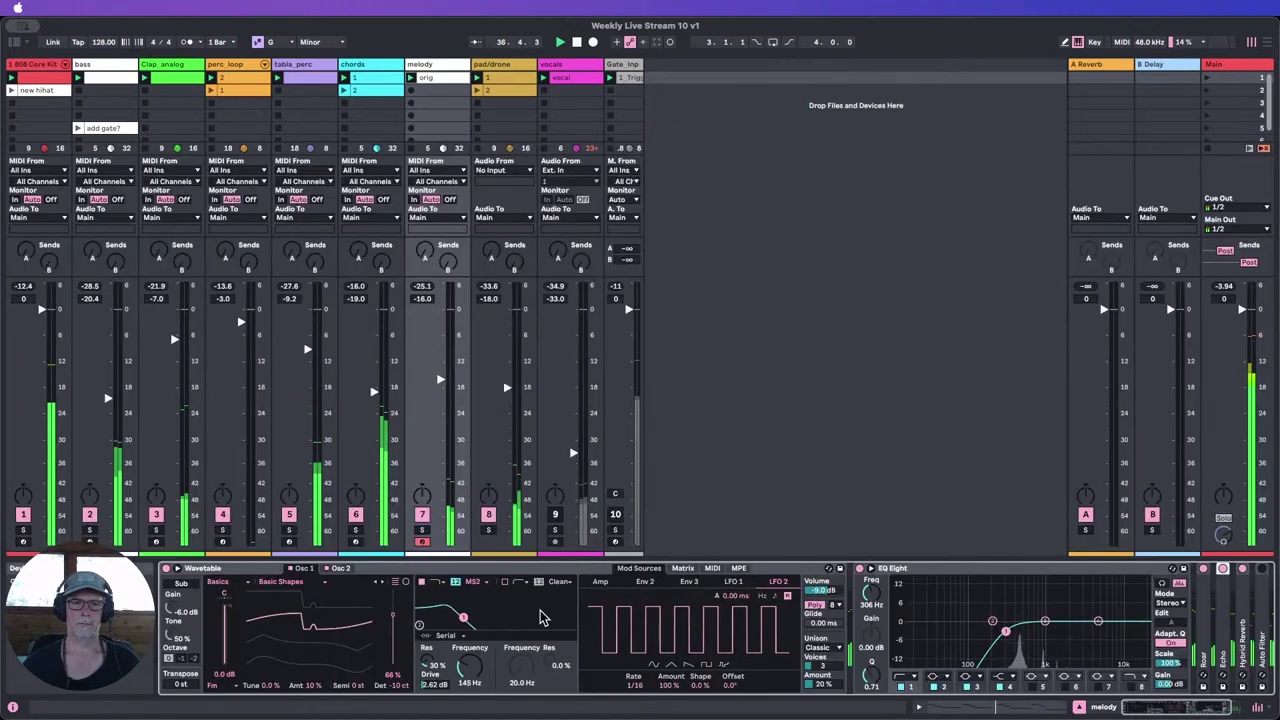
Step: Show Wavetable's oscillator 2 and set the LFO 1 modulation of Osc 2 Pos to 6.2 in the matrix
click(332, 569)
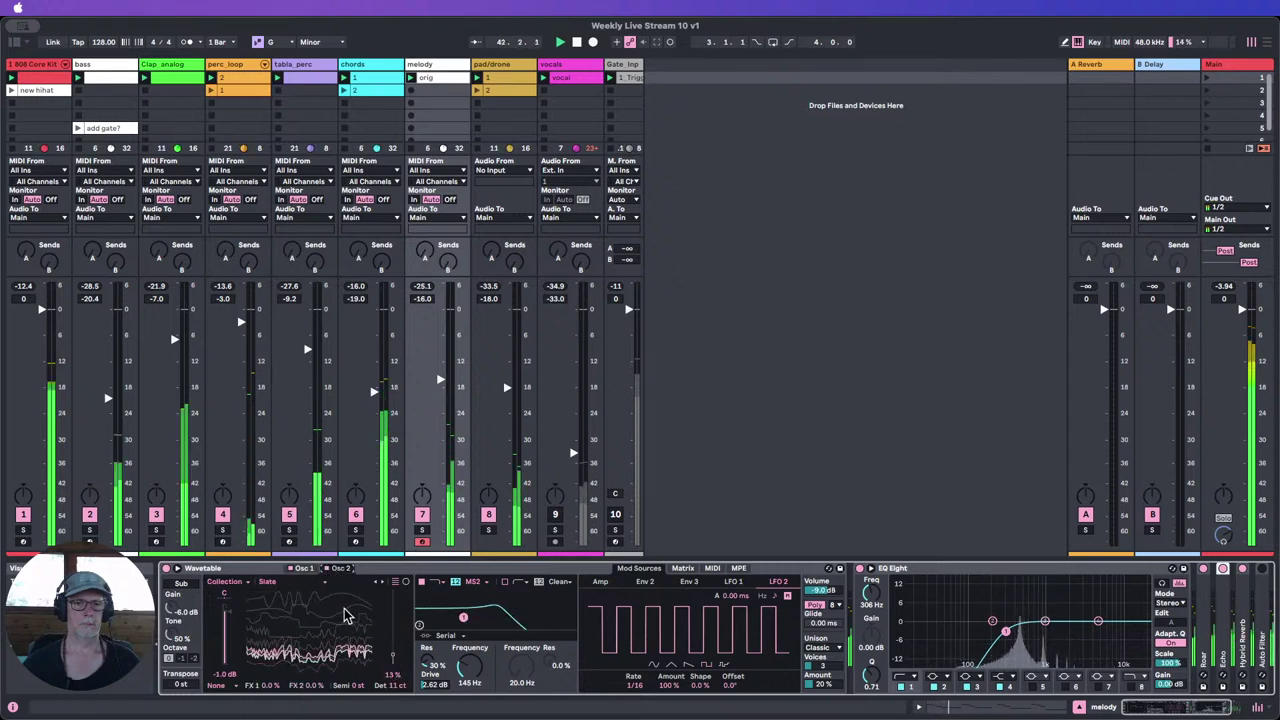
click(683, 568)
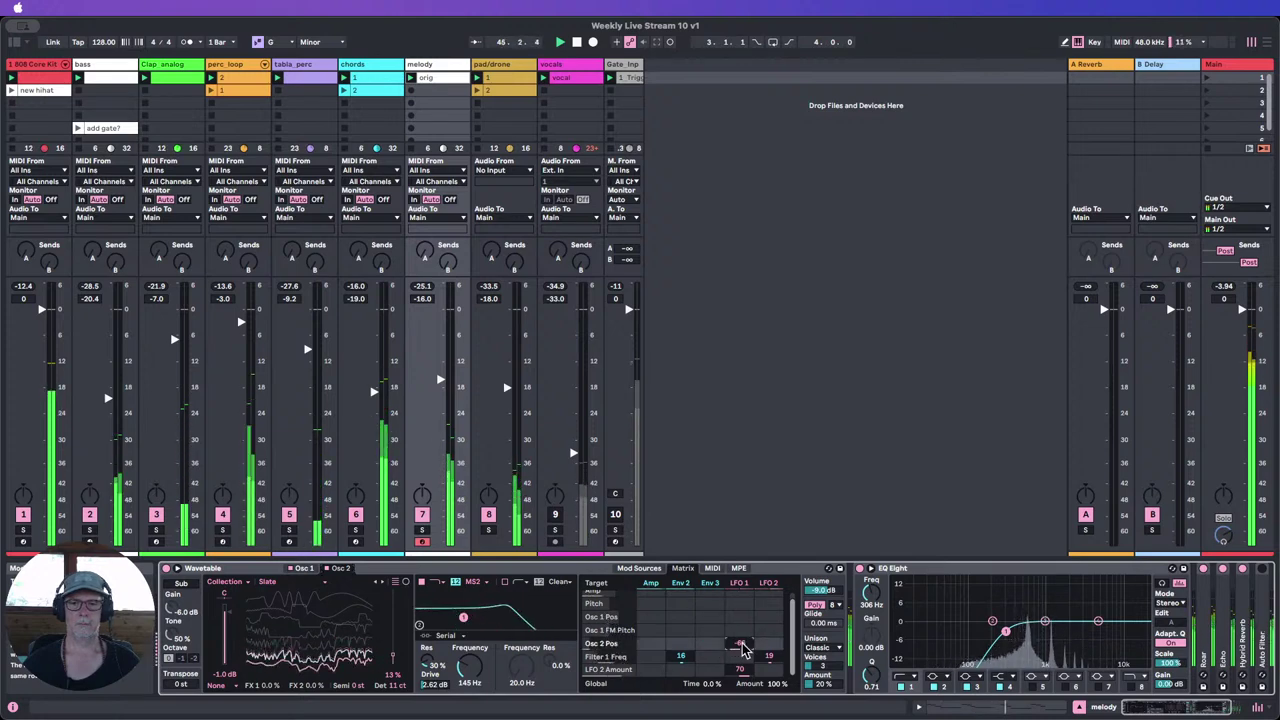
drag(741, 646, 741, 704)
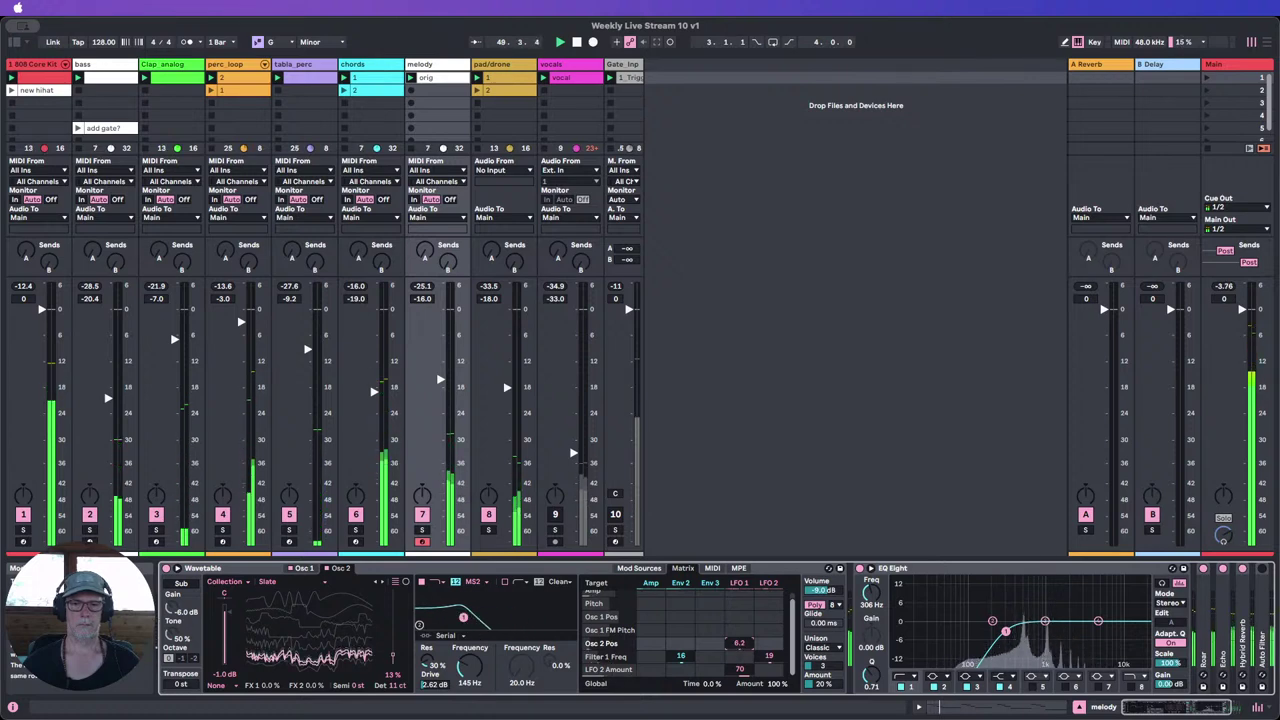
Step: Set Wavetable's LFO 1 rate to 1.00 Hz and oscillator 2's wavetable position to 19%
click(739, 584)
mouse_move(633, 683)
mouse_down()
mouse_move(633, 719)
mouse_move(635, 680)
mouse_up()
mouse_move(387, 677)
mouse_down()
mouse_move(387, 690)
mouse_move(387, 649)
mouse_move(387, 673)
mouse_up()
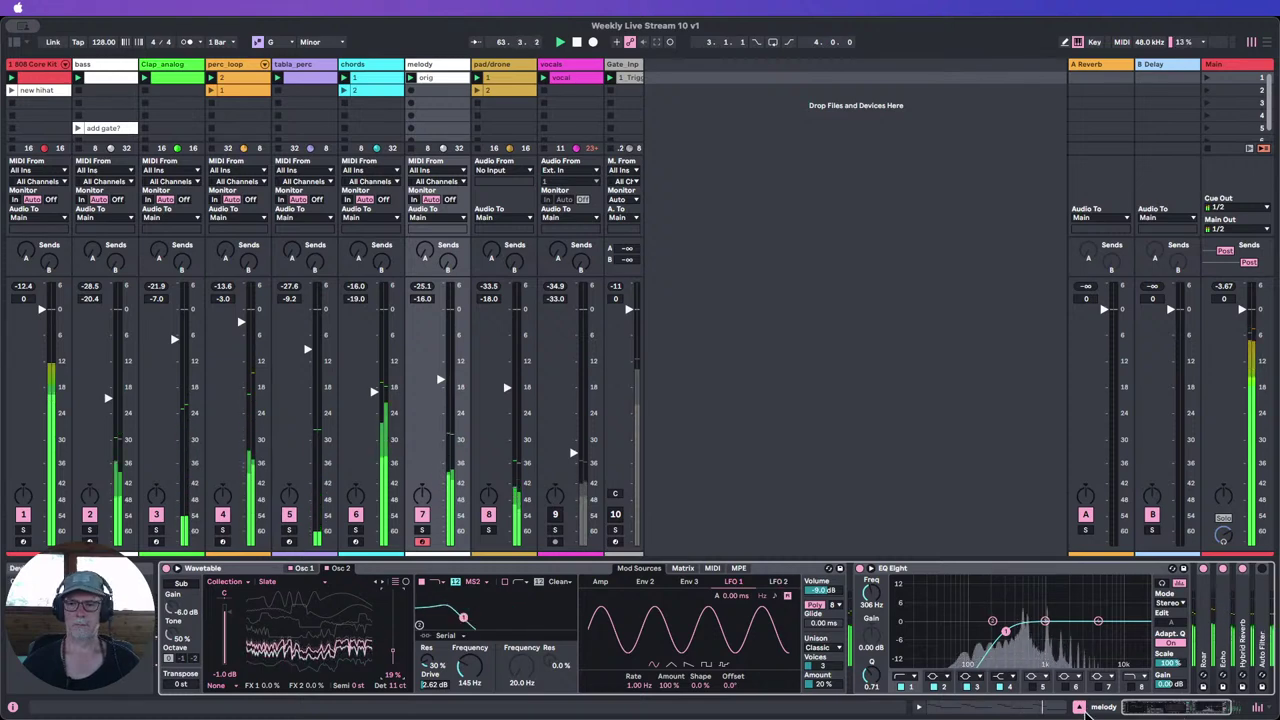
Step: Hide the device view, audition the vocals track briefly in the mix, and solo the melody and pad/drone tracks
click(1079, 707)
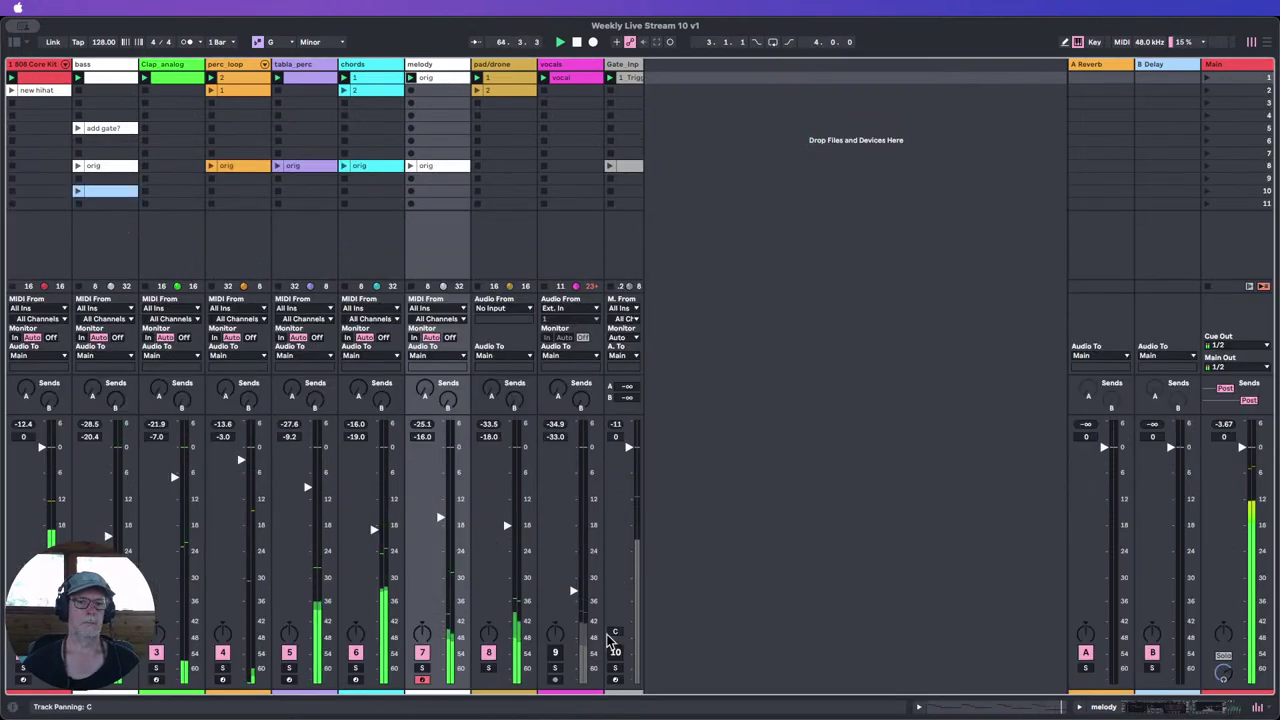
click(555, 652)
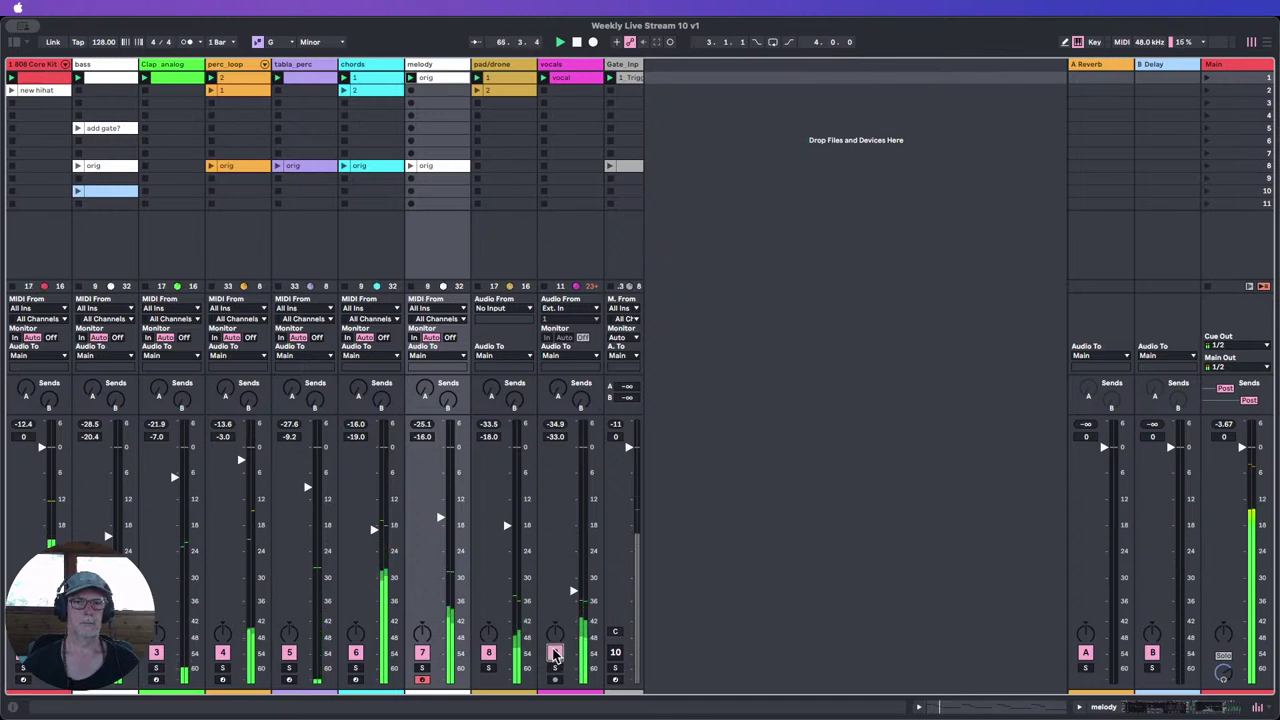
click(555, 652)
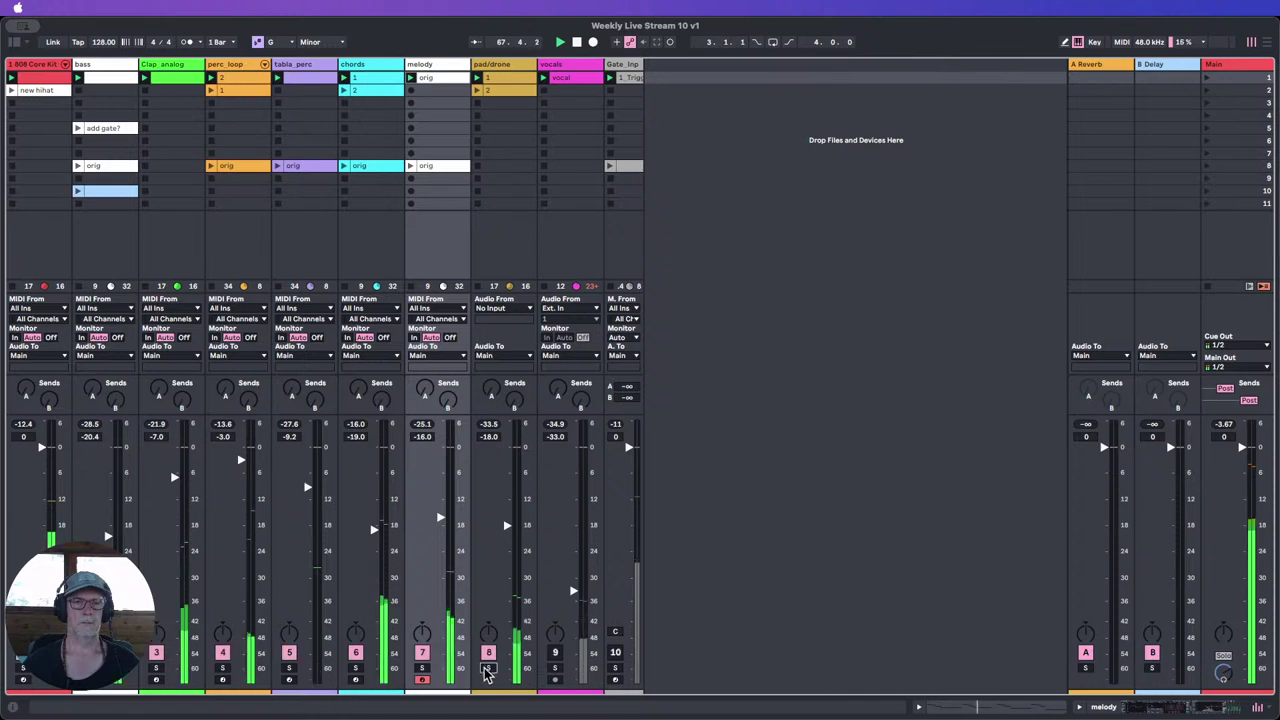
click(421, 667)
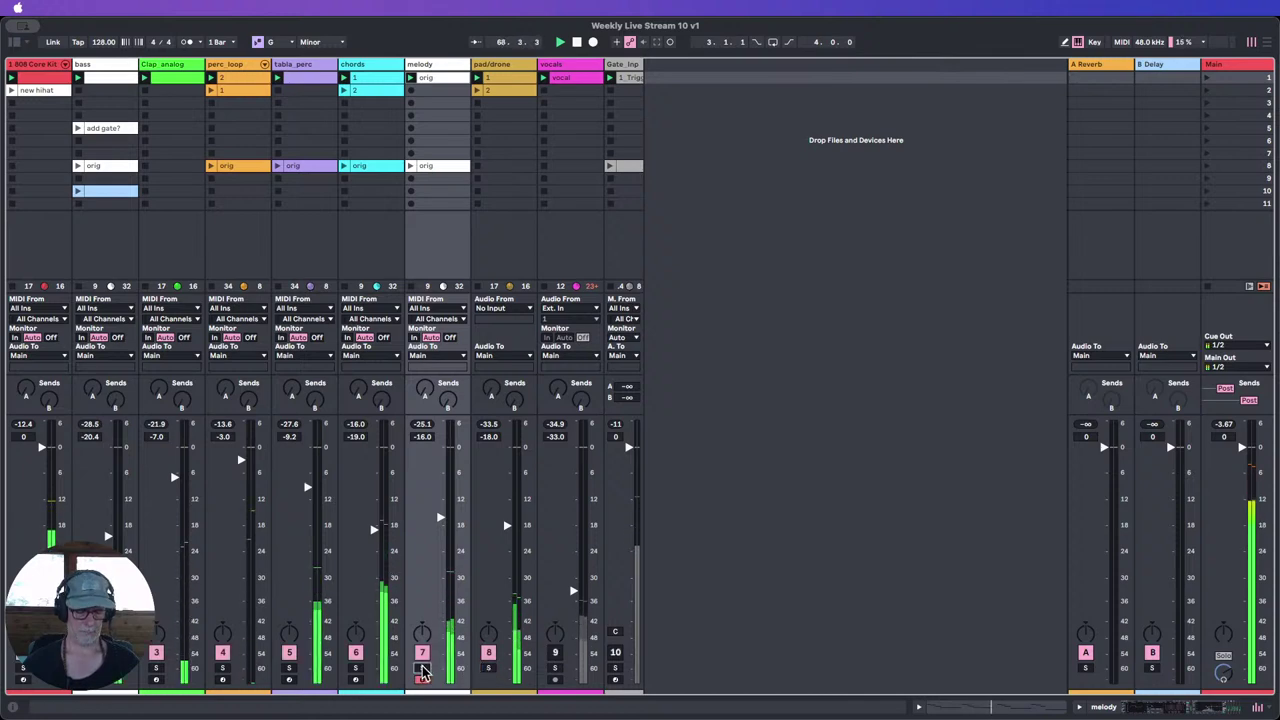
click(487, 667)
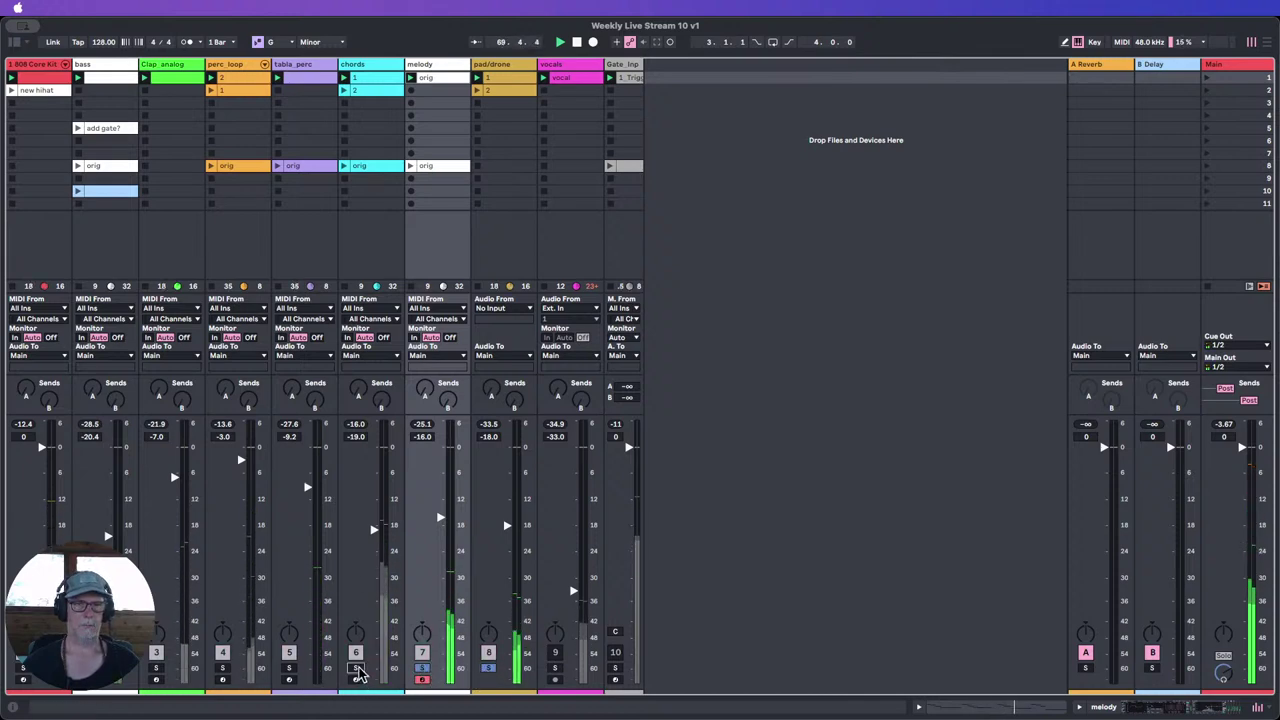
Step: Solo the chords alongside the melody and compare the blend with the chords and pad/drone solos switched on and off
click(357, 669)
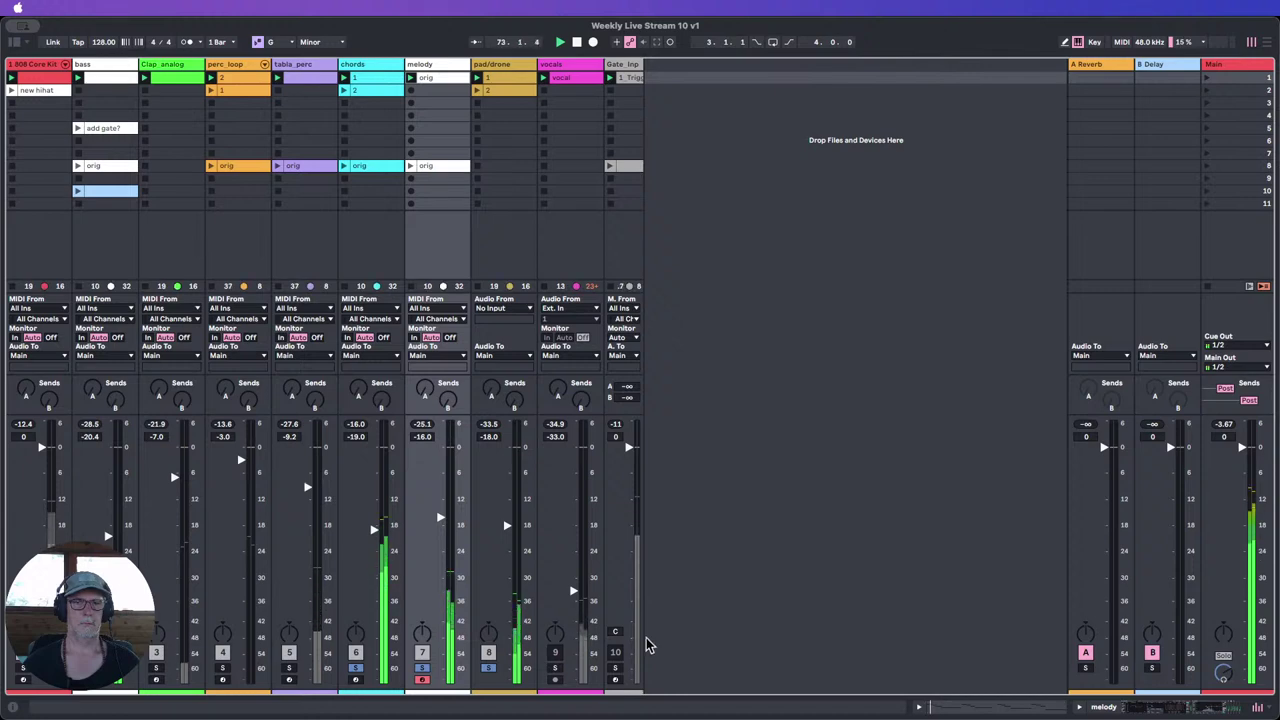
click(489, 669)
click(489, 669)
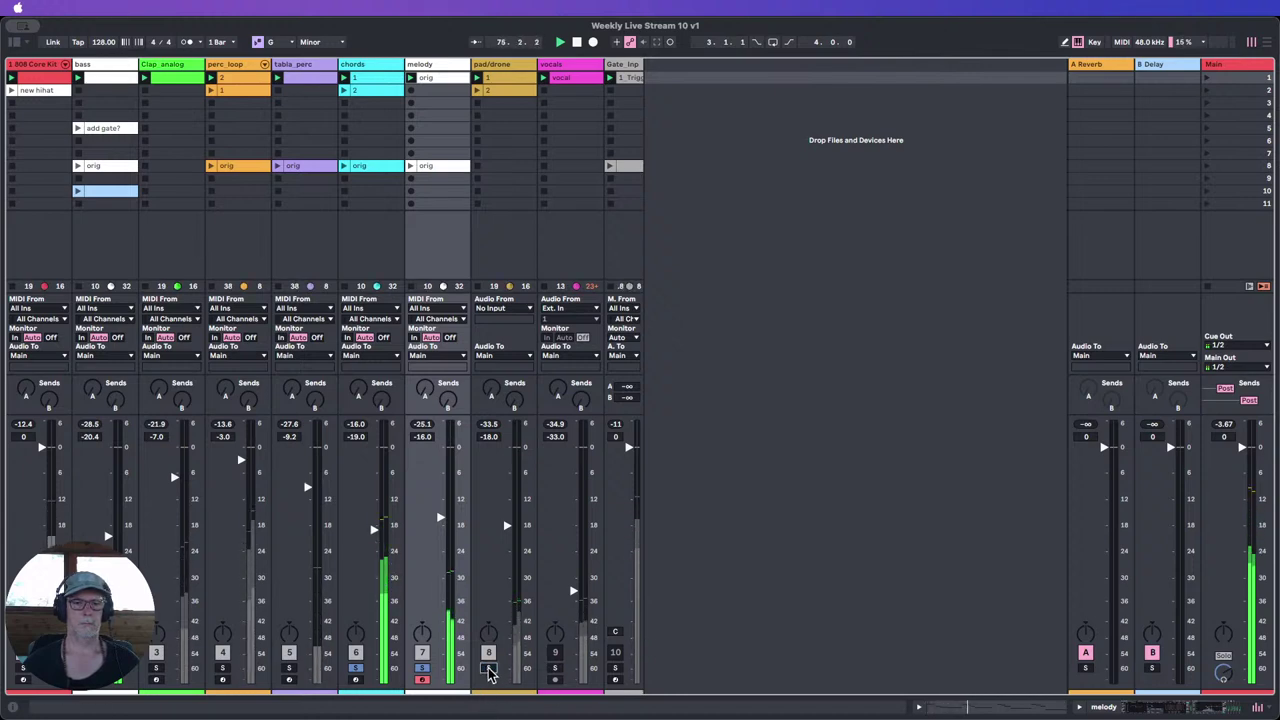
click(356, 669)
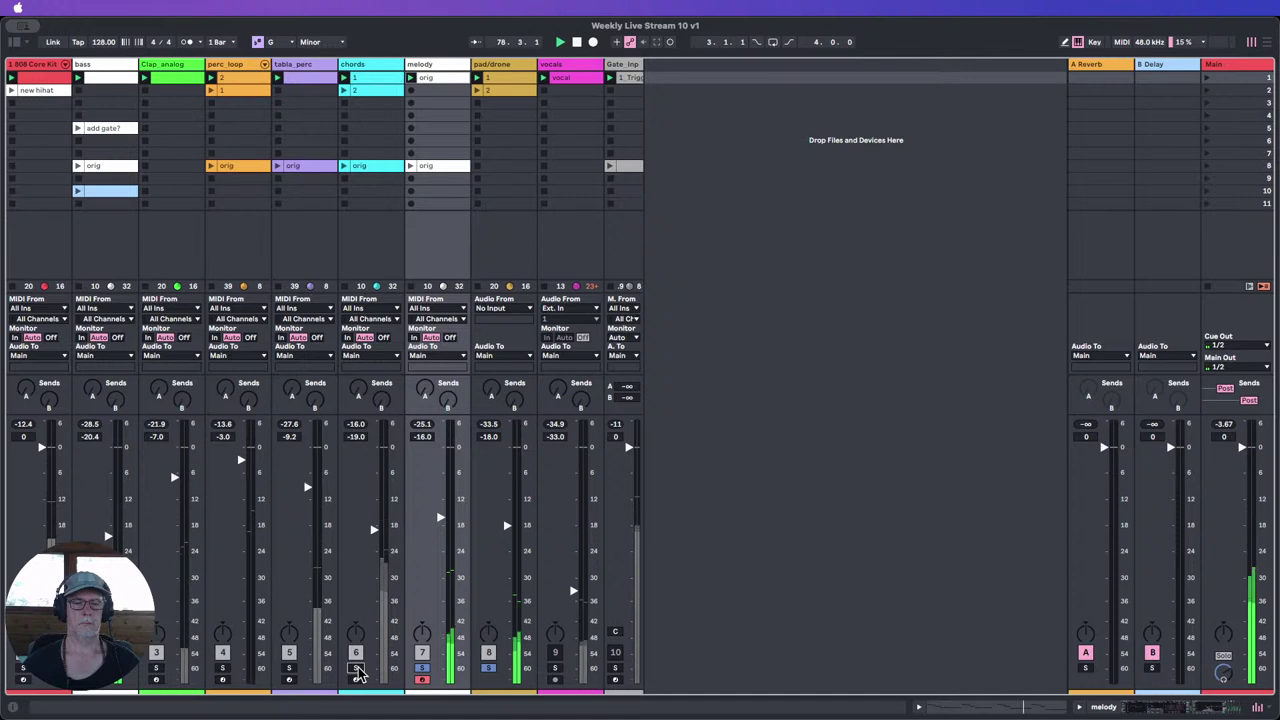
click(356, 669)
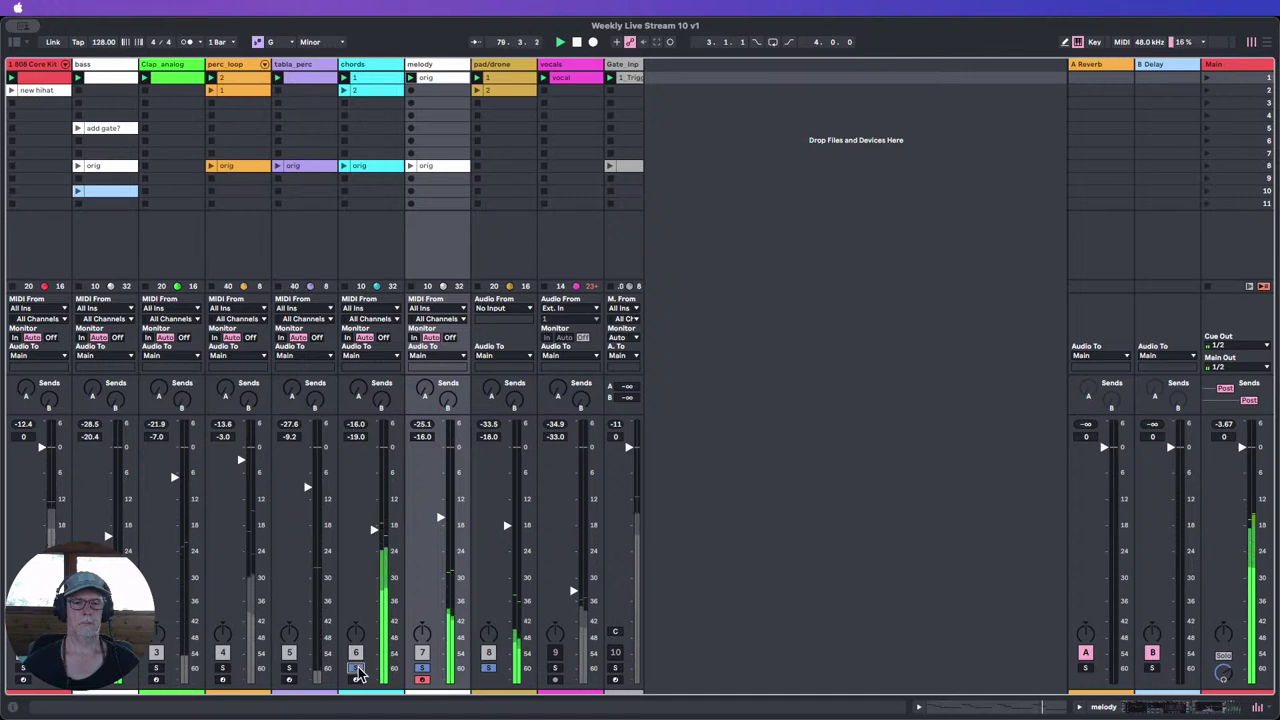
Step: Unfold EQ Eight on the chords track and lower its band 8 high-cut frequency to 5.08 kHz
double_click(360, 66)
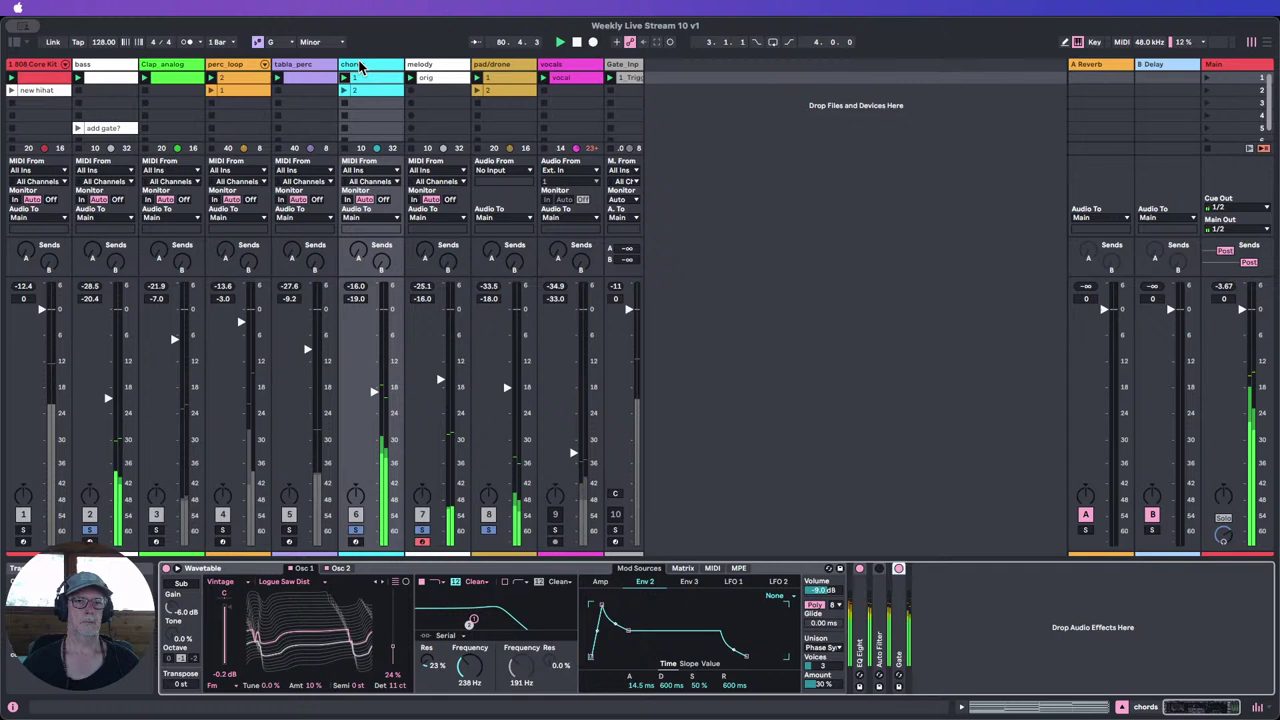
double_click(866, 613)
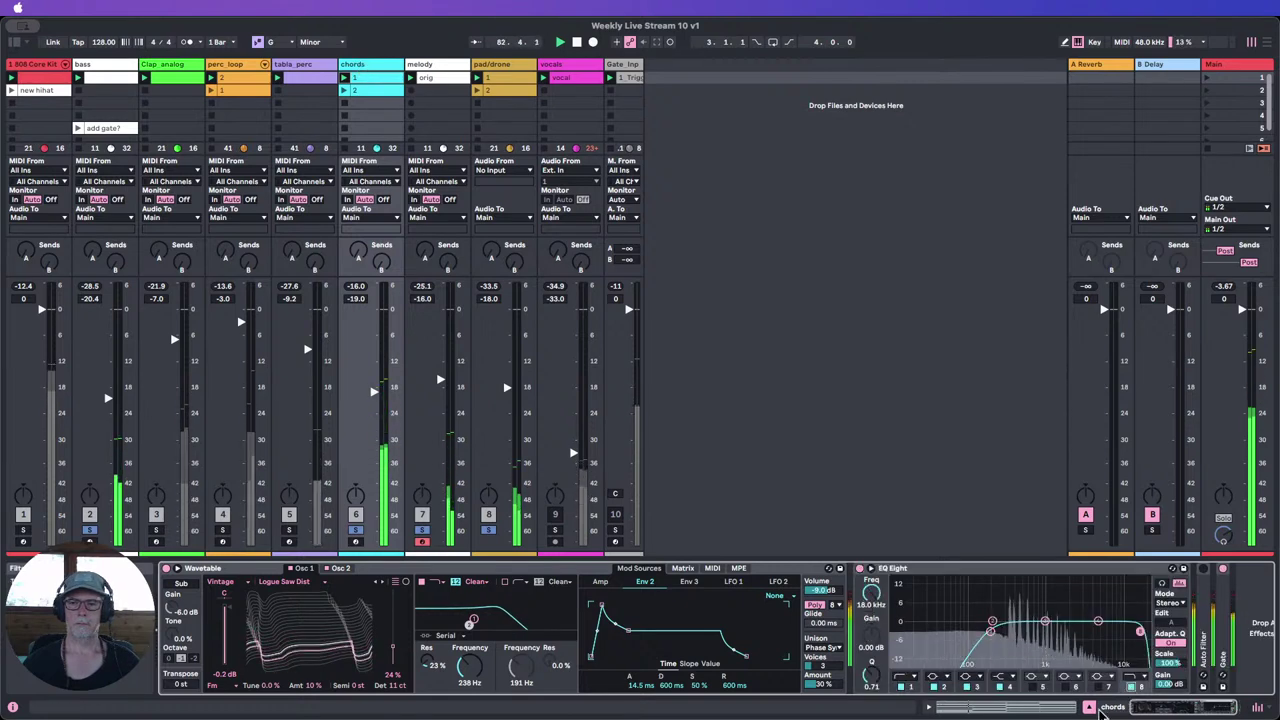
drag(872, 593, 872, 624)
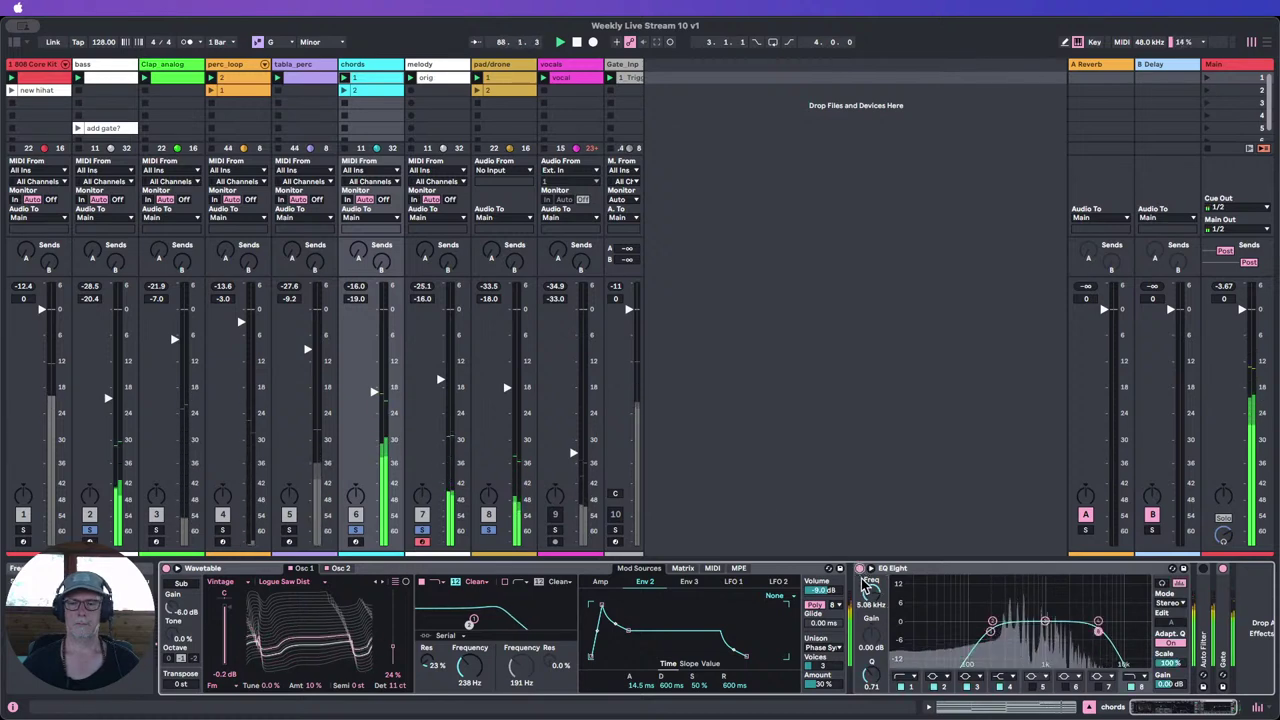
Step: Hide the device view and audition the full mix with the melody track muted and unmuted
key(super+alt+l)
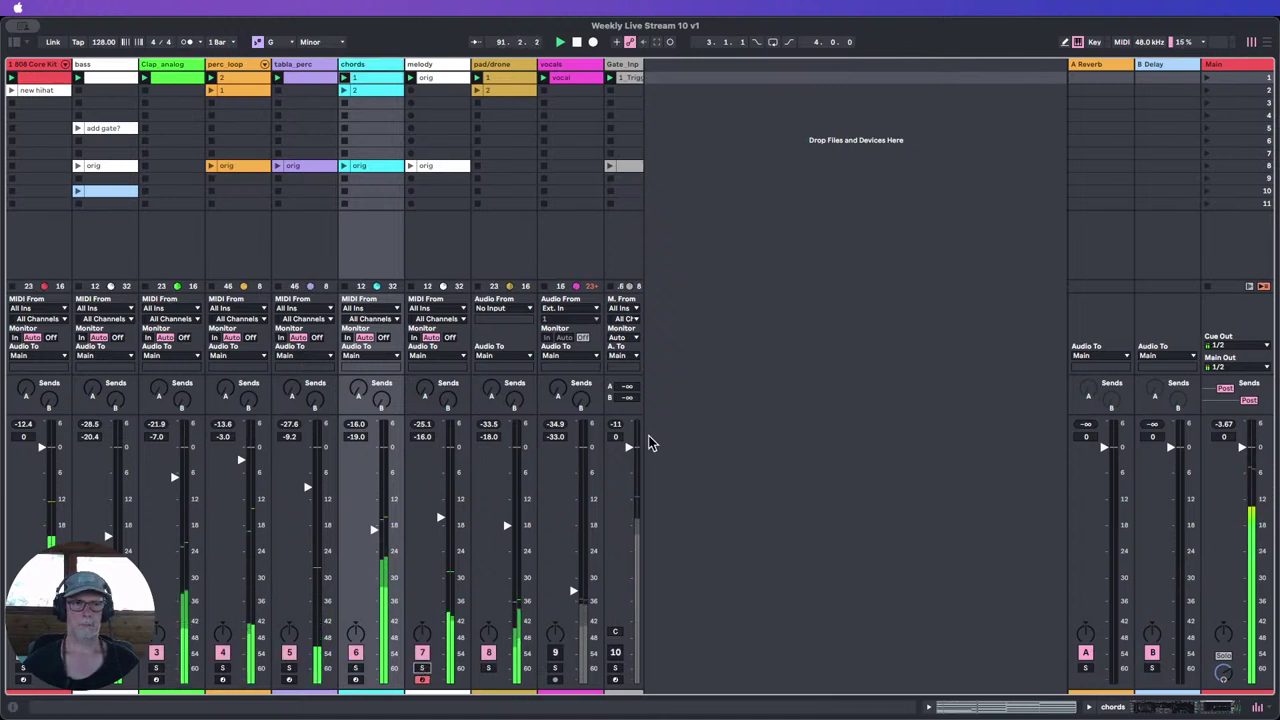
click(422, 653)
click(422, 653)
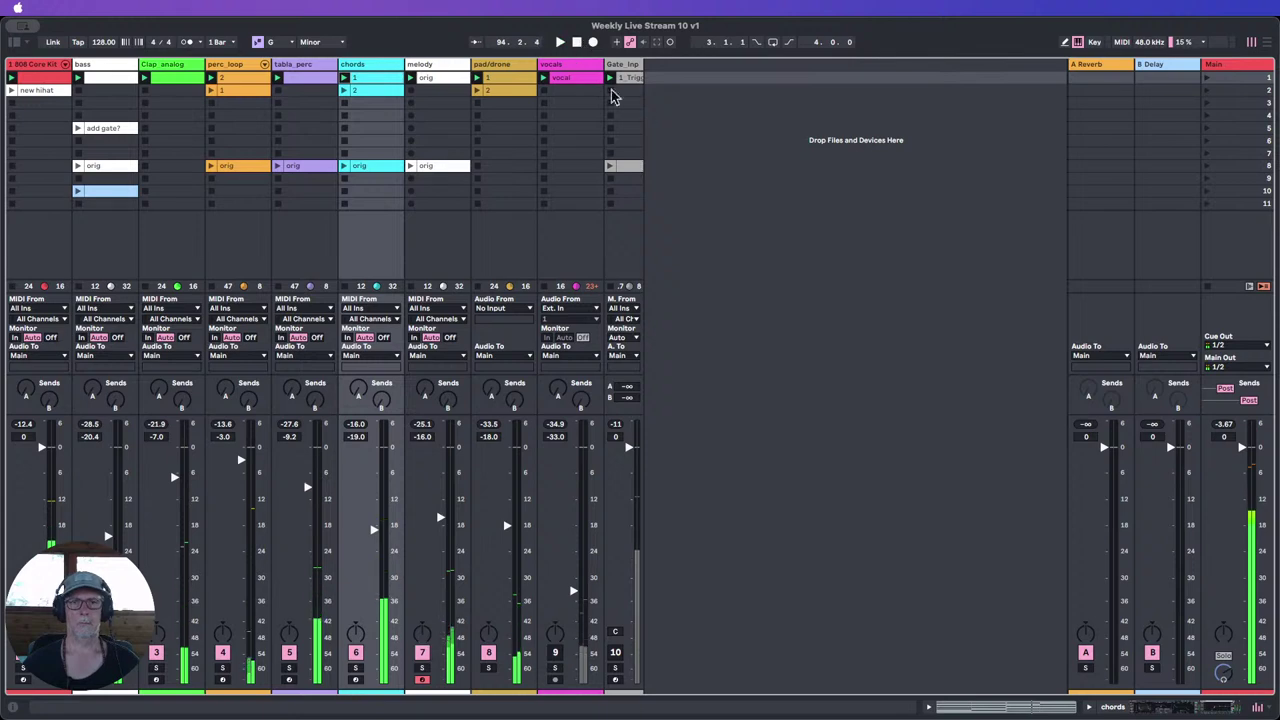
click(725, 116)
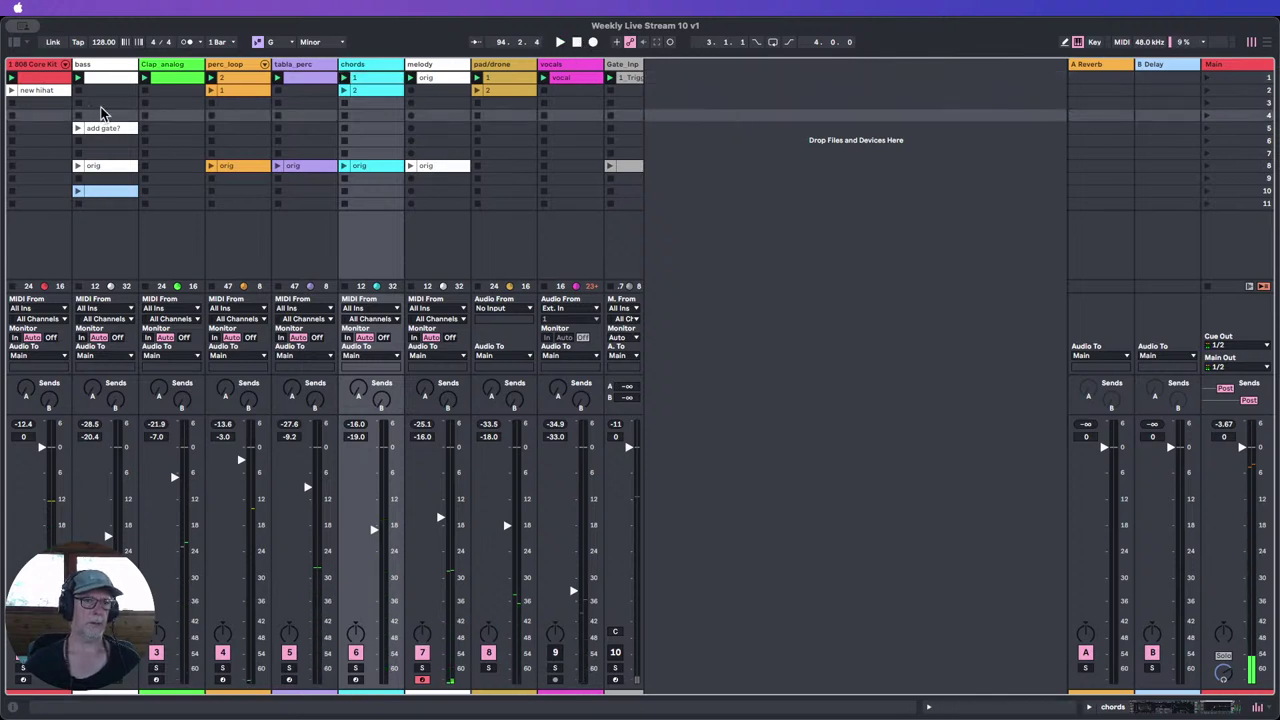
Step: Delete all leftover clips in scenes 5 to 10, from the bass track through the Gate_Inp track
drag(100, 108, 95, 190)
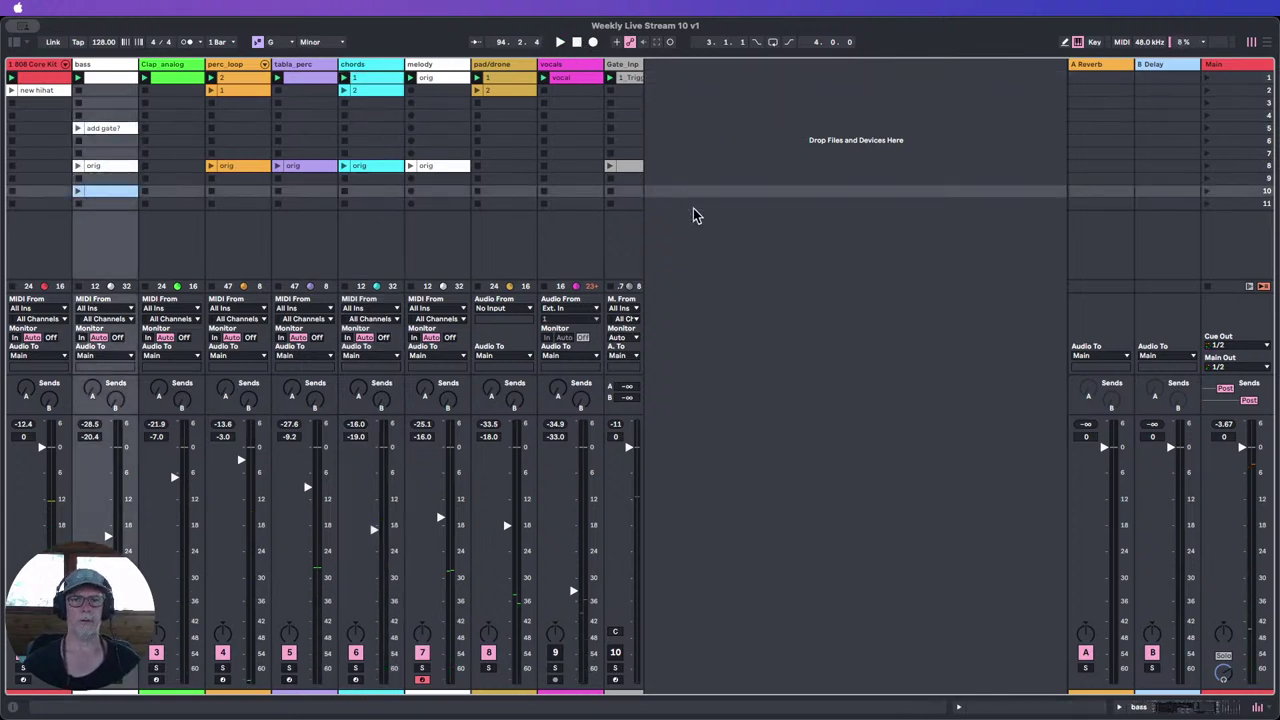
click(102, 167)
click(90, 130)
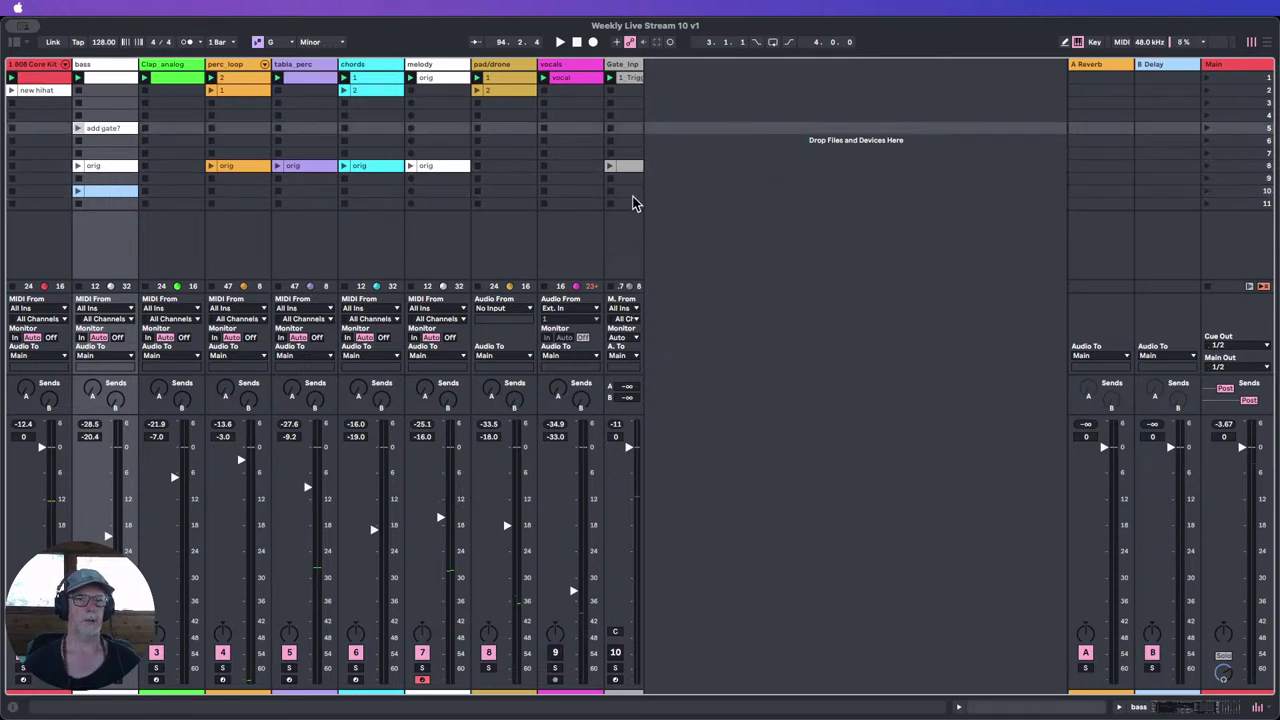
shift+click(629, 196)
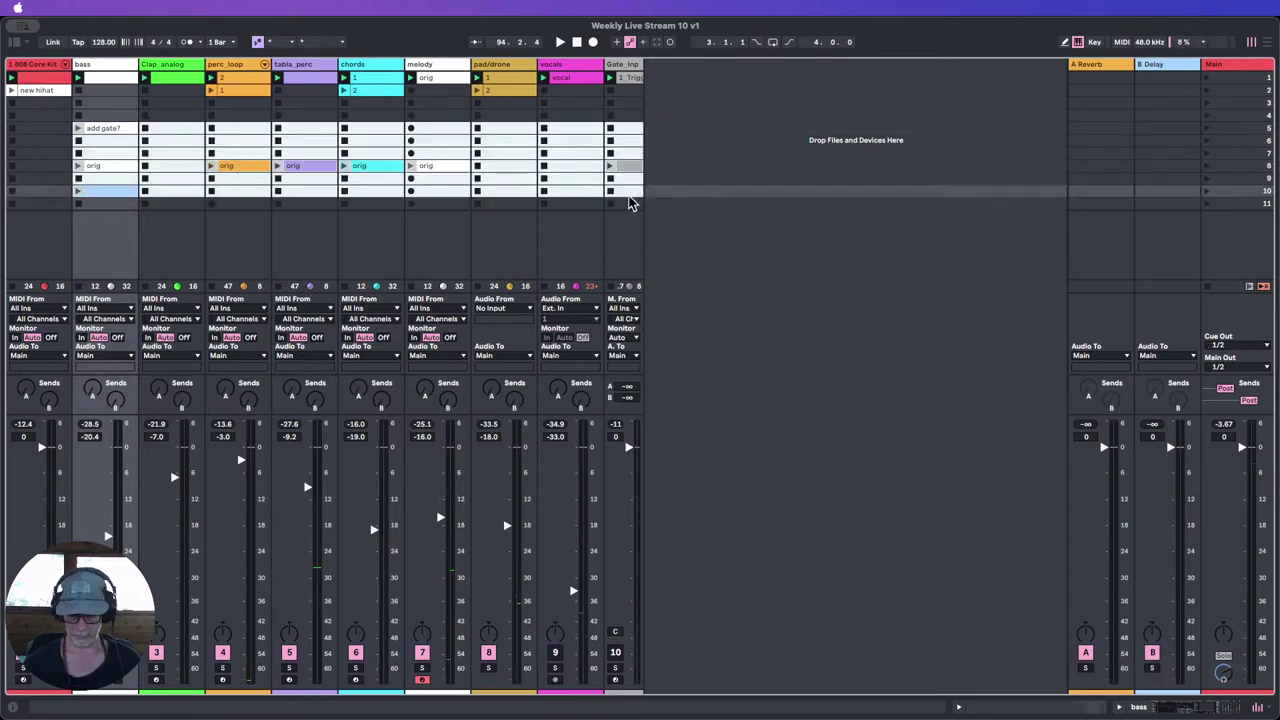
key(Delete)
click(749, 181)
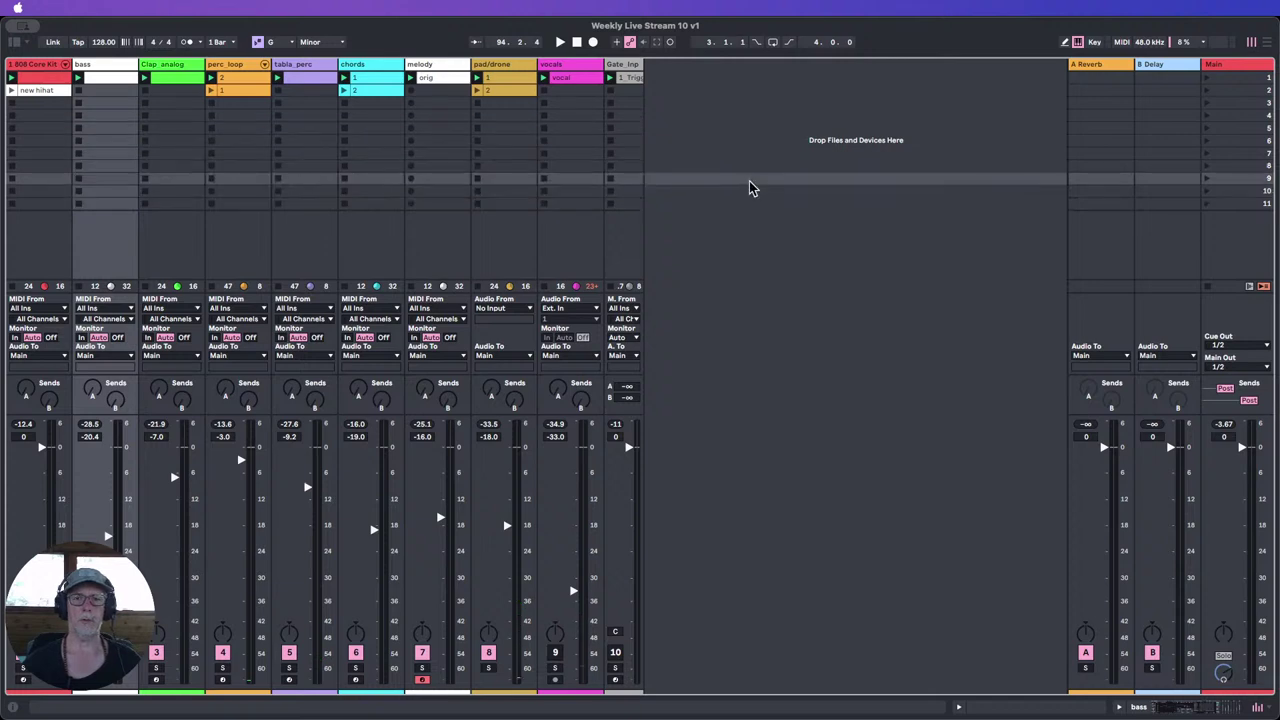
Step: Duplicate scene 1 with all its clips and move the copy to scene 5
click(44, 79)
click(1237, 80)
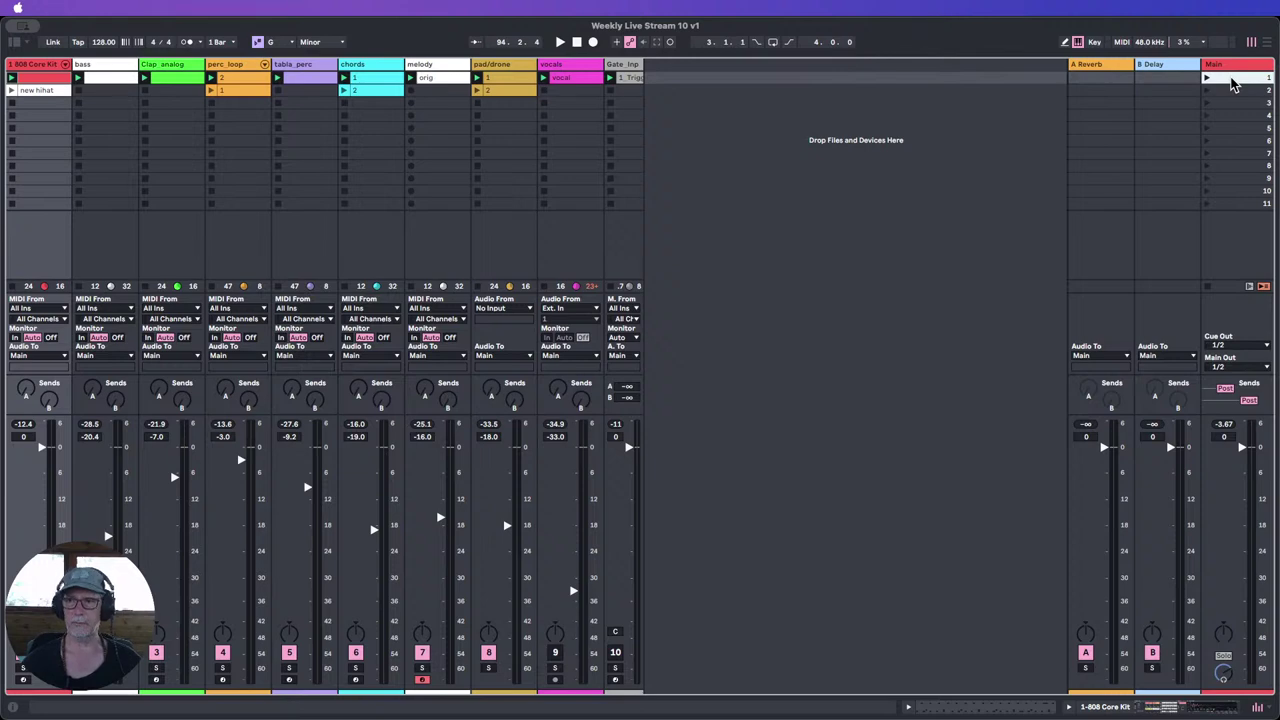
key(super+d)
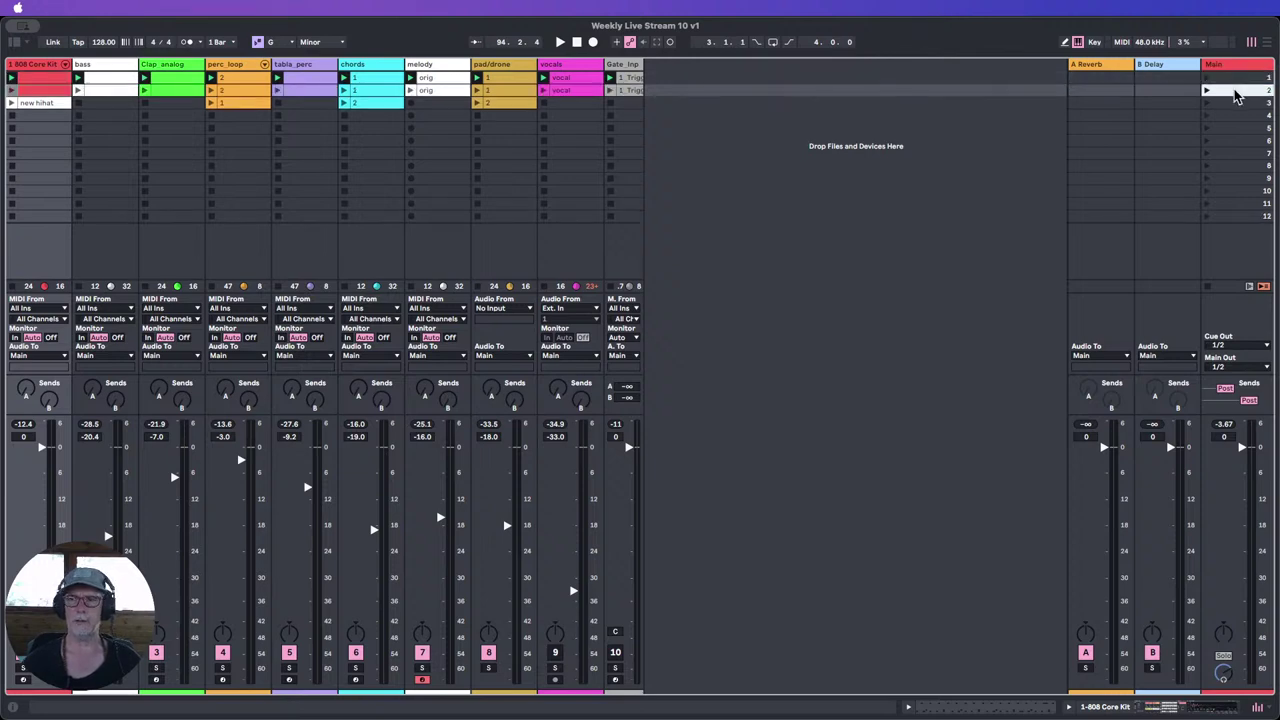
drag(1237, 95, 1232, 140)
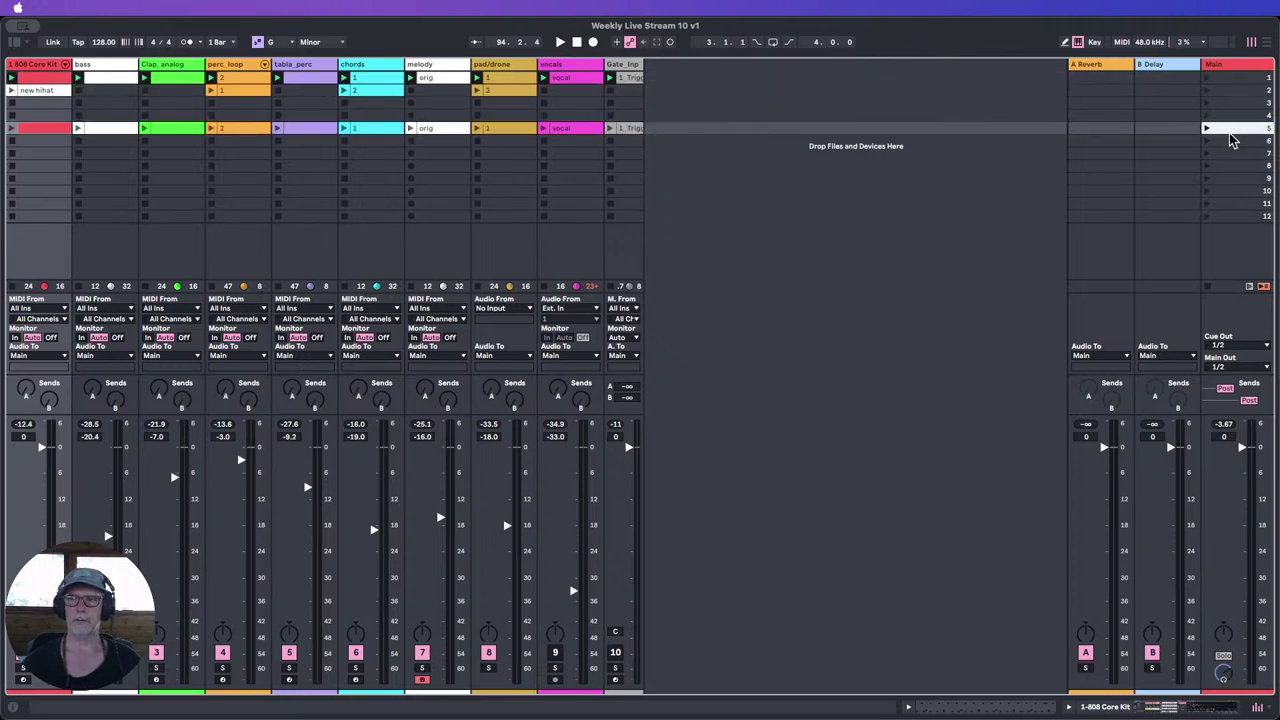
Step: Launch scene 1 to audition the complete loop, stop playback, and name the scene "peak"
click(1226, 78)
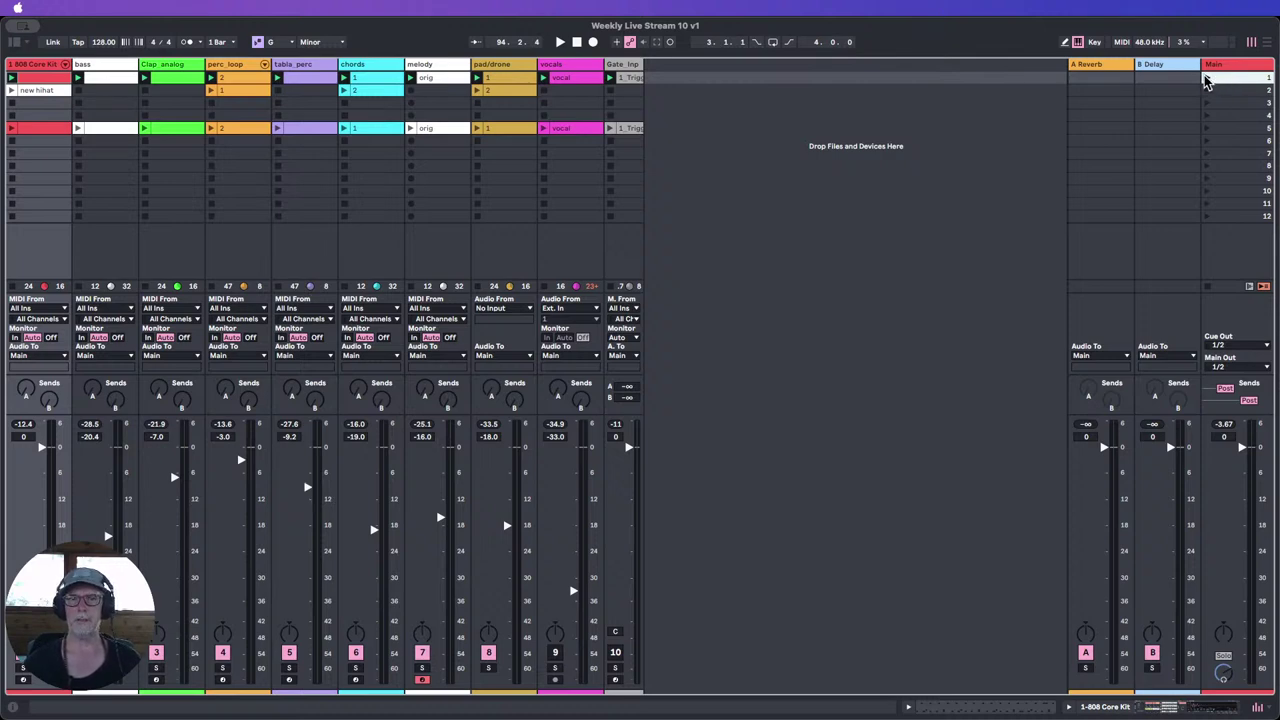
click(1204, 77)
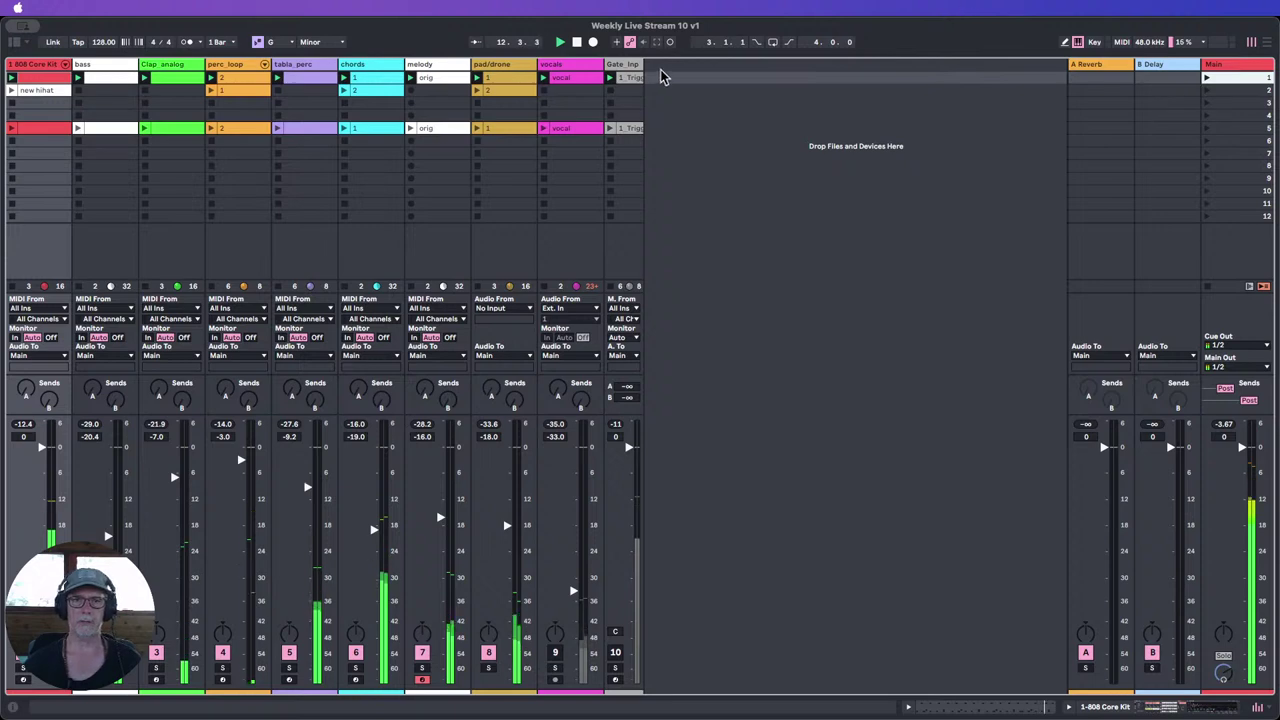
click(1233, 131)
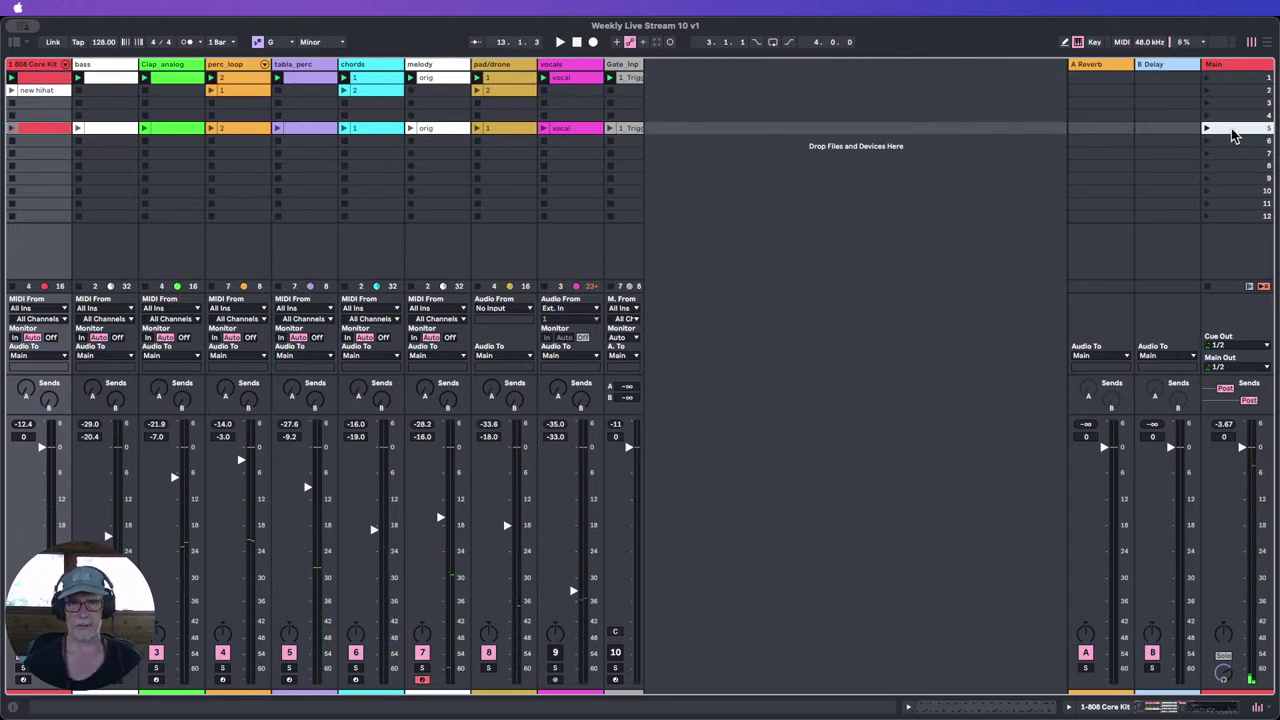
click(1224, 77)
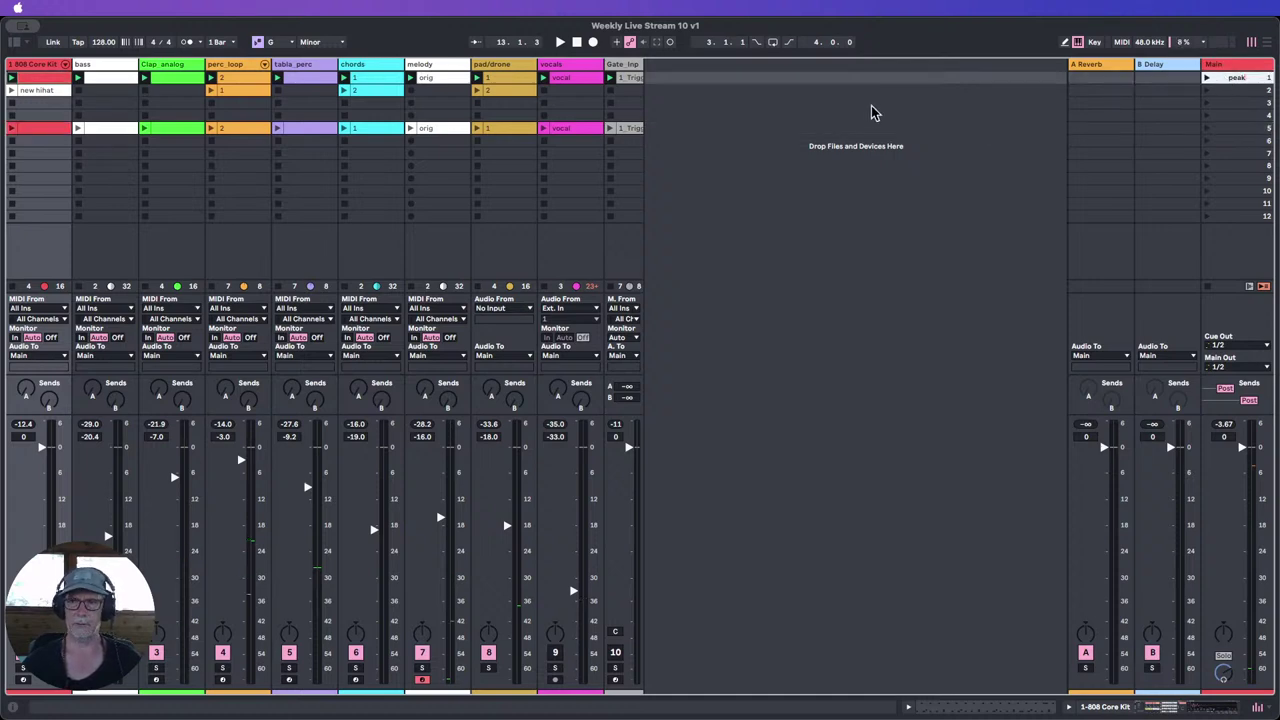
key(Down)
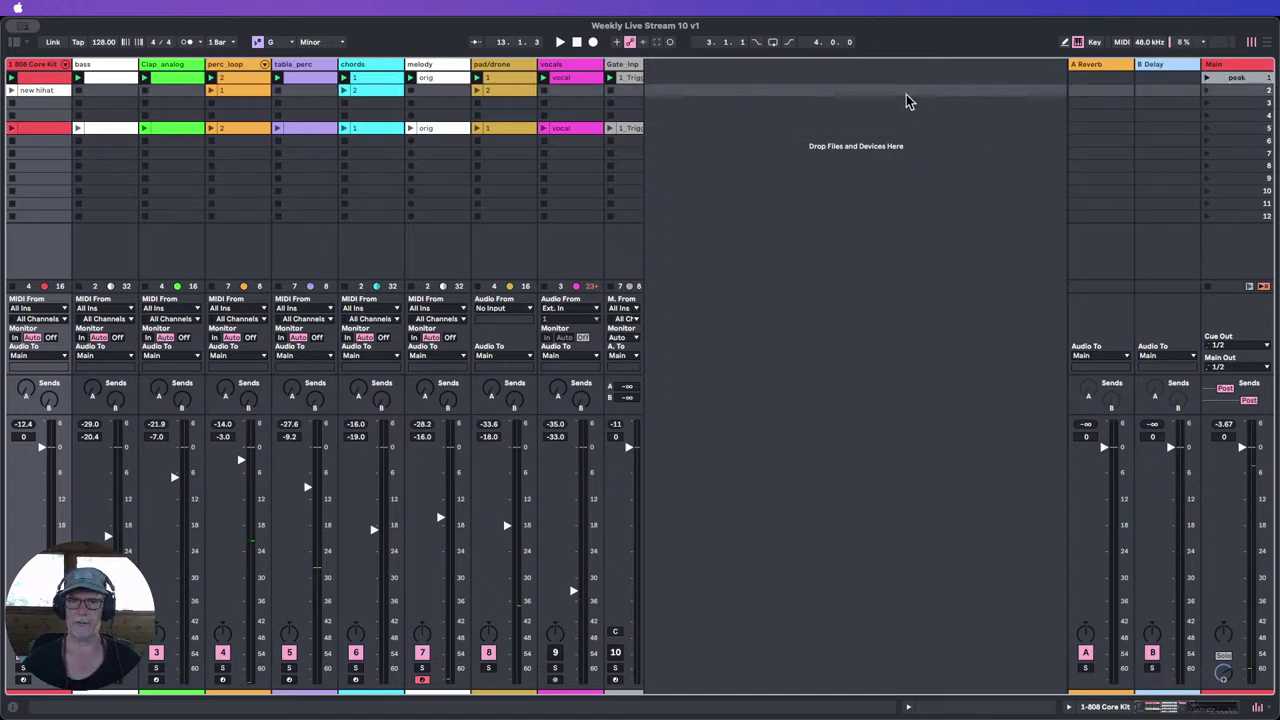
Step: Review the alternative clips in scene 2 and examine the notes of perc_loop clip 1
click(1223, 91)
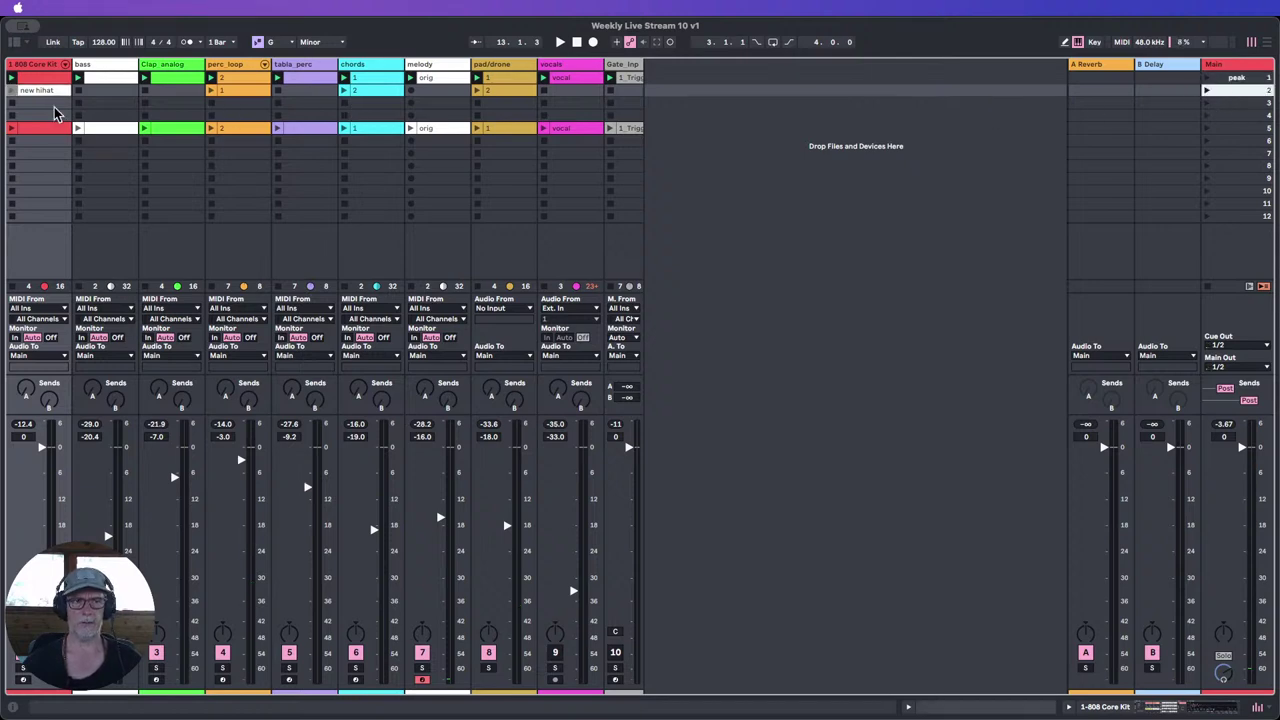
click(259, 93)
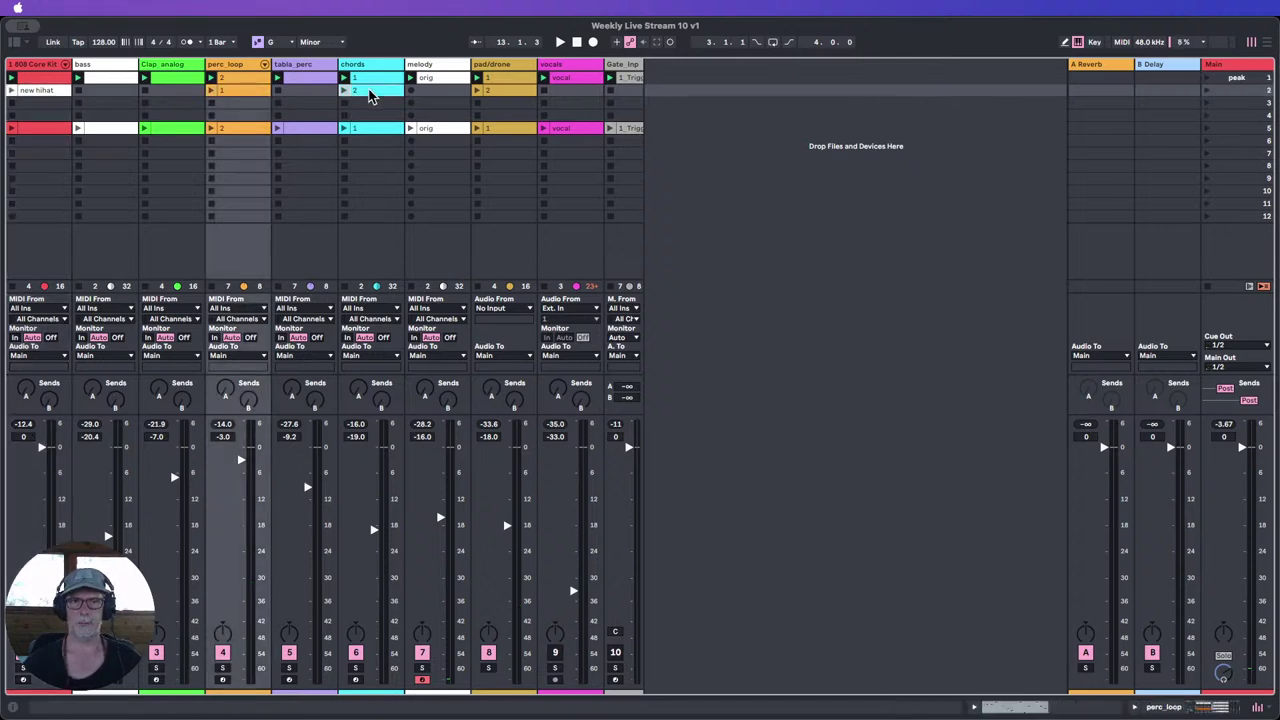
click(370, 95)
double_click(238, 90)
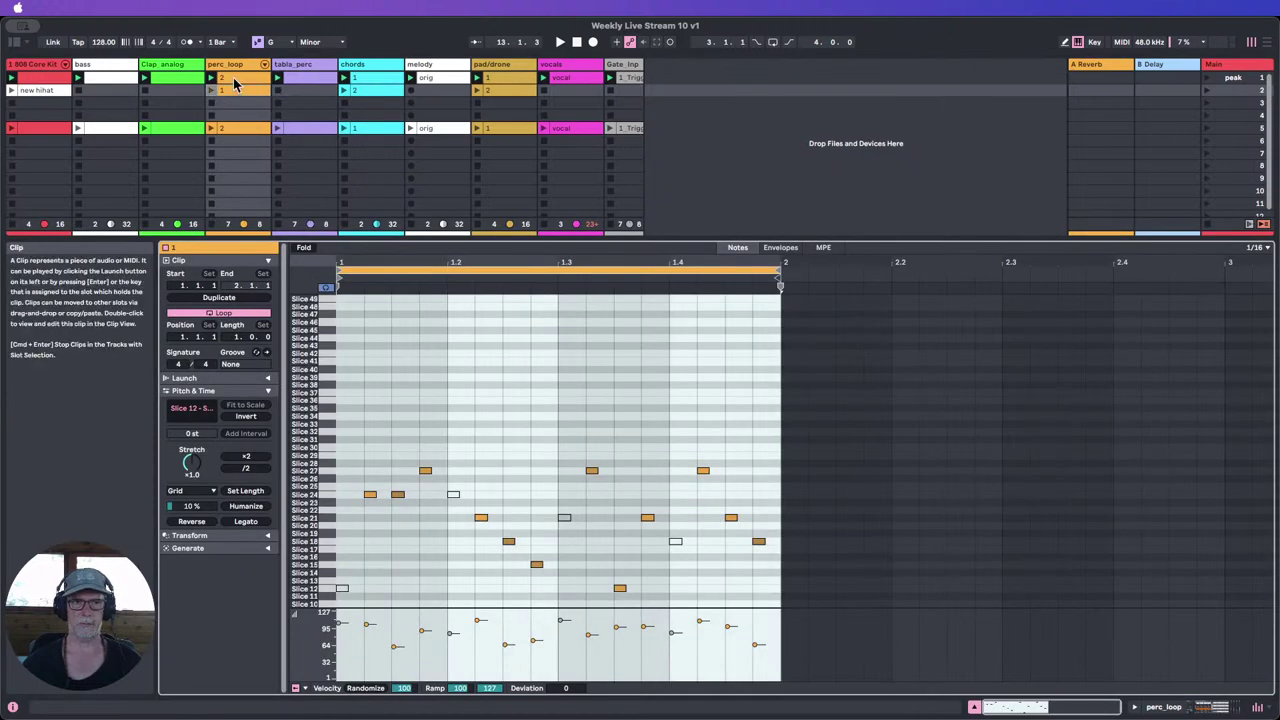
click(235, 80)
click(238, 91)
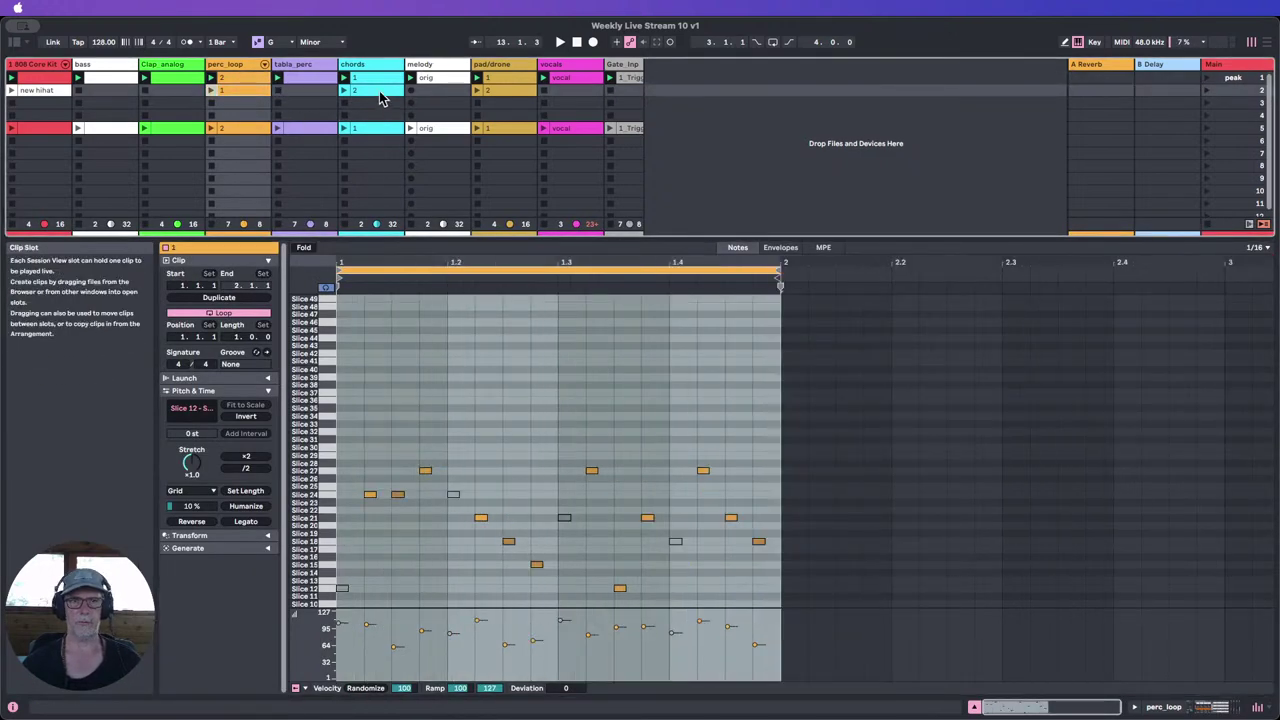
Step: Compare the notes of chords clips 1 and 2, and hide the clip view
click(379, 91)
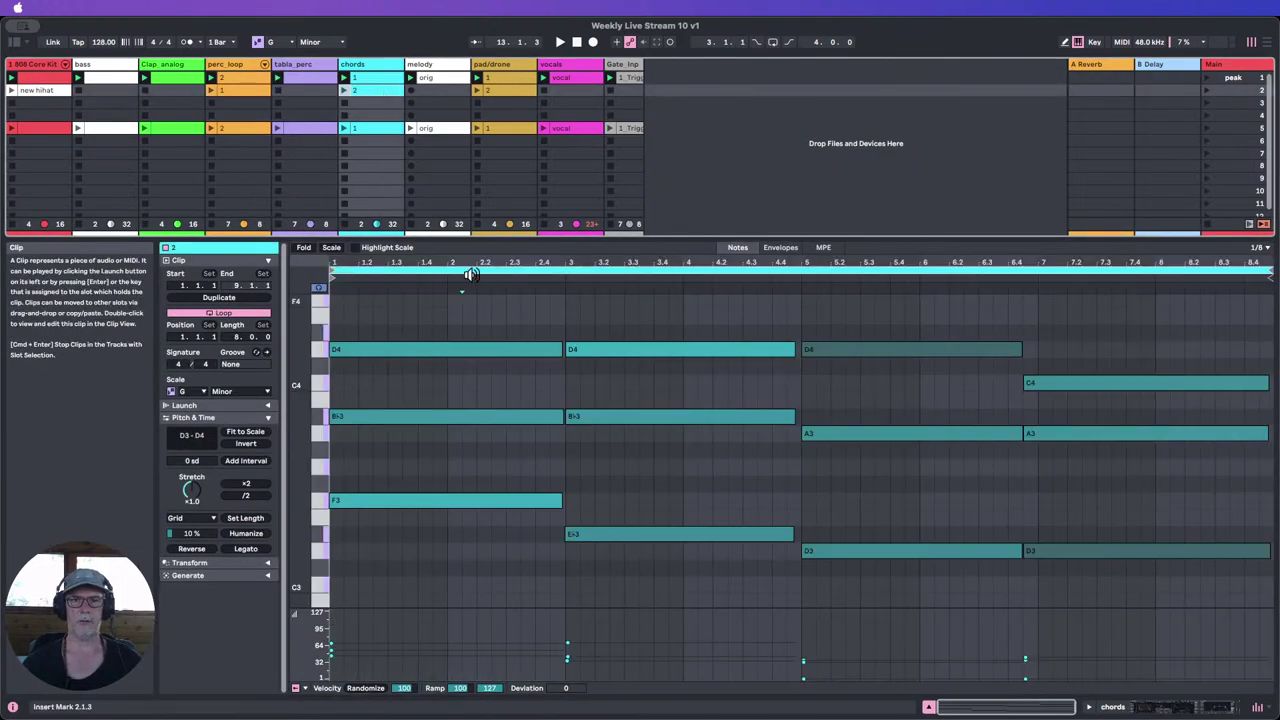
click(372, 80)
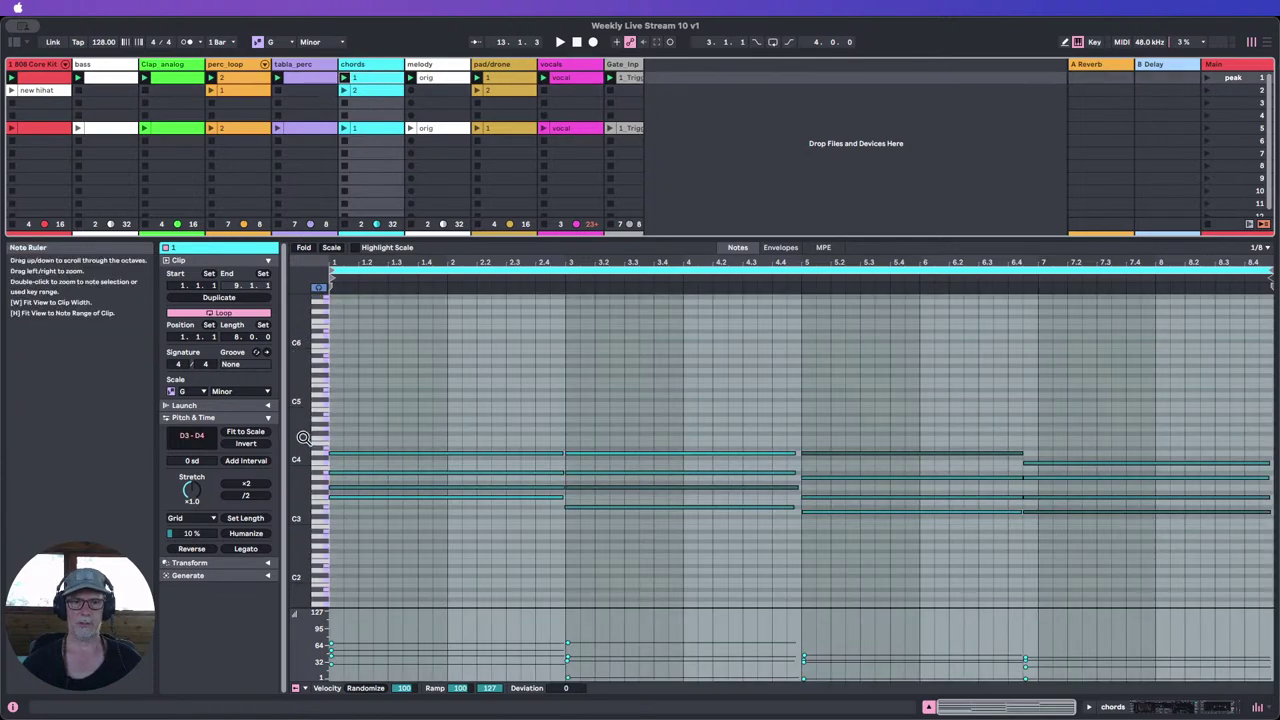
double_click(305, 432)
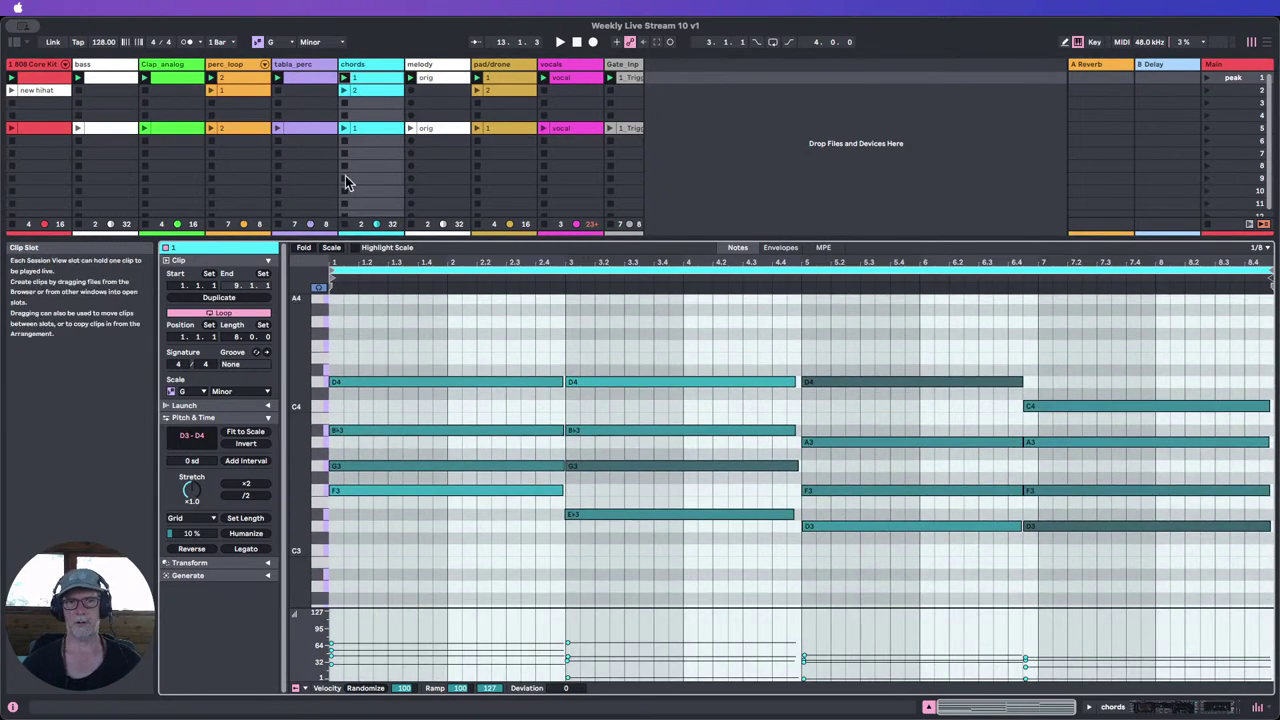
click(369, 91)
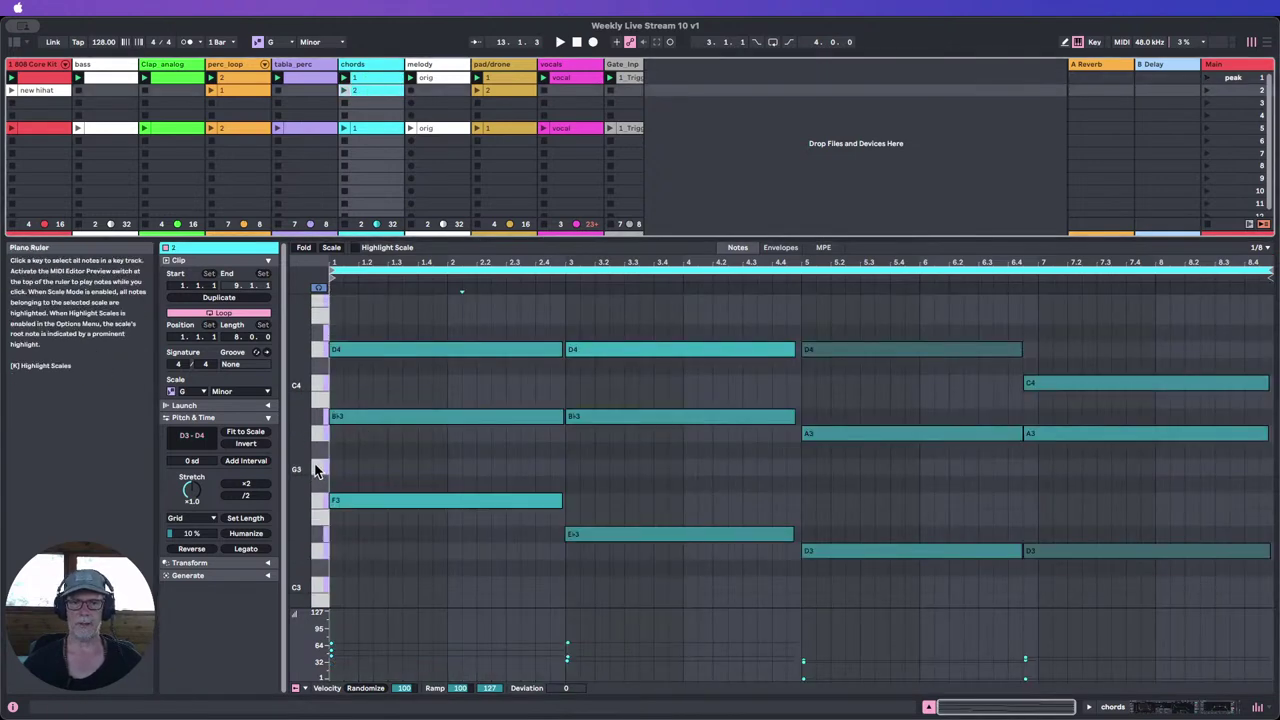
click(928, 706)
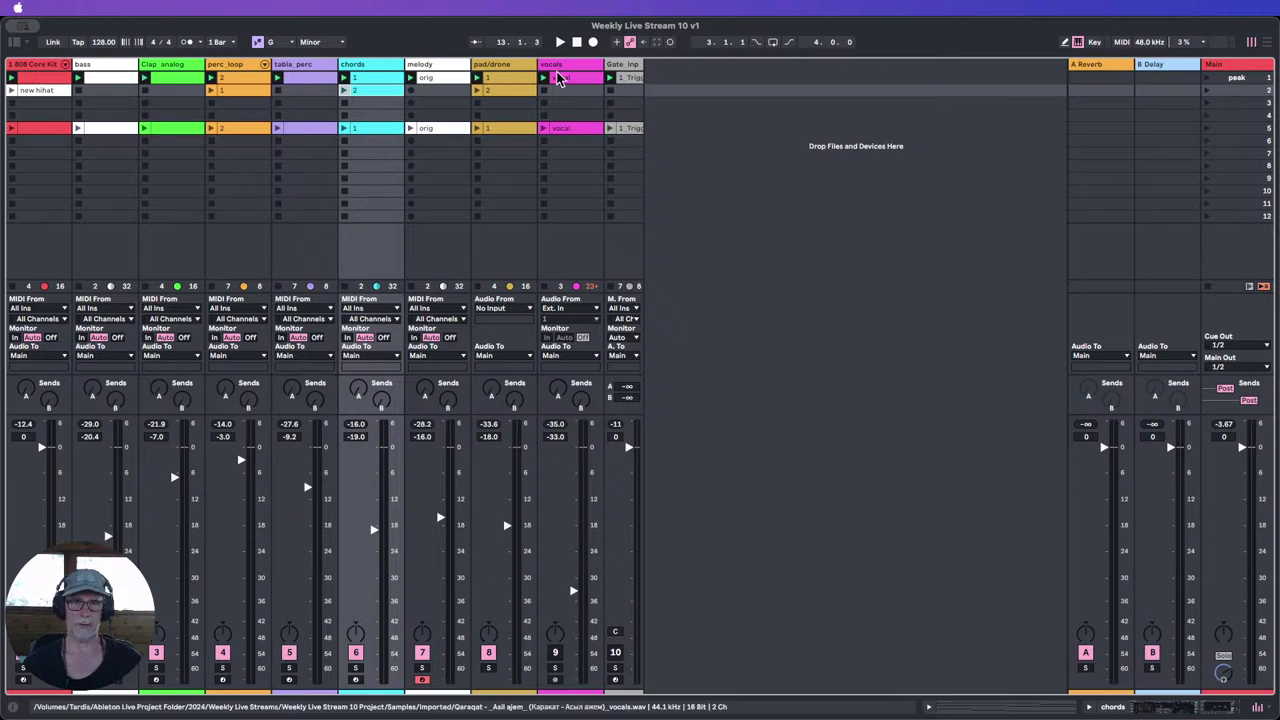
Step: Compare the warp settings of pad/drone clips 2 and 1, and hide the clip view
click(505, 91)
double_click(505, 91)
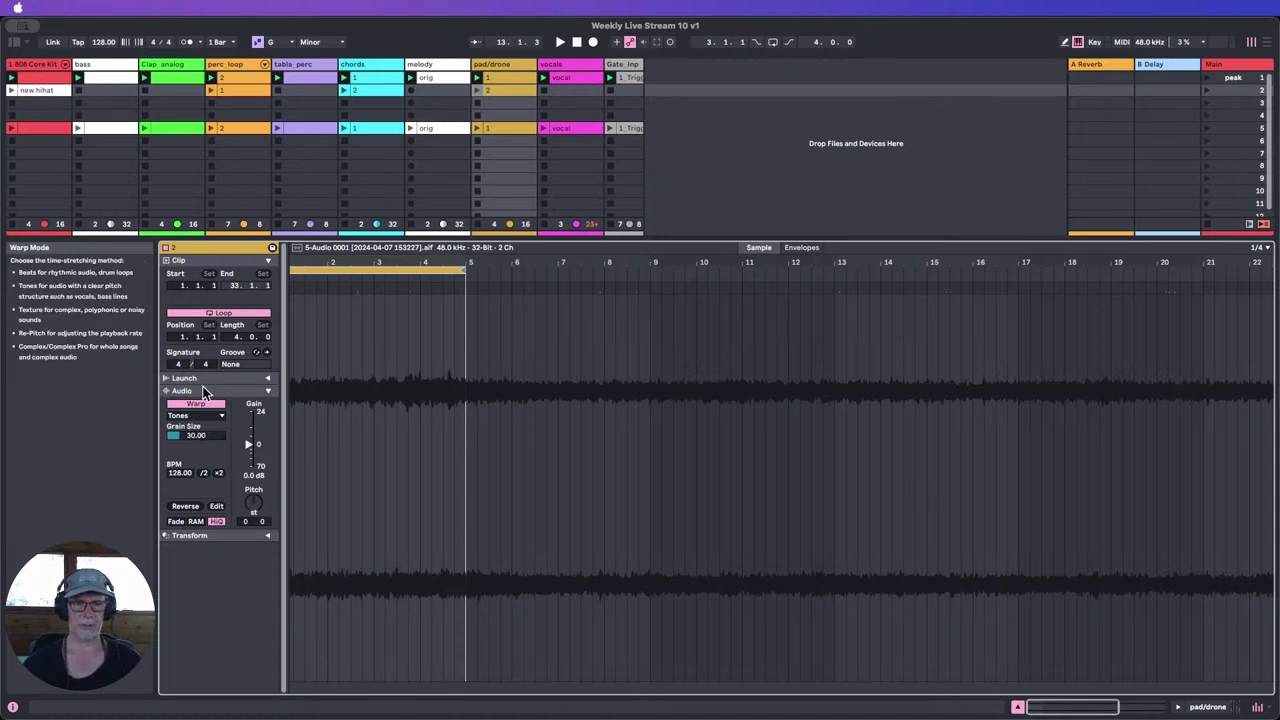
click(505, 77)
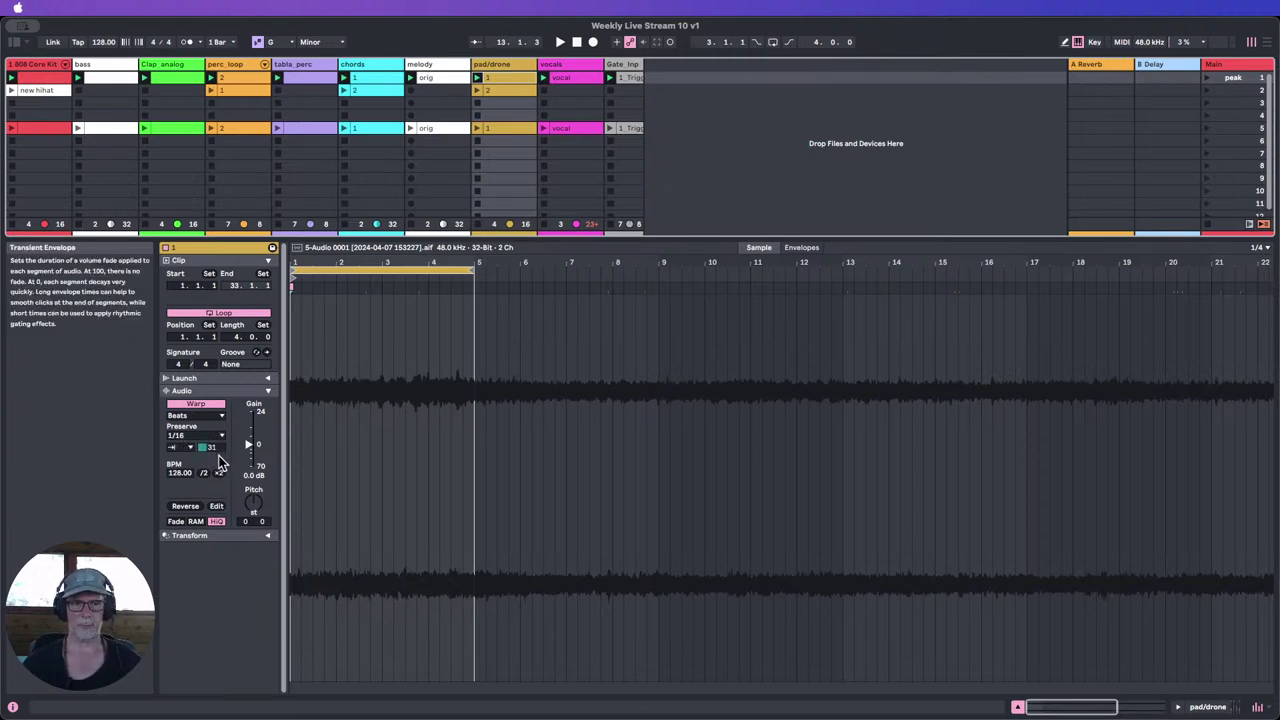
click(1017, 707)
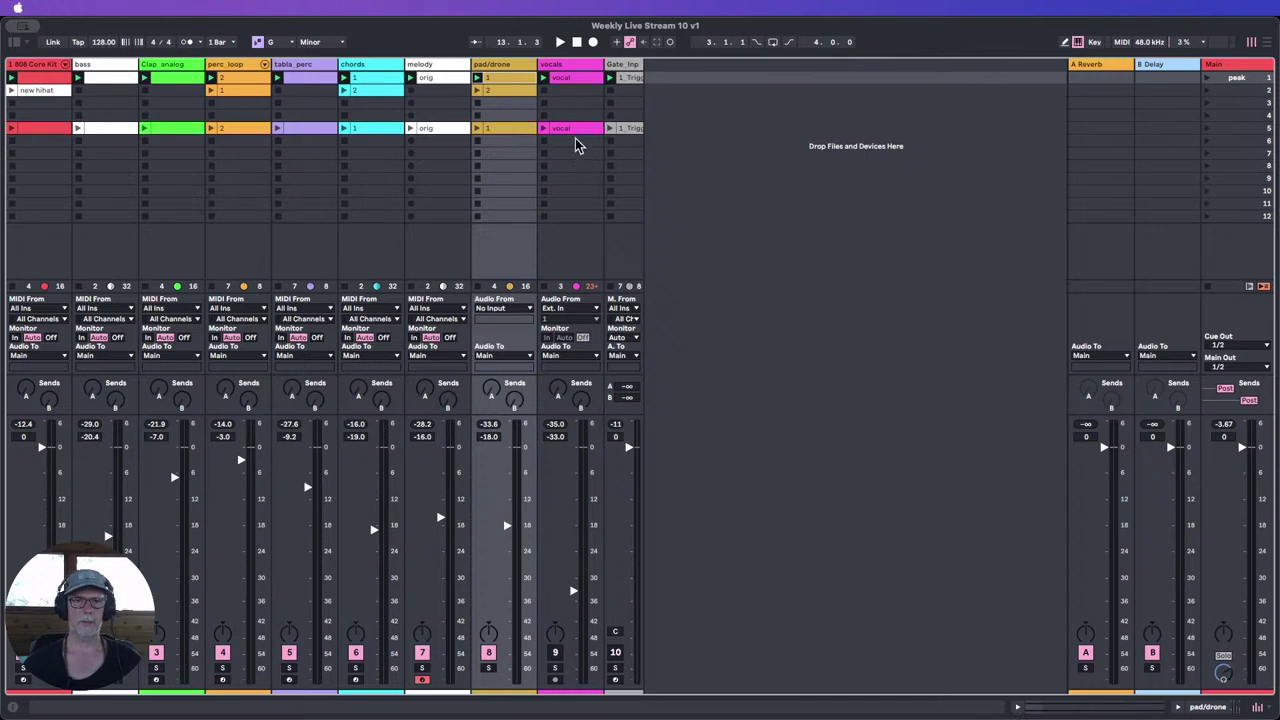
Step: Name scene 5 "verse"
click(1240, 131)
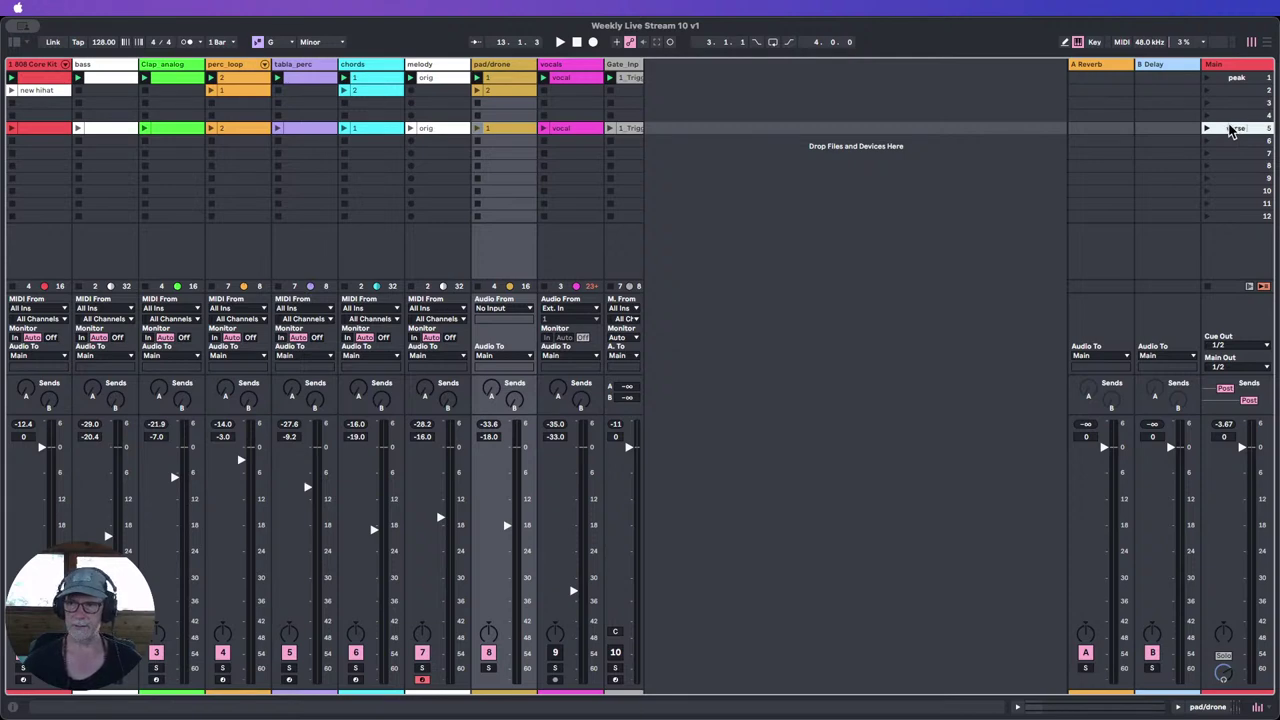
Step: Rename scene 5 as "verse 1" and deactivate its tabla_perc clip
click(1187, 134)
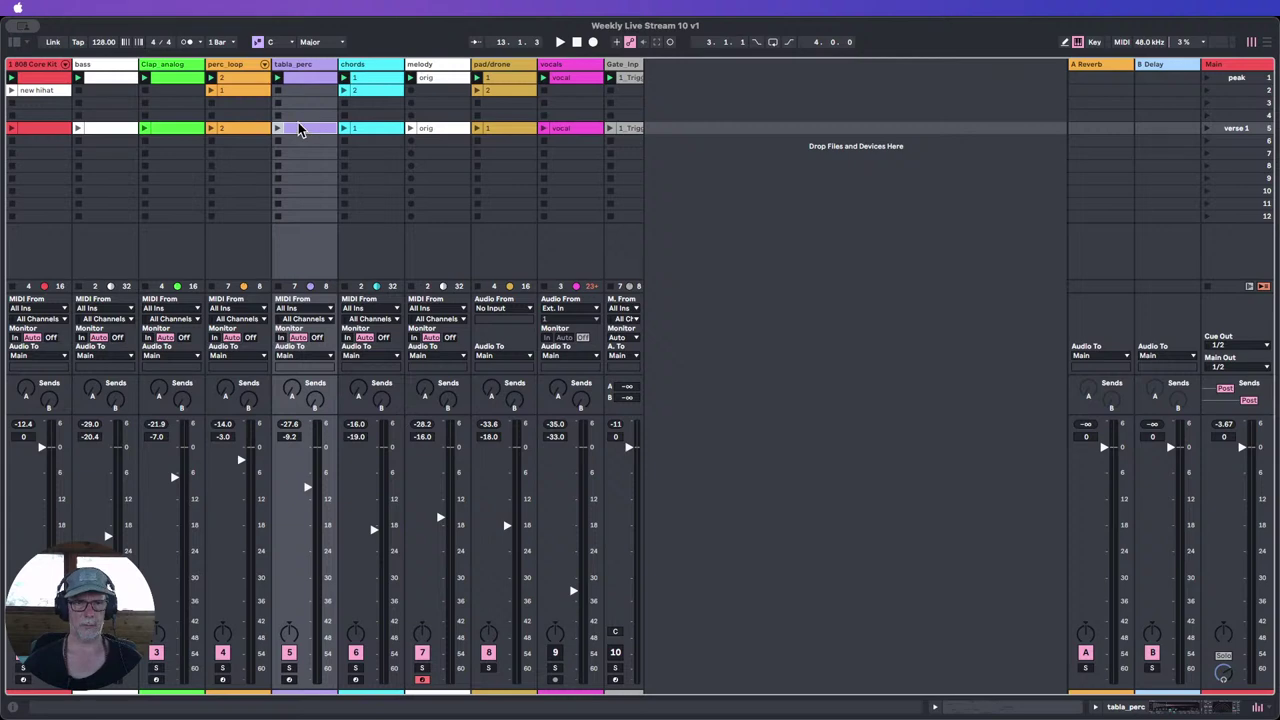
key(Delete)
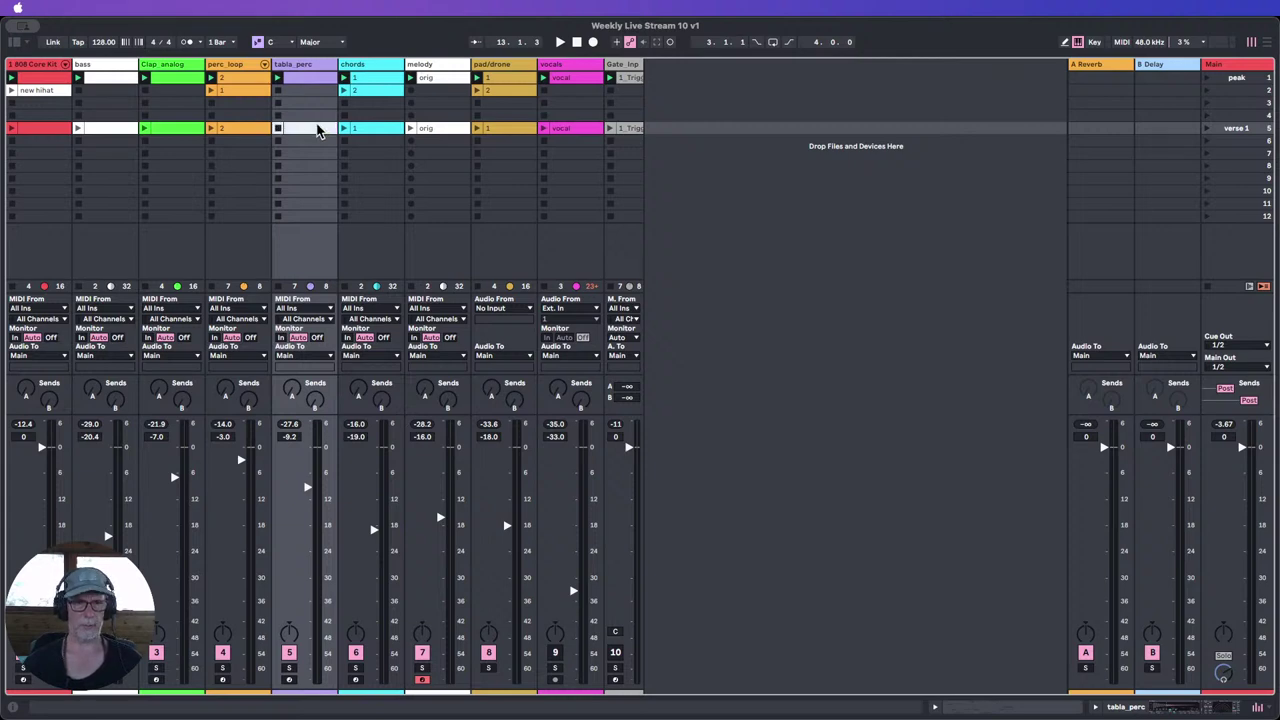
click(375, 130)
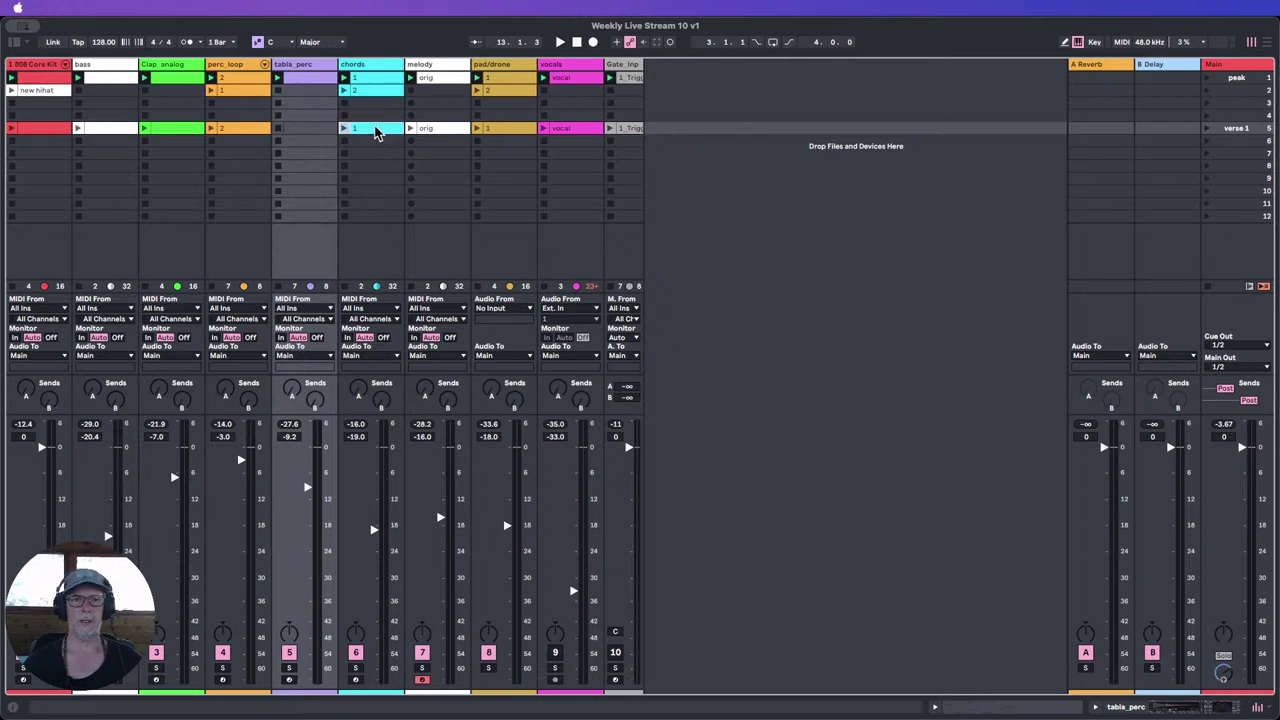
Step: Deactivate the vocal clip and the melody clip "orig" in the verse 1 scene
click(579, 127)
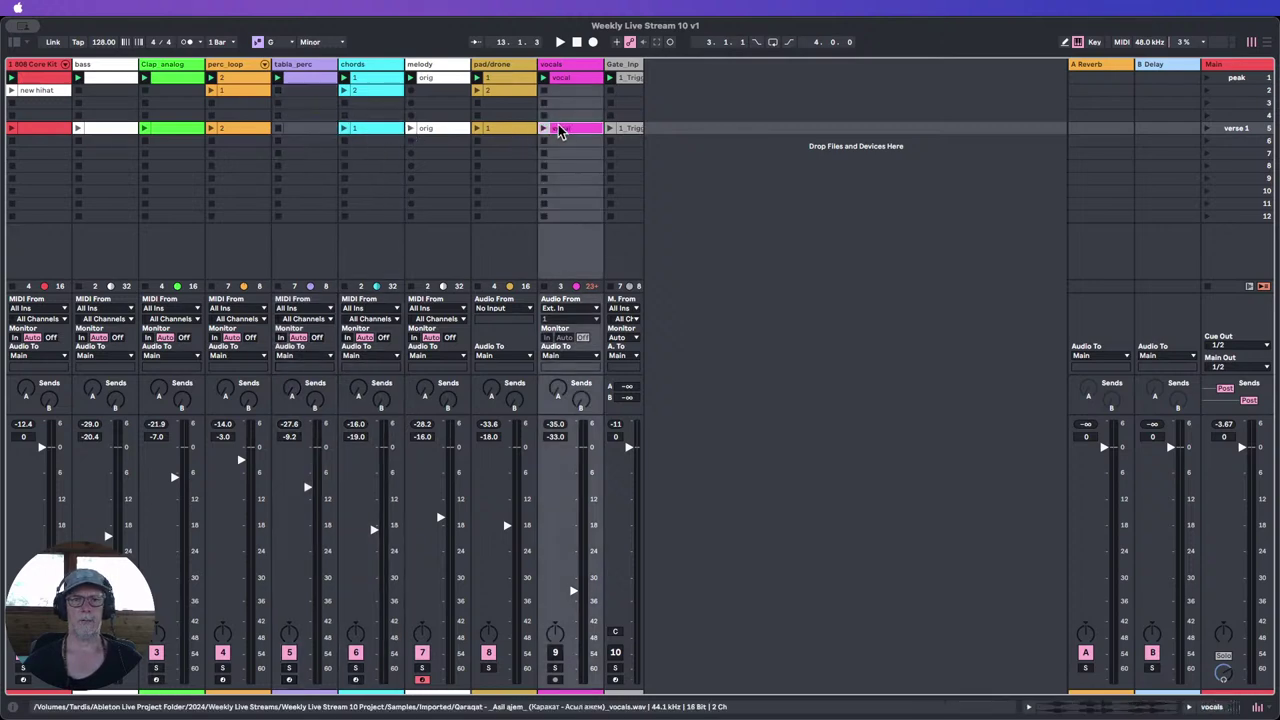
key(0)
click(586, 138)
click(580, 127)
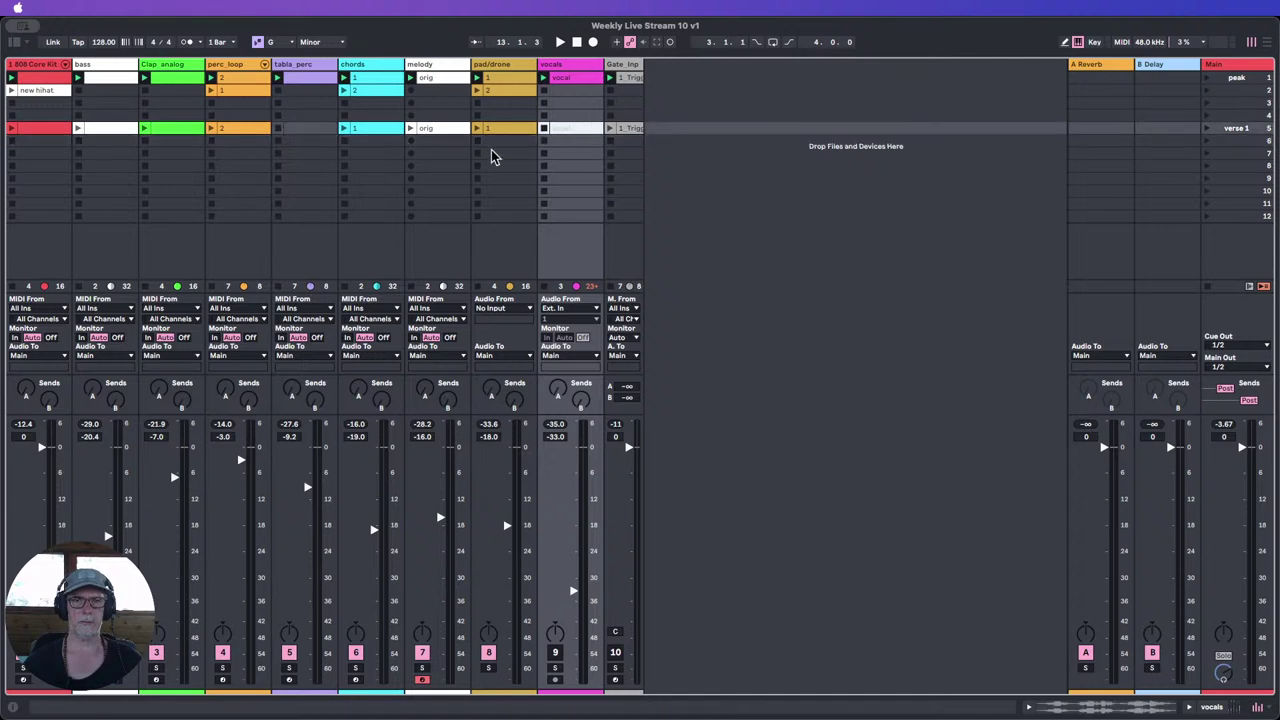
click(501, 131)
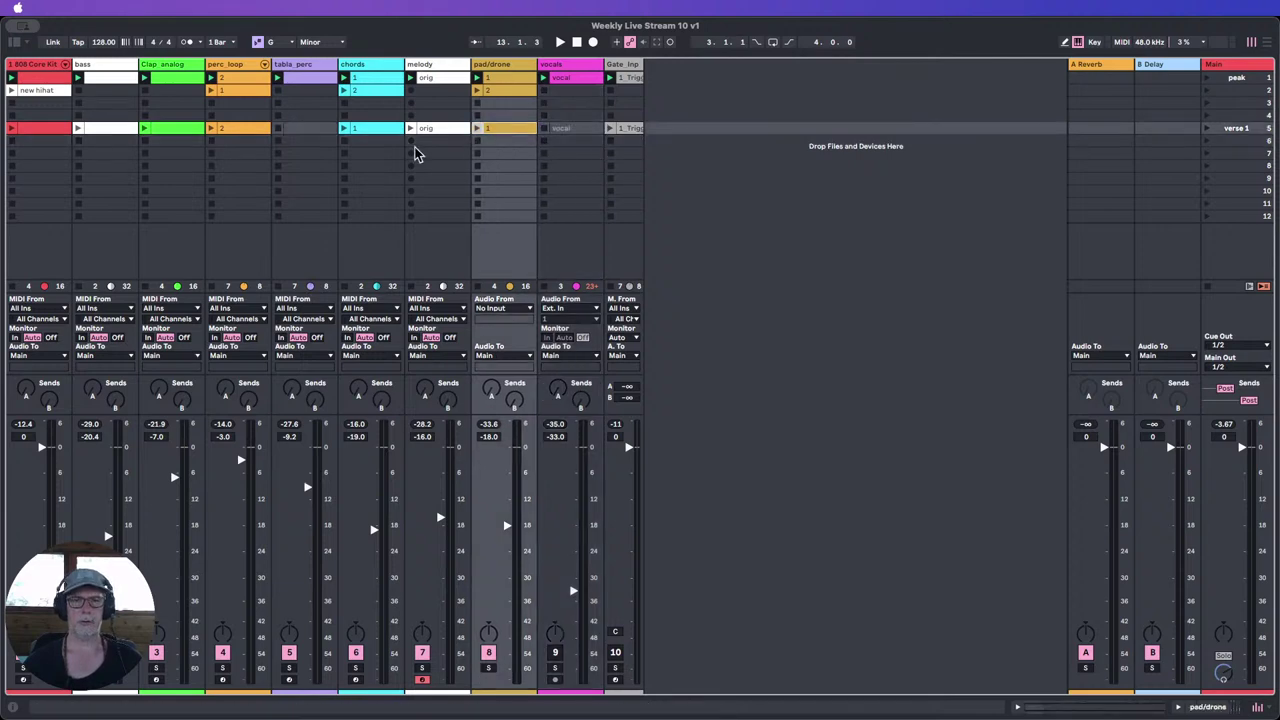
click(435, 131)
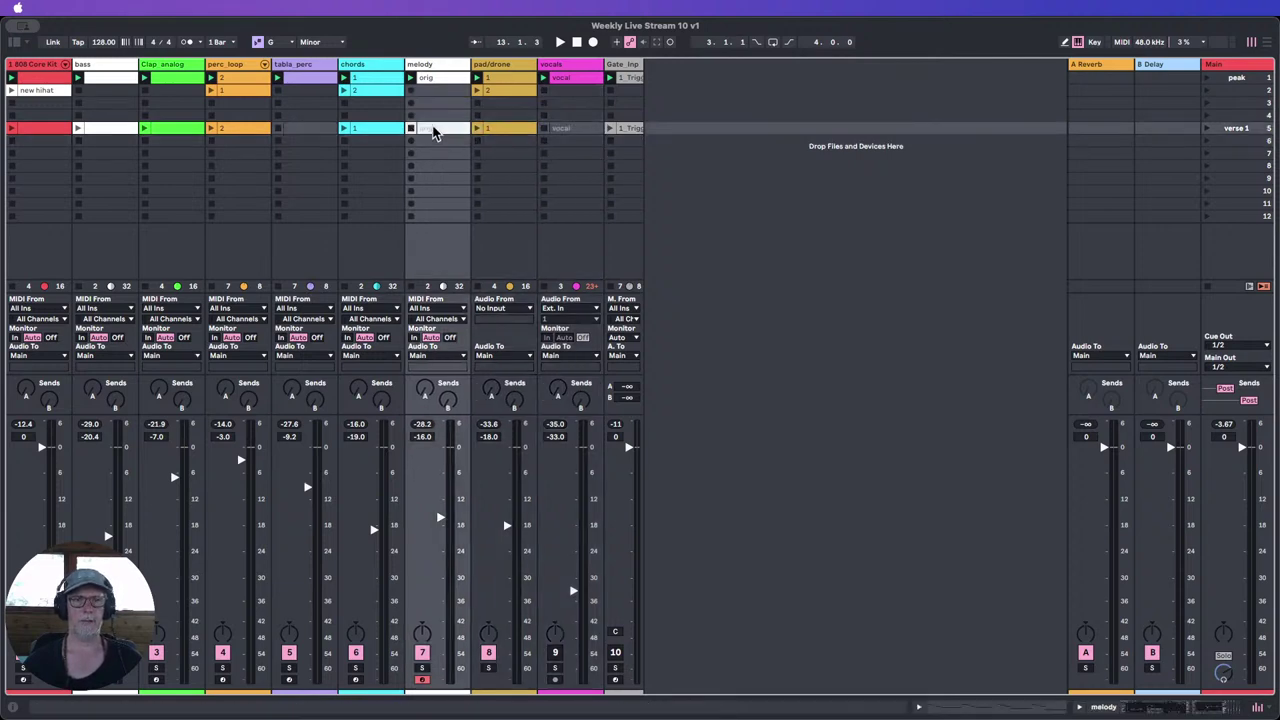
Step: Deactivate chords clip 1 in the verse 1 scene and launch the whole scene
click(375, 131)
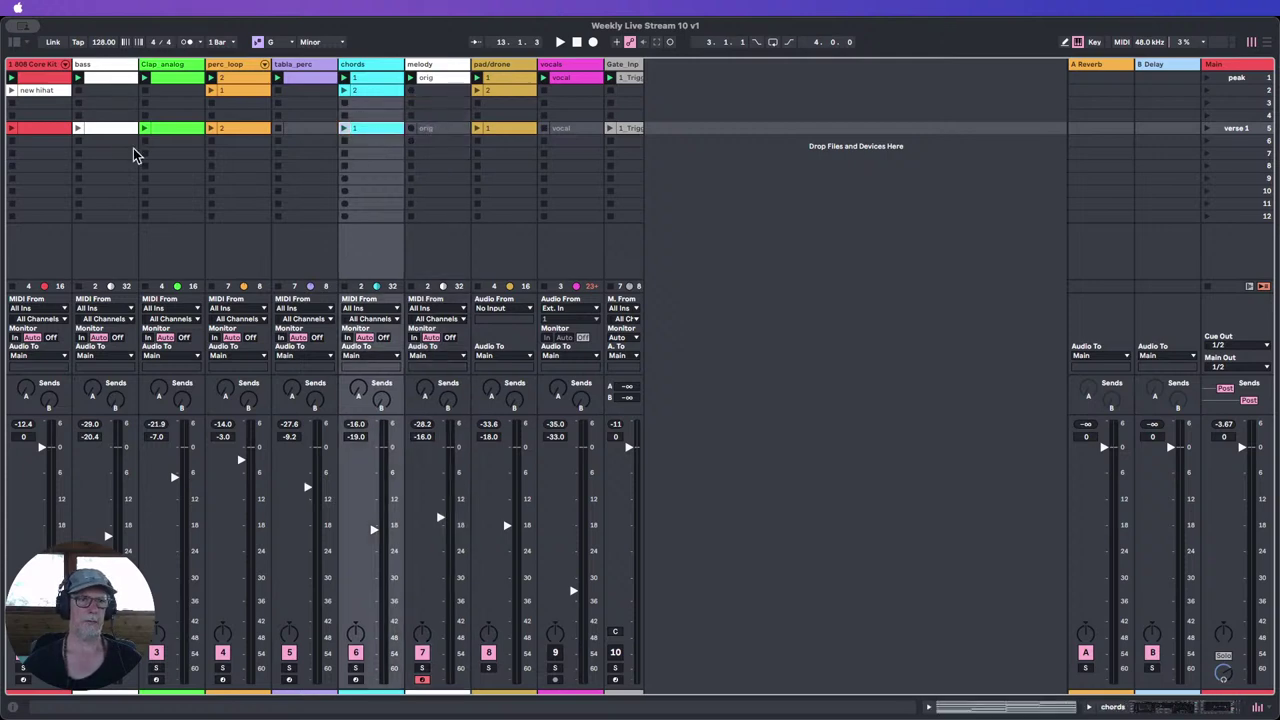
click(108, 131)
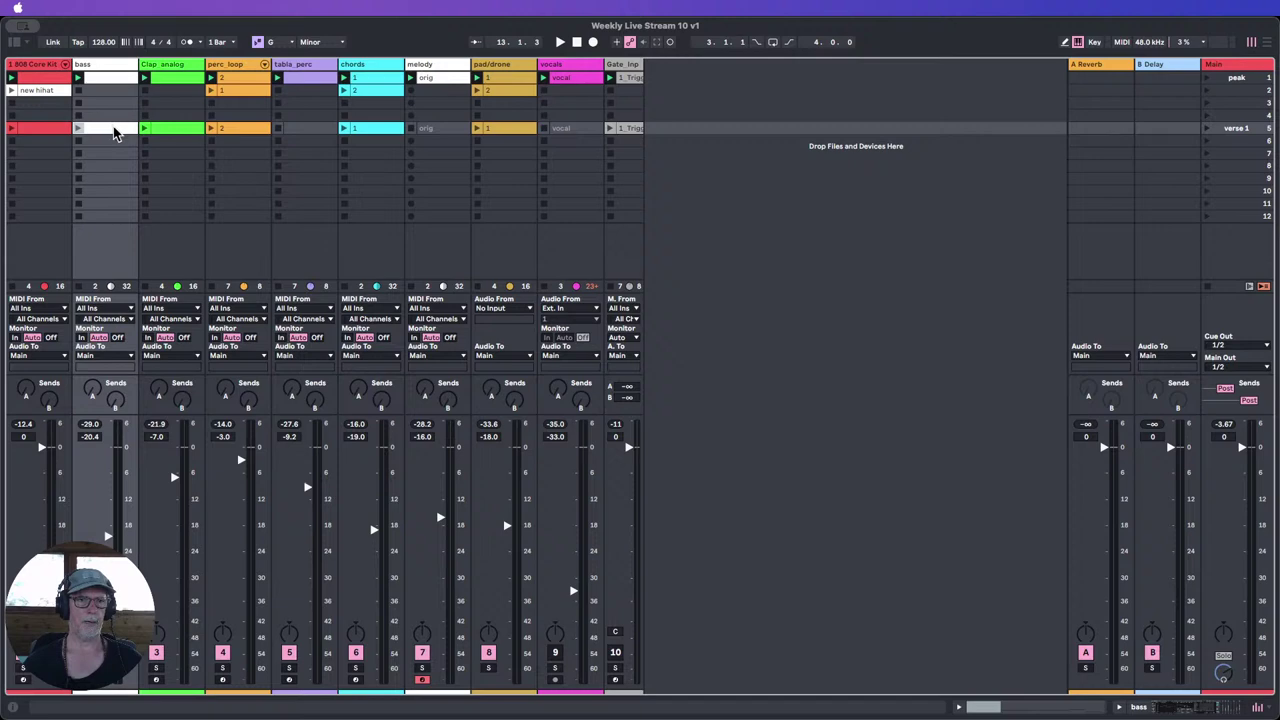
click(390, 133)
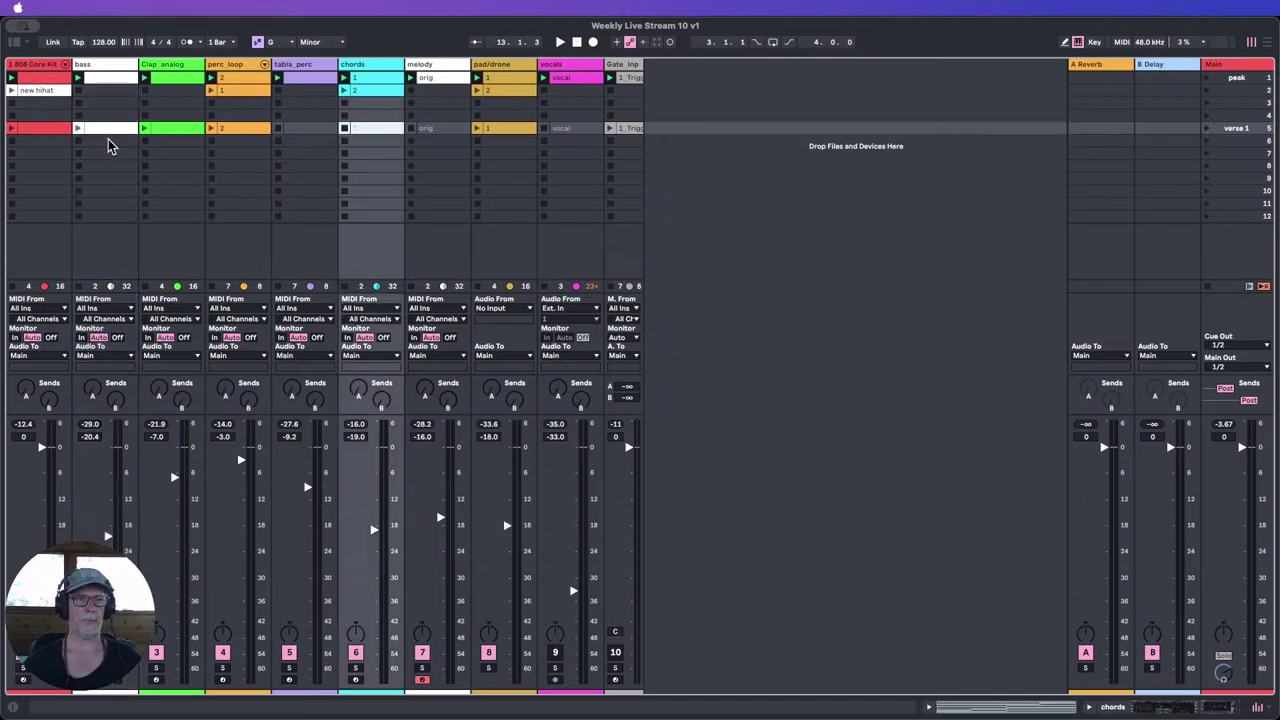
click(36, 130)
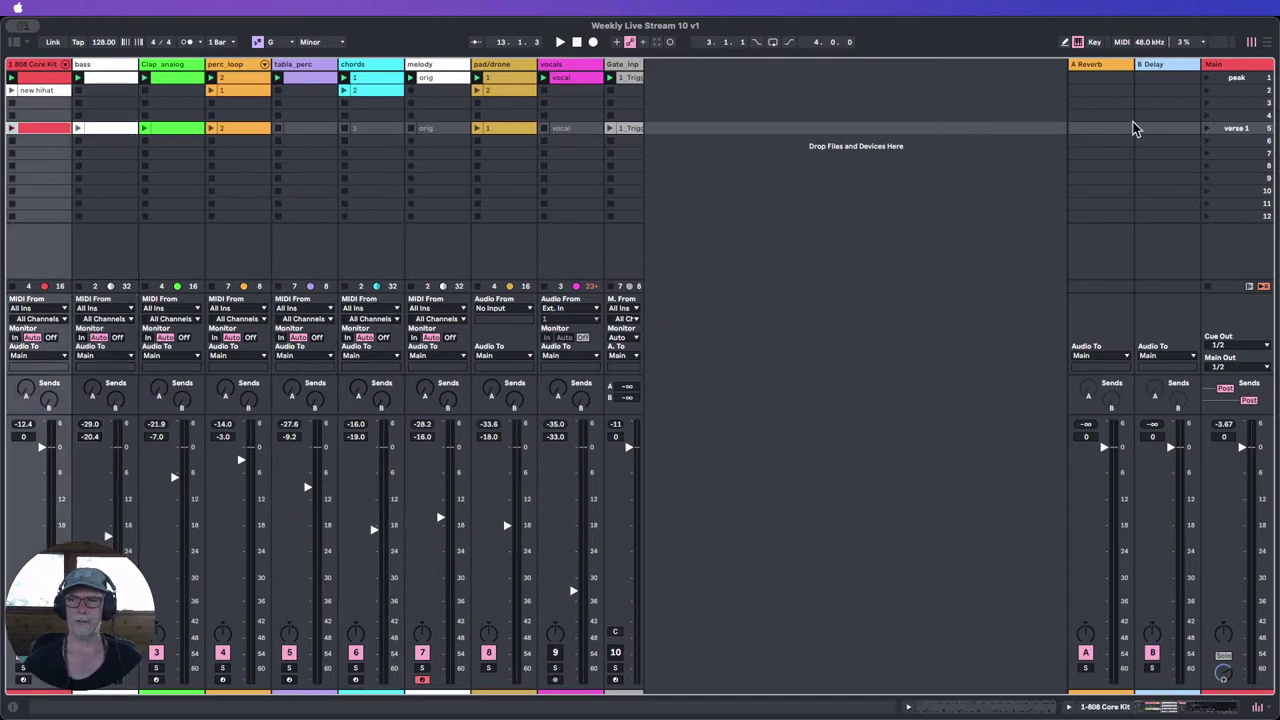
click(1206, 128)
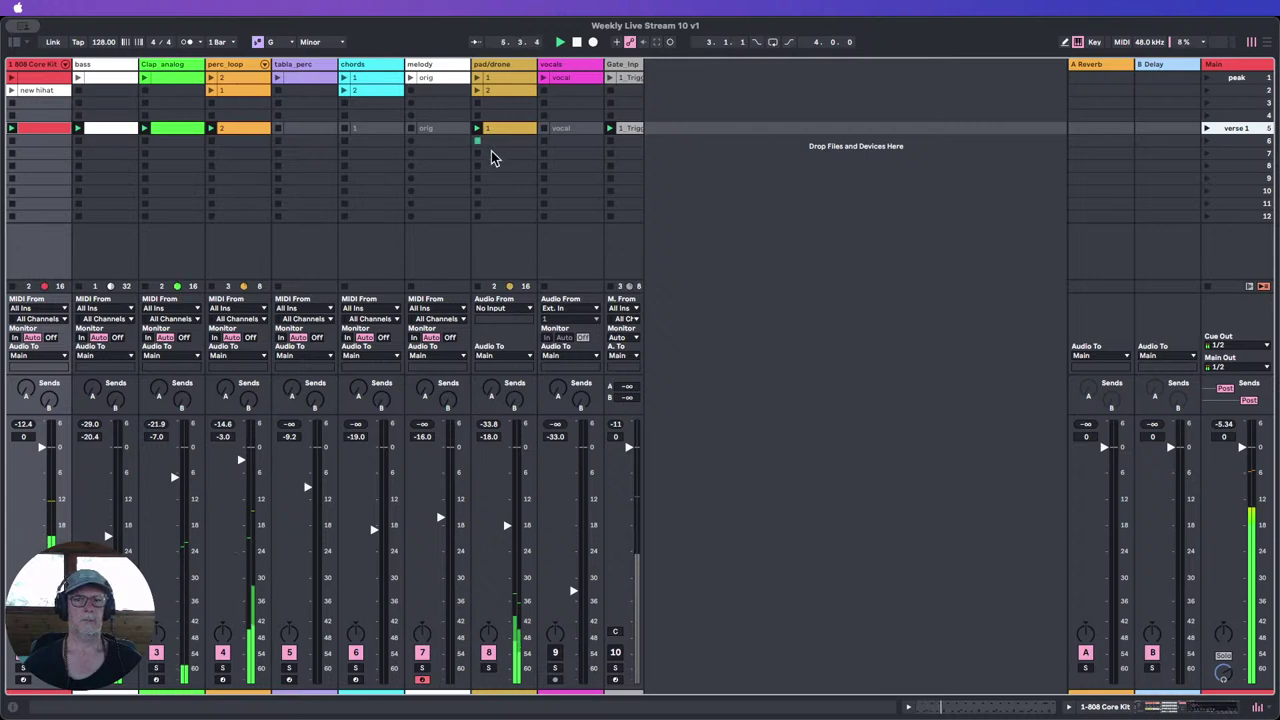
Step: Launch pad/drone clip 2 and put a copy of it in the verse 1 scene in place of clip 1
click(494, 89)
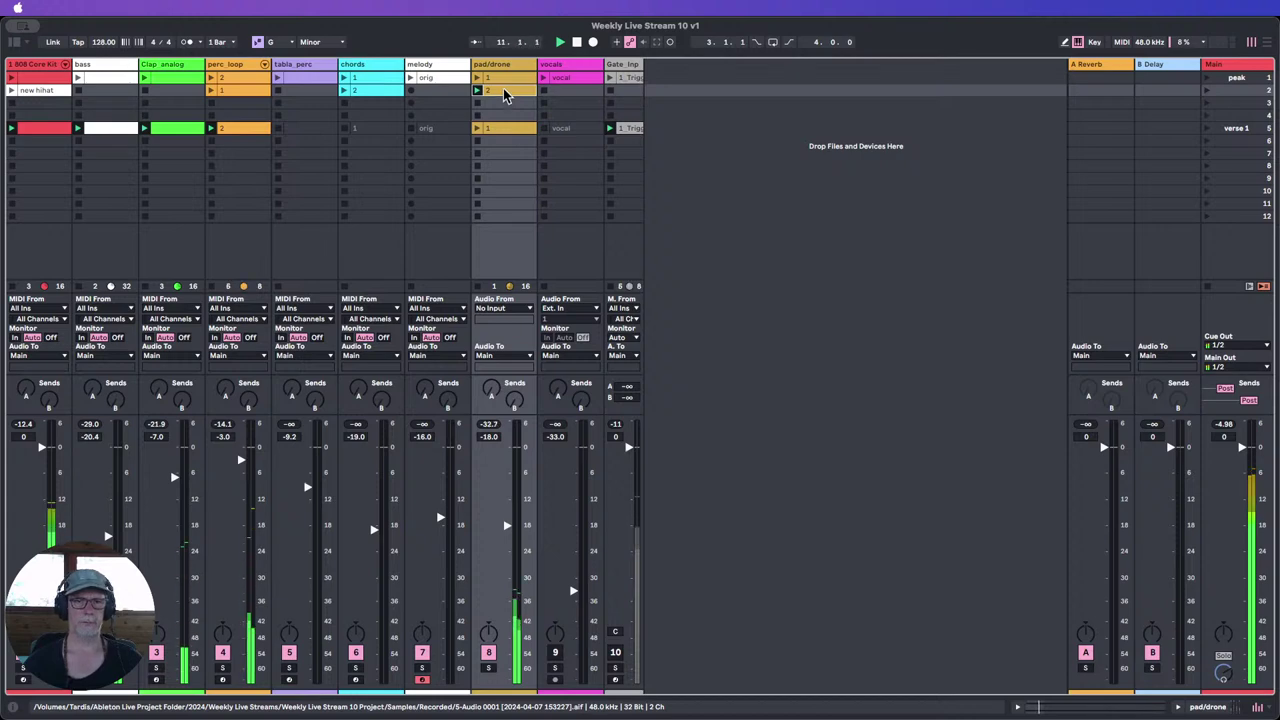
drag(503, 89, 513, 129)
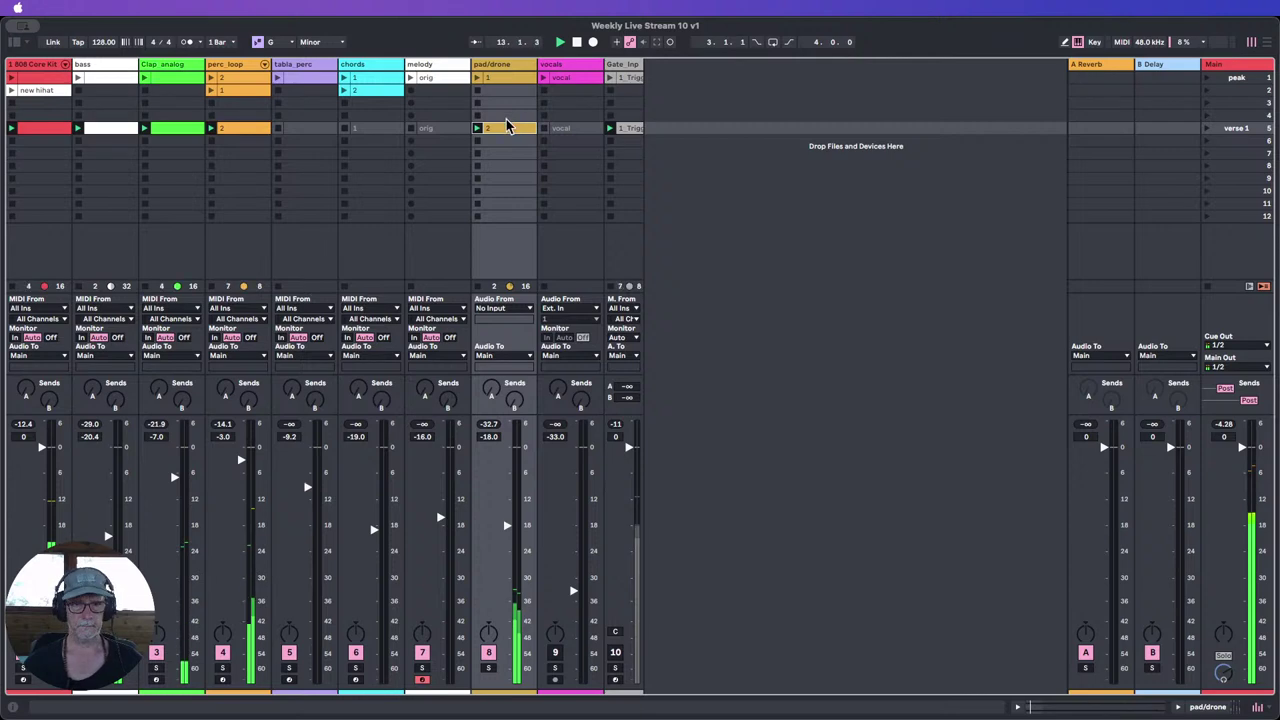
drag(507, 129, 499, 91)
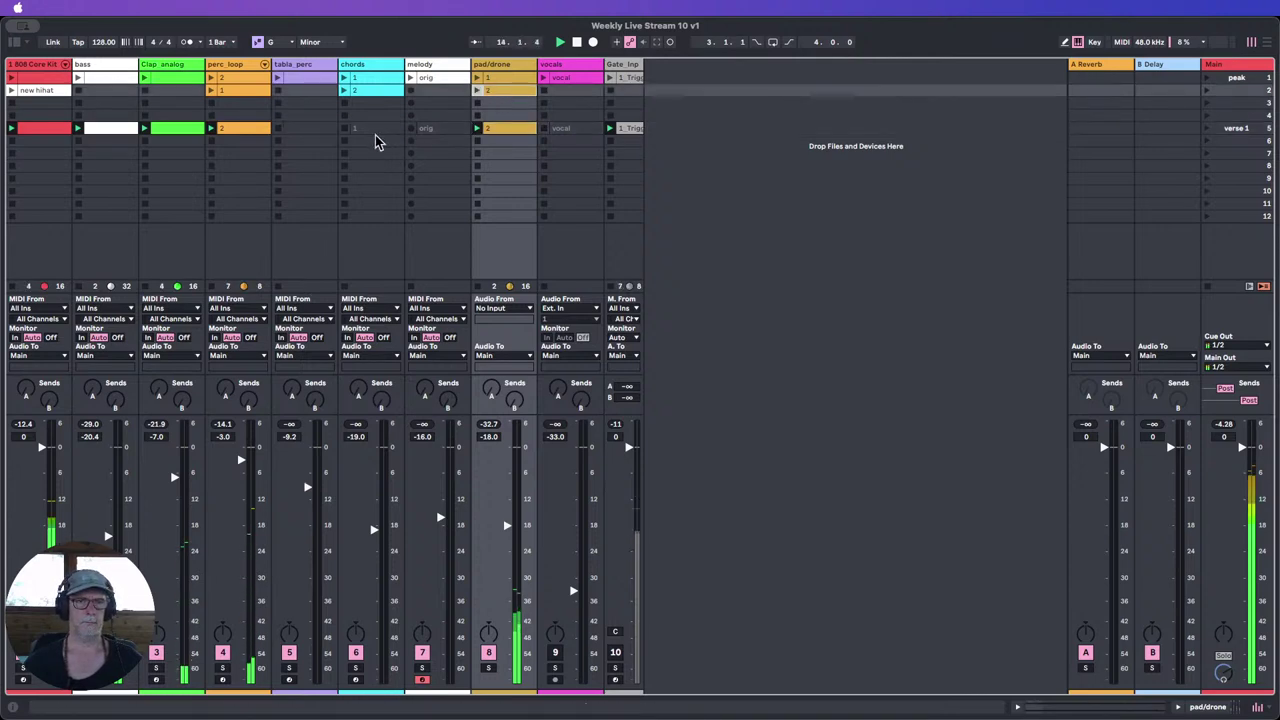
Step: Reactivate and play chords clip 1 in verse 1, and collapse EQ Eight in the chords track's device chain
click(372, 131)
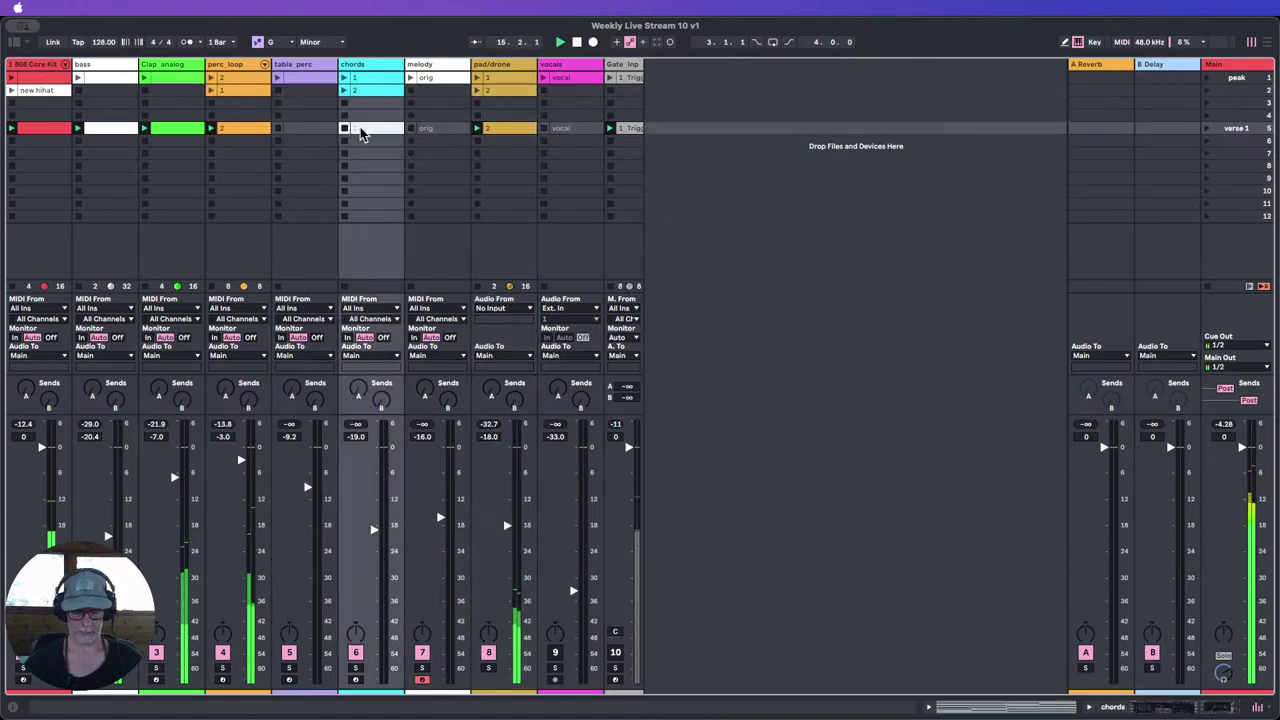
key(ctrl+v)
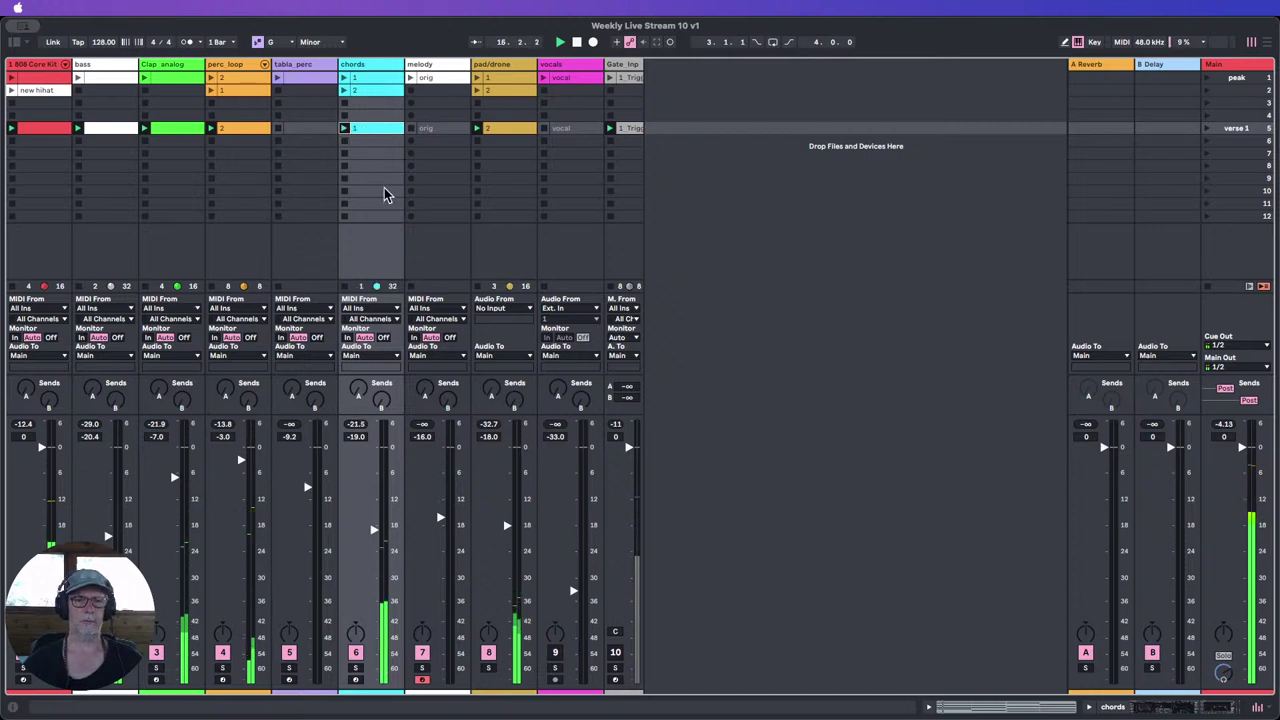
double_click(369, 64)
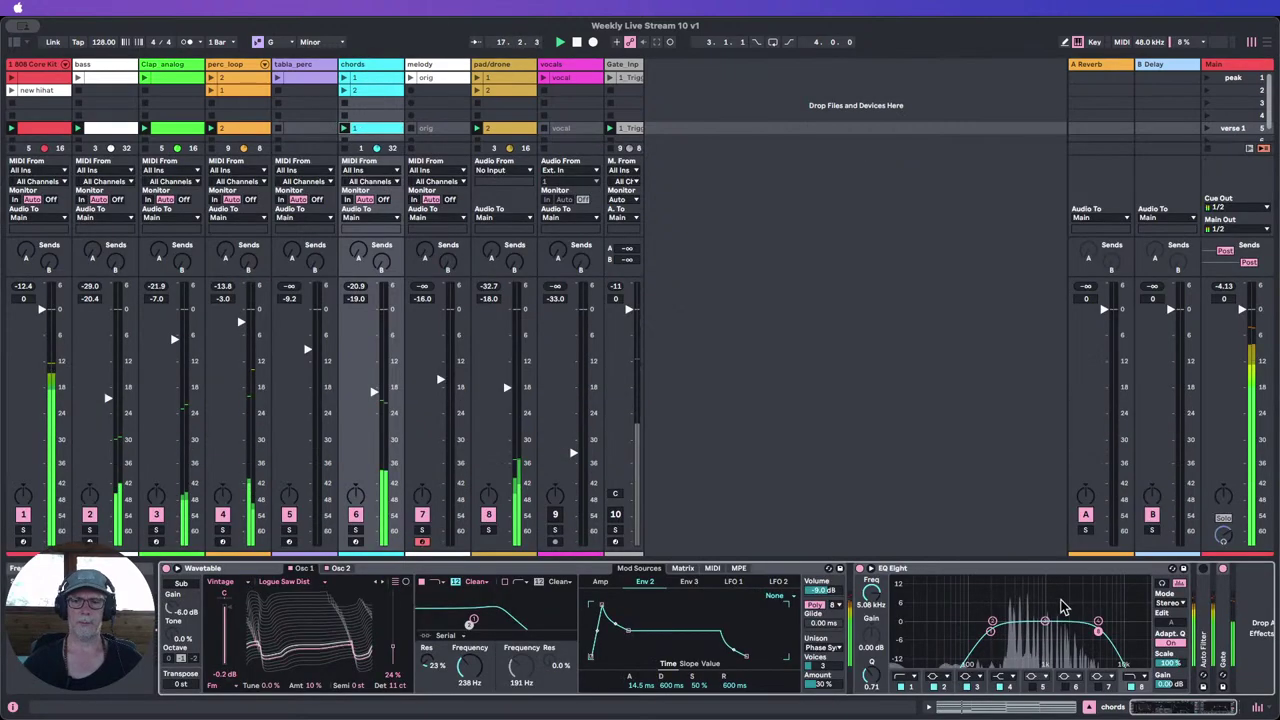
double_click(1047, 569)
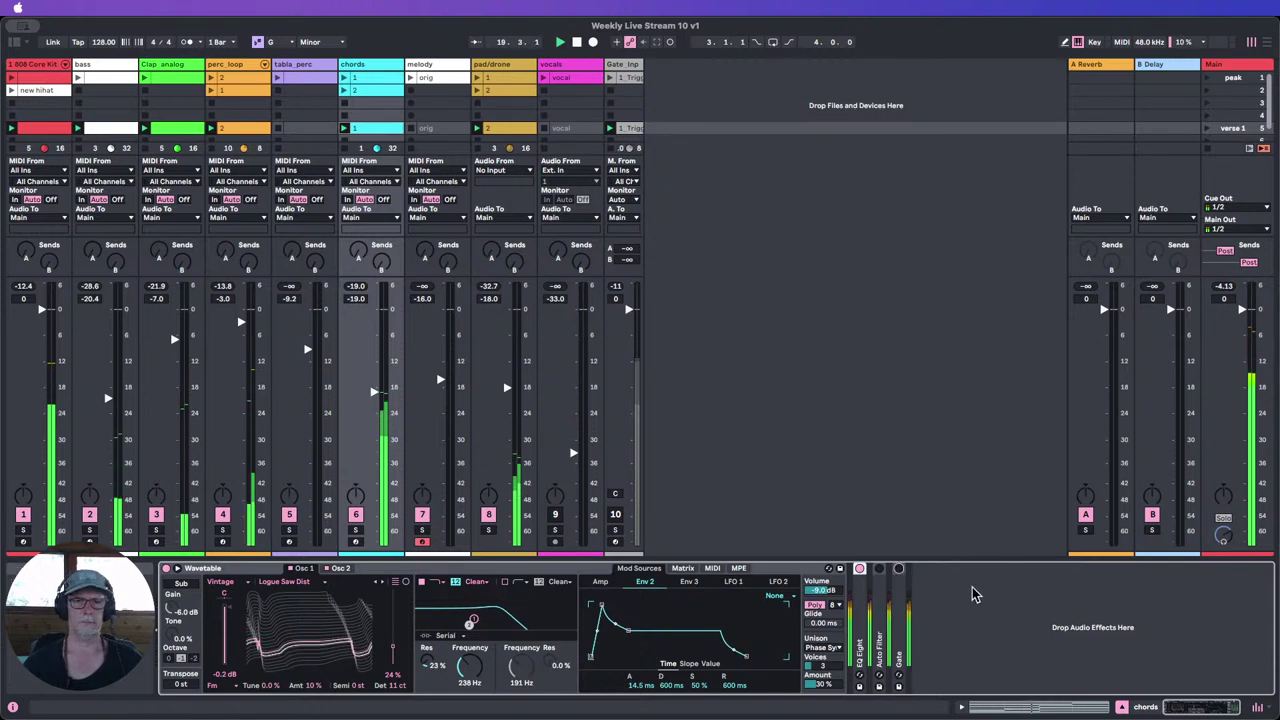
Step: Relaunch chords clip 1 in verse 1 and turn on the Gate device of the chords track
click(481, 165)
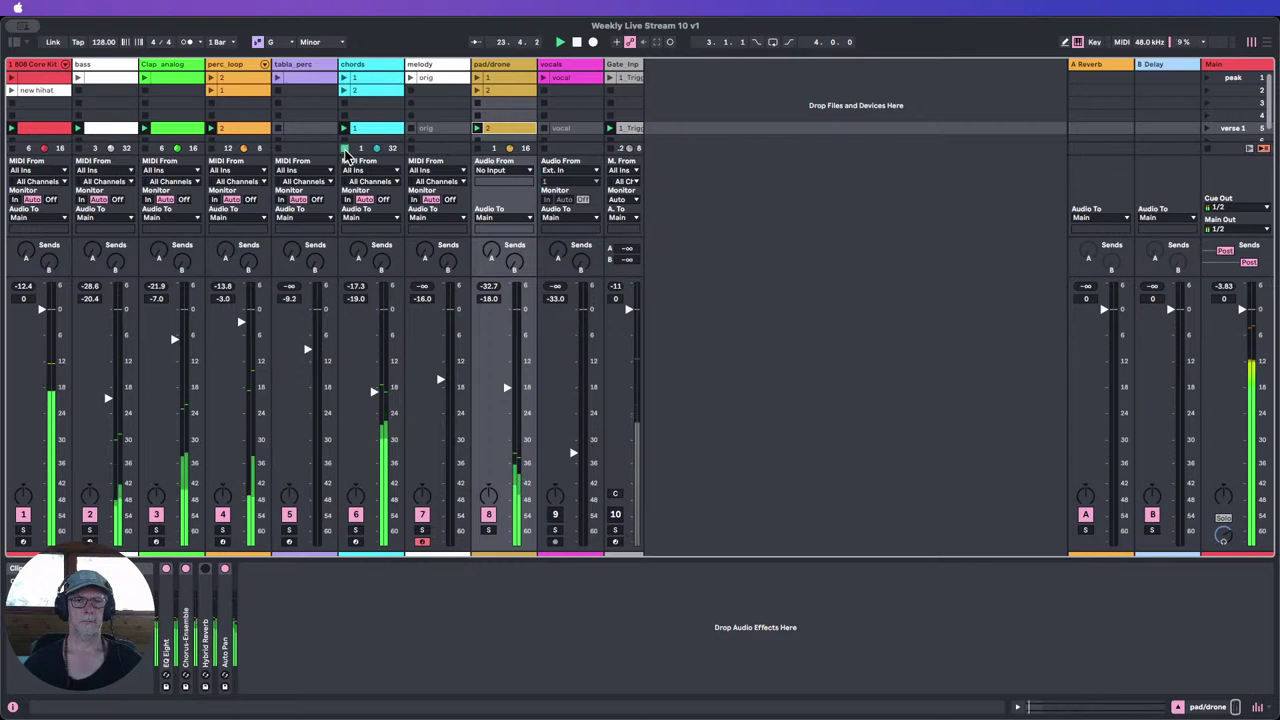
click(345, 130)
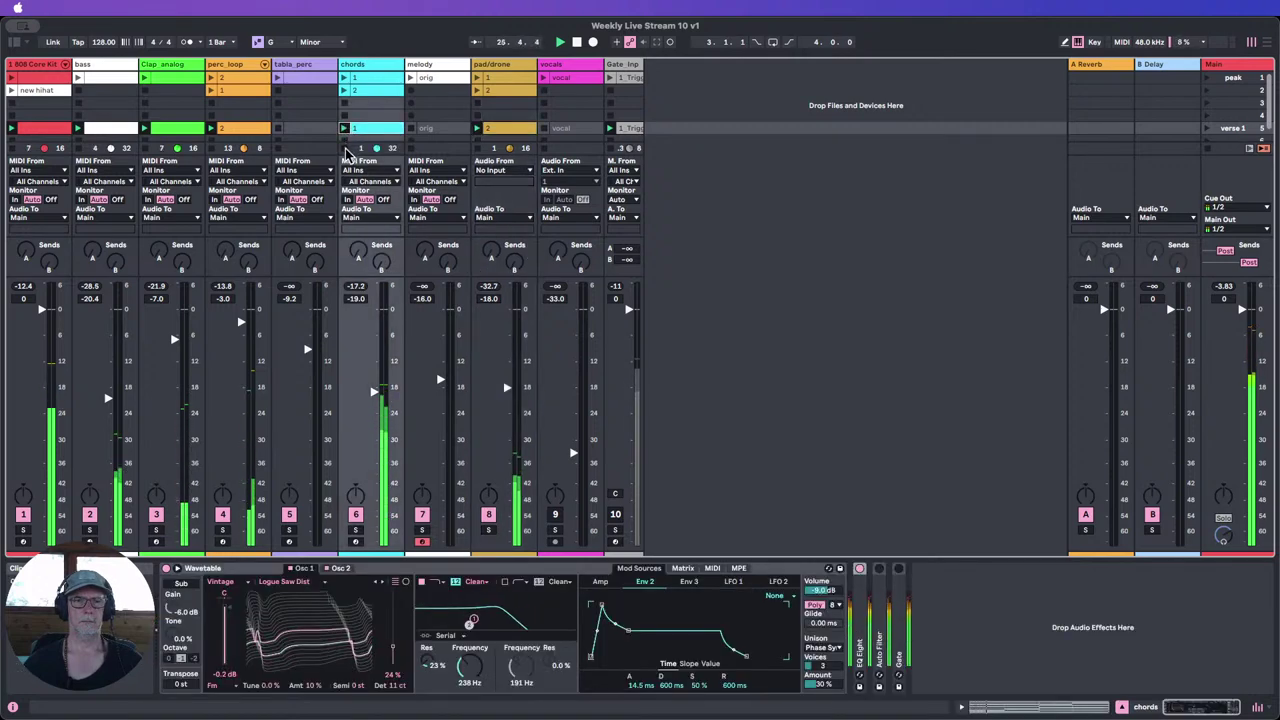
click(899, 568)
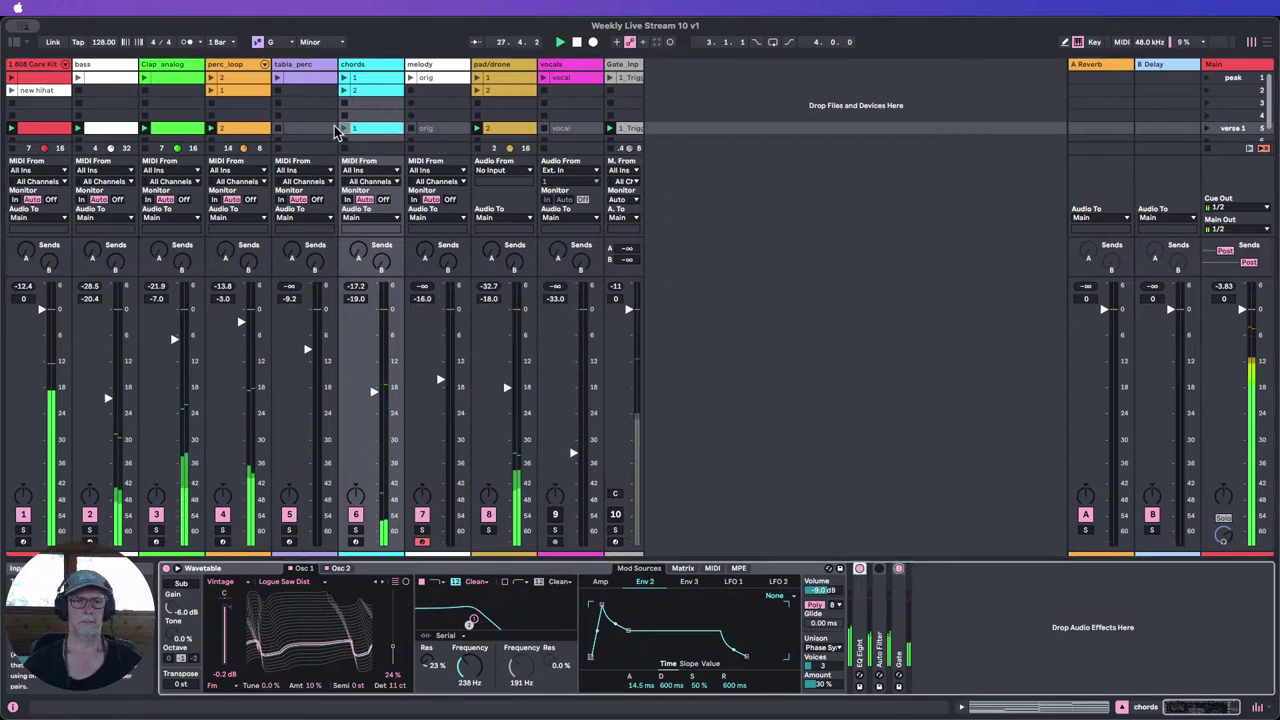
Step: Audition the peak scene's tabla_perc clip with the device view hidden, and reactivate and launch the verse 1 one
click(294, 78)
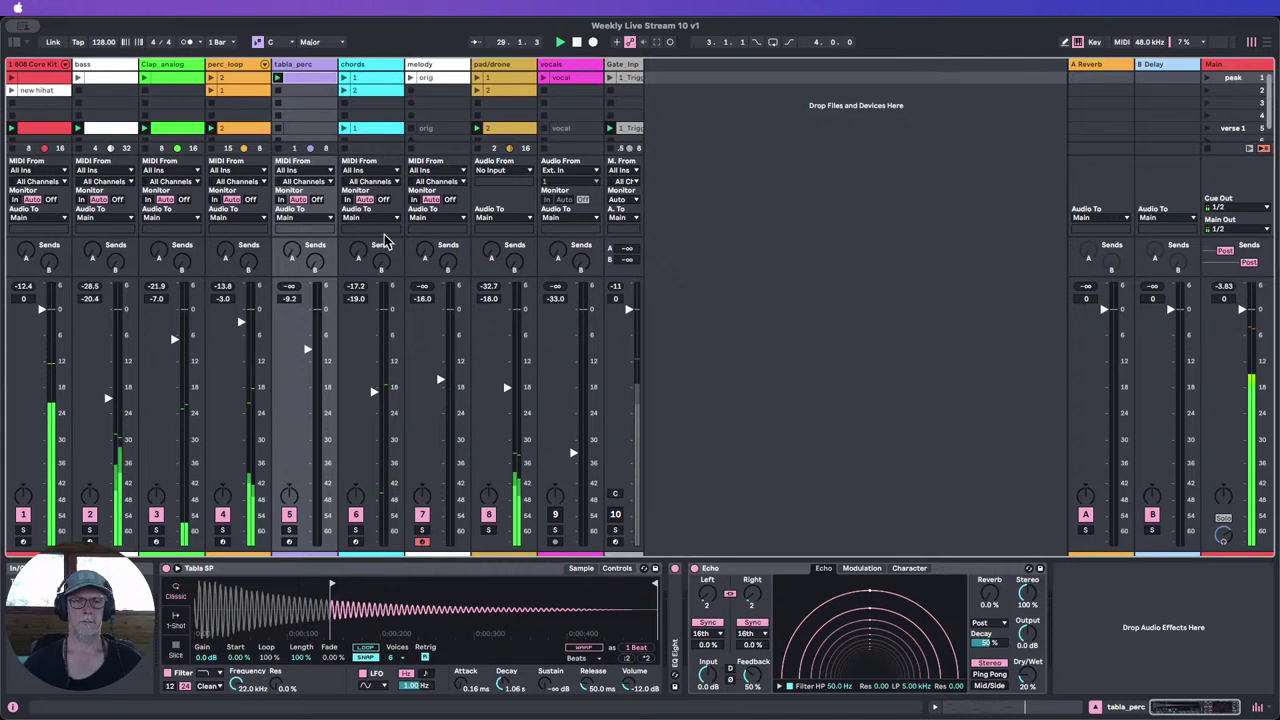
click(1120, 709)
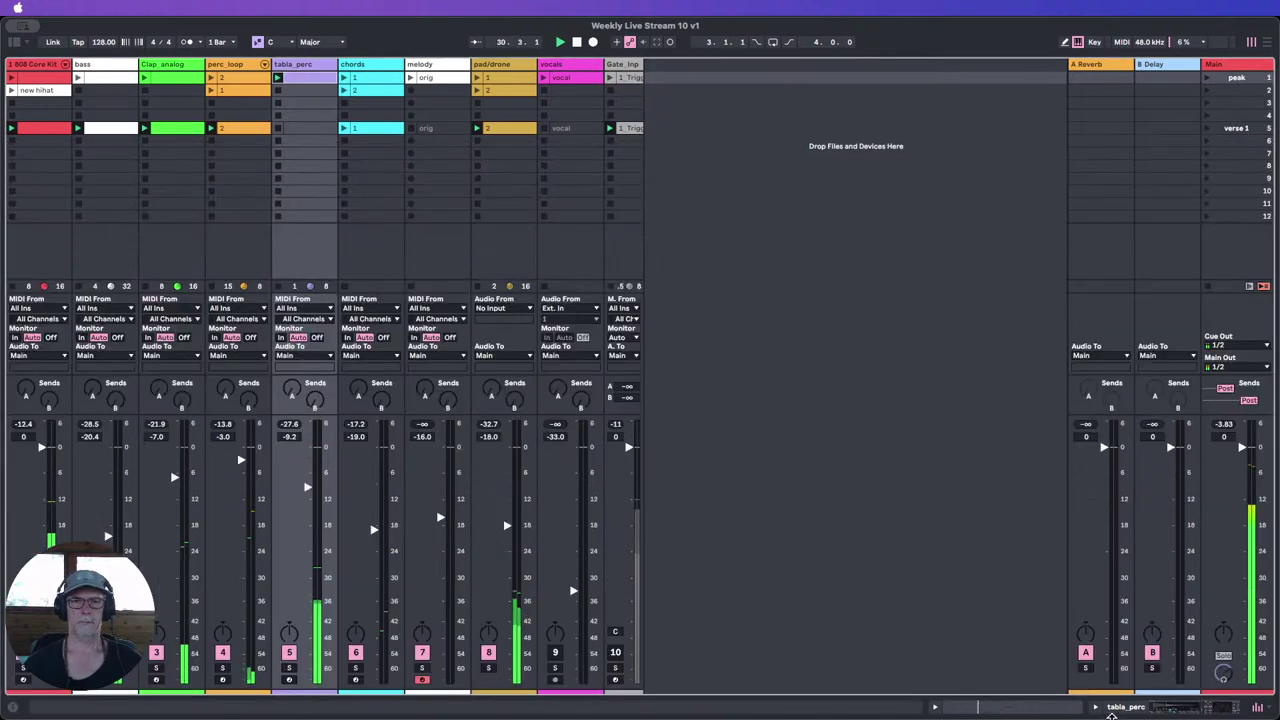
click(305, 128)
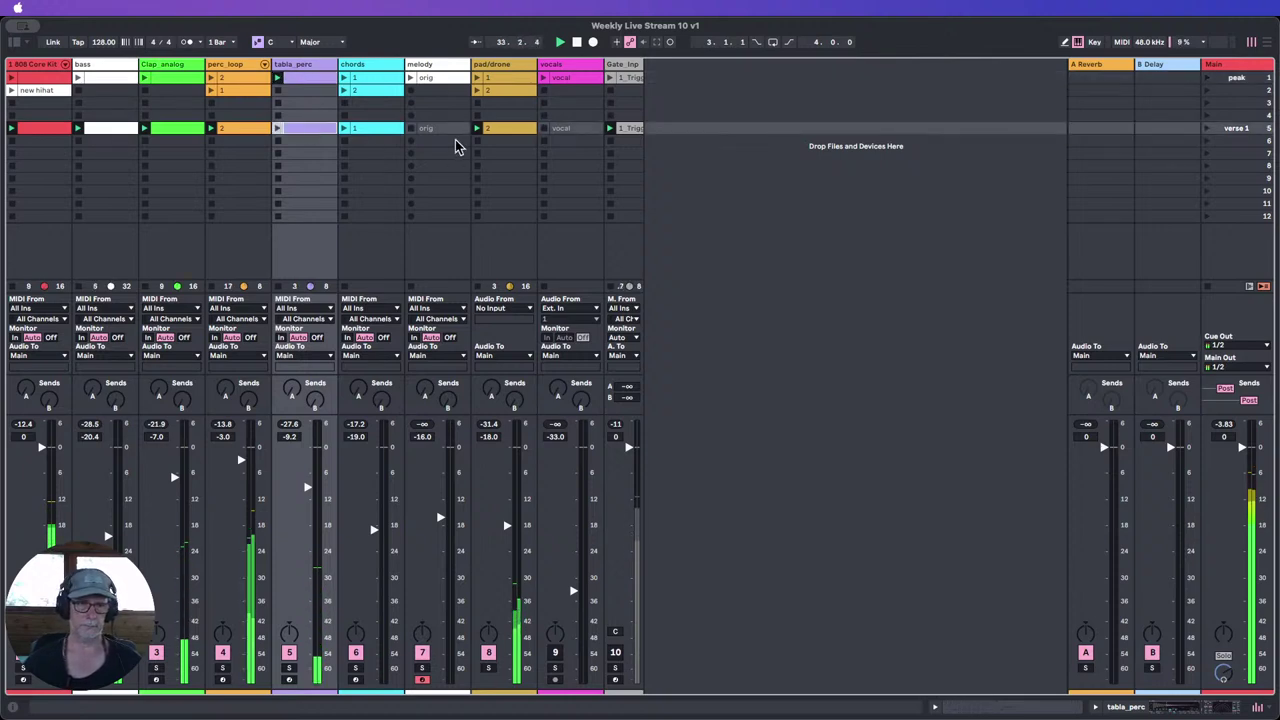
click(278, 128)
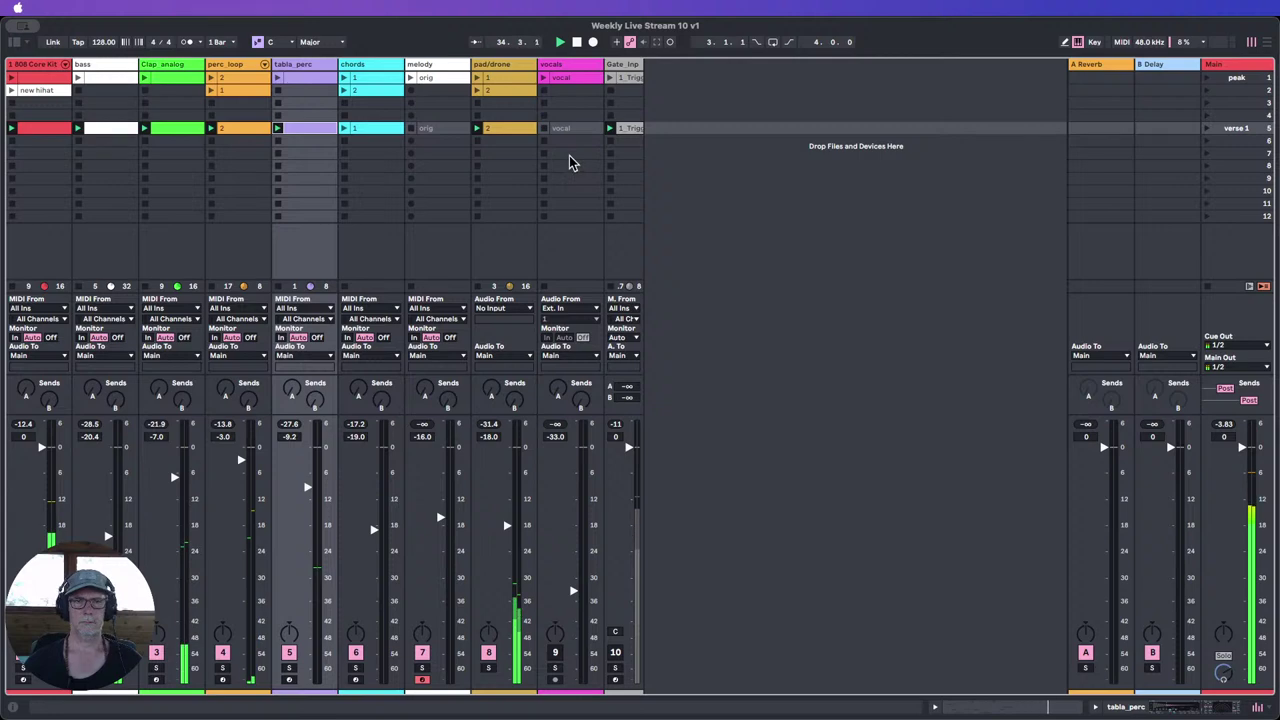
Step: Inspect the bass track's device chain and hide the device view
double_click(99, 65)
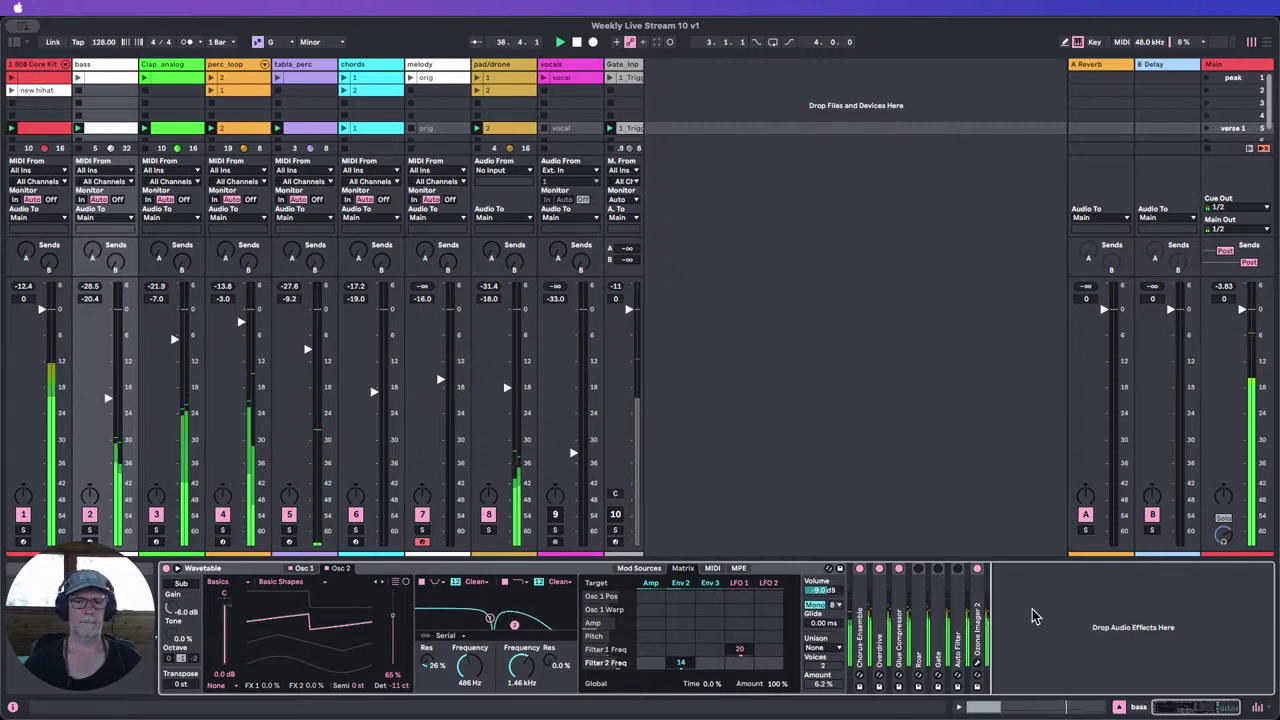
click(1120, 707)
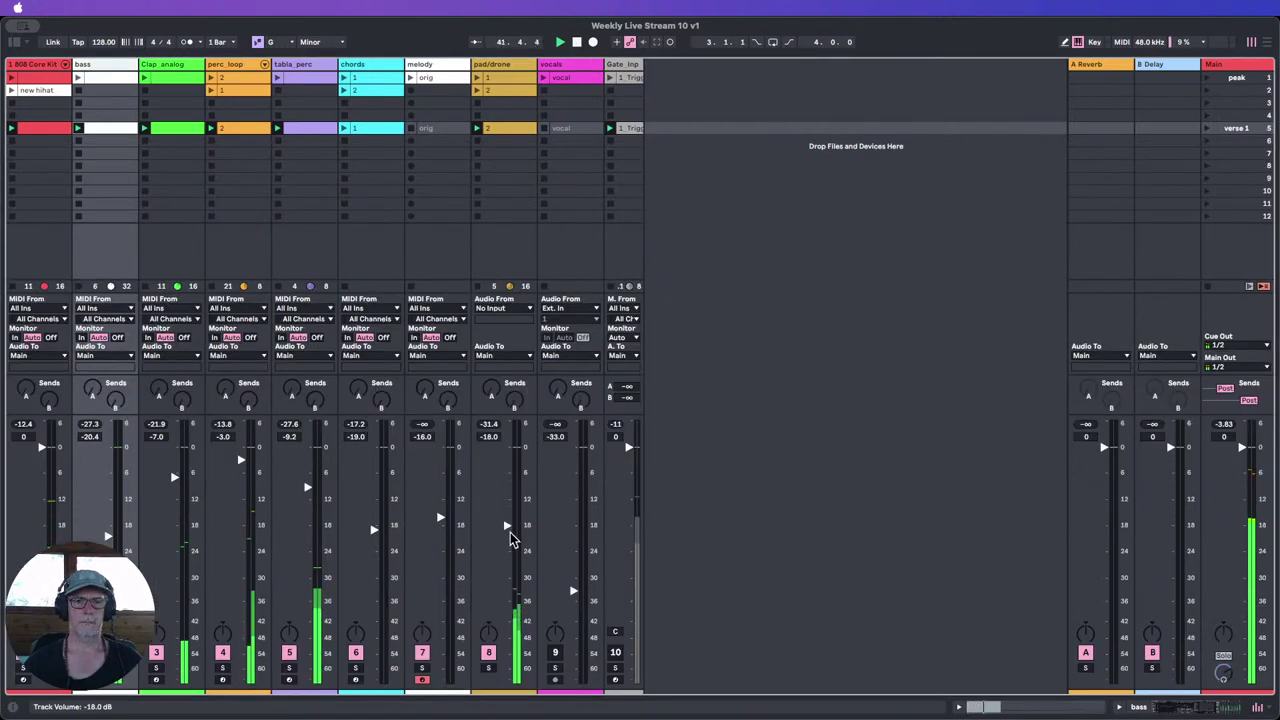
Step: Play pad/drone clip 1 from the peak scene and copy it over clip 2 in verse 1
click(476, 90)
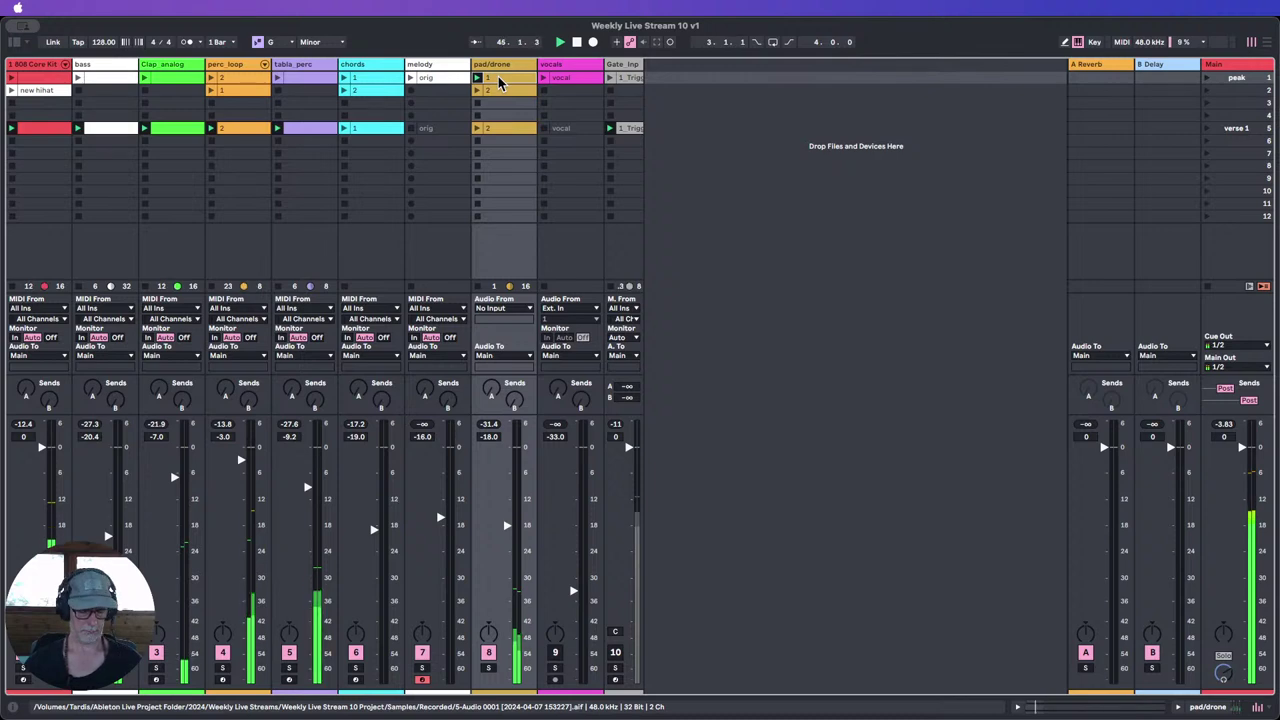
click(501, 129)
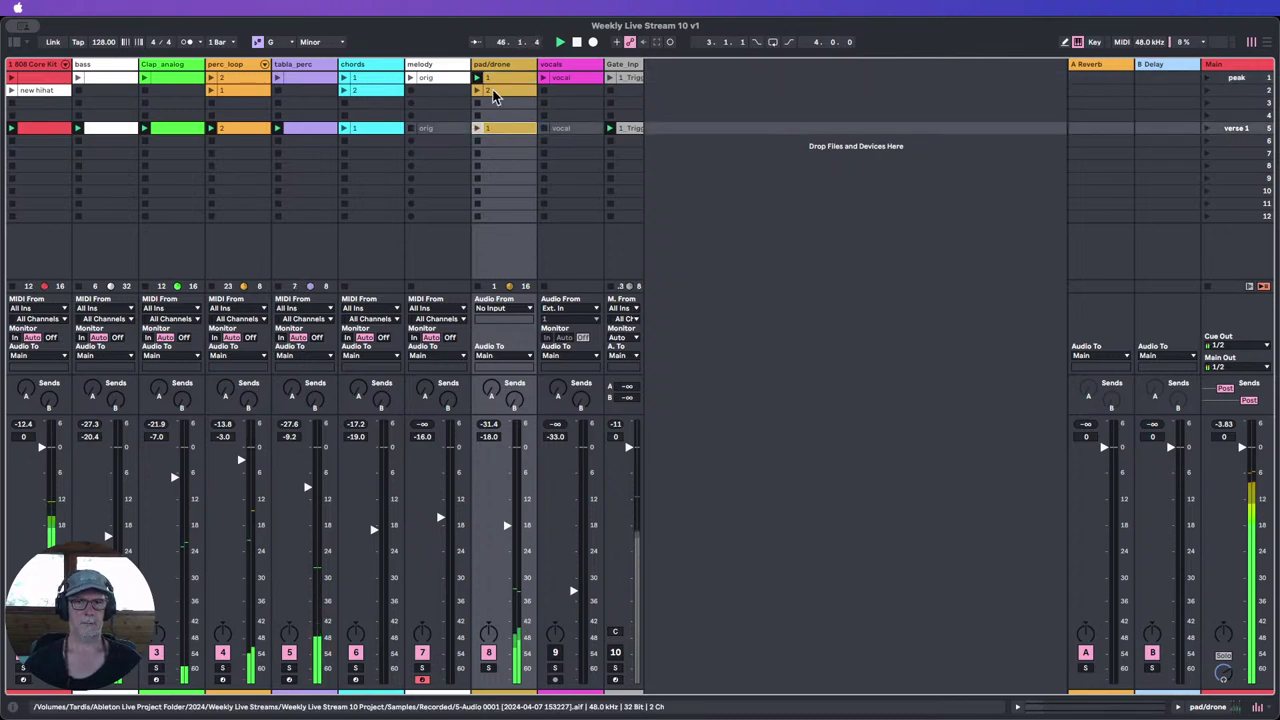
Step: Duplicate the peak scene, place the copy directly below verse 1 as scene 6, and stop playback
click(1243, 82)
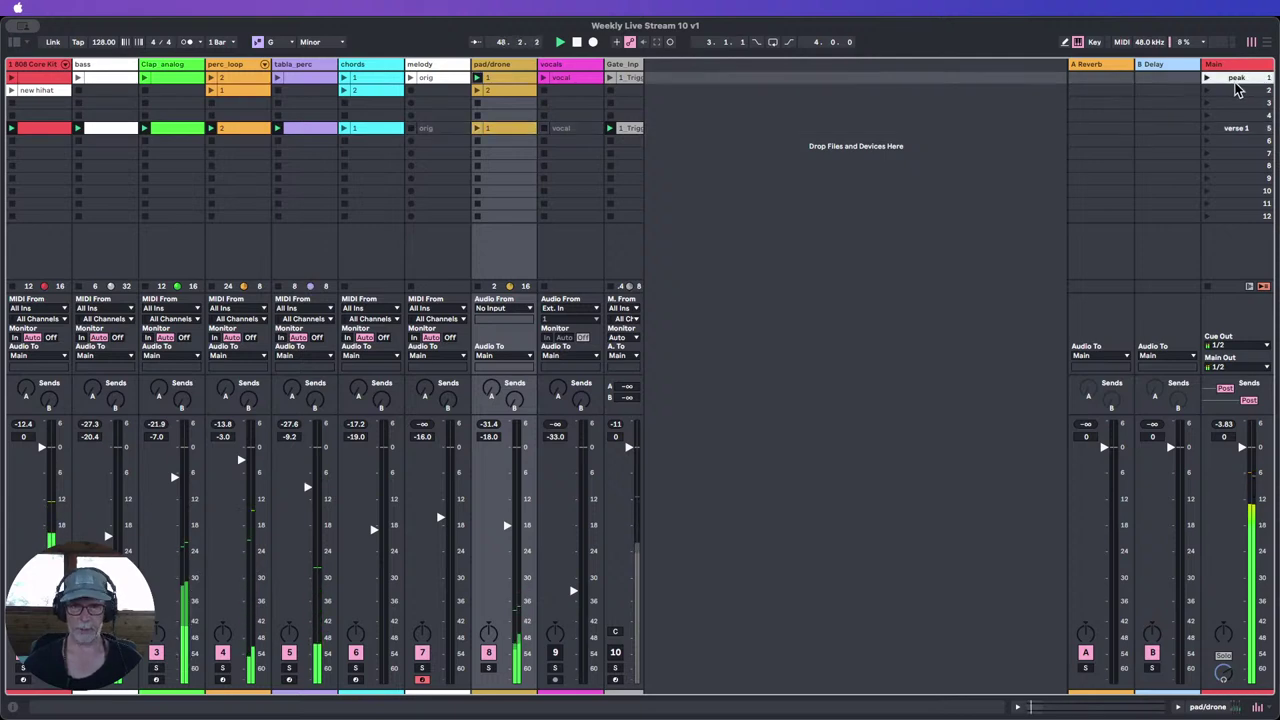
key(super+d)
drag(1237, 92, 1236, 152)
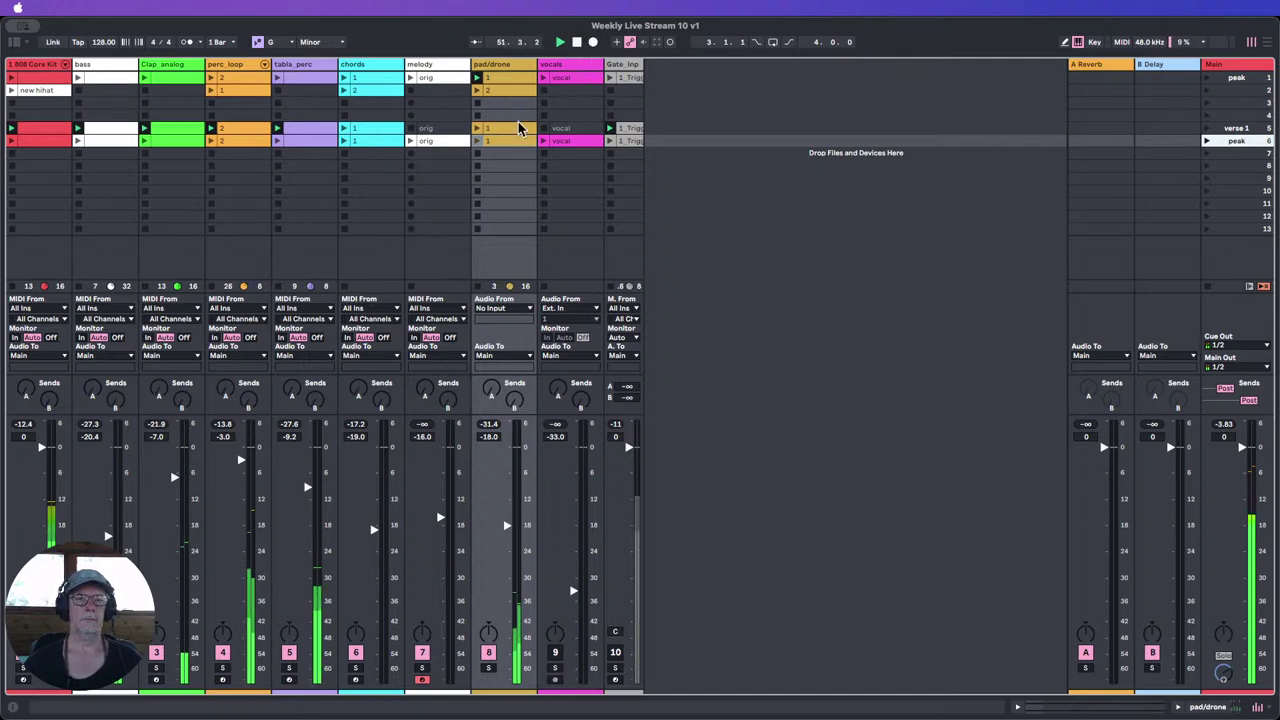
click(577, 43)
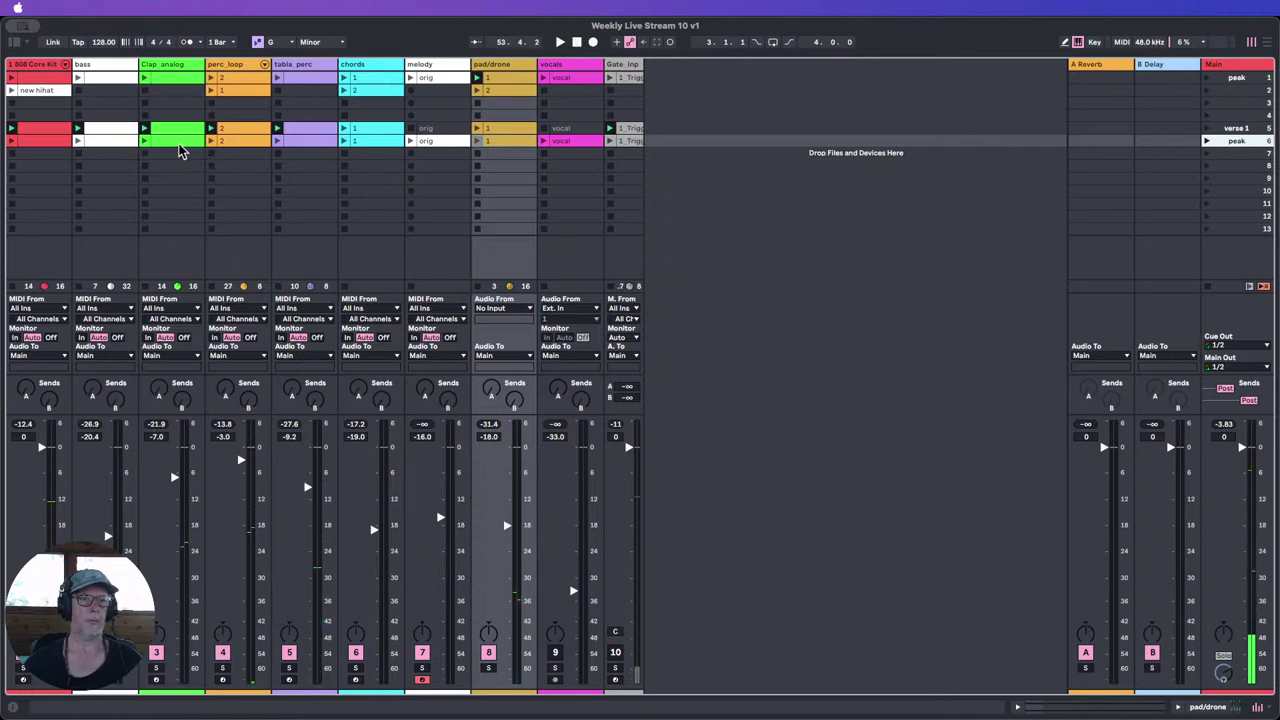
Step: Rename the copied peak scene in row 6
click(111, 145)
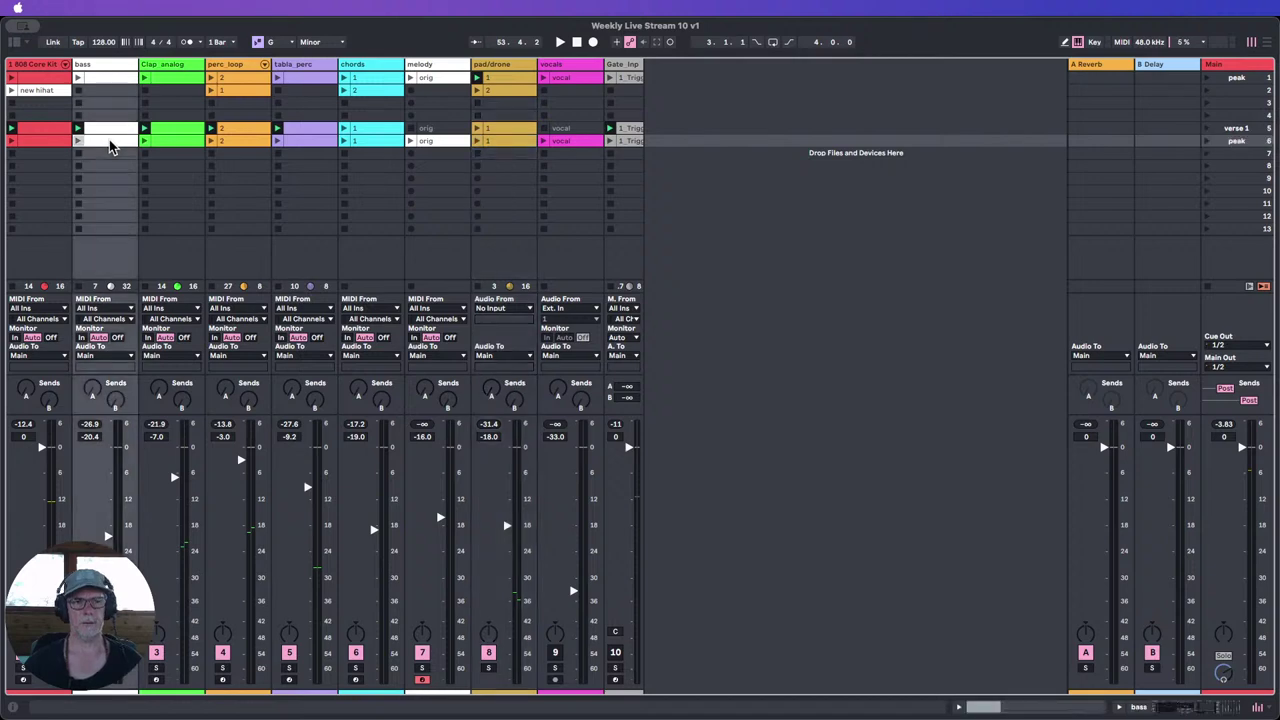
click(1236, 145)
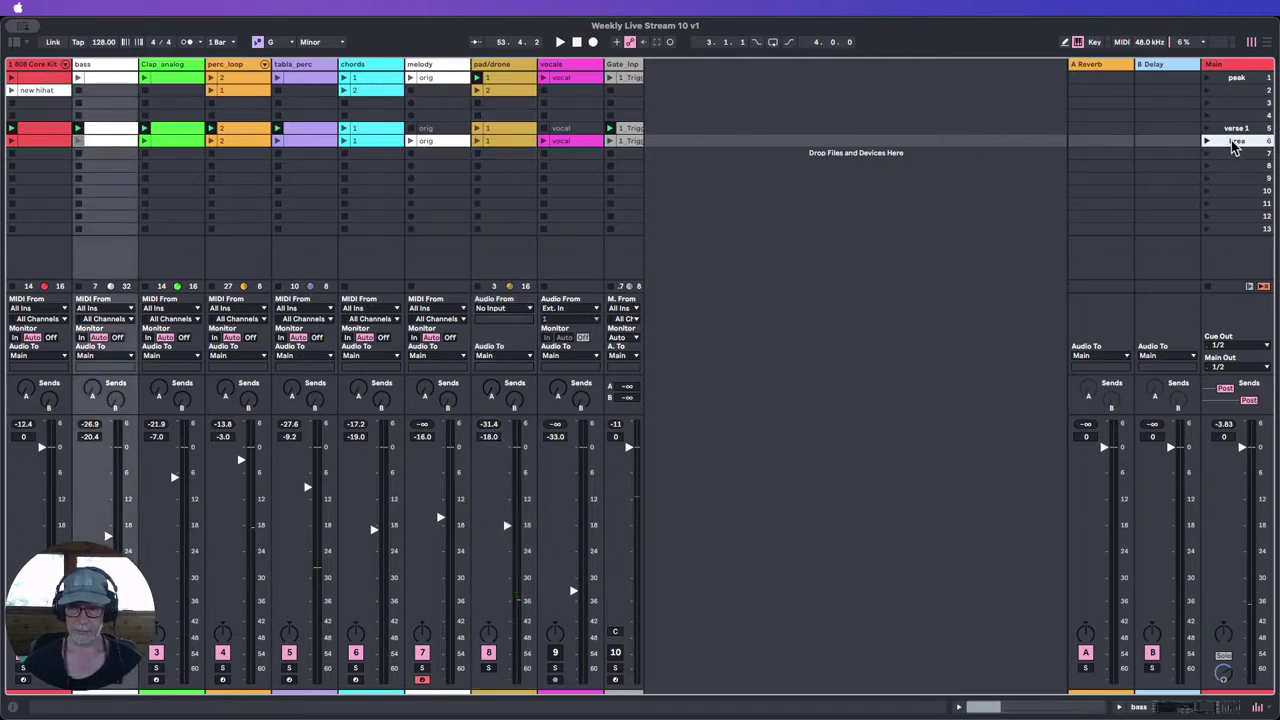
Step: Name the scene in row 6 "break" and look over the notes of its 808 Core Kit clip
key(Return)
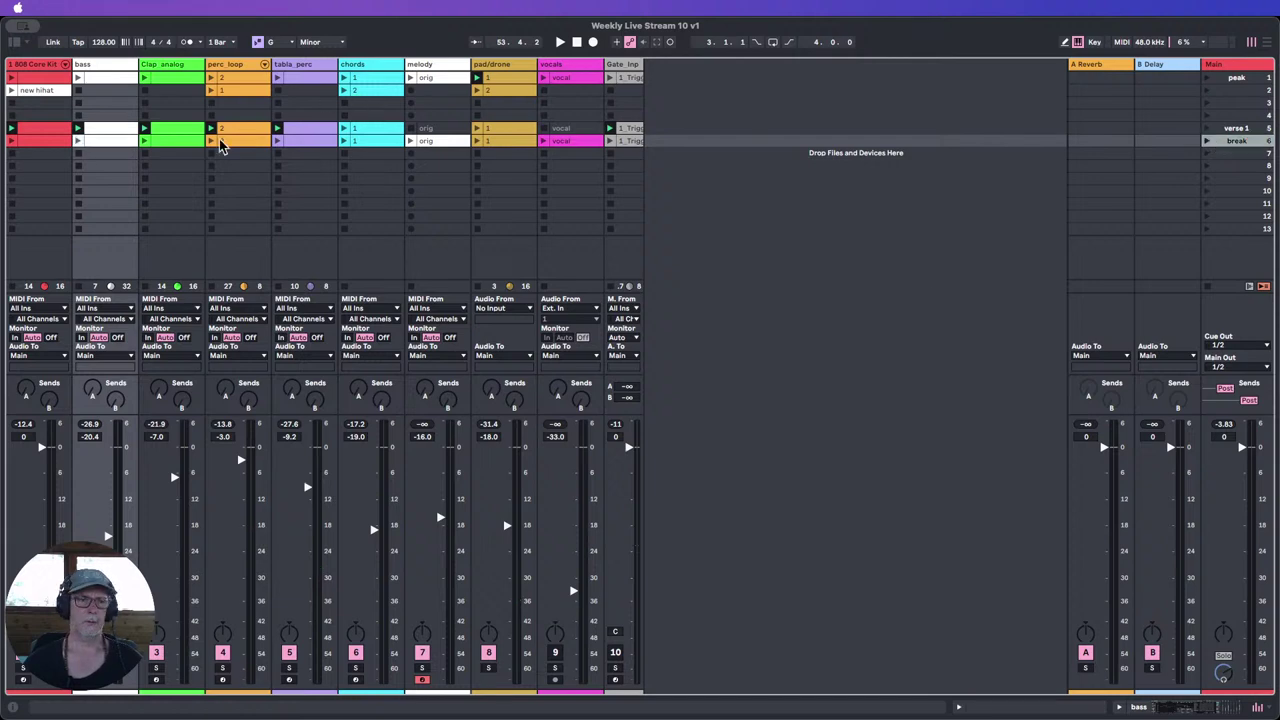
click(64, 66)
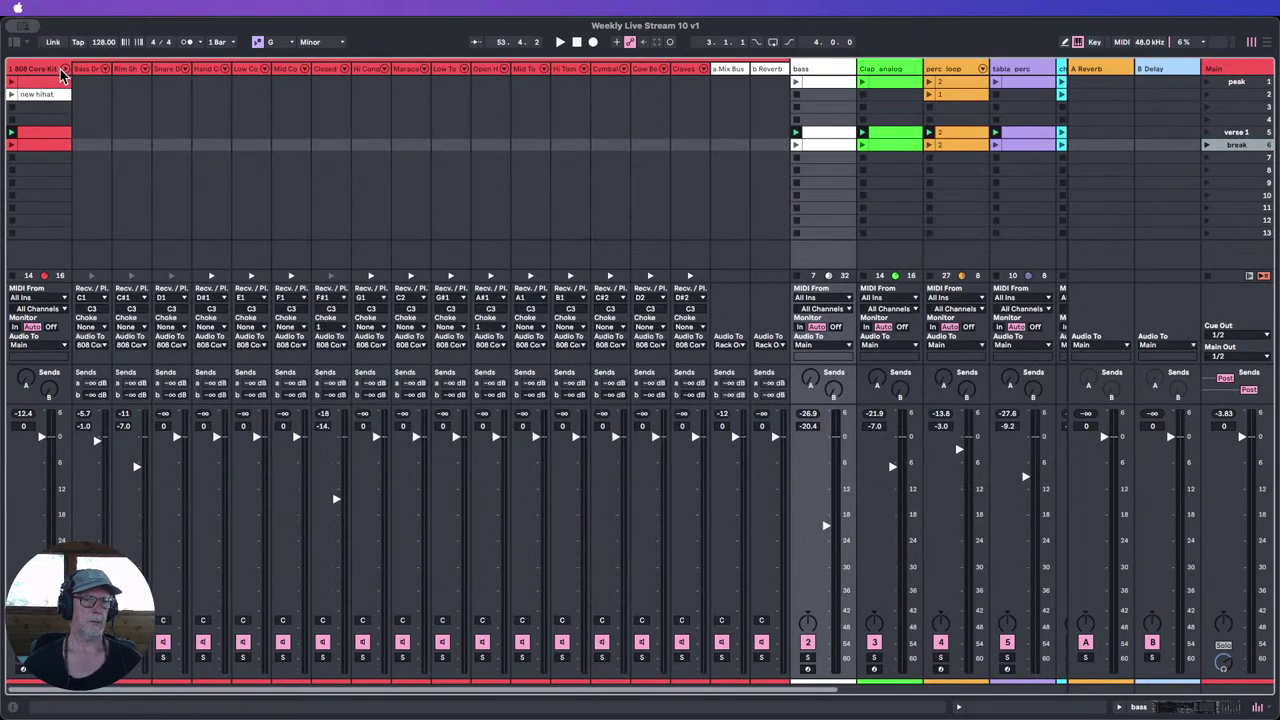
click(44, 148)
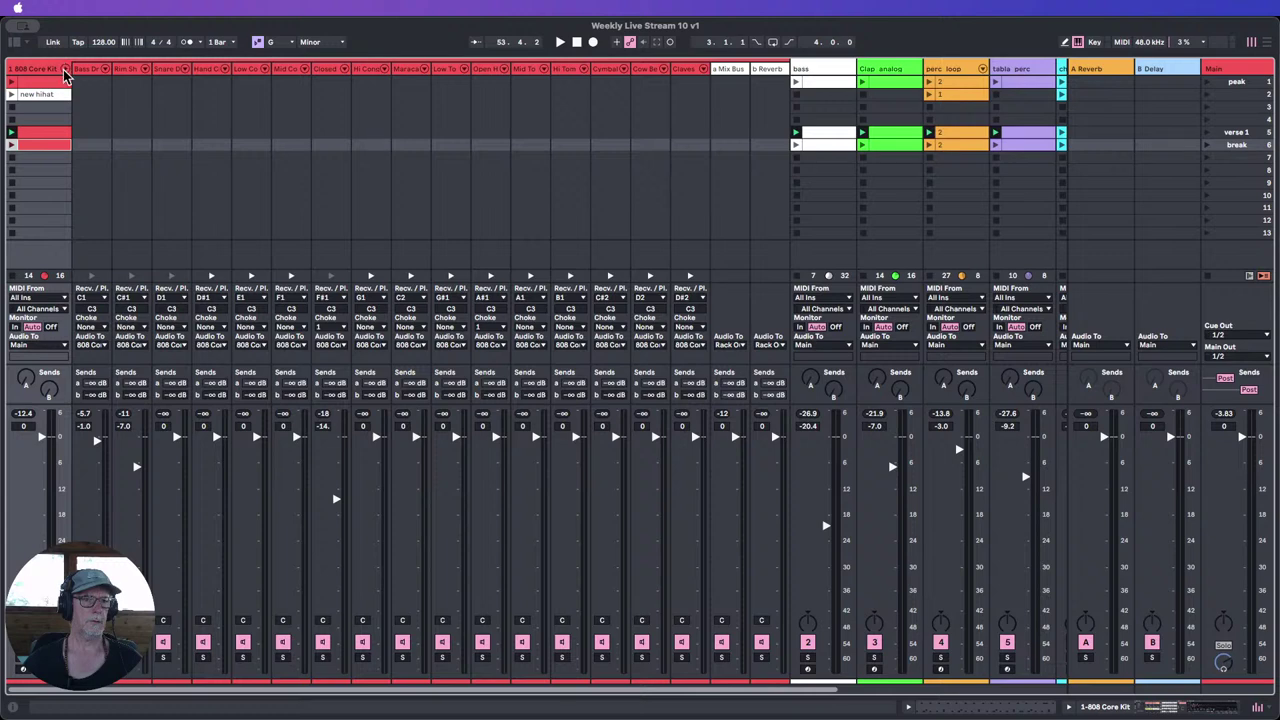
click(64, 68)
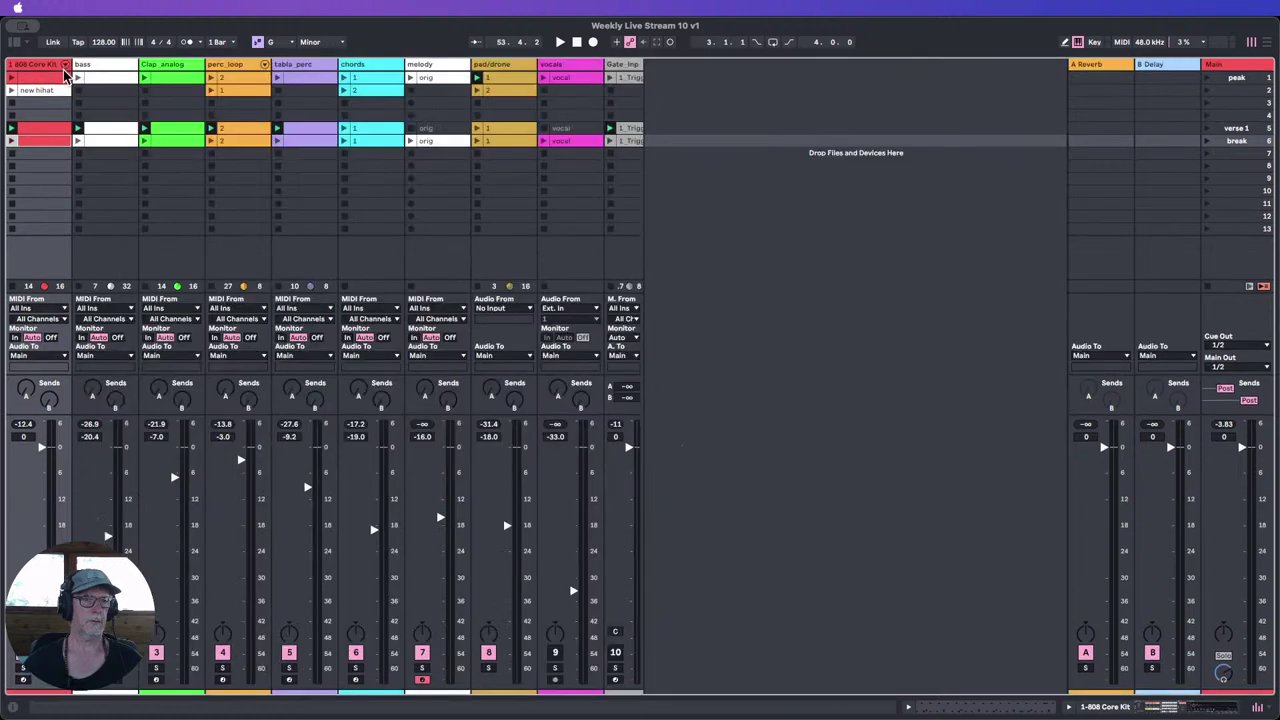
double_click(44, 141)
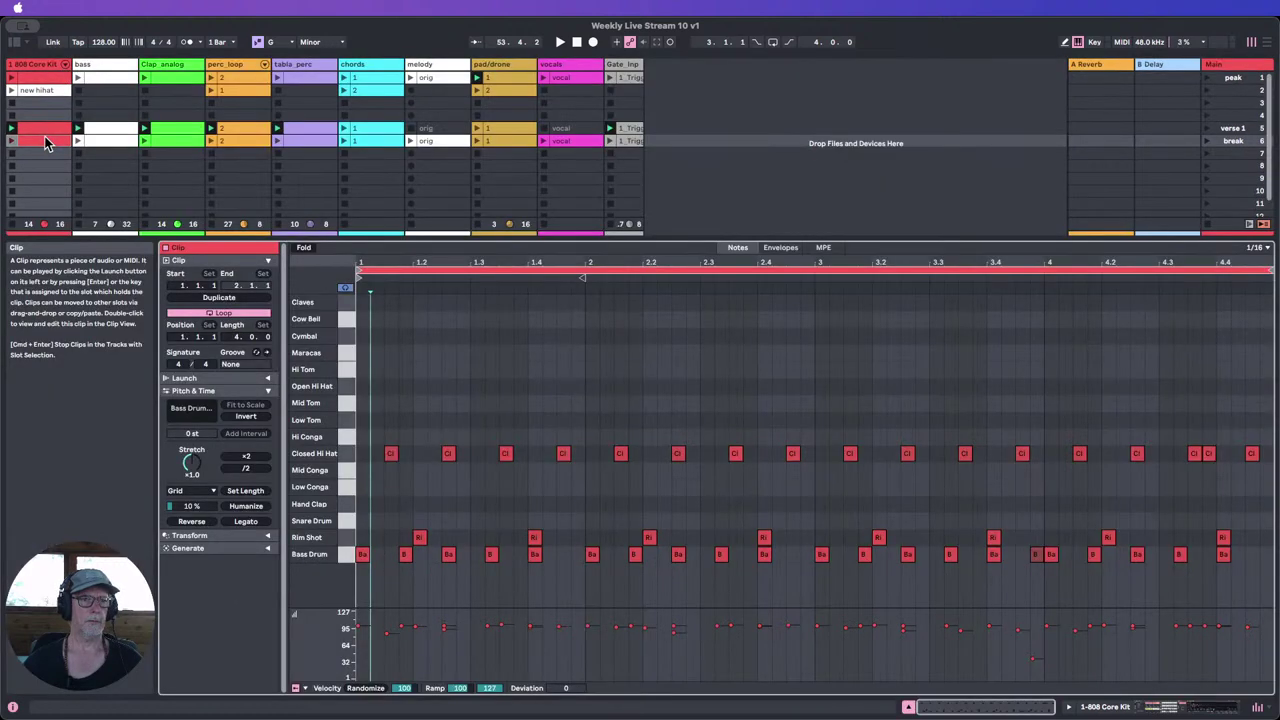
click(908, 708)
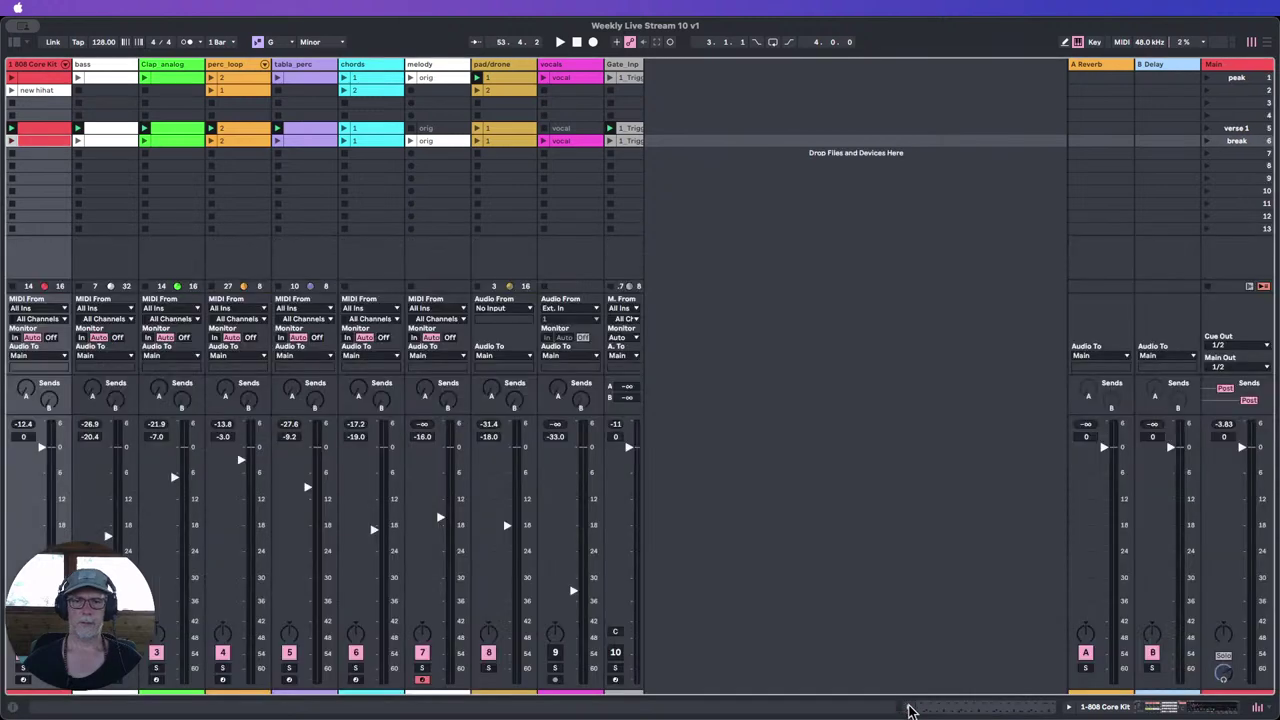
Step: Recolour the break scene's drum clip light pink and name it 2, and name the verse 1 drum clip 1
right_click(52, 146)
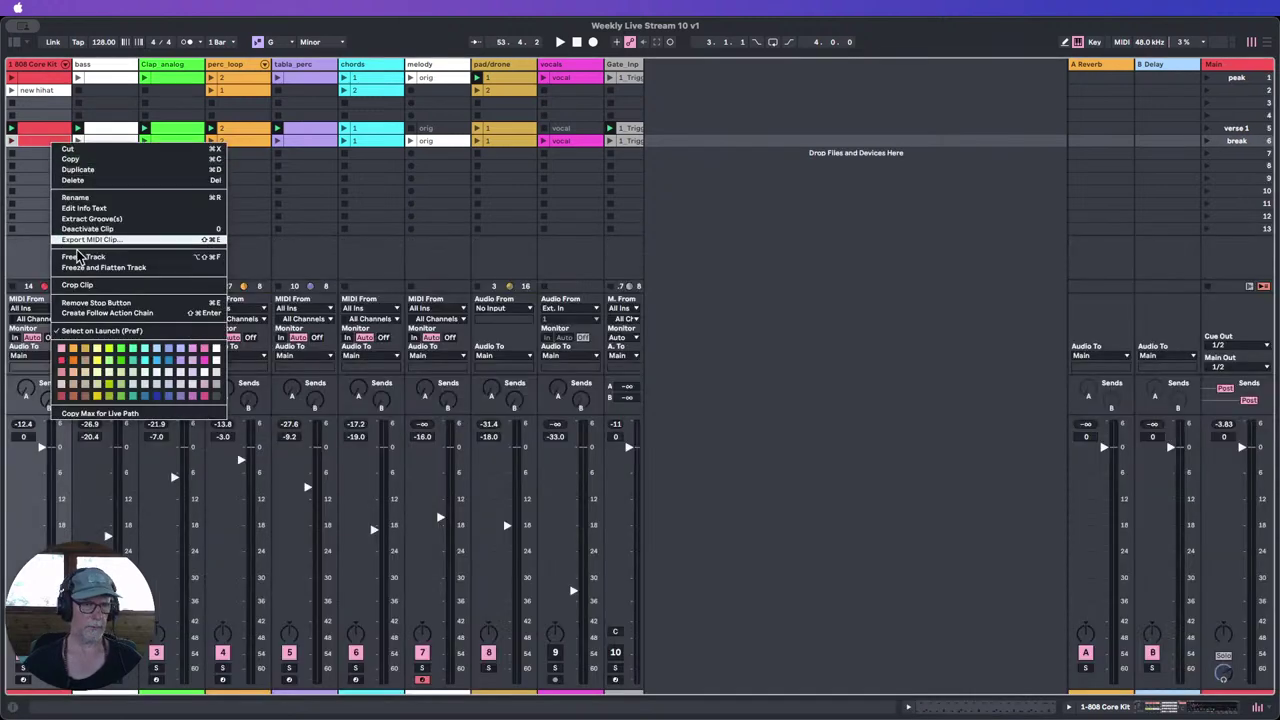
click(62, 348)
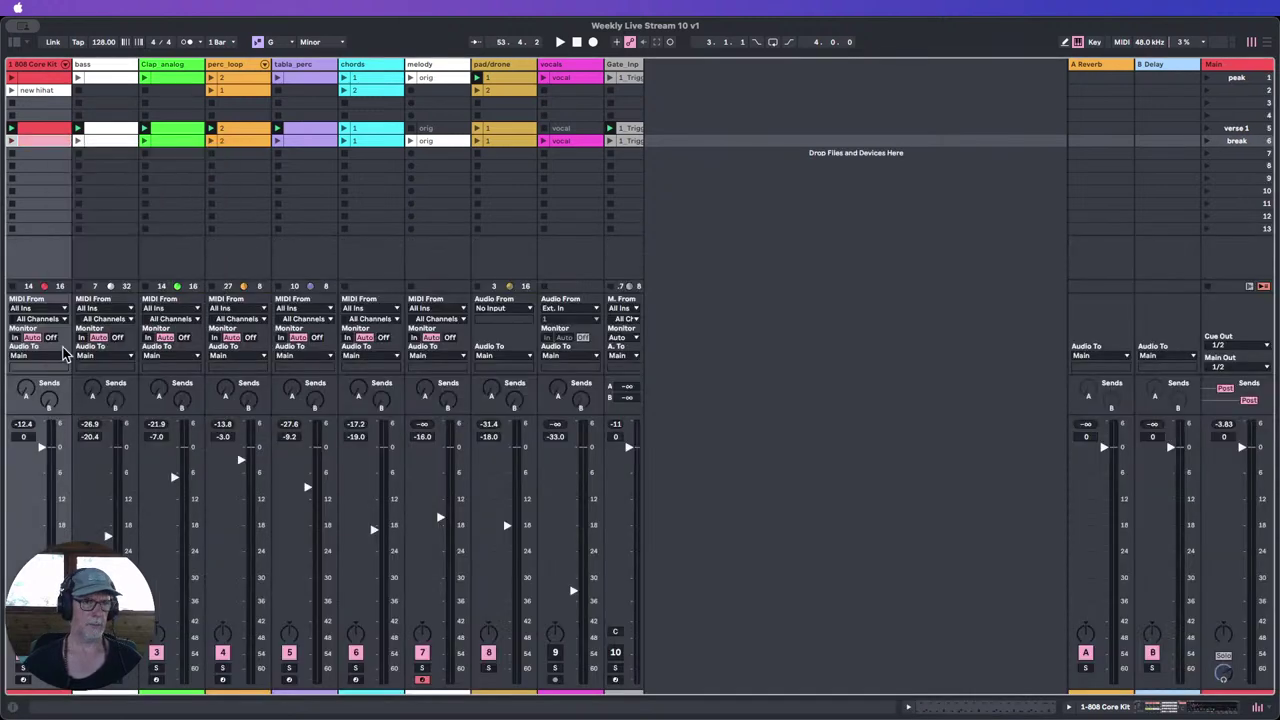
text(2)
click(41, 132)
key(super+r)
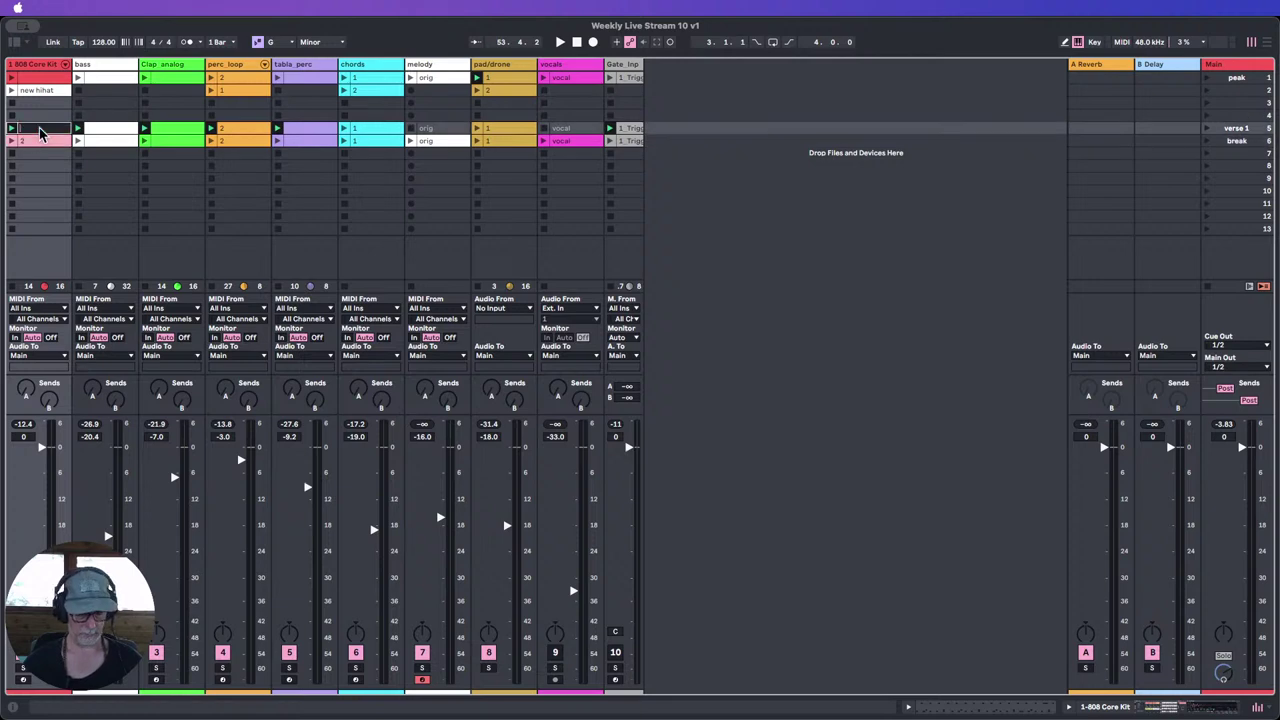
text(1)
key(Return)
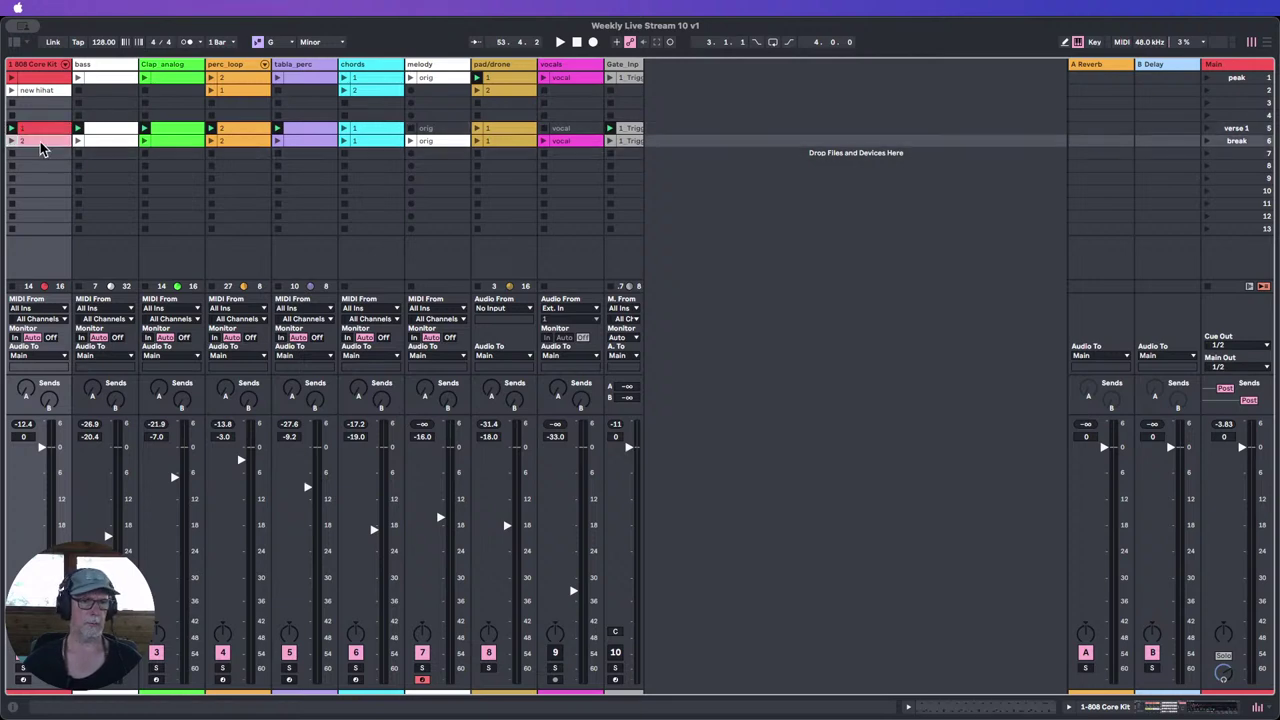
Step: Deactivate all bass drum notes in drum clip 2 of the break scene
double_click(44, 141)
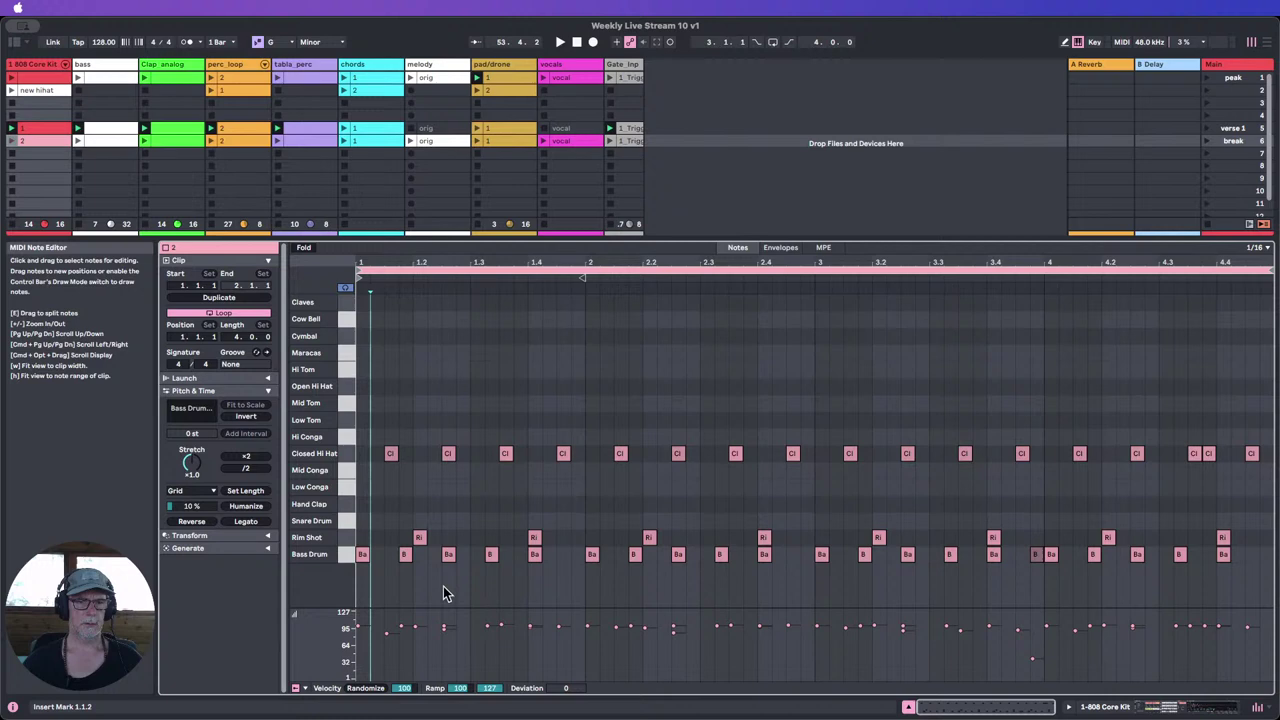
click(345, 555)
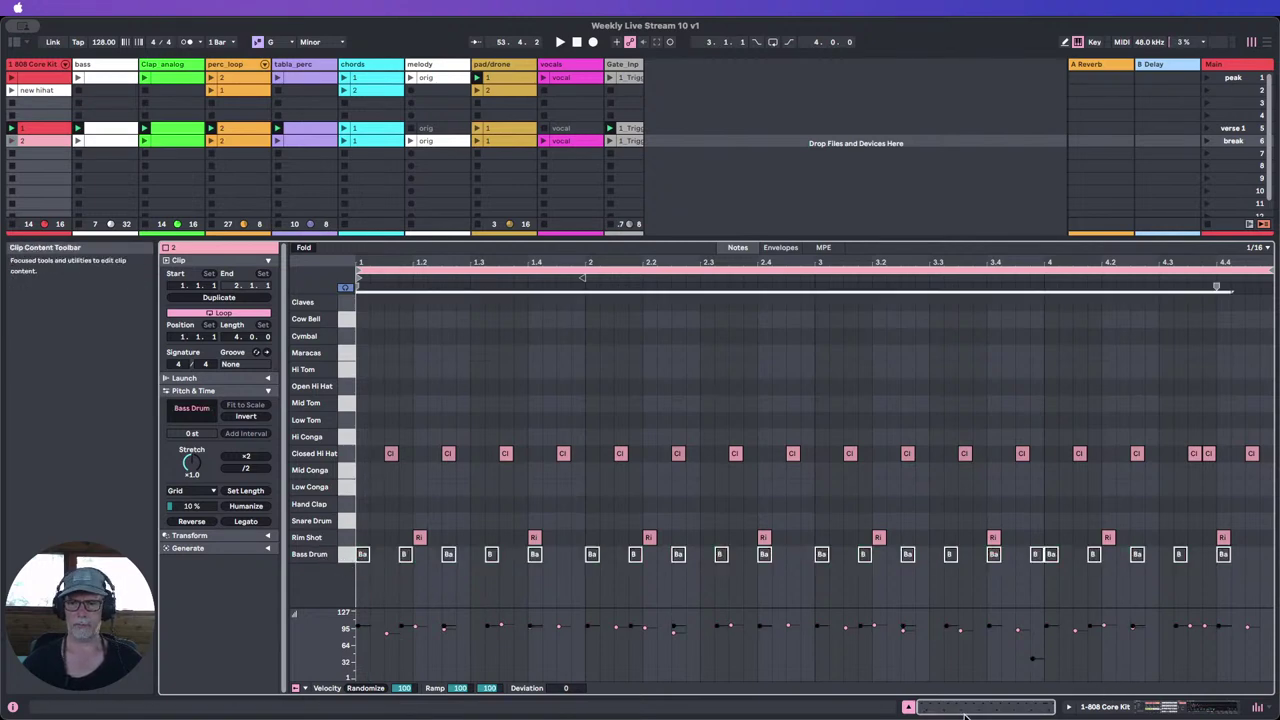
click(909, 708)
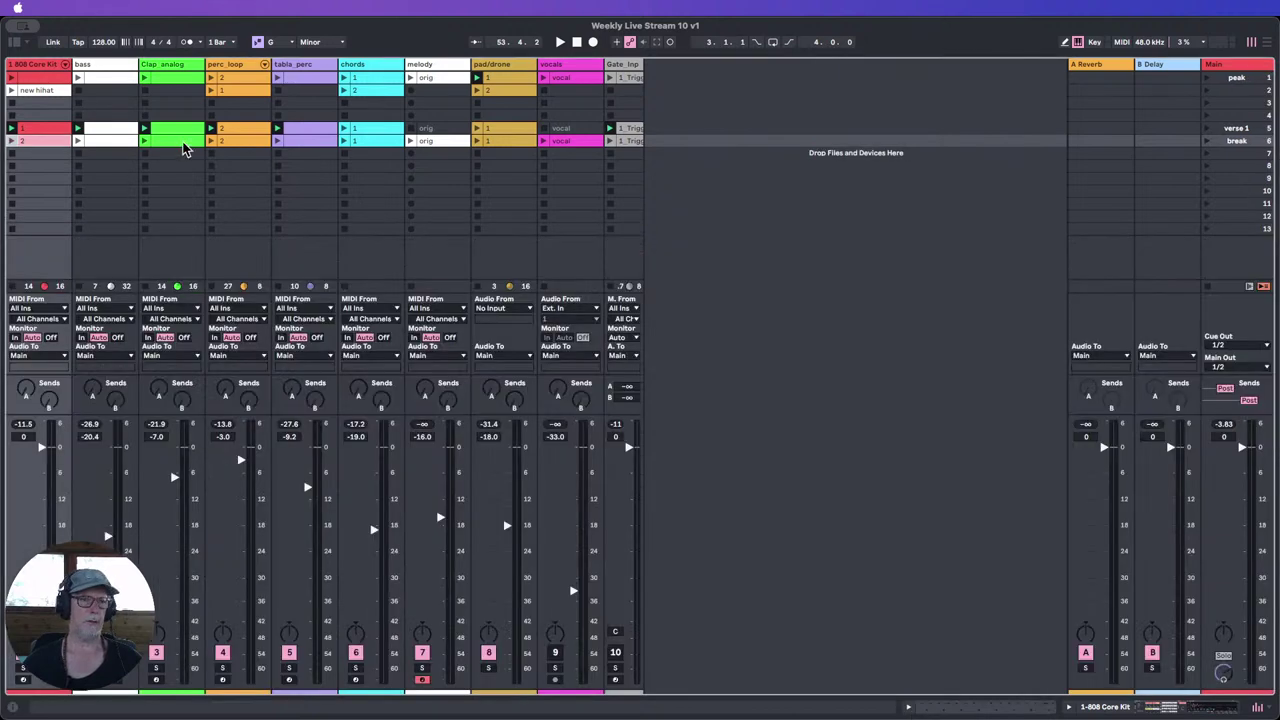
Step: Deactivate the Clap_analog, bass, chords, melody and vocals clips in the break scene
click(183, 149)
key(Delete)
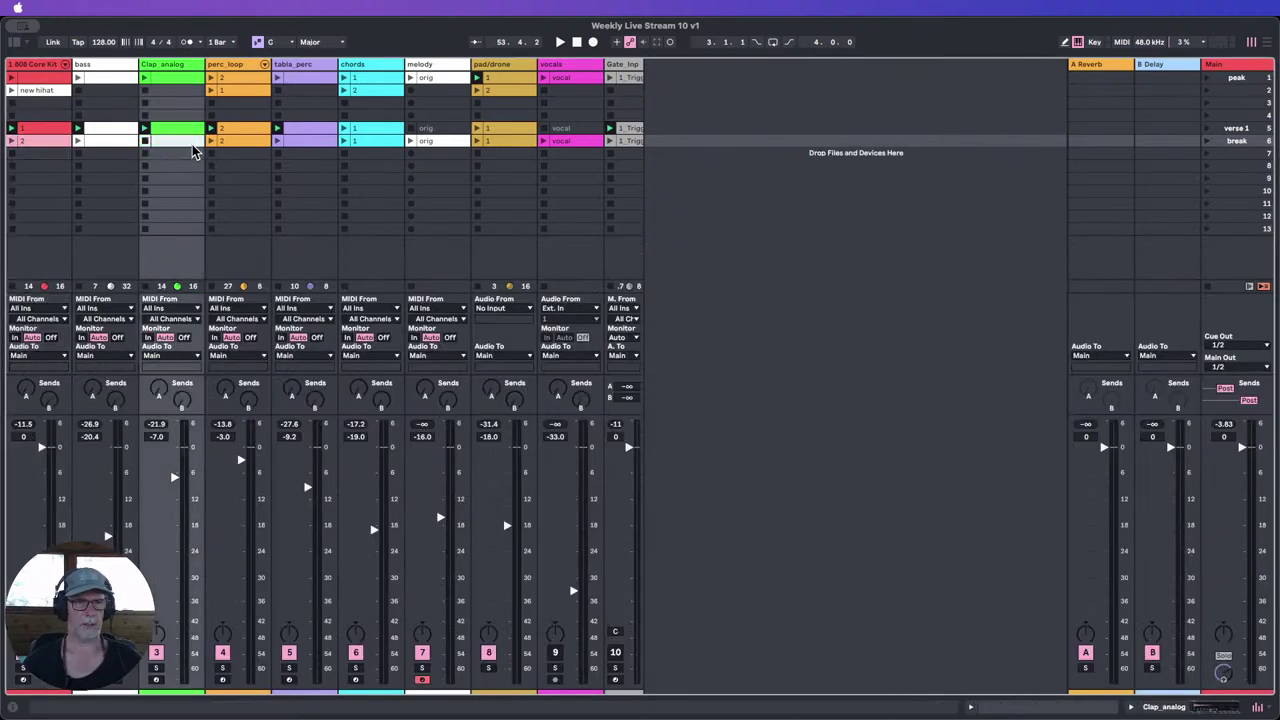
click(96, 144)
key(Delete)
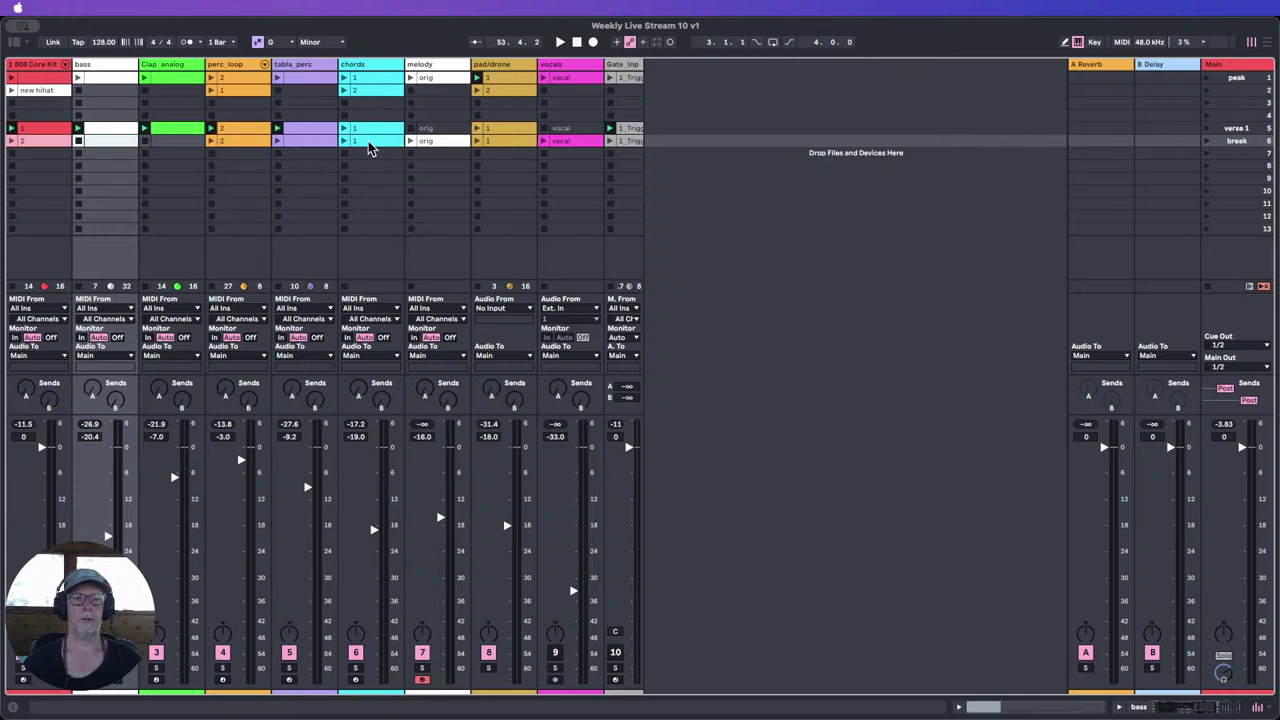
click(369, 142)
key(0)
click(453, 142)
key(0)
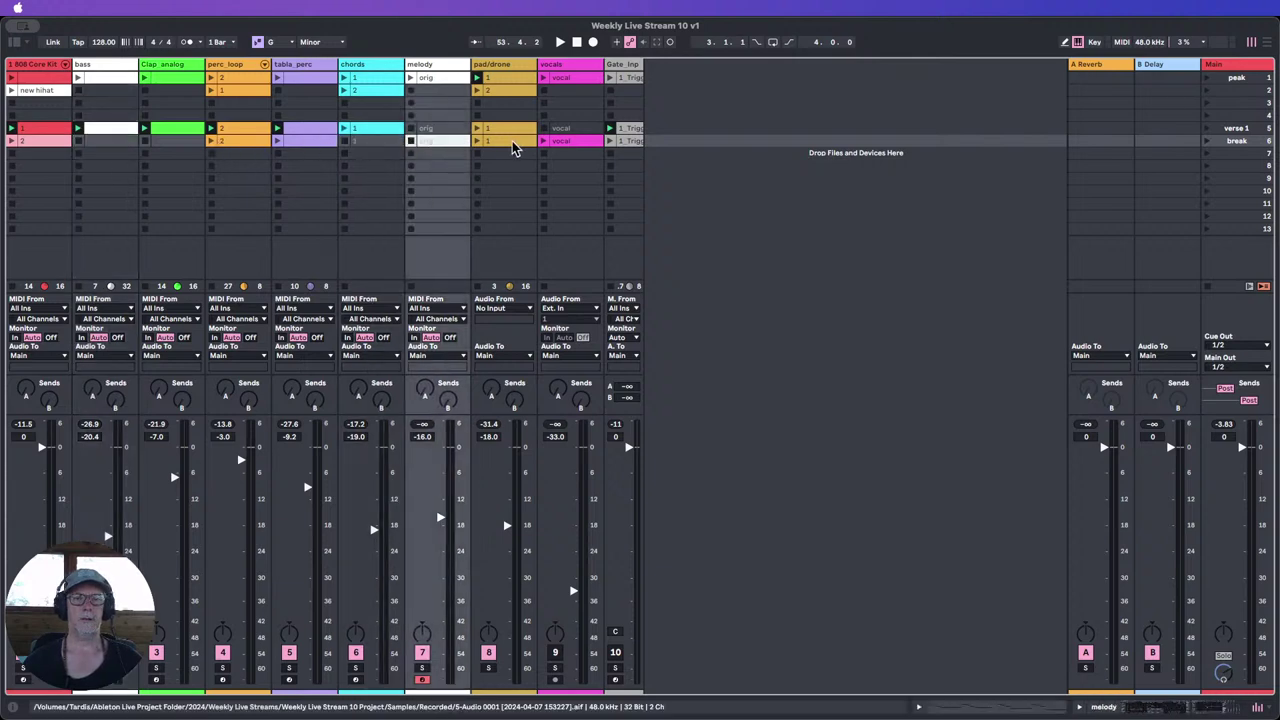
click(573, 145)
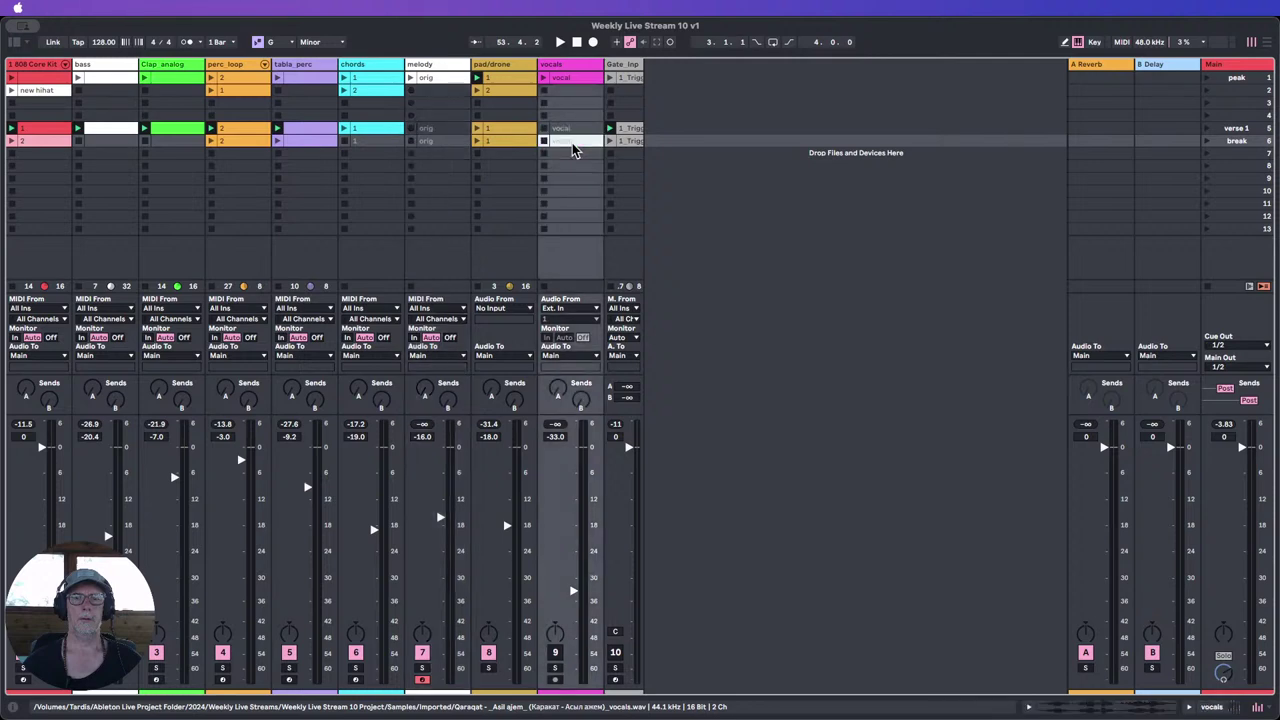
key(0)
Step: Copy pad/drone clip 2 over clip 1 in the break scene and launch the scene
click(499, 90)
drag(499, 87, 500, 141)
click(1205, 142)
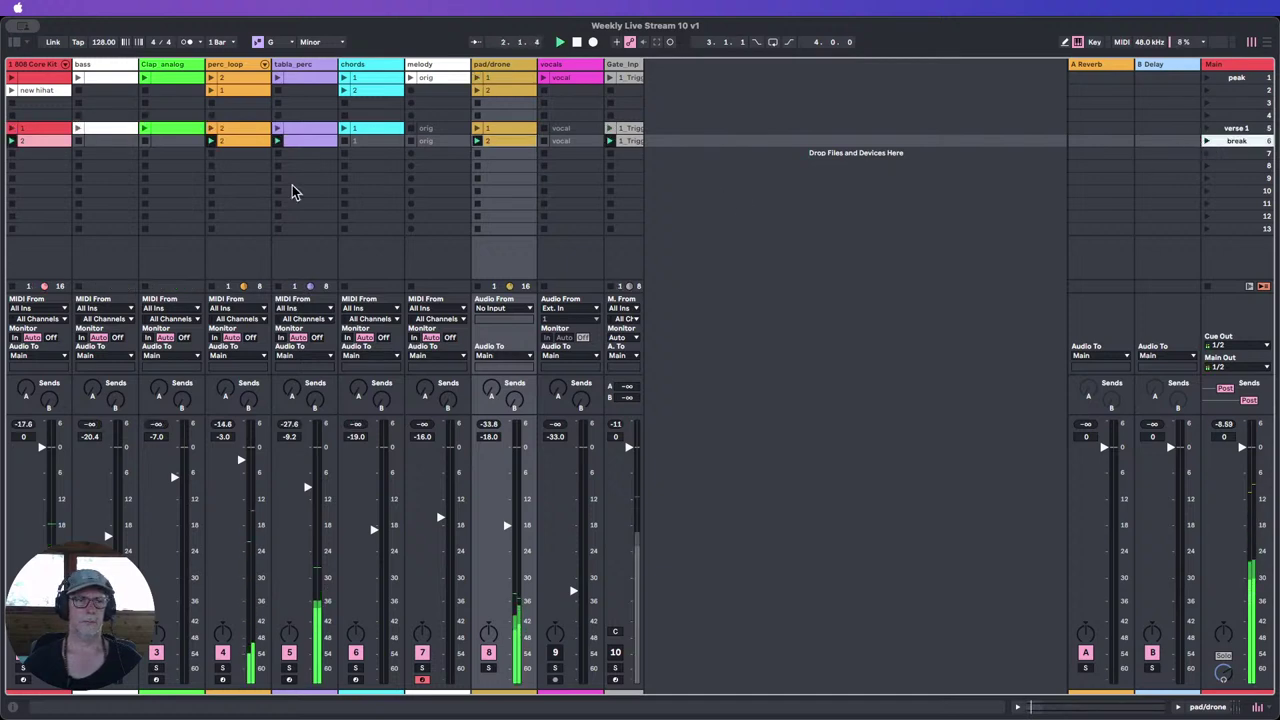
Step: Deactivate the break scene's perc_loop clip, and reactivate its chords clip while checking the chords track's devices
click(239, 142)
key(Delete)
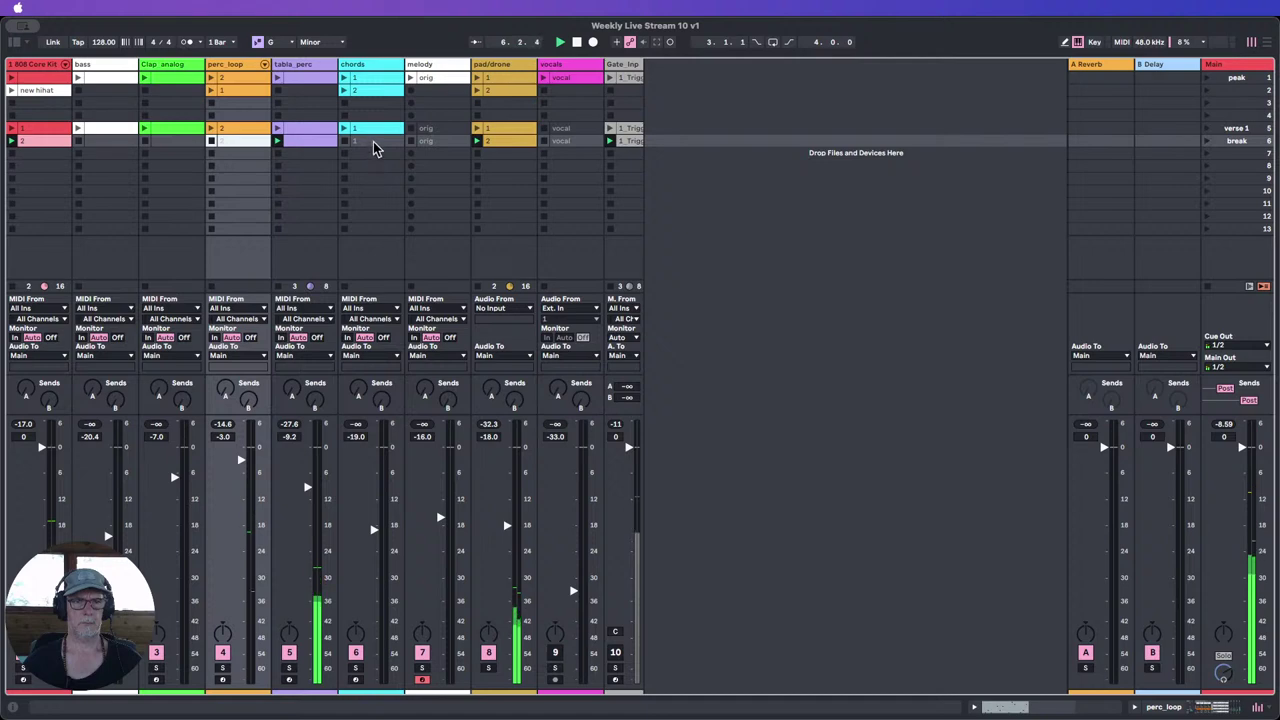
click(373, 141)
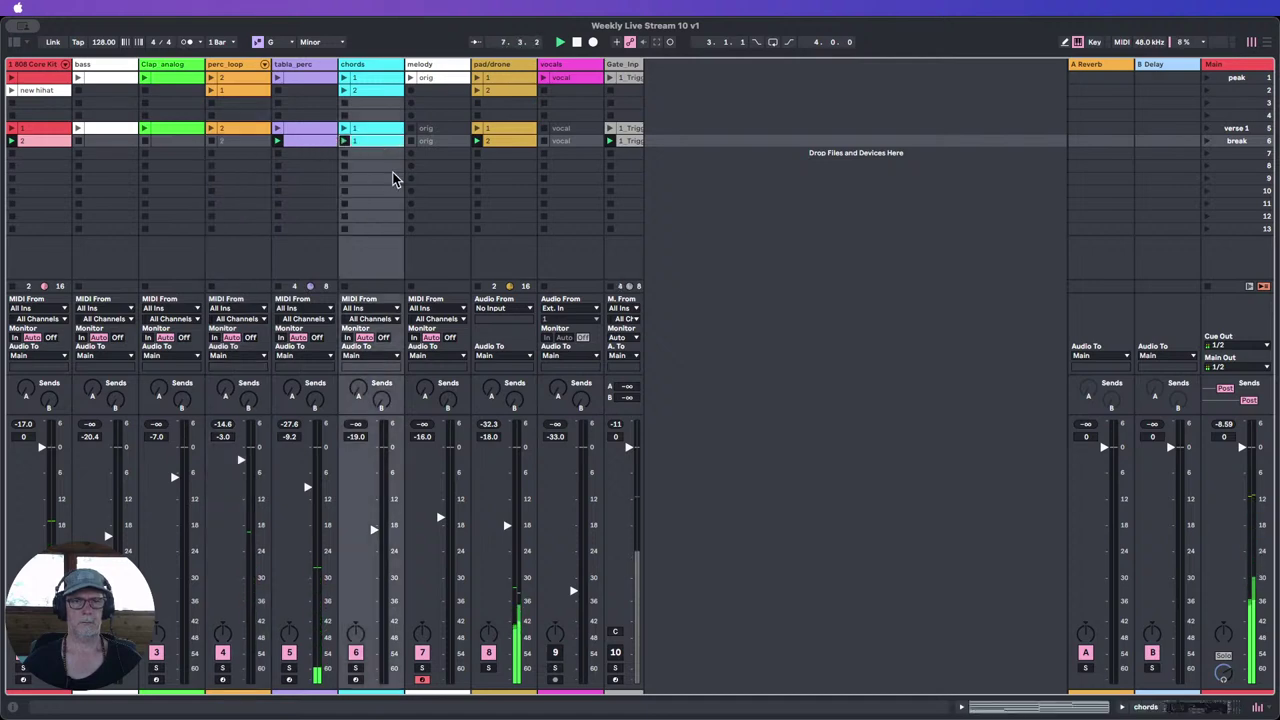
double_click(377, 68)
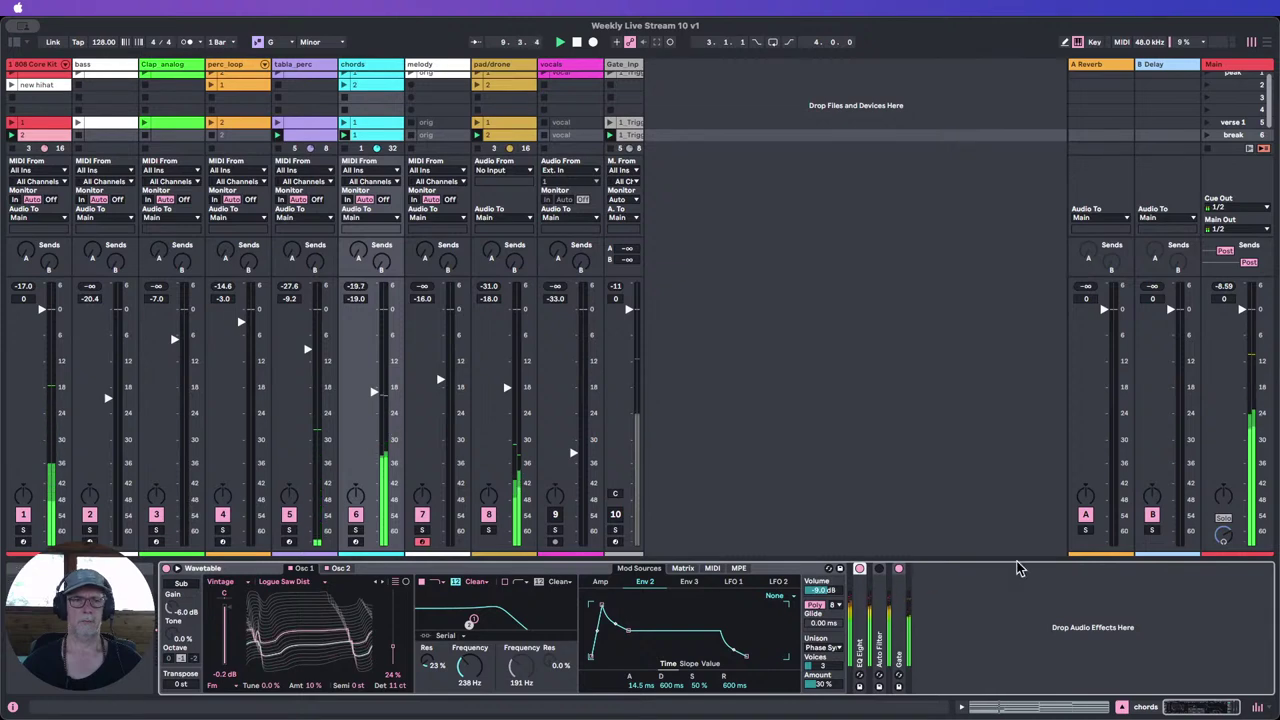
click(1122, 707)
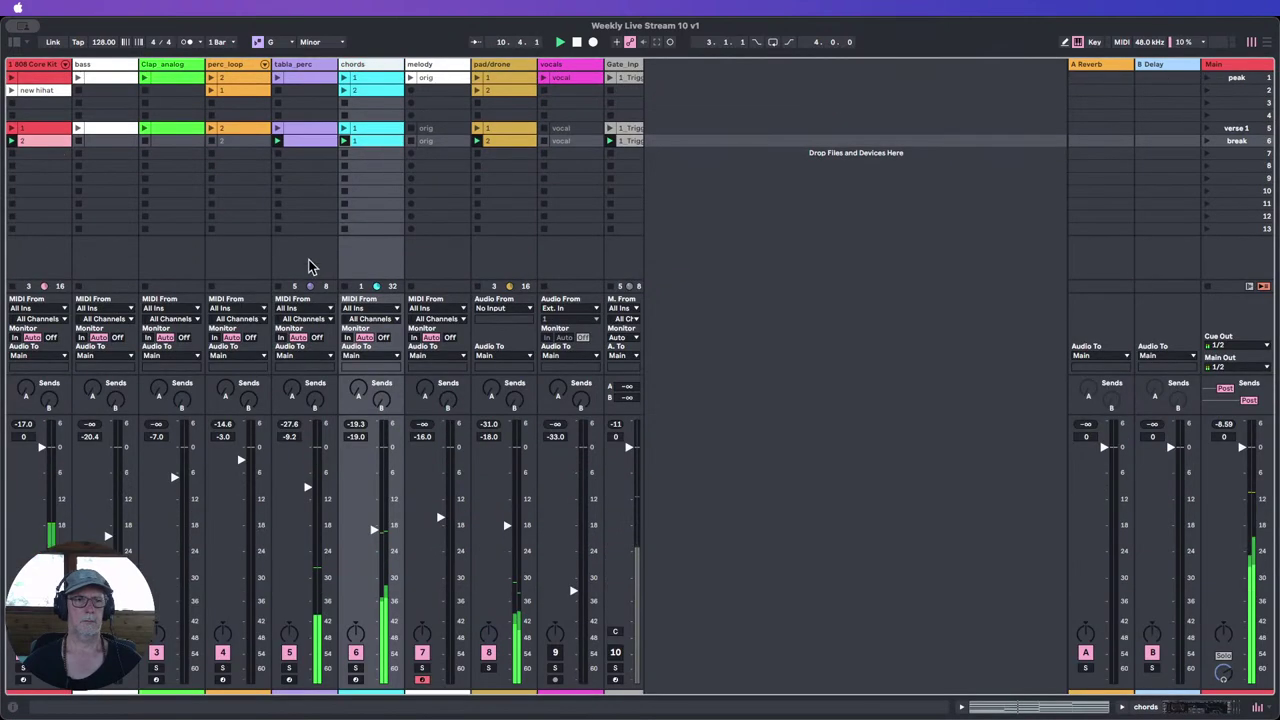
Step: Reactivate the bass clip in the break scene and relaunch the scene
click(113, 143)
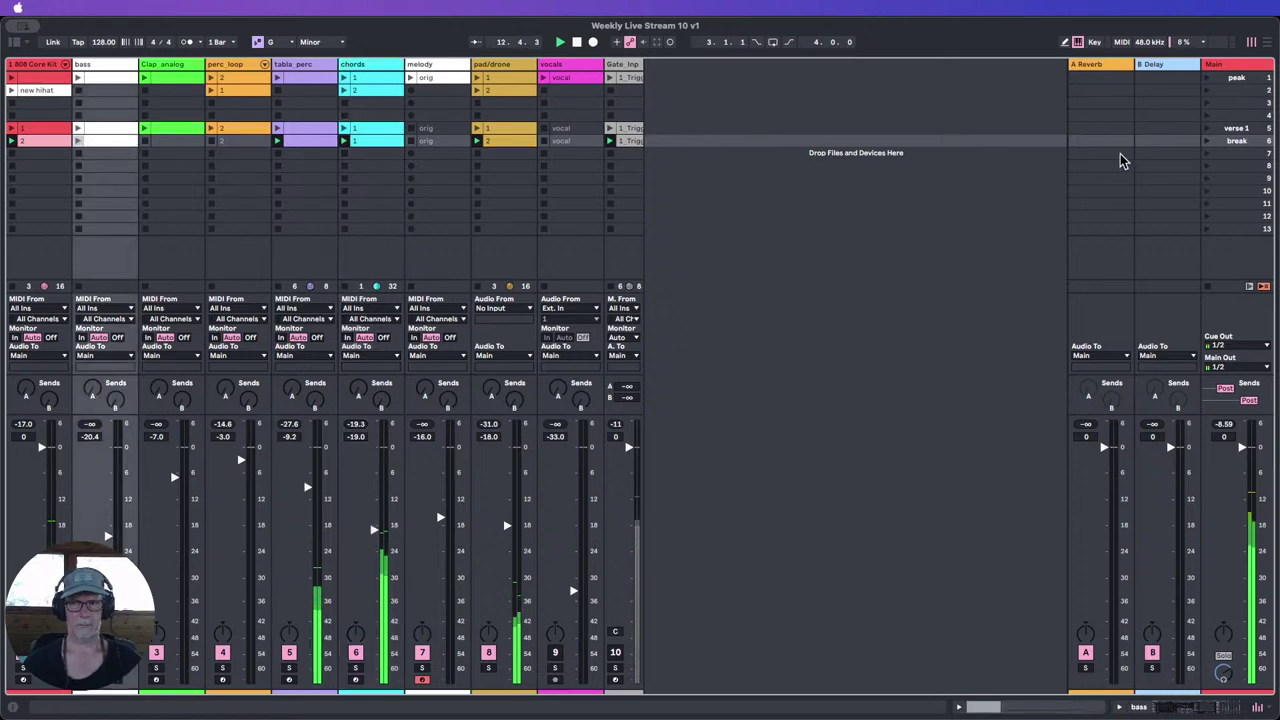
click(1207, 142)
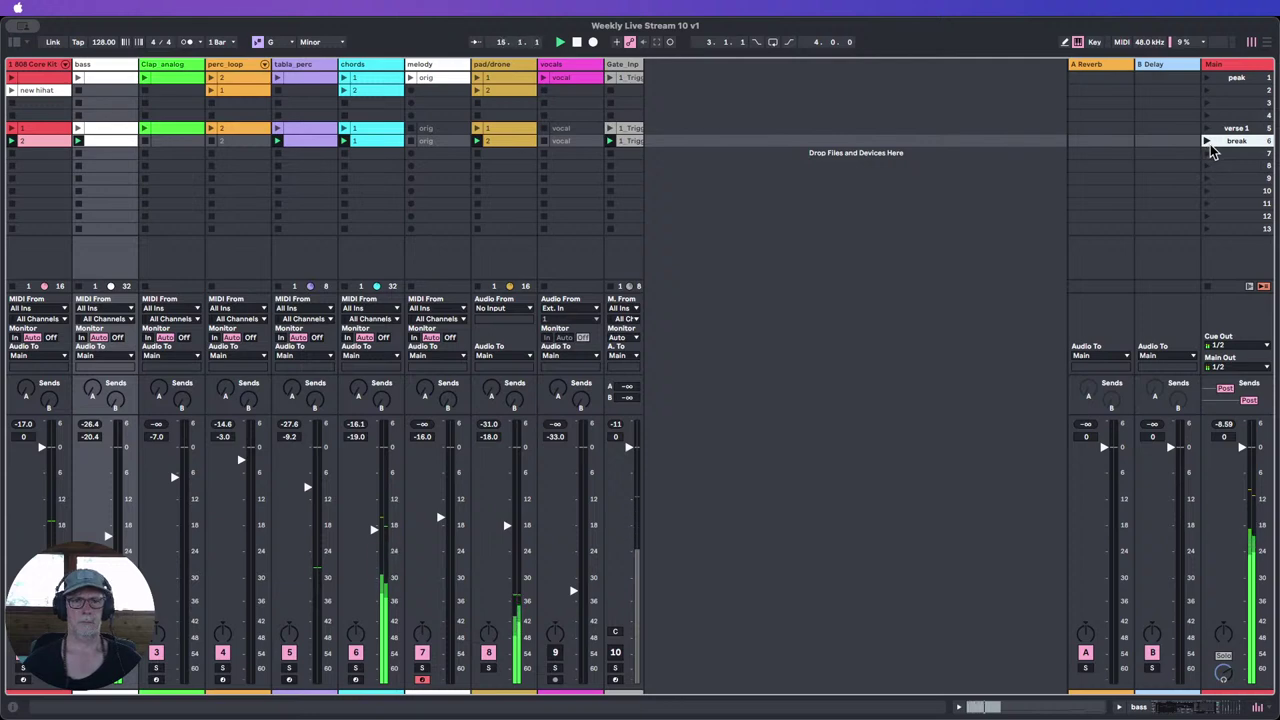
Step: Deactivate the closed hi-hat notes in the break scene's drum clip 2 and stop playback
double_click(55, 141)
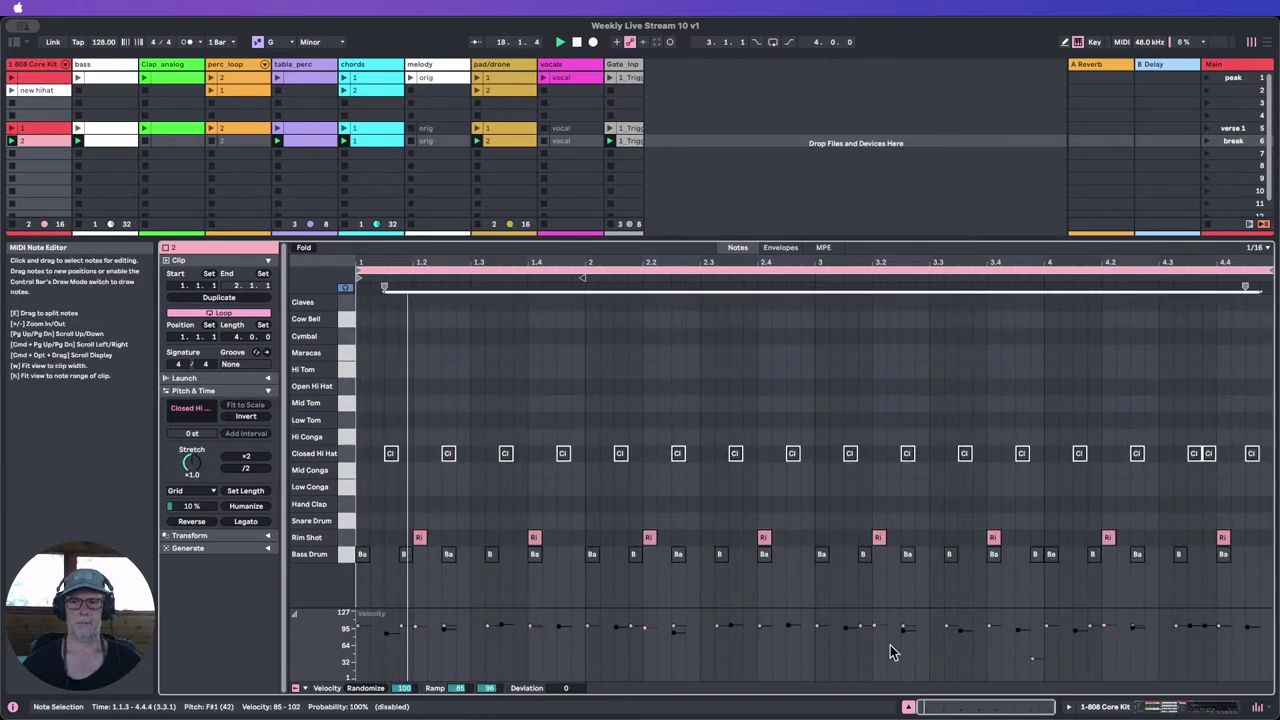
click(909, 708)
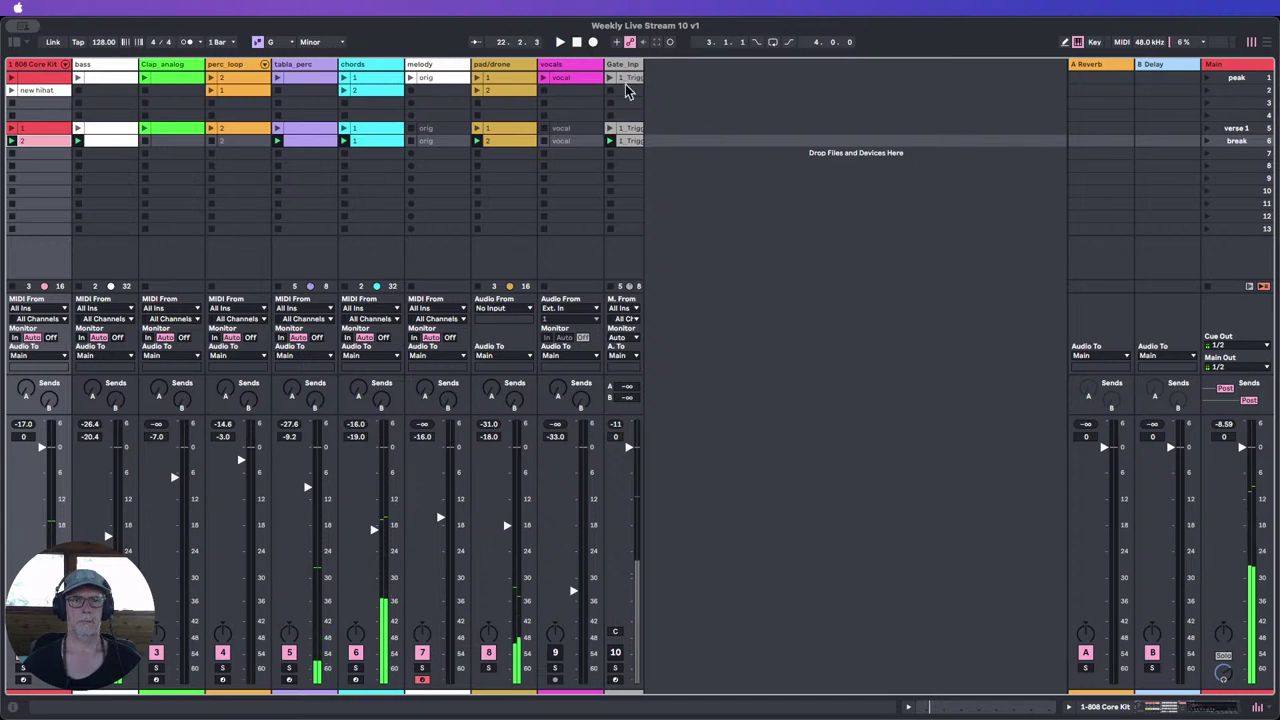
click(1248, 141)
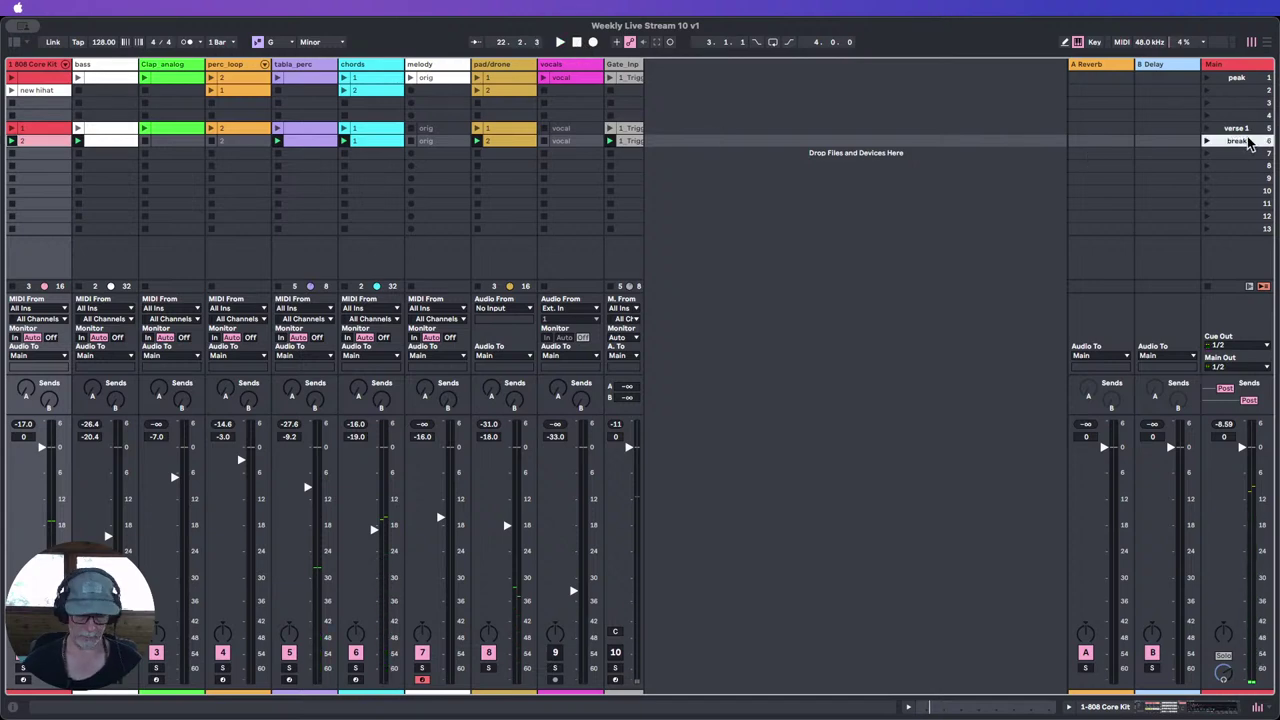
key(super+d)
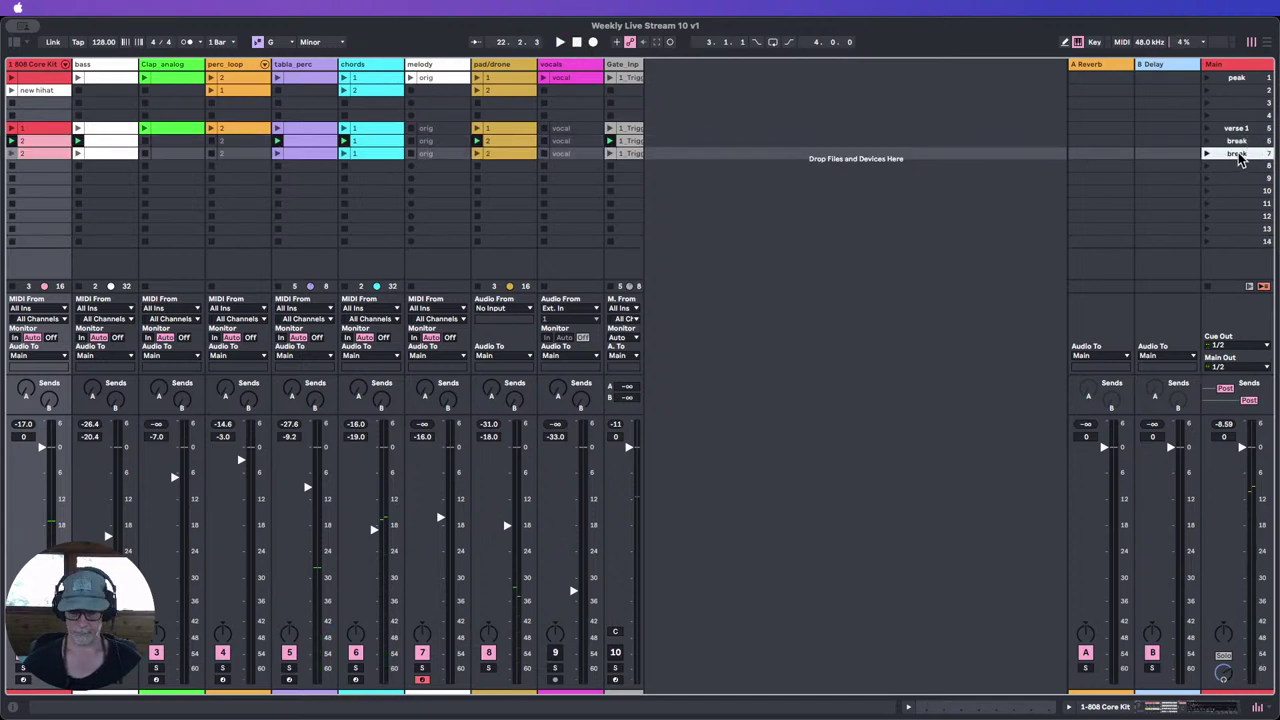
key(Delete)
Step: Copy the peak scene directly below break as scene 7 and rename the copy verse 2
click(1250, 80)
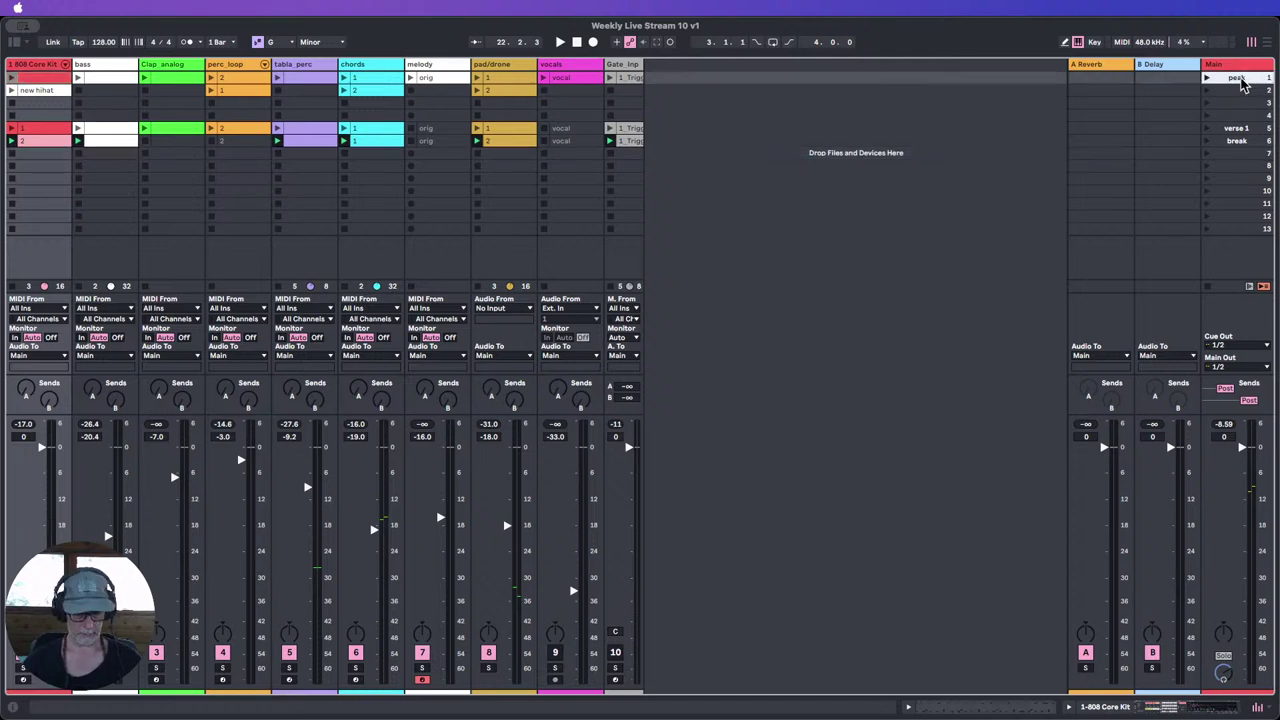
drag(1243, 84, 1238, 154)
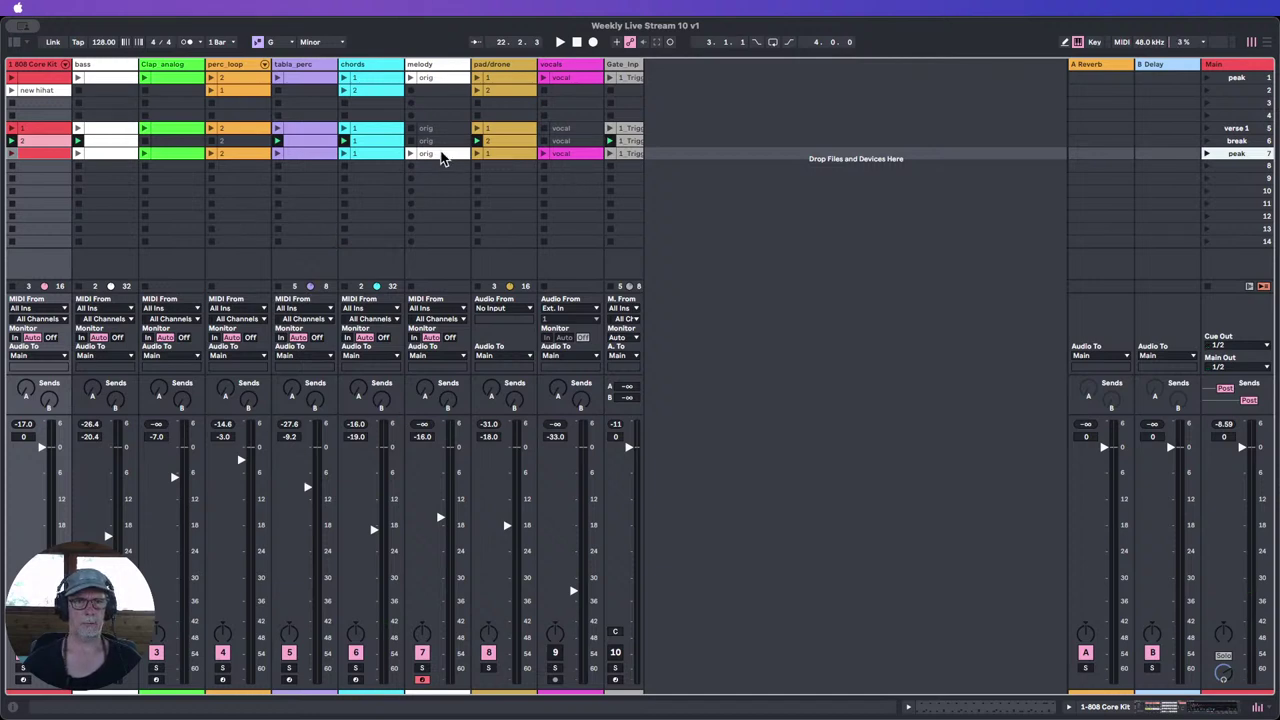
click(441, 156)
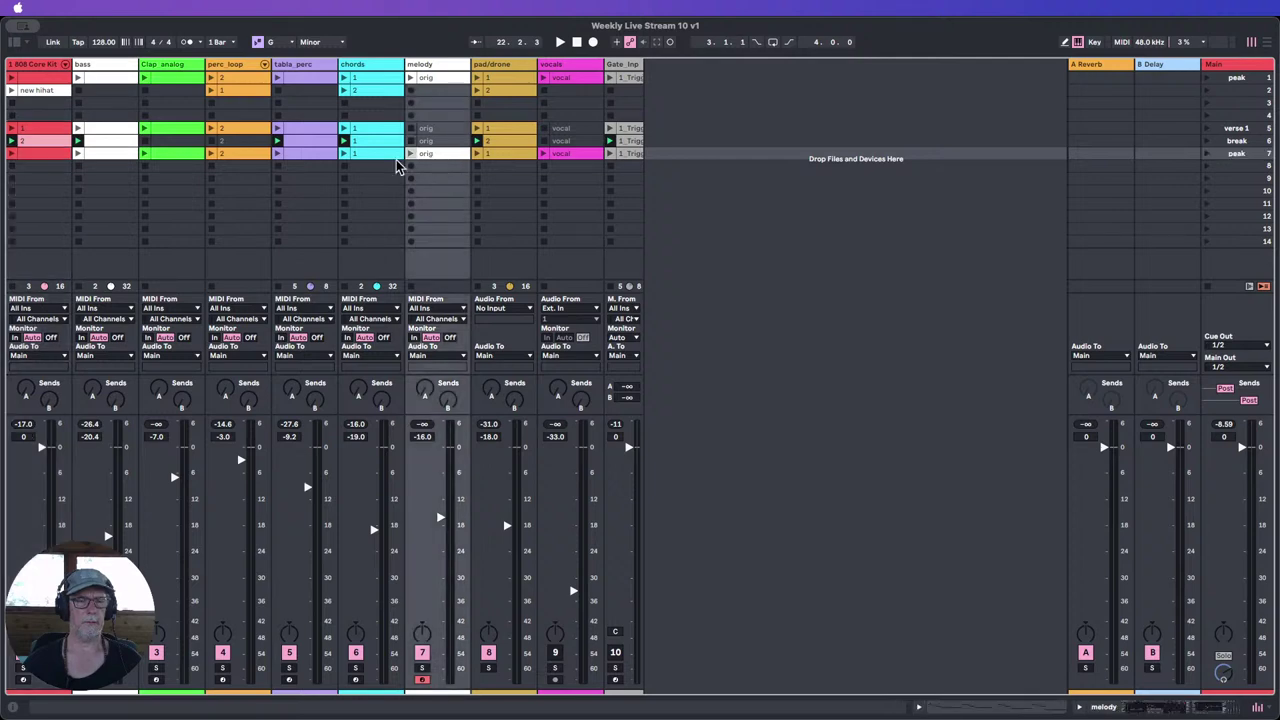
click(1234, 157)
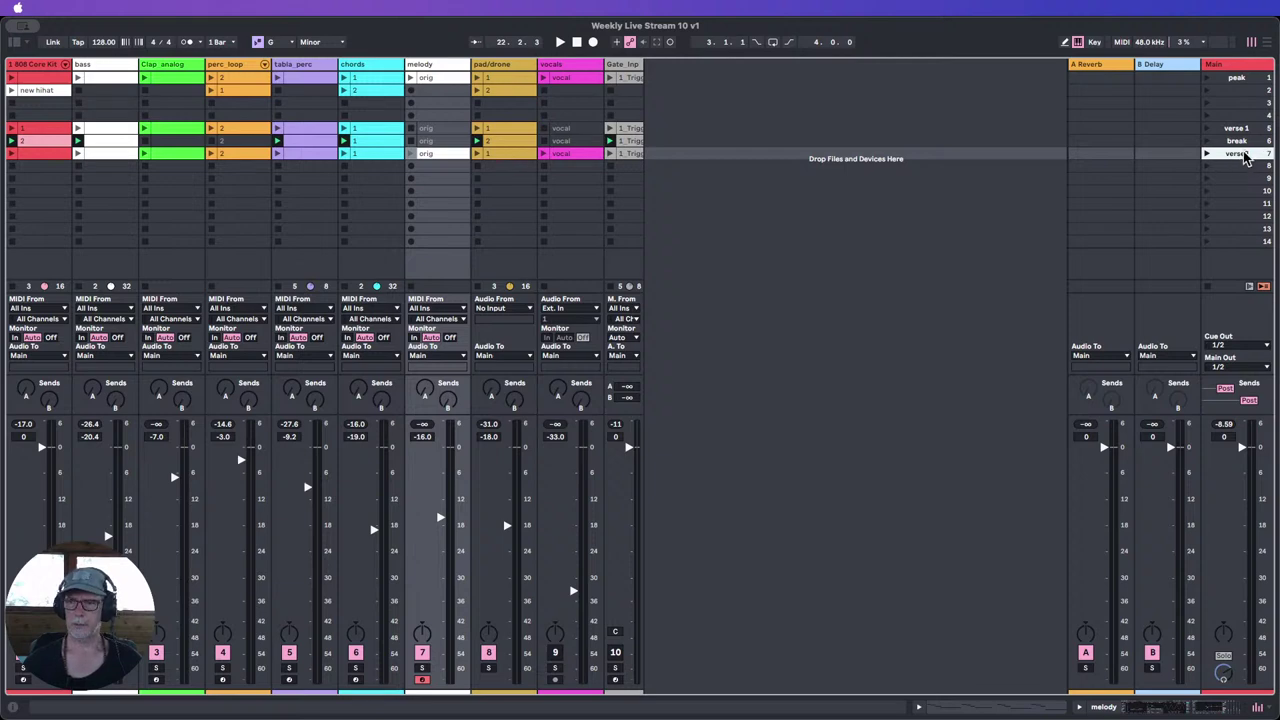
click(777, 194)
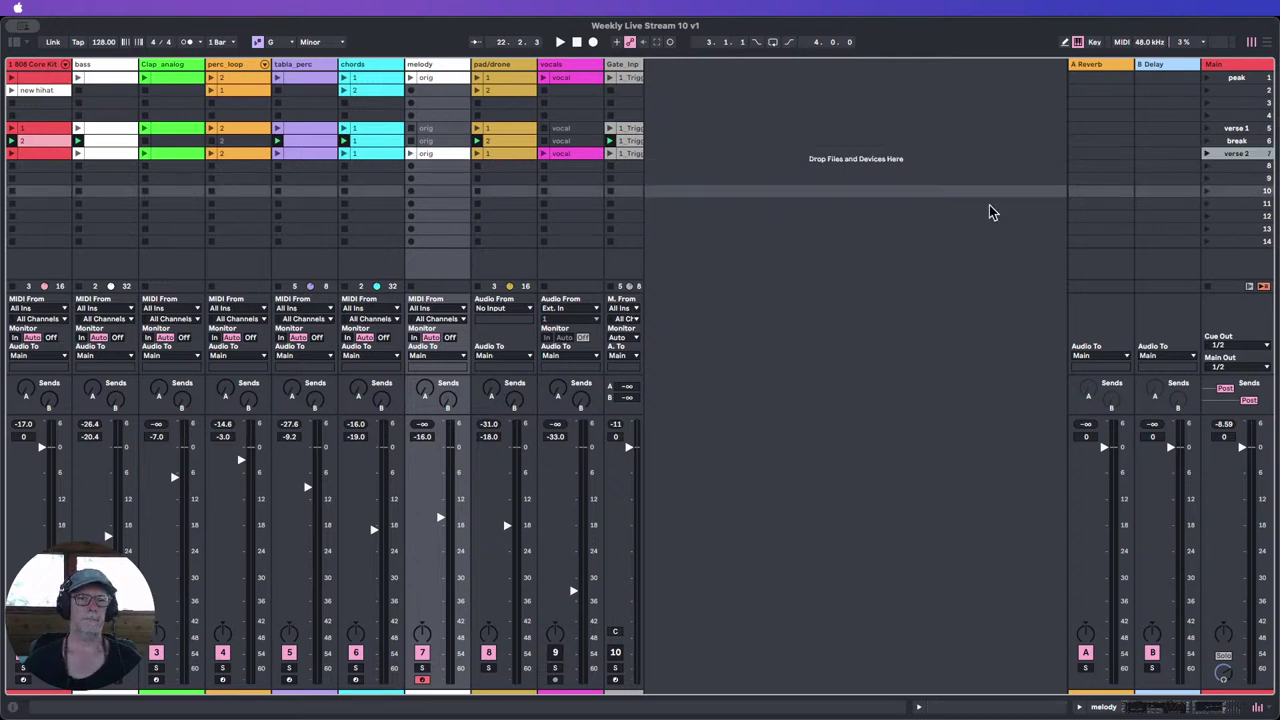
Step: Launch the verse 2 scene and try deactivating its tabla_perc clip
click(1207, 153)
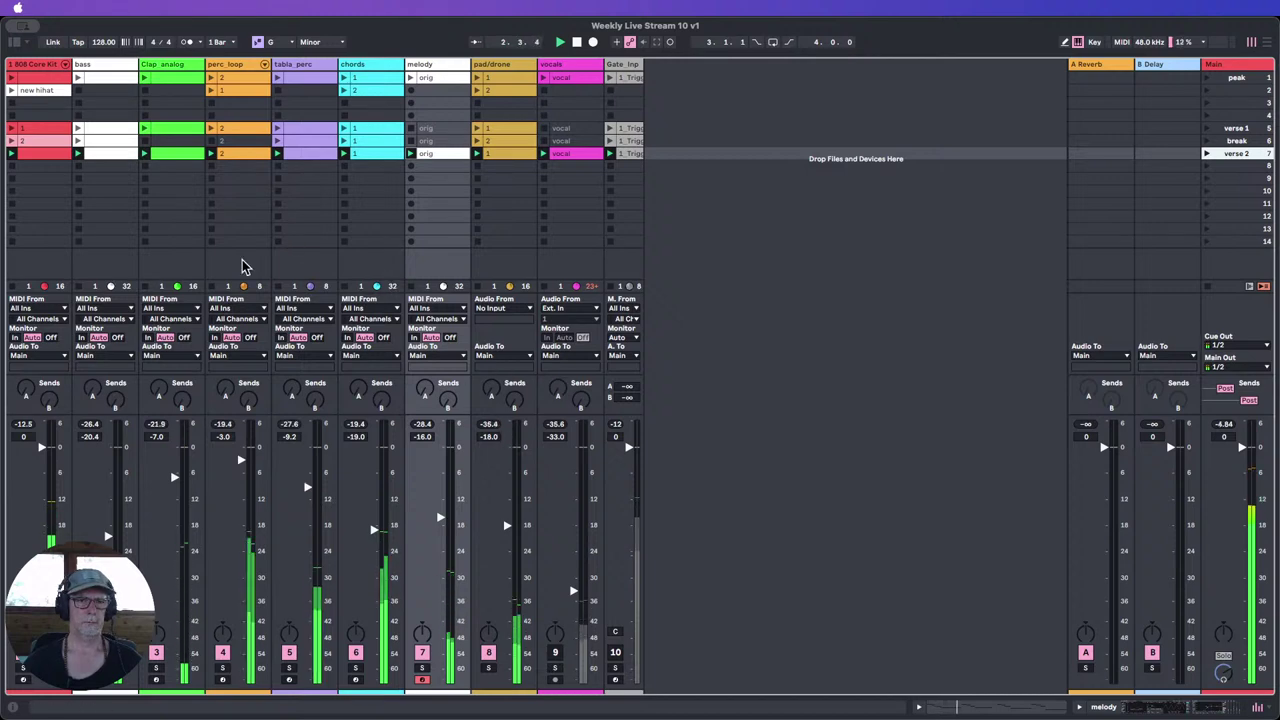
click(46, 160)
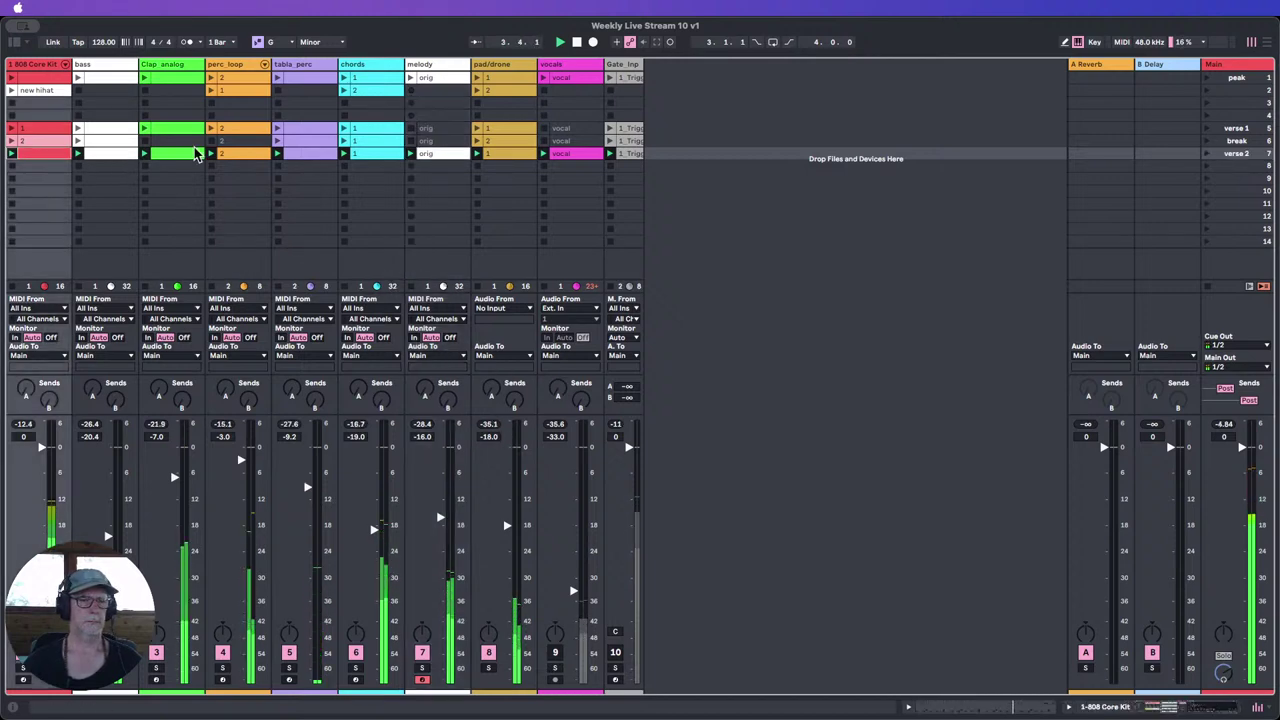
click(302, 153)
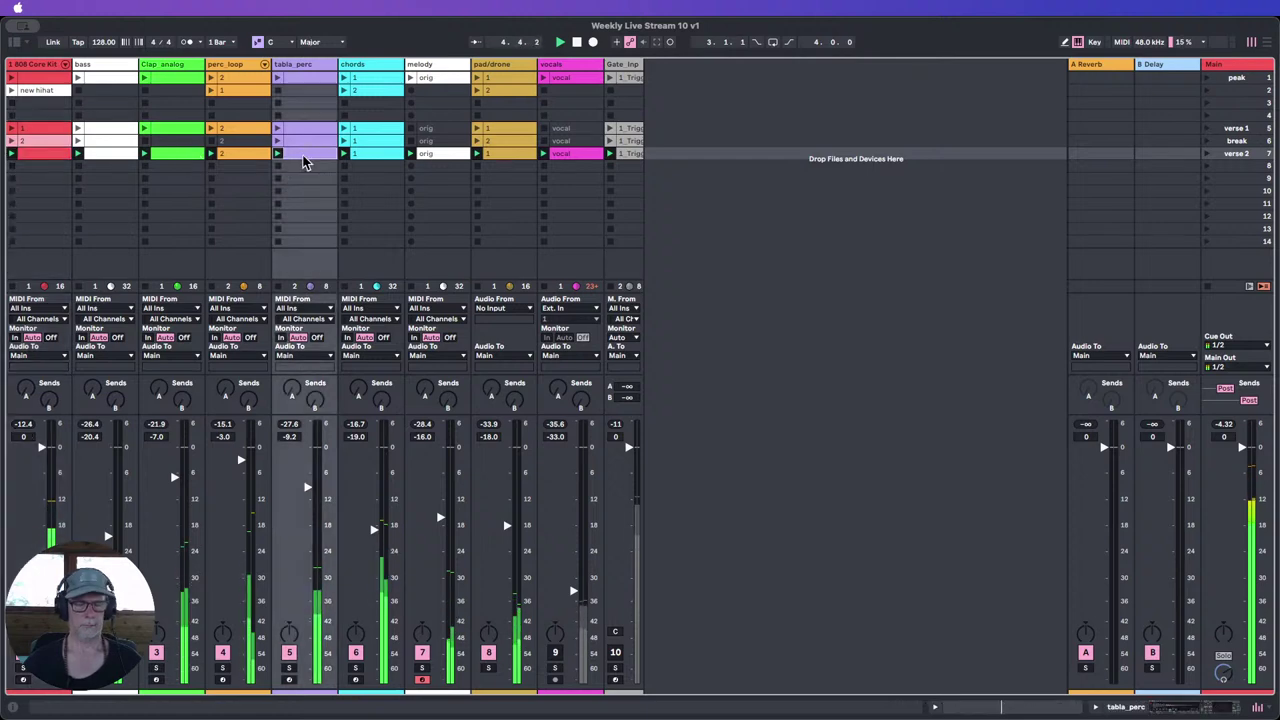
key(Delete)
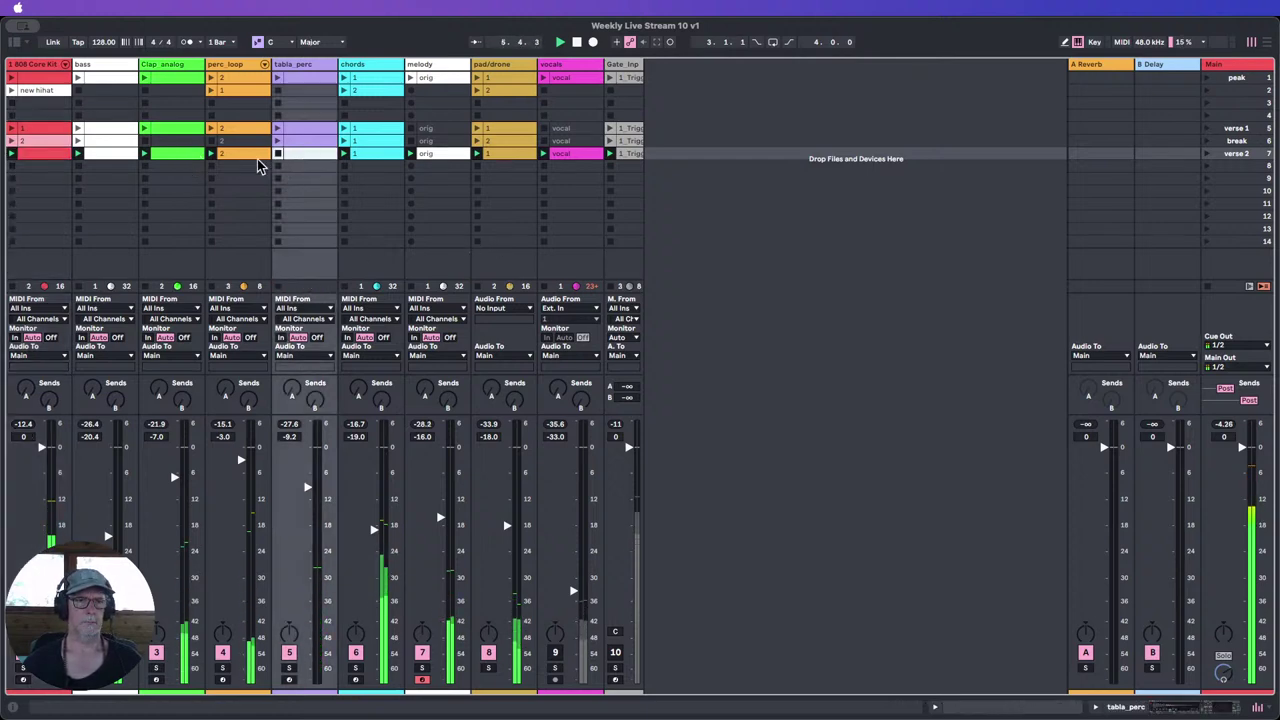
Step: Deactivate the verse 2 scene's chords clip, and relaunch the scene with its tabla_perc clip reactivated
click(376, 154)
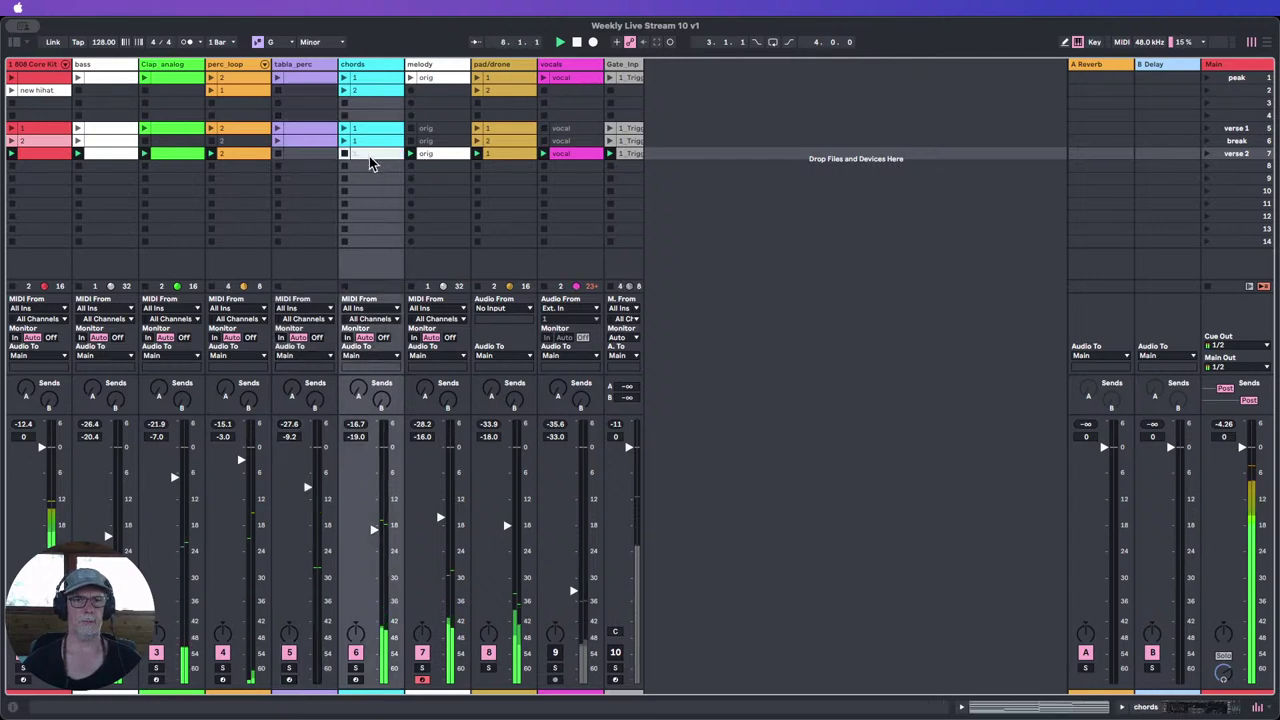
click(305, 154)
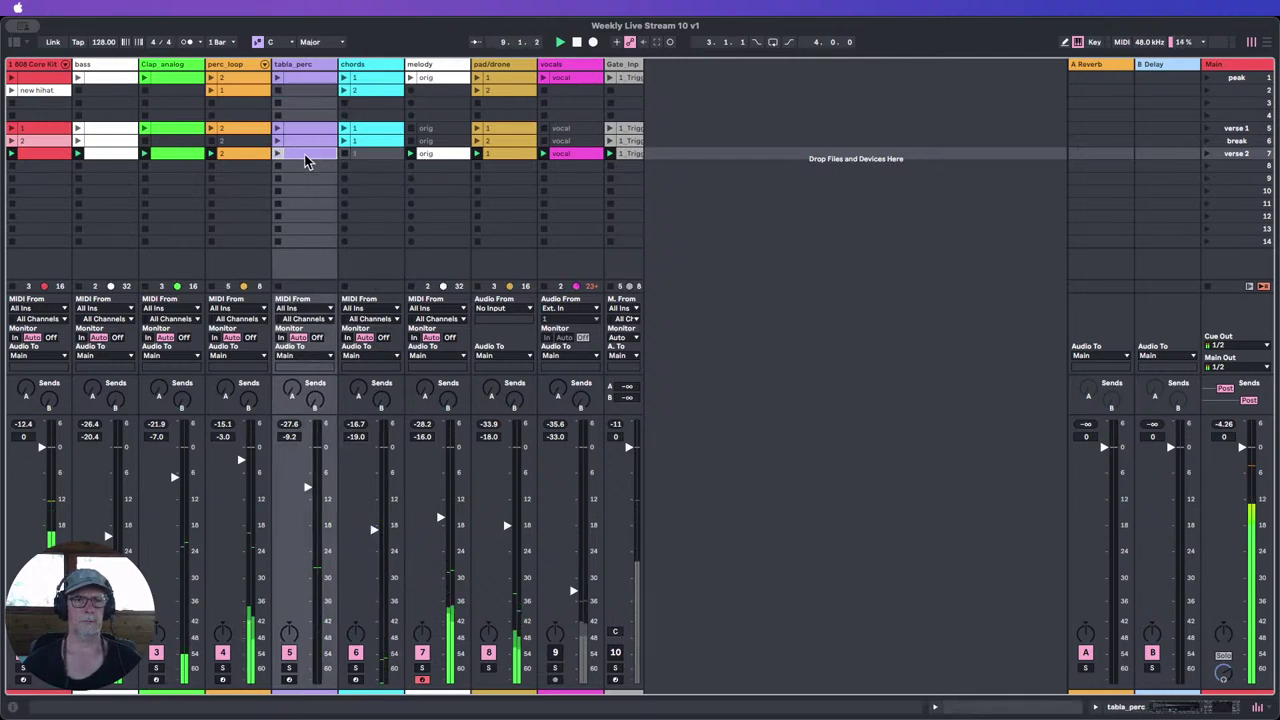
click(1210, 155)
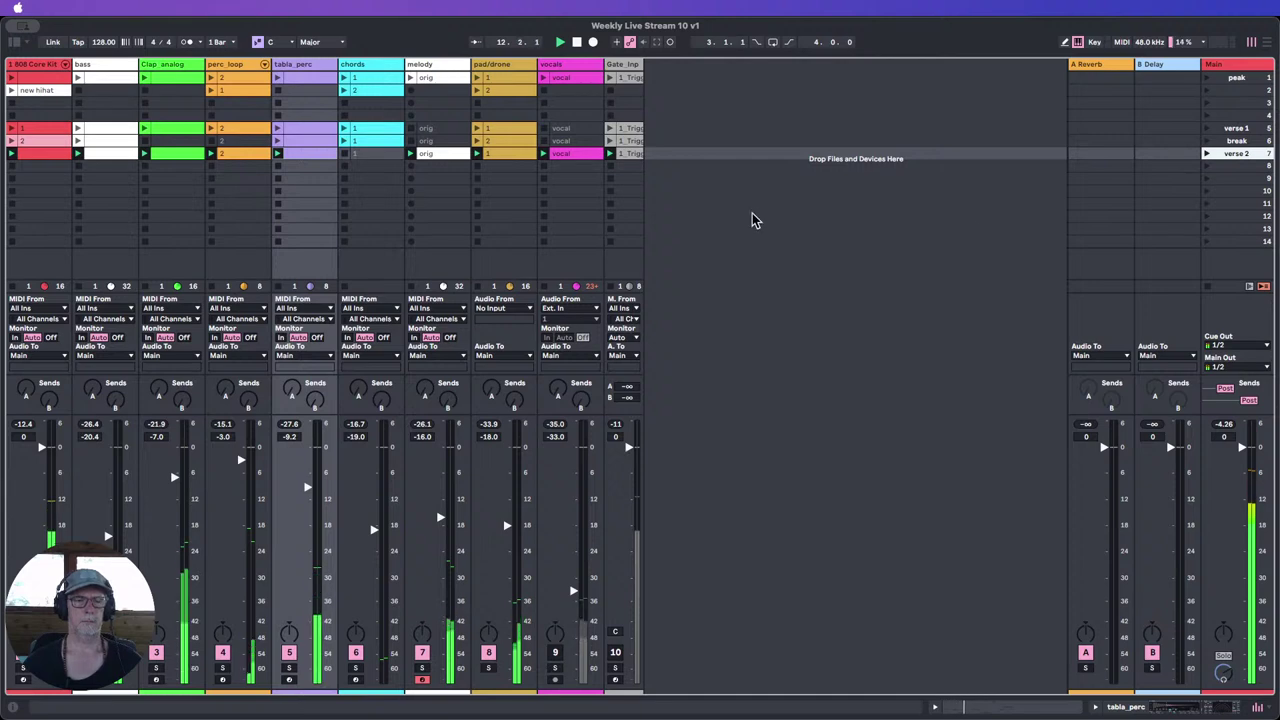
Step: Audition verse 2 with the vocals track briefly switched on, then deactivate the scene's vocal clip and stop playback
click(555, 655)
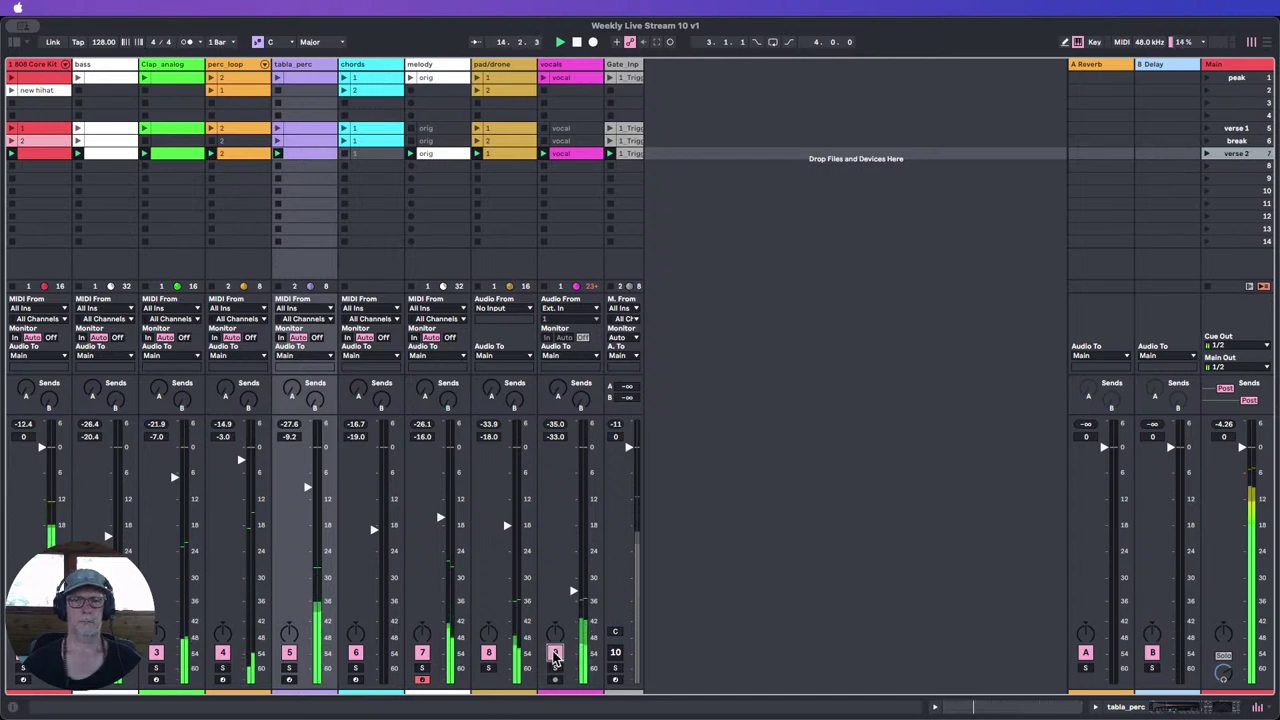
click(555, 655)
click(576, 150)
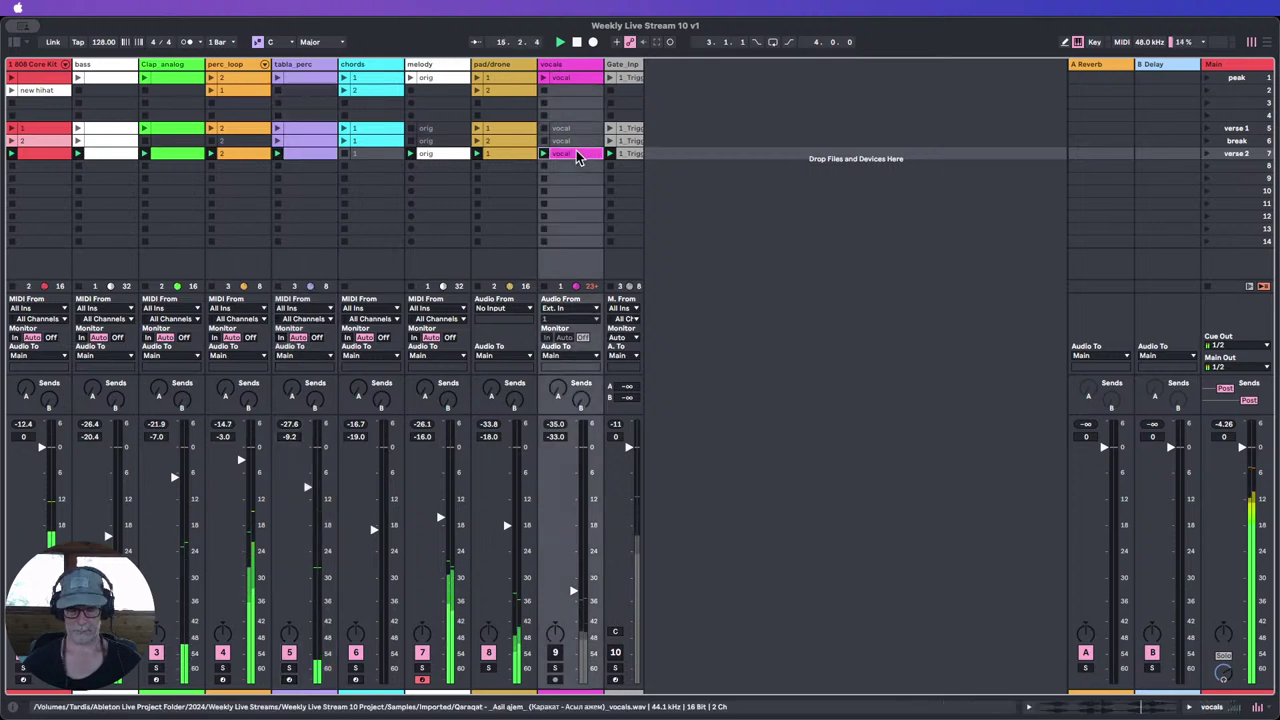
click(728, 192)
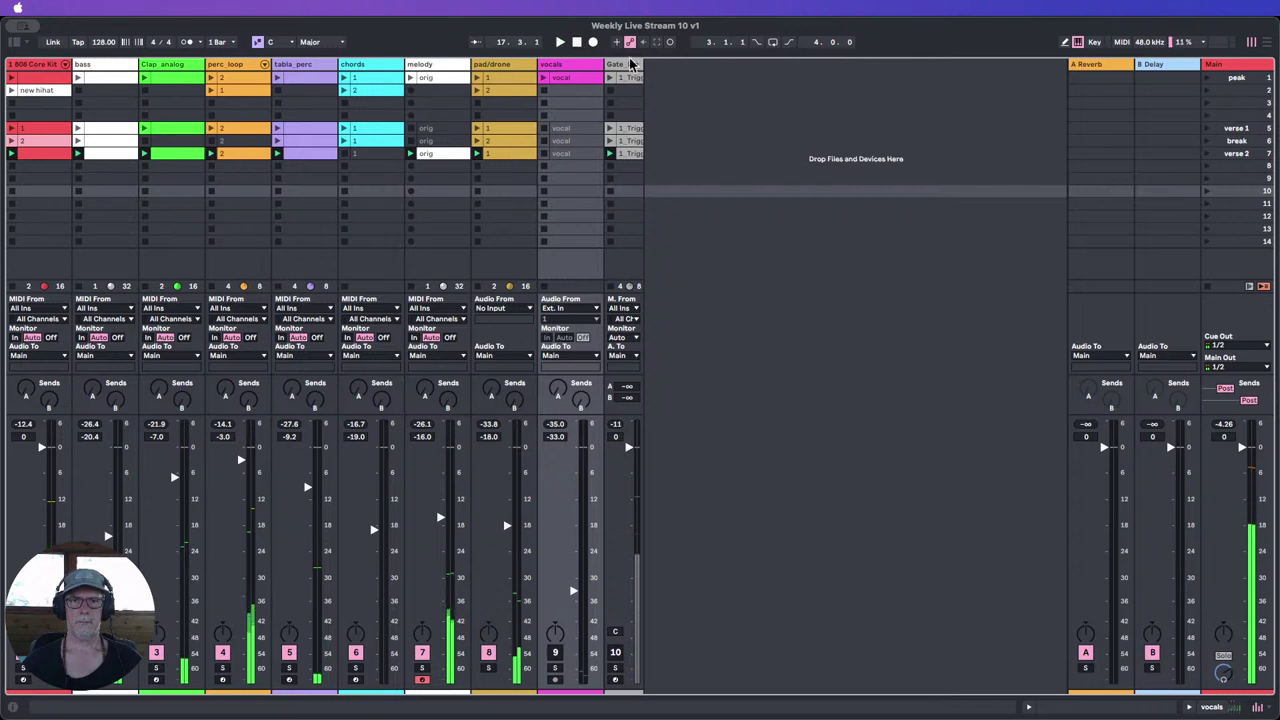
Step: Copy the peak scene directly below verse 2 as scene 8
click(1229, 78)
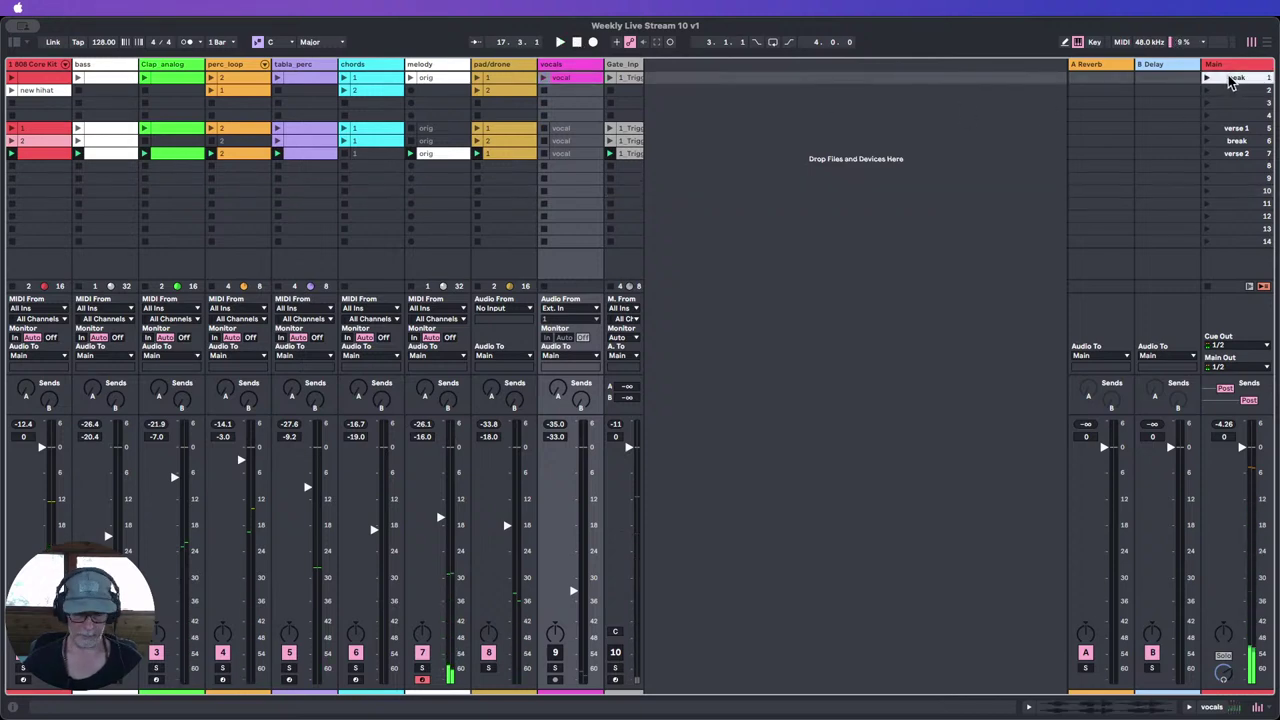
drag(1230, 80, 1226, 168)
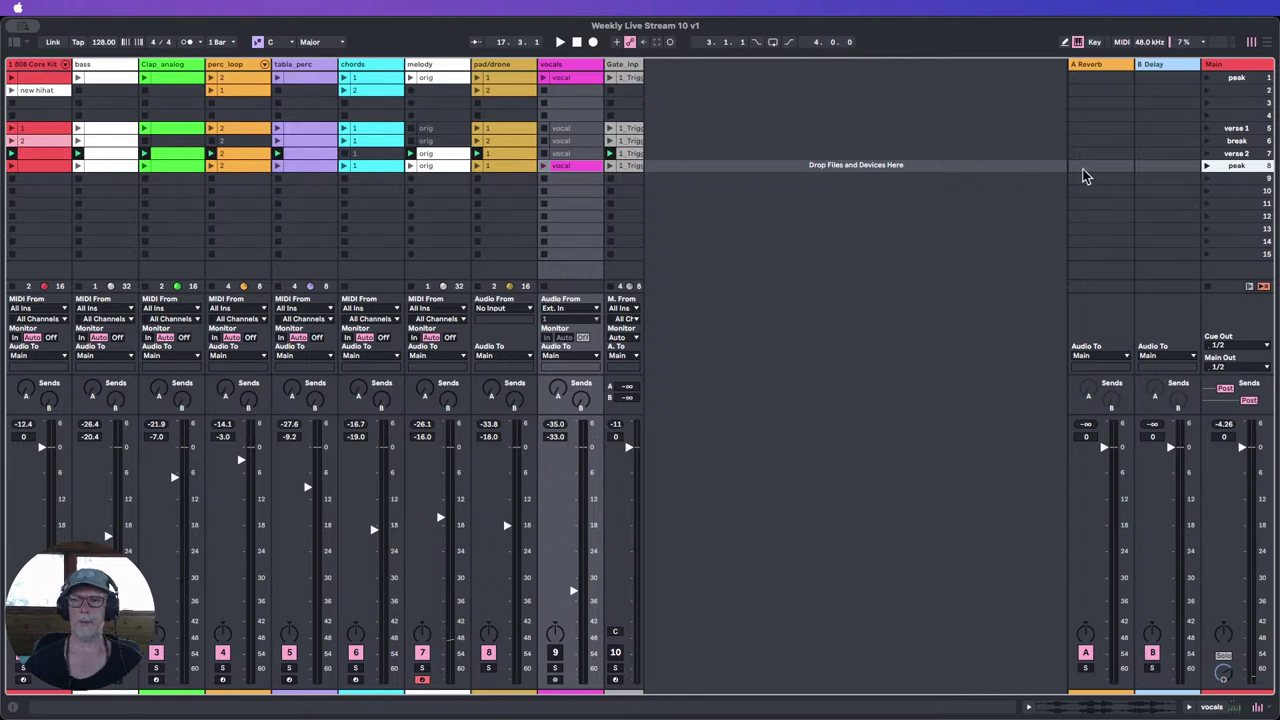
Step: Launch the copied peak scene in row 8 and deactivate its perc_loop clip
click(1206, 166)
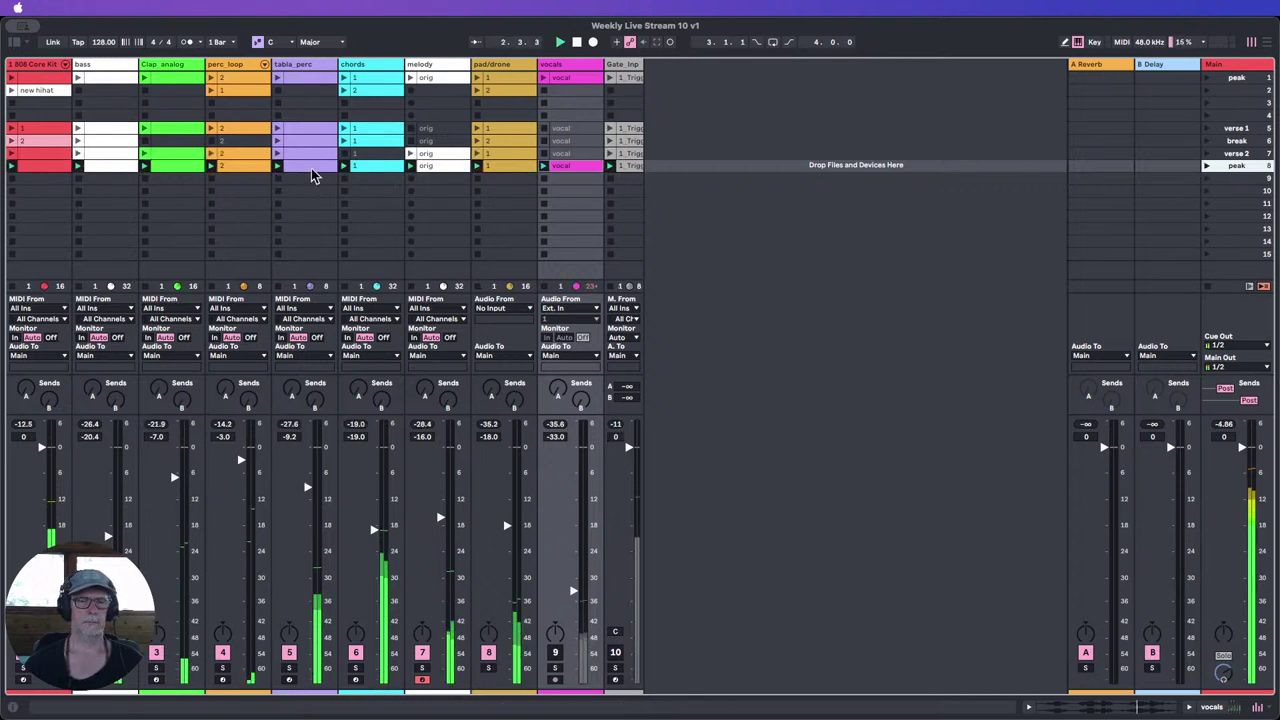
click(251, 165)
key(Delete)
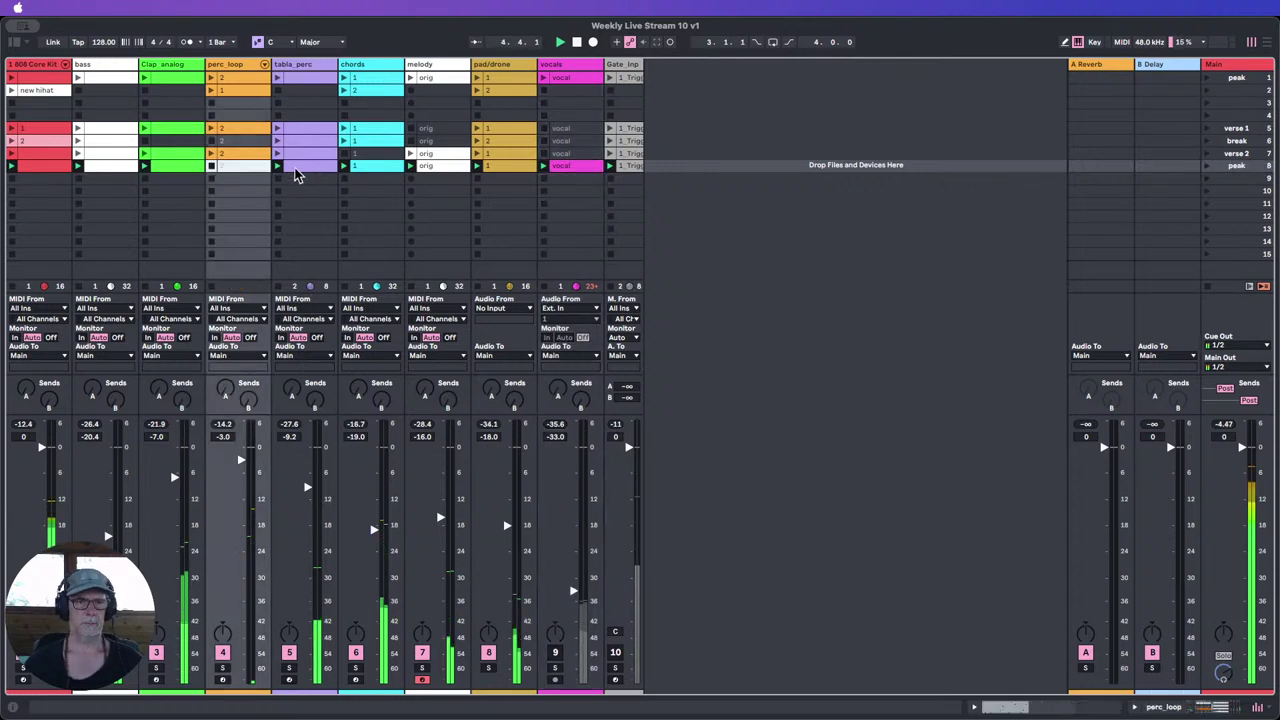
Step: Try the peak scene 8 without its tabla_perc clip, and reactivate both the tabla_perc and perc_loop clips in that scene
click(300, 165)
key(Delete)
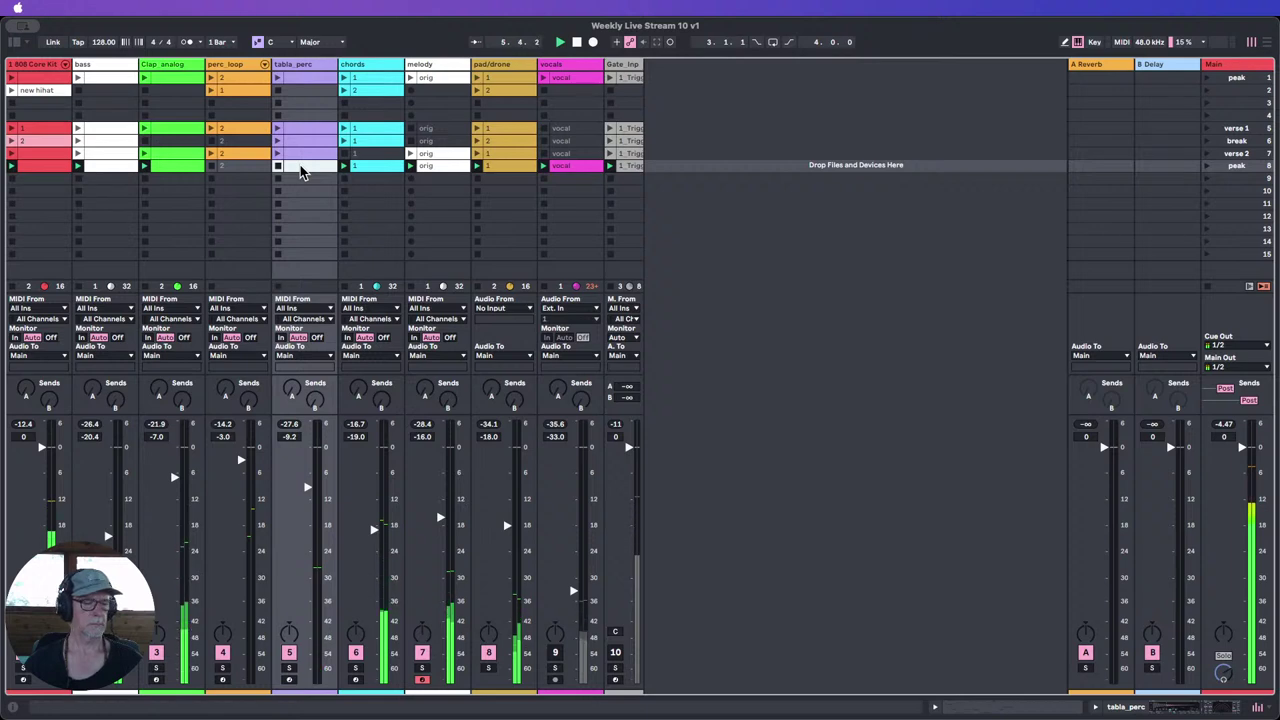
click(242, 169)
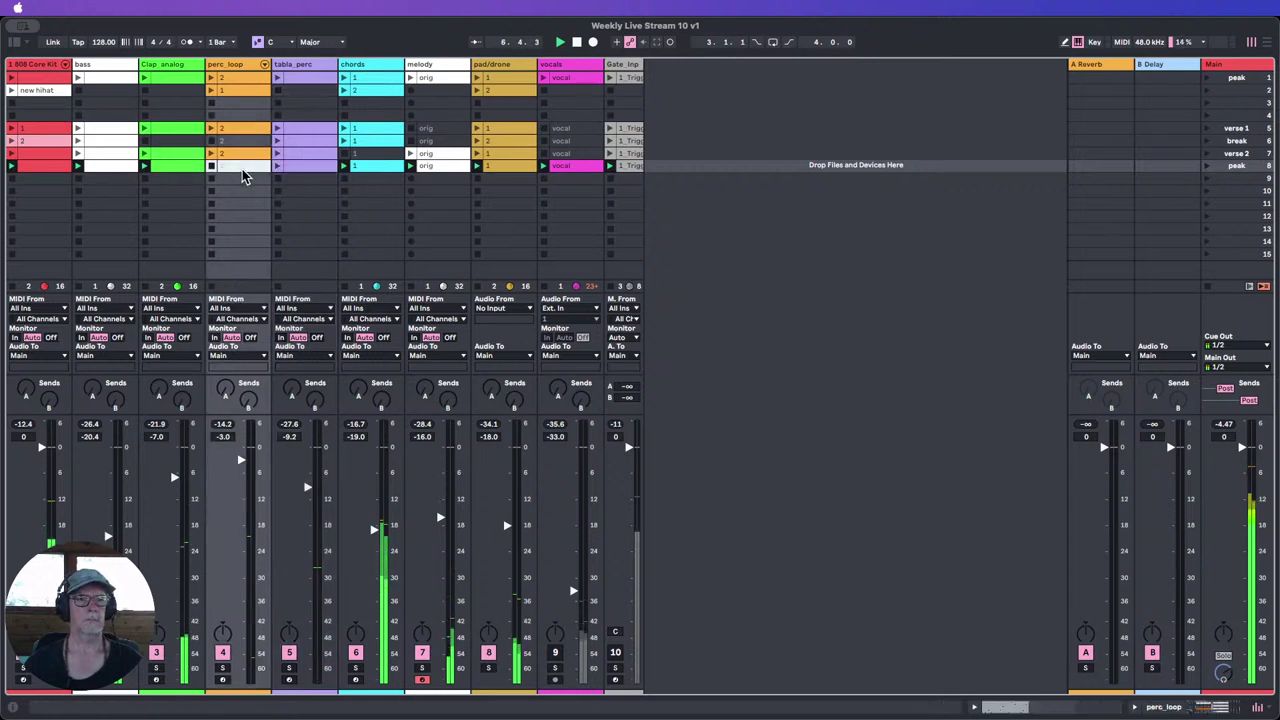
key(super+z)
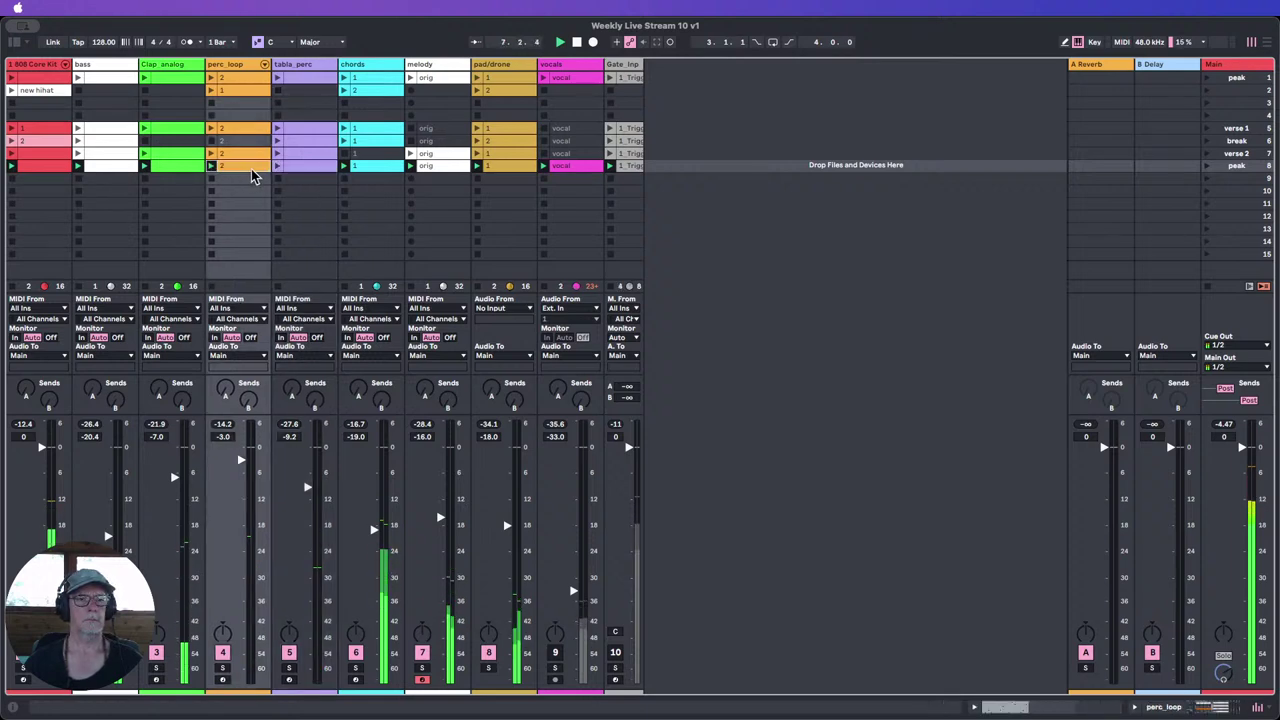
Step: Try scene 8 with the Clap_analog clip deactivated and perc_loop and tabla_perc relaunched, restore the clap and stop playback
click(171, 167)
key(Delete)
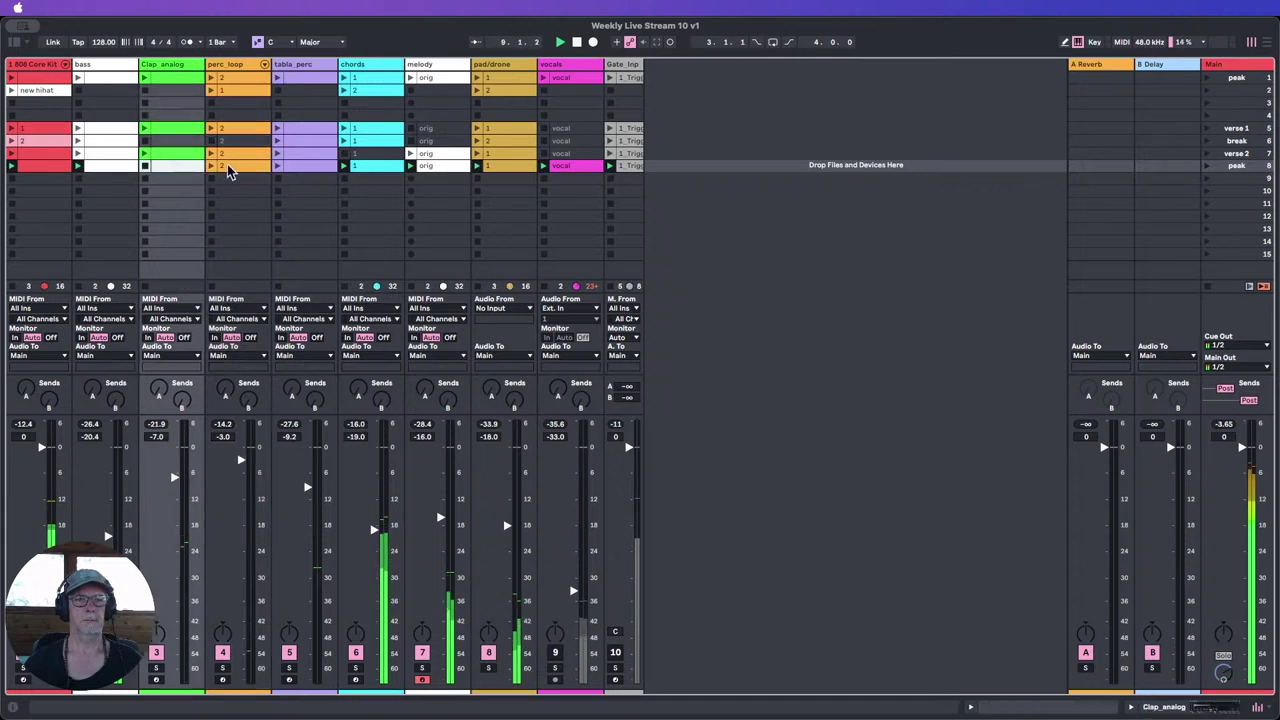
click(240, 168)
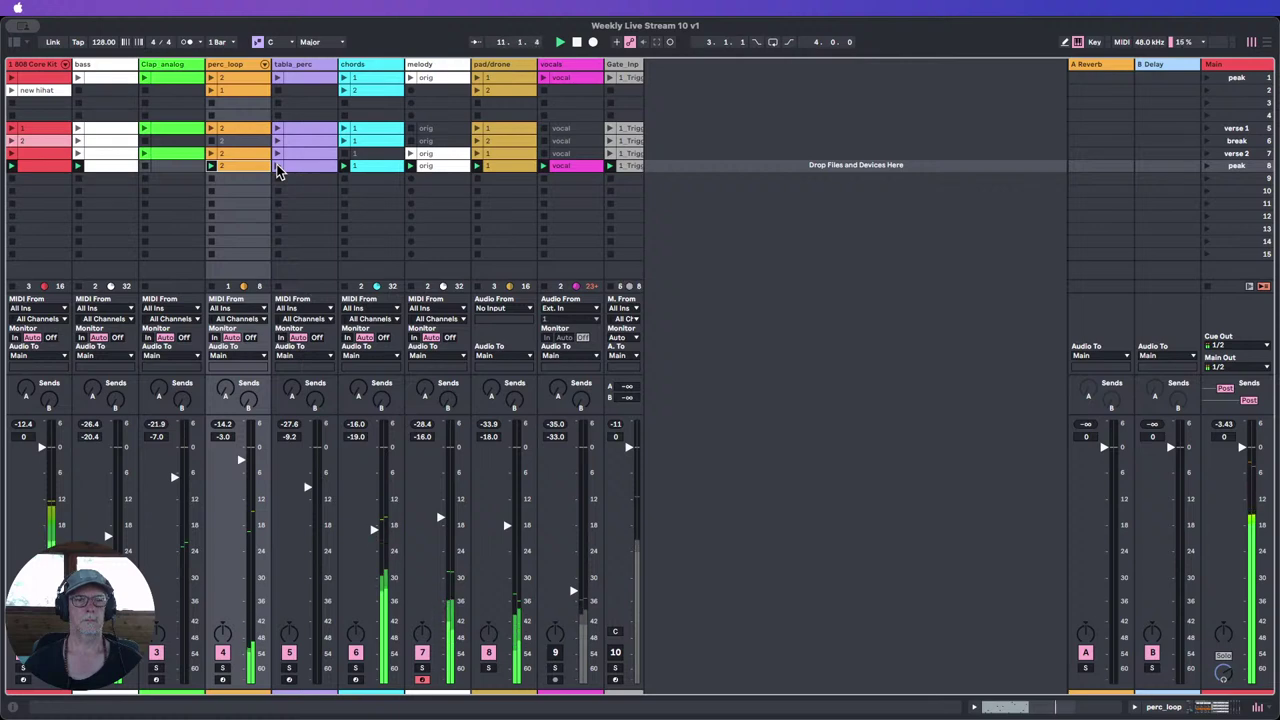
click(279, 168)
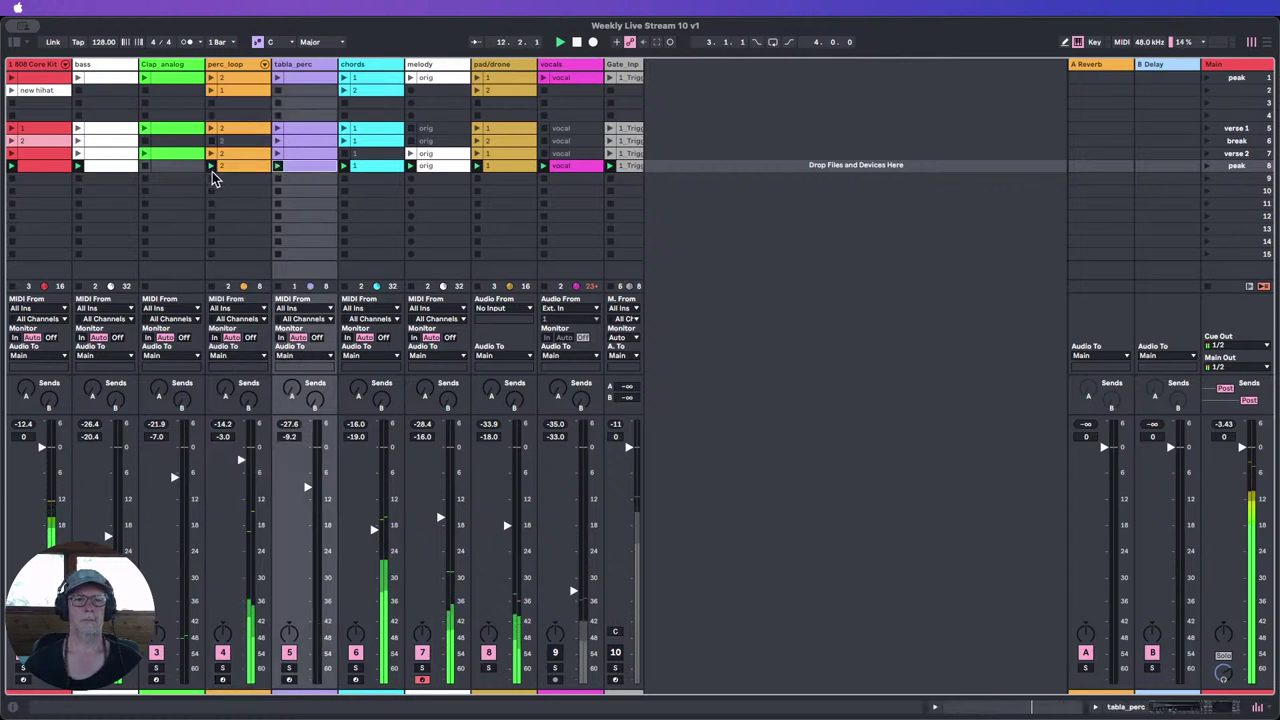
click(147, 166)
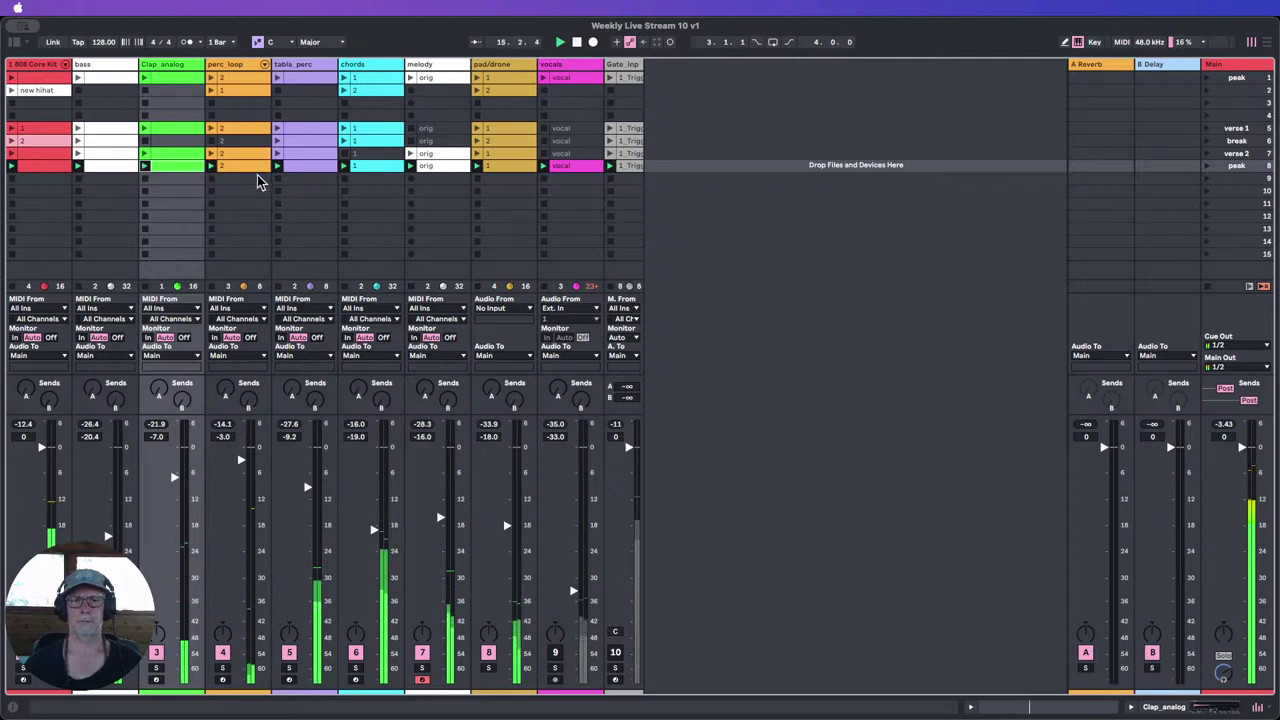
click(576, 43)
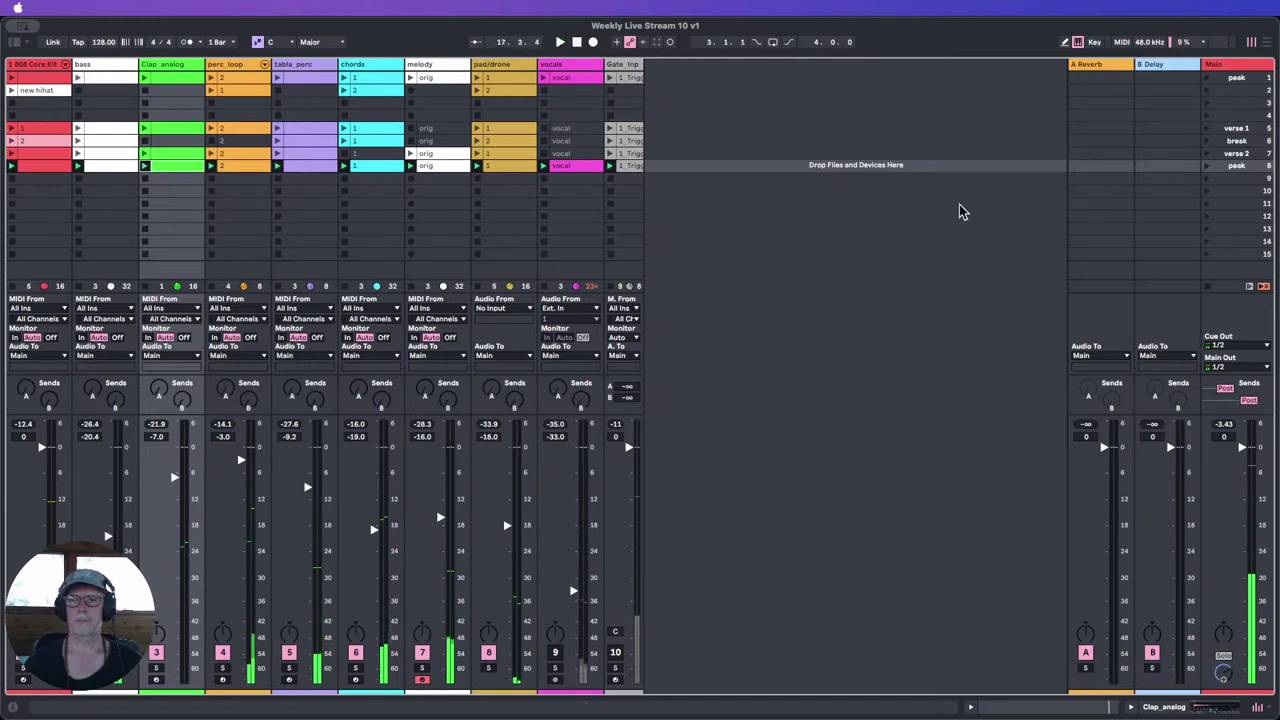
Step: Play the break scene and replace its chords clip with a copy of chords clip 2 from scene 2
click(1236, 129)
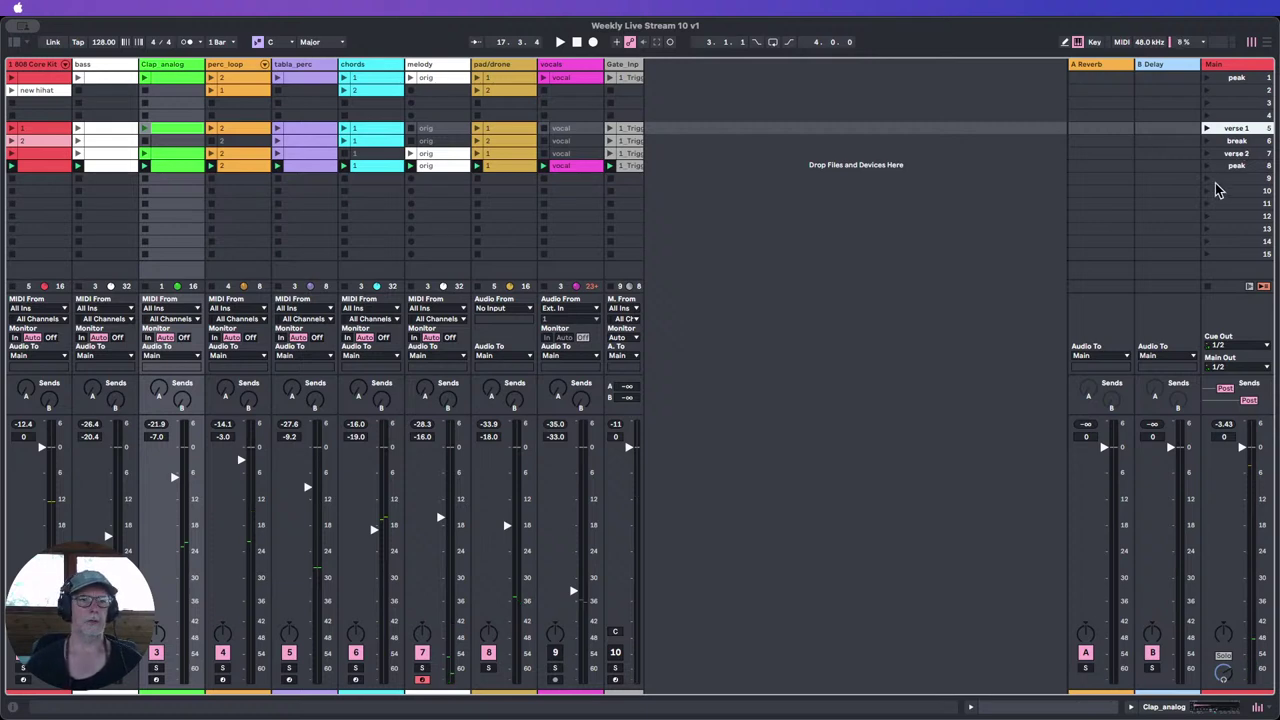
click(228, 88)
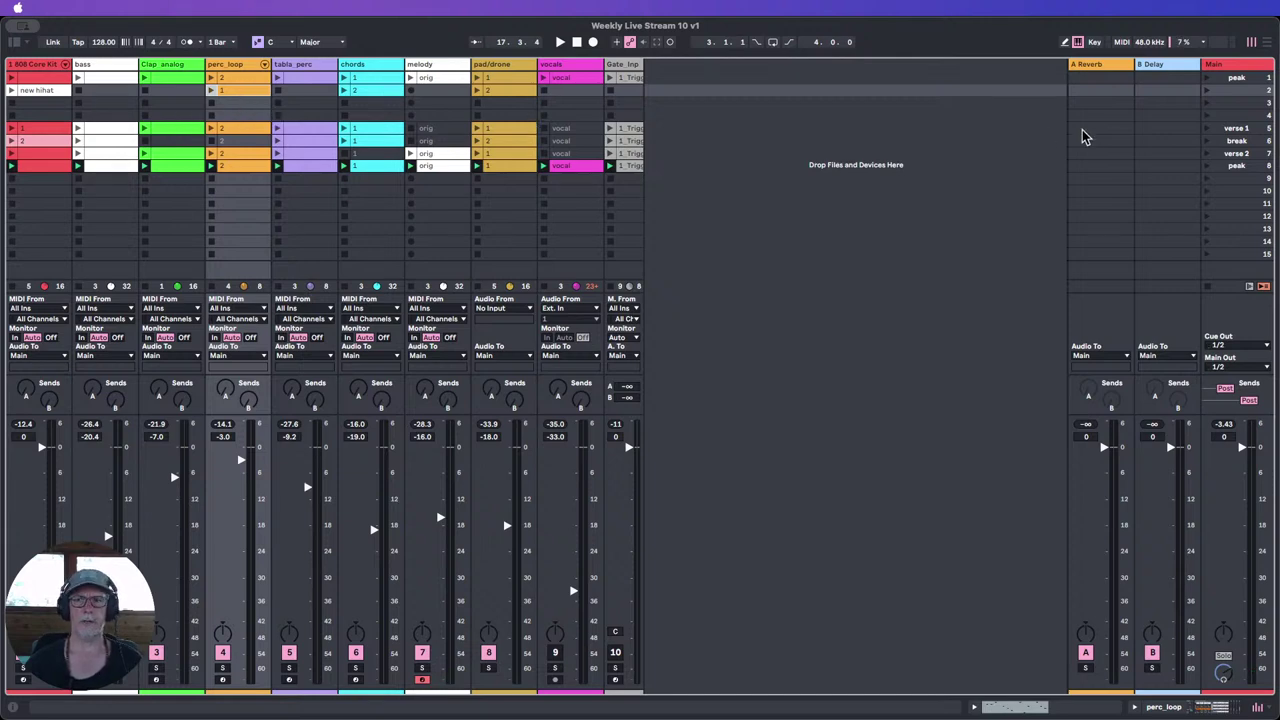
click(1207, 141)
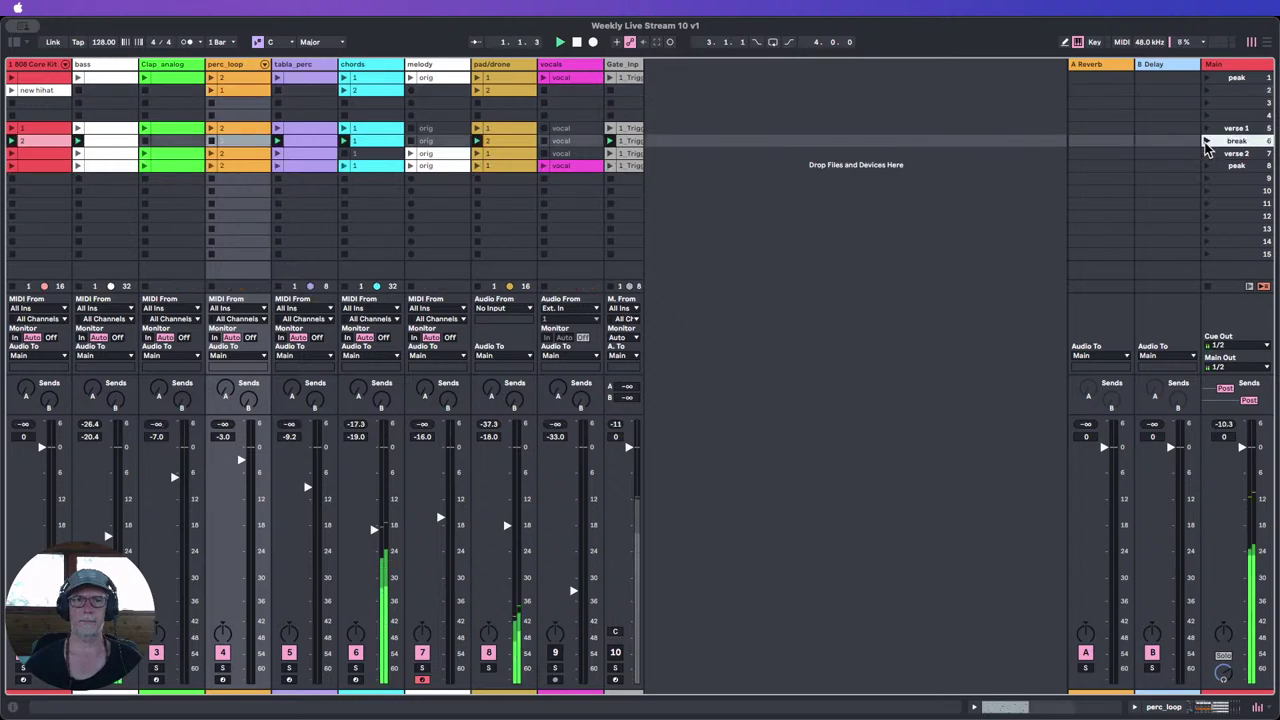
click(275, 138)
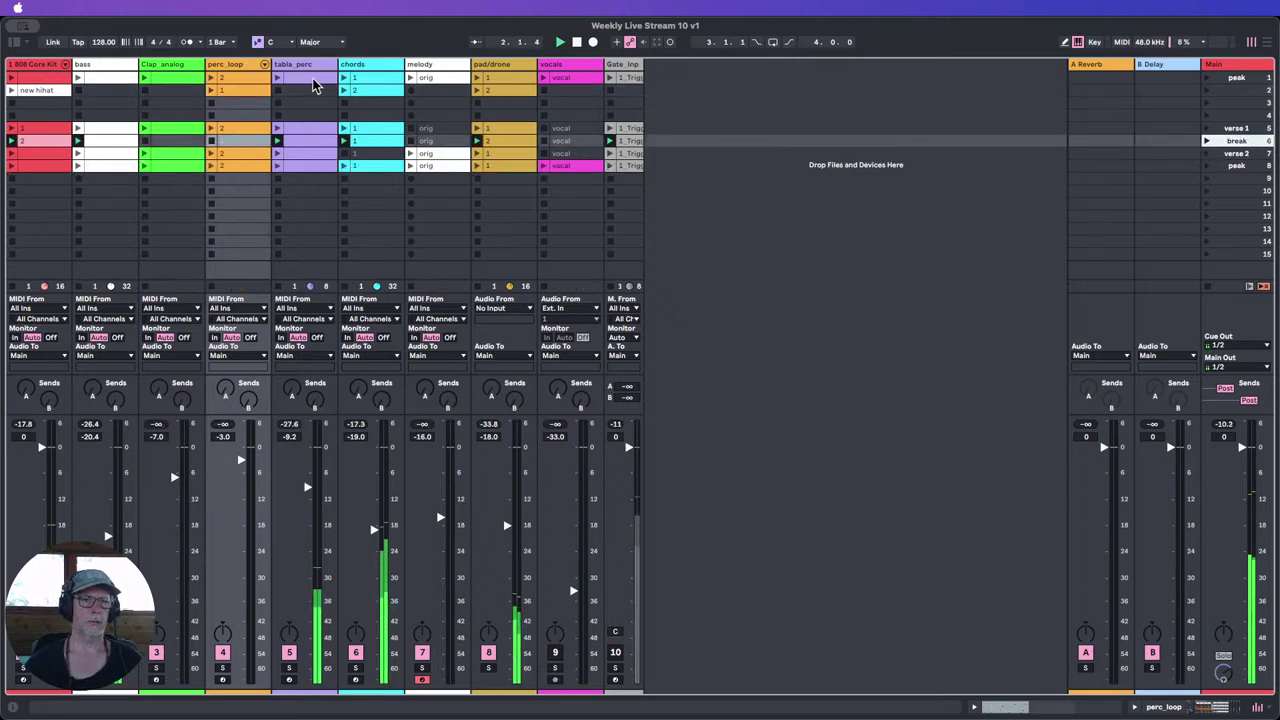
click(370, 91)
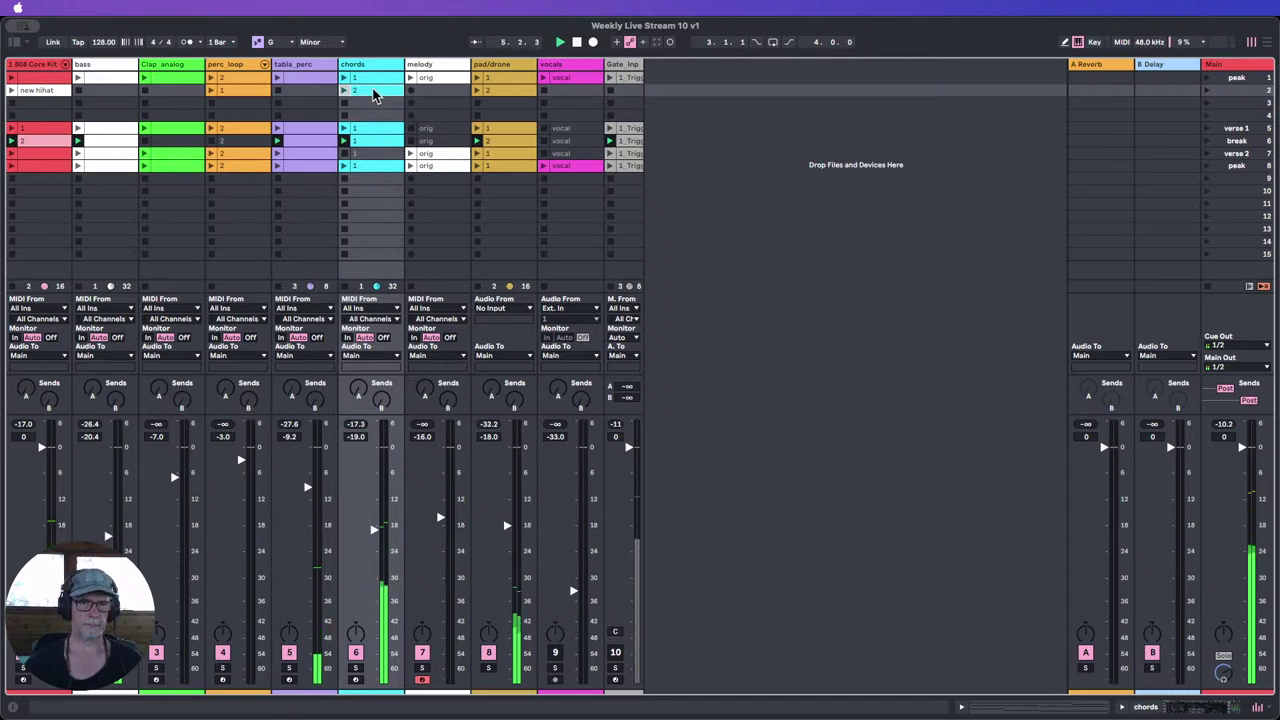
drag(372, 92, 371, 146)
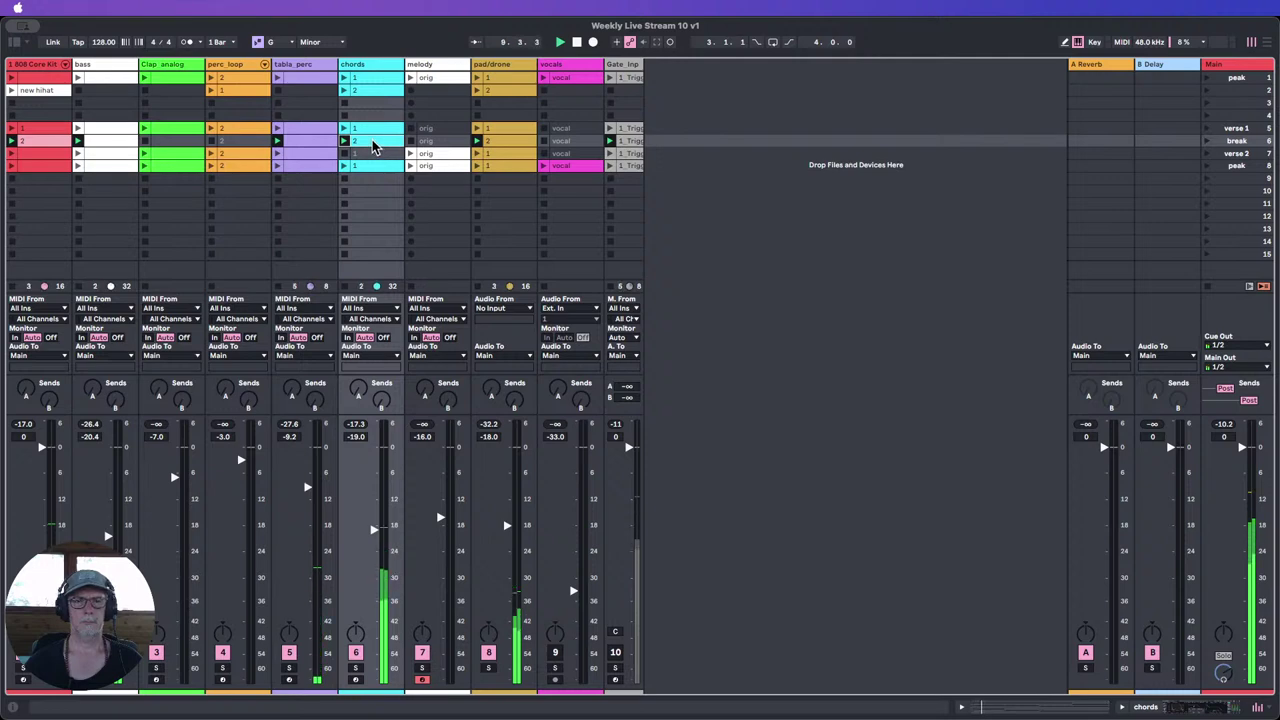
Step: Put chords clip 2 into the verse 1 scene, play that scene, and return the break scene's chords to clip 1
click(370, 130)
click(1206, 128)
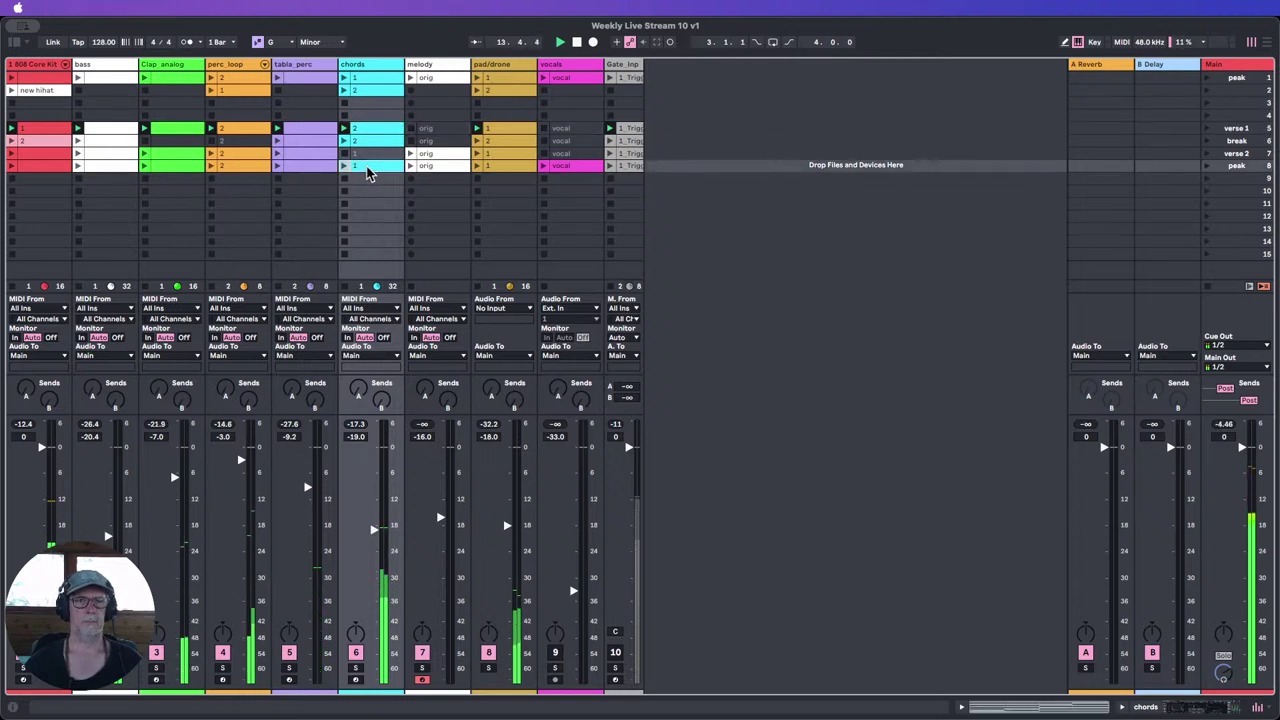
click(363, 146)
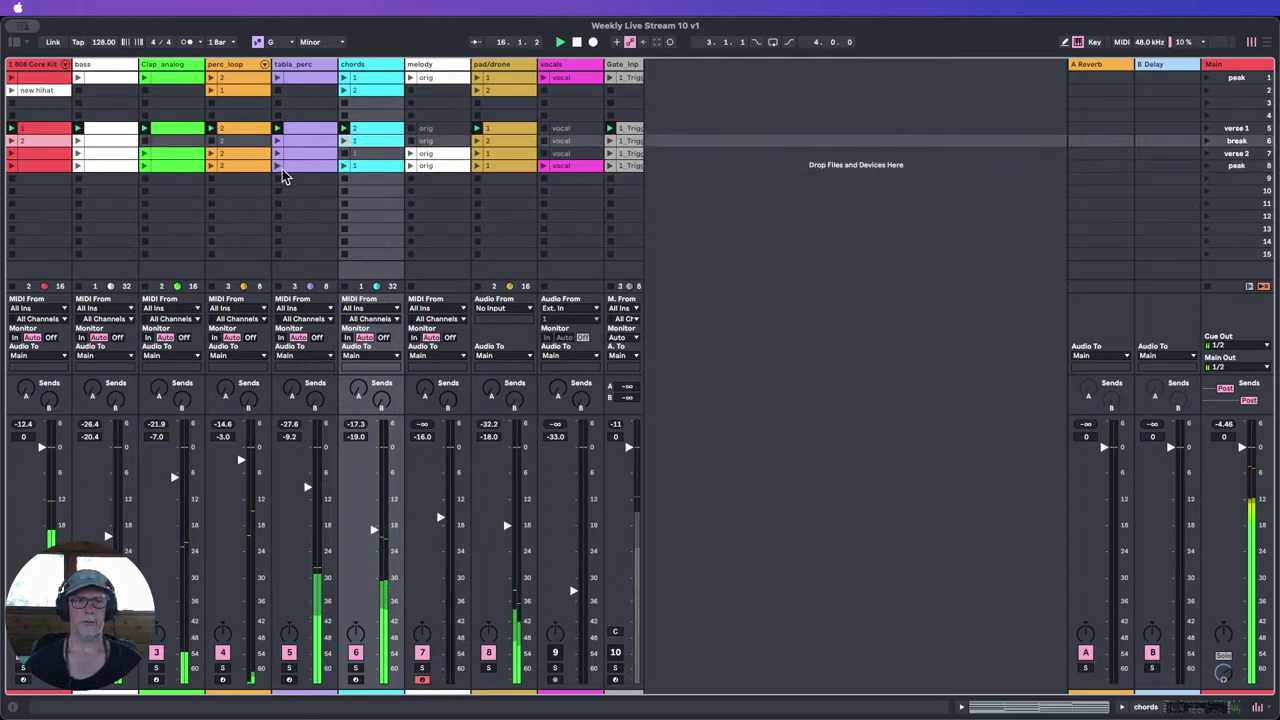
Step: Copy perc_loop clip 1 into the verse 1 scene, and put chords clip 2 into the break scene while it plays
click(237, 92)
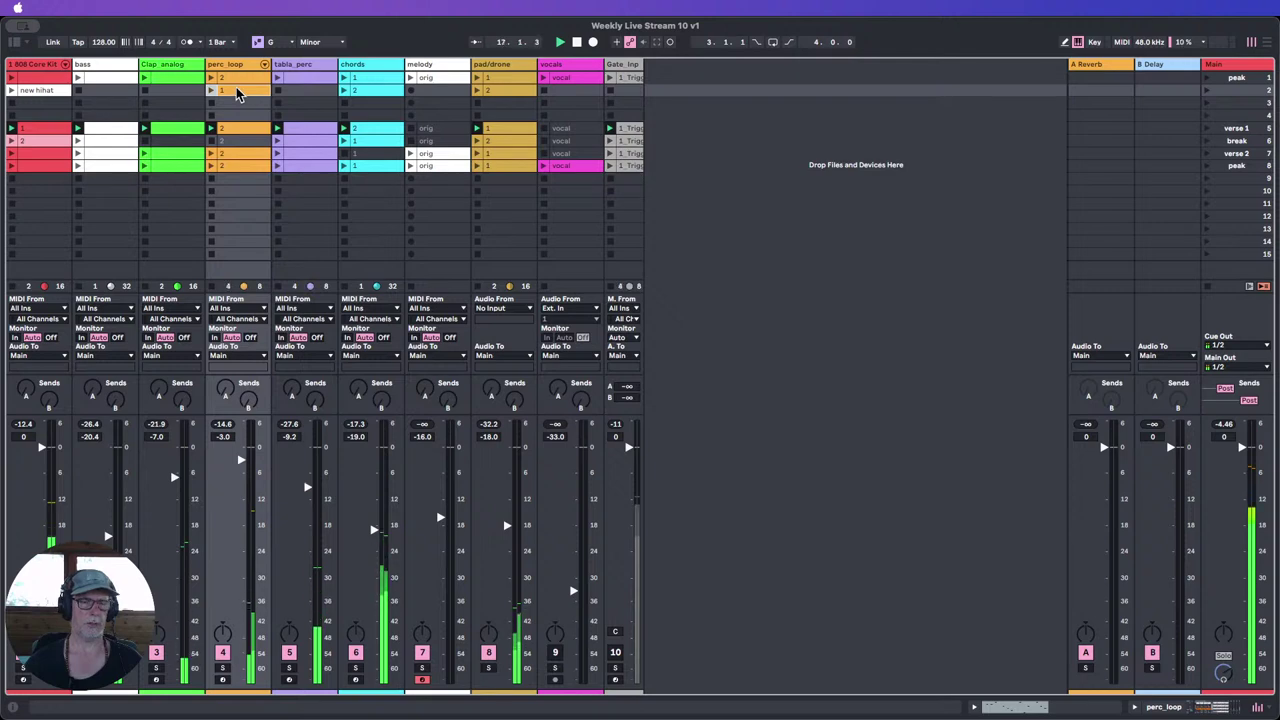
mouse_move(237, 92)
mouse_down()
mouse_move(240, 130)
mouse_move(240, 90)
mouse_up()
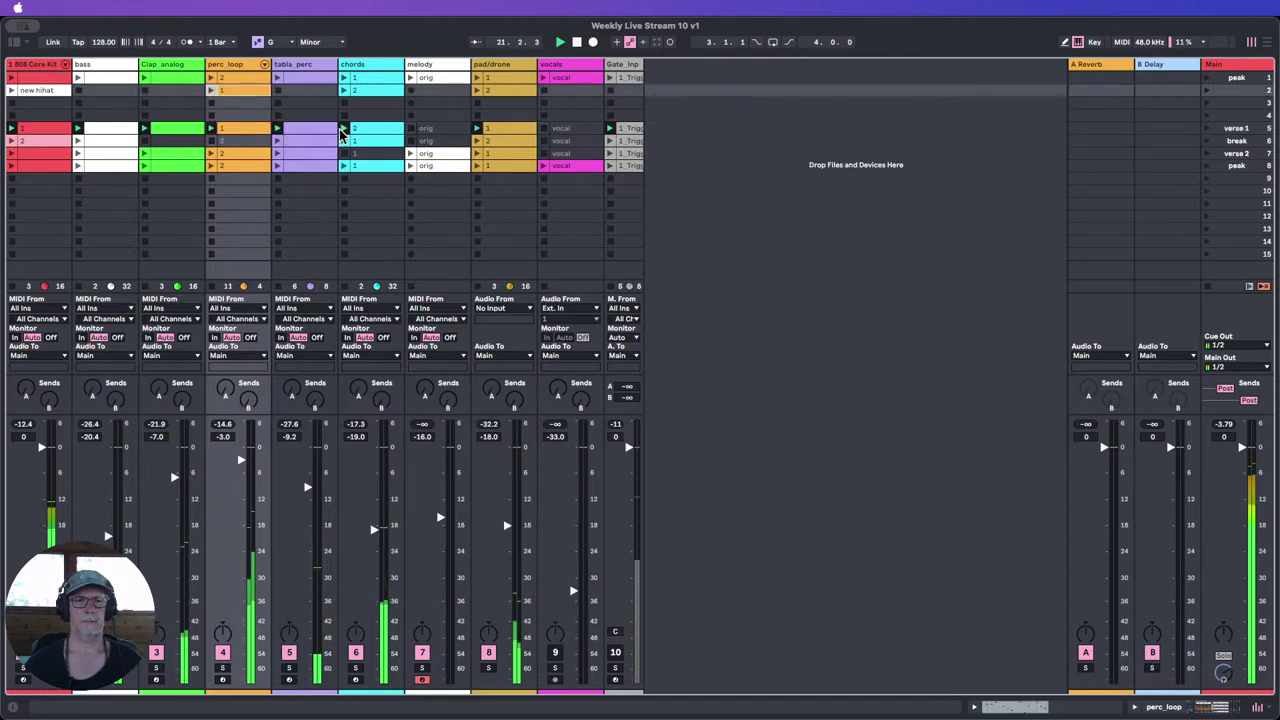
click(1208, 142)
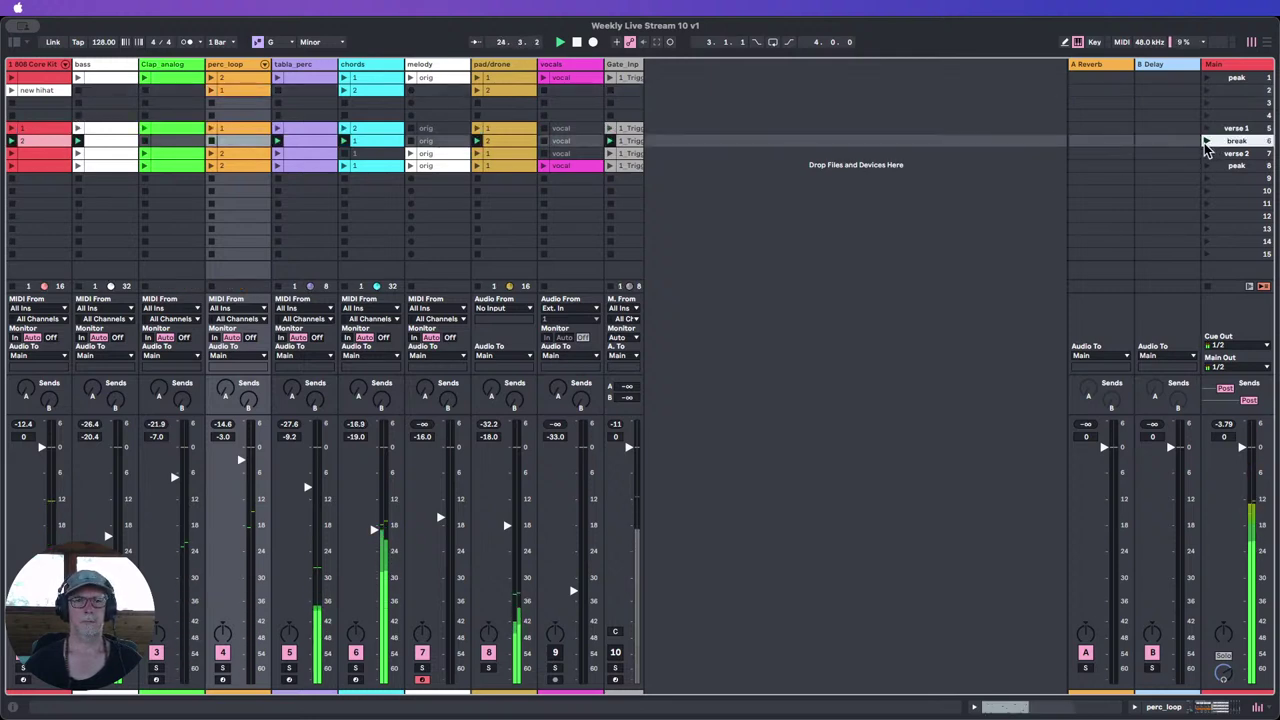
click(378, 140)
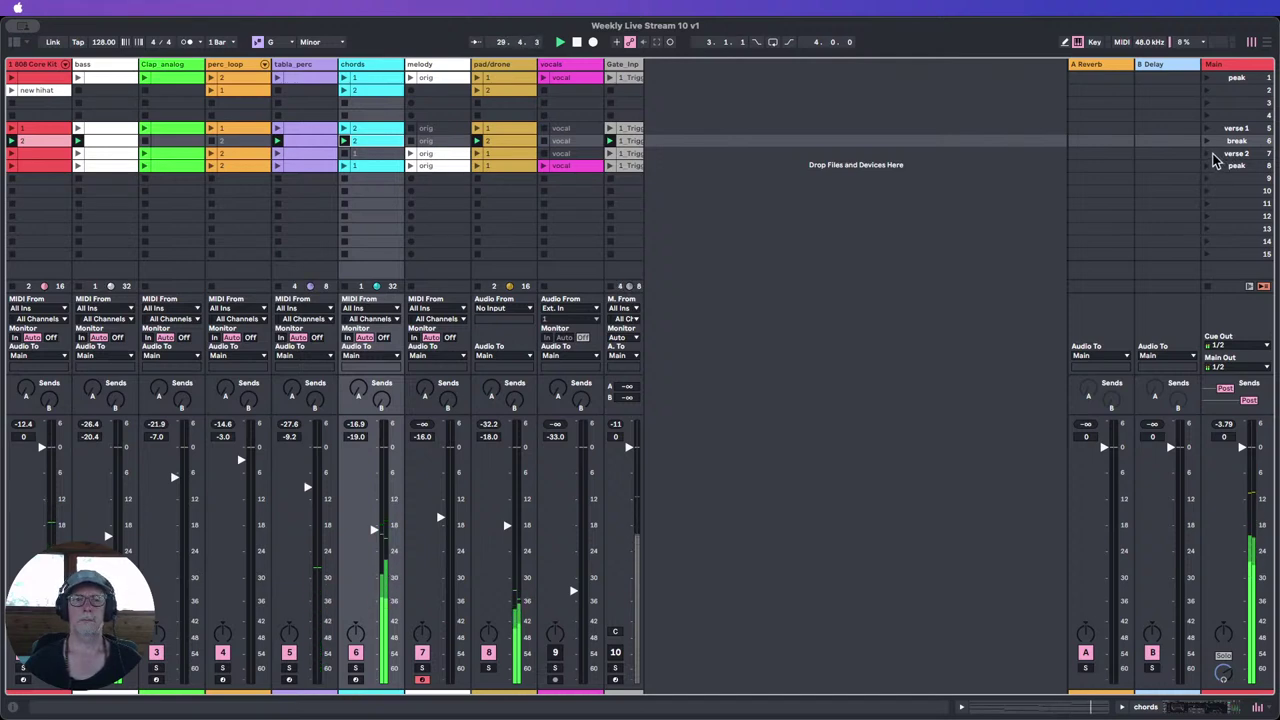
Step: Play the verse 2 scene and the following peak scene, and stop playback with the position reset to the start
click(1213, 155)
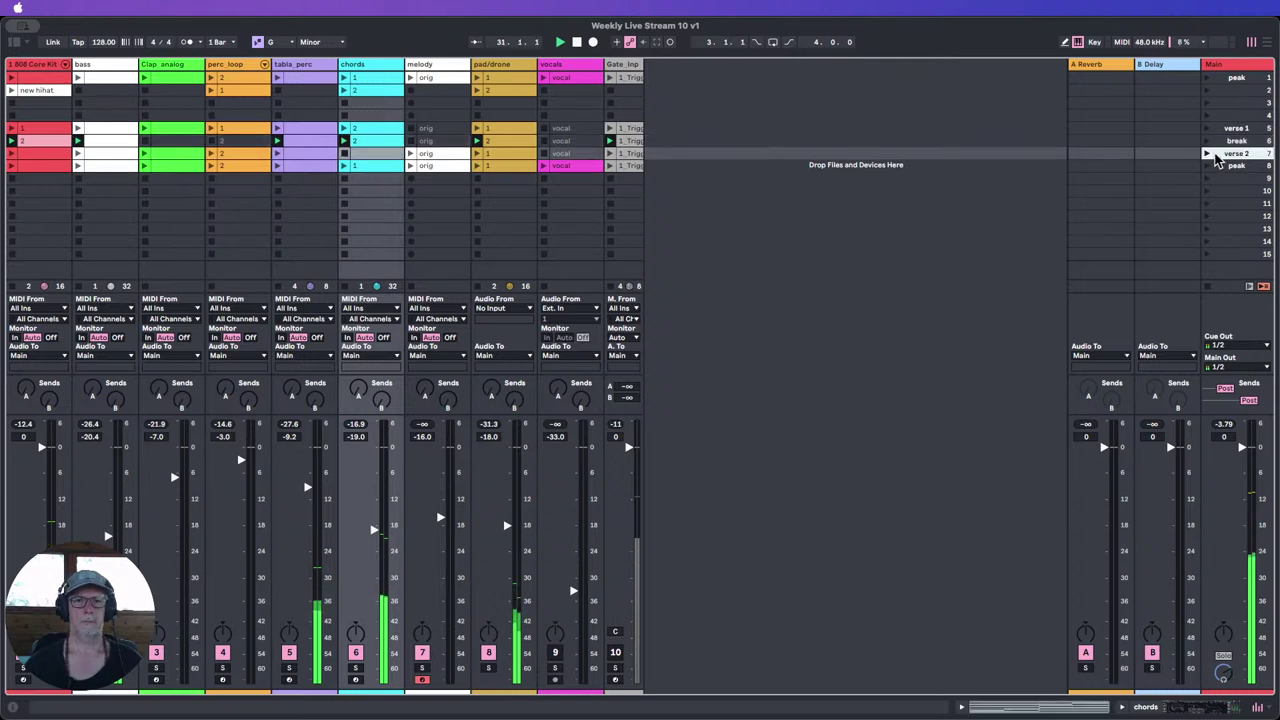
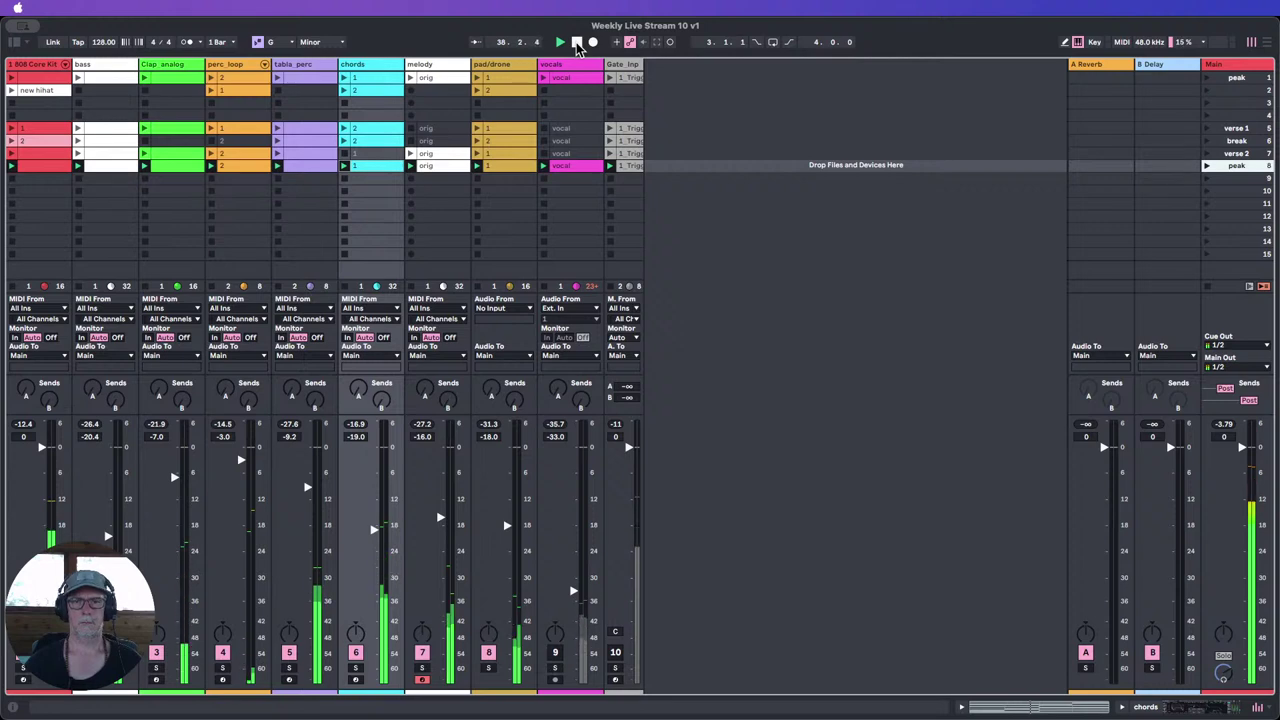
click(576, 44)
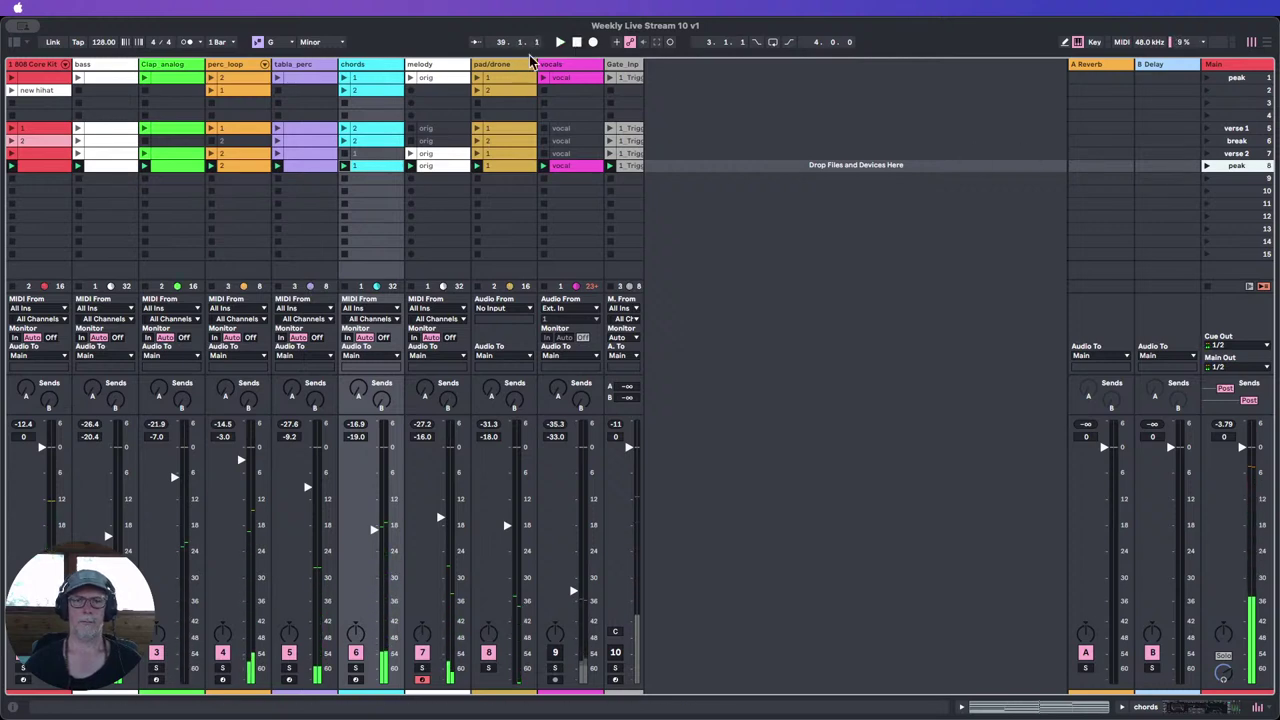
click(576, 44)
Step: Deactivate the vocal clip in the peak scene 8, and check the original vocal clip in scene 1
click(568, 166)
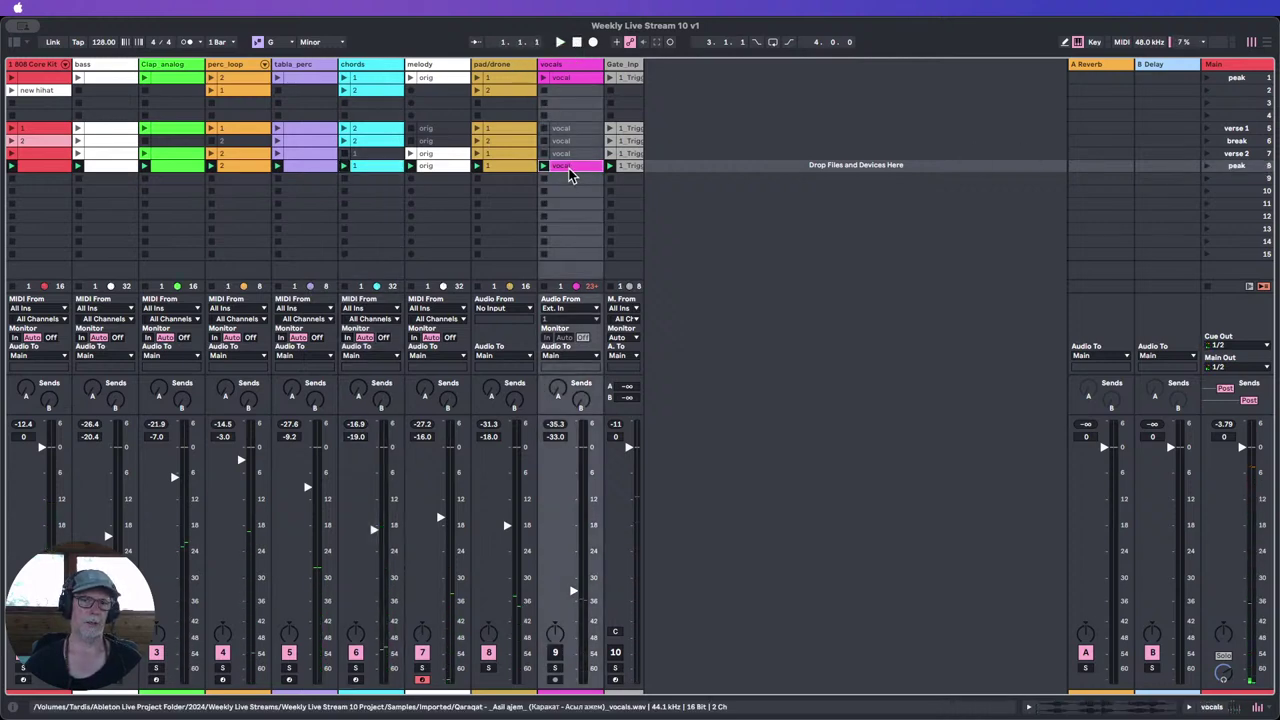
key(0)
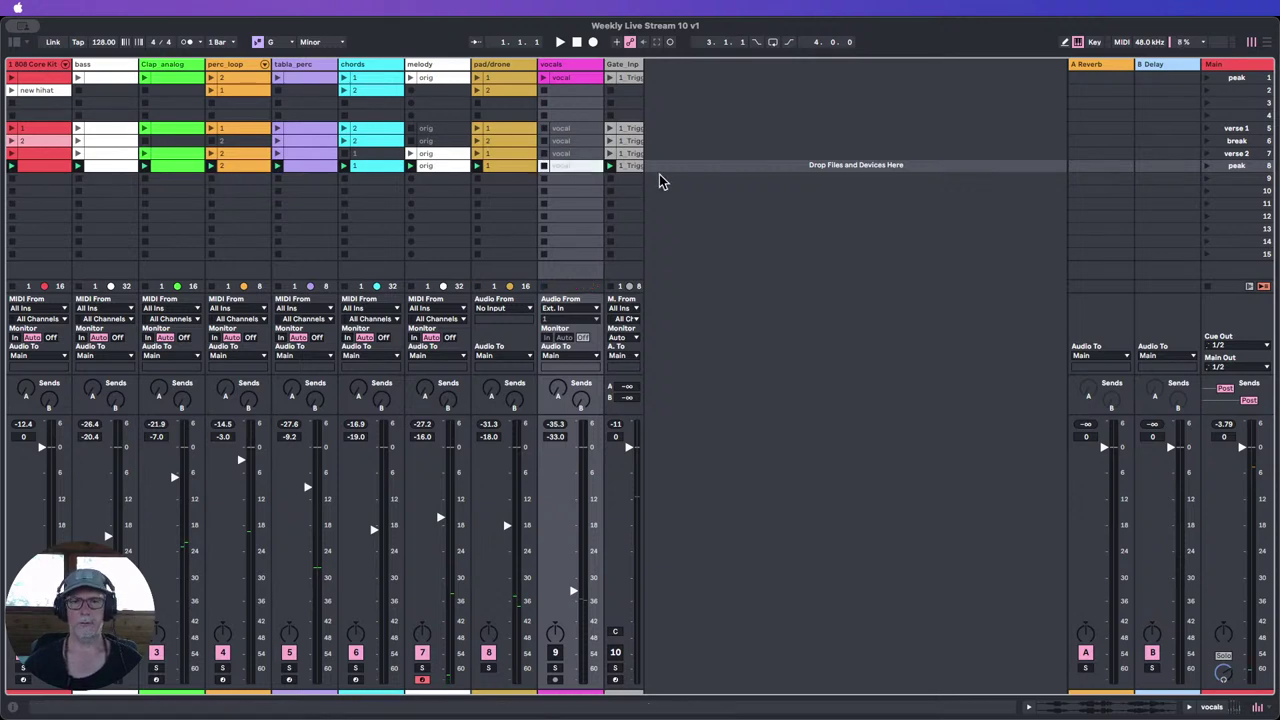
click(704, 181)
click(569, 165)
click(570, 129)
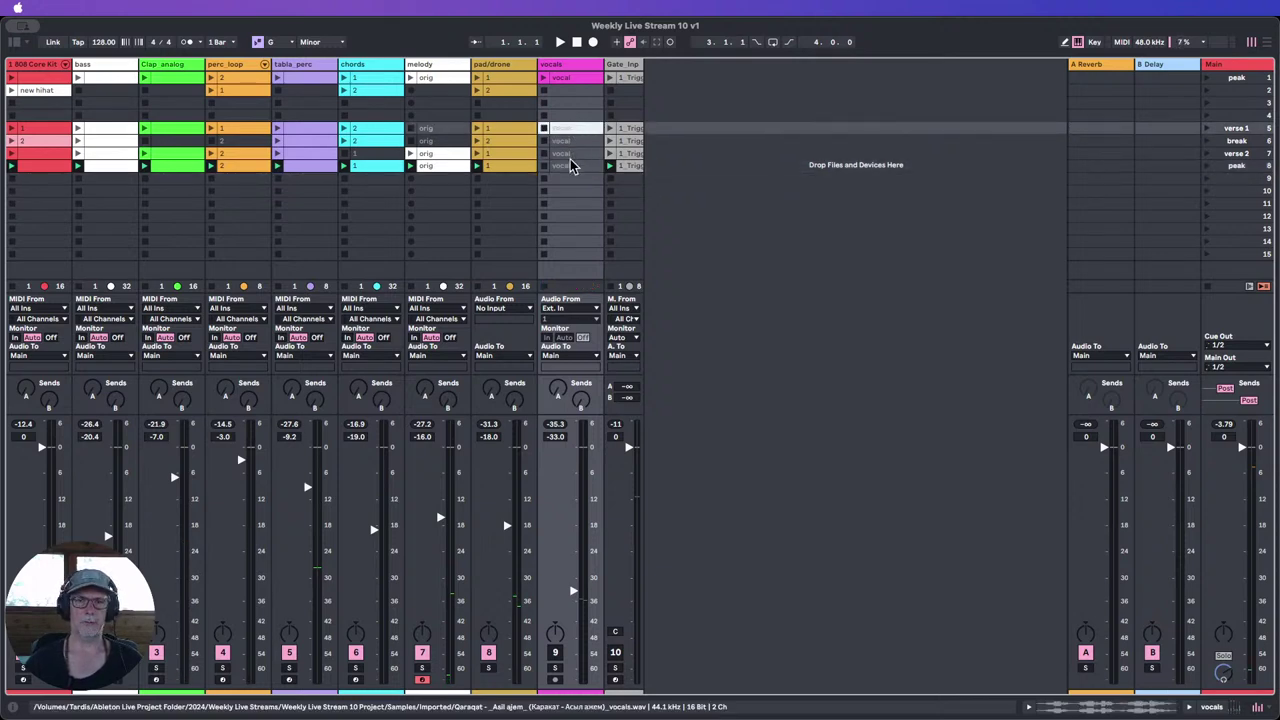
click(570, 166)
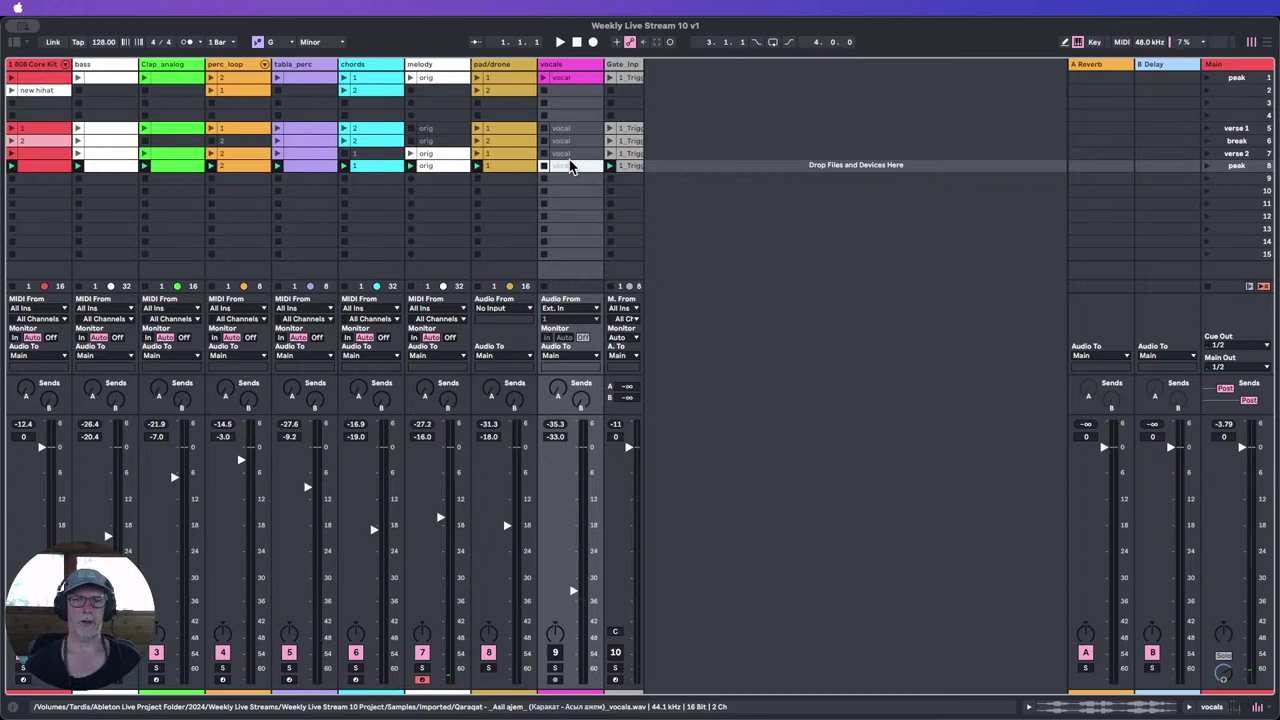
double_click(566, 77)
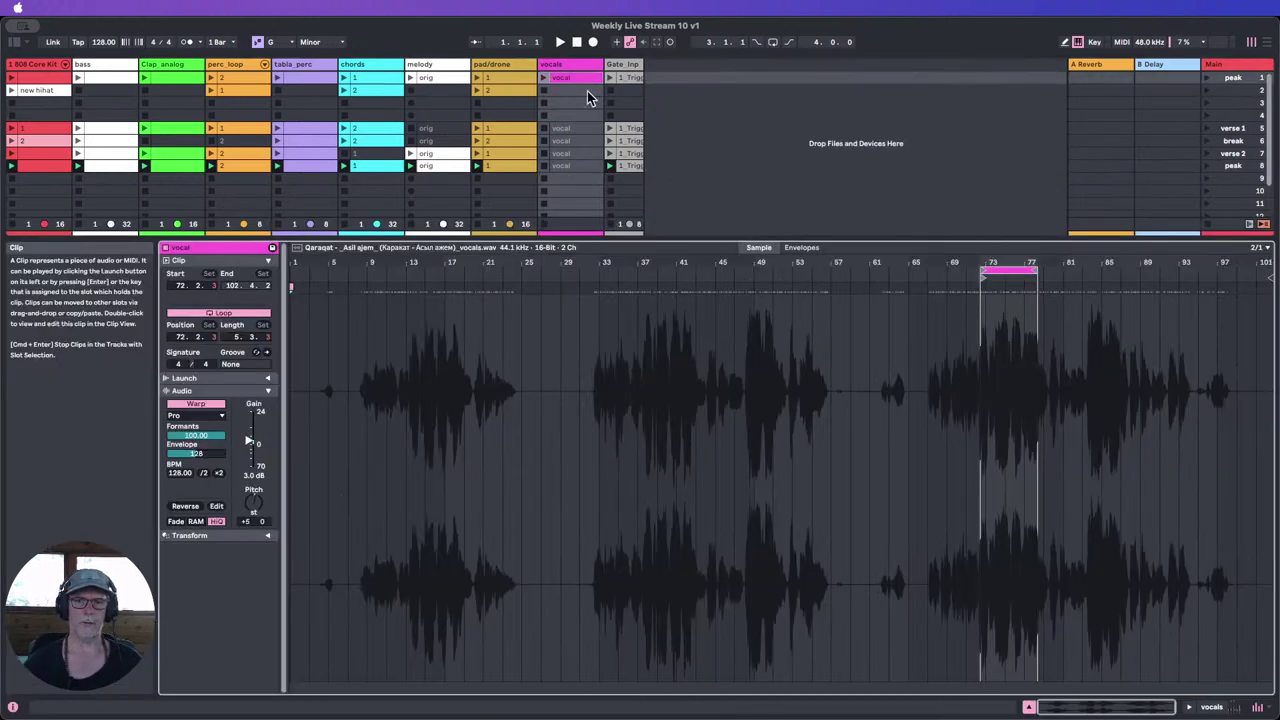
click(1028, 707)
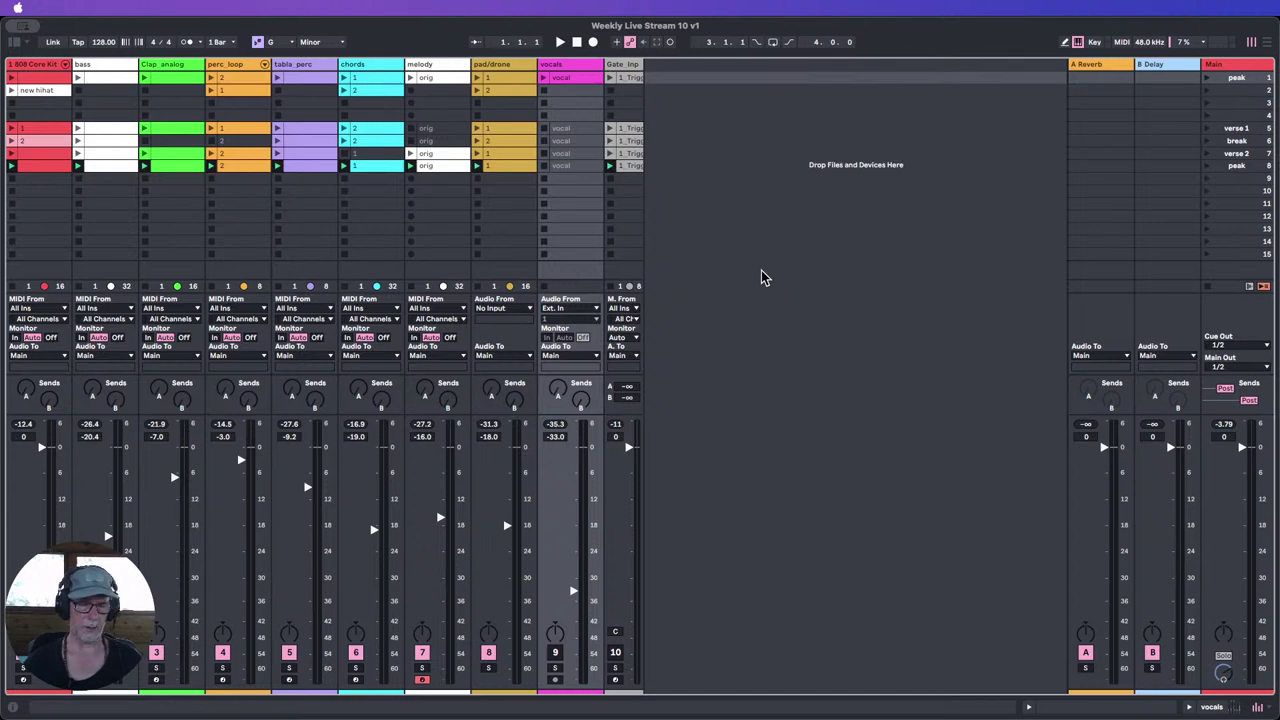
Step: Insert a copy of the peak scene 1 directly below scene 8 and name the new scene bridge
click(1242, 180)
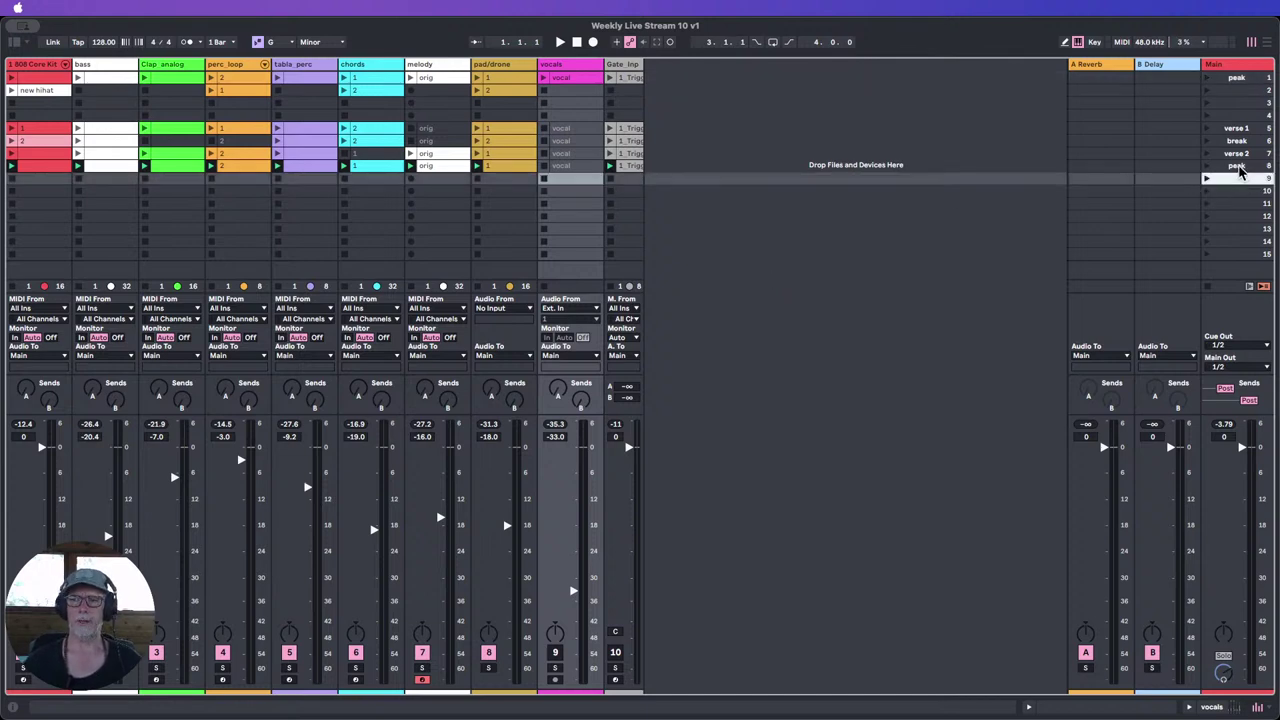
click(1238, 166)
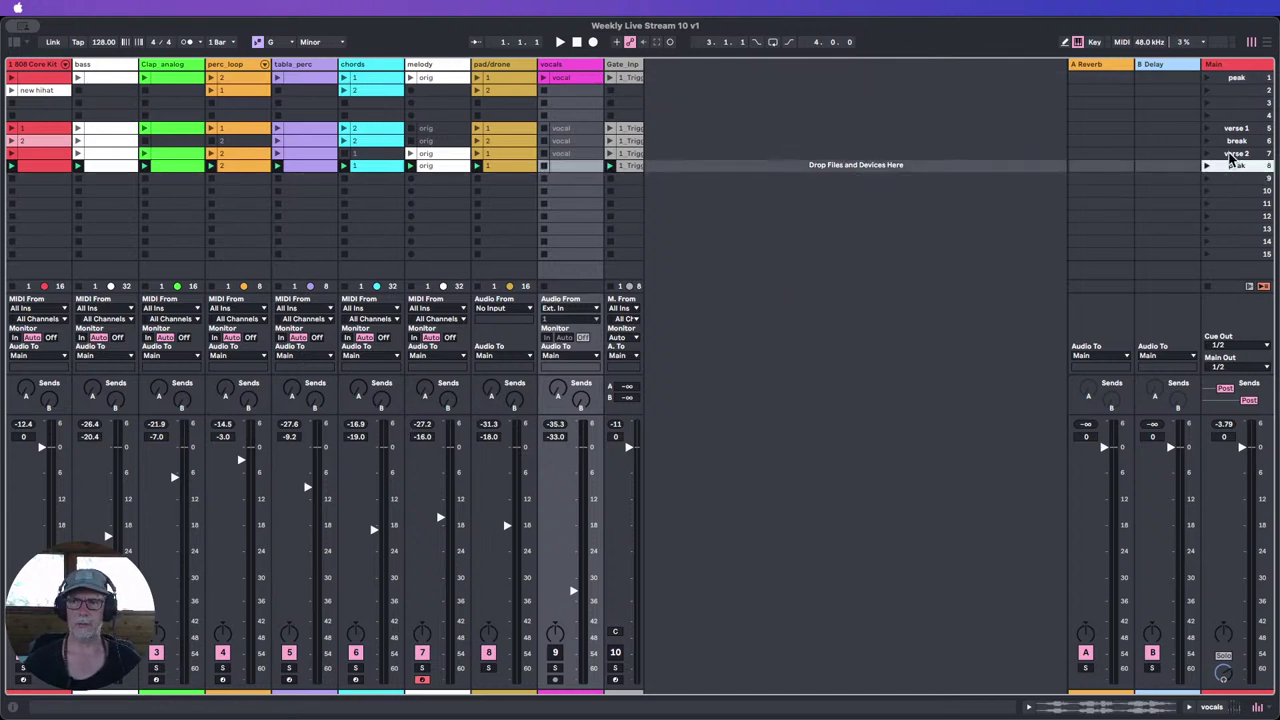
click(1236, 79)
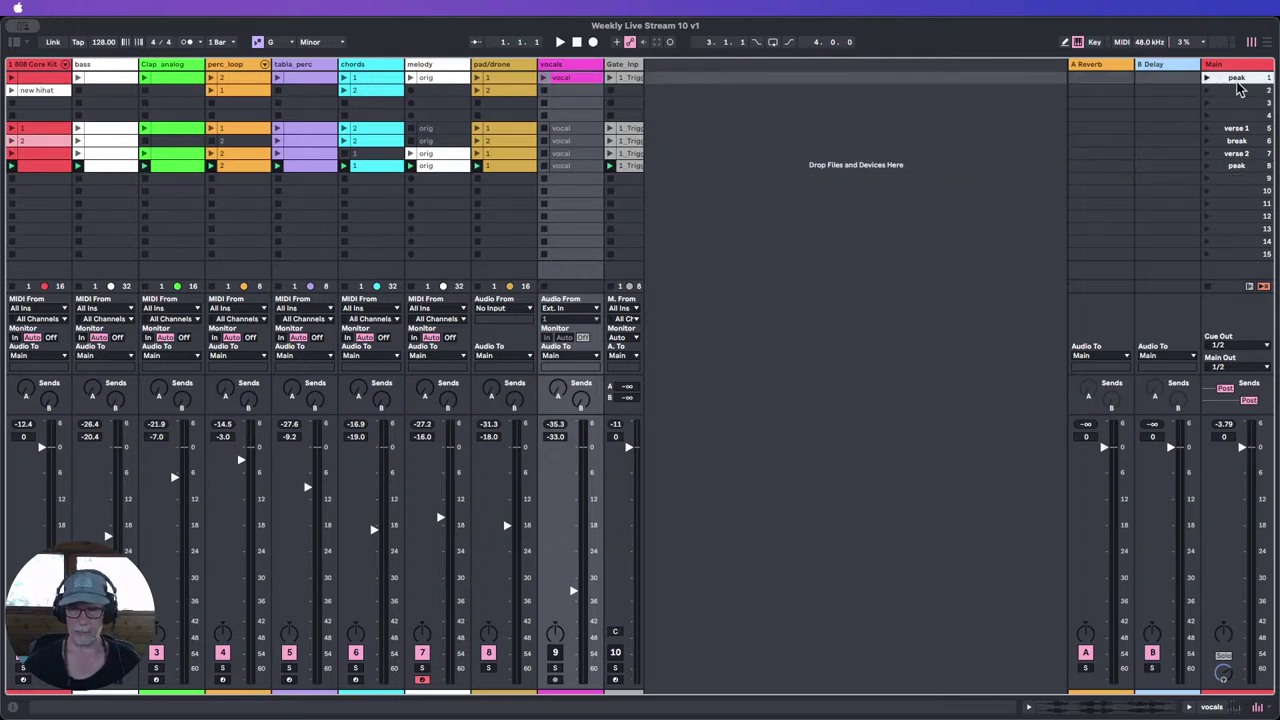
click(1238, 166)
key(super+d)
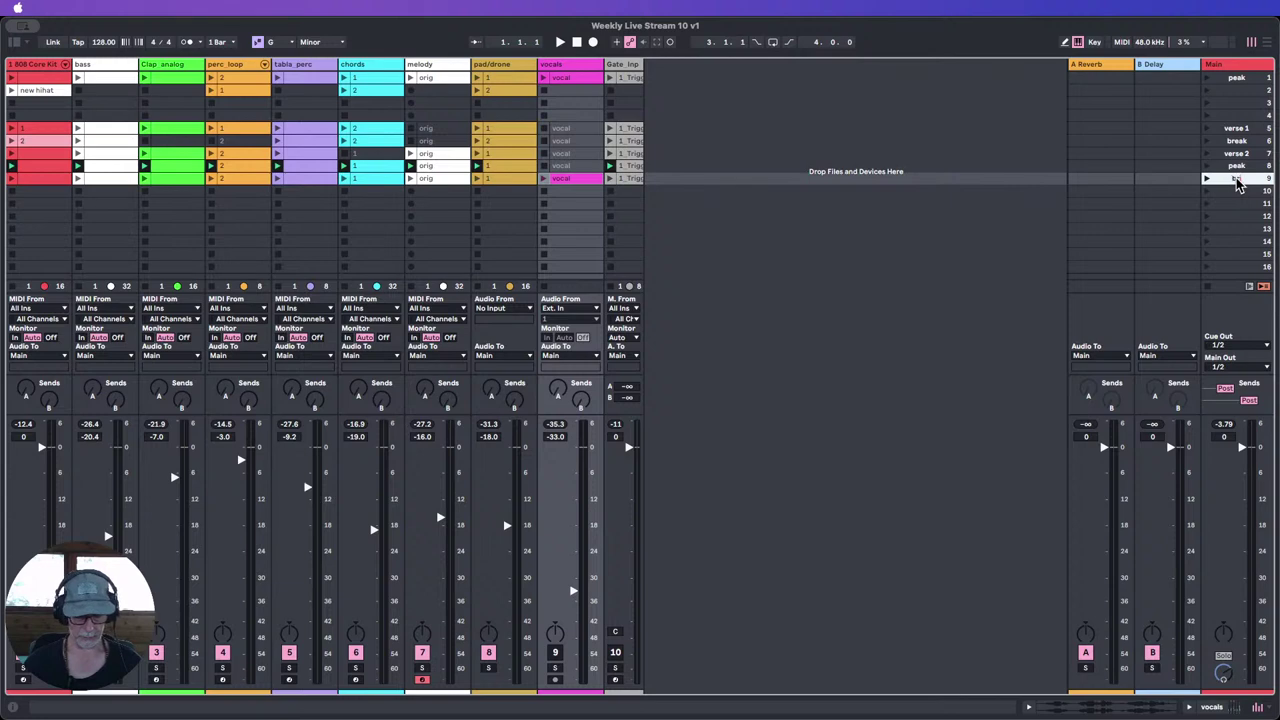
click(740, 196)
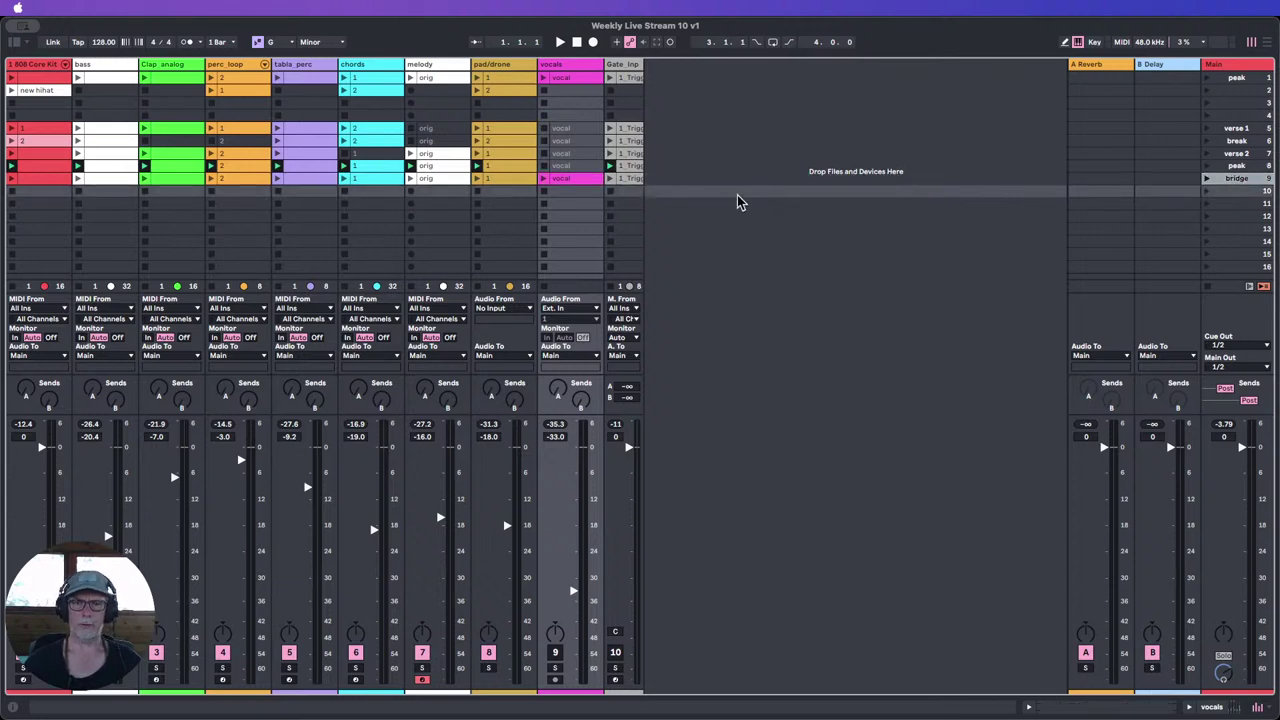
Step: Deactivate the vocal clip in the bridge scene and look at the notes of its melody clip
click(569, 181)
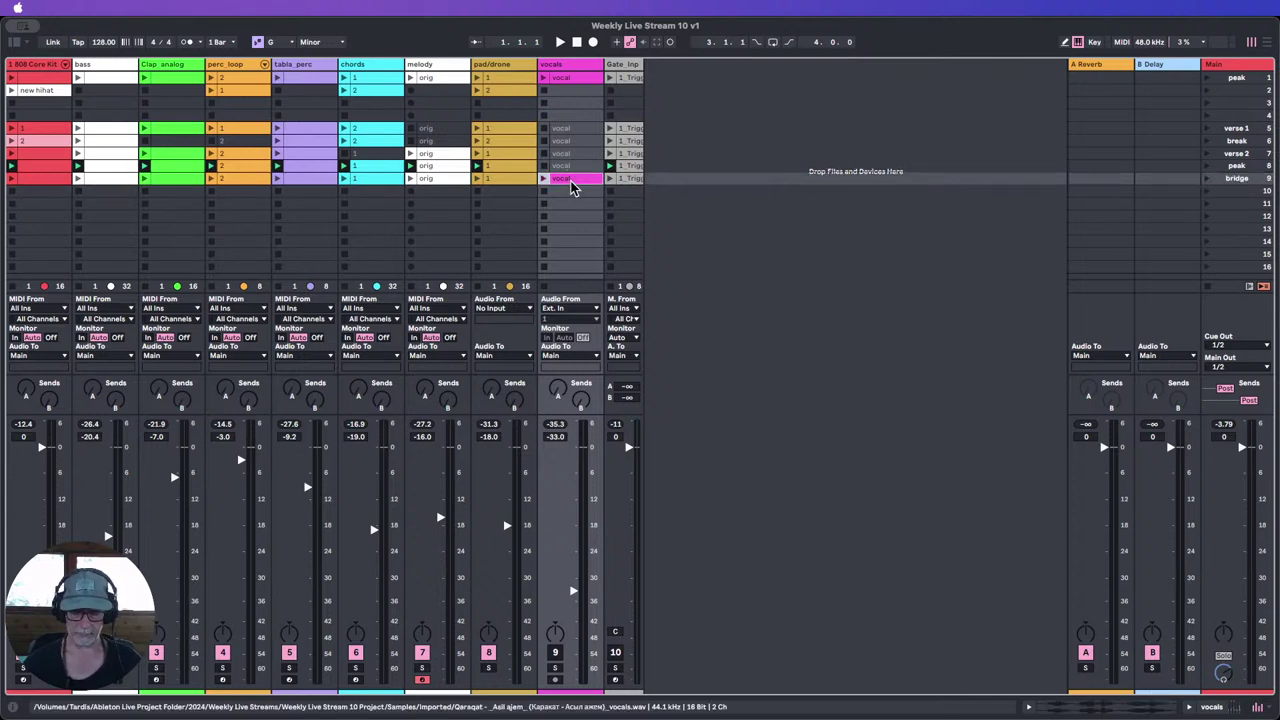
click(438, 180)
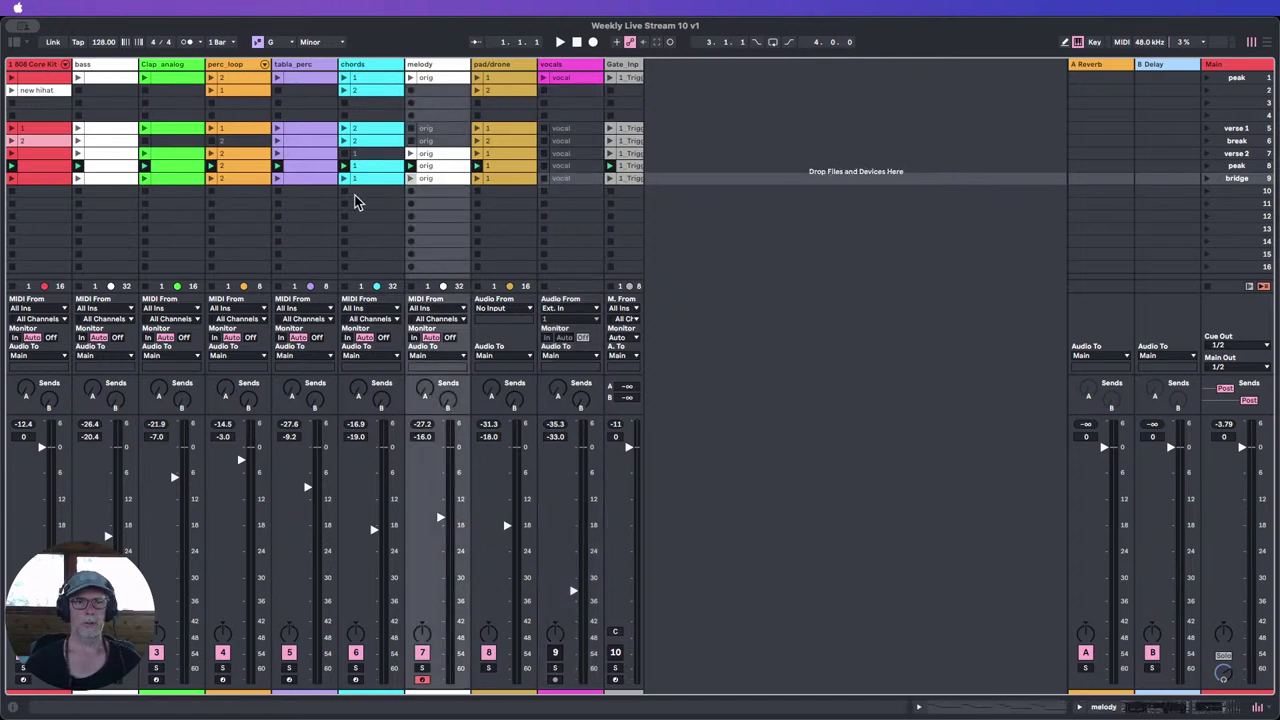
double_click(440, 180)
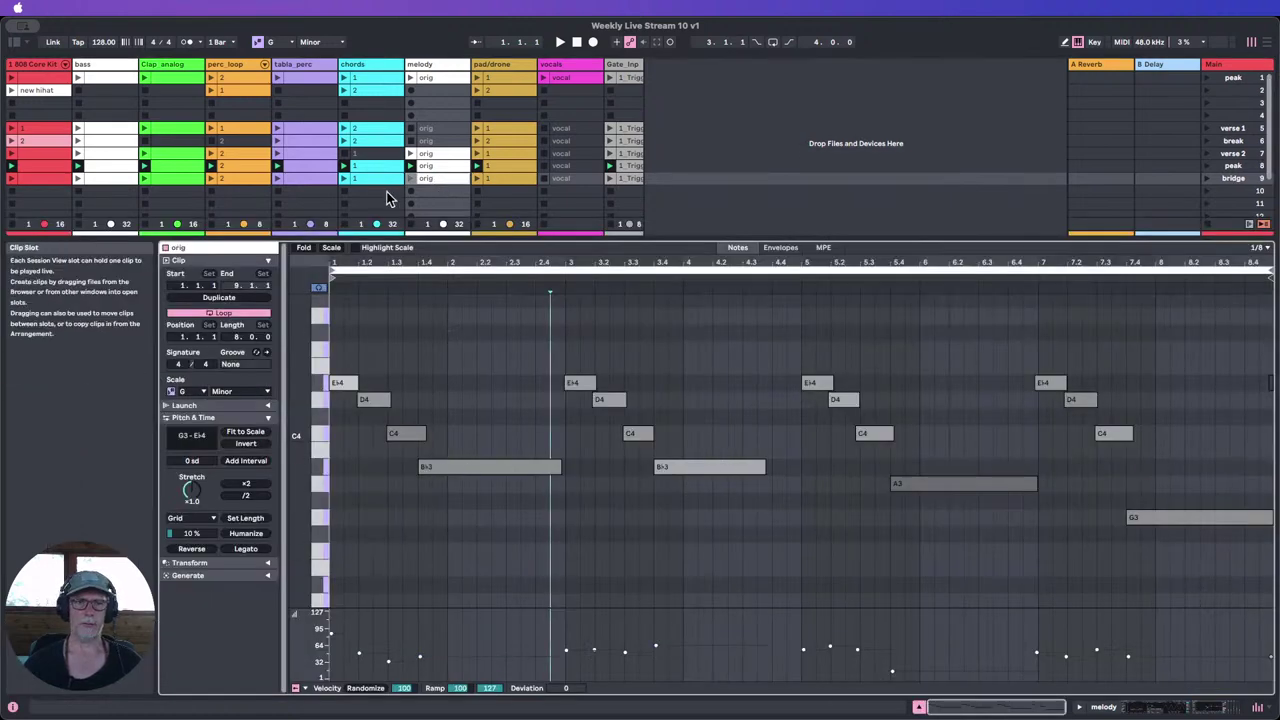
click(918, 707)
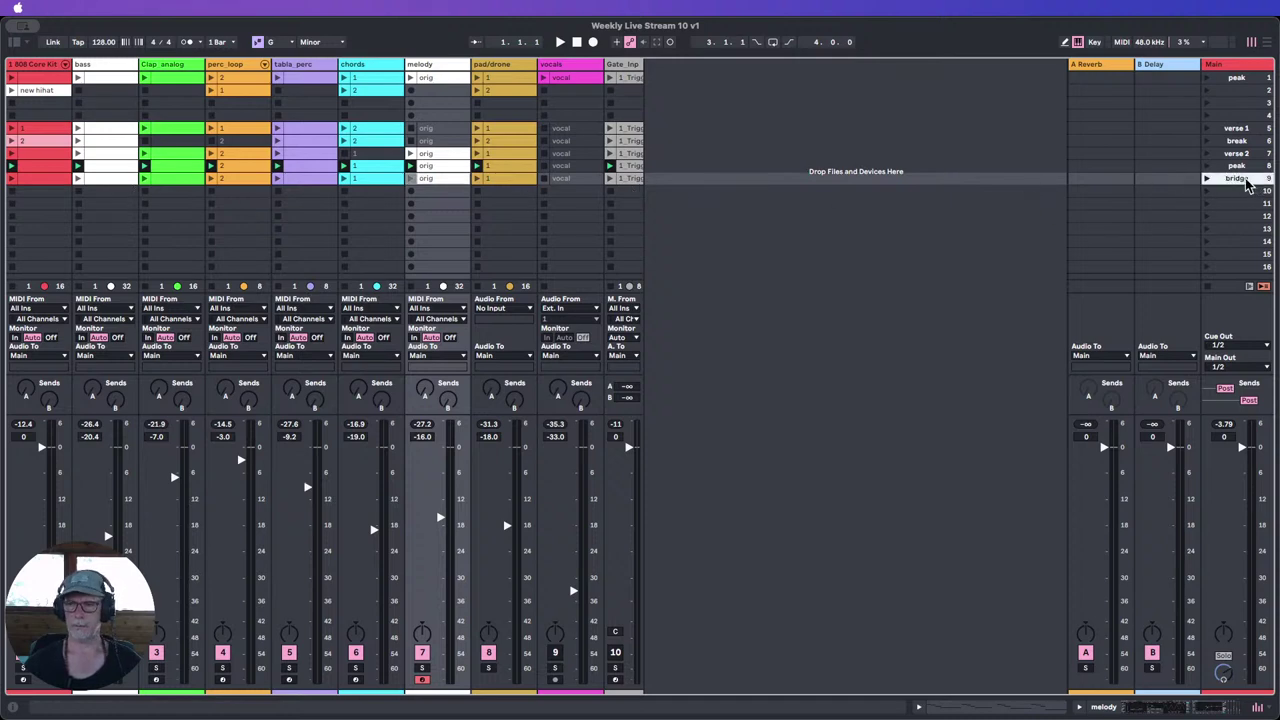
Step: Delete the bridge scene and put a copy of the break scene 6 directly below the peak scene 8
key(Delete)
click(1240, 142)
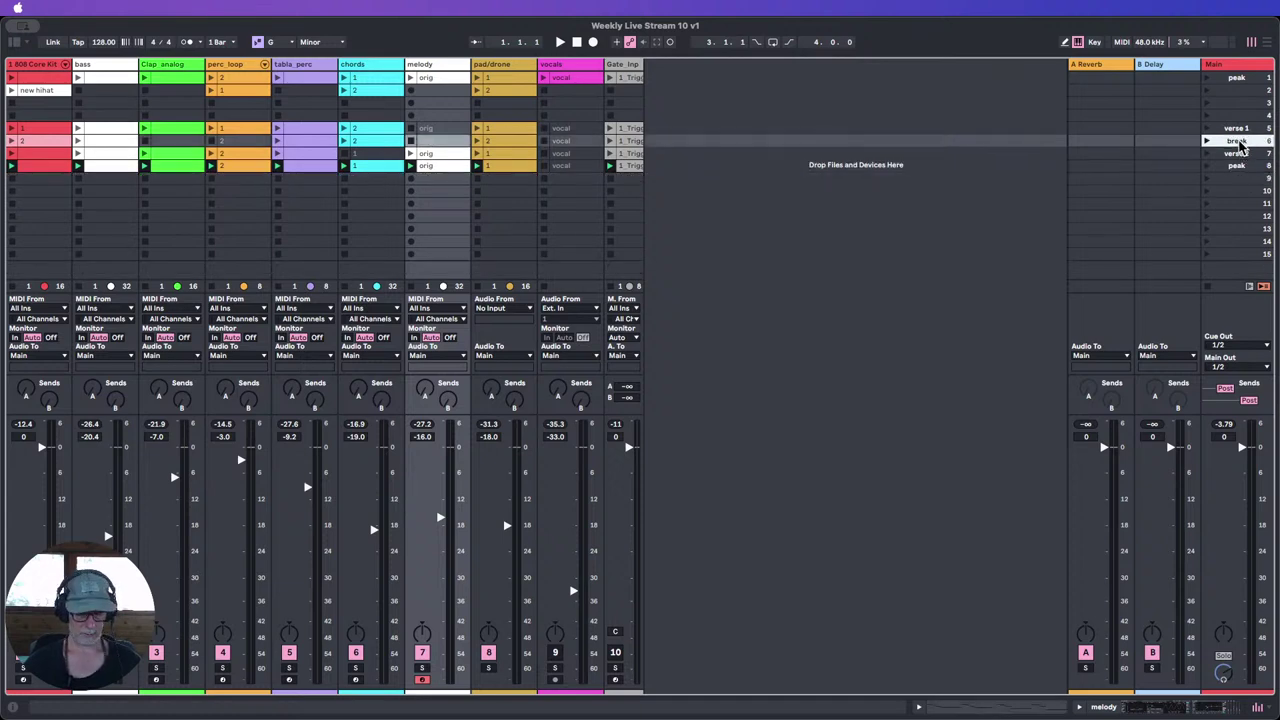
drag(1240, 145, 1244, 178)
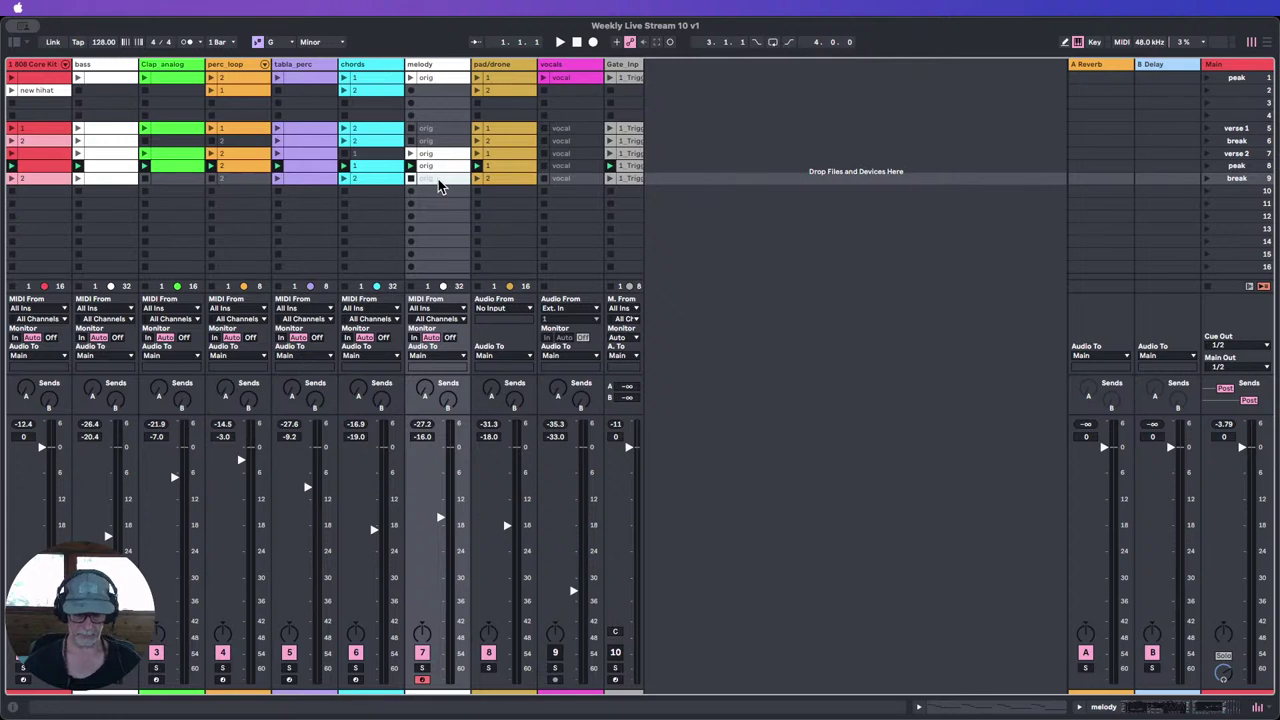
Step: While playing the break scene 9, activate its melody and perc_loop clips and delete its tabla_perc clip
click(1207, 178)
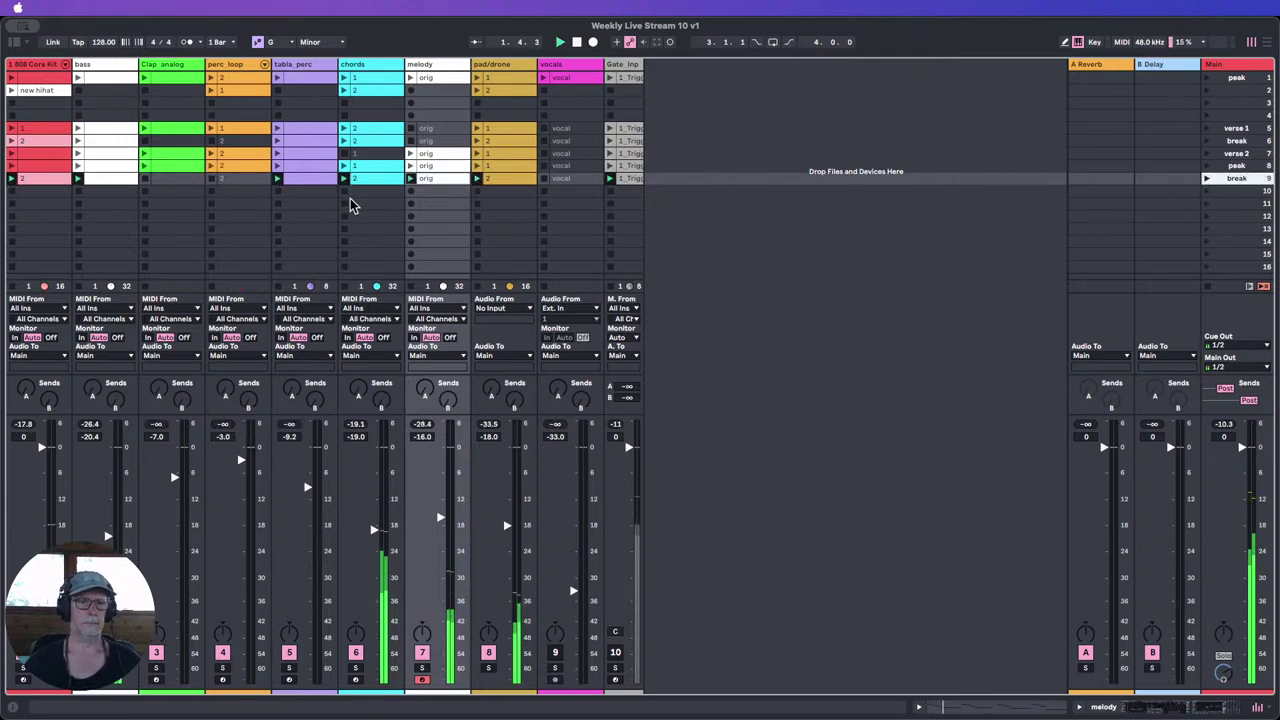
click(295, 180)
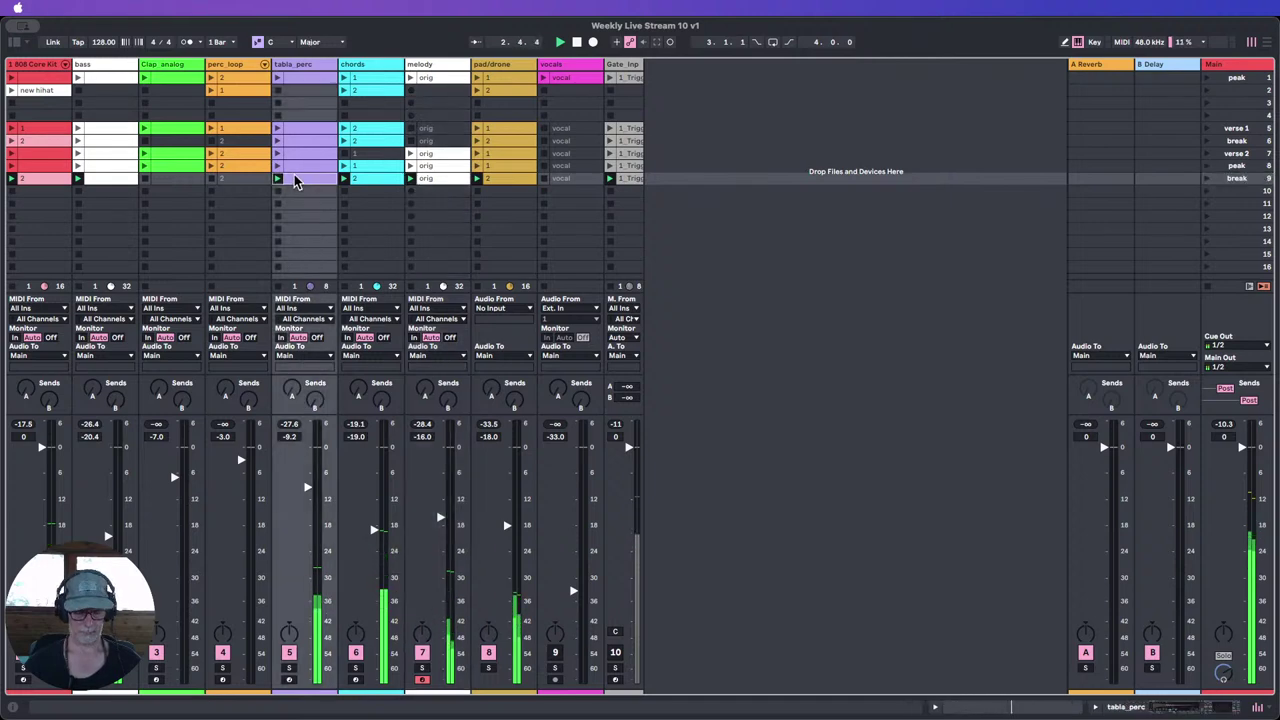
click(251, 177)
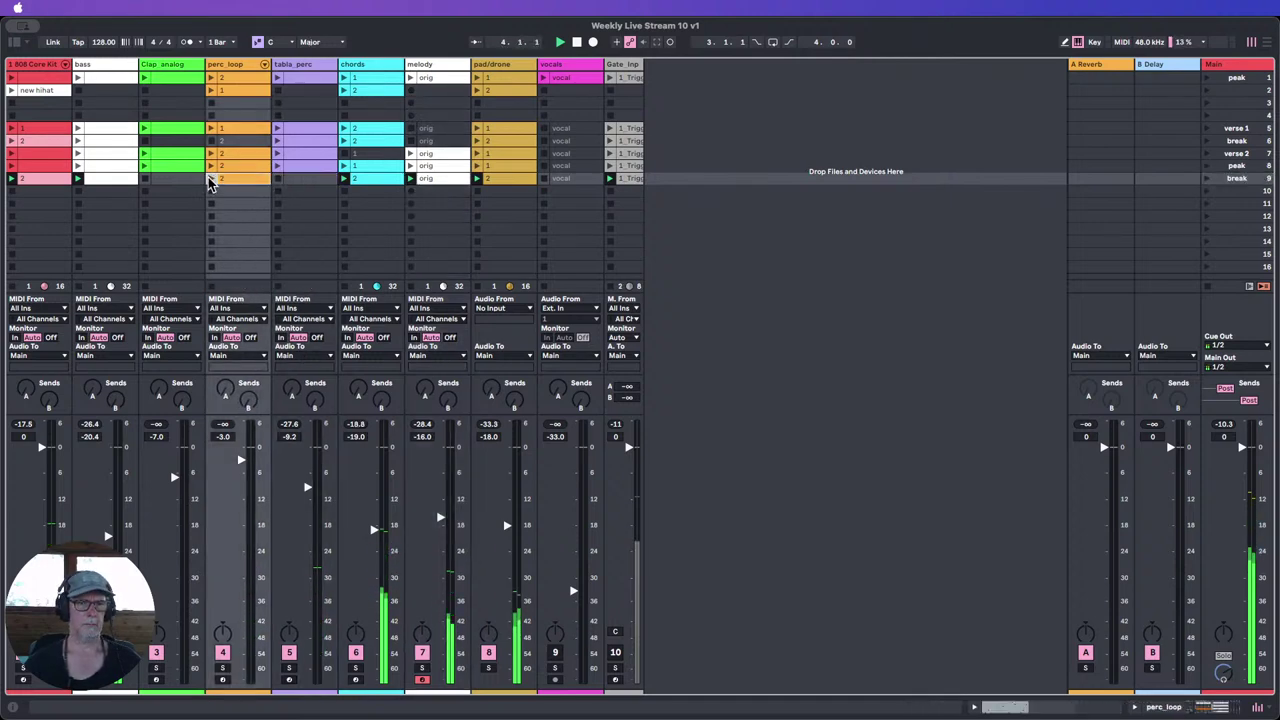
click(1207, 178)
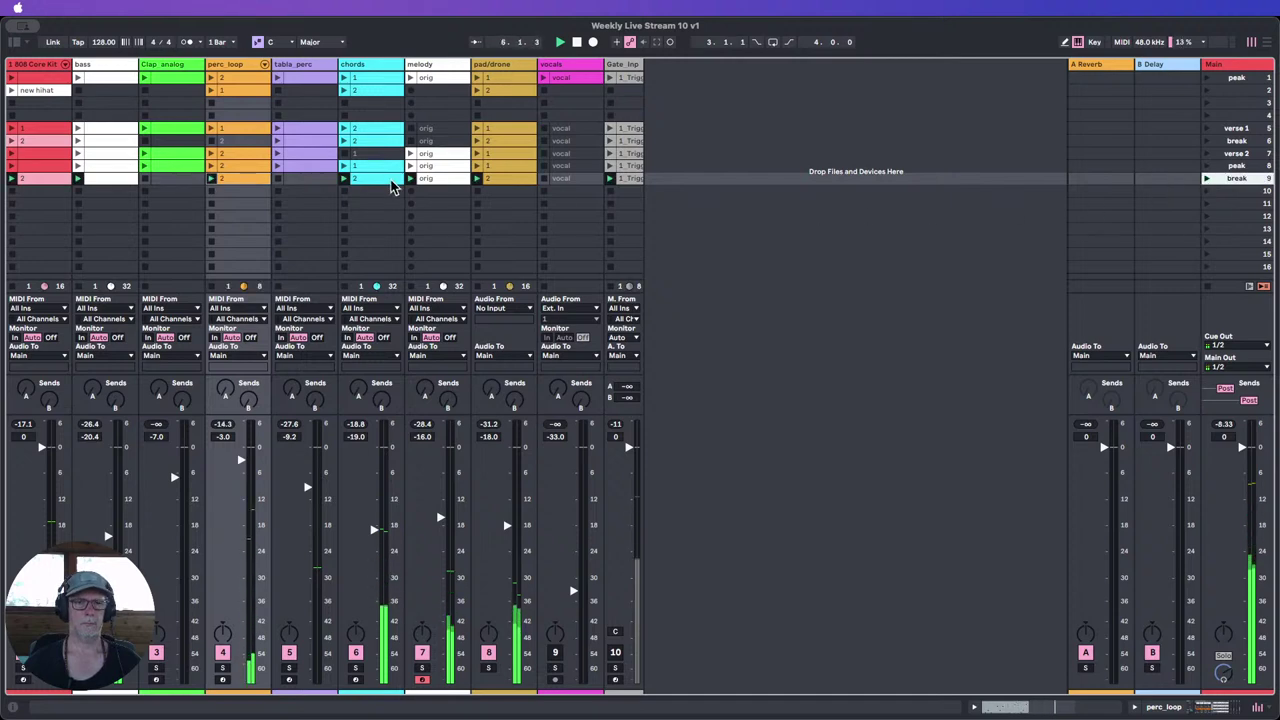
Step: Double the scene 9 melody clip to 16 bars, and shift the C4 and G3 notes around bar 8 one grid step later
double_click(447, 178)
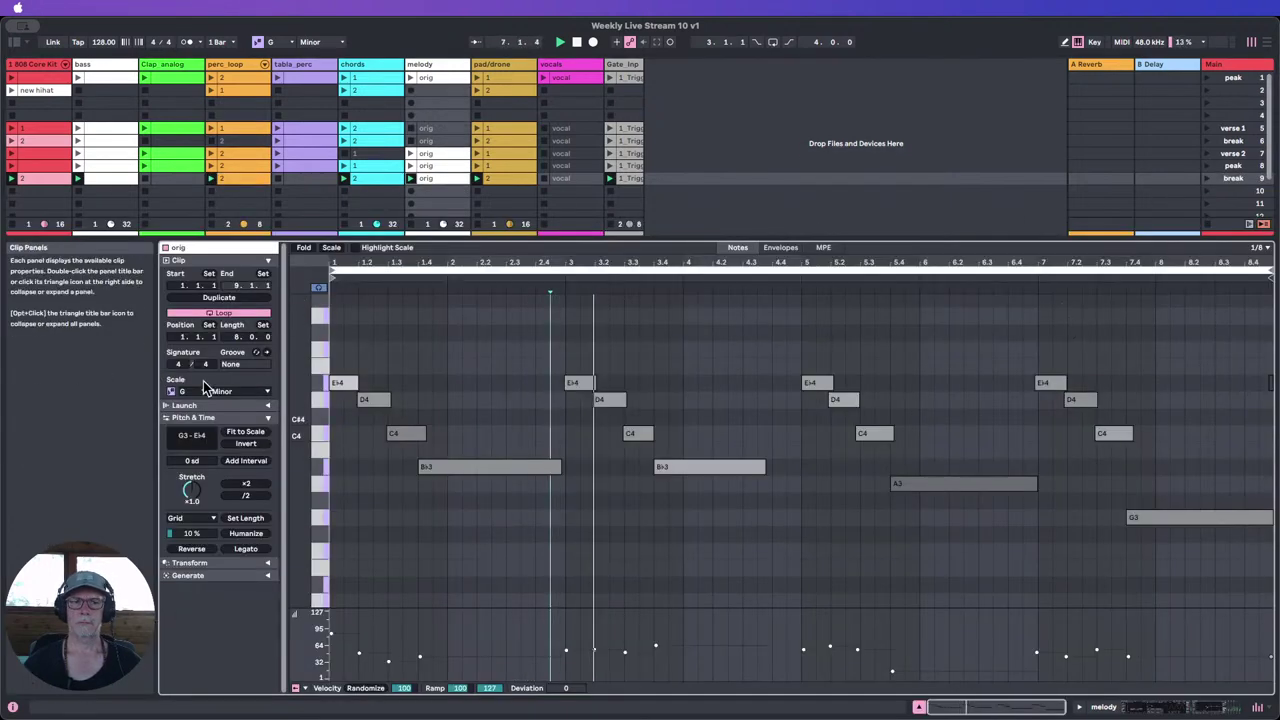
click(222, 299)
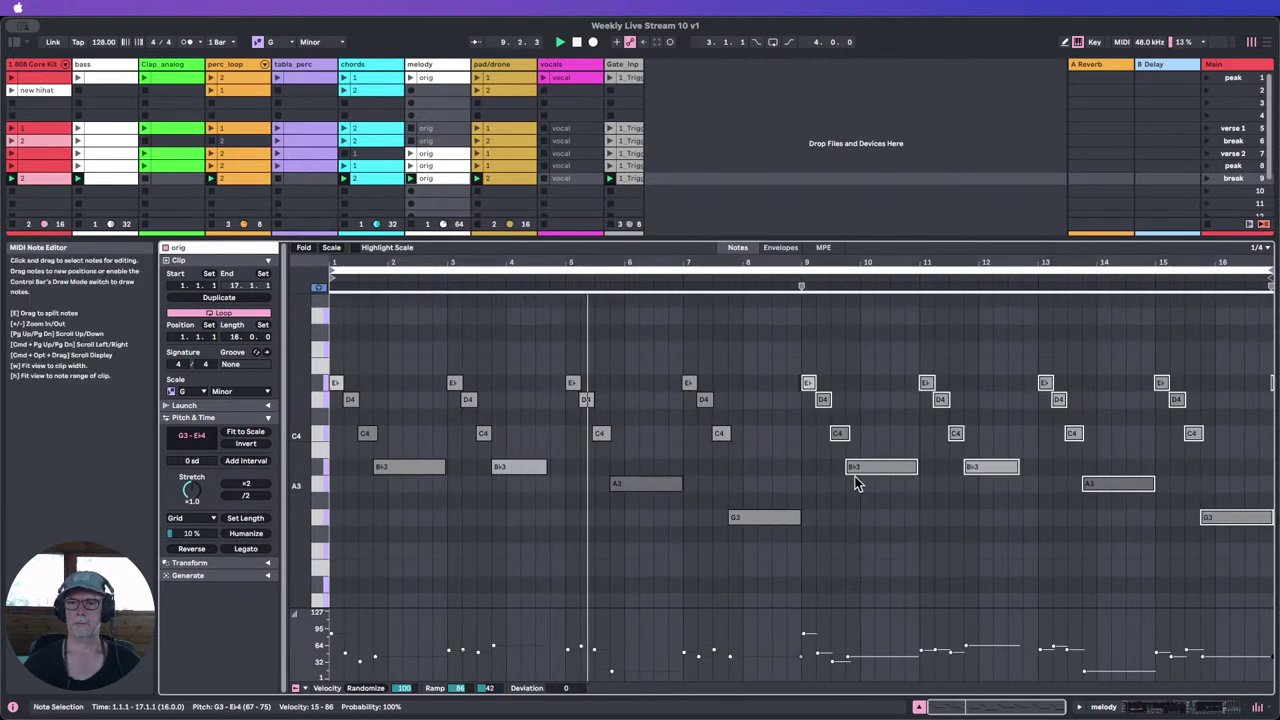
drag(800, 552, 708, 420)
key(Right)
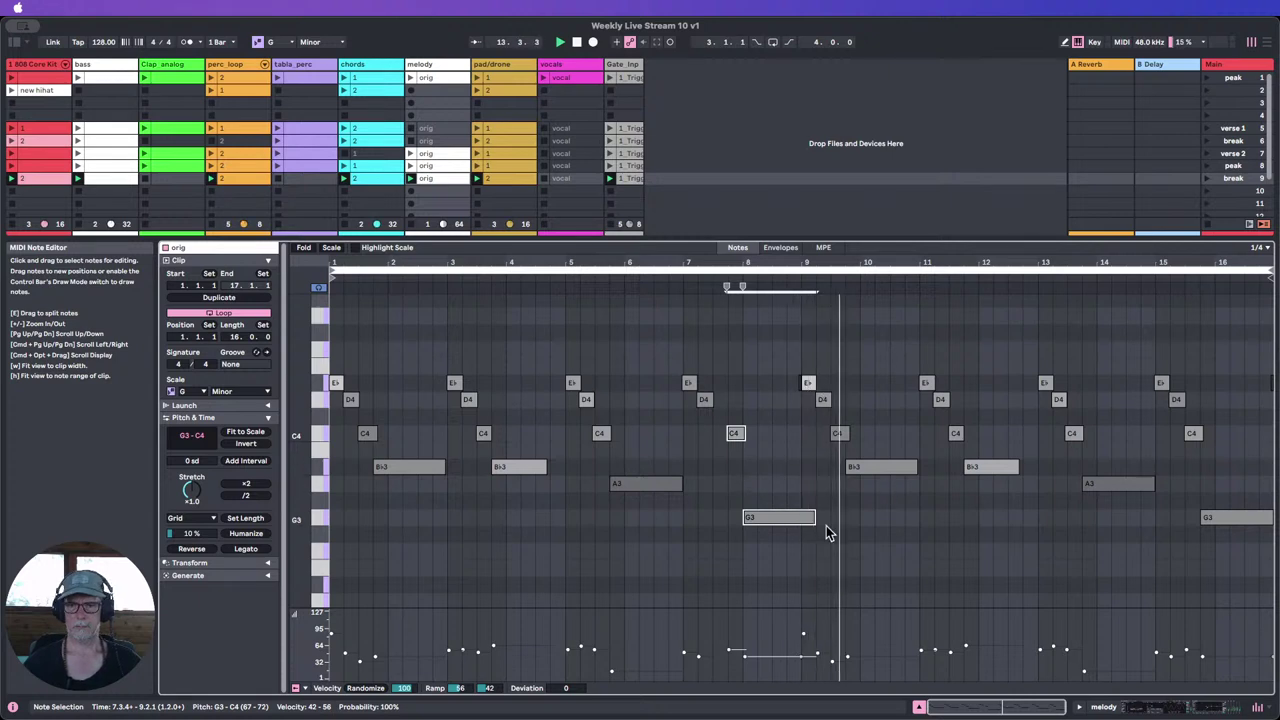
Step: Shorten only the G3 note starting at bar 8 so that it ends at bar 9
drag(814, 517, 800, 517)
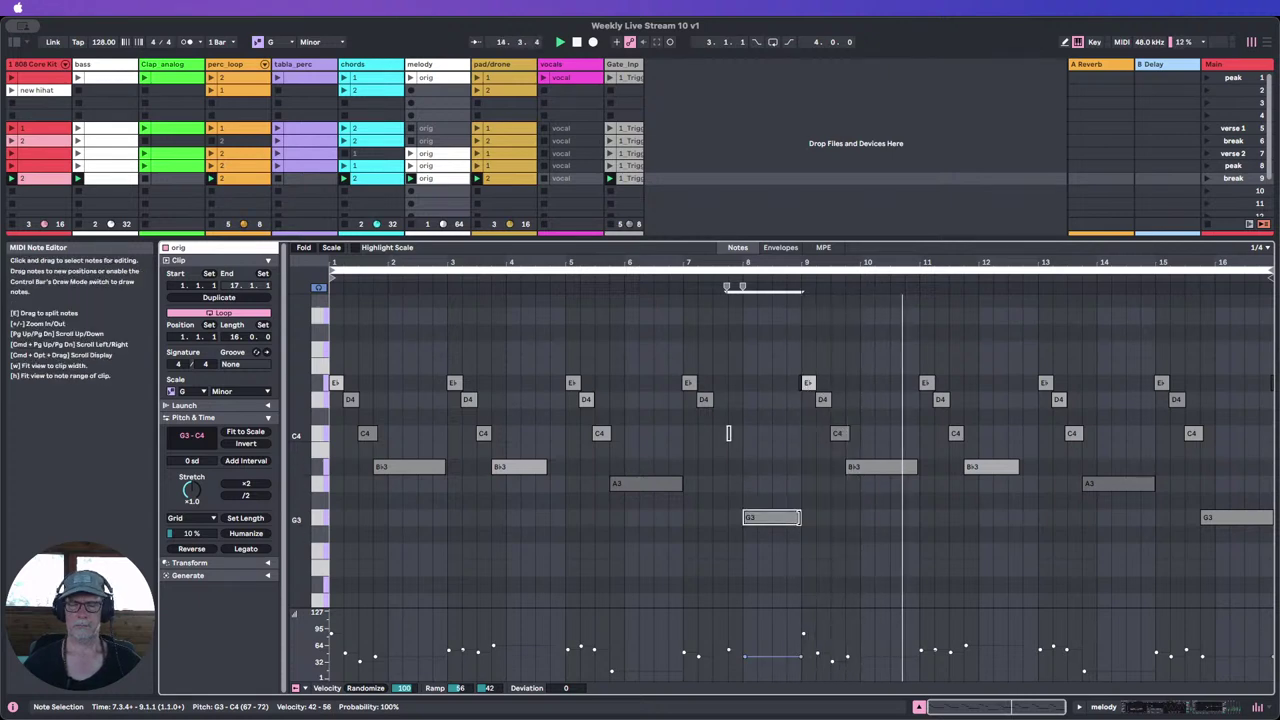
key(super+z)
click(830, 528)
click(789, 517)
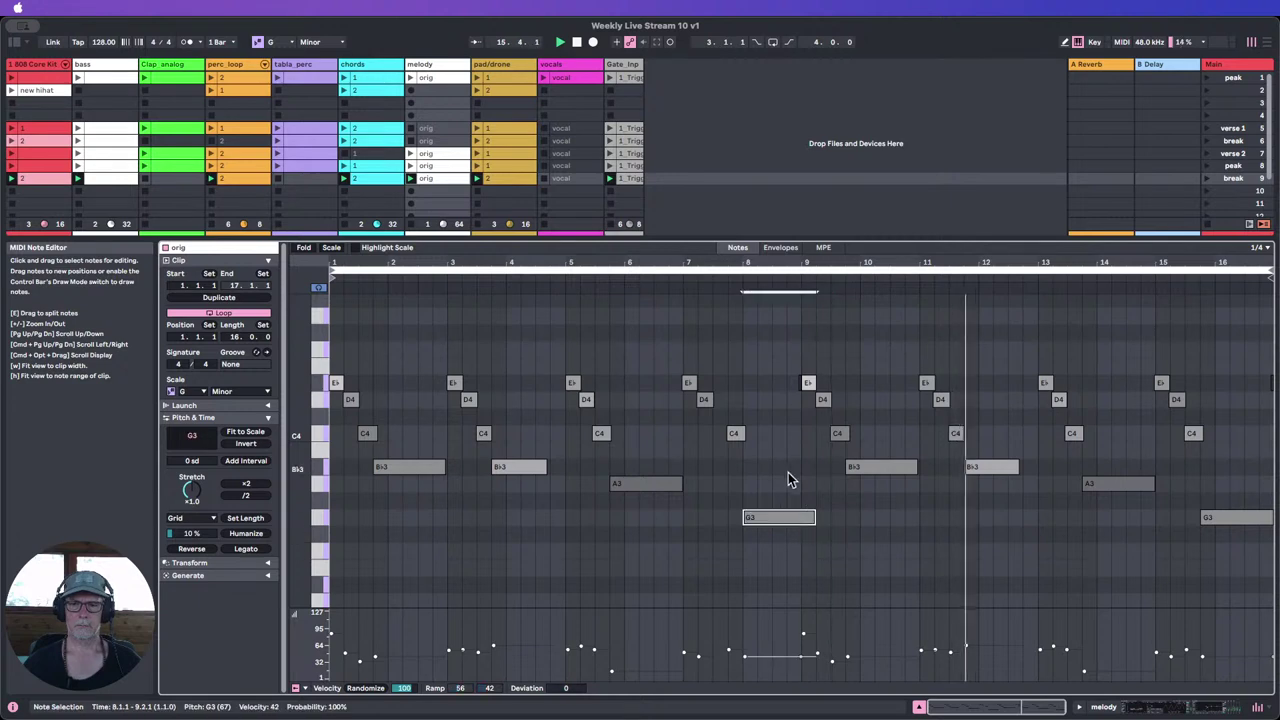
drag(814, 517, 800, 517)
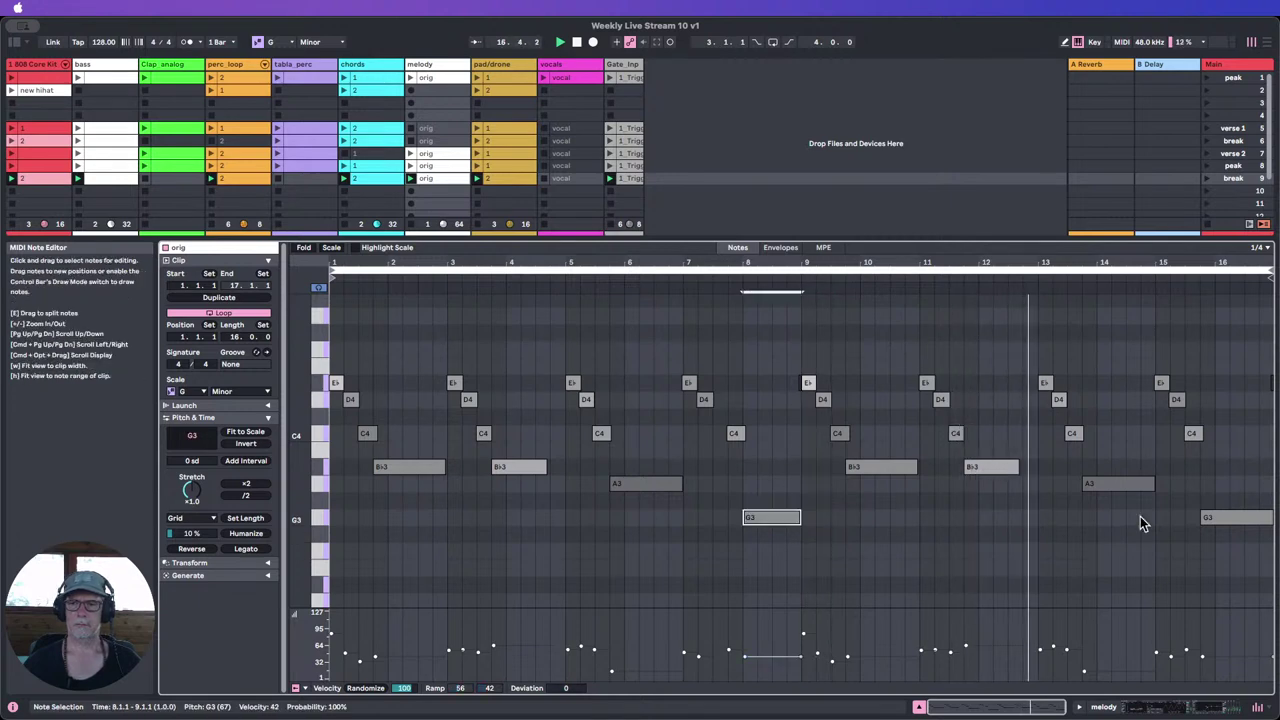
Step: Raise the melody clip's final G3 note to B♭3, and move the C4 note before bar 8 back one grid step
click(1240, 517)
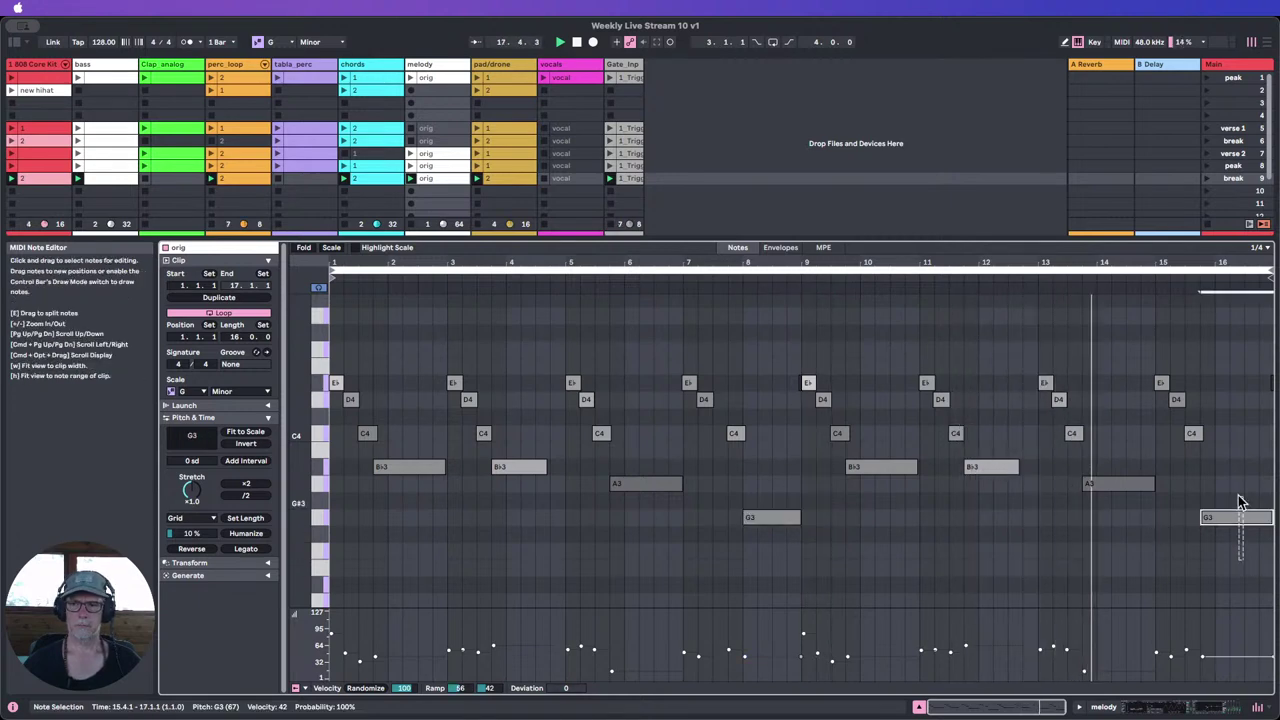
key(Down)
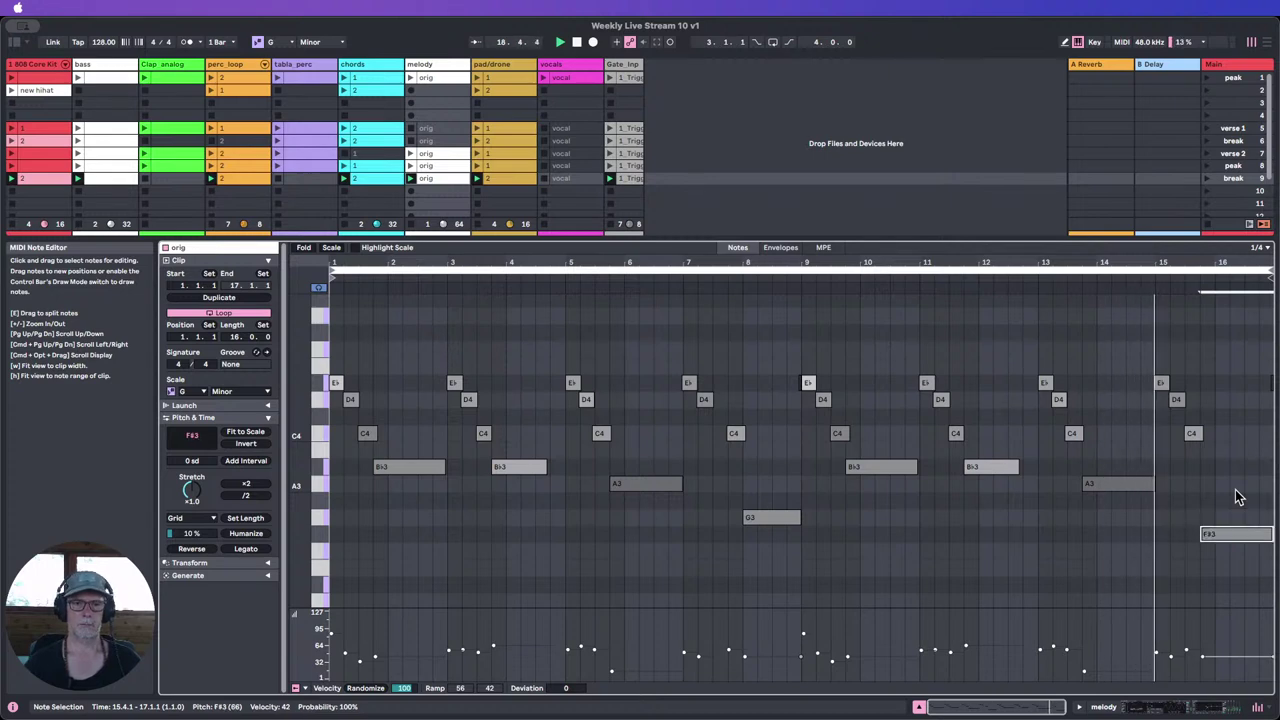
key(Down)
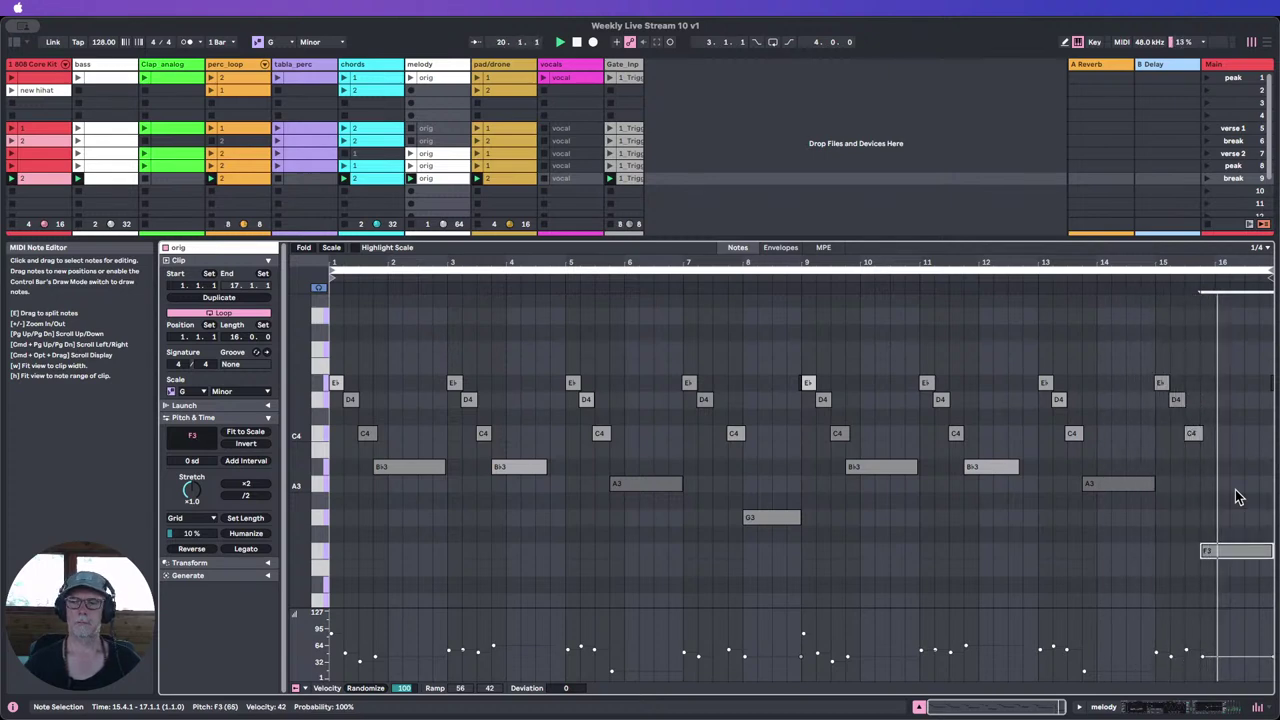
key(Up)
key(Up)
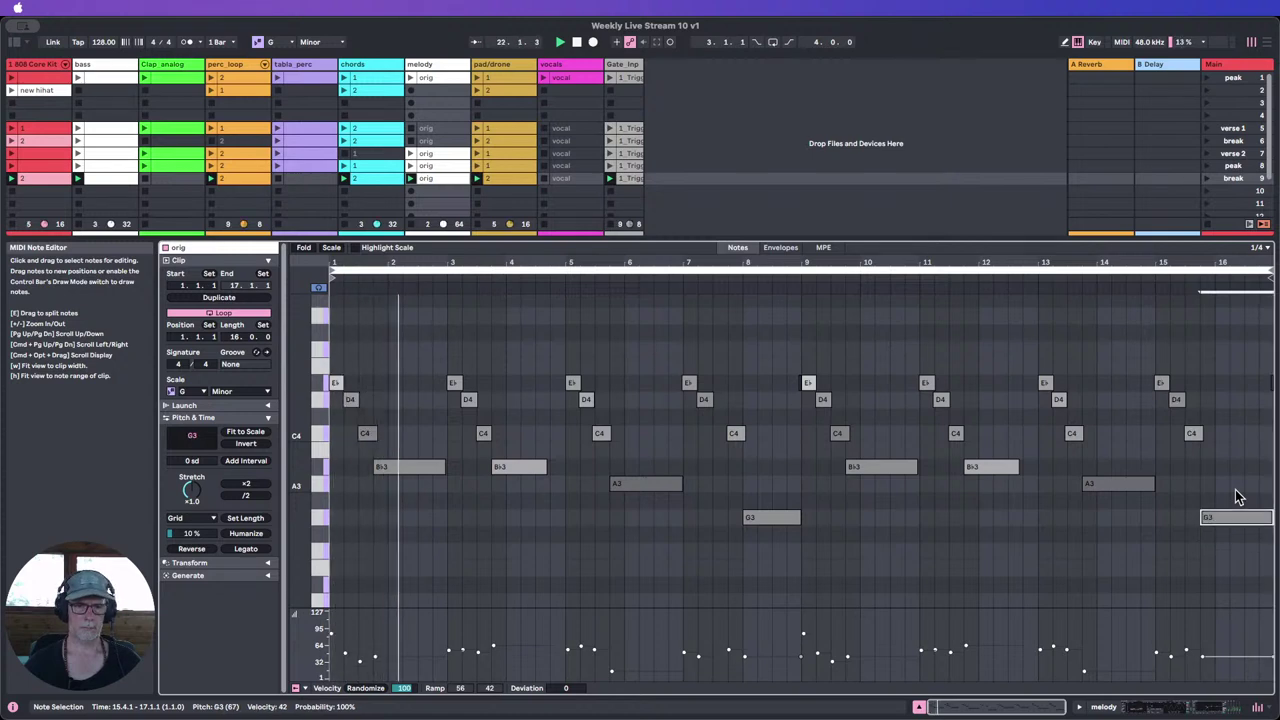
key(Up)
key(Up)
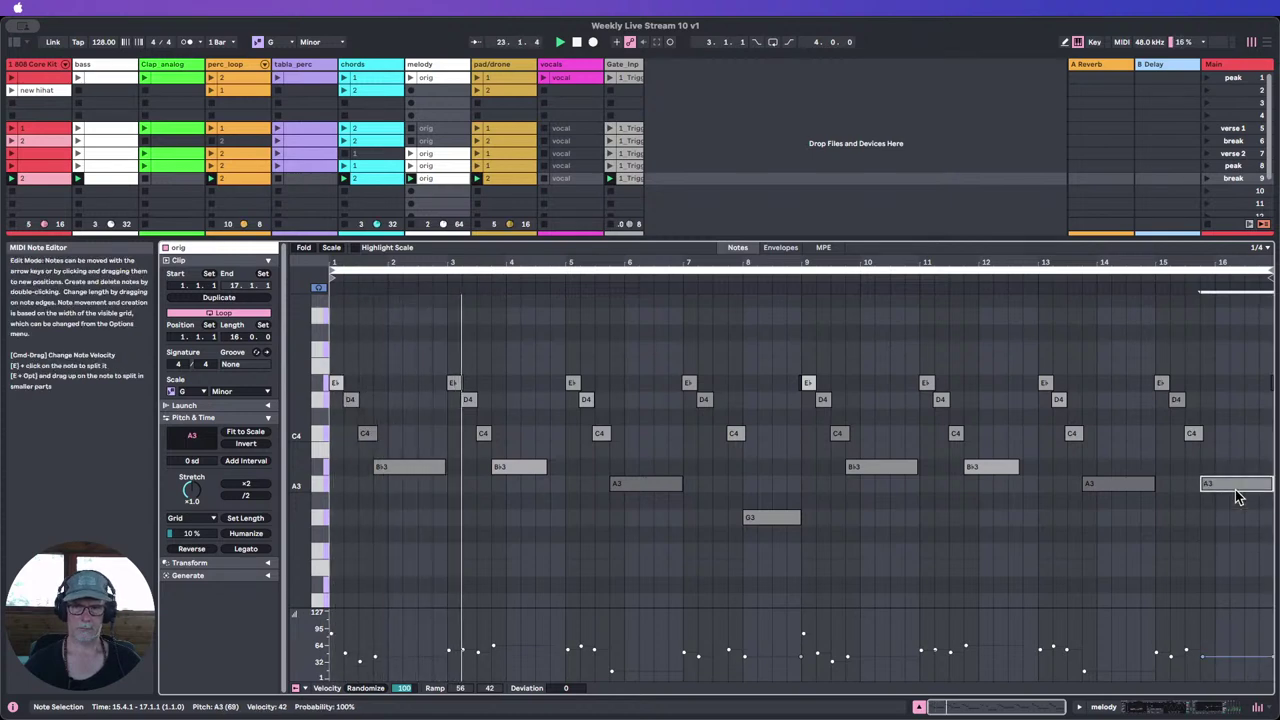
key(Up)
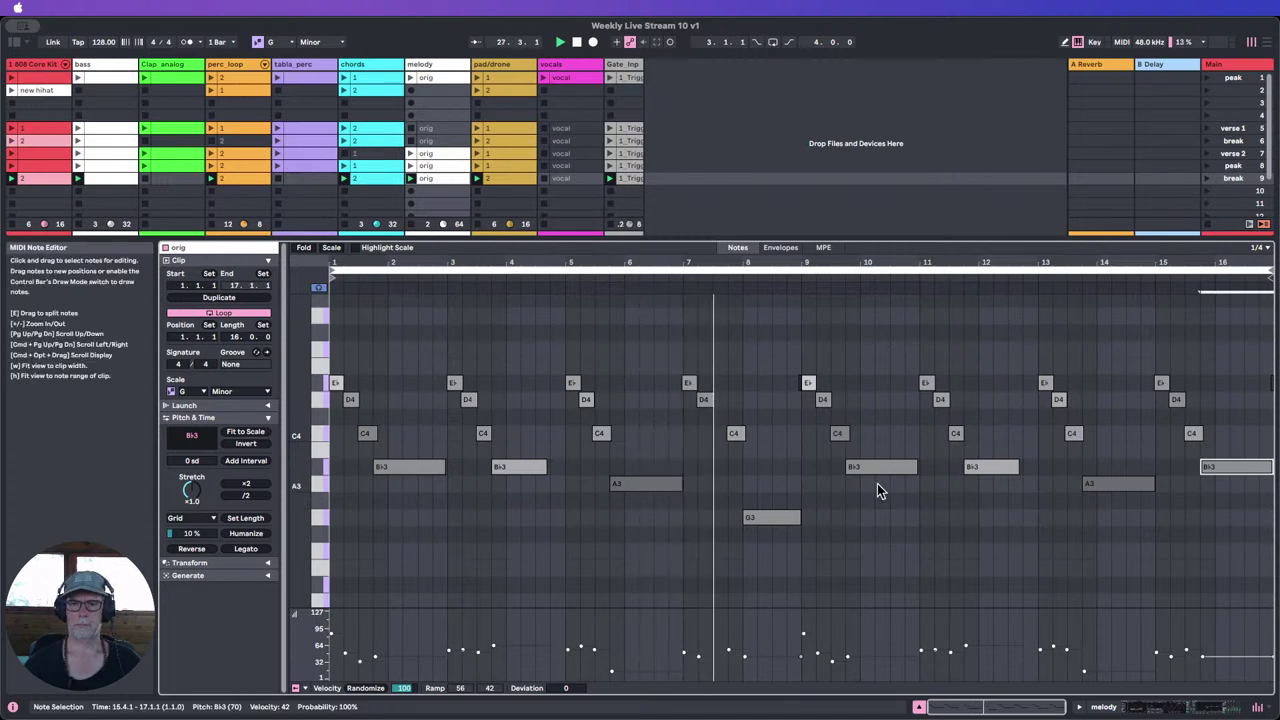
click(738, 434)
key(Left)
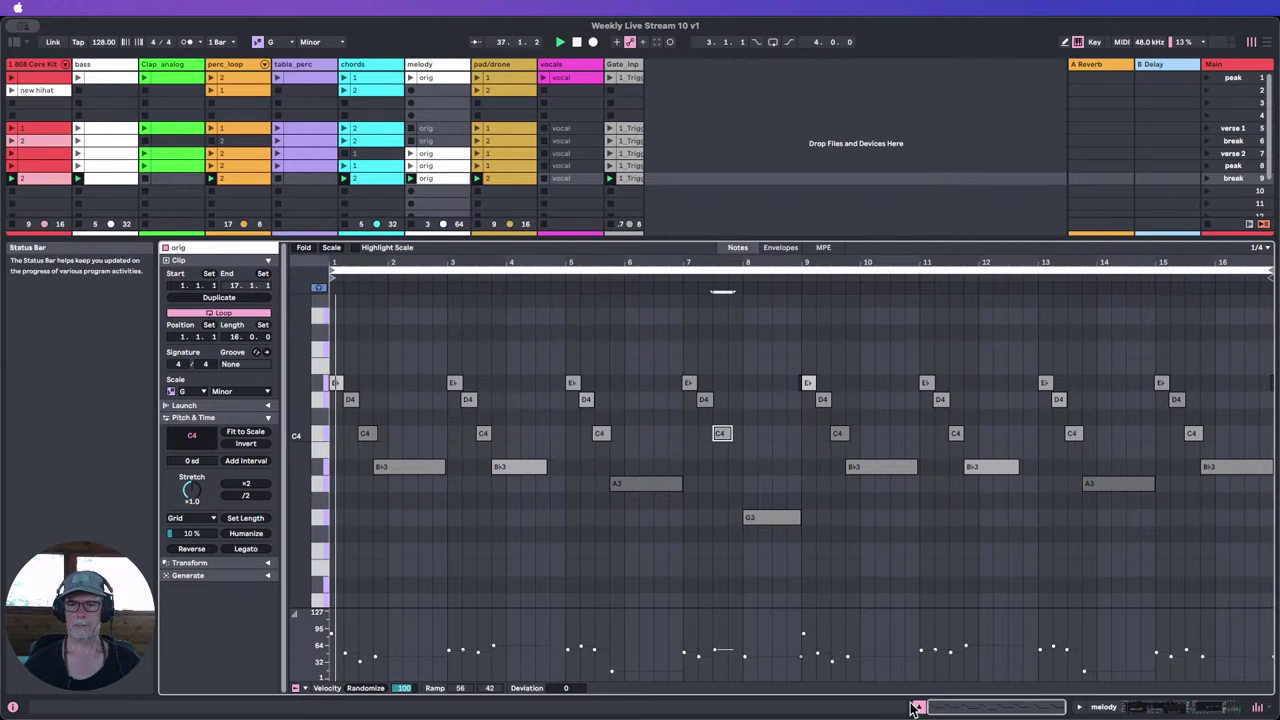
click(1078, 707)
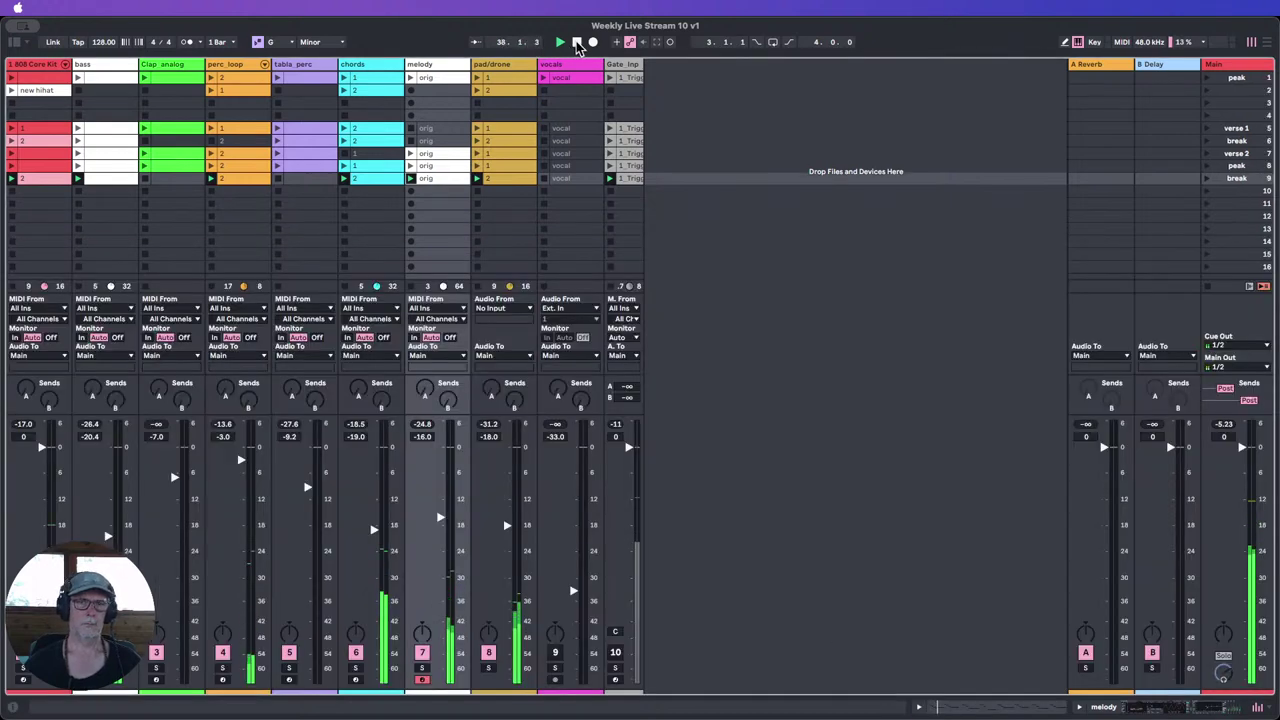
Step: Stop playback, colour the edited melody clip in scene 9 grey, and move it down to scene 11
right_click(437, 182)
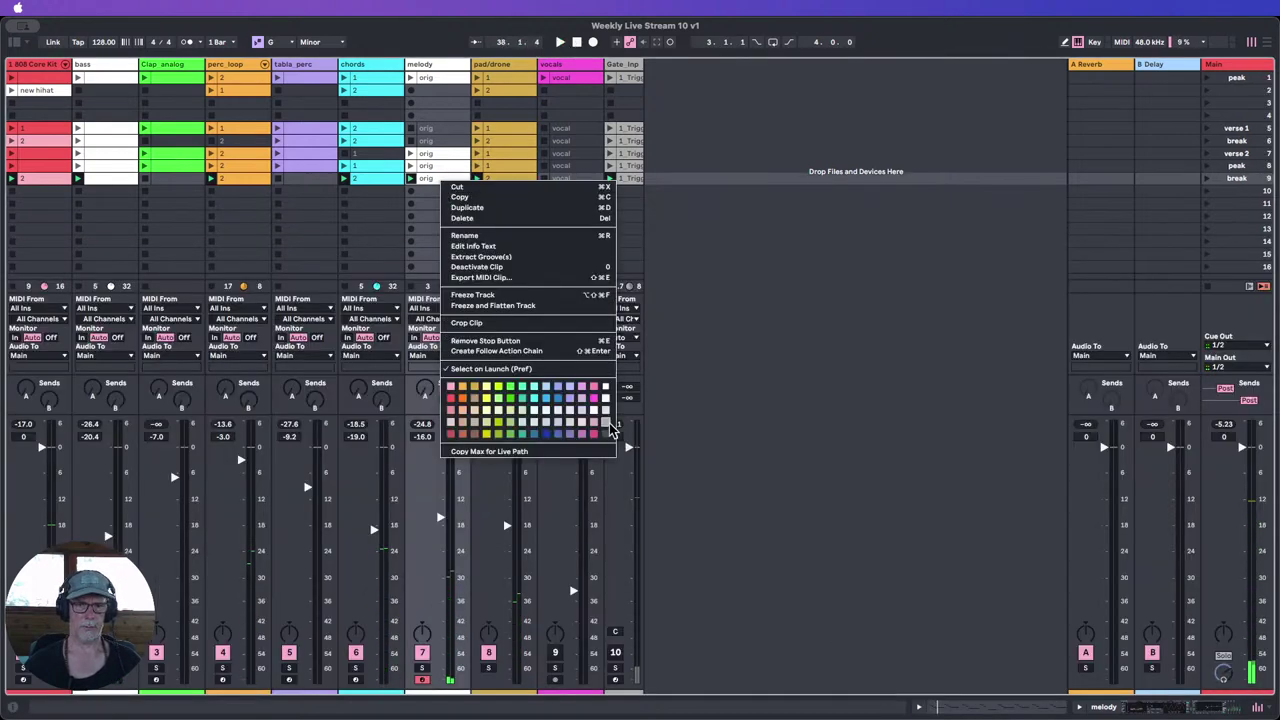
click(610, 424)
drag(438, 204, 438, 204)
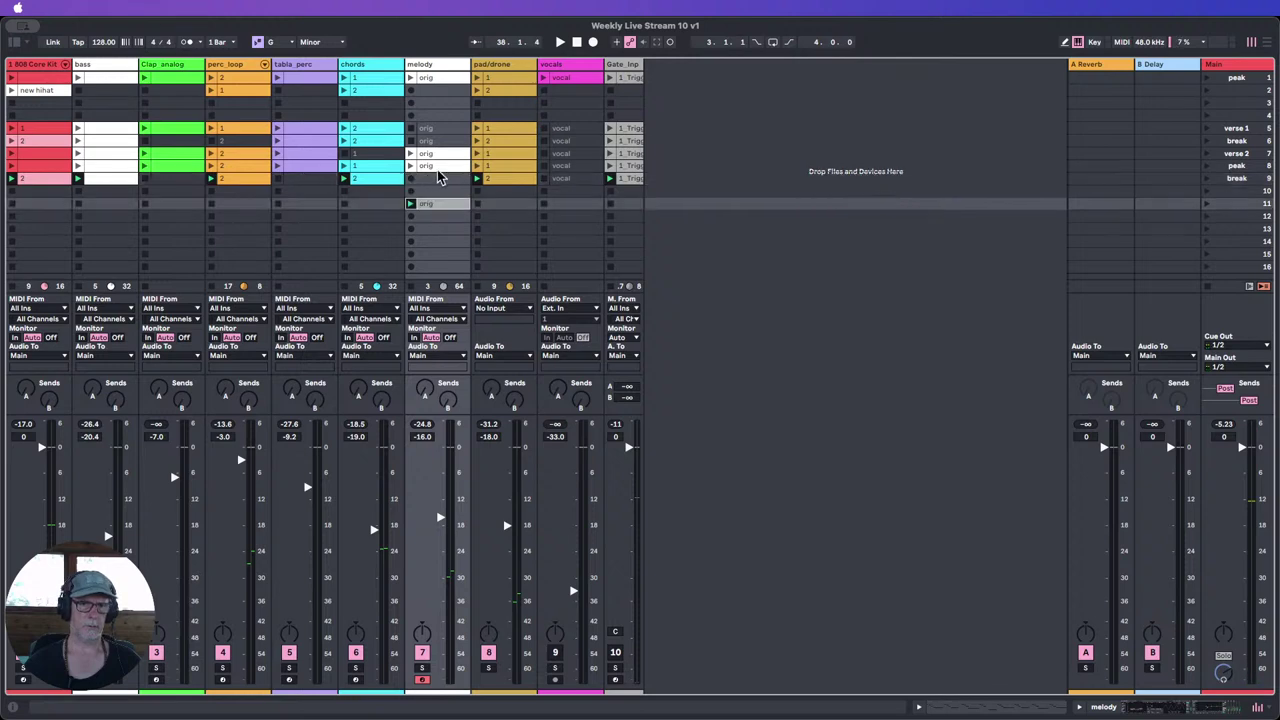
Step: Duplicate the scene 8 melody clip into scene 9, double it to 16 bars, and invert the notes of its second half
key(super+d)
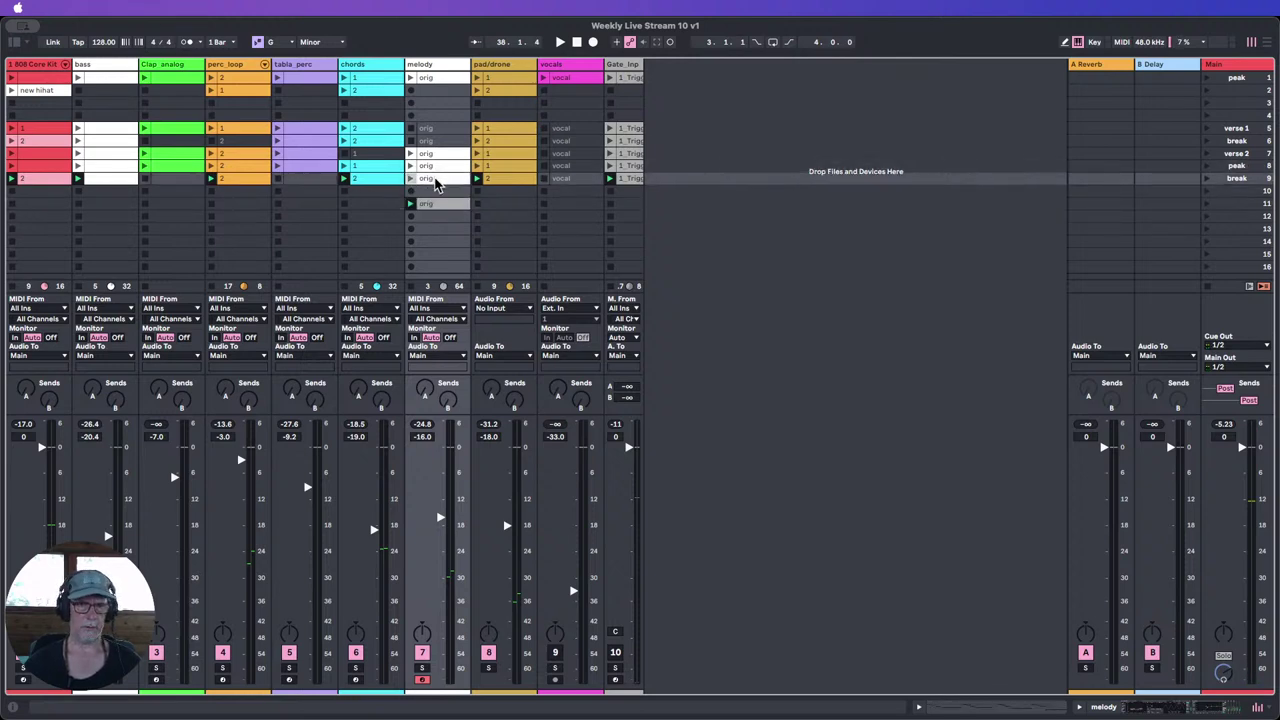
double_click(435, 180)
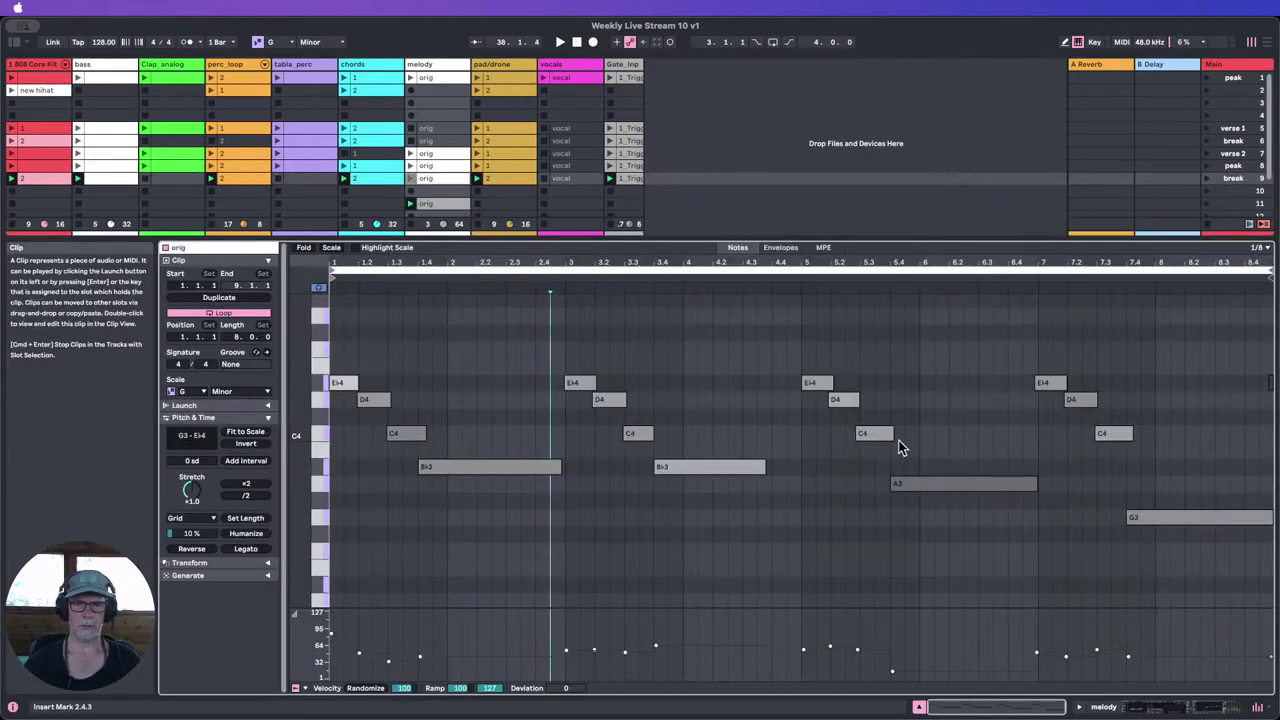
click(190, 298)
drag(1265, 557, 812, 344)
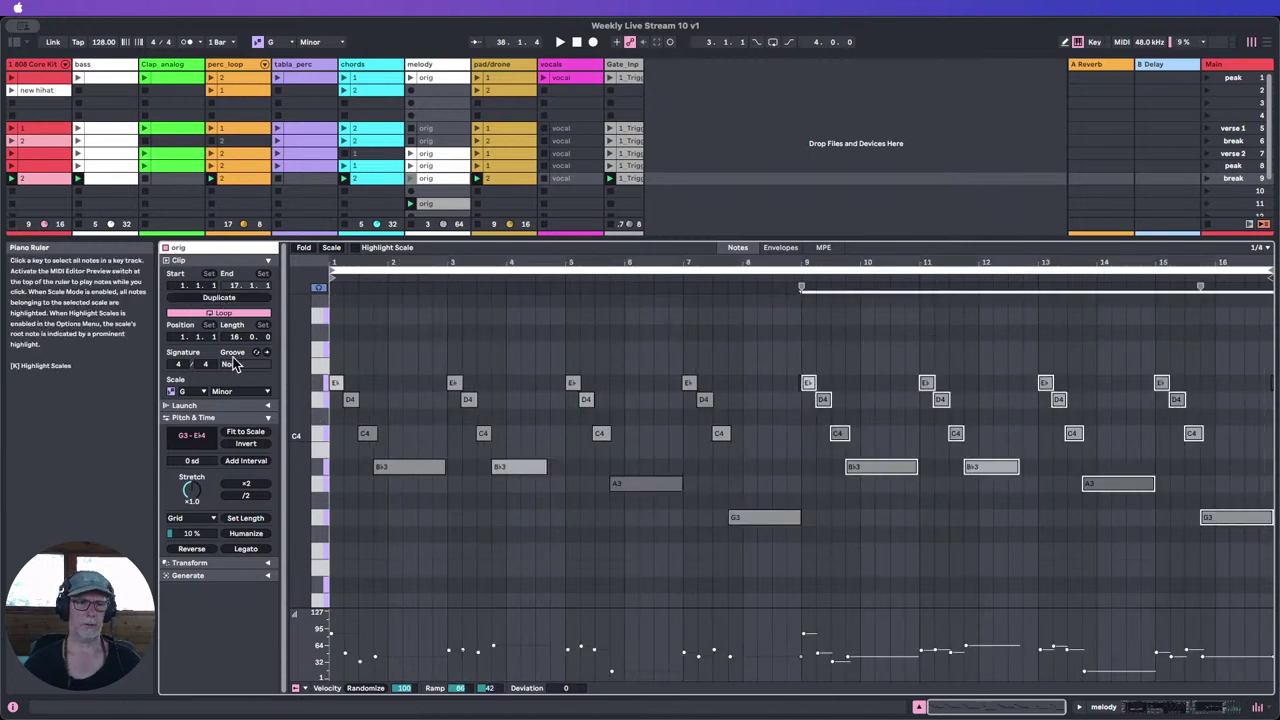
click(247, 444)
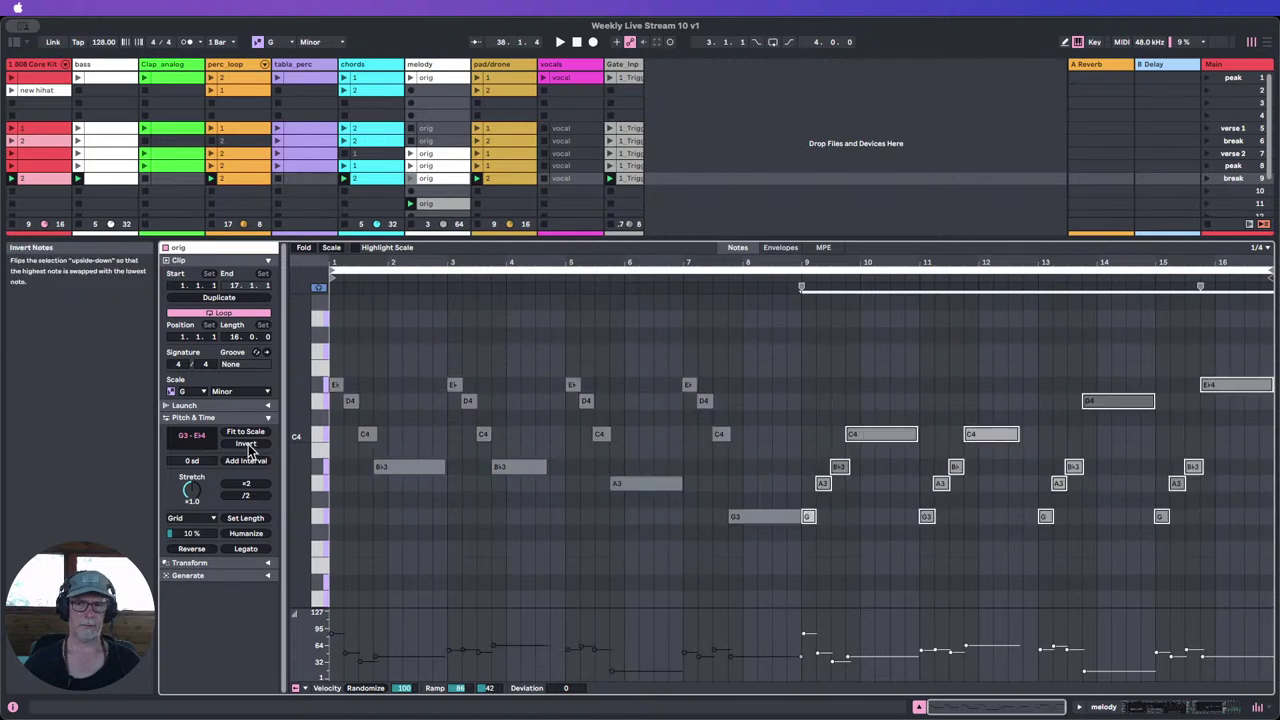
Step: Audition the inverted melody clip, remove the stray E♭4 note just before bar 9, and delete the clip from scene 9
click(410, 179)
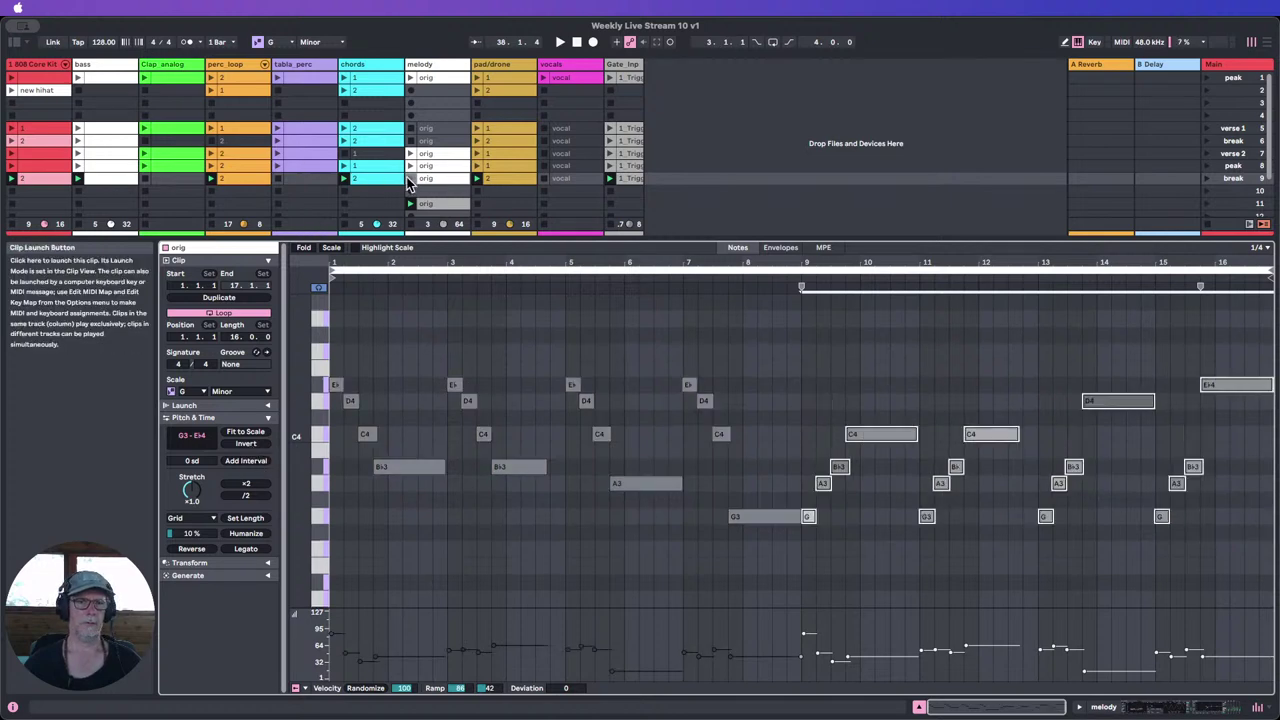
click(665, 550)
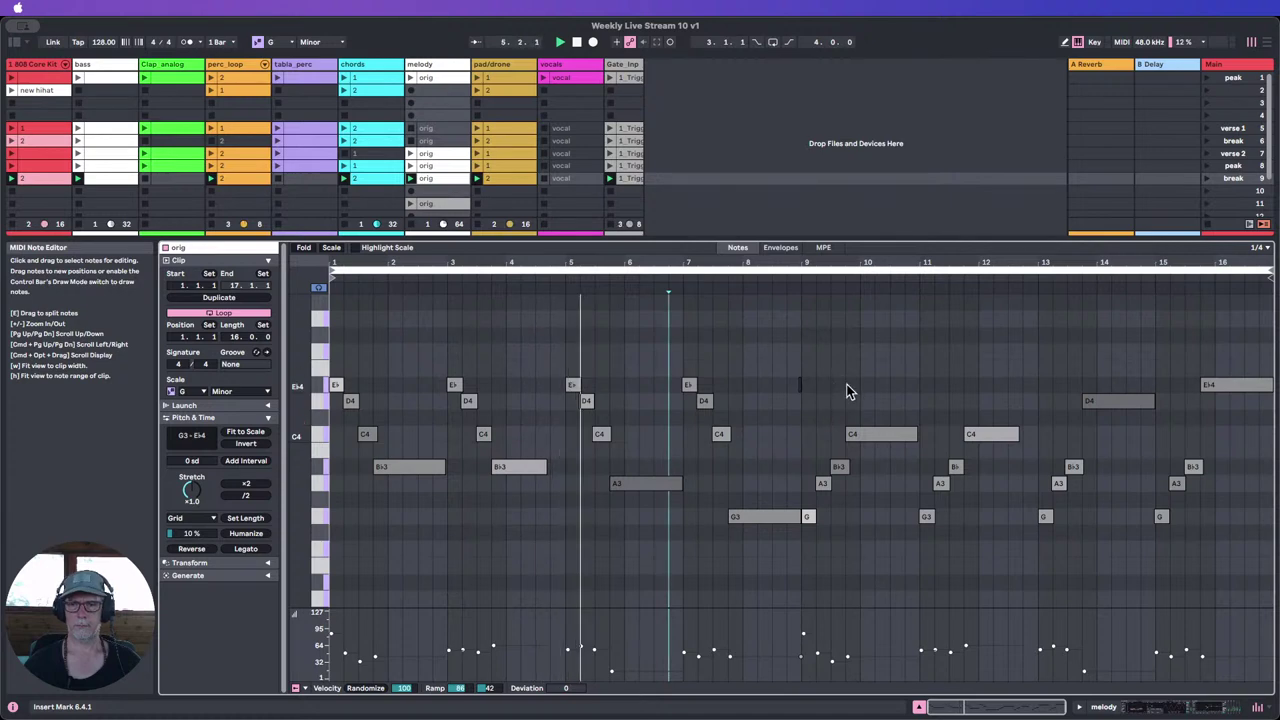
drag(846, 384, 776, 385)
mouse_move(804, 265)
mouse_down()
mouse_move(804, 340)
mouse_move(801, 268)
mouse_up()
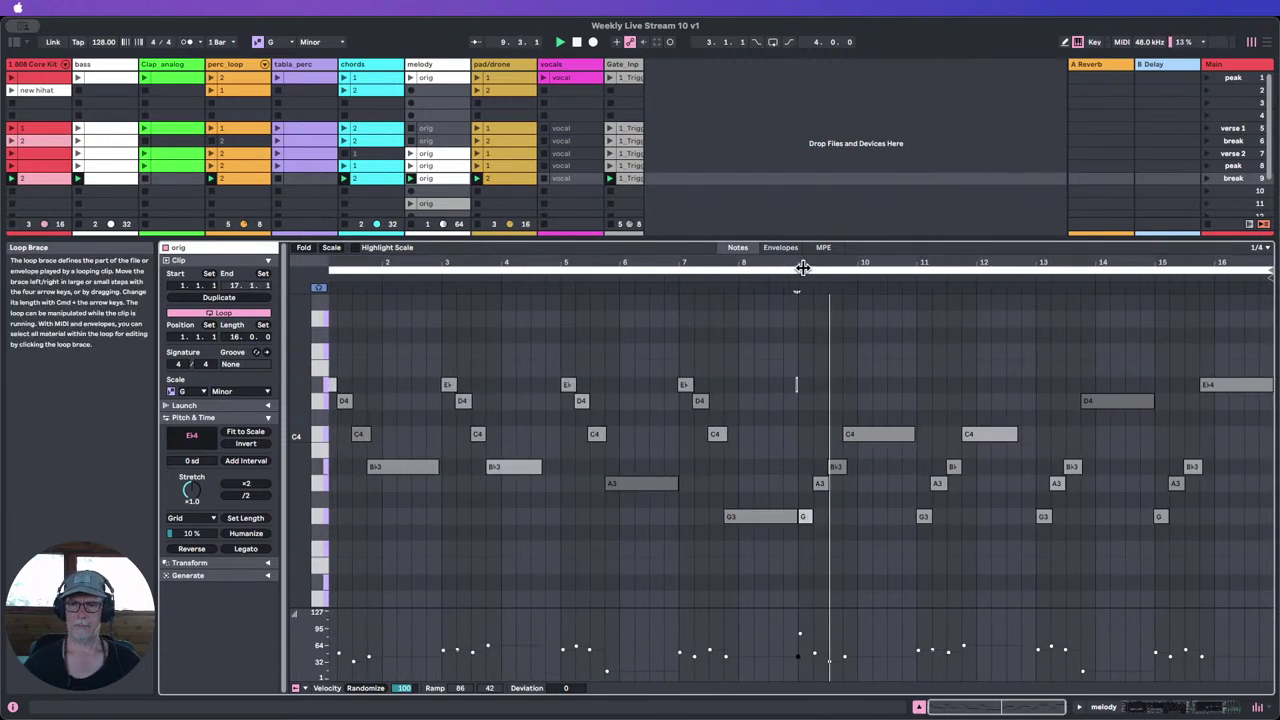
click(781, 386)
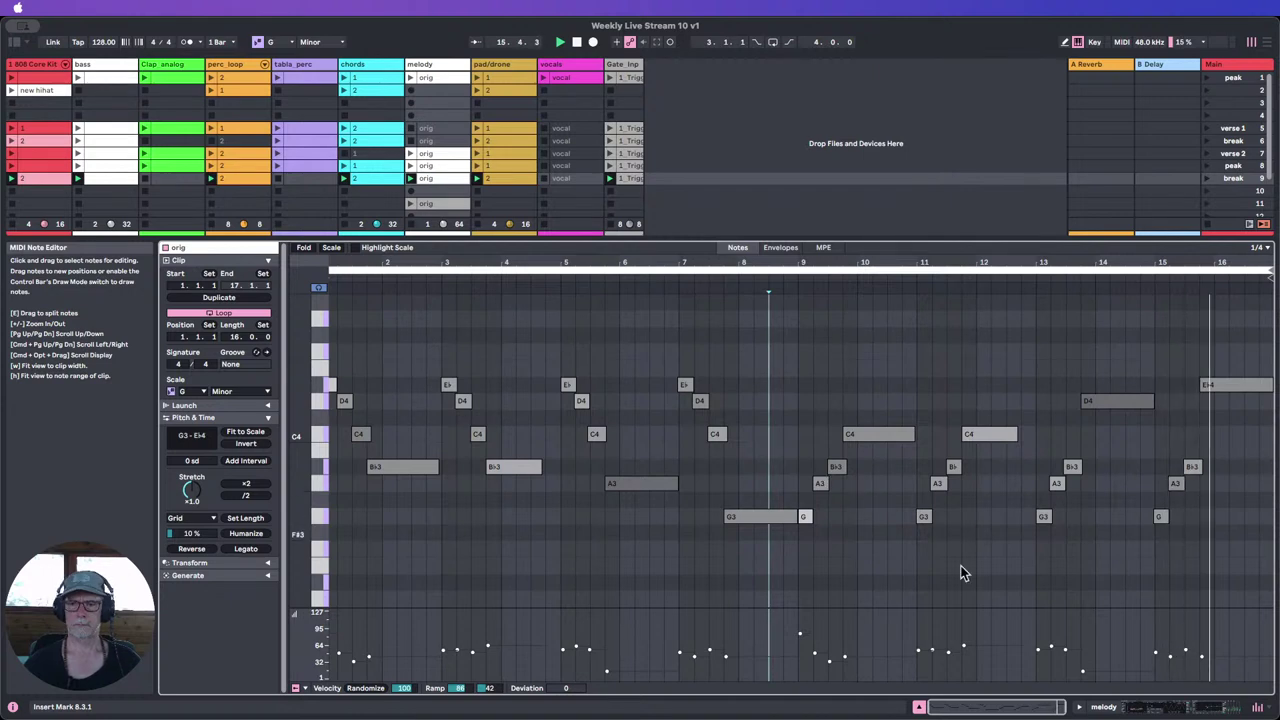
click(919, 707)
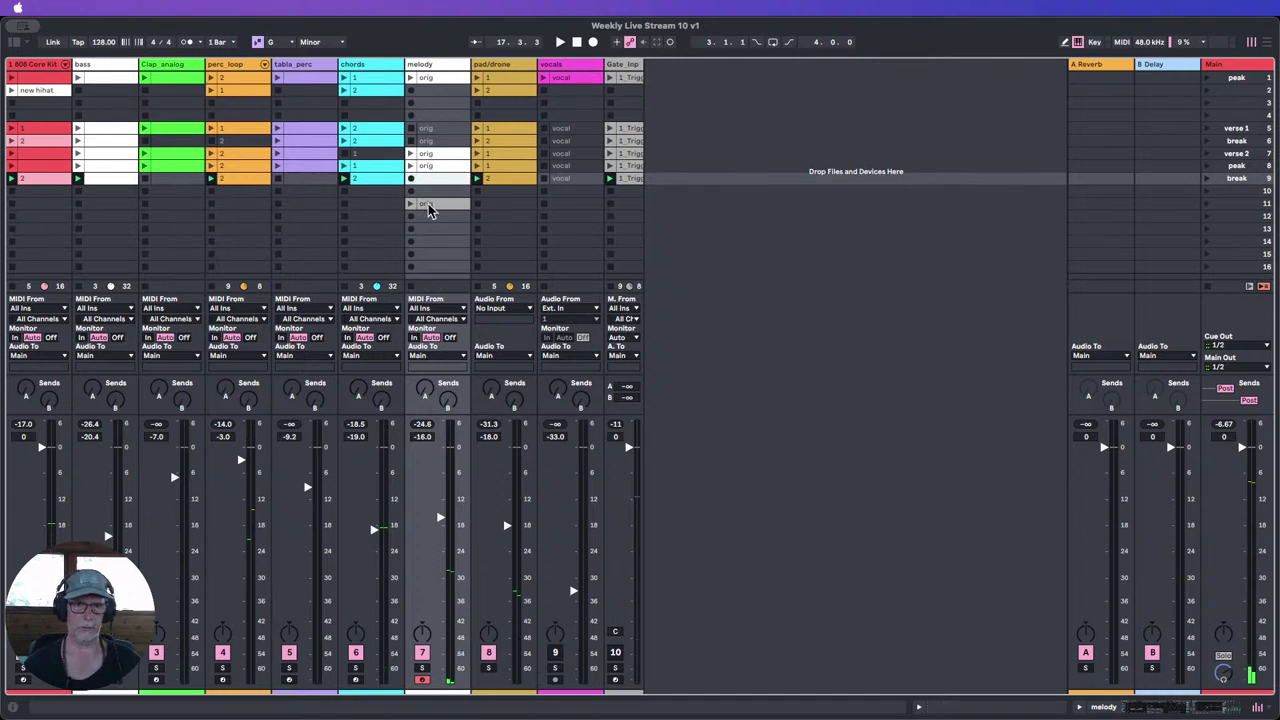
Step: Move the grey melody clip from scene 11 up to scene 9, rename it bridge, and open its notes
drag(428, 203, 428, 182)
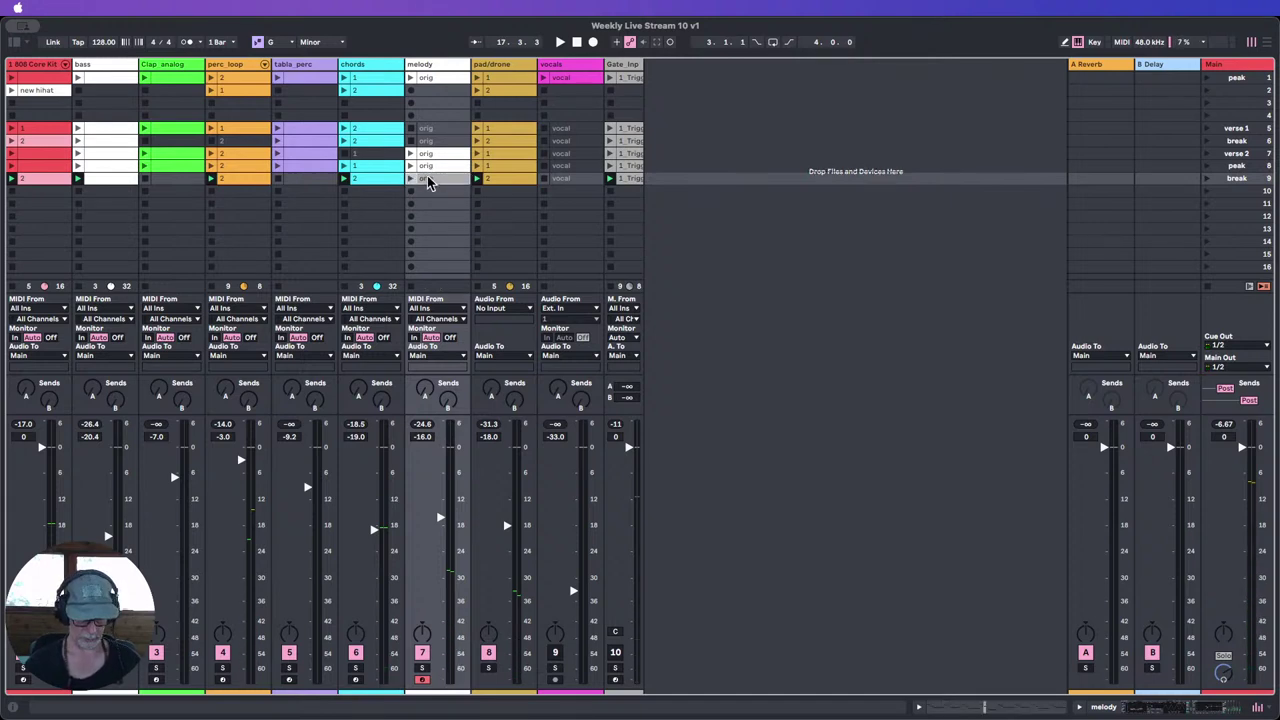
click(427, 178)
text(b)
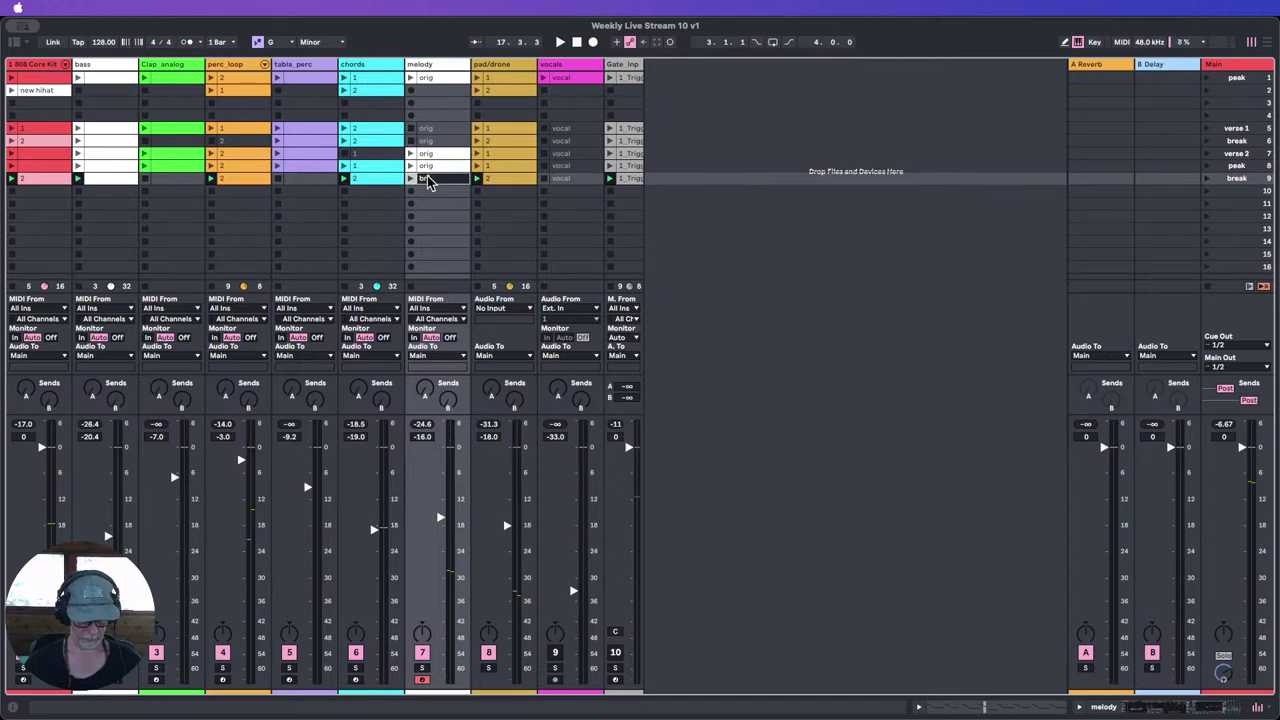
text(ridge)
click(749, 230)
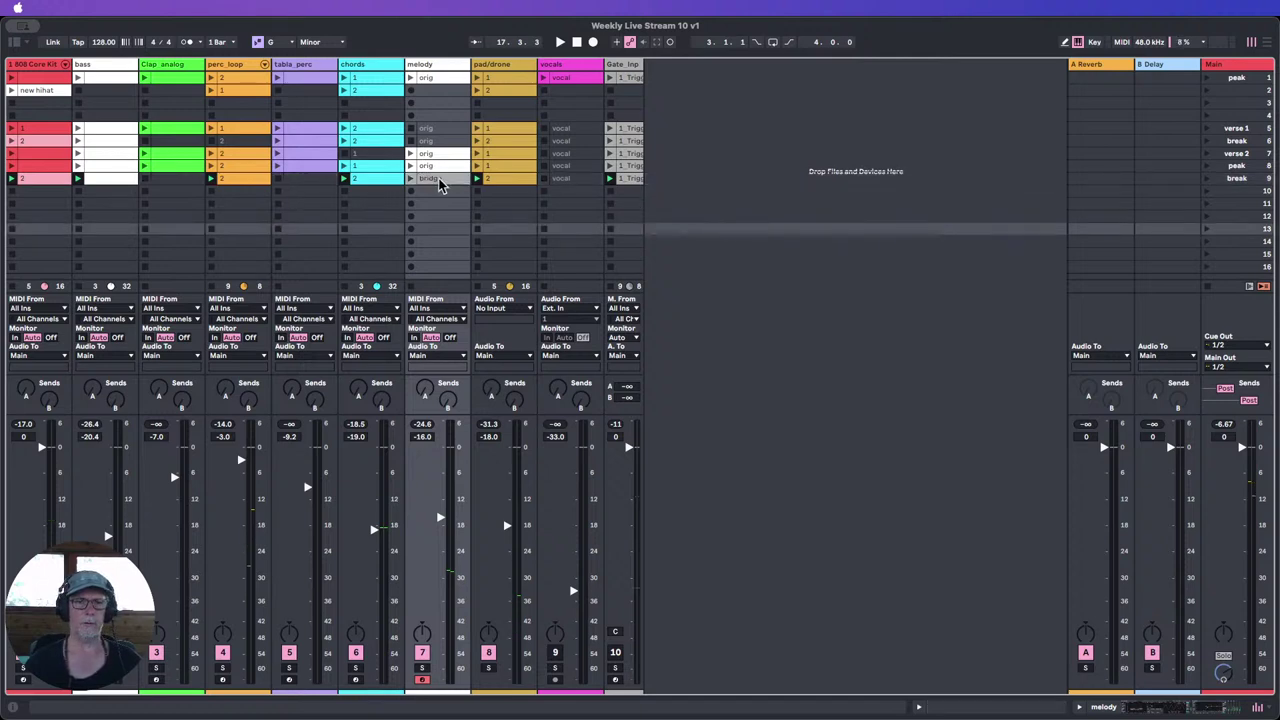
double_click(438, 179)
click(757, 434)
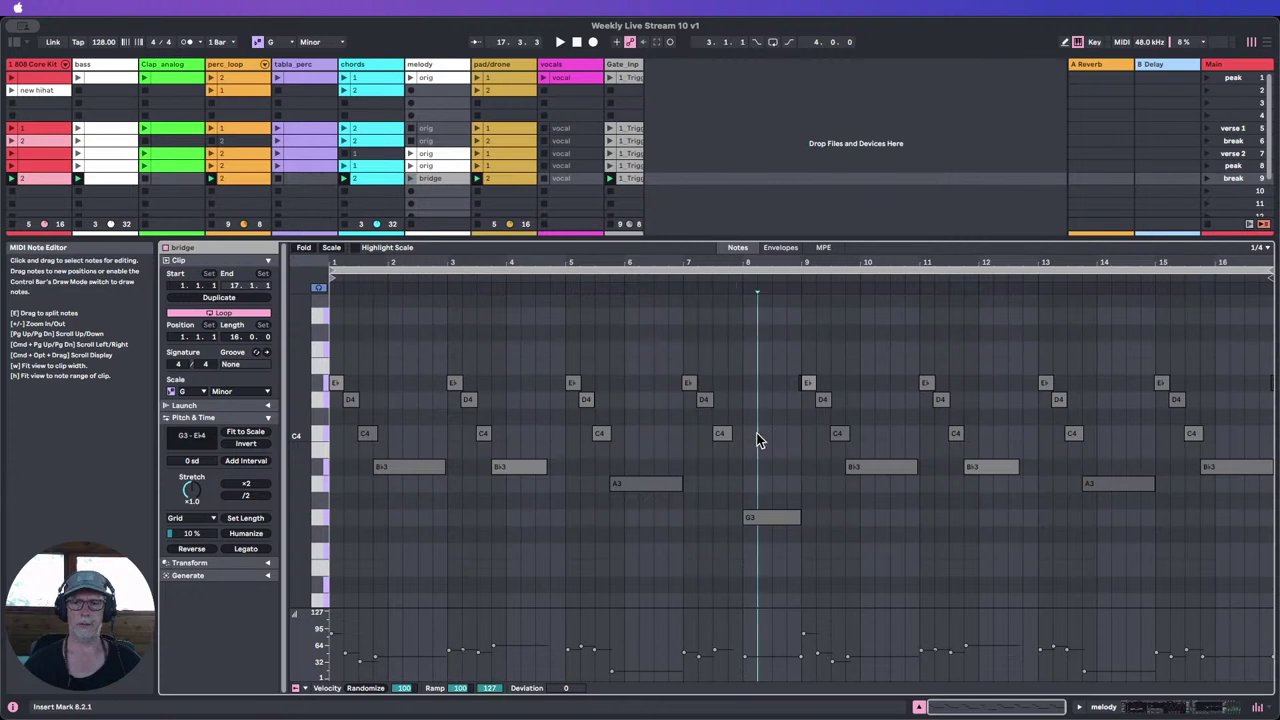
click(443, 178)
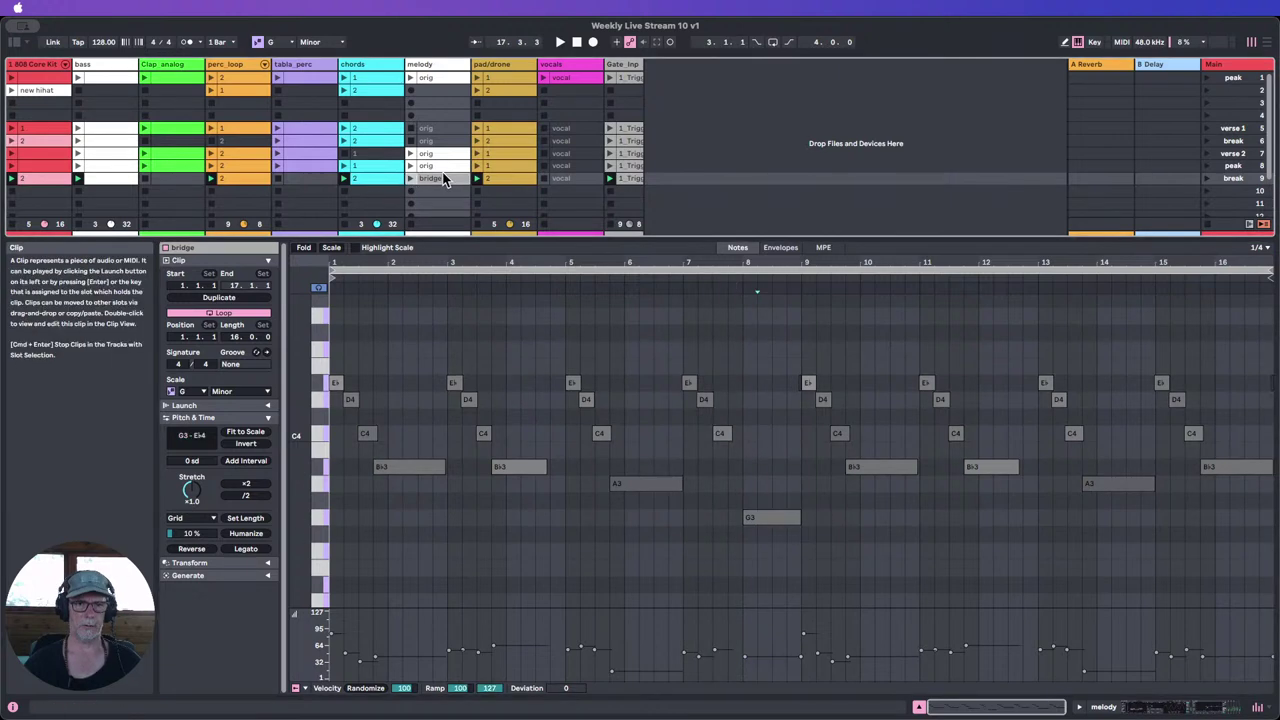
Step: Undo back to the deleted inverted melody clip in scene 9, and rename that clip bridge
key(super+z)
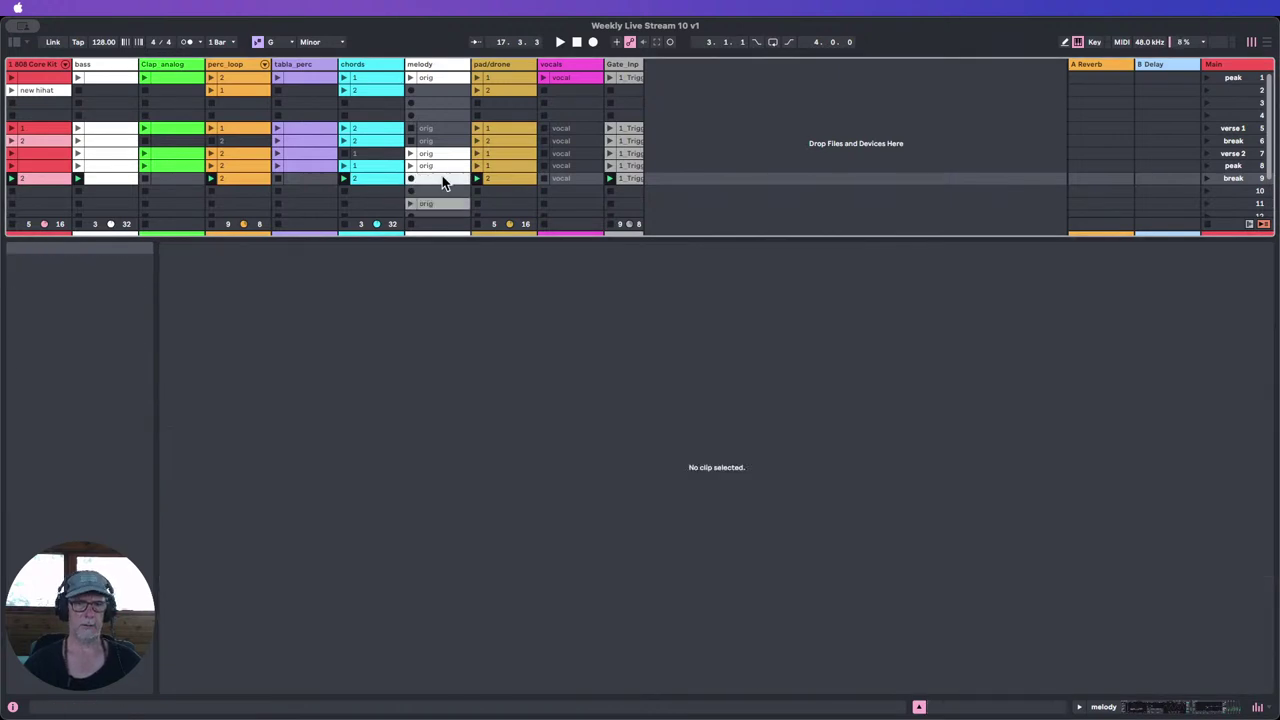
key(super+shift+z)
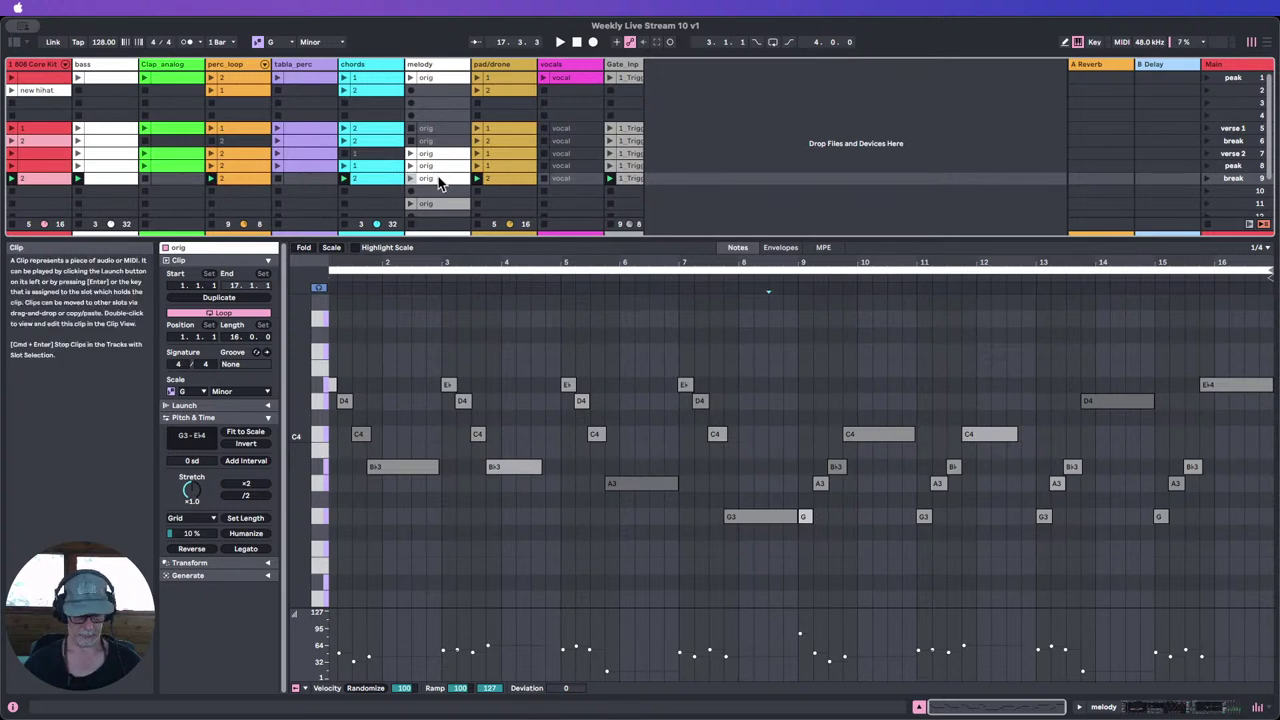
key(super+r)
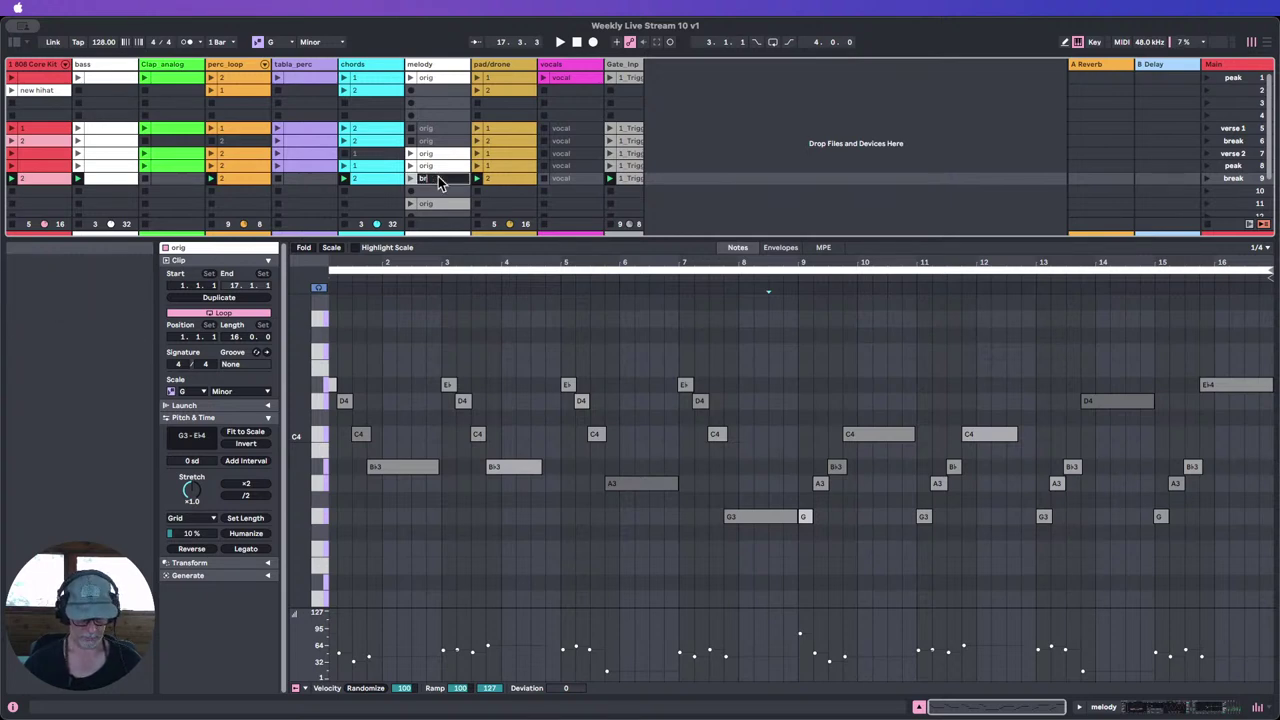
click(478, 191)
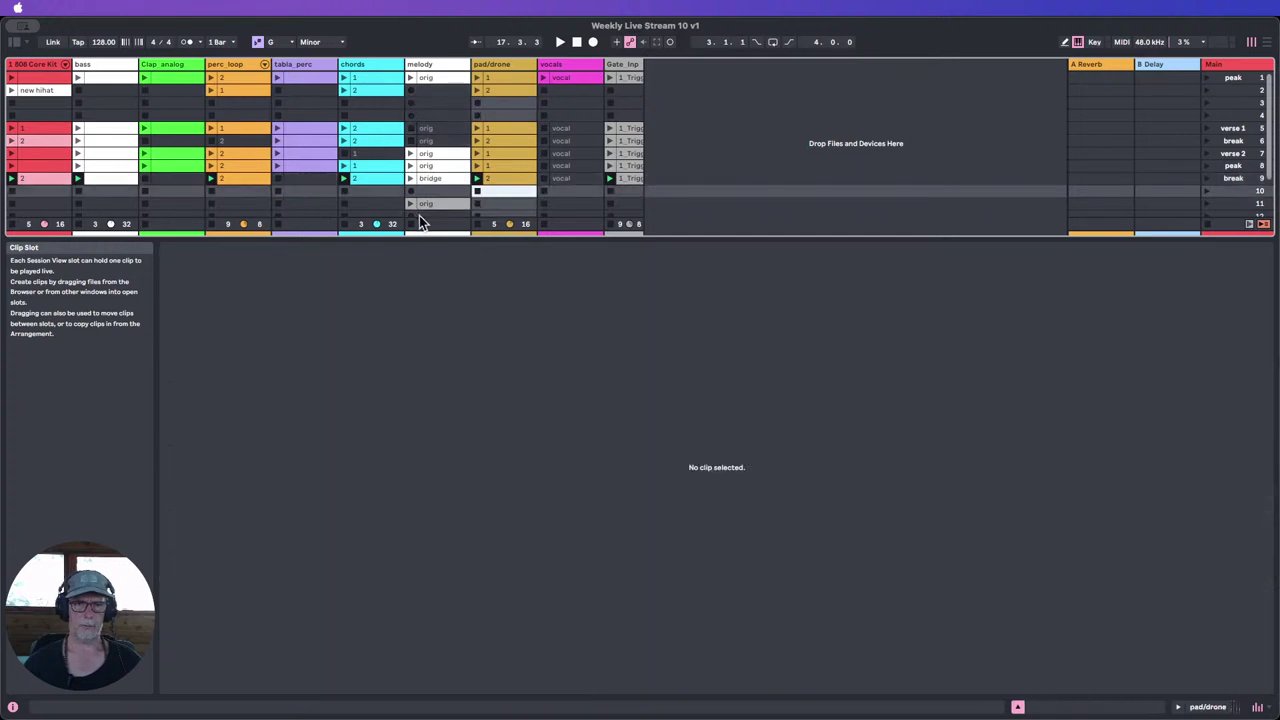
Step: Compare the bridge clip's notes with the grey melody clip in scene 11, checking its C4 and G3 notes around bars 7 to 9
click(440, 178)
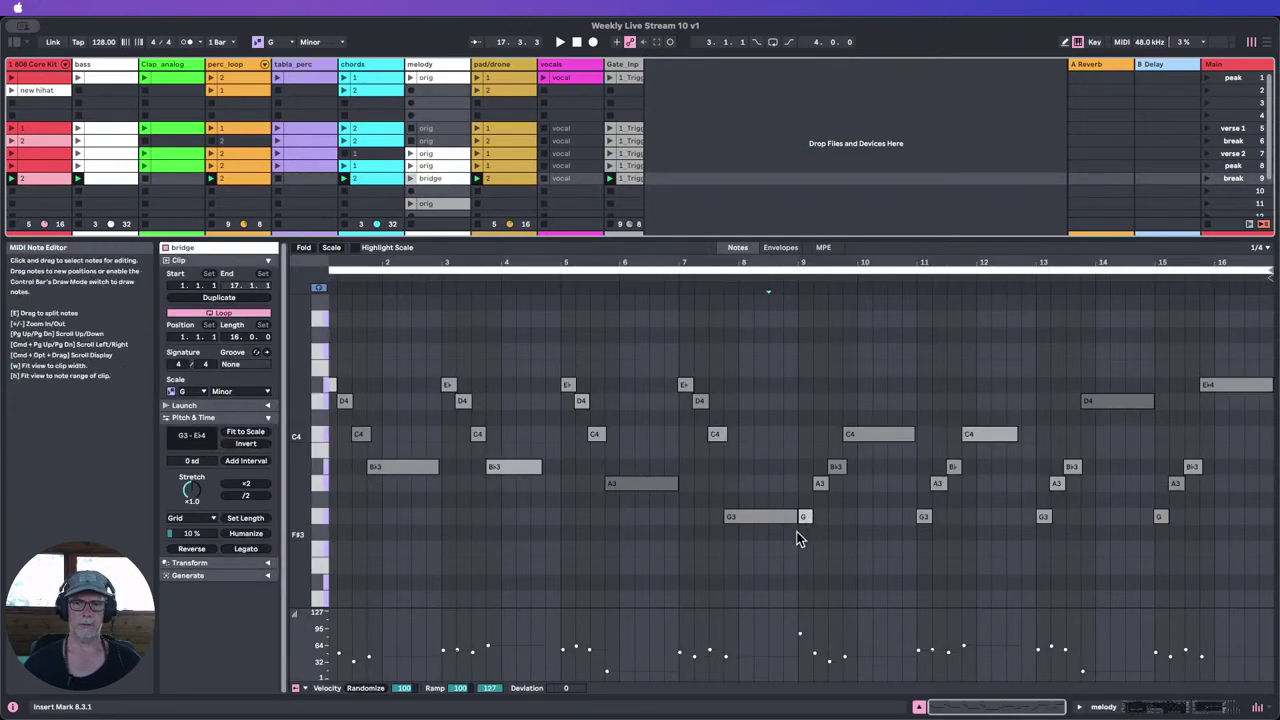
click(441, 203)
click(715, 493)
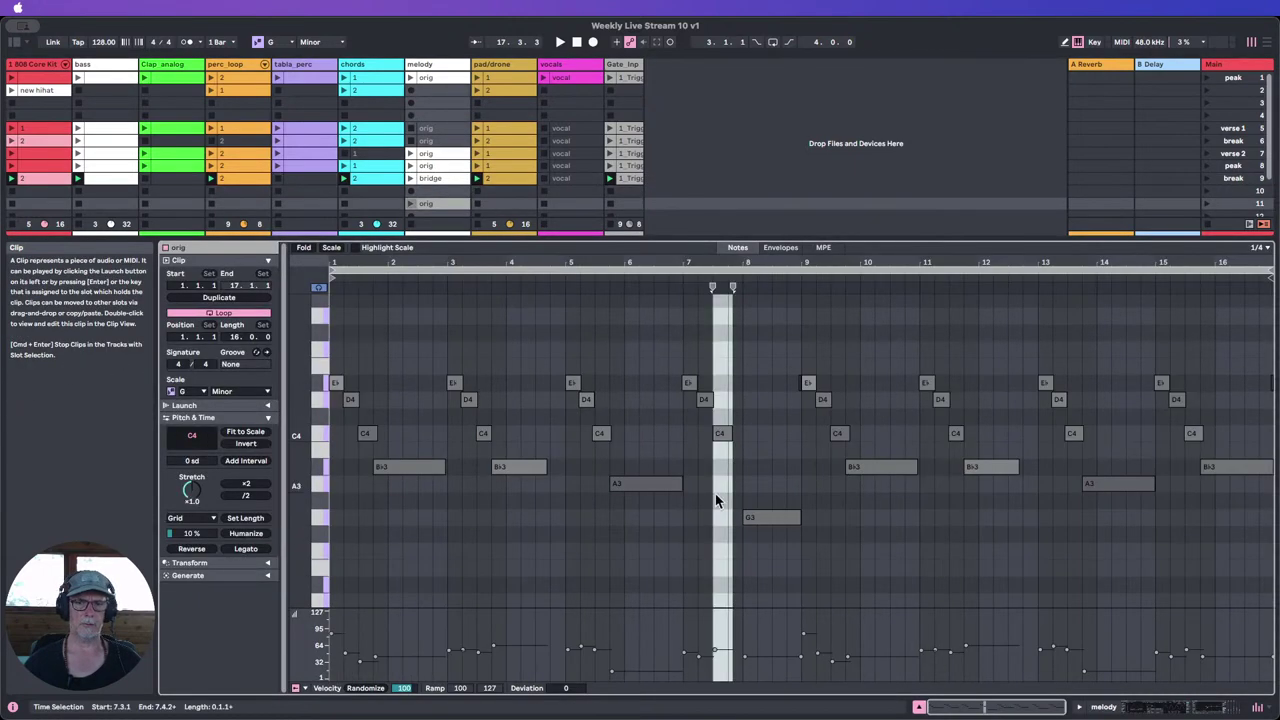
drag(805, 538, 738, 431)
click(729, 539)
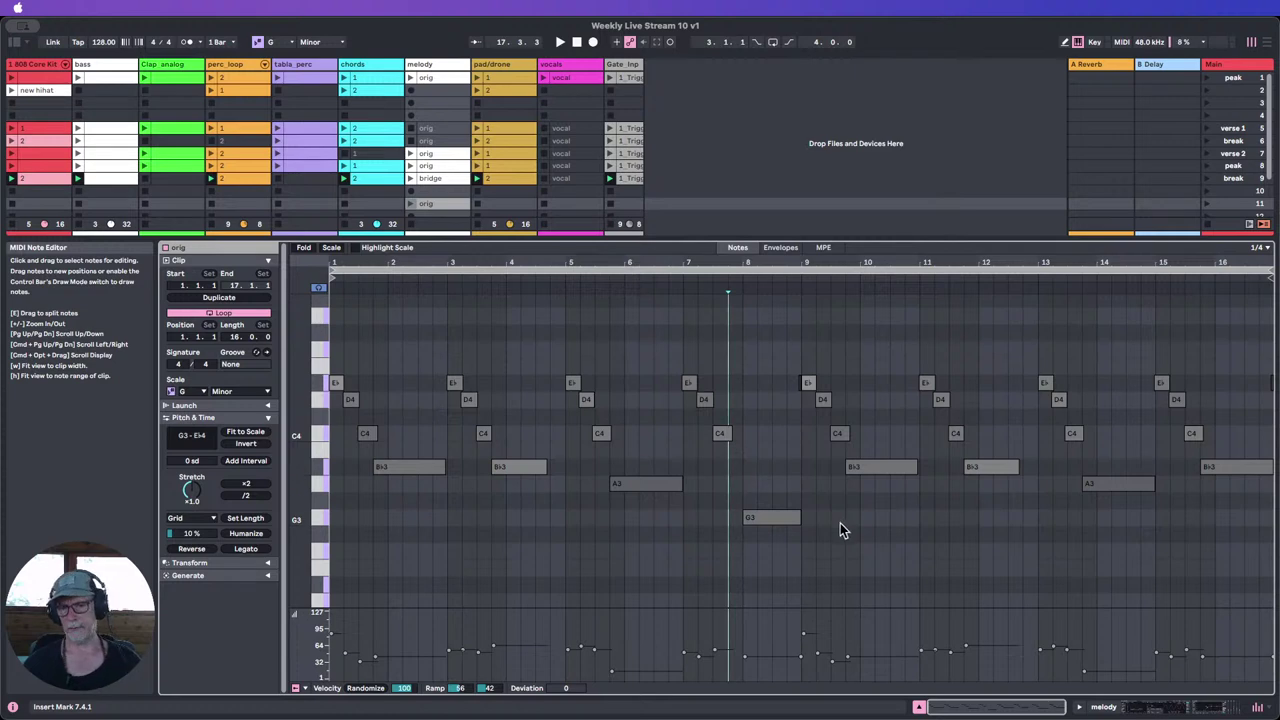
click(770, 518)
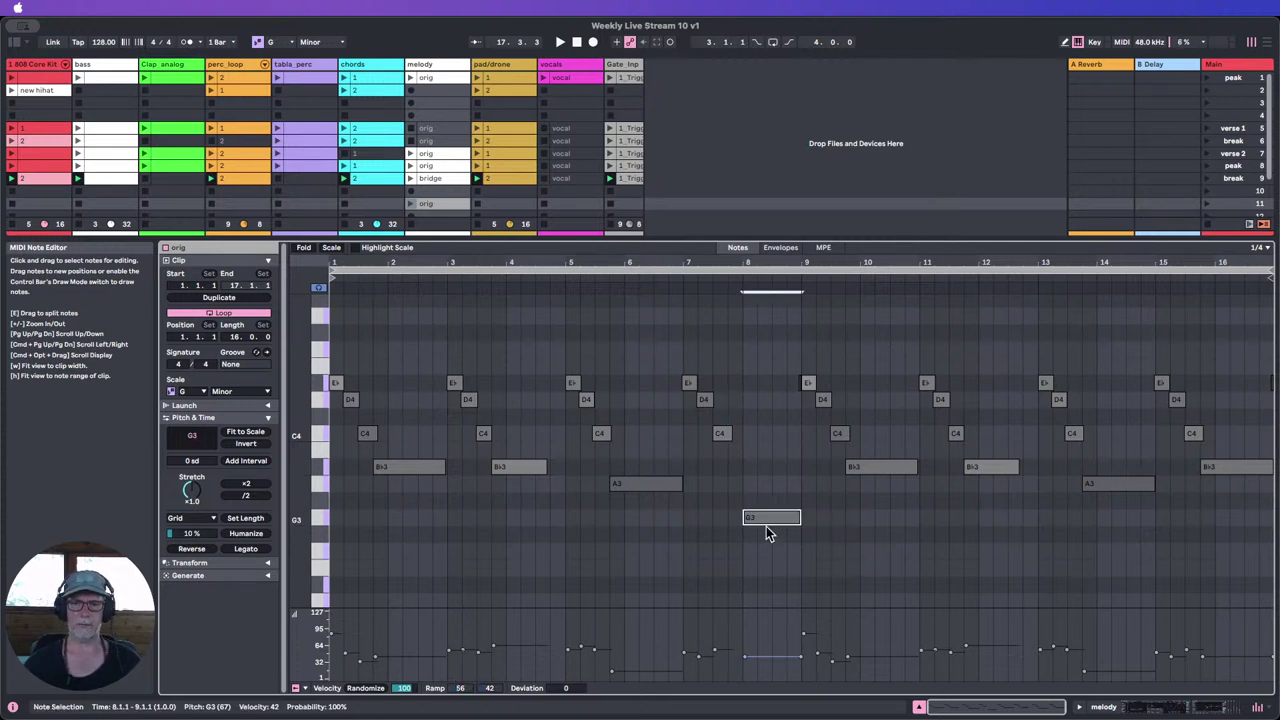
drag(770, 563, 731, 440)
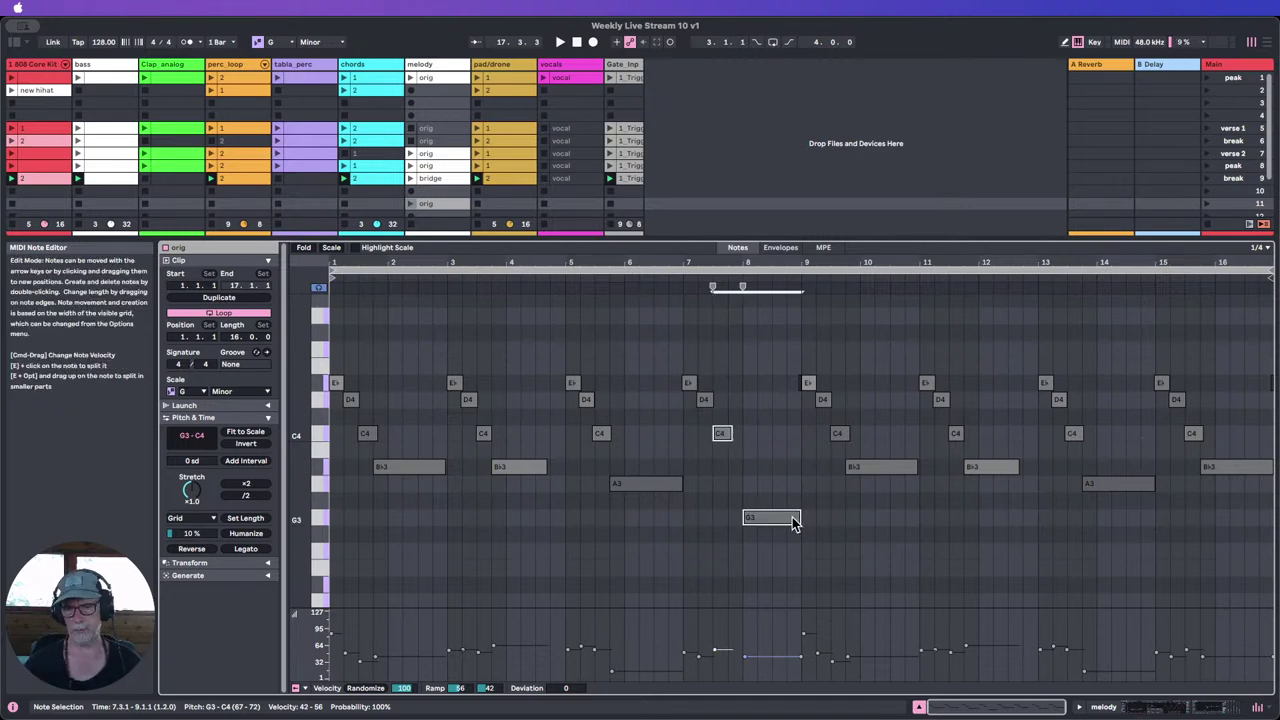
Step: Try reversing and inverting the notes of bars 9 to 16 in the grey melody clip
click(1000, 540)
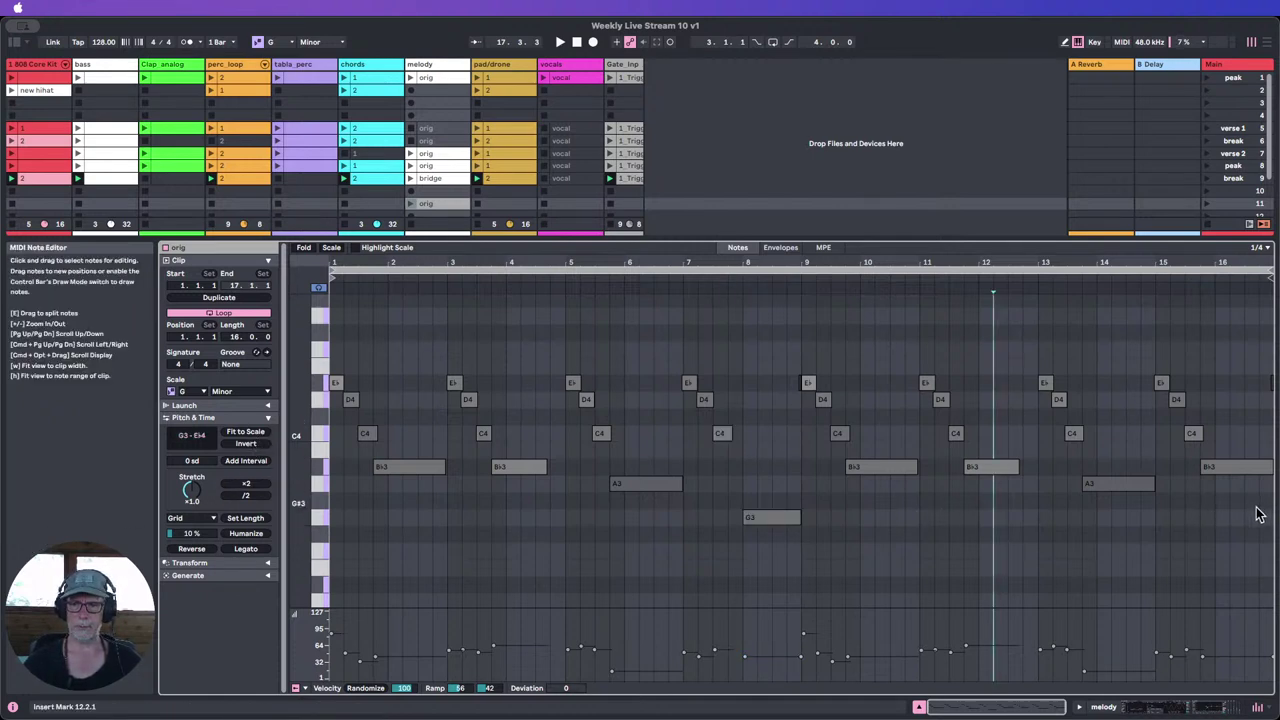
drag(1258, 515, 808, 351)
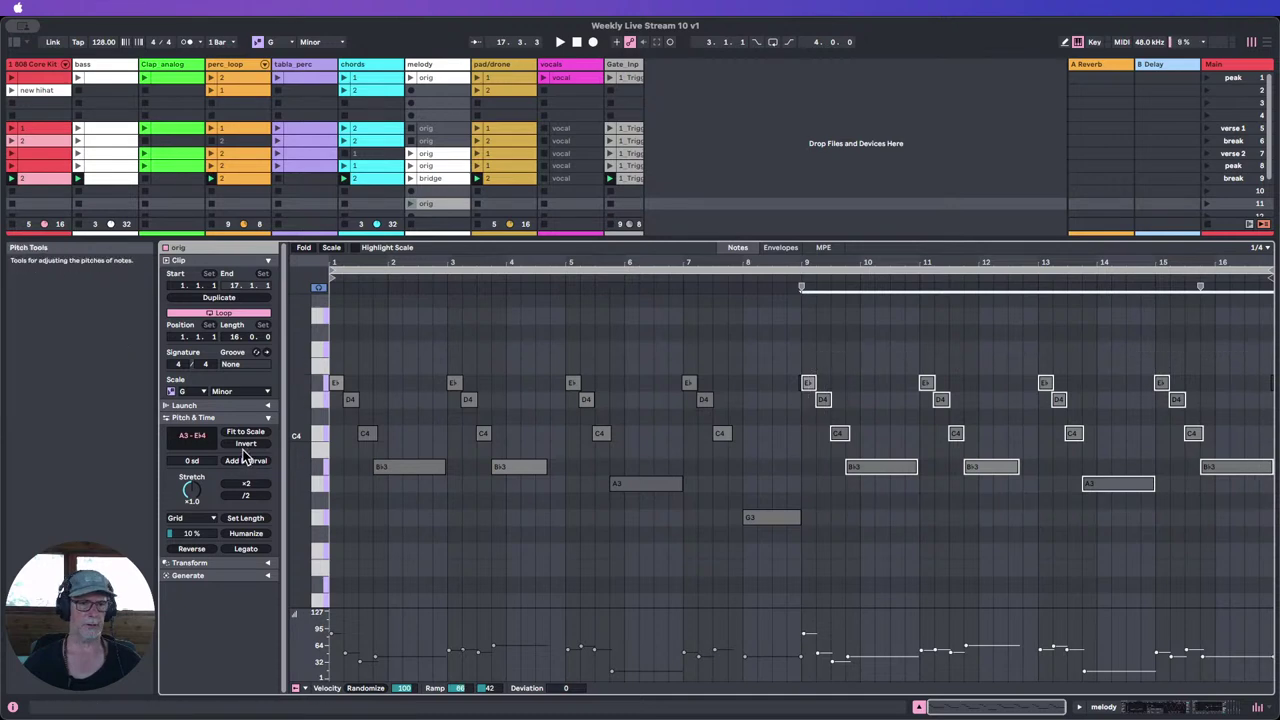
click(196, 550)
click(196, 552)
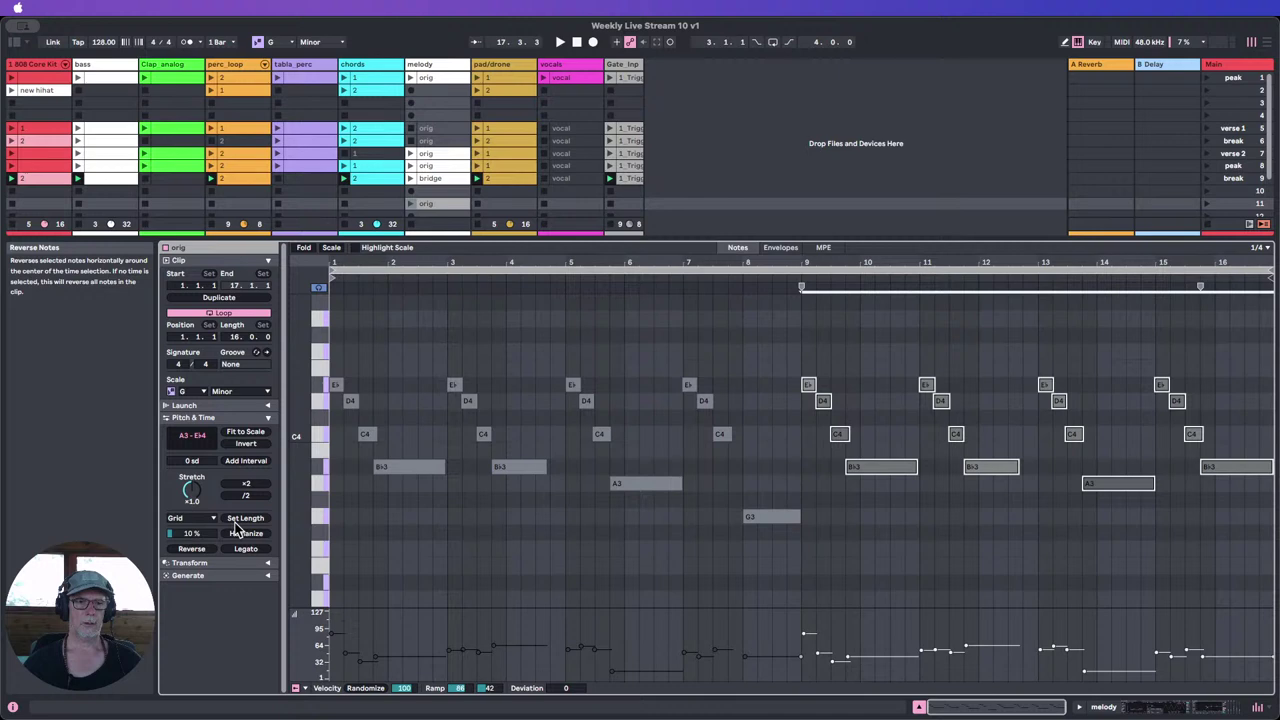
click(247, 446)
click(247, 446)
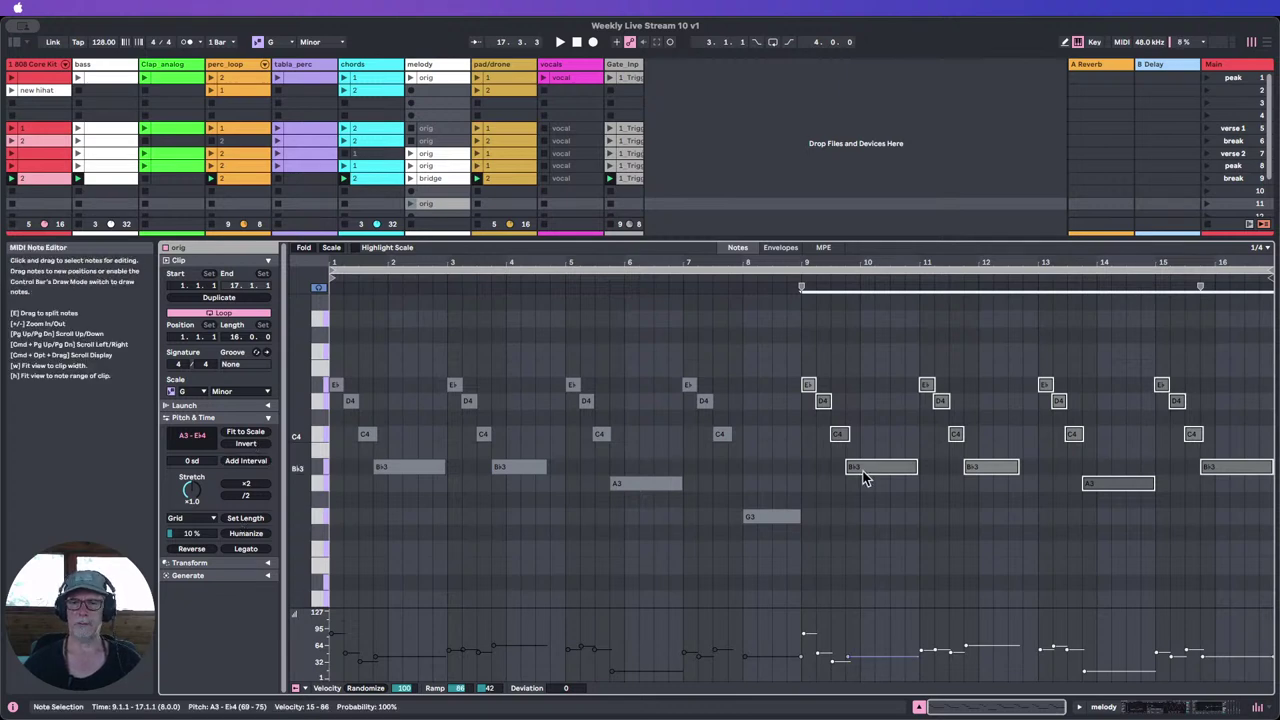
Step: Close the note editor and delete the grey melody clip from scene 11
click(918, 707)
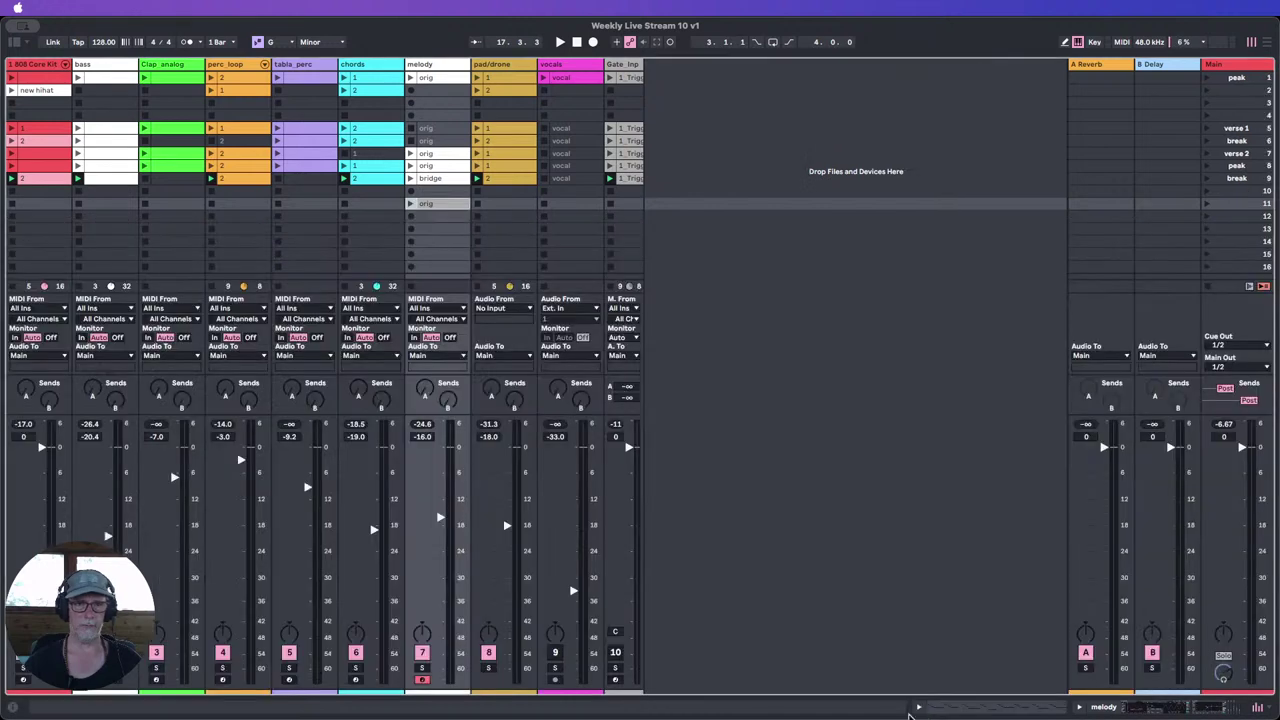
click(428, 180)
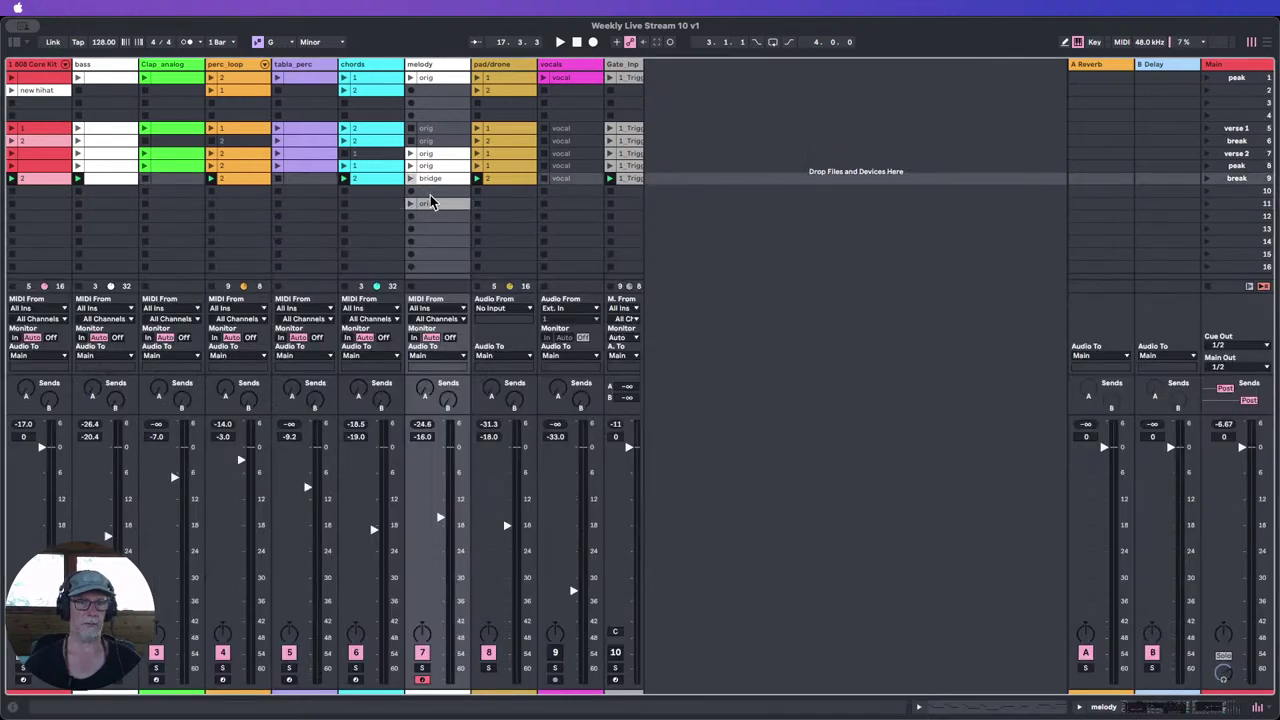
click(431, 205)
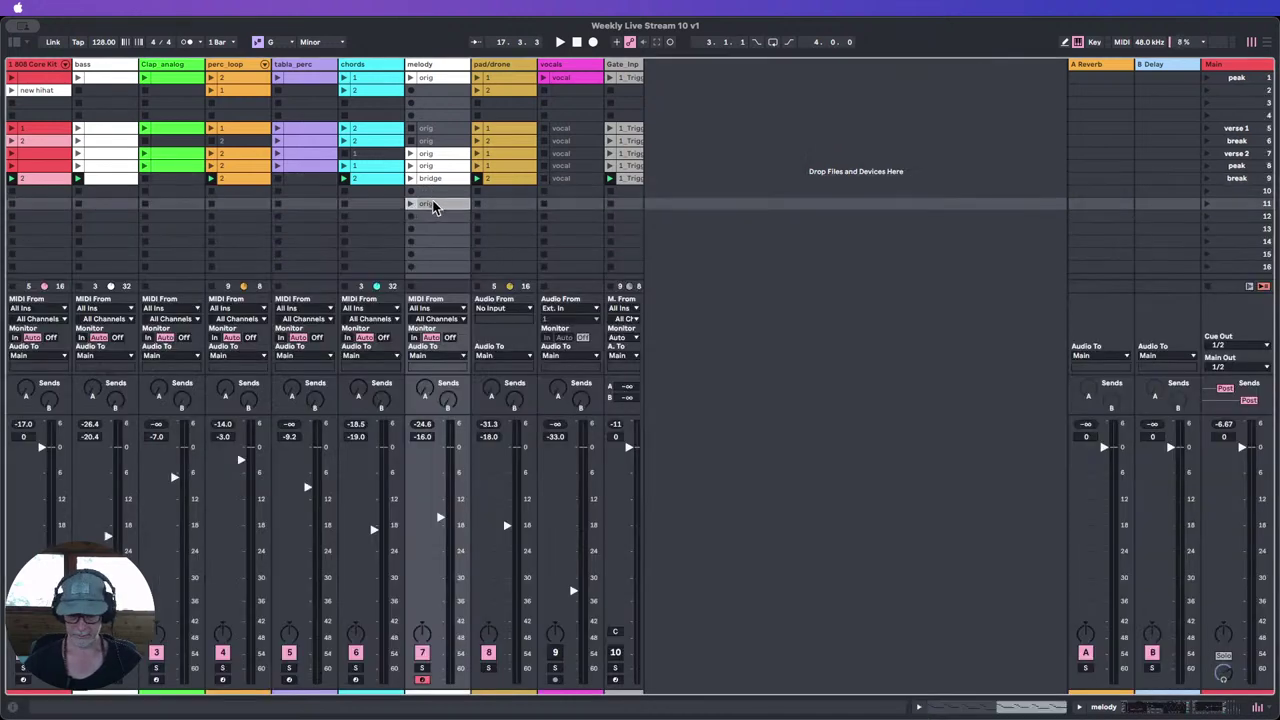
Step: Launch the break scene in row 9 and rename that scene bridge
click(1207, 179)
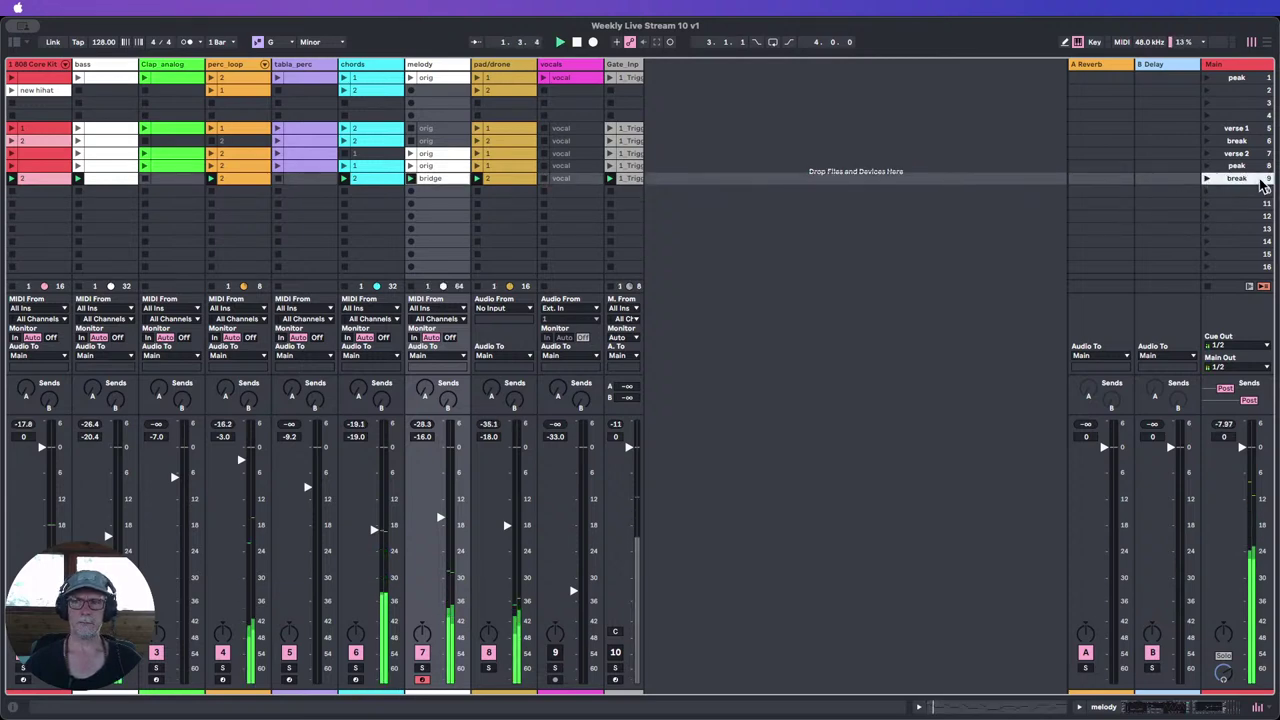
text(bridge)
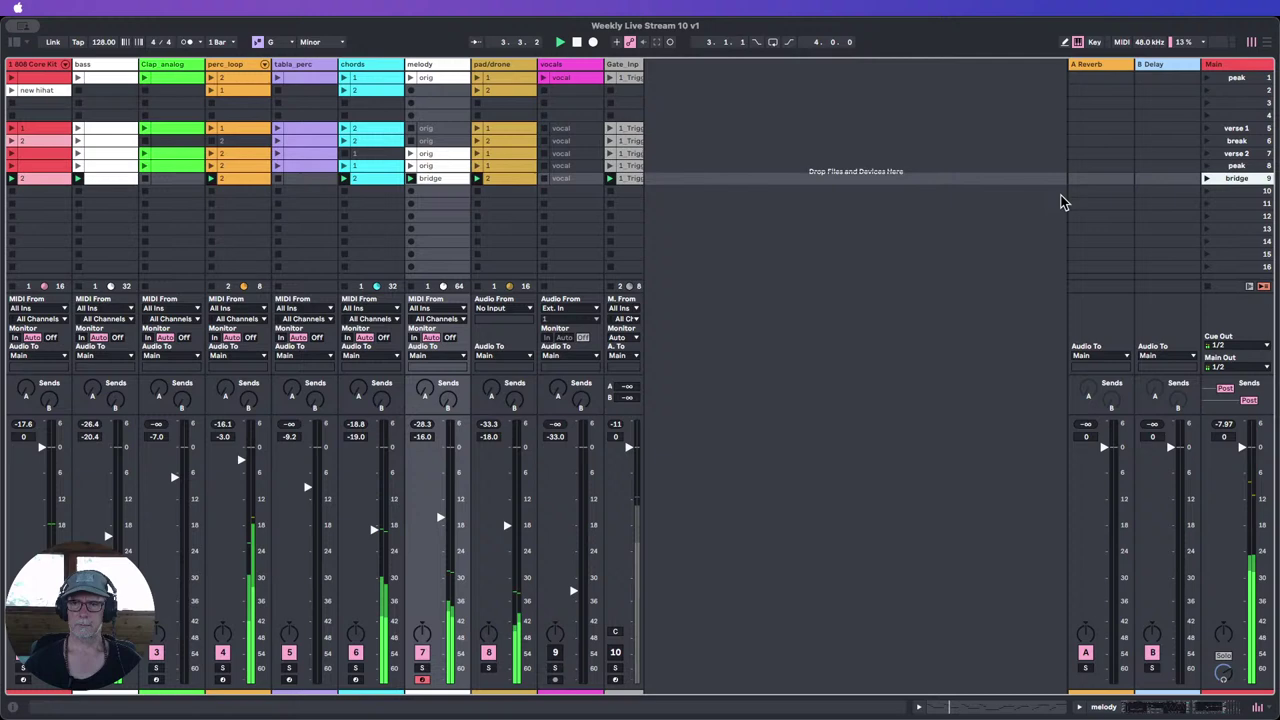
key(Return)
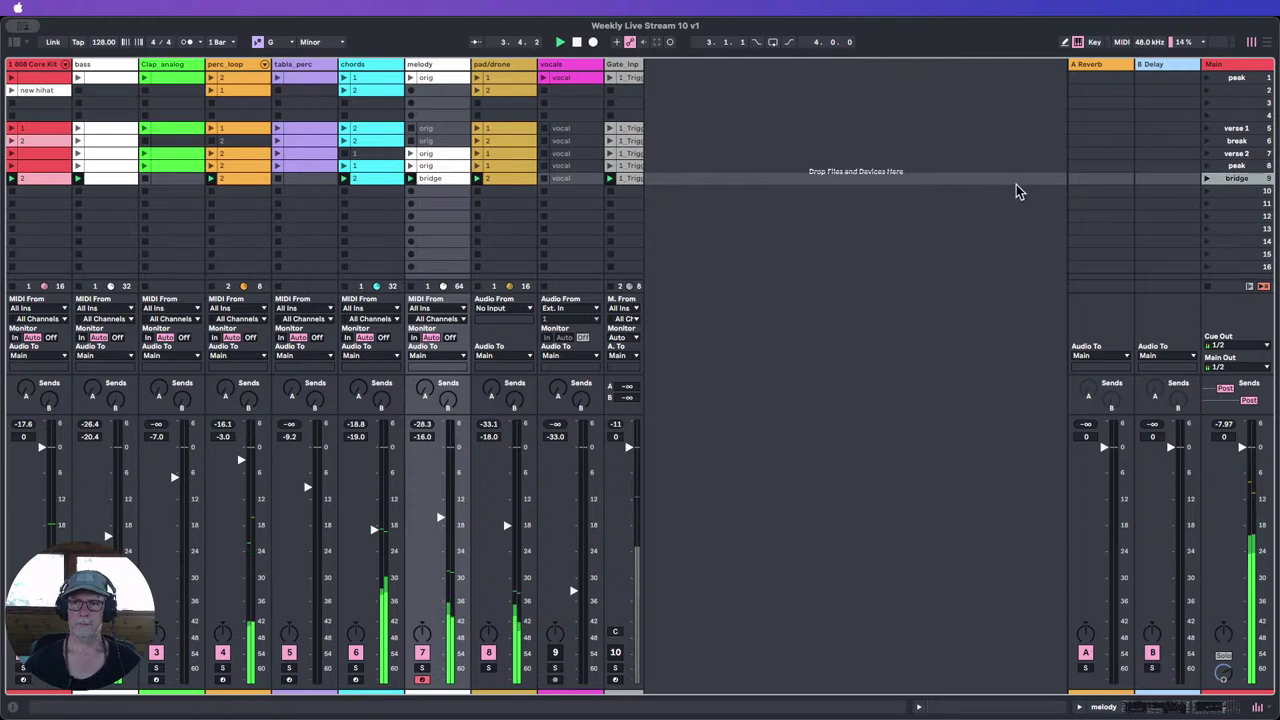
Step: Rename the melody clips in scenes 7 and 8 as 1, checking the scene 8 clip's notes against the scene 5 clip
click(445, 155)
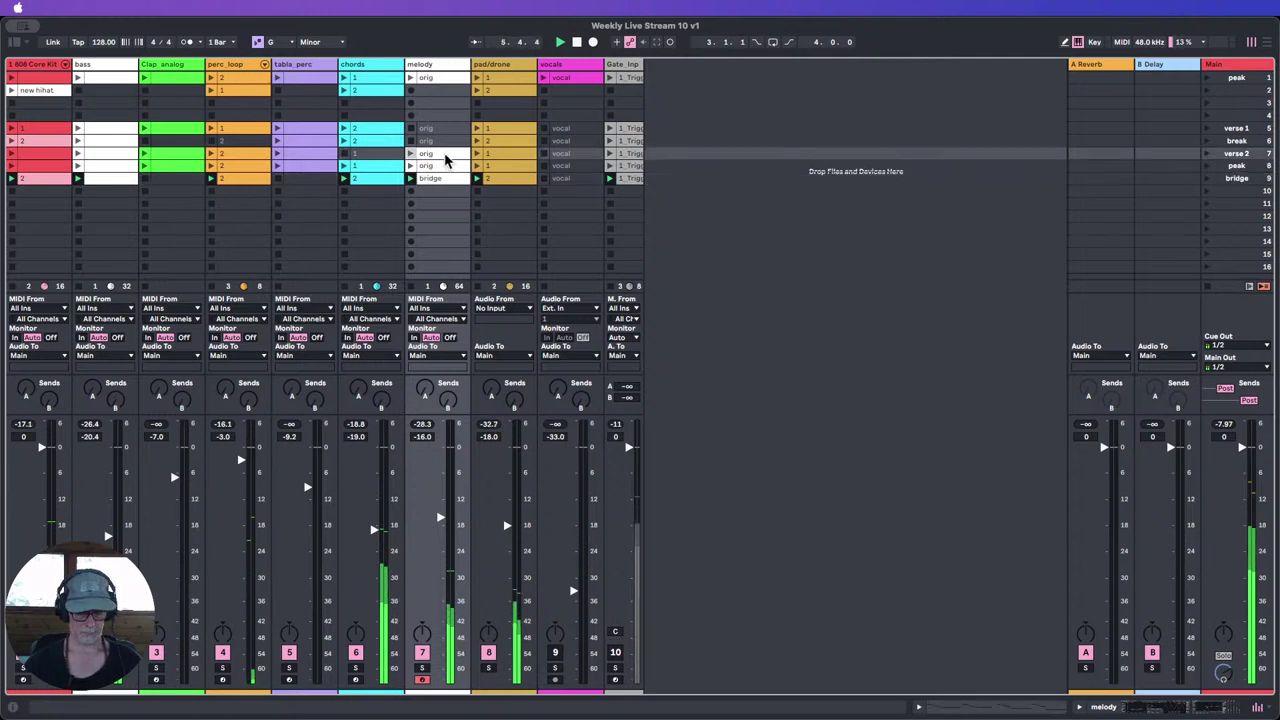
click(440, 167)
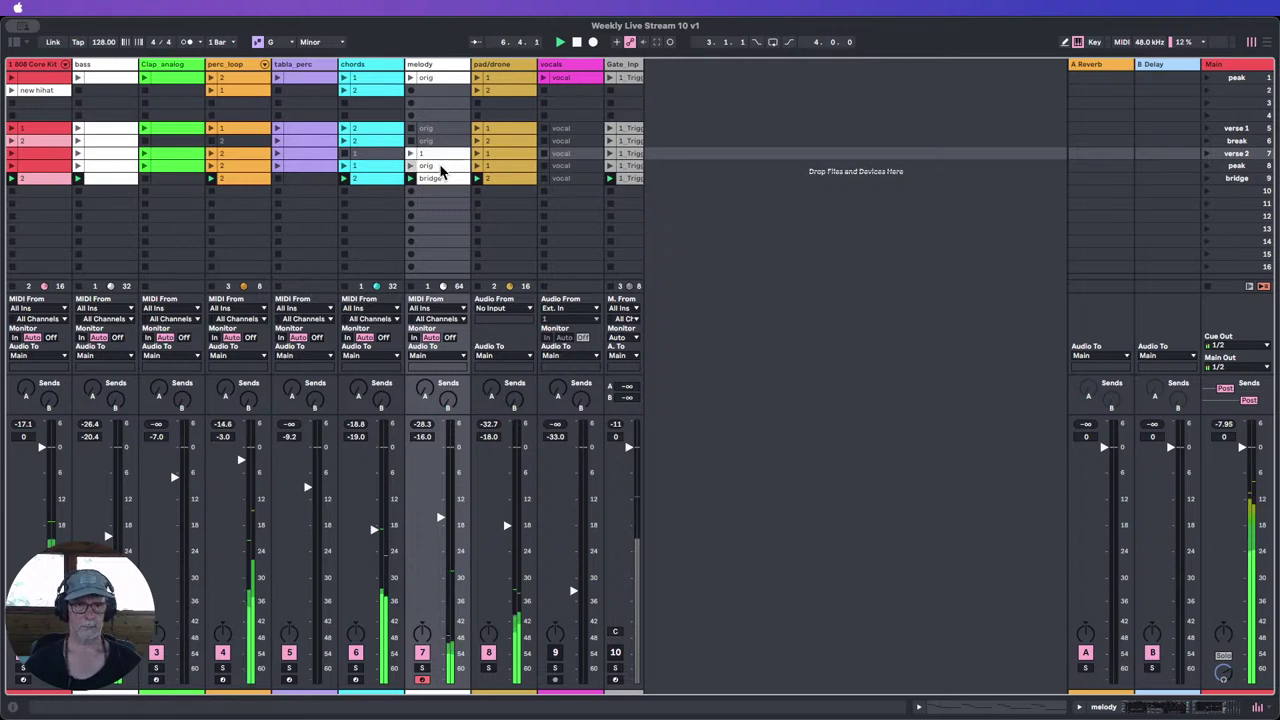
double_click(440, 170)
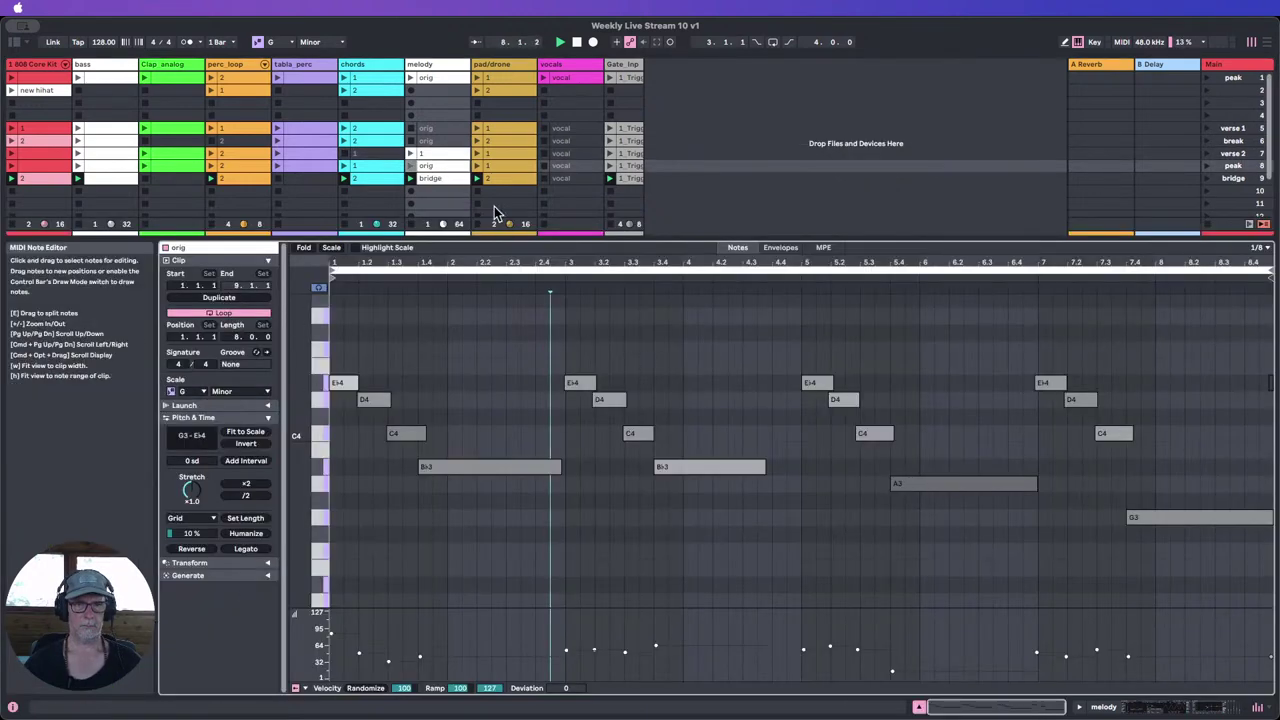
click(432, 130)
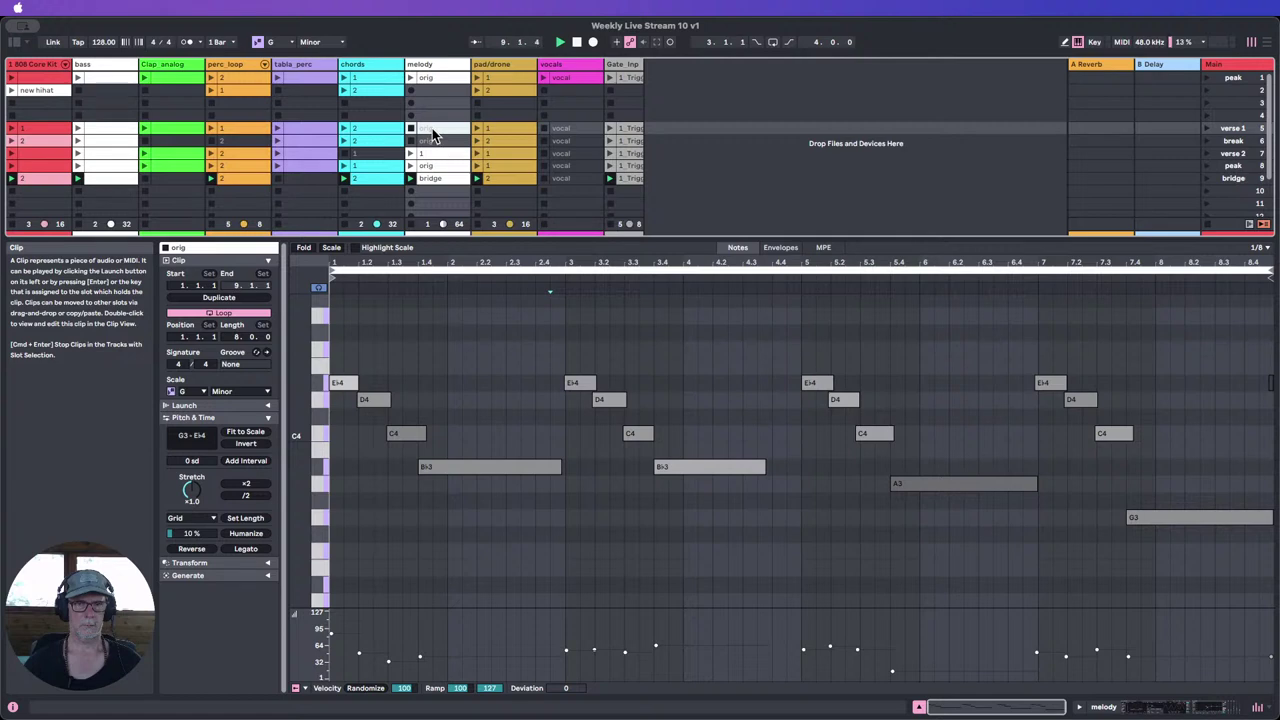
click(918, 707)
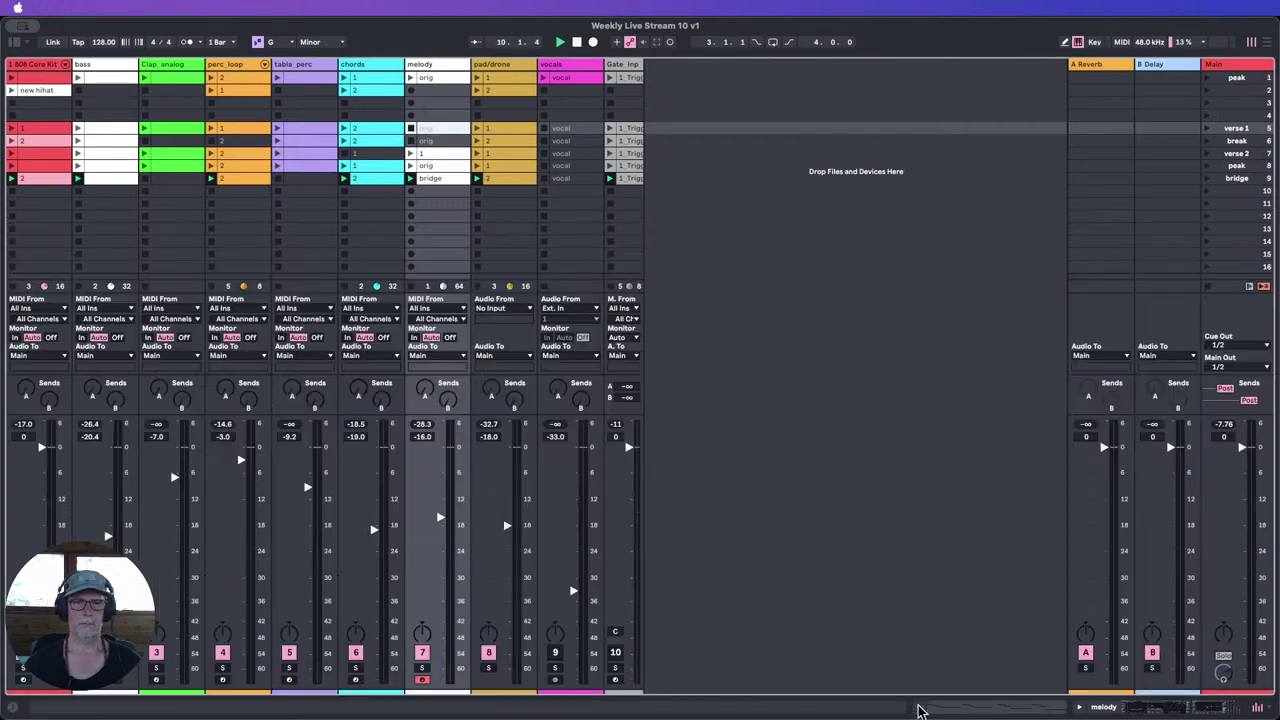
click(455, 142)
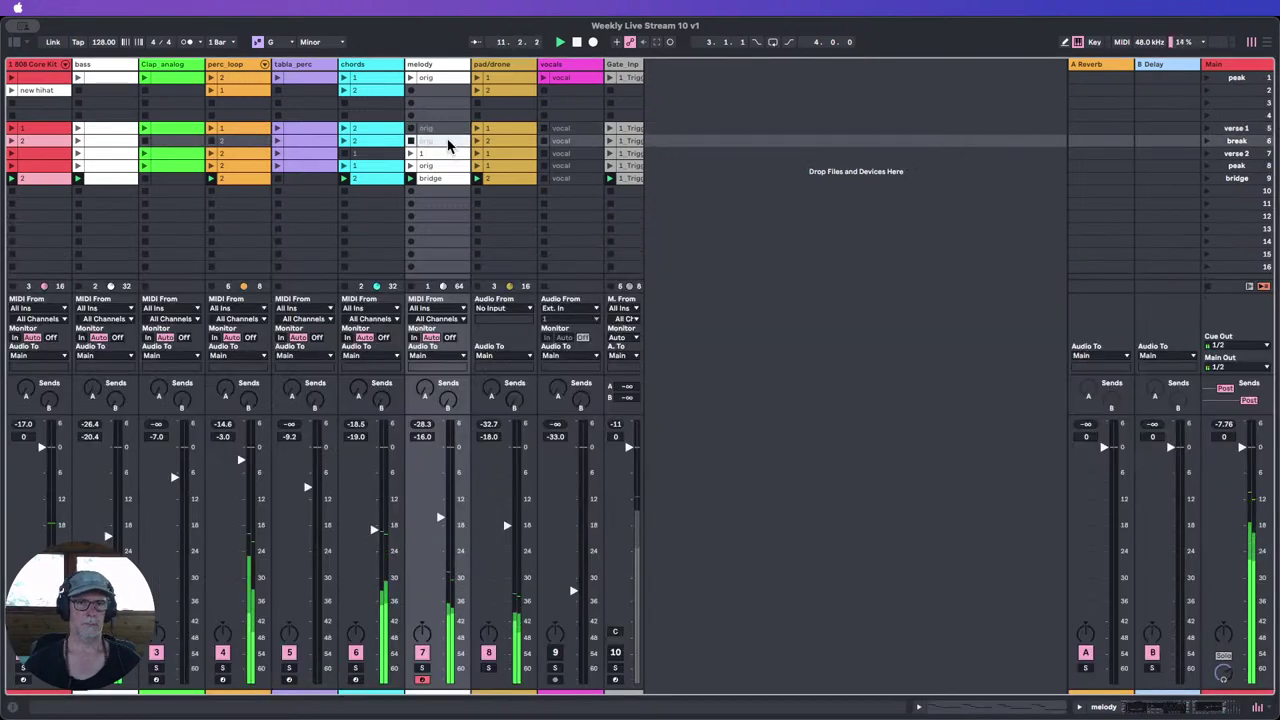
click(446, 129)
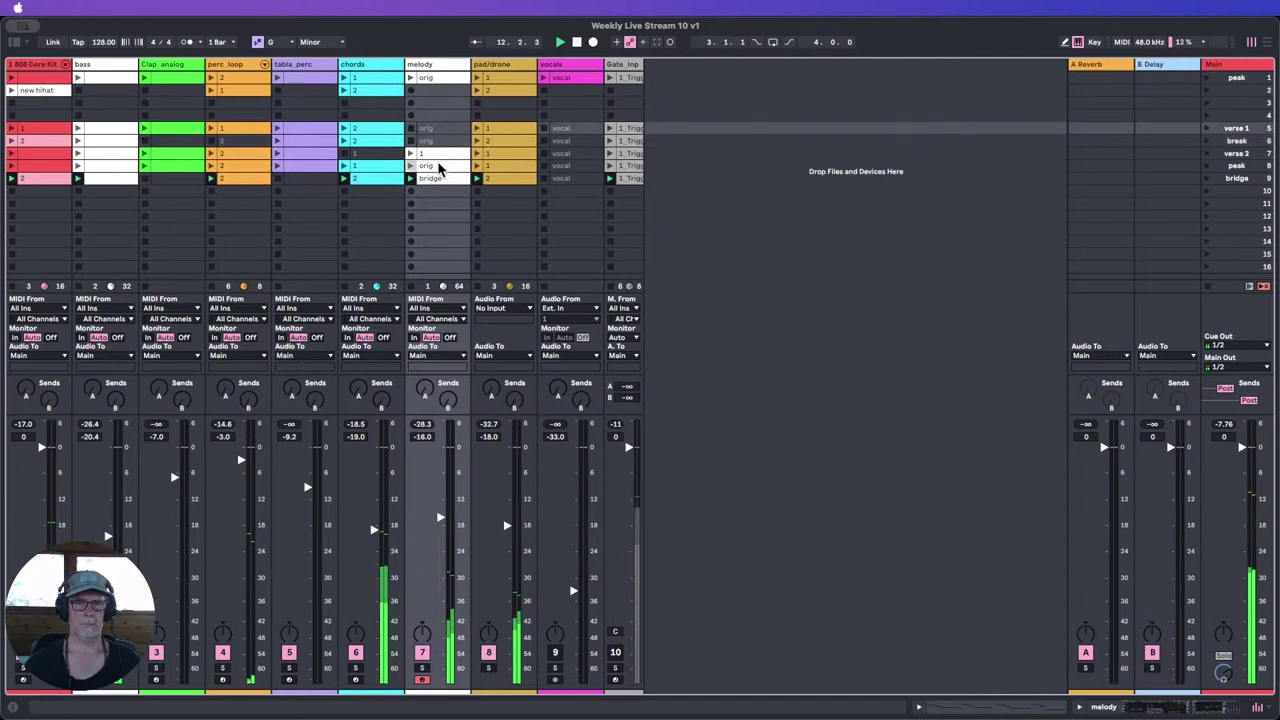
click(438, 166)
click(442, 190)
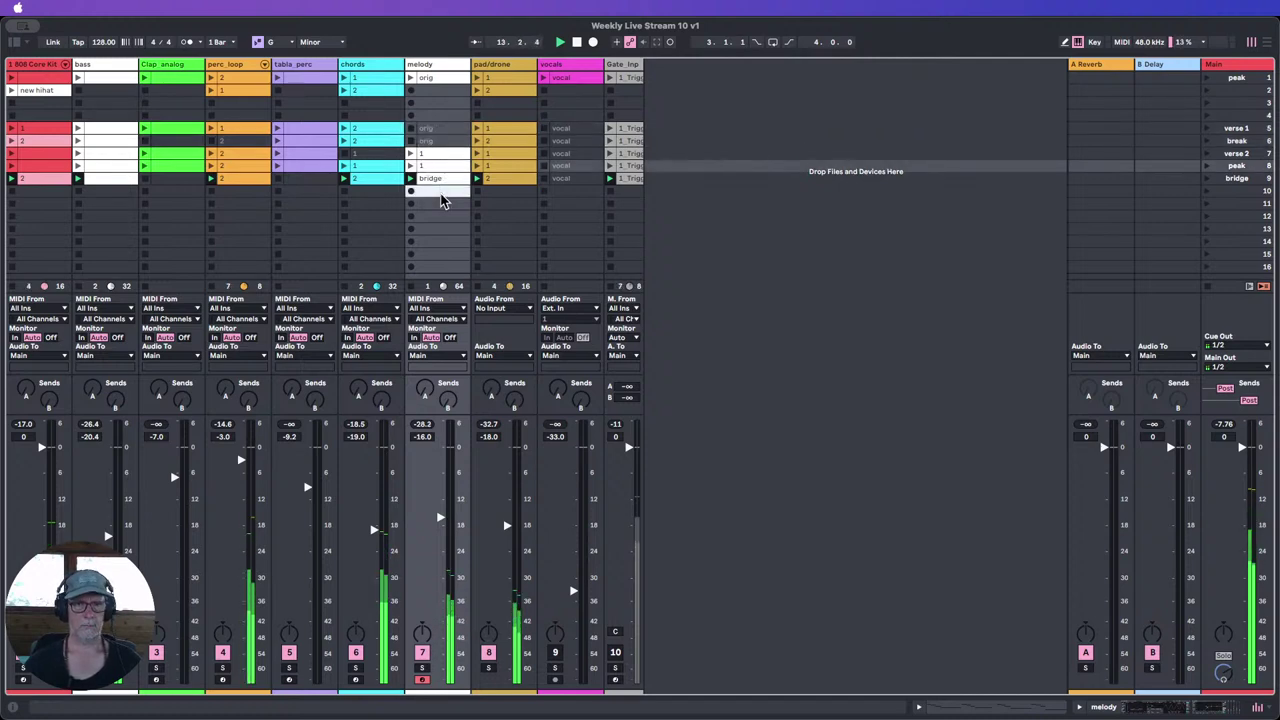
Step: Audition the transition from the bridge into the peak scene in row 8, and launch the verse 1 scene
click(450, 179)
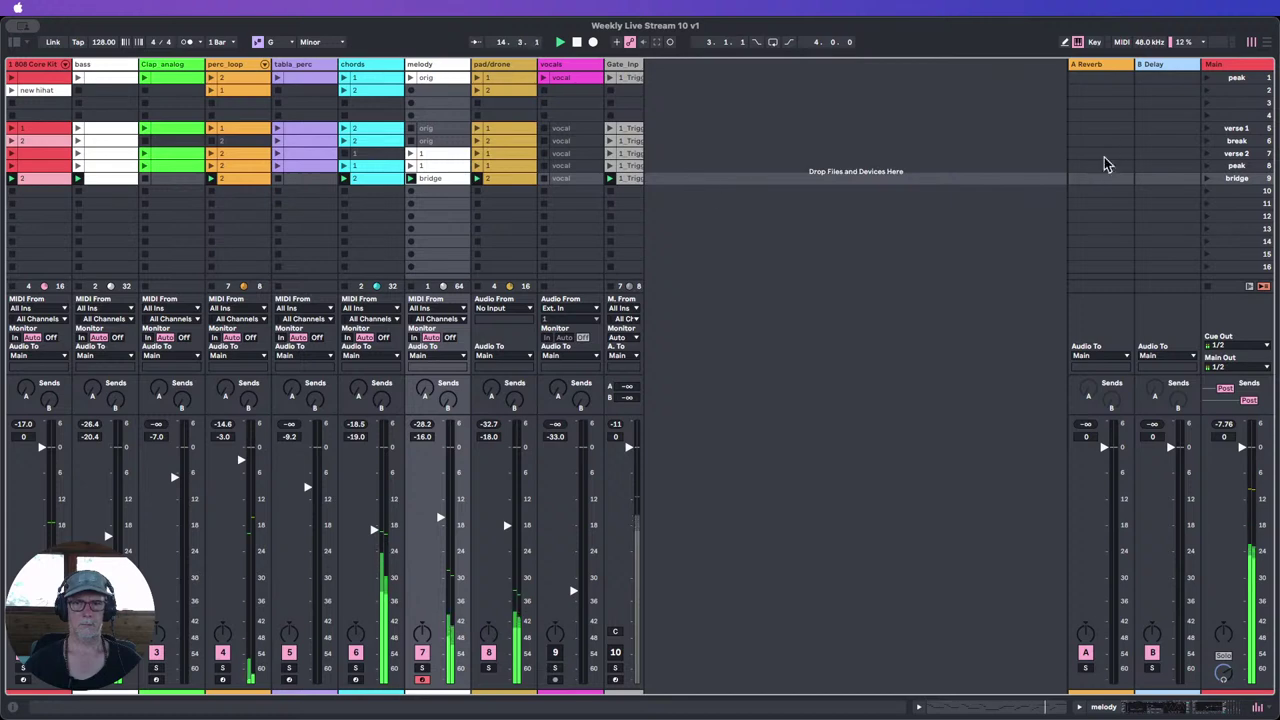
click(1210, 167)
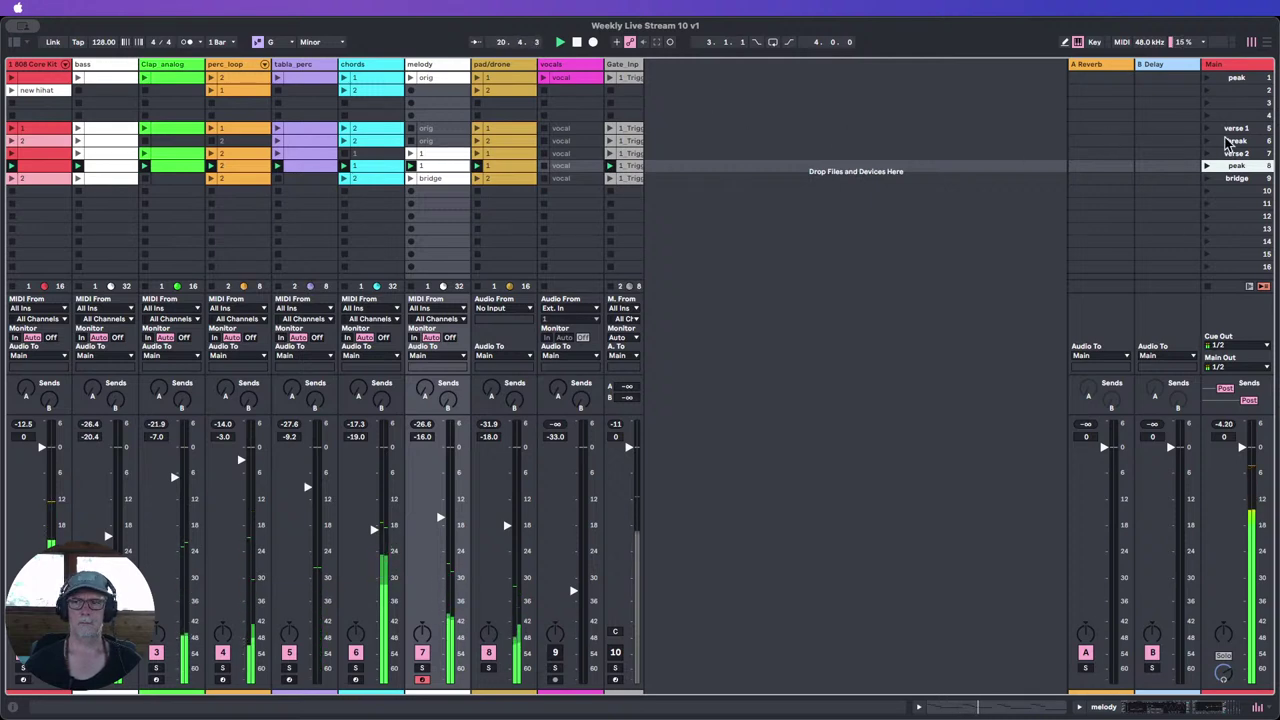
click(1208, 130)
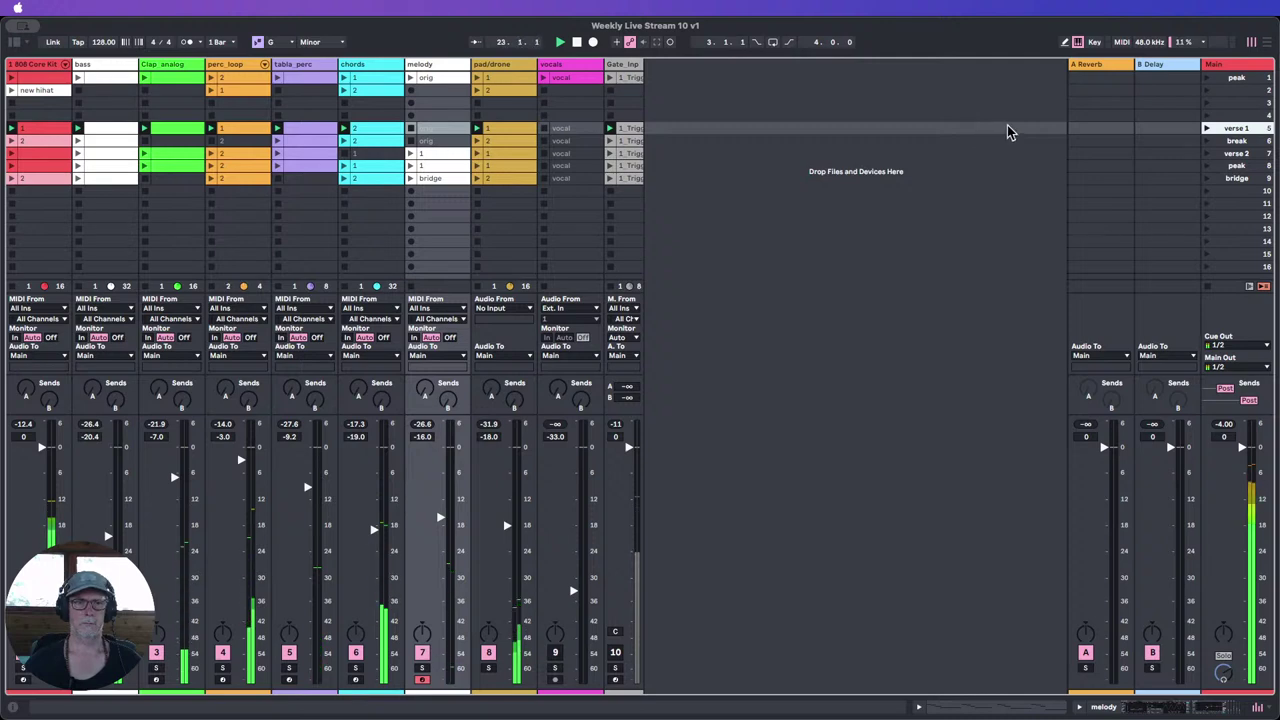
Step: Deactivate the chords clip in the verse 1 scene and audition the break, verse 2, peak and bridge scenes in order
click(376, 131)
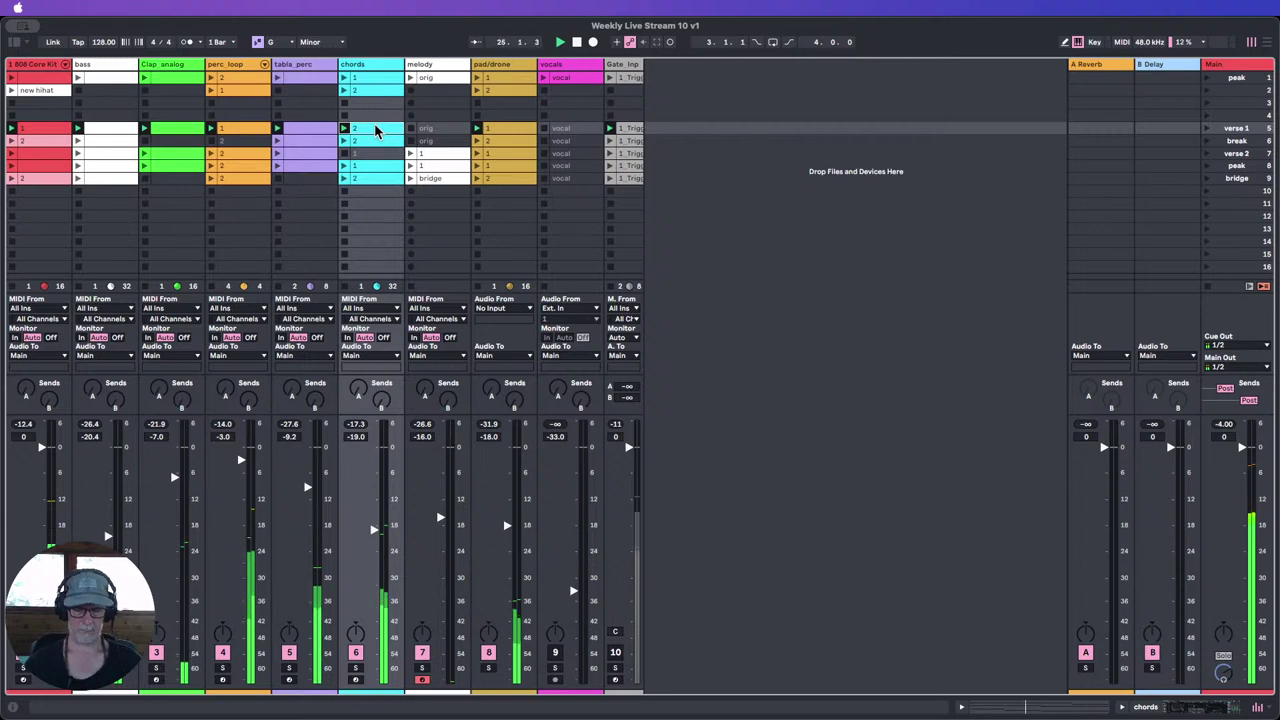
key(0)
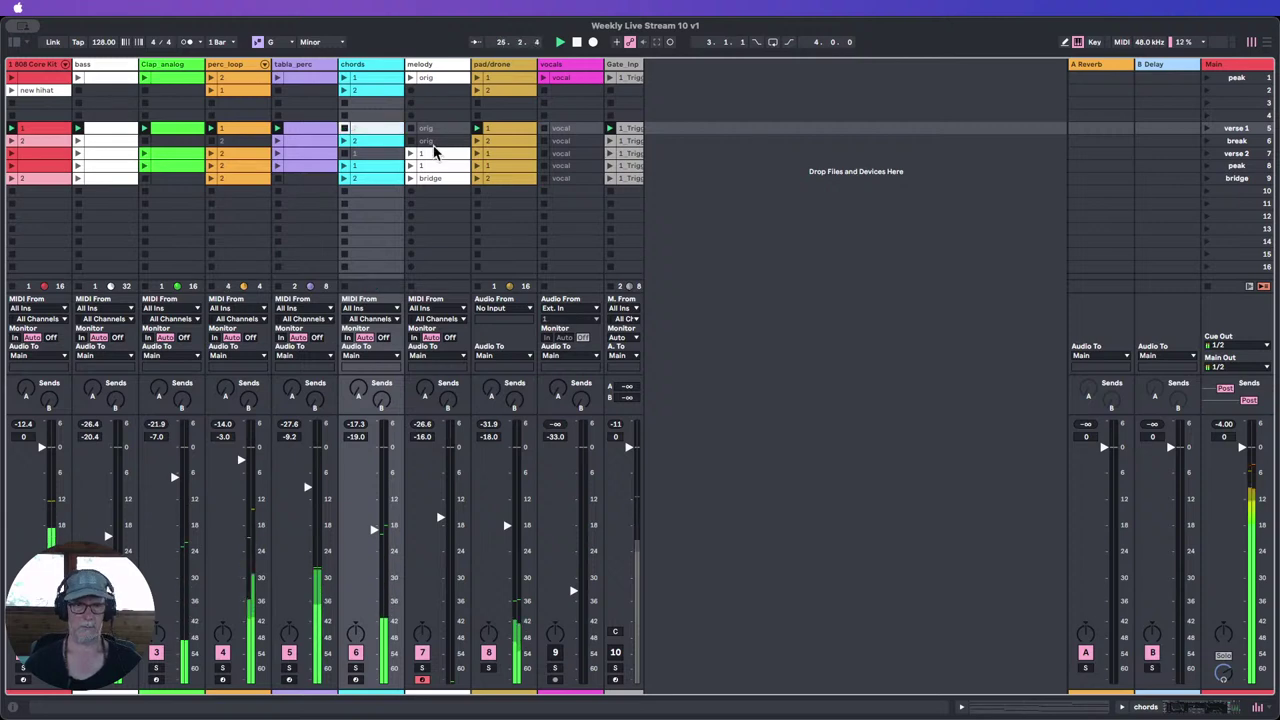
click(1207, 142)
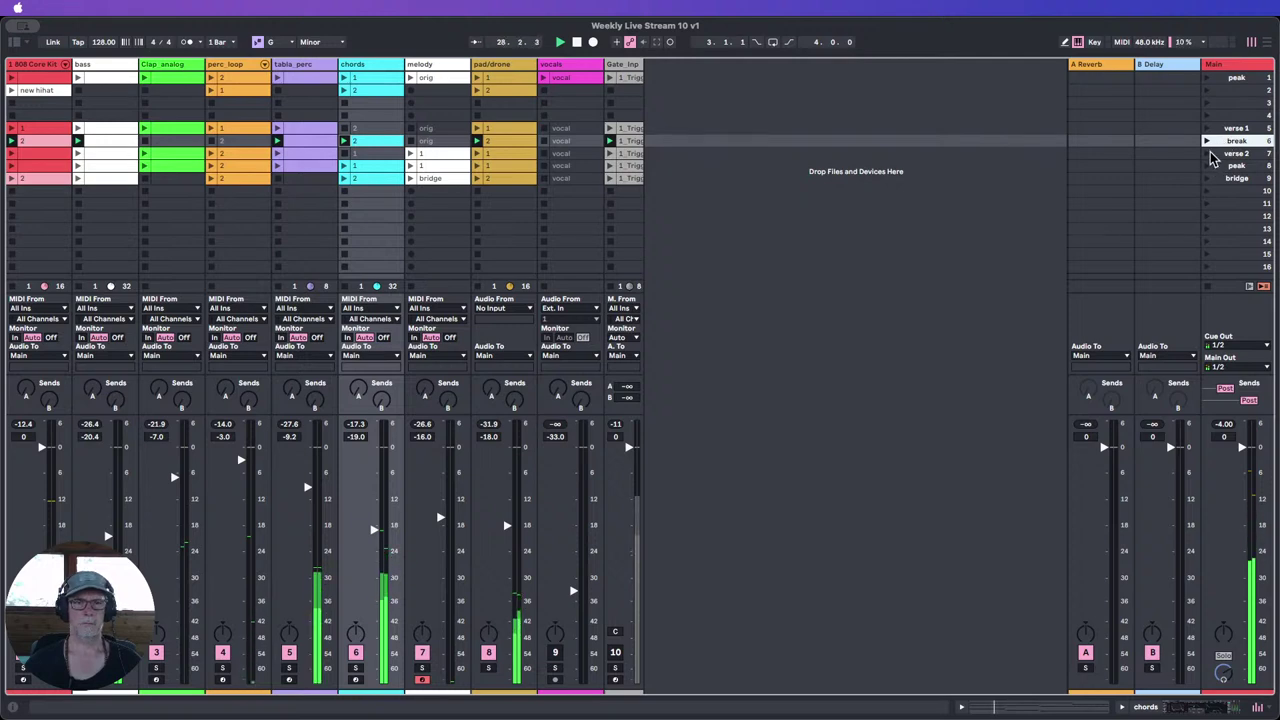
click(1208, 155)
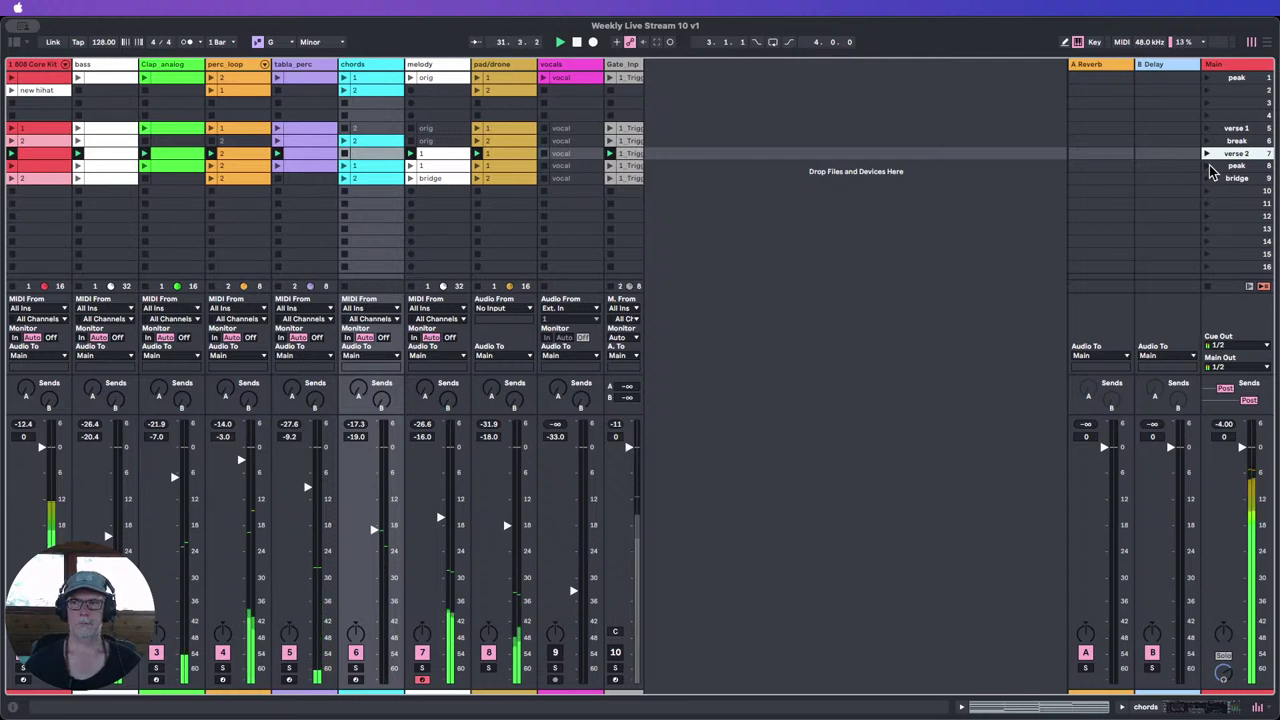
click(1207, 165)
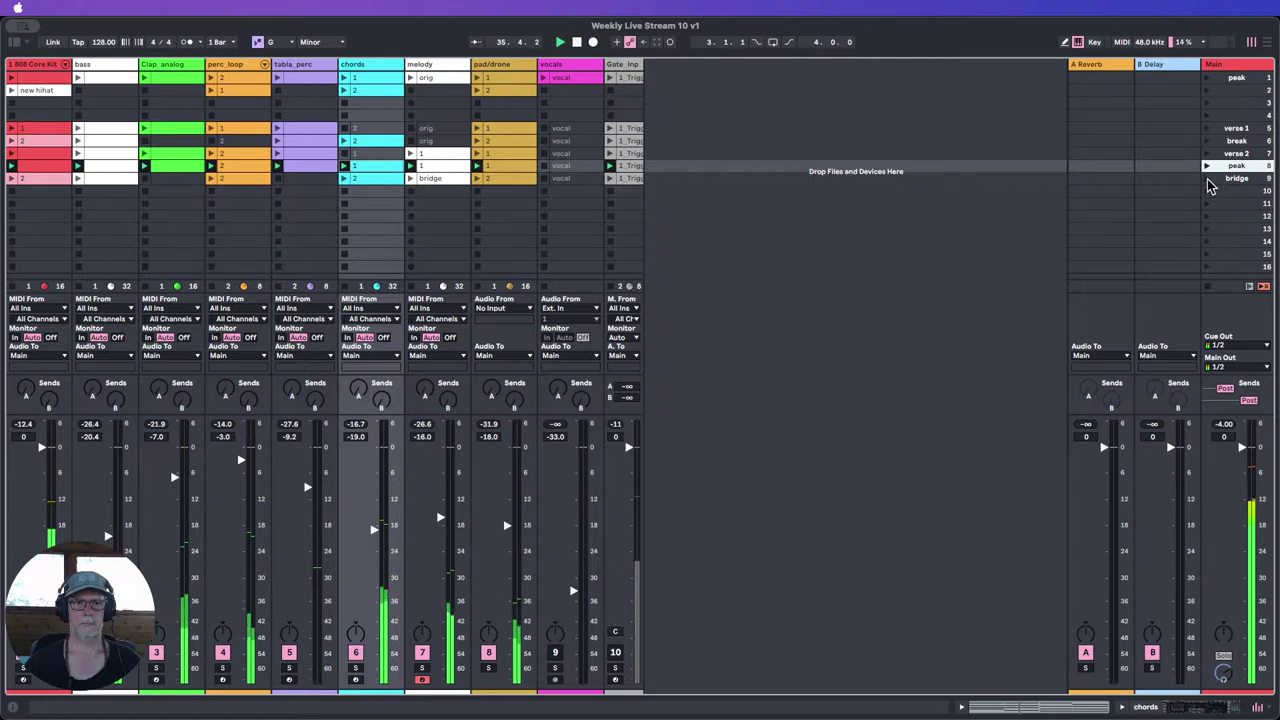
click(1207, 179)
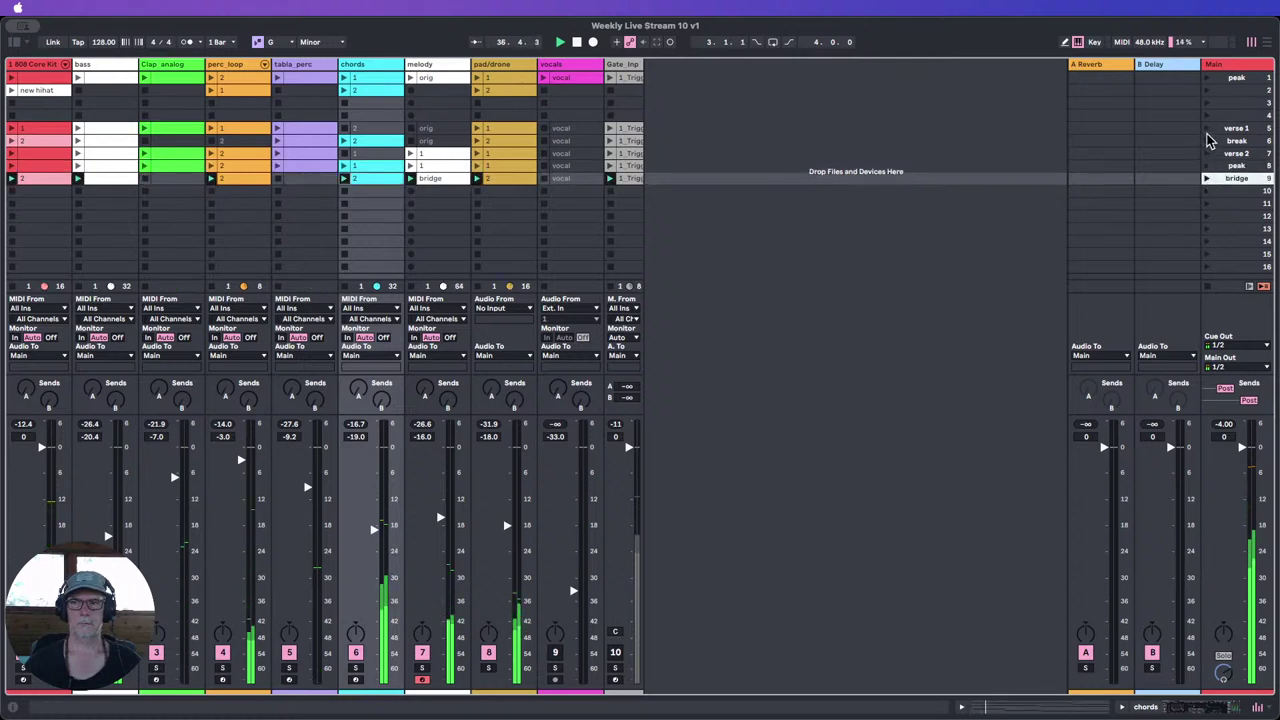
Step: Audition verse 1 into the break scene, activating the break's melody clip and deactivating its chords clip
click(1206, 129)
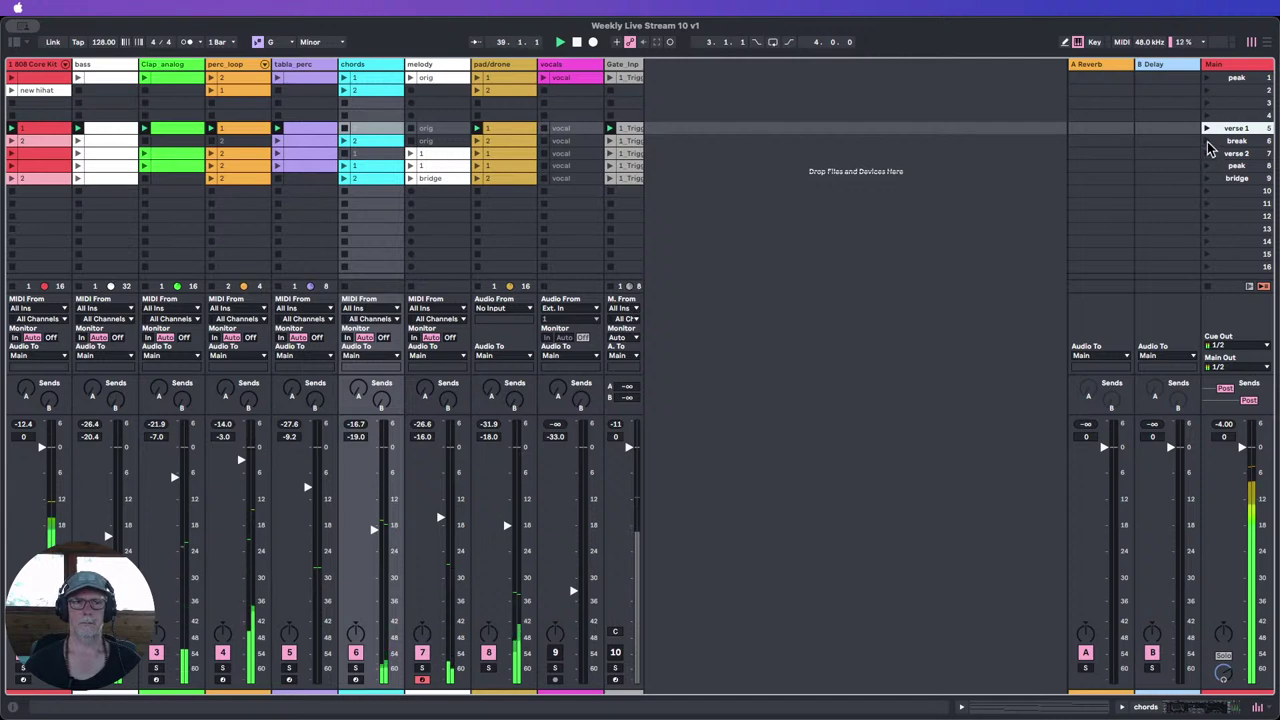
click(1206, 142)
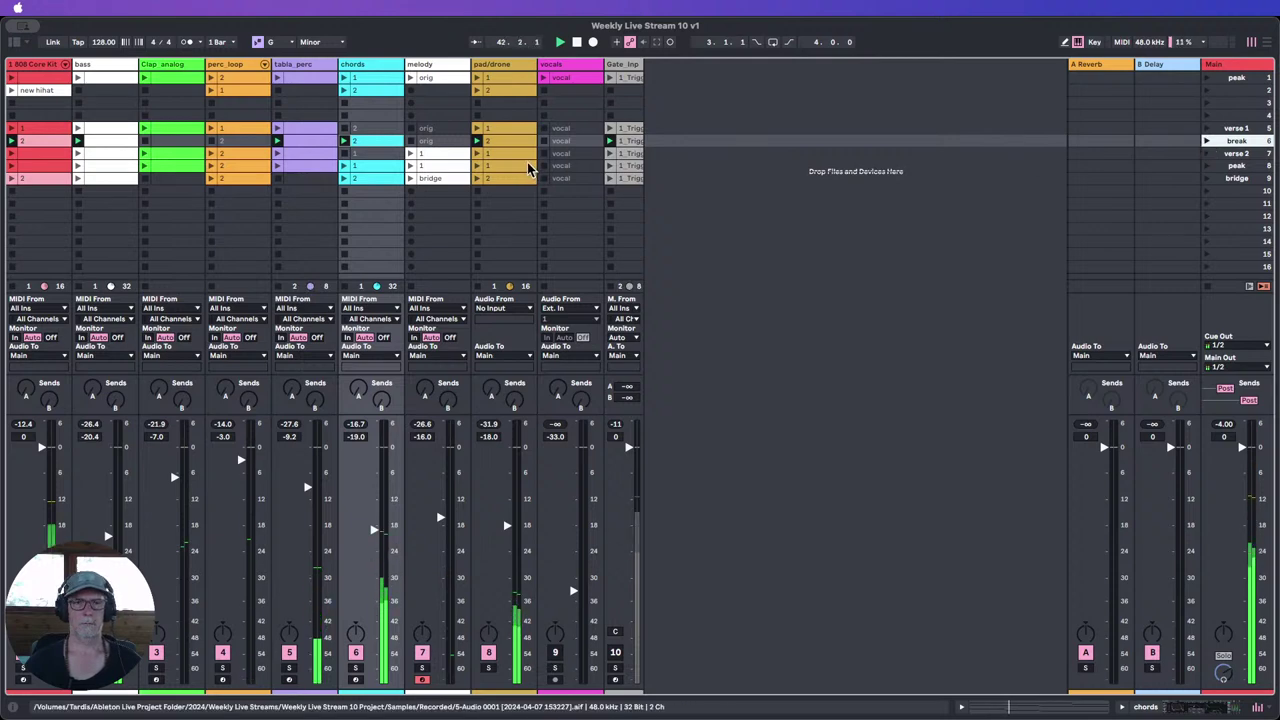
click(432, 143)
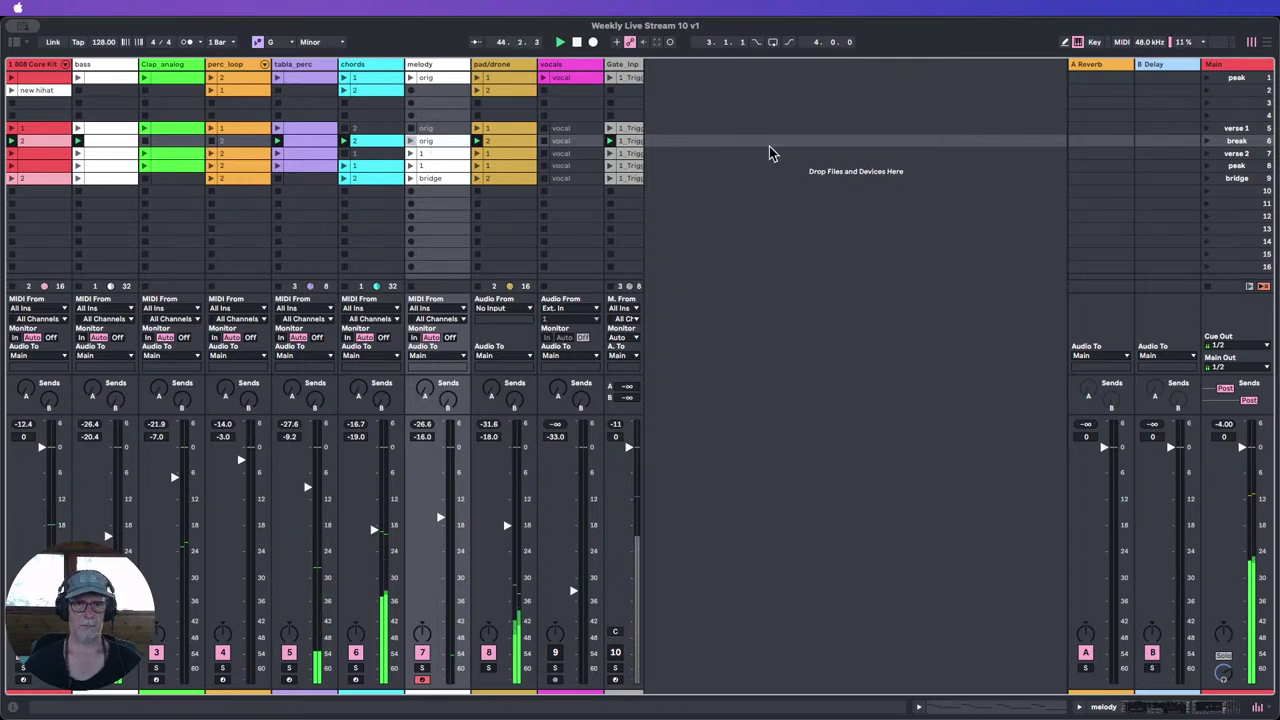
click(1206, 141)
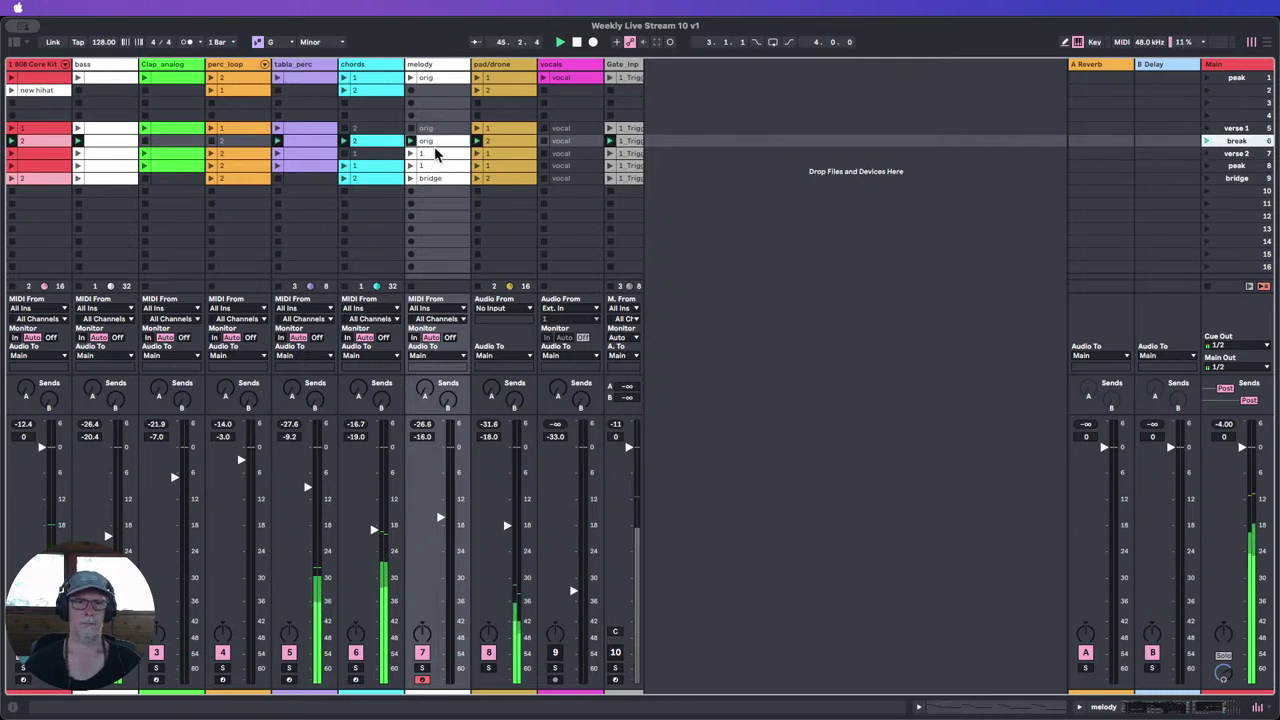
click(386, 141)
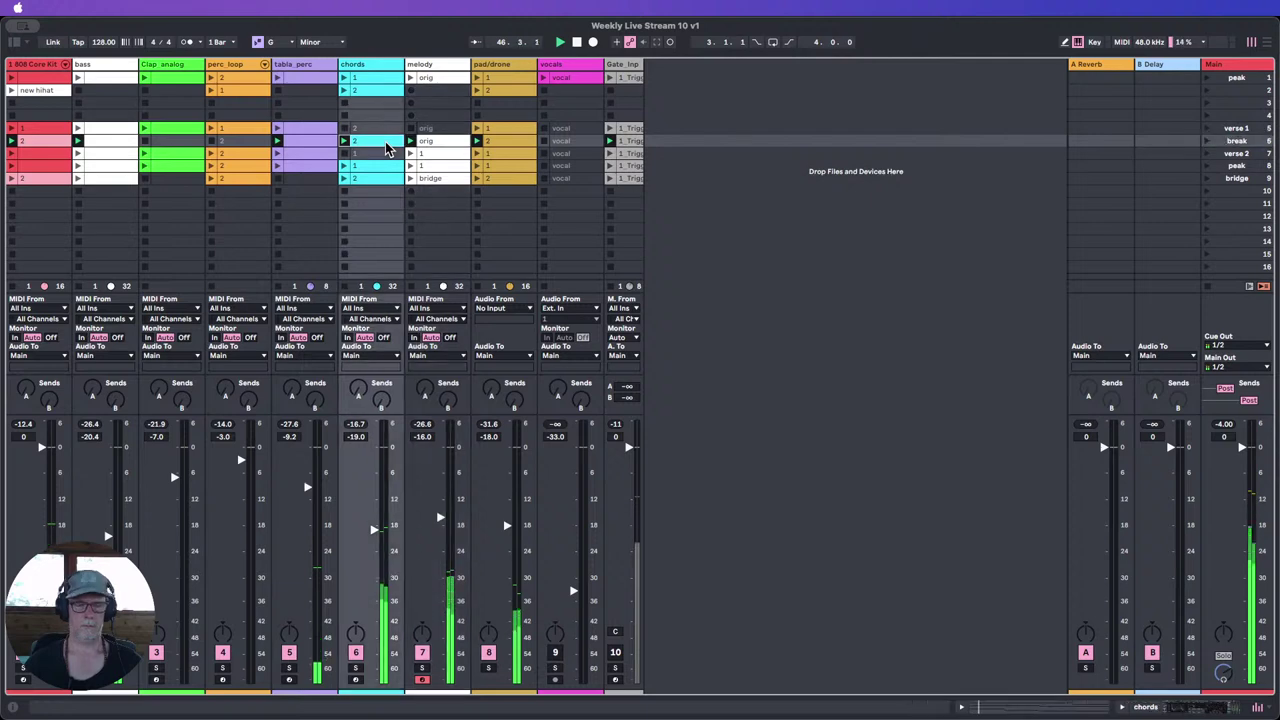
Step: In the break scene's melody clip, deactivate all notes and reactivate the opening E♭4, D4 and C4 of bar 1
double_click(437, 143)
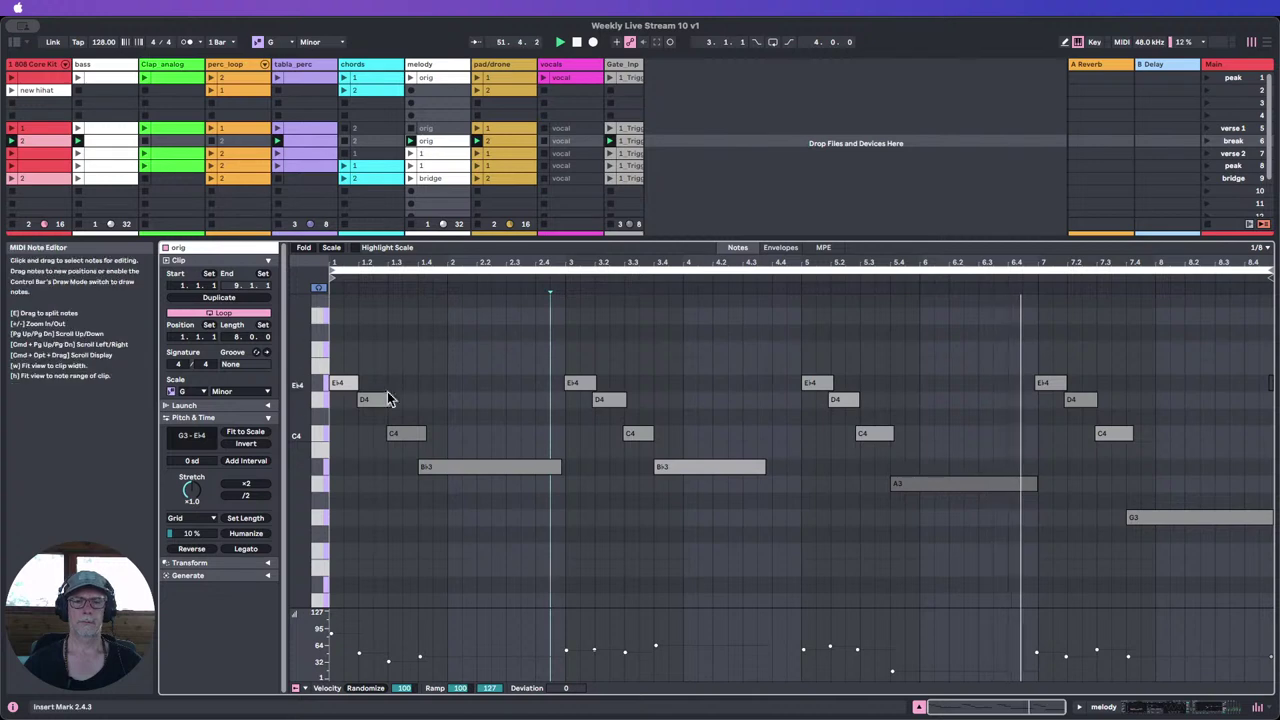
key(super+a)
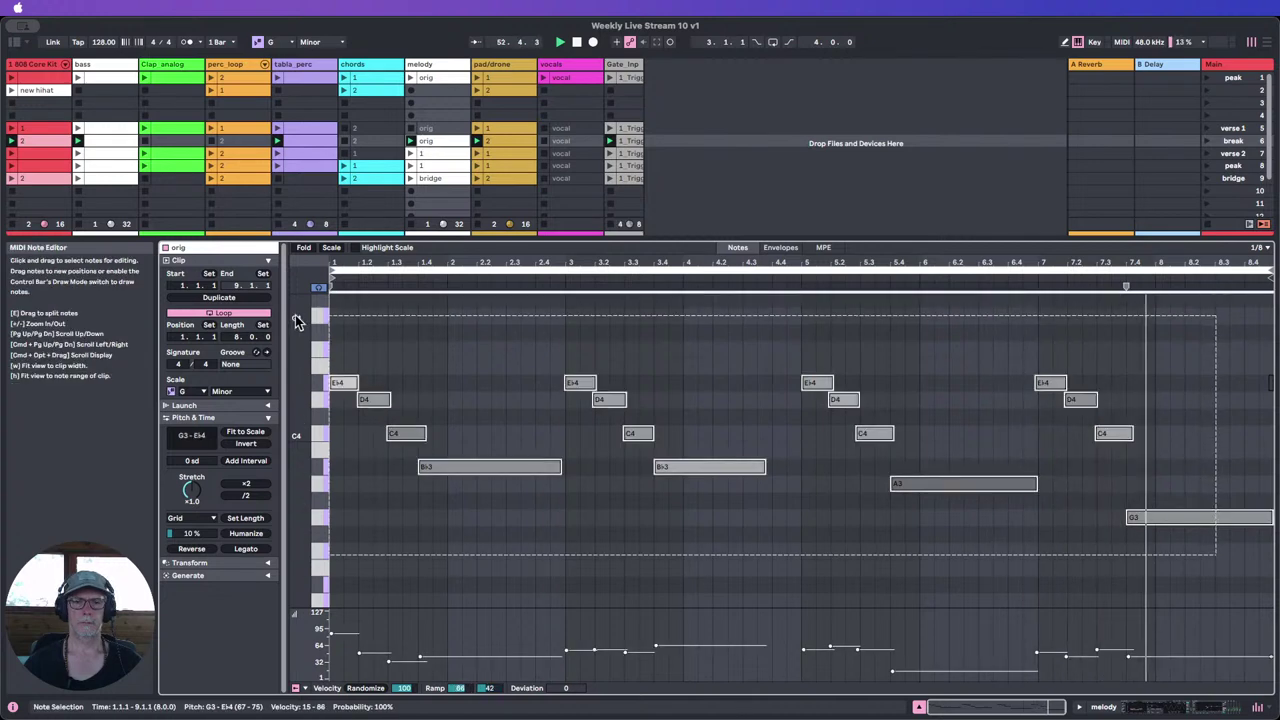
drag(344, 449, 336, 311)
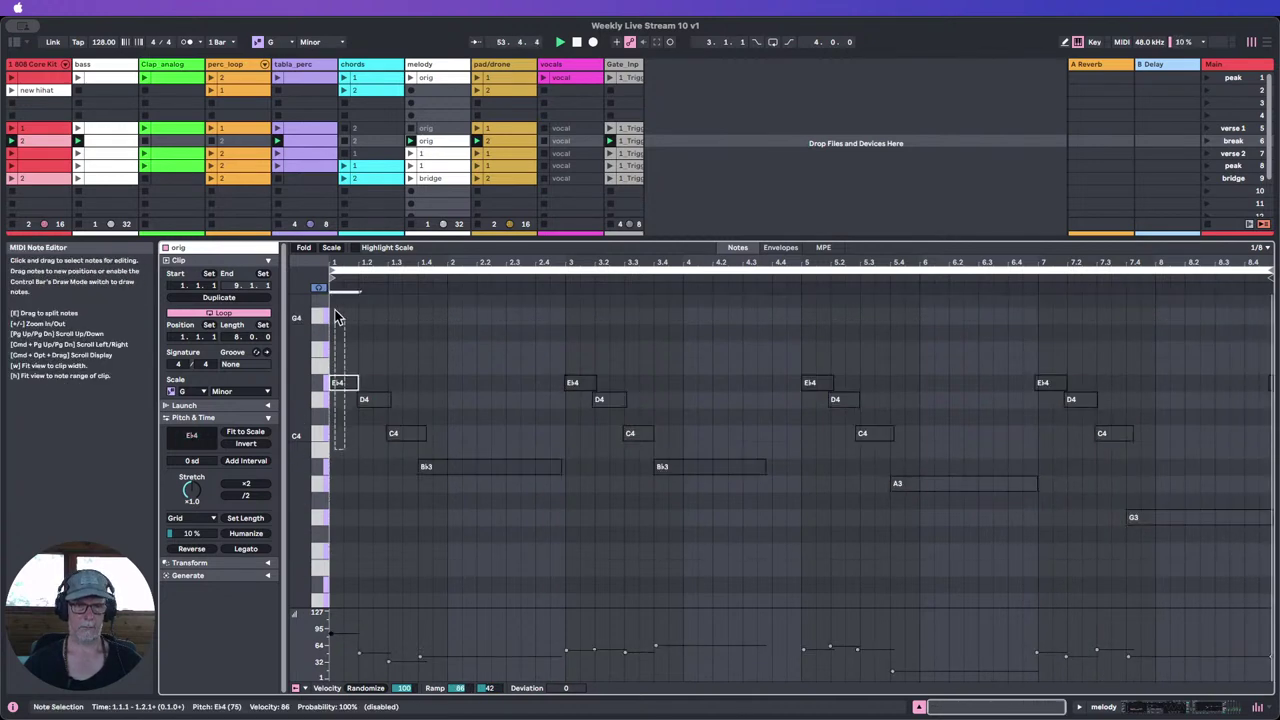
drag(384, 461, 404, 399)
key(0)
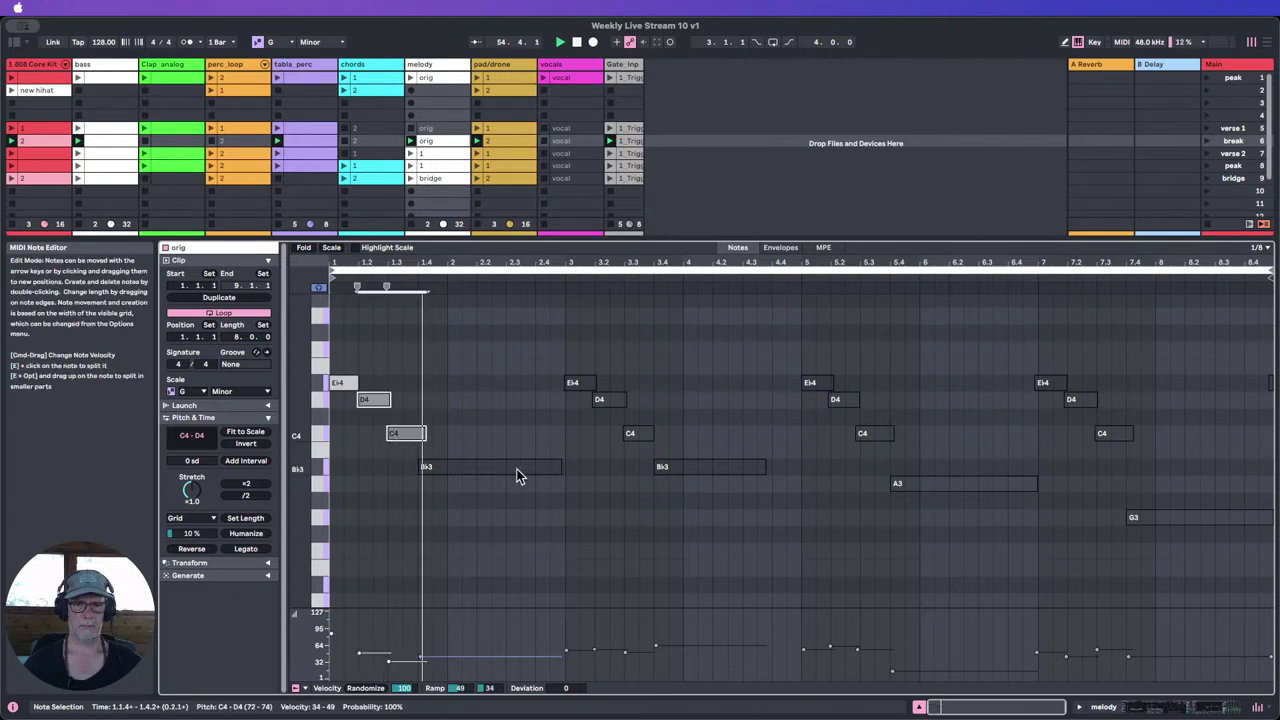
Step: Reactivate D4 and C4 in bar 3, E♭4, D4 and C4 in bar 5, D4 and C4 in bar 7, and the final G3
click(634, 450)
drag(634, 450, 613, 402)
key(0)
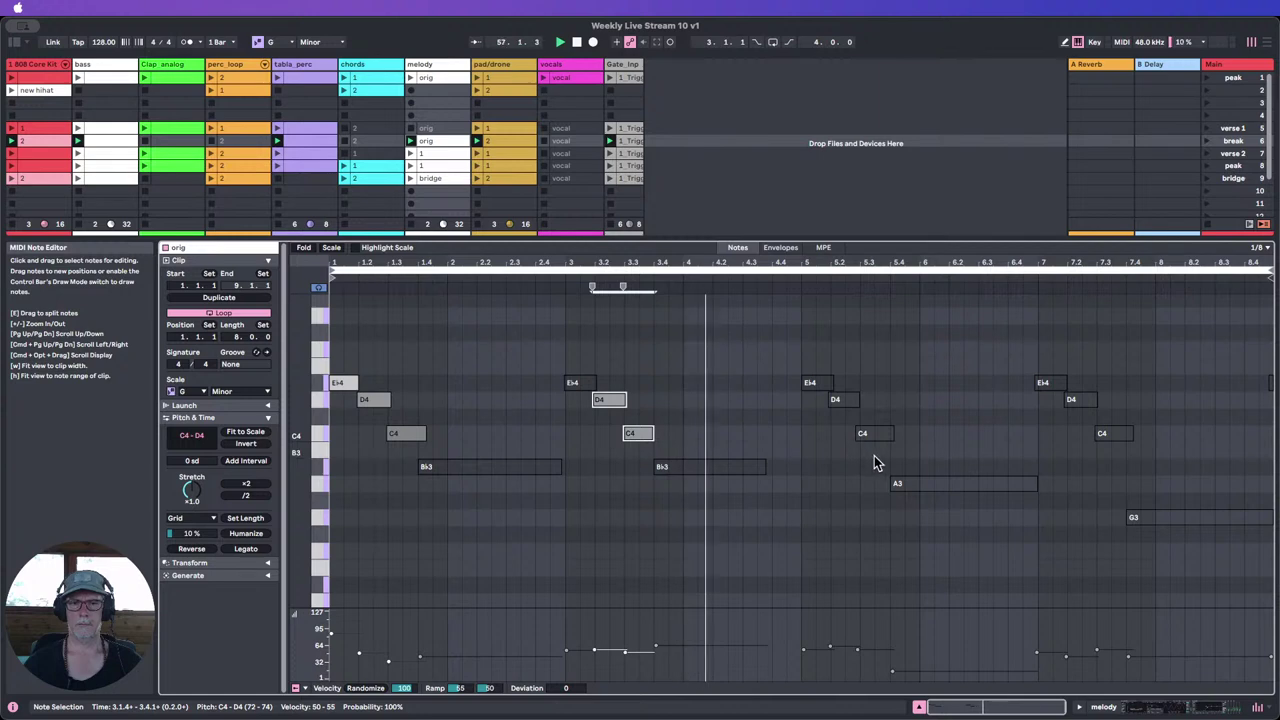
drag(882, 452, 806, 366)
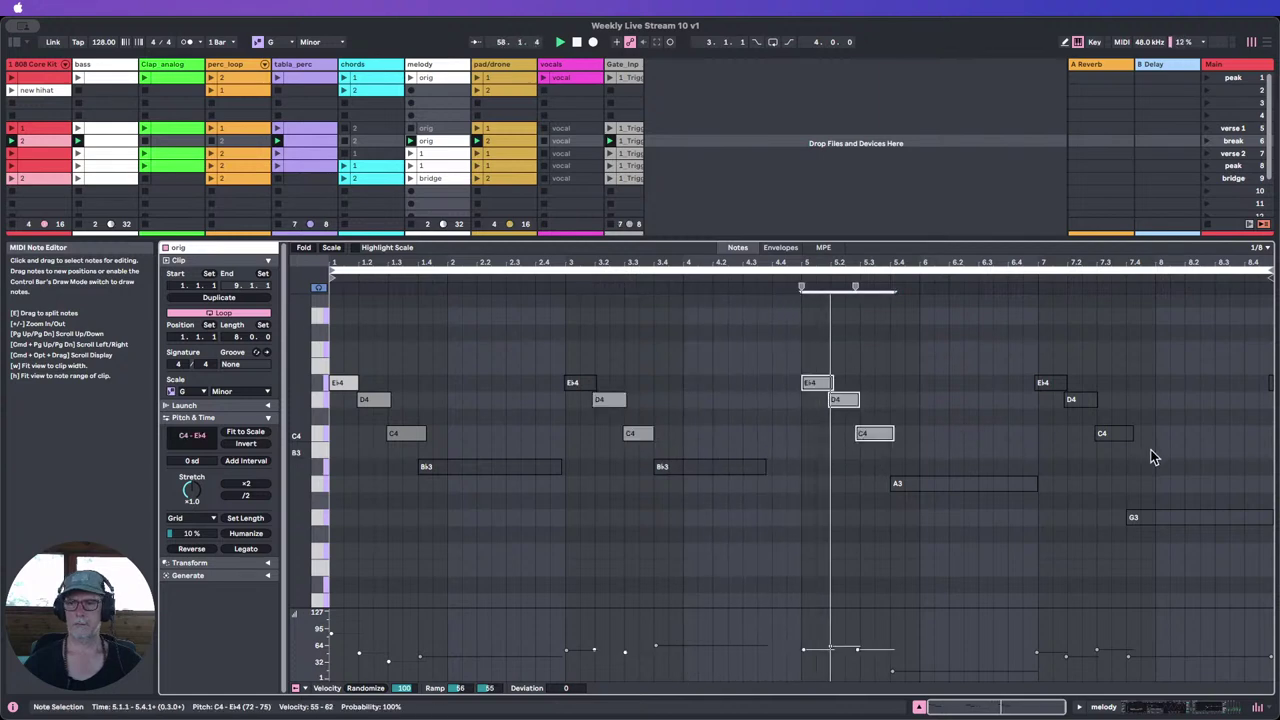
drag(1150, 452, 1090, 385)
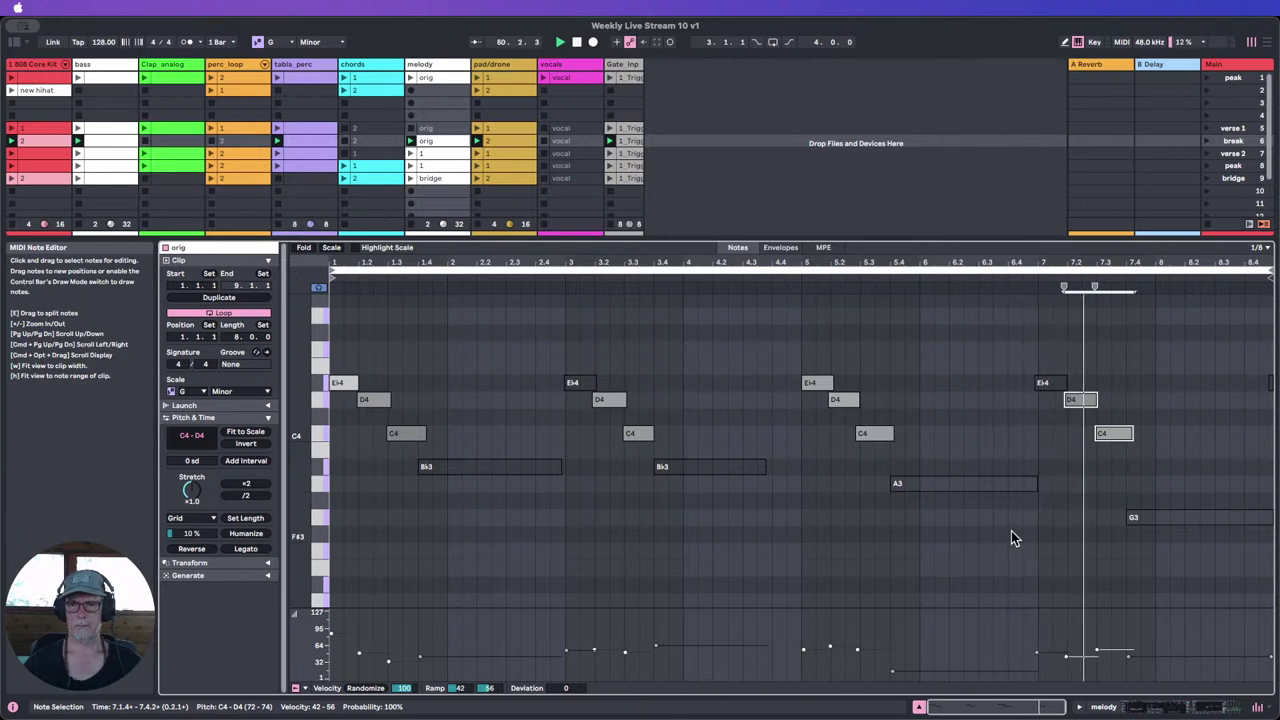
click(1245, 562)
drag(1245, 562, 1225, 486)
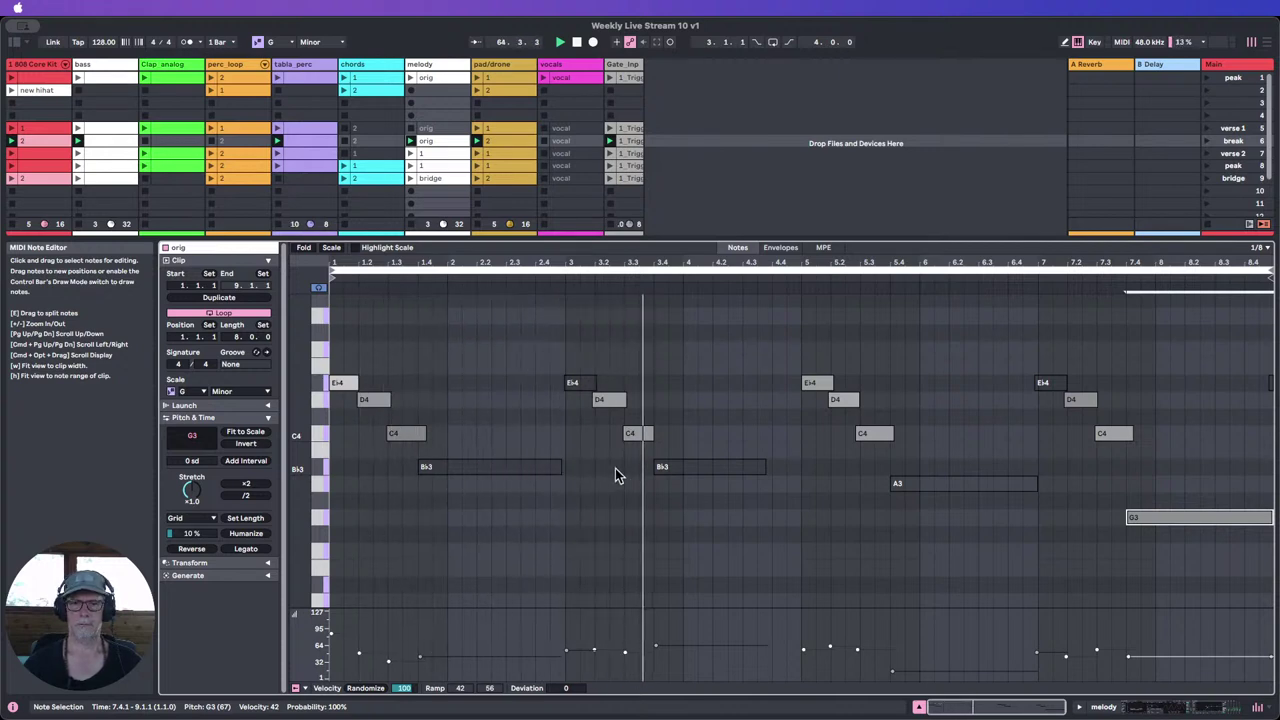
Step: In the phrase starting at bar 3, reactivate E♭4 and B♭3, deactivate D4, and close the note editor
drag(592, 442, 582, 386)
click(603, 398)
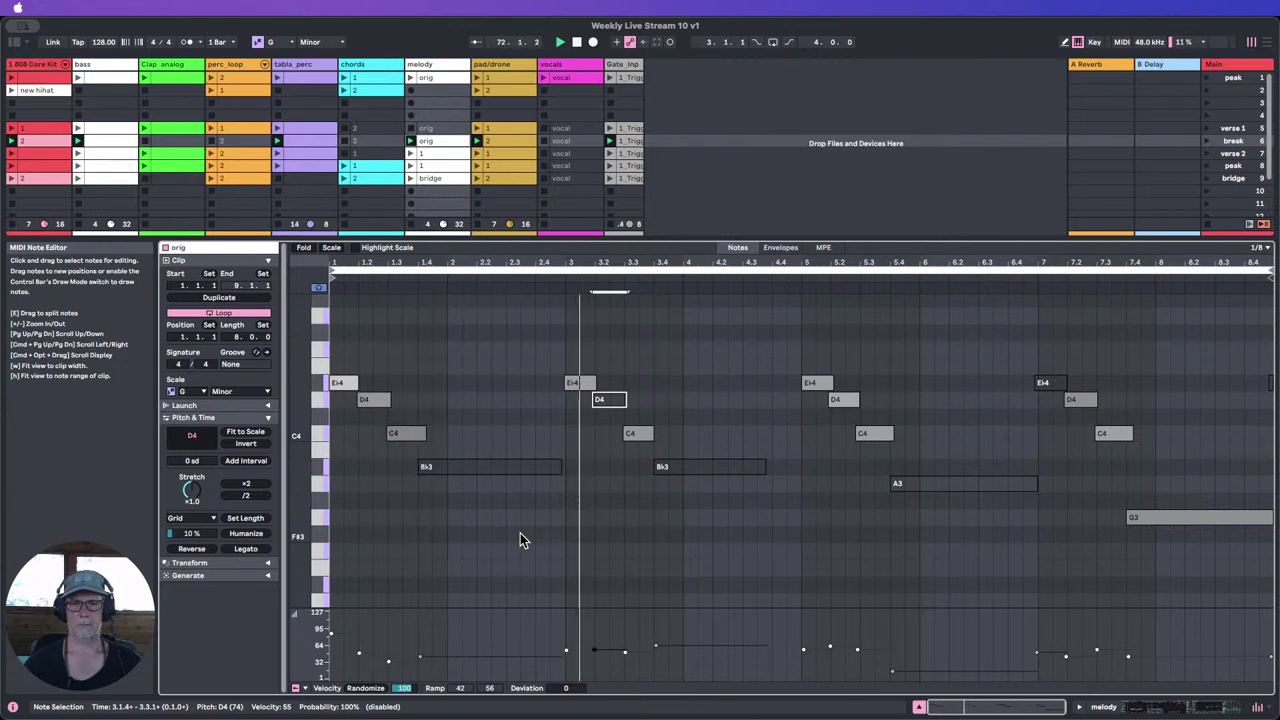
click(704, 466)
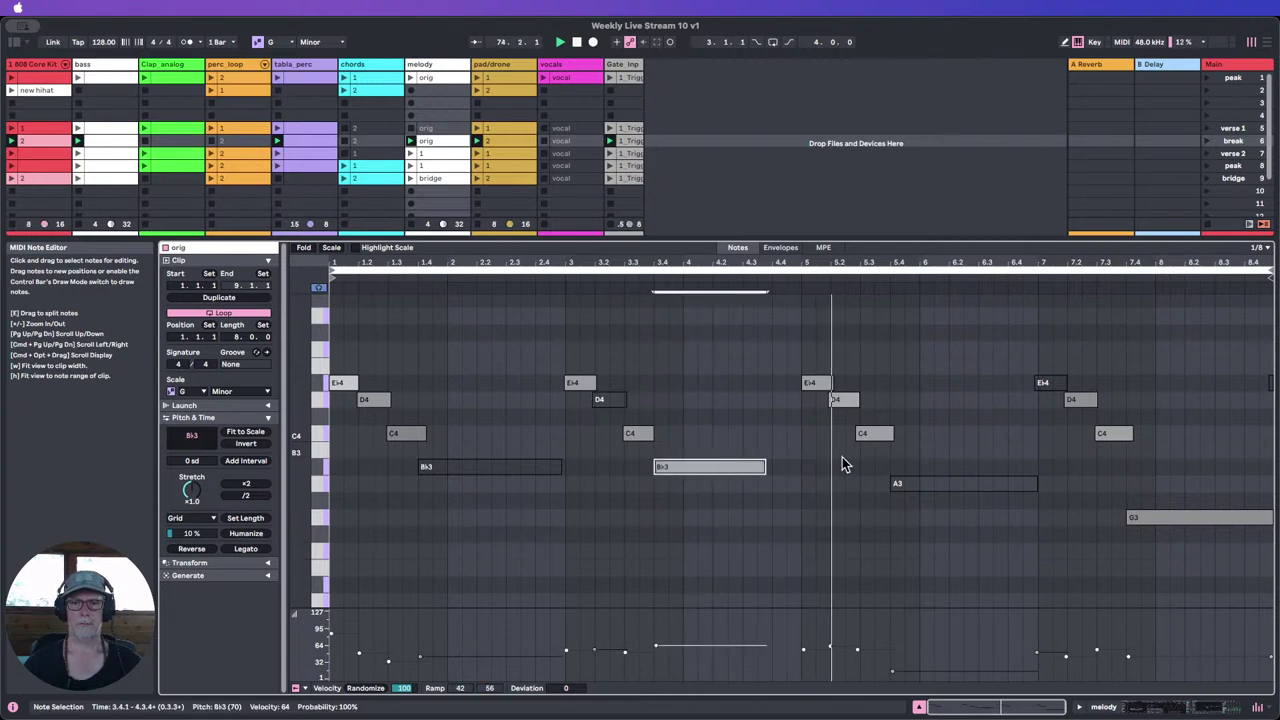
click(918, 706)
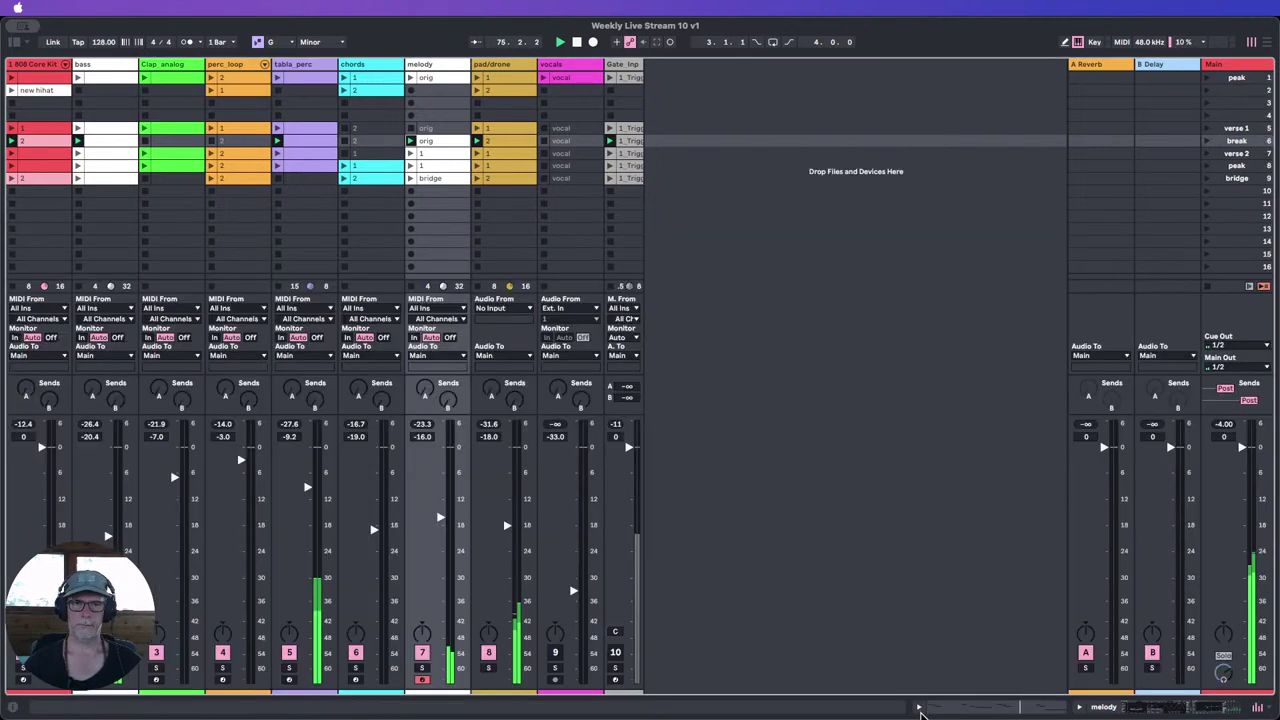
Step: Rename the break scene's melody clip as 2
right_click(437, 143)
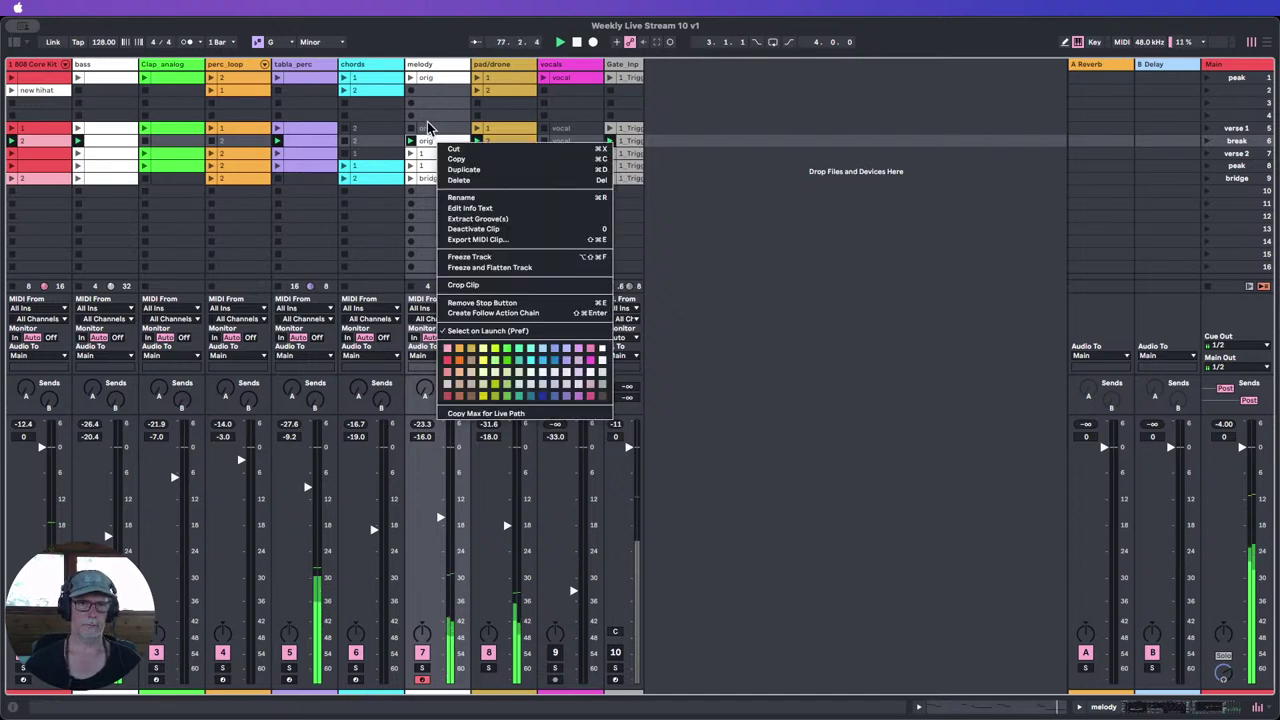
click(428, 128)
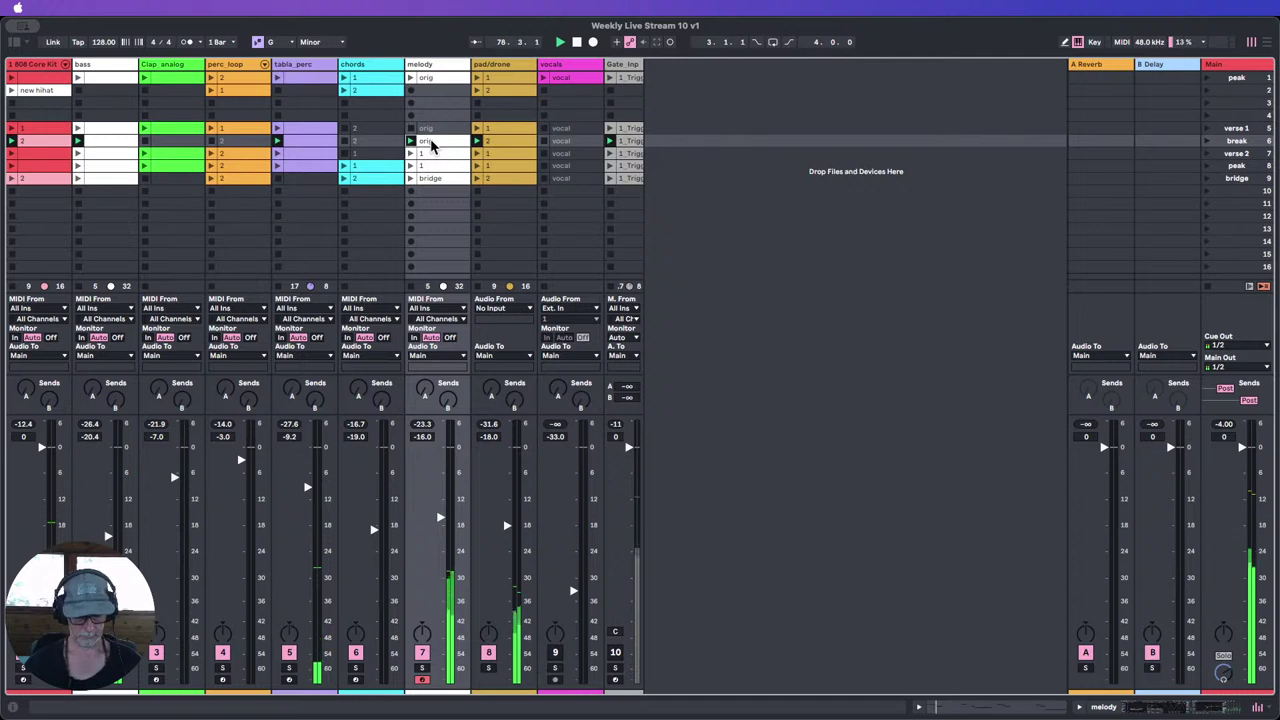
key(super+r)
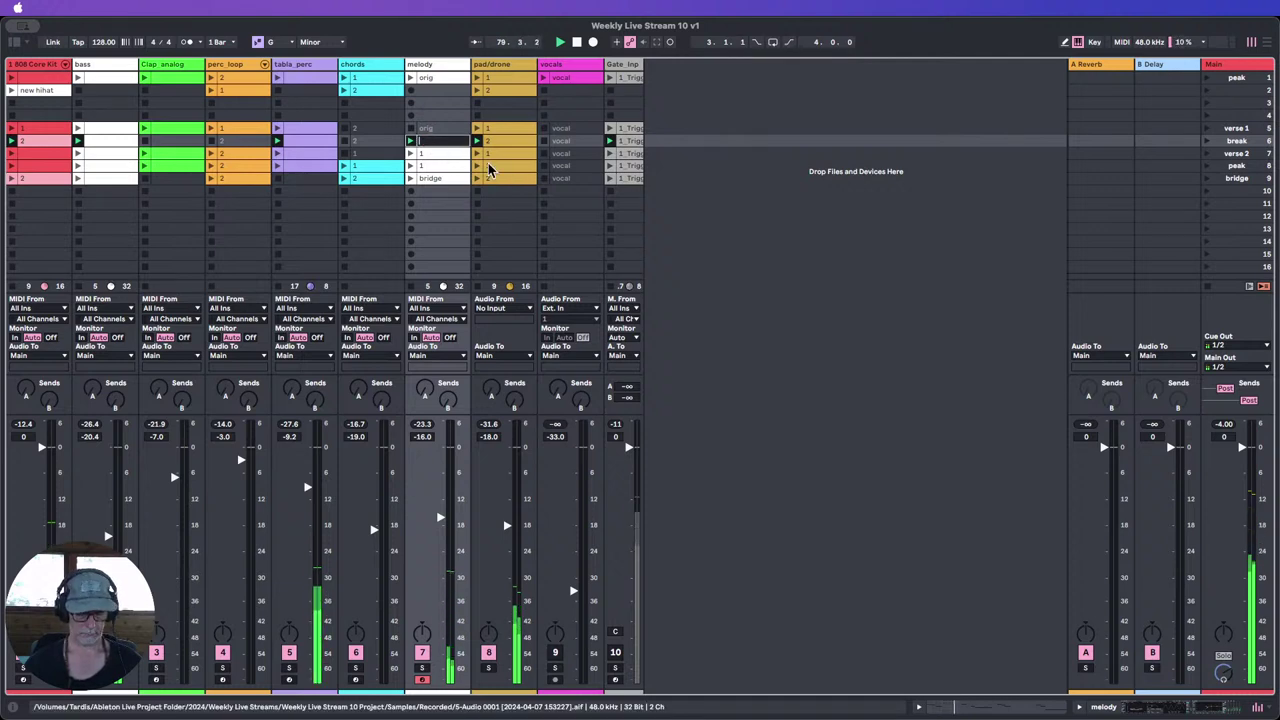
click(756, 196)
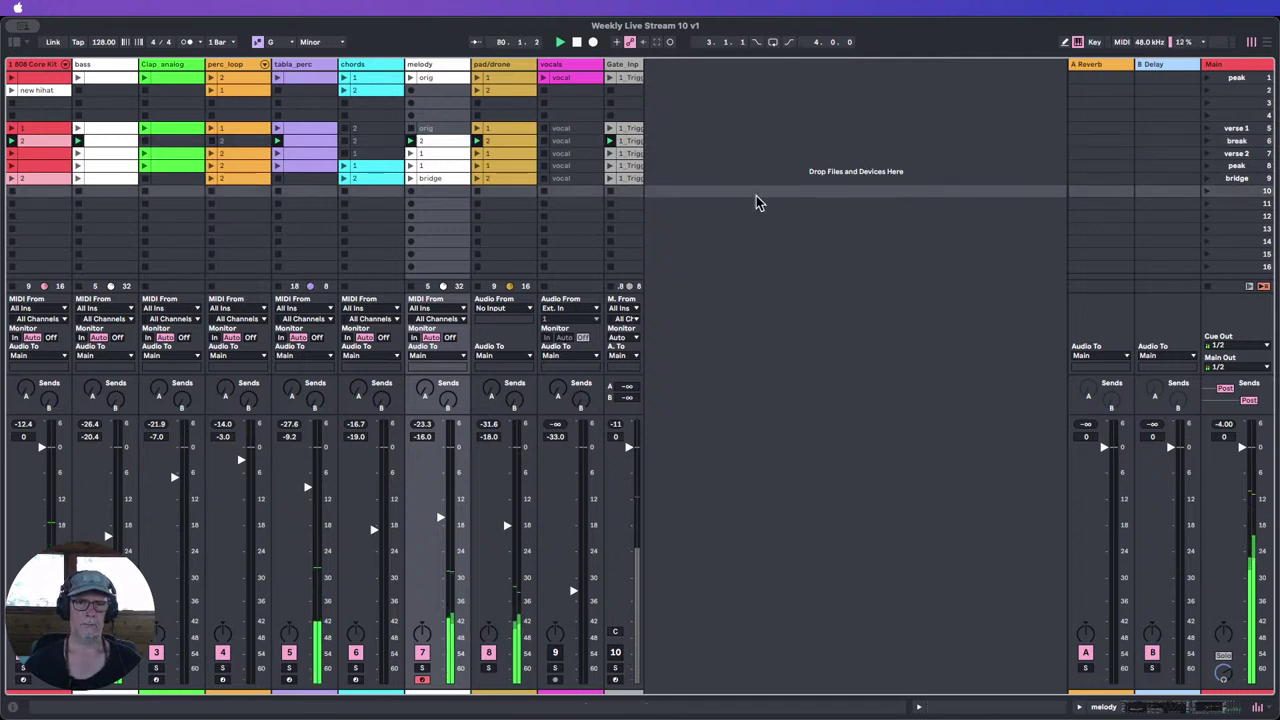
Step: Audition the verse 1, break and verse 2 scenes in sequence
click(1213, 129)
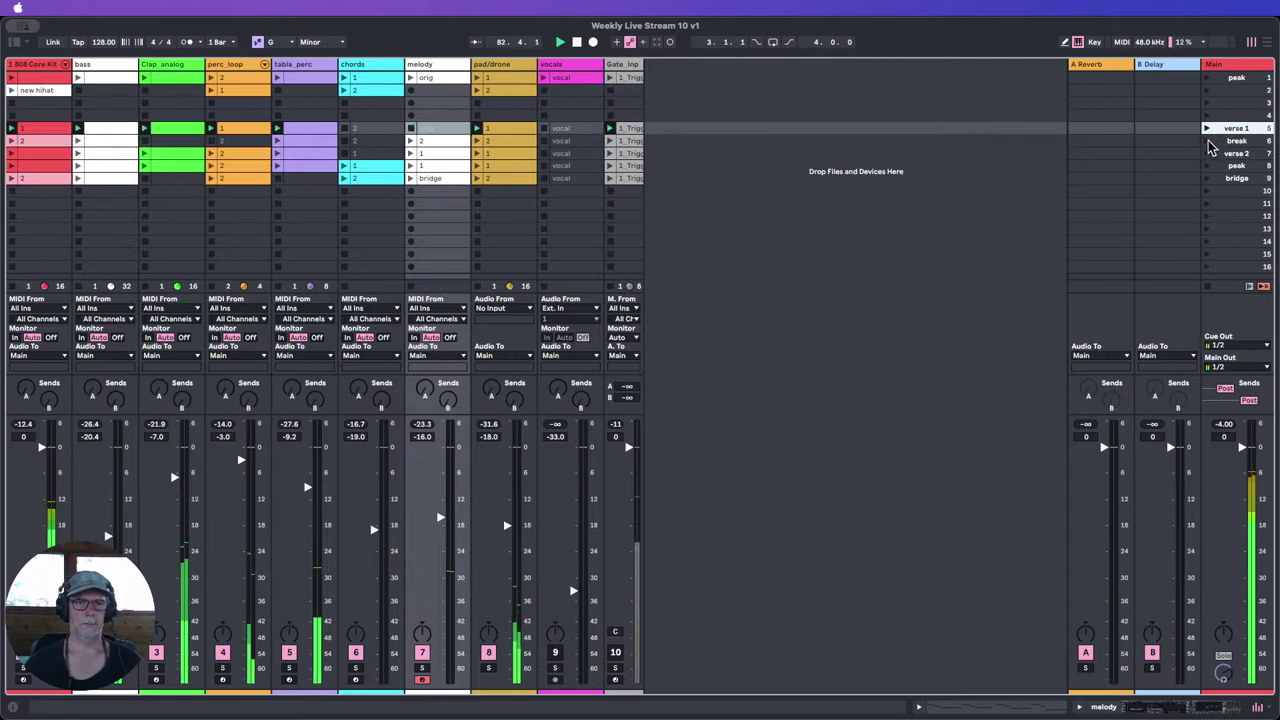
click(1208, 141)
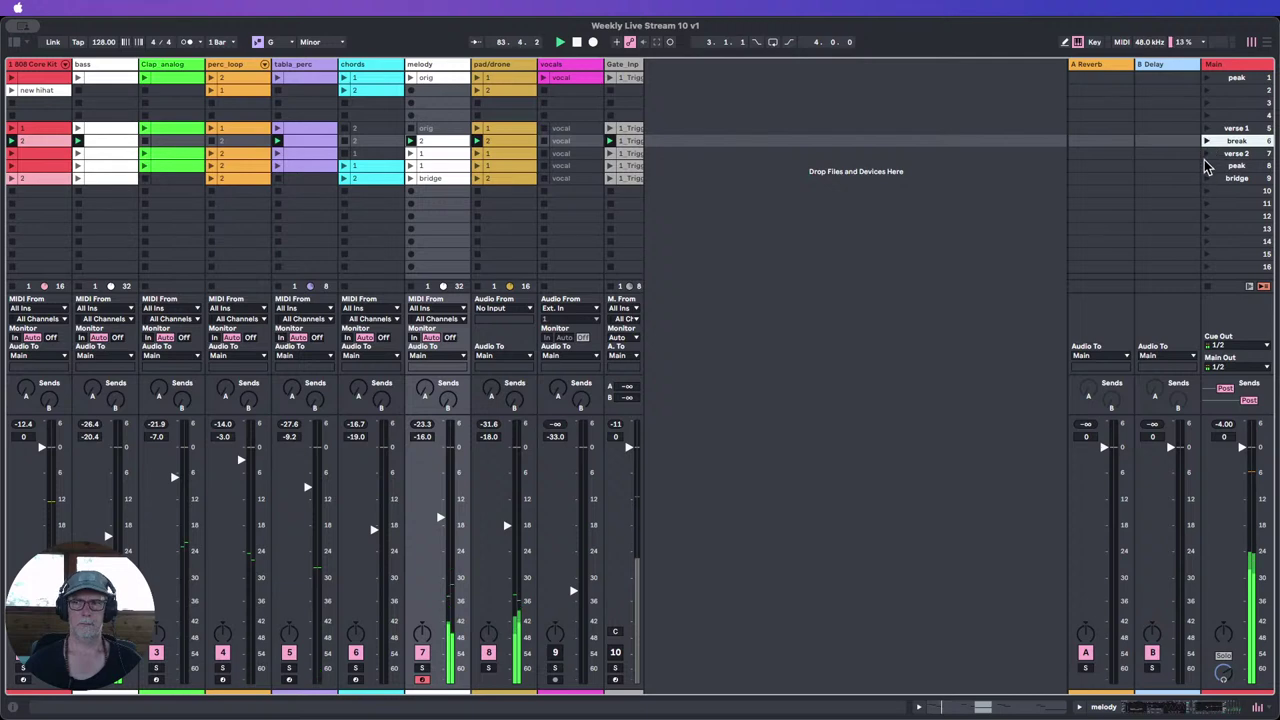
click(1207, 153)
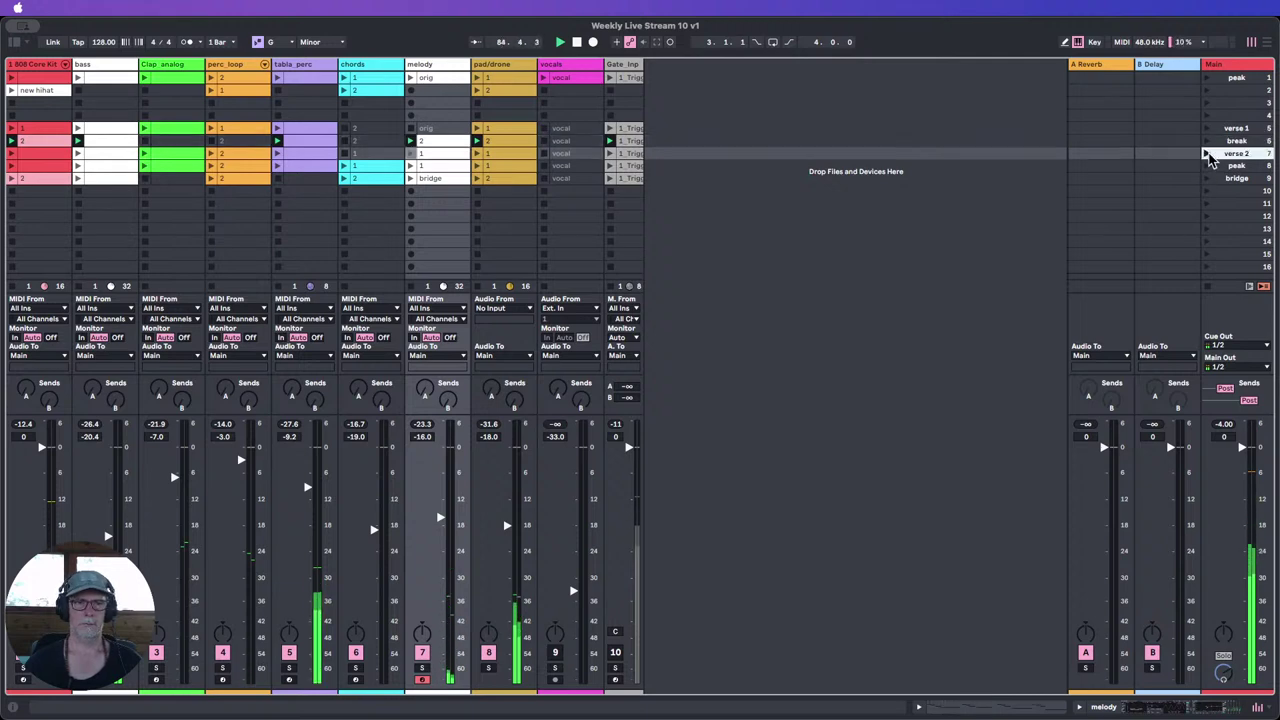
Step: Activate the perc_loop clip and deactivate the tabla_perc clip in the break scene, and relaunch that scene
click(237, 145)
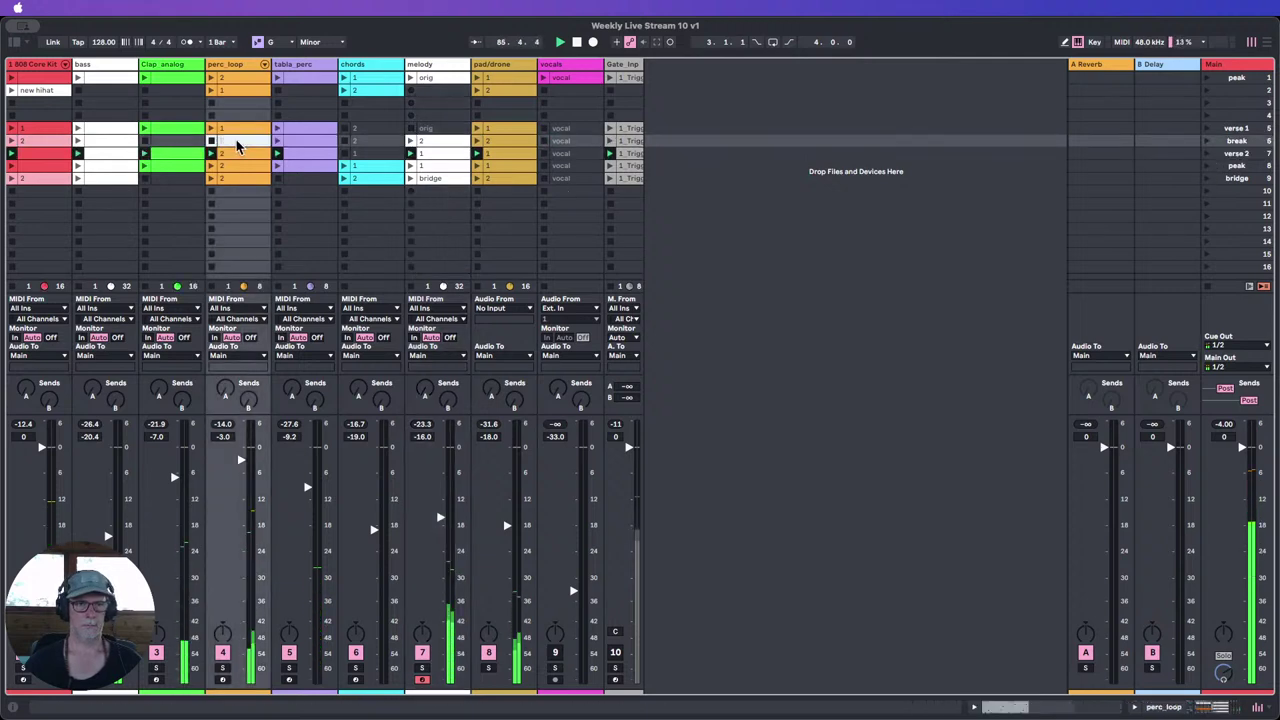
click(300, 140)
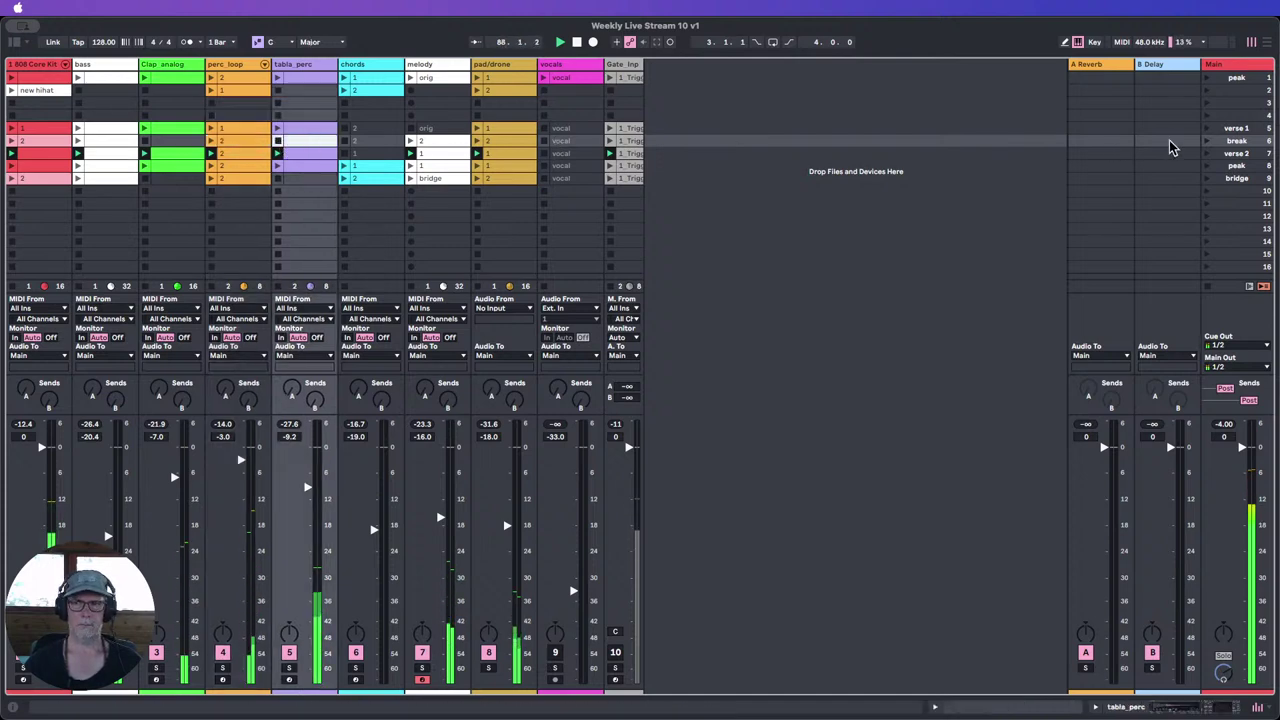
click(1206, 141)
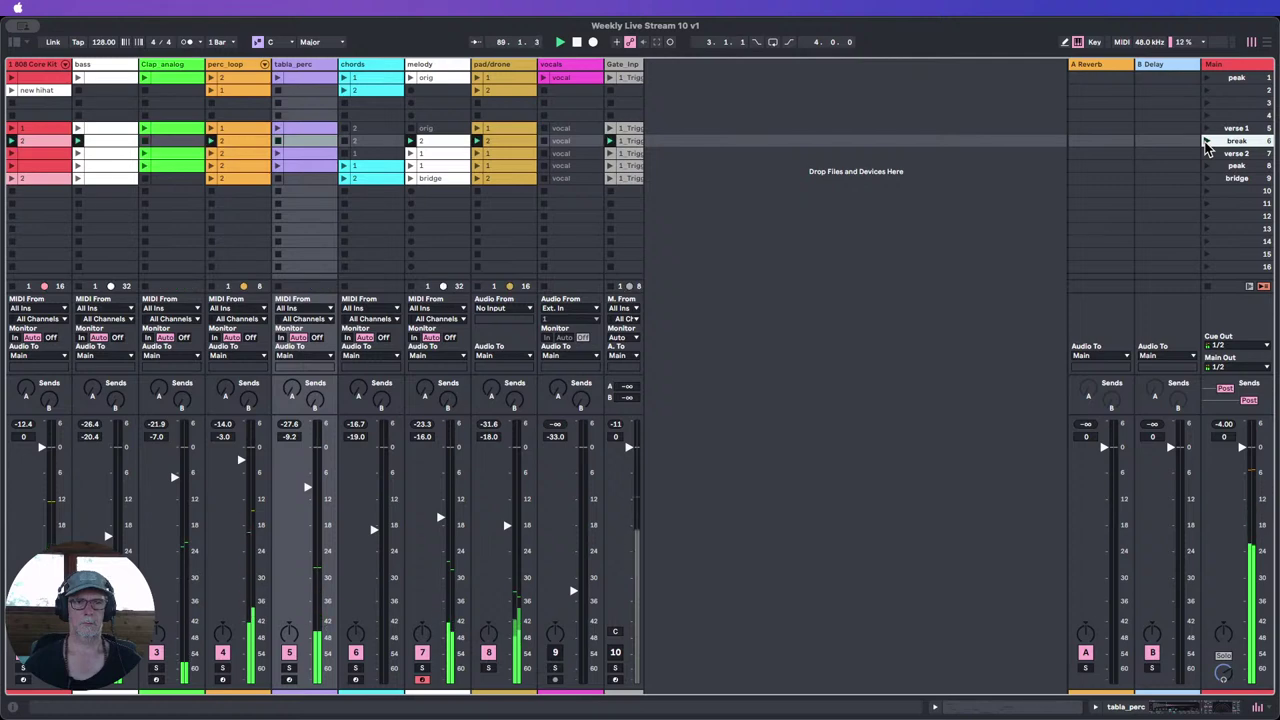
Step: Activate the Clap_analog clip in the break scene and audition the break leading into verse 2
click(172, 145)
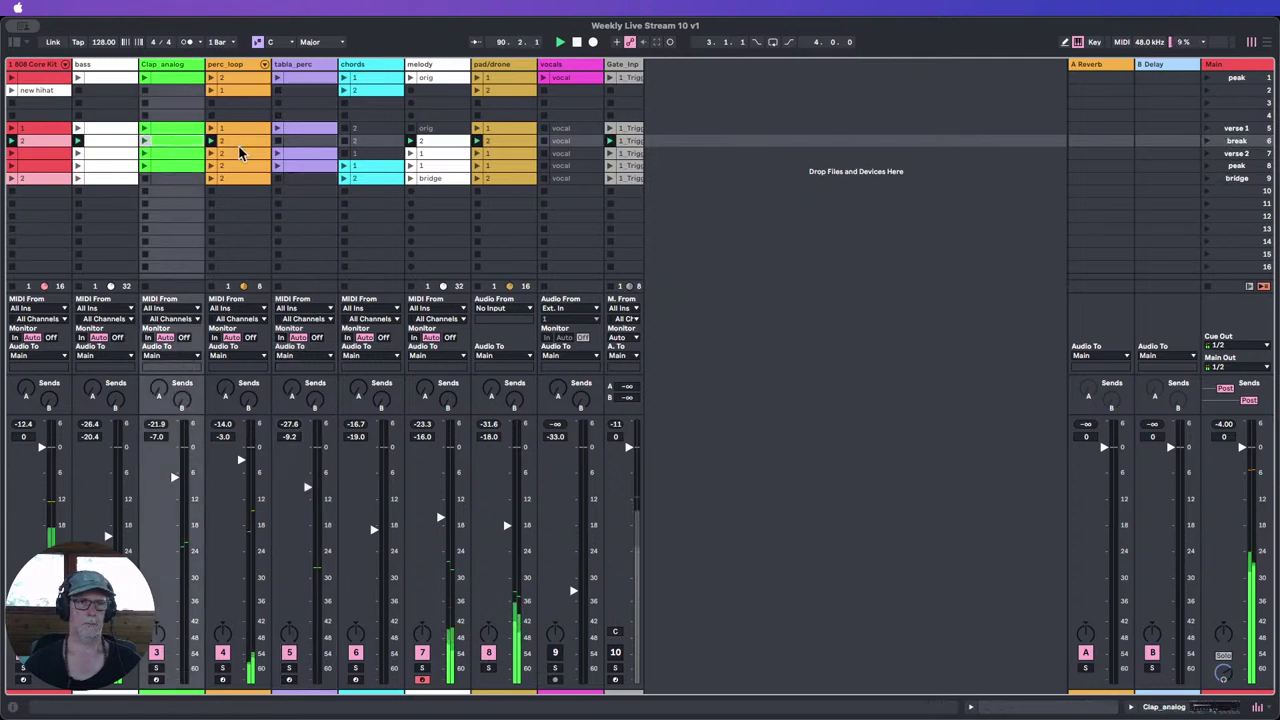
click(1206, 141)
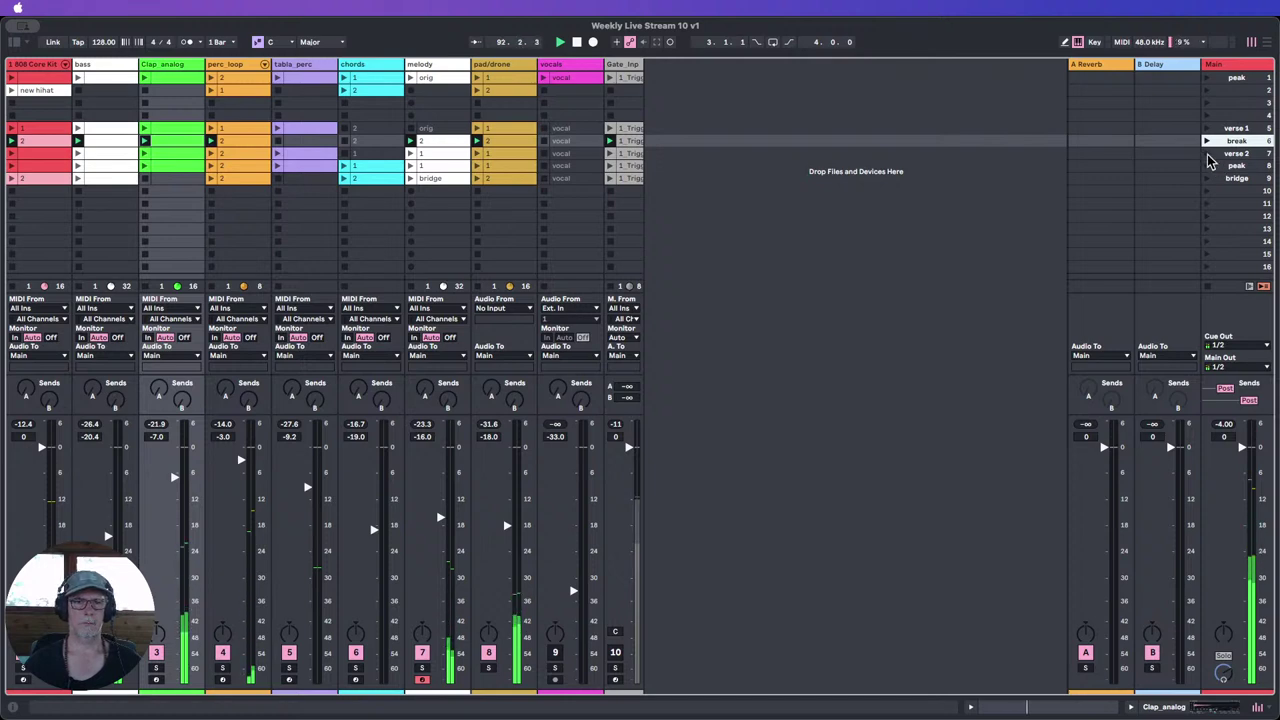
click(1208, 154)
click(1207, 154)
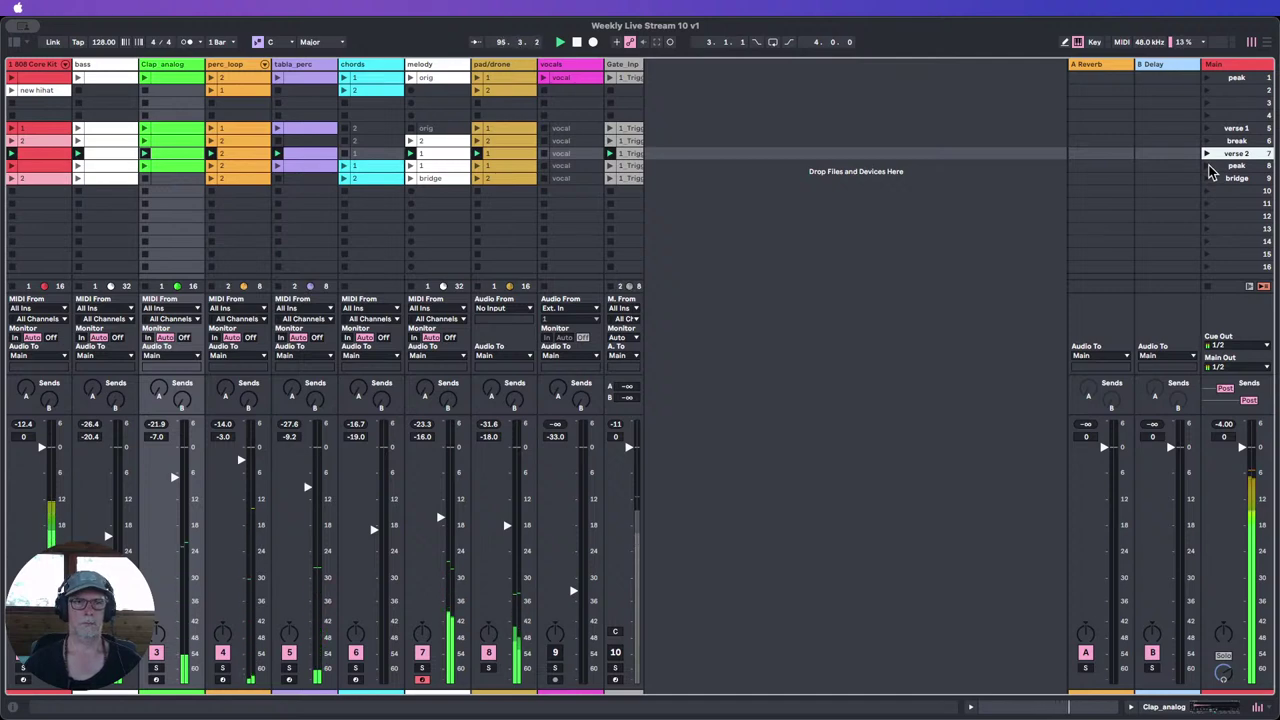
Step: Audition the peak and bridge scenes, then examine the rim shot and closed hi-hat notes in the bridge's 1-808 Core Kit clip
click(1209, 165)
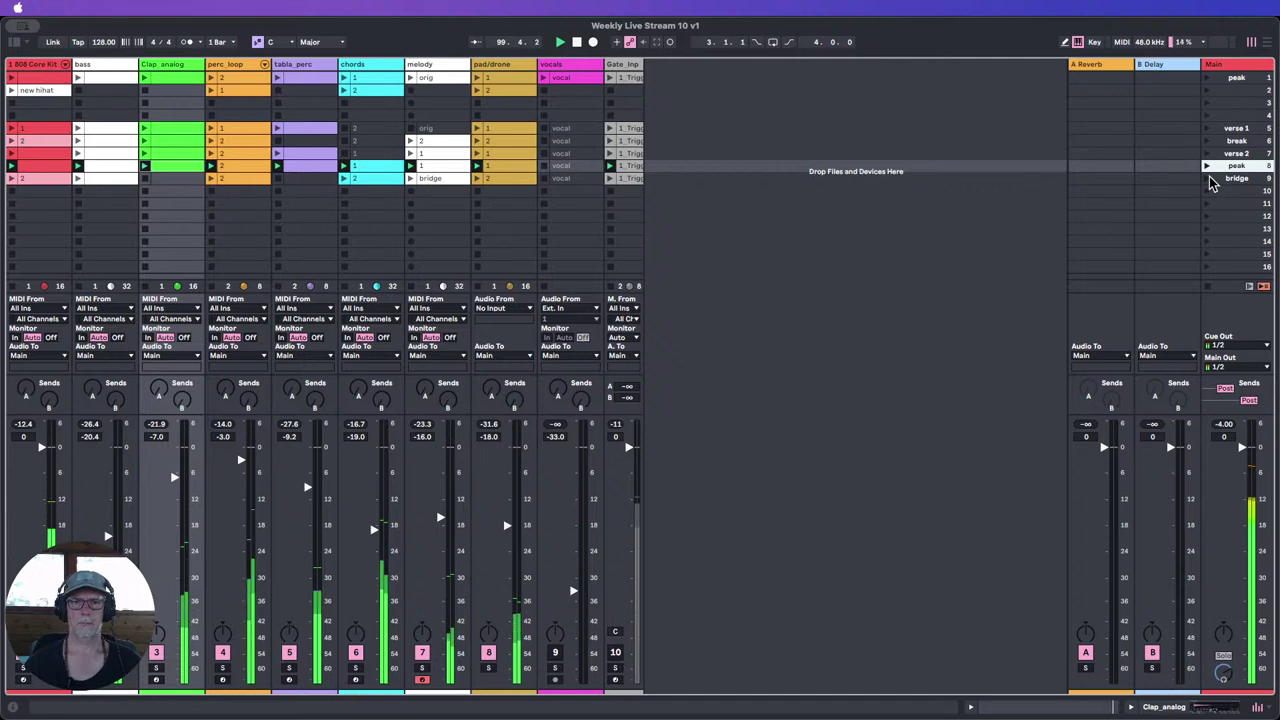
click(1209, 176)
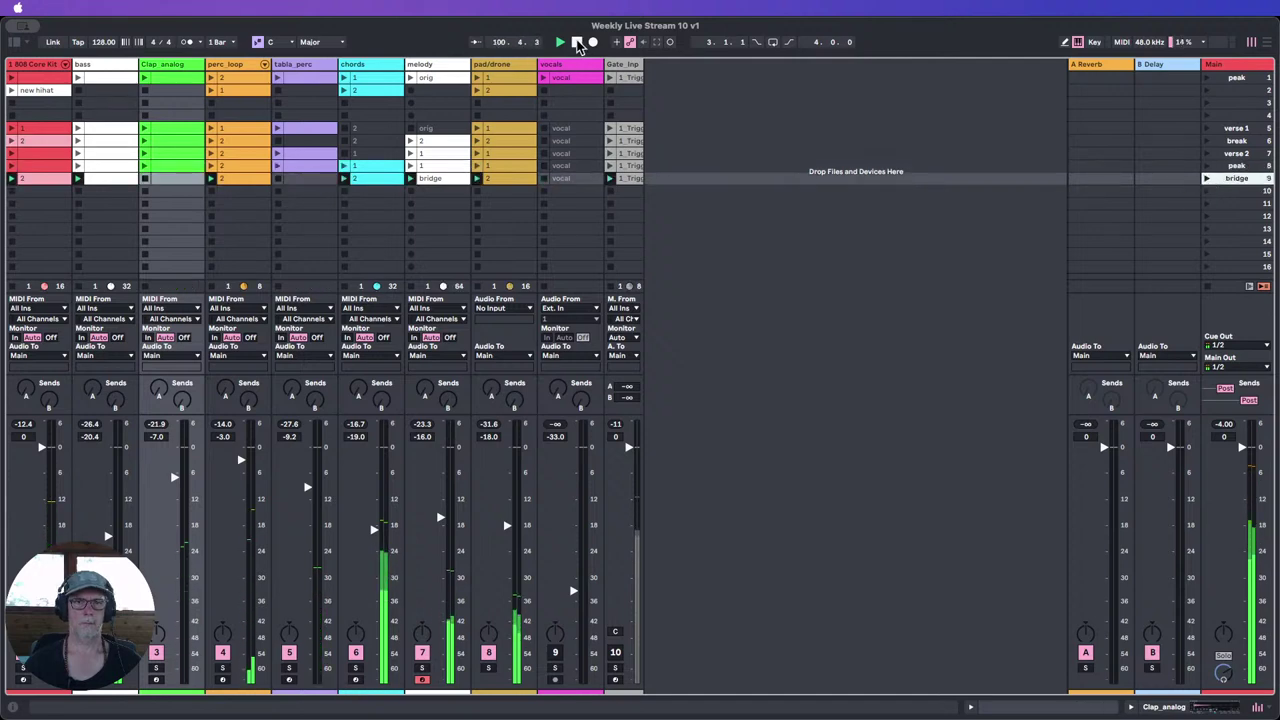
double_click(48, 178)
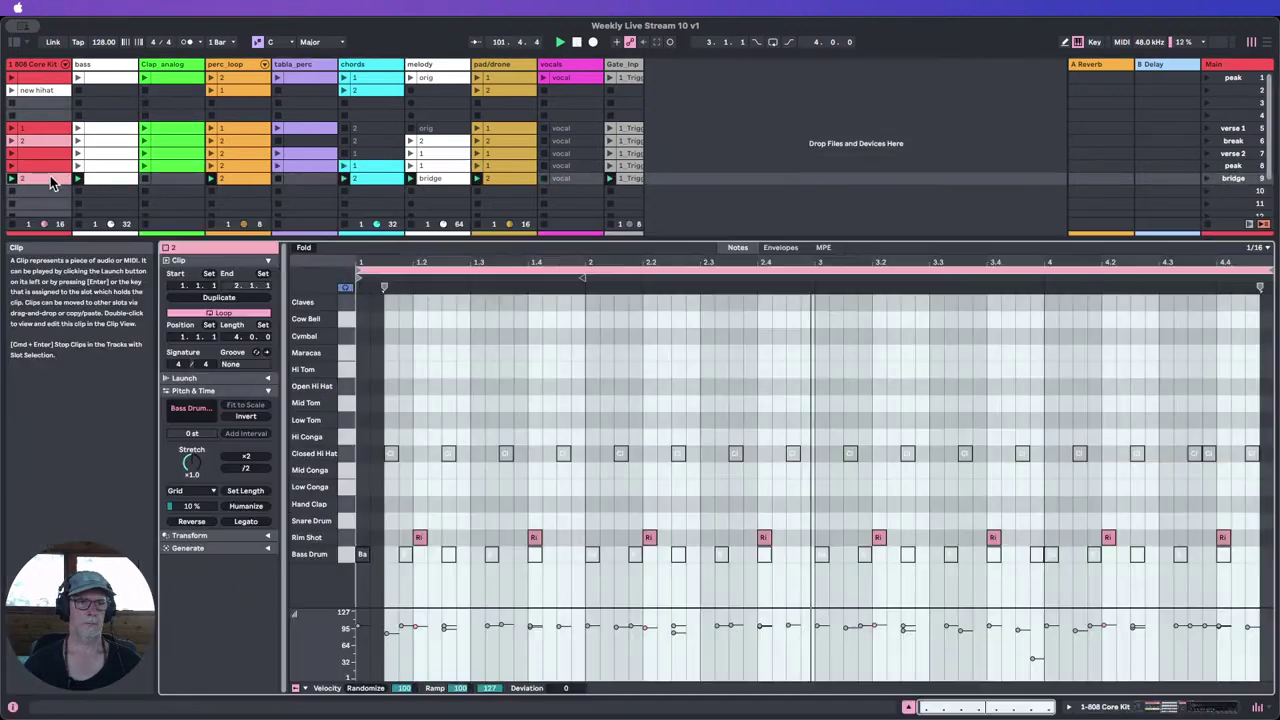
click(346, 536)
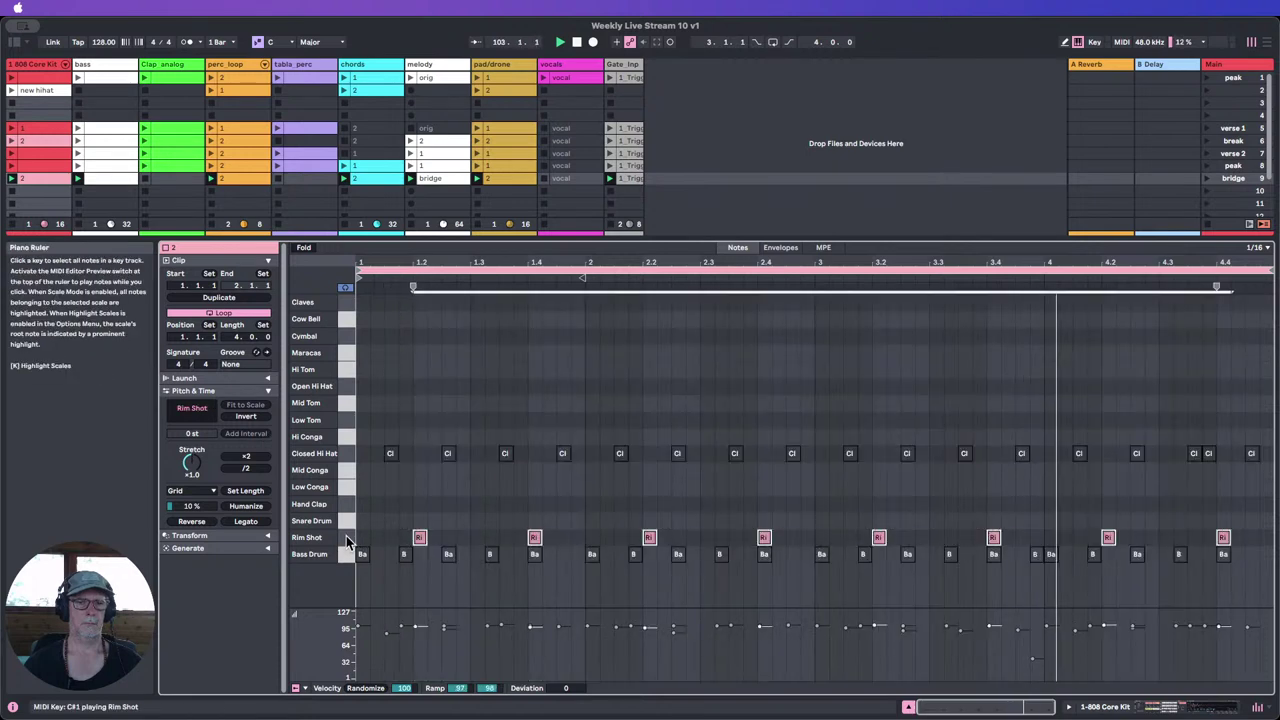
click(347, 454)
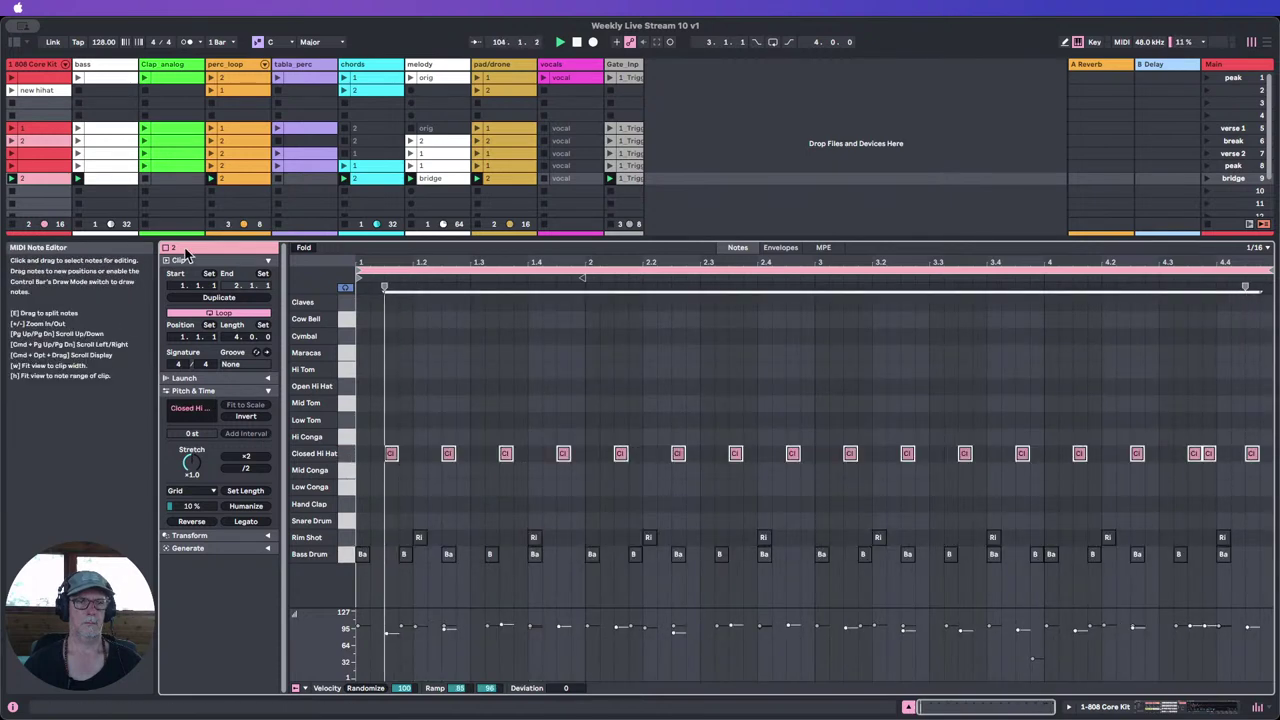
click(909, 707)
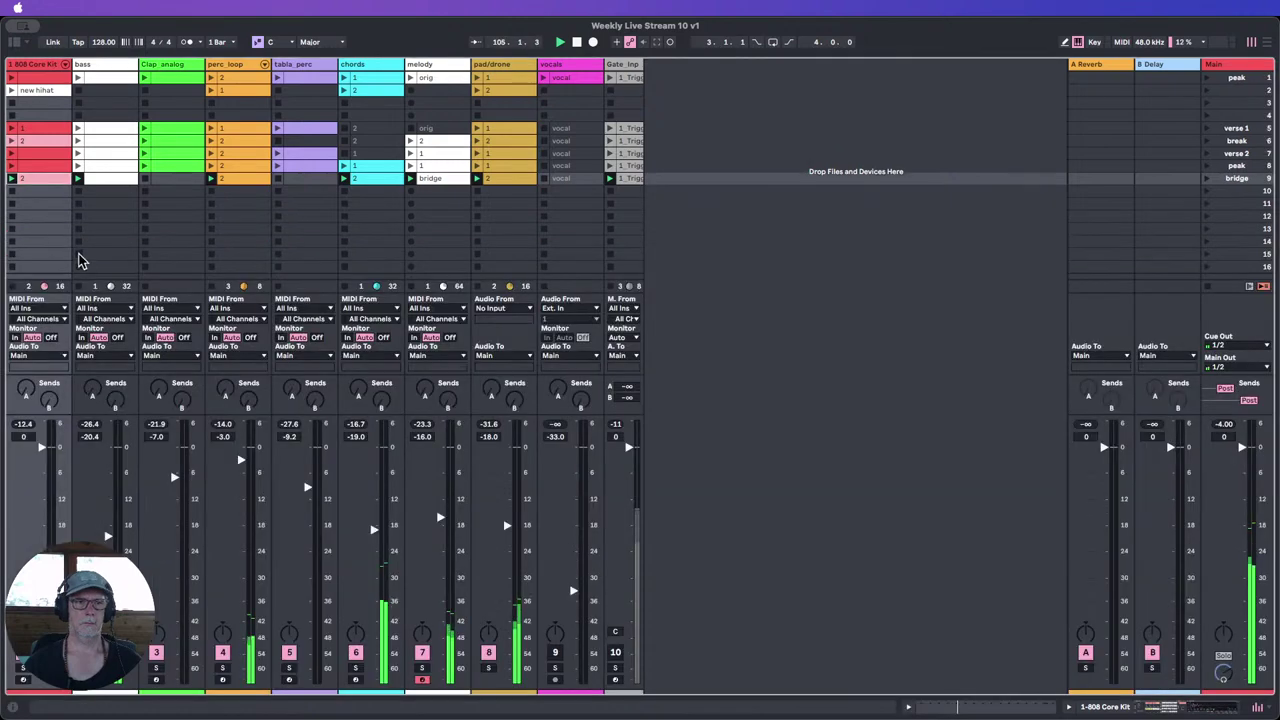
Step: Rename the bridge scene's 1-808 Core Kit clip as 3 and give it a light salmon colour
key(super+r)
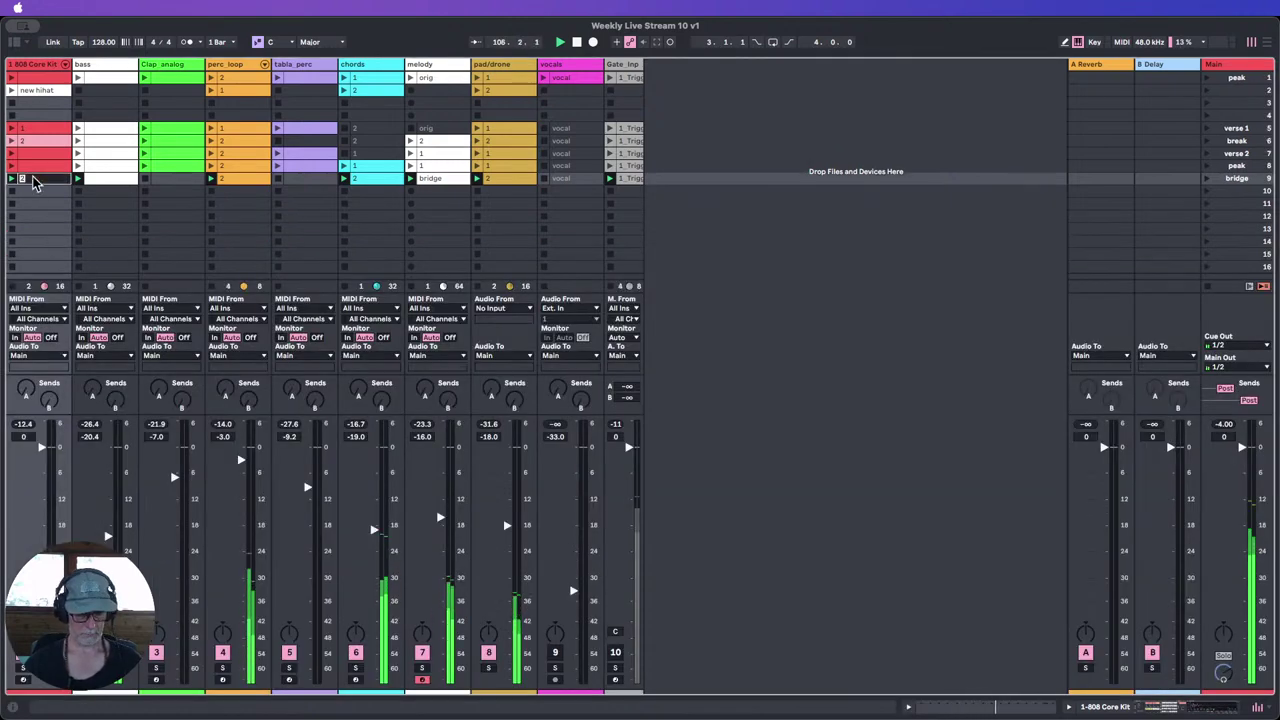
text(3)
key(Return)
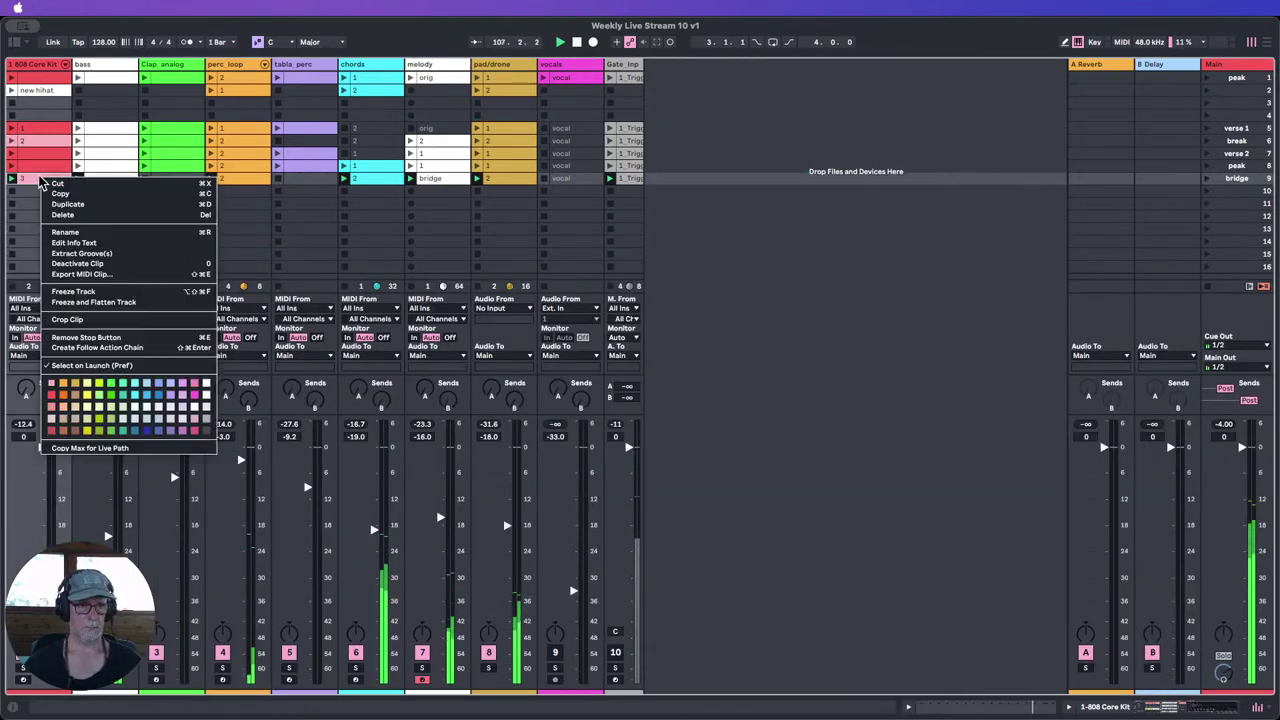
right_click(42, 179)
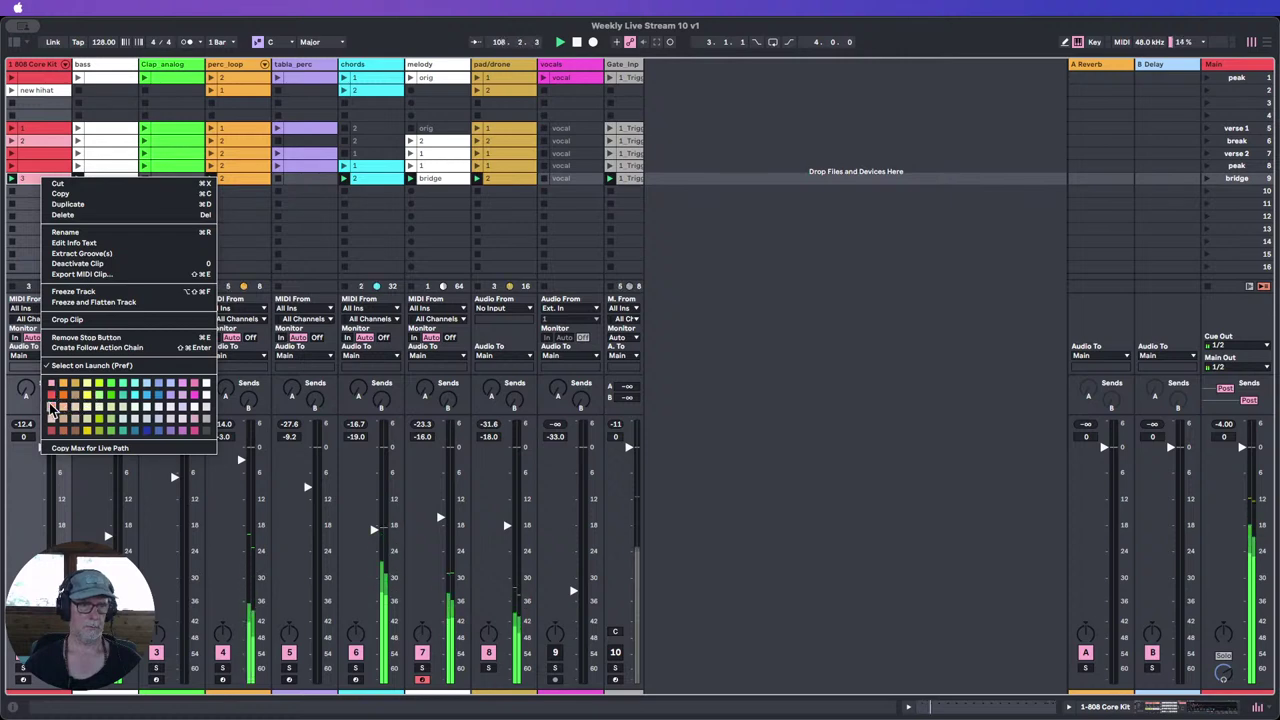
click(52, 405)
Step: Copy the peak scene's Clap_analog clip into the bridge scene and relaunch the bridge
click(110, 176)
click(184, 181)
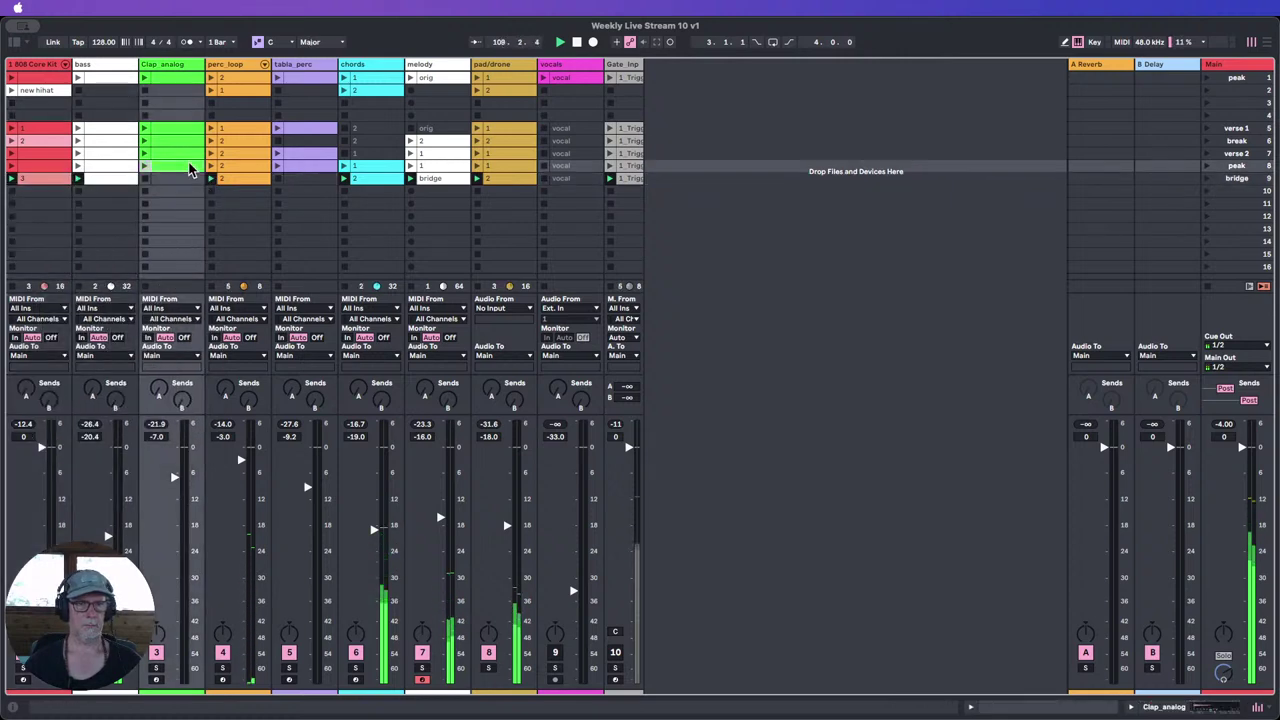
click(183, 180)
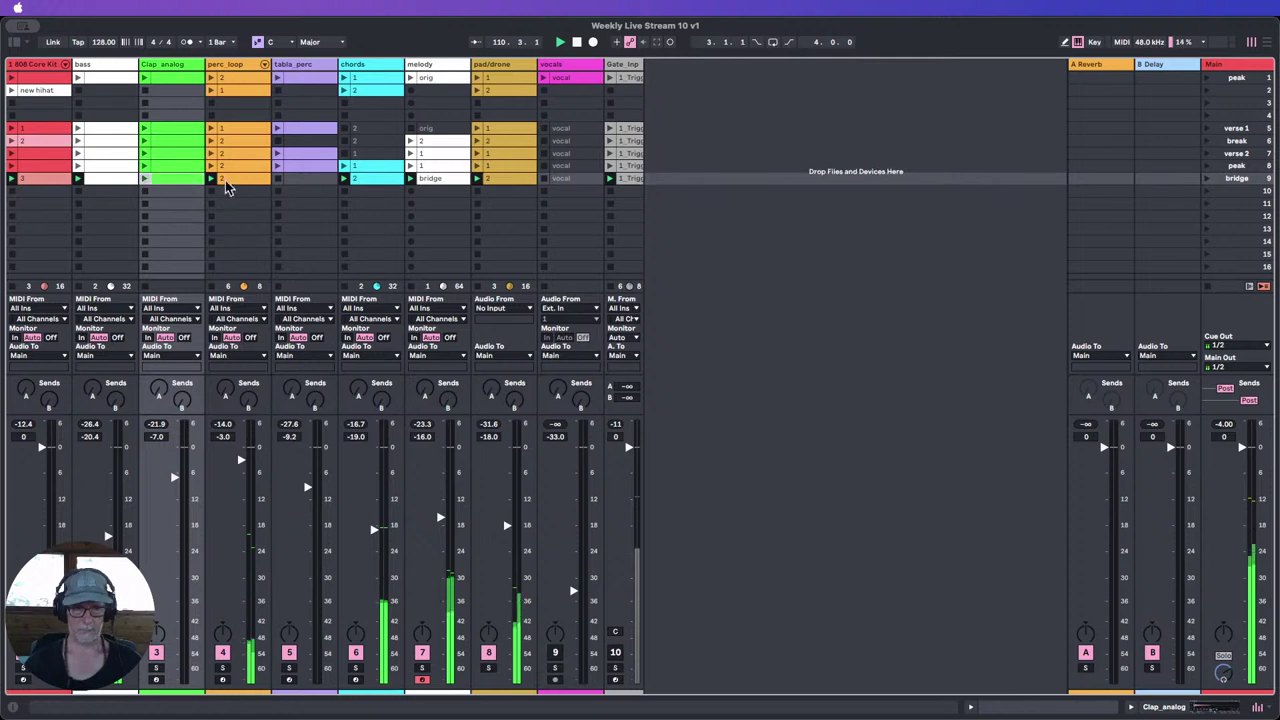
click(1208, 180)
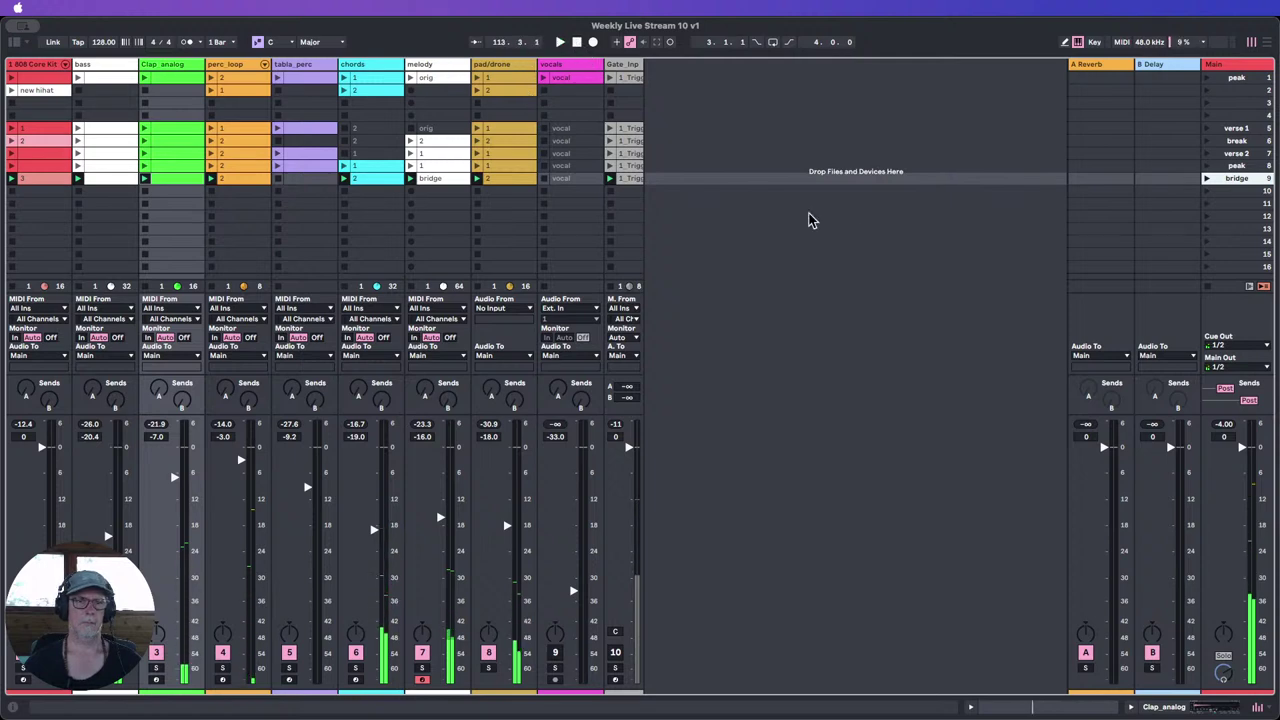
click(857, 230)
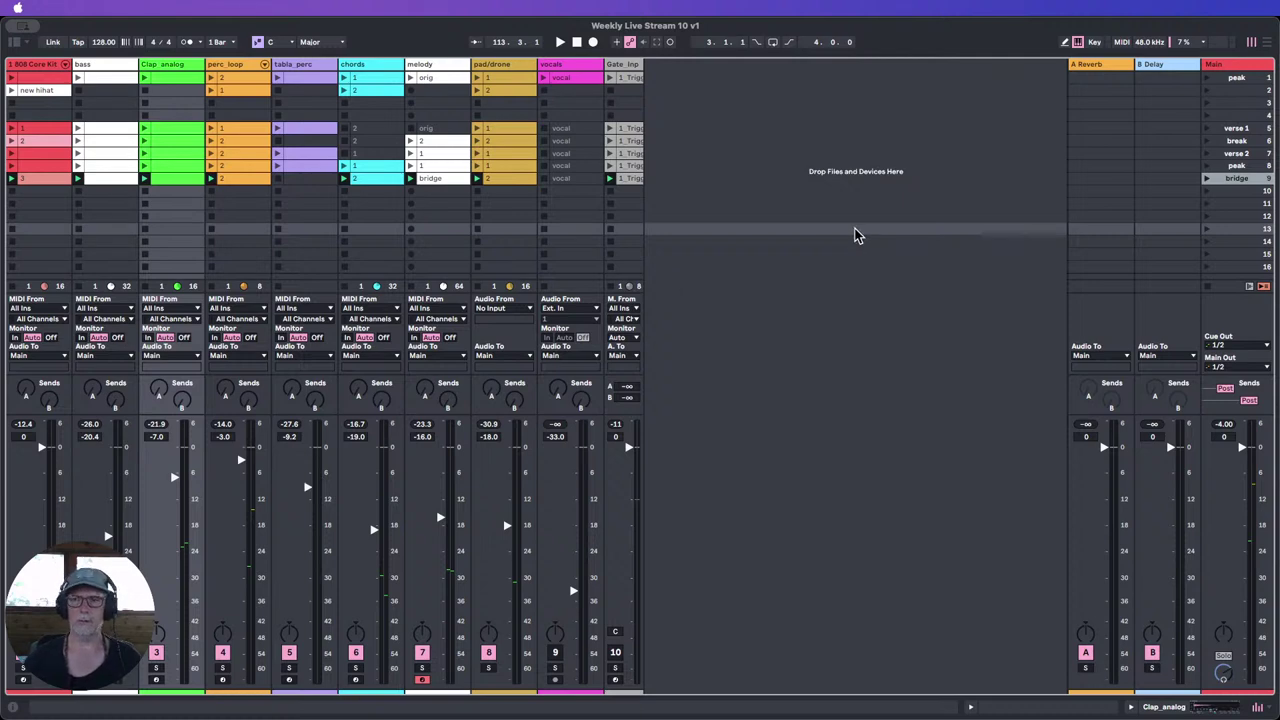
click(59, 91)
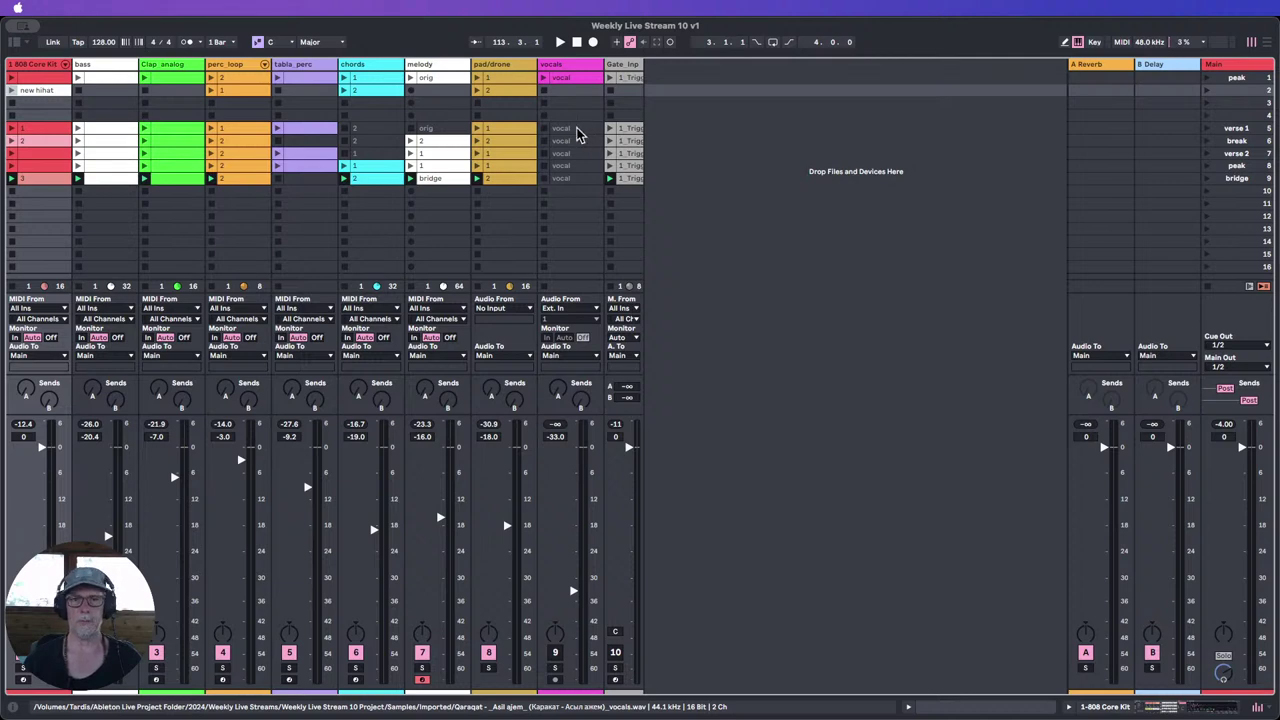
drag(577, 134, 563, 177)
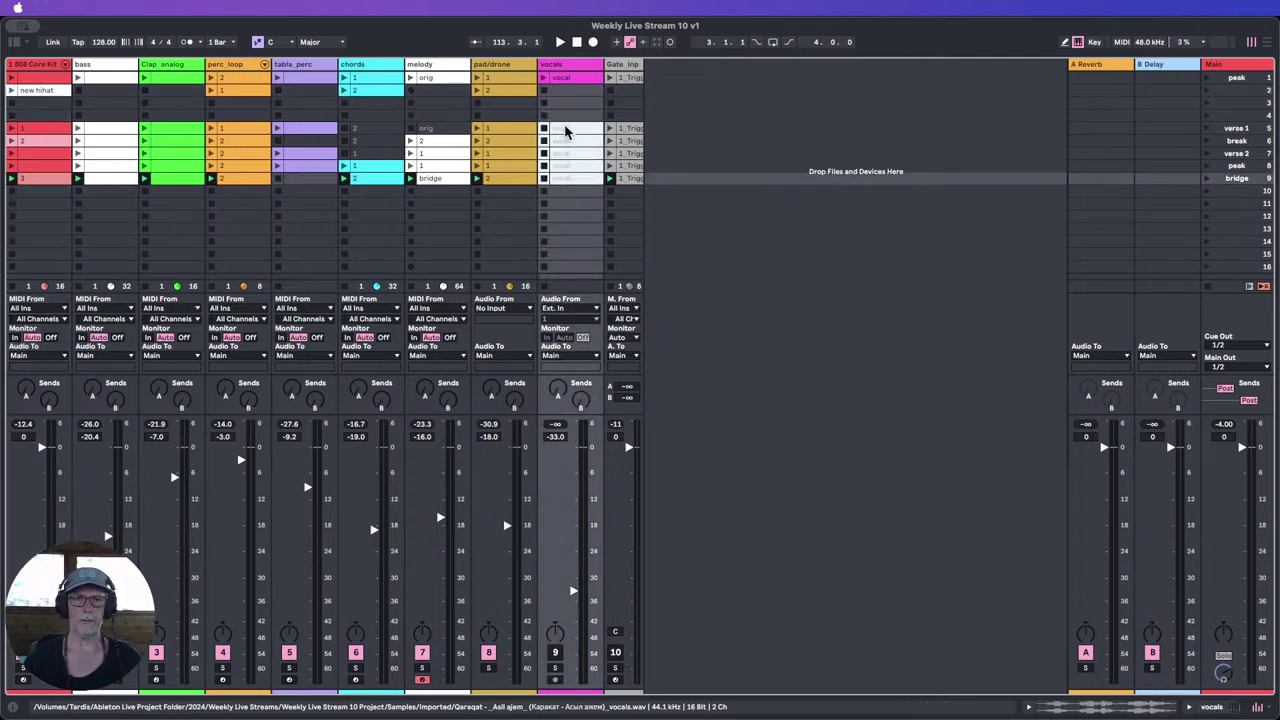
click(565, 128)
shift+click(584, 180)
click(752, 157)
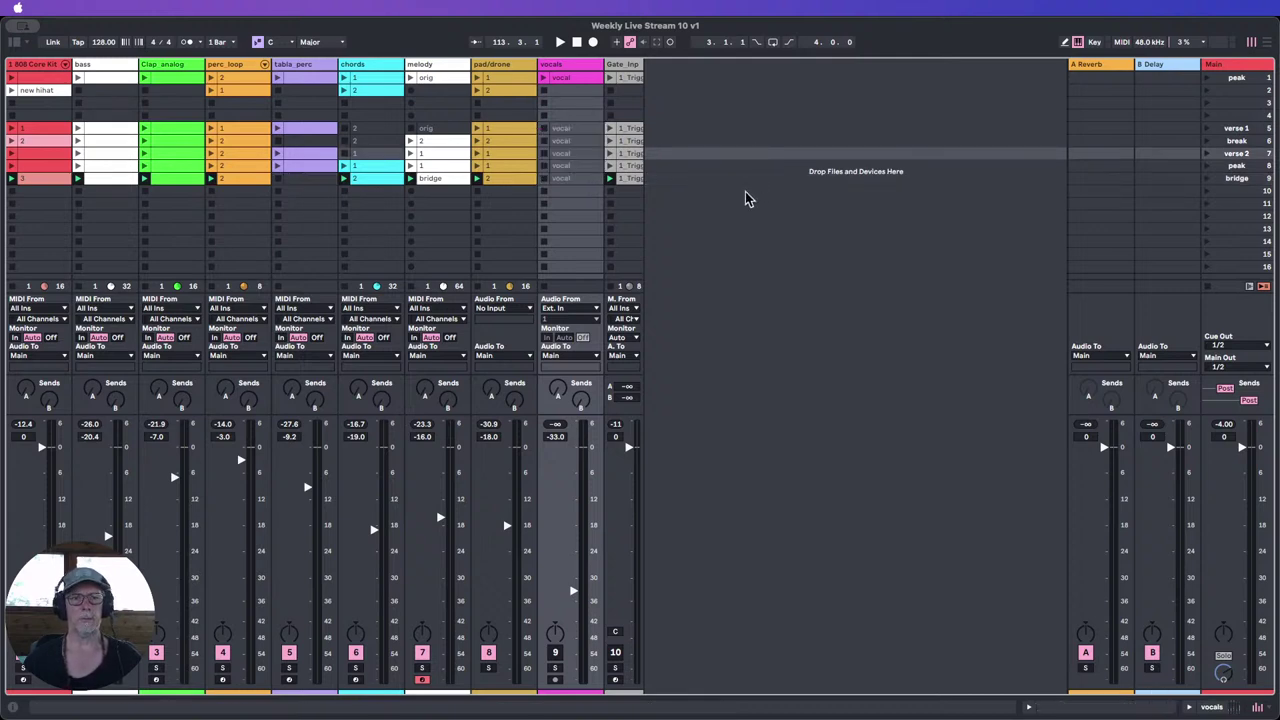
Step: Try placing all of the verse 1 scene's clips in the Arrangement at bar 34, then undo the placement
click(1250, 130)
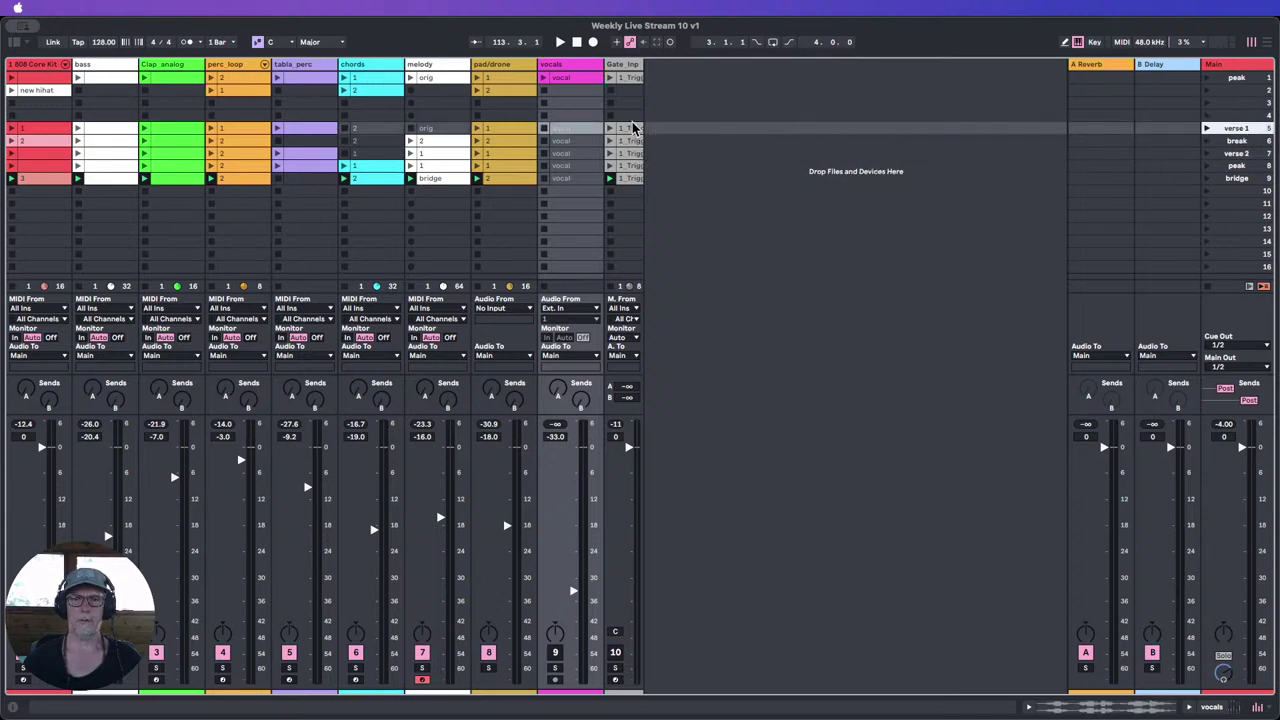
click(632, 127)
click(30, 130)
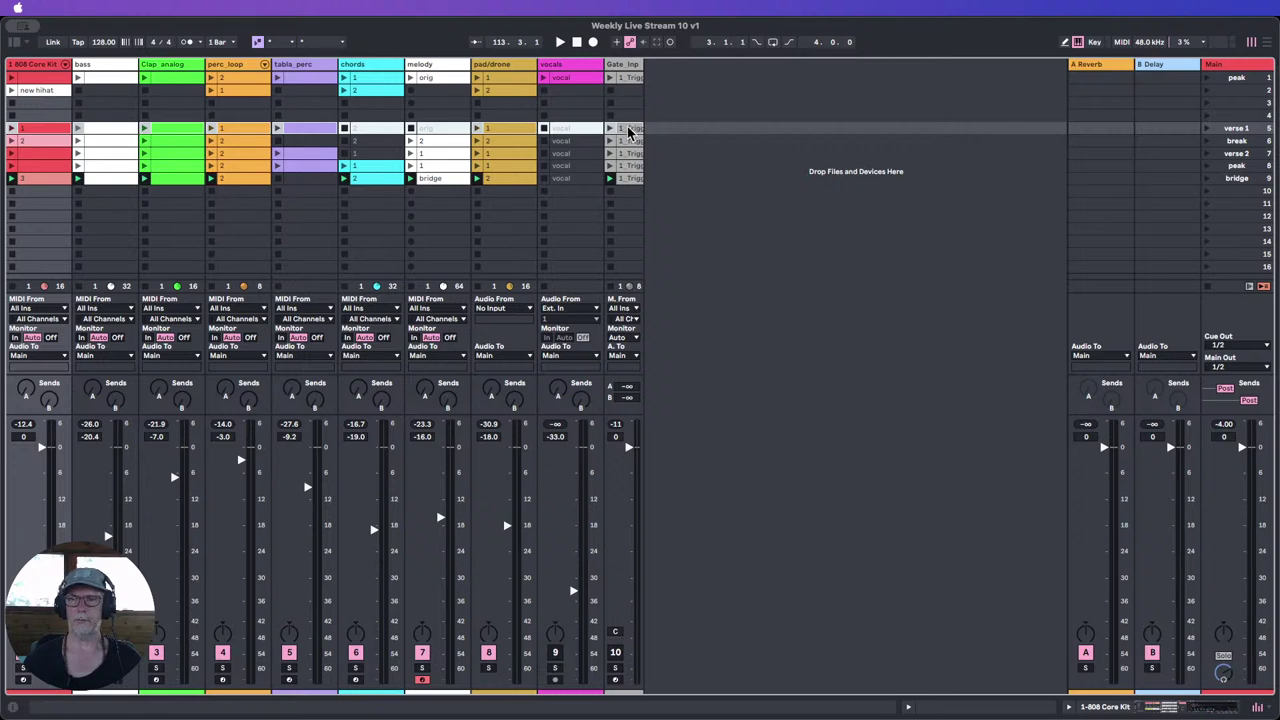
drag(628, 128, 697, 187)
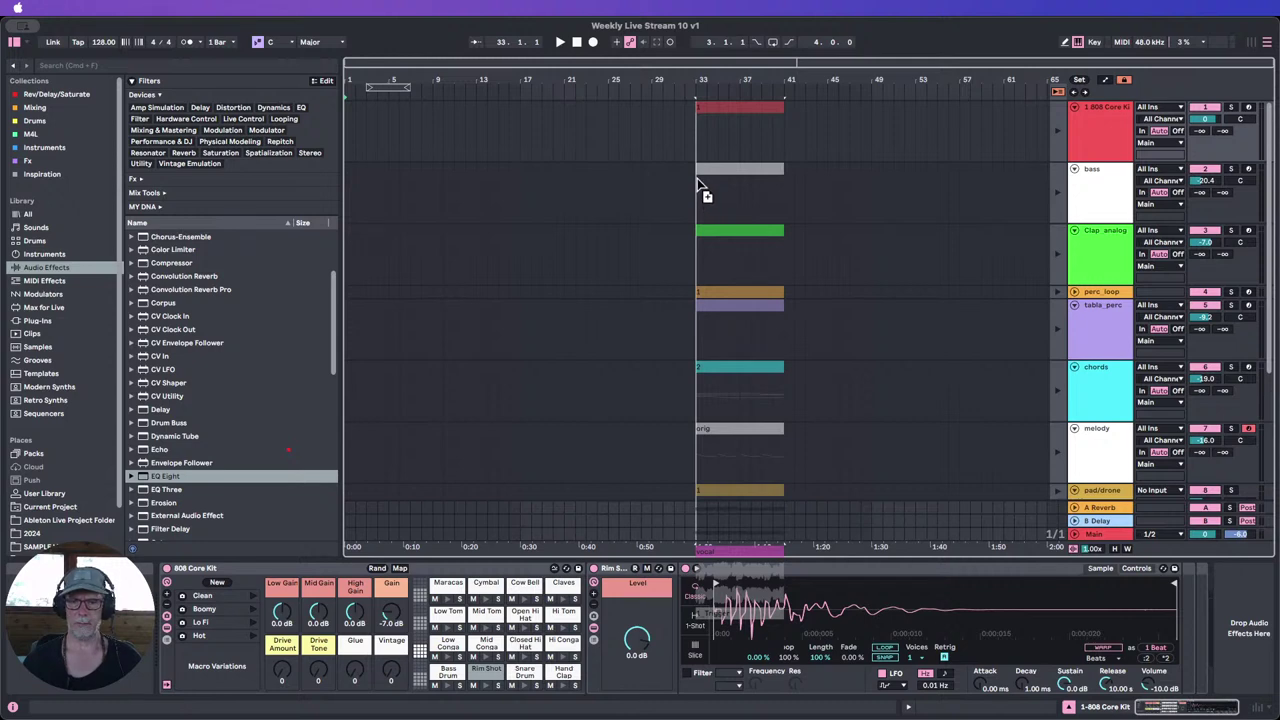
drag(697, 187, 701, 160)
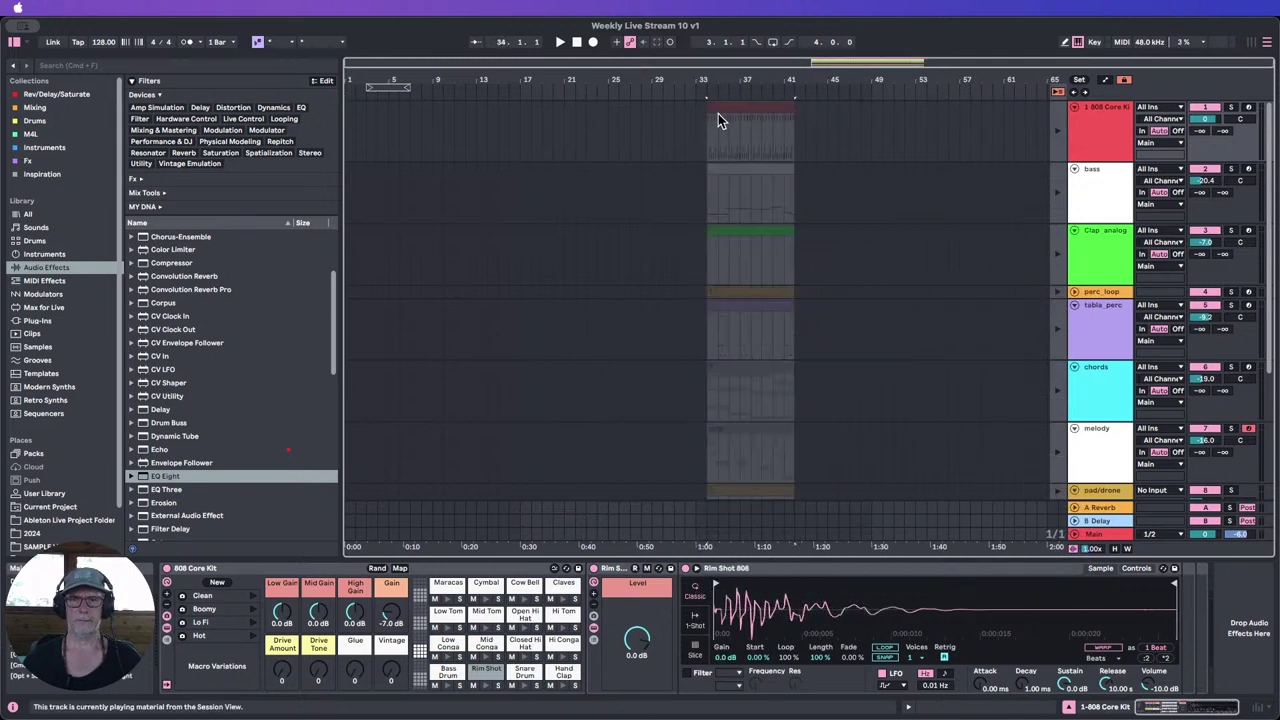
key(super+z)
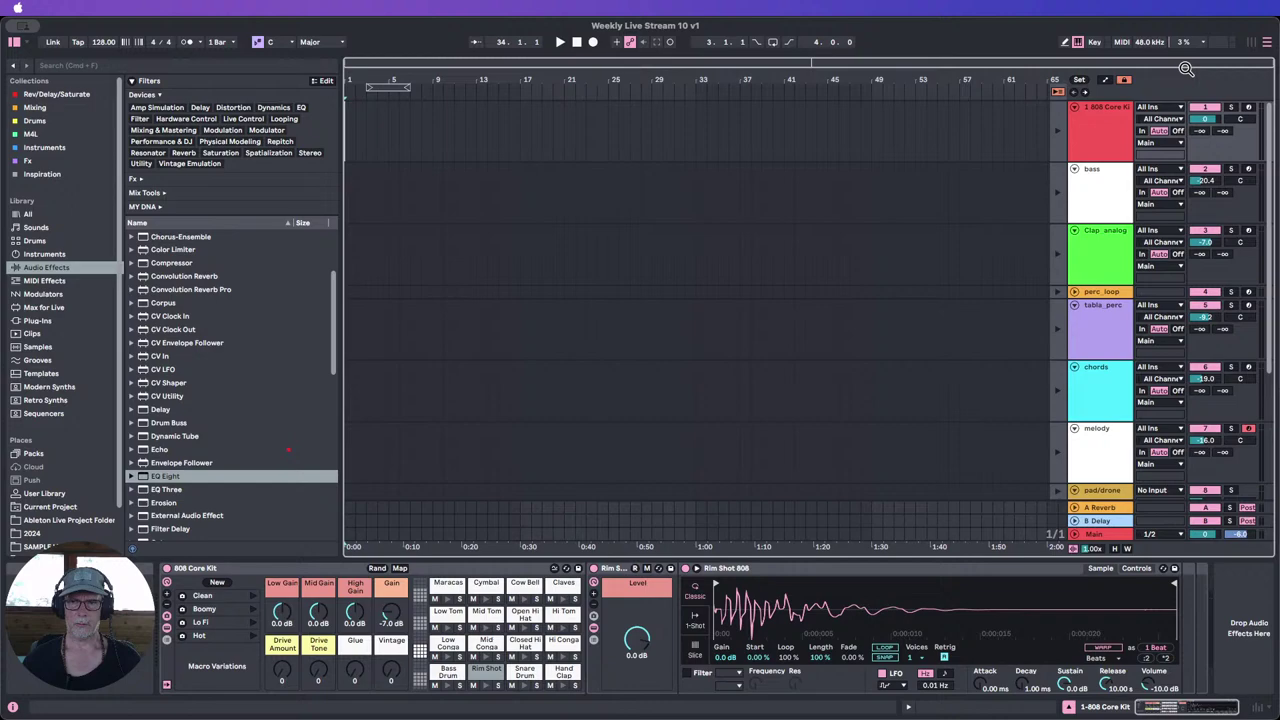
Step: Place all of the verse 1 scene's clips in the Arrangement starting at bar 33
click(1250, 46)
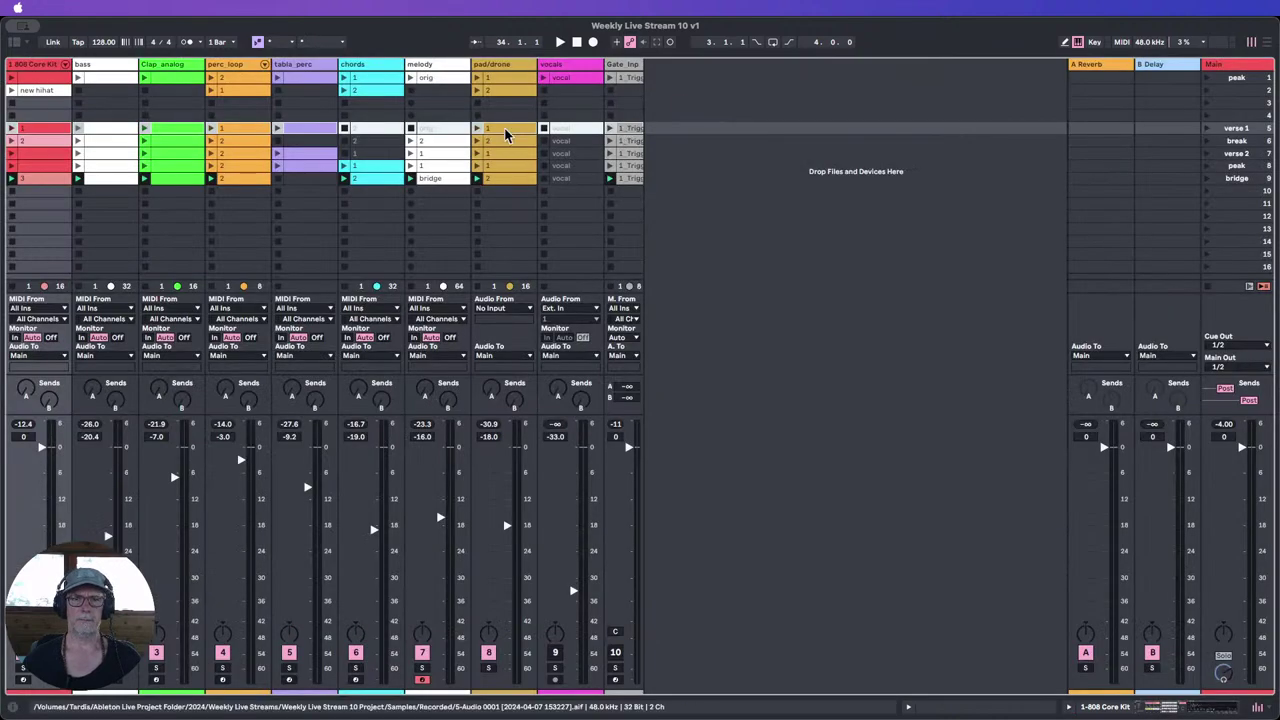
click(1264, 46)
click(1250, 46)
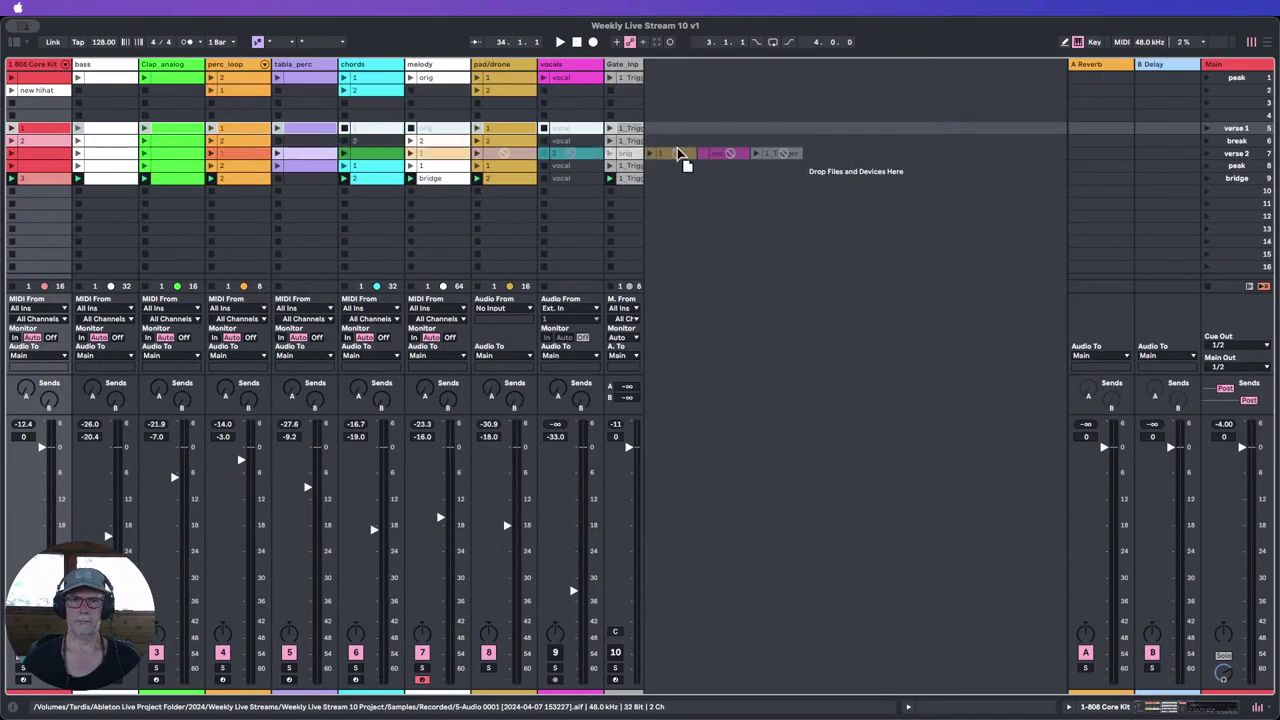
click(1266, 46)
click(1250, 42)
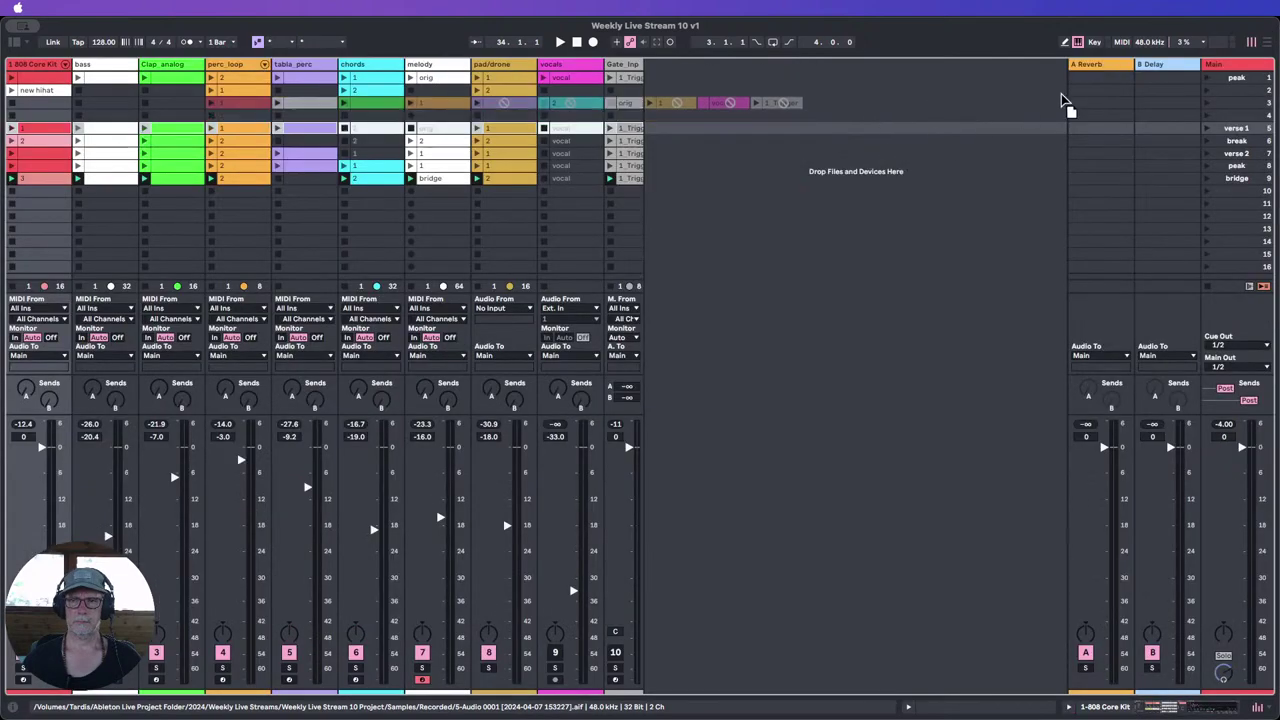
click(1266, 42)
drag(1268, 72, 695, 149)
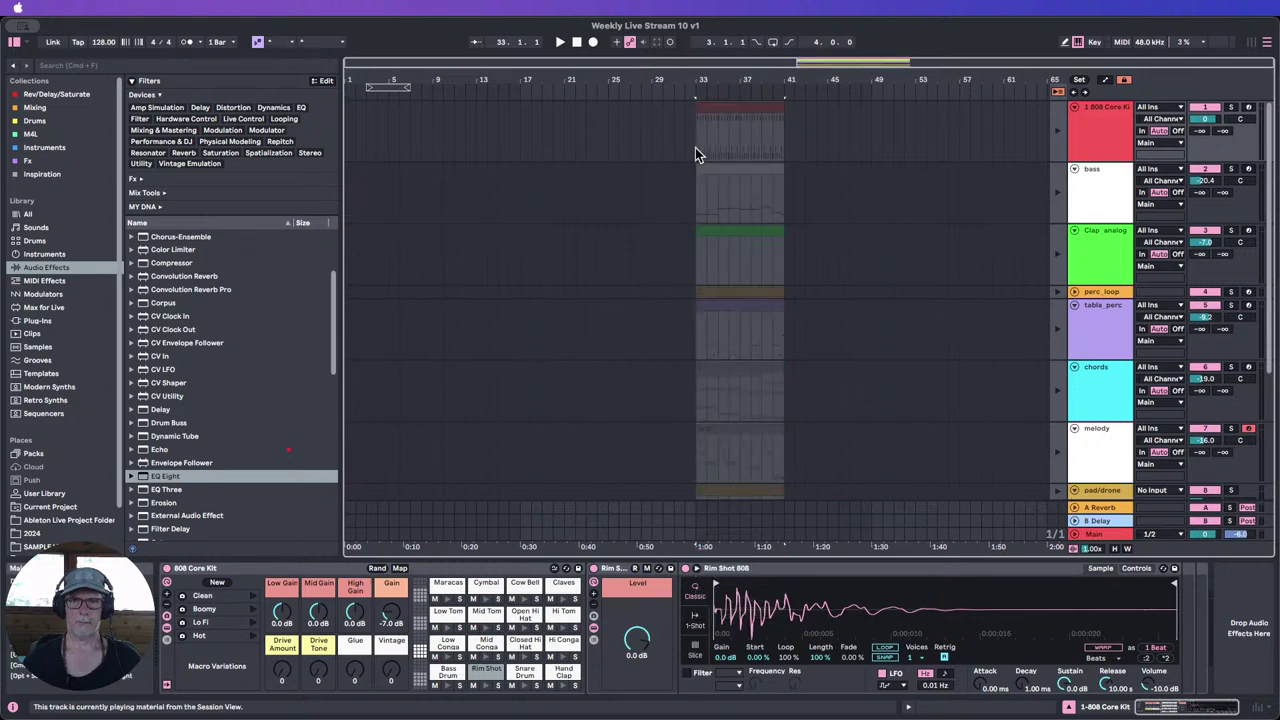
Step: Place all of the break scene's clips in the Arrangement starting at bar 53
click(1249, 43)
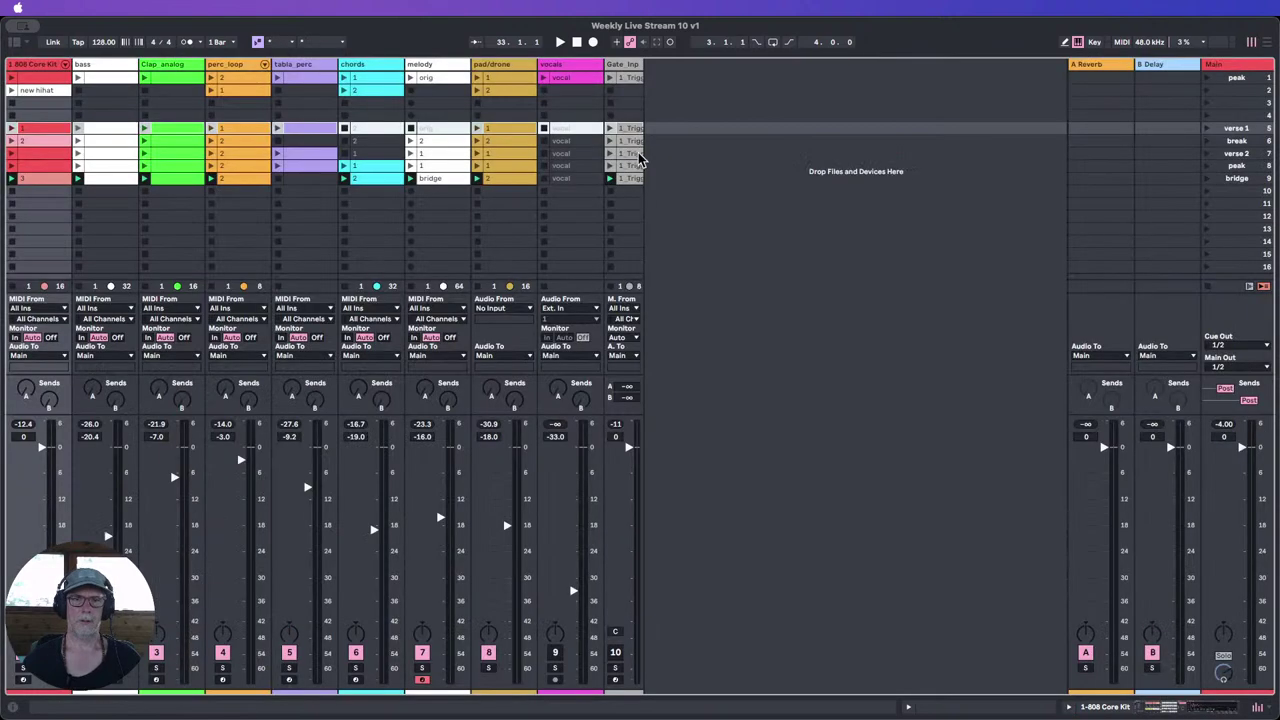
click(37, 141)
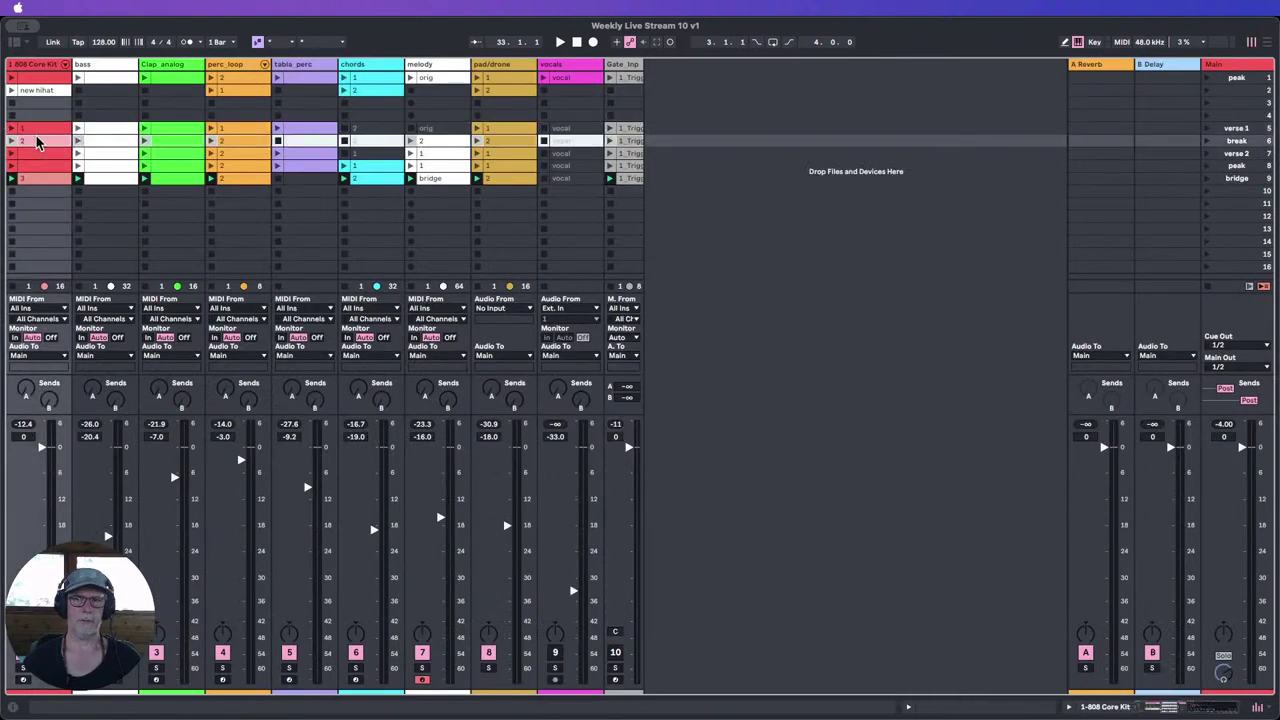
drag(47, 143, 912, 117)
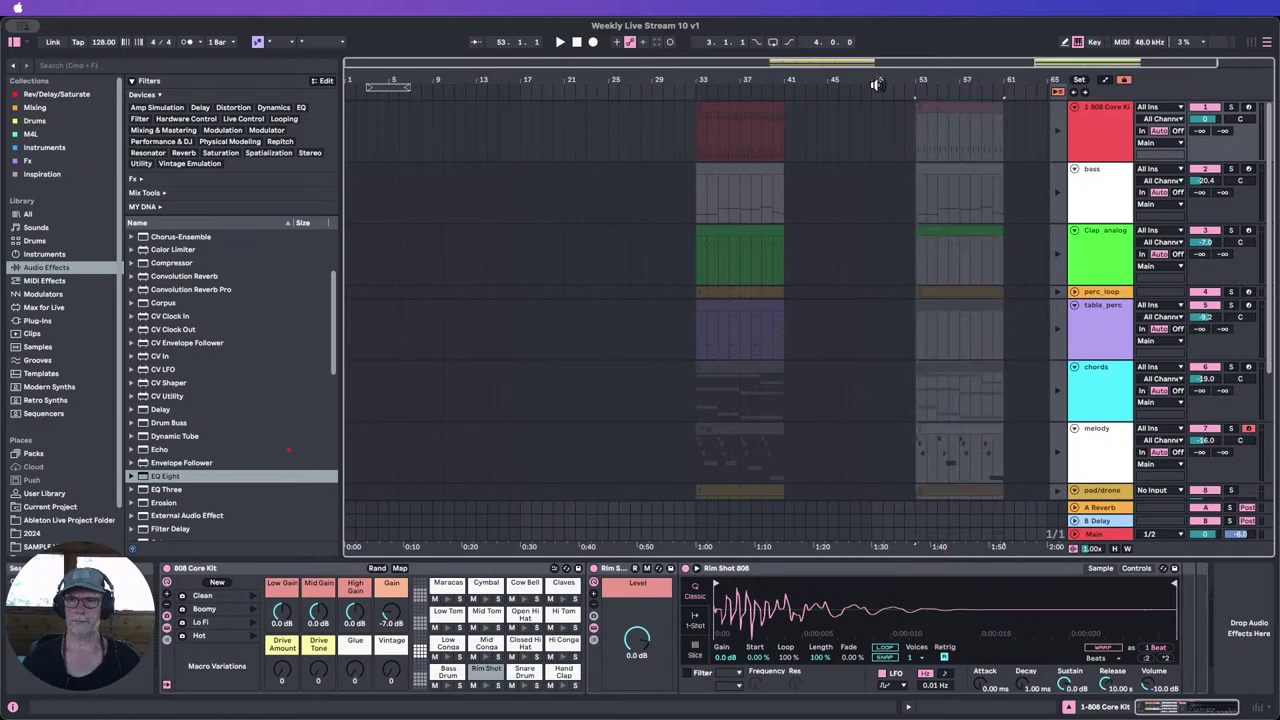
Step: Place all of the verse 2 scene's clips in the Arrangement after the break section, and return to Session view
click(1263, 45)
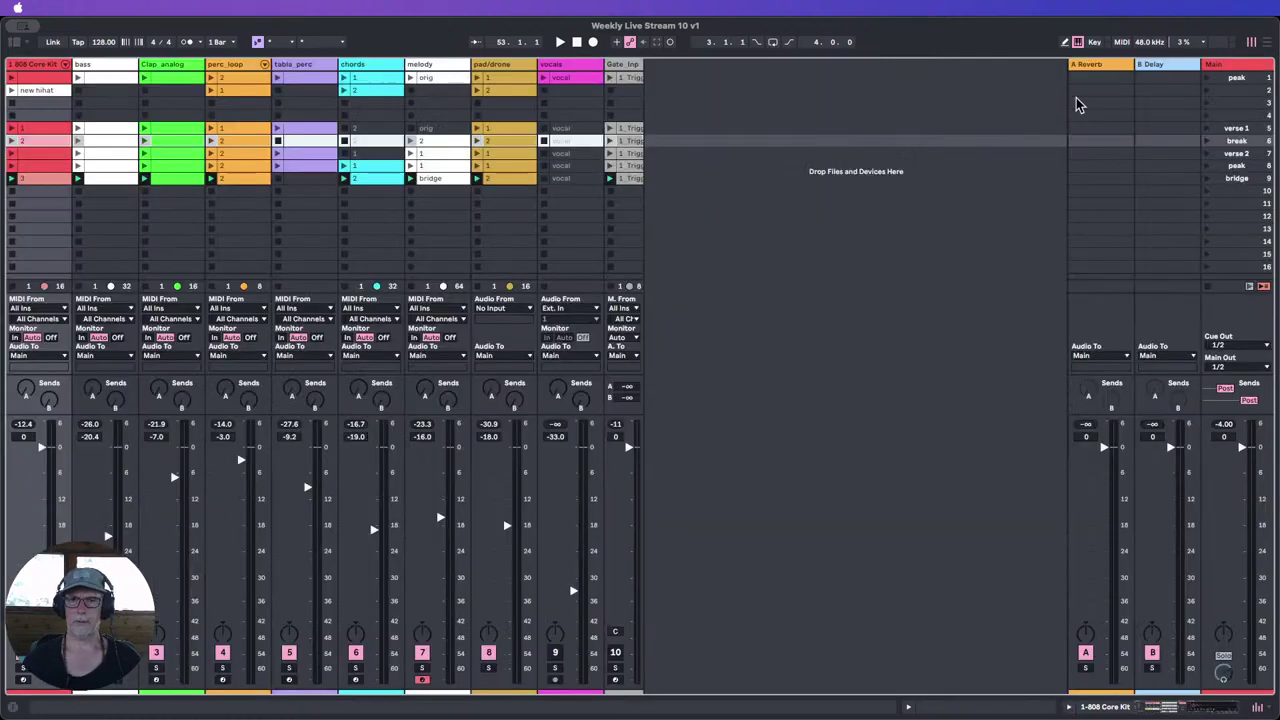
click(626, 153)
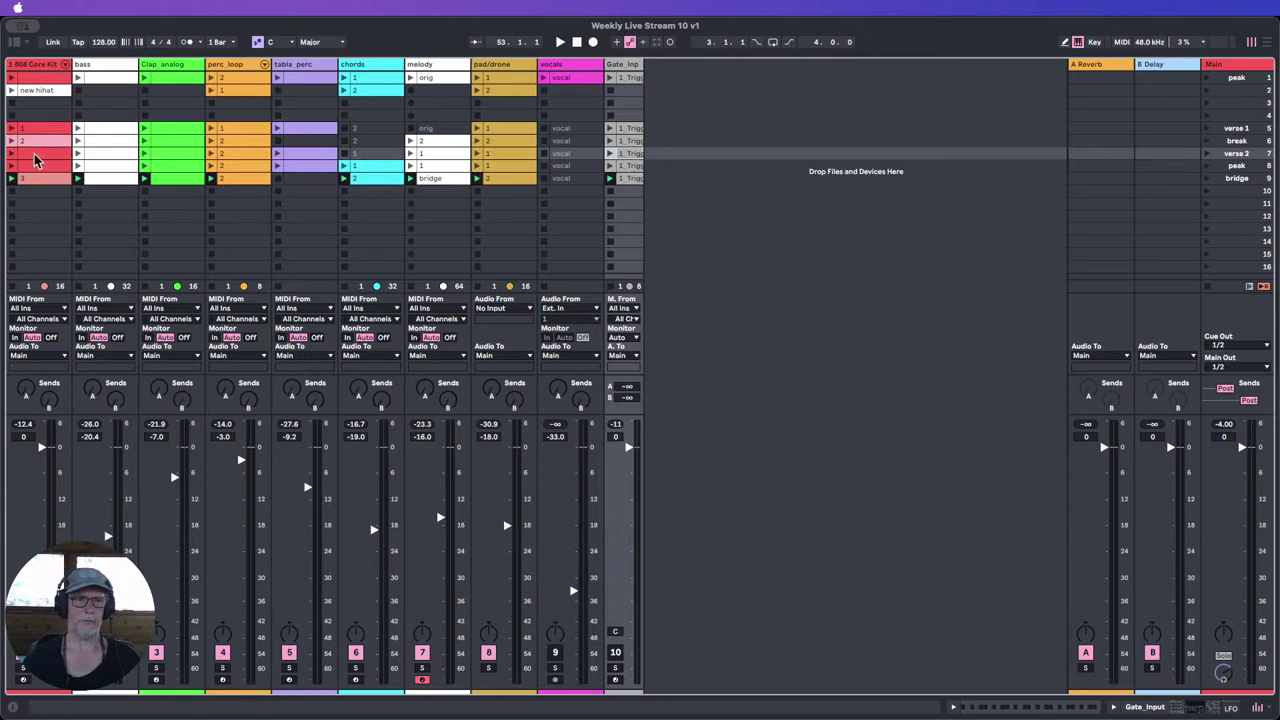
click(35, 157)
mouse_move(40, 157)
mouse_down()
mouse_move(600, 183)
mouse_move(1268, 52)
mouse_move(1035, 130)
mouse_move(1060, 128)
mouse_move(791, 150)
mouse_move(1047, 142)
mouse_move(785, 148)
mouse_up()
key(Tab)
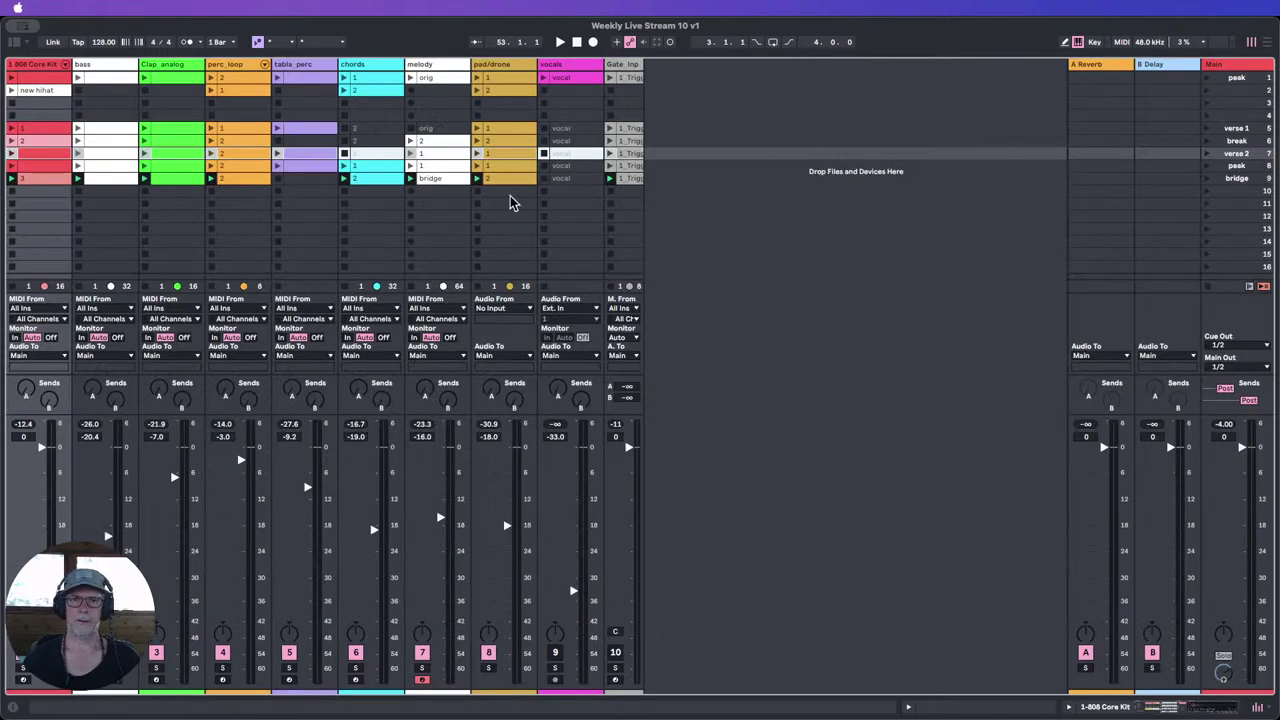
Step: Place all of the peak scene's clips in the Arrangement starting at bar 129
click(636, 166)
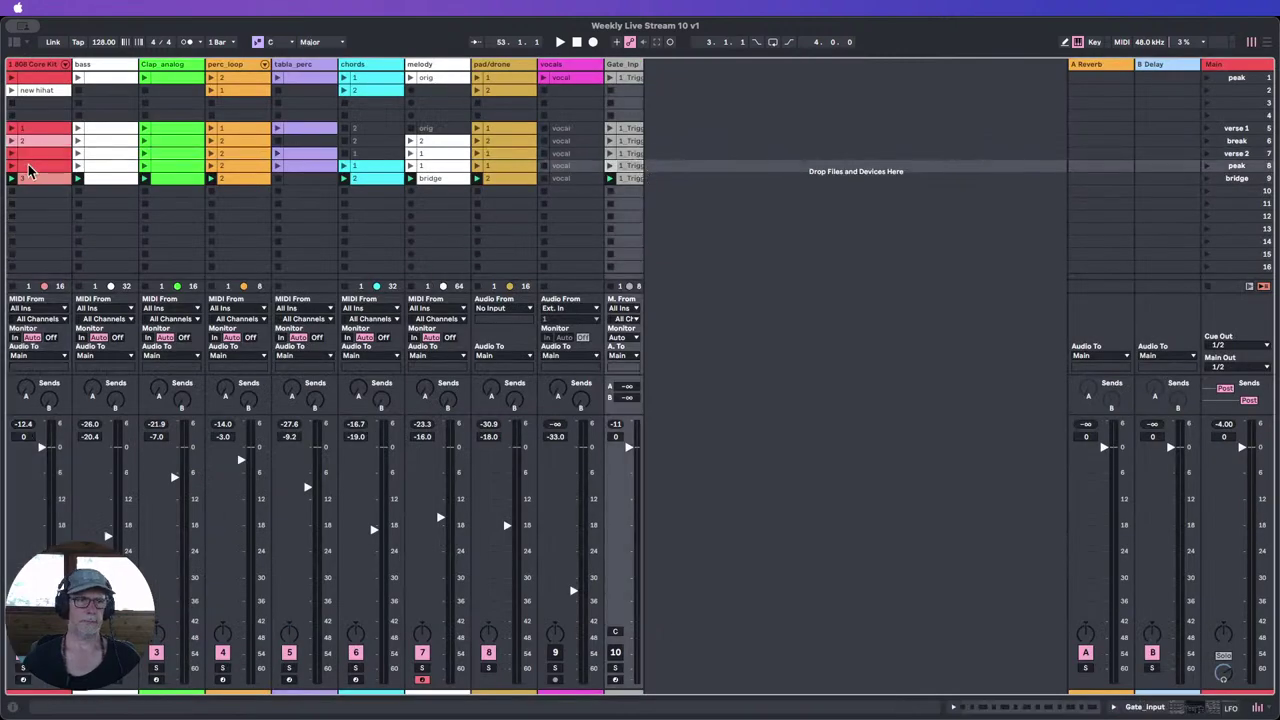
click(30, 172)
drag(27, 168, 1268, 52)
drag(1122, 117, 753, 152)
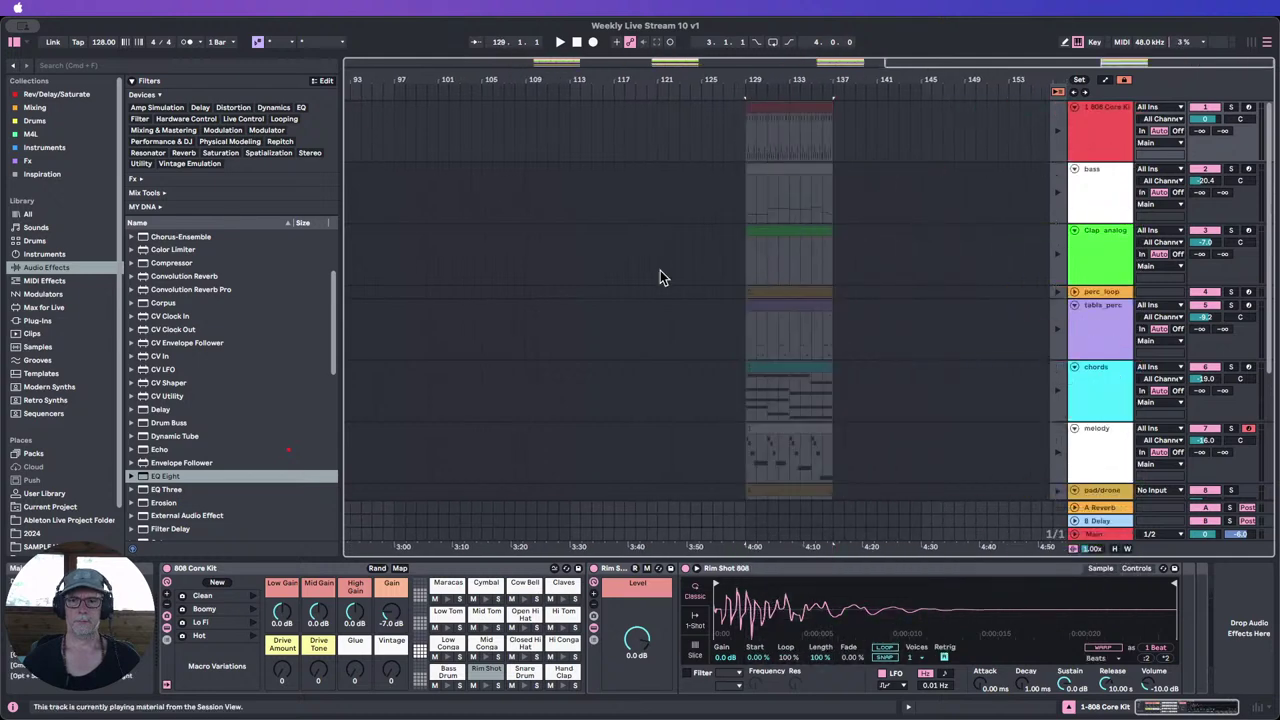
Step: Place all of the bridge scene's clips in the Arrangement starting at bar 161
click(1251, 43)
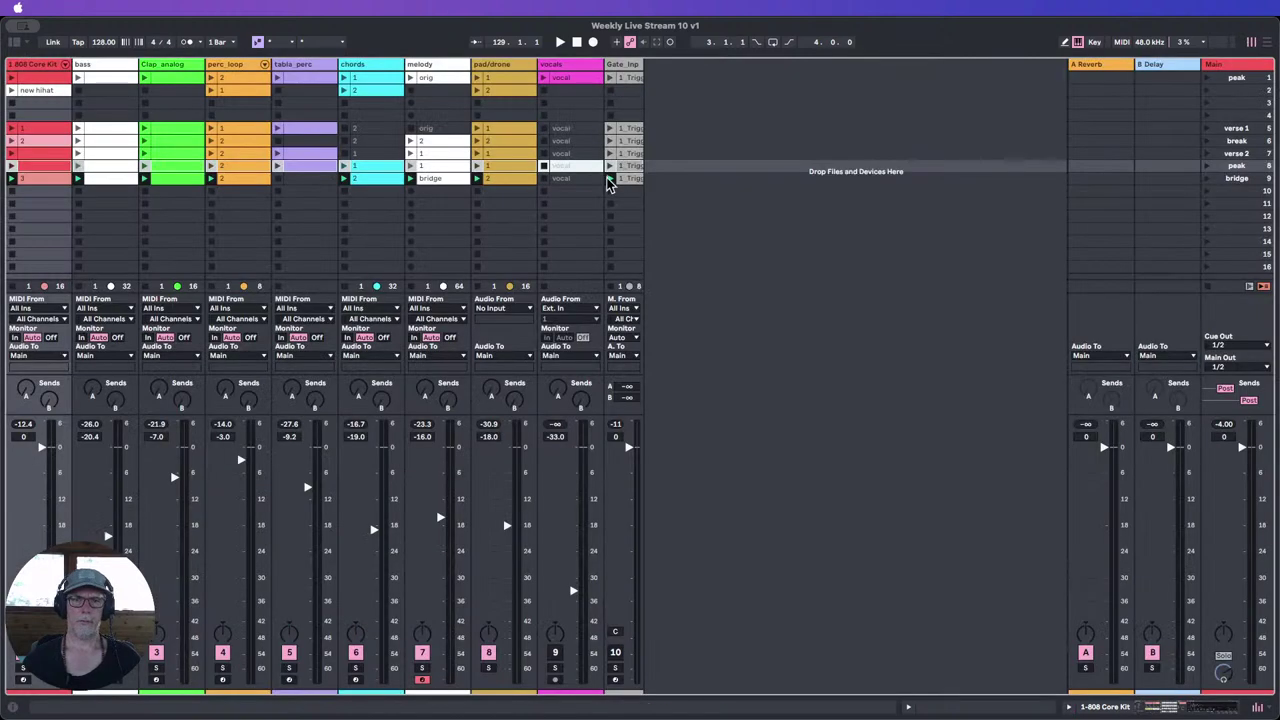
click(45, 180)
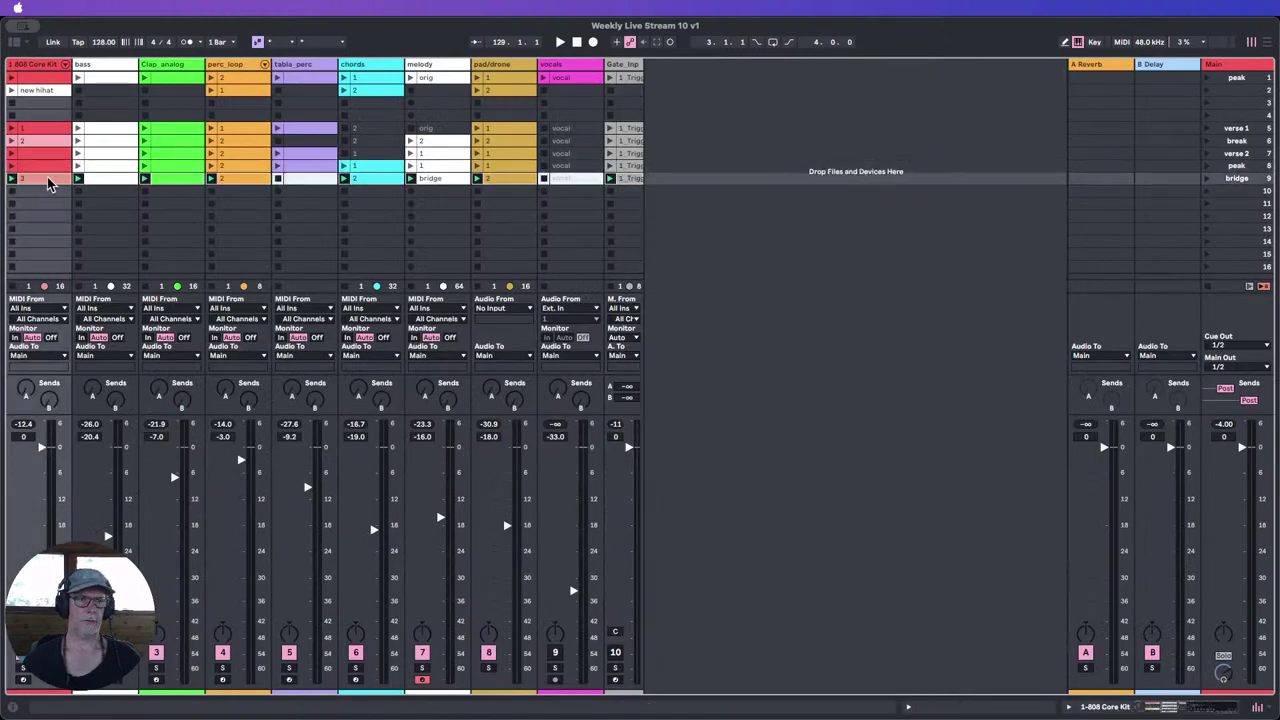
click(1266, 42)
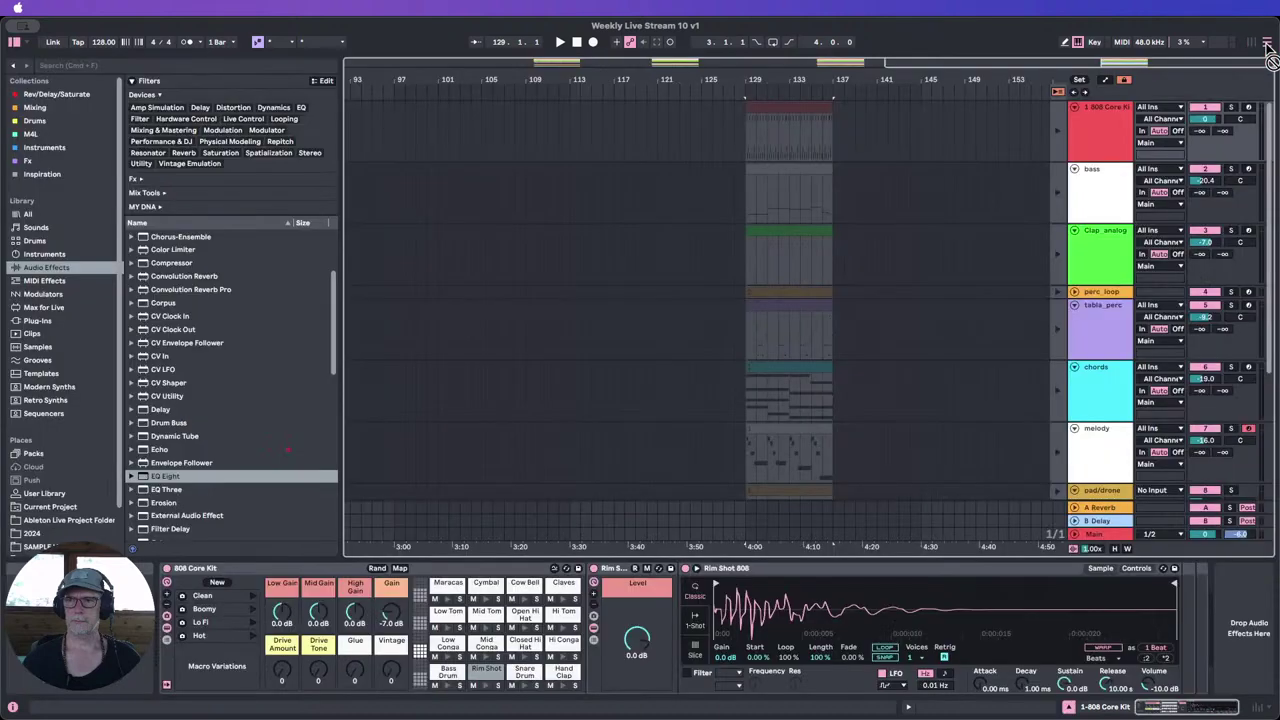
mouse_move(965, 145)
mouse_down()
mouse_move(1051, 149)
mouse_move(1061, 136)
mouse_move(738, 137)
mouse_up()
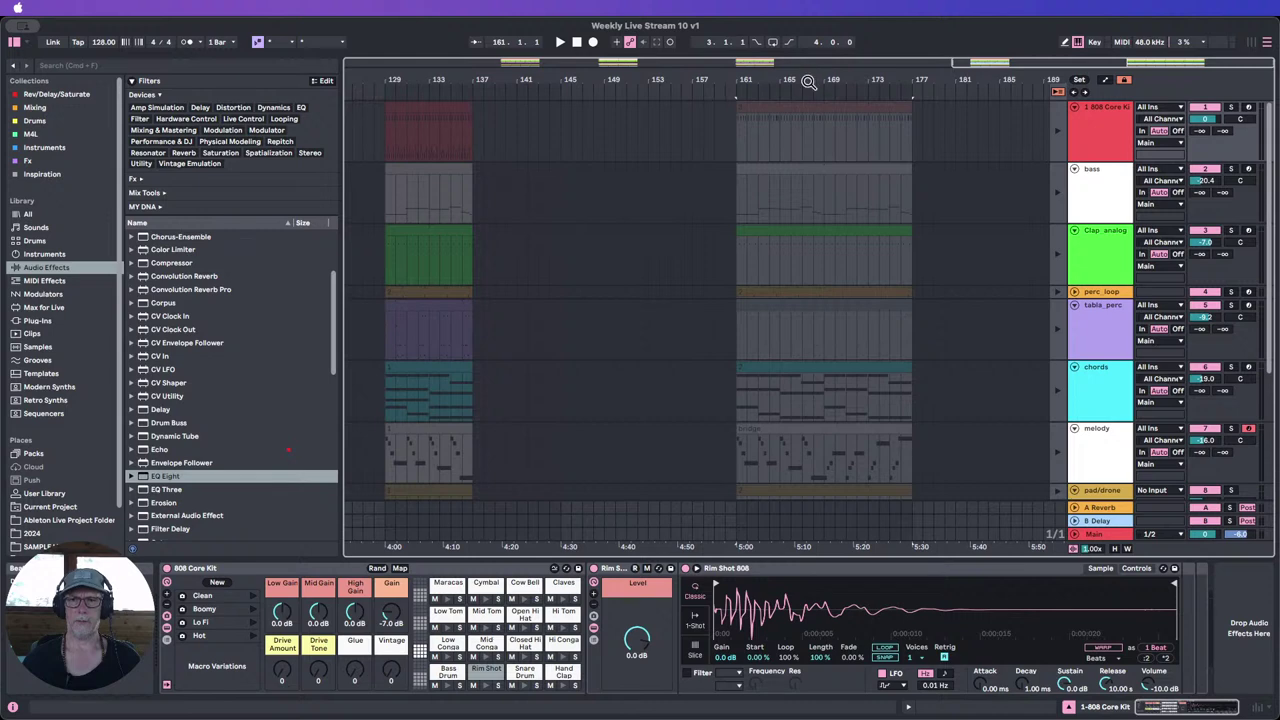
drag(811, 77, 977, 38)
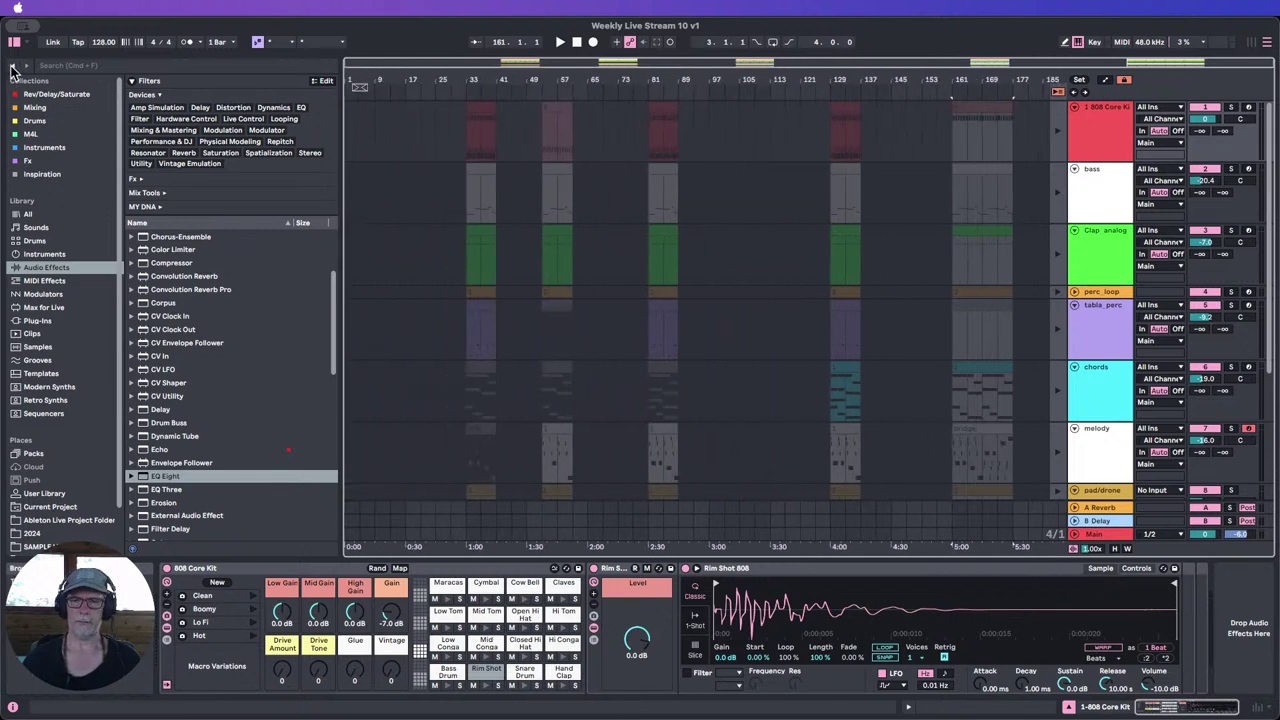
mouse_move(2, 717)
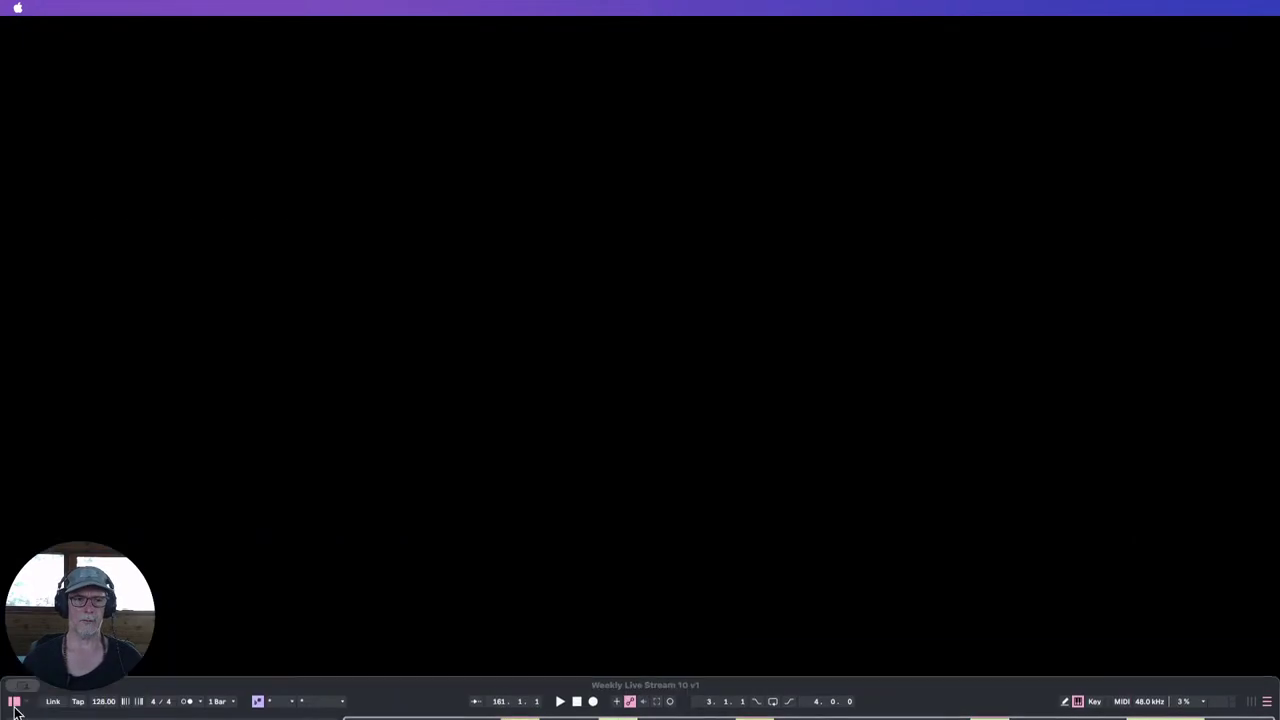
mouse_move(1, 4)
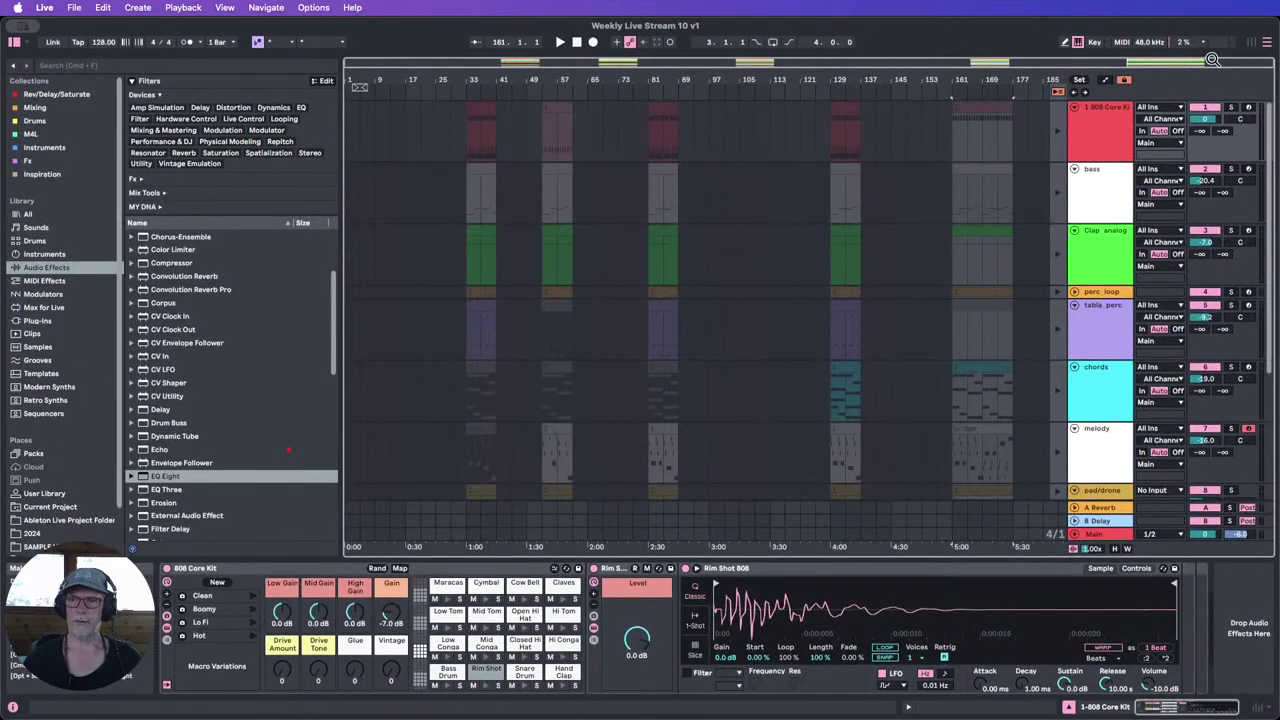
click(1251, 42)
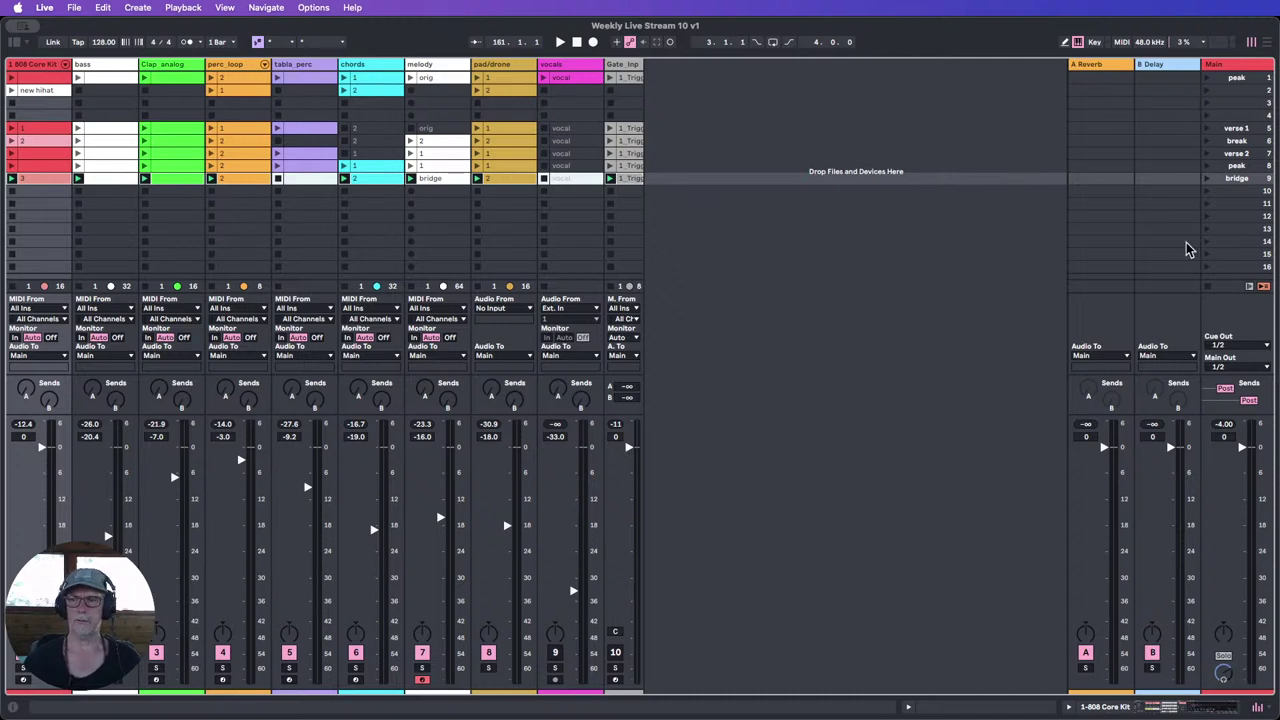
click(1223, 288)
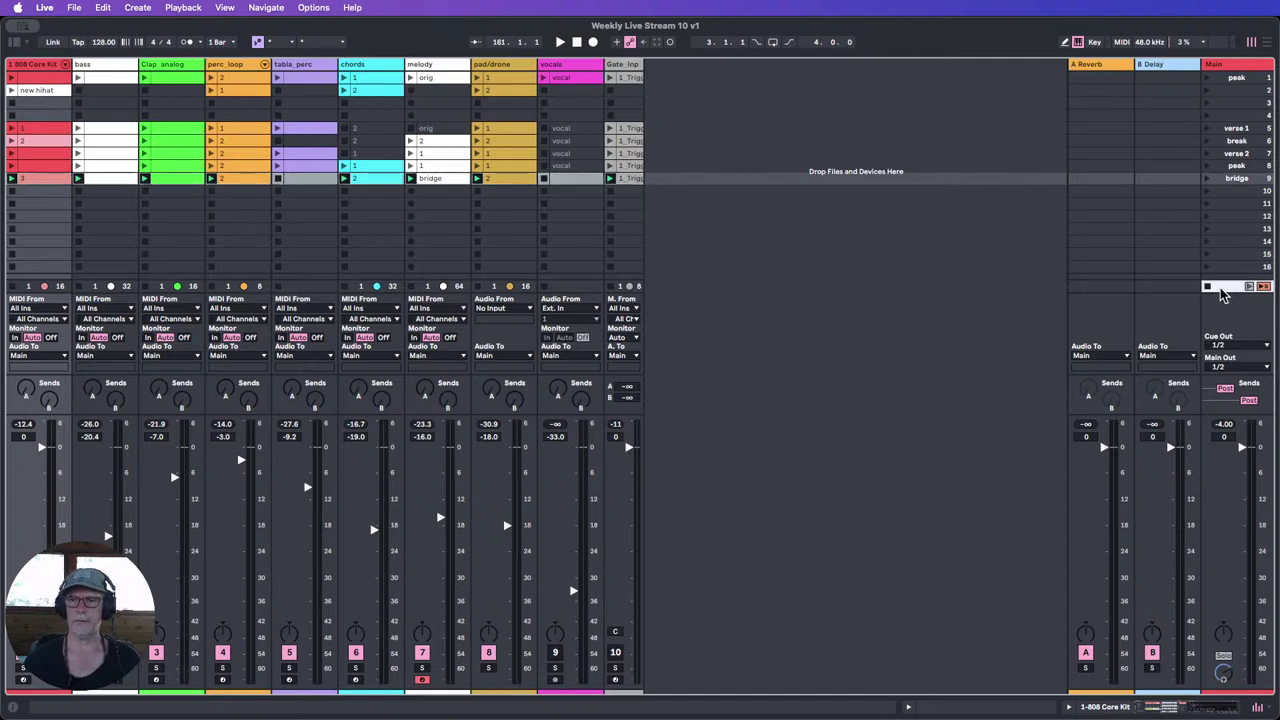
click(855, 305)
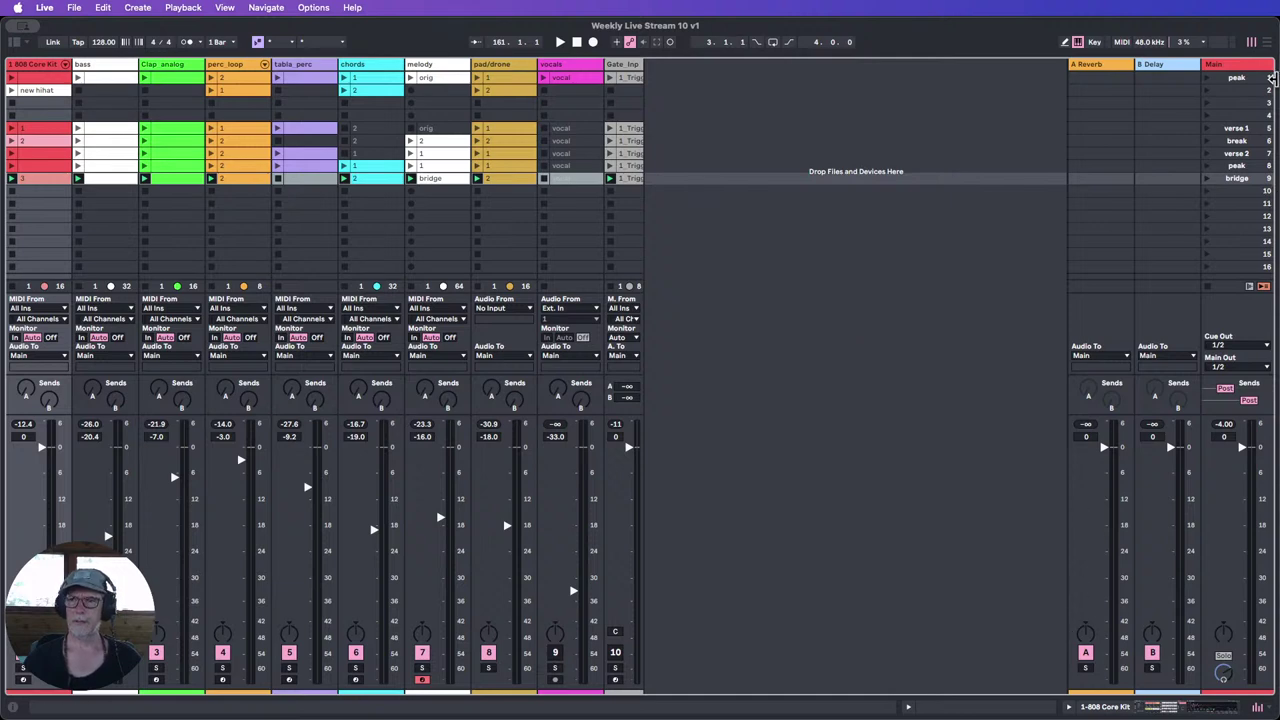
click(1266, 43)
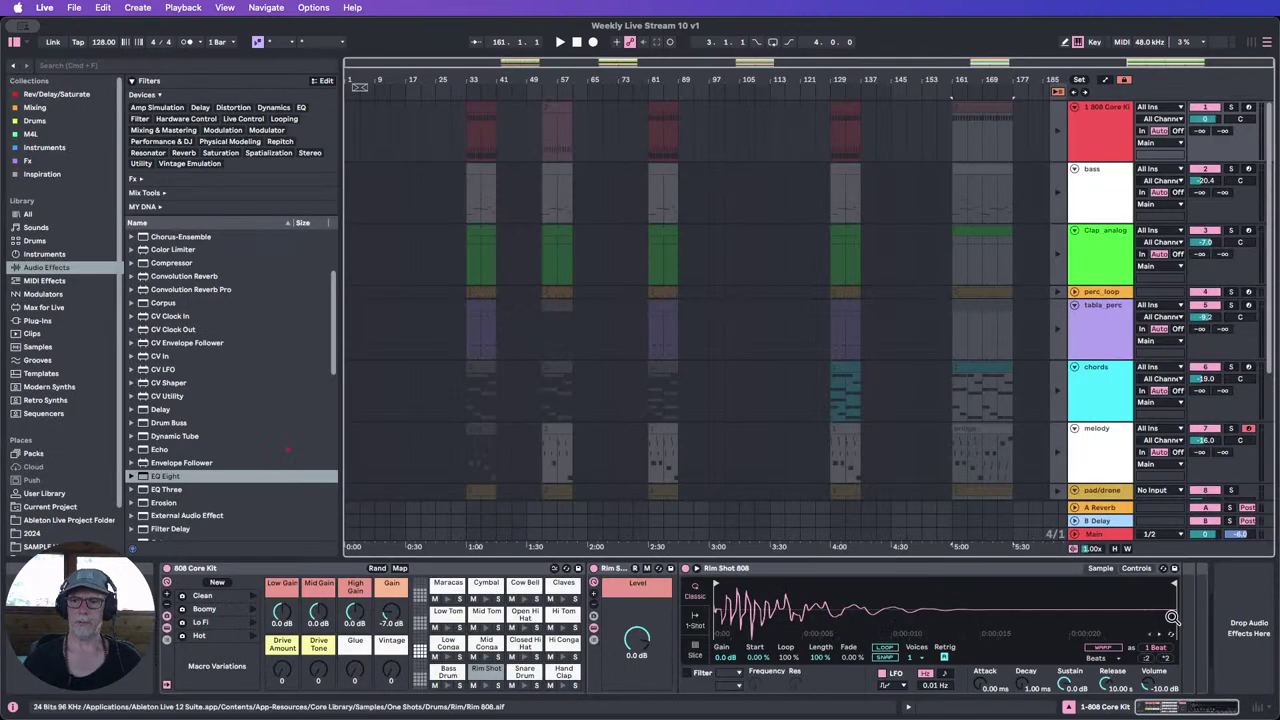
click(1258, 709)
click(1258, 709)
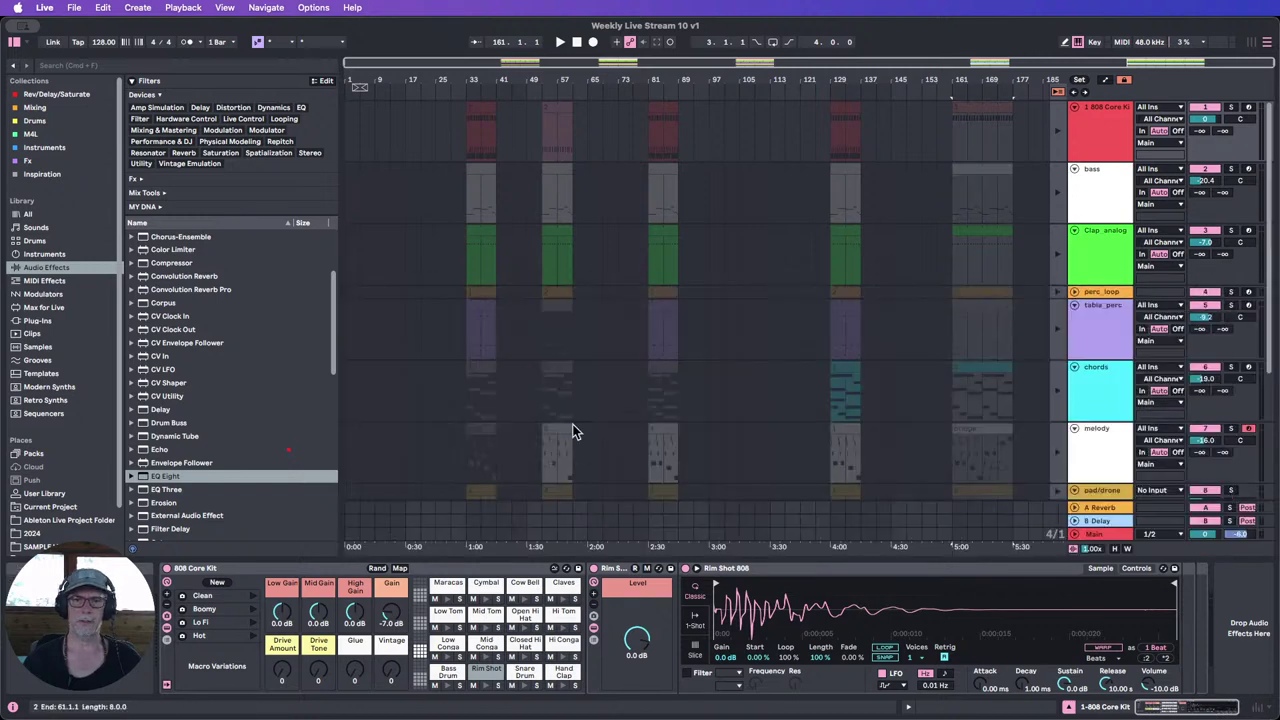
Step: Hide the browser and switch all tracks back to playing the Arrangement instead of the Session clips
click(14, 42)
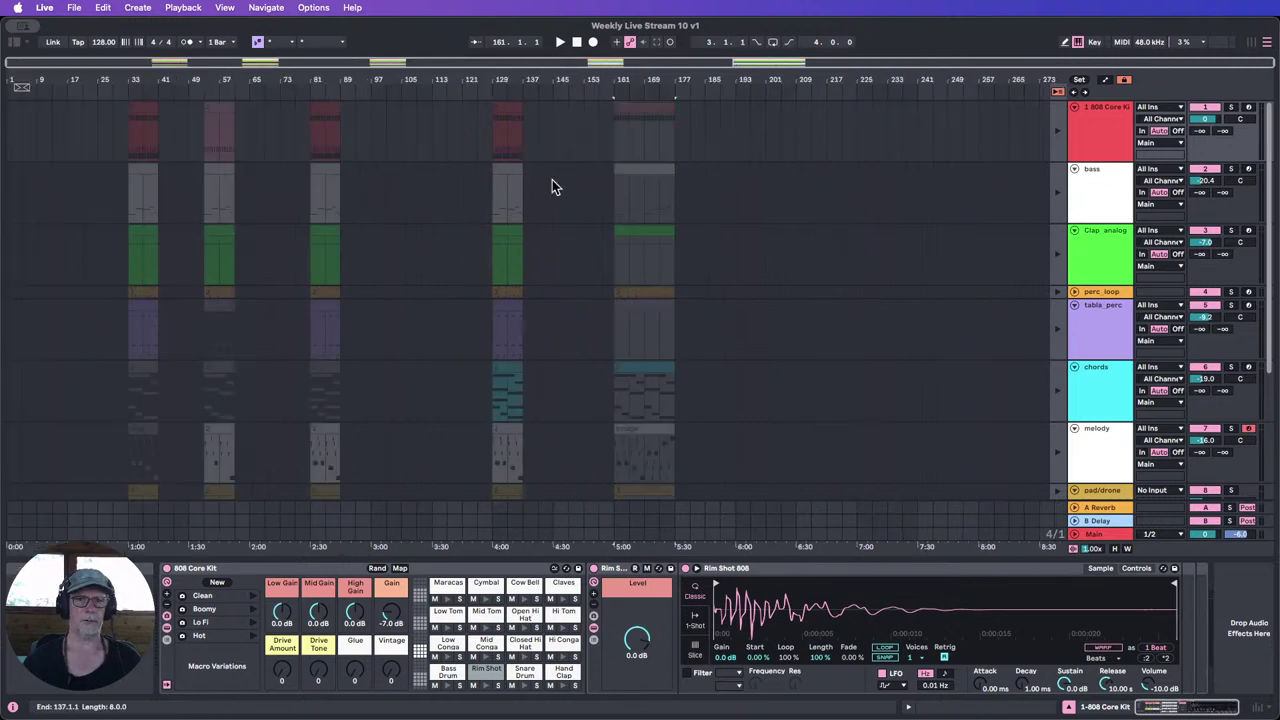
click(1058, 93)
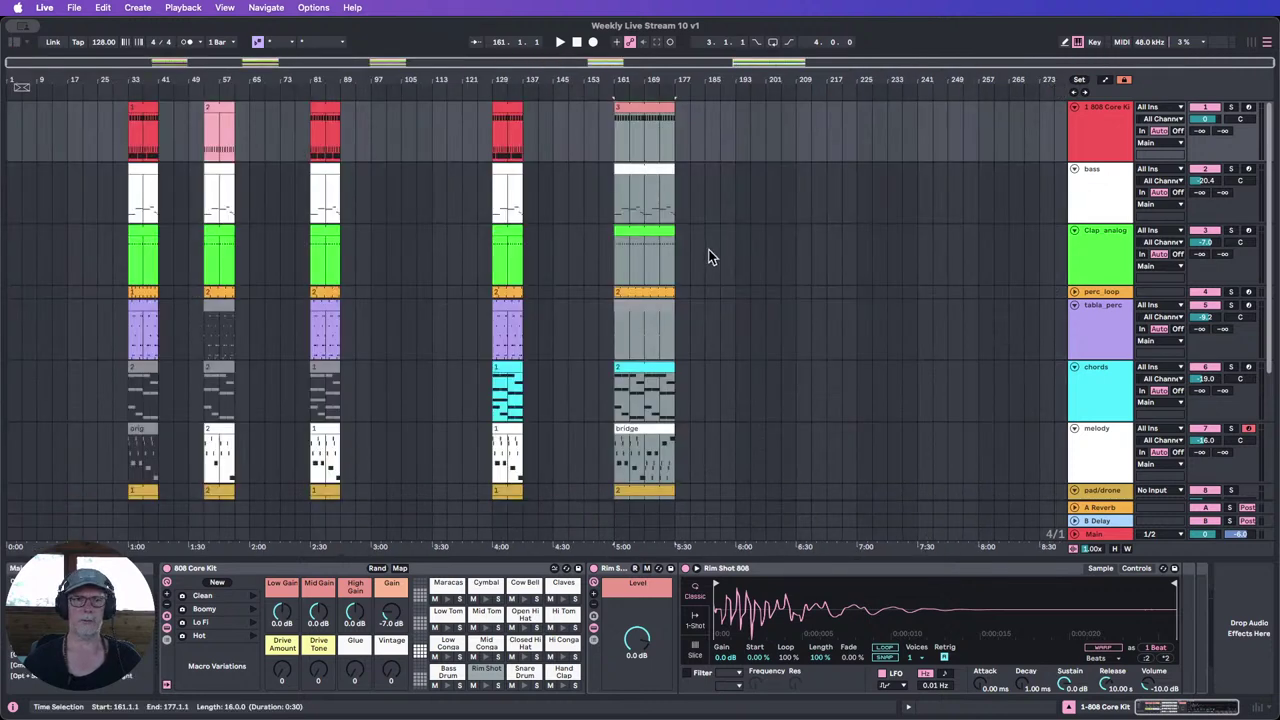
drag(144, 84, 210, 103)
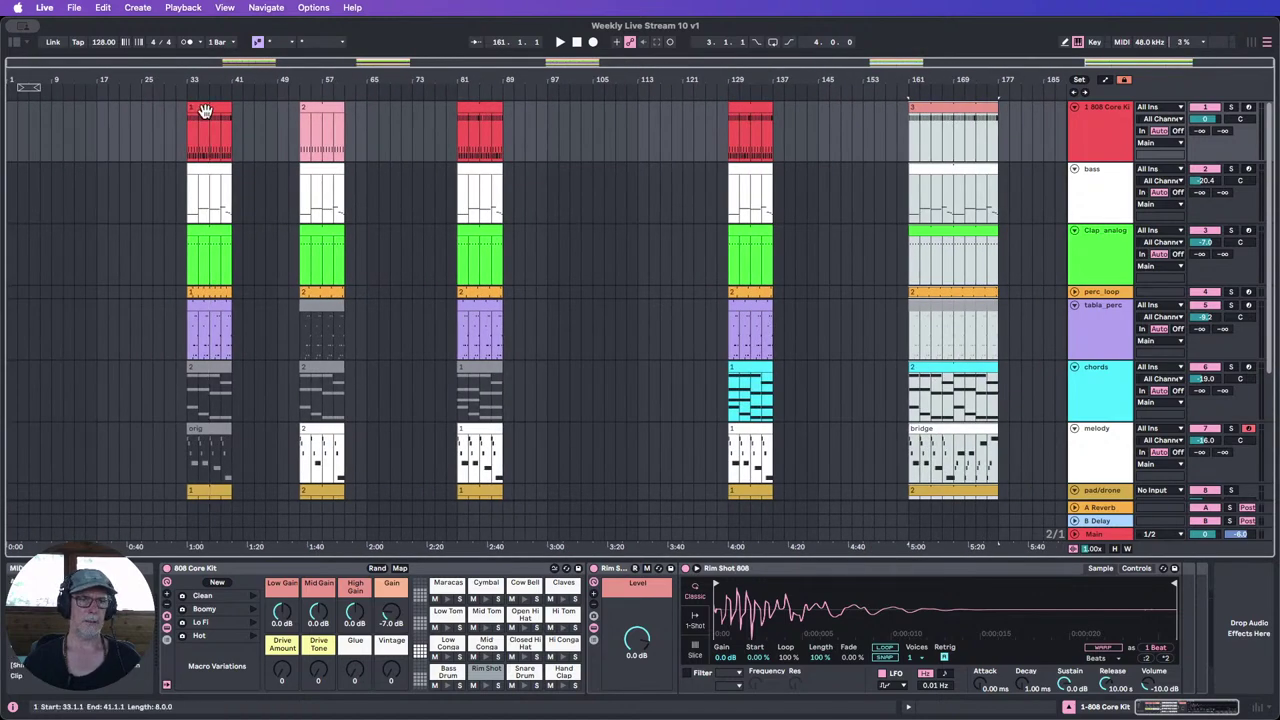
mouse_move(199, 84)
mouse_down()
mouse_move(199, 140)
mouse_move(199, 83)
mouse_up()
Step: Shorten the bridge section's clips on all tracks together to 8 bars, ending at bar 169
click(960, 206)
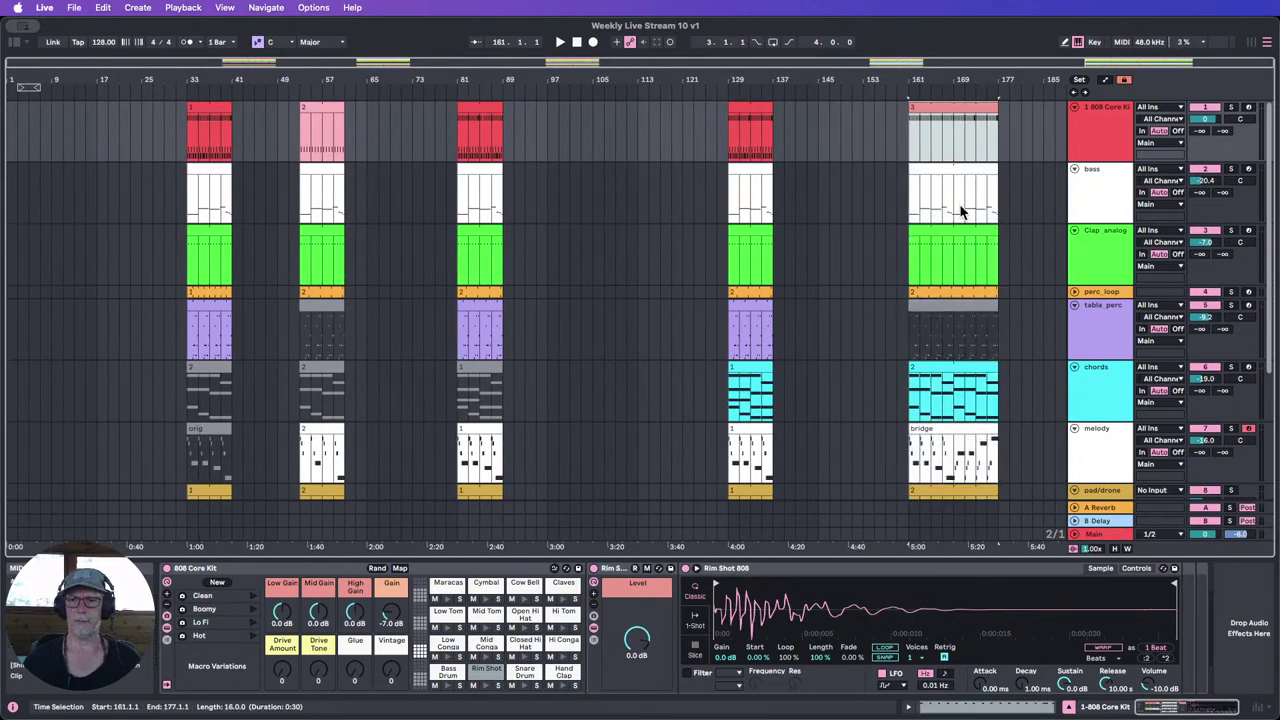
scroll(958, 390, down, 3)
scroll(960, 378, down, 1)
shift+click(956, 414)
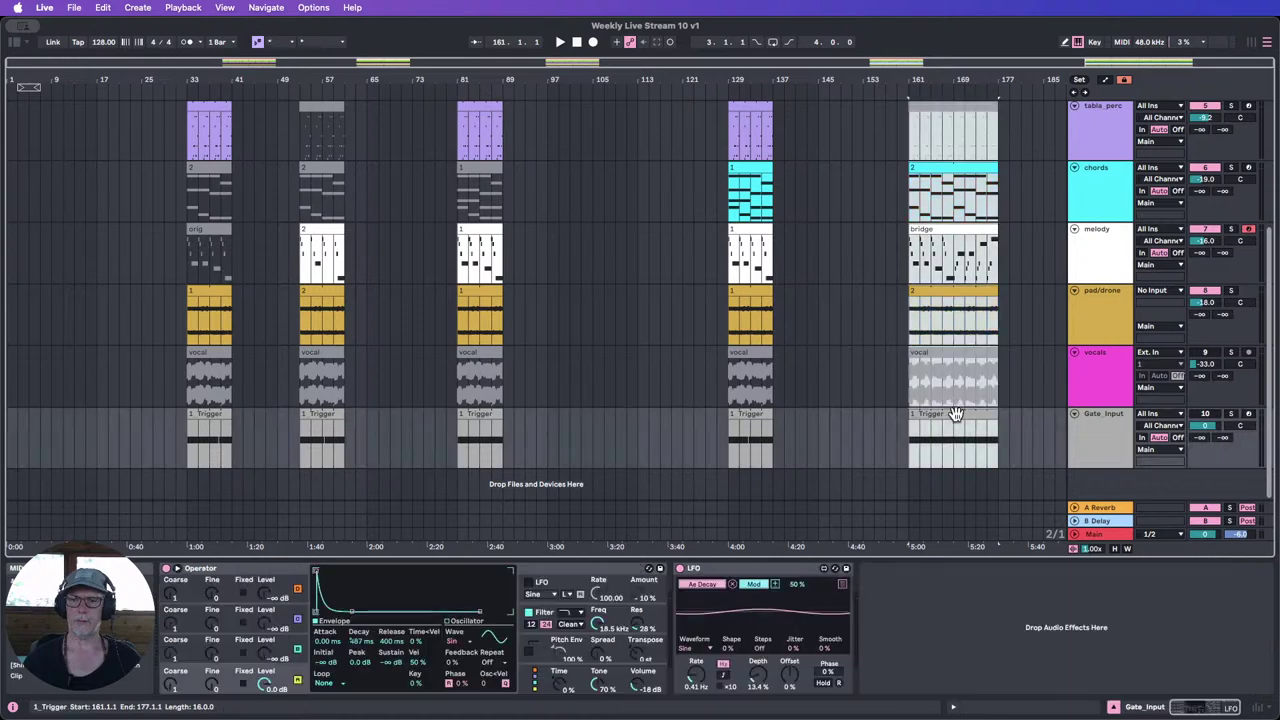
scroll(958, 418, up, 4)
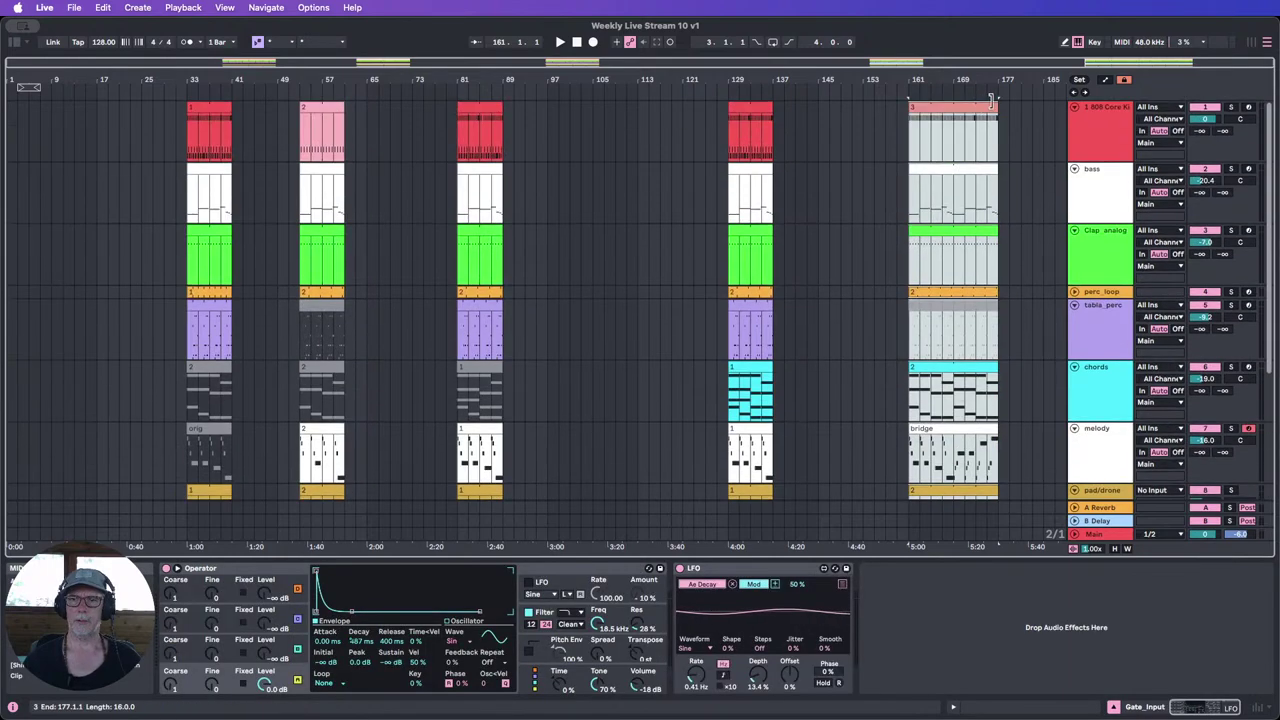
drag(996, 105, 952, 104)
click(1000, 115)
Step: Examine the deactivated clips on the vocals and chords tracks across the arranged sections
scroll(829, 206, down, 2)
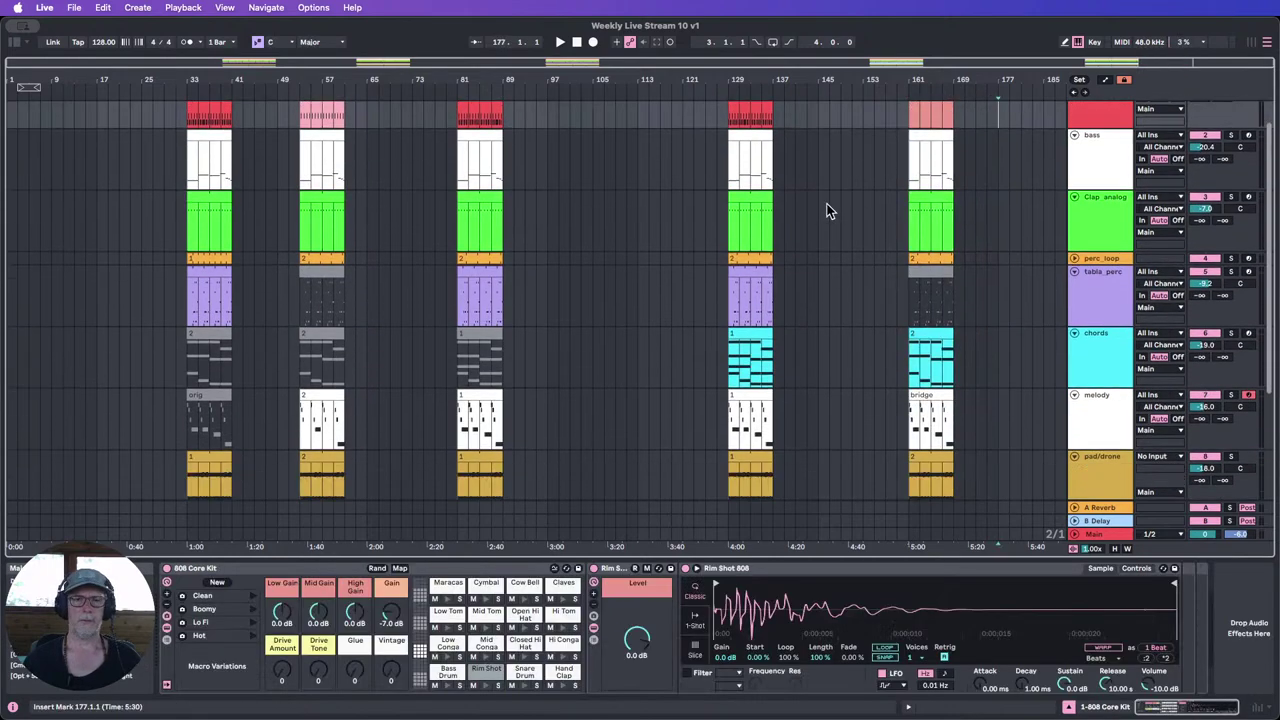
scroll(760, 219, down, 5)
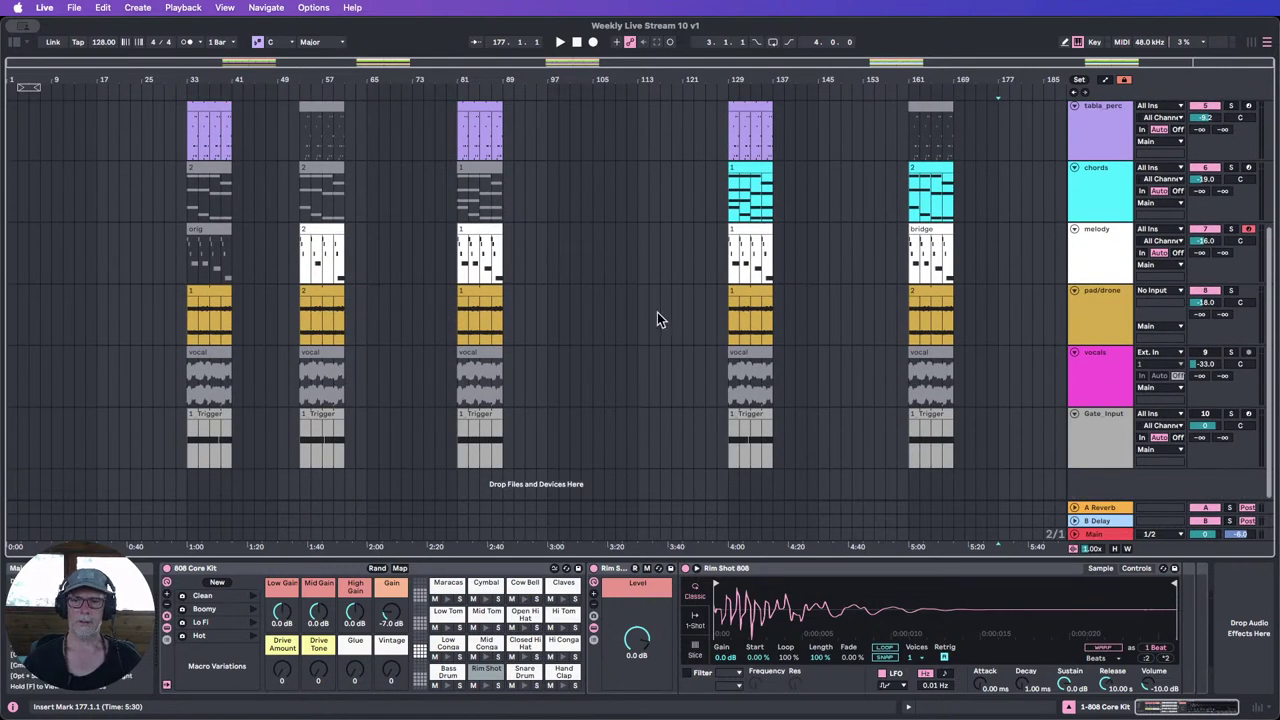
click(634, 376)
click(196, 357)
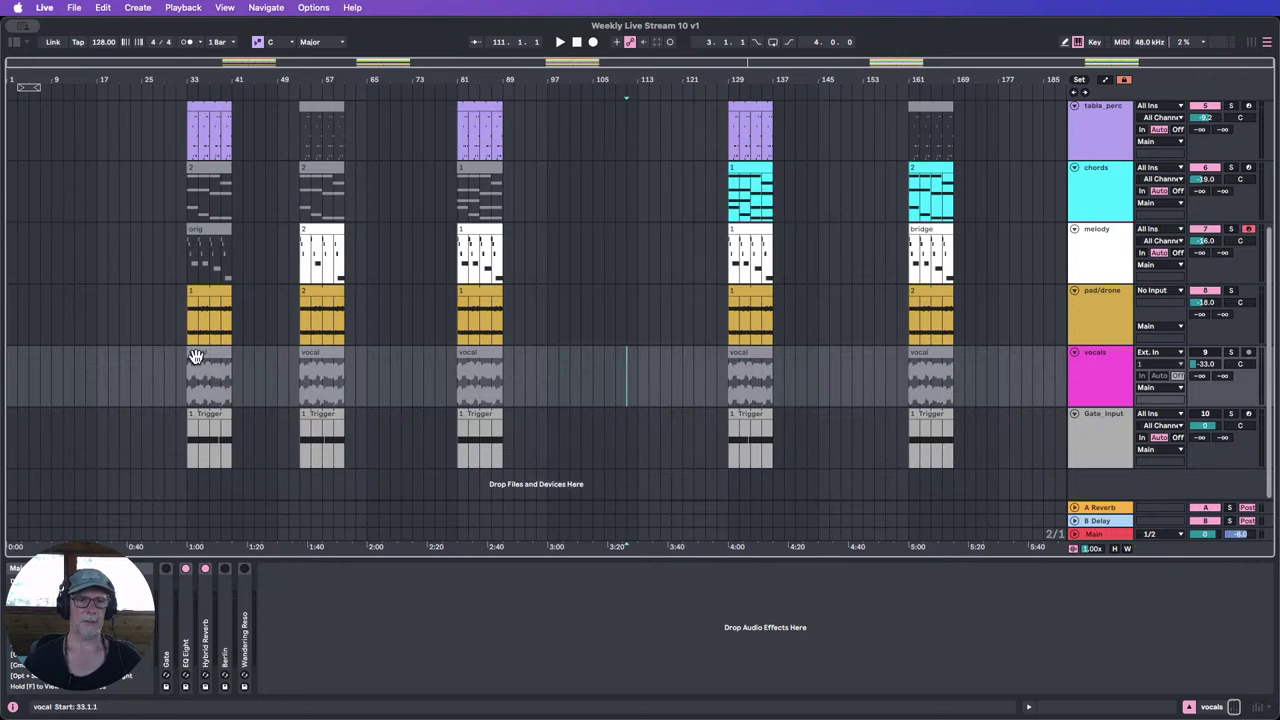
scroll(827, 379, up, 5)
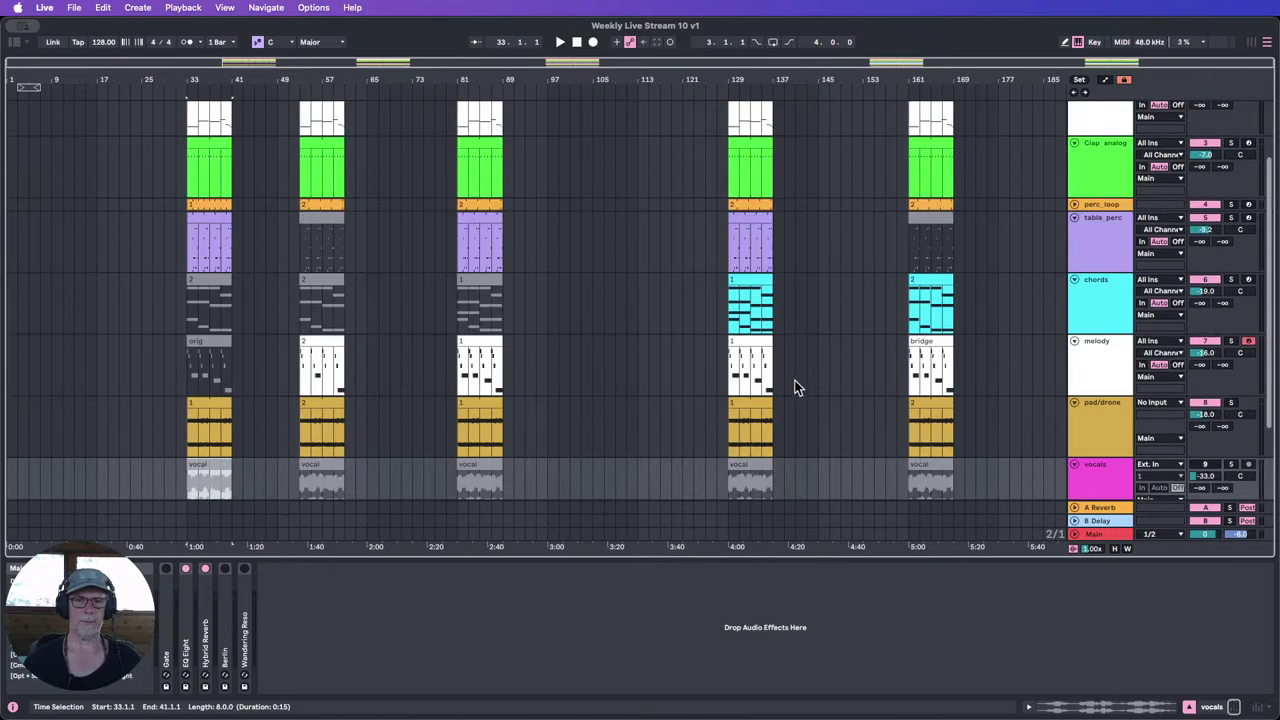
click(493, 286)
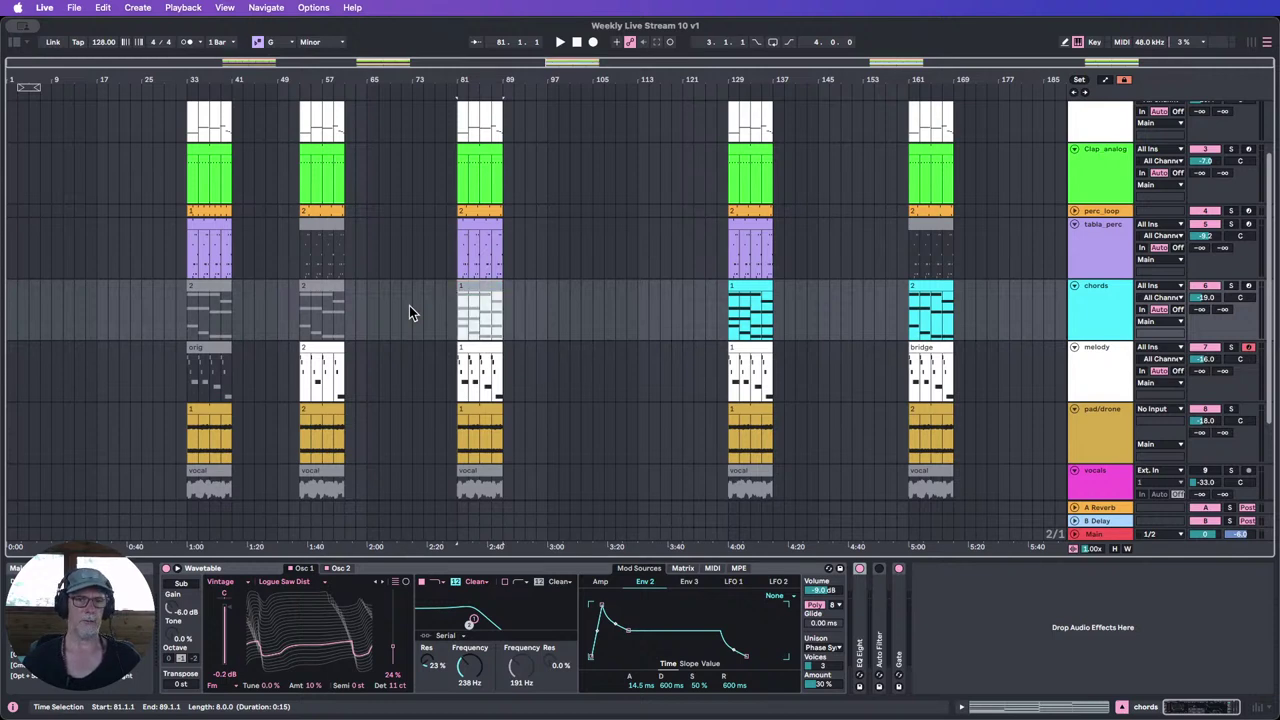
click(567, 321)
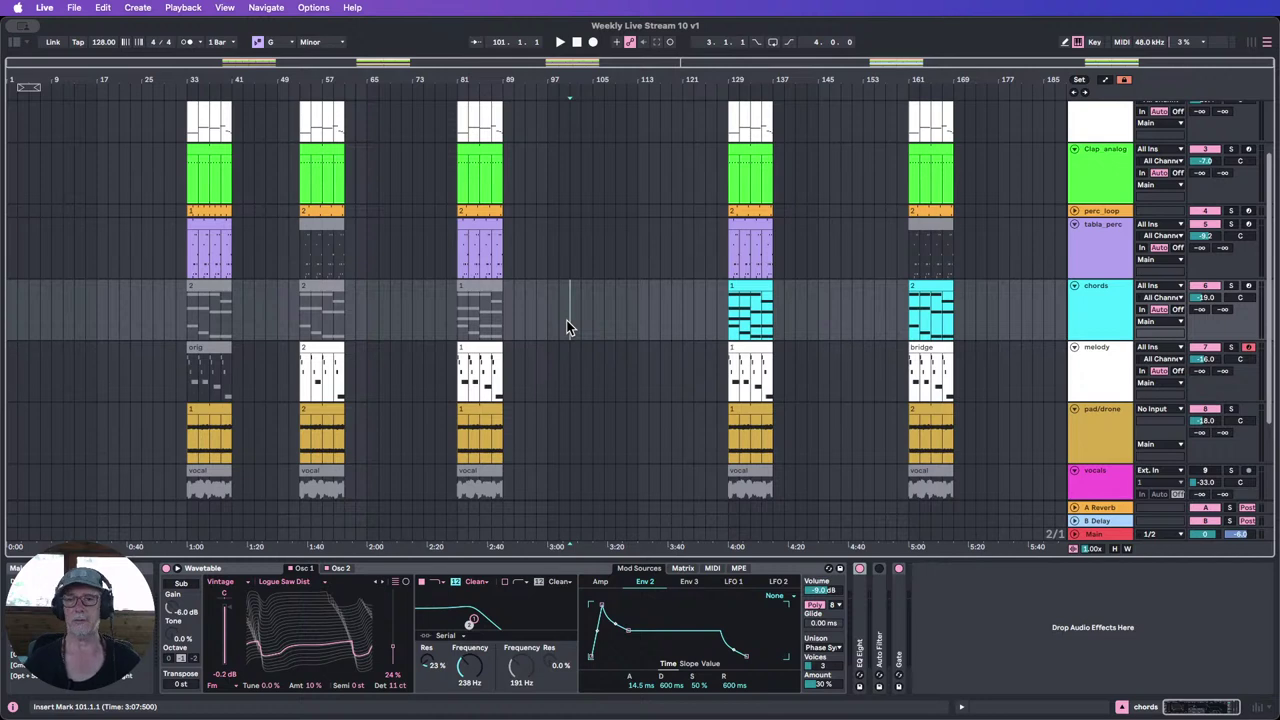
scroll(640, 330, up, 2)
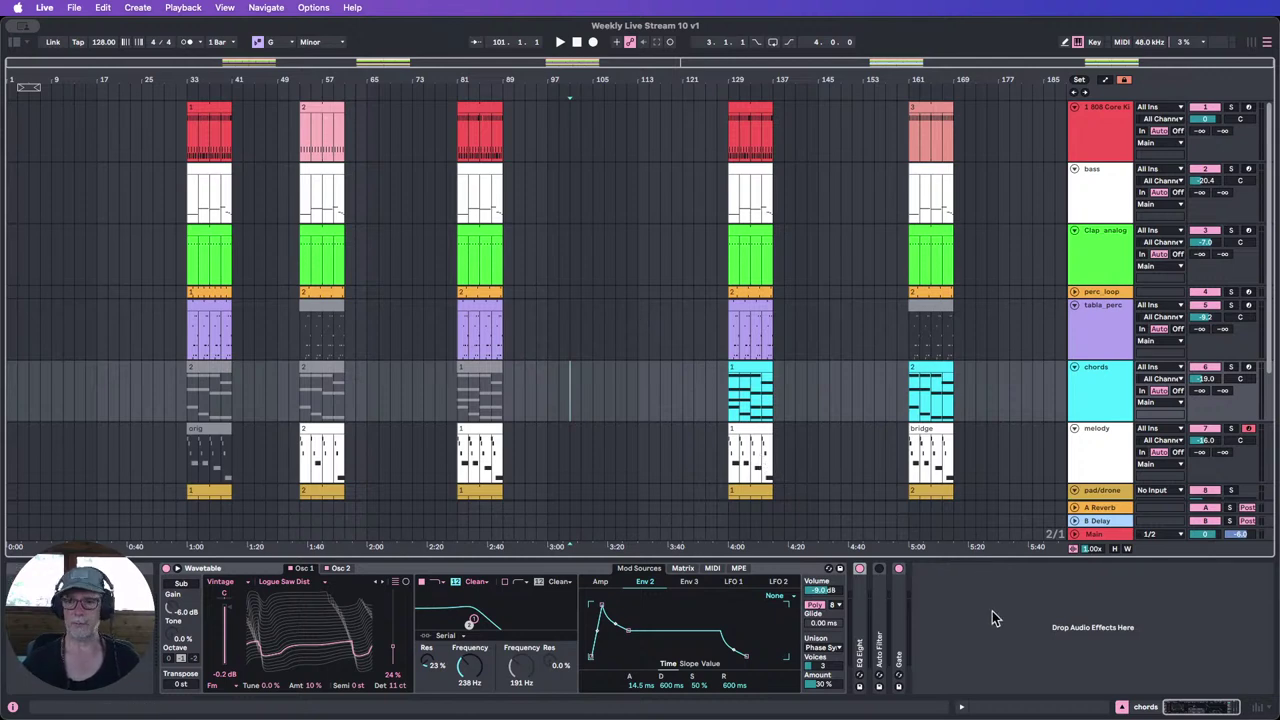
Step: Hide the device view and enlarge the timeline so the arranged sections fill the Arrangement
click(1122, 707)
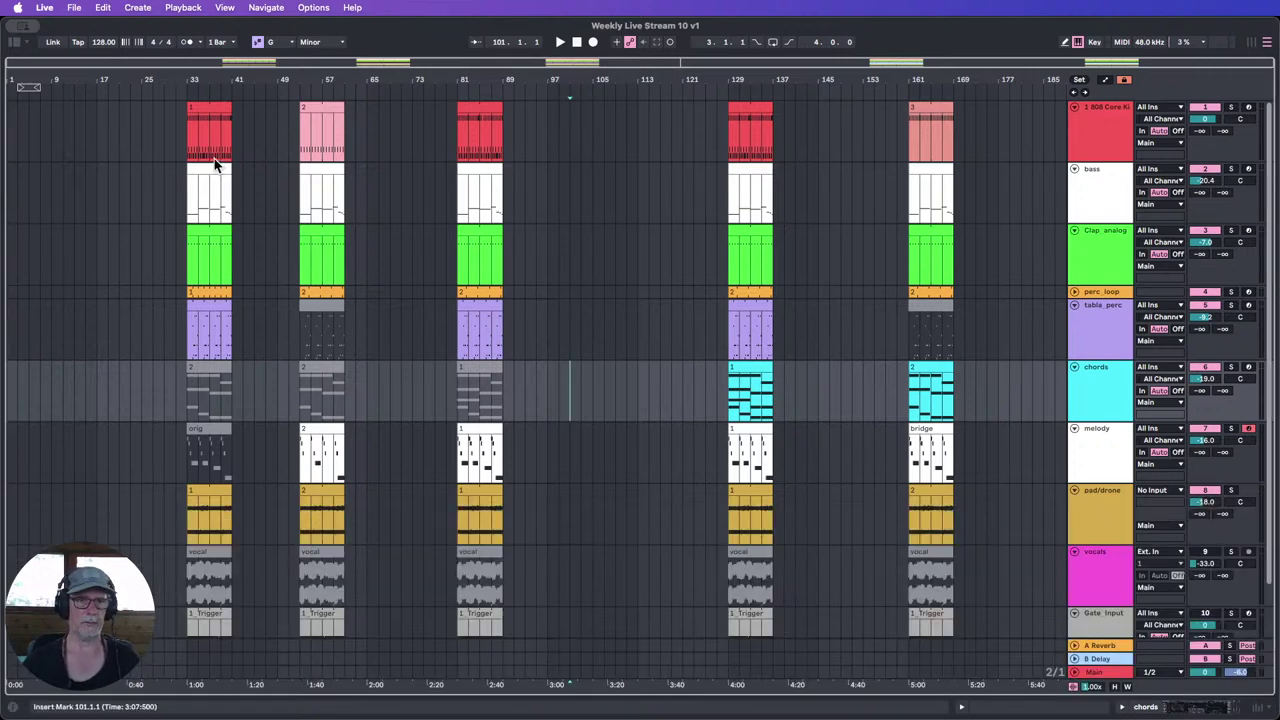
click(204, 110)
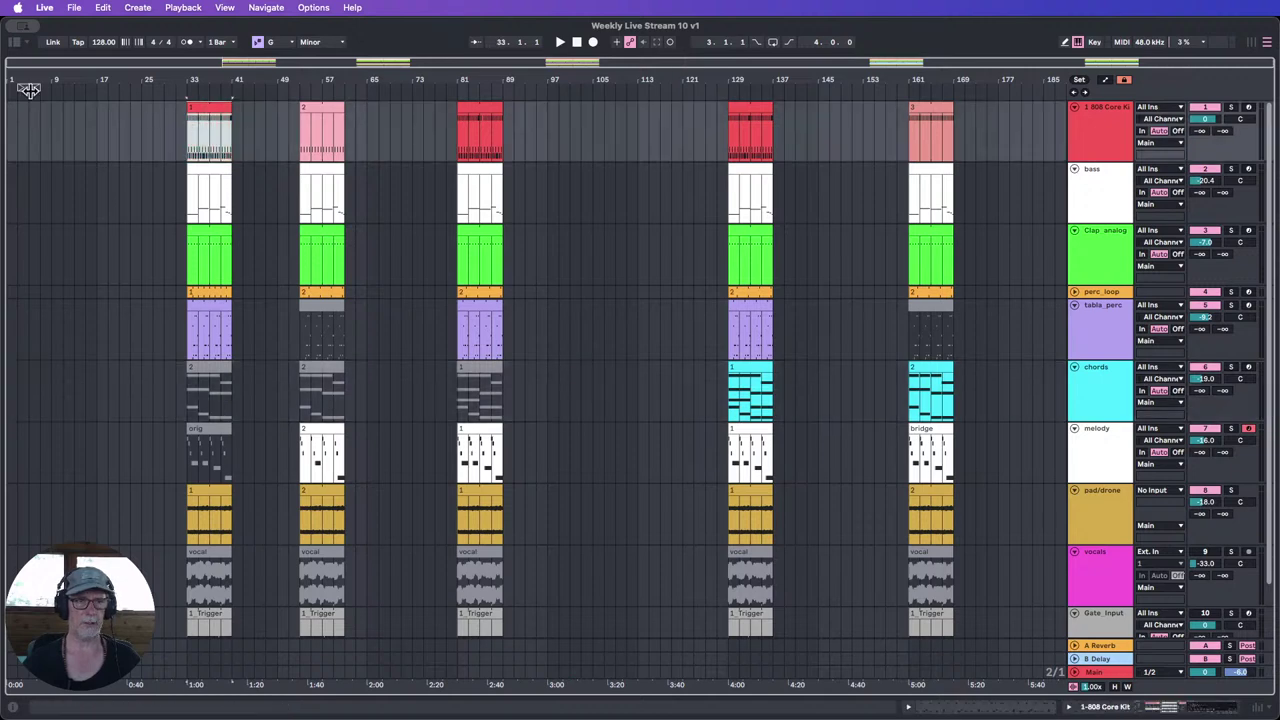
mouse_move(36, 81)
mouse_down()
mouse_move(36, 102)
mouse_move(36, 90)
mouse_up()
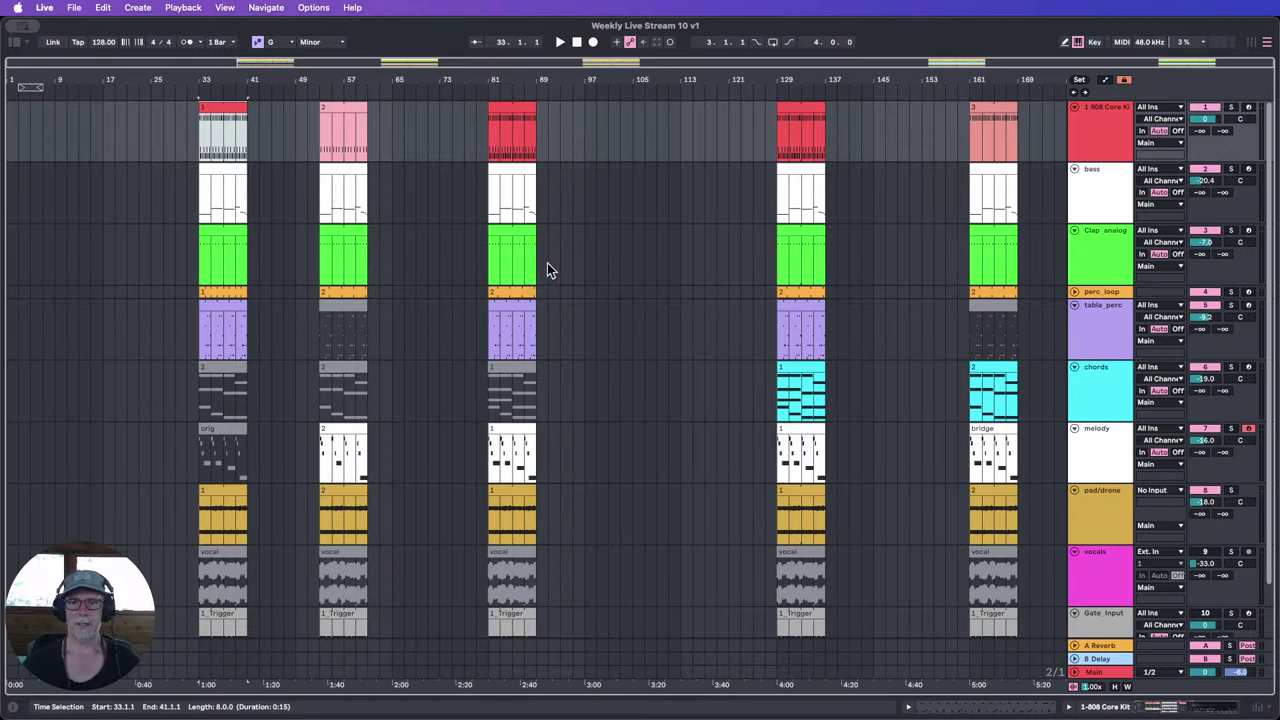
Step: Select all of the peak section's clips at bar 129, from the 808 Core Kit track through Gate_Input
click(800, 112)
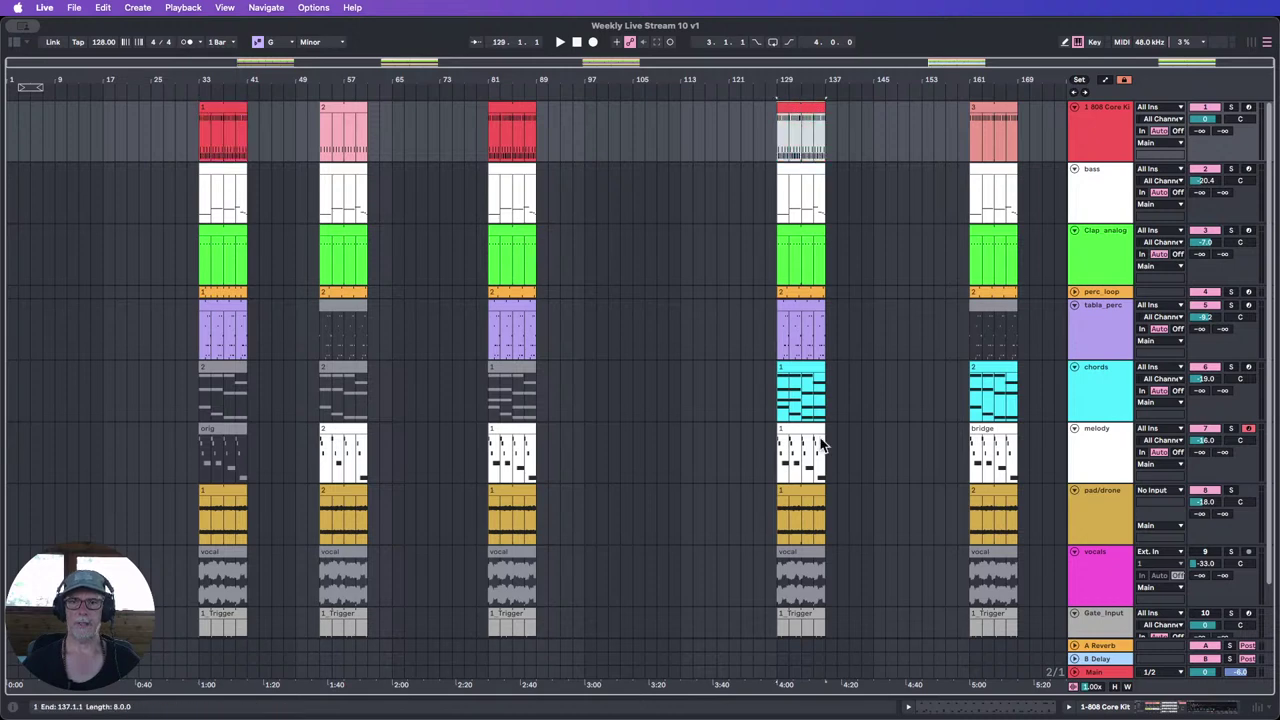
shift+click(800, 608)
scroll(814, 480, down, 2)
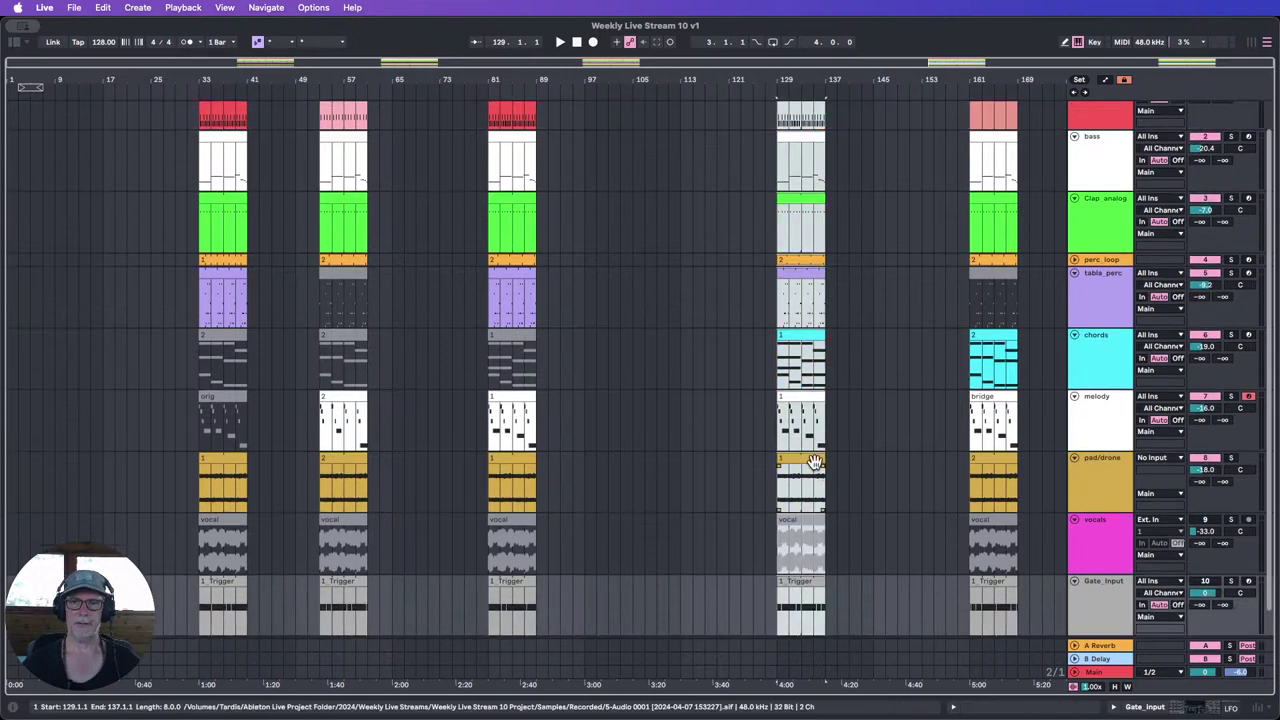
scroll(813, 458, up, 3)
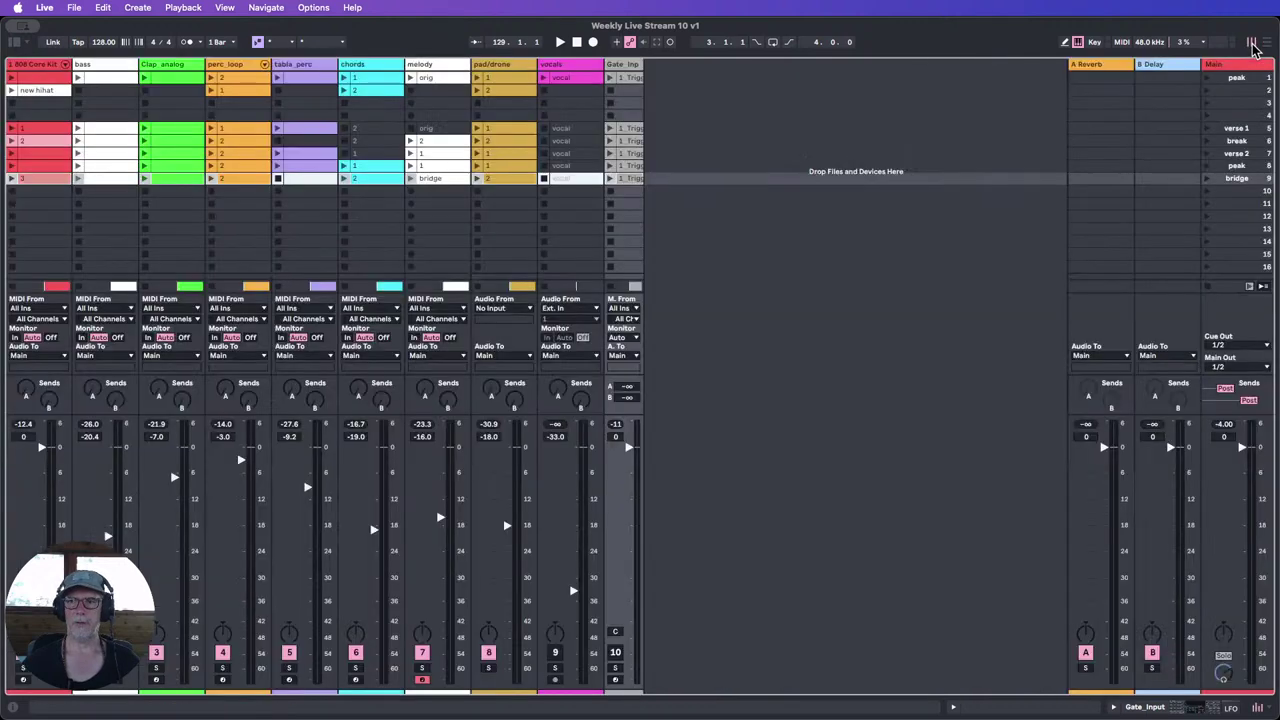
Step: Compare the peak scene in Session view with the selected peak section in the Arrangement
click(1251, 42)
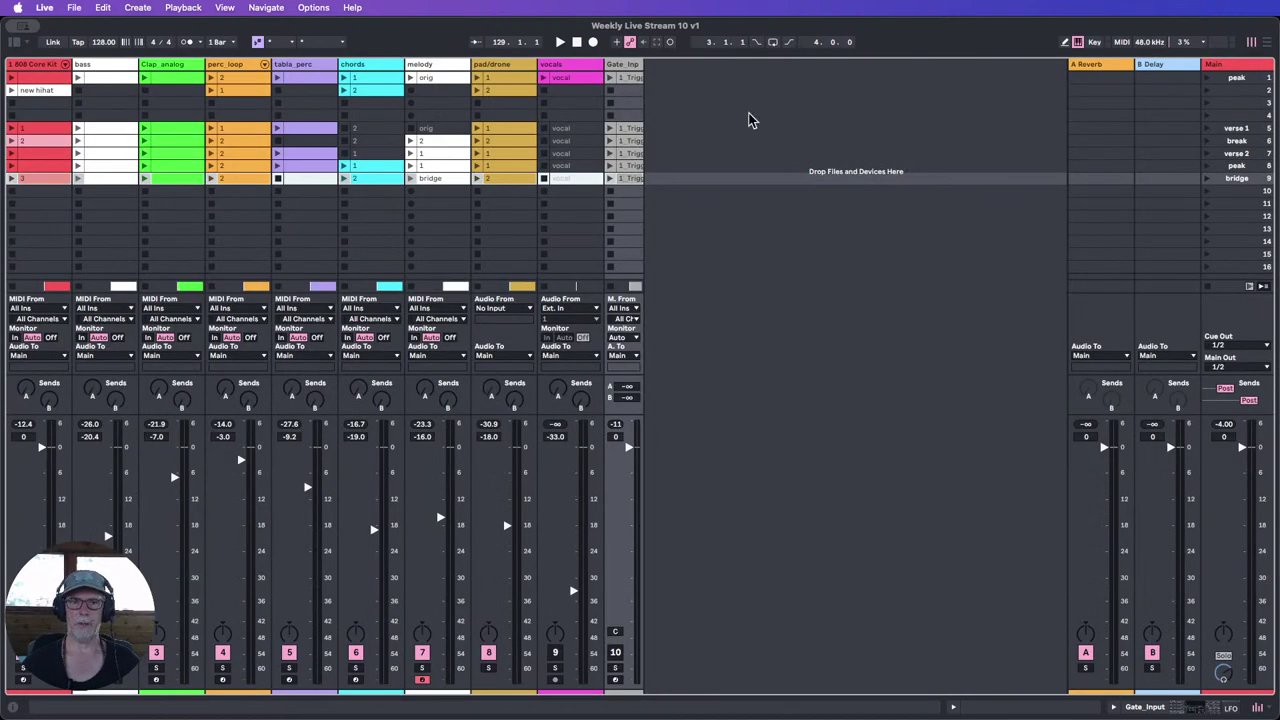
click(1240, 166)
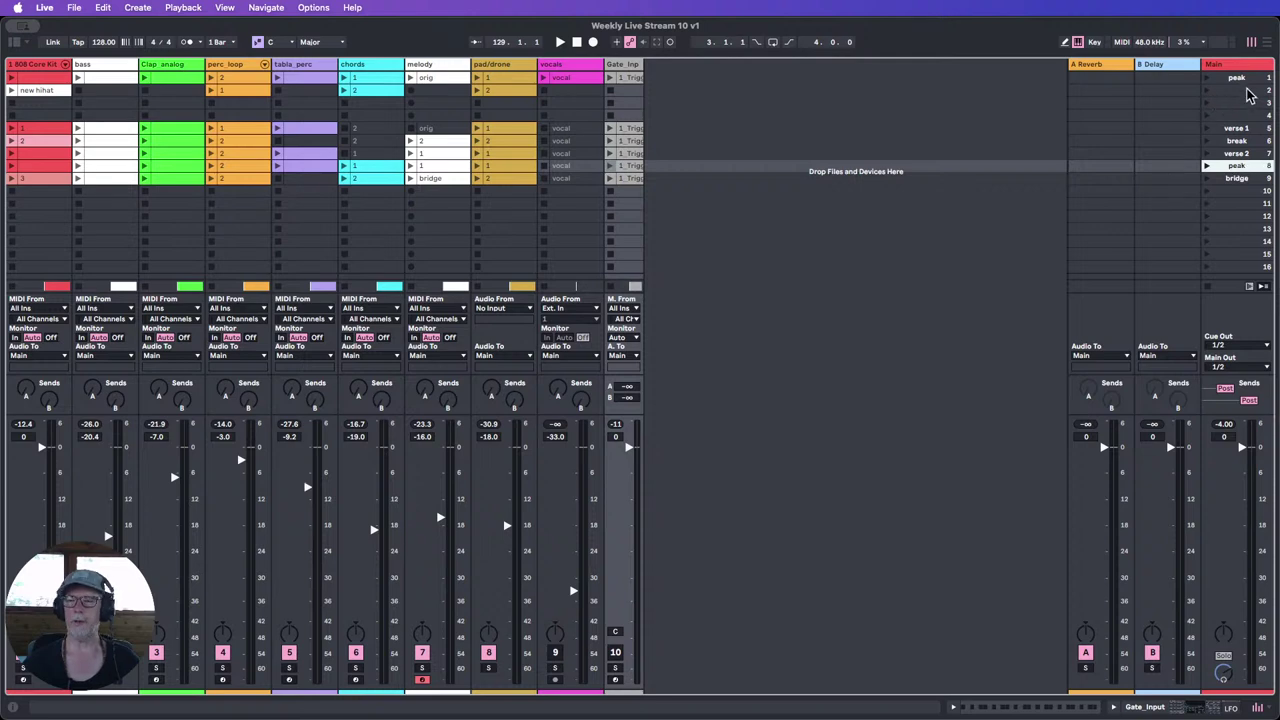
click(1266, 42)
scroll(729, 299, down, 1)
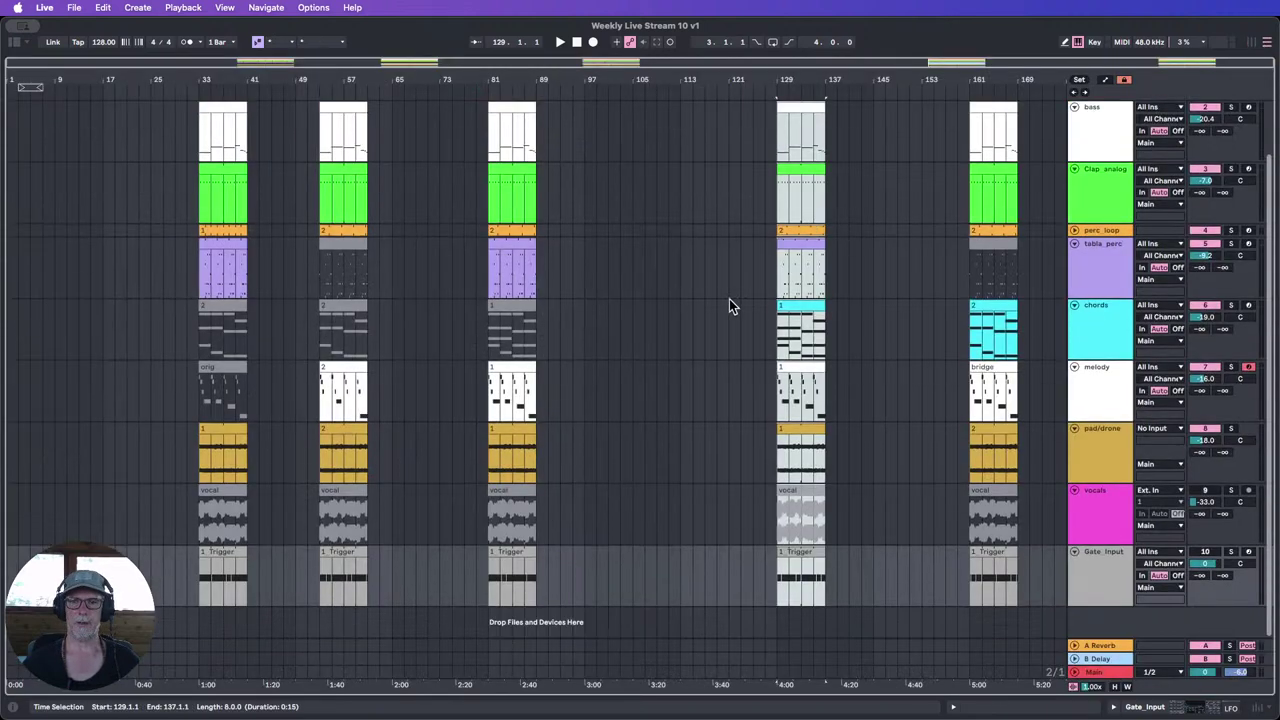
scroll(796, 320, up, 2)
scroll(796, 320, down, 2)
scroll(796, 320, up, 2)
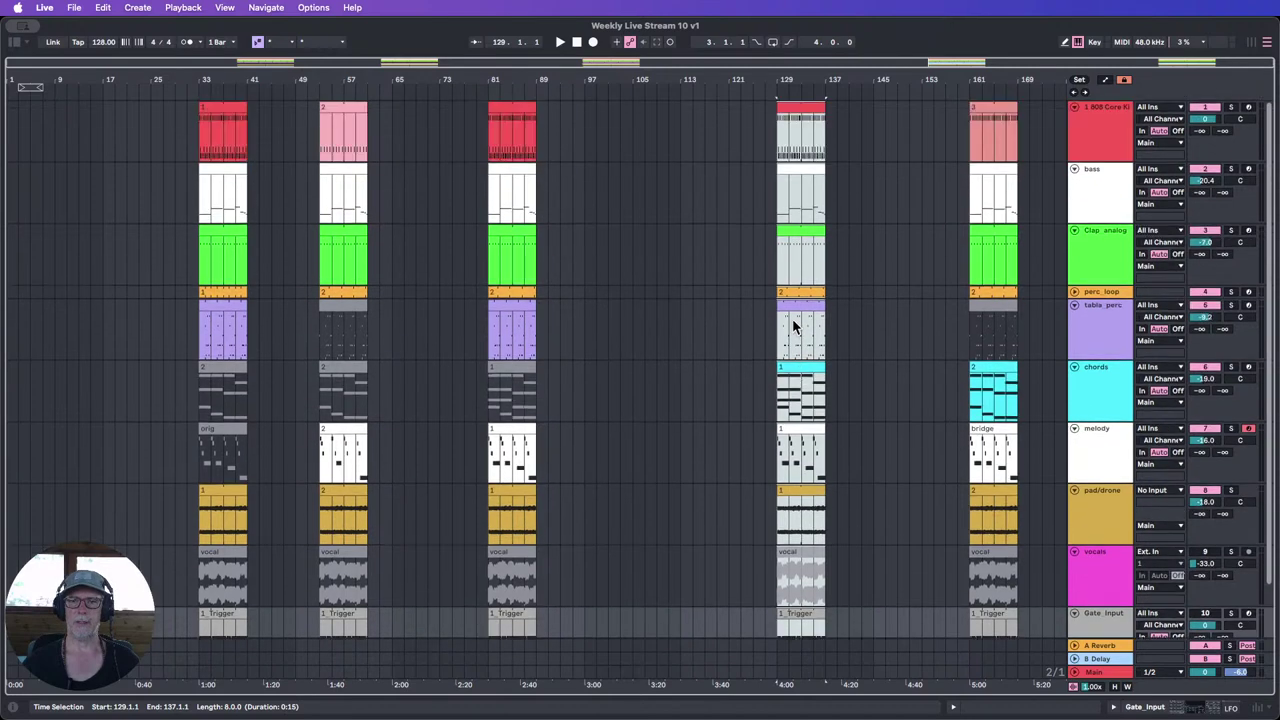
Step: Add a locator at bar 129 and rename it peak
click(777, 123)
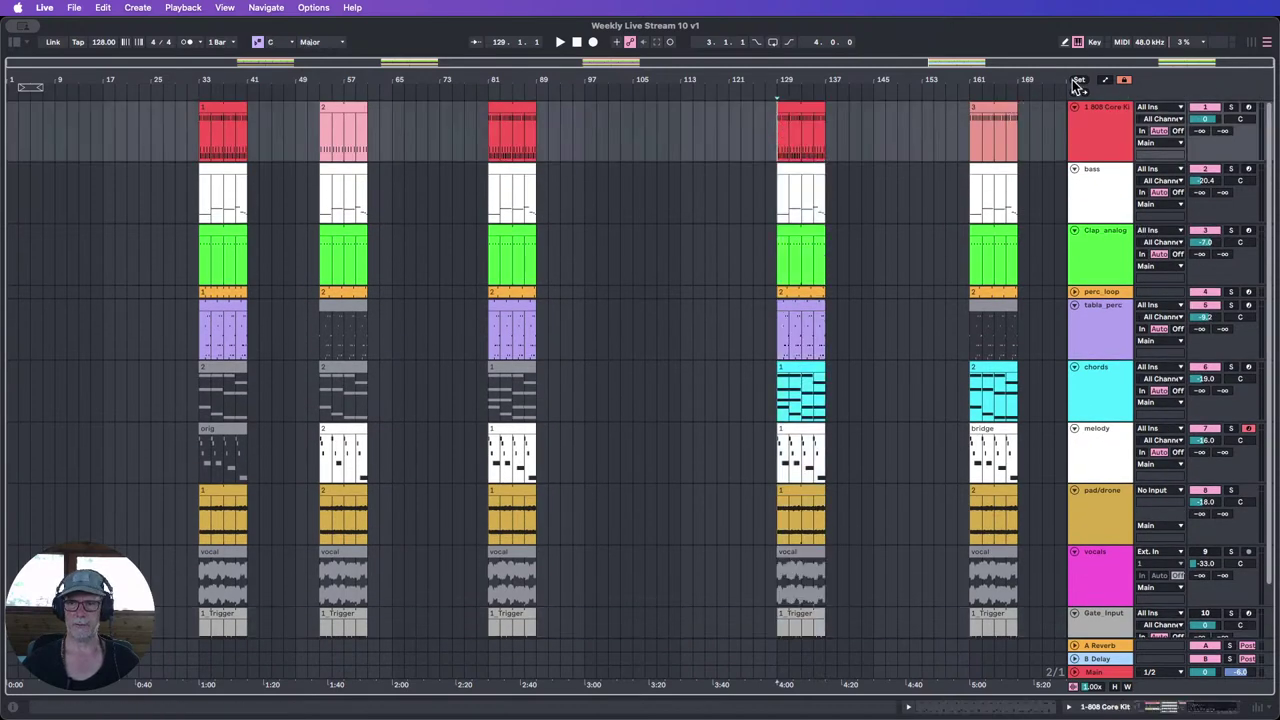
click(1076, 80)
right_click(781, 97)
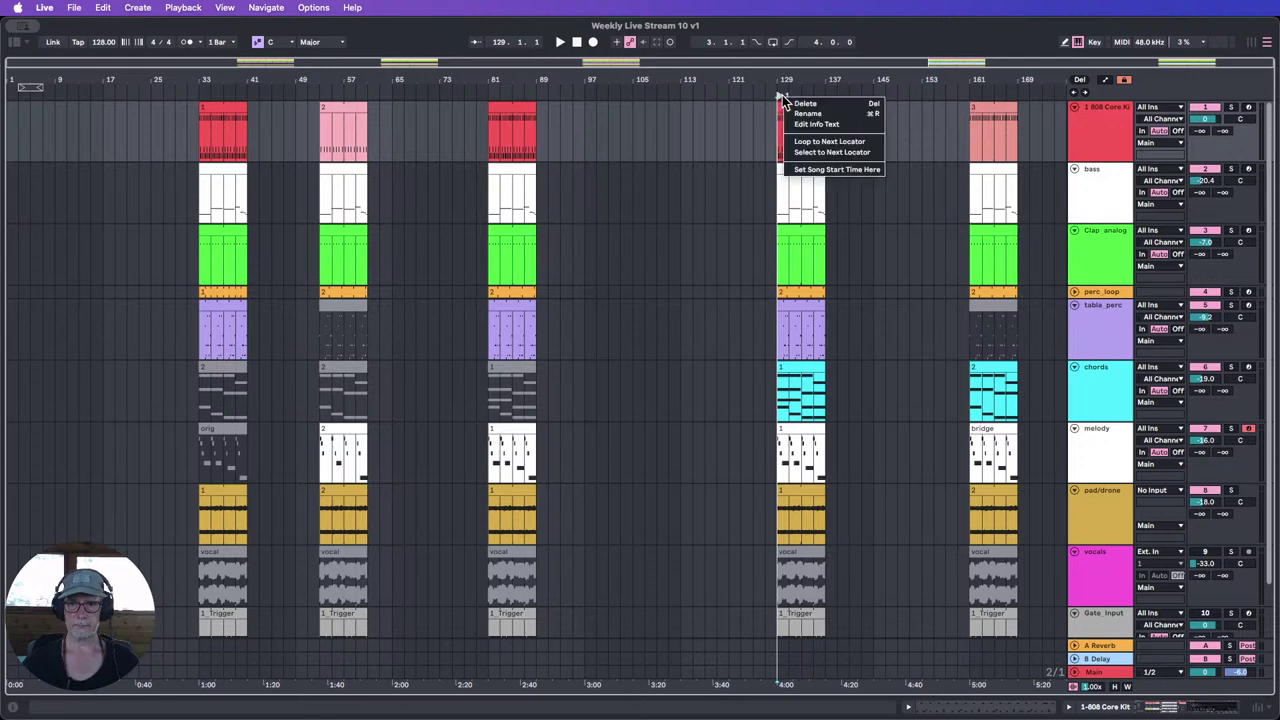
click(805, 112)
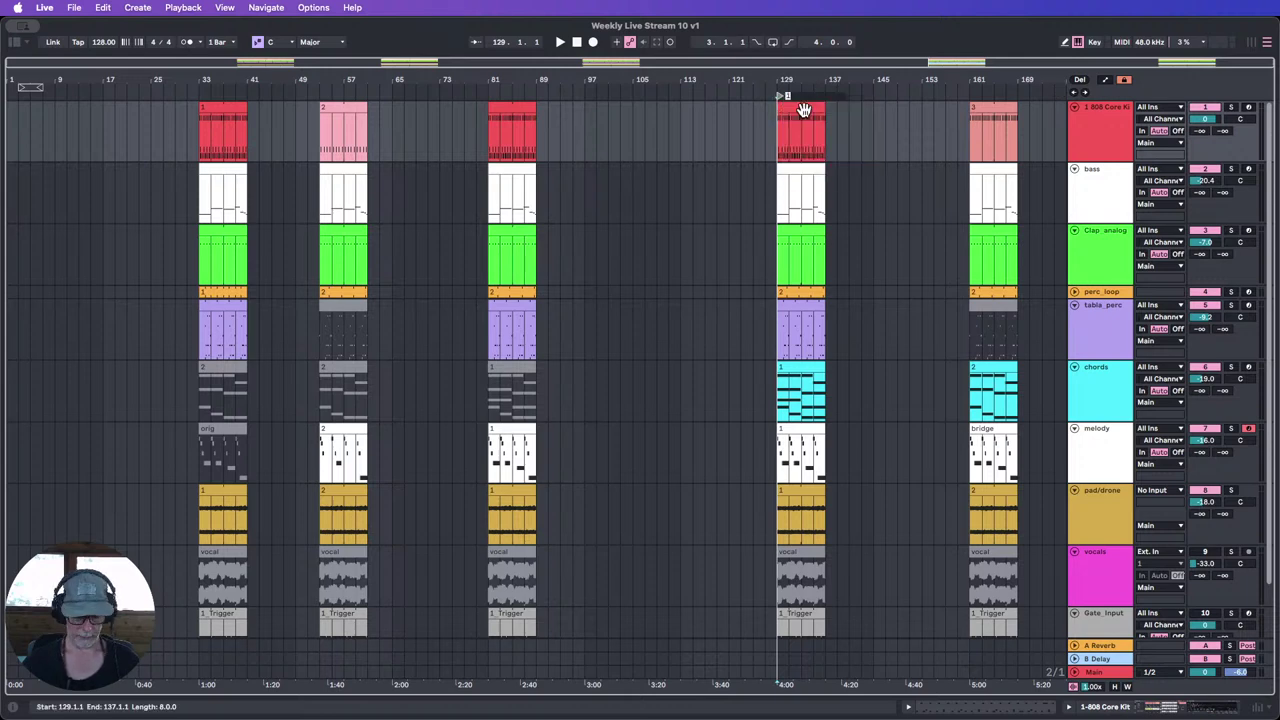
click(859, 141)
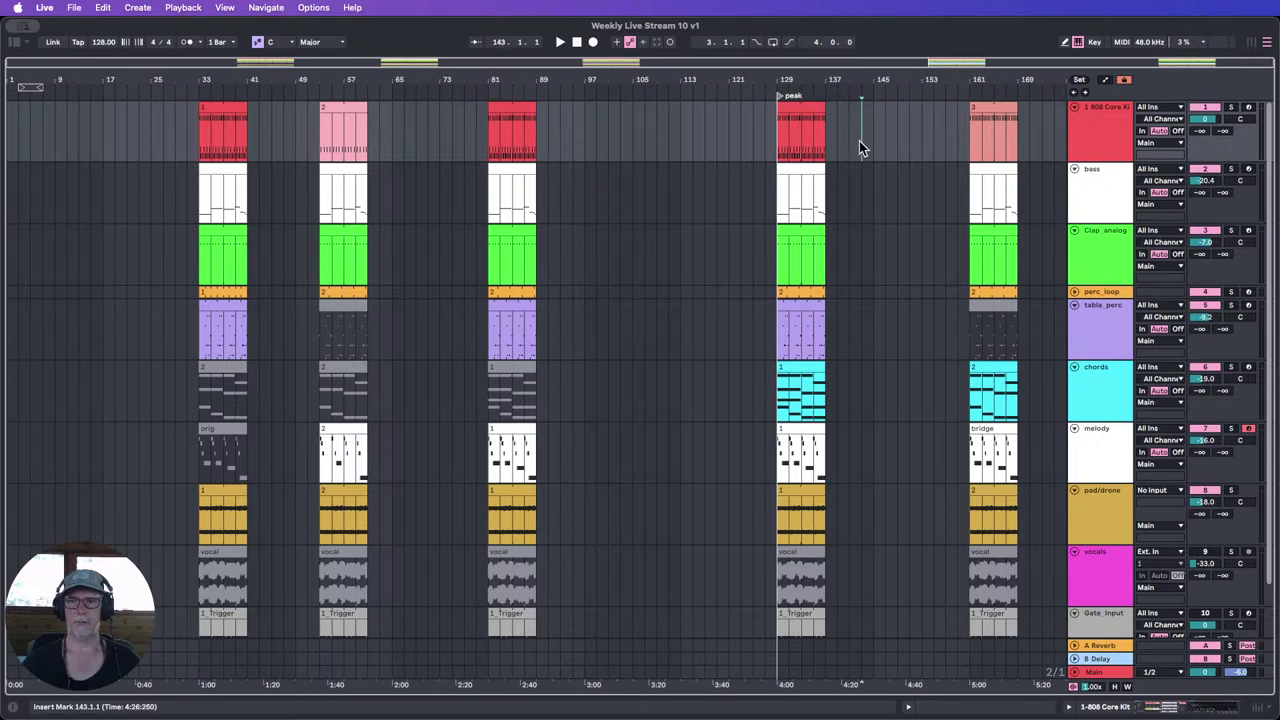
Step: Add a locator at bar 161 and rename it bridge
click(968, 124)
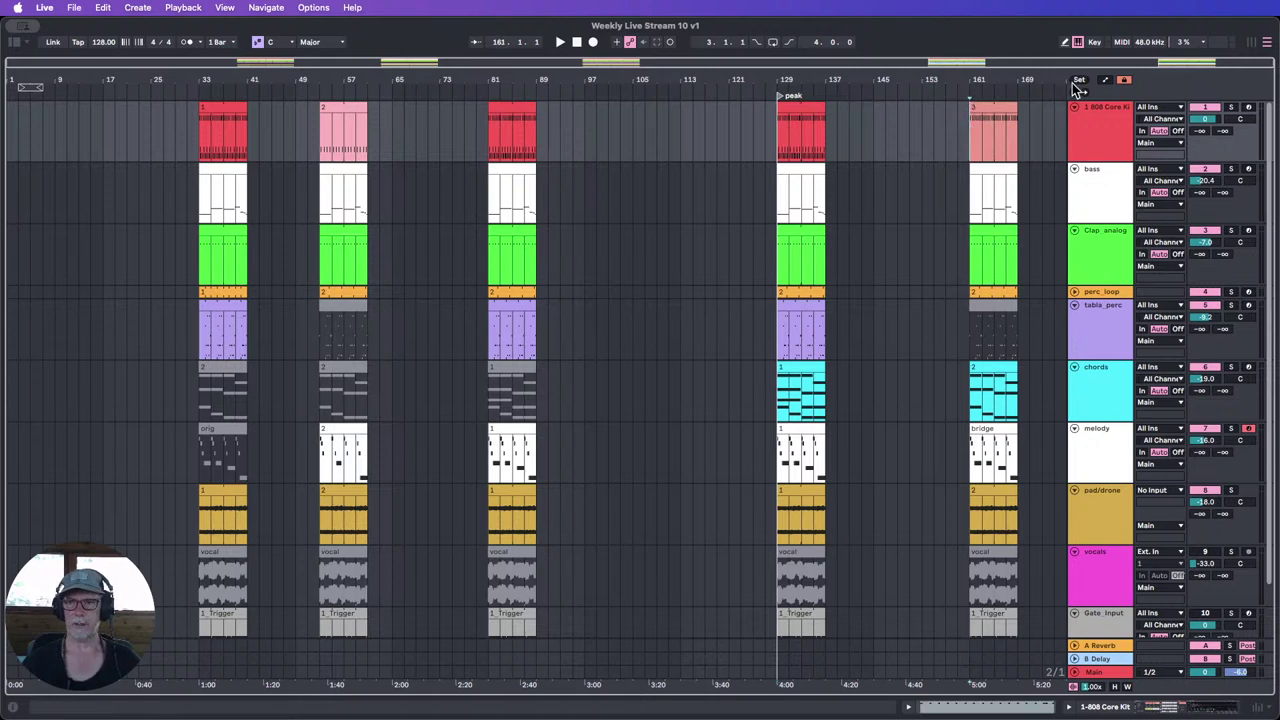
click(1085, 82)
right_click(980, 97)
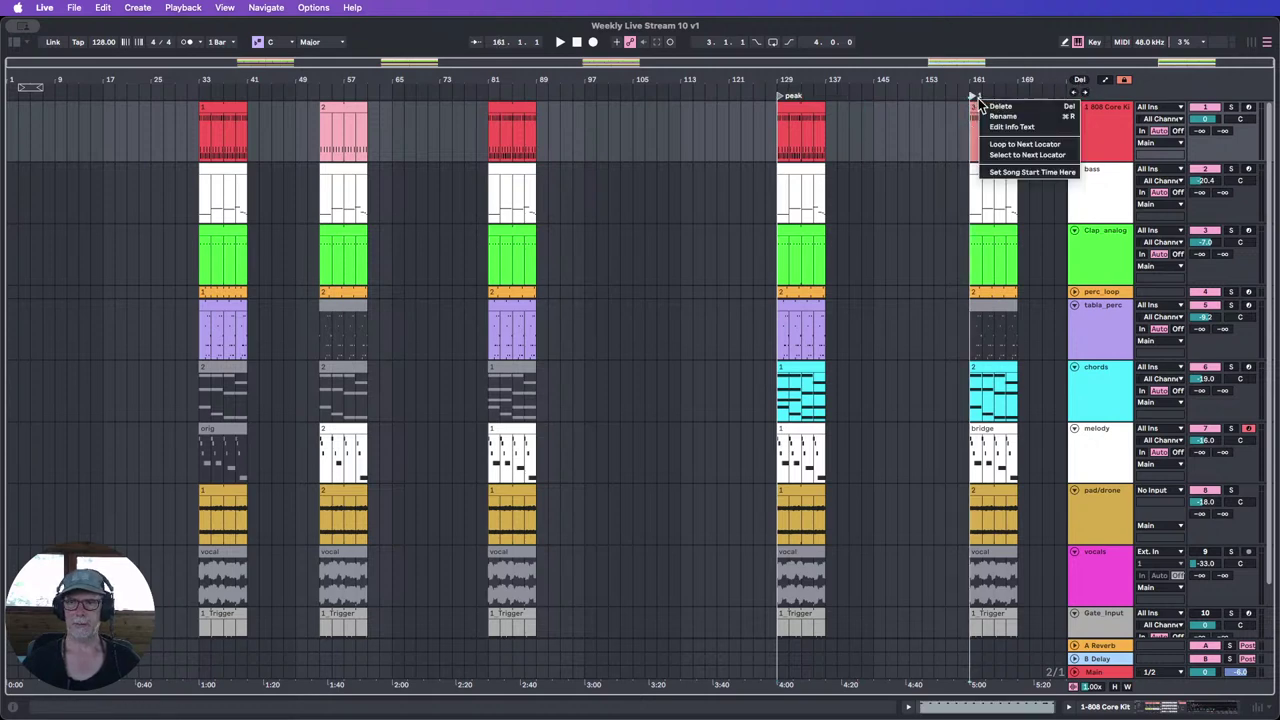
click(993, 110)
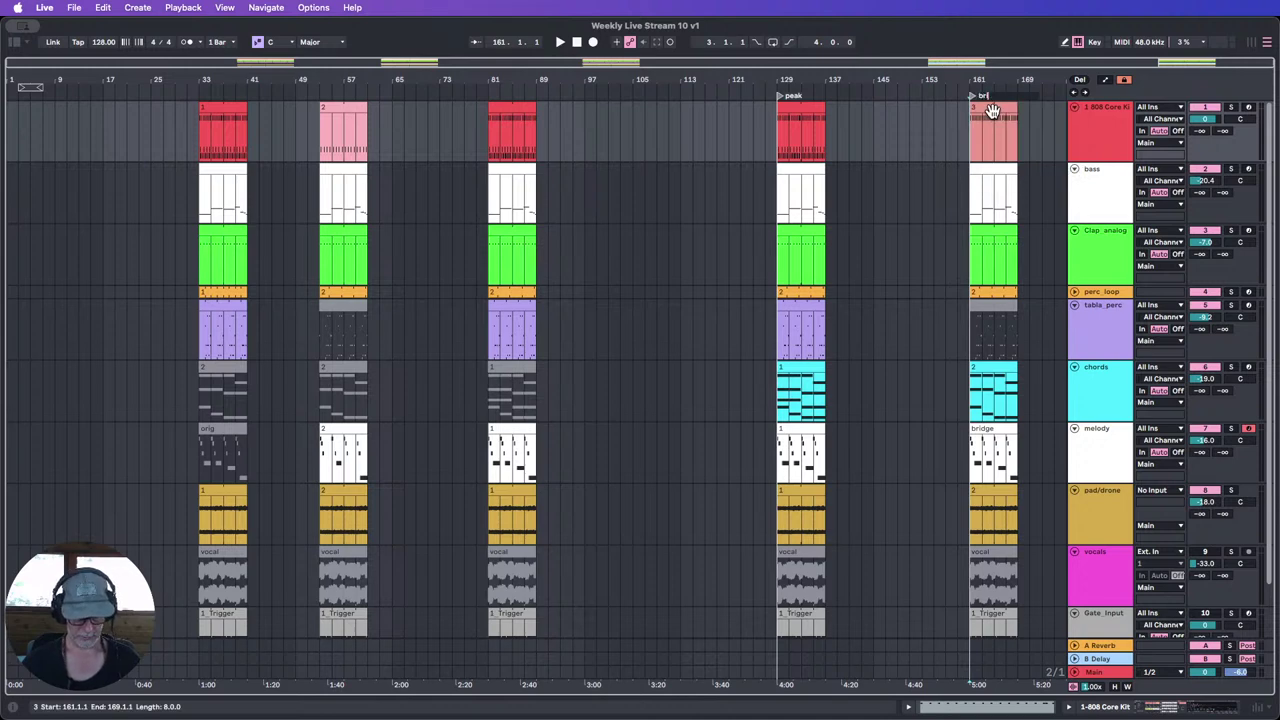
text(bridge)
click(922, 130)
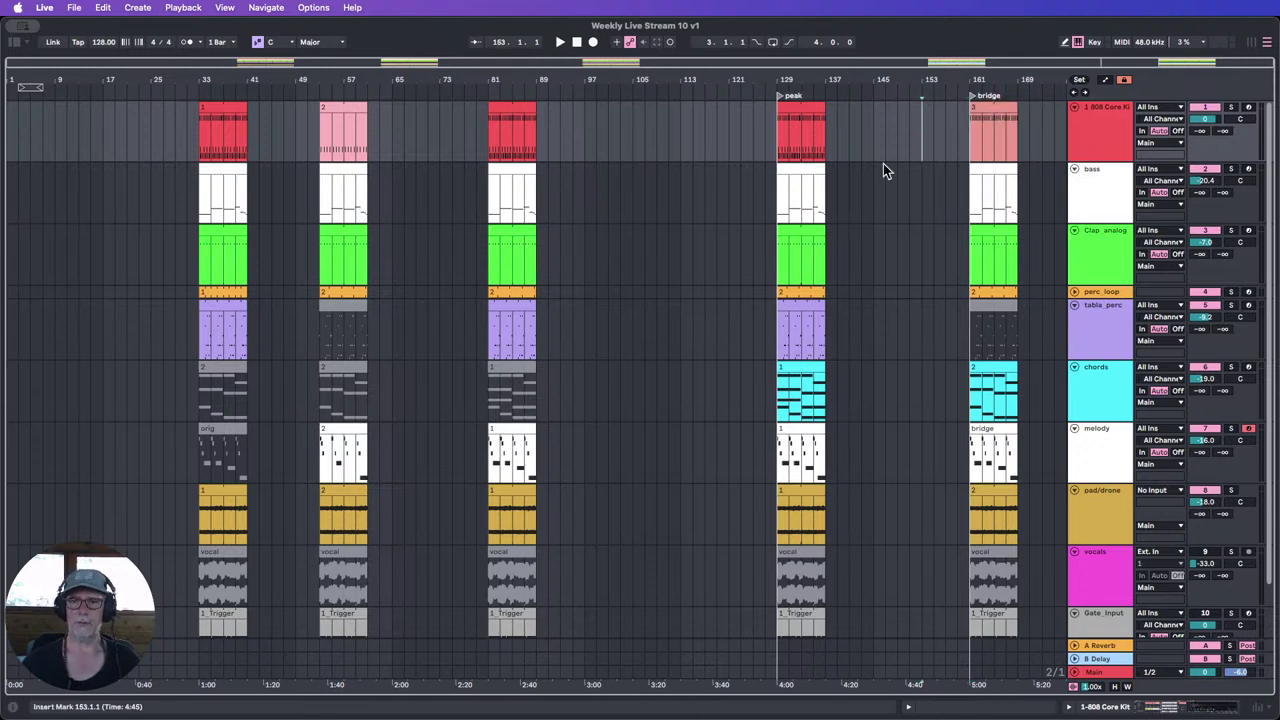
Step: Loop the 8-bar peak section at bar 129 and start playing it
click(897, 125)
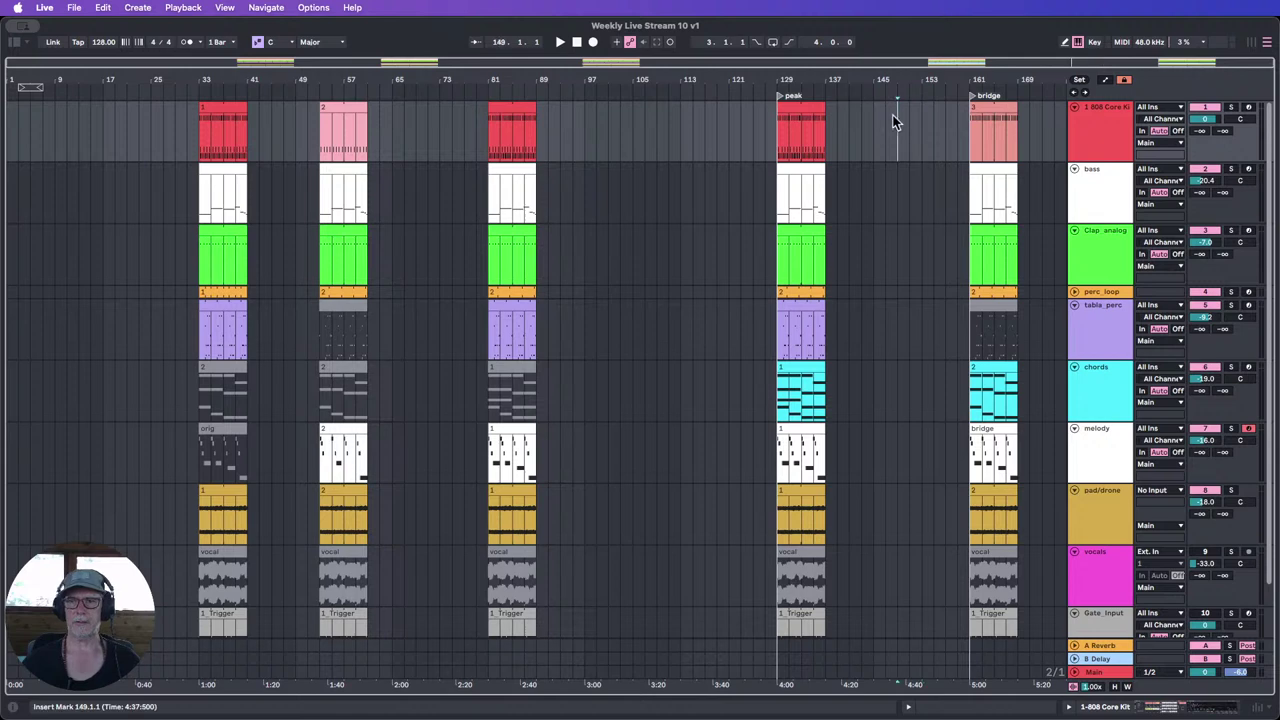
click(790, 106)
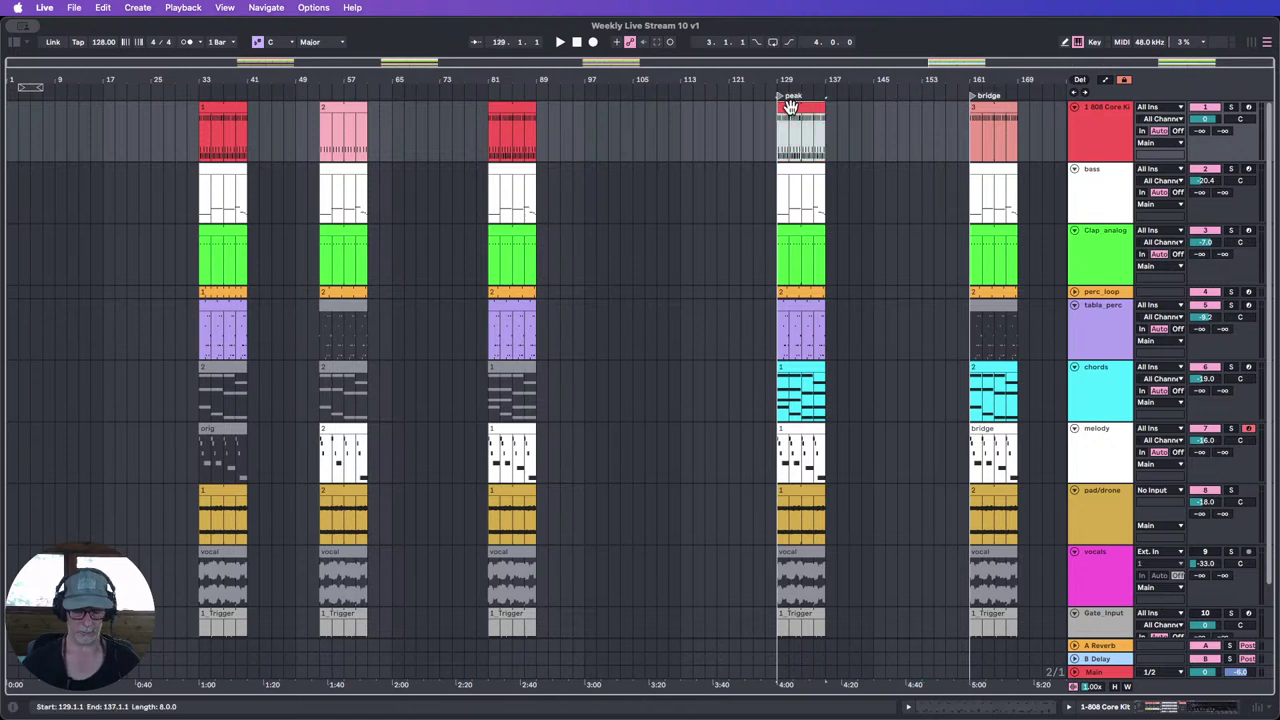
key(super+l)
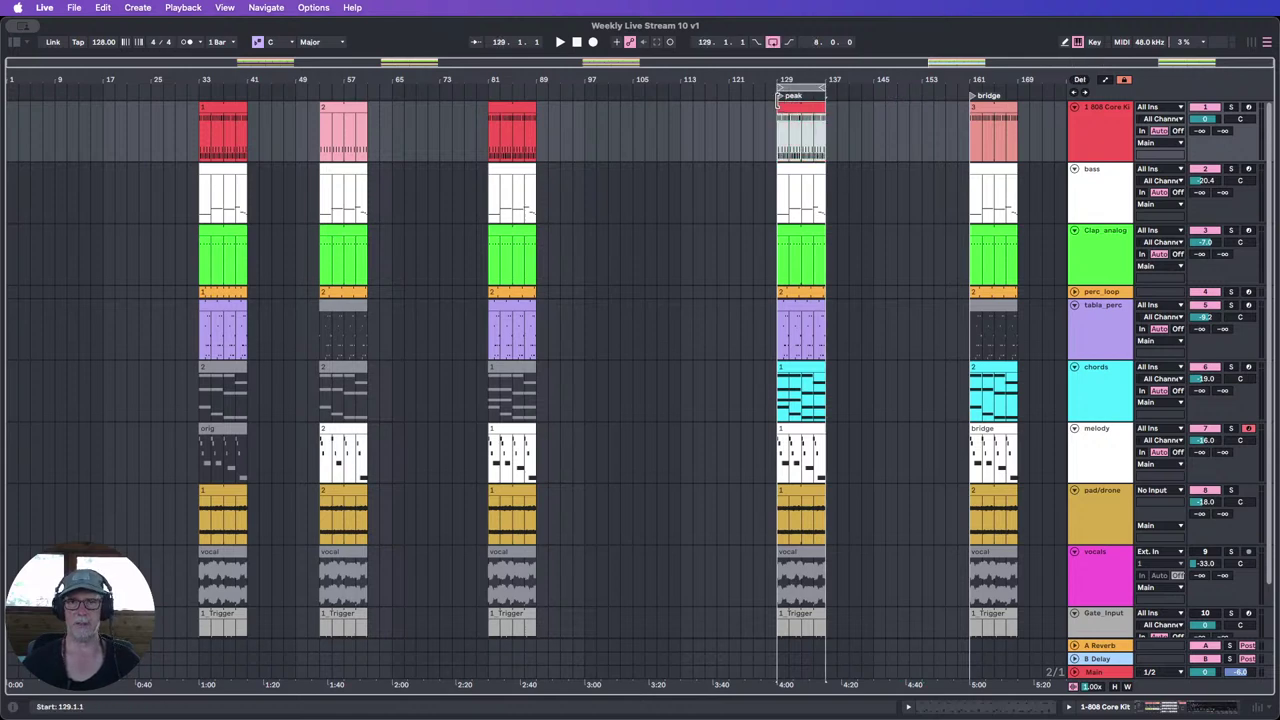
click(561, 43)
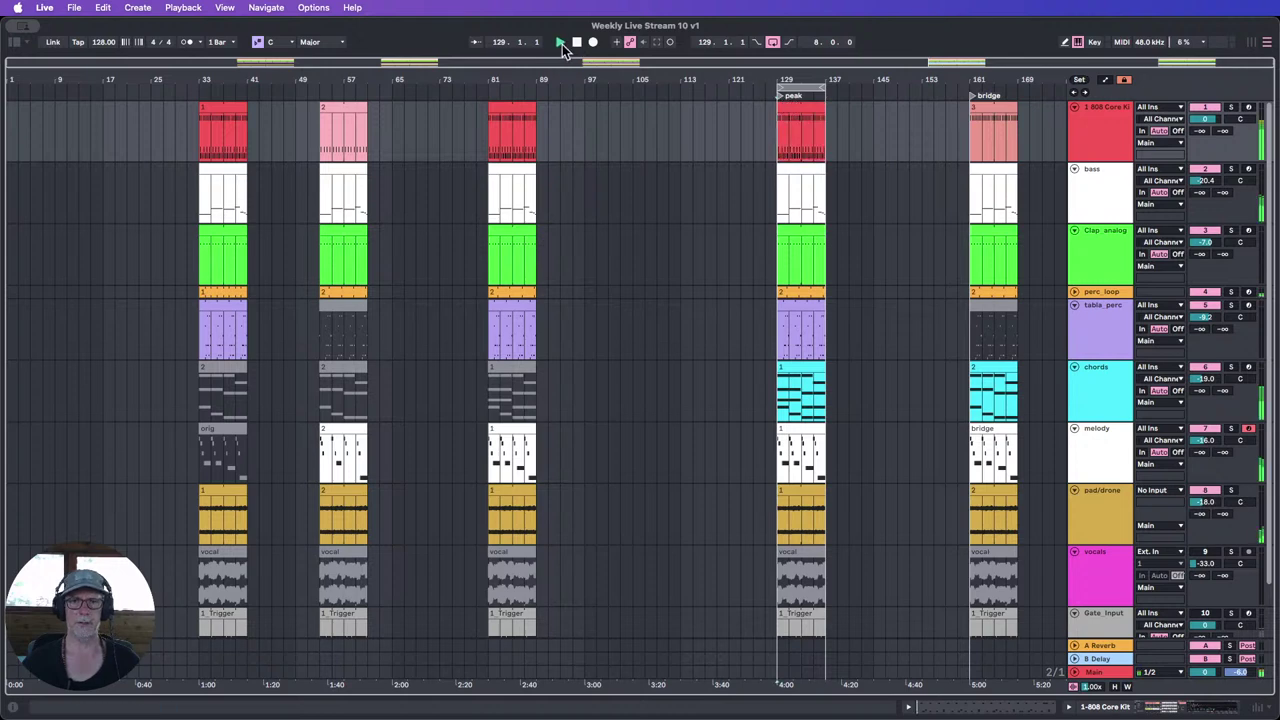
scroll(869, 390, down, 1)
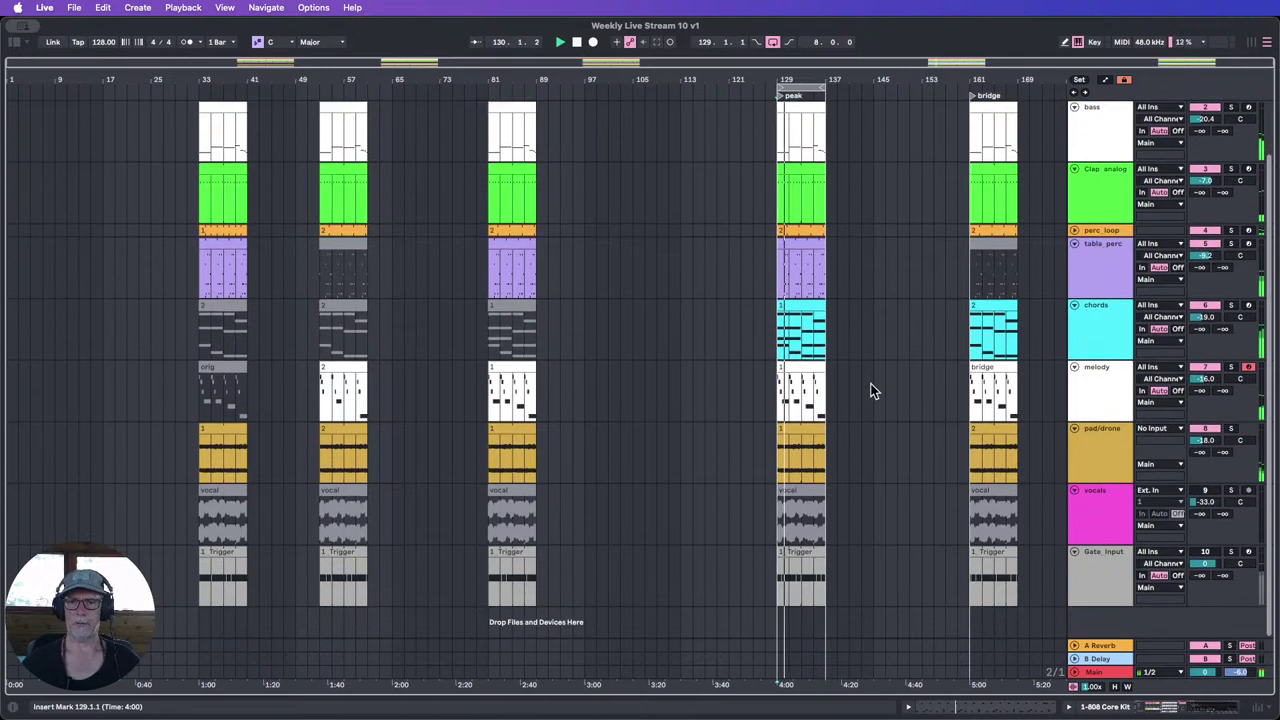
scroll(870, 390, up, 1)
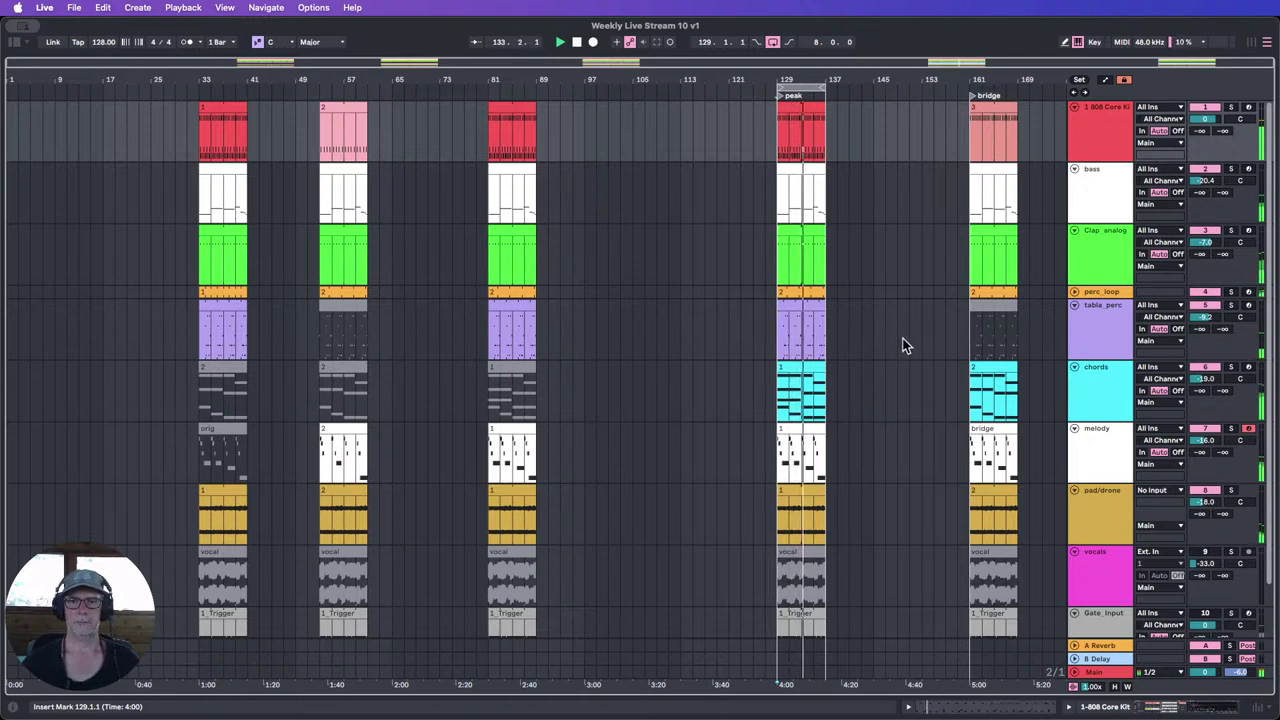
Step: Unfold the perc_loop track, fit all track heights to the Arrangement view, and stop playback
click(1074, 292)
scroll(1074, 300, down, 2)
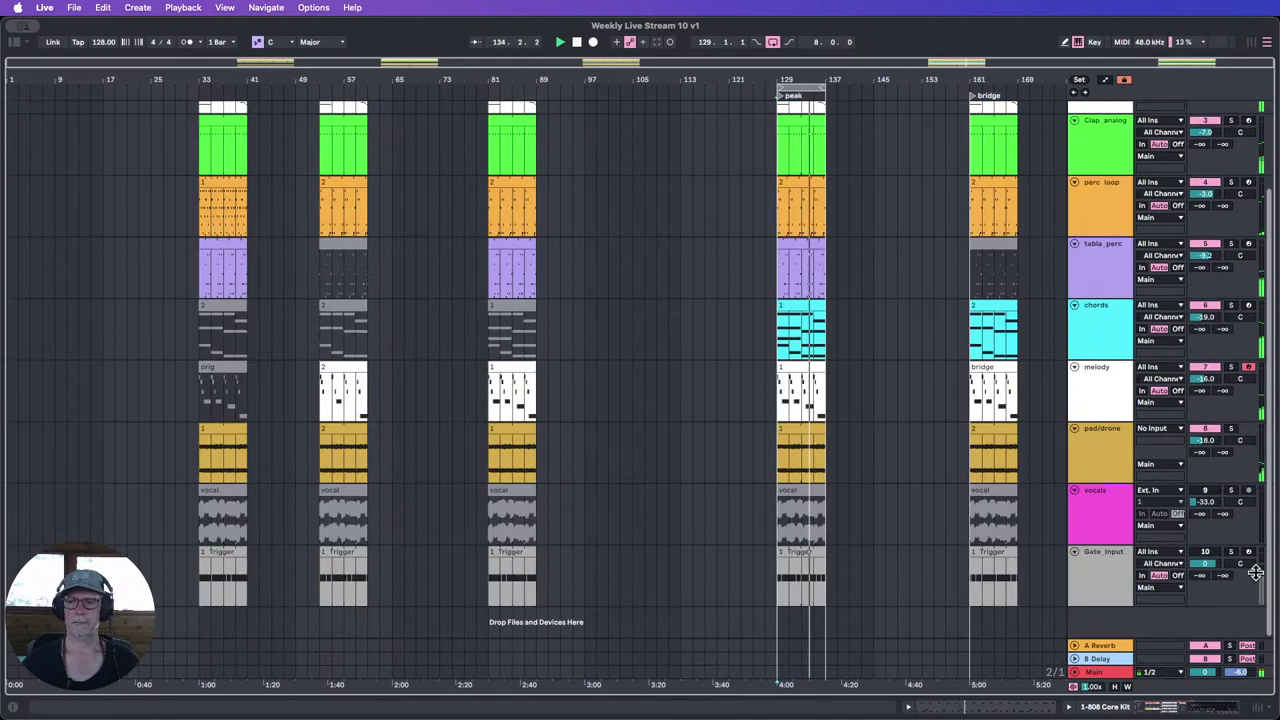
click(1115, 686)
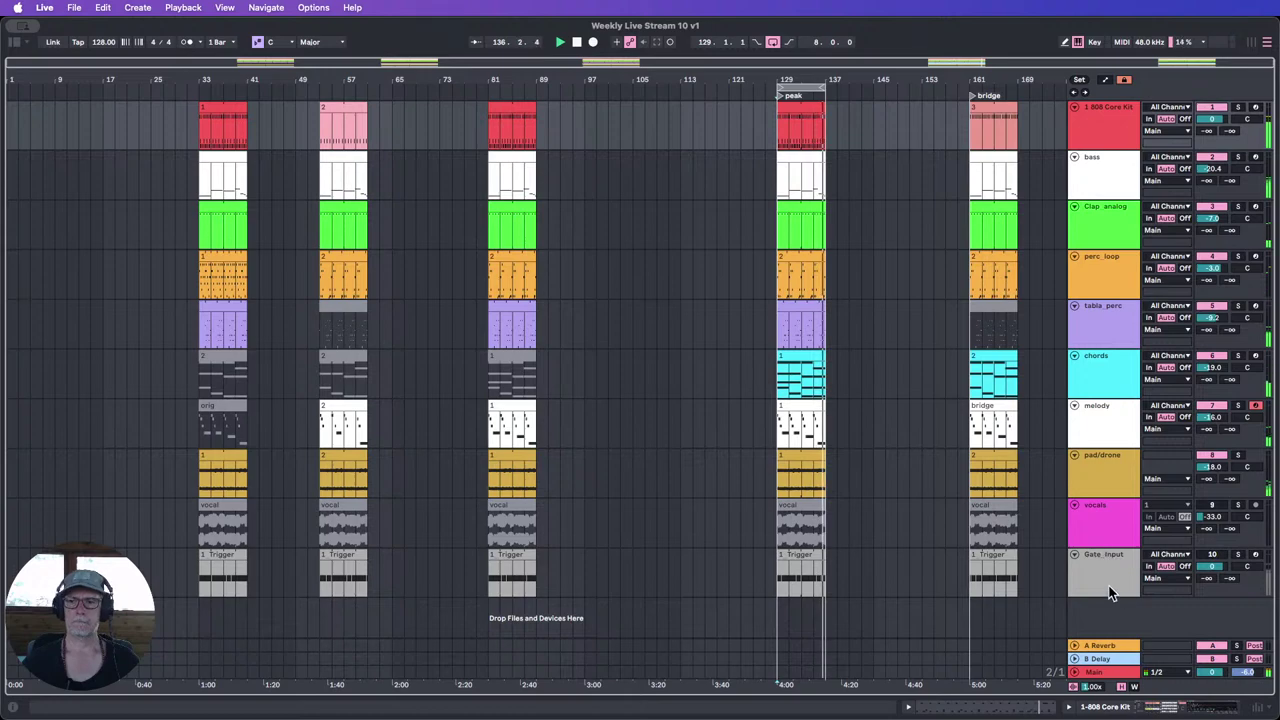
click(577, 45)
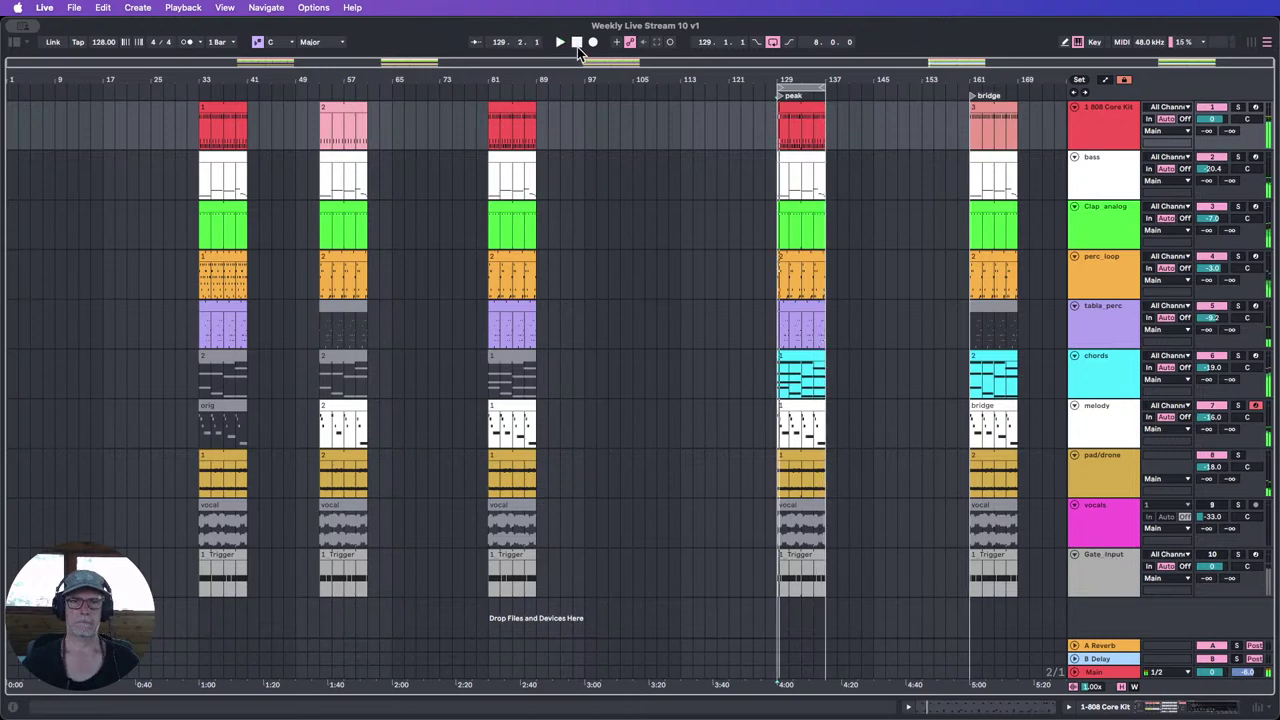
Step: Copy the 808 Core Kit clip from bar 33 to bar 1
click(260, 119)
drag(22, 76, 27, 104)
click(317, 110)
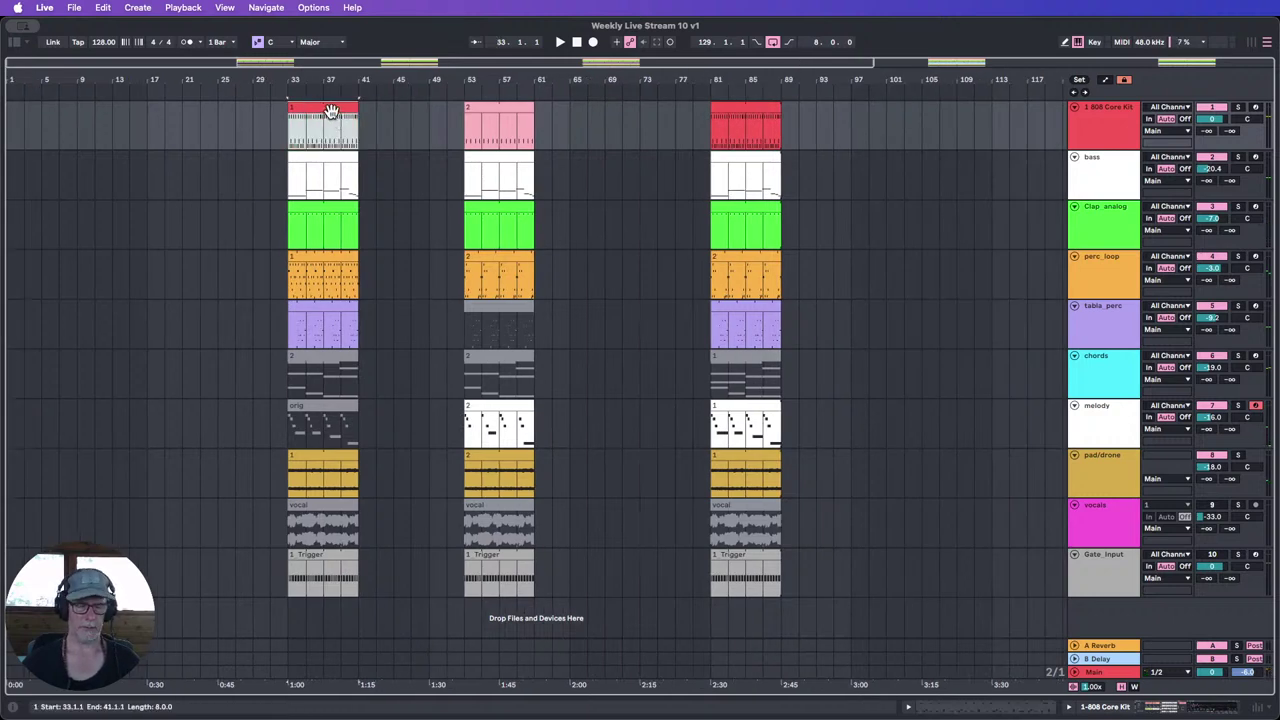
drag(97, 116, 50, 116)
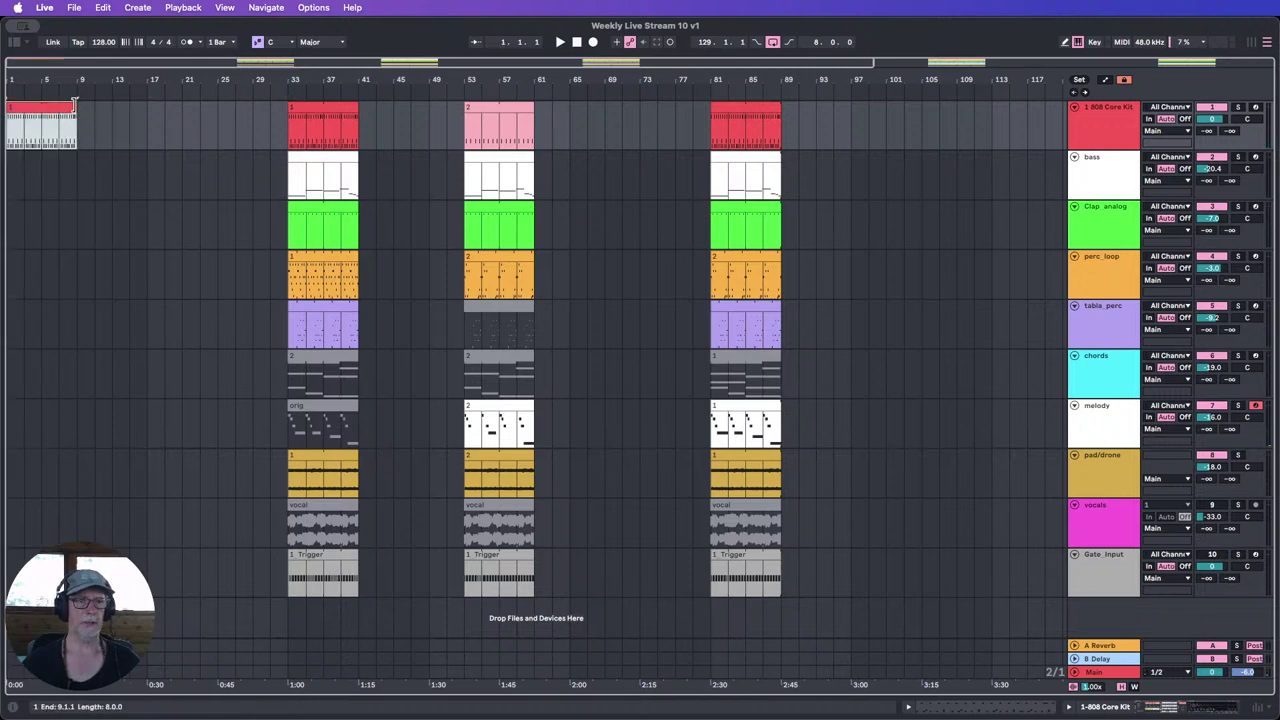
Step: Examine the drum notes of the copied 808 Core Kit clip at bar 1, leaving its track unfolded
click(1074, 107)
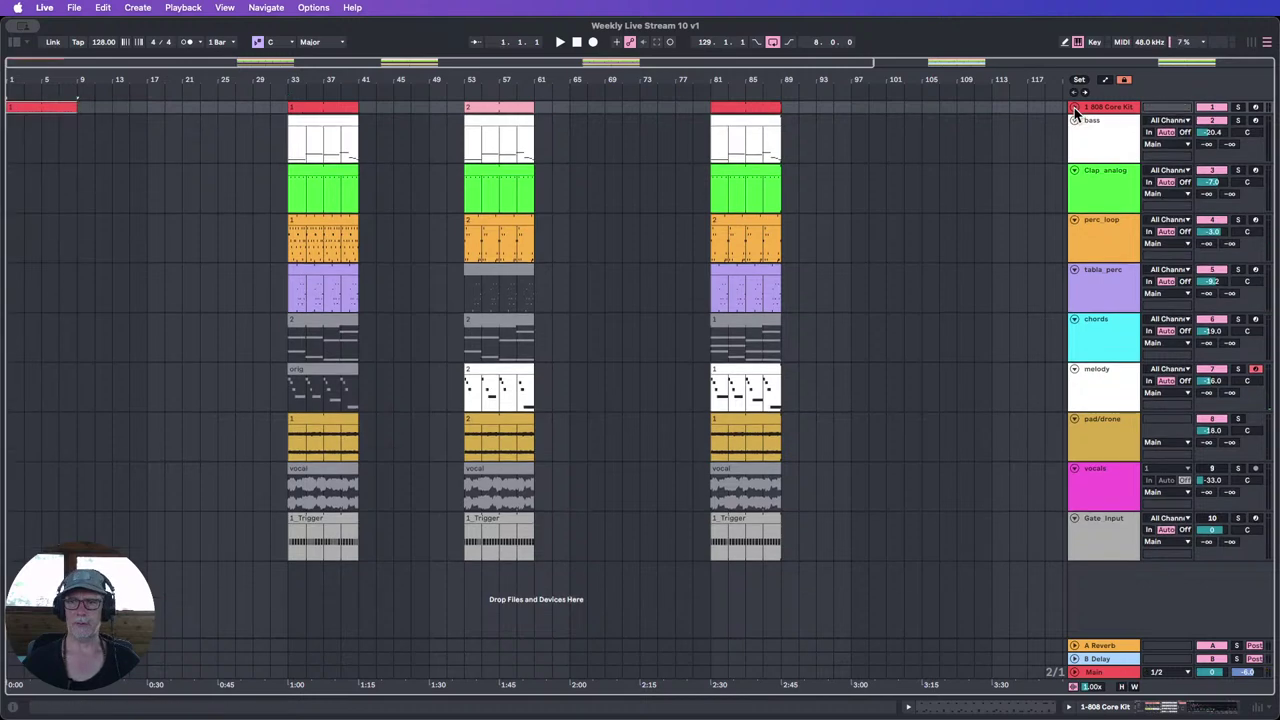
click(1074, 107)
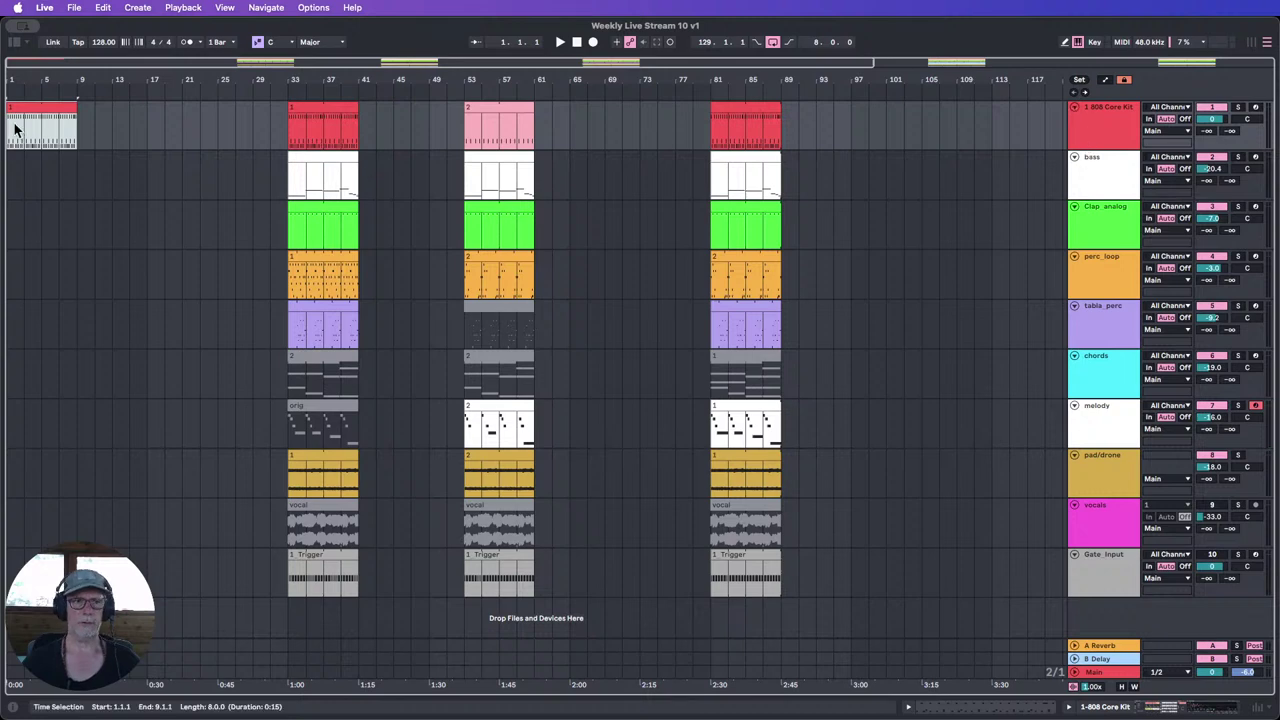
double_click(42, 110)
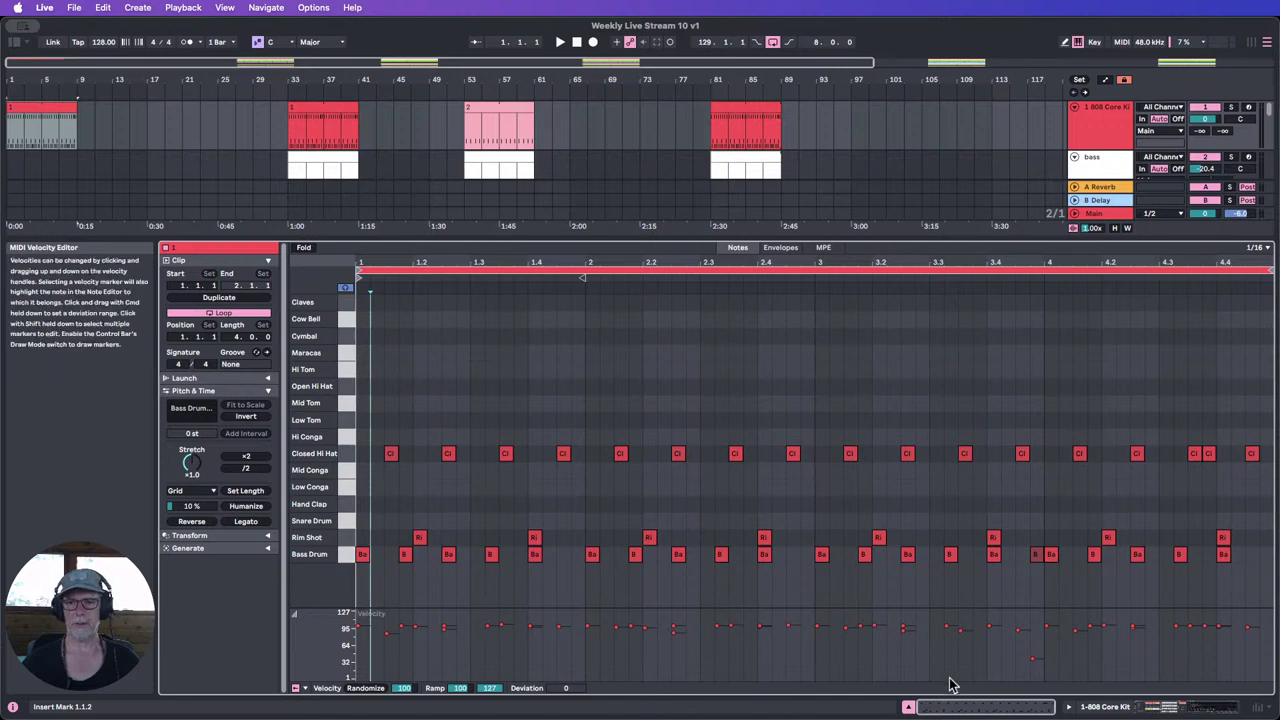
click(906, 708)
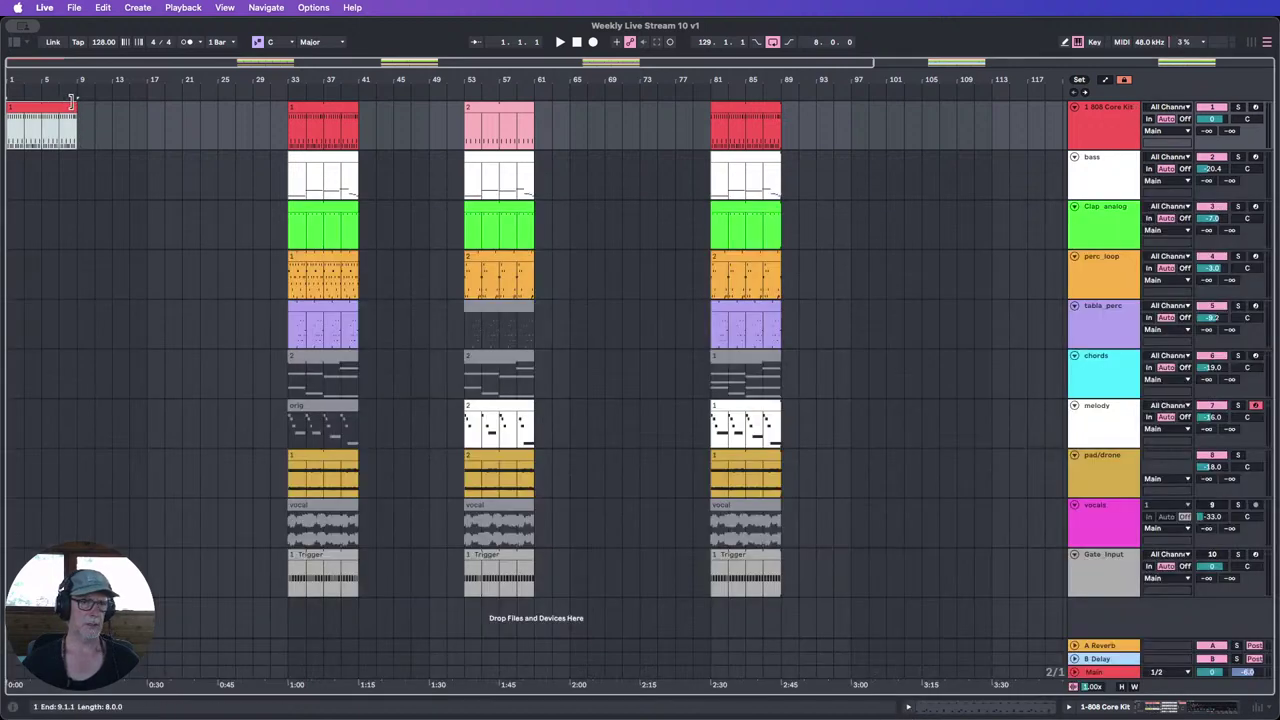
Step: Extend the 808 Core Kit clip at bar 1 to 16 bars and loop its length
drag(72, 100, 148, 104)
drag(20, 77, 270, 88)
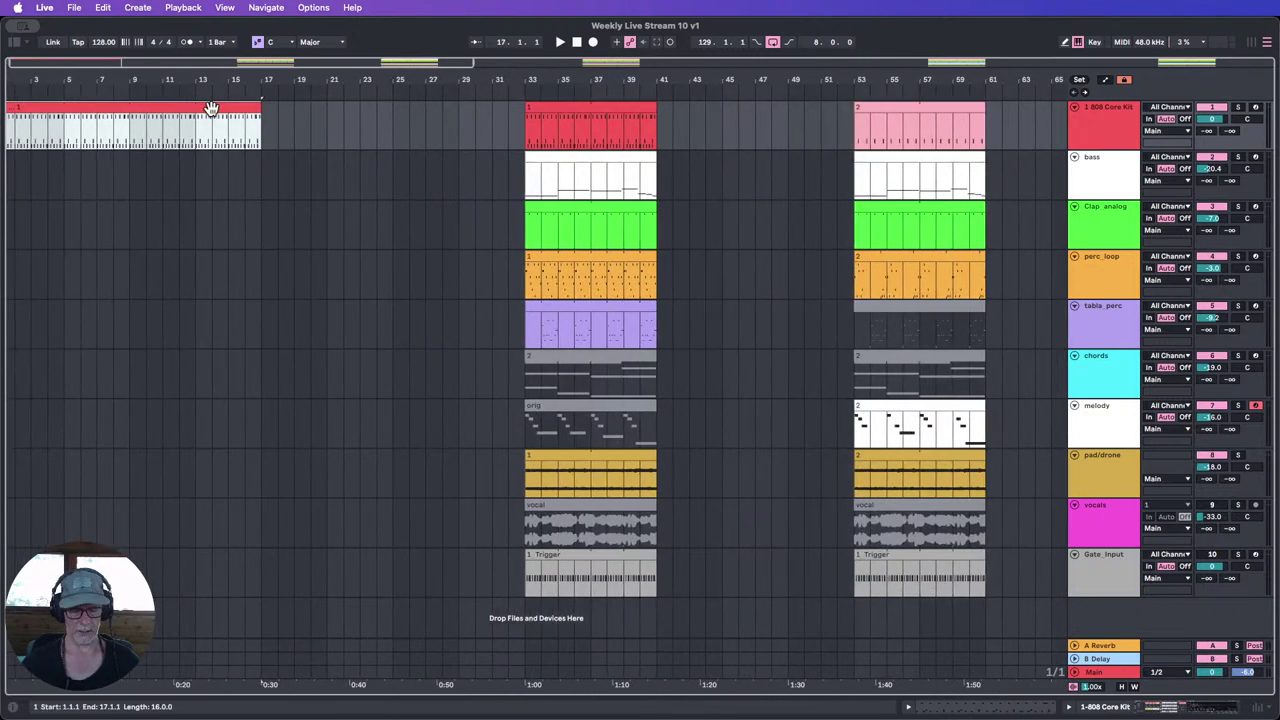
key(super+l)
drag(215, 82, 90, 87)
Step: Check the drum notes of the 16-bar 808 Core Kit clip at bar 1, and delete that clip
double_click(68, 108)
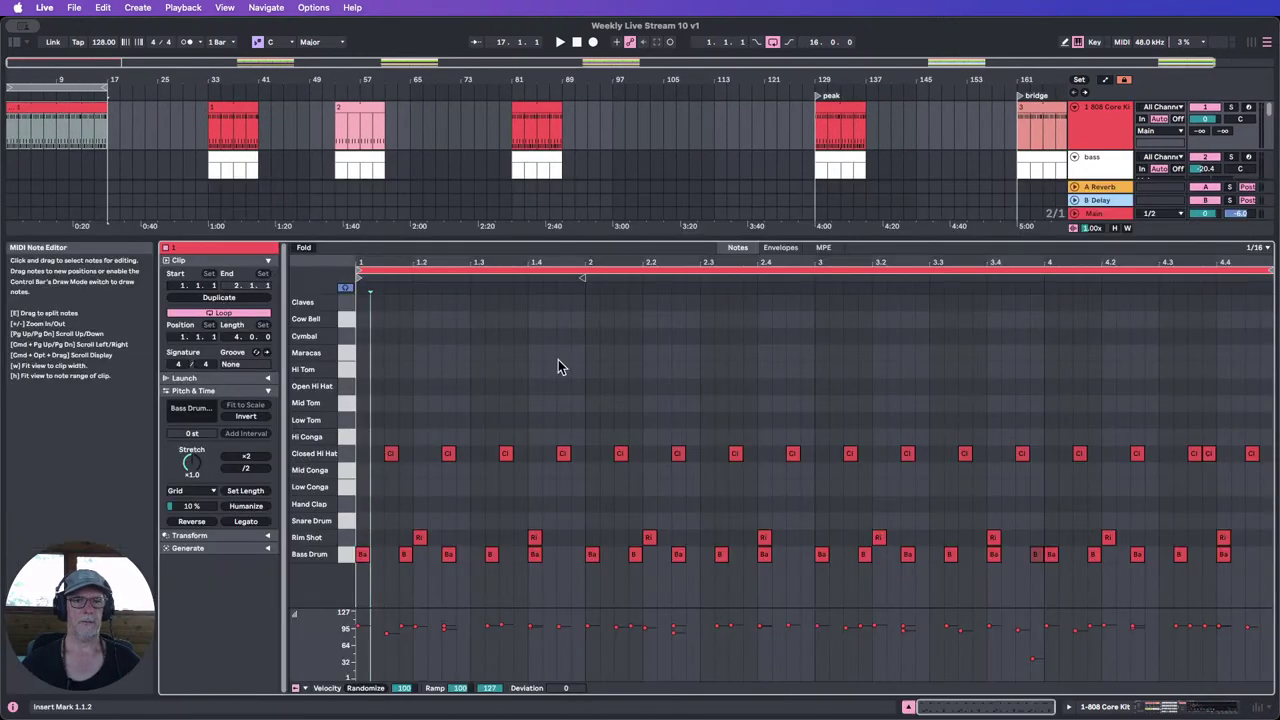
click(906, 707)
click(365, 111)
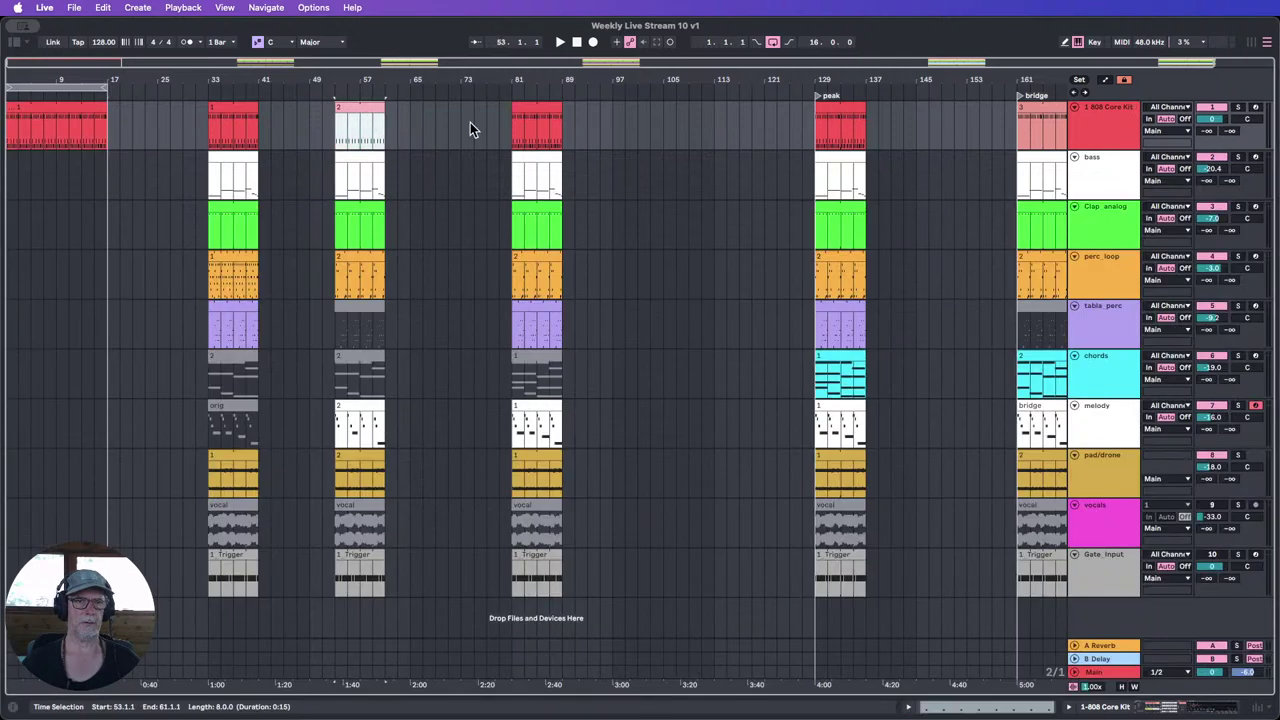
click(50, 108)
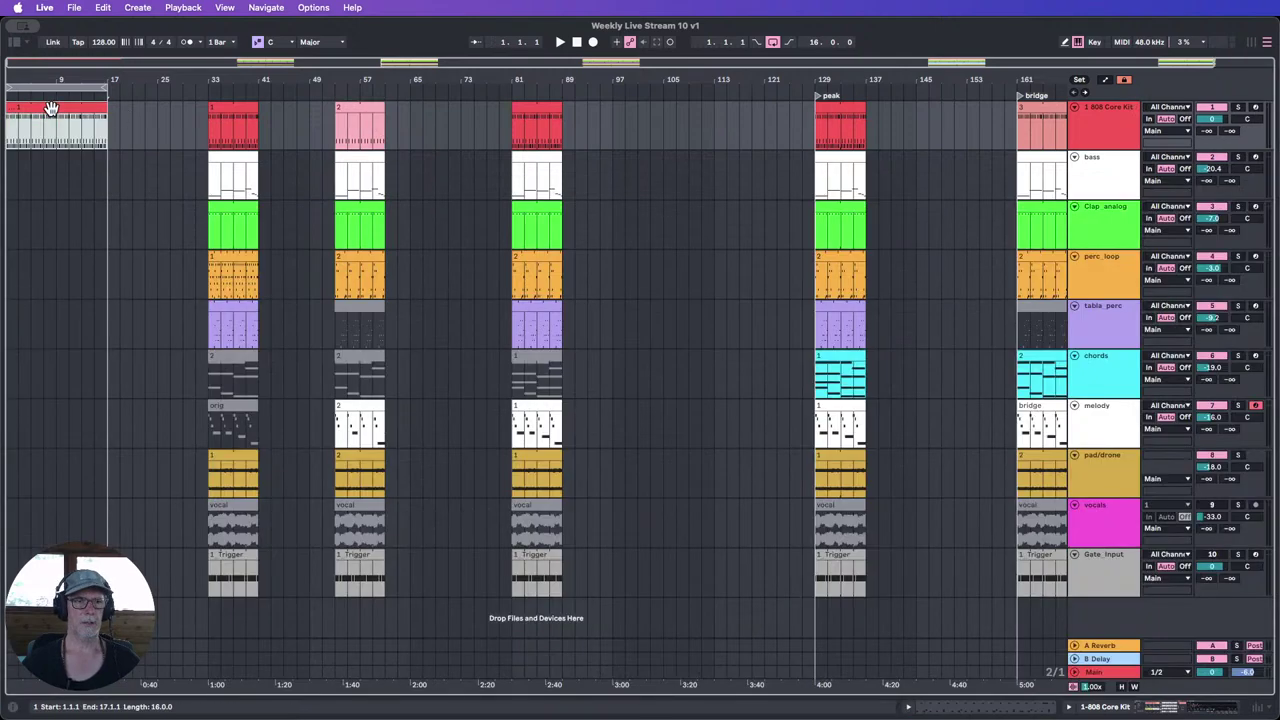
key(Delete)
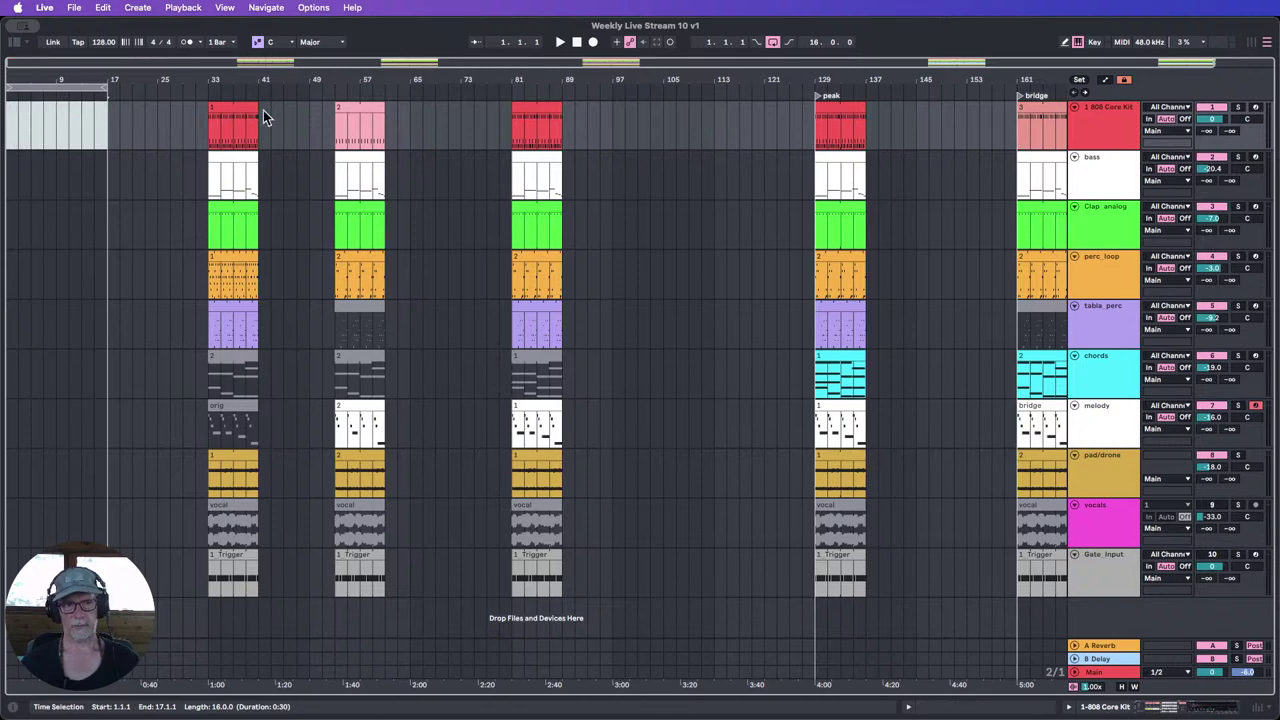
Step: Copy the pink 808 Core Kit clip from bar 53 to bar 1 and extend it to 16 bars
drag(251, 84, 258, 84)
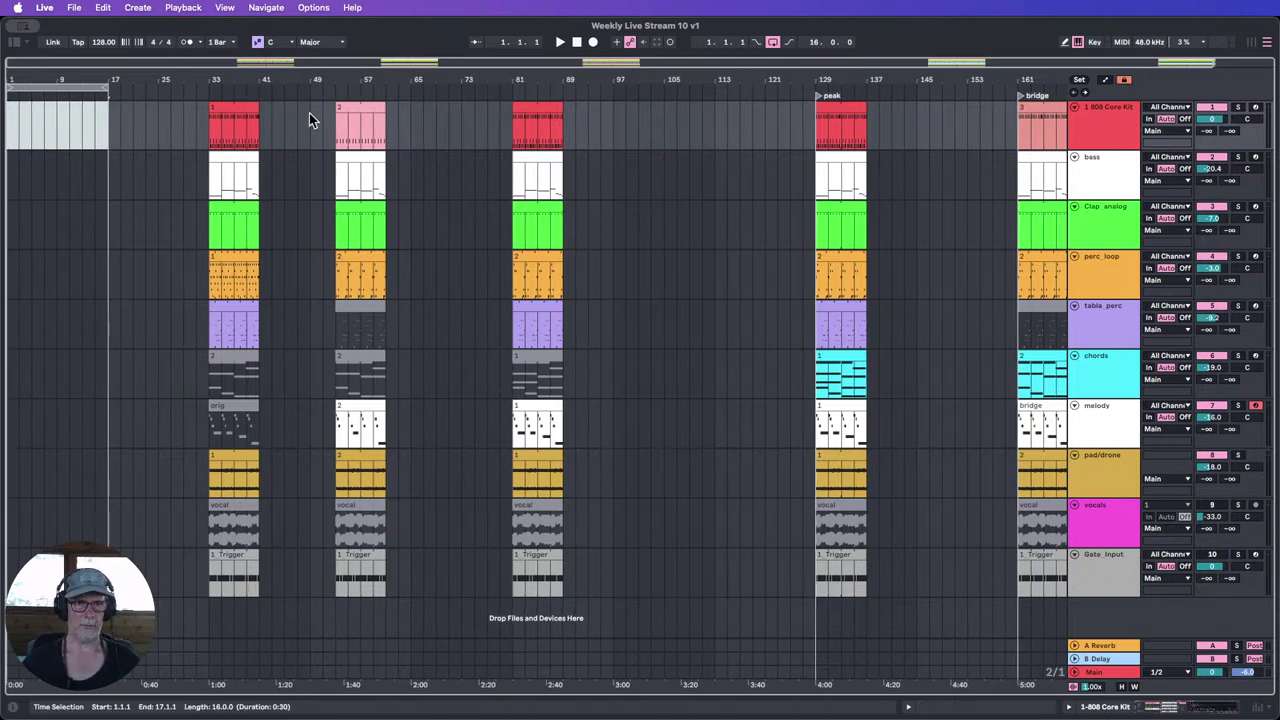
click(236, 108)
click(372, 108)
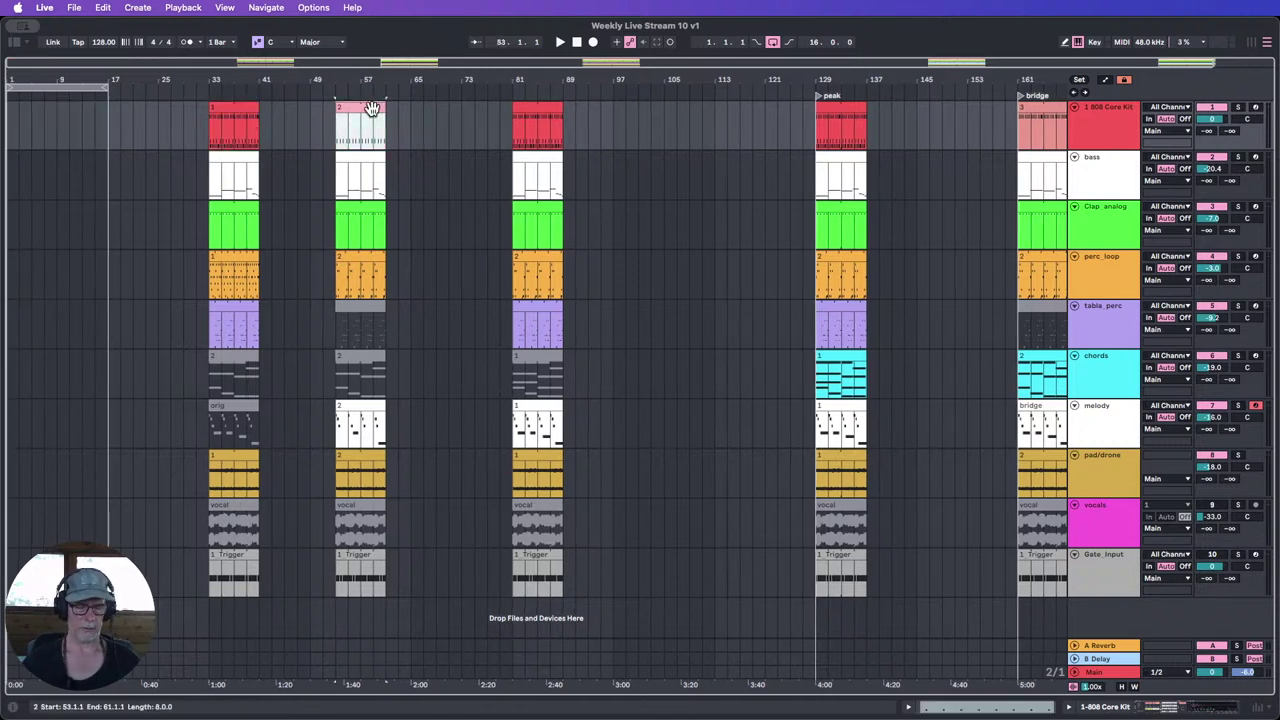
drag(370, 108, 116, 101)
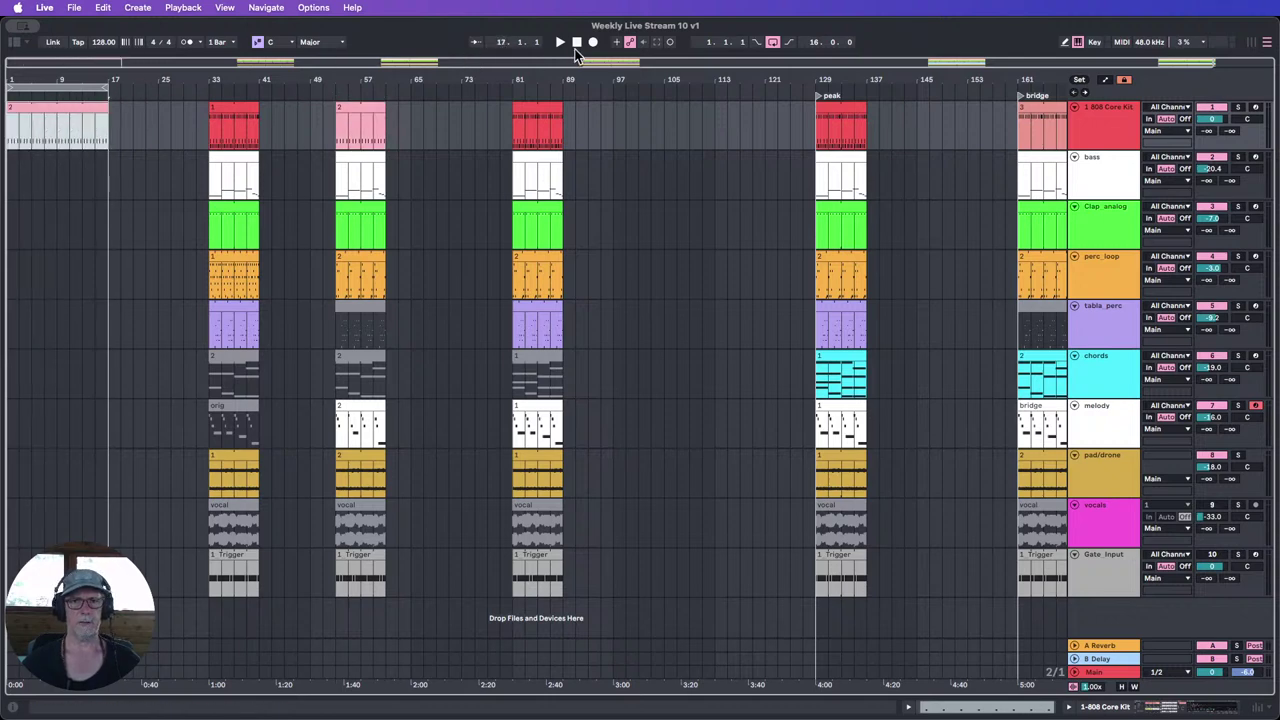
Step: Play the looped drum clip at bar 1 to audition the intro, and stop playback
click(576, 43)
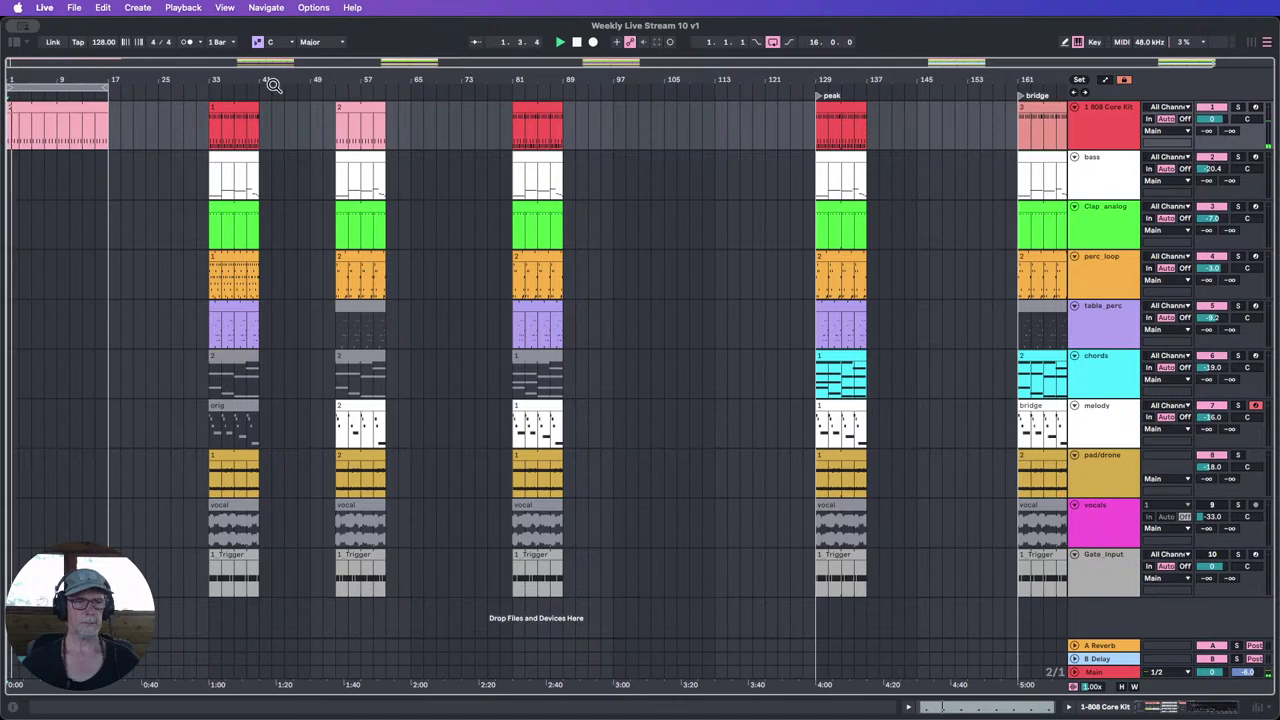
drag(40, 85, 42, 130)
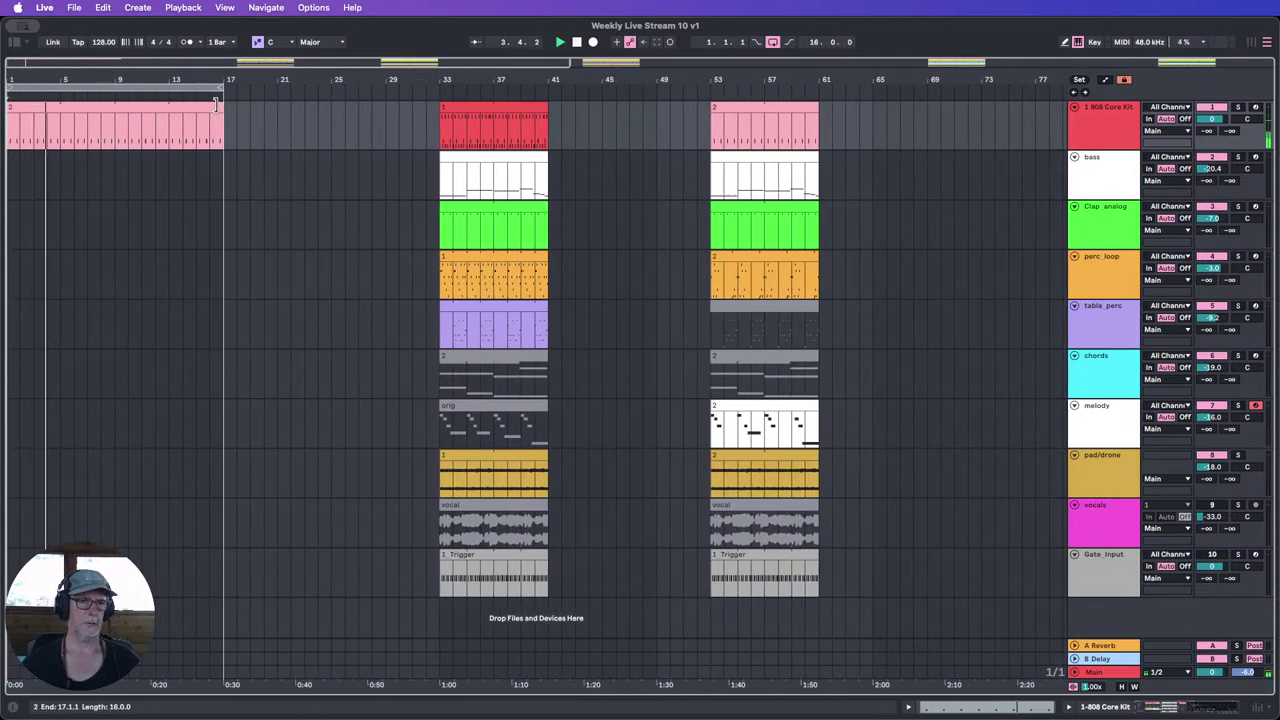
drag(40, 83, 40, 95)
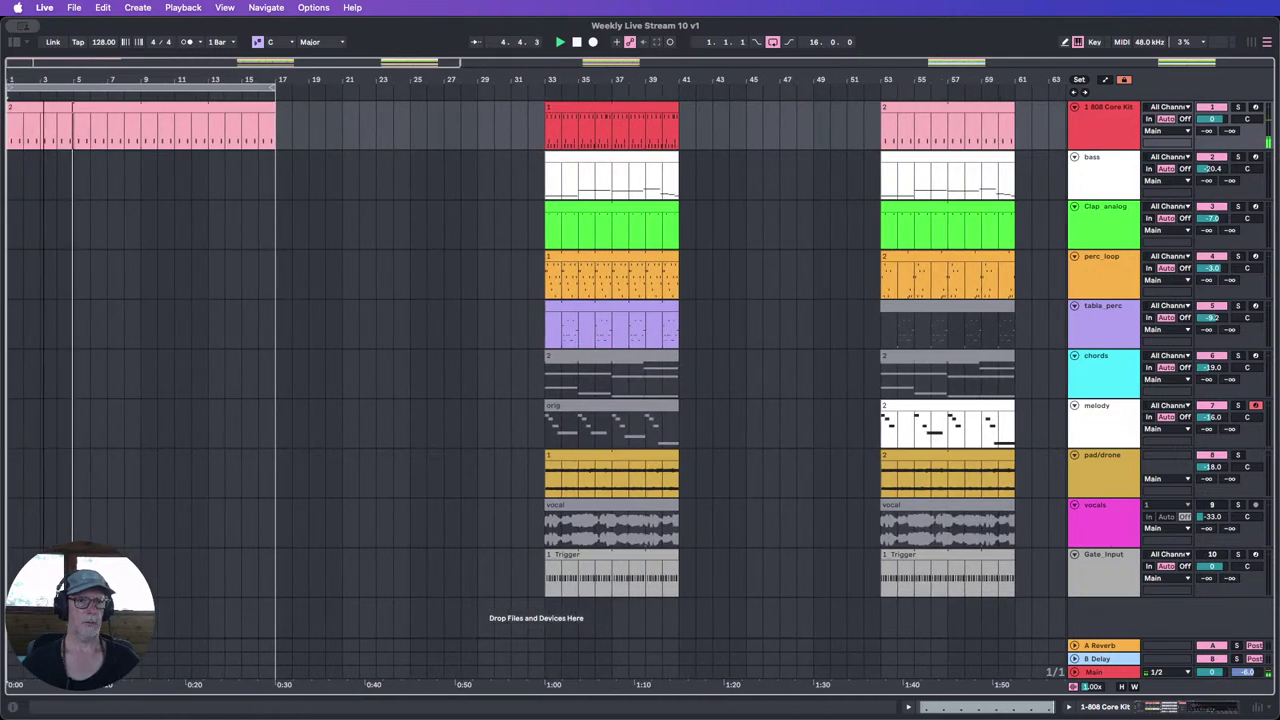
click(578, 42)
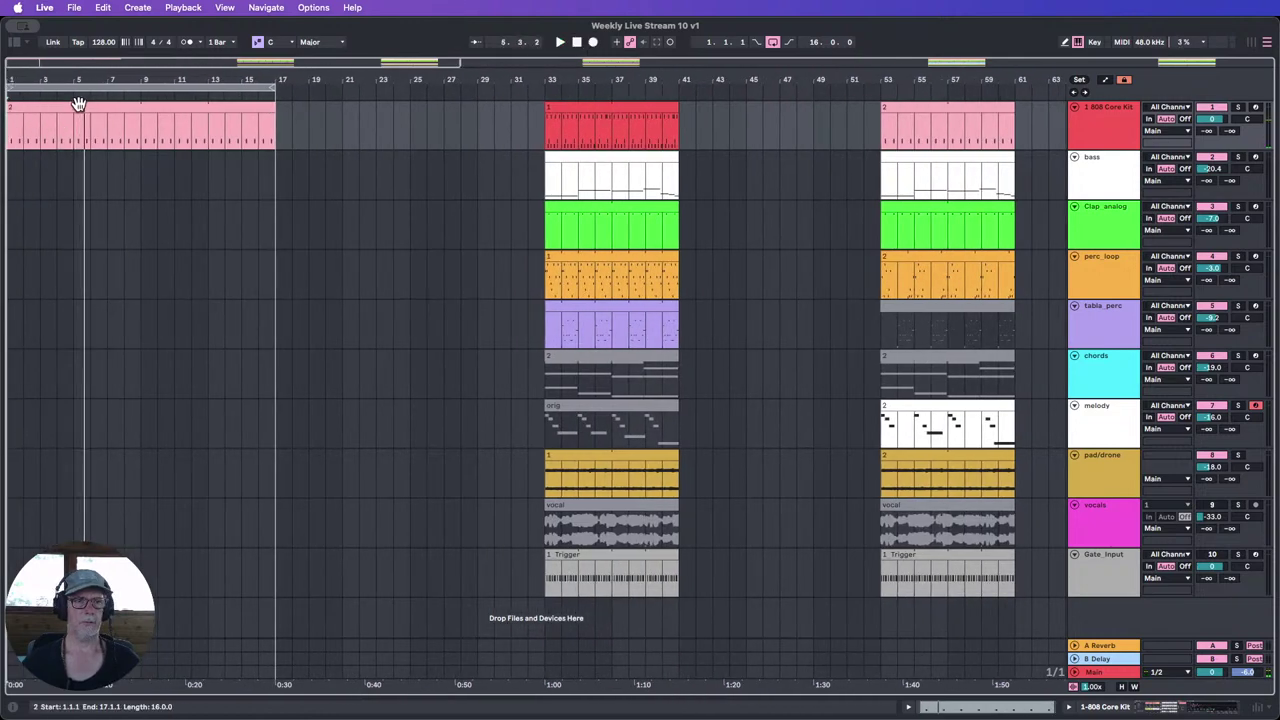
Step: Open the pink 808 Core Kit clip at bar 1 and reactivate all its Closed Hi Hat notes
double_click(78, 104)
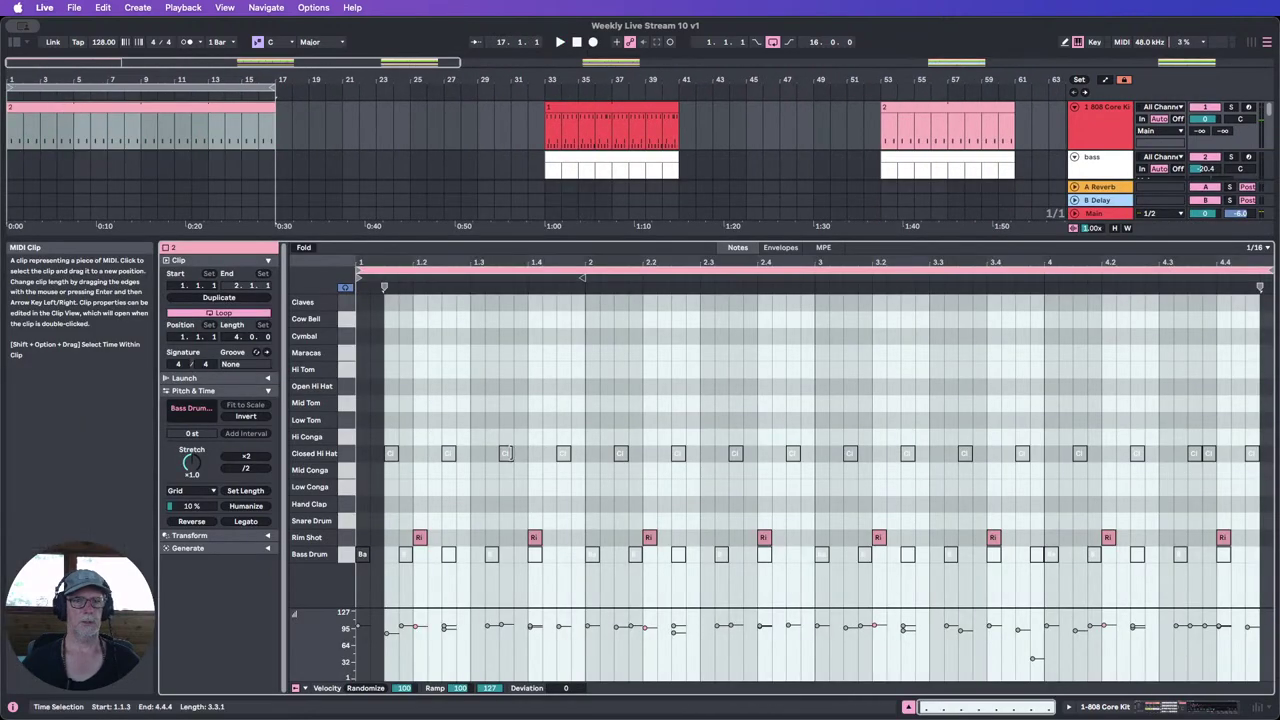
click(415, 465)
click(345, 454)
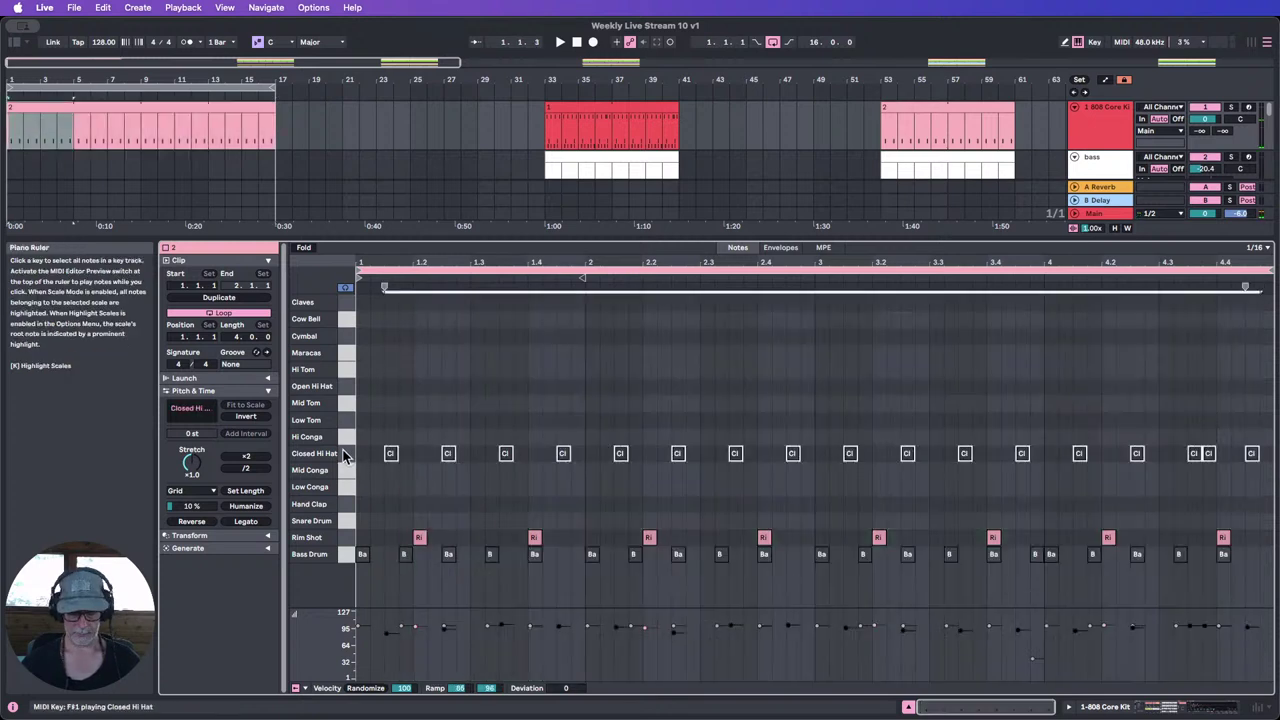
key(0)
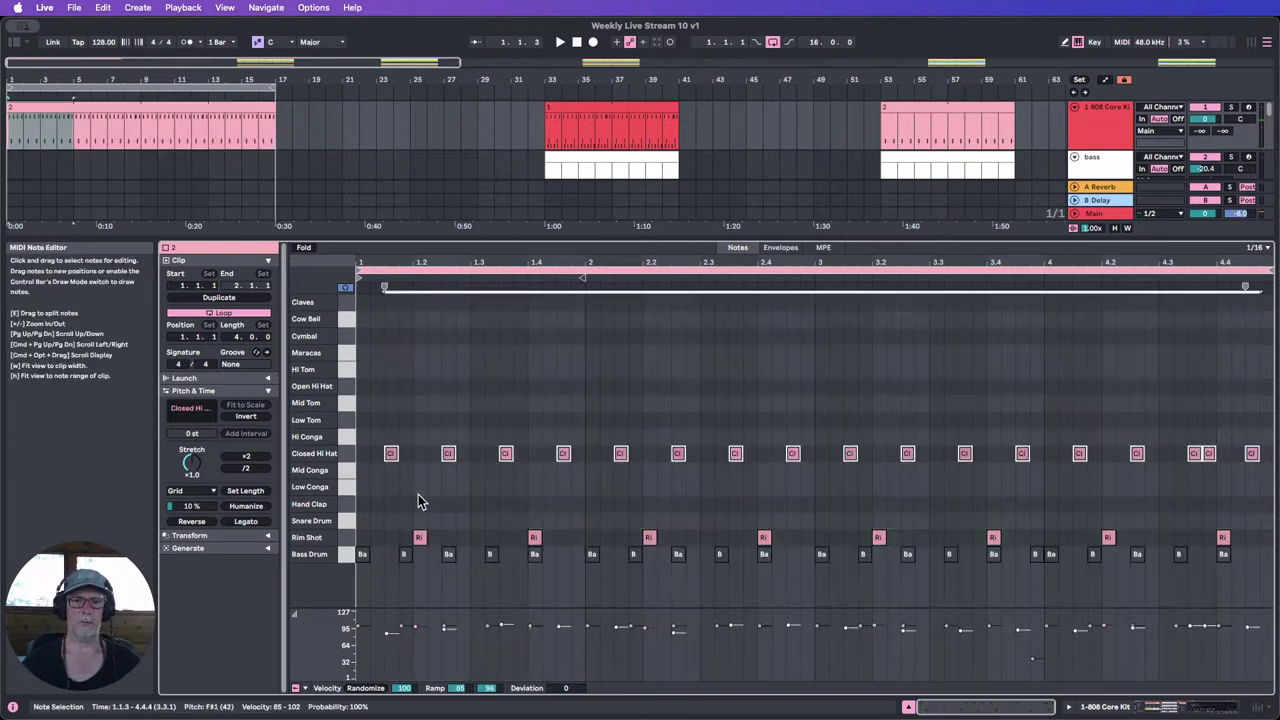
Step: Deactivate the first three Closed Hi Hat notes in bar 1 of the clip and the first two in bar 2
drag(418, 494, 367, 428)
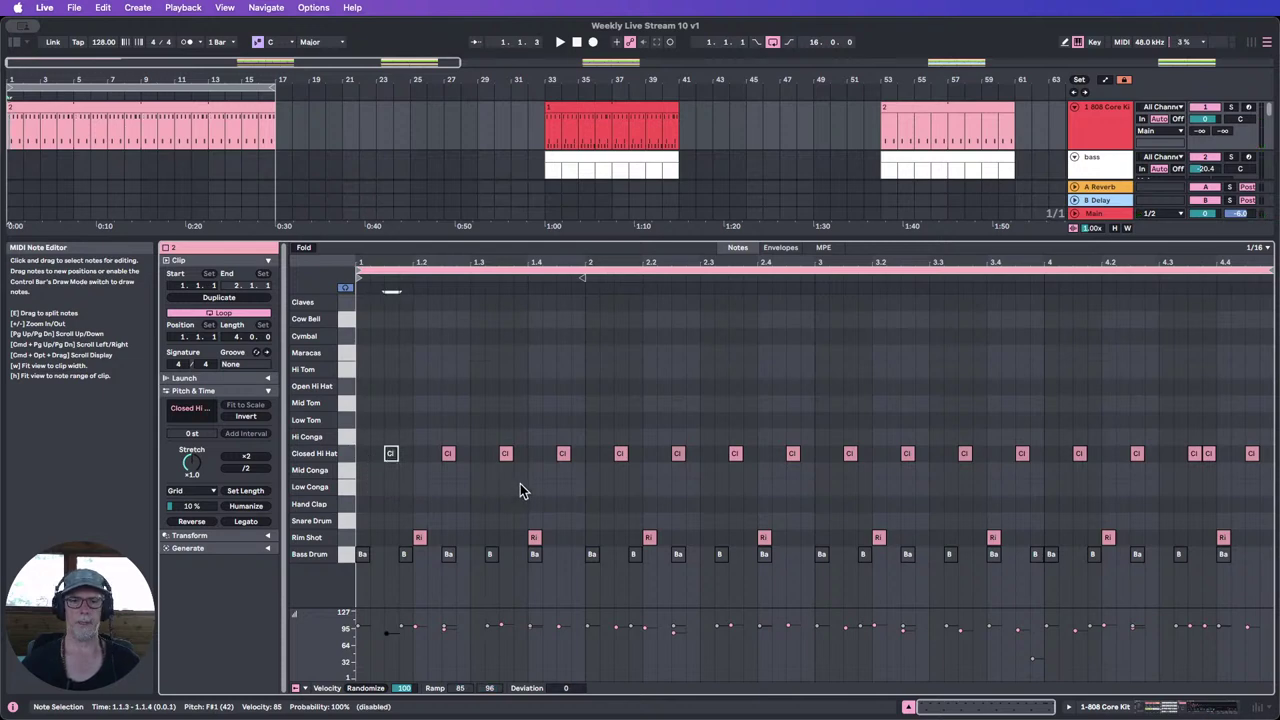
drag(520, 490, 418, 427)
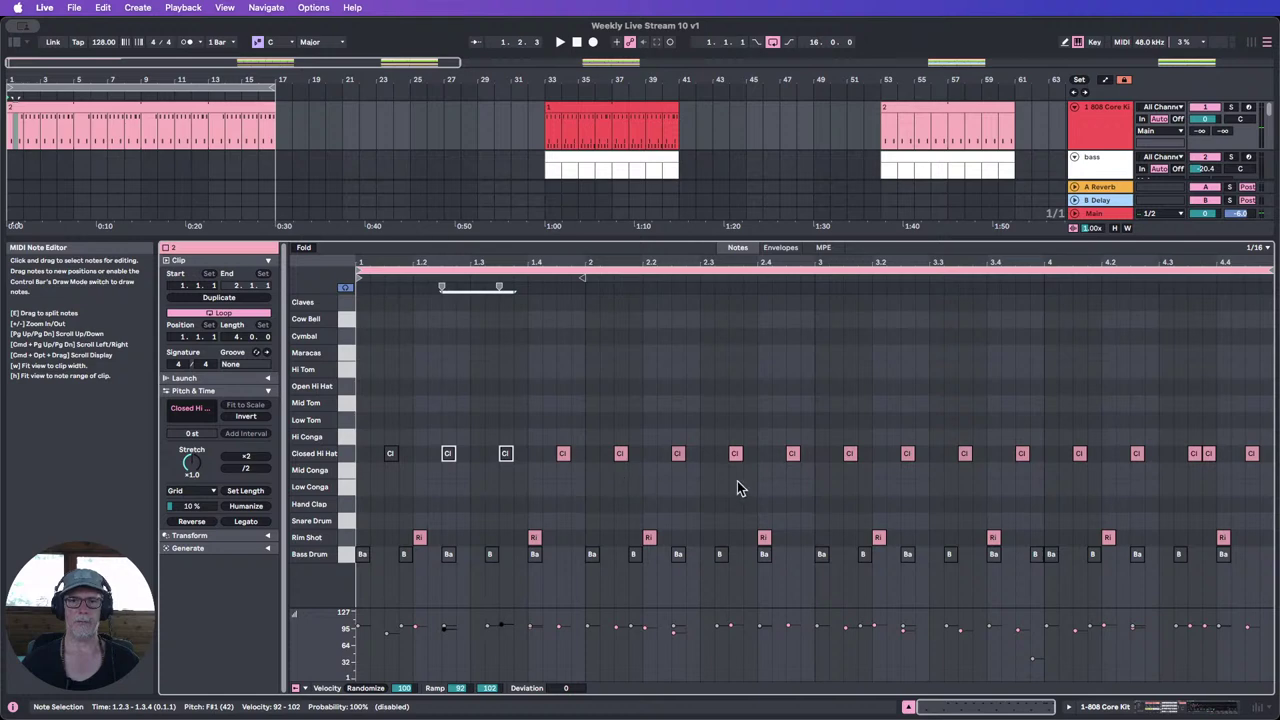
drag(753, 475, 602, 428)
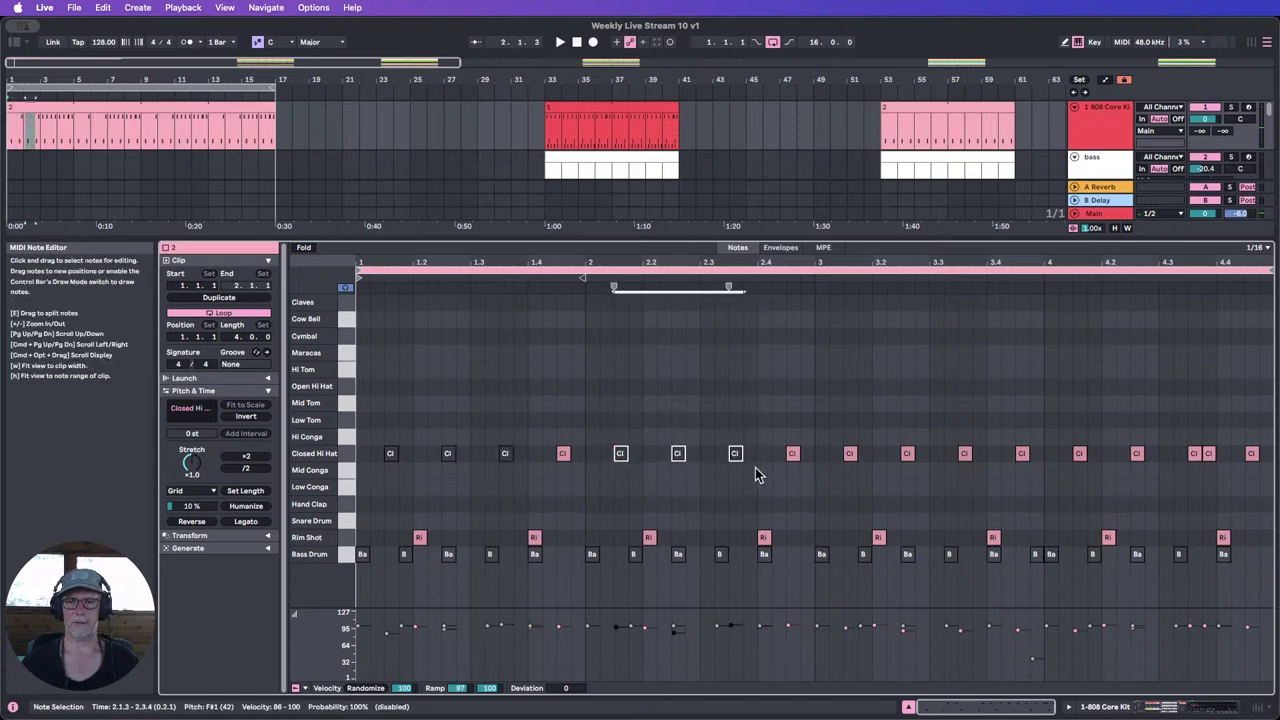
drag(757, 475, 725, 435)
Step: Deactivate the first three Closed Hi Hat notes in bar 3, the first two in bar 4 and, during playback, the last in bar 2
drag(1044, 470, 848, 434)
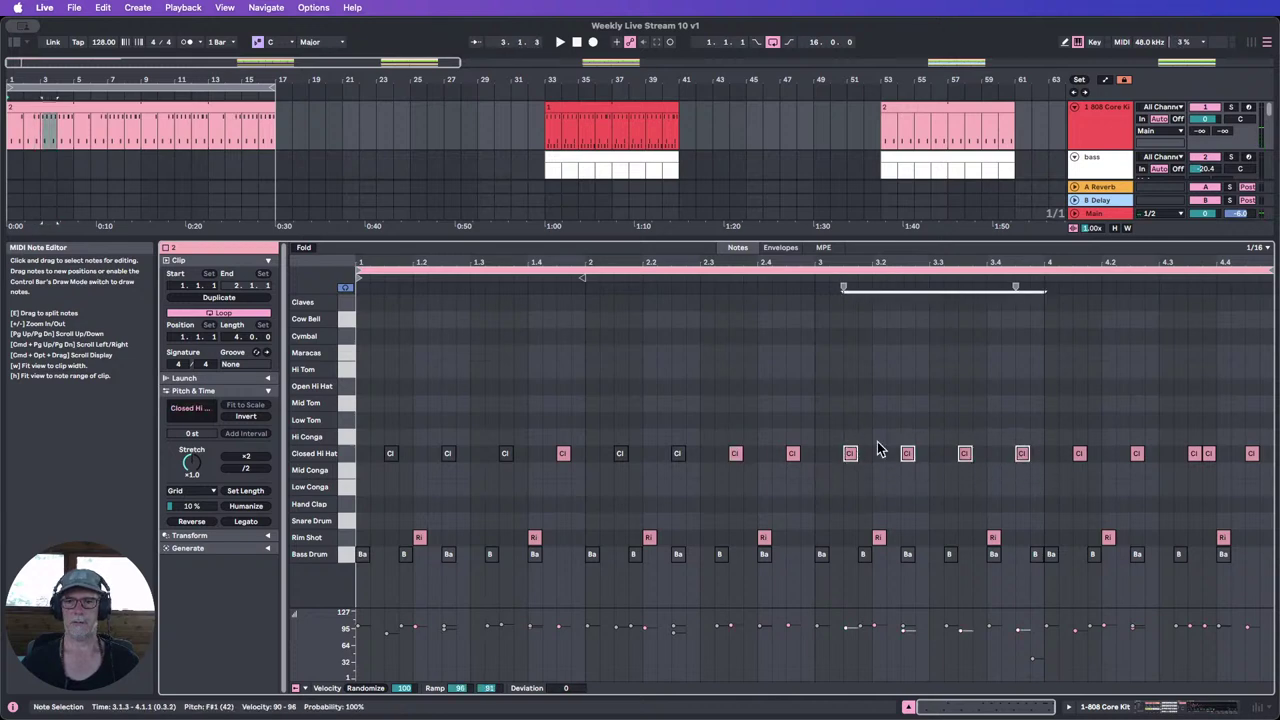
drag(972, 488, 849, 424)
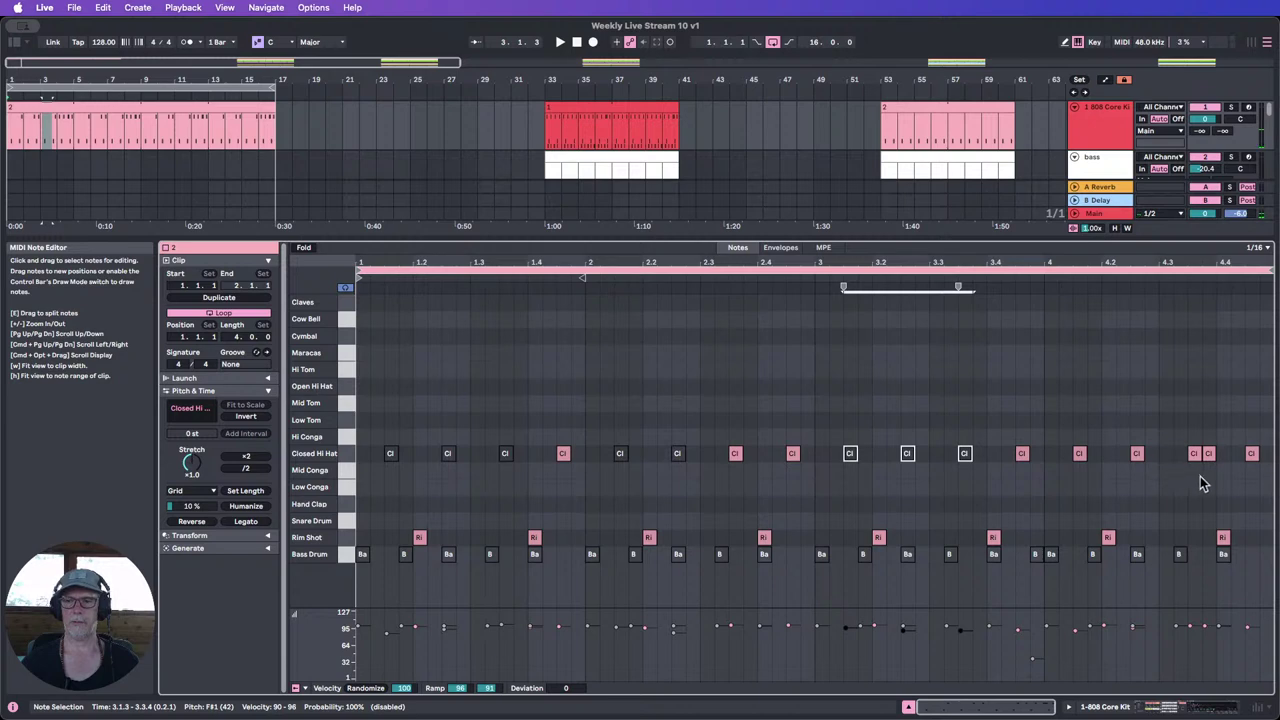
drag(1164, 473, 1068, 423)
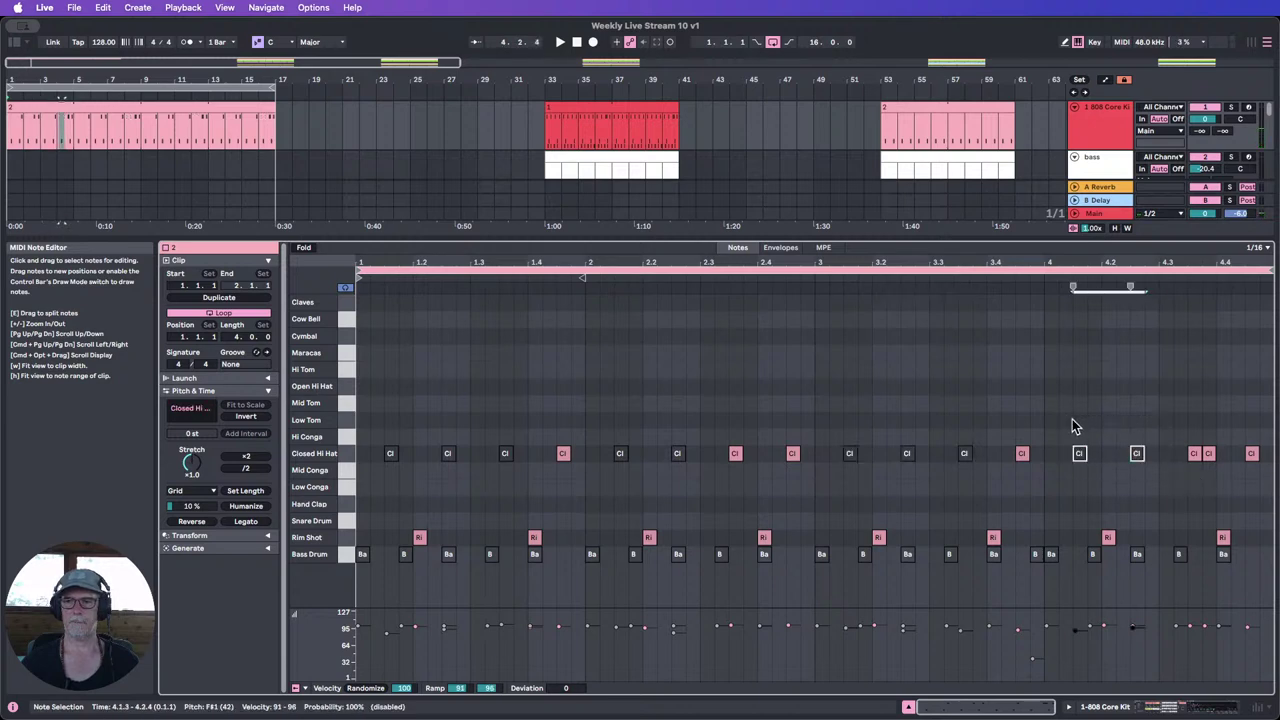
click(560, 44)
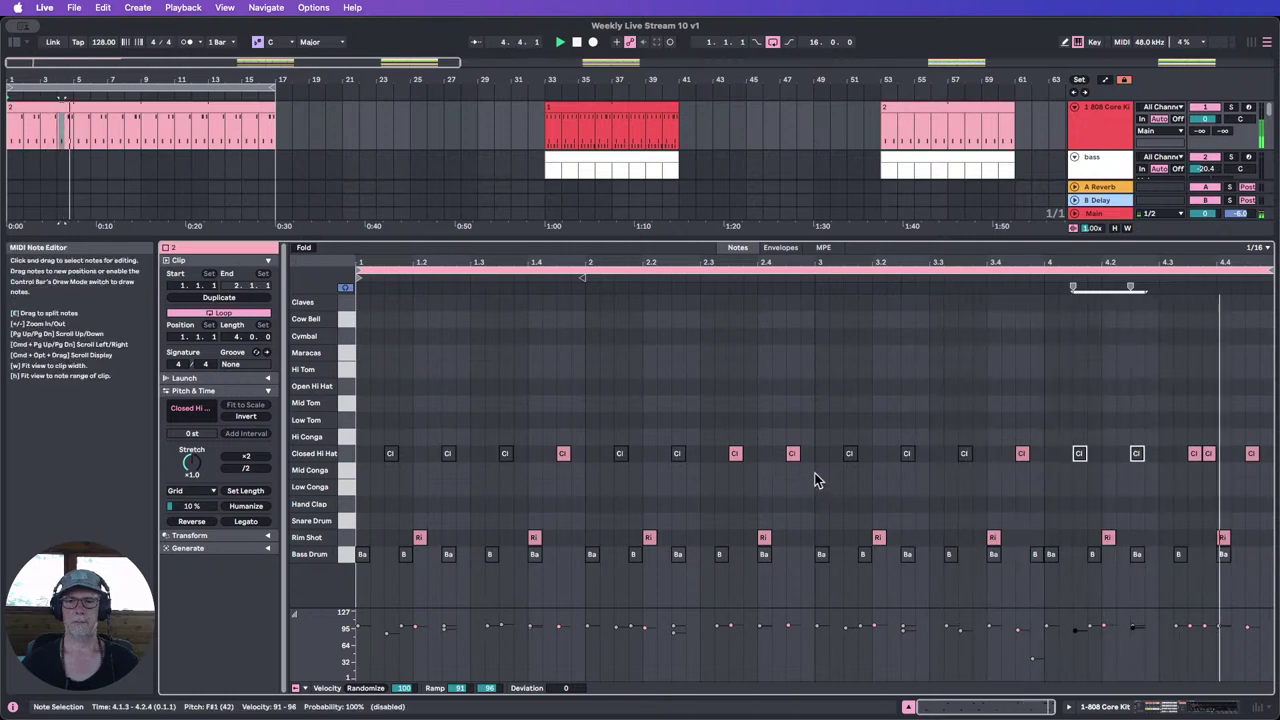
click(792, 453)
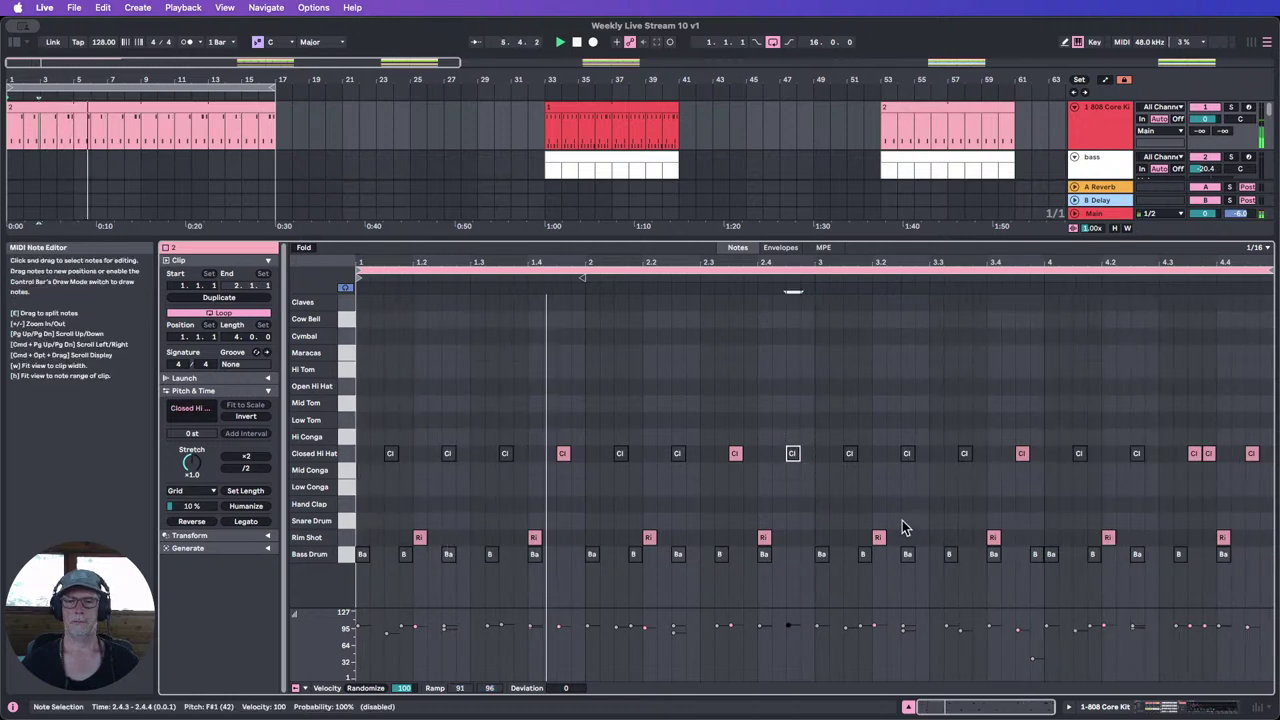
Step: Close the clip editor and compare the perc_loop clips at bars 33 and 53
click(908, 707)
click(600, 208)
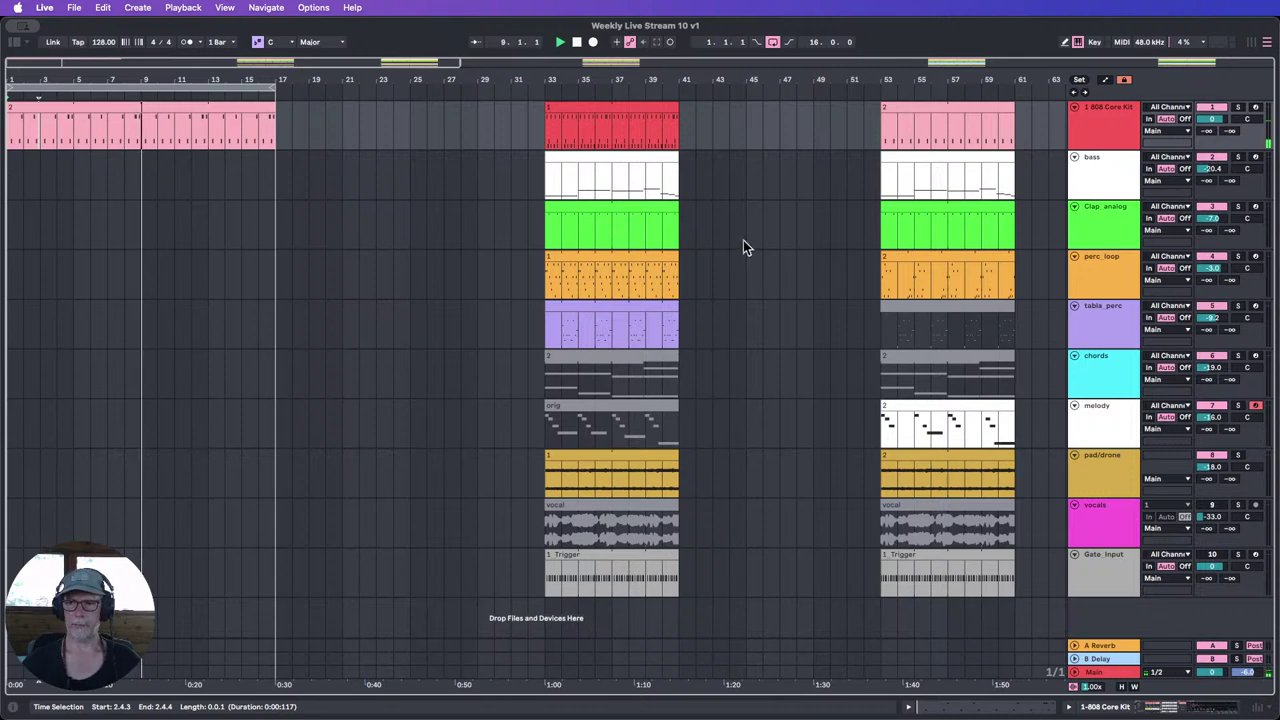
click(643, 261)
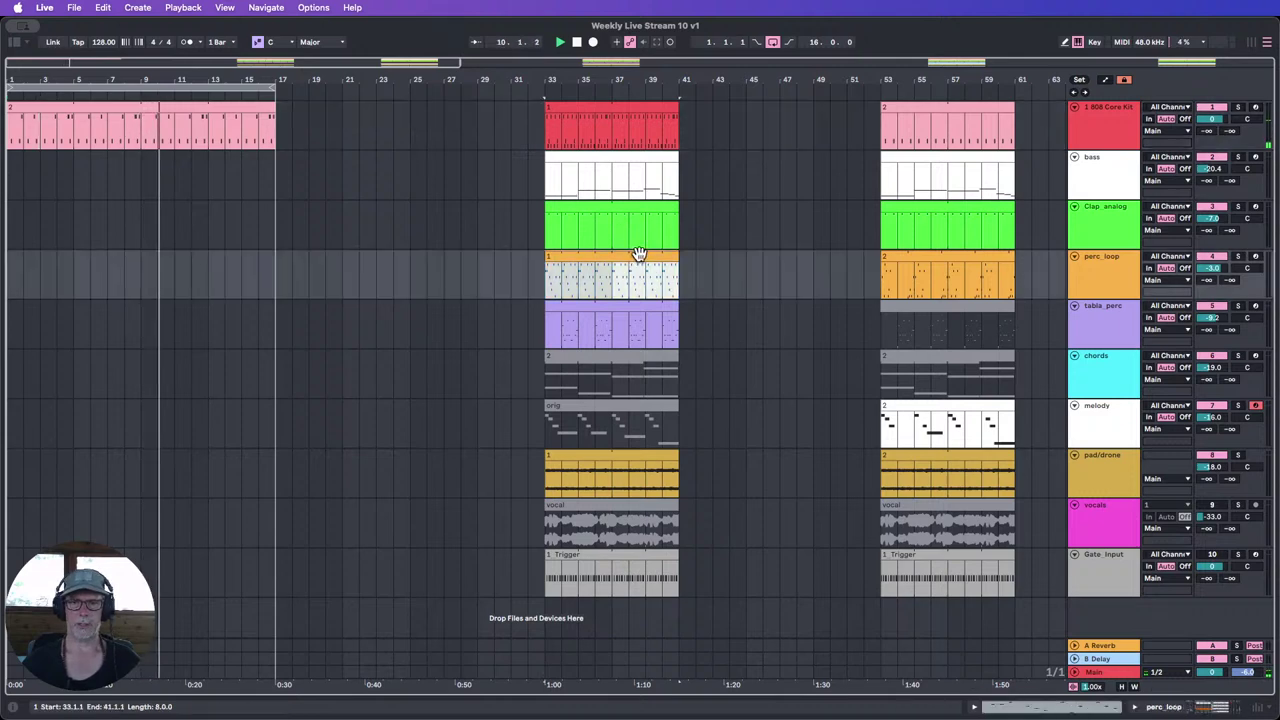
click(955, 255)
click(640, 271)
click(600, 257)
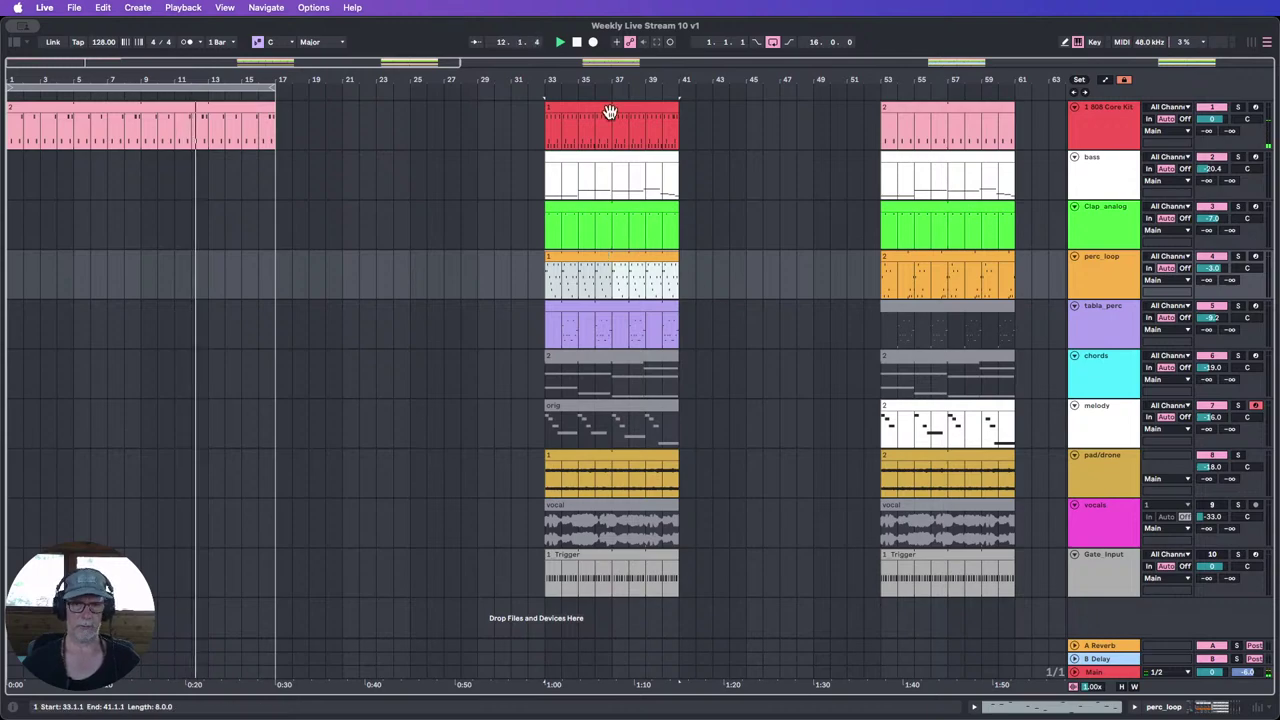
key(z)
key(x)
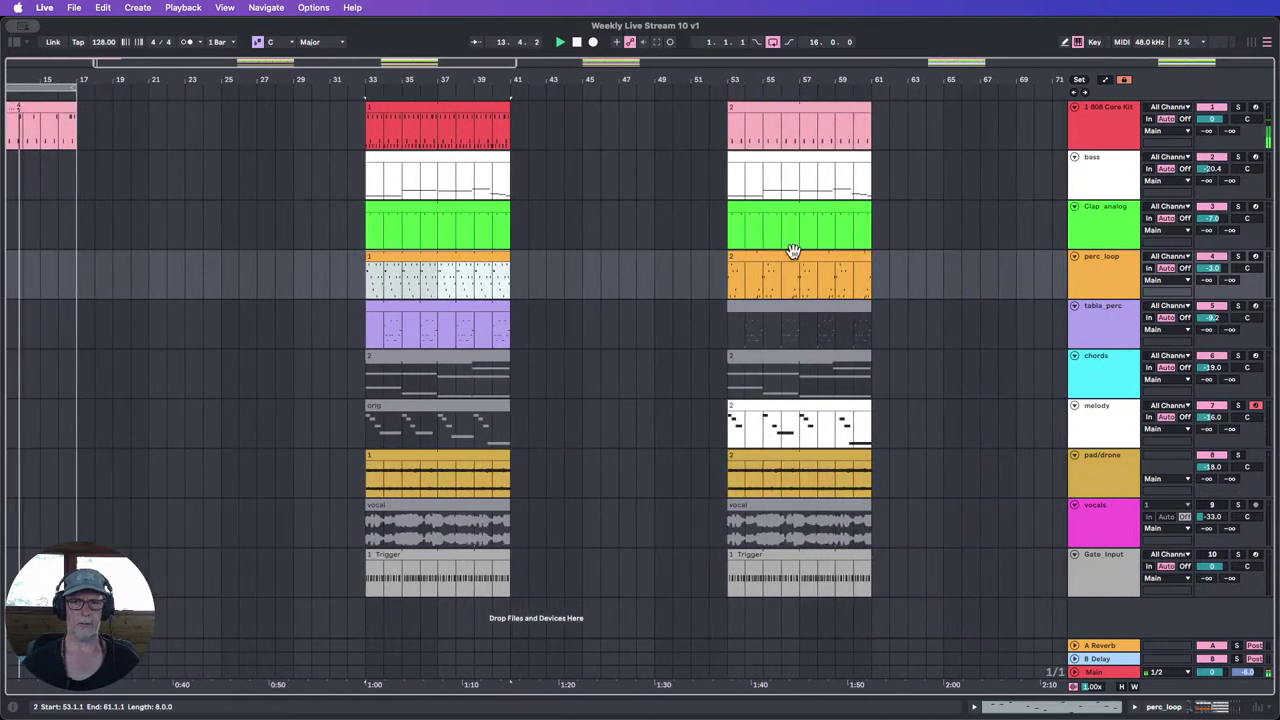
click(792, 251)
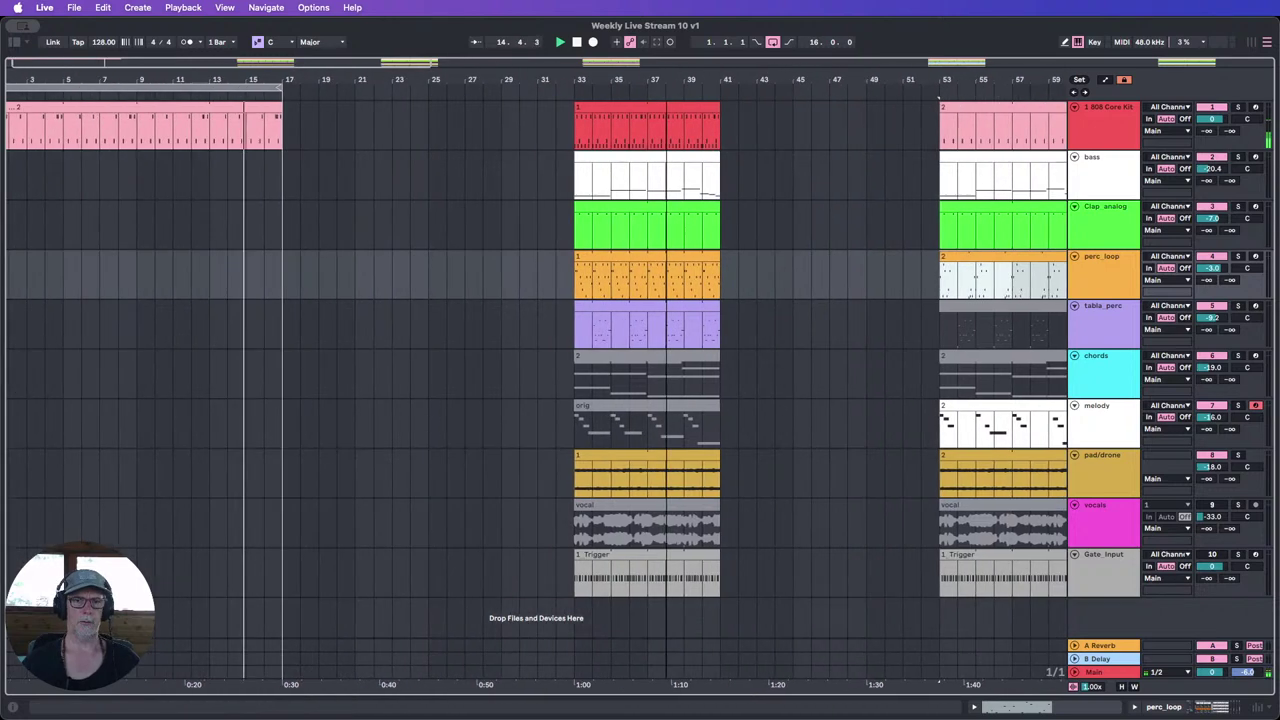
Step: Copy the perc_loop clip from bar 33 to bar 1 and shorten the arrangement loop to 8 bars
click(618, 258)
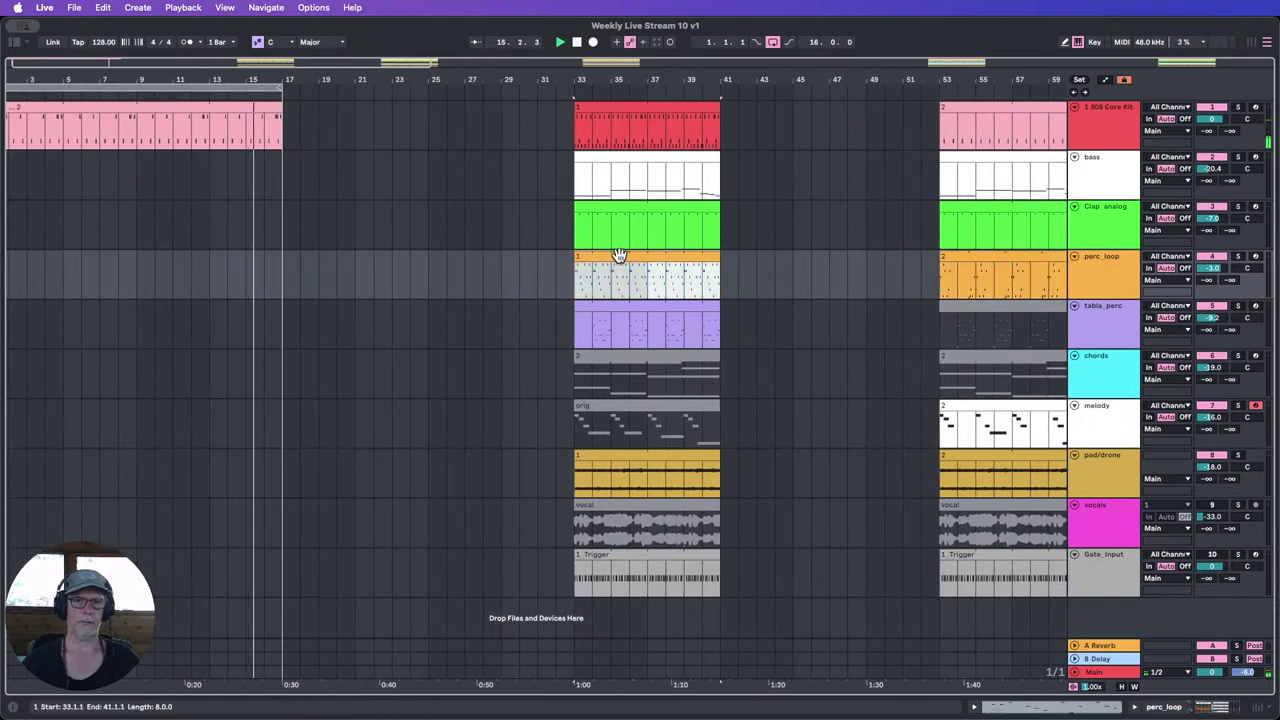
drag(618, 258, 37, 264)
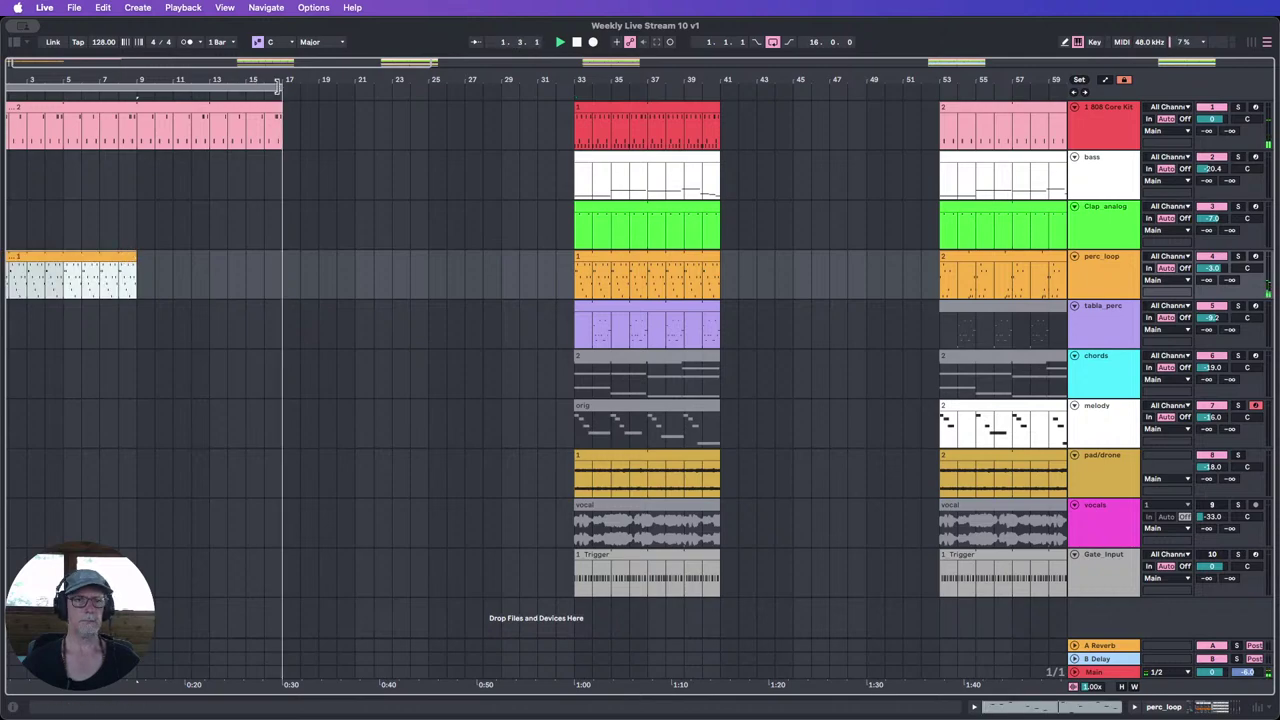
drag(278, 88, 46, 92)
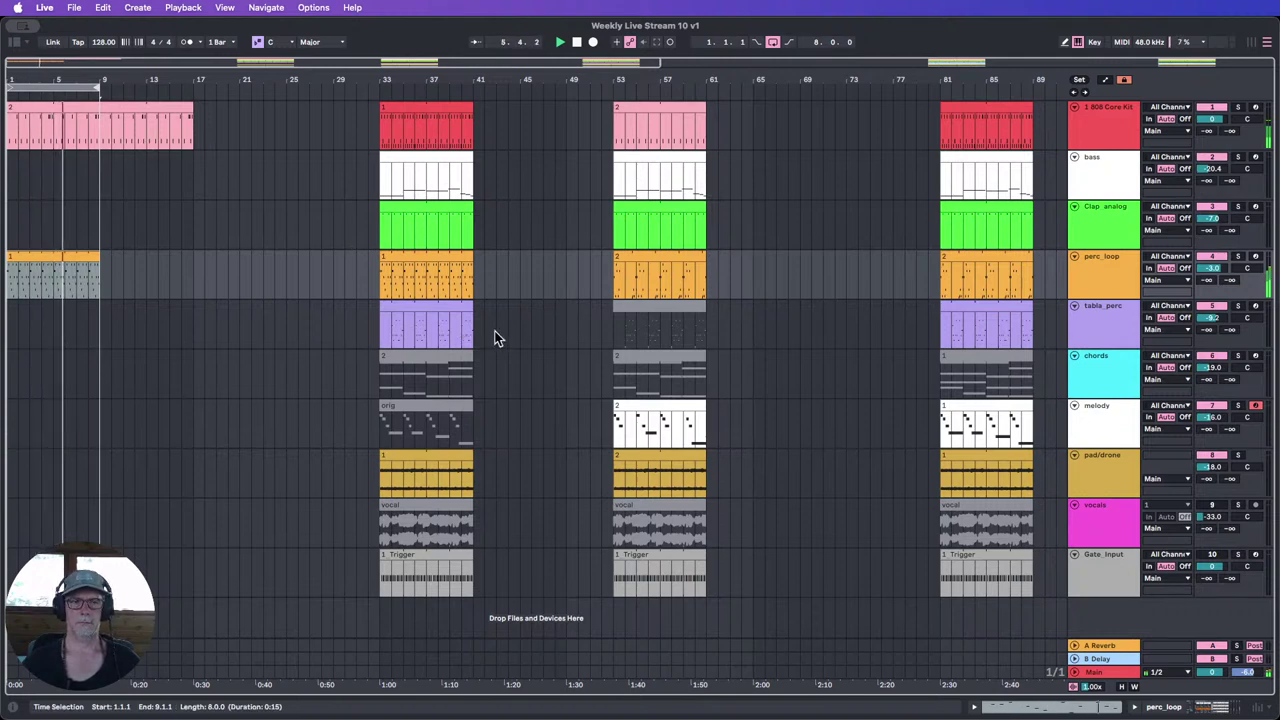
Step: Copy pad/drone clip 1 from bar 33 to bar 1 and replace that copy with pad/drone clip 2
click(432, 458)
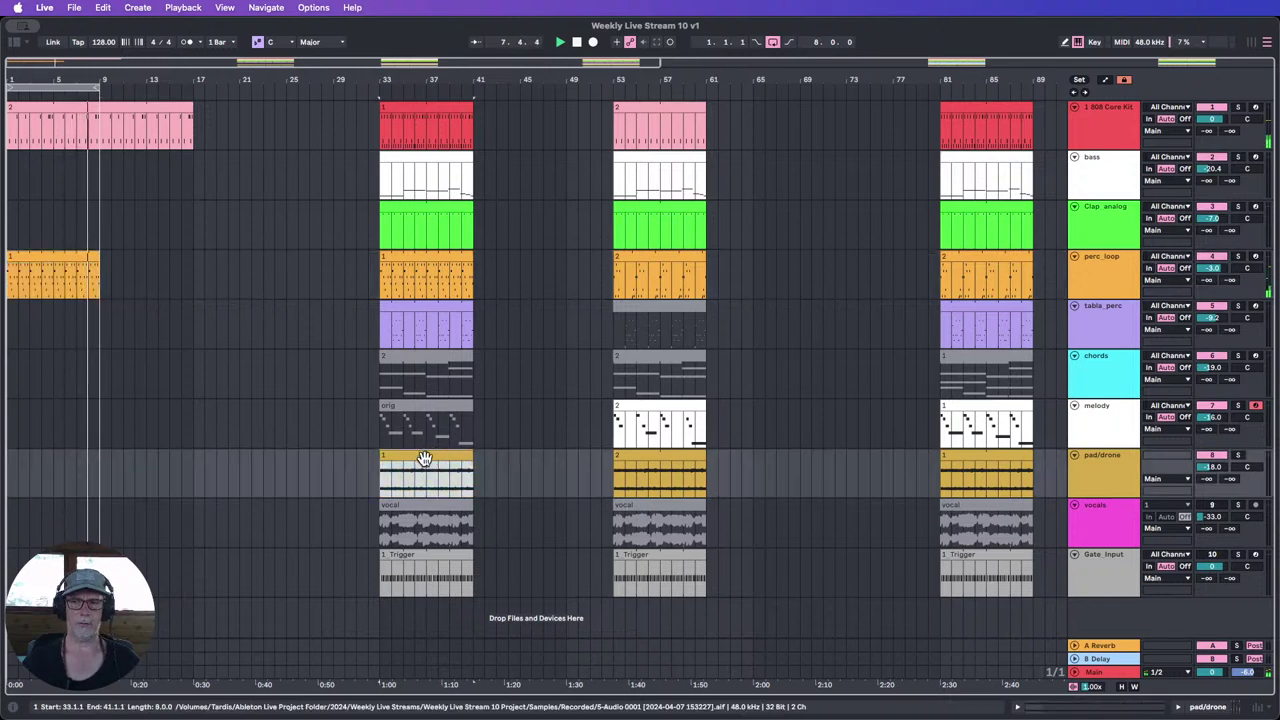
drag(424, 458, 40, 463)
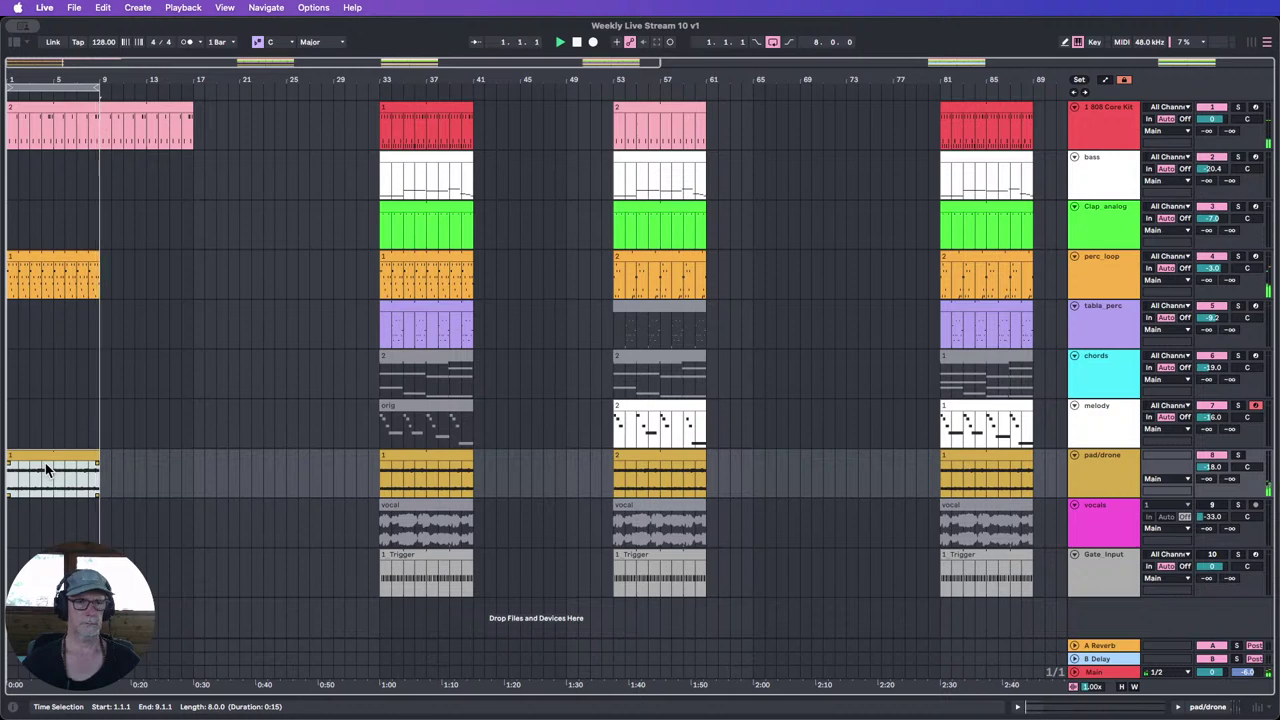
click(64, 460)
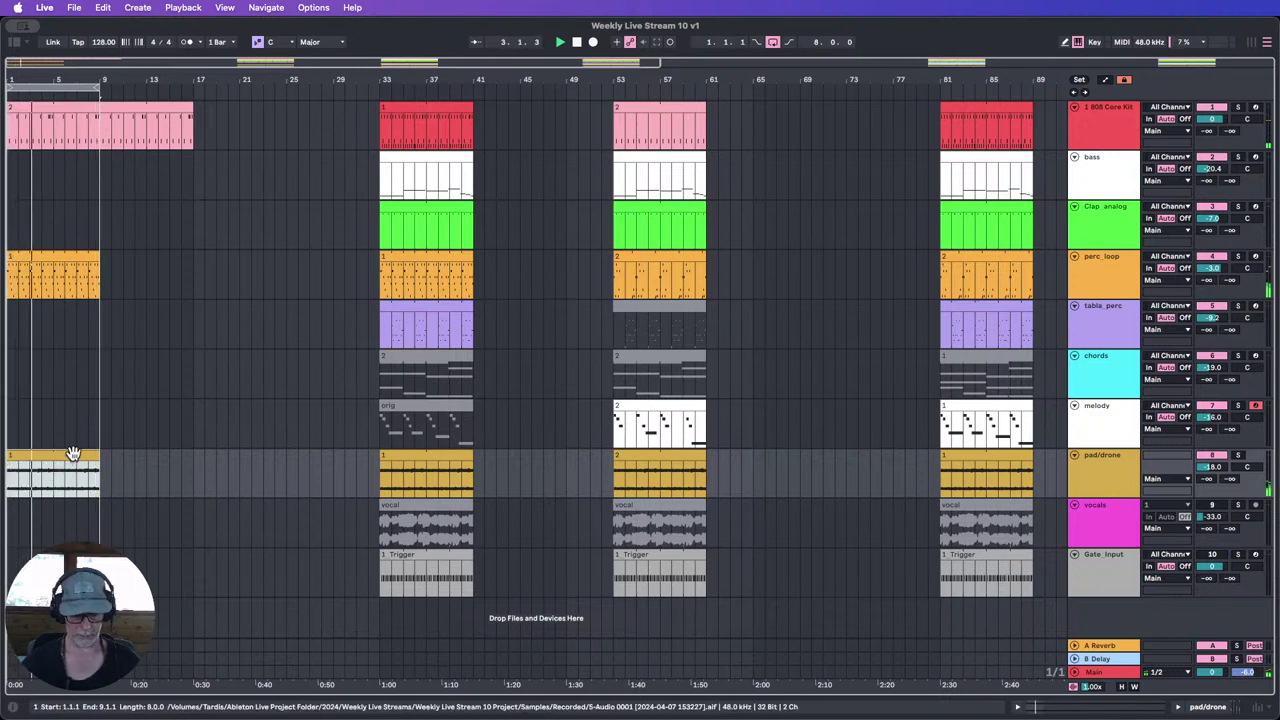
drag(77, 449, 50, 461)
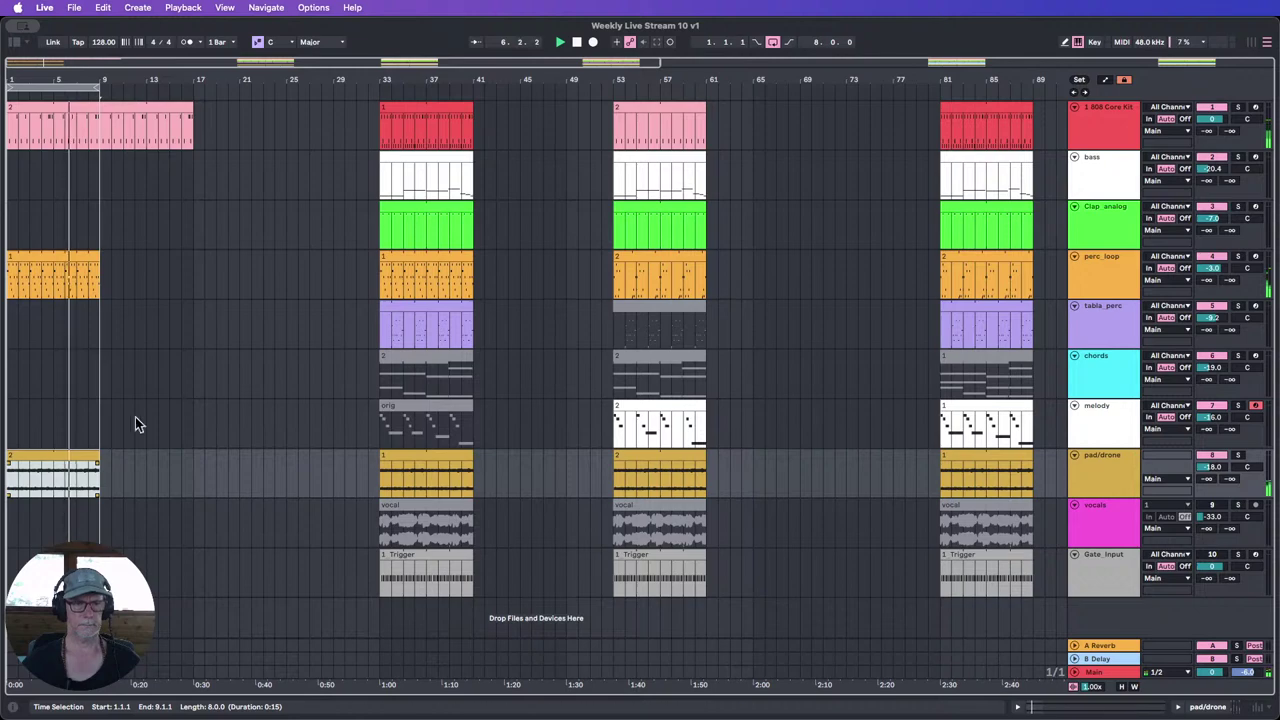
Step: Extend the pad/drone and perc_loop clips at bar 1 to 16 bars
drag(17, 82, 19, 108)
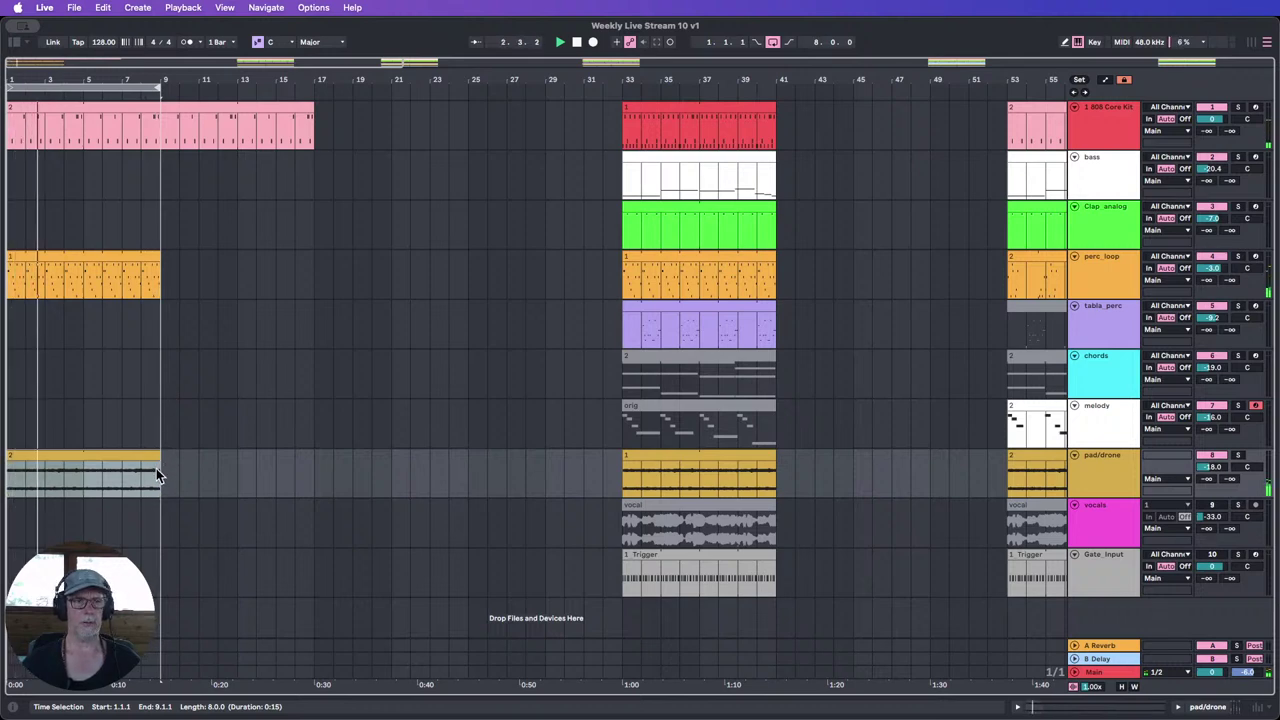
drag(64, 79, 40, 58)
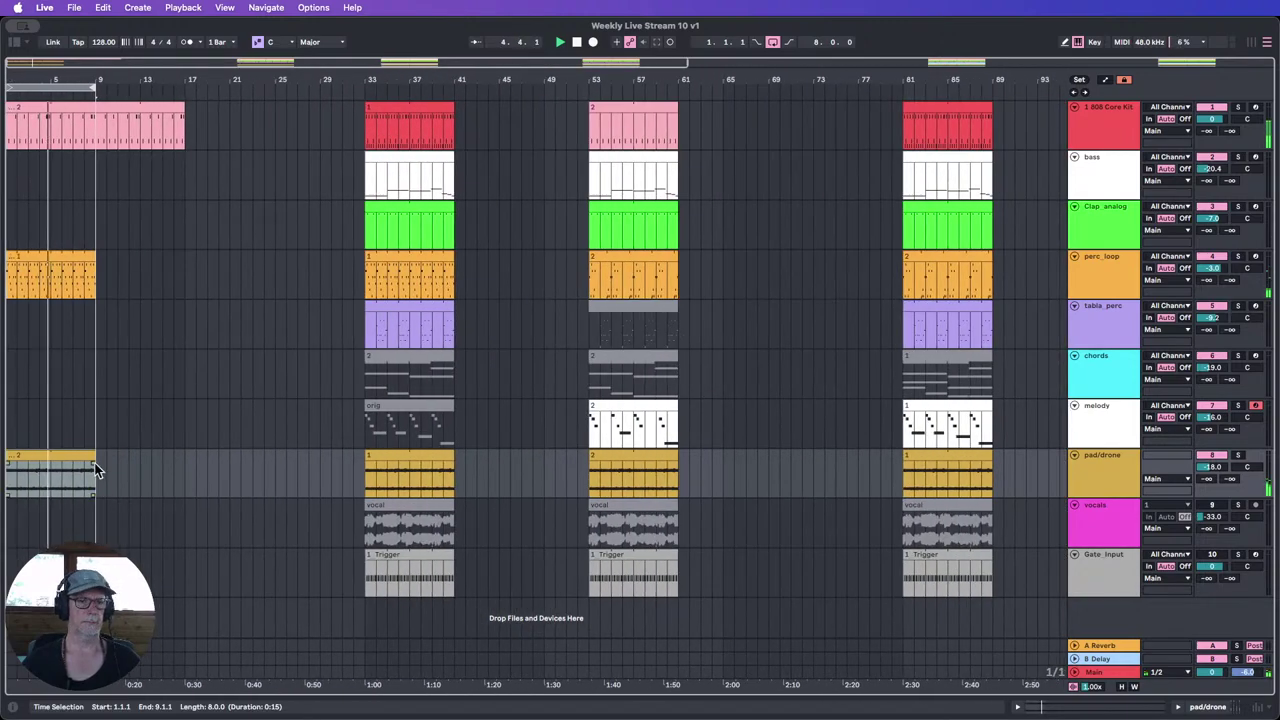
drag(95, 461, 178, 457)
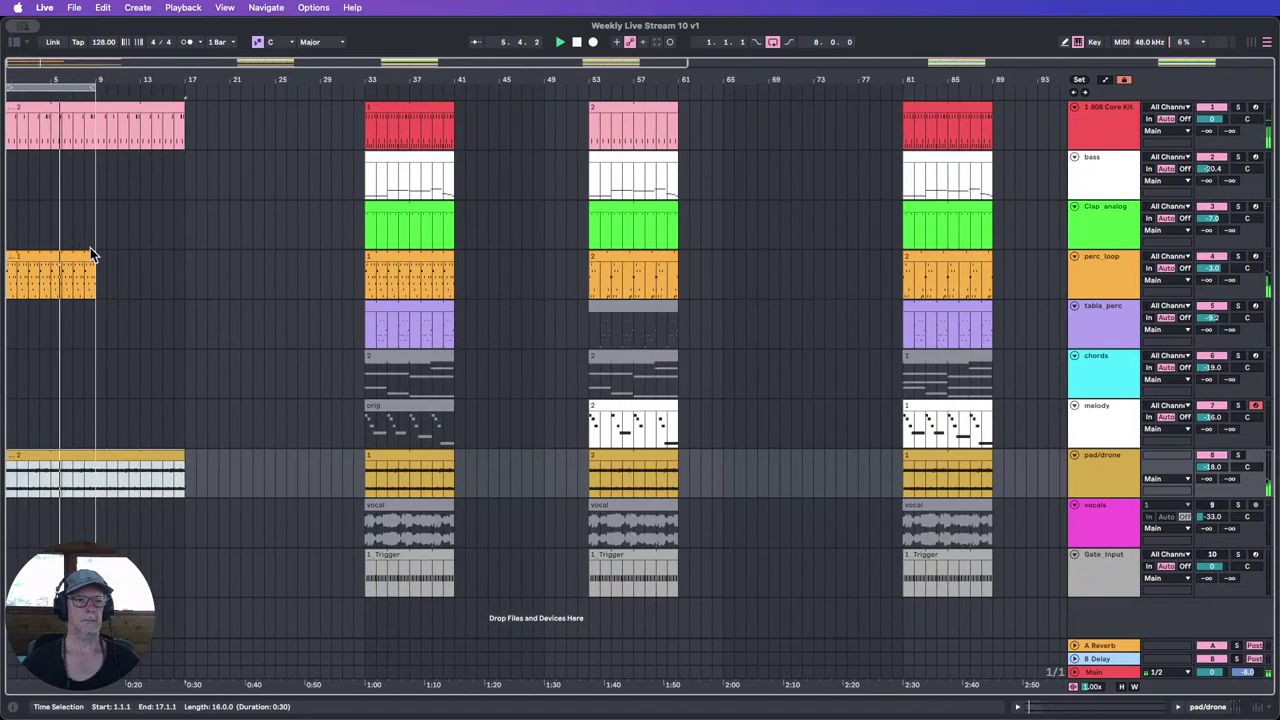
drag(95, 261, 184, 262)
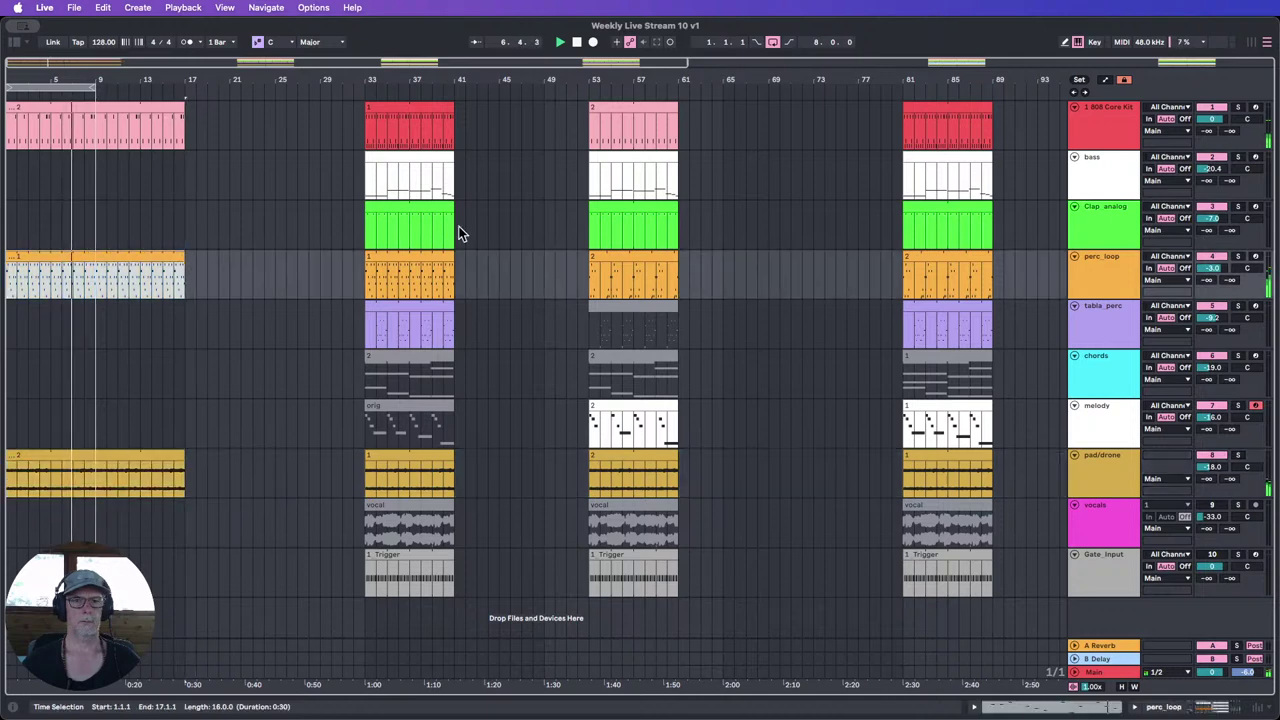
Step: Copy the first bar of the Clap_analog clip at bar 33 to bars 8 and 16
click(367, 238)
drag(367, 233, 373, 215)
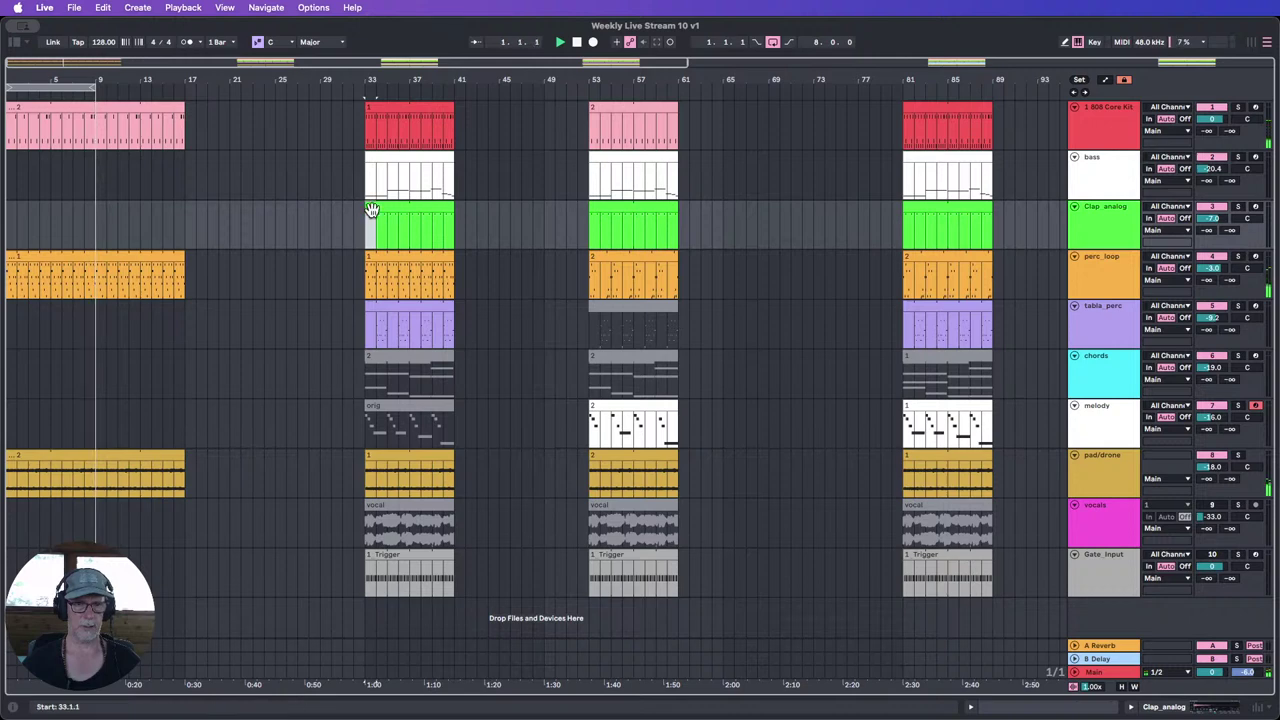
click(220, 212)
click(92, 212)
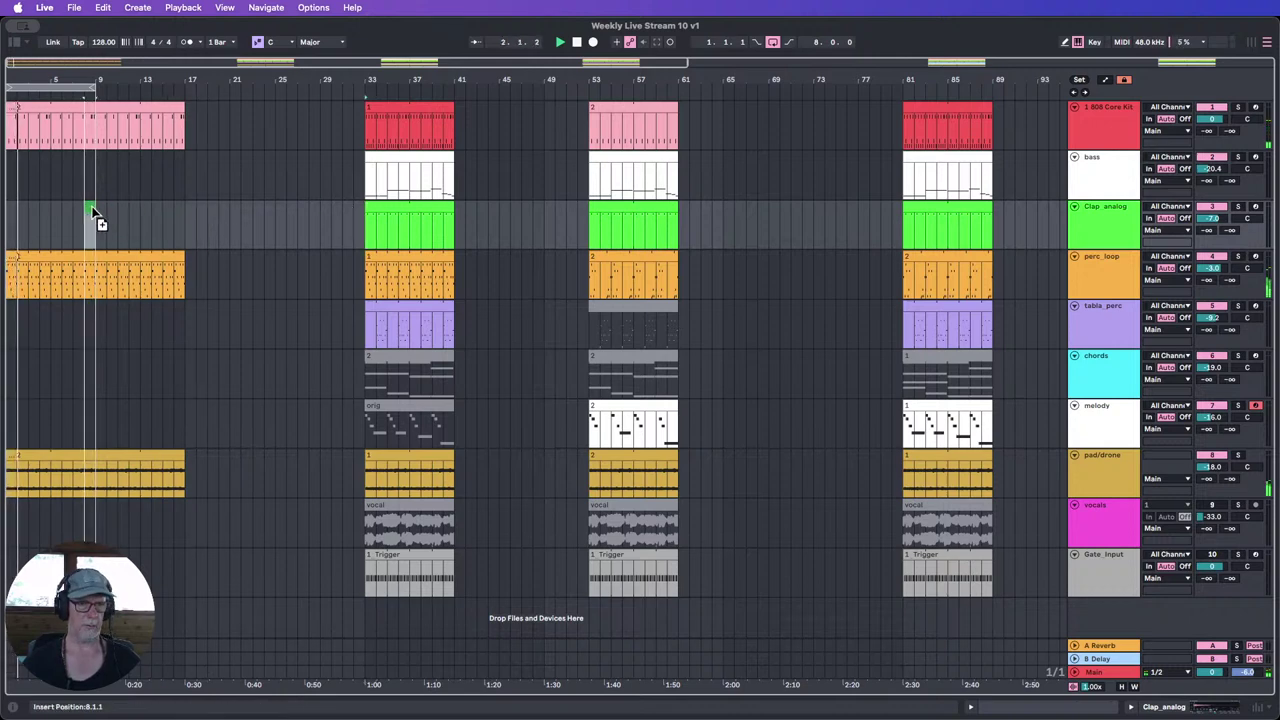
key(super+v)
click(181, 212)
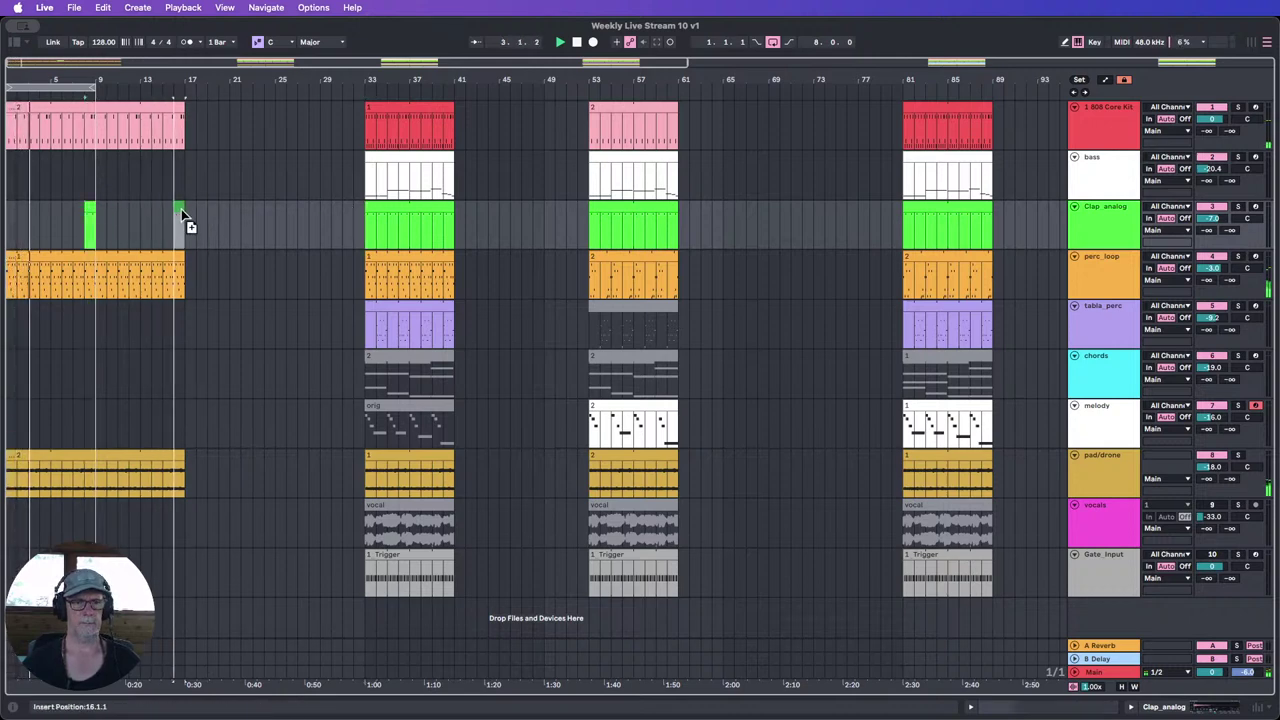
drag(181, 214, 87, 212)
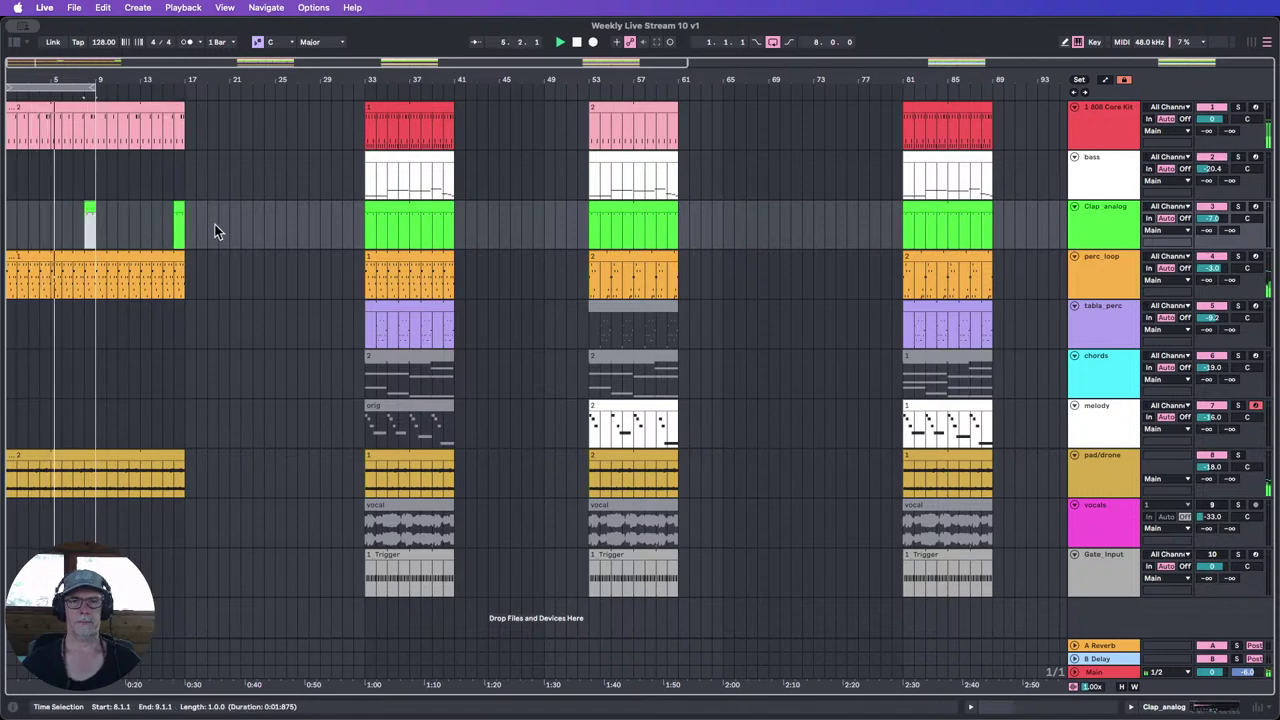
Step: Shorten the Clap_analog clip at bar 8 to half a bar and stop playback
drag(58, 82, 58, 108)
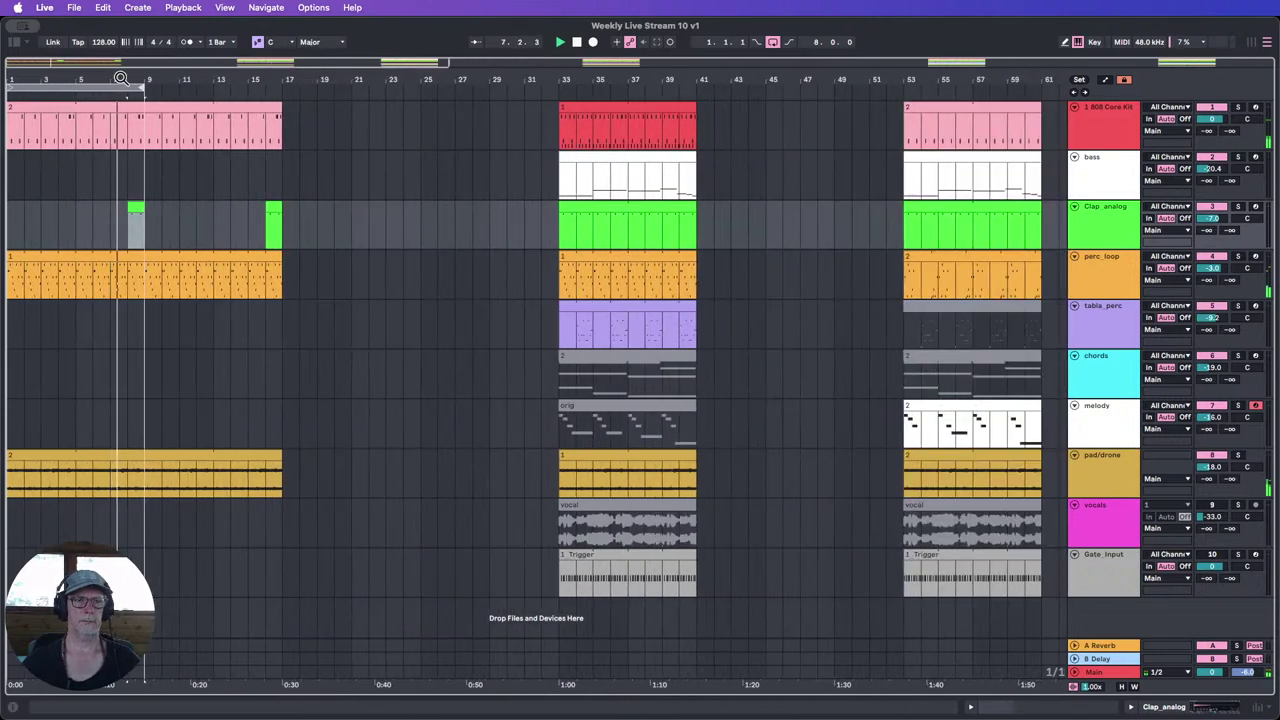
drag(120, 78, 120, 130)
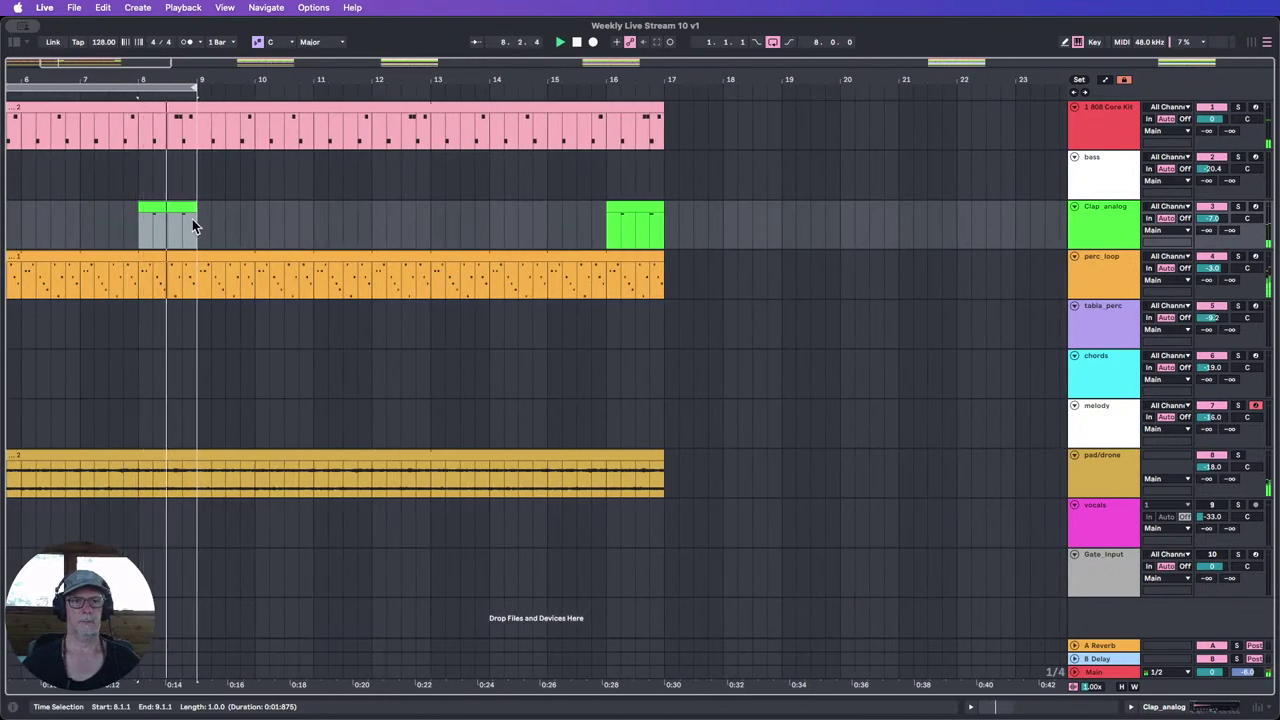
key(space)
drag(140, 88, 140, 62)
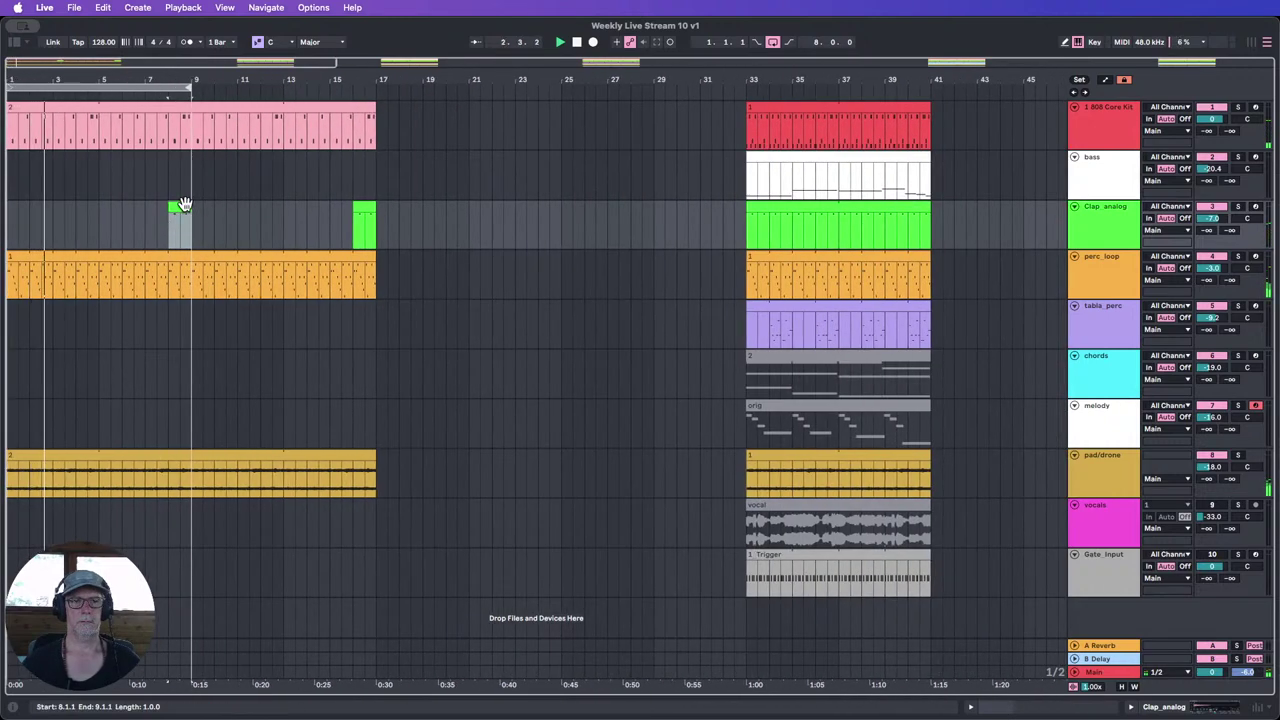
drag(190, 207, 179, 207)
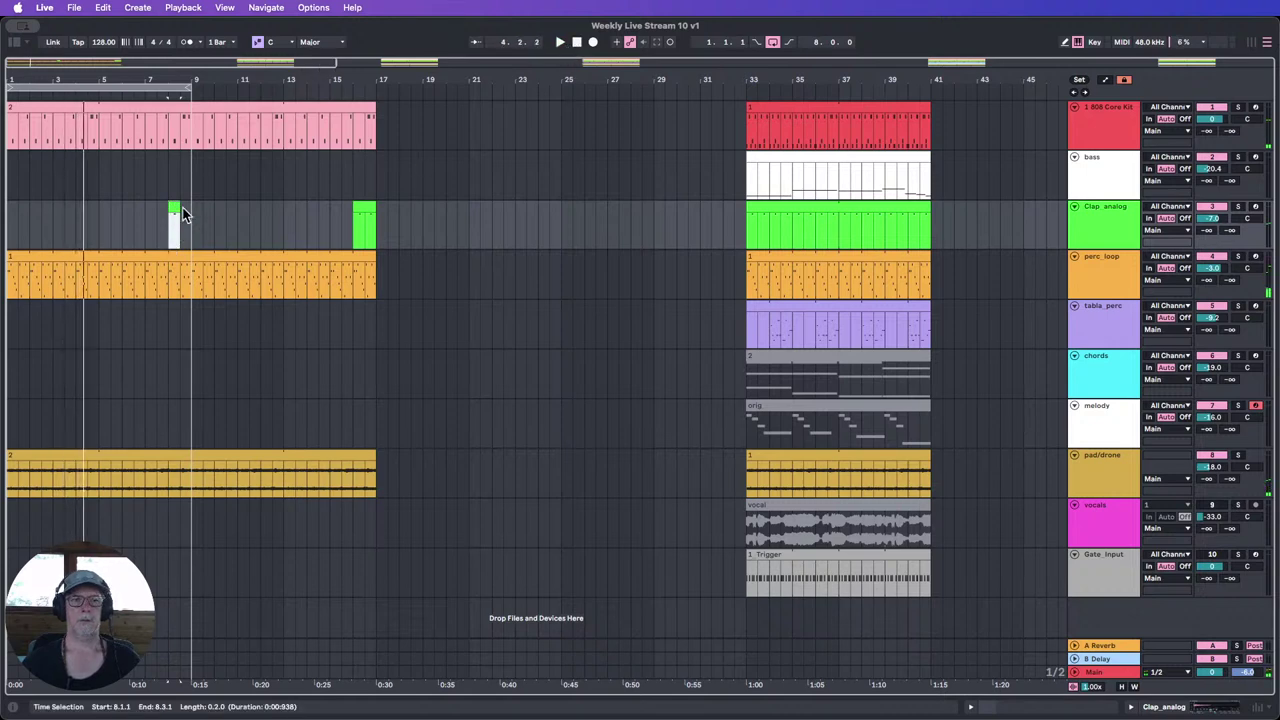
Step: Check the Reverb device on the A Reverb return track, then close the device view
click(164, 228)
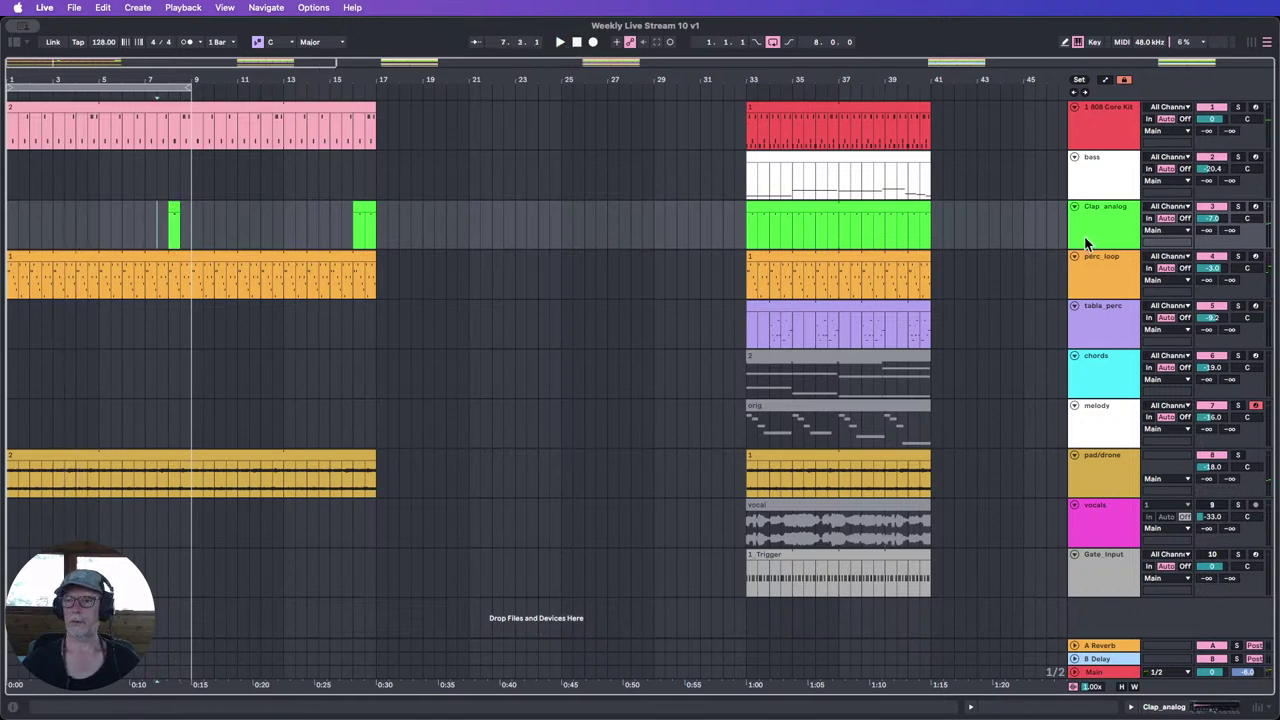
double_click(1087, 648)
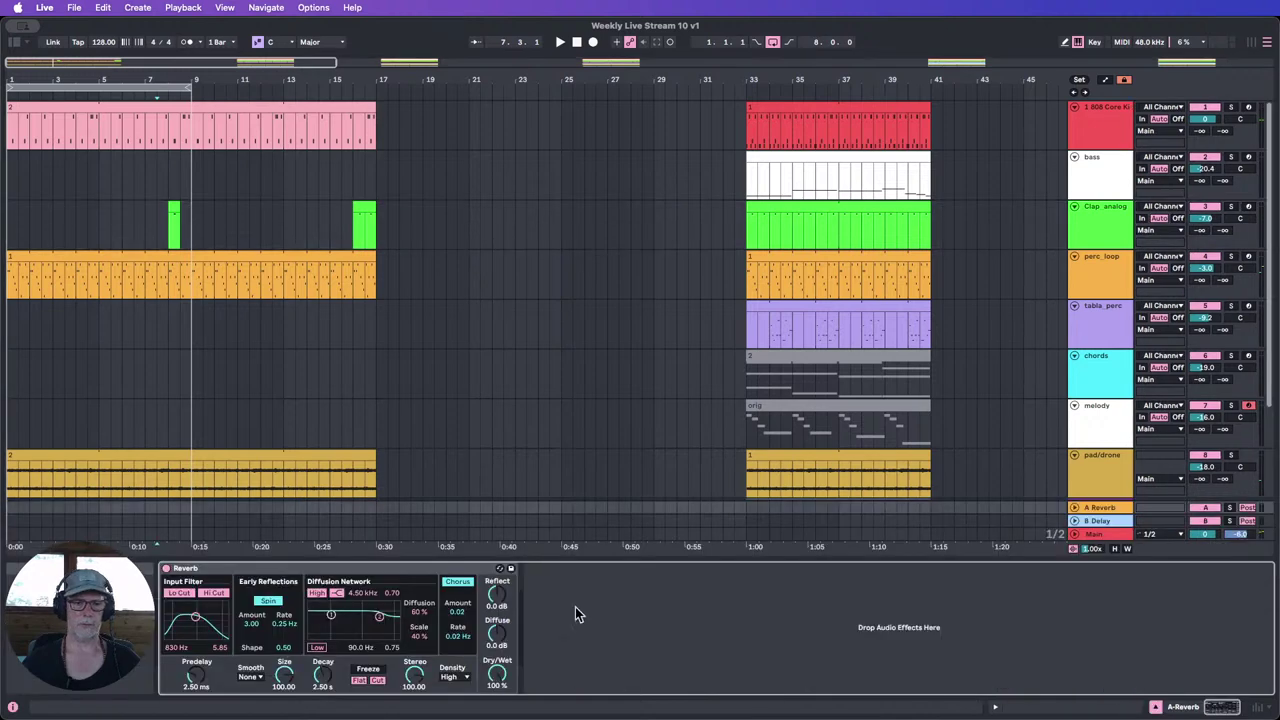
click(1157, 708)
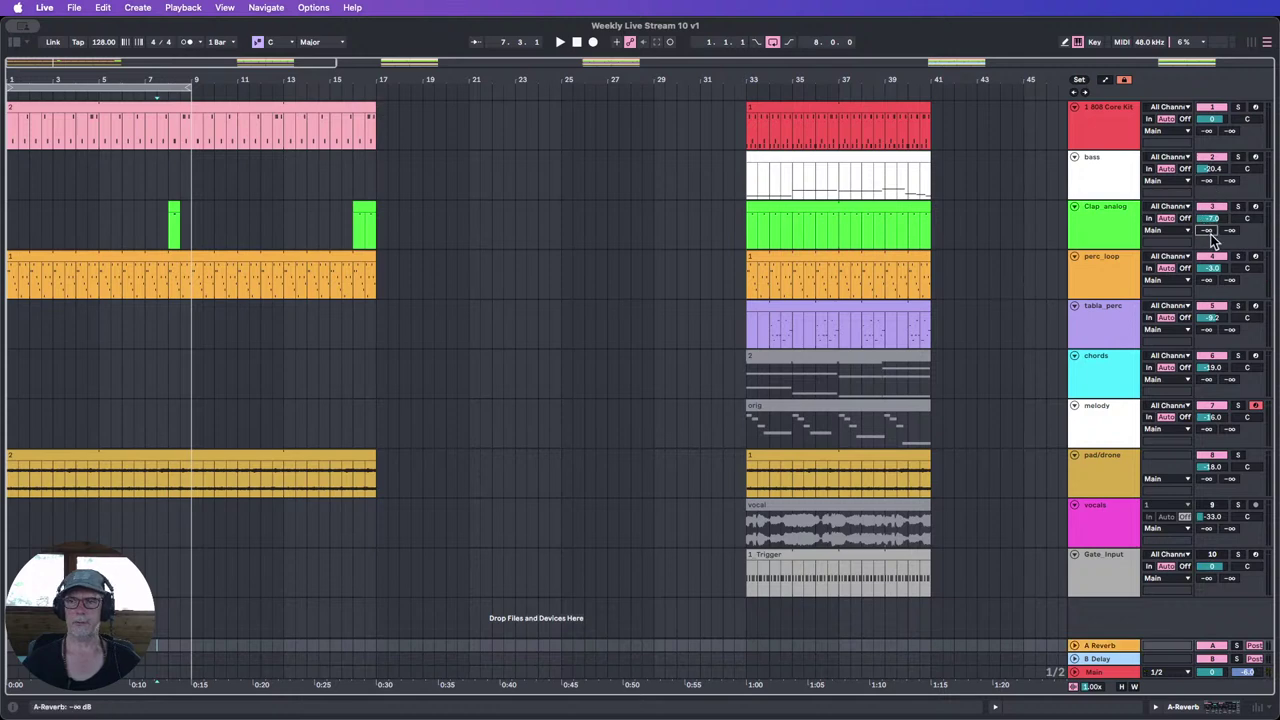
Step: Show the automation of the Clap_analog track's A-Reverb send and give it its own lane
click(1104, 80)
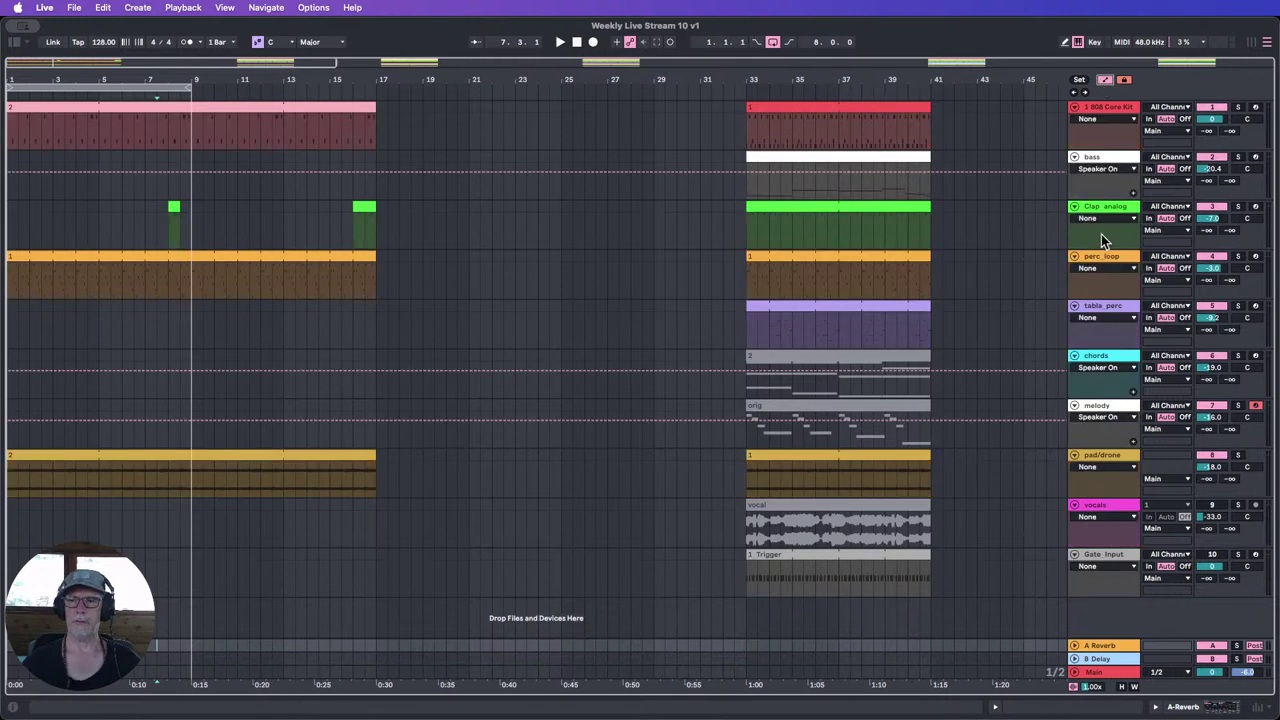
click(1112, 223)
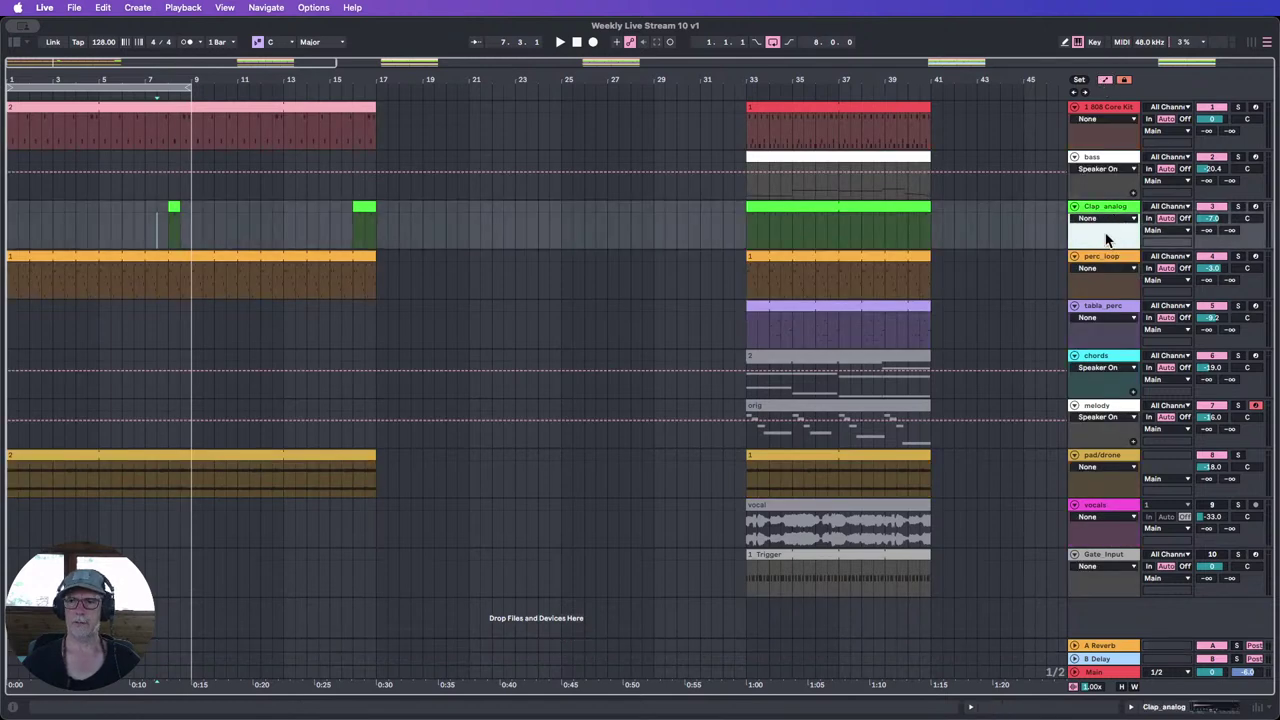
click(1105, 81)
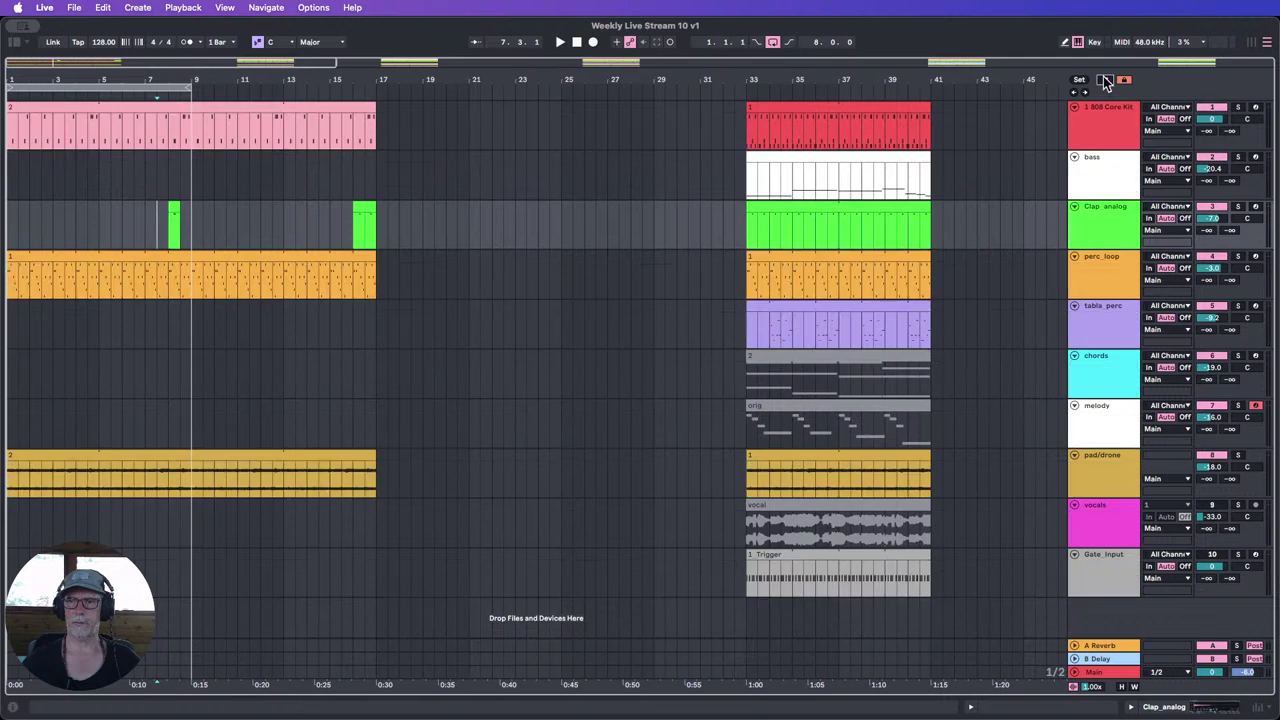
click(1105, 81)
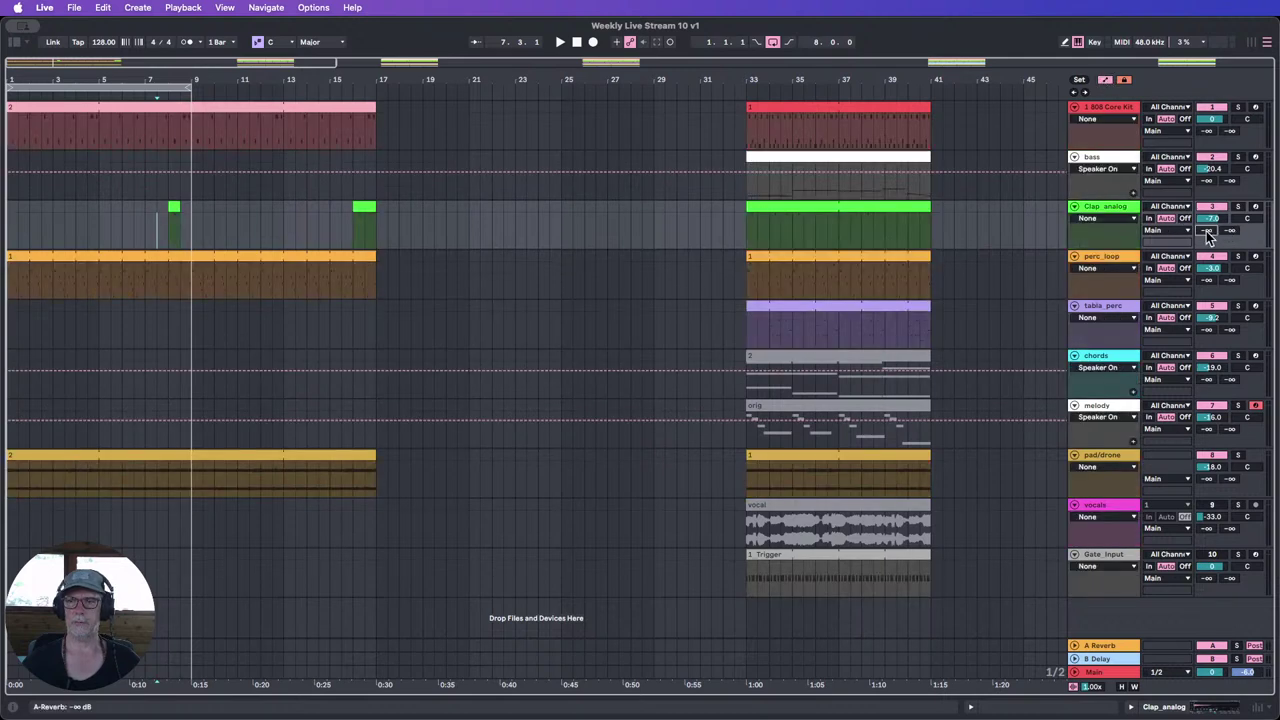
click(1110, 241)
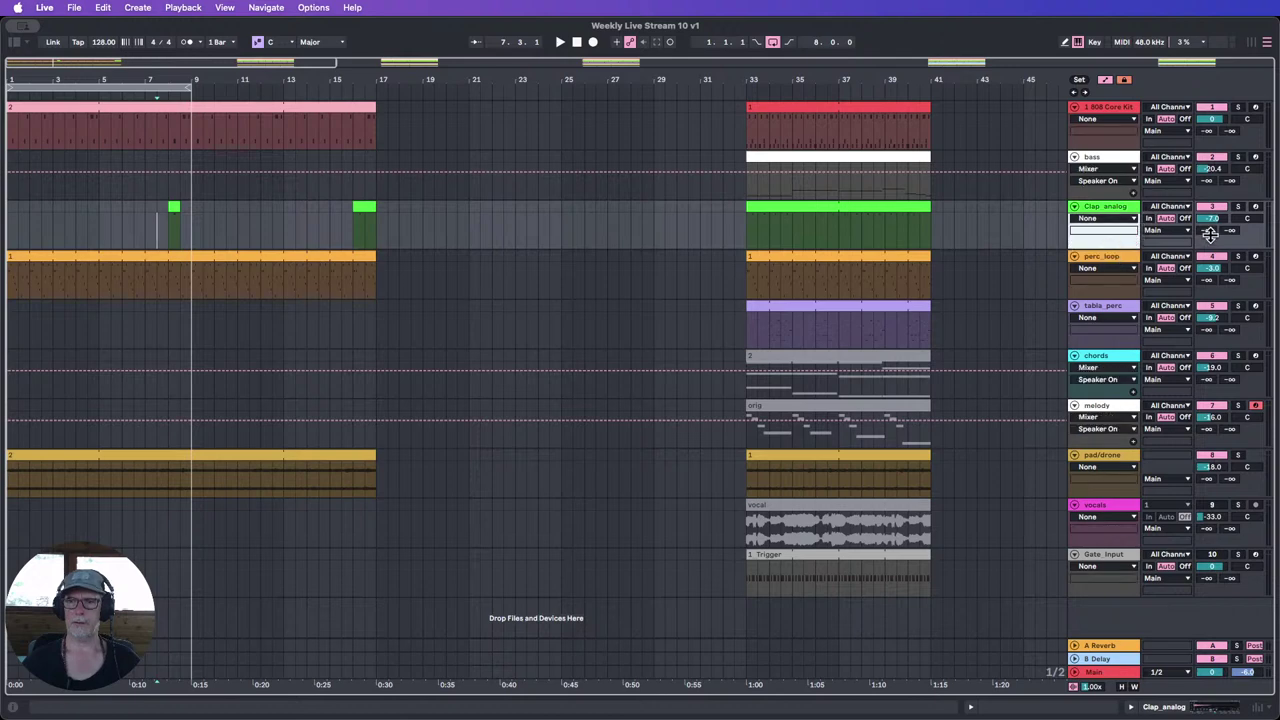
click(1210, 232)
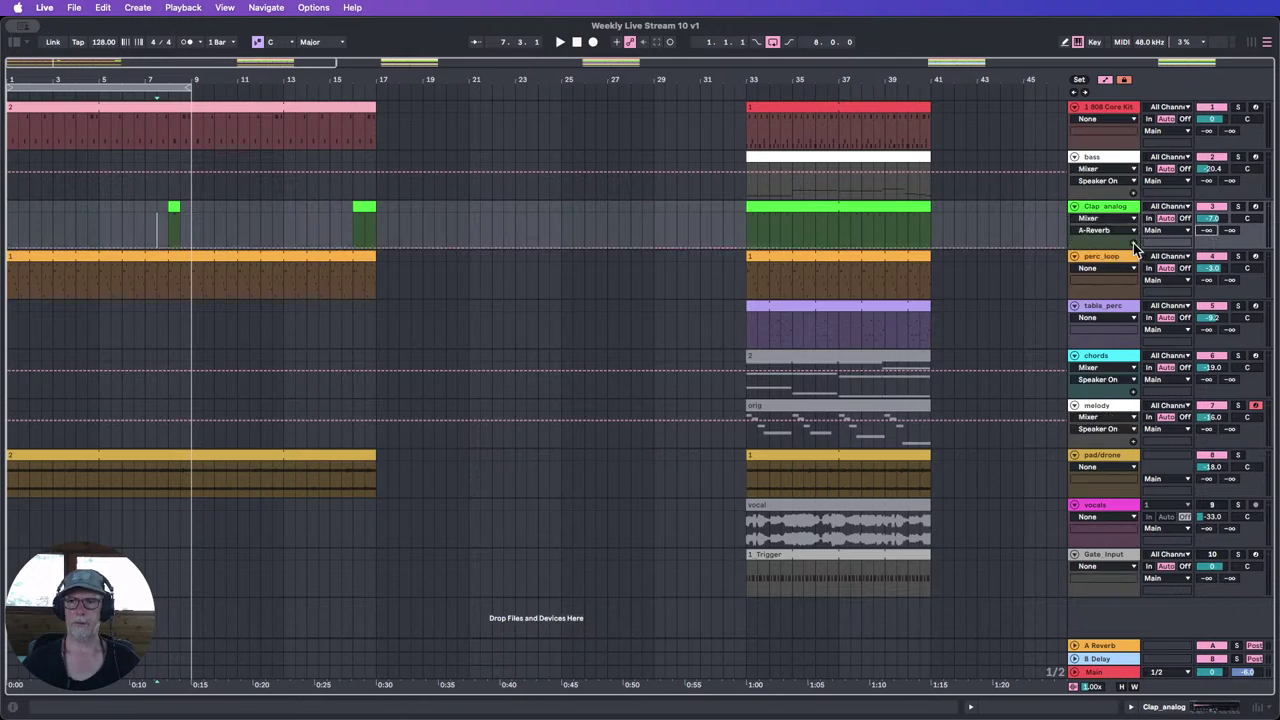
drag(1133, 245, 330, 283)
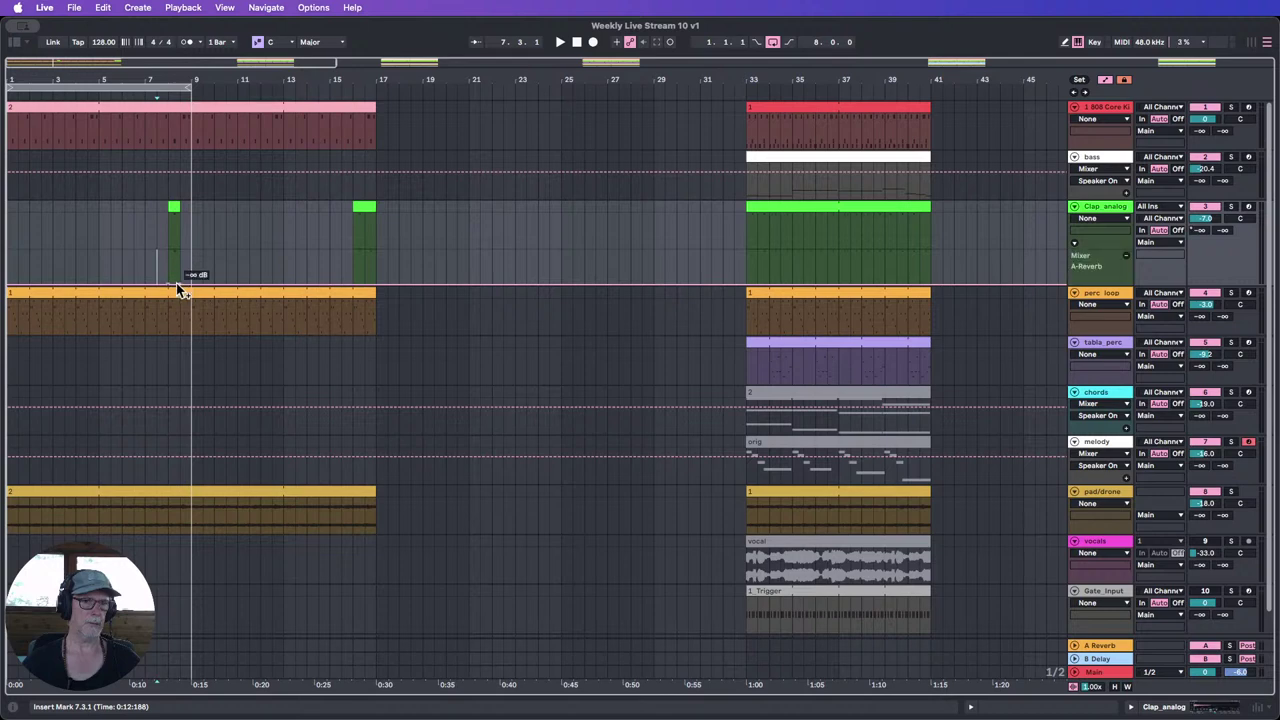
Step: Draw an A-Reverb send ramp from 0 dB at bar 8 to -∞ dB at bar 9 and audition it with bars 7 to 9 looped
mouse_move(172, 284)
mouse_down()
mouse_move(168, 250)
mouse_move(191, 252)
mouse_move(191, 285)
mouse_up()
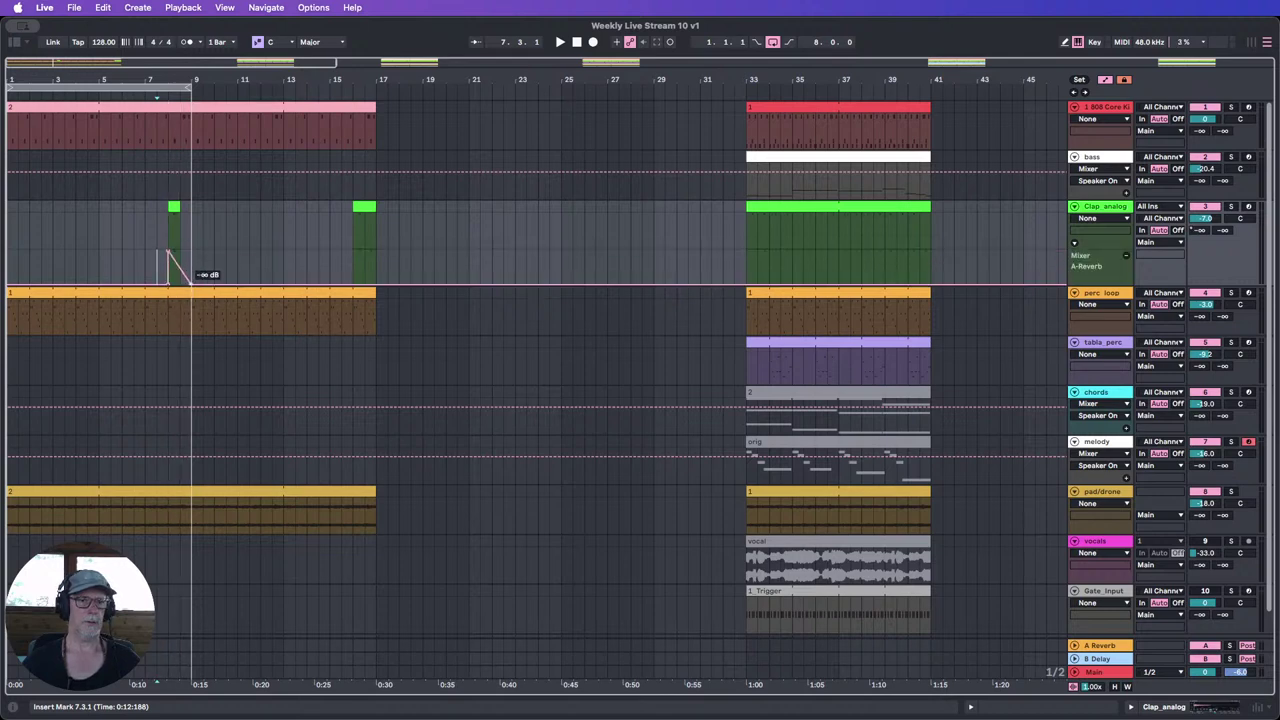
click(84, 98)
mouse_move(9, 88)
mouse_down()
mouse_move(145, 89)
mouse_move(143, 118)
mouse_move(138, 79)
mouse_move(154, 98)
mouse_up()
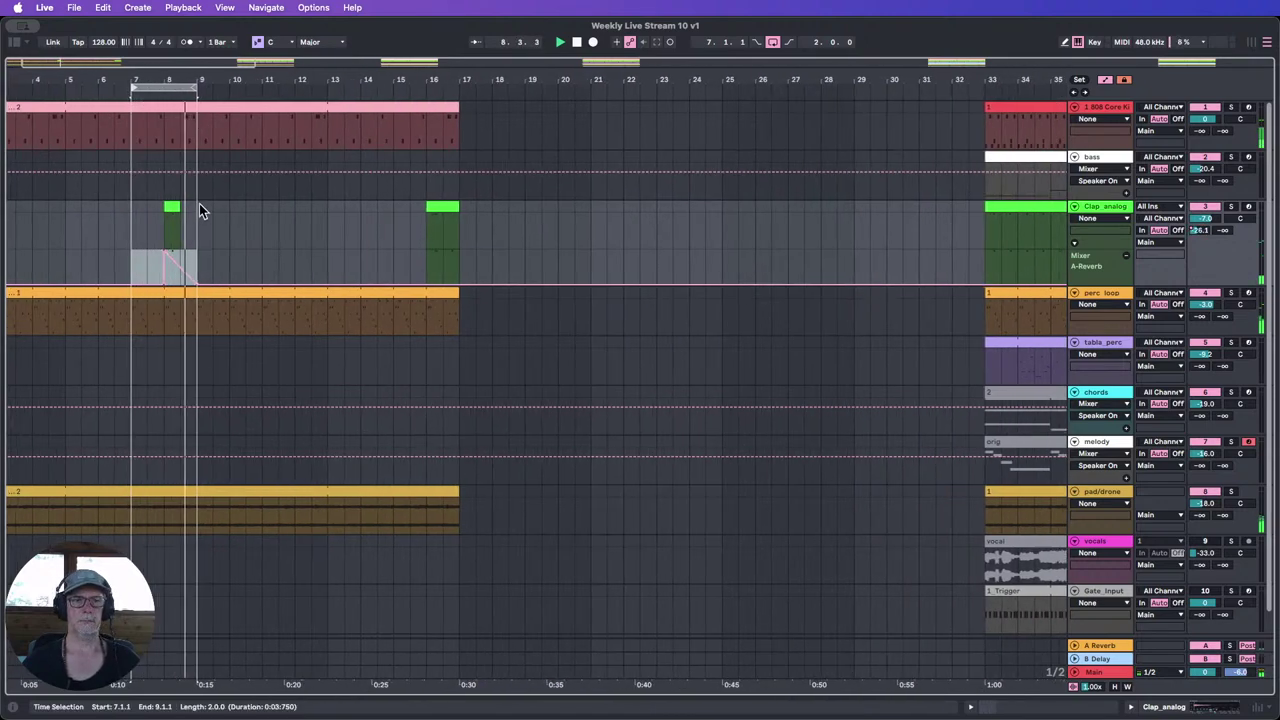
click(211, 265)
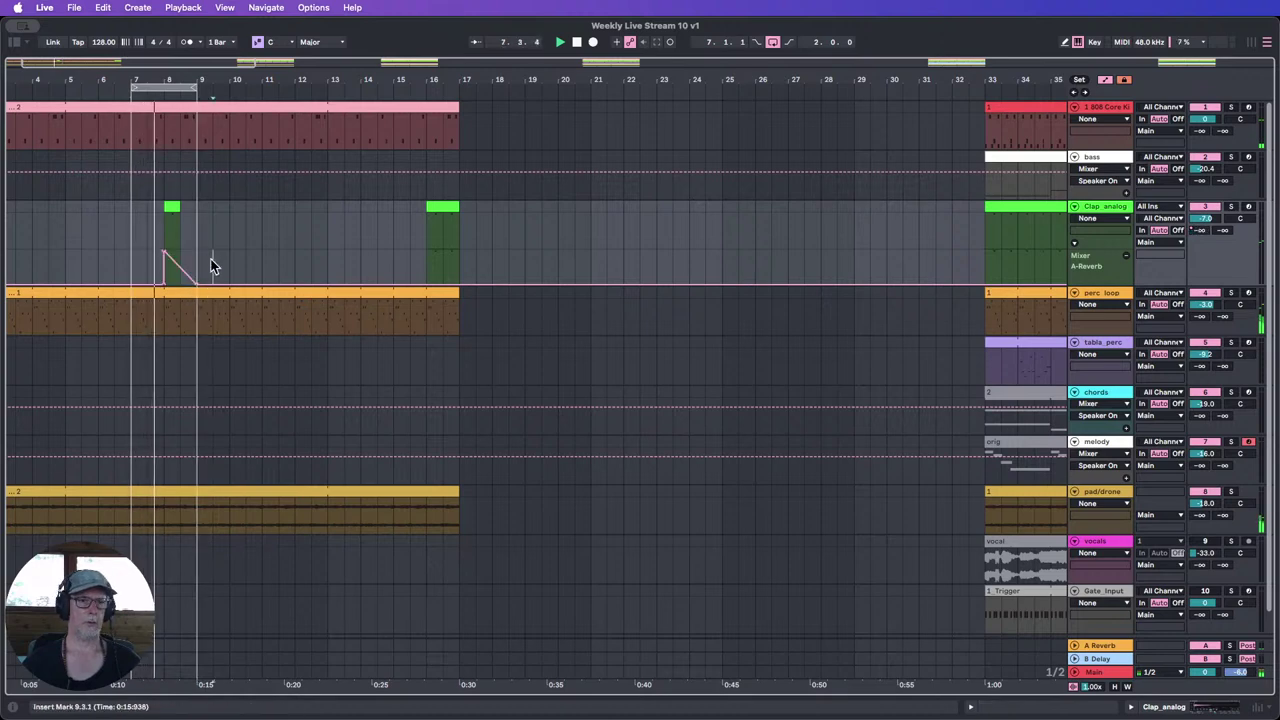
click(230, 268)
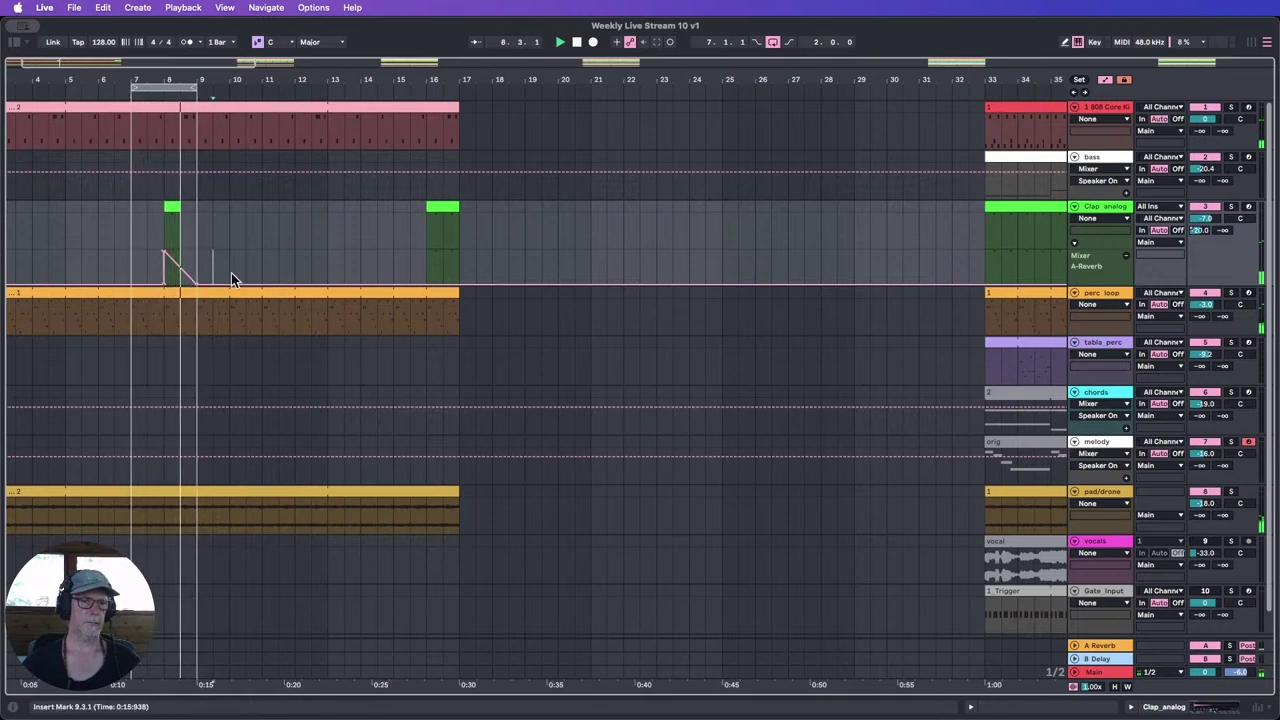
click(177, 273)
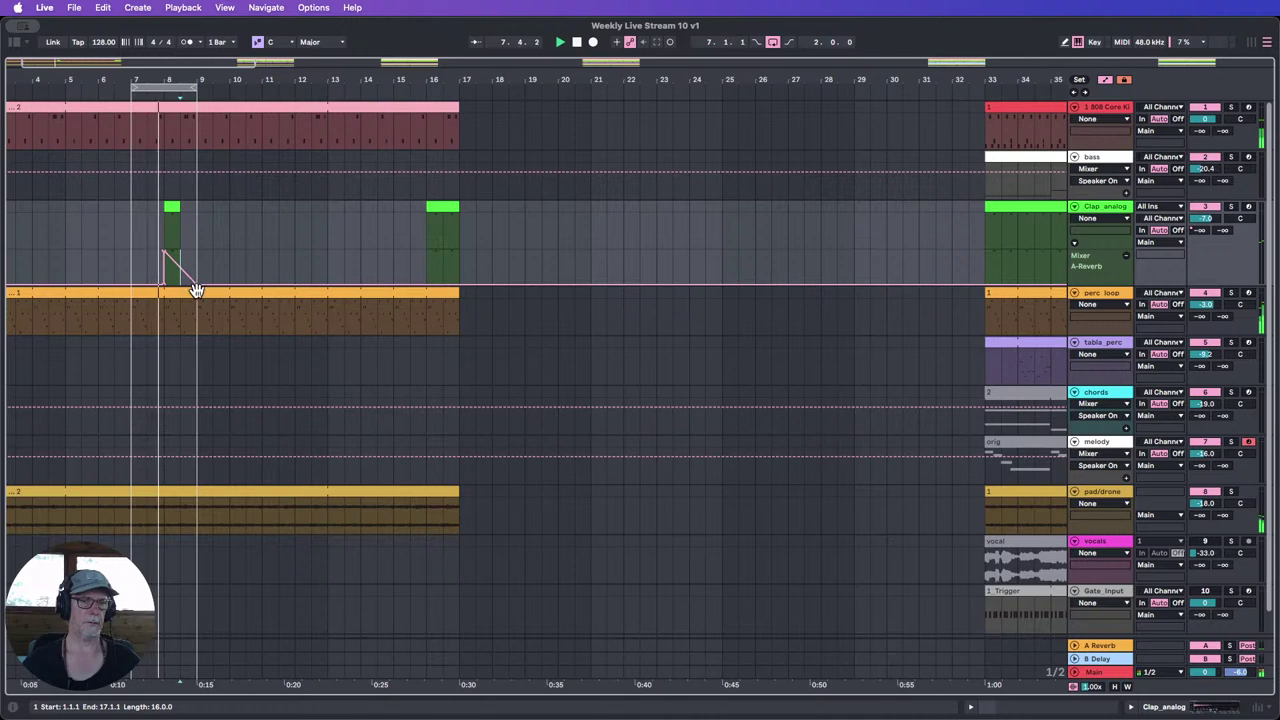
drag(165, 82, 167, 90)
click(578, 45)
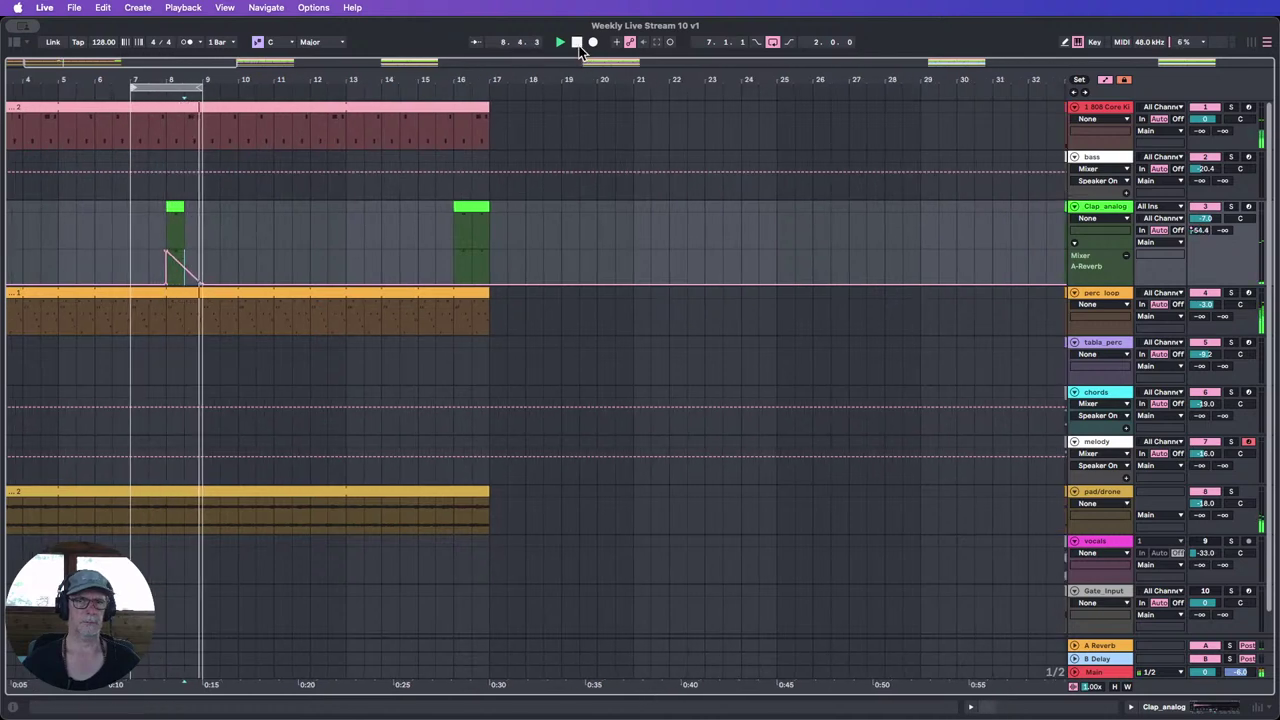
Step: Remove the send automation point at bar 9 and loop playback from 7.3 to bar 9
click(200, 287)
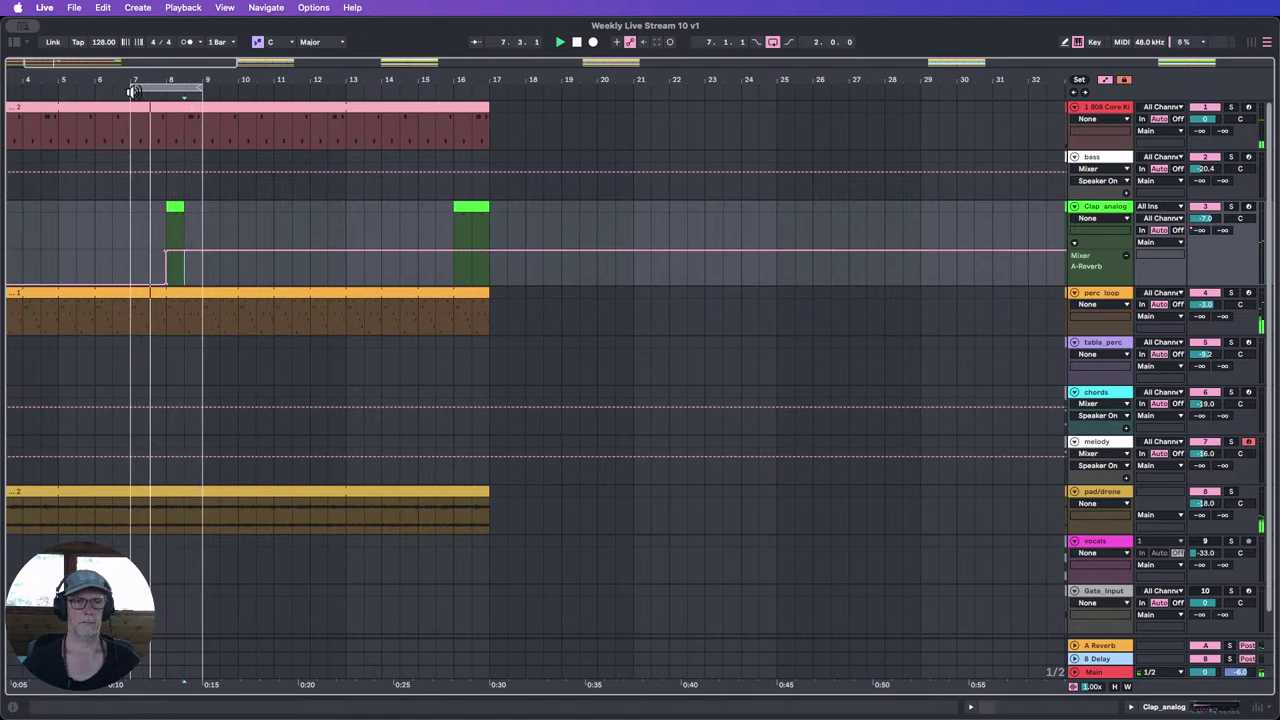
drag(134, 91, 174, 130)
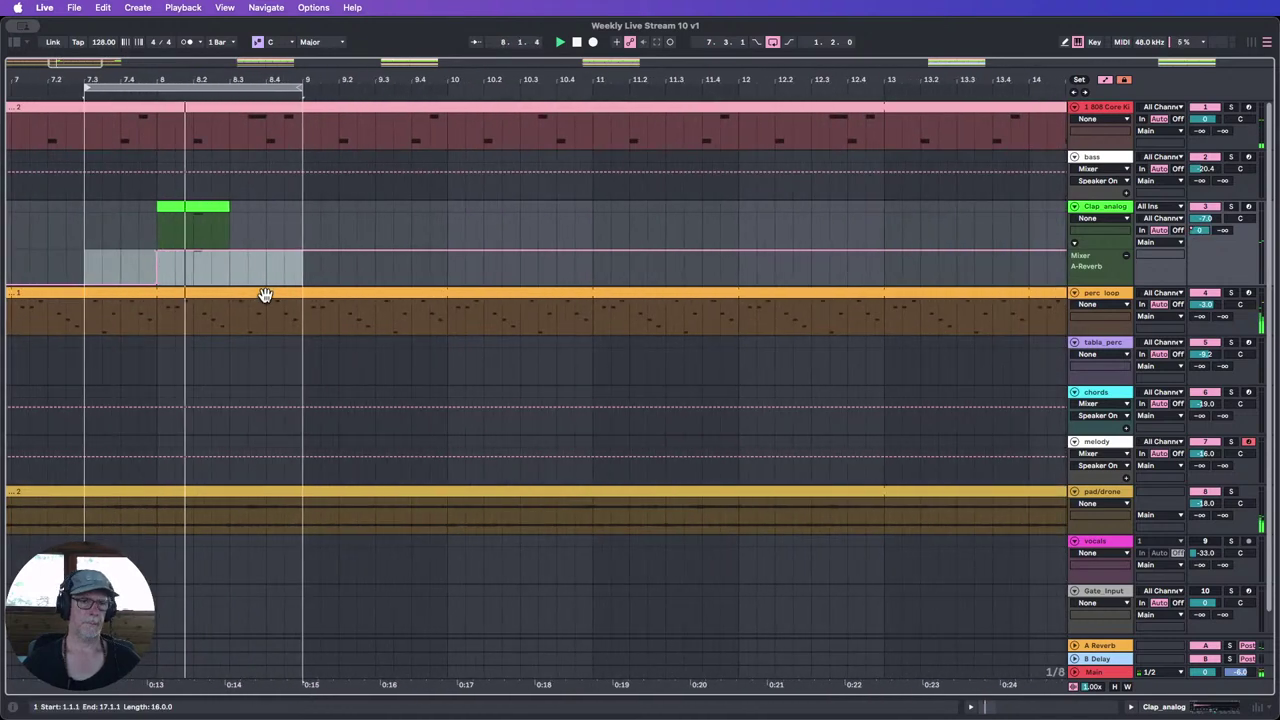
Step: Copy the half-beat clap hit at 8.2 in the Clap_analog clip and place the copy at 8.2.4
click(196, 268)
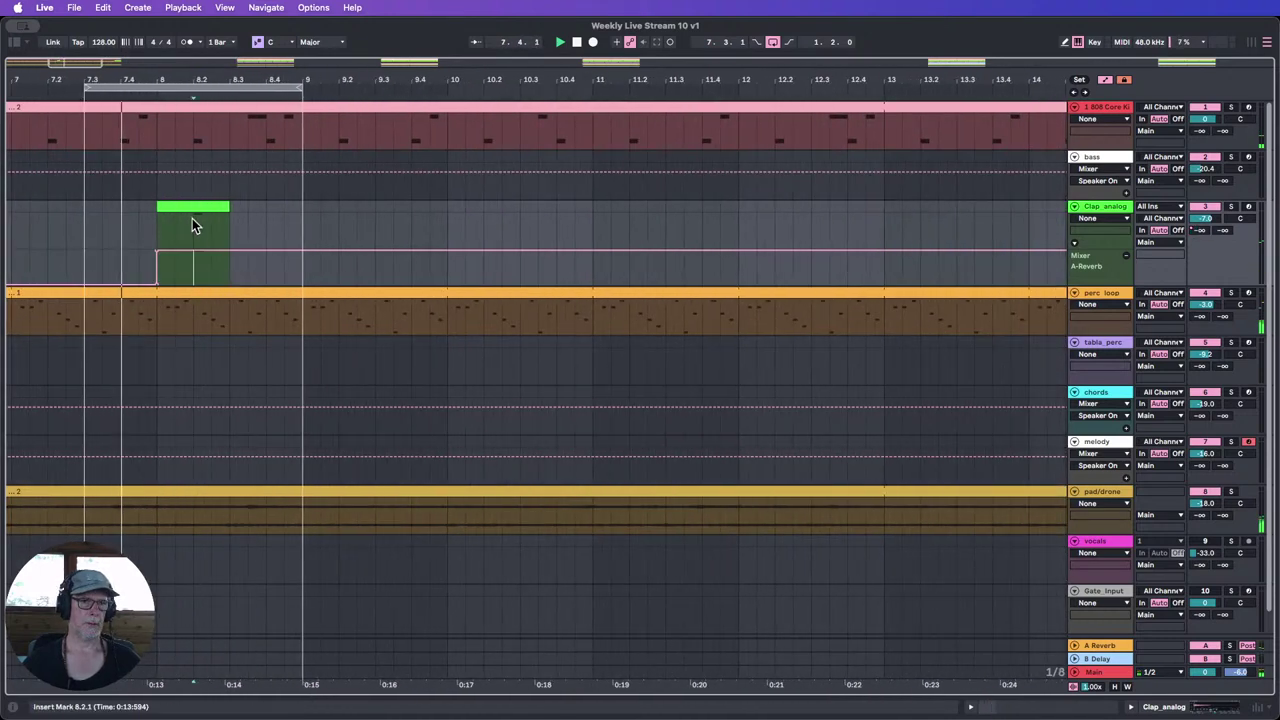
drag(193, 218, 249, 208)
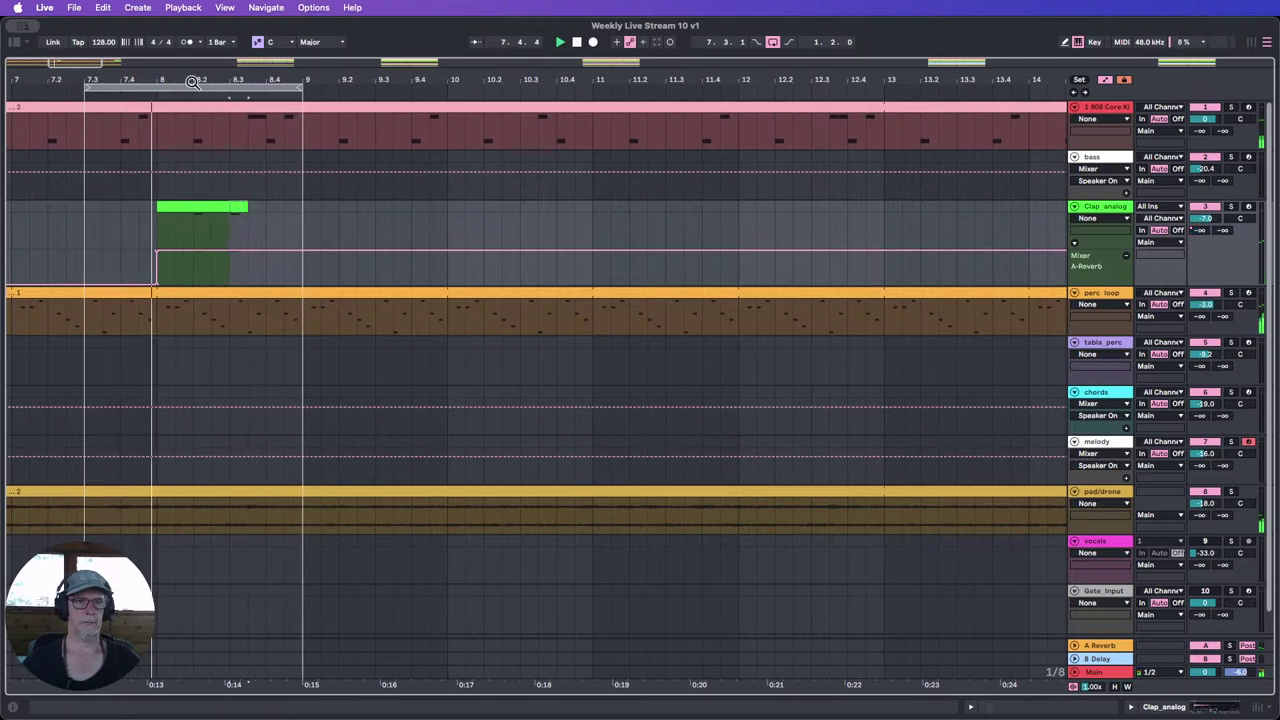
drag(199, 79, 199, 120)
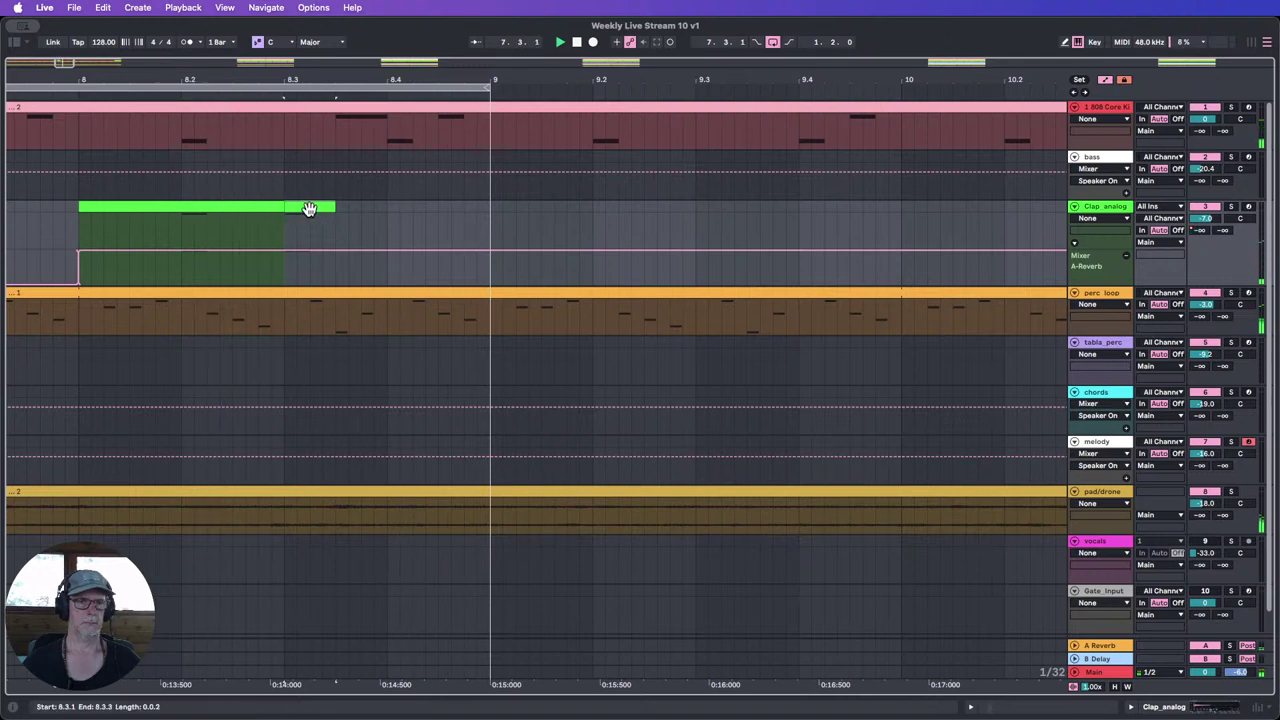
drag(309, 209, 283, 212)
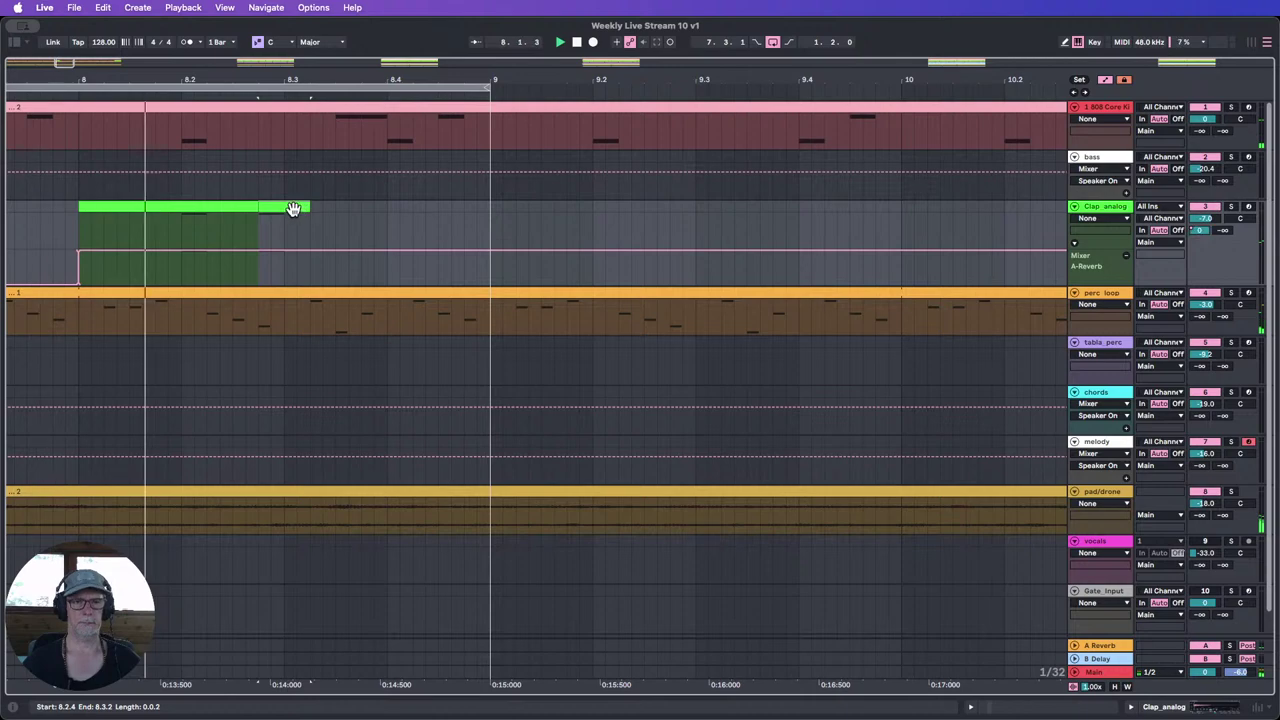
Step: Drop the Clap_analog A-Reverb send automation from 0 dB to -∞ dB at bar 10
drag(303, 80, 330, 189)
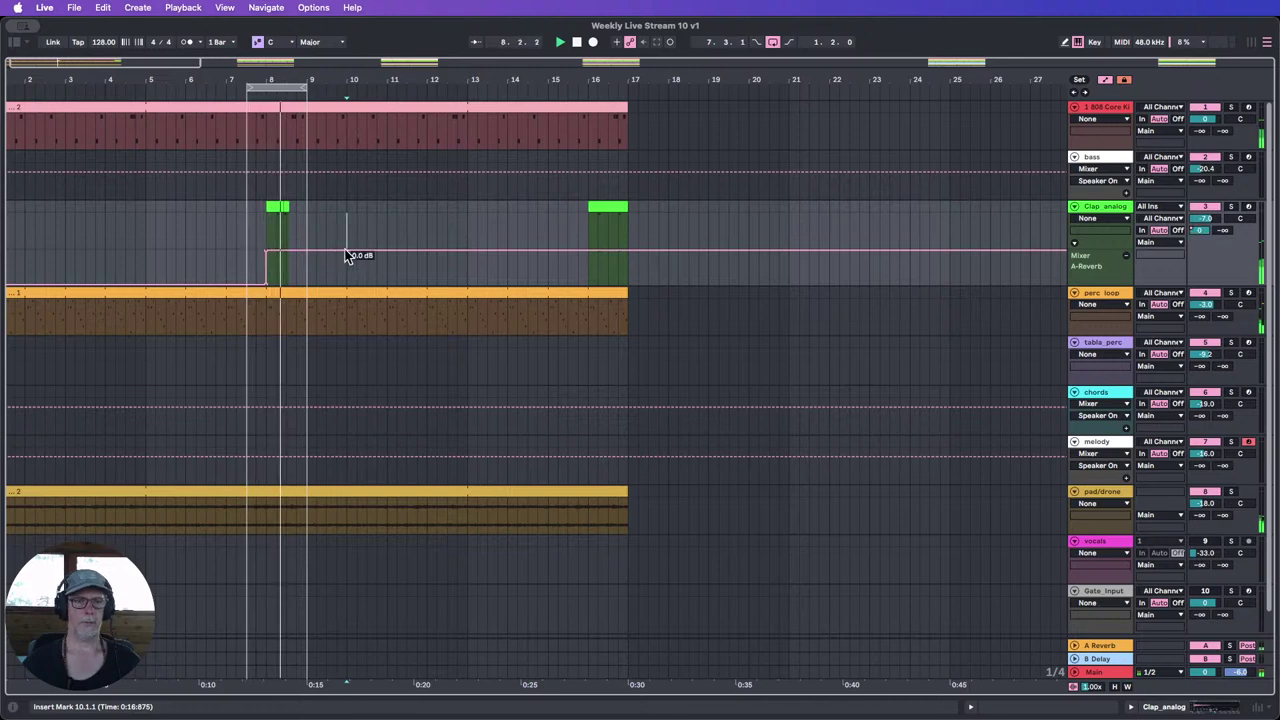
drag(346, 252, 347, 285)
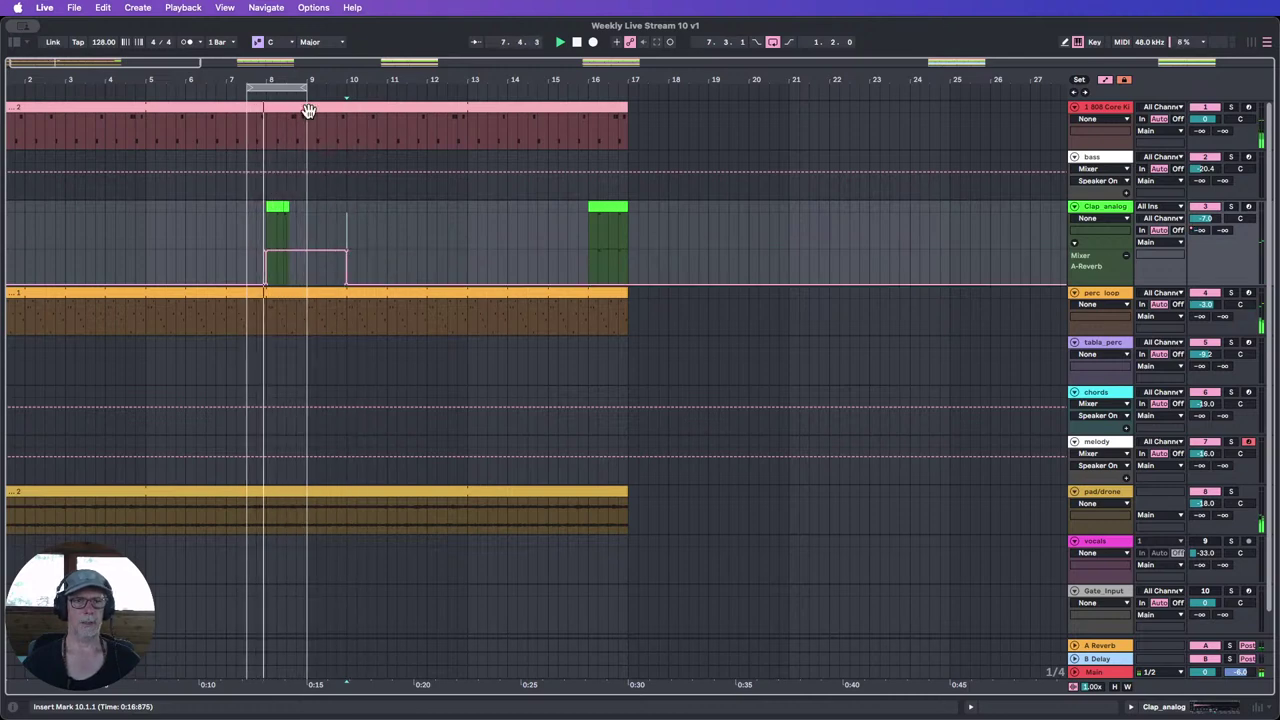
Step: Audition the Clap_analog track soloed with the loop extended to bar 10, then restore the loop end to bar 9 and unsolo the track
click(1232, 207)
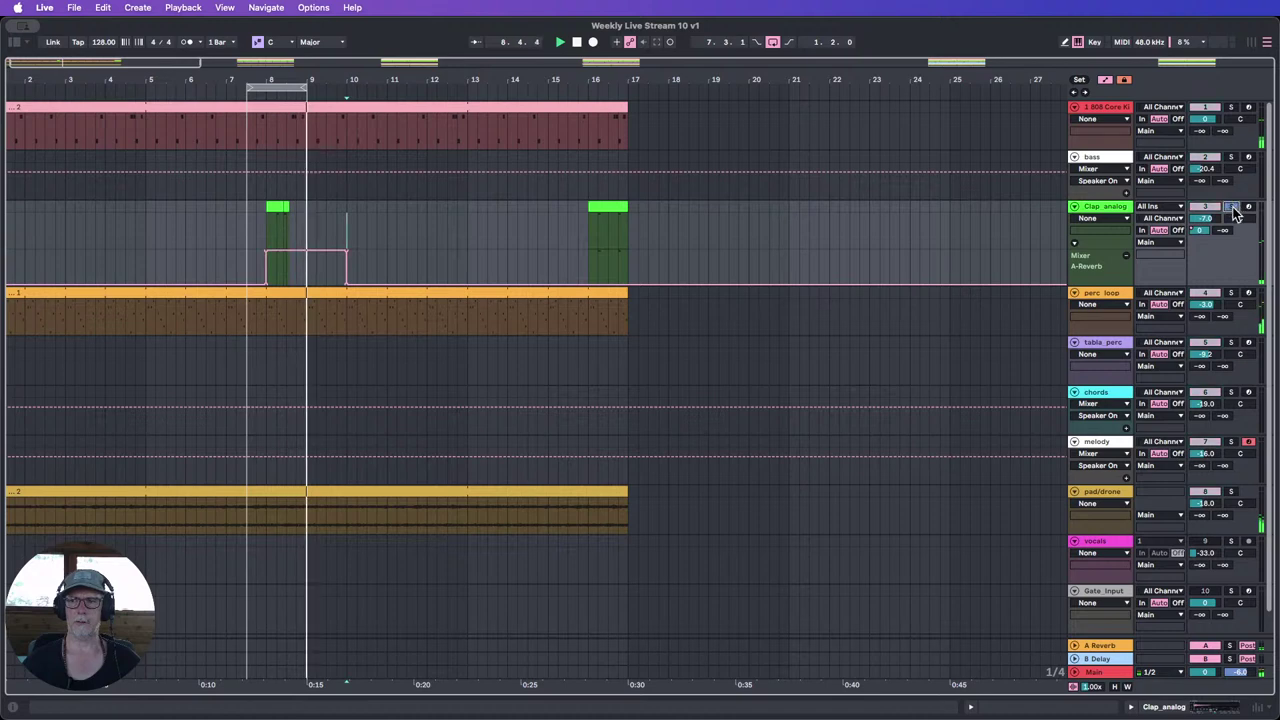
drag(302, 90, 342, 90)
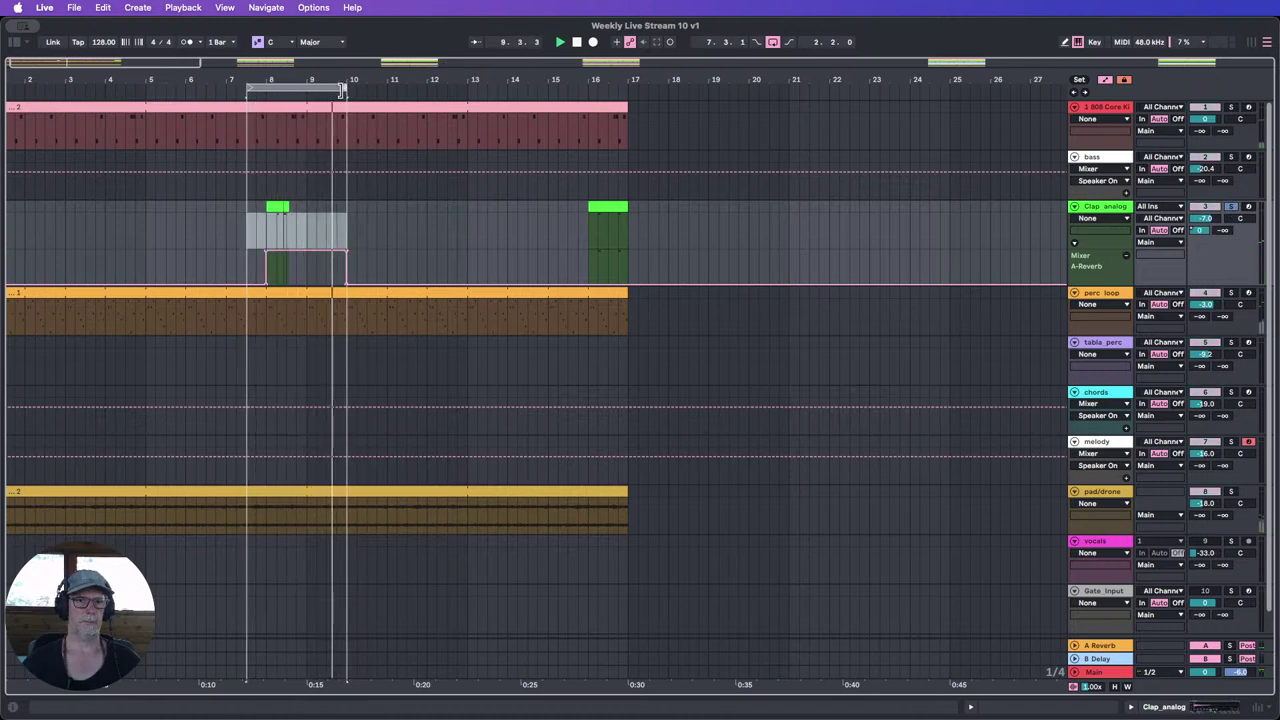
drag(342, 90, 307, 90)
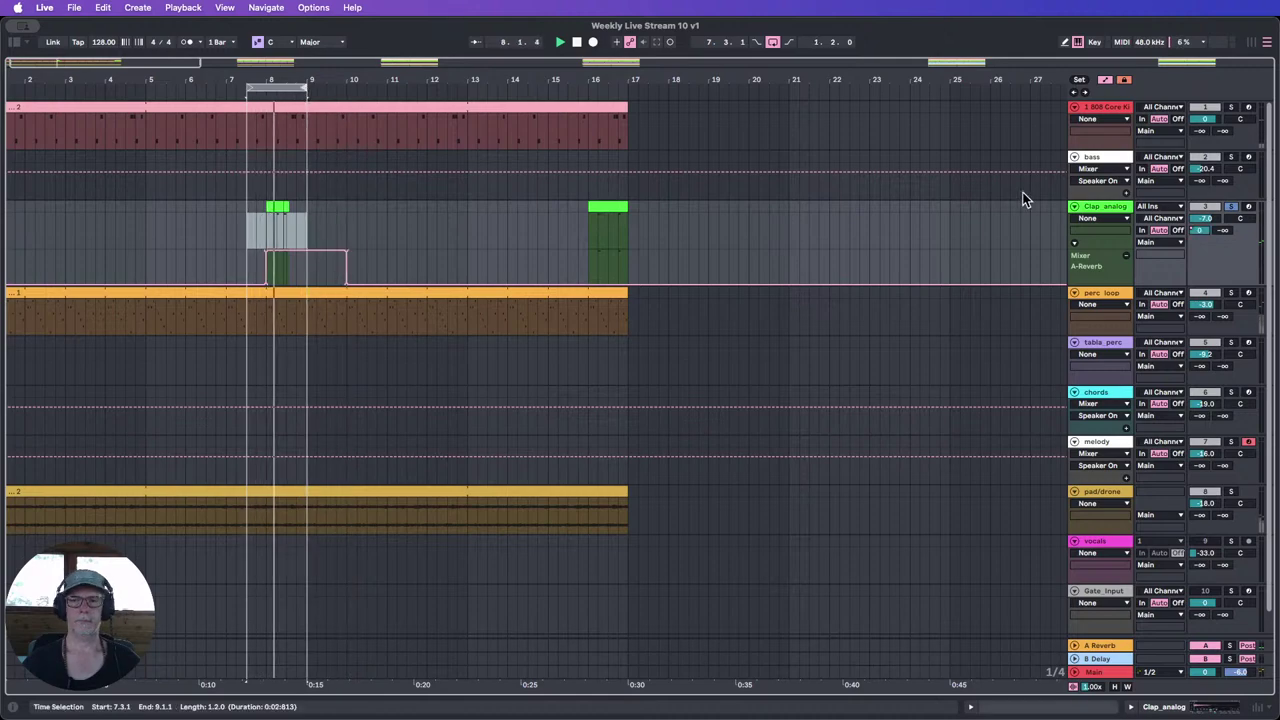
click(1231, 208)
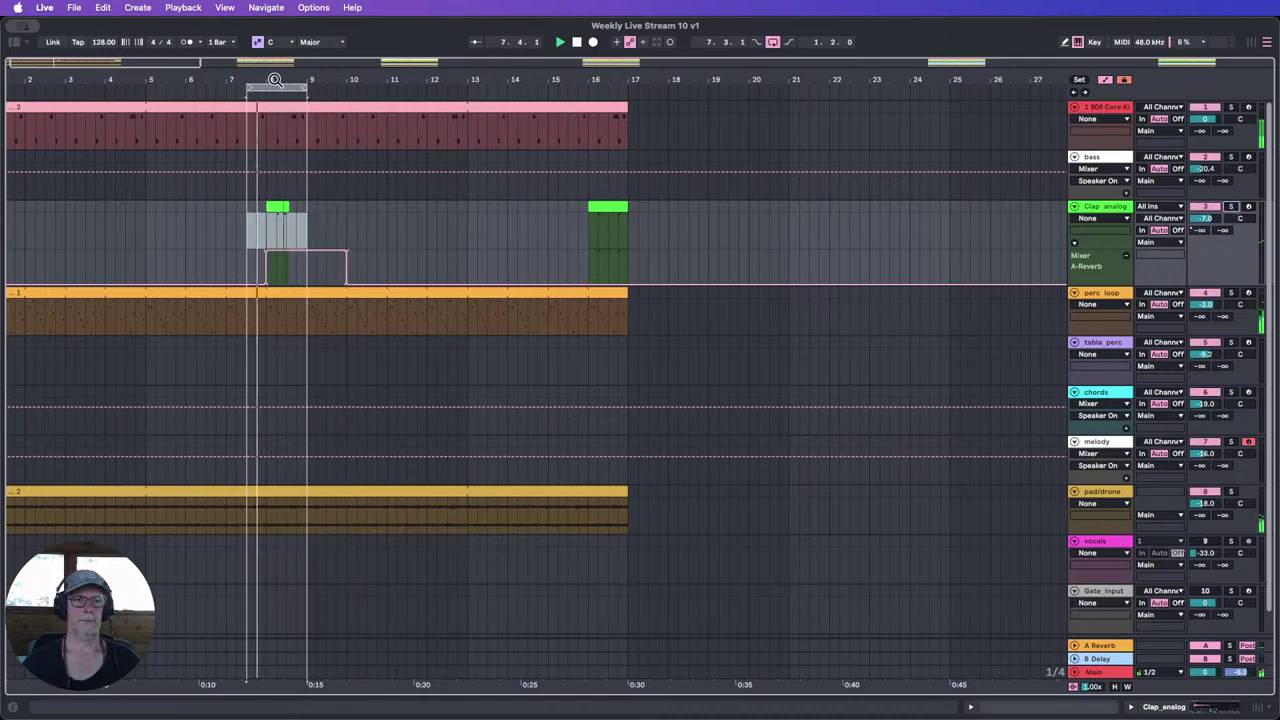
Step: Add an Auto Filter at the end of the pad/drone track's device chain and show its Device On automation
drag(275, 80, 167, 80)
scroll(306, 251, down, 1)
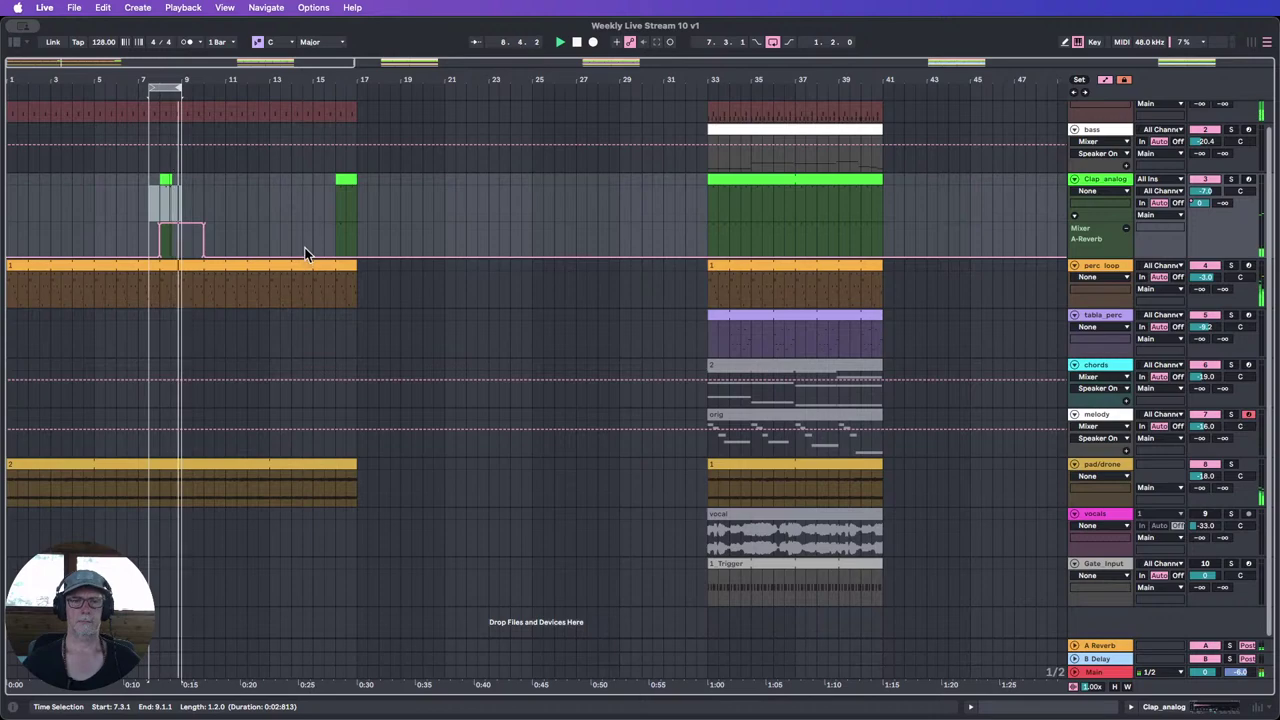
click(1258, 44)
click(1266, 43)
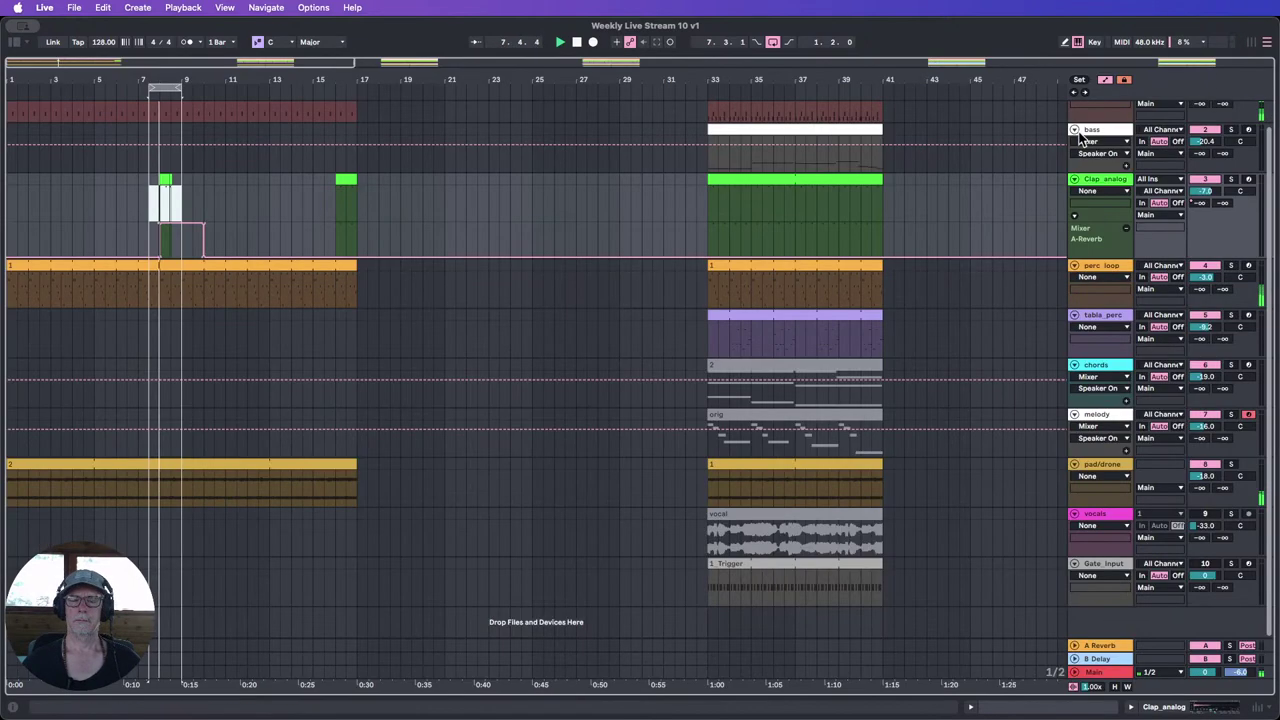
double_click(1110, 467)
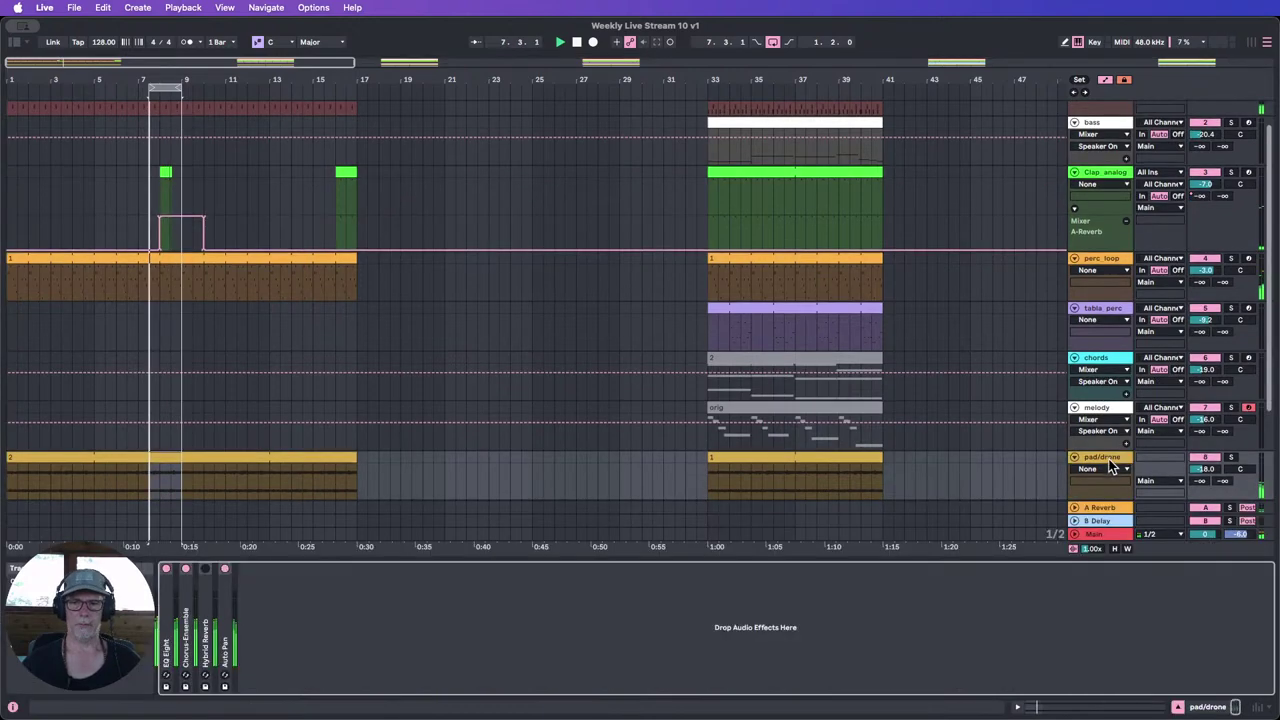
click(14, 42)
scroll(152, 311, up, 3)
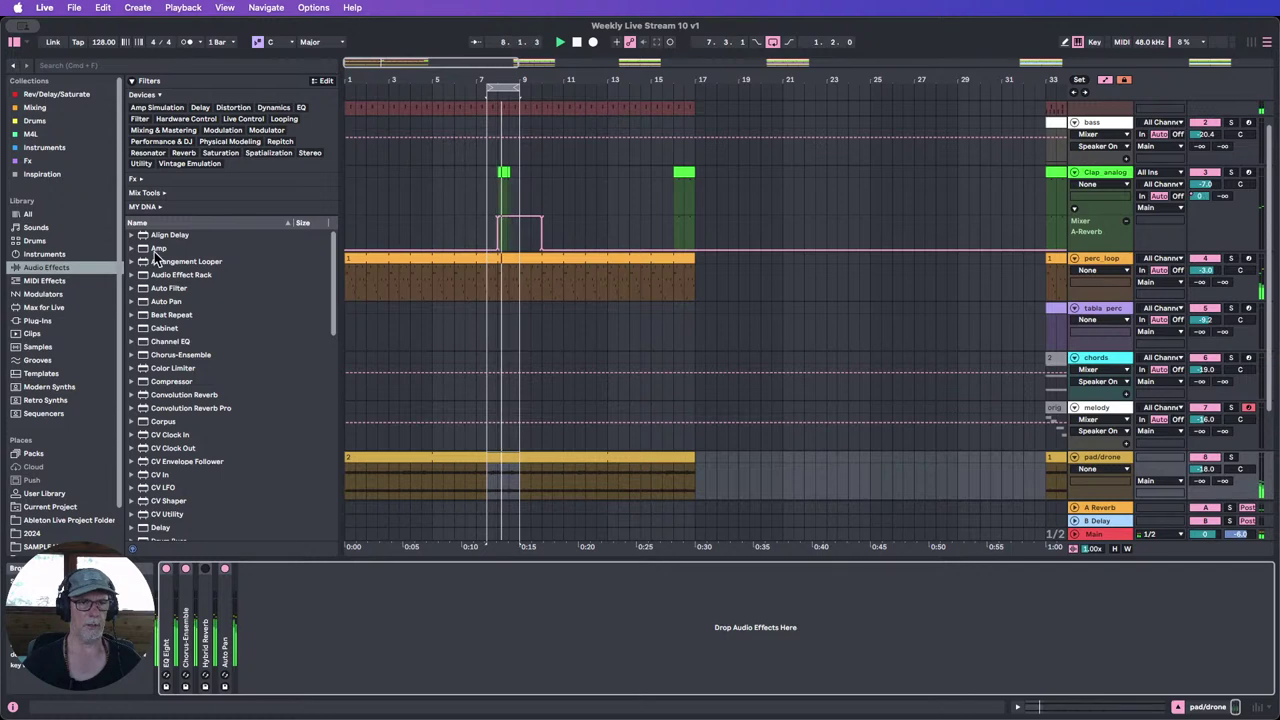
drag(160, 291, 330, 655)
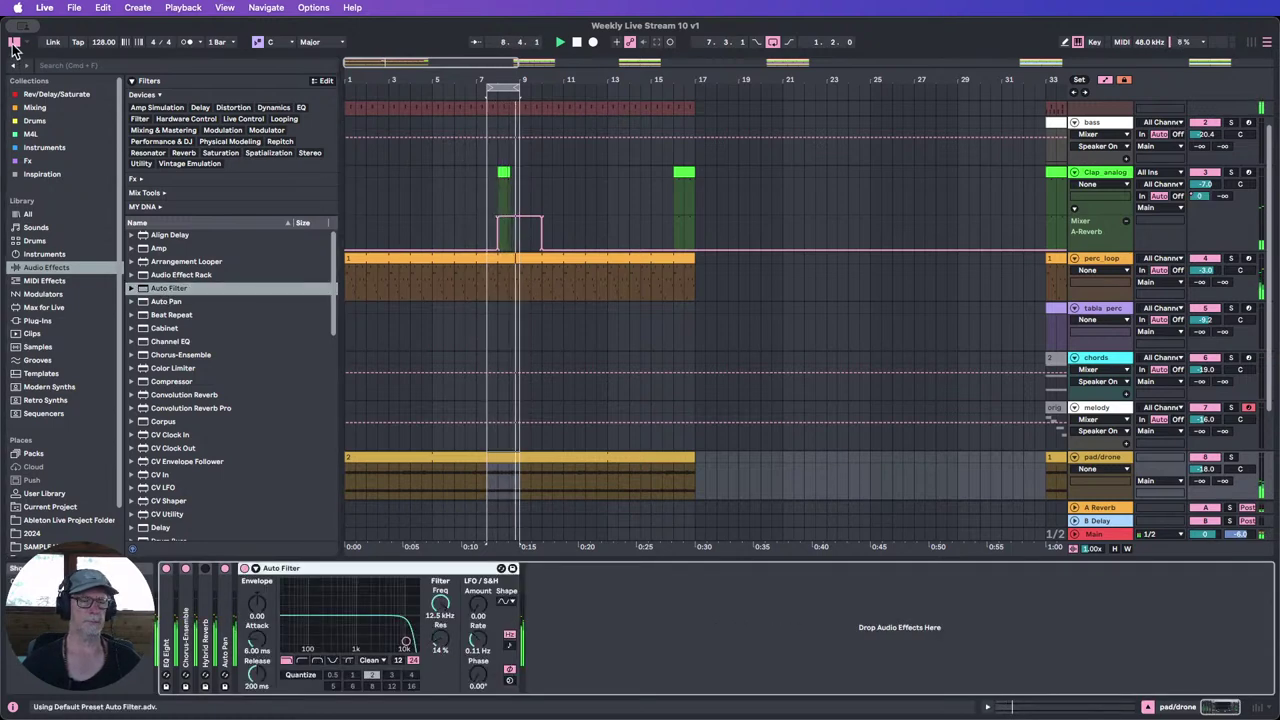
click(14, 42)
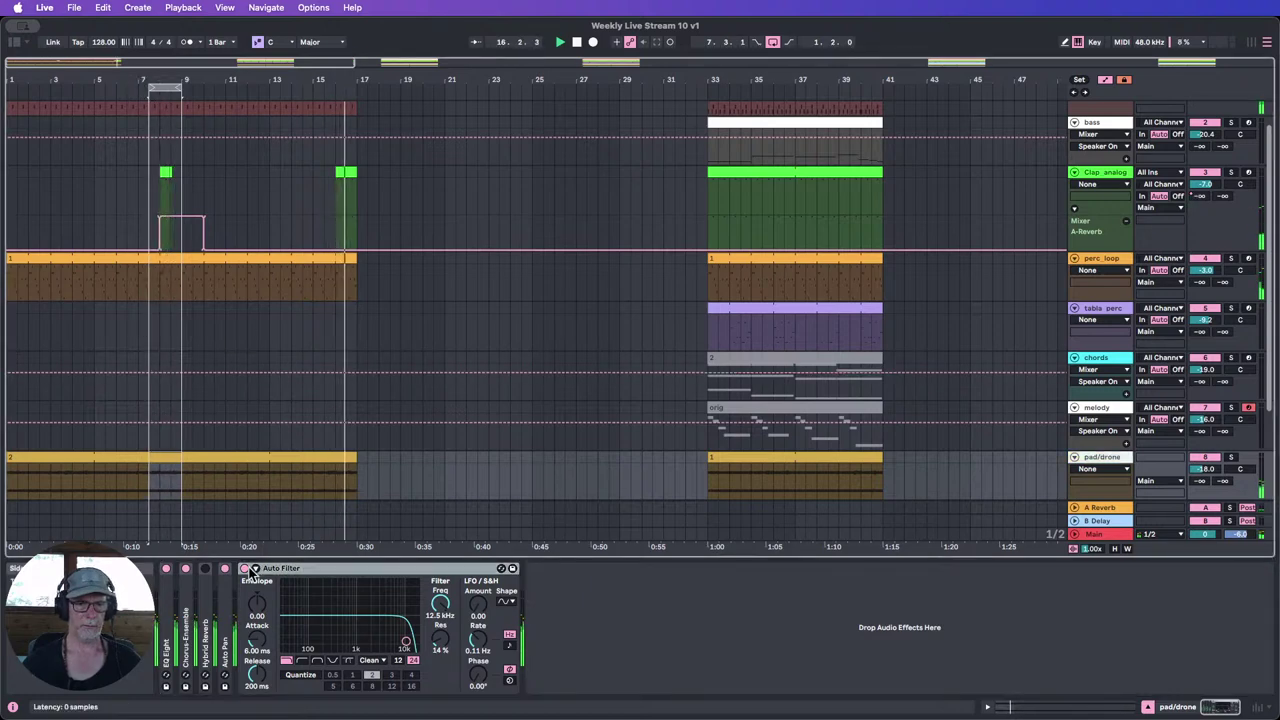
click(250, 568)
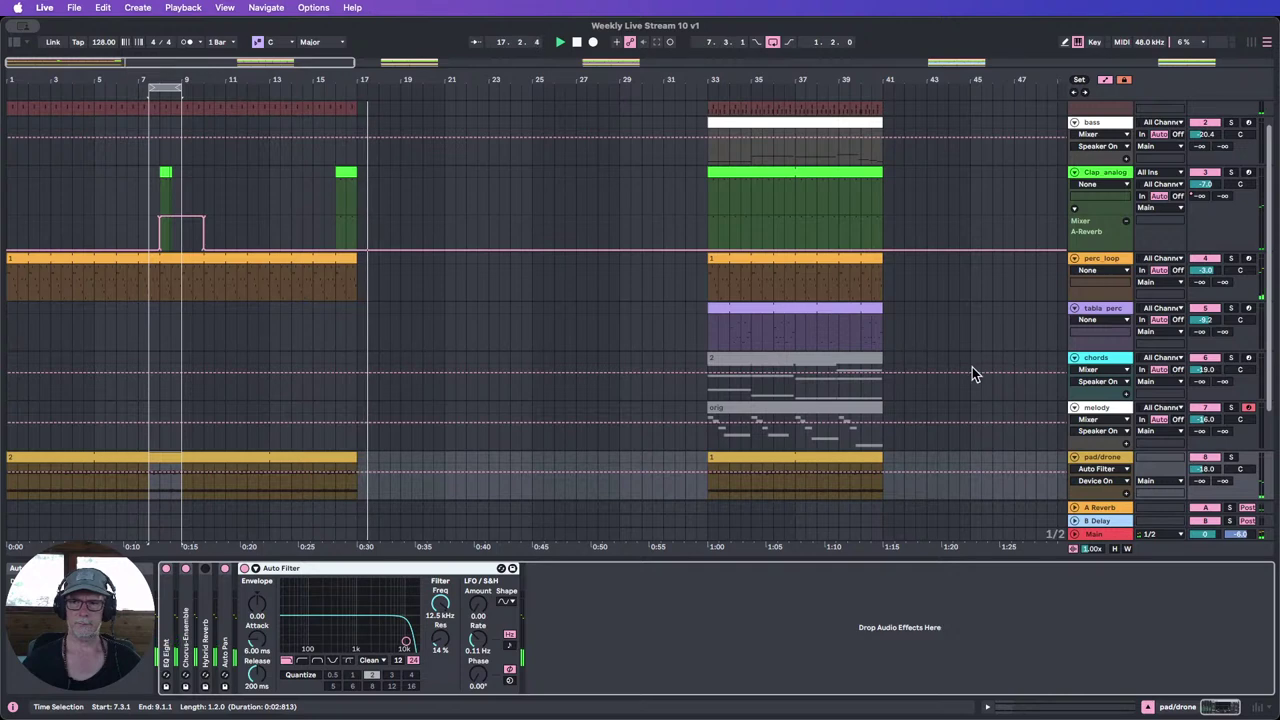
Step: Automate the pad/drone Auto Filter's Device On to stay on through the intro and switch off at bar 17
scroll(962, 368, down, 3)
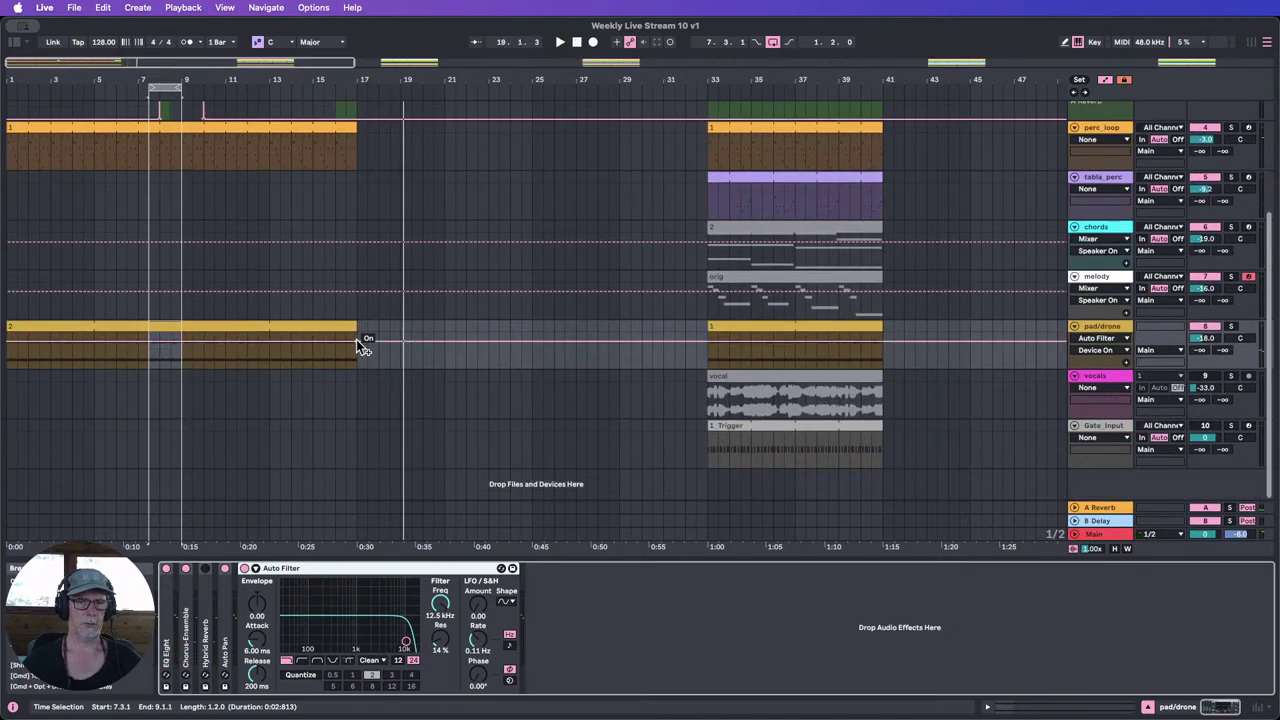
key(space)
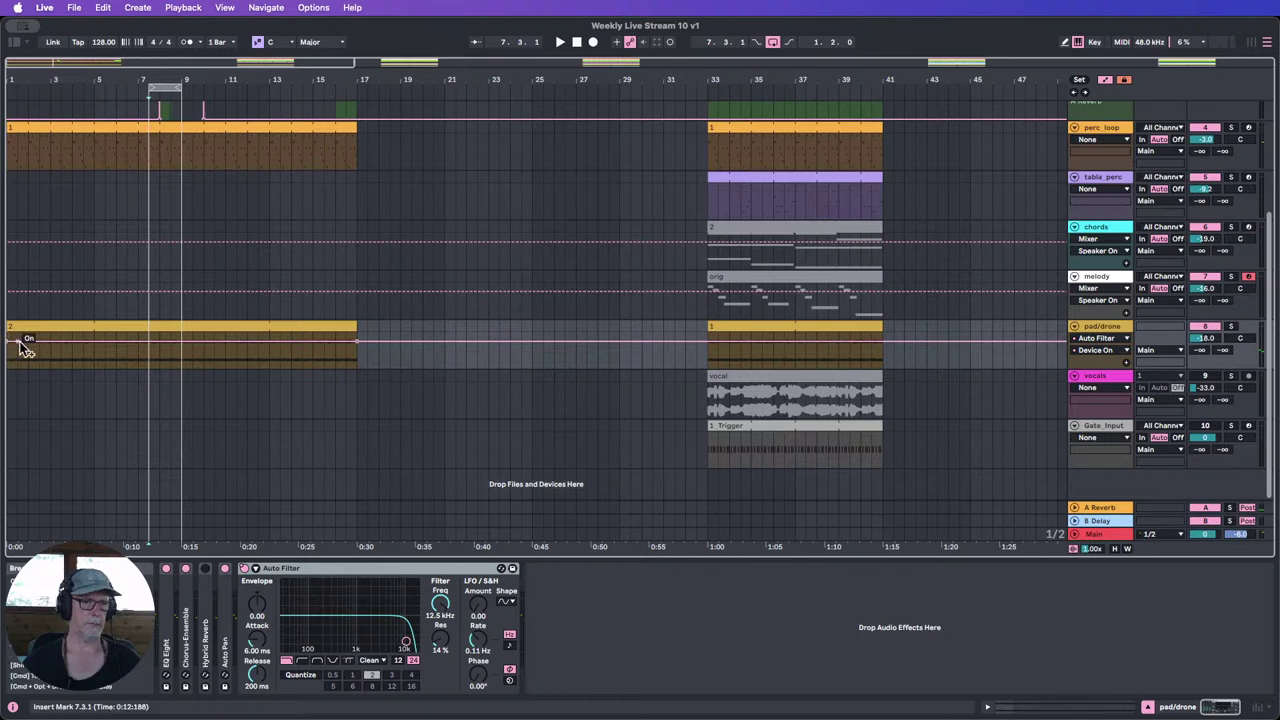
mouse_move(20, 341)
mouse_down()
mouse_move(20, 357)
mouse_move(12, 340)
mouse_up()
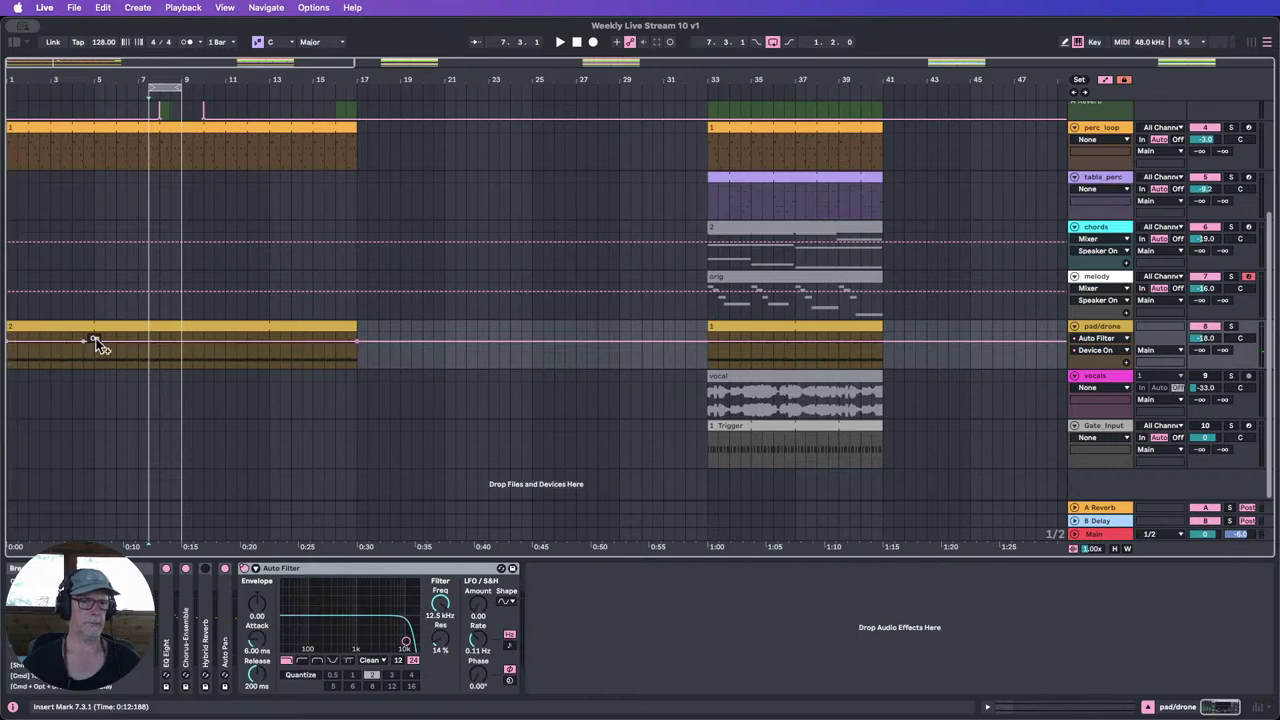
drag(32, 82, 32, 50)
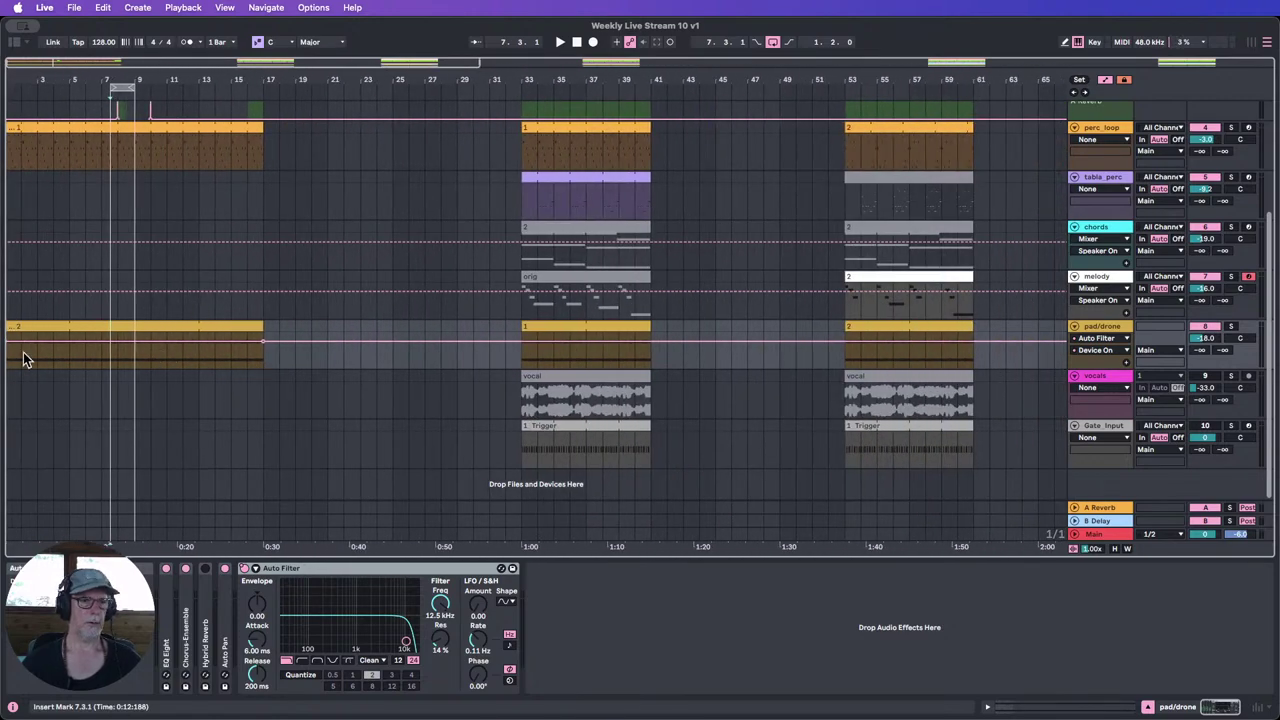
drag(27, 83, 27, 87)
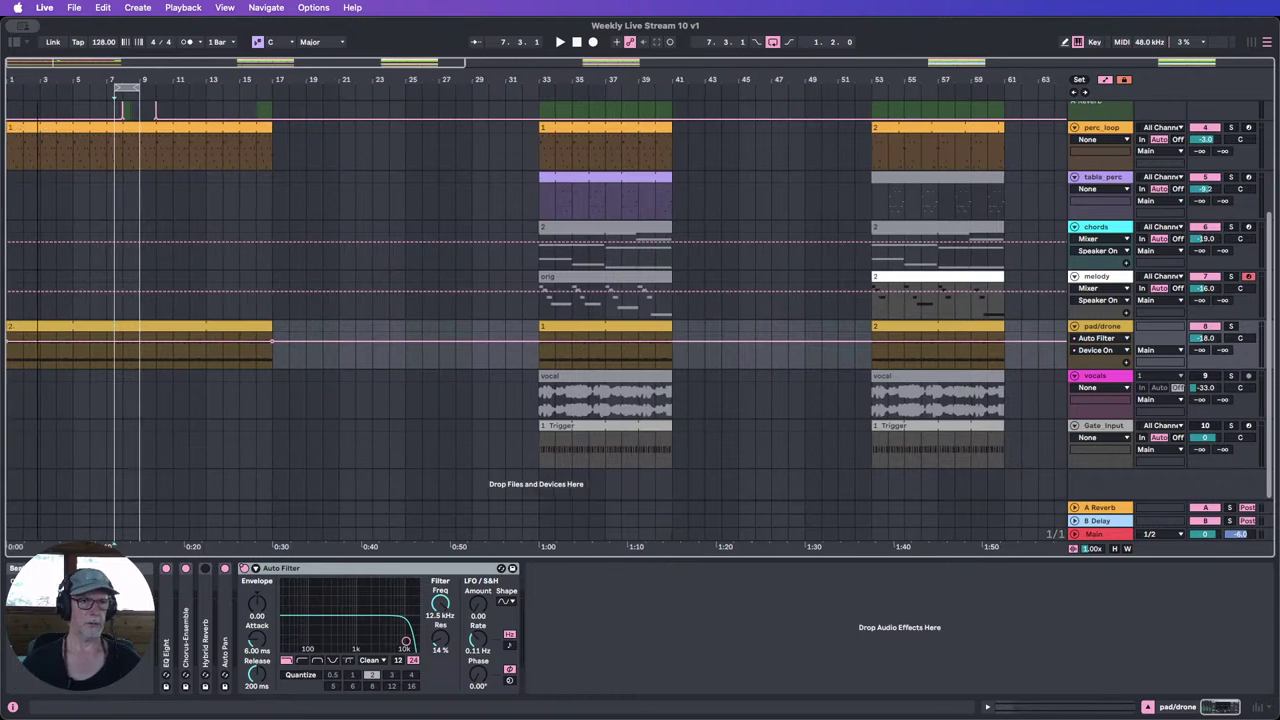
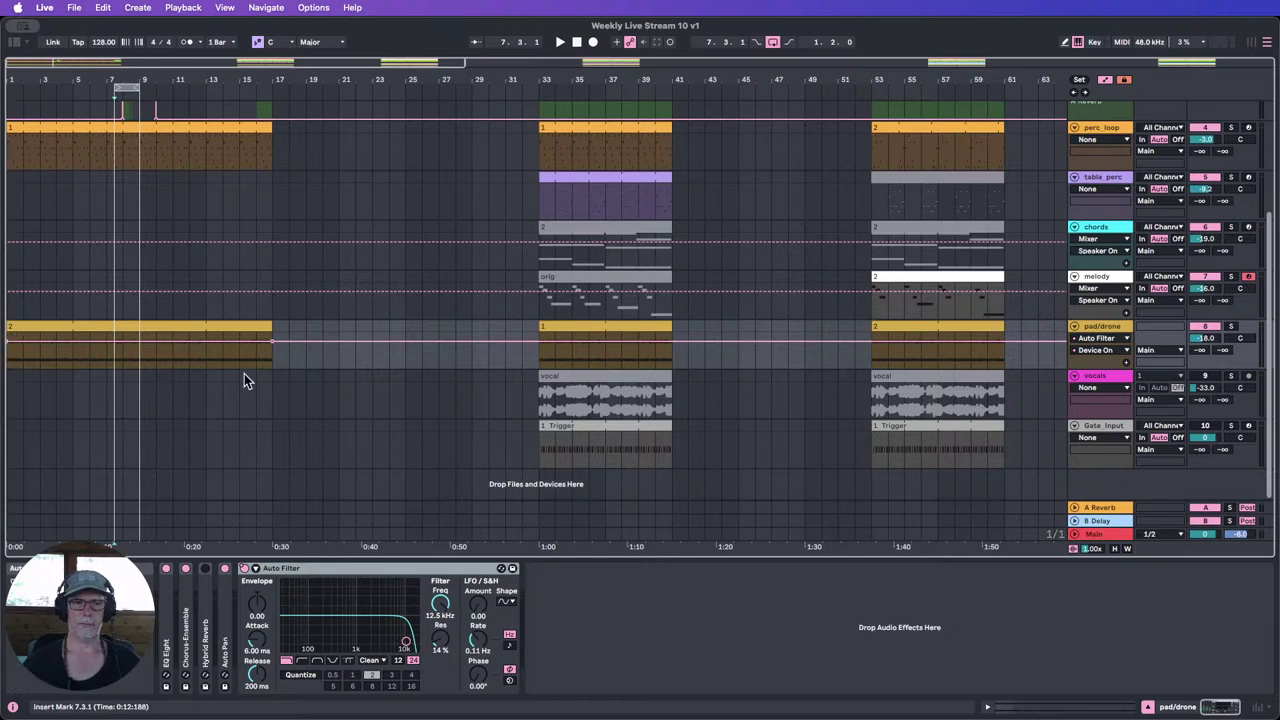
drag(289, 348, 289, 358)
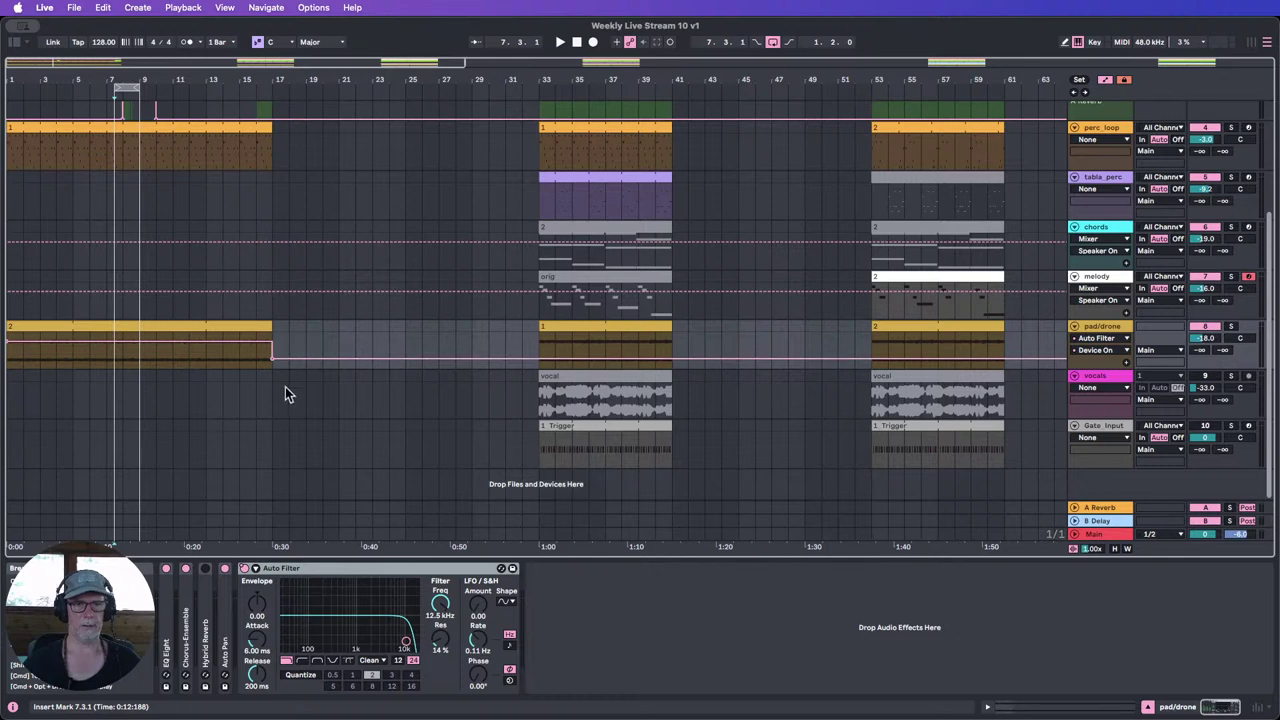
Step: Draw a rising Auto Filter frequency automation on pad/drone from about 92 Hz at bar 1 to 12.5 kHz at bar 17
click(447, 612)
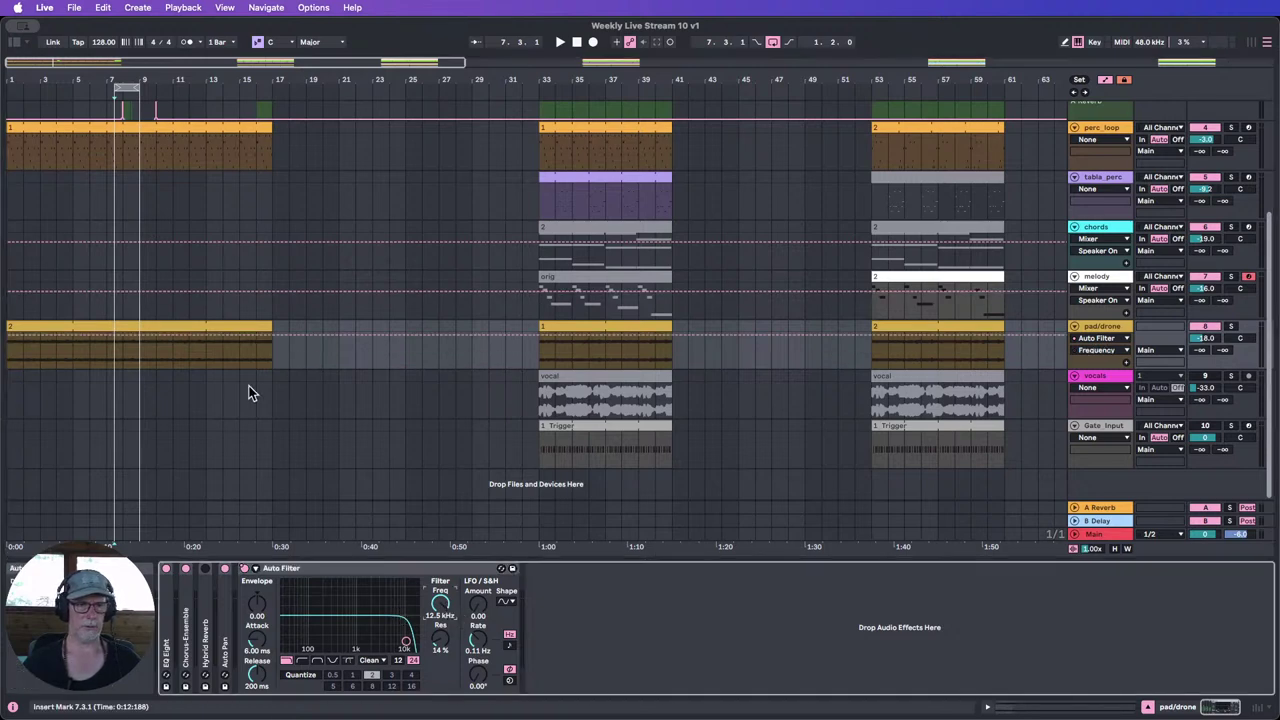
click(9, 335)
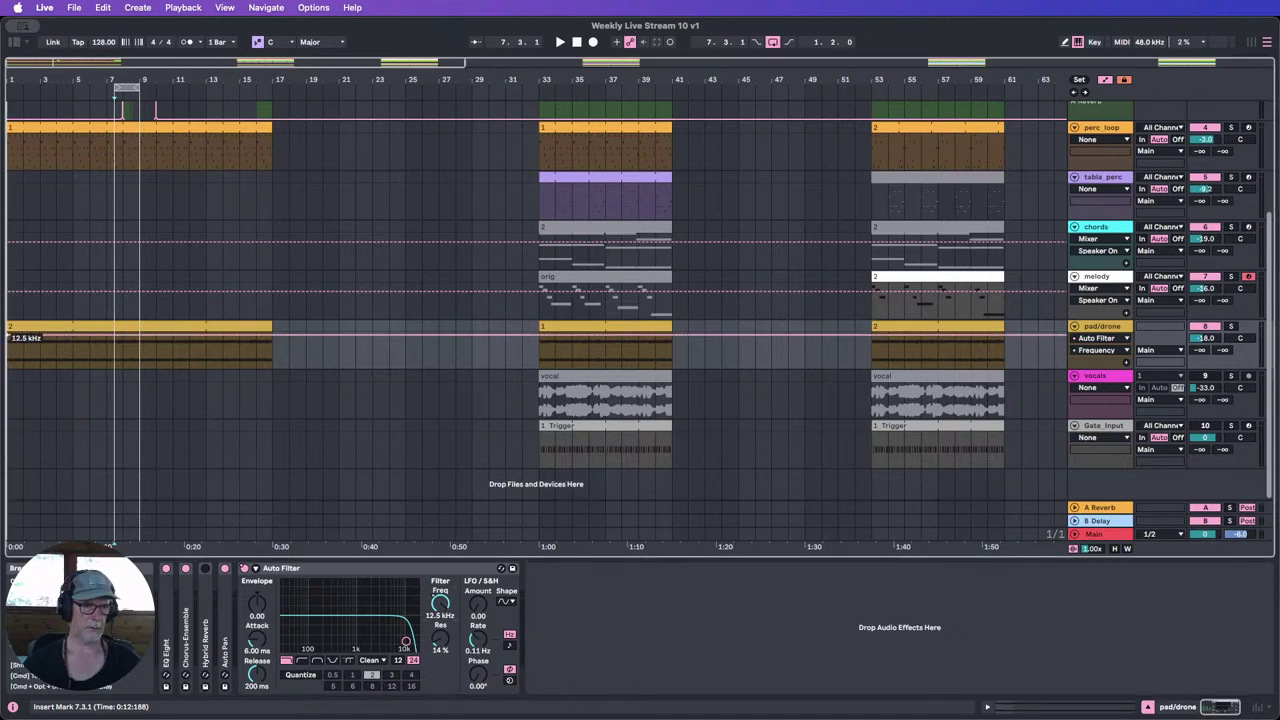
click(272, 336)
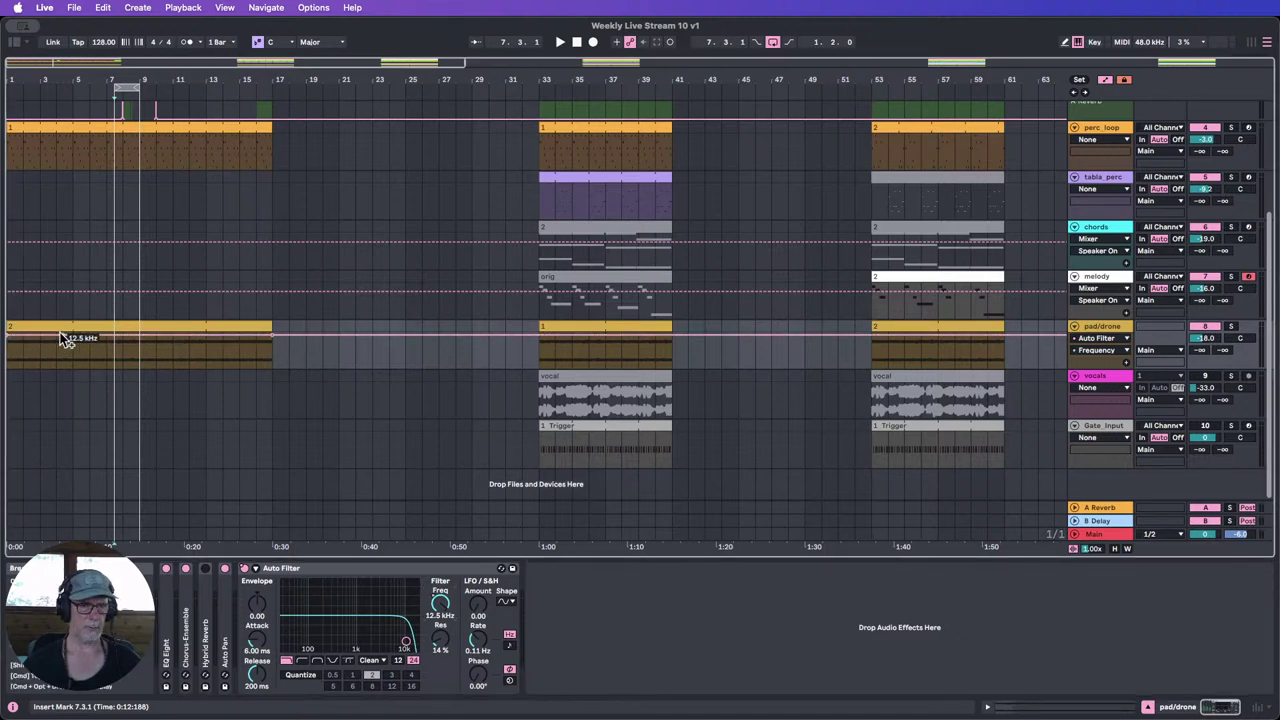
drag(21, 337, 21, 347)
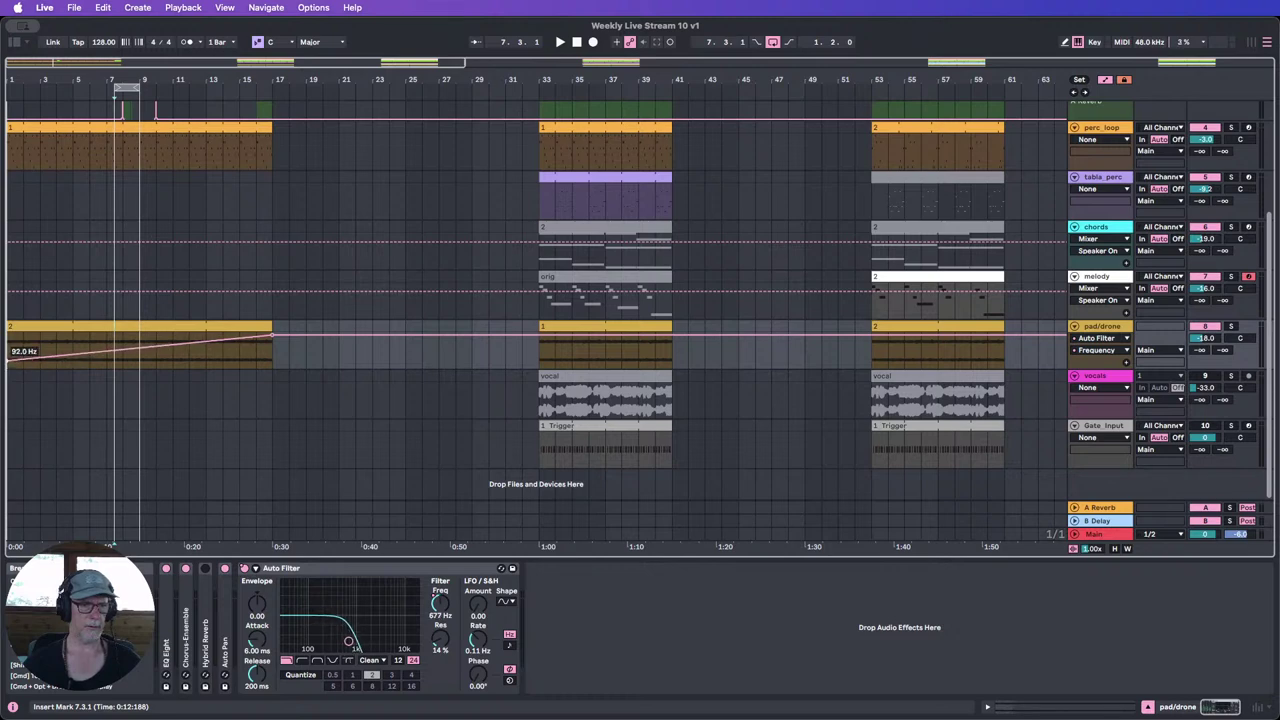
Step: Loop bars 1 to 9 for playback and slightly raise the pad/drone filter frequency automation's starting point at bar 1
click(560, 43)
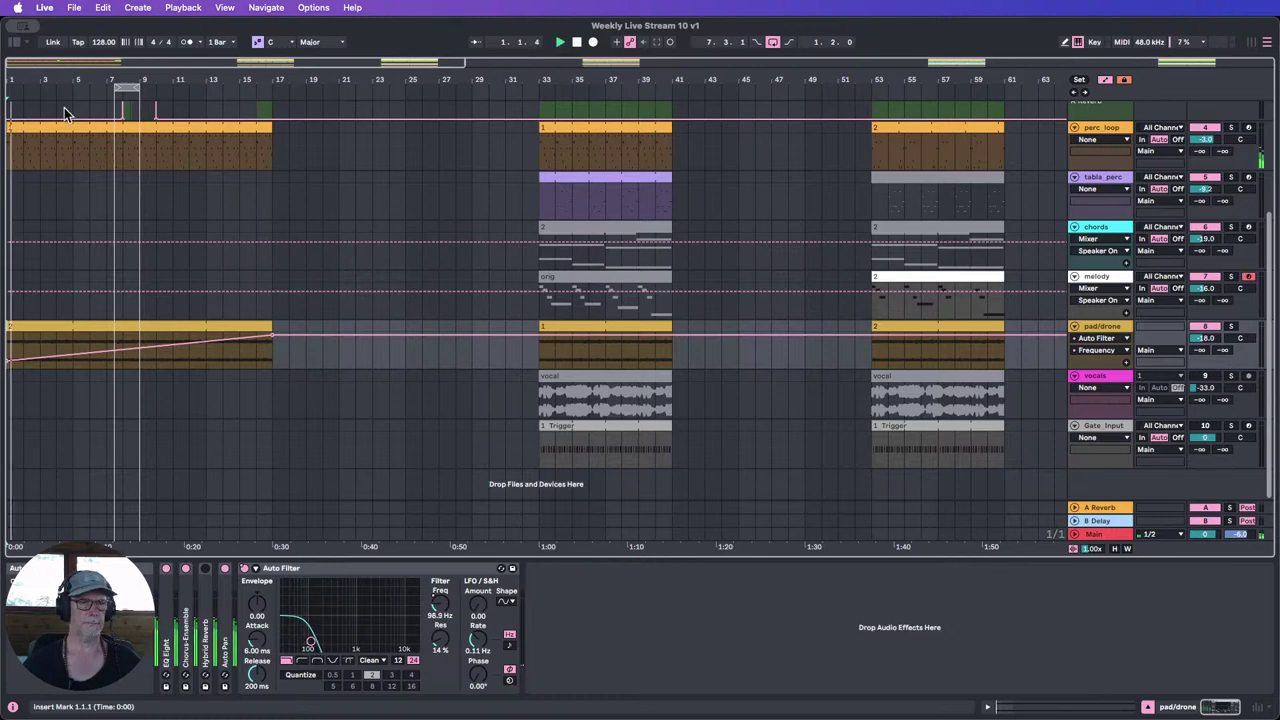
drag(116, 88, 20, 429)
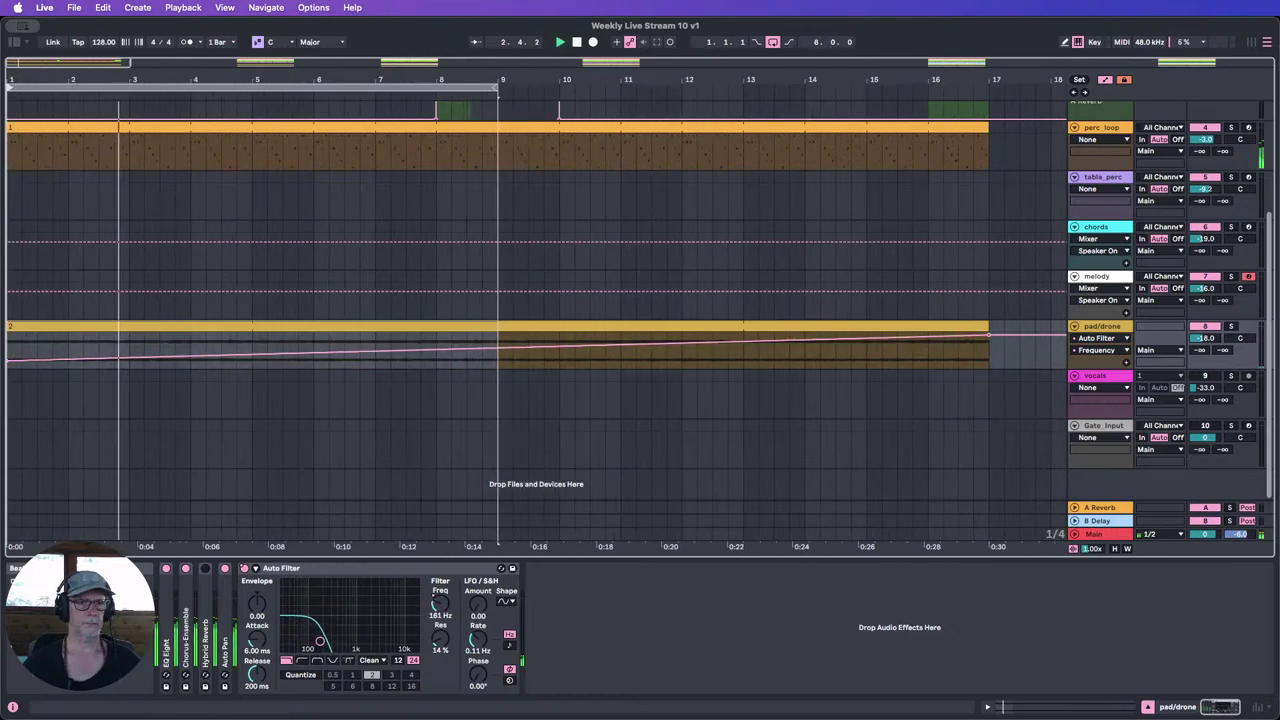
click(22, 385)
click(22, 385)
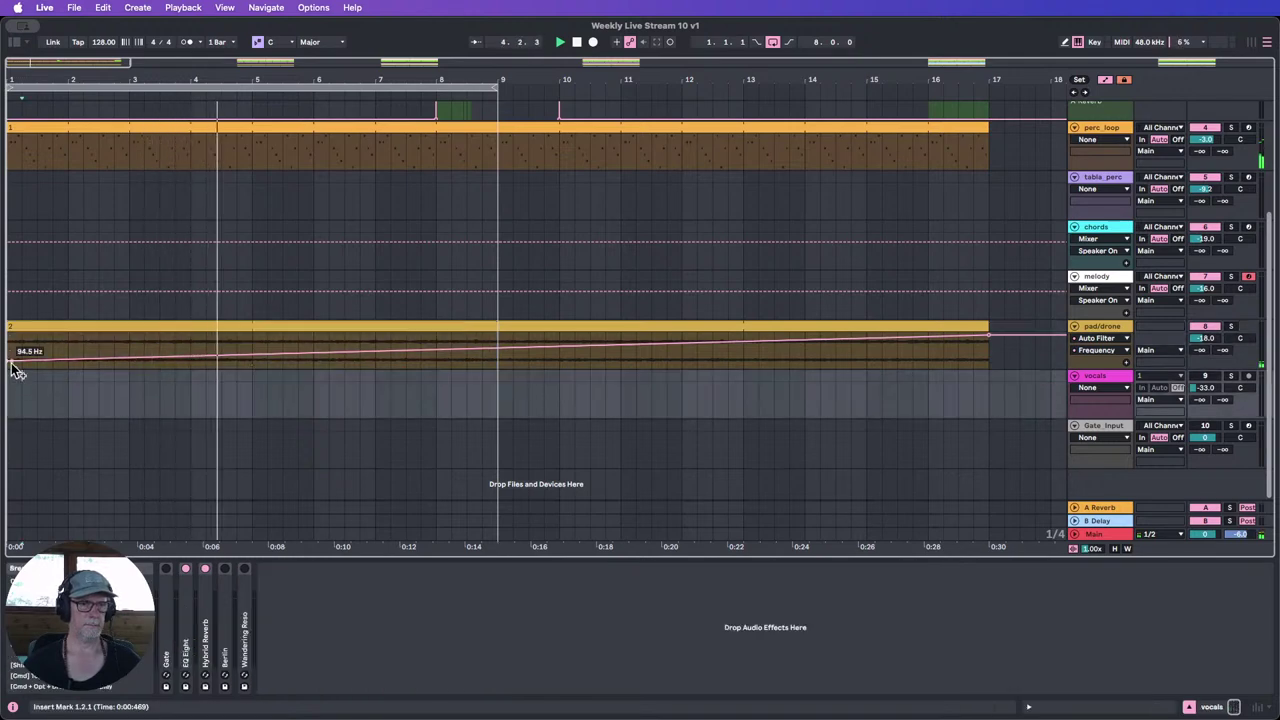
click(12, 366)
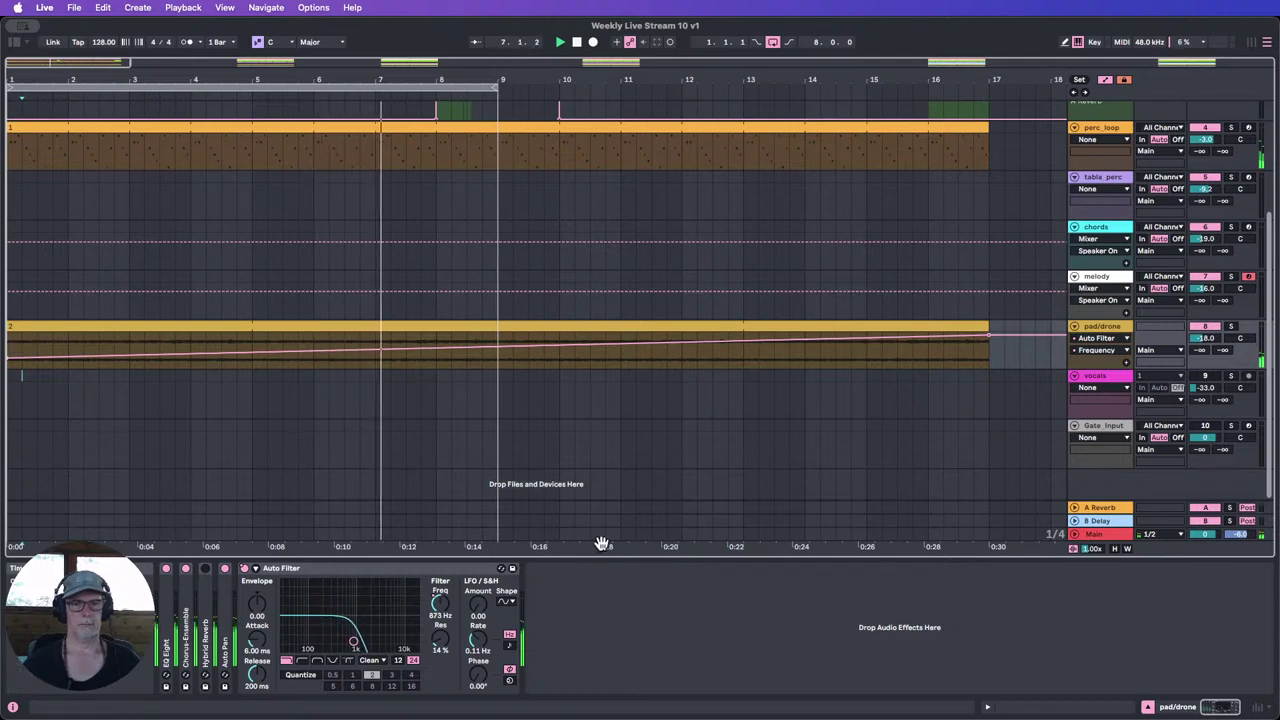
Step: Set the pad/drone Auto Filter's slope to 12 dB
click(399, 662)
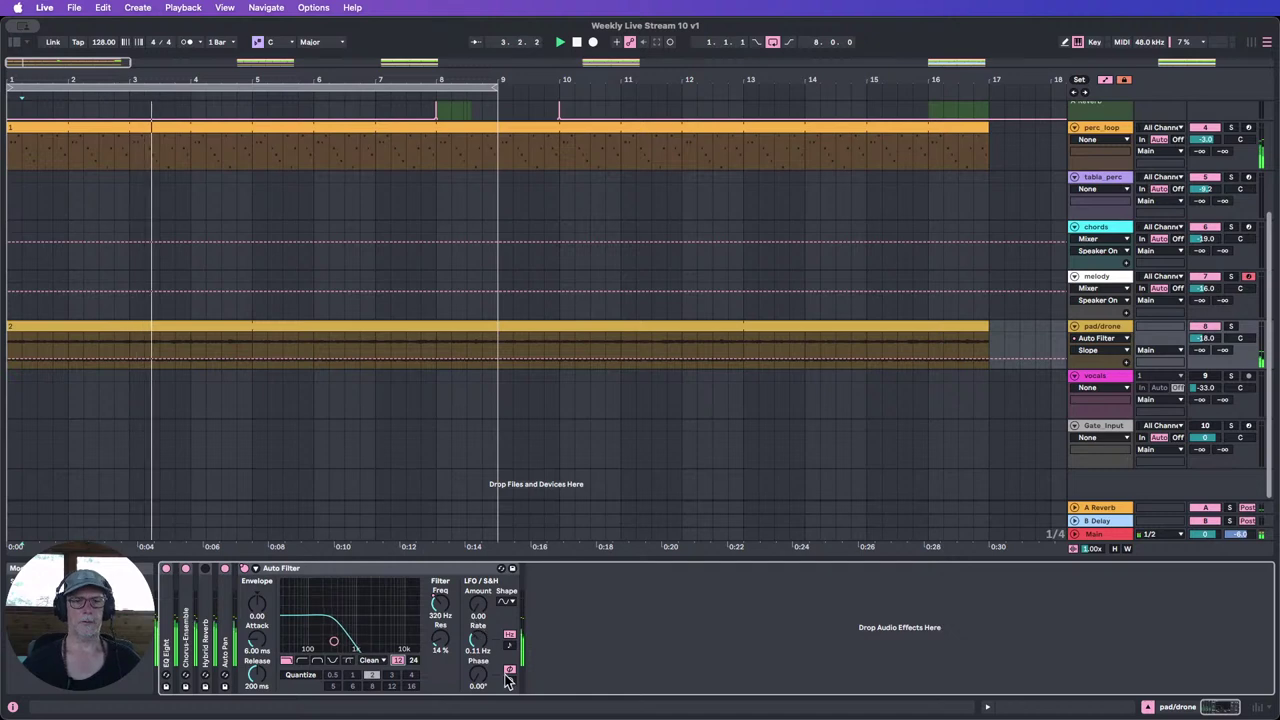
click(1100, 342)
click(1096, 400)
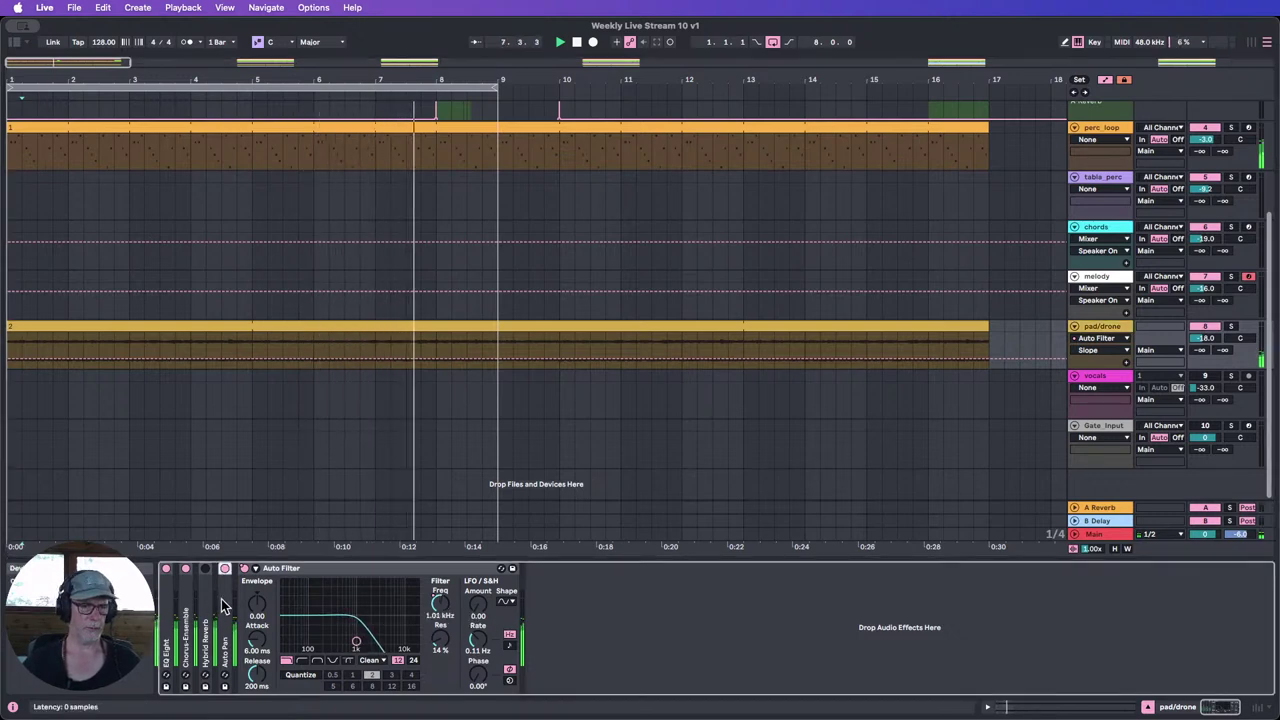
Step: Unfold Auto Pan on the pad/drone track and place it after the Auto Filter in the device chain
double_click(224, 605)
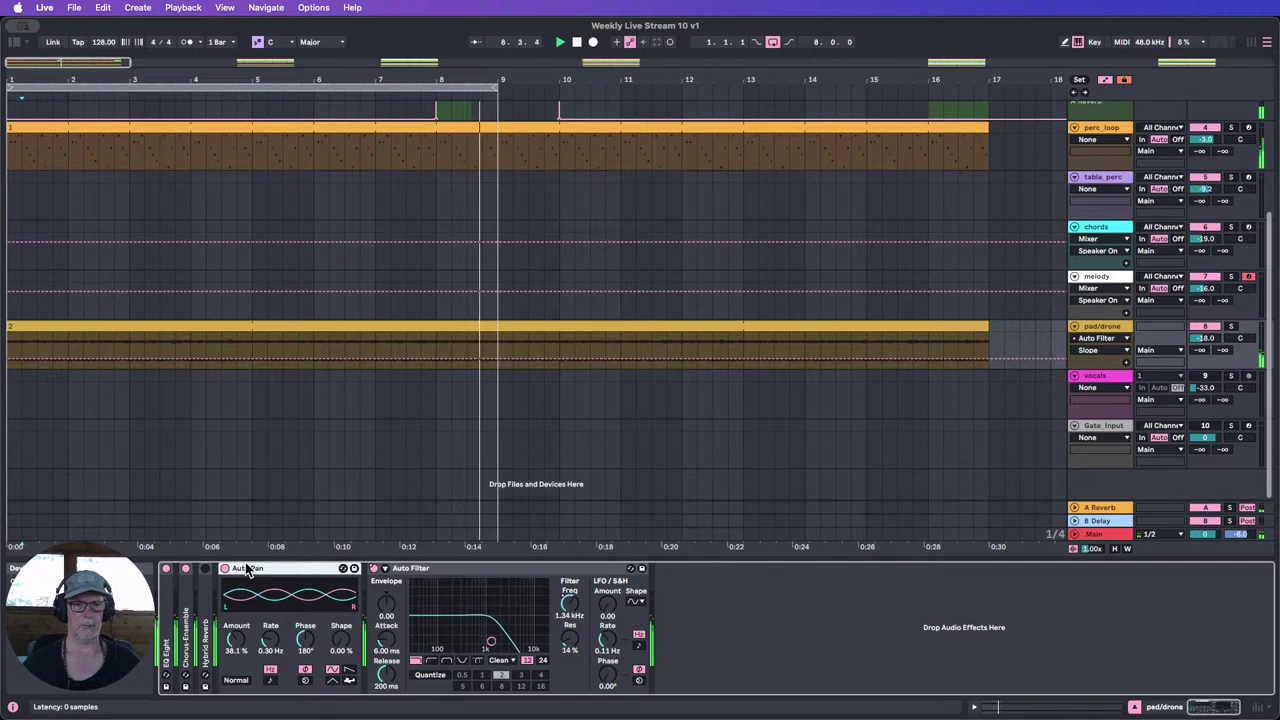
drag(746, 596, 748, 596)
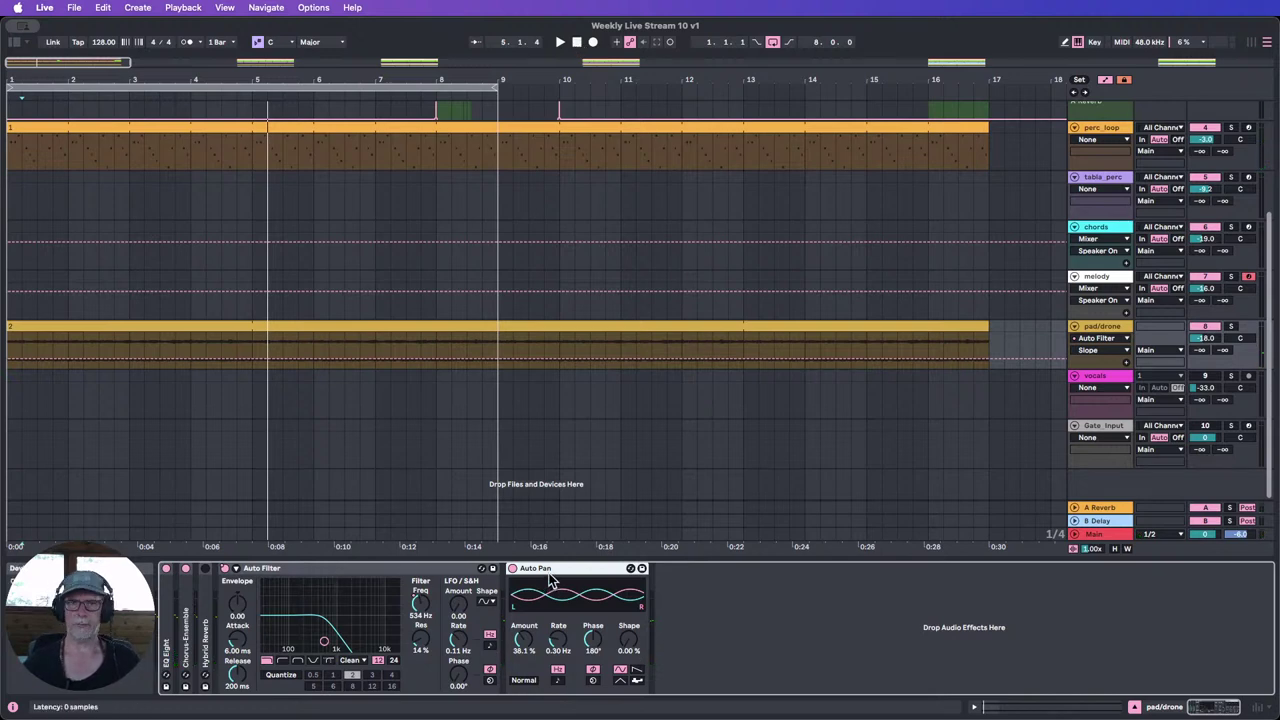
drag(558, 567, 240, 588)
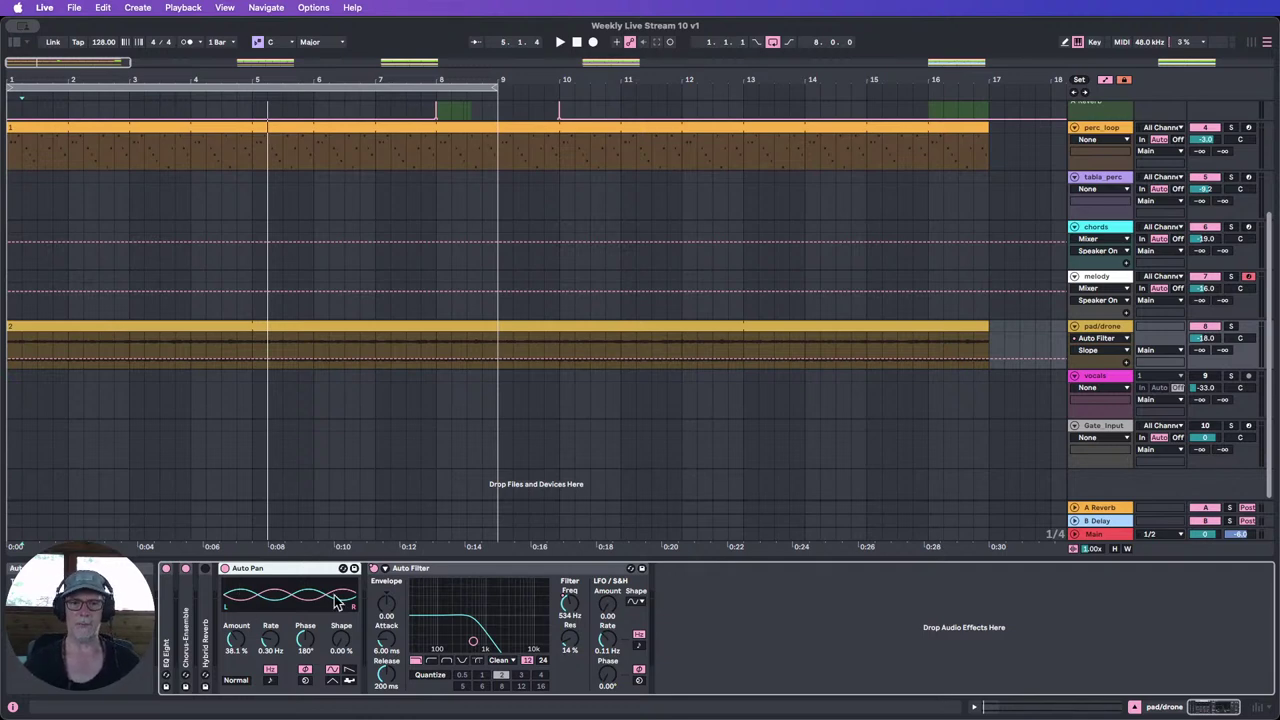
drag(724, 612, 715, 606)
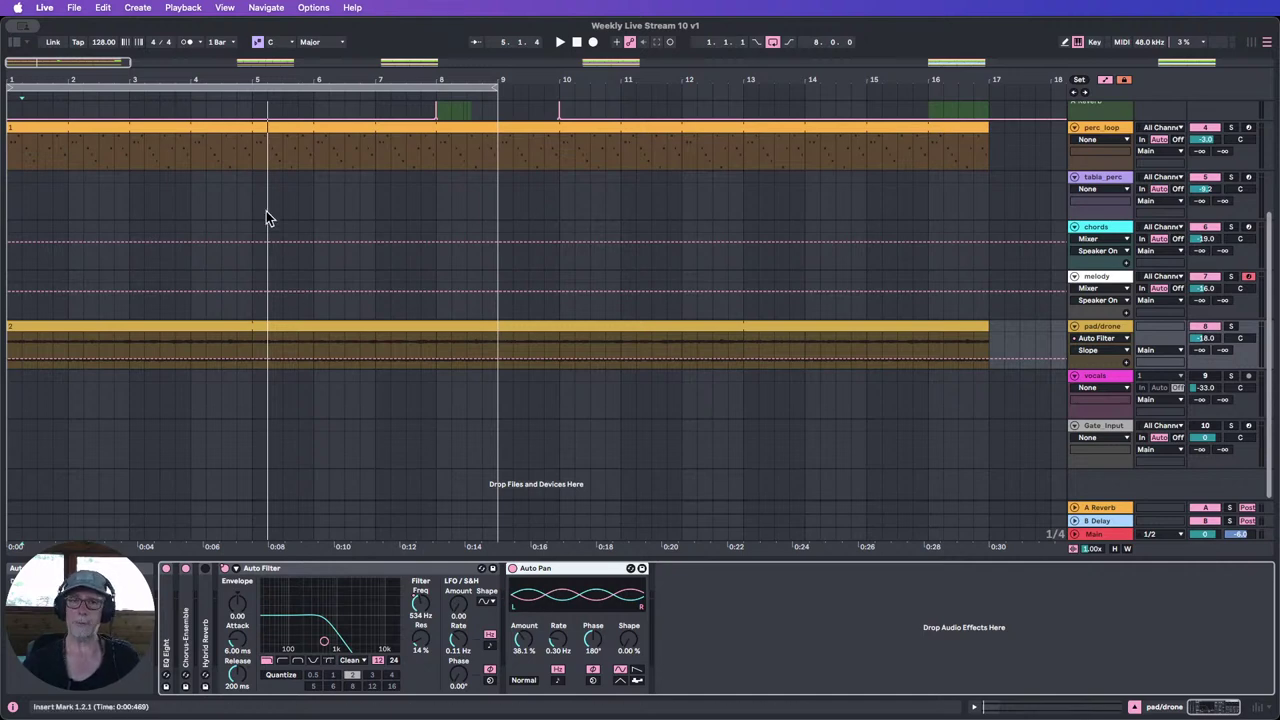
Step: Unfold Chorus-Ensemble and EQ Eight, try EQ Eight after the chorus, and return it to the chain's start folded
click(183, 605)
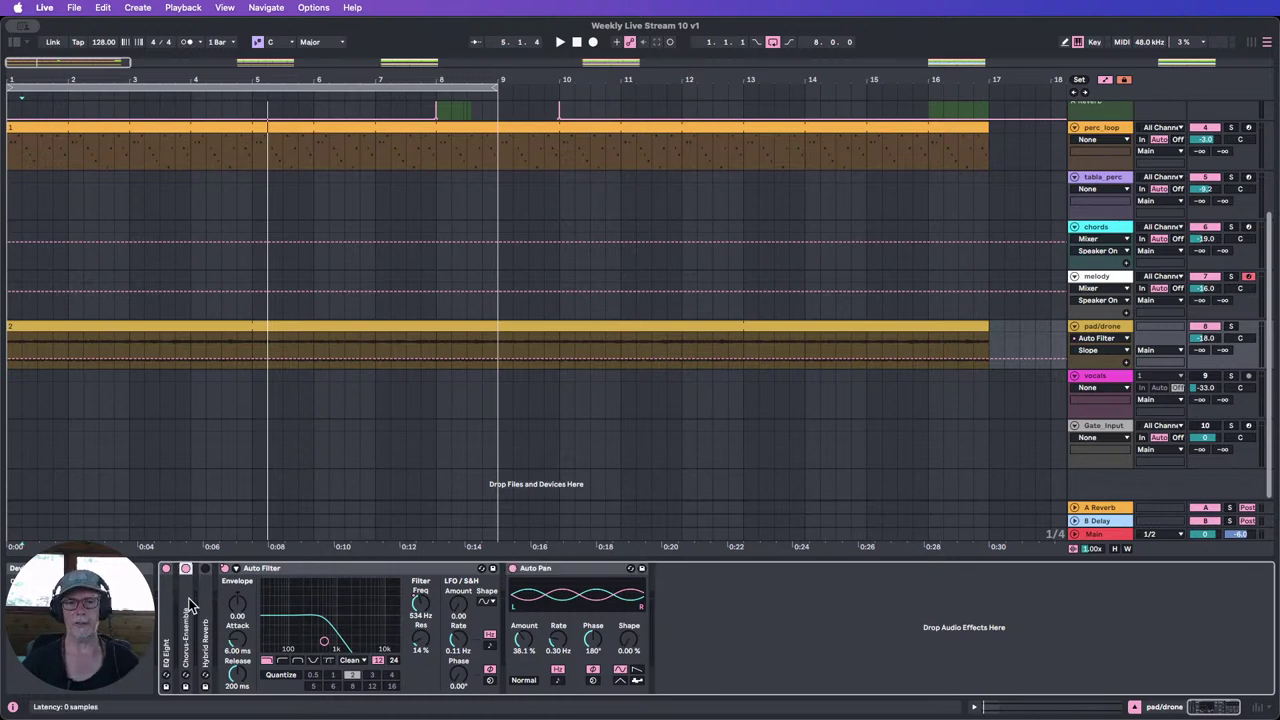
double_click(190, 605)
double_click(167, 612)
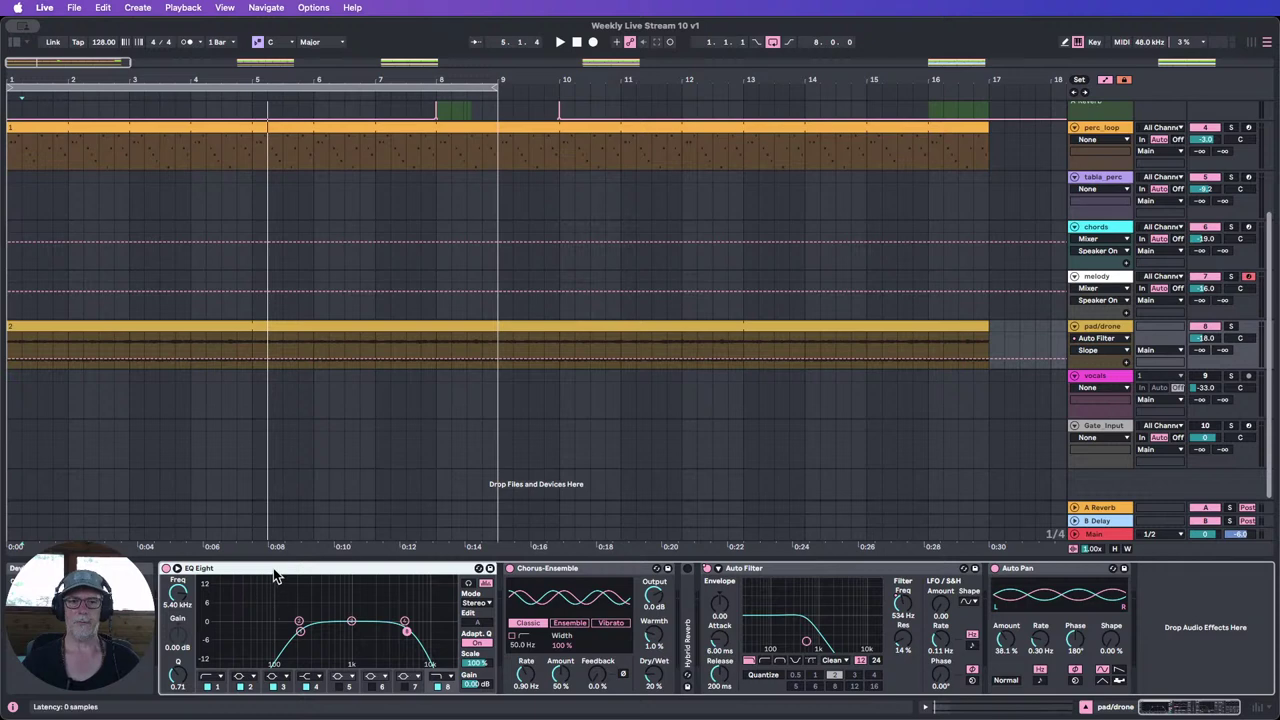
drag(275, 572, 657, 592)
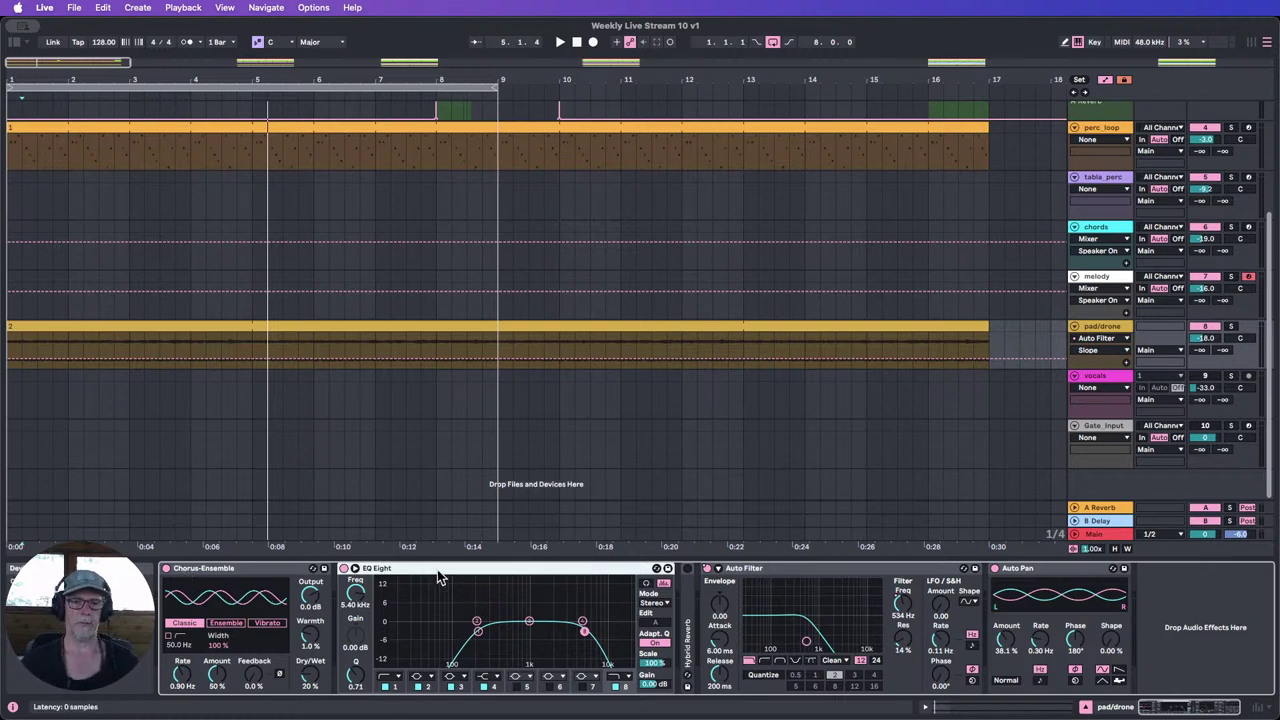
drag(437, 574, 184, 580)
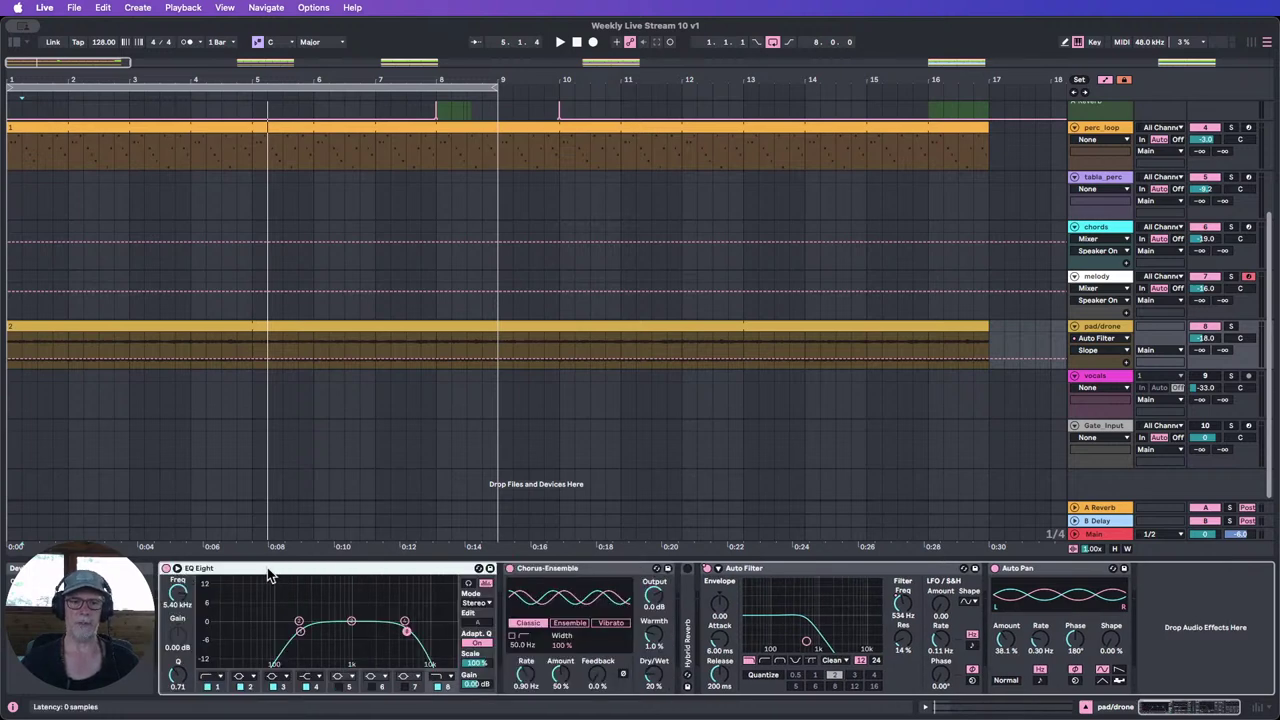
double_click(267, 567)
click(534, 568)
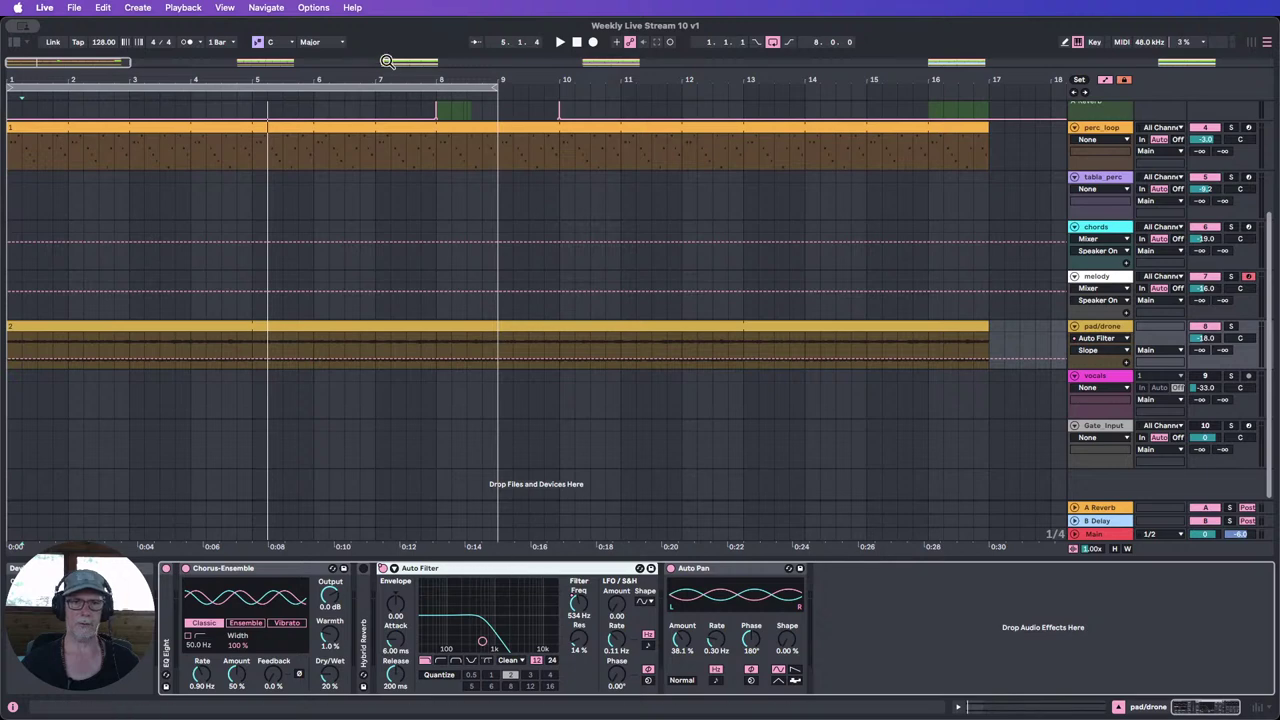
Step: Audition the looped intro while checking the order of Auto Pan and Auto Filter, keeping Auto Pan last
click(562, 43)
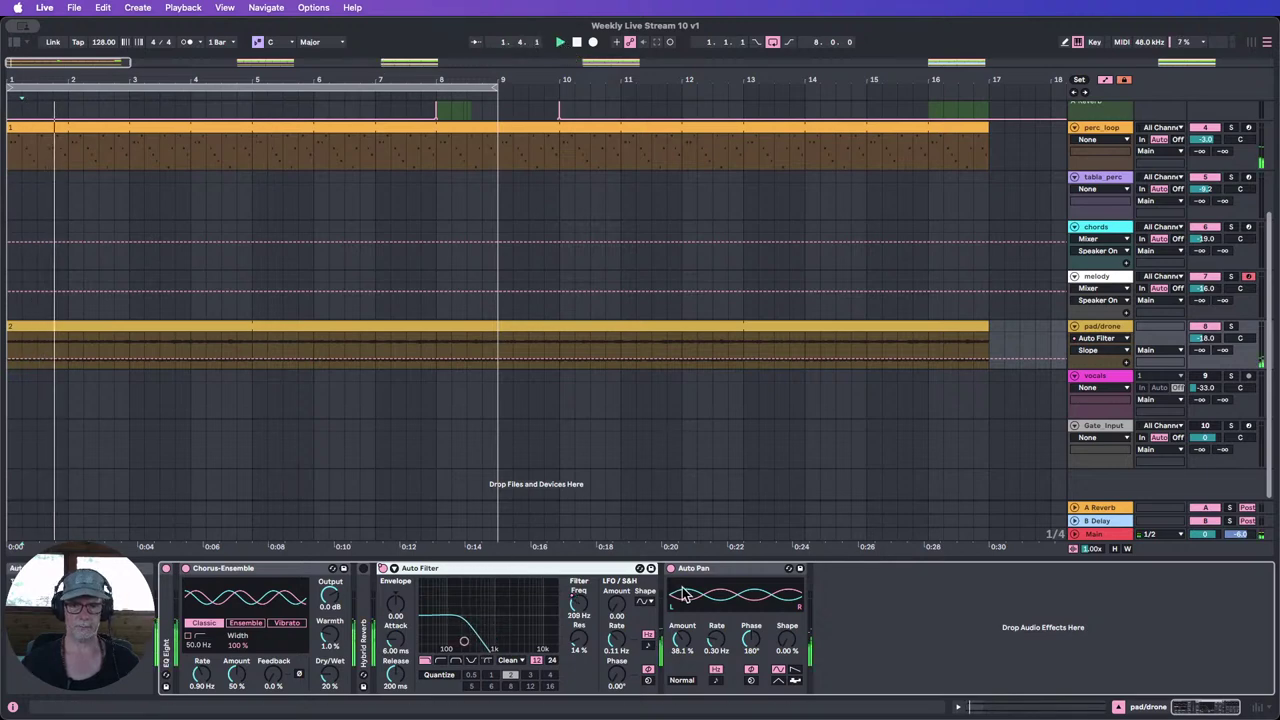
click(711, 567)
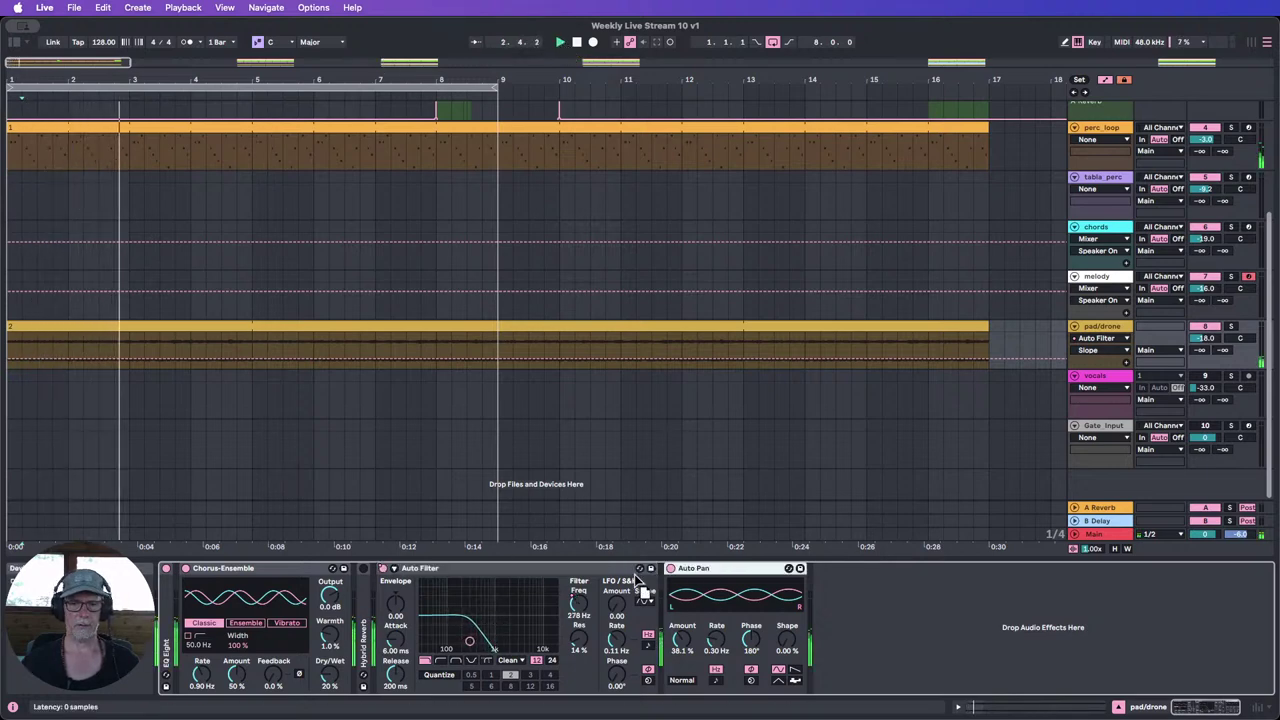
drag(388, 571, 841, 583)
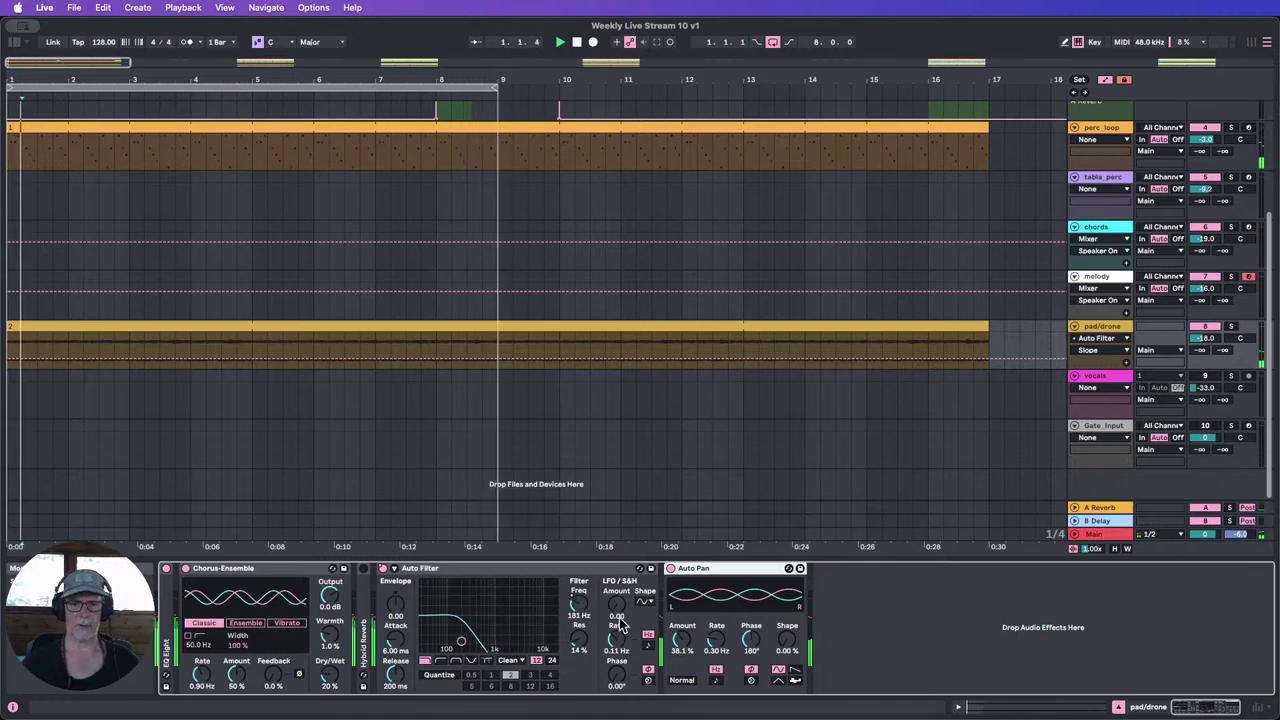
Step: Try the Auto Filter LFO with an amount of 8.10 and a rate of 0.04 Hz, and restore the rate to 0.11 Hz
drag(617, 604, 617, 592)
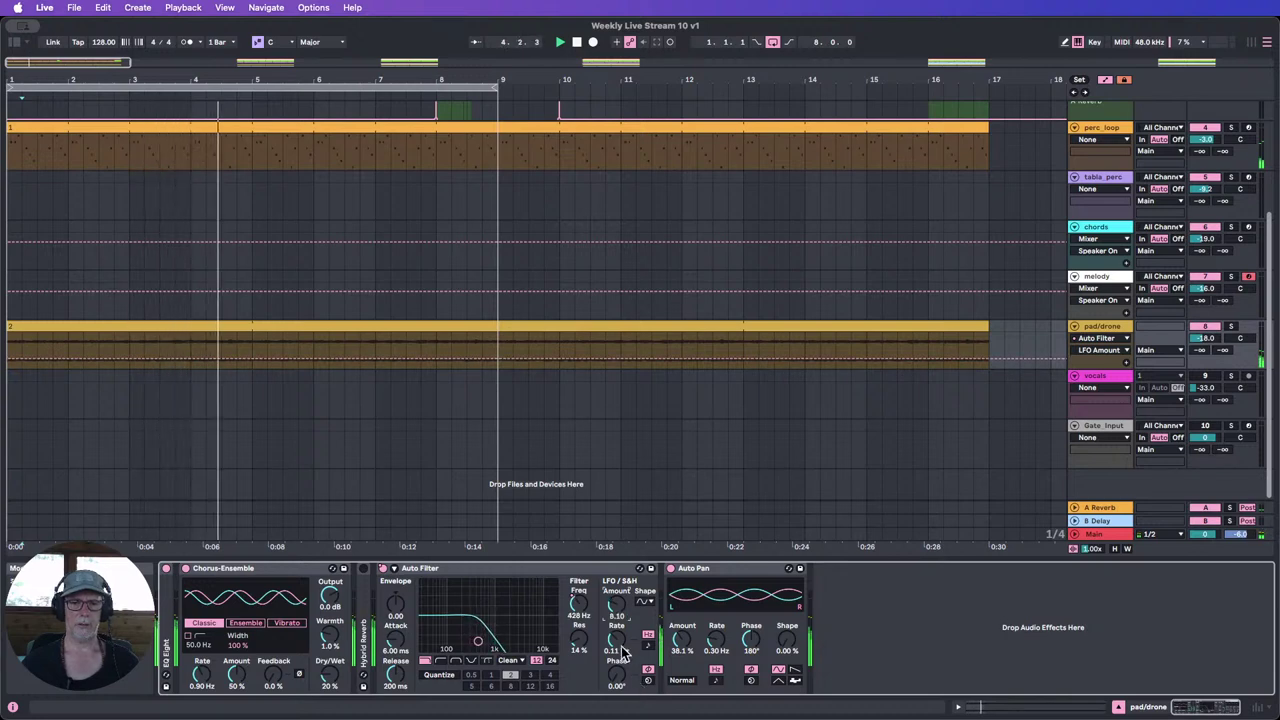
drag(617, 638, 617, 647)
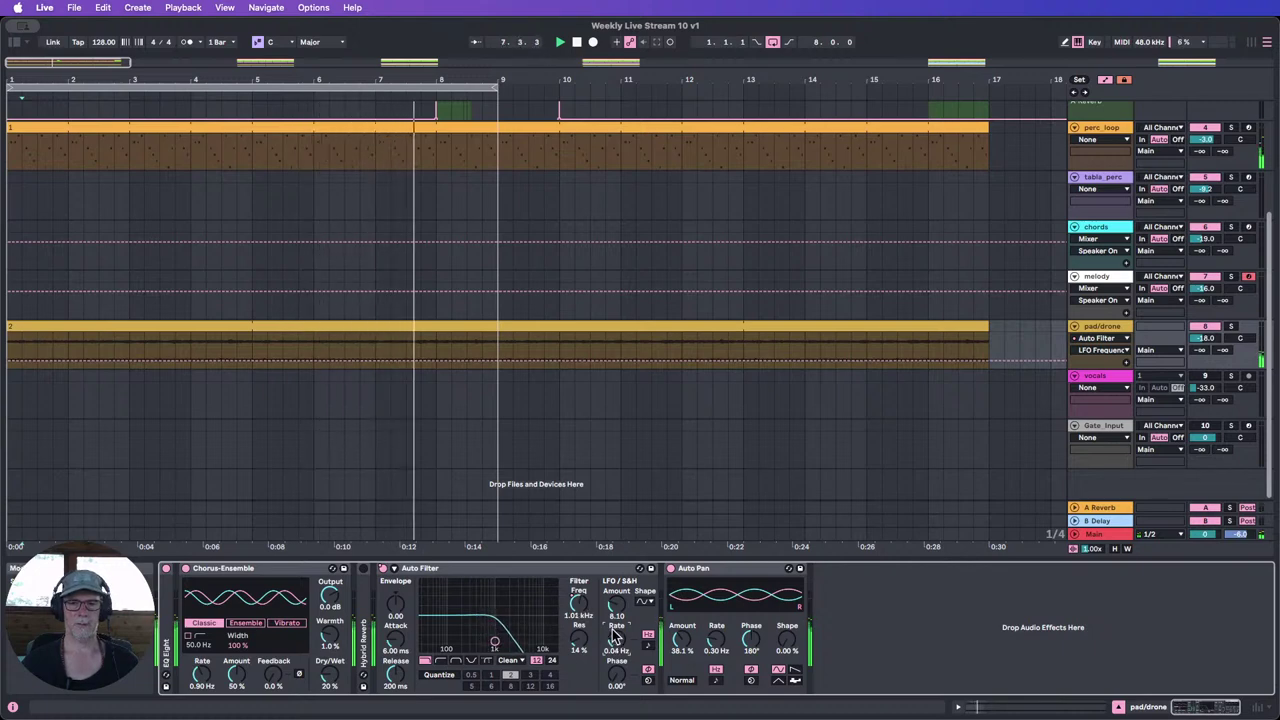
drag(623, 627, 620, 608)
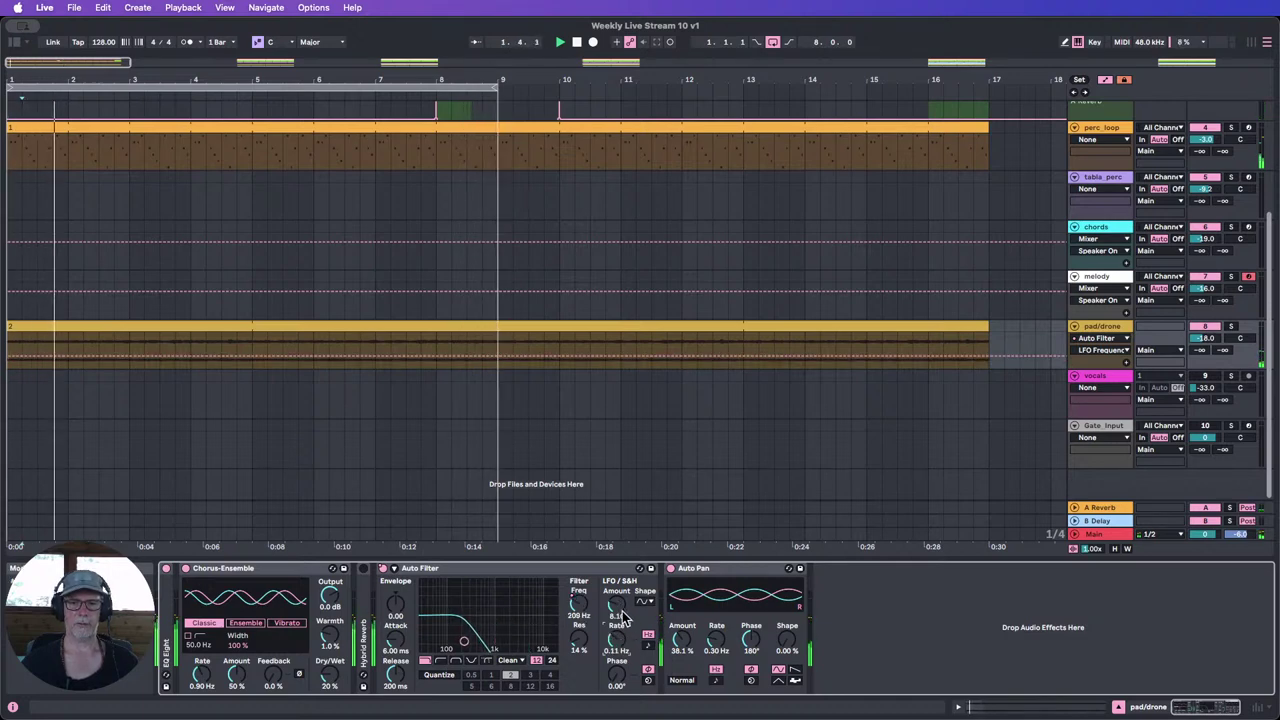
Step: Try an Auto Filter LFO amount of 24.0 with the rate set to 2.04 Hz, and reset the amount to 0.00
mouse_move(620, 608)
mouse_down()
mouse_move(620, 587)
mouse_move(622, 618)
mouse_up()
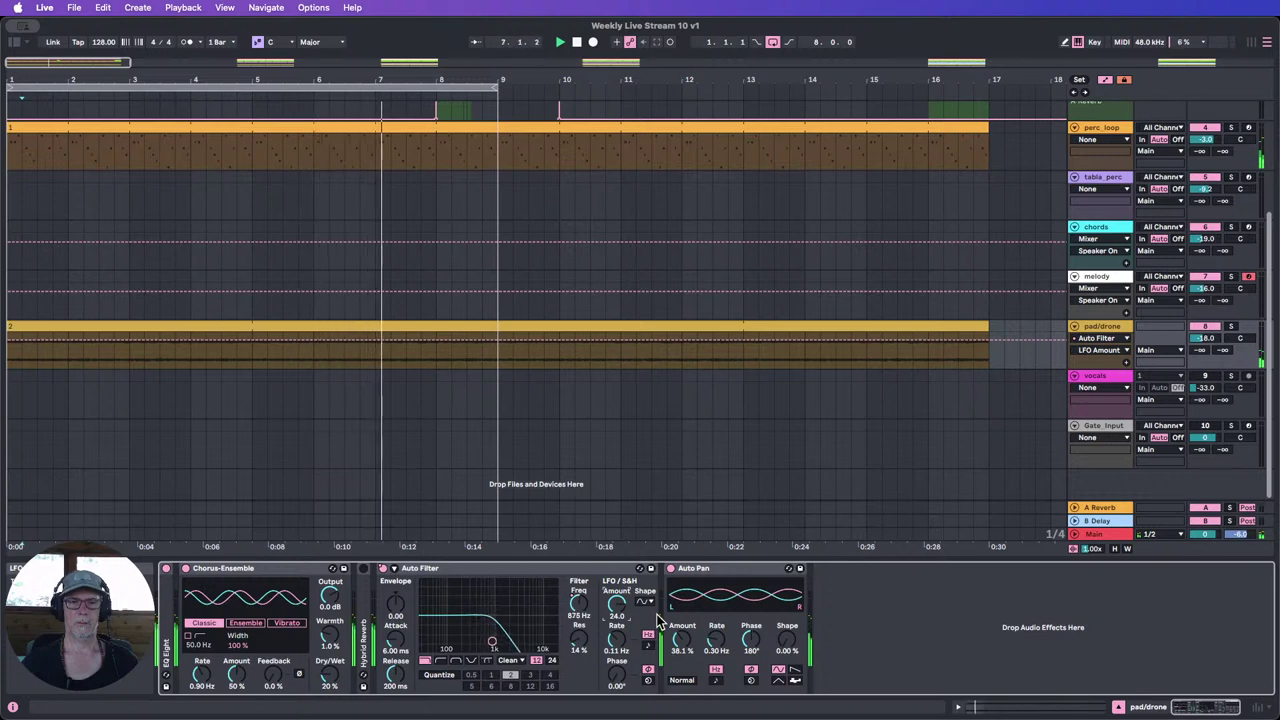
drag(616, 640, 616, 605)
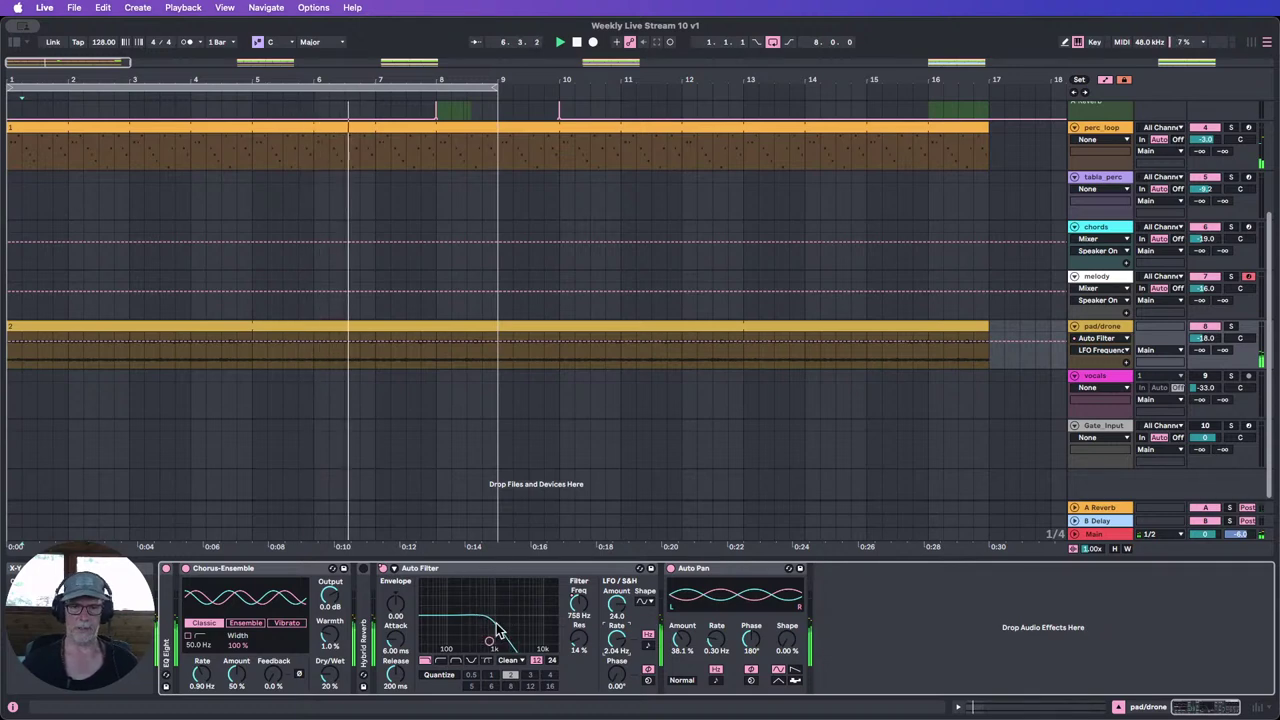
double_click(620, 608)
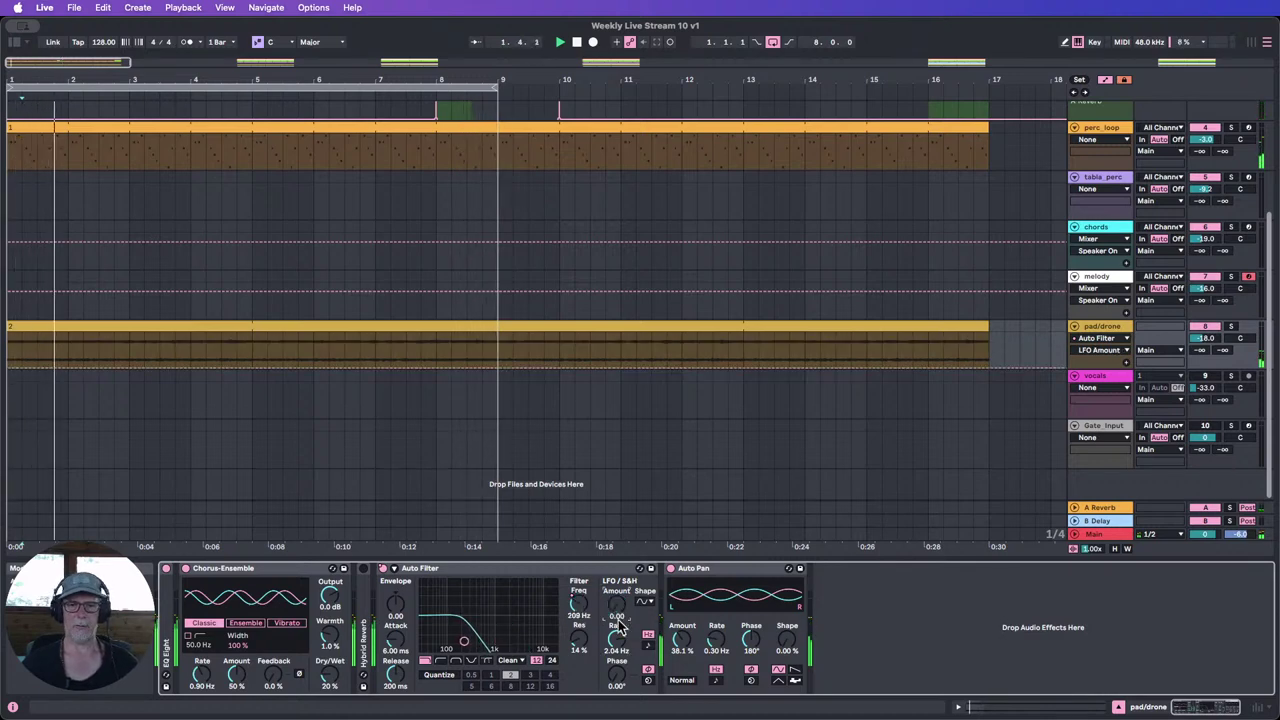
Step: Reset the Auto Filter LFO rate to 0.11 Hz and try an amount of 11.0 with the LFO tempo-synced at 1/16
double_click(621, 649)
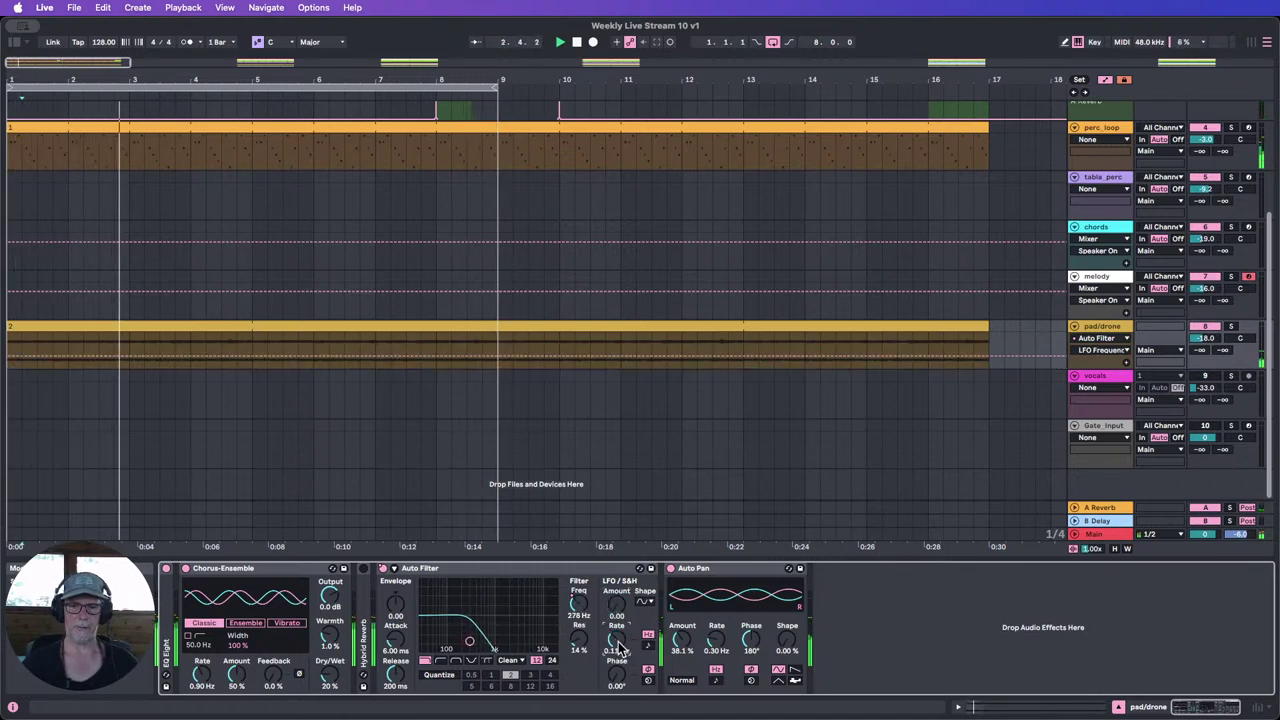
drag(620, 607, 620, 595)
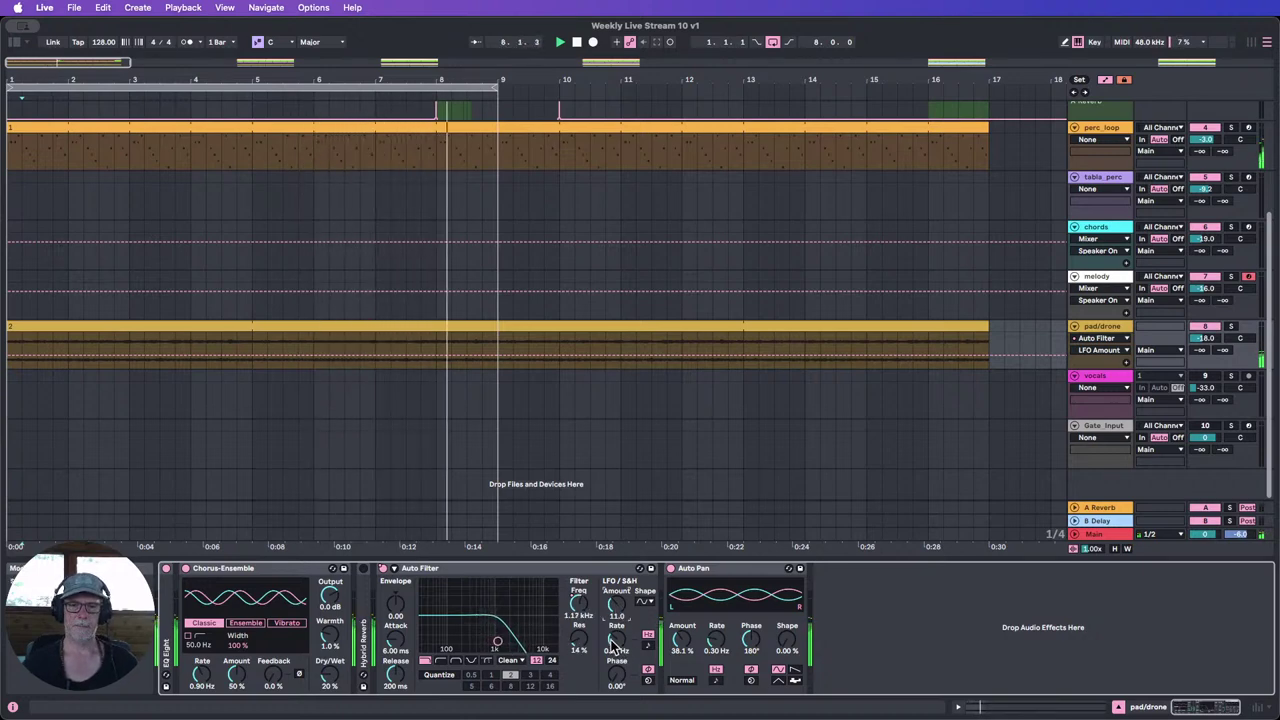
click(648, 646)
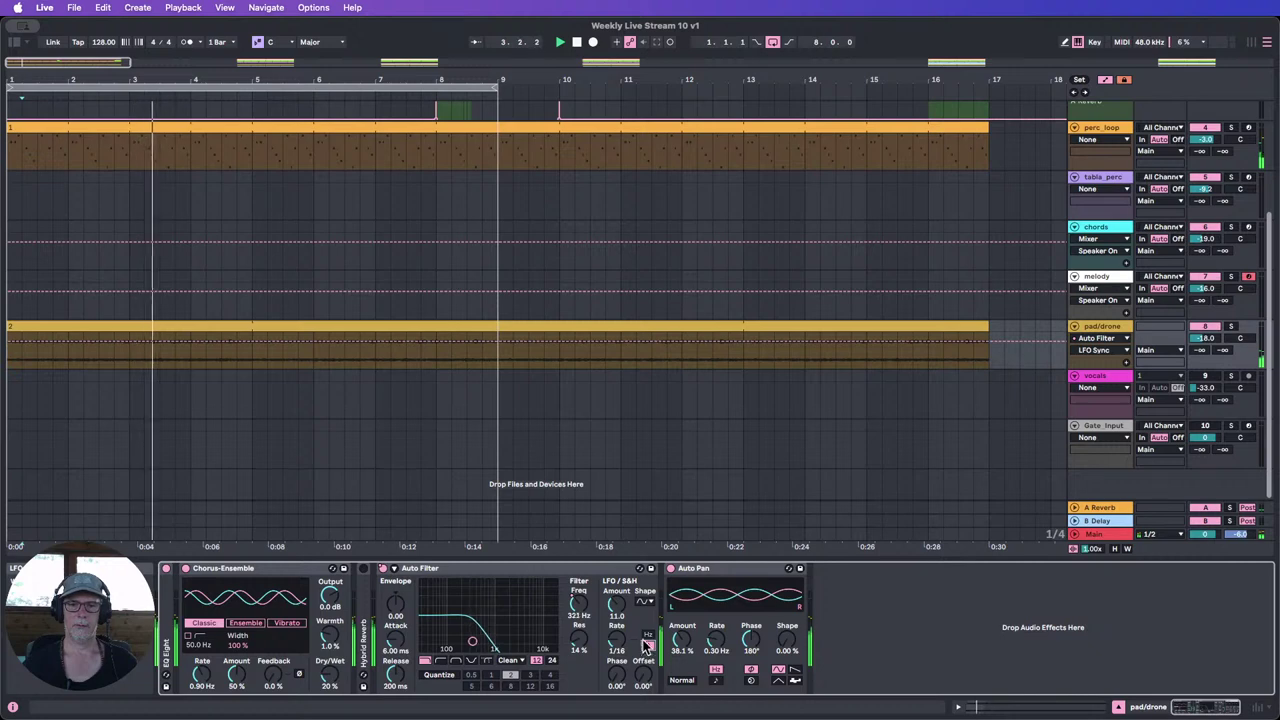
Step: Try the falling sawtooth waveform as the Auto Filter LFO shape
click(645, 601)
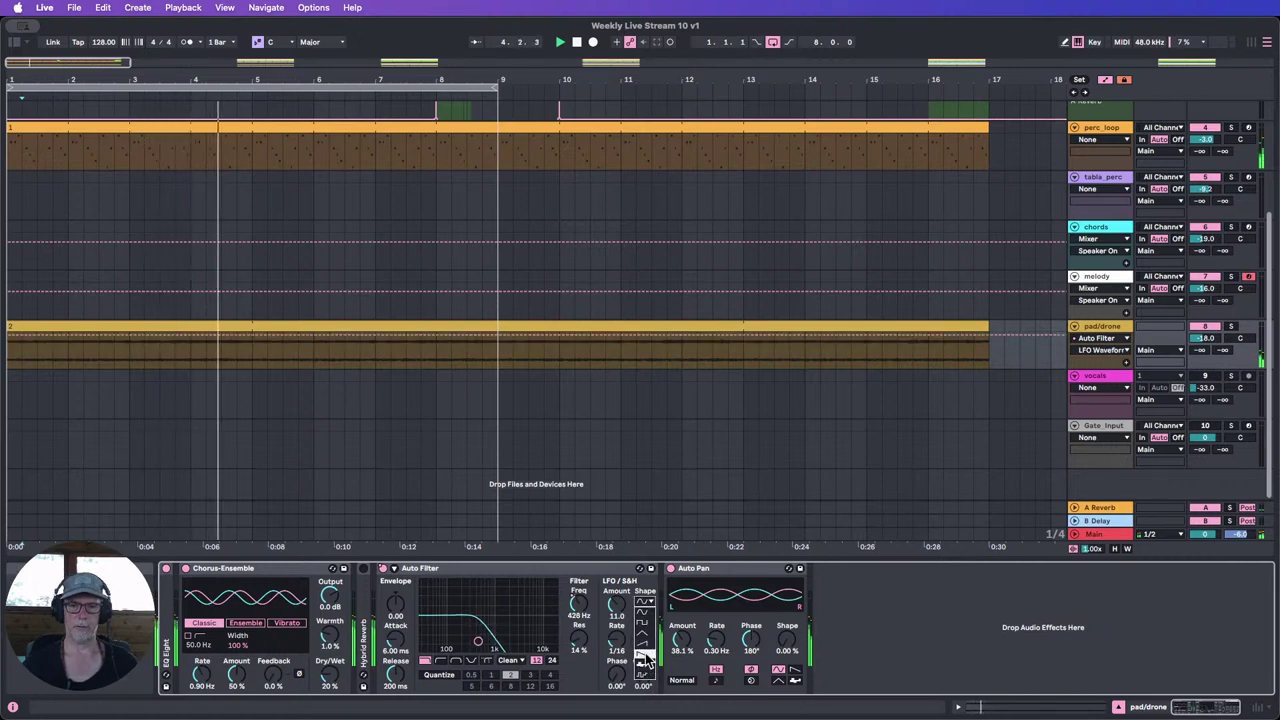
click(648, 674)
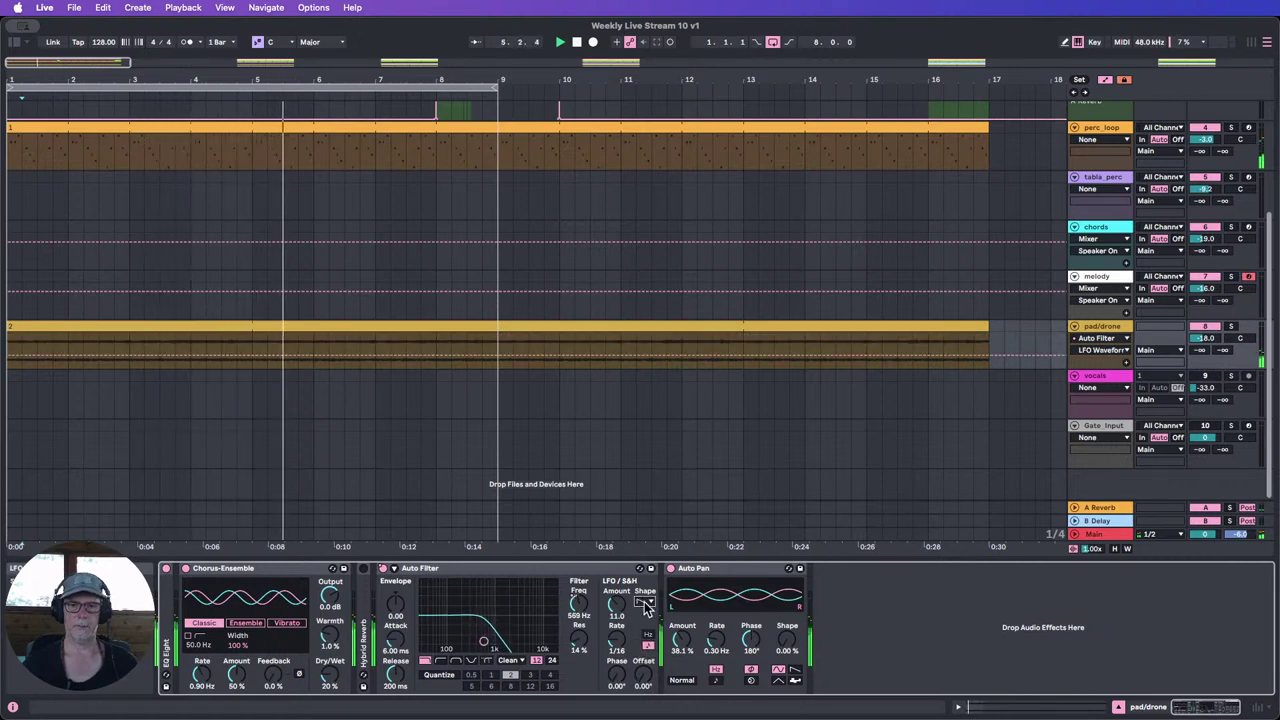
click(645, 602)
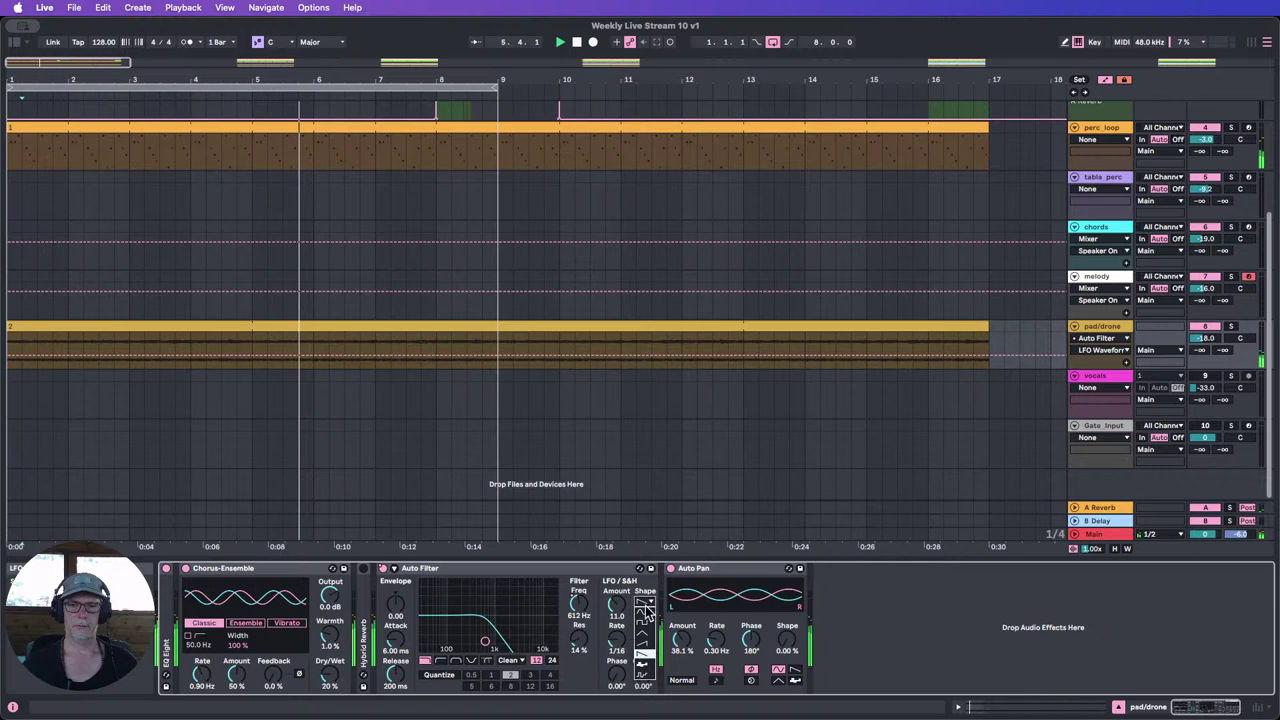
click(860, 621)
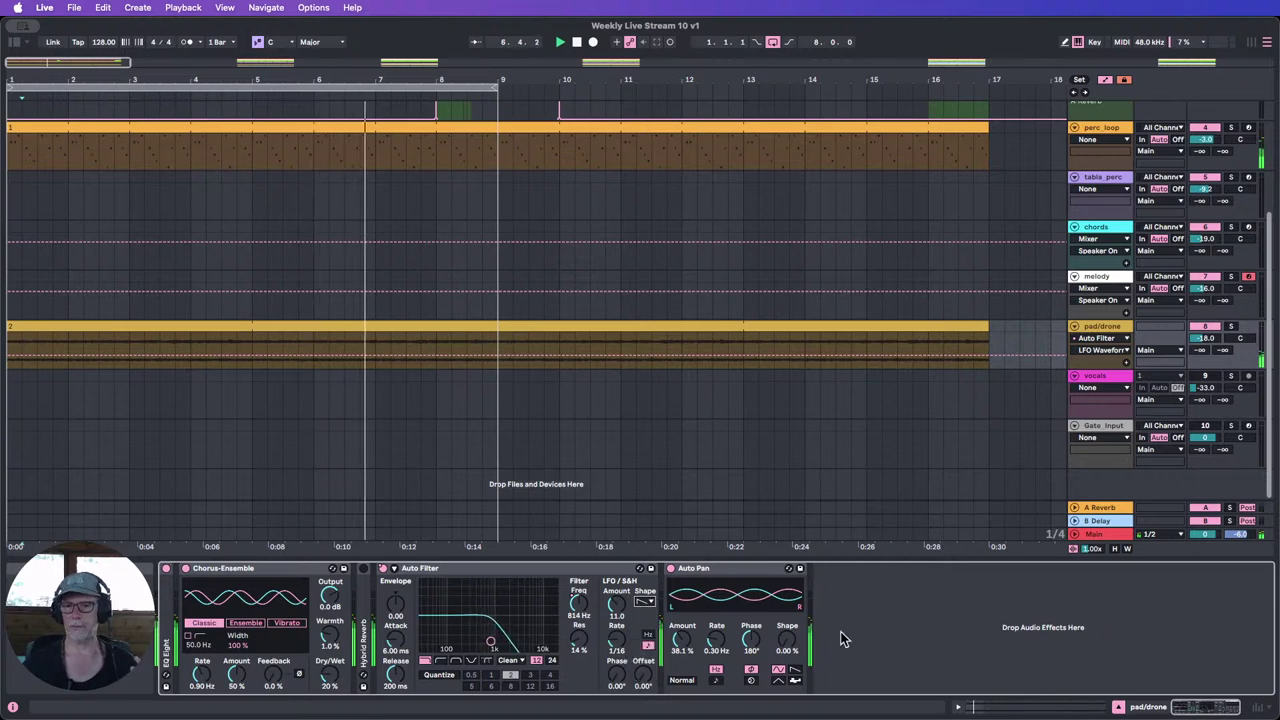
Step: Return the Auto Filter LFO to free-running Hz with an amount of 0.00 and the sine shape
click(647, 636)
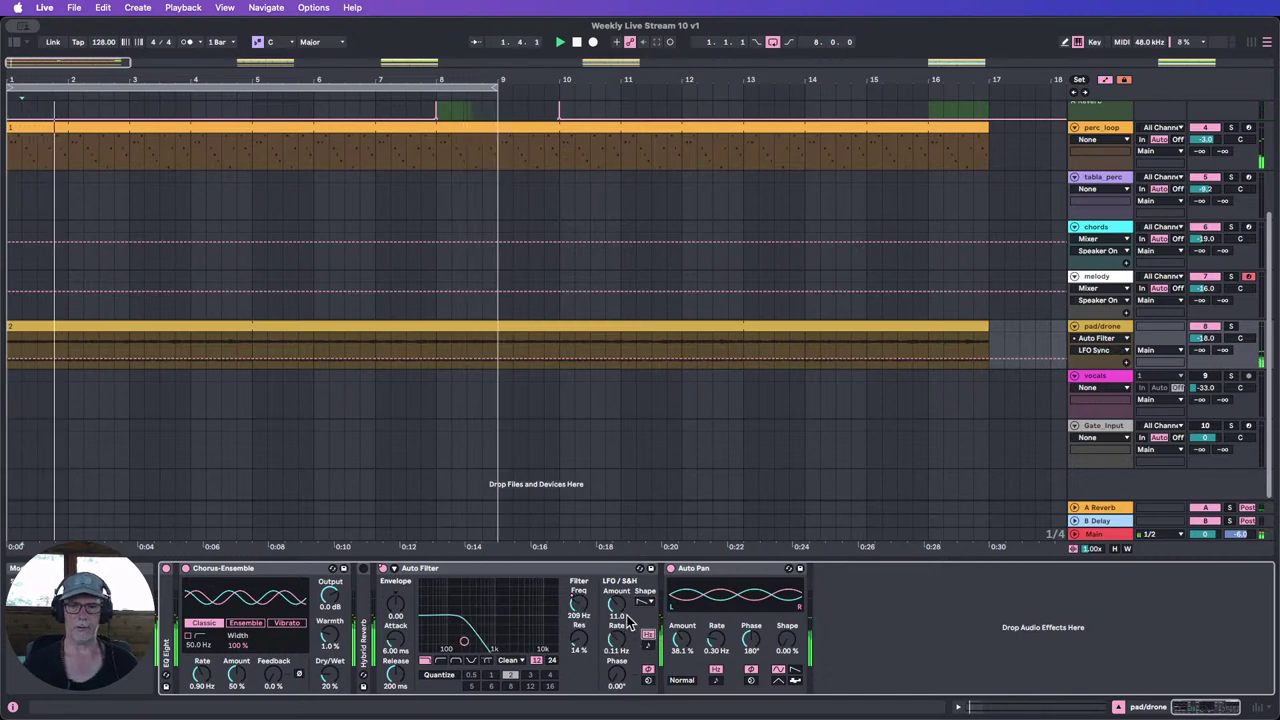
click(620, 612)
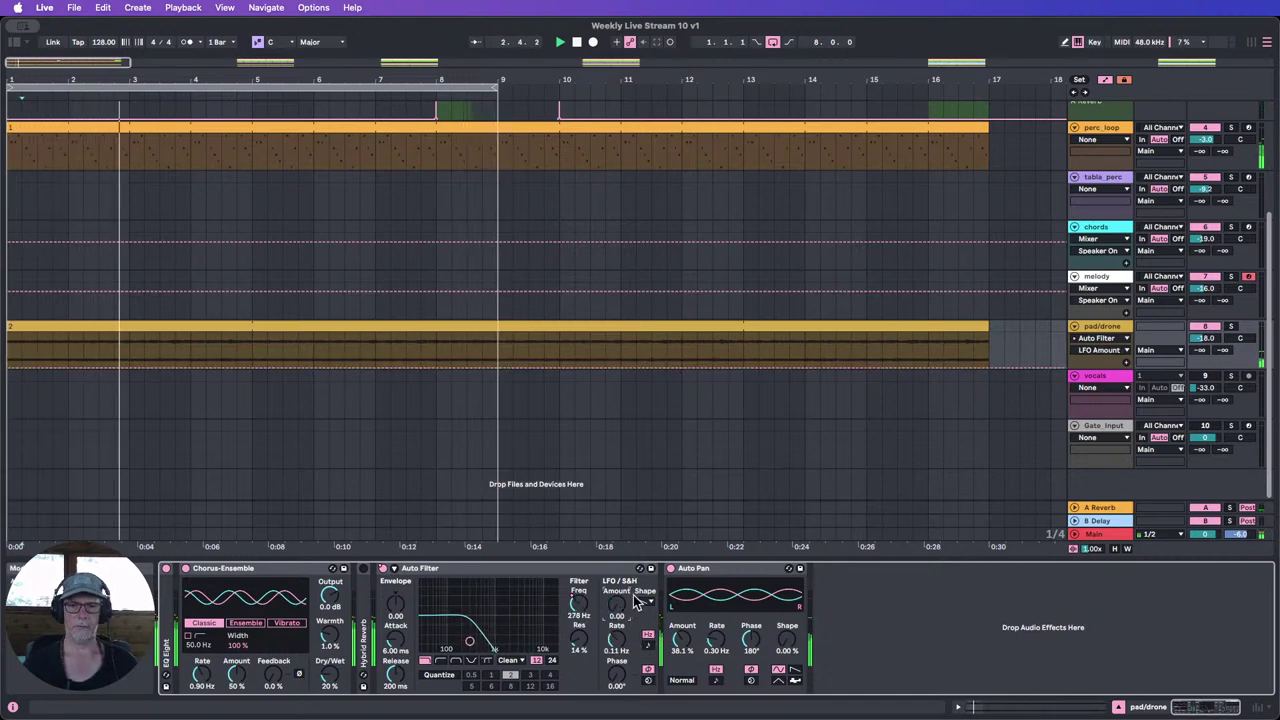
click(645, 600)
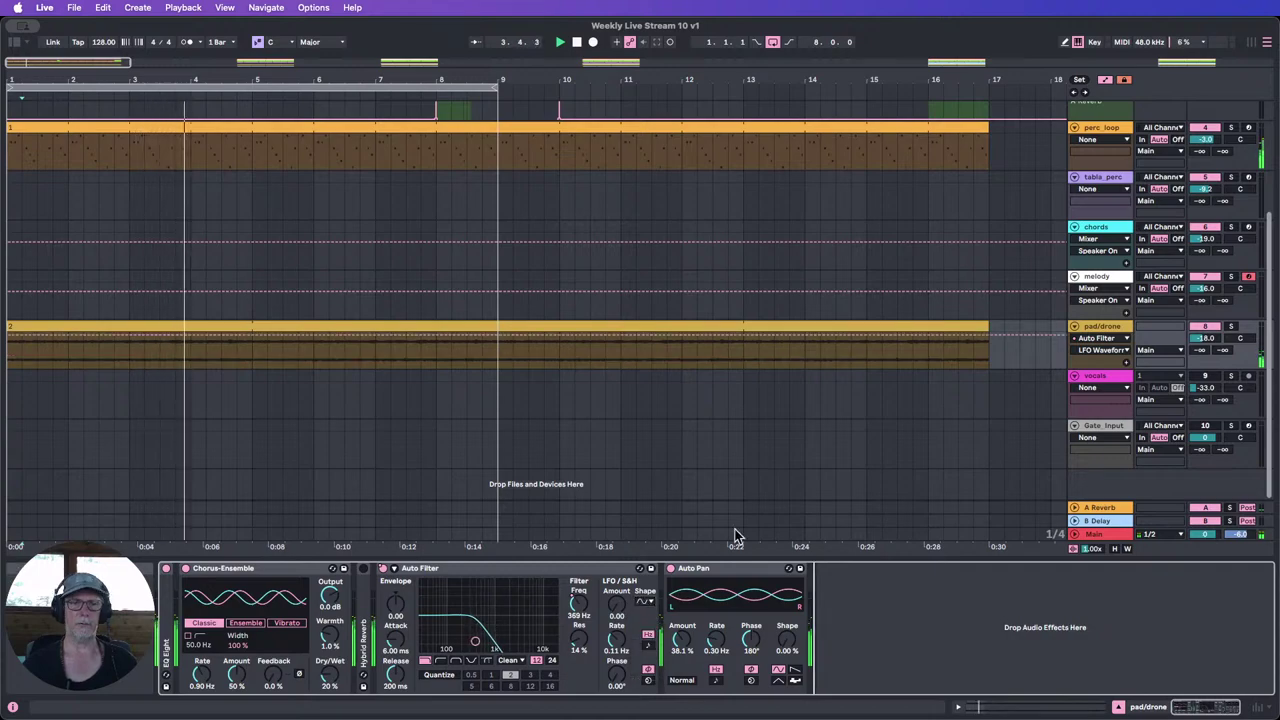
Step: Hide the device chain and set the arrangement loop to bar 8 only
drag(377, 78, 377, 34)
scroll(212, 257, up, 5)
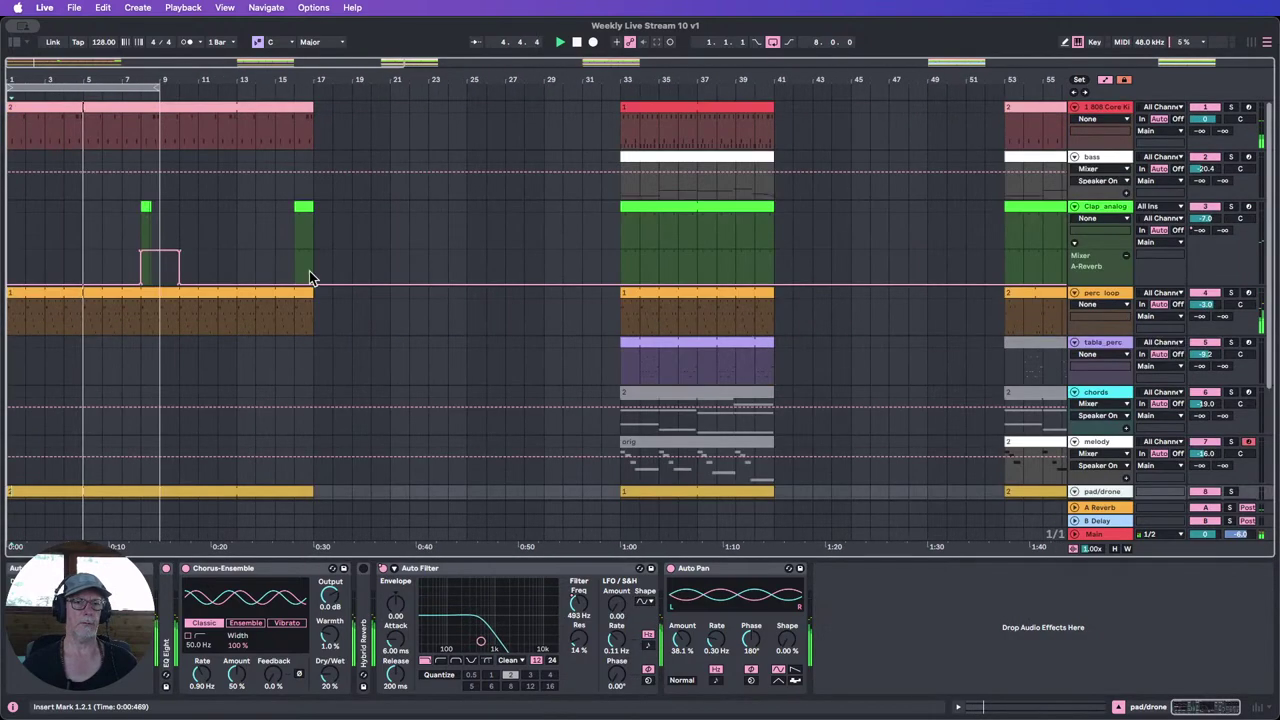
click(1118, 707)
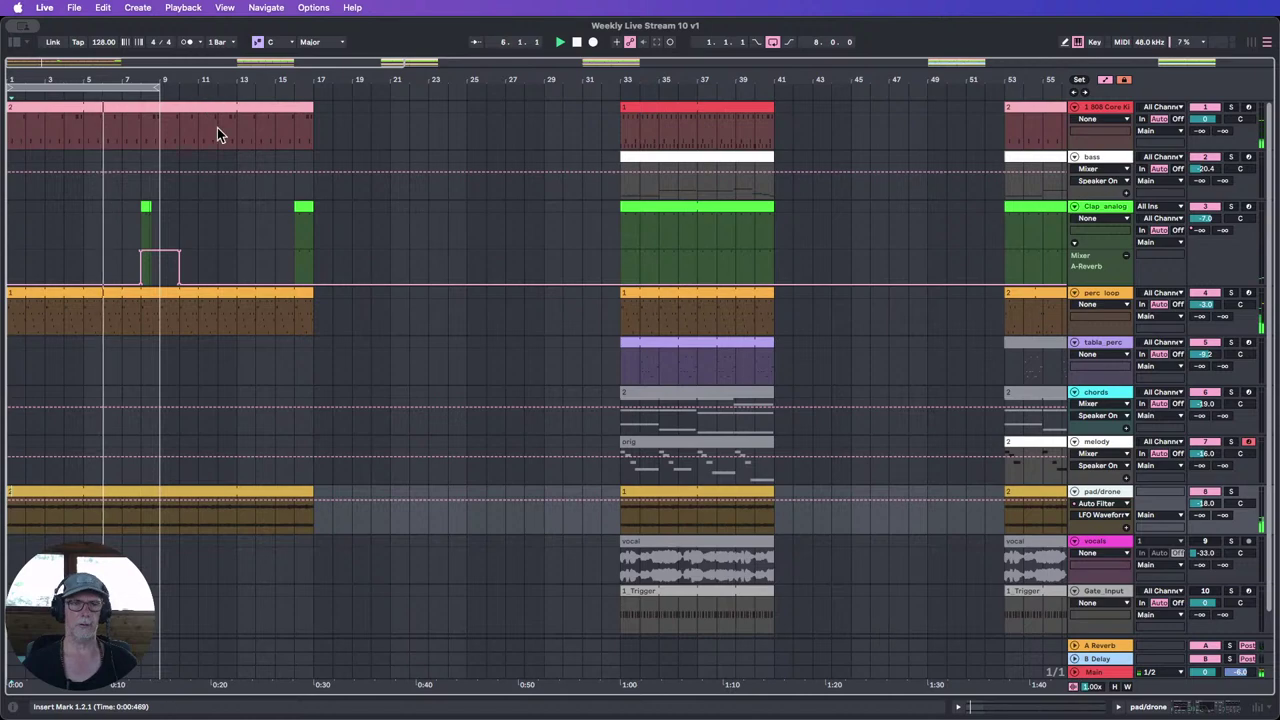
drag(124, 81, 124, 108)
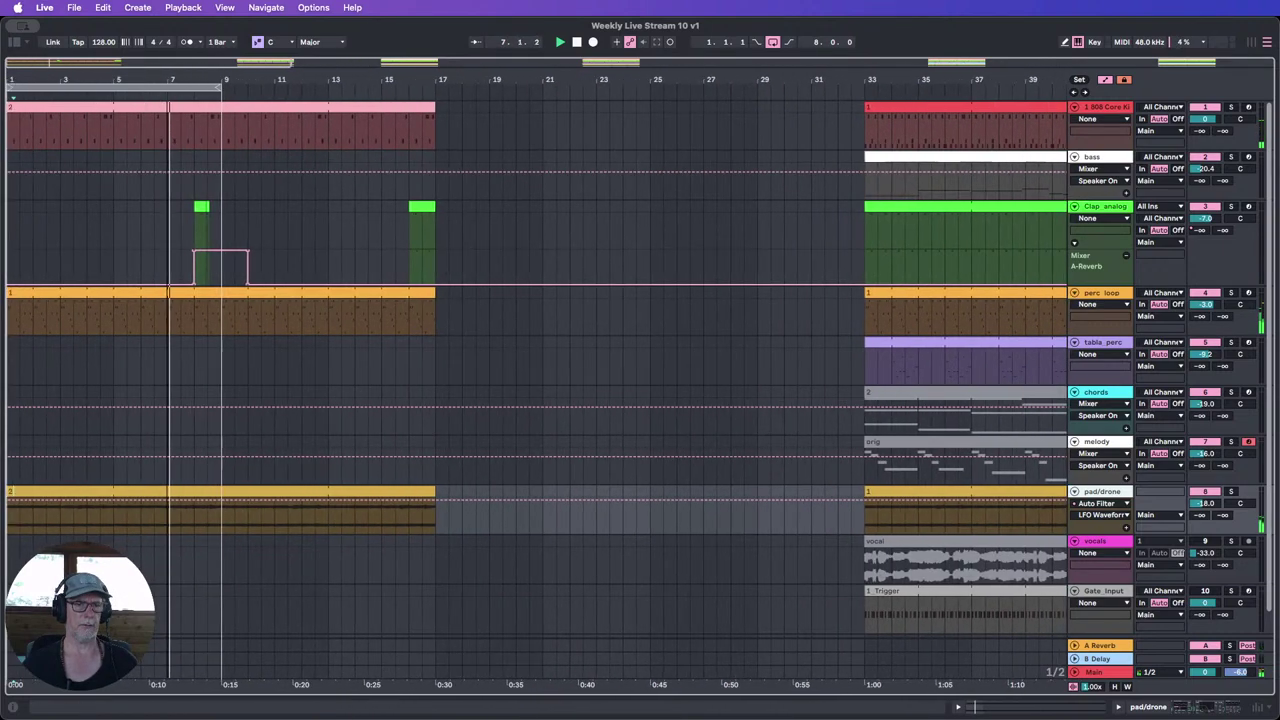
drag(184, 79, 195, 87)
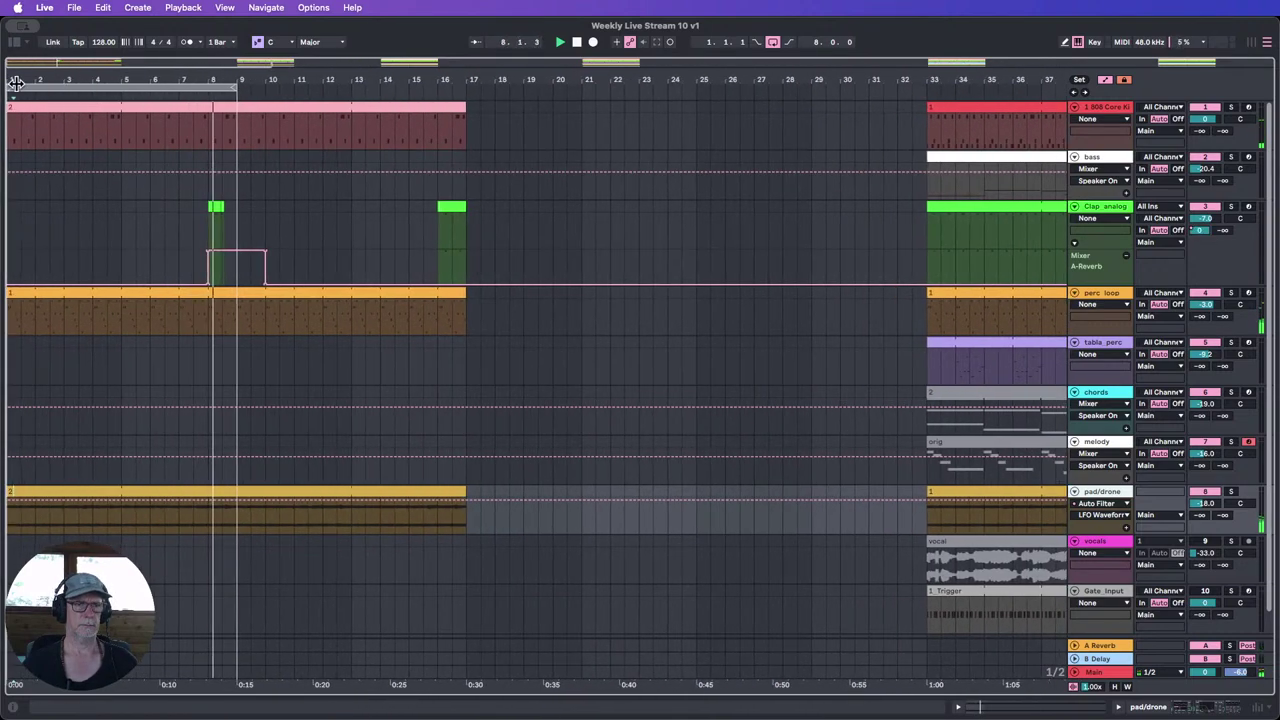
drag(16, 85, 483, 86)
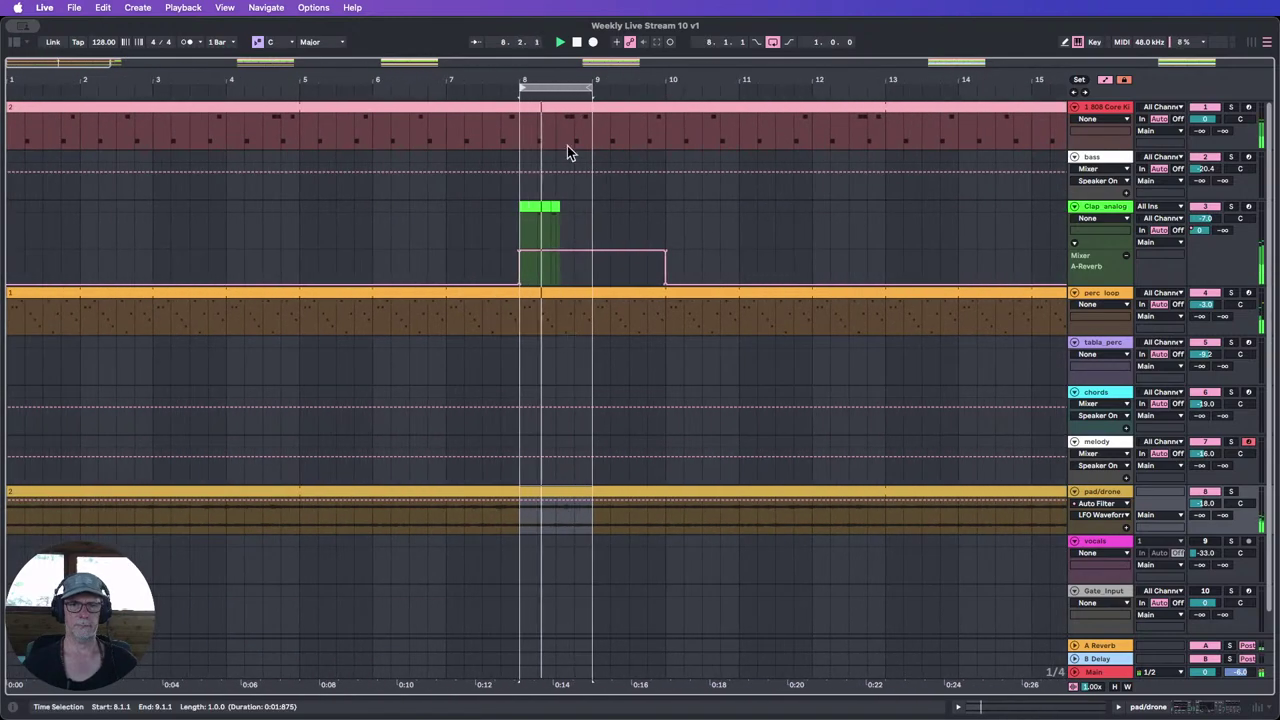
drag(582, 80, 584, 113)
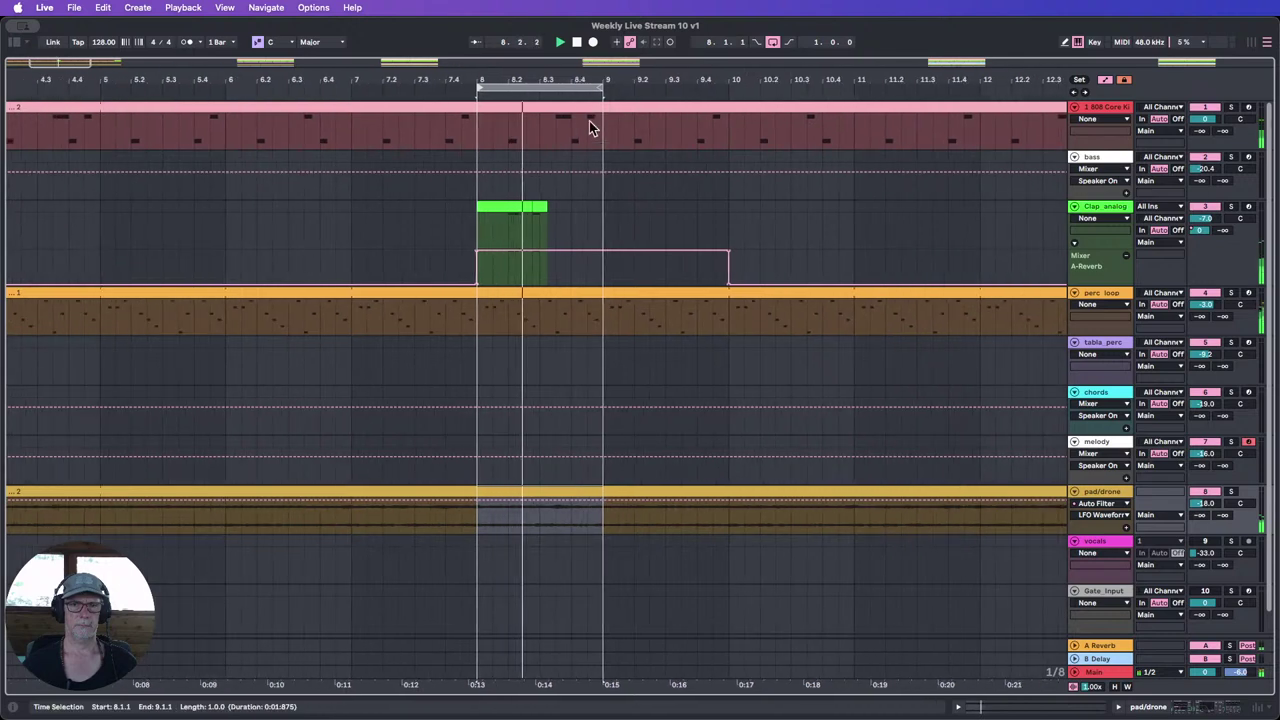
Step: Deactivate the last beat of bar 8 in perc_loop (8.4.1 to 9.1.1) and trim the preceding clip's end to 8.1.1
drag(569, 334, 607, 333)
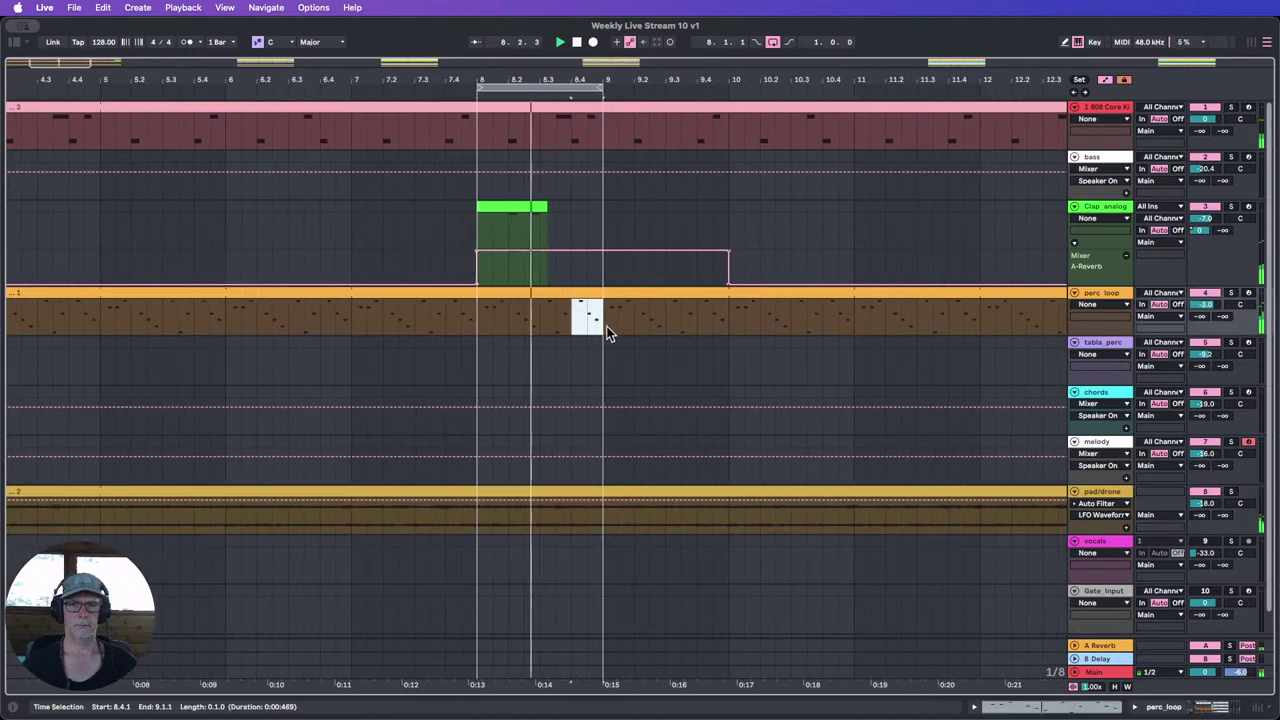
key(0)
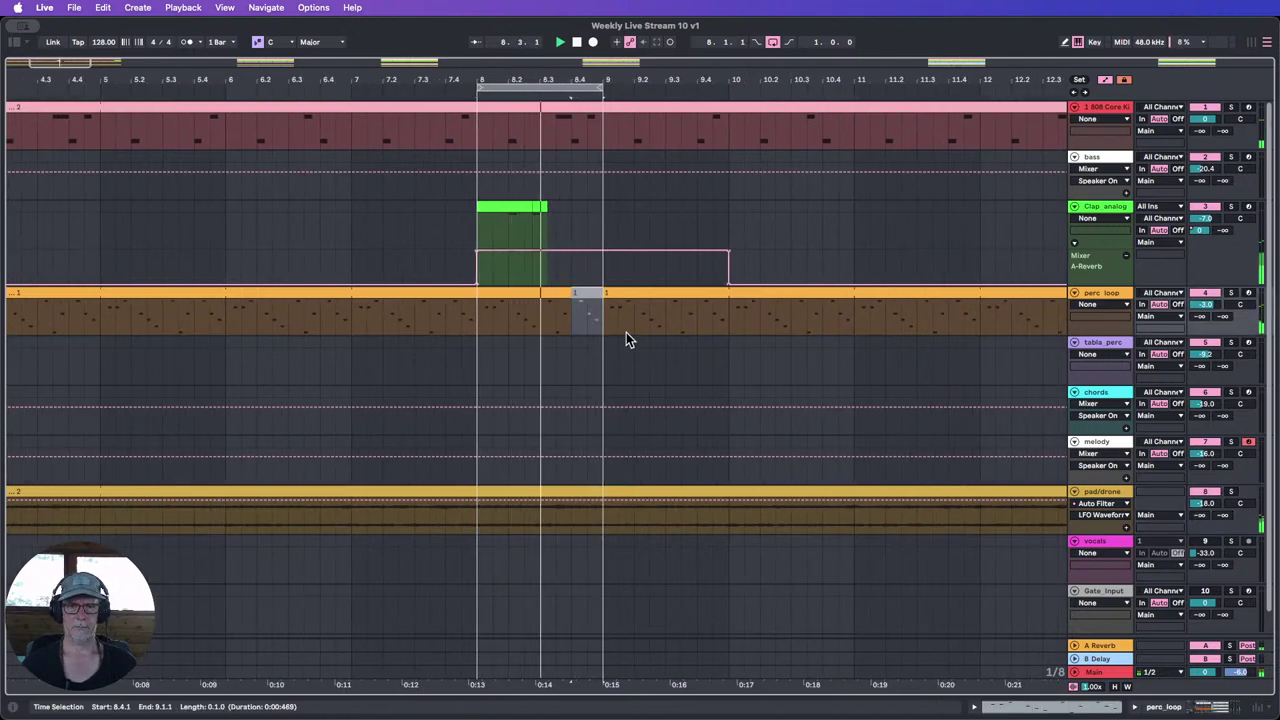
drag(568, 291, 467, 289)
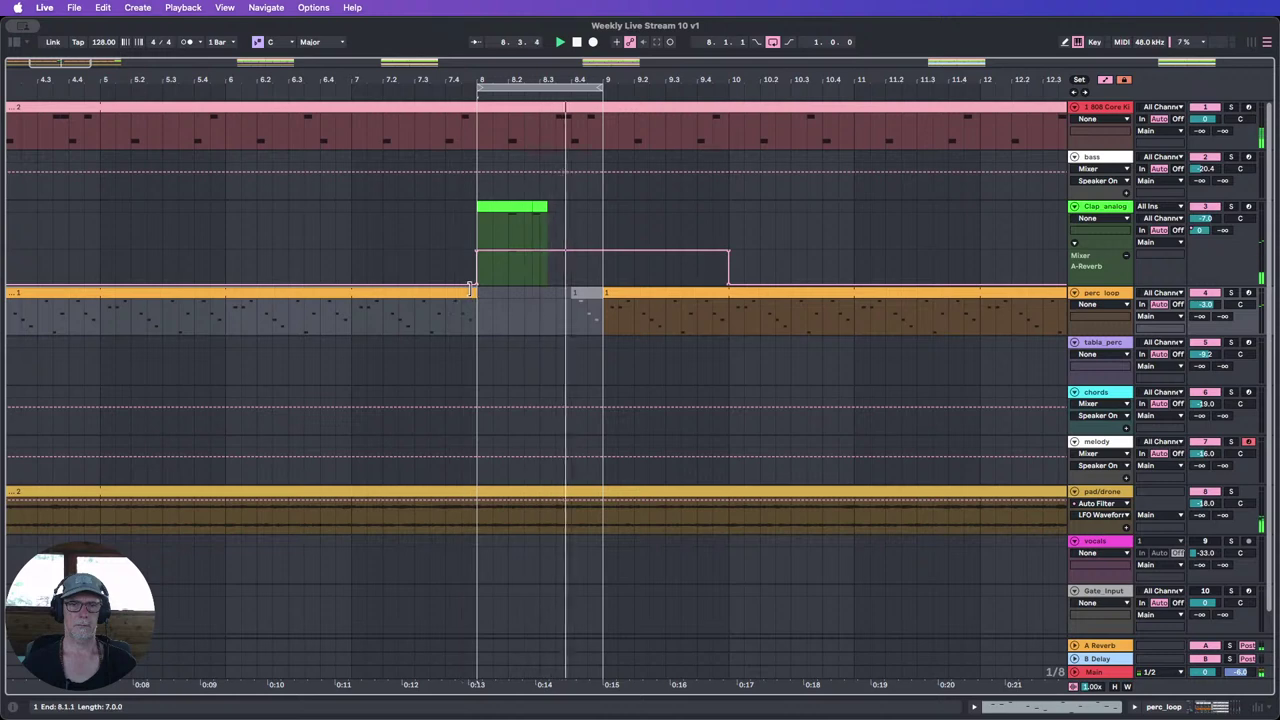
Step: Extend the loop to two bars starting at 7.1.1 and lengthen the first perc_loop clip to end at 8.3.1
drag(478, 88, 351, 84)
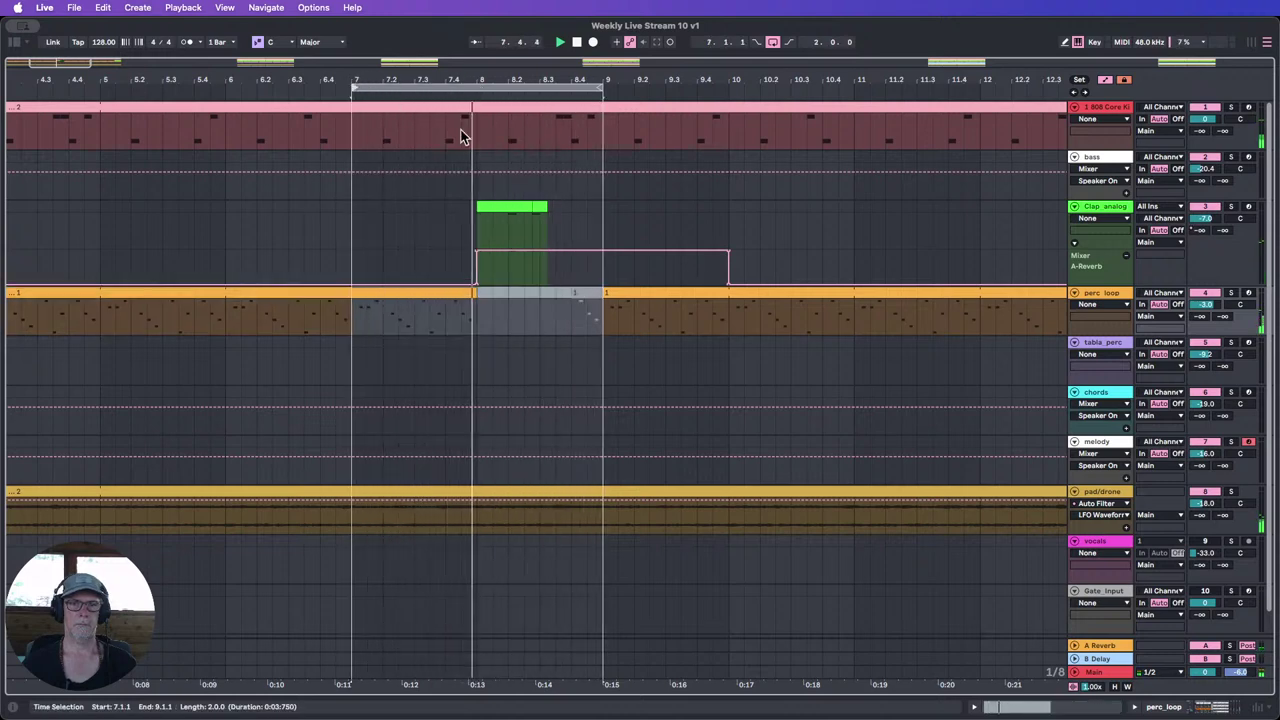
drag(471, 294, 540, 294)
click(586, 296)
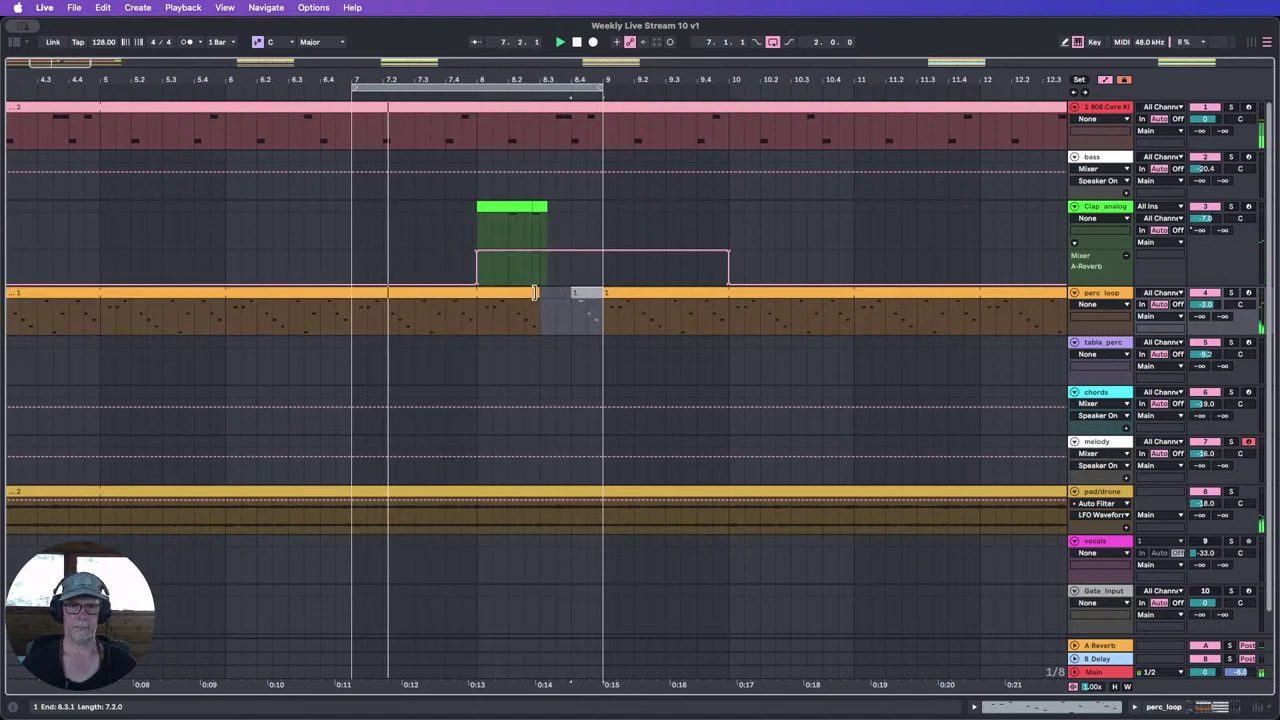
mouse_move(535, 292)
mouse_down()
mouse_move(571, 292)
mouse_move(534, 290)
mouse_up()
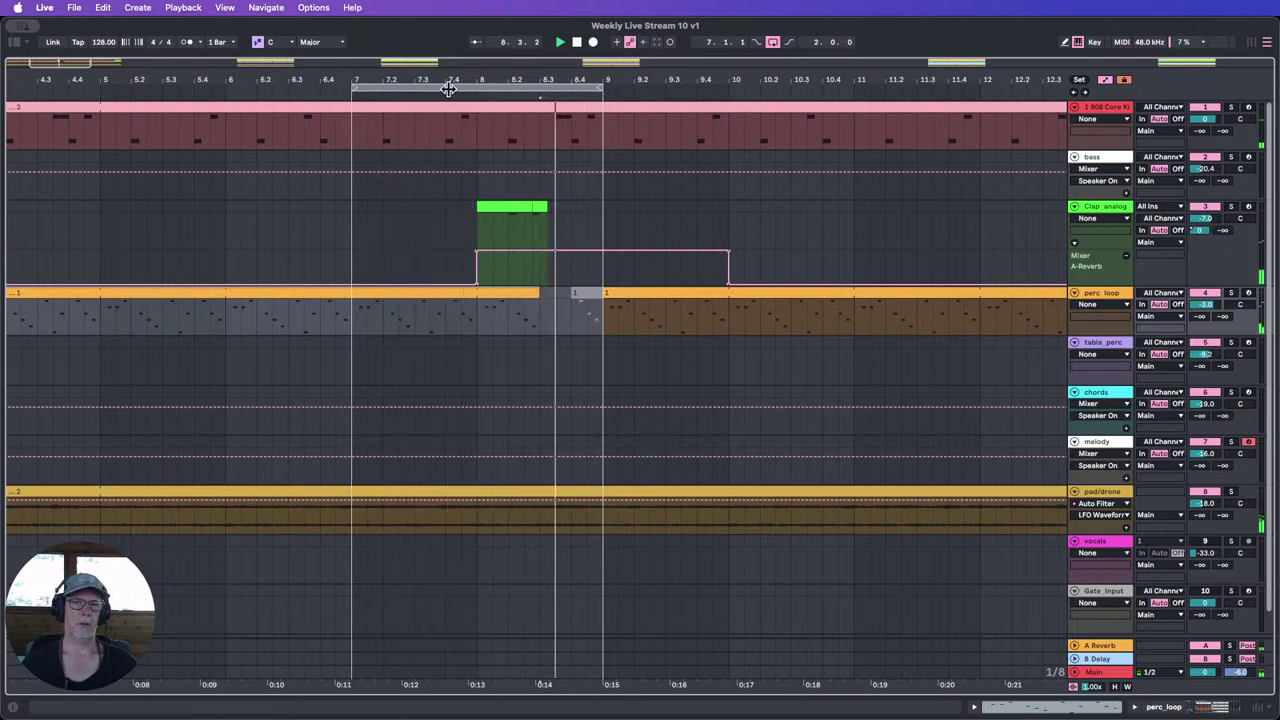
Step: Delete the Clap_analog clip at bar 16 and paste a copy of the track's range 7.1.1 to 10.1.1 at 15.1.1
drag(541, 82, 541, 34)
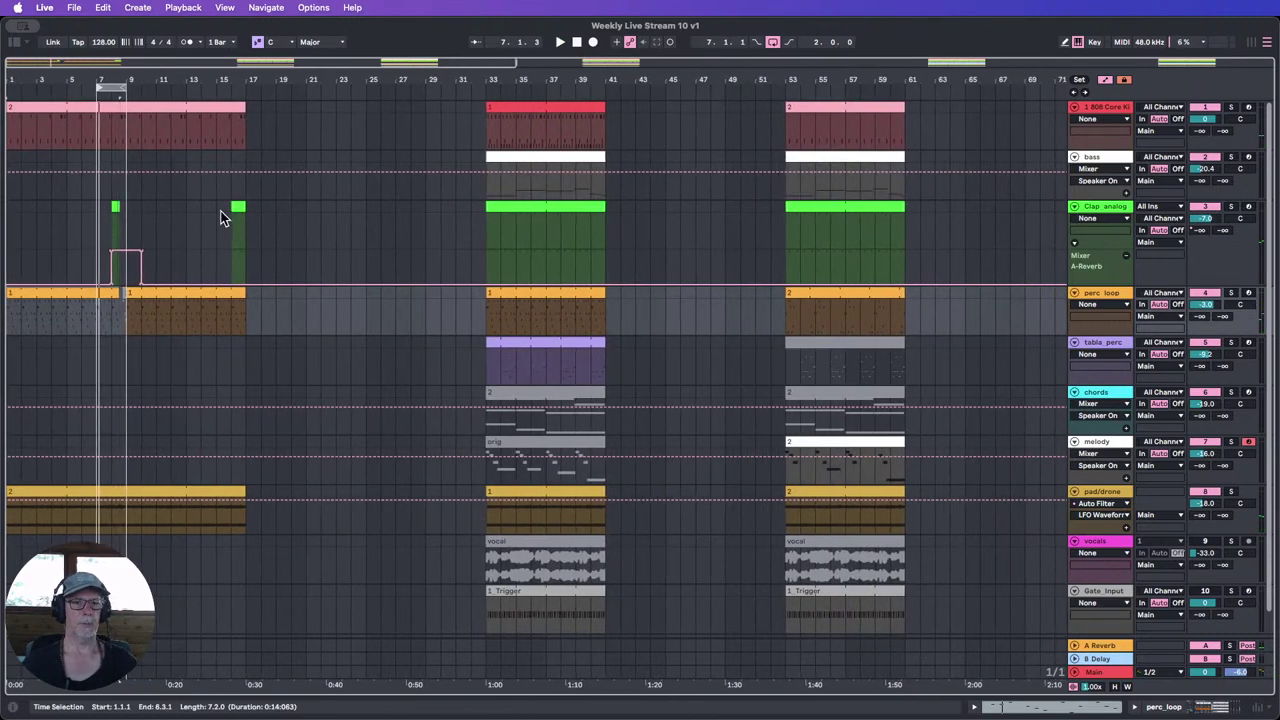
drag(222, 218, 254, 221)
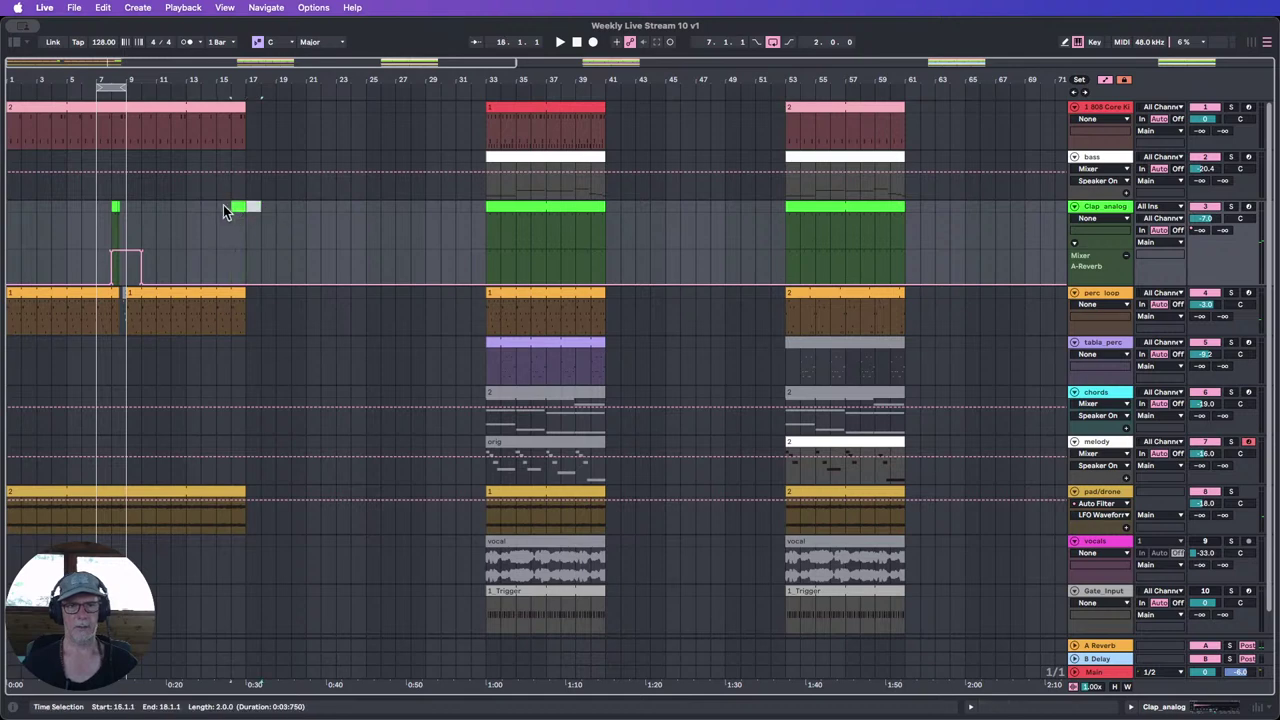
drag(223, 205, 220, 206)
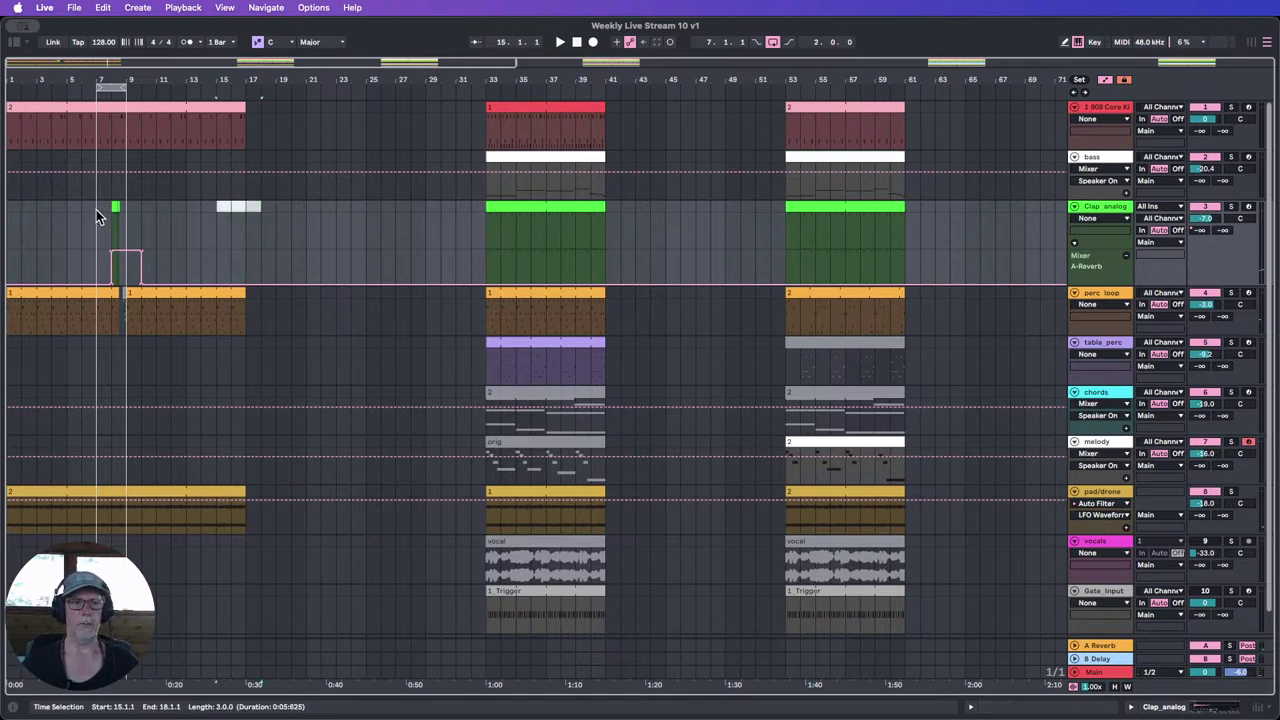
drag(96, 209, 139, 209)
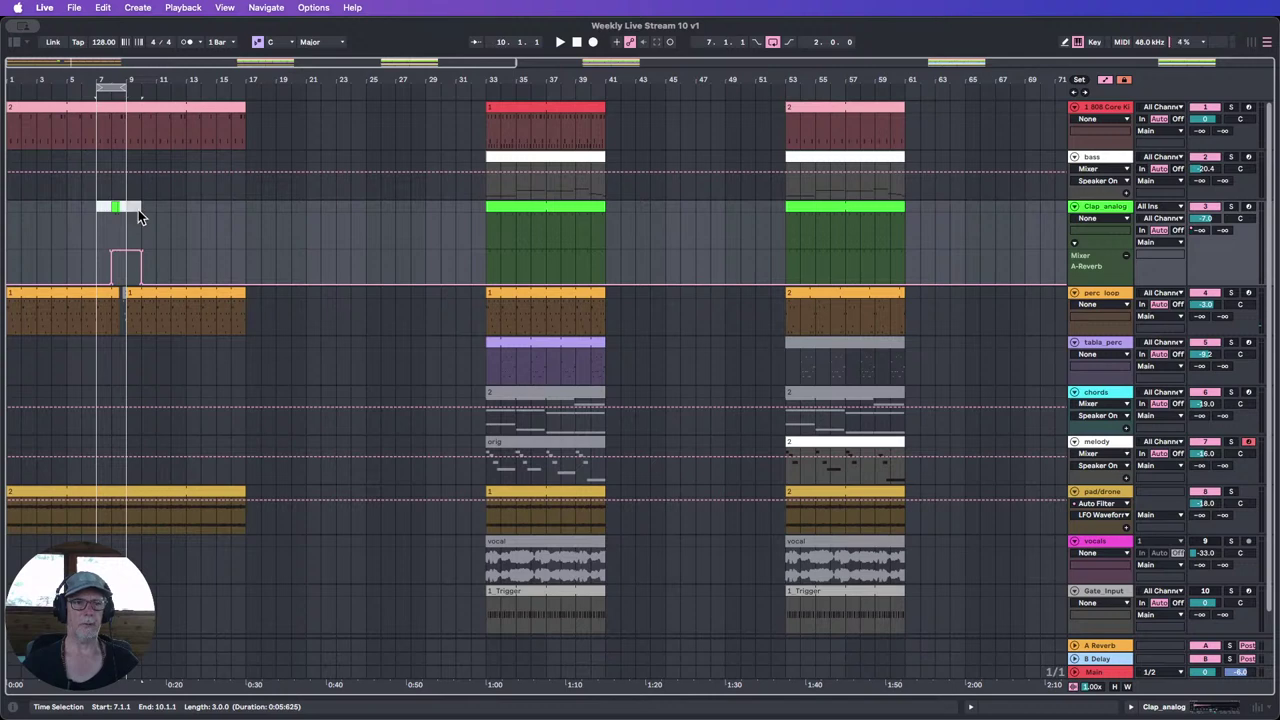
click(213, 218)
key(super+v)
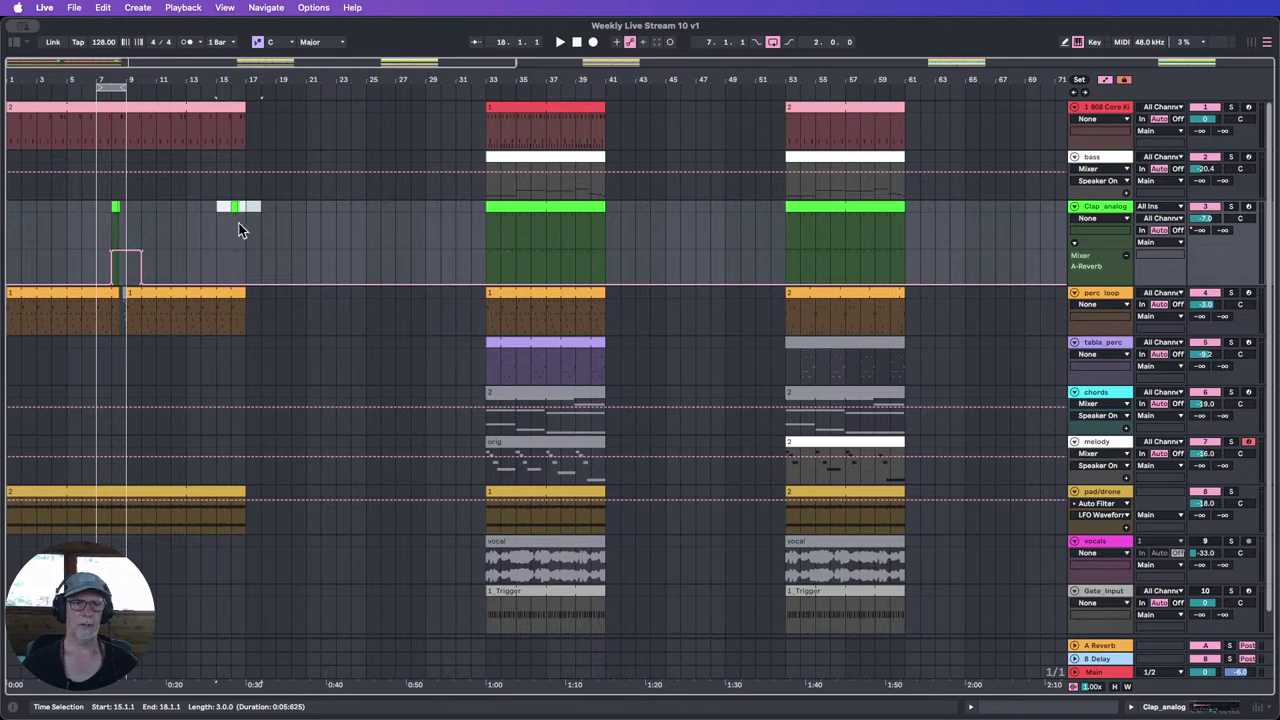
Step: Try the copied clap section at 10.1.1, delete it, and paste it one bar on so the clap falls on bar 12
click(157, 212)
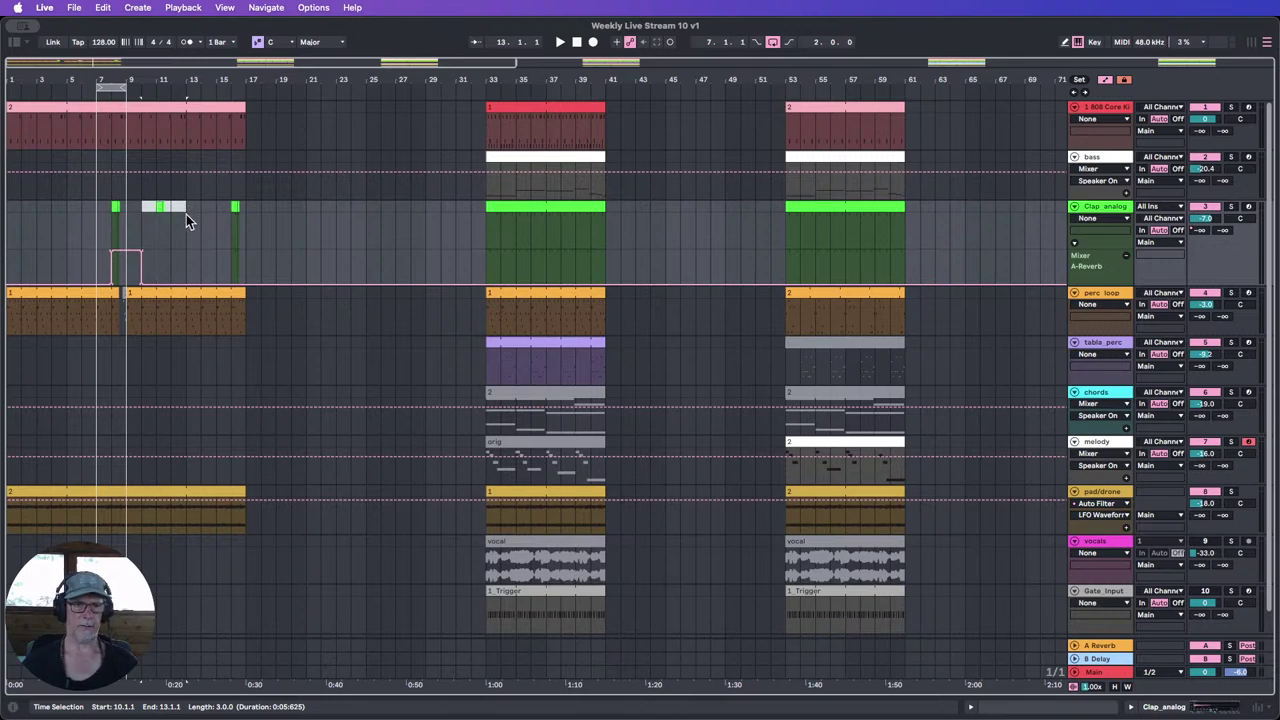
key(Delete)
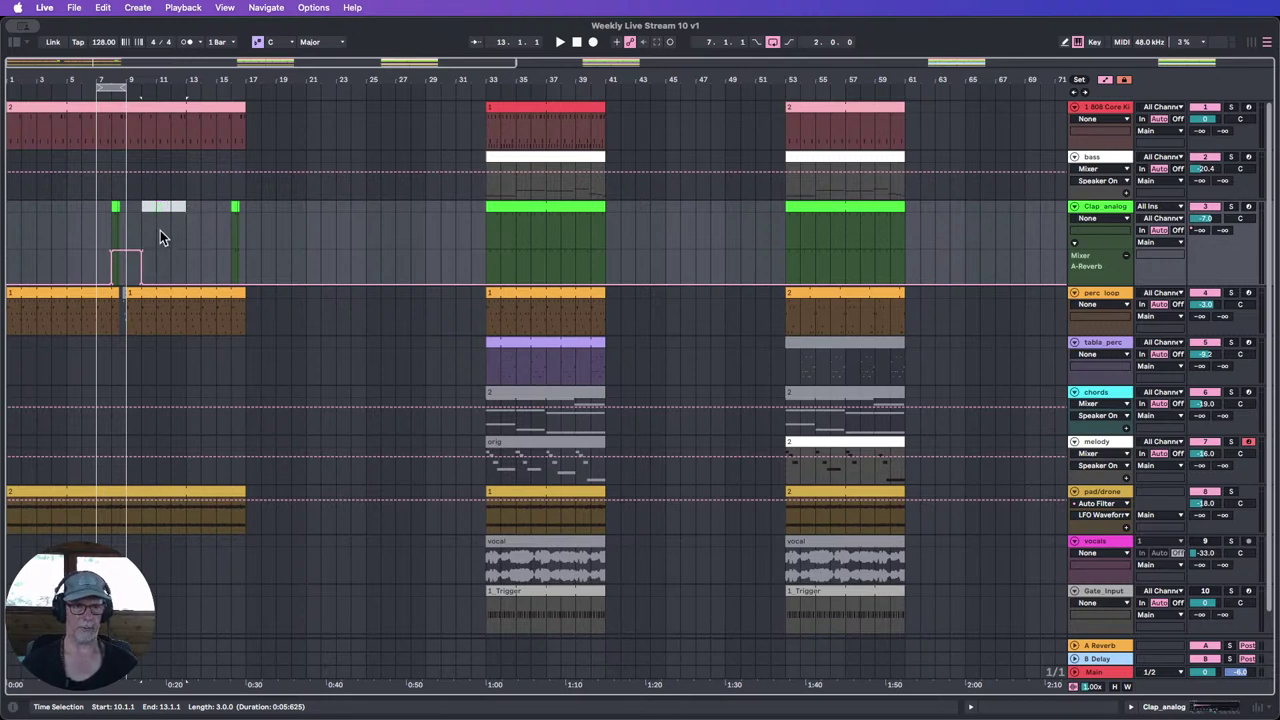
key(super+v)
click(198, 268)
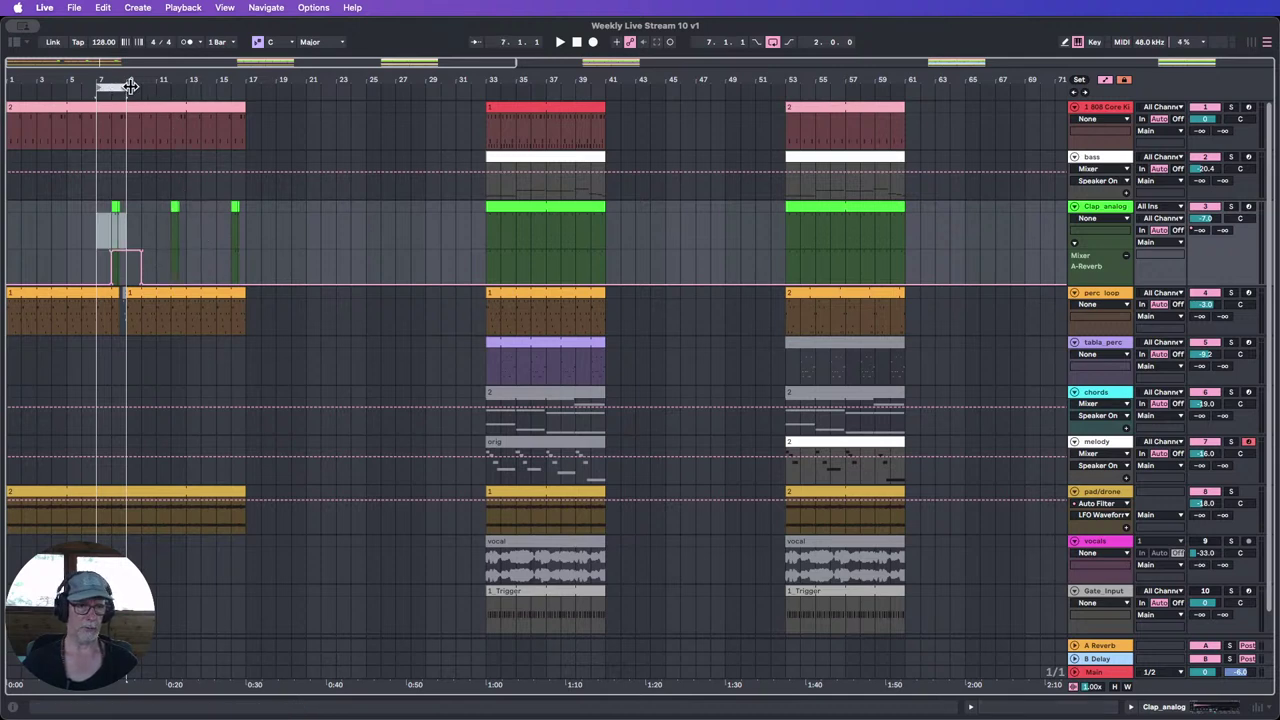
Step: Set the loop to the eight bars from 9.1.1 to 17.1.1 and audition the intro's second half
drag(130, 86, 246, 90)
drag(127, 84, 127, 88)
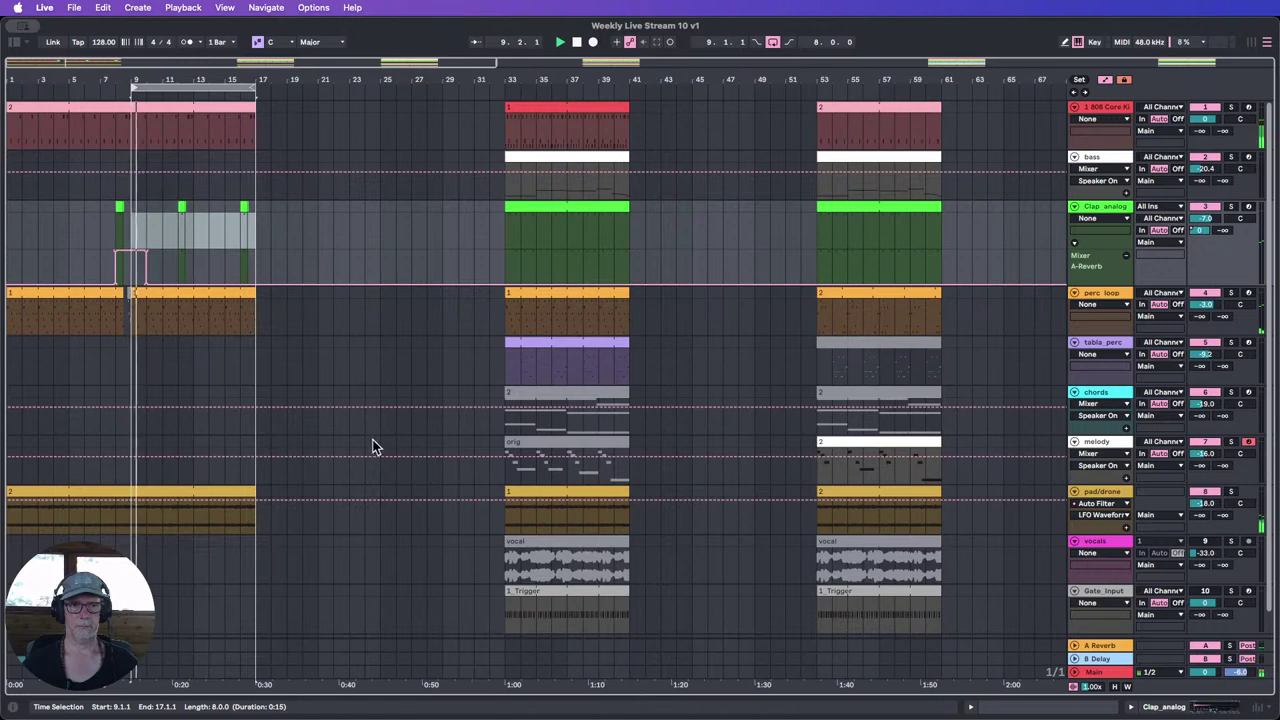
drag(143, 84, 107, 94)
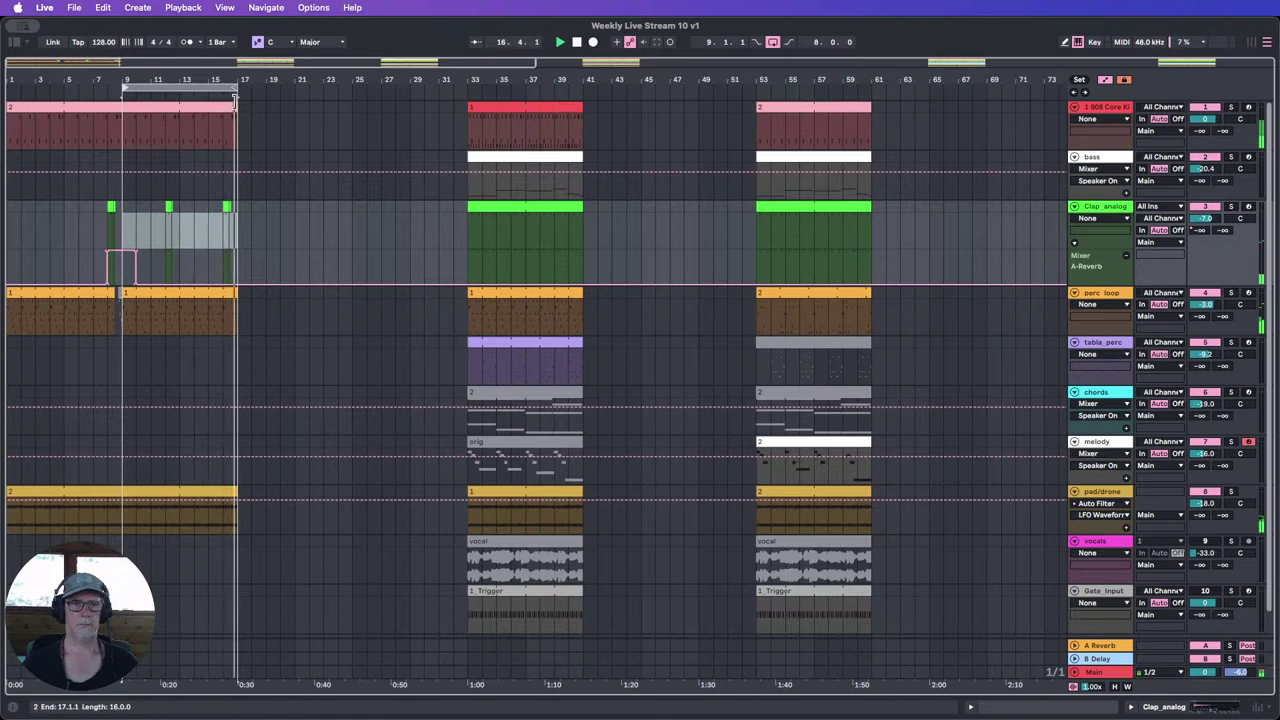
Step: Split the 808 Core Kit clip at 9.1.1 and open the part from bar 9 to 17 for note editing
mouse_move(236, 108)
mouse_down()
mouse_move(110, 107)
mouse_move(232, 109)
mouse_up()
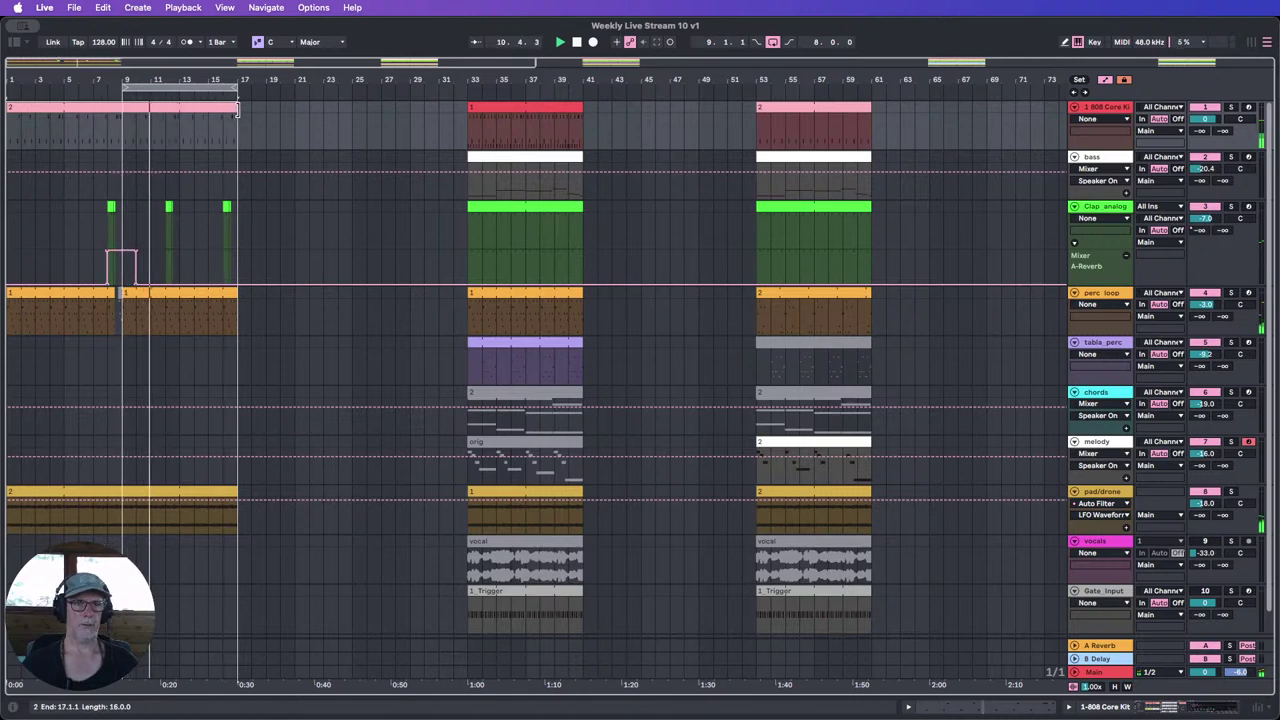
drag(131, 130, 229, 117)
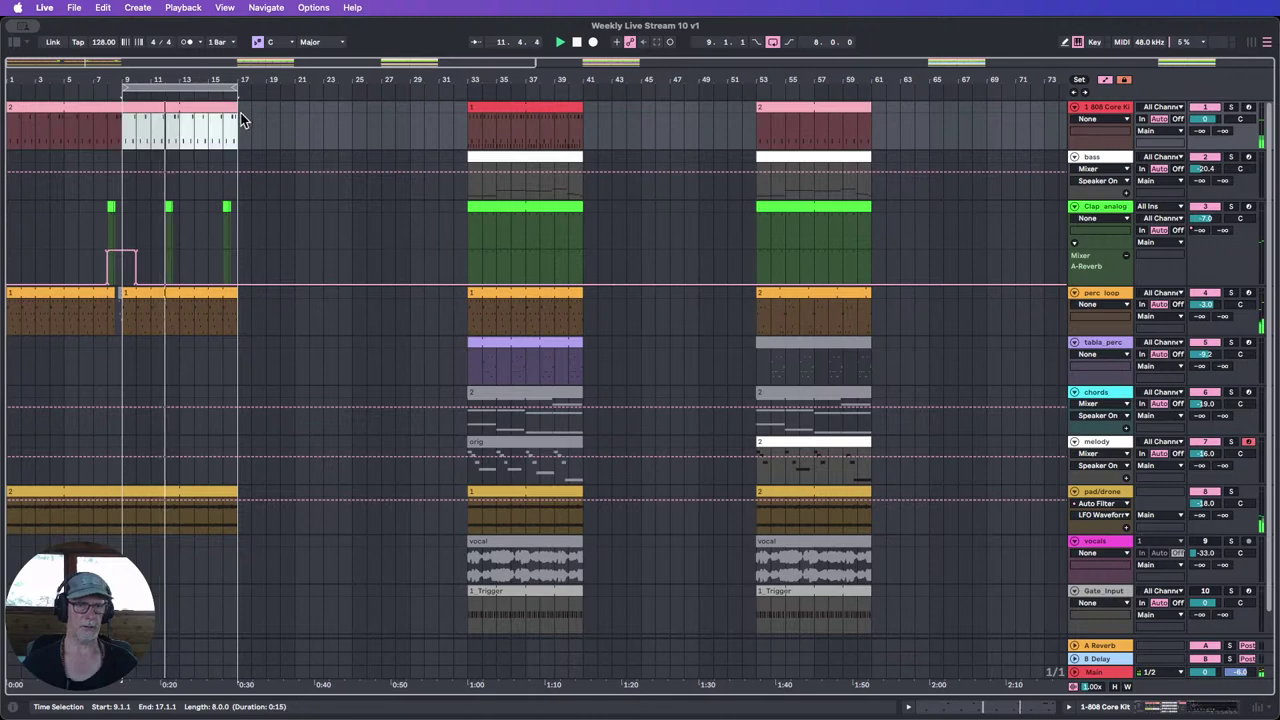
key(super+e)
double_click(172, 108)
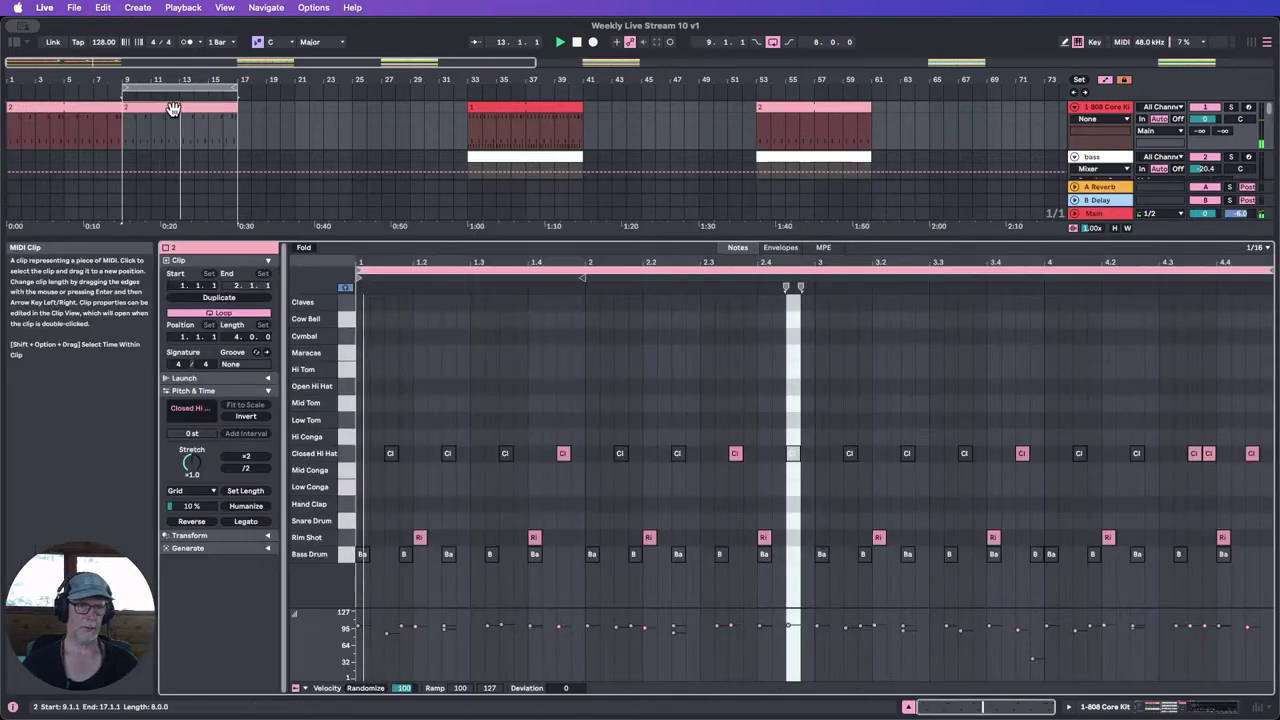
Step: Reactivate all the Closed Hi Hat notes in the 808 Core Kit clip at bar 9 and close the note editor
click(345, 455)
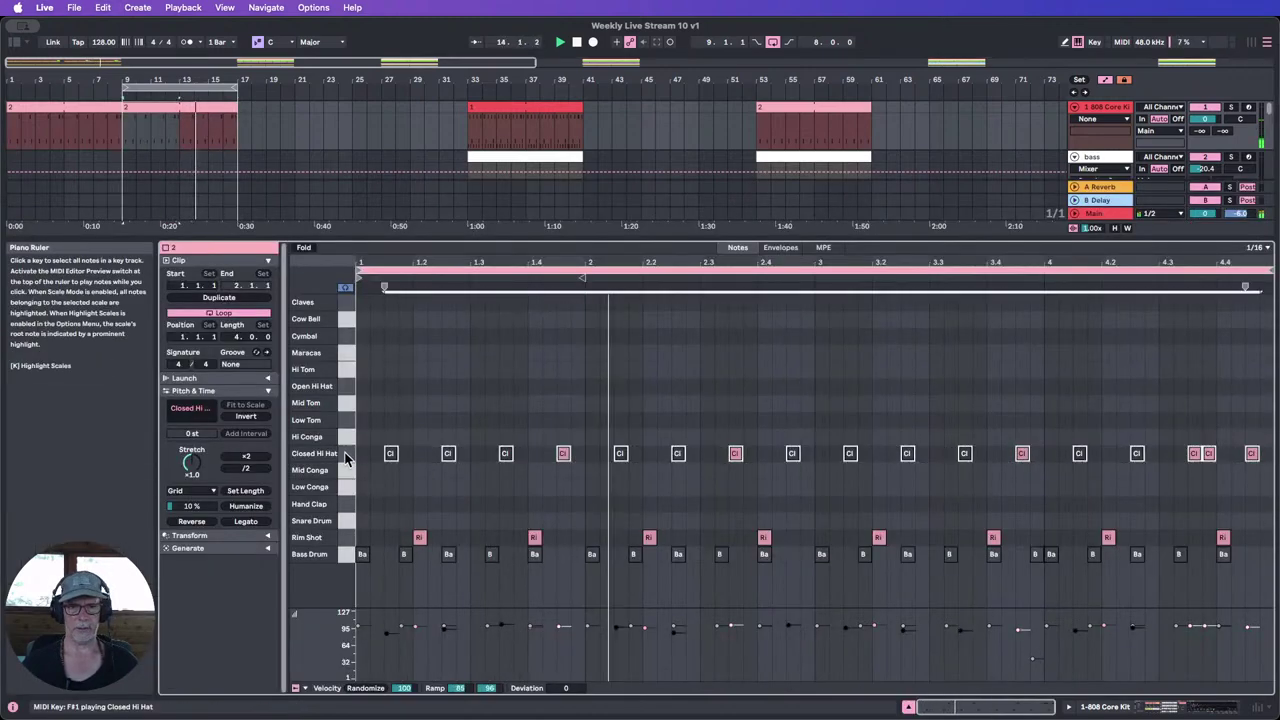
click(463, 480)
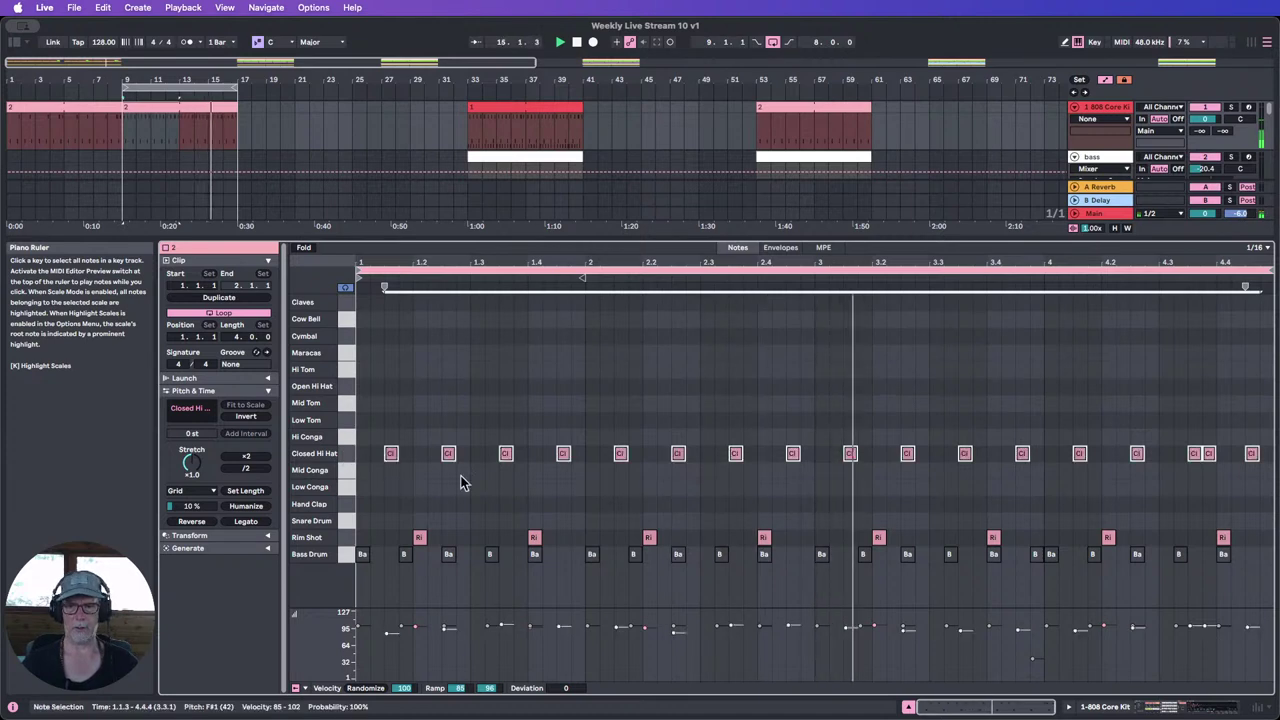
click(909, 707)
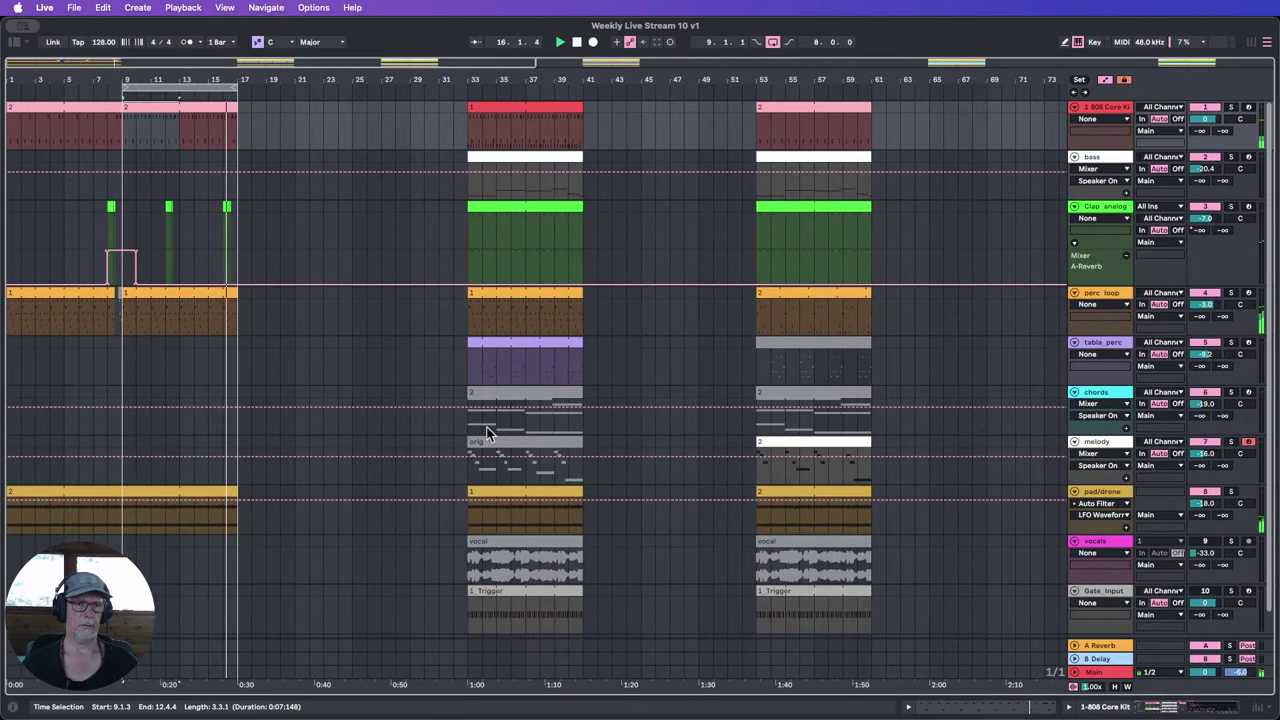
Step: Extend the loop to the sixteen bars from 1.1.1 to 17.1.1 and fit the arrangement's track heights to the window
drag(125, 88, 10, 88)
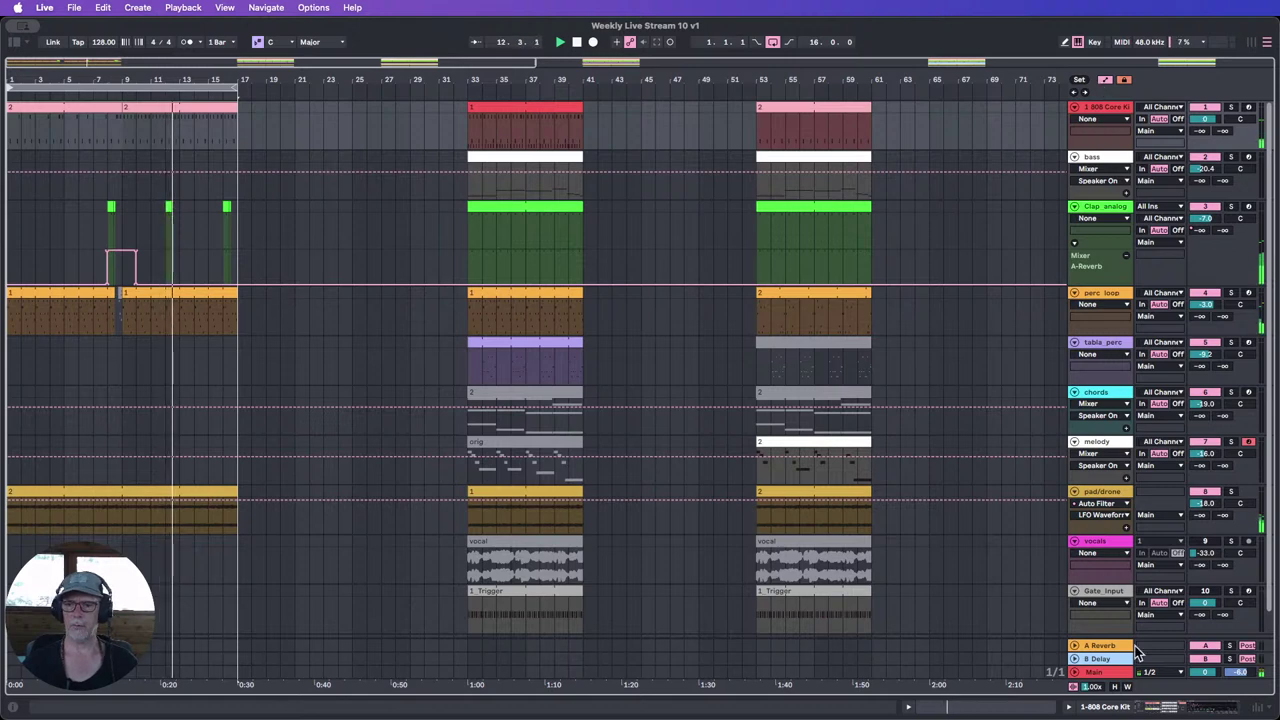
click(1107, 690)
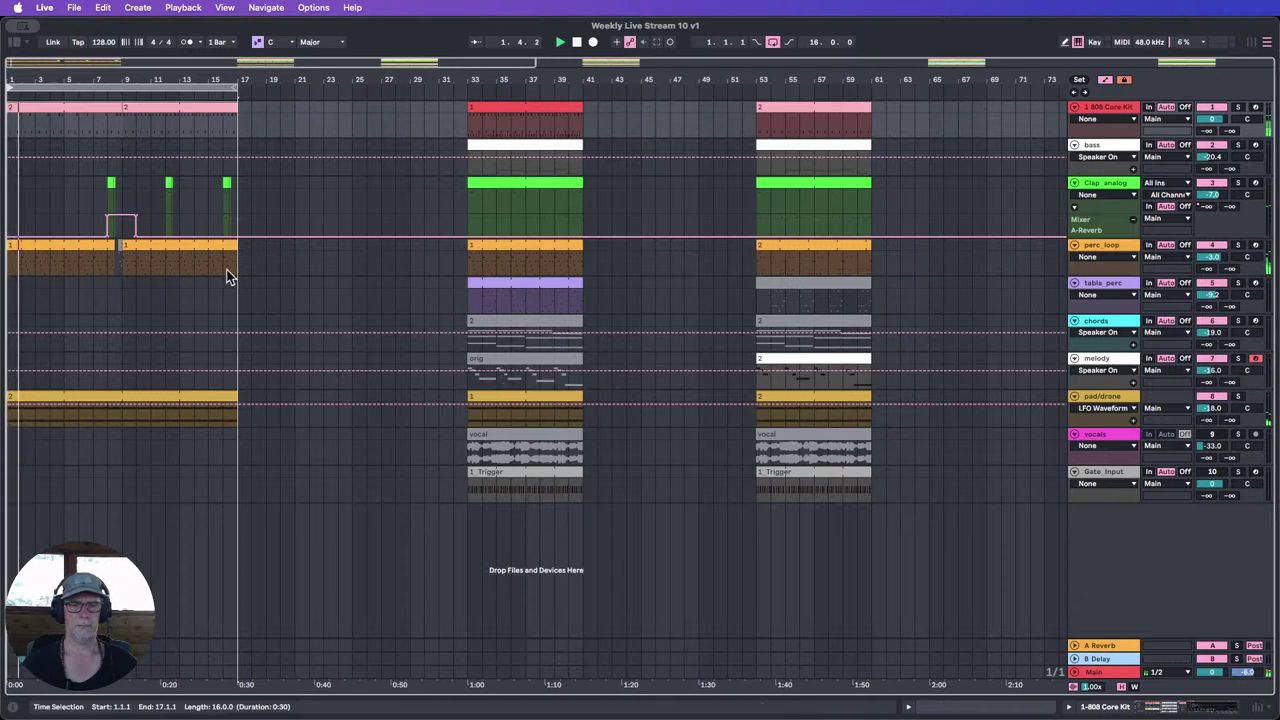
Step: Copy the Clap_analog reverb send automation from 7.1.1 to 11.1.1 and paste it at 15.1.1 and 11.1.1 for the other claps
drag(98, 222, 145, 219)
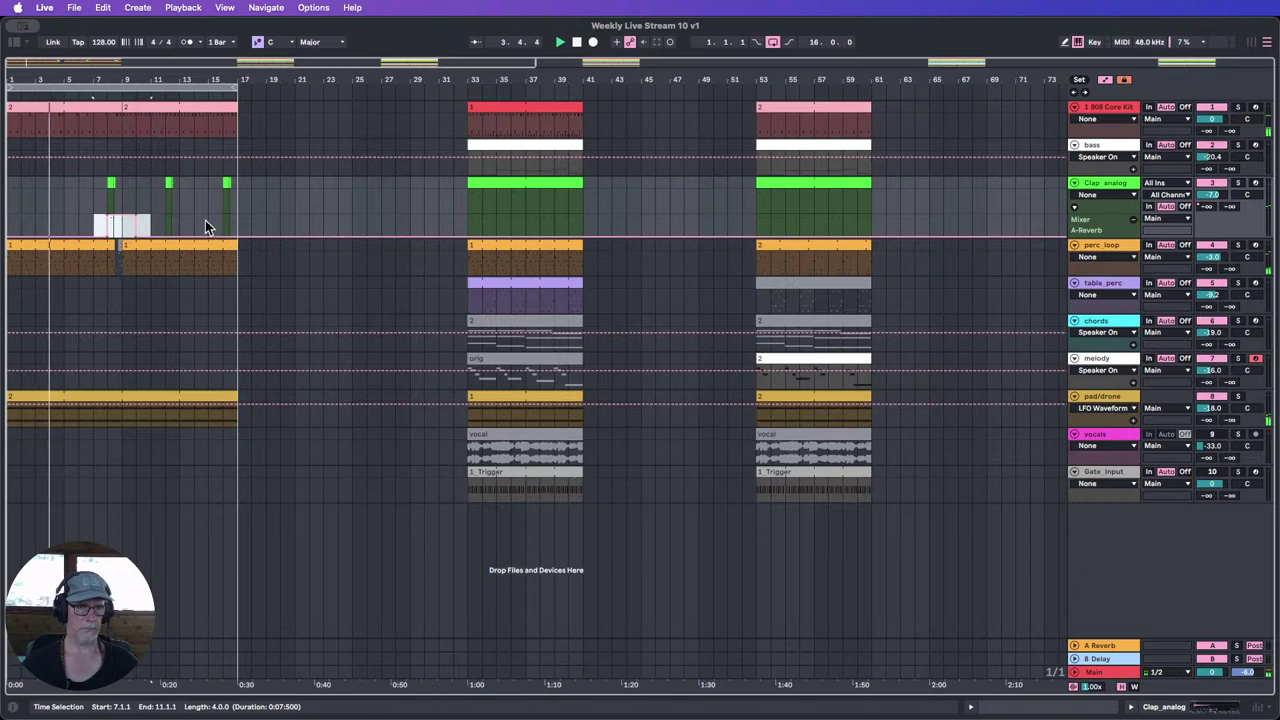
click(209, 225)
key(super+v)
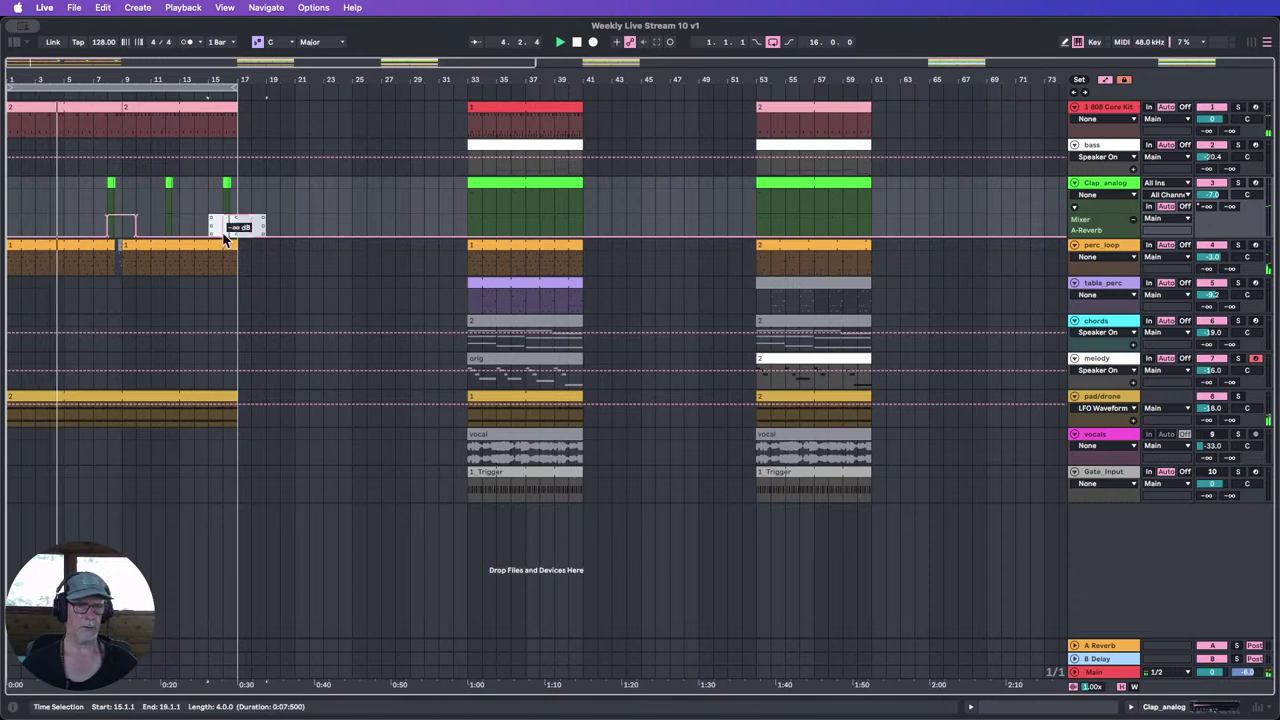
click(157, 218)
key(super+v)
click(324, 203)
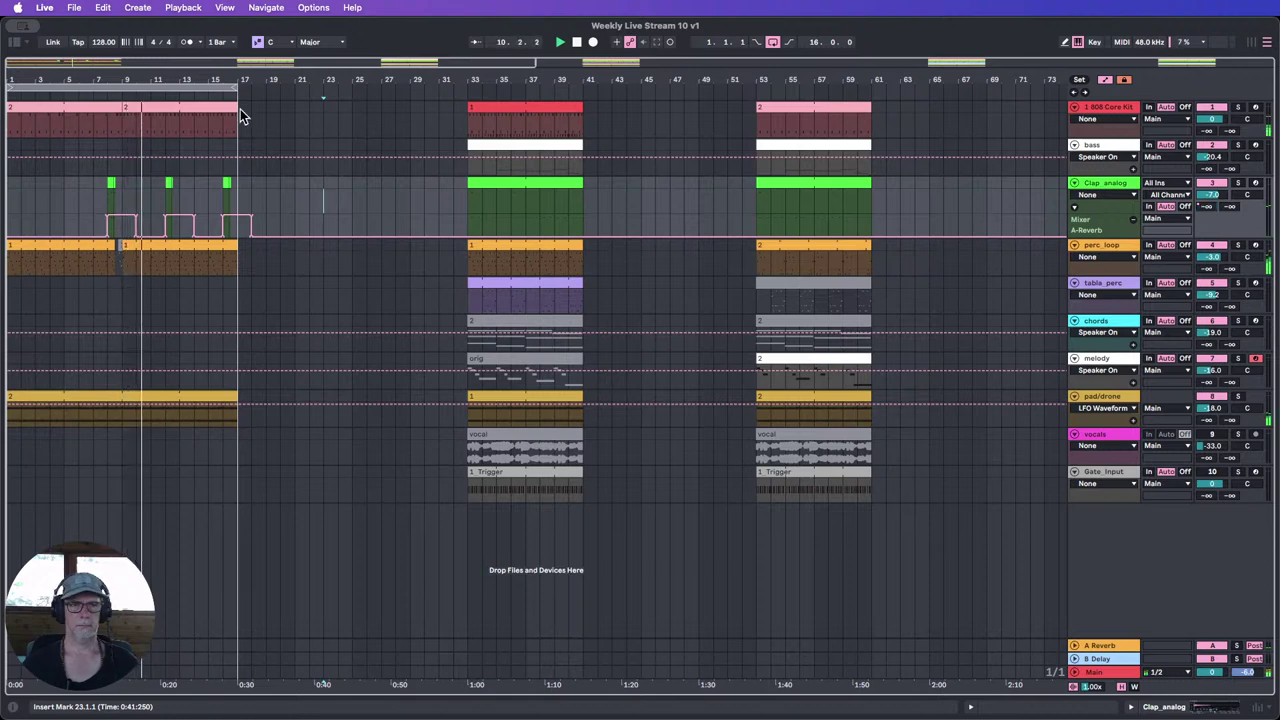
Step: Extend the 808 Core Kit and perc_loop clips that start at bar 9 so they run to bar 33
drag(240, 109, 467, 110)
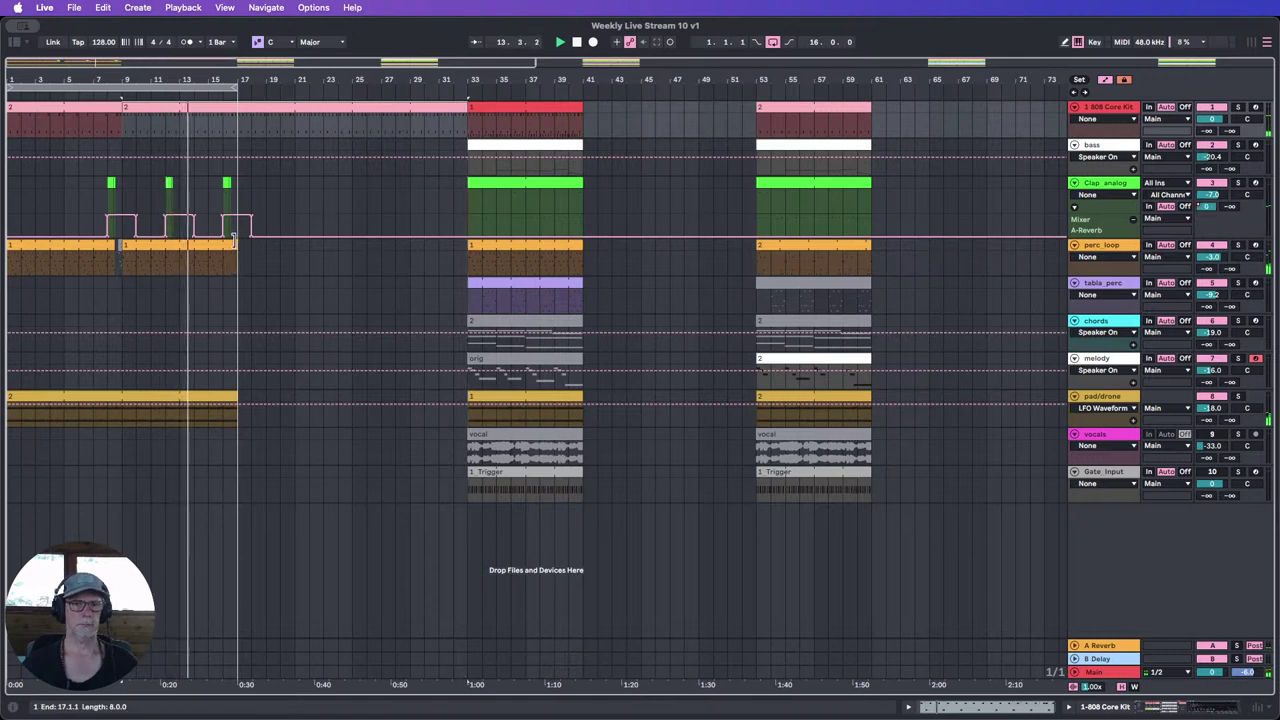
drag(231, 245, 467, 245)
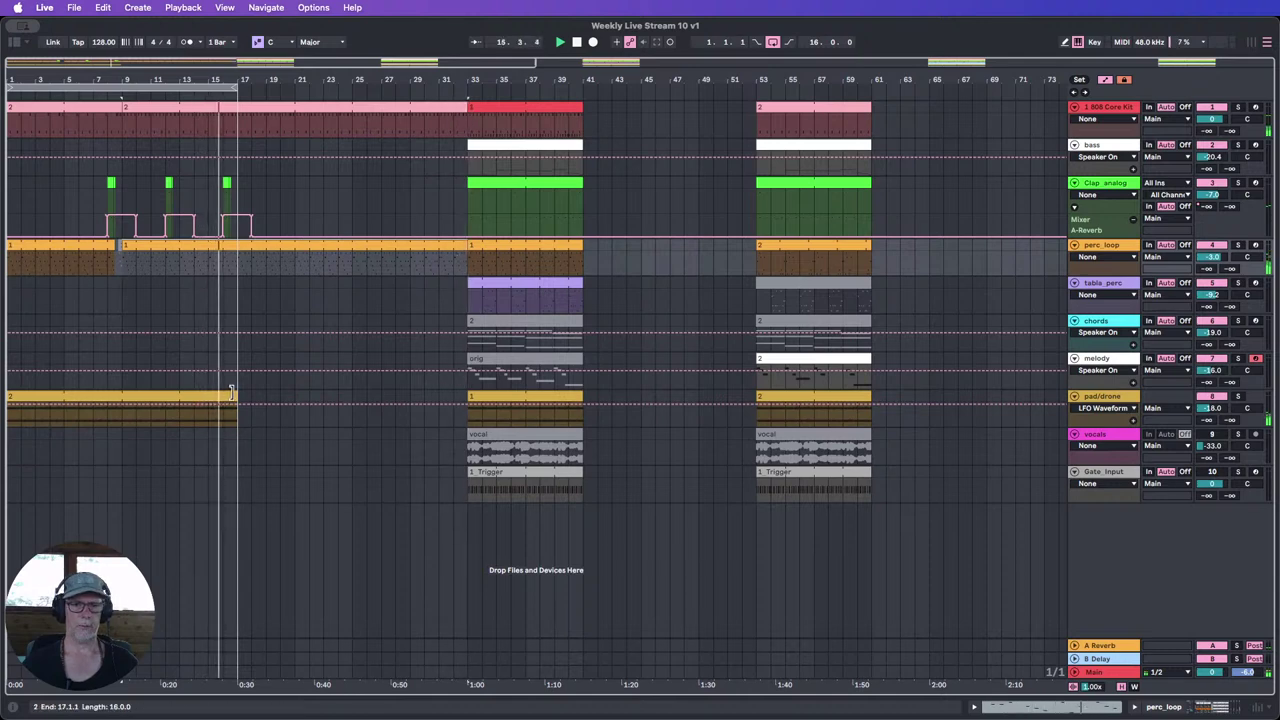
Step: Extend the pad/drone clip's end from bar 17 to bar 33
drag(231, 395, 467, 397)
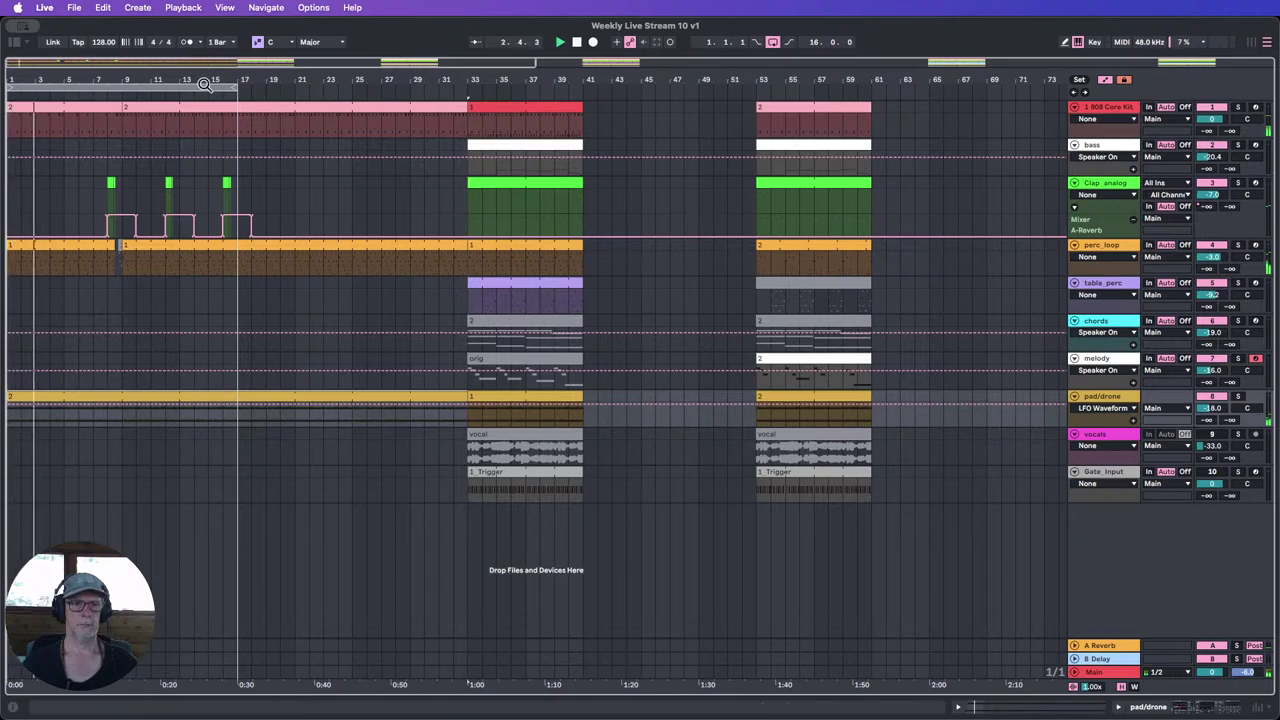
Step: Copy the perc_loop break from bar 8 to bar 16 so it leads into bar 17, and loop bars 9 to 17
drag(205, 80, 383, 151)
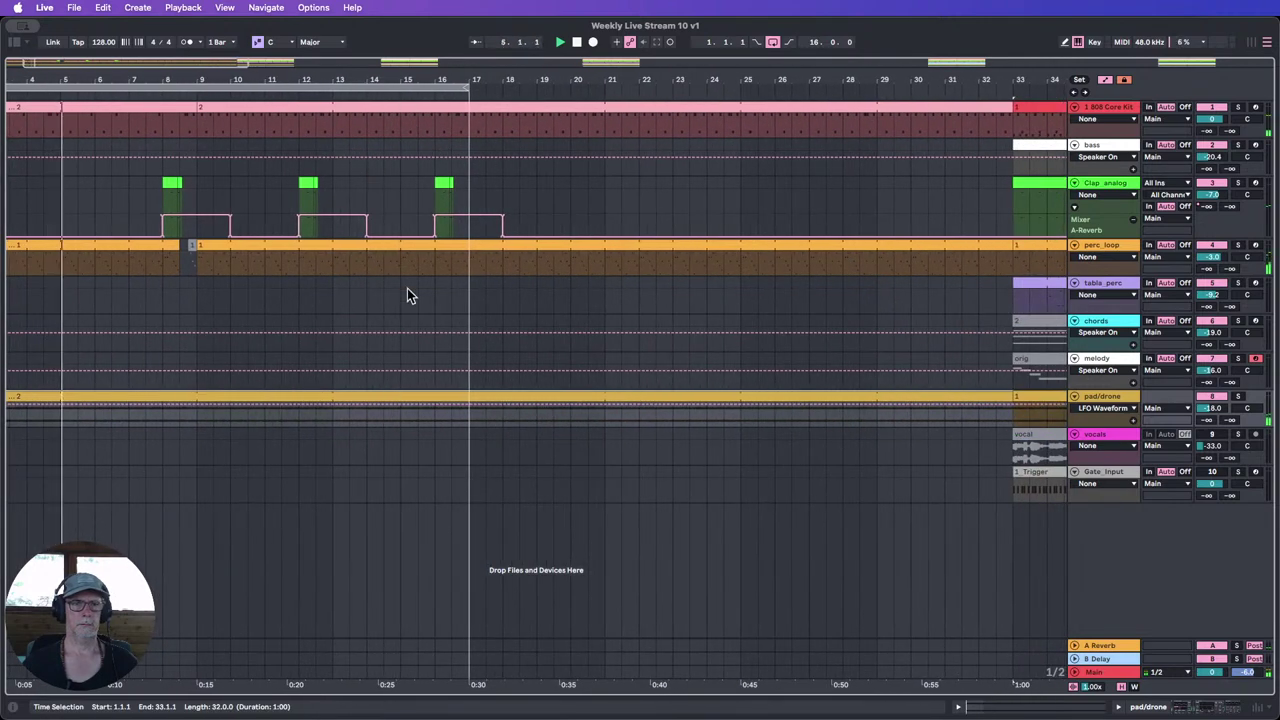
click(197, 261)
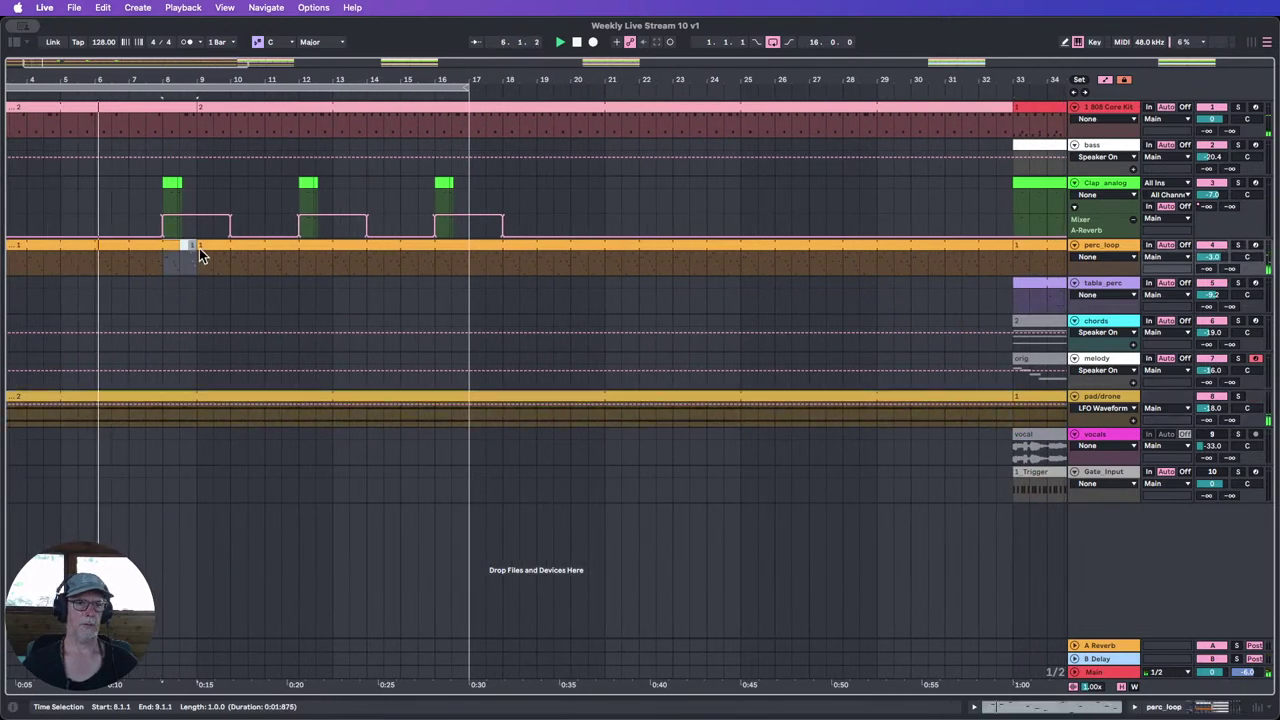
click(448, 268)
drag(433, 246, 445, 247)
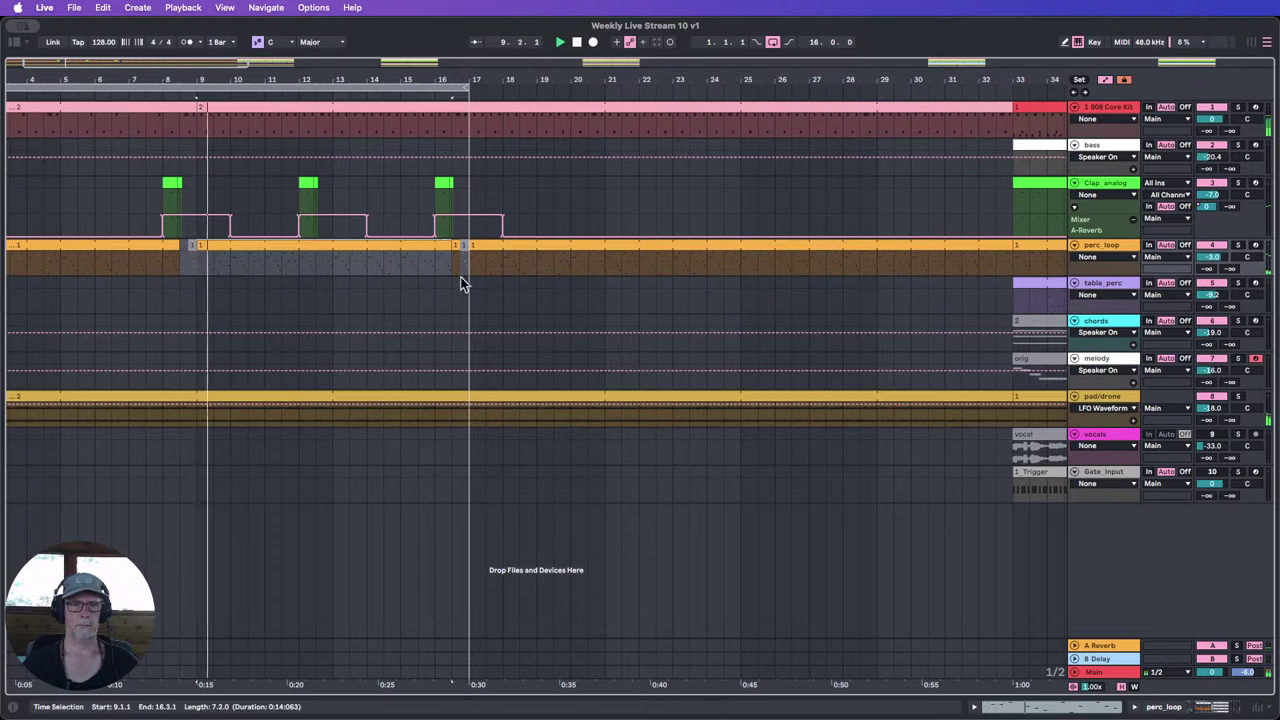
drag(354, 80, 354, 66)
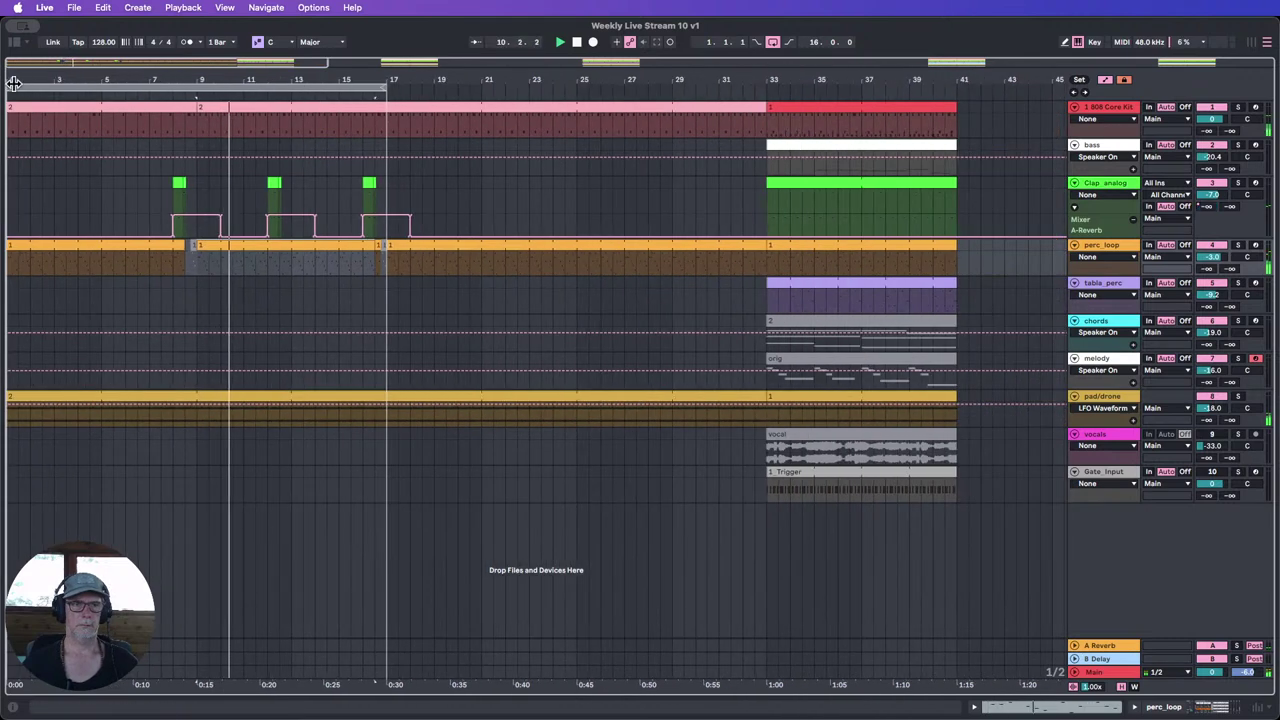
drag(10, 88, 196, 91)
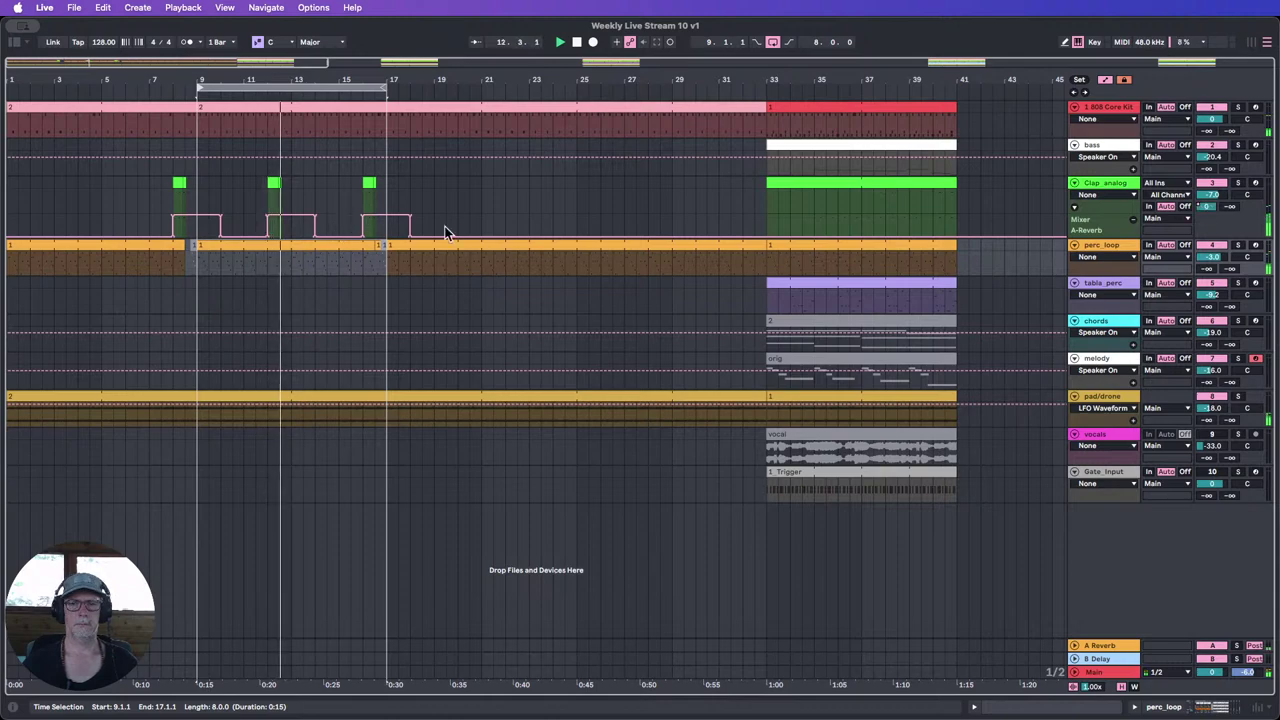
Step: Replace the 808 Core Kit pattern in bars 17 to 33 with the red clip from bar 33, and move the loop to bars 17–25
drag(399, 81, 400, 50)
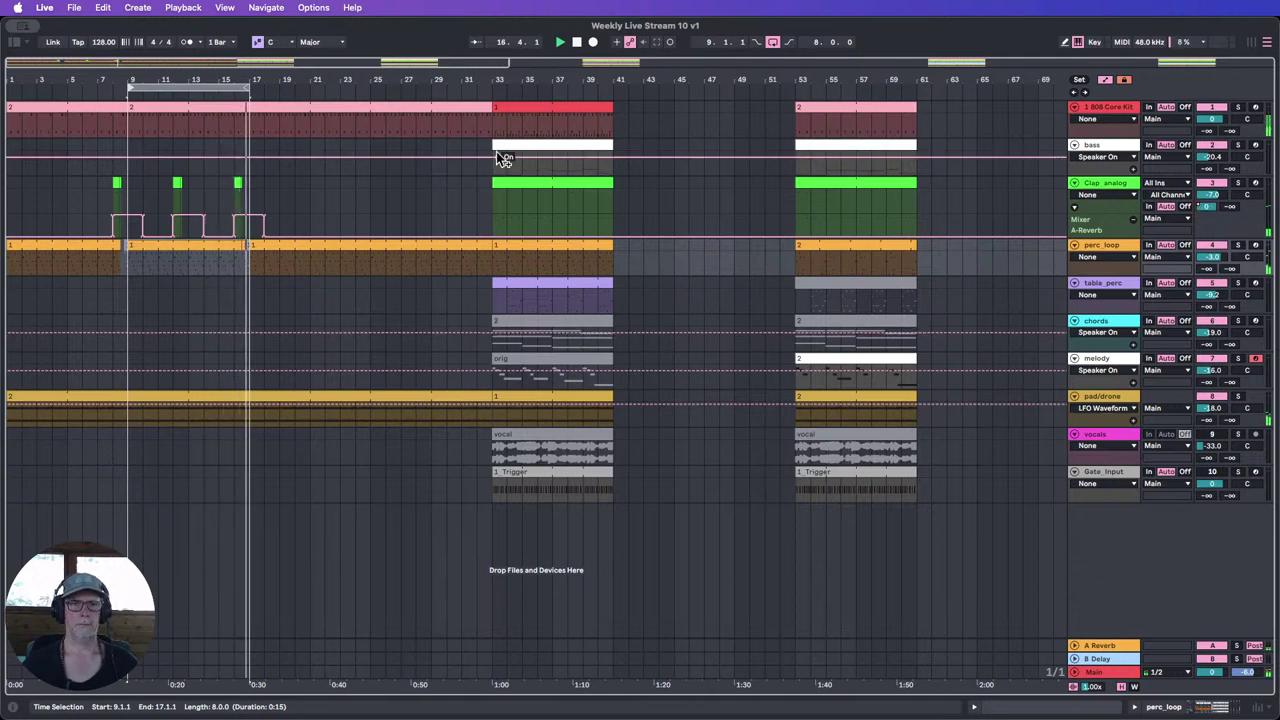
click(477, 102)
drag(477, 102, 250, 103)
click(552, 106)
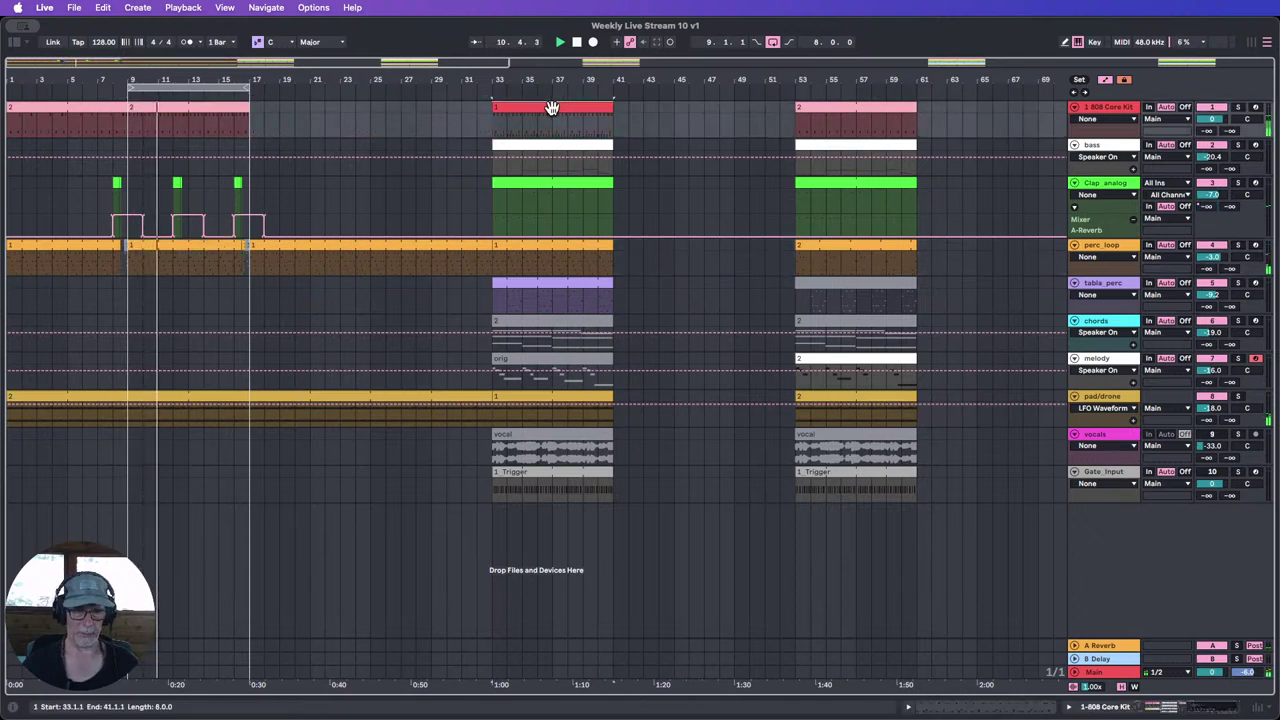
drag(552, 106, 492, 106)
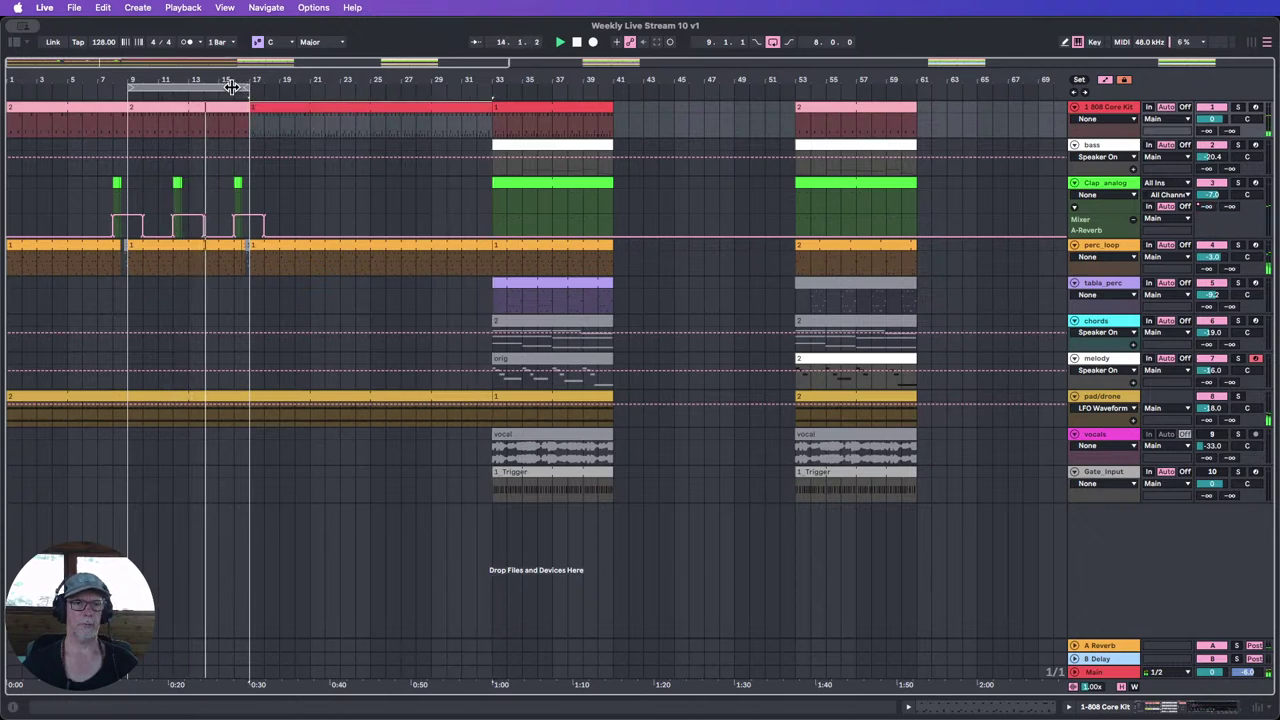
drag(222, 88, 358, 90)
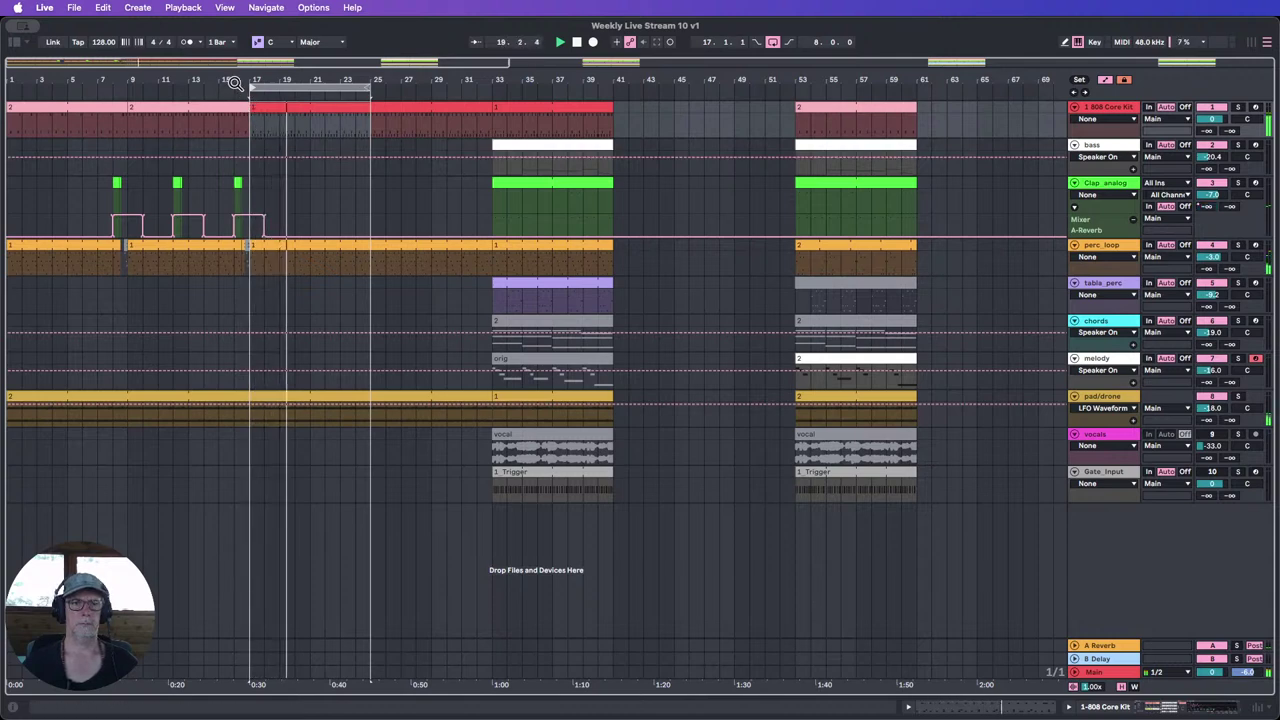
Step: Enlarge the pad/drone track and display its Auto Filter Frequency automation
drag(235, 84, 262, 90)
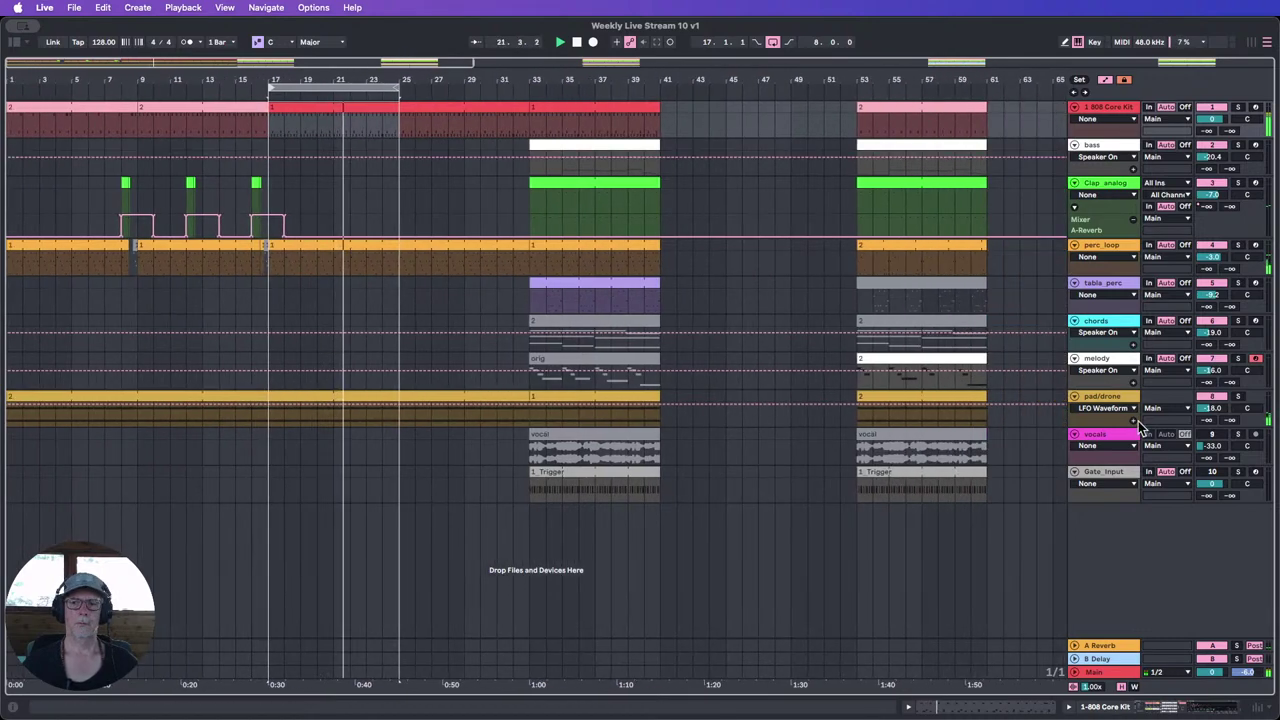
drag(1113, 427, 1113, 464)
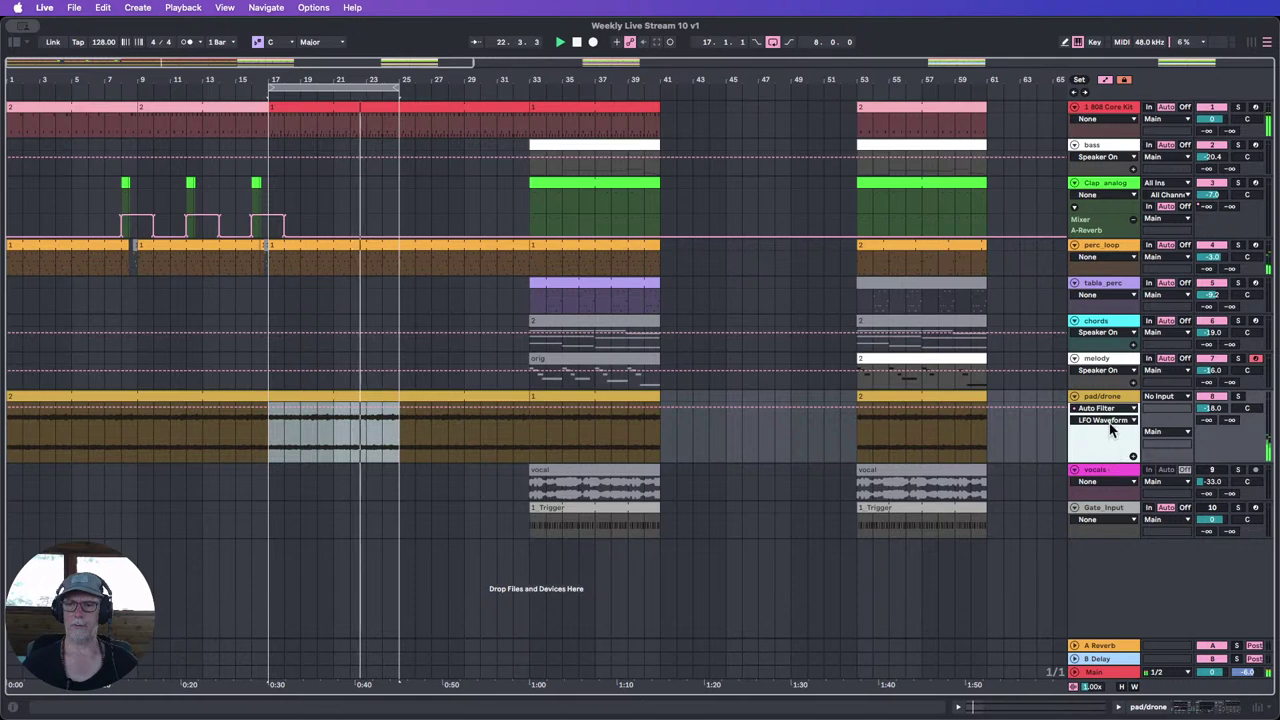
click(1108, 410)
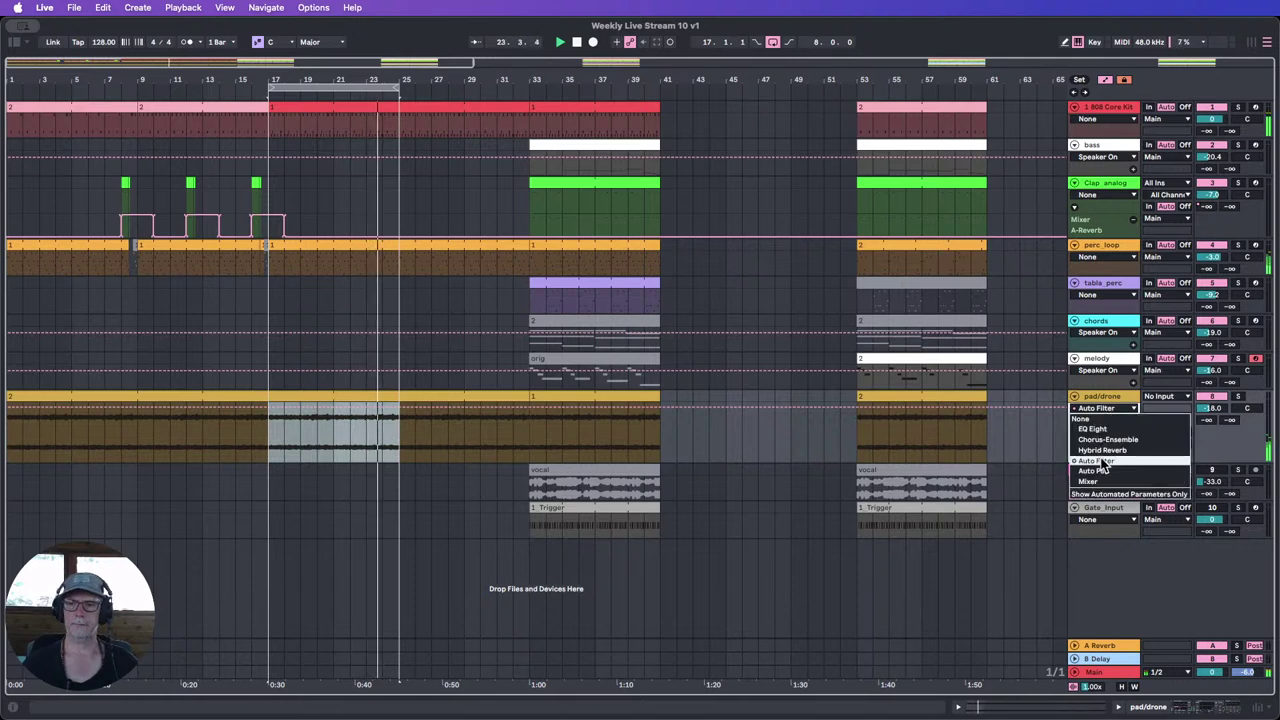
click(1102, 461)
click(1107, 408)
click(1107, 412)
click(1107, 420)
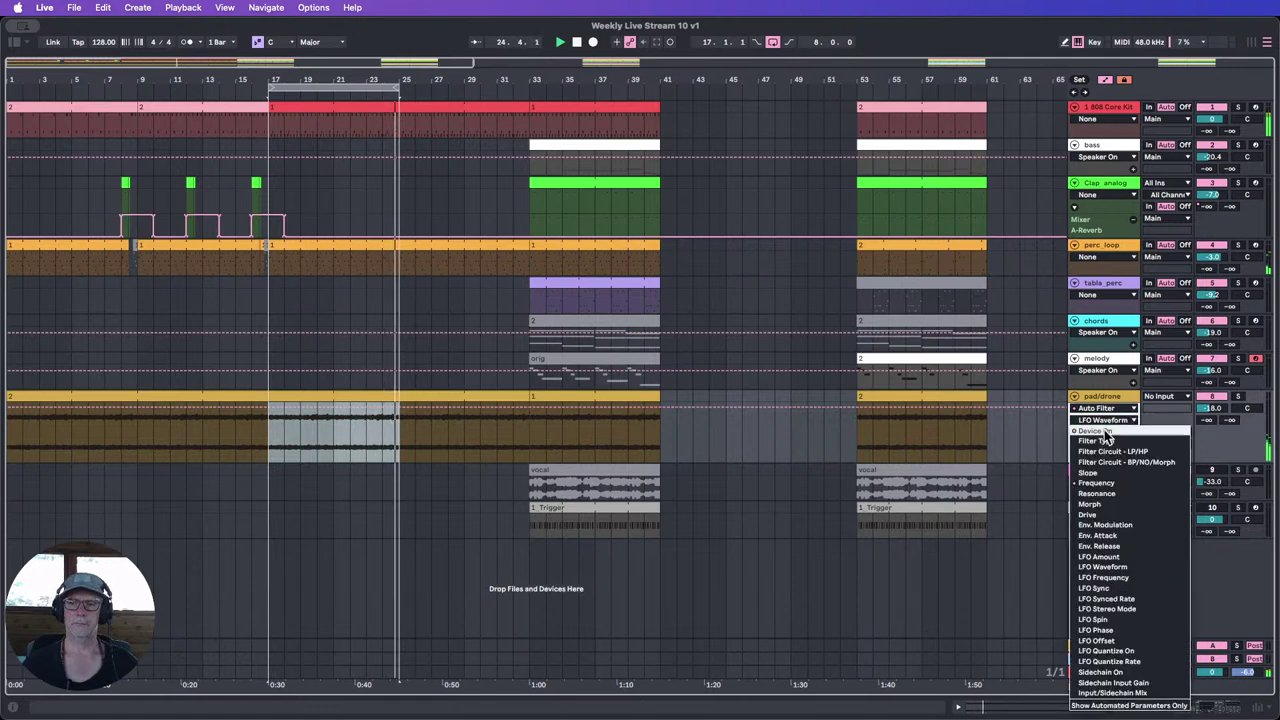
click(1097, 483)
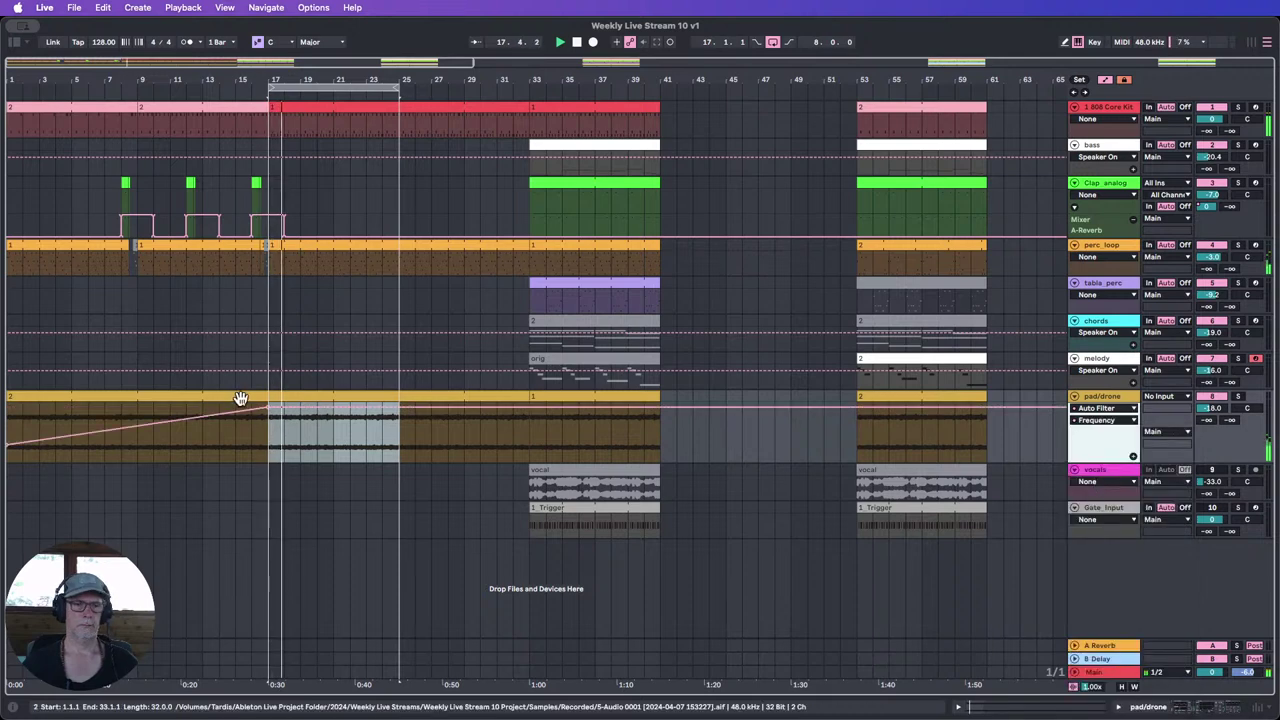
Step: Shape the pad/drone filter Frequency to fall from bar 17 to about 118 Hz at bar 21, then rise towards bar 41
drag(303, 408, 621, 407)
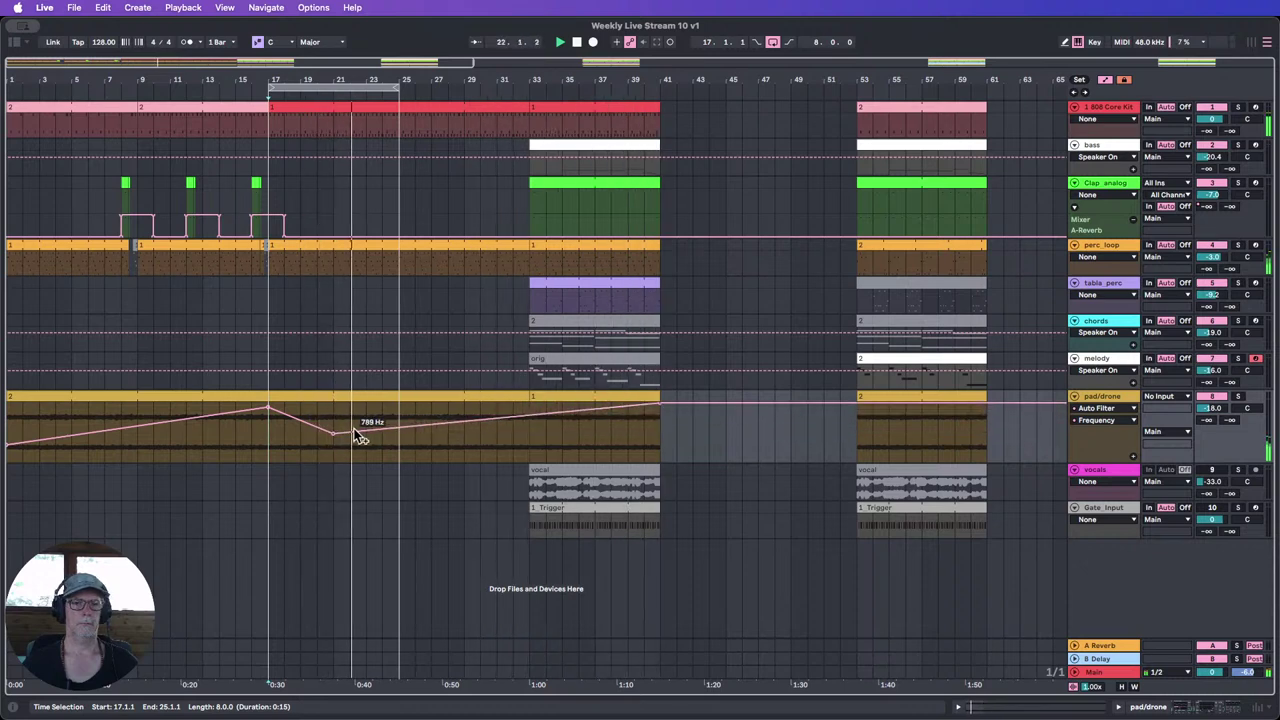
drag(335, 434, 333, 445)
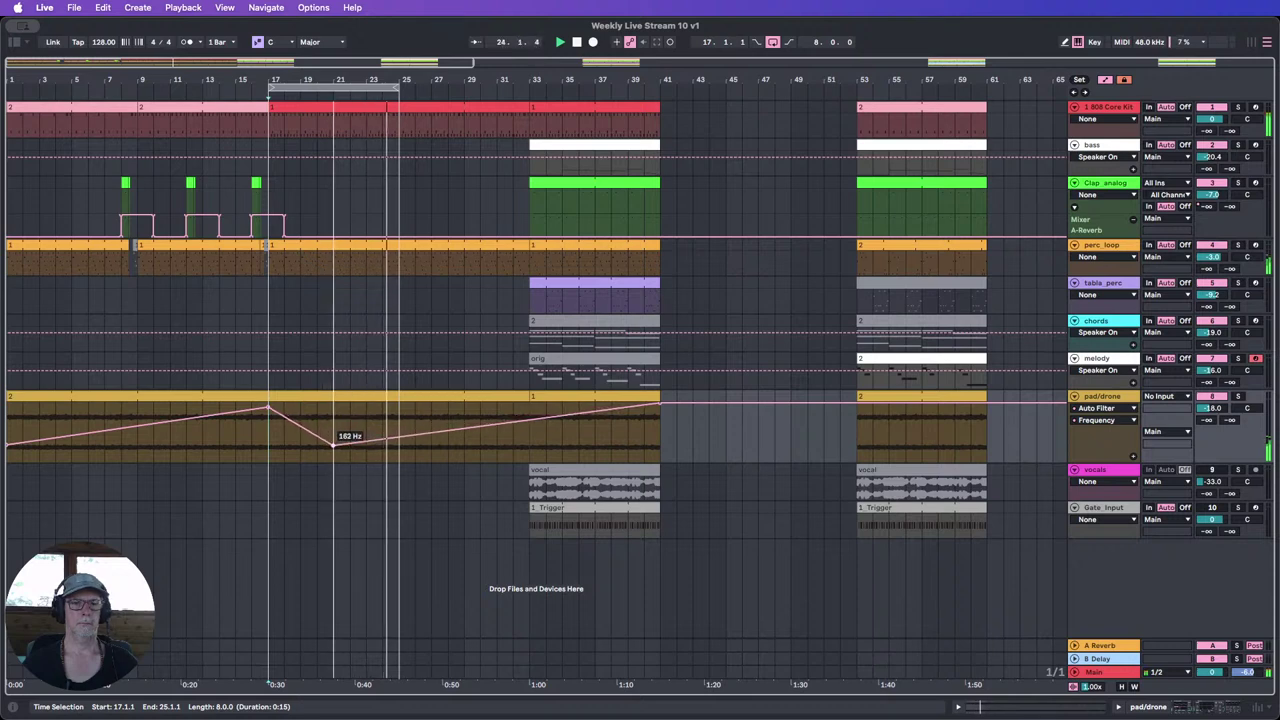
drag(333, 445, 333, 447)
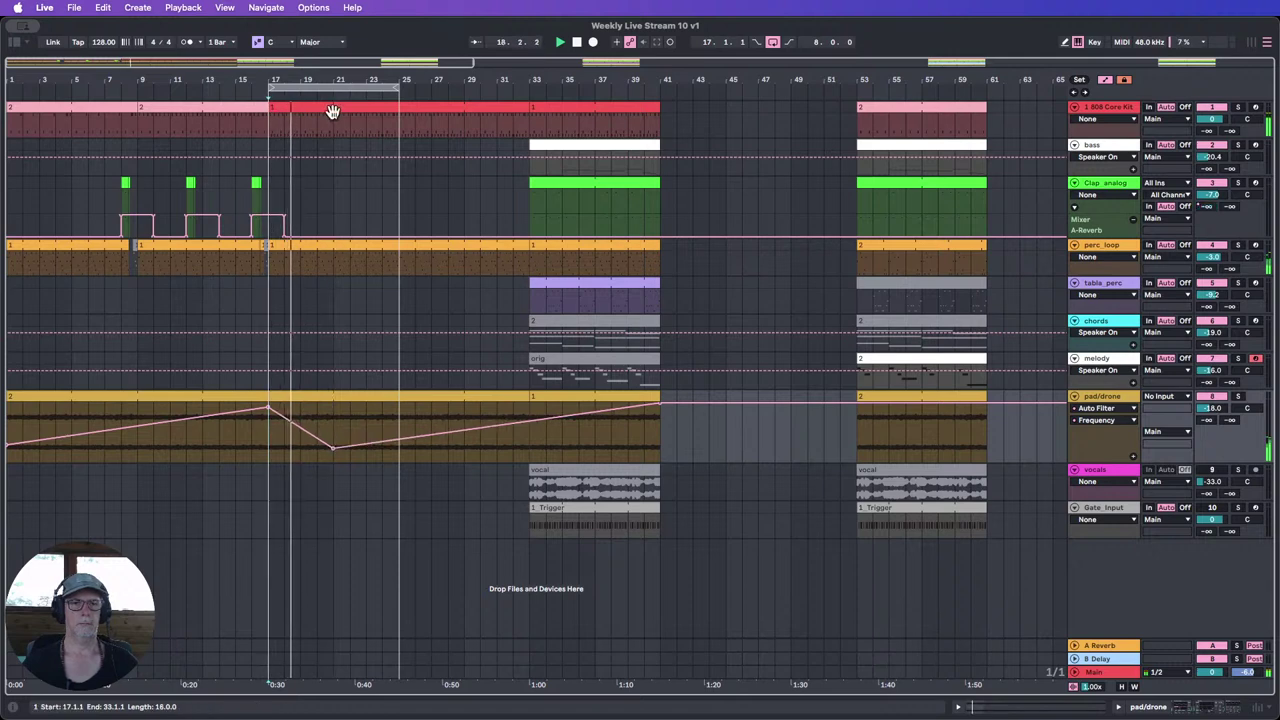
Step: Add a filter Frequency peak at bar 29 and a low point at bar 33 in the pad/drone automation
drag(330, 82, 308, 78)
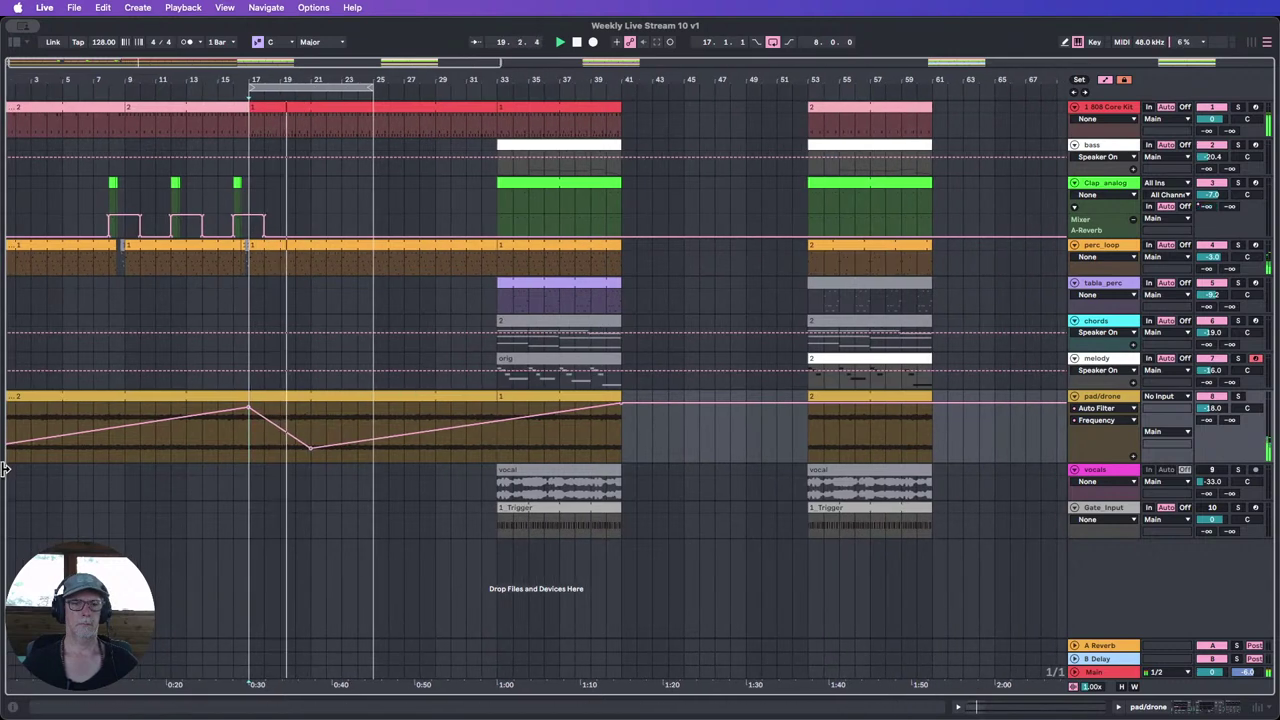
drag(186, 77, 192, 77)
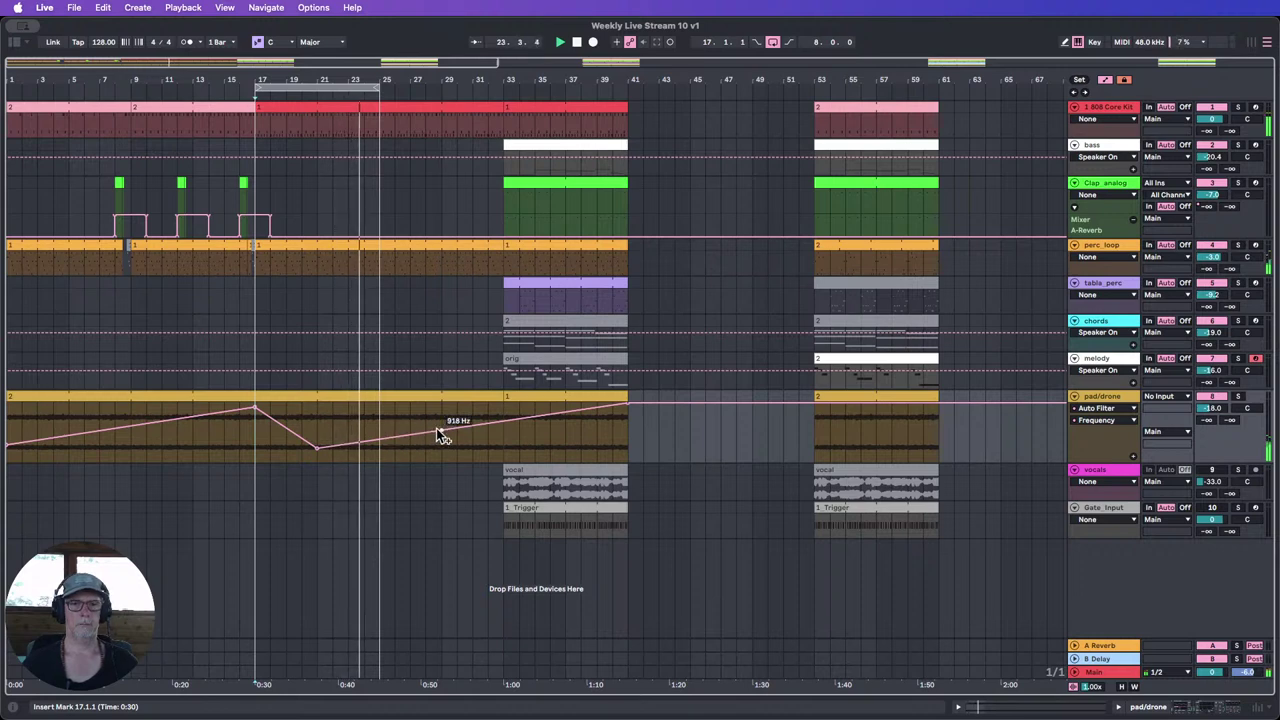
drag(442, 429, 442, 407)
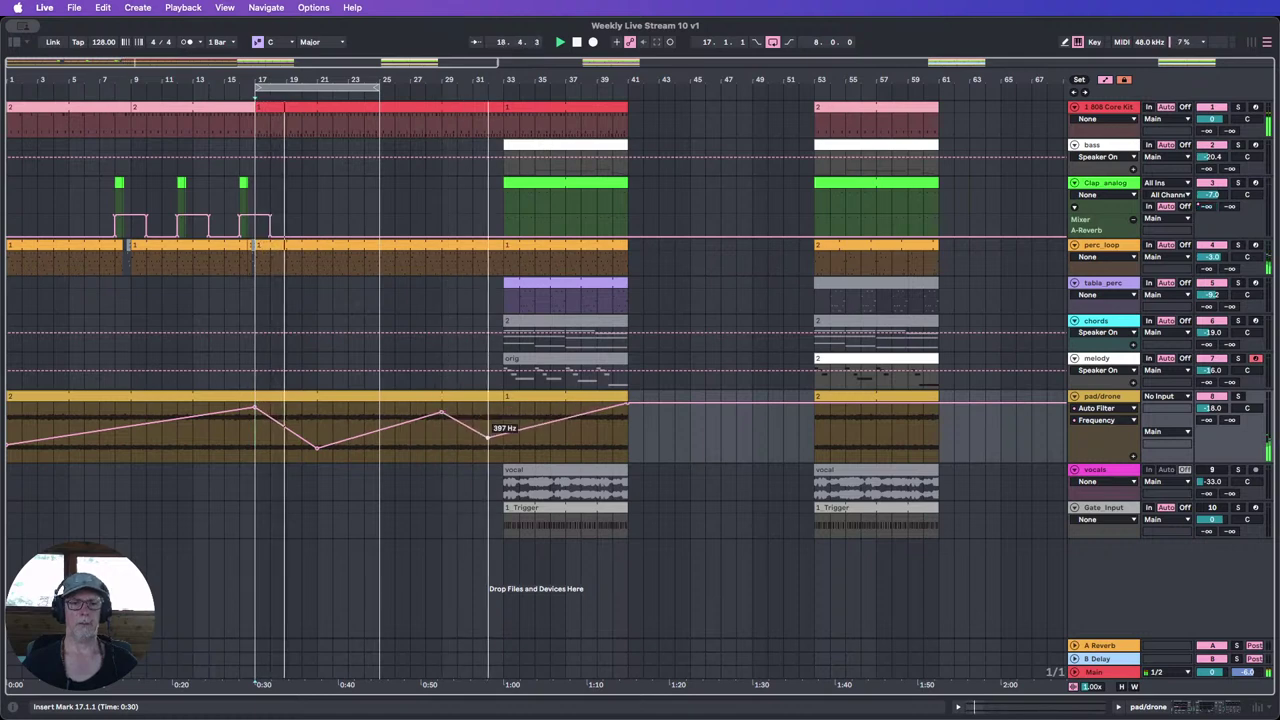
click(504, 446)
drag(504, 446, 504, 448)
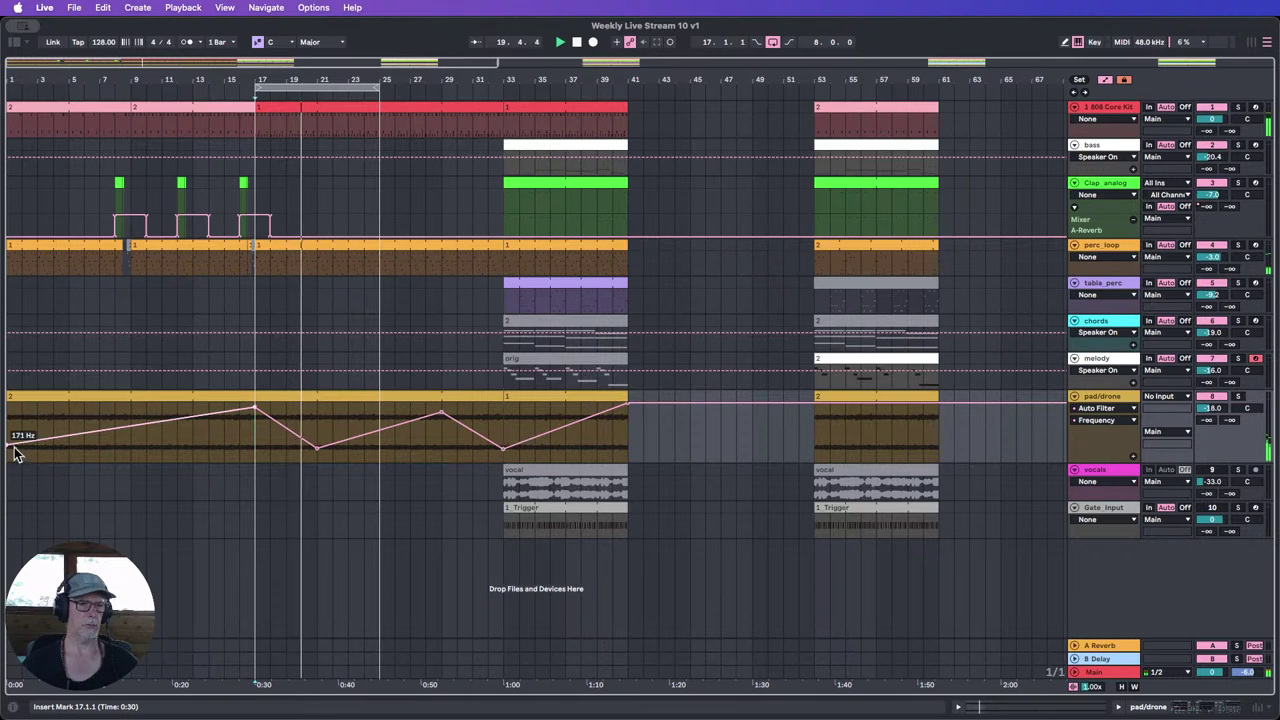
Step: Lower the pad/drone filter Frequency breakpoint at bar 21 to about 107 Hz
mouse_move(319, 450)
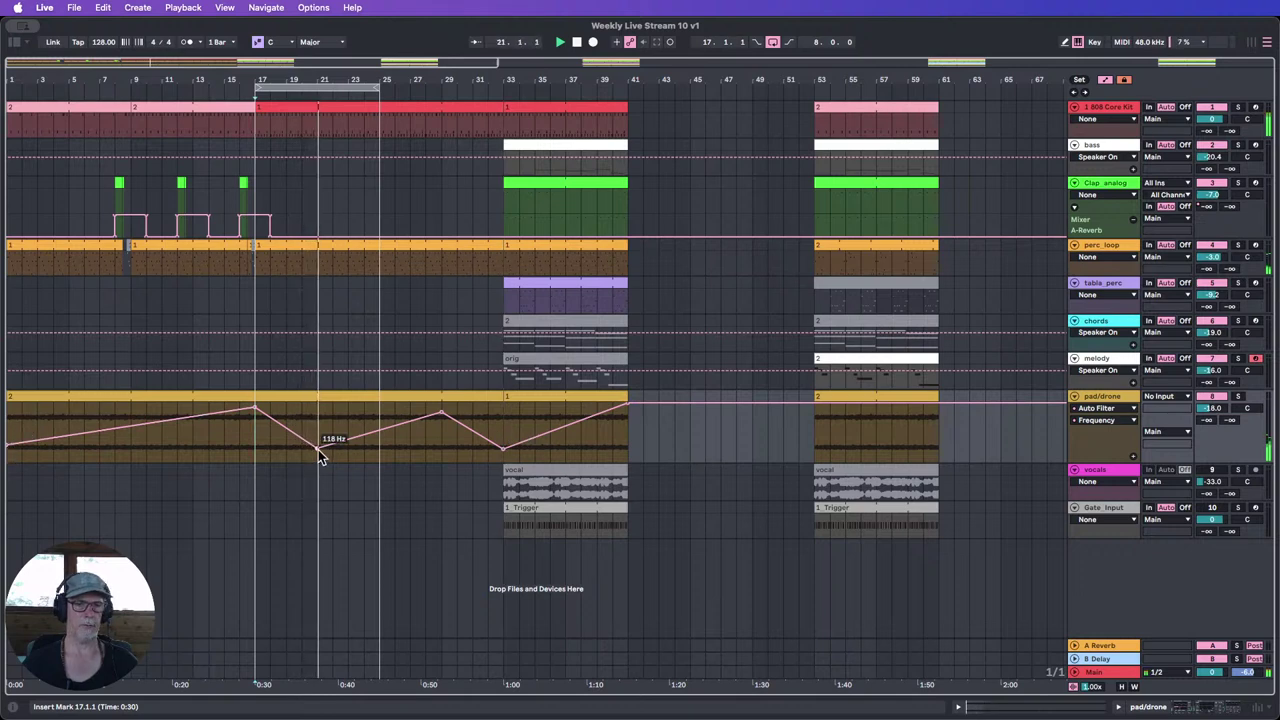
drag(318, 449, 316, 451)
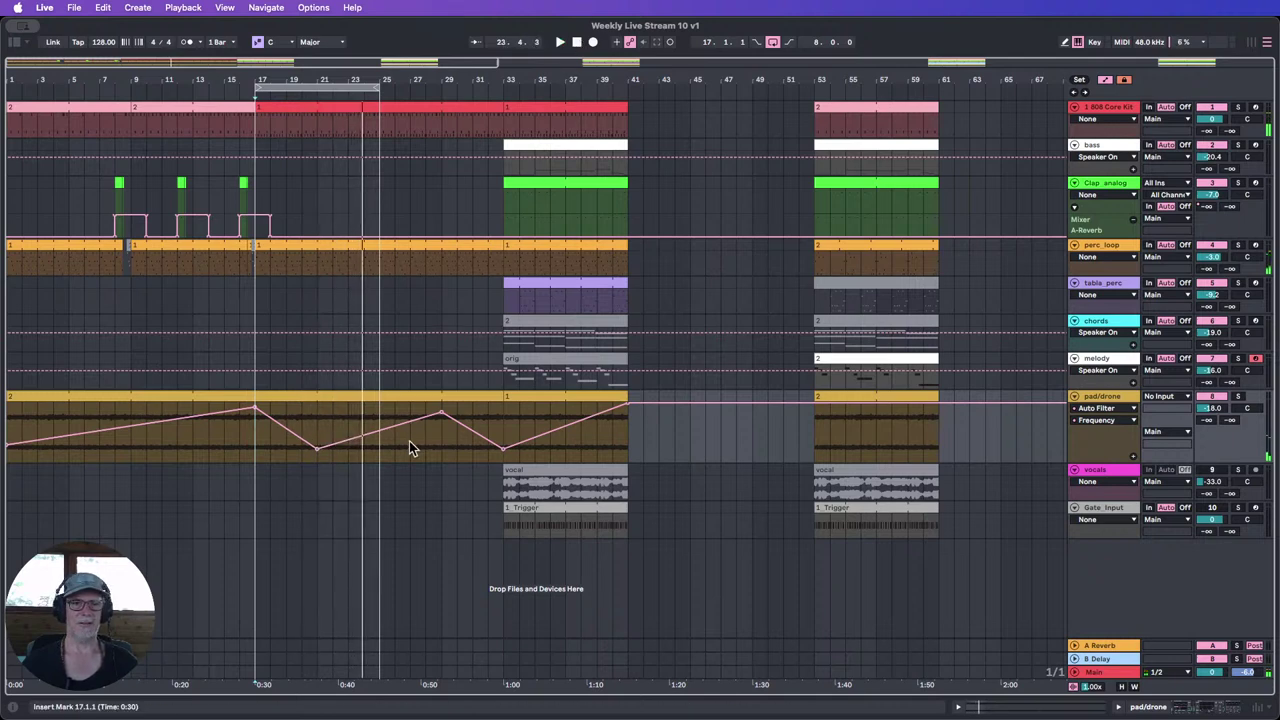
Step: Set the pad/drone Auto Filter's Device On automation to On from bar 17 onward, and check the track's device chain
click(1103, 418)
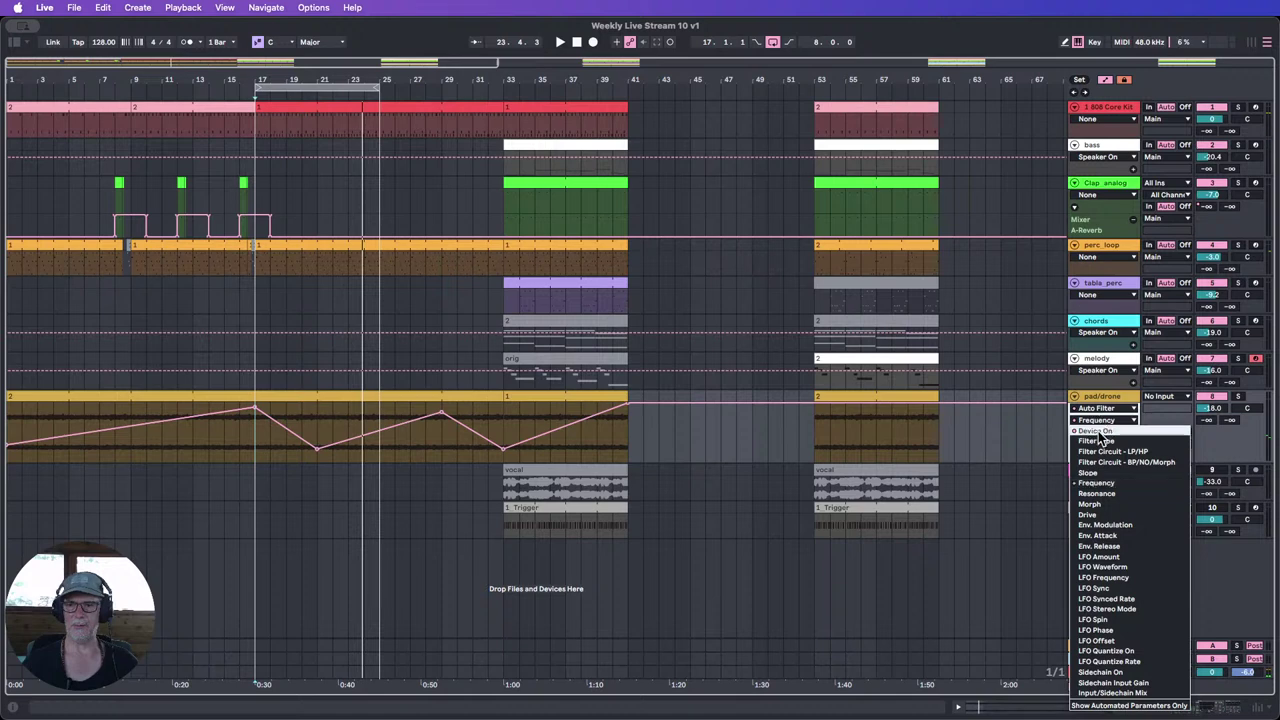
click(1095, 436)
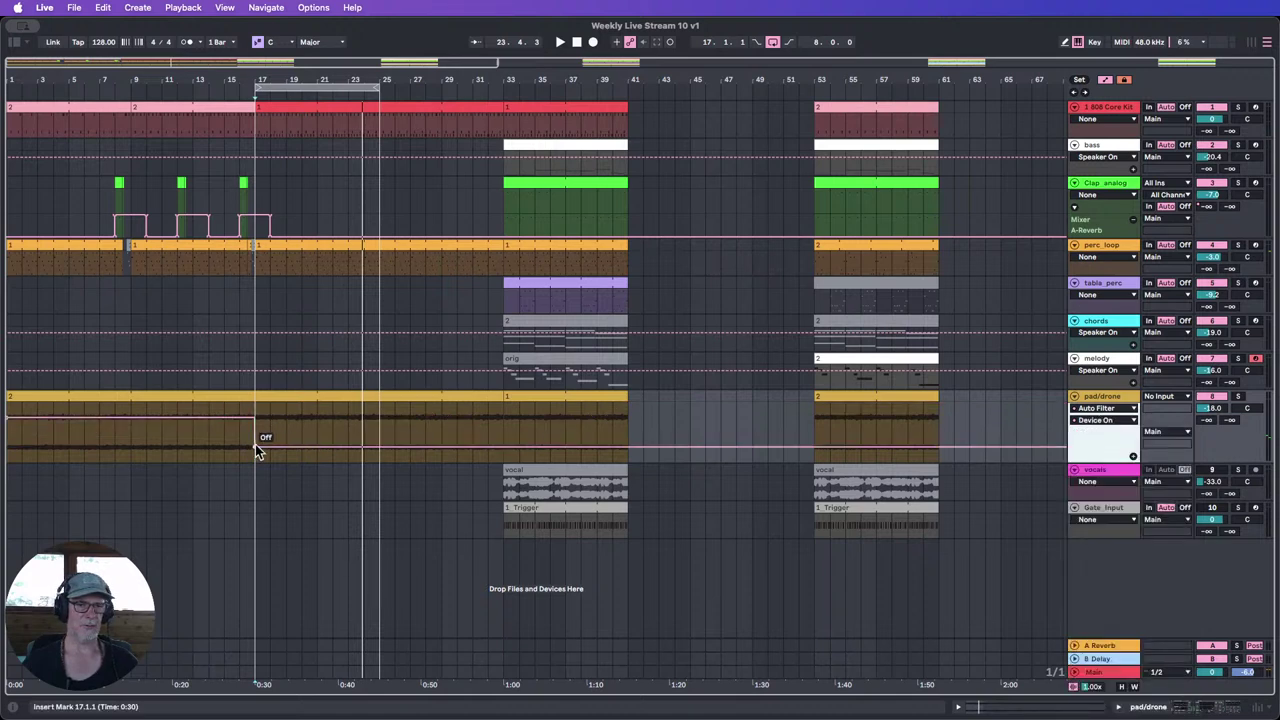
drag(255, 444, 255, 417)
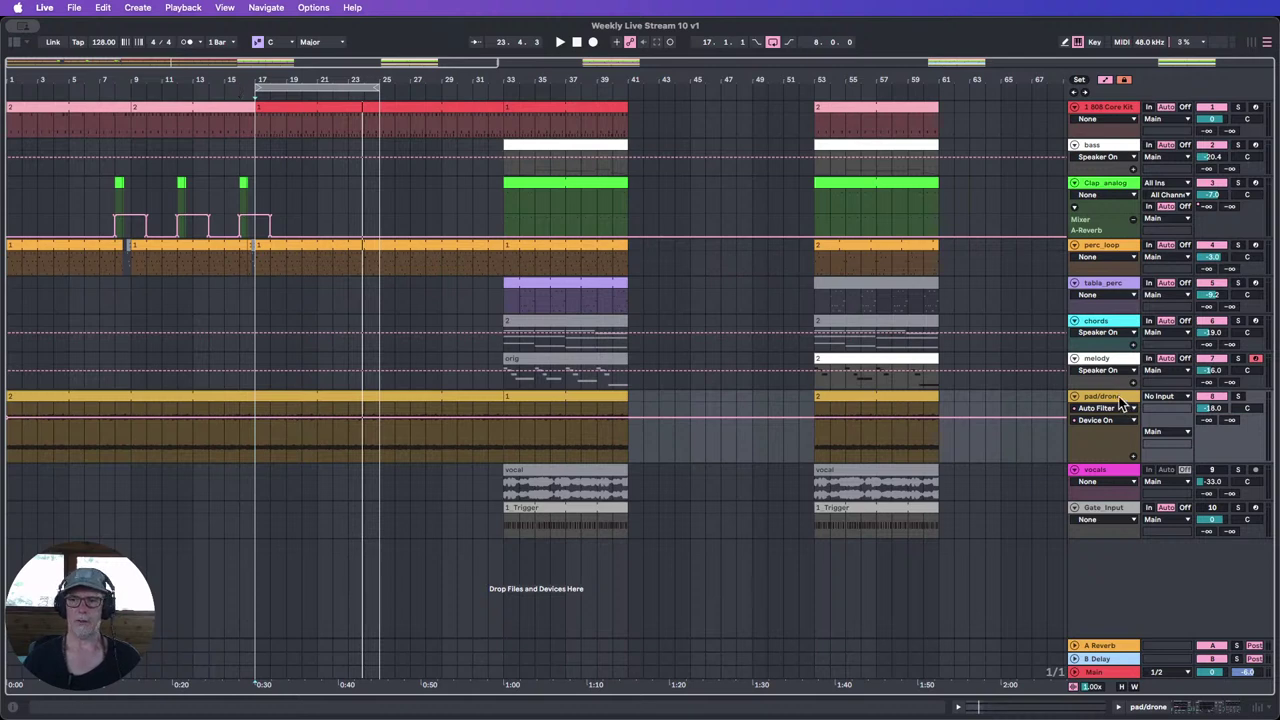
double_click(1121, 402)
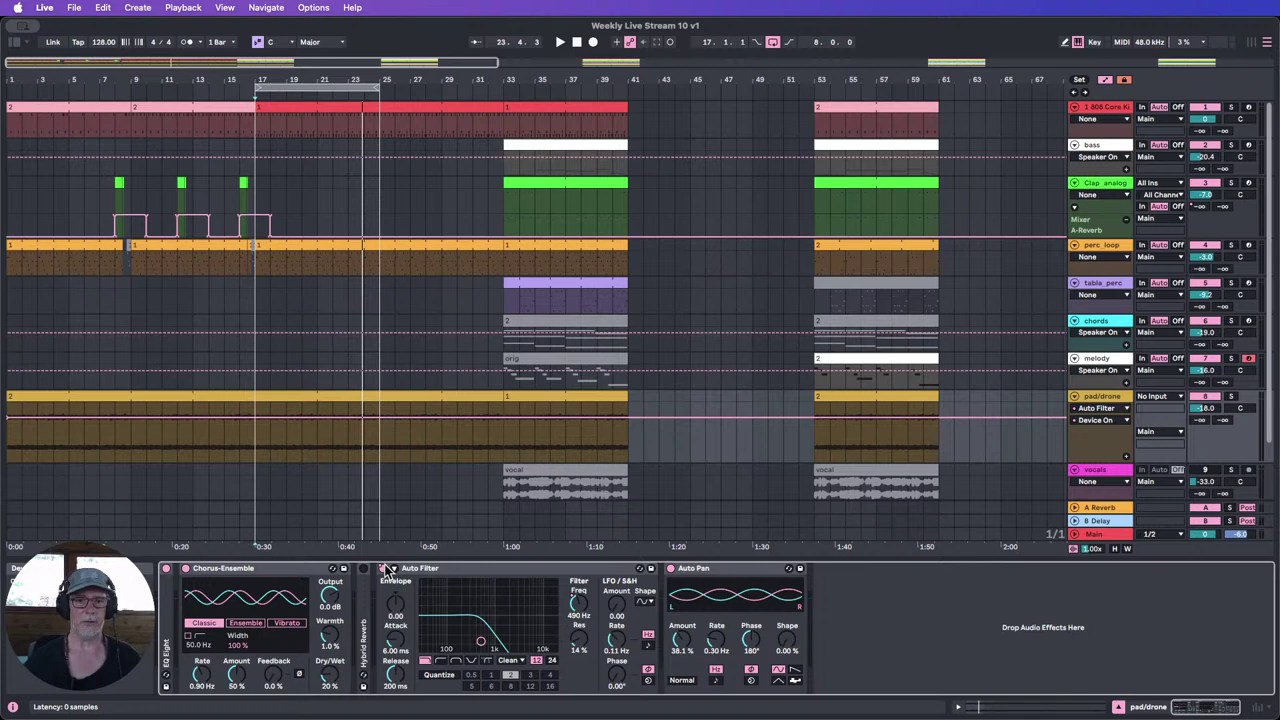
click(1119, 707)
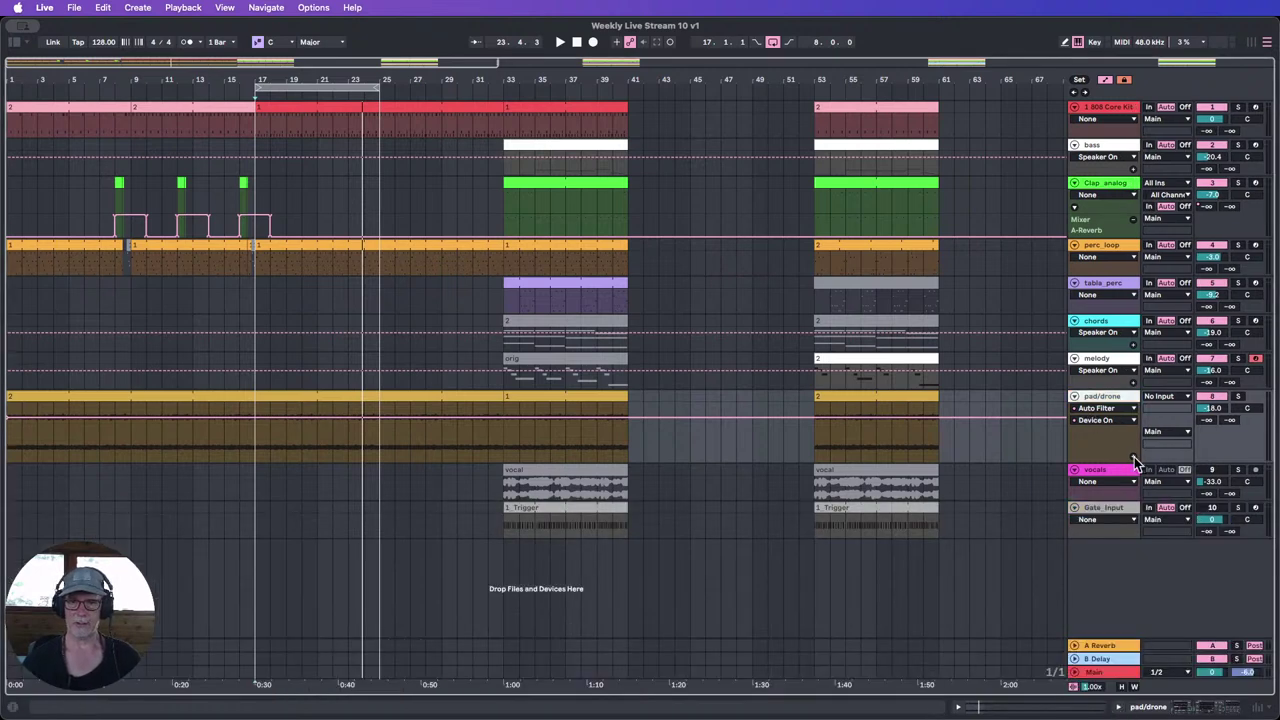
Step: Move the Auto Filter Device On automation to its own lane and display Frequency in the main pad/drone lane
click(1136, 462)
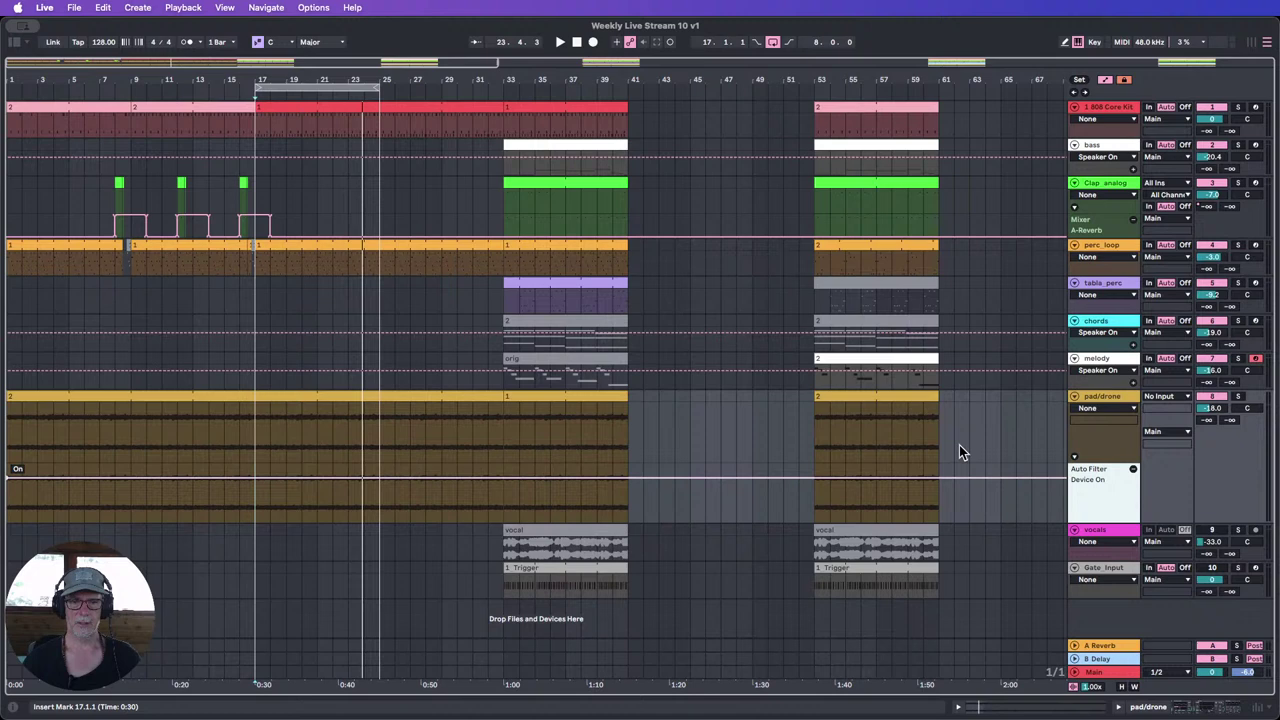
click(1113, 410)
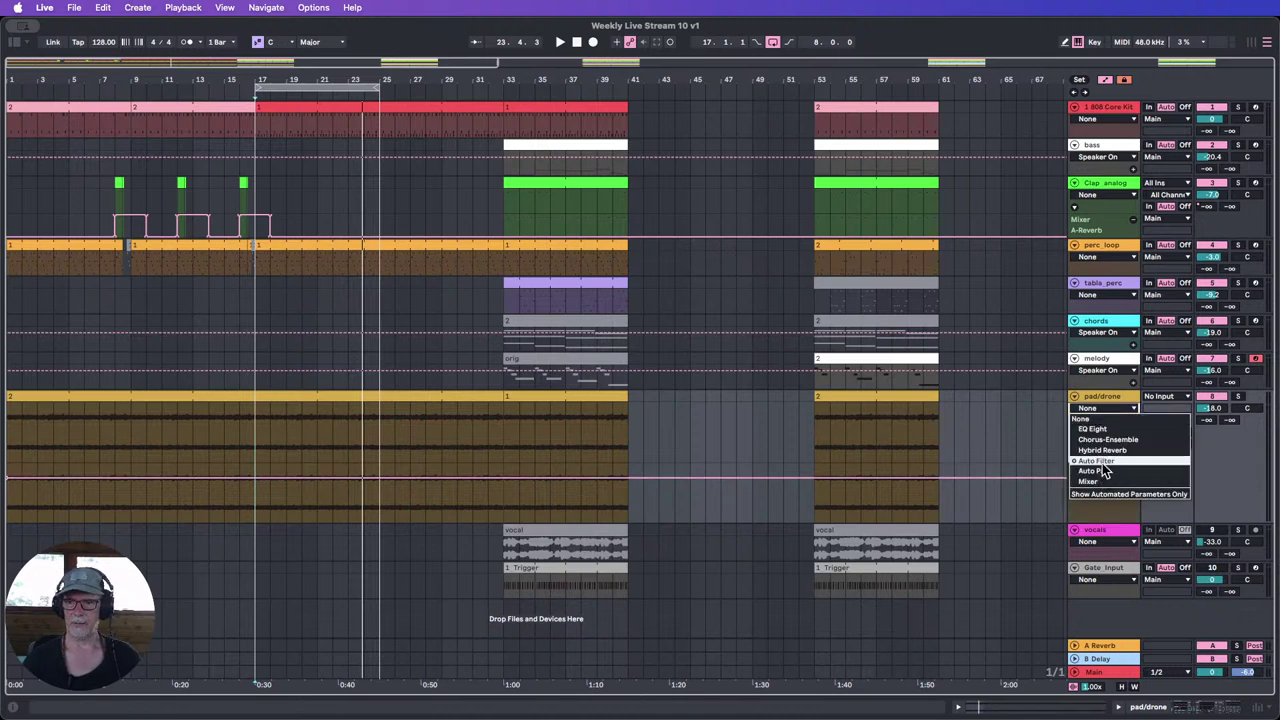
click(1100, 461)
click(1108, 420)
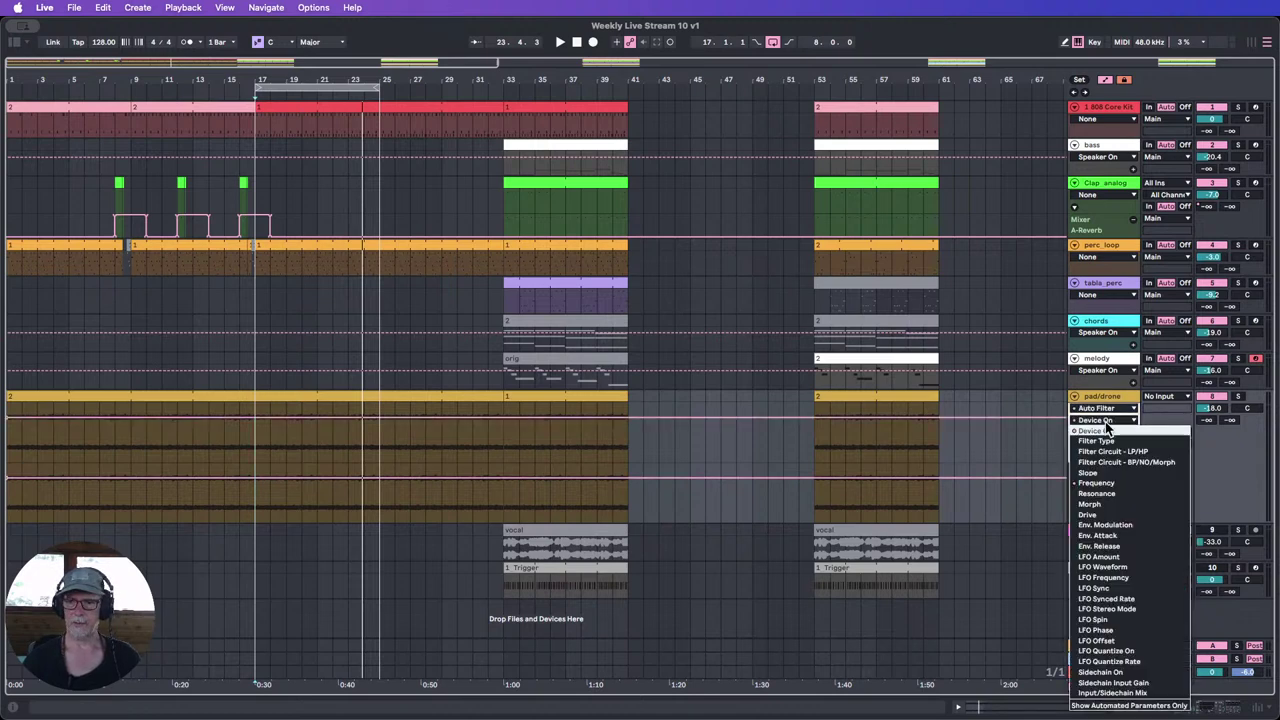
click(1096, 483)
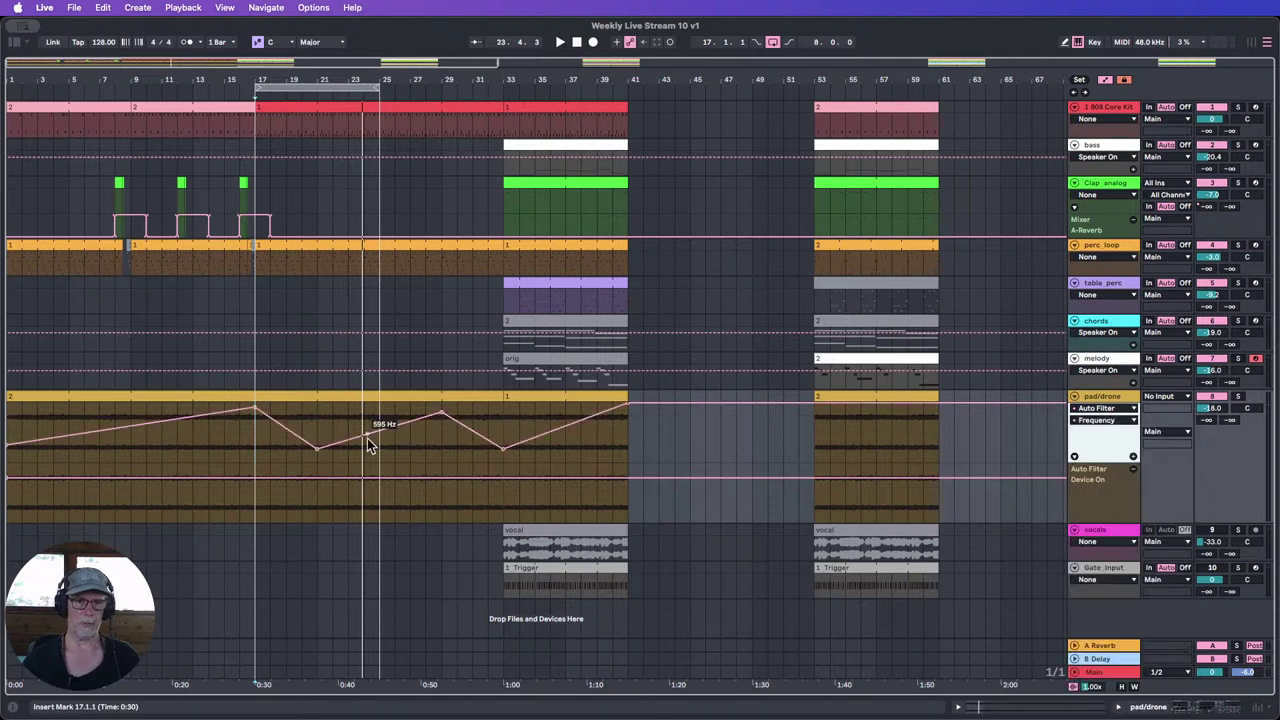
Step: Play from bar 17 and raise the pad/drone filter Frequency breakpoint at bar 21 to about 444 Hz
click(239, 90)
mouse_move(319, 455)
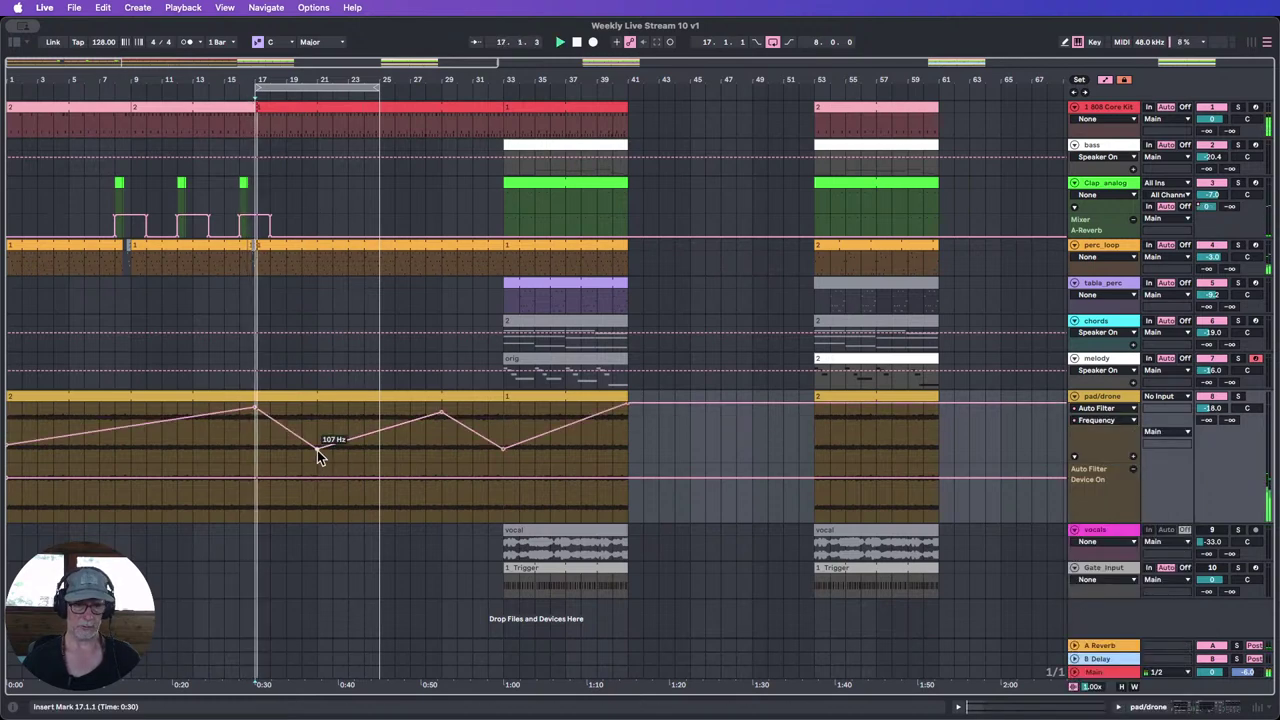
drag(317, 452, 317, 435)
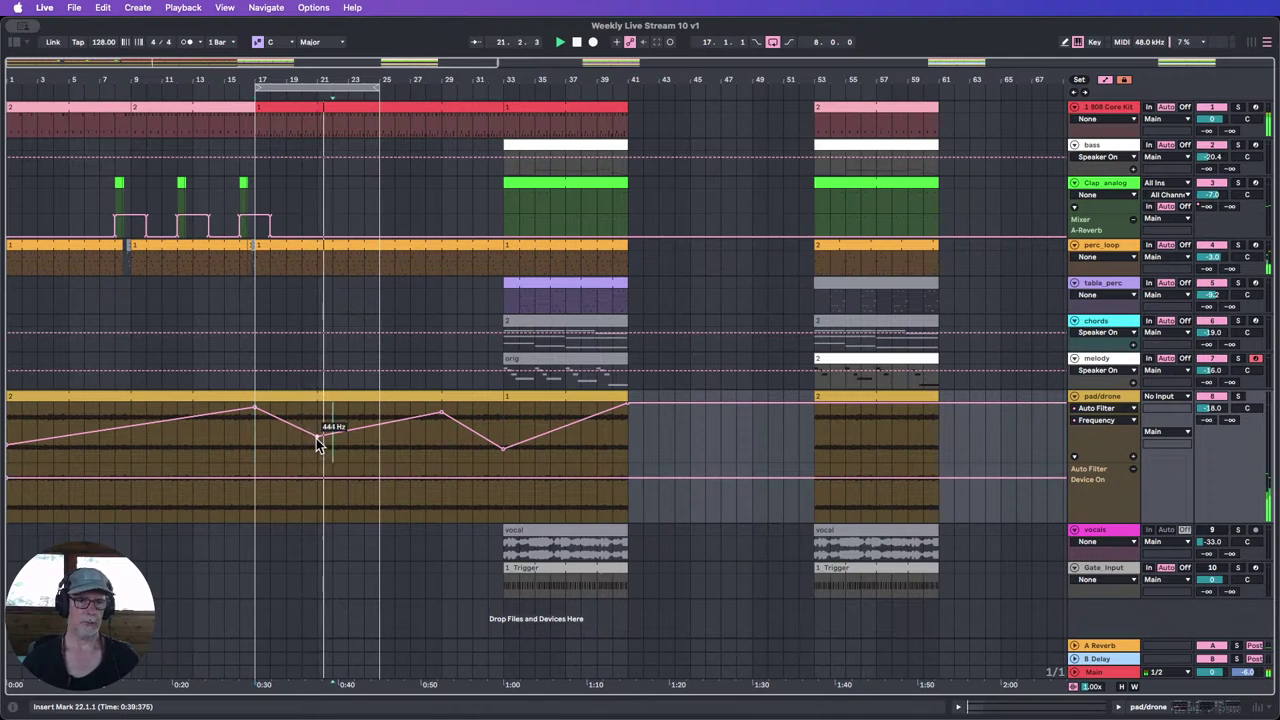
Step: Play from about bar 16 with the loop extended to bars 17–33, and copy the Clap_analog clip from bar 33 to bar 25
drag(317, 437, 317, 437)
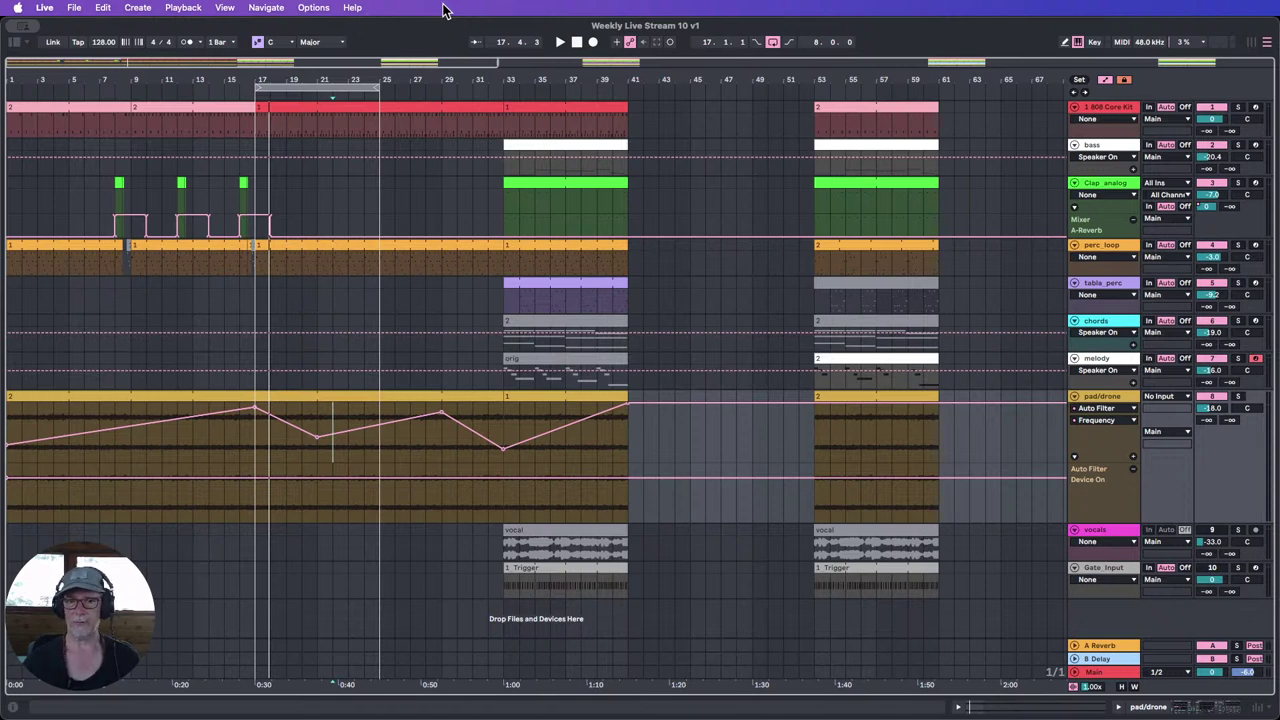
click(236, 94)
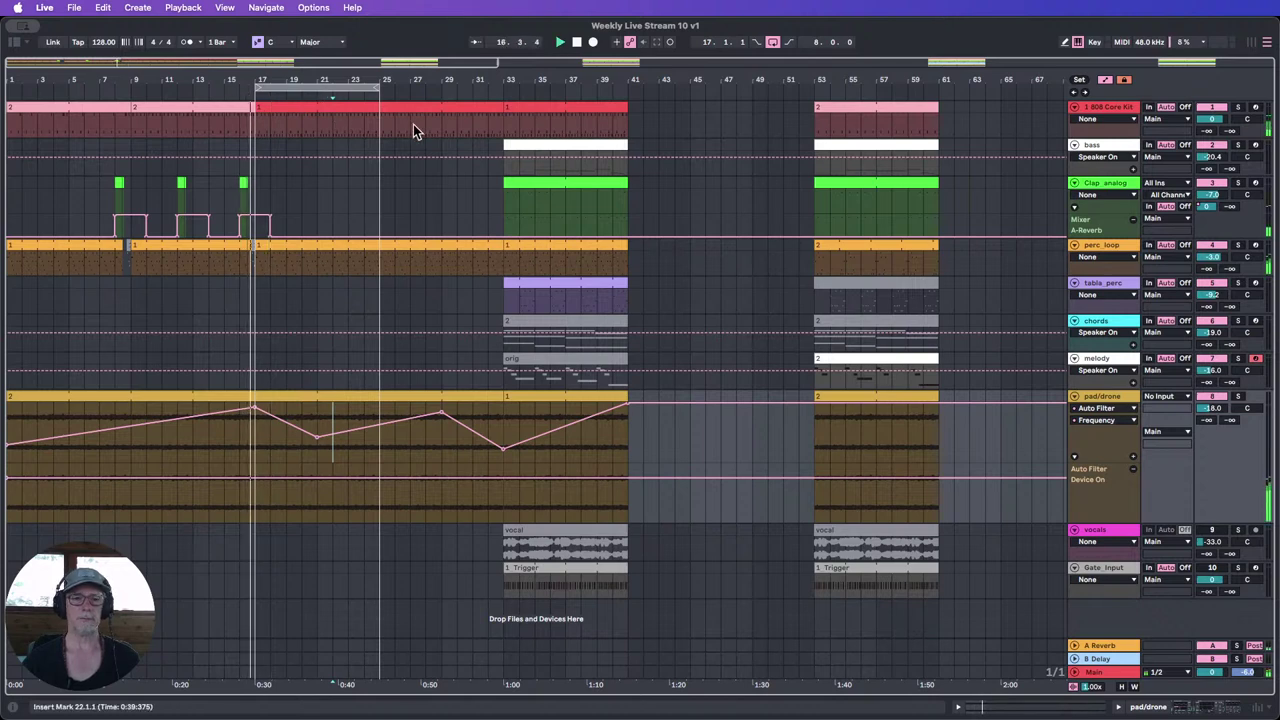
drag(376, 88, 501, 89)
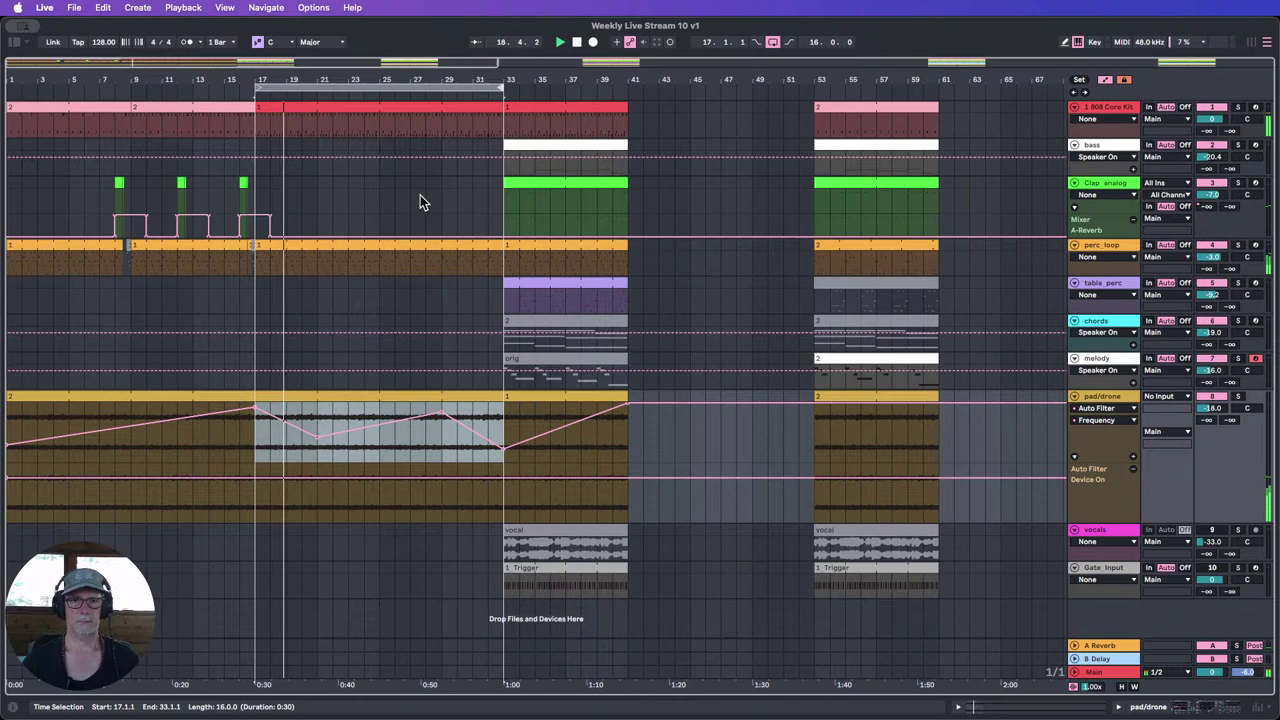
click(534, 185)
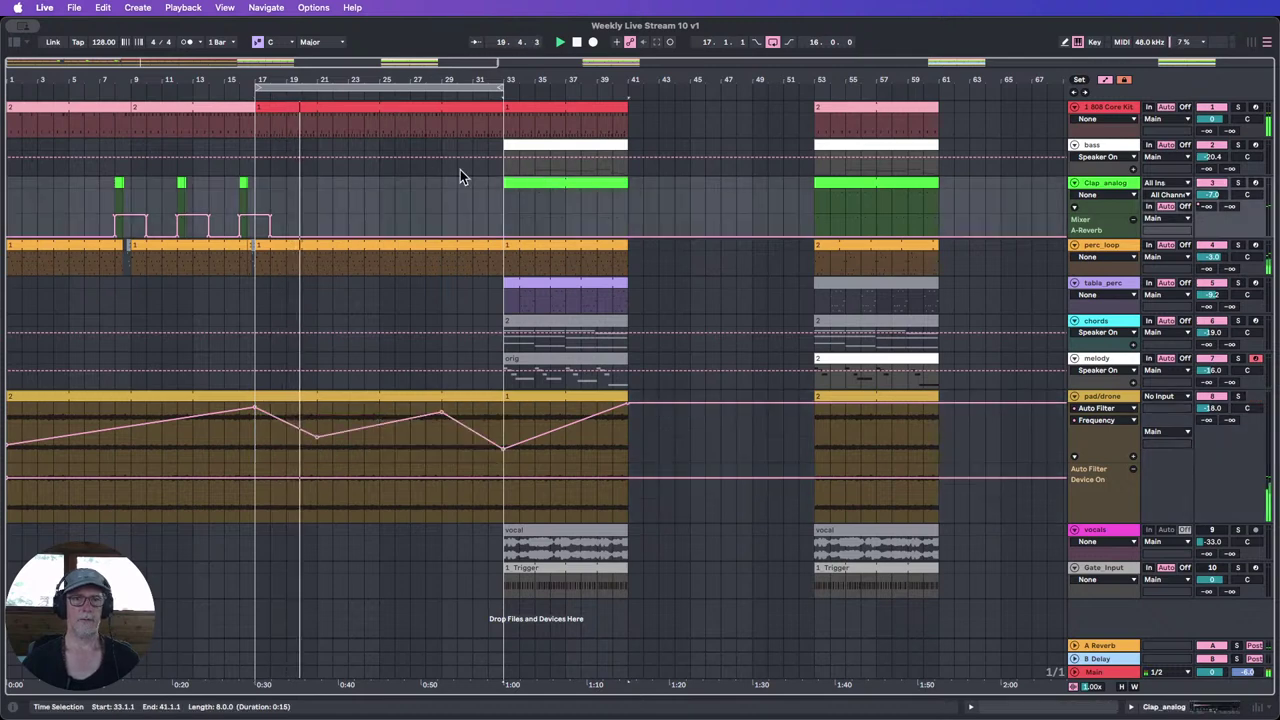
drag(534, 183, 414, 186)
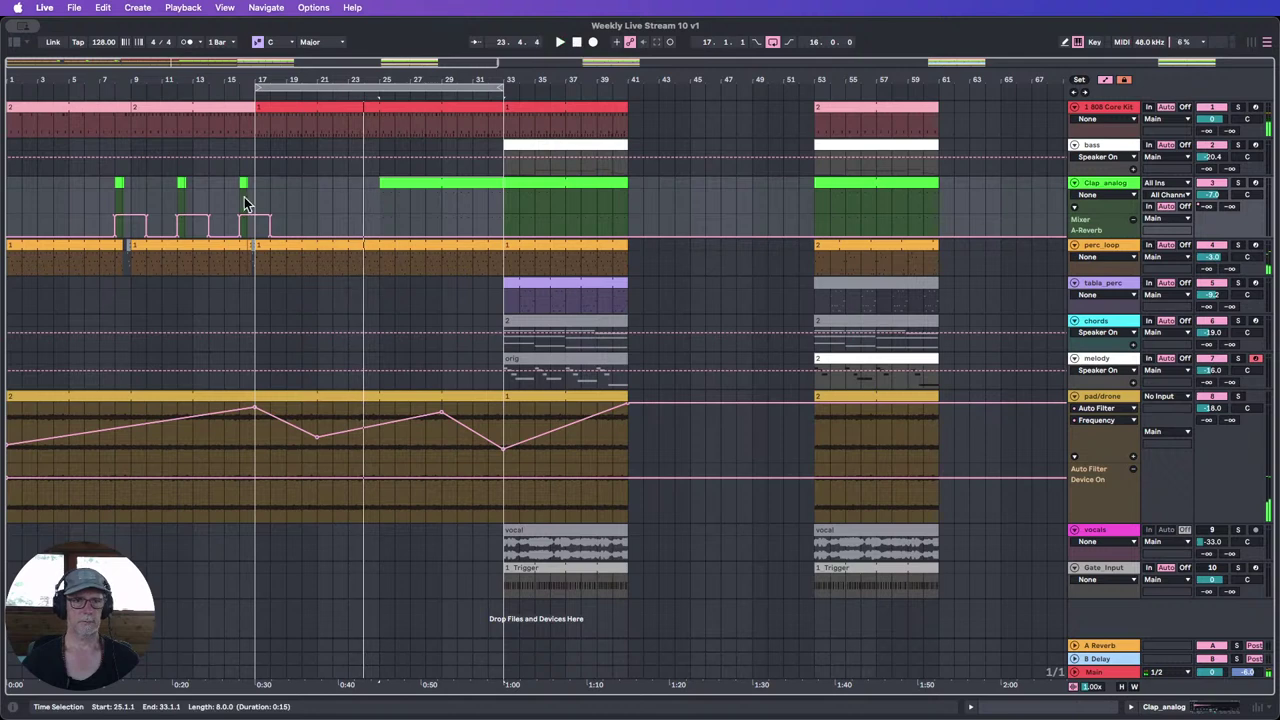
Step: Copy the short Clap_analog fill with its surrounding bars from bar 7 and paste it at bar 23
mouse_move(230, 201)
mouse_down()
mouse_move(245, 199)
mouse_move(238, 190)
mouse_up()
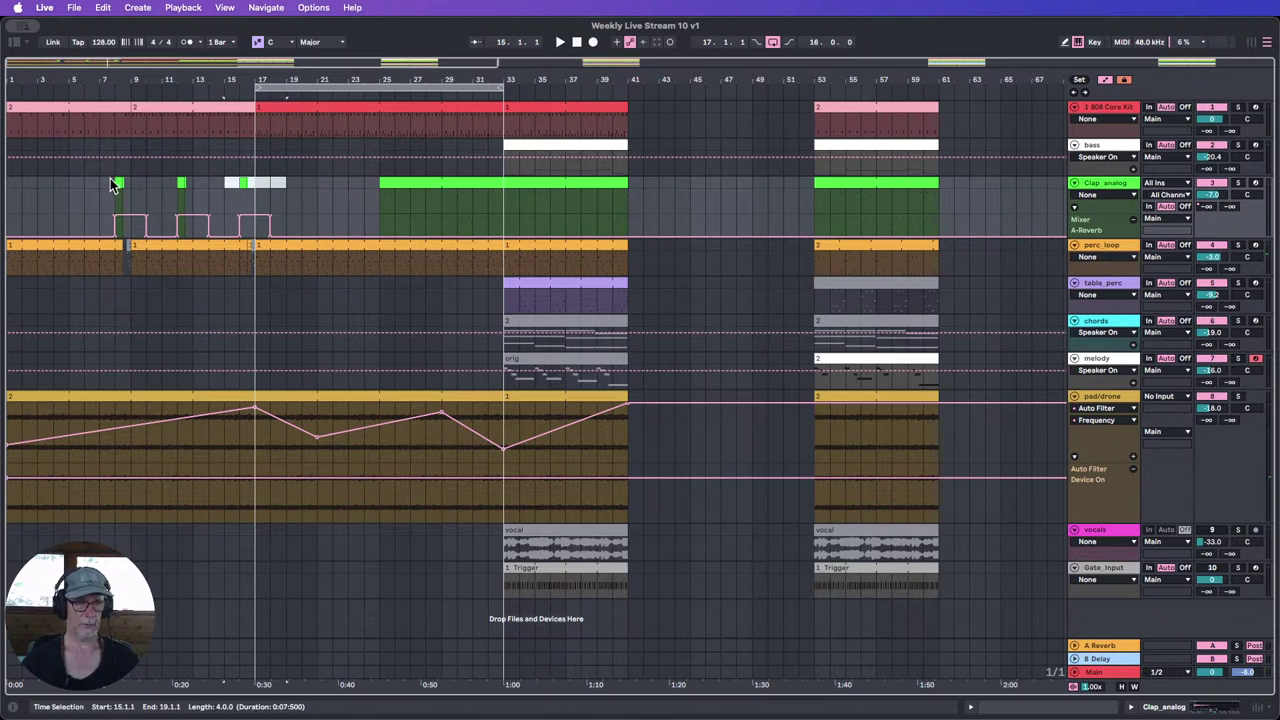
drag(112, 182, 149, 183)
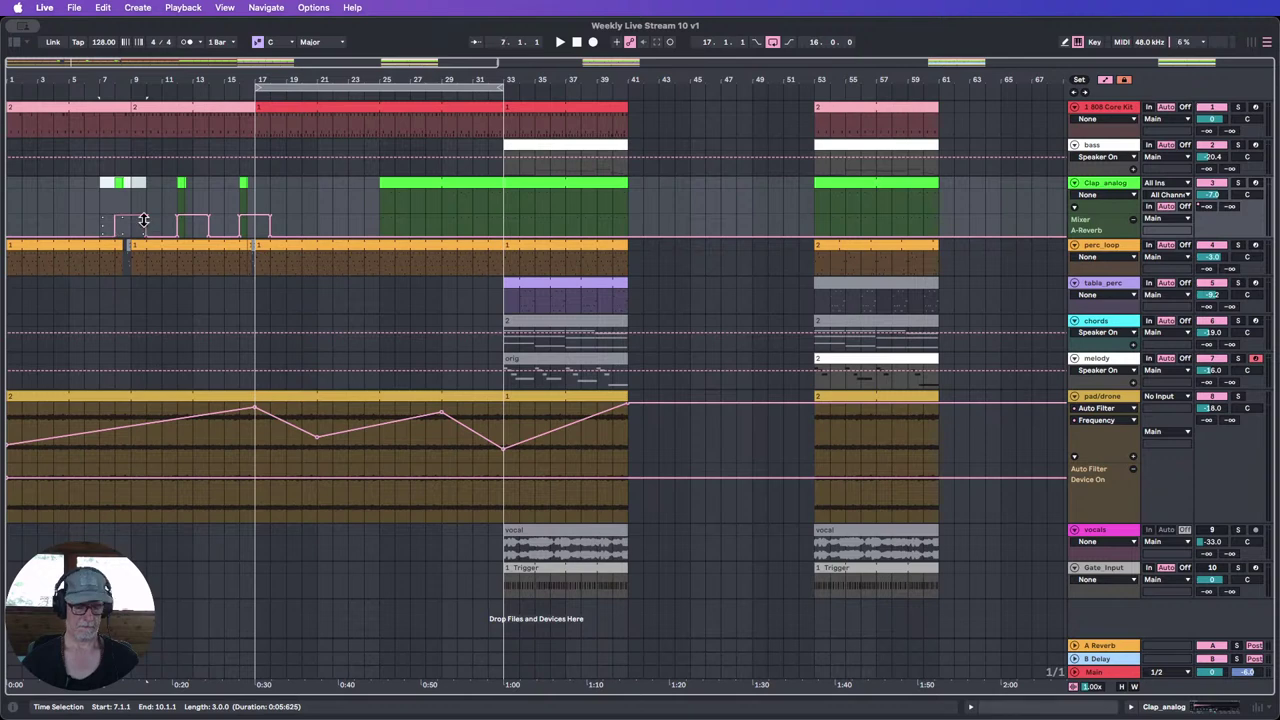
click(348, 180)
key(super+v)
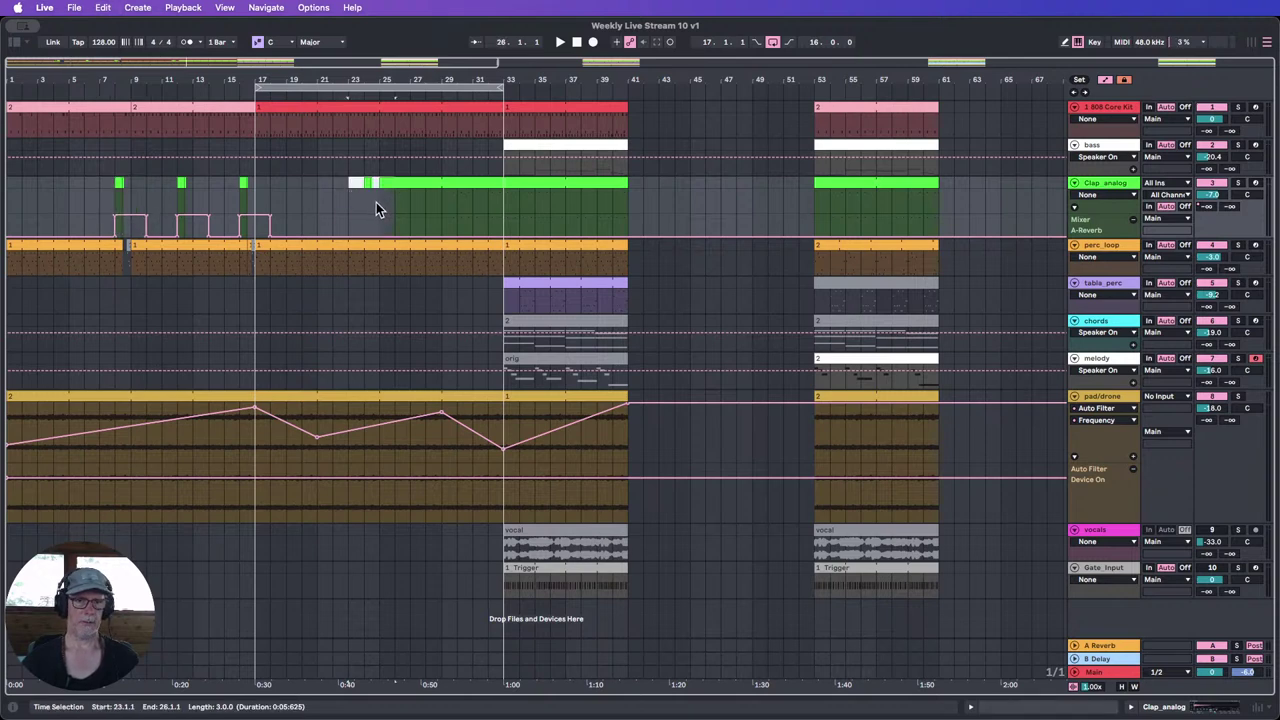
Step: Copy the Clap_analog A-Reverb send automation from bars 15–19 to bar 23, and play the result from bar 17
drag(224, 222, 284, 220)
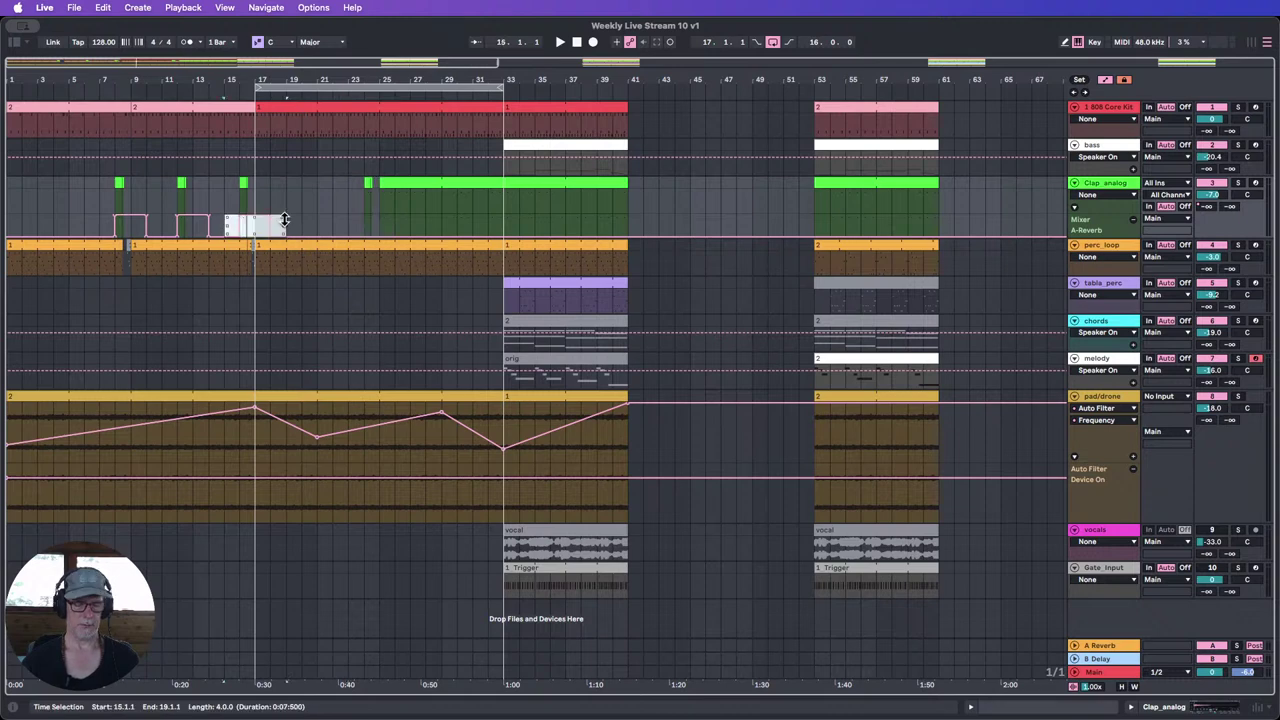
click(351, 221)
key(super+v)
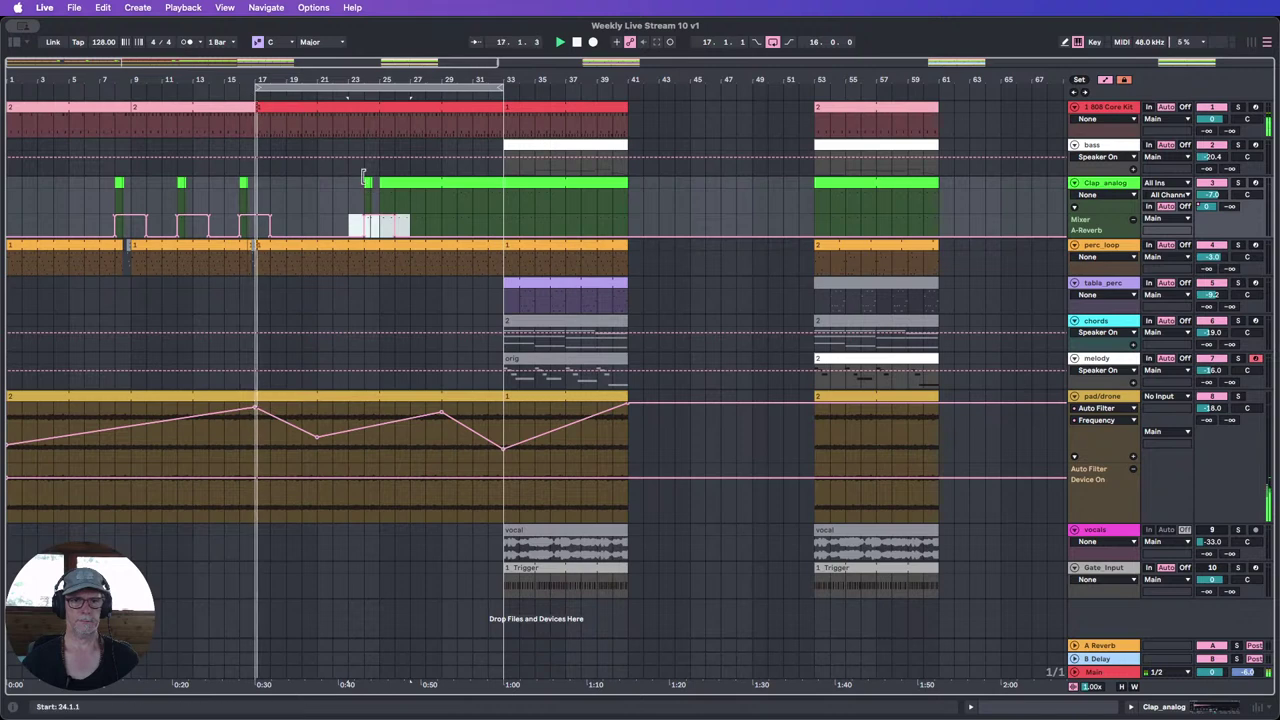
key(space)
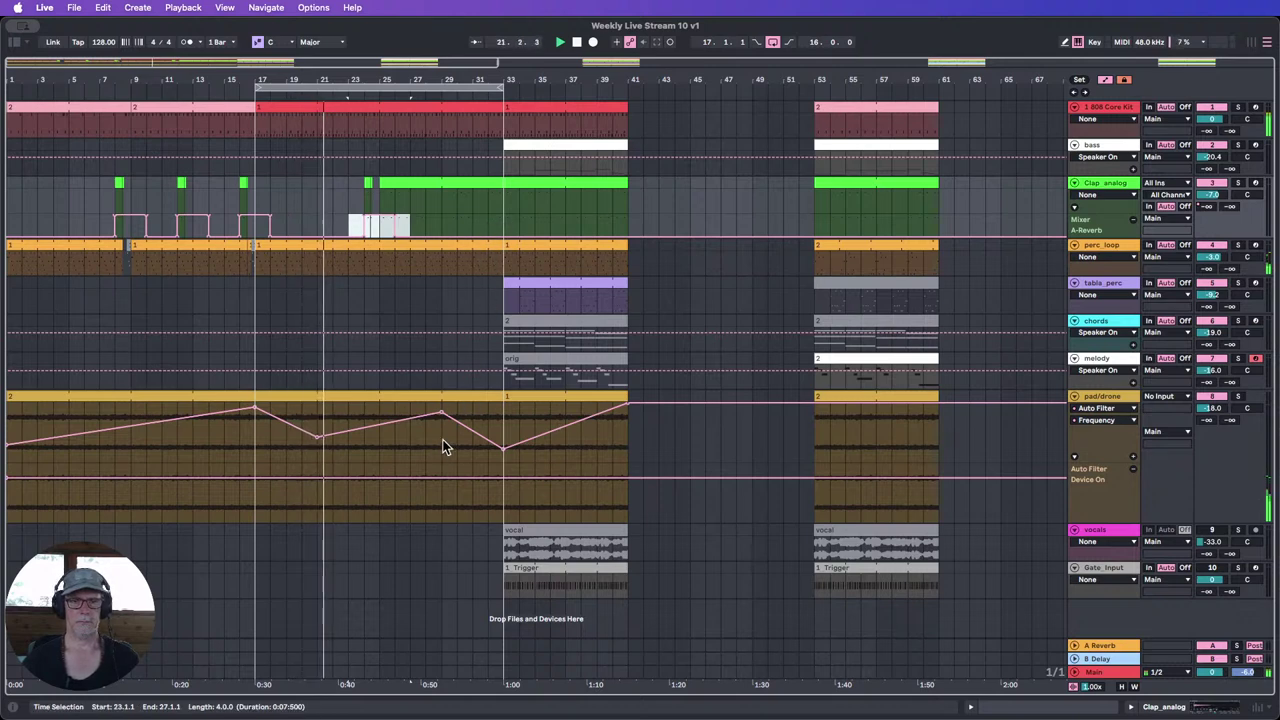
Step: Add a pad/drone filter Frequency breakpoint at bar 26 slightly below the existing ramp, and set the loop to bars 25–33
drag(378, 424, 379, 437)
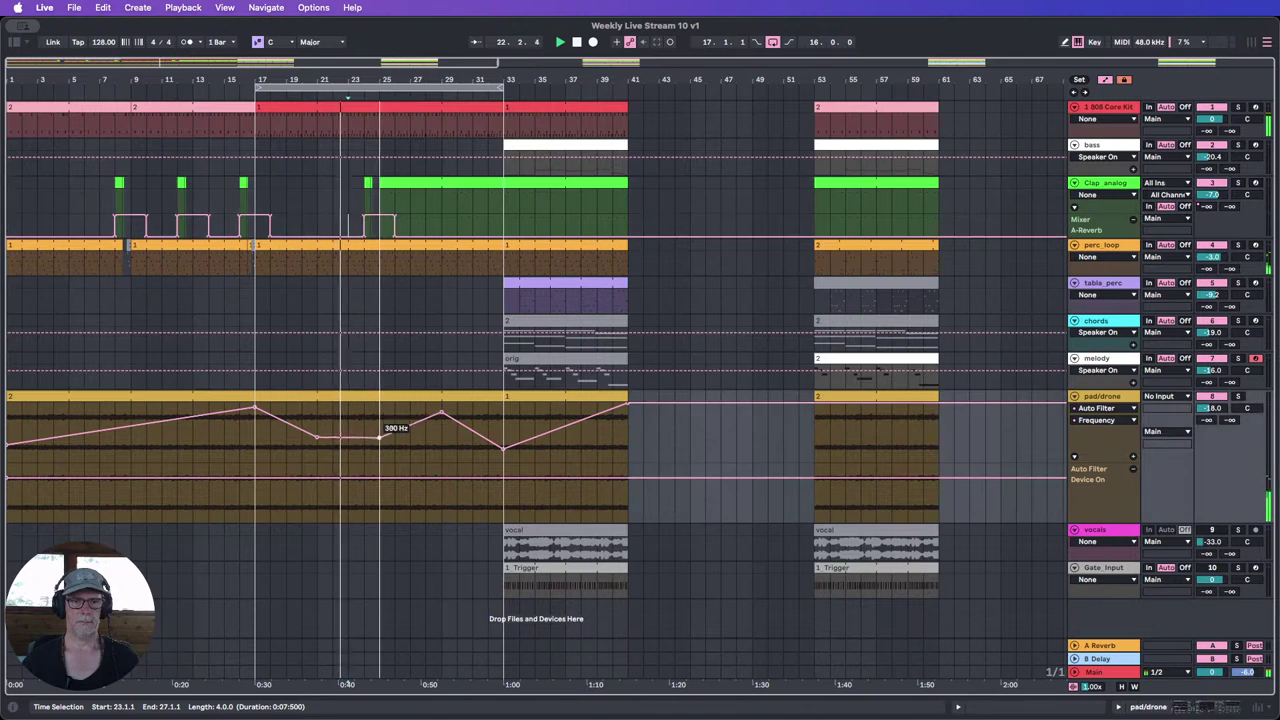
click(380, 435)
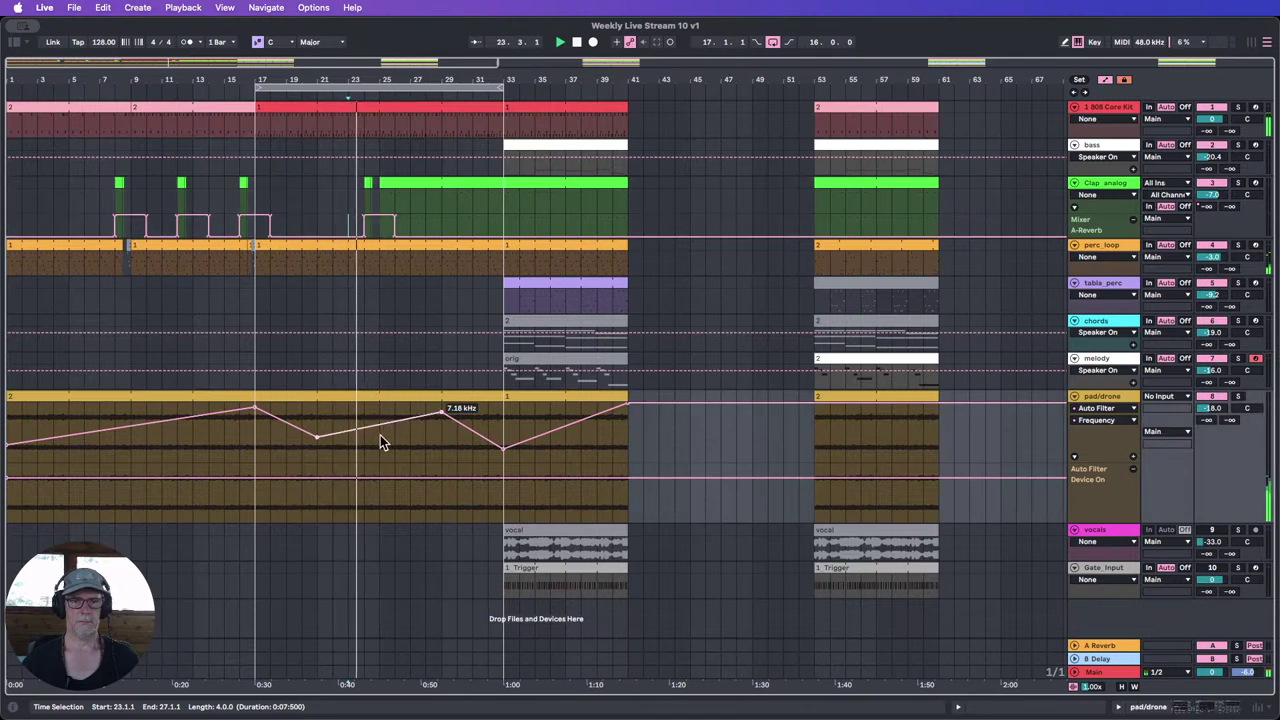
drag(399, 421, 394, 431)
click(395, 450)
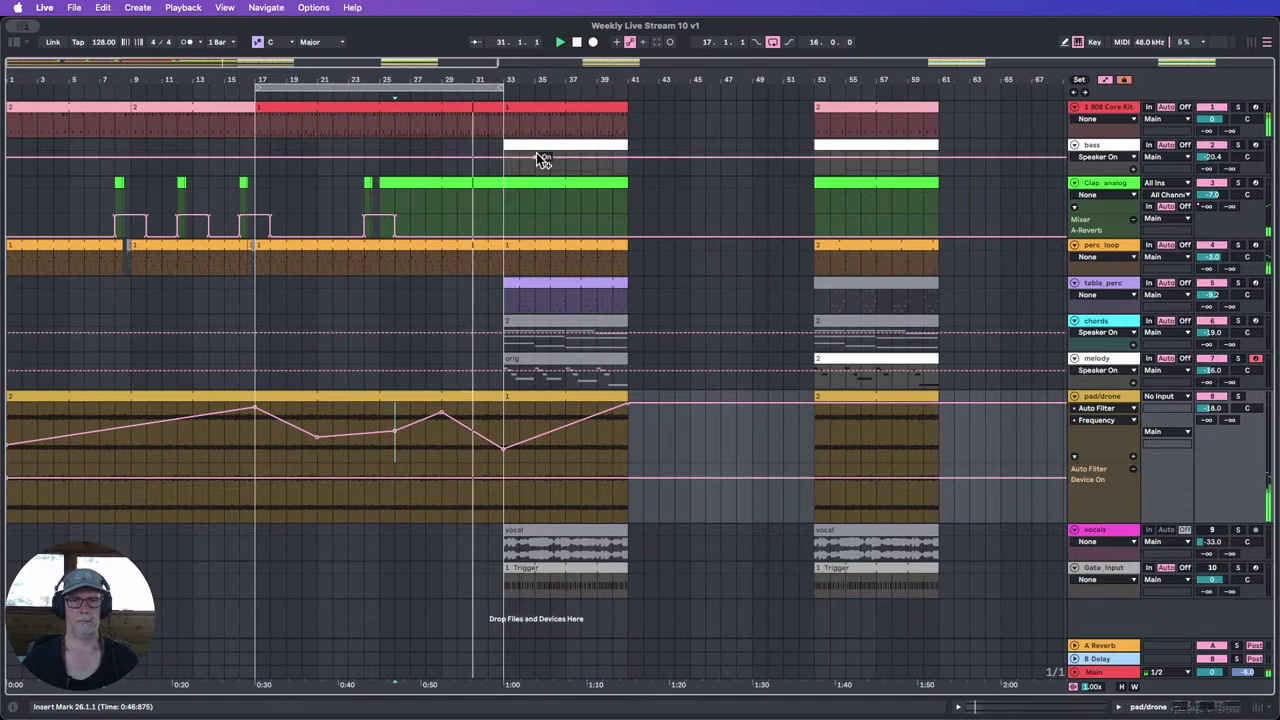
drag(257, 88, 380, 88)
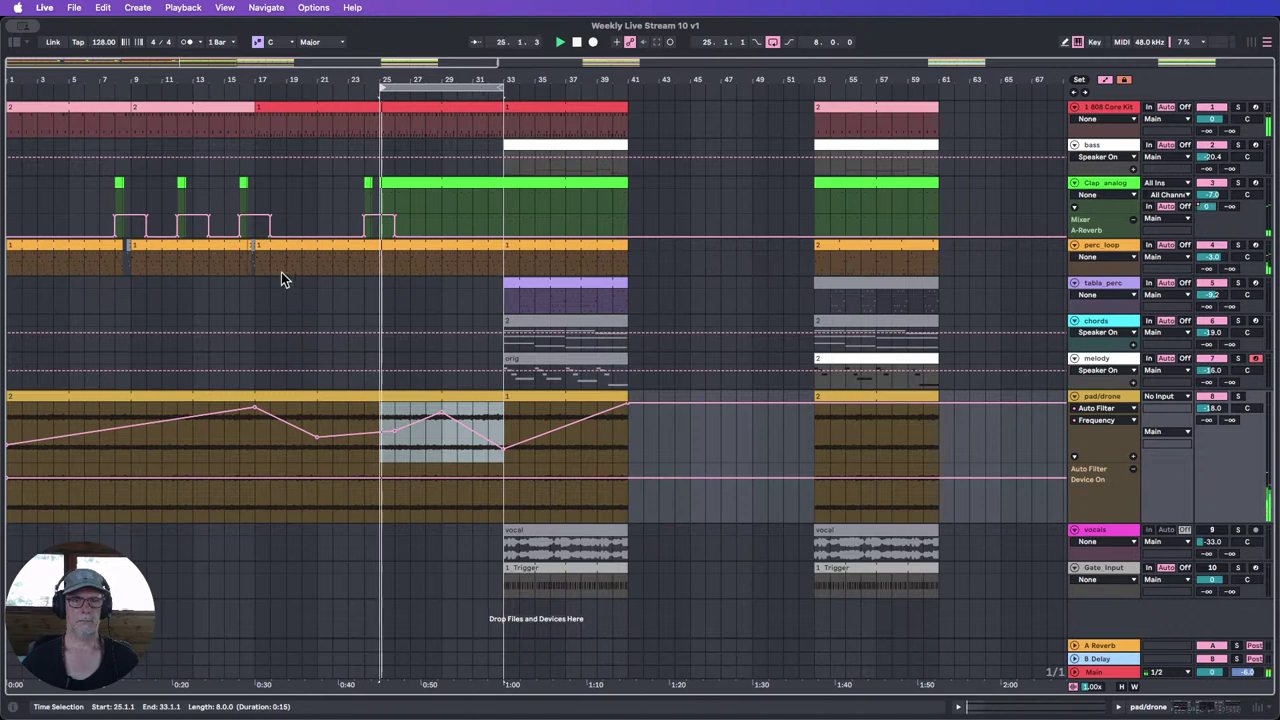
Step: Try copying the perc_loop fill from bars 16–18 to bar 32, and undo the paste
click(245, 268)
drag(245, 268, 263, 252)
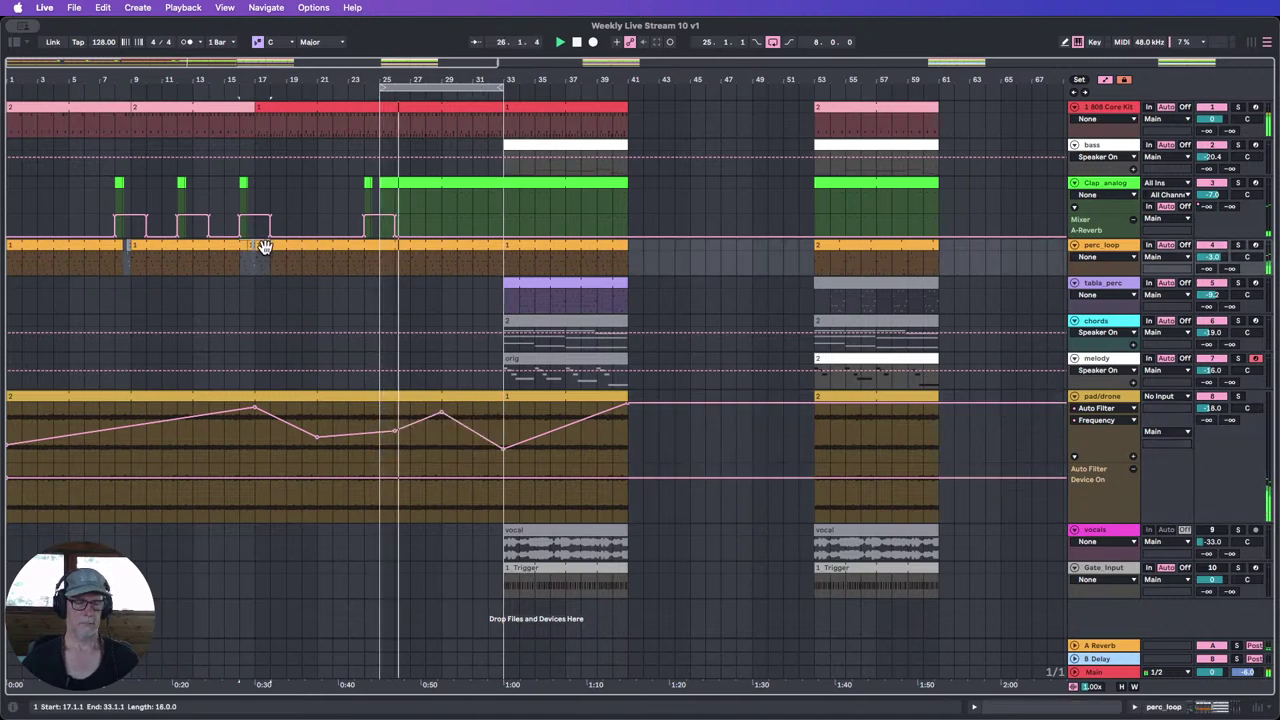
click(487, 265)
key(super+v)
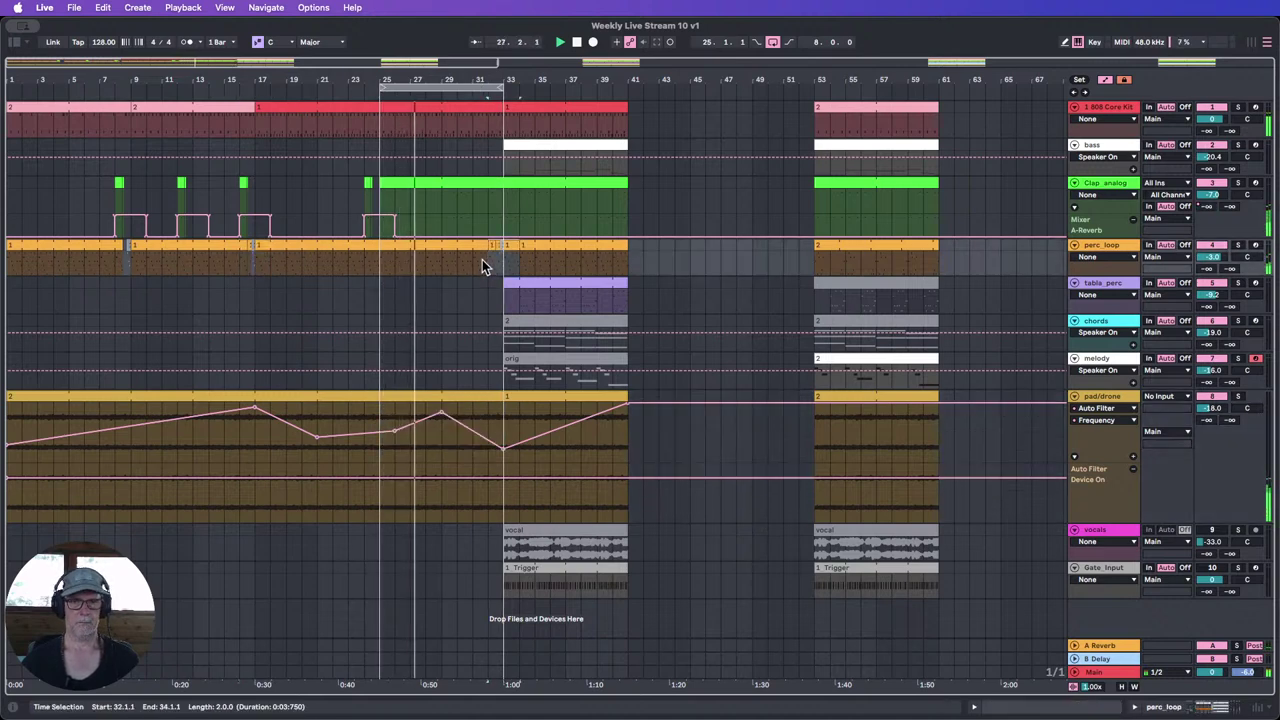
drag(359, 187, 378, 186)
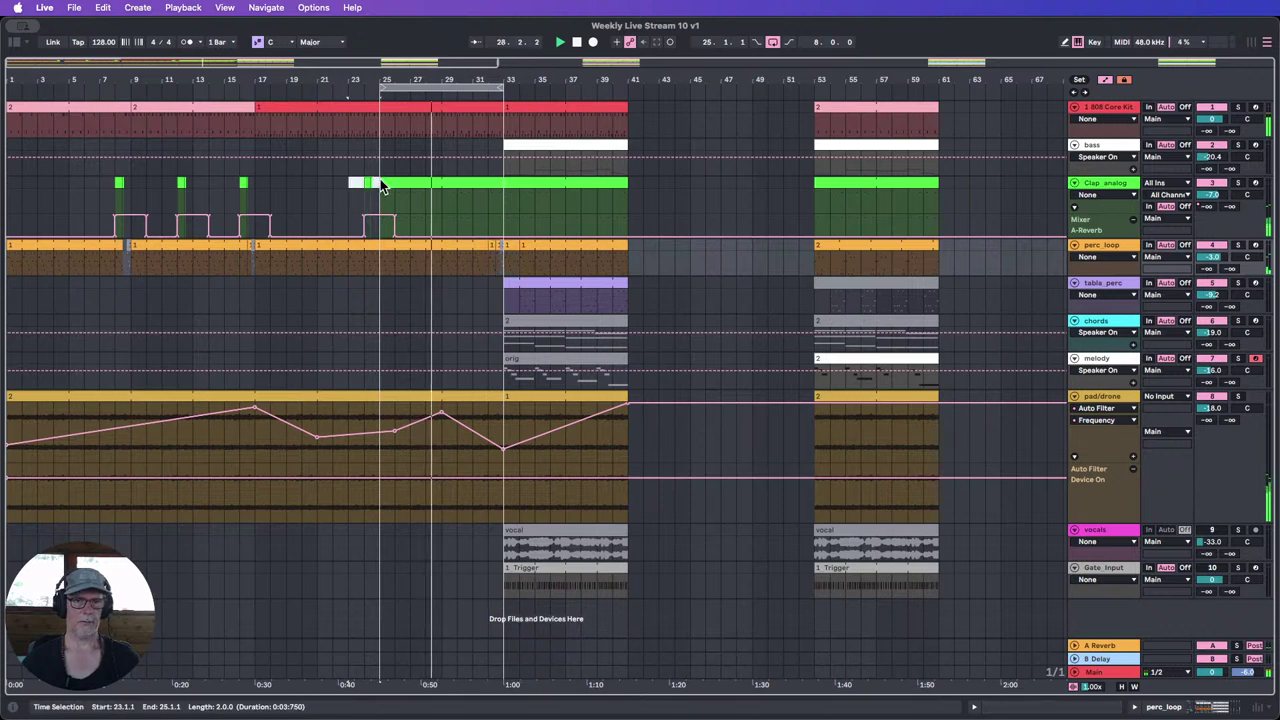
click(350, 226)
key(super+z)
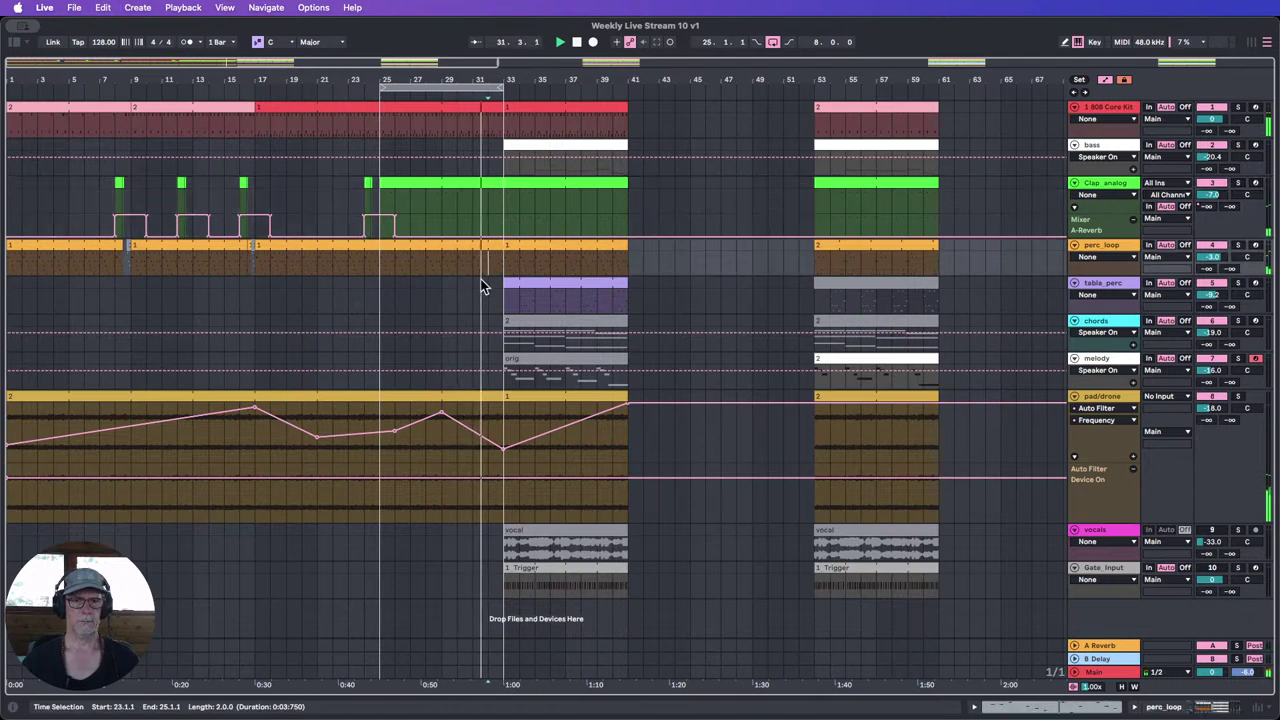
Step: Copy the two-bar perc_loop fill starting at bar 16 and paste it at bar 32
drag(243, 262, 270, 243)
key(super+c)
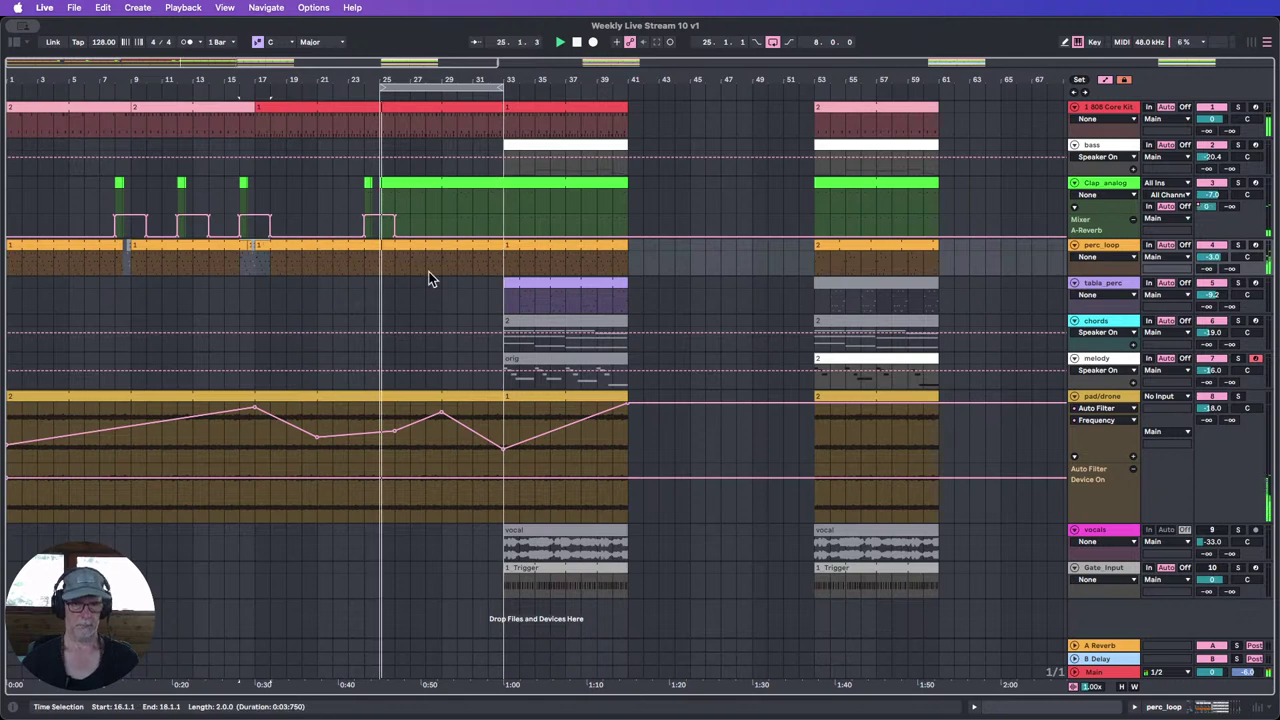
click(486, 258)
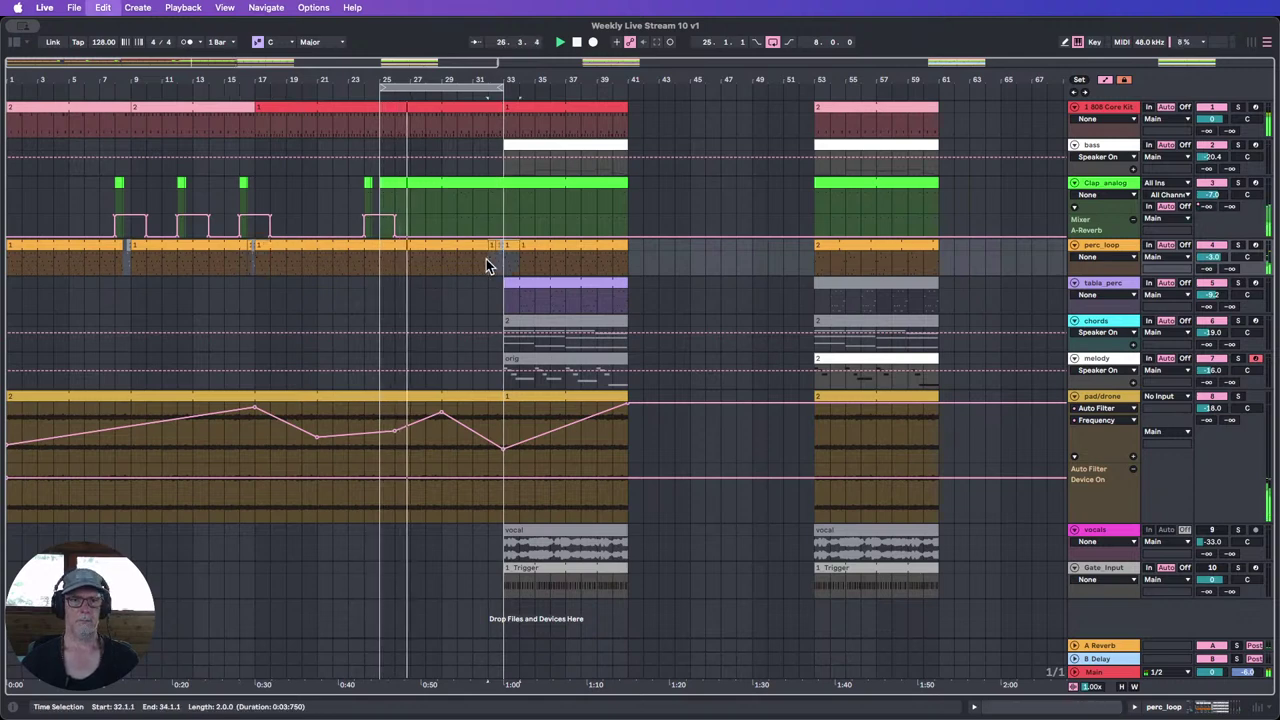
key(super+v)
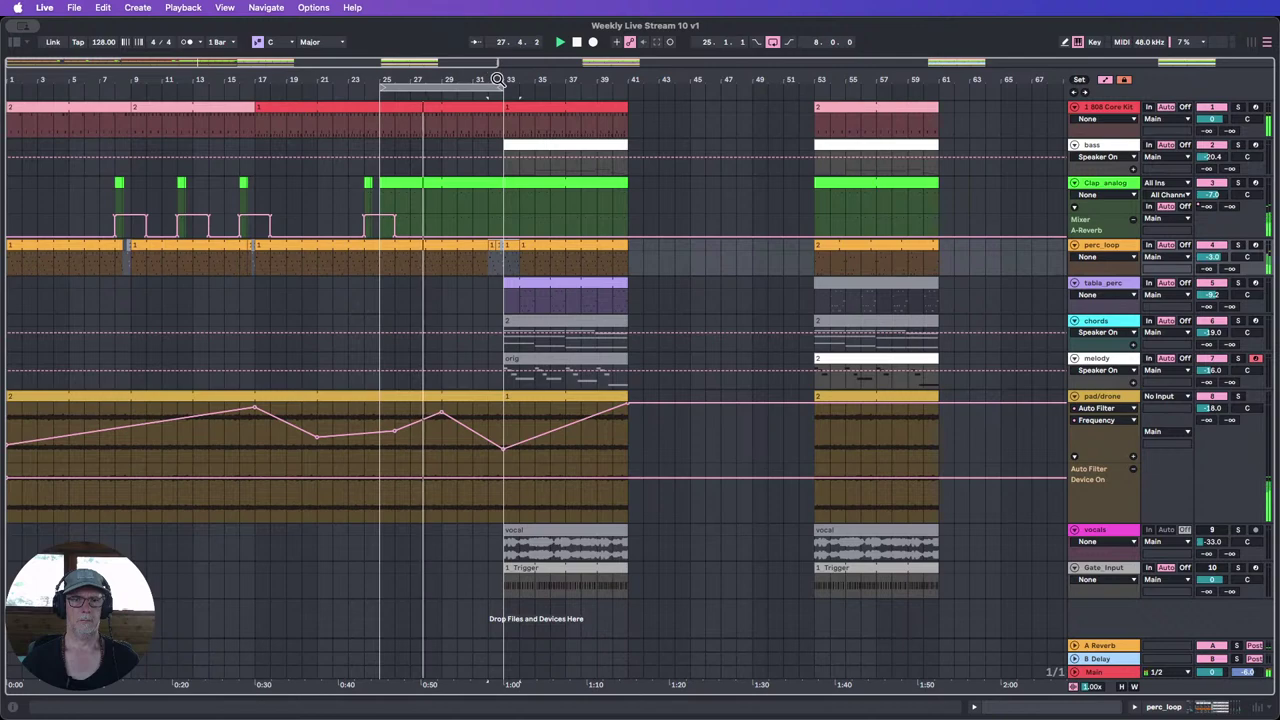
Step: Trim the end of the copied Clap_analog clip back to bar 32, and split bar 32 of the 808 Core Kit into its own clip
drag(497, 78, 500, 236)
click(516, 205)
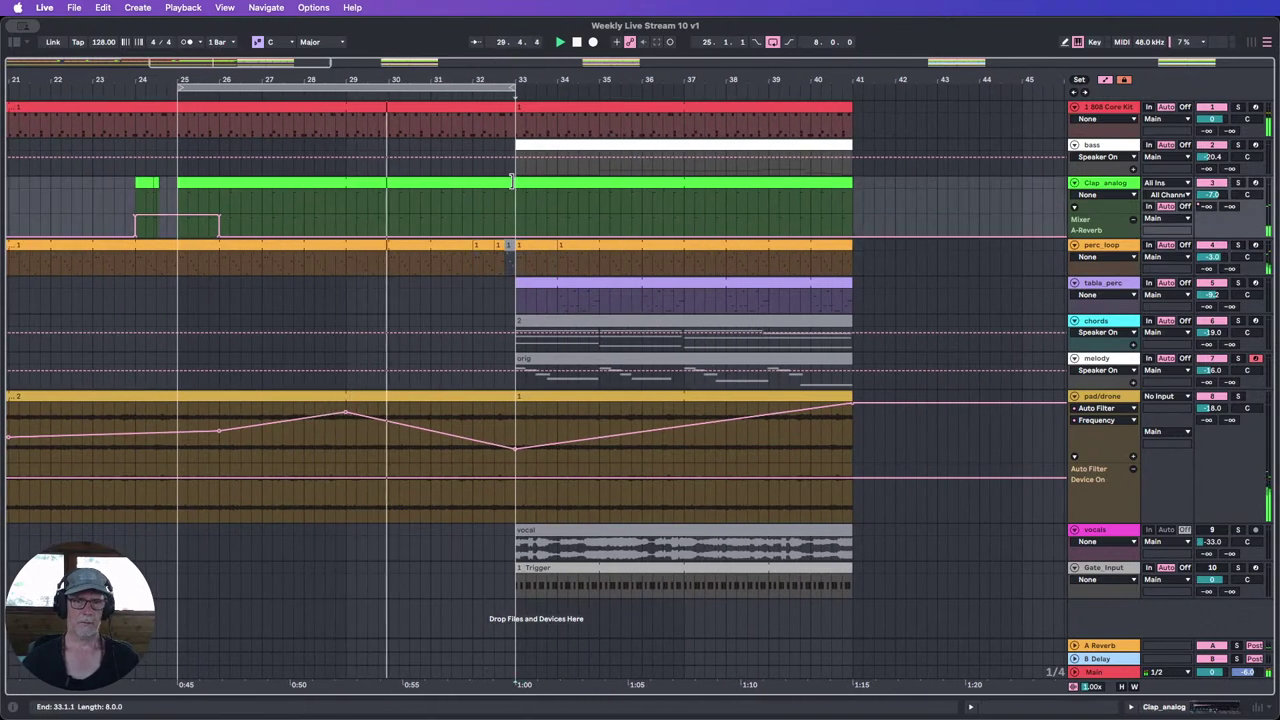
drag(516, 182, 470, 182)
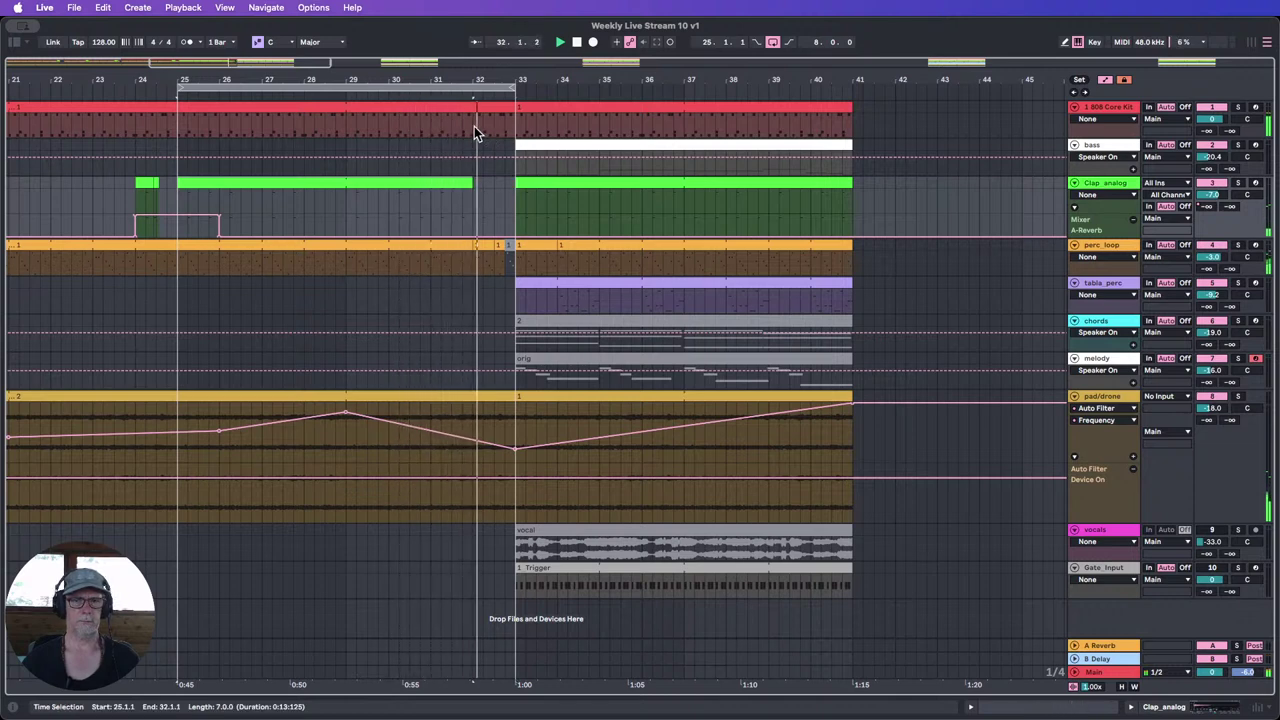
drag(473, 126, 513, 116)
key(0)
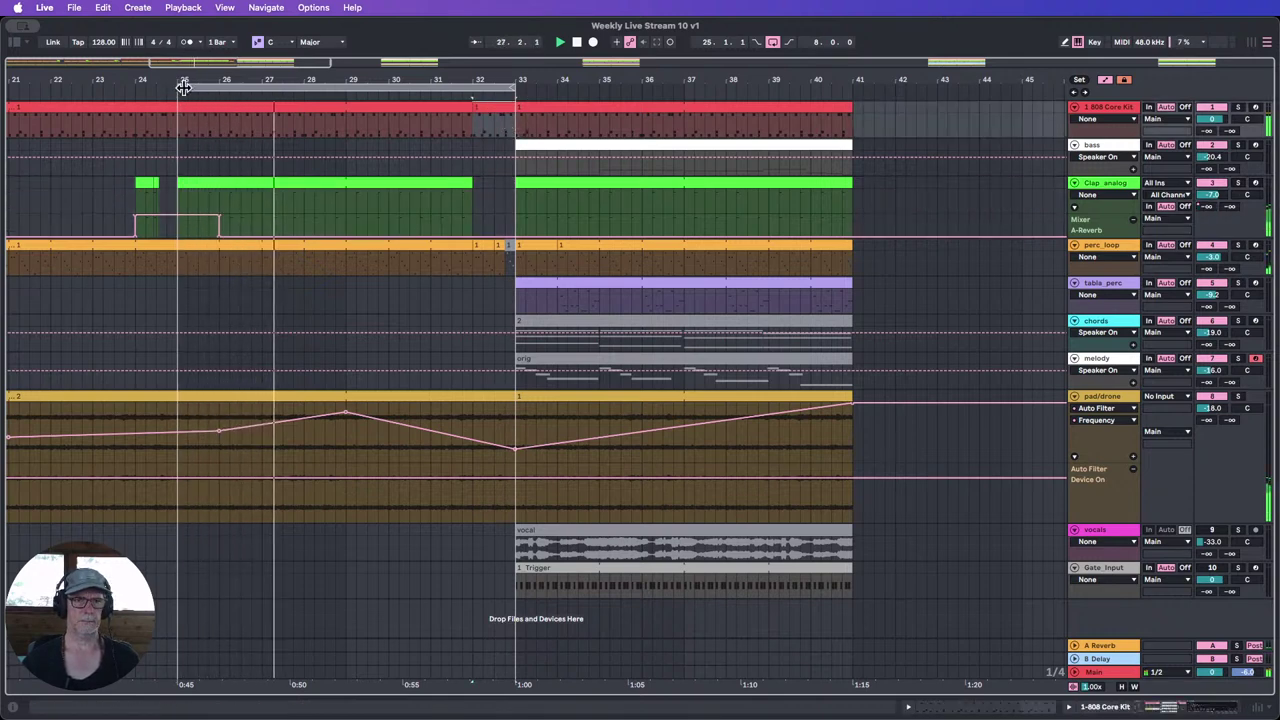
Step: Loop bars 29–33 and deactivate all Bass Drum notes in the 808 Core Kit clip at bar 32
drag(197, 93, 364, 94)
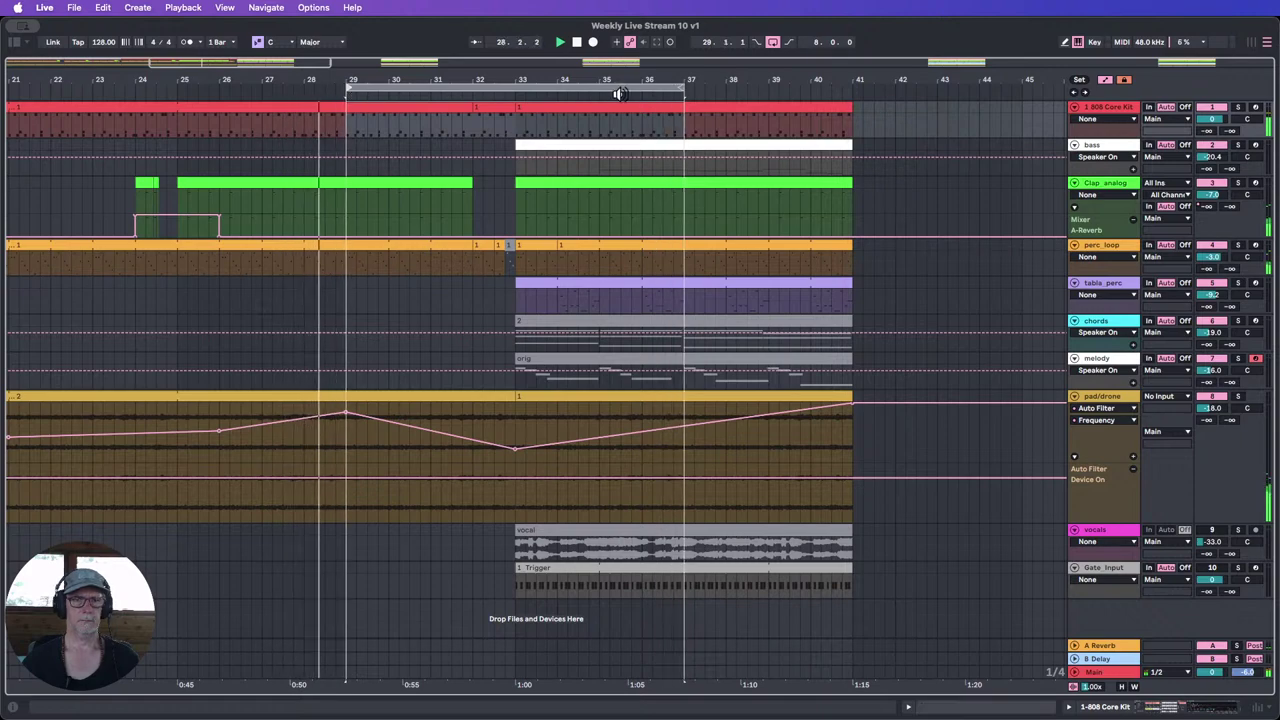
drag(681, 86, 516, 87)
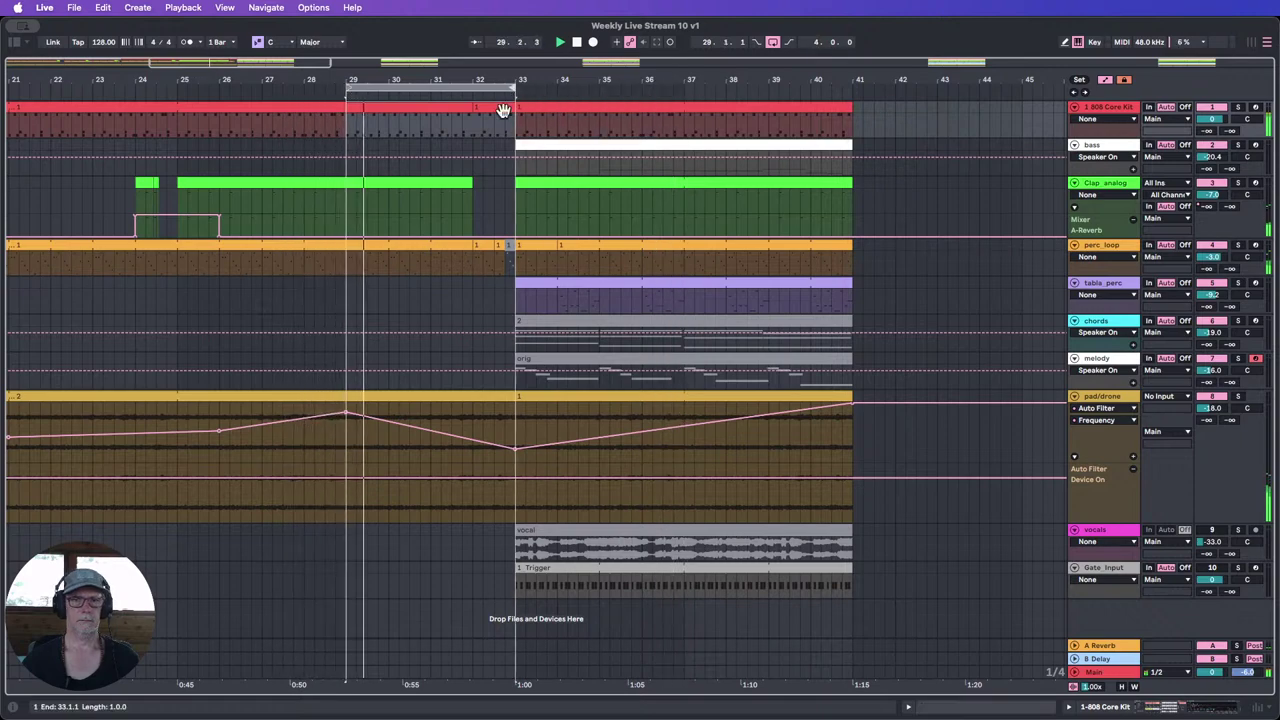
double_click(486, 110)
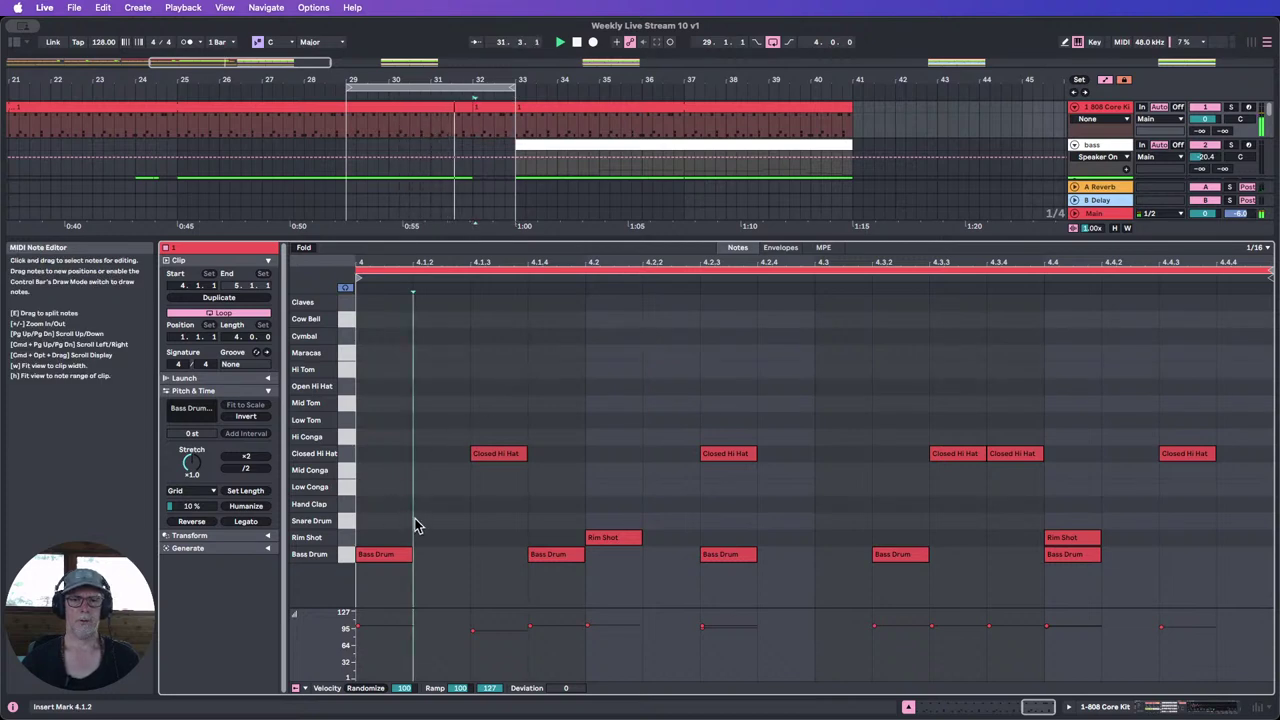
click(343, 555)
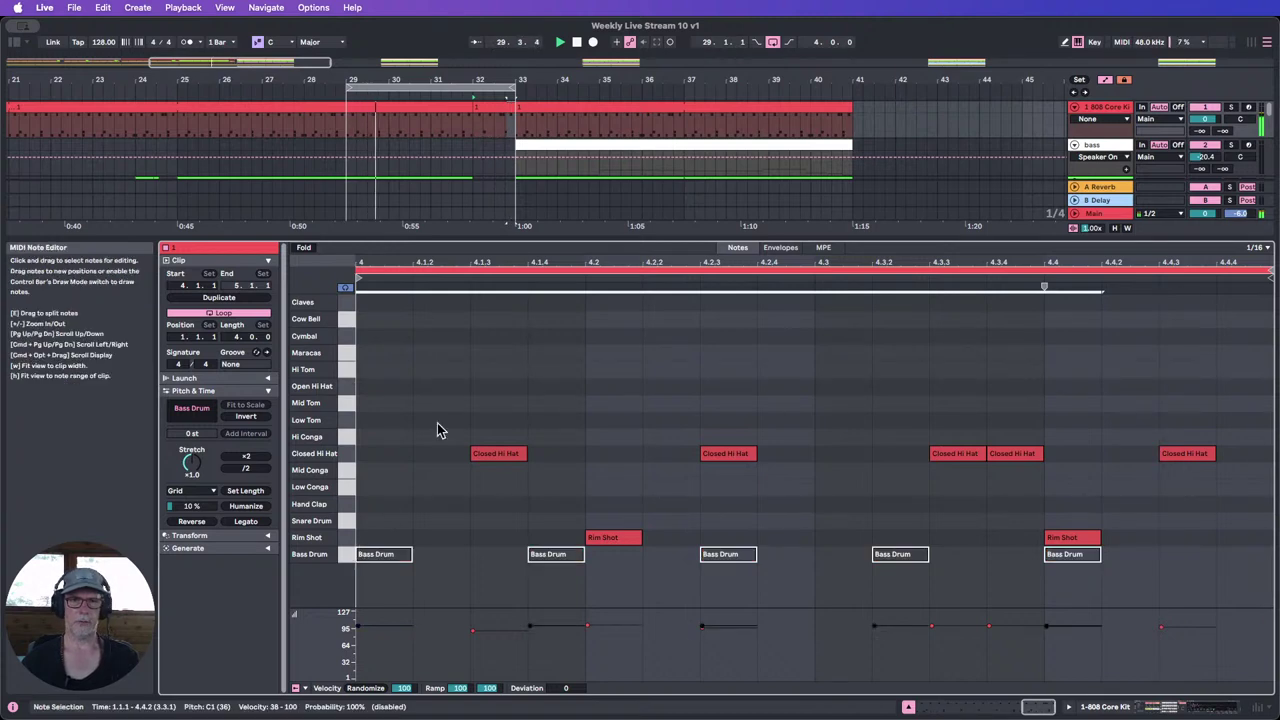
Step: Shorten the loop to bars 31–33 and recolor the 808 Core Kit clip at bar 32 salmon pink
drag(362, 82, 432, 82)
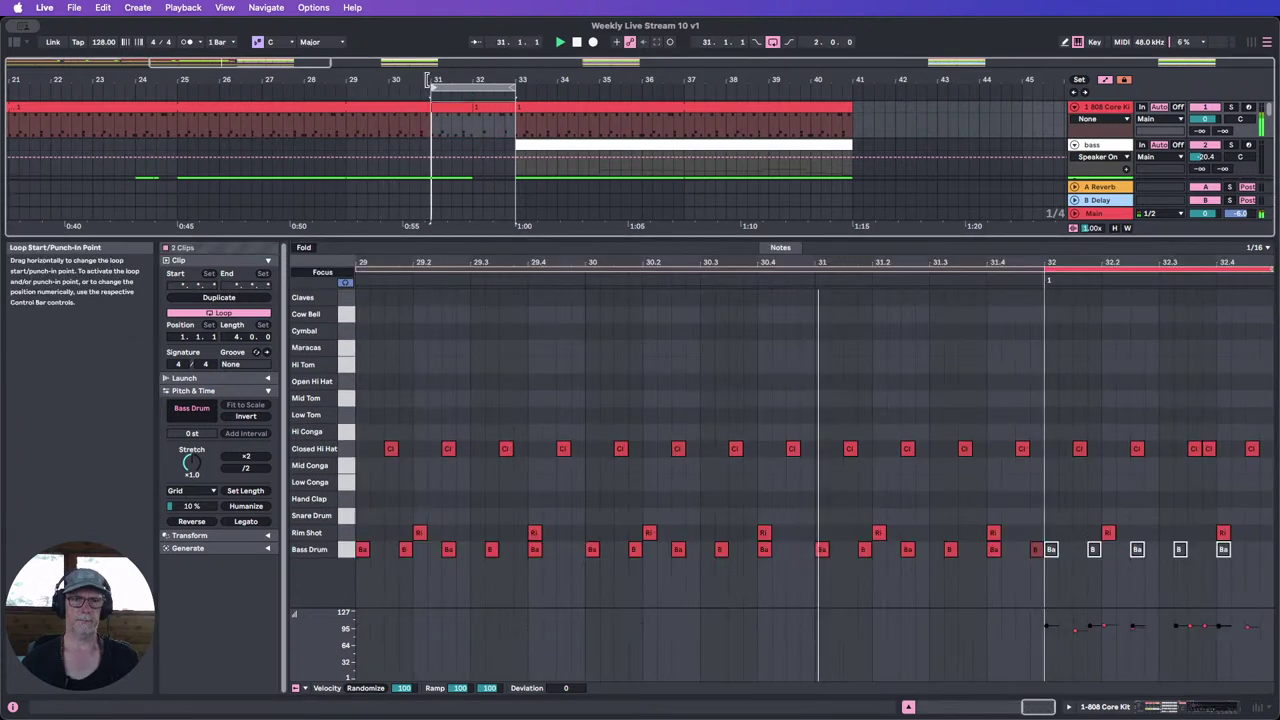
click(489, 114)
right_click(495, 116)
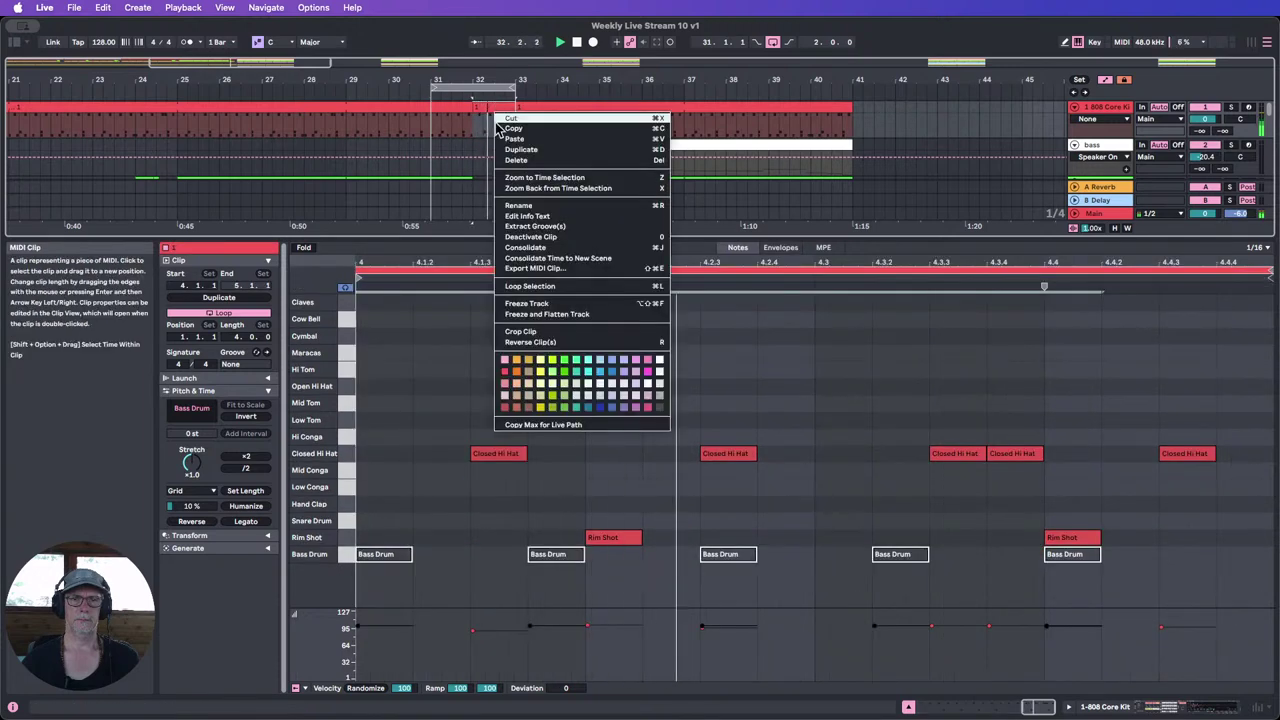
click(507, 385)
Step: Reactivate the Bass Drum notes at 4.1.4, 4.3.2 and 4.4 in the 808 Core Kit clip at bar 32
click(569, 555)
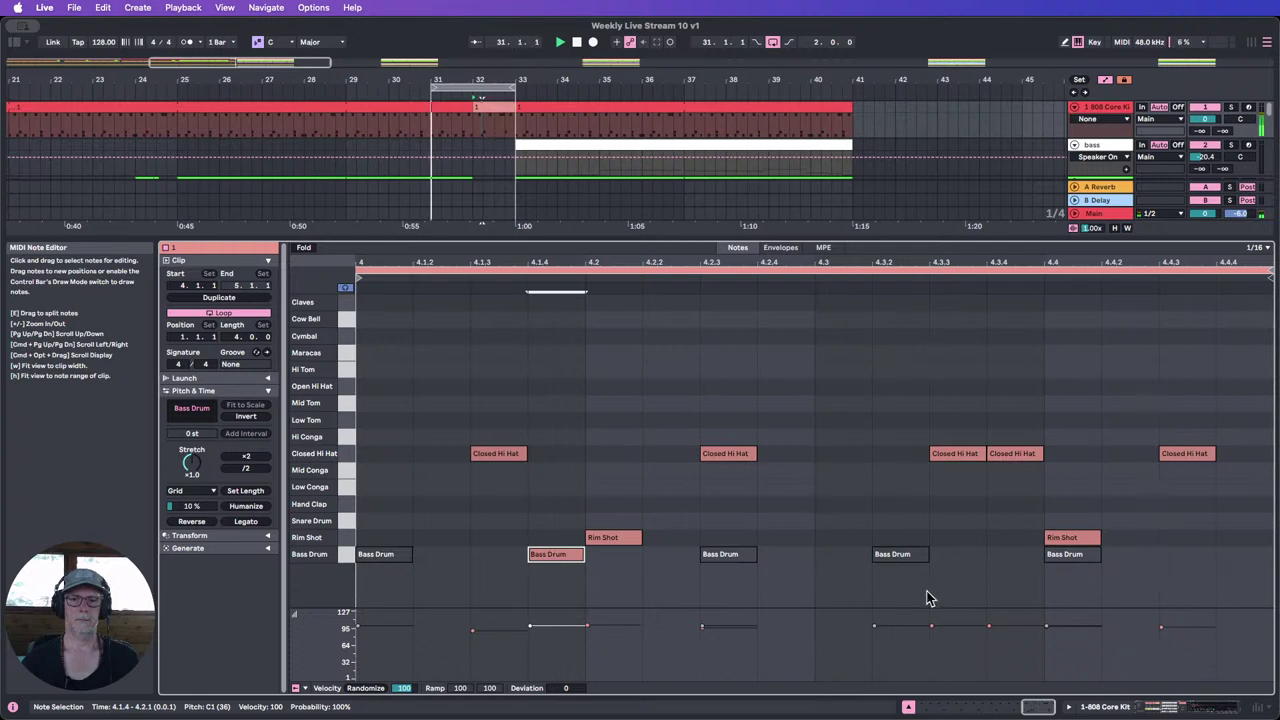
click(893, 554)
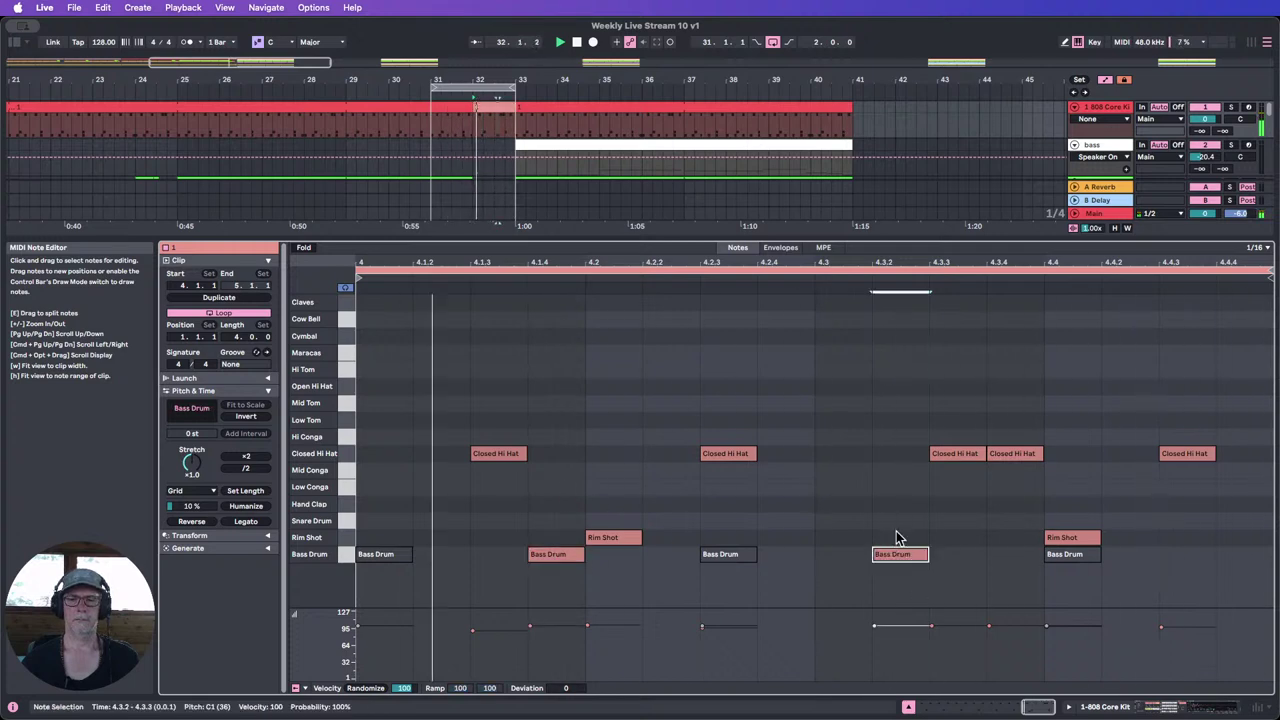
click(1097, 580)
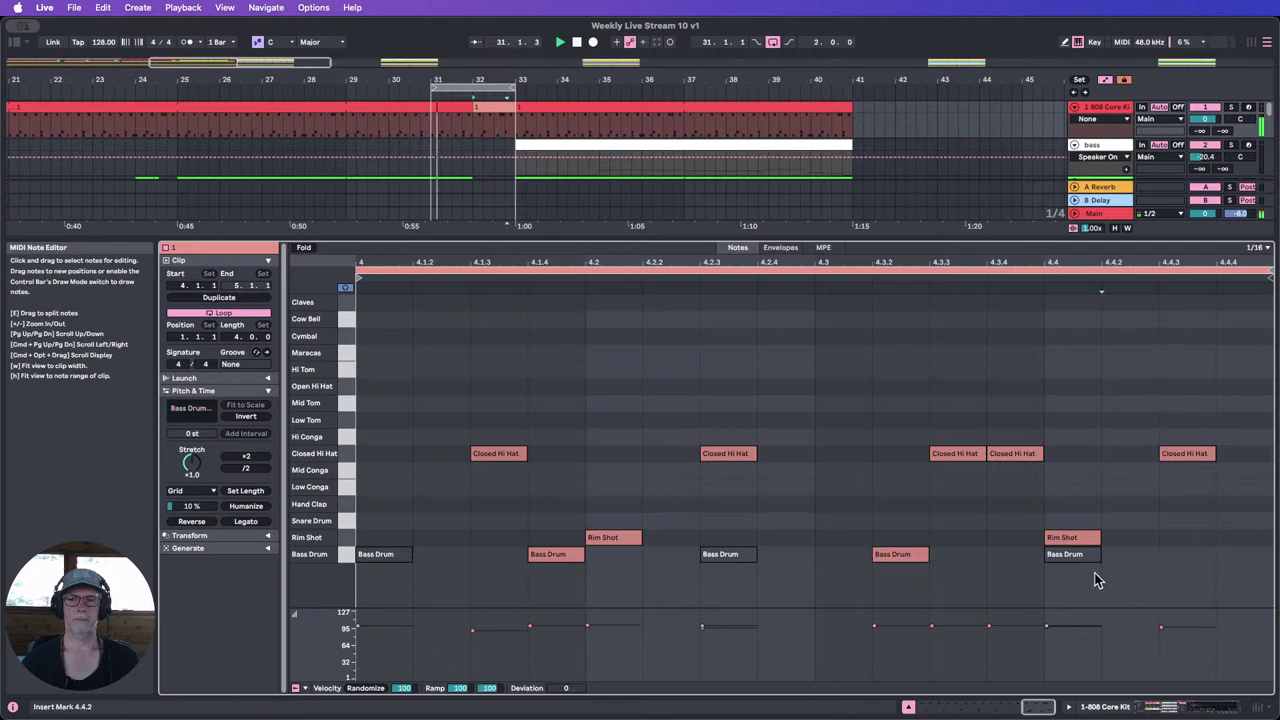
click(1092, 562)
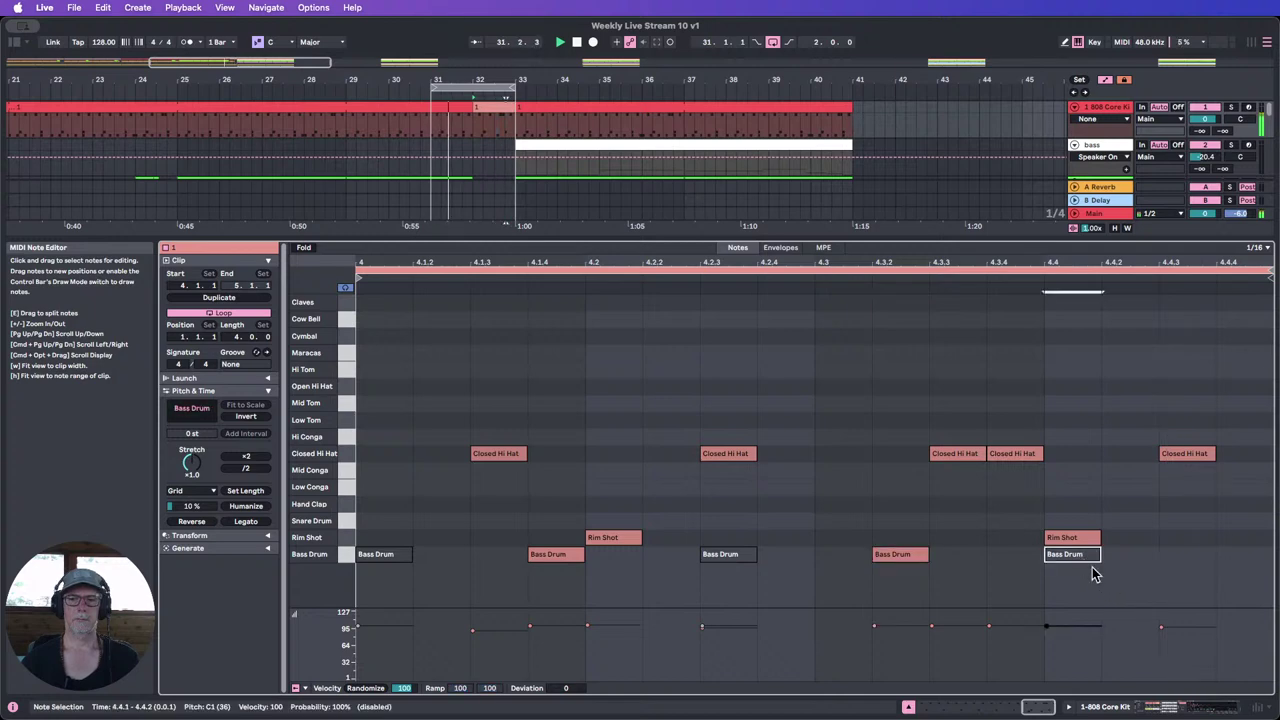
click(895, 513)
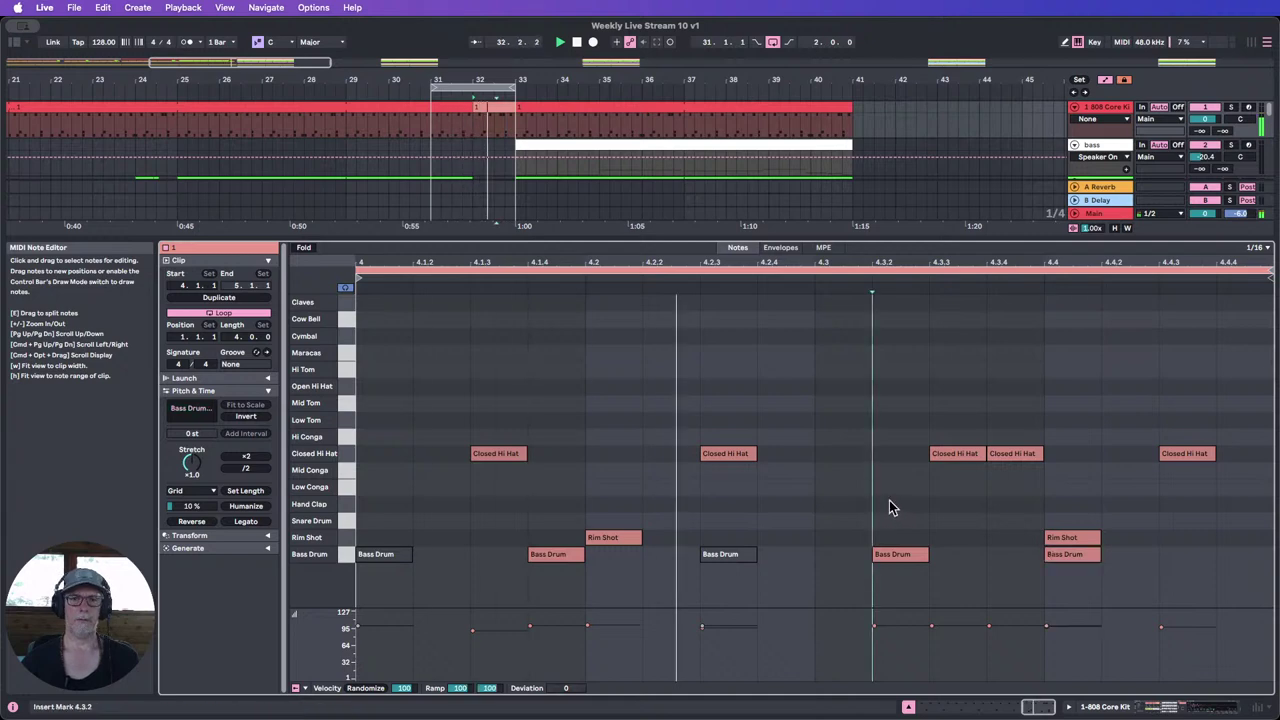
click(908, 707)
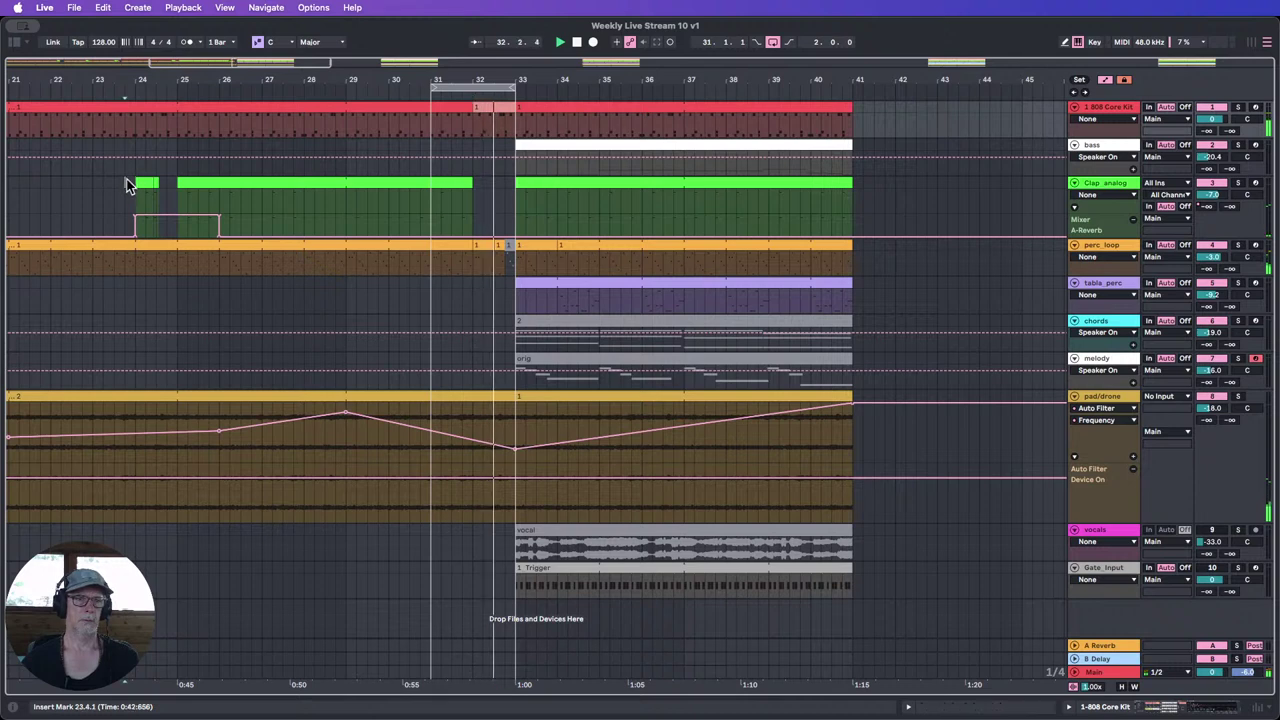
Step: Copy the Clap_analog fill at bar 24 and its A-Reverb send automation, and paste both at bar 32
drag(128, 190, 473, 208)
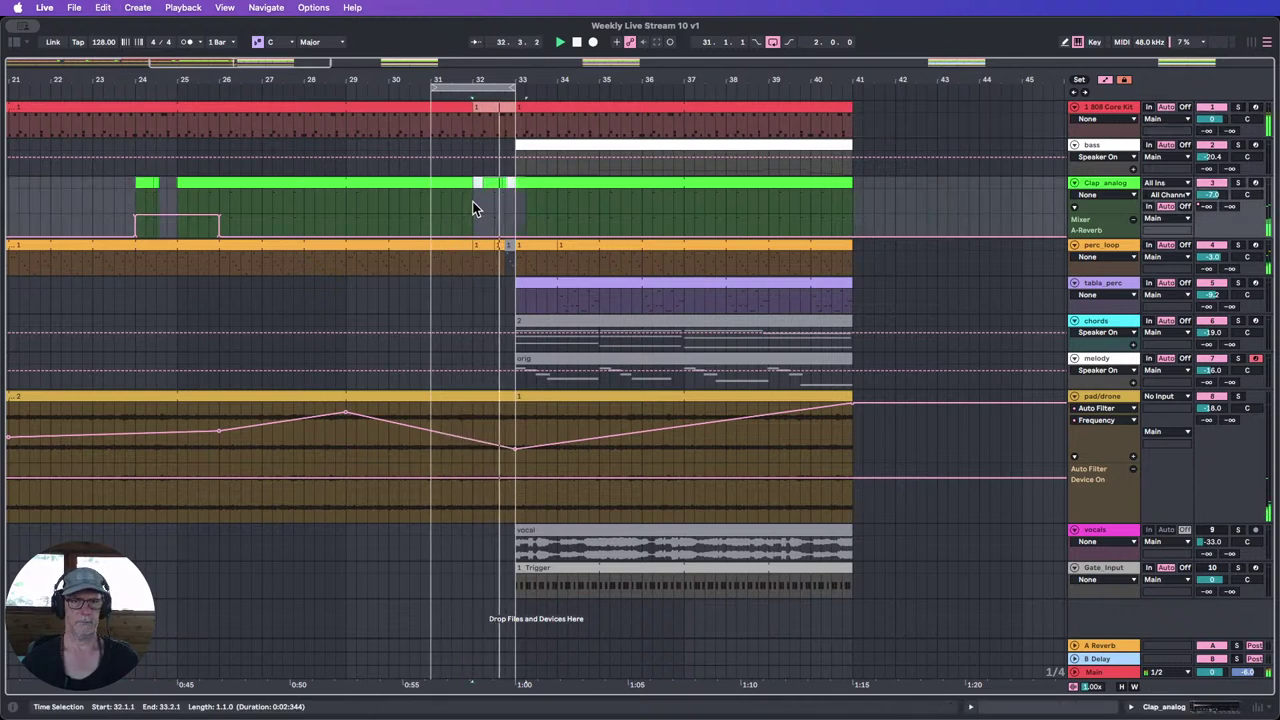
drag(115, 220, 240, 226)
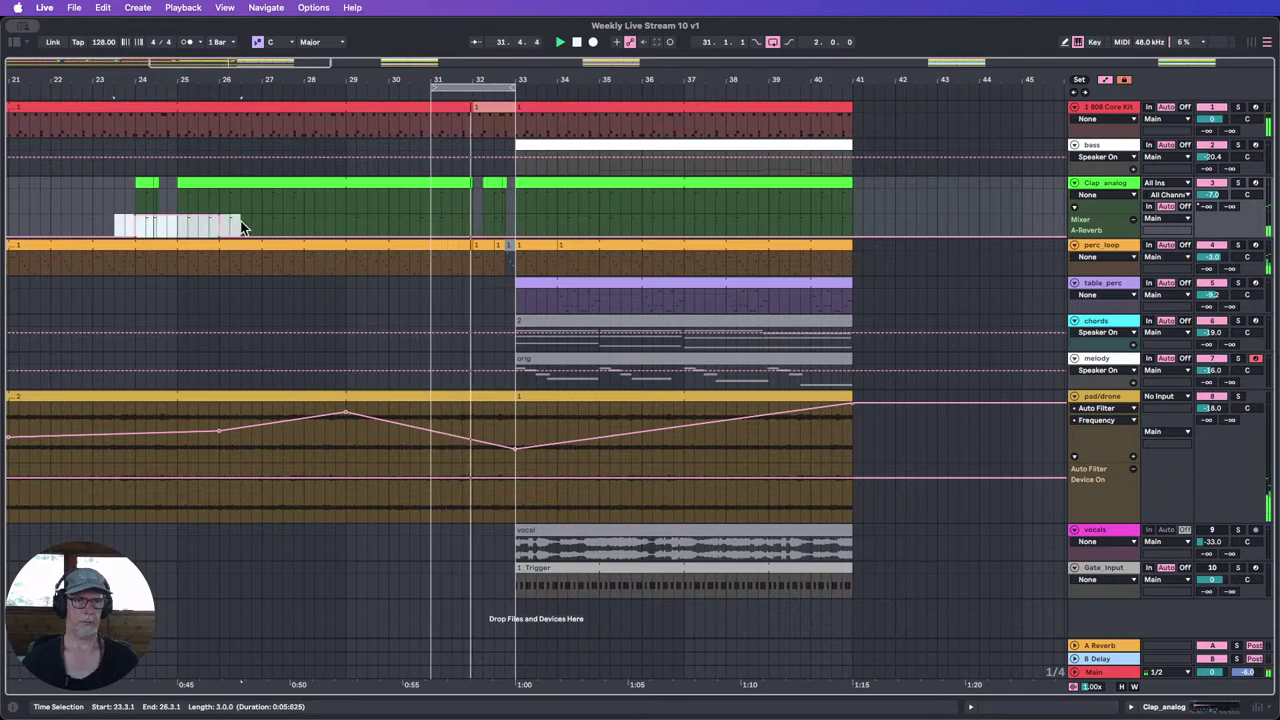
click(462, 223)
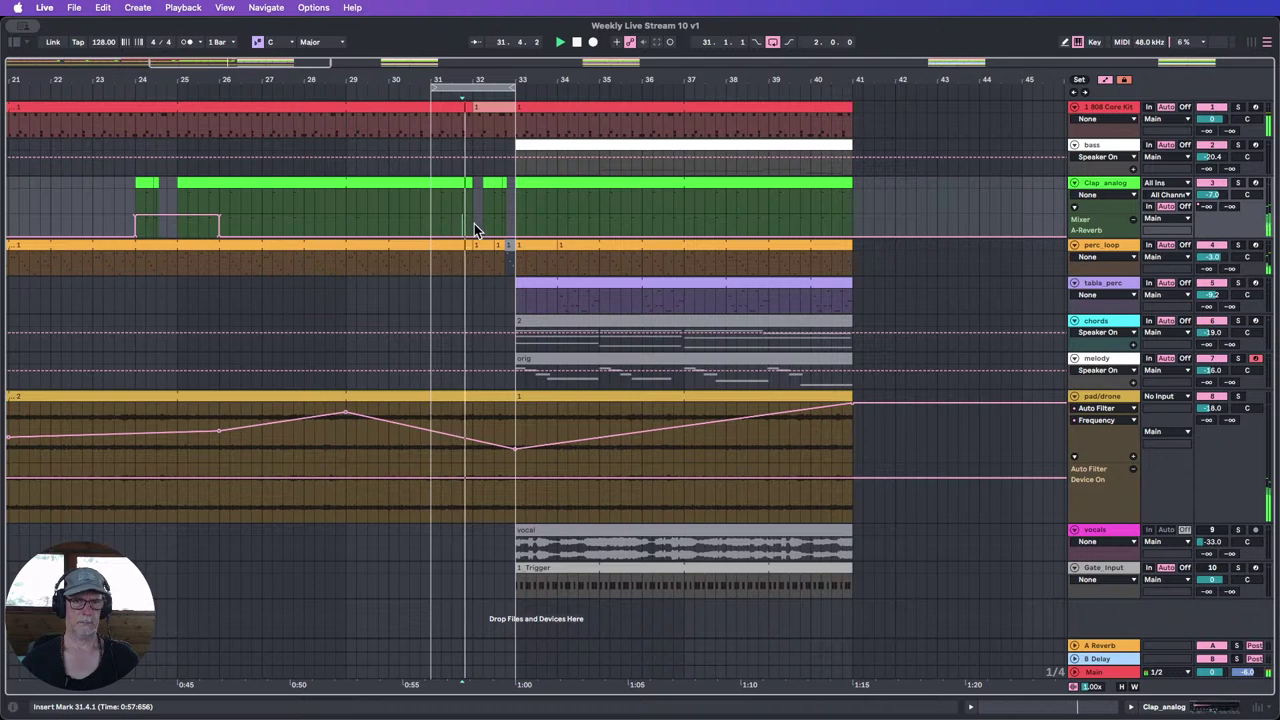
drag(115, 224, 238, 222)
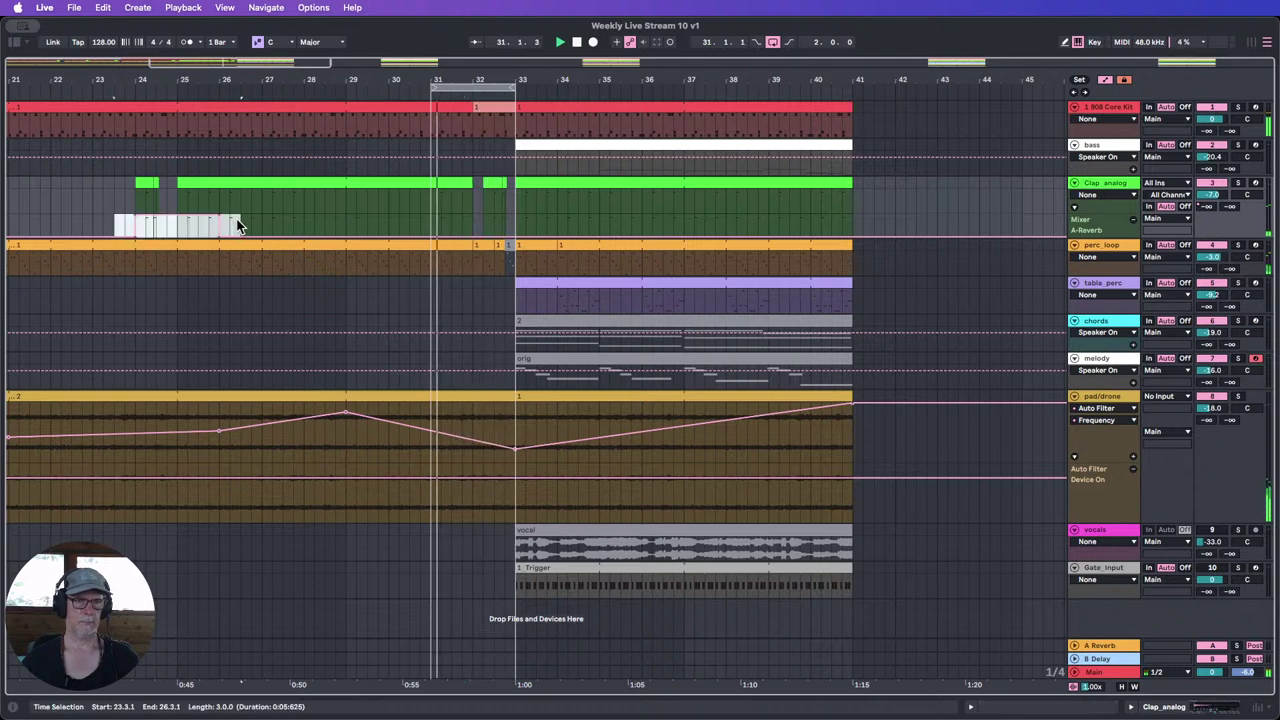
click(462, 226)
key(super+v)
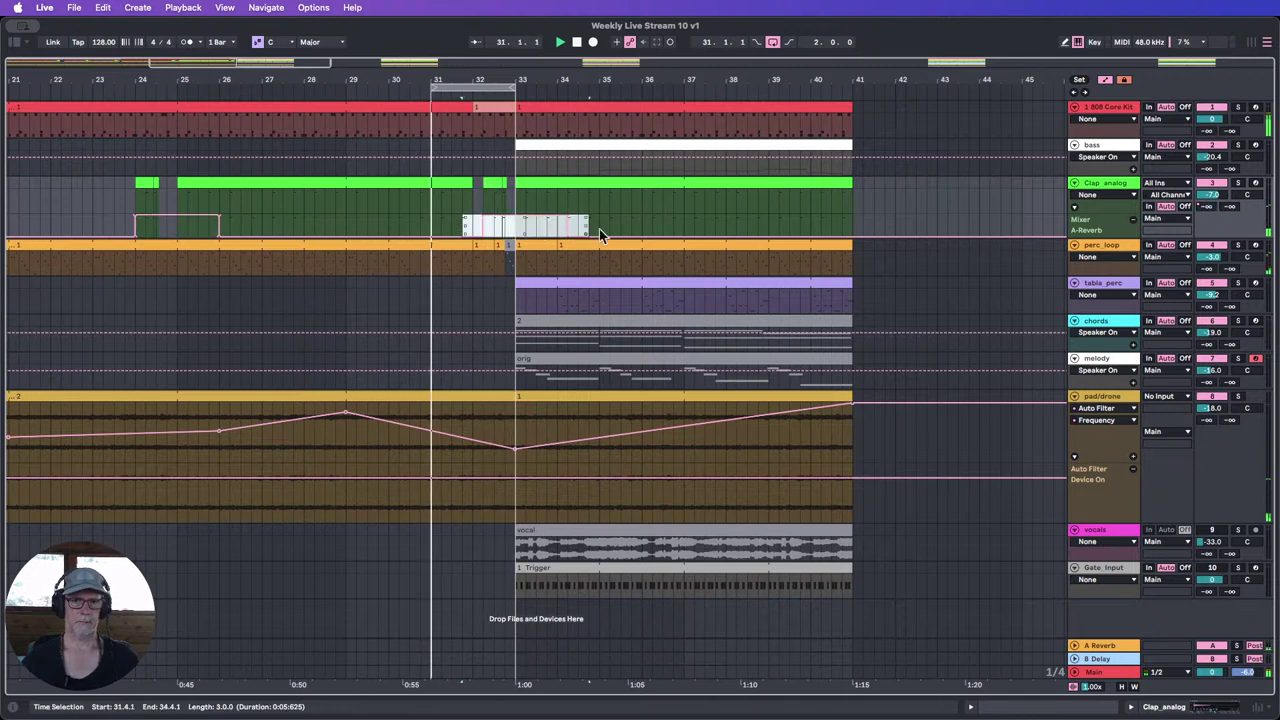
Step: Pull the end of the pasted A-Reverb automation on Clap_analog back to bar 33 and stop playback
click(895, 200)
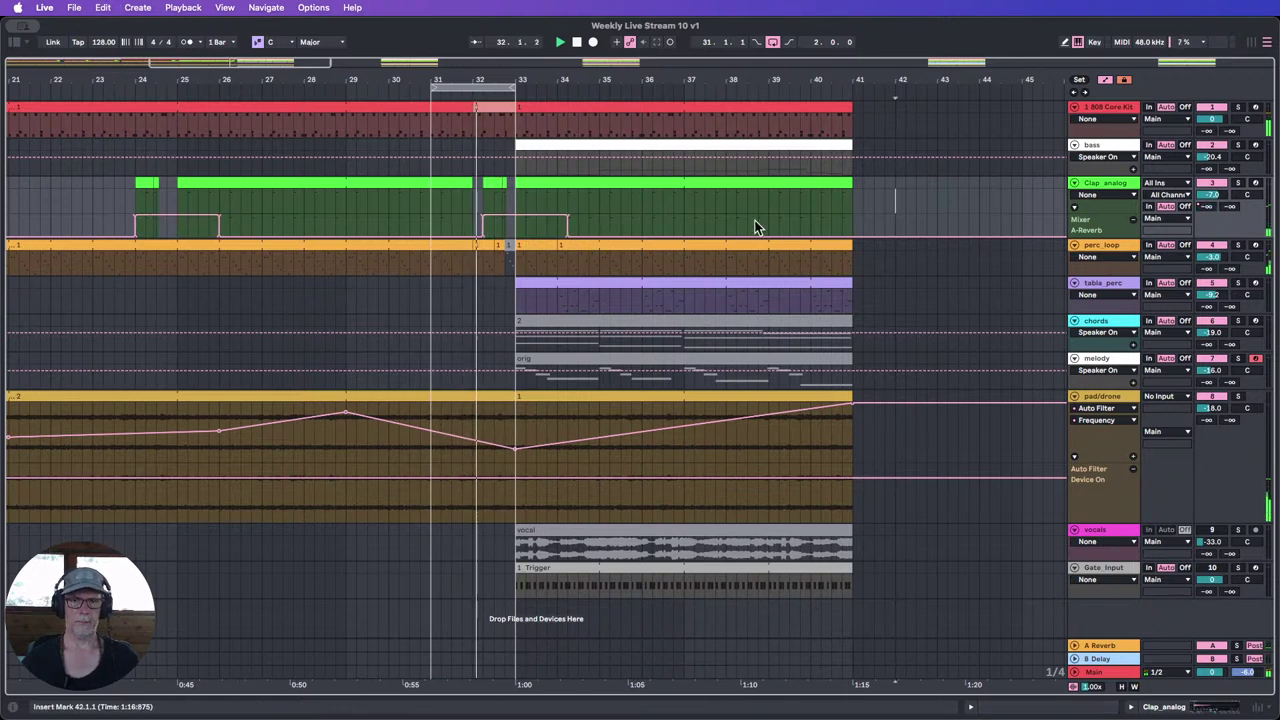
drag(568, 216, 515, 218)
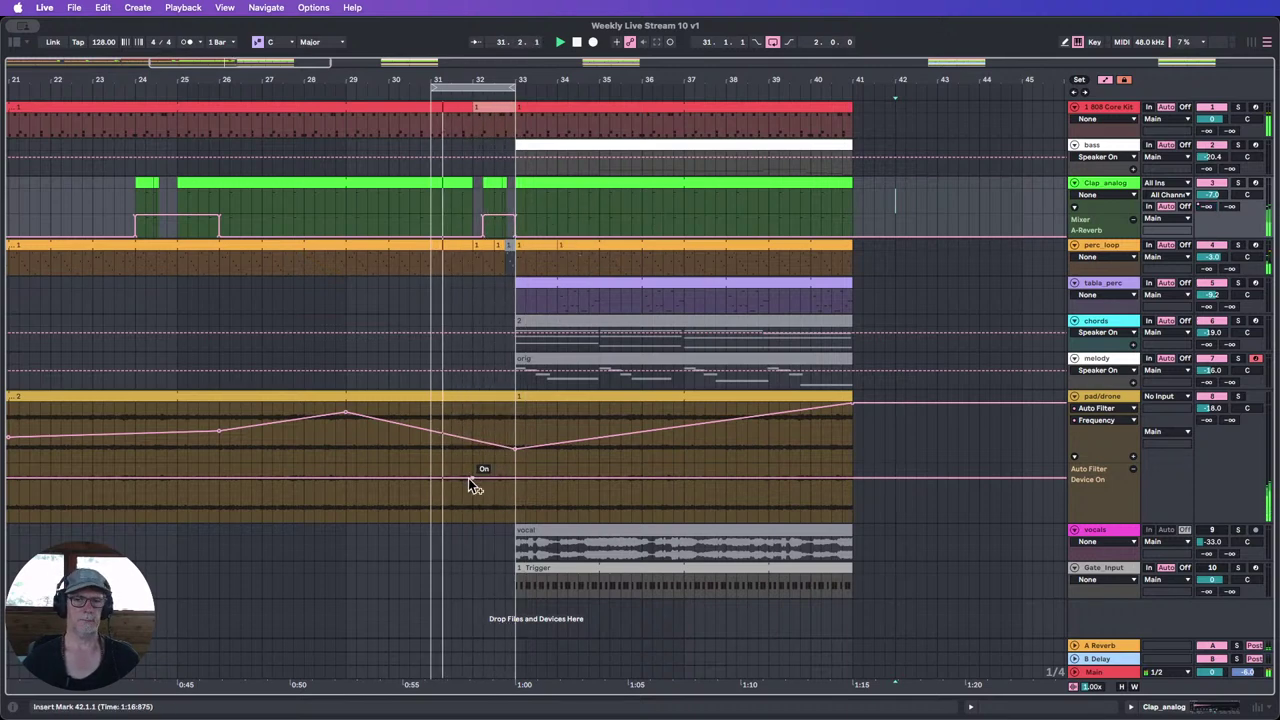
click(576, 42)
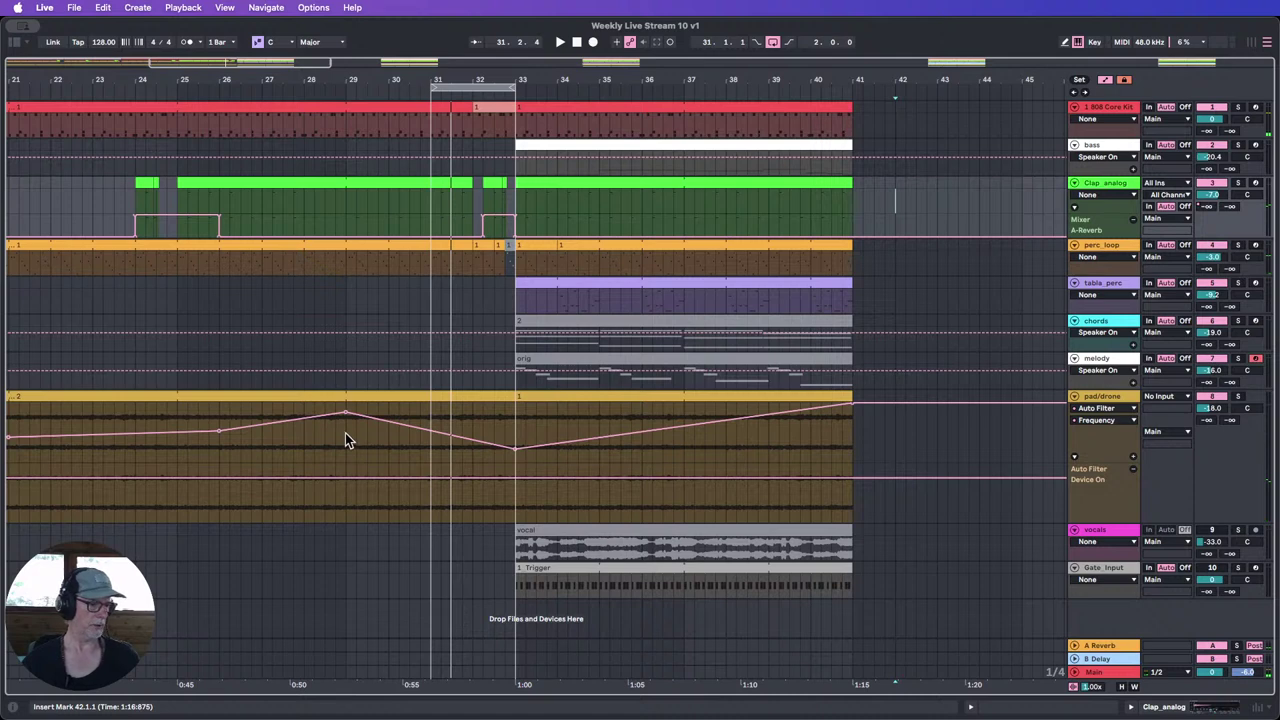
Step: Split the pad/drone clip at bar 29 and open the envelopes of the part spanning bars 29–33
drag(341, 441, 342, 402)
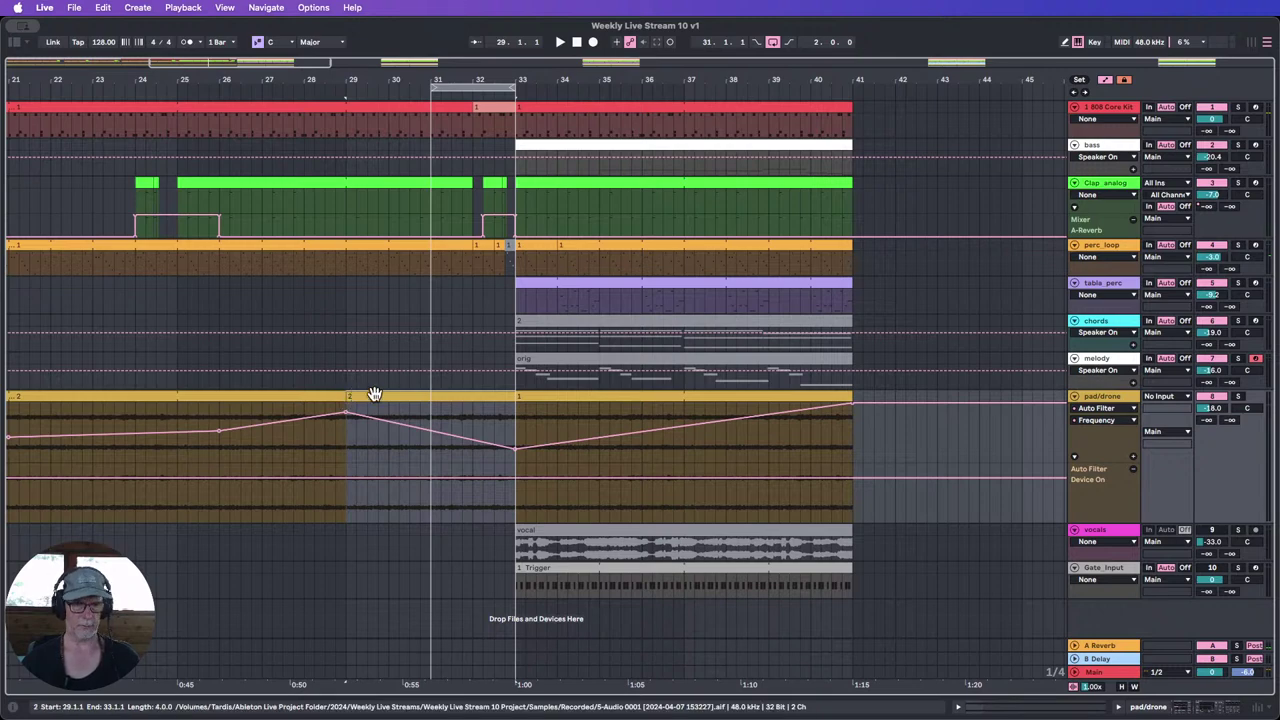
double_click(390, 397)
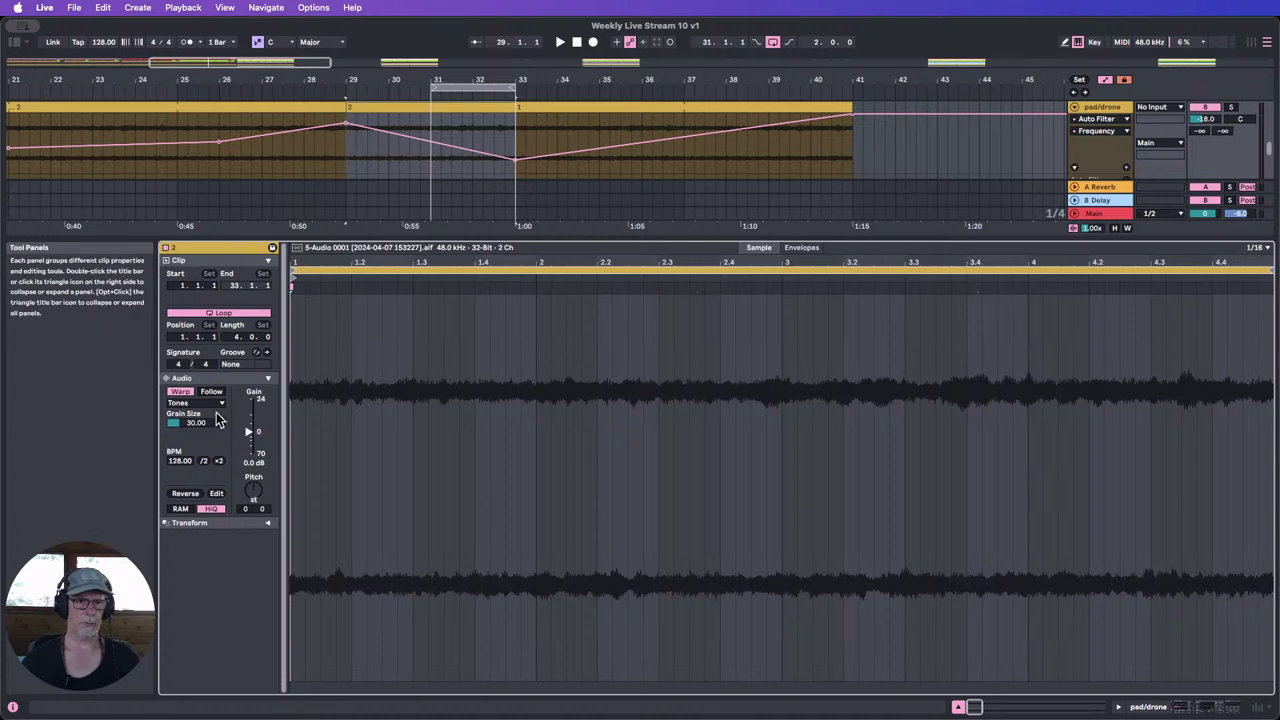
click(801, 247)
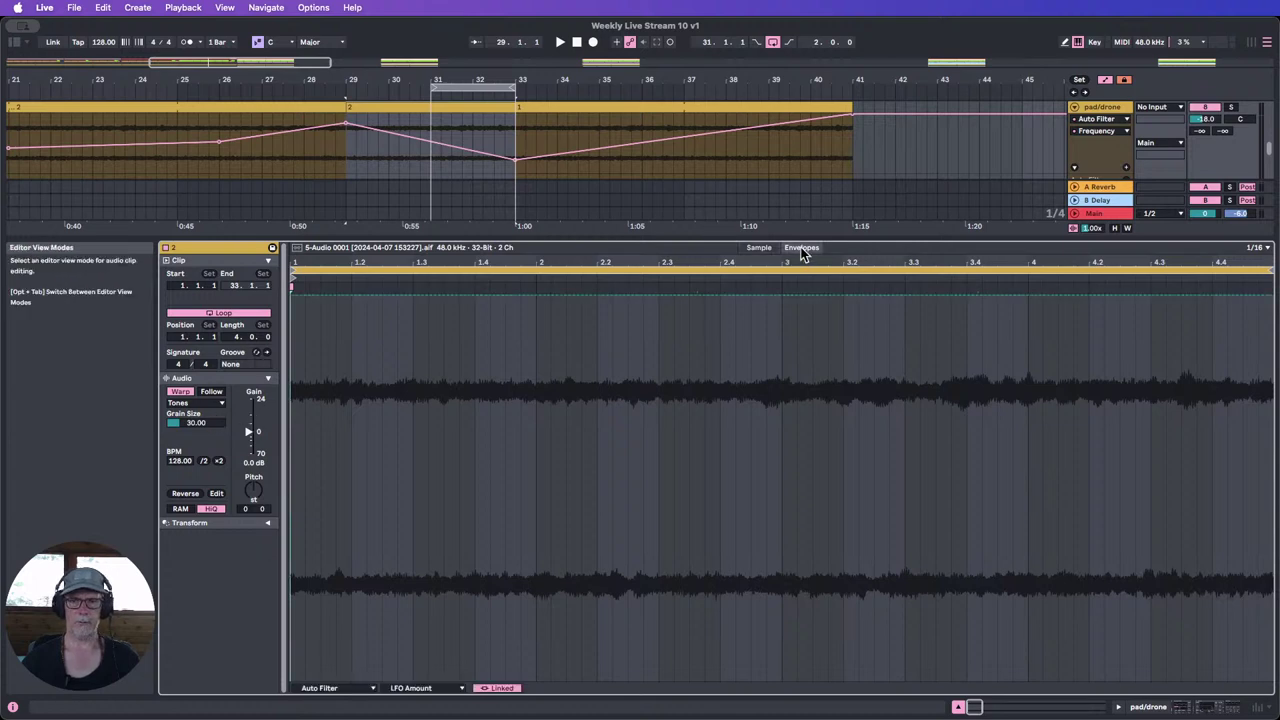
Step: Choose the clip's Transposition parameter as the envelope to edit for the pad/drone clip at bar 29
click(340, 689)
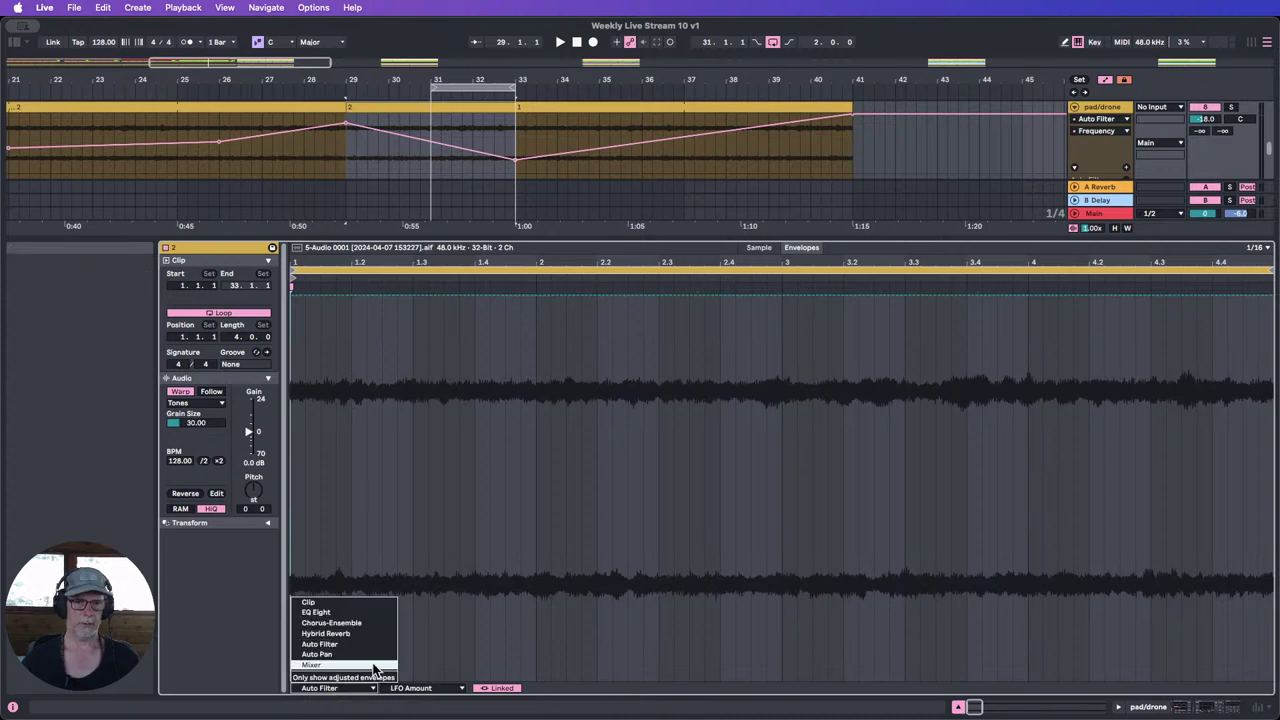
click(324, 667)
click(415, 688)
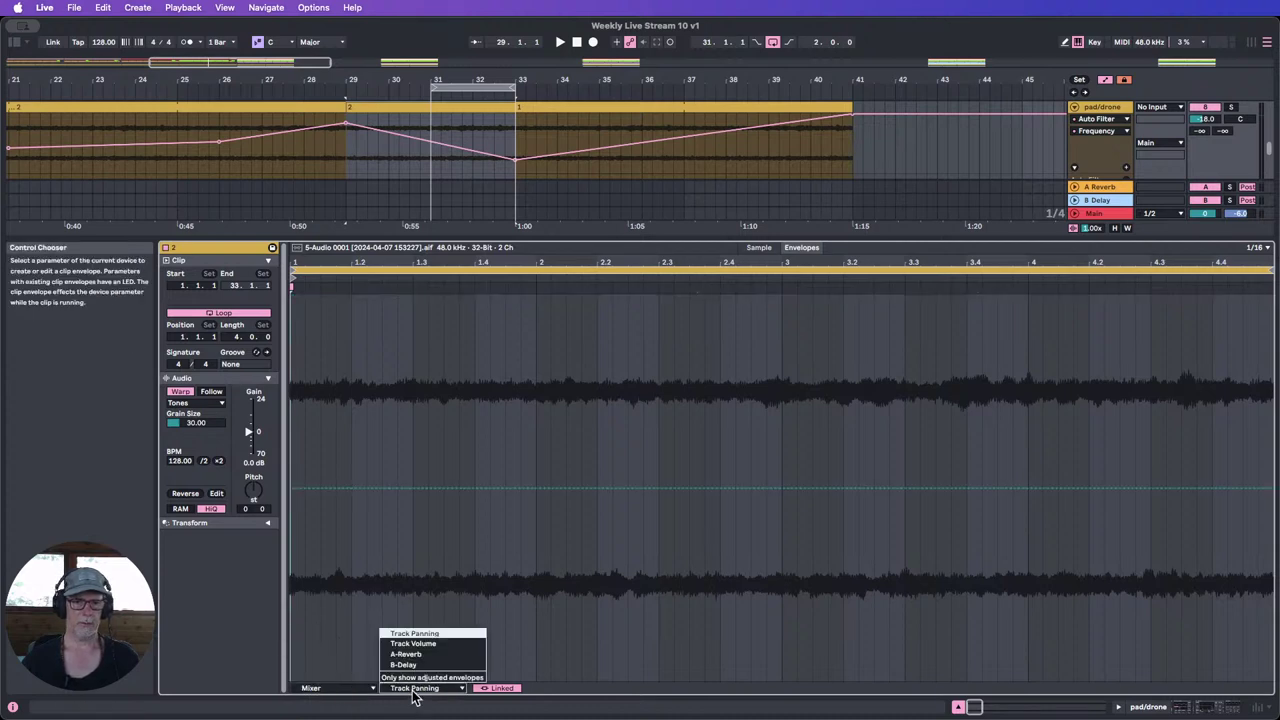
click(337, 688)
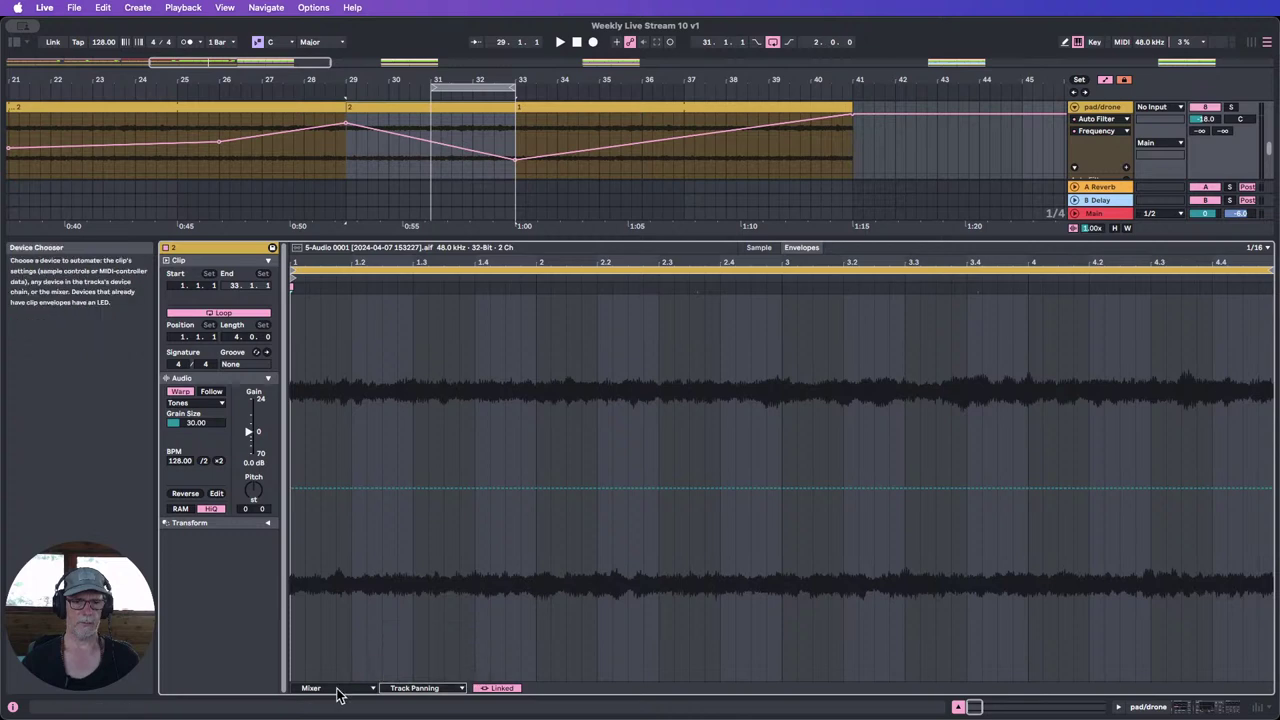
click(337, 688)
click(308, 602)
click(415, 688)
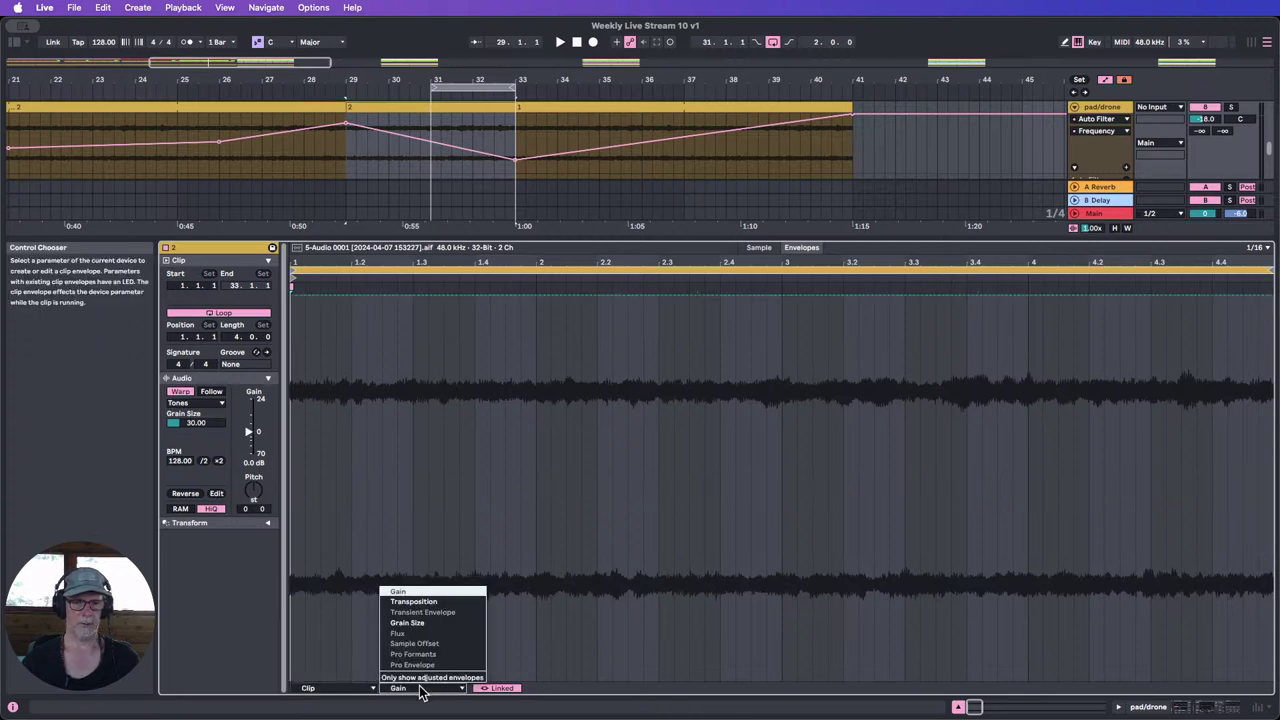
click(415, 612)
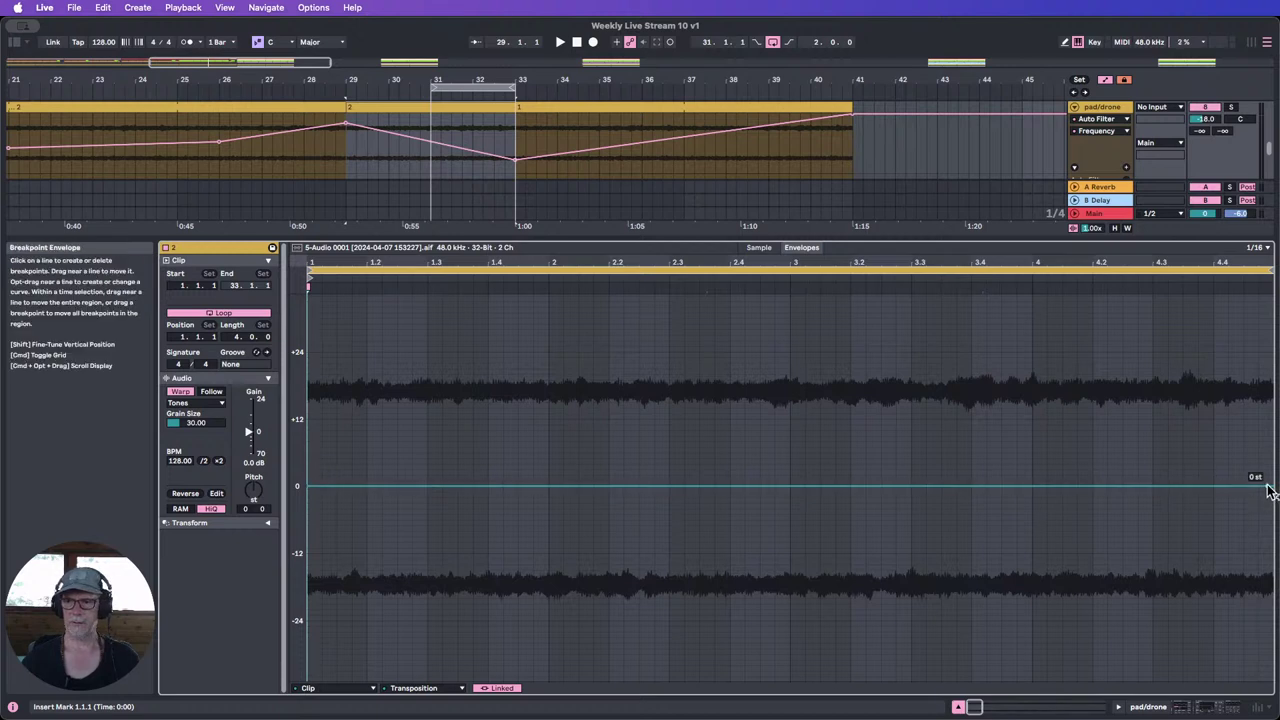
Step: Ramp the pad/drone clip's Transposition envelope from 0 down to -7 st at the clip's end, and play it back
drag(1250, 495, 1250, 517)
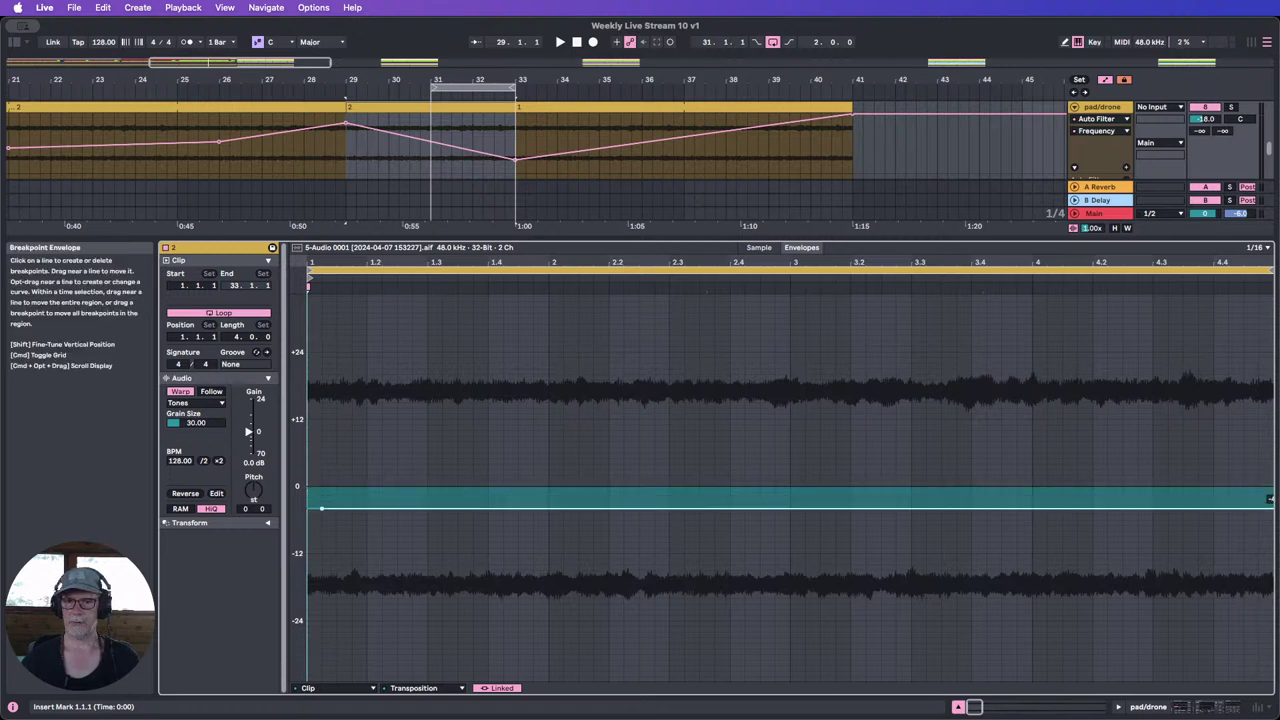
key(super+z)
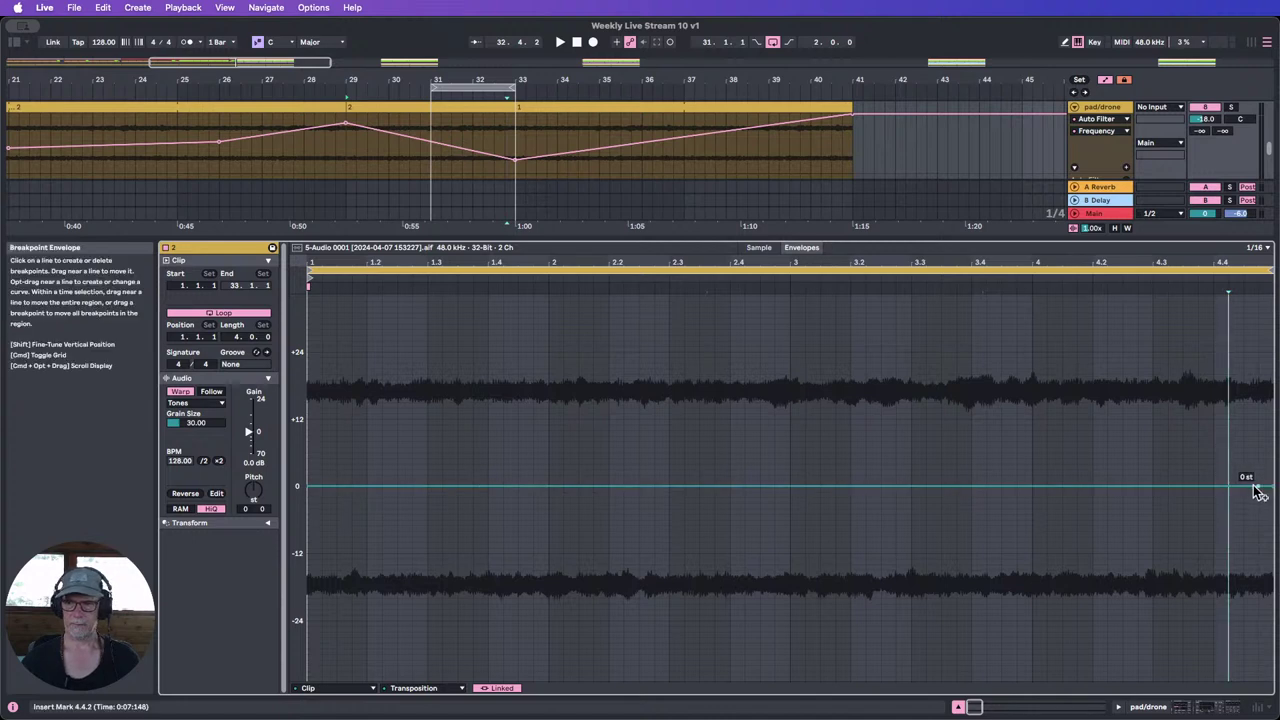
drag(1254, 492, 1175, 524)
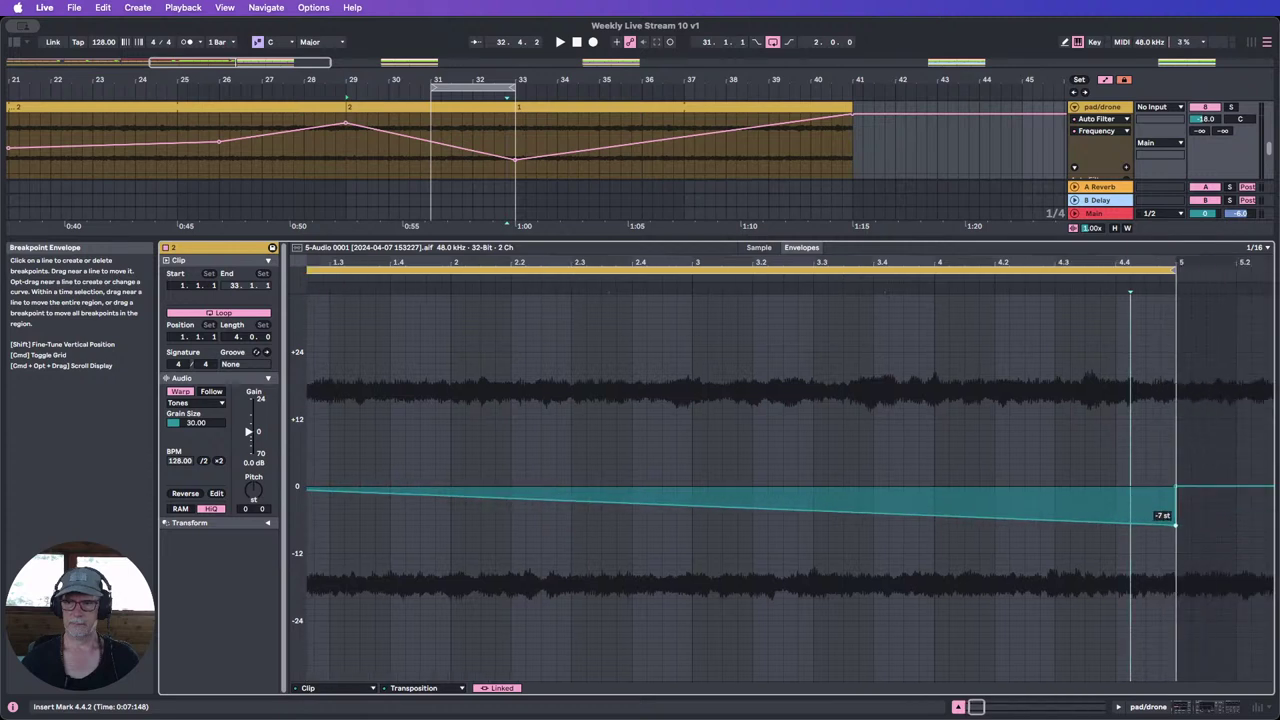
click(405, 92)
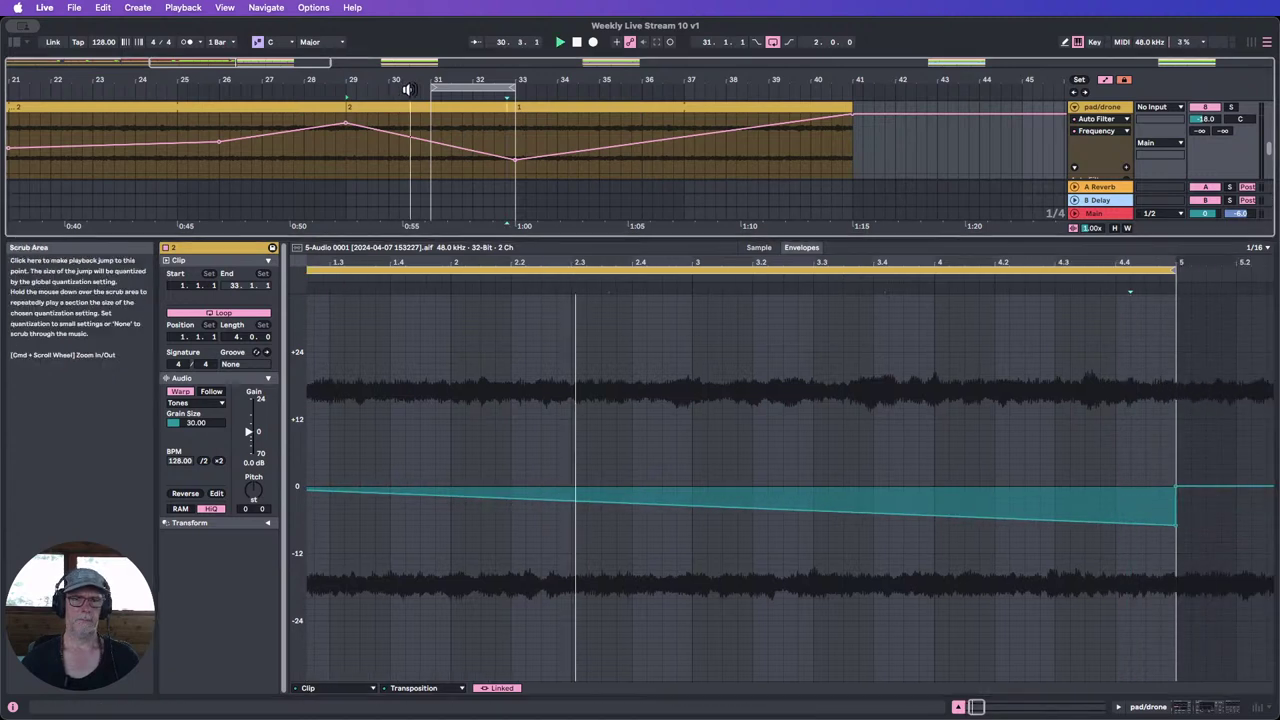
click(344, 88)
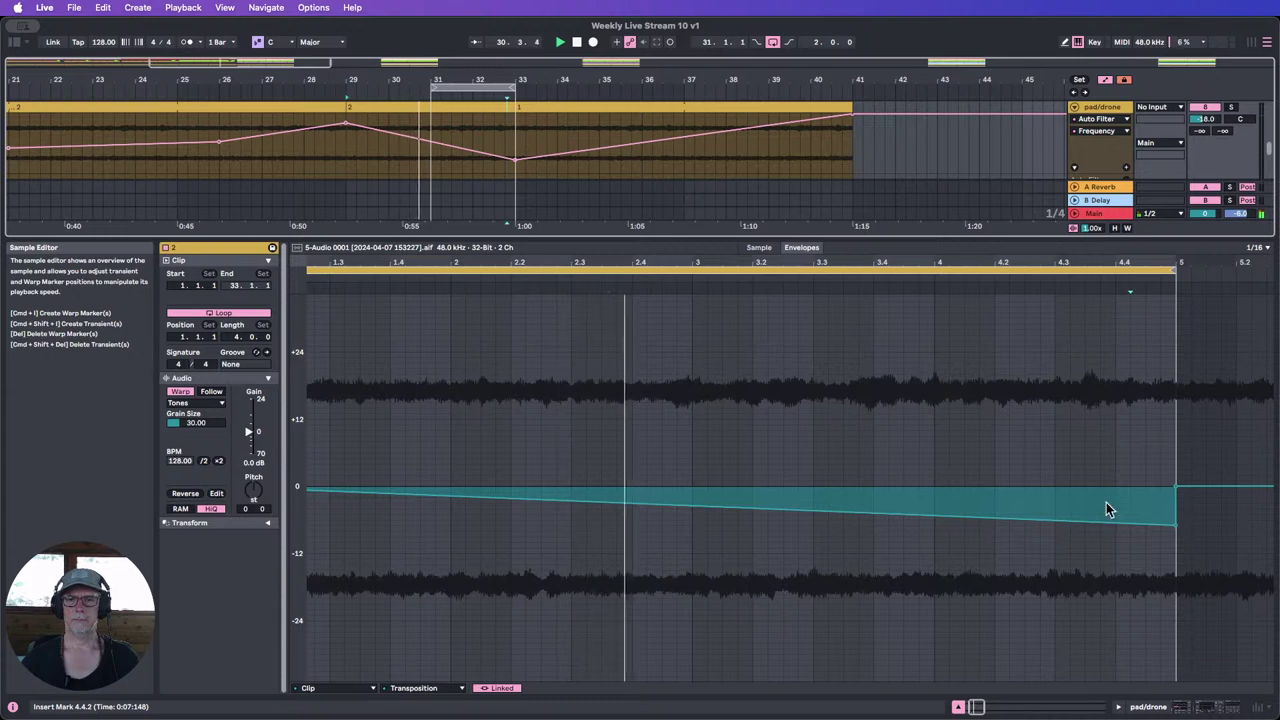
Step: Return to the full arrangement and loop bars 25–33
click(957, 707)
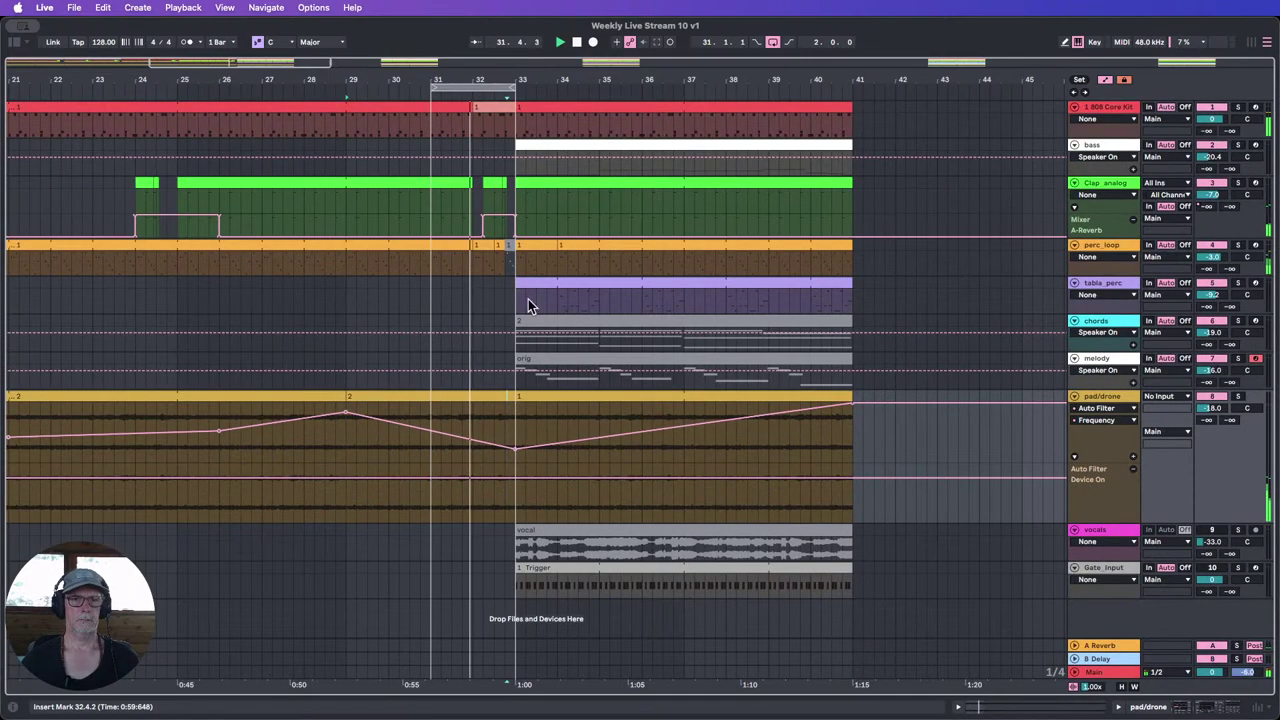
drag(432, 81, 419, 55)
click(626, 88)
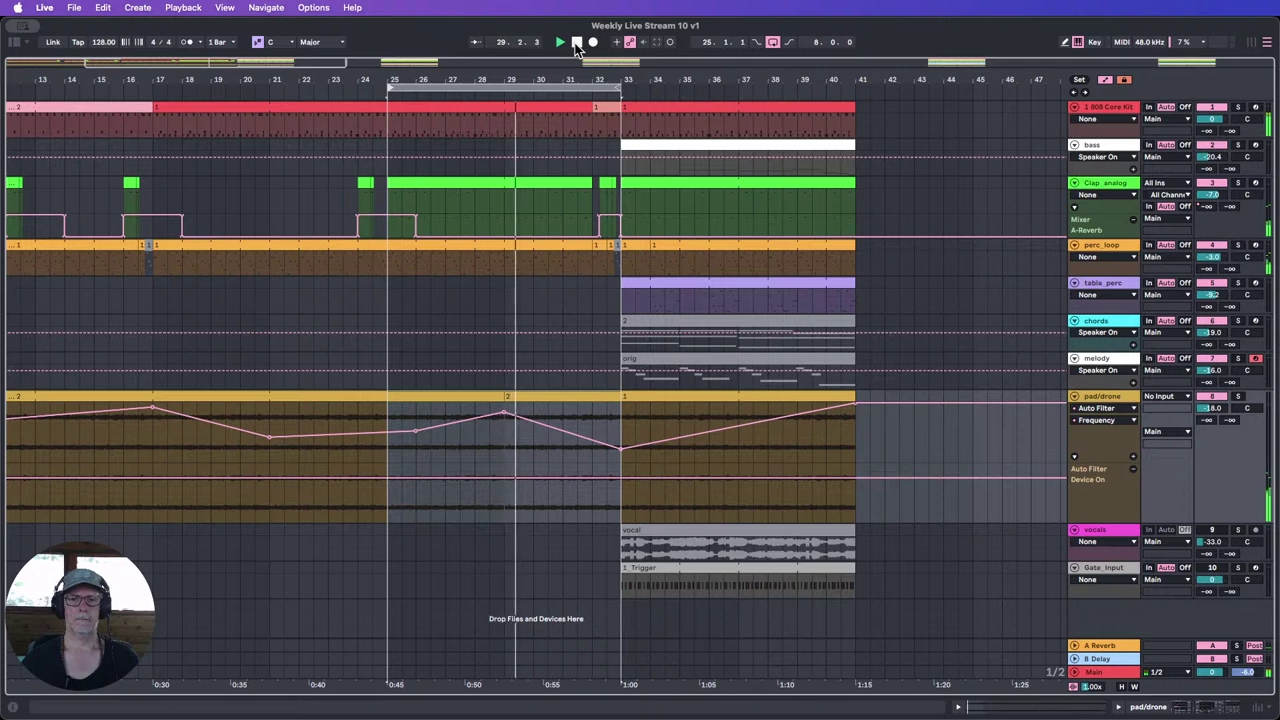
Step: Raise the end of the Transposition ramp in the pad/drone clip at bar 29 to about -3 st
mouse_move(625, 447)
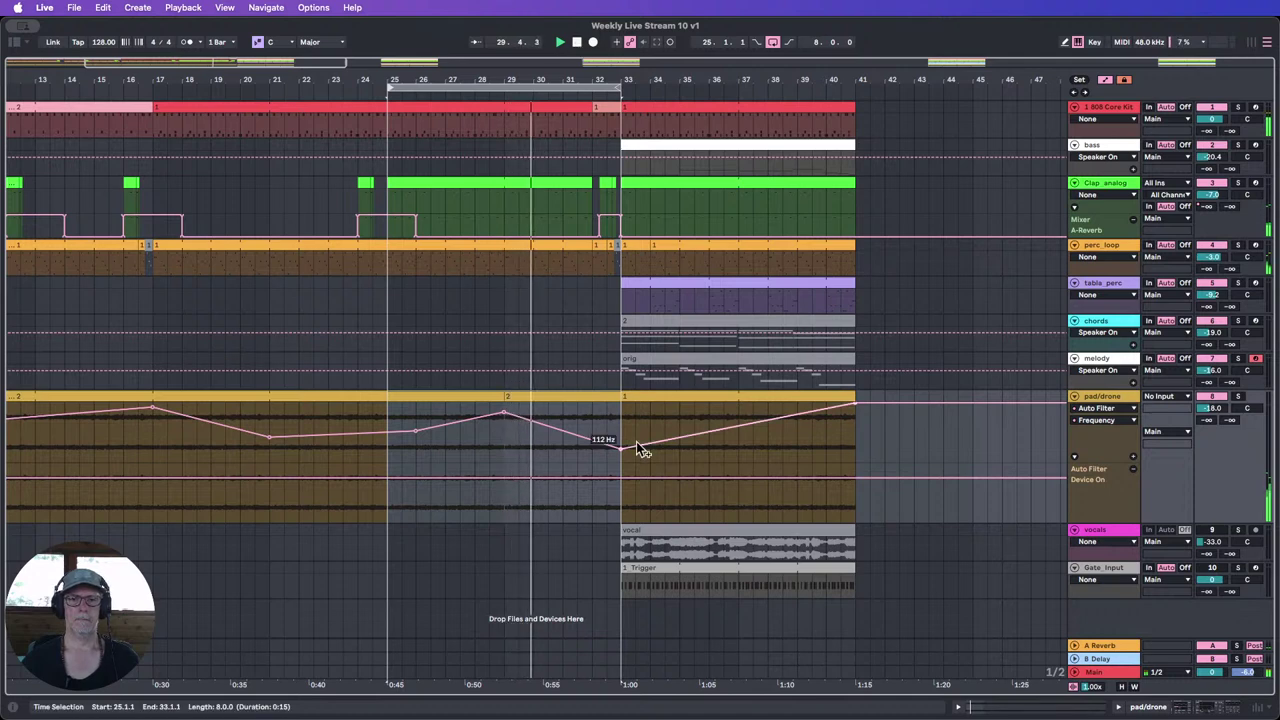
double_click(581, 397)
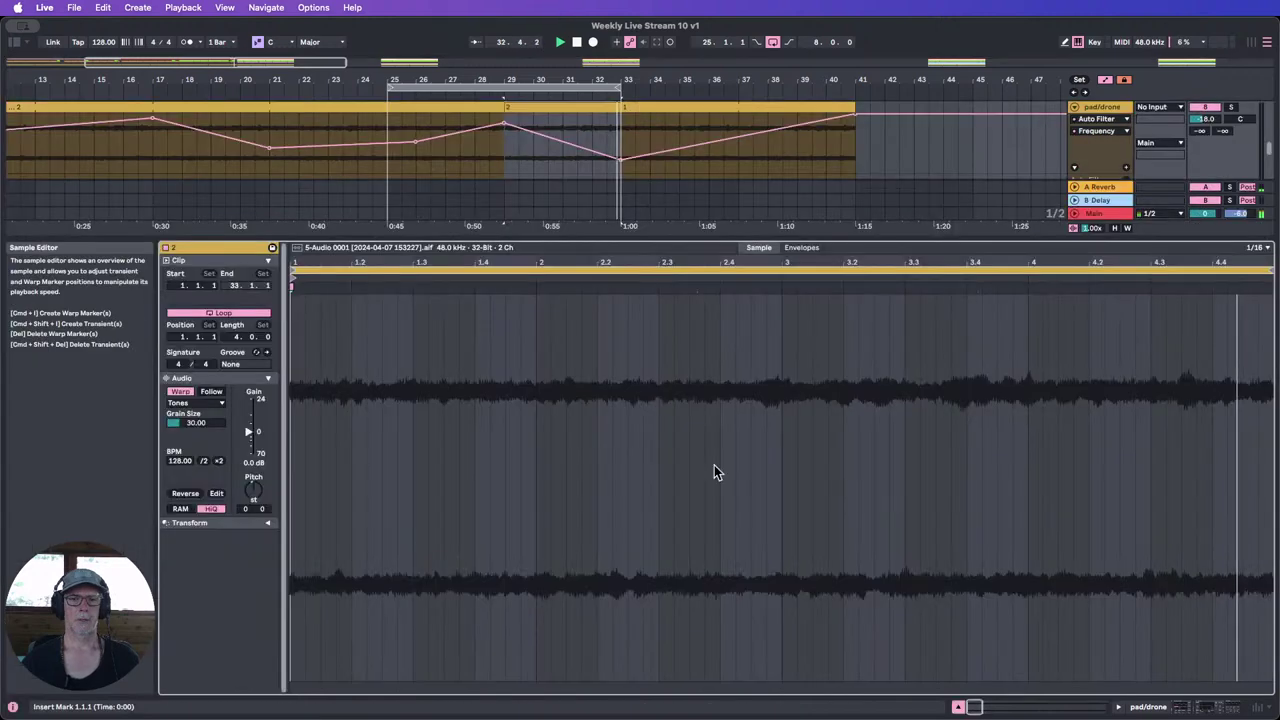
click(801, 247)
click(1247, 559)
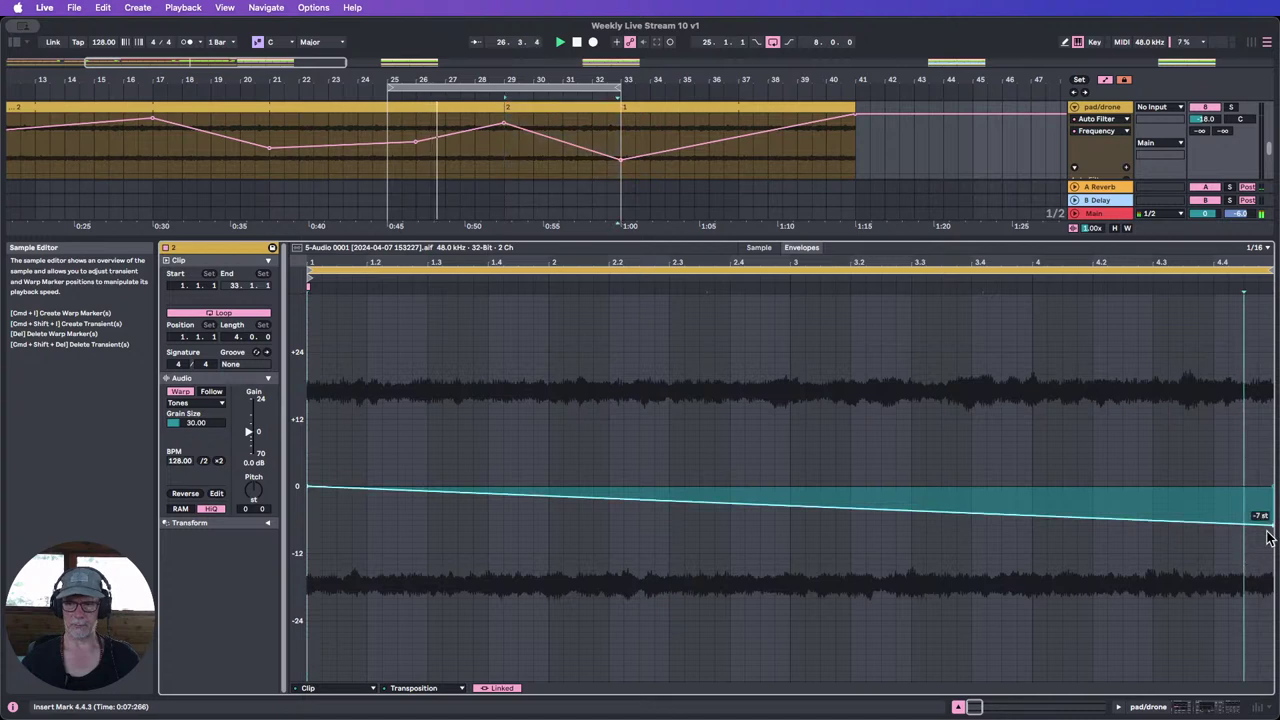
drag(1272, 529, 1272, 502)
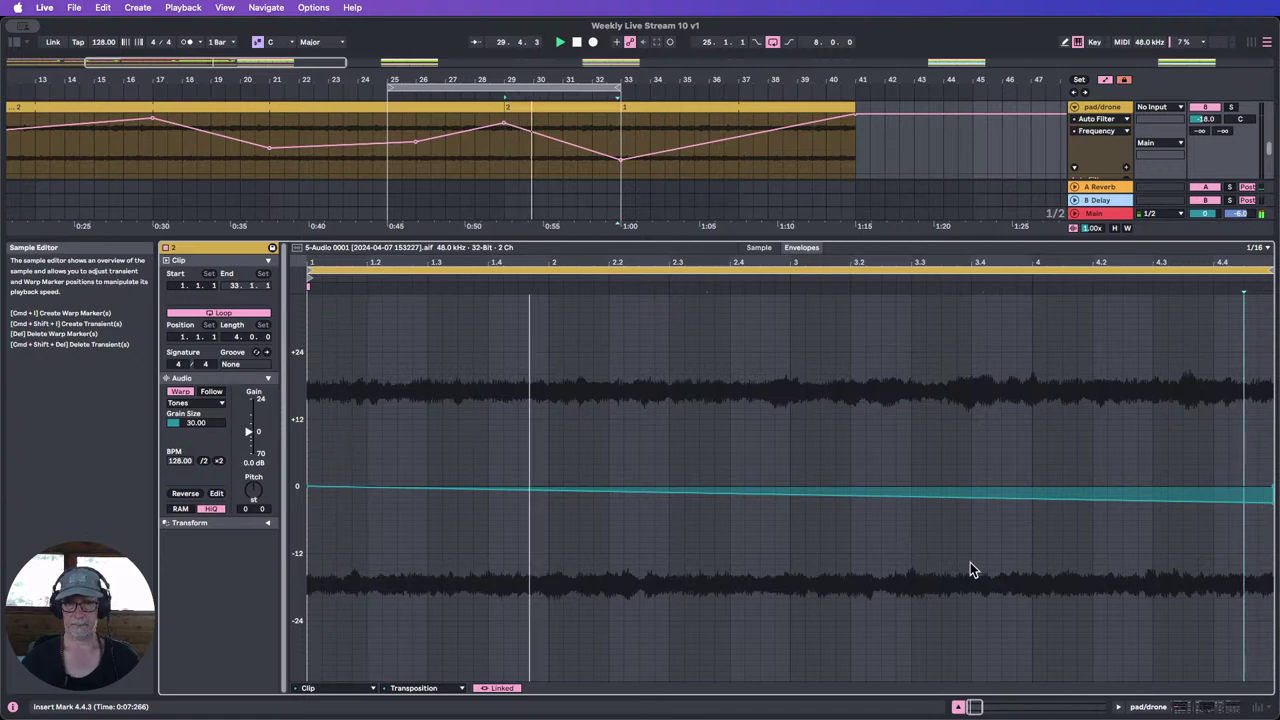
click(958, 707)
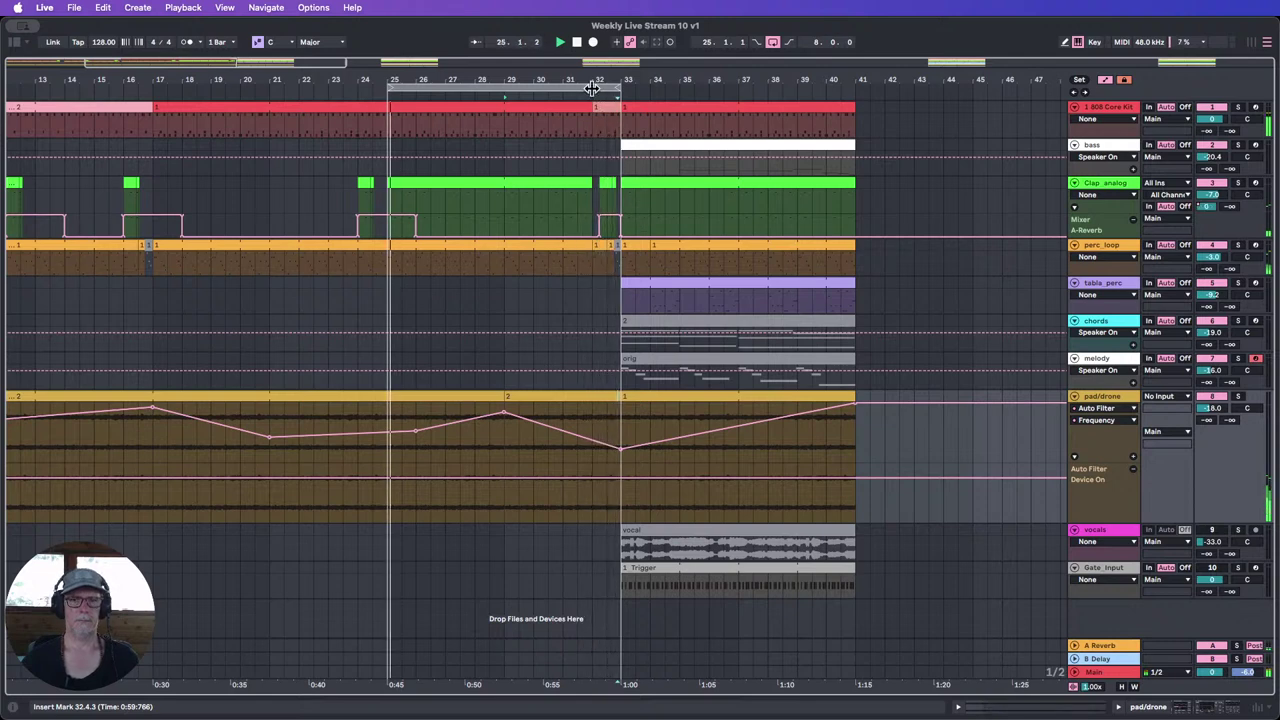
Step: Stop playback, copy the bass clip from bar 33 to bar 25, and open the copy's notes
click(576, 42)
click(674, 146)
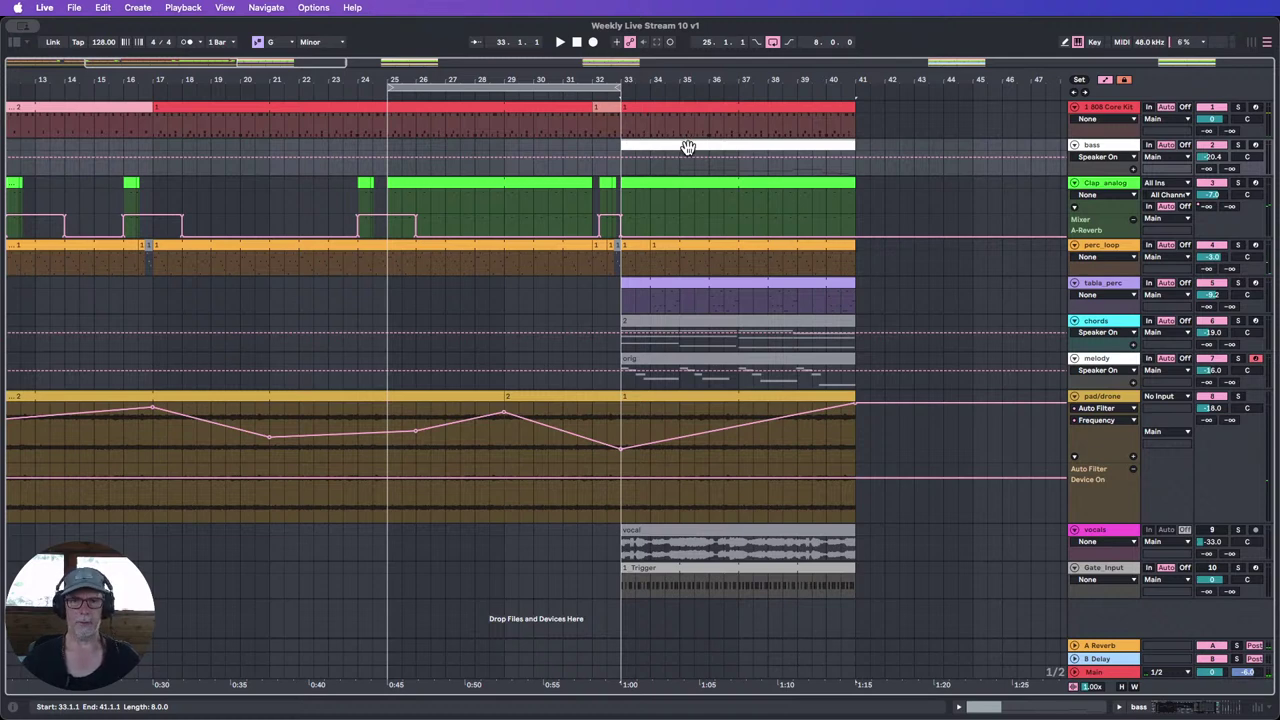
drag(692, 146, 469, 148)
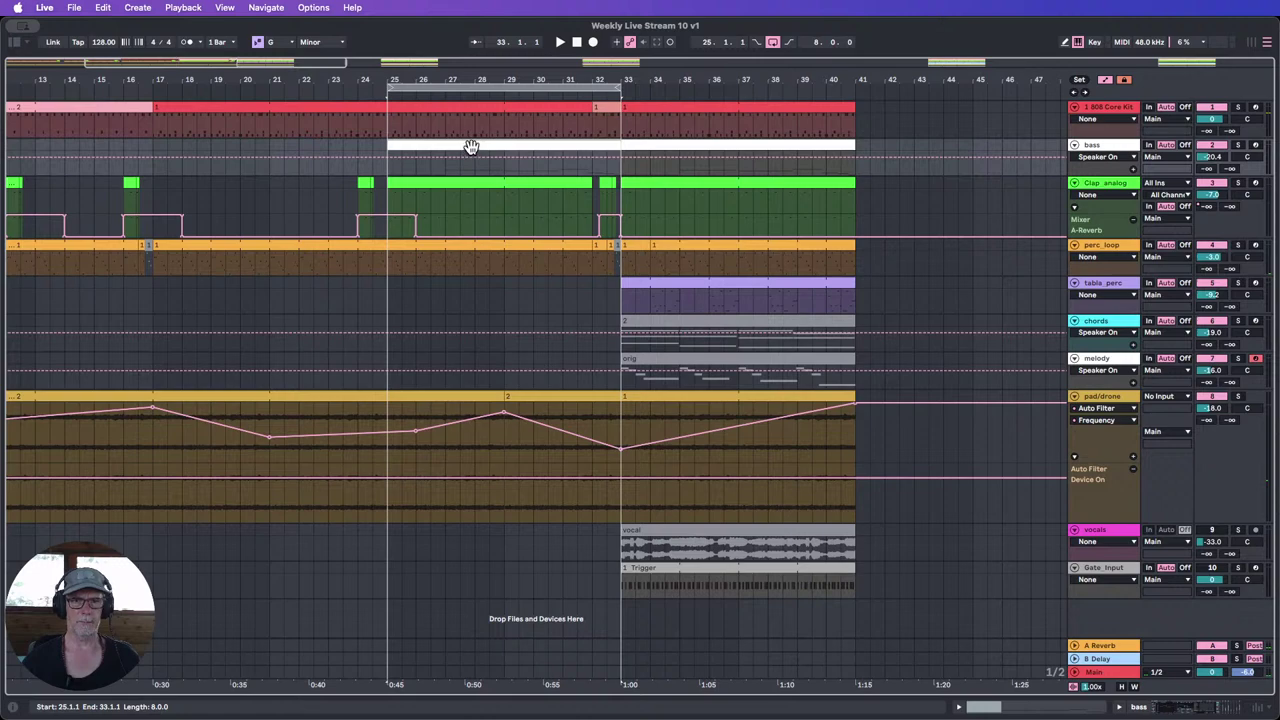
double_click(471, 147)
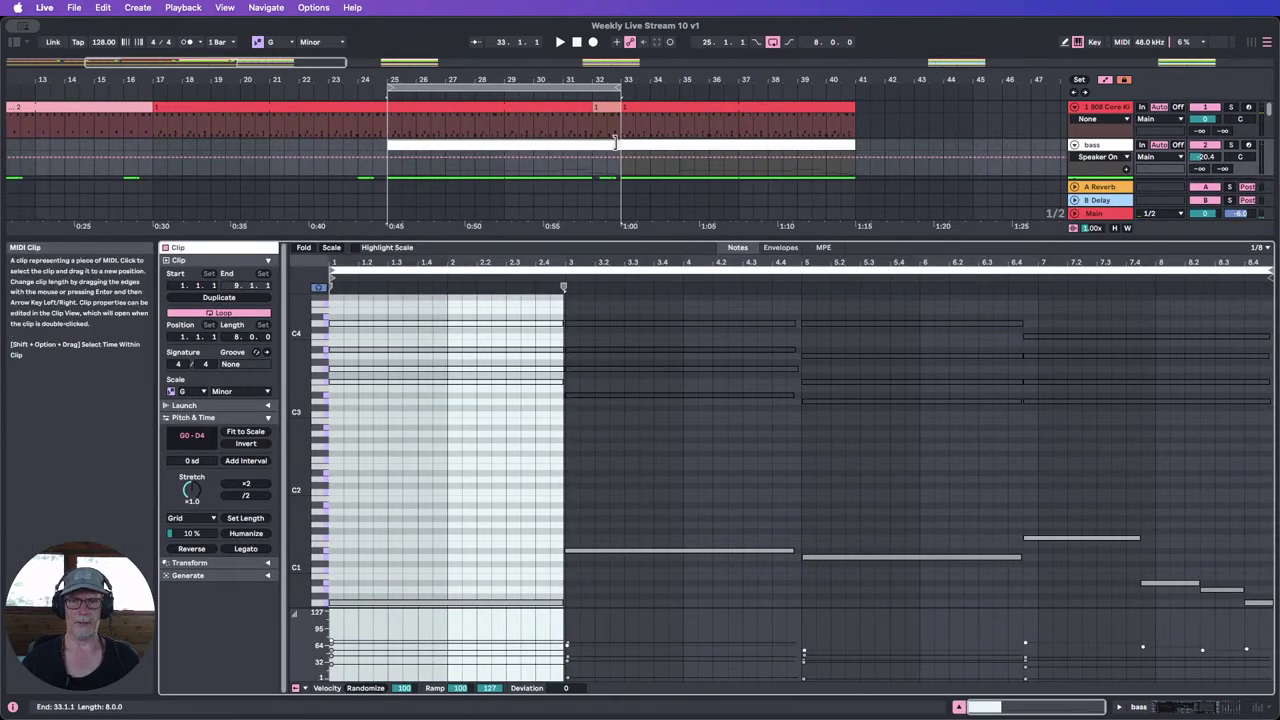
drag(615, 143, 760, 145)
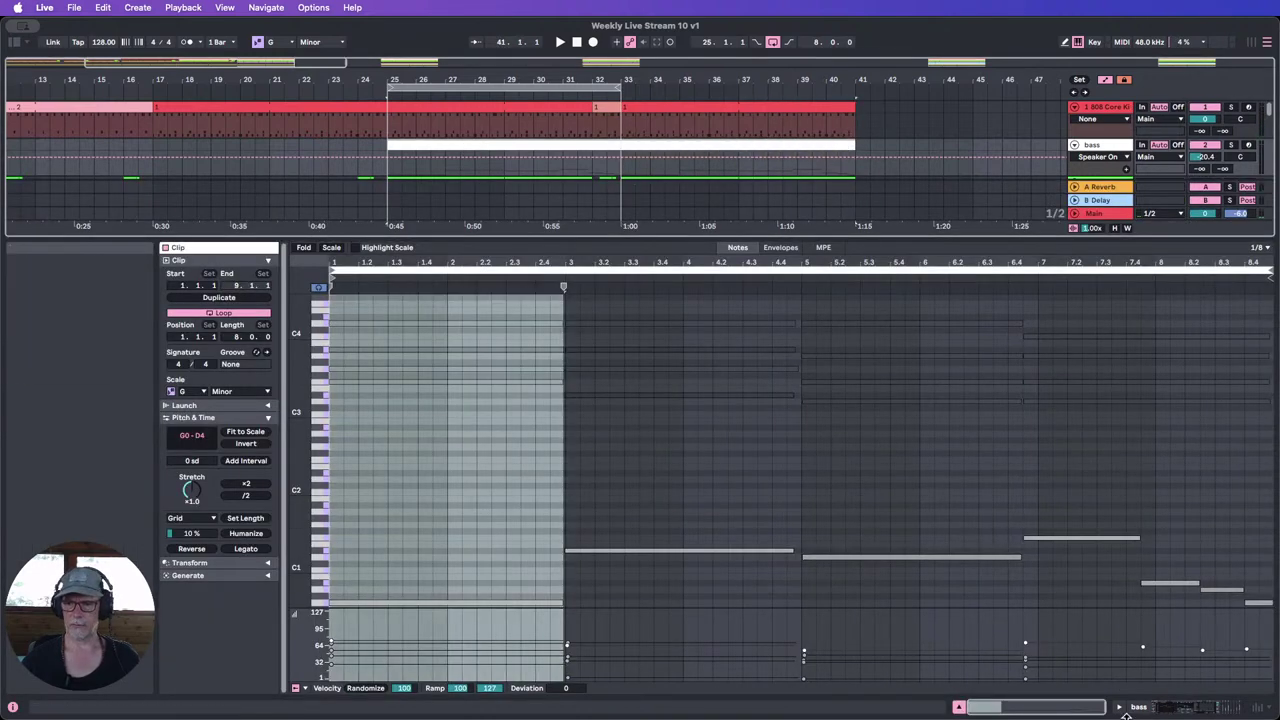
Step: Show the bass track's device chain and inspect the settings of its sidechained Auto Filter
click(958, 706)
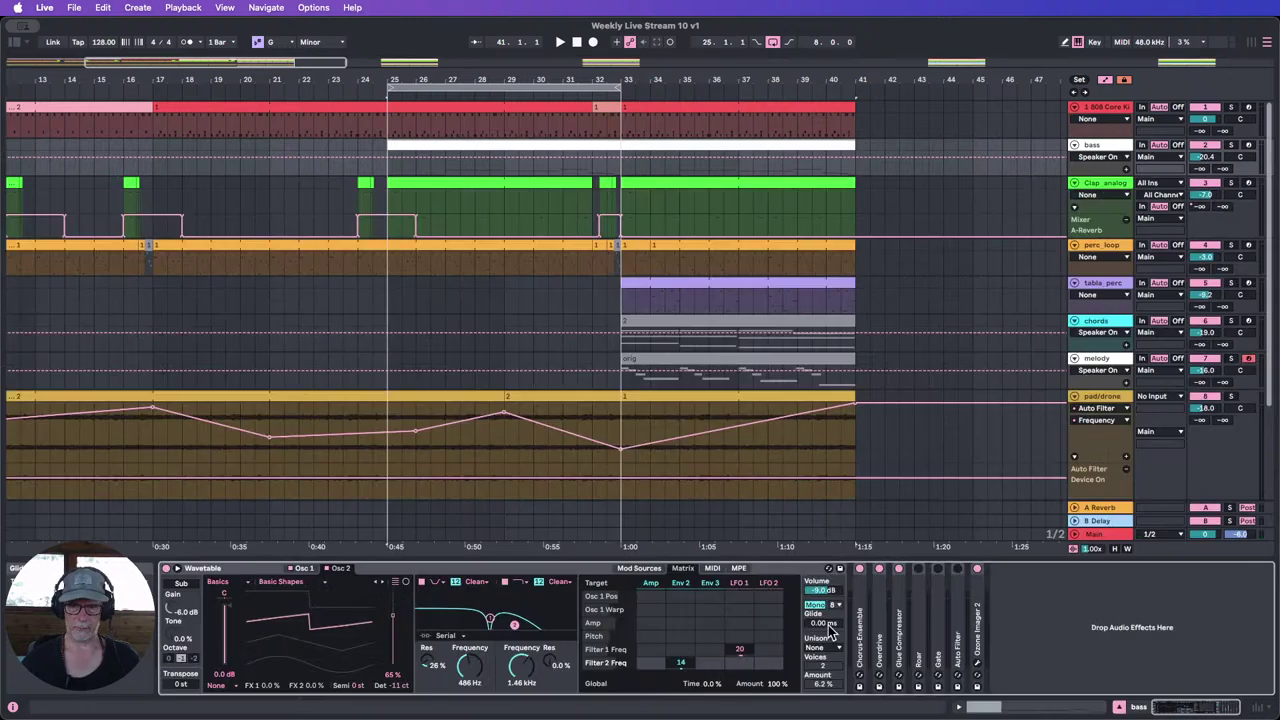
double_click(958, 614)
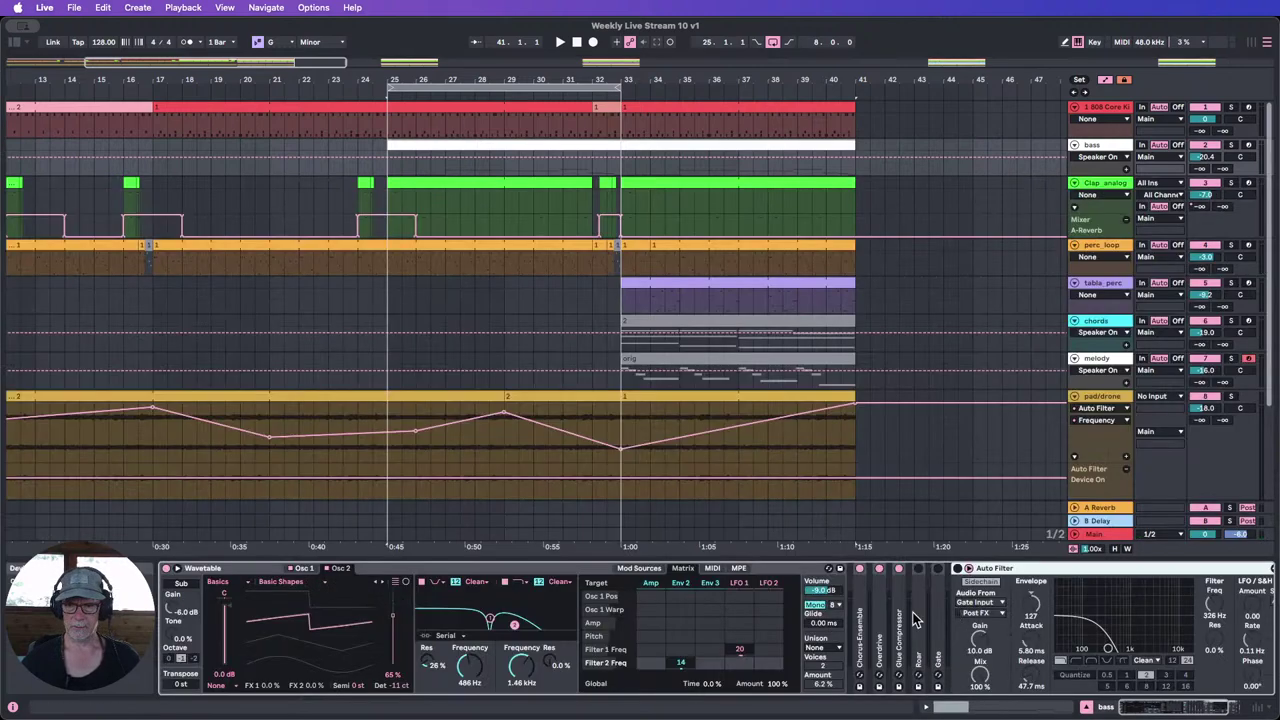
double_click(983, 572)
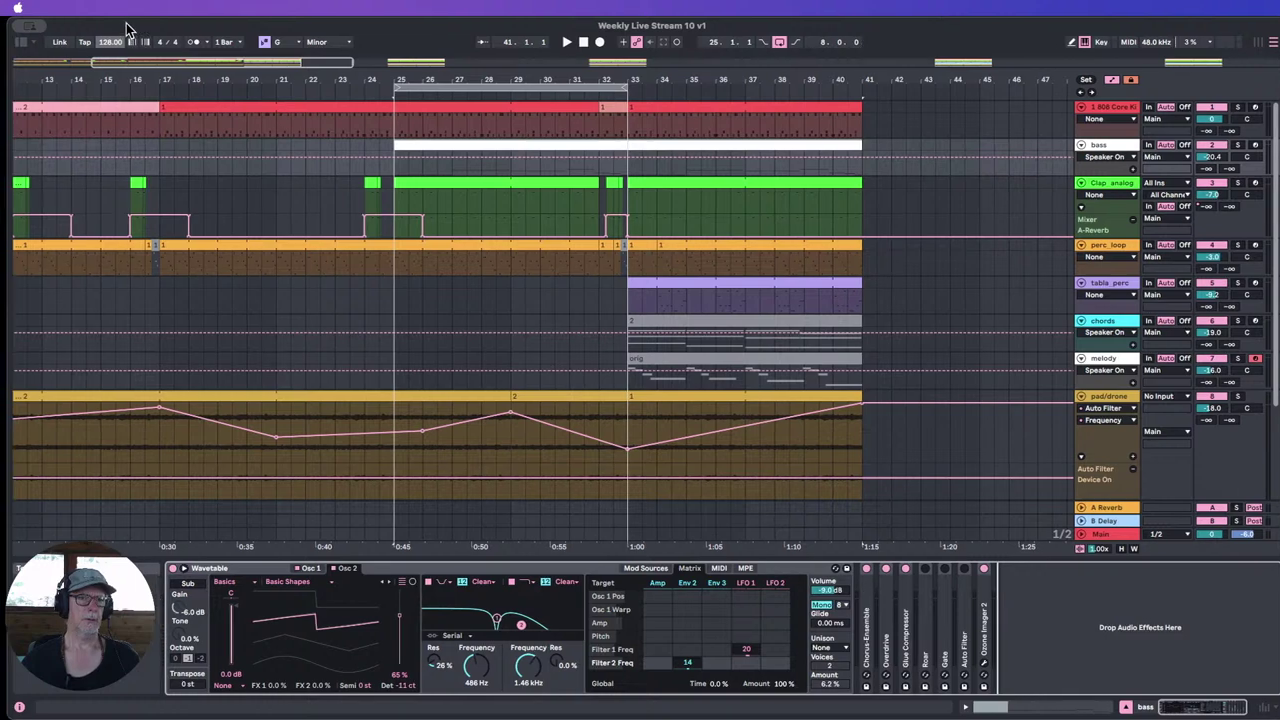
Step: Add a second Auto Filter before Ozone Imager 2 on the bass track, set to high-pass with a cutoff of about 293 Hz
click(12, 44)
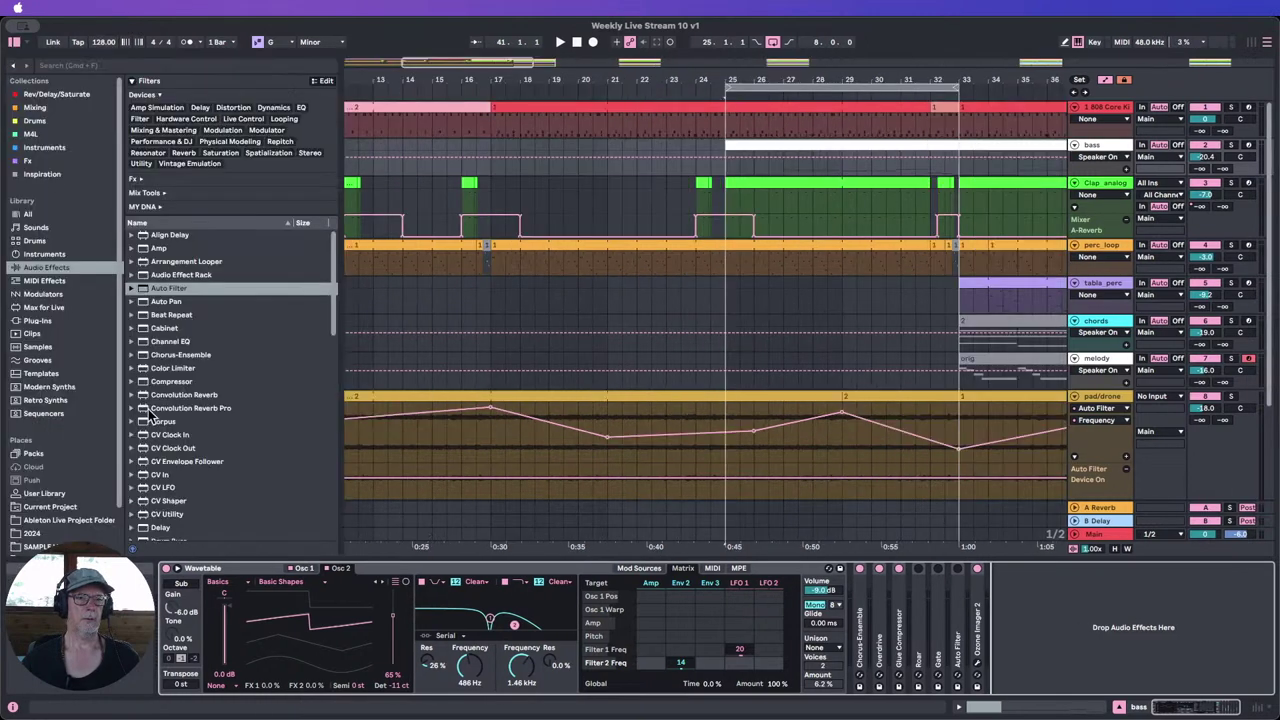
drag(158, 290, 977, 617)
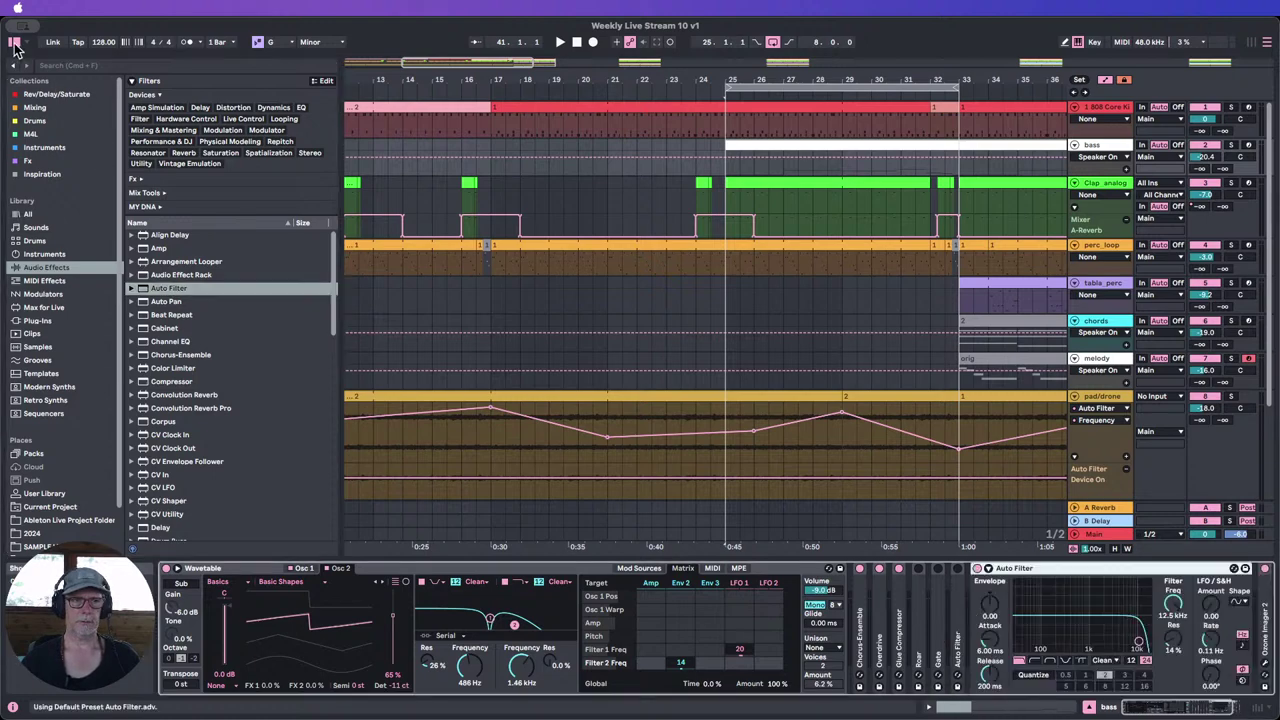
click(14, 45)
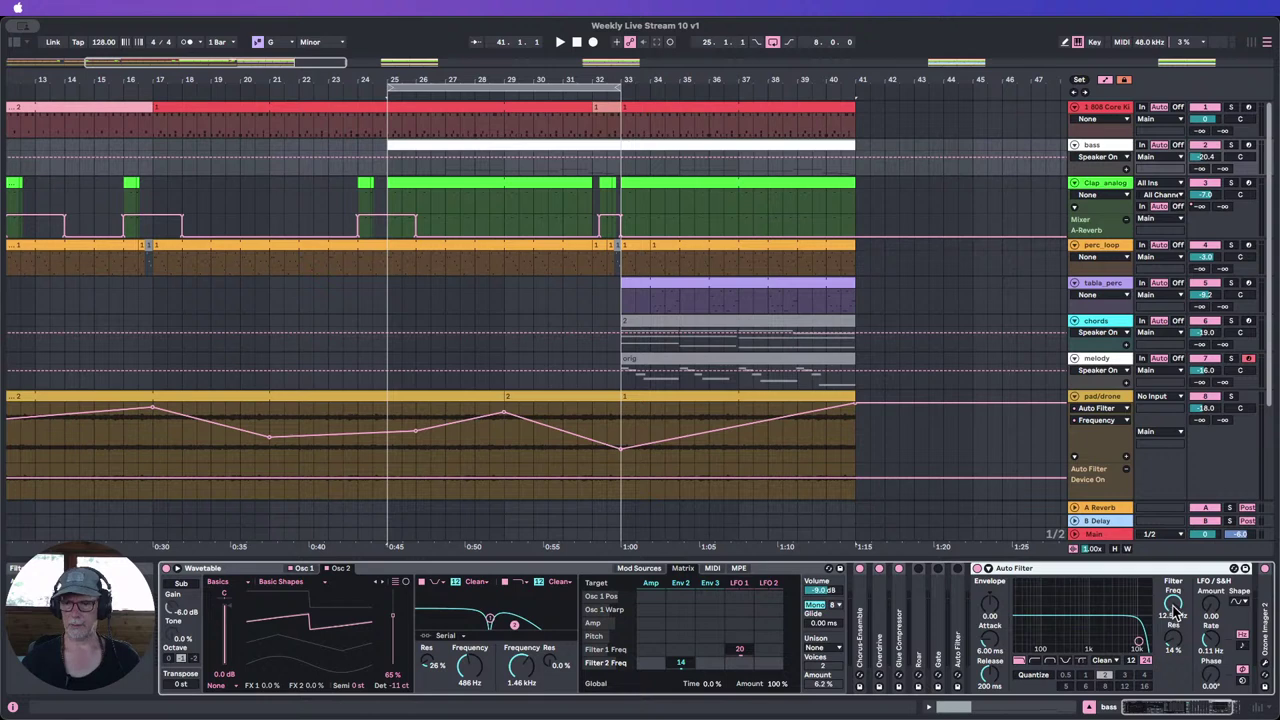
click(1034, 661)
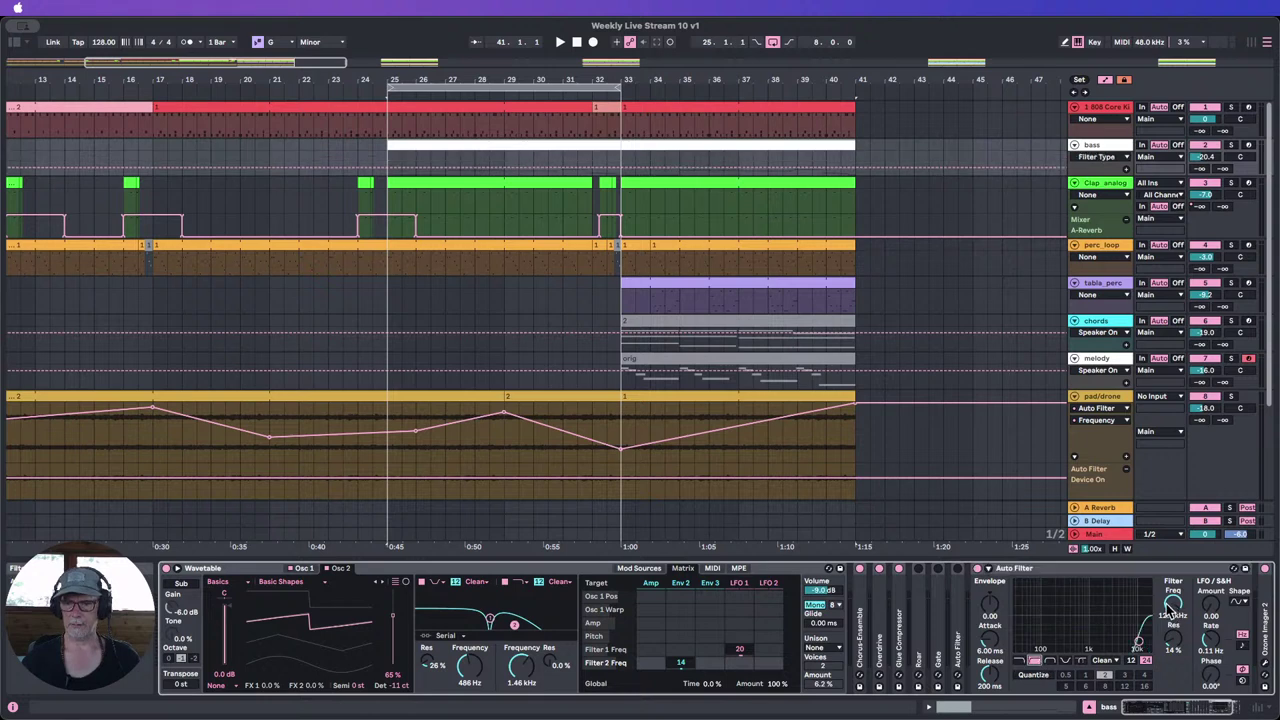
drag(1172, 606, 1165, 616)
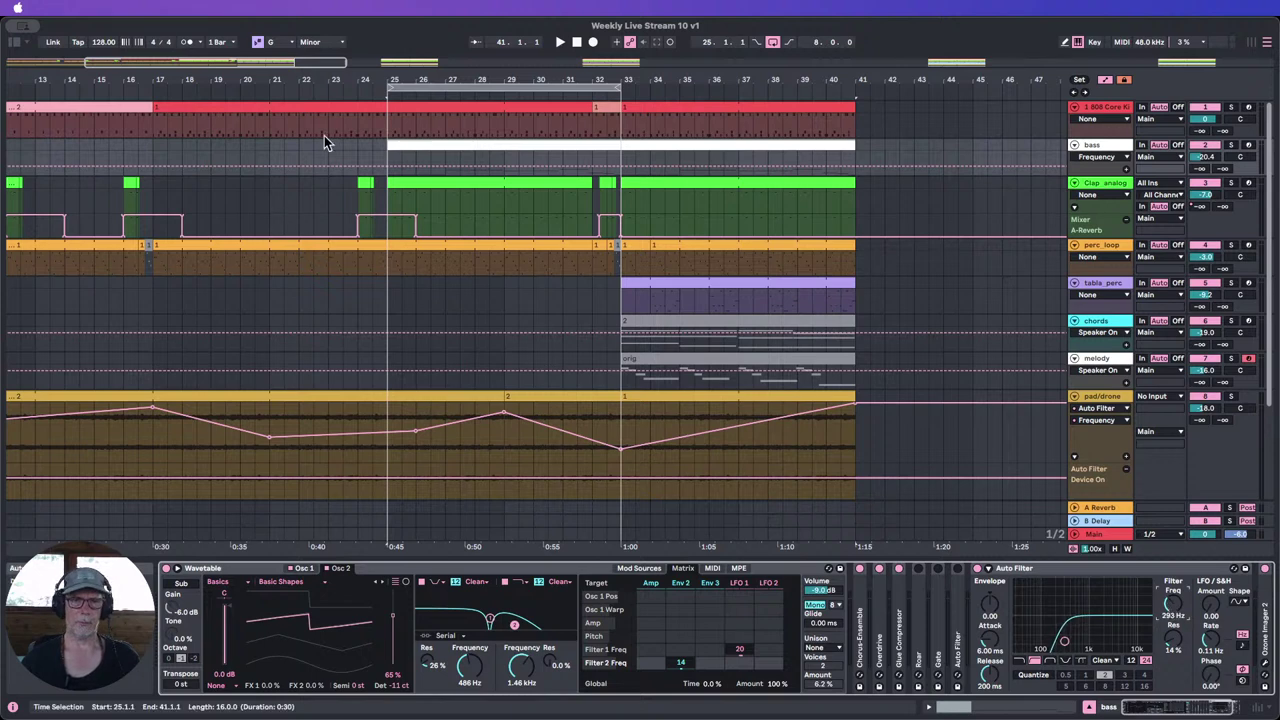
Step: Audition the bass through the high-pass filter from just before bar 25, and delete that Auto Filter
click(365, 87)
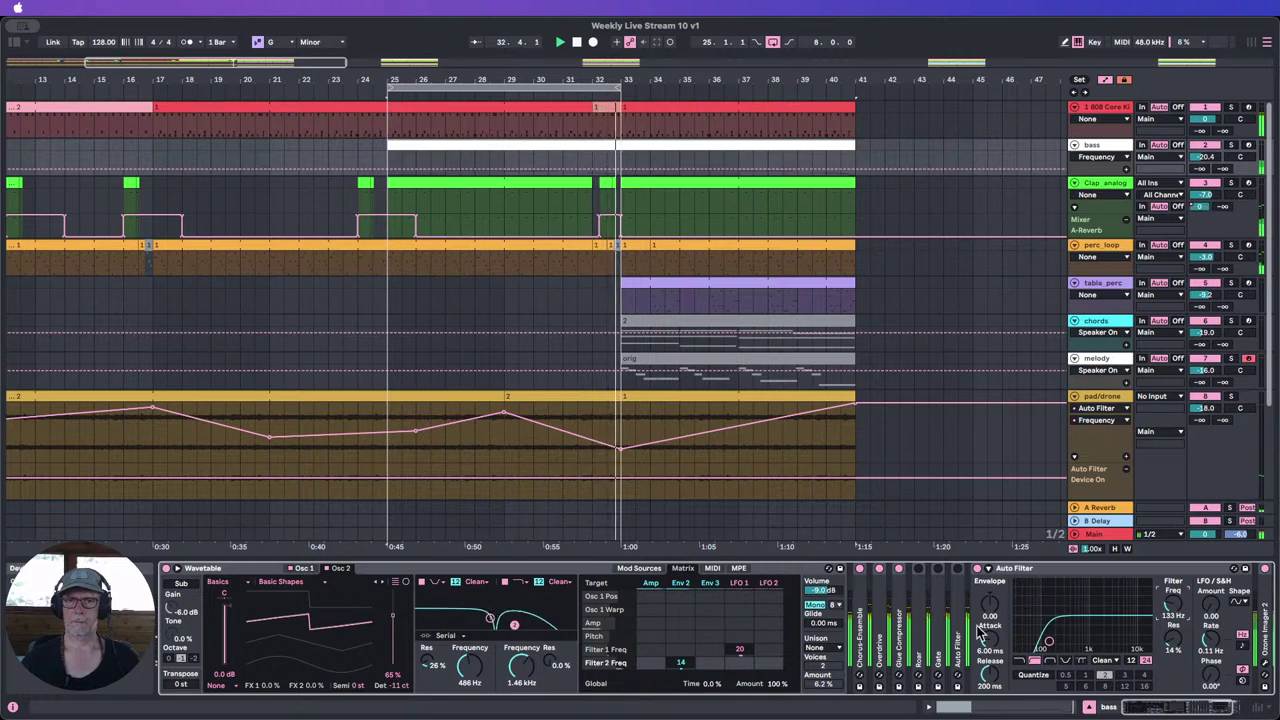
click(1030, 569)
key(Delete)
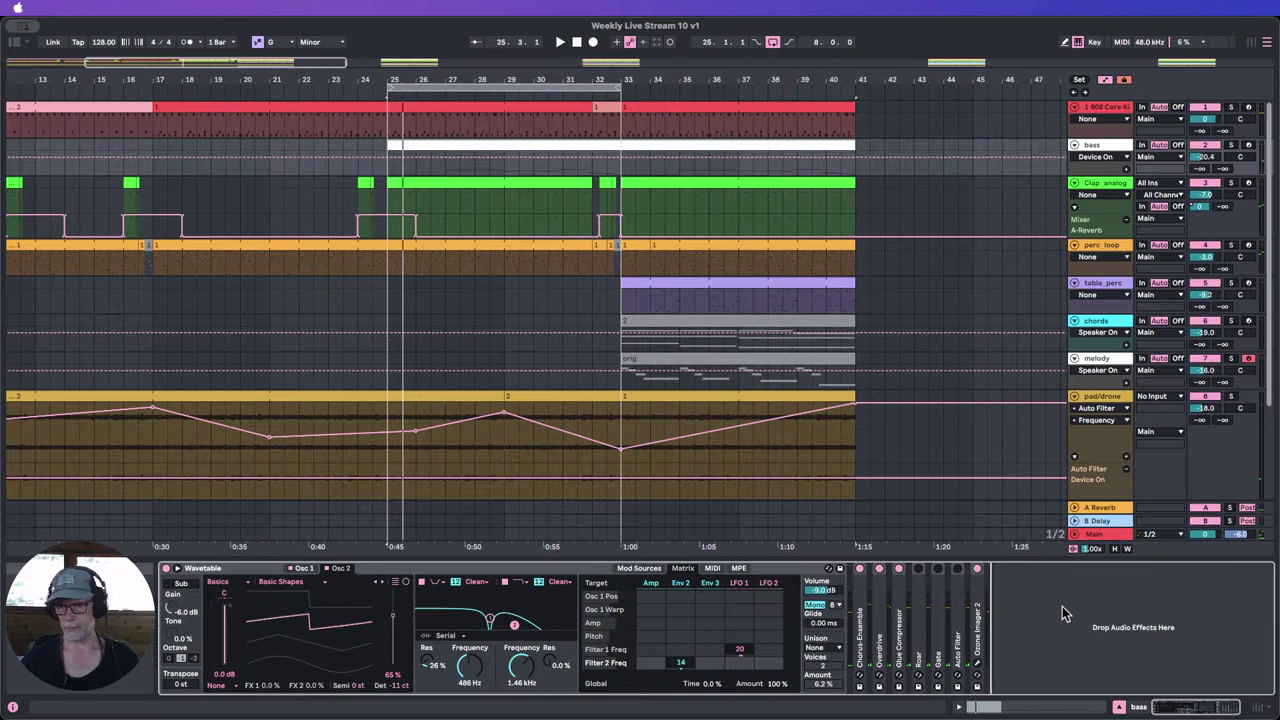
Step: During playback, expand the bass track's sidechained Auto Filter and extend the Gate_Input trigger clip's start back to bar 25
click(373, 87)
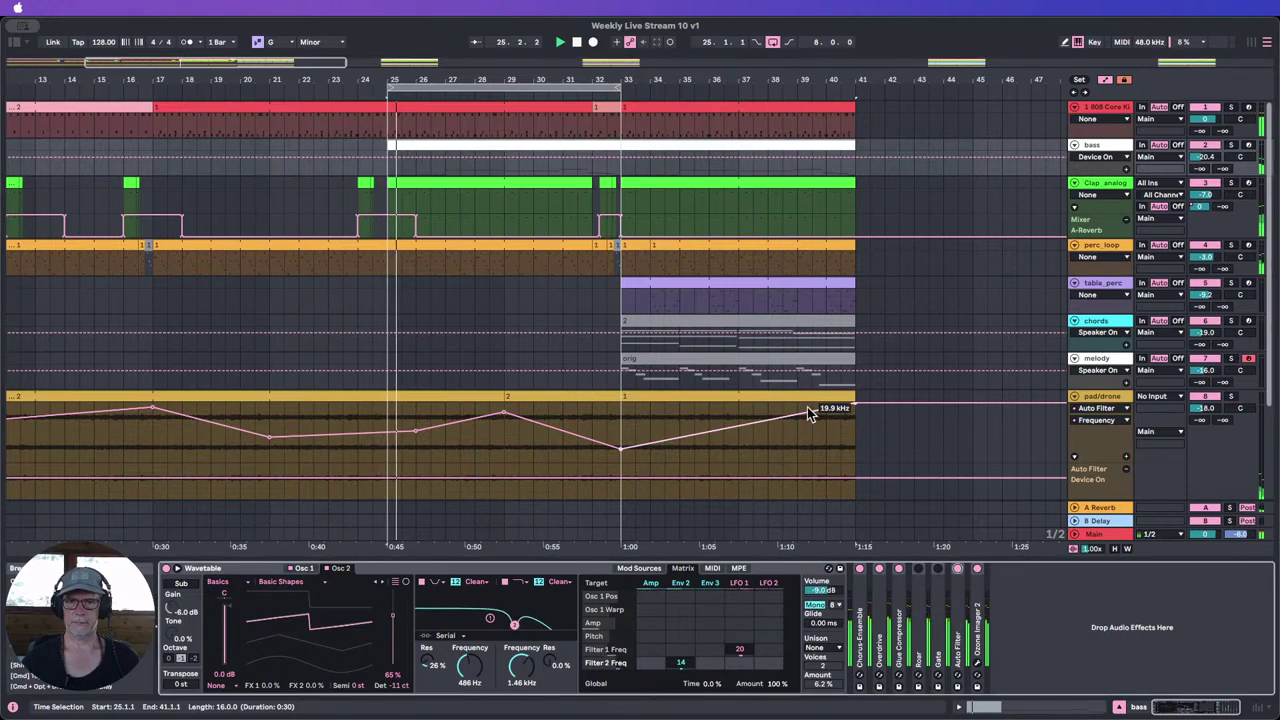
scroll(807, 407, down, 3)
scroll(807, 407, down, 1)
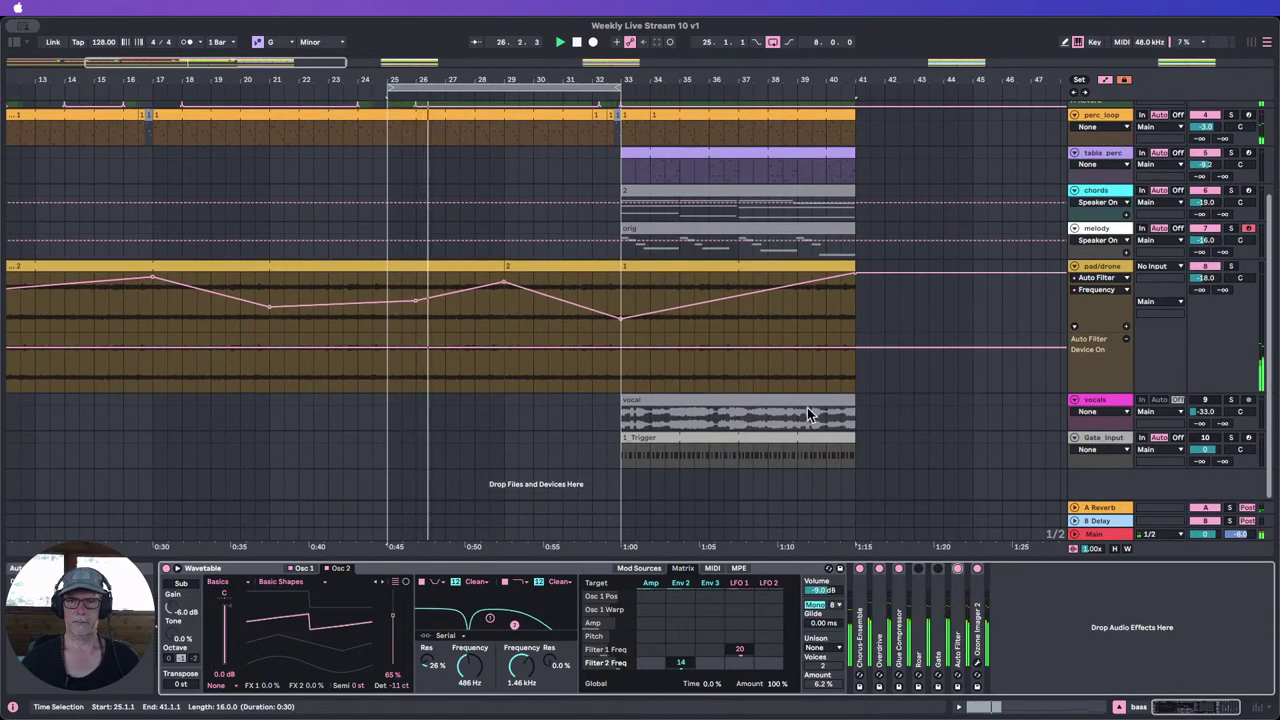
click(960, 637)
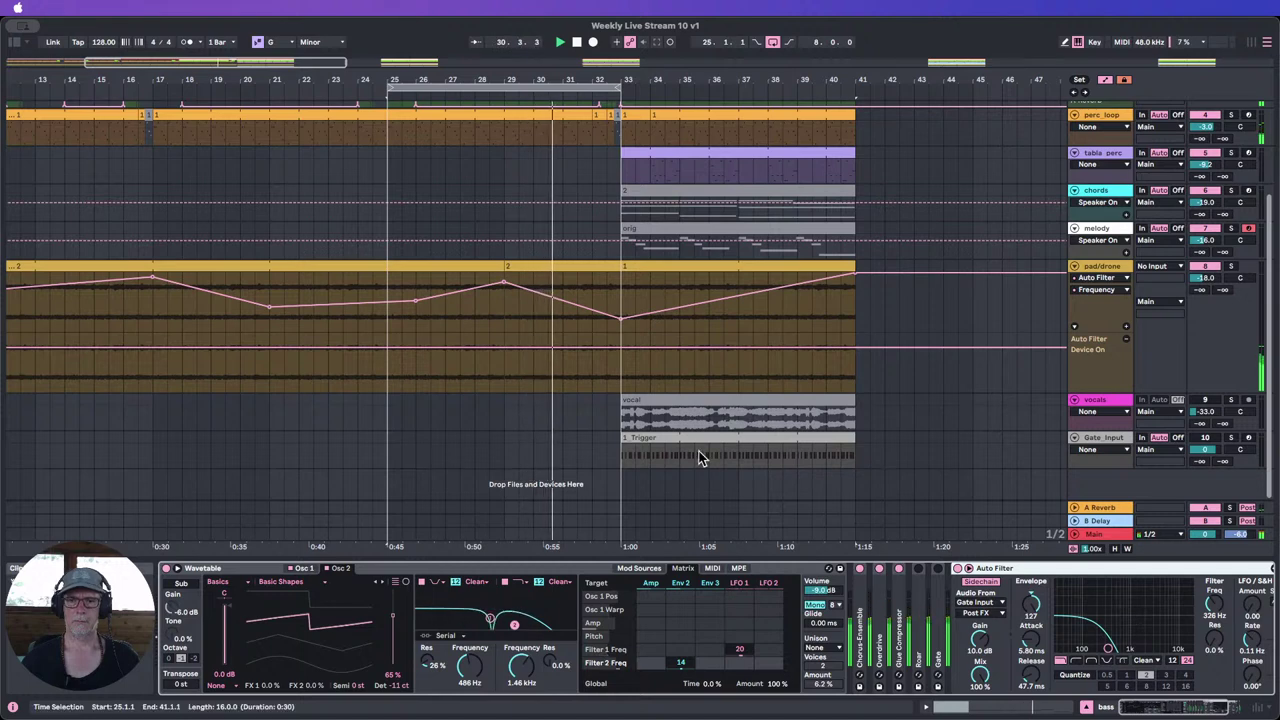
drag(615, 437, 389, 436)
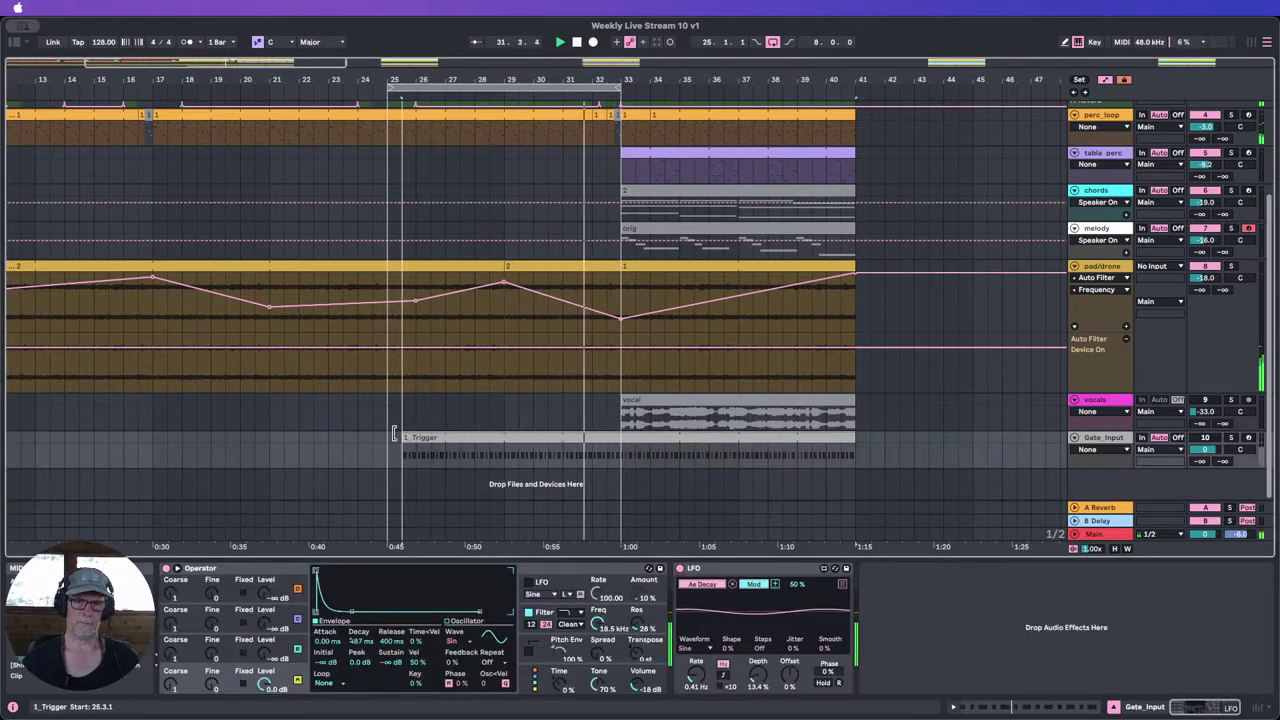
Step: Lower the cutoff frequency of the bass track's sidechained Auto Filter to about 164 Hz
scroll(1108, 457, up, 3)
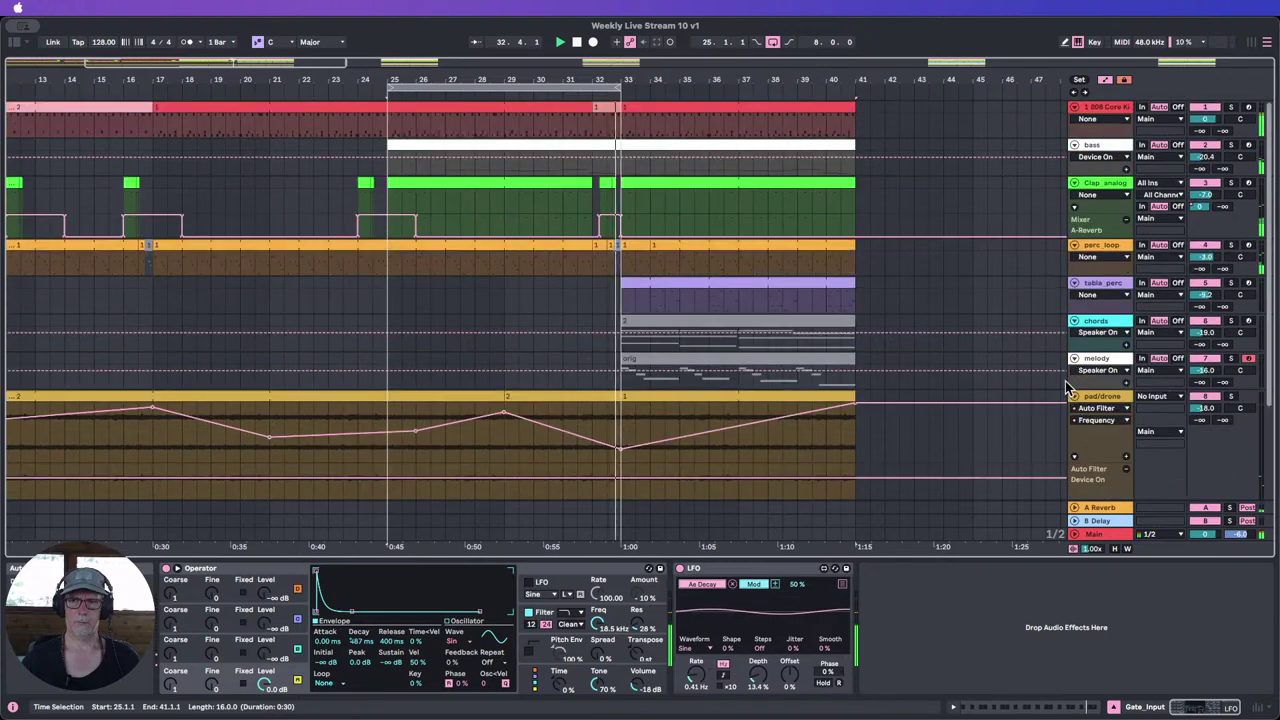
click(1103, 148)
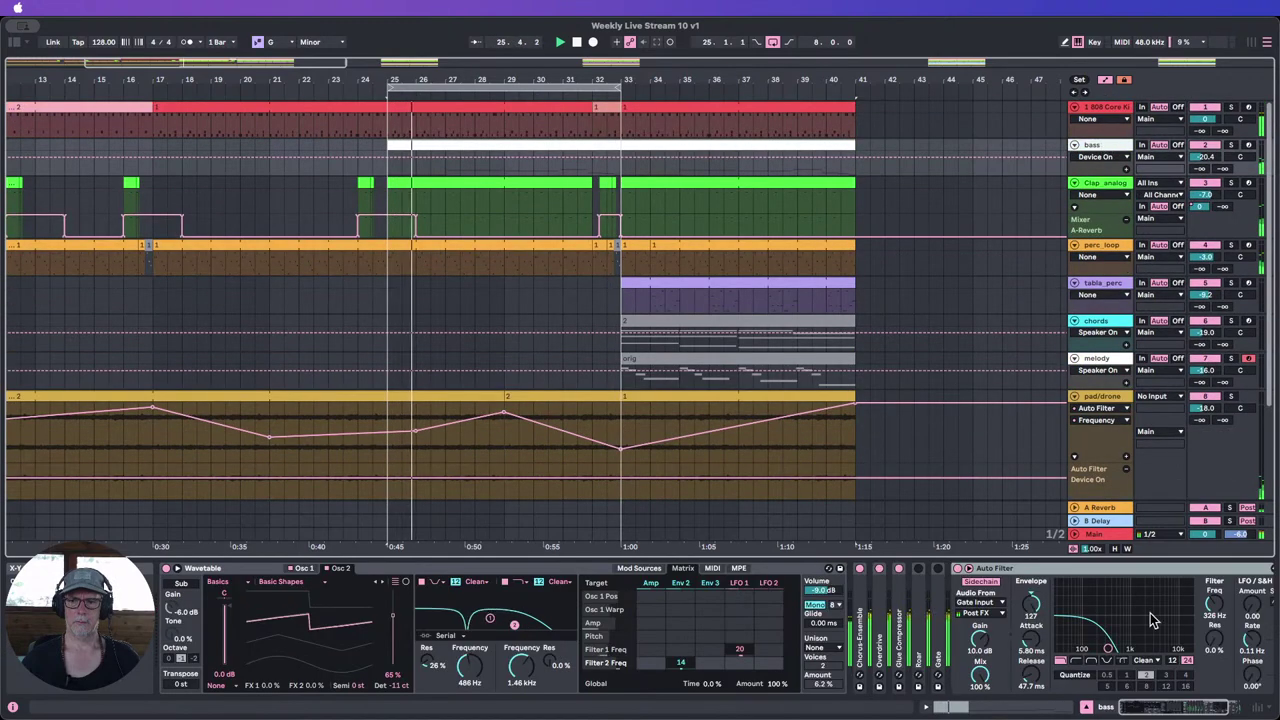
mouse_move(1214, 604)
mouse_down()
mouse_move(1214, 626)
mouse_move(1214, 515)
mouse_move(1214, 623)
mouse_up()
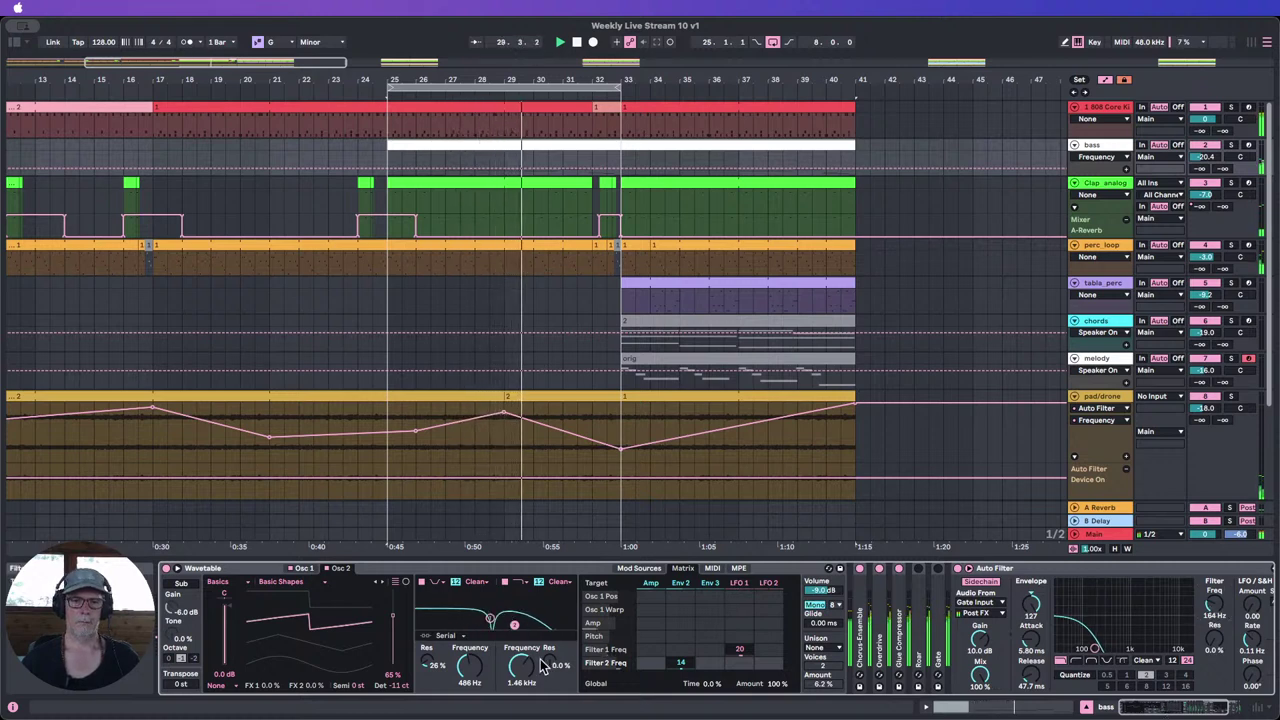
Step: Audition the bass Wavetable's Filter 2 frequency at 20.5 kHz and 110 Hz, return it to about 1.46 kHz, and stop playback
drag(527, 672, 527, 600)
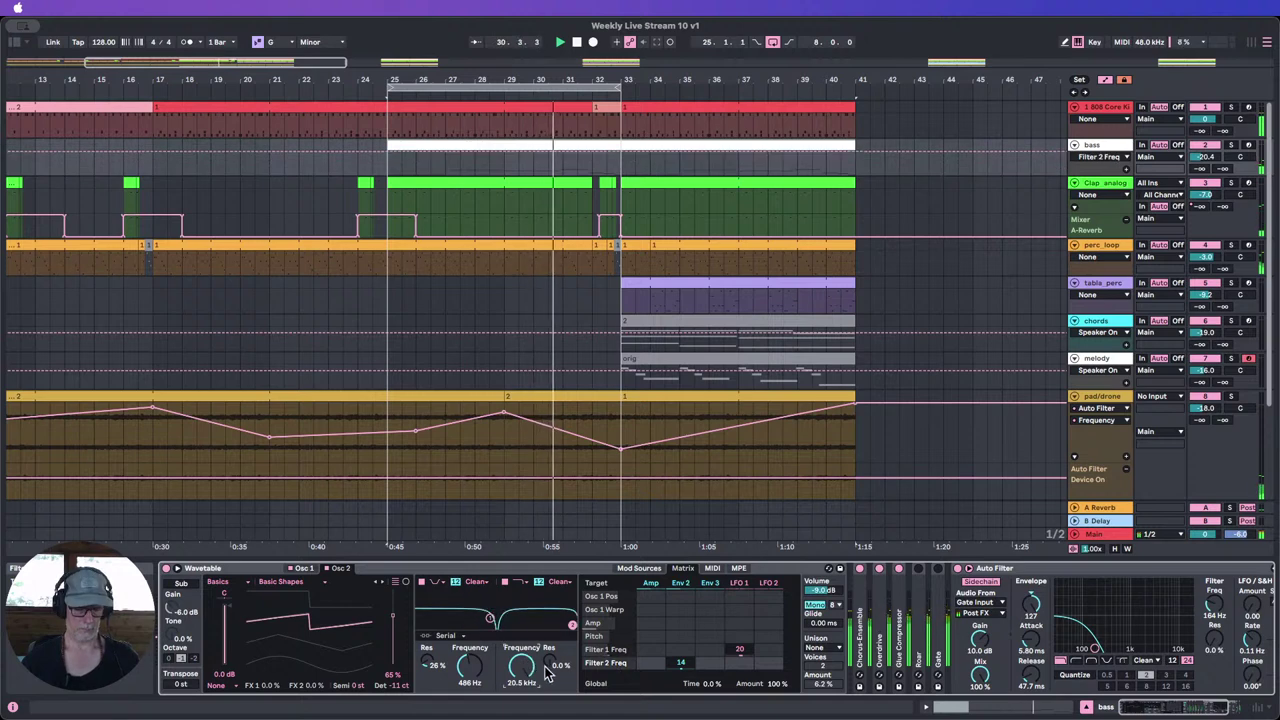
key(super+z)
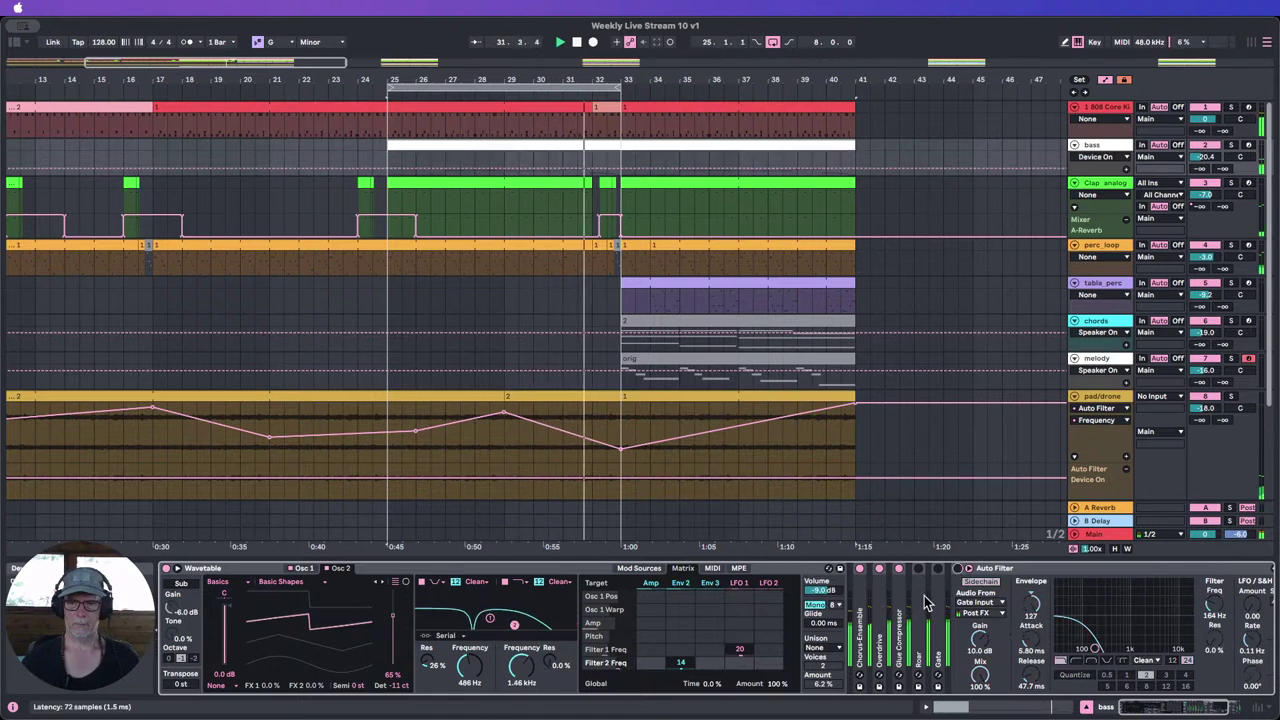
drag(521, 668, 521, 714)
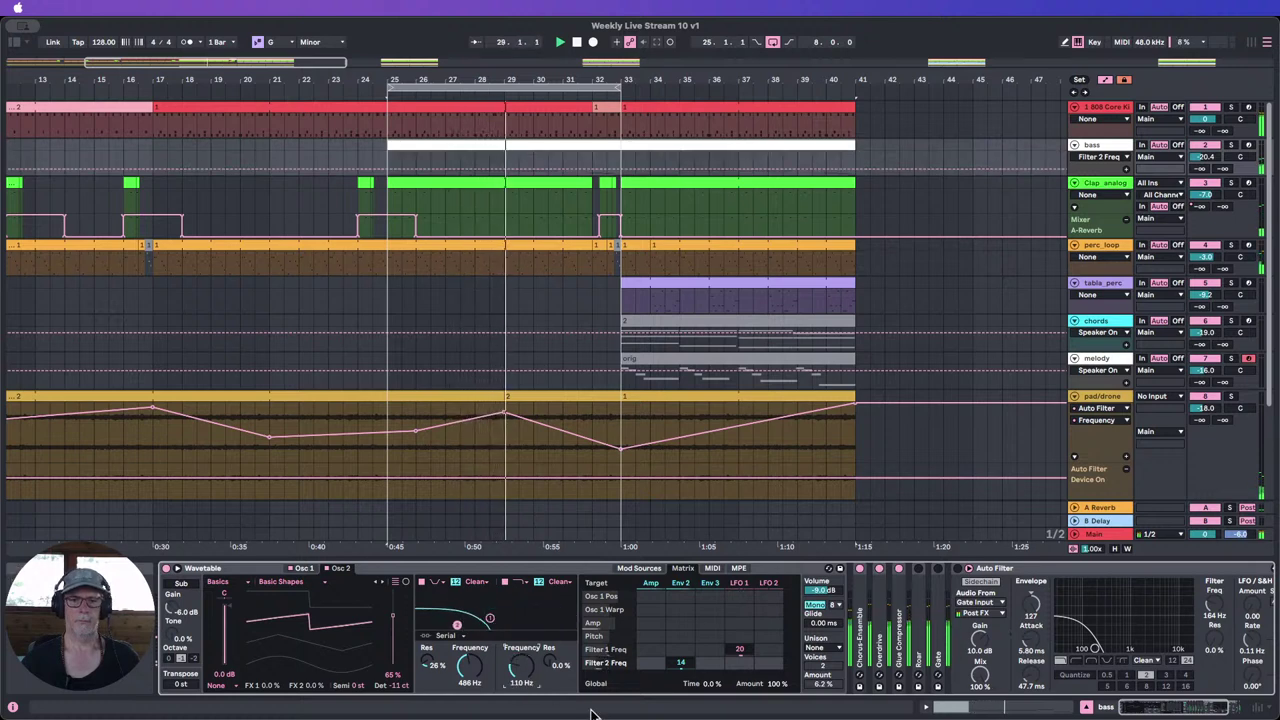
drag(525, 682, 525, 628)
click(576, 44)
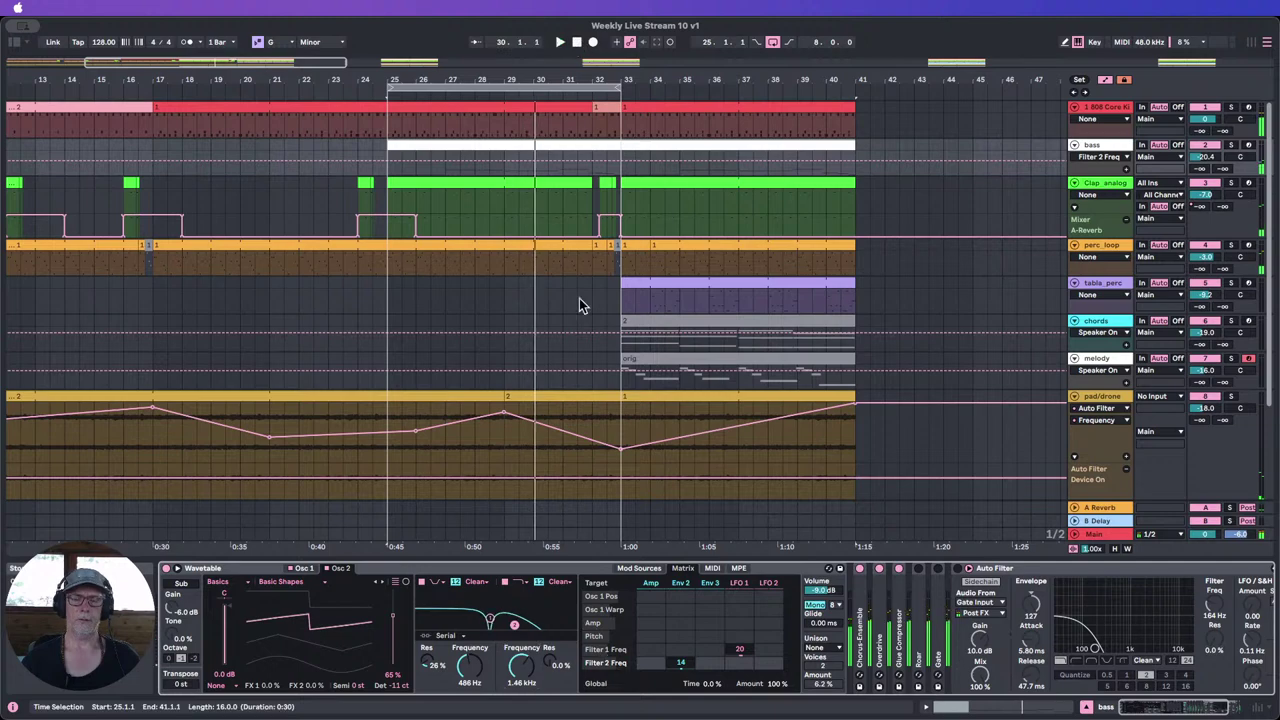
Step: Collapse the bass track's Auto Filter and trim the Gate_Input trigger clip's start to bar 33
double_click(1024, 569)
scroll(381, 322, down, 3)
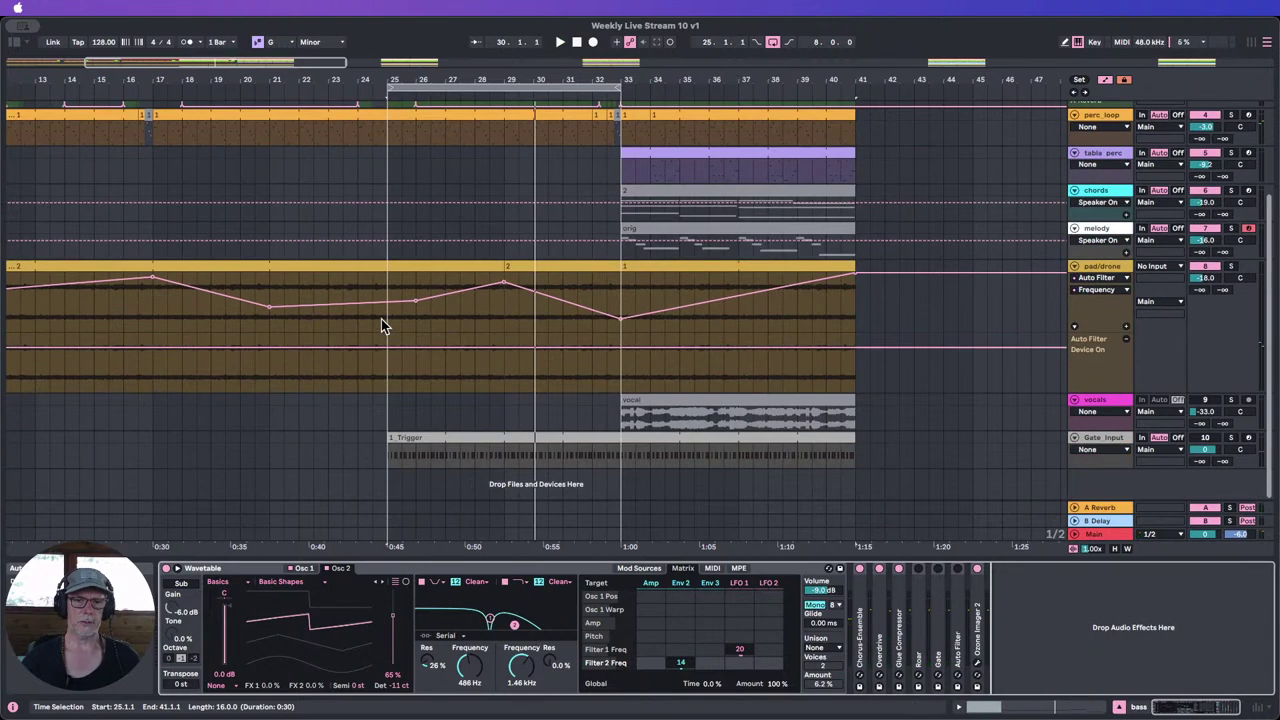
drag(391, 437, 618, 445)
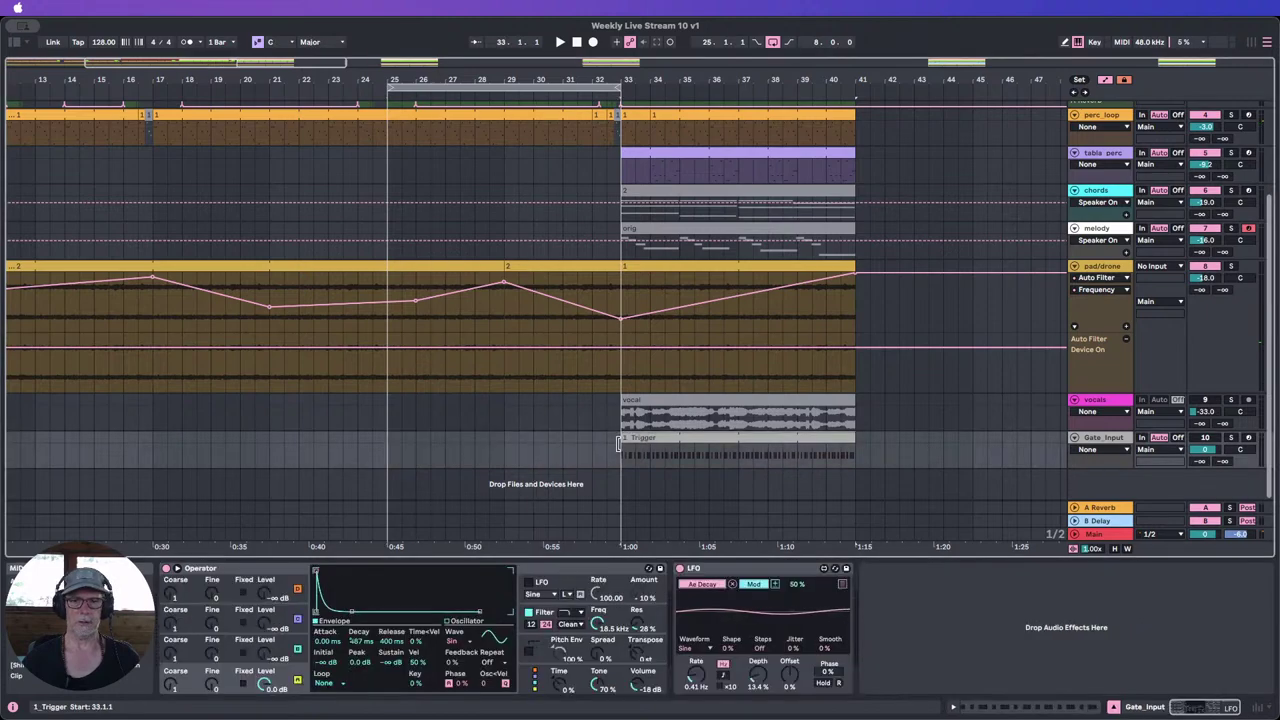
Step: Enlarge the bass track's lane and add Filter 2 Freq automation points at bars 25 and 33
scroll(664, 402, up, 3)
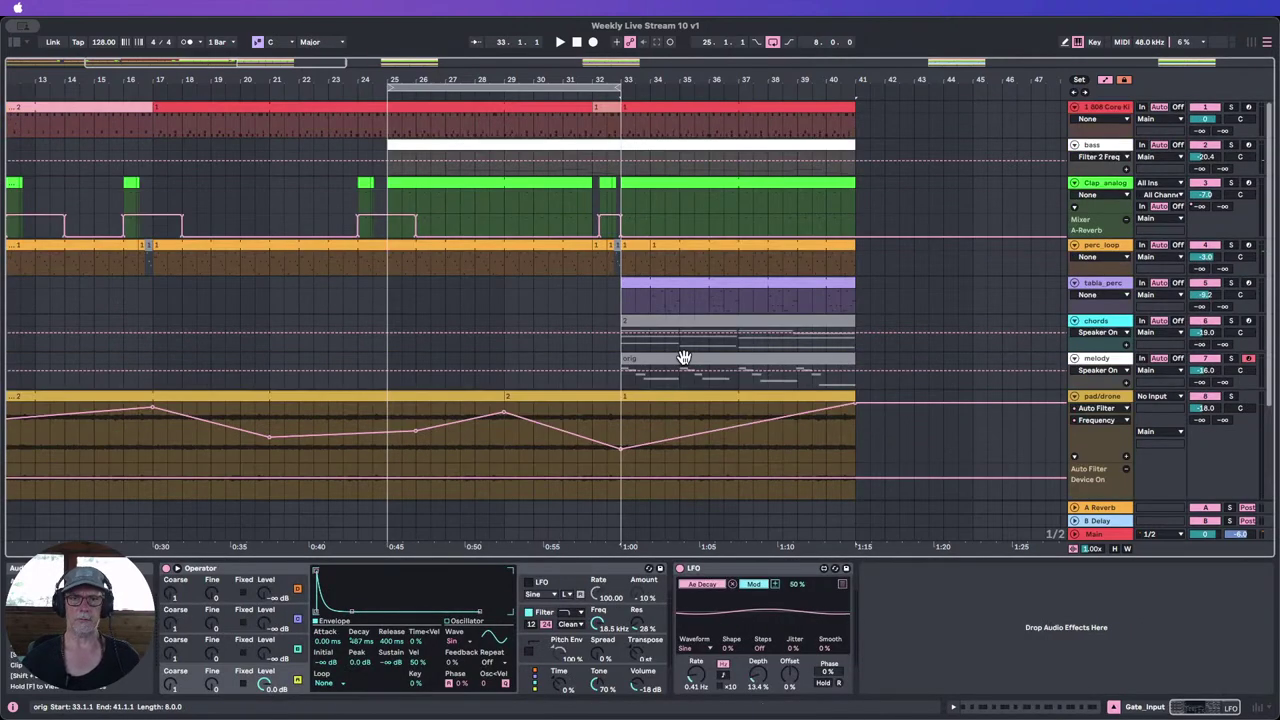
click(1101, 148)
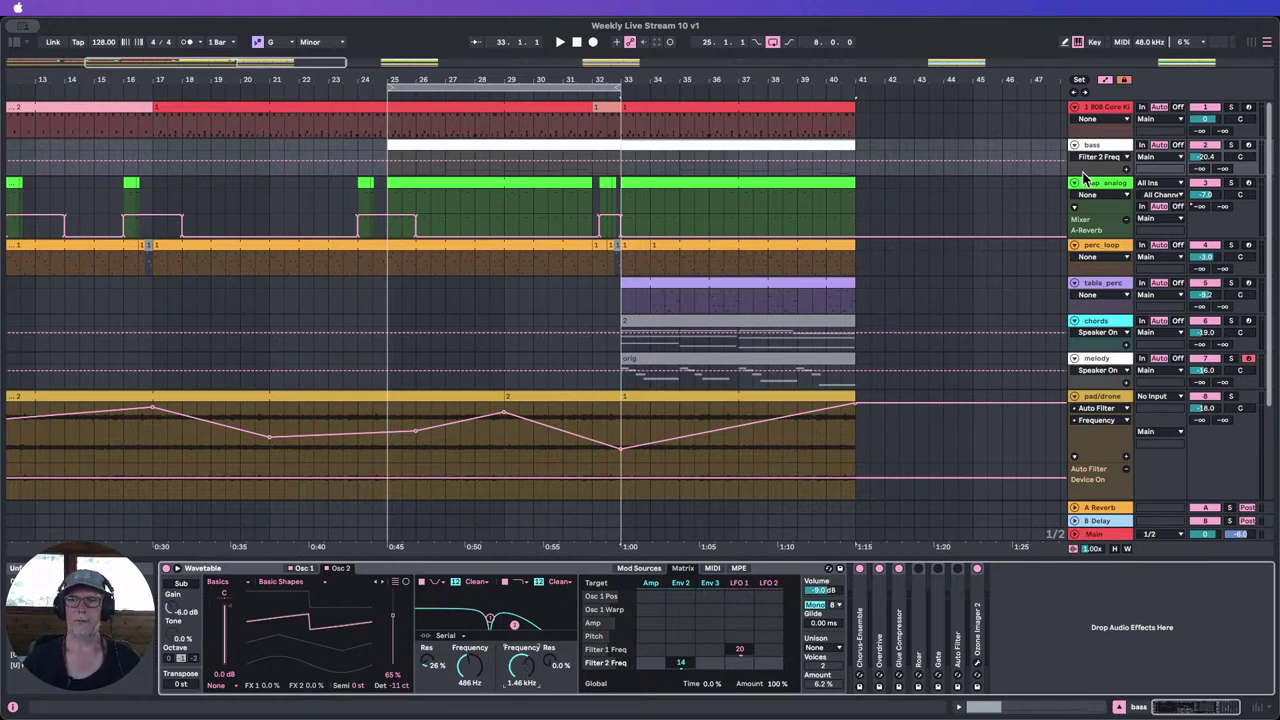
drag(1087, 176, 1064, 317)
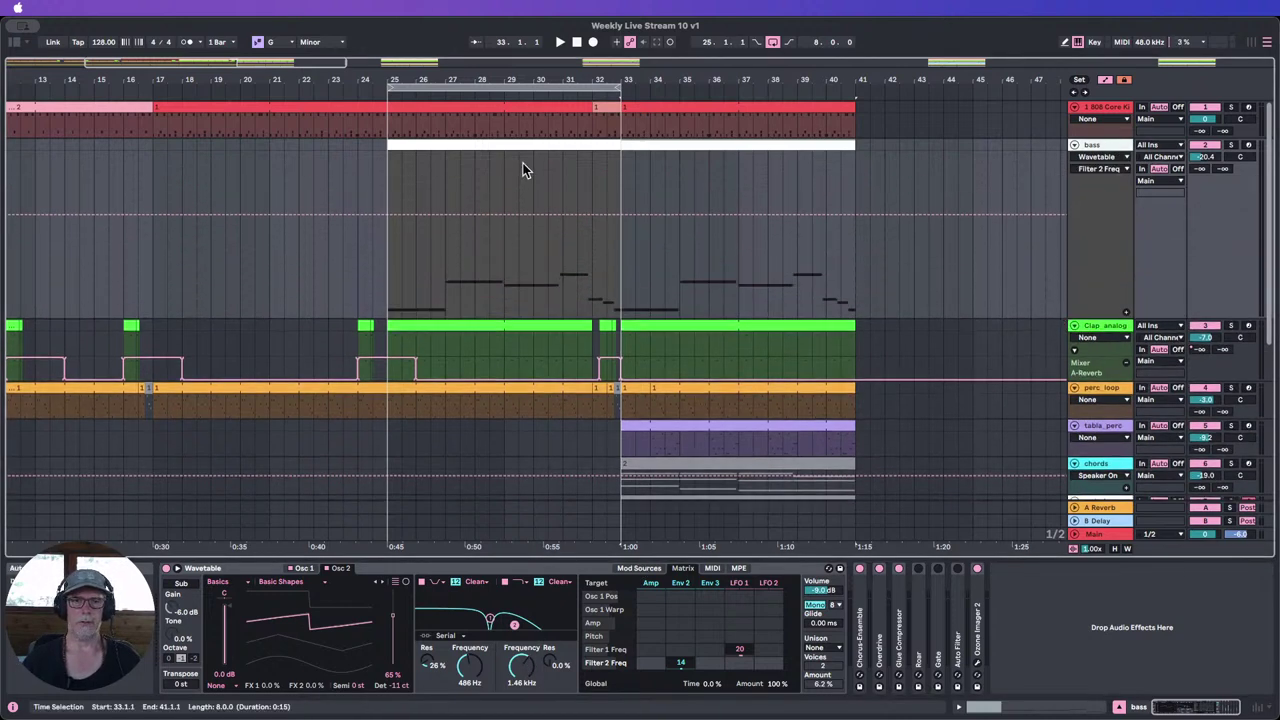
scroll(475, 485, down, 1)
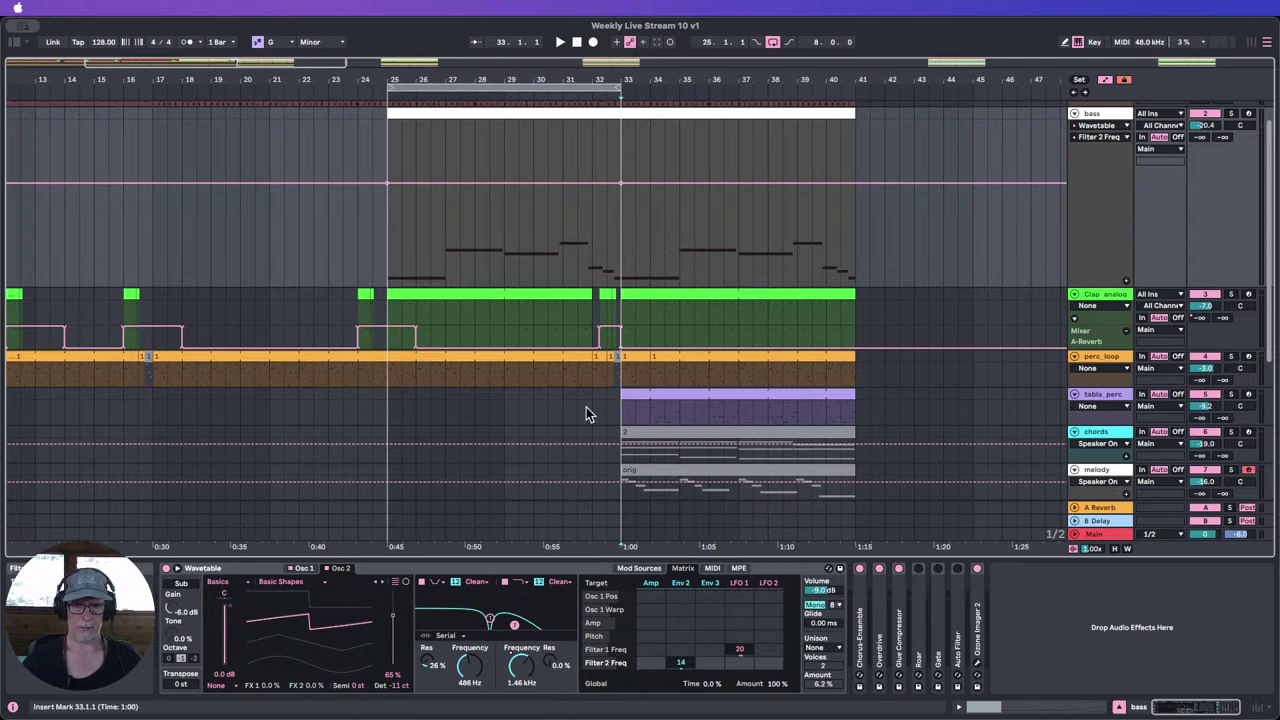
Step: Play from just before bar 25 and lower the bass Filter 2 Freq automation at bars 25 and 33 to about 163 Hz
click(363, 90)
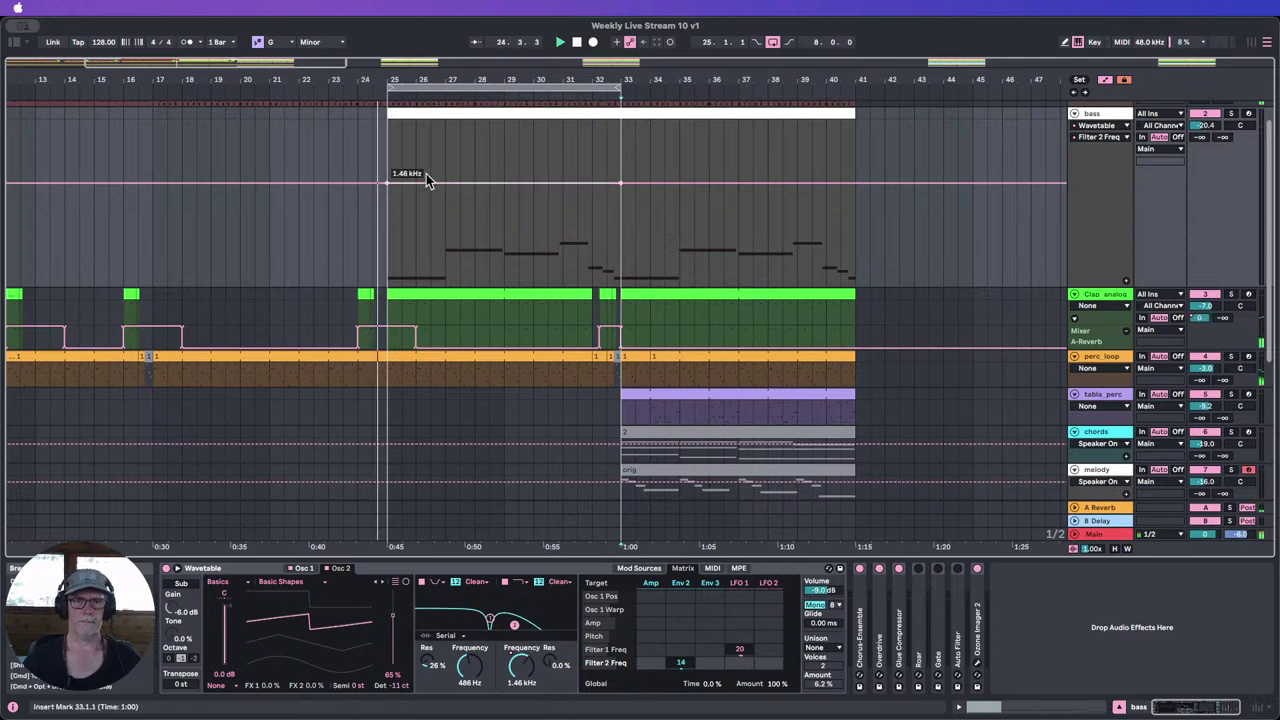
drag(407, 189, 388, 235)
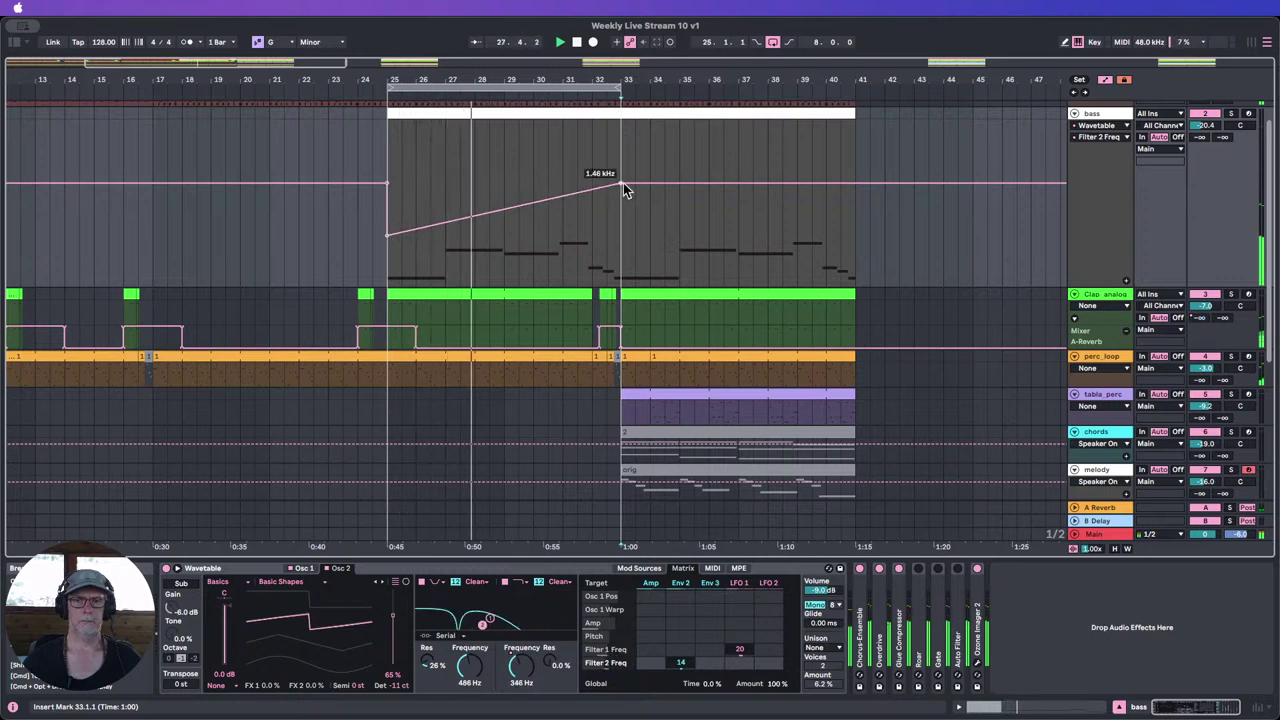
drag(623, 187, 623, 234)
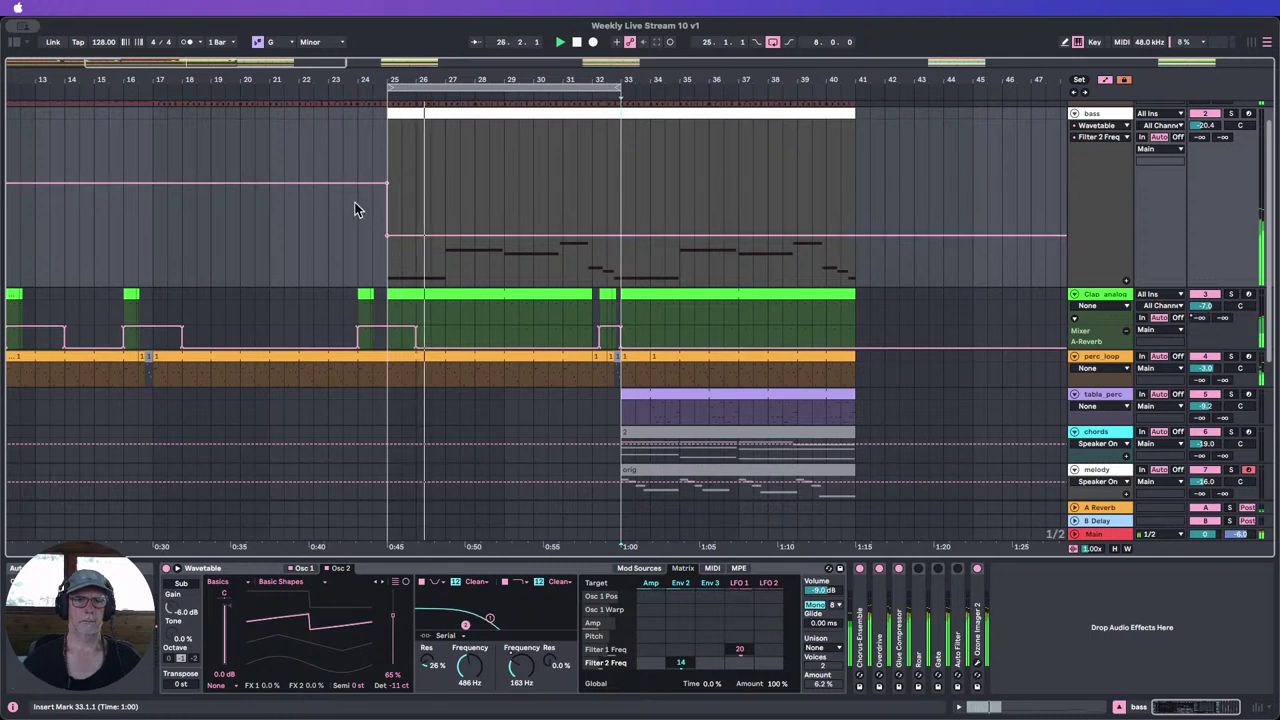
Step: Copy the bass filter automation from around bar 25 and paste it across the end of the bass clip near bar 41
drag(358, 207, 390, 190)
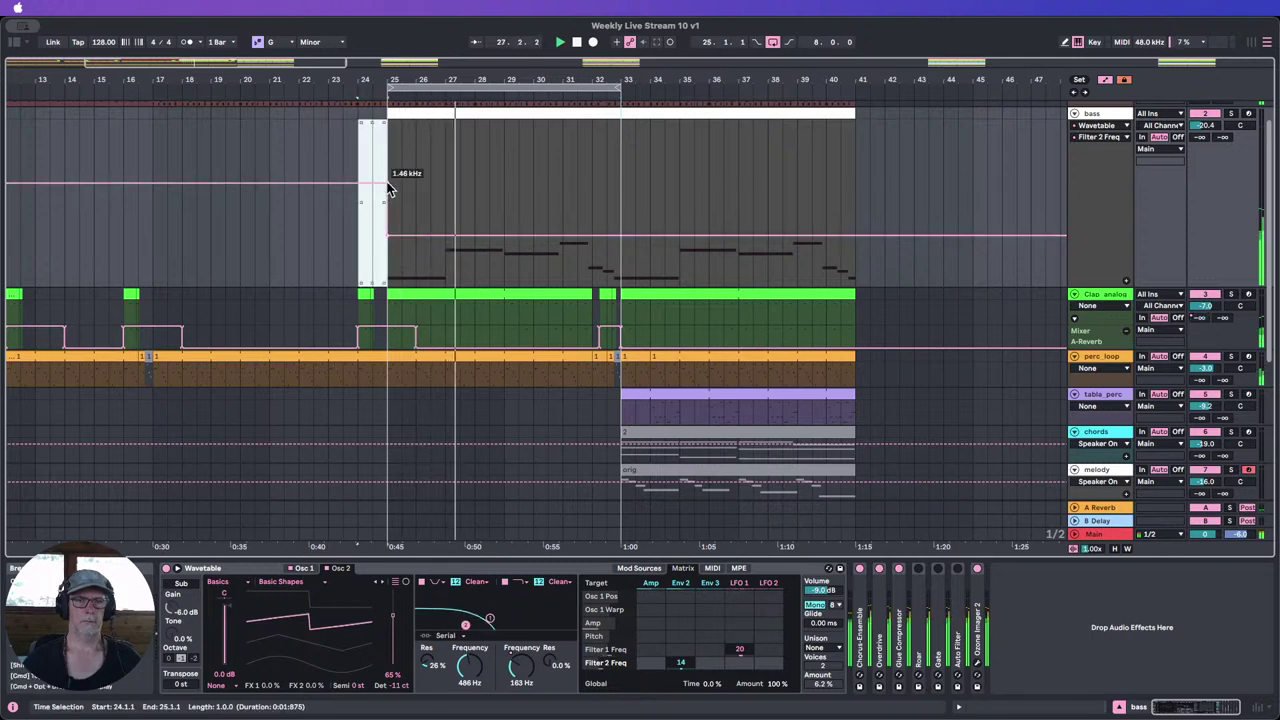
click(373, 213)
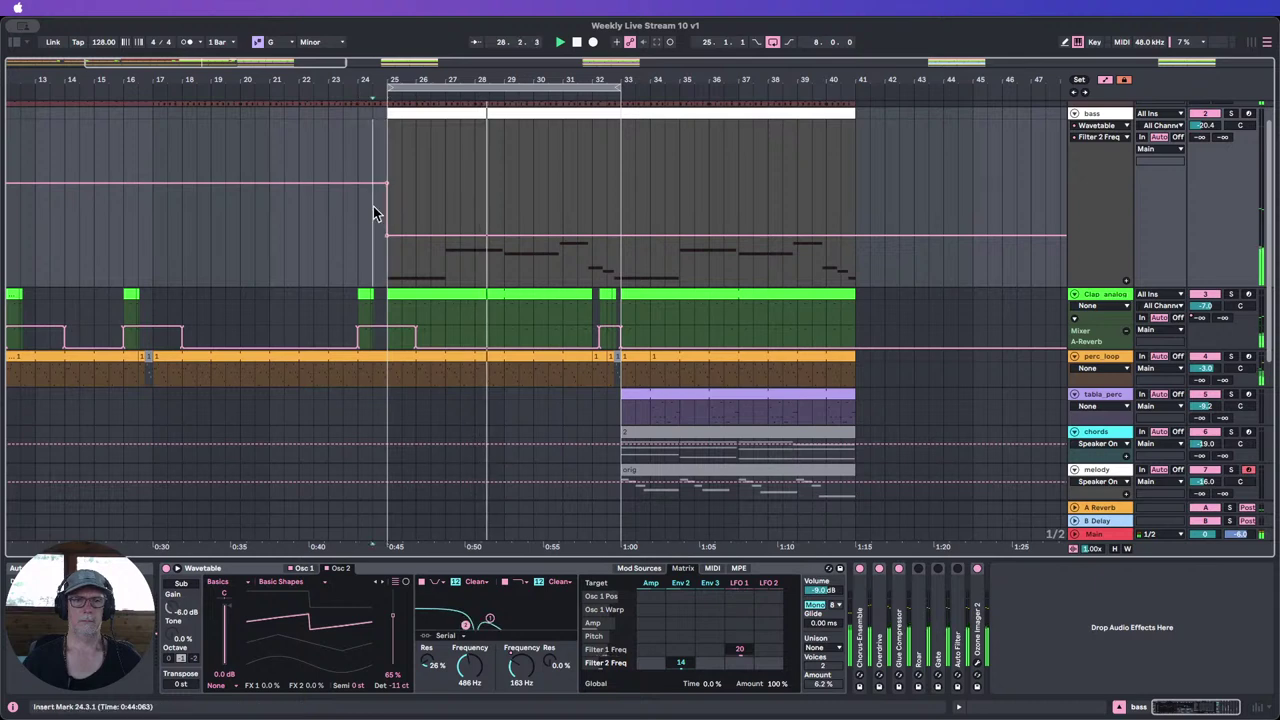
drag(373, 213, 401, 209)
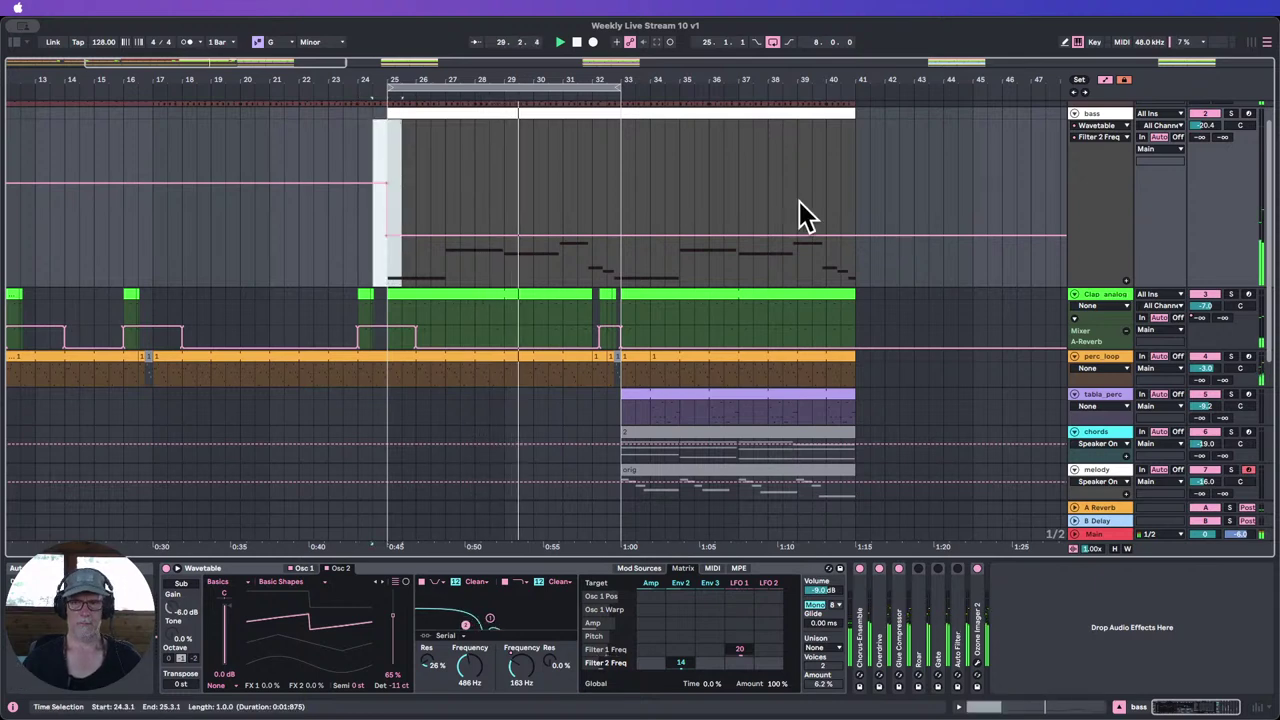
click(840, 186)
key(super+v)
click(940, 198)
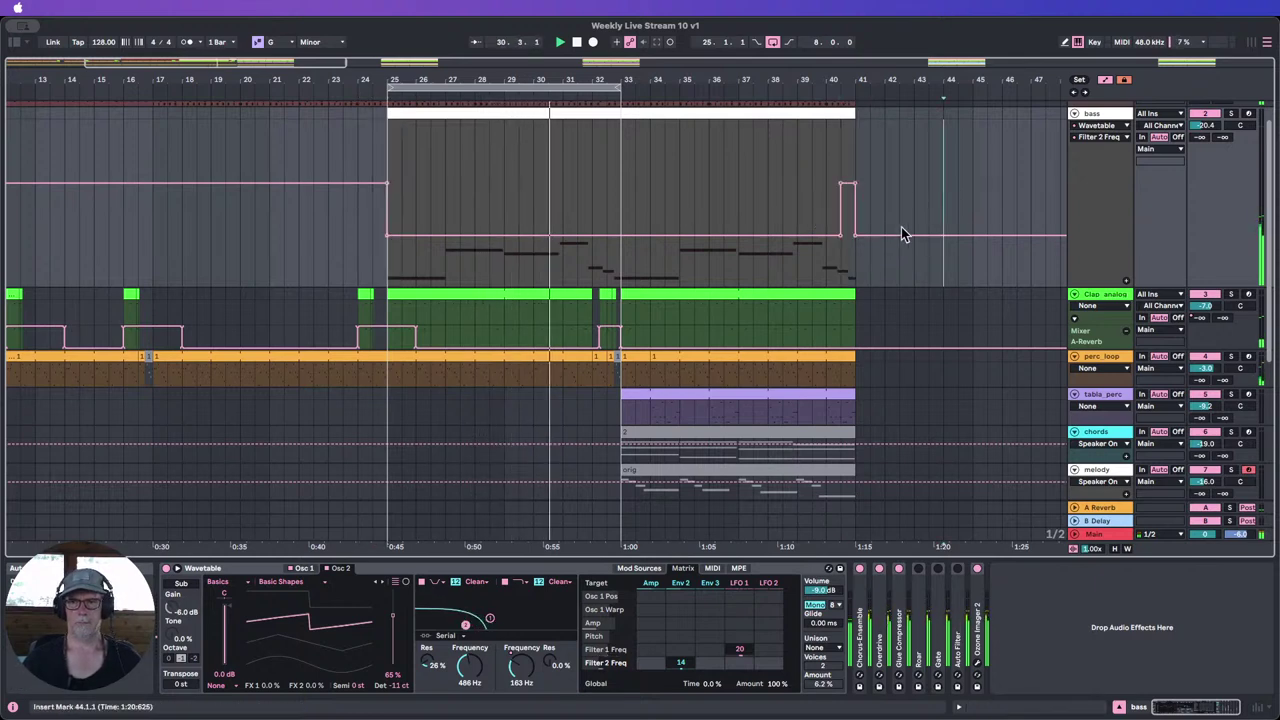
Step: Remove surplus bass filter points to ramp from bar 25 to 1.46 kHz at bar 41, with a 1.07 kHz point at bar 33
click(840, 237)
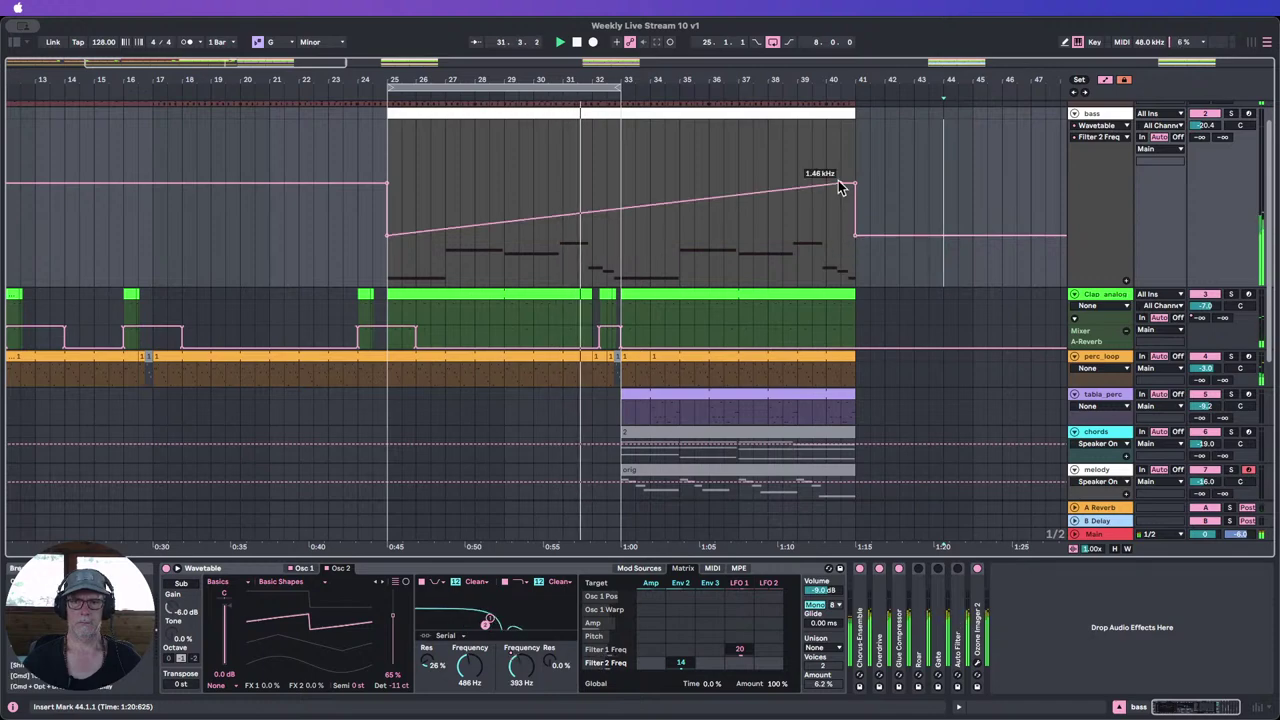
click(838, 184)
click(856, 236)
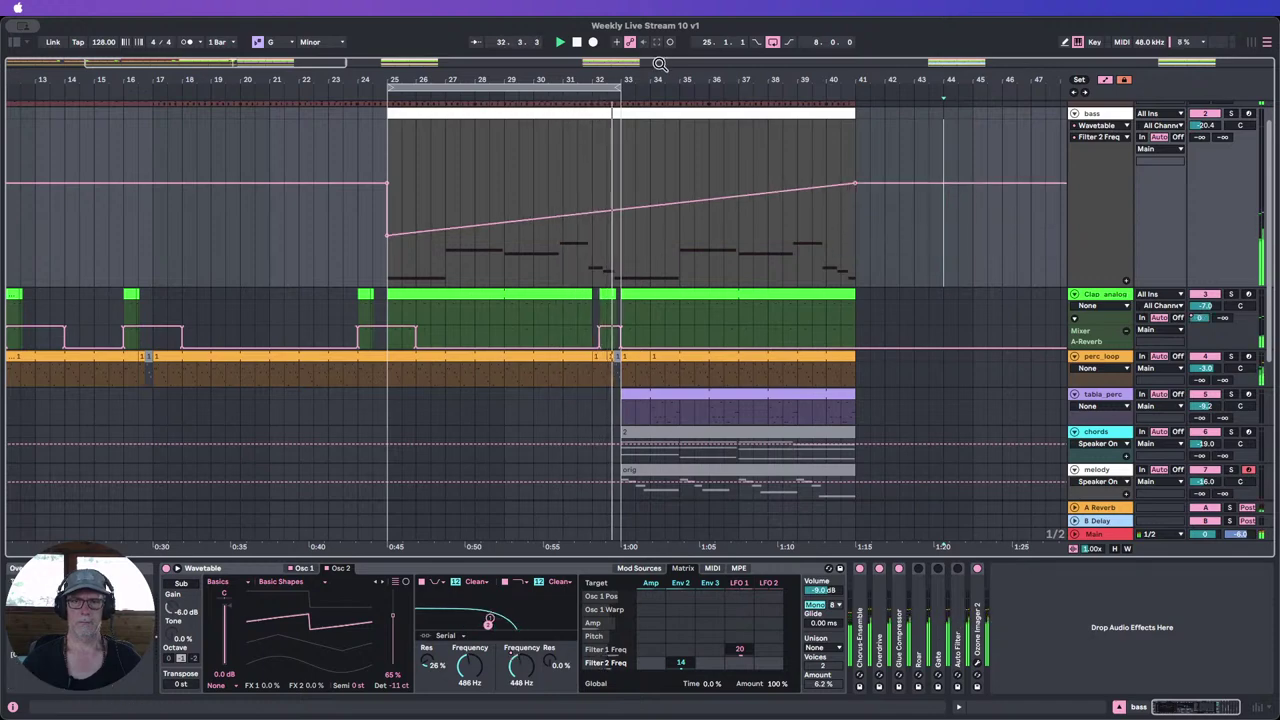
drag(627, 83, 466, 38)
scroll(404, 240, up, 2)
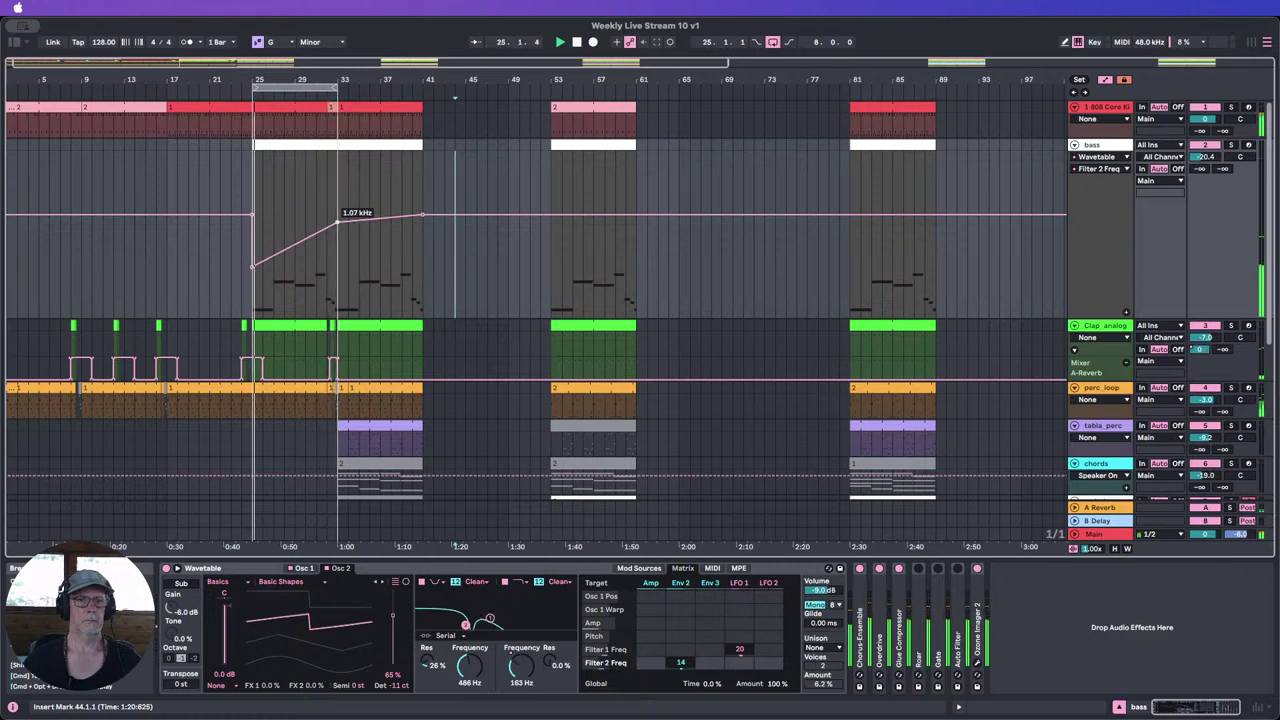
Step: Flatten the transposition envelope of the pad/drone clip at bar 29 to 0 and close the clip's detail view
scroll(322, 238, down, 3)
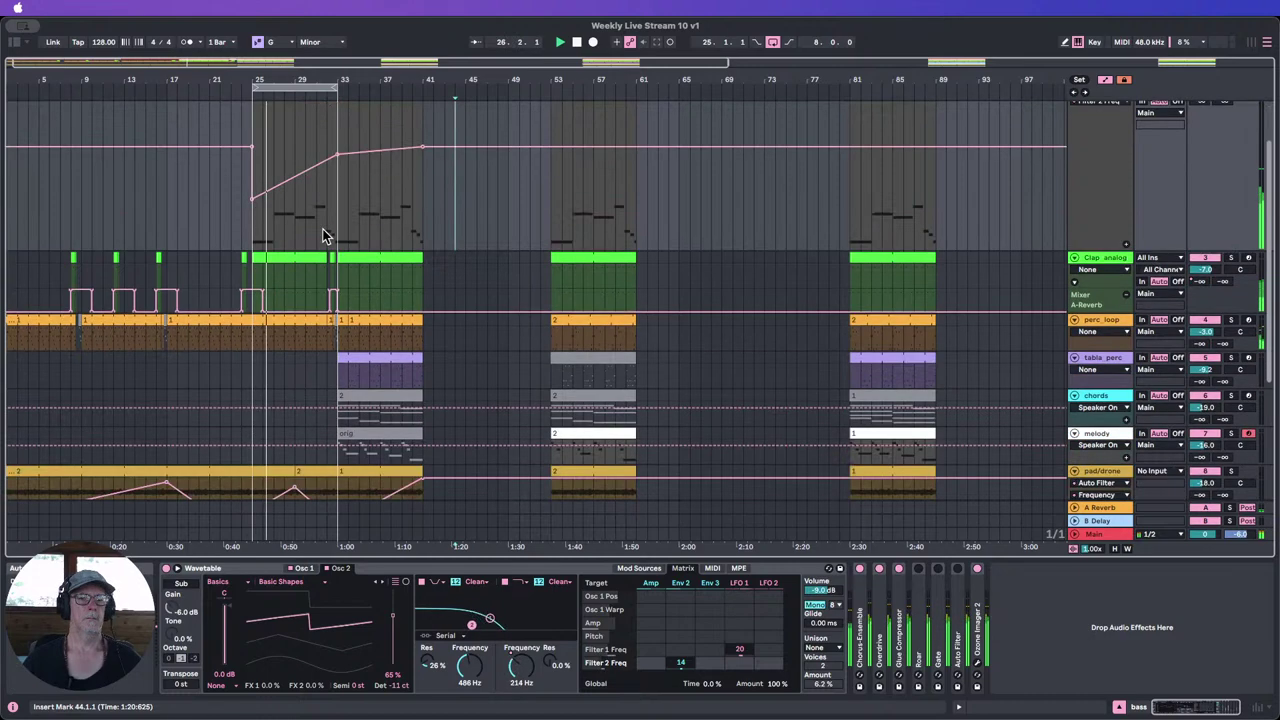
scroll(334, 240, up, 3)
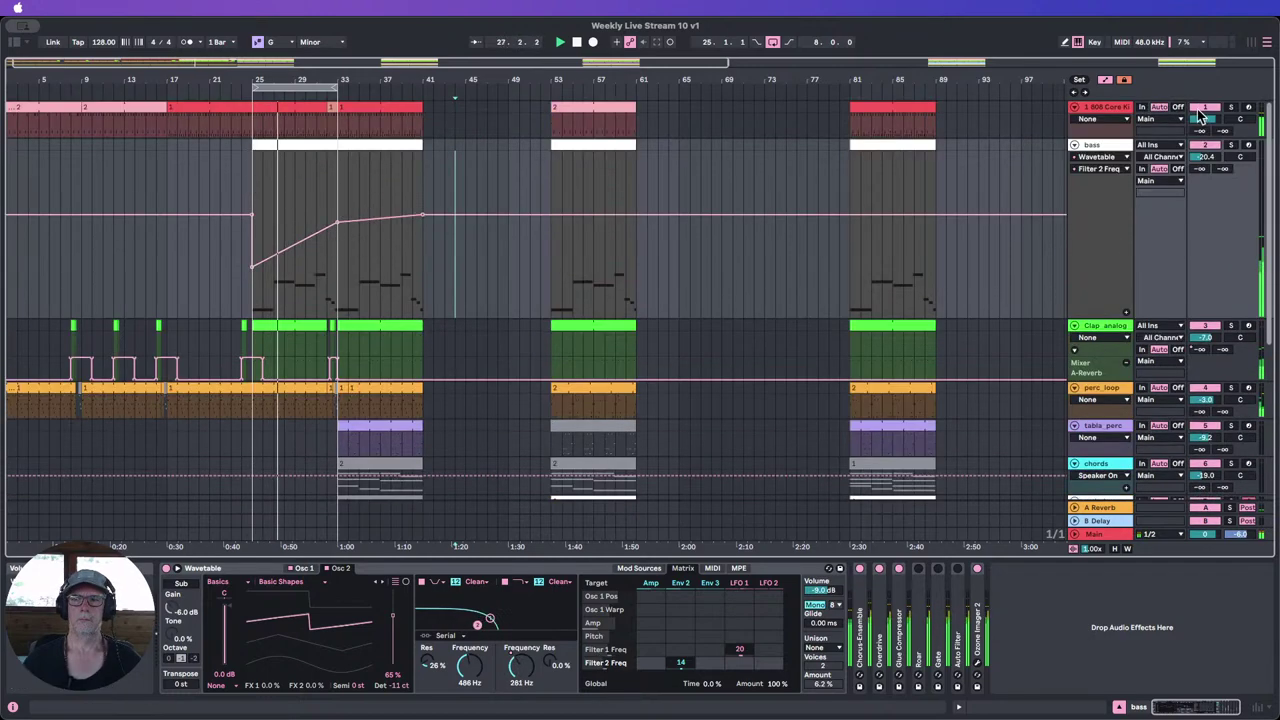
scroll(580, 258, down, 12)
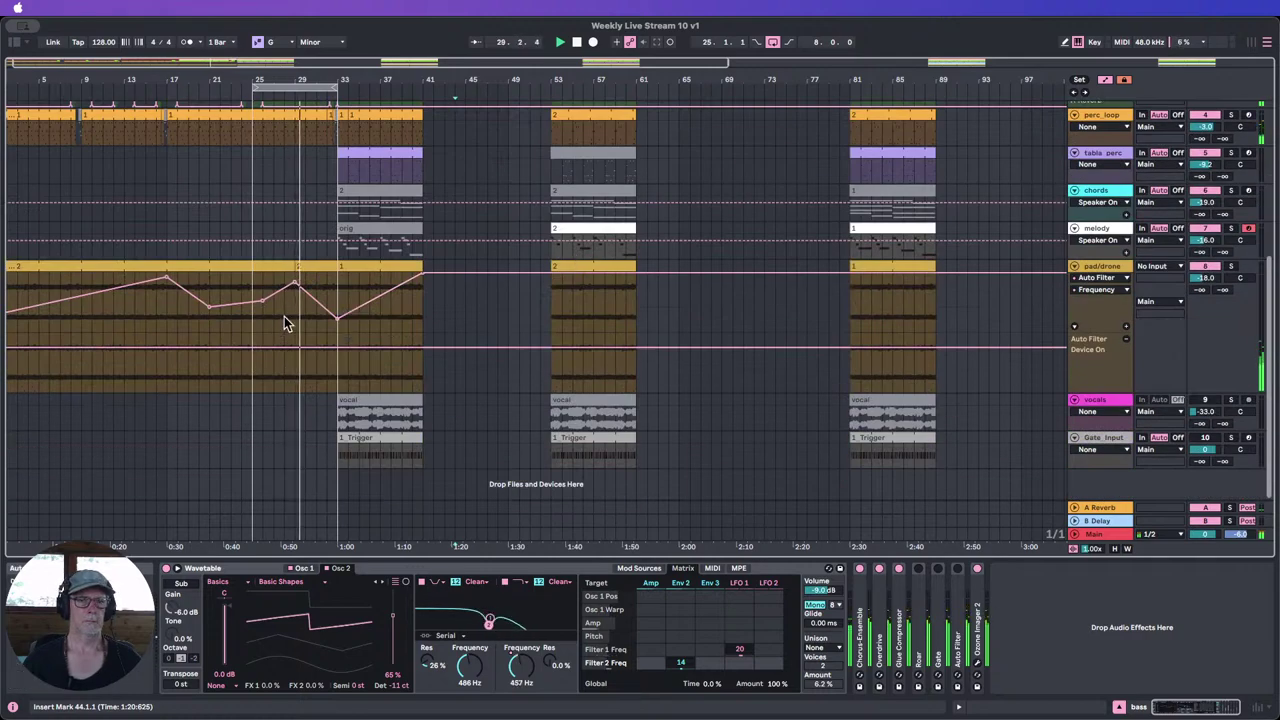
scroll(300, 312, up, 3)
double_click(315, 343)
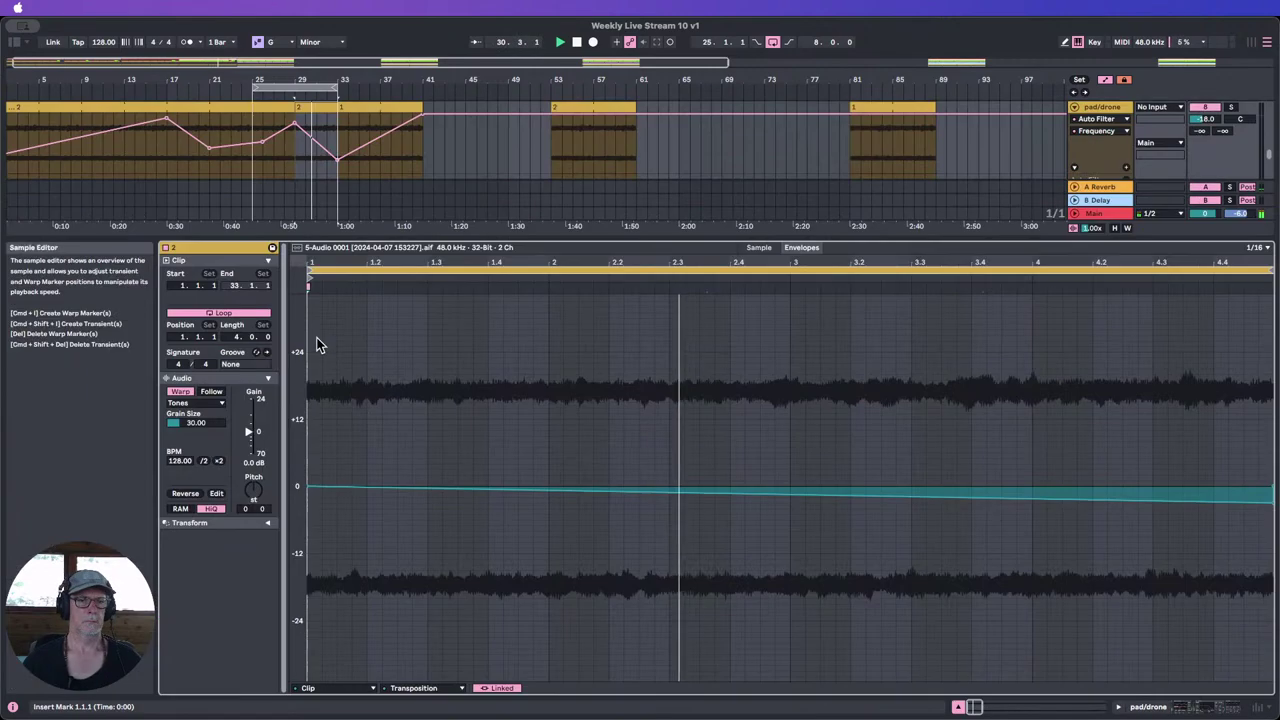
click(1271, 503)
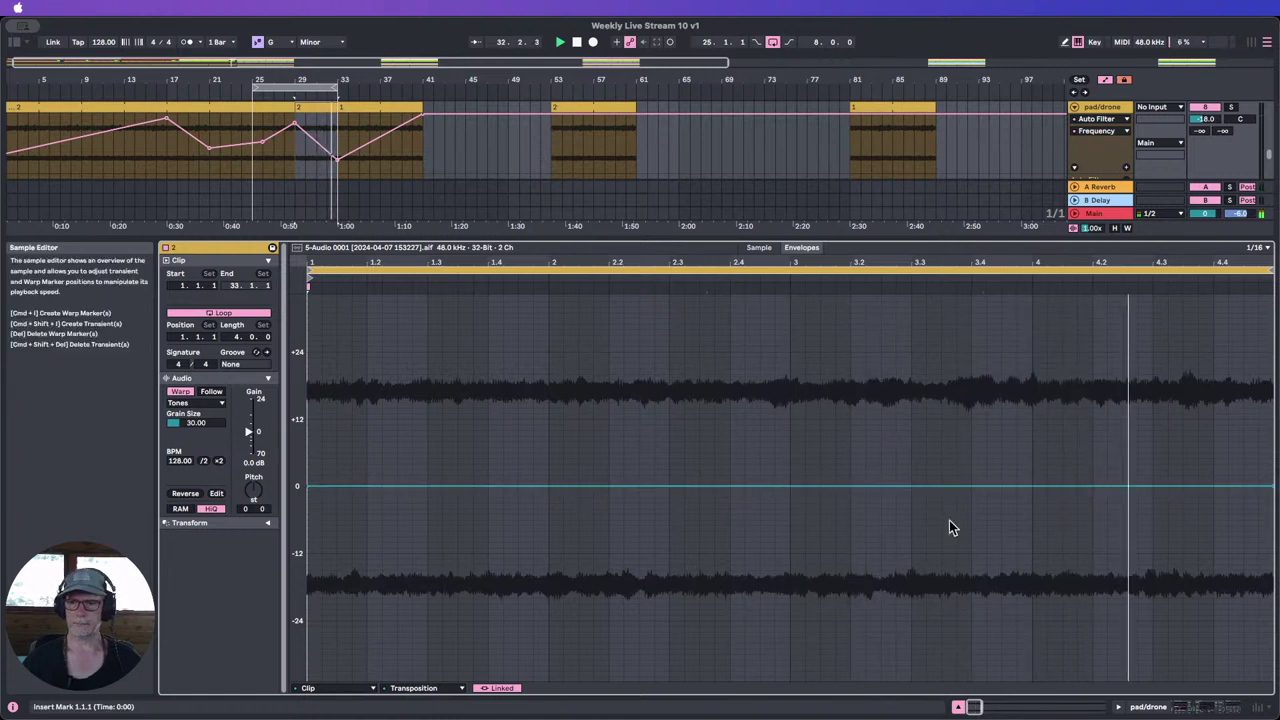
click(879, 524)
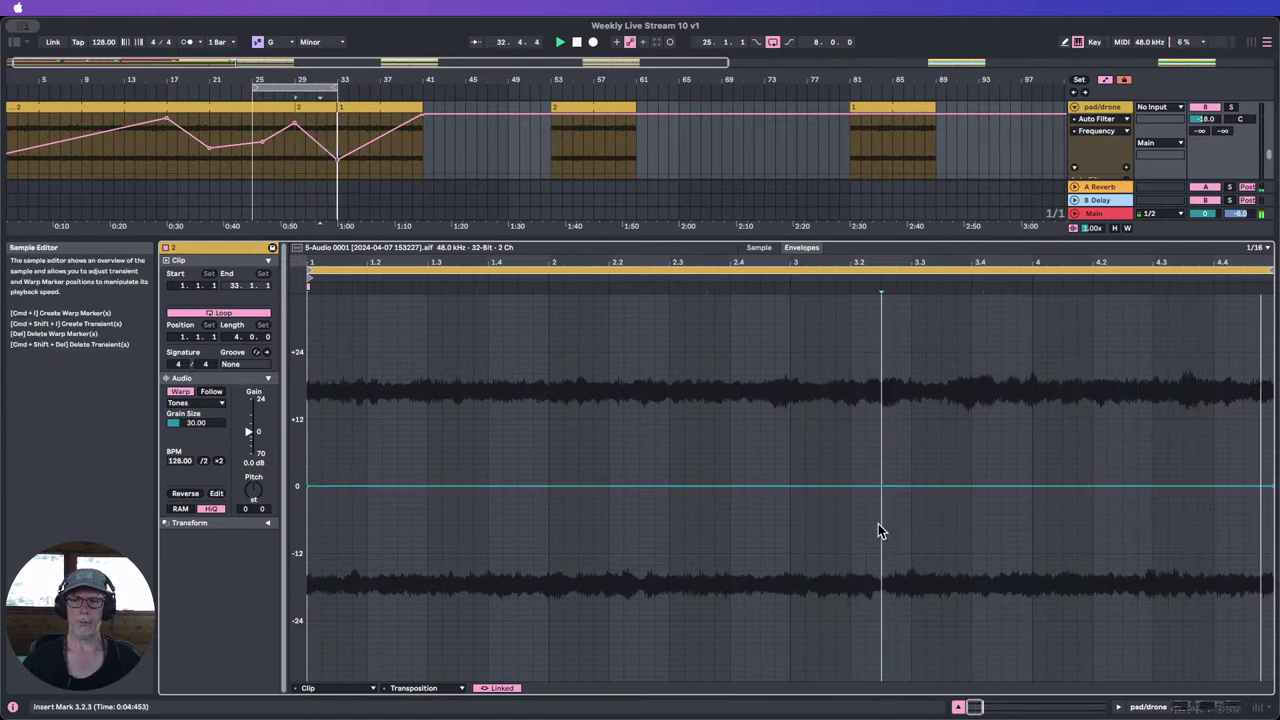
click(958, 706)
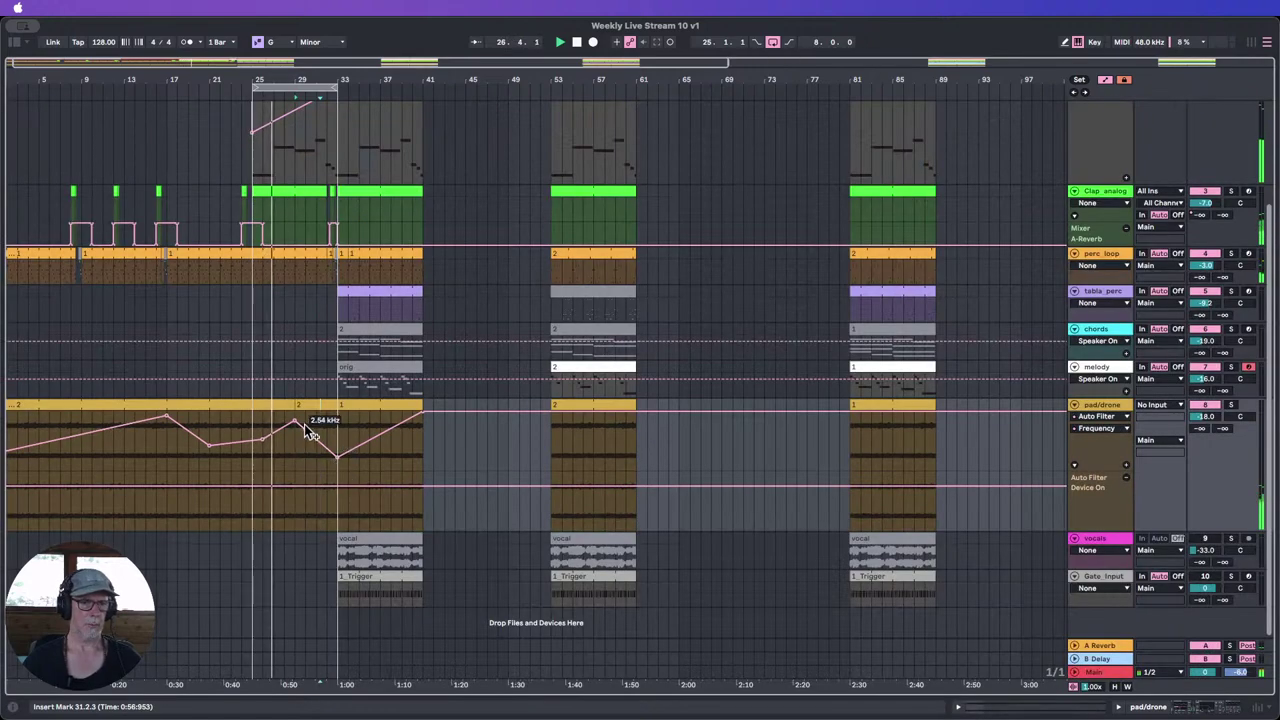
Step: Lower the pad/drone Auto Filter frequency automation point at bar 33 to 81.7 Hz
scroll(326, 418, up, 5)
scroll(340, 410, down, 4)
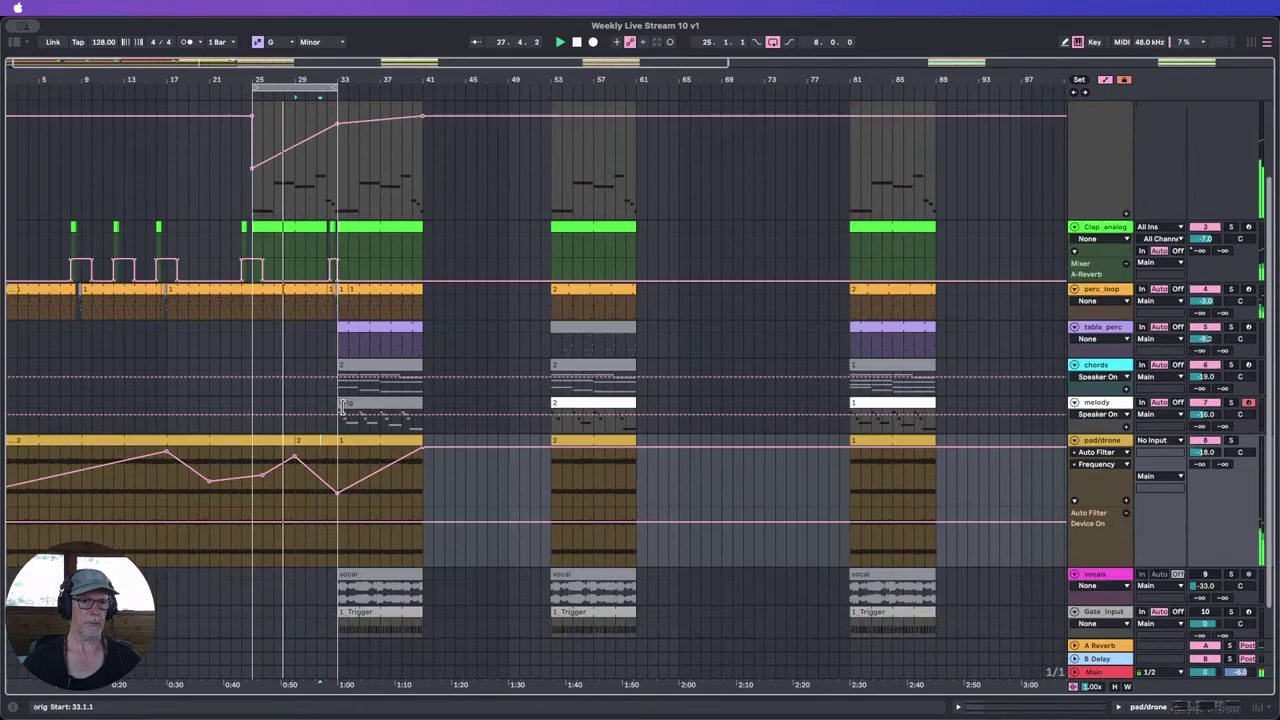
mouse_move(295, 460)
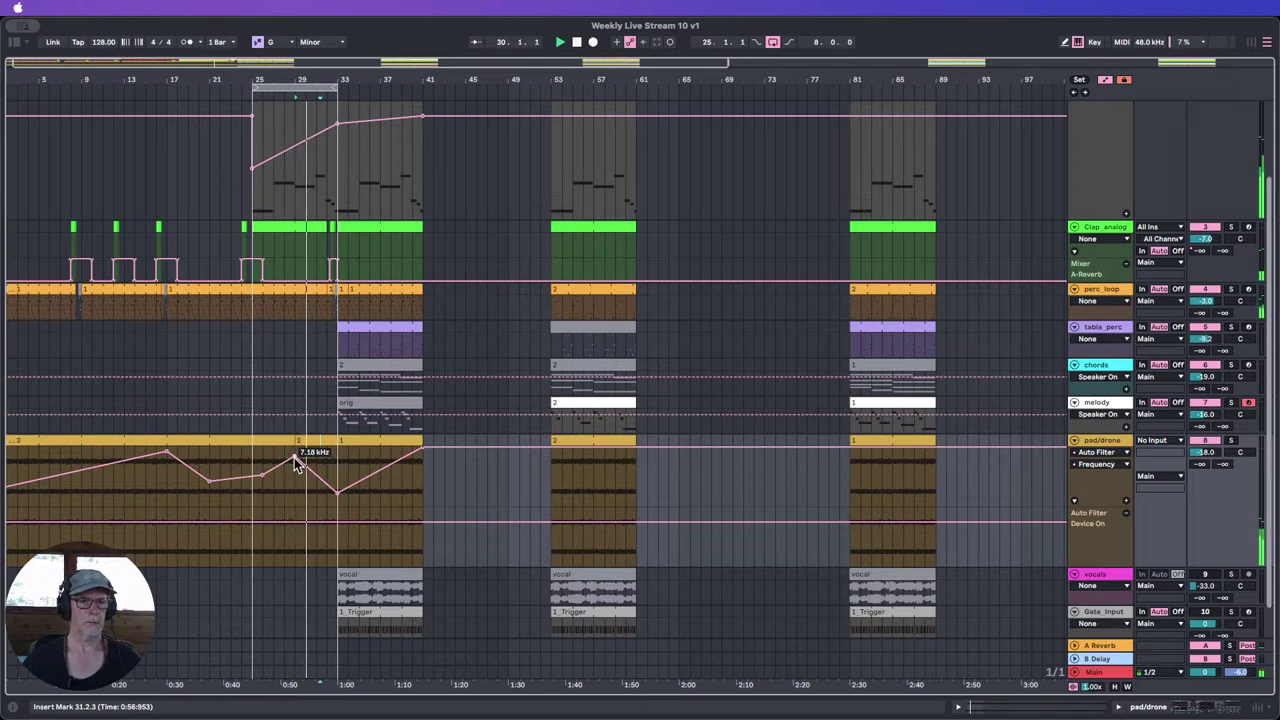
mouse_move(337, 491)
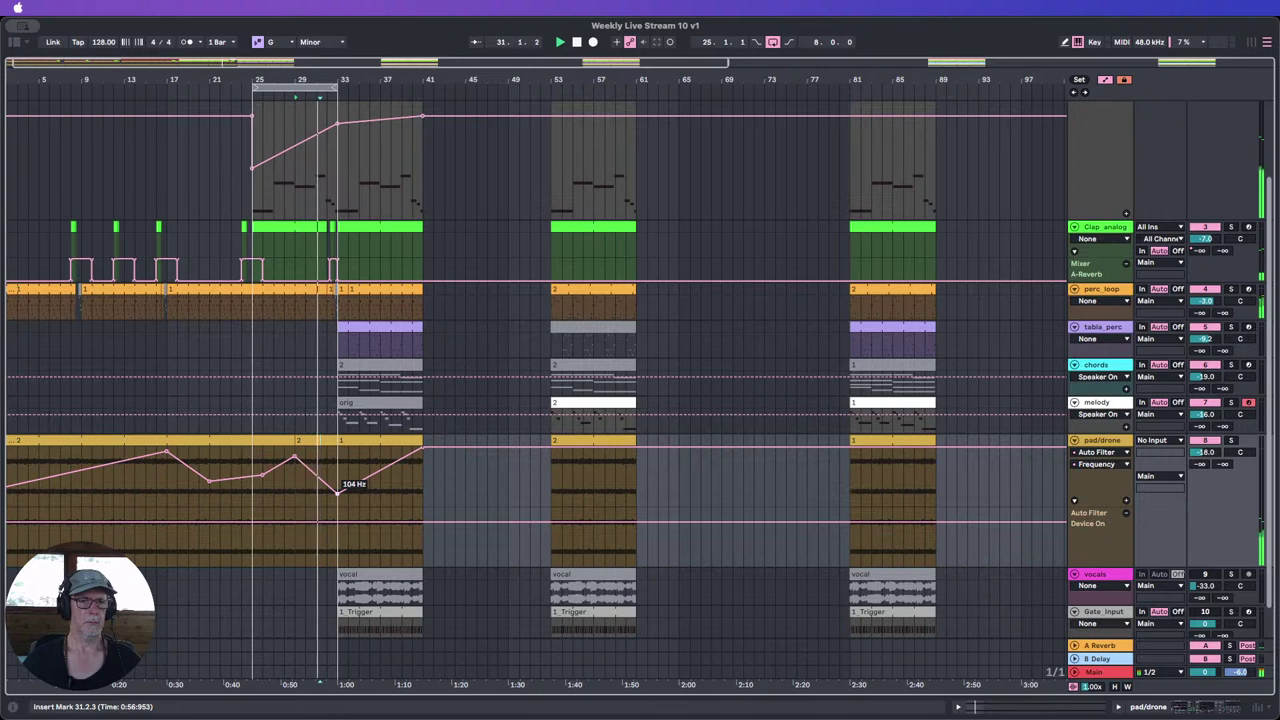
drag(337, 491, 337, 493)
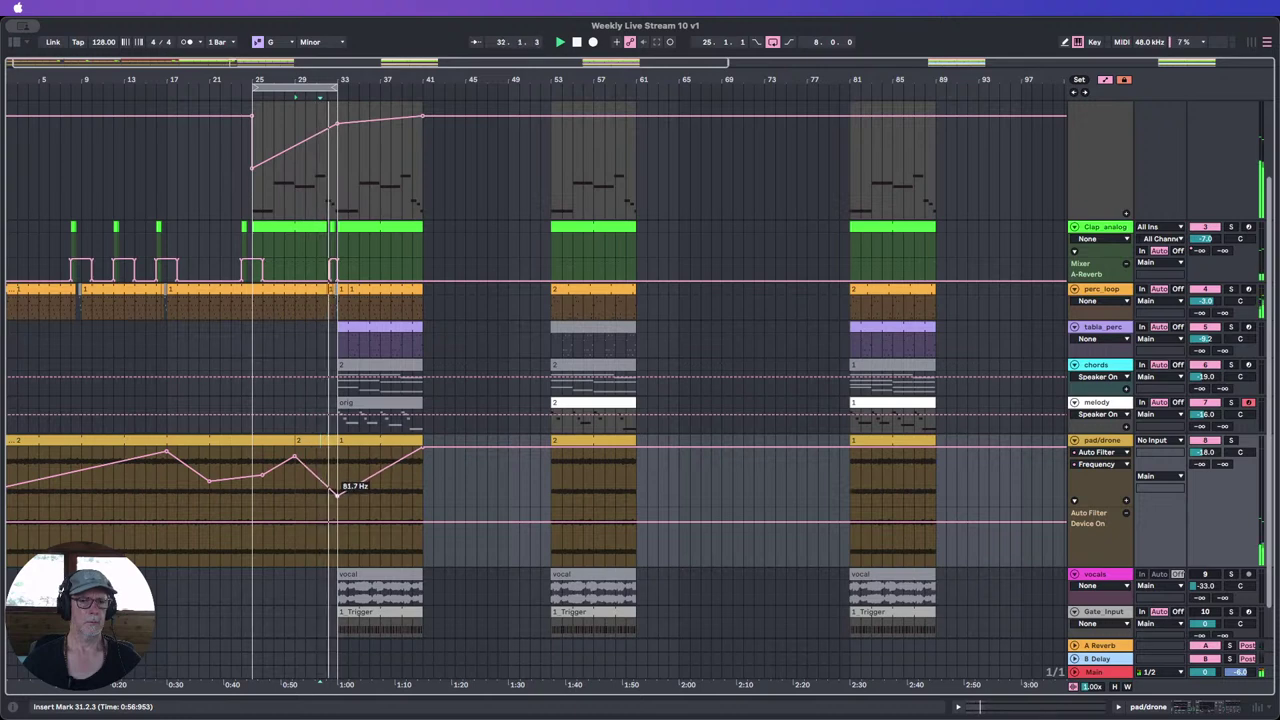
Step: Delete the pad/drone filter peak at bar 29, move the preceding automation point there, and set it to 4.58 kHz
mouse_move(292, 461)
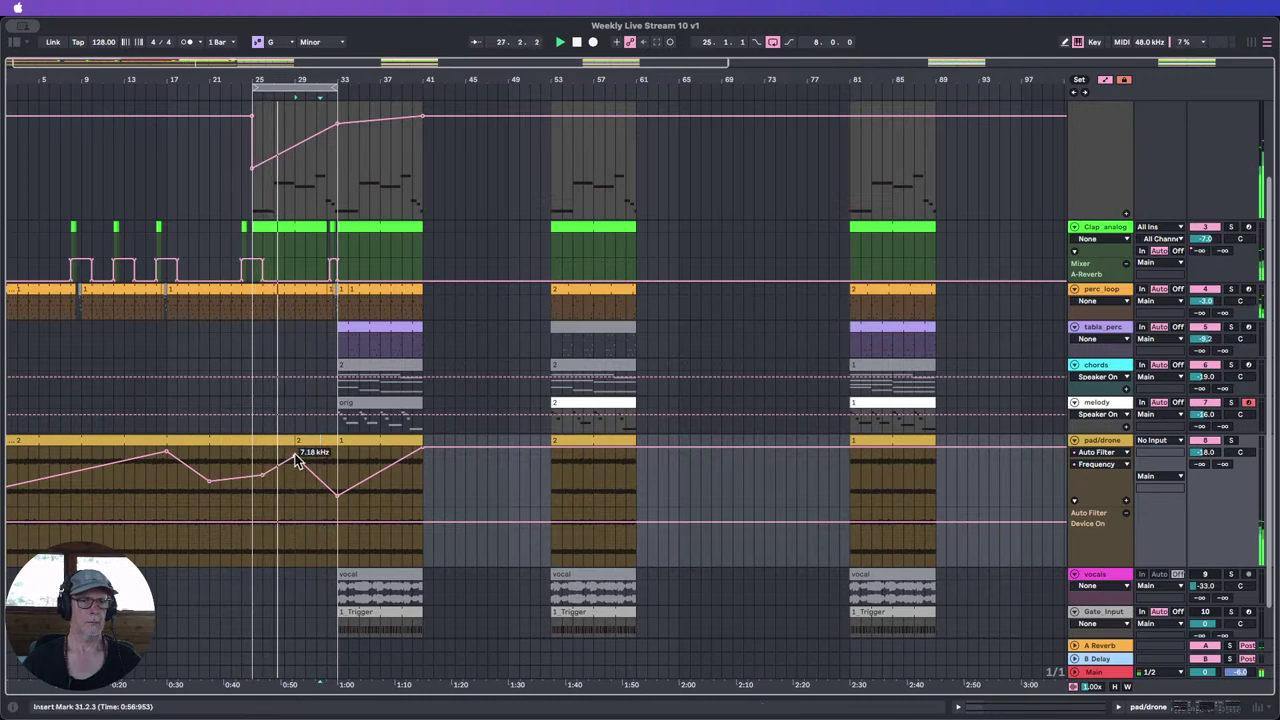
click(294, 458)
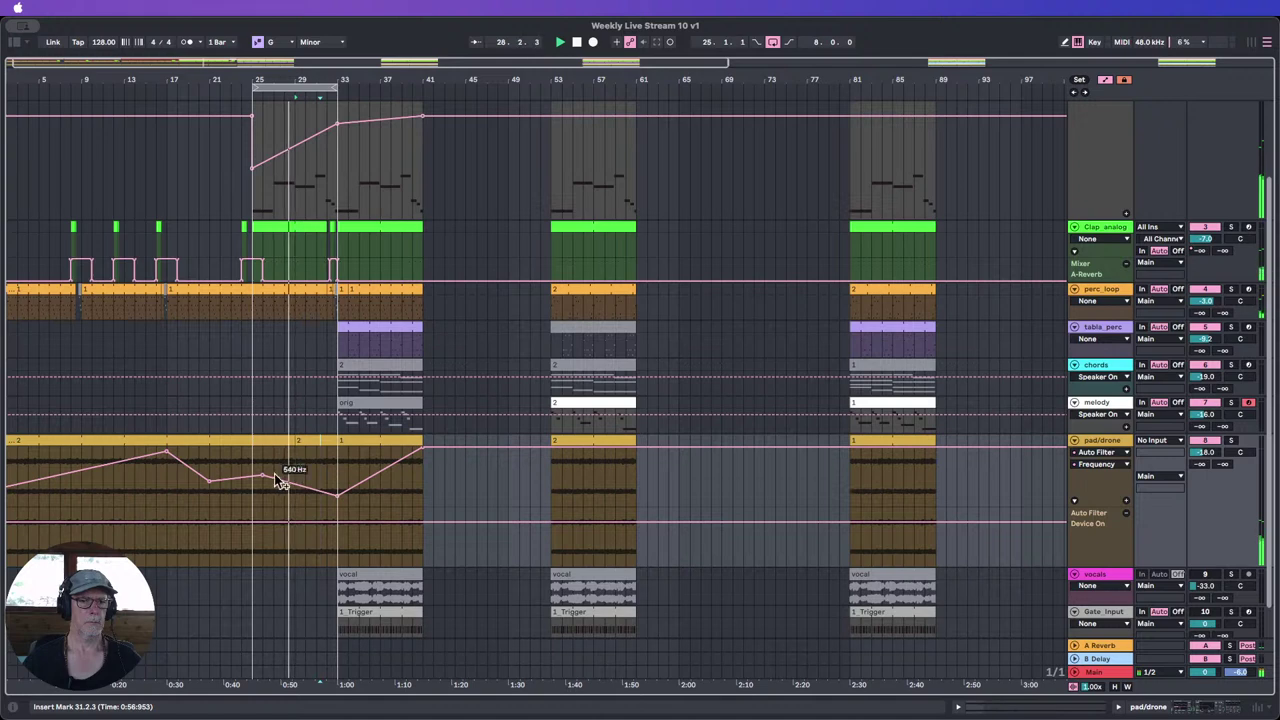
drag(262, 474, 294, 468)
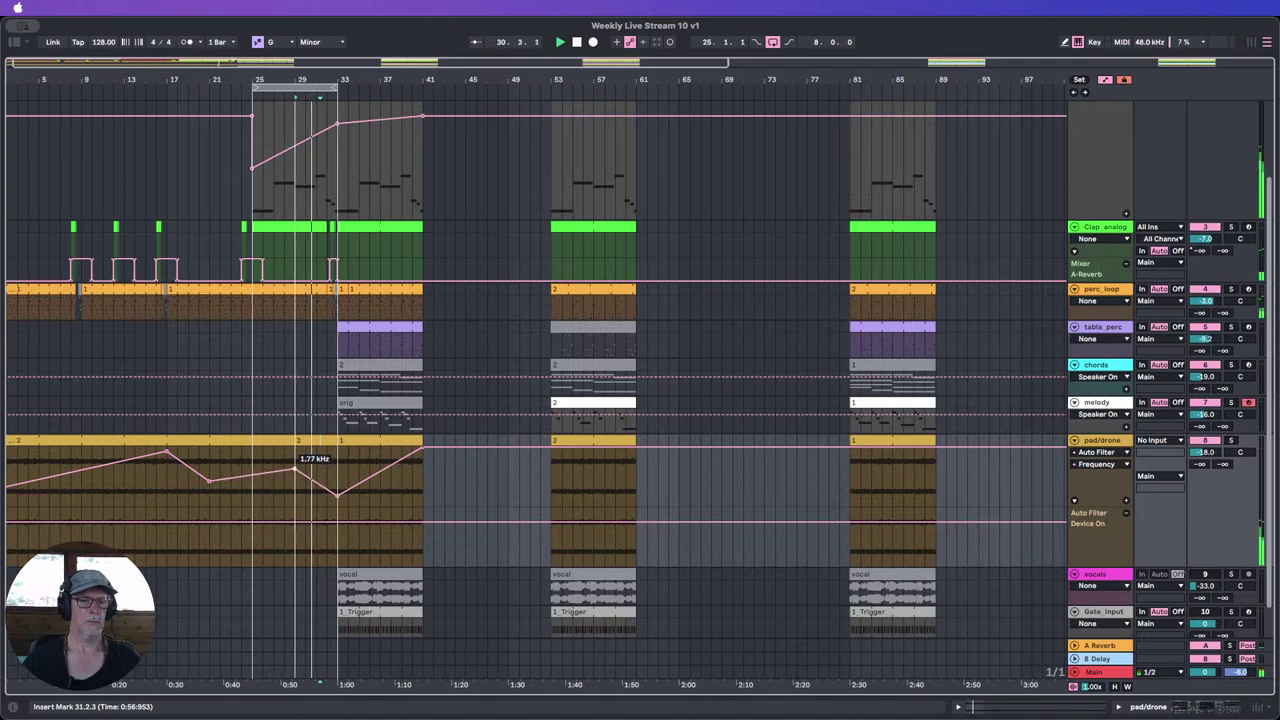
click(287, 489)
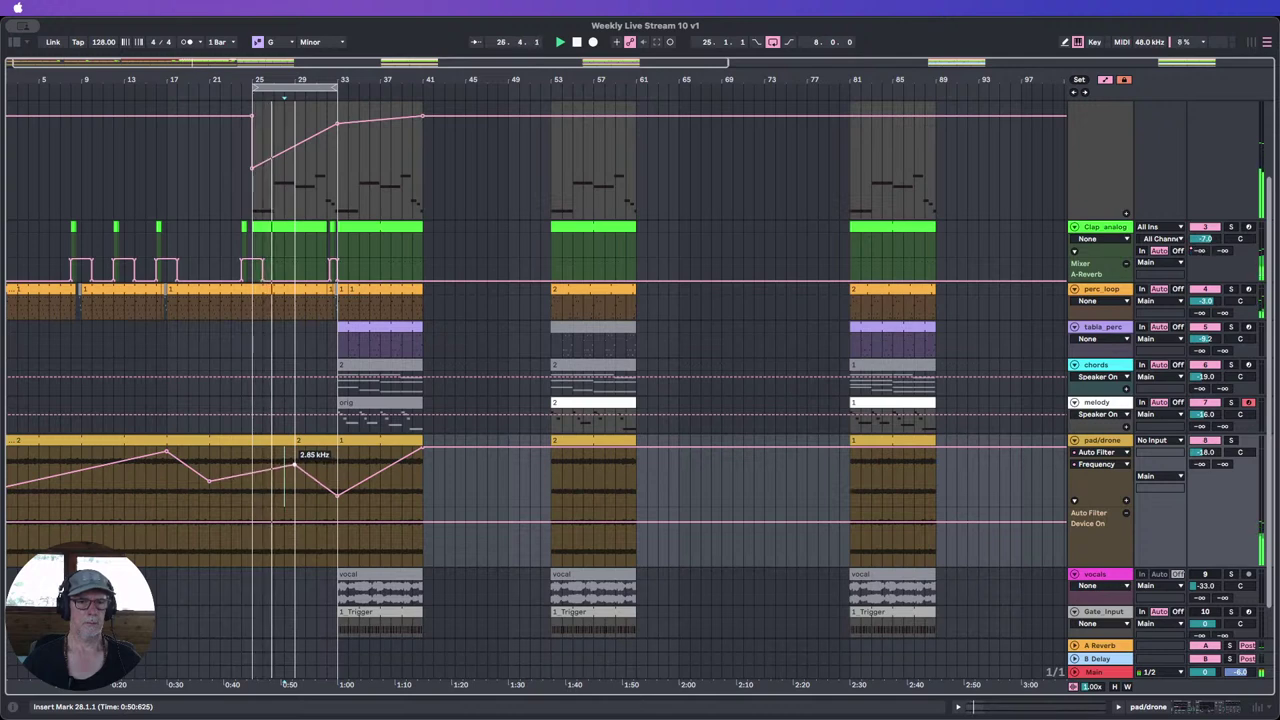
drag(295, 464, 295, 460)
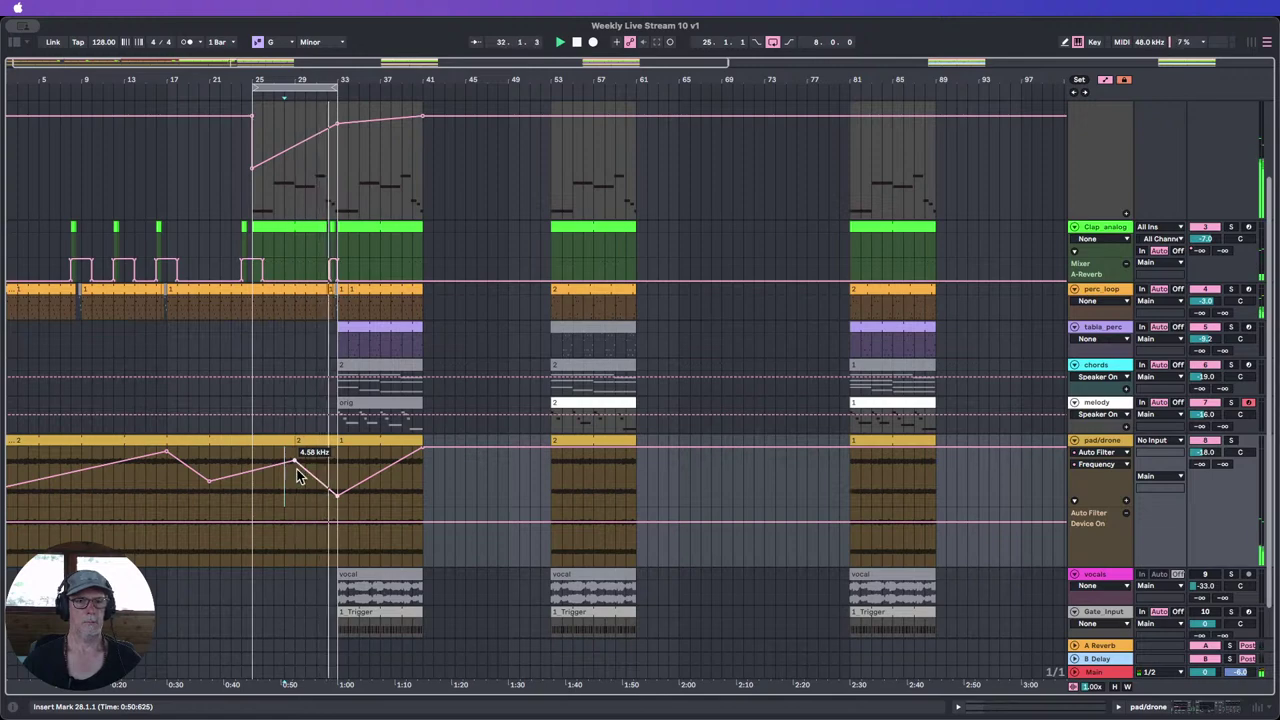
Step: Extend the arrangement loop to 16 bars, from bar 25 to bar 41
scroll(330, 460, up, 3)
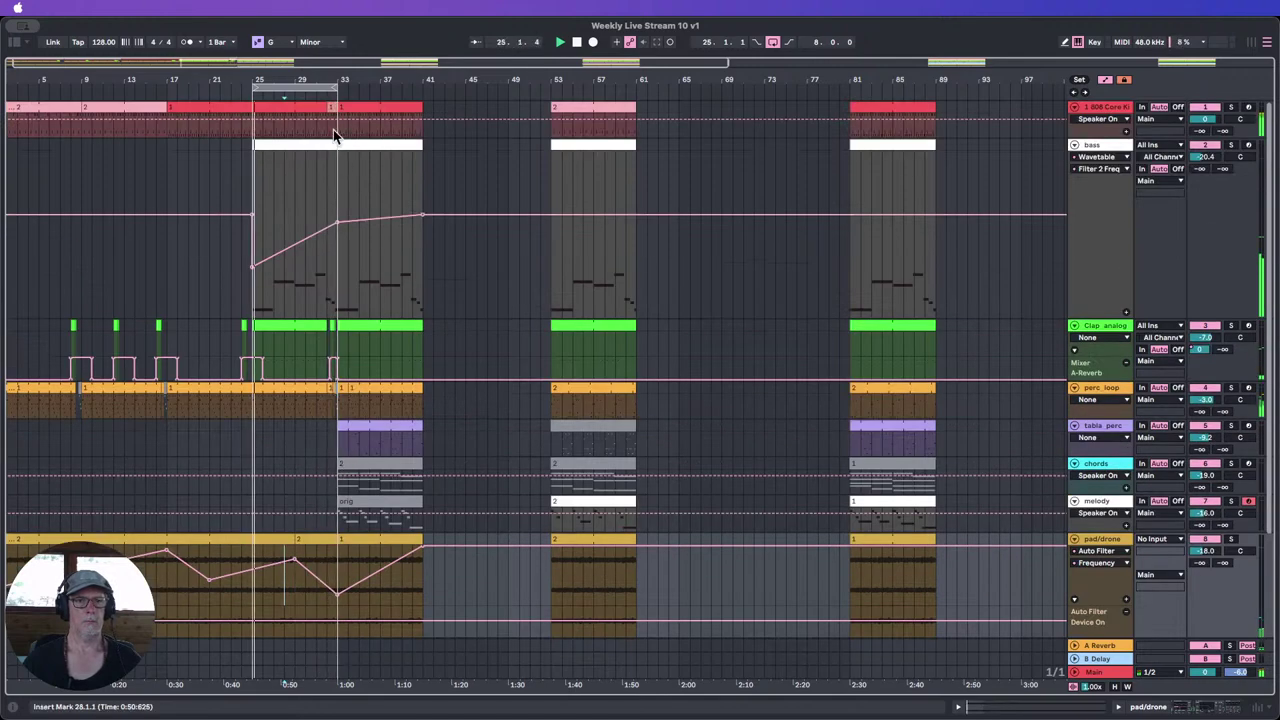
click(336, 87)
drag(336, 87, 438, 68)
key(plus)
key(plus)
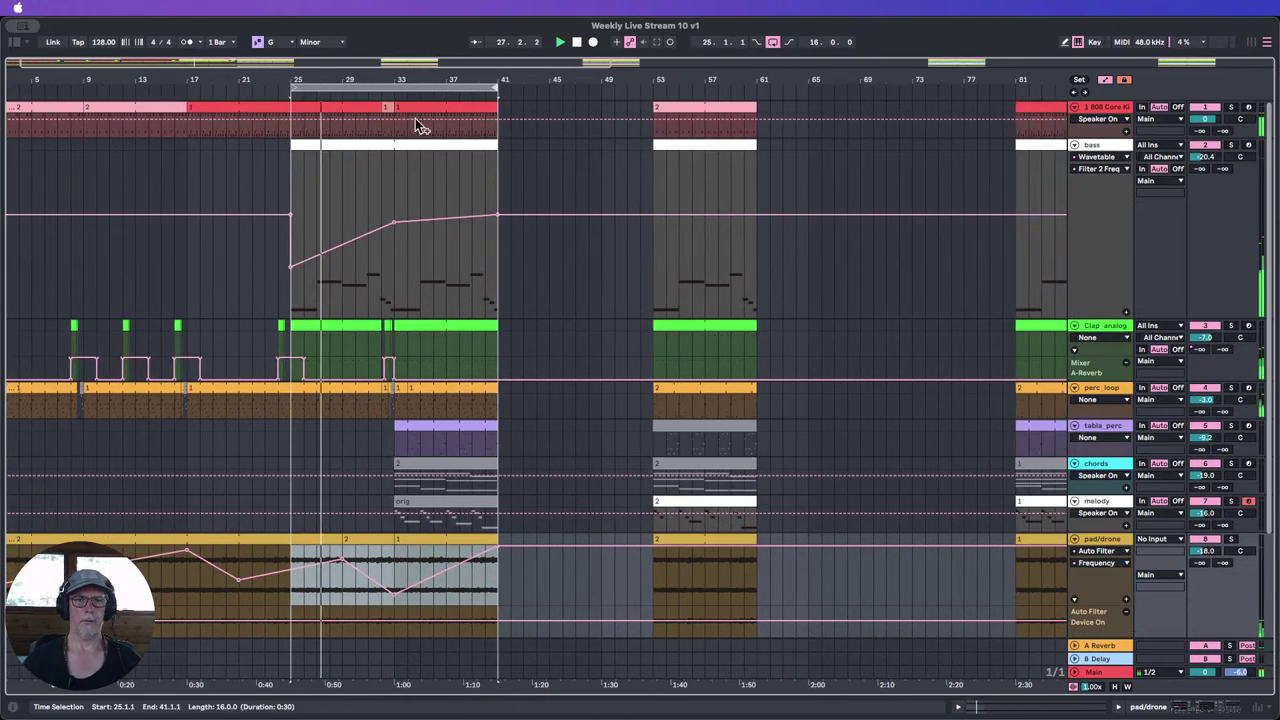
Step: Place a locator at bar 33 and name it "verse 1"
click(390, 186)
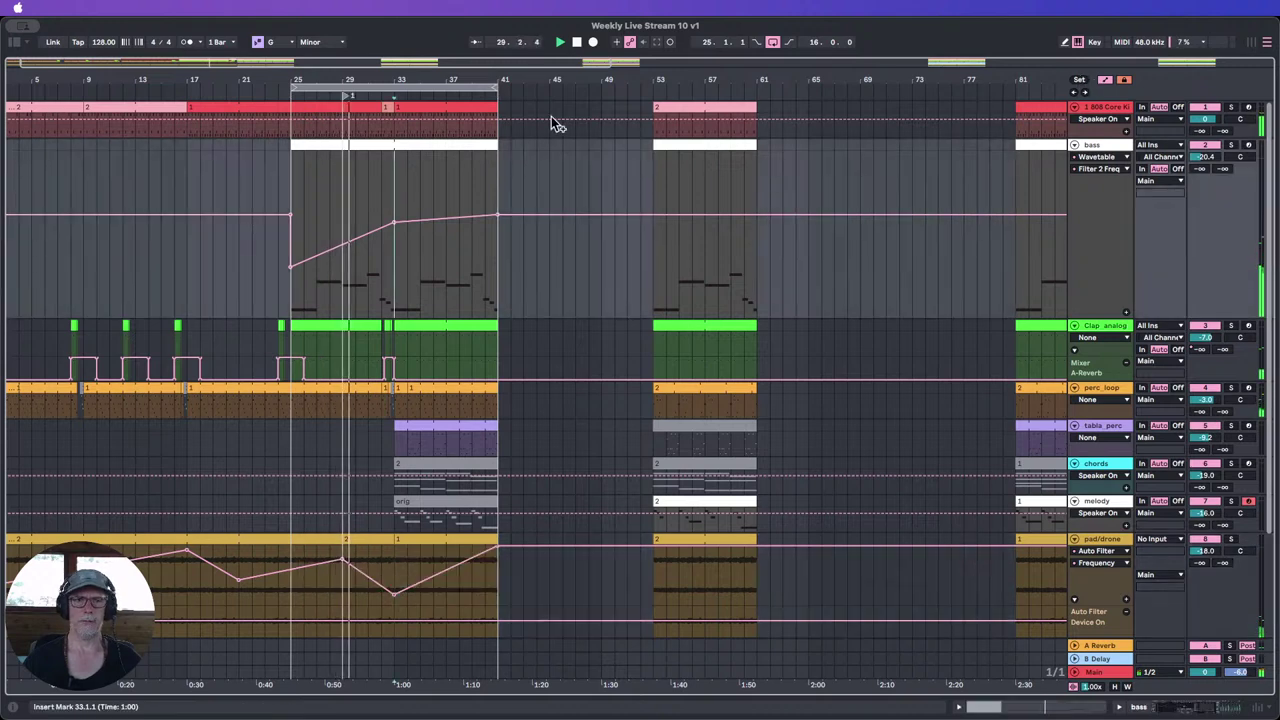
right_click(397, 95)
click(424, 112)
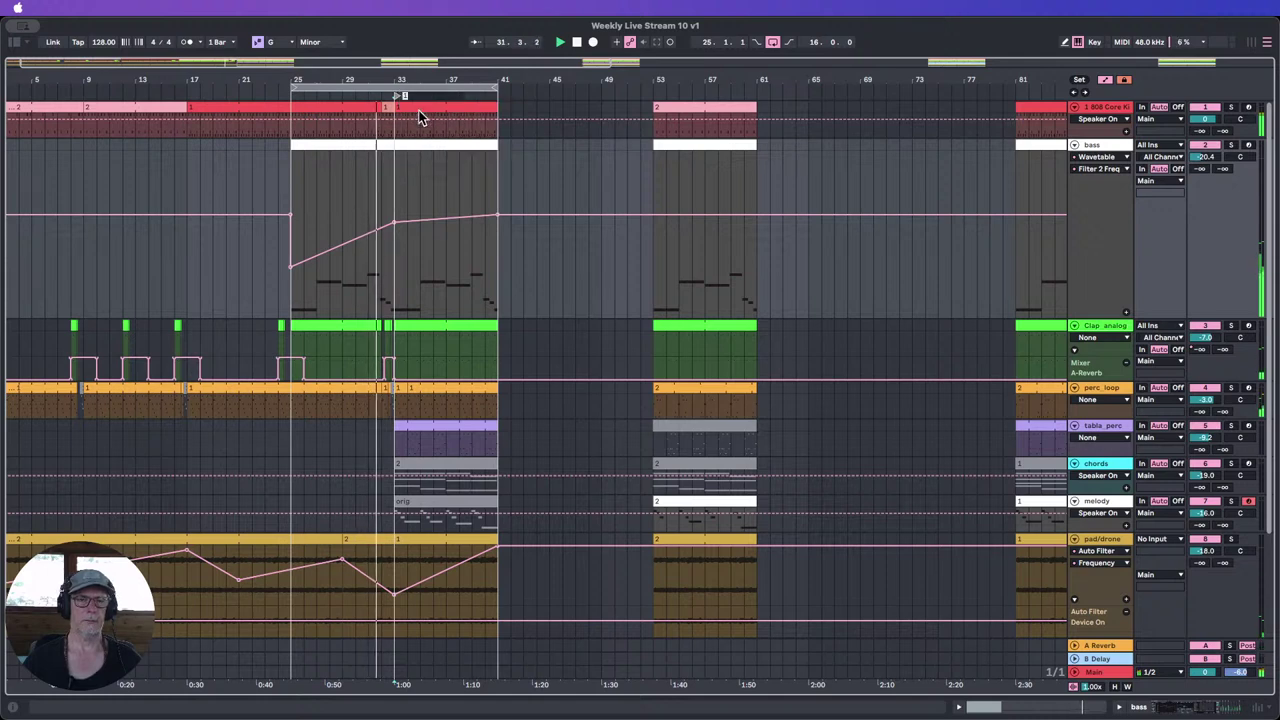
text(verse 1)
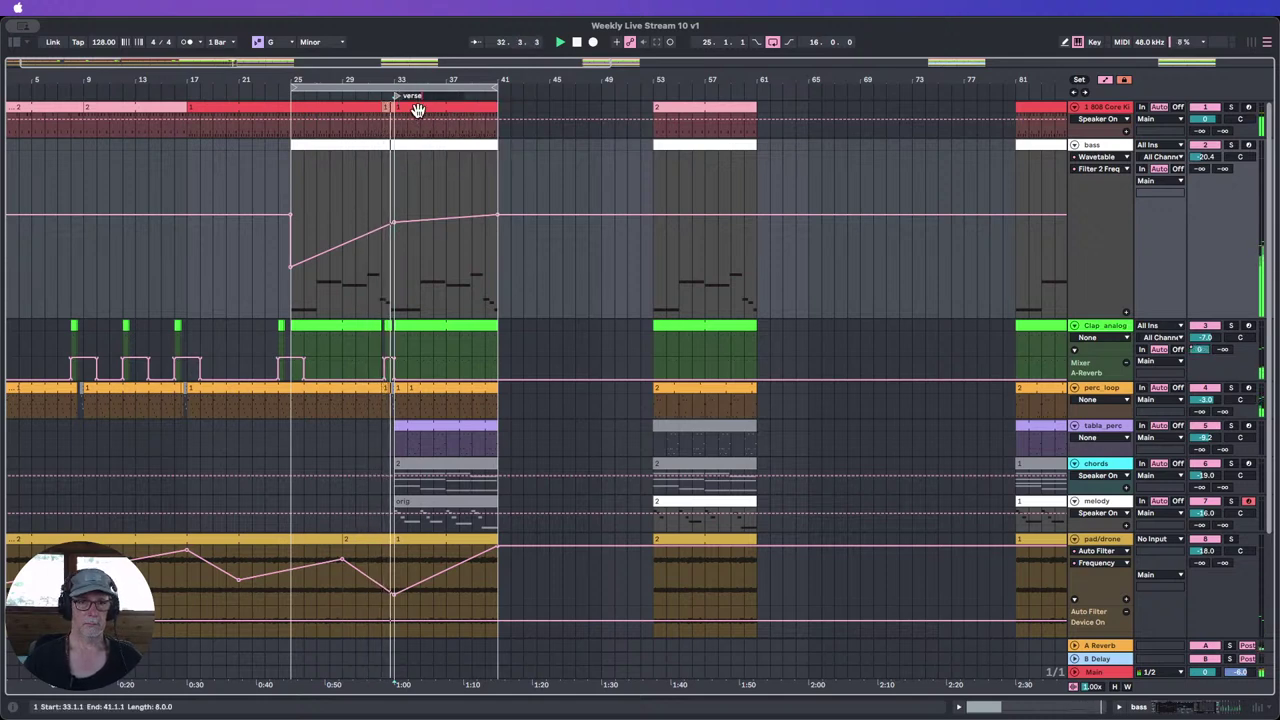
key(Return)
Step: Fit all tracks into the arrangement's visible height and enlarge the bass track's lane again
scroll(474, 215, down, 5)
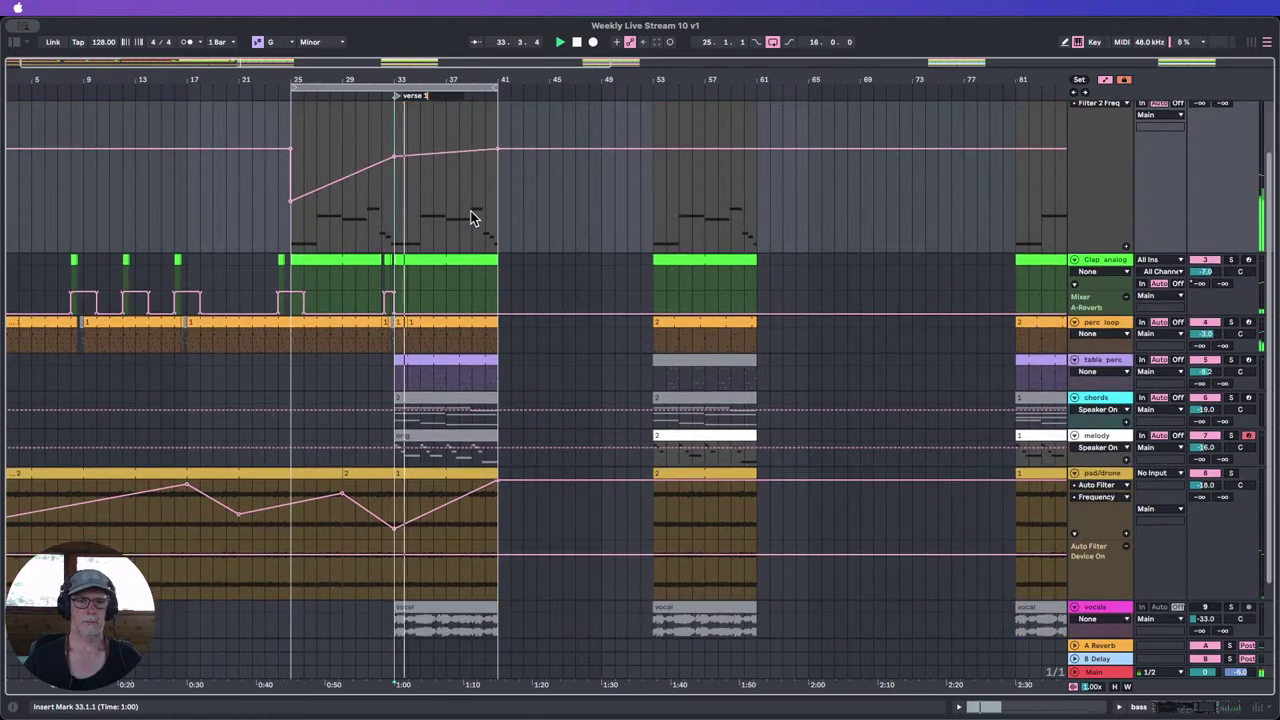
scroll(476, 215, up, 3)
scroll(476, 222, up, 2)
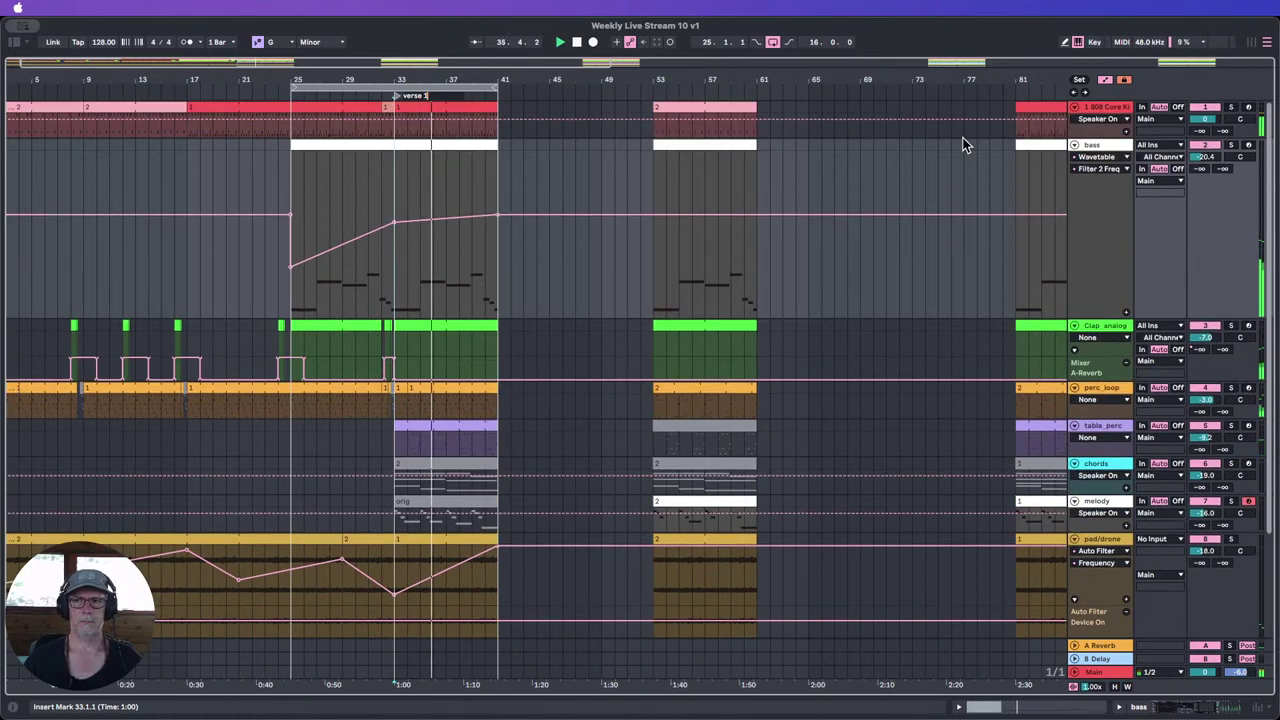
click(1116, 687)
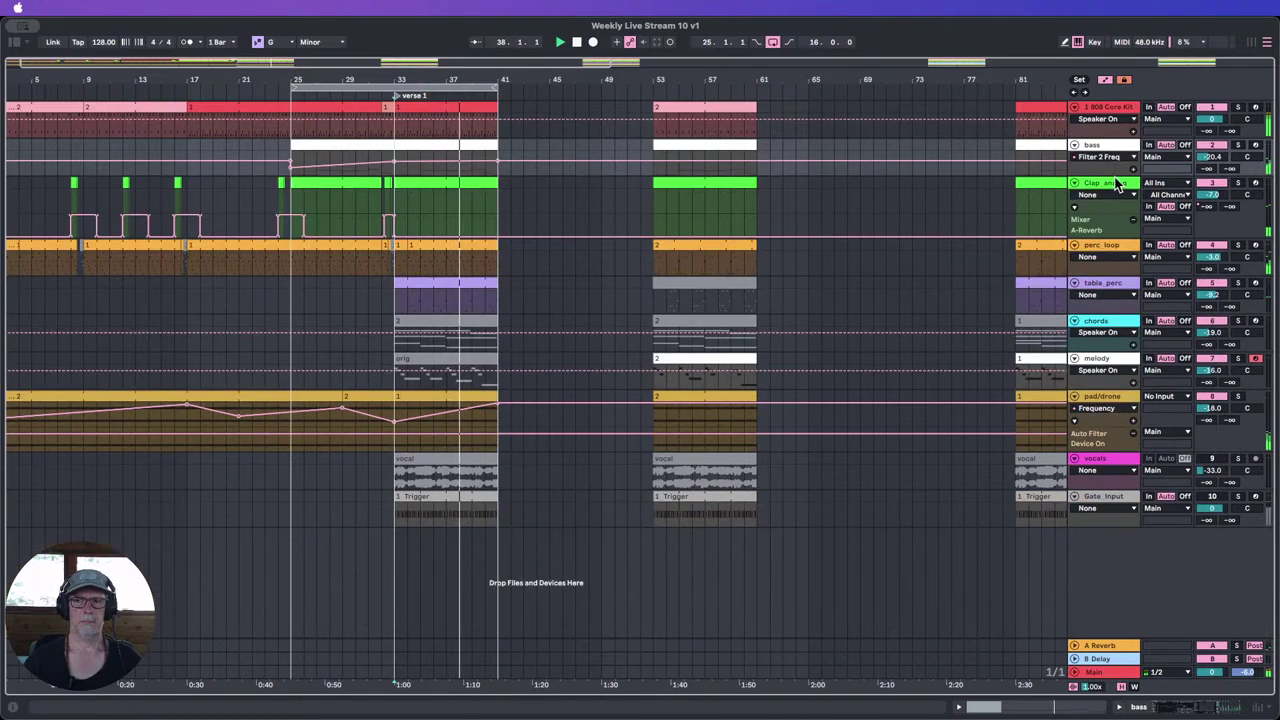
drag(1103, 174, 1112, 268)
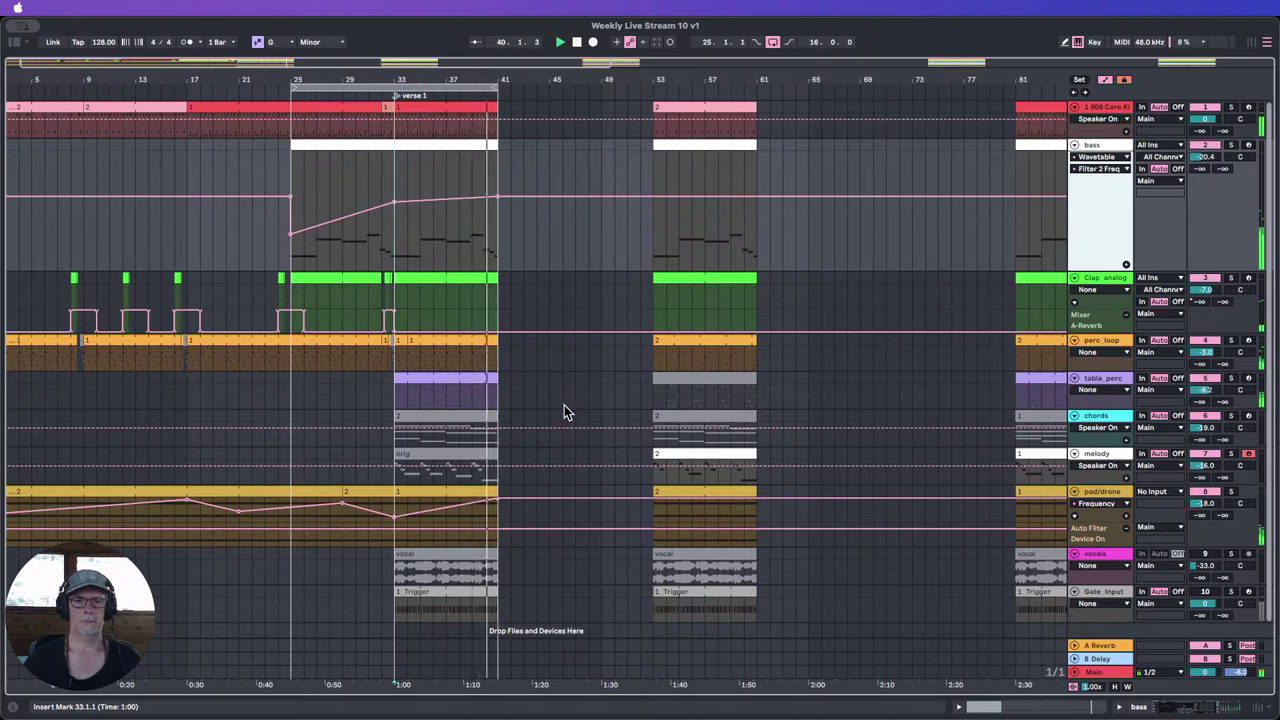
Step: Look over the pad/drone, tabla_perc and perc_loop clips around the start of verse 1
mouse_move(498, 499)
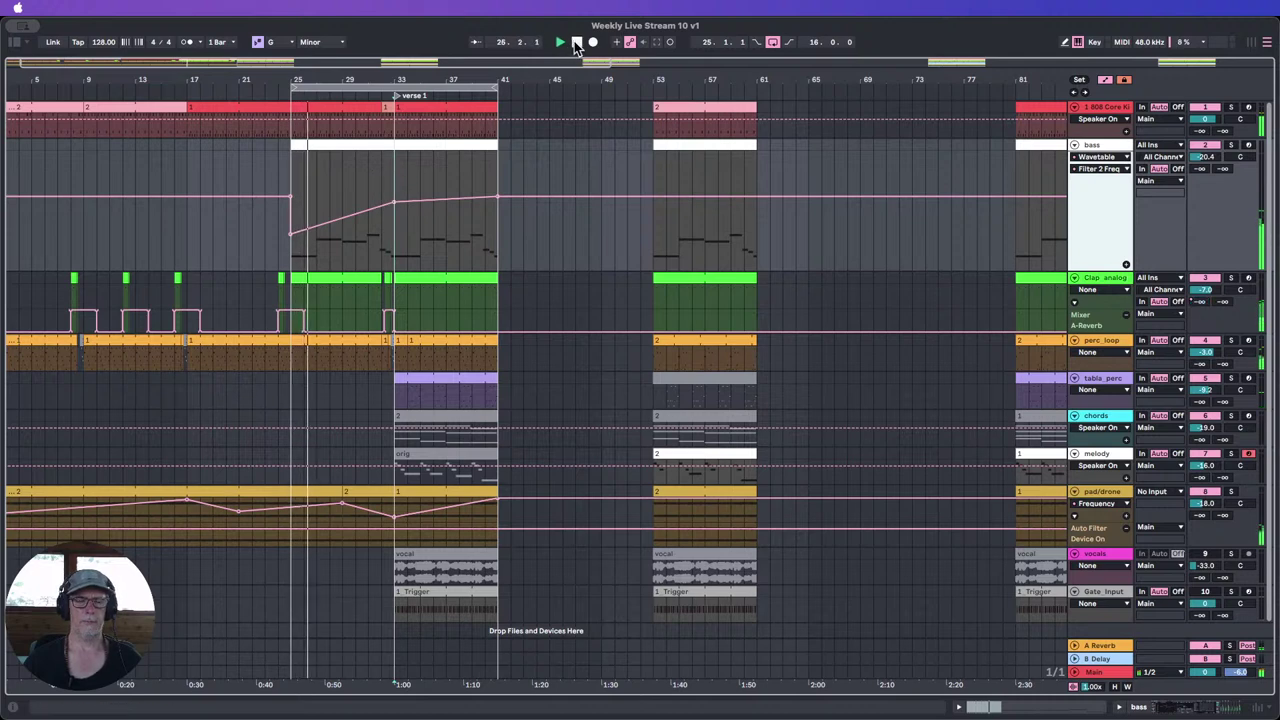
click(352, 490)
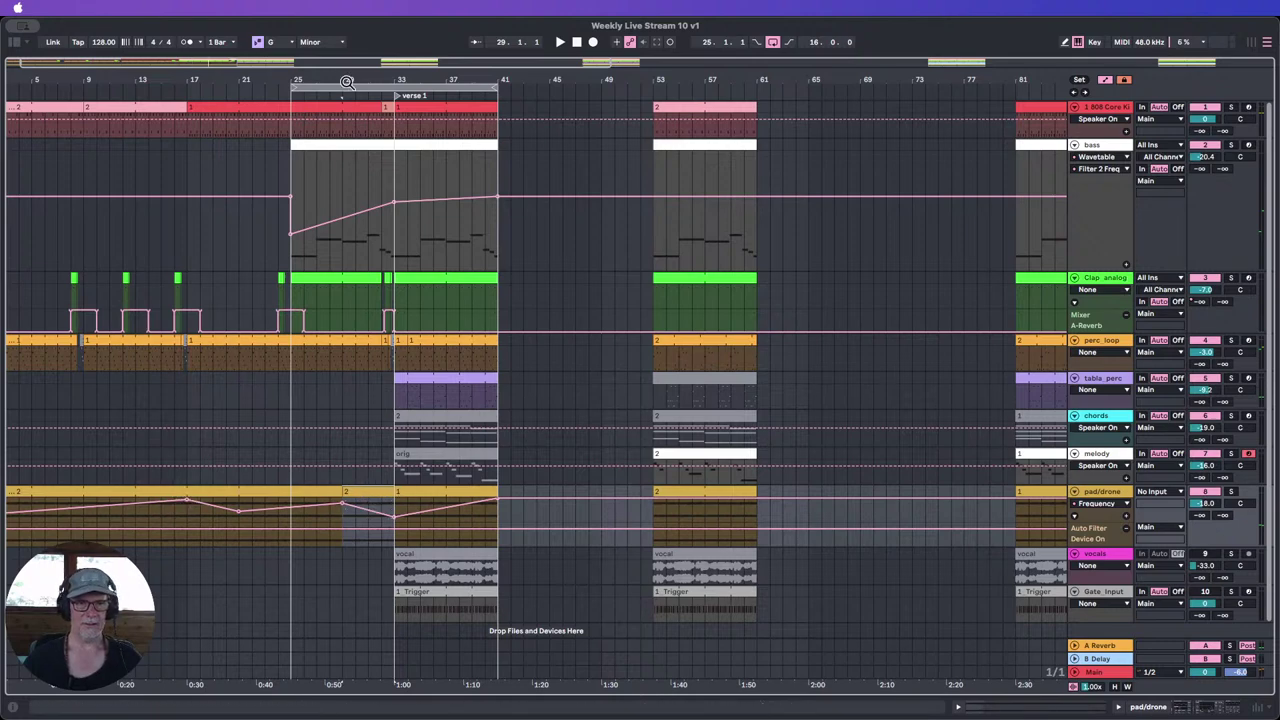
key(minus)
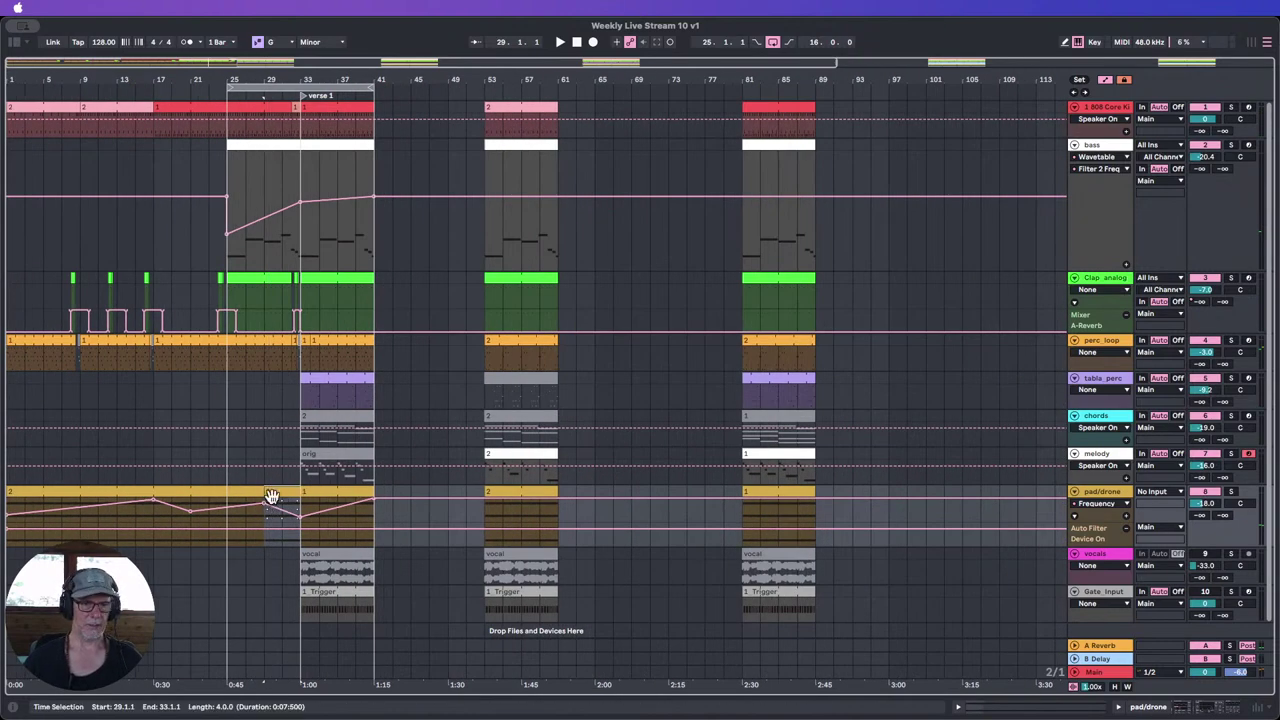
click(320, 504)
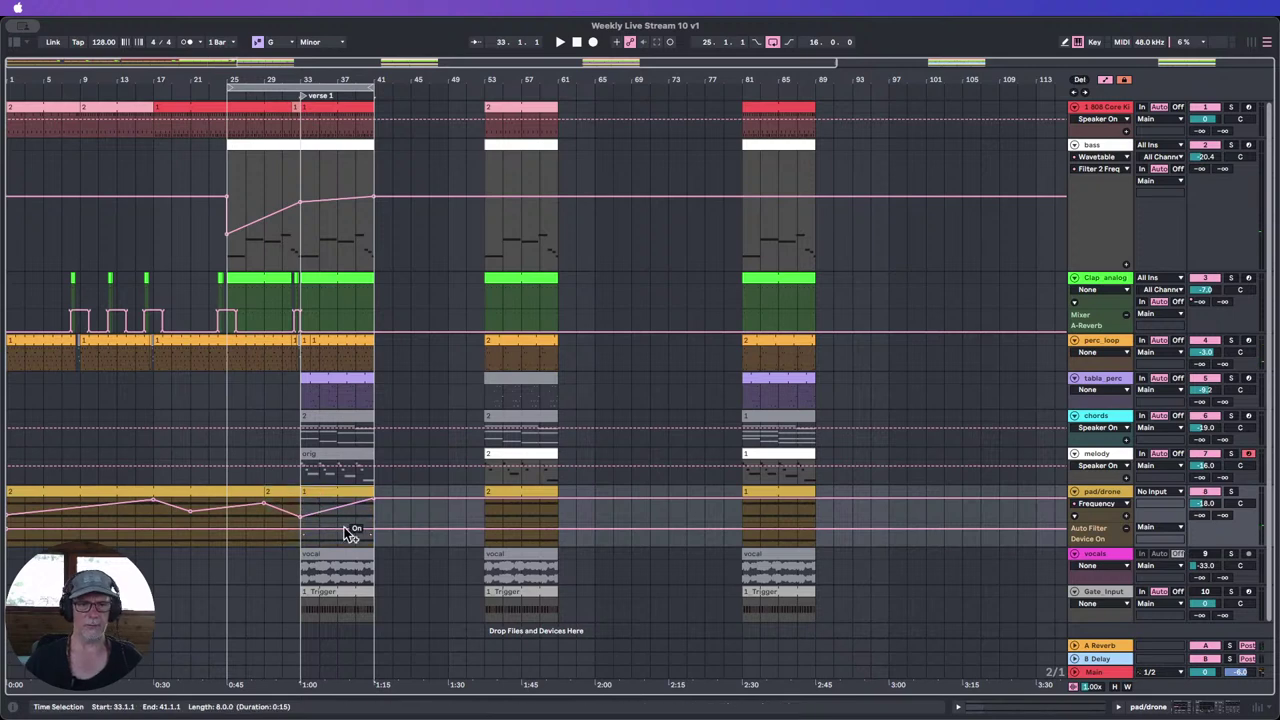
scroll(394, 506, down, 1)
scroll(358, 511, up, 1)
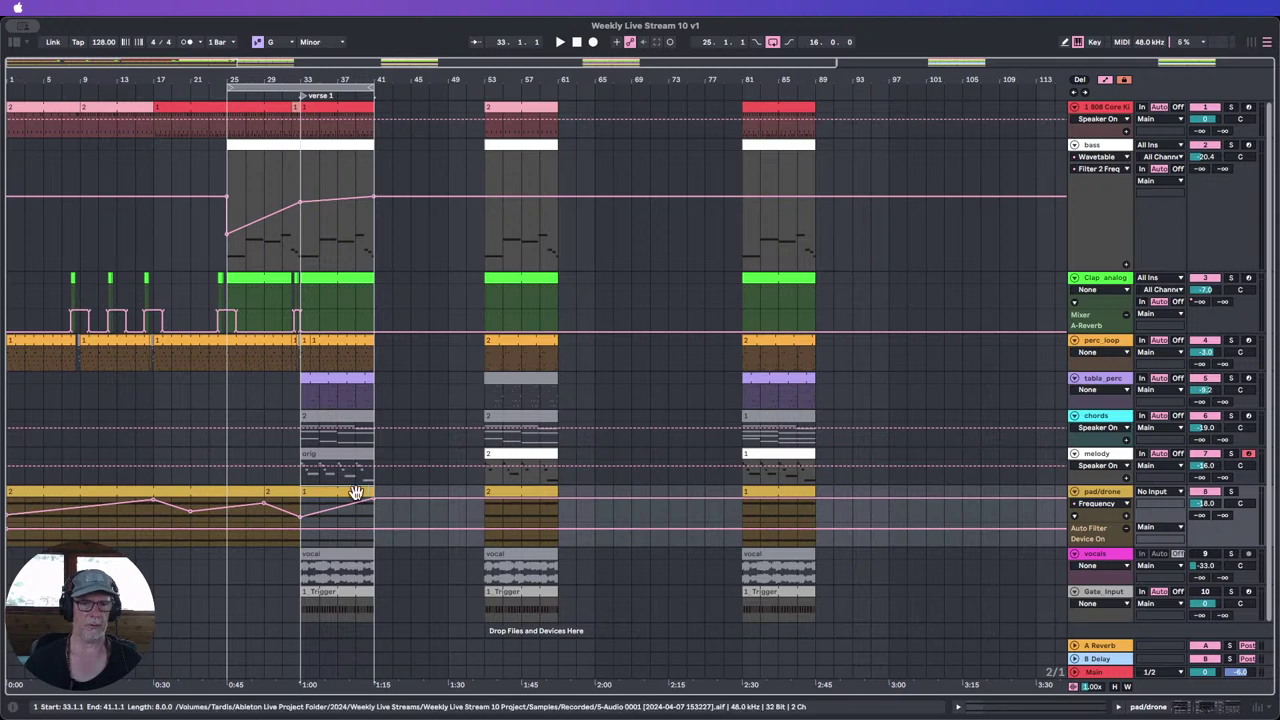
click(318, 380)
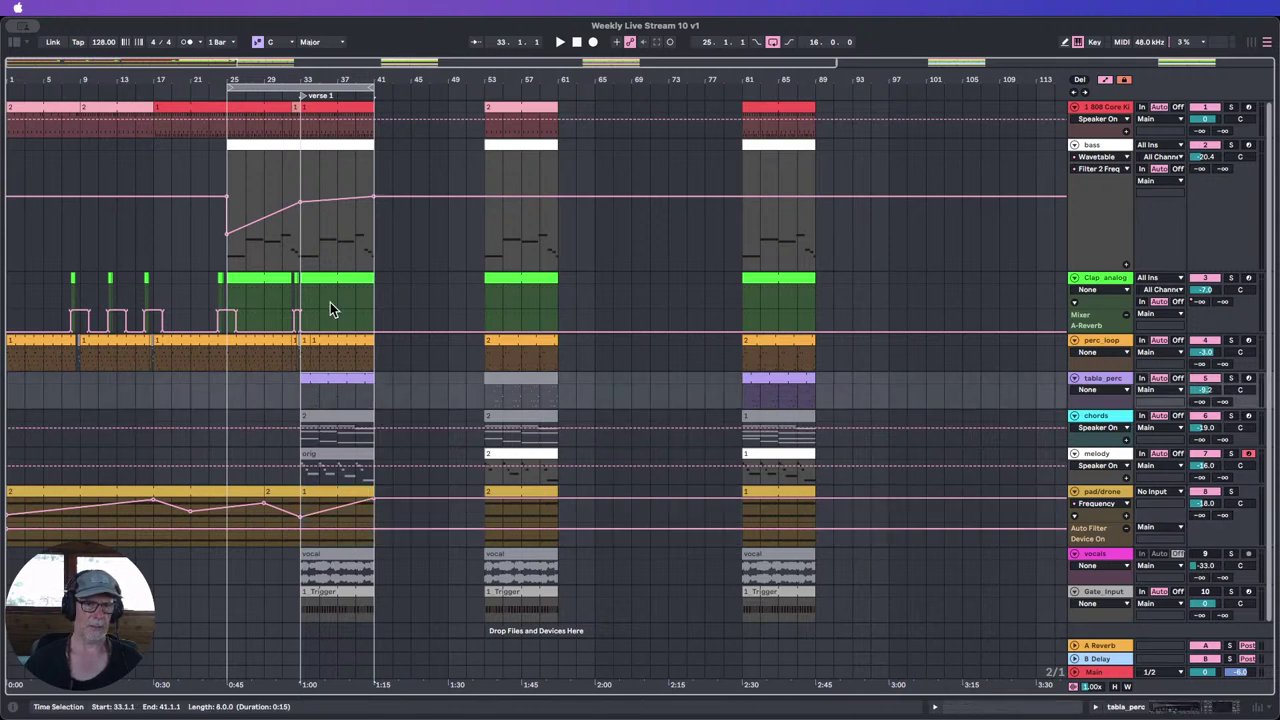
click(325, 341)
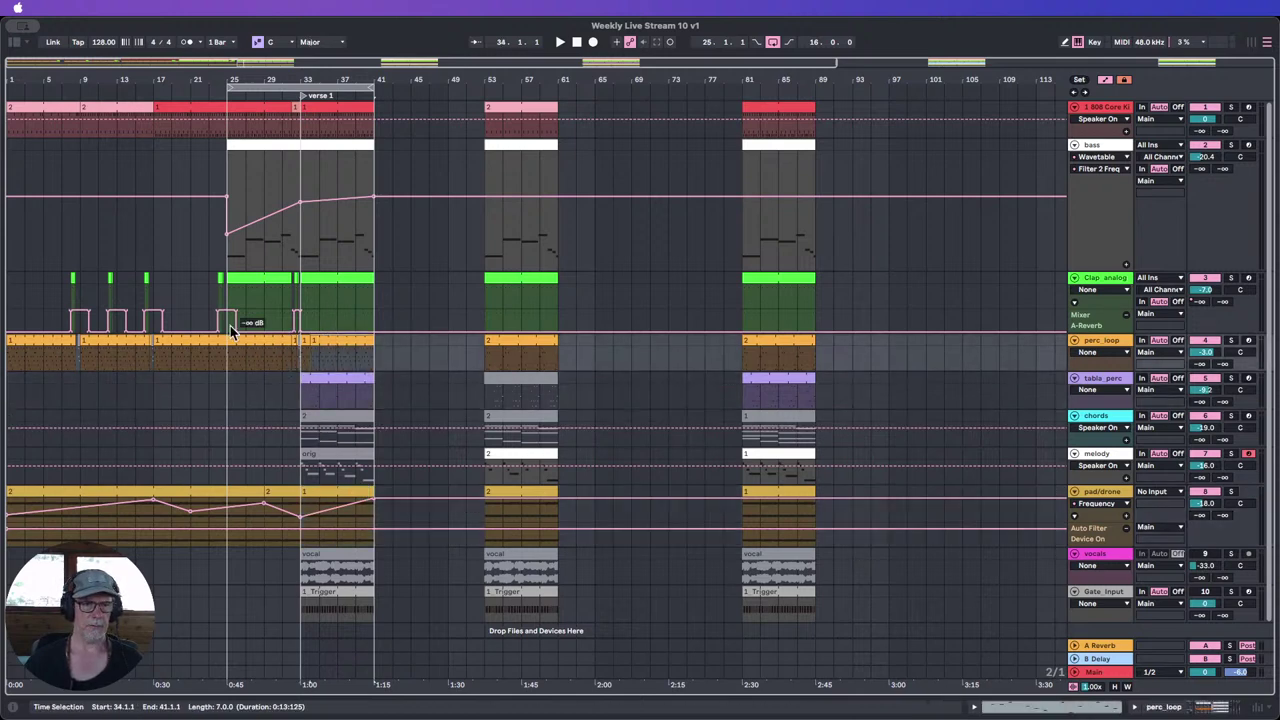
drag(283, 89, 370, 208)
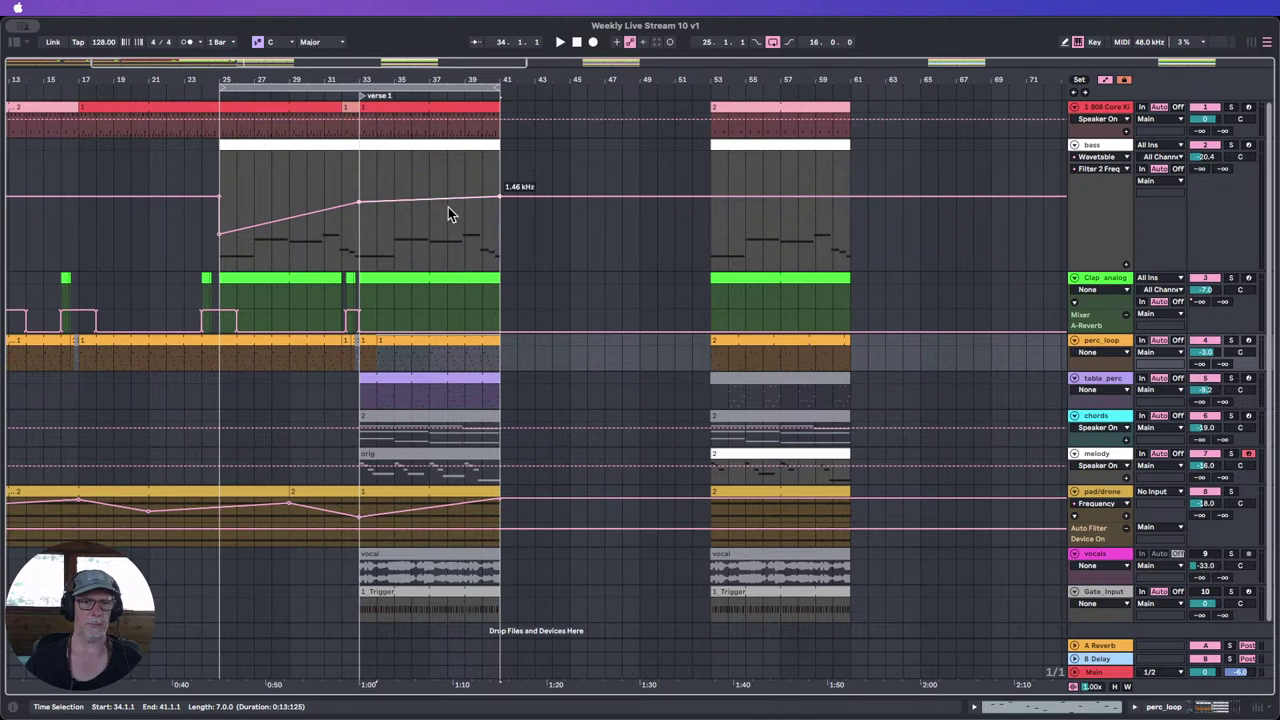
Step: Loop bars 33 to 41 and deactivate the perc_loop clips between bars 32 and 33
click(214, 93)
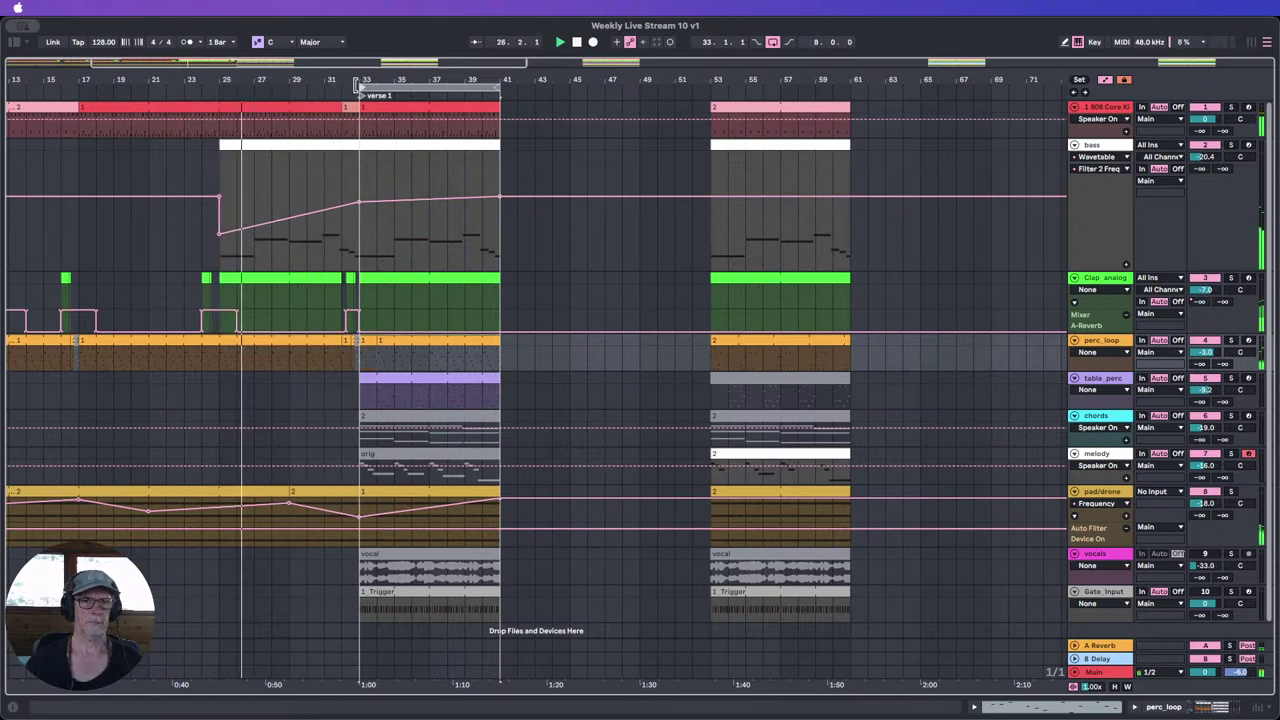
mouse_move(346, 80)
mouse_down()
mouse_move(349, 130)
mouse_move(347, 96)
mouse_up()
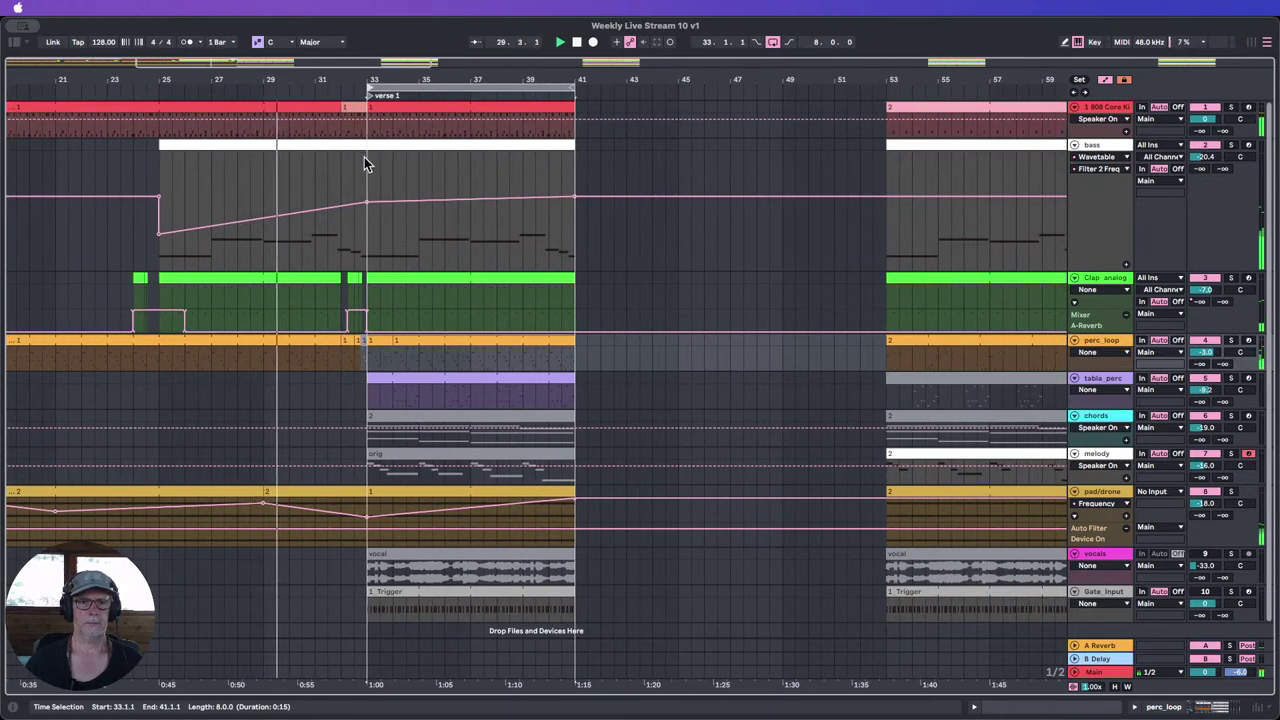
click(342, 357)
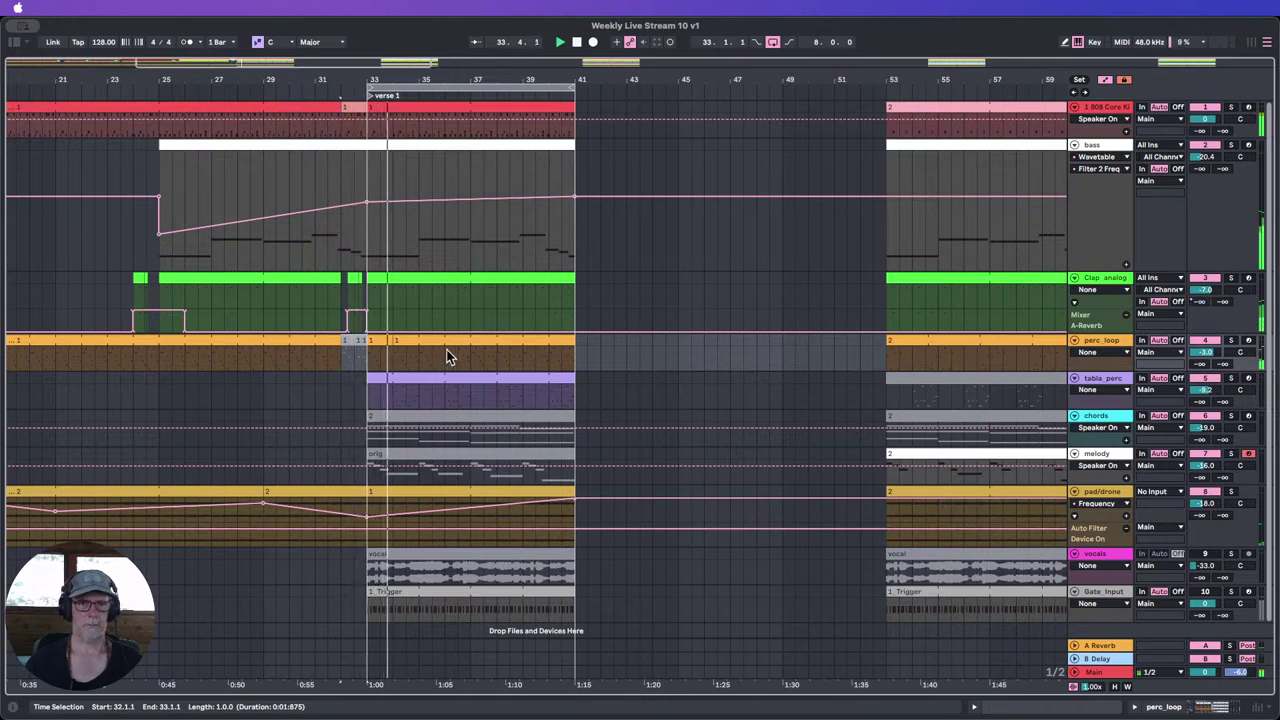
Step: Add a bass filter frequency automation point at bar 37, lowered to about 366 Hz, and play the loop to check it
drag(469, 200, 470, 219)
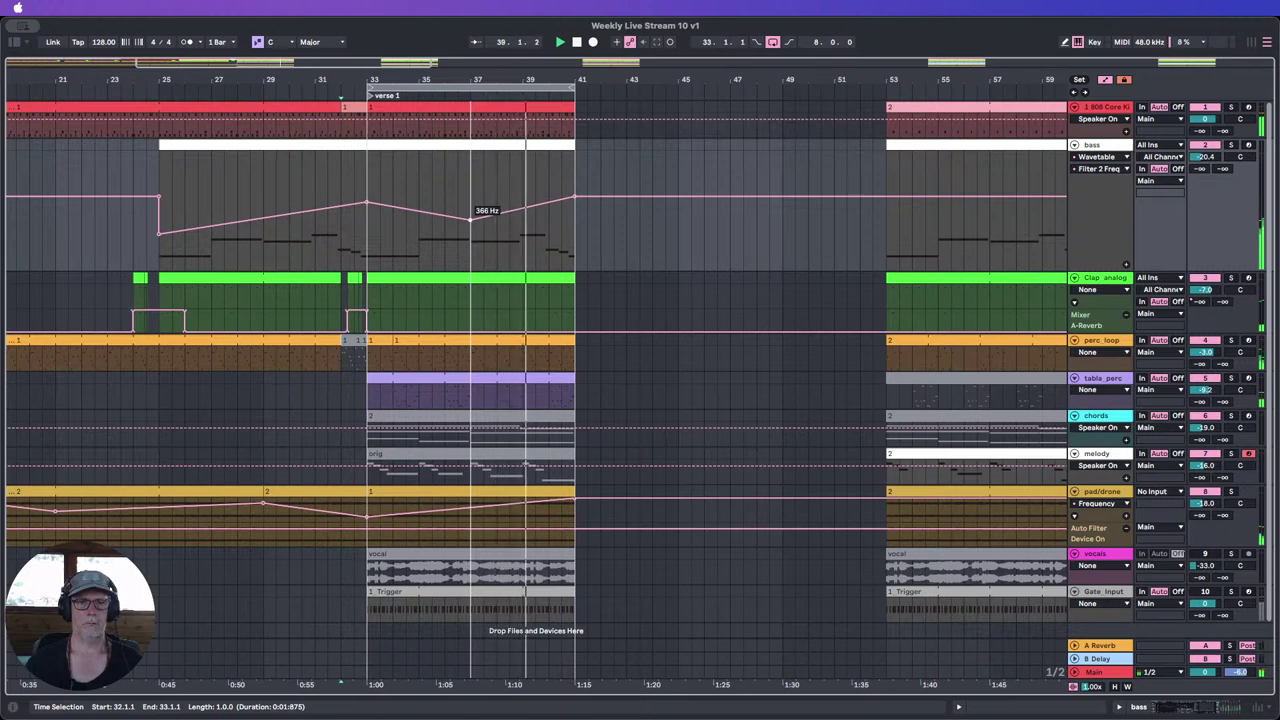
click(468, 249)
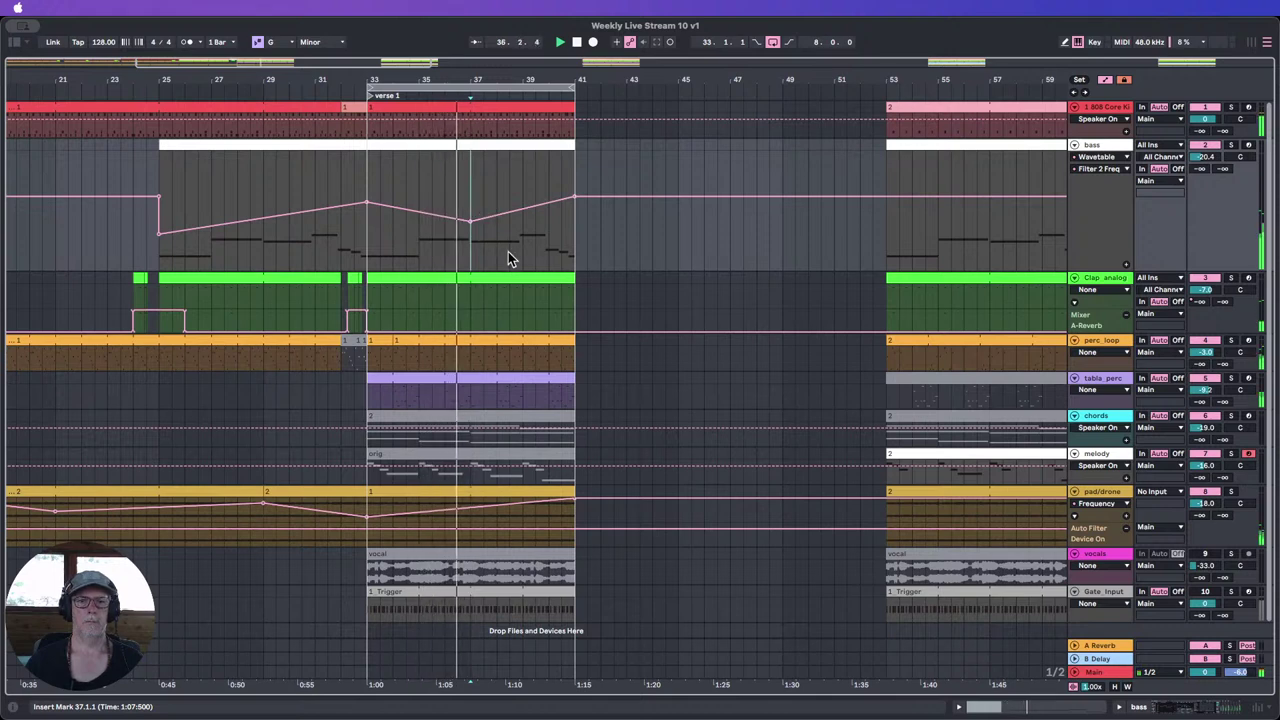
scroll(508, 252, down, 1)
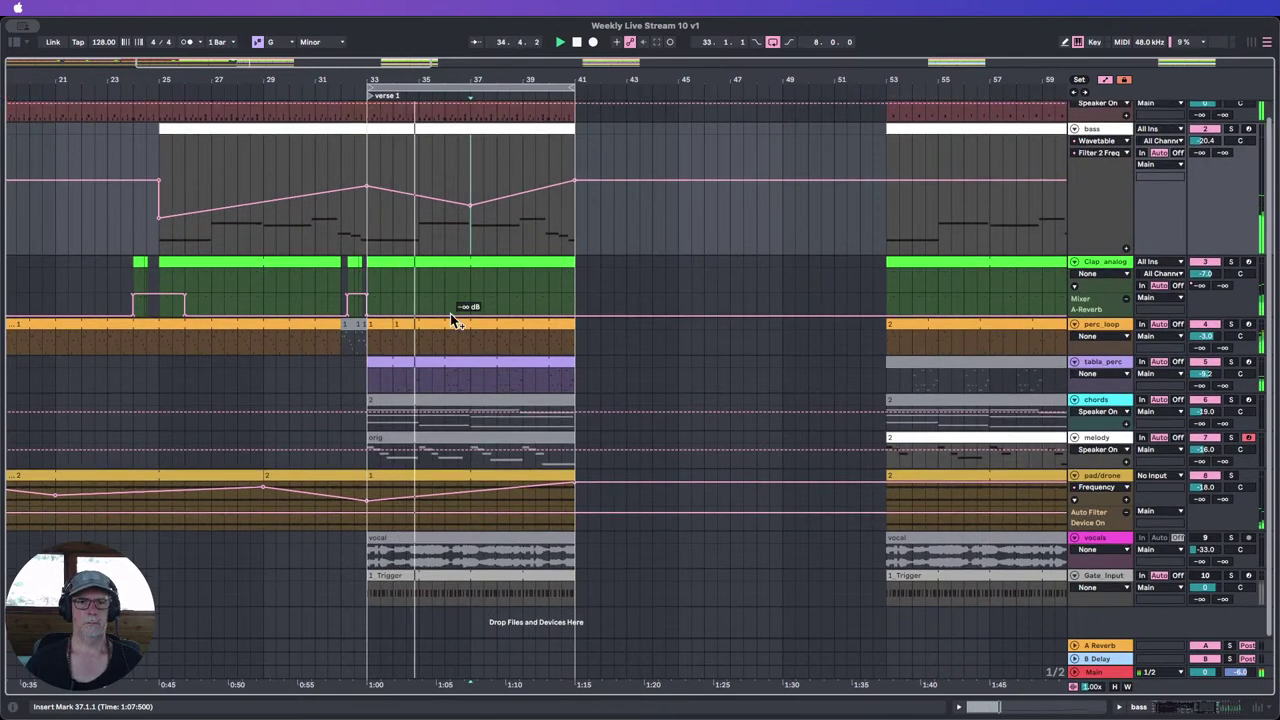
click(576, 42)
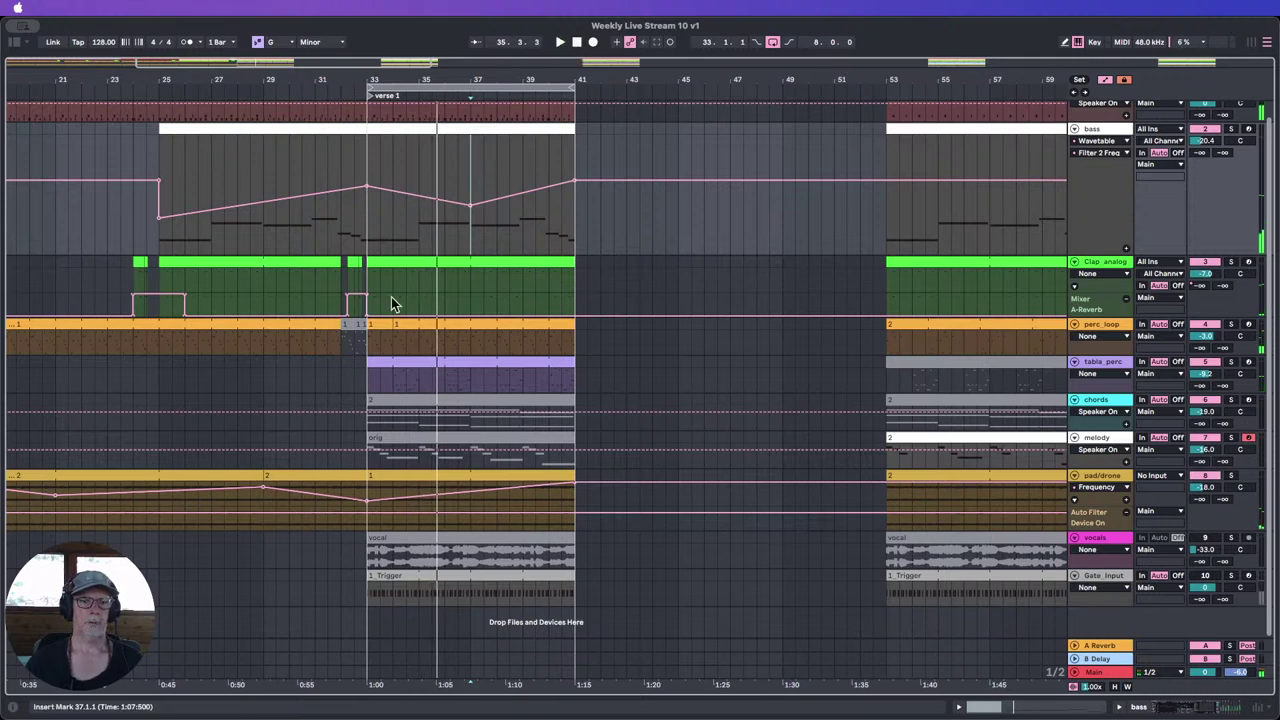
Step: Extend the perc_loop clip at bar 33 to bar 41 so one clip covers the start of verse 1
drag(385, 324, 563, 324)
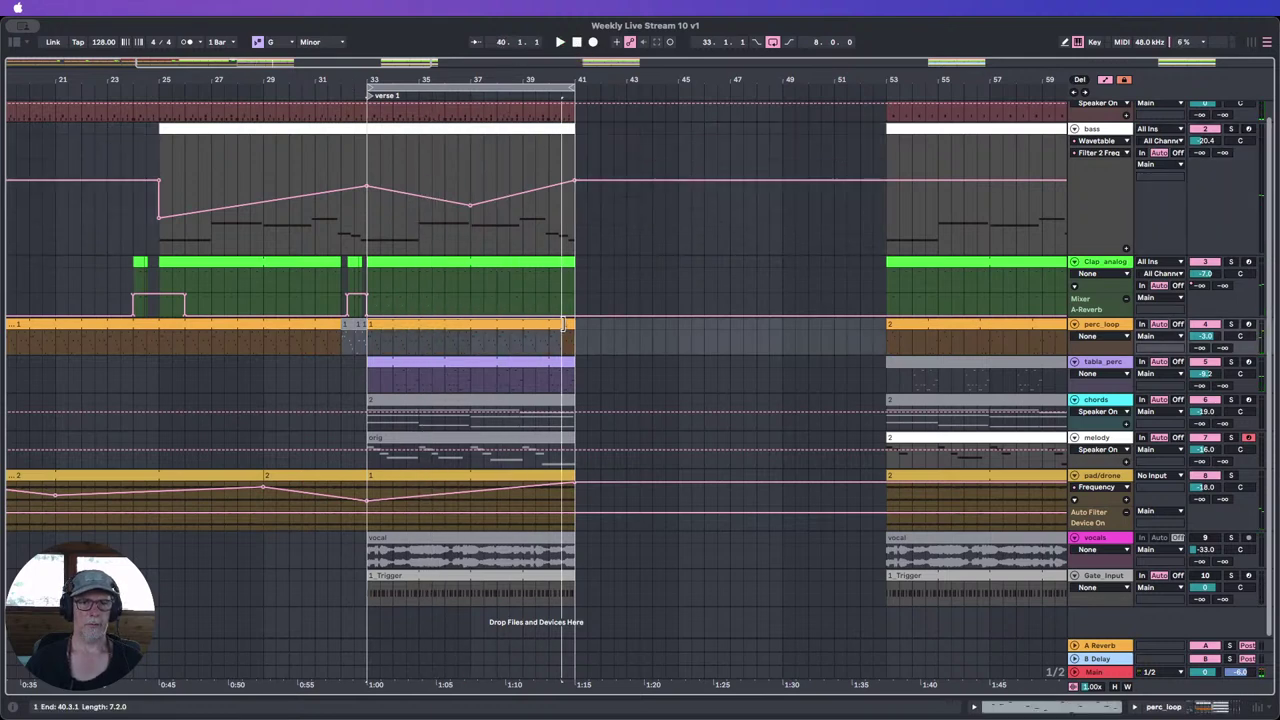
click(323, 277)
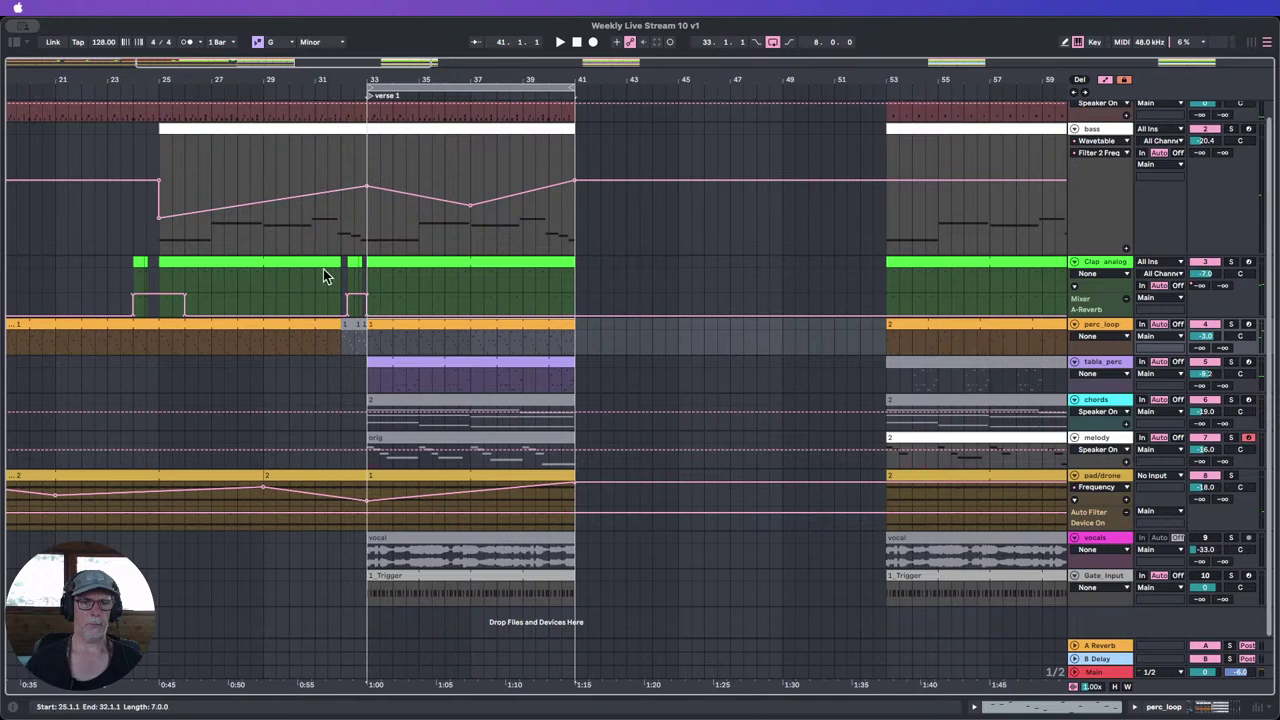
click(395, 361)
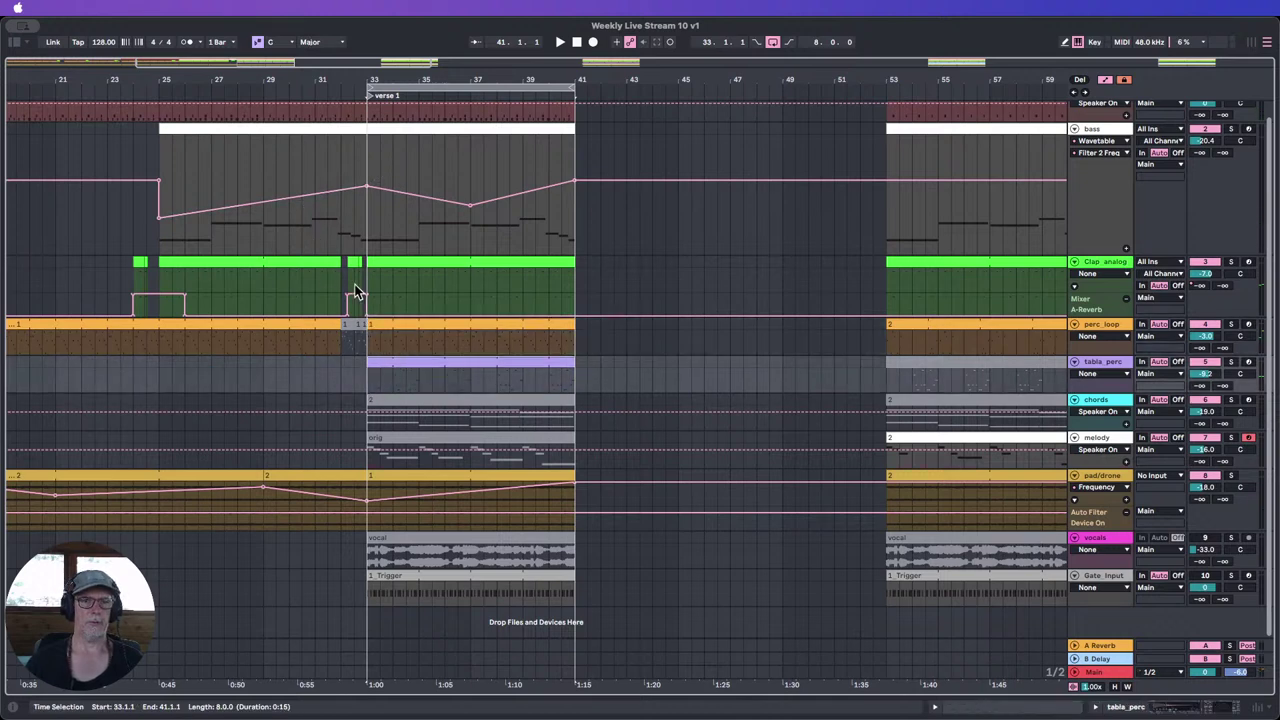
scroll(370, 285, up, 1)
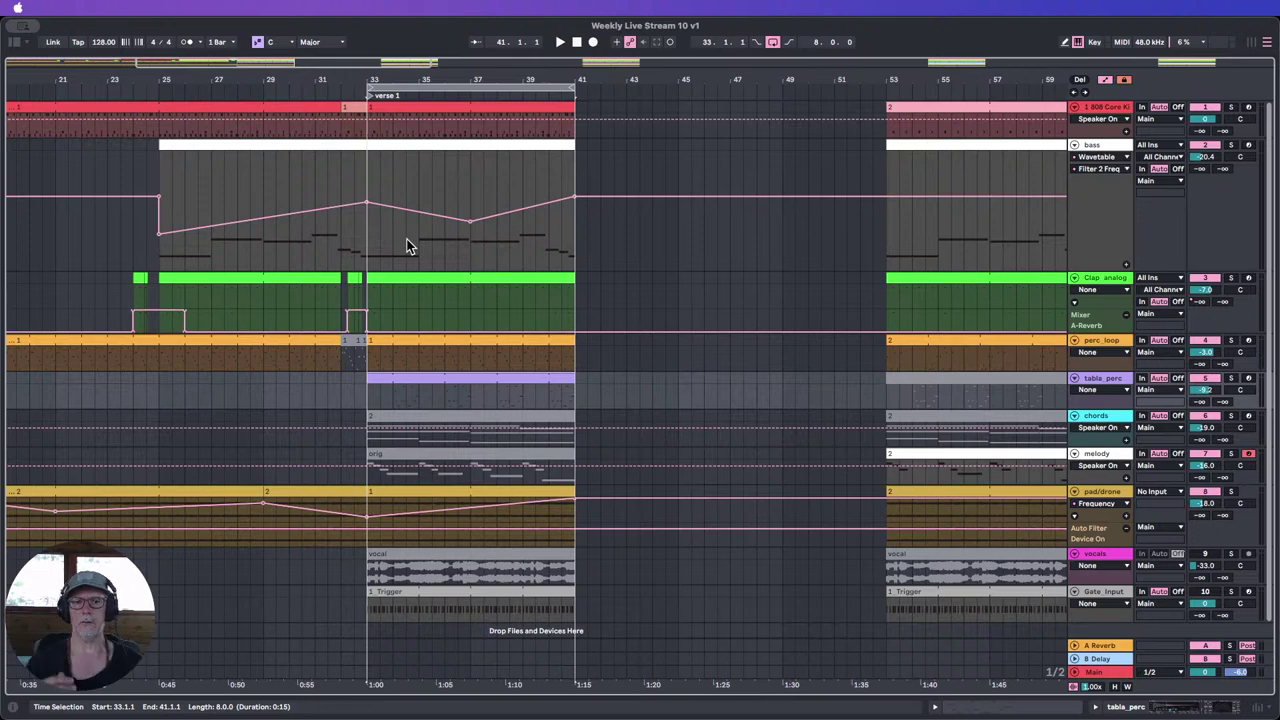
Step: Play the lead-in to verse 1 and deactivate the perc_loop clip from bar 33 to bar 41
drag(371, 80, 561, 40)
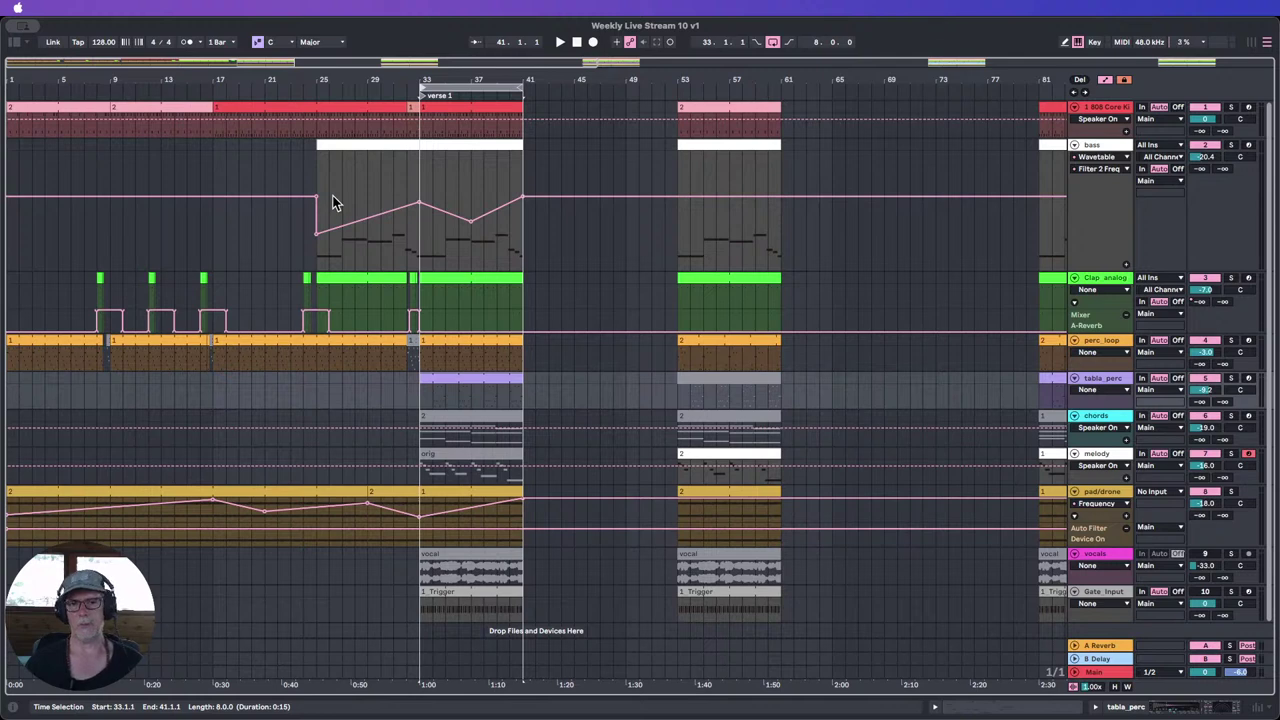
click(455, 344)
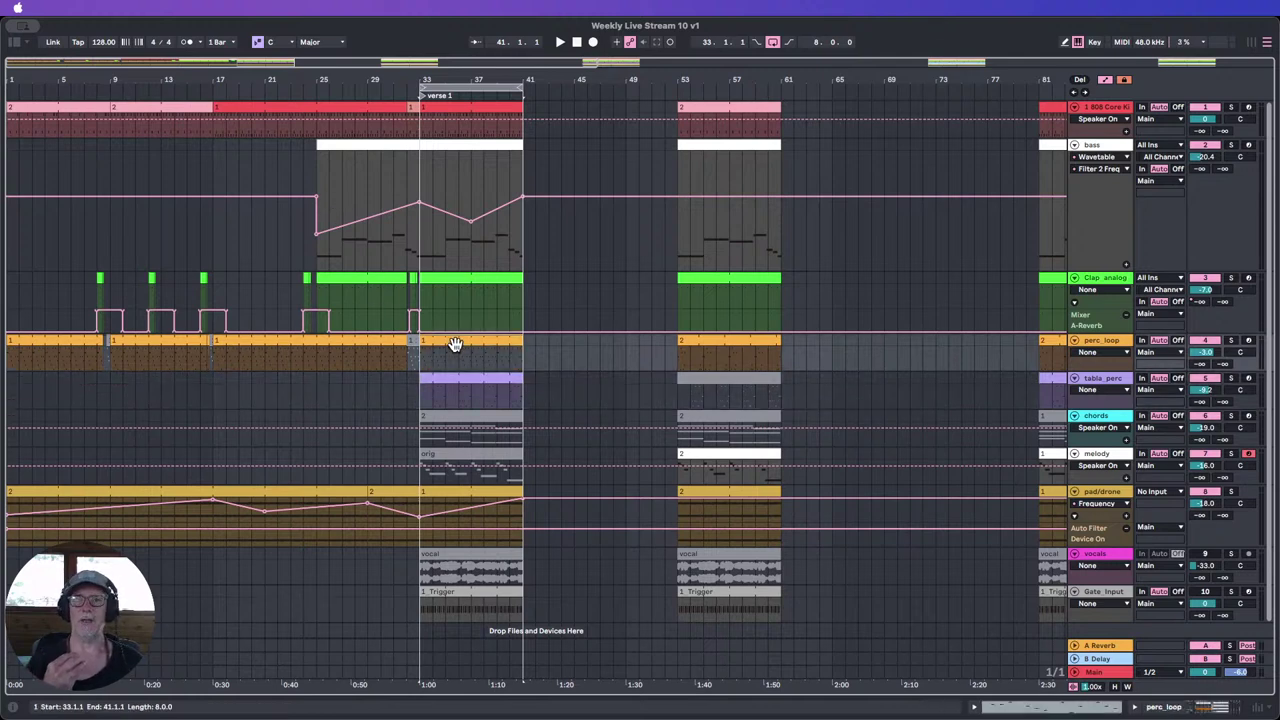
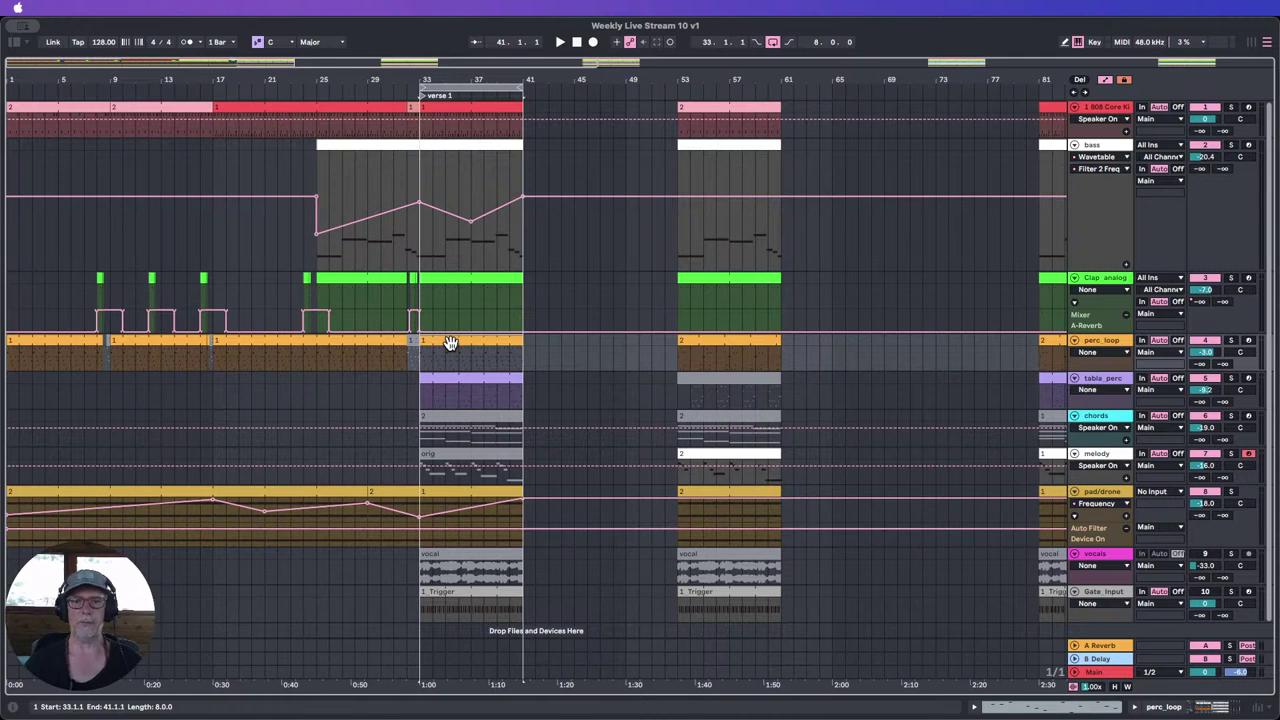
click(708, 344)
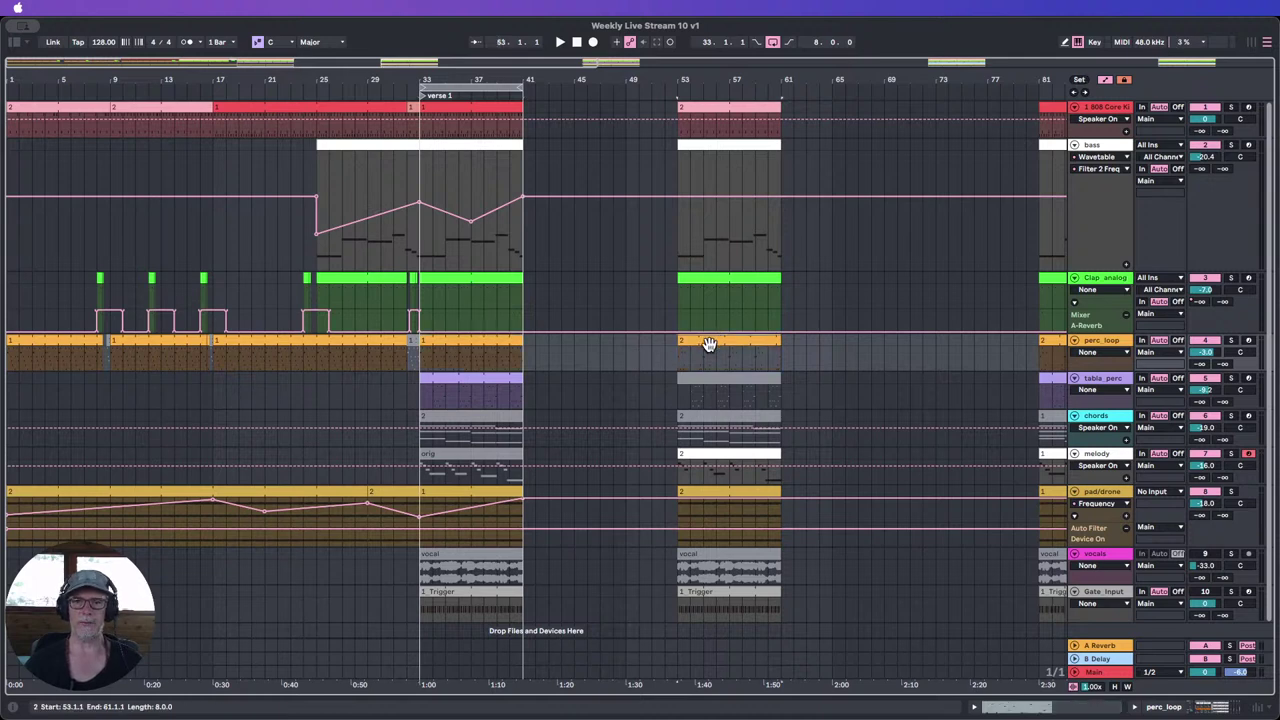
click(440, 342)
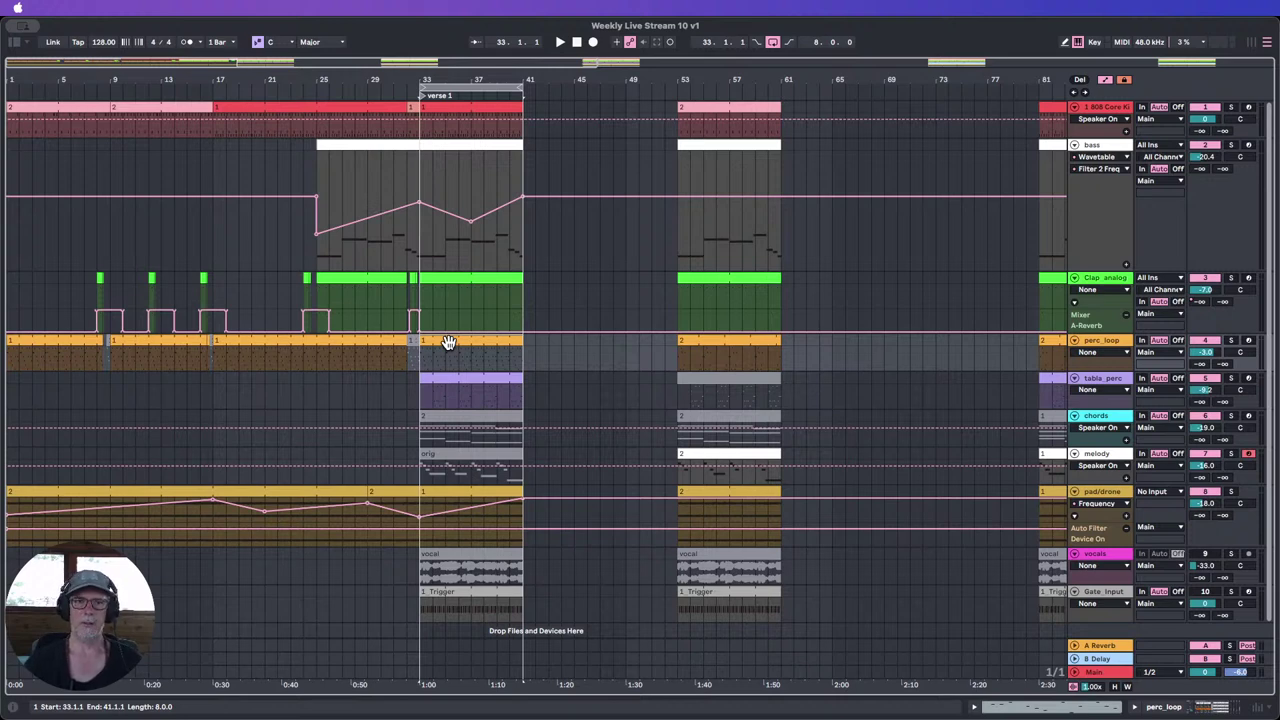
click(376, 89)
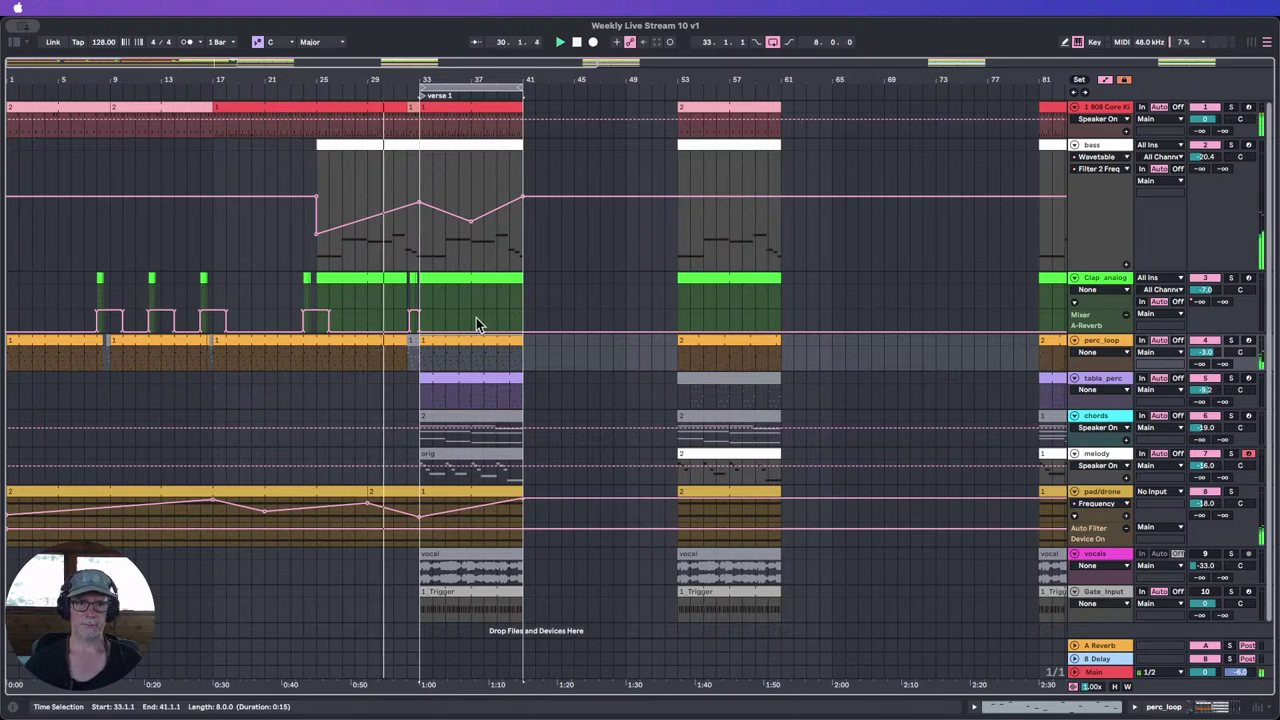
key(0)
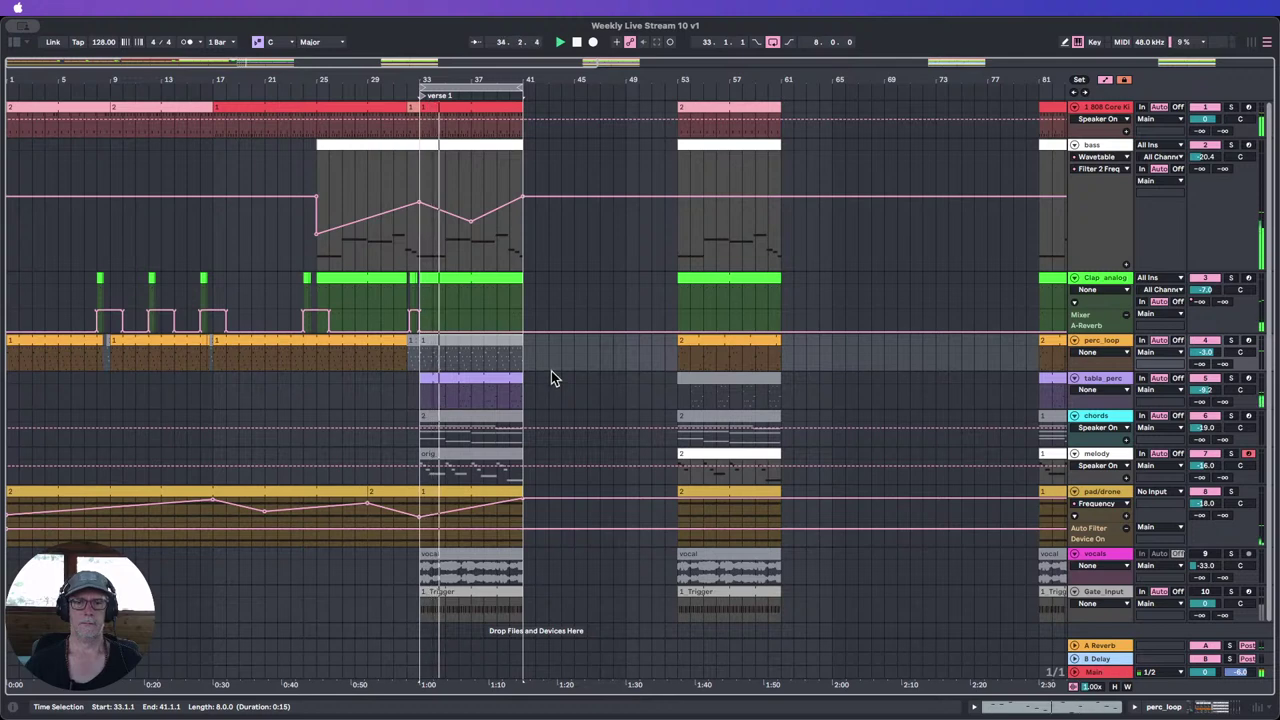
Step: Extend the verse 1 pad/drone clip to bar 53 and move its filter automation point from bar 41 to bar 53
scroll(564, 362, down, 1)
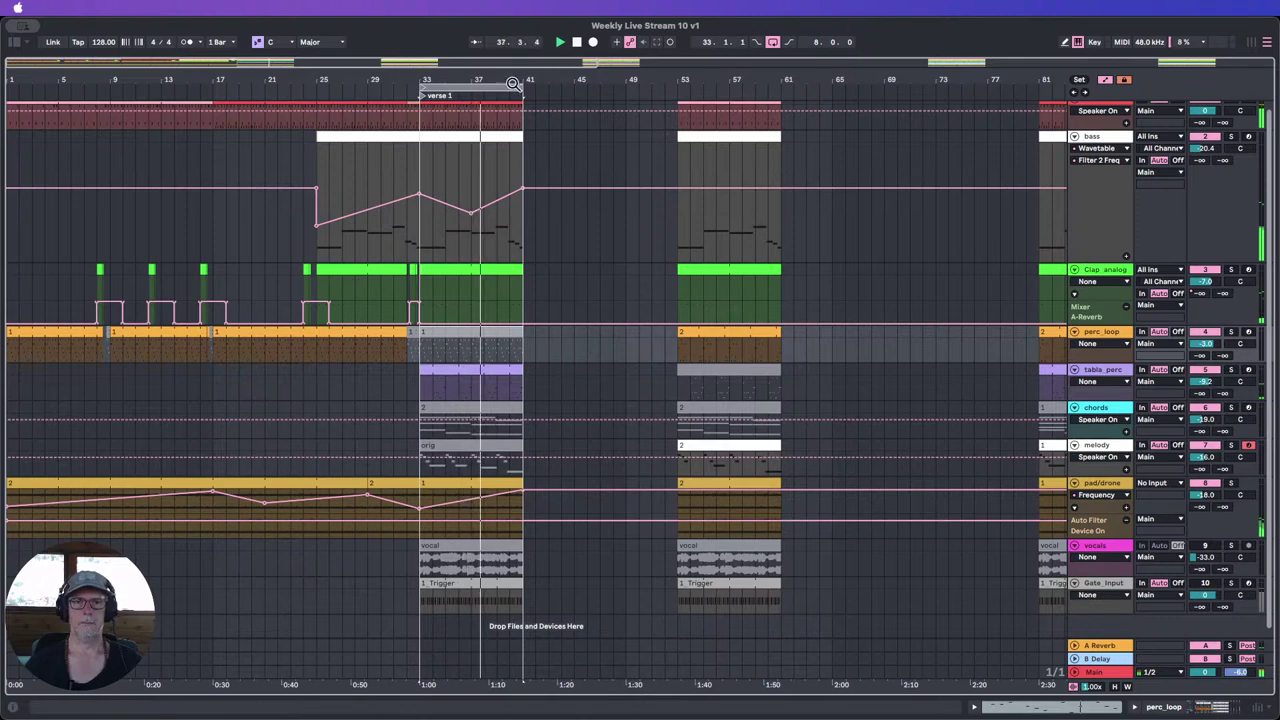
drag(512, 80, 380, 62)
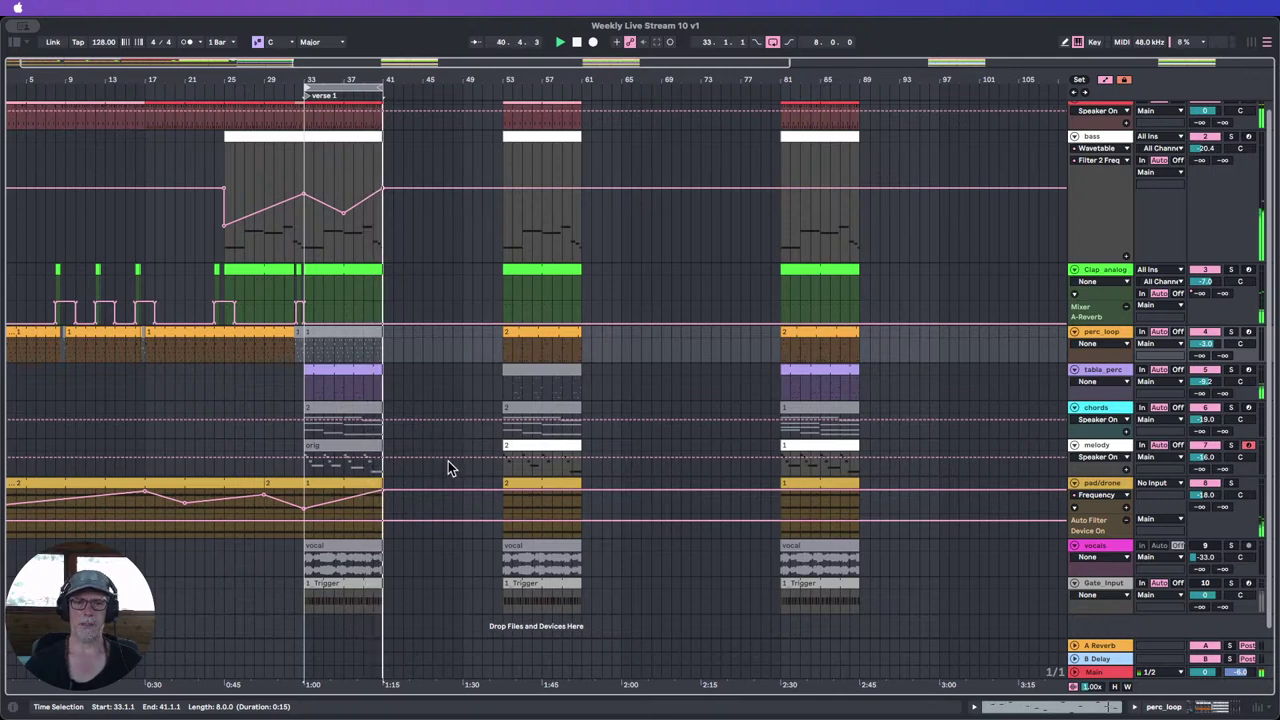
drag(378, 480, 501, 480)
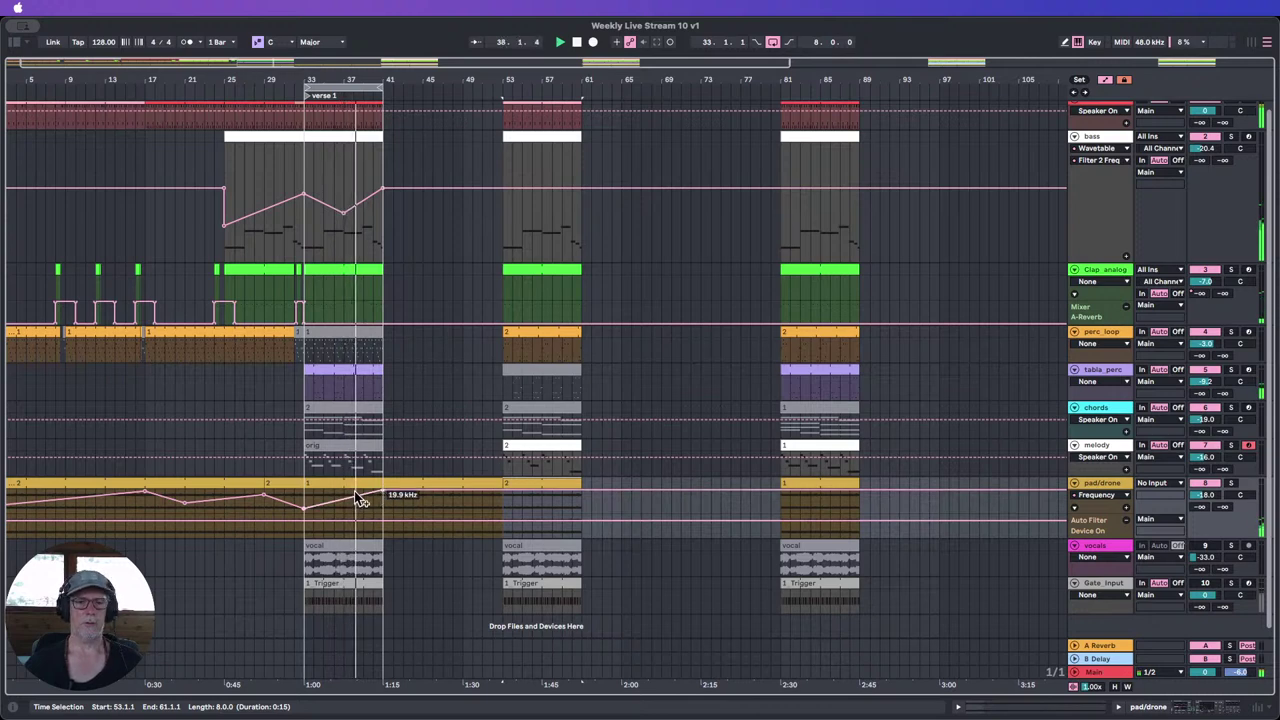
drag(380, 498, 497, 496)
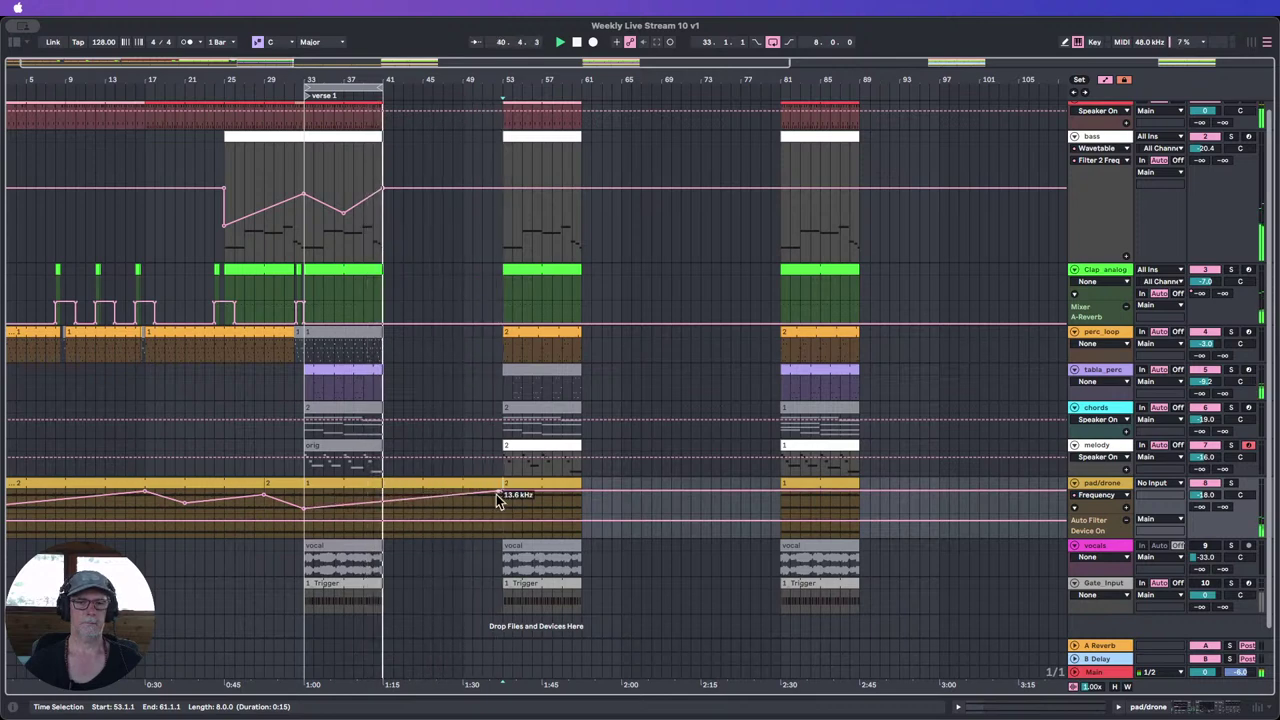
Step: Recolor the verse 1 pad/drone clip orange and extend the intro pad/drone clip ending at bar 29 to bar 33
right_click(363, 489)
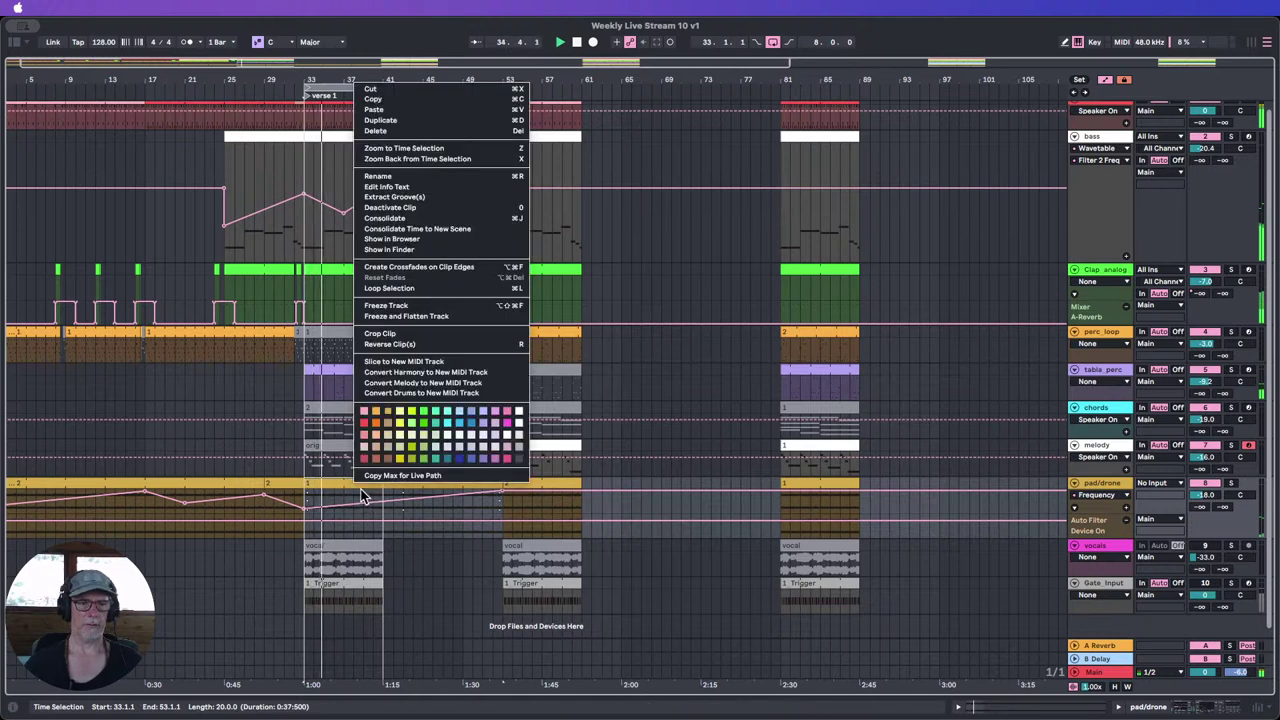
click(376, 424)
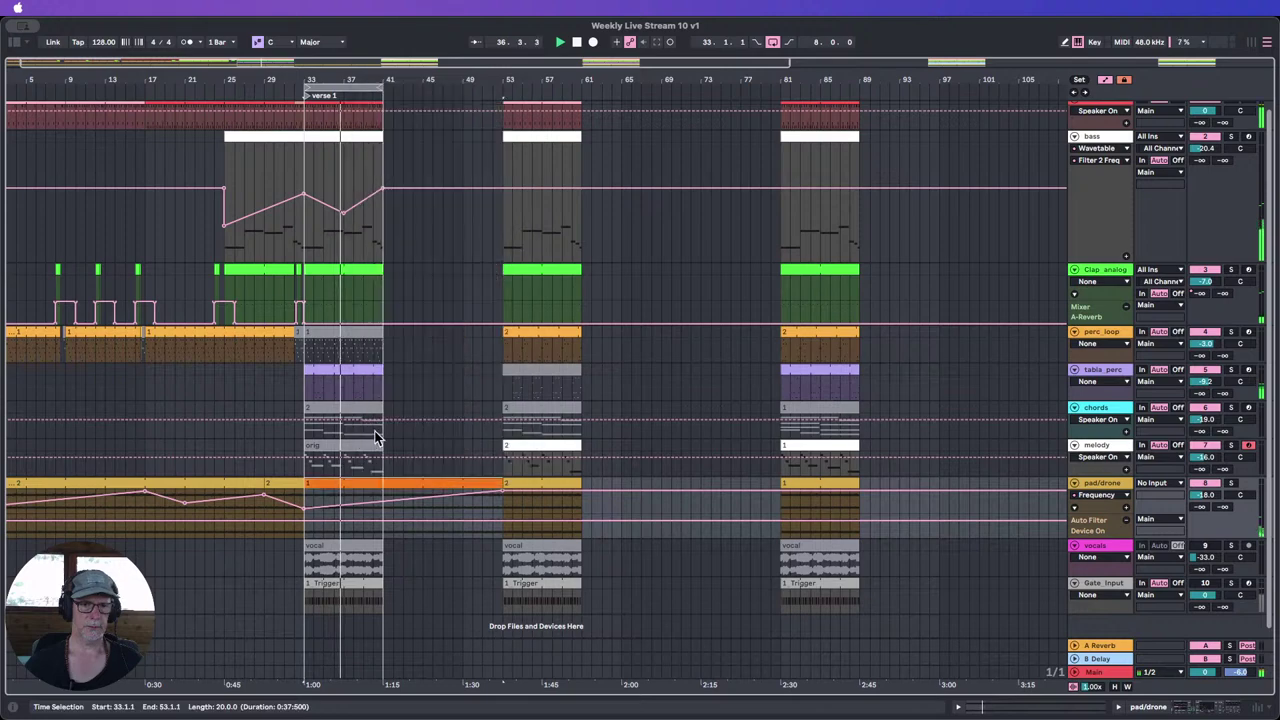
scroll(371, 148, left, 1)
drag(370, 80, 370, 74)
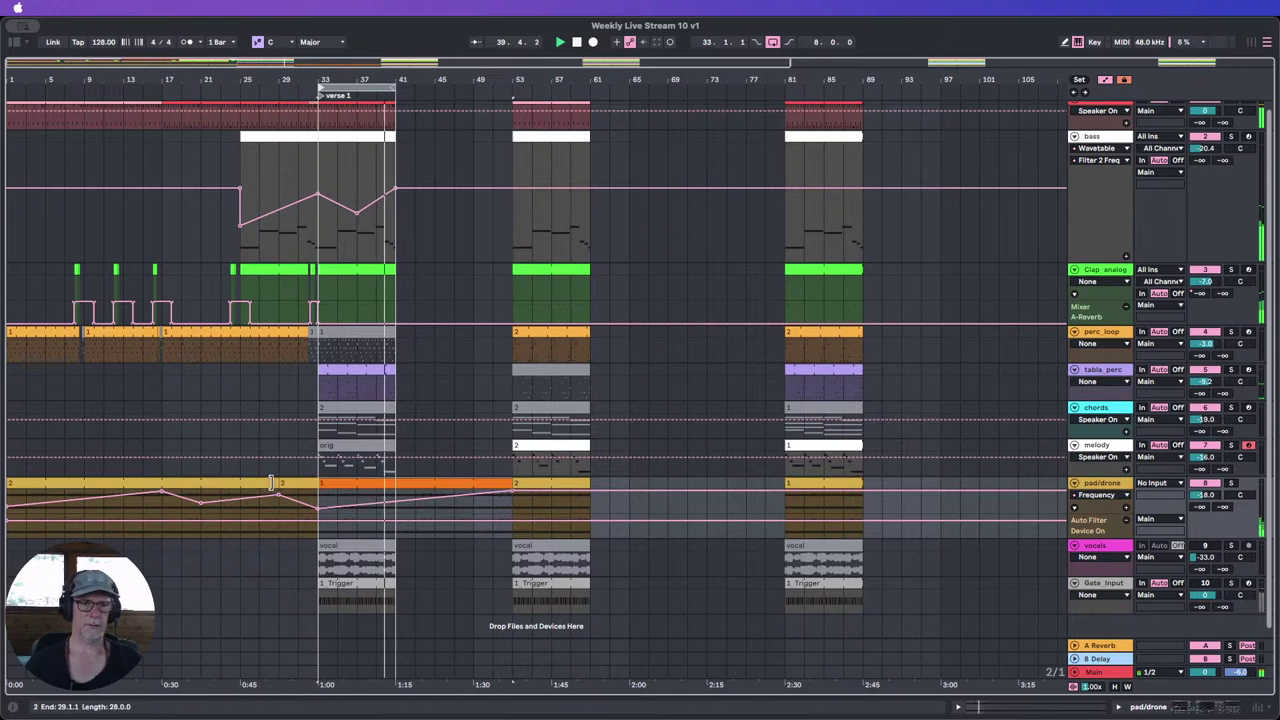
drag(274, 483, 308, 483)
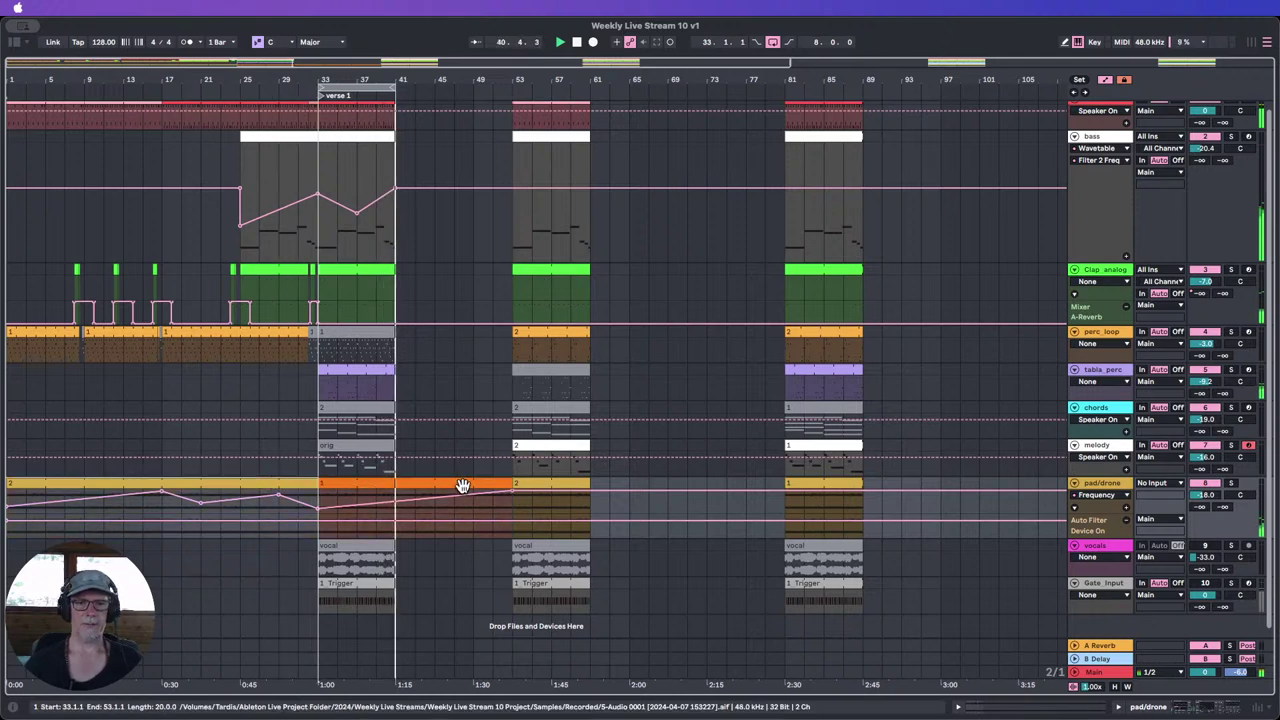
scroll(378, 445, up, 1)
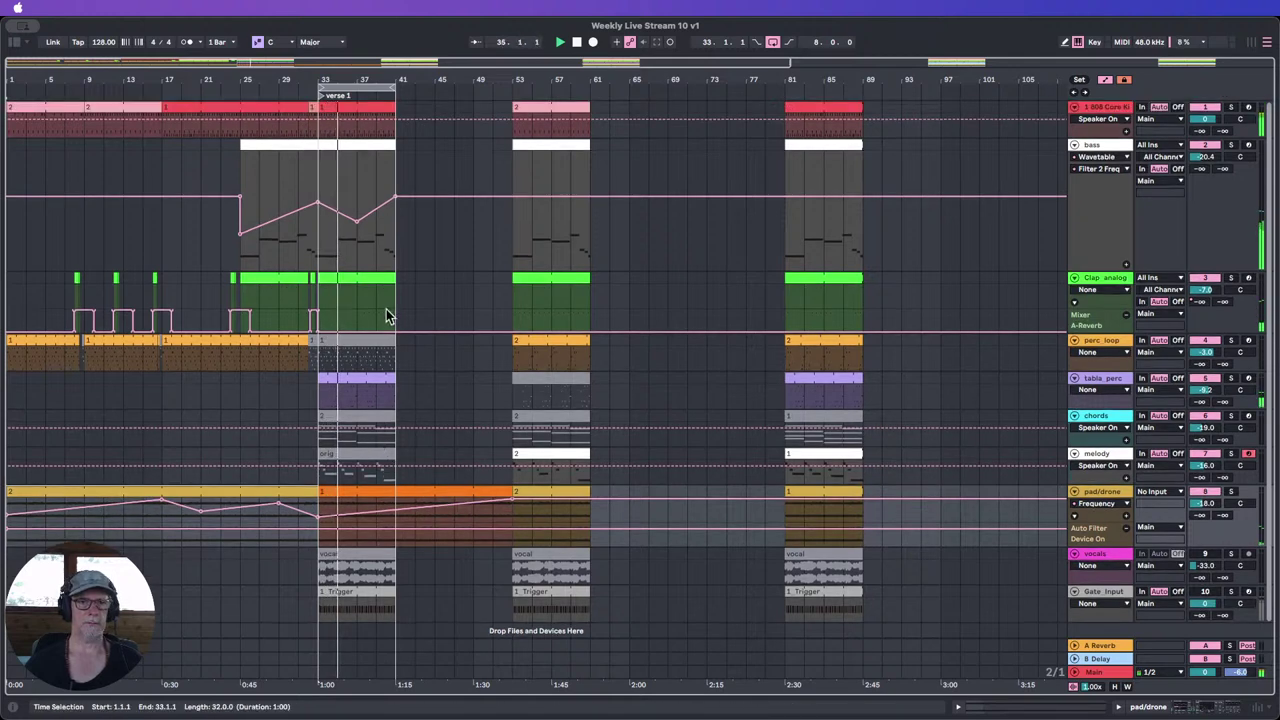
Step: Try deactivating the Clap_analog clip from bar 33 to bar 41 during playback, and reactivate it
click(359, 281)
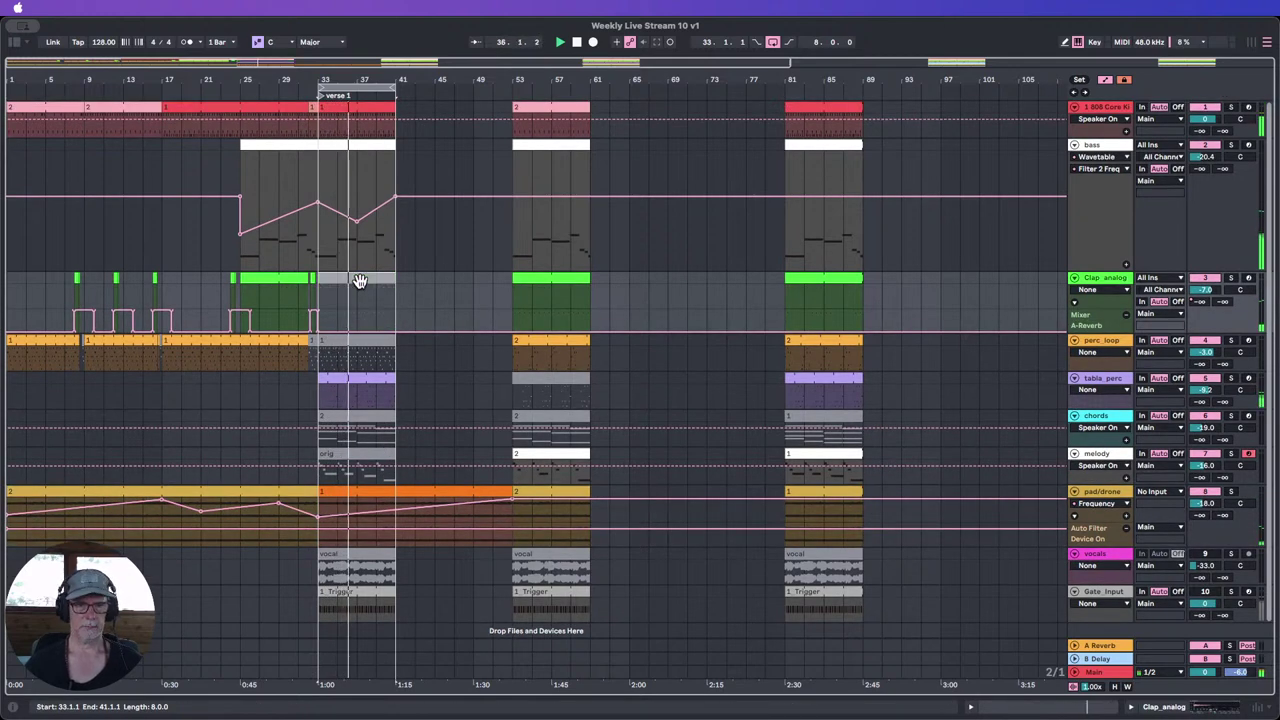
key(0)
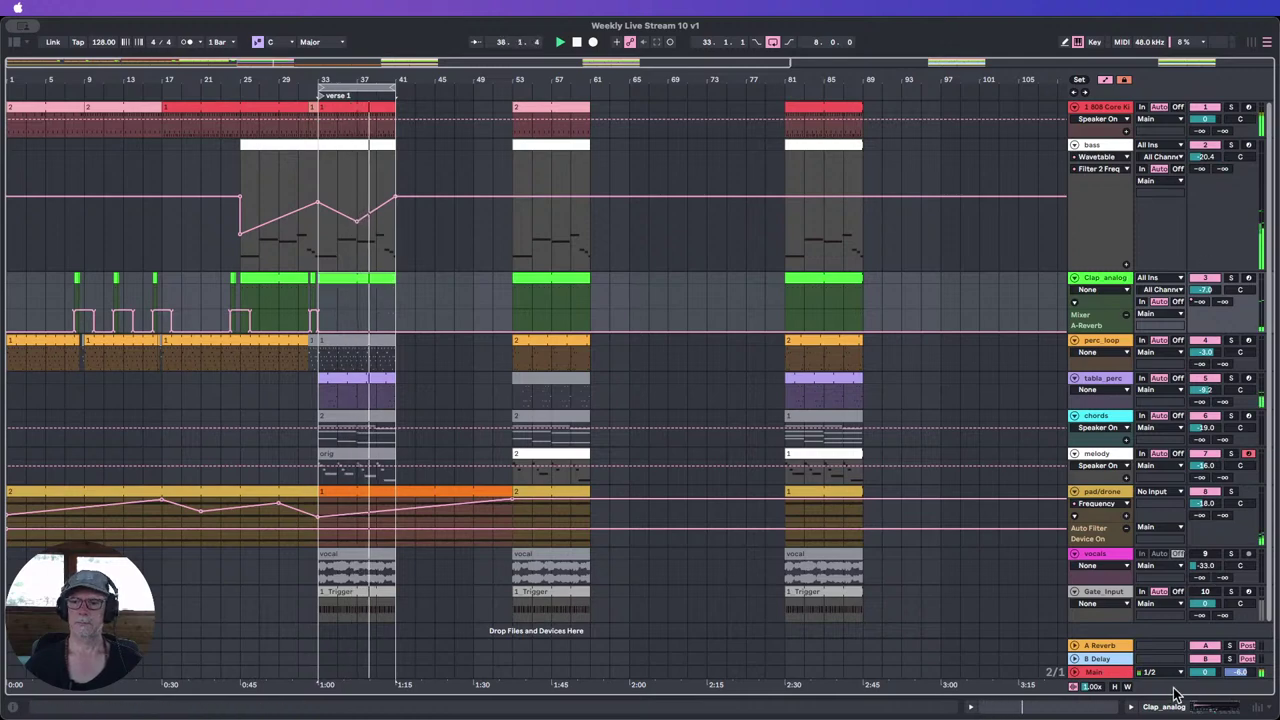
Step: Add a pad/drone filter Frequency automation point at bar 41 and extend the 808 Core Kit verse 1 clip to bar 53
click(1112, 688)
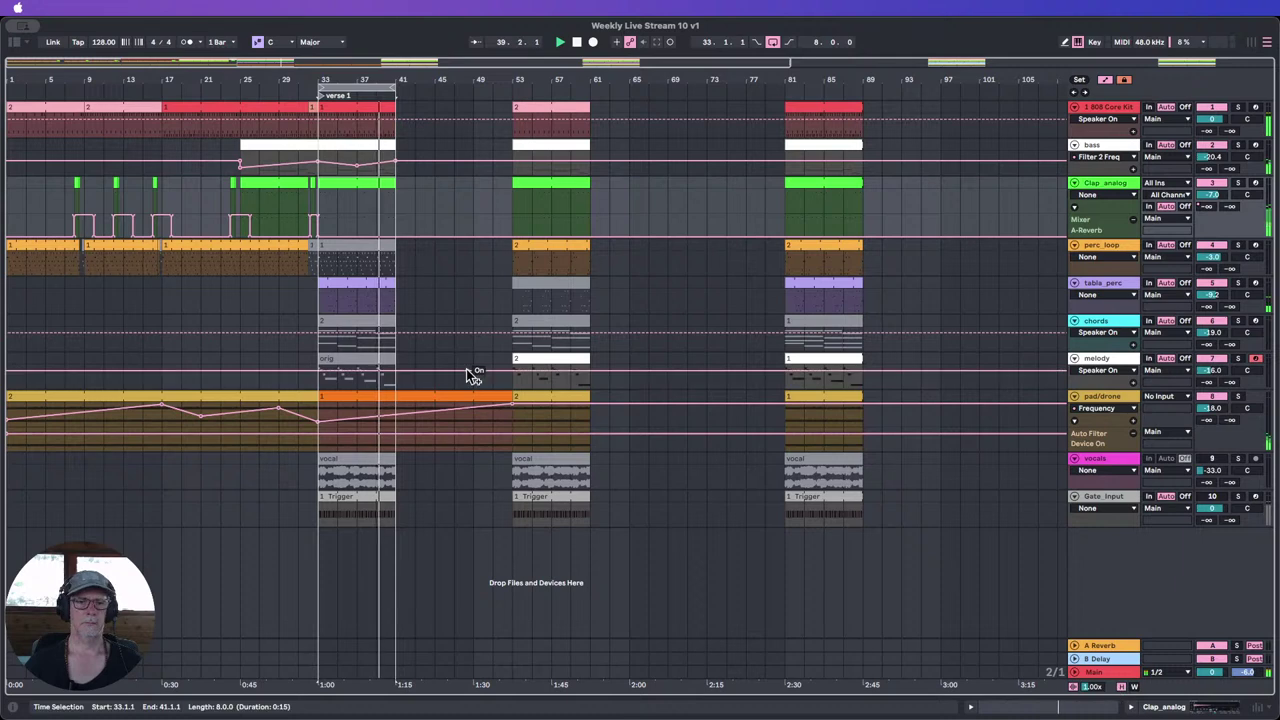
click(400, 423)
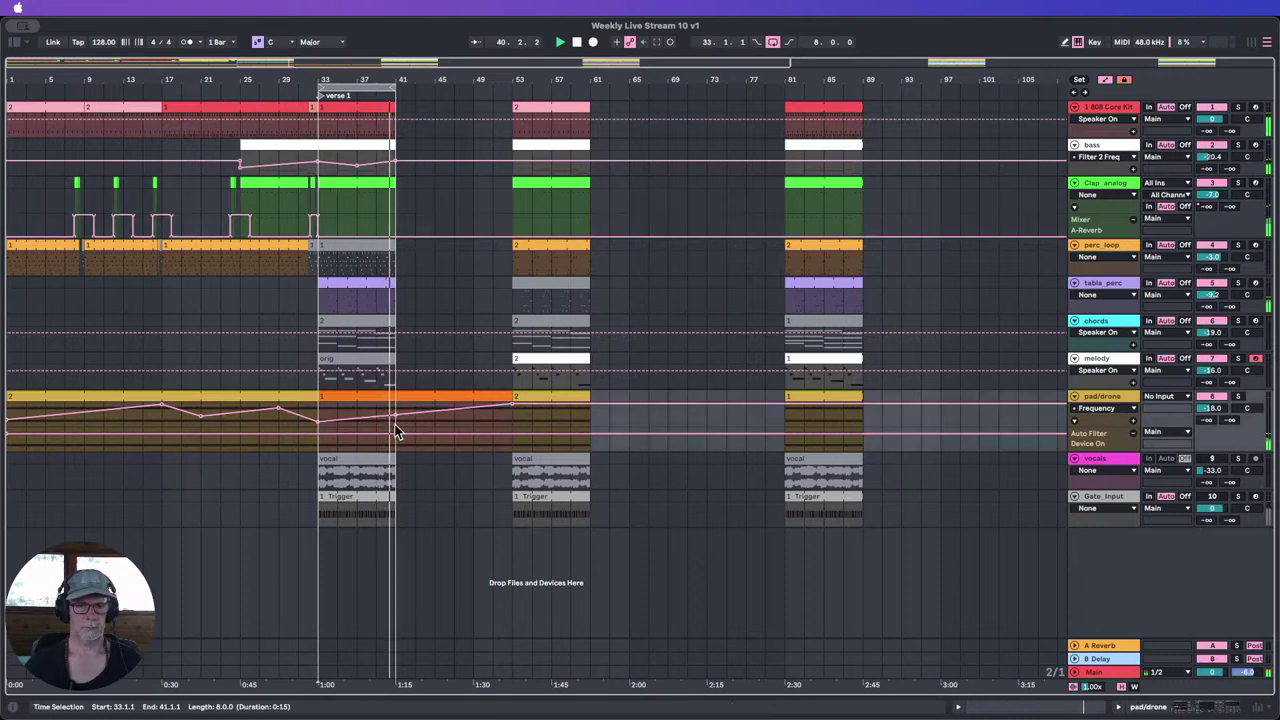
drag(395, 415, 395, 413)
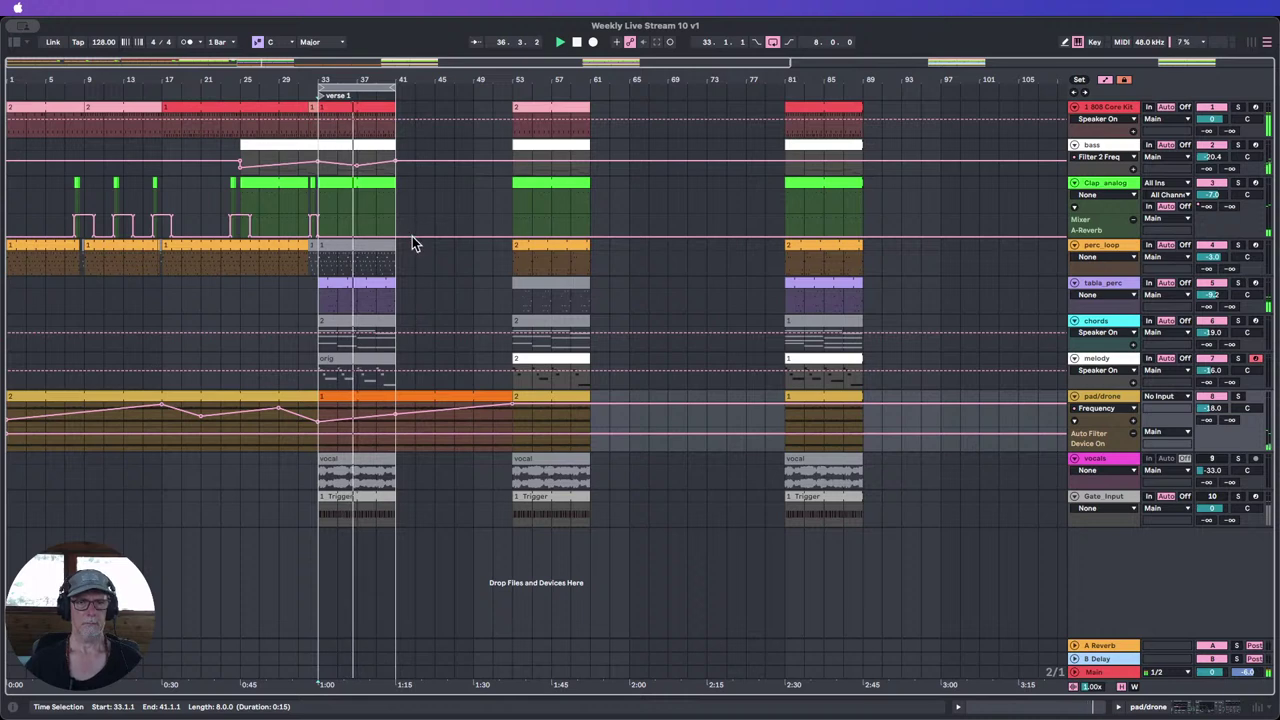
drag(395, 110, 515, 110)
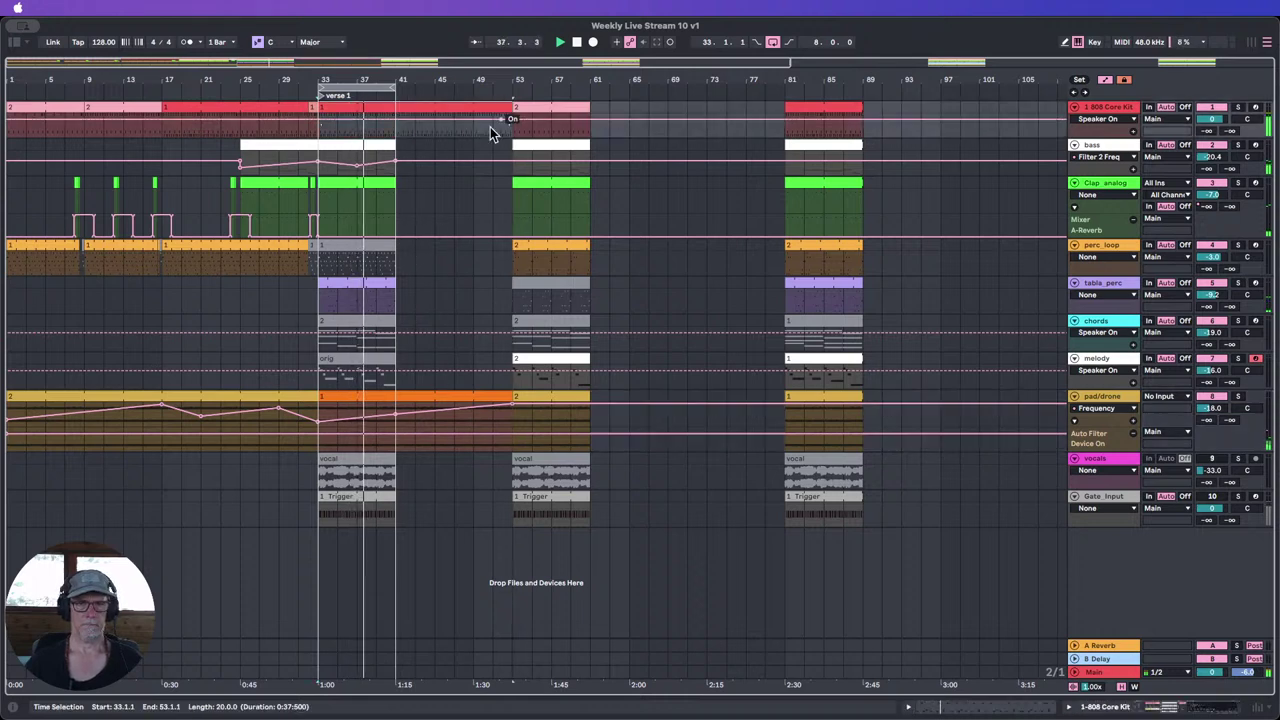
Step: Solo the bass track and compare its sound with the Chorus-Ensemble effect off and on
click(391, 144)
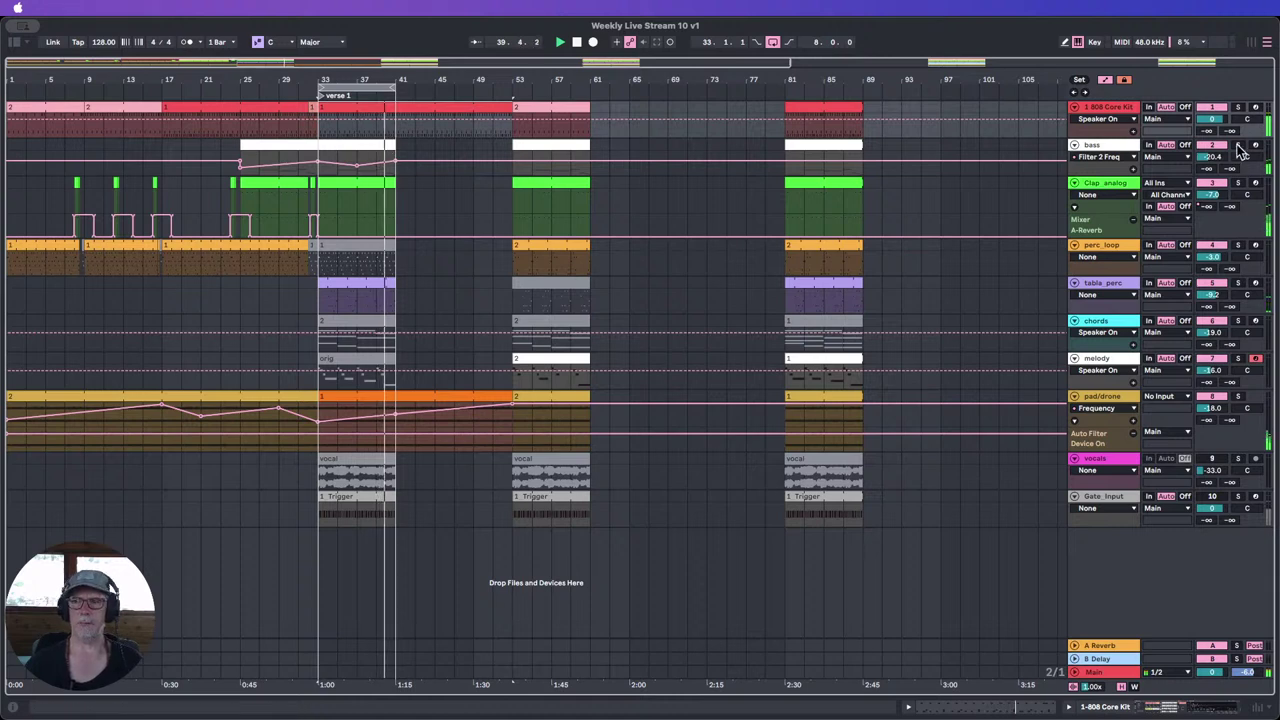
double_click(1120, 146)
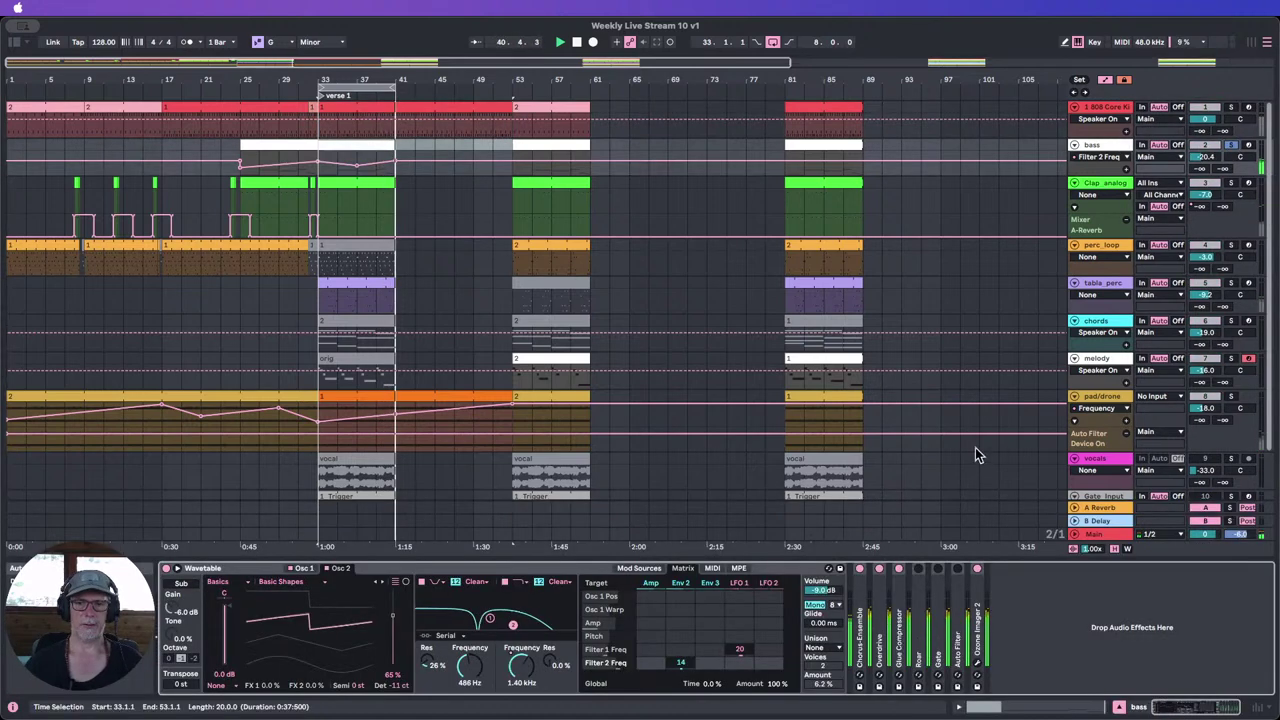
double_click(864, 618)
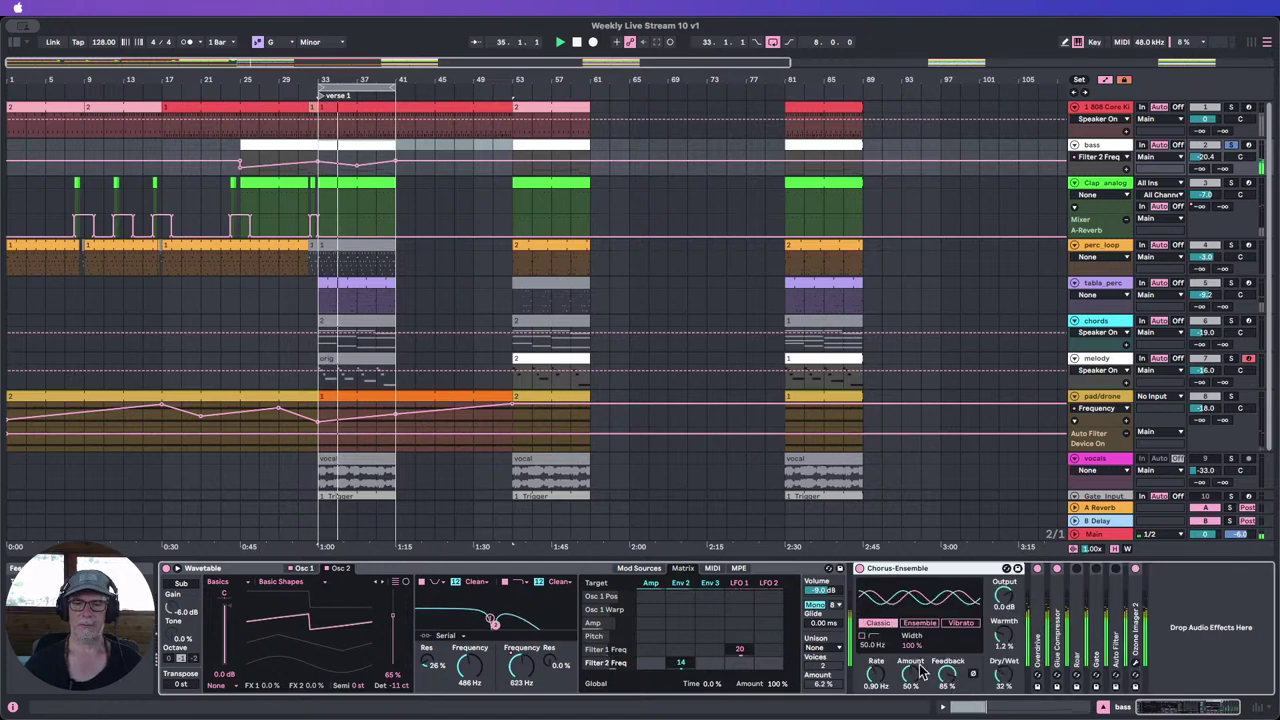
click(859, 569)
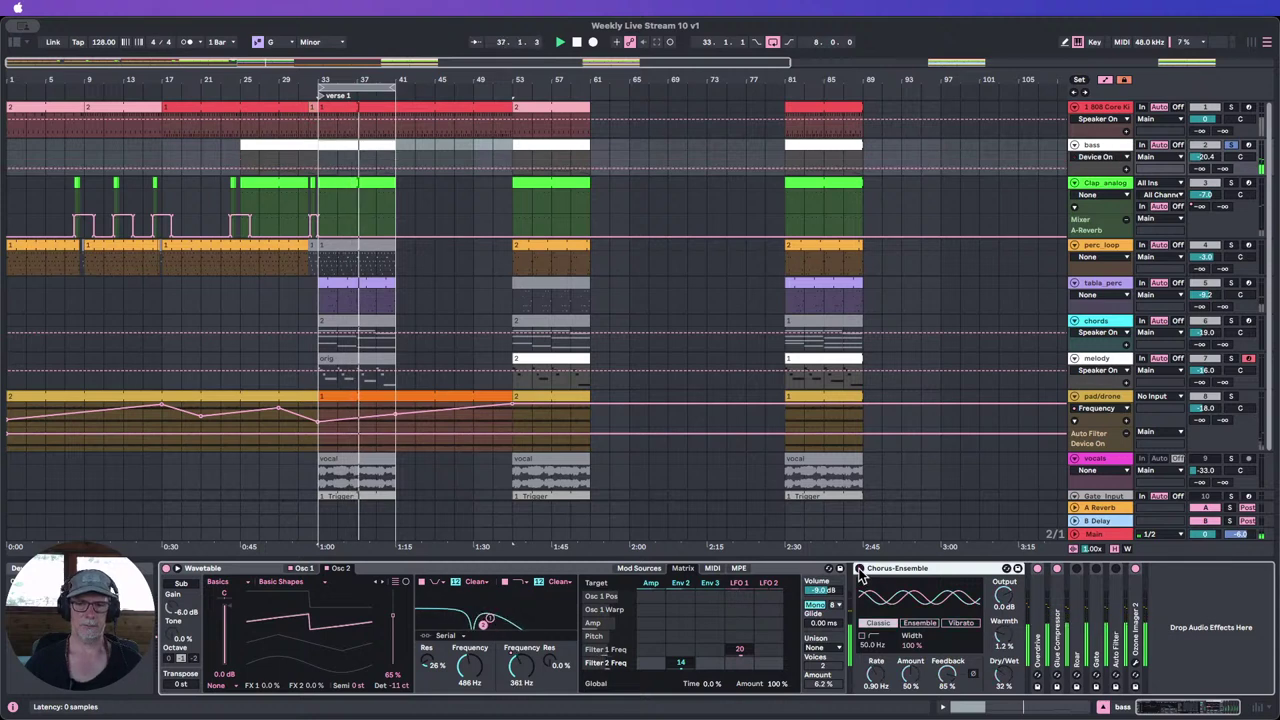
click(859, 569)
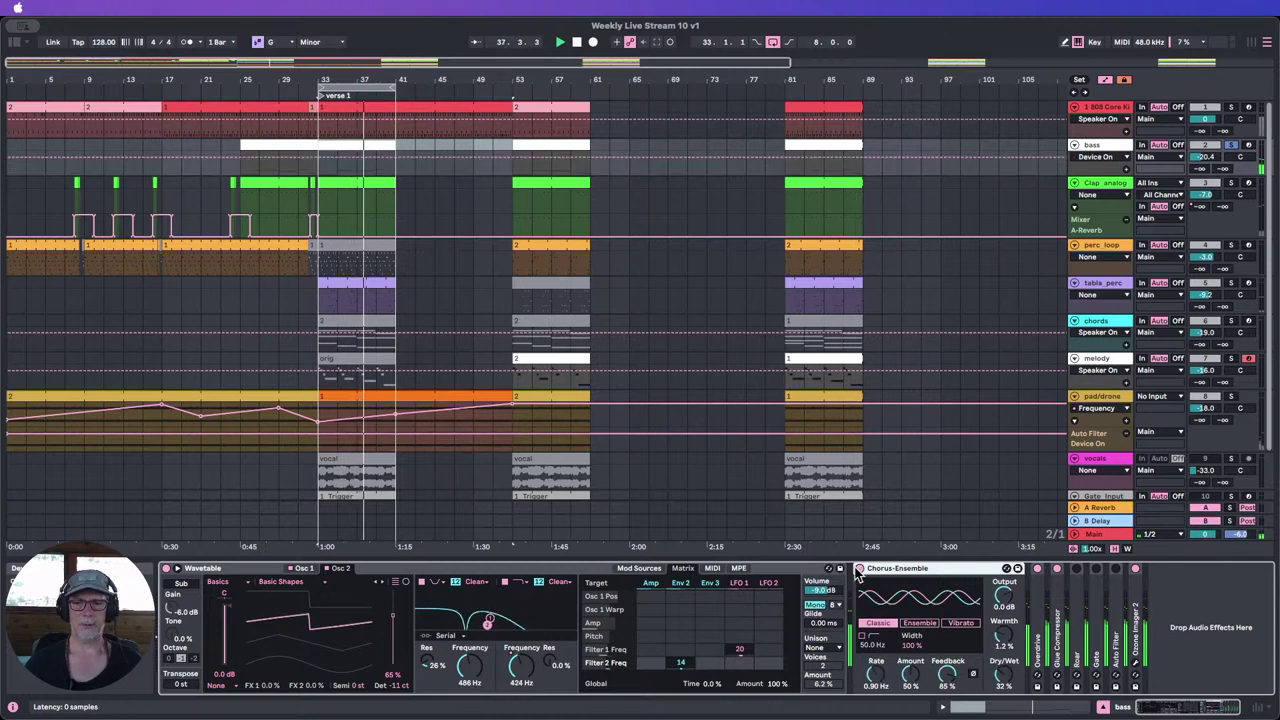
click(1102, 707)
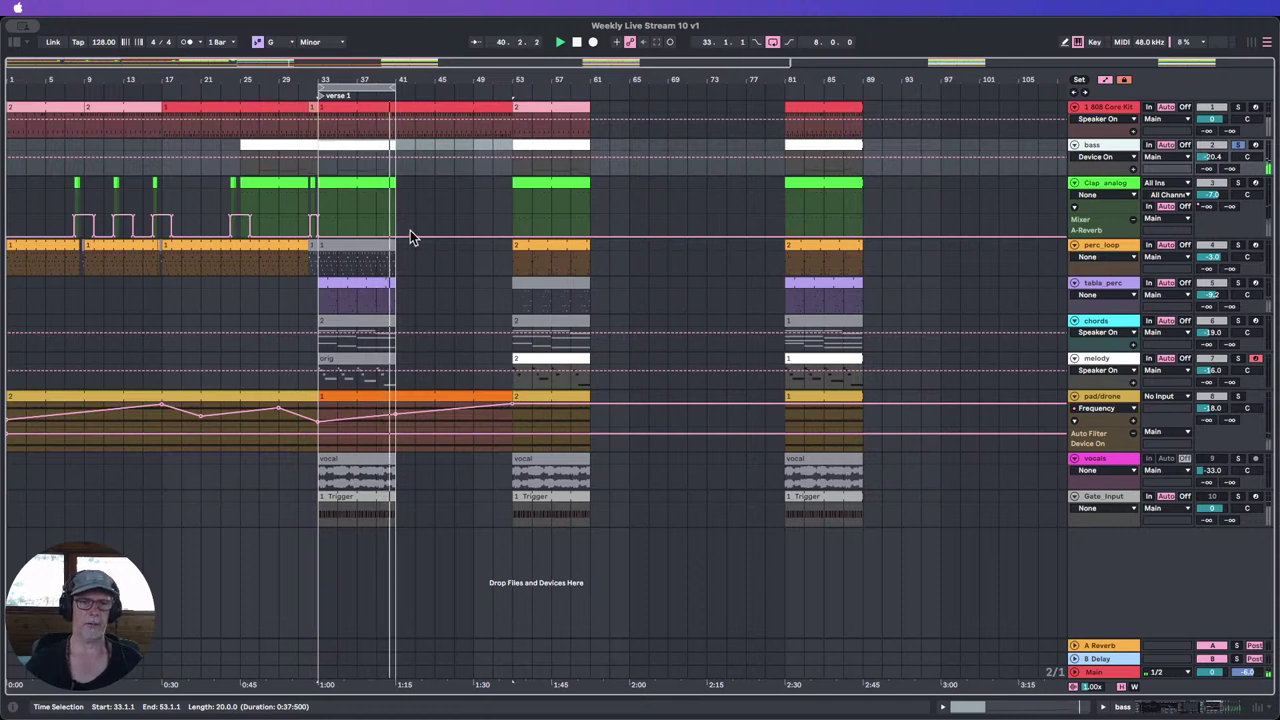
Step: Extend the bass clip through verse 1 from bar 41 to bar 53
click(390, 141)
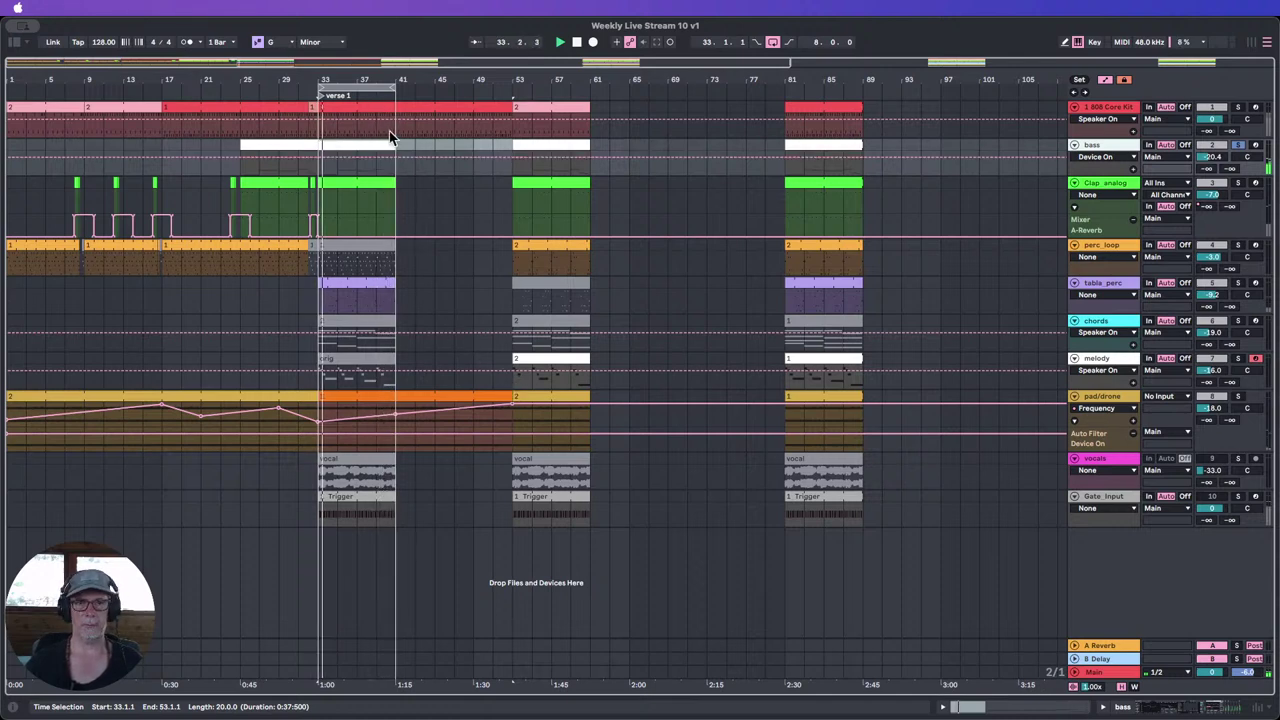
drag(390, 141, 512, 141)
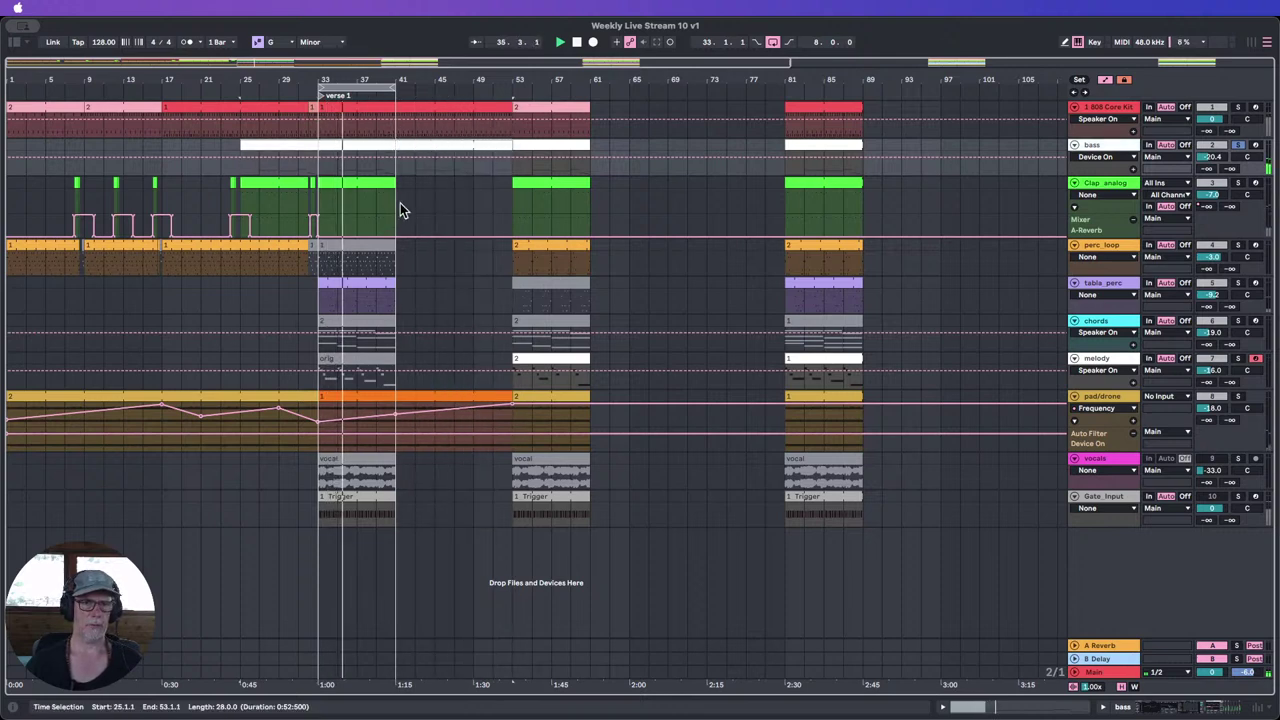
Step: Hide the automation lanes and shorten the Clap_analog verse 1 clip to end at bar 40
click(297, 194)
click(301, 193)
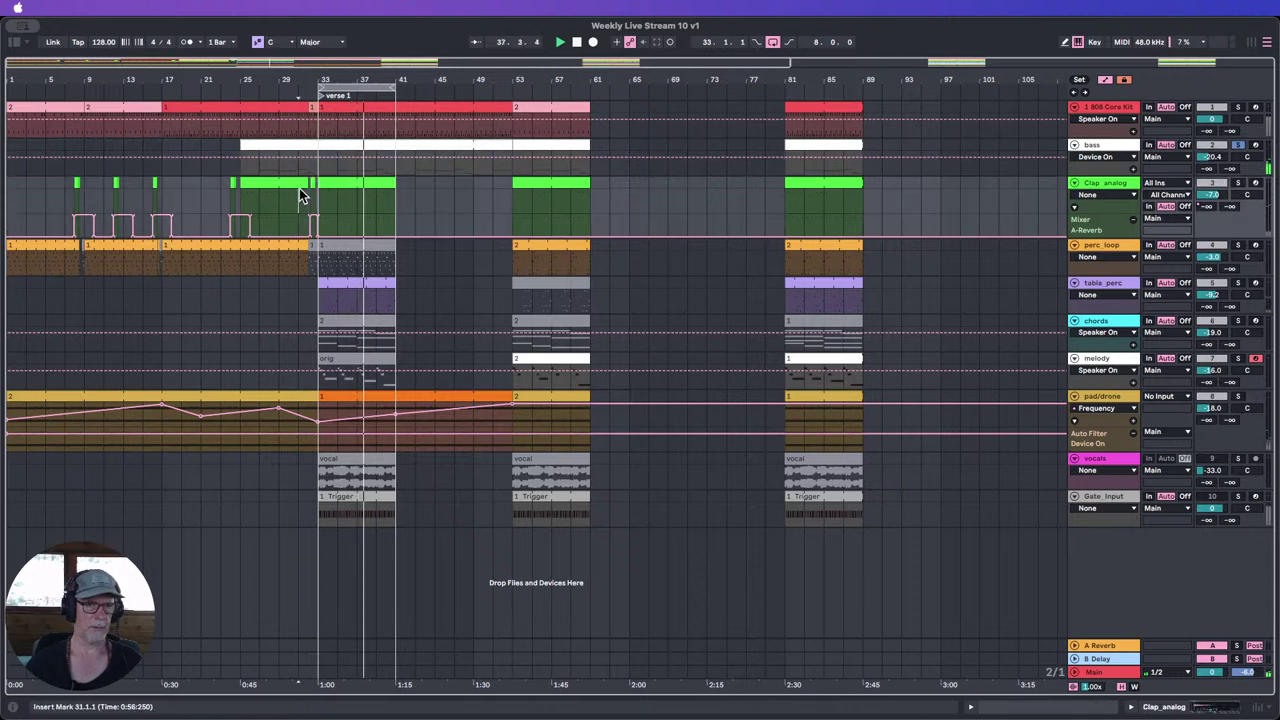
click(1104, 79)
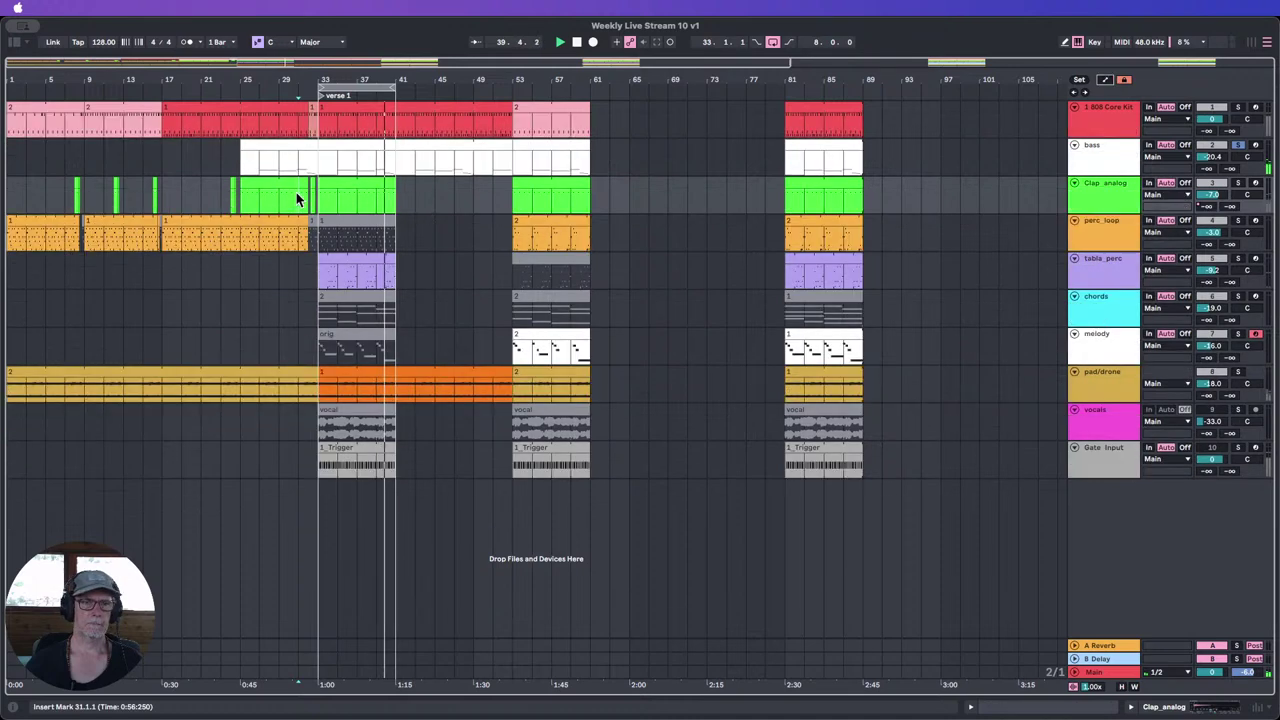
drag(296, 192, 377, 200)
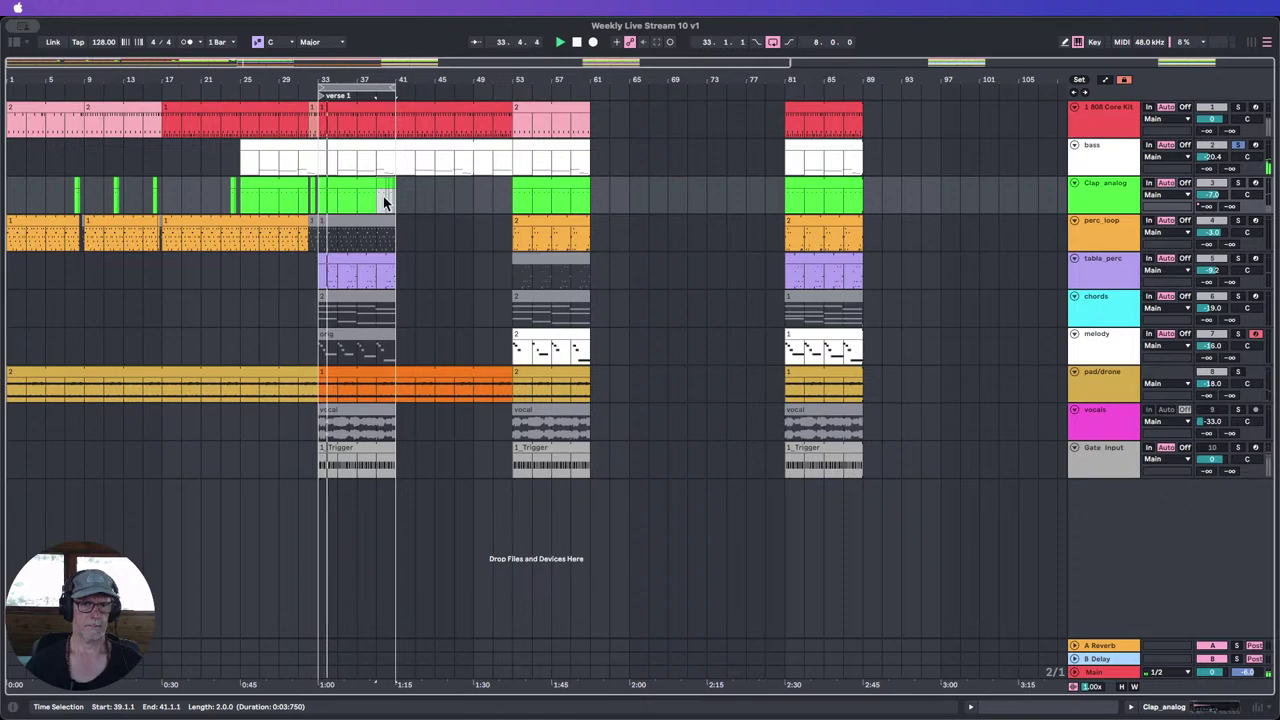
drag(381, 76, 440, 93)
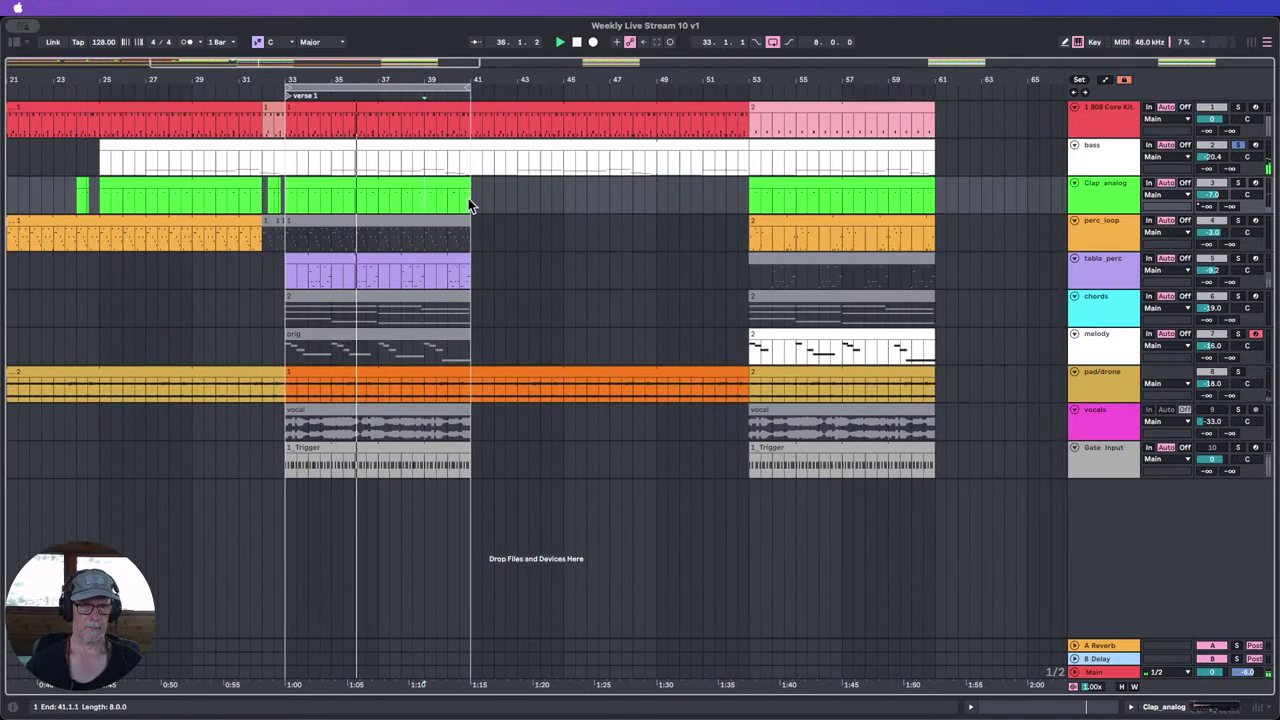
drag(470, 184, 447, 183)
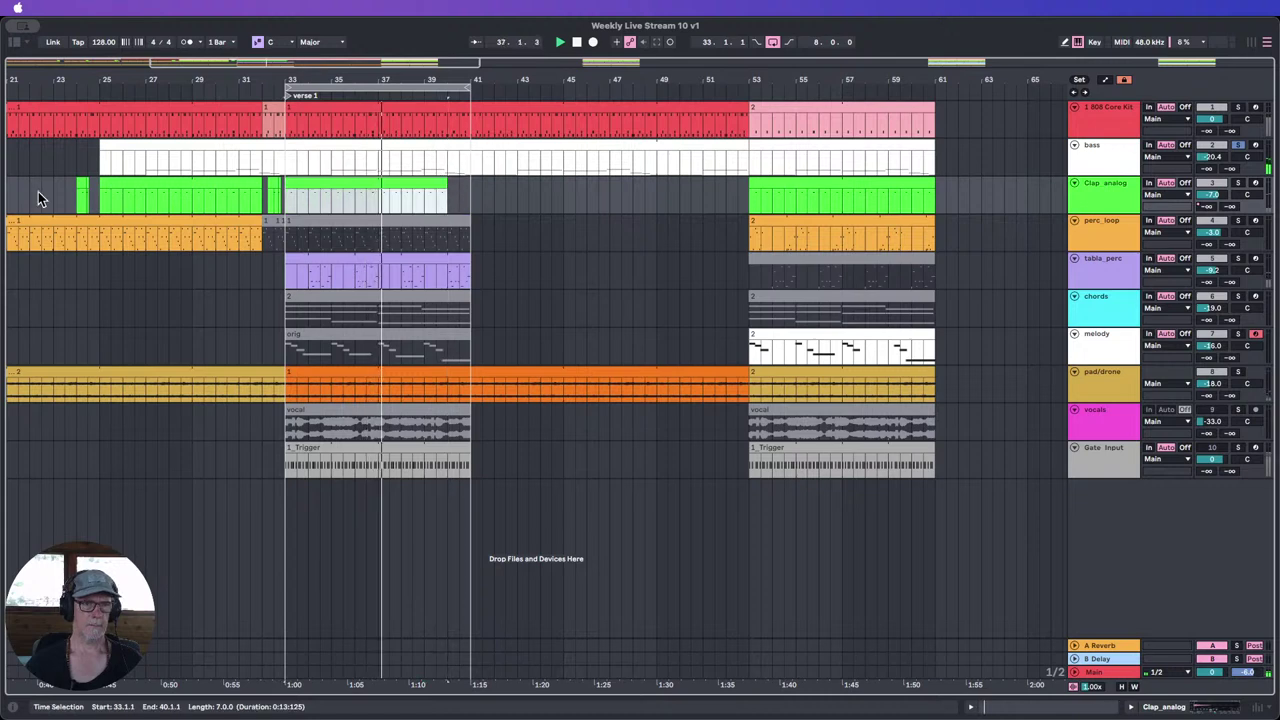
Step: Copy the one-bar Clap_analog section from bar 24 to bar 25 and paste it at bar 40
click(88, 198)
drag(88, 198, 78, 190)
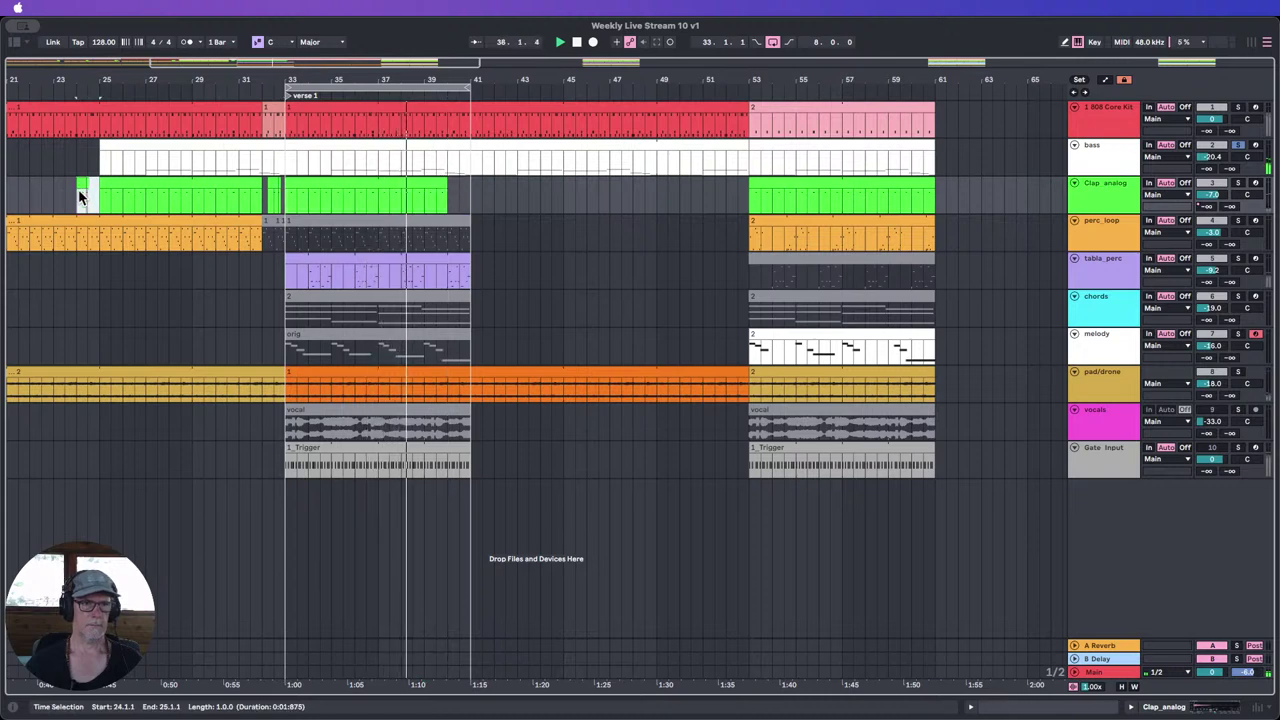
click(452, 199)
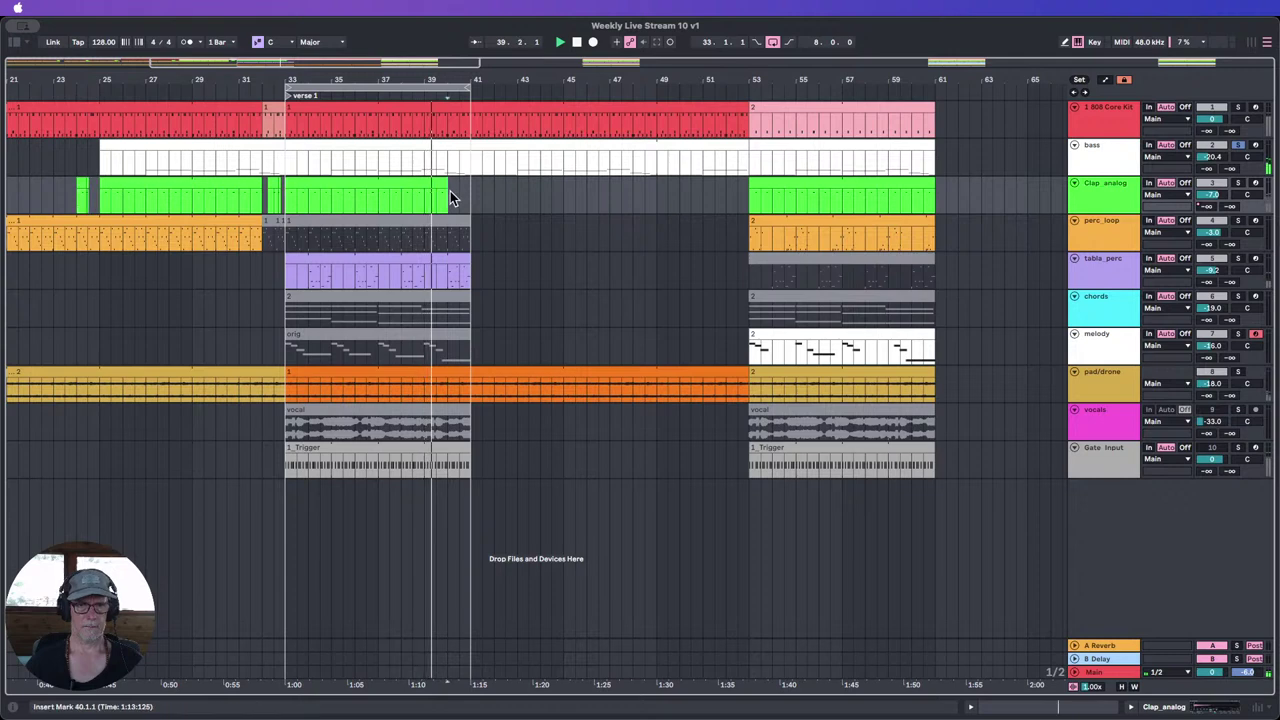
key(super+v)
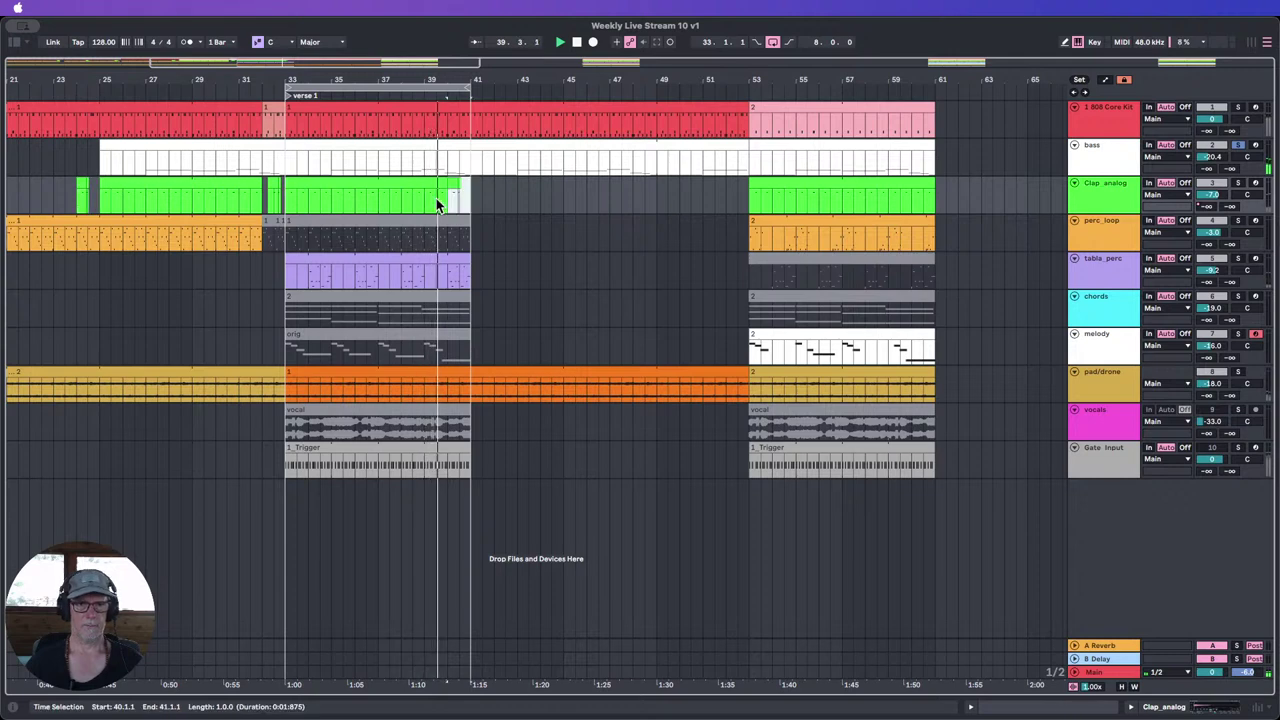
Step: Show the automation lanes and copy the Clap_analog A-Reverb automation from 23.3 to 26.3, pasting it at 39.3
click(1106, 80)
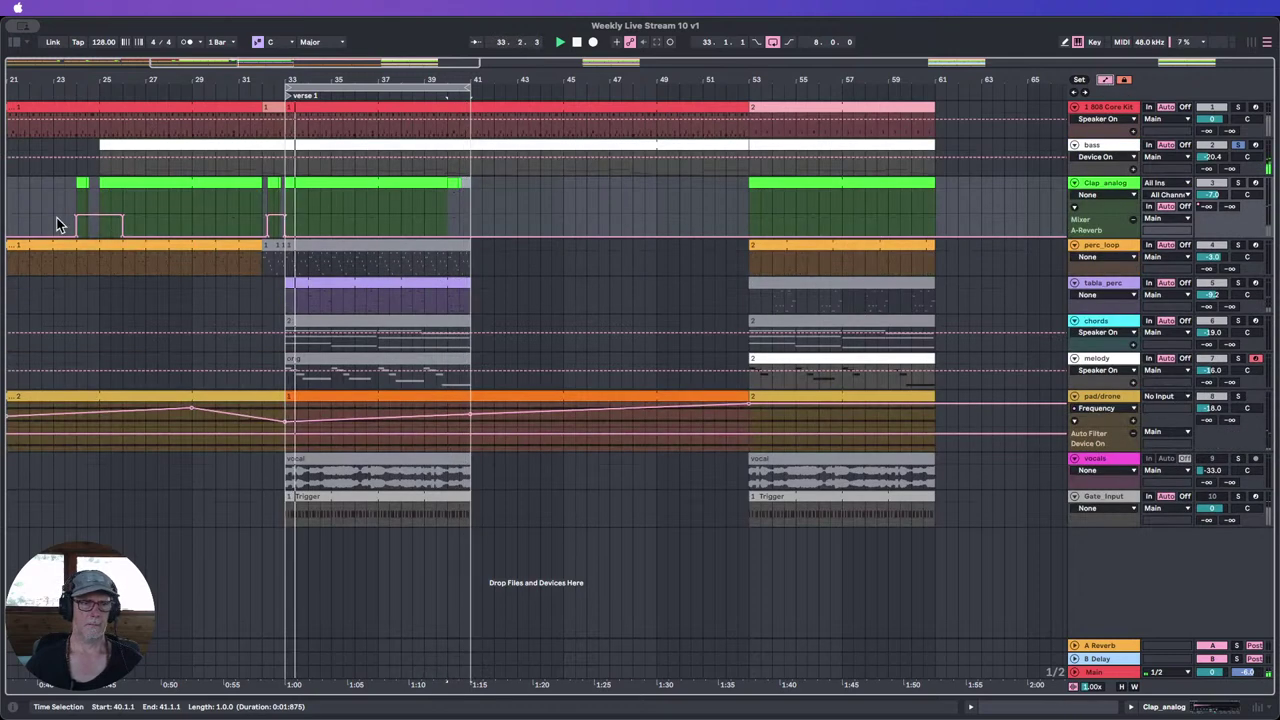
drag(62, 222, 133, 222)
key(super+c)
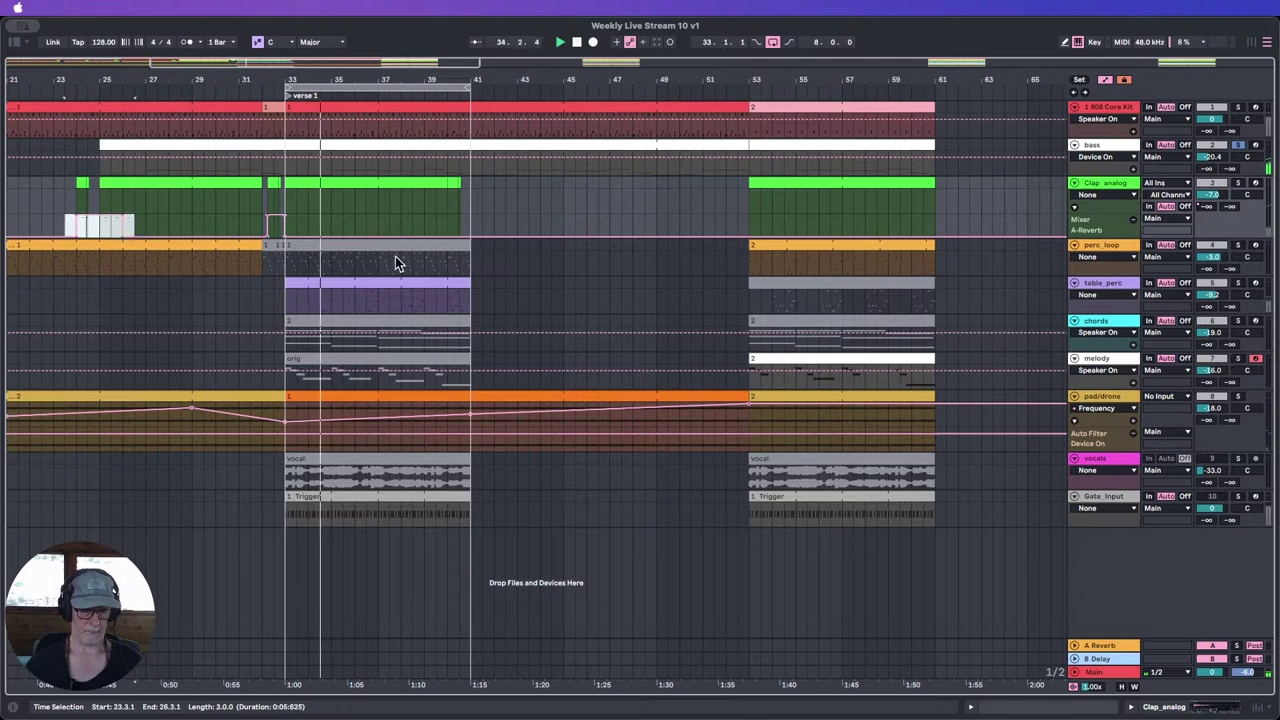
click(438, 223)
key(super+v)
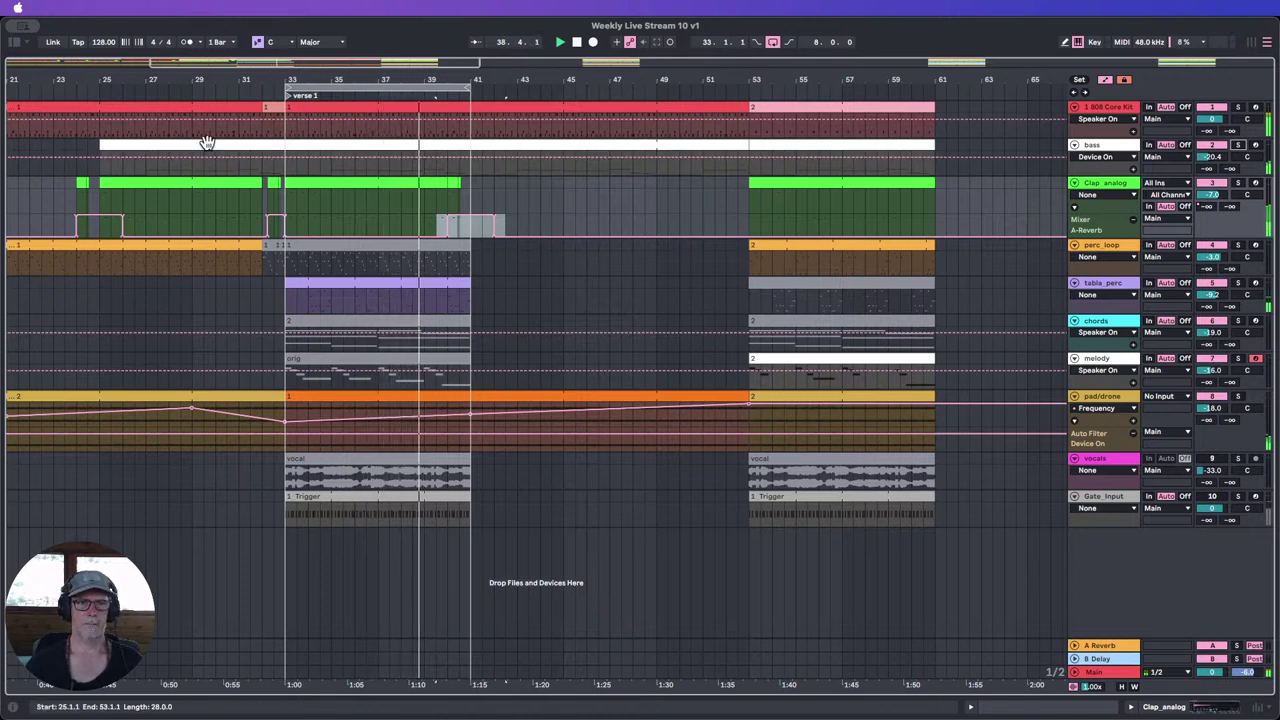
Step: Copy the one-bar 808 Core Kit fill clip from bar 32 to bar 40
click(271, 107)
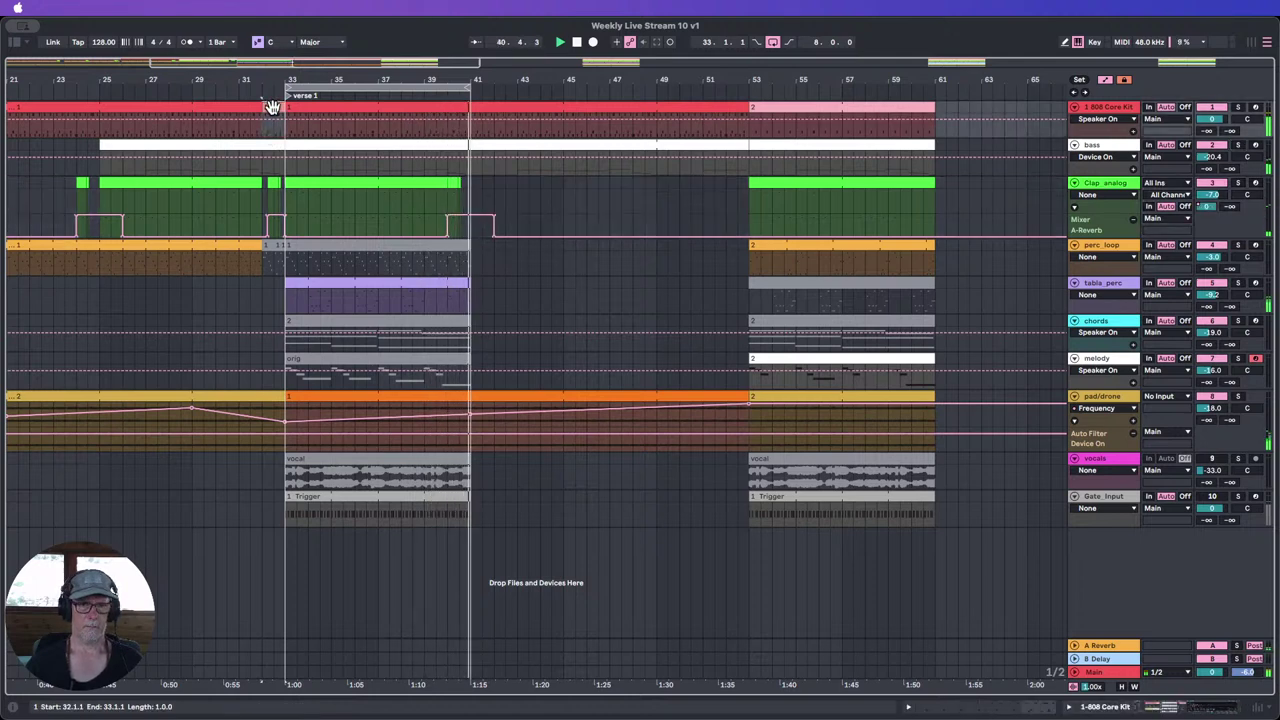
drag(271, 107, 457, 126)
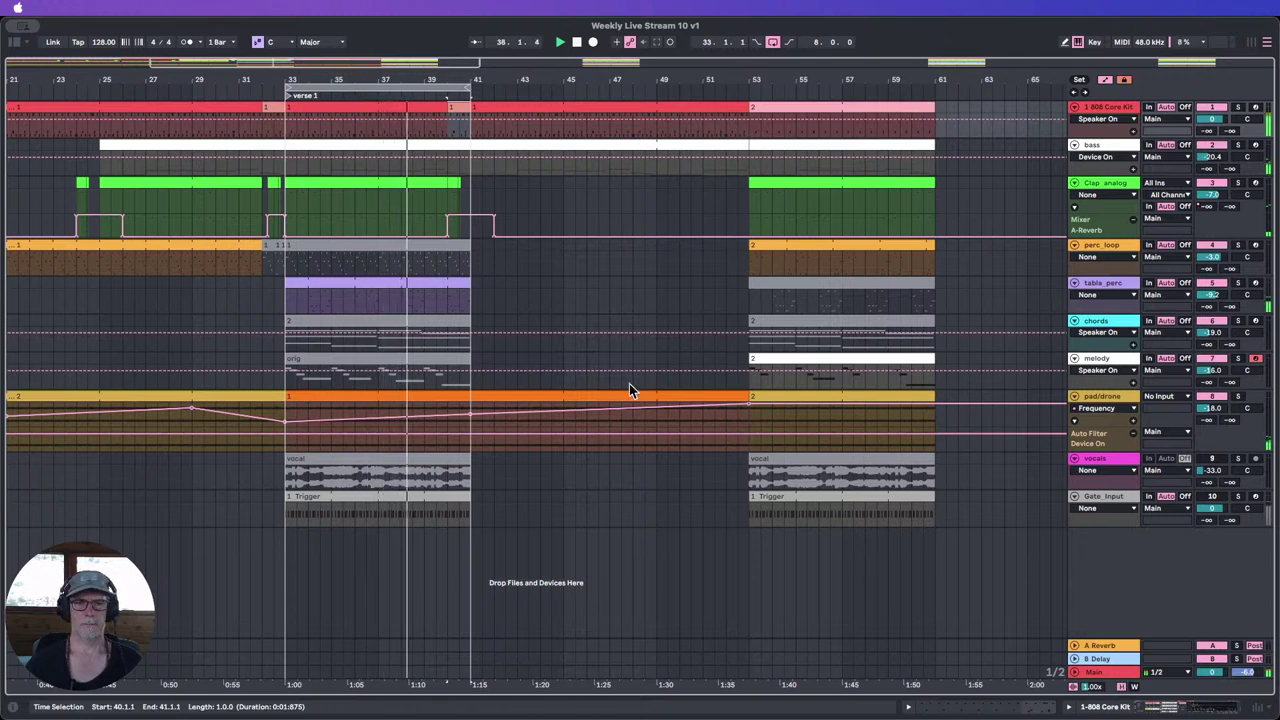
Step: Extend the Clap_analog clip at bar 53 backwards so it starts at bar 41
drag(462, 80, 349, 50)
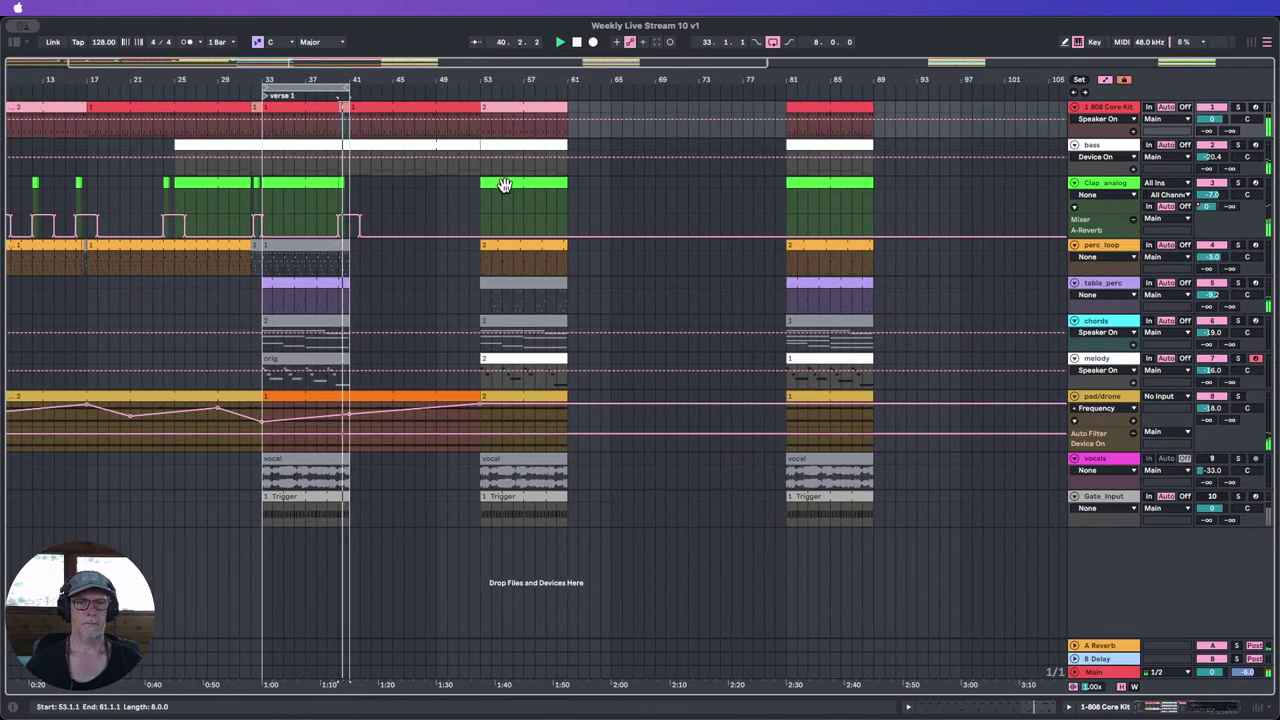
drag(481, 185, 350, 185)
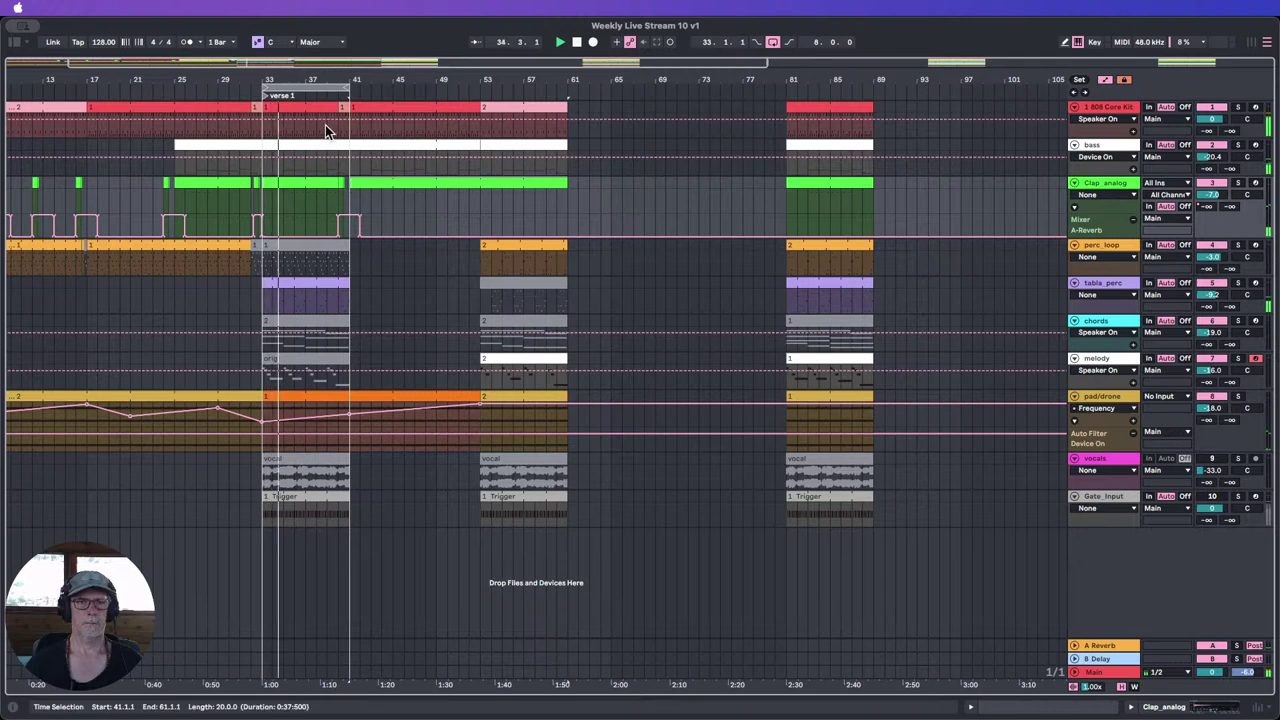
Step: Extend the 808 Core Kit verse 1 clip over the bar 40 fill to bar 53, and extend the tabla_perc clip to bar 53
drag(330, 105, 343, 105)
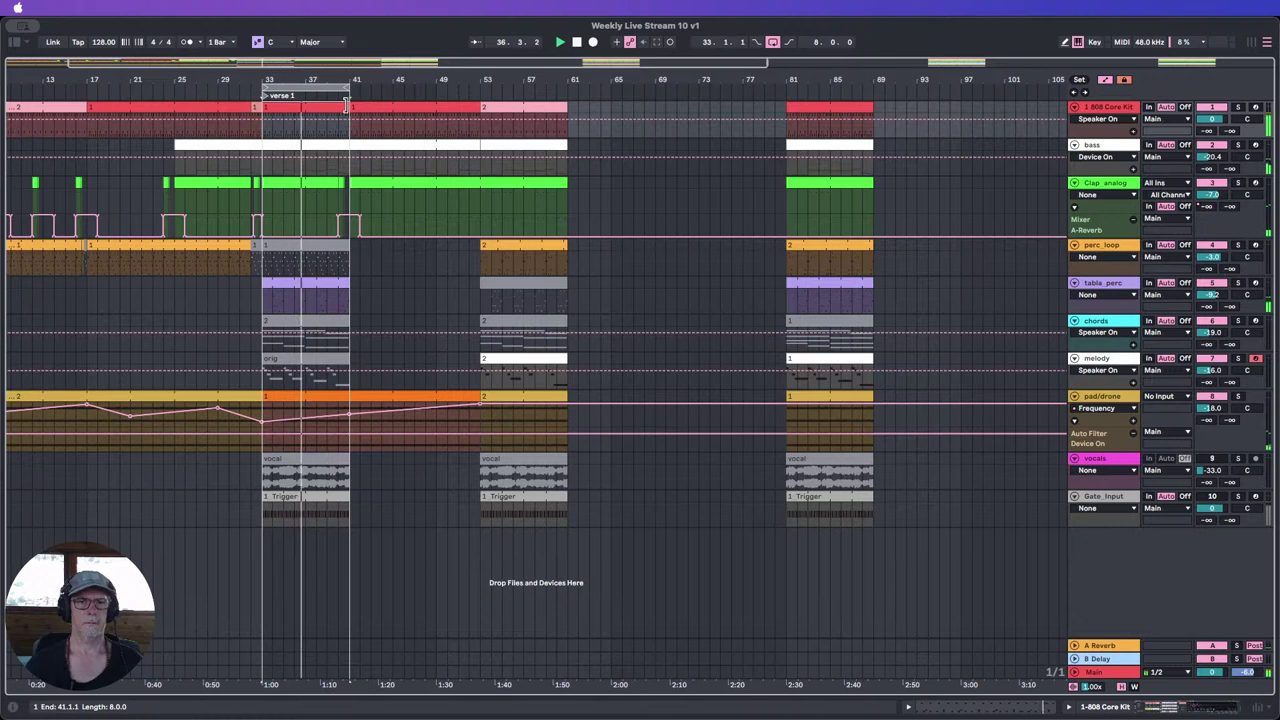
drag(343, 105, 481, 105)
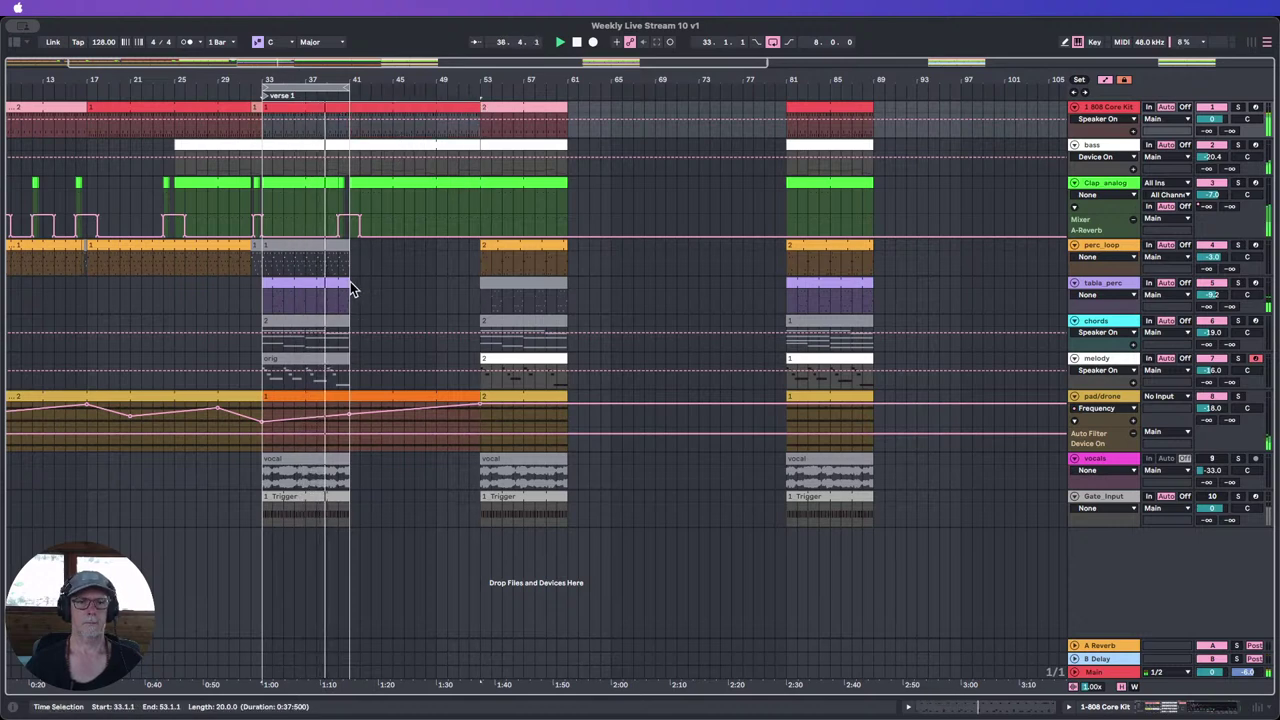
drag(350, 283, 481, 288)
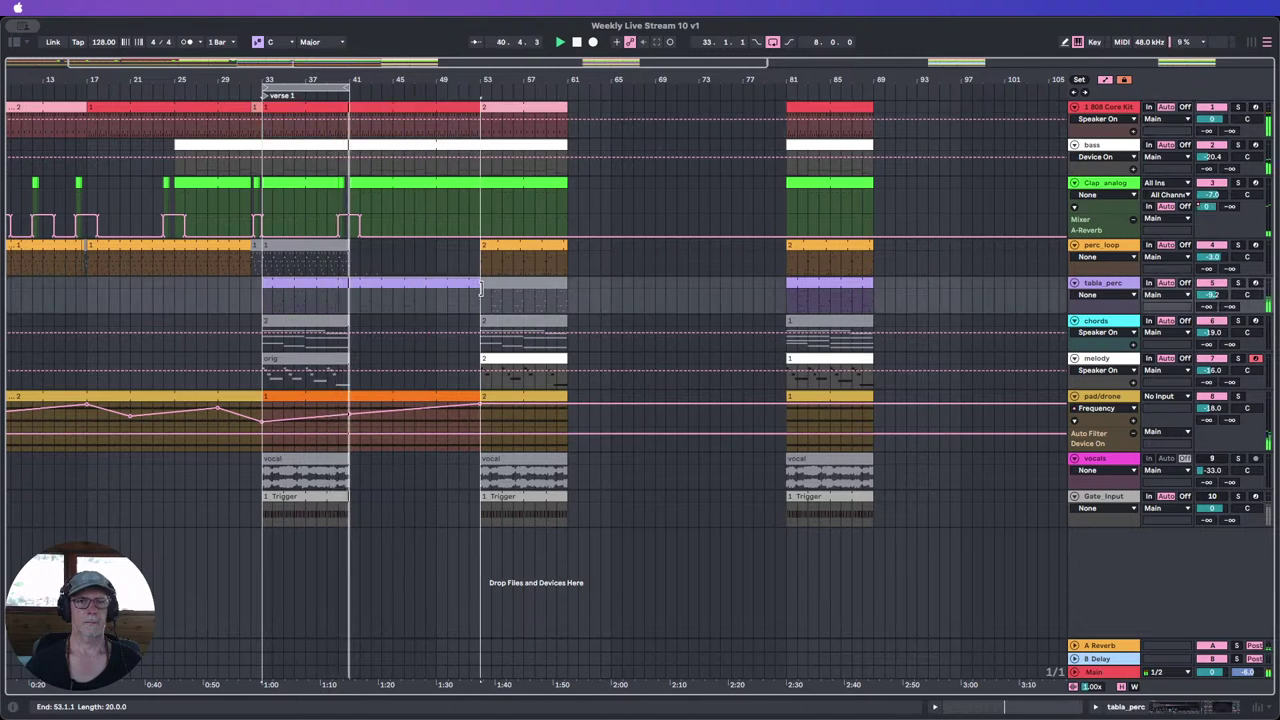
Step: Move the eight-bar loop so it spans bars 41 to 49
click(541, 102)
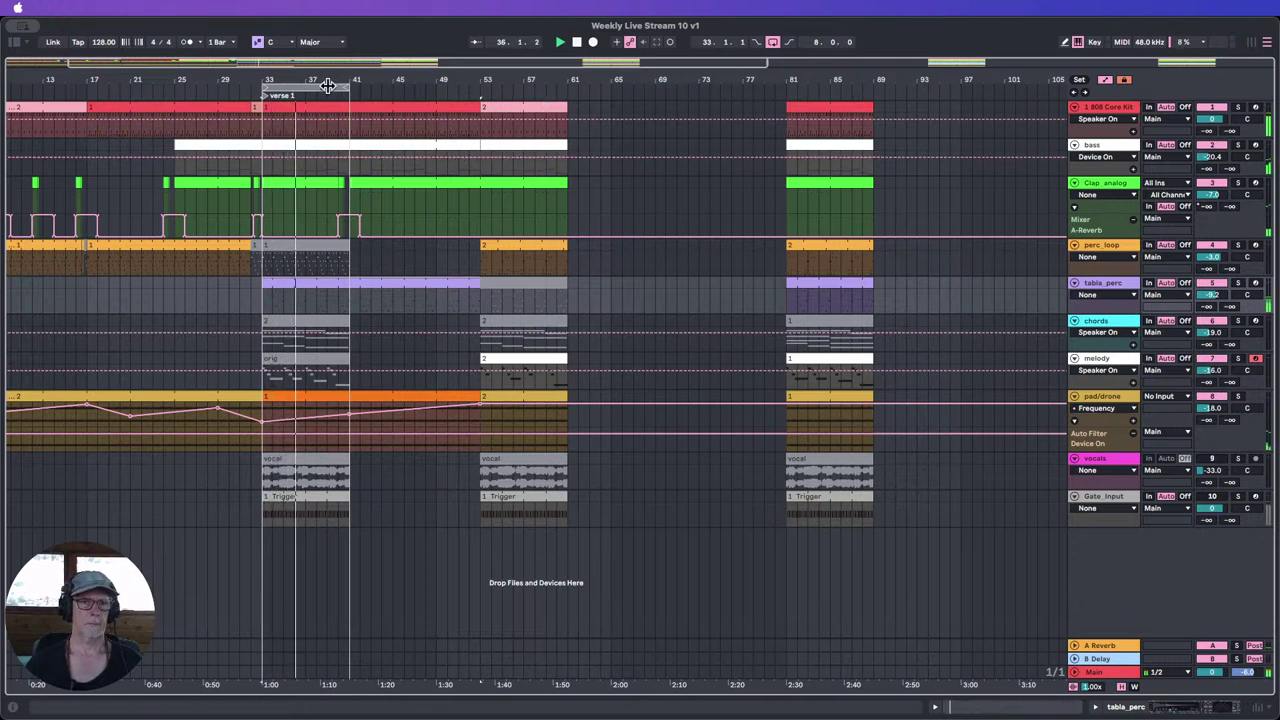
drag(327, 86, 421, 89)
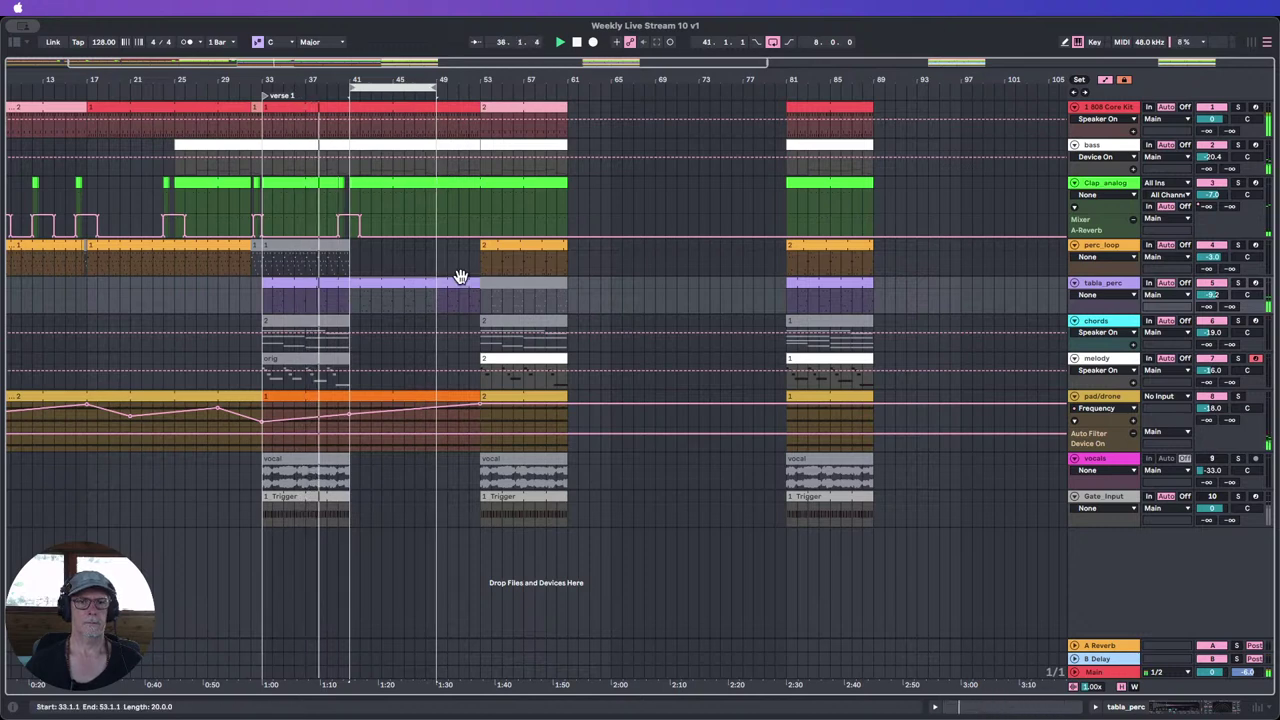
Step: Show the bass track's Wavetable Filter 2 Frequency automation in its own lane and enlarge that lane for editing
click(1108, 158)
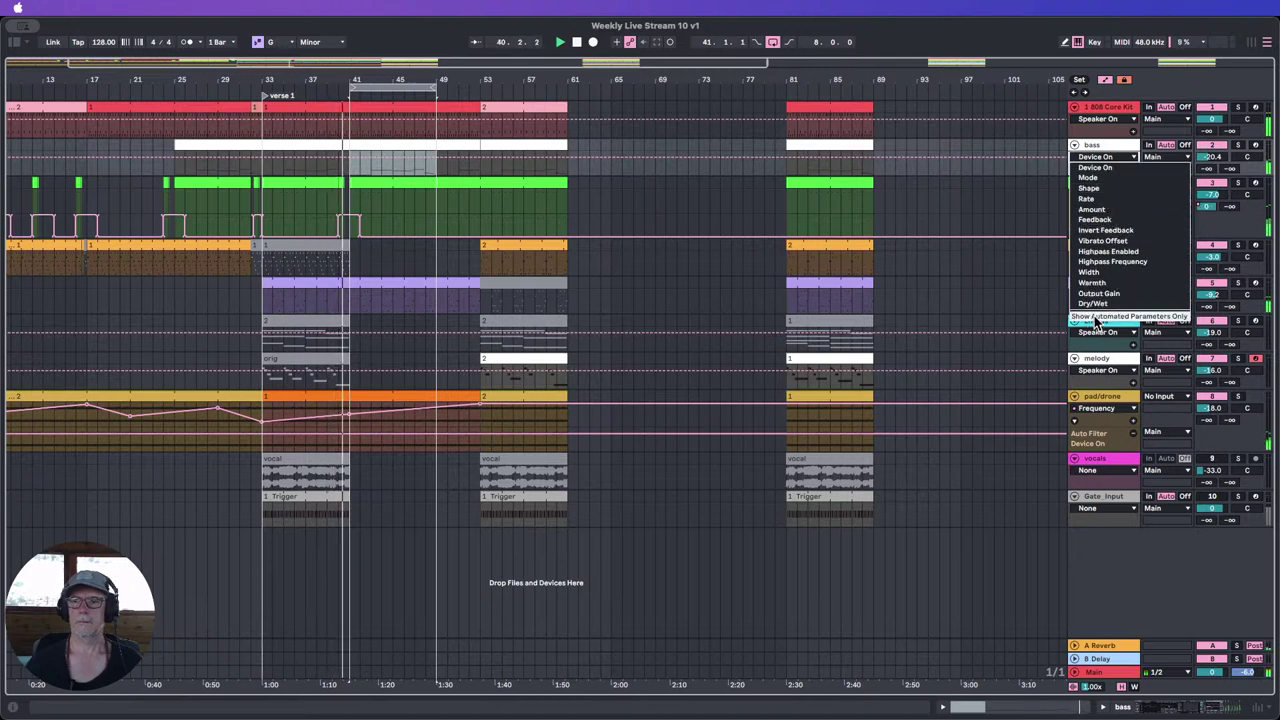
click(1084, 317)
click(1106, 160)
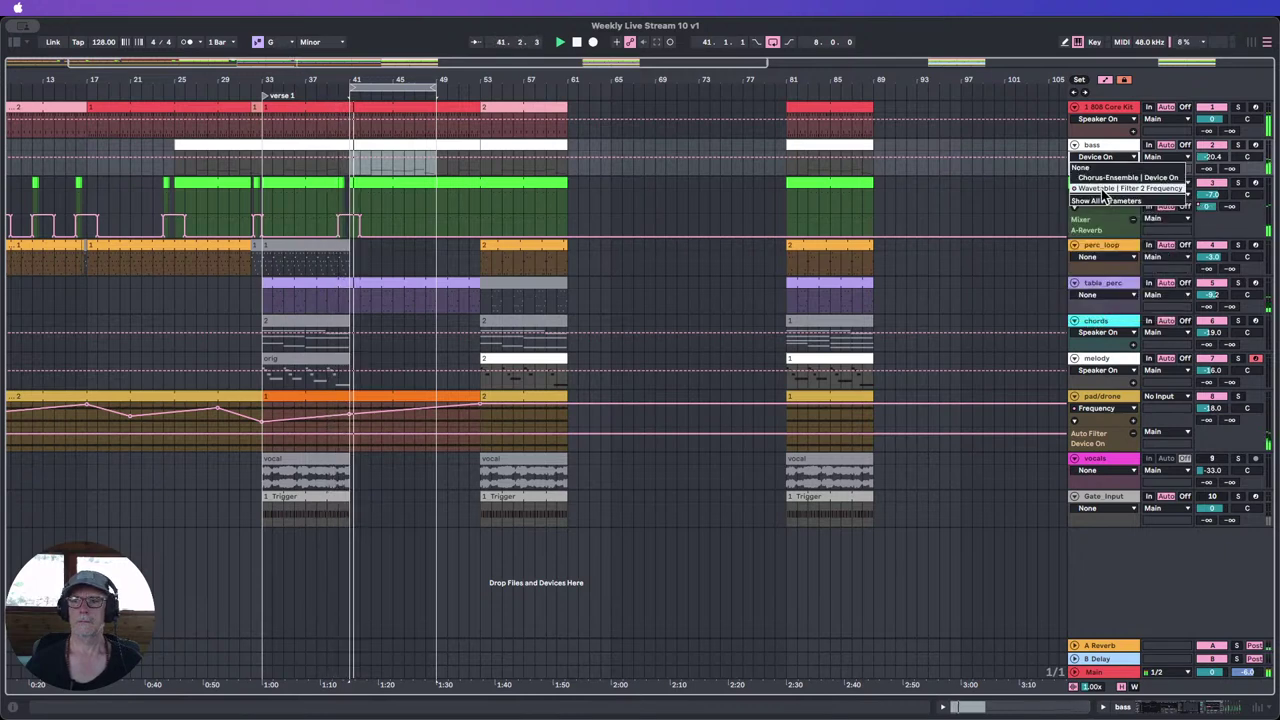
click(1128, 188)
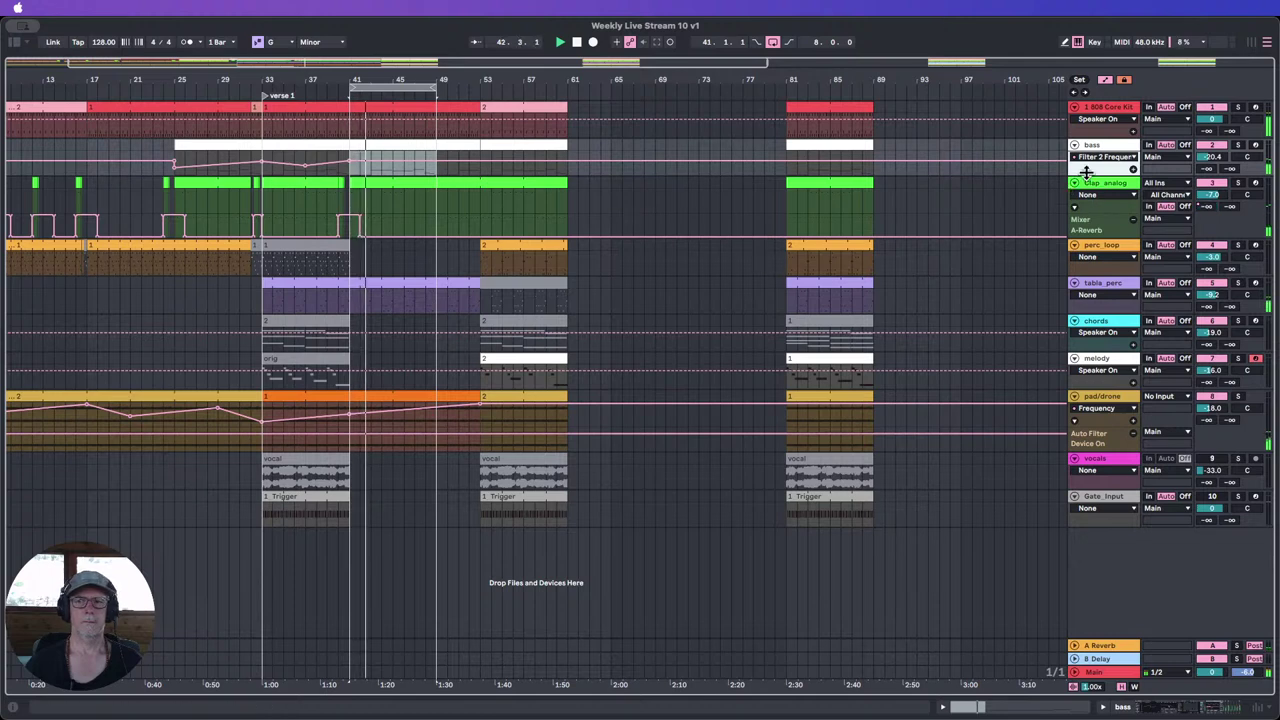
click(1133, 168)
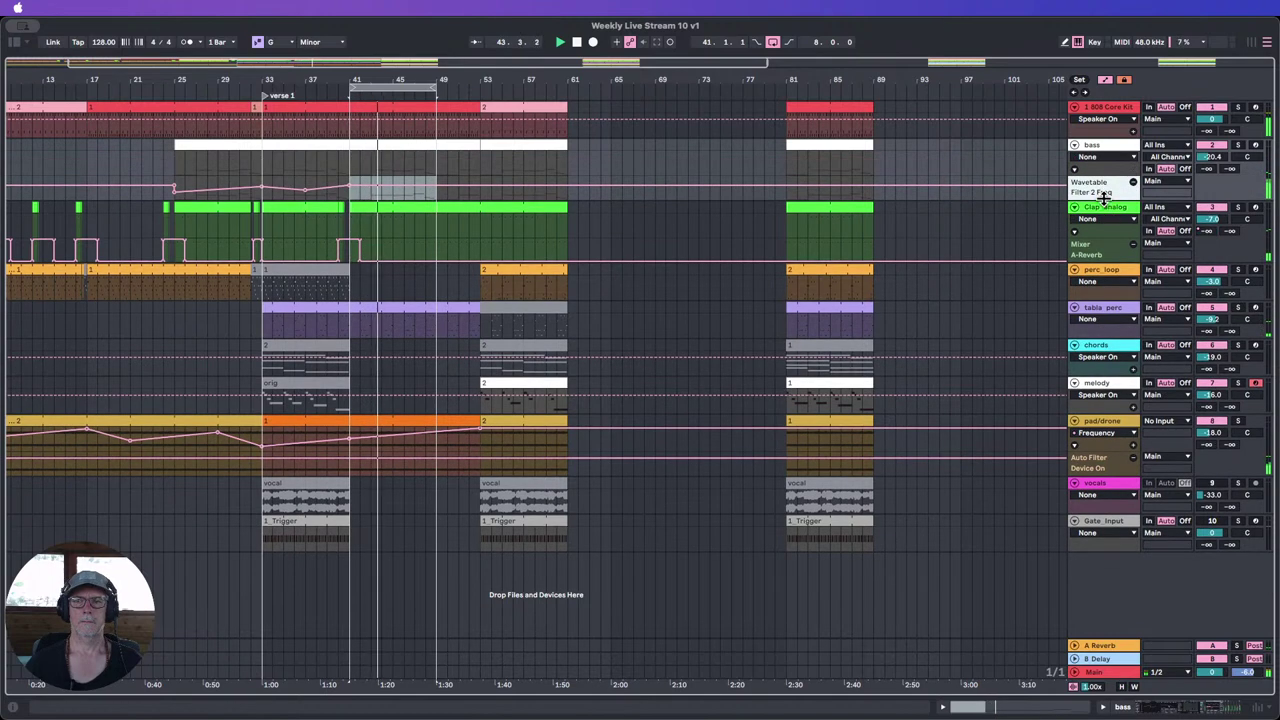
drag(1104, 200, 1104, 271)
Step: Shape the bass Filter 2 Frequency curve to fall to about 190 Hz at bar 49 and rise again to bar 53
drag(401, 213, 437, 240)
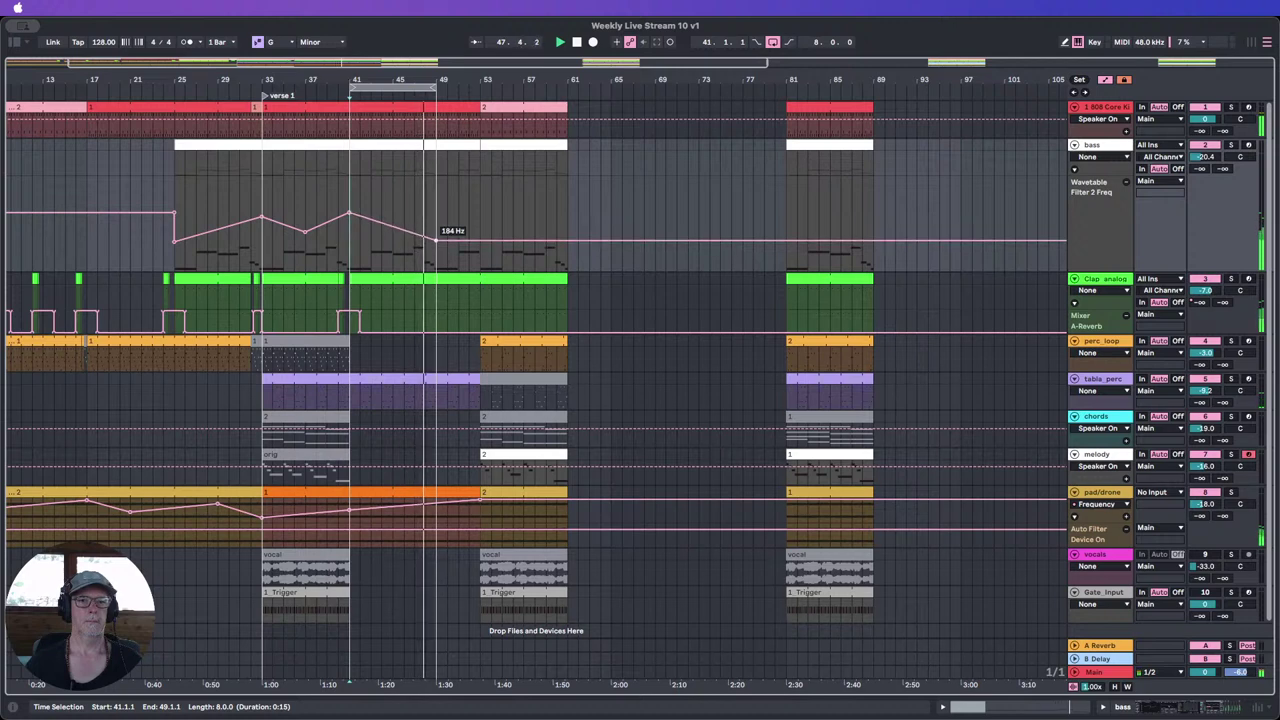
click(389, 154)
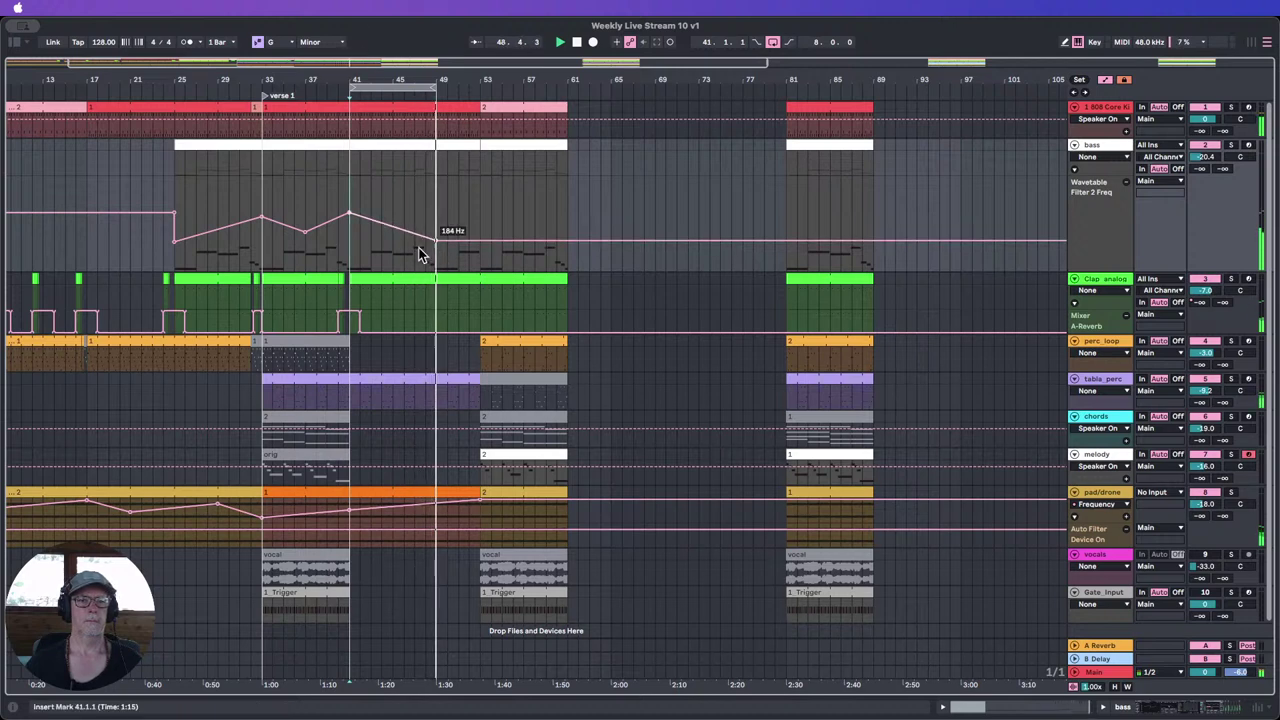
drag(436, 244, 436, 240)
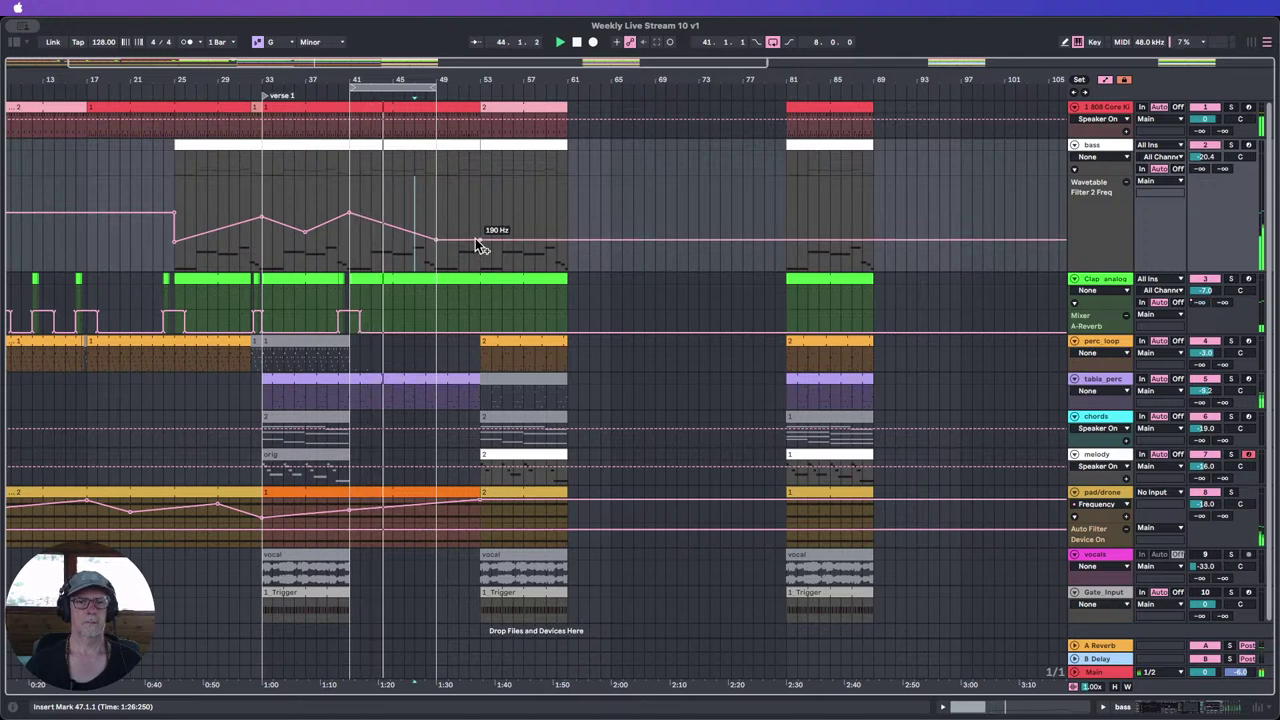
drag(480, 245, 480, 218)
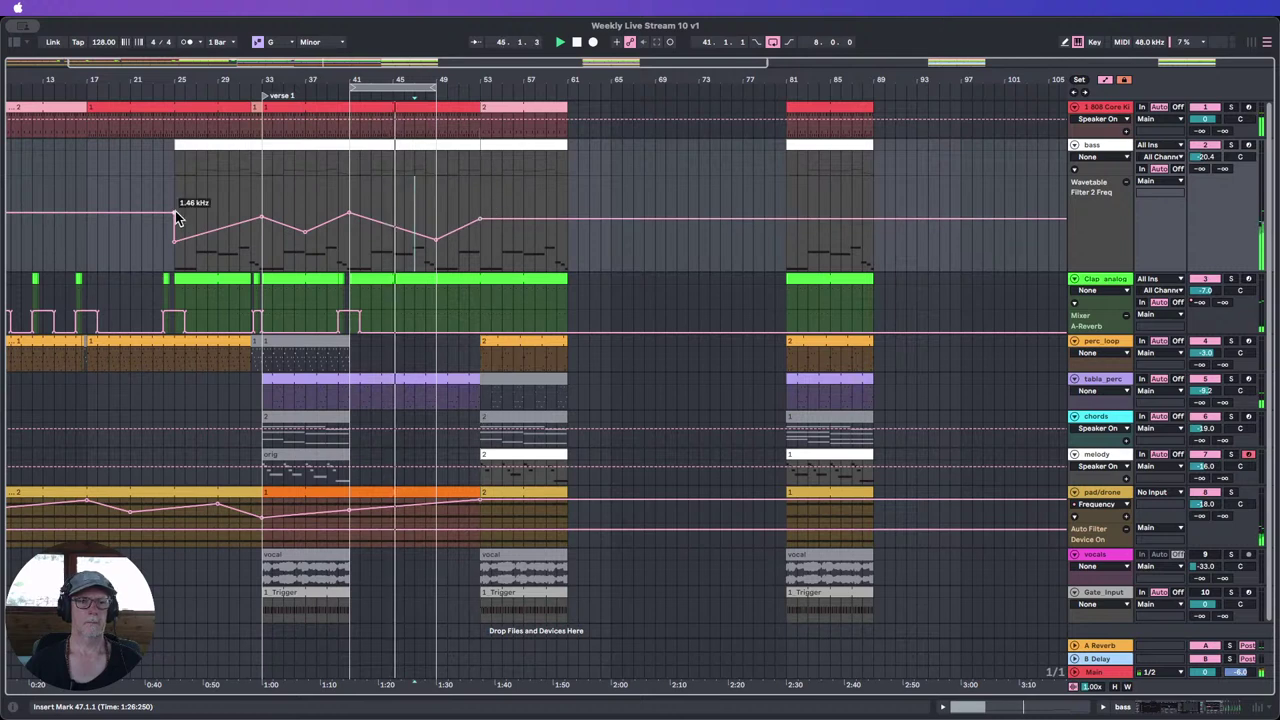
Step: Copy the bass filter automation from bars 24 to 26, paste it at bar 60, and trim it so the curve rises to 1.46 kHz at bar 61
drag(166, 190, 184, 190)
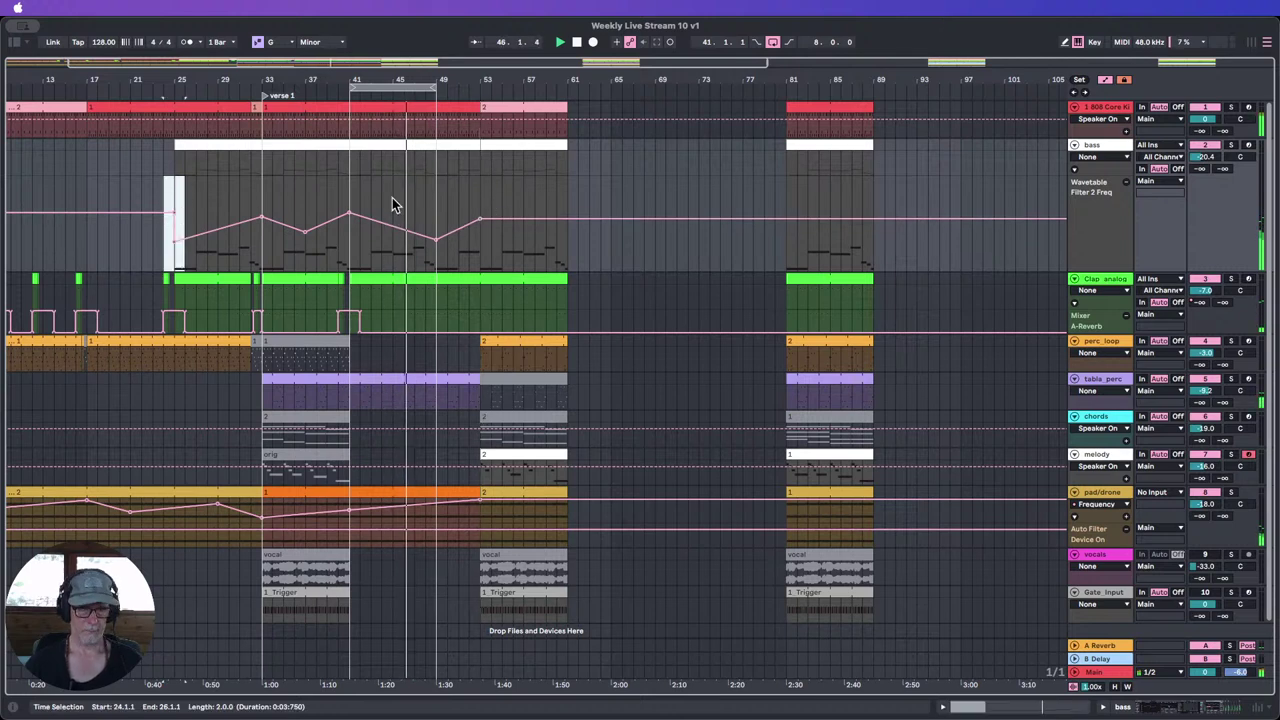
key(ctrl+c)
click(556, 197)
key(ctrl+v)
click(624, 245)
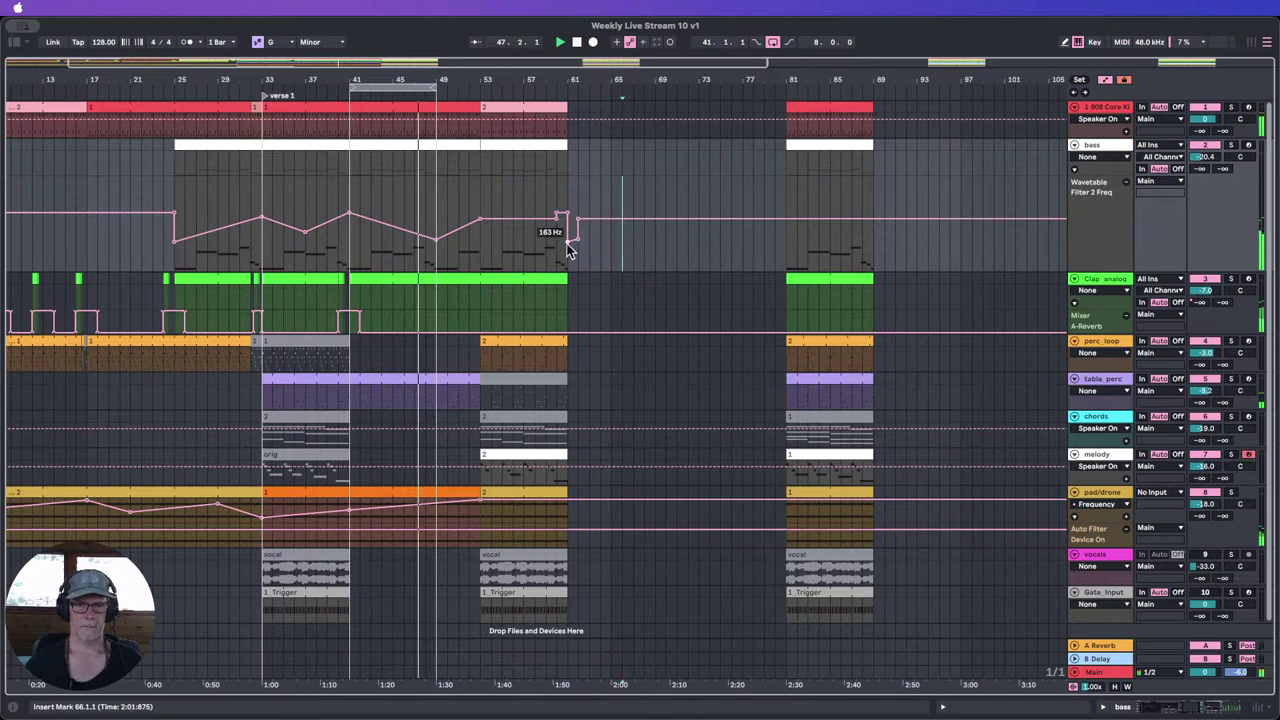
drag(567, 251, 558, 222)
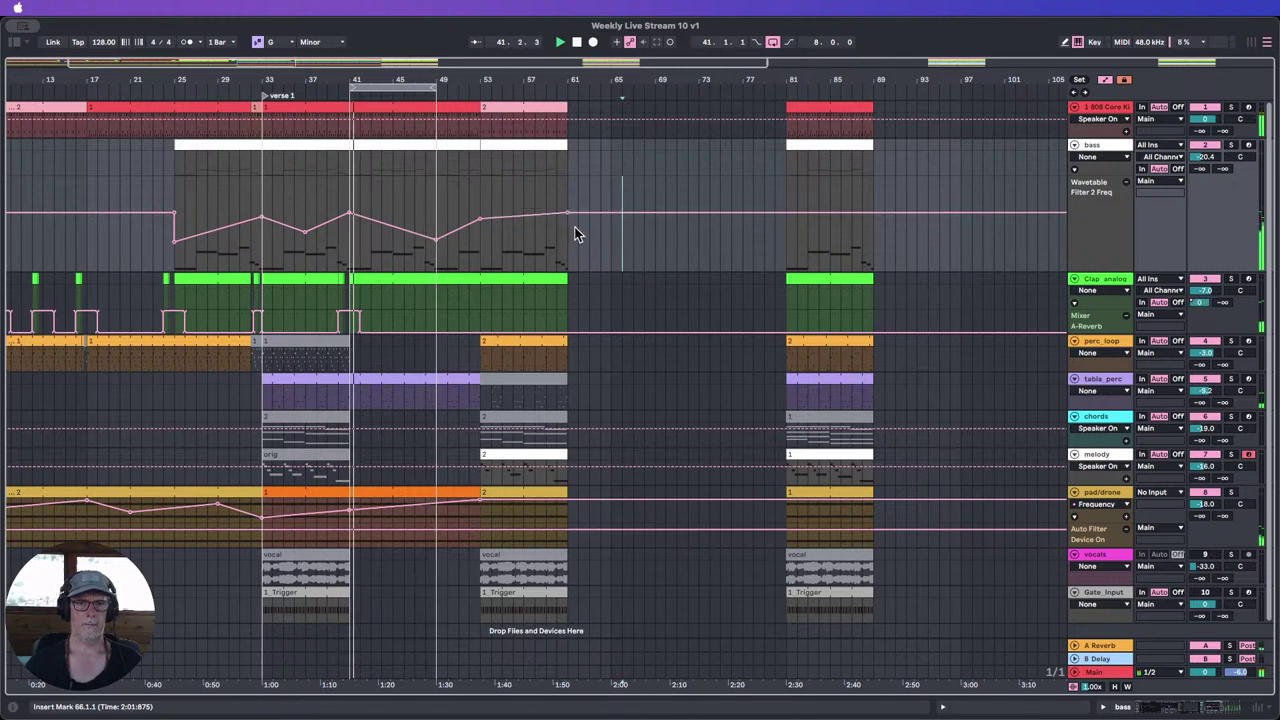
Step: Add a pad/drone Frequency breakpoint at bar 49 and raise it to the level of the bar 53 point
scroll(511, 248, down, 1)
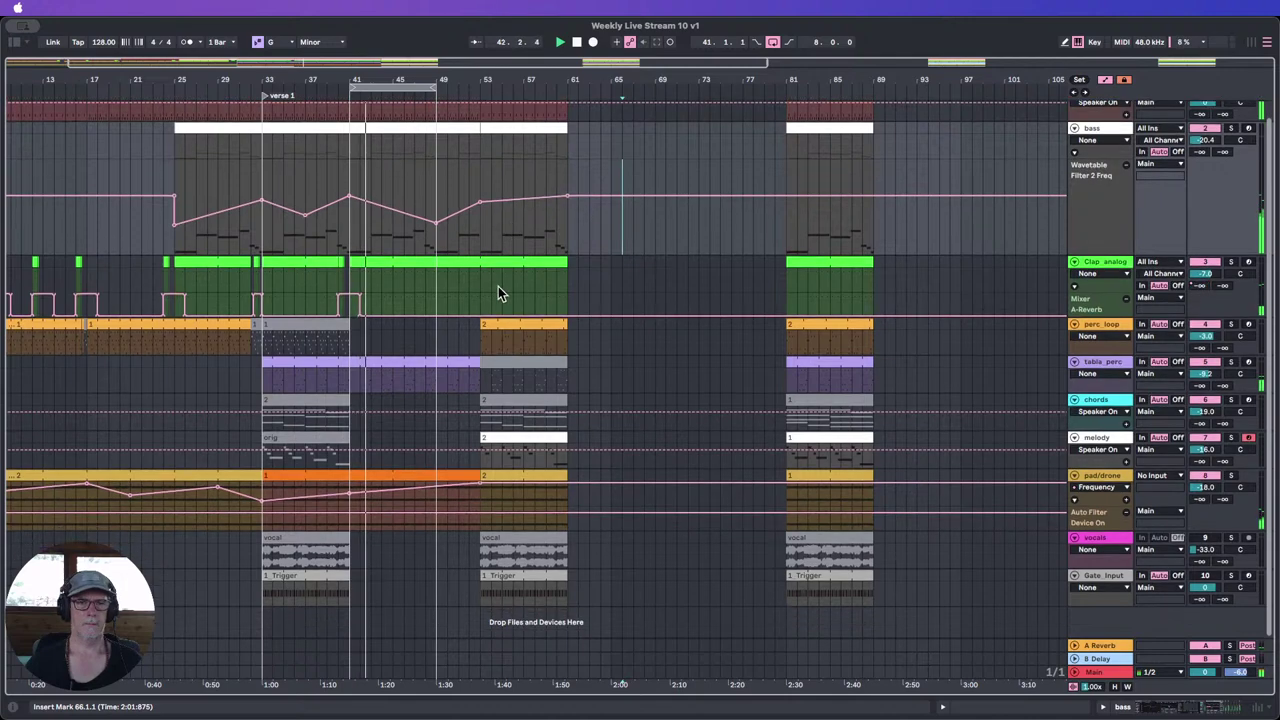
drag(378, 82, 477, 109)
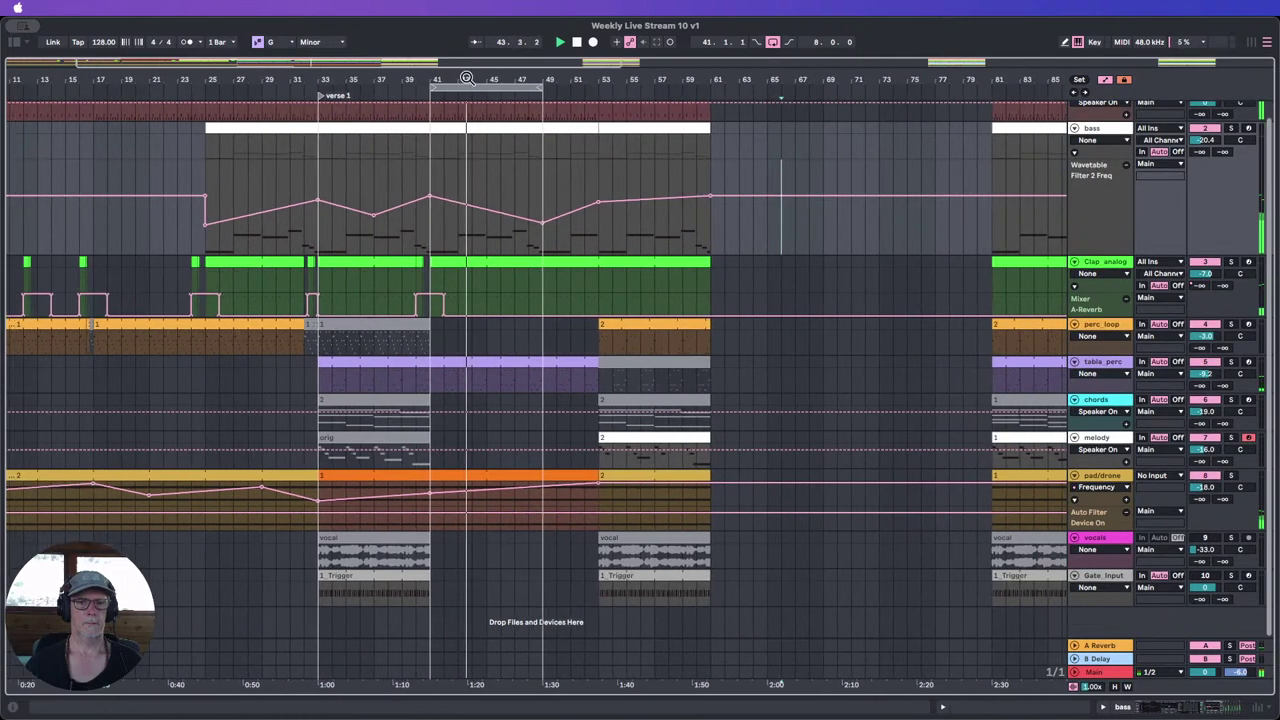
click(538, 487)
drag(542, 488, 559, 495)
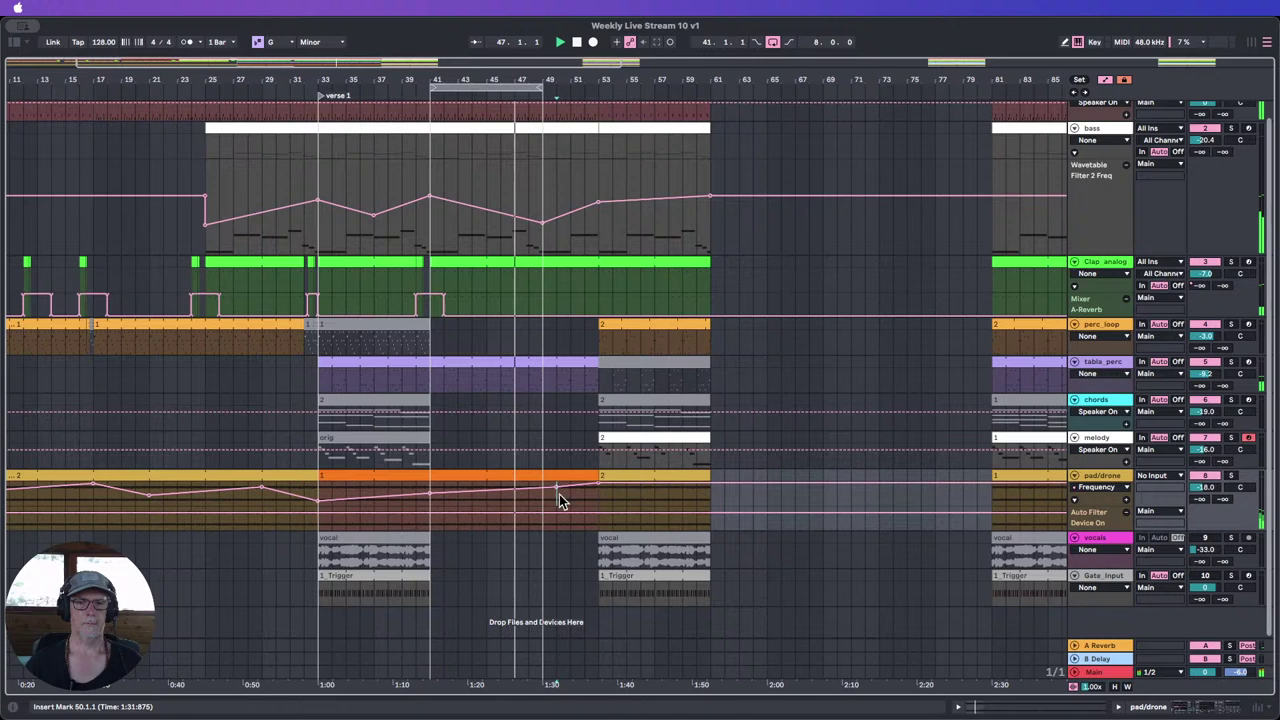
click(577, 43)
drag(510, 493, 510, 484)
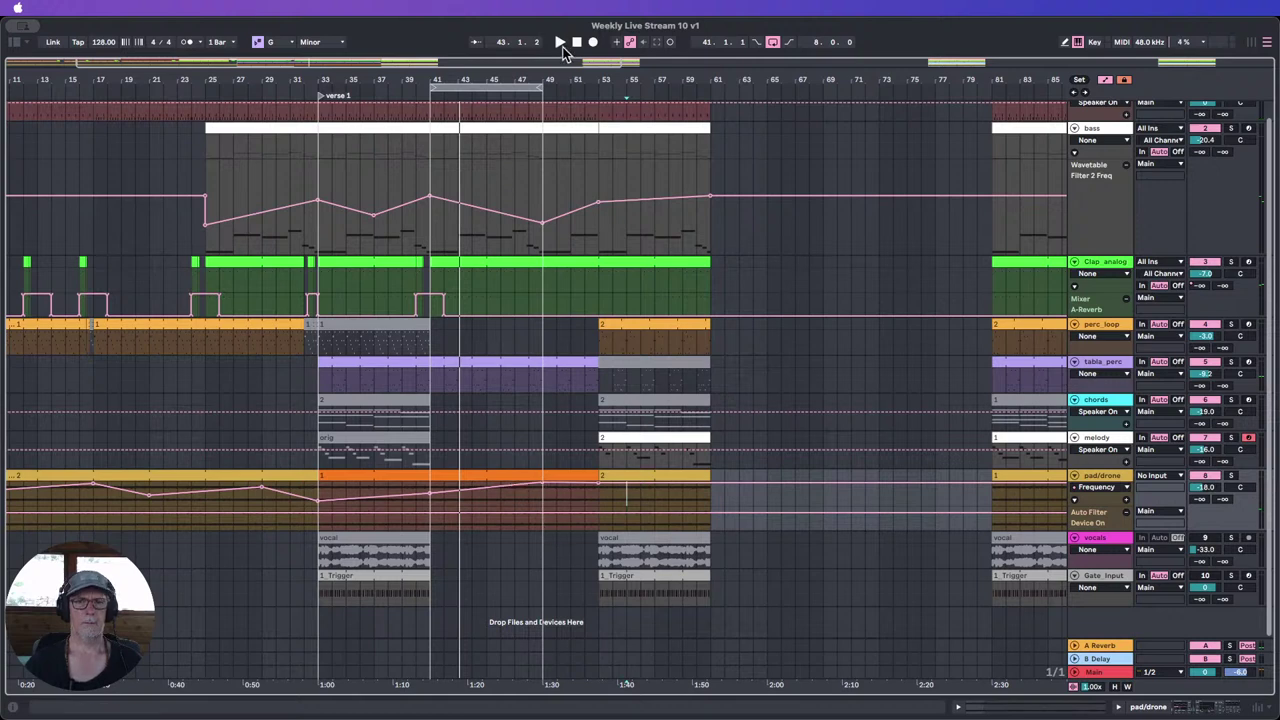
Step: Play back the verse and raise the bass Filter 2 Frequency breakpoint at bar 49 to about 370 Hz
click(561, 43)
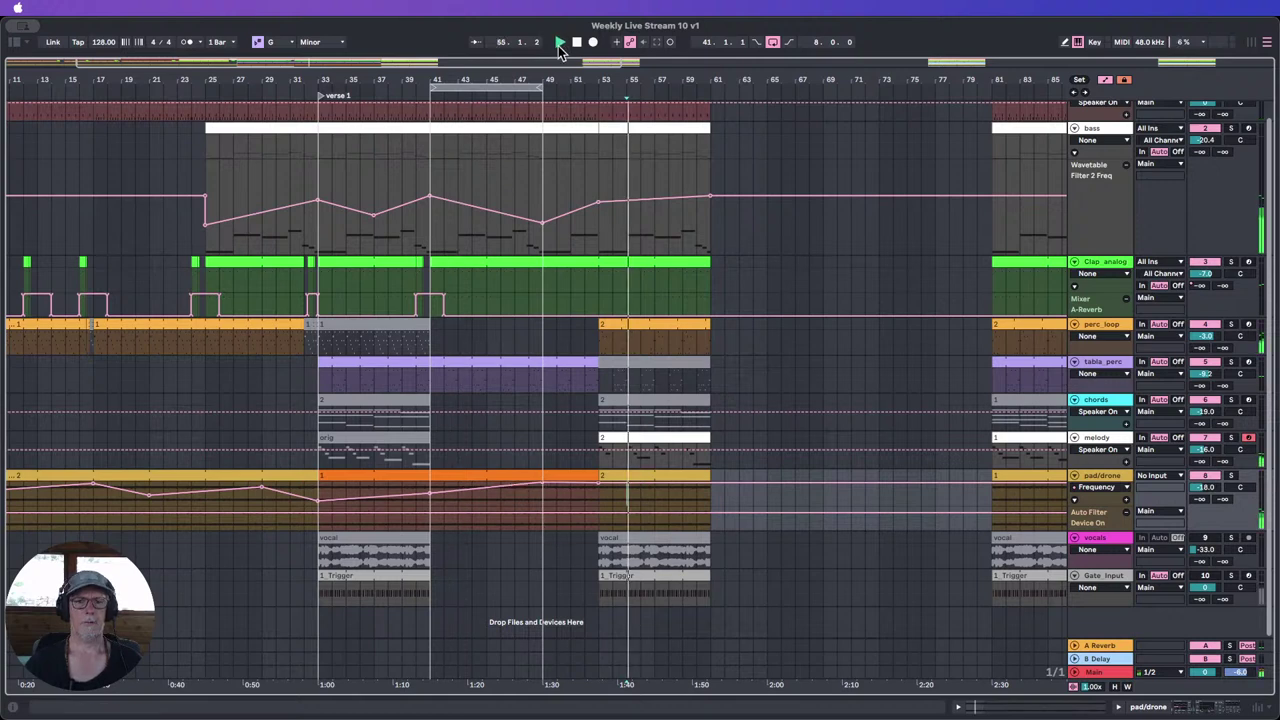
click(440, 98)
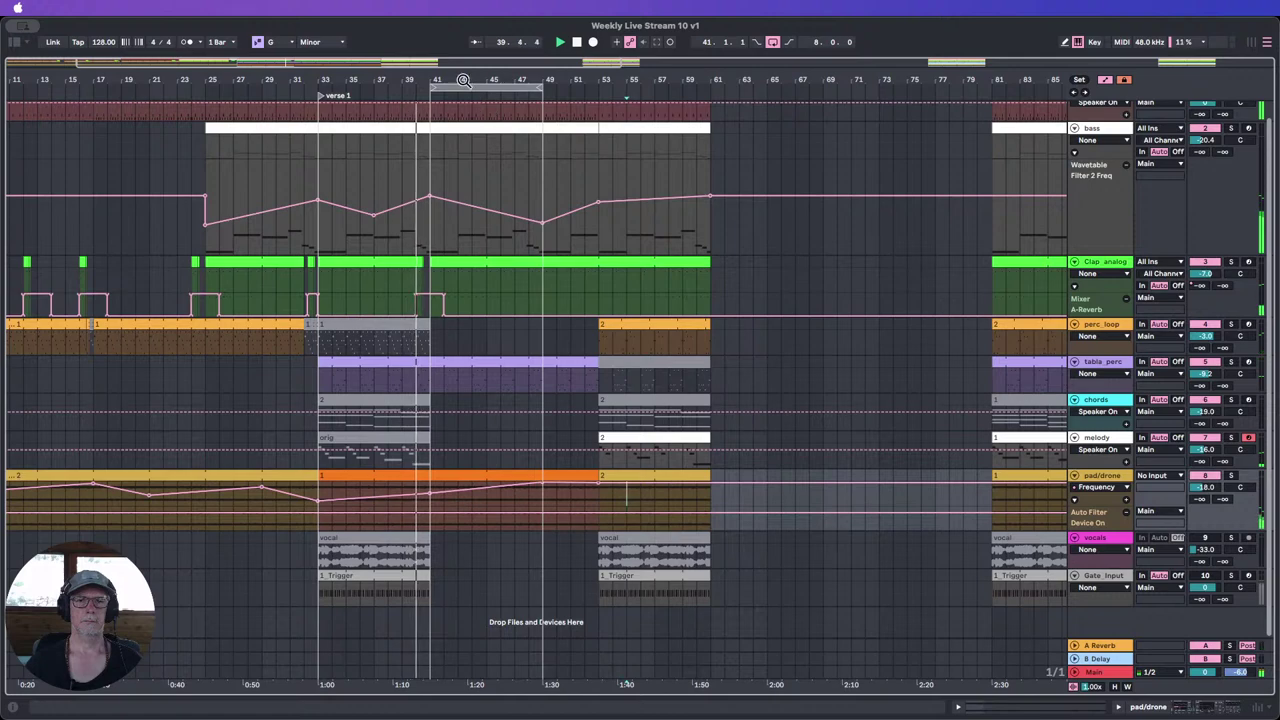
drag(463, 80, 463, 24)
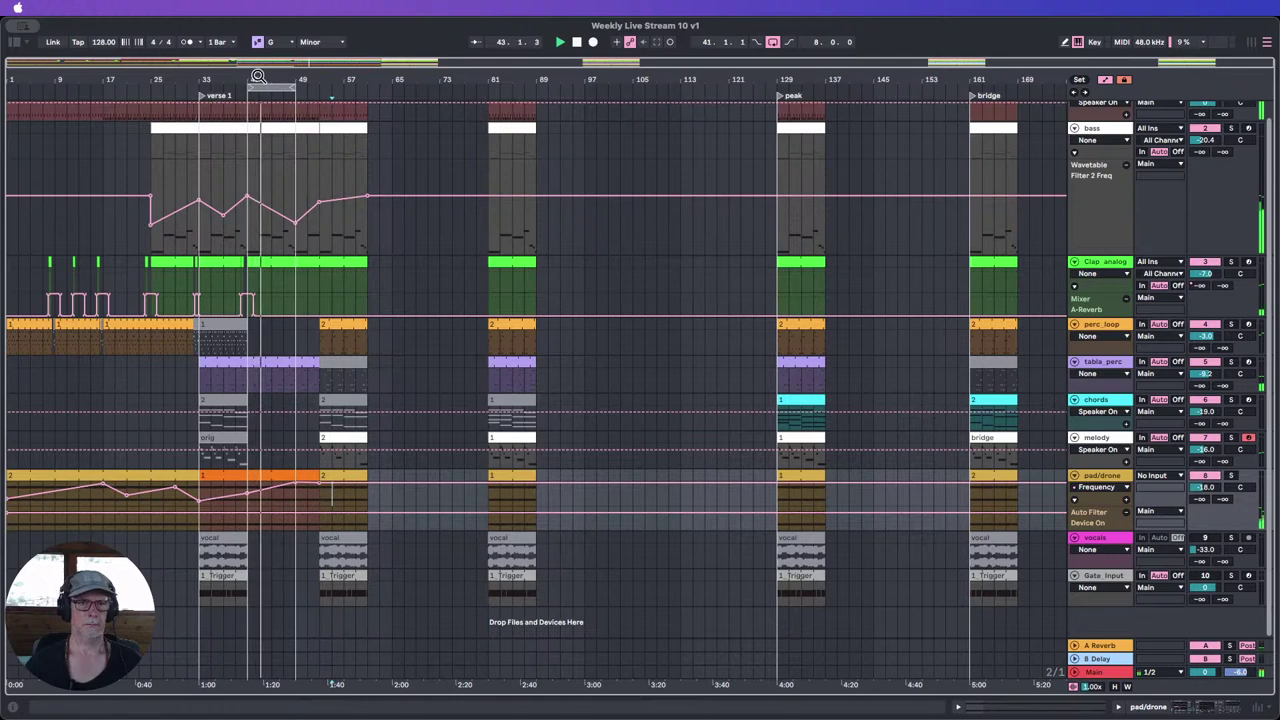
drag(259, 80, 335, 93)
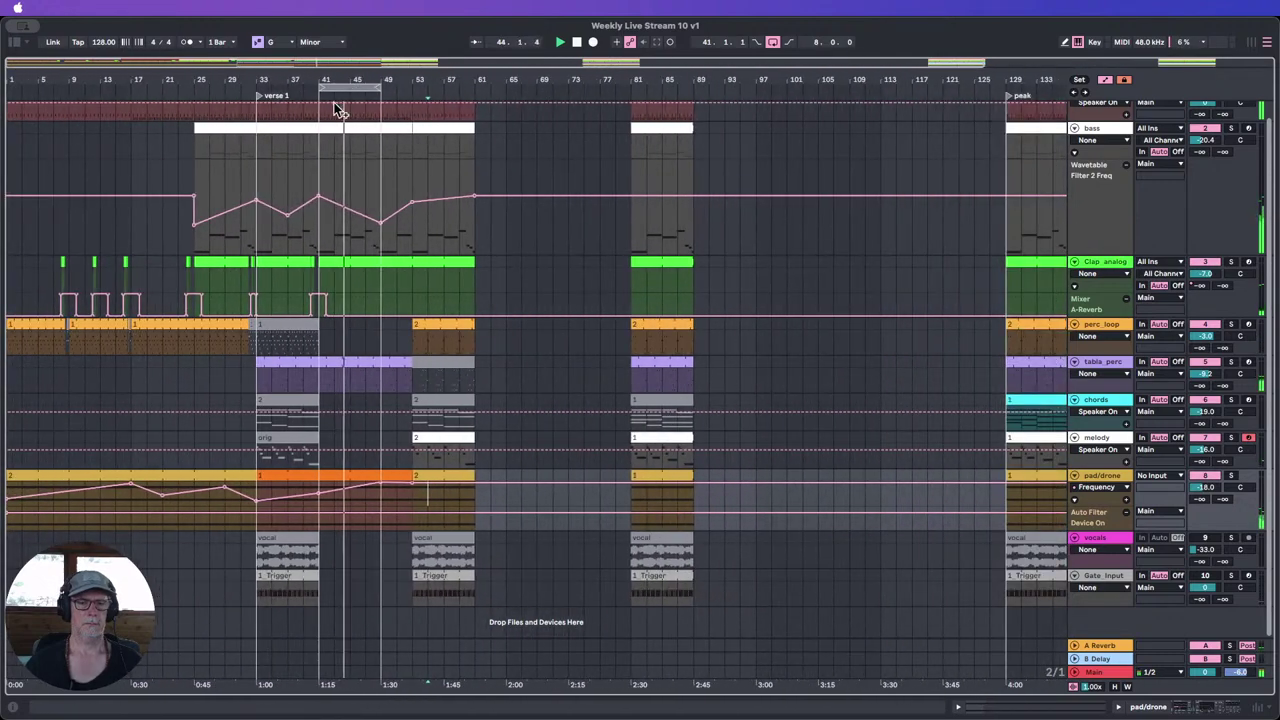
scroll(405, 215, up, 1)
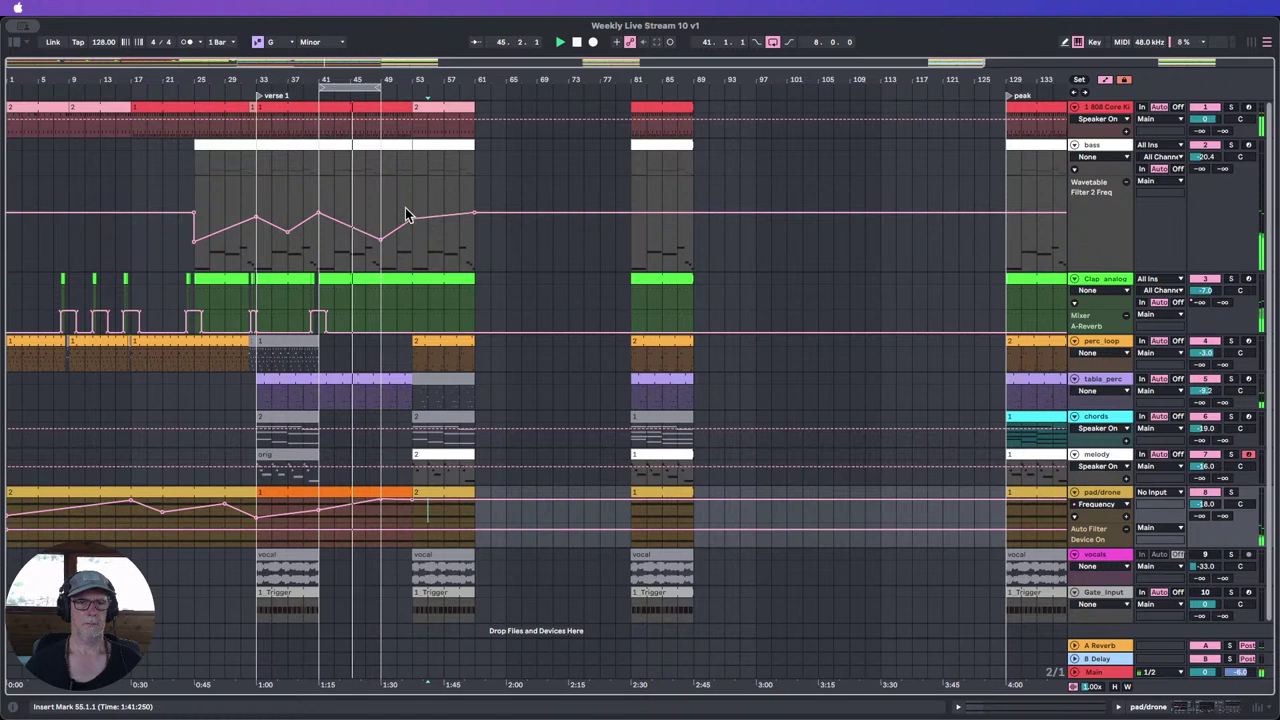
click(382, 251)
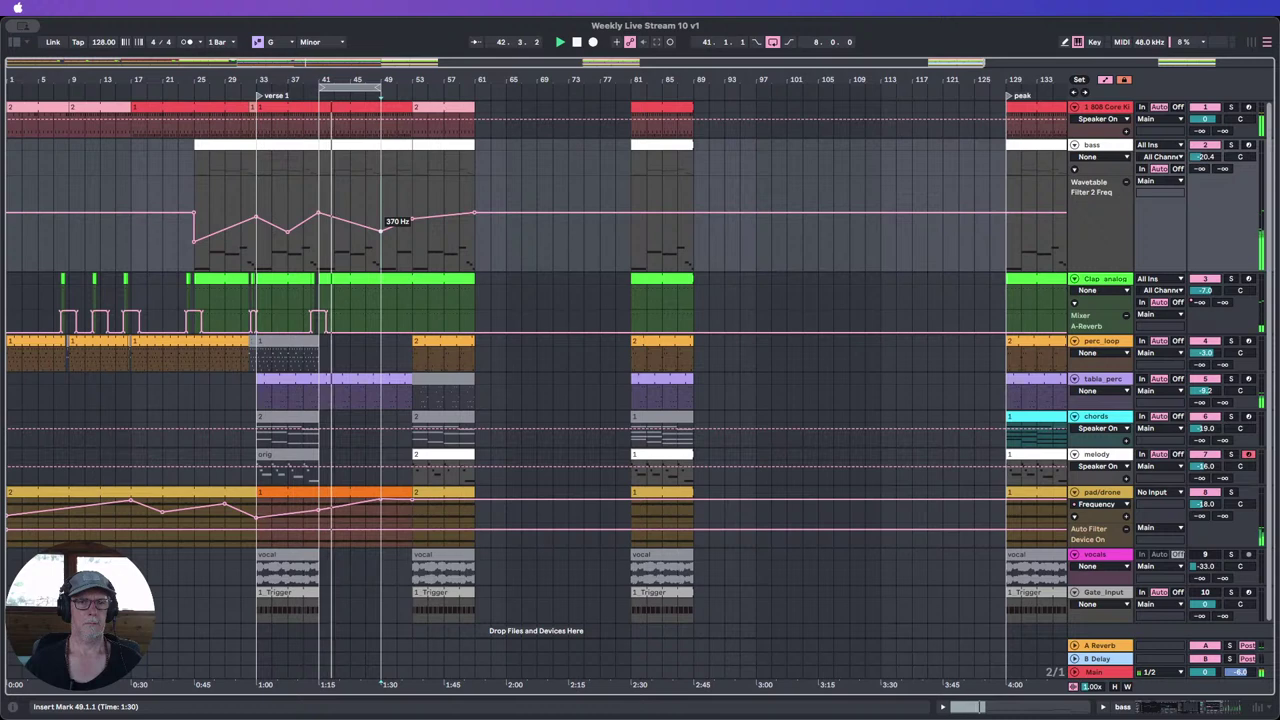
click(556, 387)
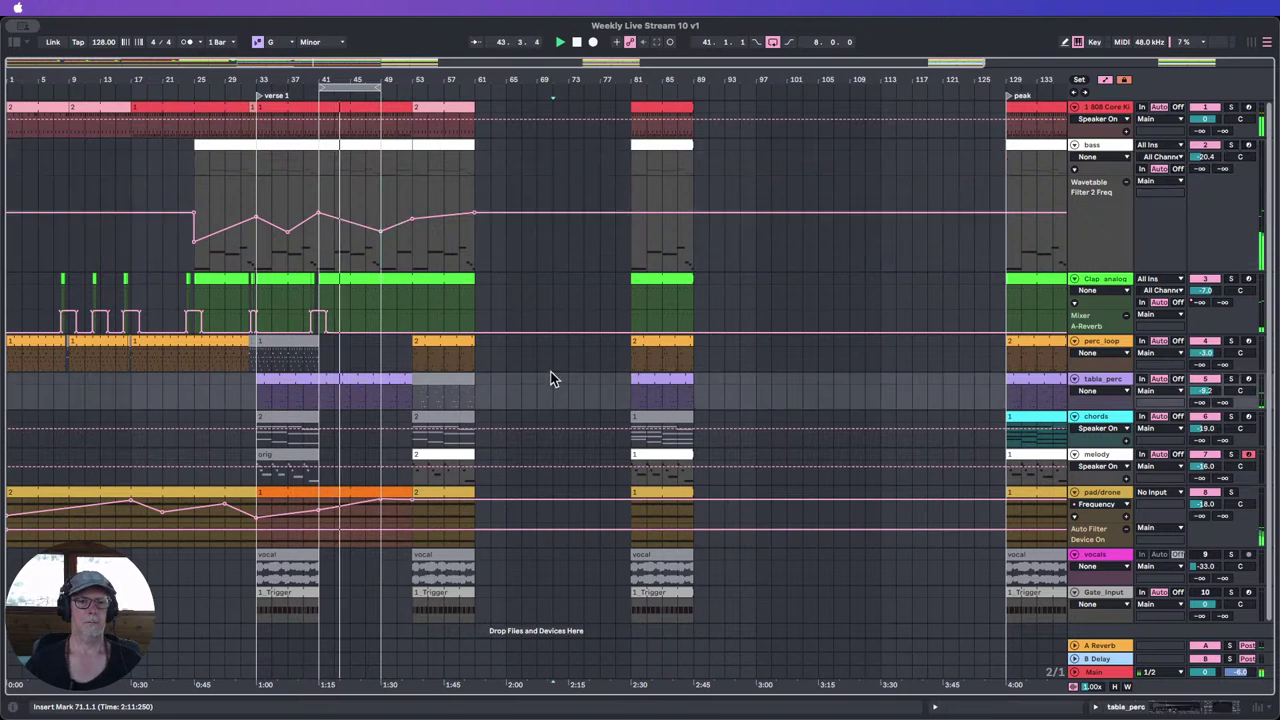
Step: Try moving the melody clip from bar 53 to bar 49, and return it to bar 53
scroll(558, 373, down, 1)
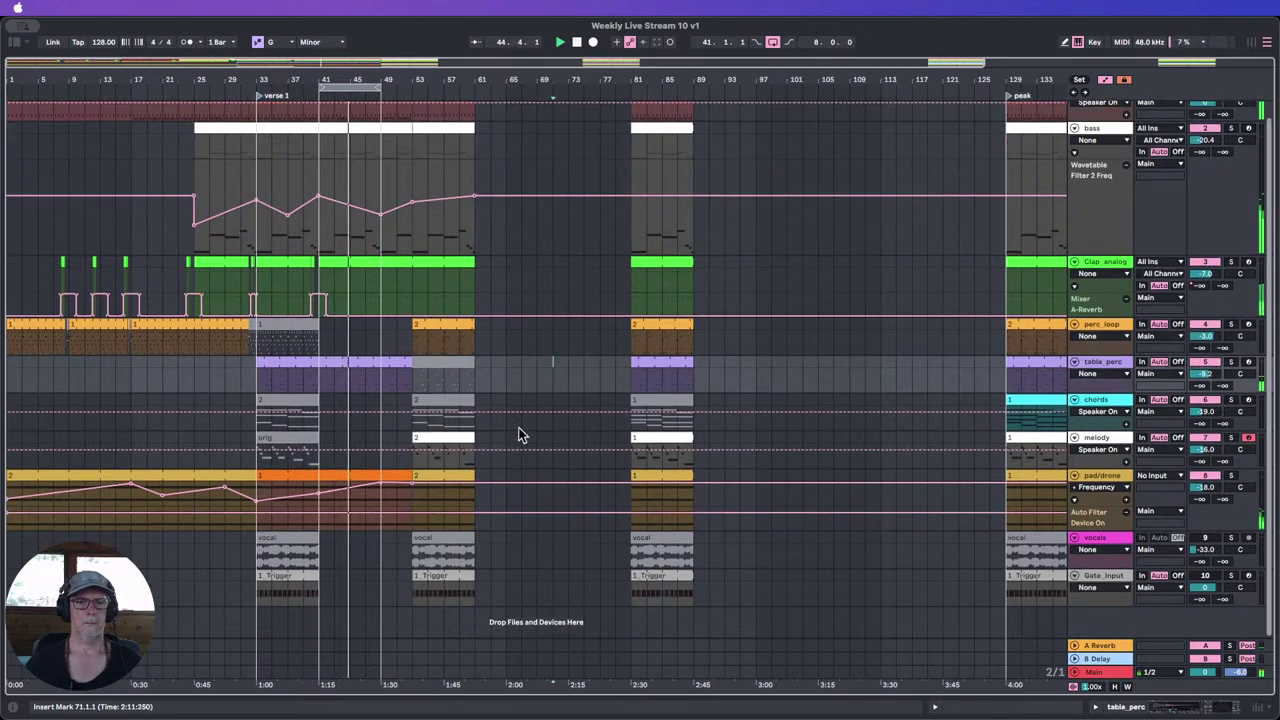
click(432, 438)
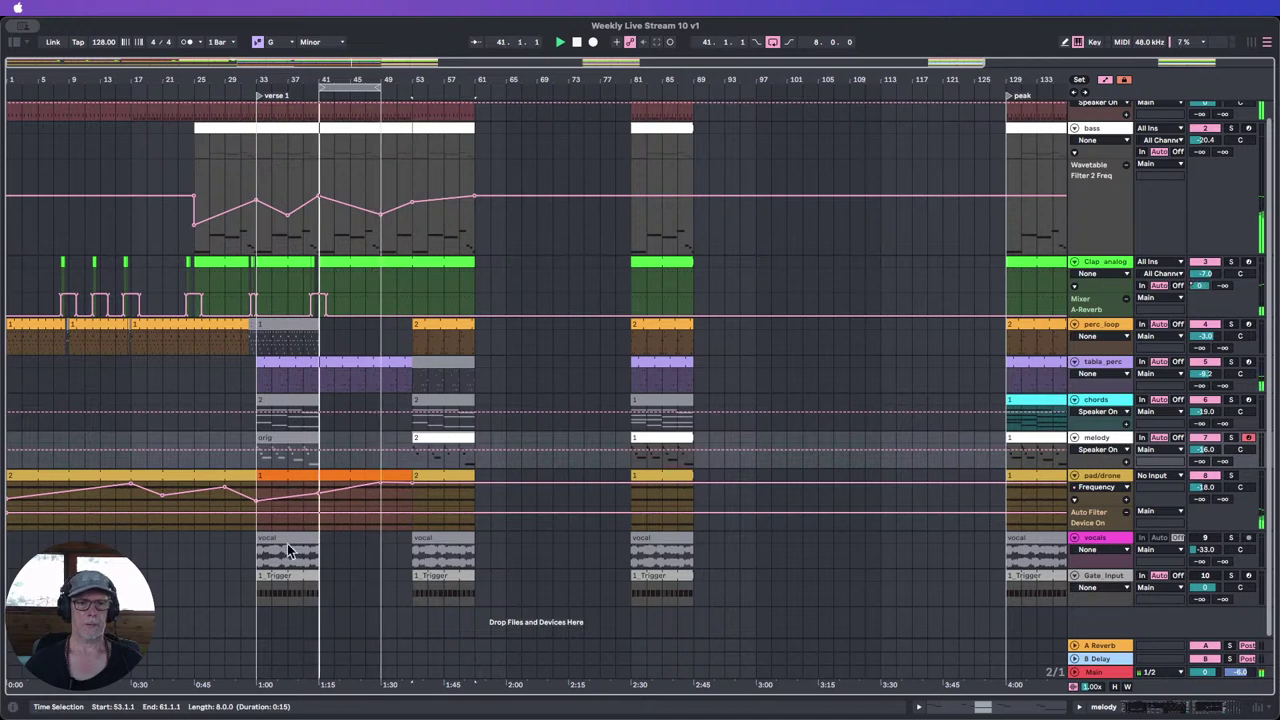
drag(435, 440, 397, 438)
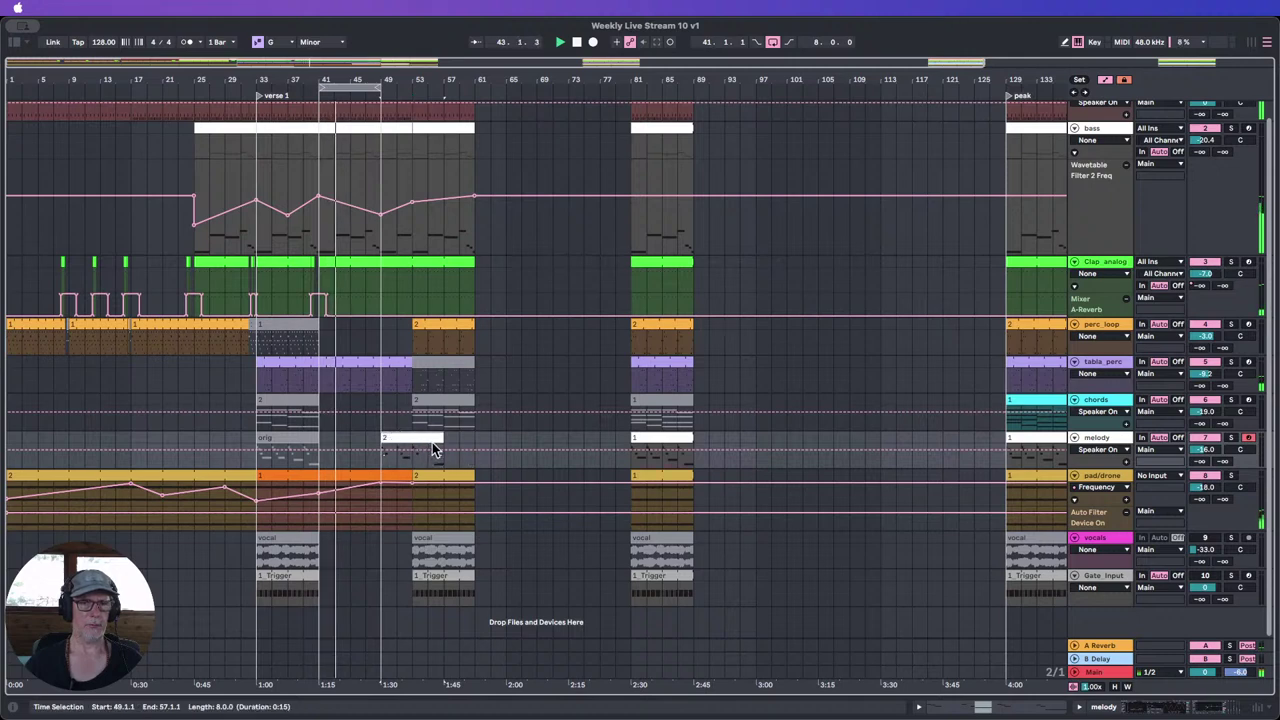
click(419, 439)
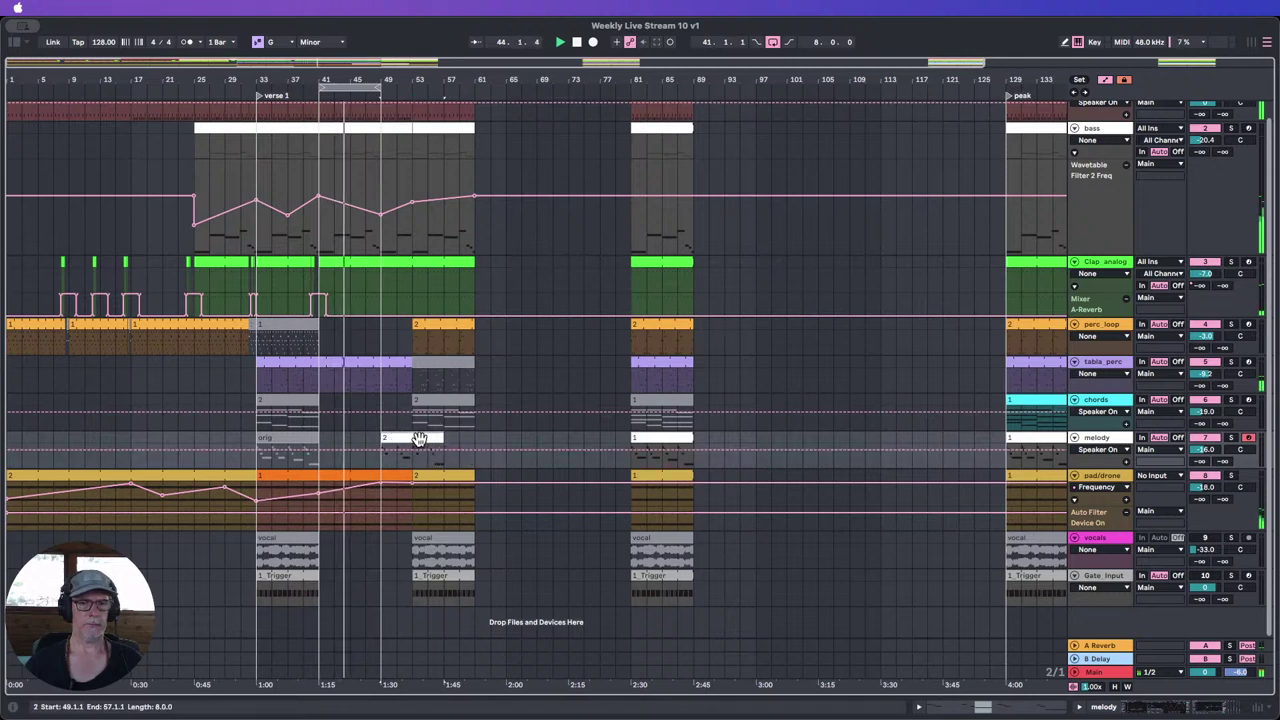
drag(419, 439, 451, 440)
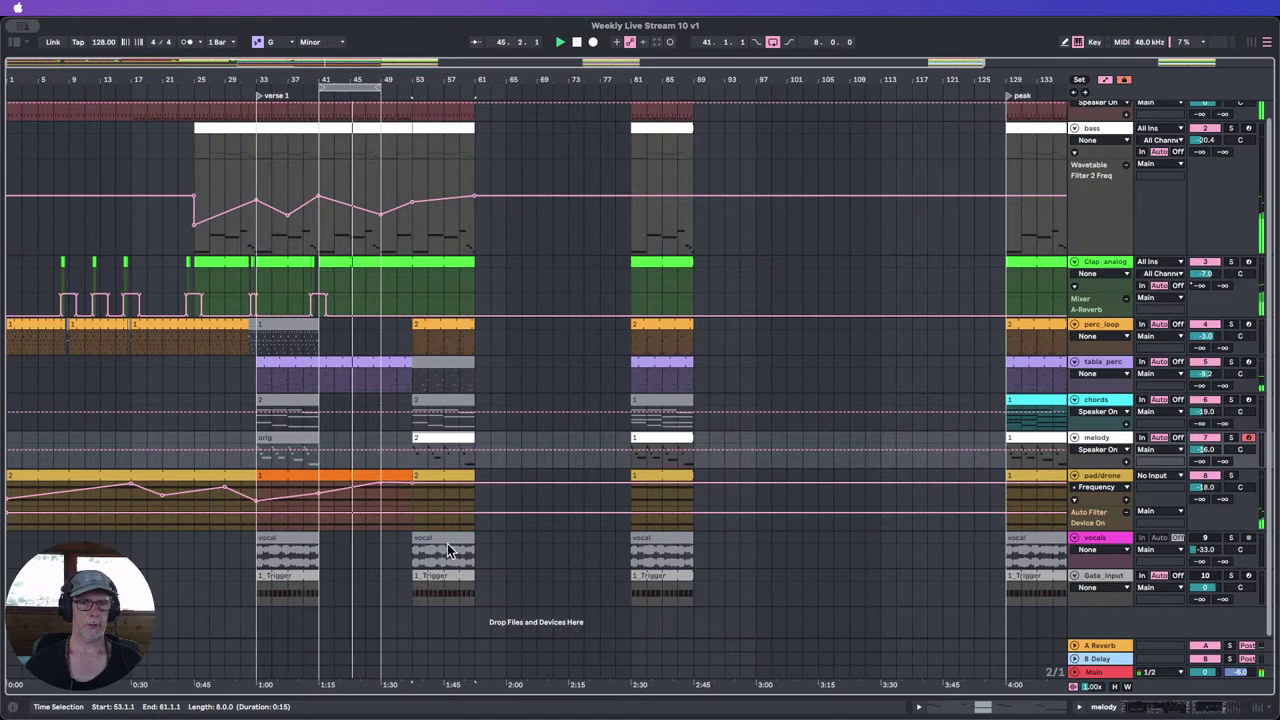
Step: Select the clips from bar 53 to bar 61 on all tracks and move them to start at bar 57
click(447, 578)
scroll(455, 500, up, 1)
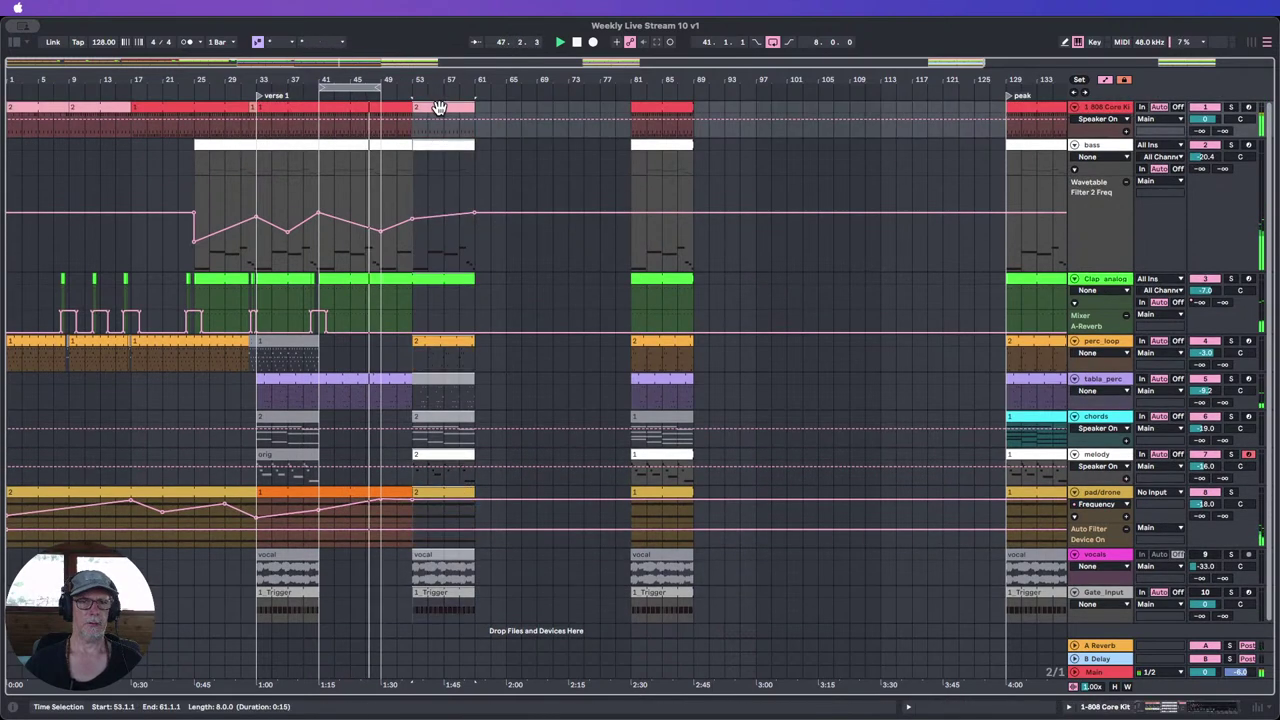
drag(437, 107, 468, 107)
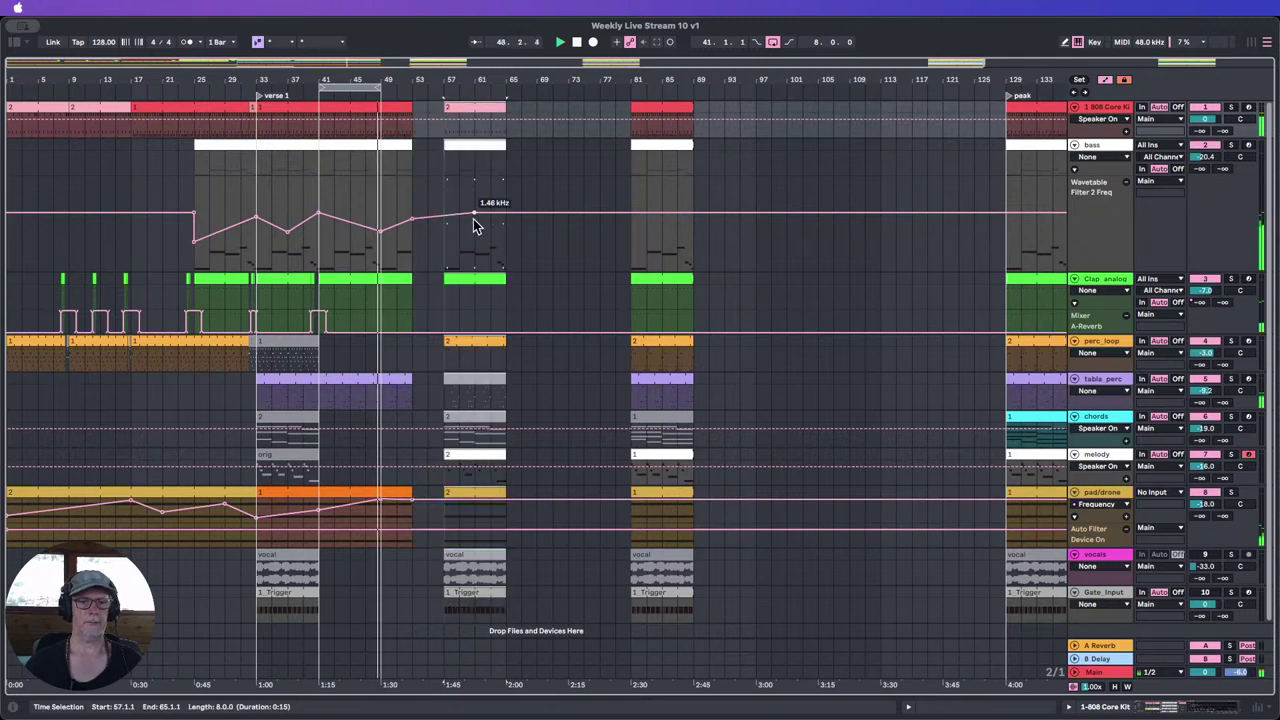
Step: Extend the 808 Core Kit, bass, Clap_analog, tabla_perc and pad/drone verse clips from bar 53 to bar 57
drag(408, 105, 437, 143)
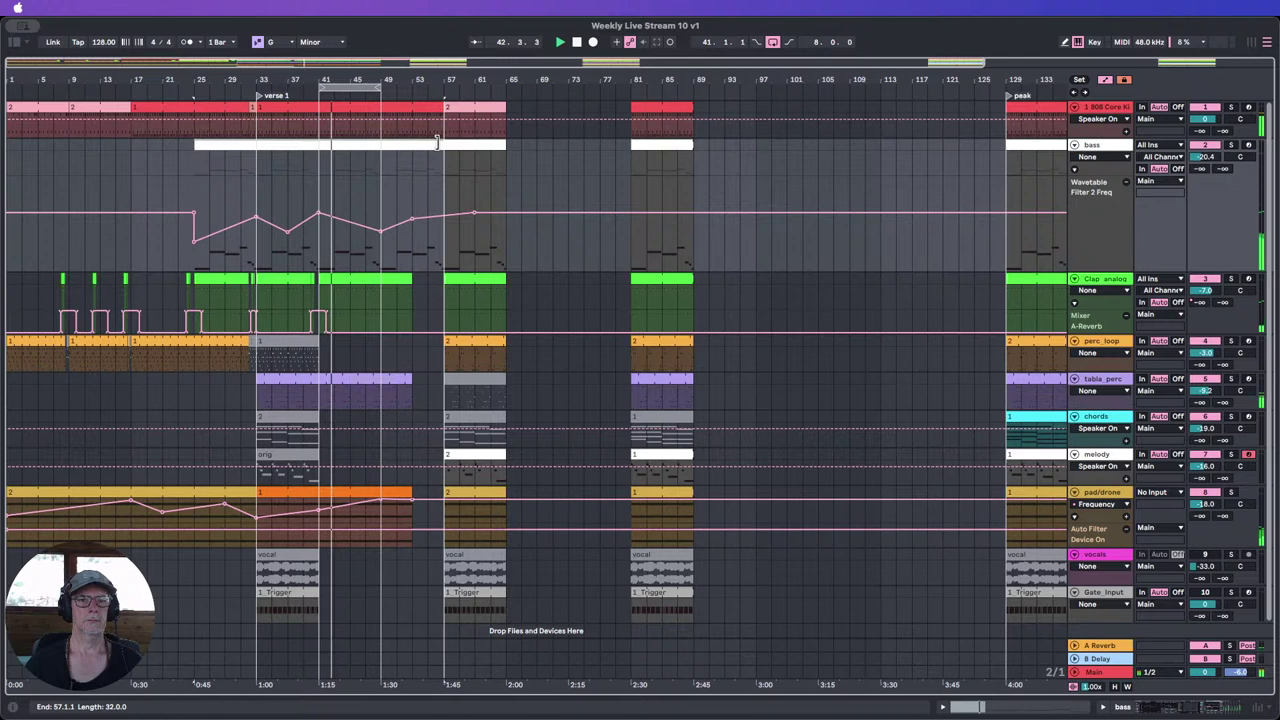
drag(408, 279, 444, 279)
drag(406, 381, 444, 381)
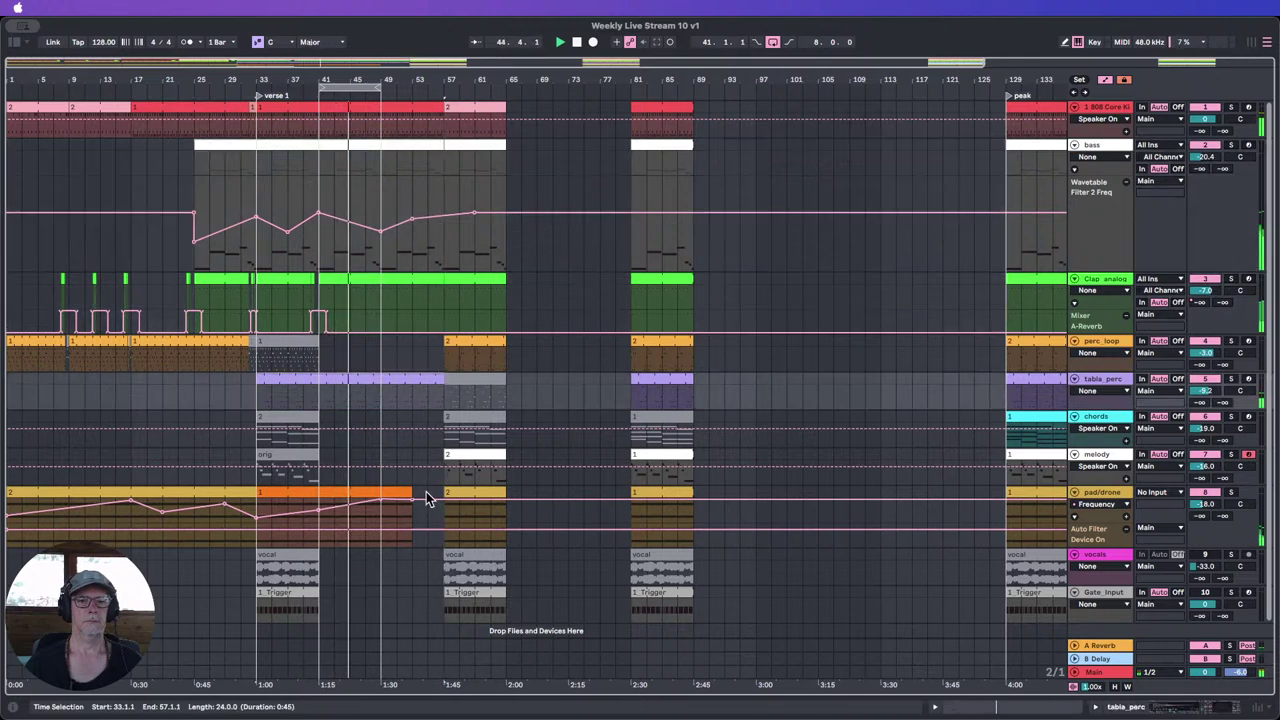
drag(407, 488, 444, 489)
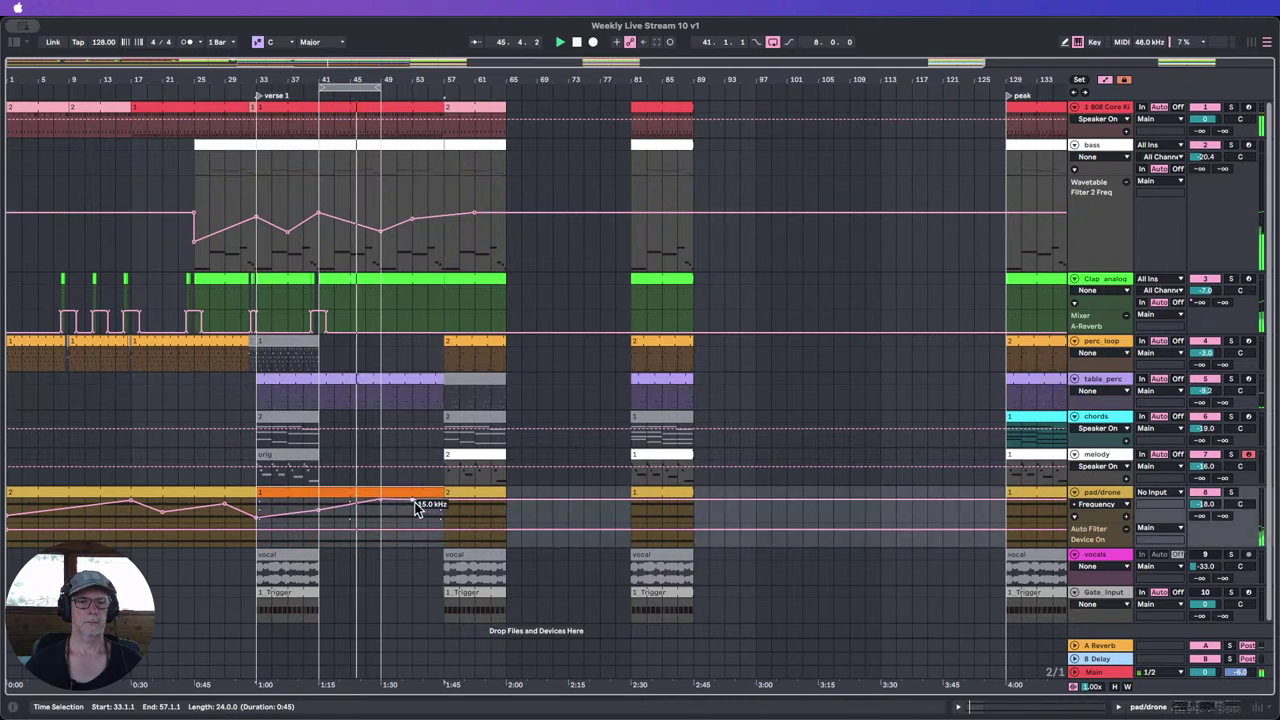
click(246, 508)
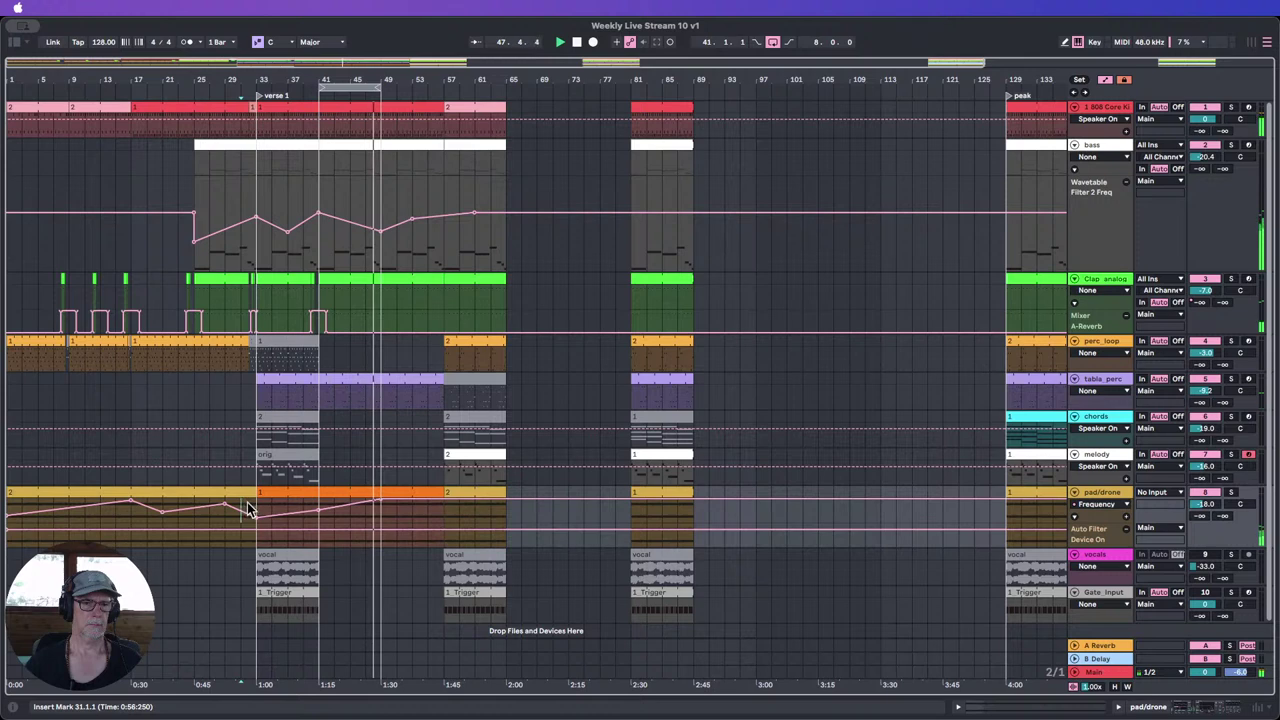
Step: Copy the pad/drone filter Frequency automation from bars 31–35 to bar 55, and delete the extra breakpoints so it falls from bar 49 to bar 57
drag(248, 508, 271, 509)
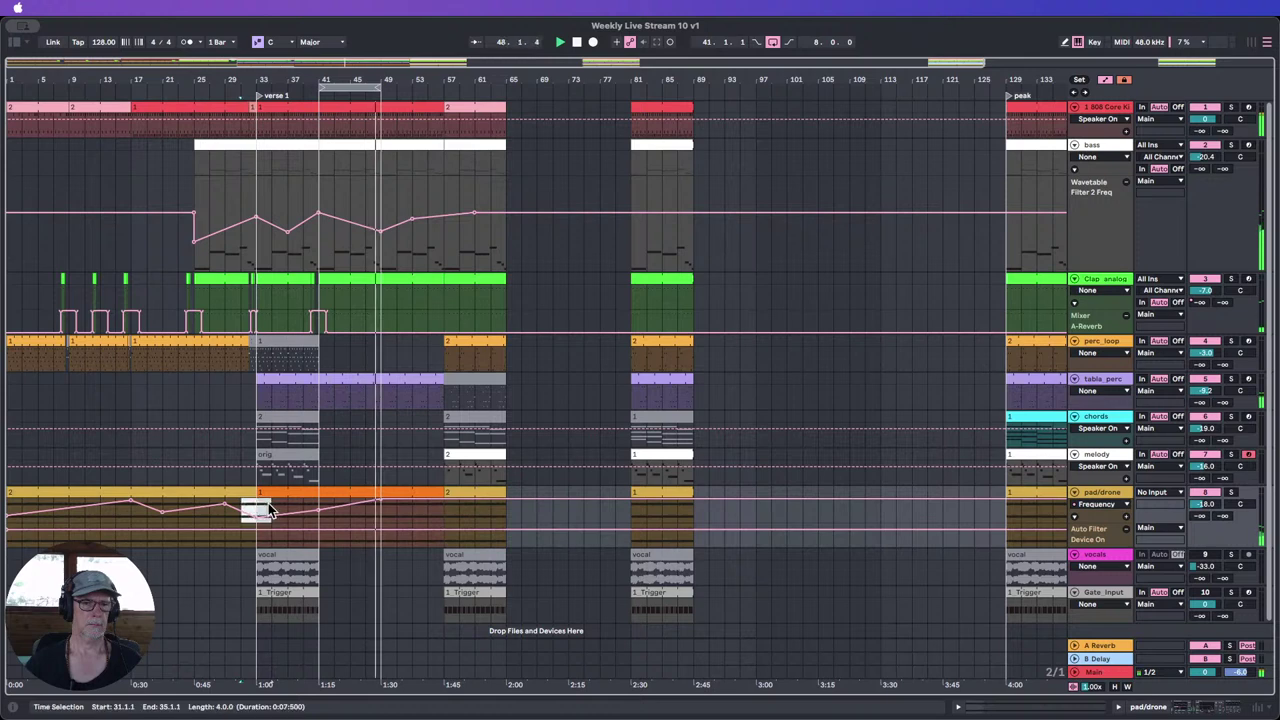
drag(430, 520, 459, 518)
click(425, 512)
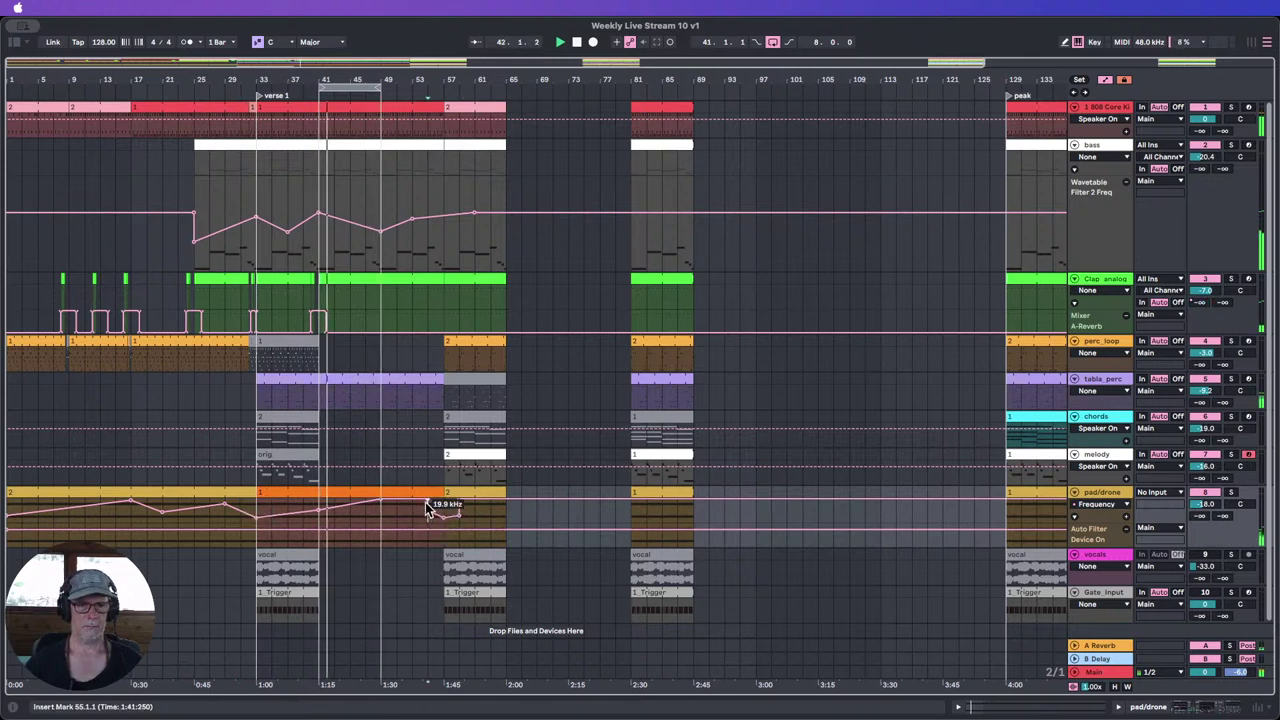
click(428, 500)
click(428, 514)
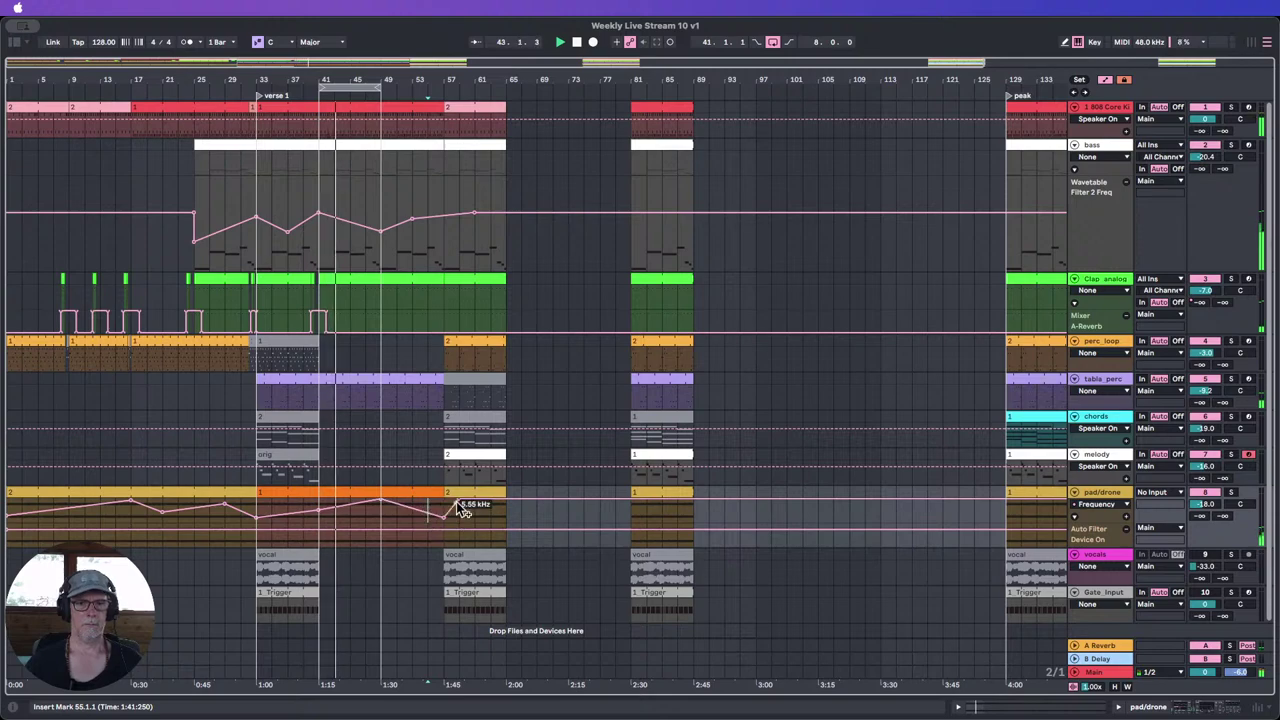
scroll(539, 508, down, 1)
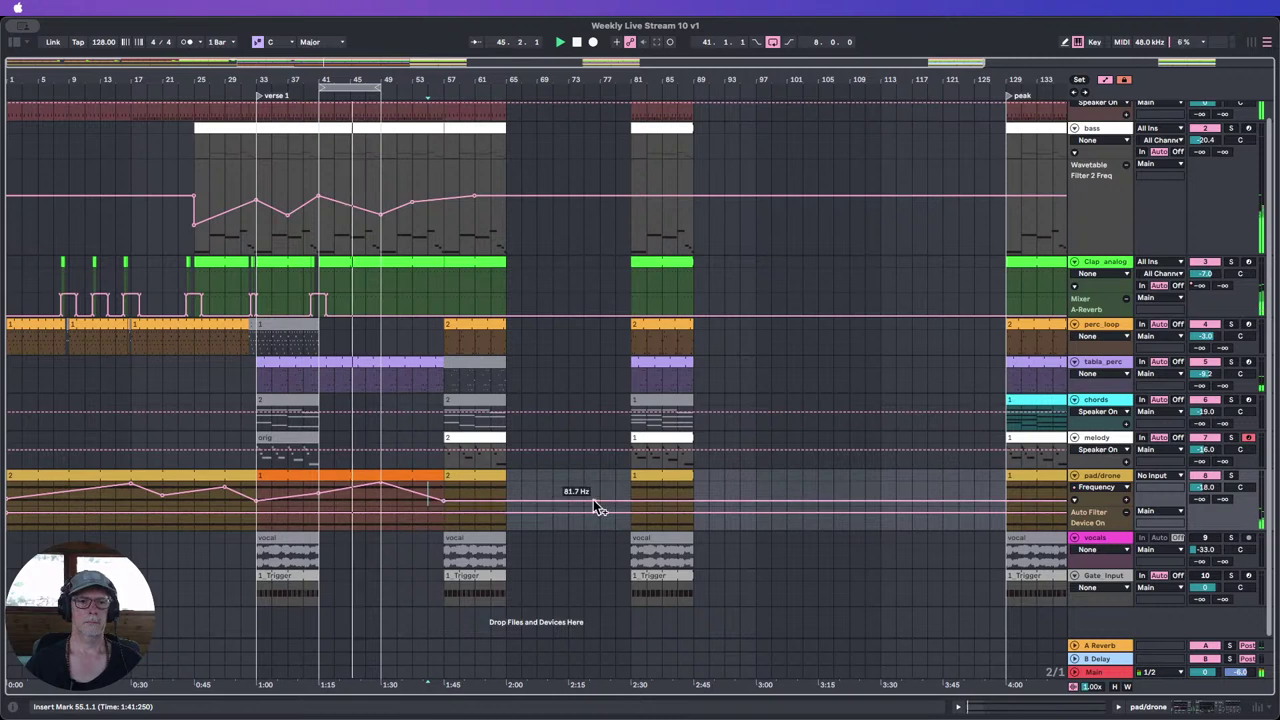
scroll(528, 472, up, 1)
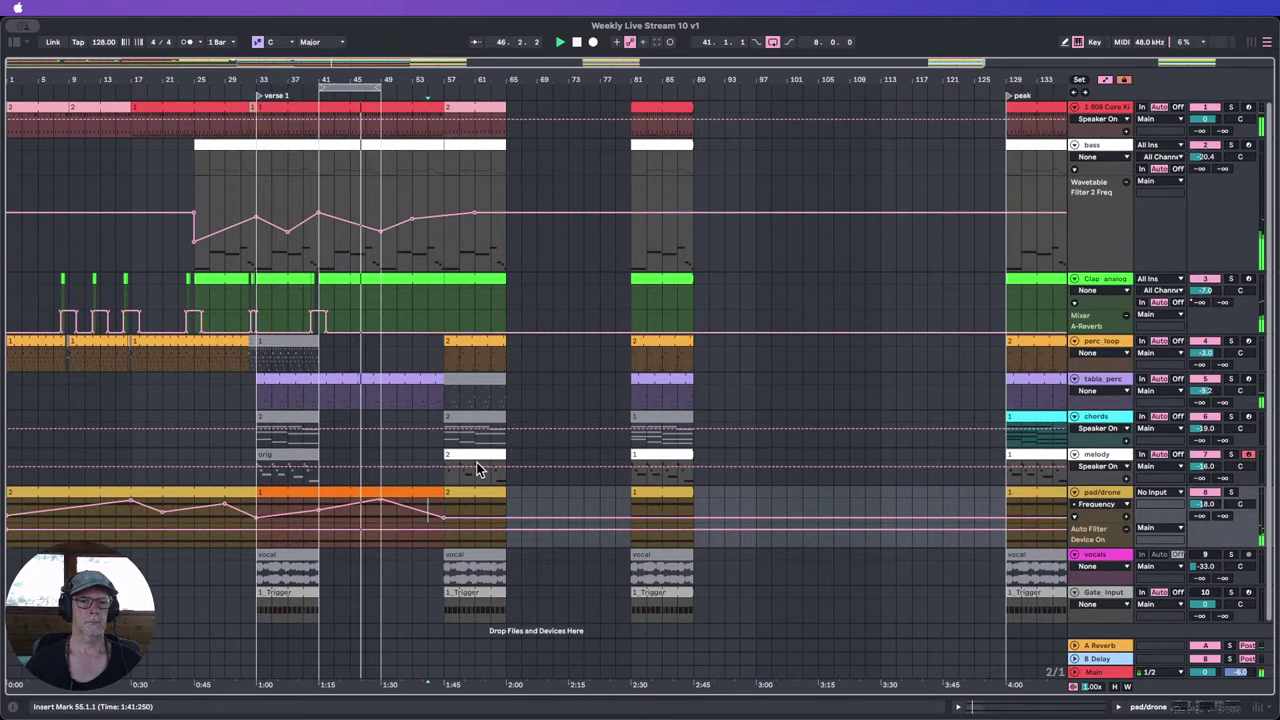
Step: Extend the start of the melody clip at bar 57 back to bar 49
drag(447, 454, 385, 455)
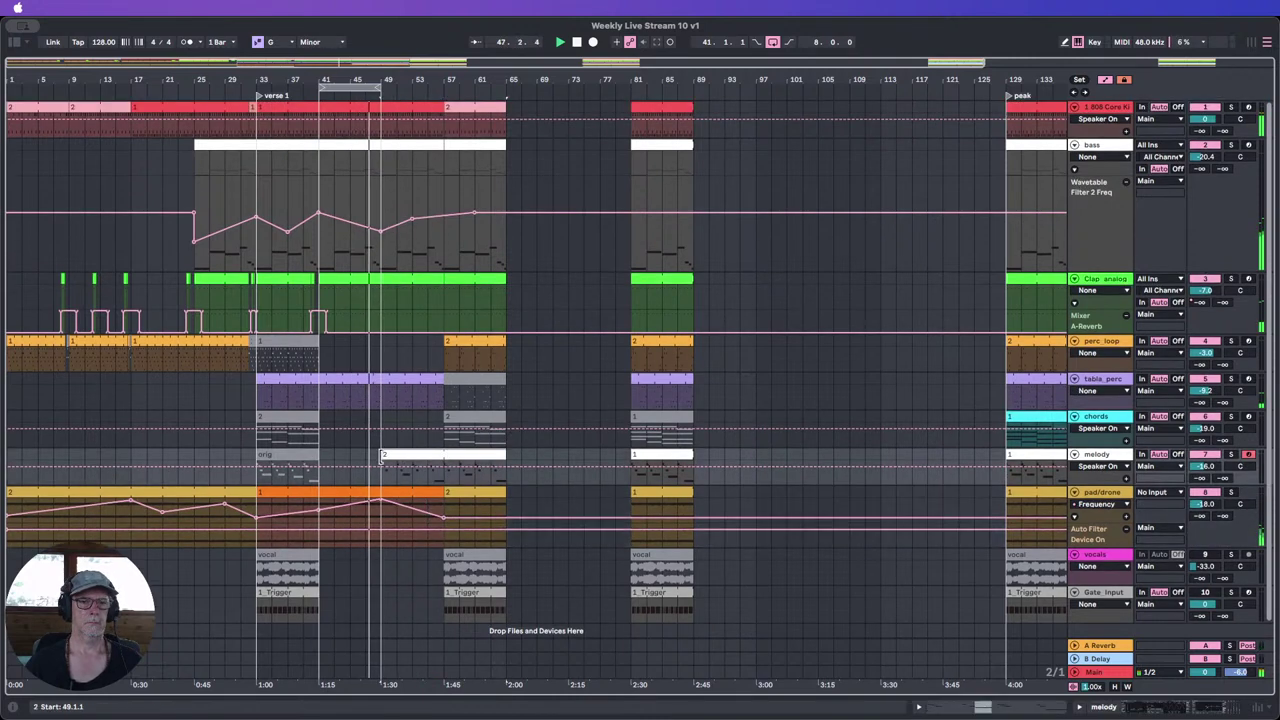
drag(366, 83, 446, 127)
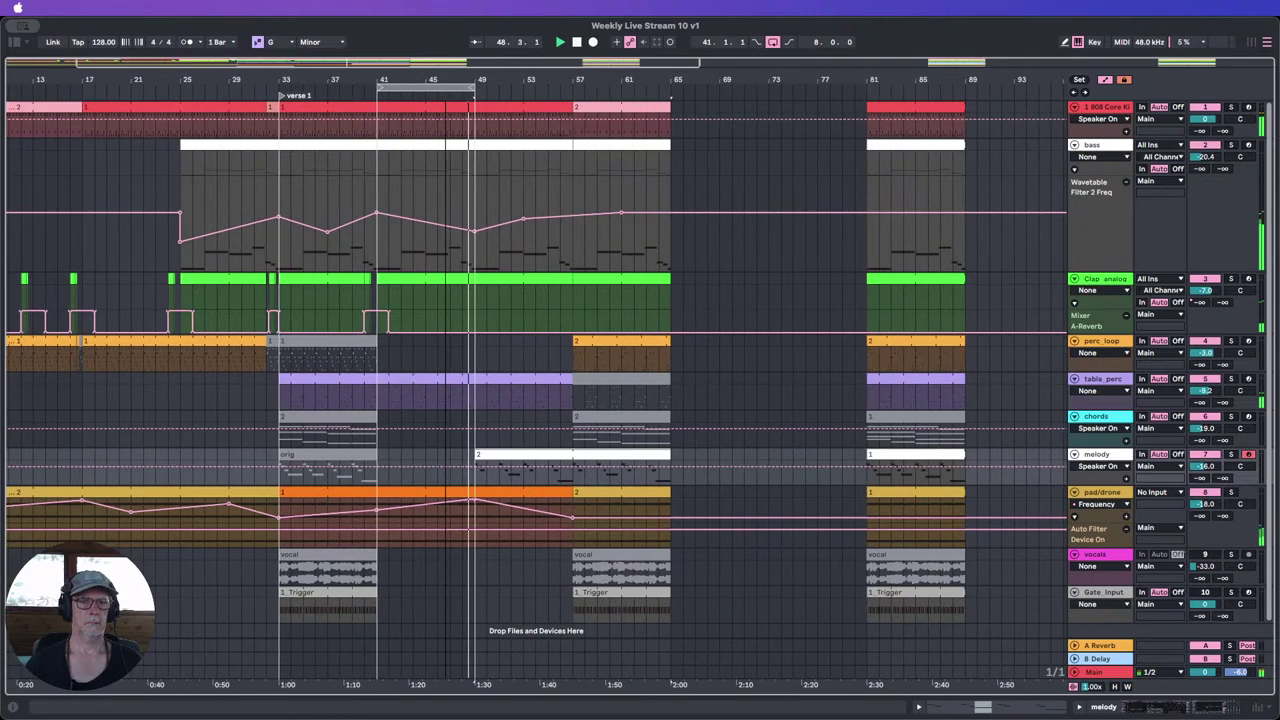
Step: Clear the Clap_analog clip between bars 48 and 49, and copy the short clap fill from bars 15–17 to bar 47
click(471, 306)
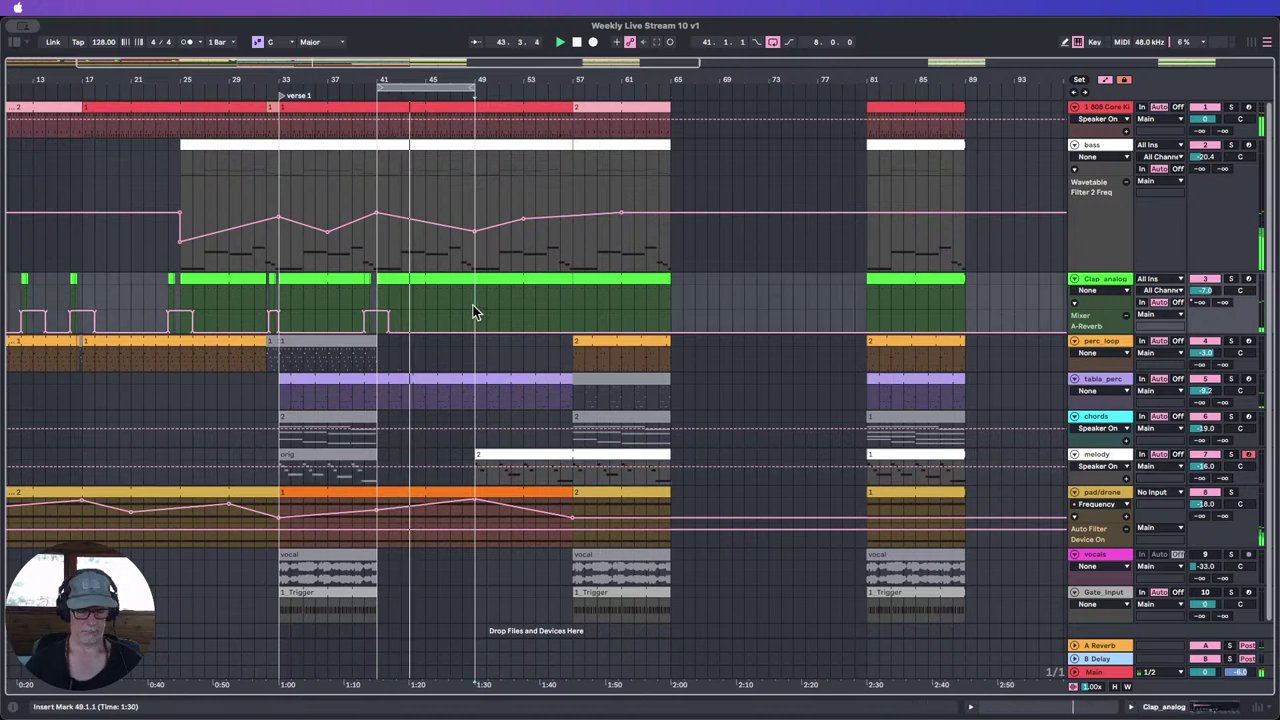
drag(473, 278, 461, 278)
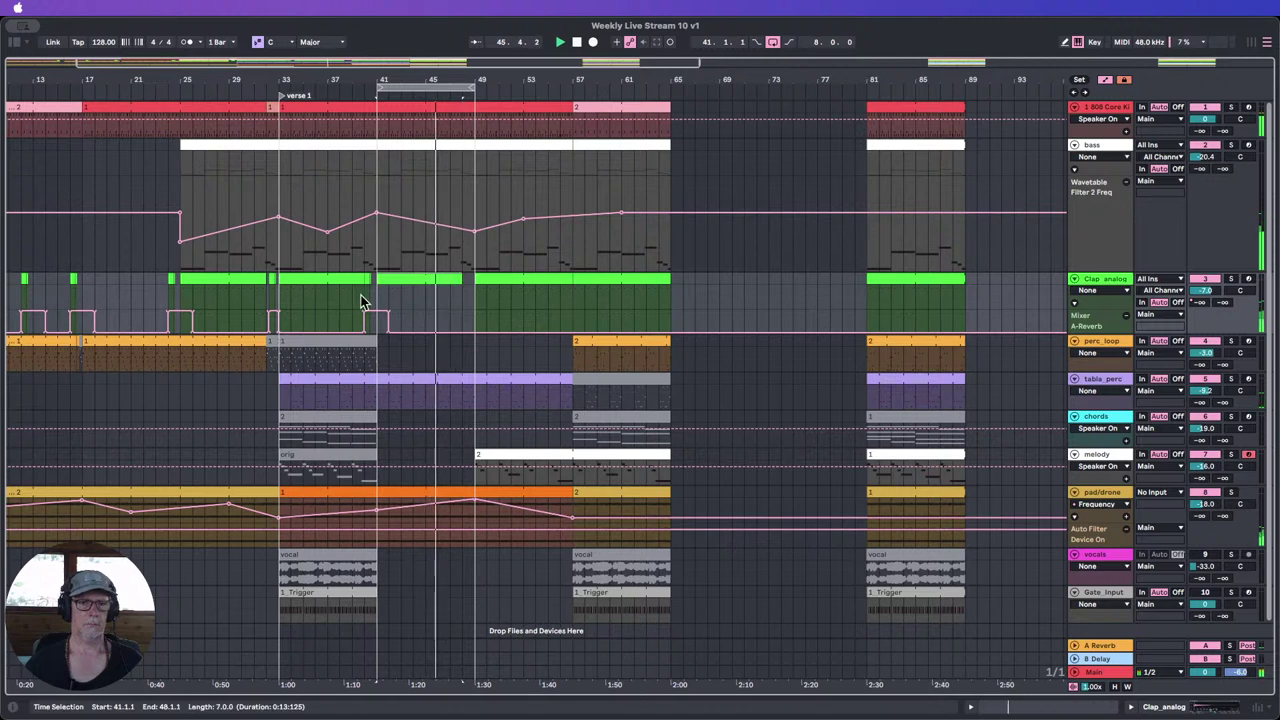
drag(372, 290, 390, 326)
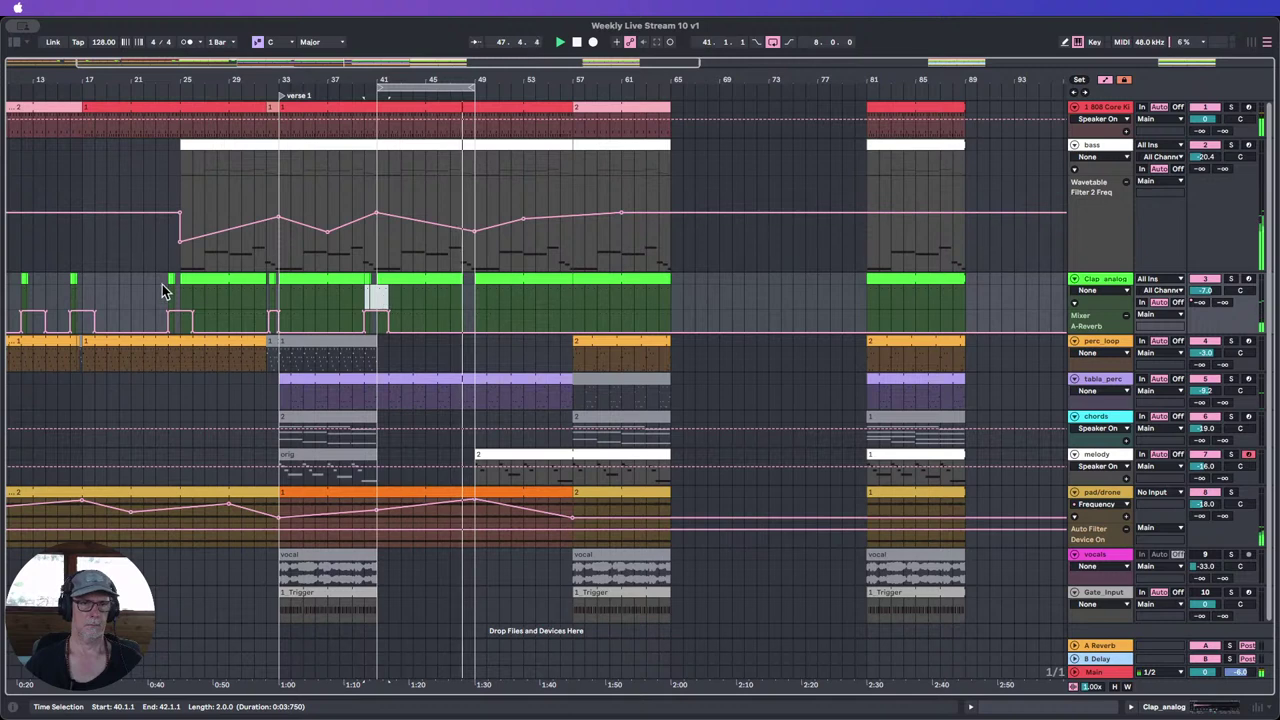
drag(63, 280, 88, 280)
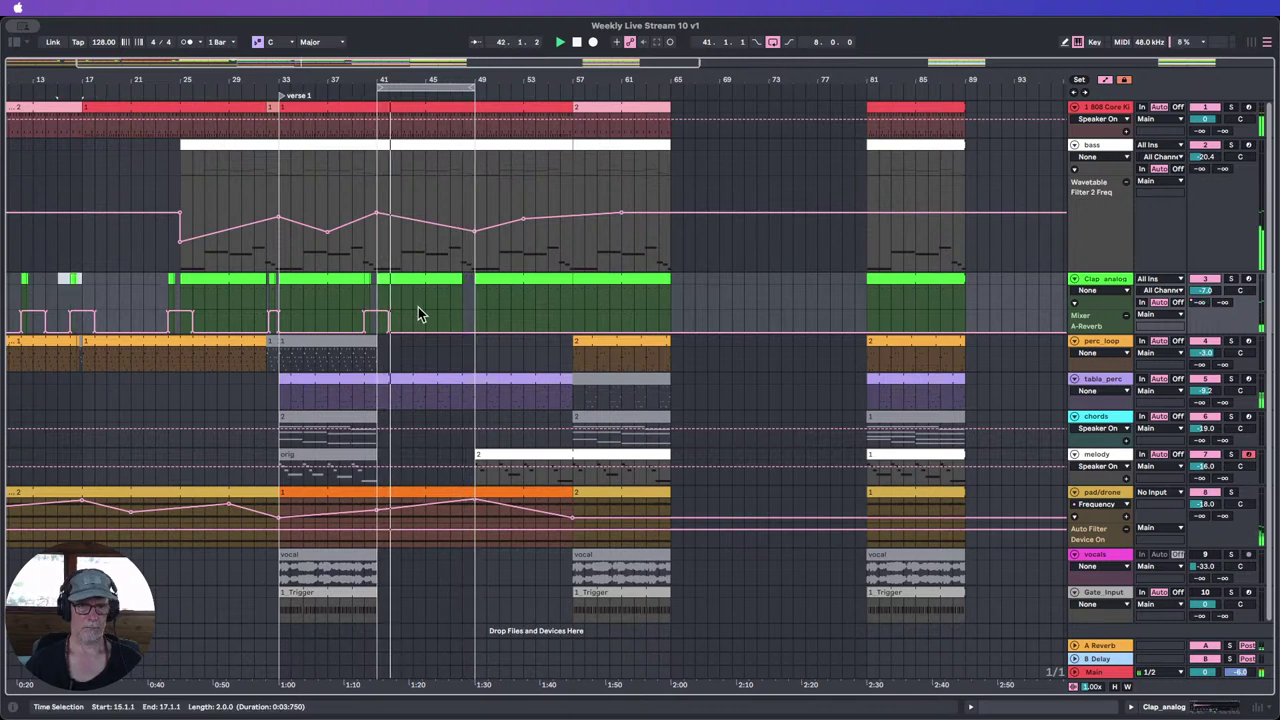
click(455, 302)
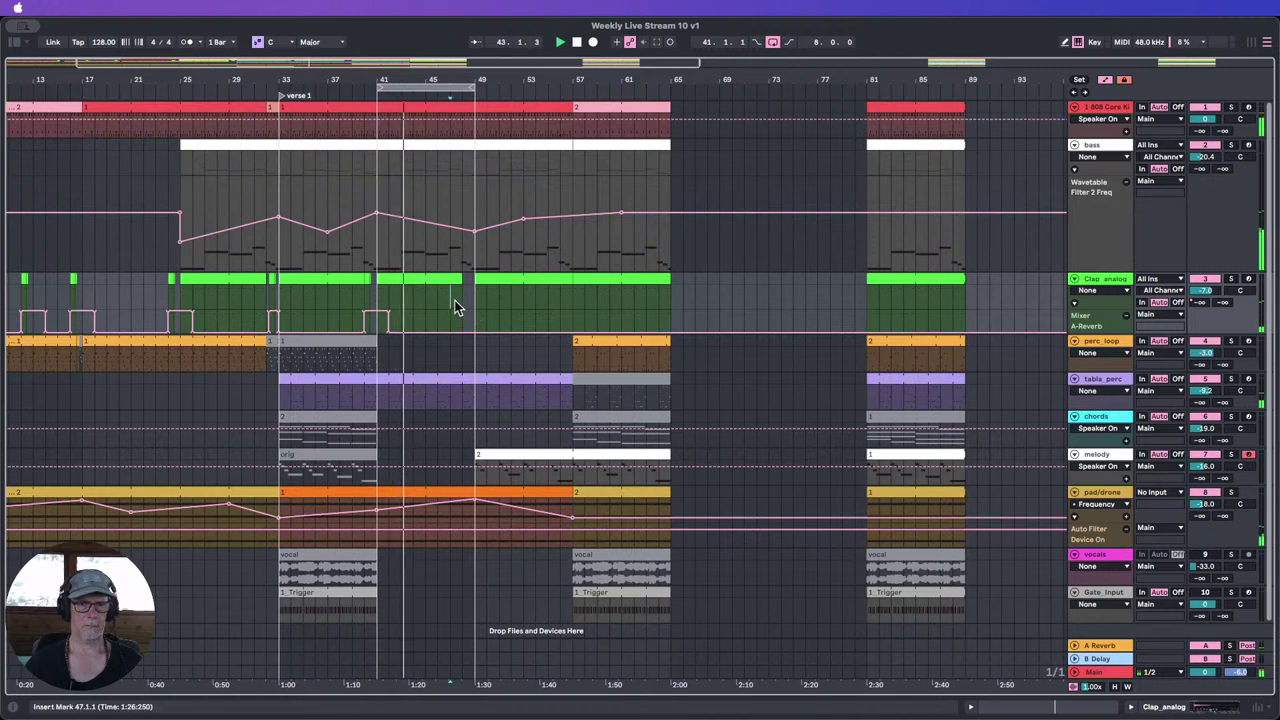
key(super+v)
Step: Copy the Clap_analog A-Reverb automation from bars 39–43 to bar 47, and move the loop to bars 45–53
drag(351, 316, 404, 322)
key(super+c)
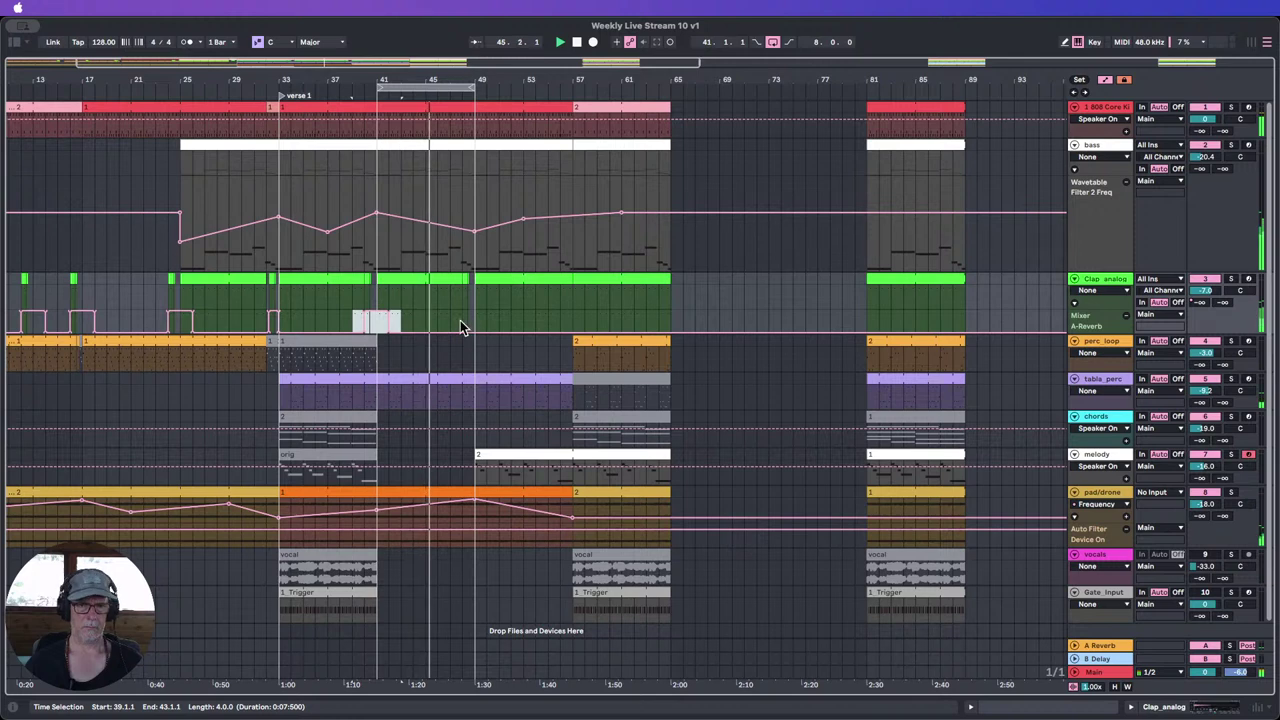
click(451, 320)
key(super+v)
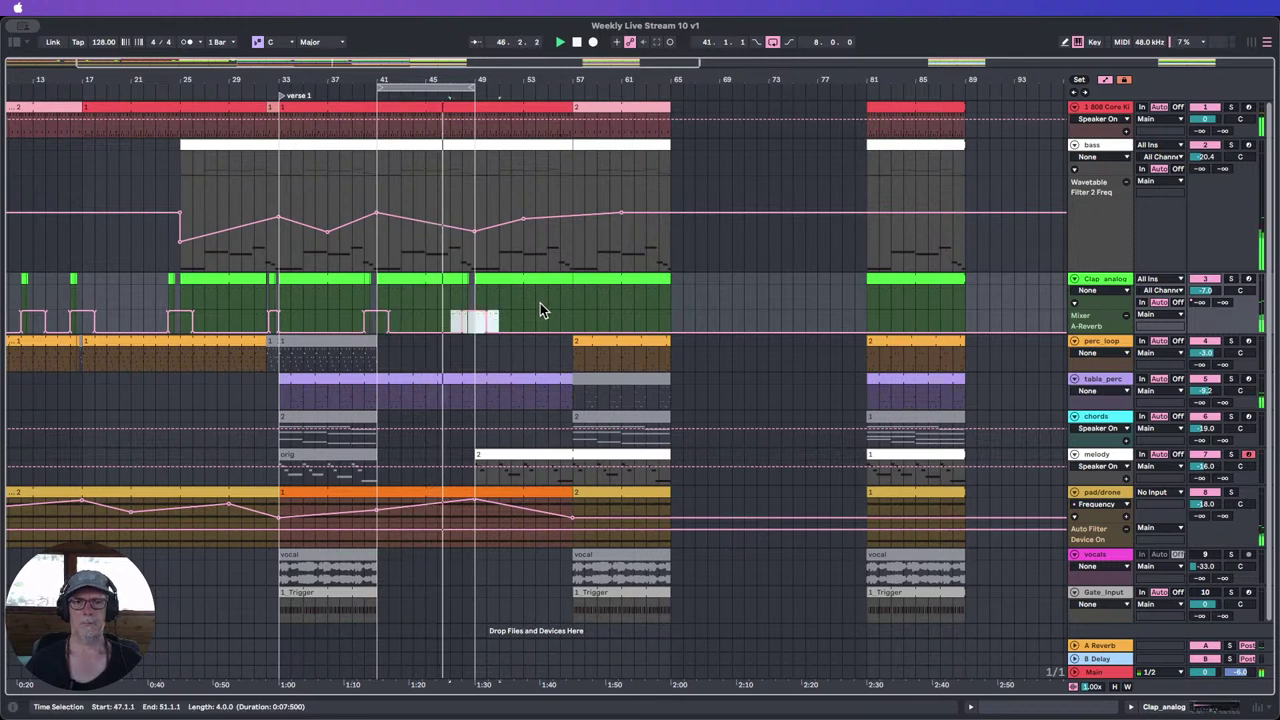
drag(384, 86, 433, 85)
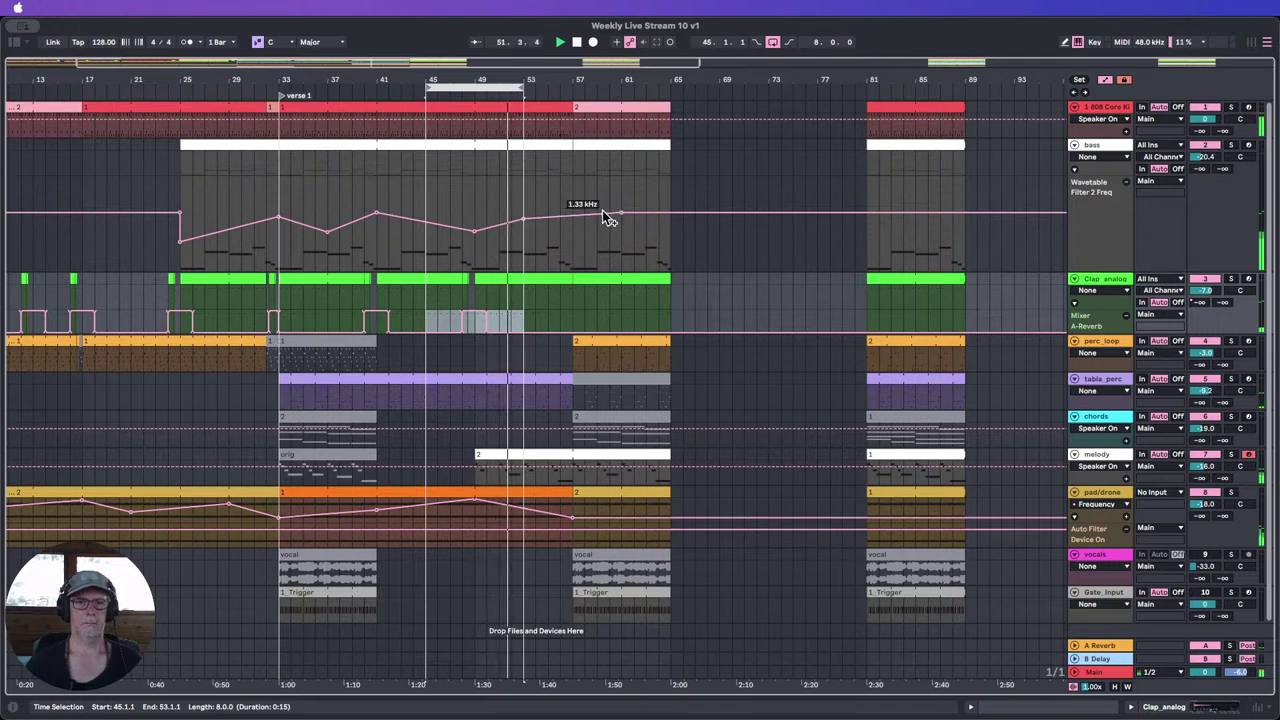
Step: Hide the automation lanes and deactivate the melody section from bar 51 to bar 53
click(493, 487)
click(498, 490)
click(498, 480)
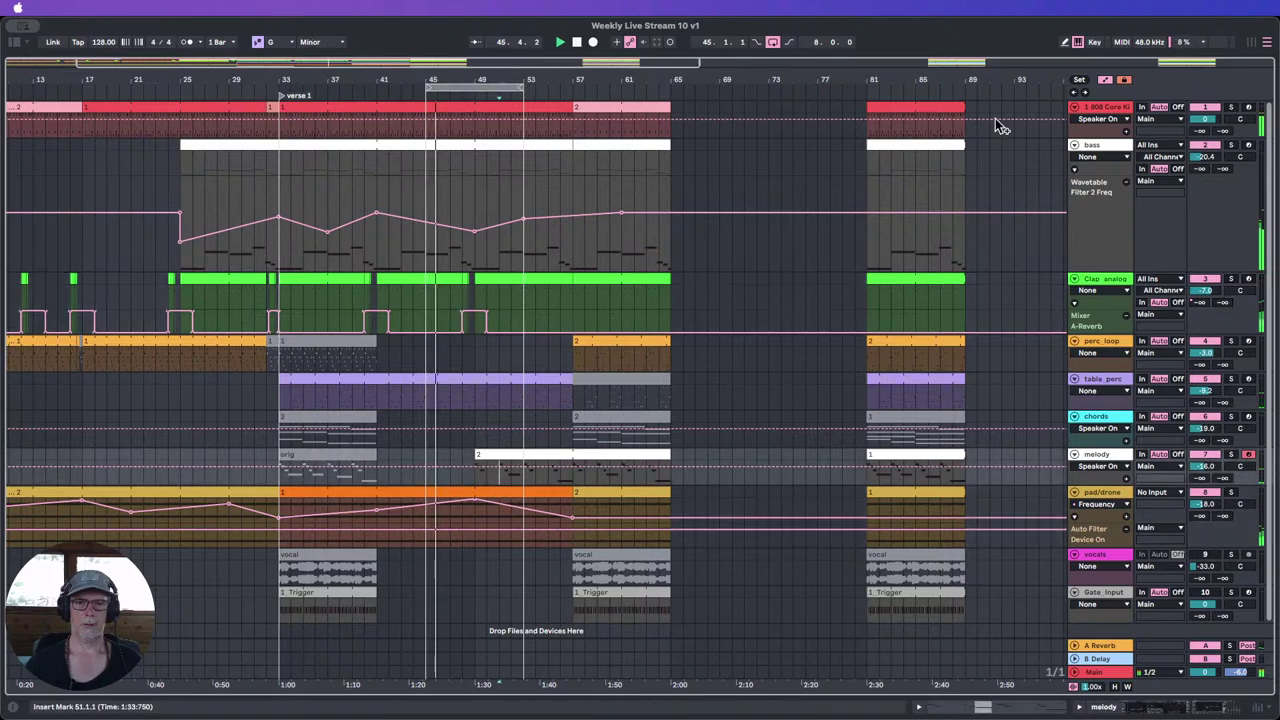
click(1105, 80)
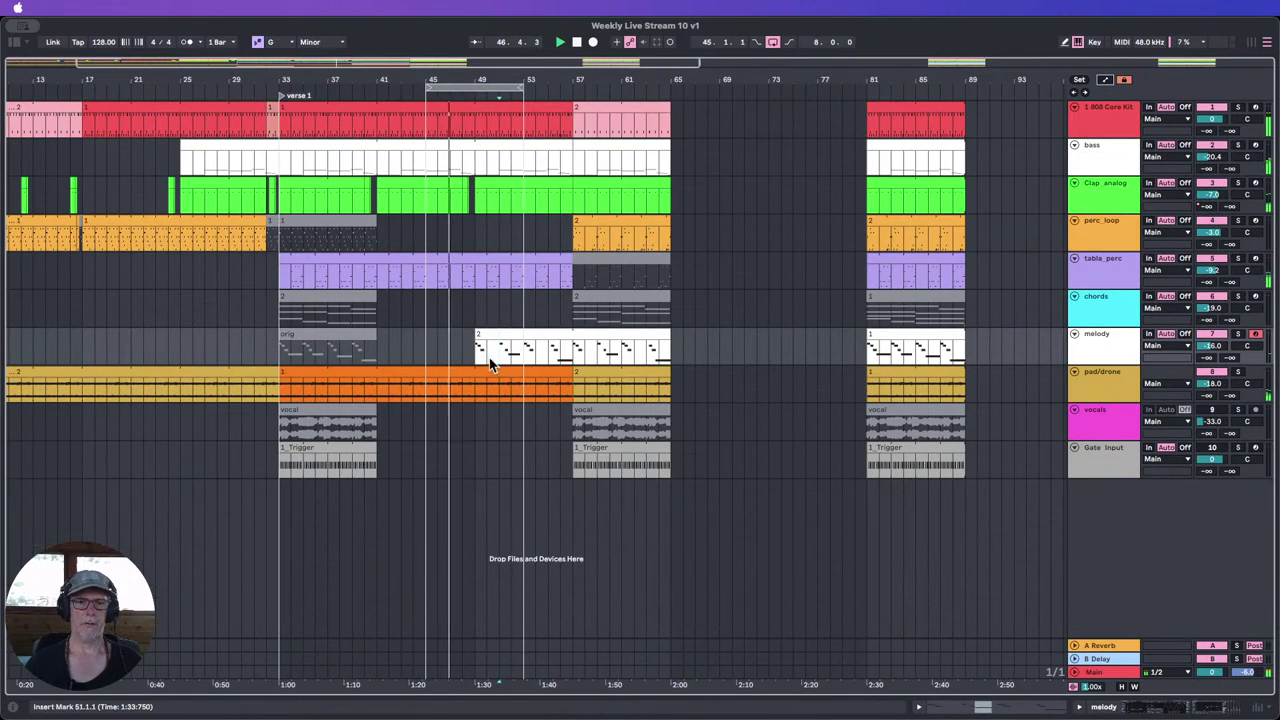
drag(492, 362, 516, 362)
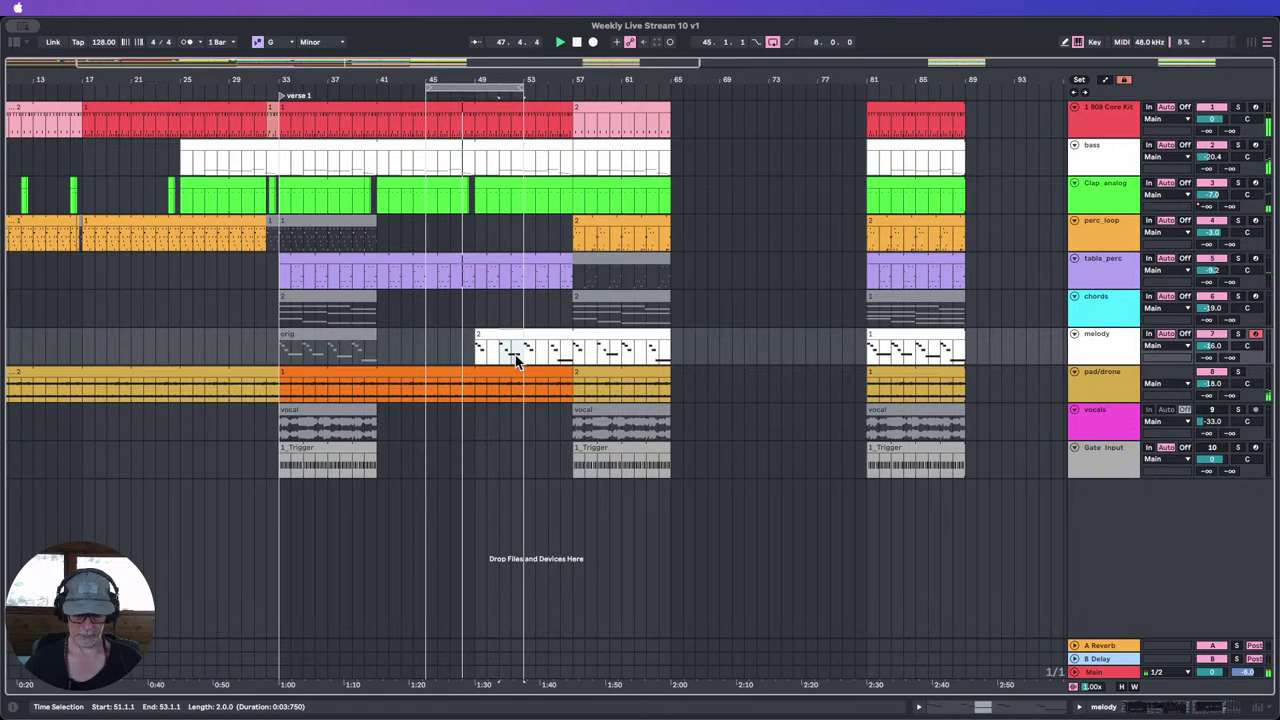
key(super+e)
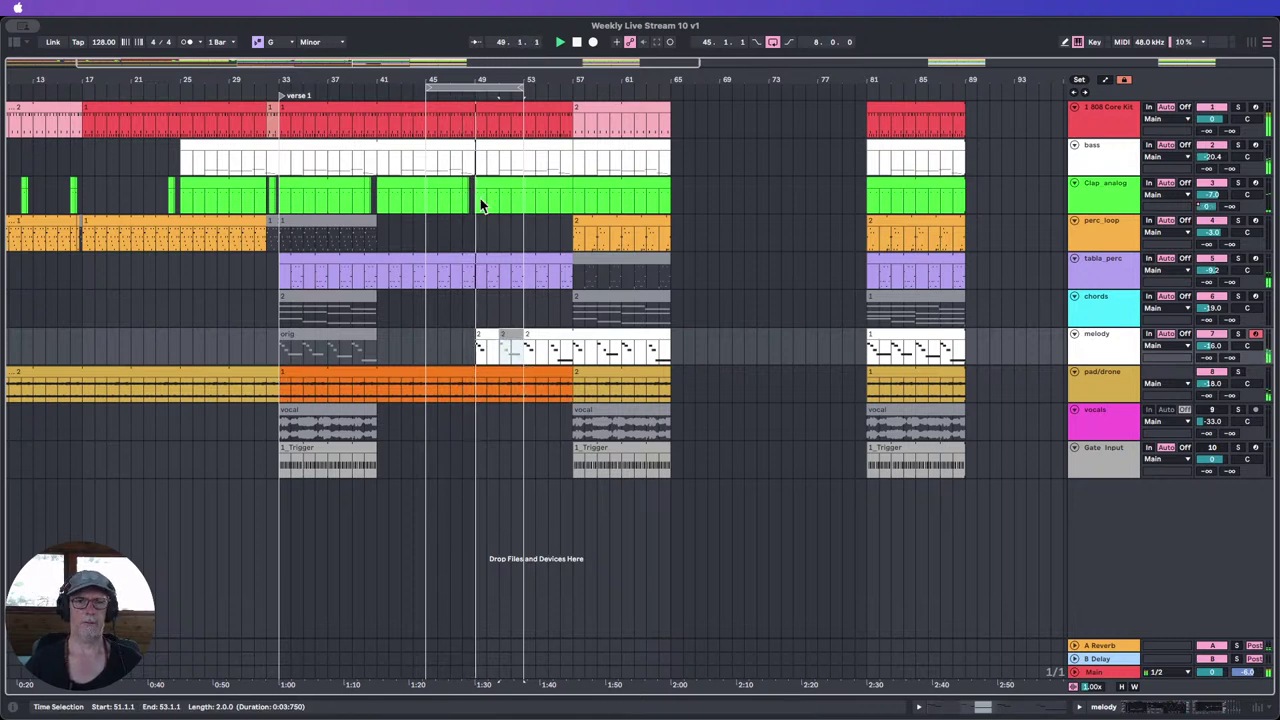
Step: Move the loop to bars 49–57 and deactivate the melody section from bar 55 to bar 57
drag(484, 88, 545, 82)
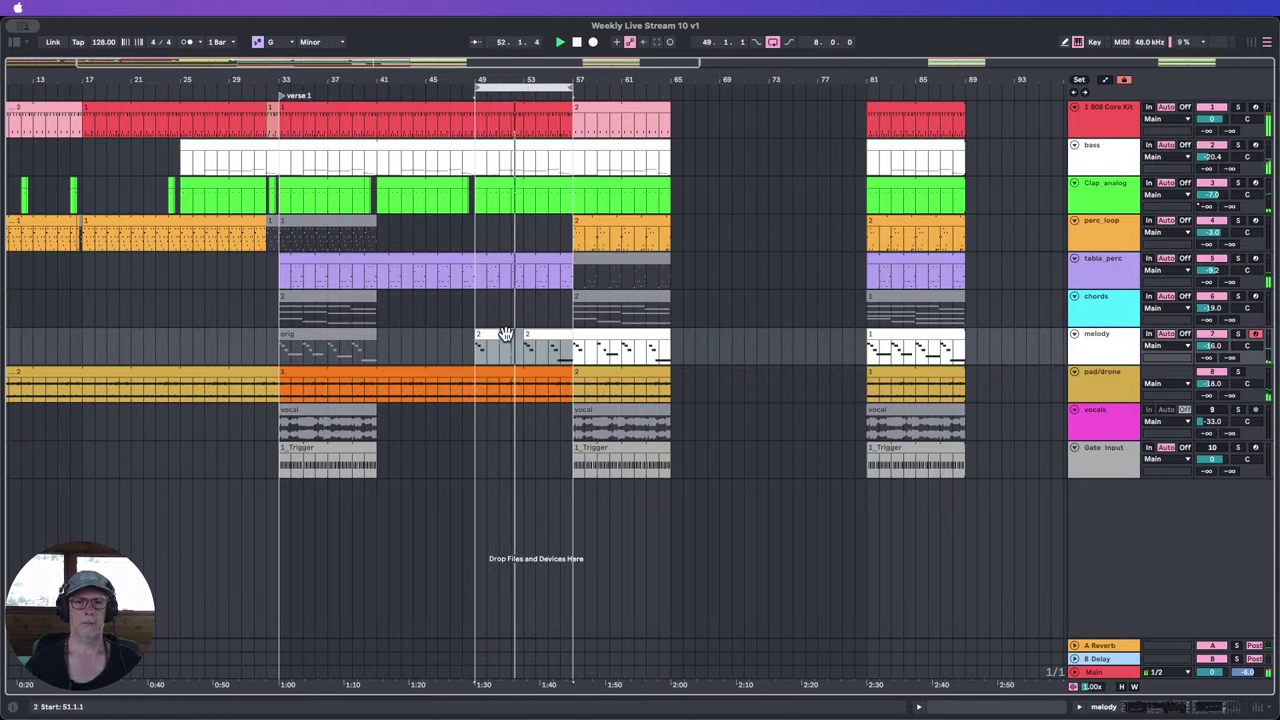
double_click(1104, 360)
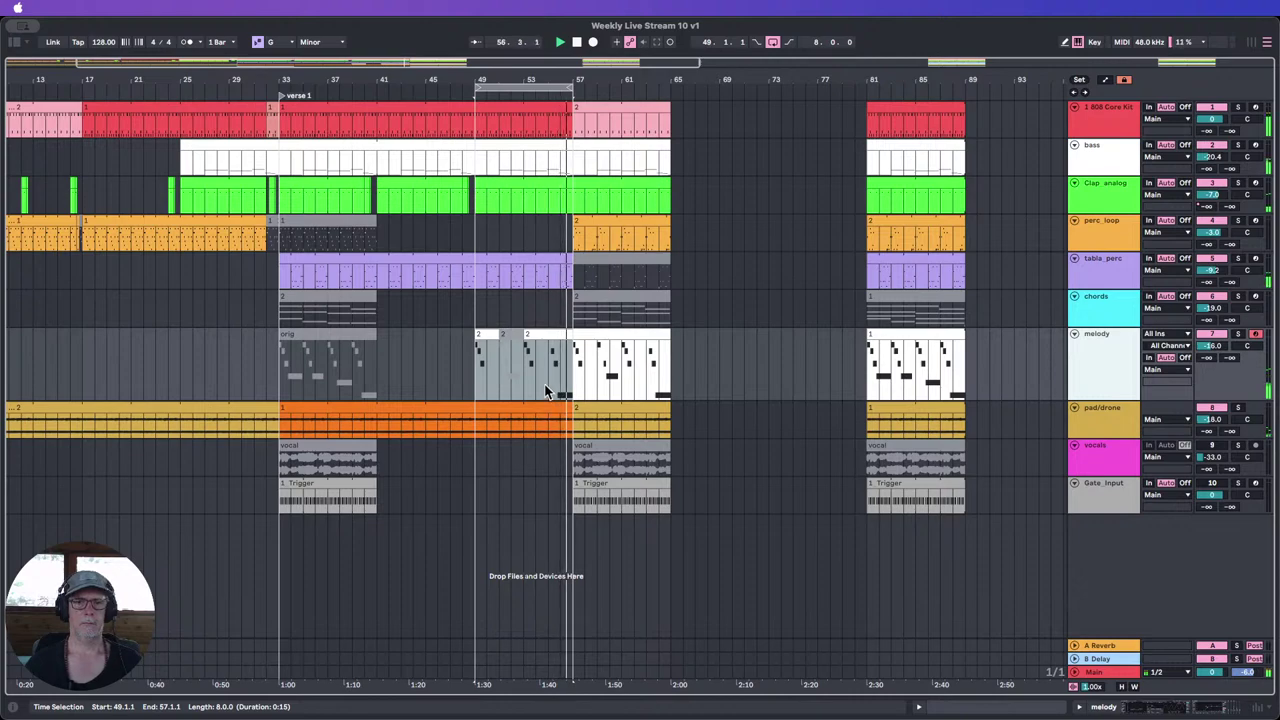
drag(546, 387, 572, 388)
key(0)
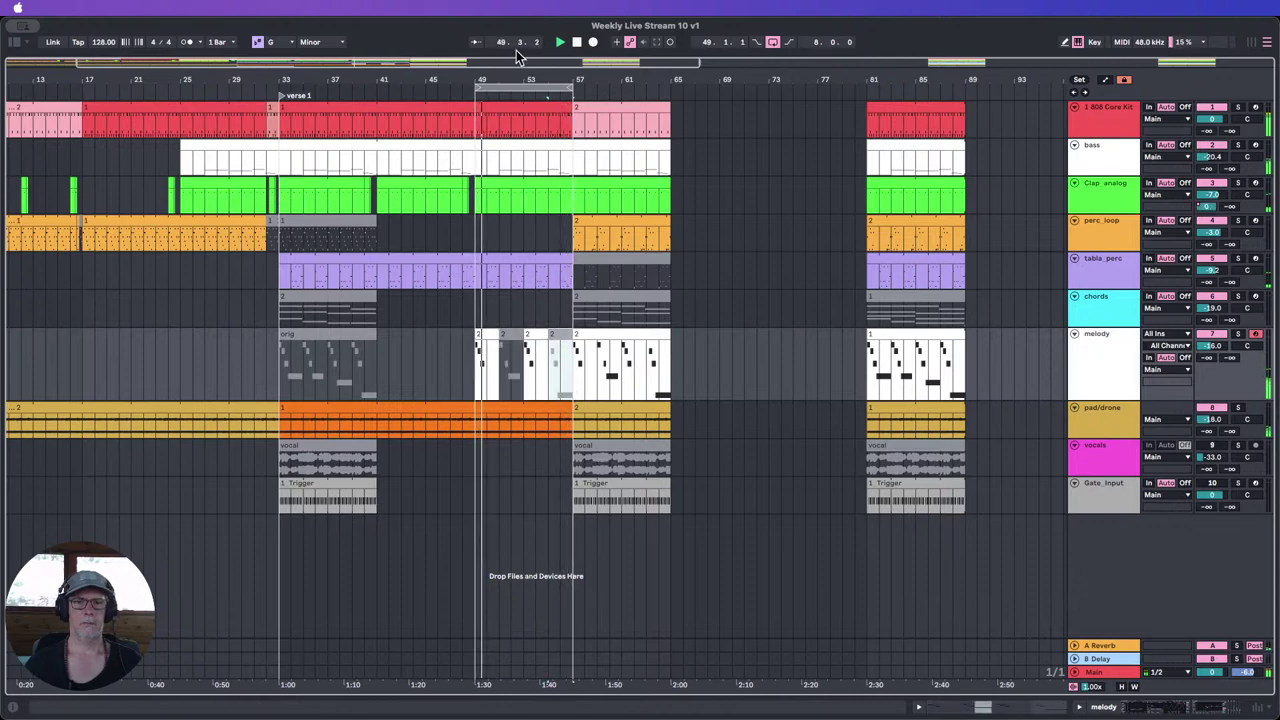
Step: Extend the deactivated melody clip's start to 50.4.1, and stretch the active clip at bar 53 so it spans 52.4.3 to bar 57
drag(511, 80, 534, 143)
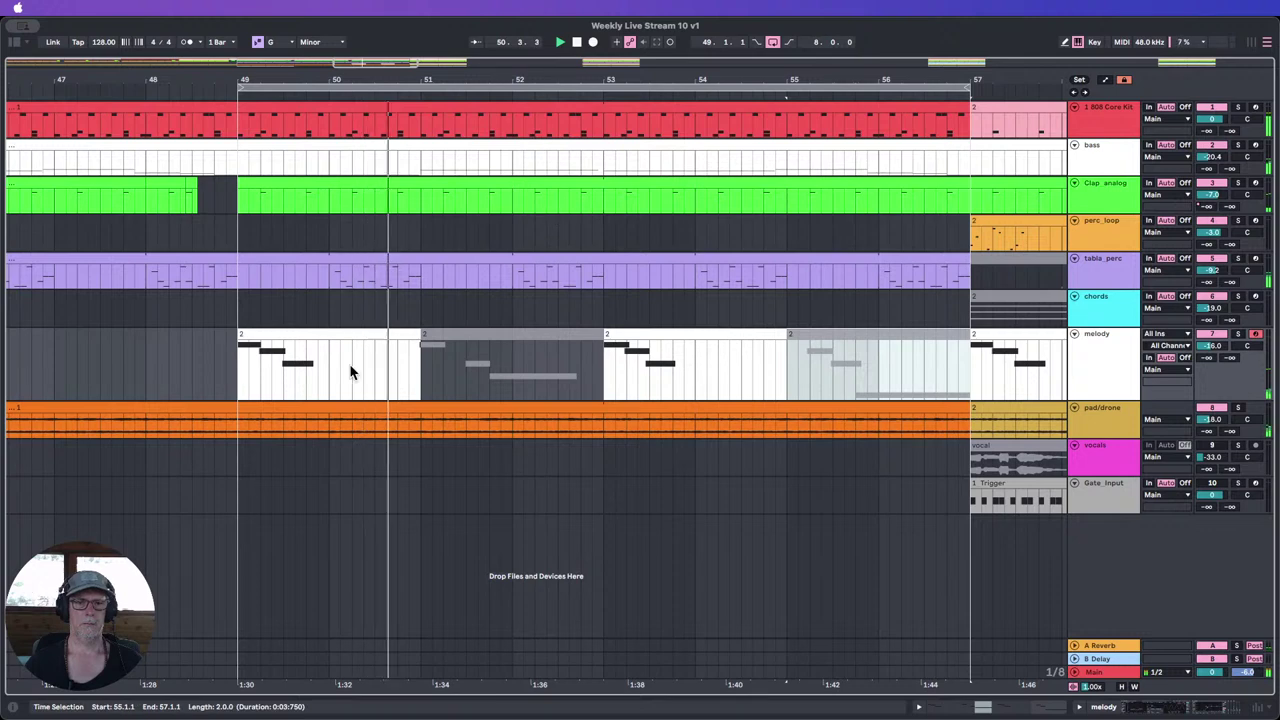
drag(416, 336, 399, 335)
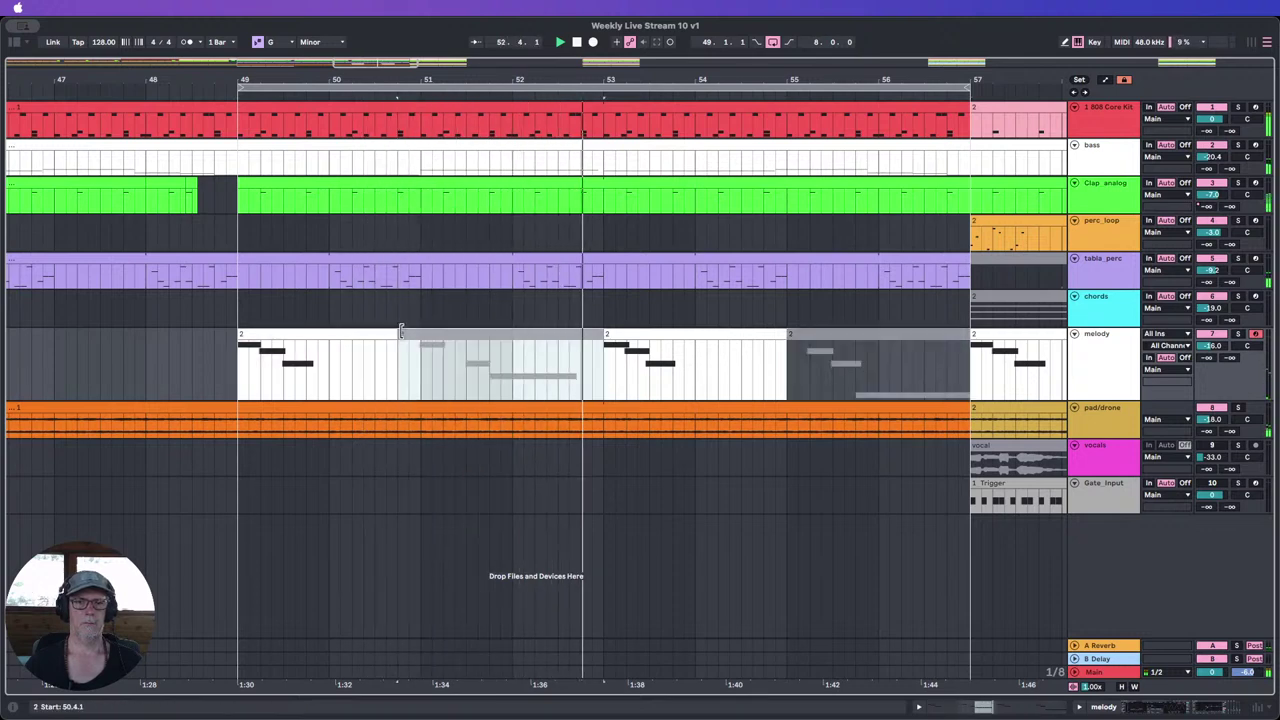
drag(605, 340, 592, 340)
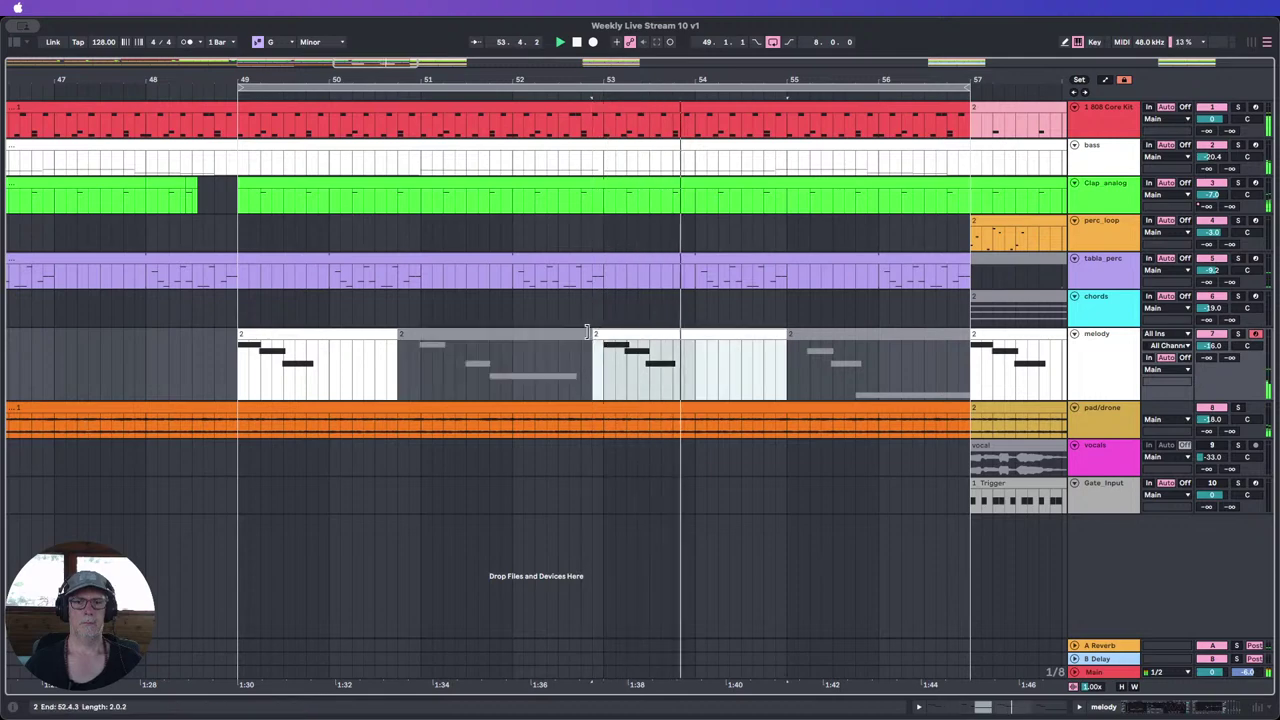
drag(686, 80, 588, 45)
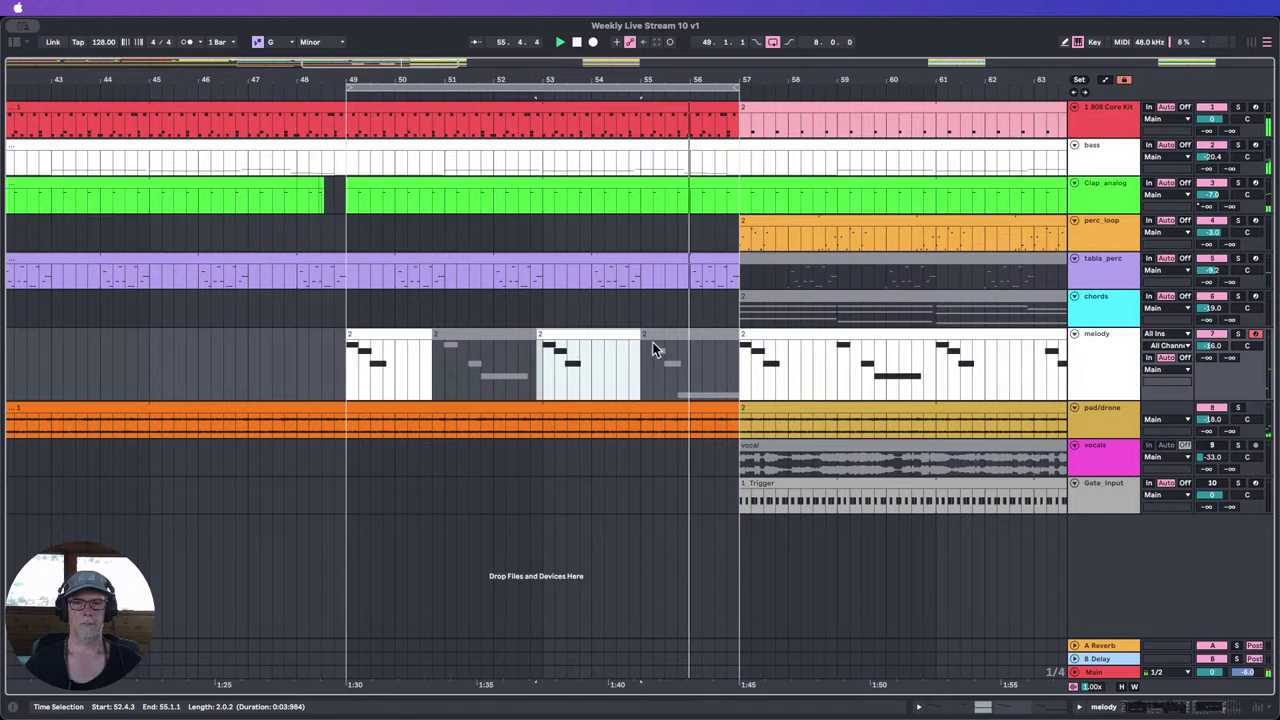
drag(640, 345, 740, 340)
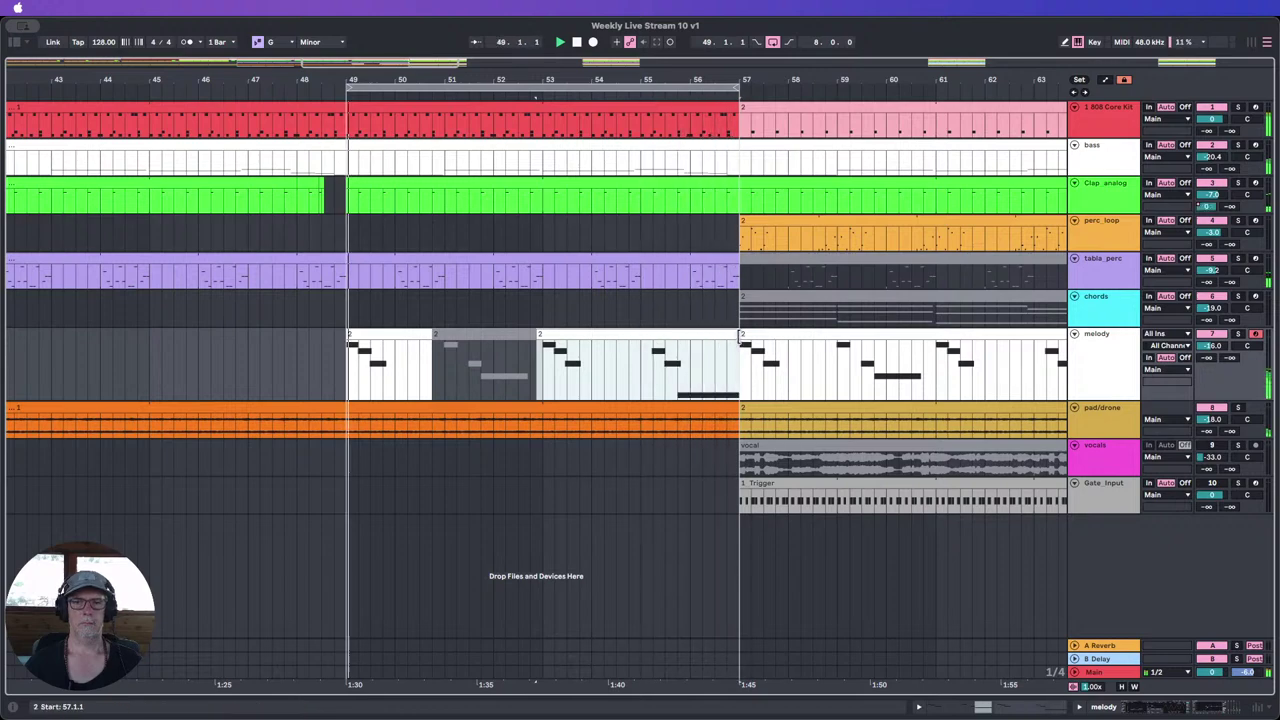
Step: Fit all track heights to the arrangement view, and place a duplicate of the bar 49 melody clip at bar 51
drag(468, 79, 468, 30)
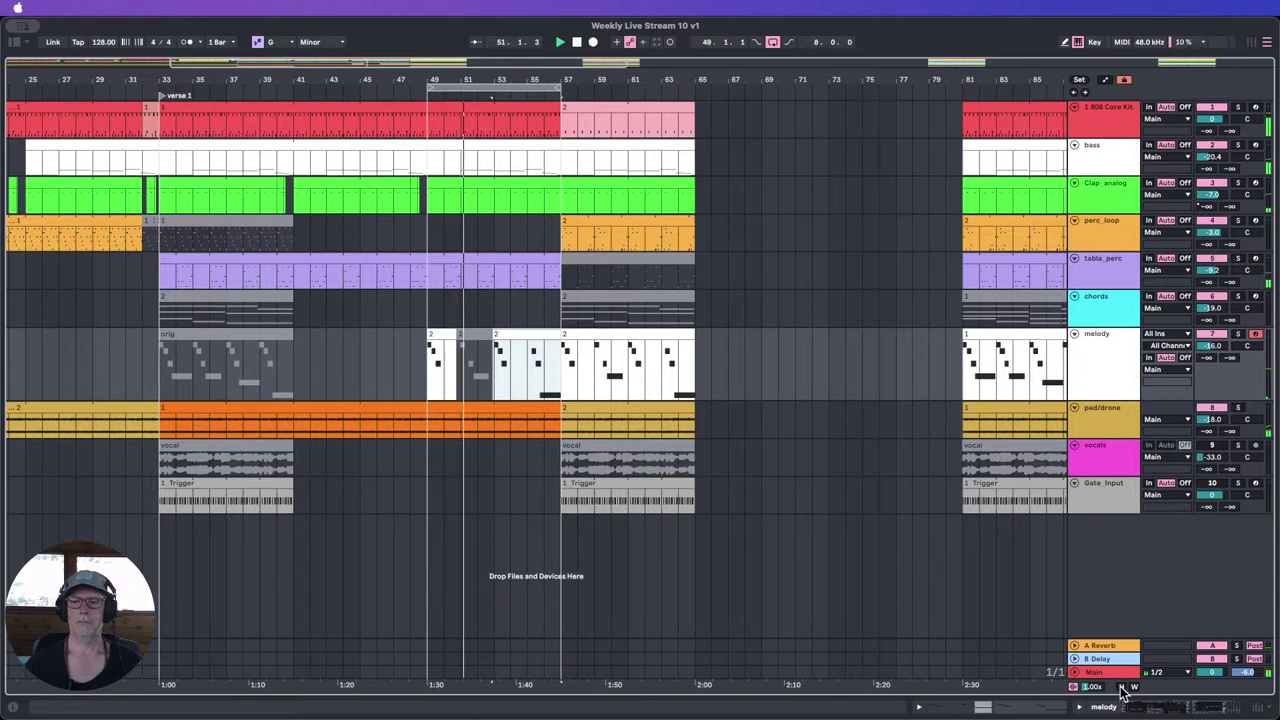
key(h)
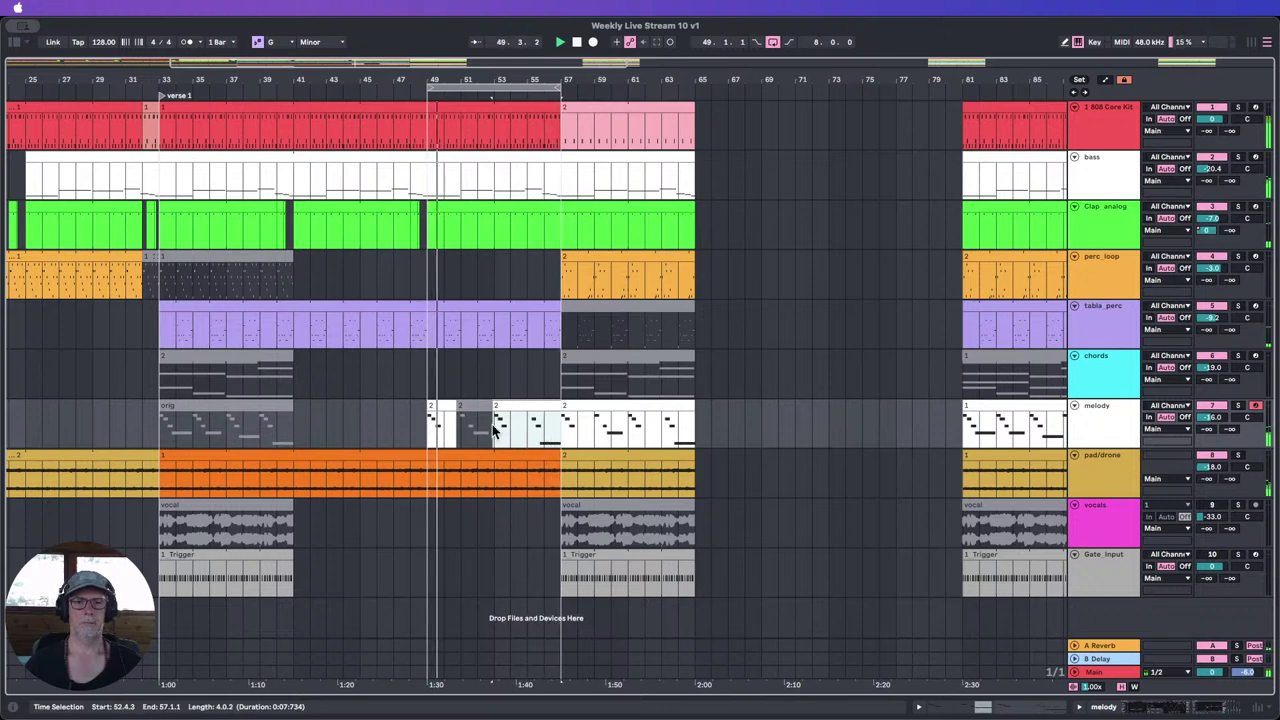
click(439, 416)
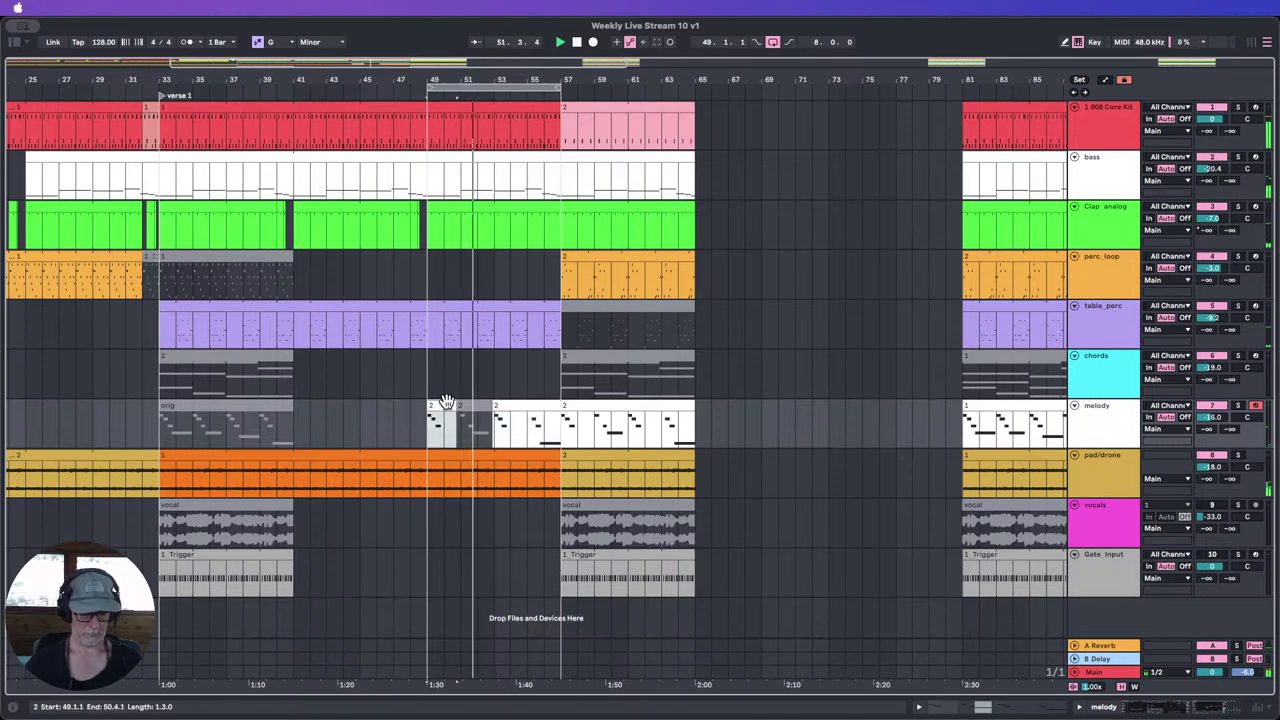
key(super+d)
drag(465, 407, 470, 408)
Step: Extend the end of the bar 51 melody clip to 52.4.3 and the end of the bar 49 melody clip to 50.4.3
drag(458, 79, 458, 185)
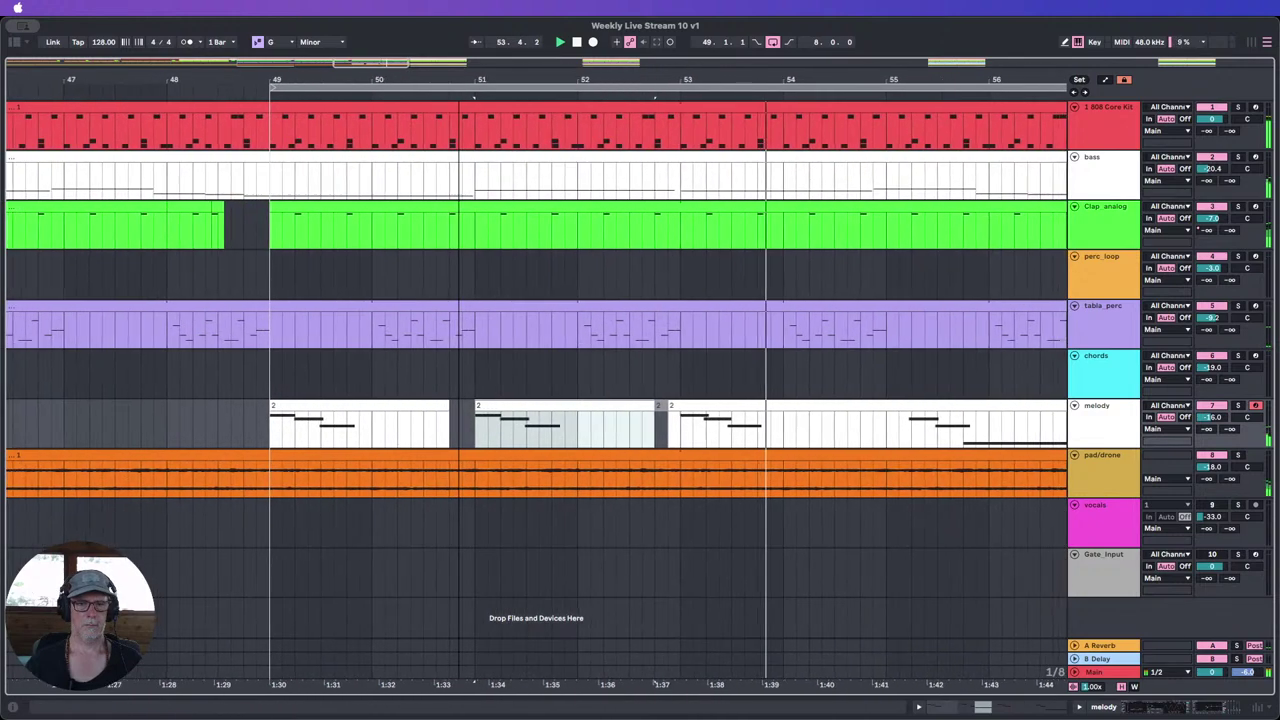
drag(657, 407, 664, 401)
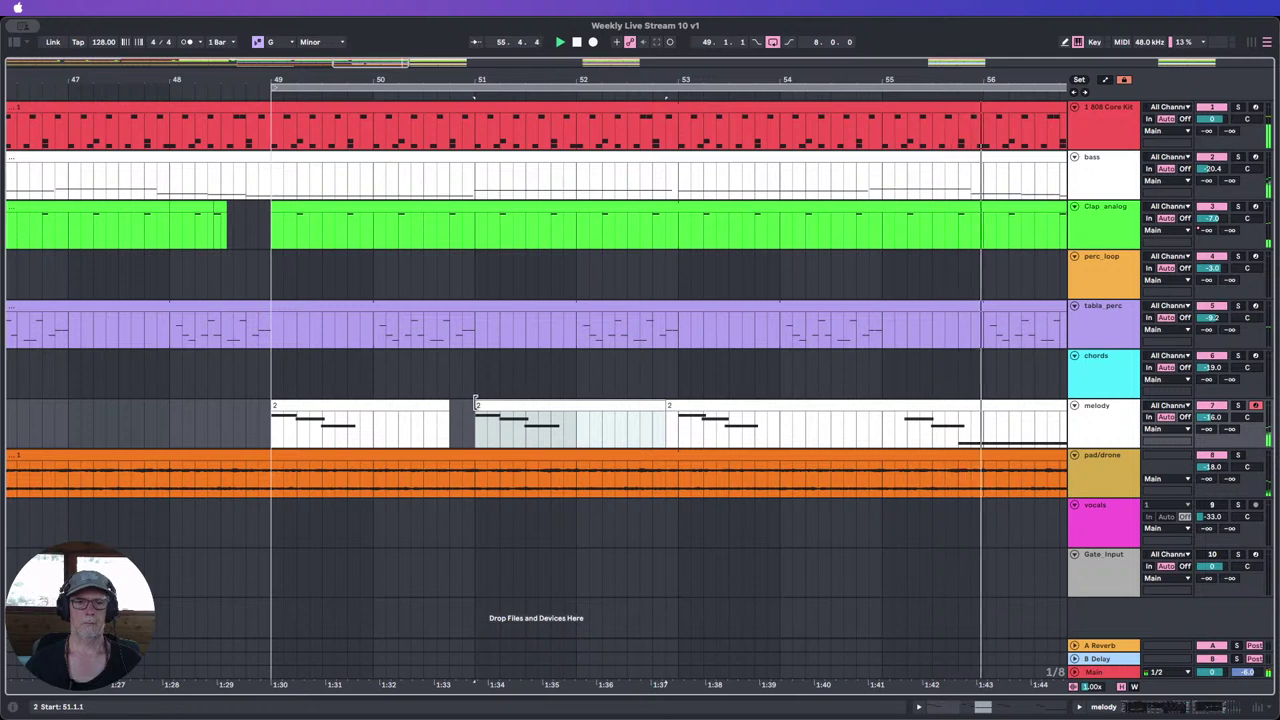
drag(477, 404, 453, 402)
click(437, 408)
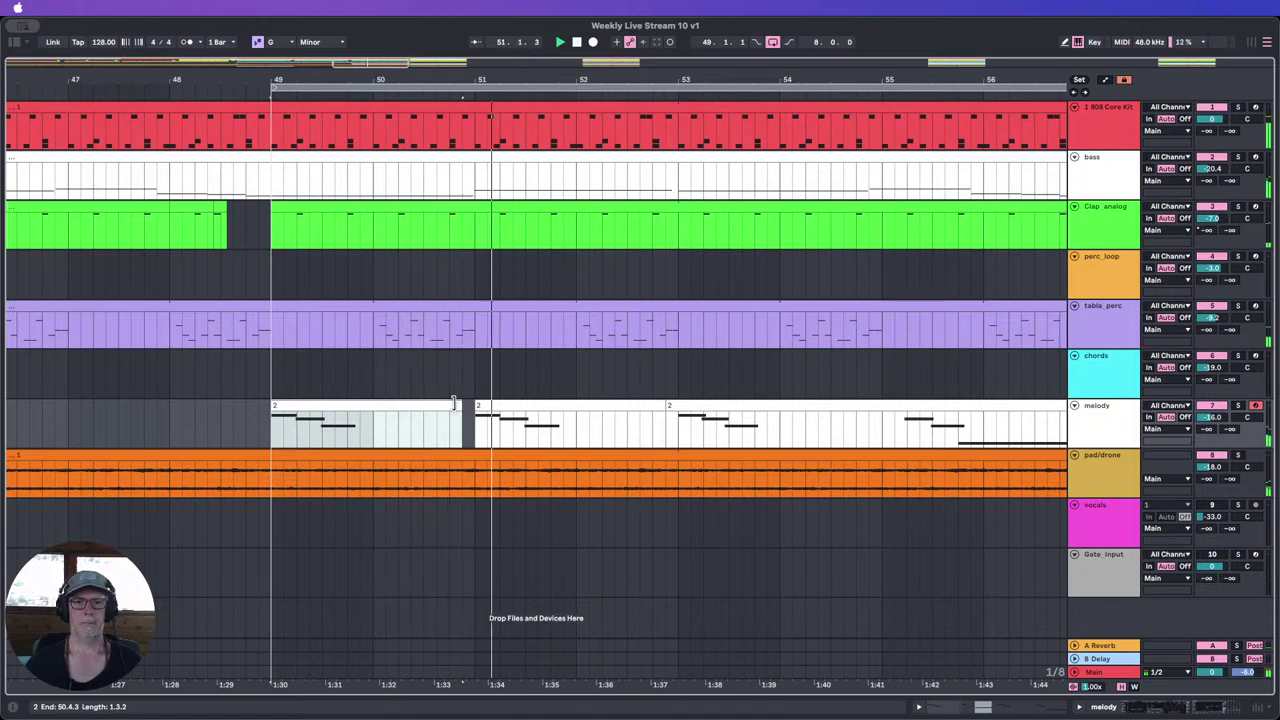
drag(586, 79, 460, 86)
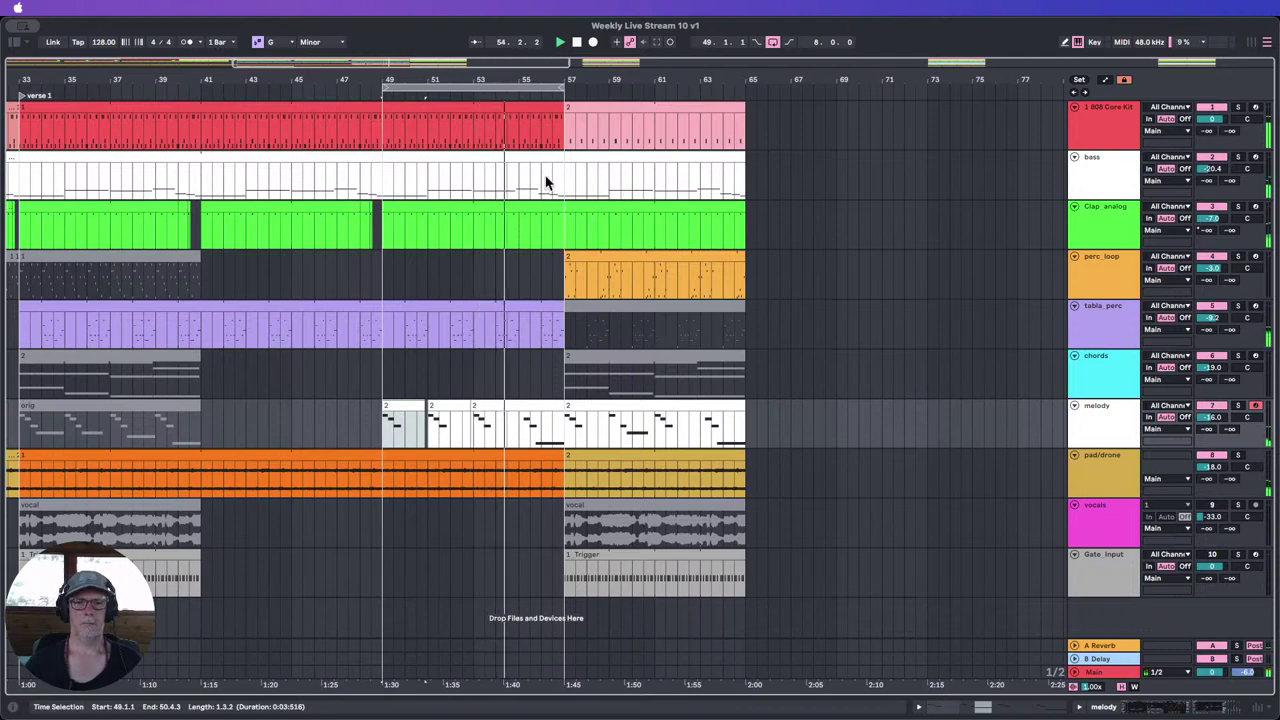
drag(514, 84, 520, 77)
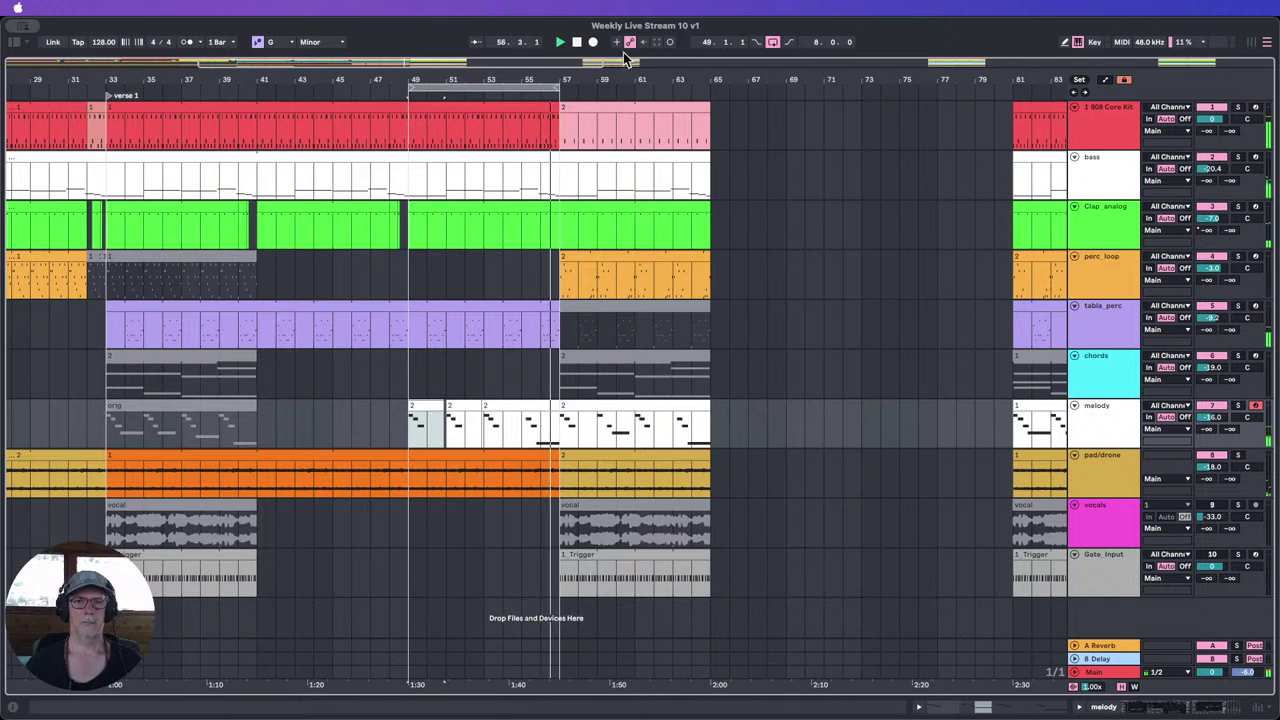
Step: Stop playback and adjust the start of the bar 53 melody clip to 52.4.3
click(576, 42)
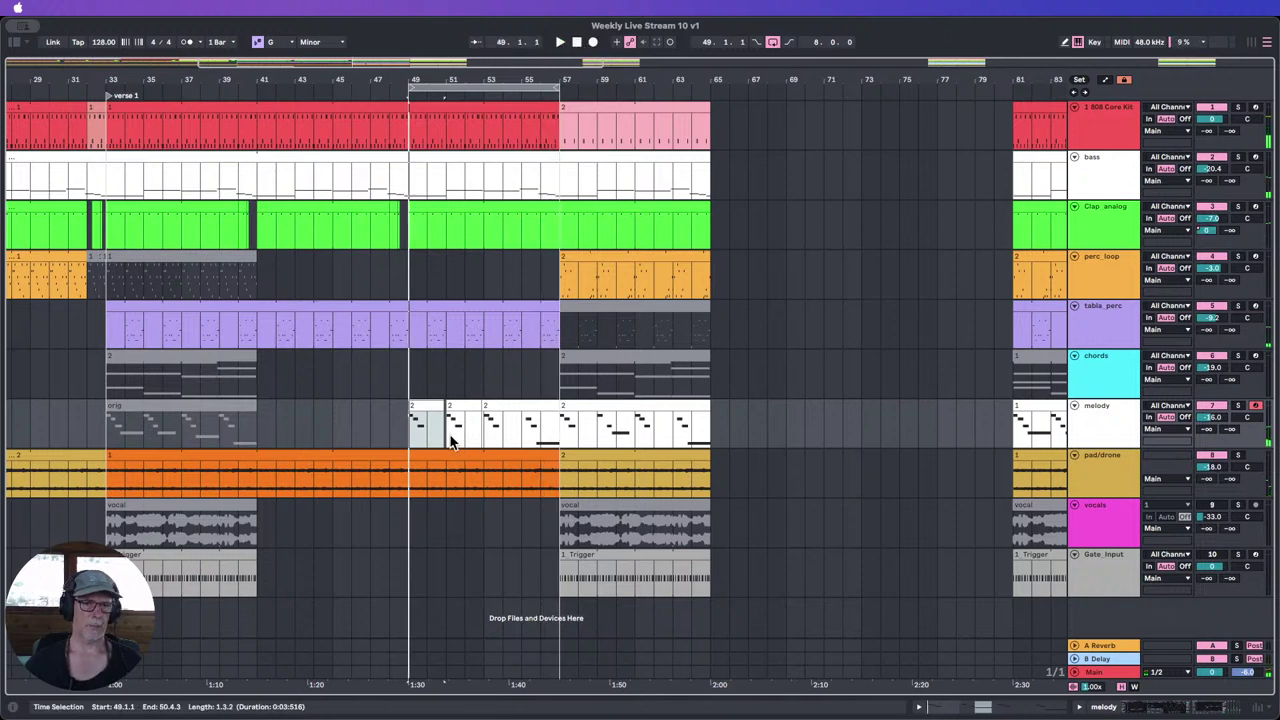
click(502, 437)
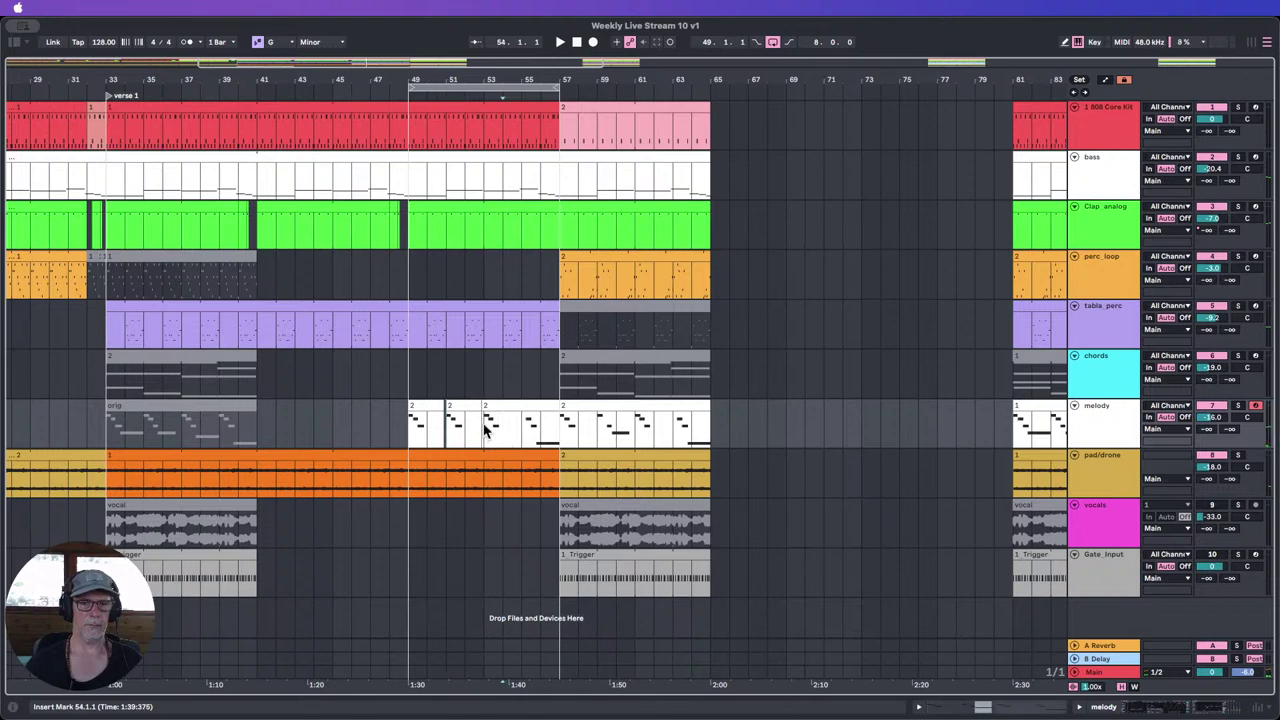
drag(490, 76, 490, 204)
mouse_move(459, 407)
mouse_down()
mouse_move(440, 407)
mouse_move(456, 407)
mouse_up()
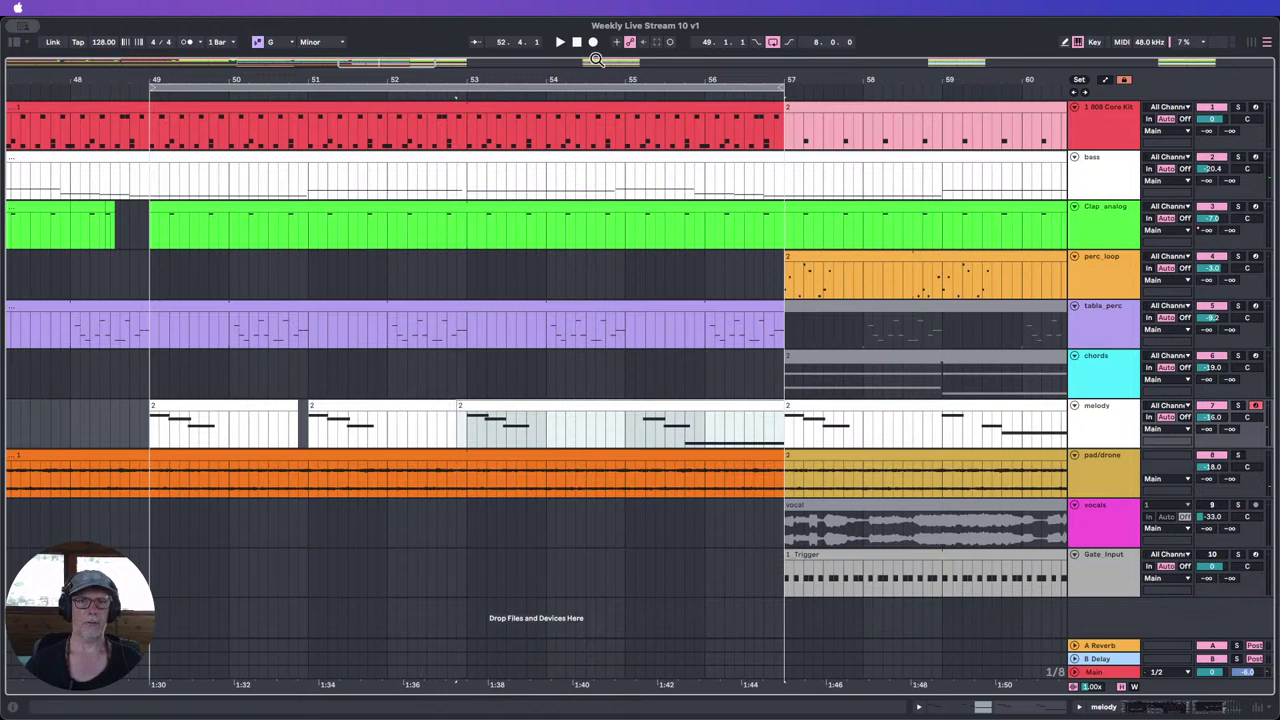
drag(578, 77, 562, 2)
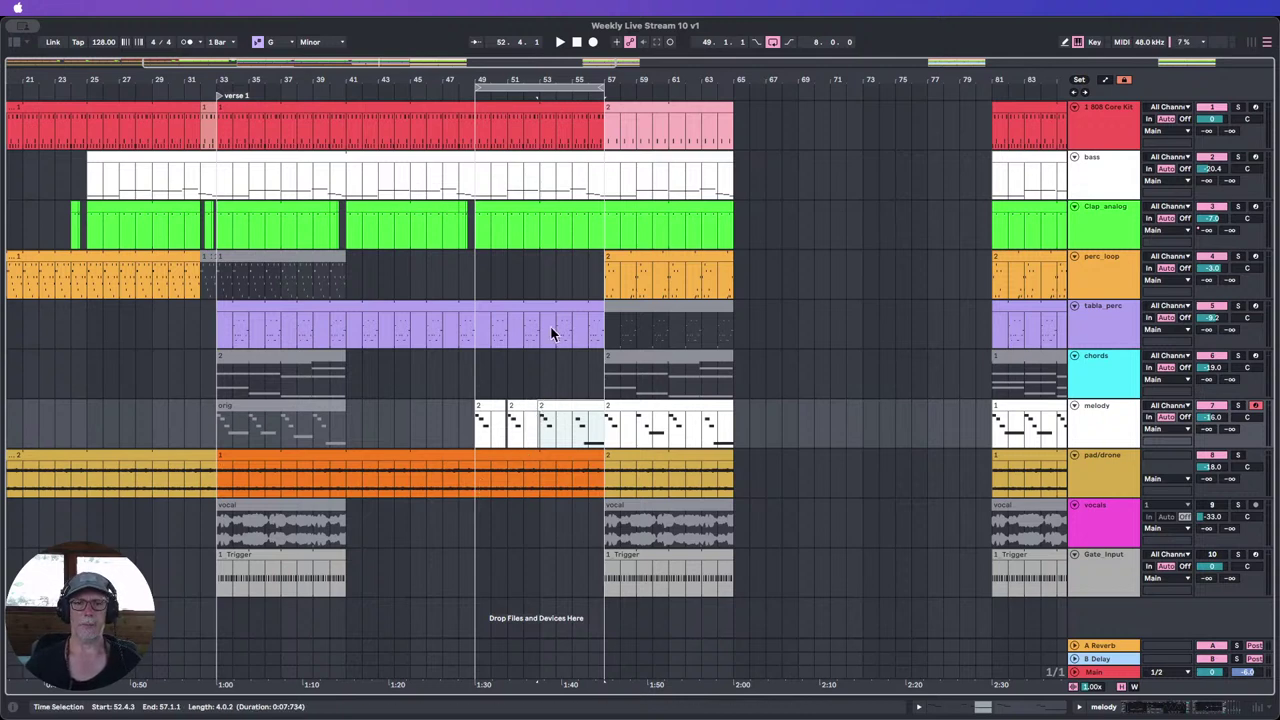
Step: Start playback at bar 48 and deactivate the 808 Core Kit part from bar 56 to bar 57
click(450, 88)
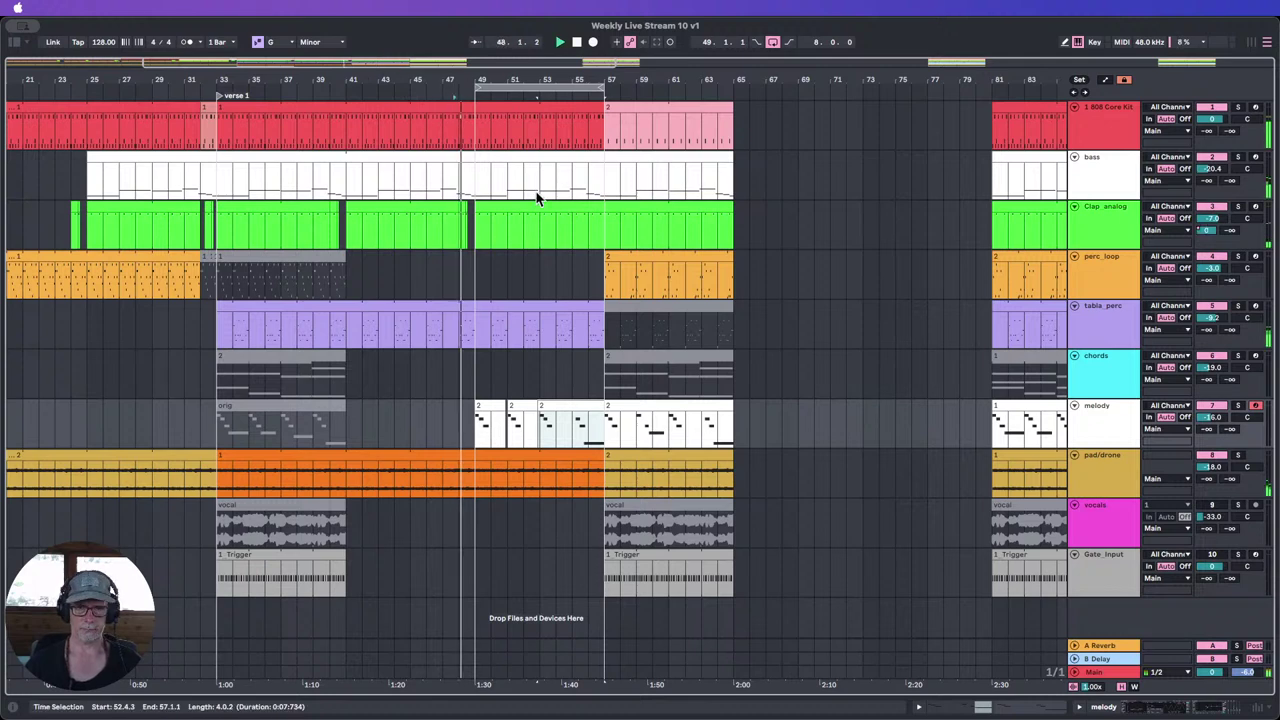
drag(589, 127, 603, 130)
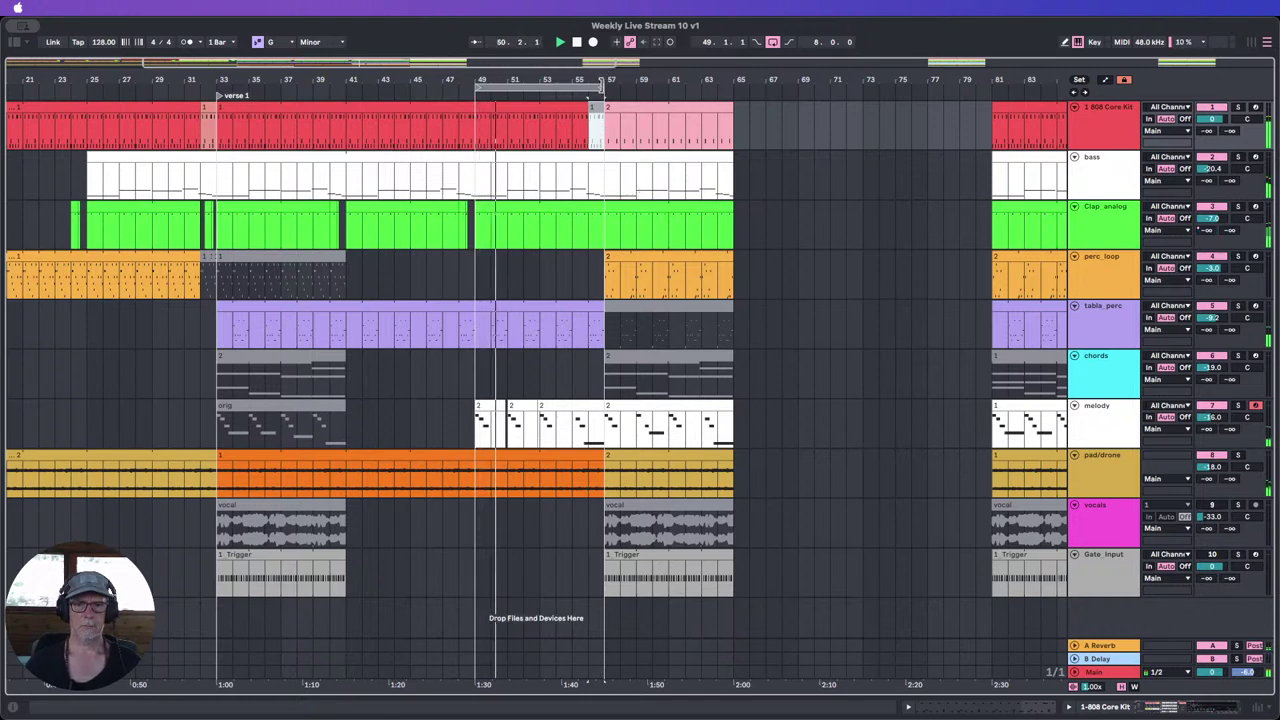
scroll(649, 189, down, 3)
drag(622, 82, 338, 86)
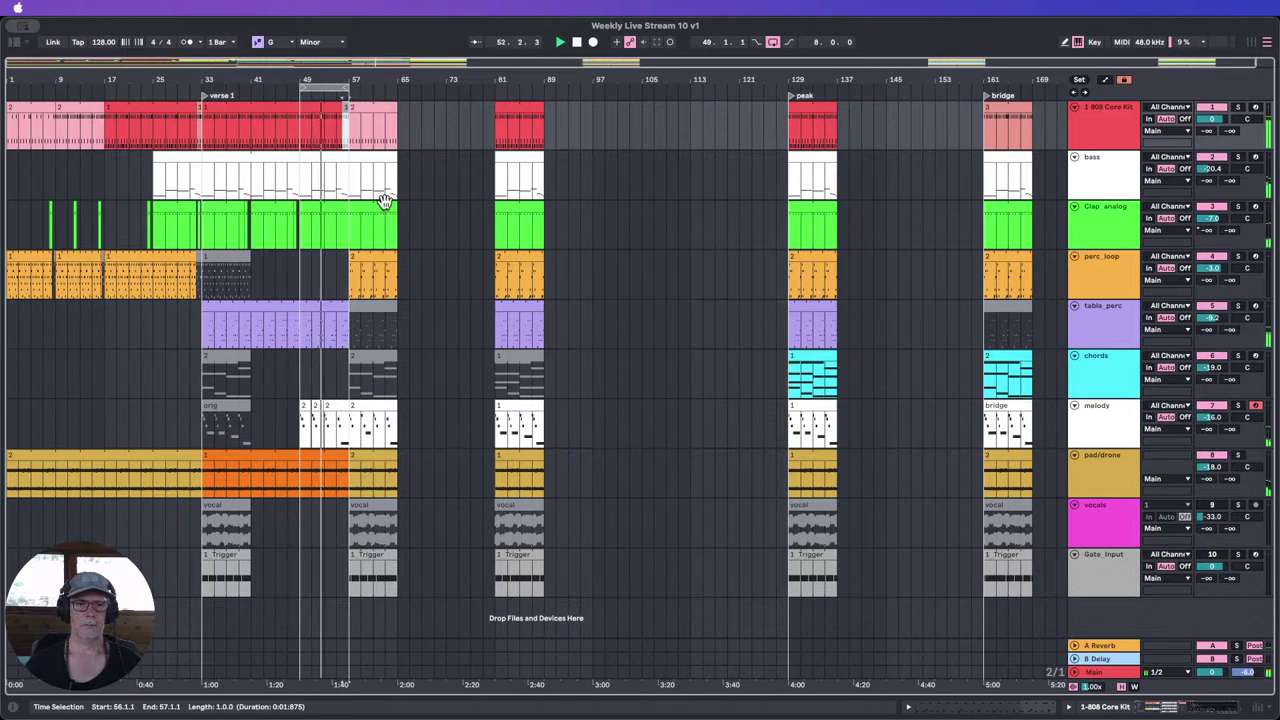
drag(320, 79, 651, 171)
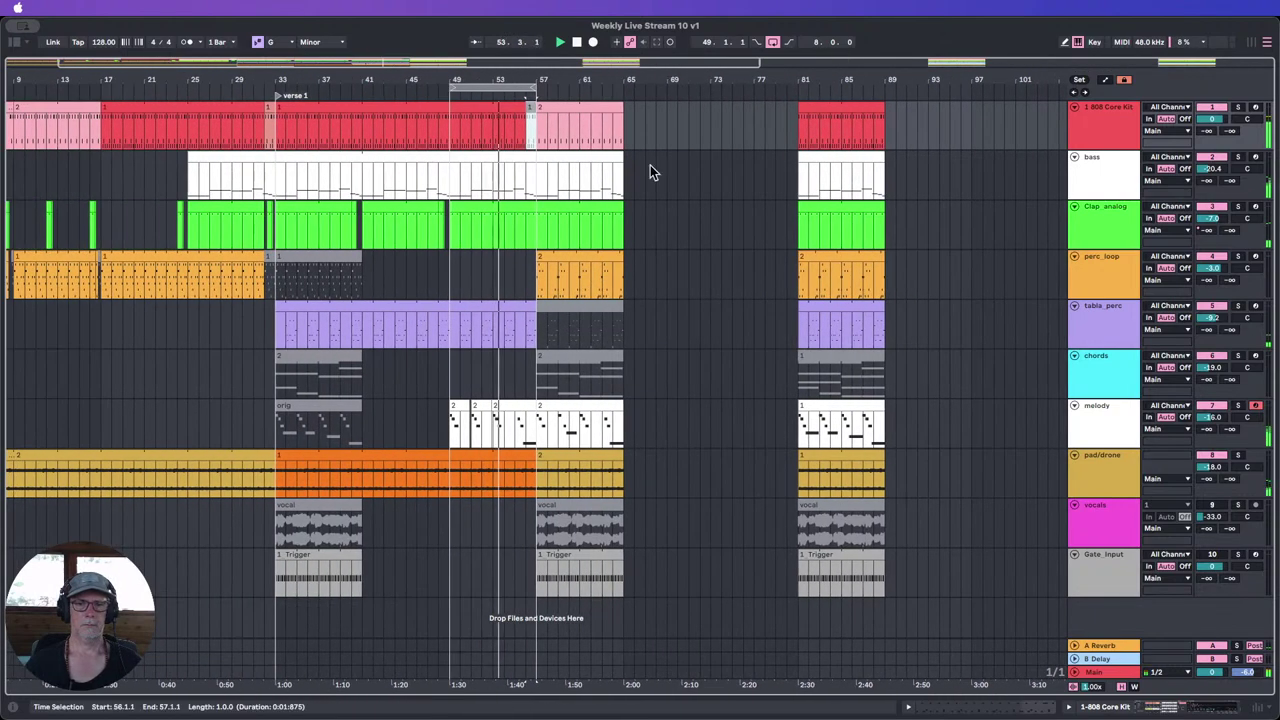
Step: Show the automation lanes on the arrangement tracks
click(1107, 82)
scroll(600, 480, down, 3)
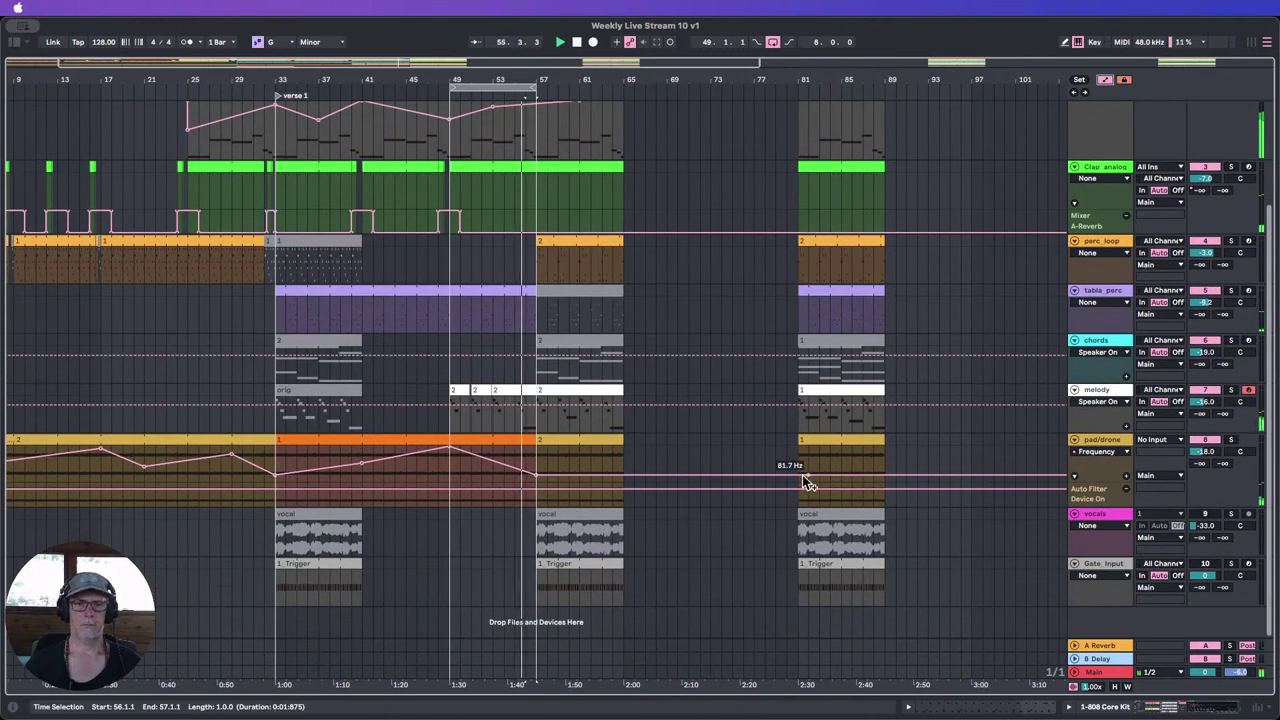
scroll(803, 481, up, 3)
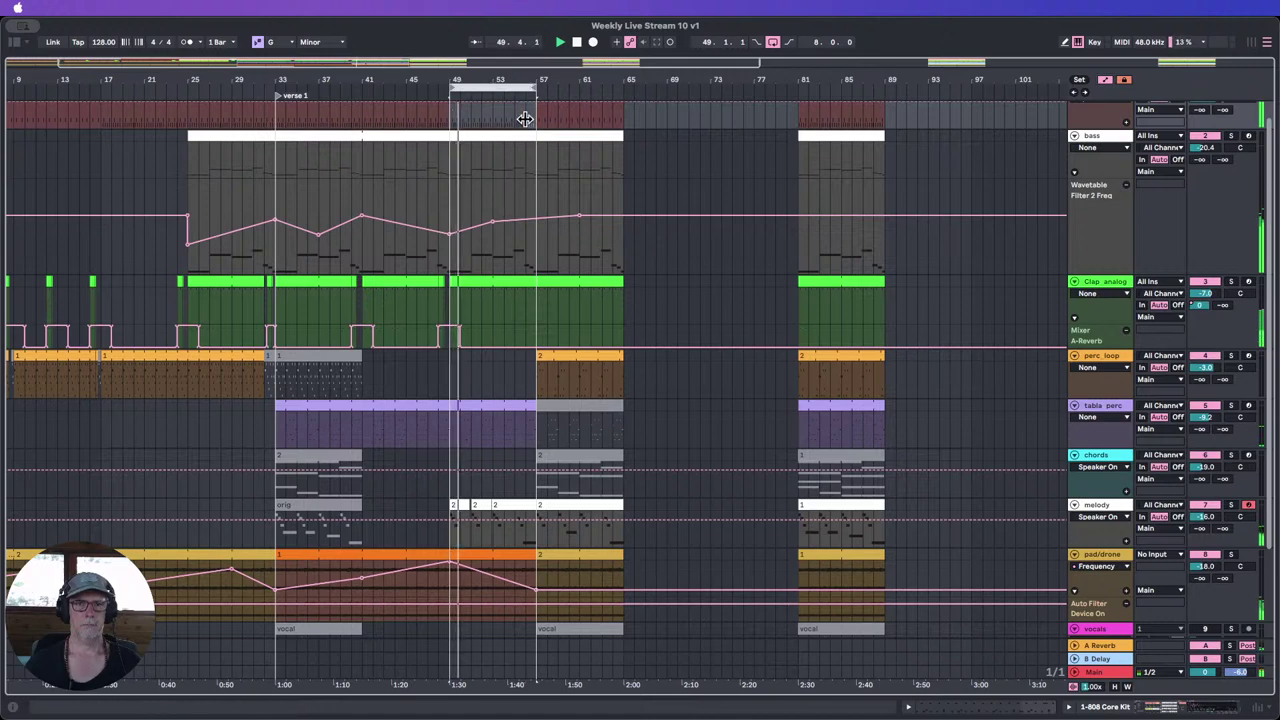
Step: Set the loop to bars 53–57 and deactivate the tabla_perc part from bar 56 to bar 57
drag(453, 88, 522, 125)
drag(540, 441, 580, 415)
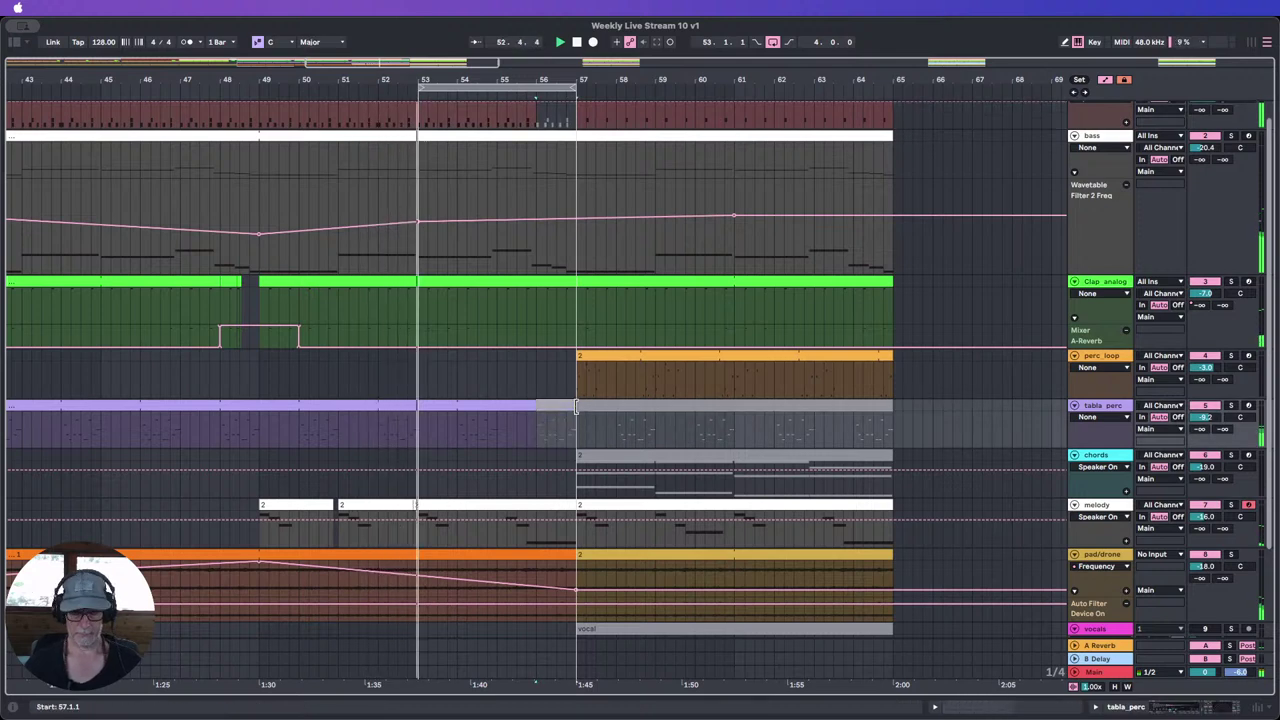
click(508, 426)
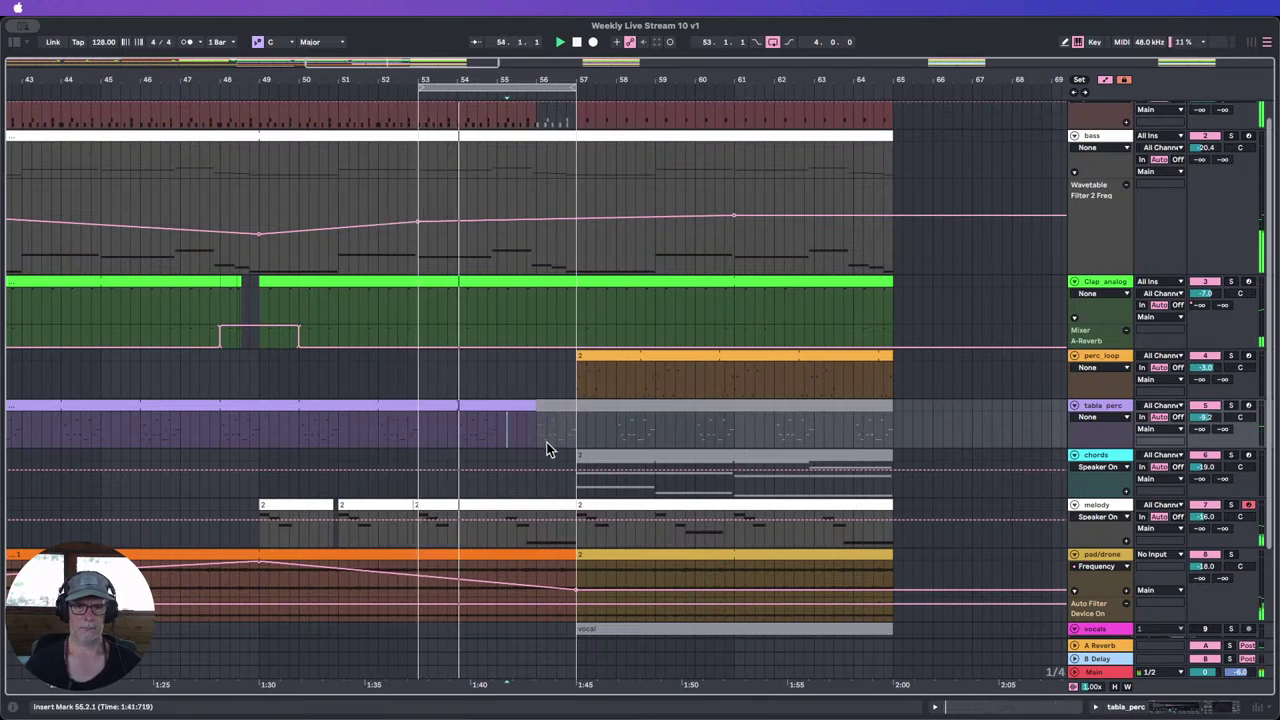
Step: Extend the 808 Core Kit clip over the deactivated bar 56 section, and trim its end back to 56.1.1
scroll(549, 449, up, 1)
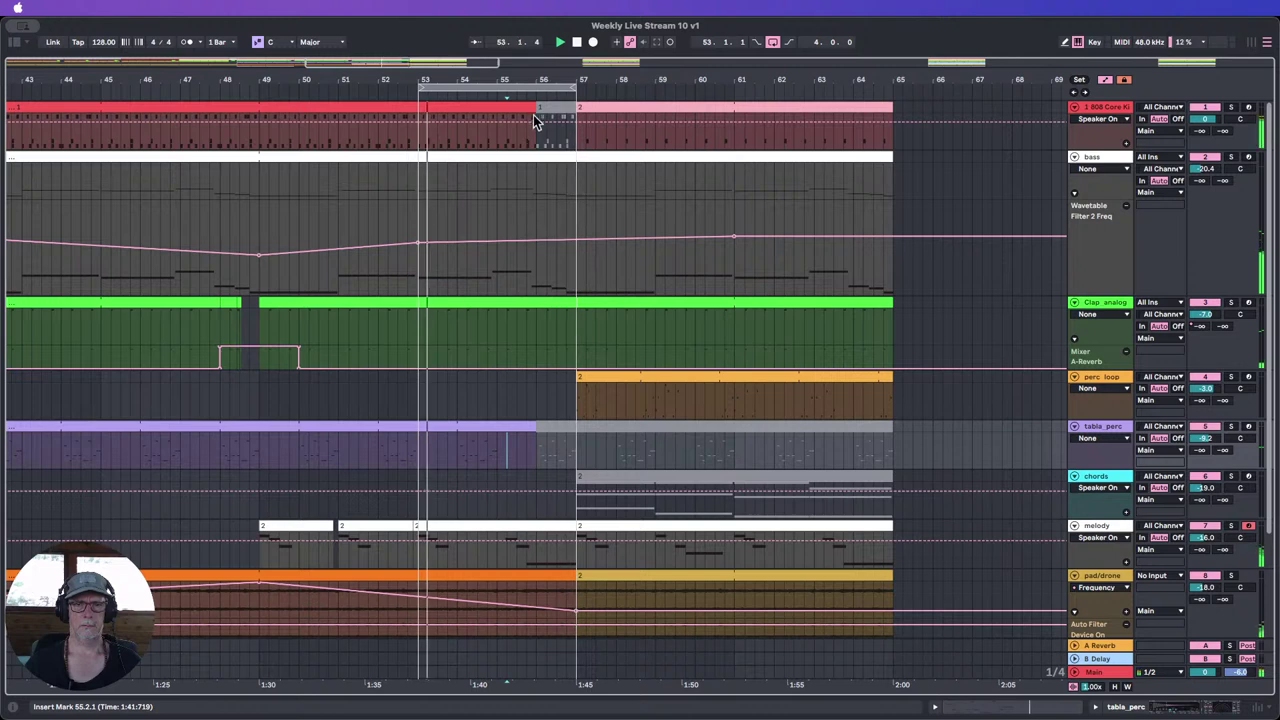
drag(527, 104, 577, 106)
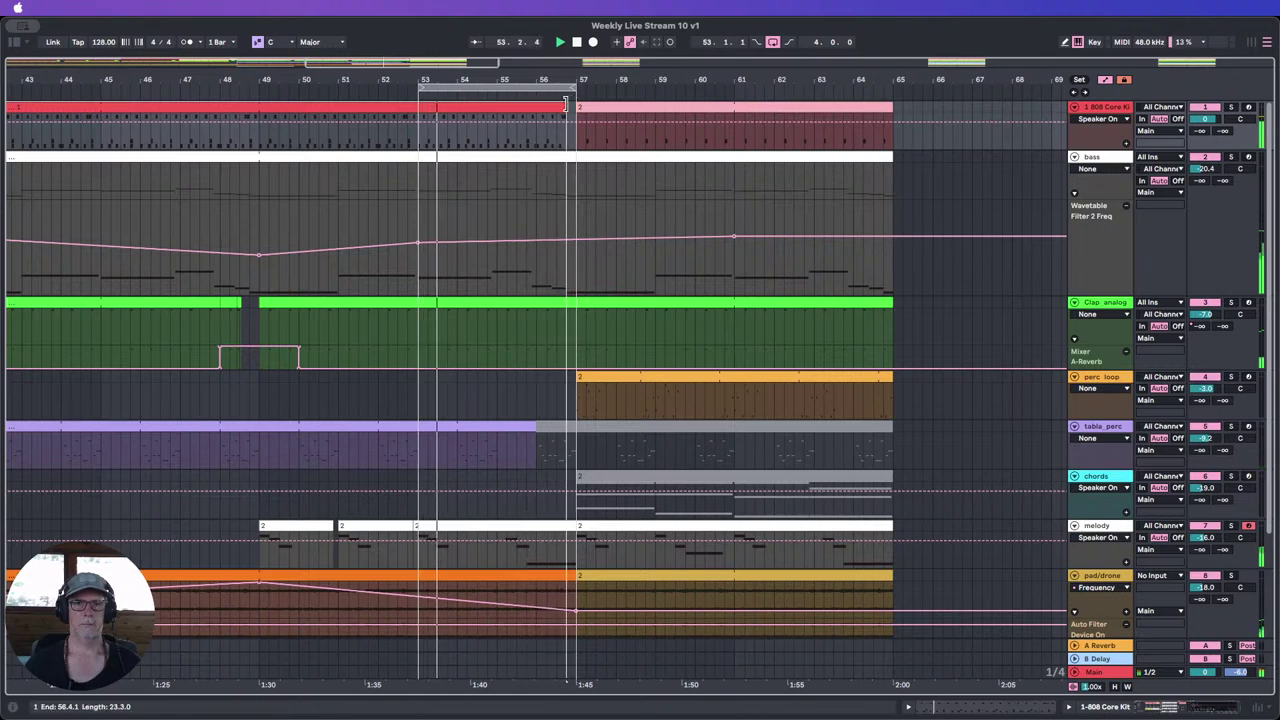
drag(576, 104, 535, 104)
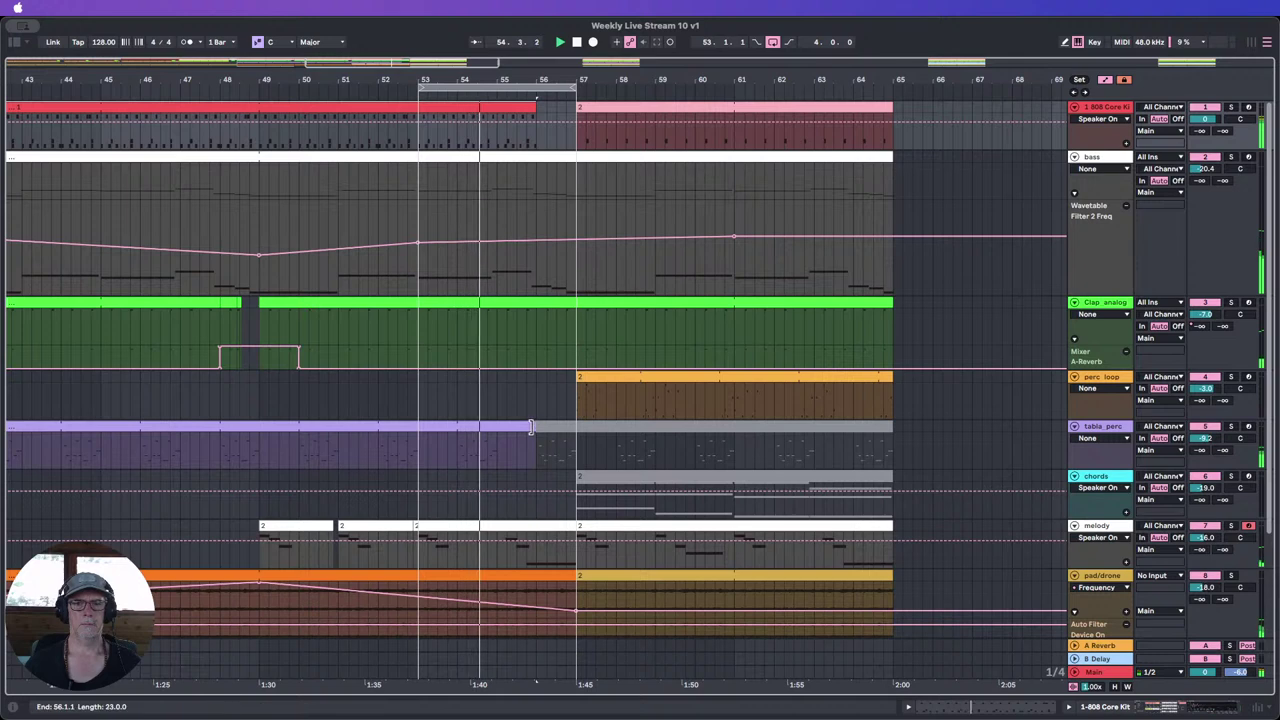
Step: Extend the end of the active tabla_perc clip to 56.3.1 and stop playback after listening to the transition
drag(534, 427, 555, 424)
click(567, 427)
scroll(543, 435, down, 1)
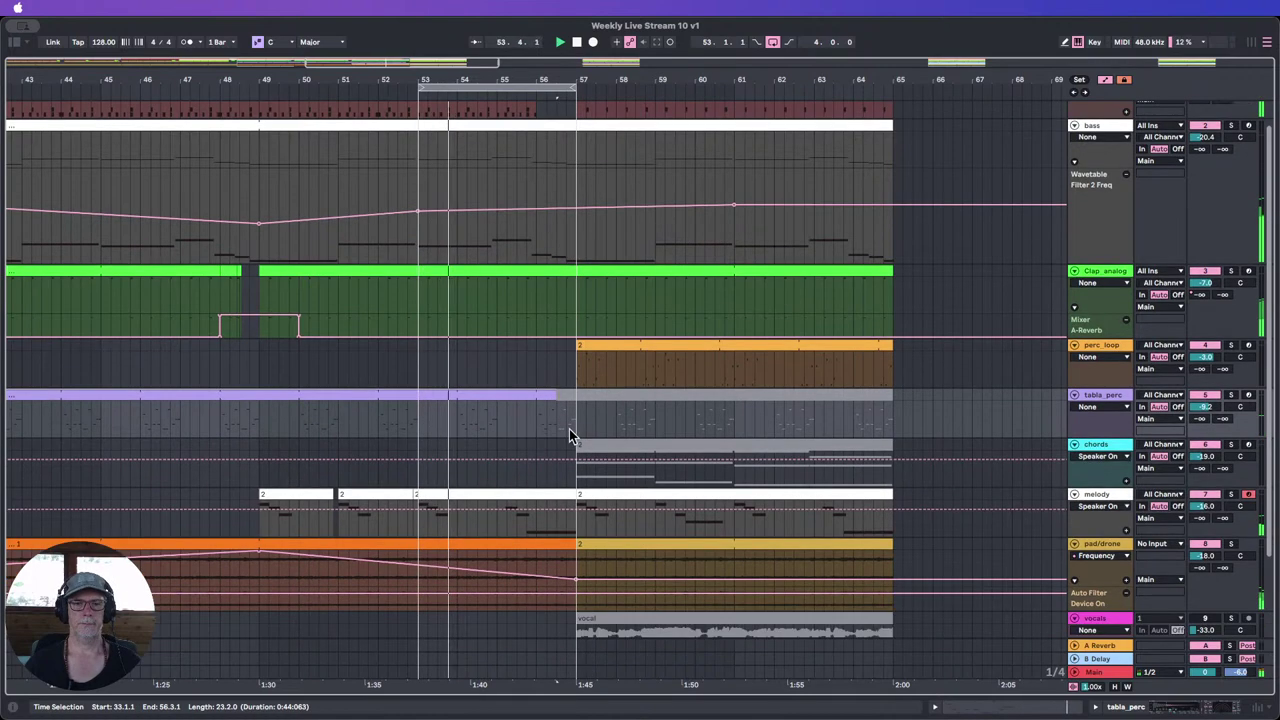
drag(450, 83, 515, 55)
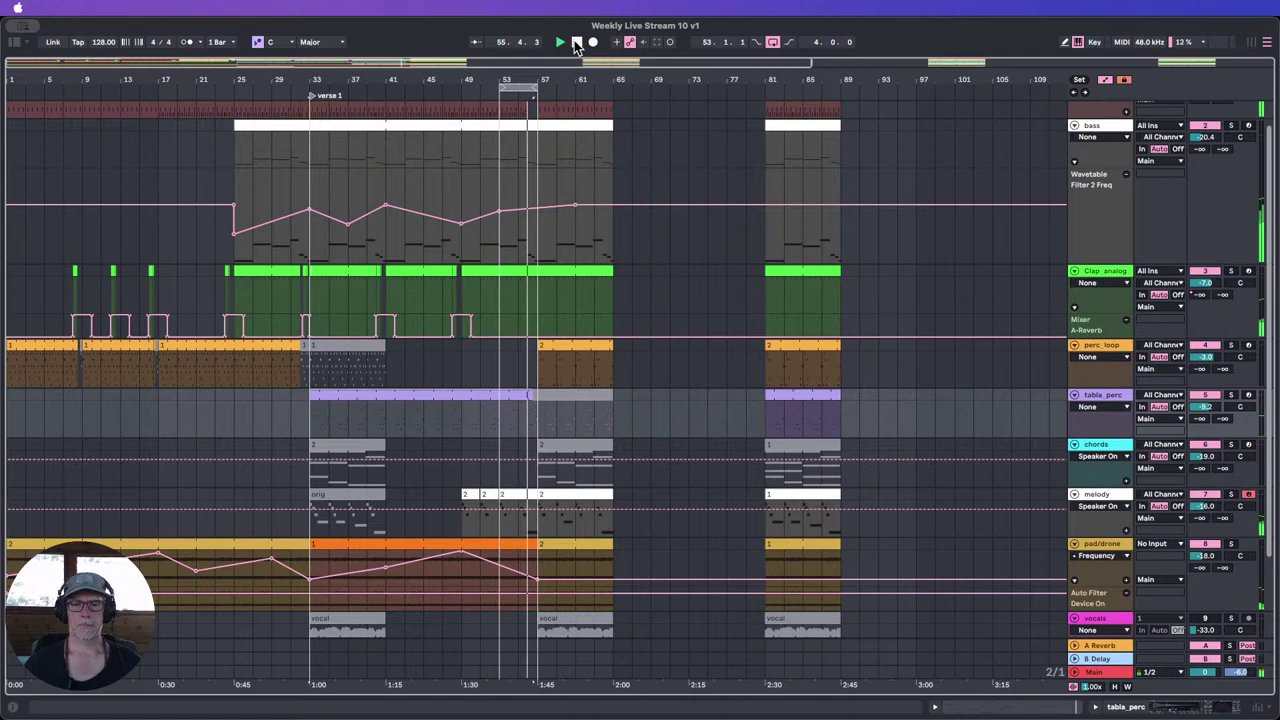
click(576, 42)
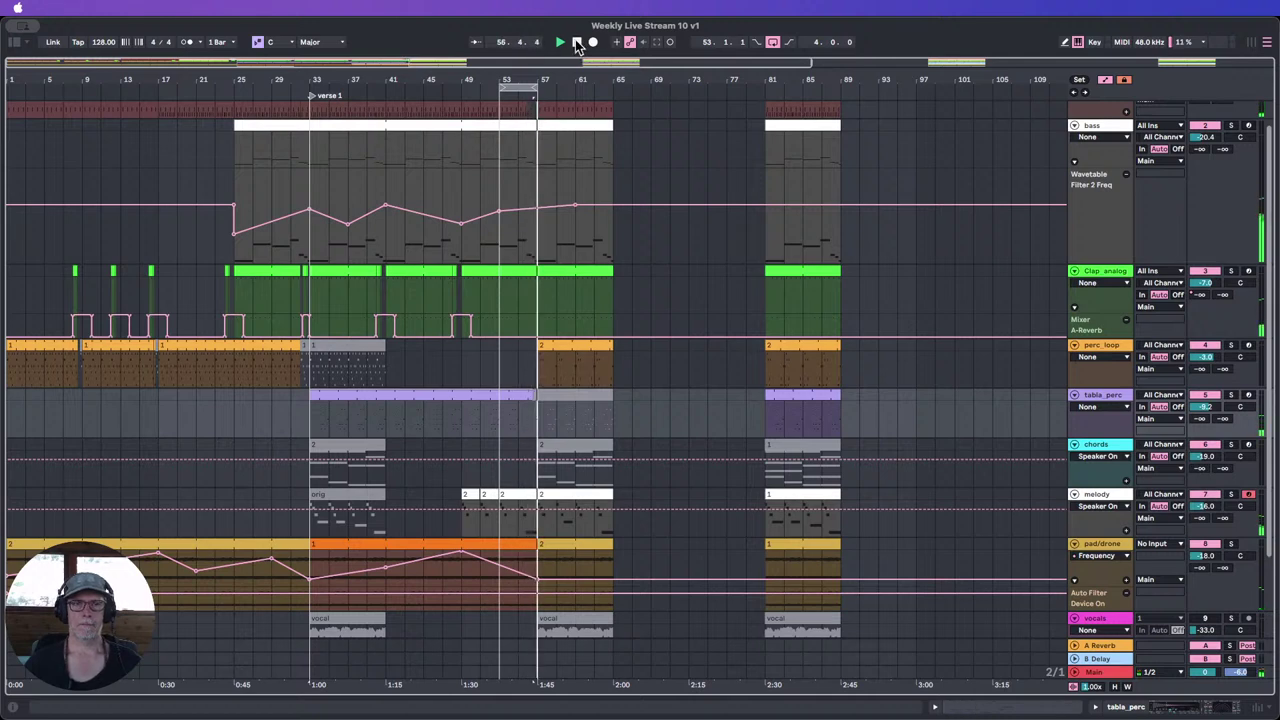
Step: Extend the loop back to bar 1 so it covers bars 1–57, and fit all track heights to the view
scroll(490, 131, up, 1)
drag(503, 88, 8, 90)
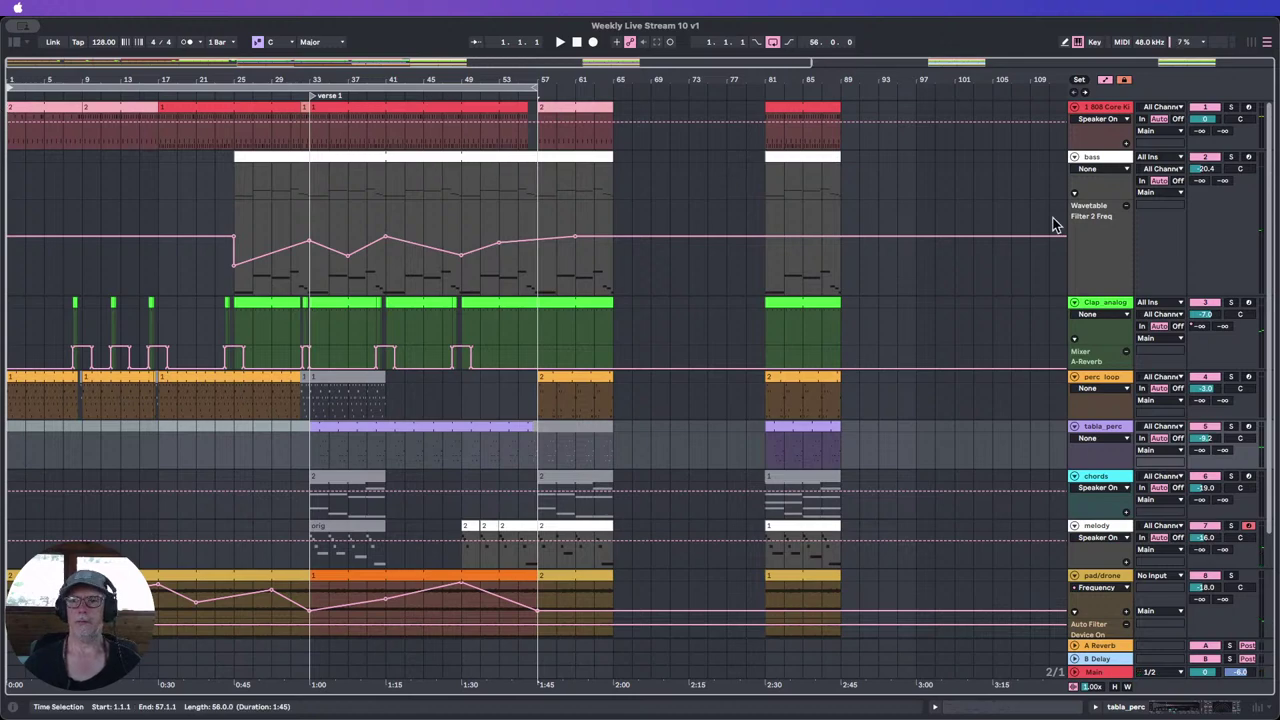
click(1117, 688)
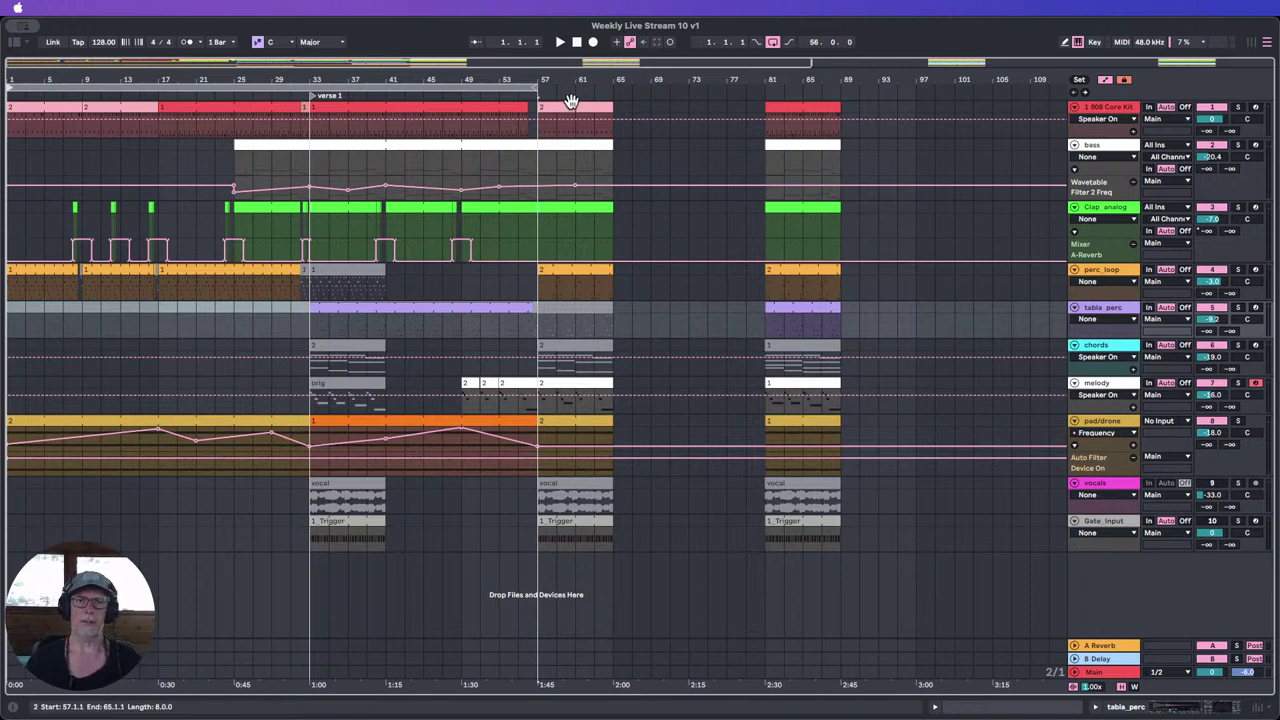
drag(572, 83, 366, 85)
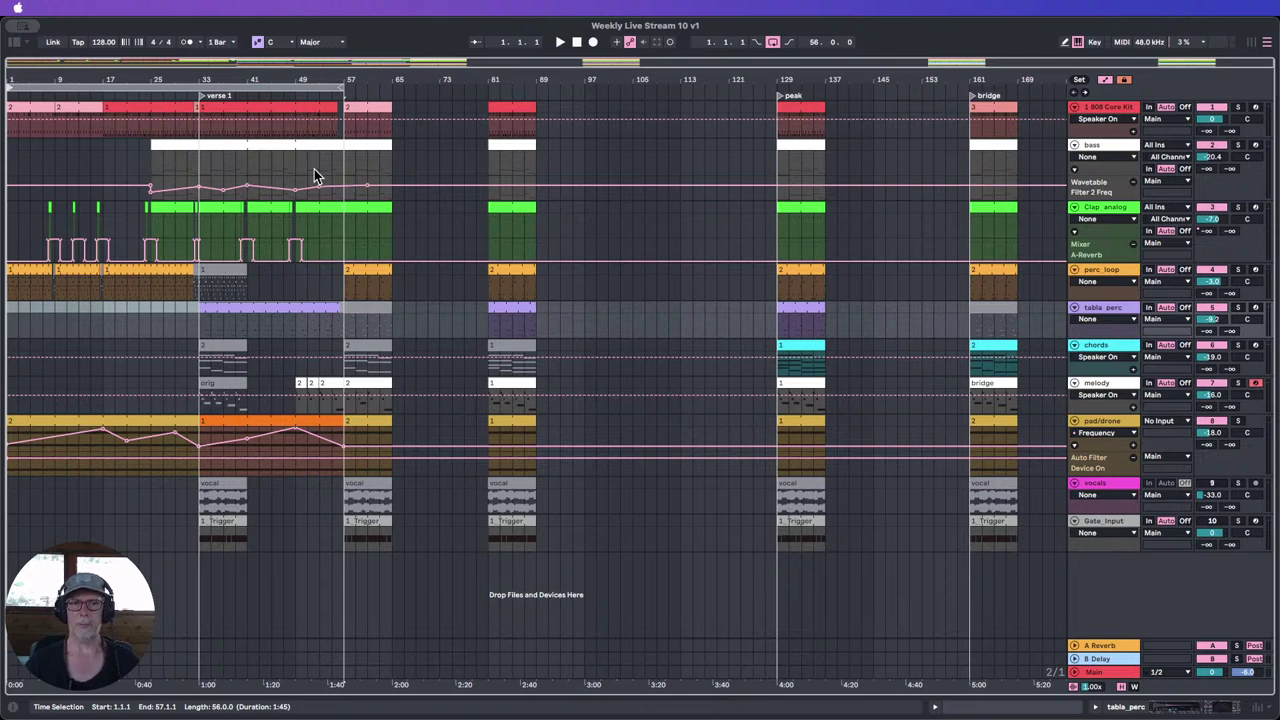
click(378, 118)
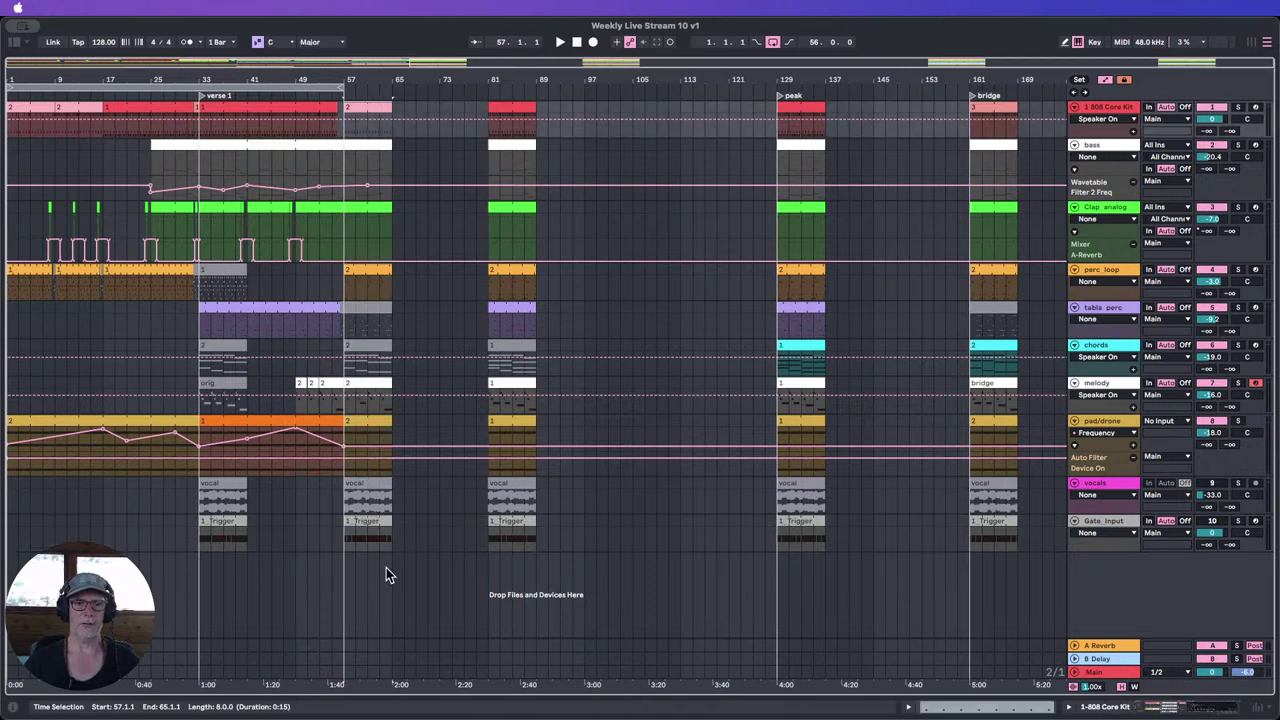
drag(390, 540, 380, 115)
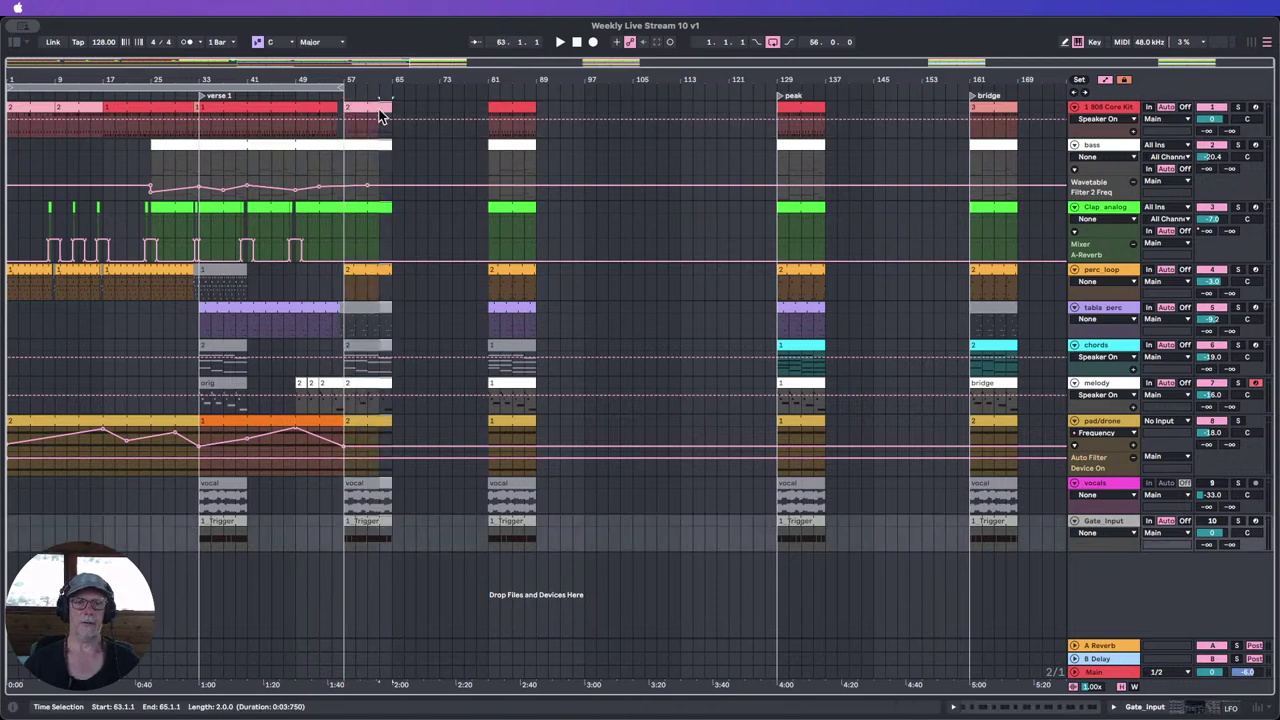
click(386, 110)
click(403, 538)
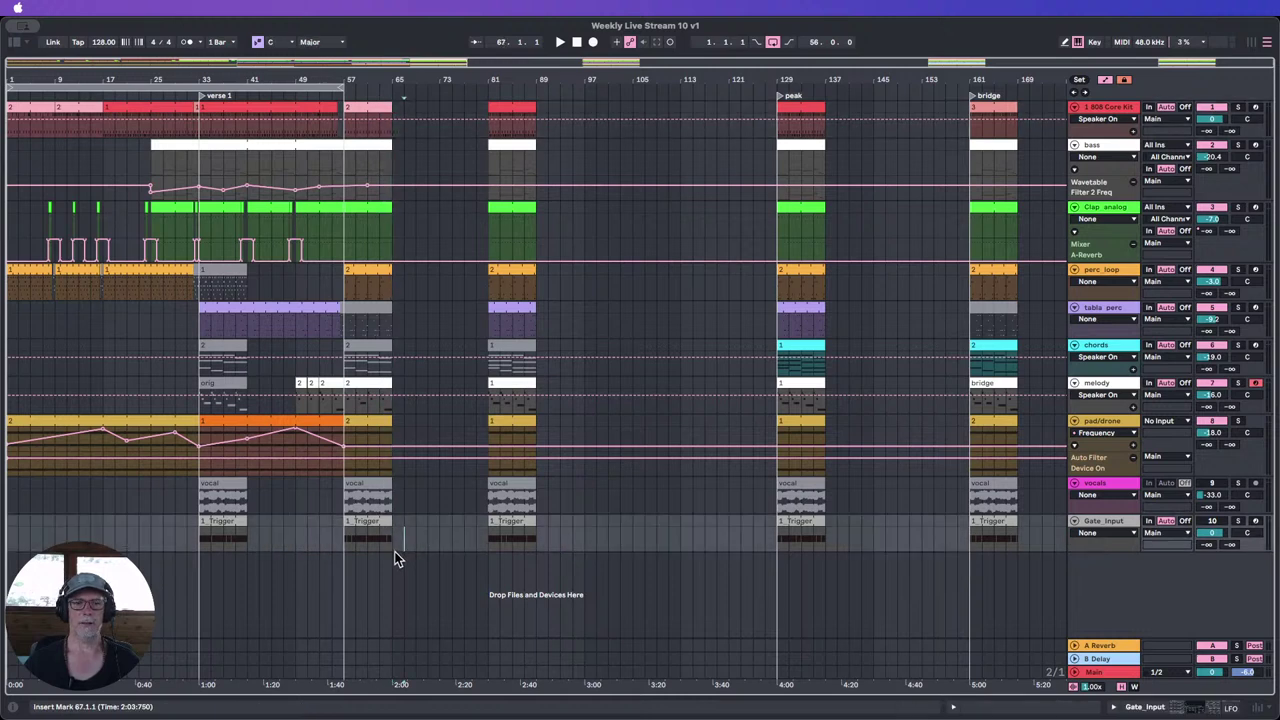
drag(395, 550, 369, 119)
click(391, 110)
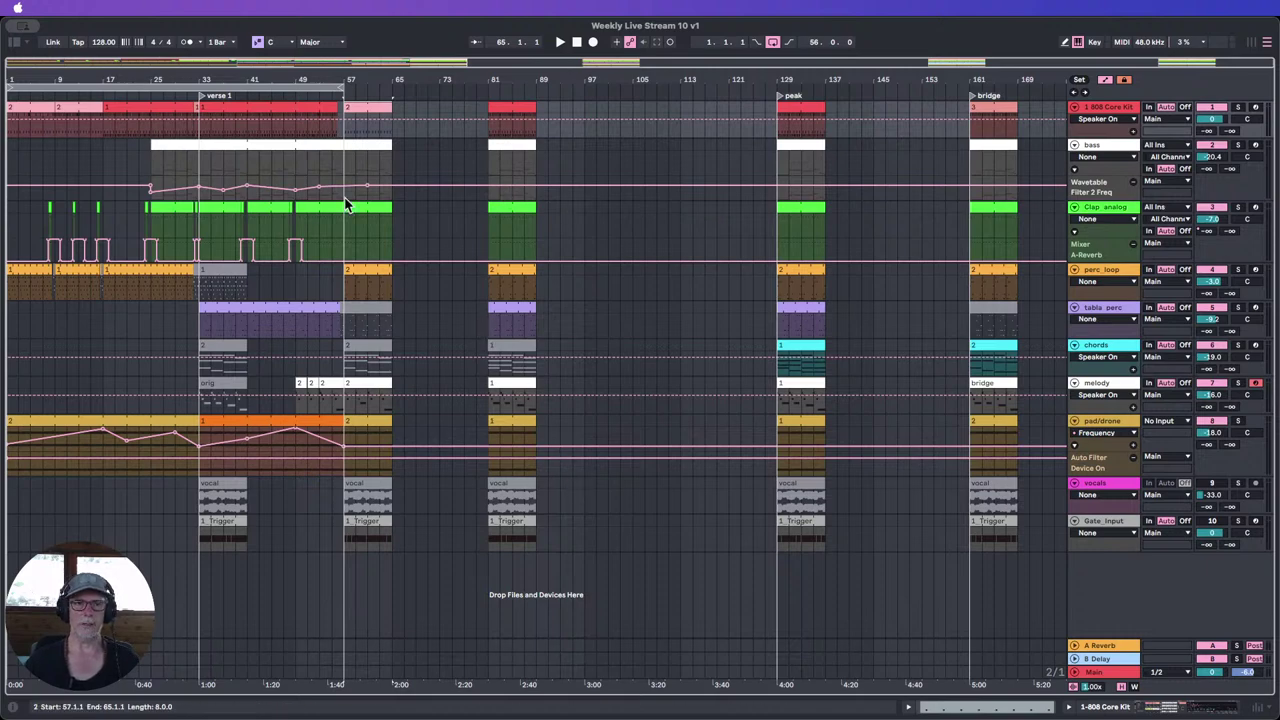
Step: Shorten the loop so it ends at bar 49
drag(71, 80, 71, 105)
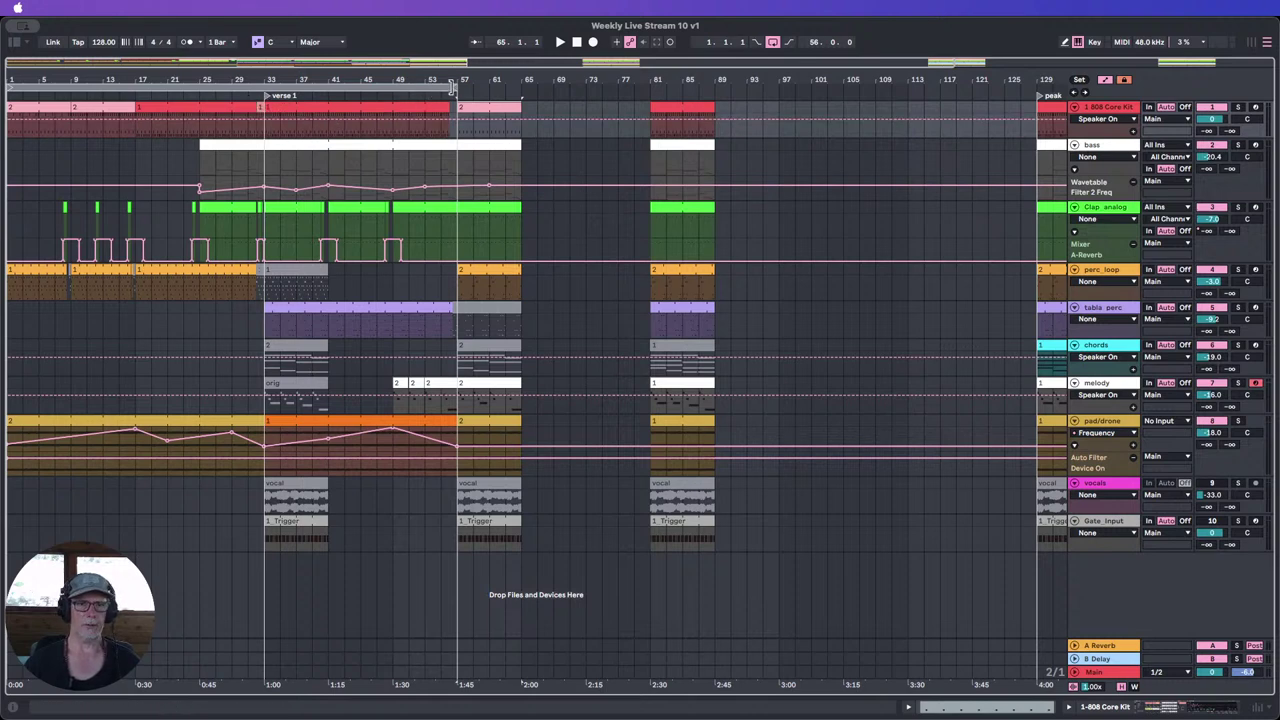
drag(454, 89, 389, 90)
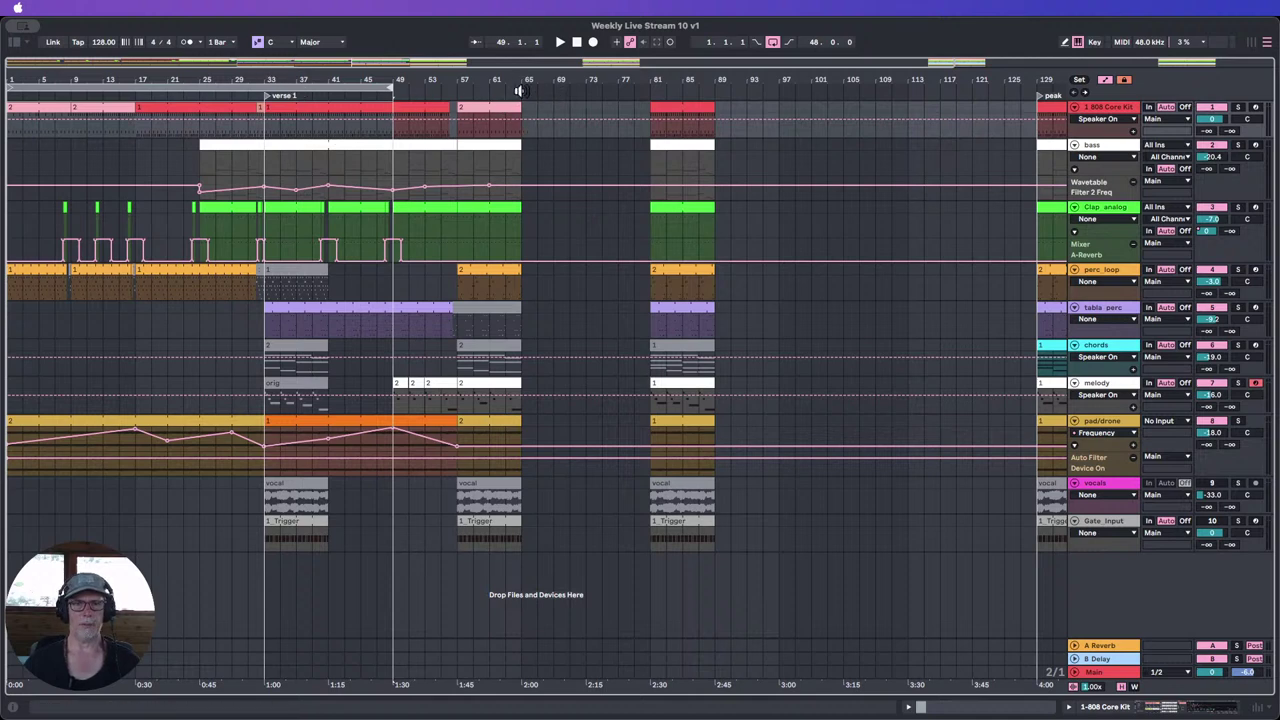
Step: Add locators at bar 65, bar 17 and bar 1
click(521, 168)
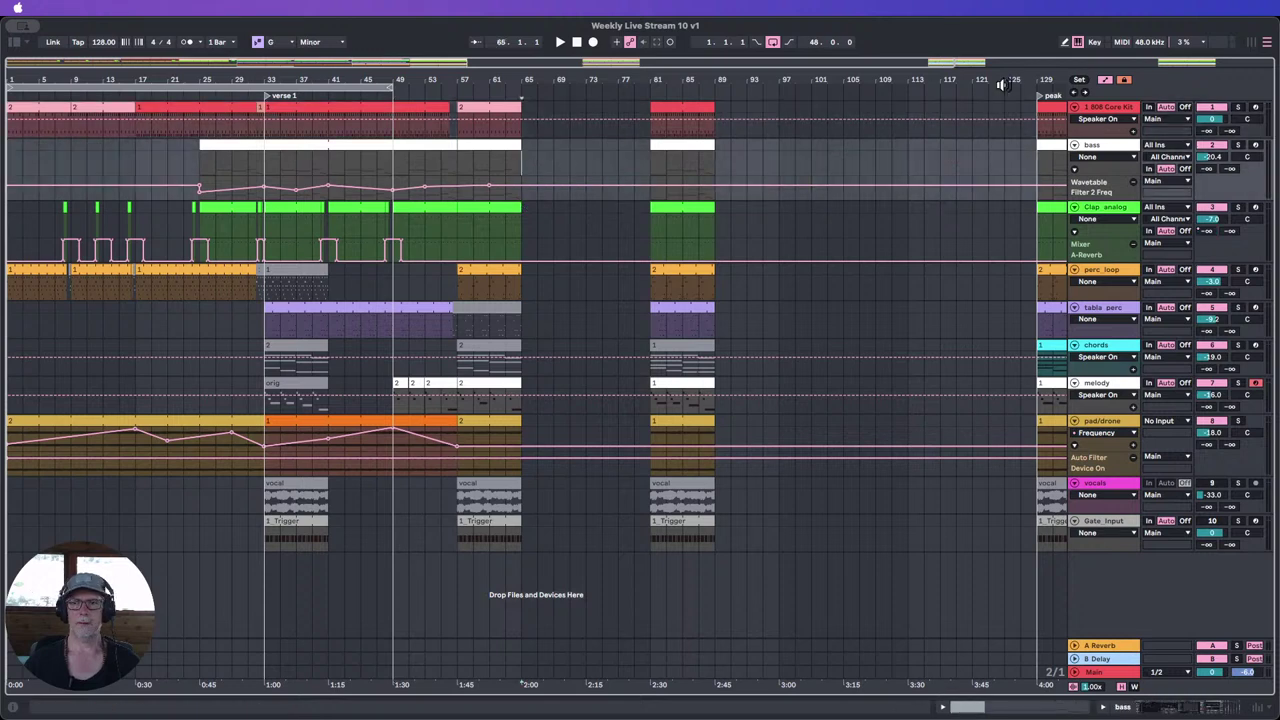
click(1080, 81)
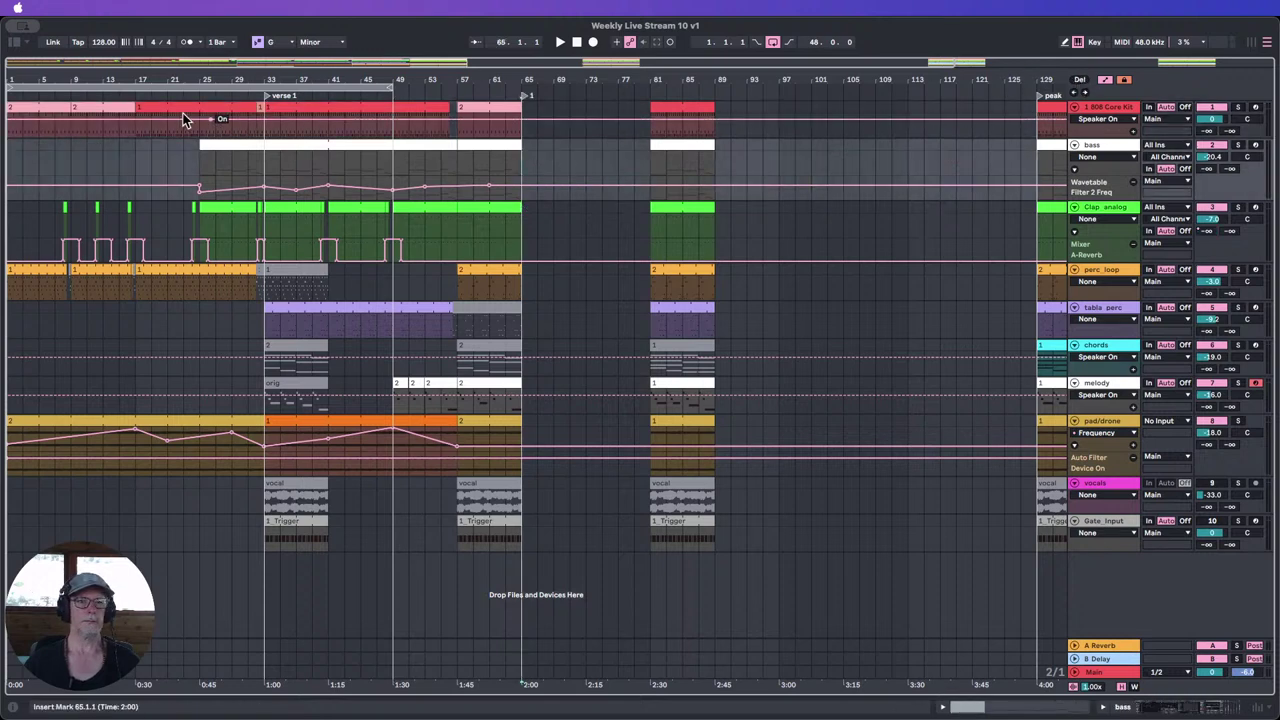
click(134, 148)
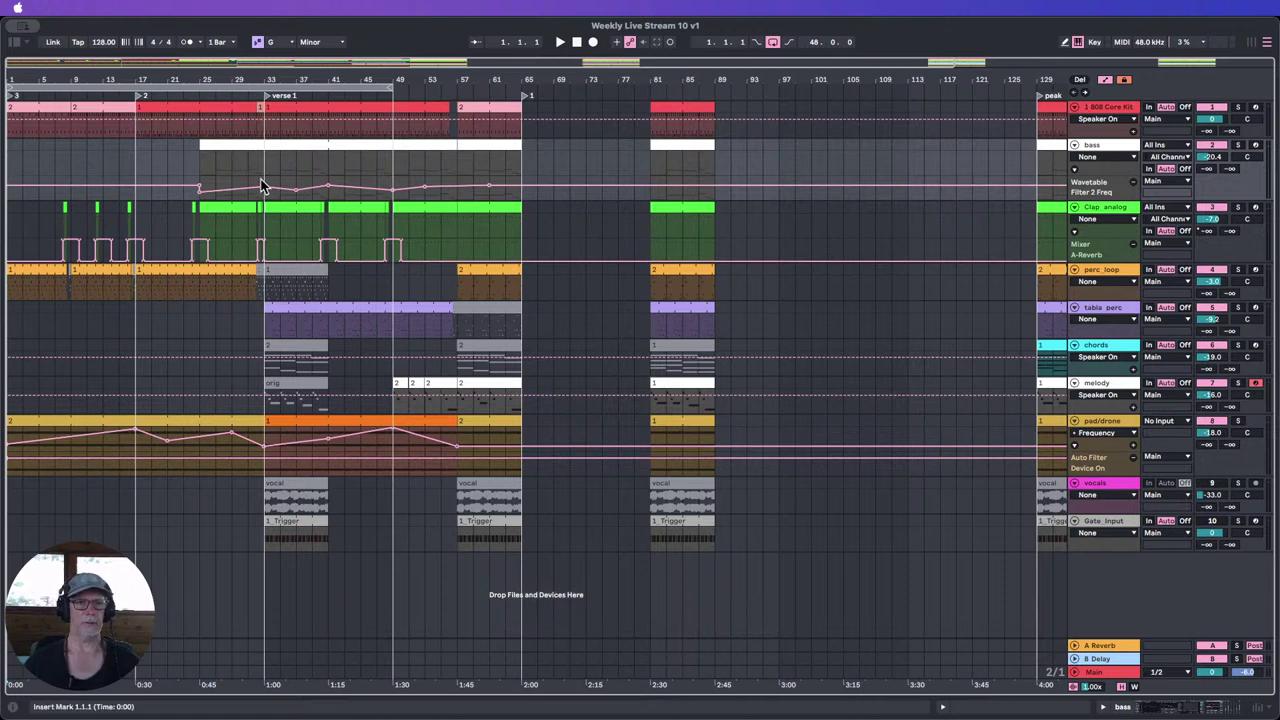
Step: Rename the locator at bar 1 to "intro"
right_click(16, 98)
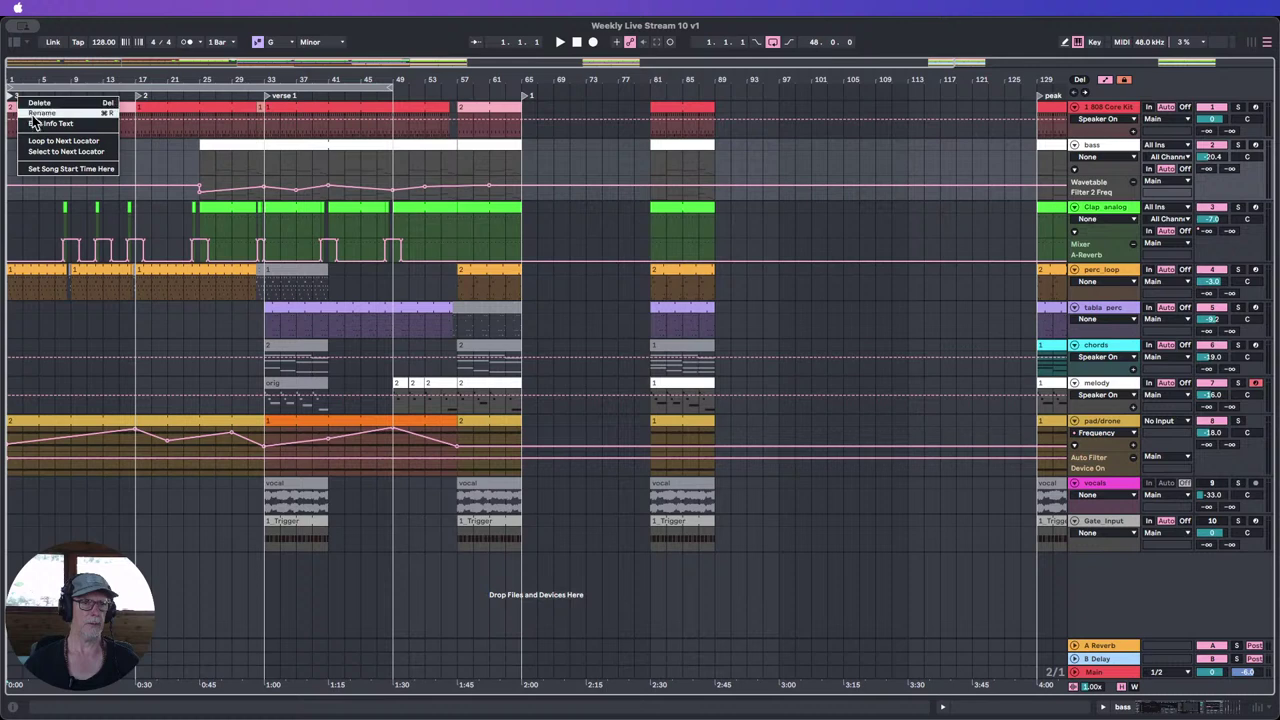
click(33, 116)
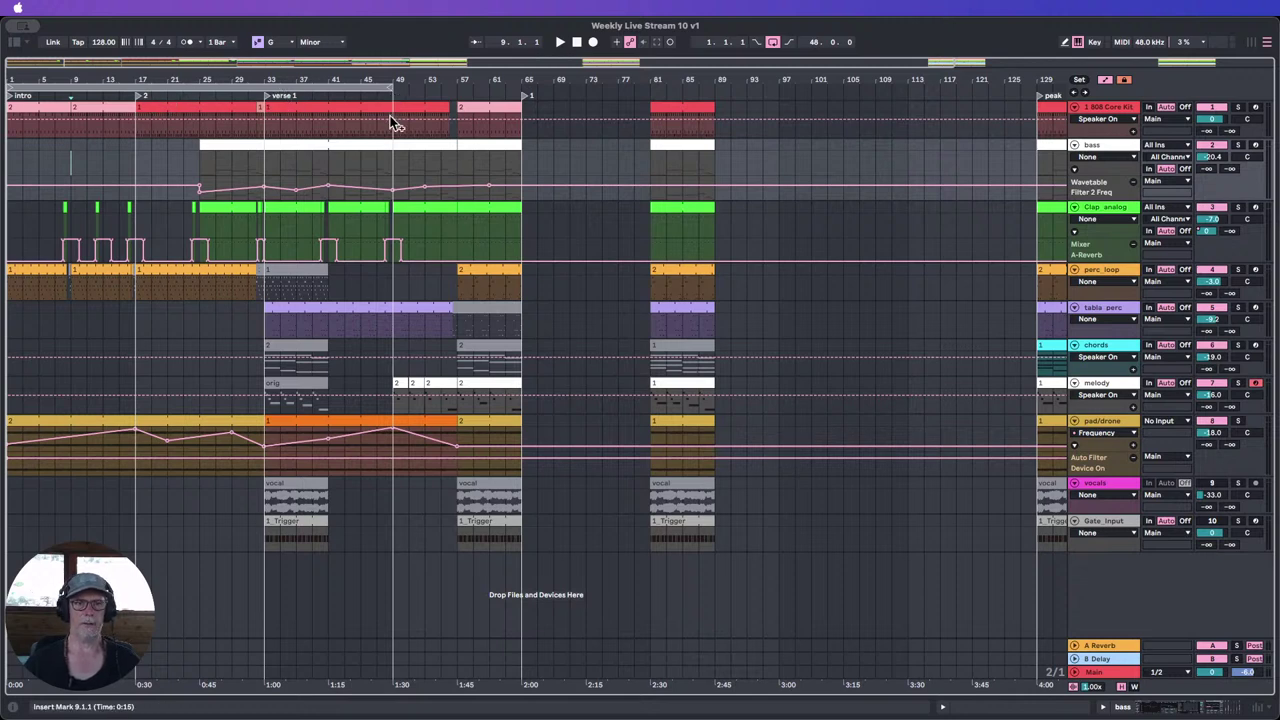
Step: Add a locator at bar 49 and rename the locator at bar 65 to "break"
click(392, 160)
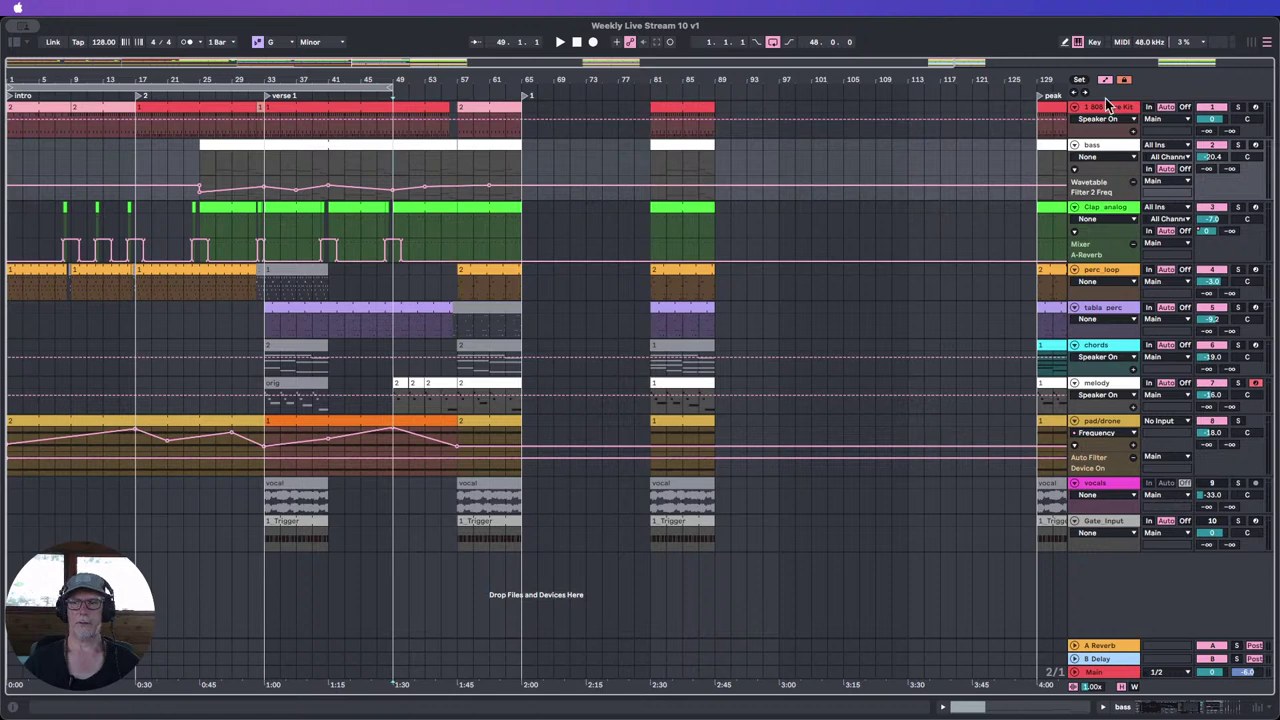
right_click(528, 101)
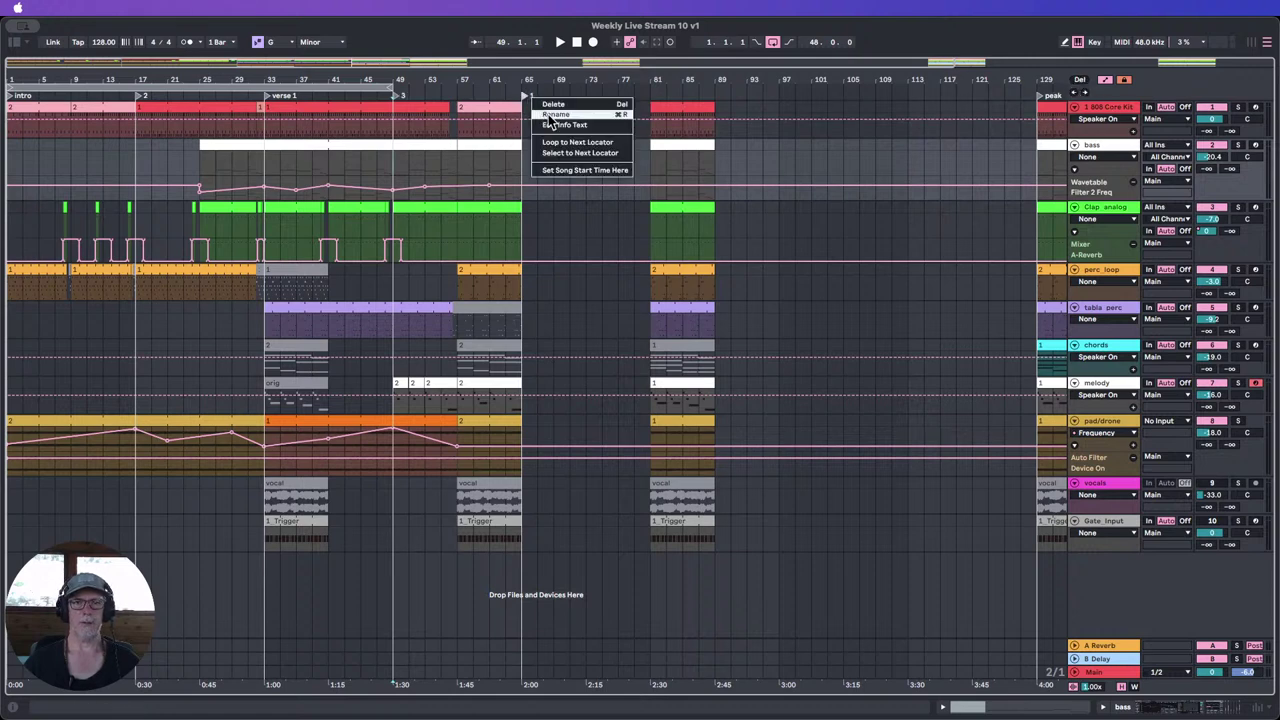
click(548, 120)
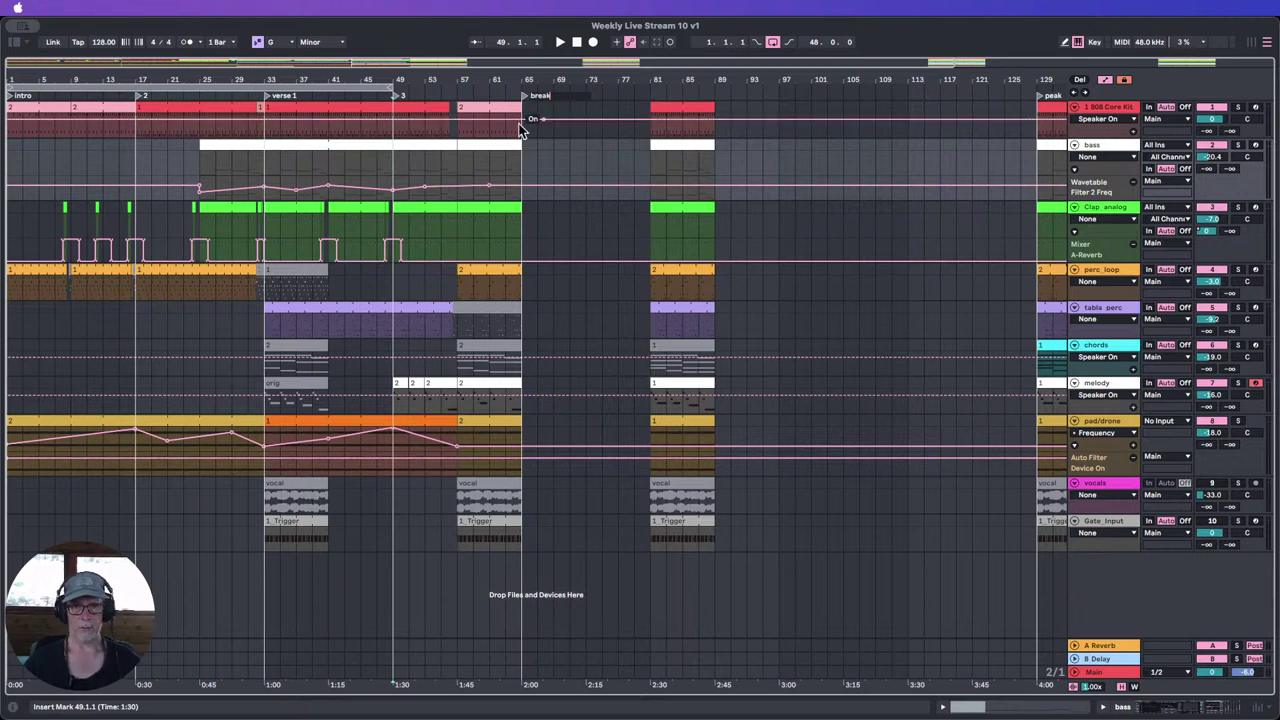
Step: Play briefly from bar 57 and try extending the end of the loop to bar 57
click(457, 92)
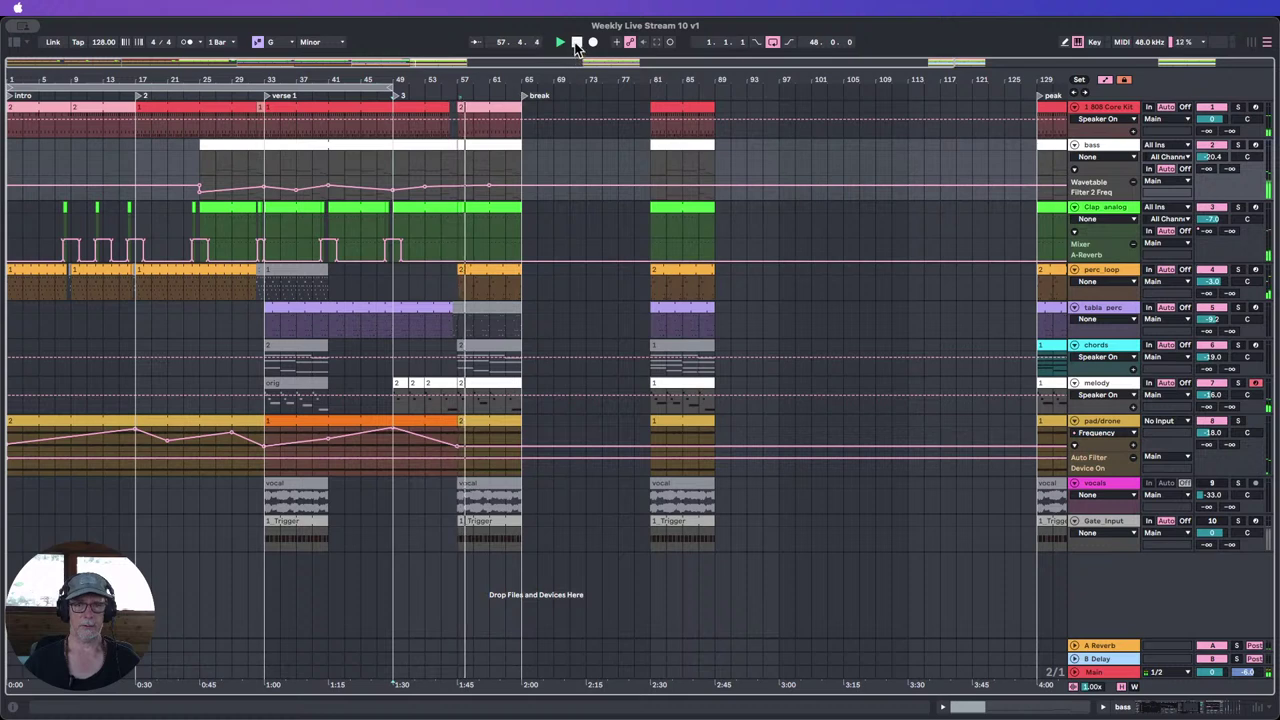
click(488, 110)
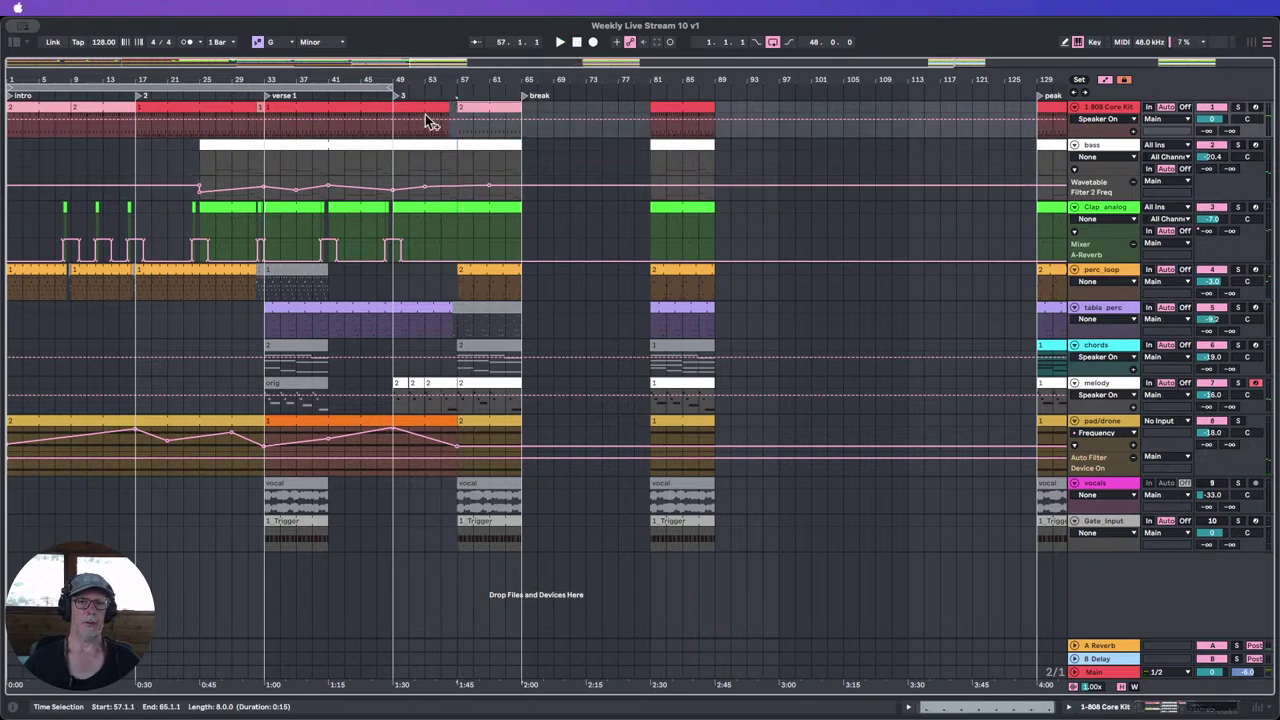
drag(388, 86, 452, 86)
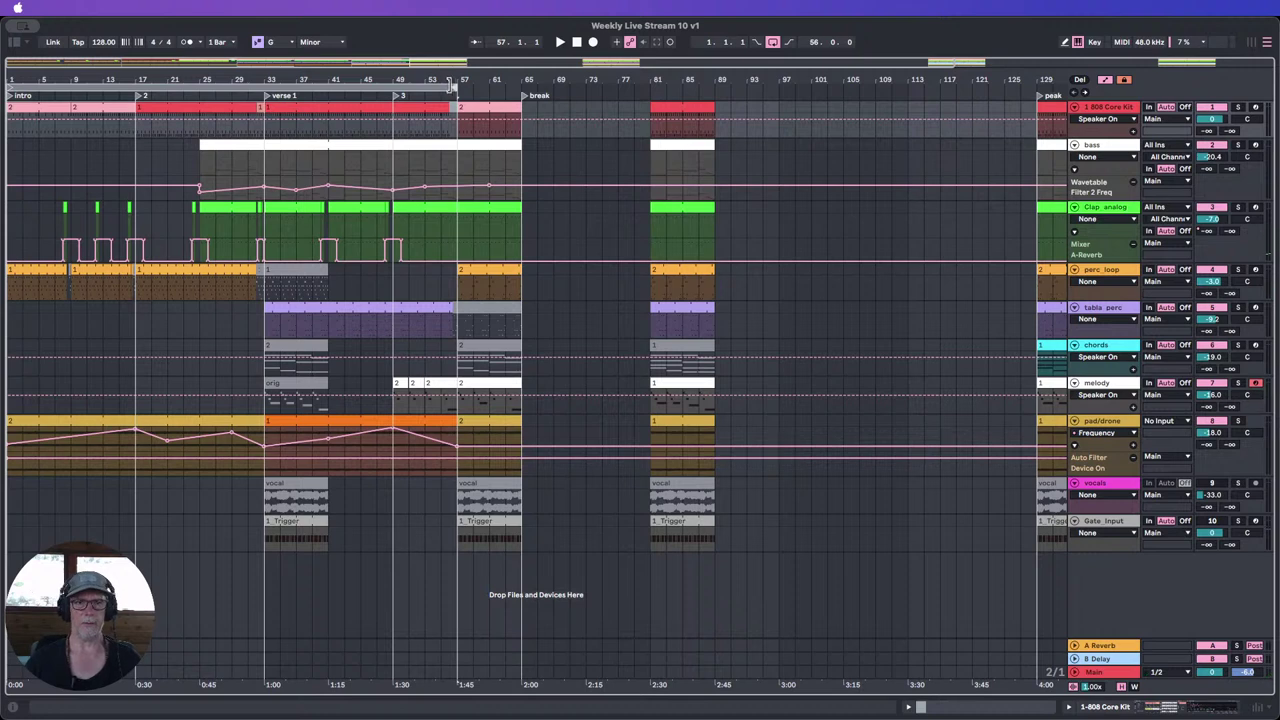
drag(452, 86, 396, 88)
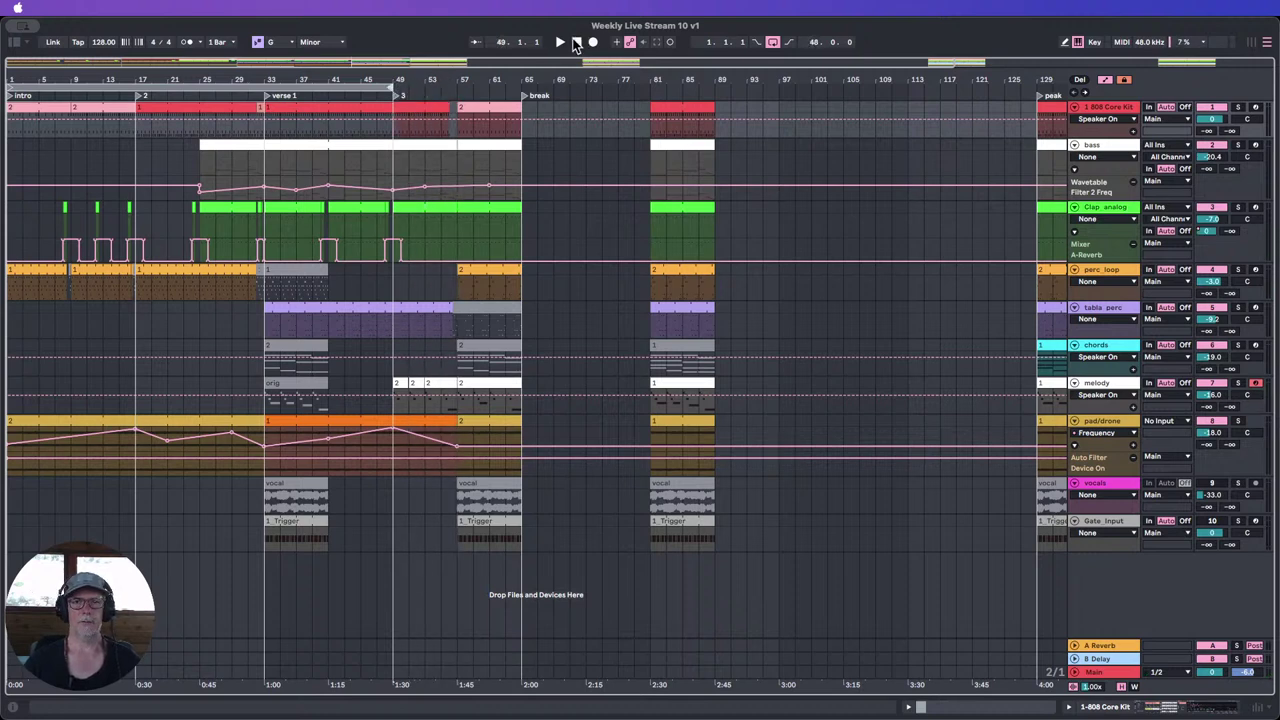
Step: Return to the start of the song, hide the automation lanes and play the arrangement
click(576, 43)
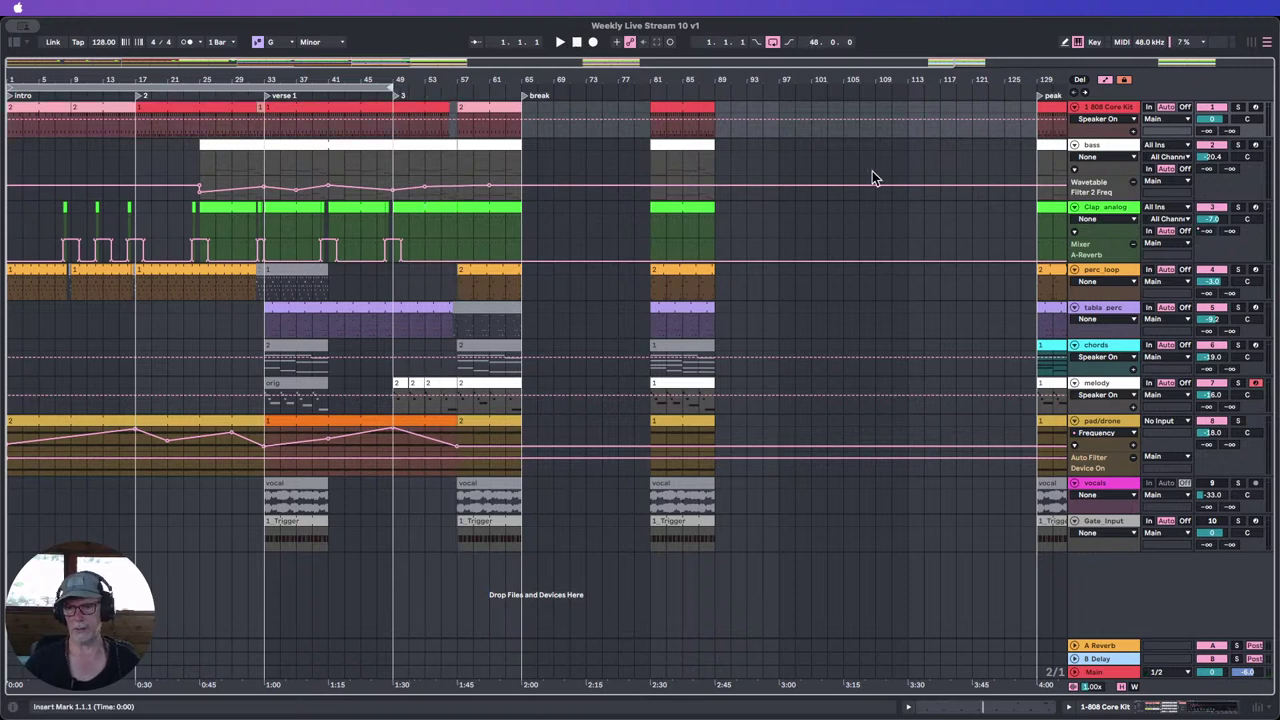
click(1106, 82)
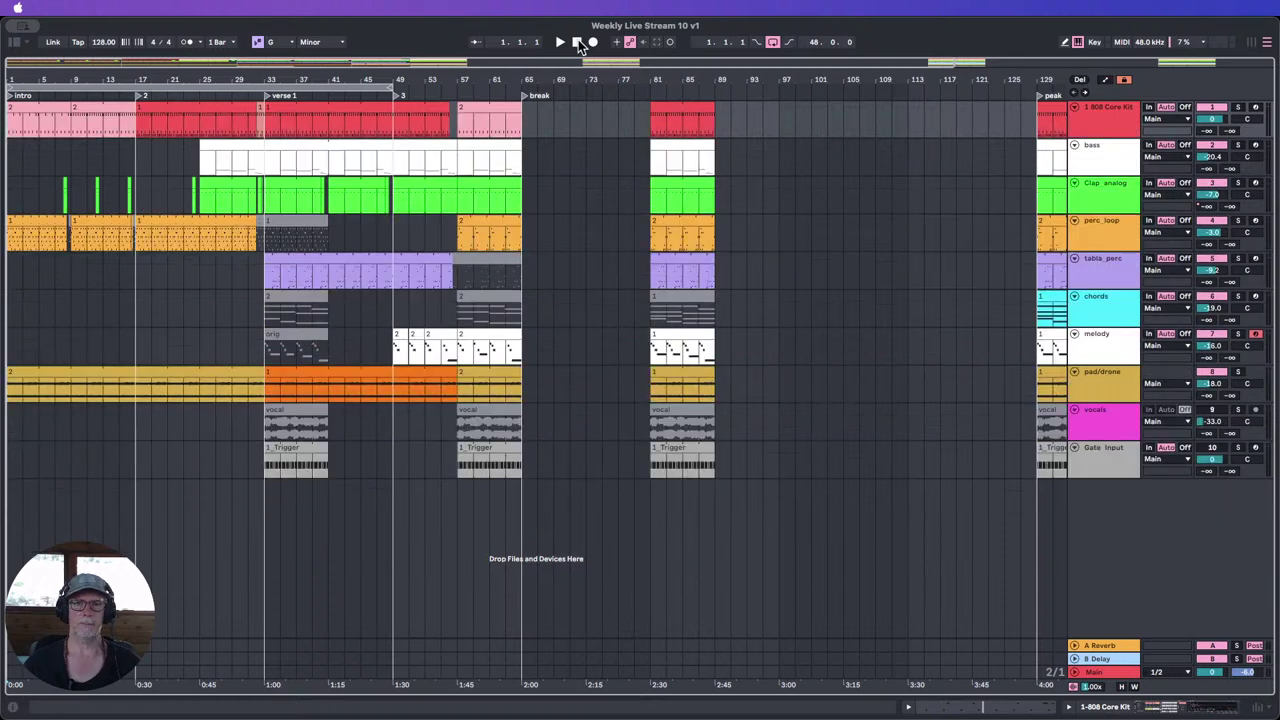
click(560, 44)
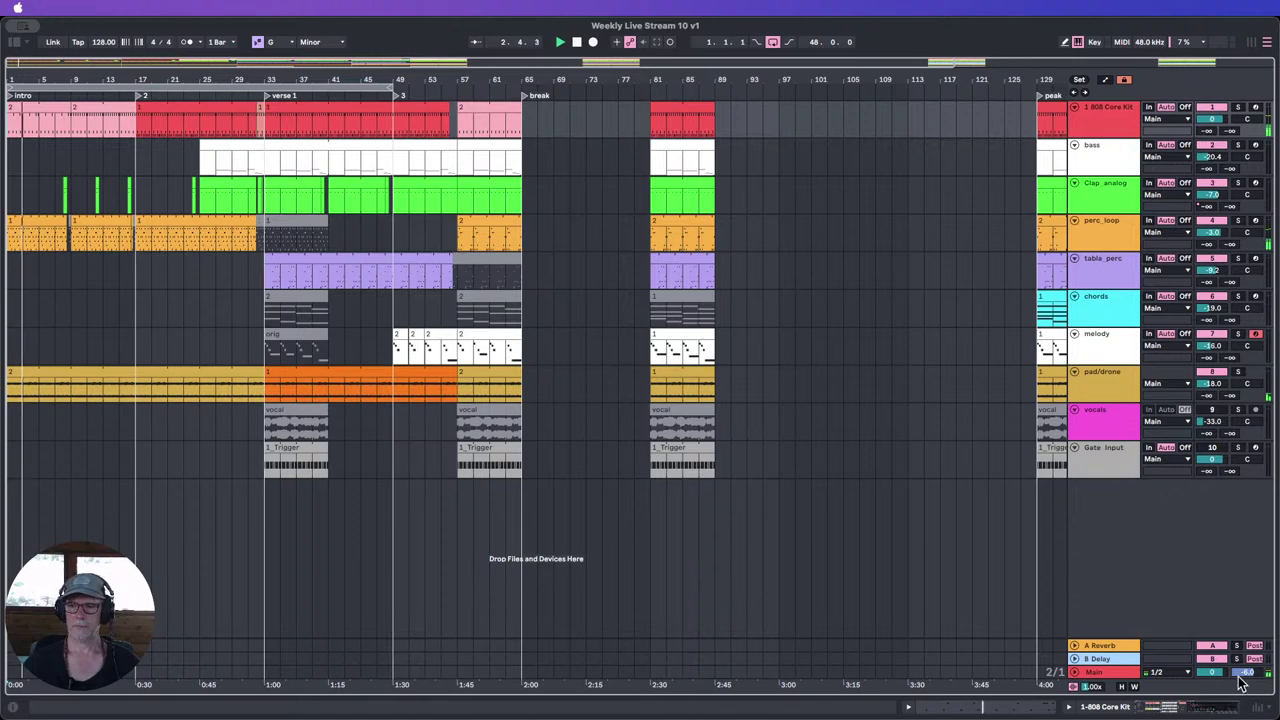
Step: Show an enlarged mixer and open the Main track's Limiter during playback to check the output level
click(1228, 708)
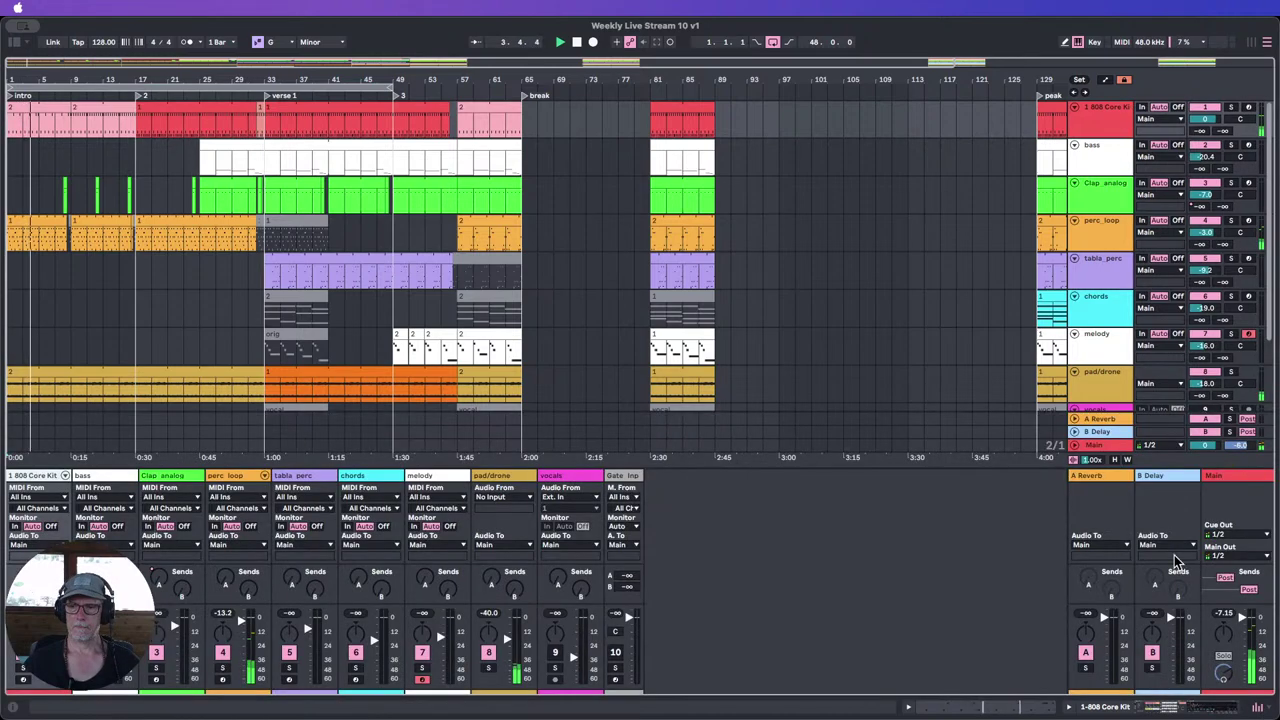
drag(806, 465, 807, 387)
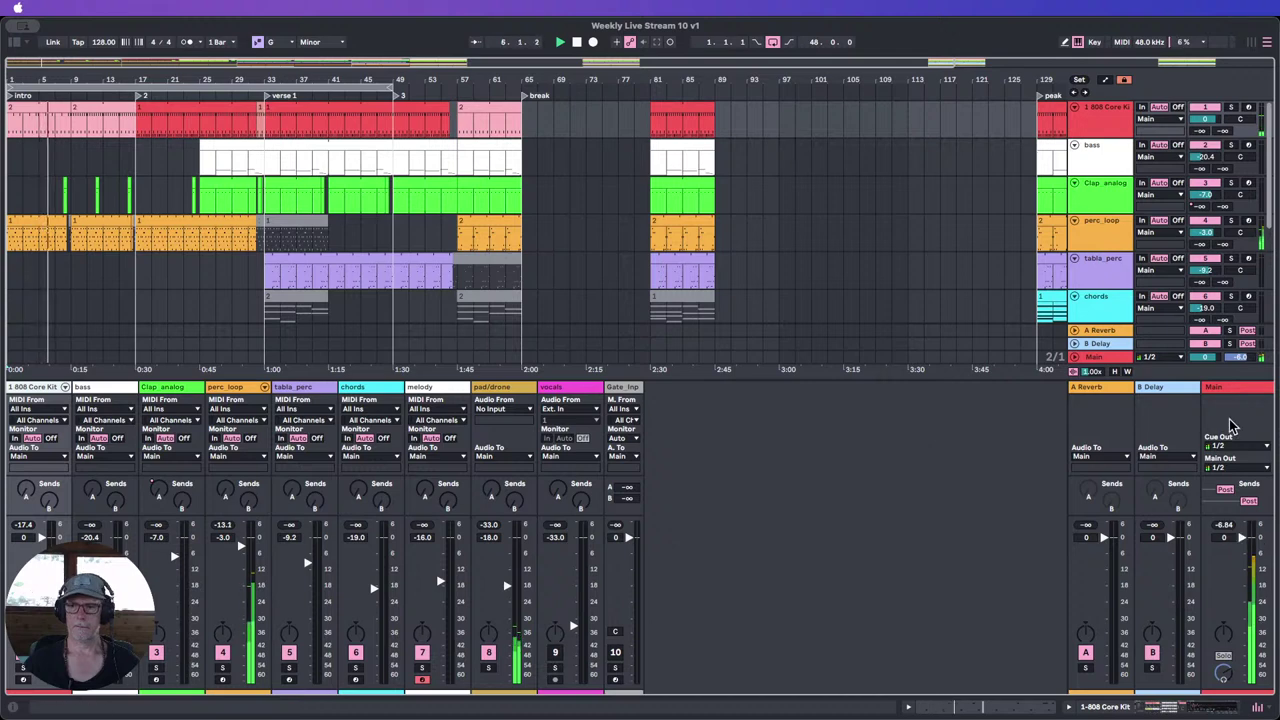
click(1228, 392)
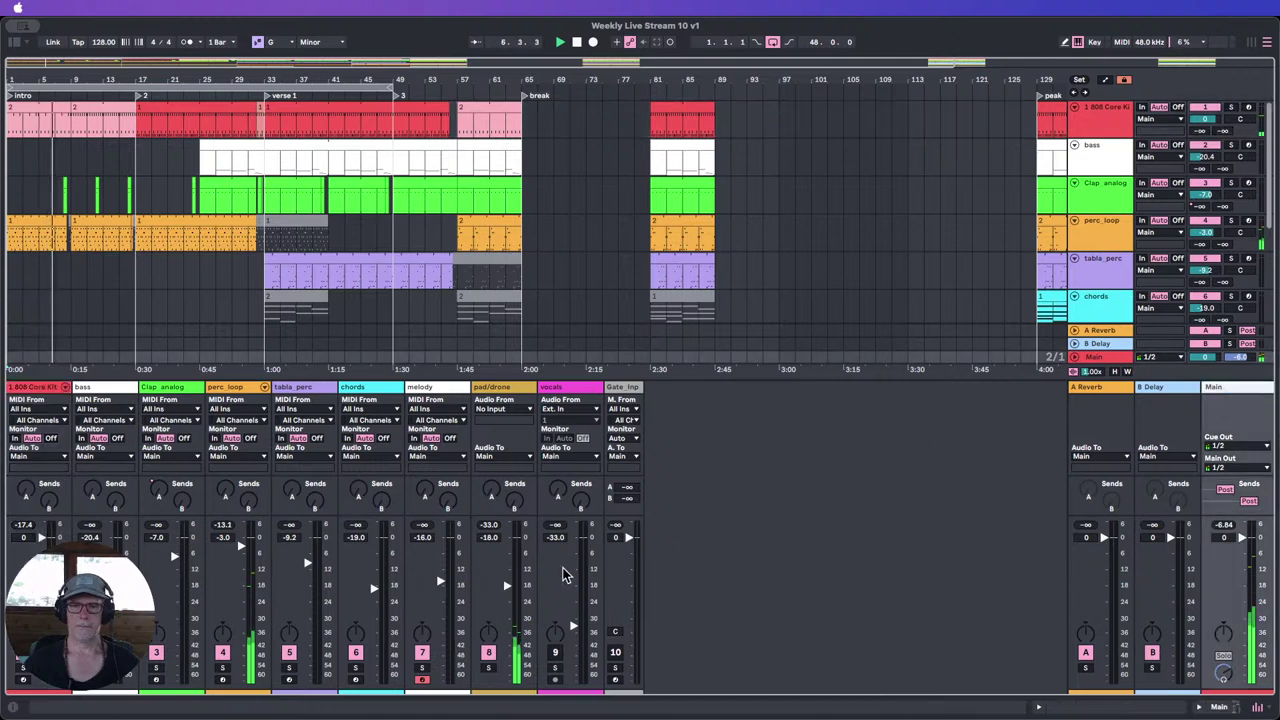
double_click(1245, 390)
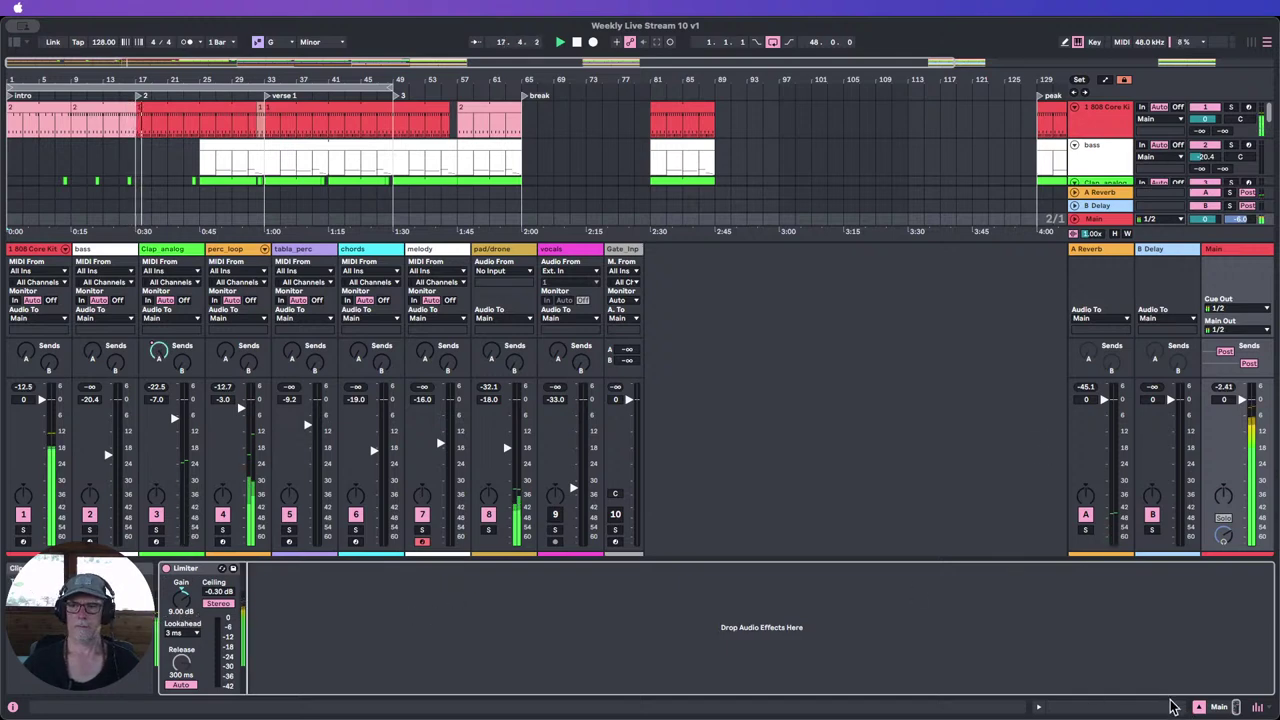
Step: Close the Main track's device view and hide the mixer to return to the full arrangement
click(1199, 707)
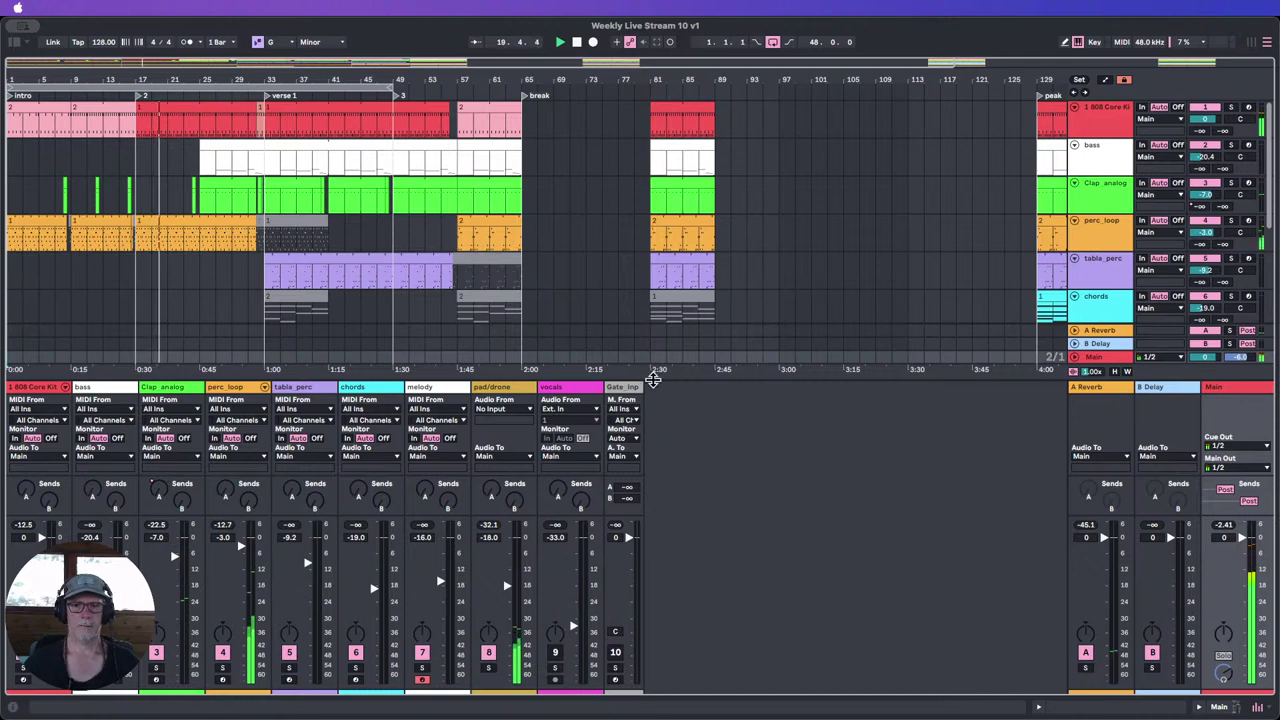
drag(652, 380, 652, 432)
scroll(530, 302, down, 3)
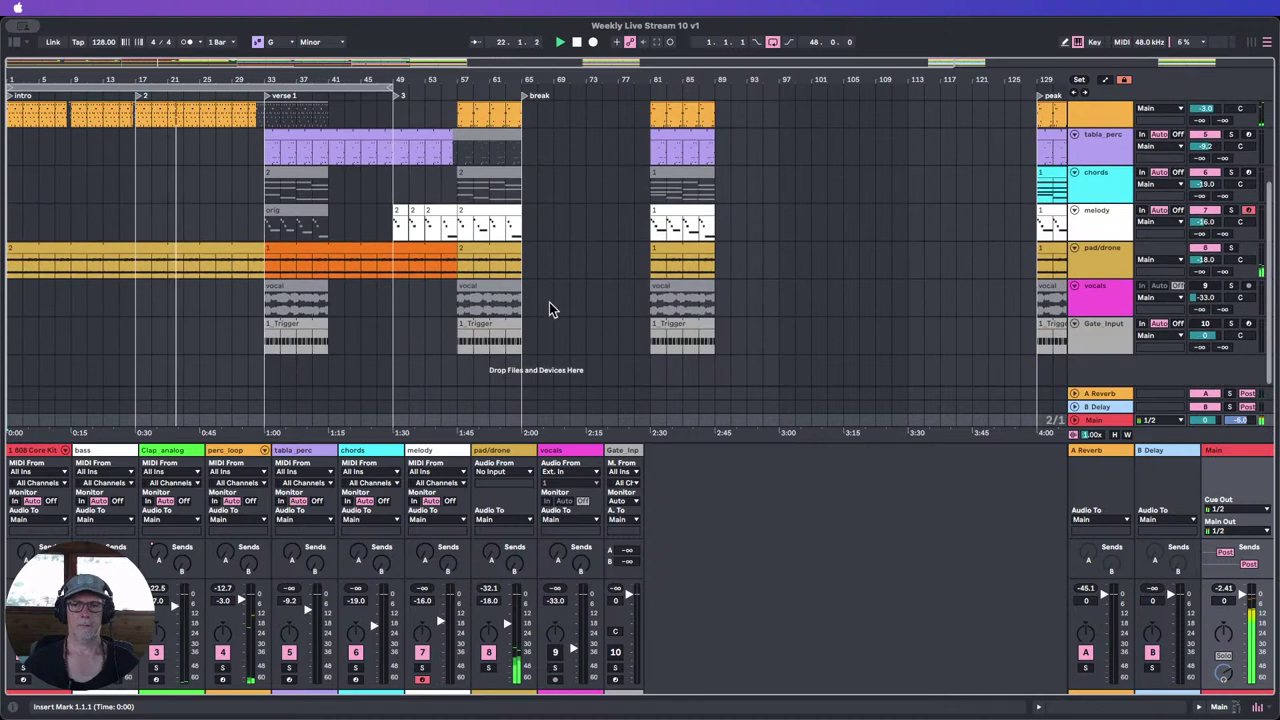
click(1256, 708)
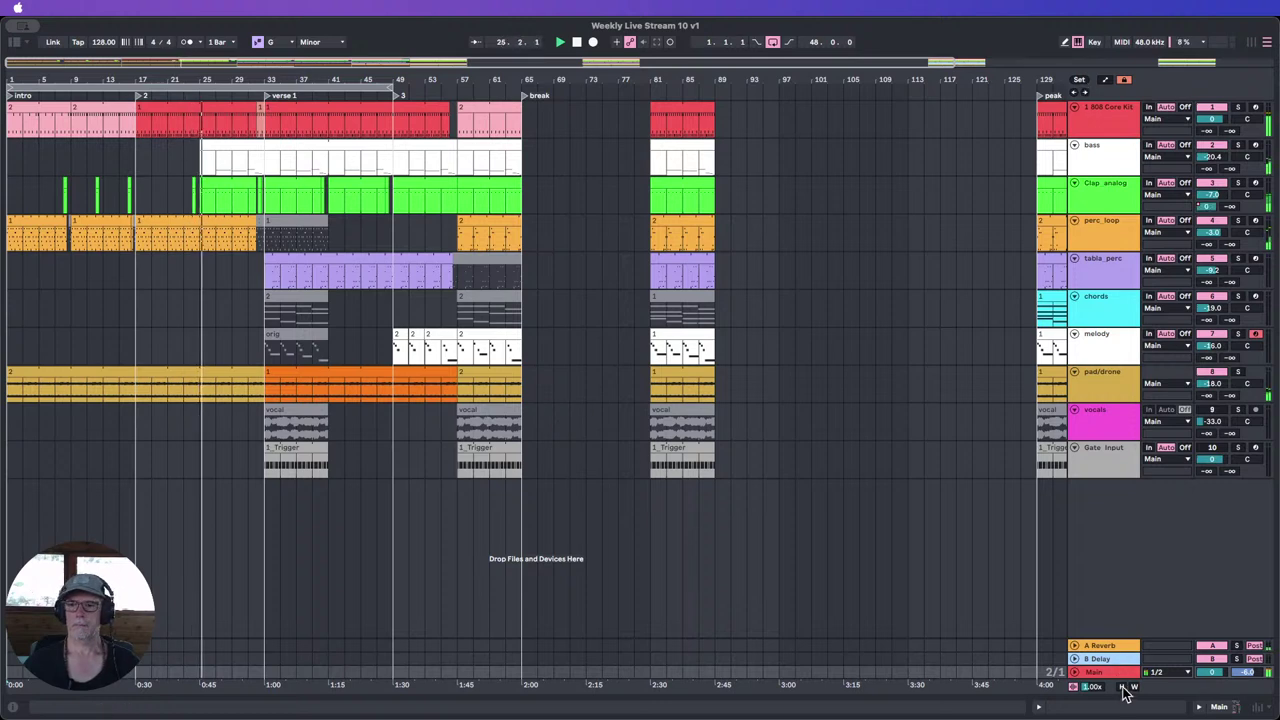
Step: Reduce the height of all tracks from the 808 Core Kit to Gate_Input together
click(1105, 452)
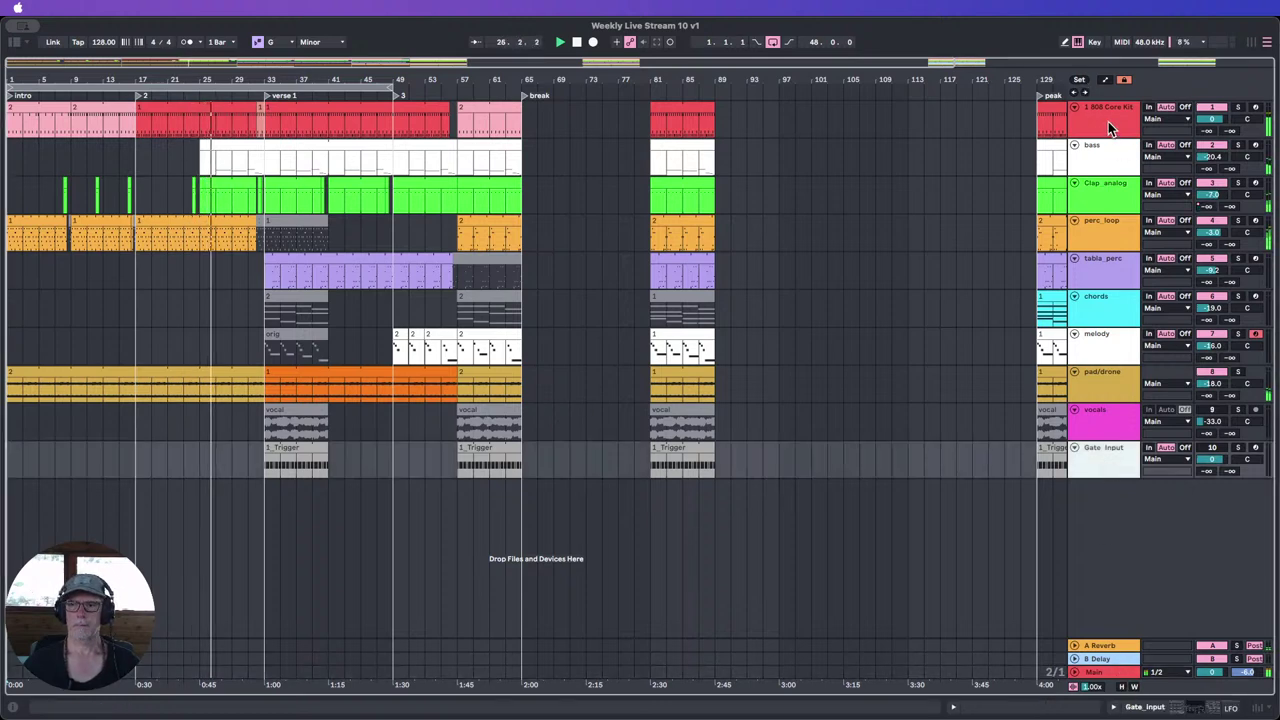
shift+click(1108, 121)
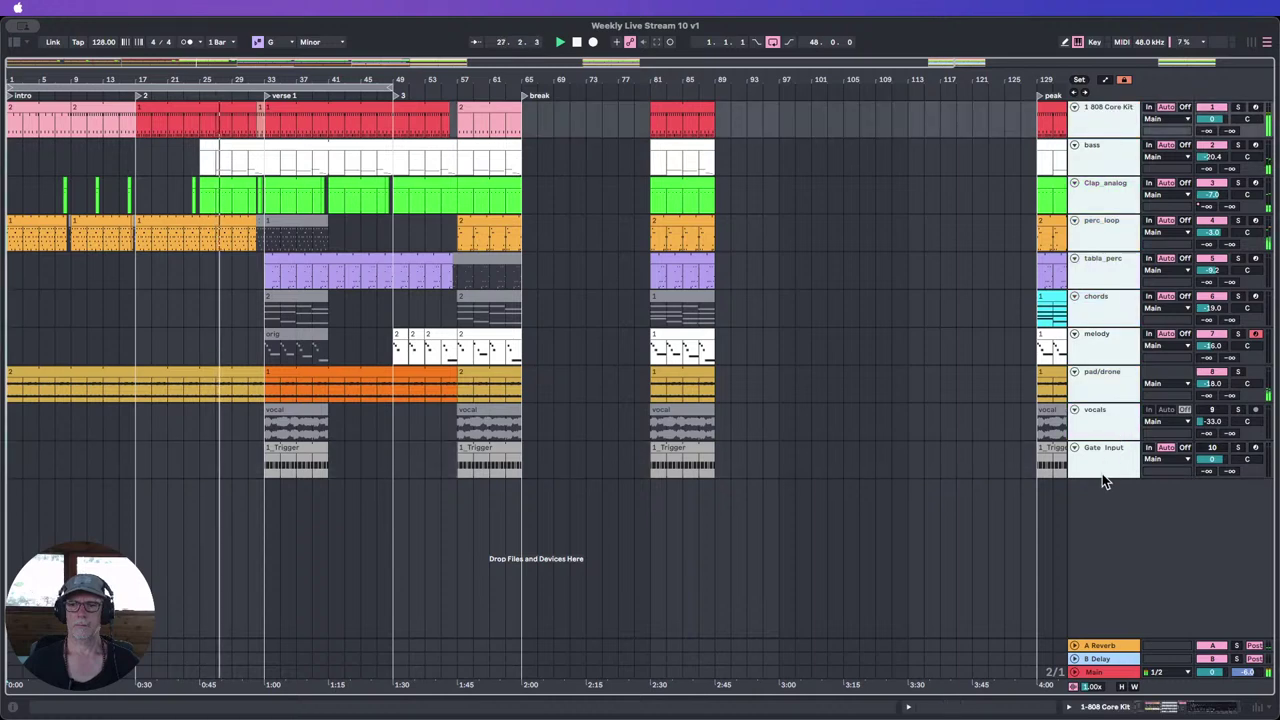
key(alt+minus)
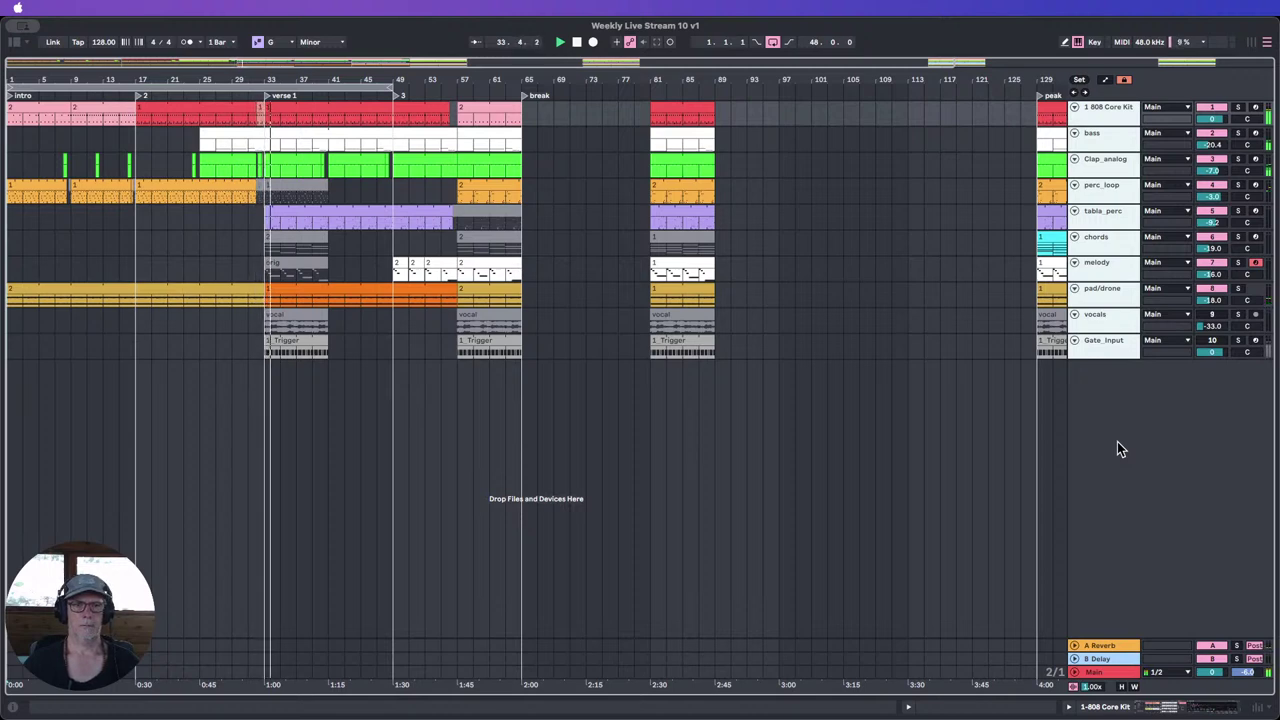
Step: Set the tabla_perc track's volume to -9.0 dB and keep the bass volume at -20.4 dB
click(1090, 210)
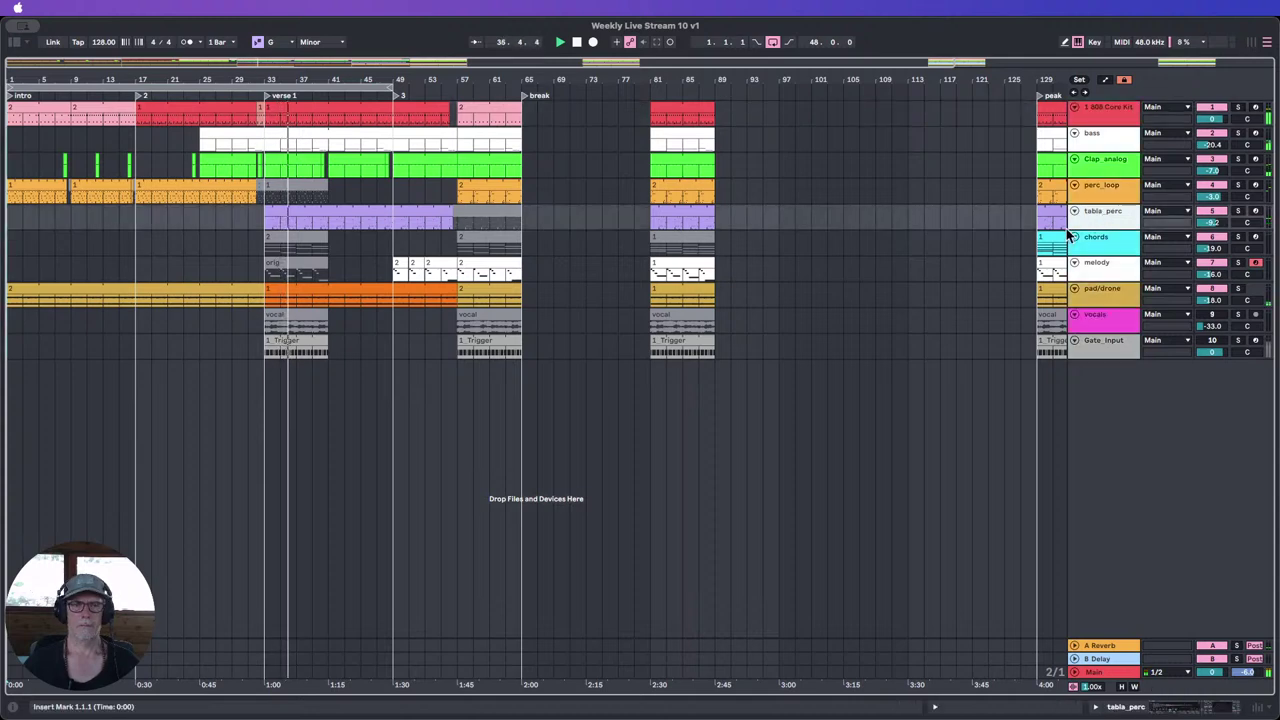
drag(1214, 224, 1214, 222)
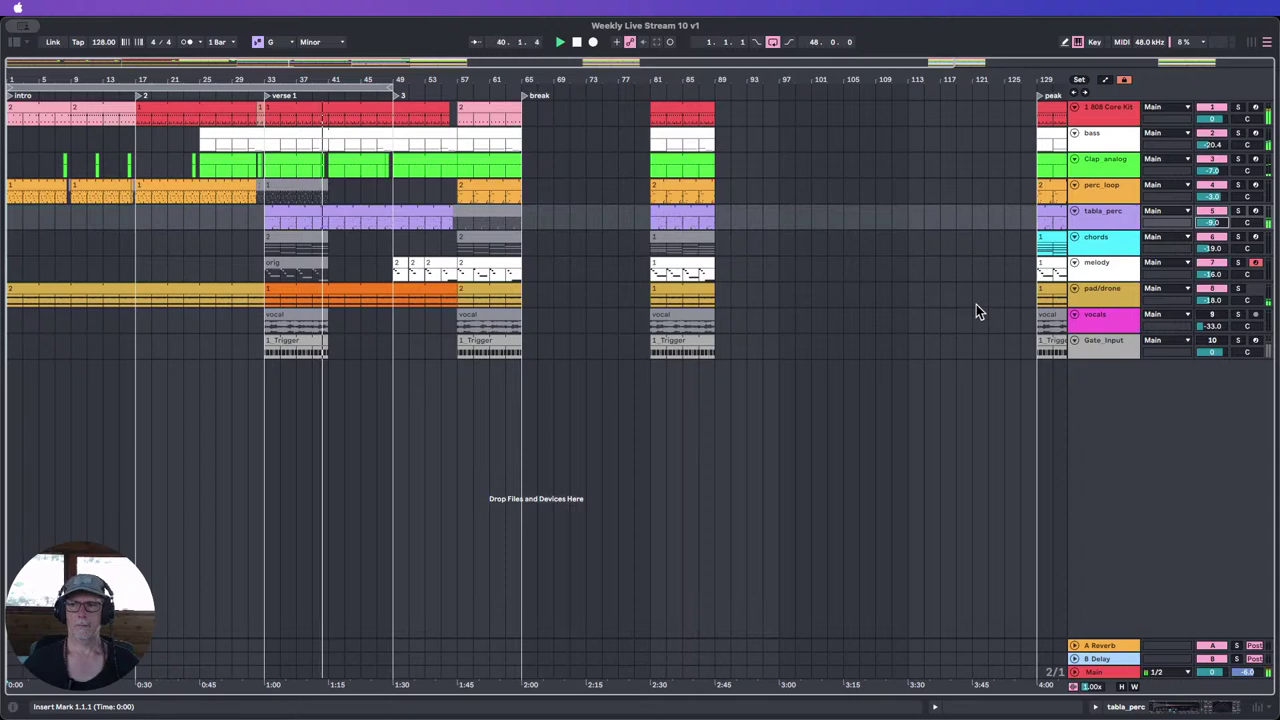
drag(1218, 148, 1218, 148)
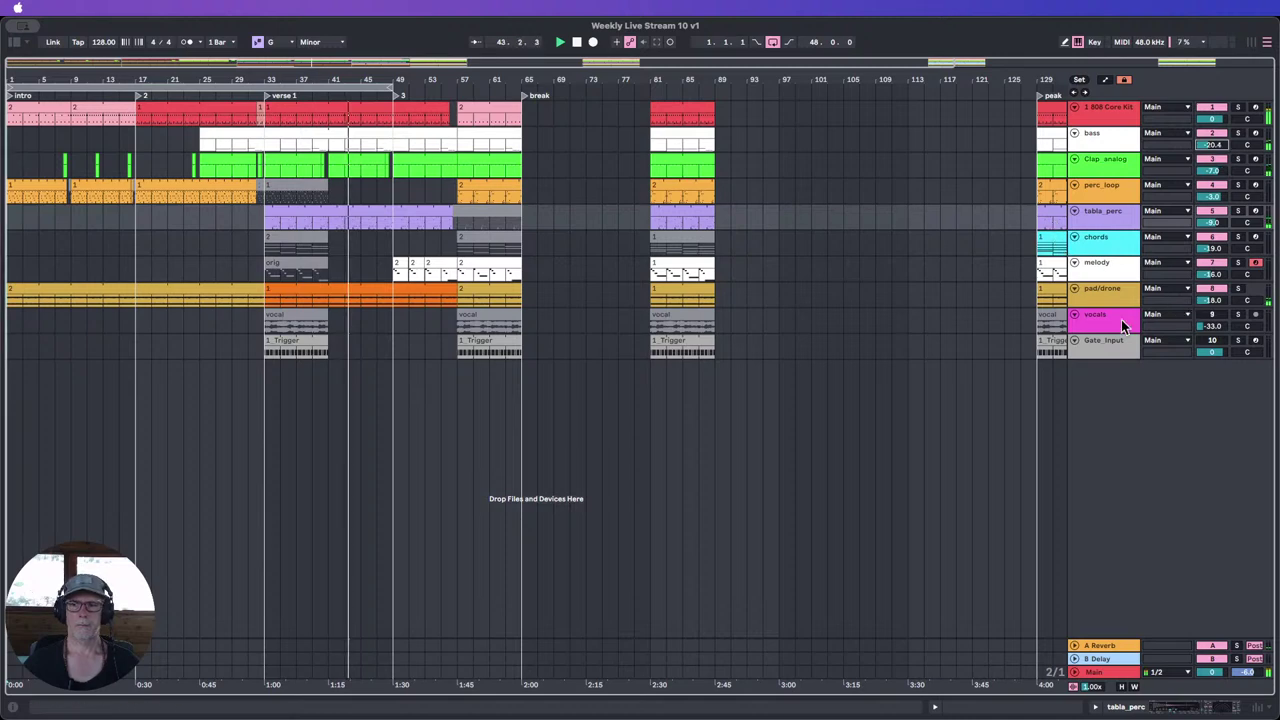
Step: Show automation with a taller pad/drone lane, and add a filter frequency breakpoint at bar 33, raised to about 210 Hz
click(1104, 80)
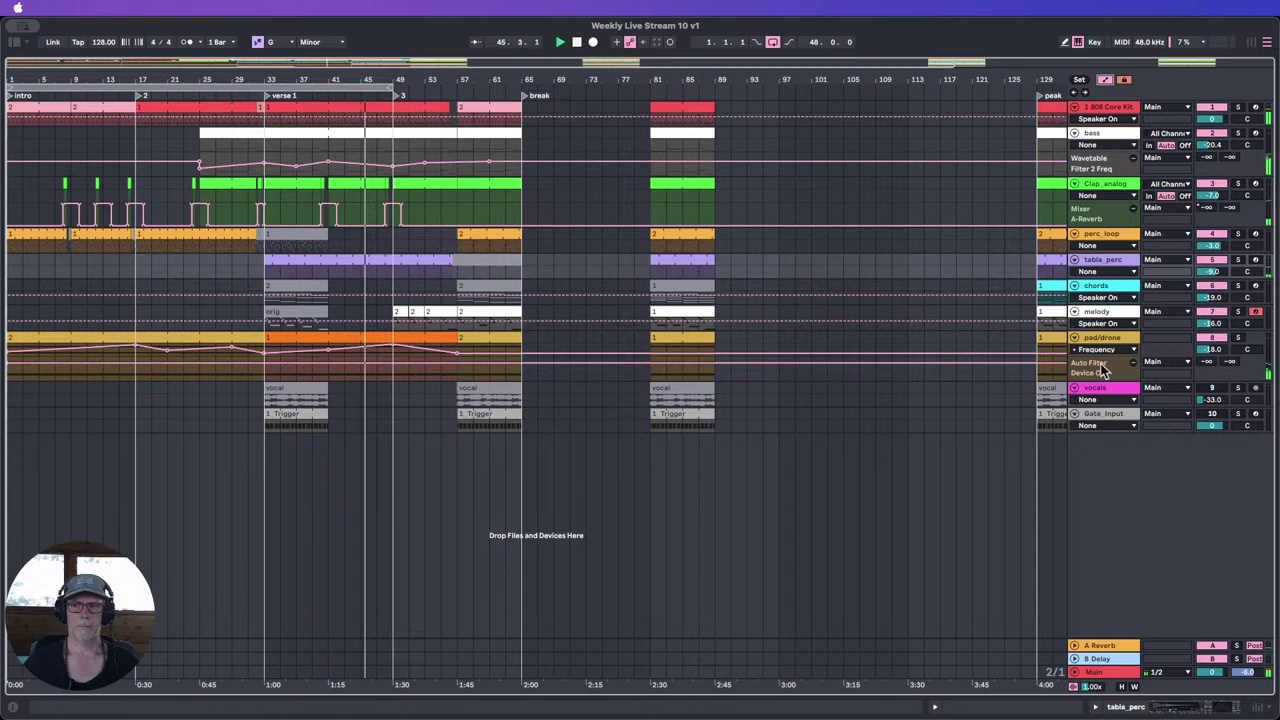
drag(1100, 360, 1101, 411)
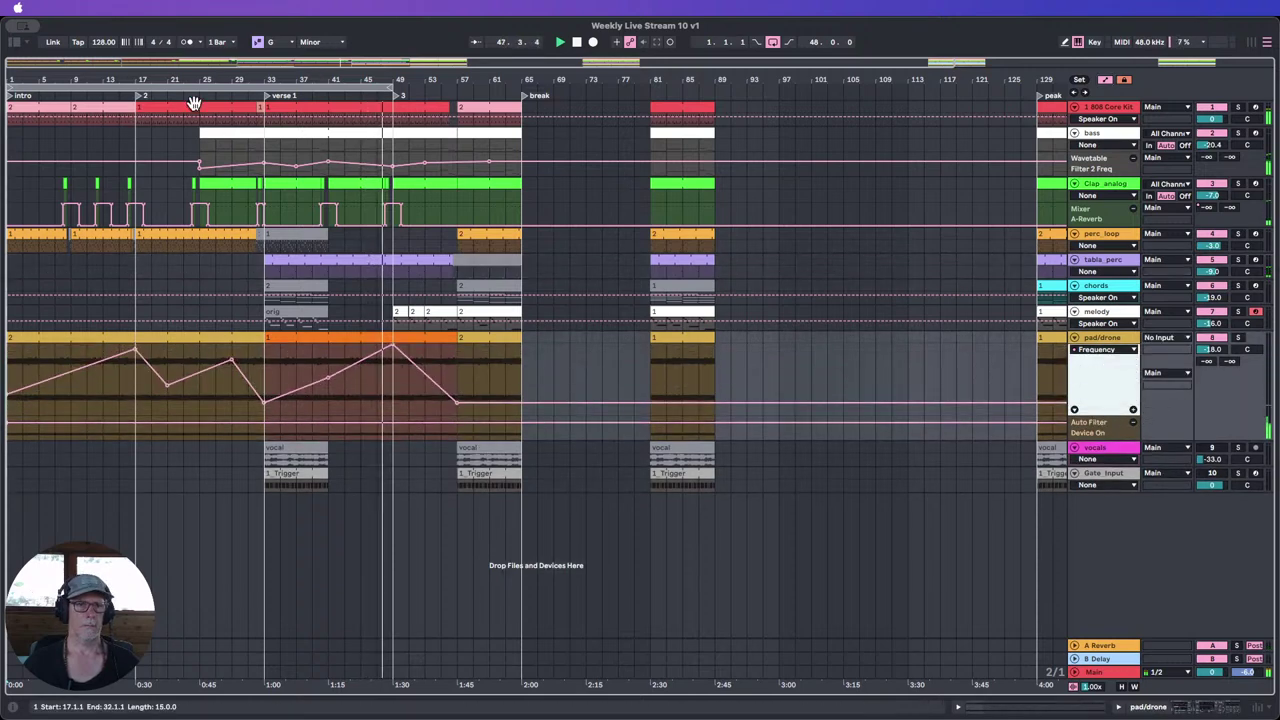
click(280, 398)
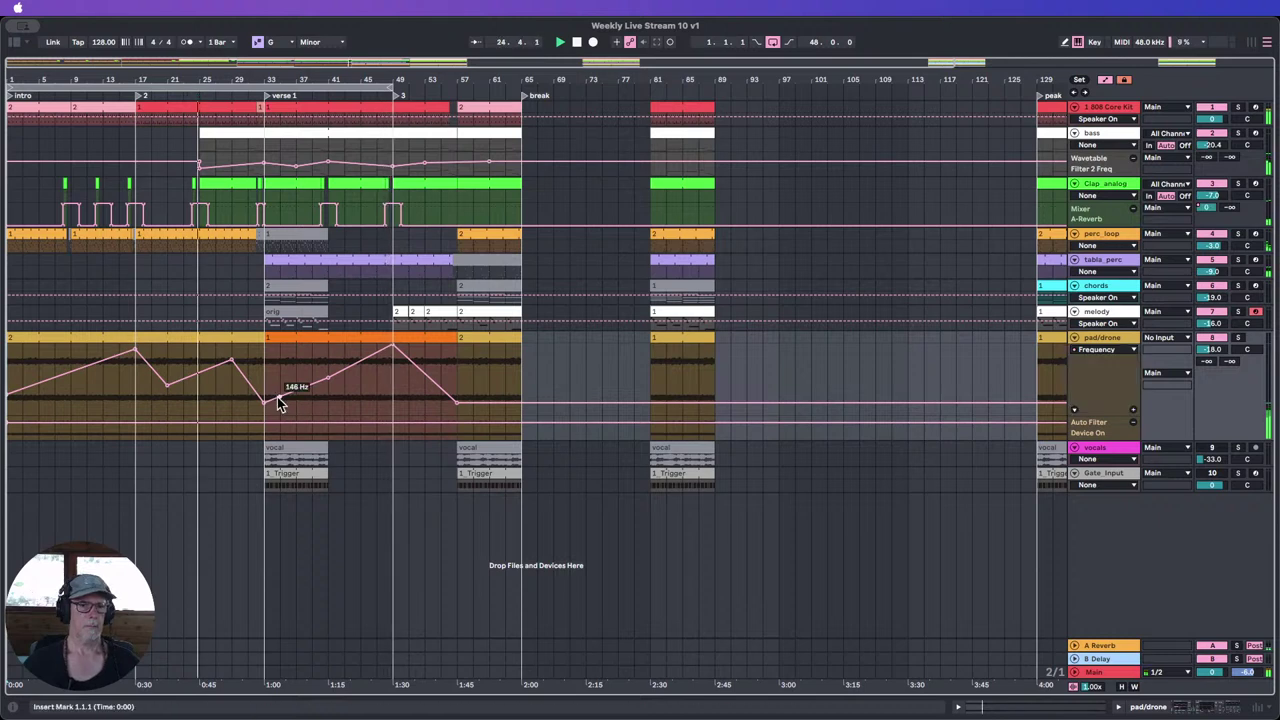
drag(279, 397, 264, 397)
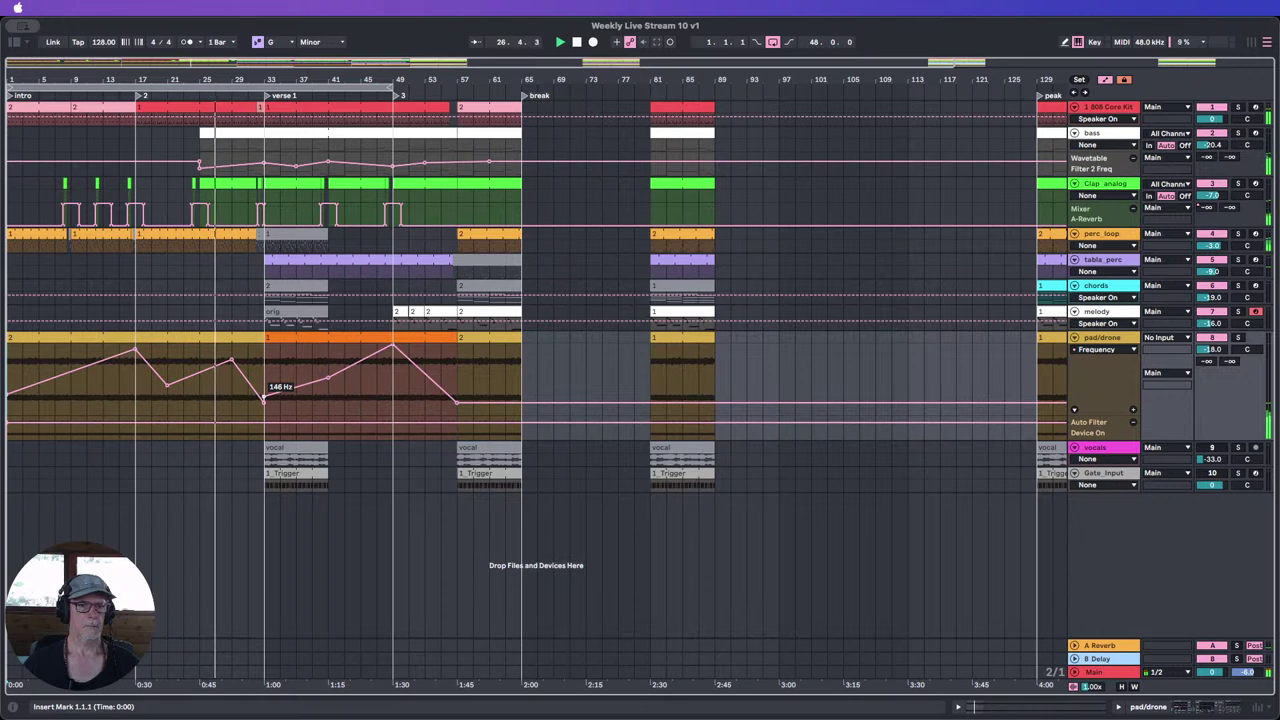
click(292, 411)
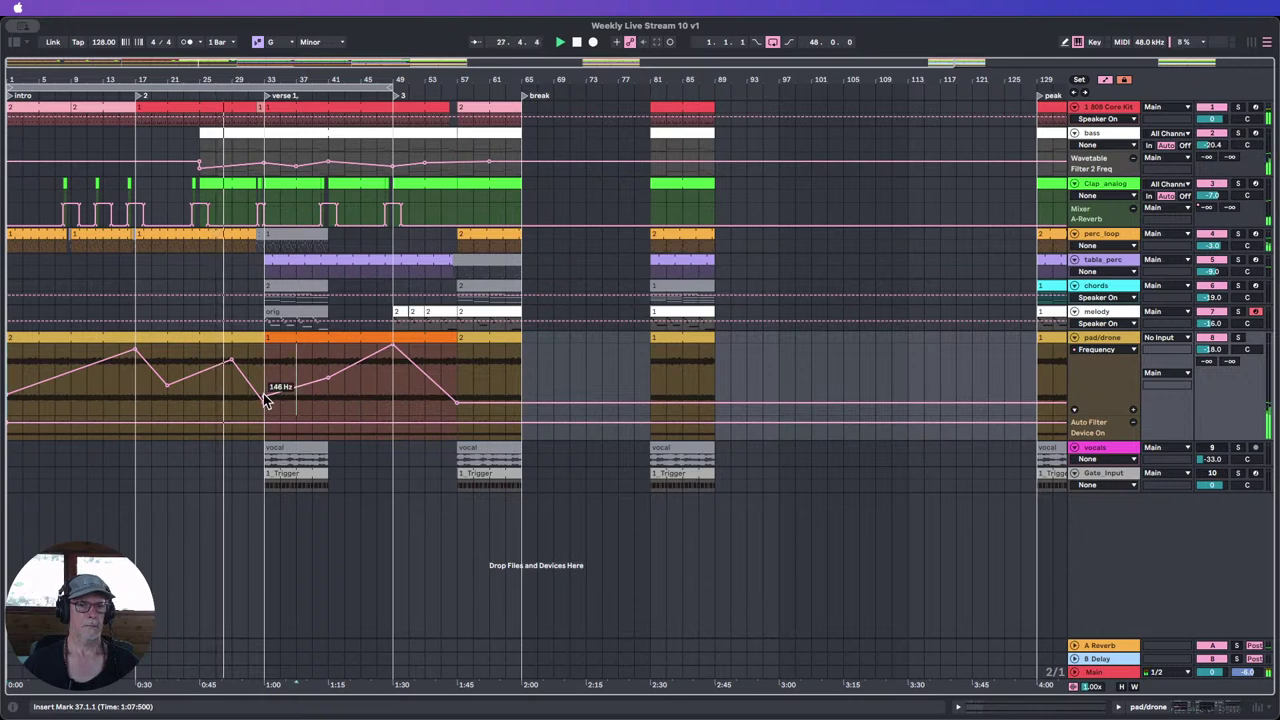
drag(265, 398, 265, 390)
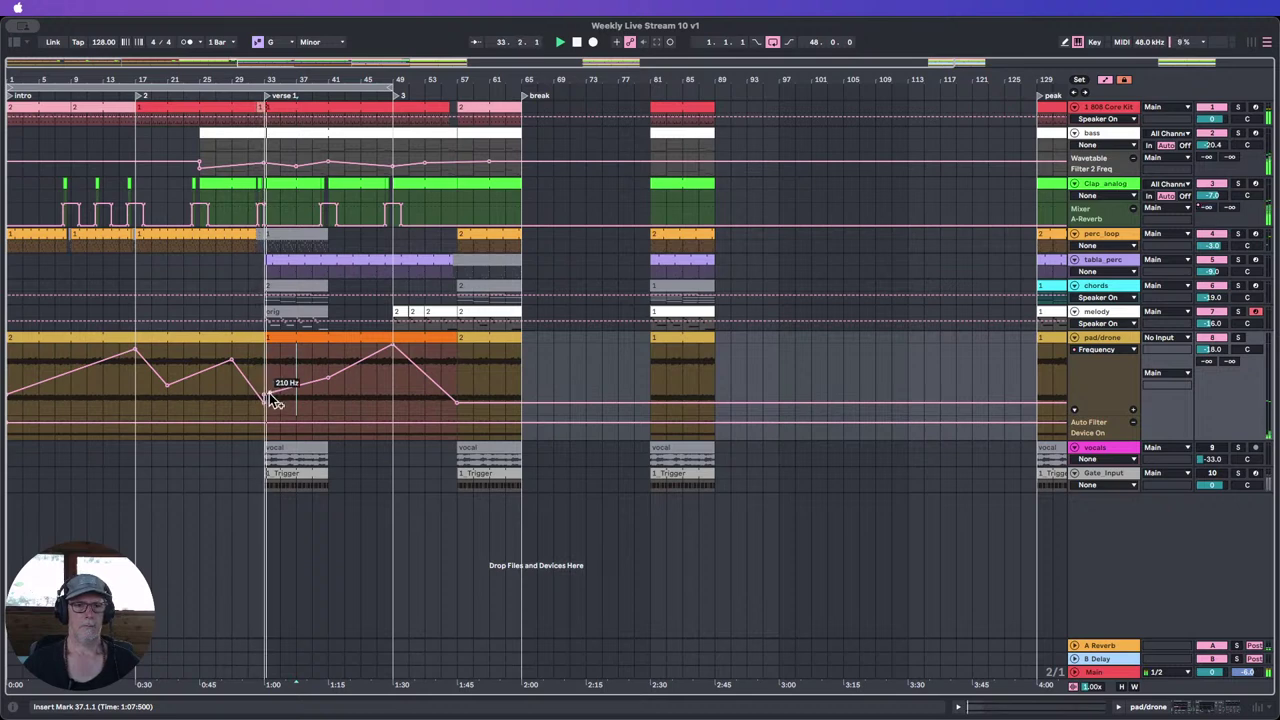
drag(265, 395, 264, 394)
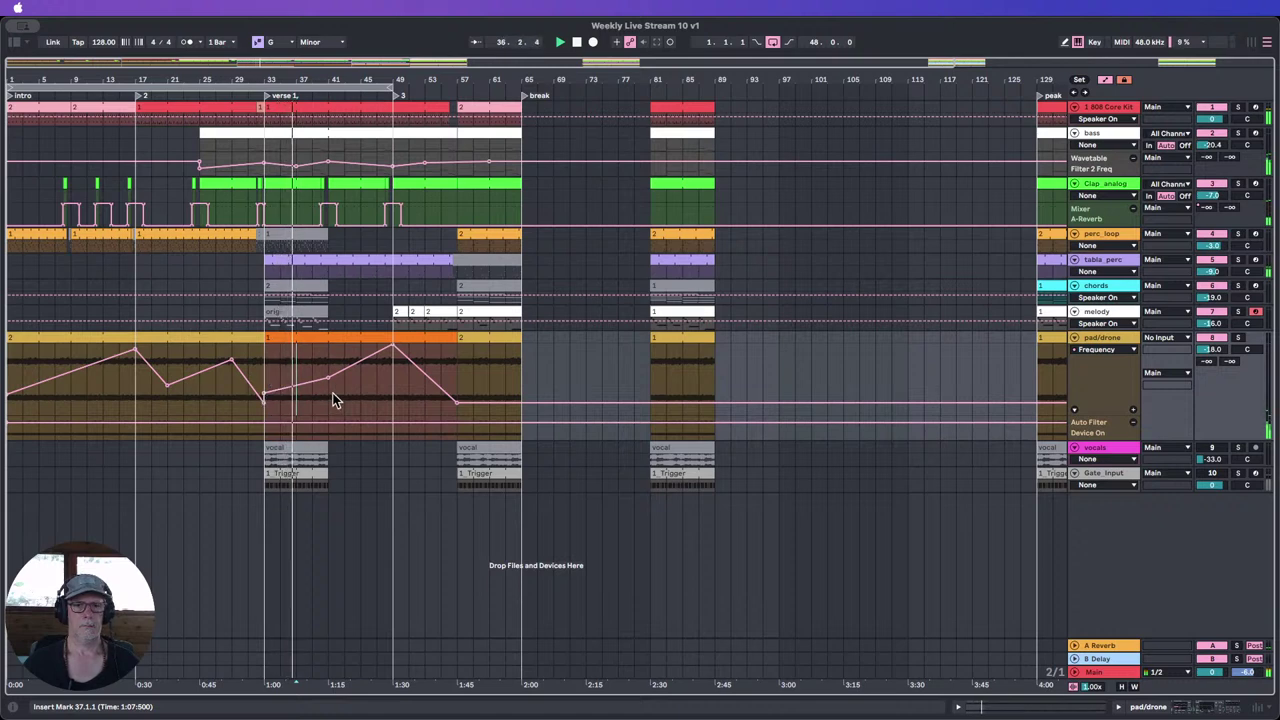
Step: Raise the pad/drone filter frequency breakpoint at bar 41 slightly and lower the peak at bar 49 a little
mouse_move(333, 385)
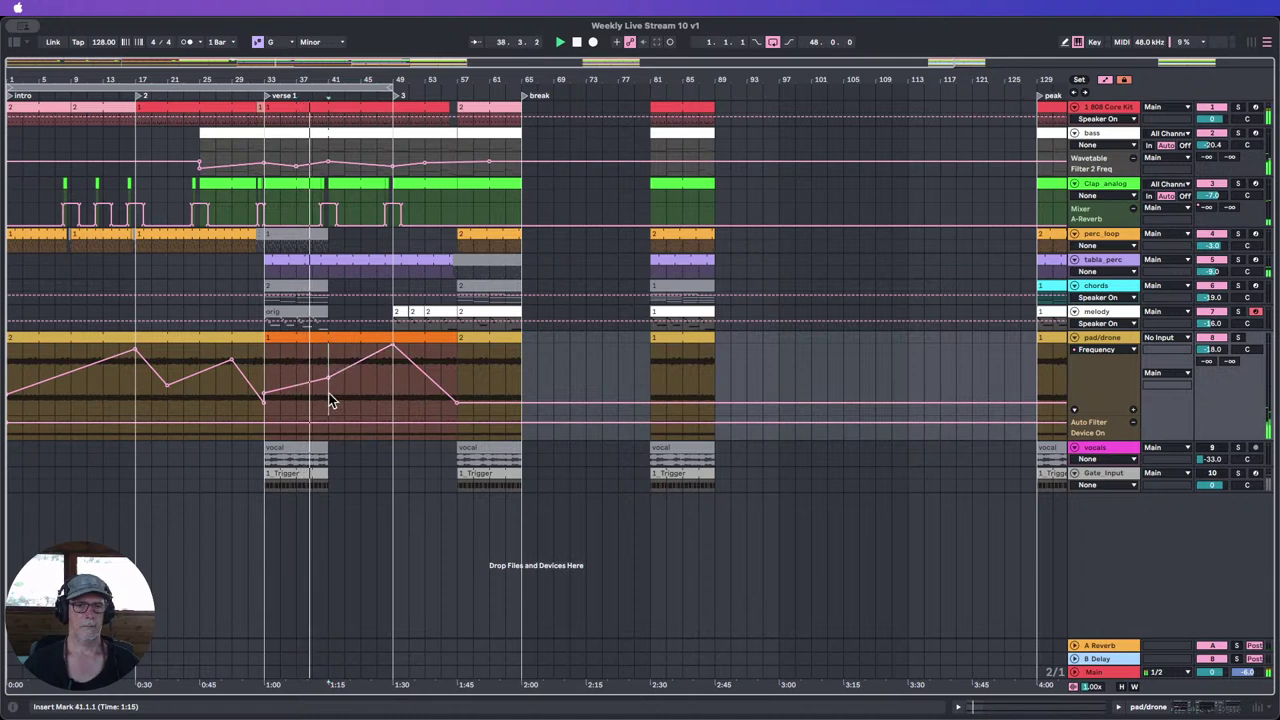
drag(329, 381, 329, 375)
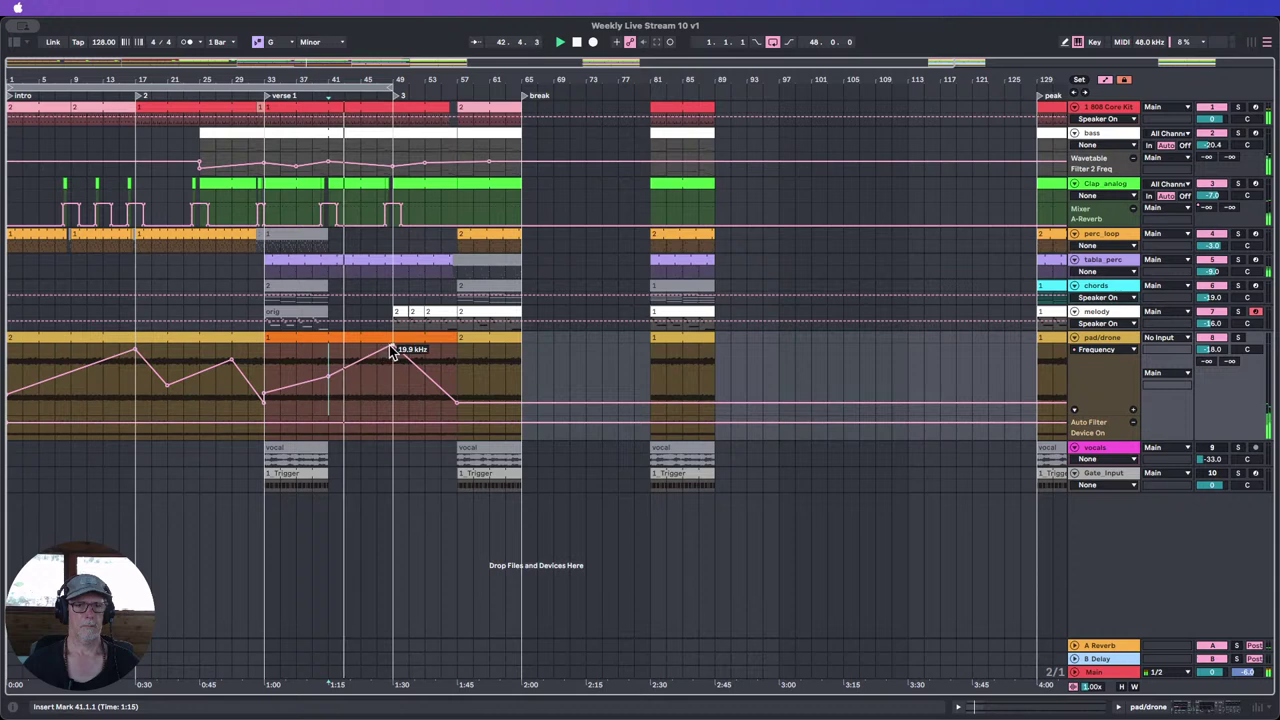
drag(392, 345, 392, 351)
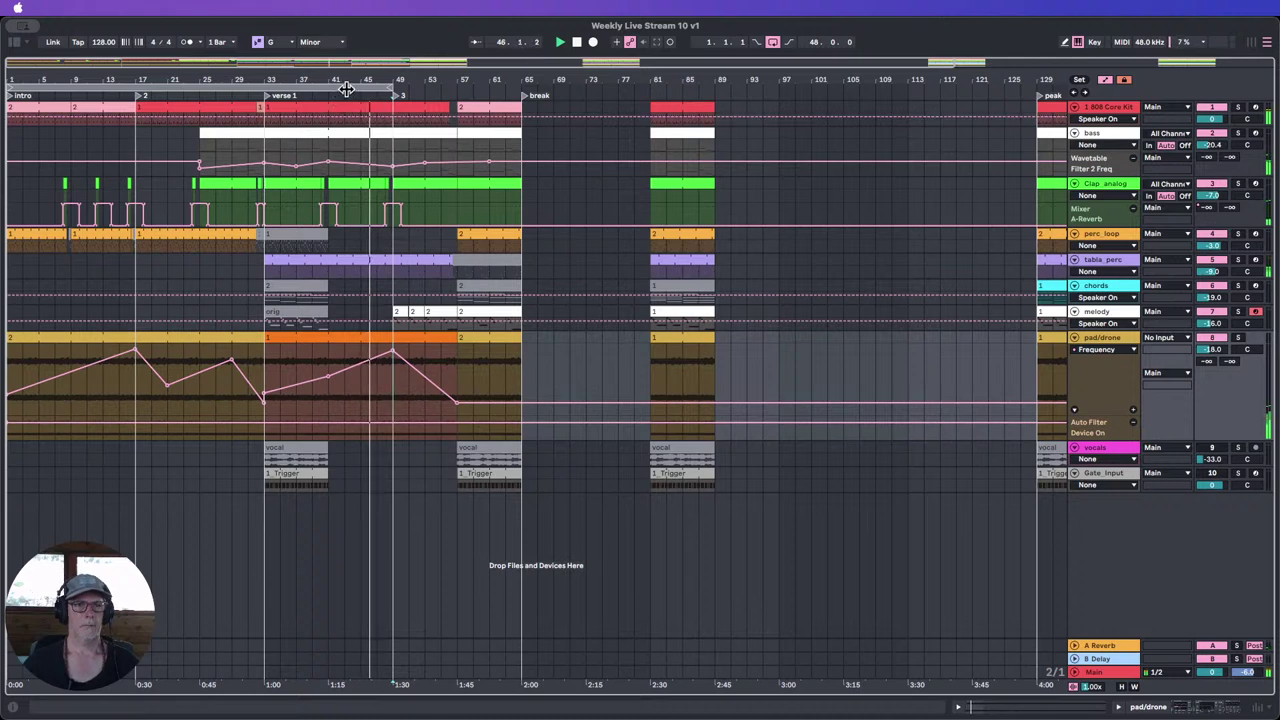
Step: Extend the end of the loop to bar 57, and stop playback with the insert marker at bar 57
drag(390, 87, 455, 107)
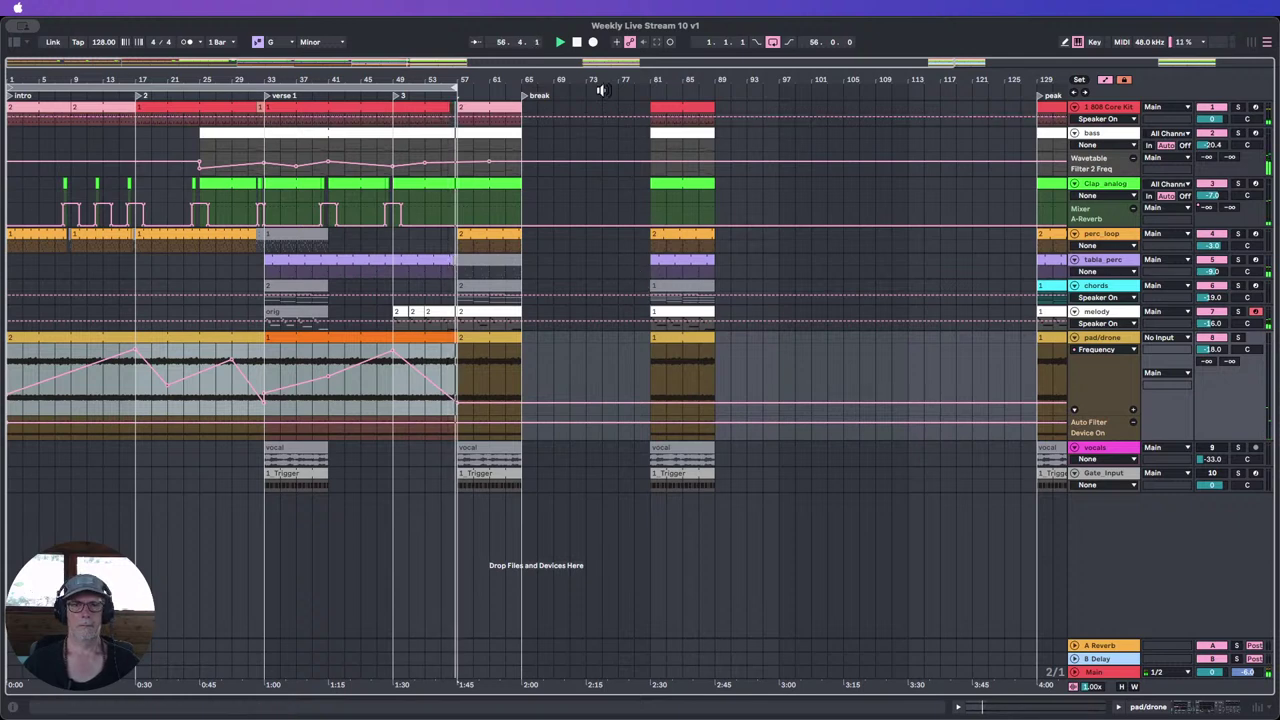
click(577, 42)
click(496, 372)
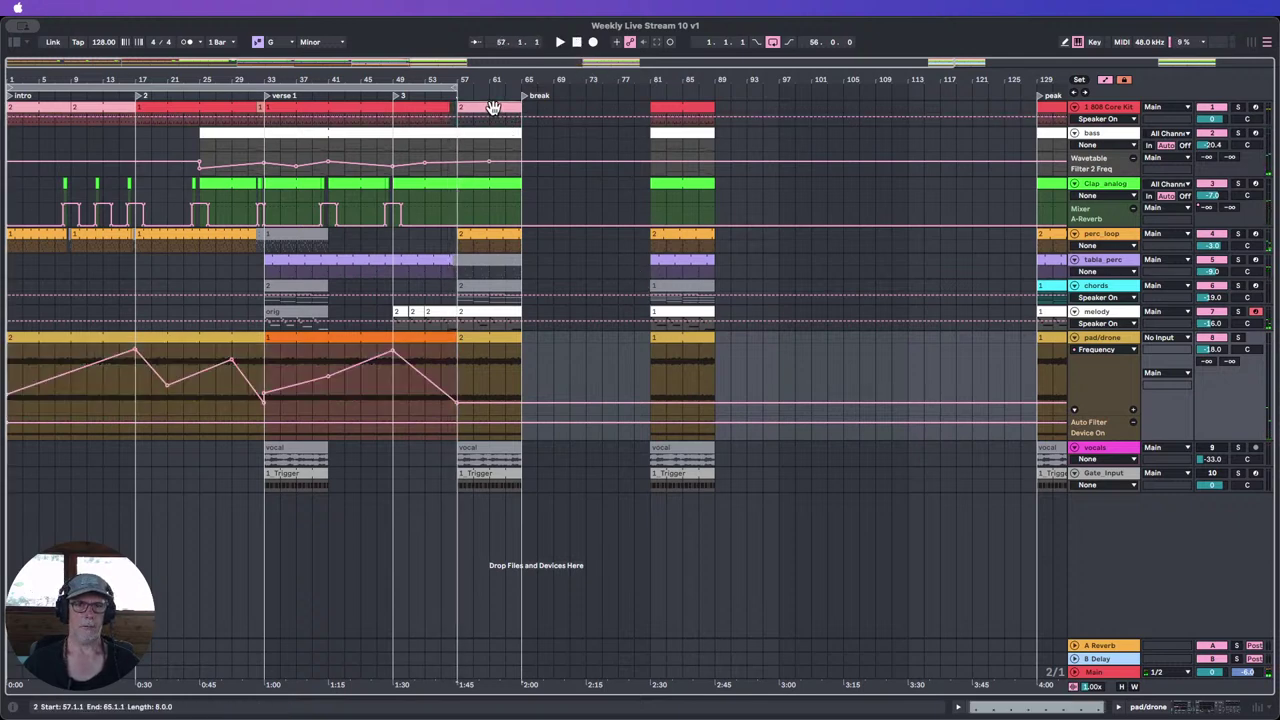
Step: Move the clips on all tracks from bar 57 so they start at the break locator at bar 65
click(484, 473)
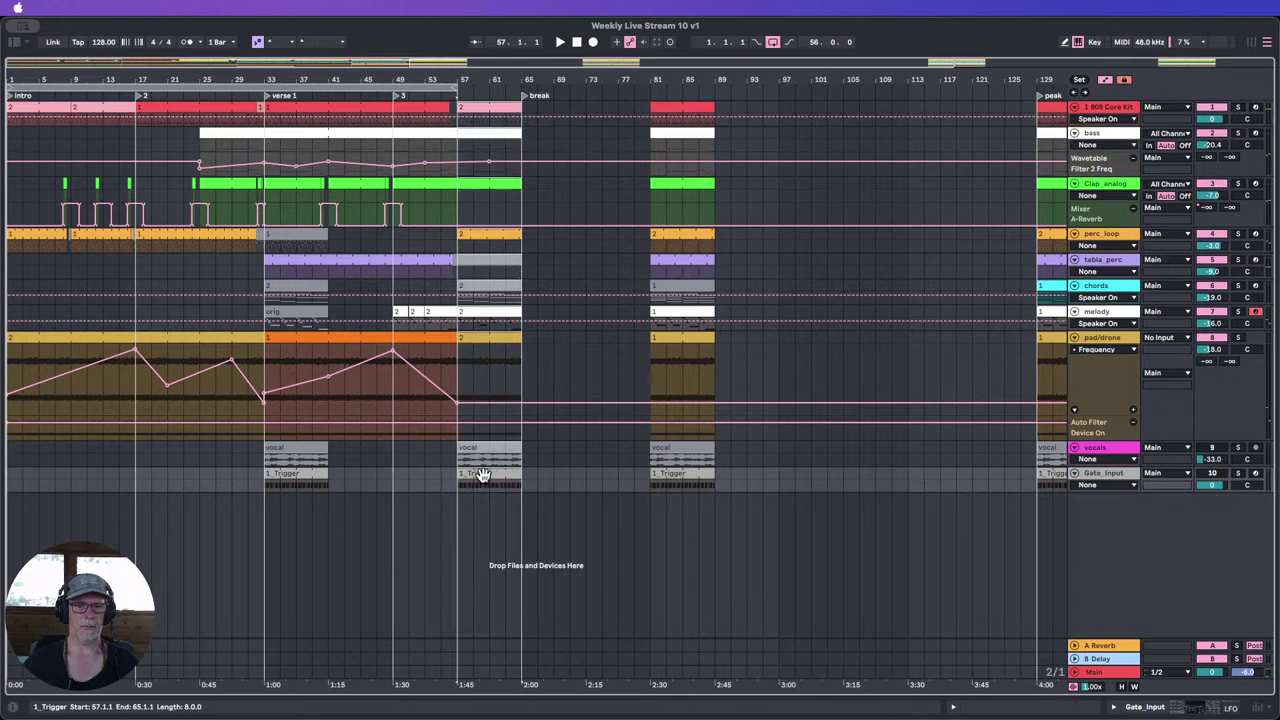
drag(484, 473, 547, 480)
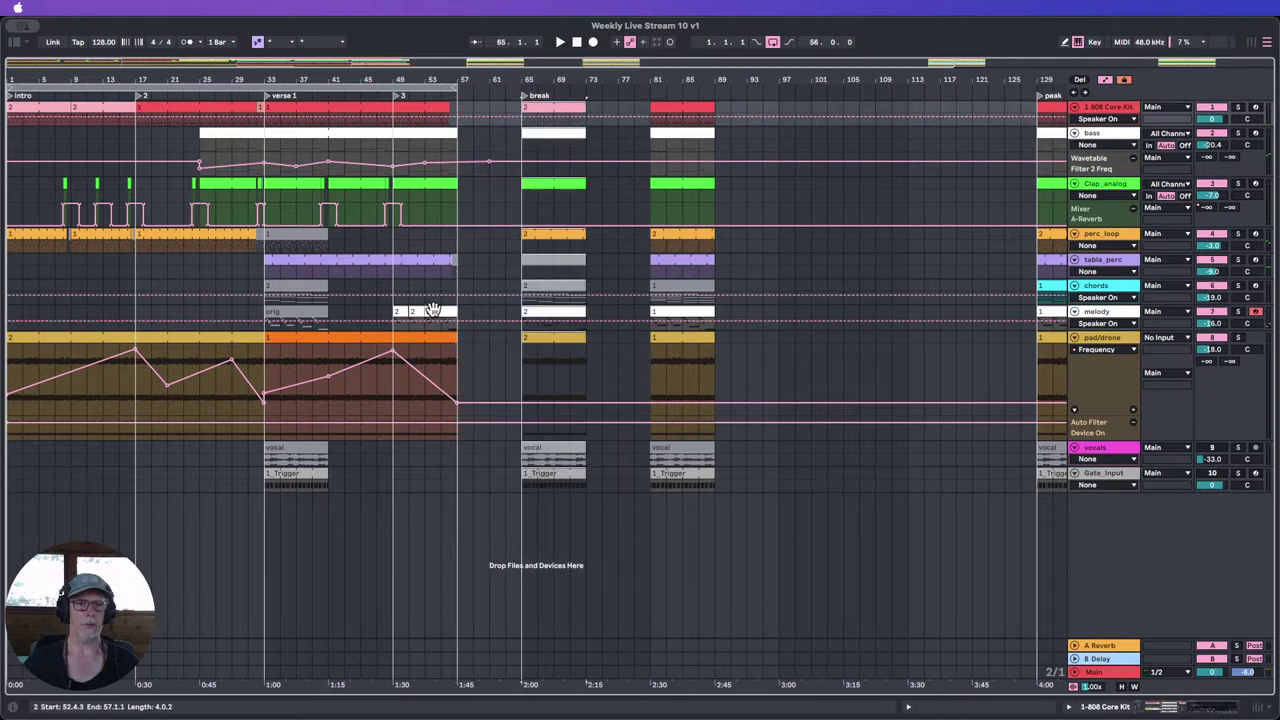
click(473, 376)
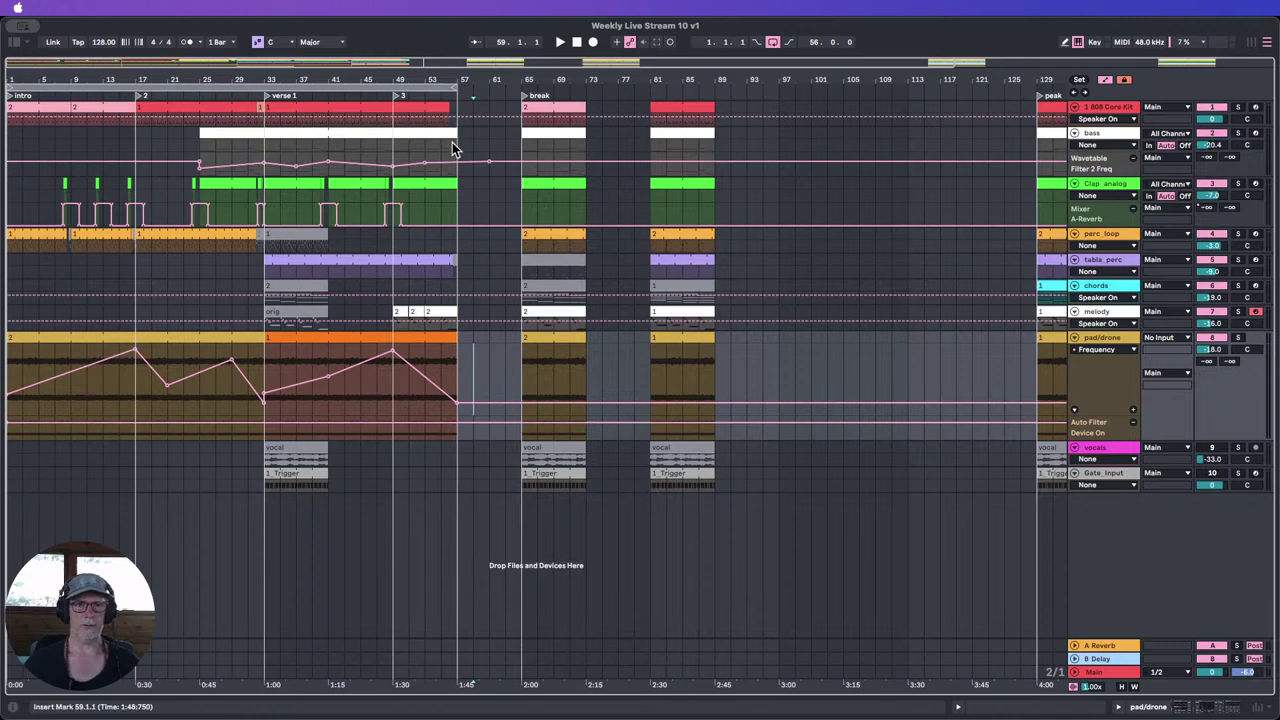
drag(440, 80, 415, 64)
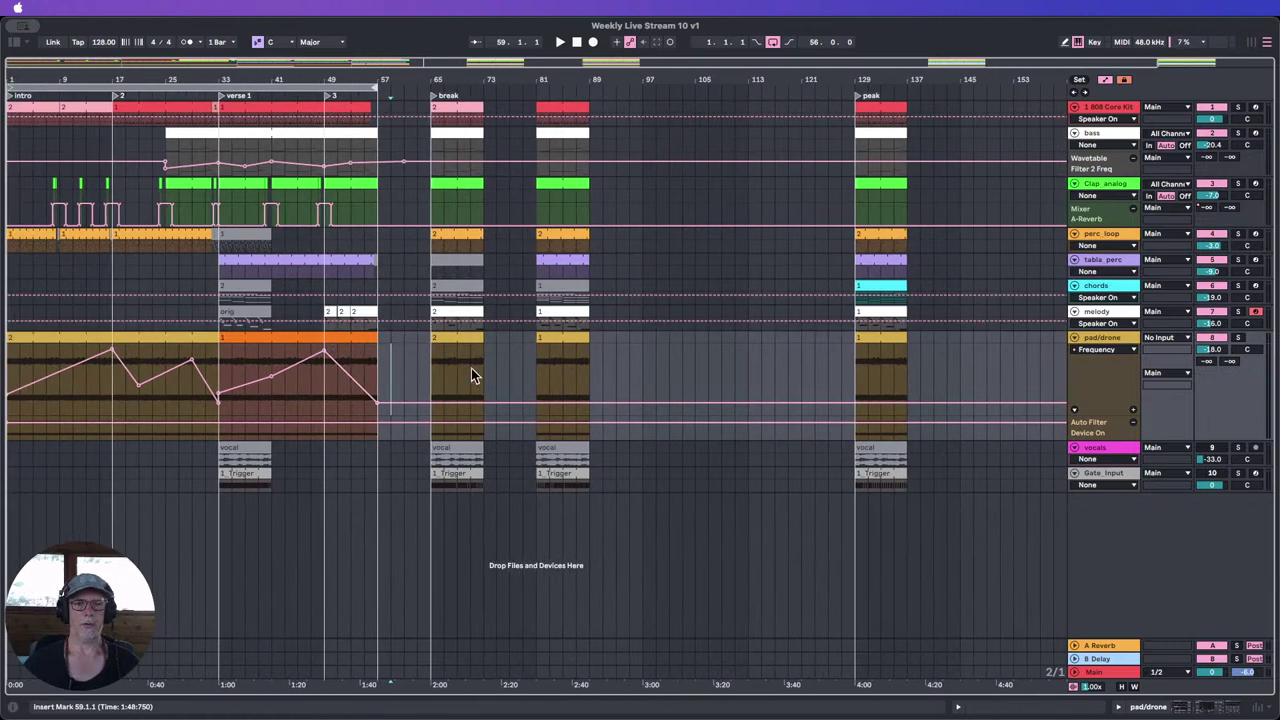
Step: Listen to the start of the break section and compare it with playback from locator 3 at bar 49
click(537, 155)
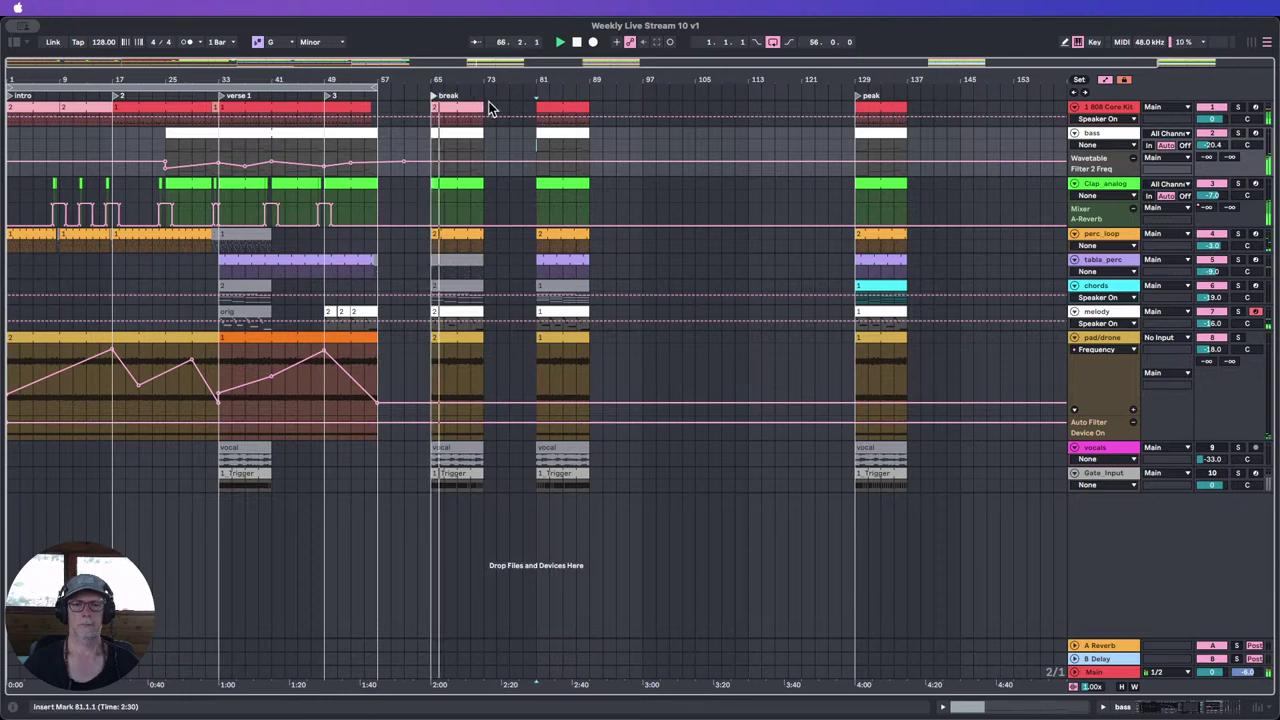
click(329, 99)
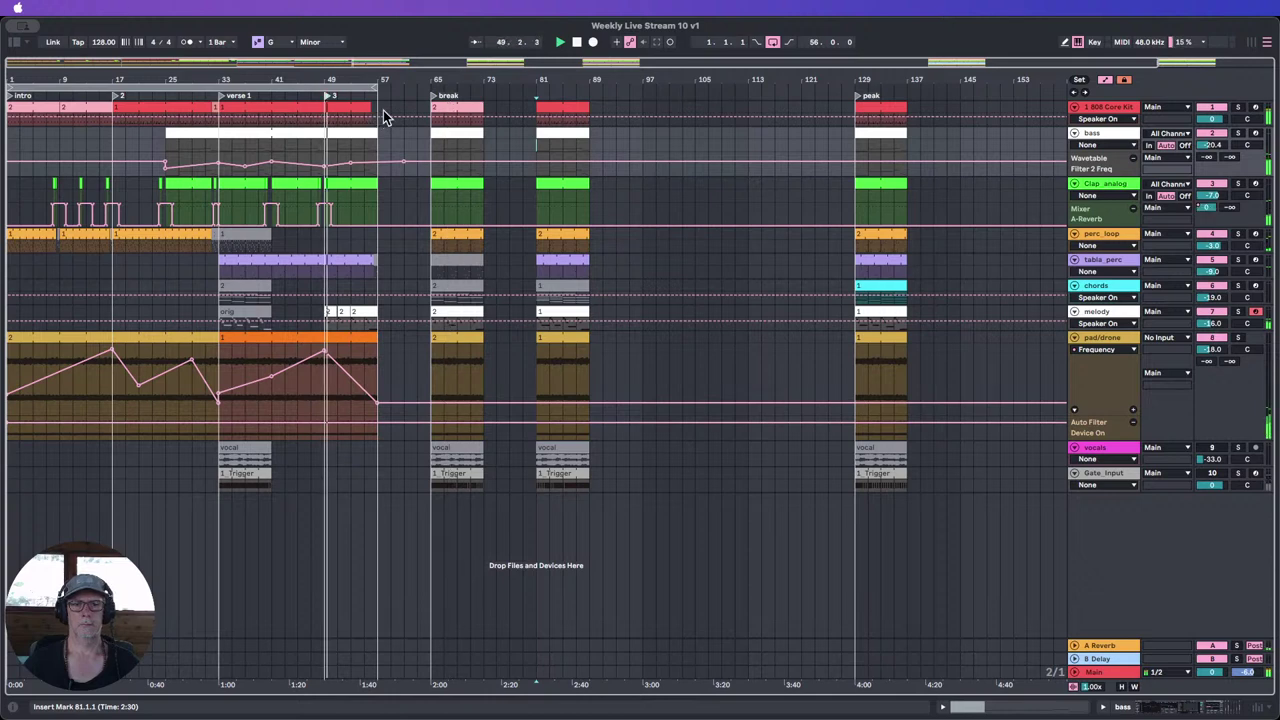
drag(378, 73, 378, 75)
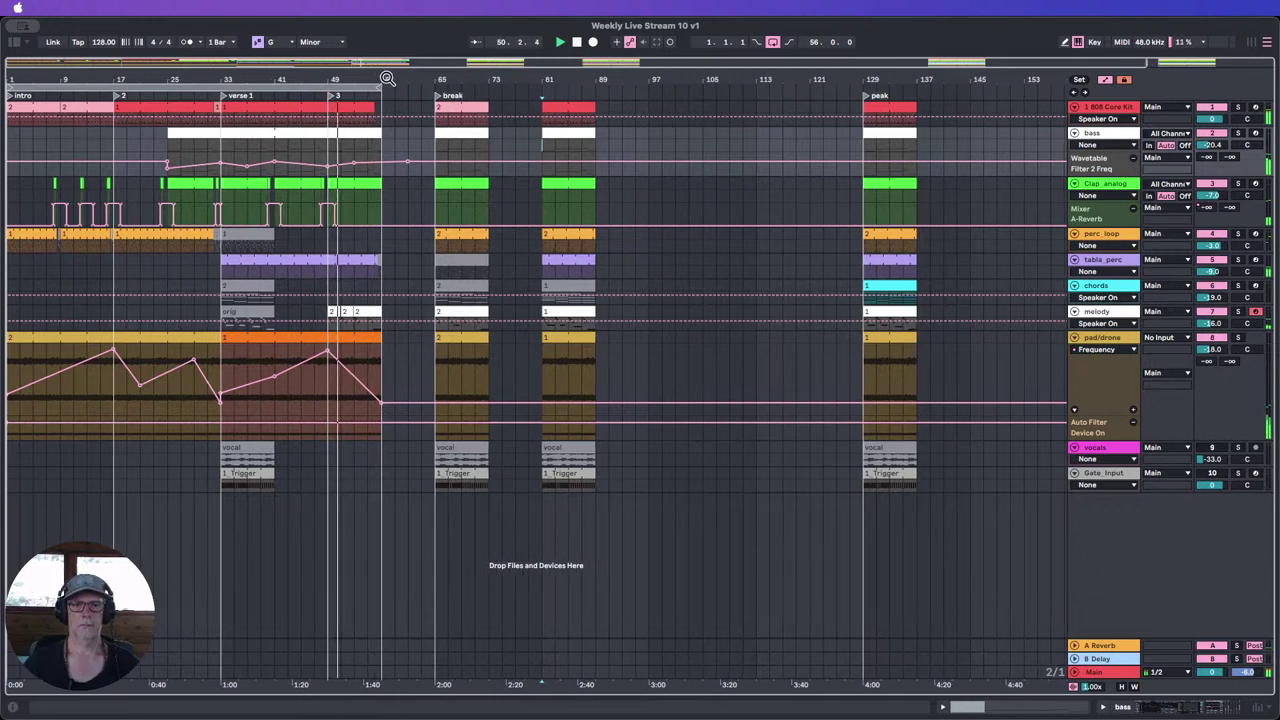
Step: Hide the automation lanes and fit all track heights to the arrangement window
click(1106, 80)
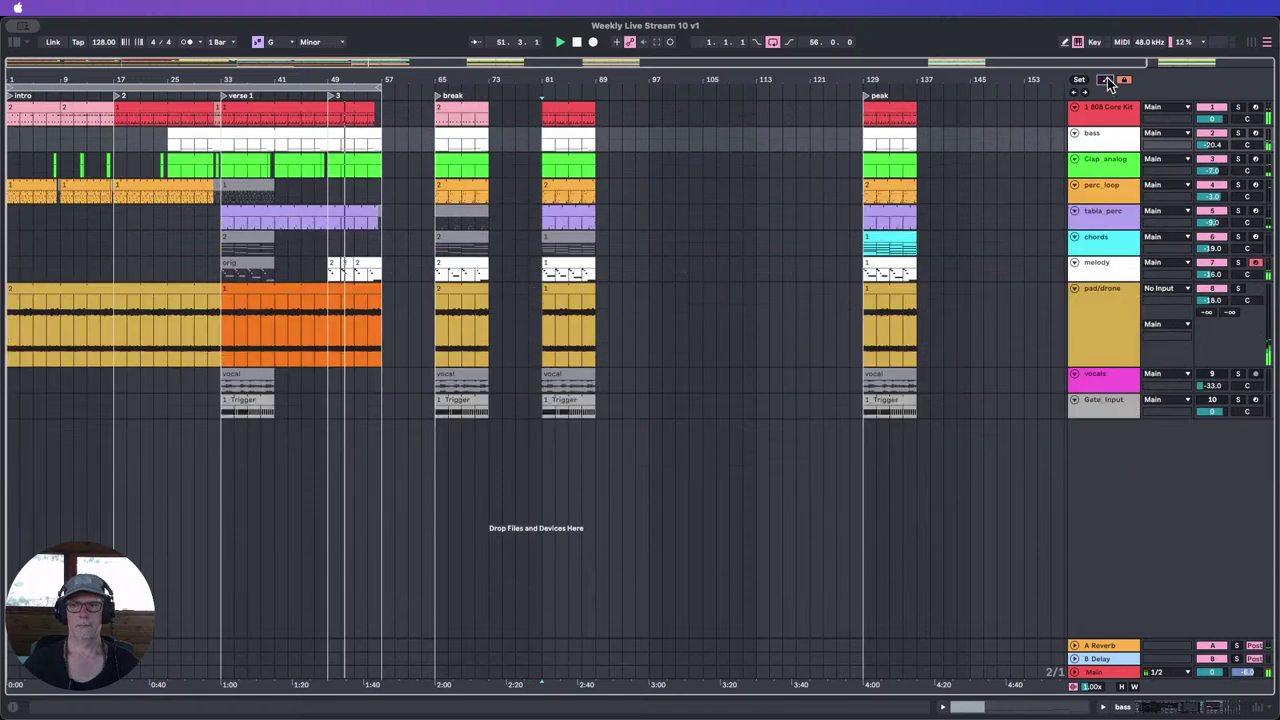
click(1121, 686)
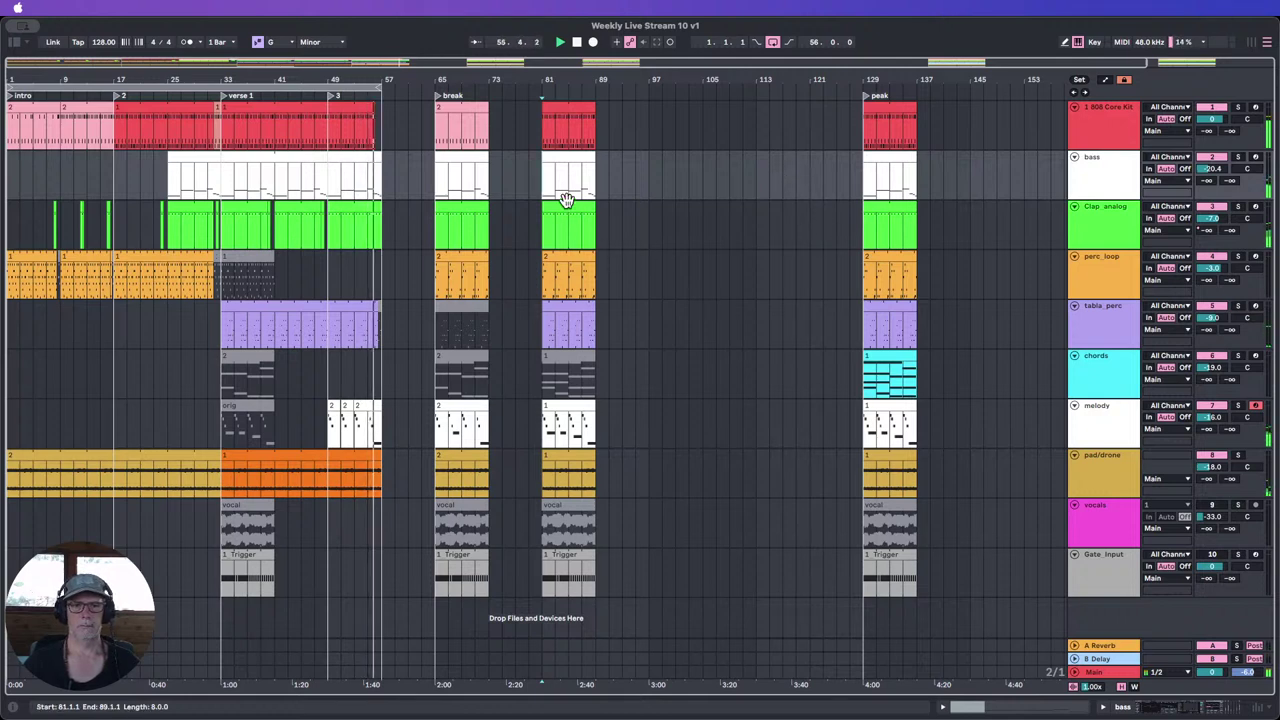
Step: Open the melody clip ending at bar 57 for editing and reactivate its muted E♭4 note near the start of clip bar 7
click(370, 418)
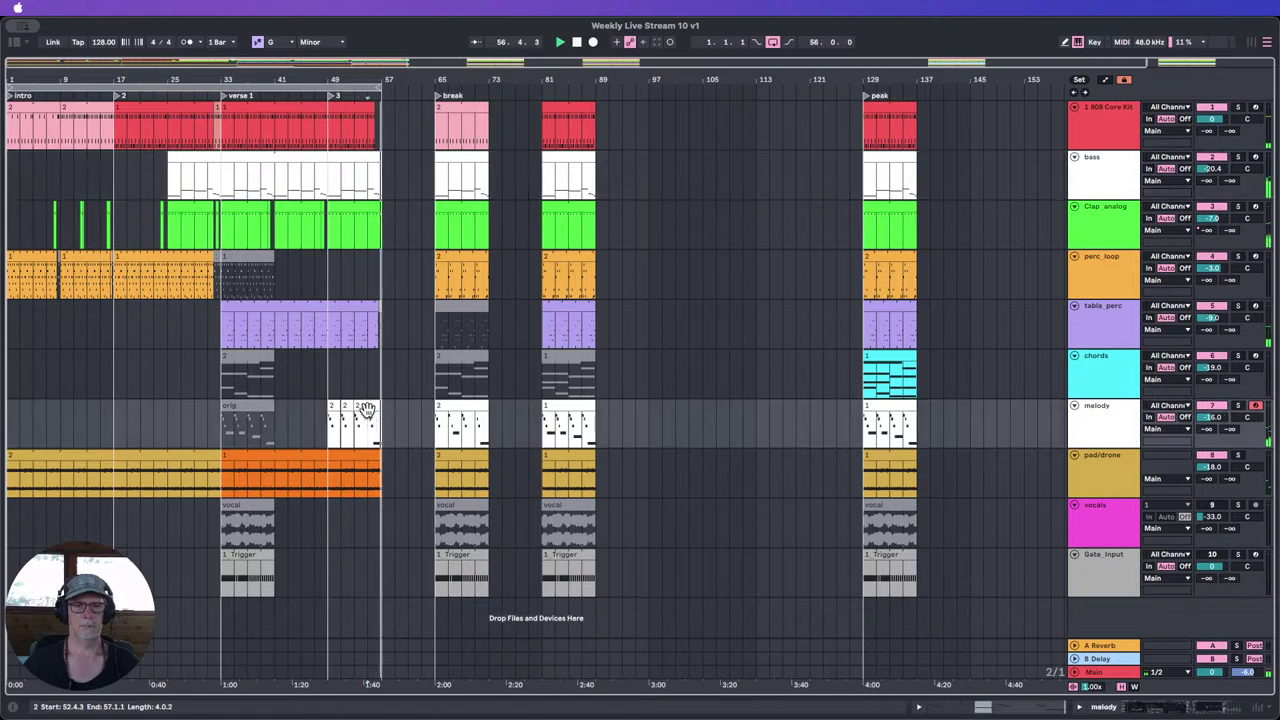
double_click(370, 418)
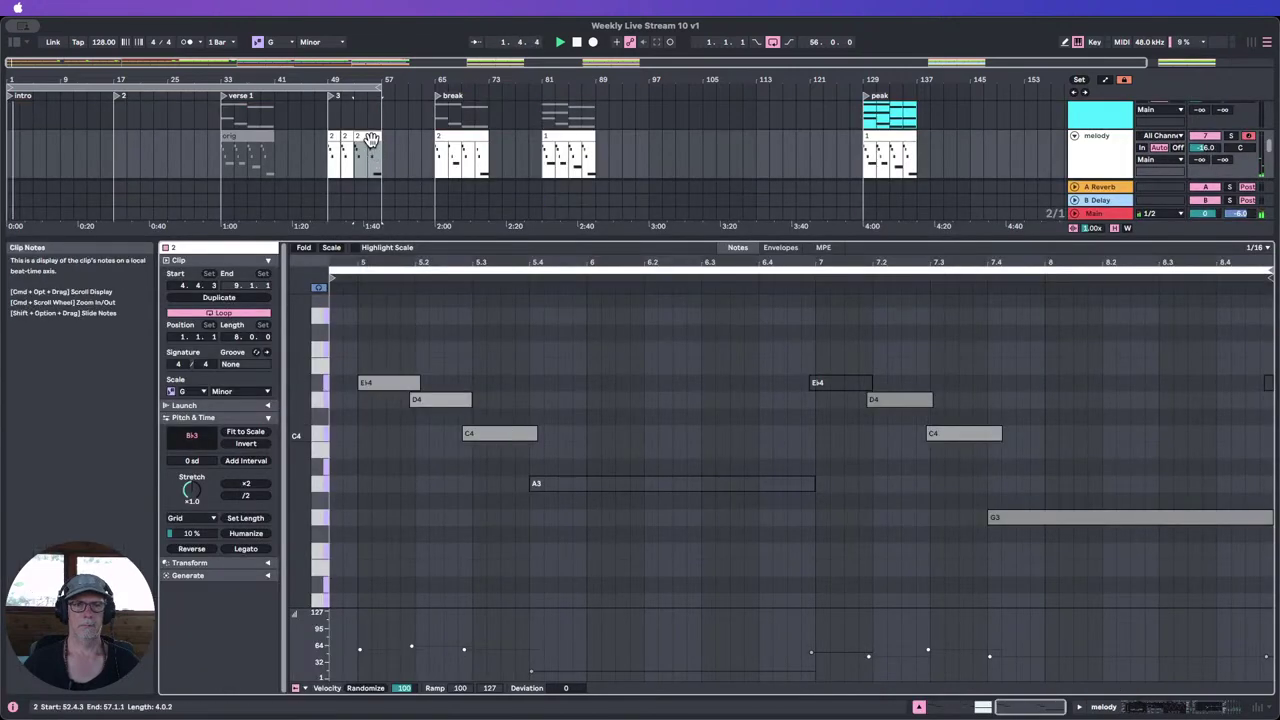
click(840, 385)
click(840, 384)
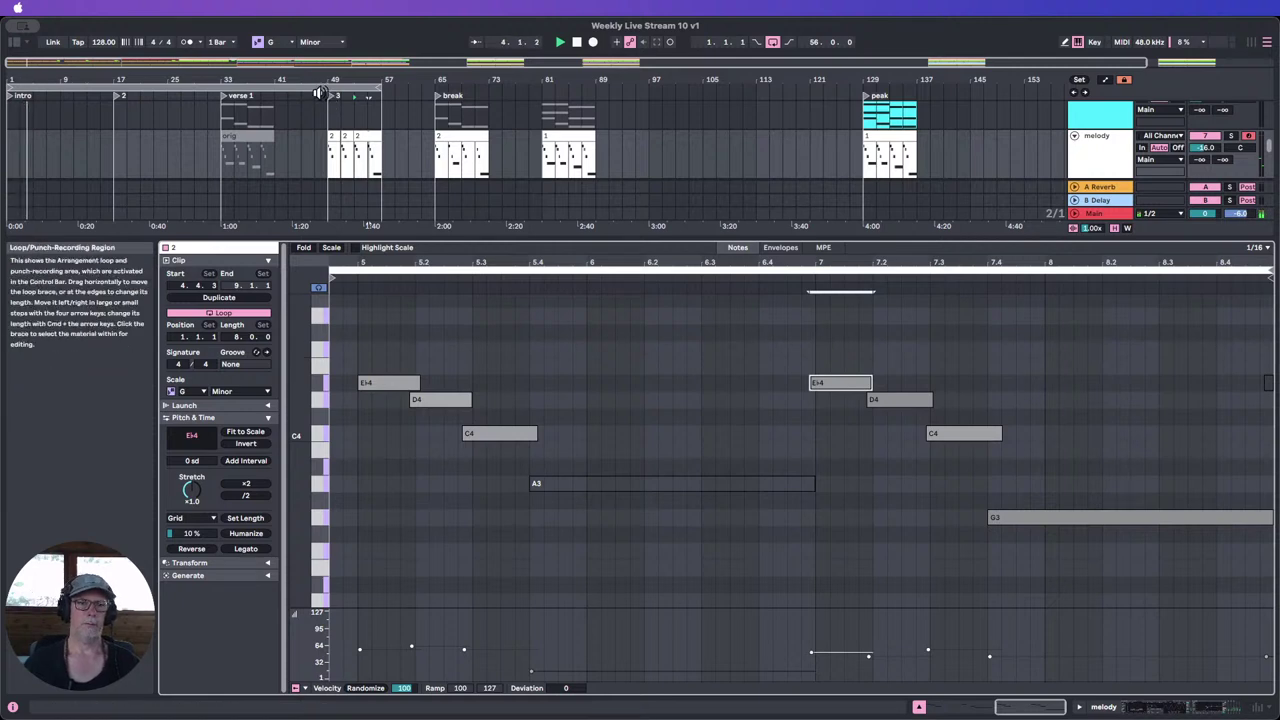
Step: Consolidate the three melody clips between bars 49 and 57 into one clip, and close the clip editor
drag(322, 80, 324, 140)
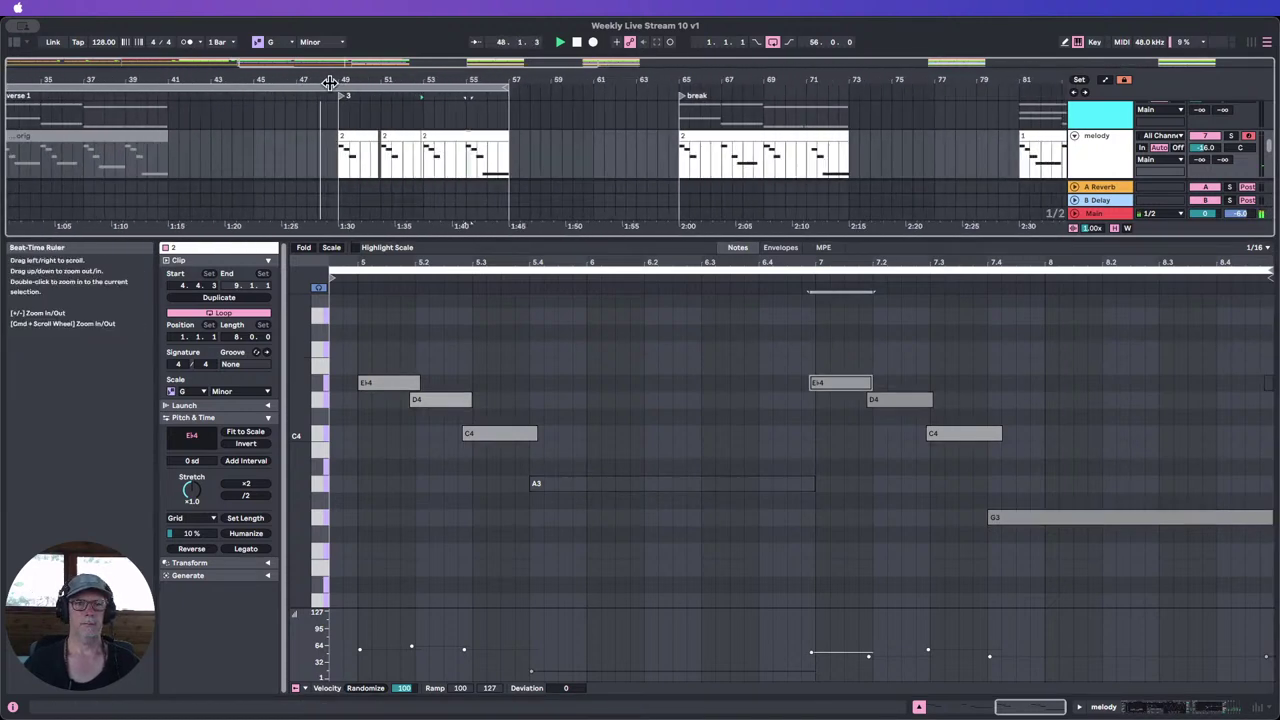
click(487, 134)
shift+click(369, 137)
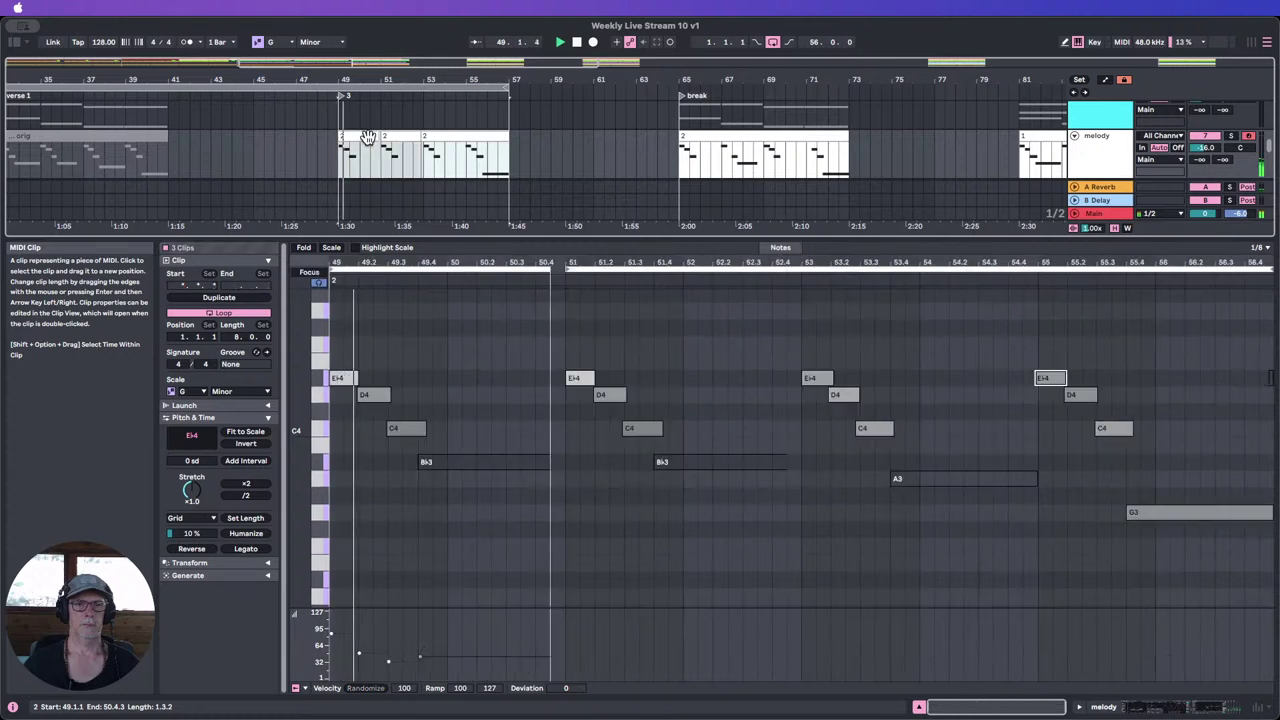
key(super+j)
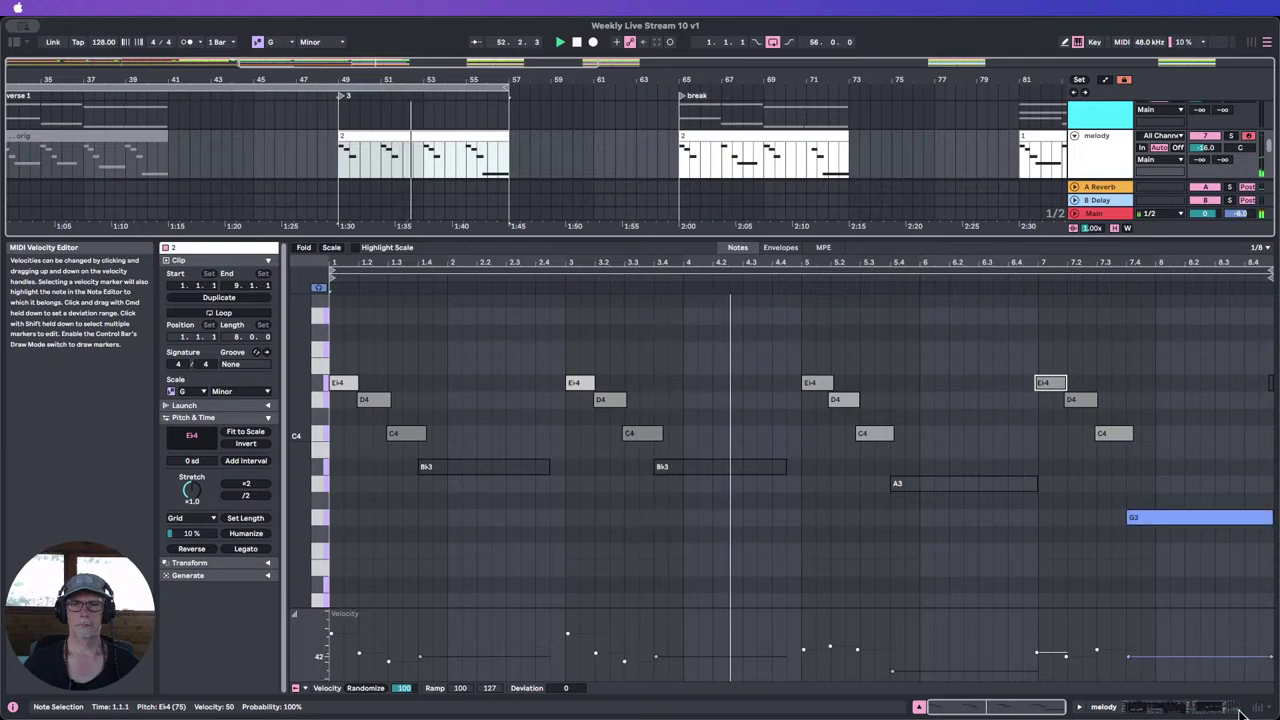
click(919, 706)
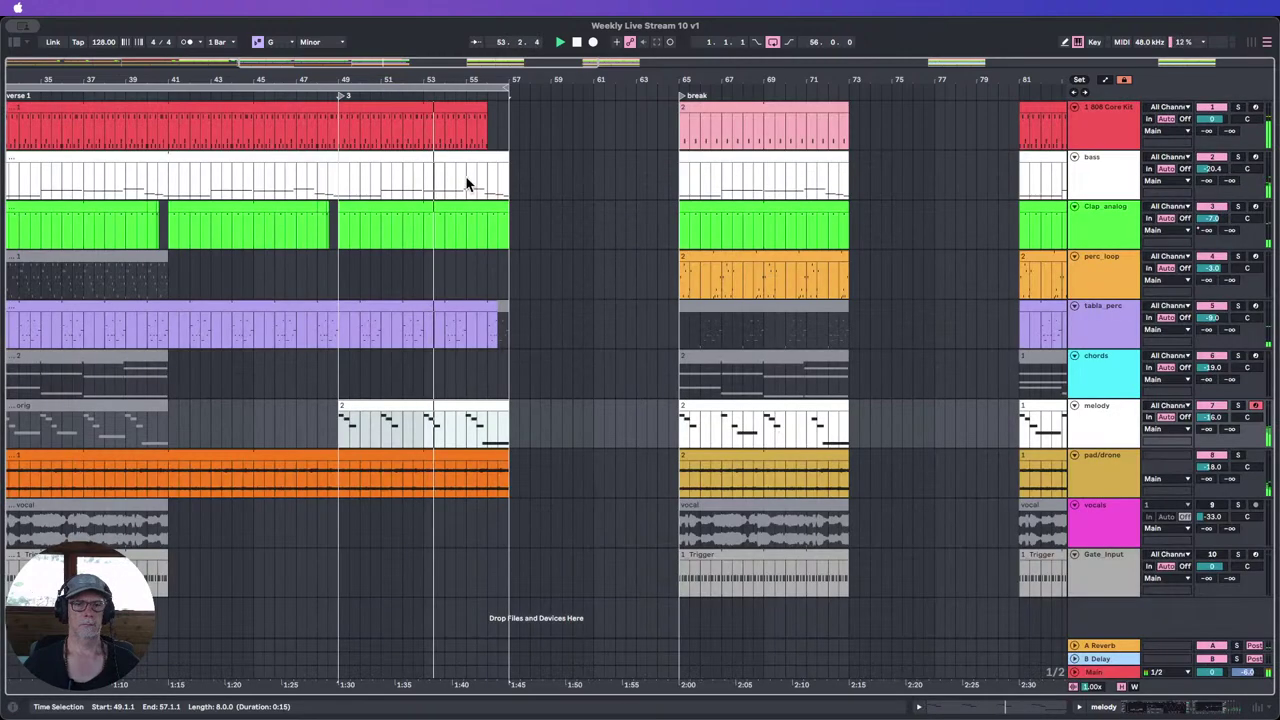
Step: Play the arrangement from the peak locator at bar 129 to hear its opening bars, and stop playback
drag(420, 82, 576, 85)
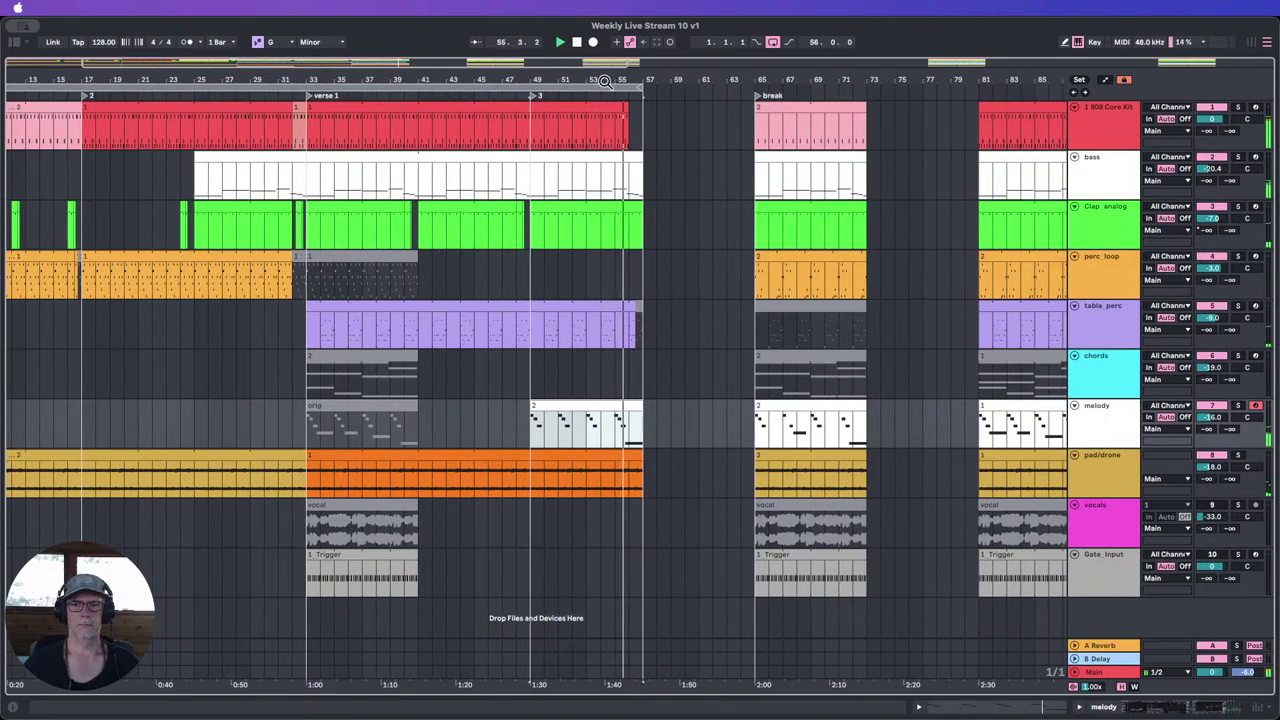
mouse_move(576, 85)
mouse_down()
mouse_move(576, 74)
mouse_move(571, 84)
mouse_up()
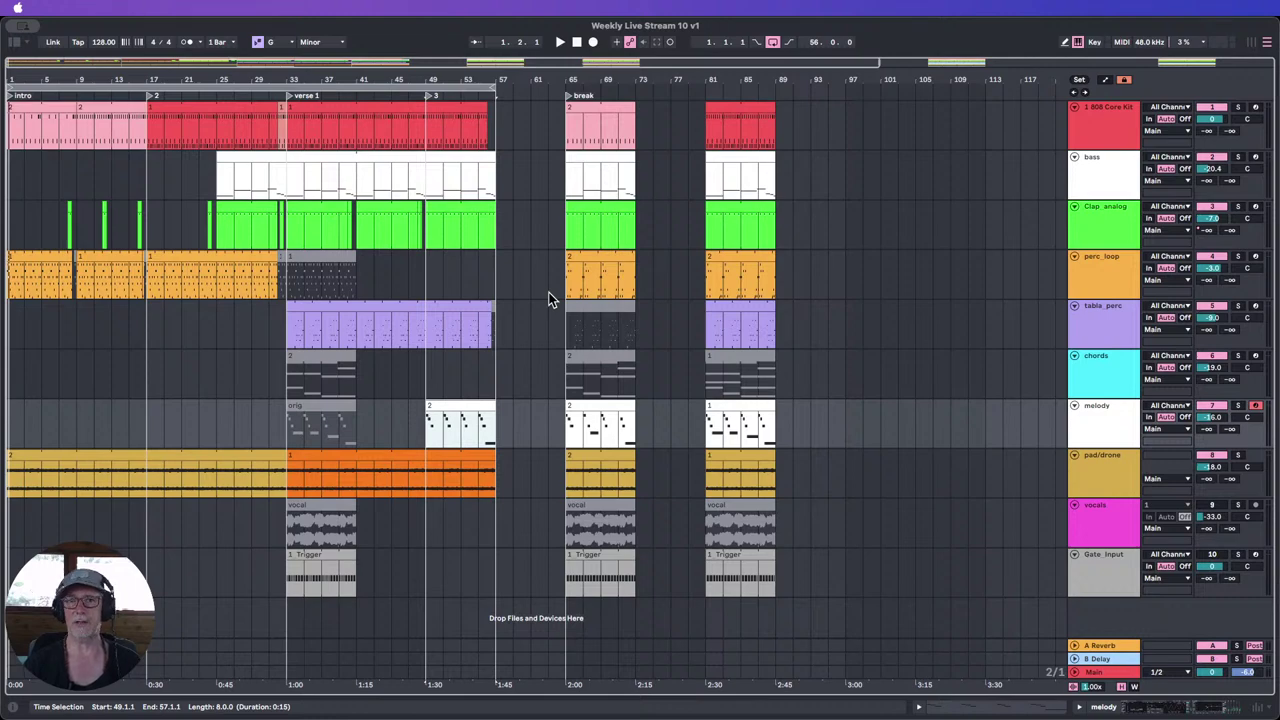
drag(671, 81, 472, 82)
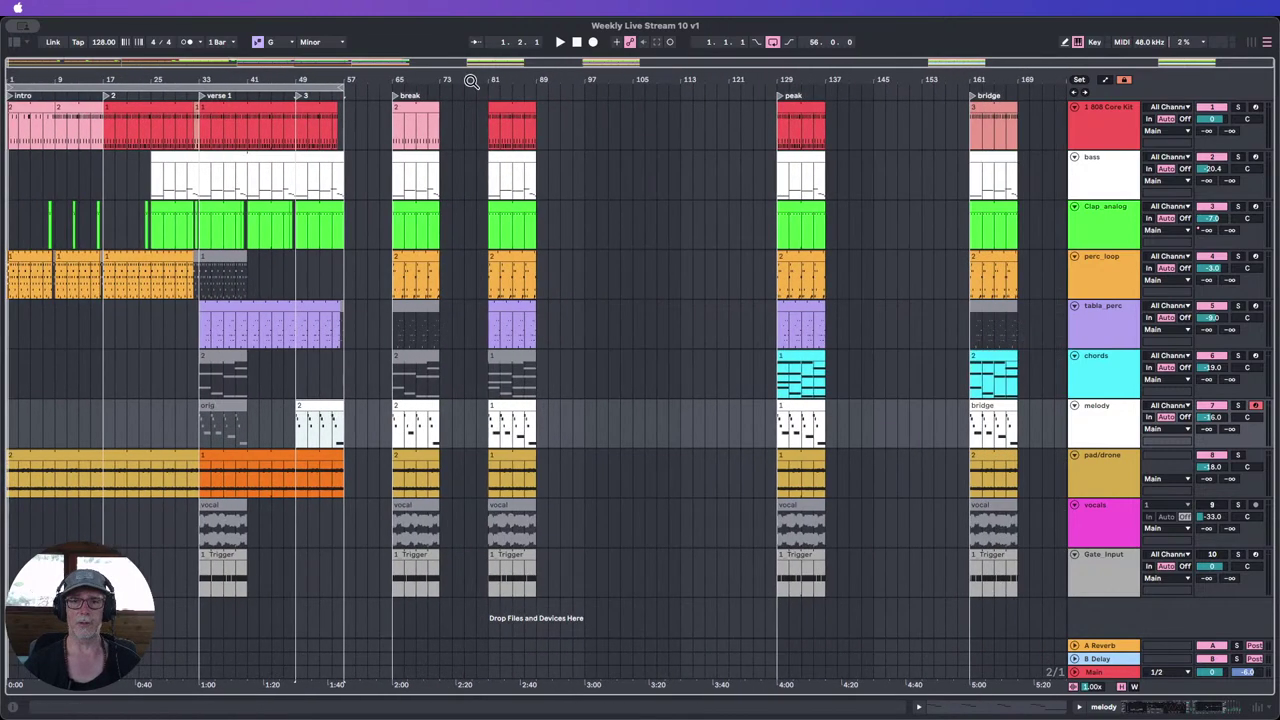
click(781, 96)
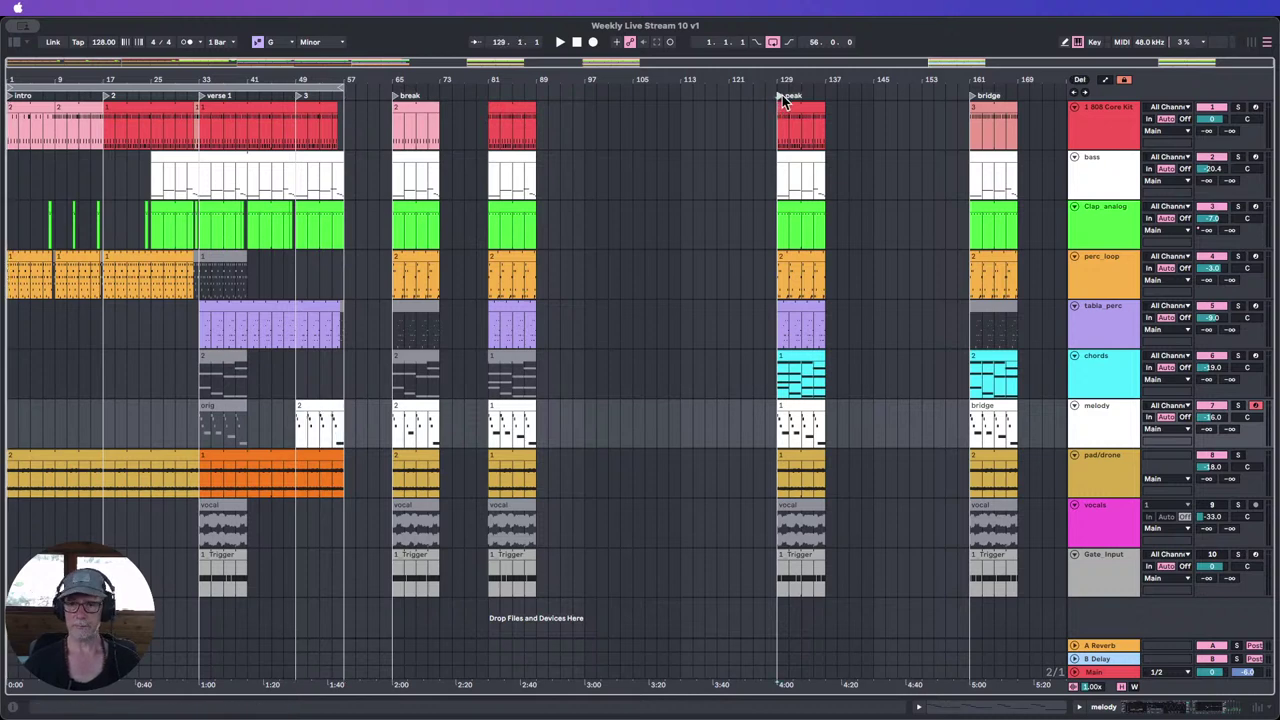
click(561, 42)
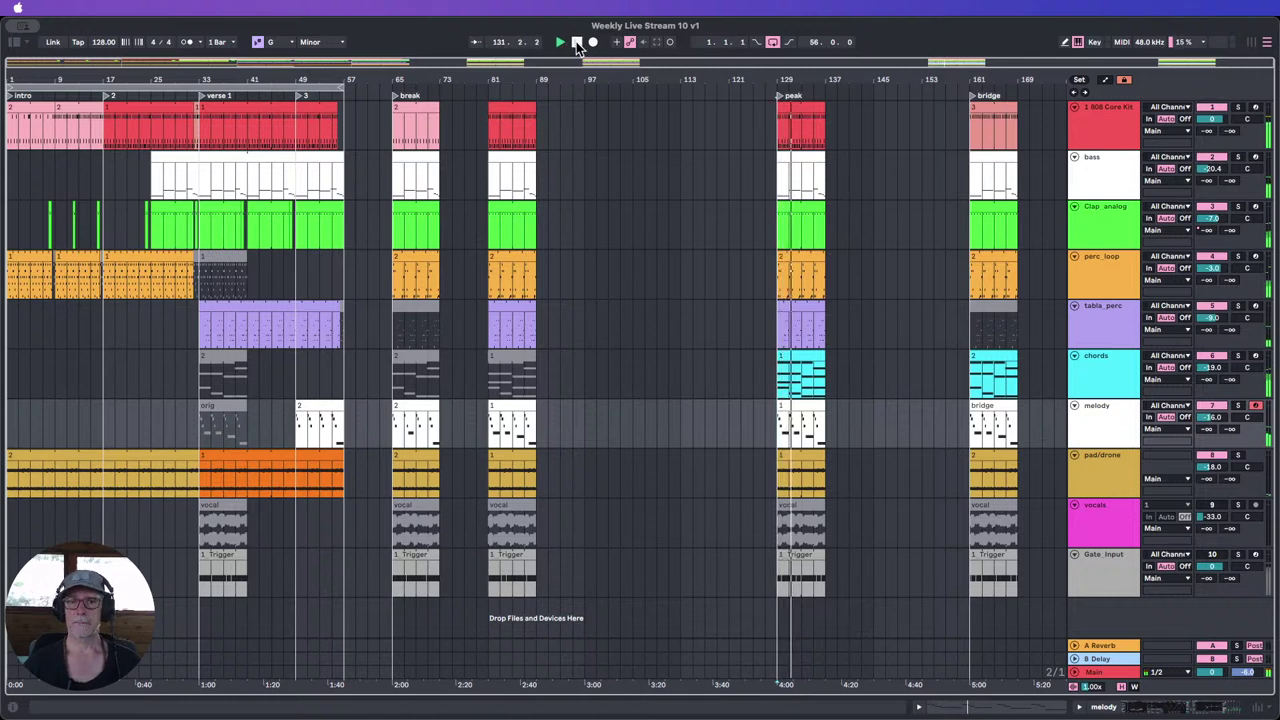
click(577, 42)
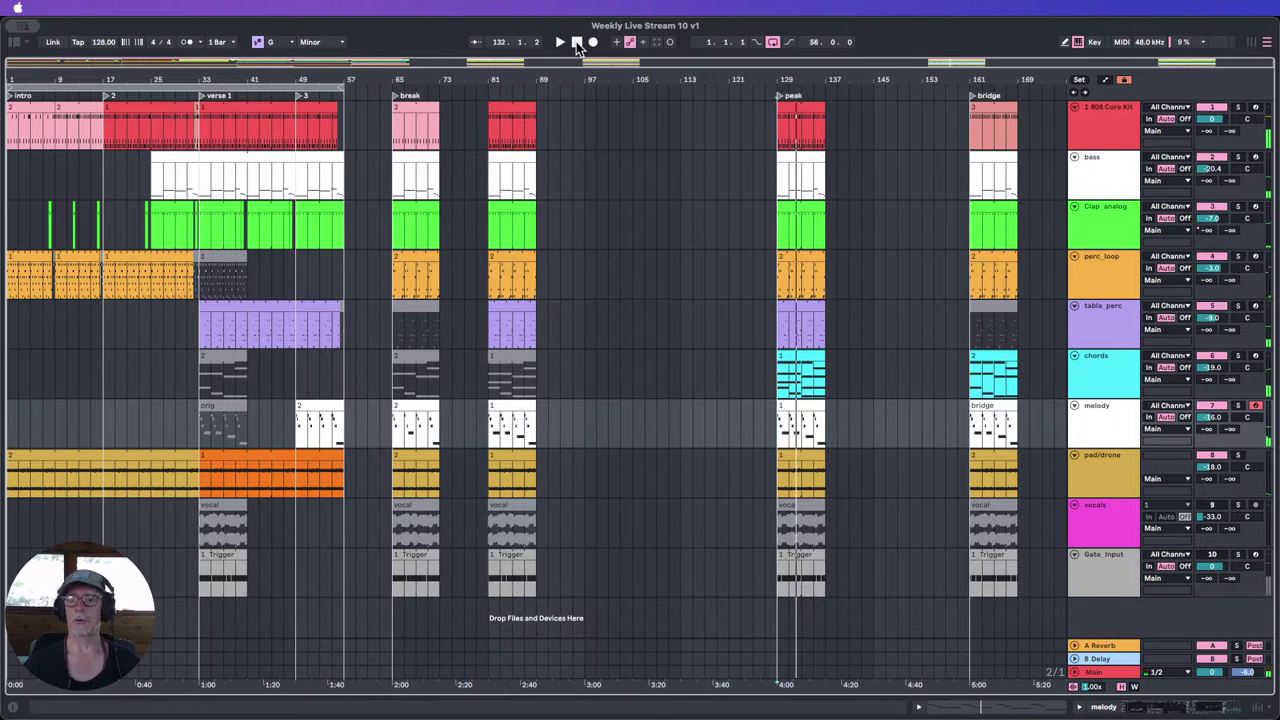